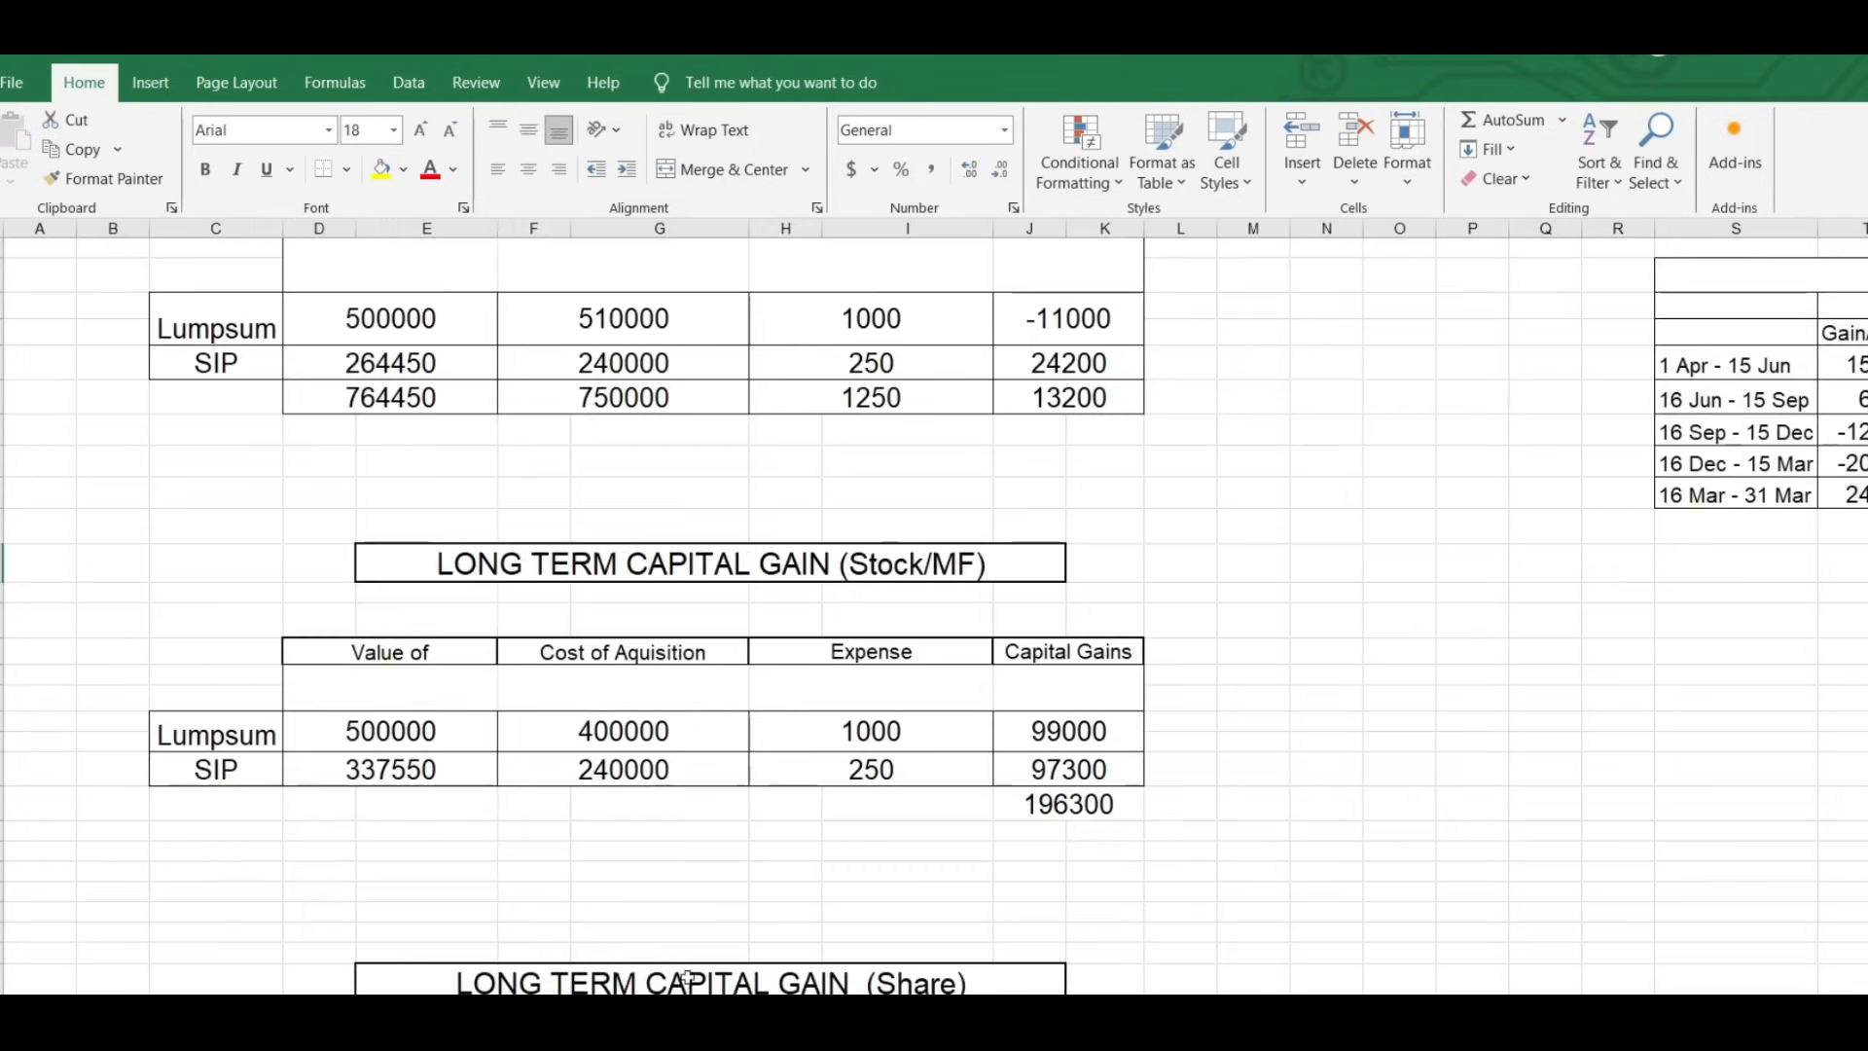
# Scroll through the Stock/MF short-term and long-term capital gain tables in Excel.
pyautogui.scroll(3, 1063, 700)
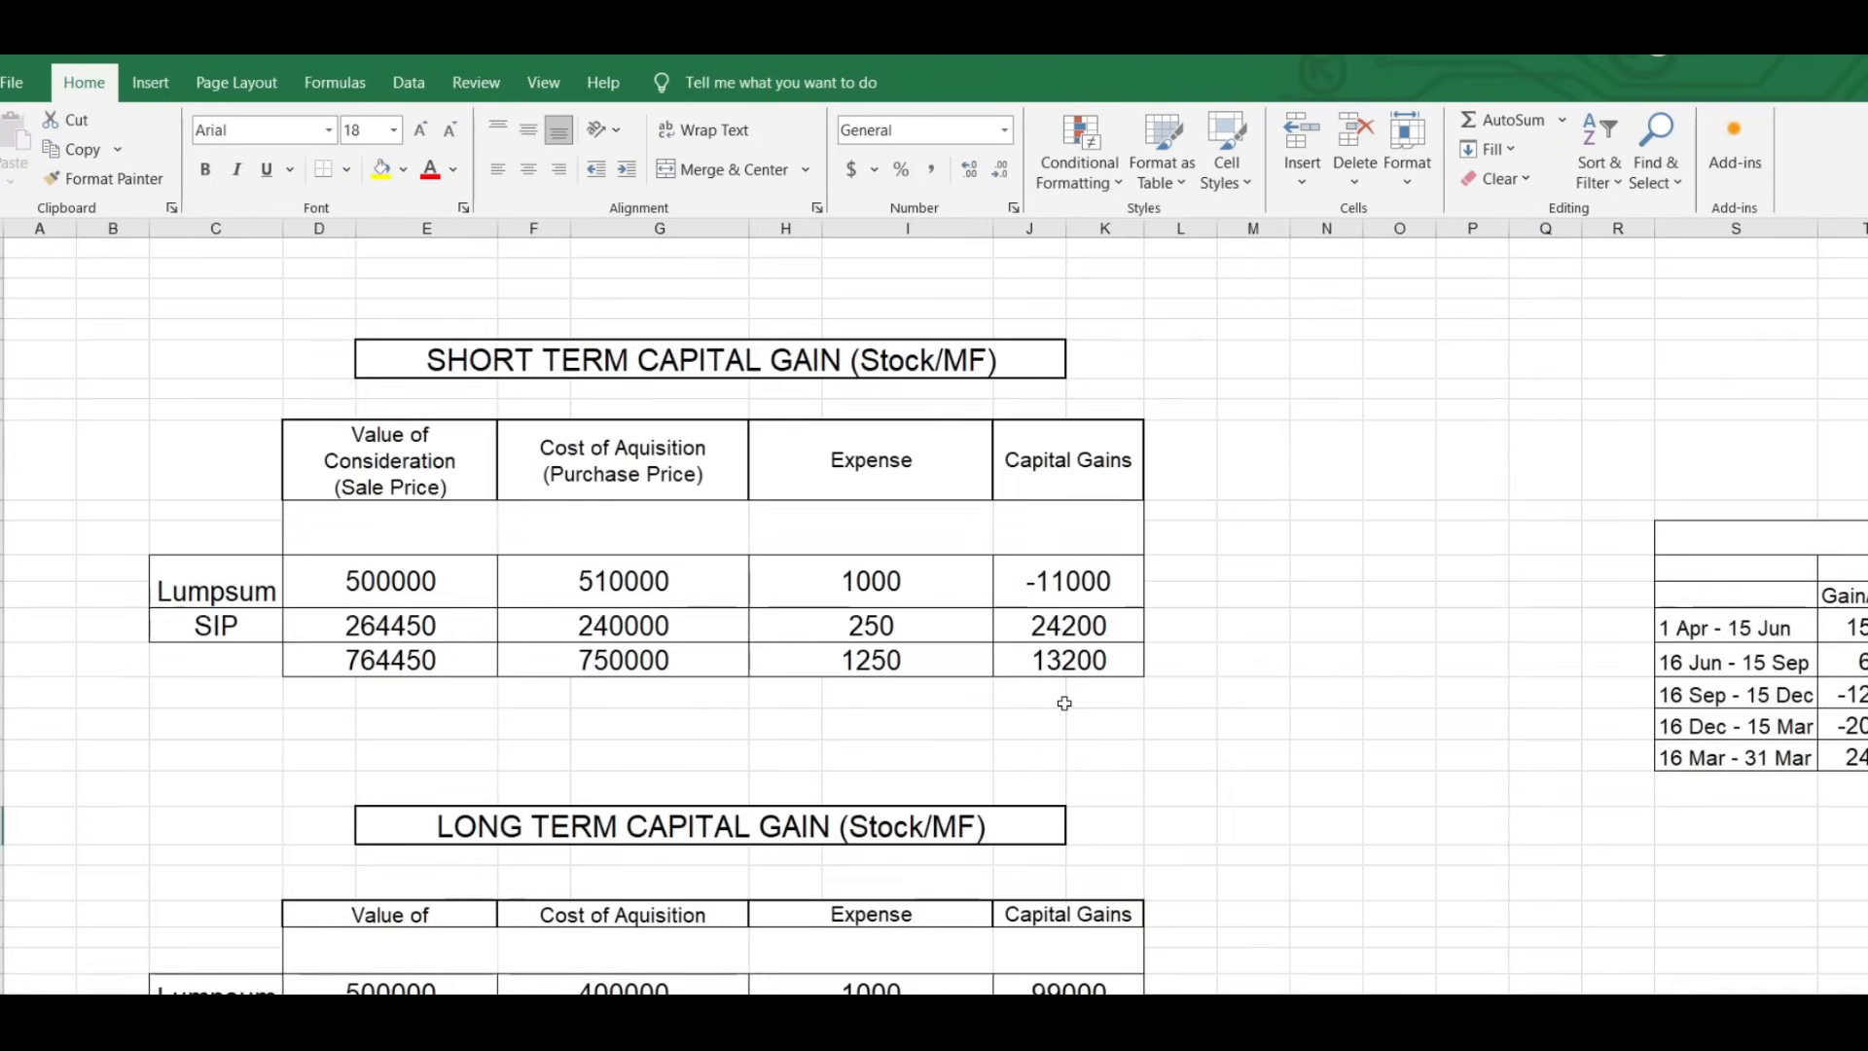
pyautogui.scroll(-3, 1065, 703)
pyautogui.scroll(-2, 1065, 703)
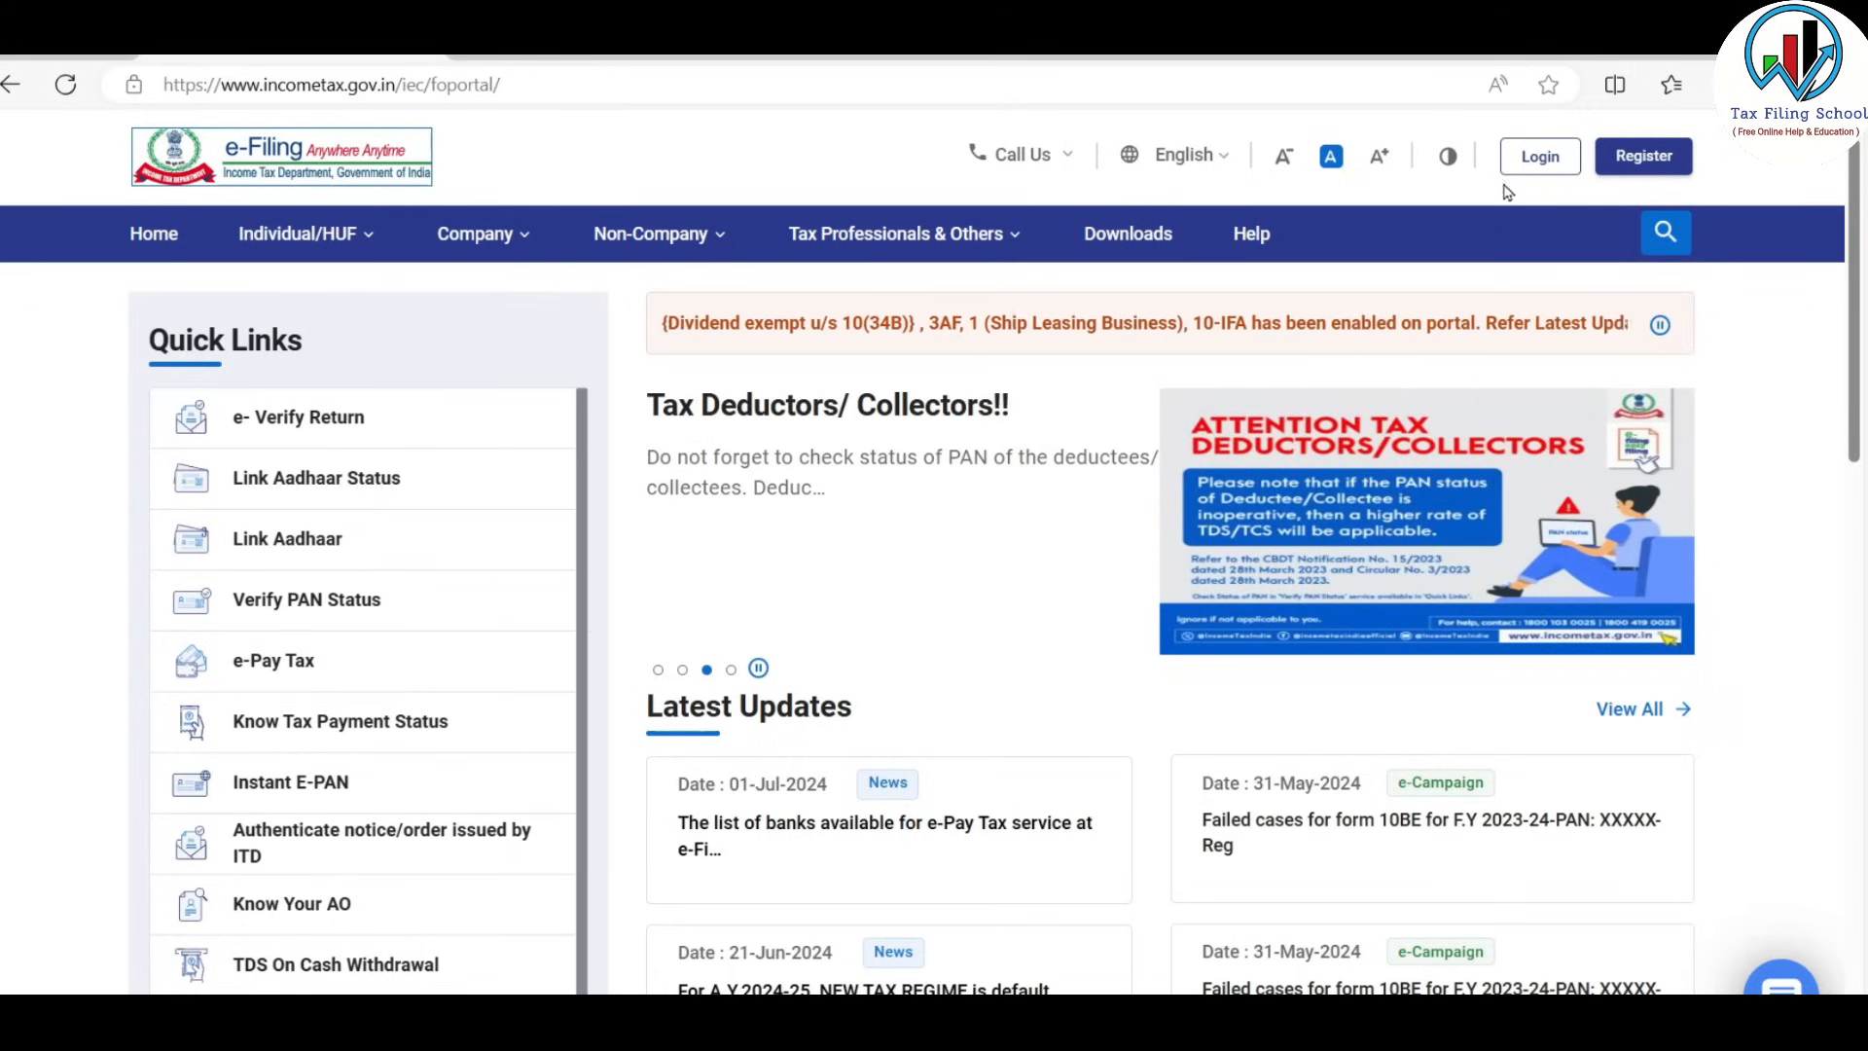
# Go to the portal's login page and start entering the User ID.
pyautogui.click(1540, 159)
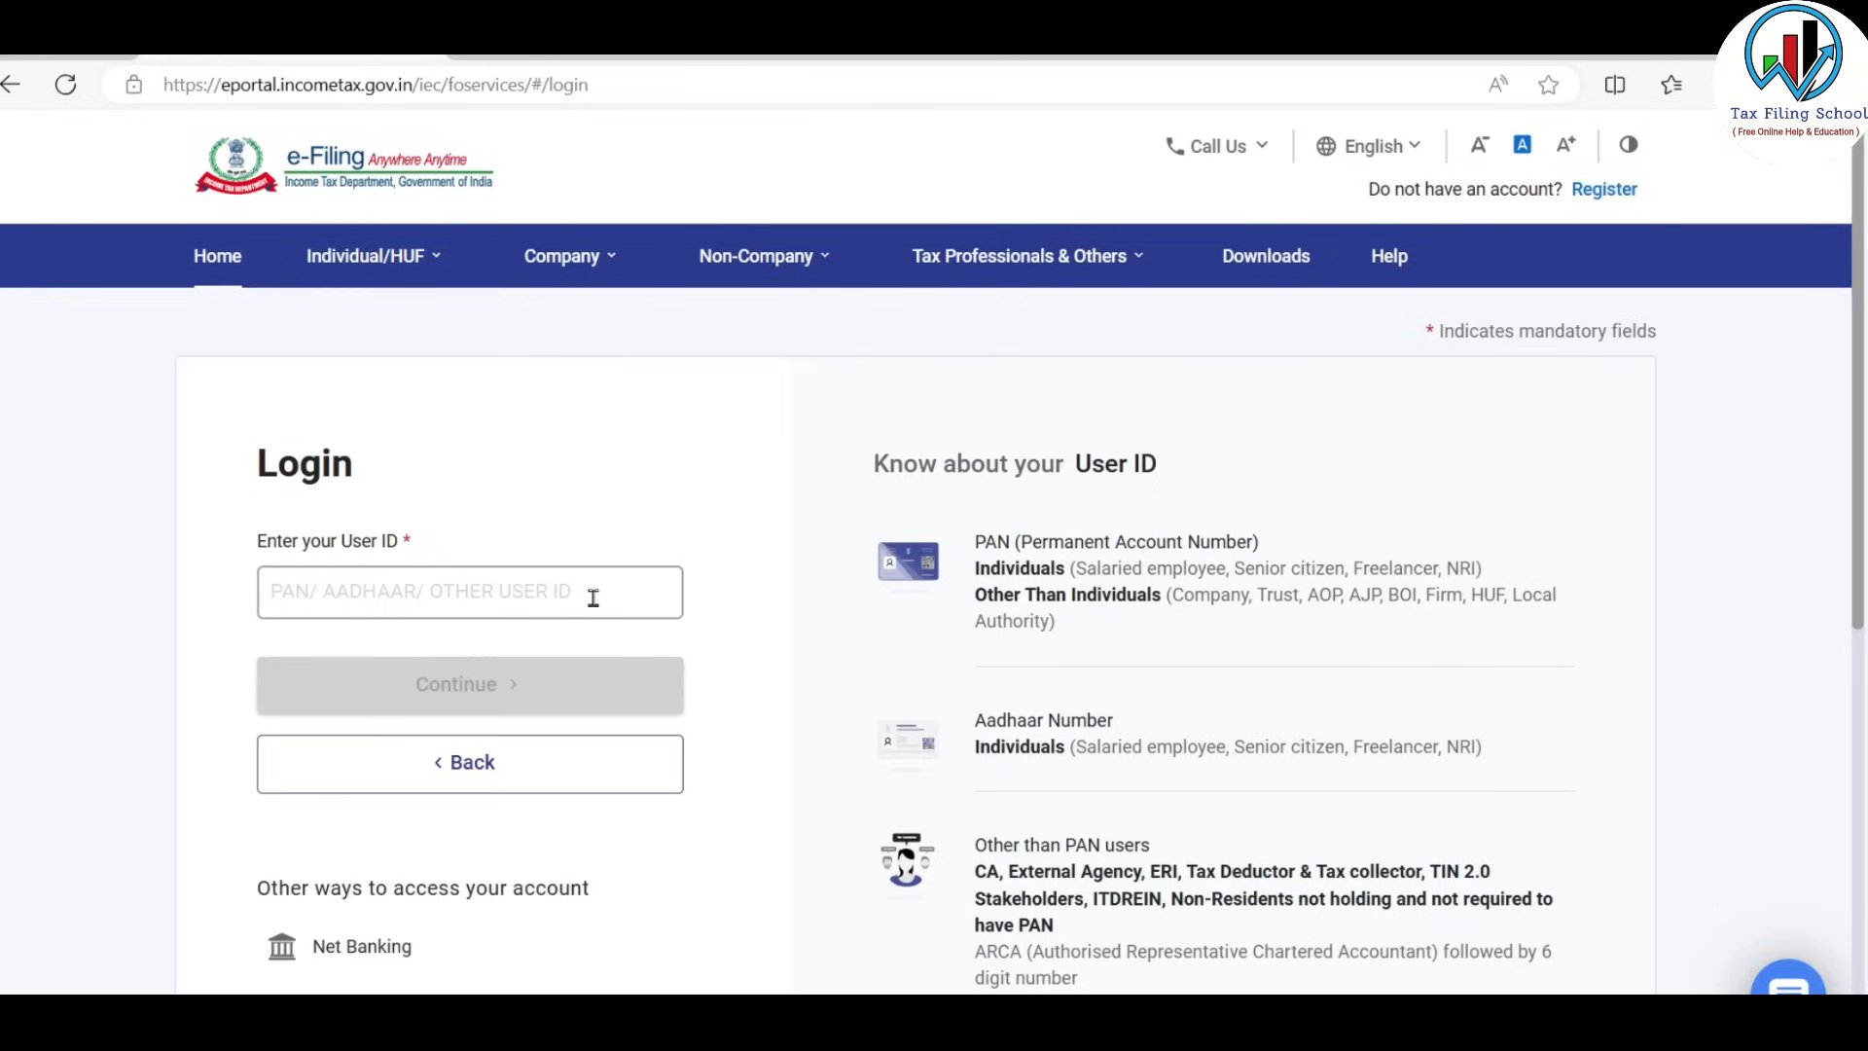
pyautogui.click(593, 598)
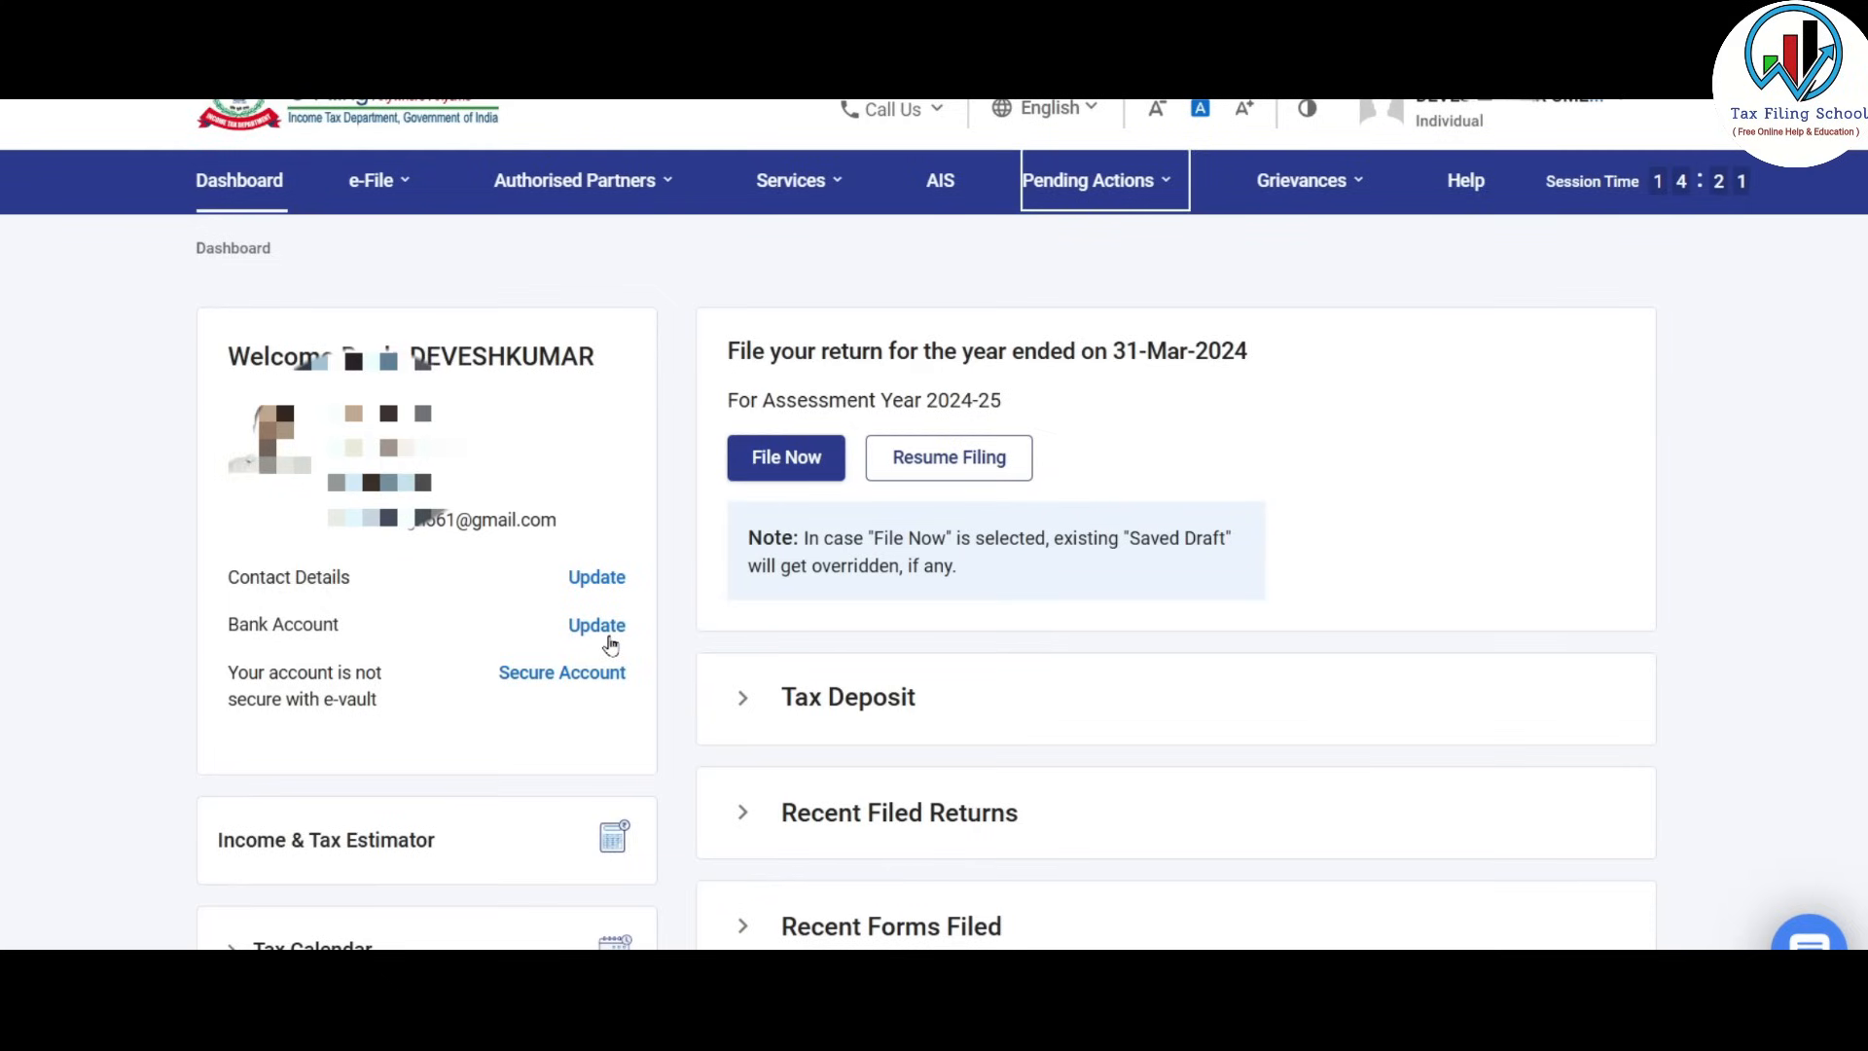
pyautogui.click(953, 194)
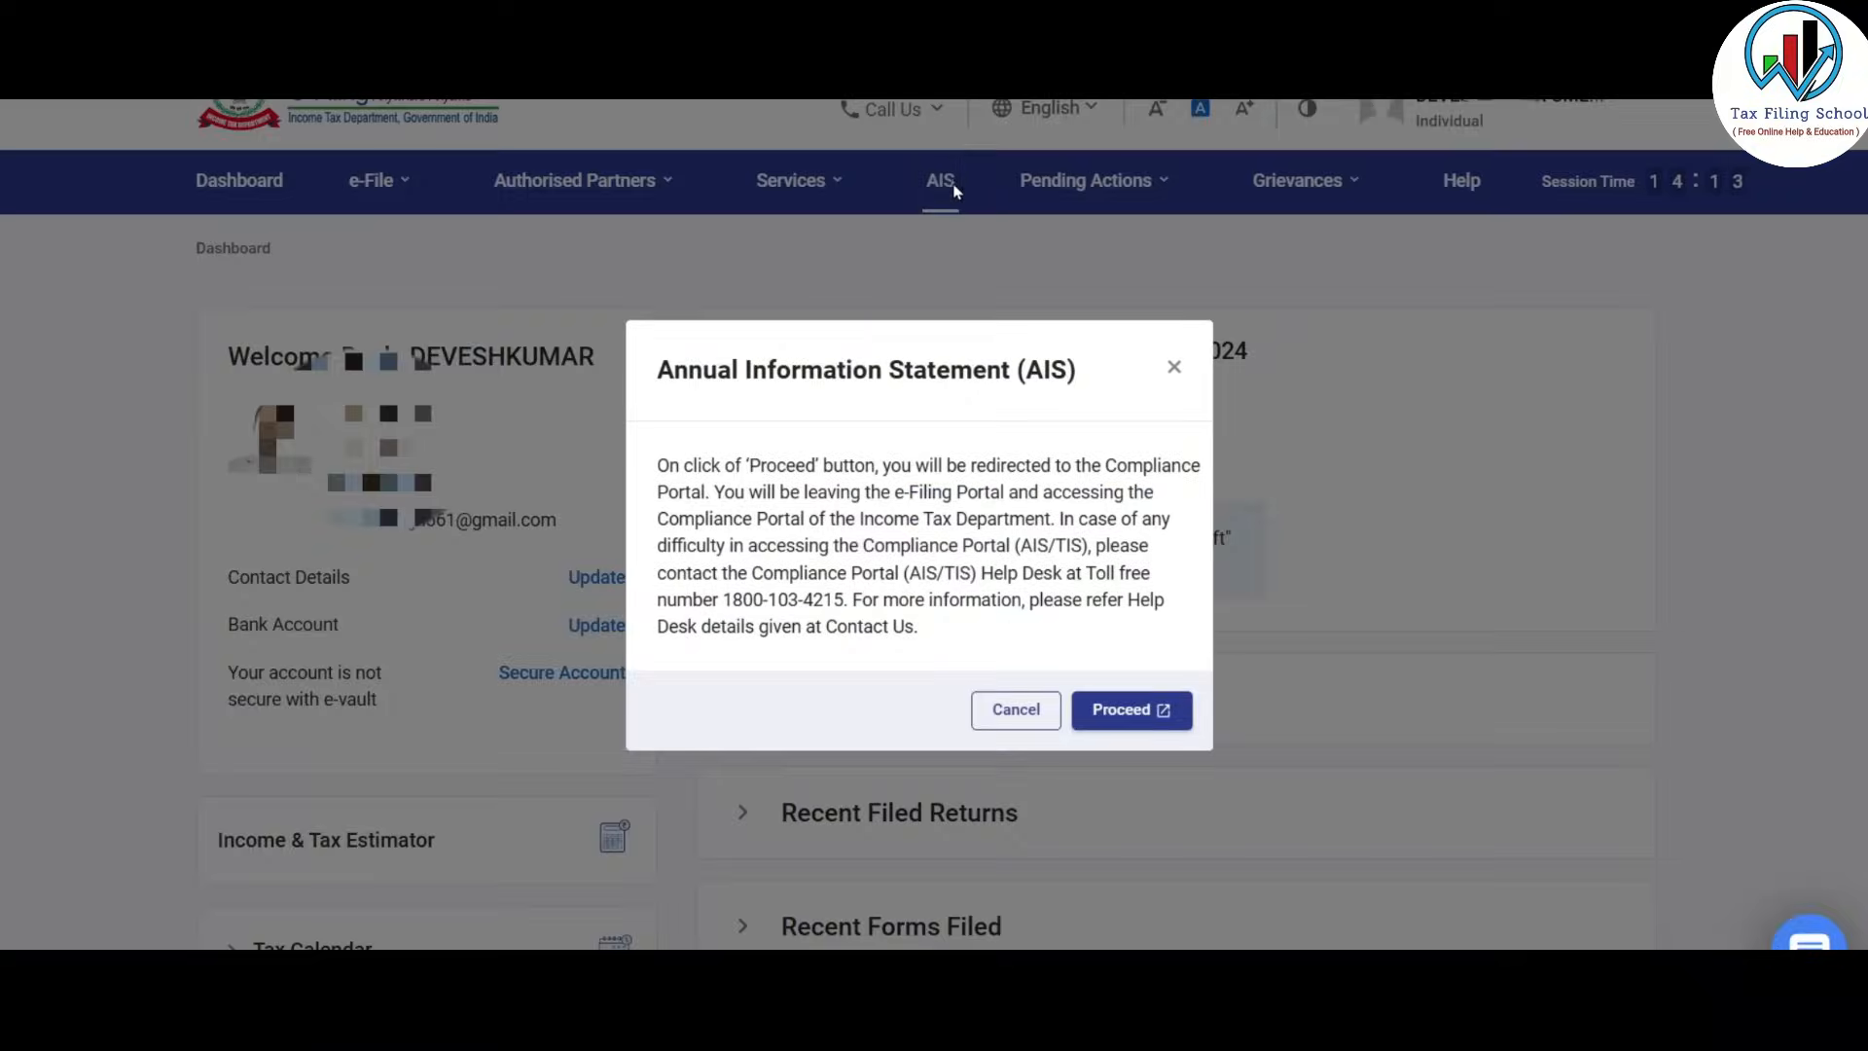
pyautogui.click(1151, 714)
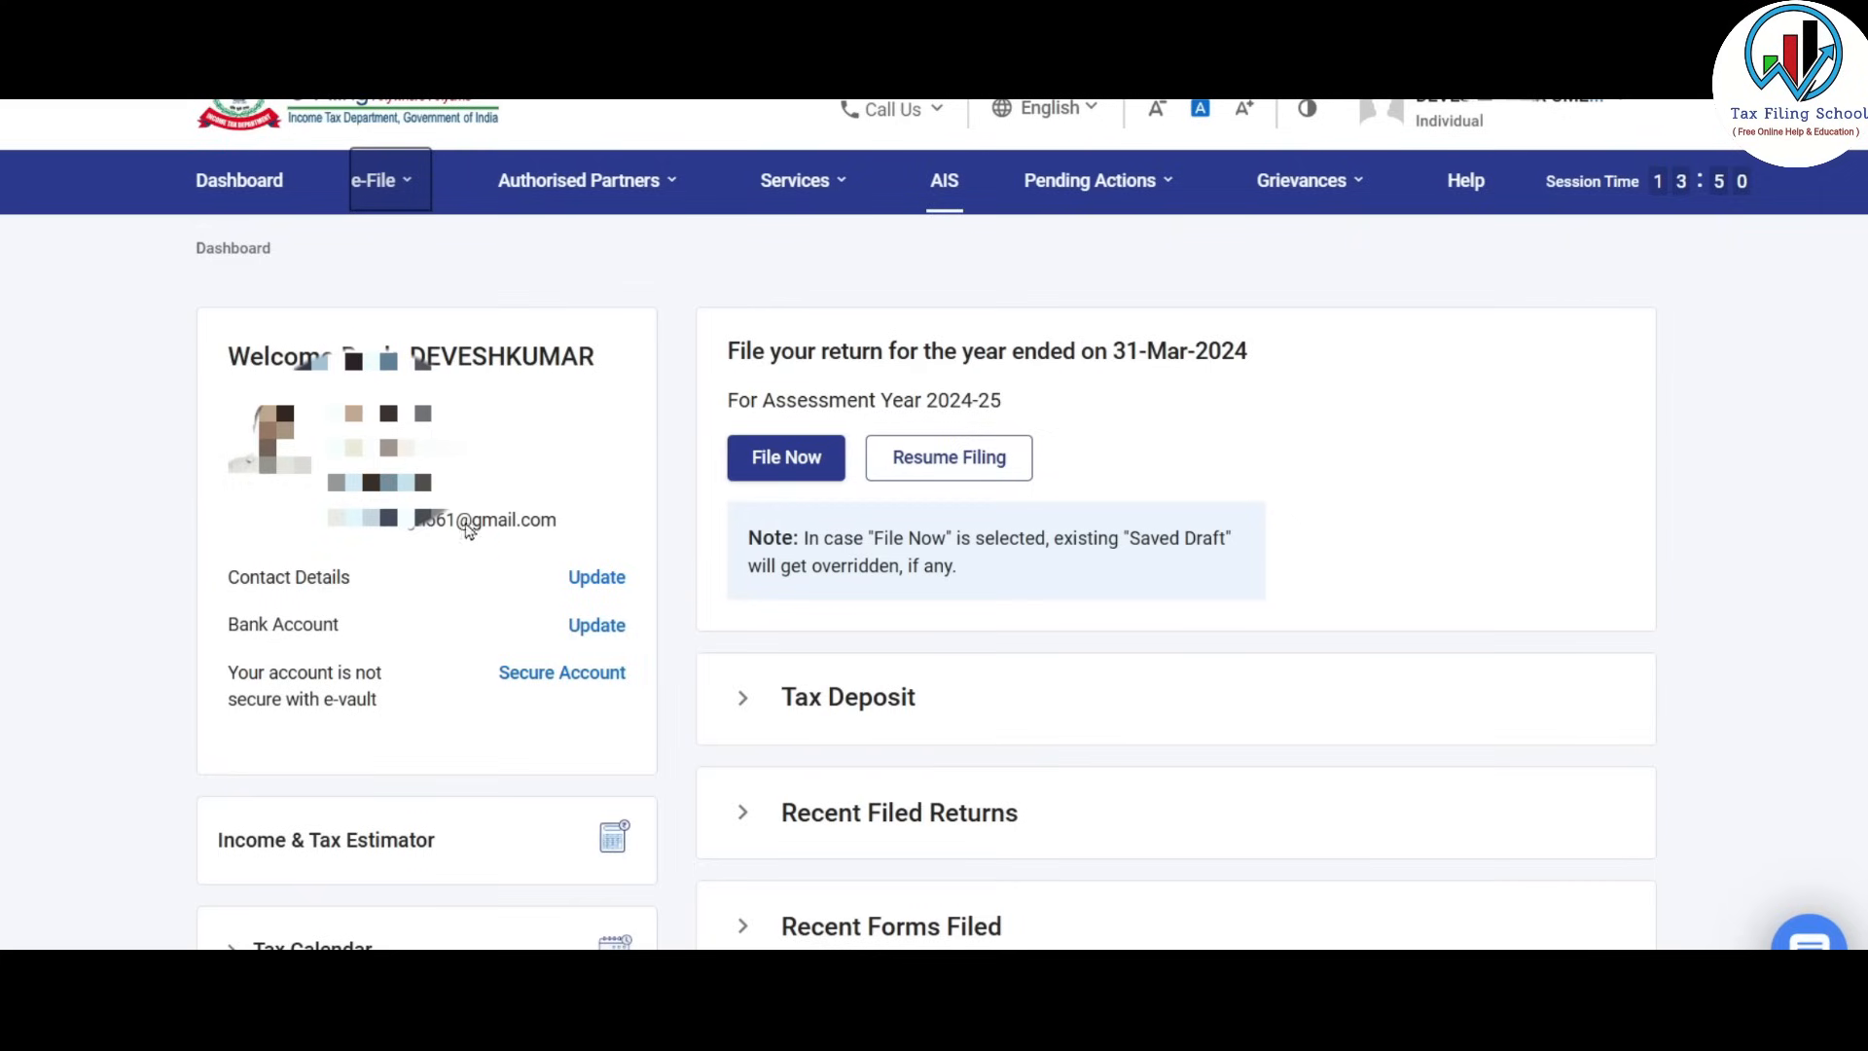
pyautogui.click(380, 182)
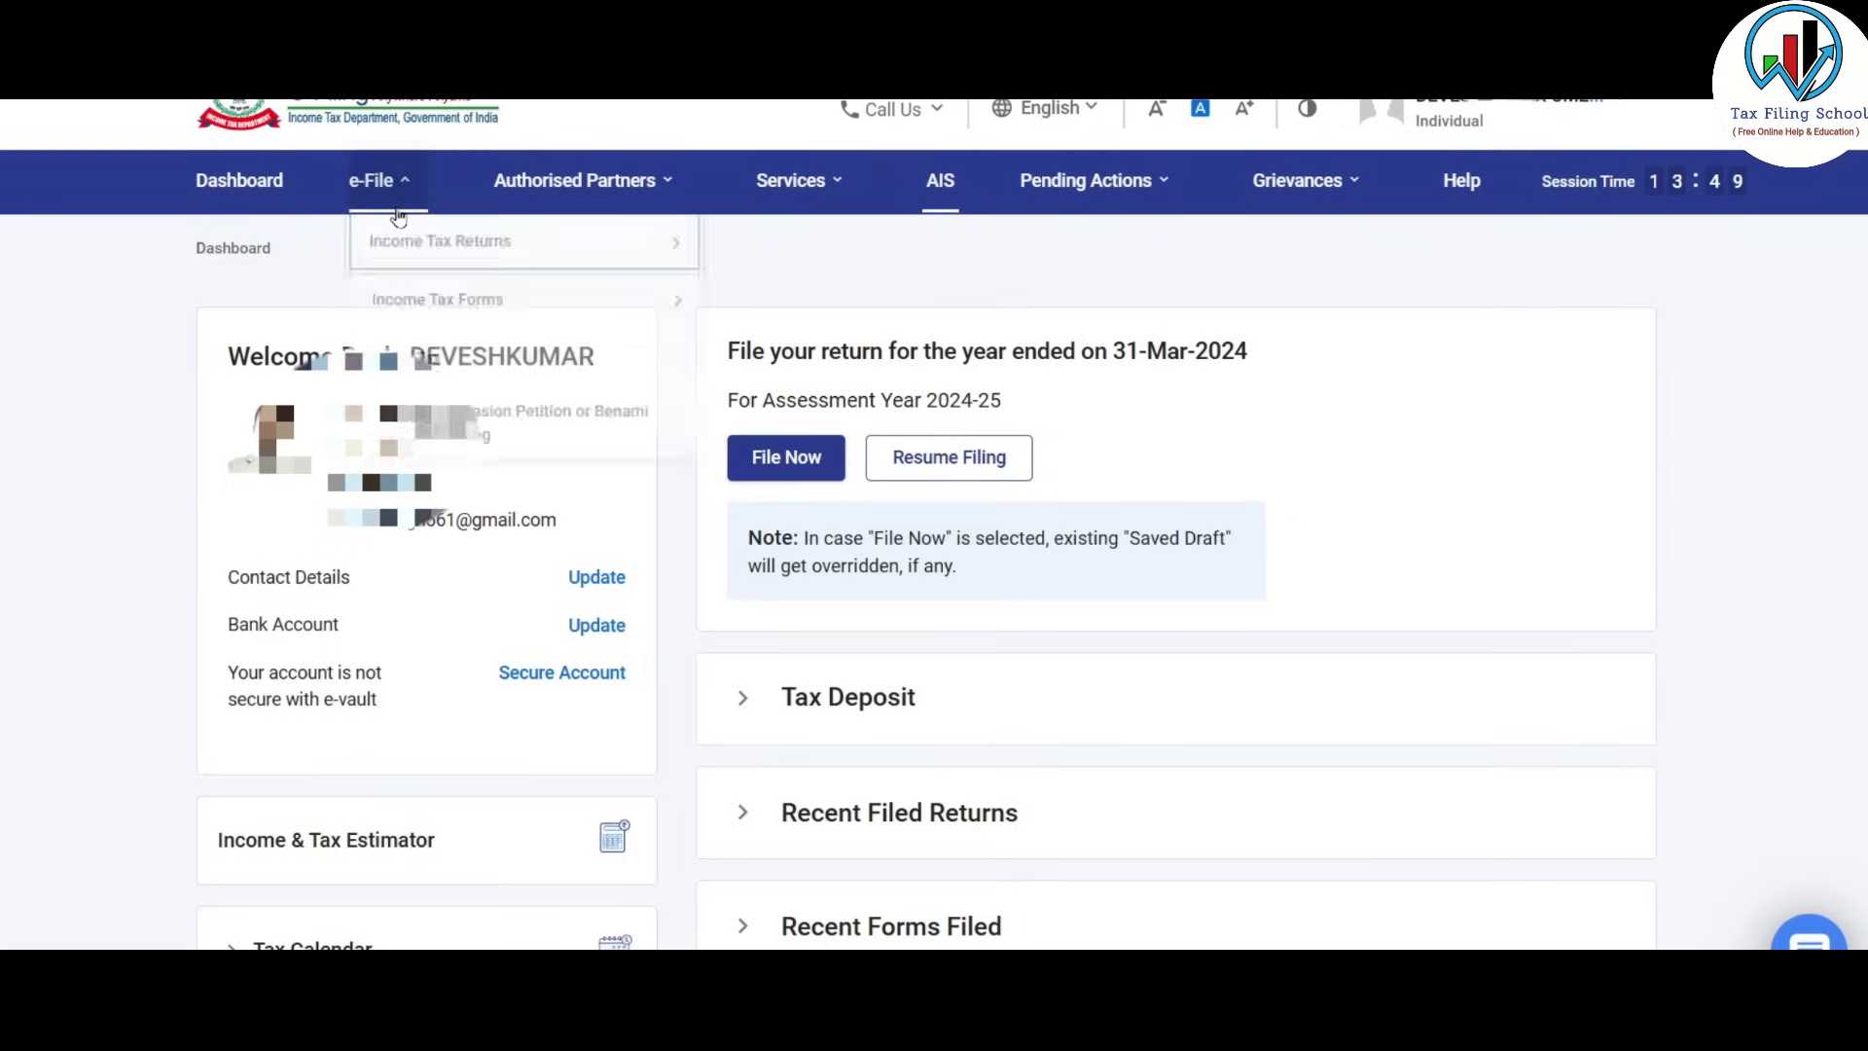
pyautogui.moveTo(405, 254)
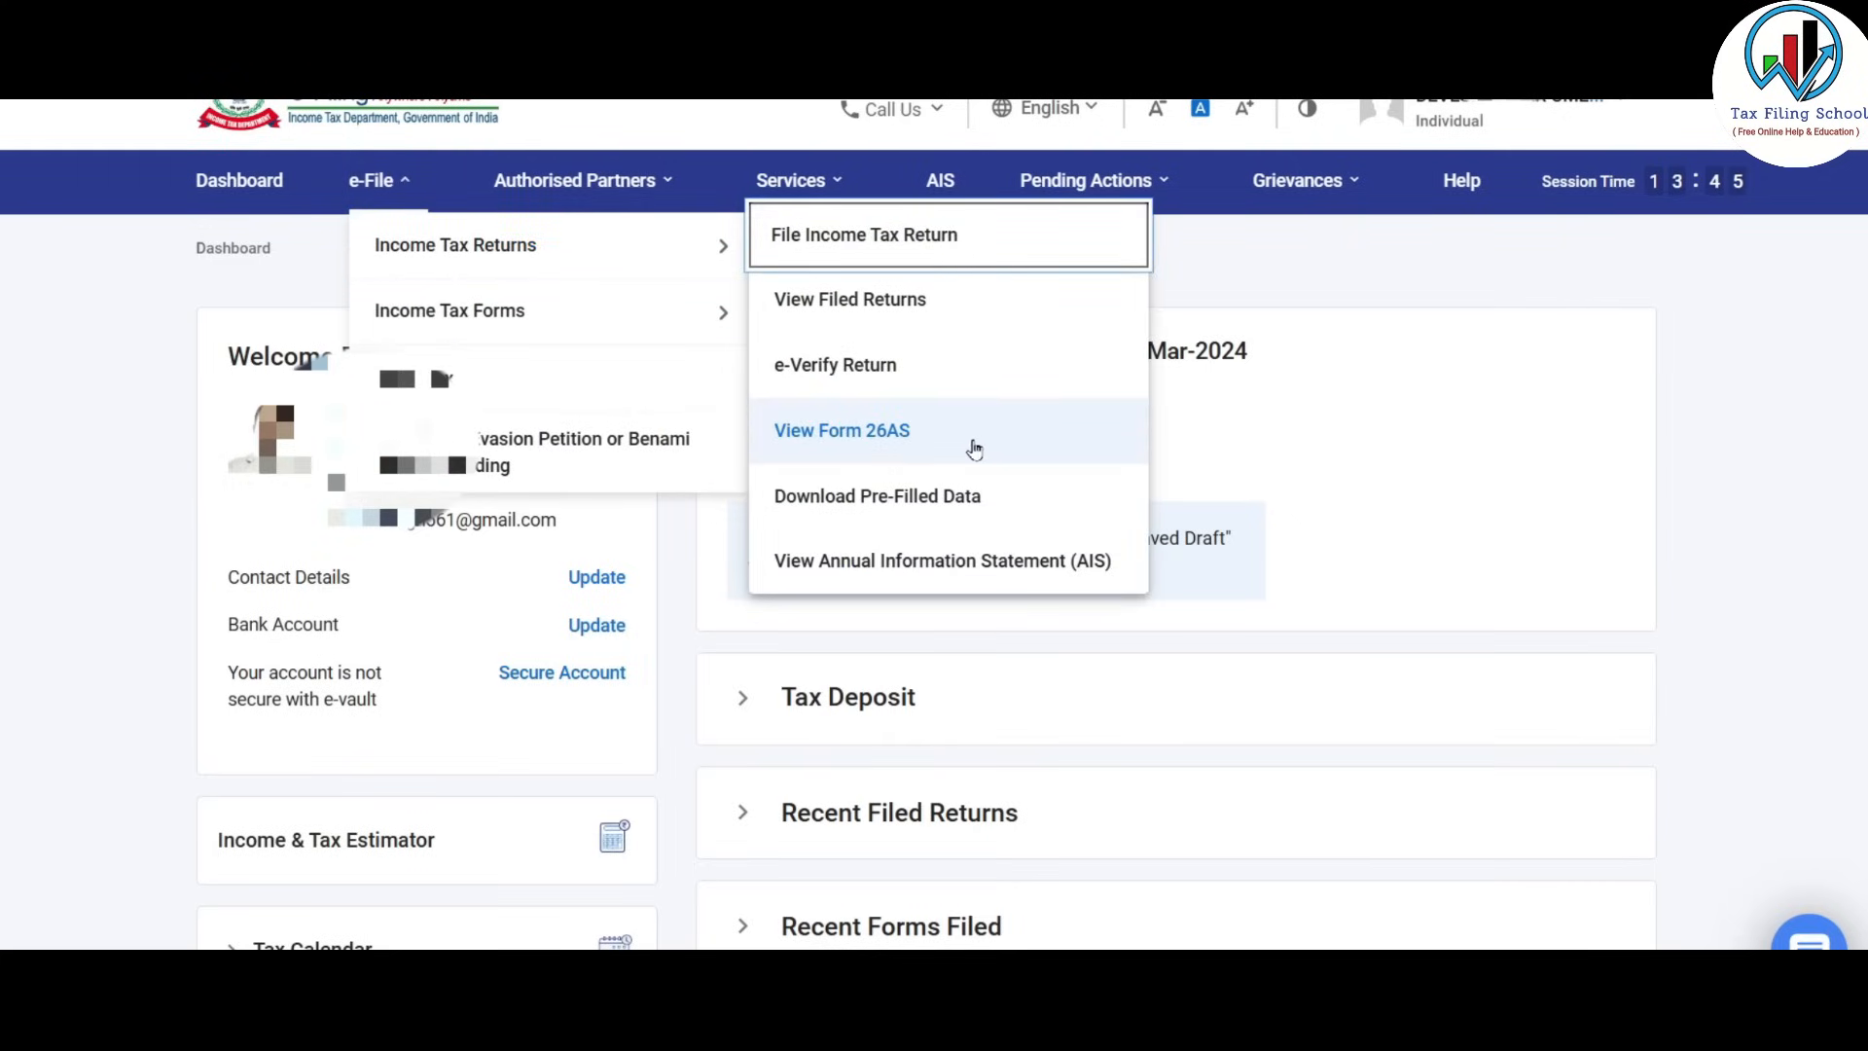
pyautogui.click(882, 443)
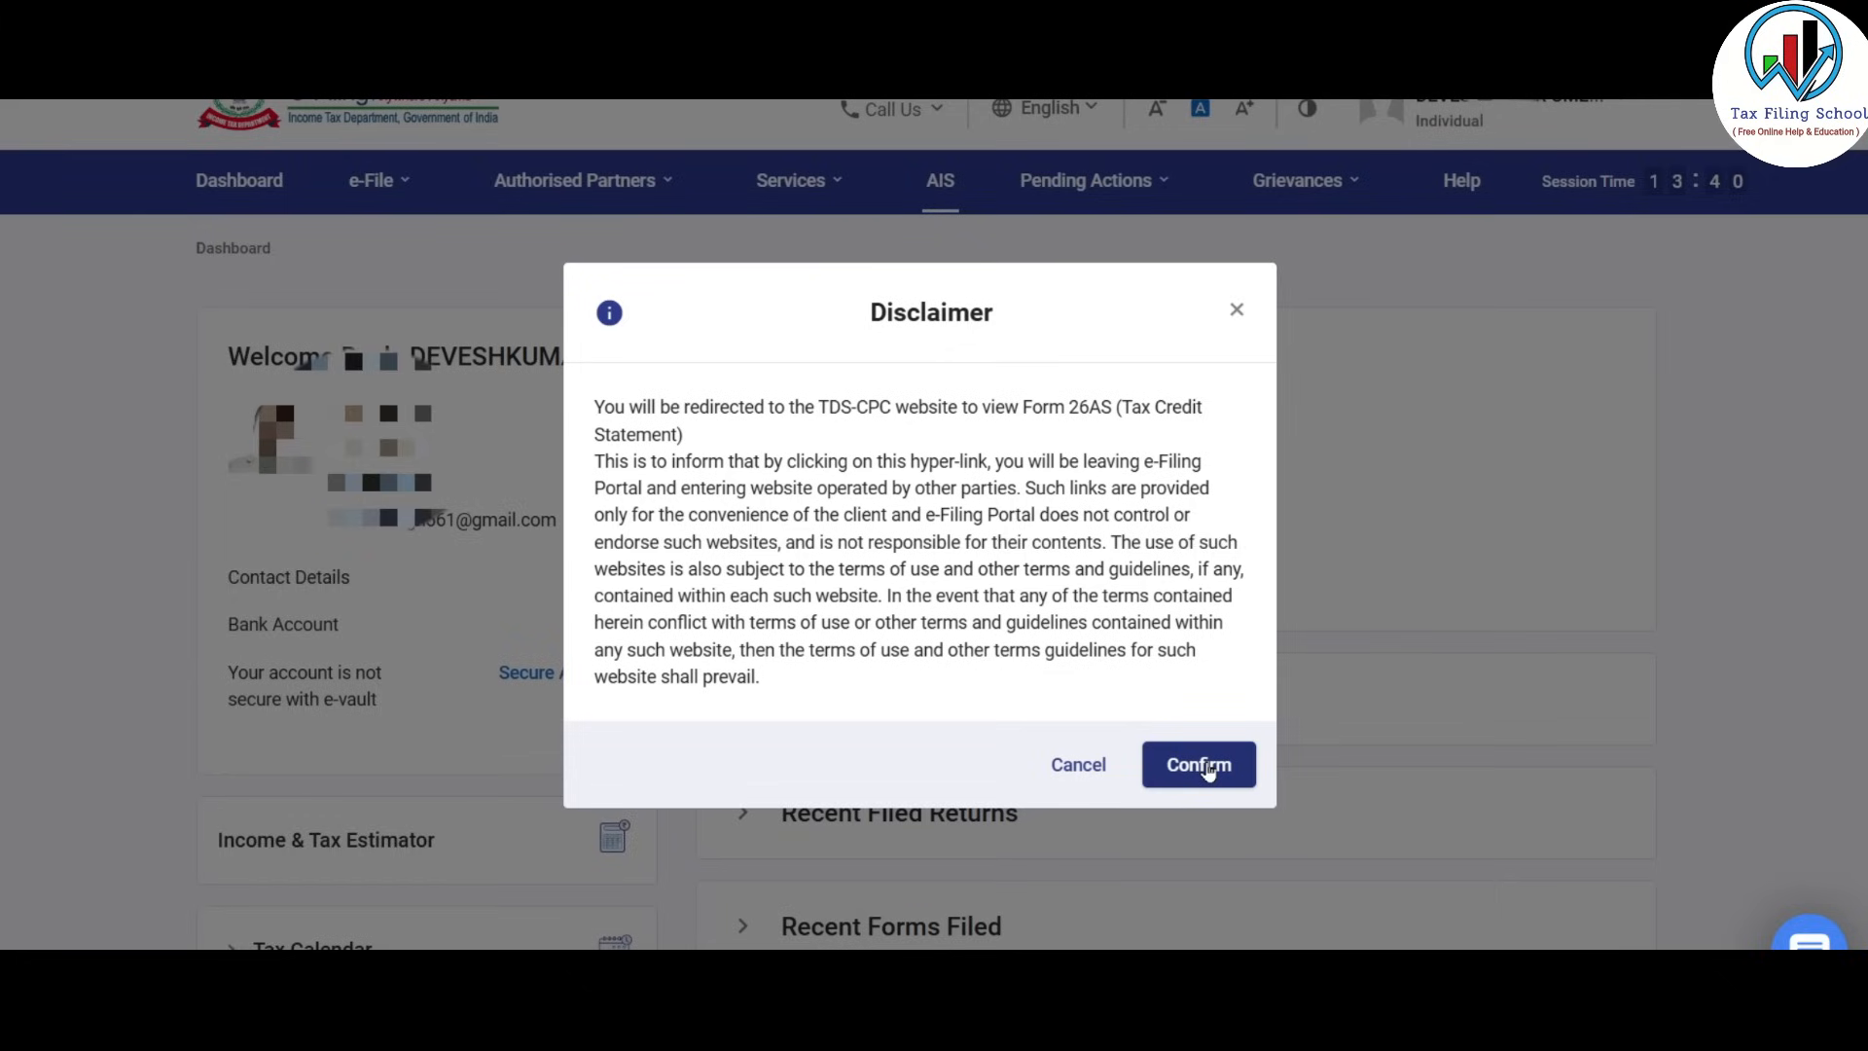
pyautogui.click(1207, 769)
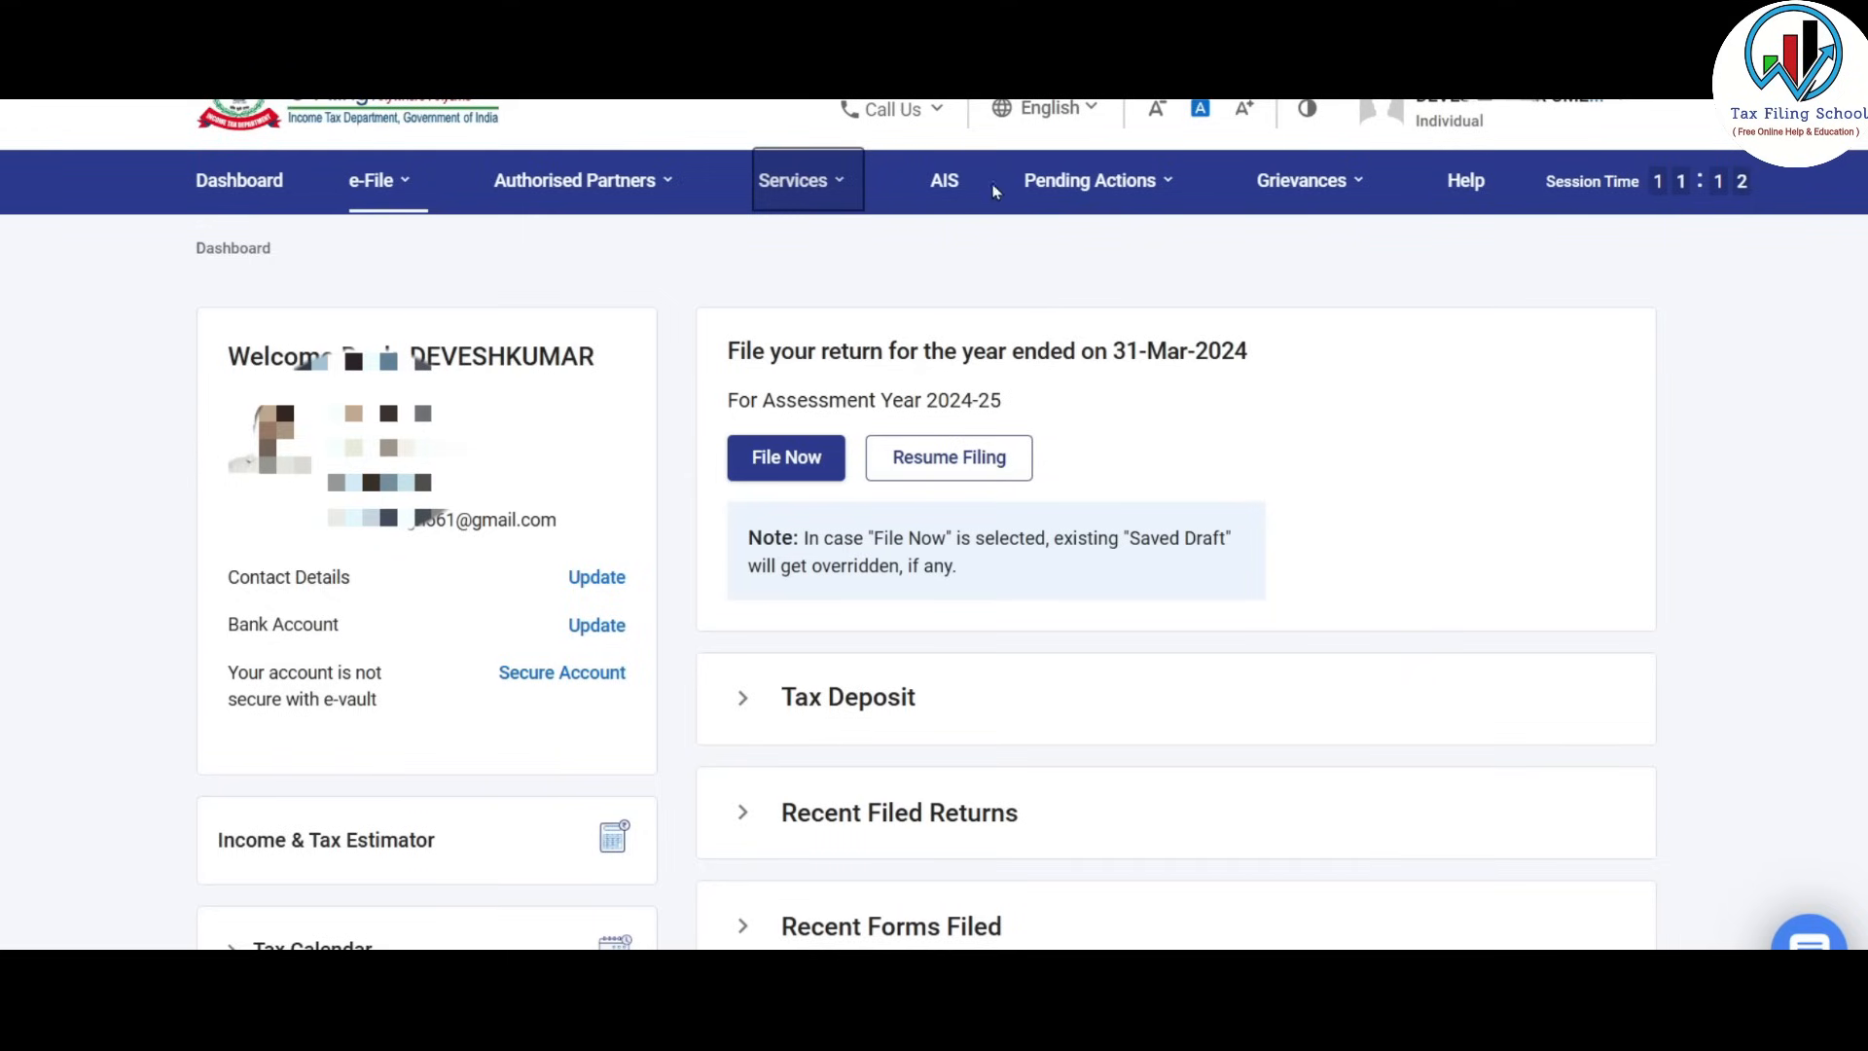
pyautogui.moveTo(378, 183)
pyautogui.moveTo(396, 262)
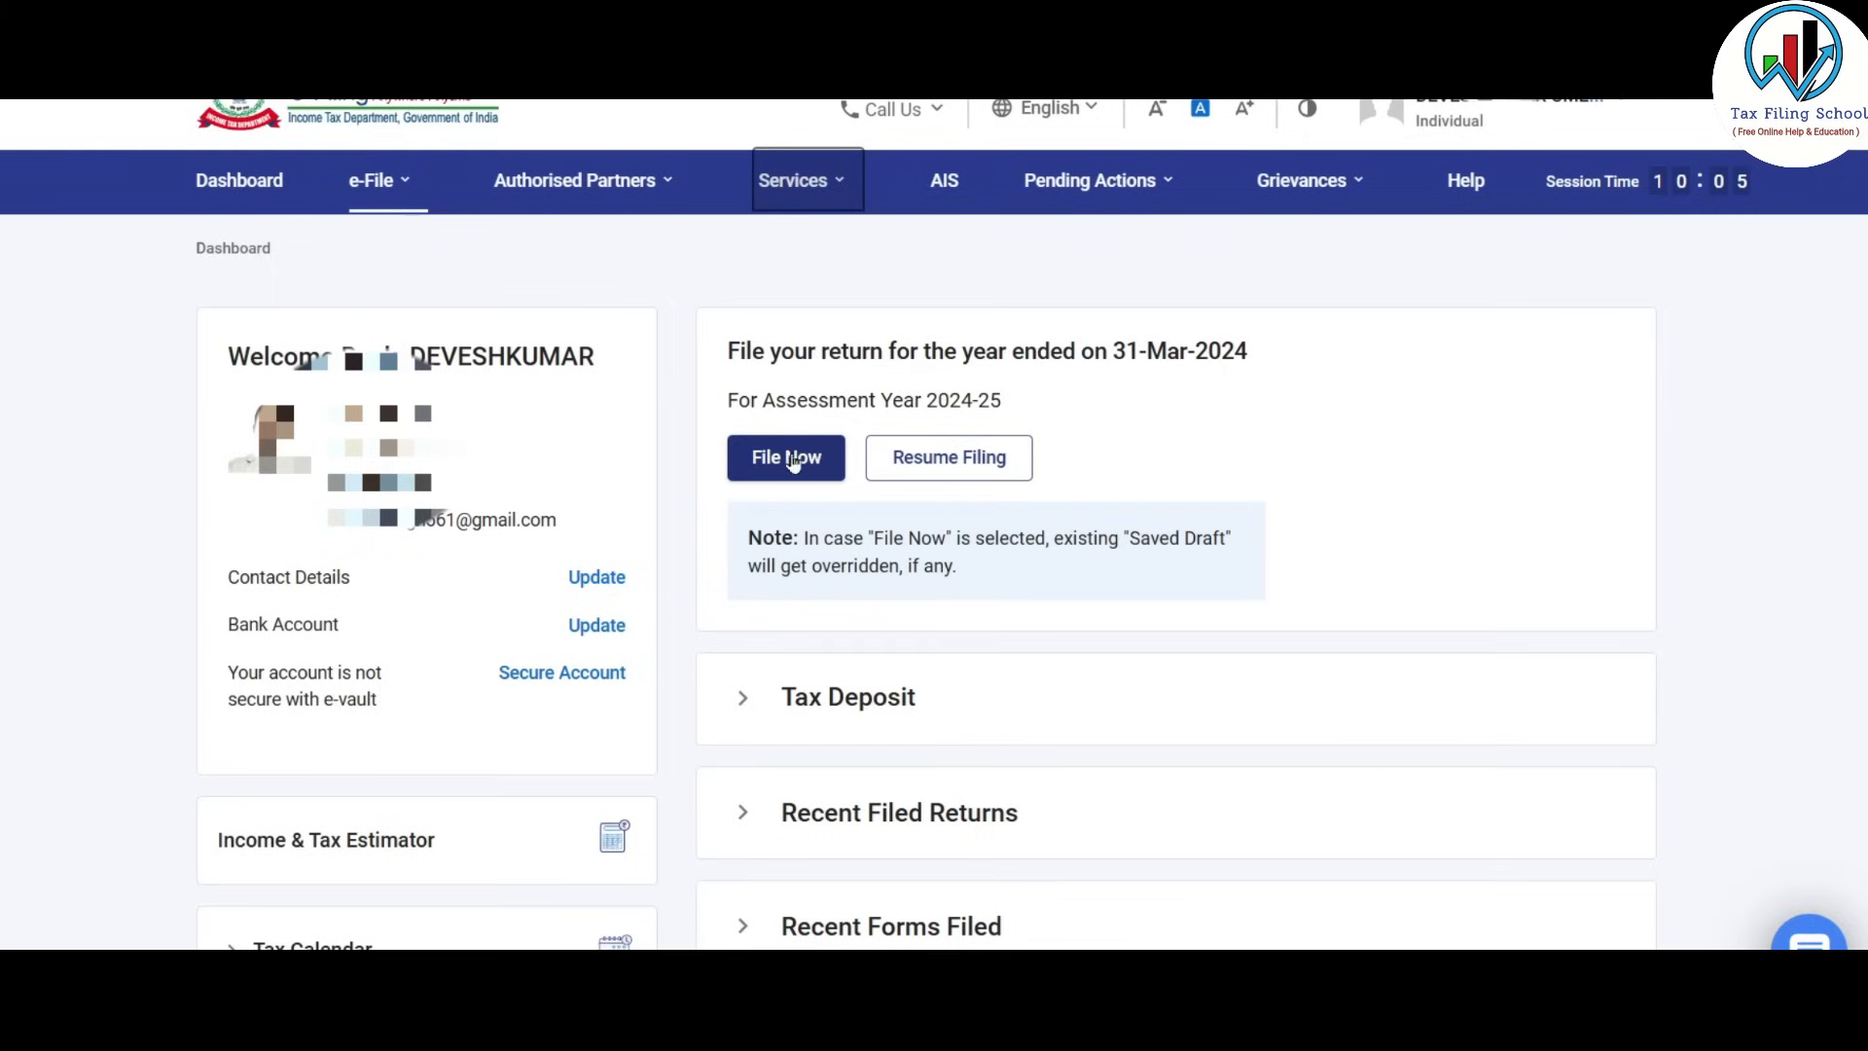
# Begin filing the return for assessment year 2024-25 in online mode.
pyautogui.click(379, 181)
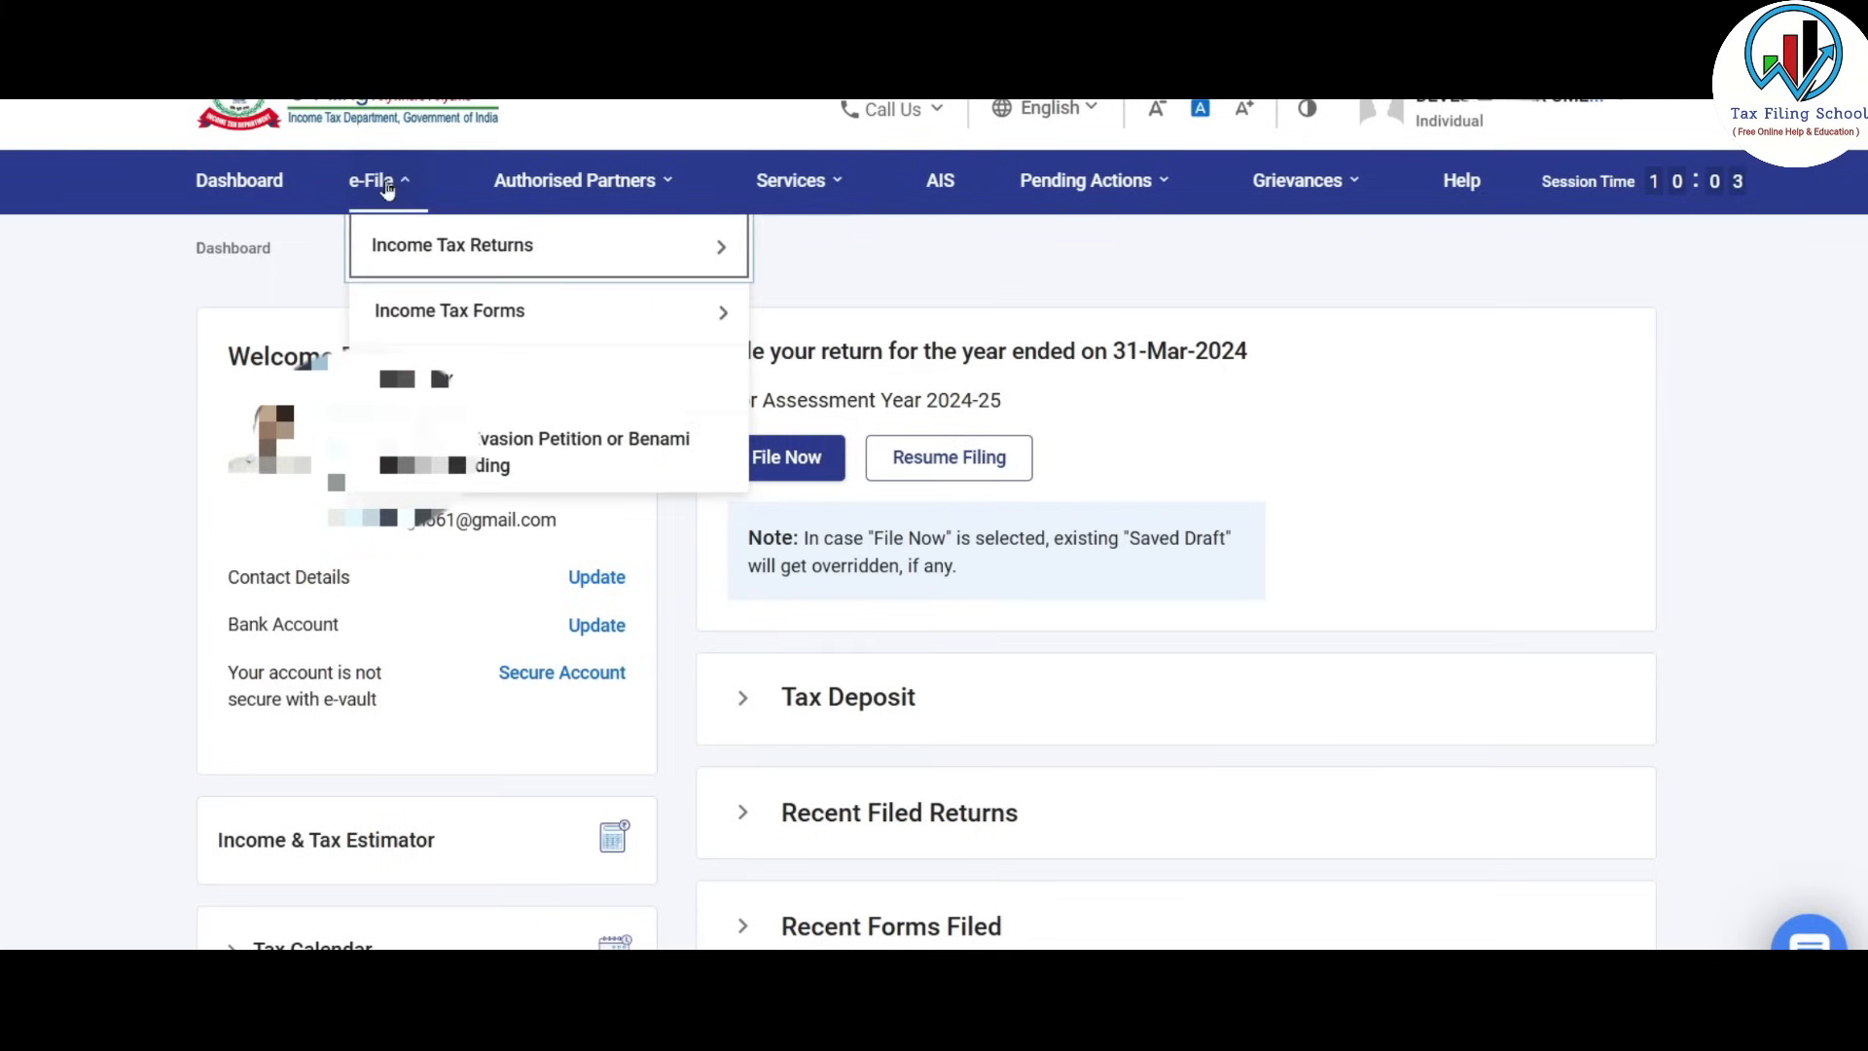
pyautogui.moveTo(383, 244)
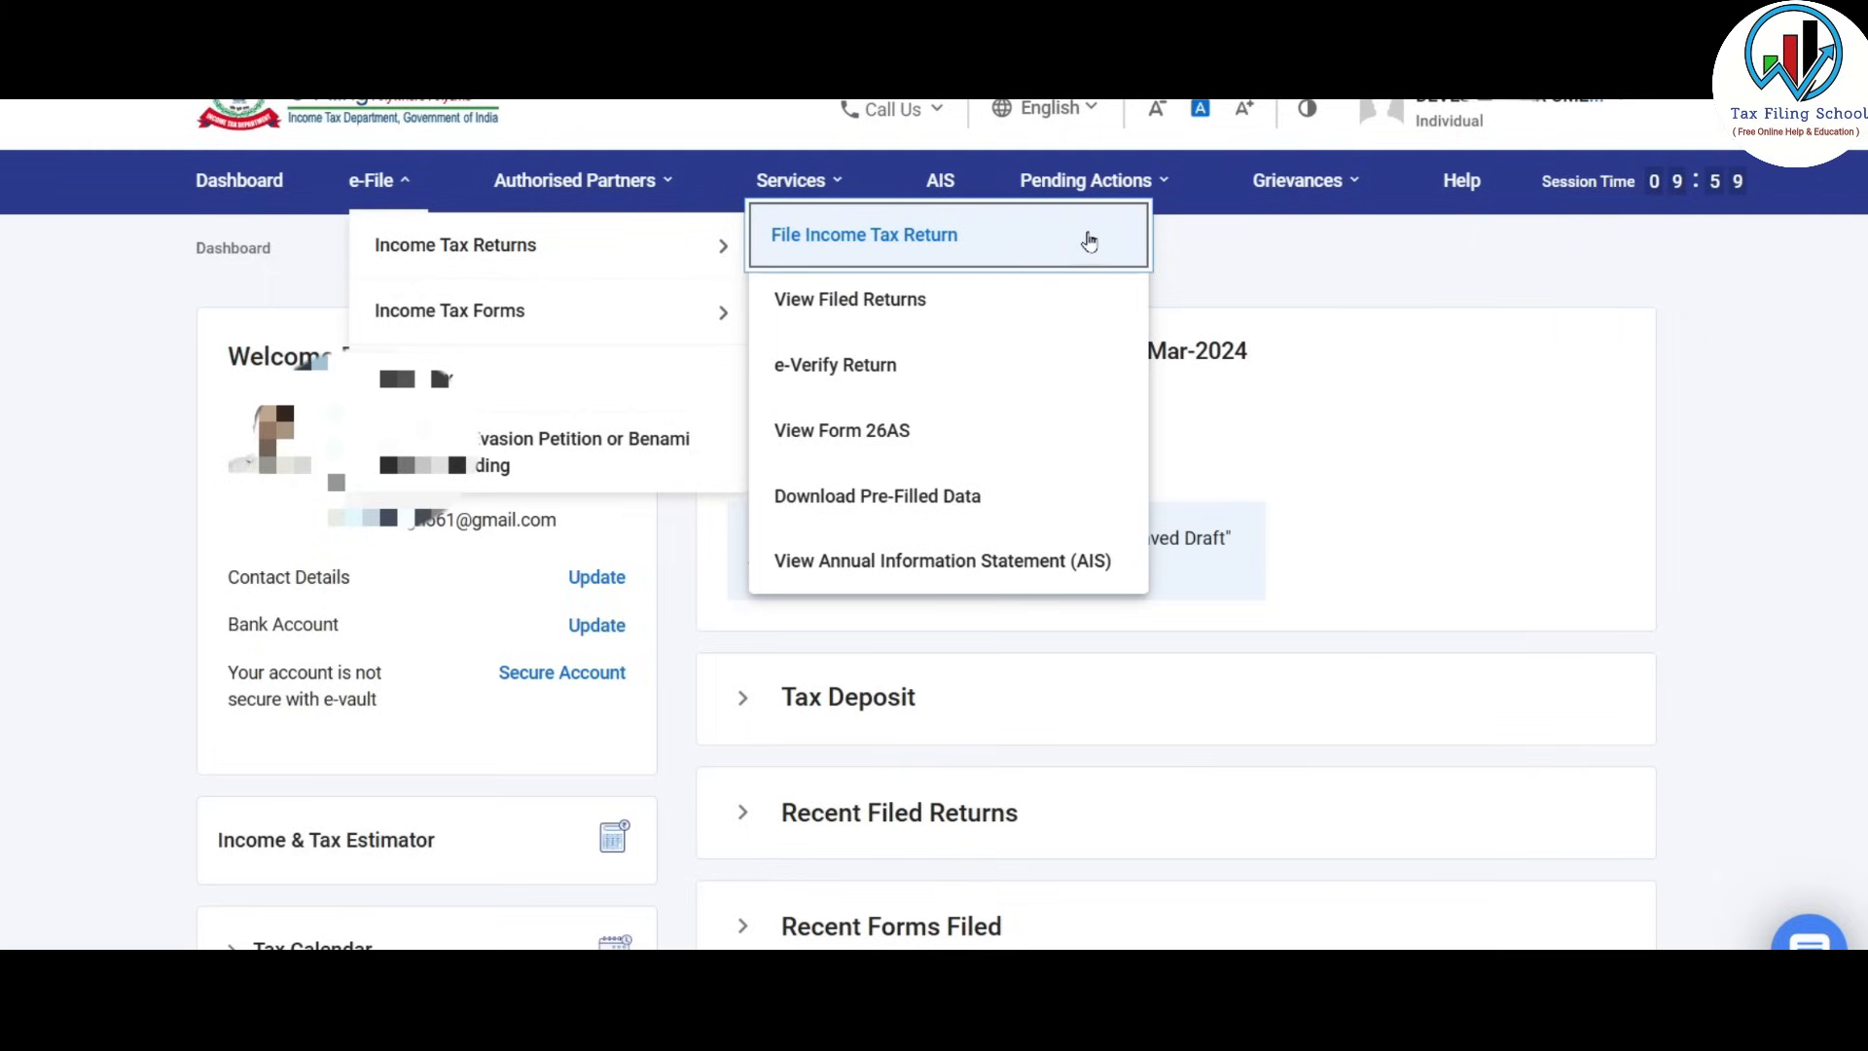
pyautogui.click(958, 241)
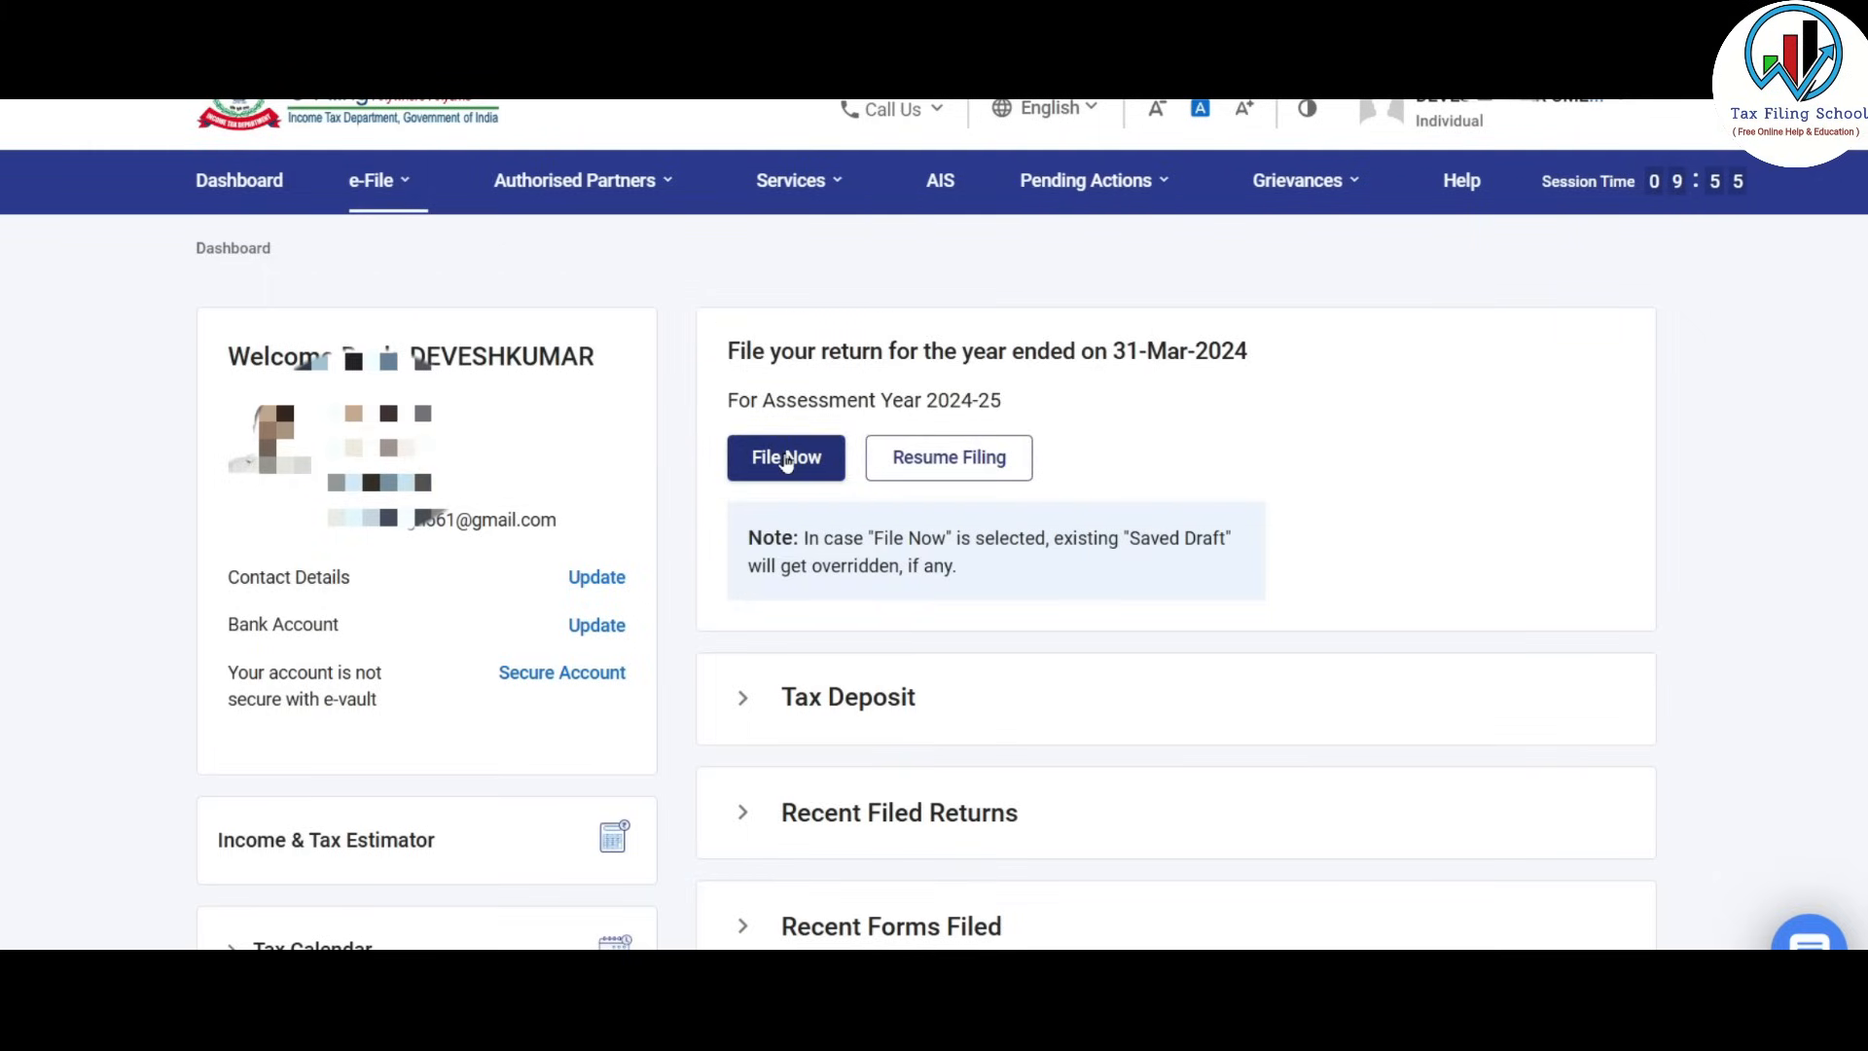
pyautogui.click(786, 458)
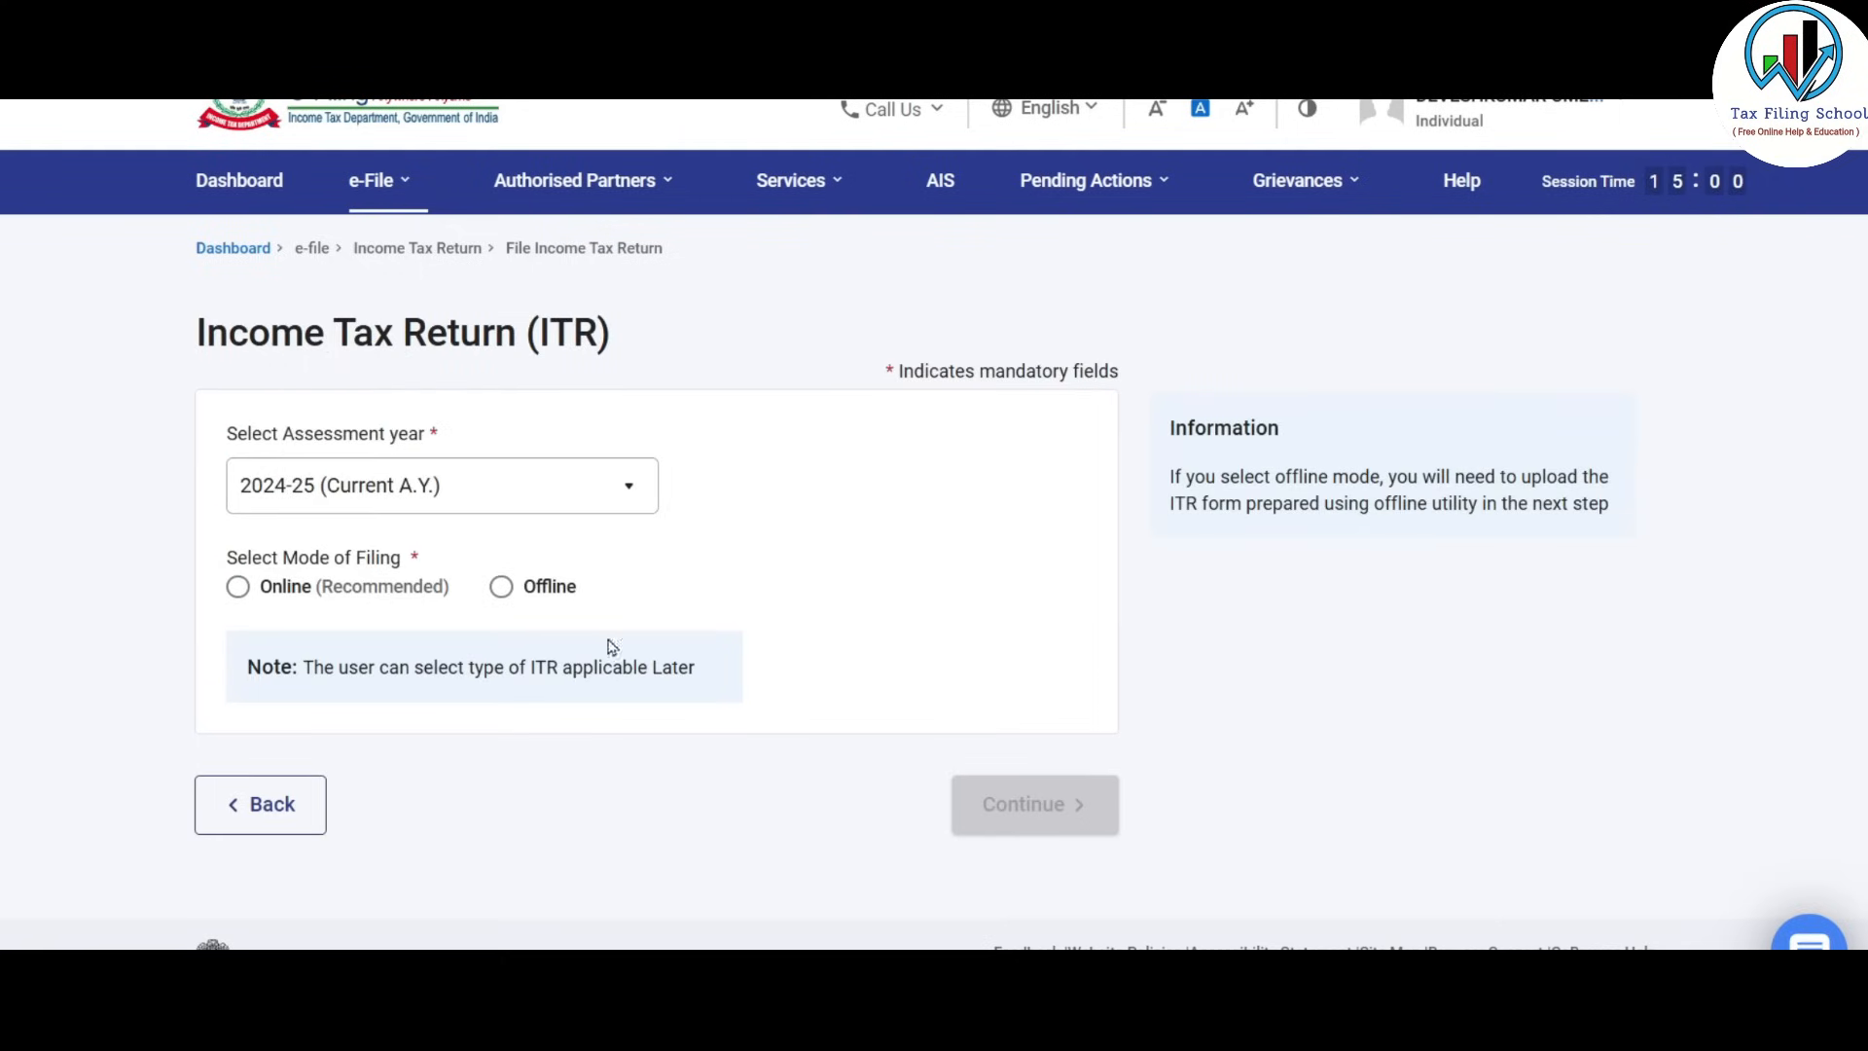
pyautogui.click(553, 489)
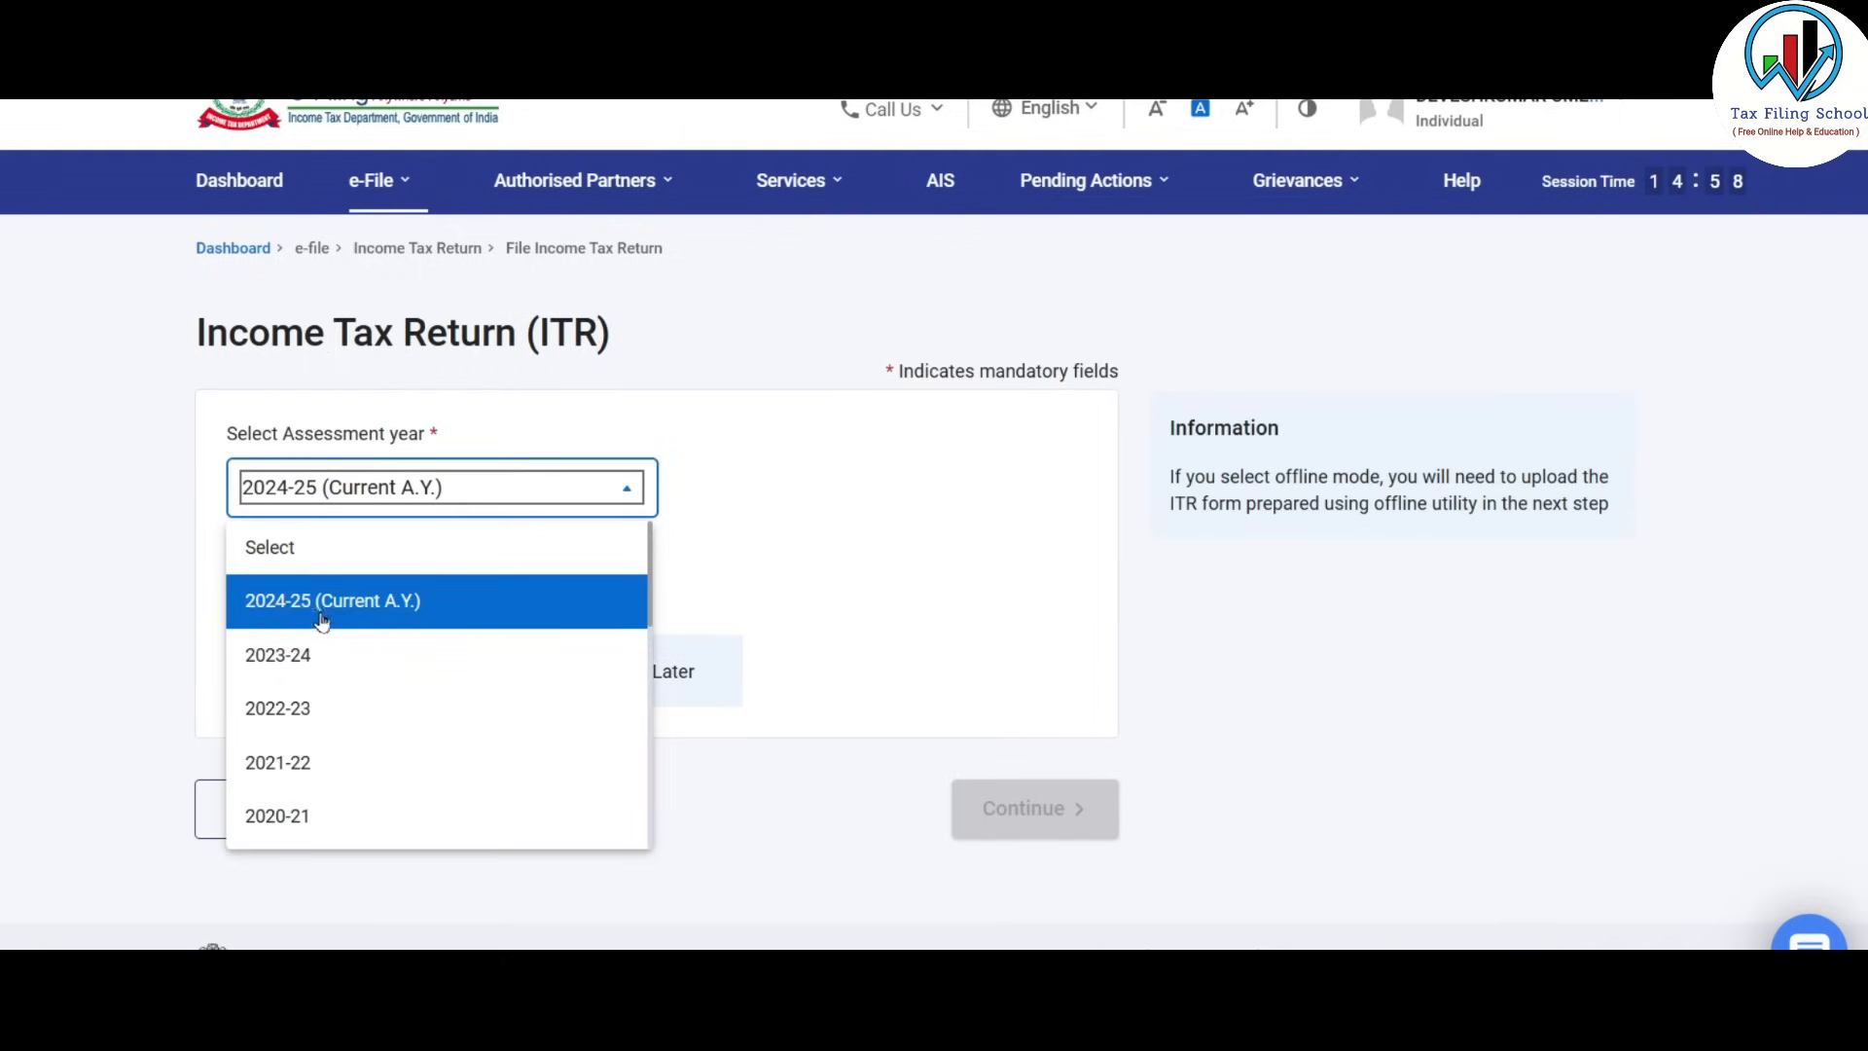
pyautogui.click(284, 608)
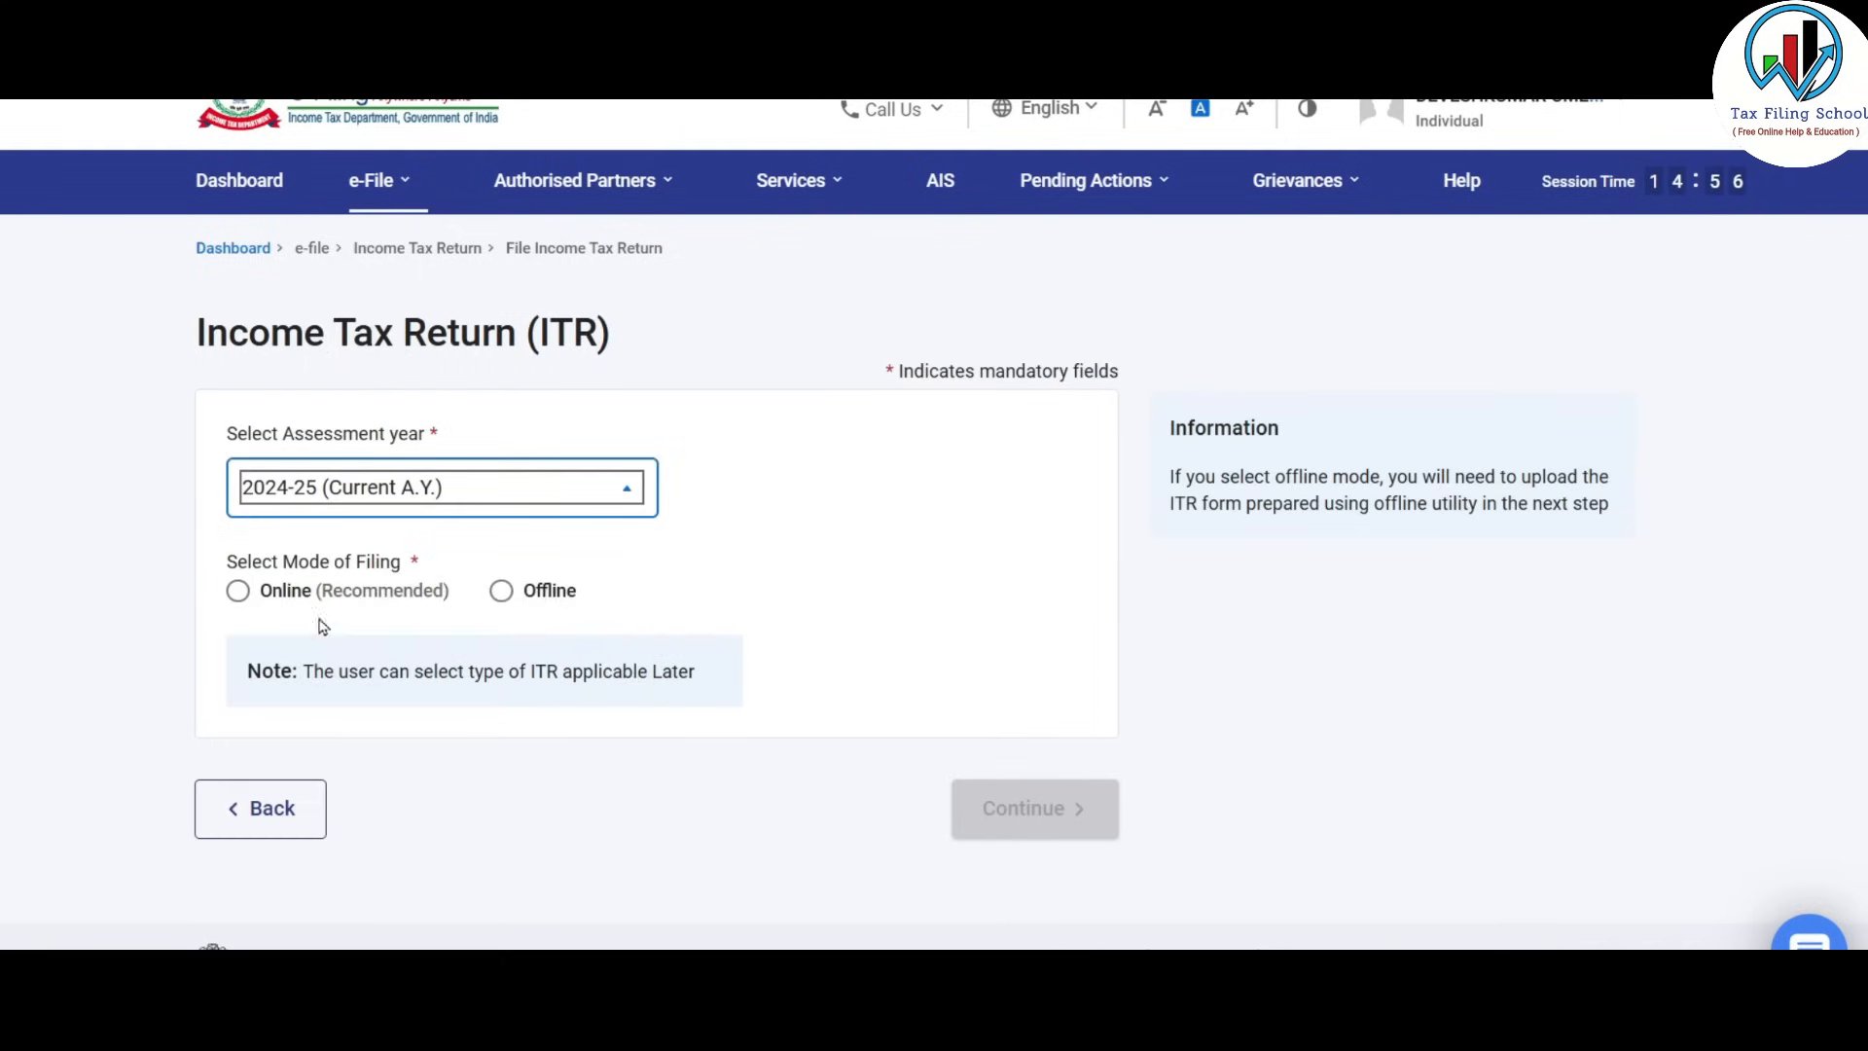
pyautogui.click(237, 593)
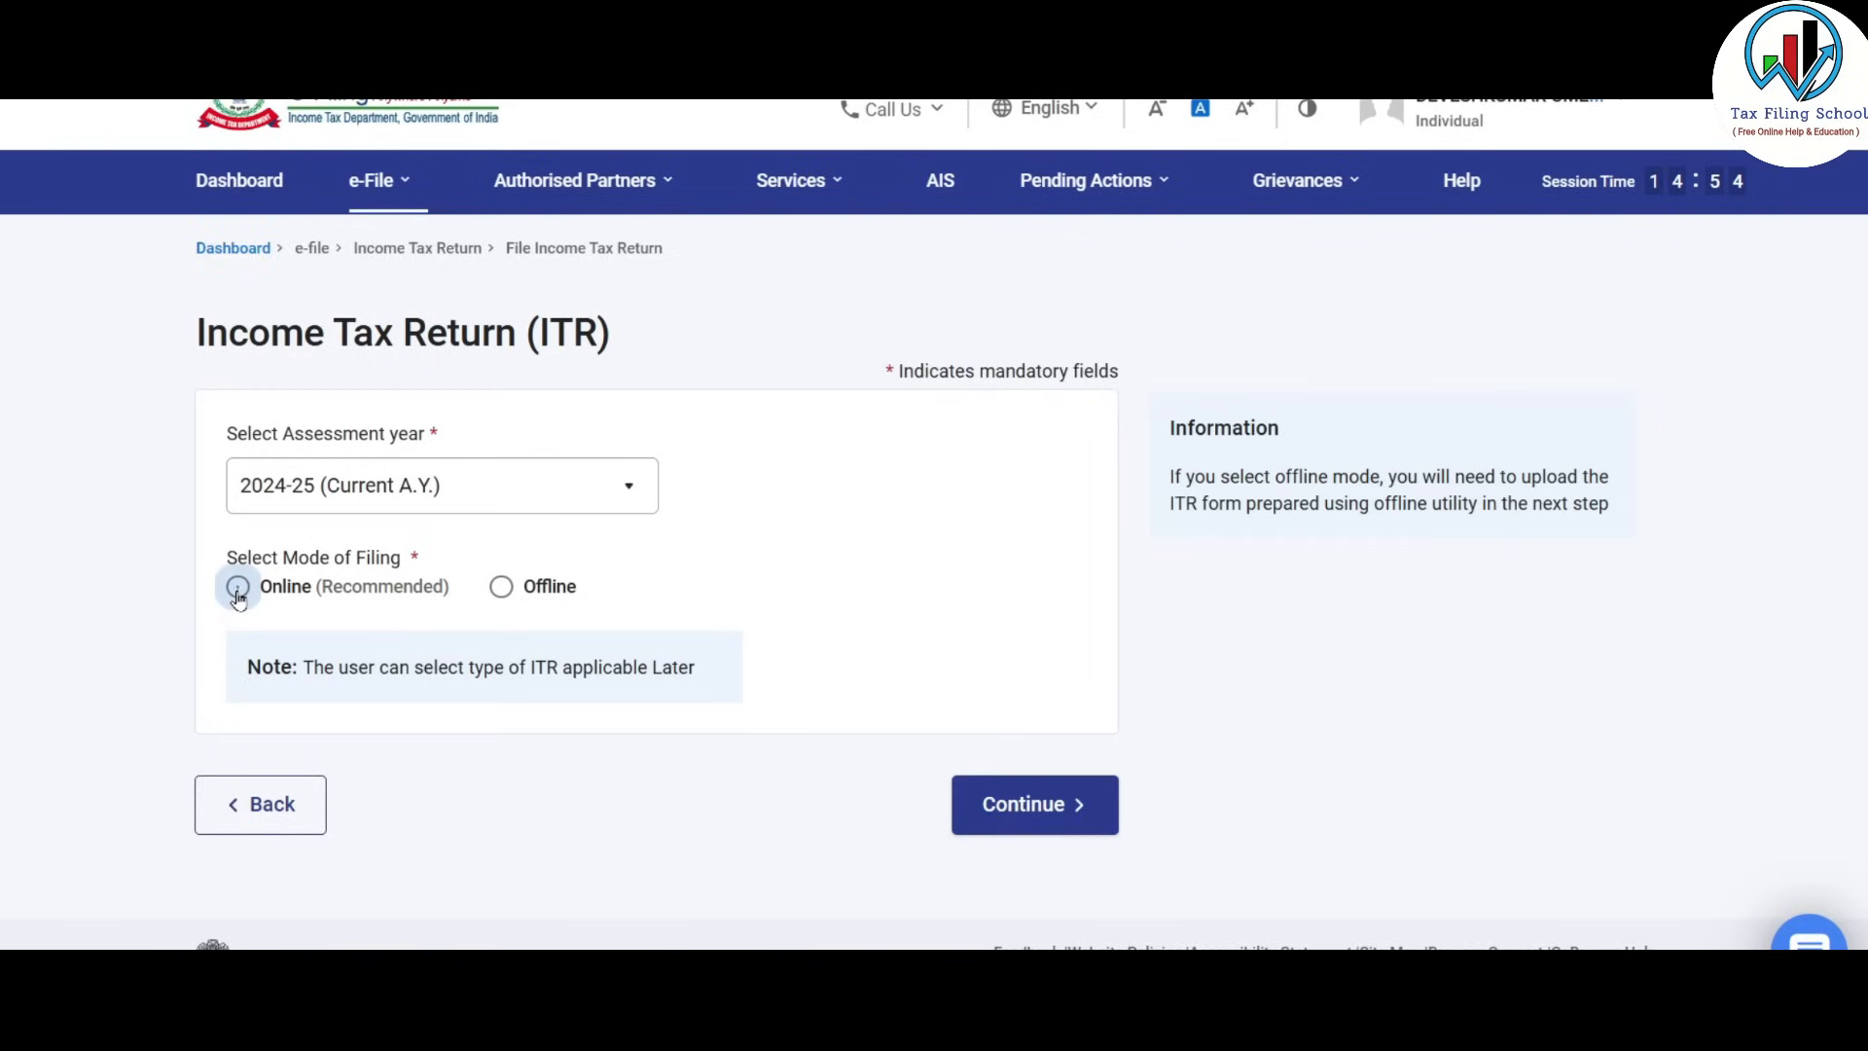
pyautogui.click(1064, 810)
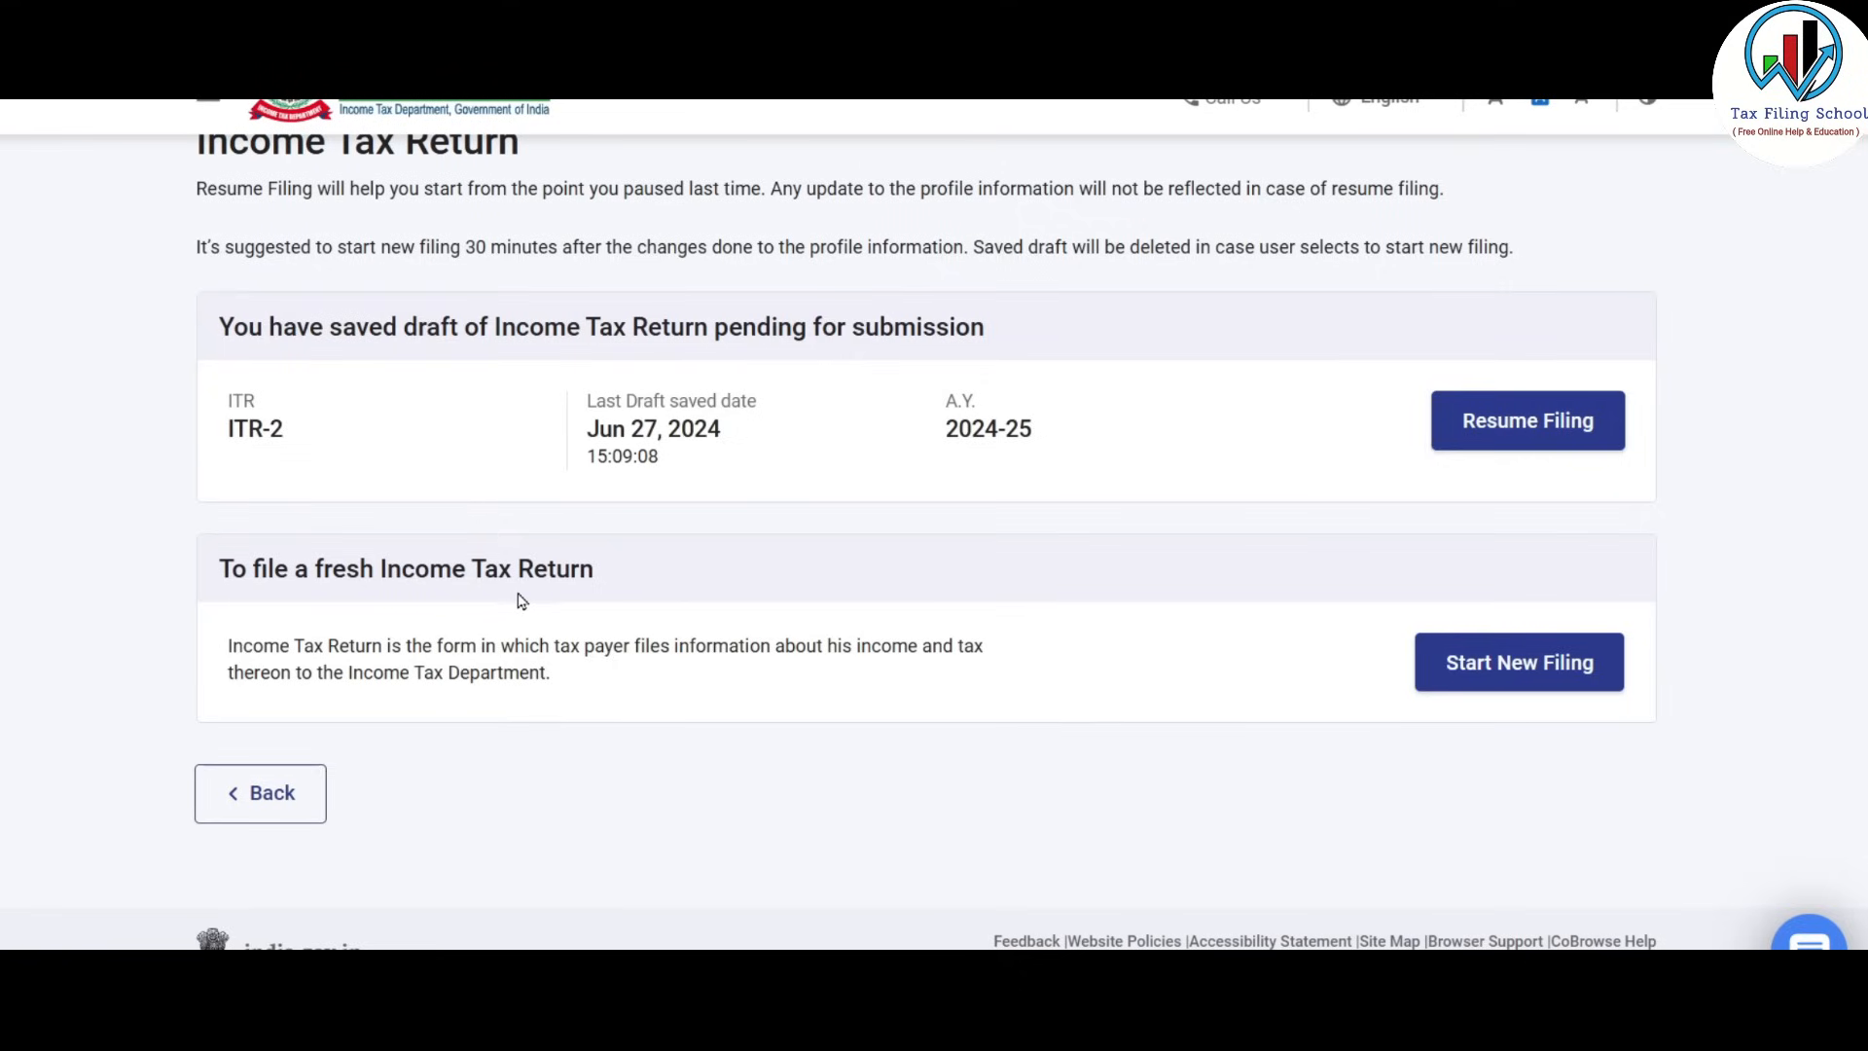
# Start a new filing as an Individual and proceed with the ITR-2 form.
pyautogui.click(1535, 678)
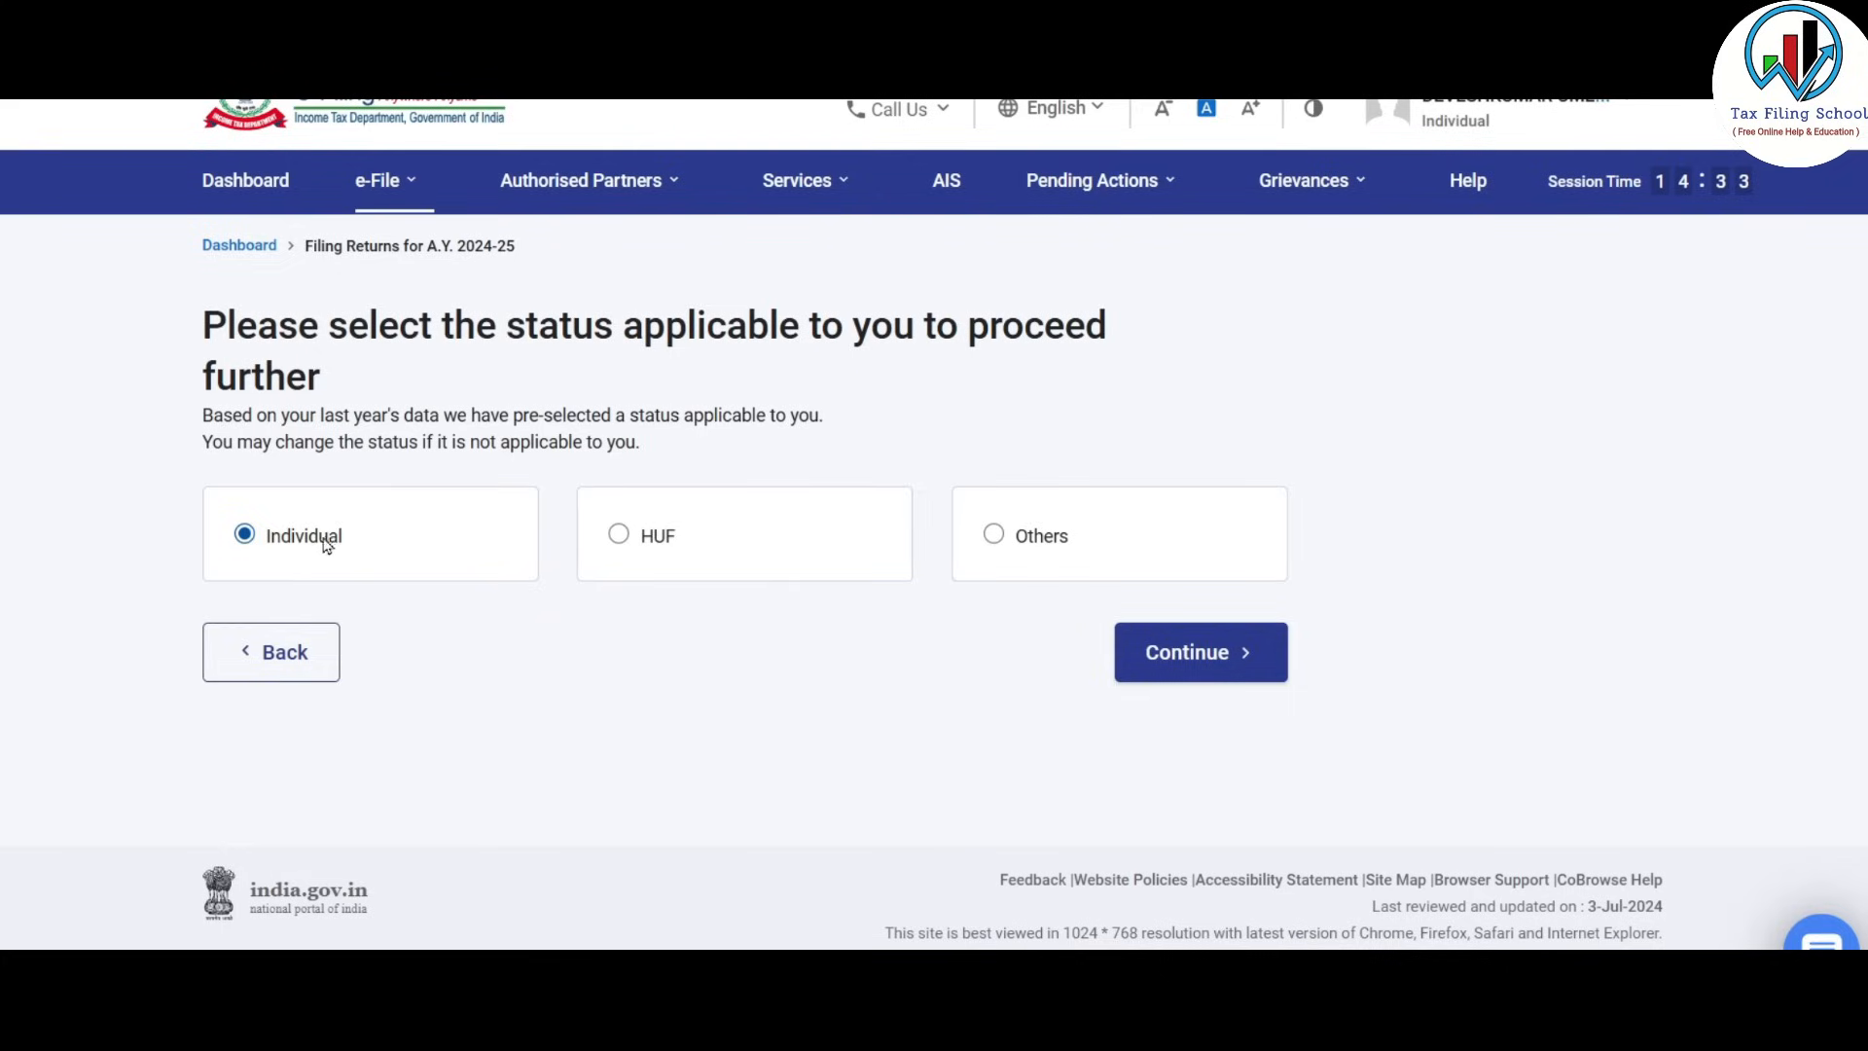
pyautogui.click(1226, 654)
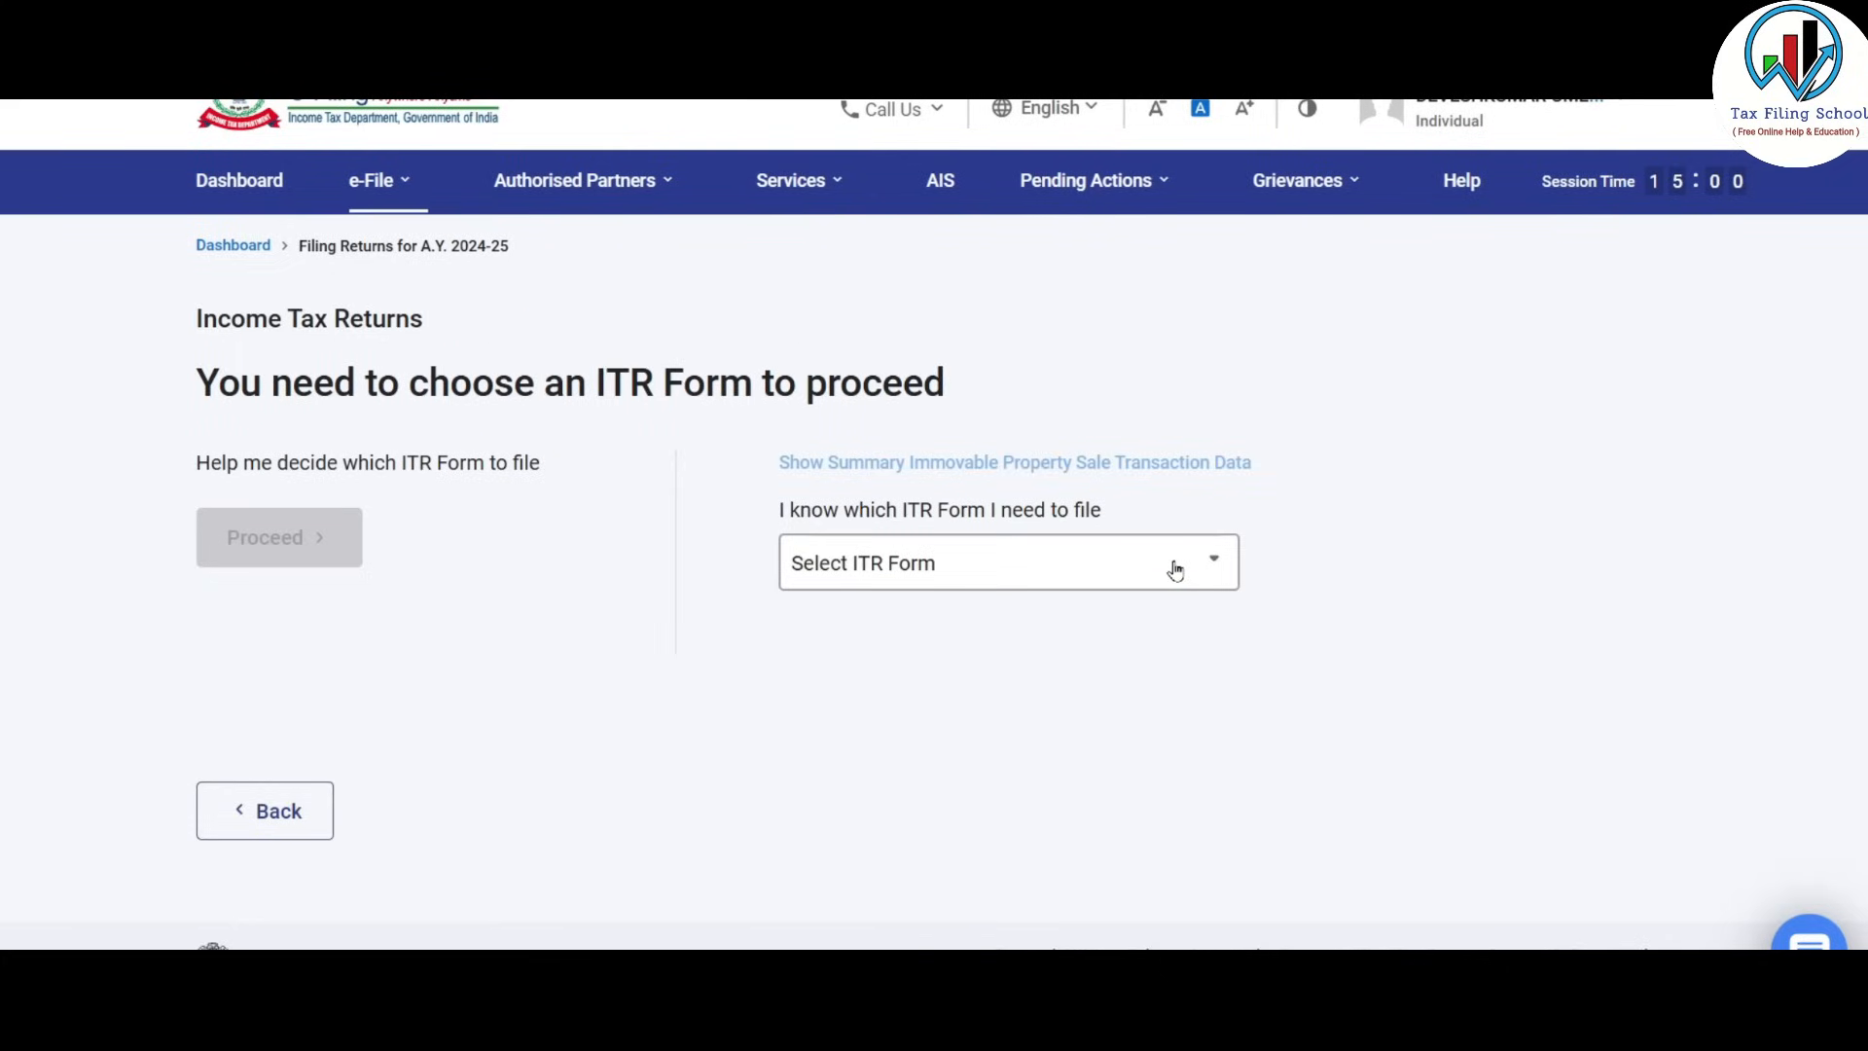
pyautogui.click(1176, 567)
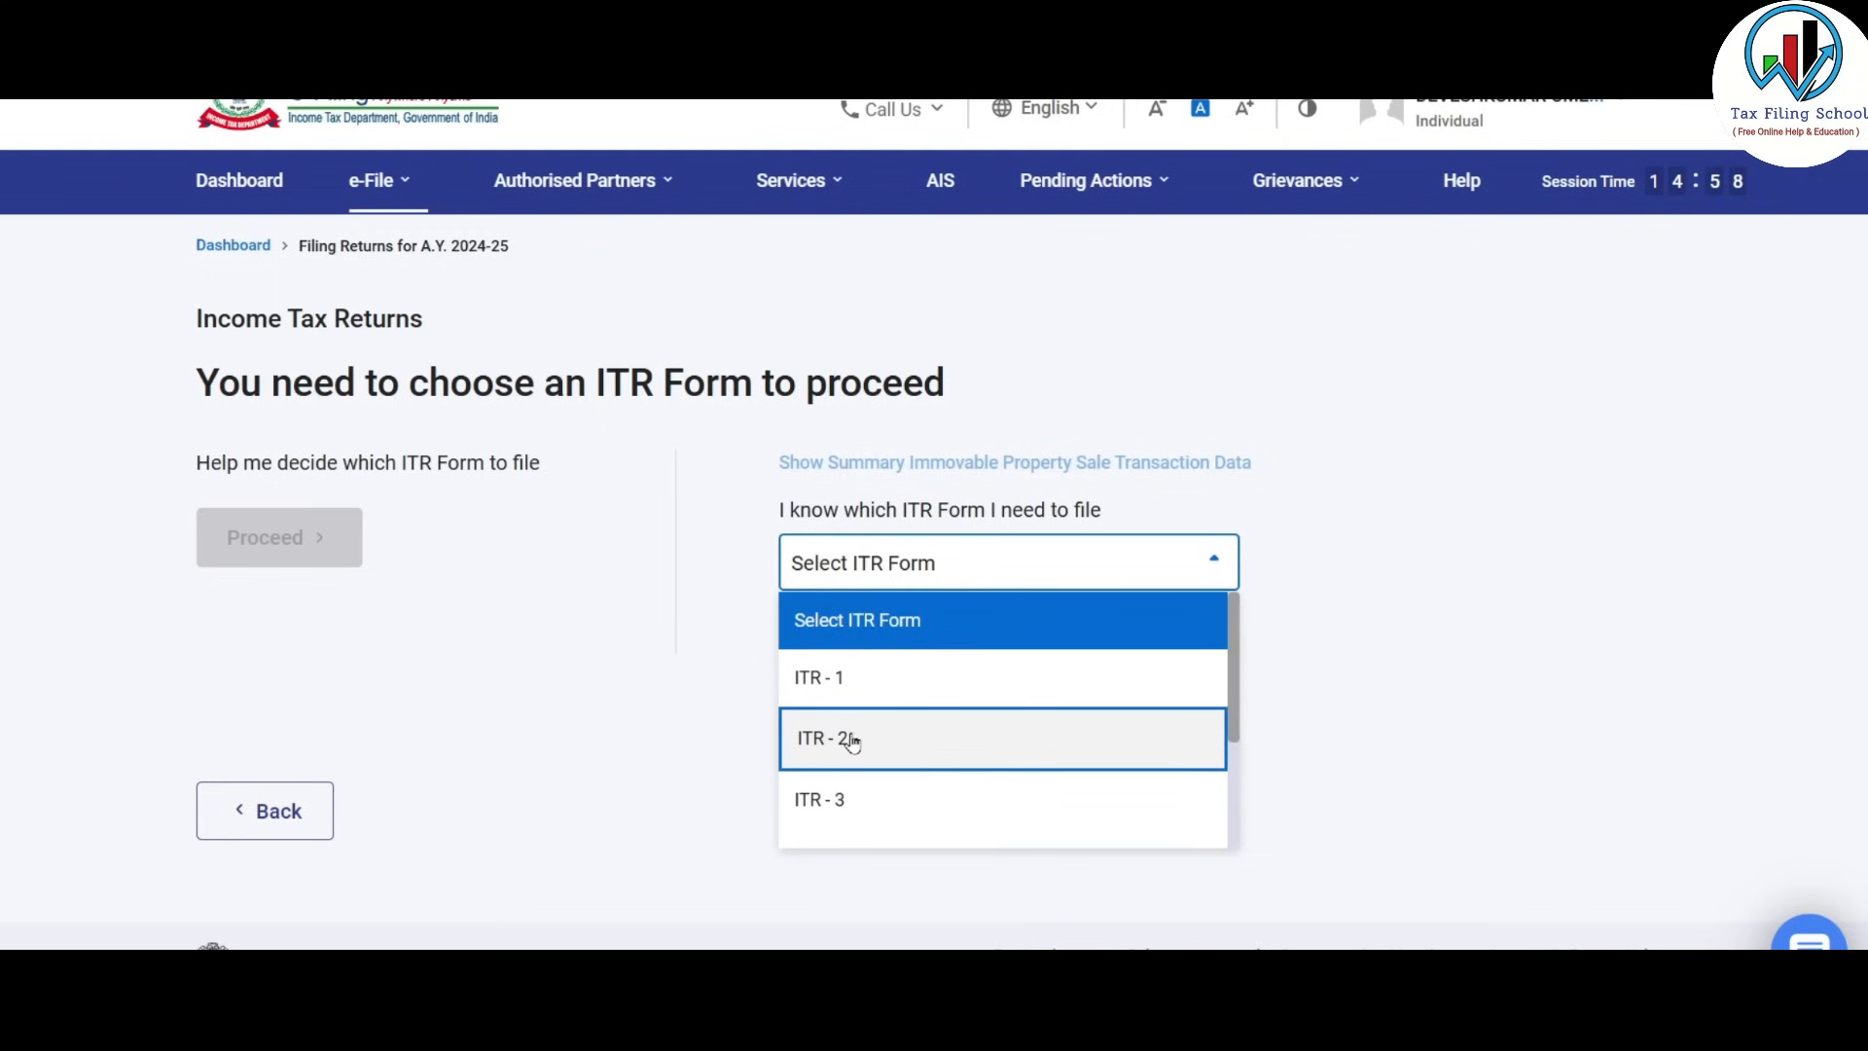
pyautogui.click(932, 751)
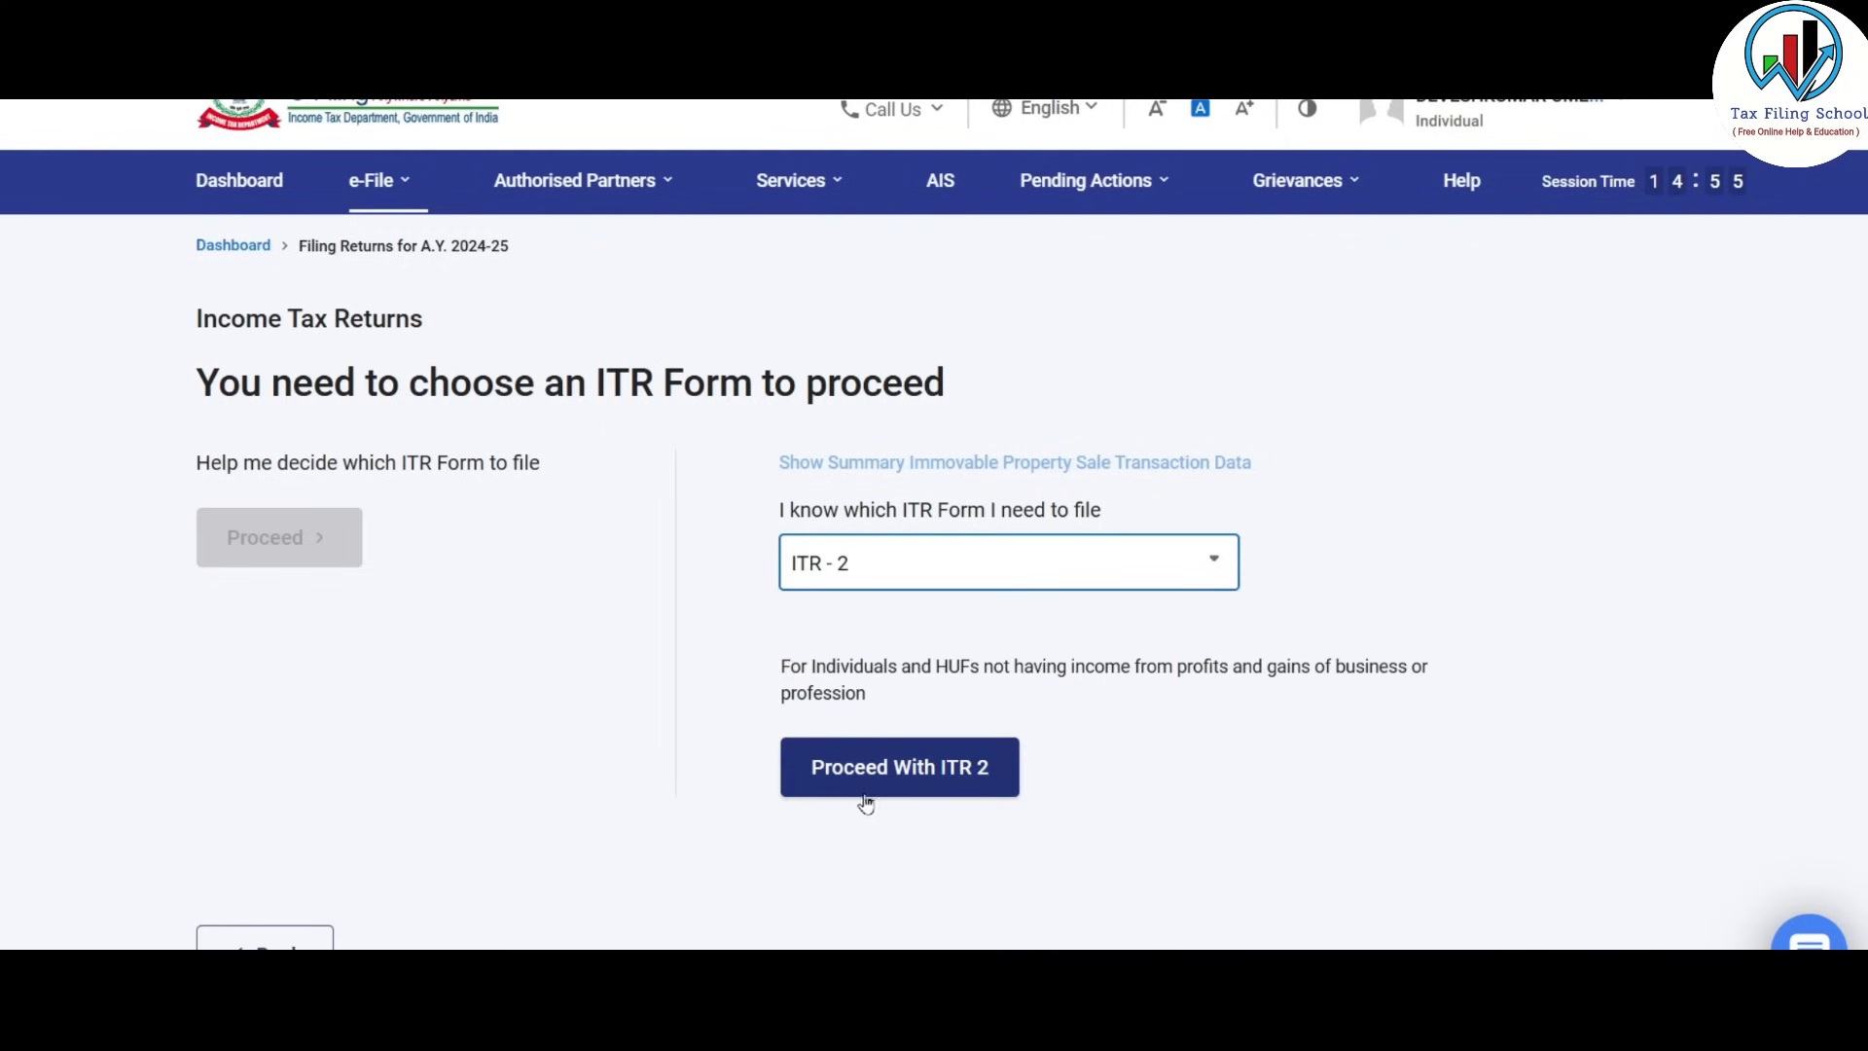
pyautogui.click(961, 775)
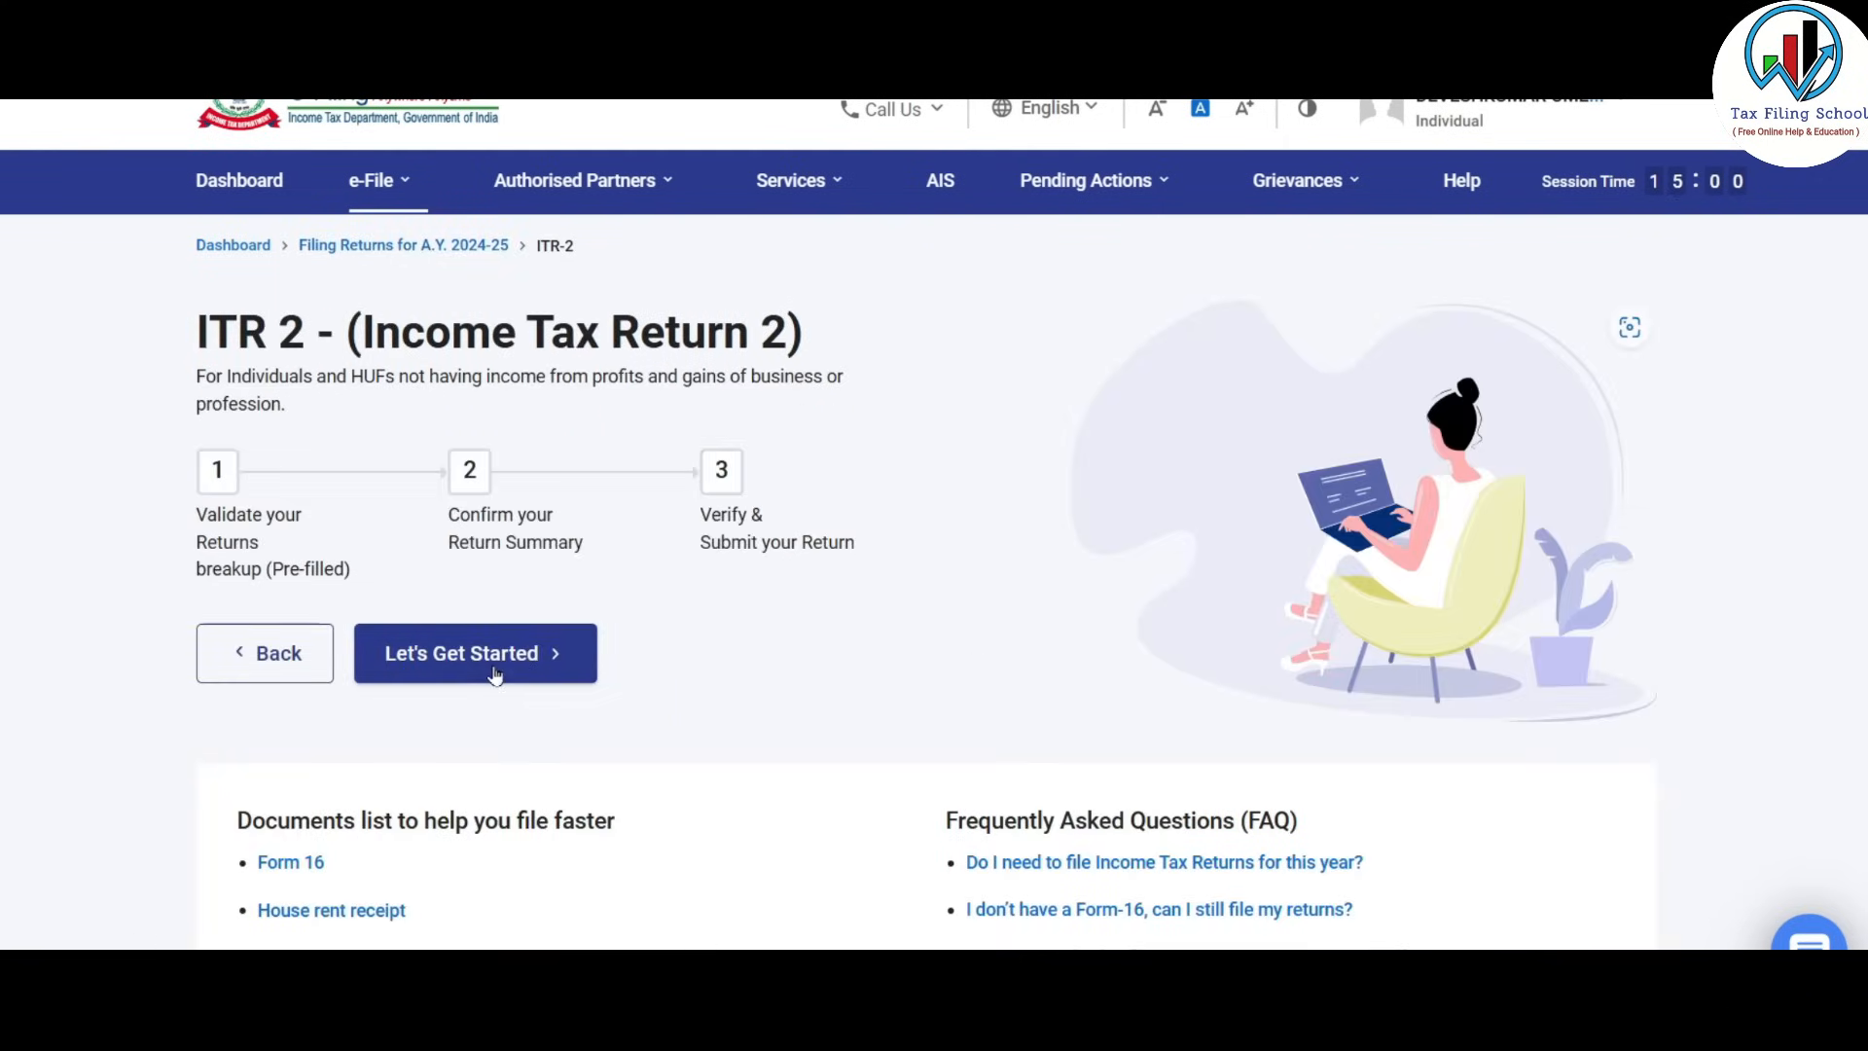
# Begin ITR-2, declaring taxable income exceeds the basic exemption limit.
pyautogui.click(524, 667)
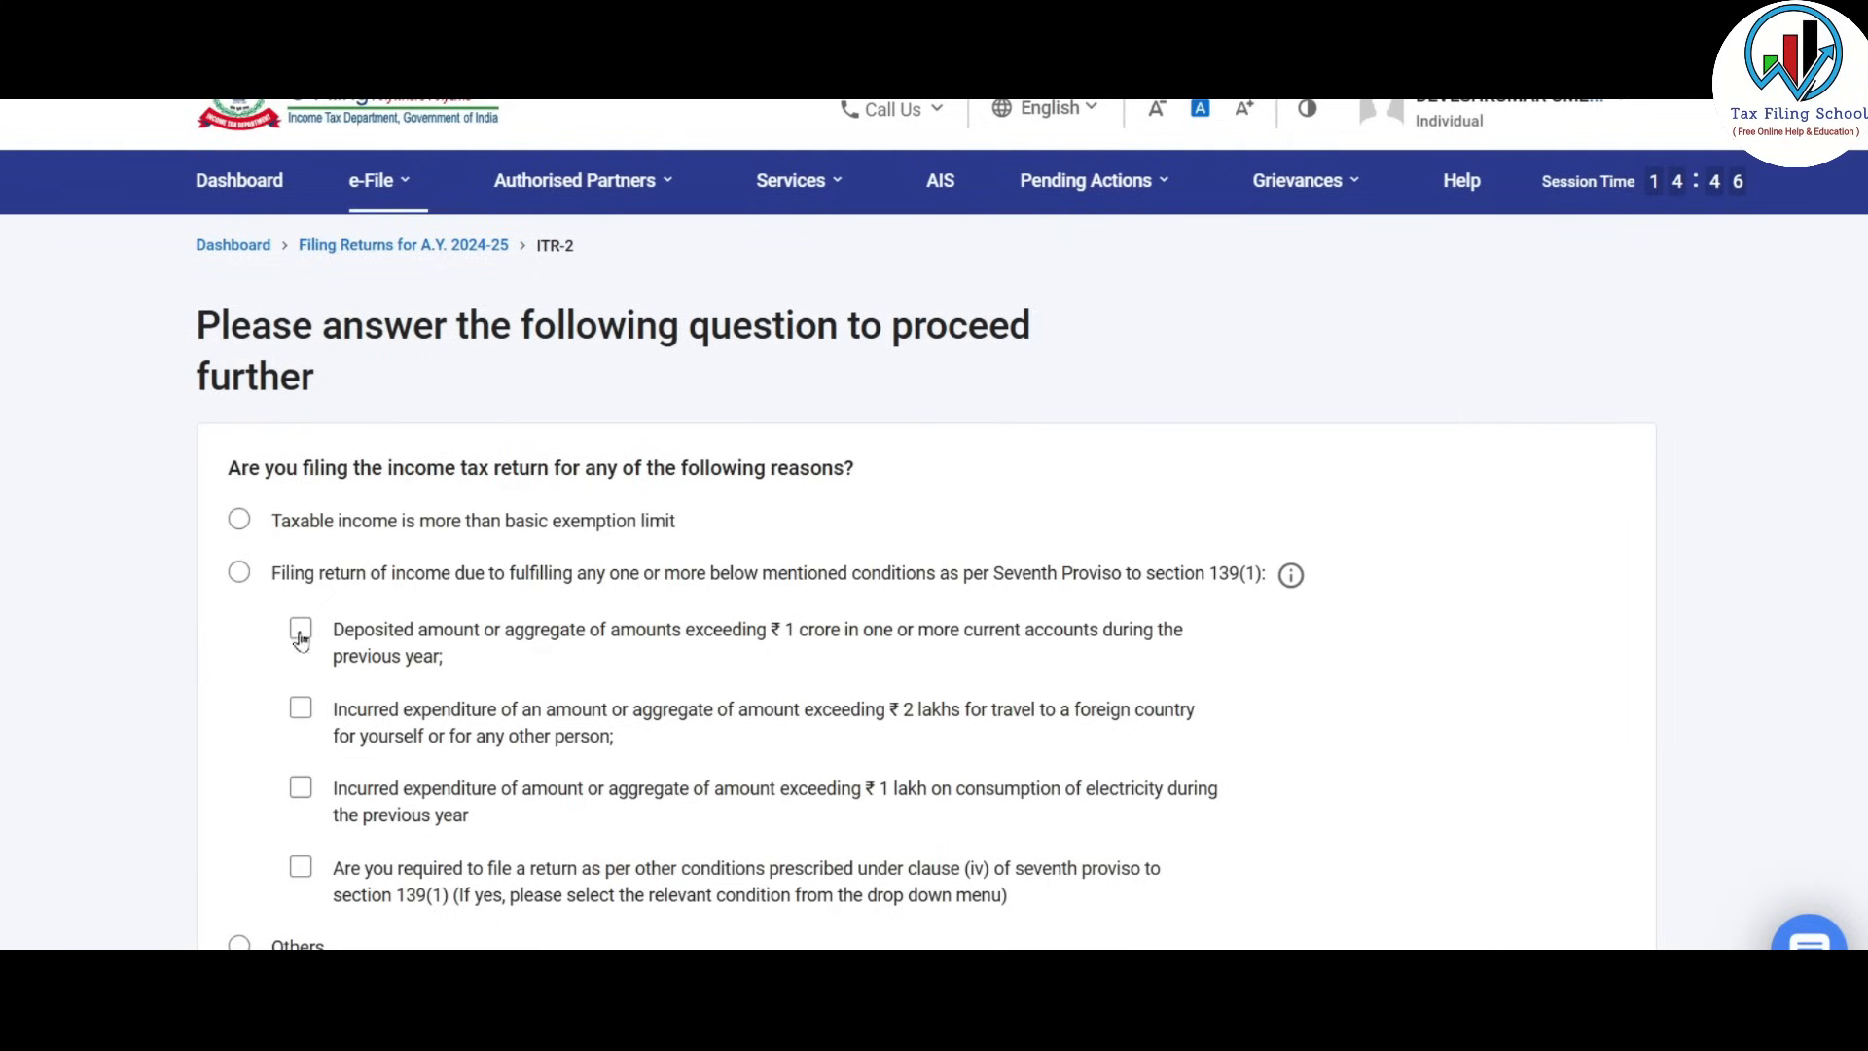
pyautogui.click(239, 521)
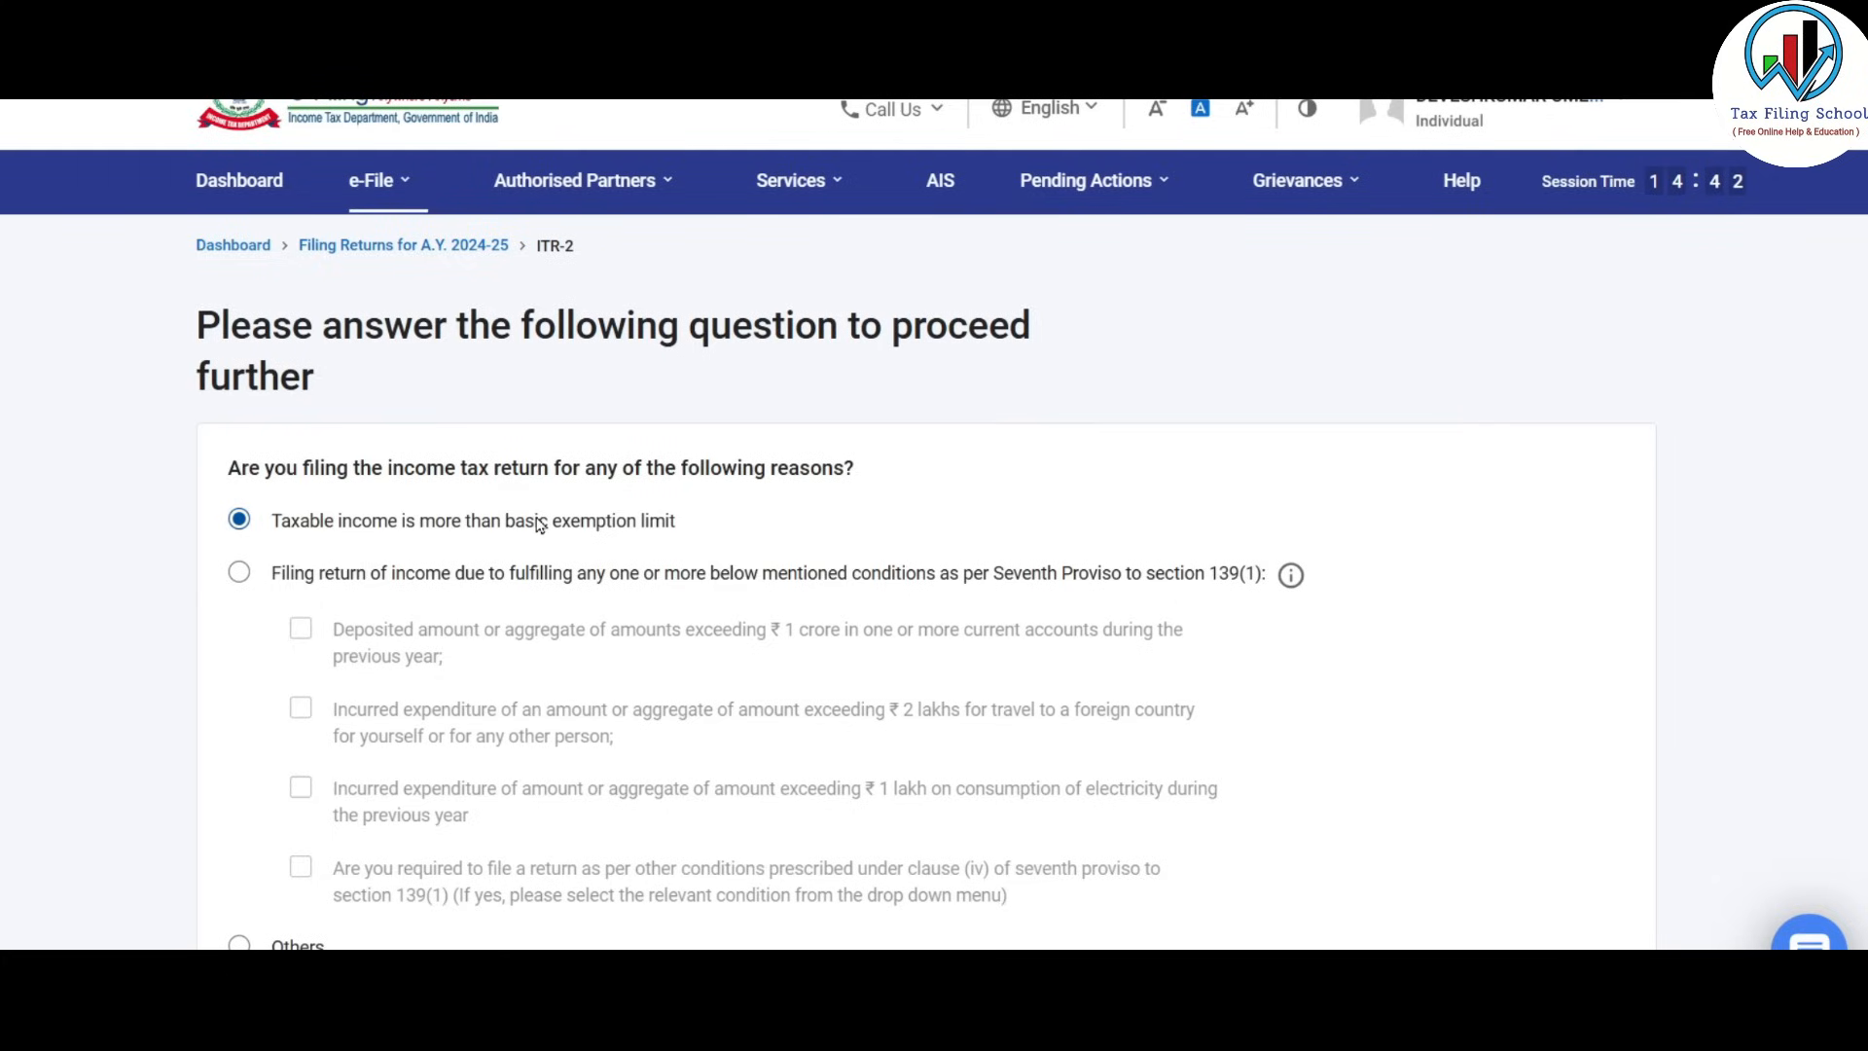
pyautogui.scroll(-3, 540, 526)
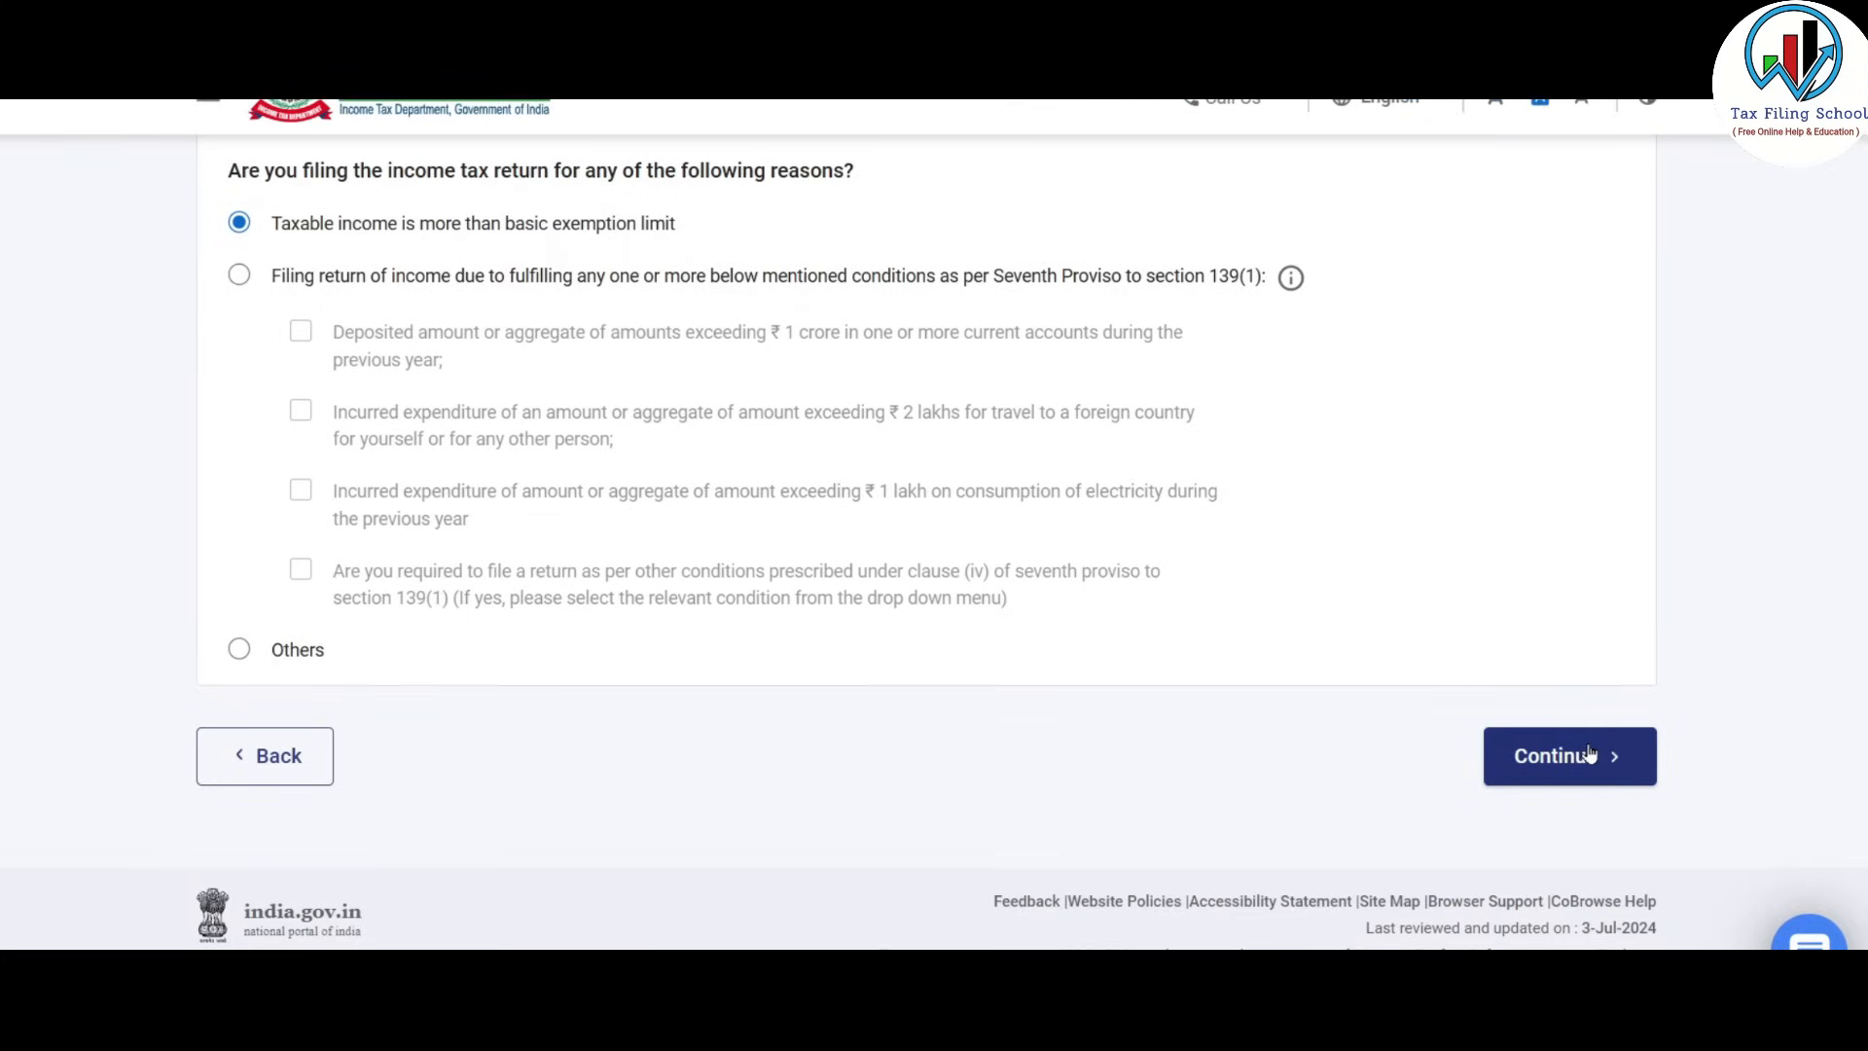
pyautogui.click(1588, 755)
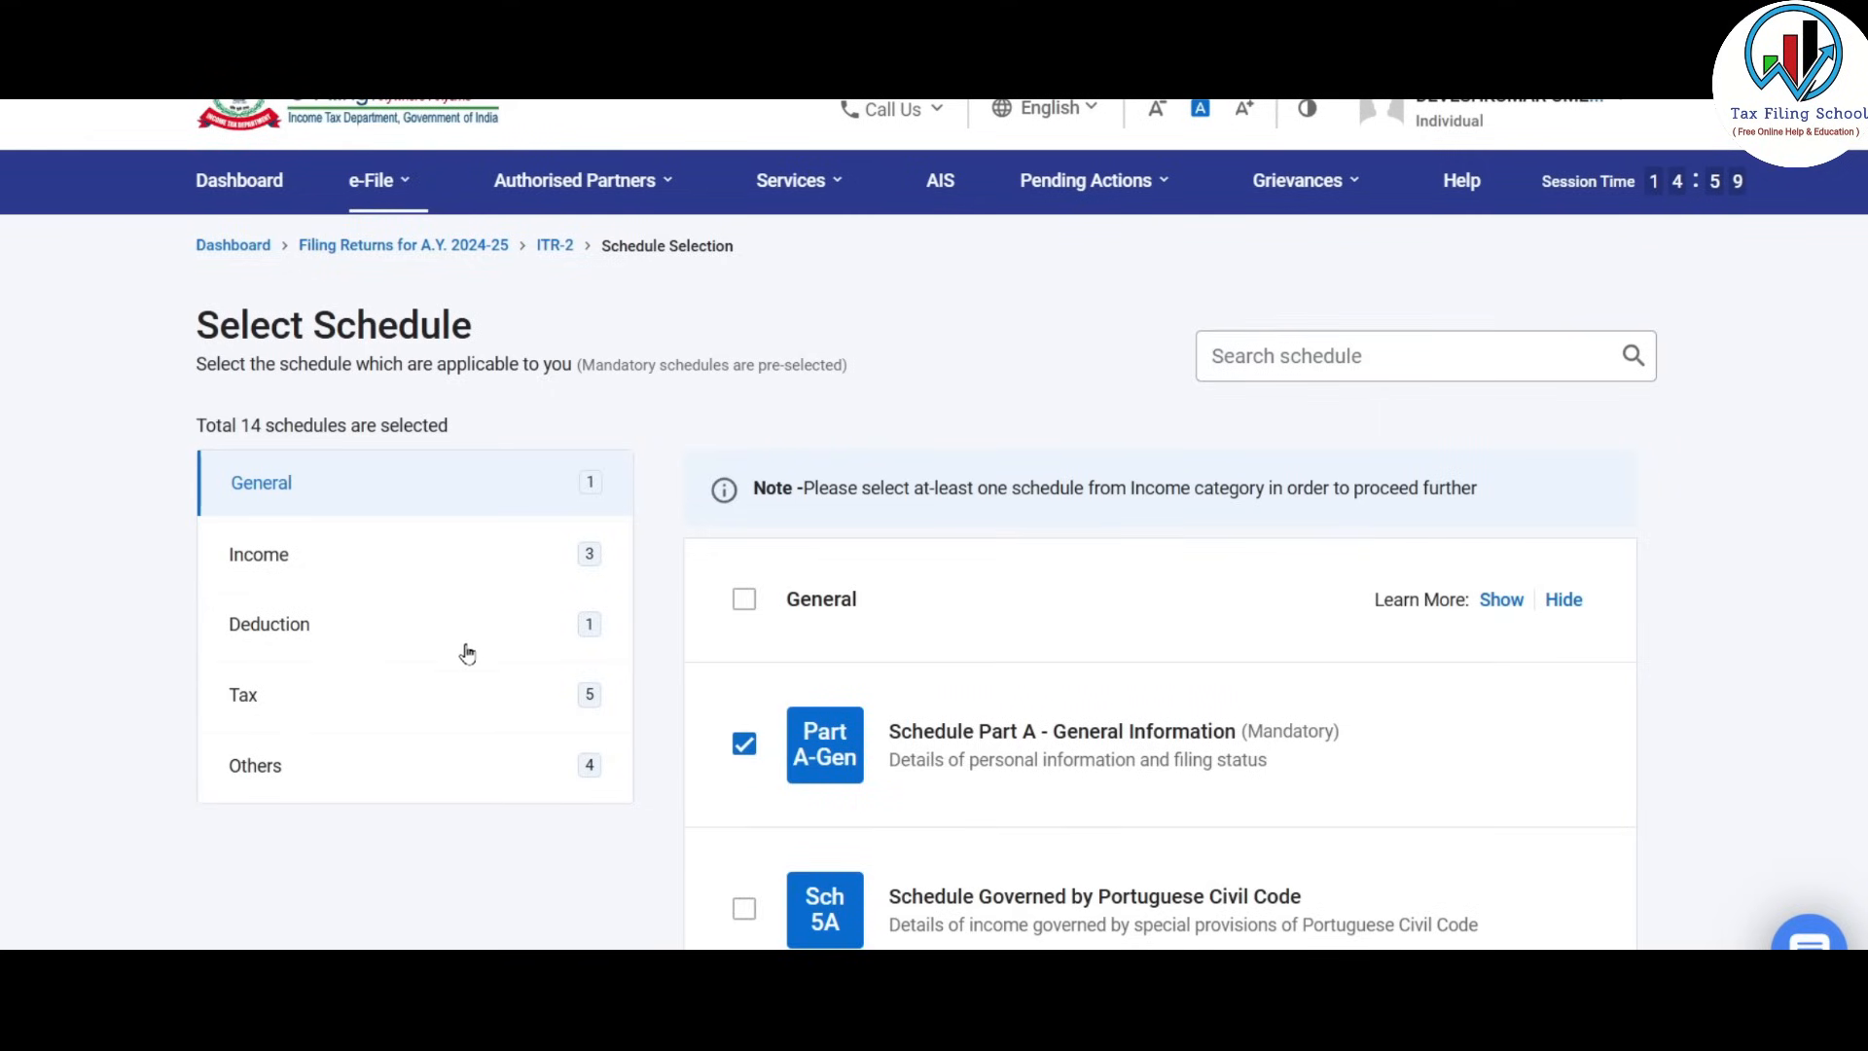
# Select all 13 Income schedules, bringing the total to 24, and continue.
pyautogui.scroll(-3, 971, 526)
pyautogui.scroll(3, 971, 525)
pyautogui.click(351, 496)
pyautogui.scroll(-3, 1032, 490)
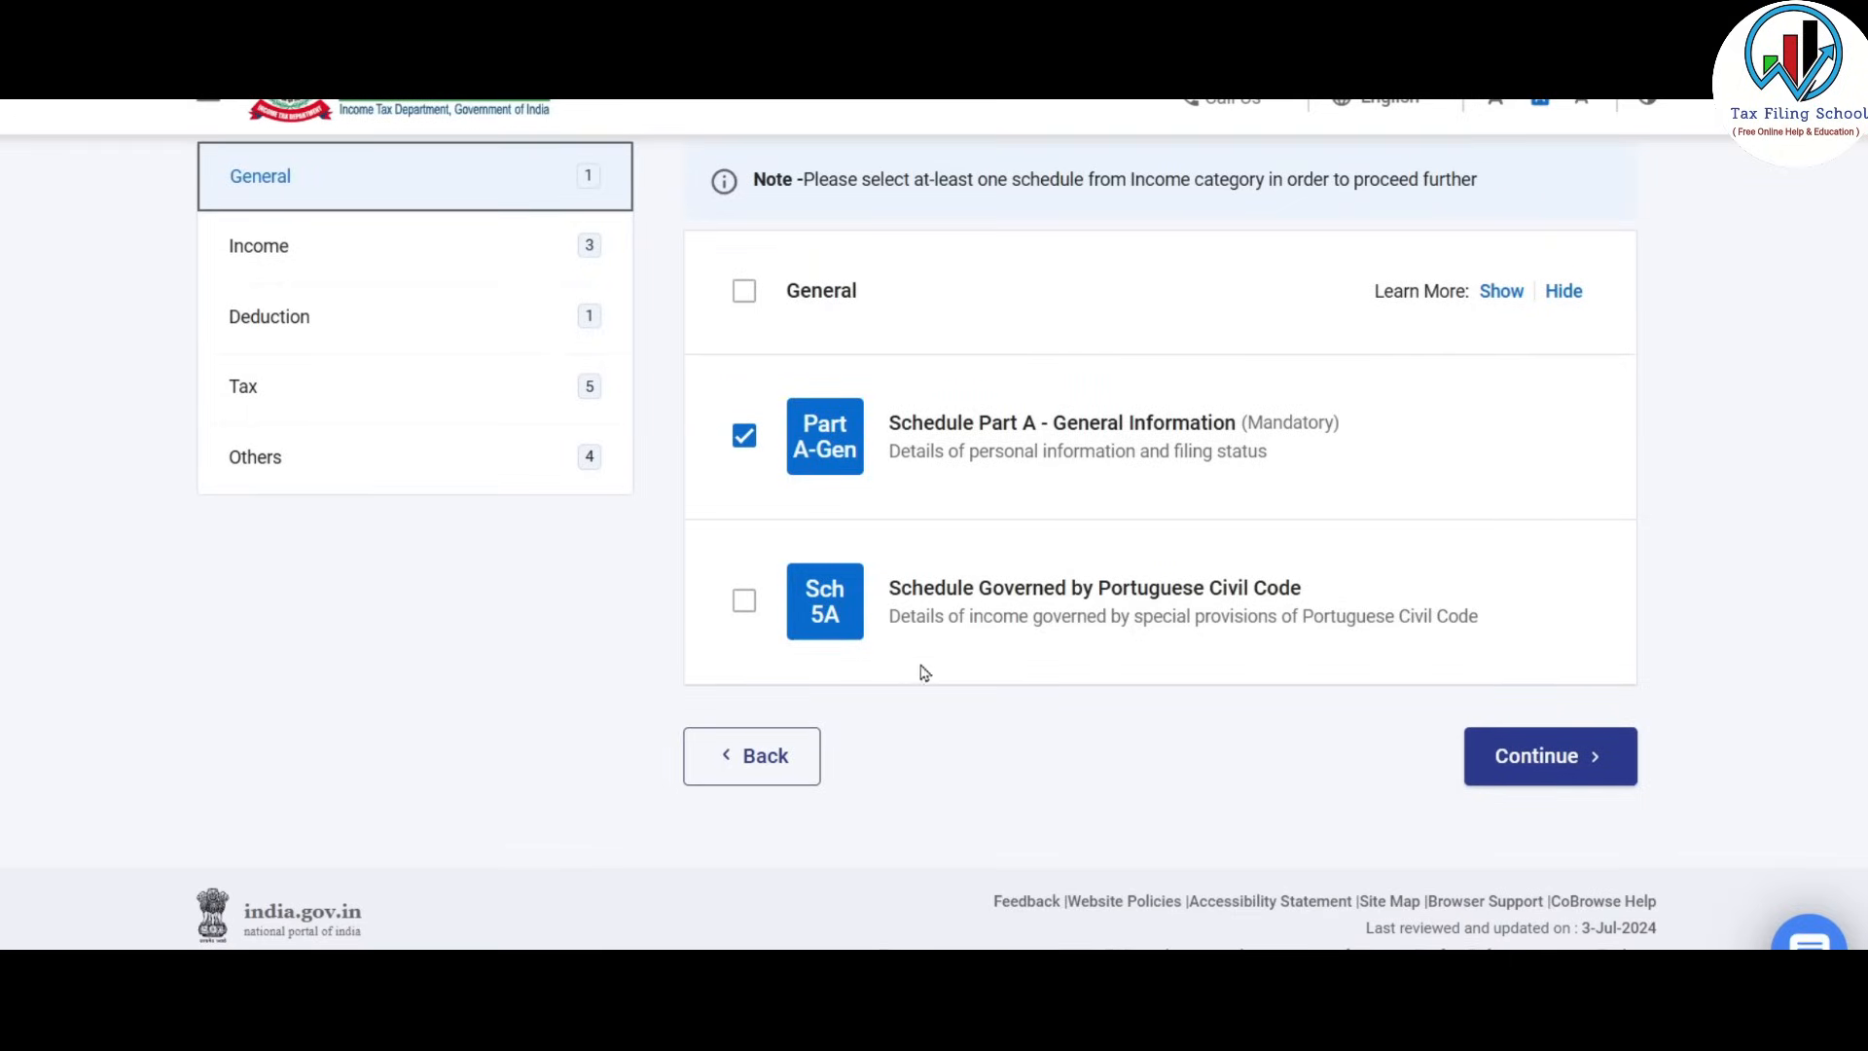
pyautogui.click(346, 255)
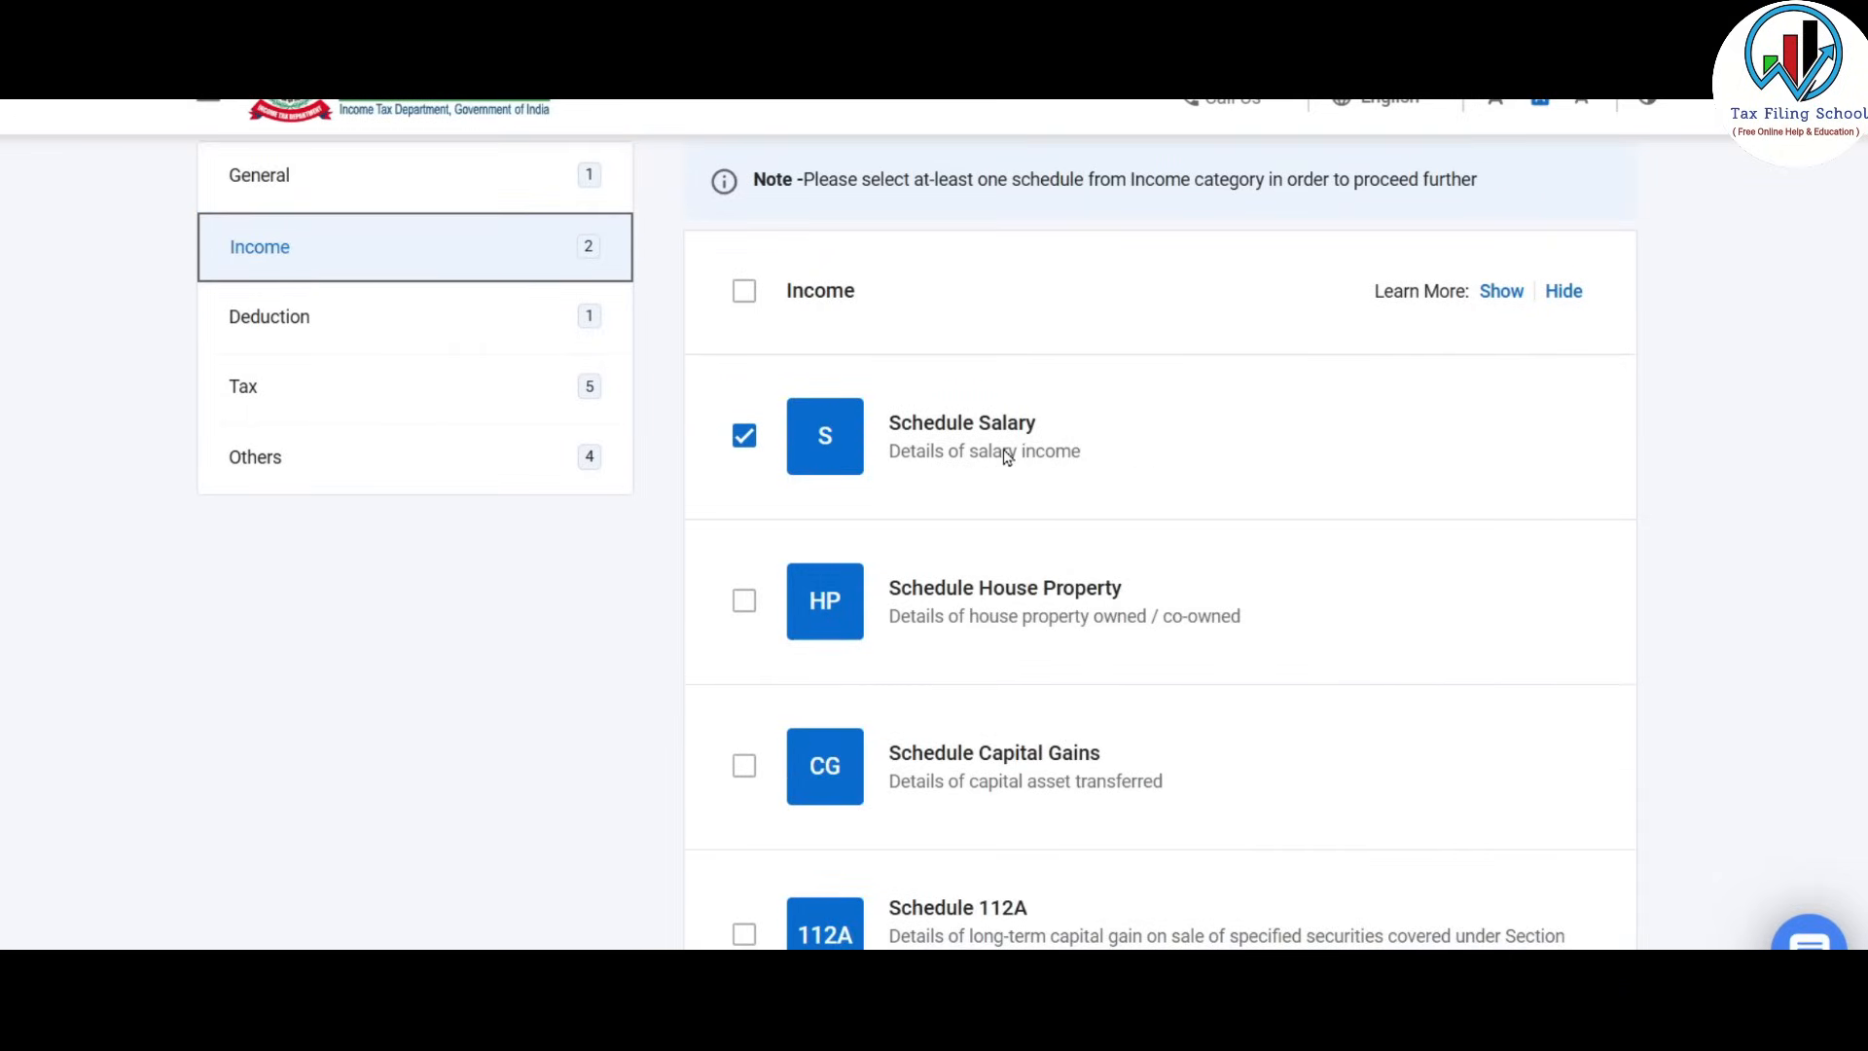
pyautogui.scroll(-7, 1029, 449)
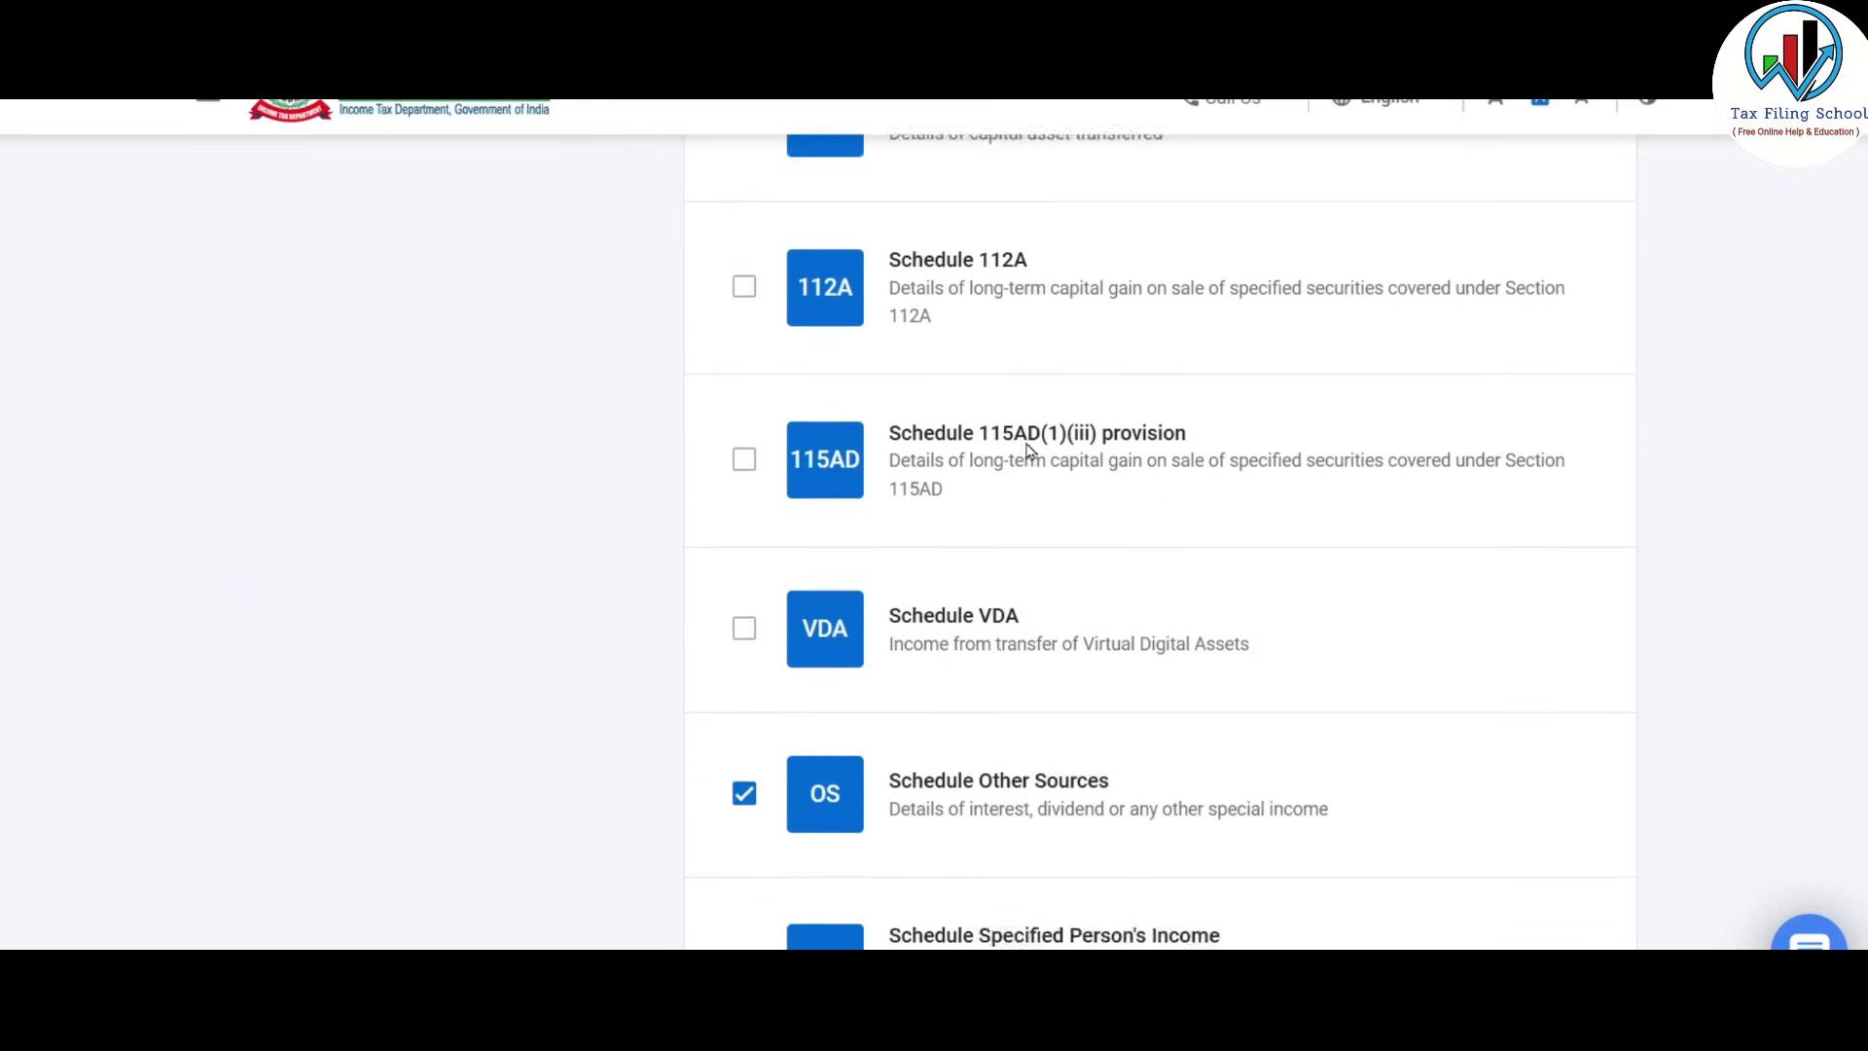
pyautogui.scroll(-9, 1030, 449)
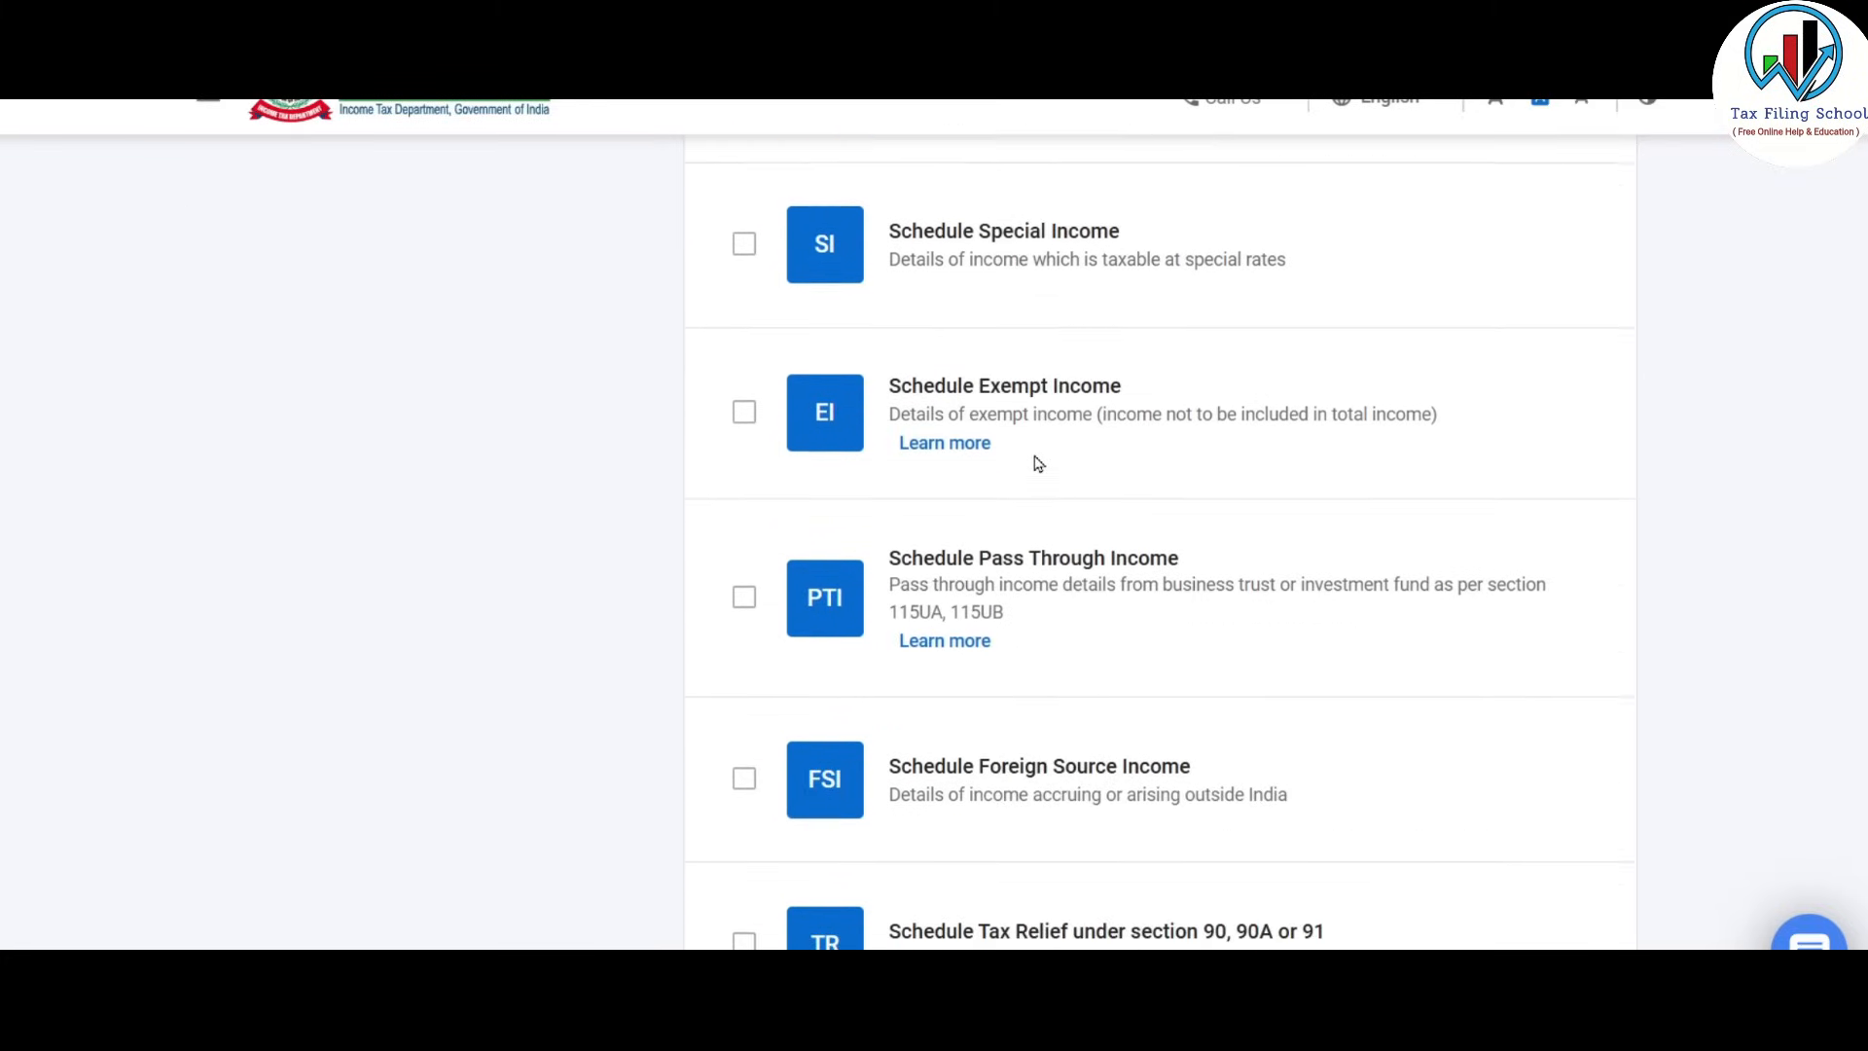
pyautogui.scroll(-3, 1036, 486)
pyautogui.scroll(8, 1036, 486)
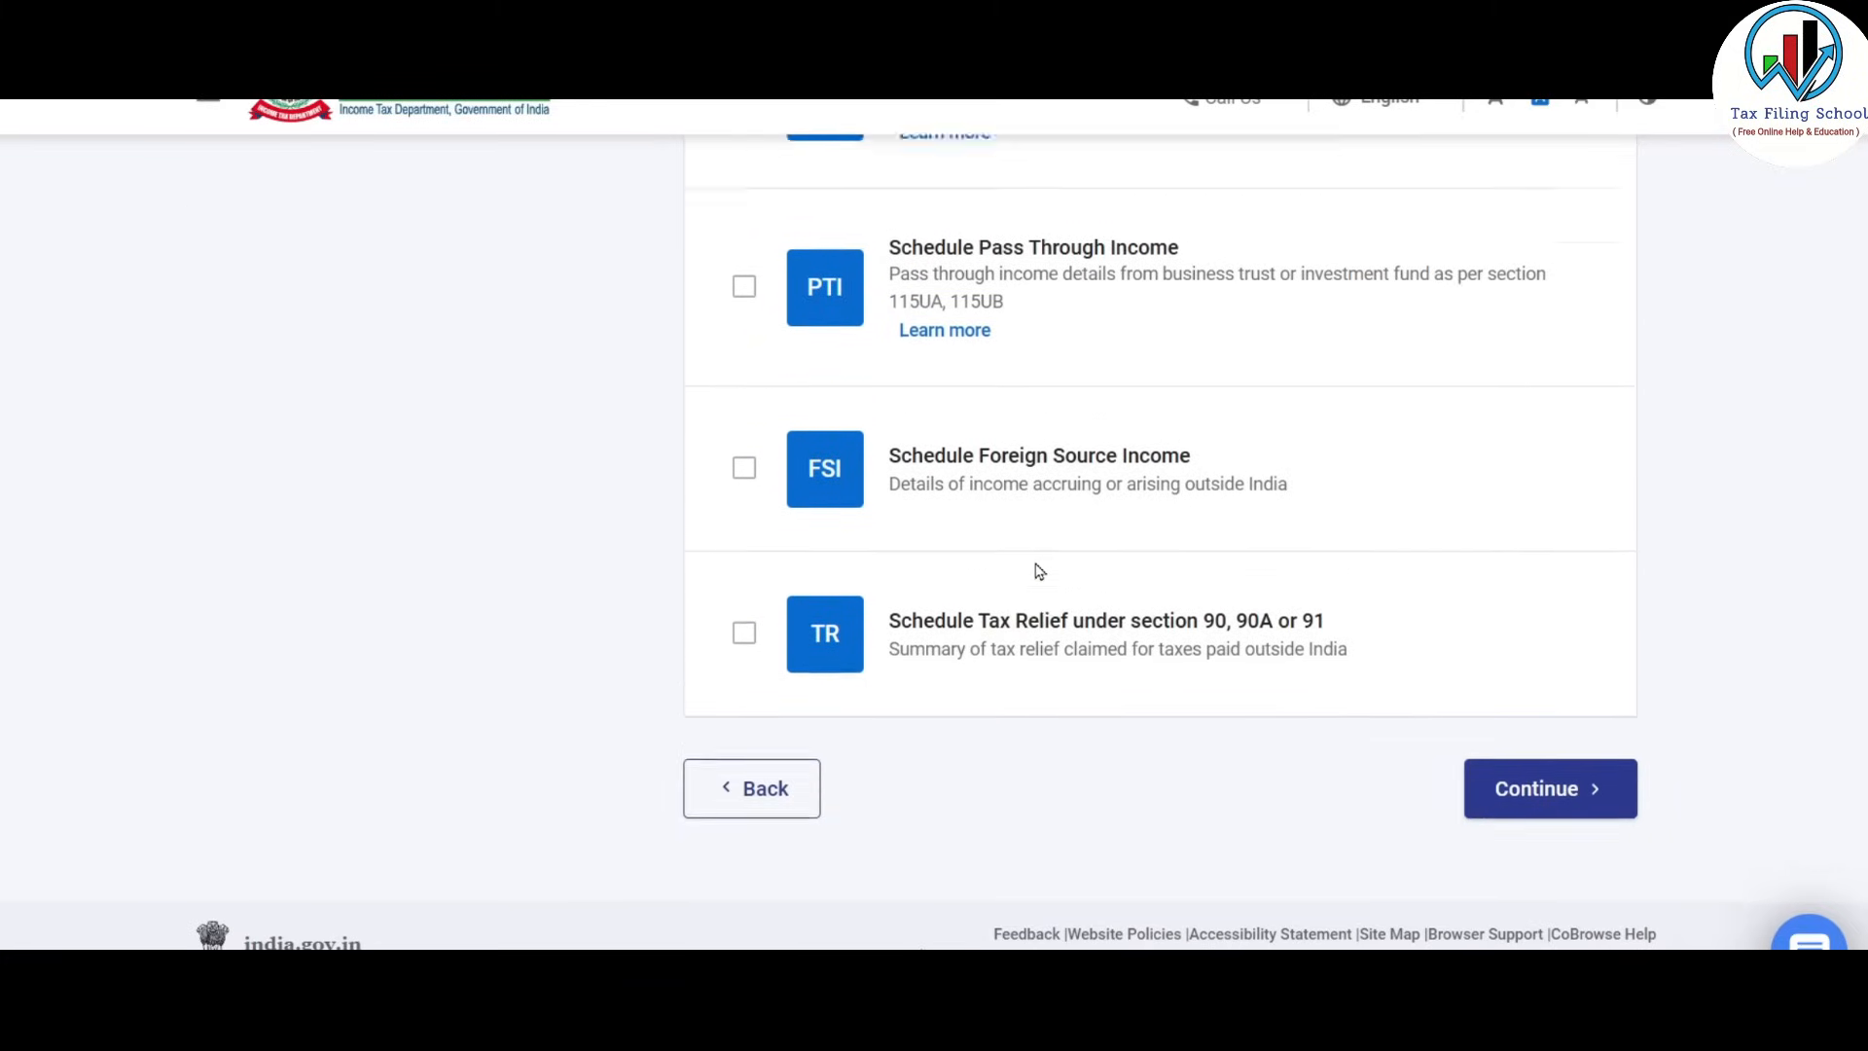
pyautogui.scroll(9, 1036, 571)
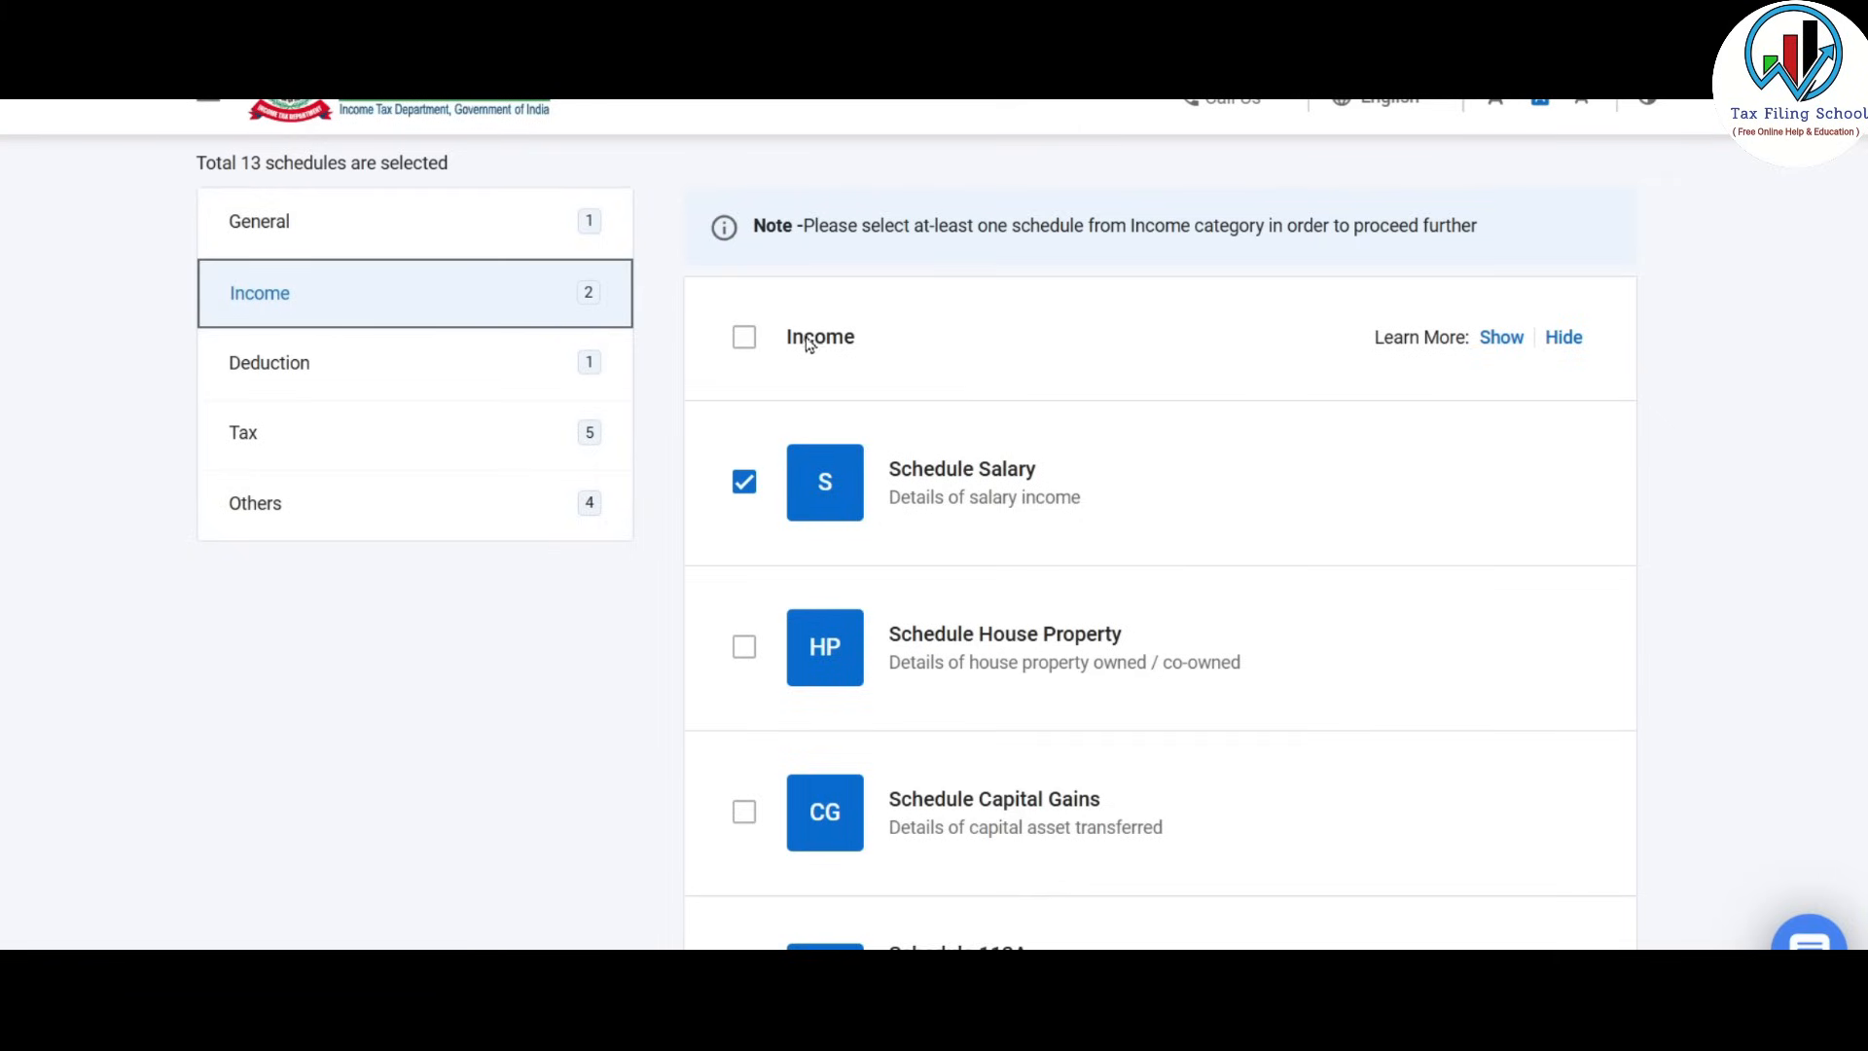
pyautogui.click(743, 340)
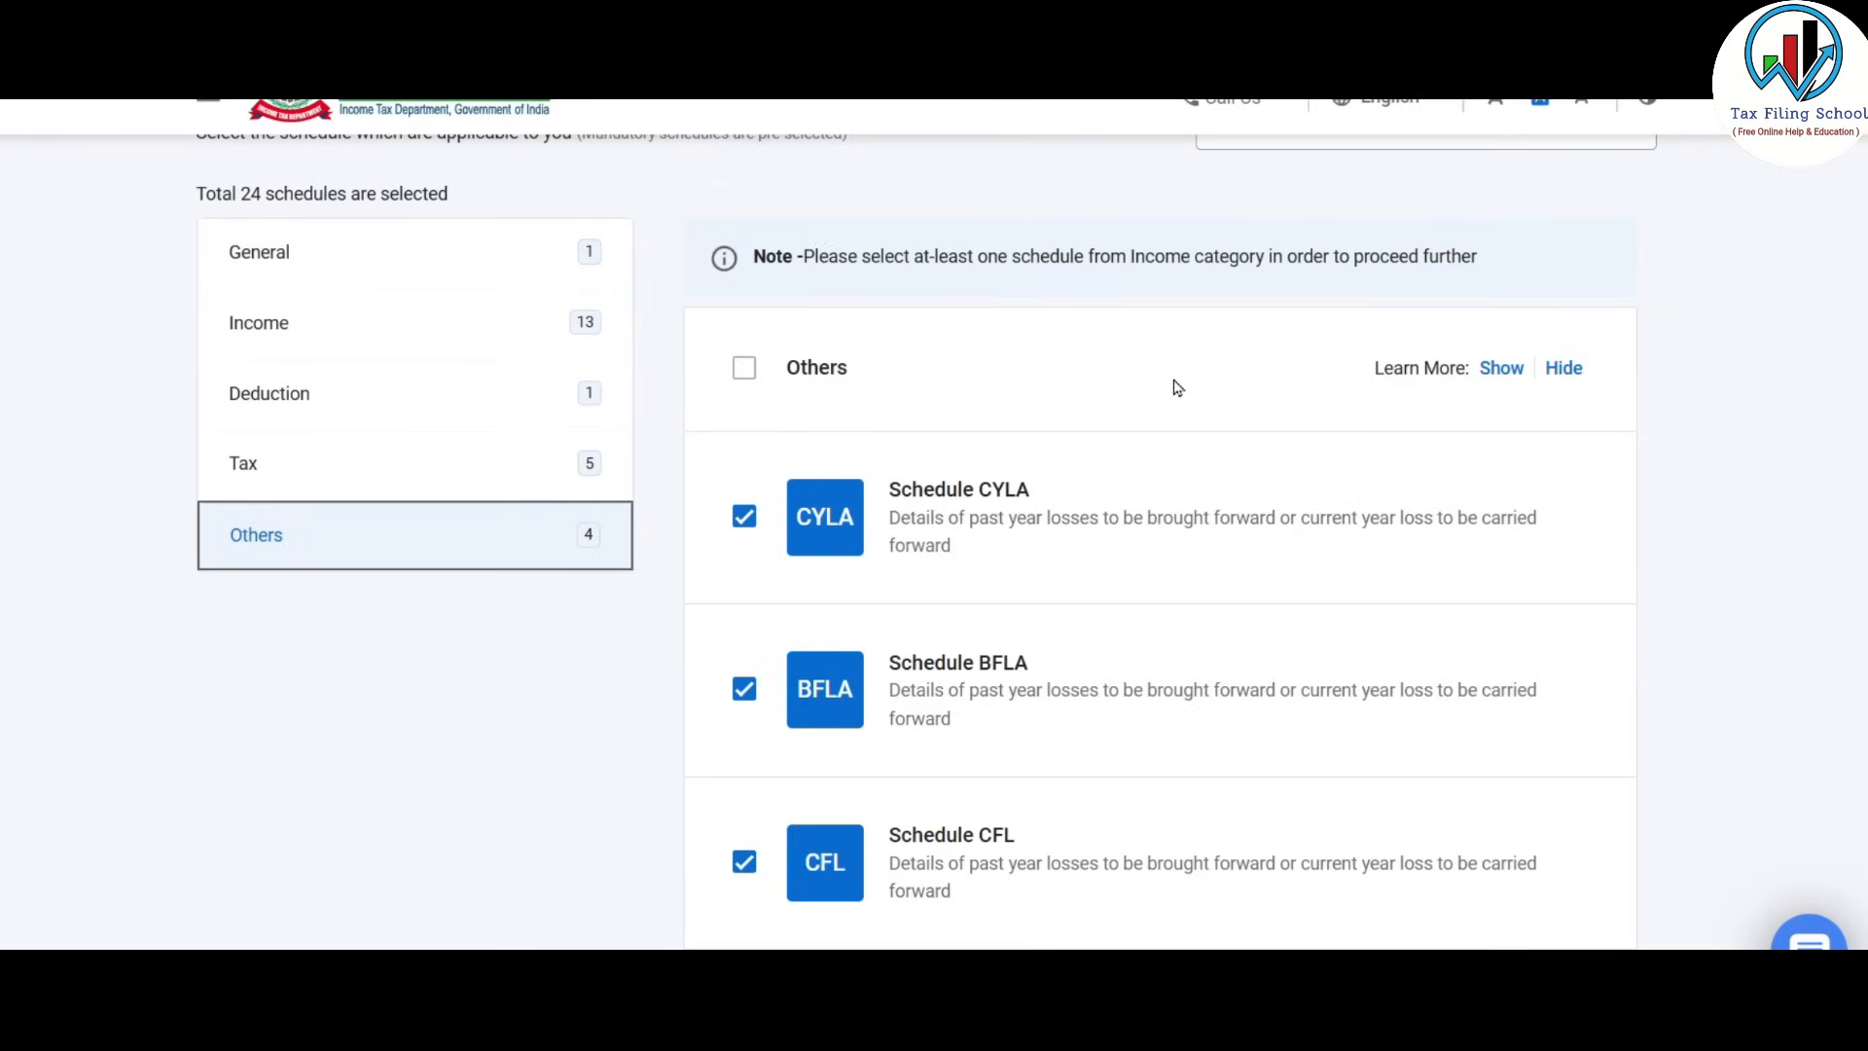
pyautogui.scroll(-8, 1177, 388)
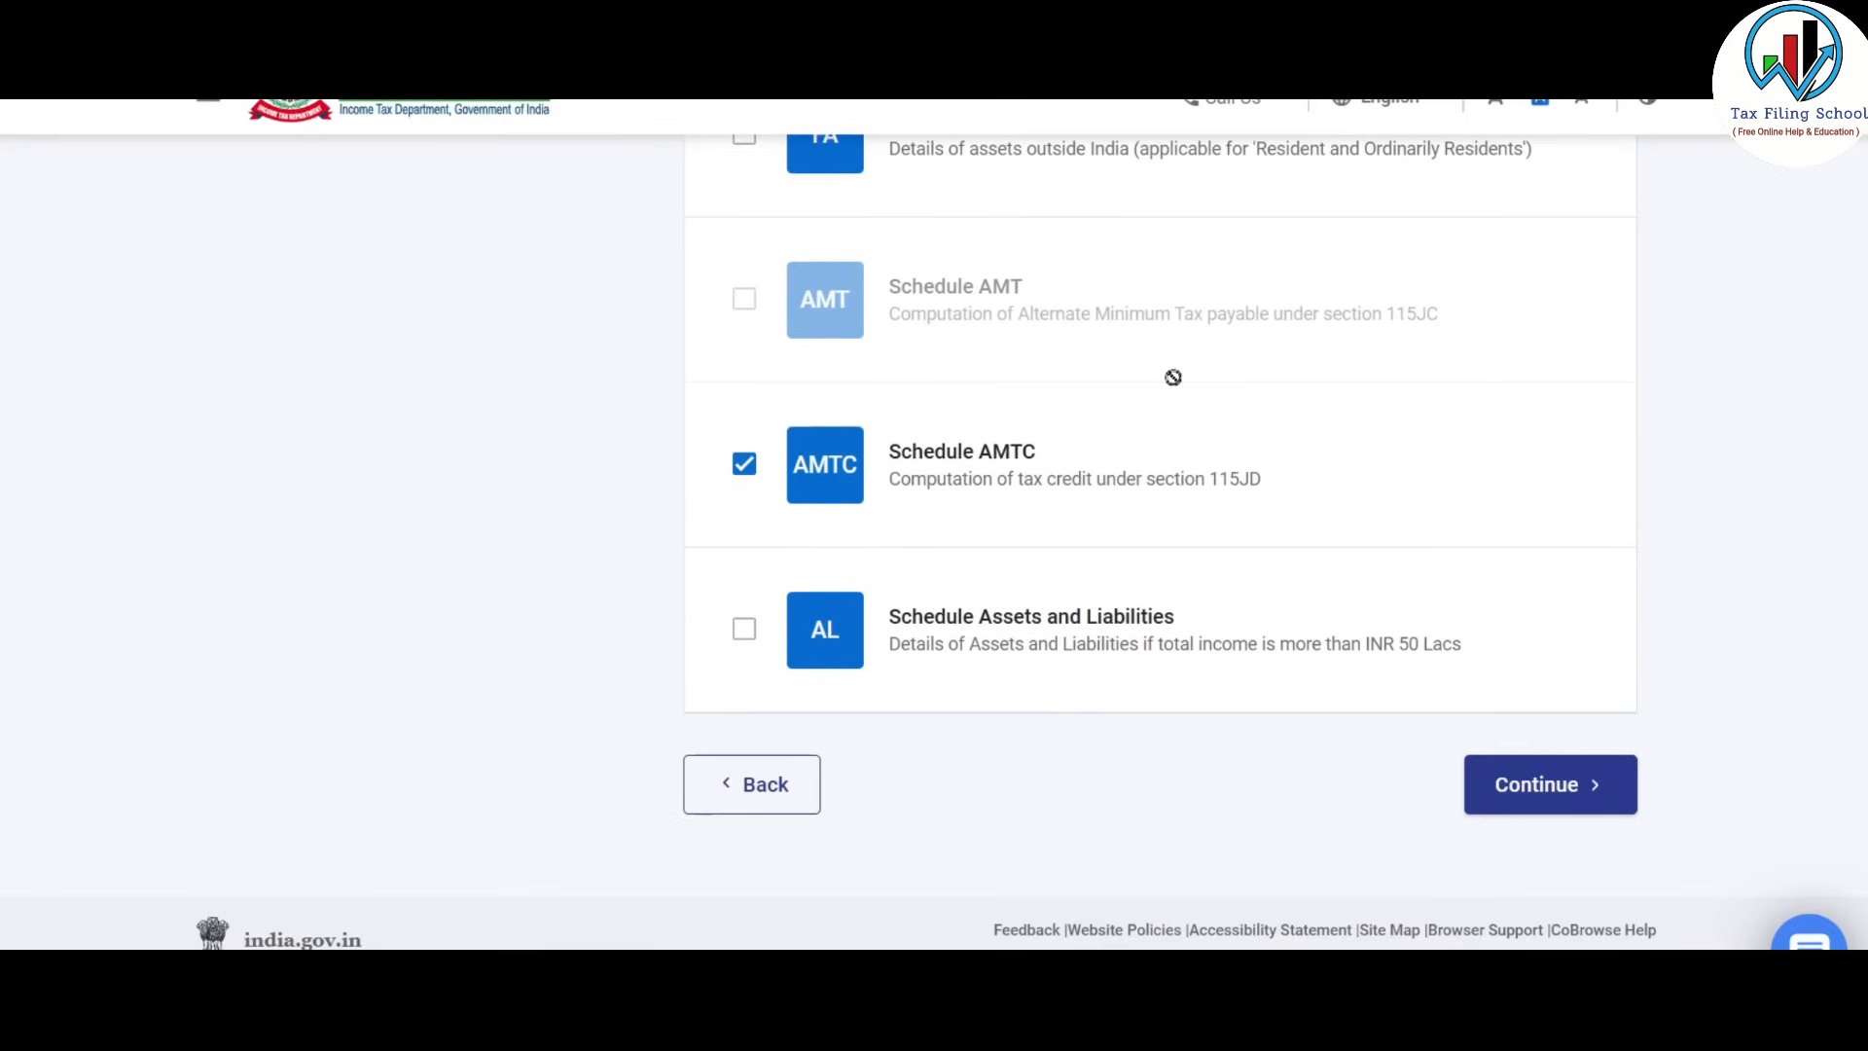
pyautogui.click(1518, 805)
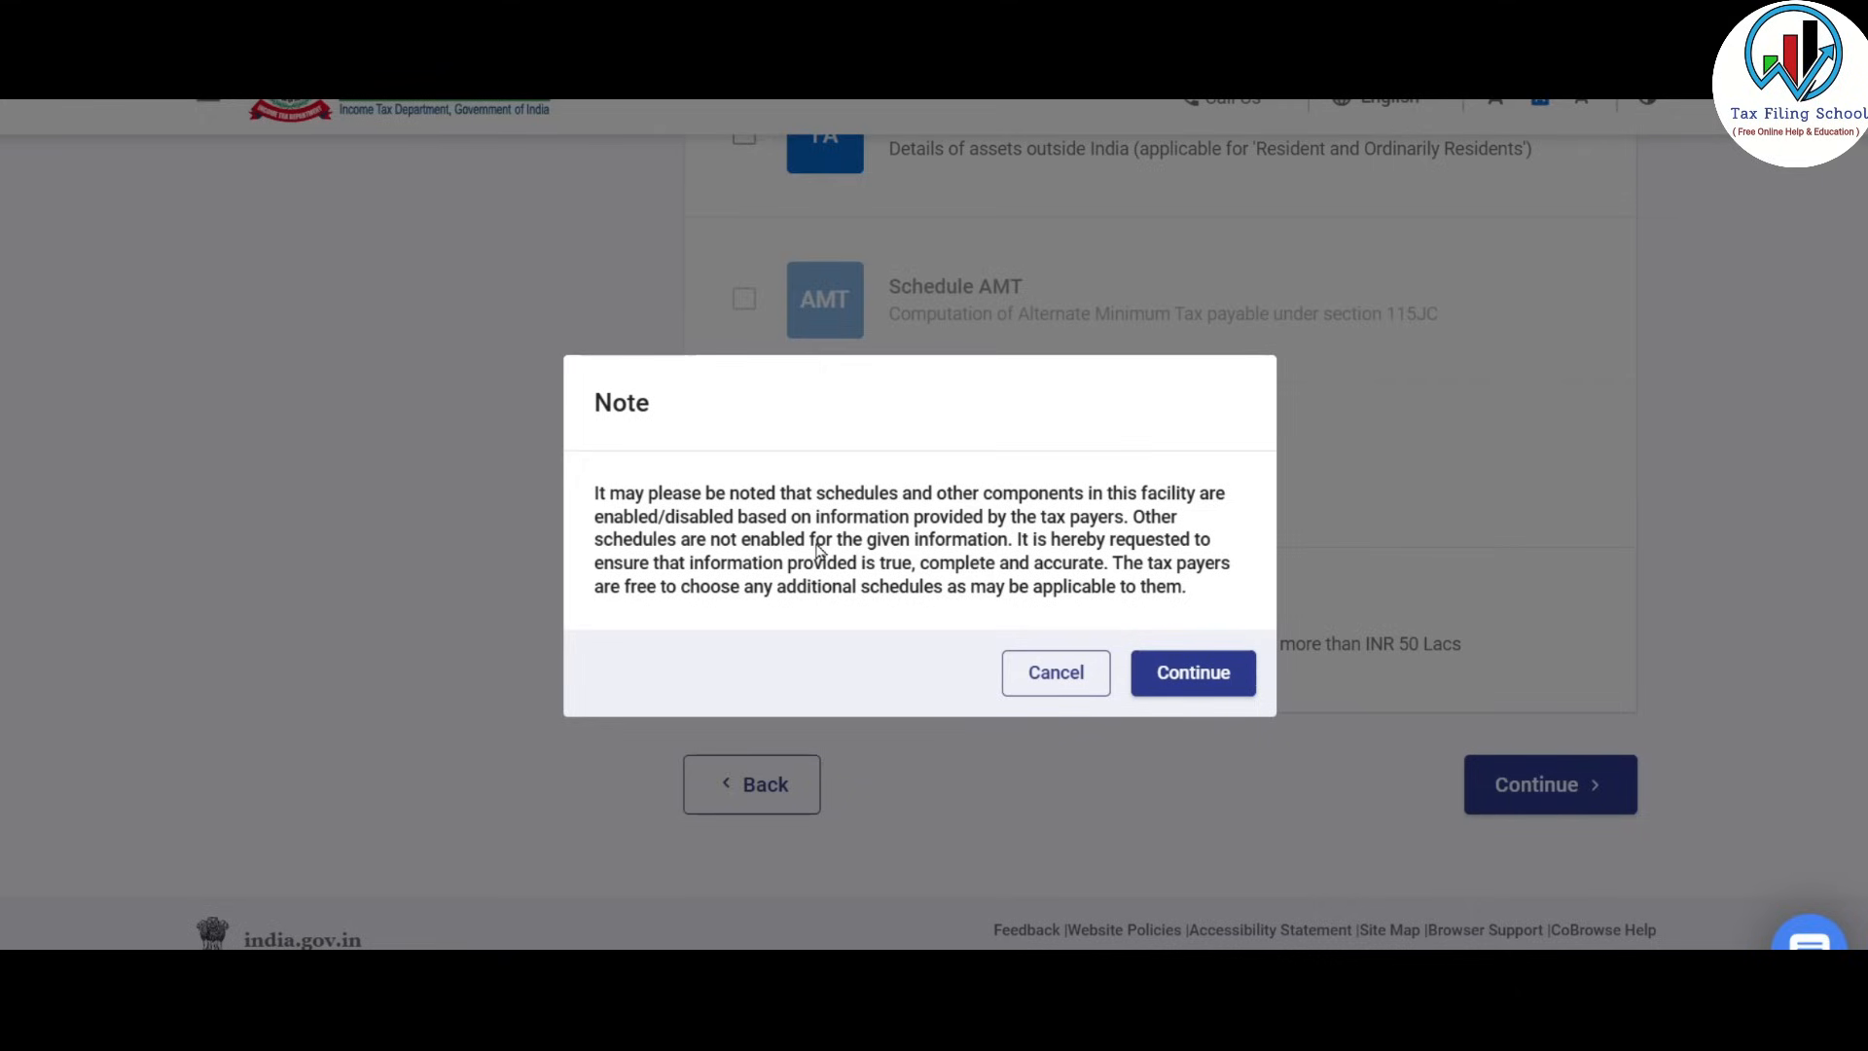
# Accept the schedule-selection note and skip the schedule questions.
pyautogui.click(1214, 678)
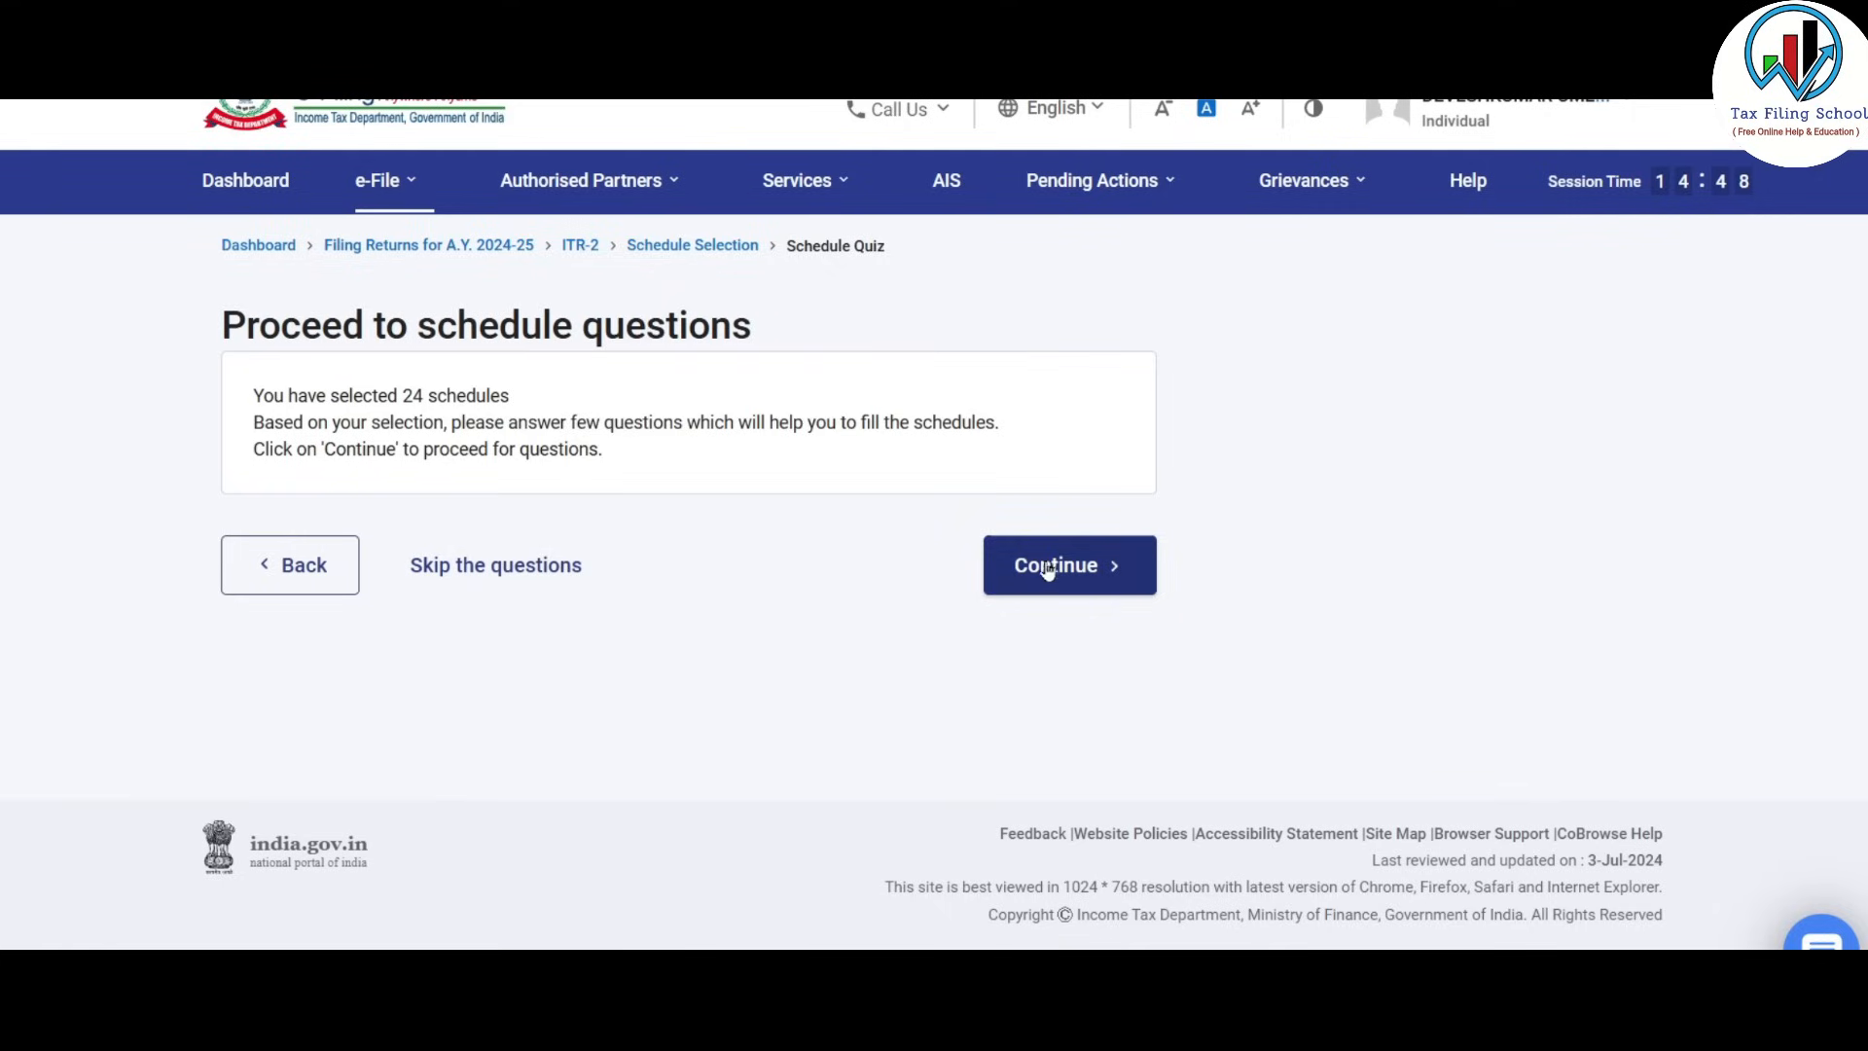
pyautogui.click(545, 575)
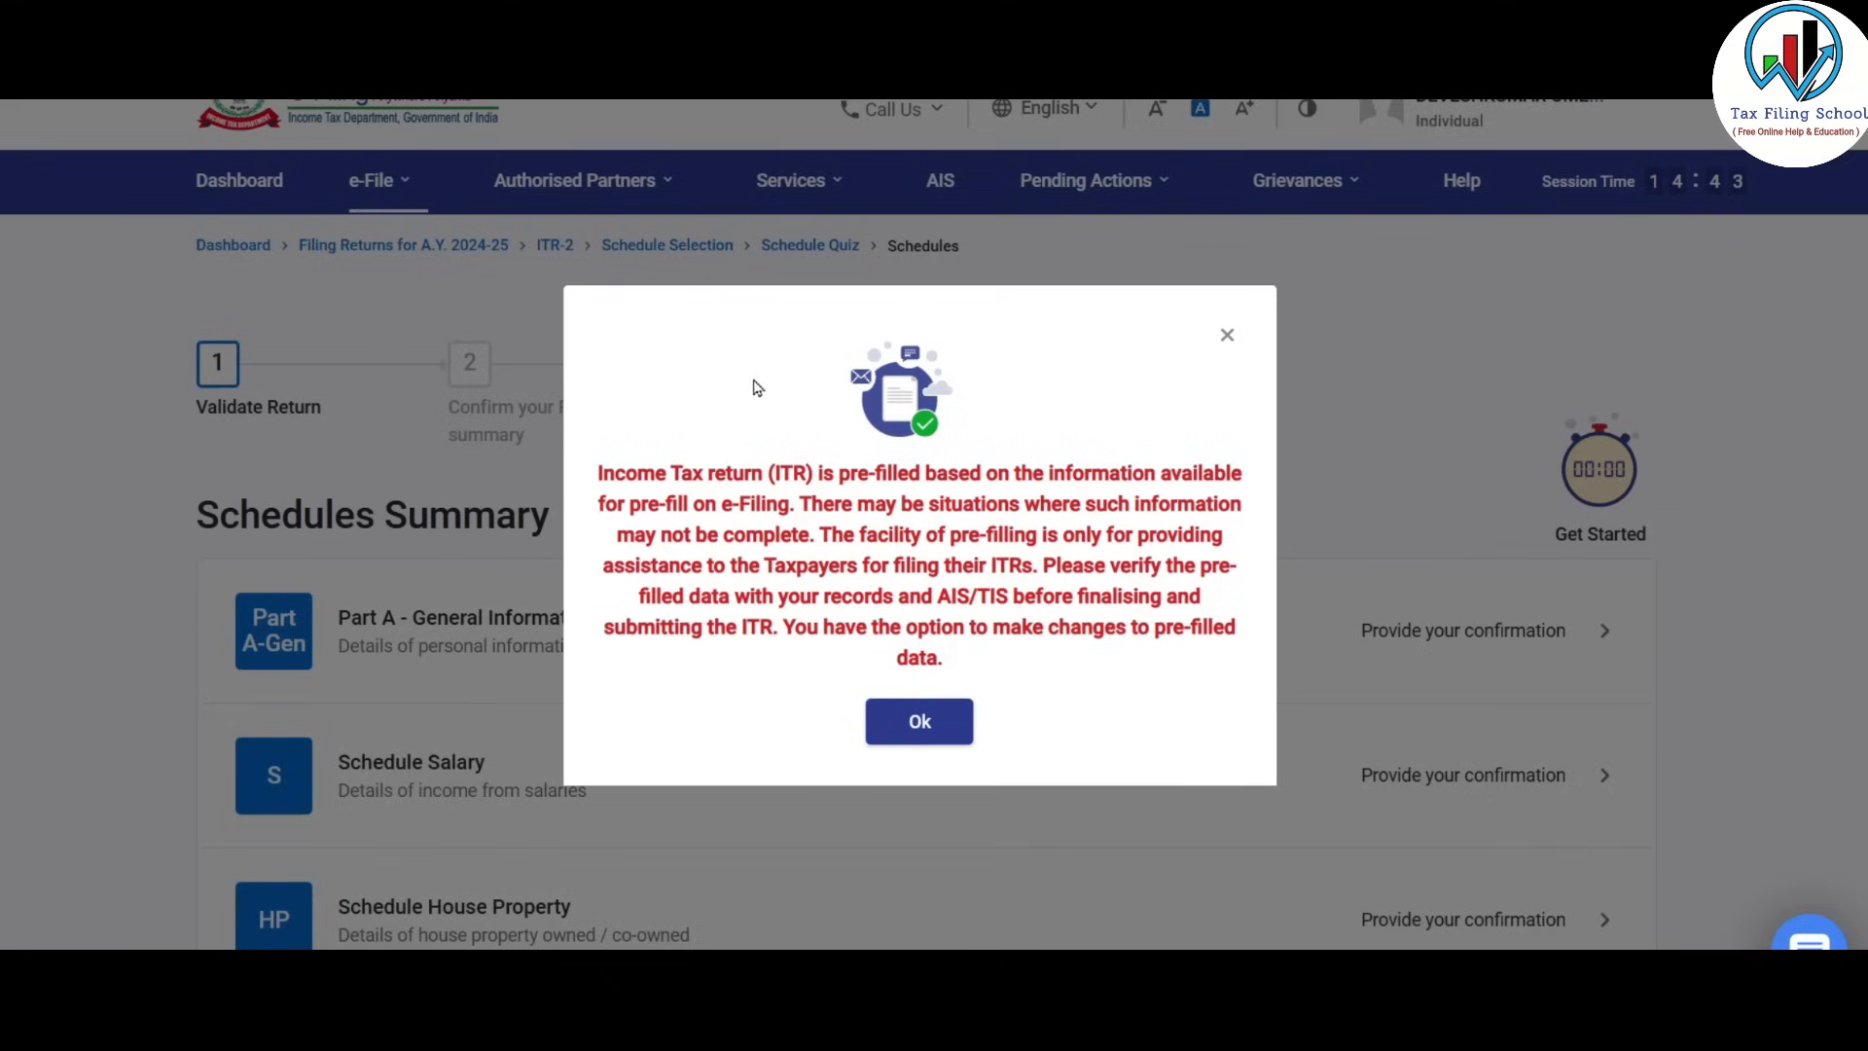
# Close the pre-fill notice, review the Schedules Summary, and open Part A General Information.
pyautogui.click(940, 723)
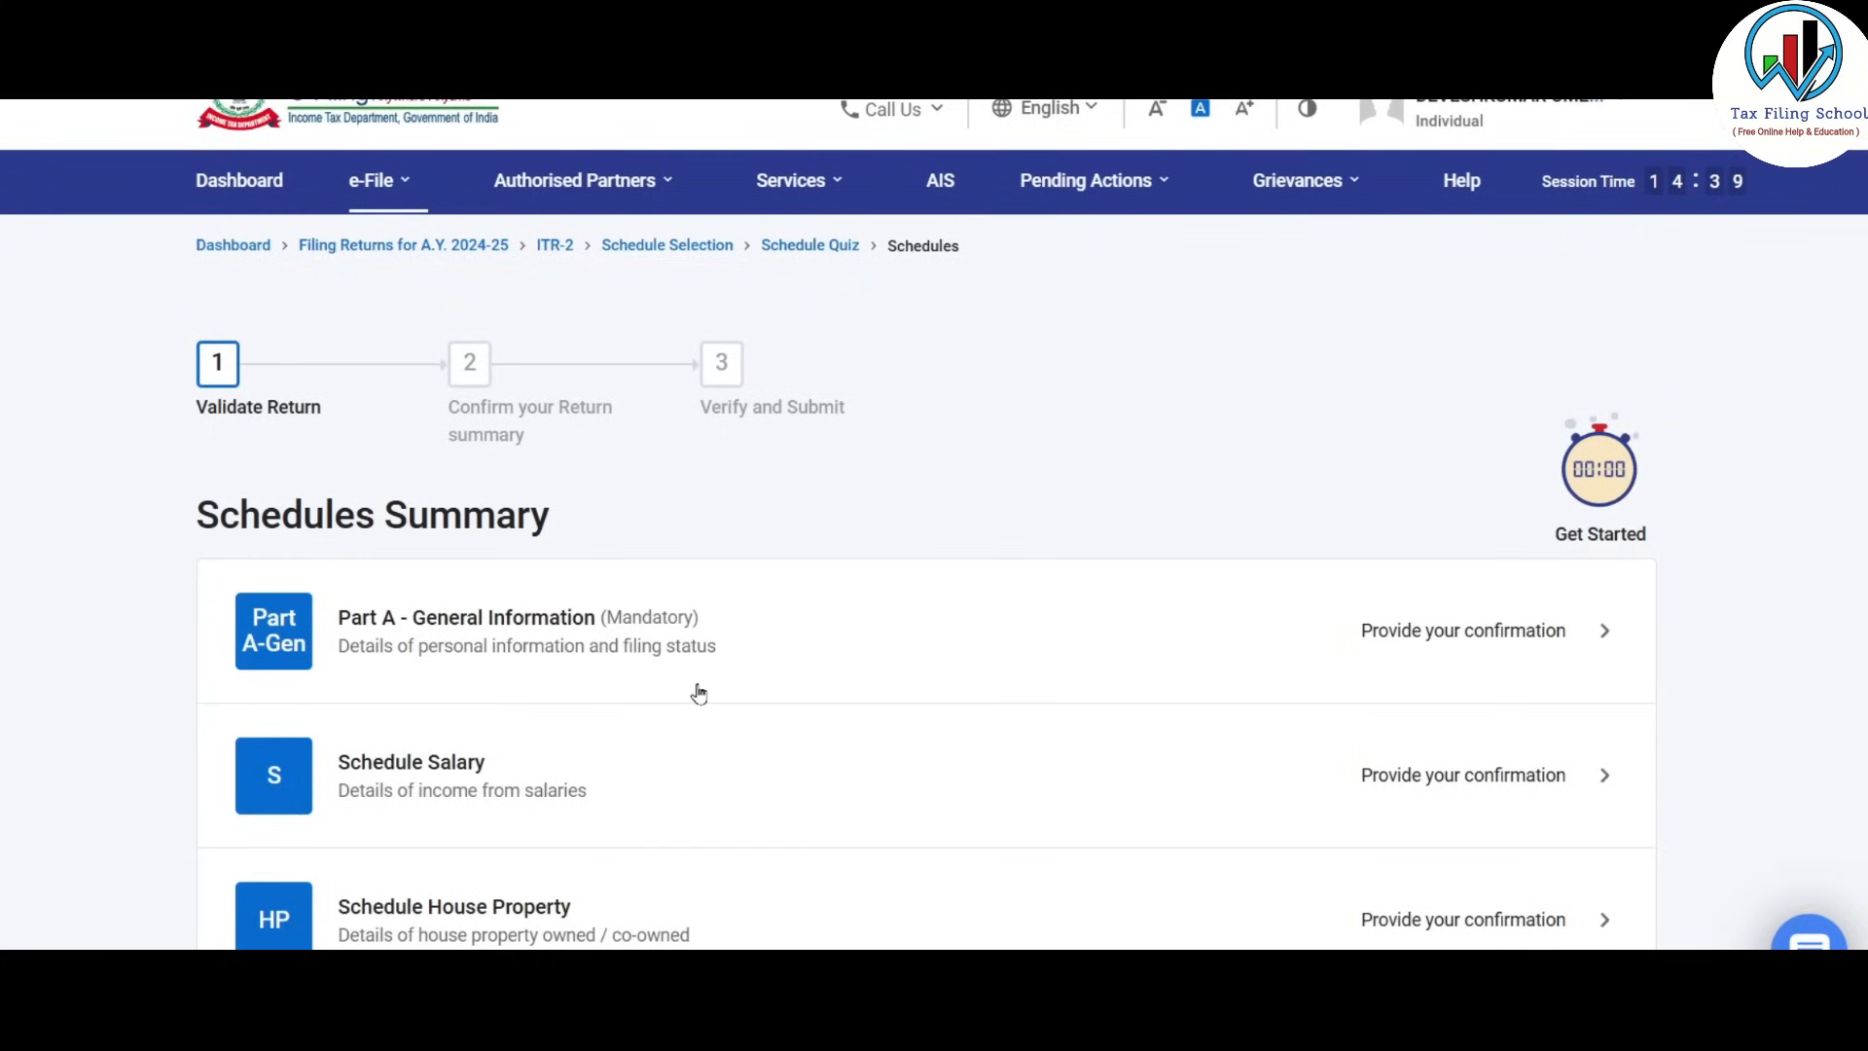
pyautogui.scroll(-5, 699, 692)
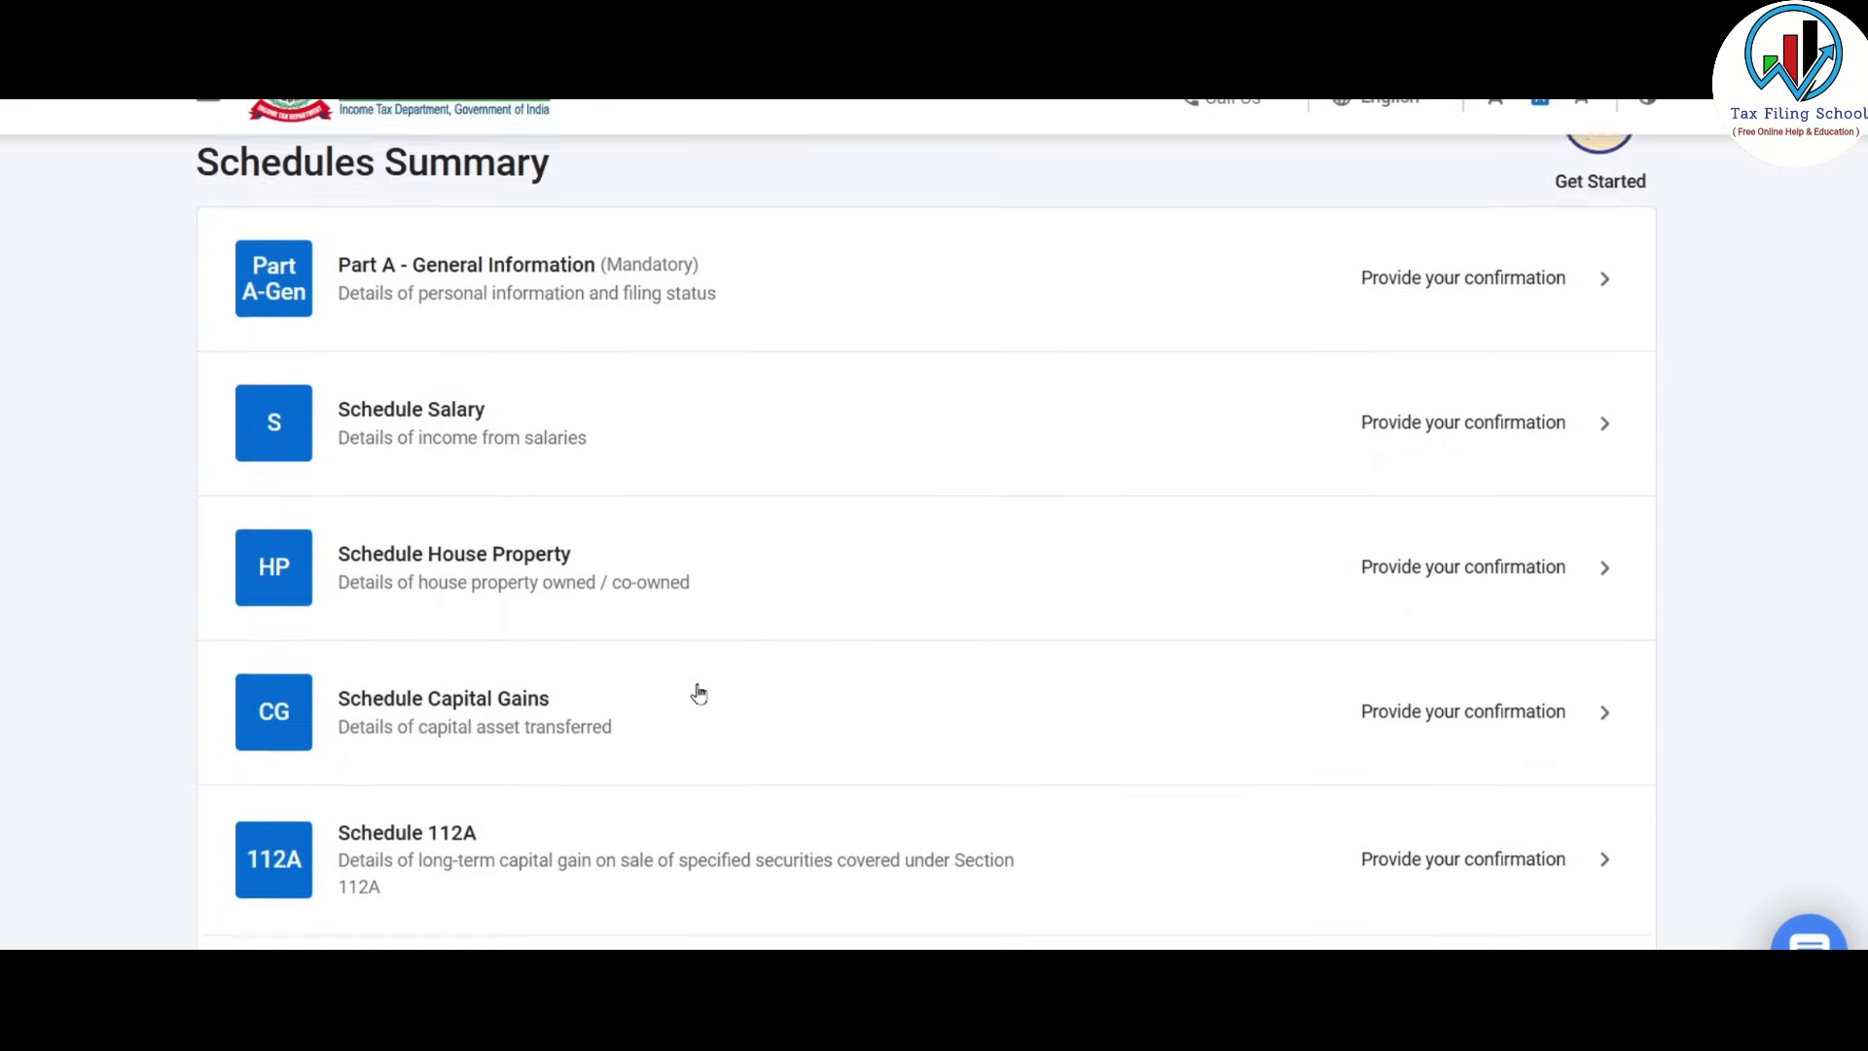
pyautogui.scroll(-15, 698, 693)
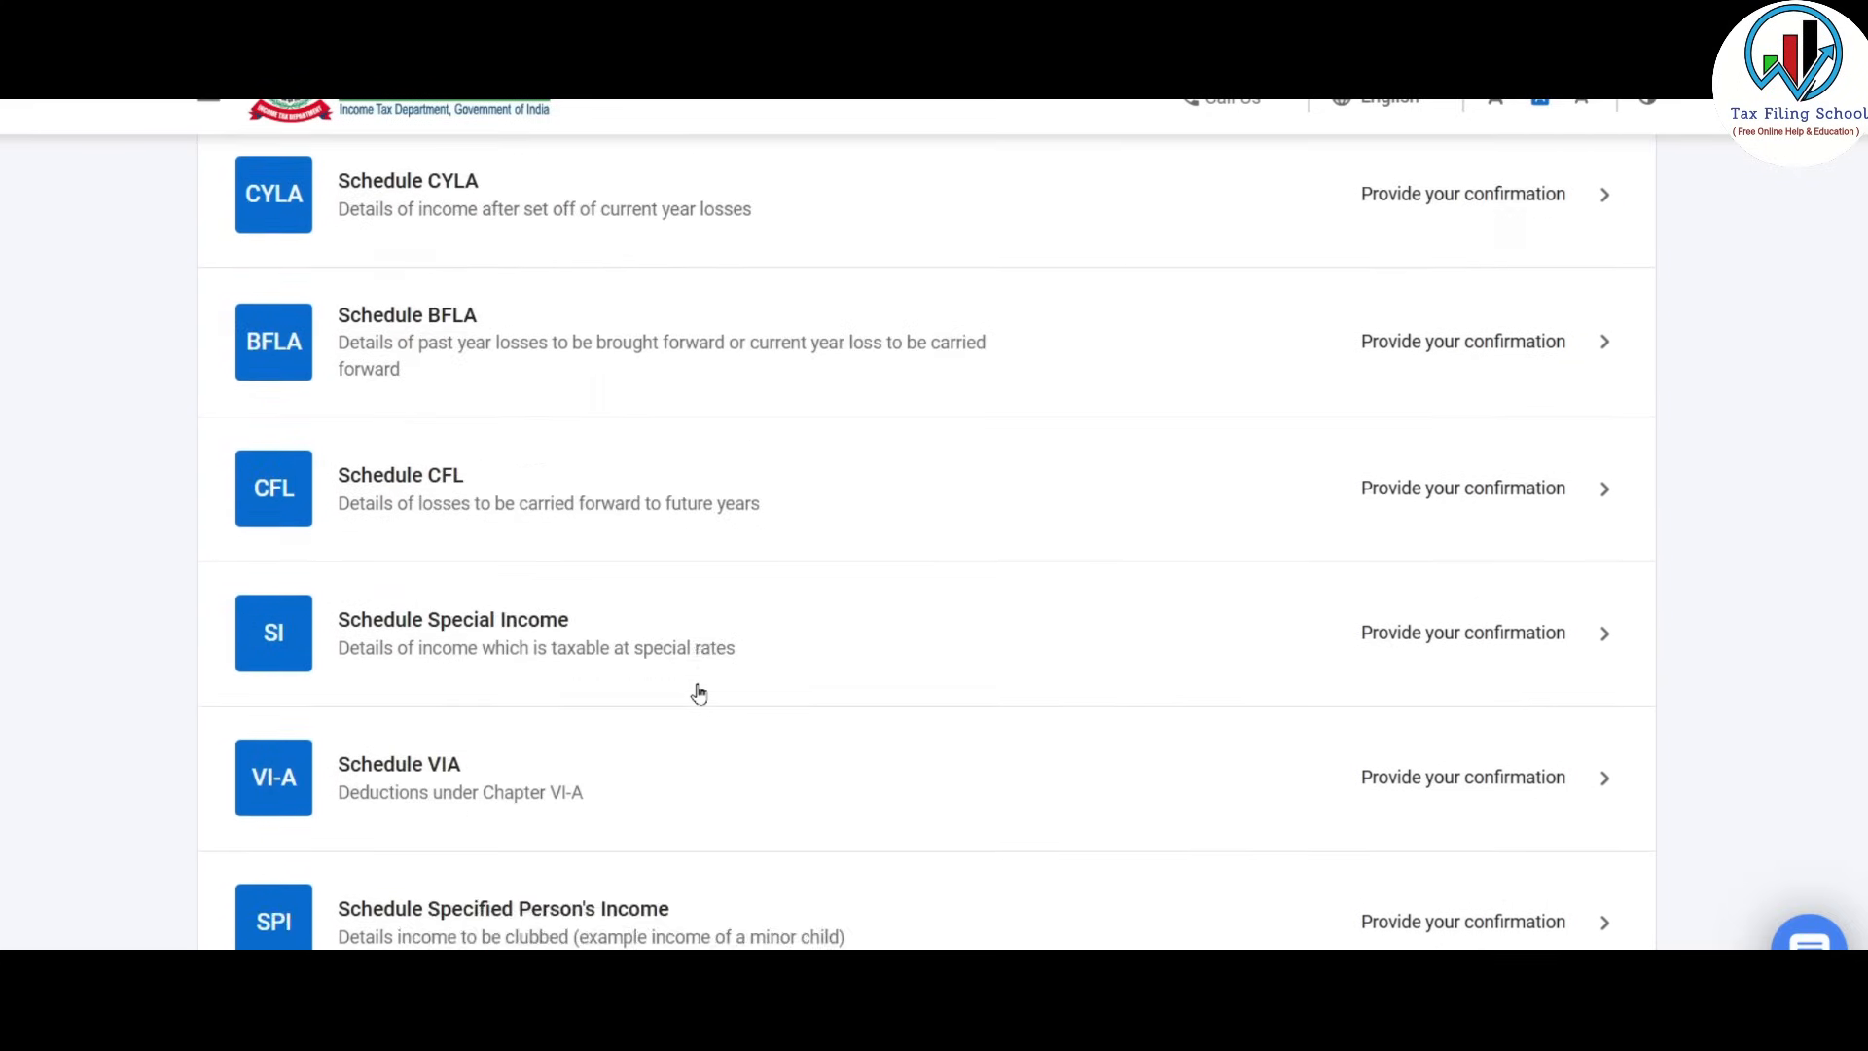
pyautogui.scroll(-10, 699, 693)
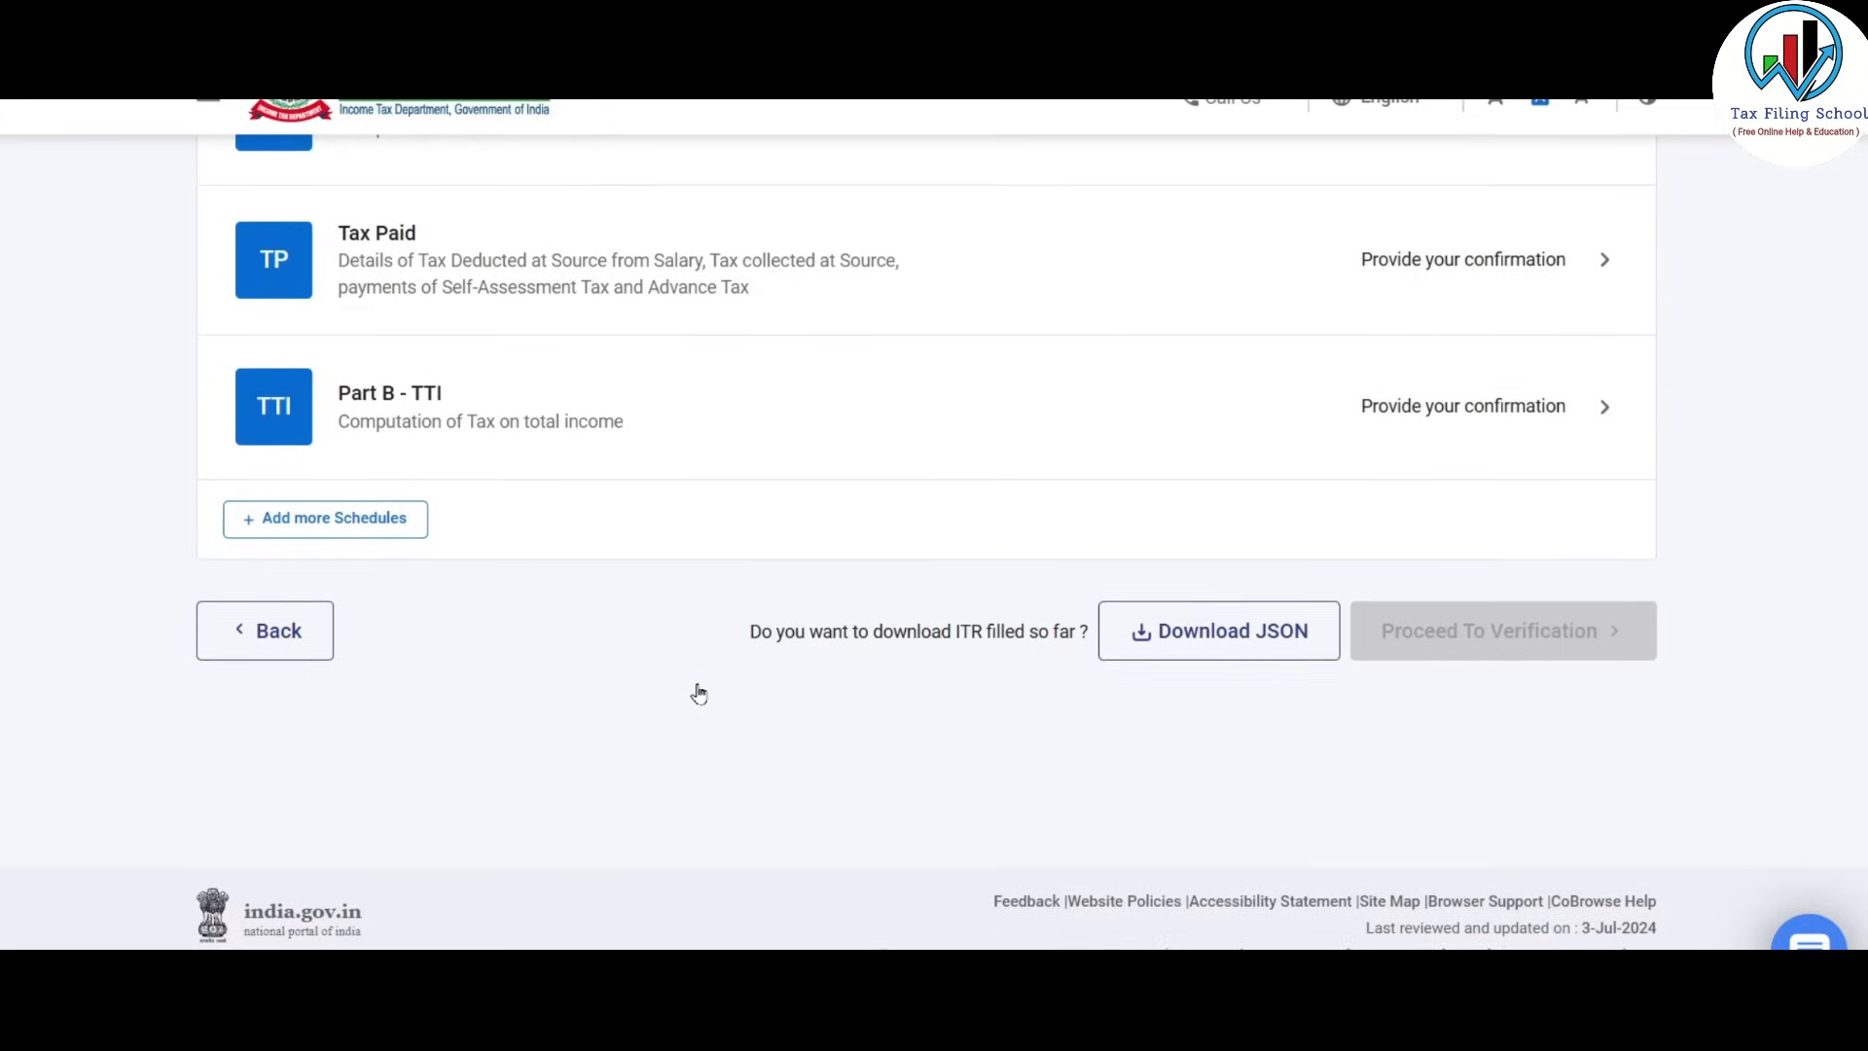
pyautogui.scroll(5, 698, 693)
pyautogui.scroll(15, 698, 693)
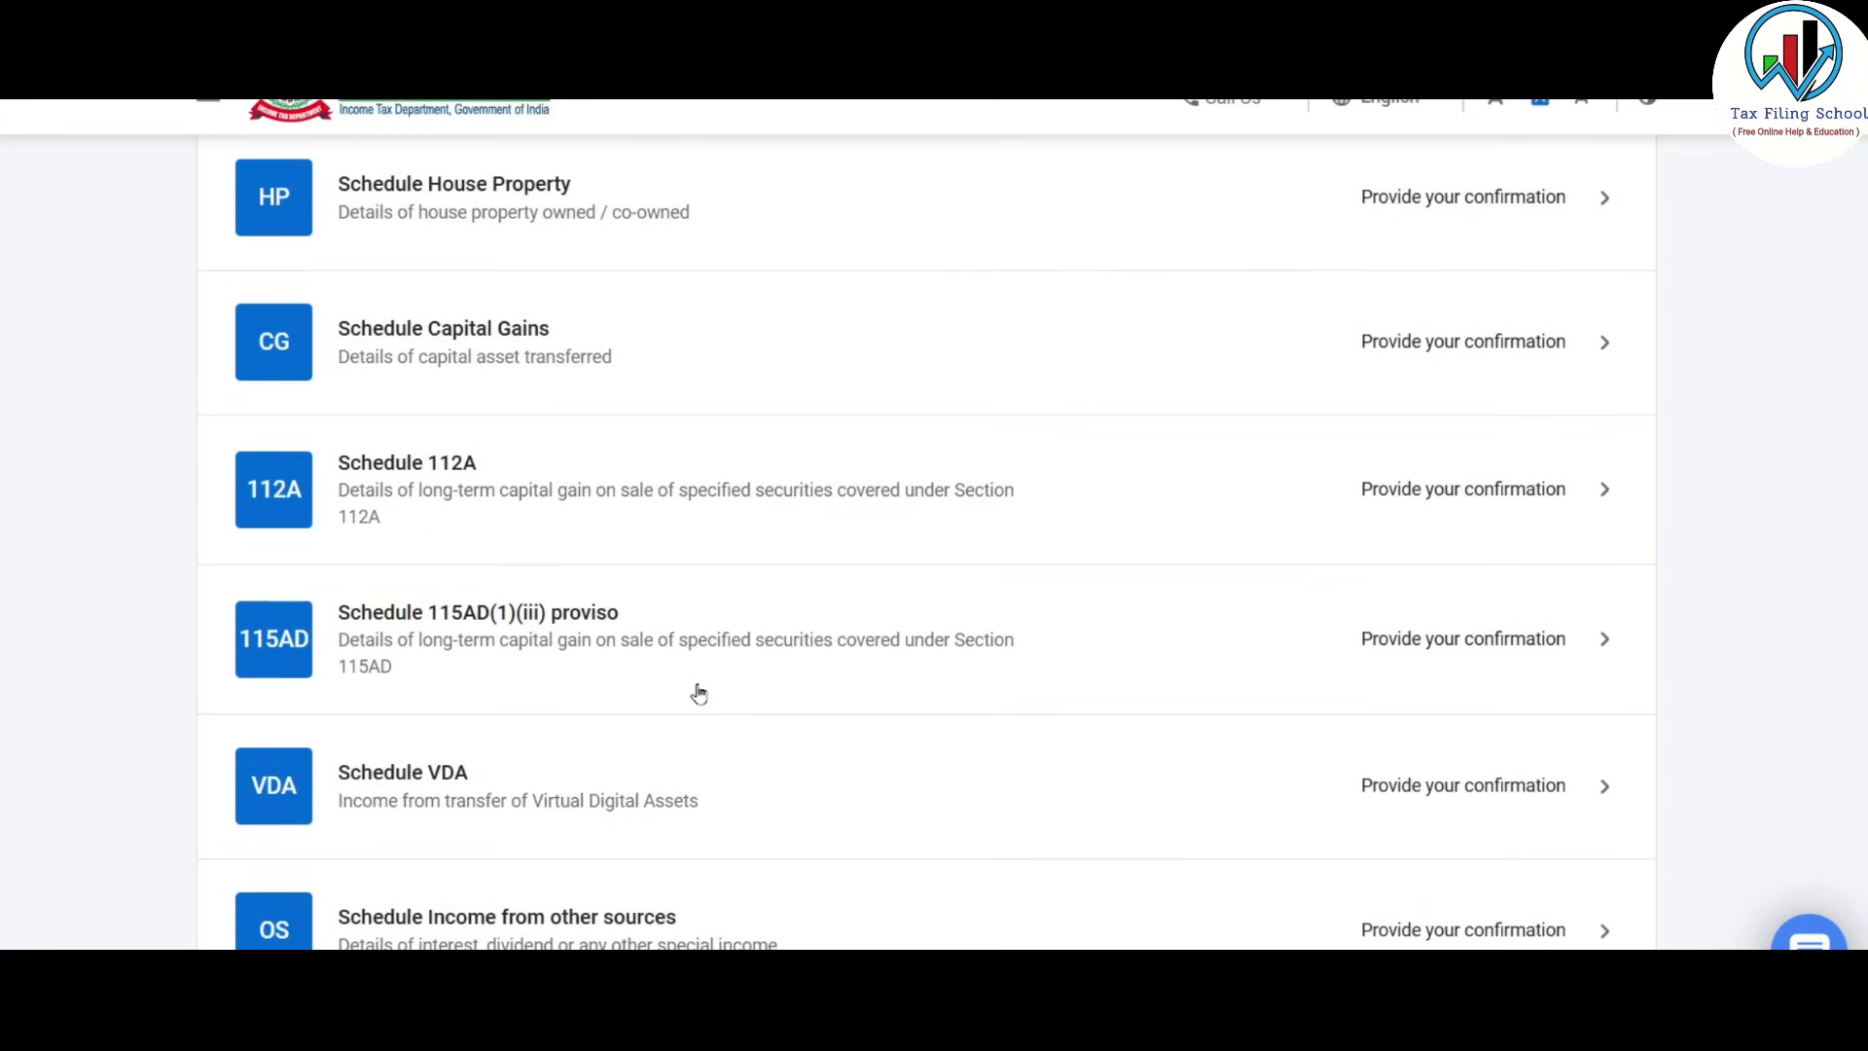
pyautogui.scroll(2, 699, 693)
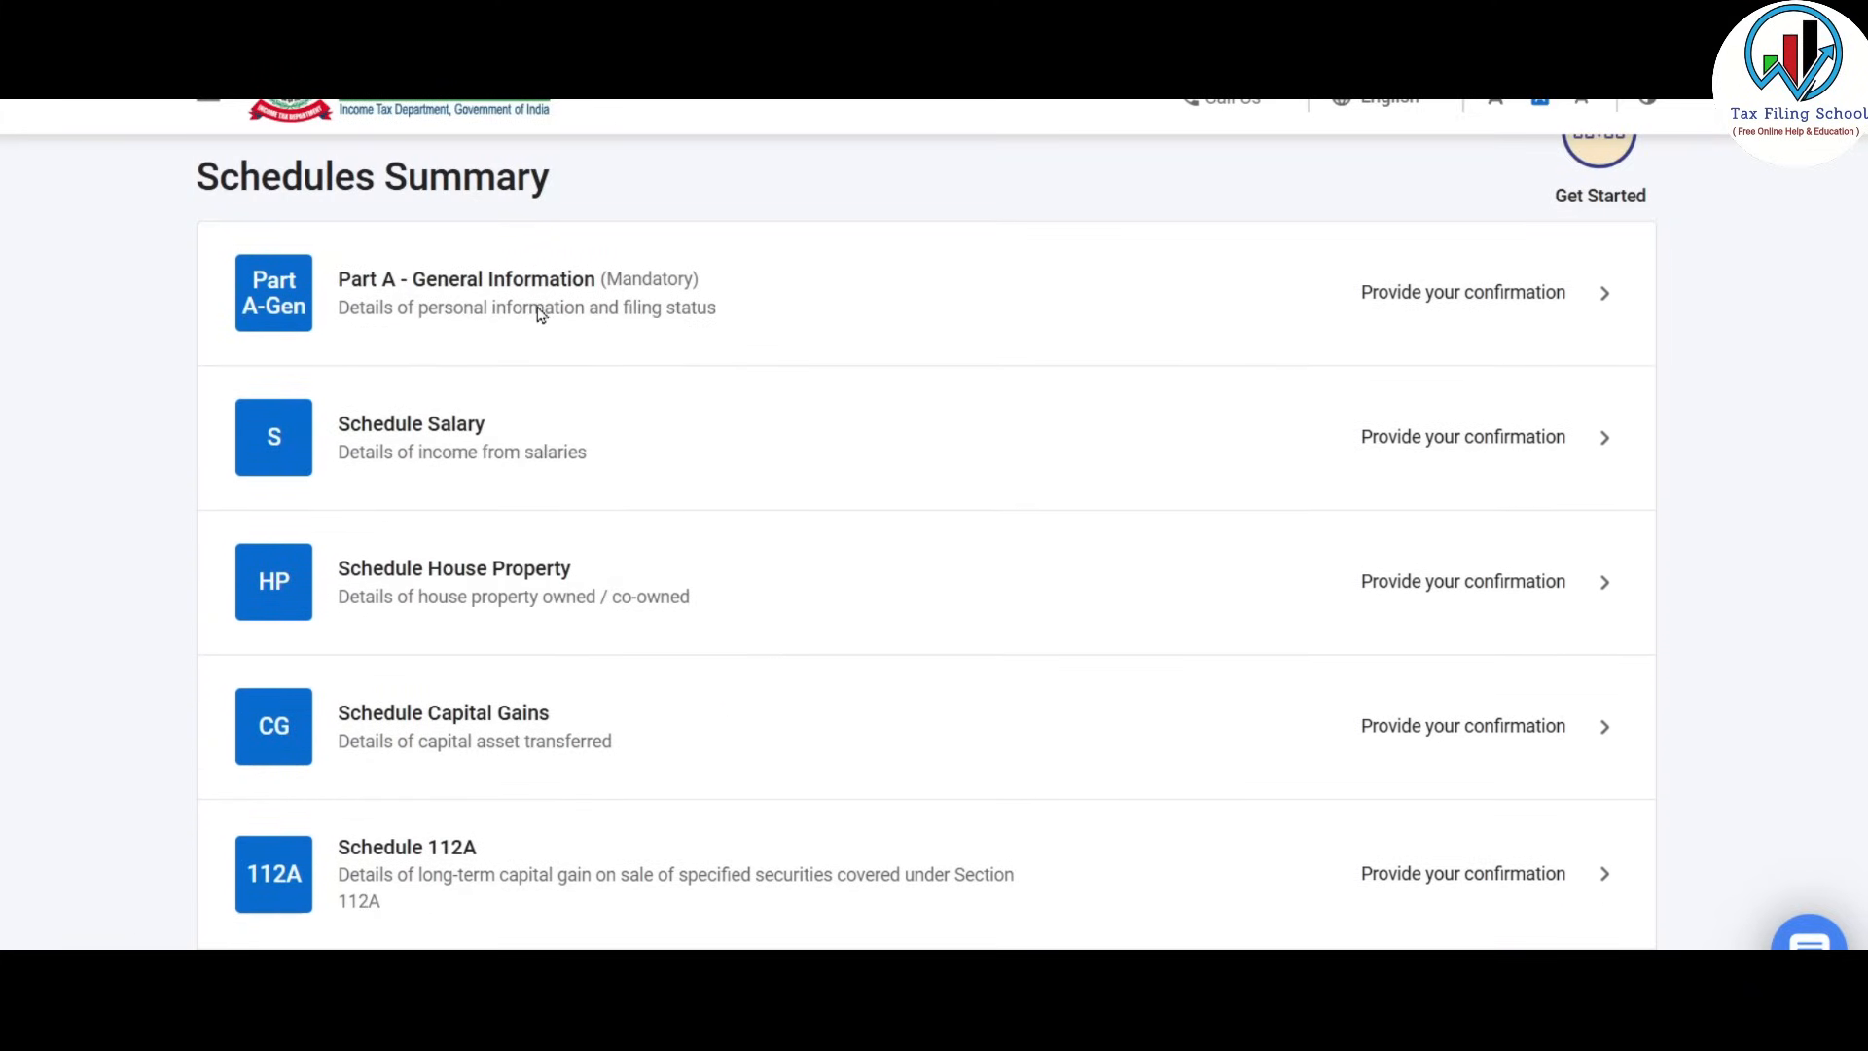
pyautogui.click(1486, 295)
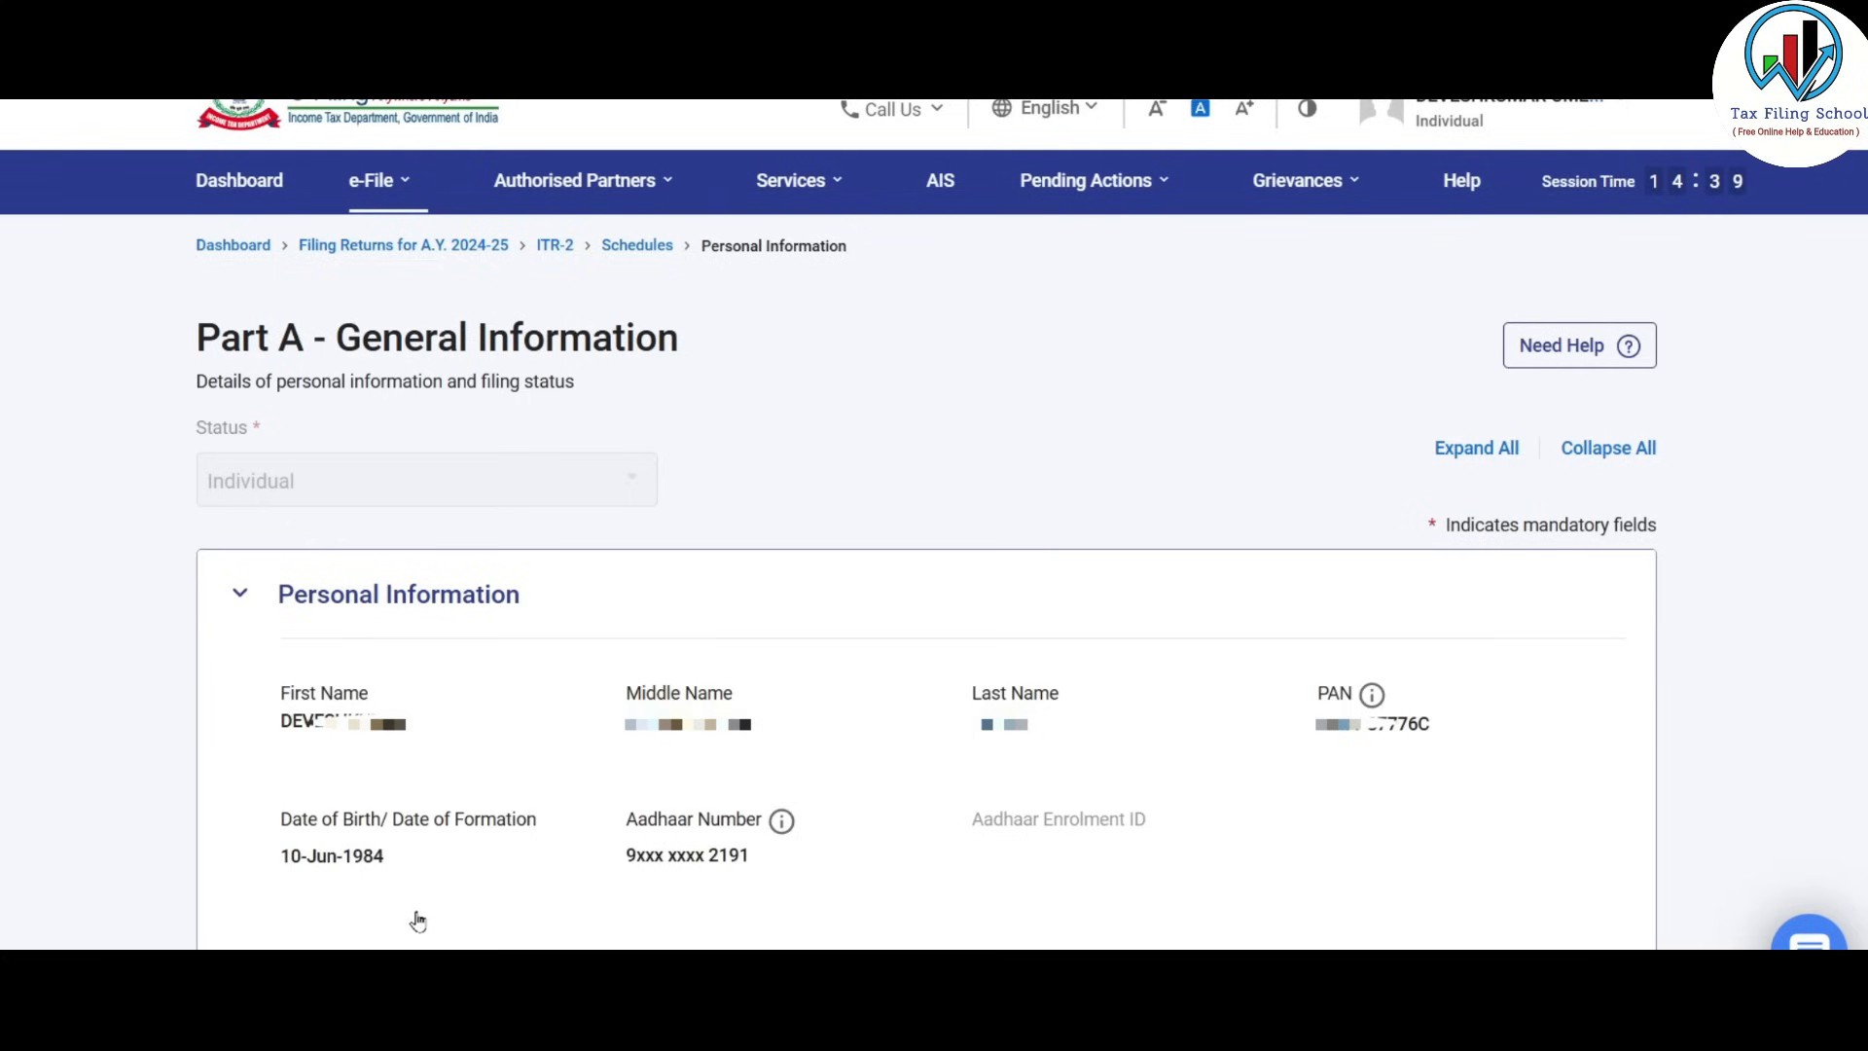
# Collapse Personal Information, then review the Contact section and collapse it again.
pyautogui.click(321, 601)
pyautogui.scroll(-2, 459, 721)
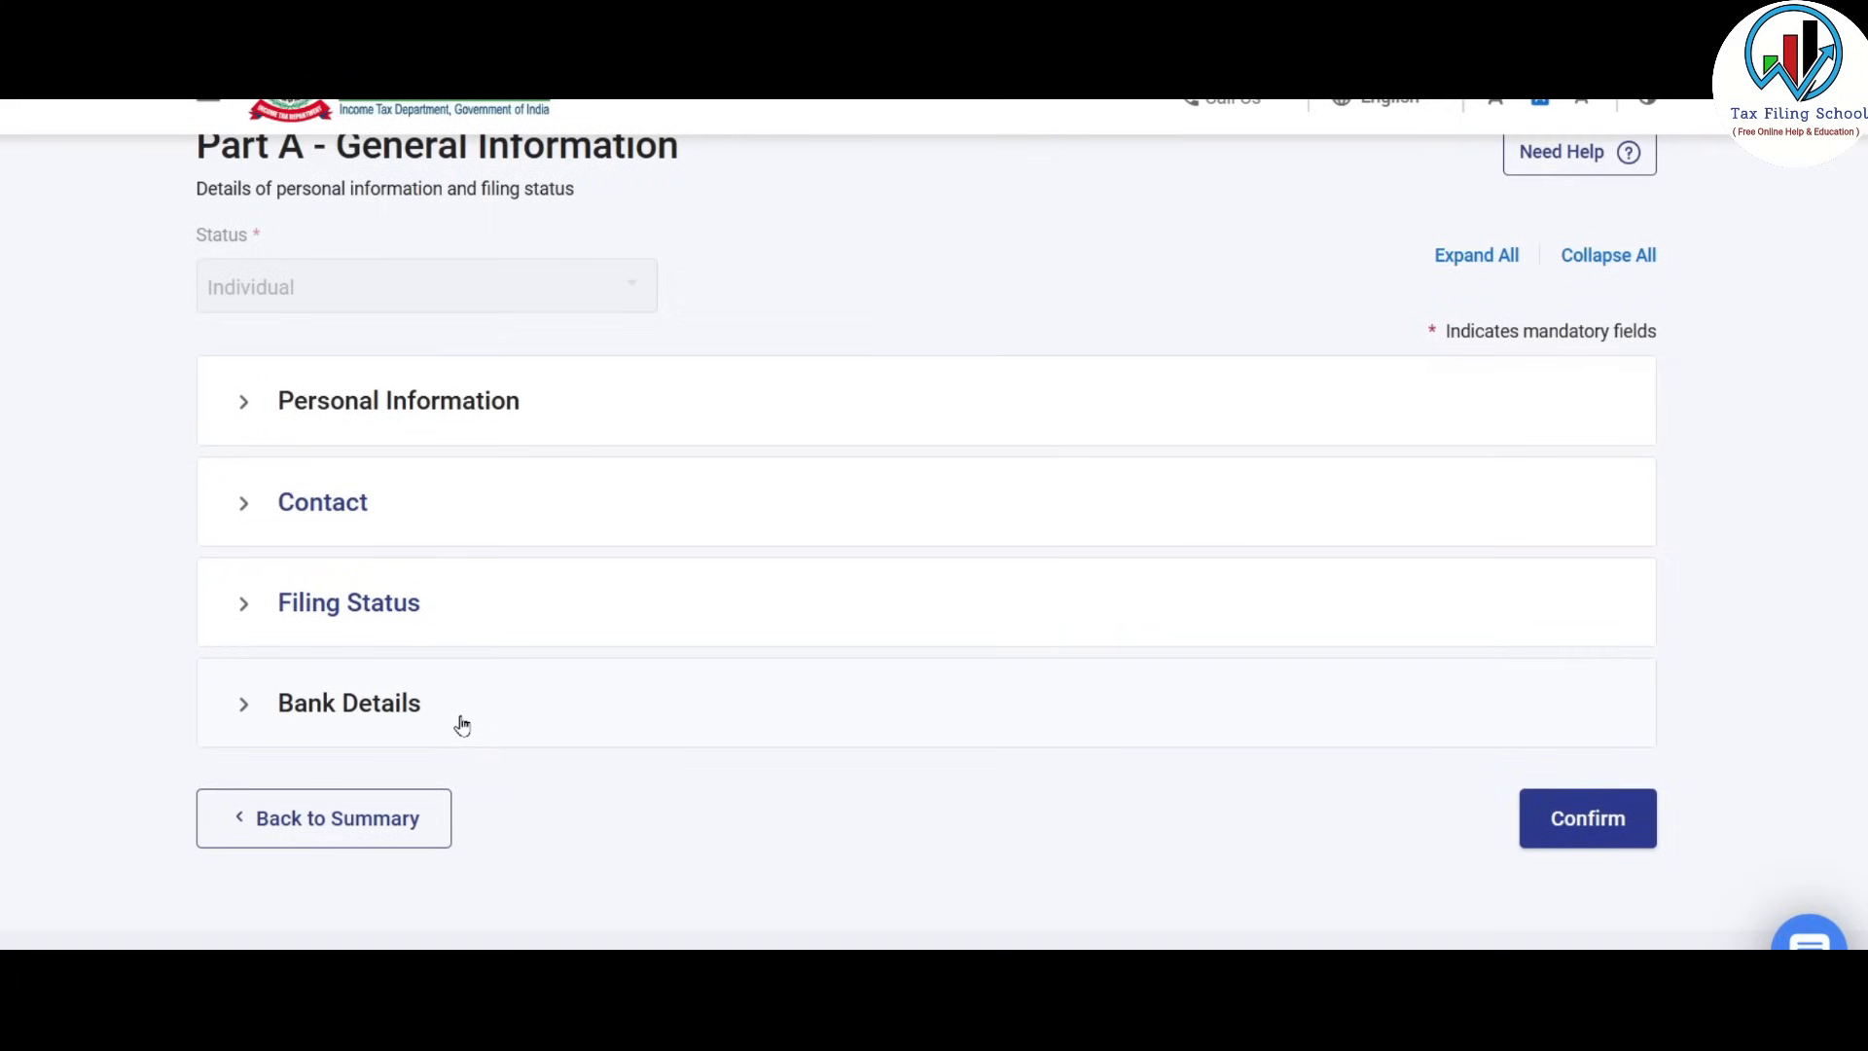
pyautogui.click(360, 510)
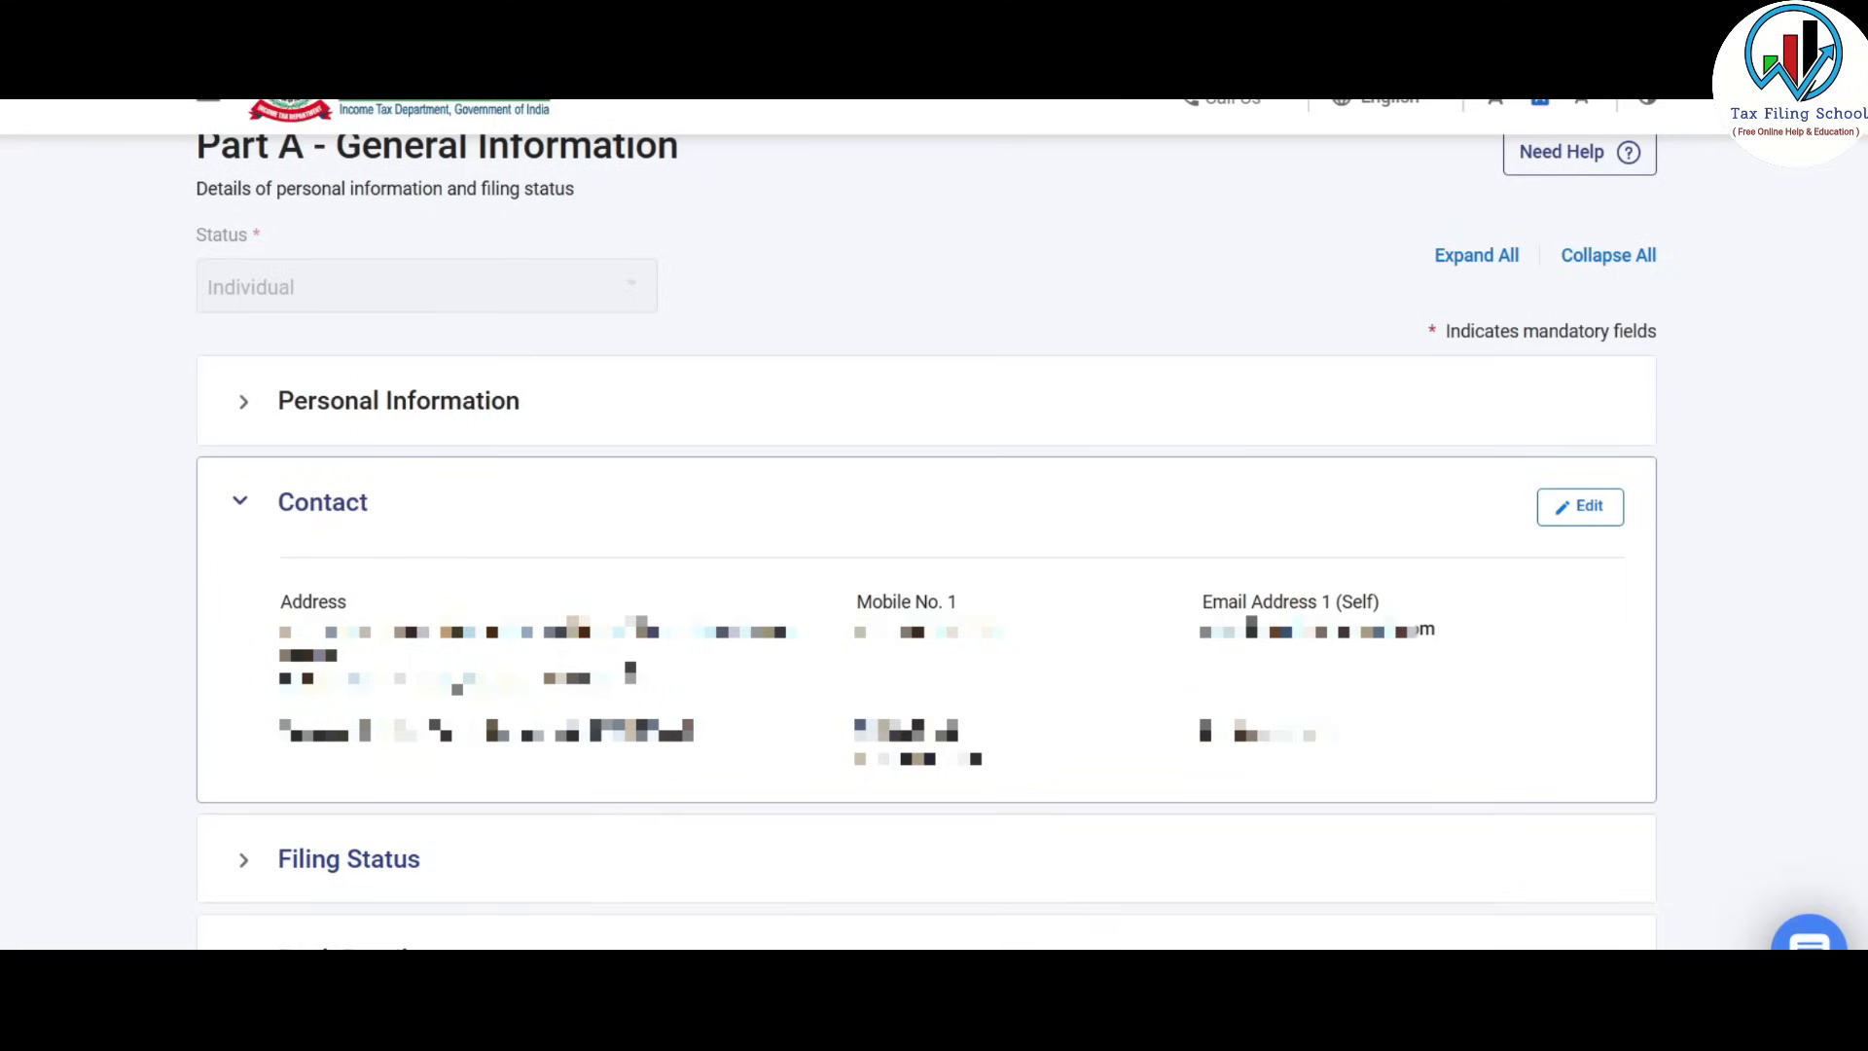
pyautogui.click(395, 541)
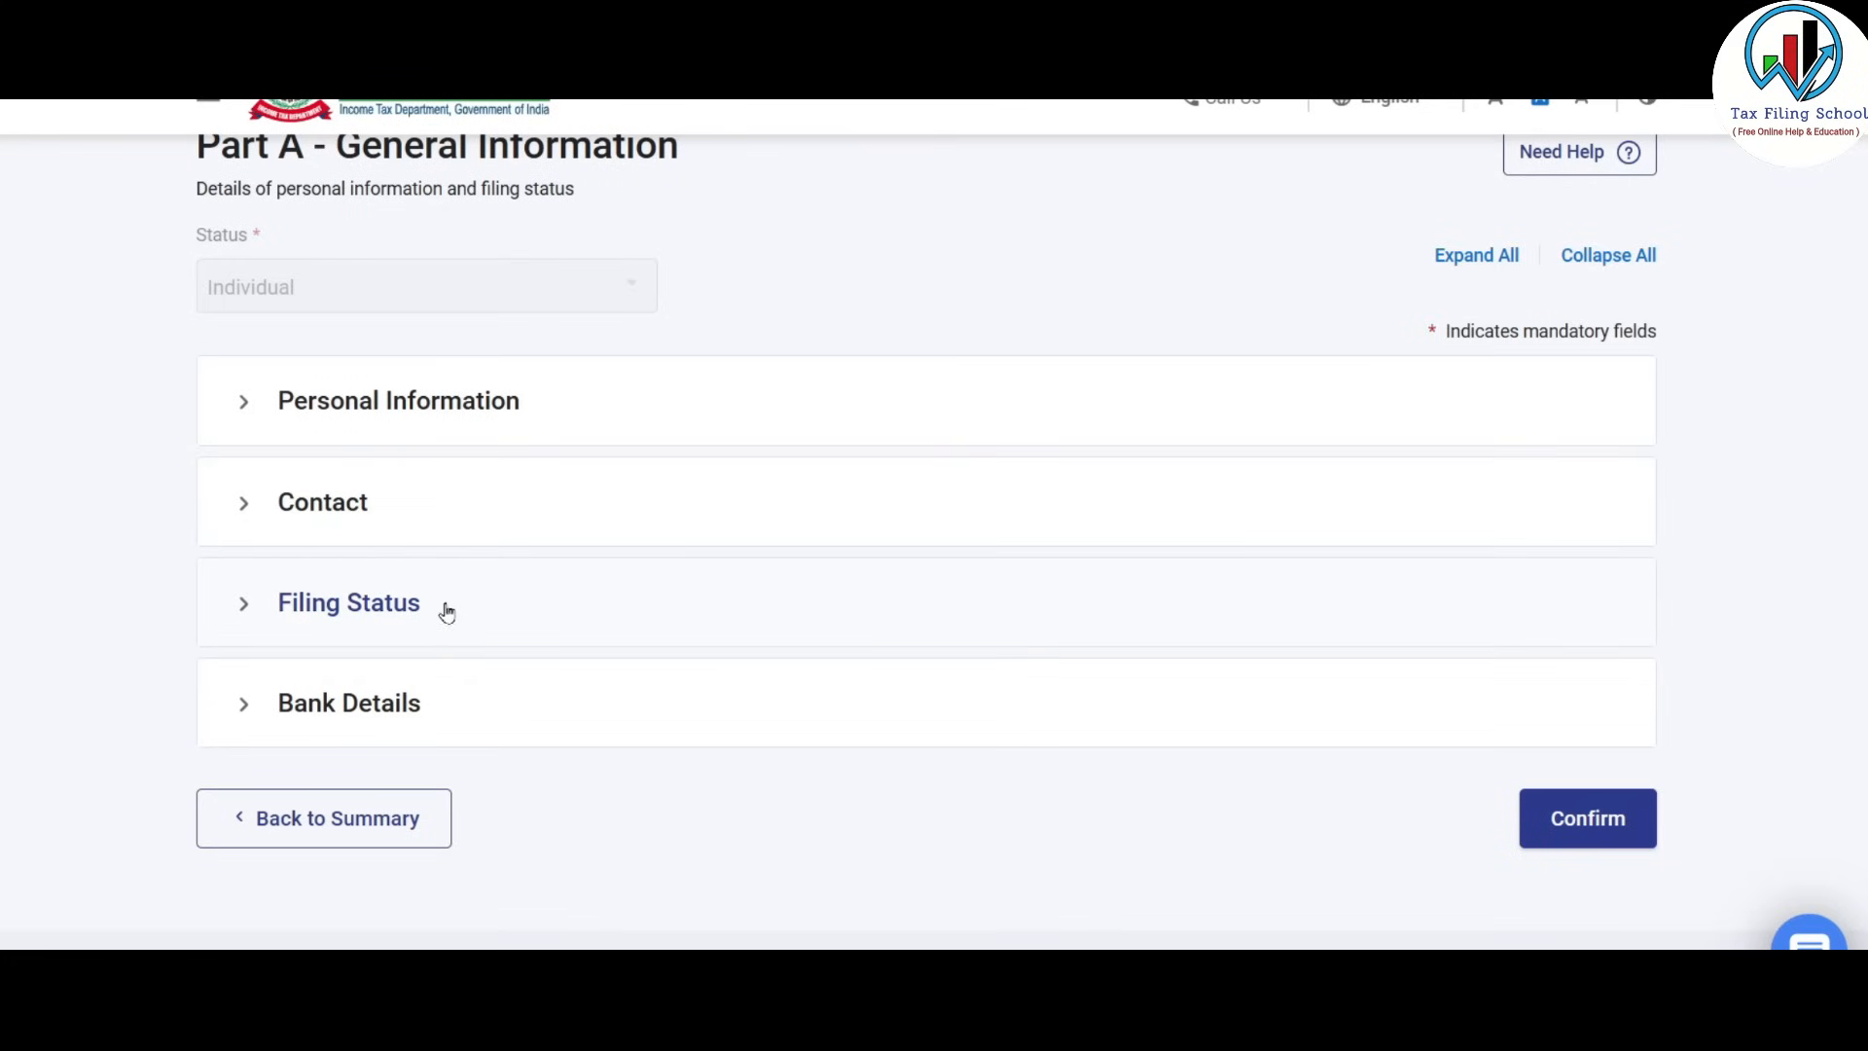
# Answer Yes to opting out of the new tax regime under section 115BAC(6).
pyautogui.click(418, 609)
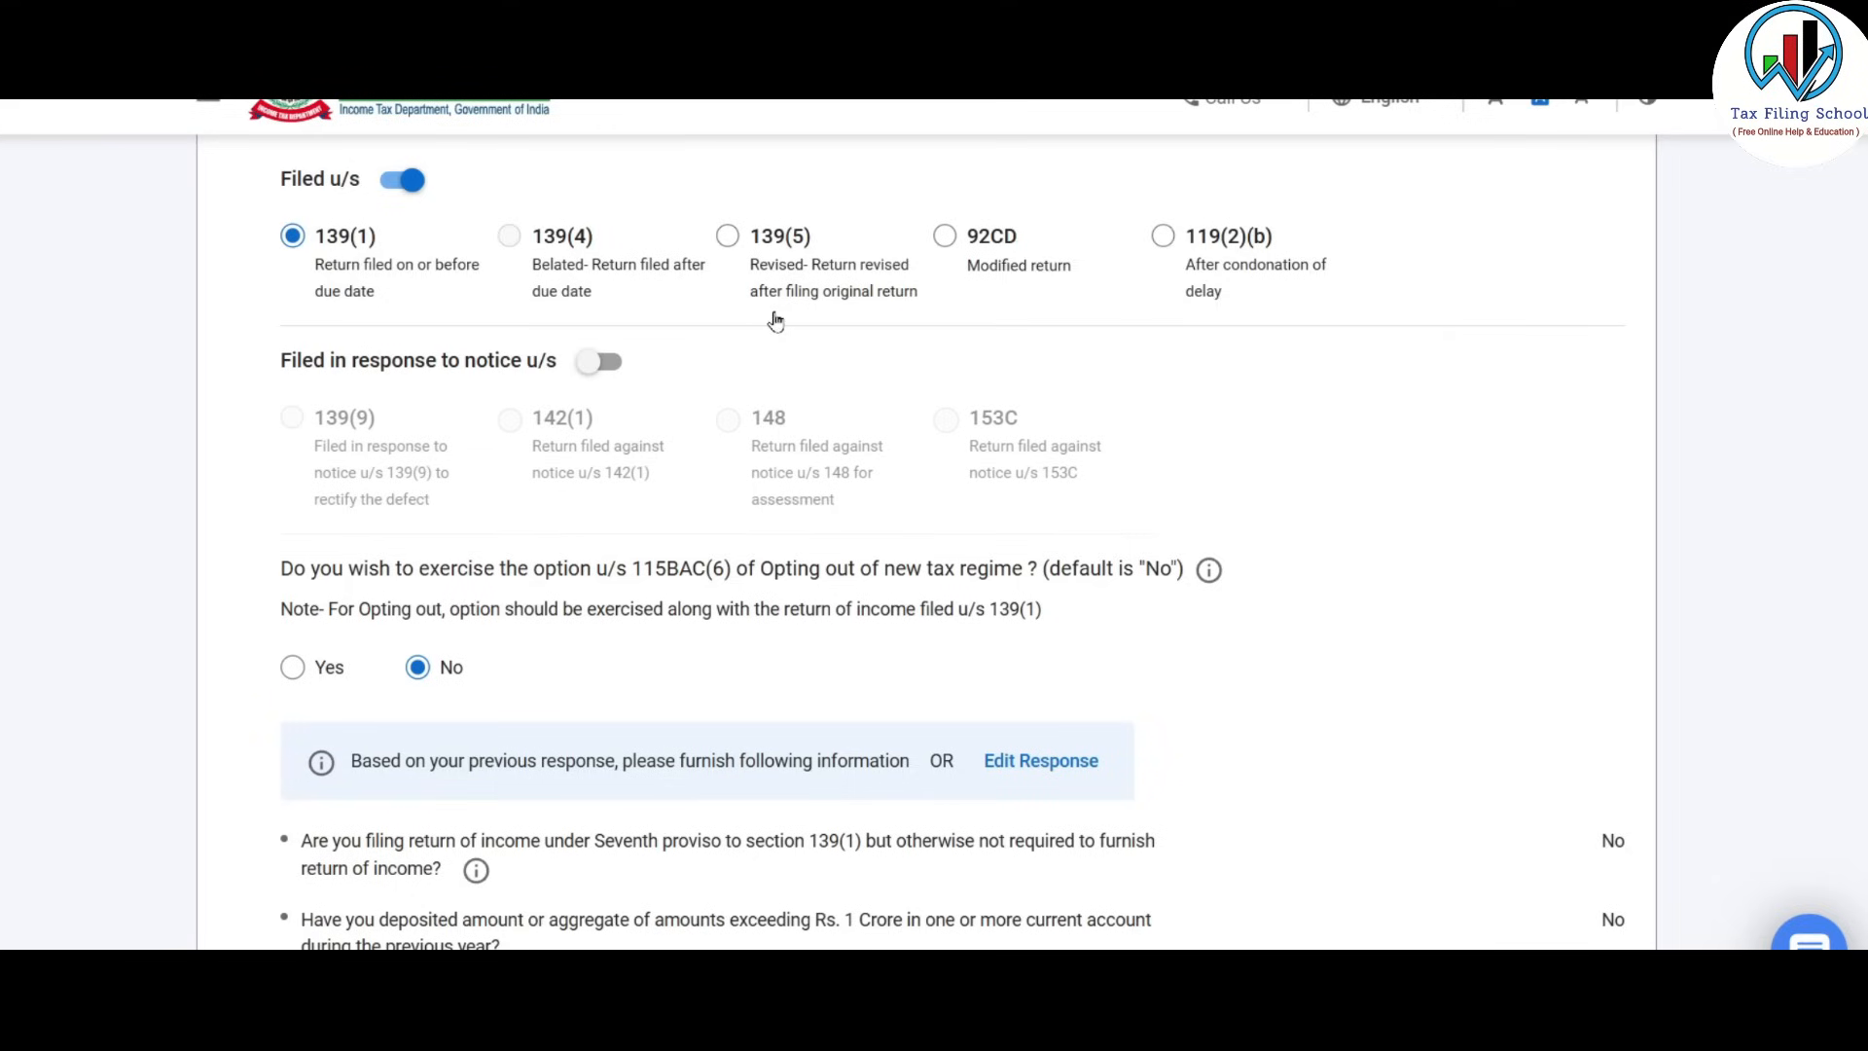
pyautogui.scroll(-3, 774, 316)
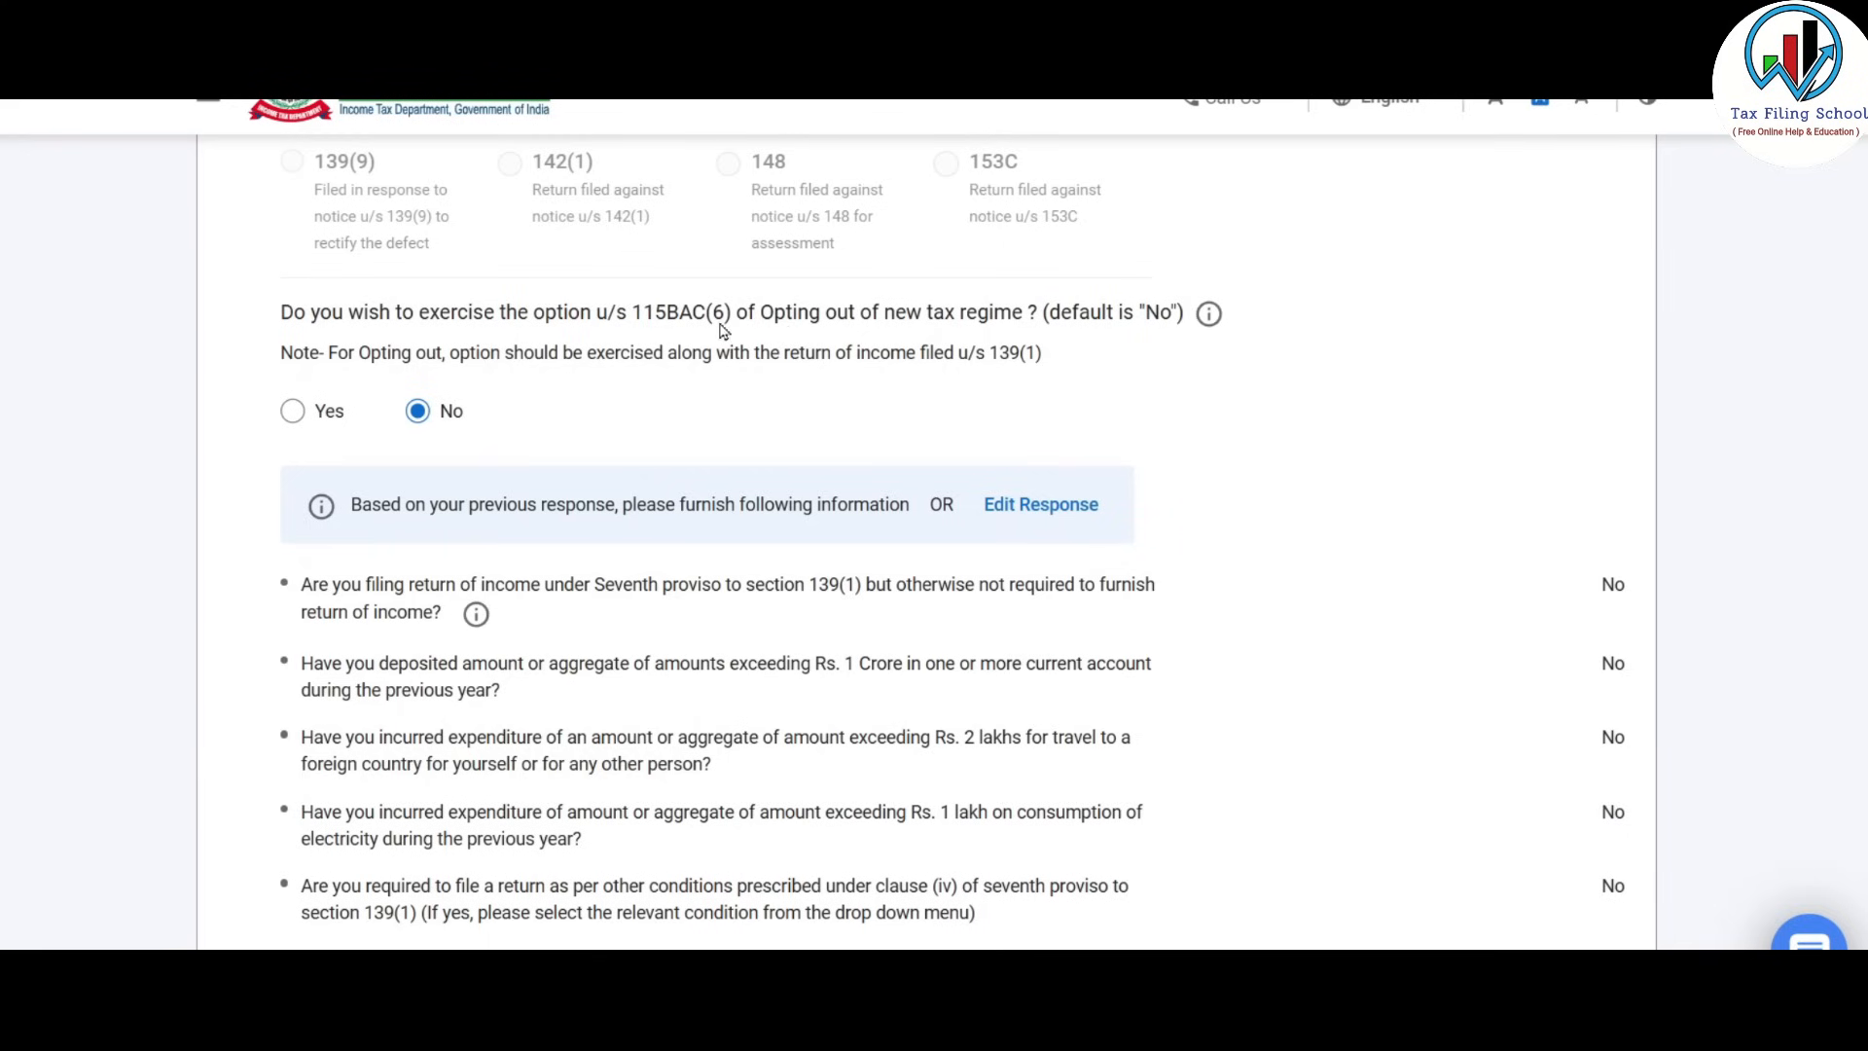
pyautogui.scroll(-2, 642, 355)
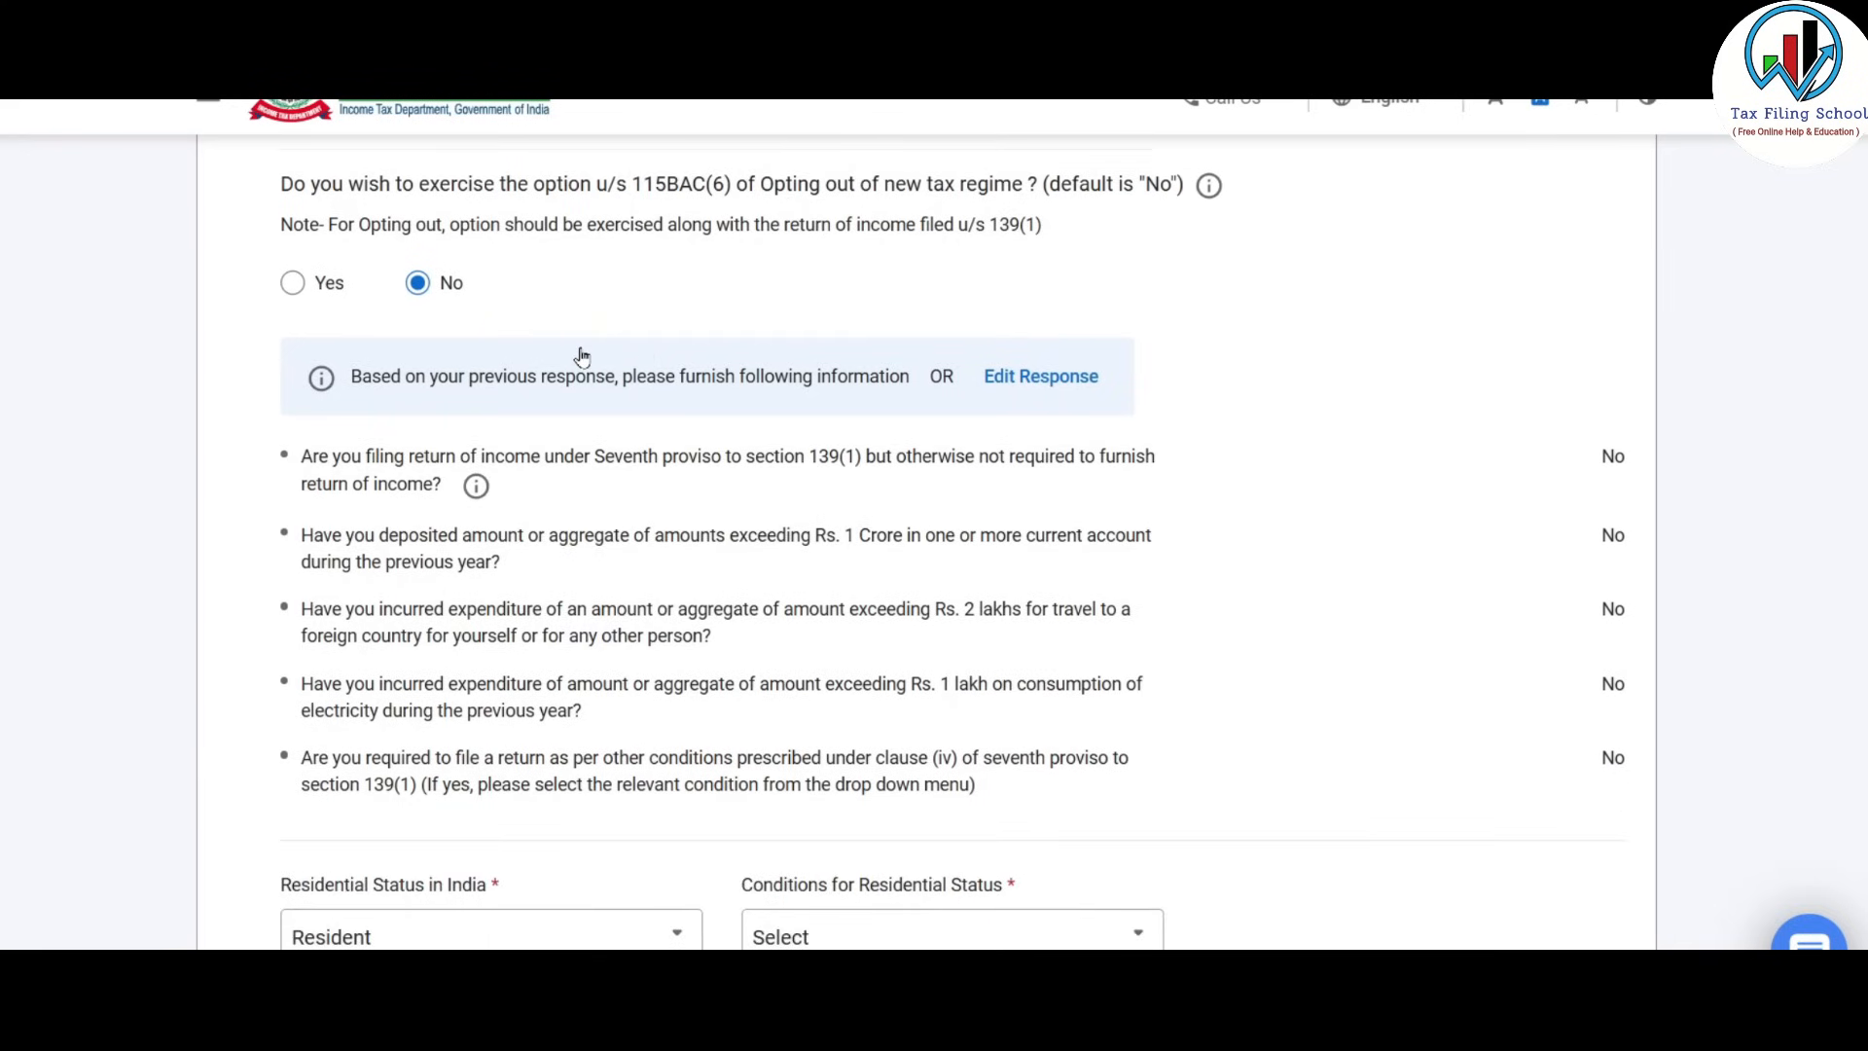
pyautogui.scroll(2, 582, 357)
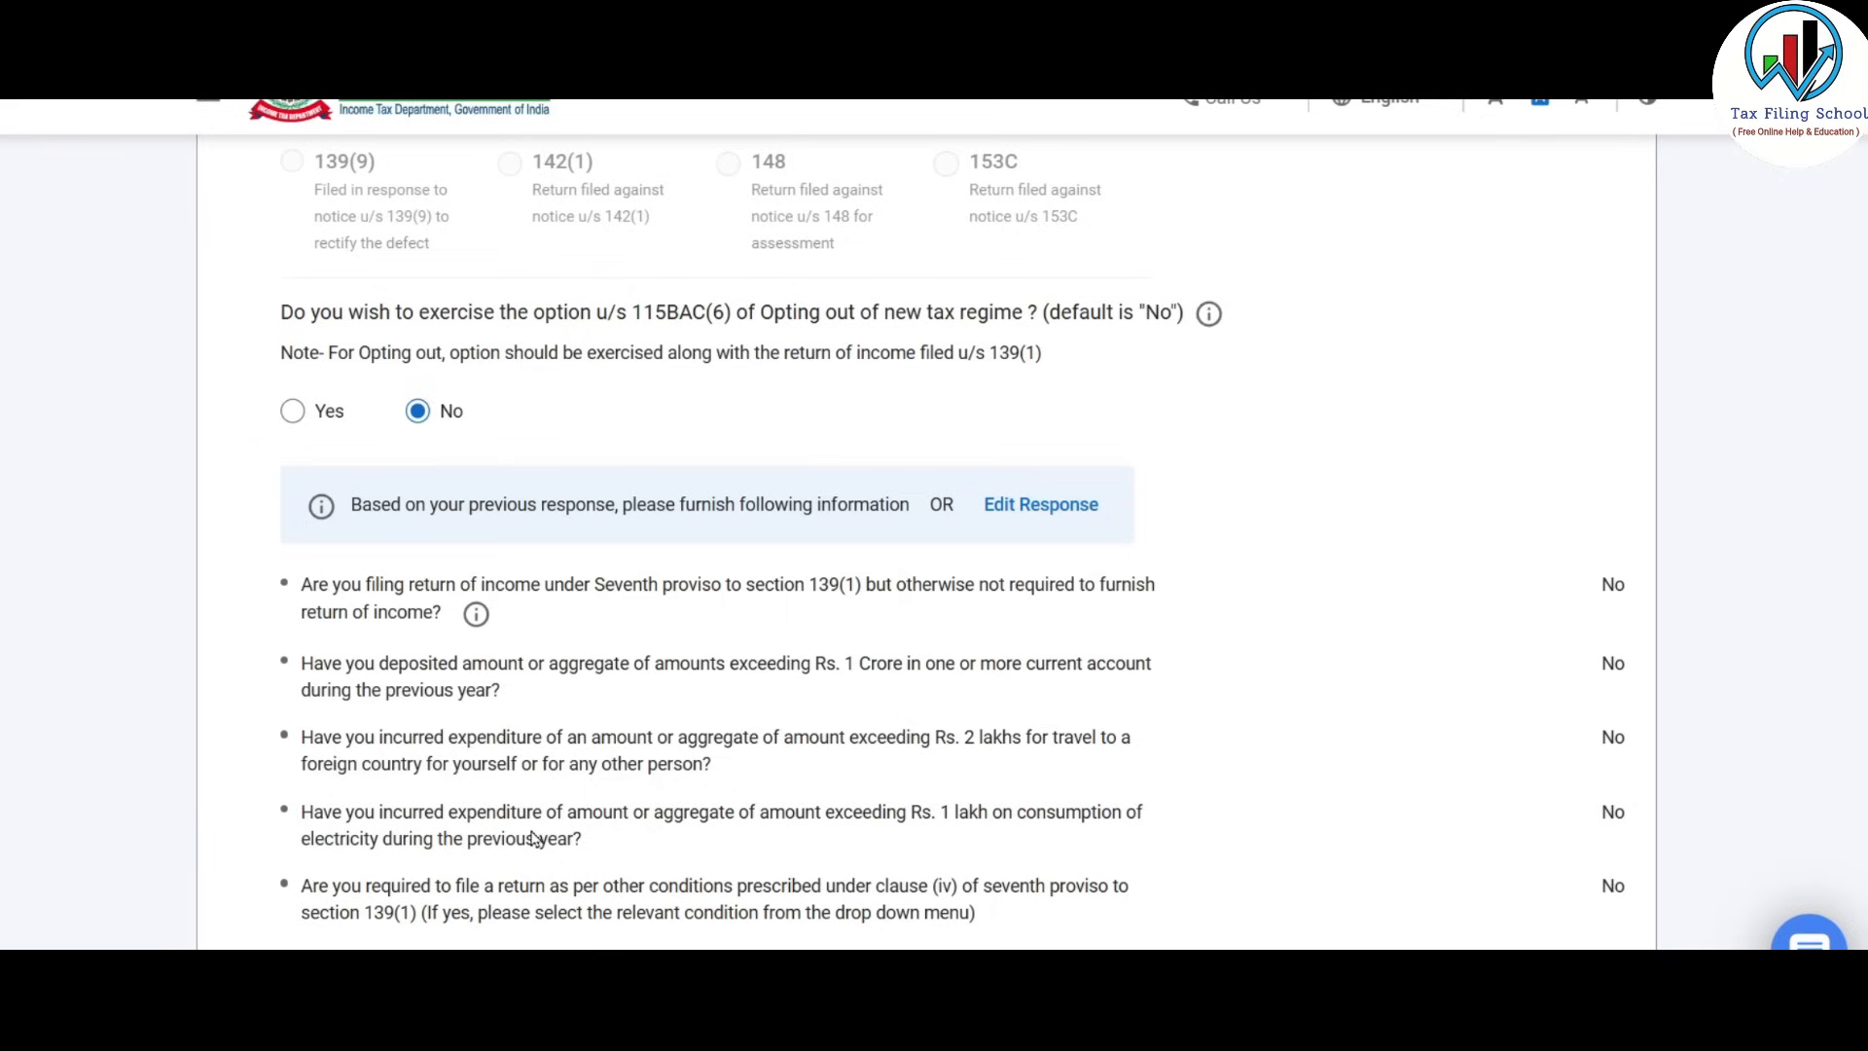
pyautogui.click(291, 413)
# Set residential status to Resident under the 182-day section 6(1)(a) condition, FPI No.
pyautogui.scroll(-6, 613, 399)
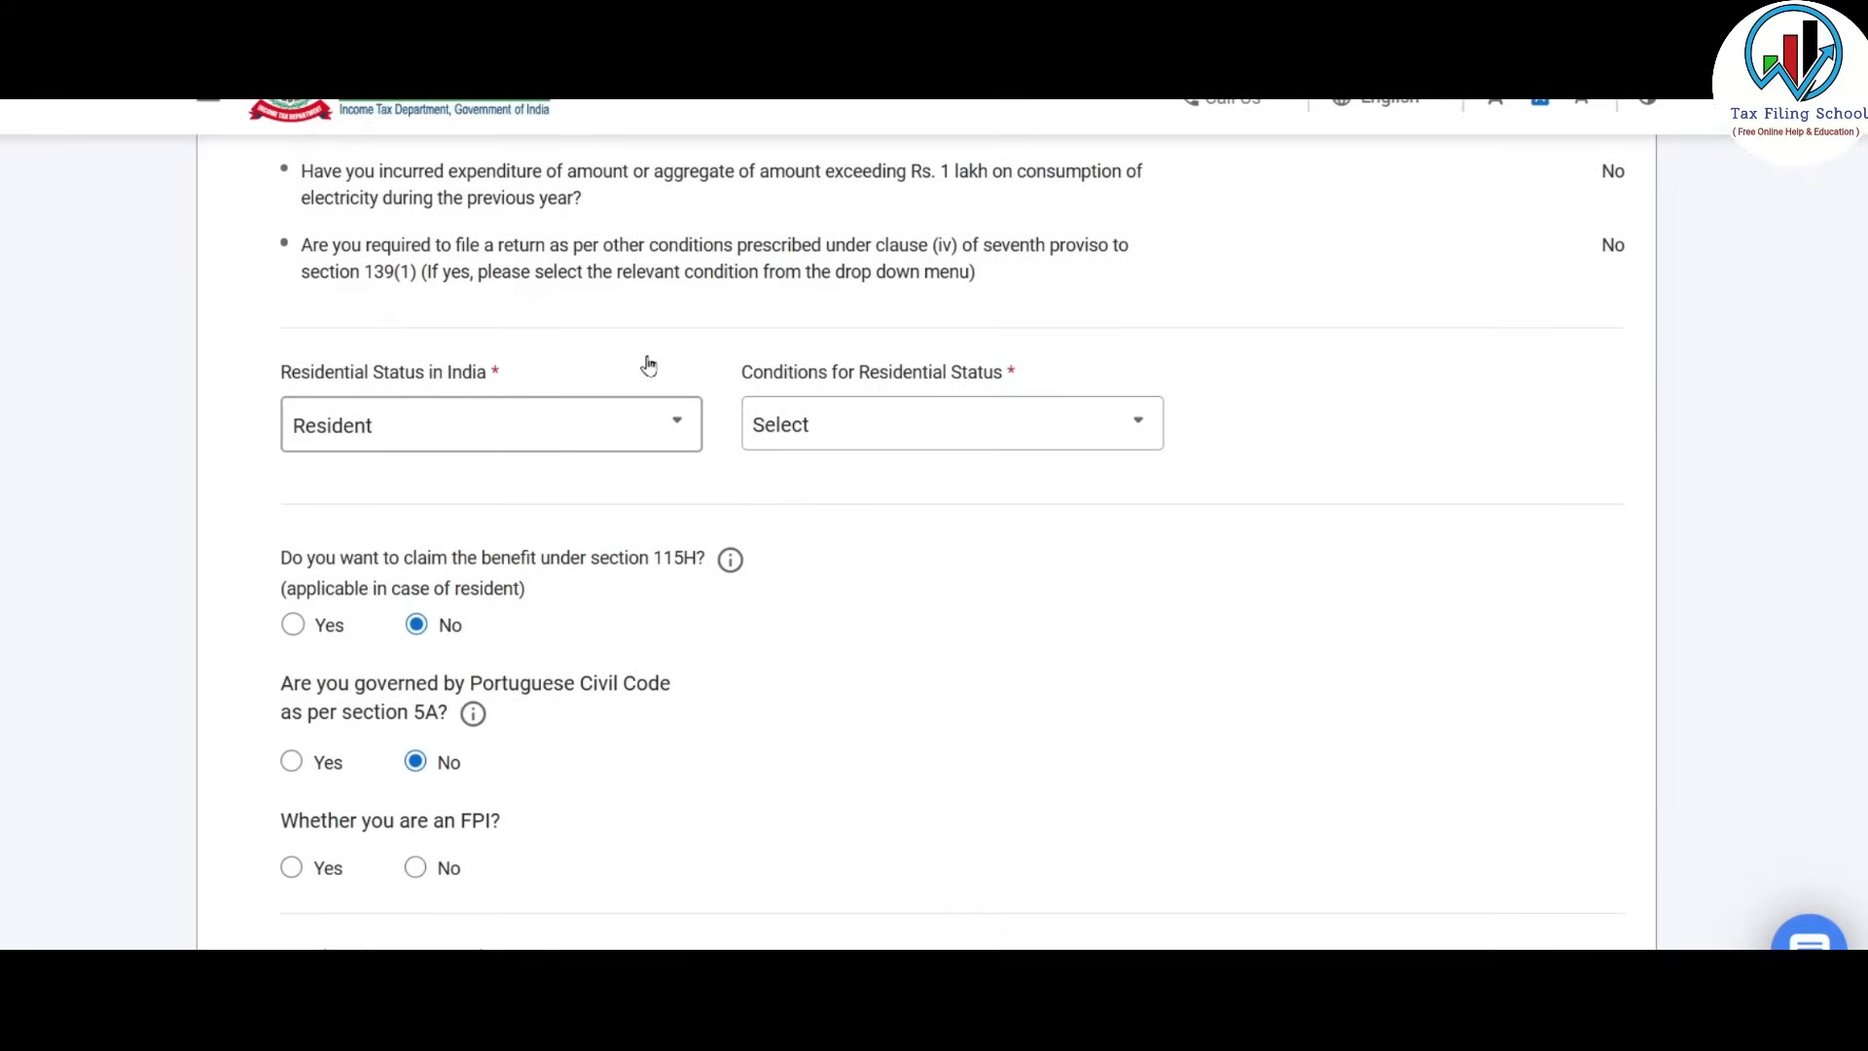
pyautogui.click(597, 425)
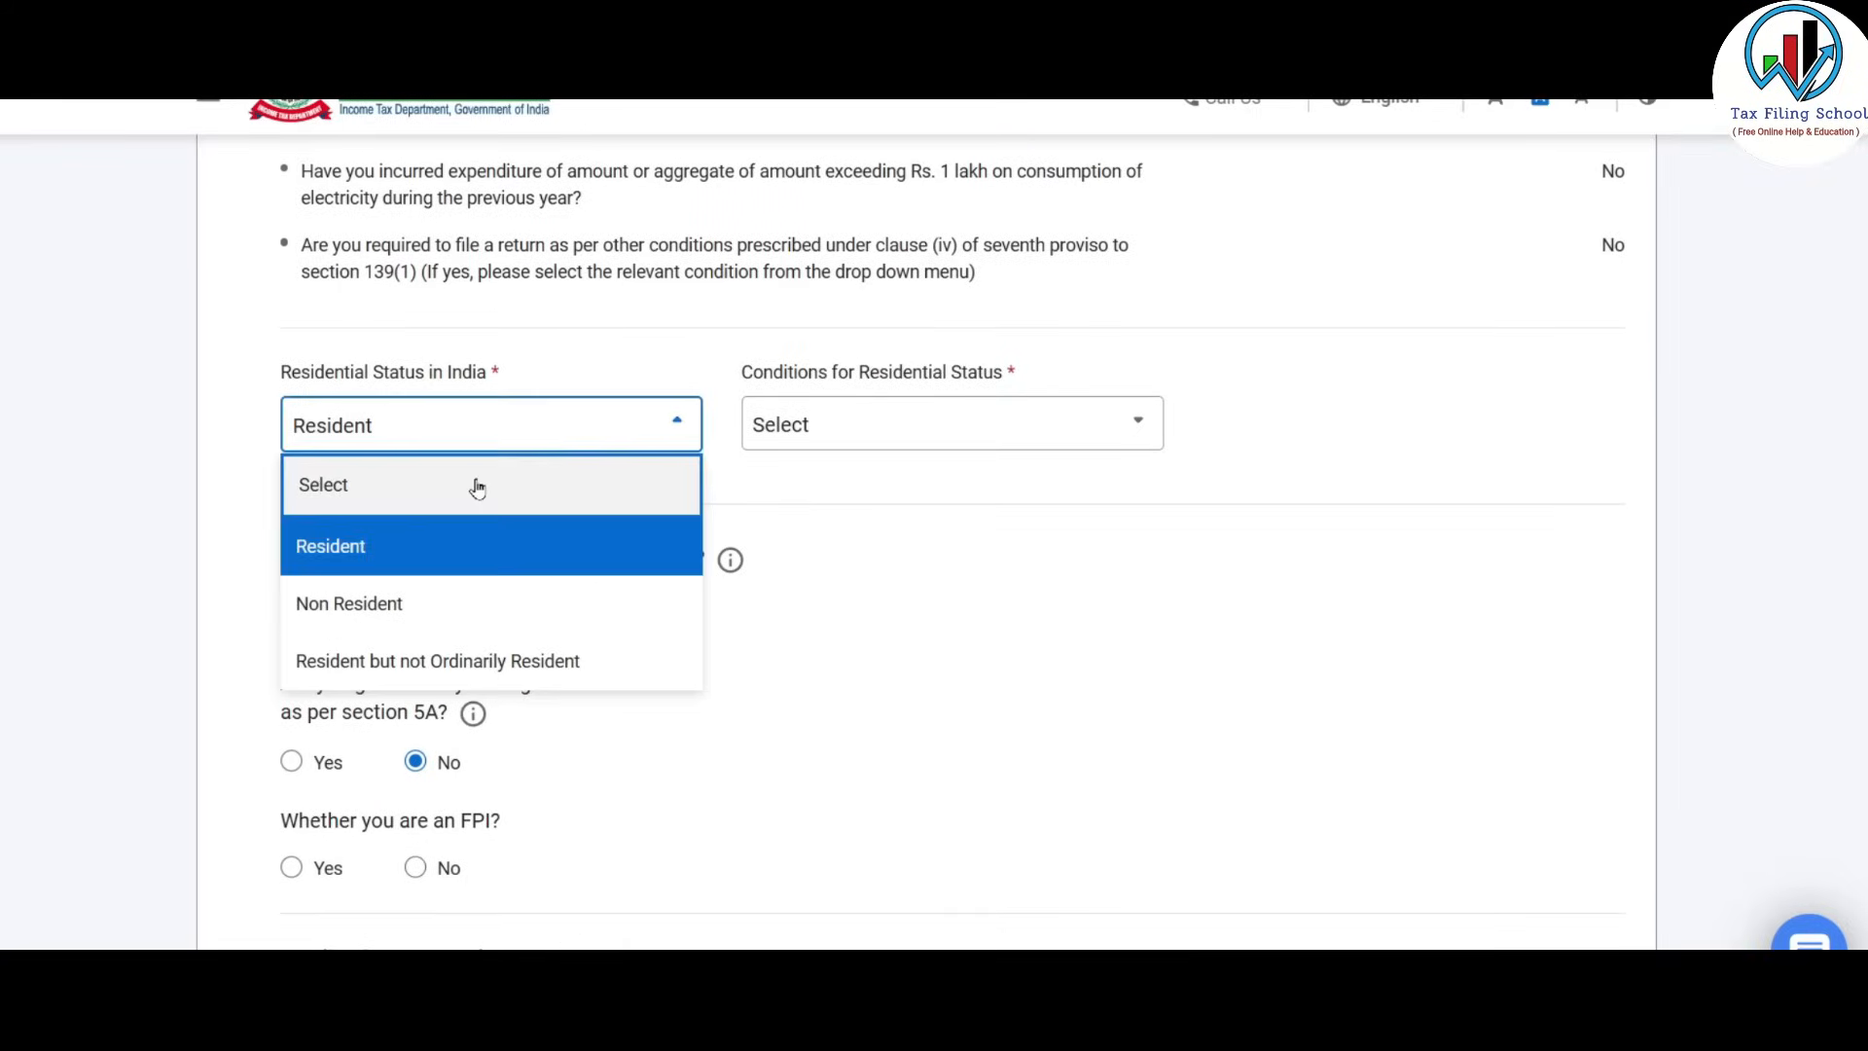
pyautogui.click(415, 539)
pyautogui.scroll(-1, 901, 480)
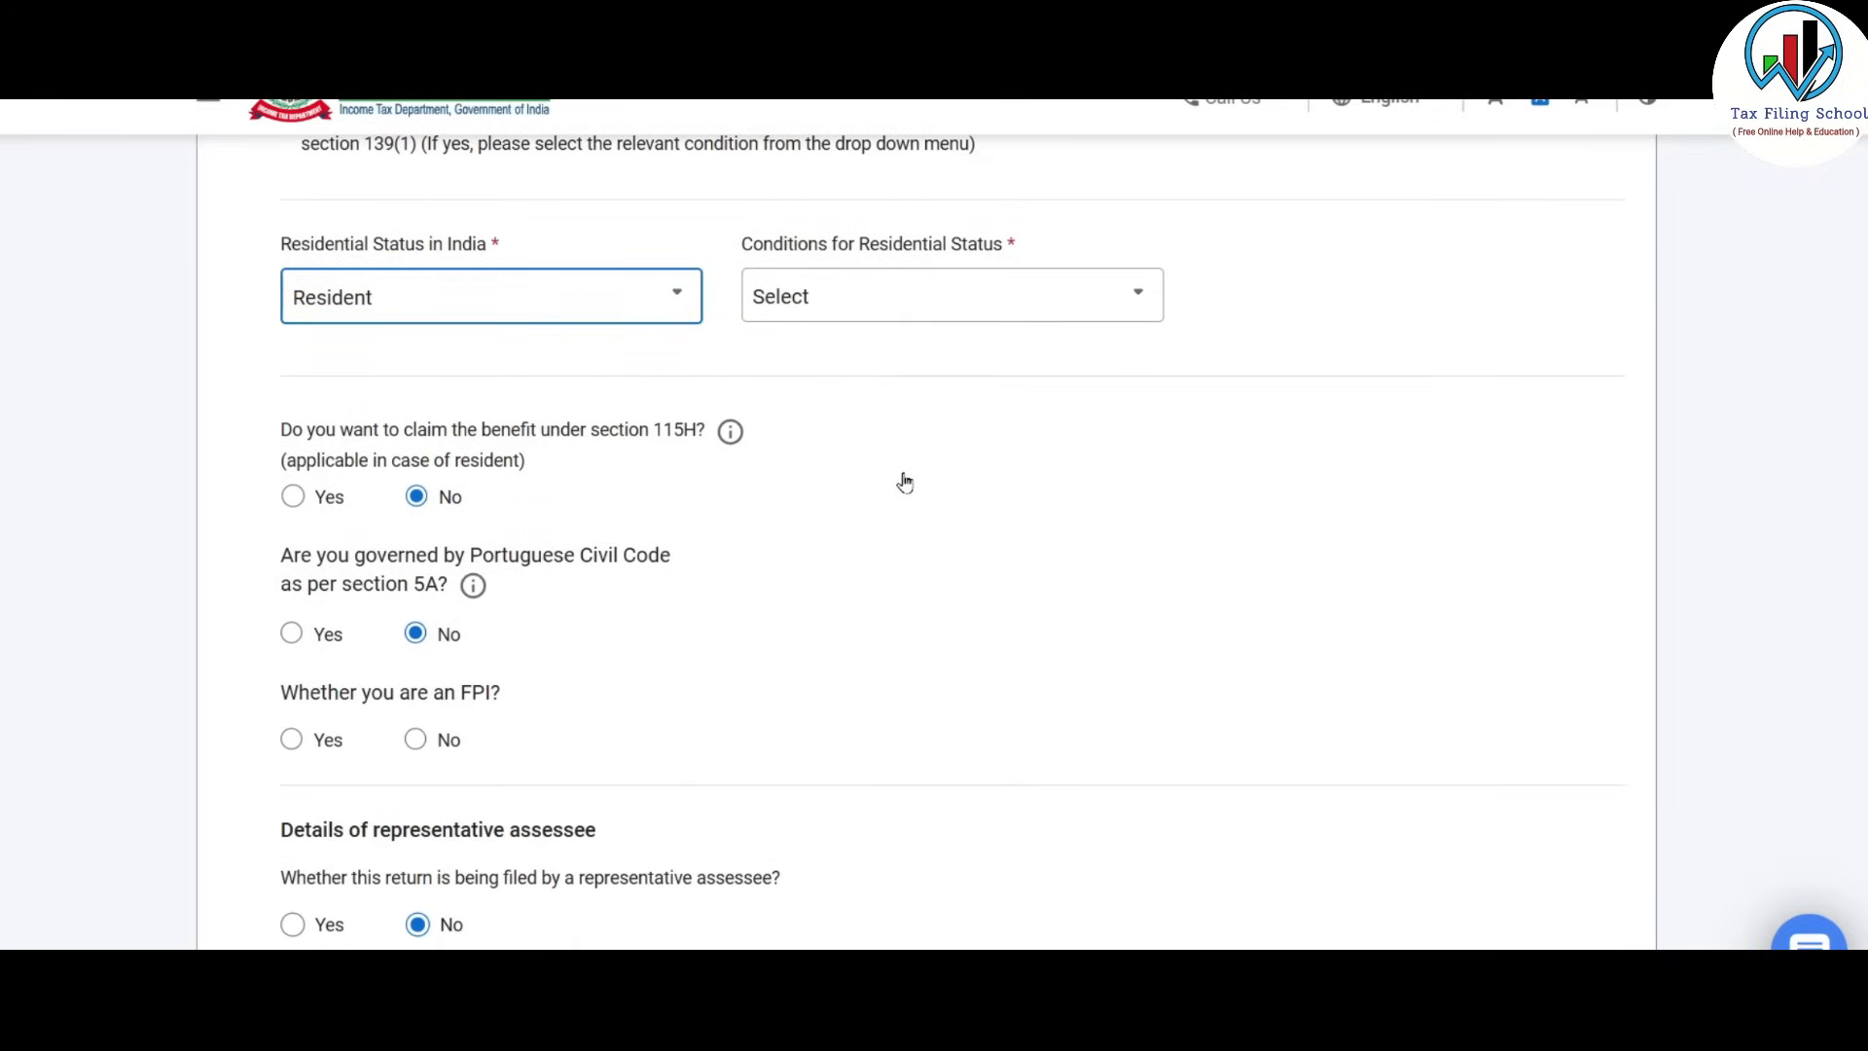
pyautogui.click(952, 295)
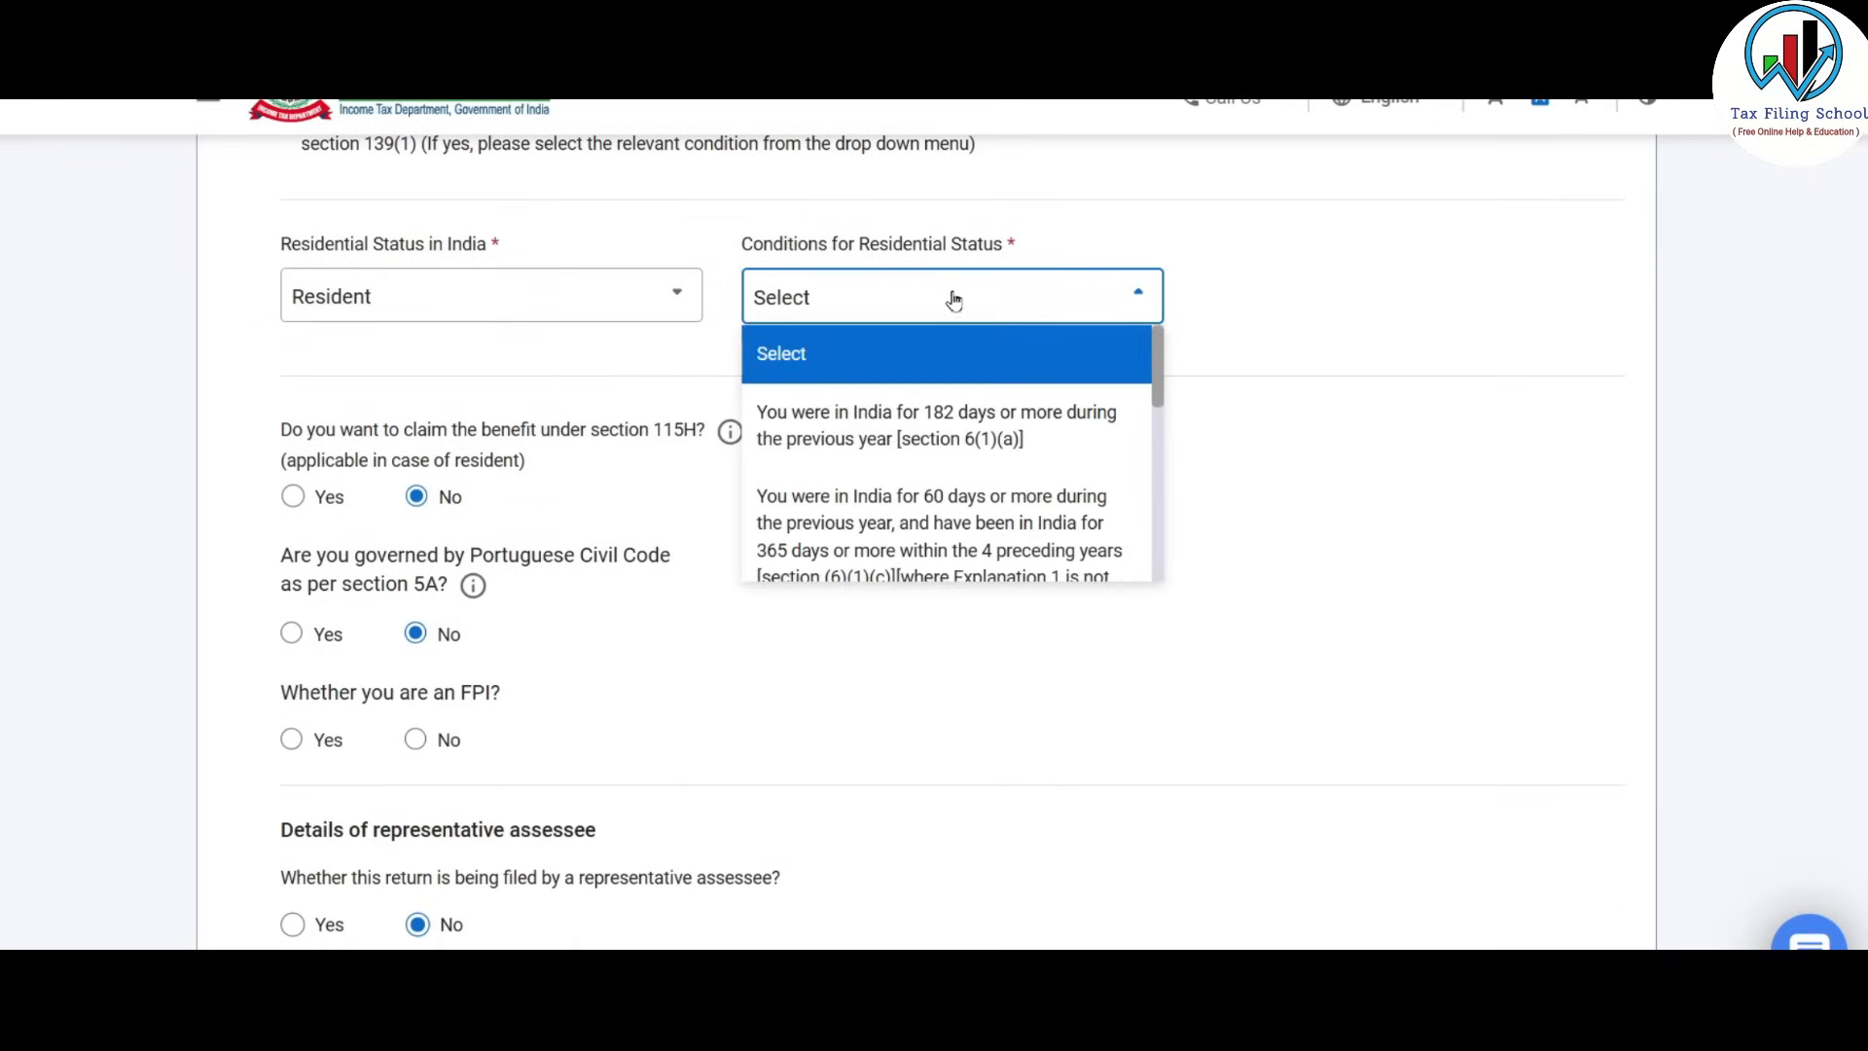
pyautogui.click(1006, 438)
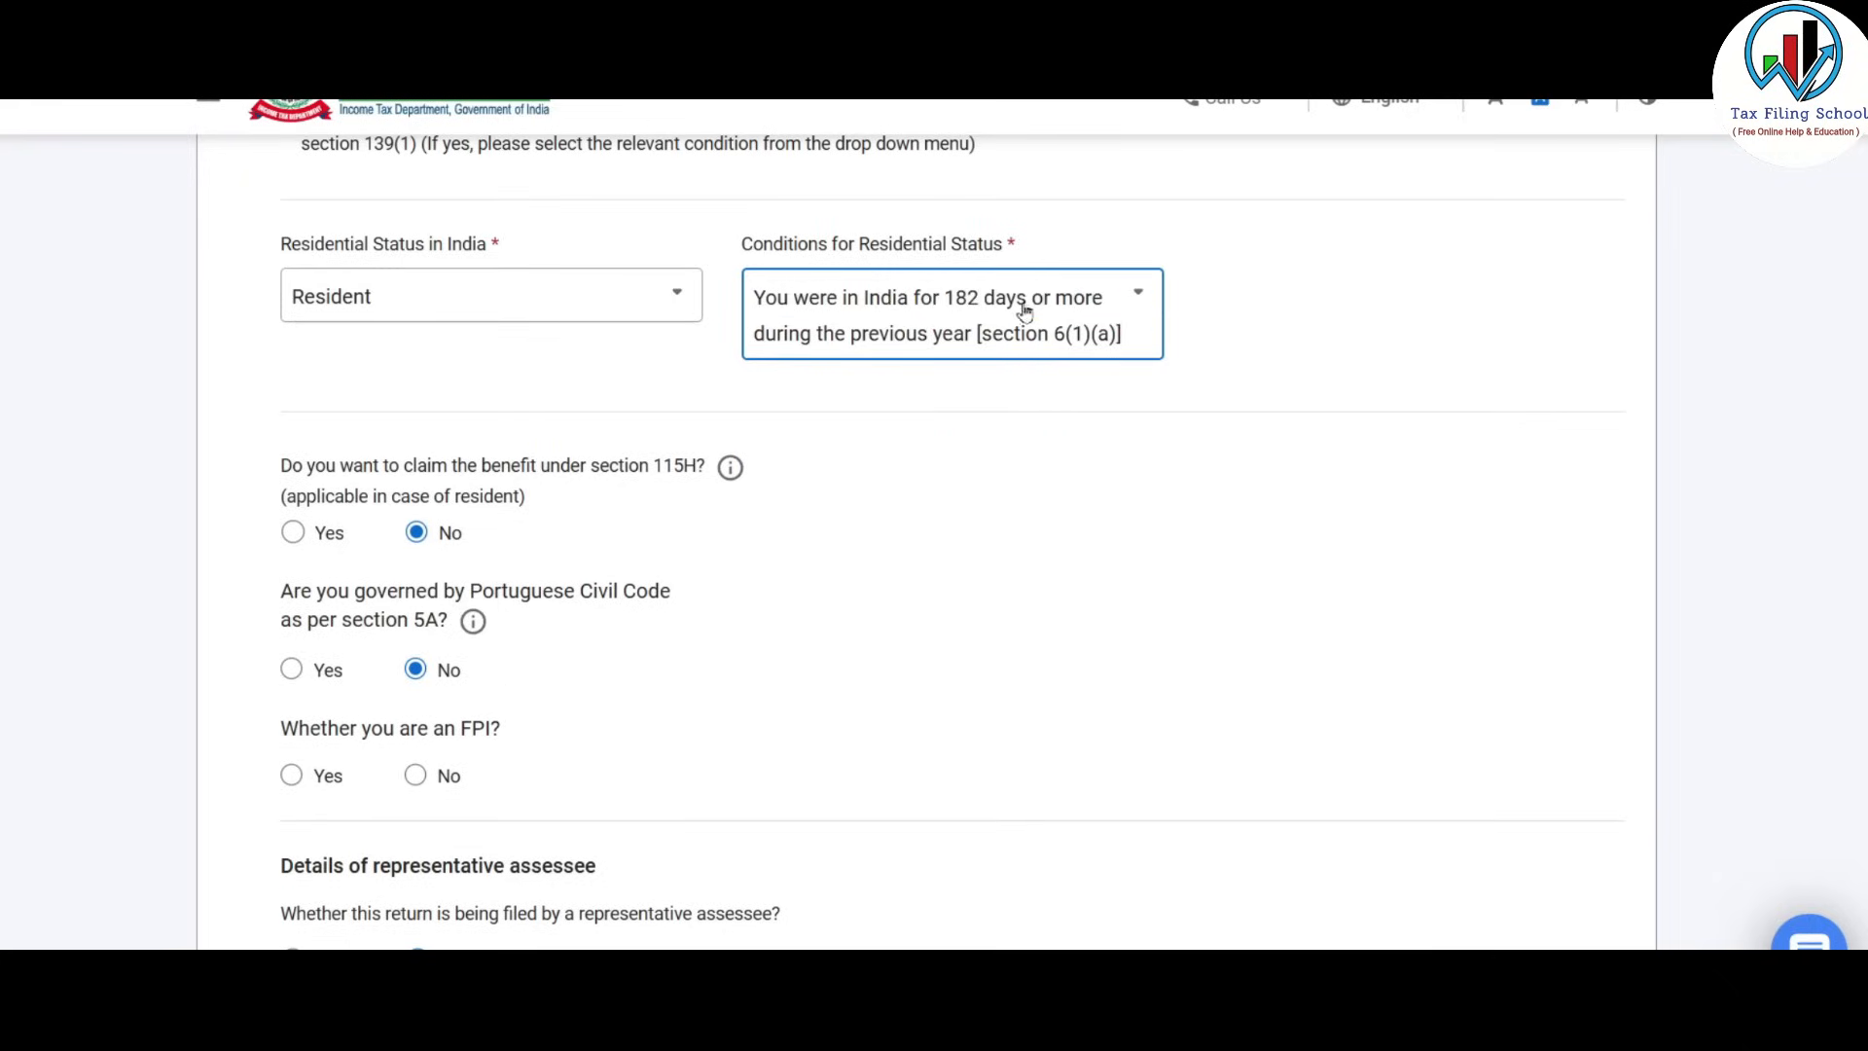
pyautogui.scroll(-2, 929, 483)
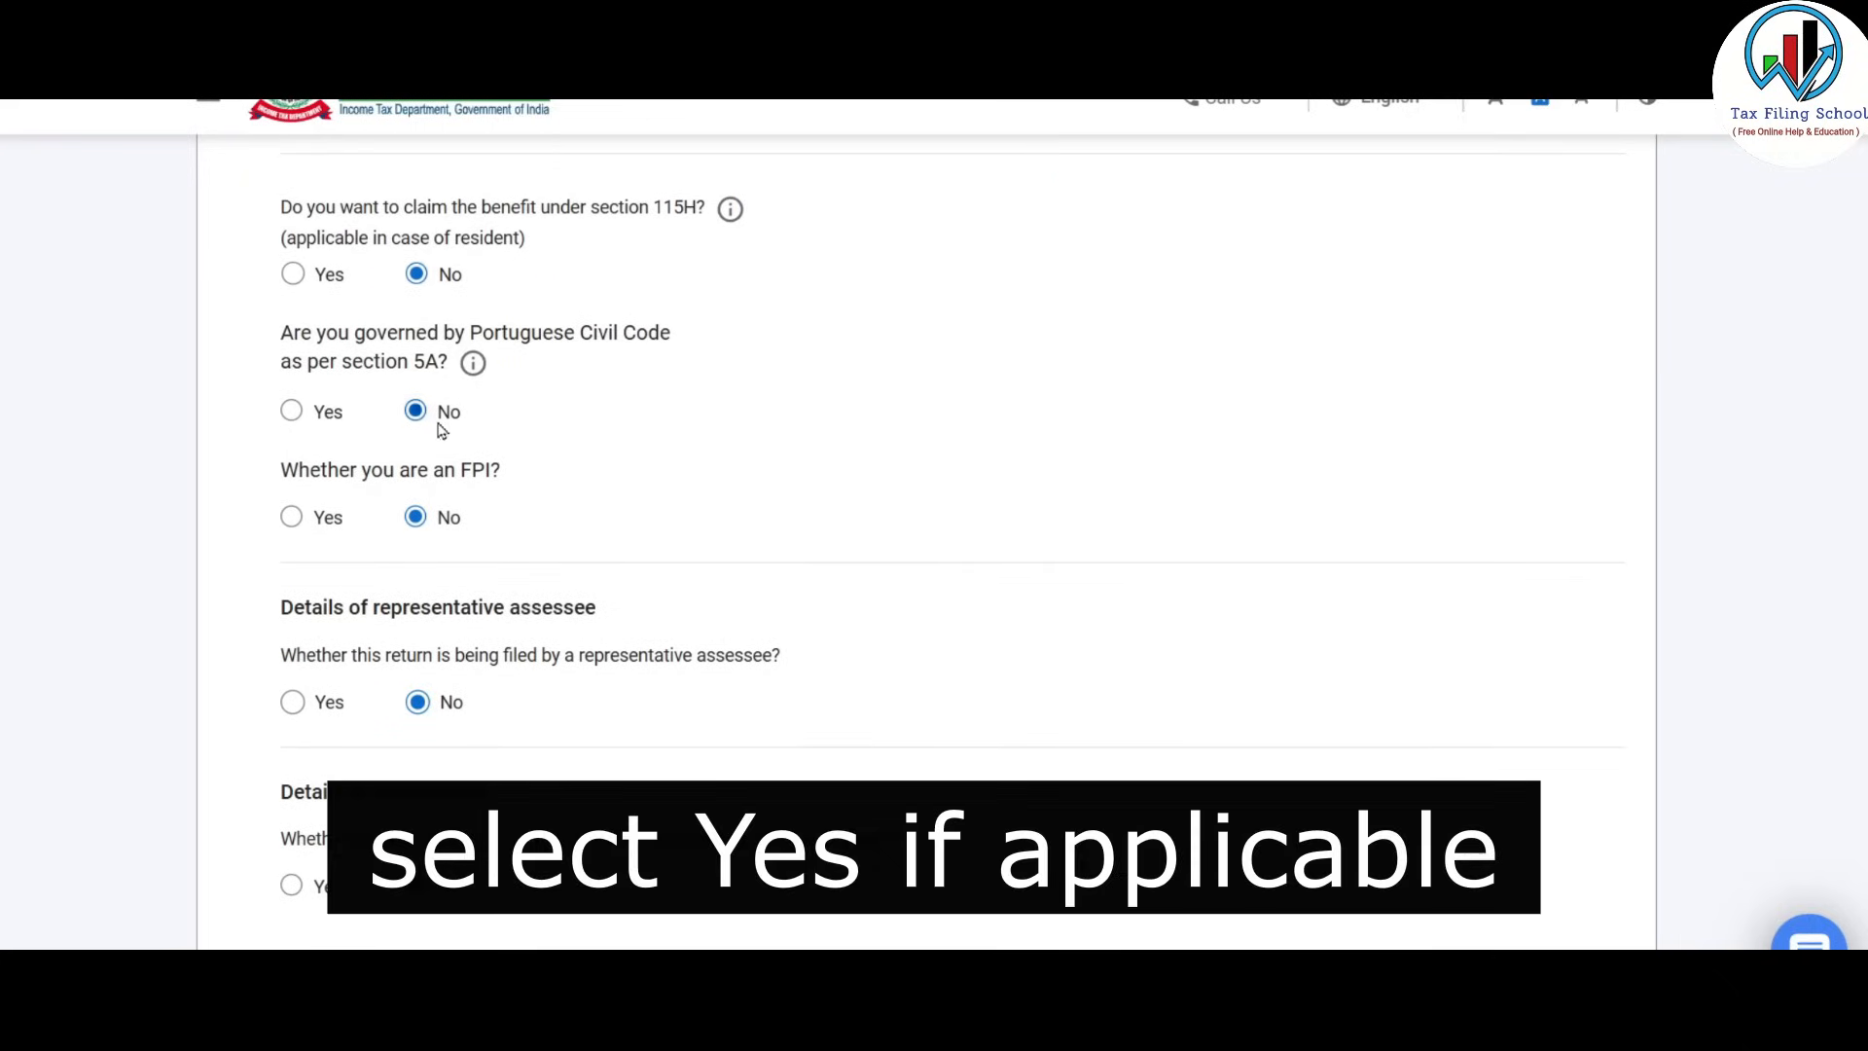
pyautogui.click(416, 518)
# Leave the LEI number blank and save the Filing Status answers.
pyautogui.scroll(-2, 579, 400)
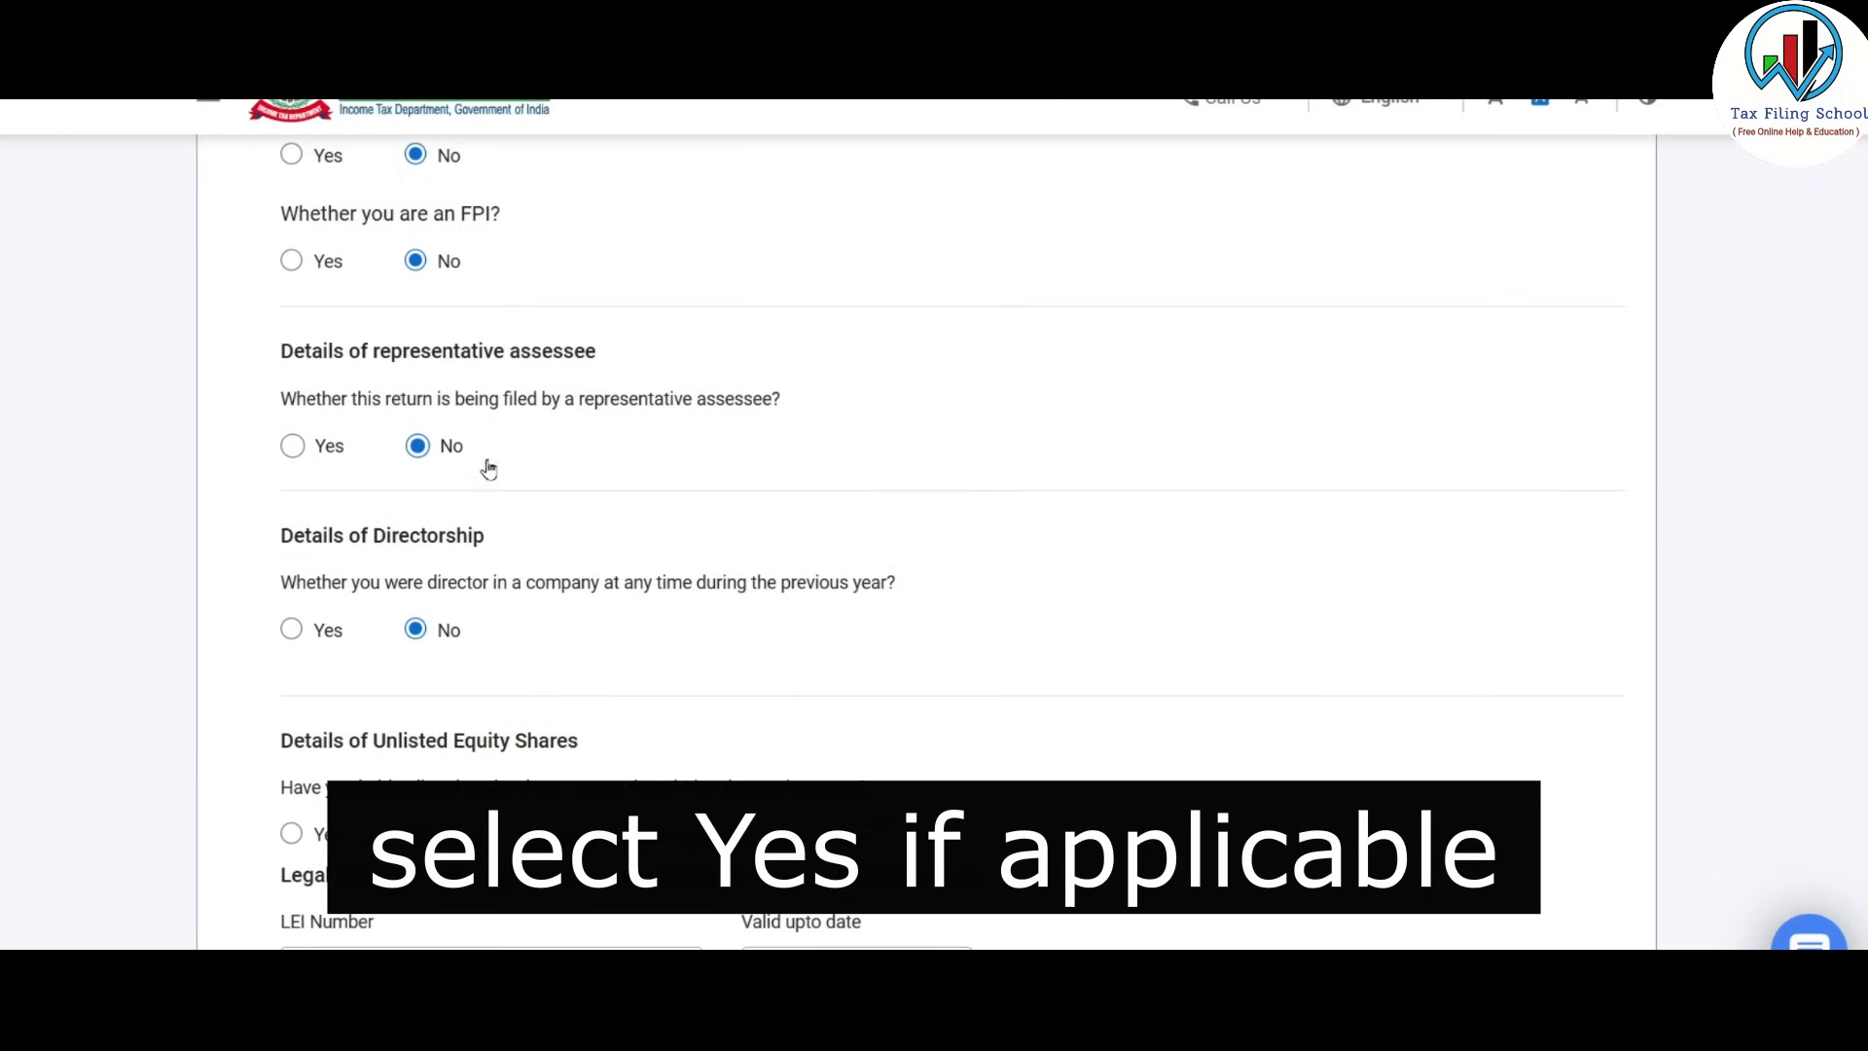
pyautogui.scroll(-2, 621, 409)
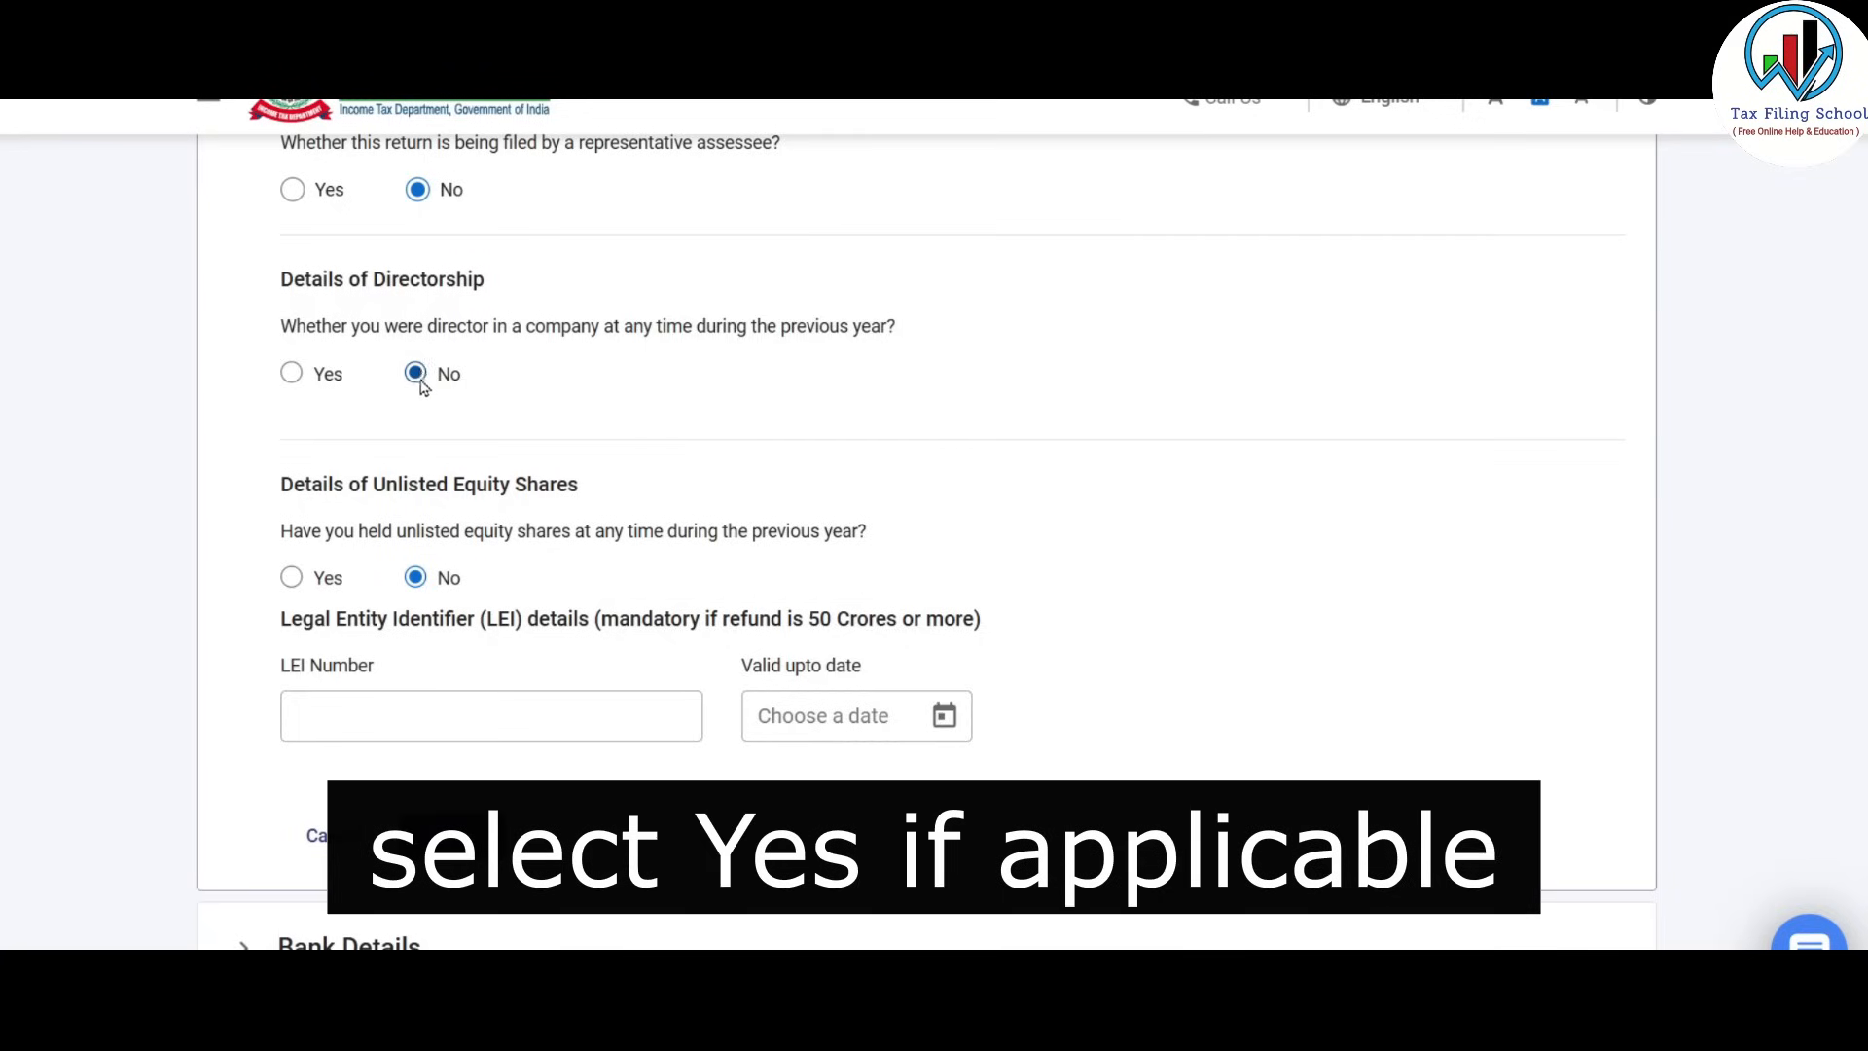
pyautogui.scroll(-1, 584, 365)
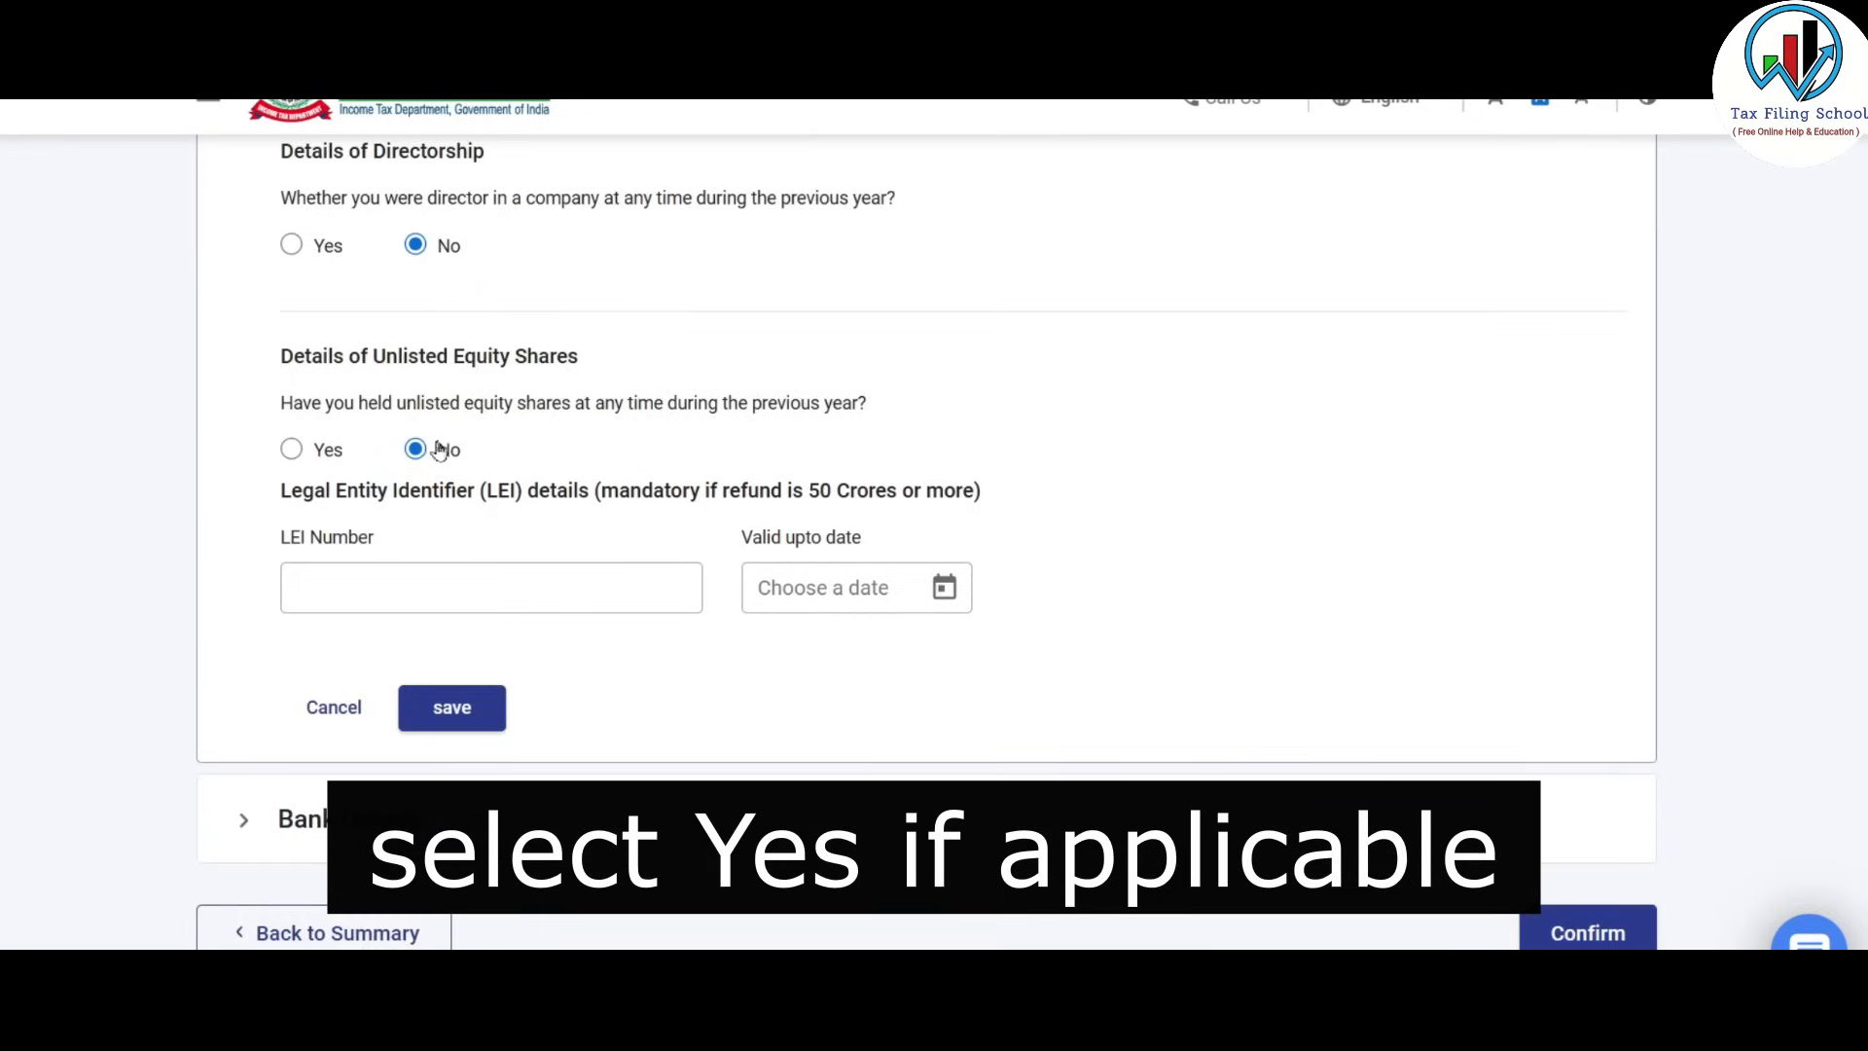
pyautogui.scroll(-1, 627, 328)
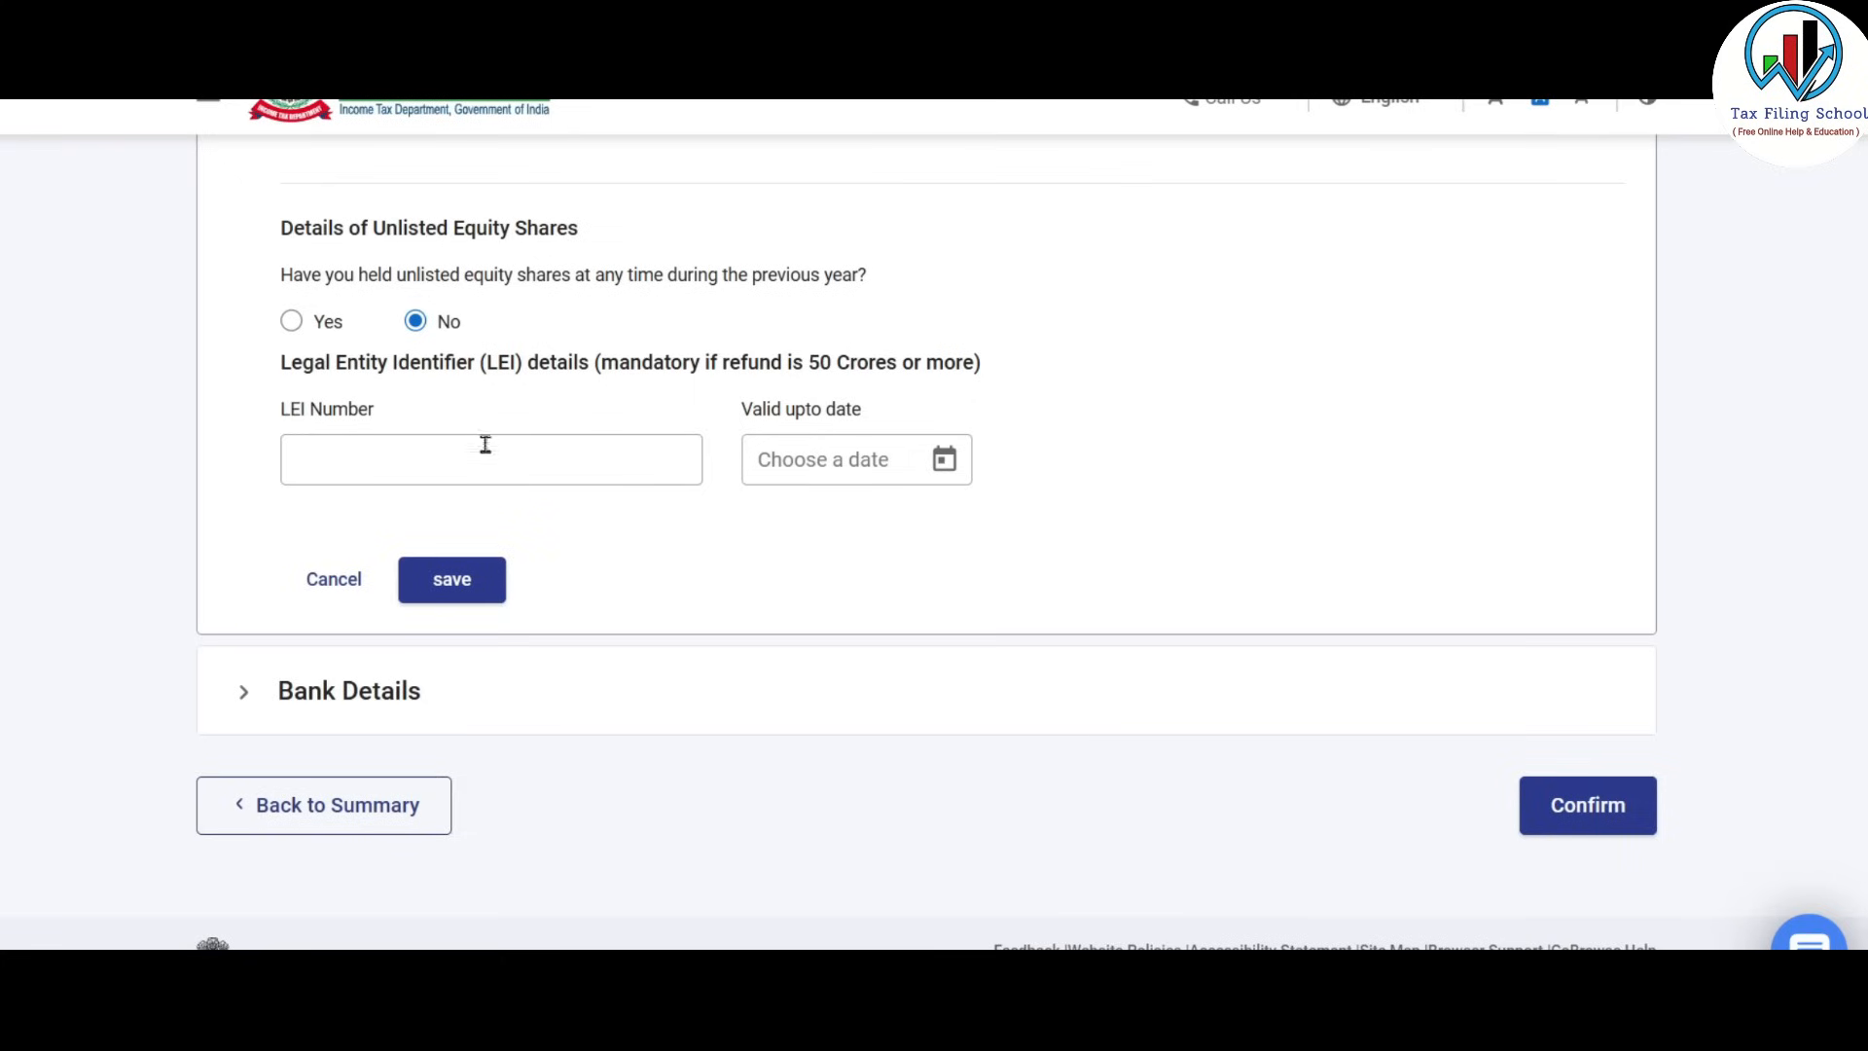
pyautogui.click(335, 452)
pyautogui.scroll(-1, 553, 456)
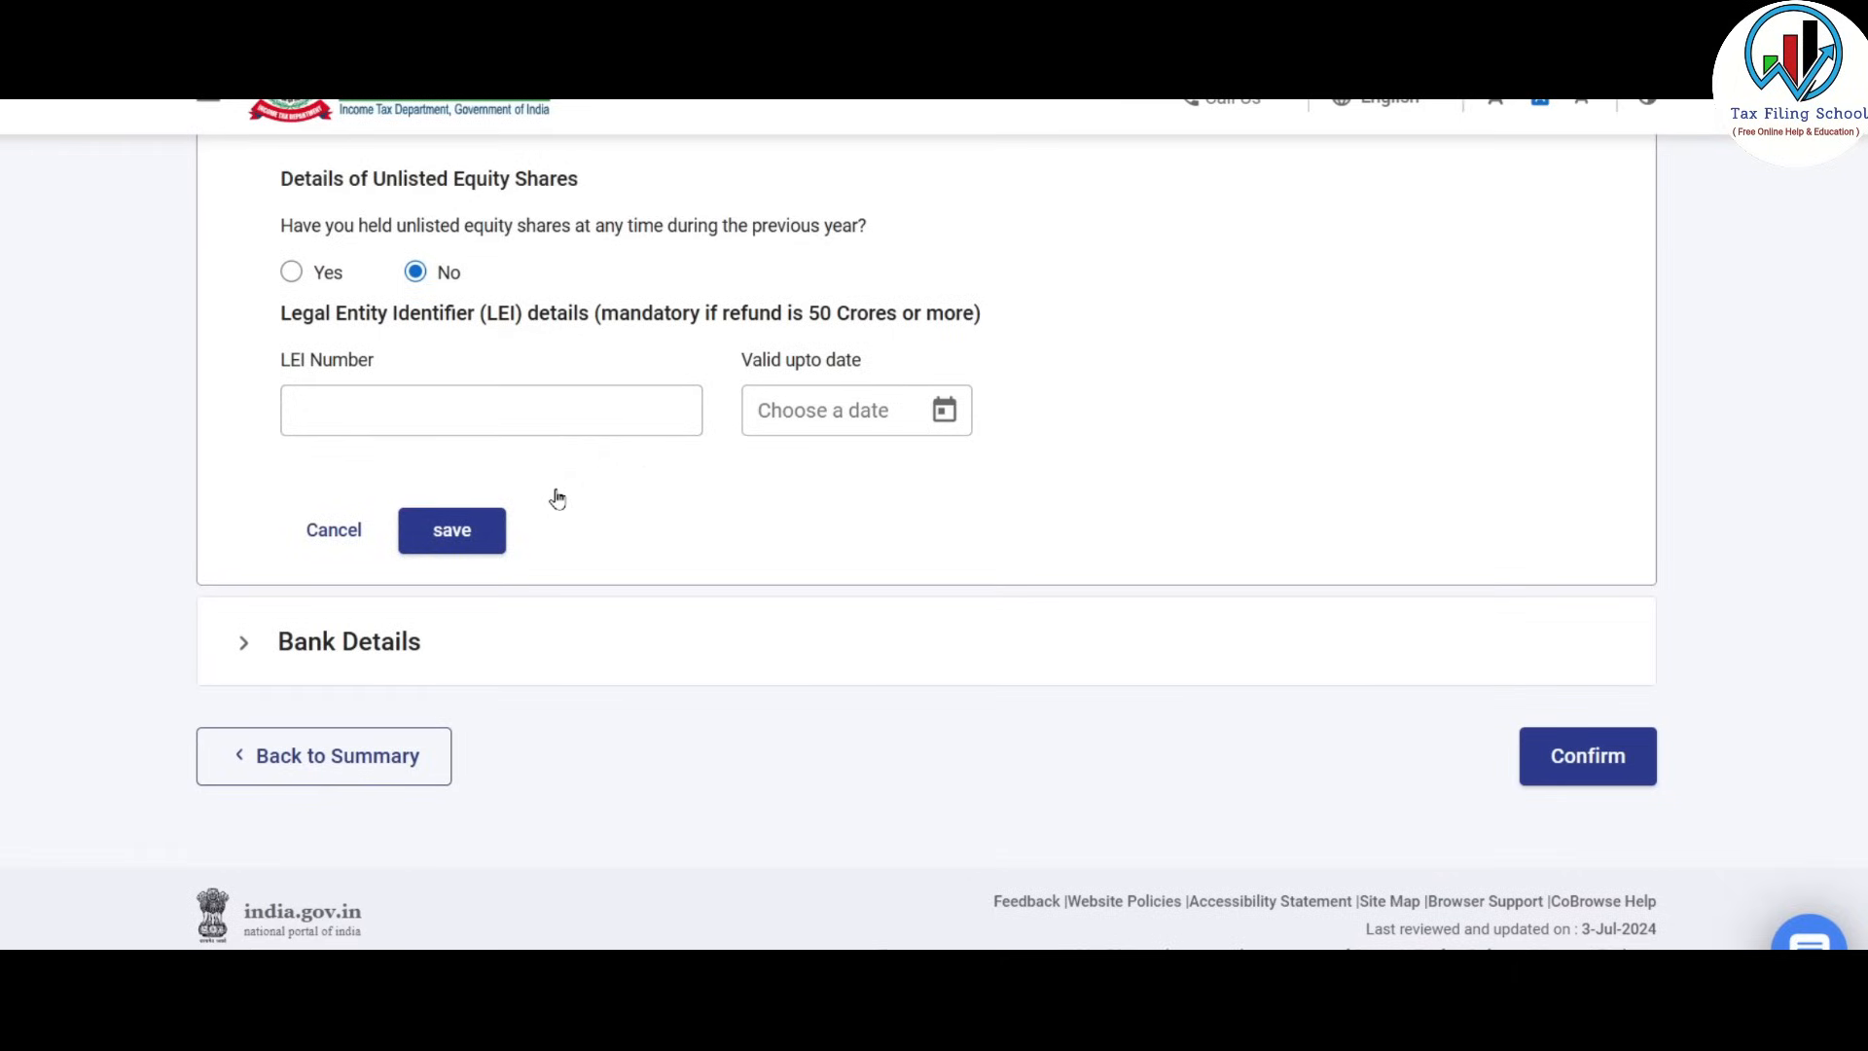
pyautogui.click(445, 538)
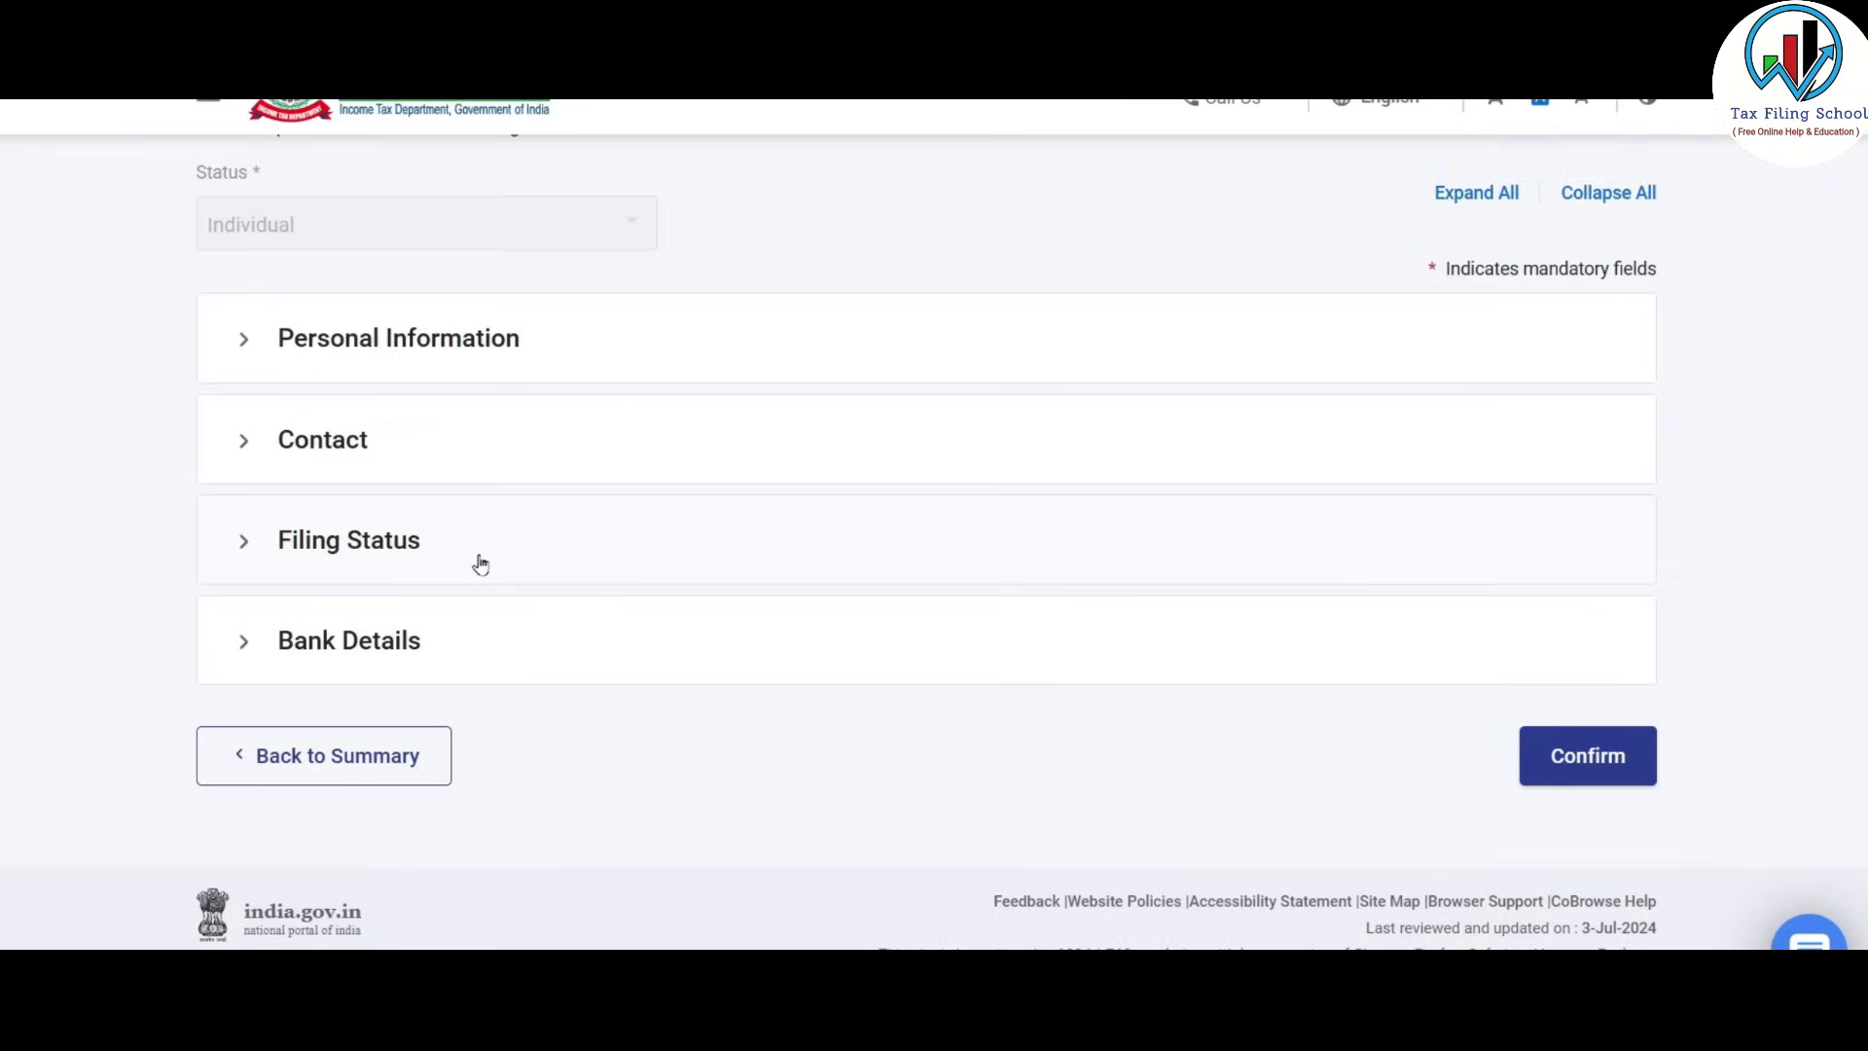
# Review the three validated bank accounts in Bank Details and confirm Part A.
pyautogui.click(408, 659)
pyautogui.scroll(-5, 404, 525)
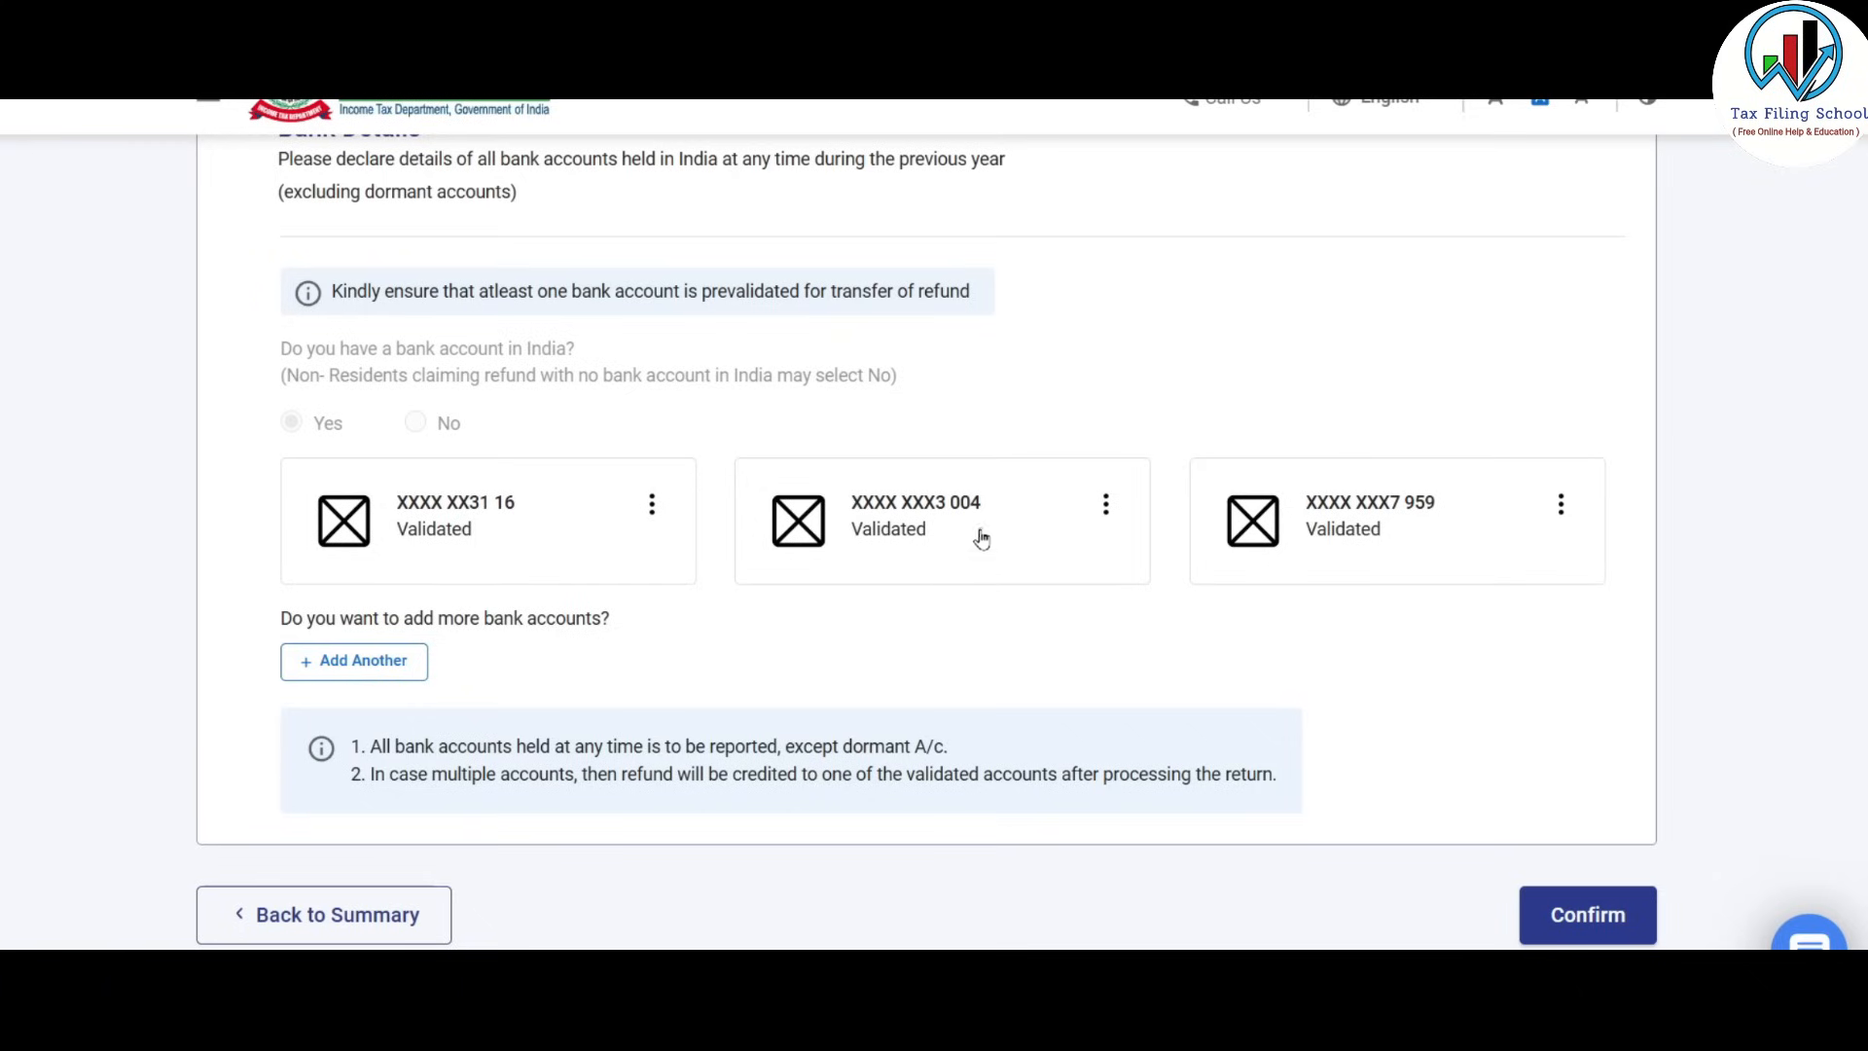
pyautogui.scroll(-1, 988, 594)
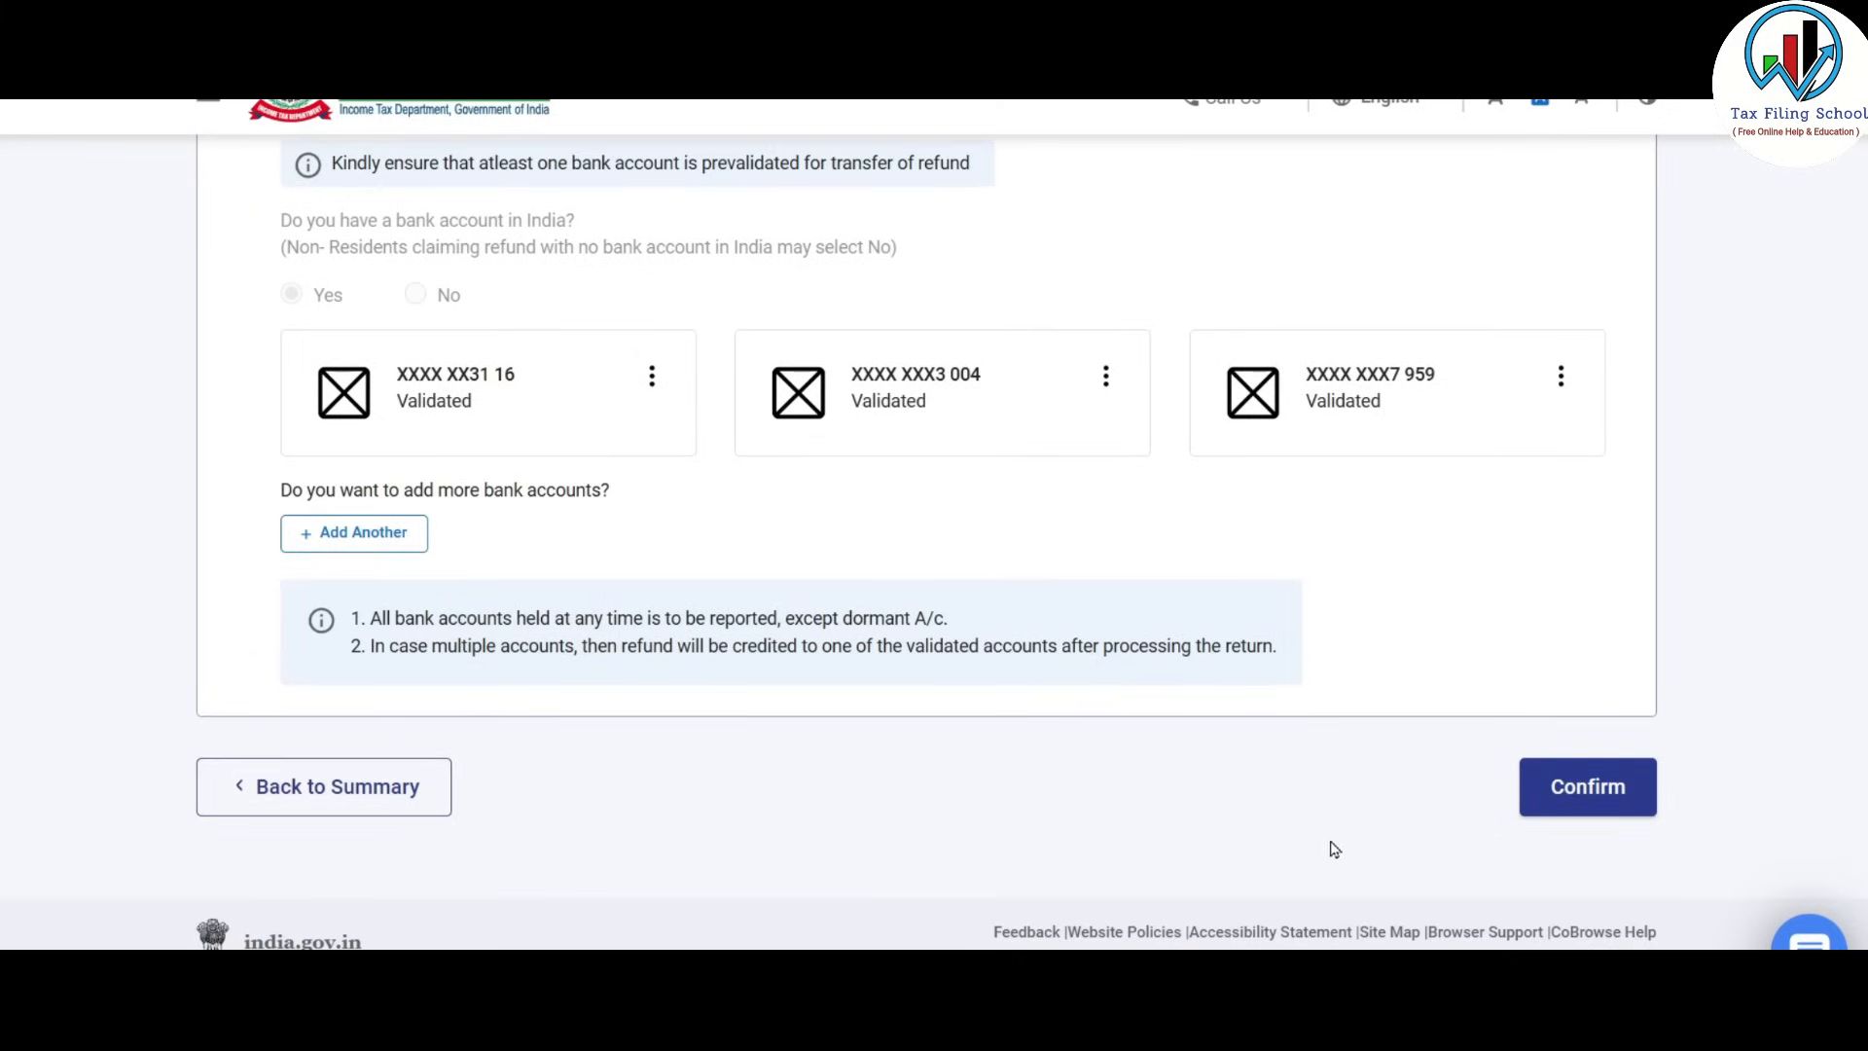
pyautogui.click(1593, 786)
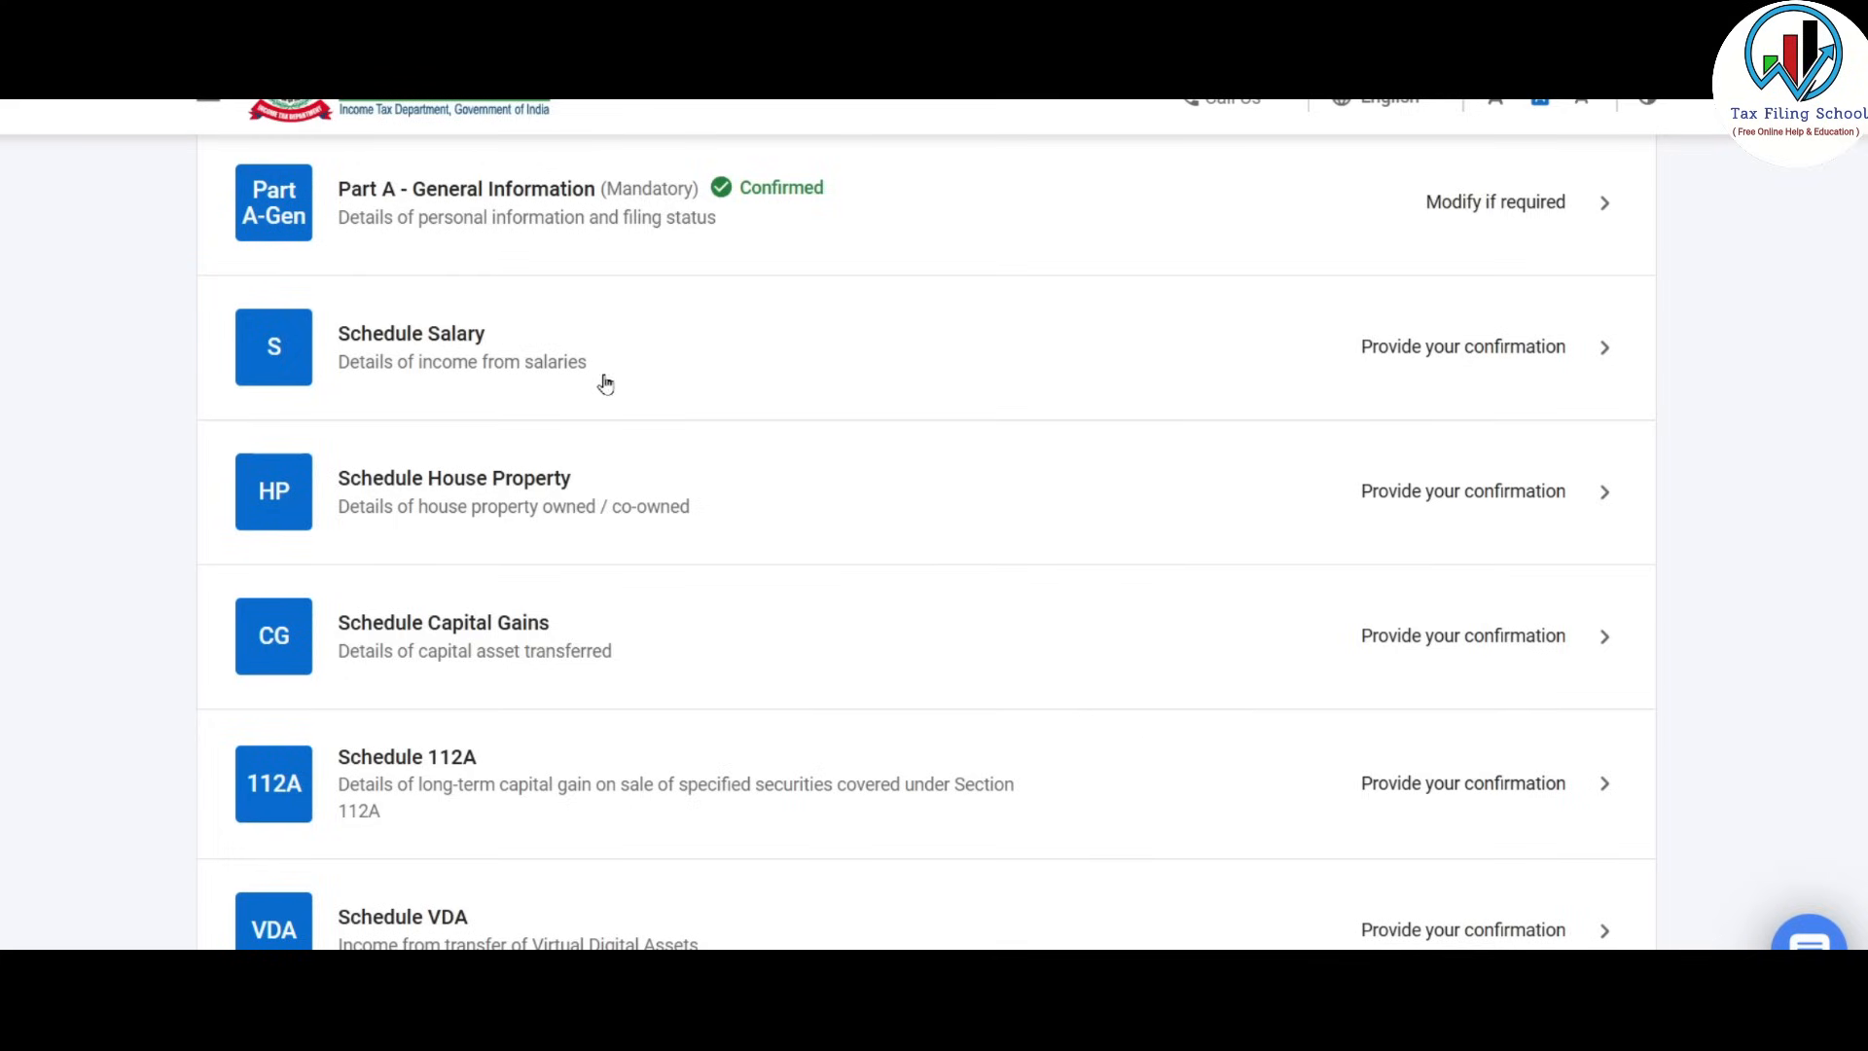
# Open Schedule Salary from the schedules list; total gross salary from all employers shows ₹0.
pyautogui.click(1325, 363)
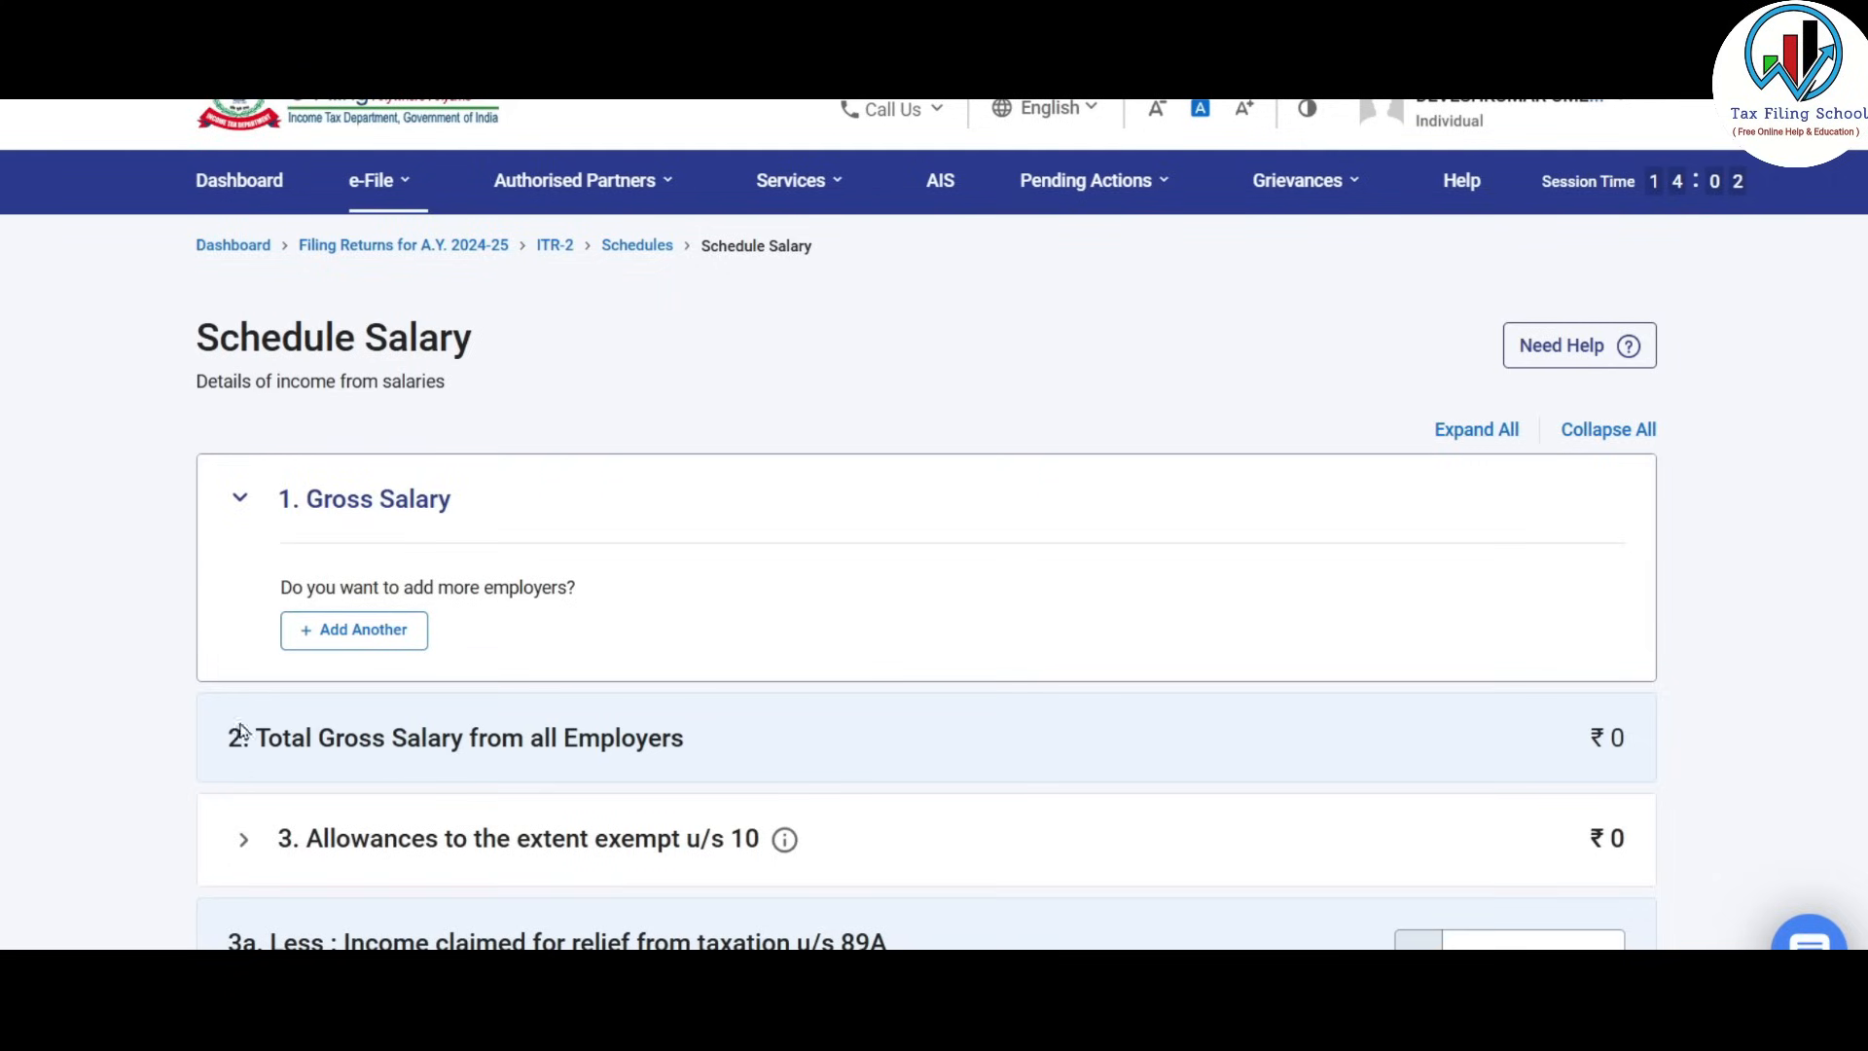
# Add another employer's salary breakup with Nature of Employer set to Others.
pyautogui.click(383, 637)
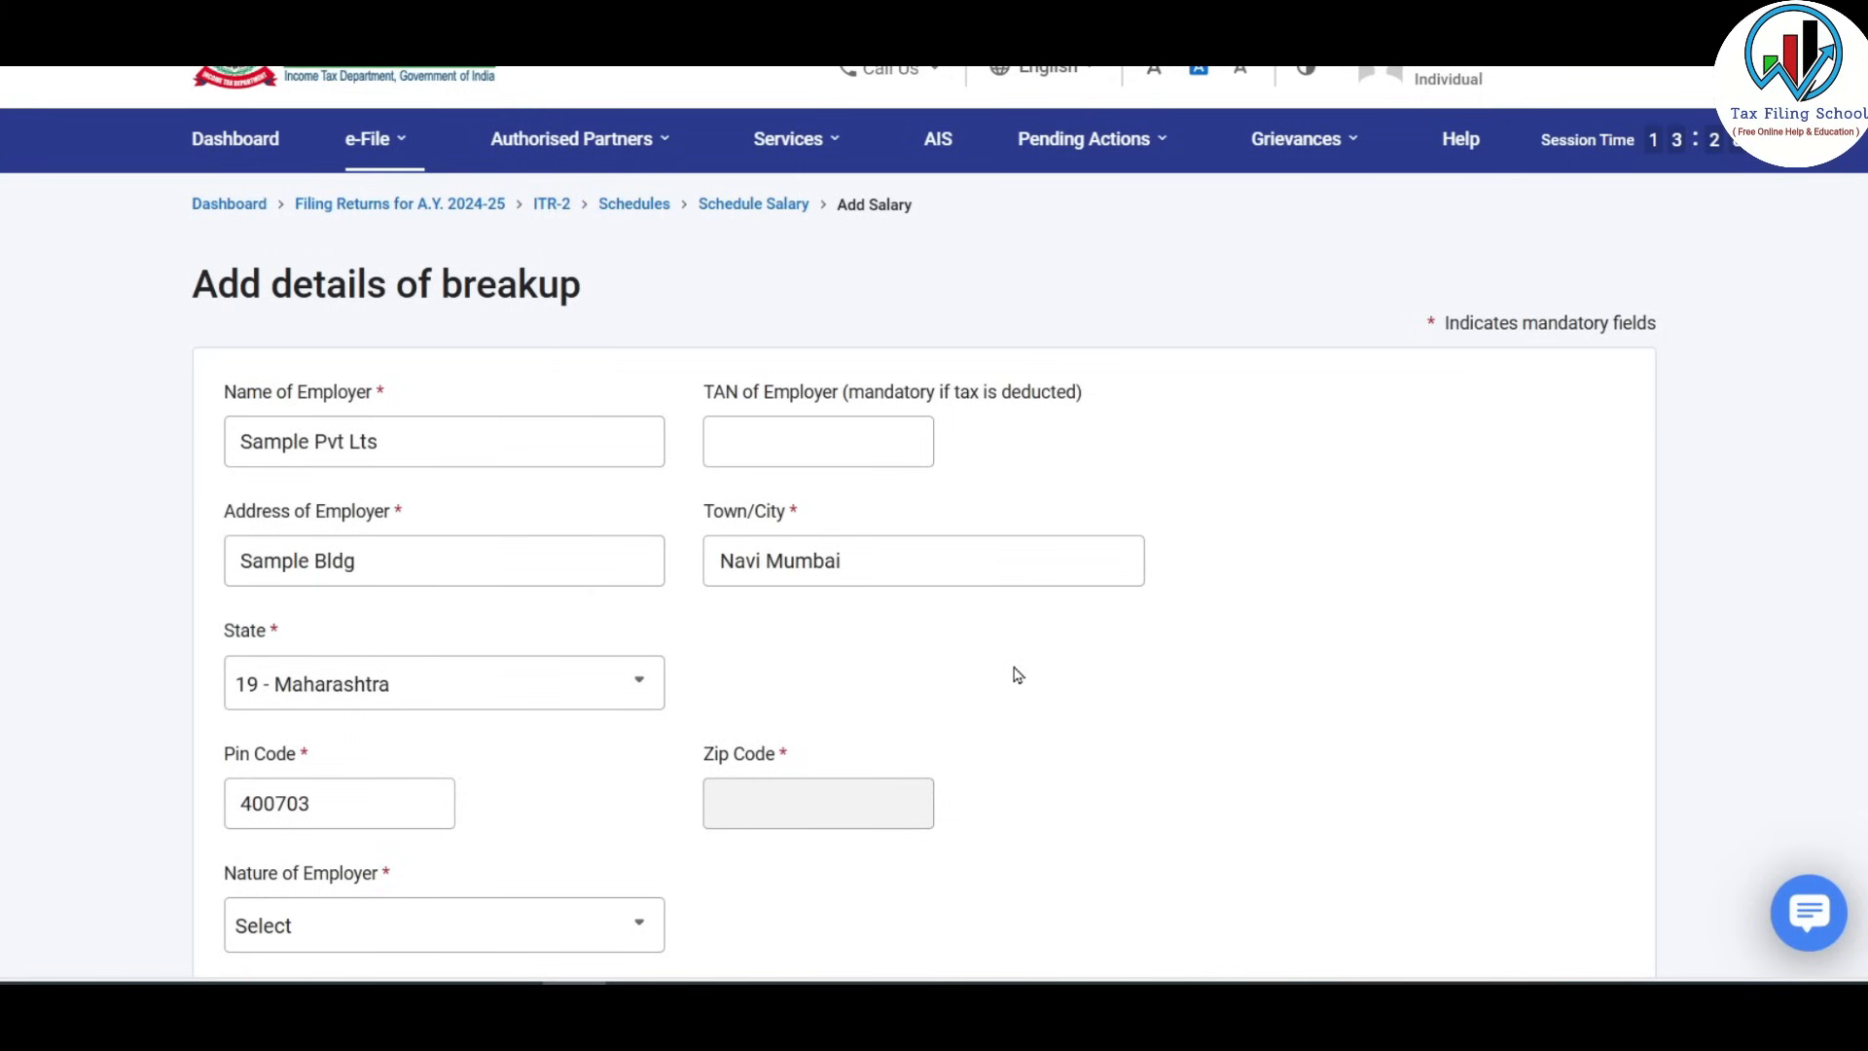
pyautogui.scroll(-6, 1118, 521)
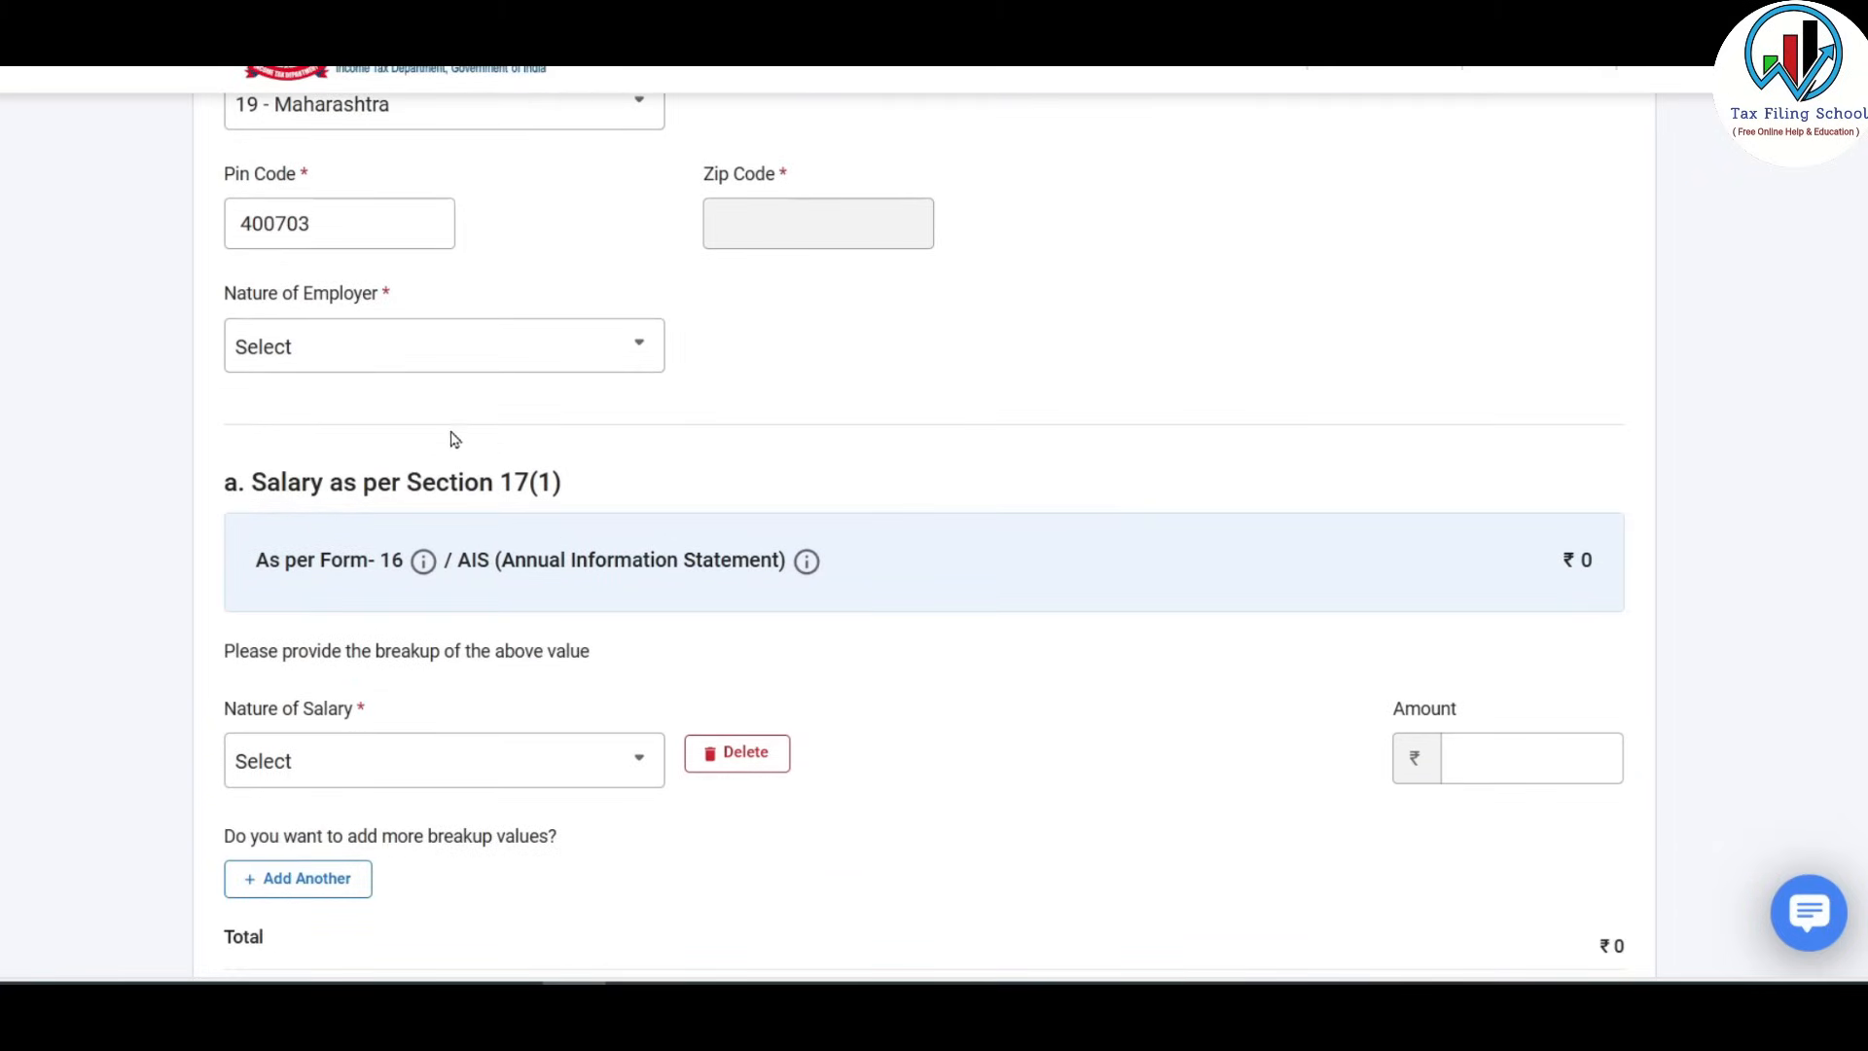
pyautogui.click(434, 362)
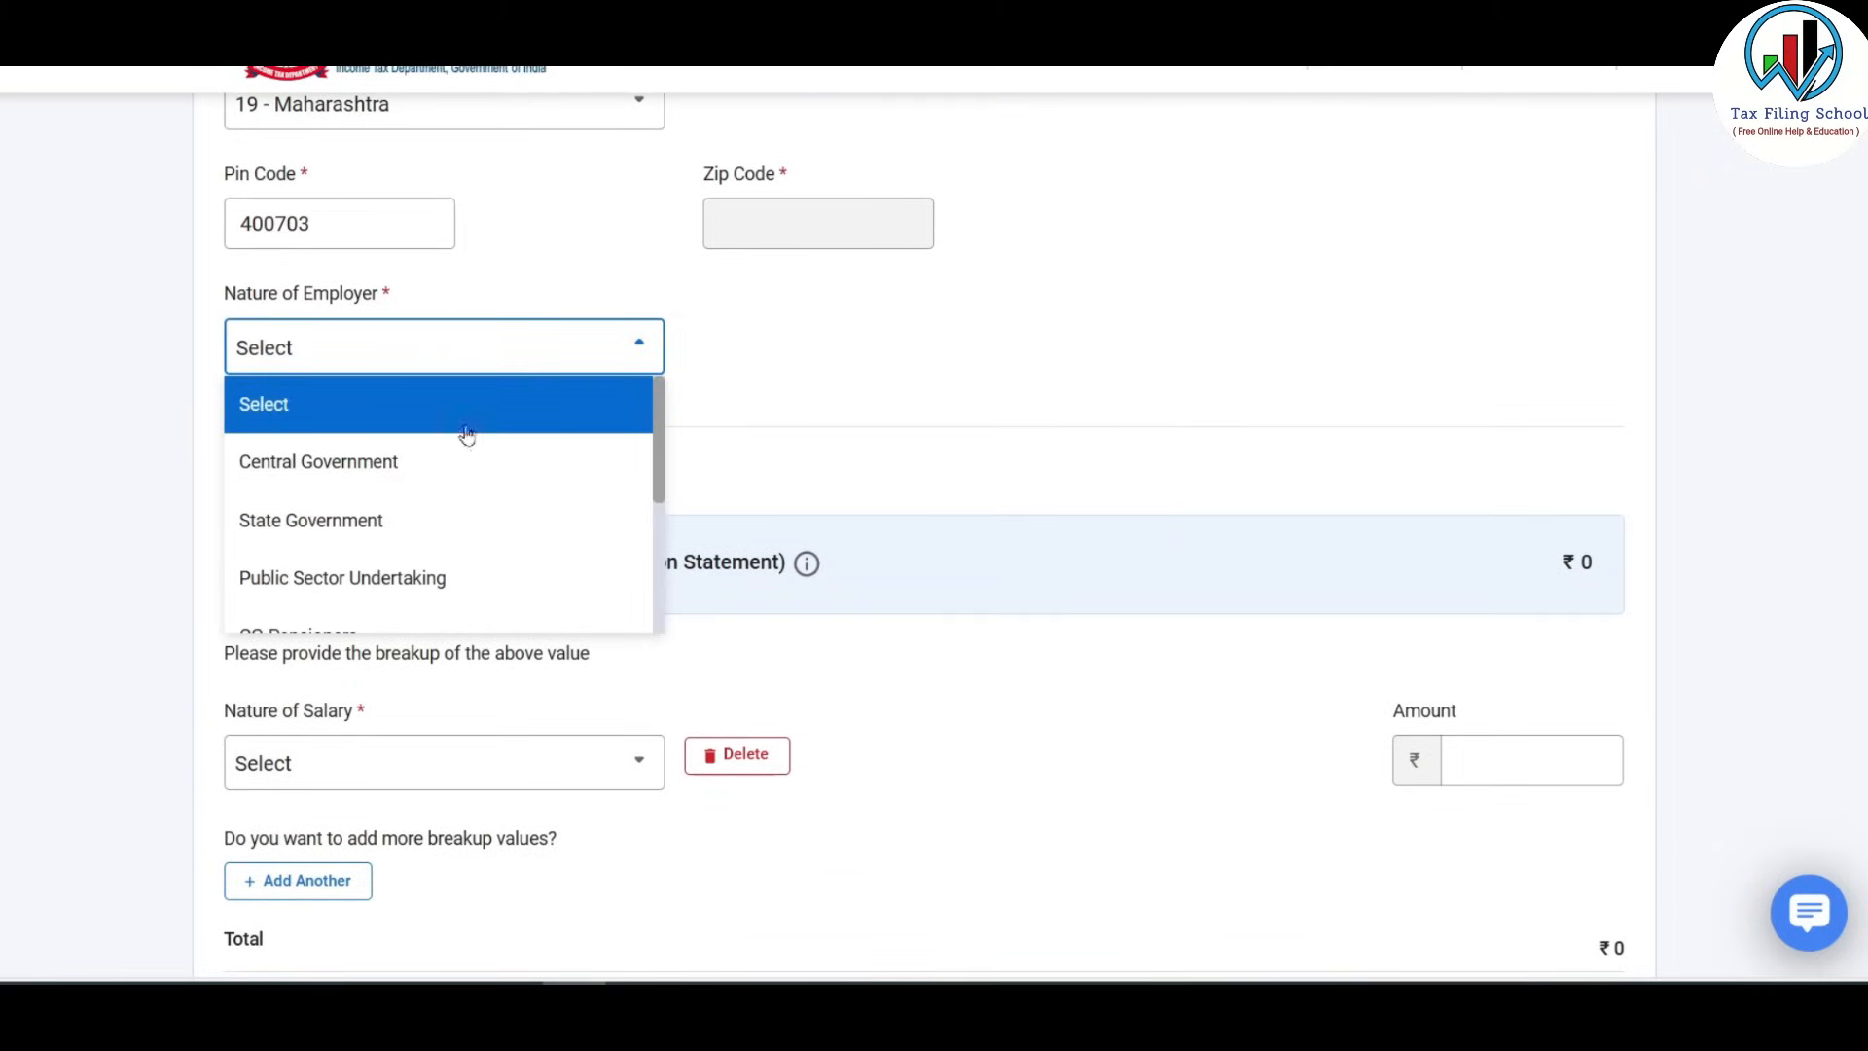
pyautogui.moveTo(656, 418); pyautogui.dragTo(656, 576)
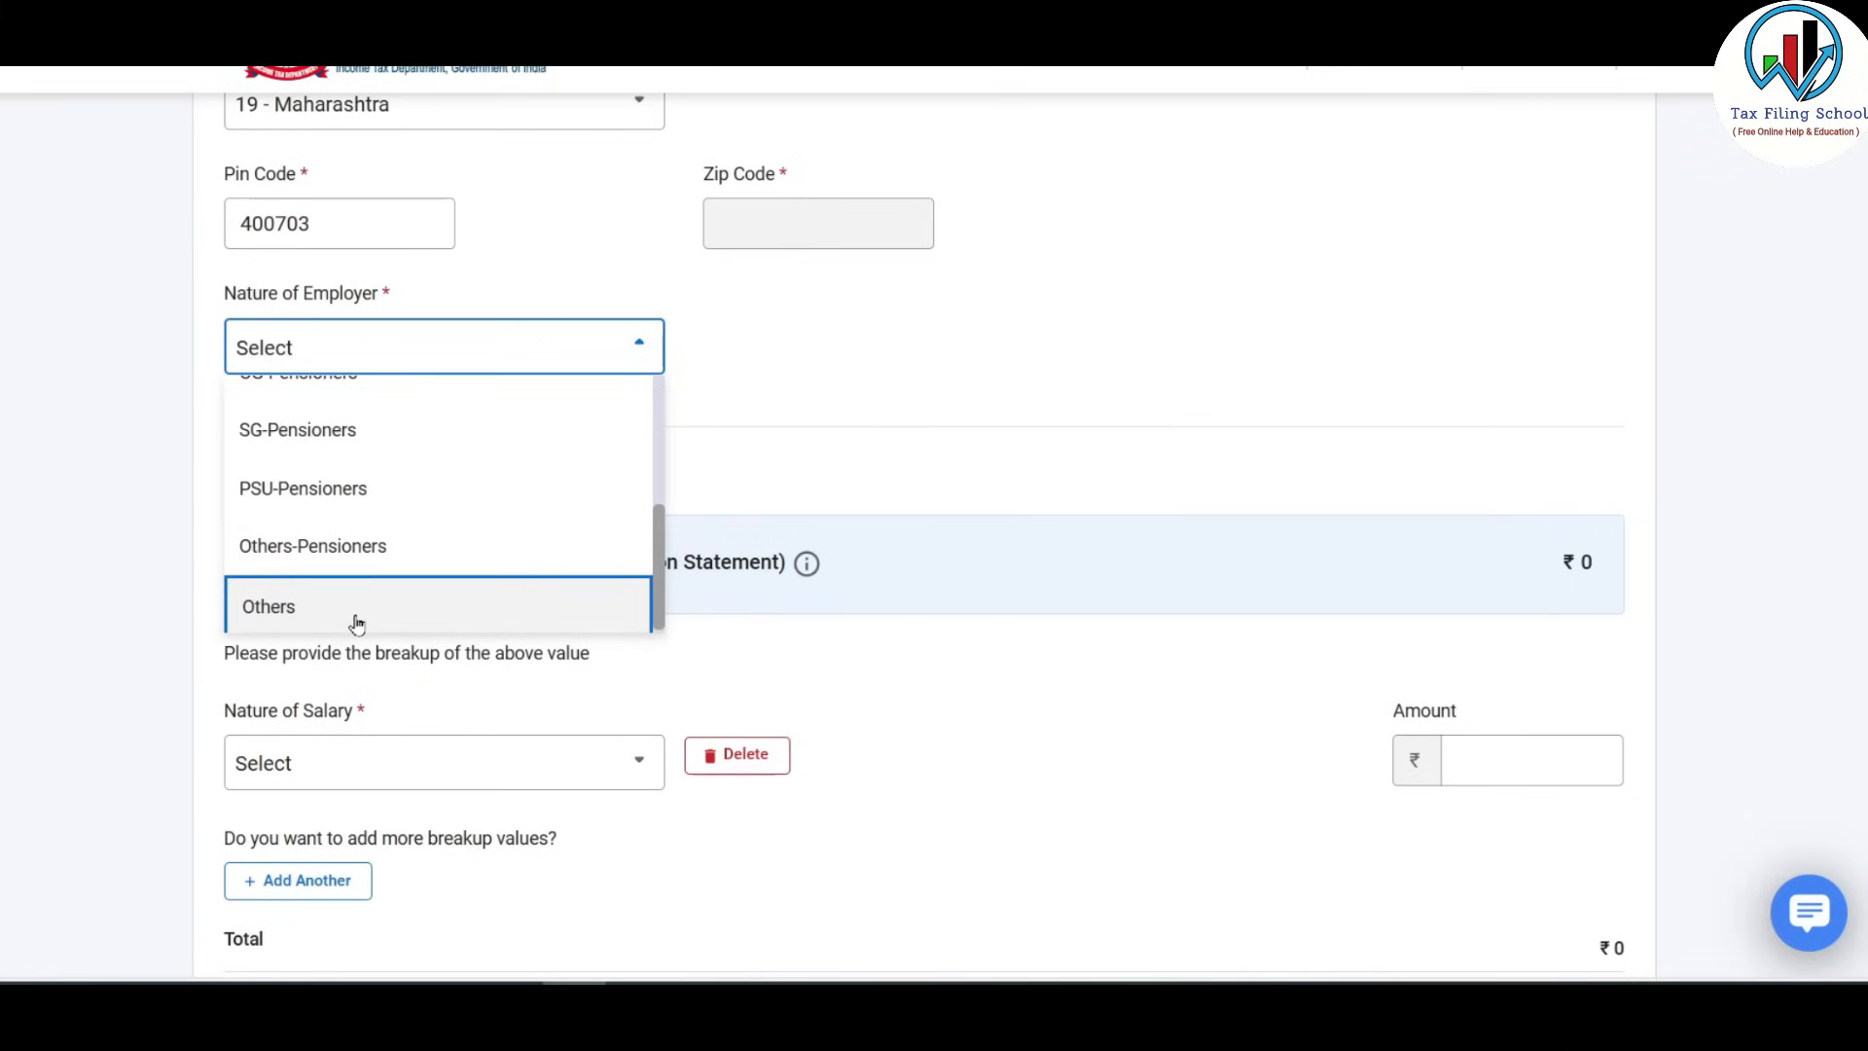
pyautogui.click(400, 610)
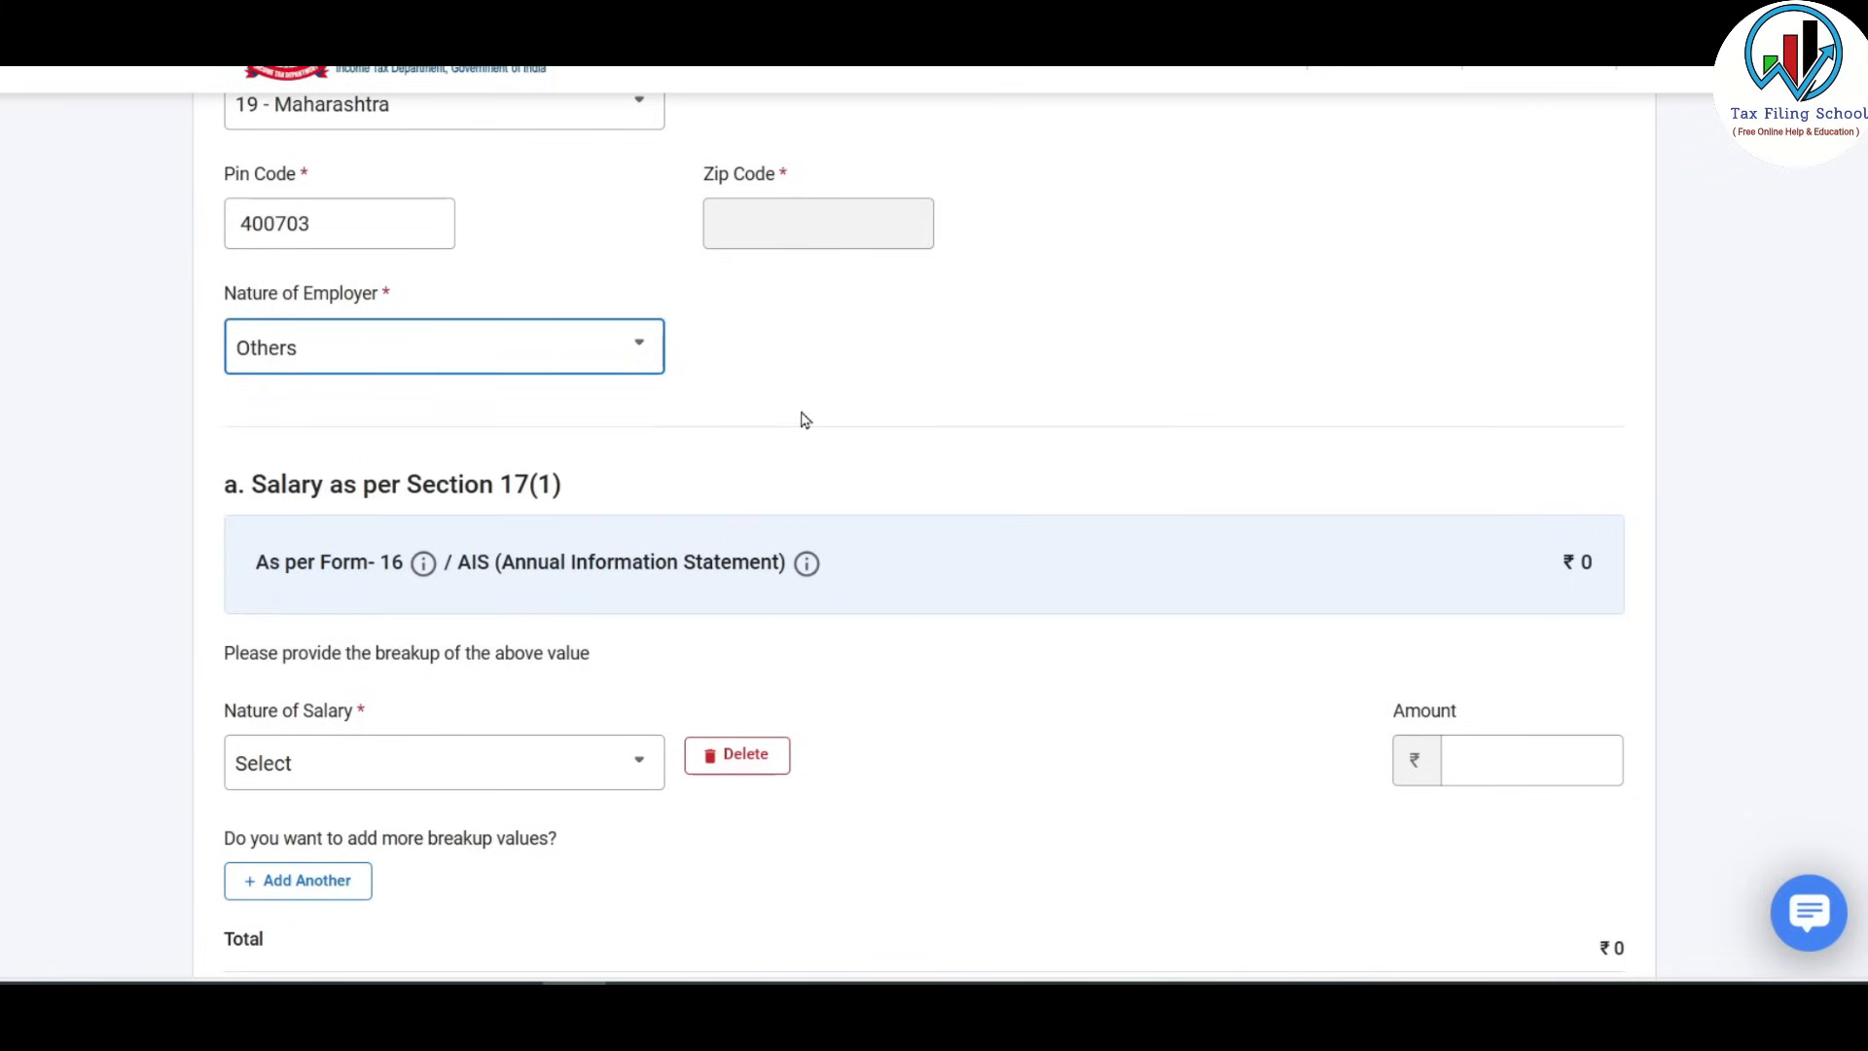
# Browse the Nature of Salary options and close the list without choosing one.
pyautogui.scroll(-3, 835, 407)
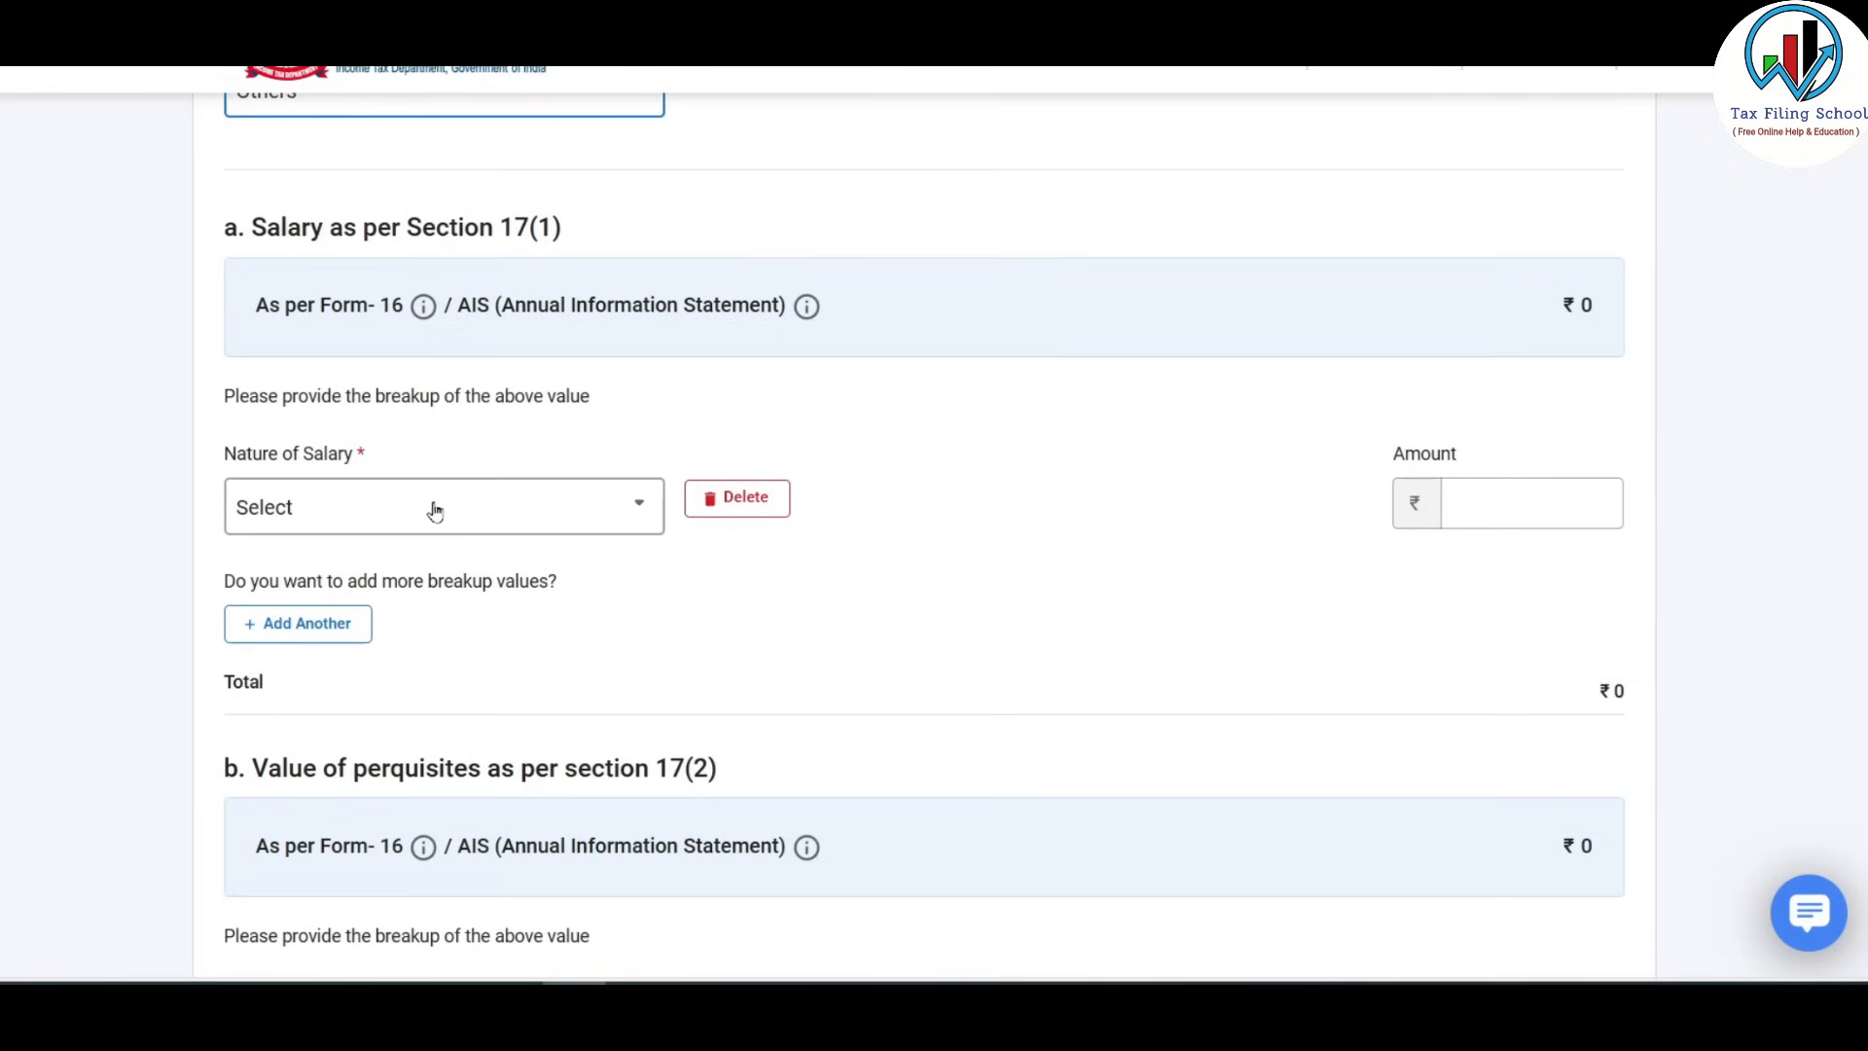
pyautogui.click(601, 515)
pyautogui.moveTo(659, 642); pyautogui.dragTo(659, 776)
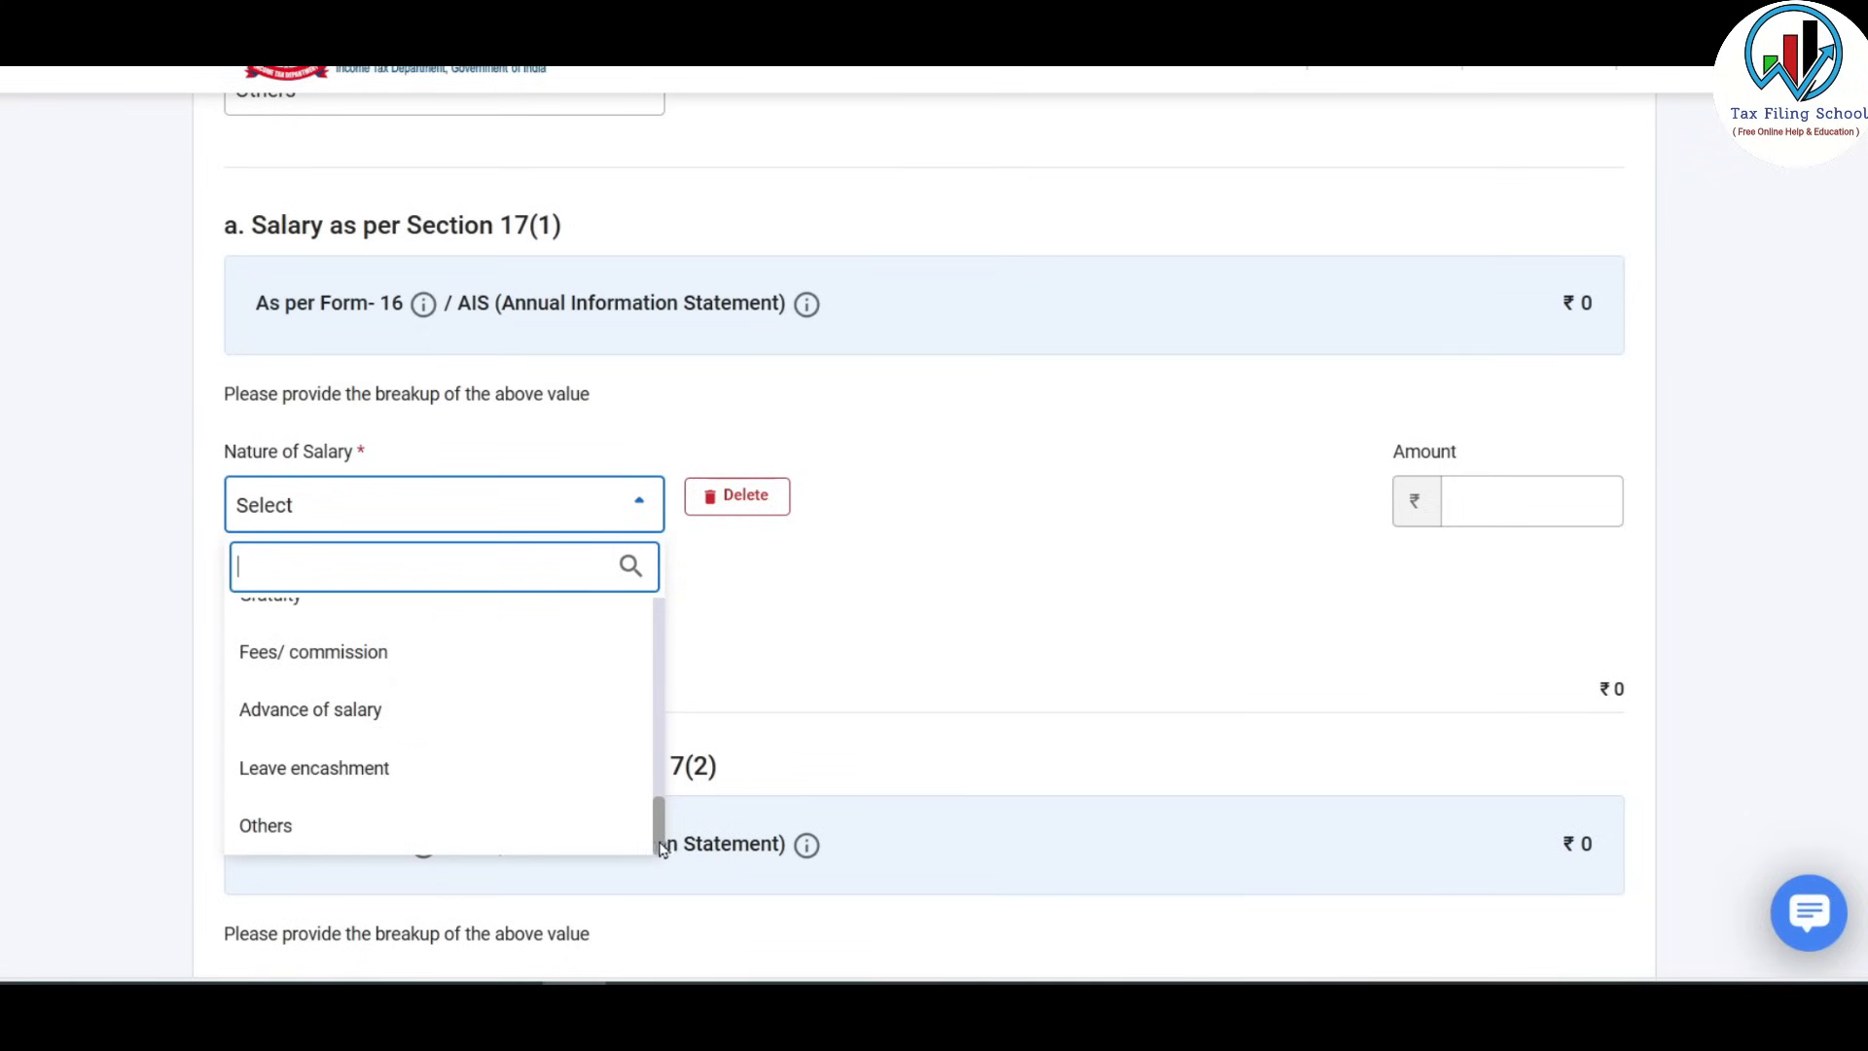
pyautogui.moveTo(661, 845); pyautogui.dragTo(655, 607)
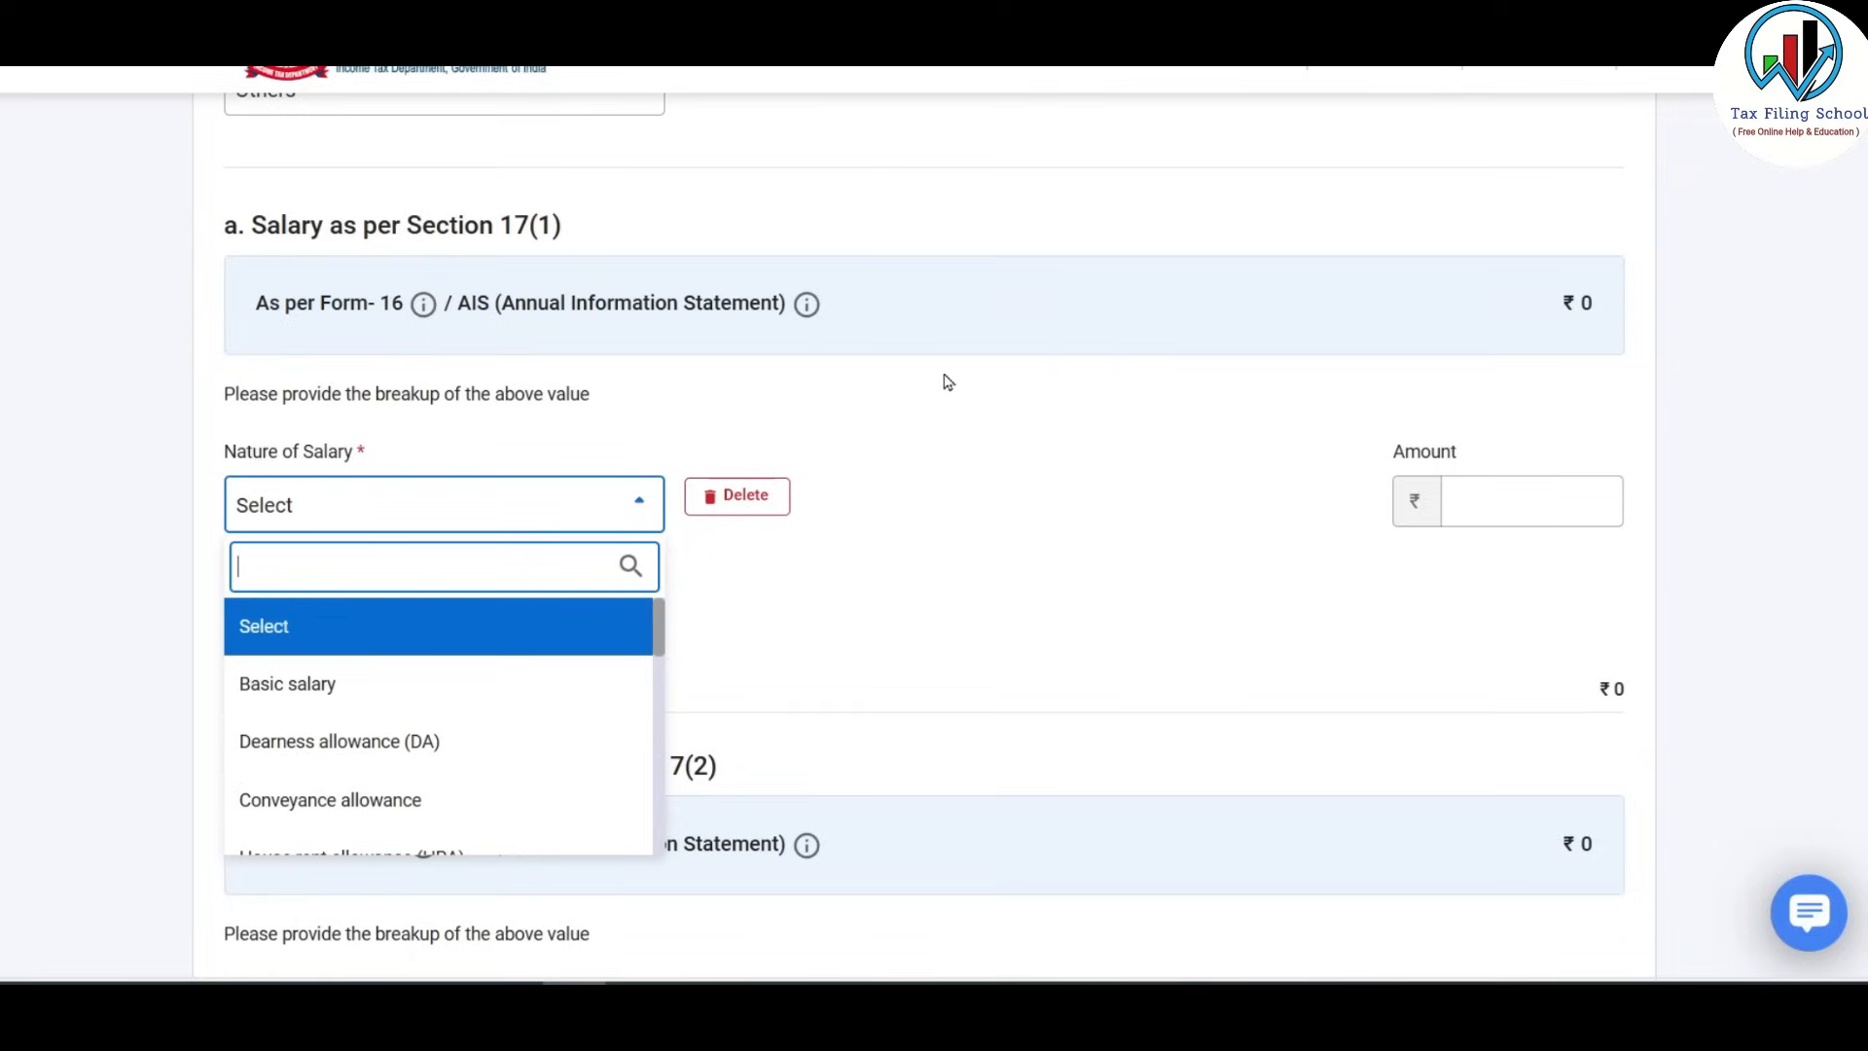
pyautogui.scroll(-1, 939, 368)
pyautogui.moveTo(658, 501); pyautogui.dragTo(694, 642)
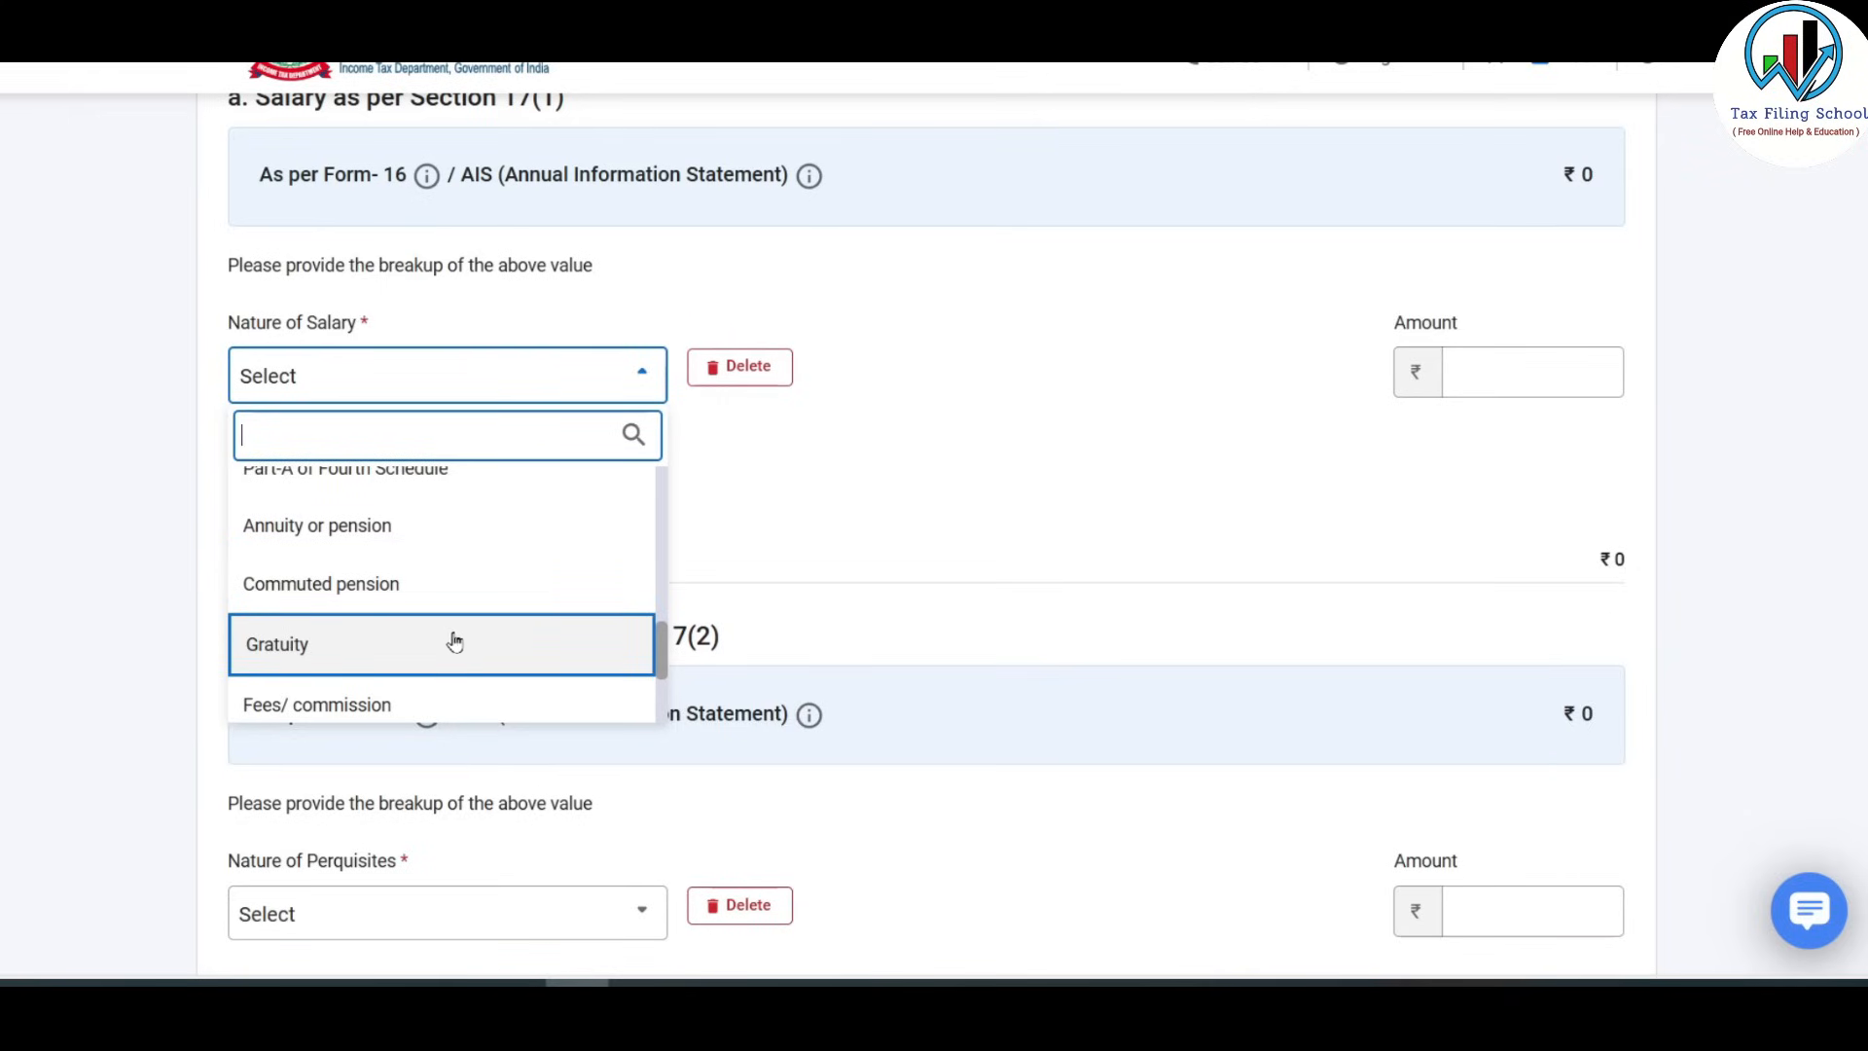
pyautogui.click(317, 525)
pyautogui.click(1505, 365)
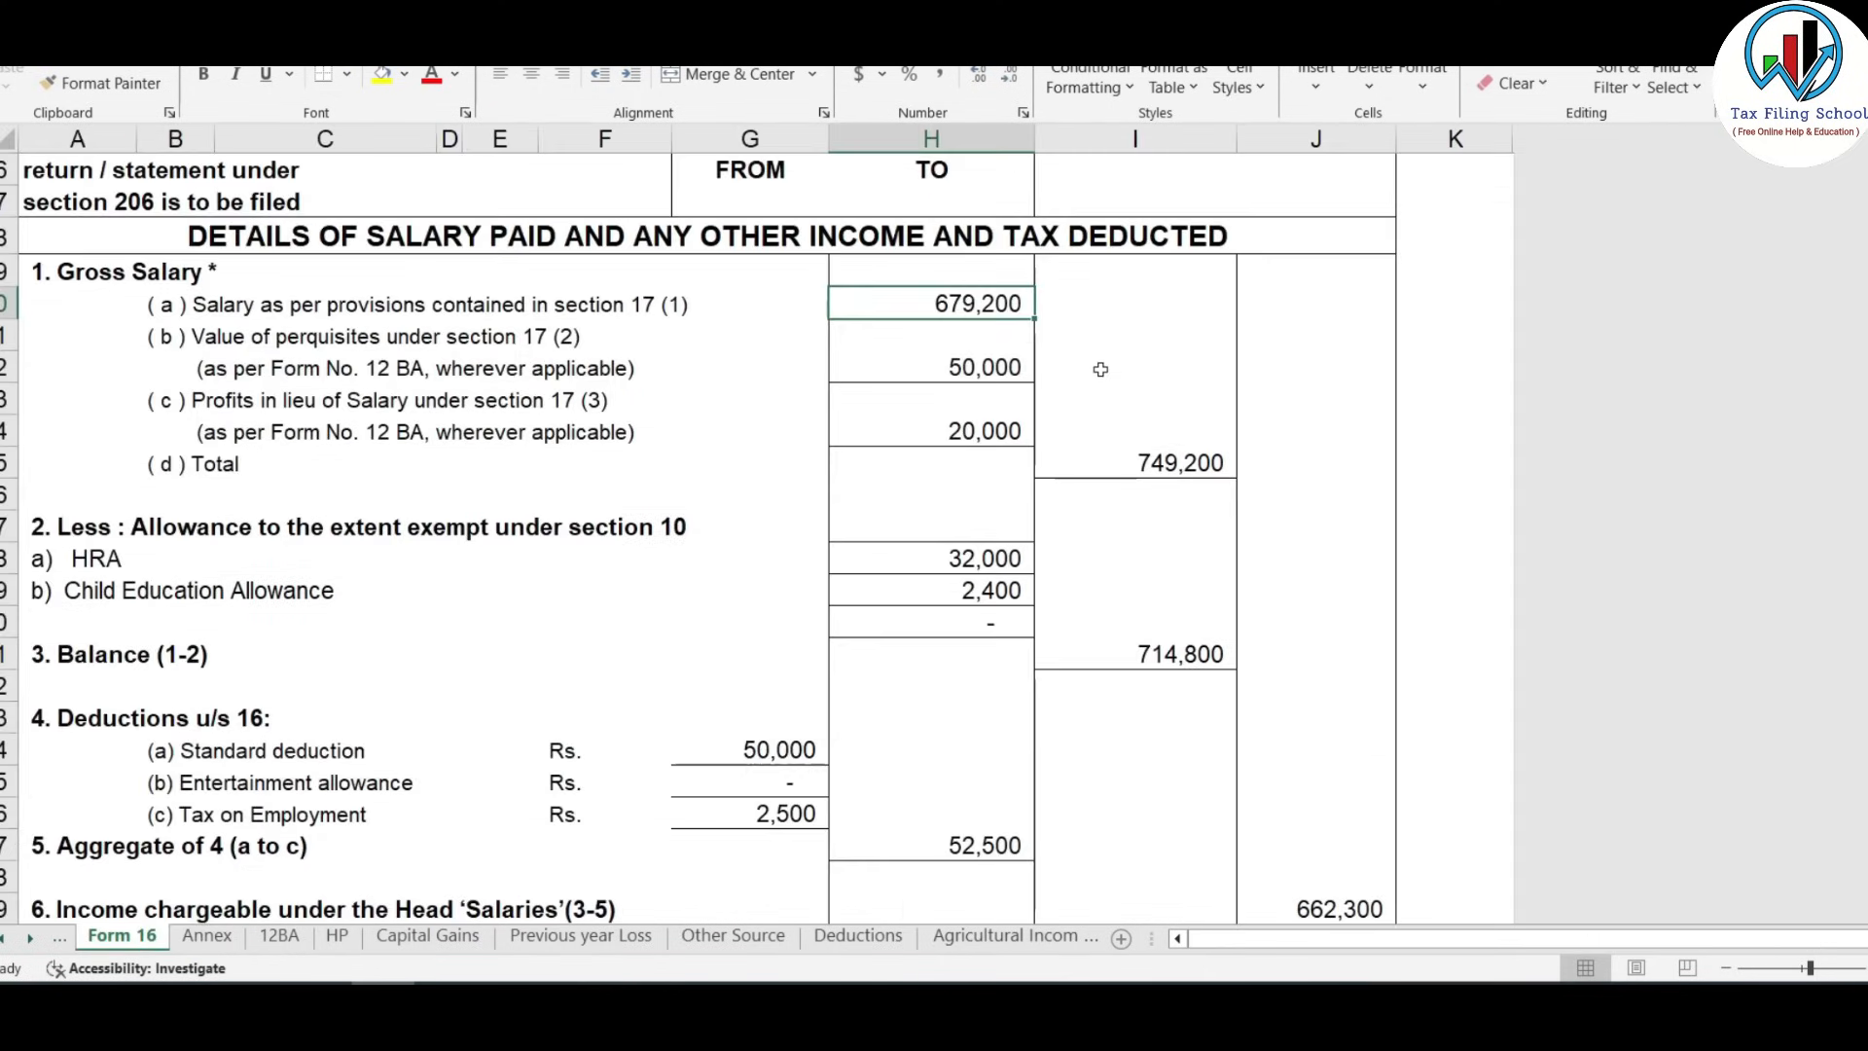
# In Excel, confirm the 679,200 section 17(1) salary on Form 16, then switch to the Annex sheet.
pyautogui.click(644, 309)
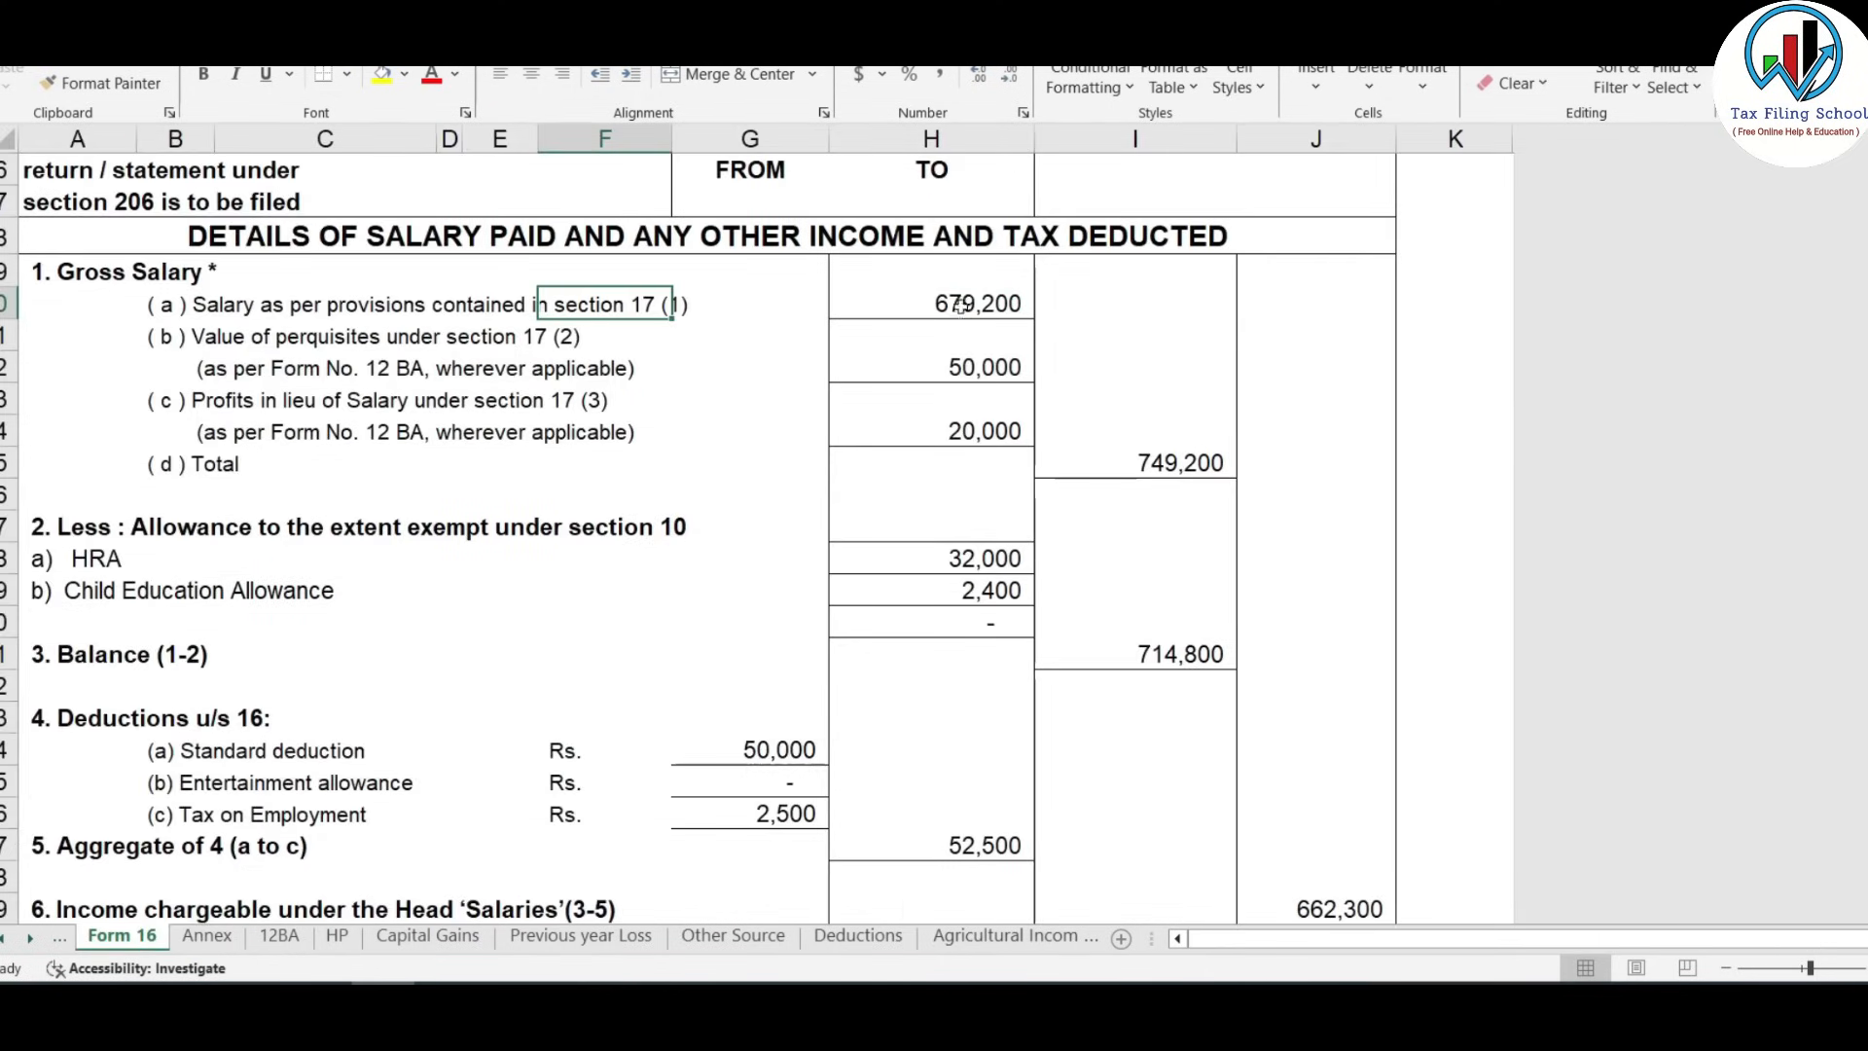
pyautogui.click(1008, 307)
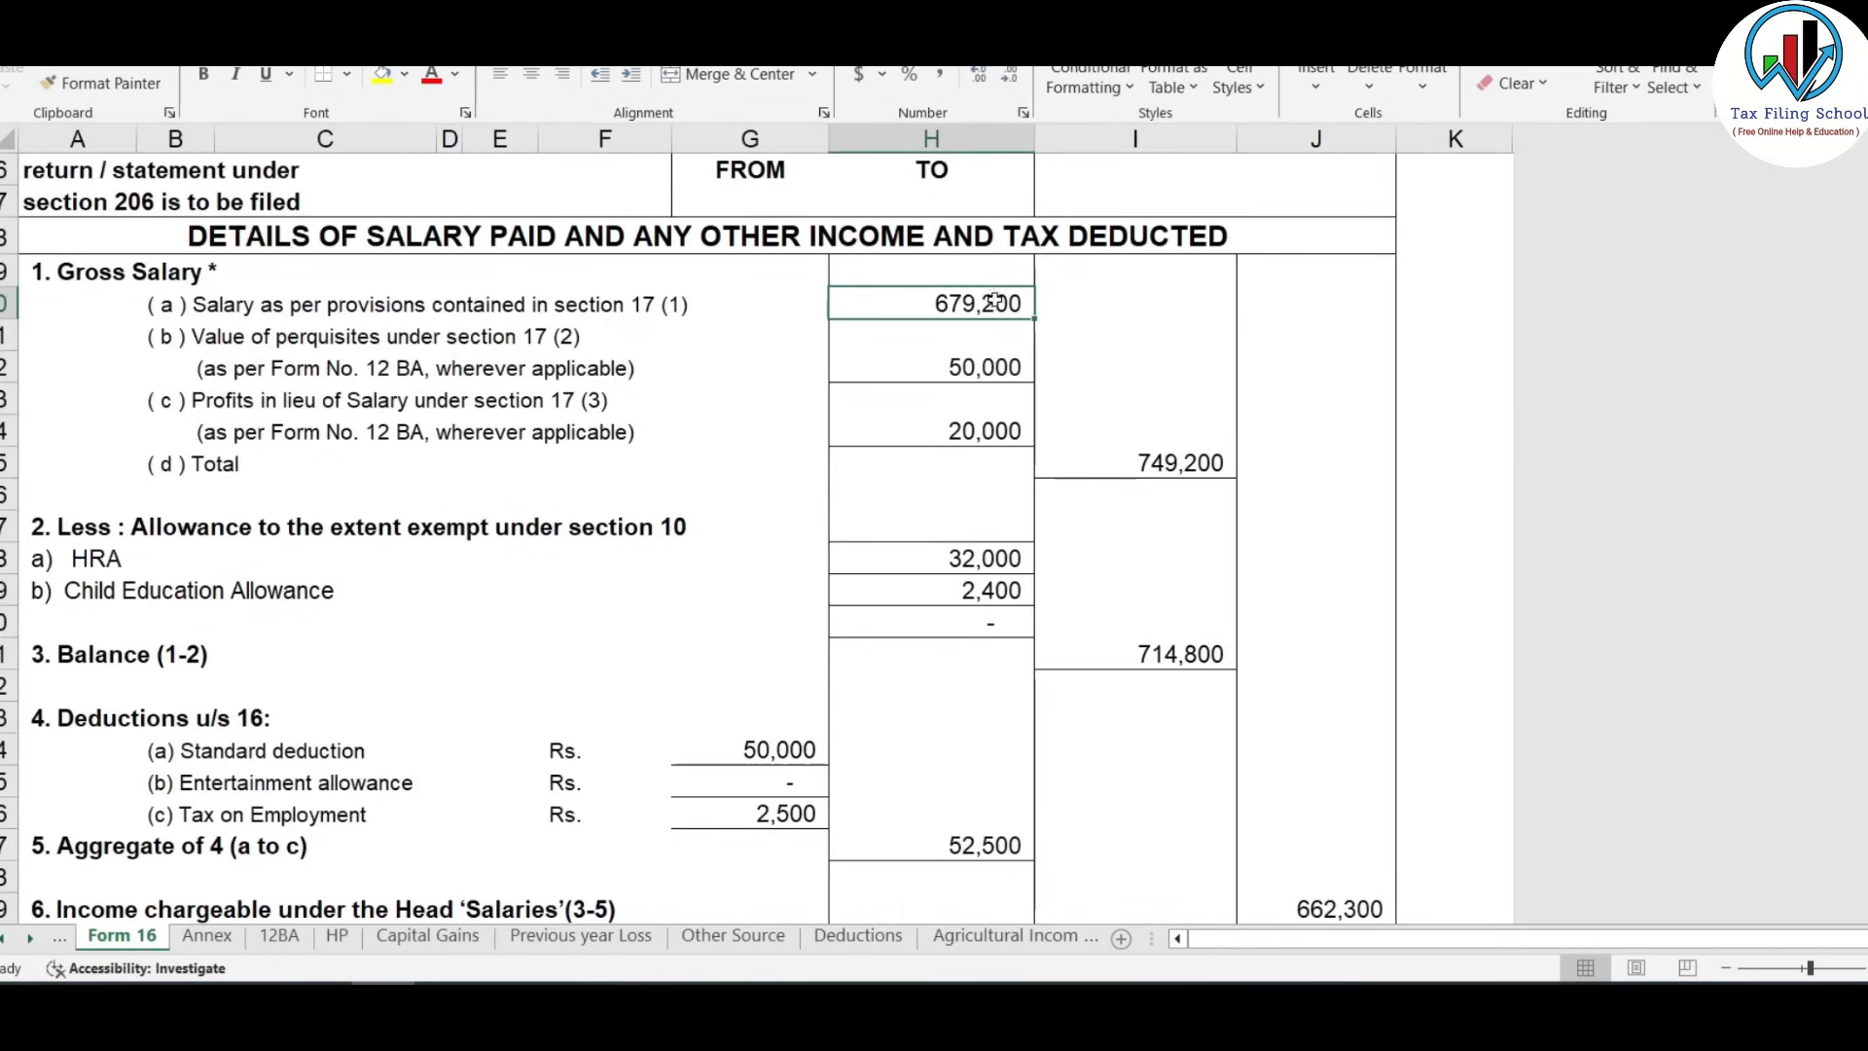
pyautogui.click(206, 934)
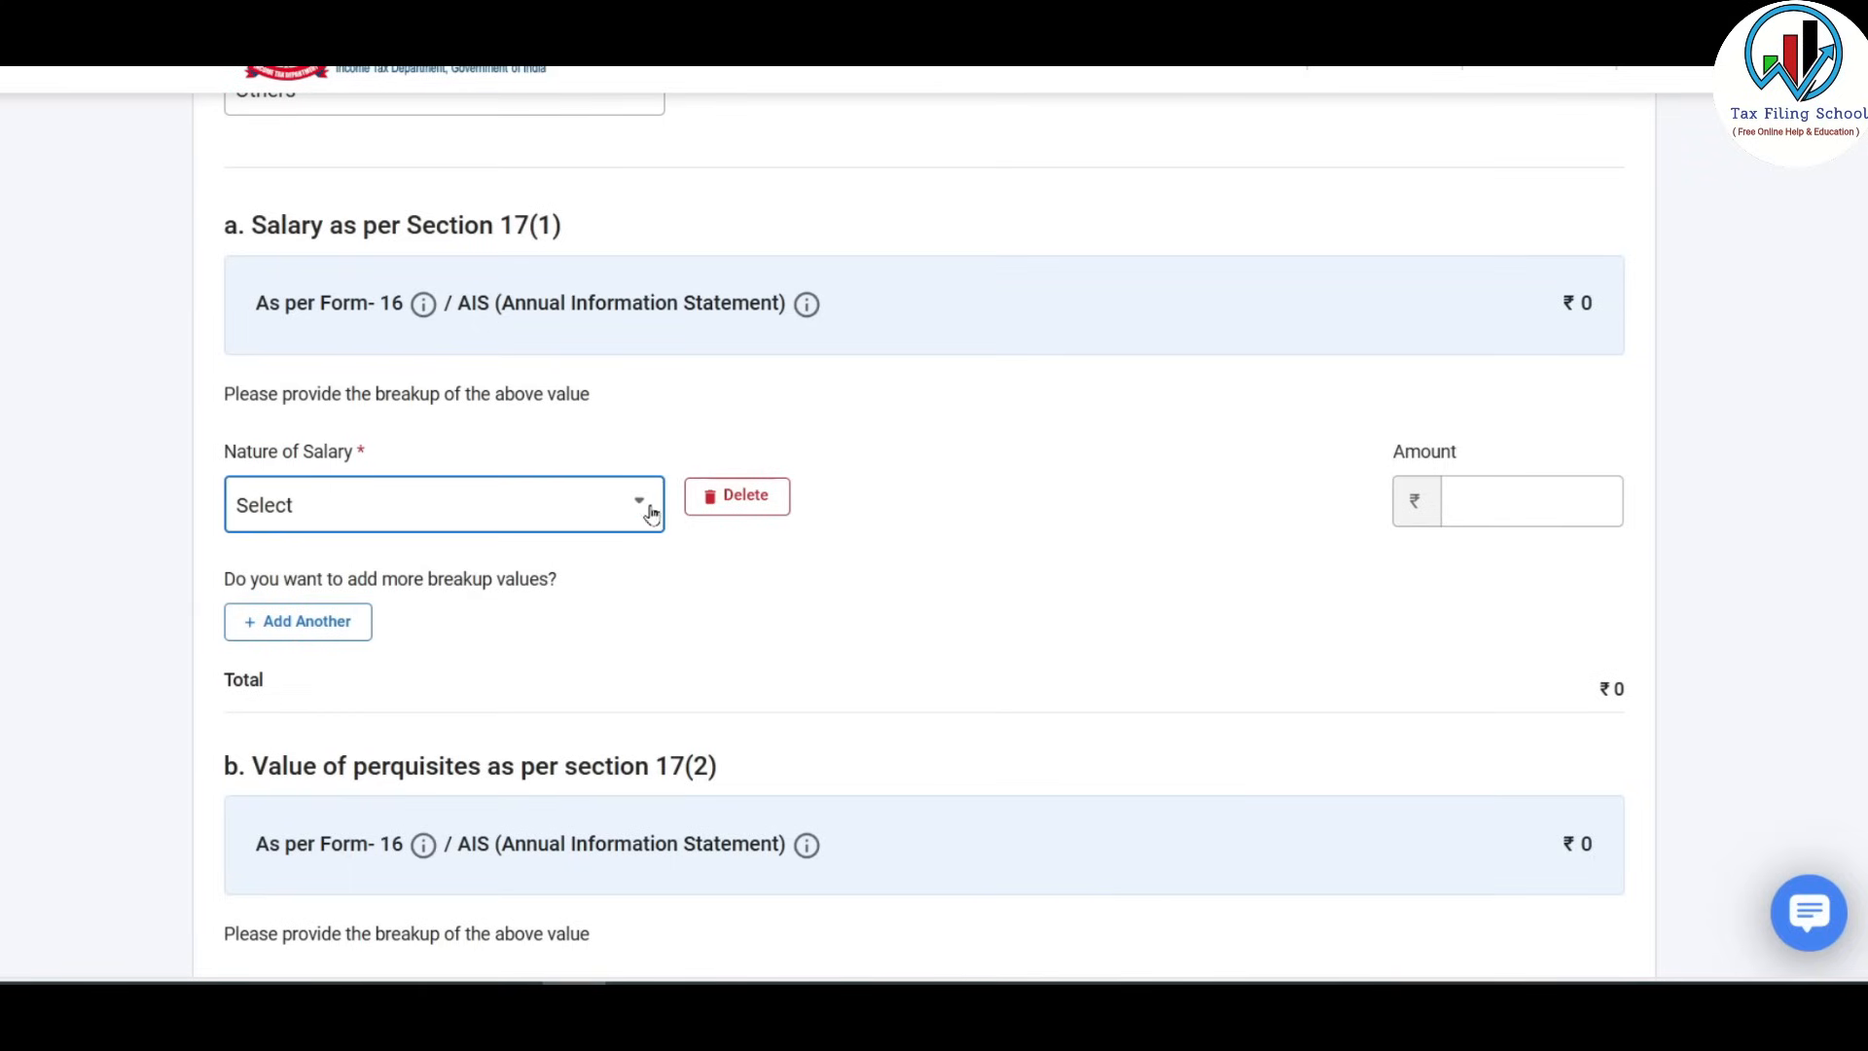
# Add a Basic salary row of 4,25,000, pasting the amount from the Excel workbook.
pyautogui.click(639, 505)
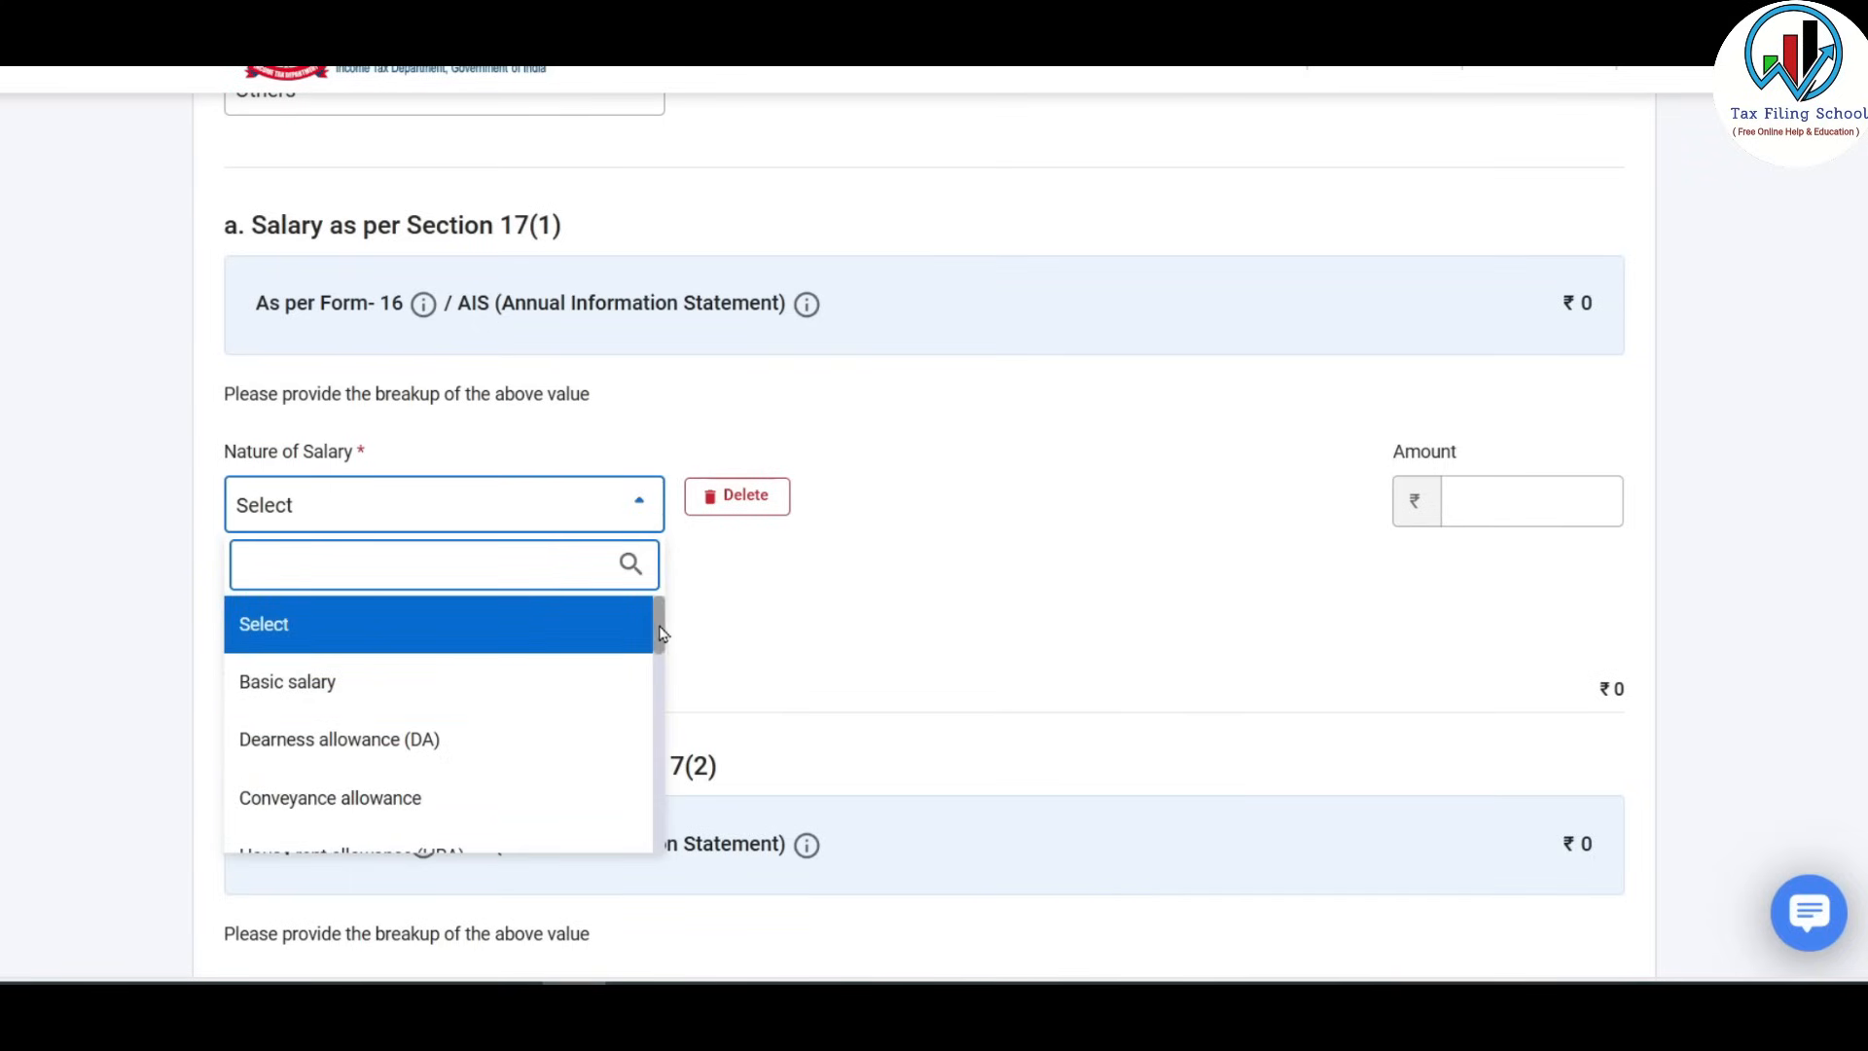
pyautogui.moveTo(662, 632)
pyautogui.mouseDown()
pyautogui.moveTo(647, 843)
pyautogui.moveTo(656, 619)
pyautogui.mouseUp()
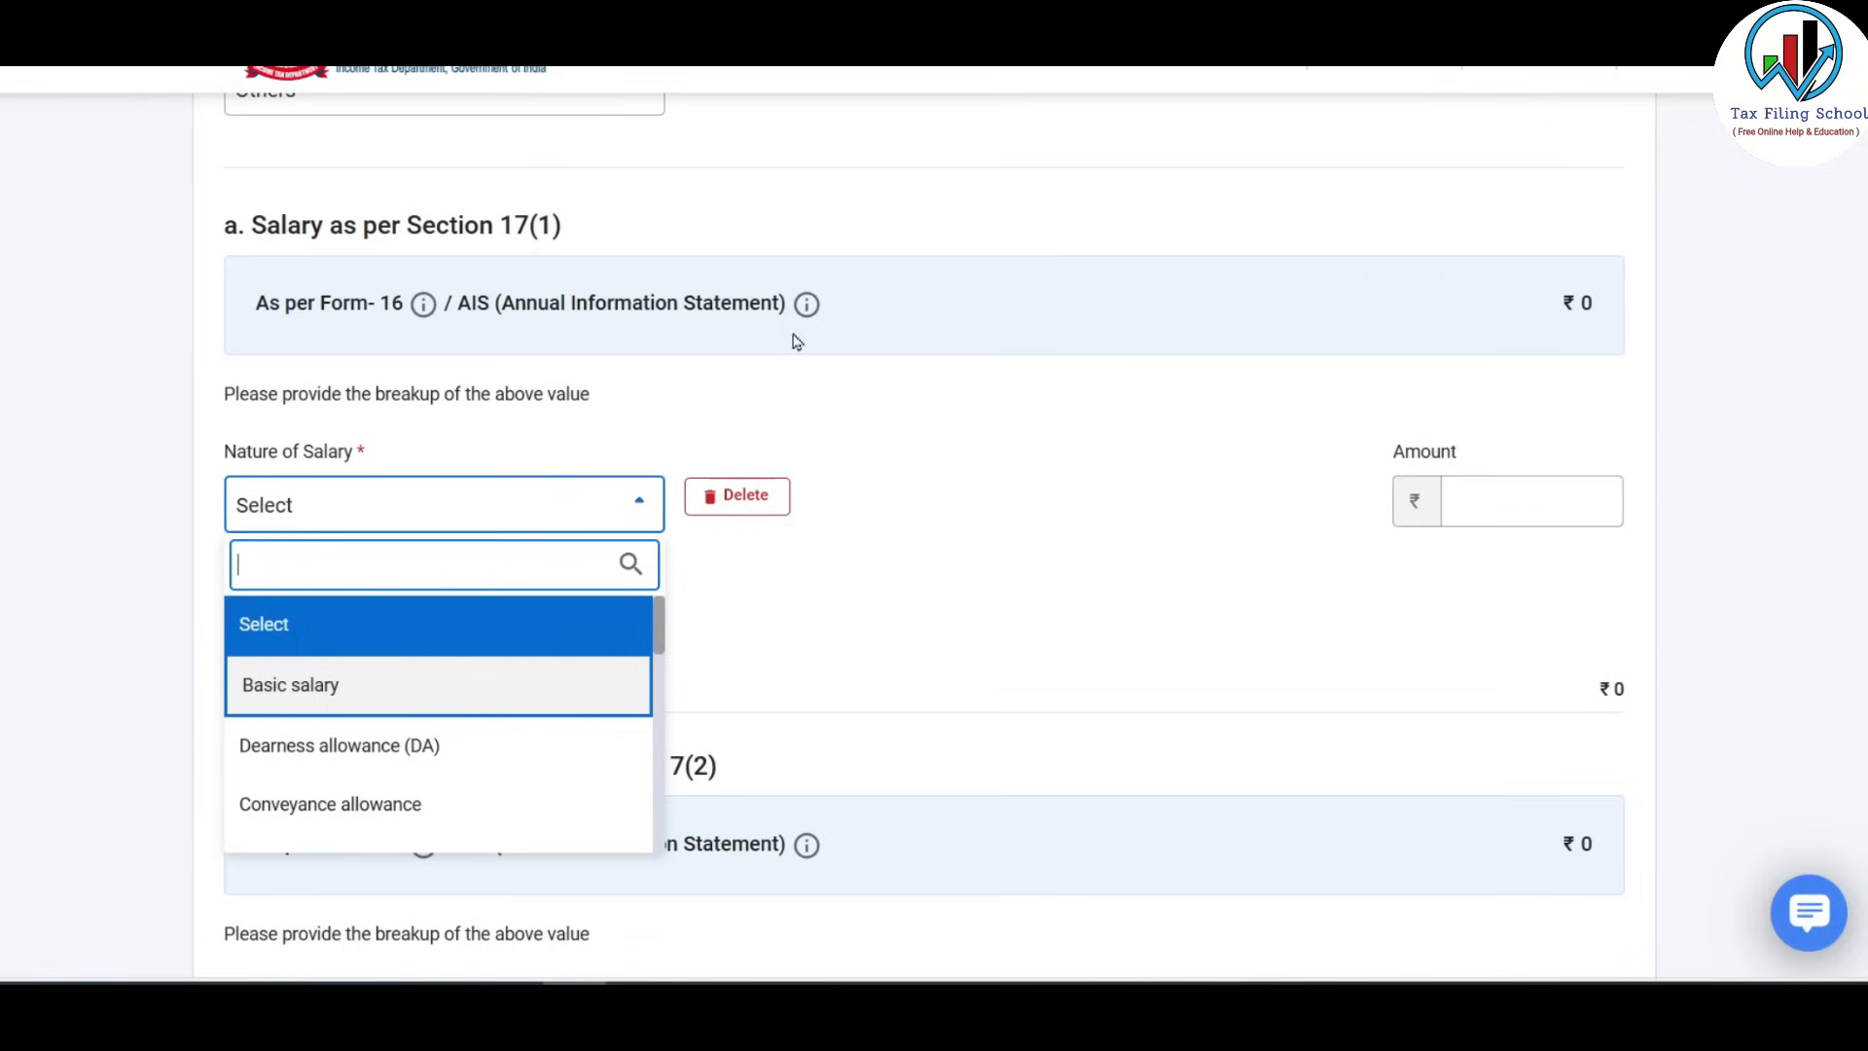
pyautogui.click(322, 689)
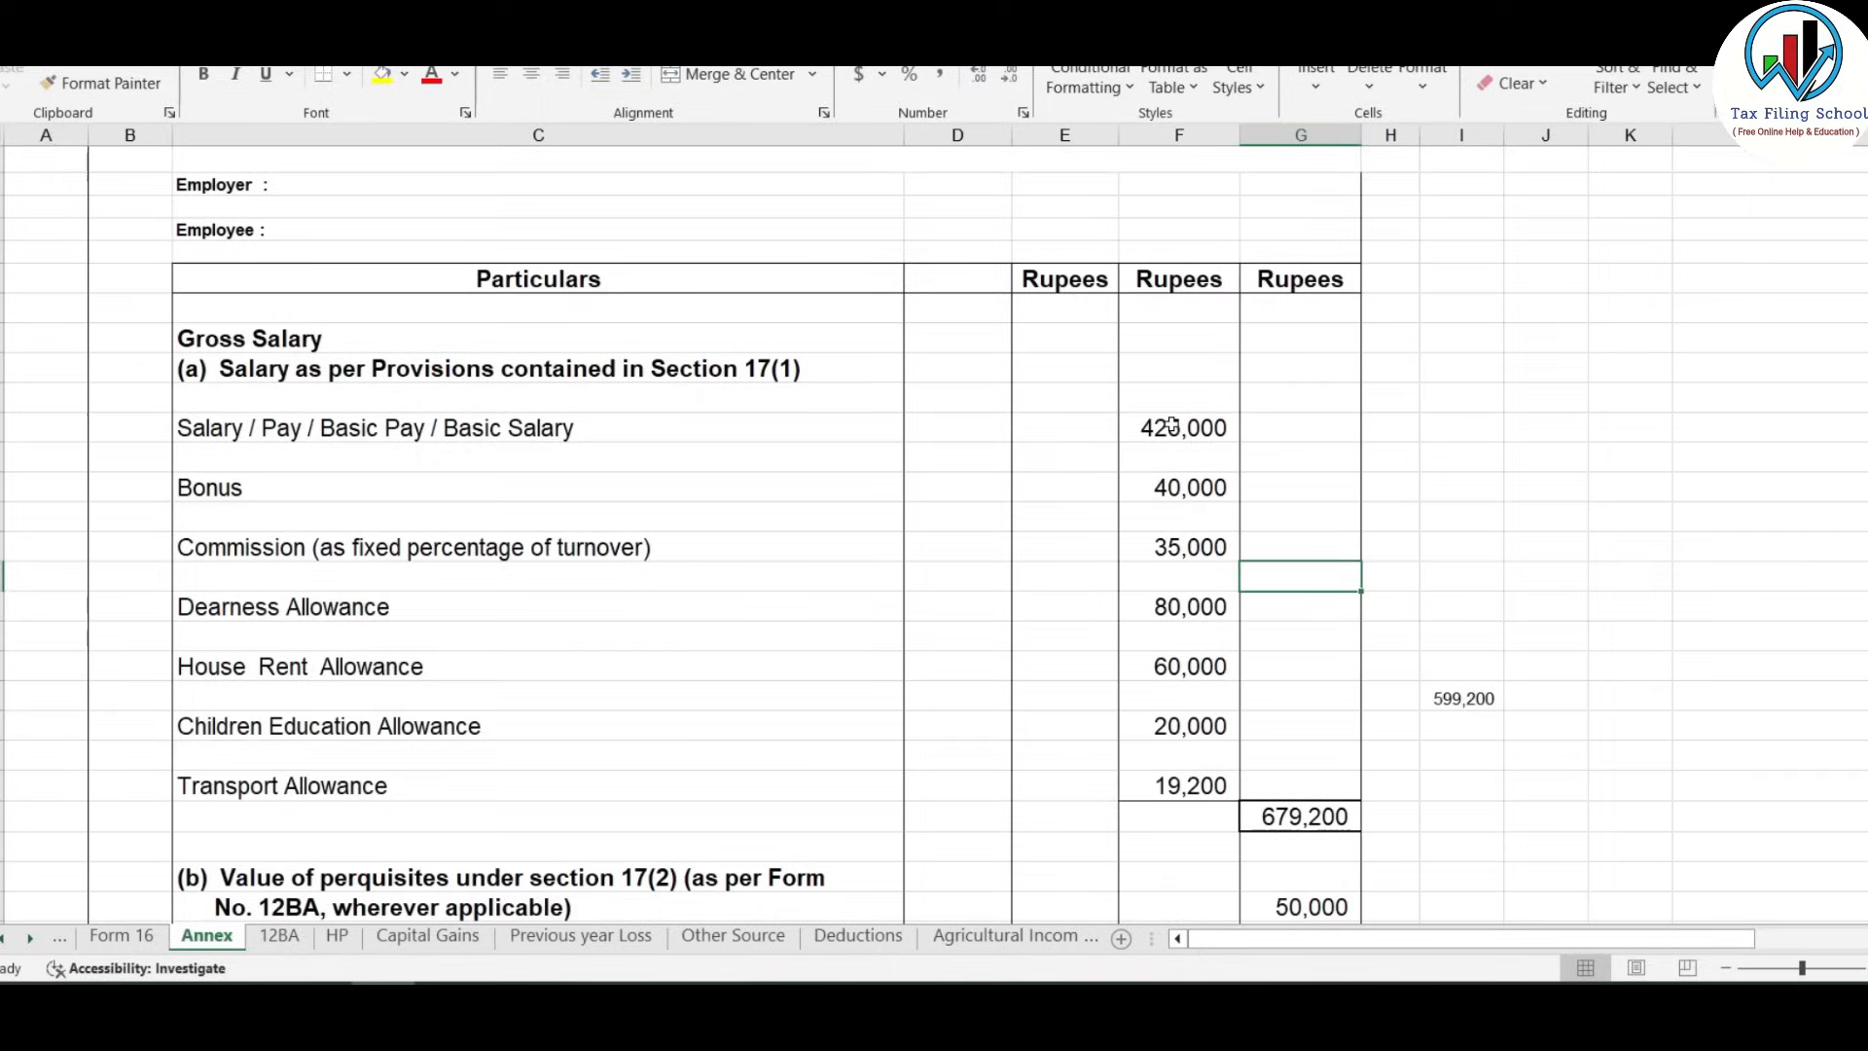
pyautogui.click(1172, 425)
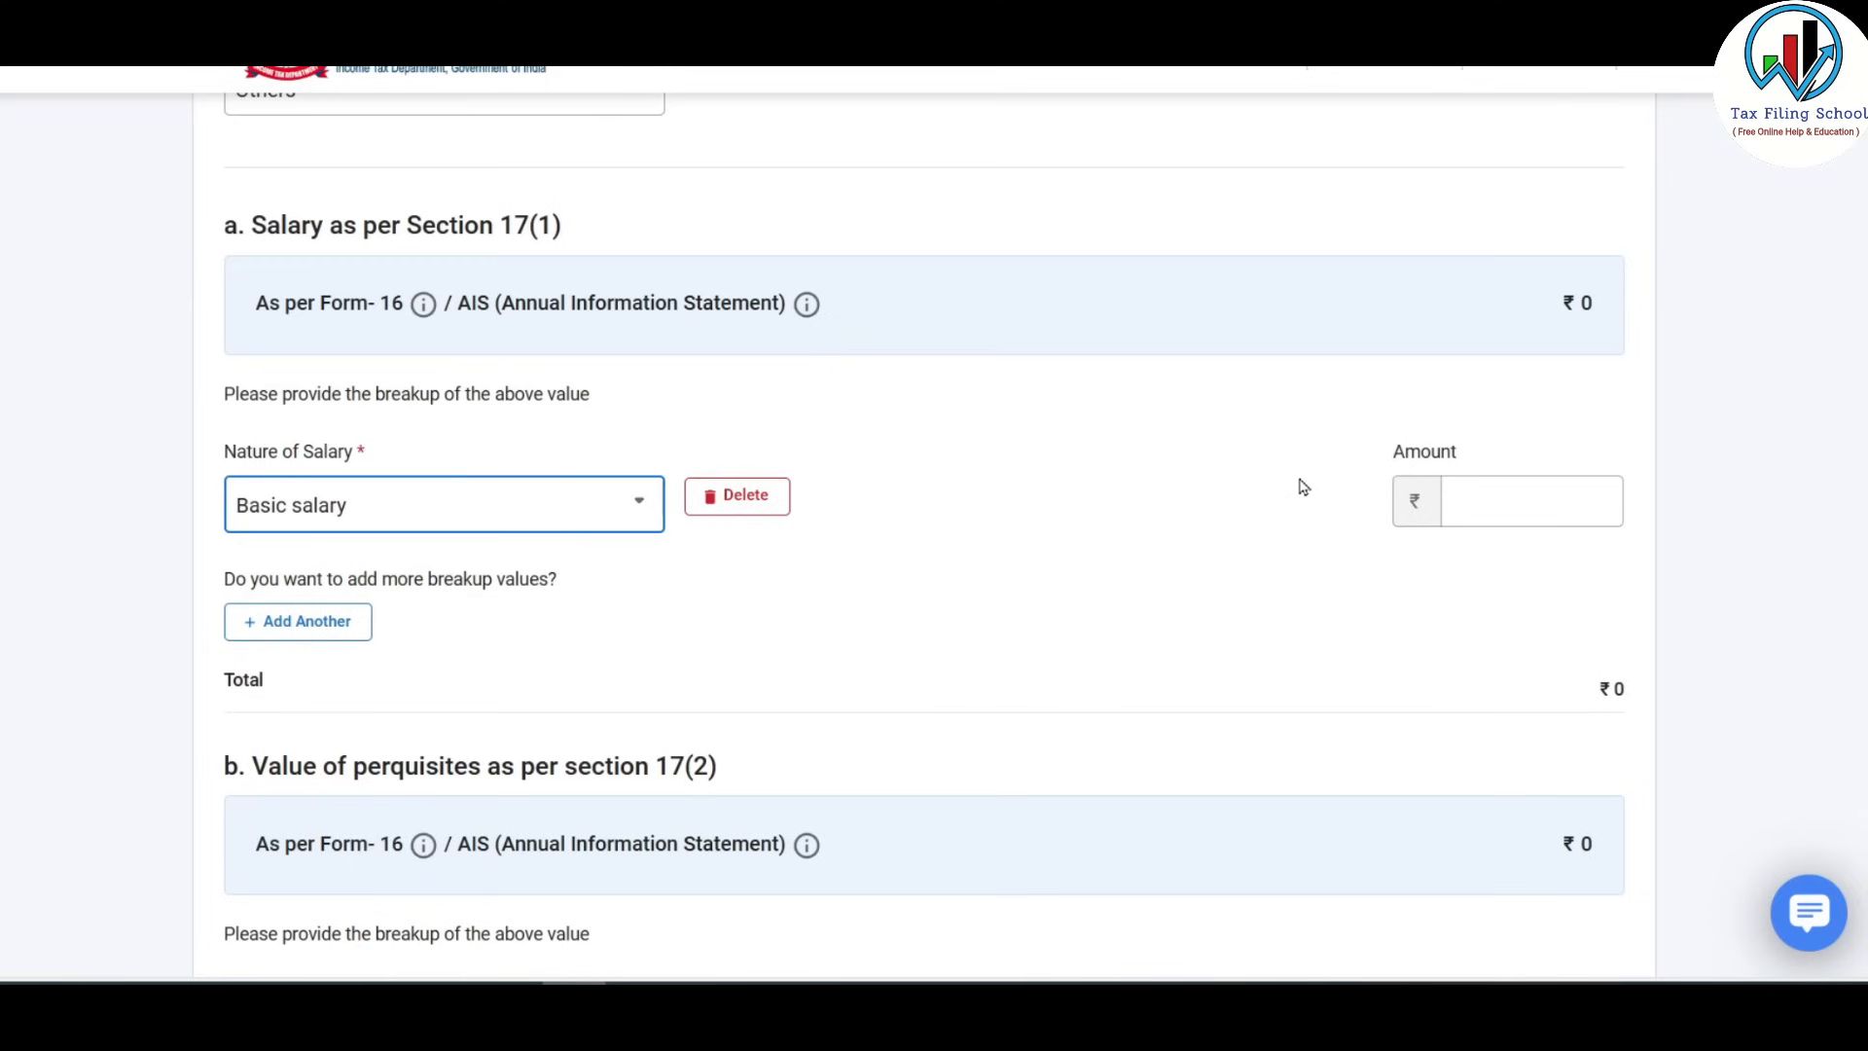
pyautogui.click(1484, 489)
pyautogui.write('425000')
pyautogui.click(521, 848)
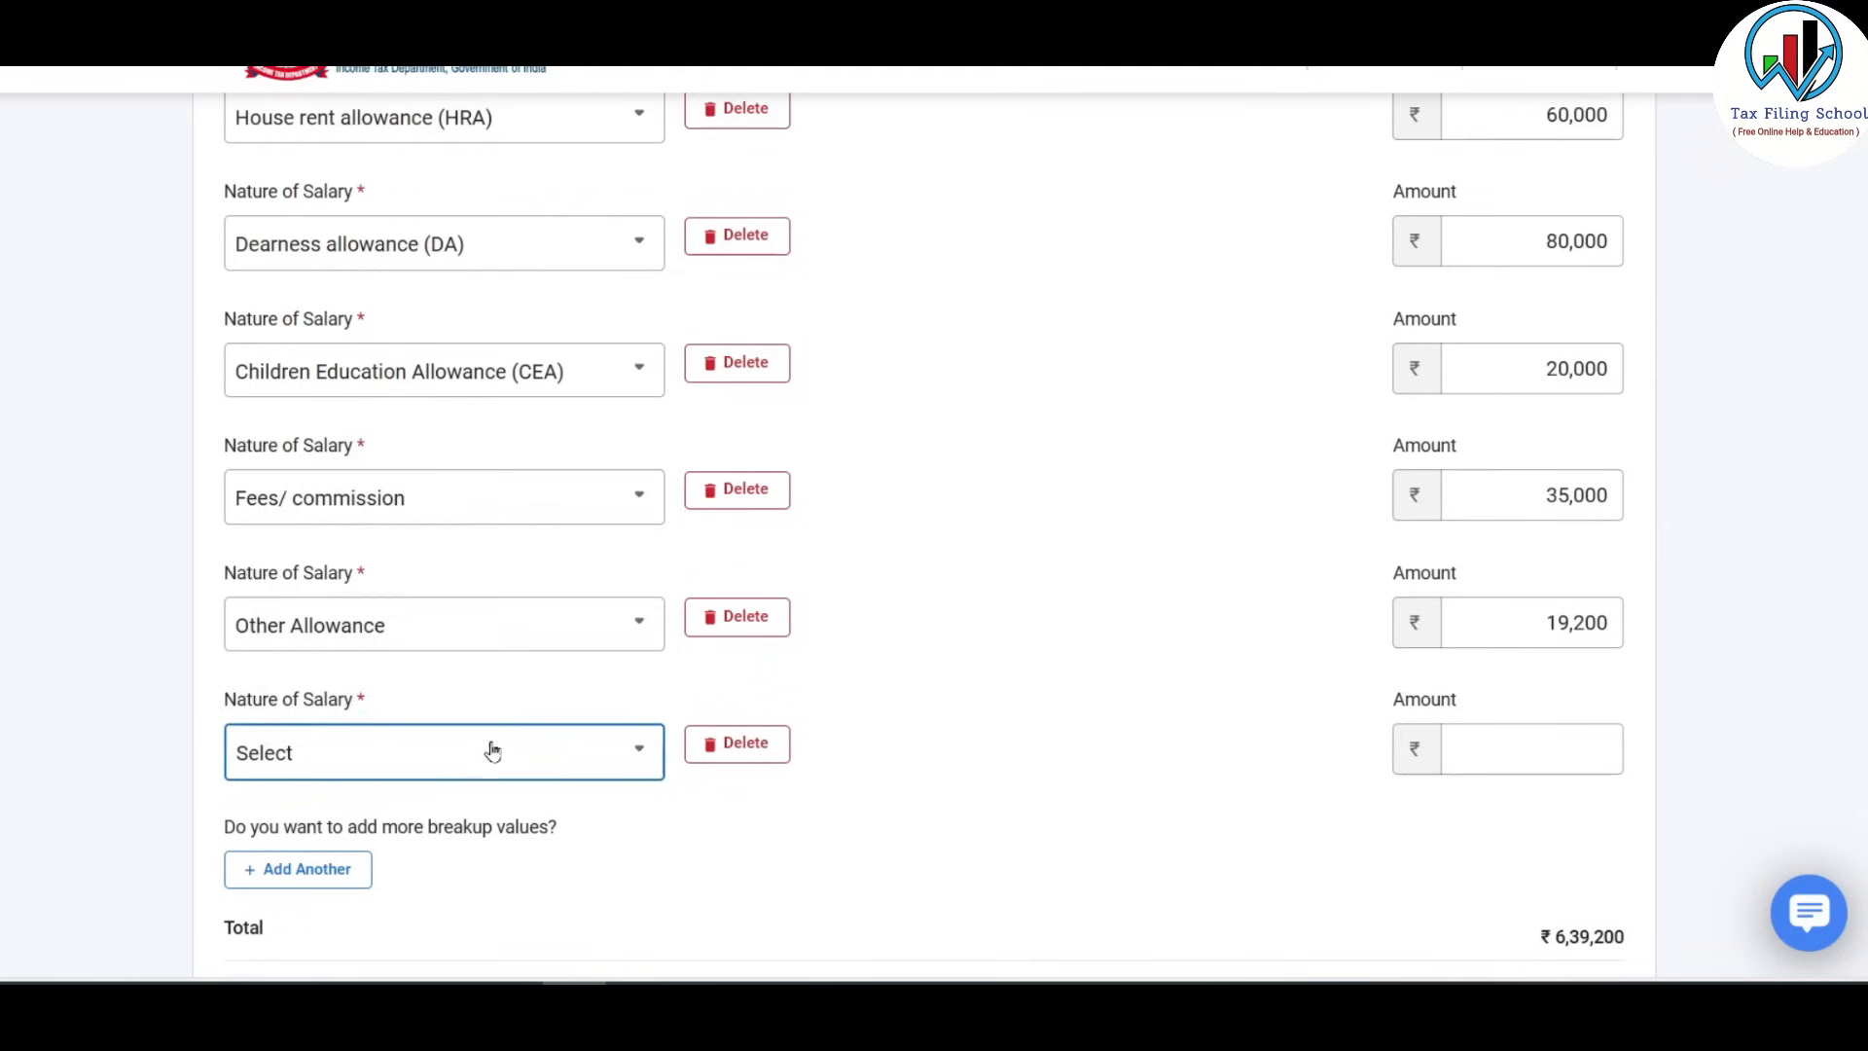
# Add an Others salary row of 40,000 and review the section 17(1) breakup.
pyautogui.click(487, 750)
pyautogui.click(341, 628)
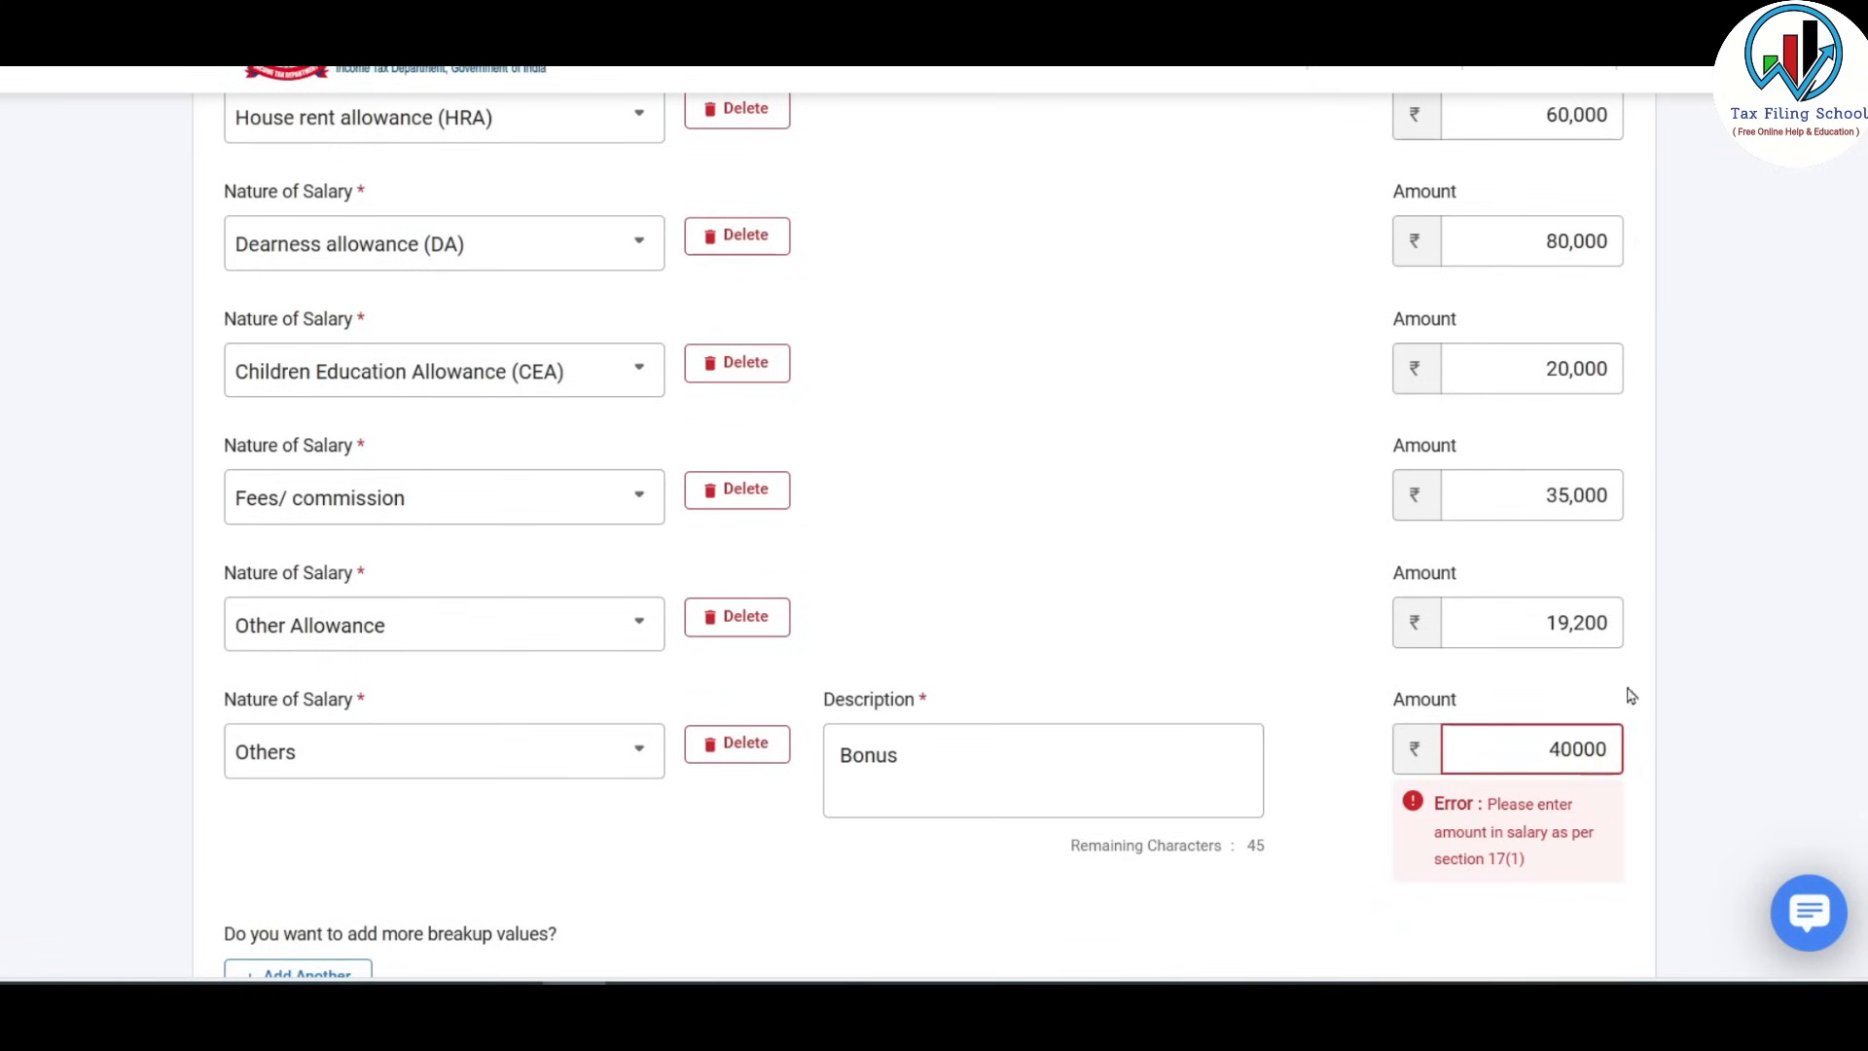
pyautogui.click(1184, 607)
pyautogui.scroll(5, 1182, 609)
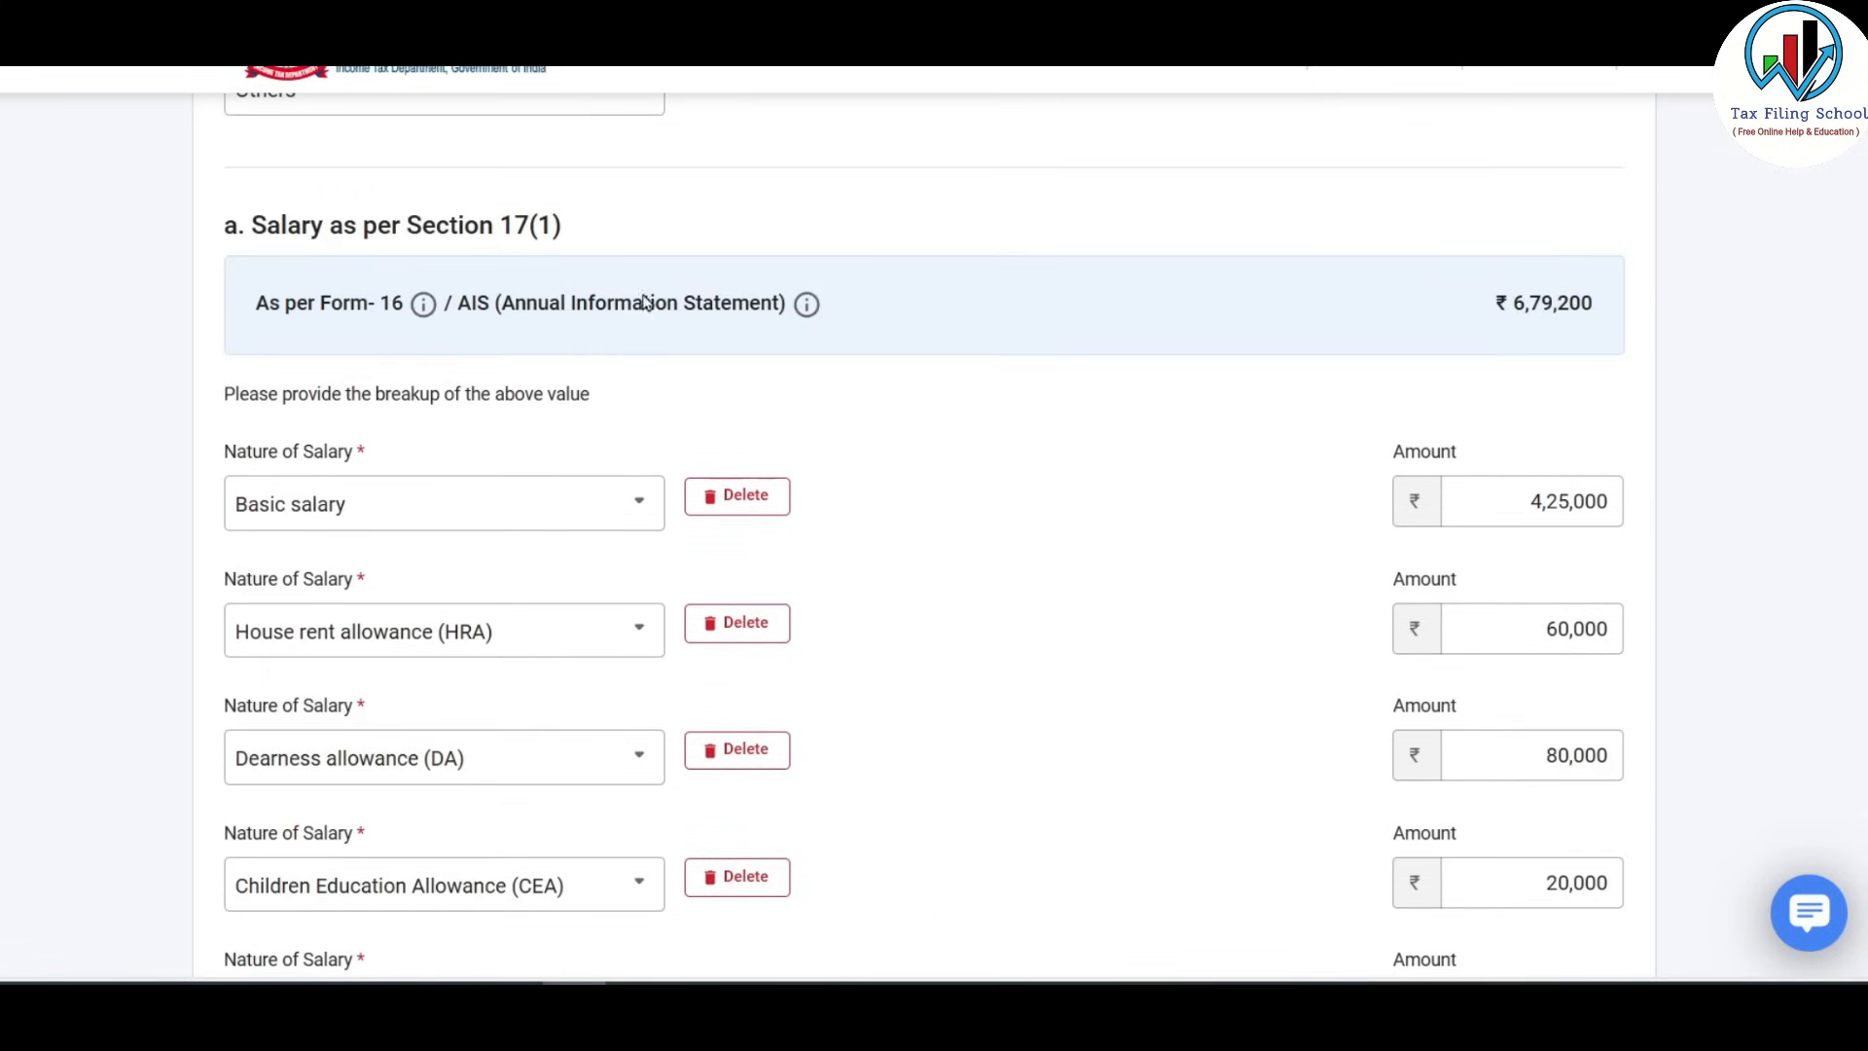
pyautogui.scroll(-1, 914, 367)
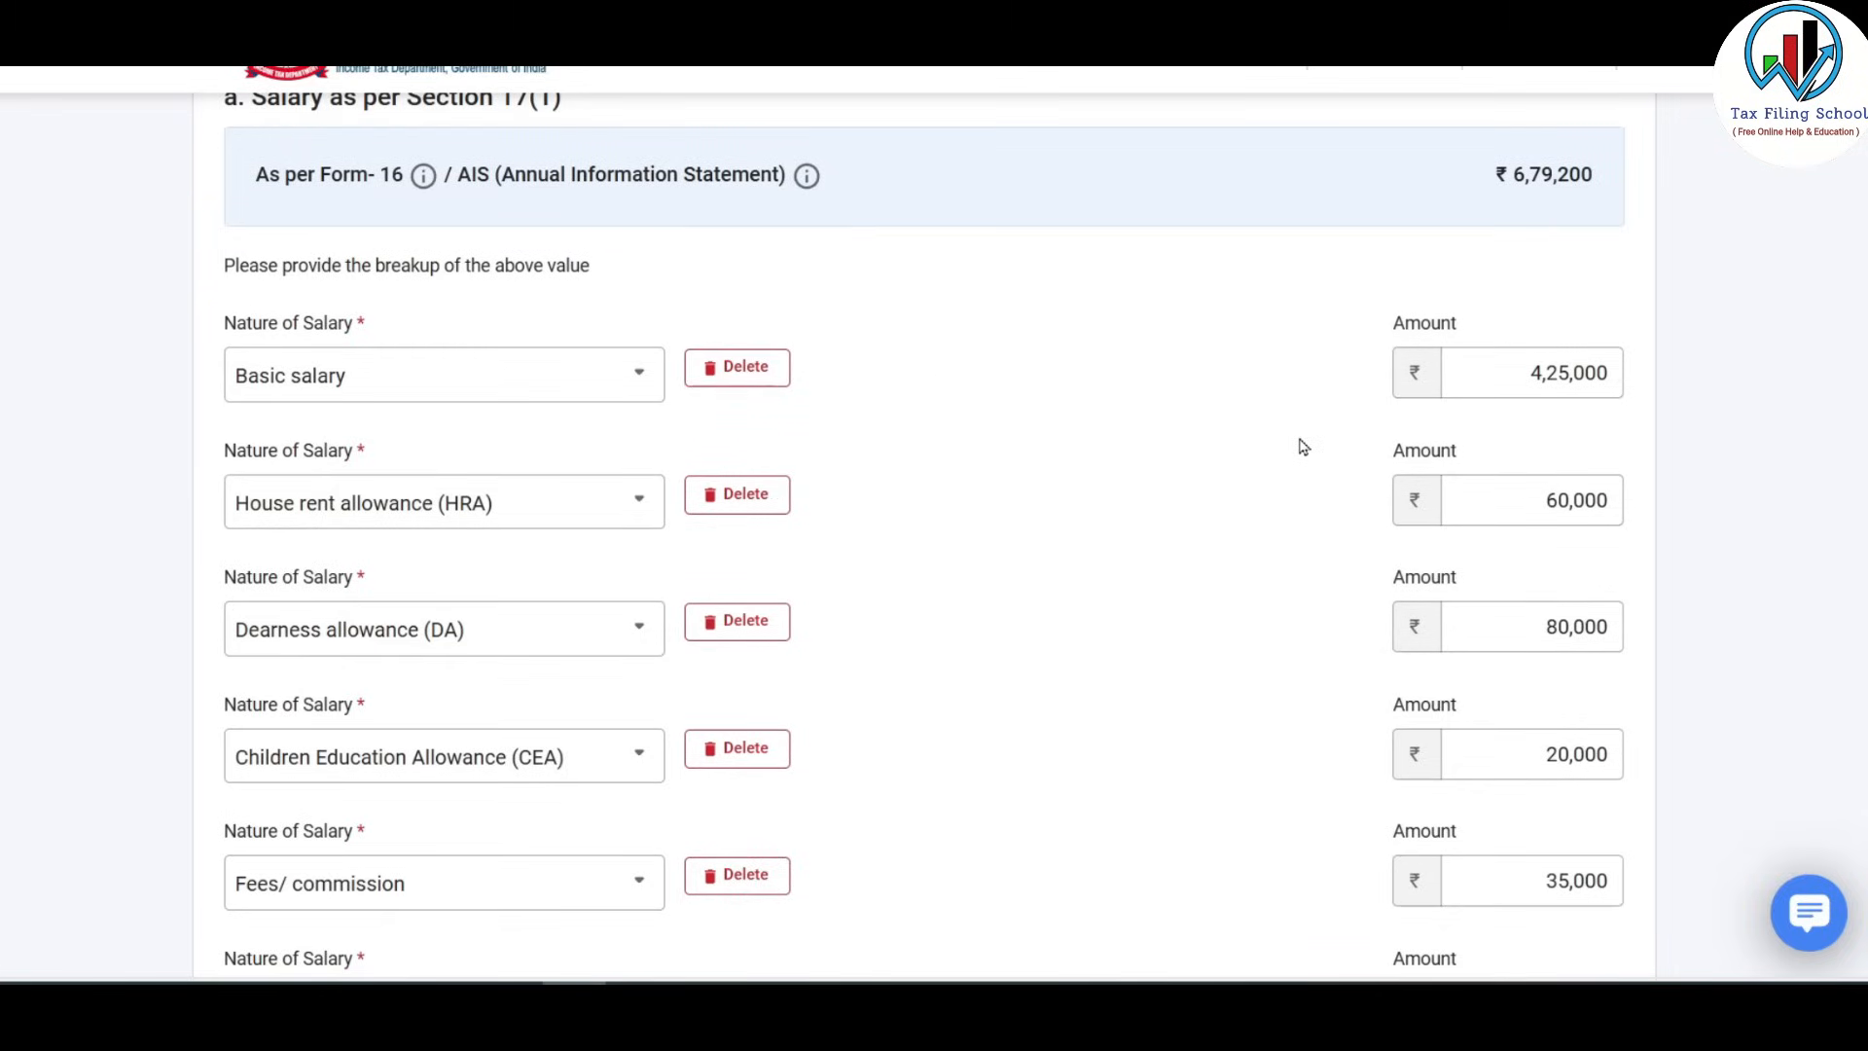
pyautogui.scroll(6, 1076, 529)
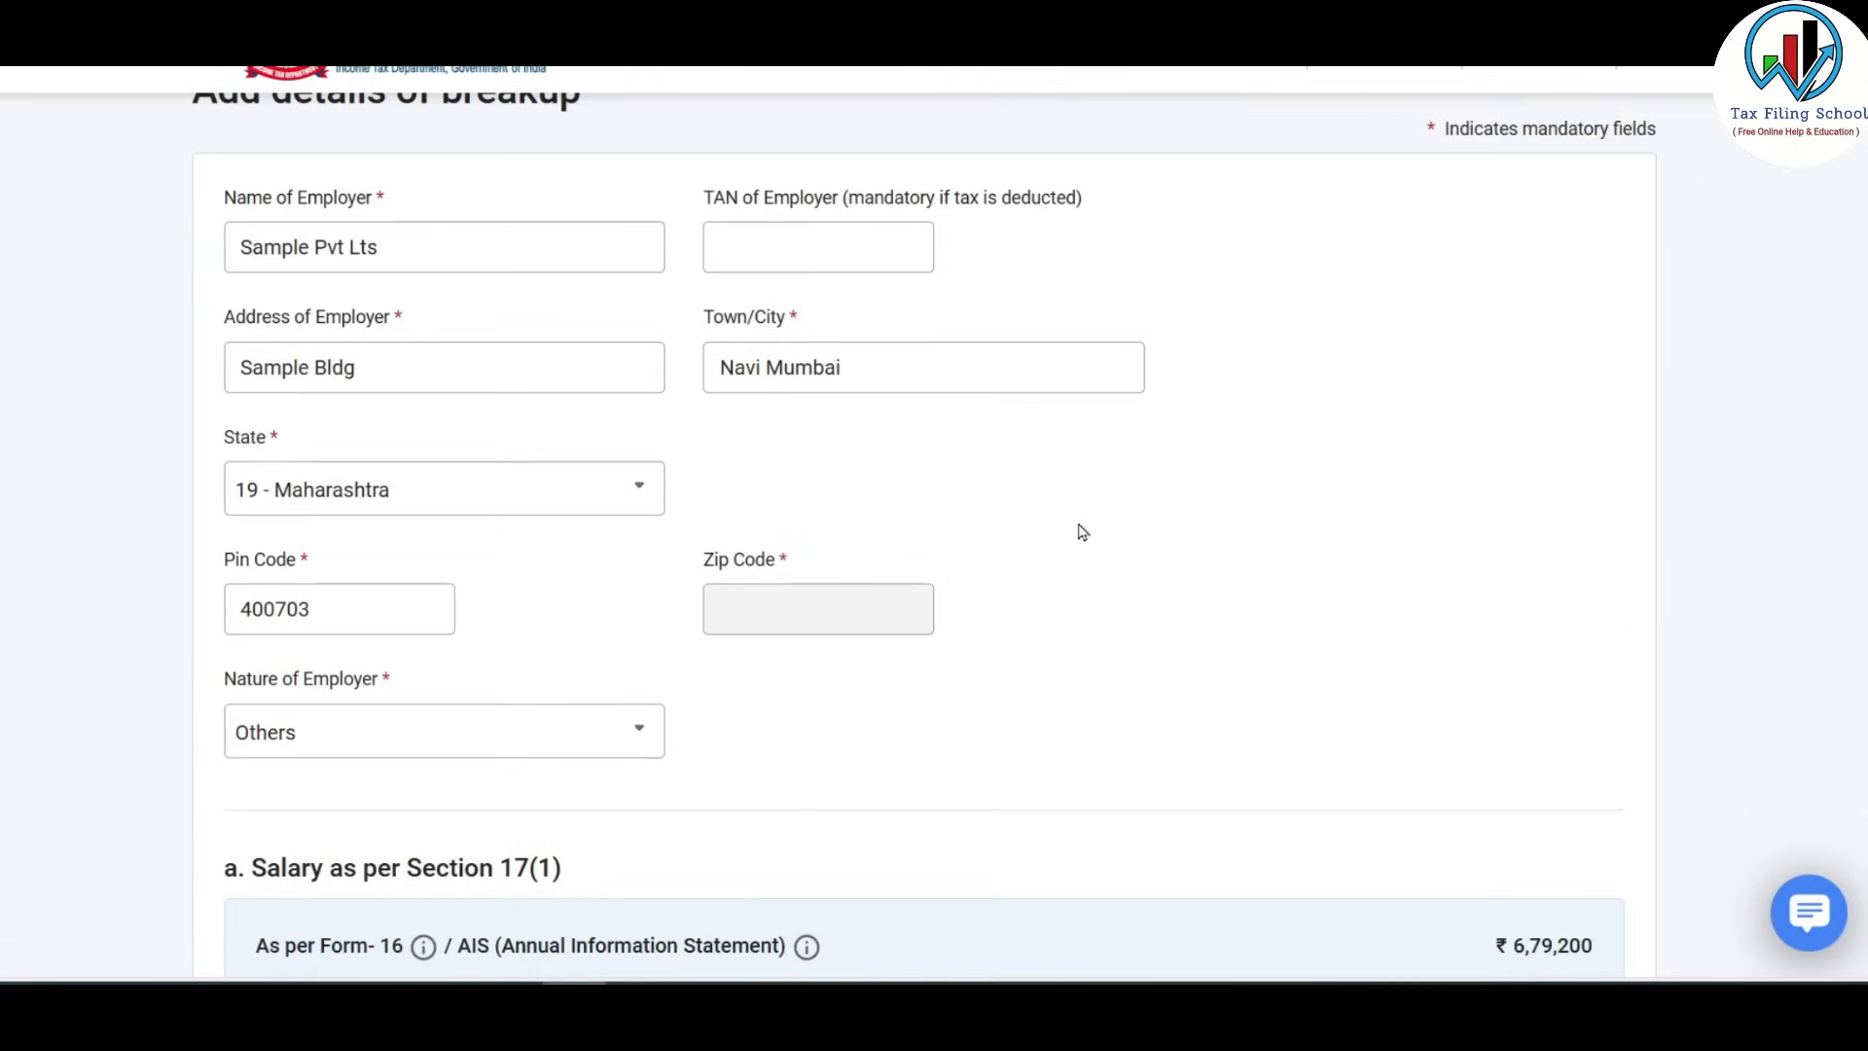
pyautogui.scroll(-6, 1081, 530)
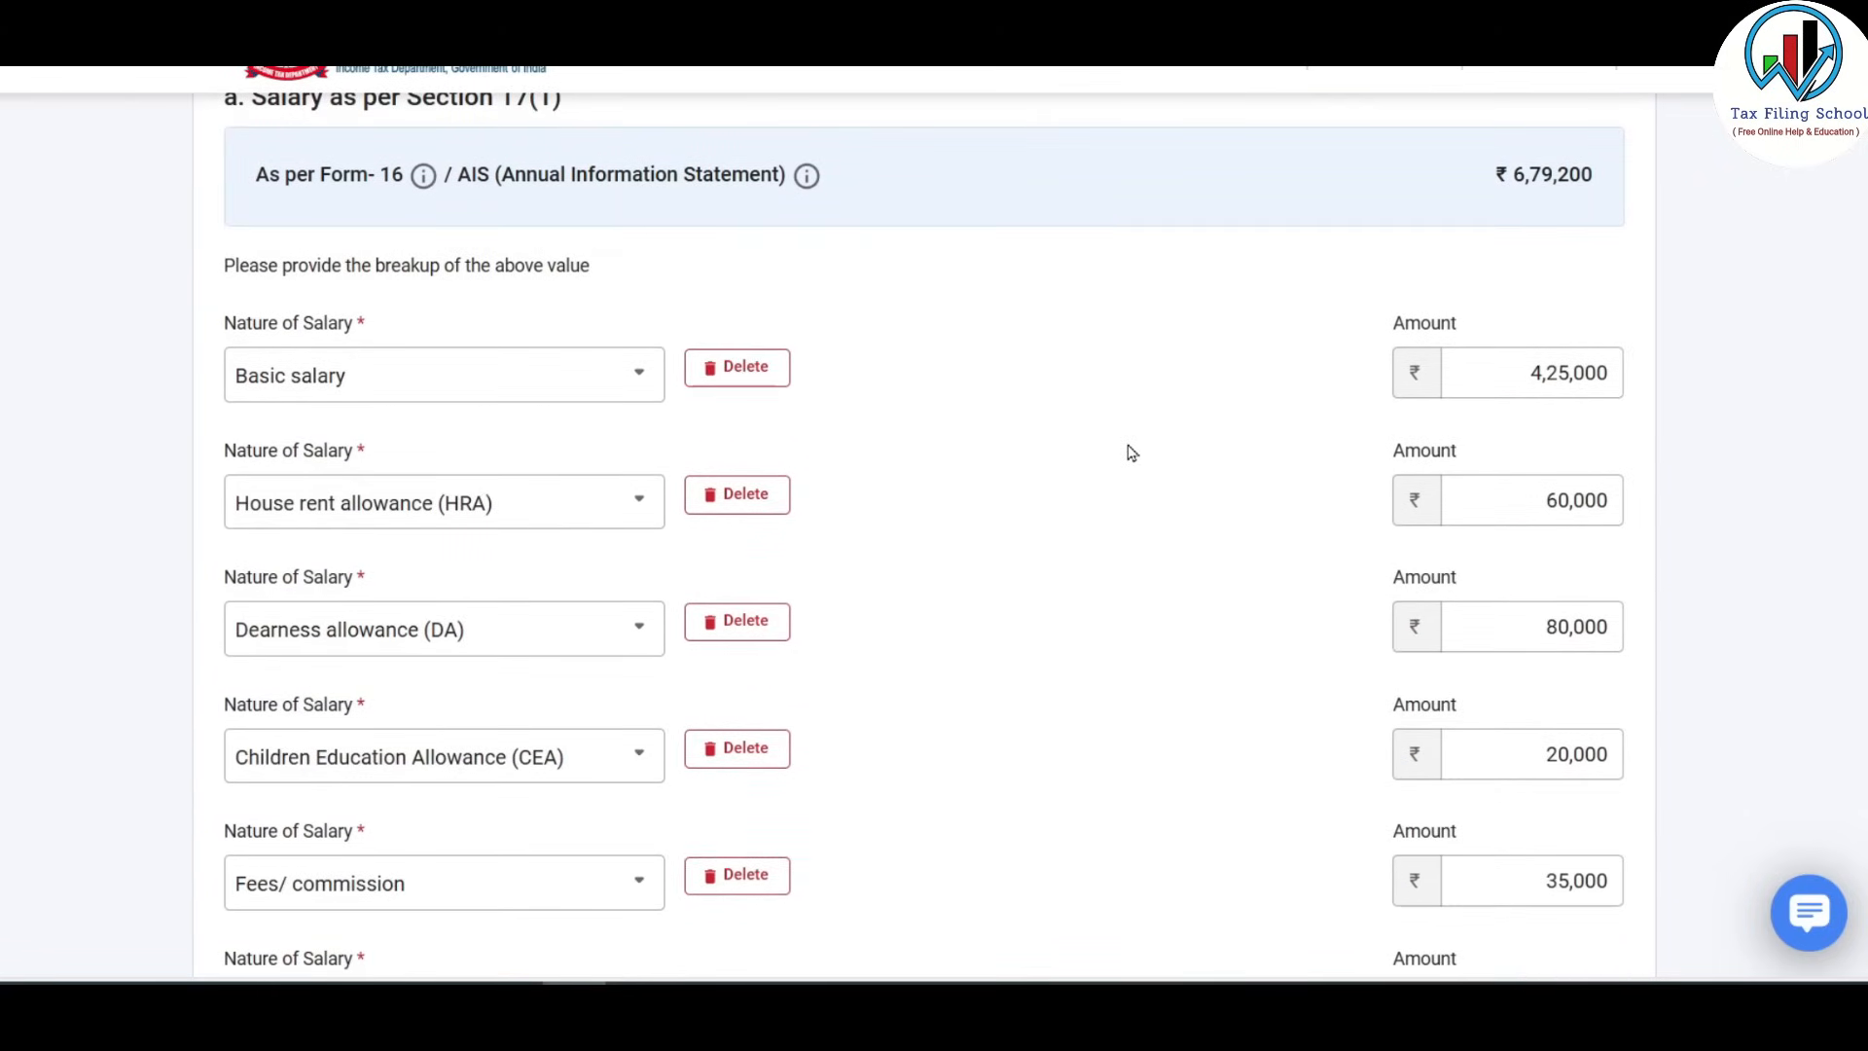
pyautogui.scroll(-4, 914, 251)
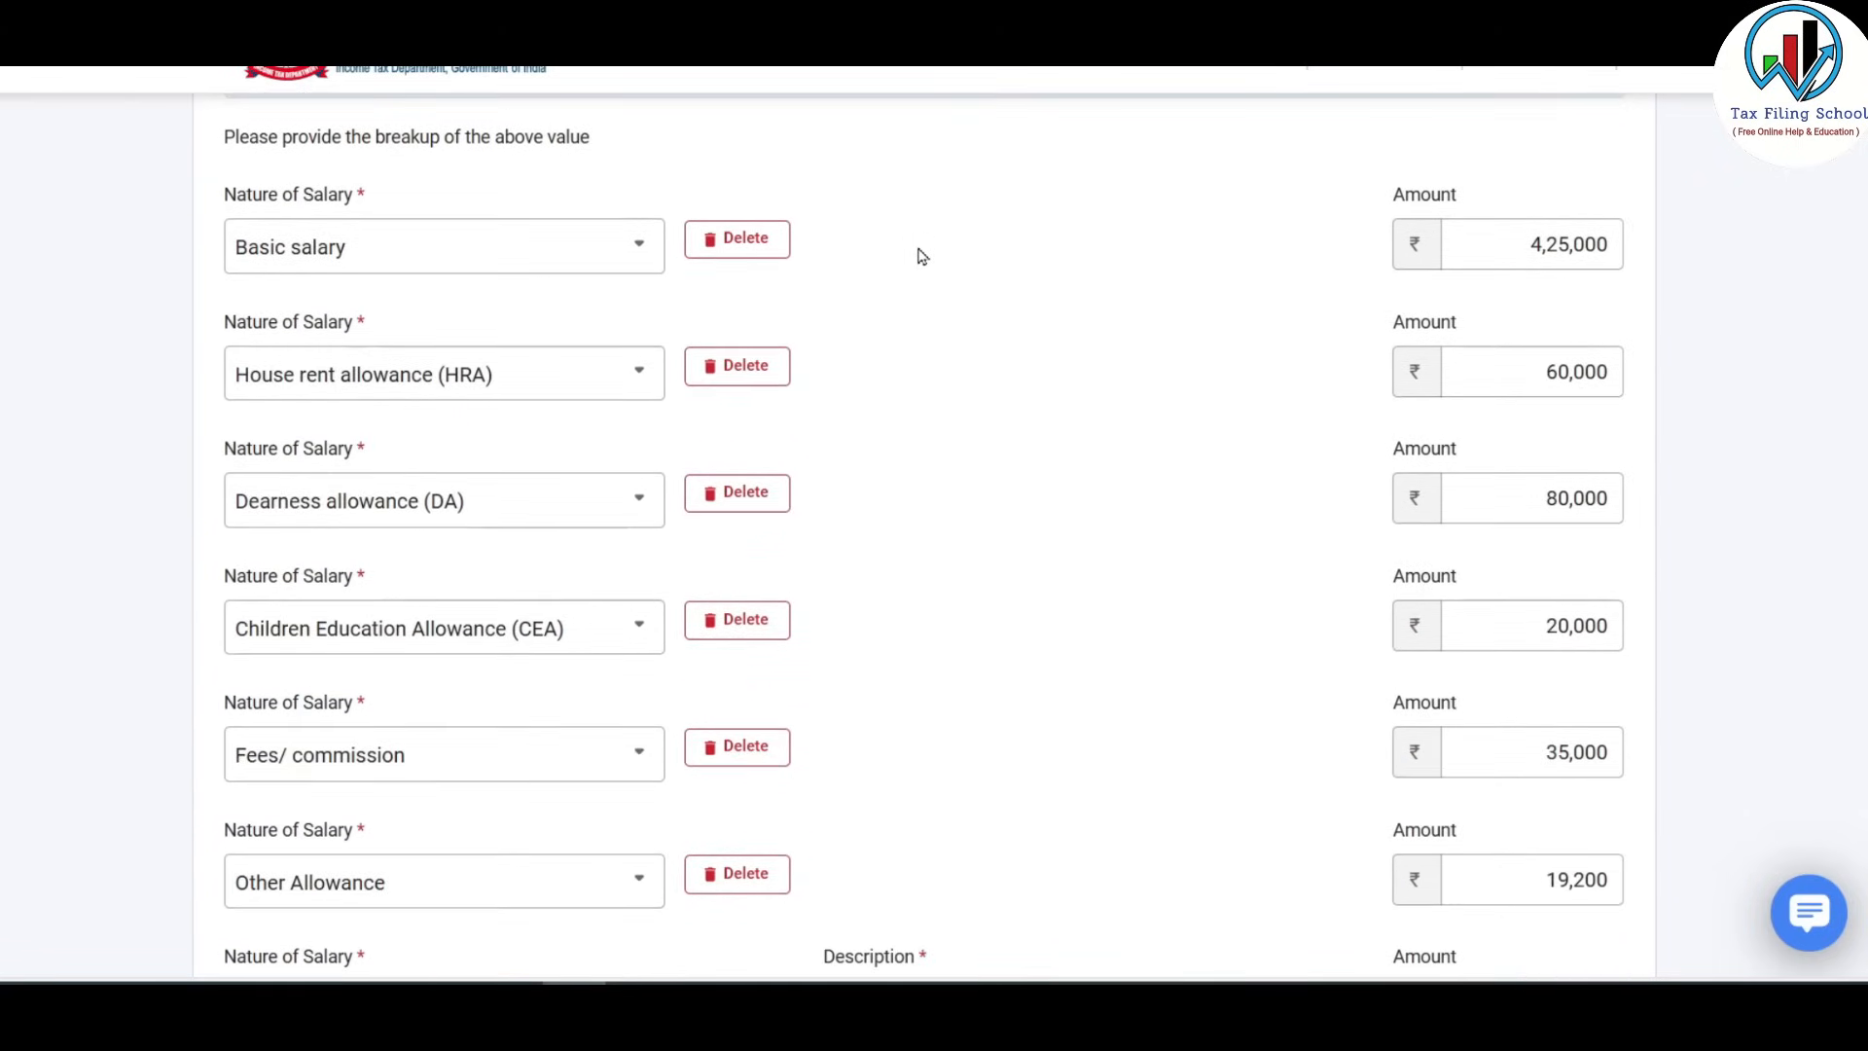
pyautogui.scroll(-3, 922, 255)
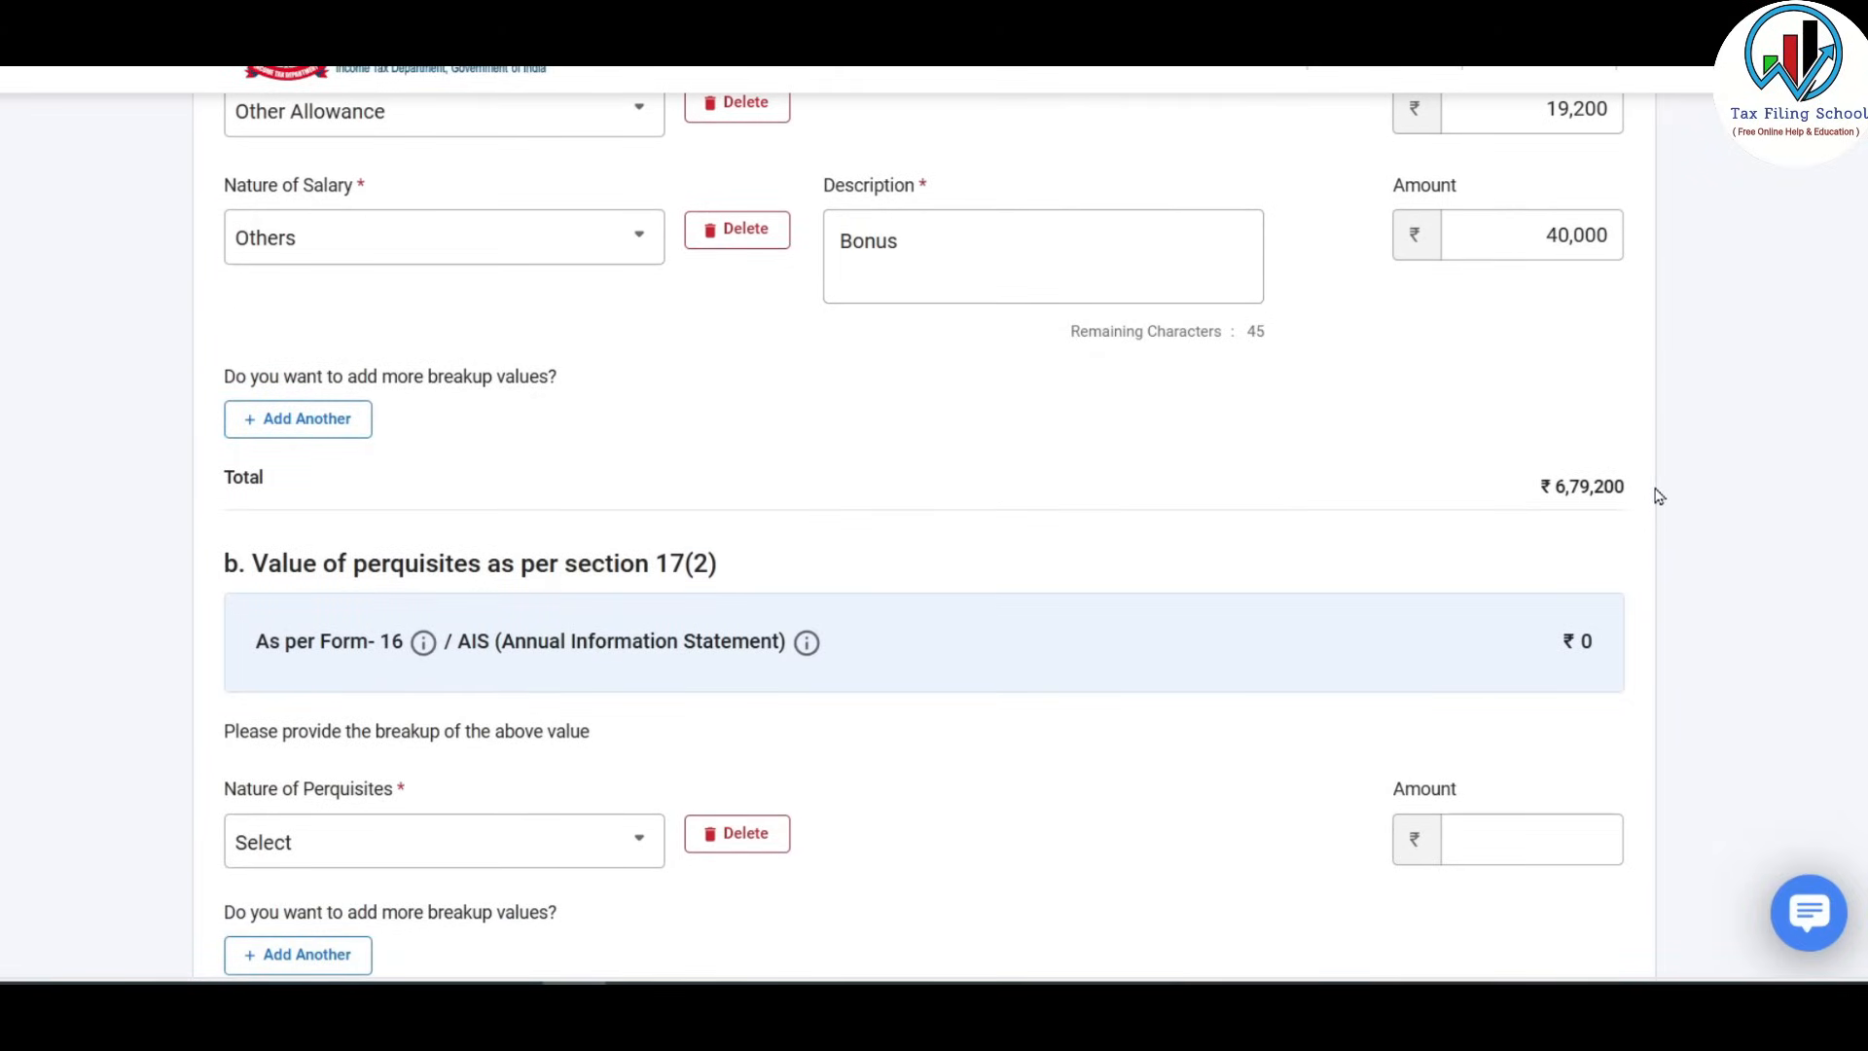
pyautogui.hotkey('alt', 'Tab')
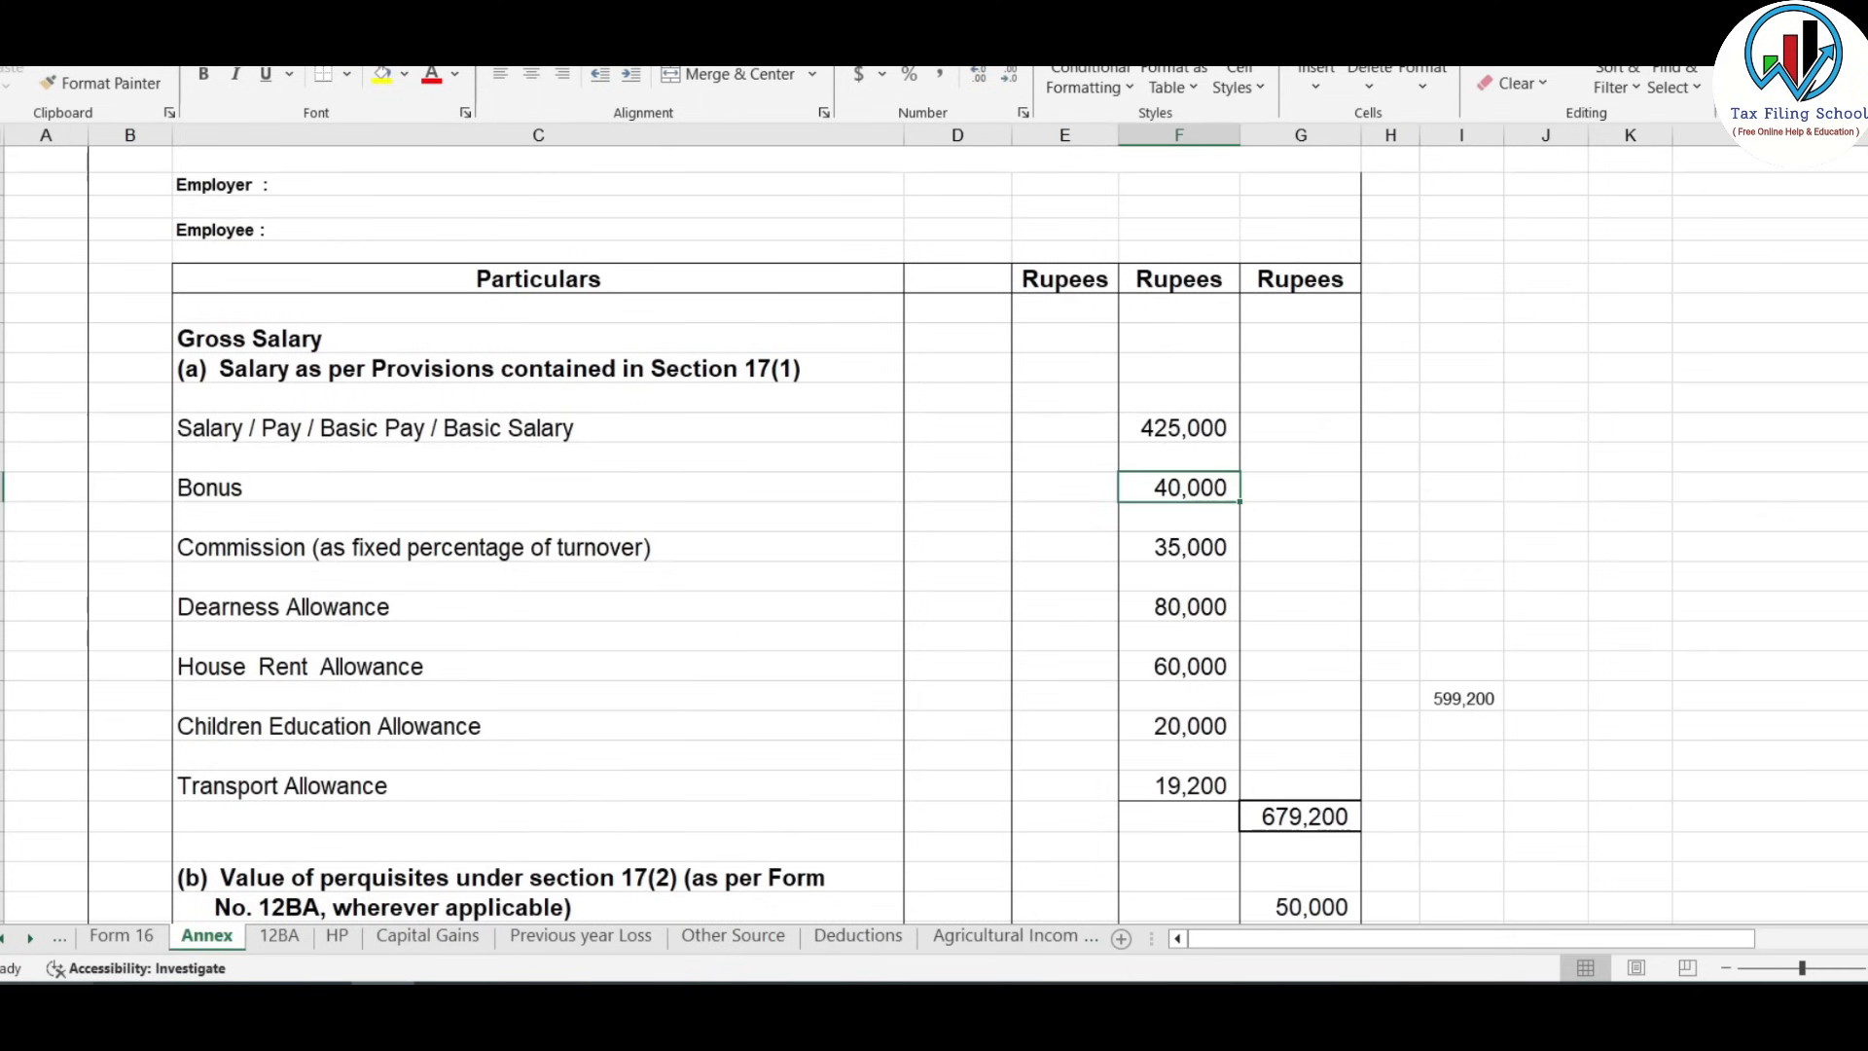
# On Excel's Form 16 sheet, confirm 50,000 perquisites and 20,000 profits in lieu of salary.
pyautogui.click(121, 934)
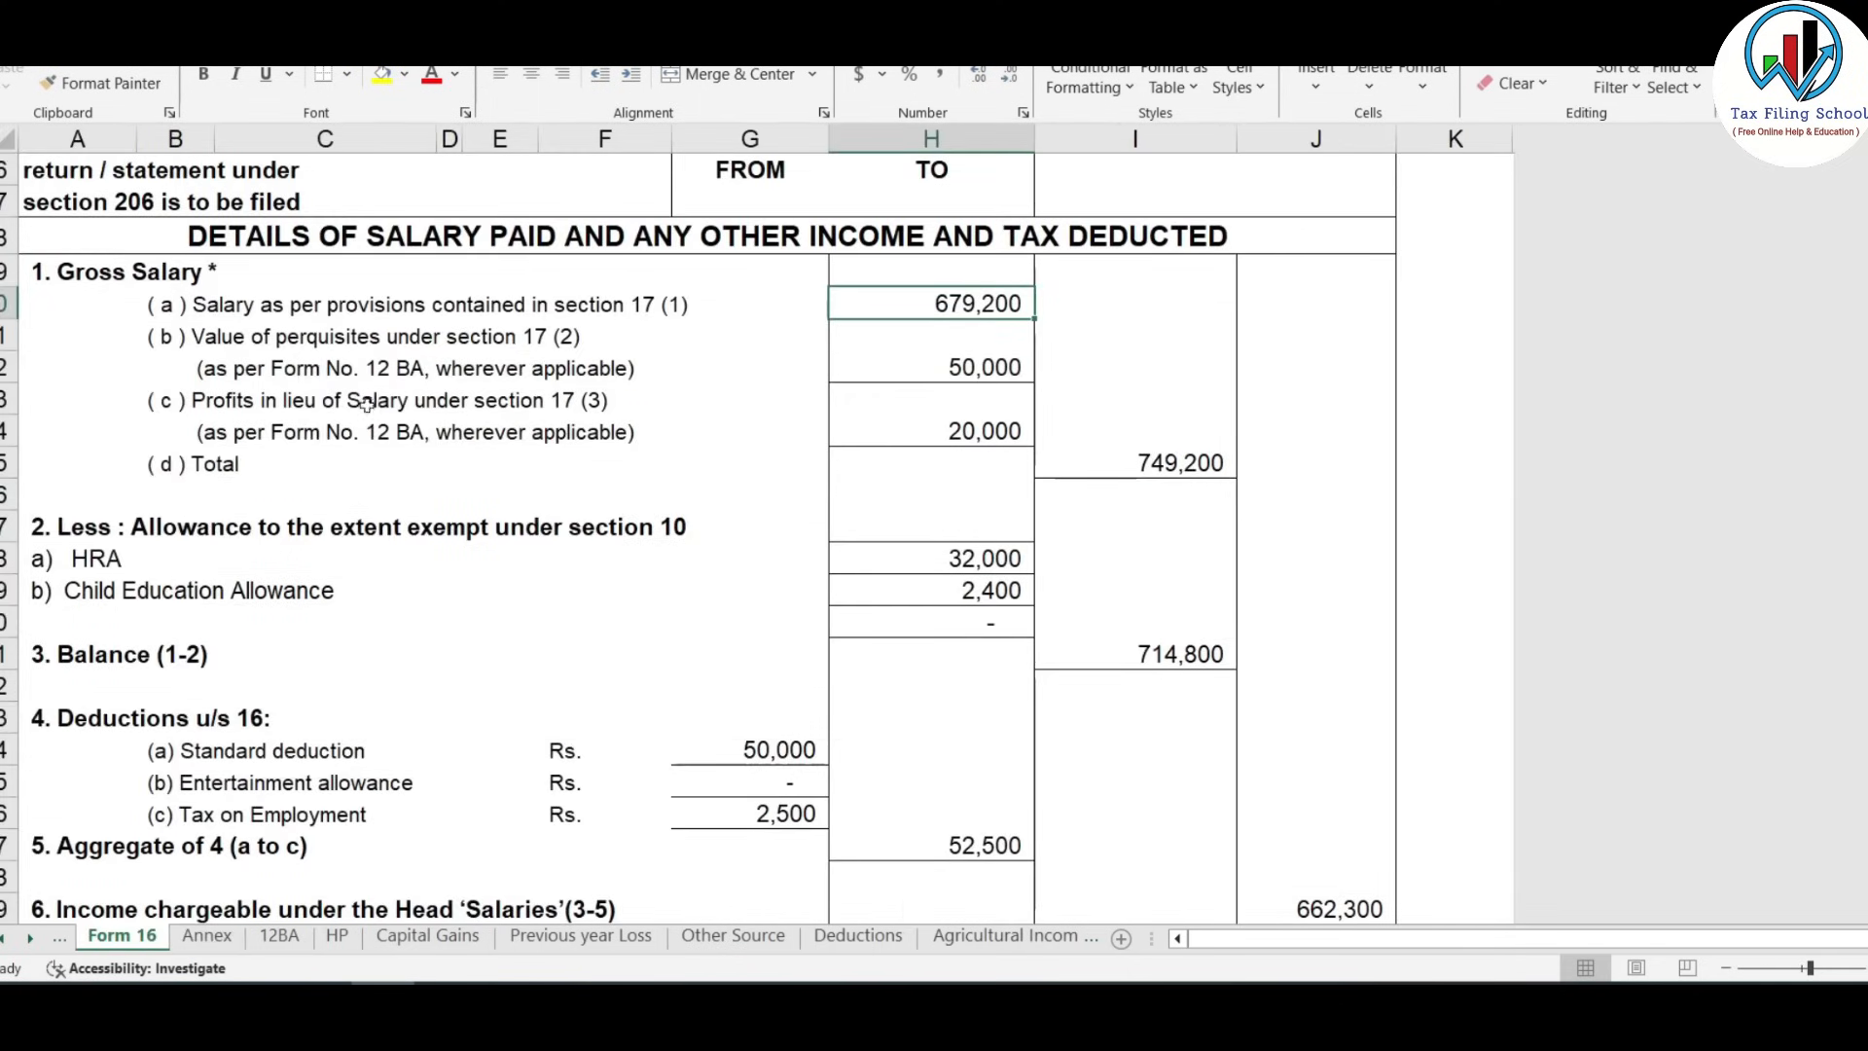
pyautogui.click(880, 381)
pyautogui.click(990, 418)
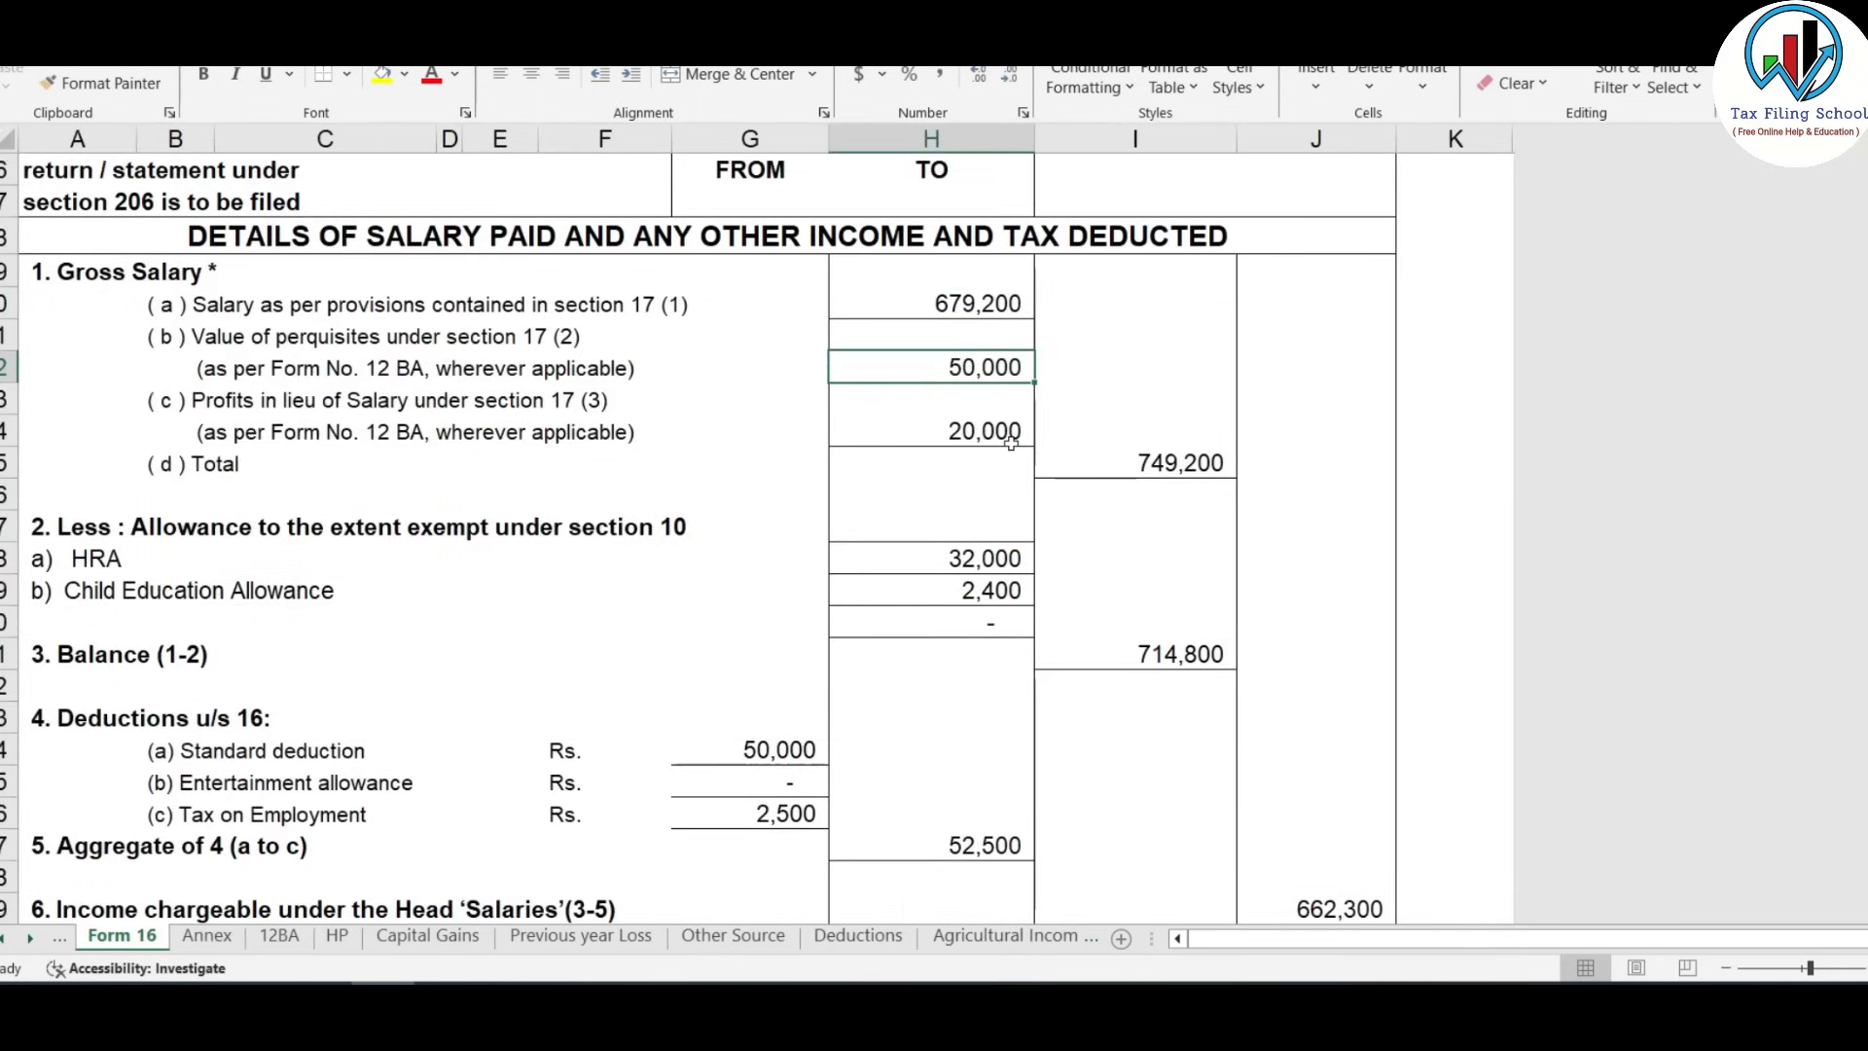
pyautogui.hotkey('alt', 'Tab')
pyautogui.scroll(-3, 1303, 755)
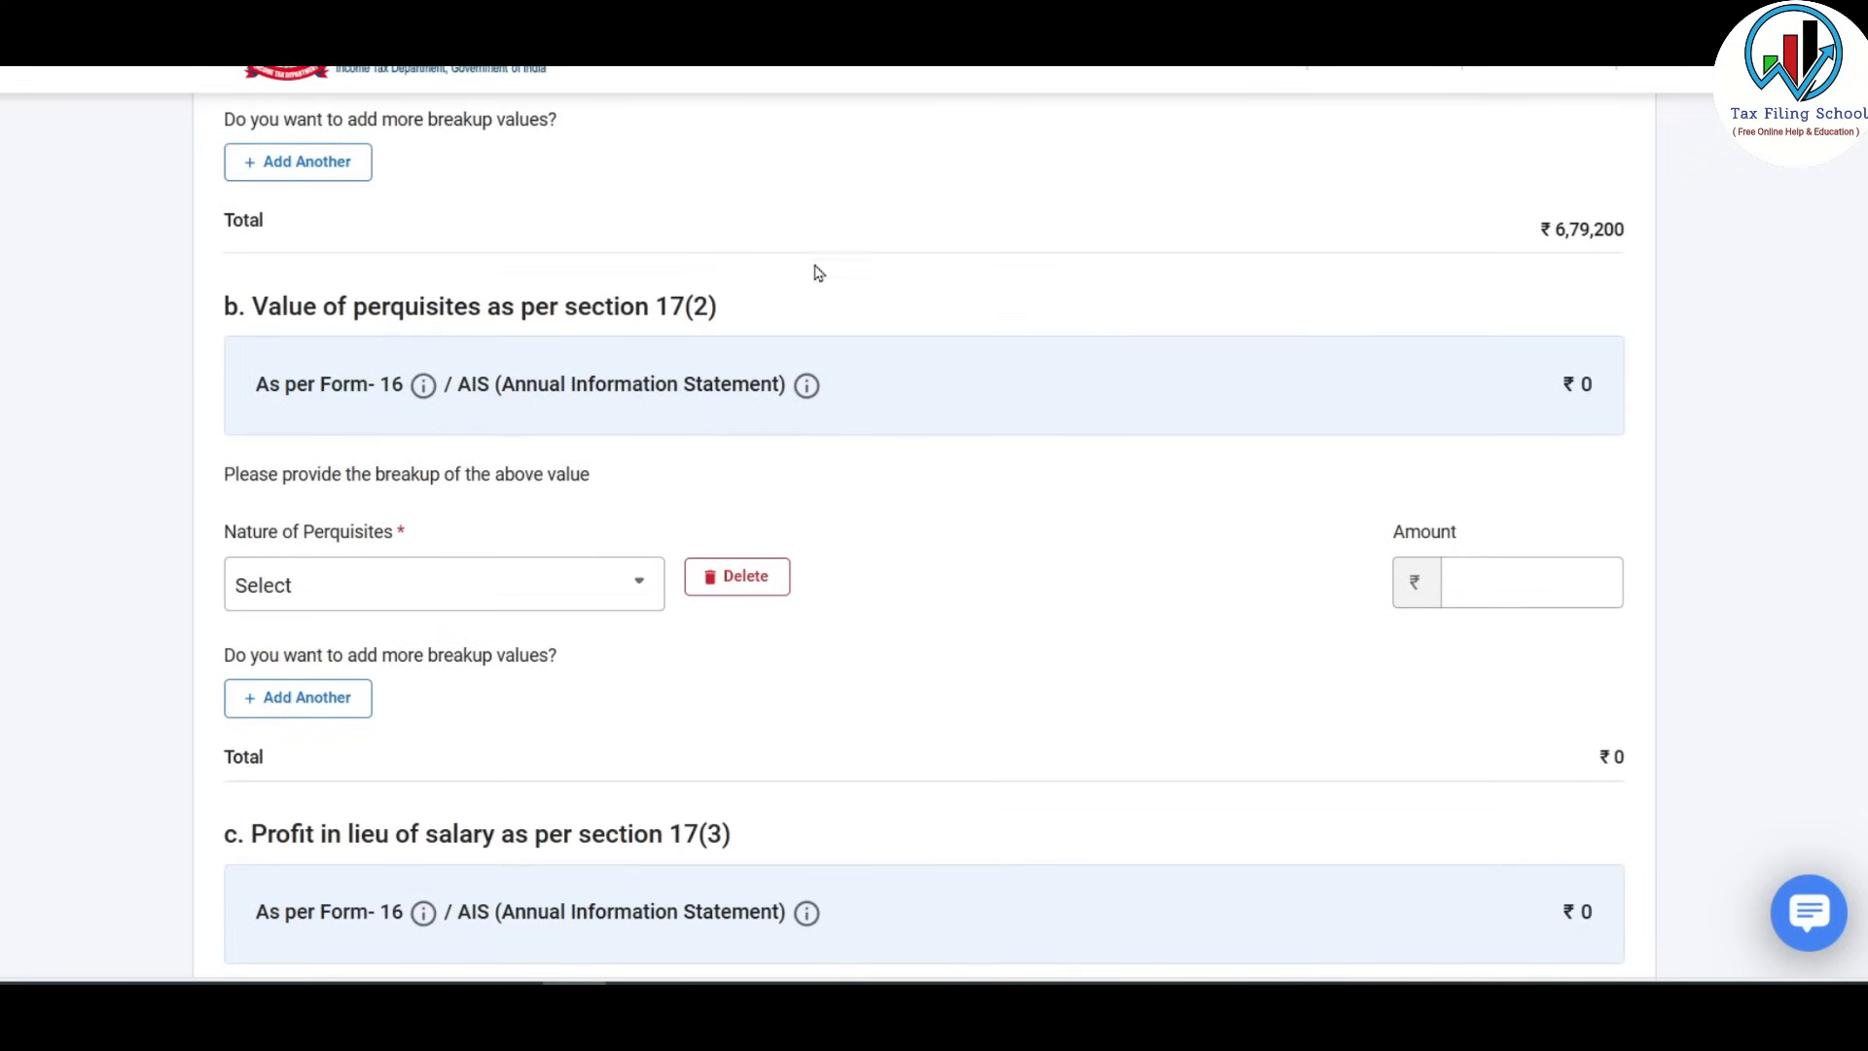
# Check the 12BA perquisites sheet and set the first perquisite to concessional loans.
pyautogui.click(613, 595)
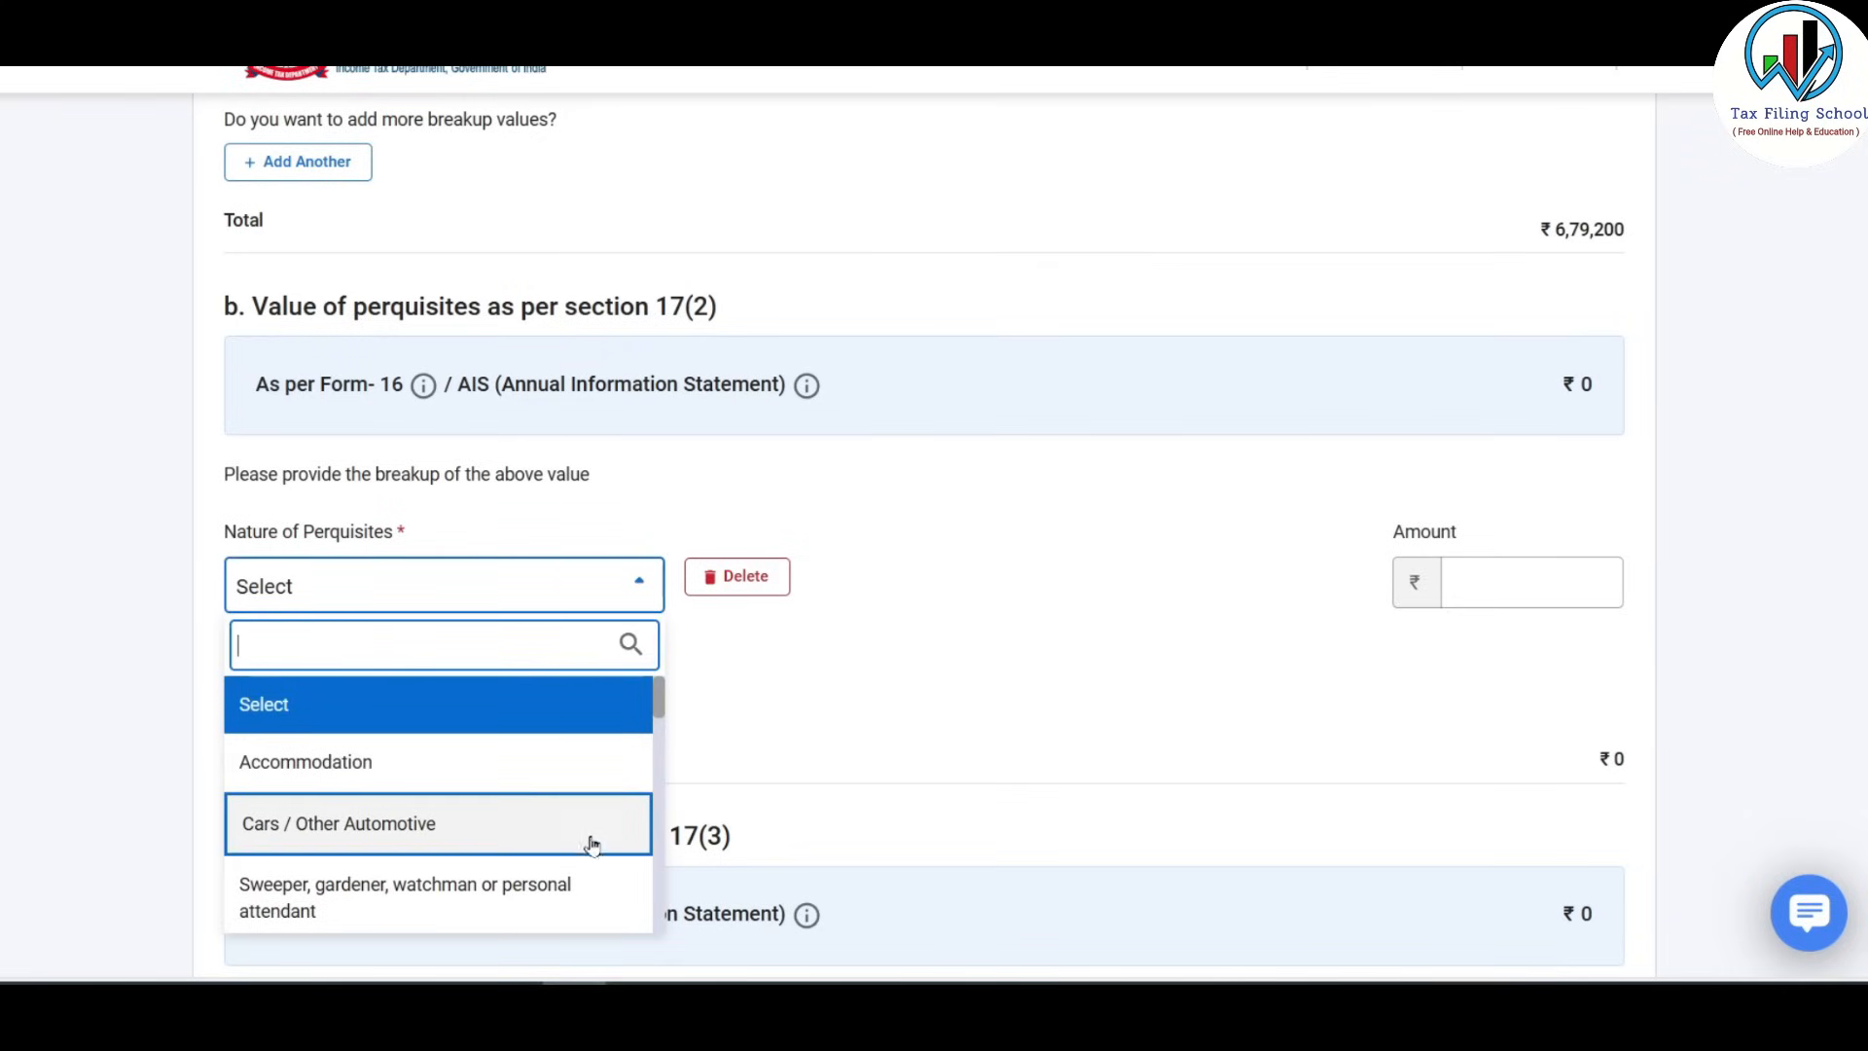
pyautogui.hotkey('alt', 'Tab')
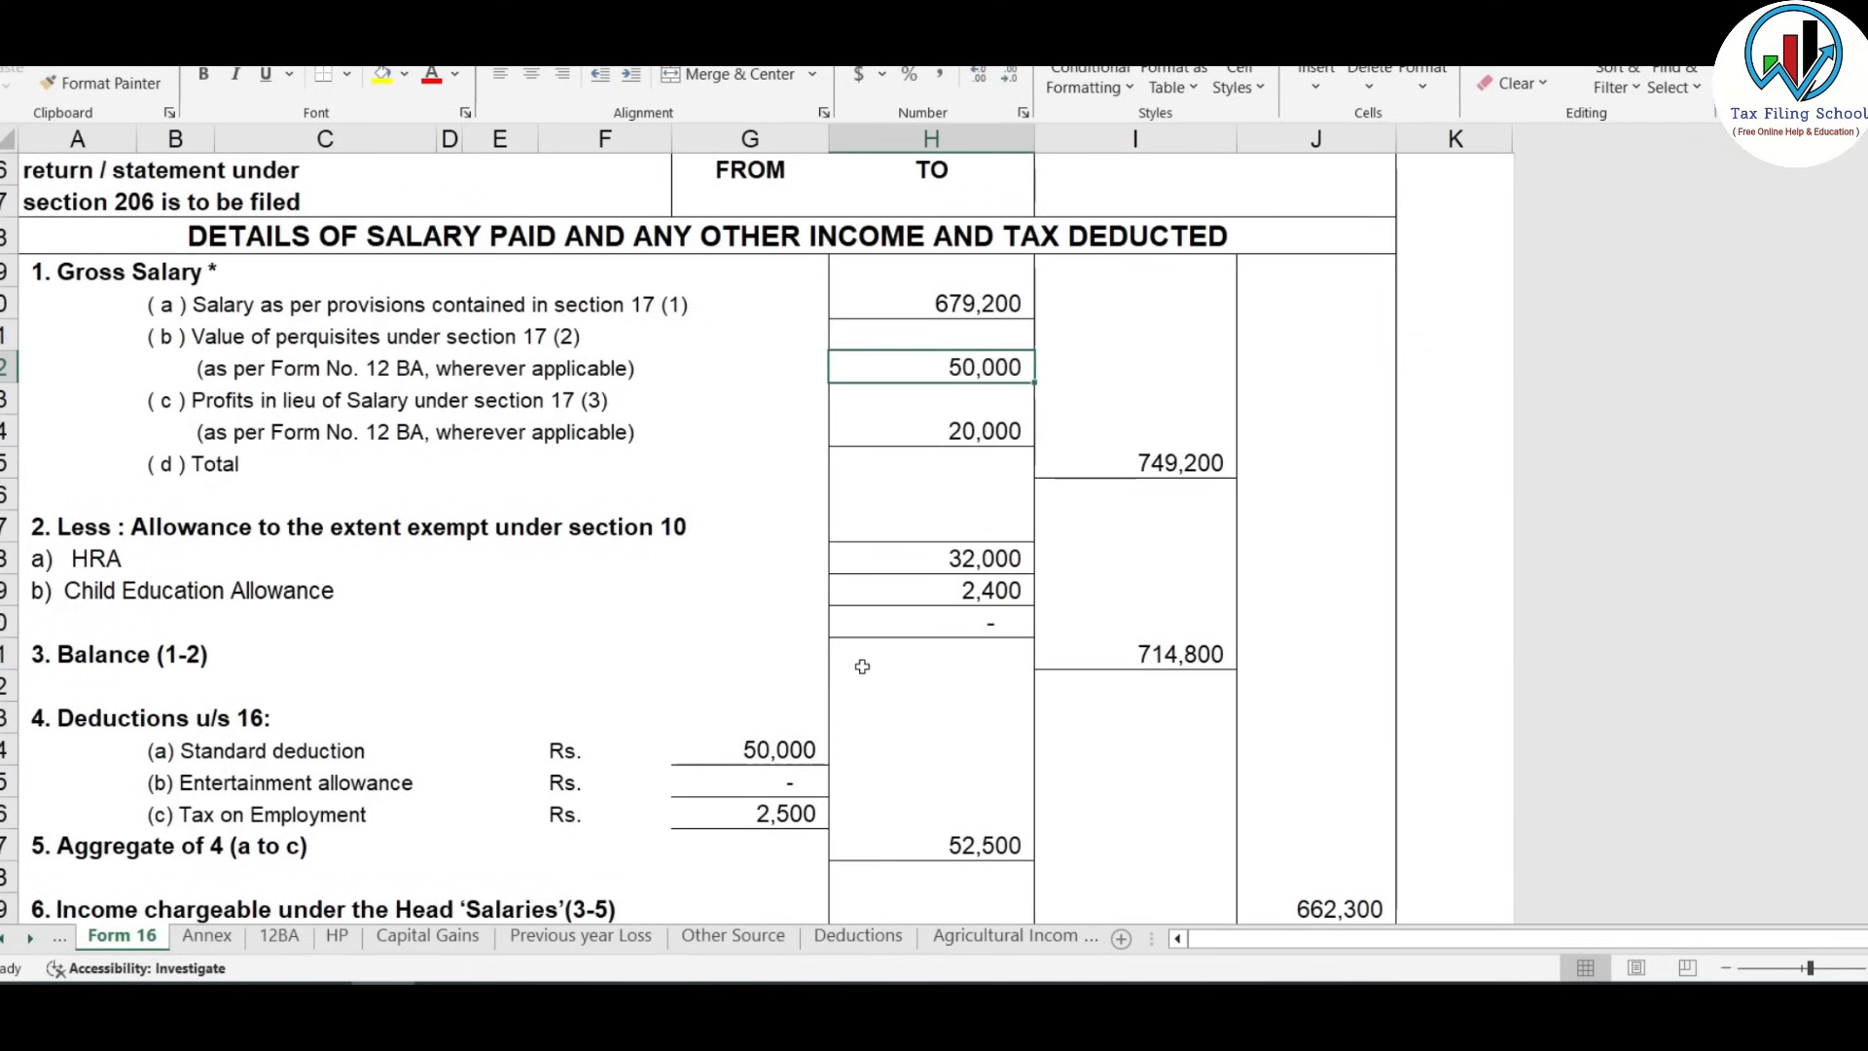
pyautogui.click(206, 935)
pyautogui.click(279, 935)
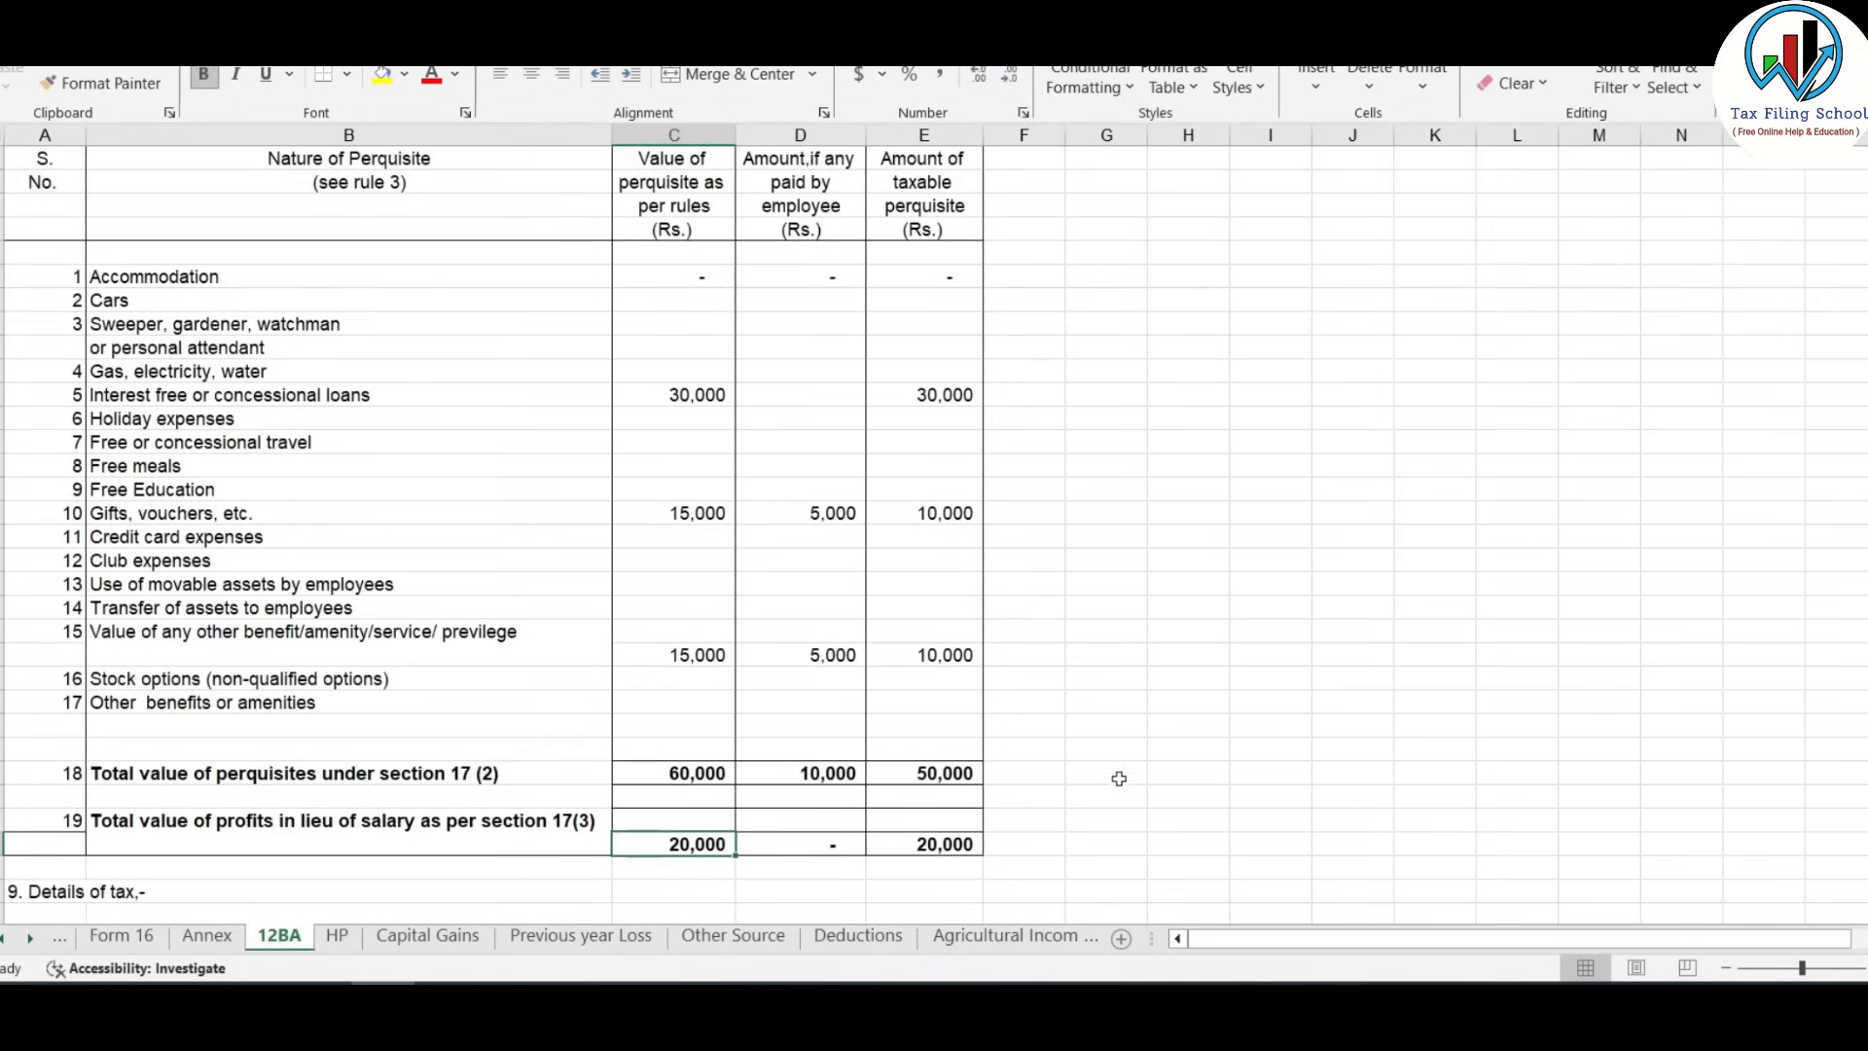
pyautogui.hotkey('alt', 'Tab')
pyautogui.scroll(-3, 477, 827)
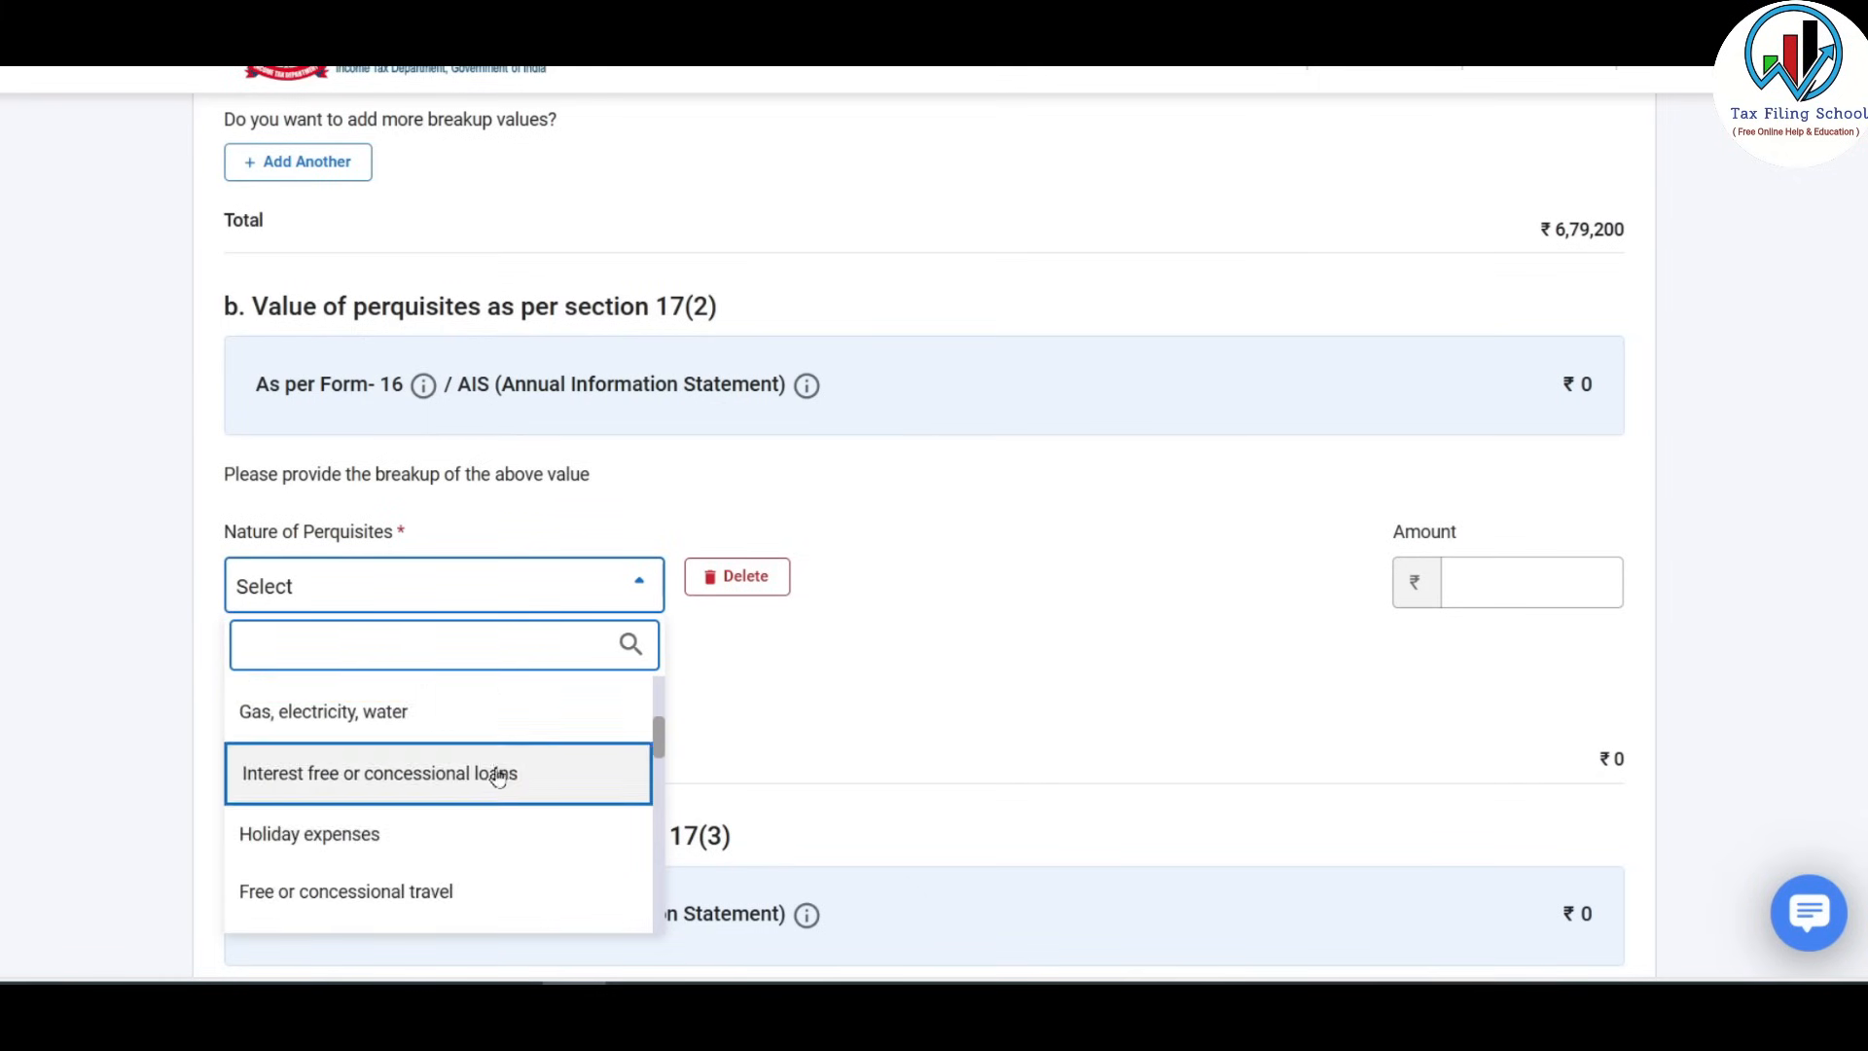
pyautogui.hotkey('alt', 'Tab')
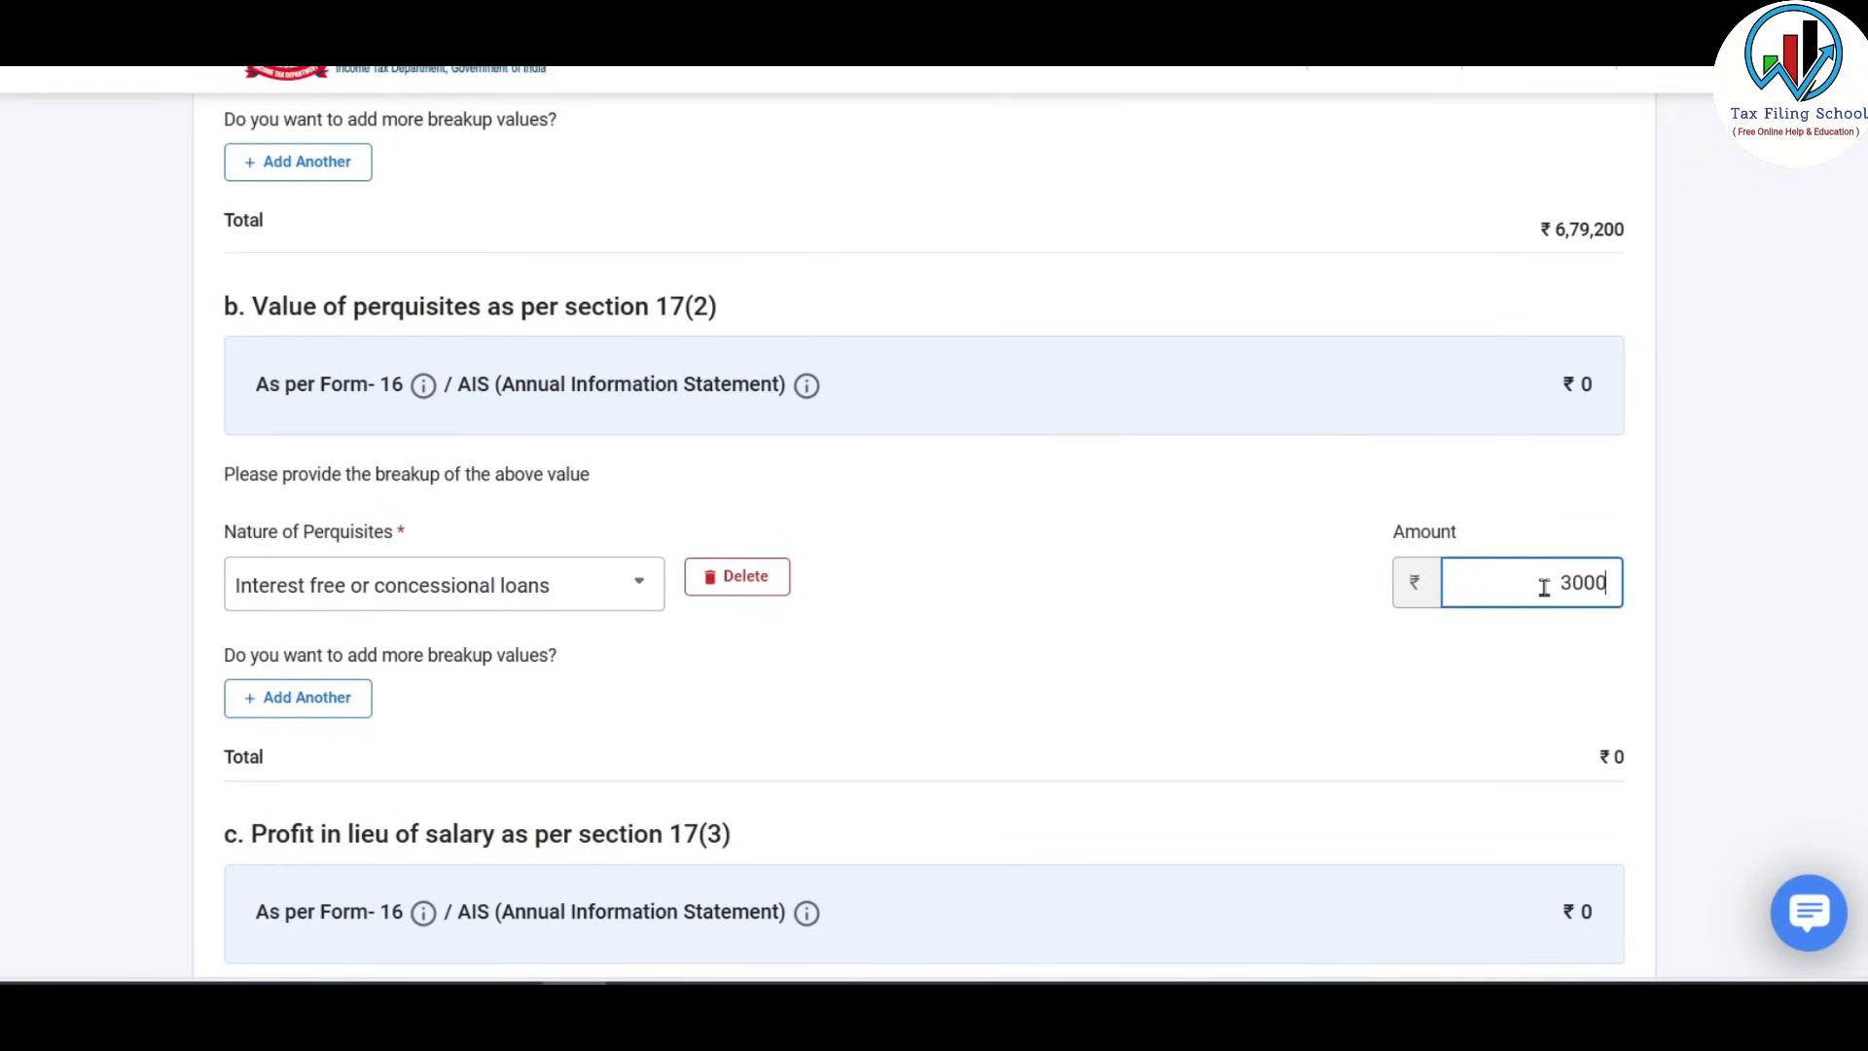
pyautogui.click(293, 697)
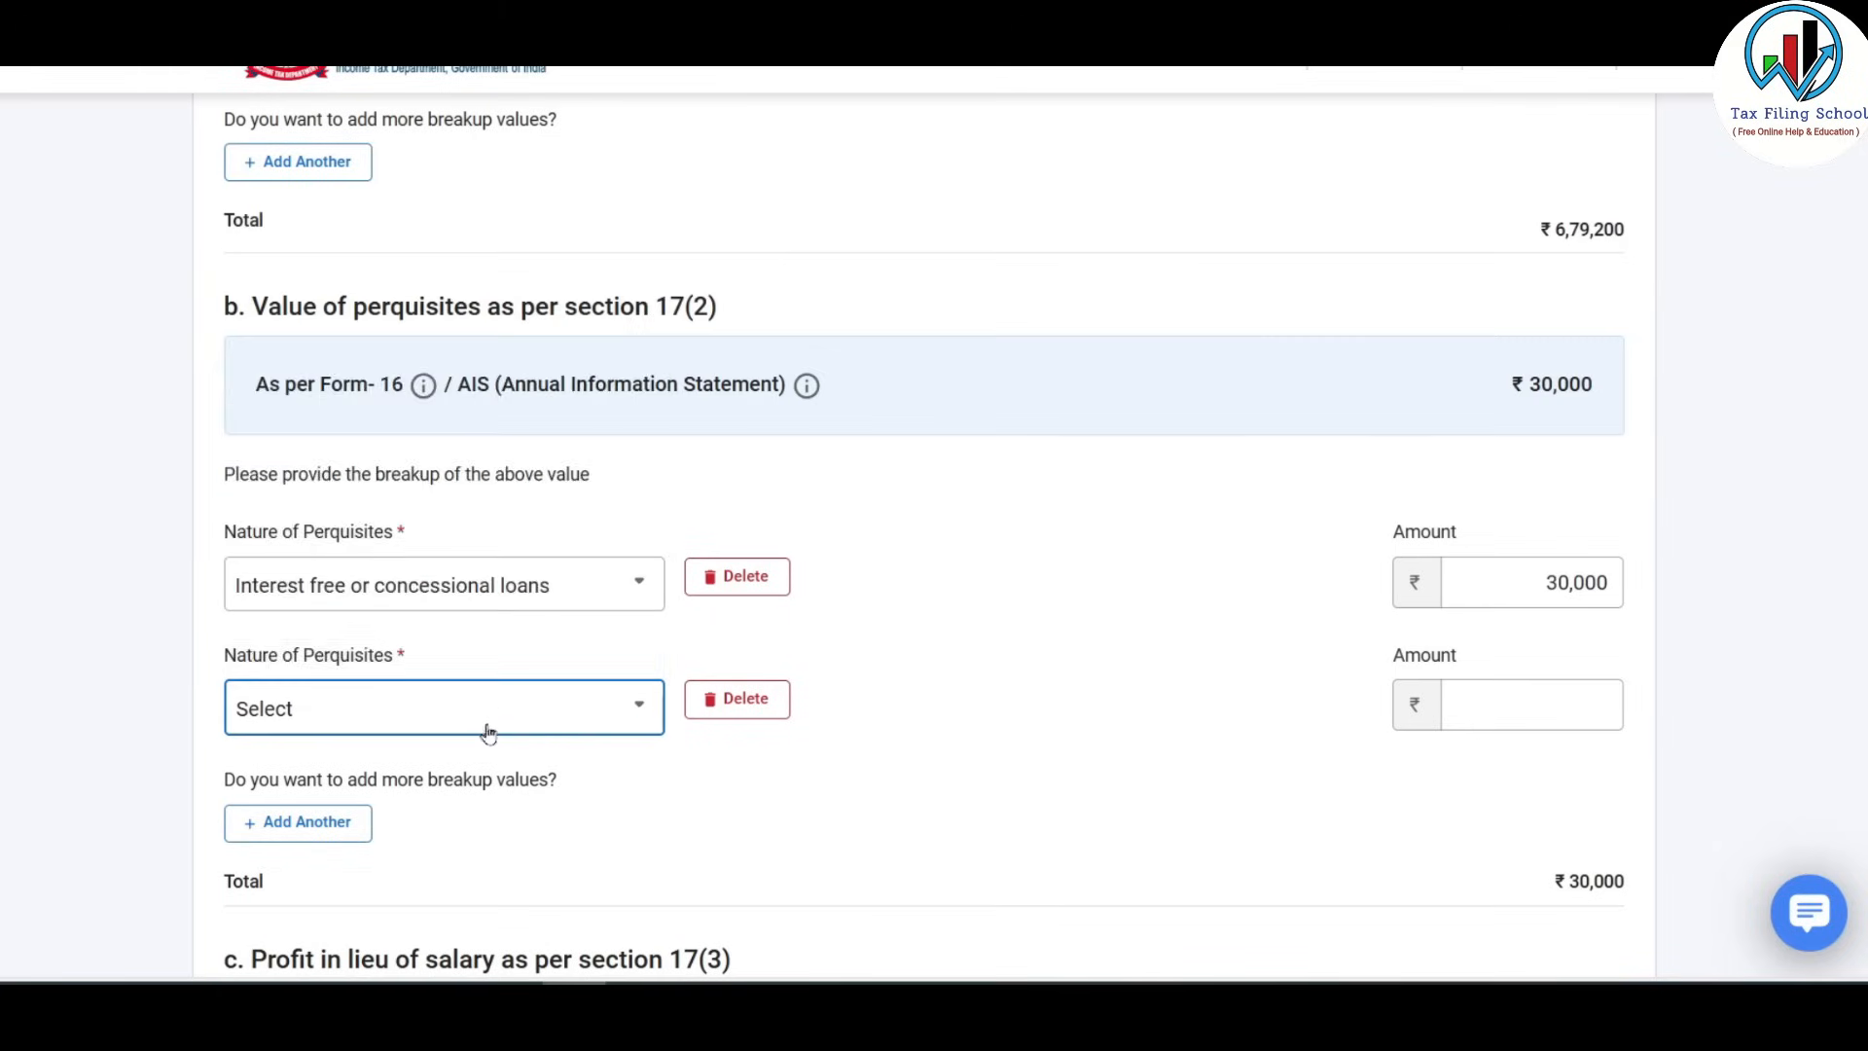
# Add a Gifts, vouchers, etc. perquisite of 10,000, checked against the 12BA sheet.
pyautogui.click(489, 734)
pyautogui.scroll(-4, 515, 603)
pyautogui.click(506, 589)
pyautogui.click(1501, 702)
pyautogui.write('10000')
pyautogui.click(299, 828)
pyautogui.hotkey('alt', 'Tab')
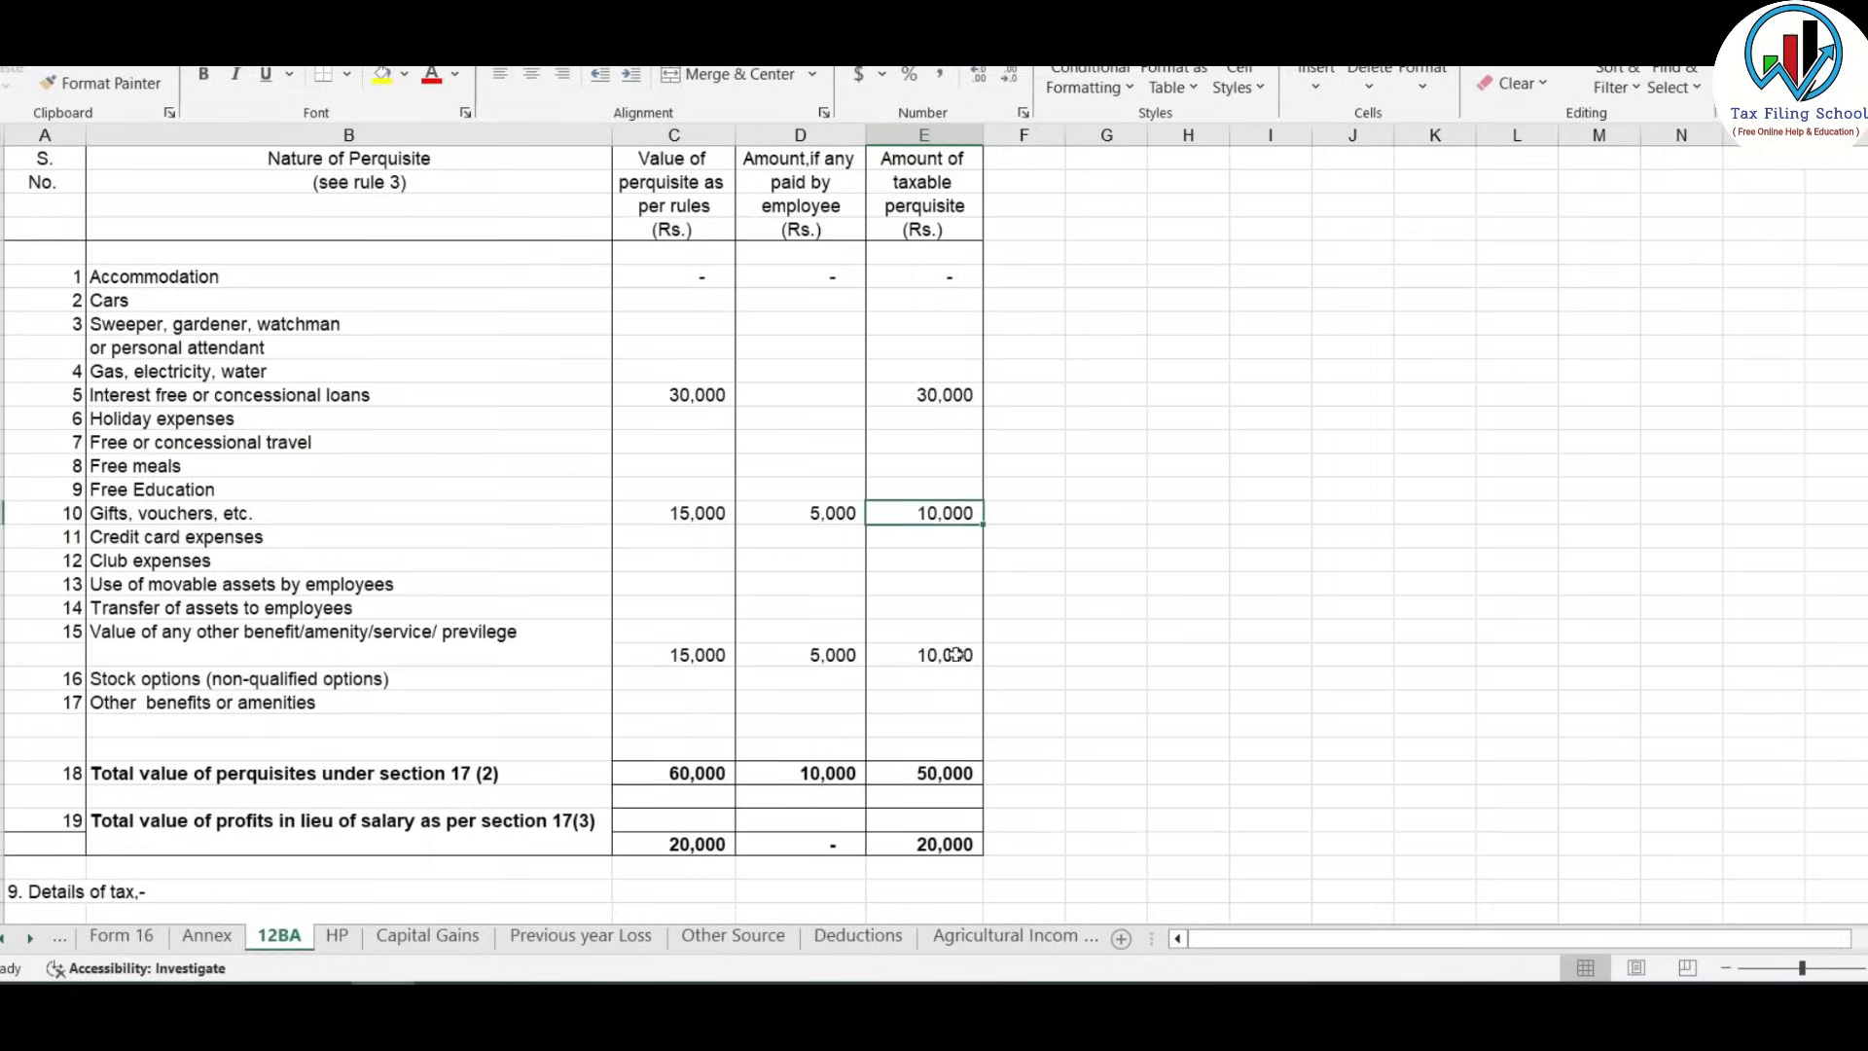
pyautogui.click(955, 655)
pyautogui.hotkey('alt', 'Tab')
# Add a third perquisite row for other benefit/amenity worth 10,000.
pyautogui.click(516, 829)
pyautogui.scroll(-5, 534, 708)
pyautogui.click(538, 627)
pyautogui.click(1520, 819)
pyautogui.write('10000')
pyautogui.click(525, 533)
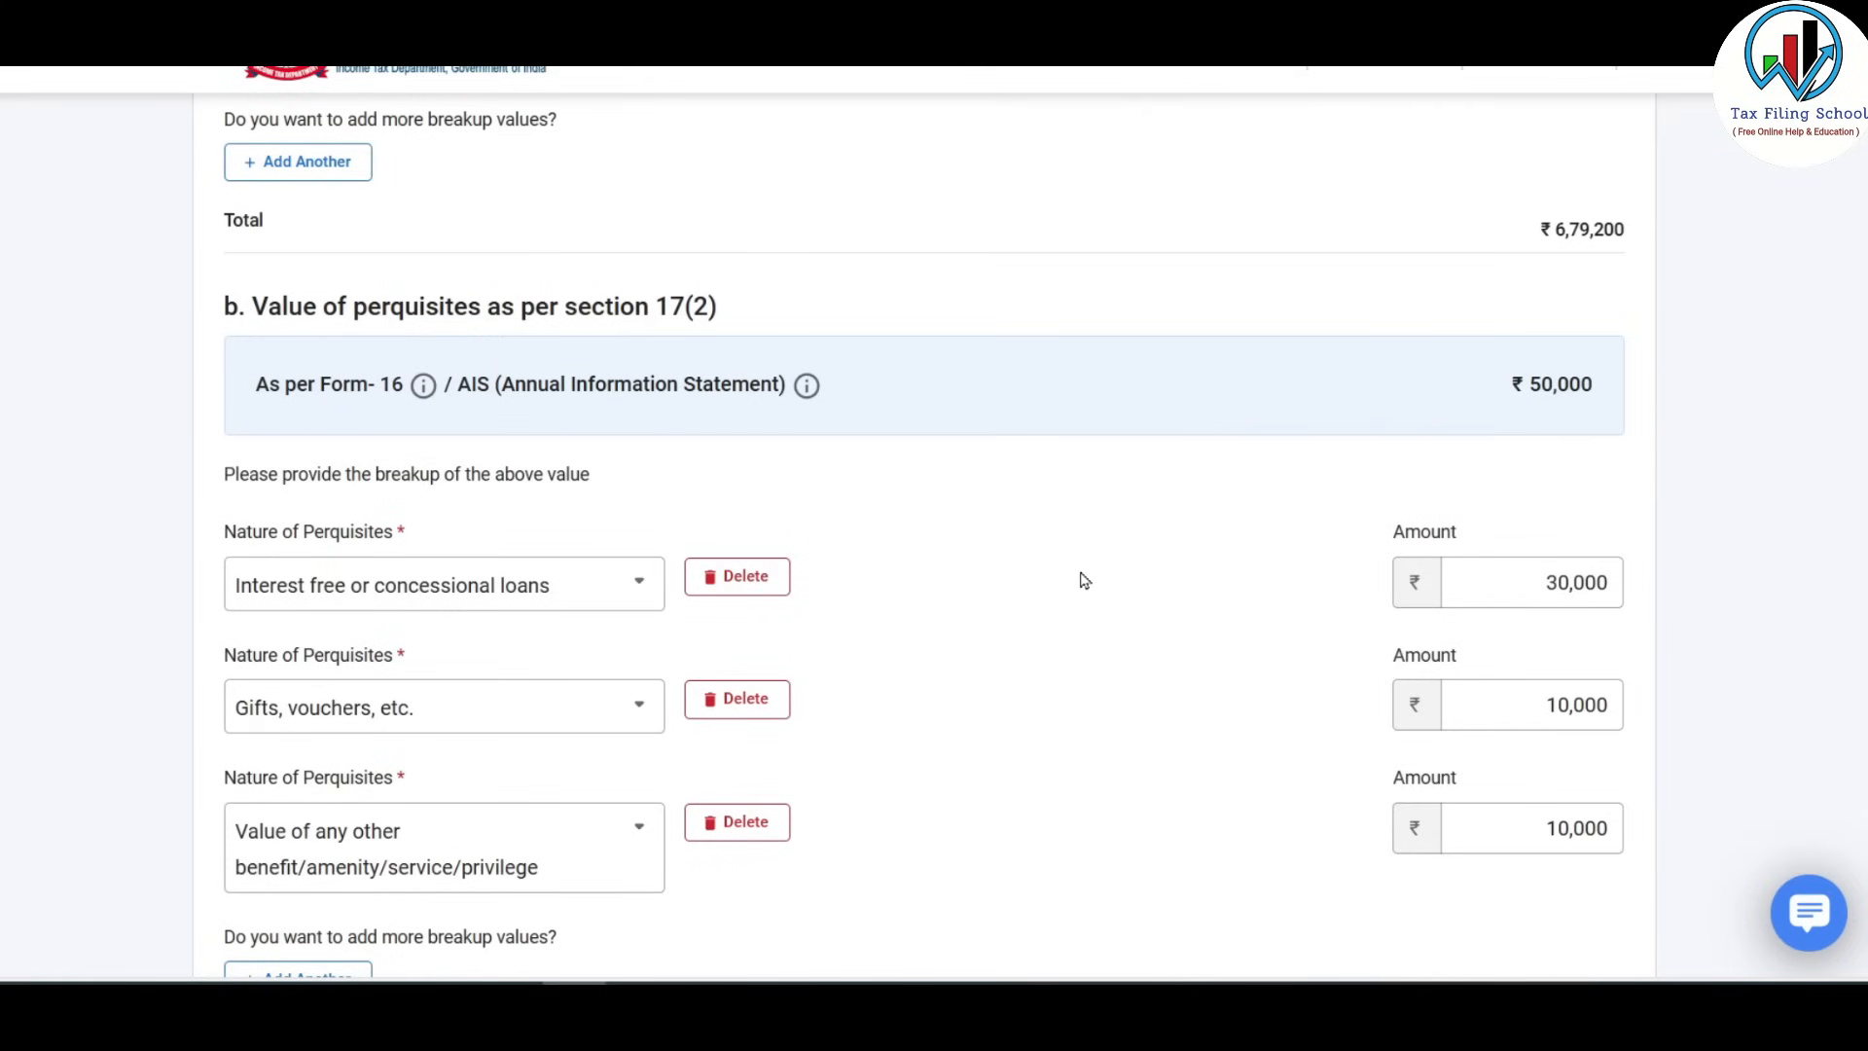
pyautogui.scroll(-6, 1085, 581)
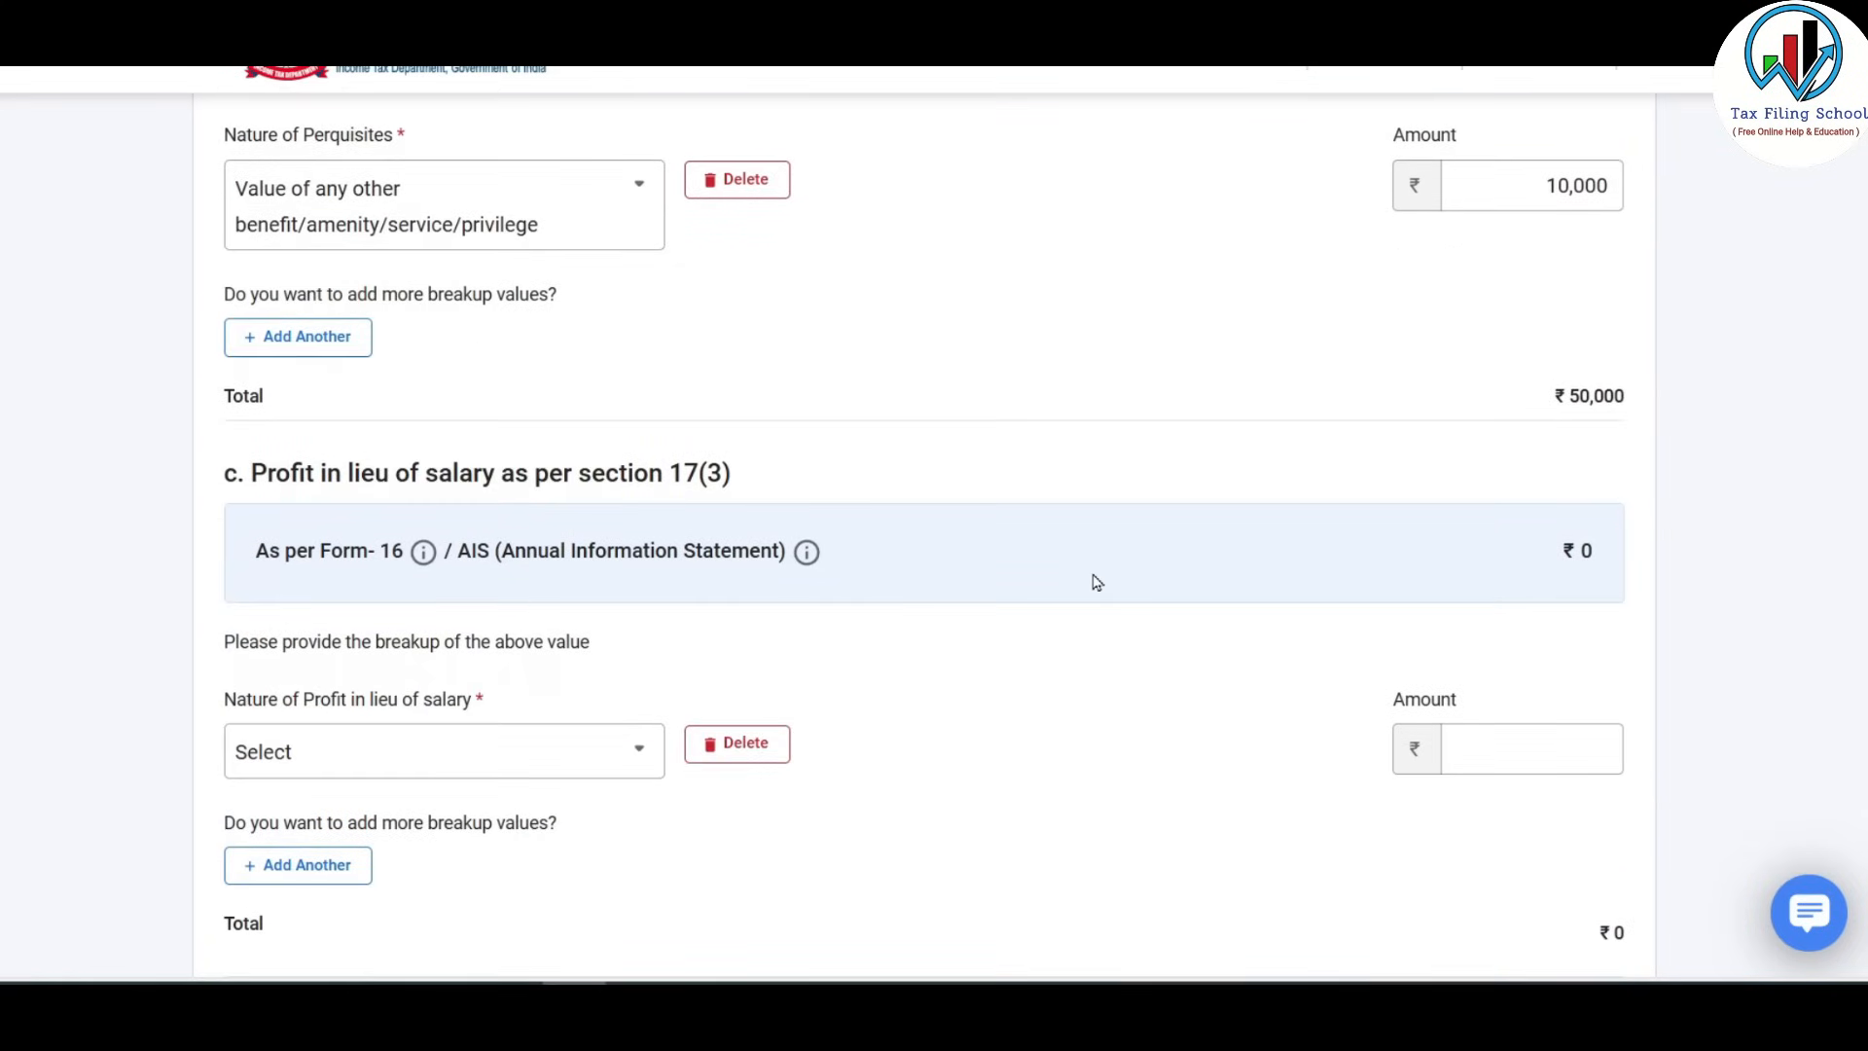
# Record a section 17(3) 'Any other' profit in lieu of salary of 20,000.
pyautogui.scroll(-1, 1096, 581)
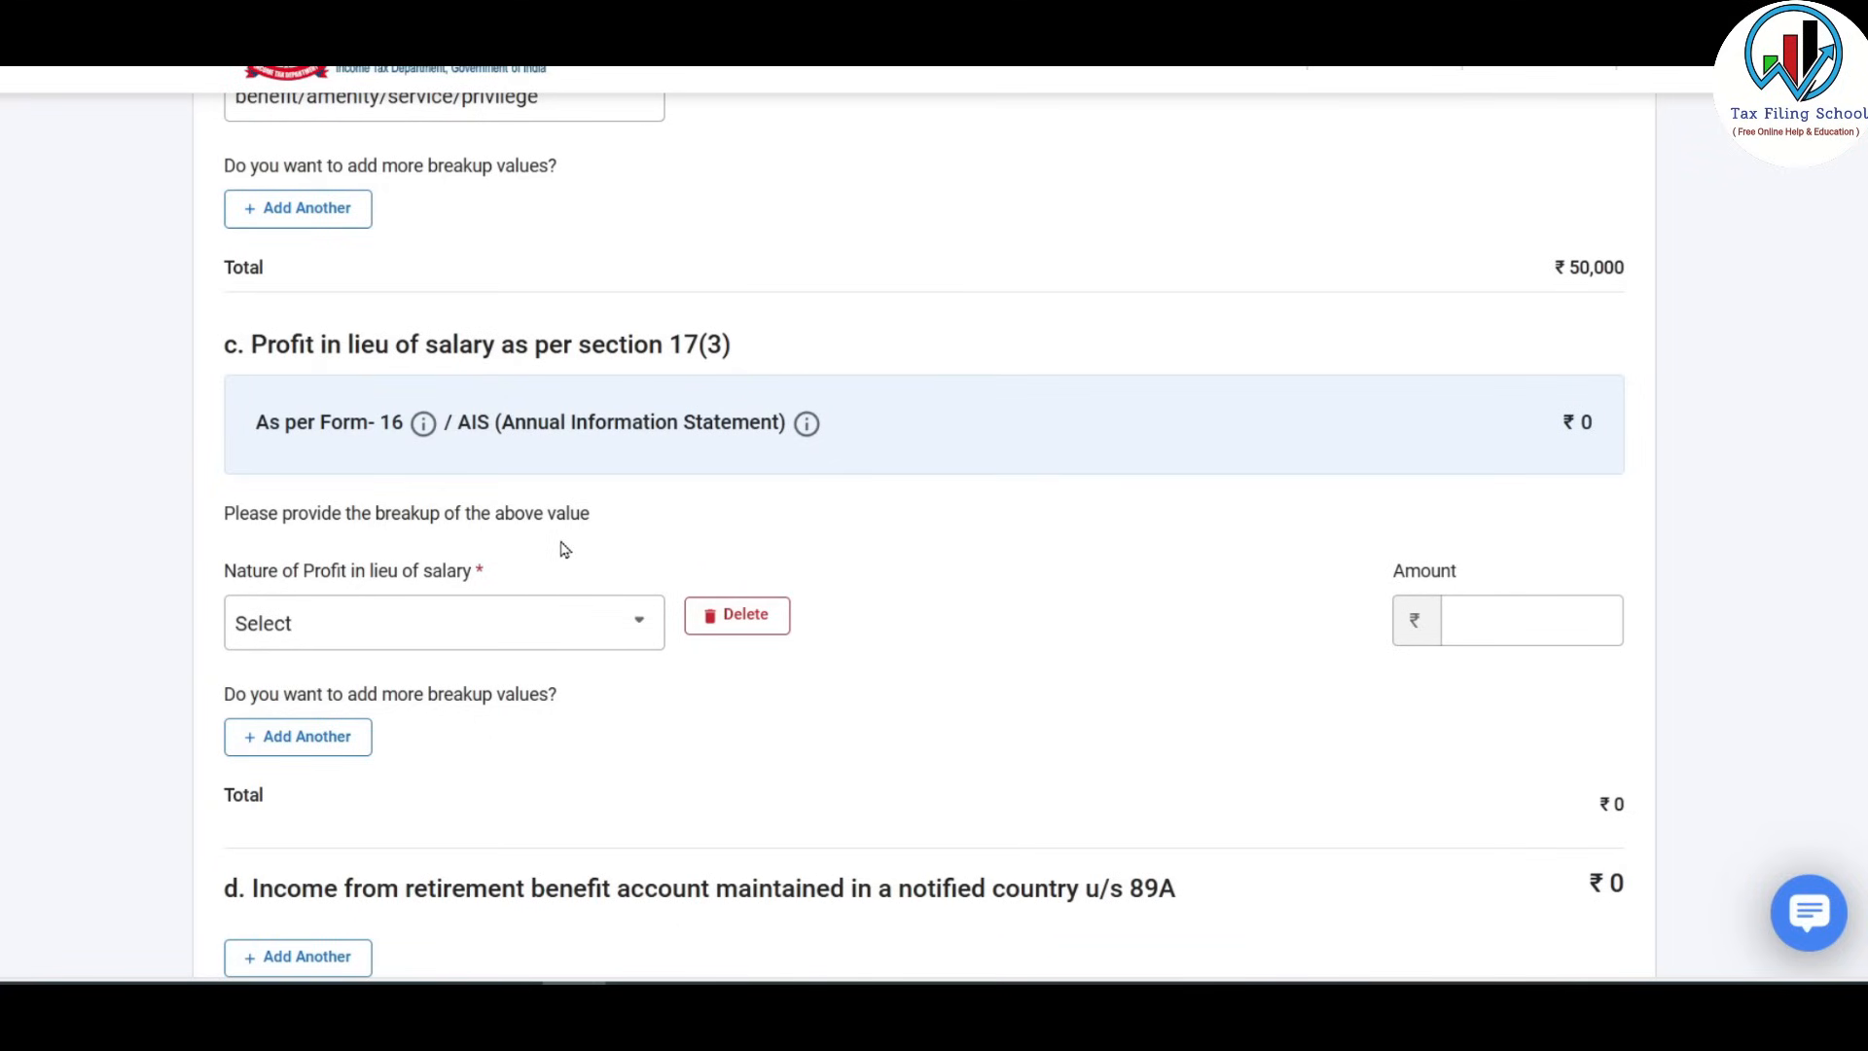
pyautogui.scroll(-1, 485, 548)
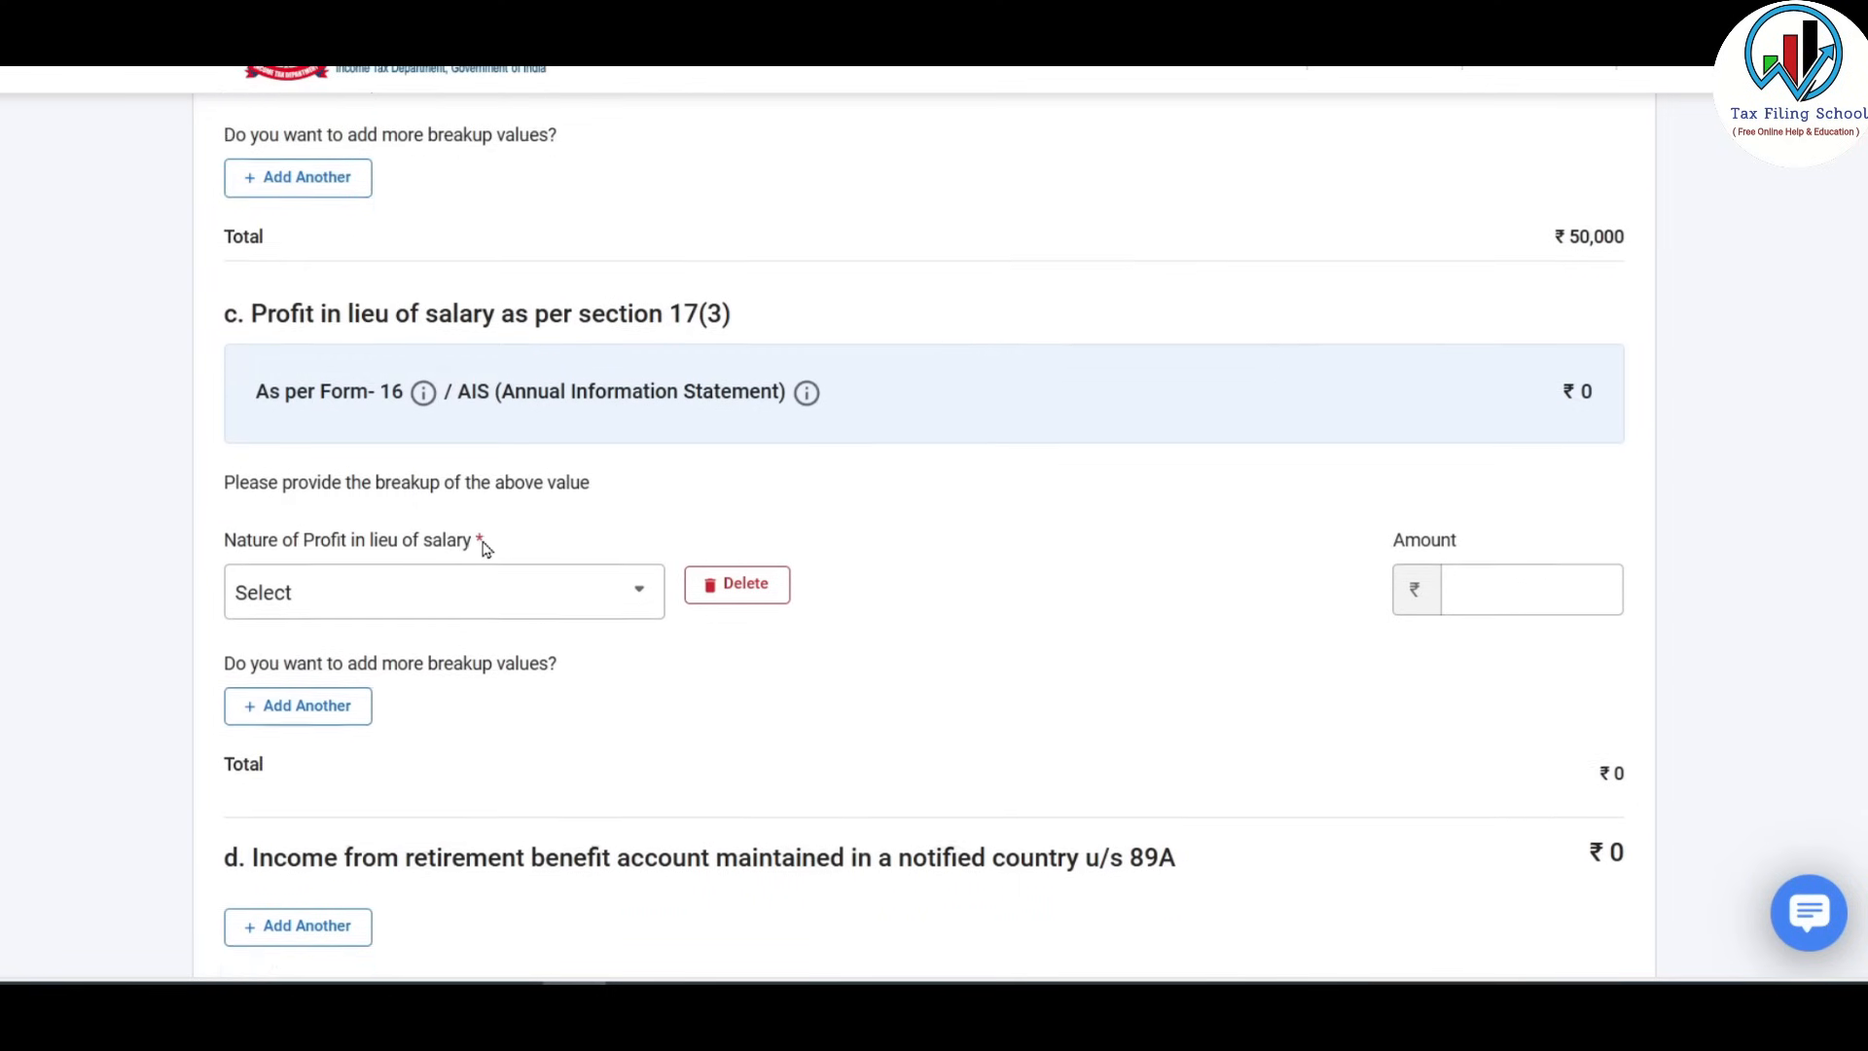
pyautogui.scroll(-1, 485, 548)
pyautogui.click(542, 496)
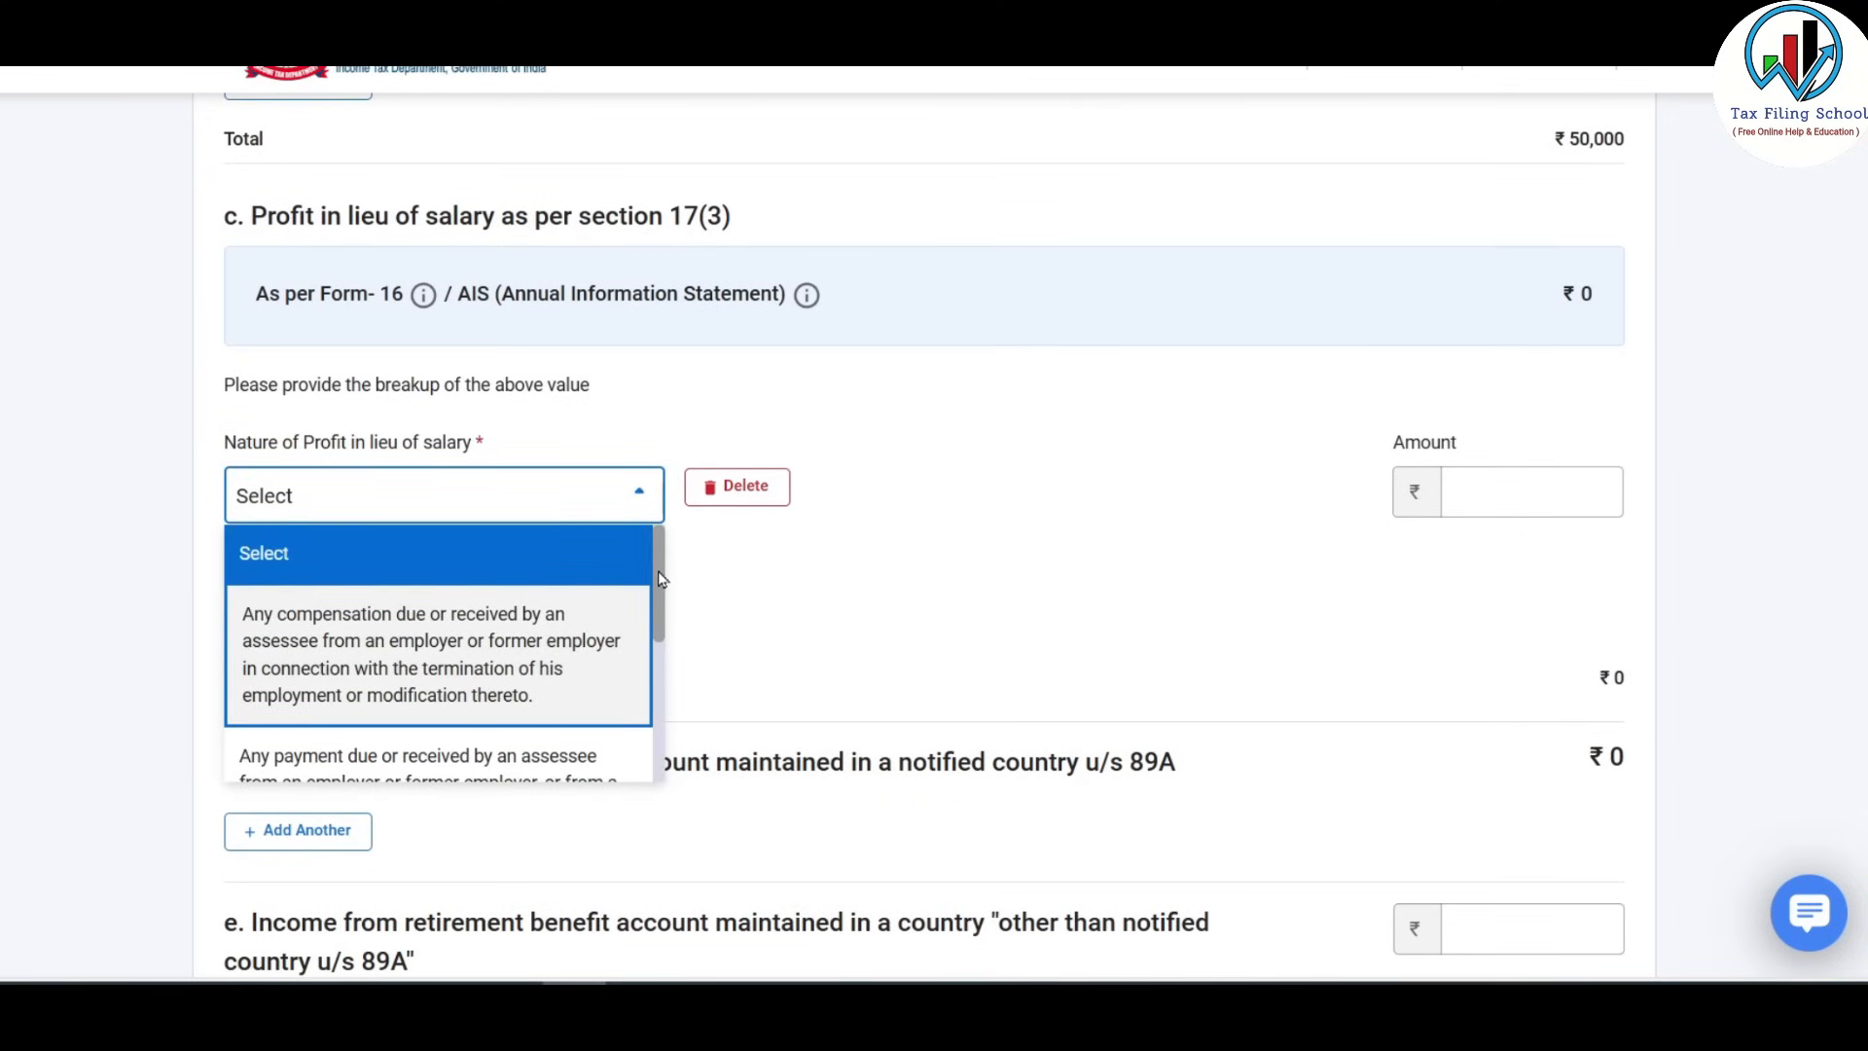
pyautogui.scroll(-3, 659, 578)
pyautogui.click(498, 754)
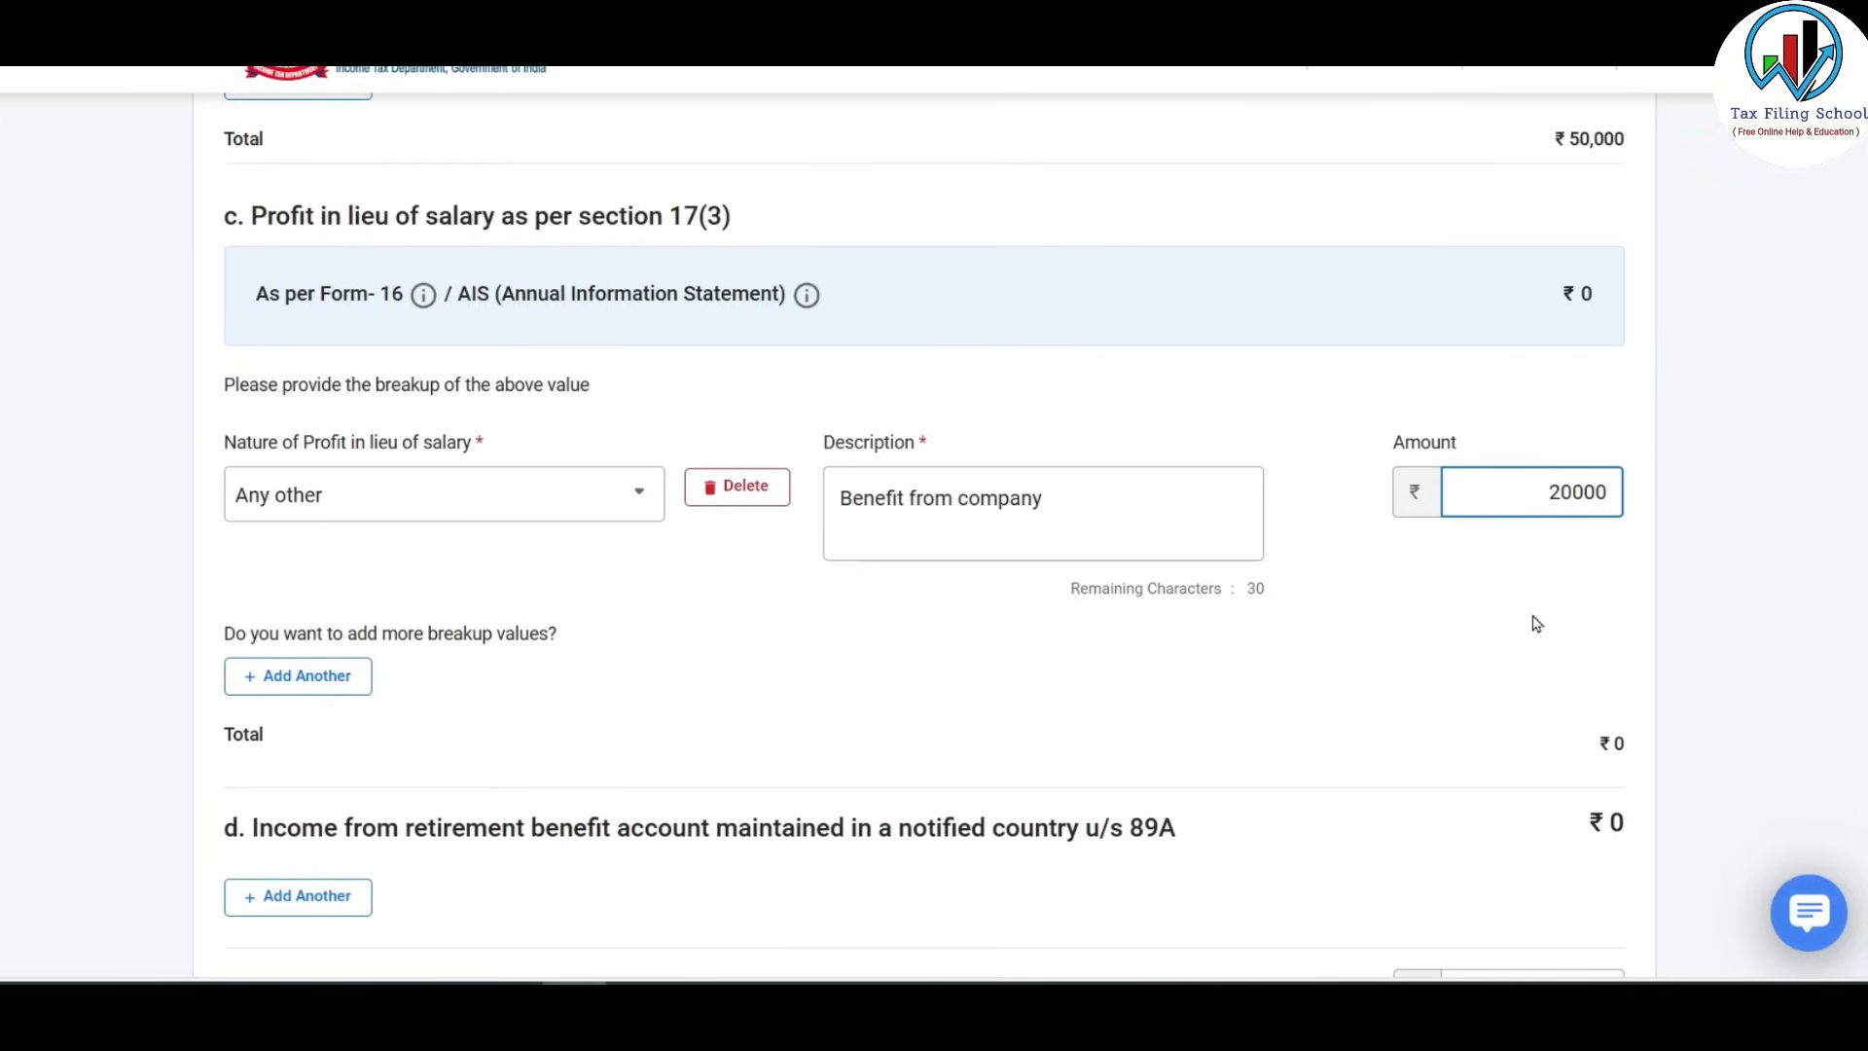
pyautogui.click(1536, 624)
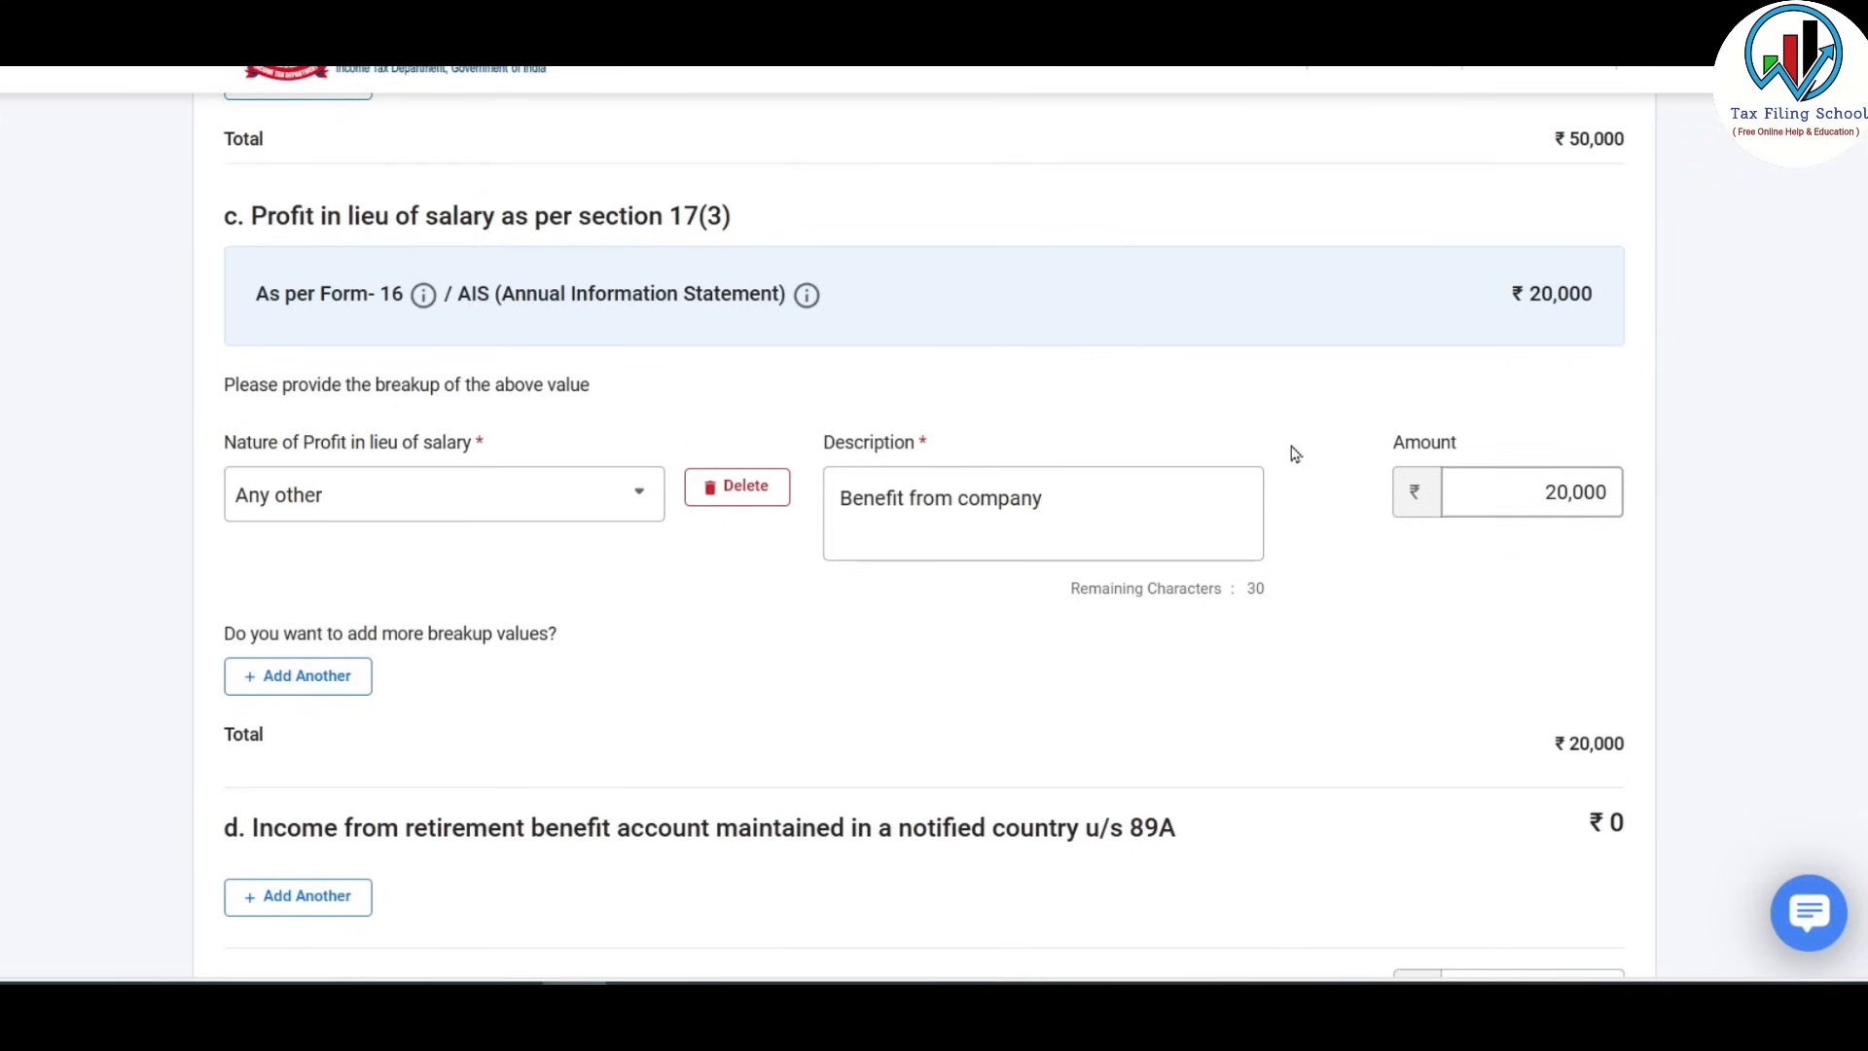
# Scroll through the form to review the ₹7,49,200 gross salary.
pyautogui.scroll(2, 1401, 535)
pyautogui.scroll(10, 1401, 535)
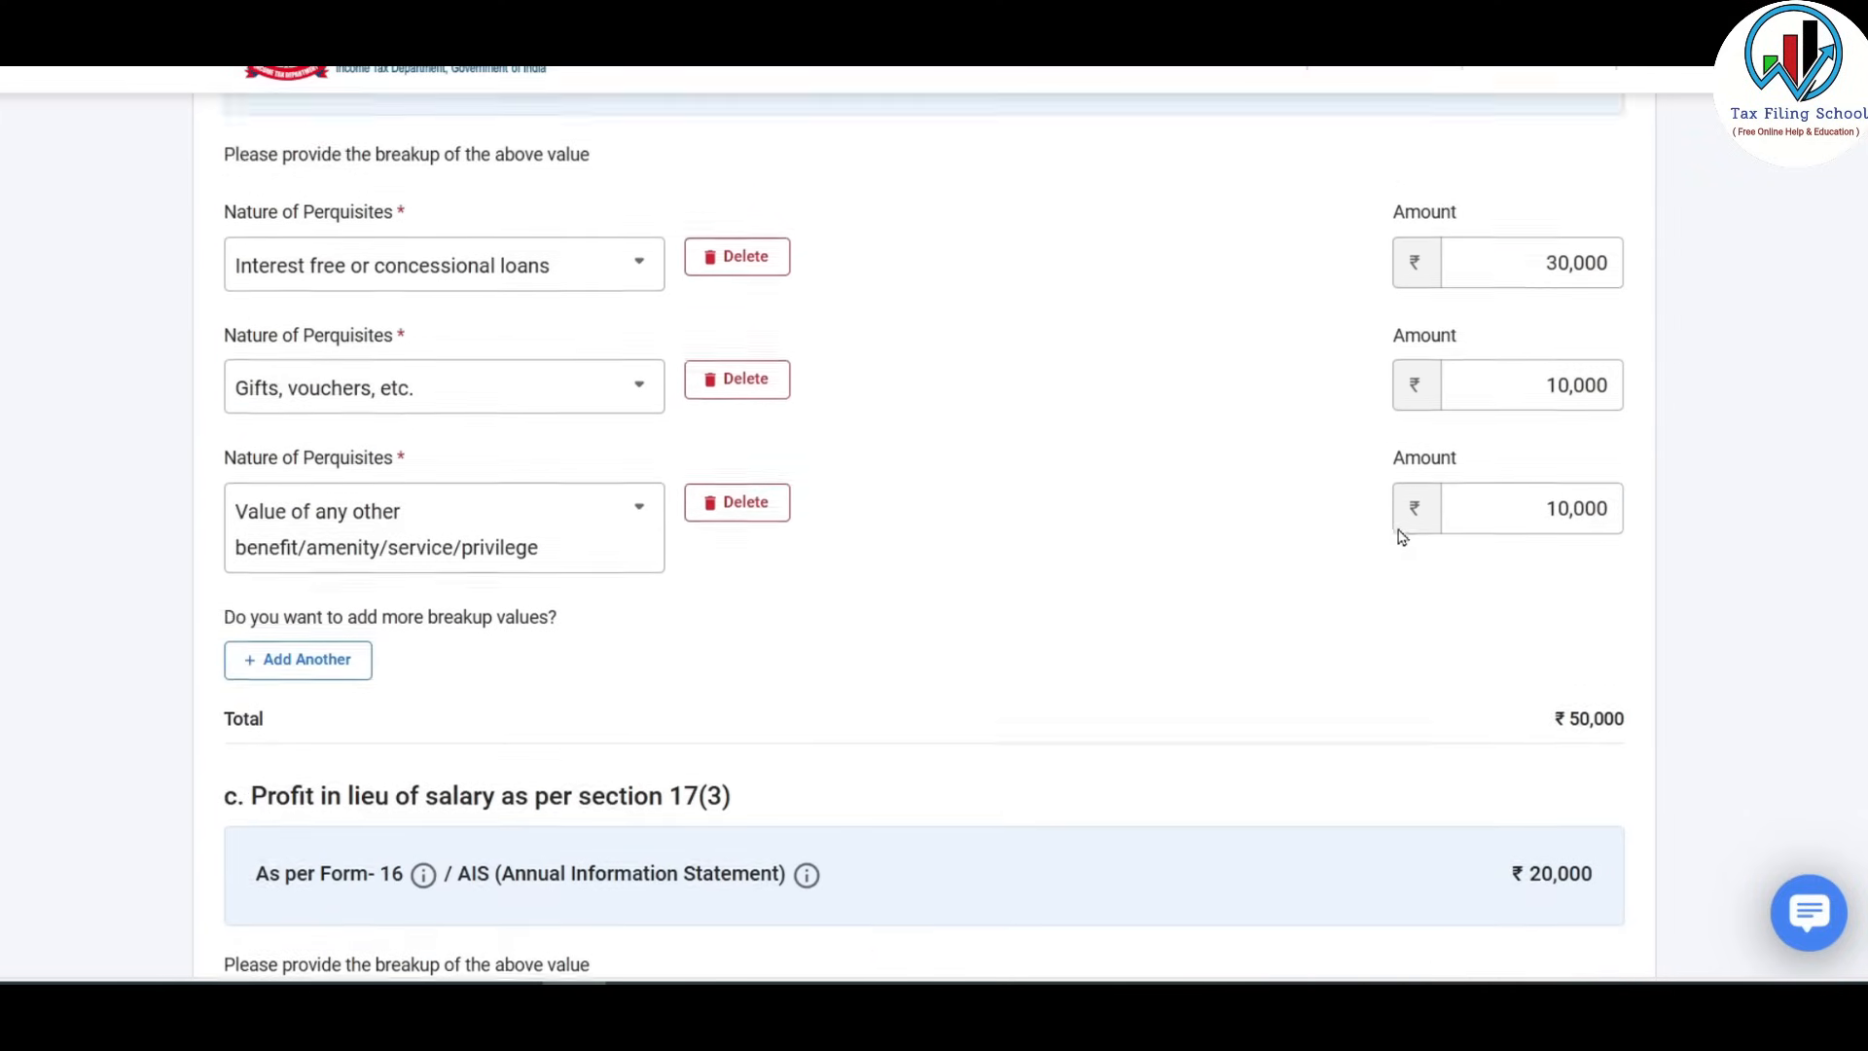
pyautogui.scroll(8, 1176, 610)
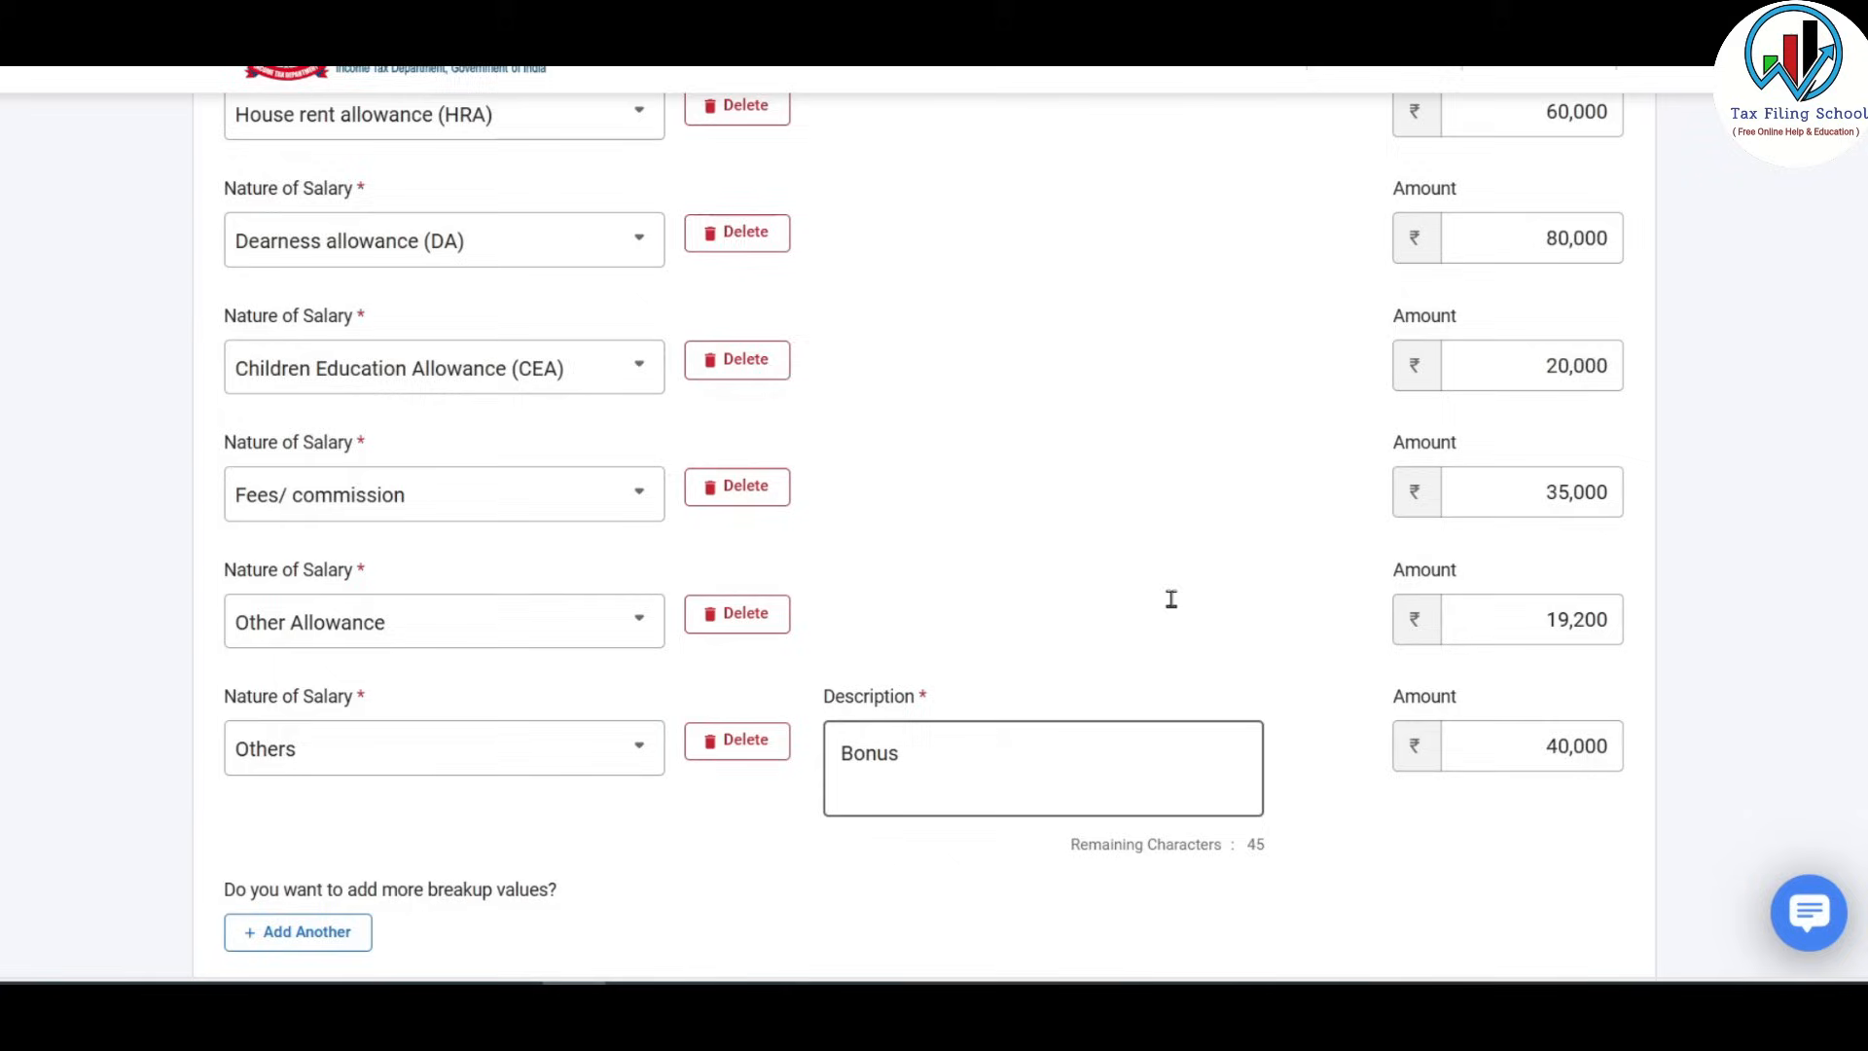
pyautogui.scroll(3, 584, 282)
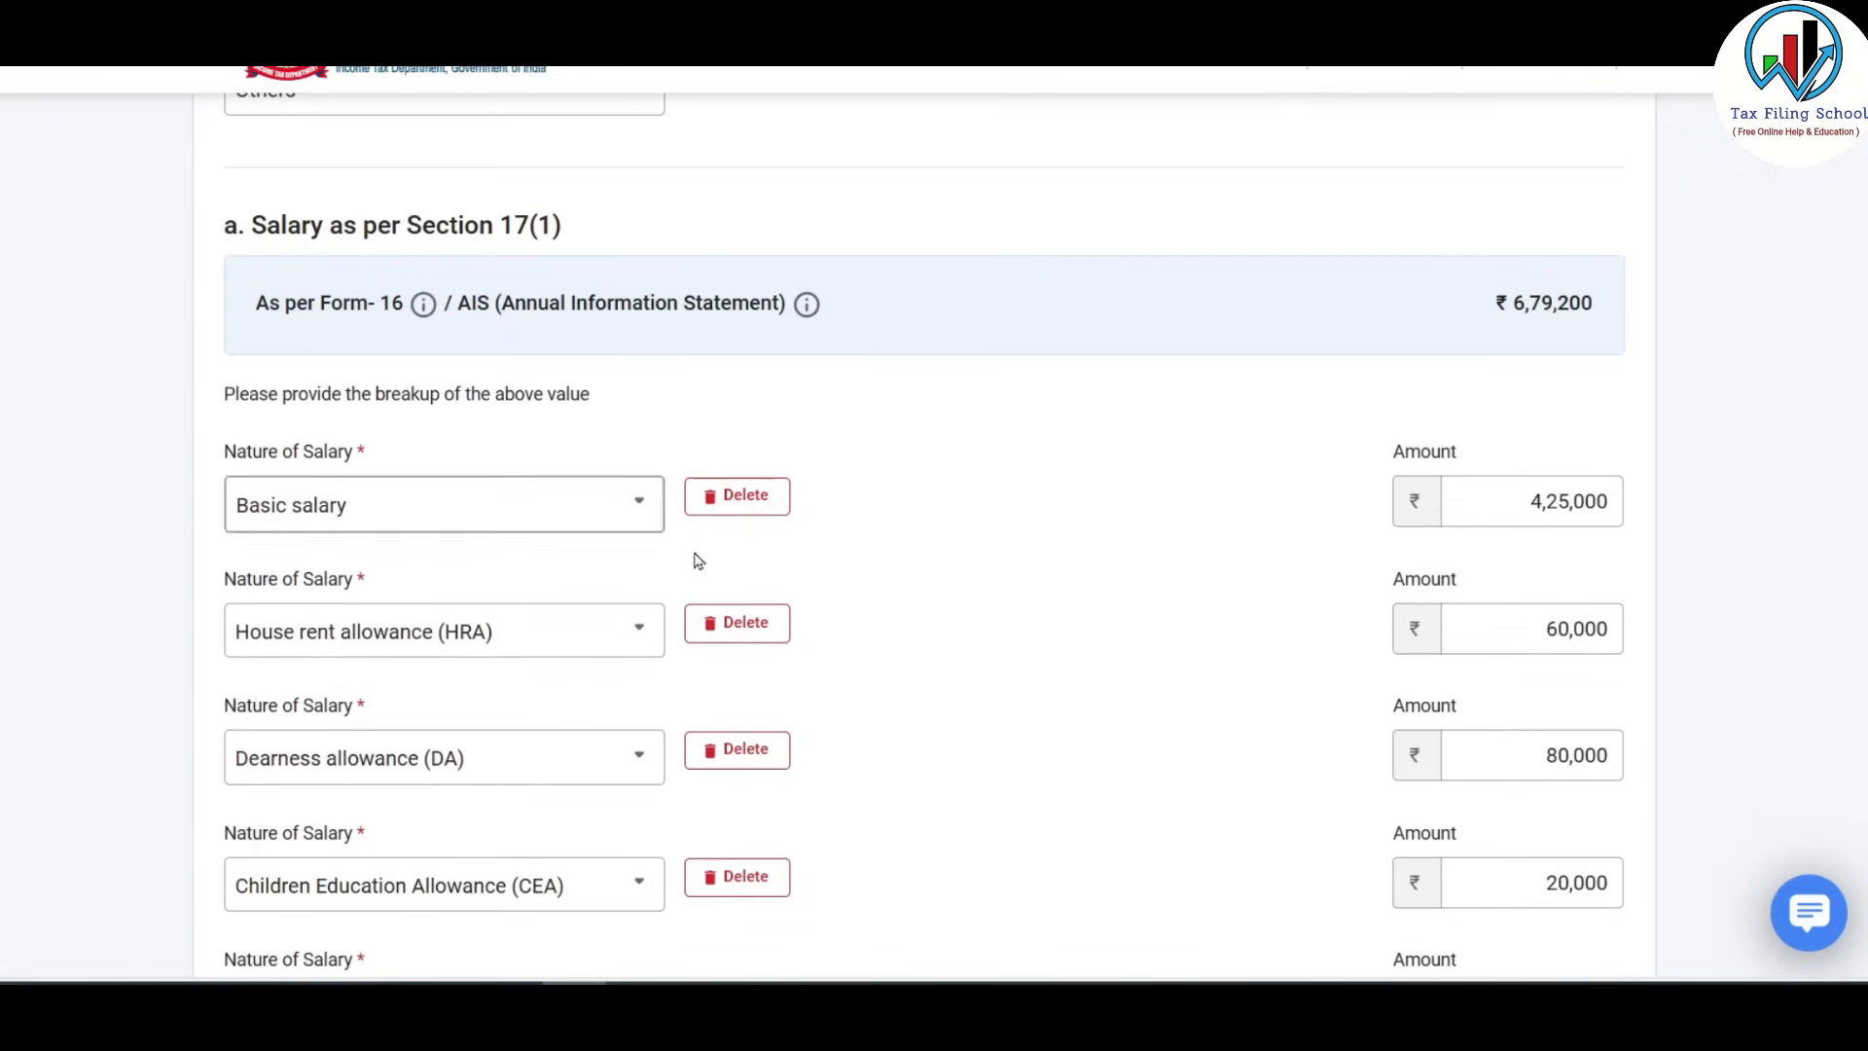
pyautogui.scroll(-16, 1039, 434)
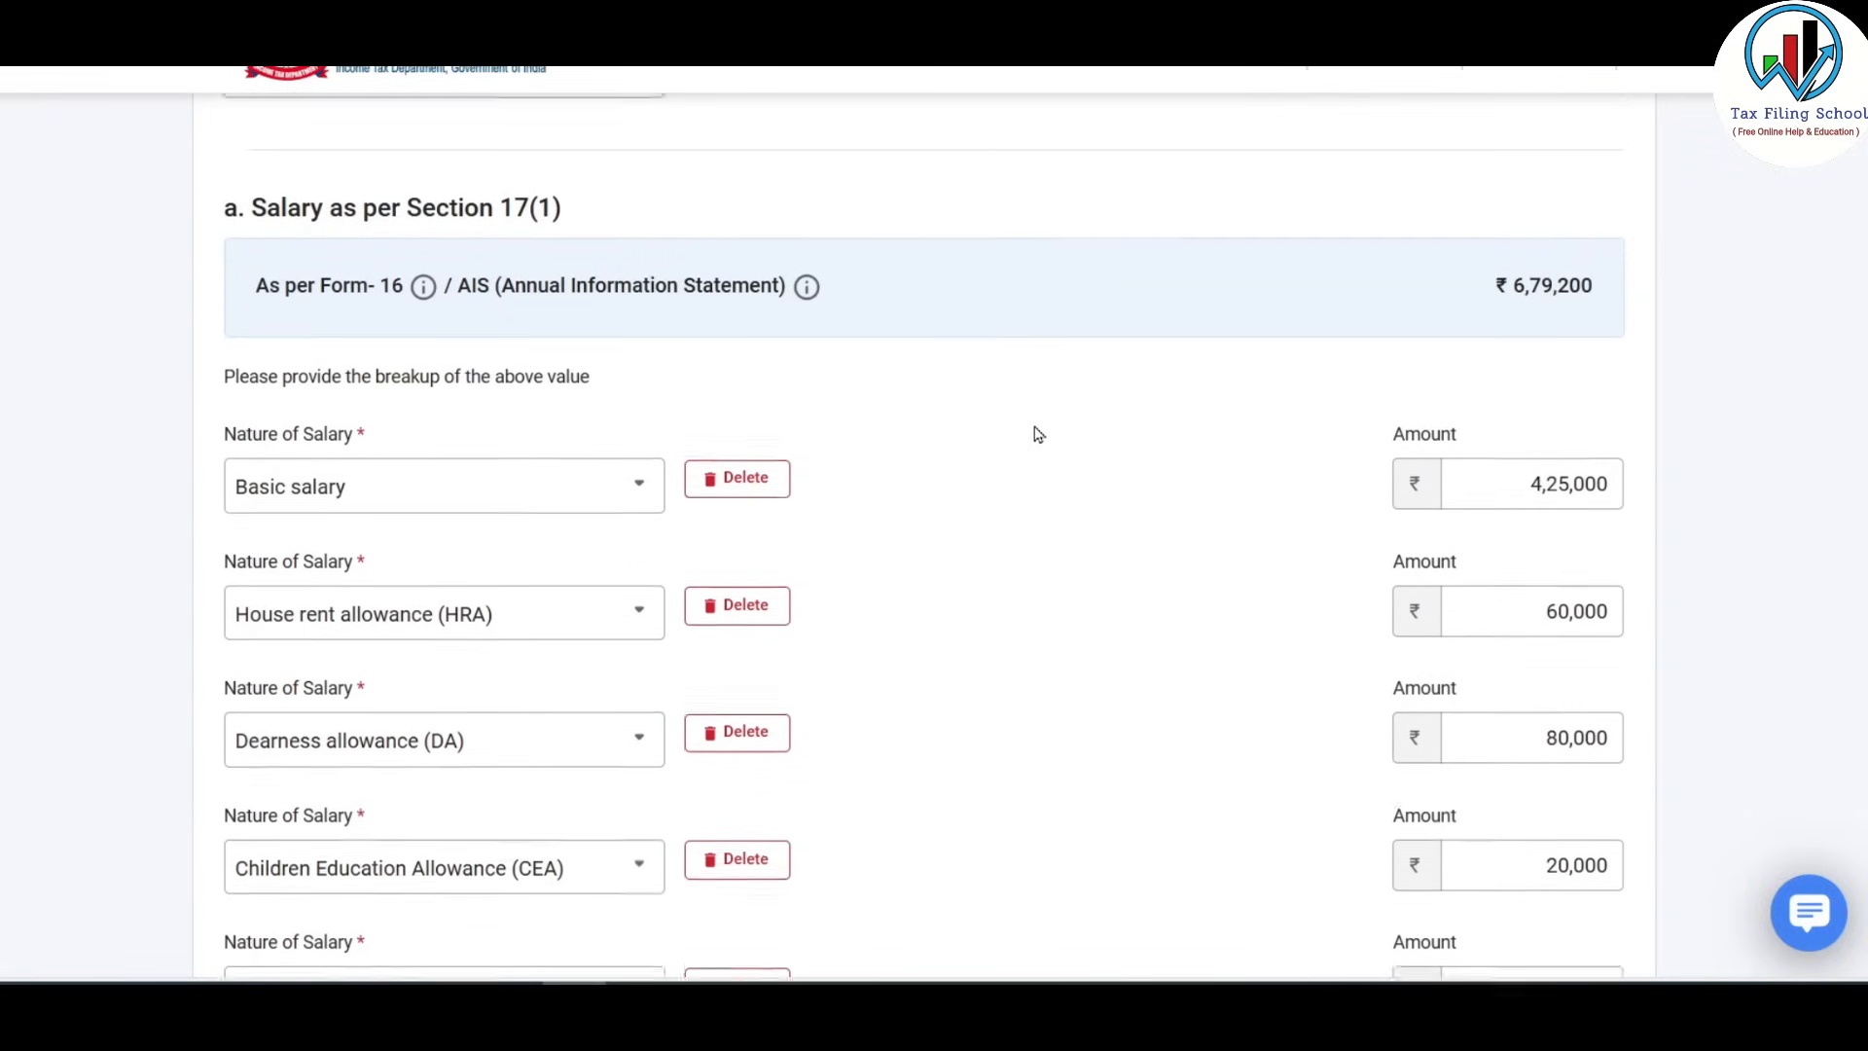
pyautogui.scroll(-10, 1039, 434)
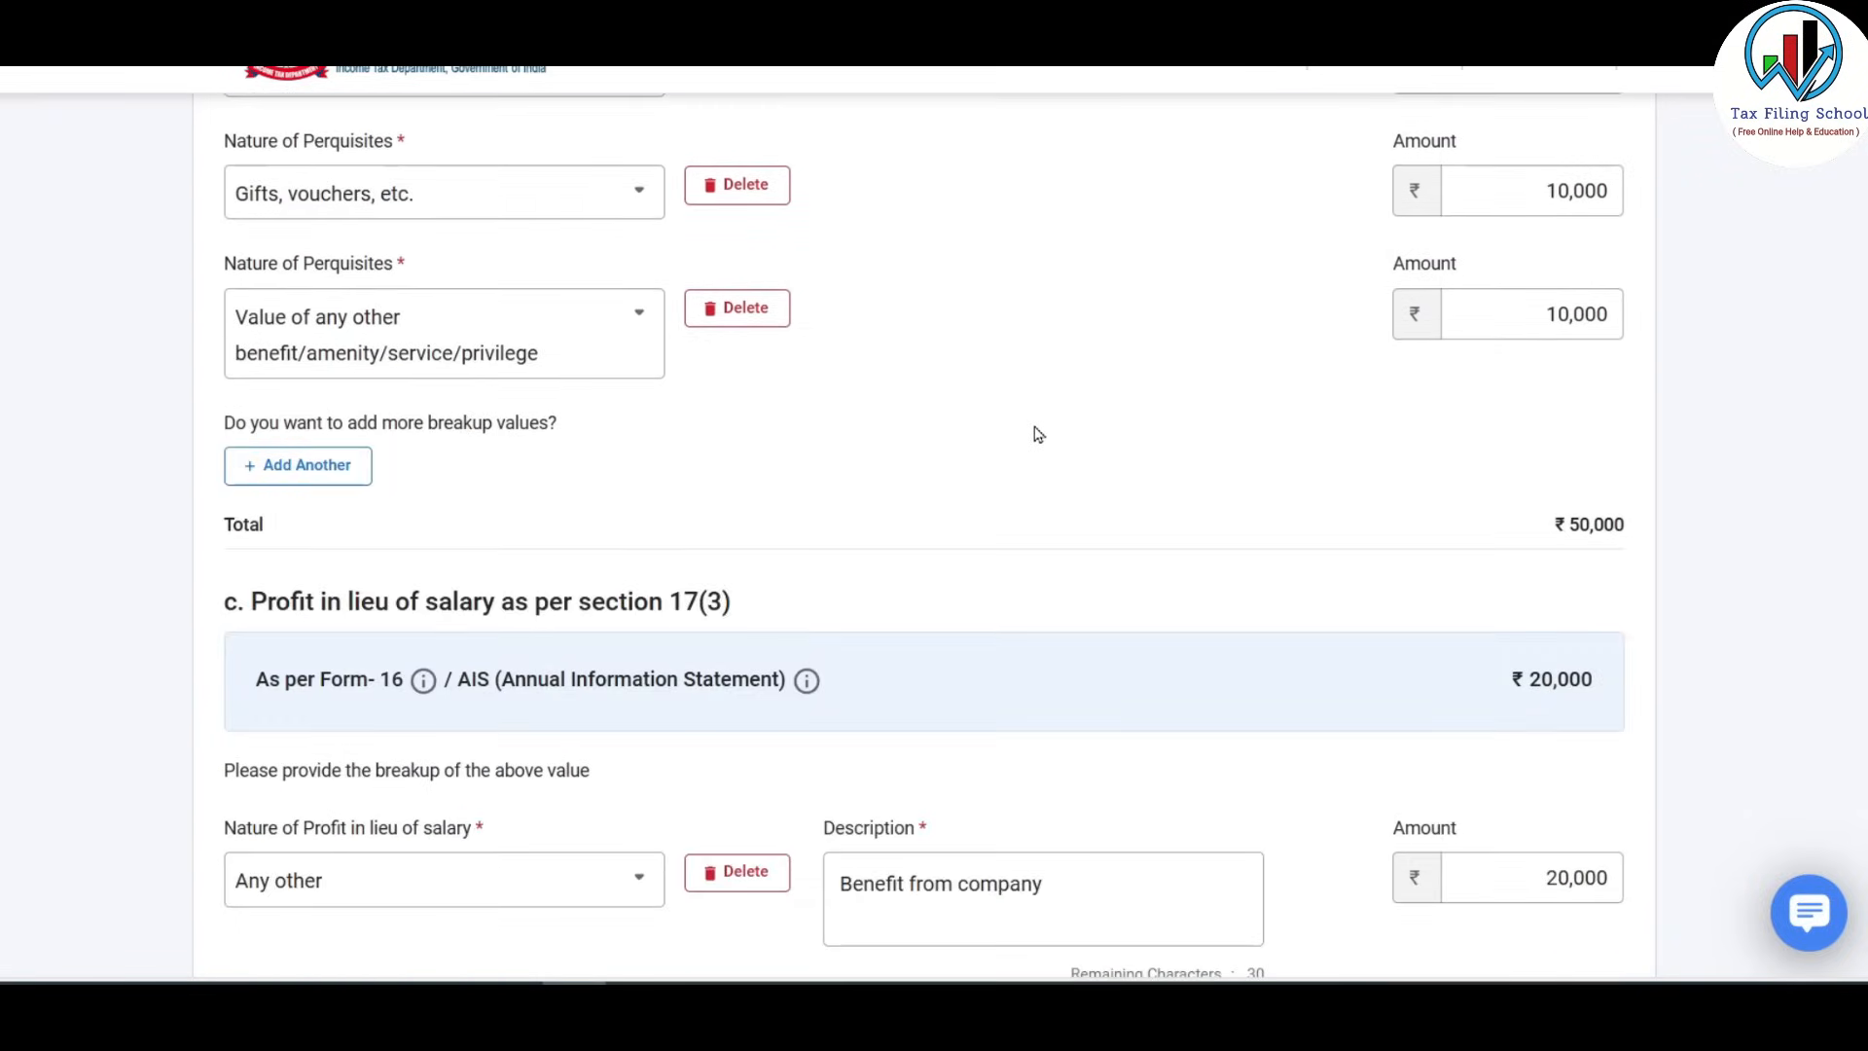
pyautogui.scroll(-2, 1093, 525)
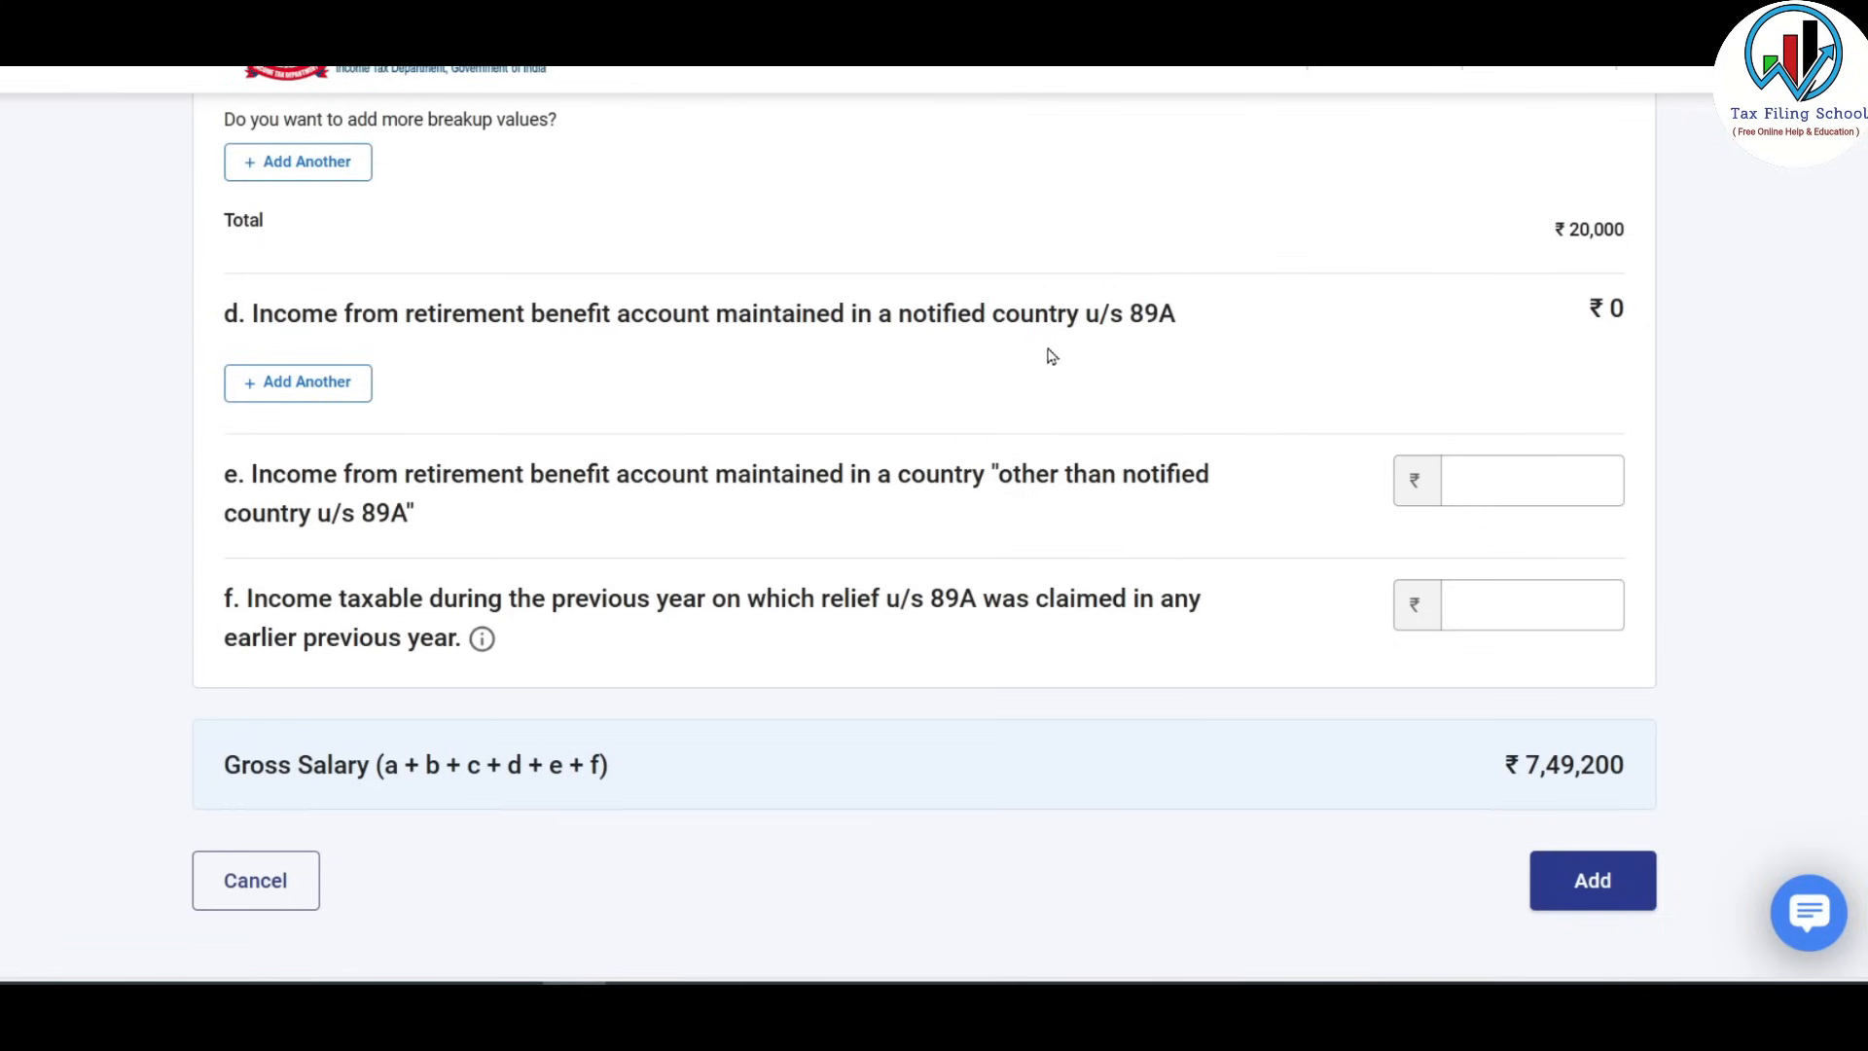
# Confirm the 749,200 gross salary on Excel's Form 16 sheet, then add Employer 1's salary details.
pyautogui.scroll(-2, 1140, 347)
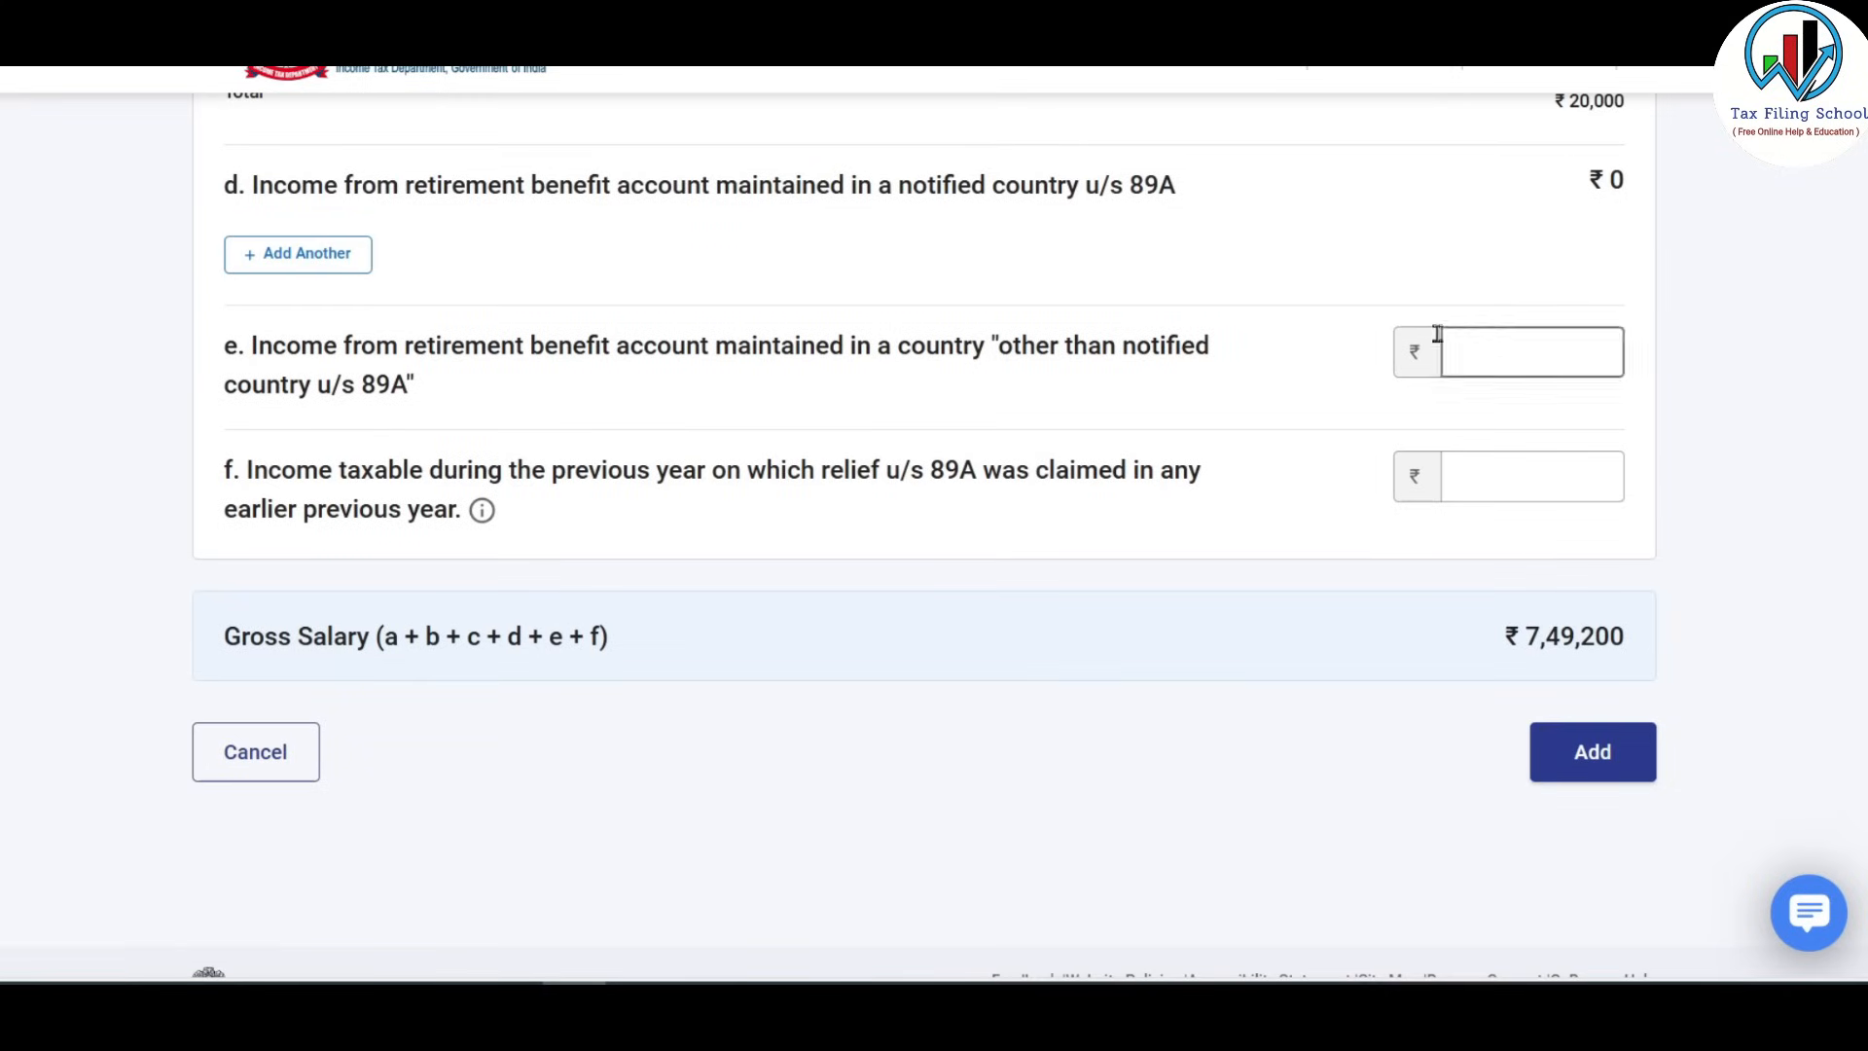
pyautogui.click(1563, 332)
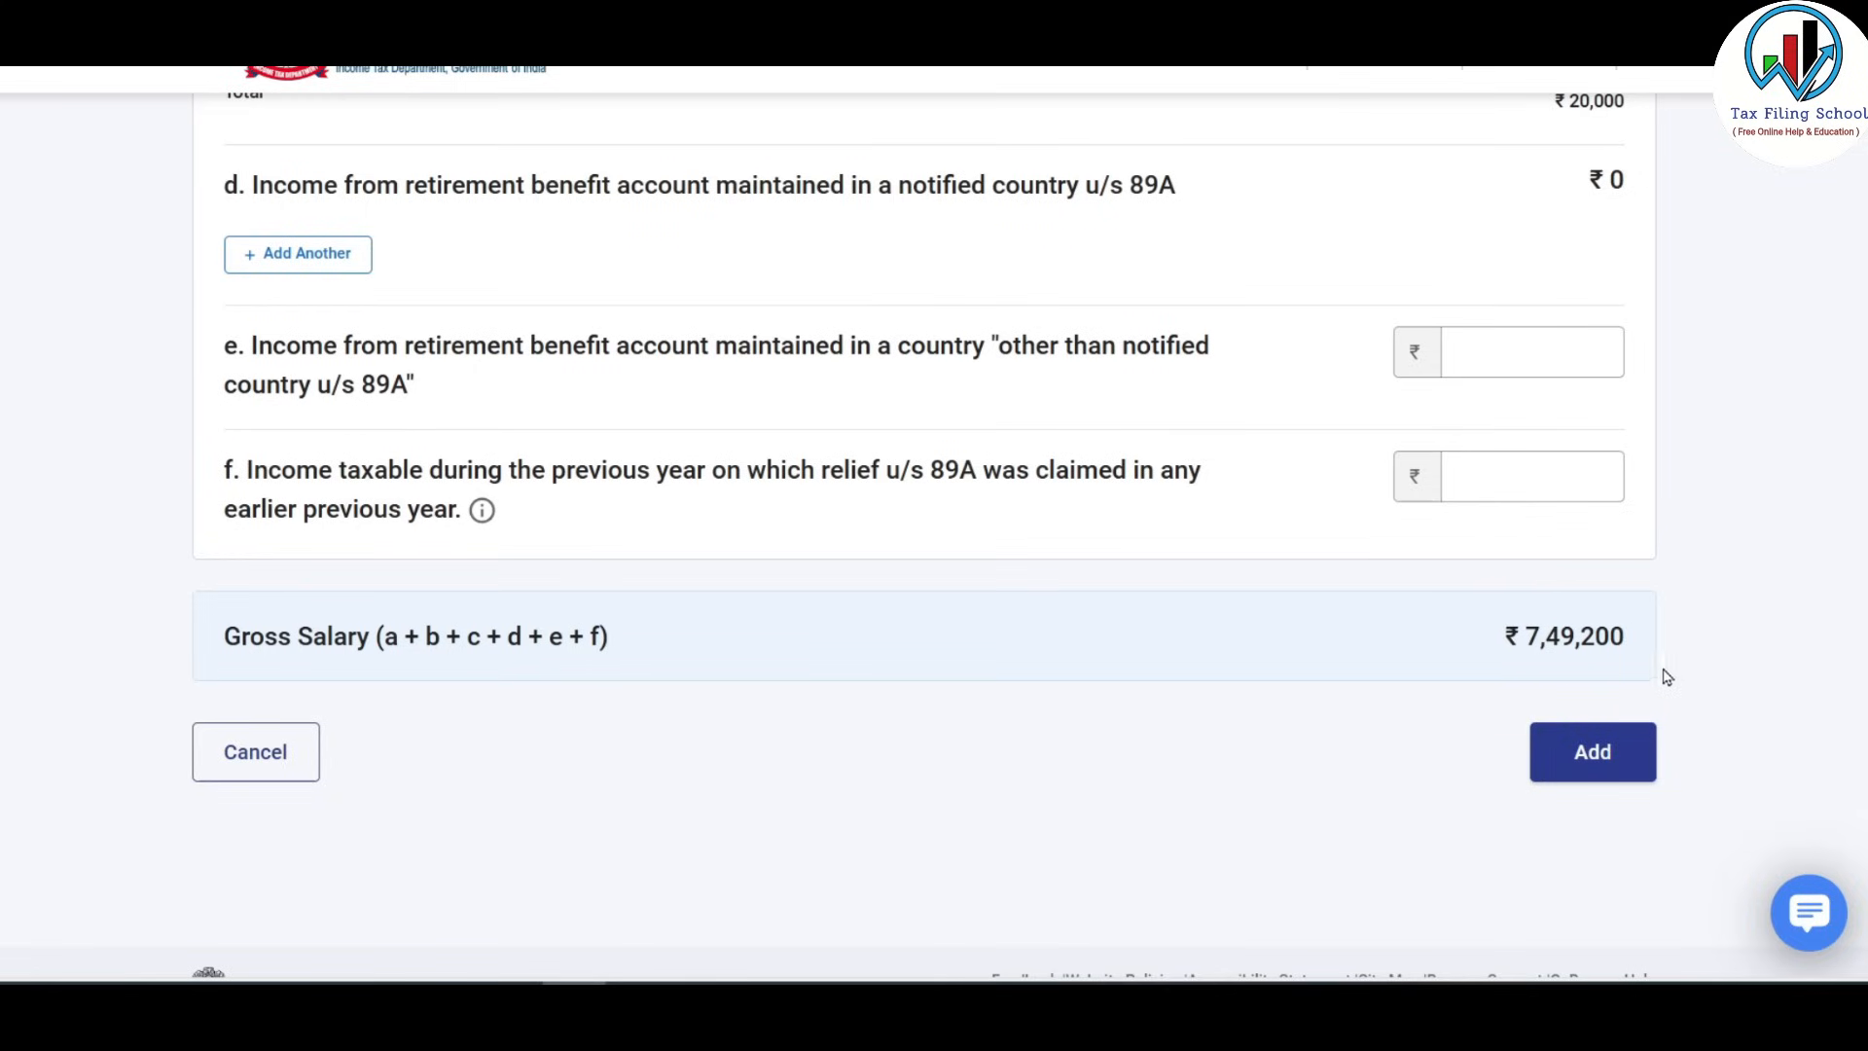
pyautogui.hotkey('alt', 'Tab')
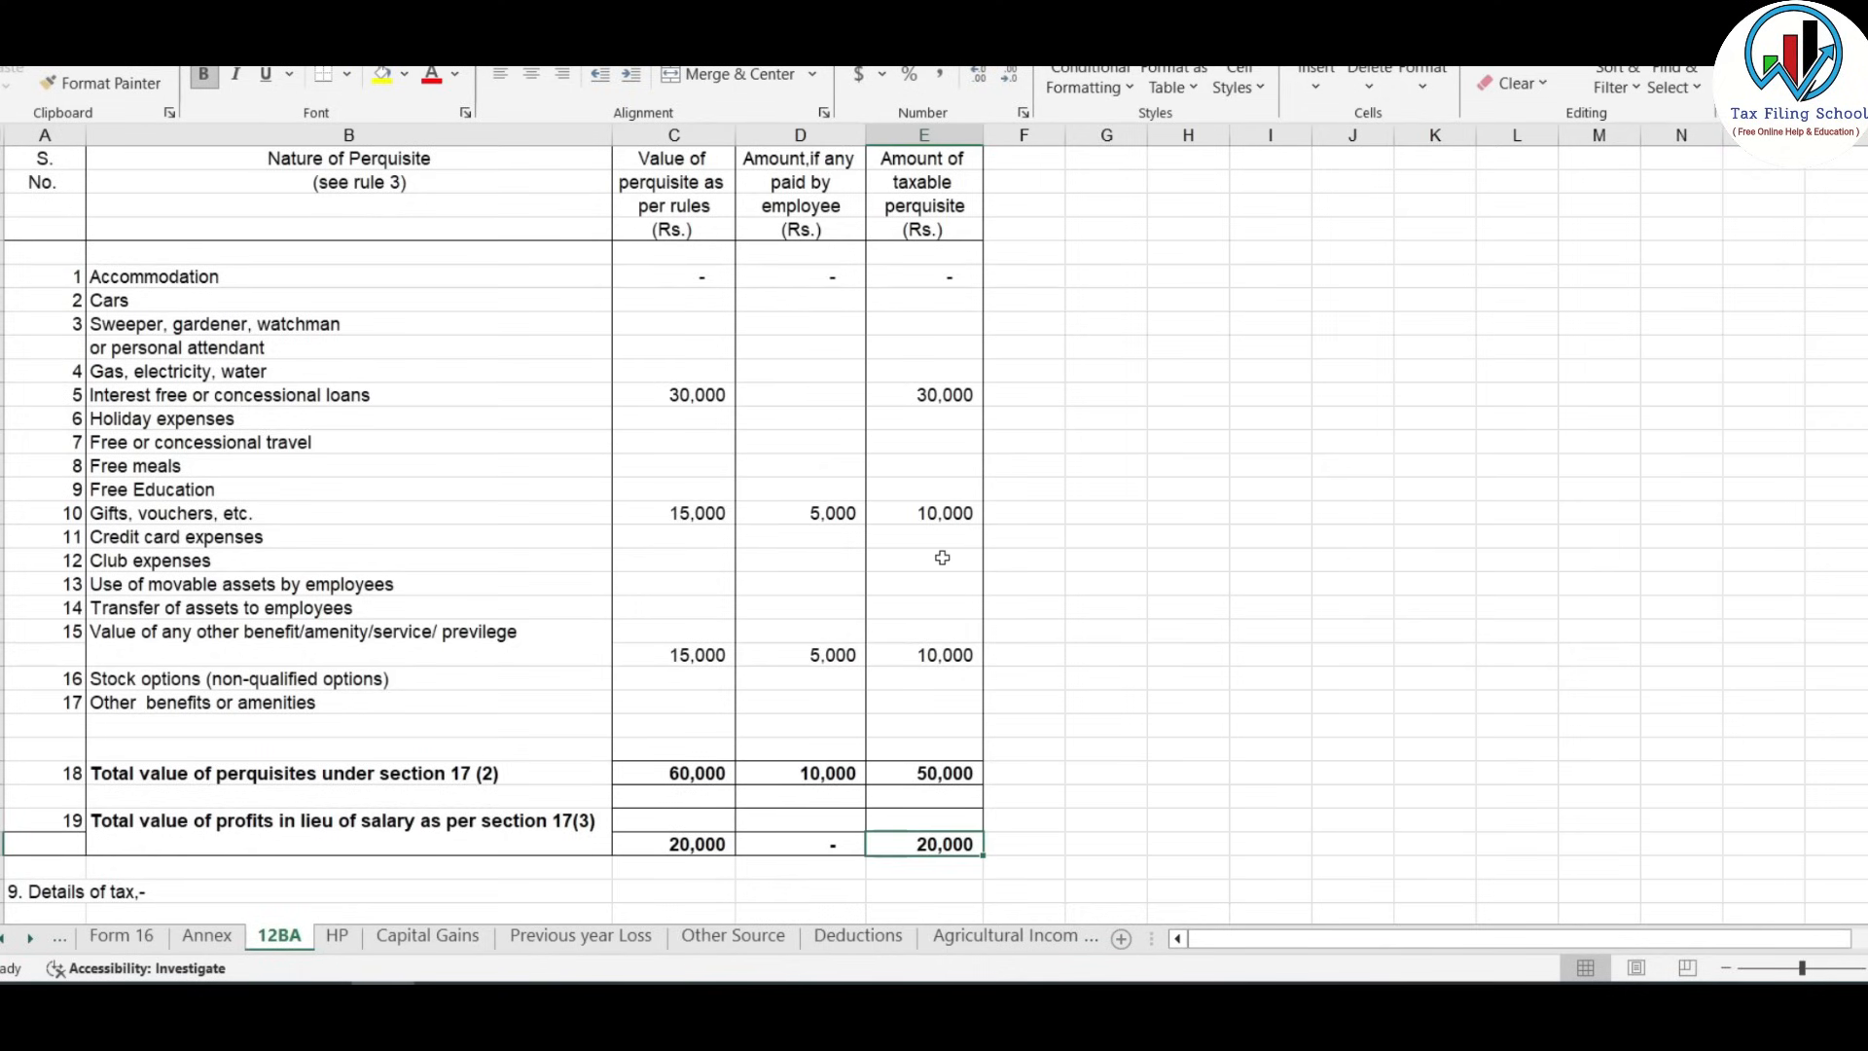
pyautogui.click(146, 936)
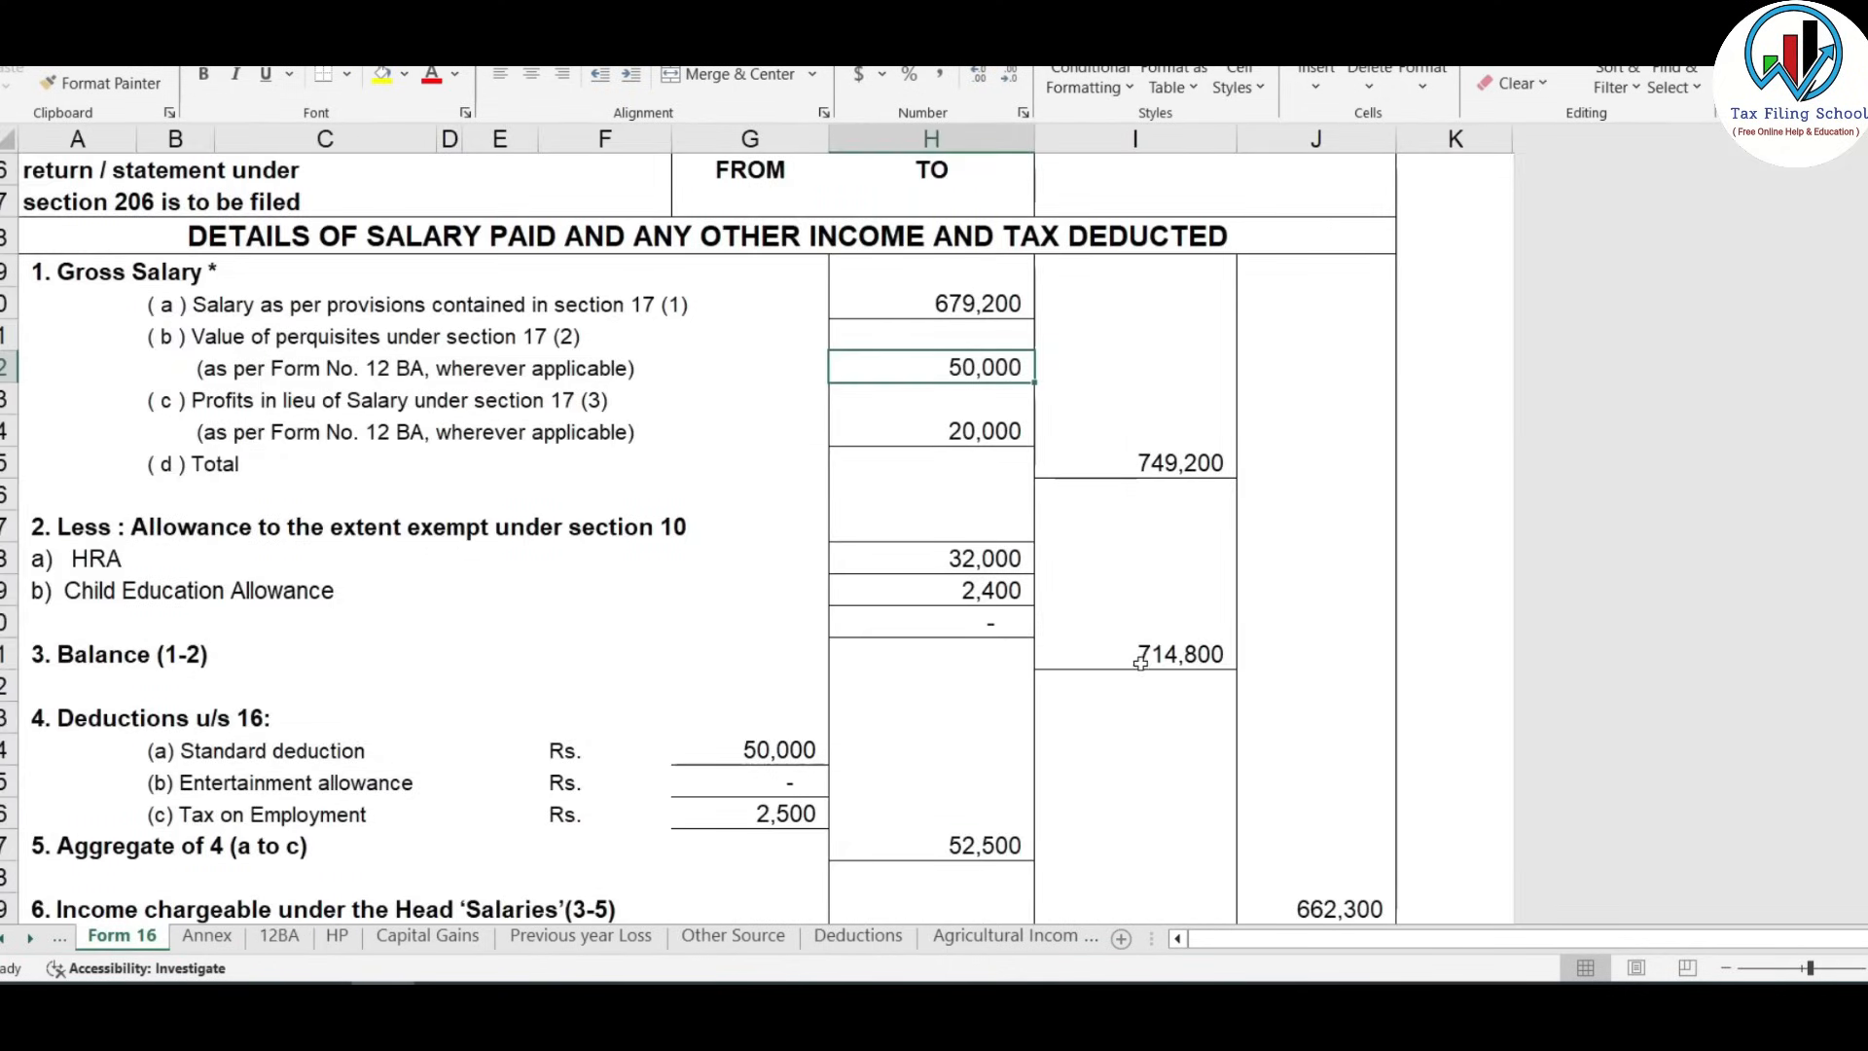
pyautogui.scroll(-2, 1140, 663)
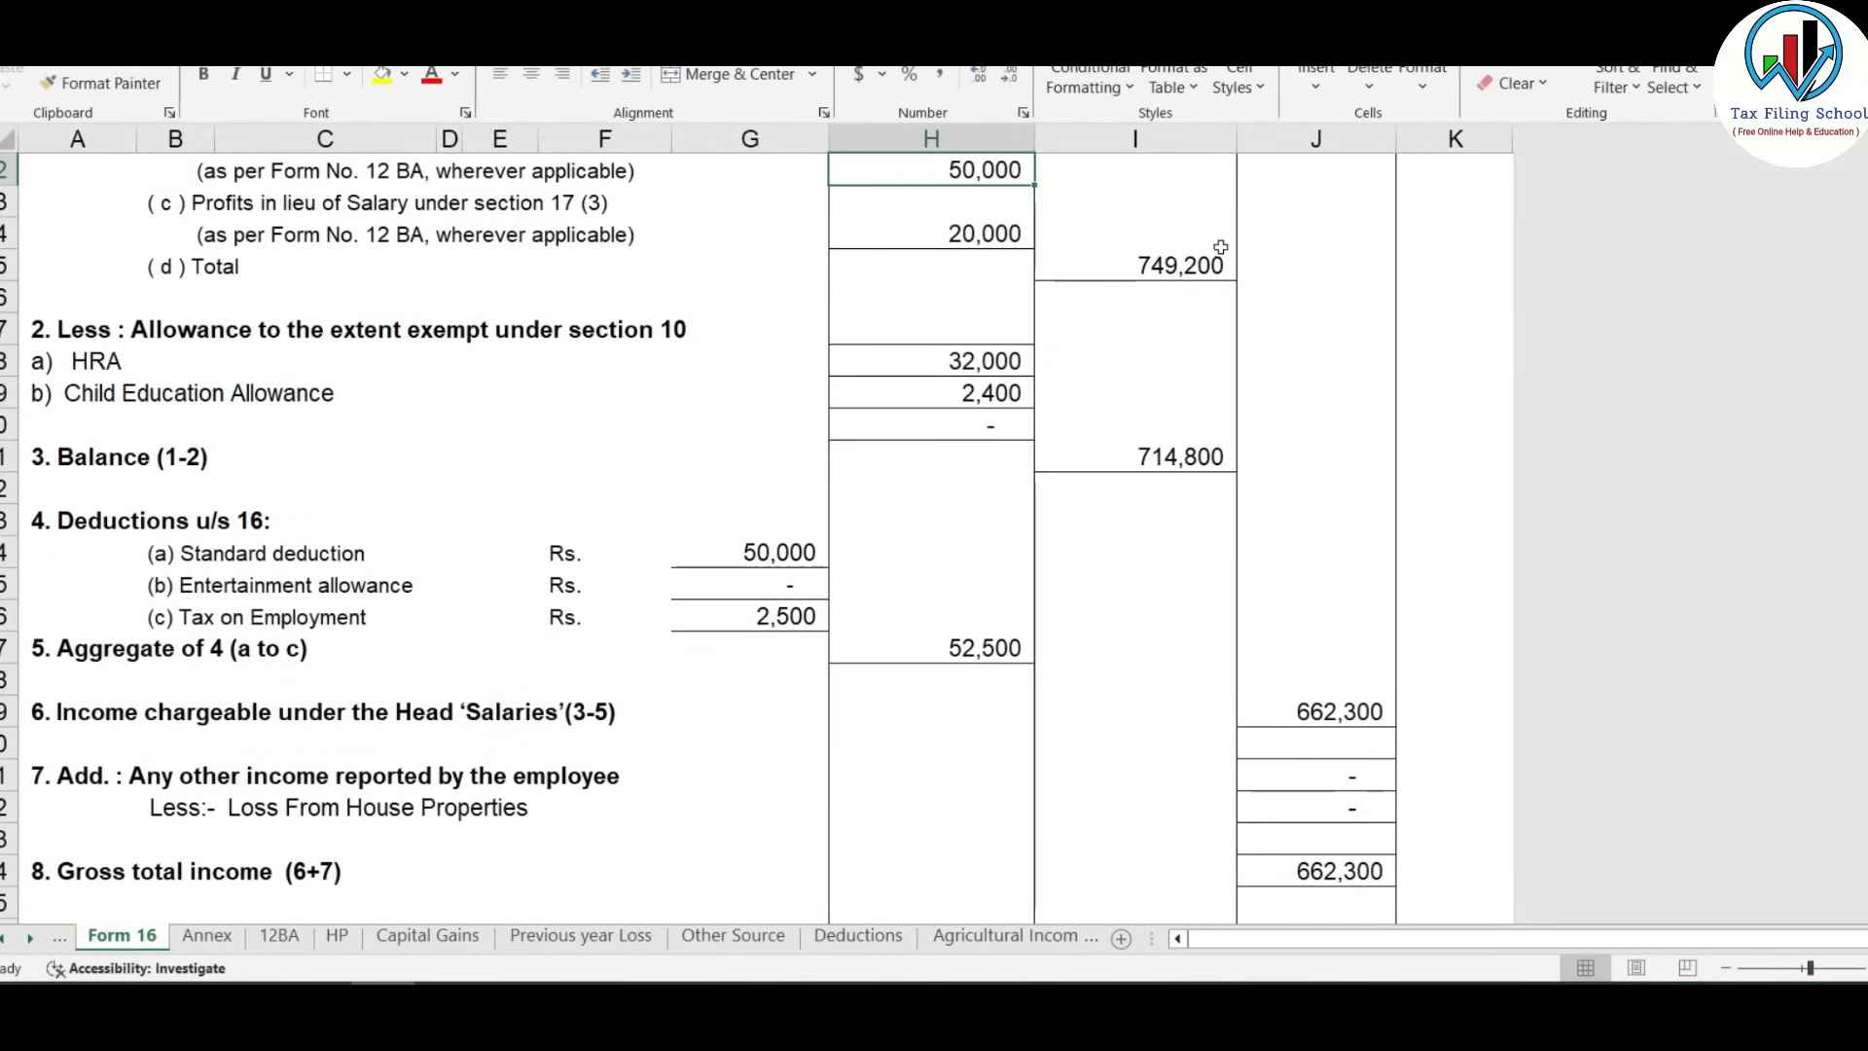
pyautogui.click(1202, 271)
pyautogui.hotkey('alt', 'Tab')
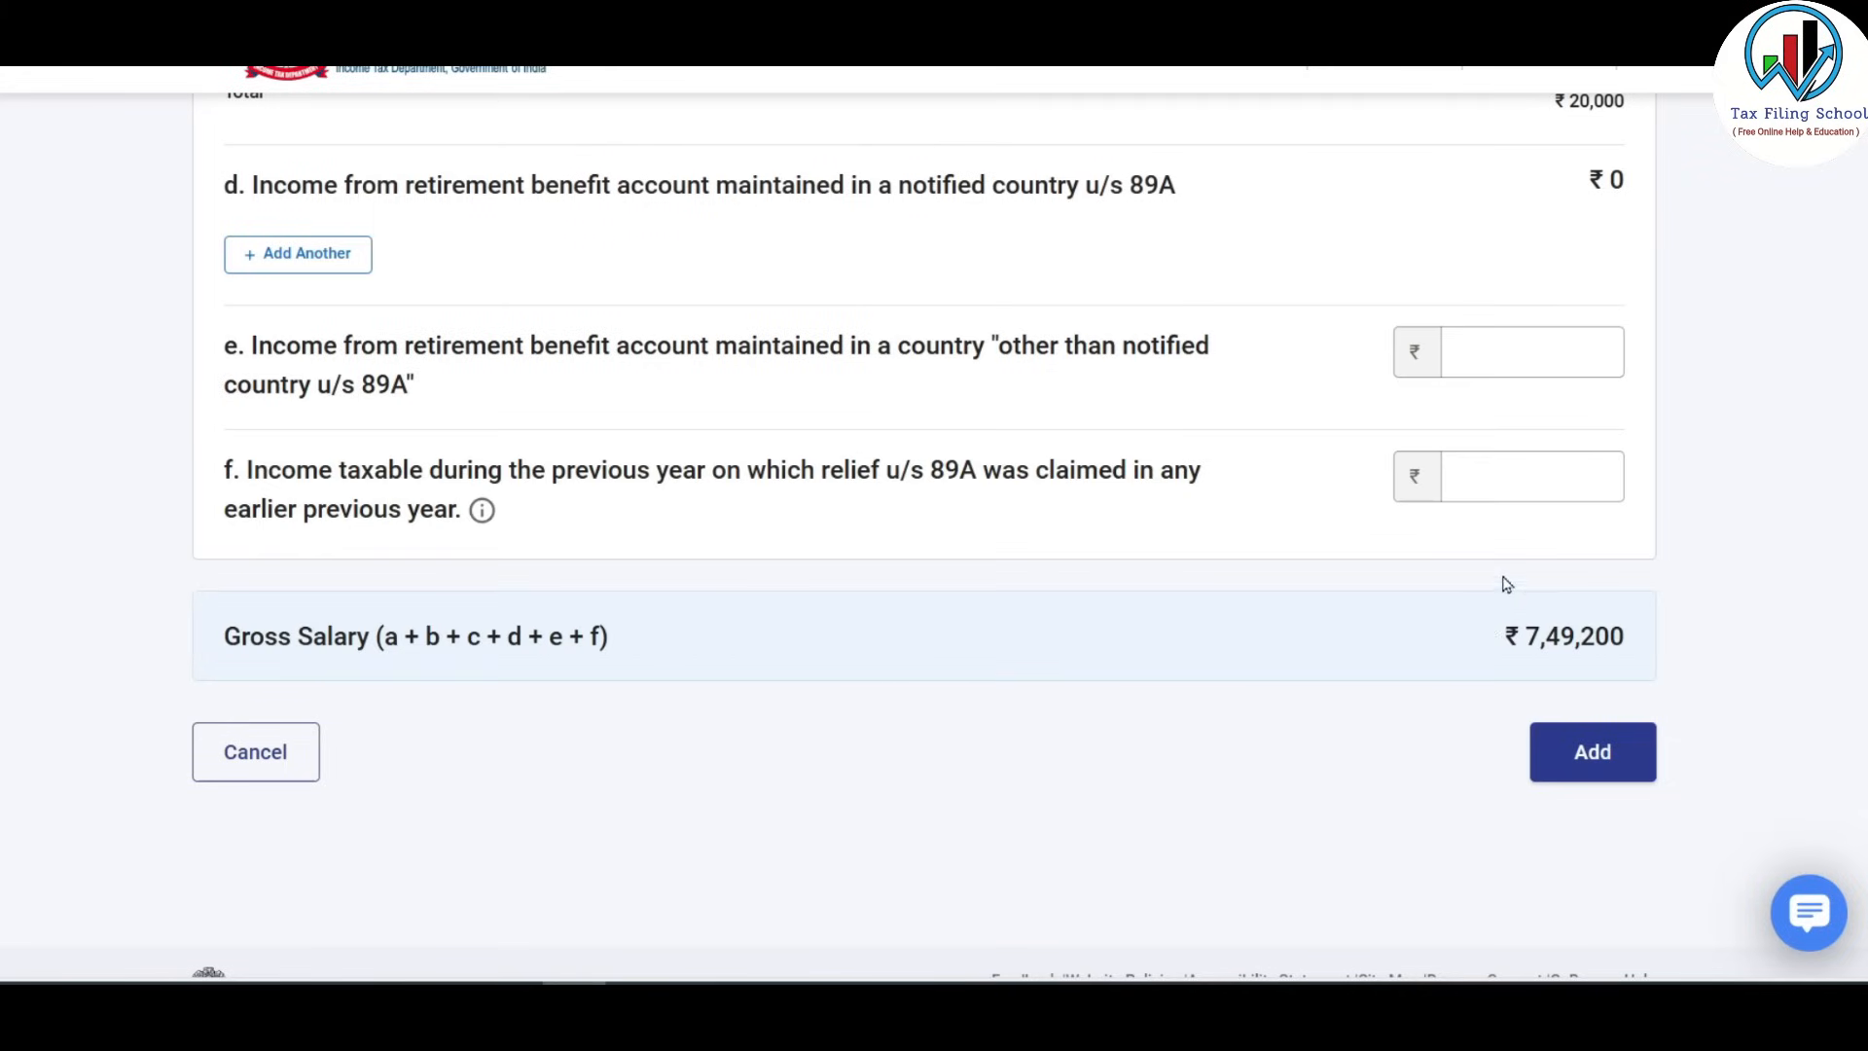
pyautogui.click(1596, 752)
pyautogui.scroll(-2, 1175, 585)
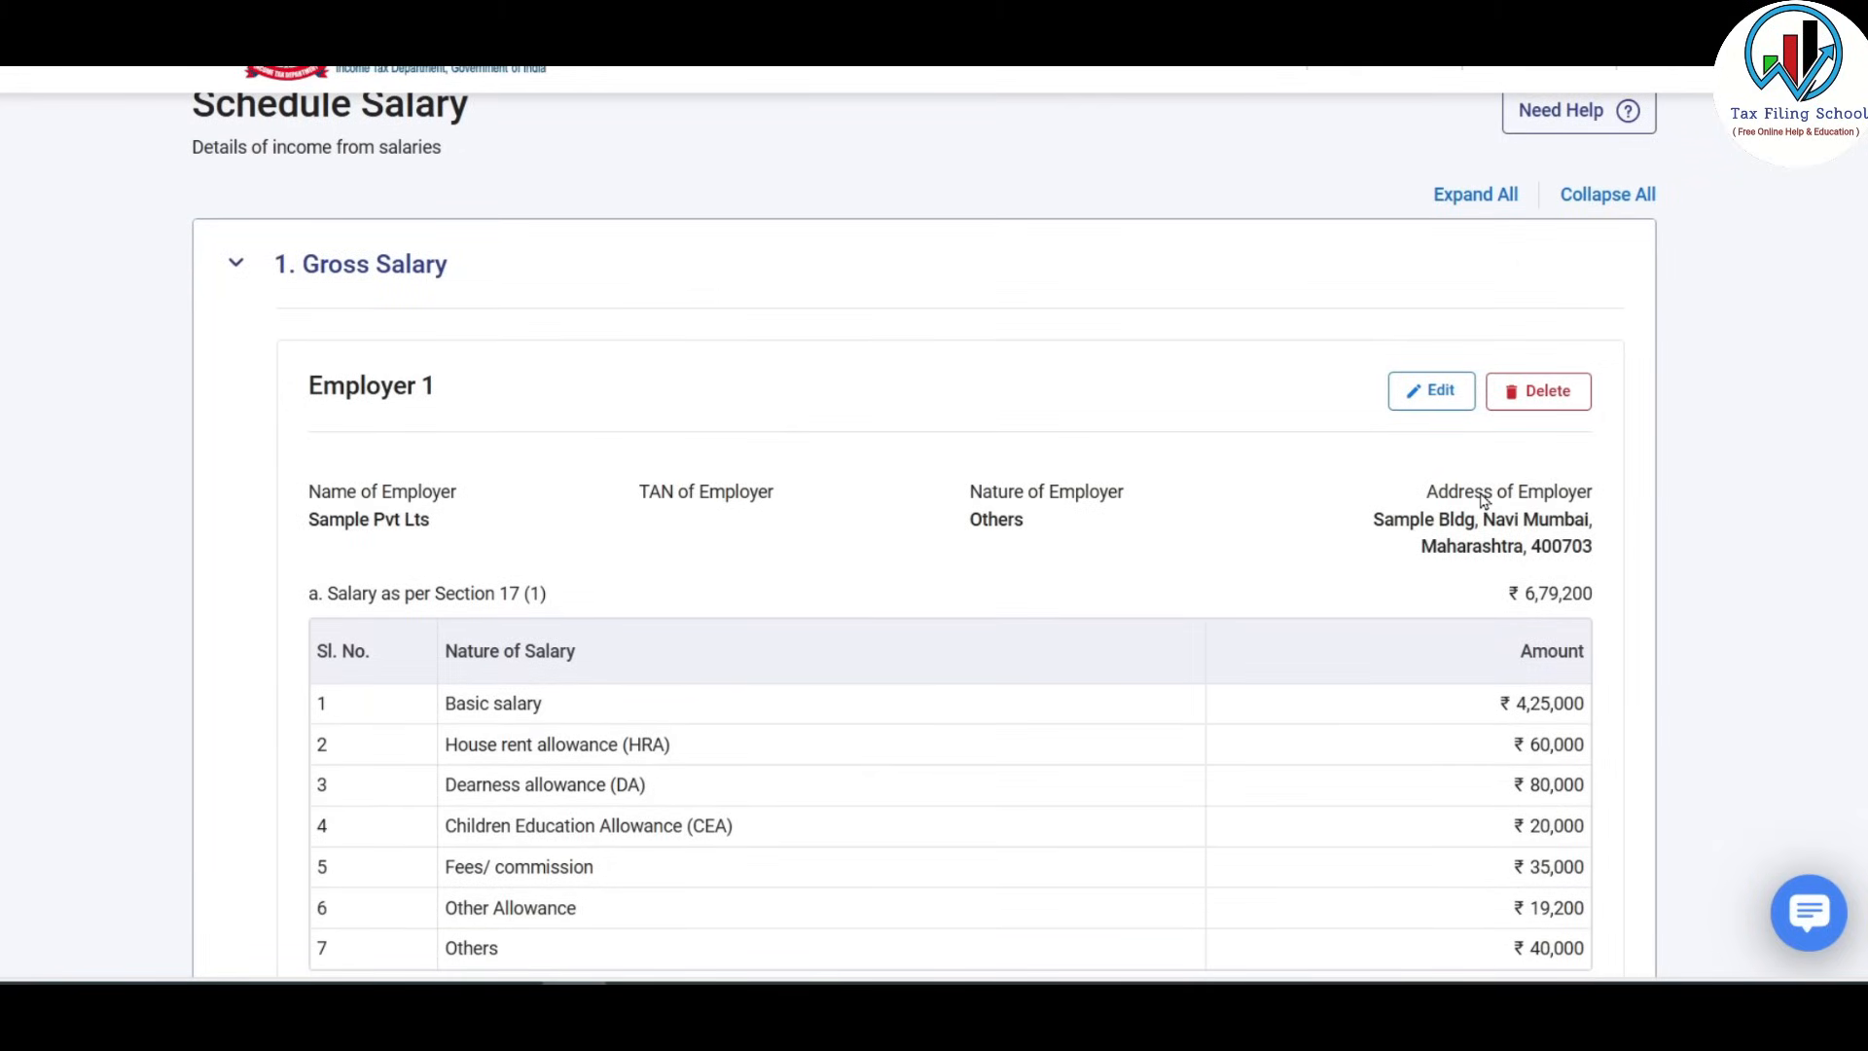
pyautogui.scroll(-4, 1483, 500)
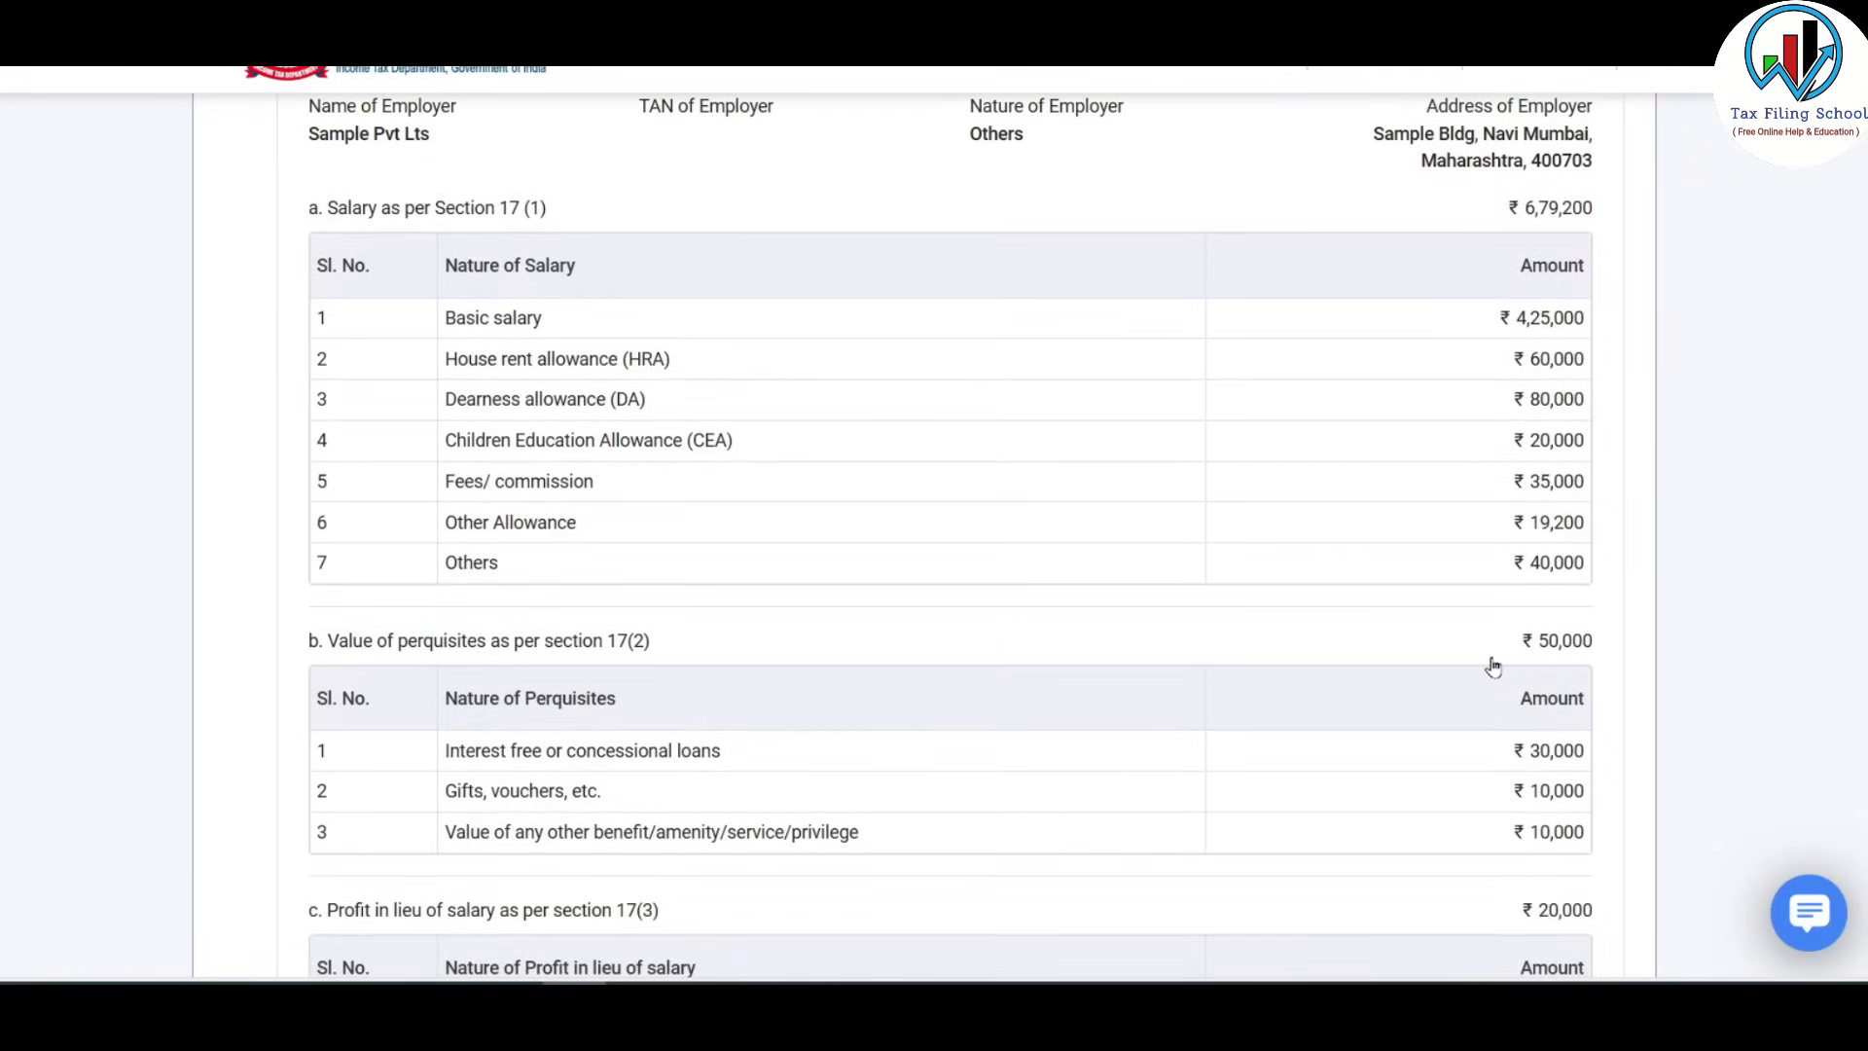
pyautogui.scroll(-4, 1492, 661)
pyautogui.scroll(-2, 1492, 665)
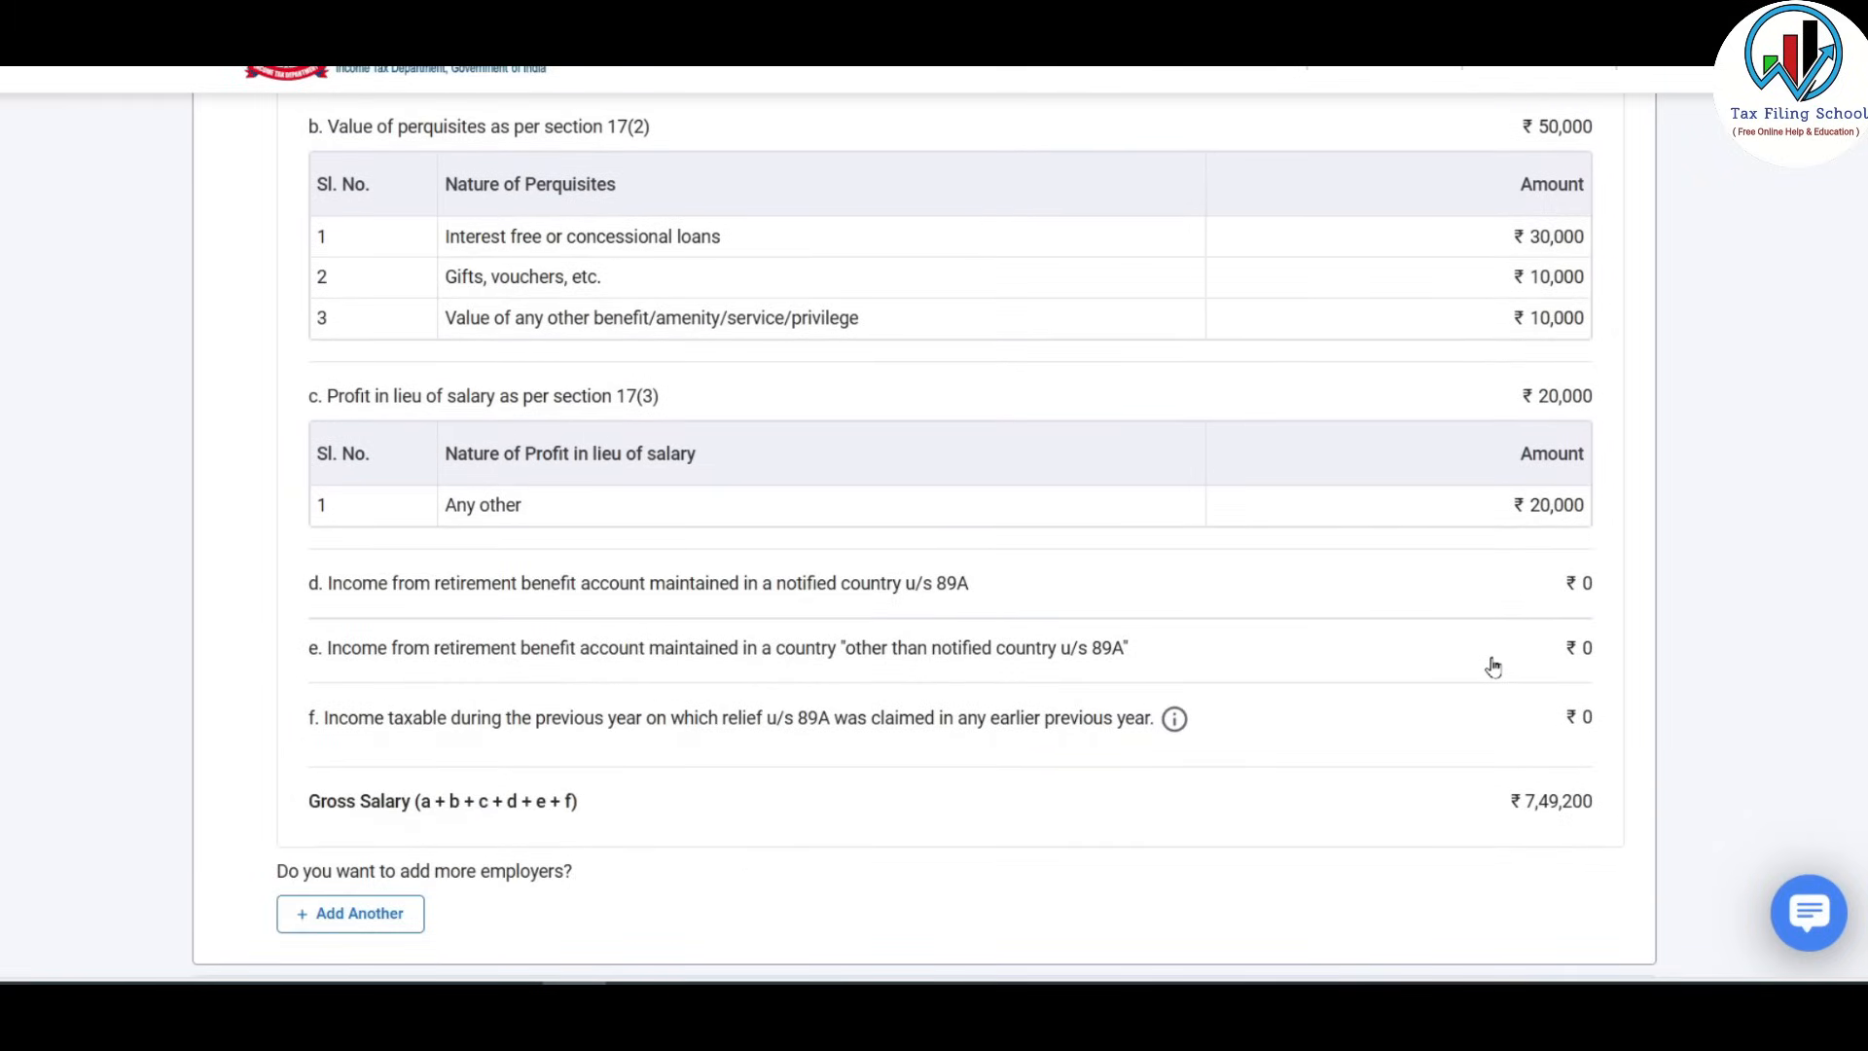
pyautogui.scroll(-2, 1493, 666)
pyautogui.scroll(-4, 1492, 666)
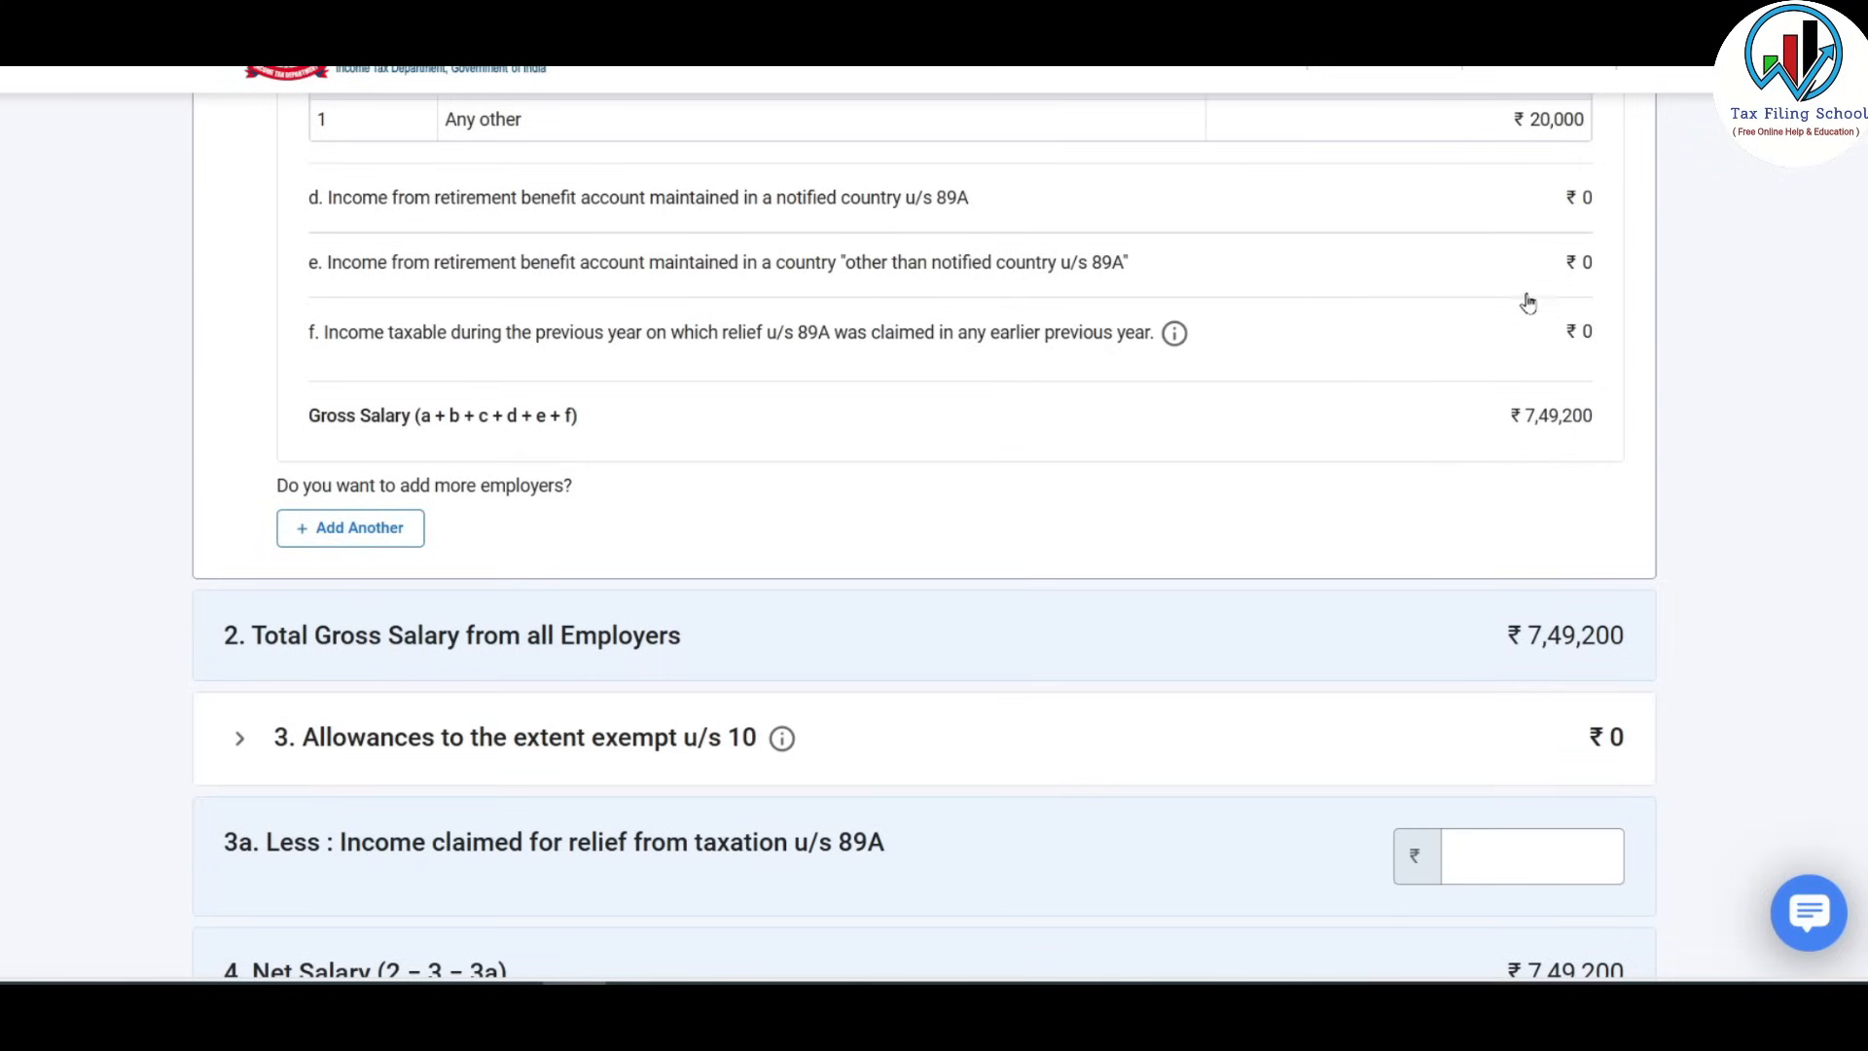
pyautogui.scroll(-3, 1428, 362)
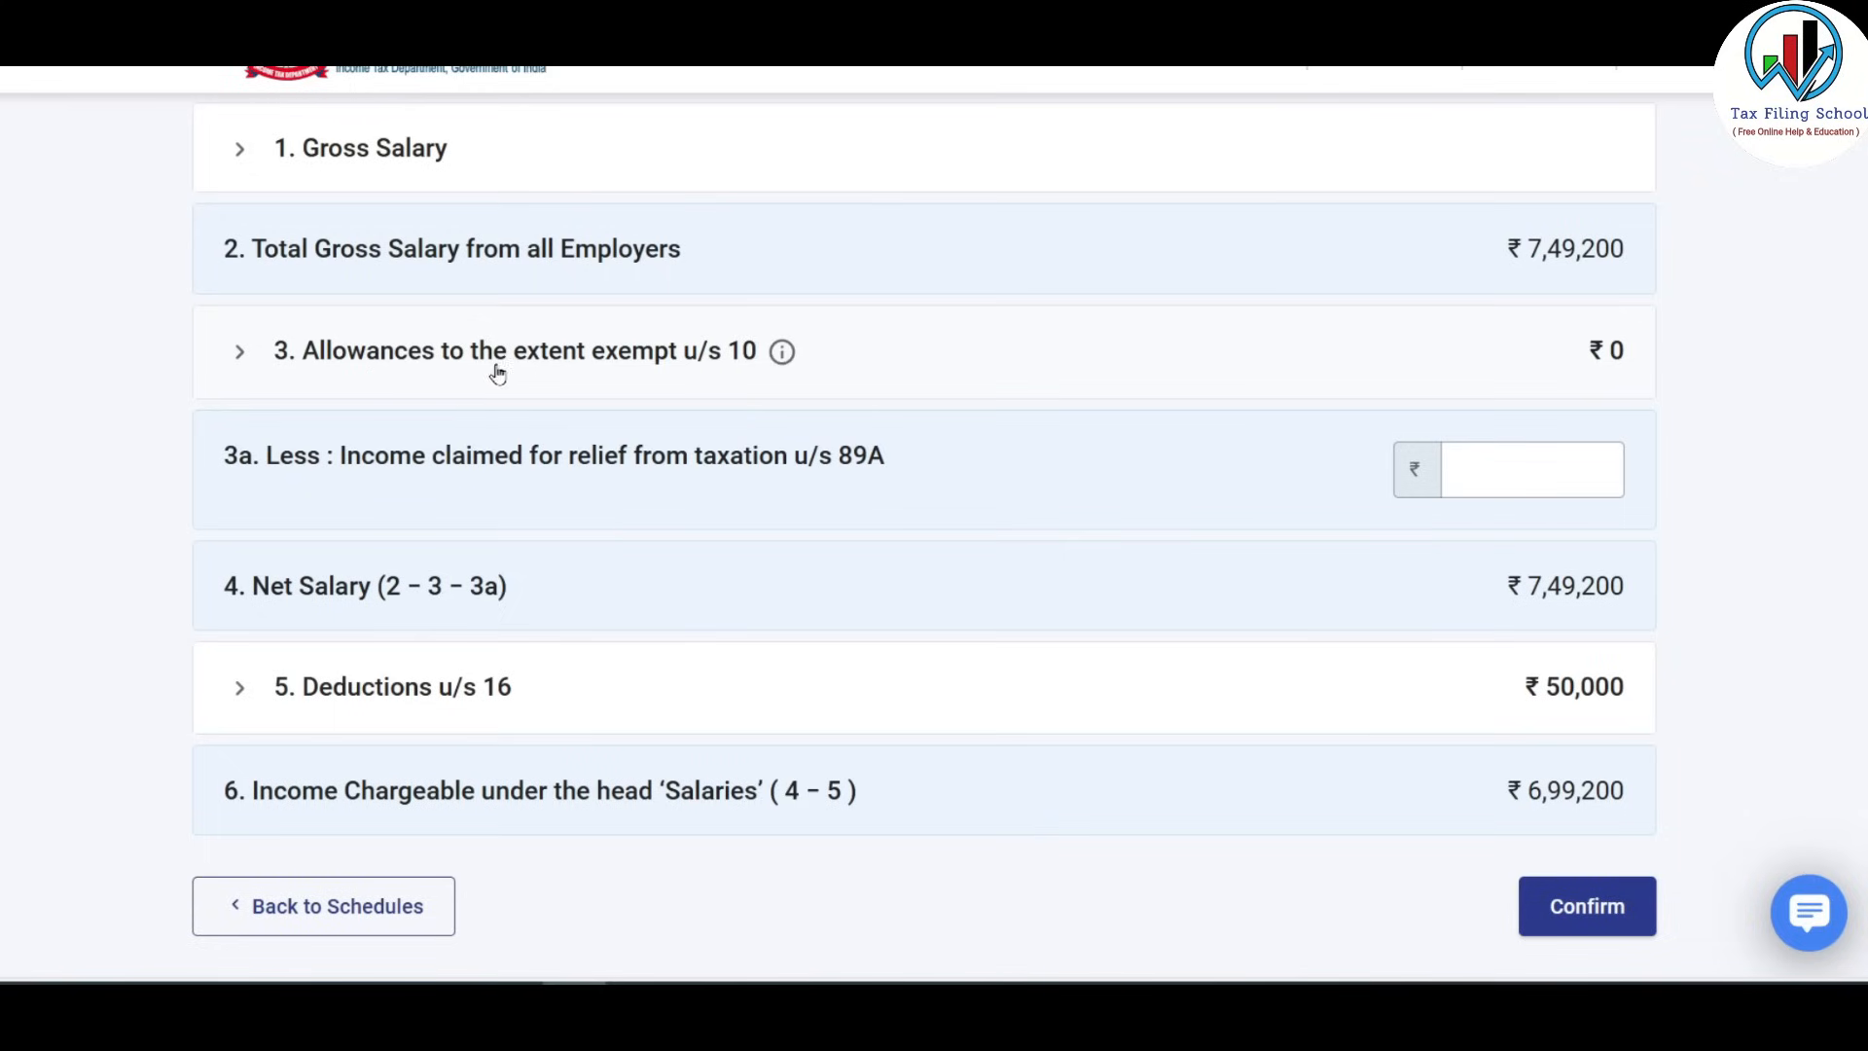
# Add a Sec 10(13A) House Rent Allowance exemption of 32,000.
pyautogui.click(717, 356)
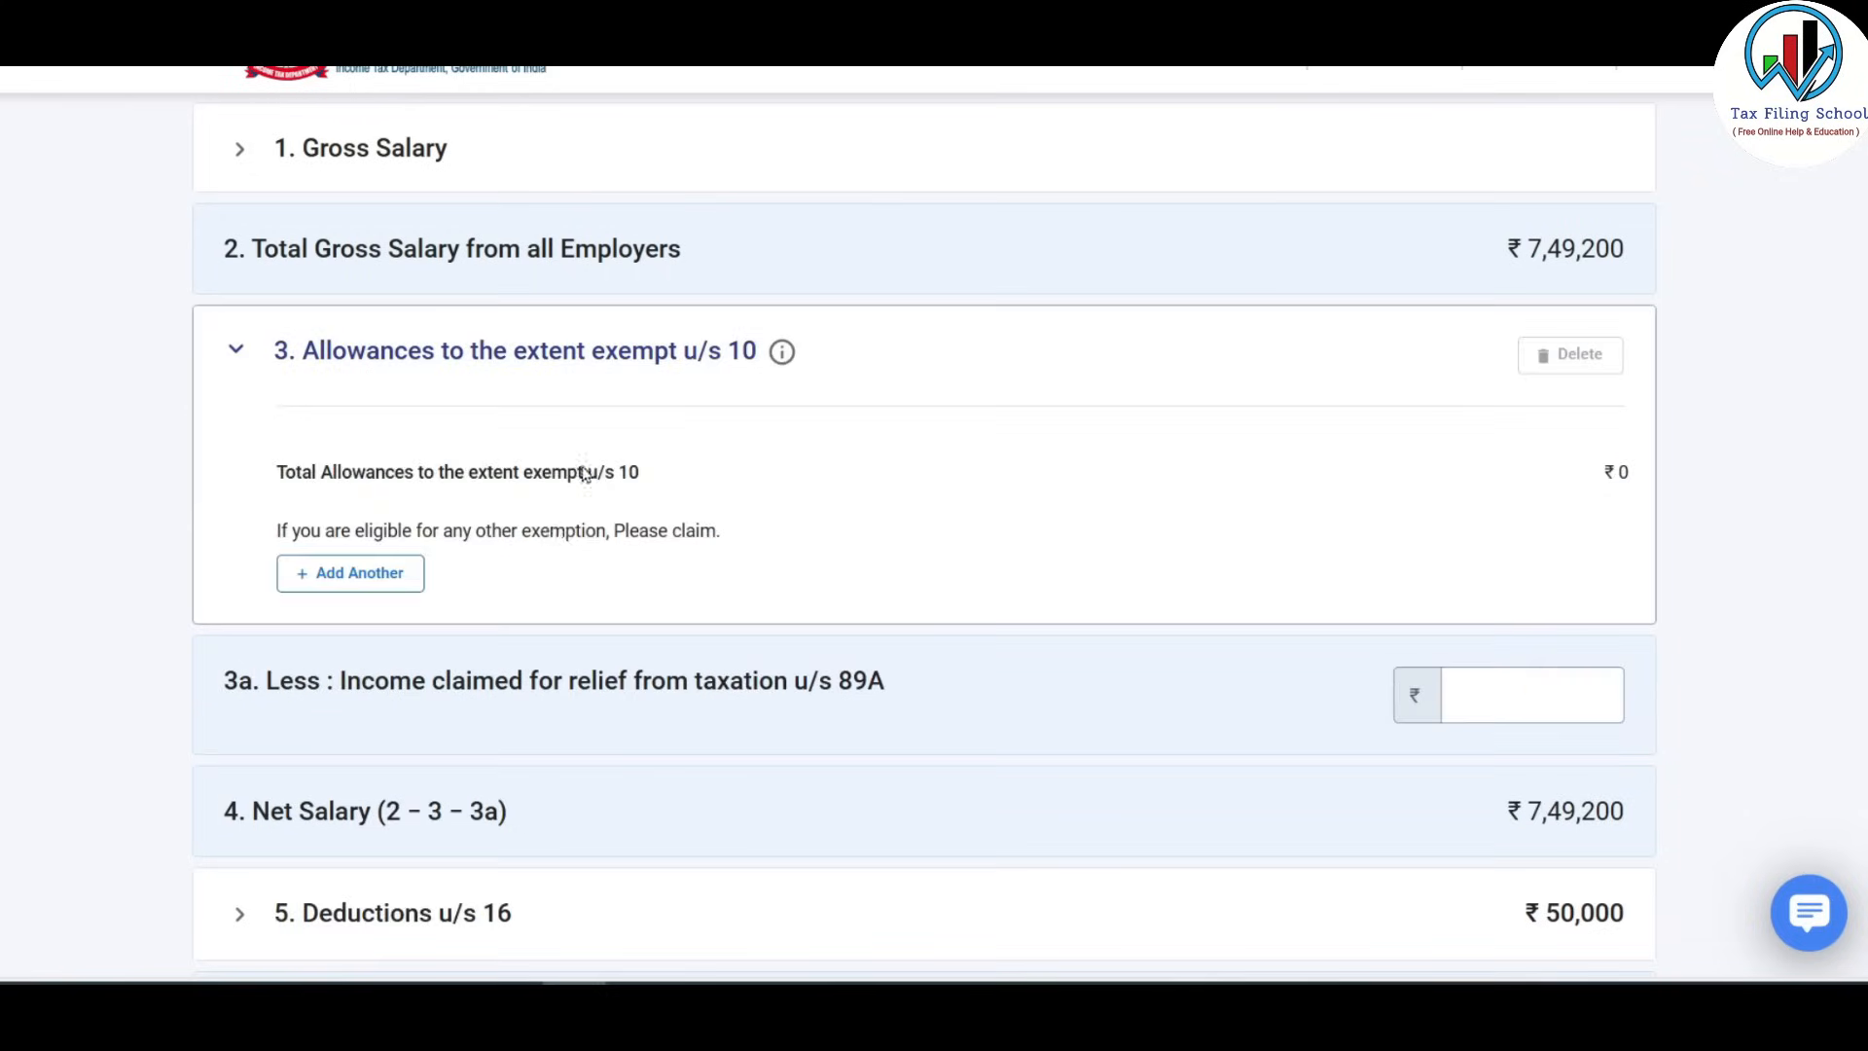
pyautogui.click(378, 576)
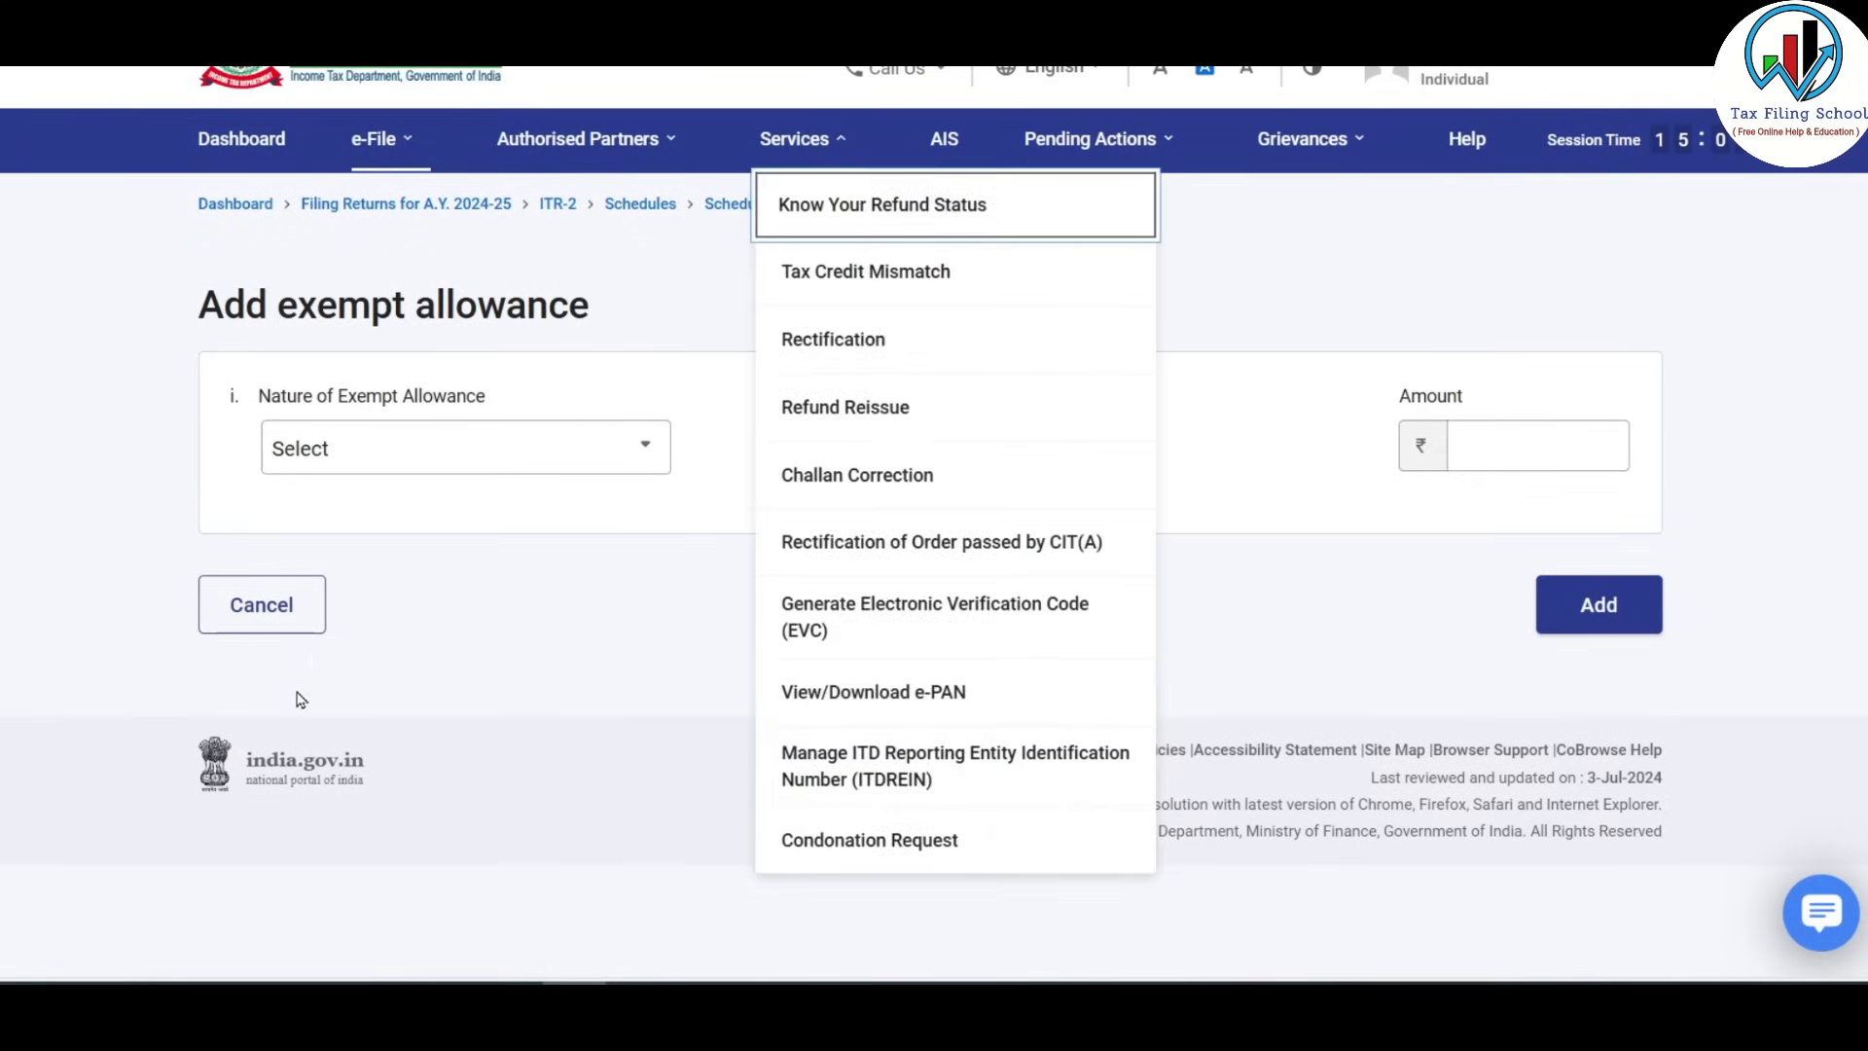
pyautogui.click(567, 447)
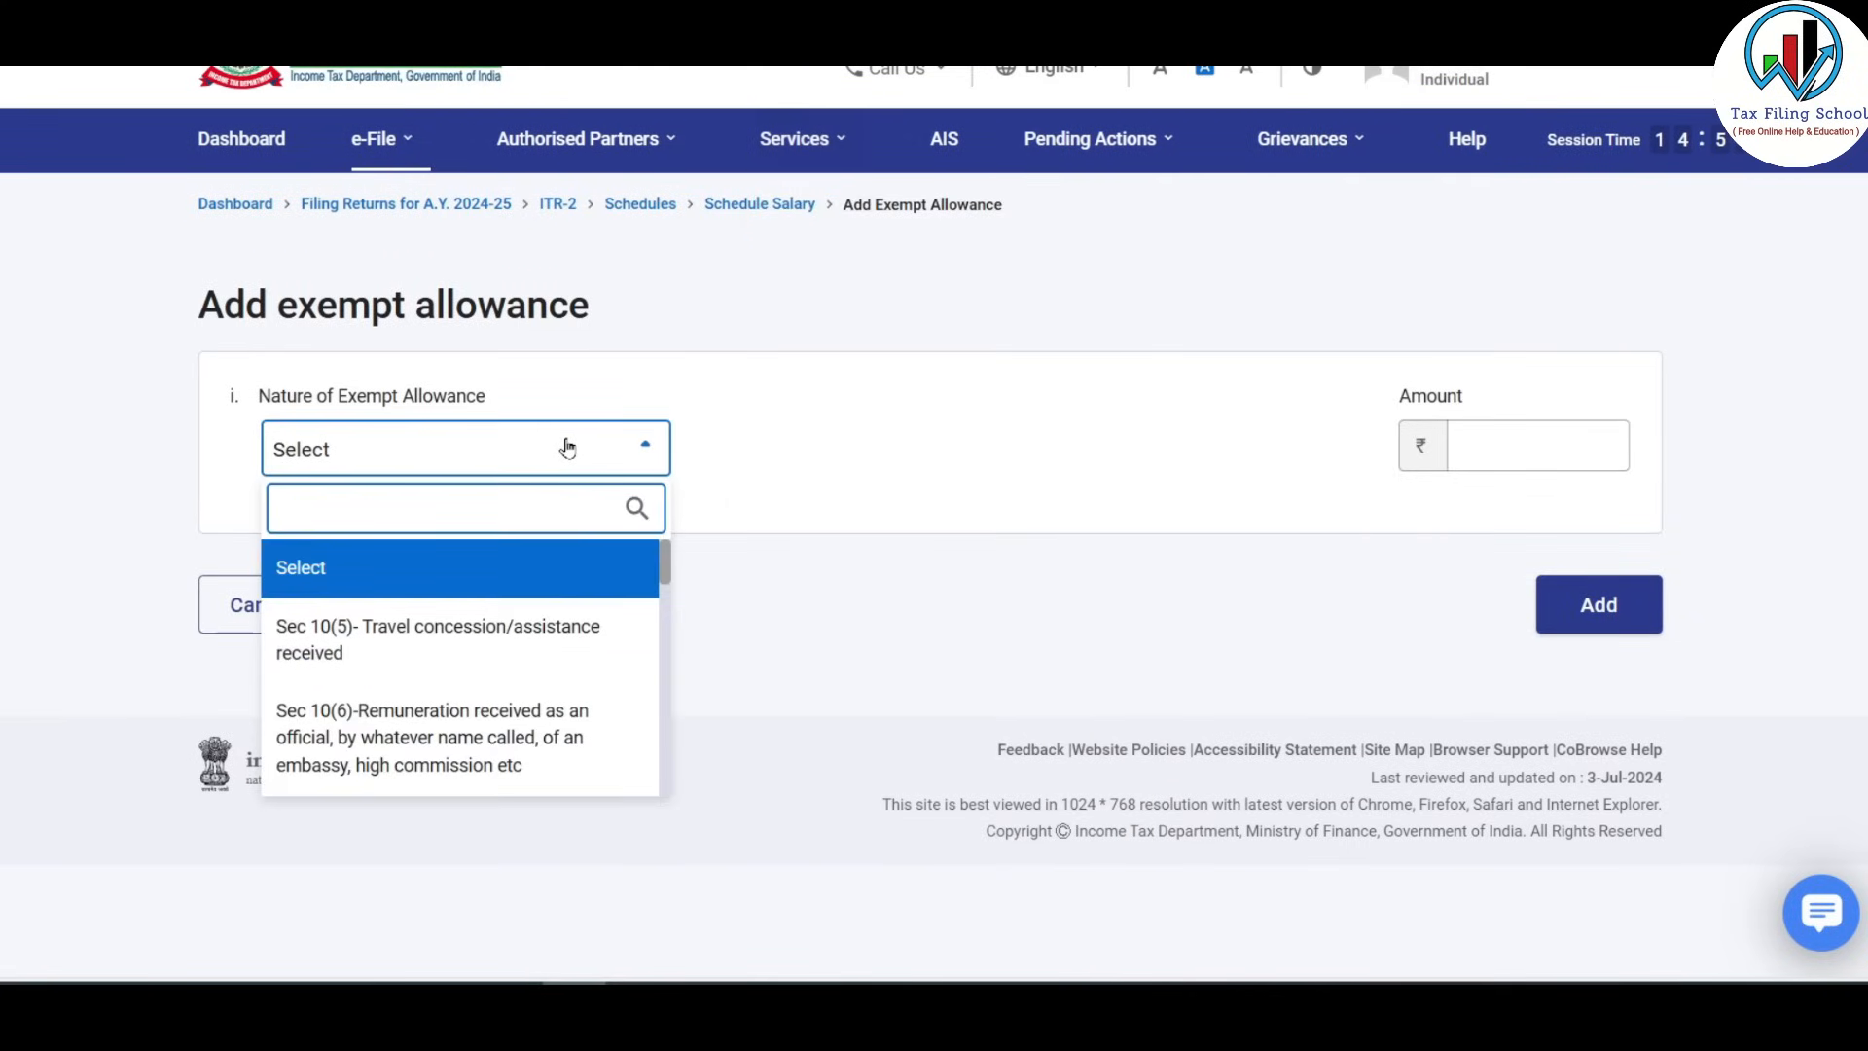
pyautogui.moveTo(665, 574)
pyautogui.mouseDown()
pyautogui.moveTo(667, 798)
pyautogui.moveTo(660, 563)
pyautogui.mouseUp()
pyautogui.moveTo(667, 557); pyautogui.dragTo(662, 729)
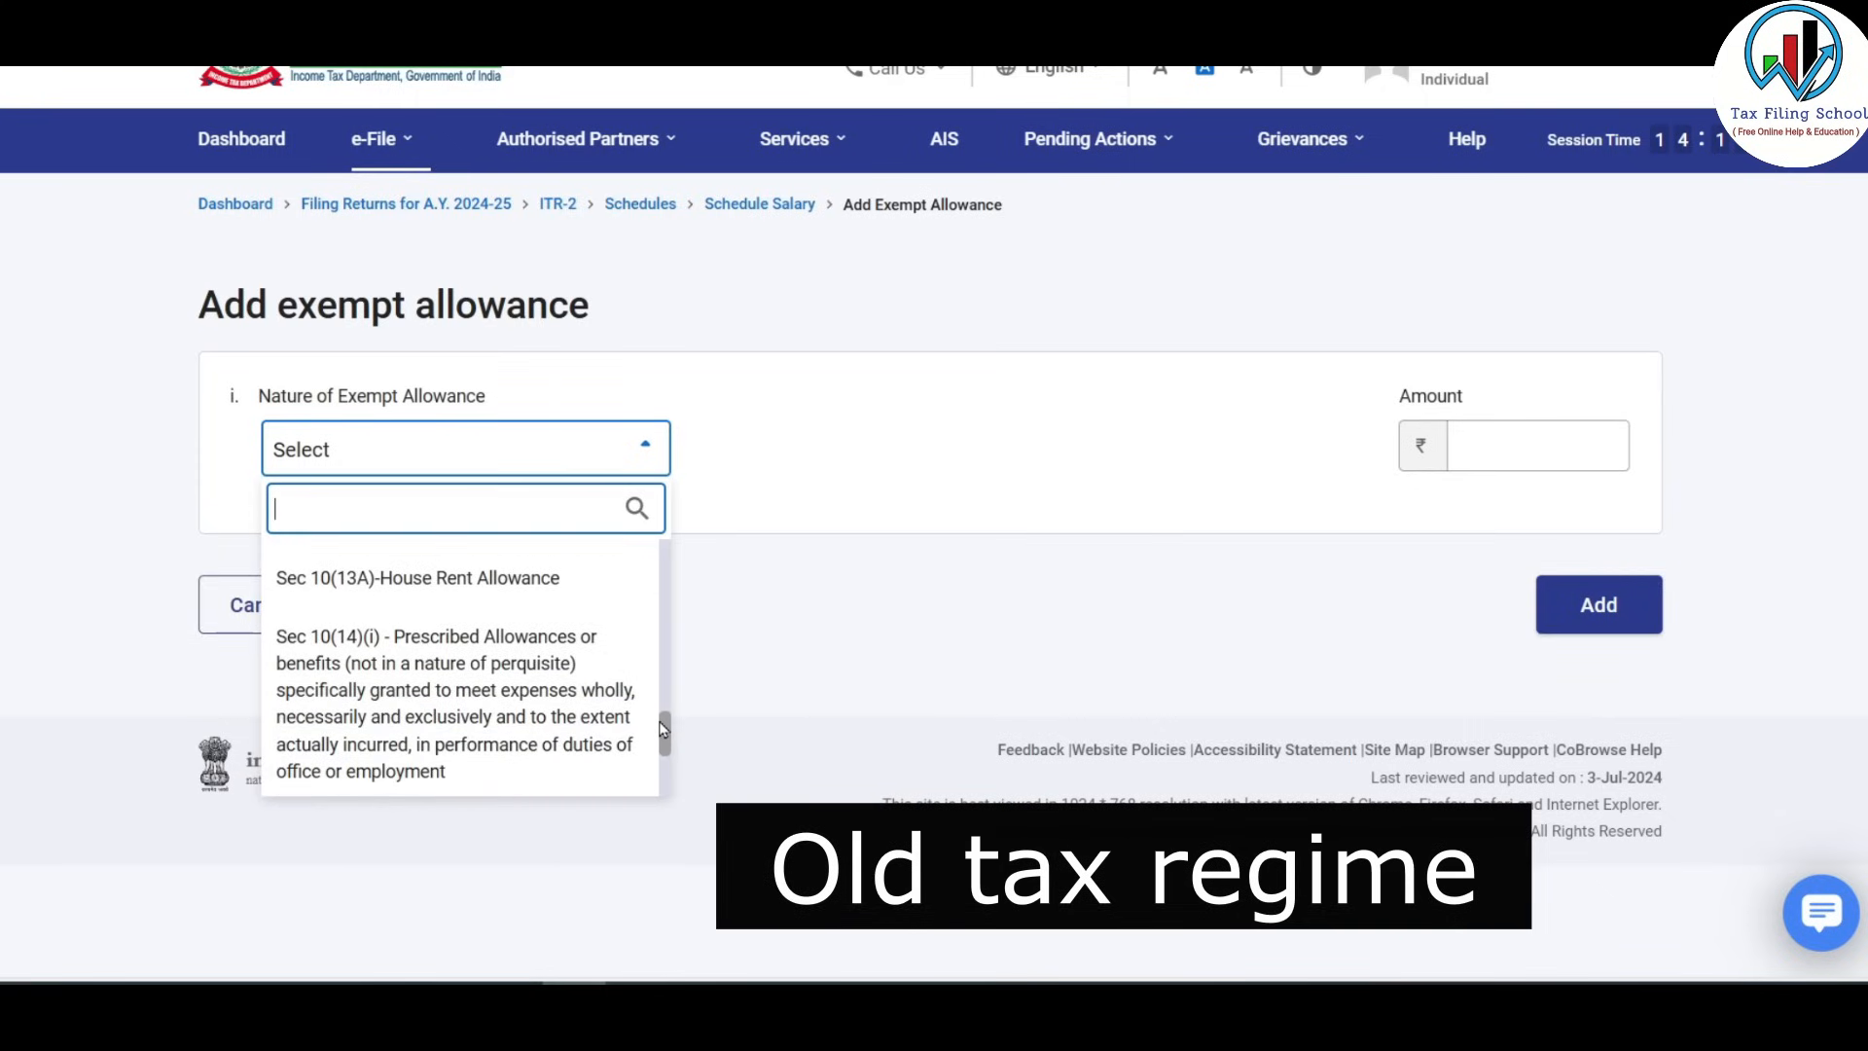
pyautogui.click(472, 589)
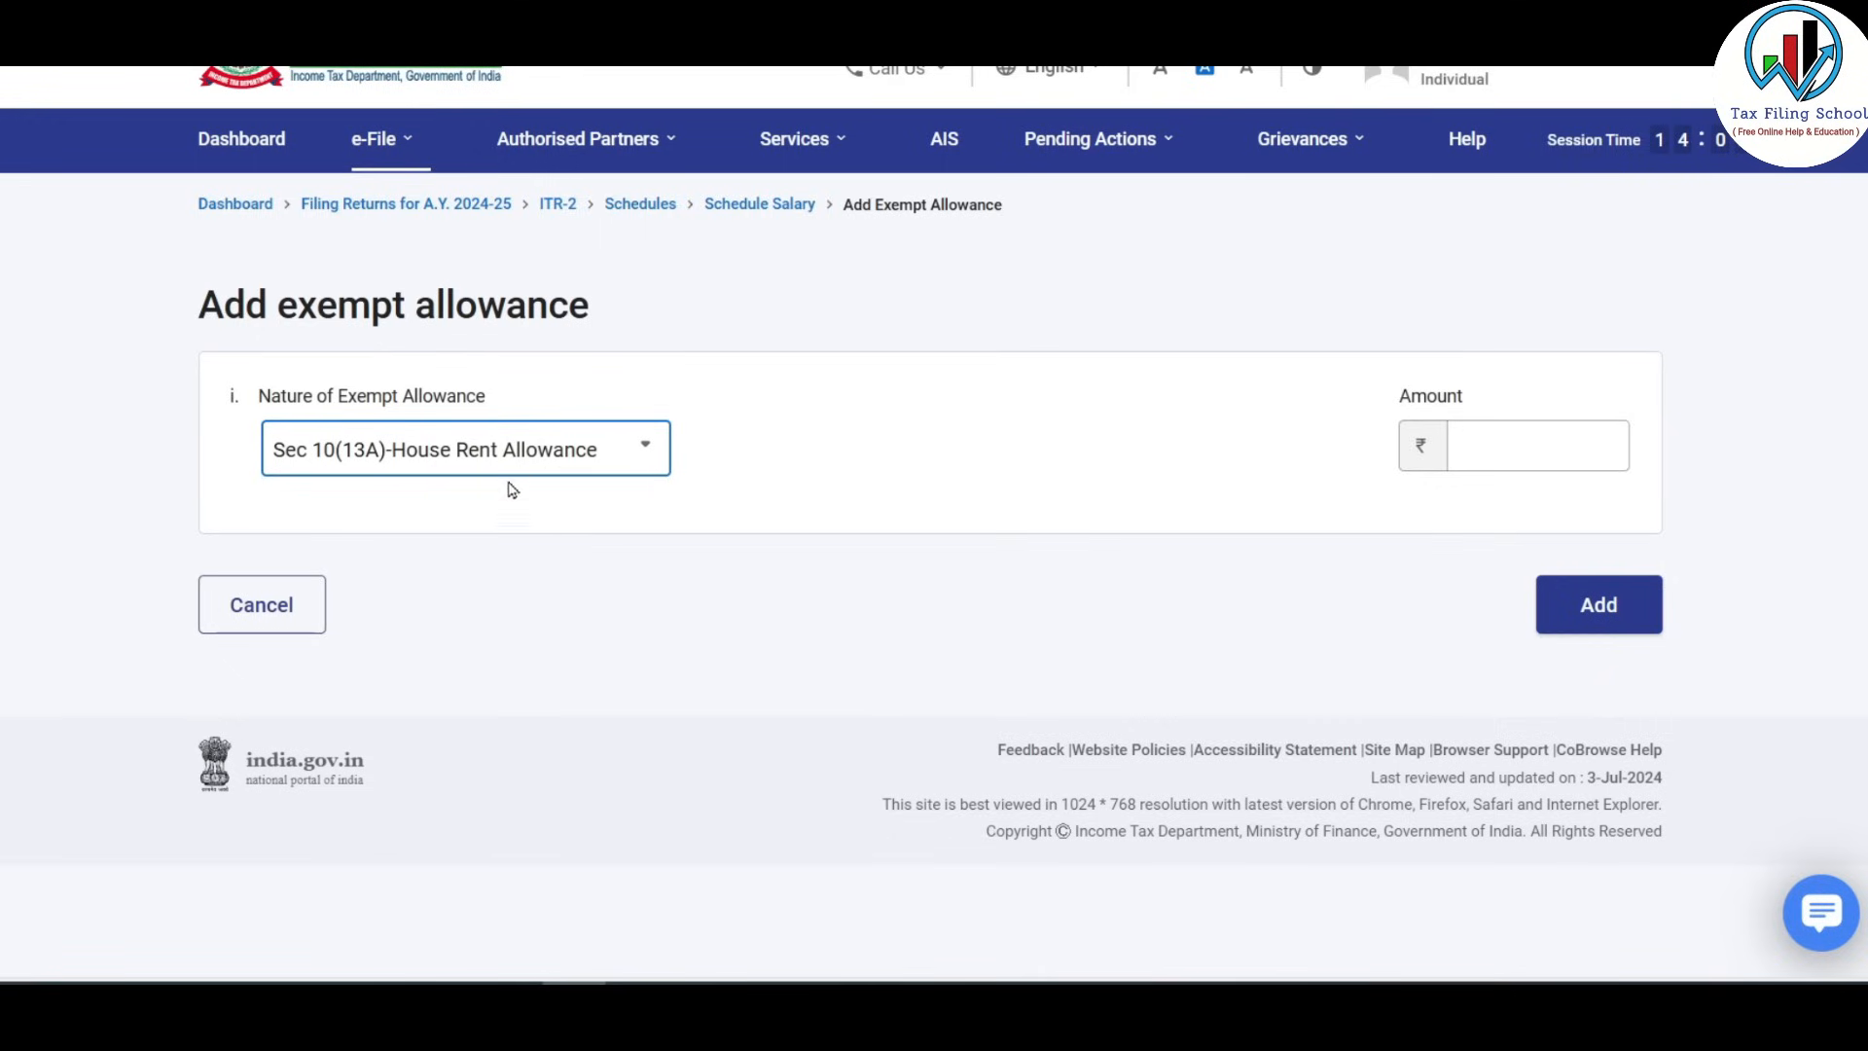
pyautogui.click(1584, 450)
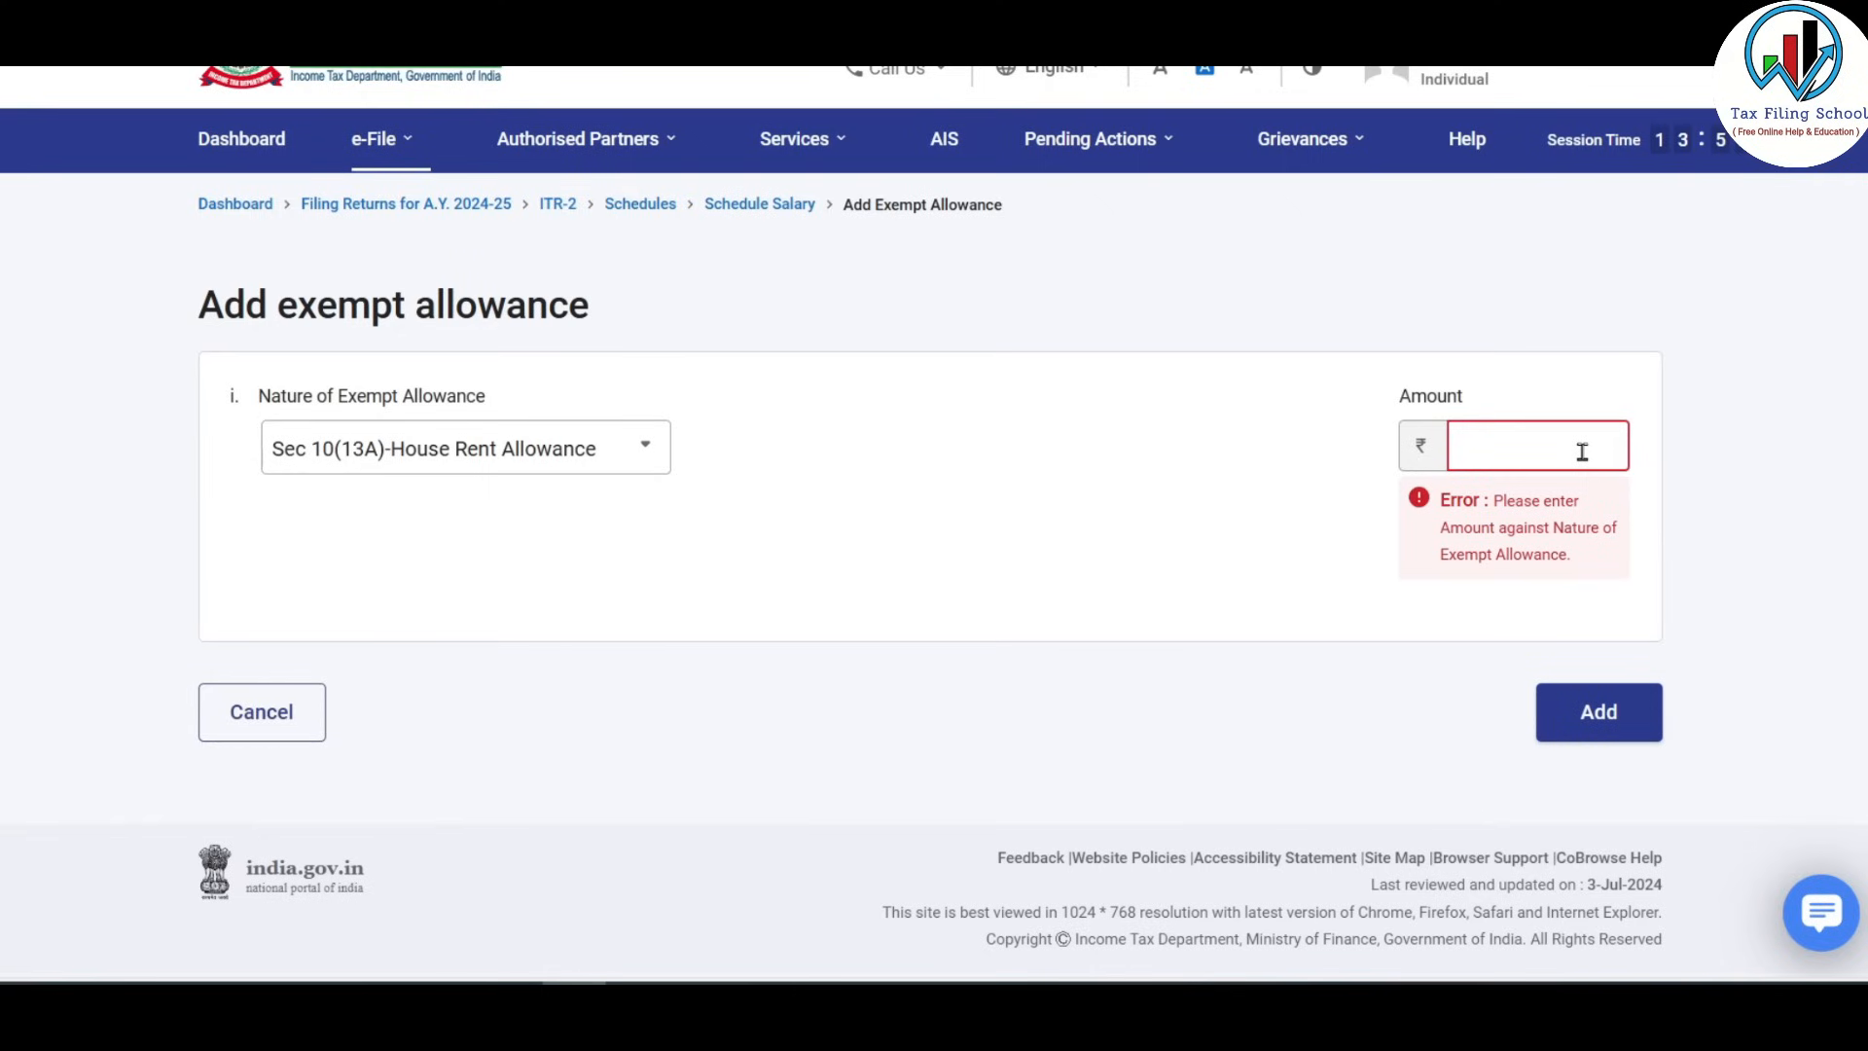
pyautogui.write('32000')
pyautogui.click(1114, 553)
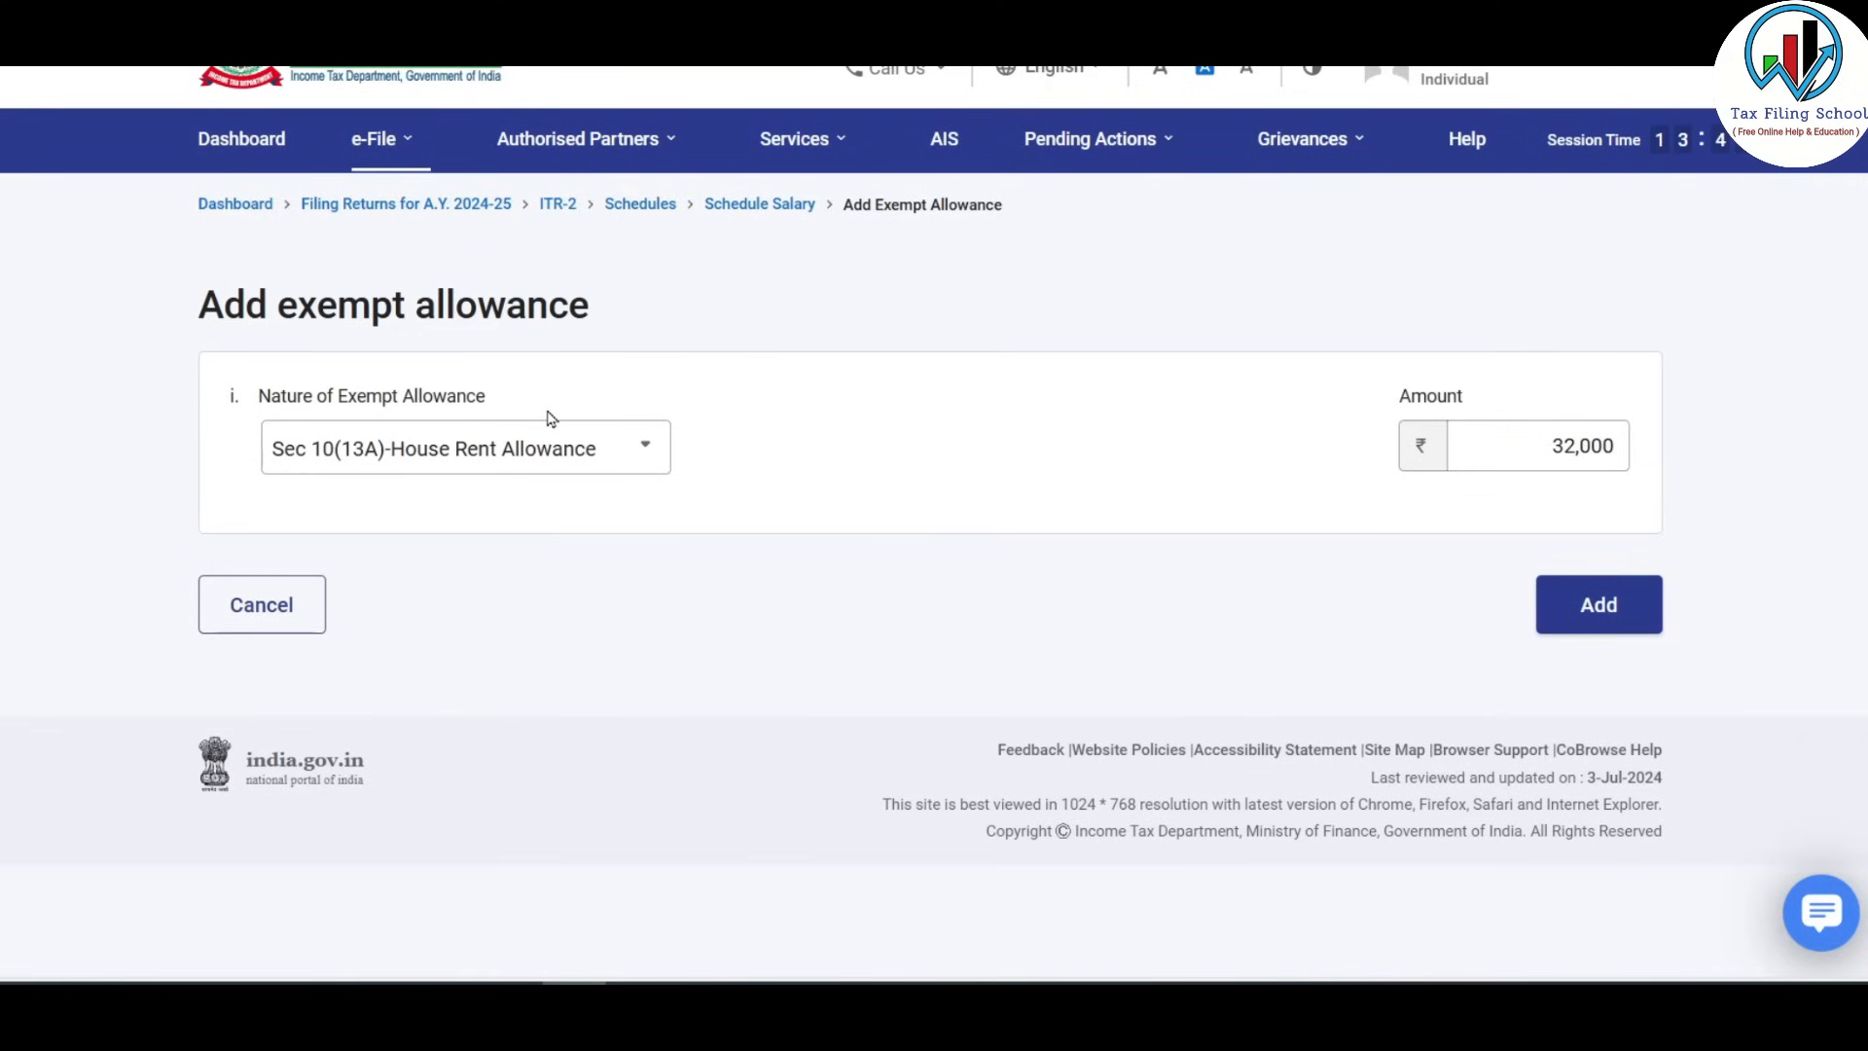
pyautogui.click(1610, 607)
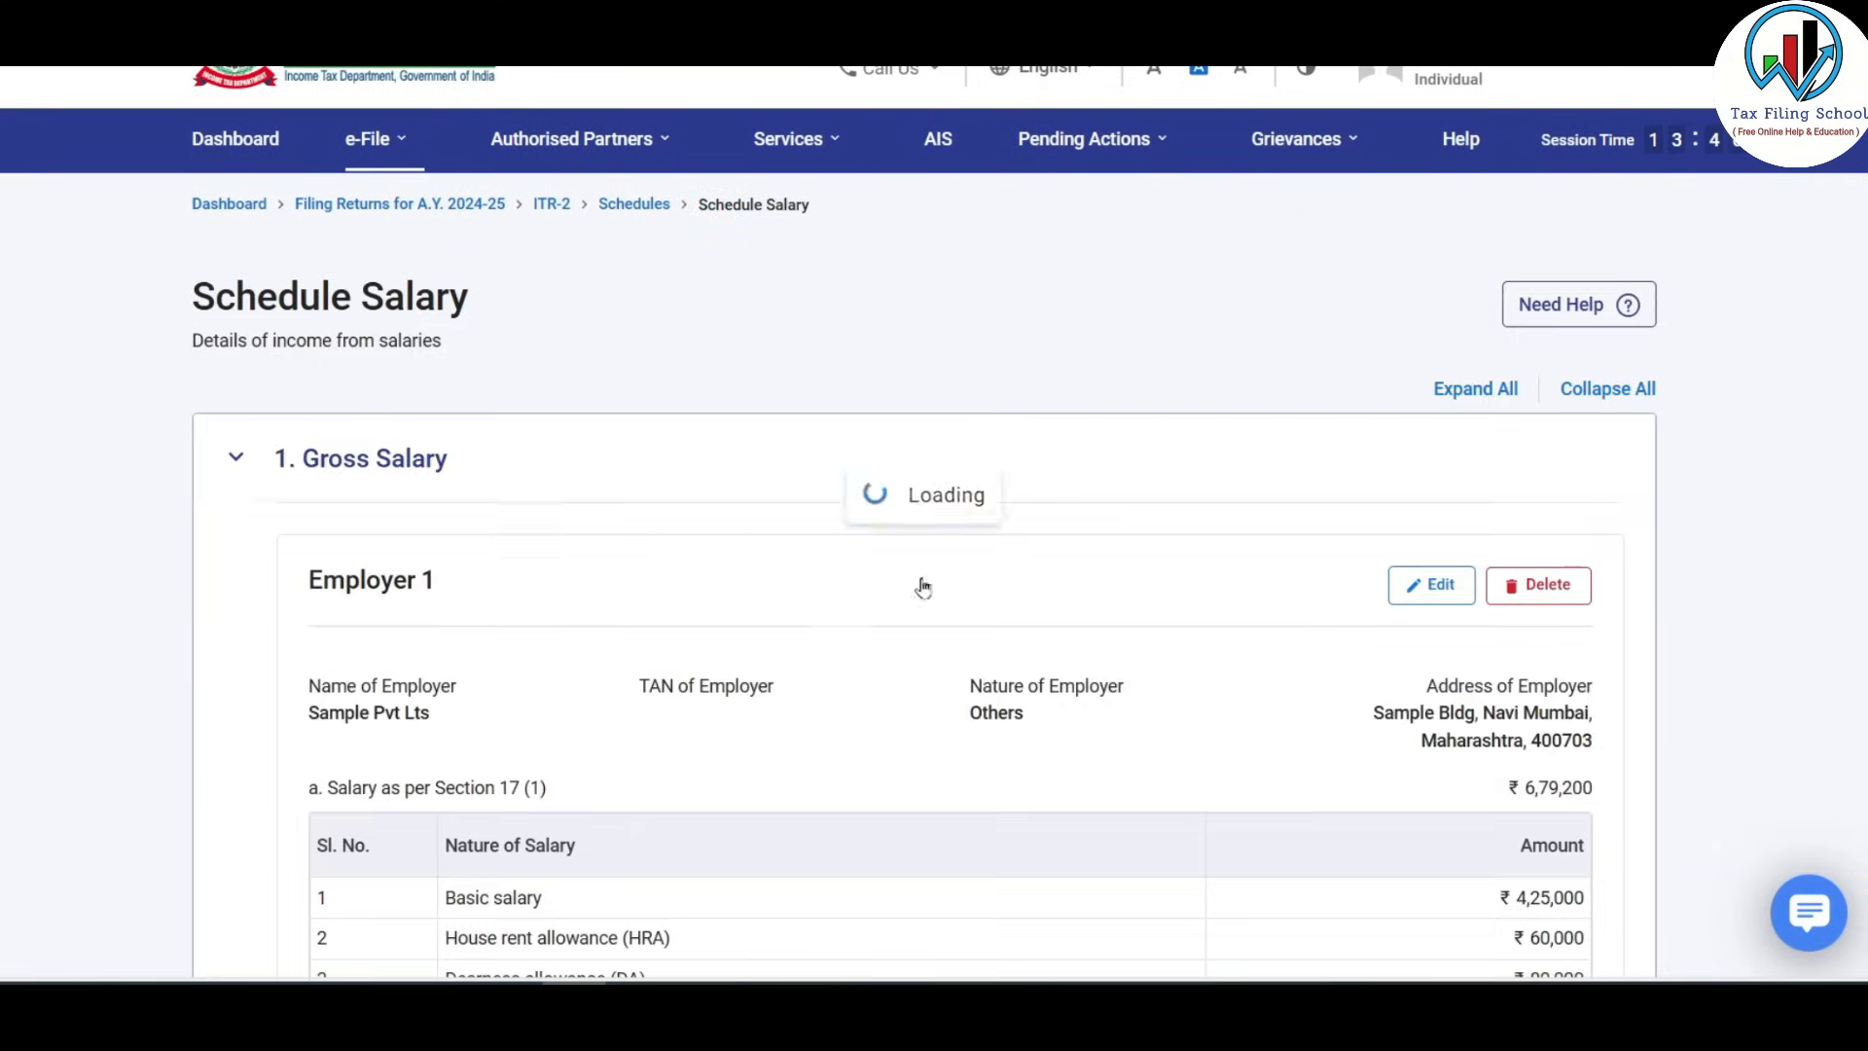
# Add a Sec10(14)(ii) prescribed allowance exemption of 2,400.
pyautogui.scroll(-5, 875, 642)
pyautogui.scroll(-10, 862, 684)
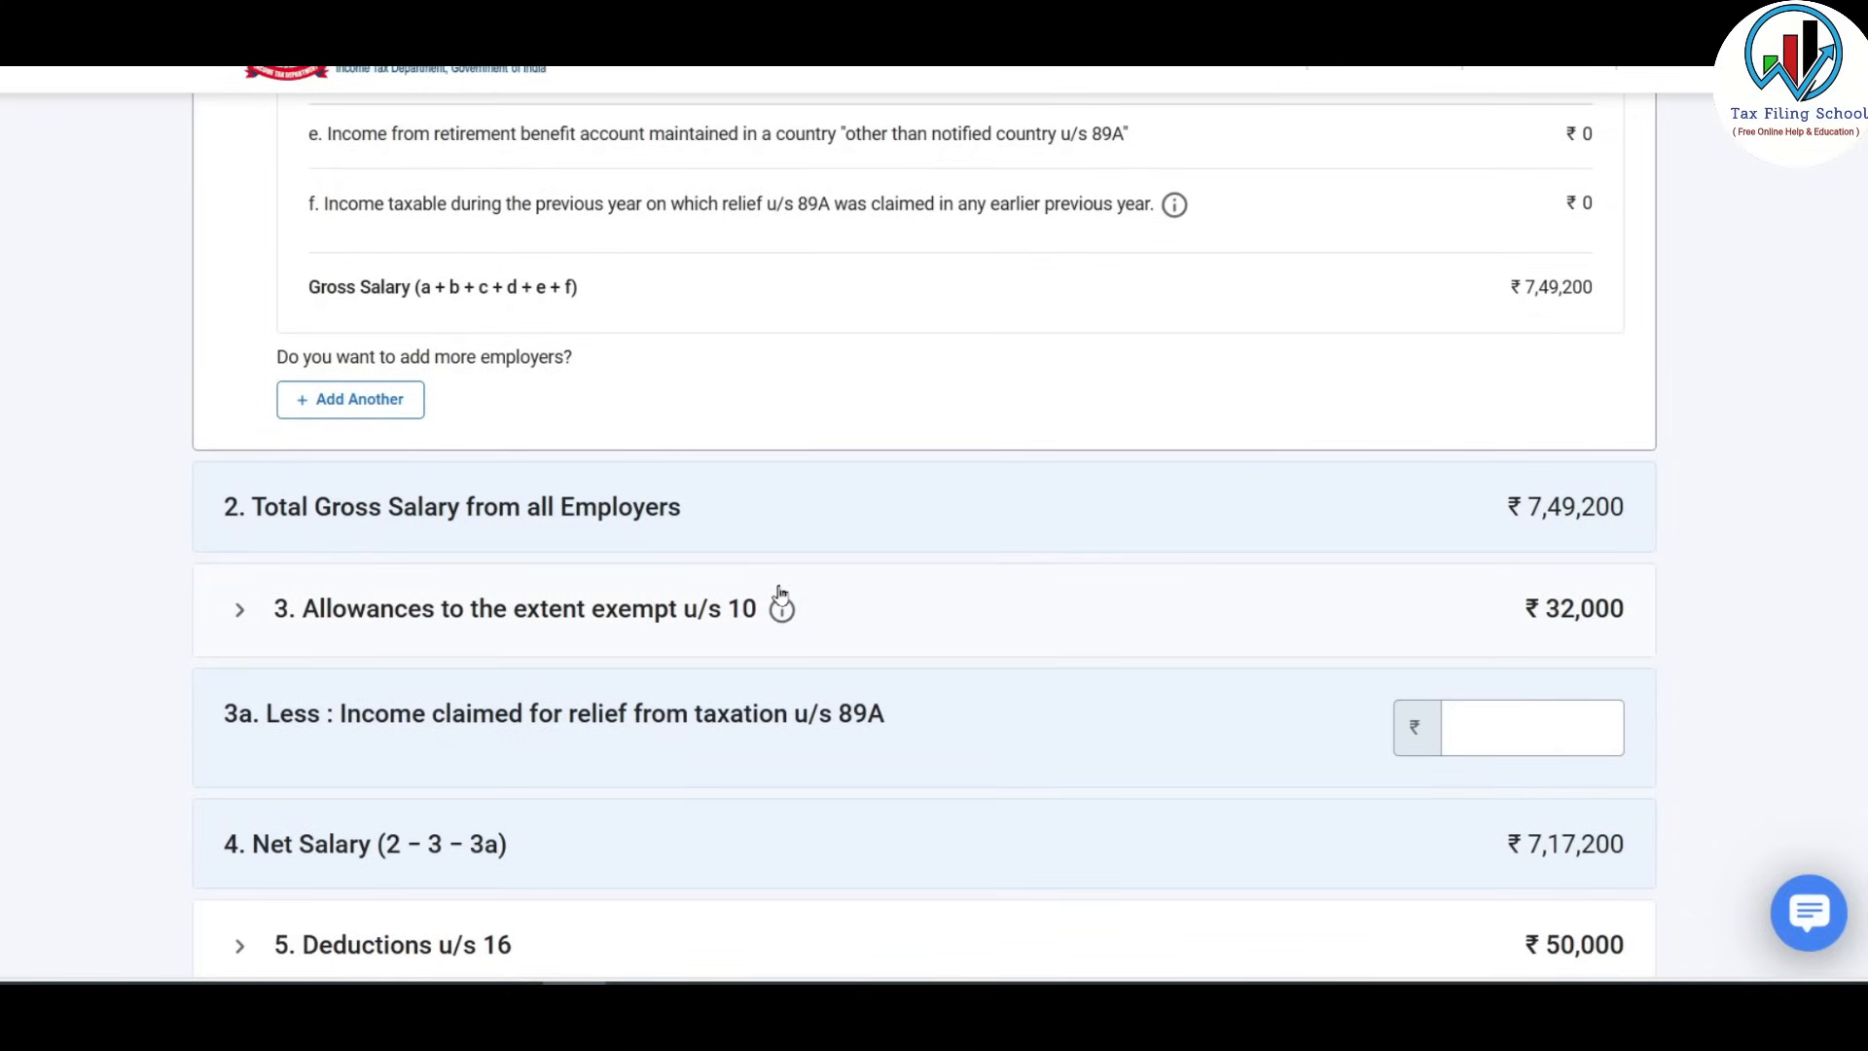
pyautogui.scroll(-1, 781, 584)
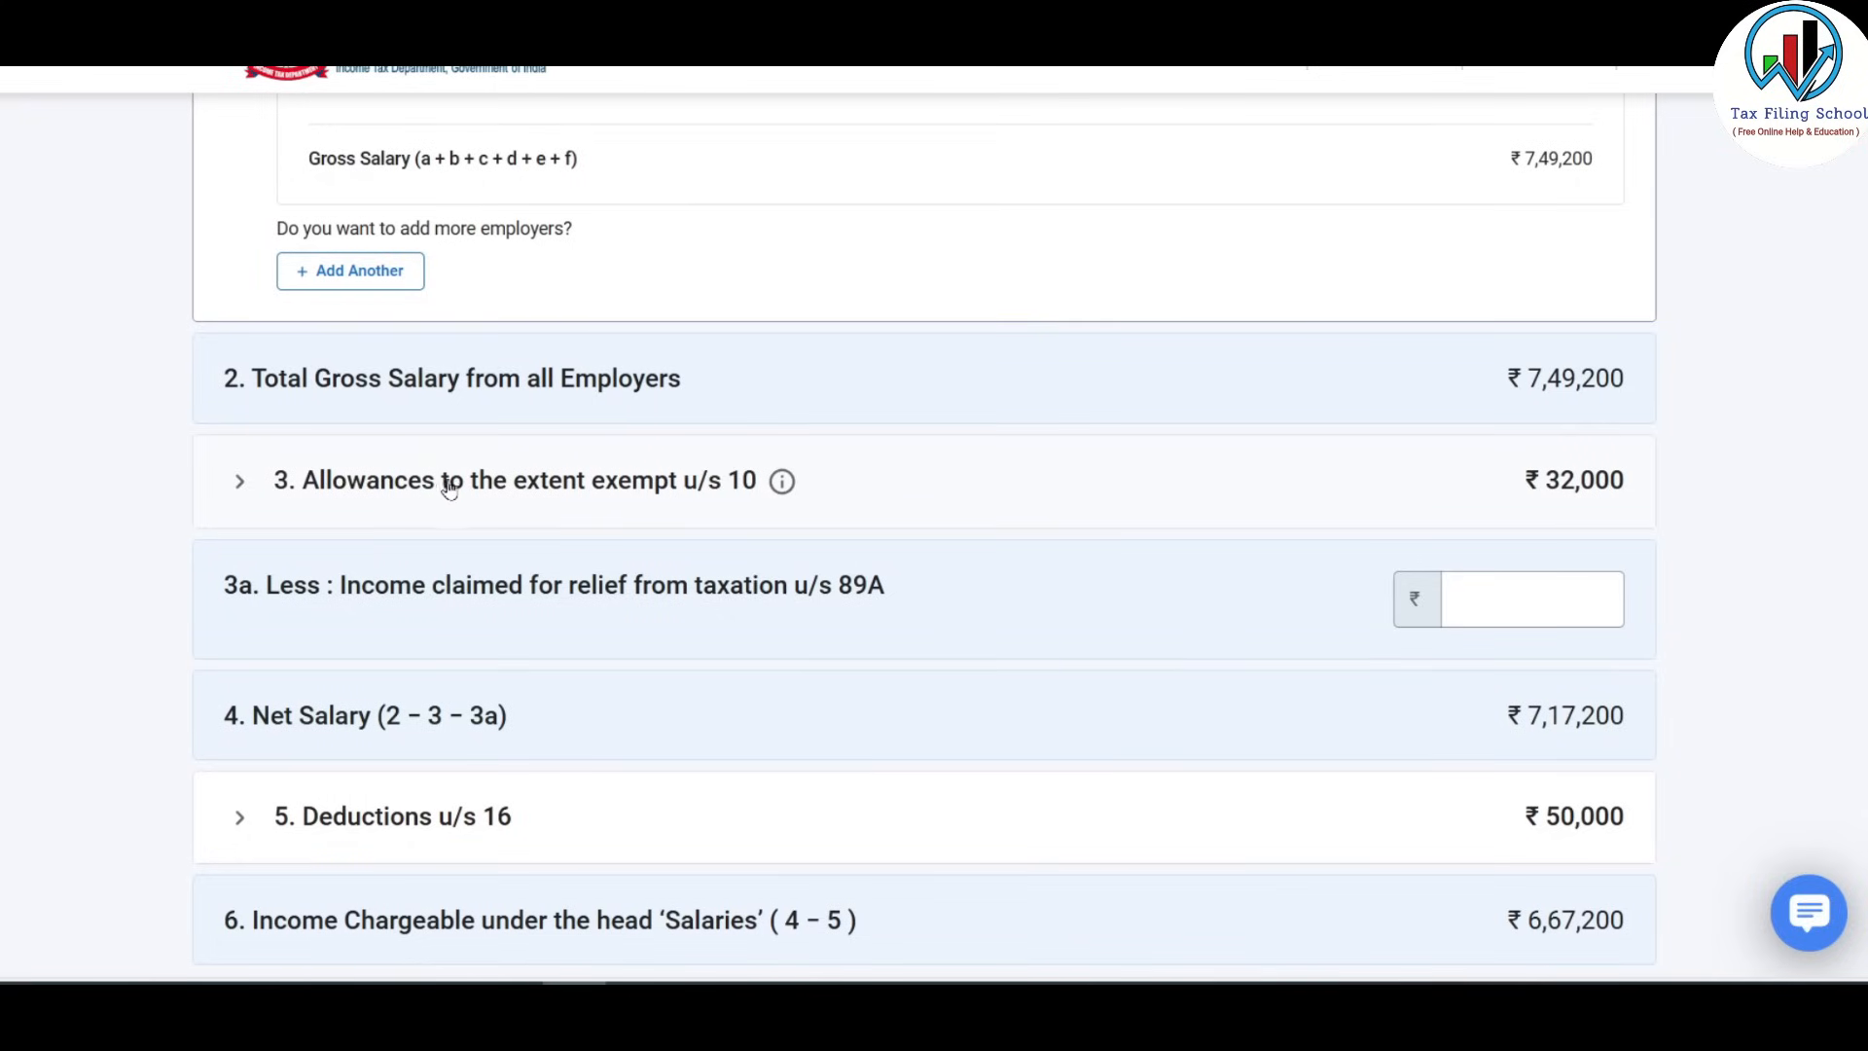
pyautogui.click(454, 489)
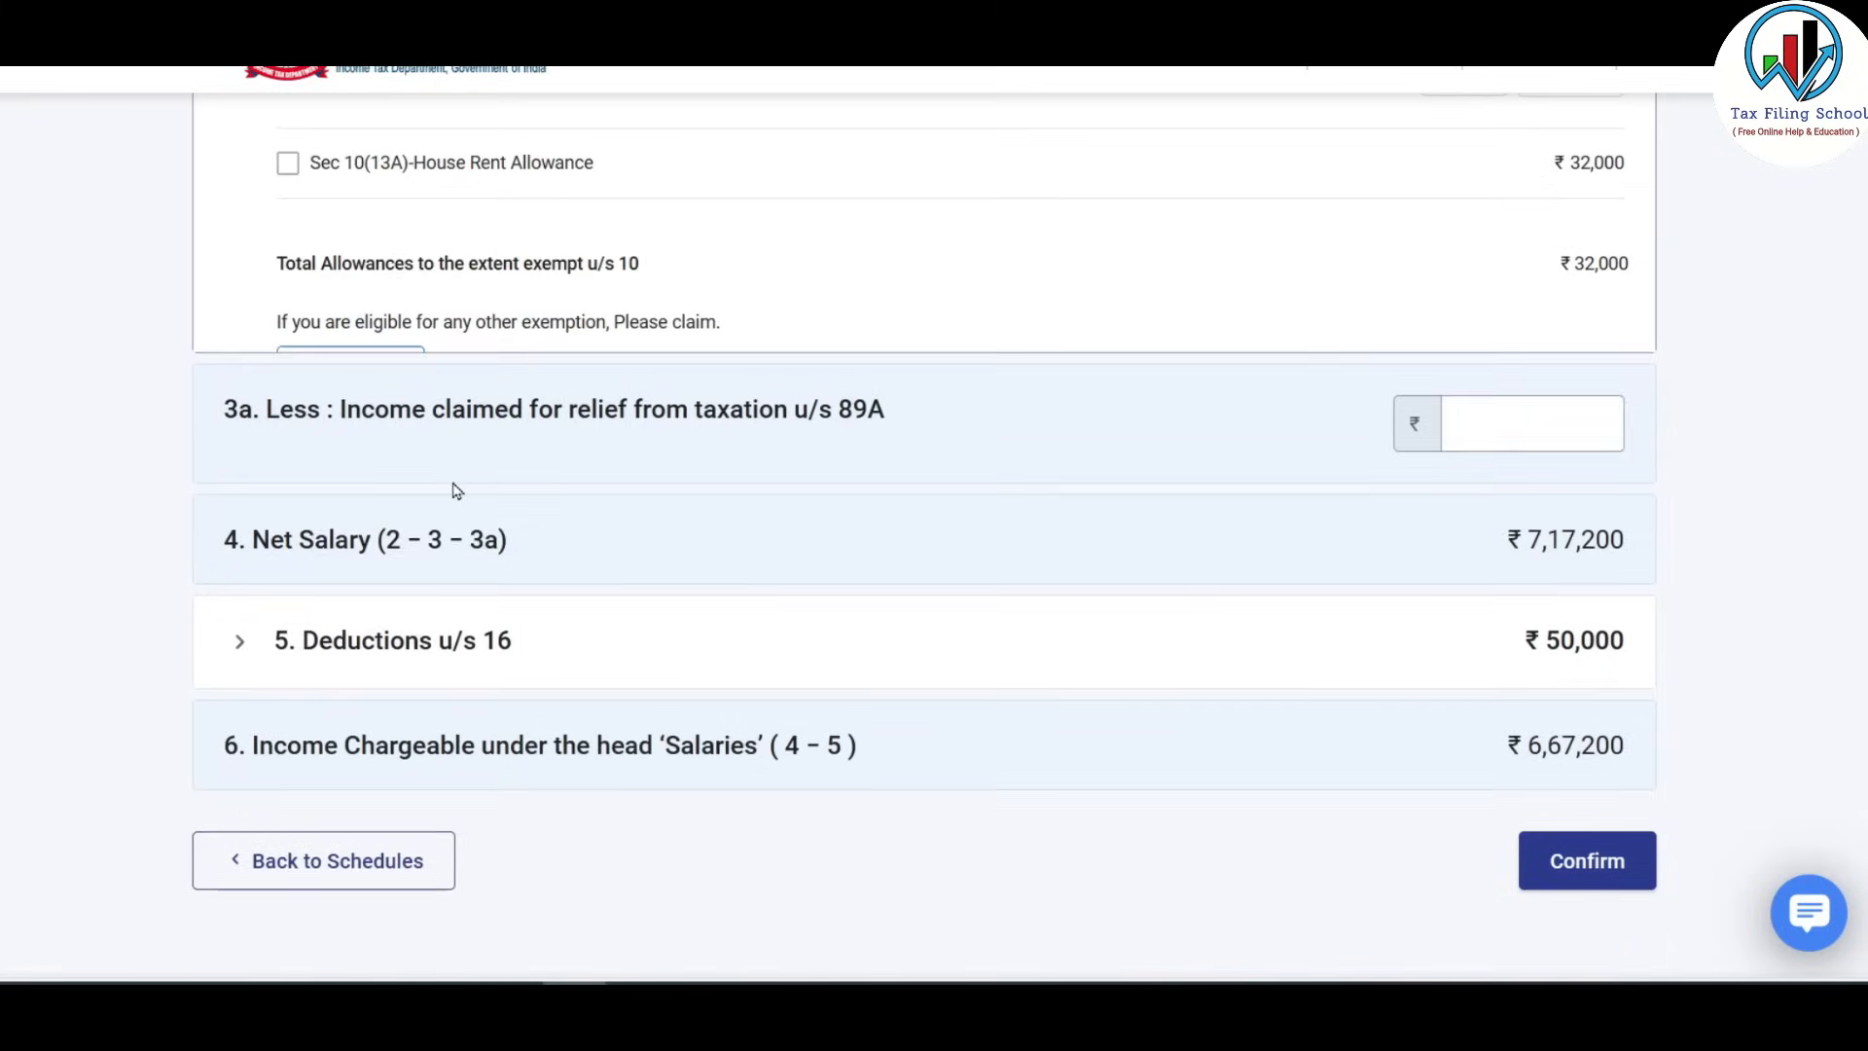
pyautogui.scroll(3, 450, 487)
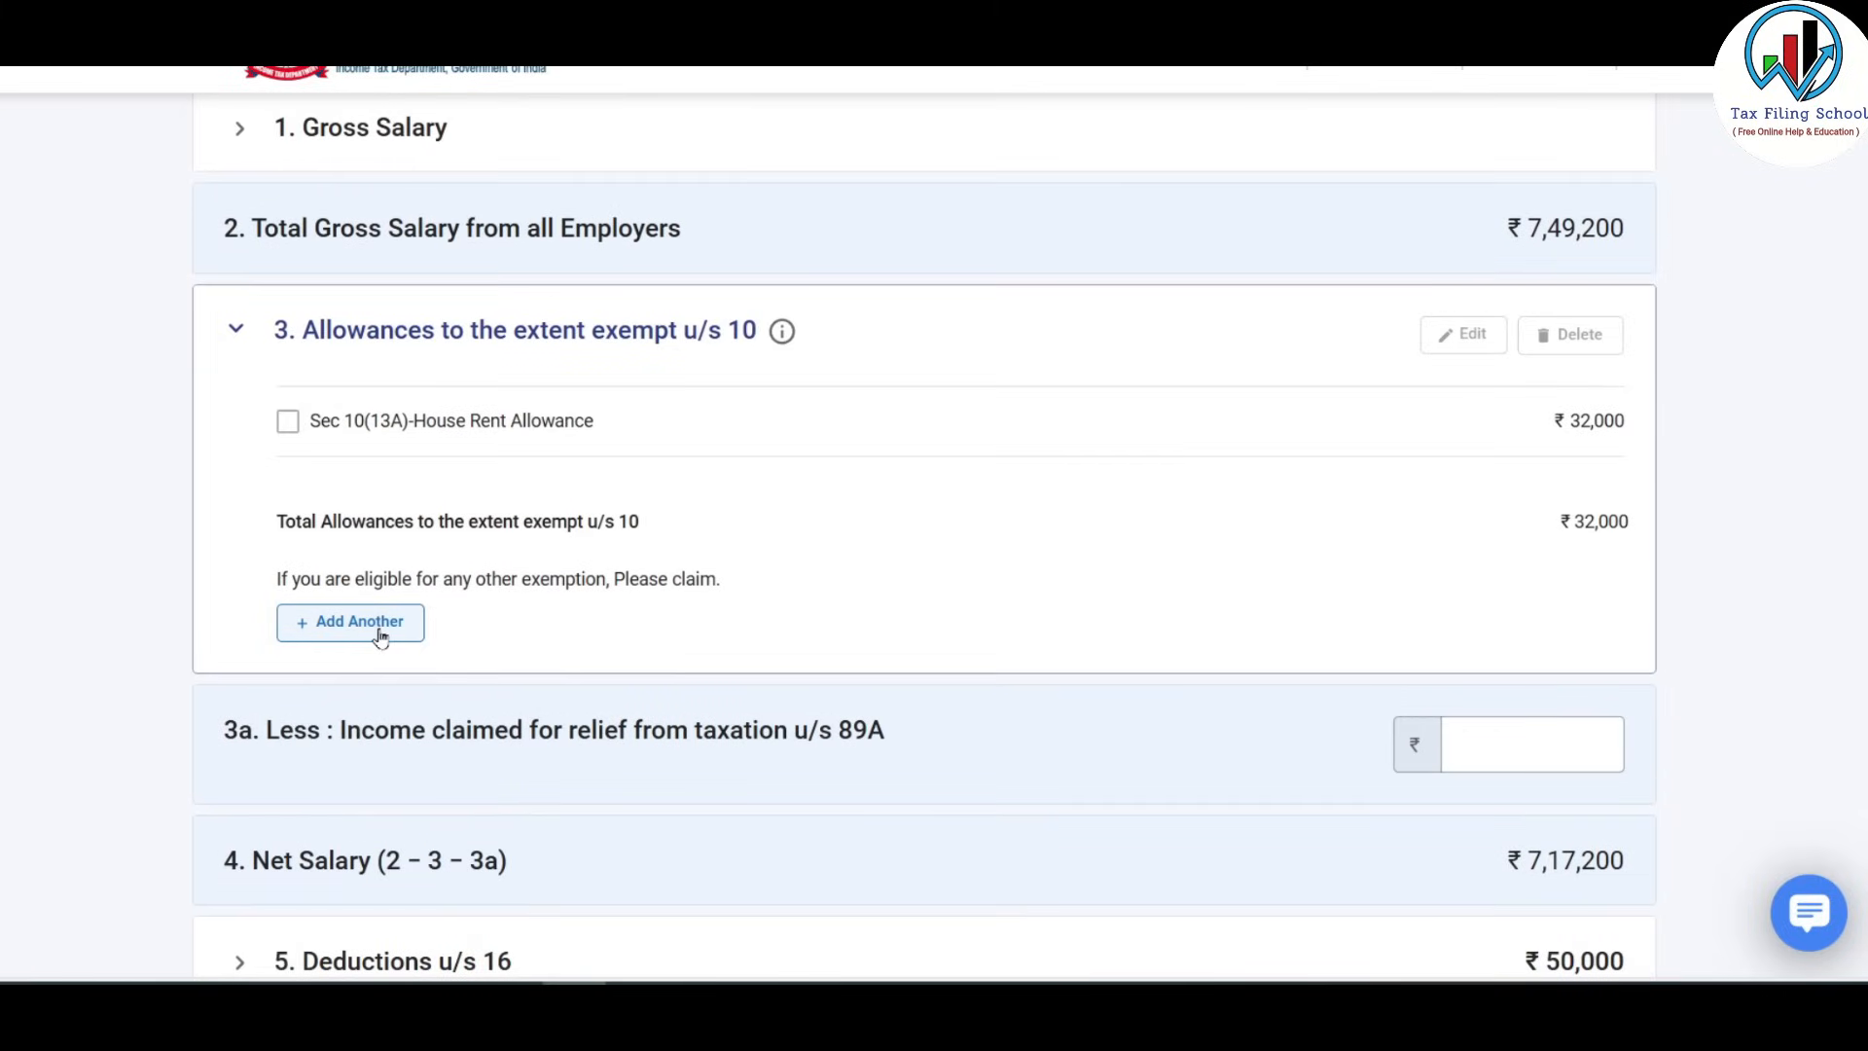
pyautogui.click(378, 628)
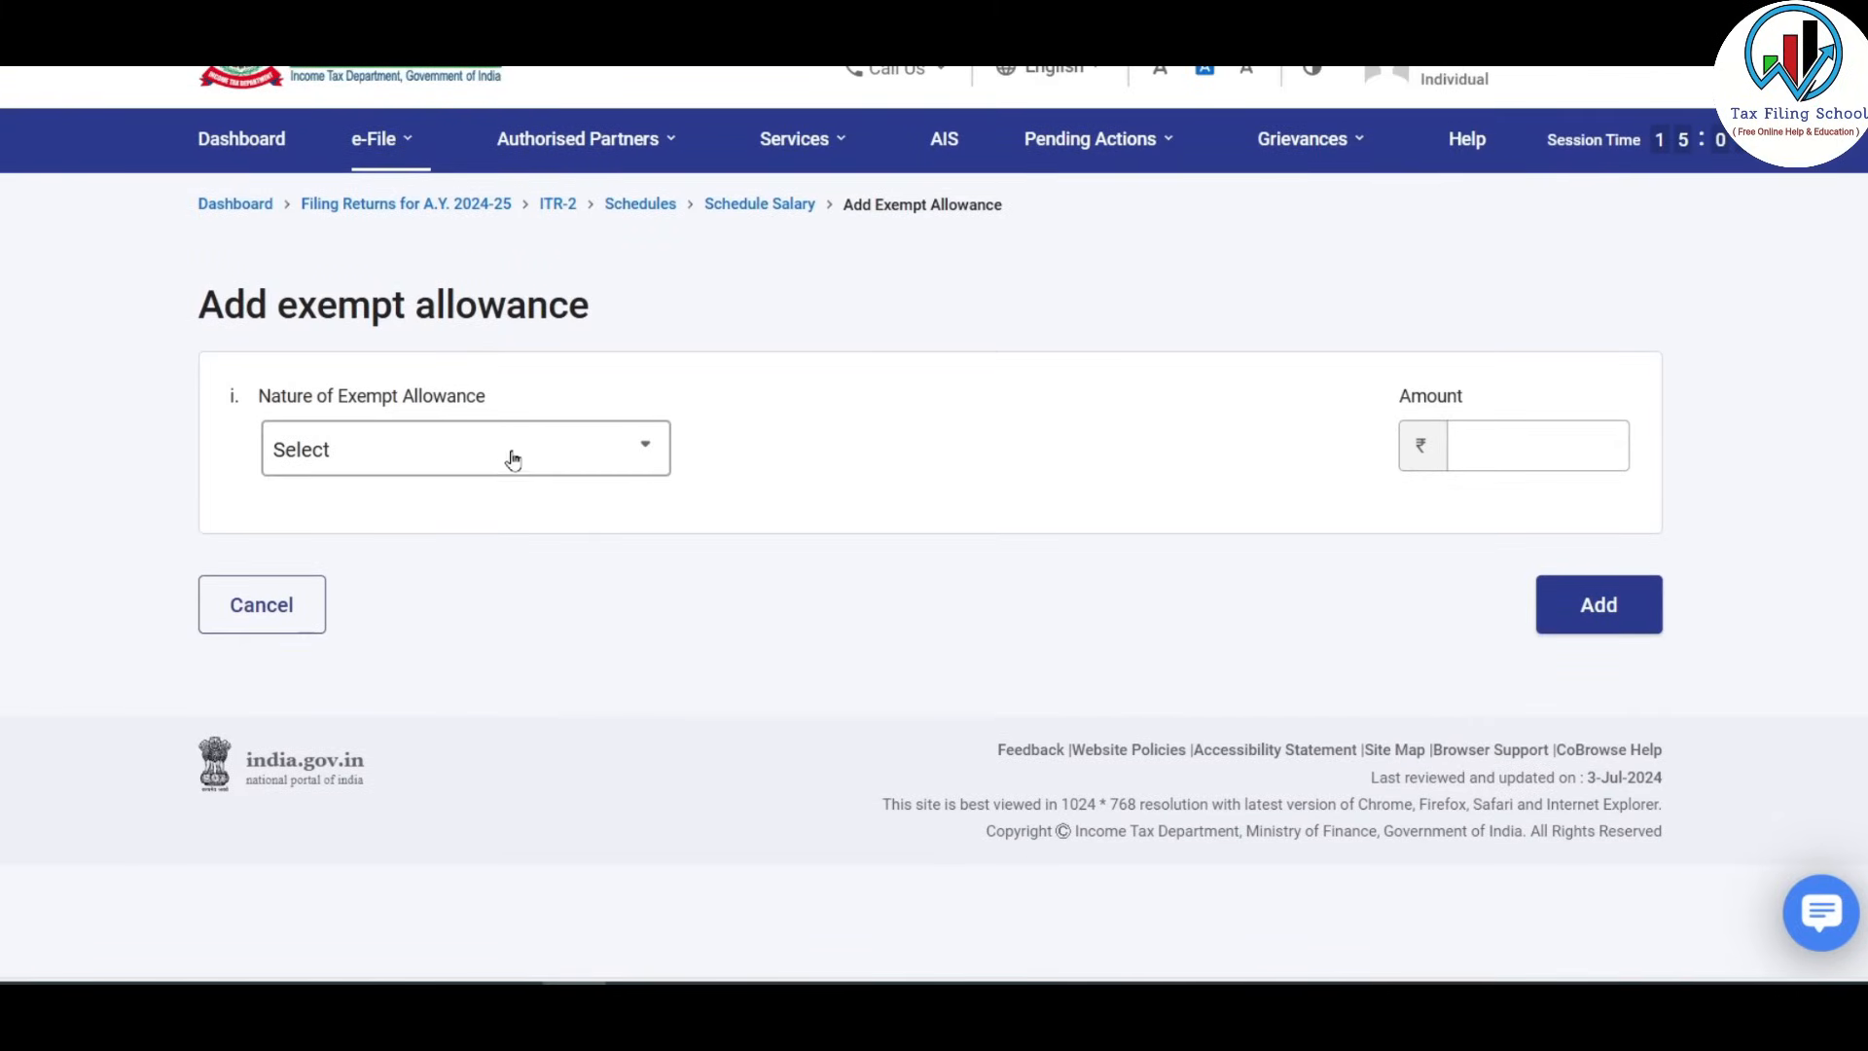
pyautogui.click(515, 455)
pyautogui.scroll(-5, 457, 661)
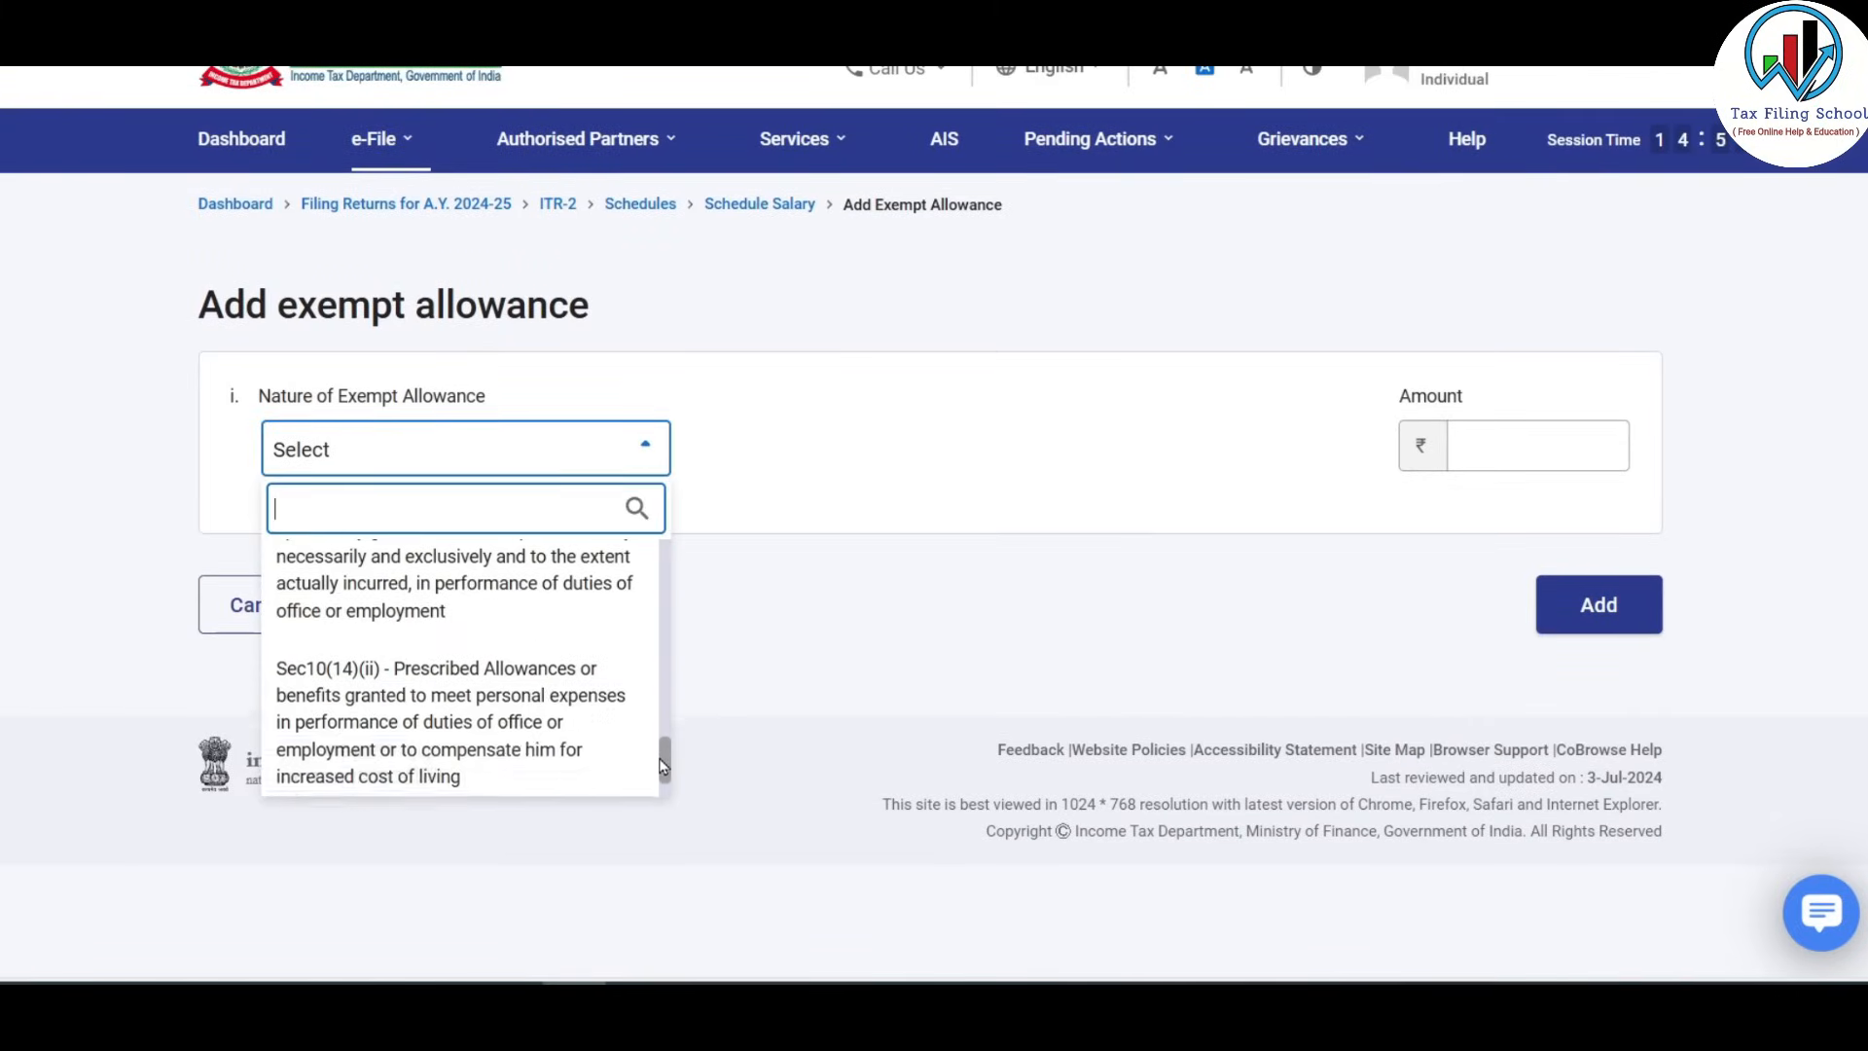
pyautogui.click(418, 584)
pyautogui.click(1502, 440)
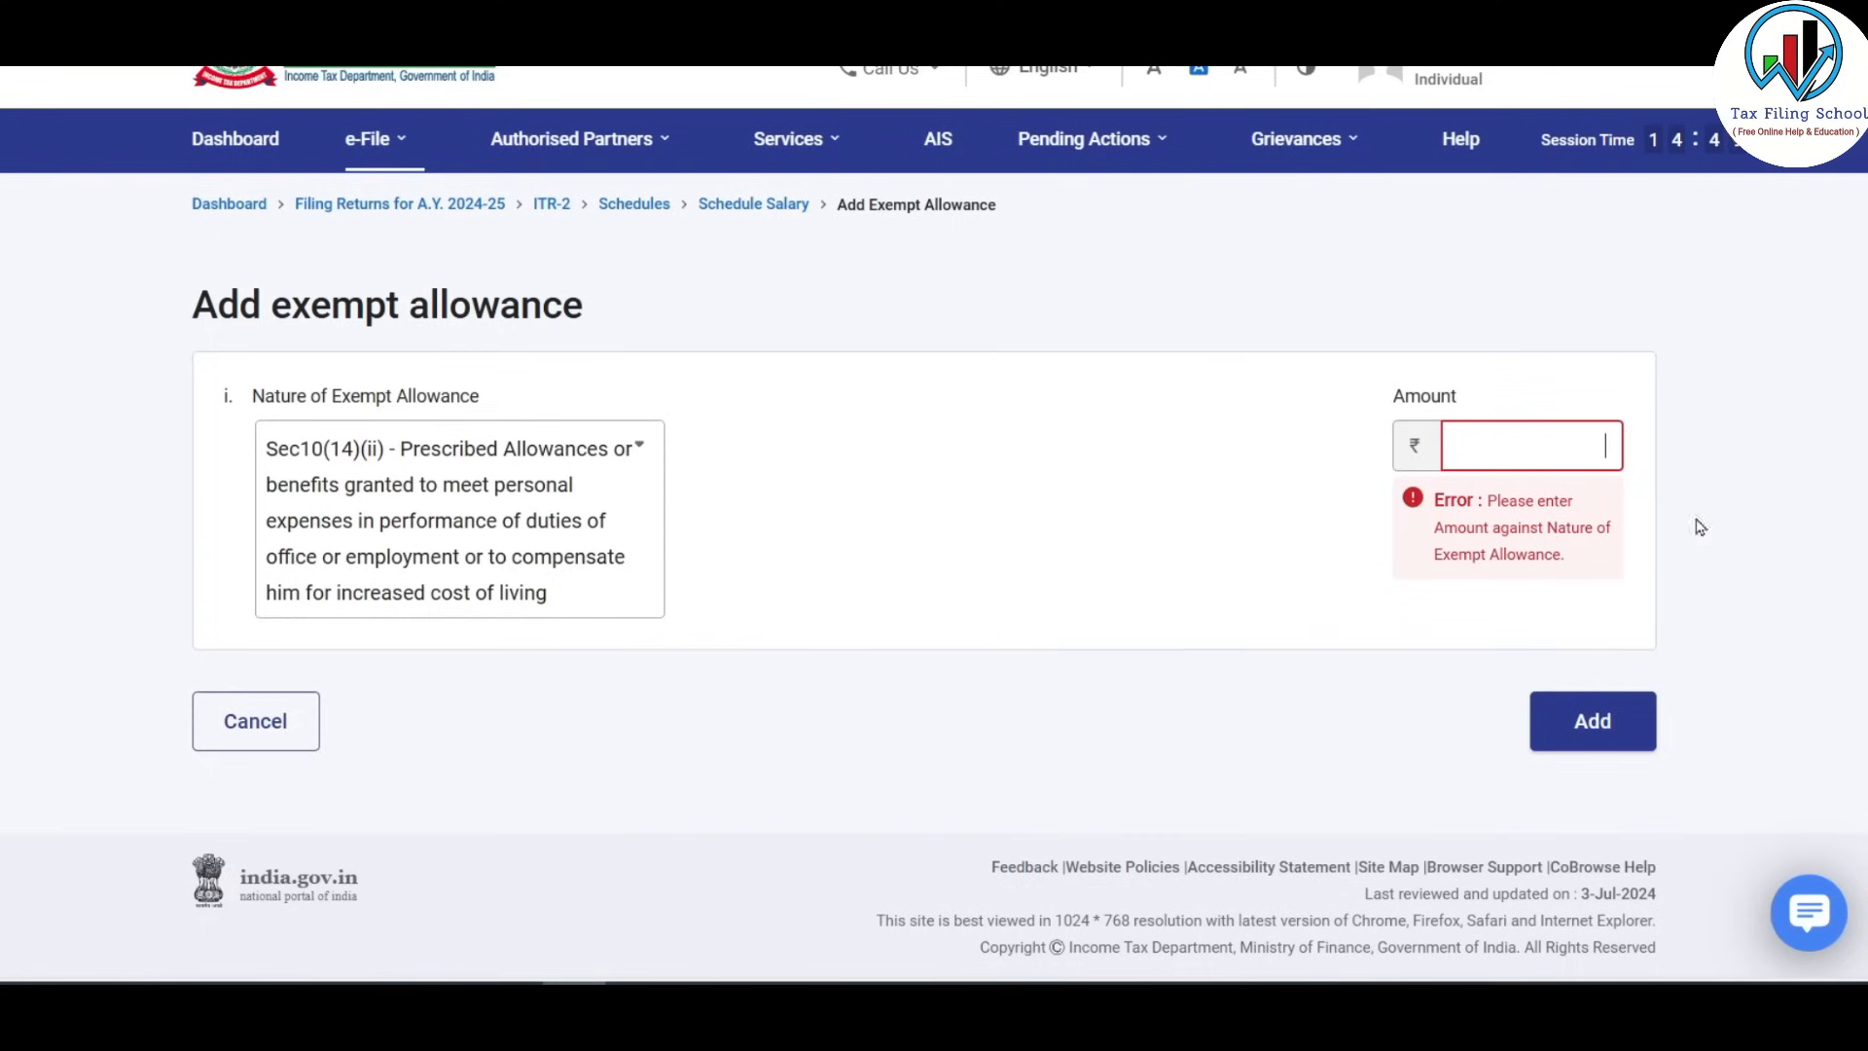
pyautogui.write('2400')
pyautogui.click(1756, 640)
pyautogui.click(1593, 721)
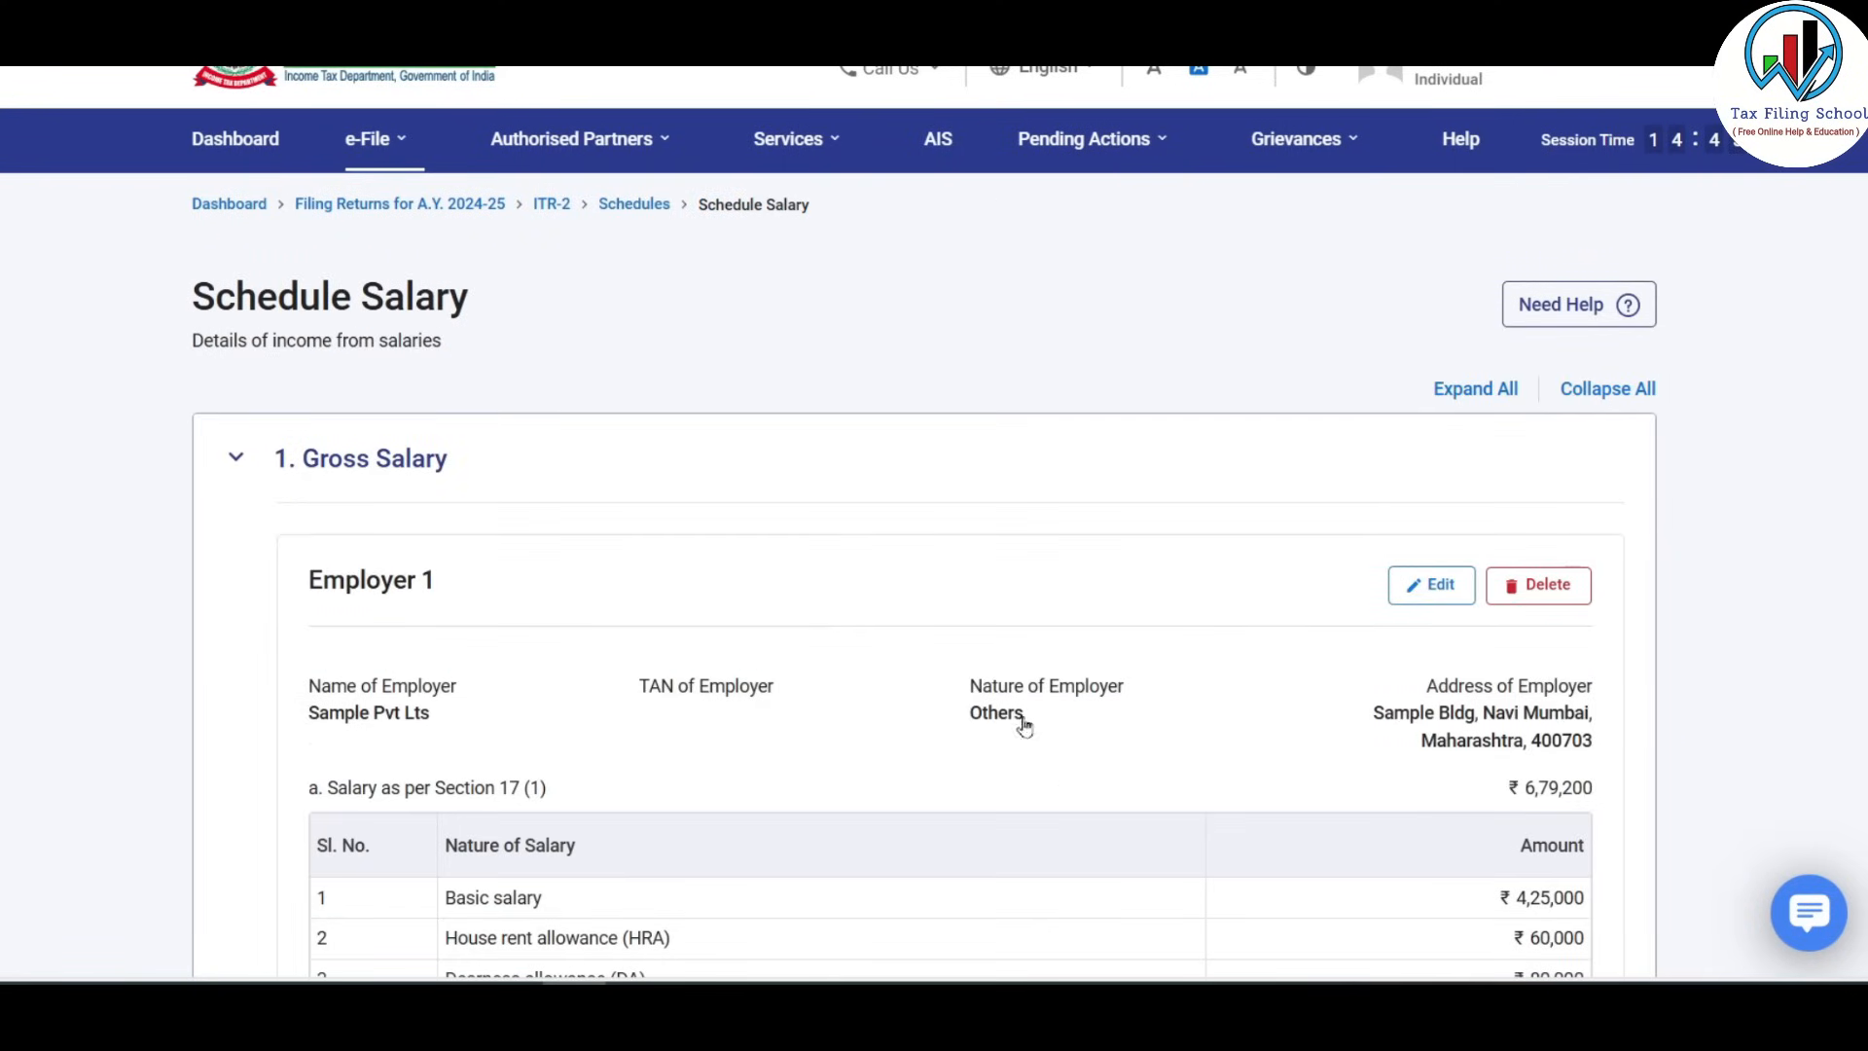
# Expand the exempt allowances to verify both entries totalling ₹34,400.
pyautogui.scroll(-3, 1004, 611)
pyautogui.scroll(-14, 1004, 611)
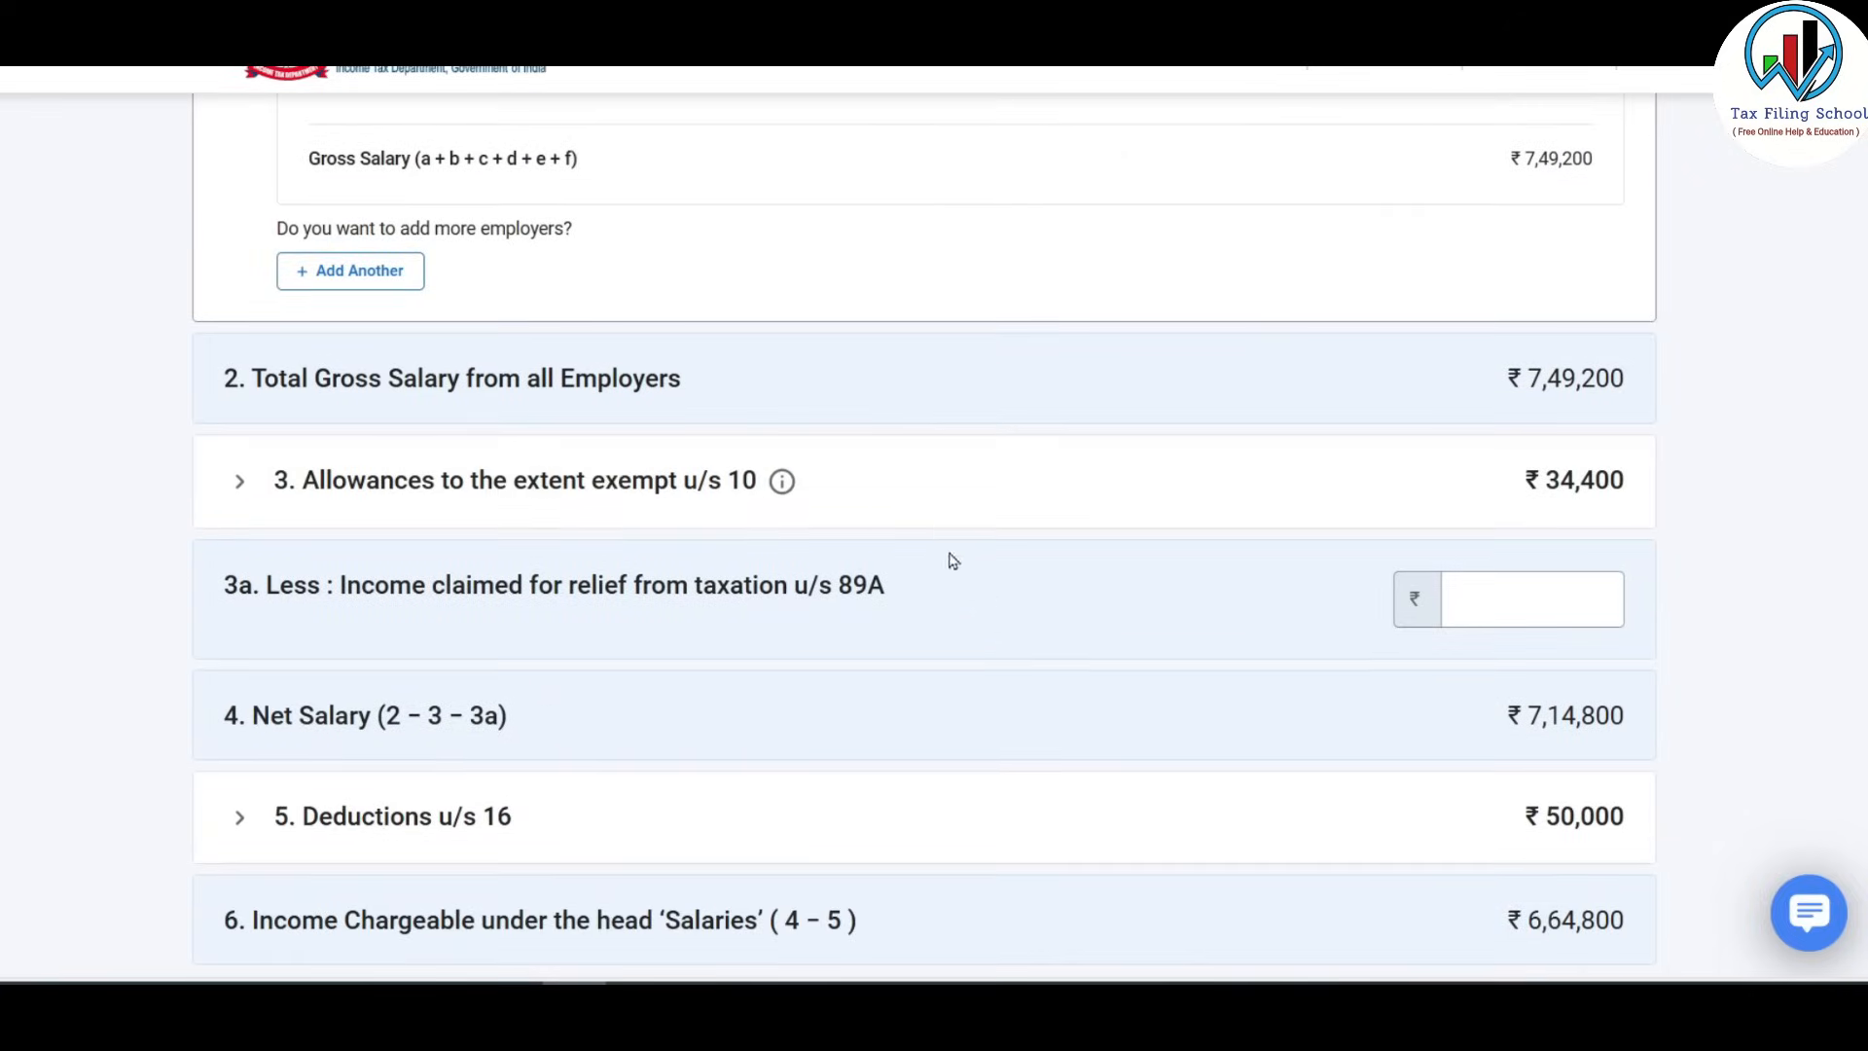
pyautogui.click(586, 486)
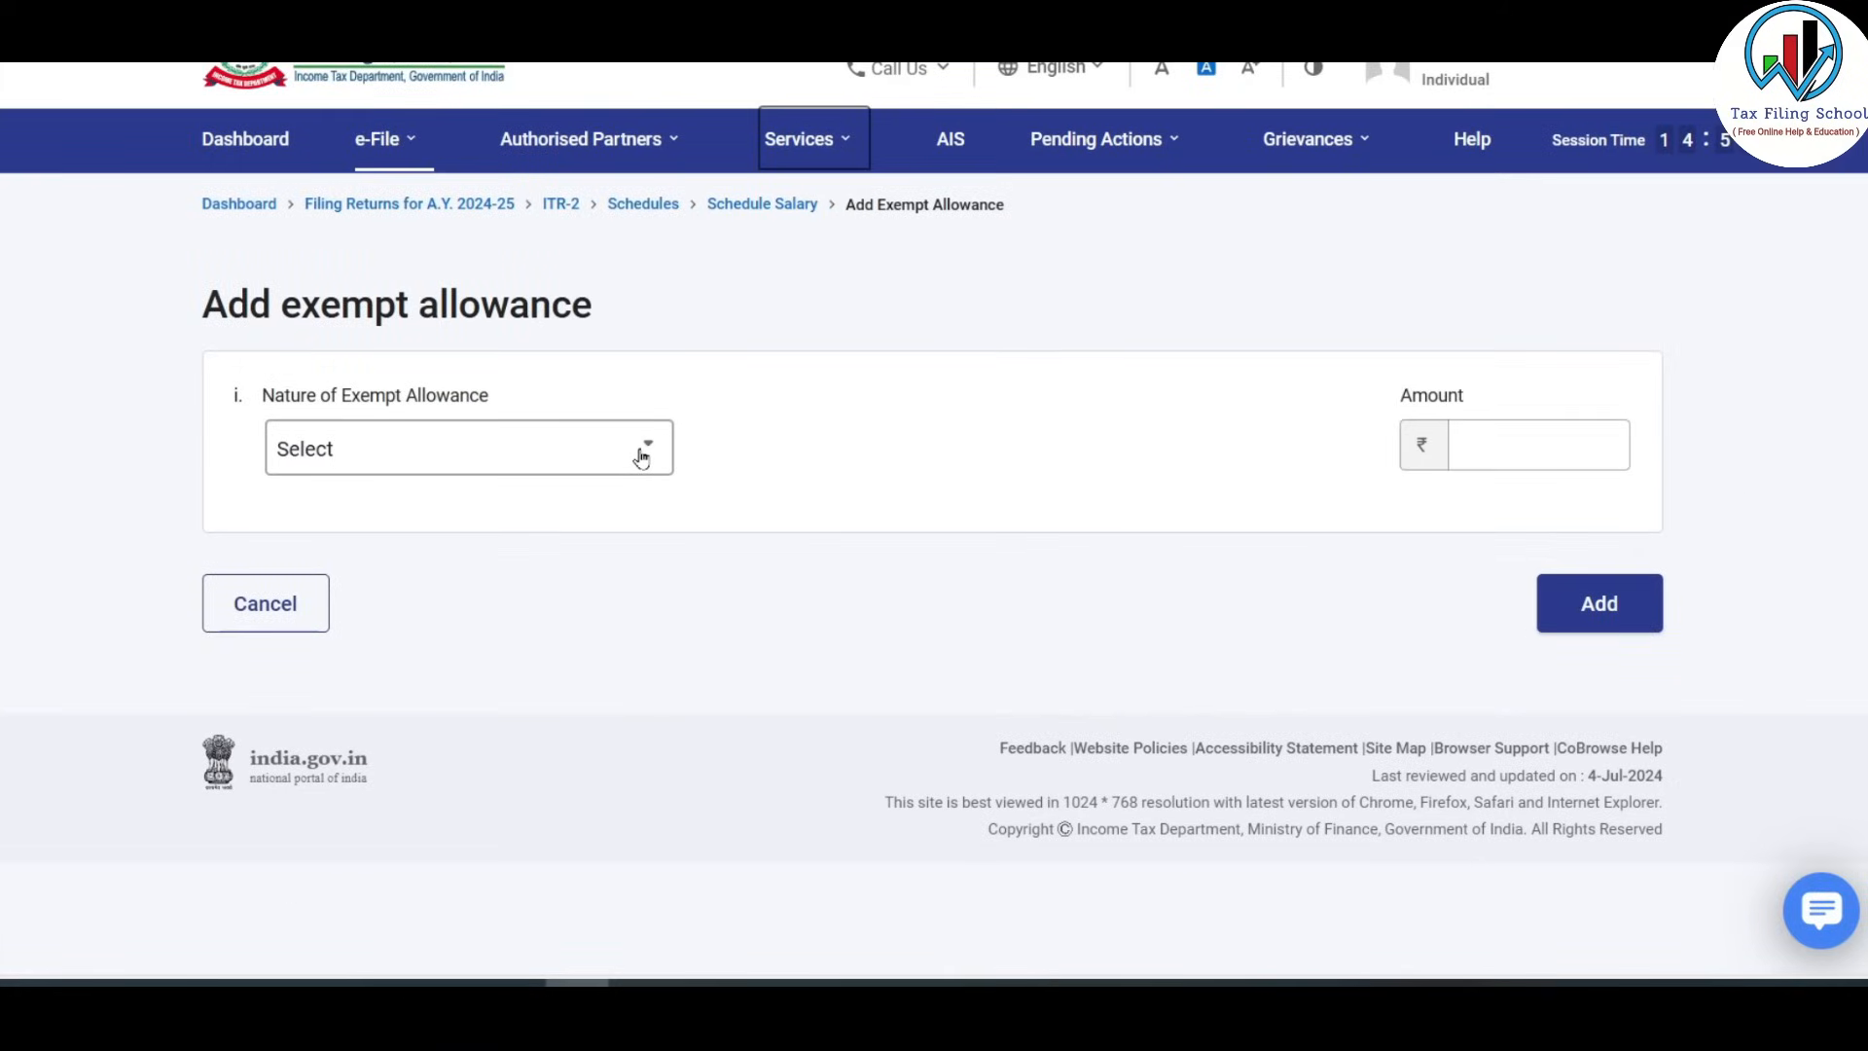
pyautogui.click(641, 450)
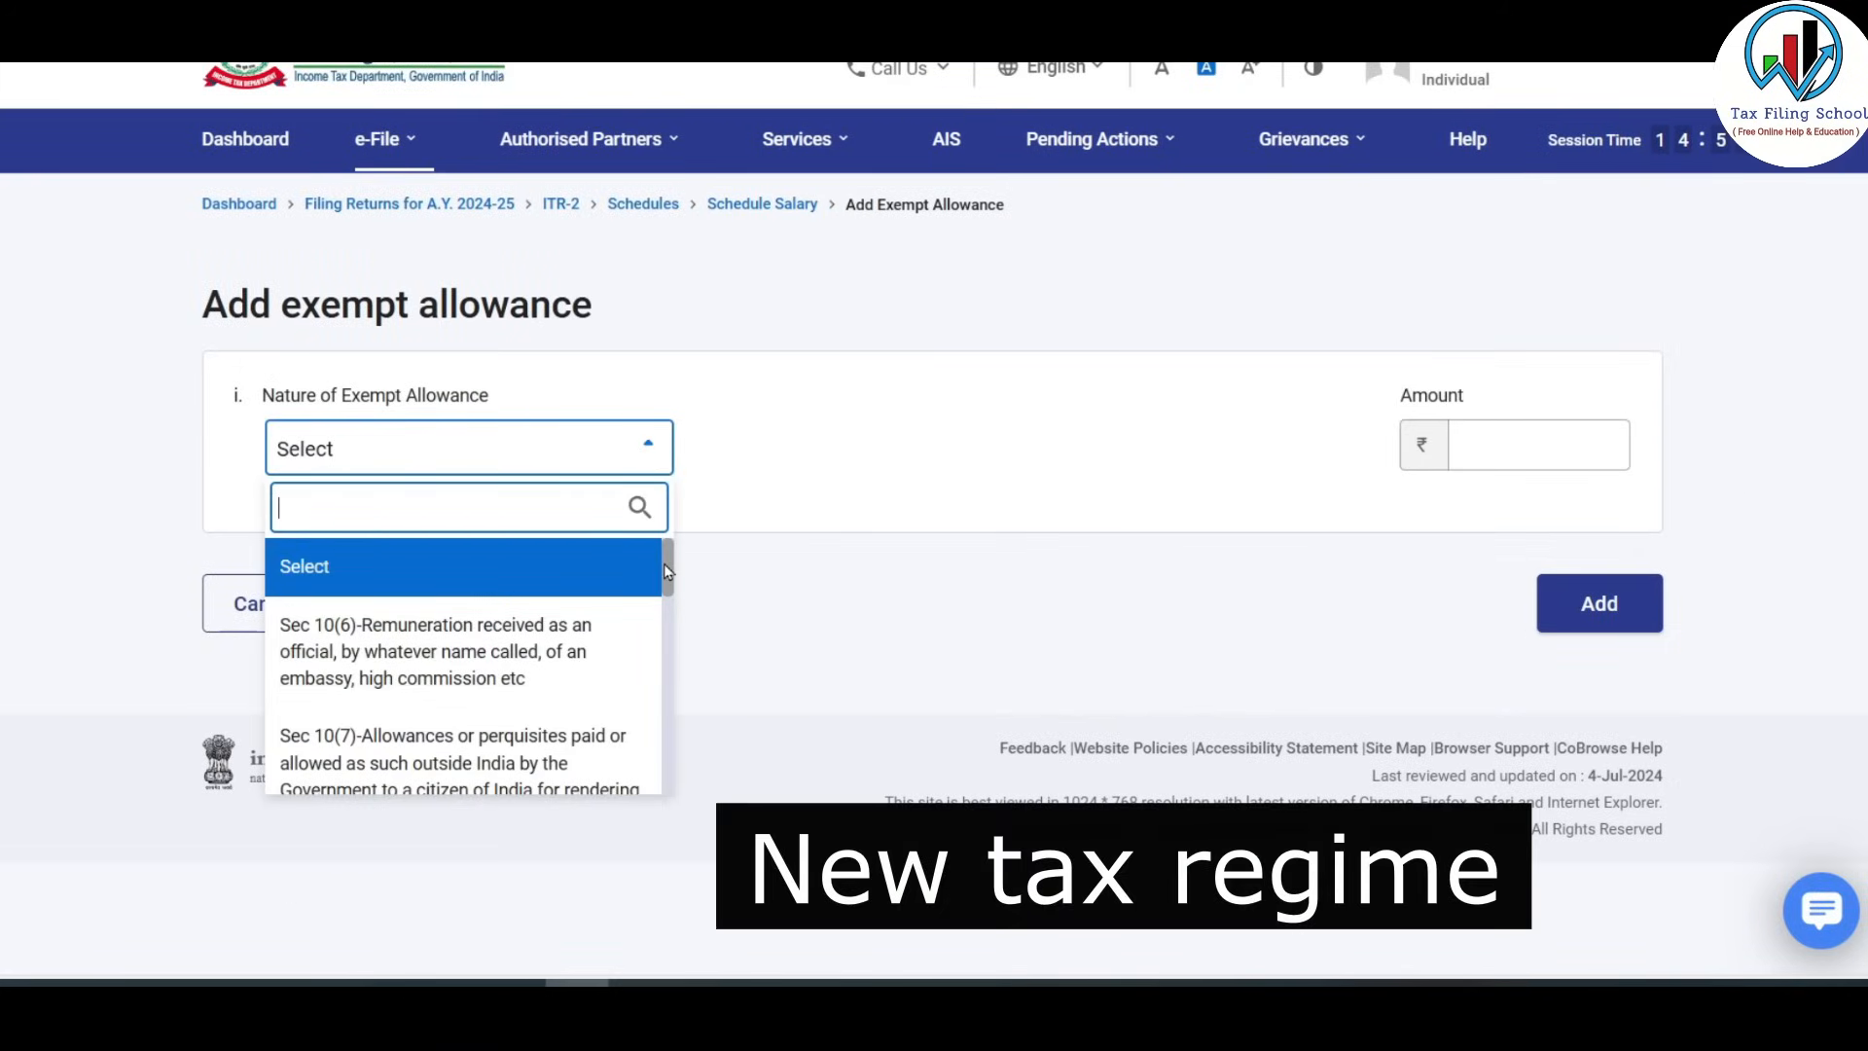
# Cancel a started Sec 10(10) gratuity entry; Schedule Salary shows net salary ₹7,14,800, chargeable ₹6,64,800.
pyautogui.moveTo(664, 563); pyautogui.dragTo(672, 681)
pyautogui.click(584, 665)
pyautogui.click(1541, 441)
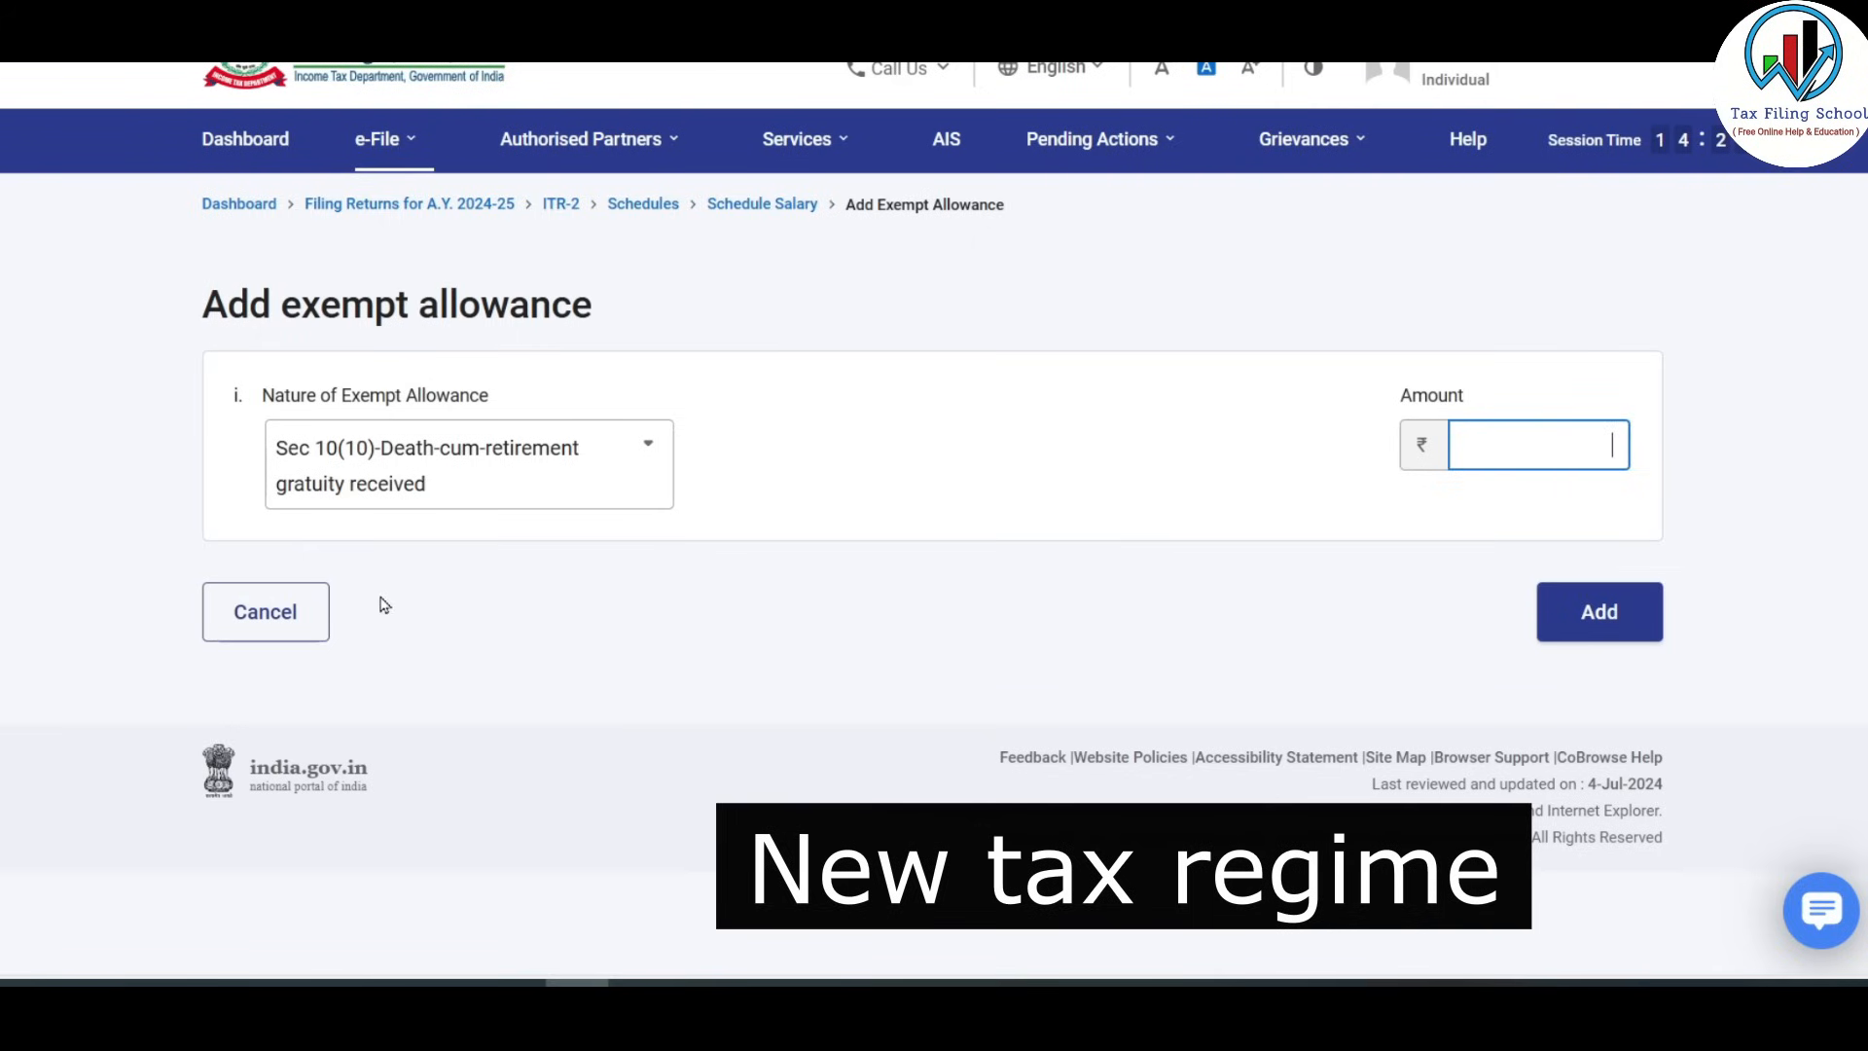
pyautogui.click(259, 609)
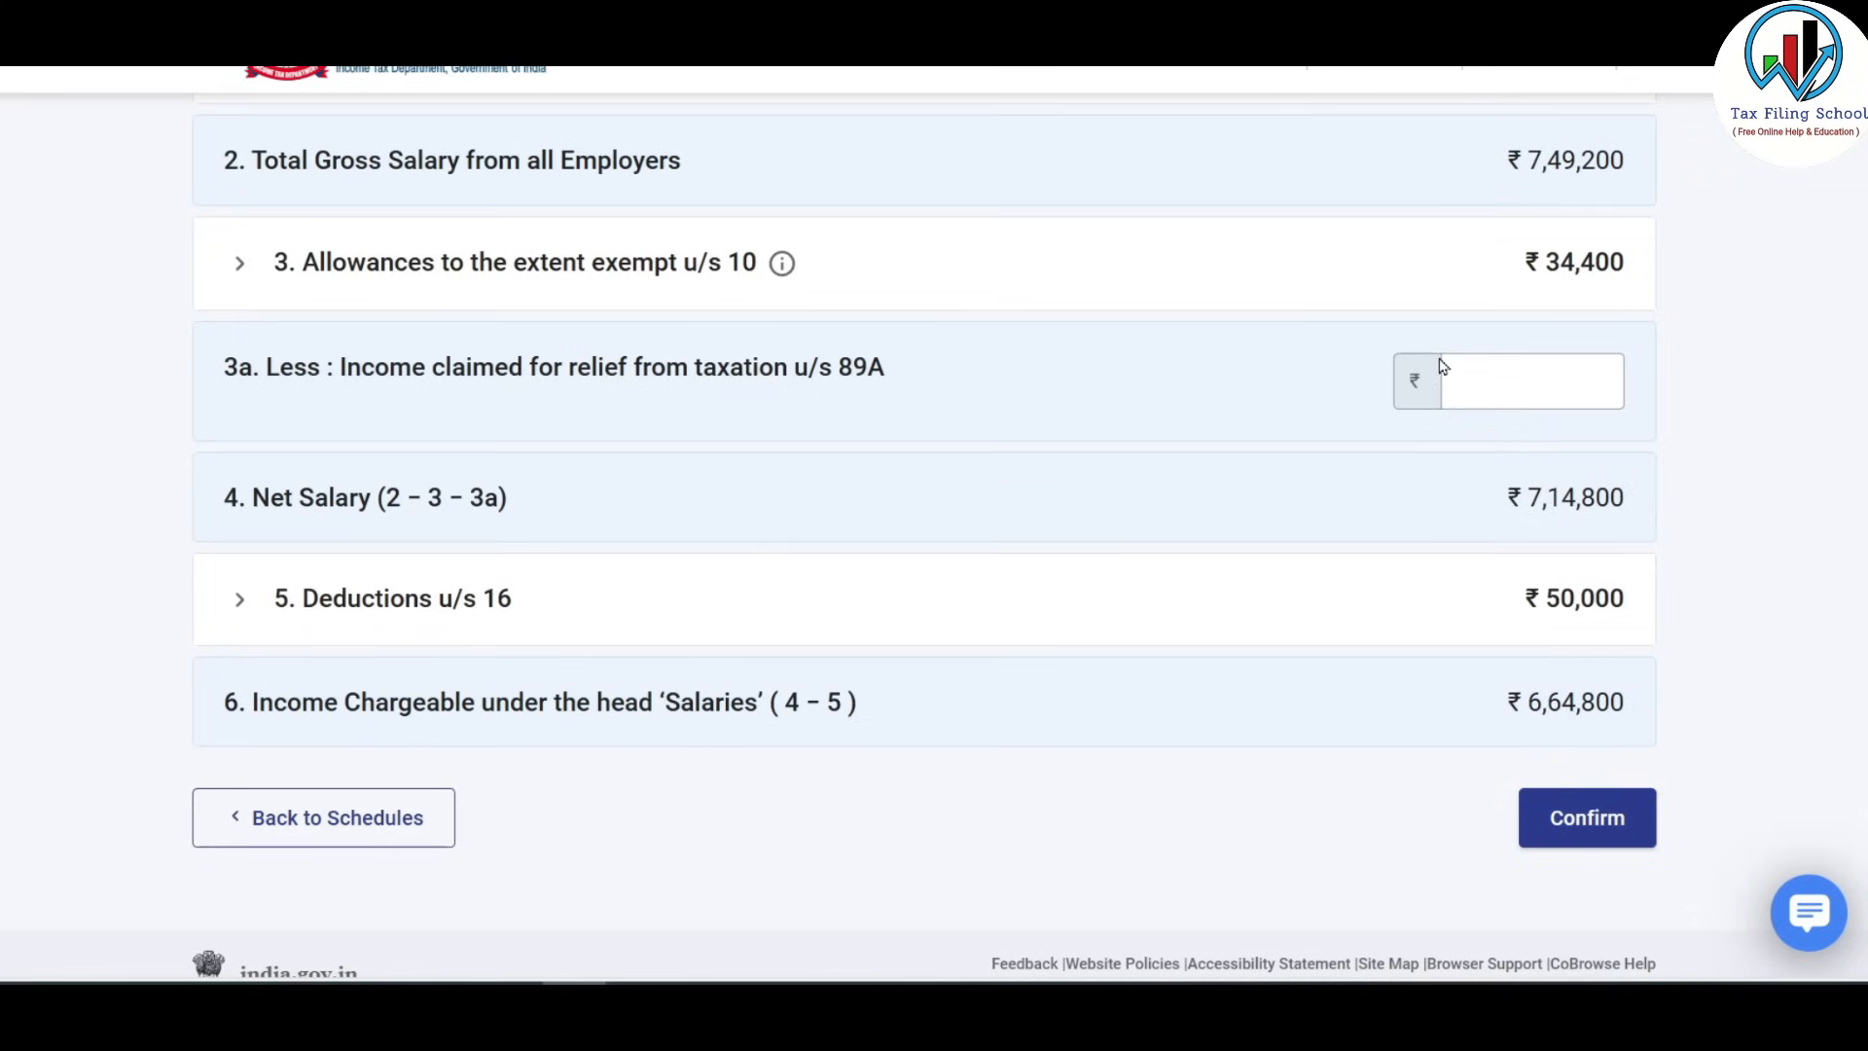
pyautogui.scroll(1, 549, 410)
# Enter ₹2,500 as professional tax under the section 16 deductions.
pyautogui.scroll(-2, 530, 409)
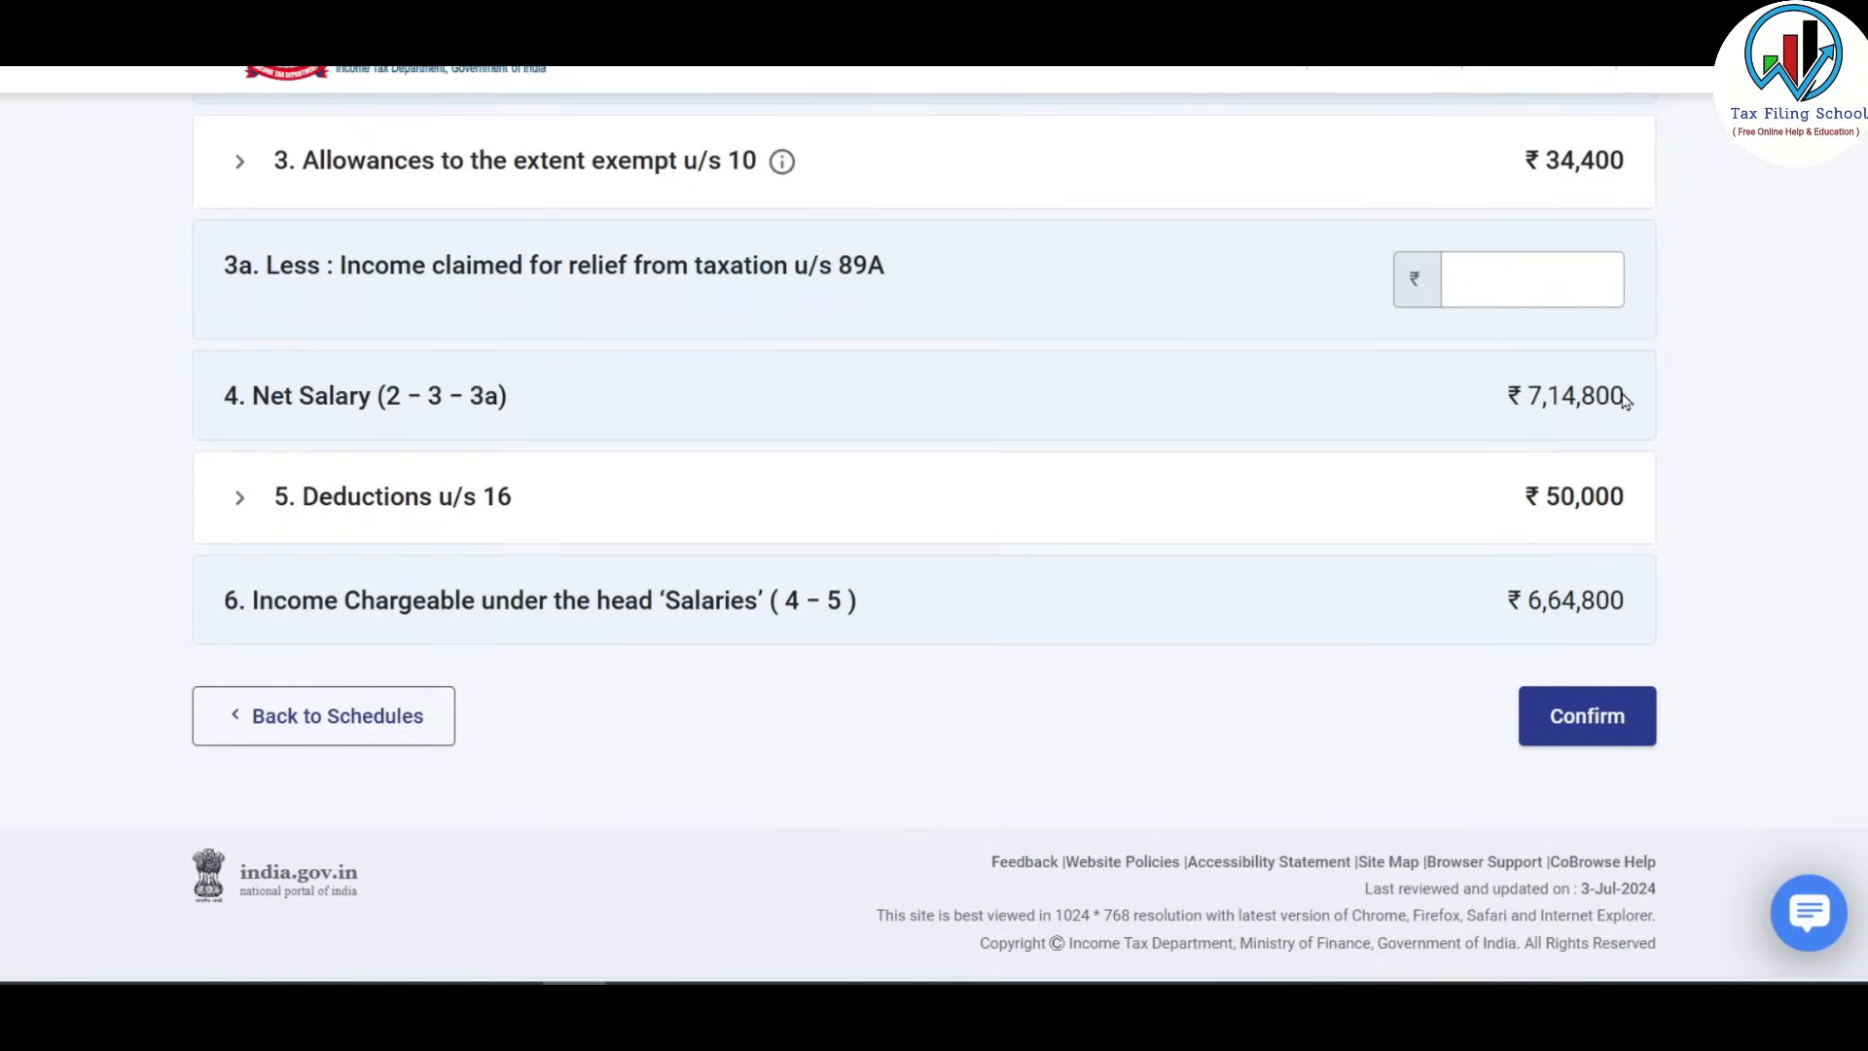
pyautogui.click(483, 513)
pyautogui.scroll(-3, 545, 467)
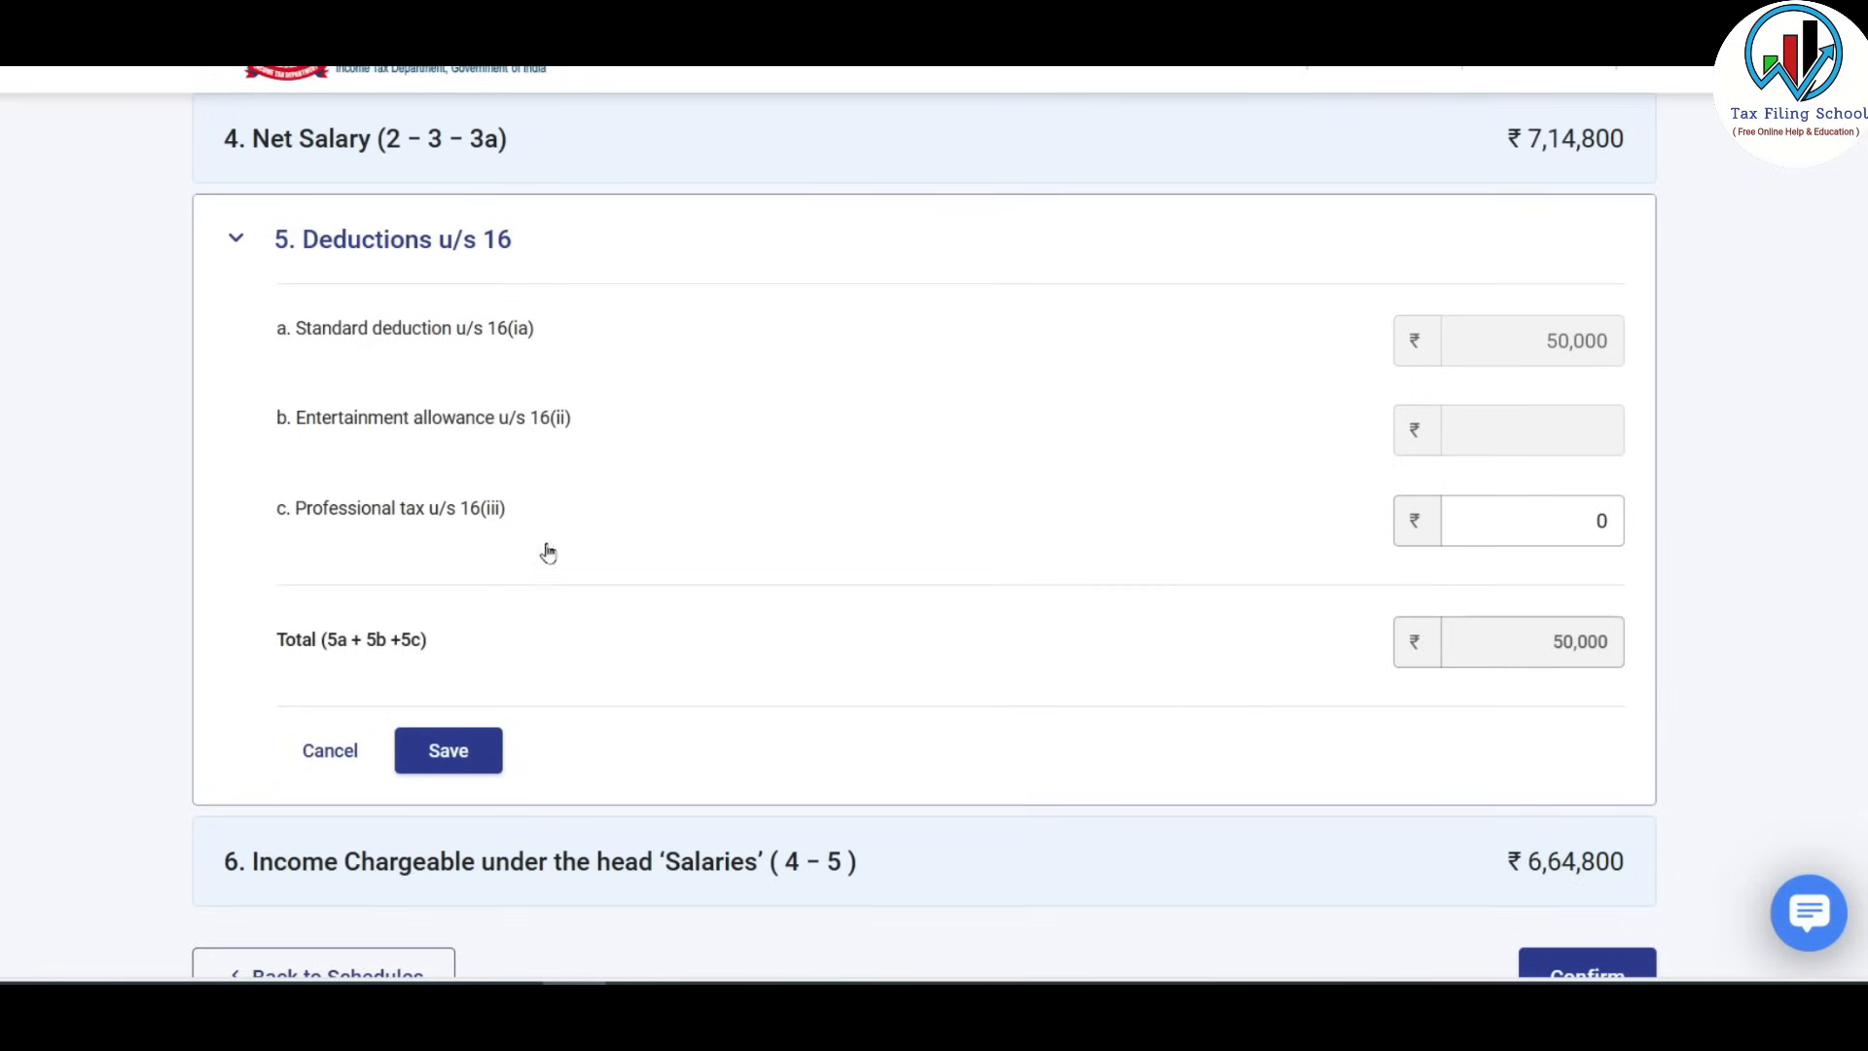
pyautogui.click(1560, 534)
pyautogui.press('BackSpace')
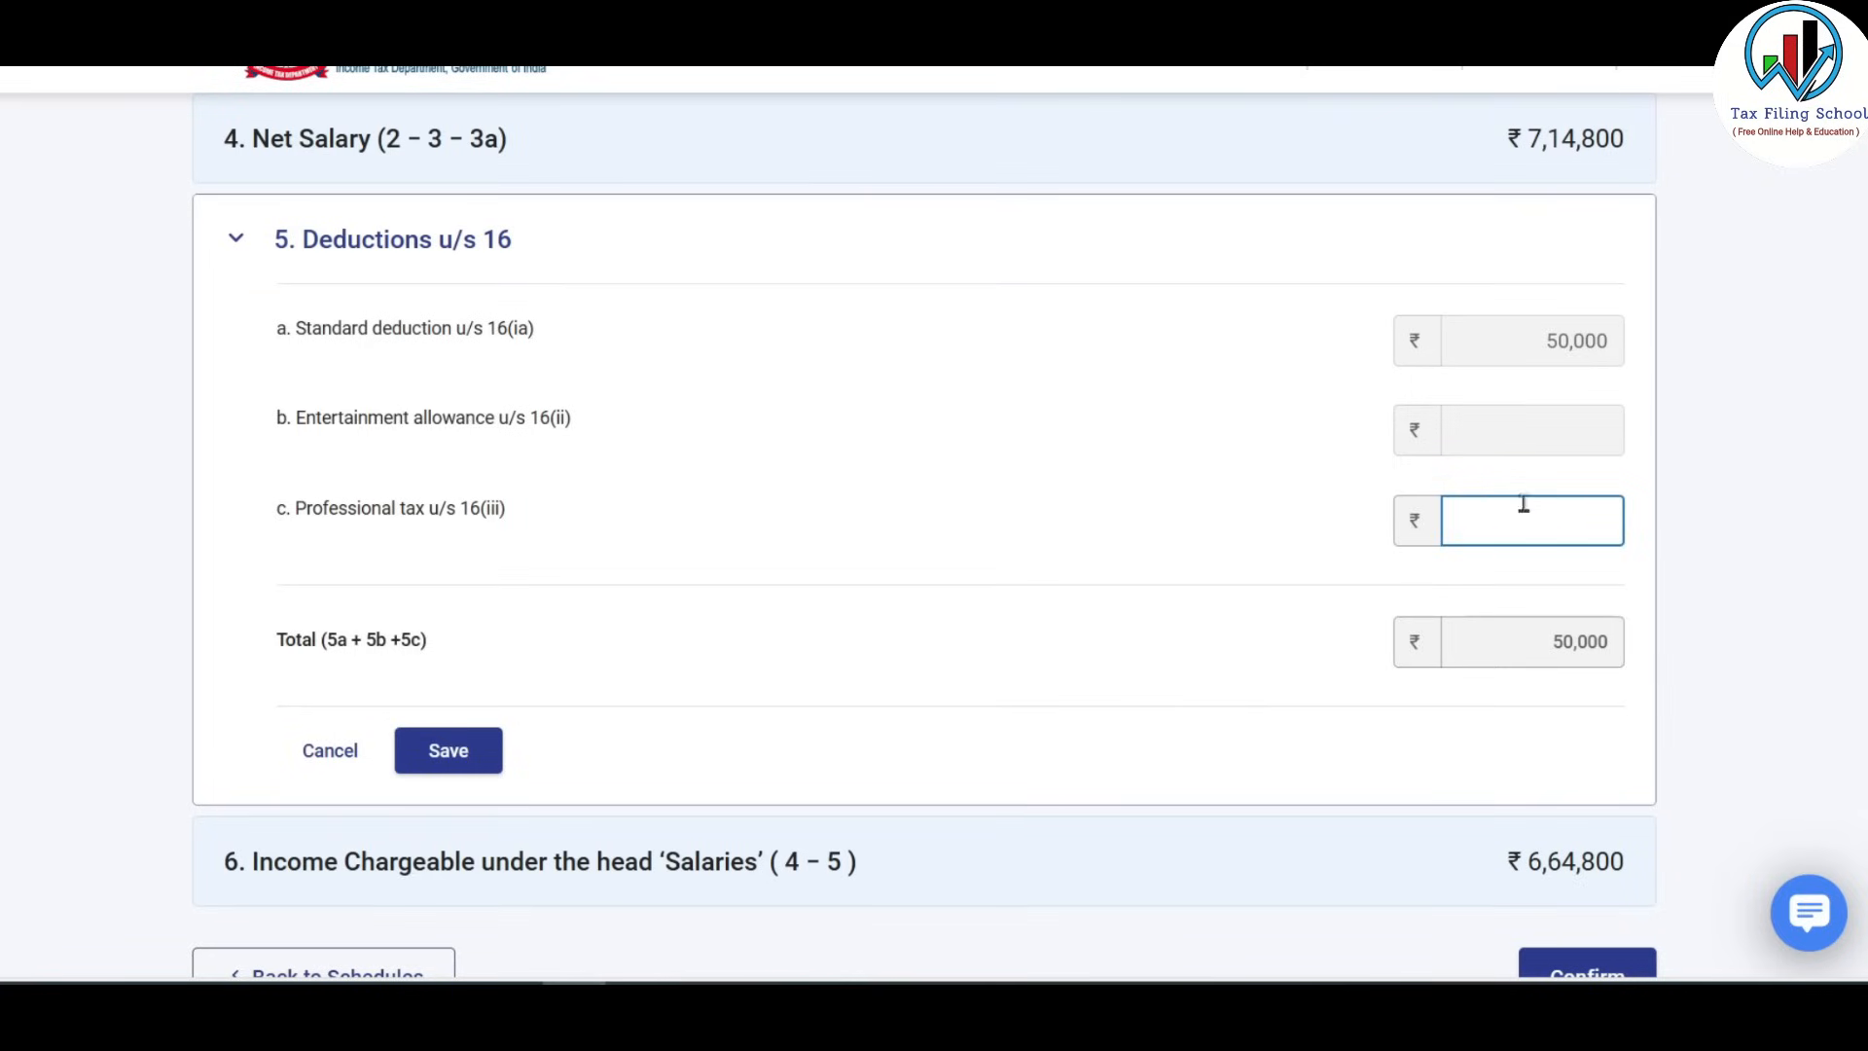
pyautogui.write('2500')
pyautogui.click(516, 421)
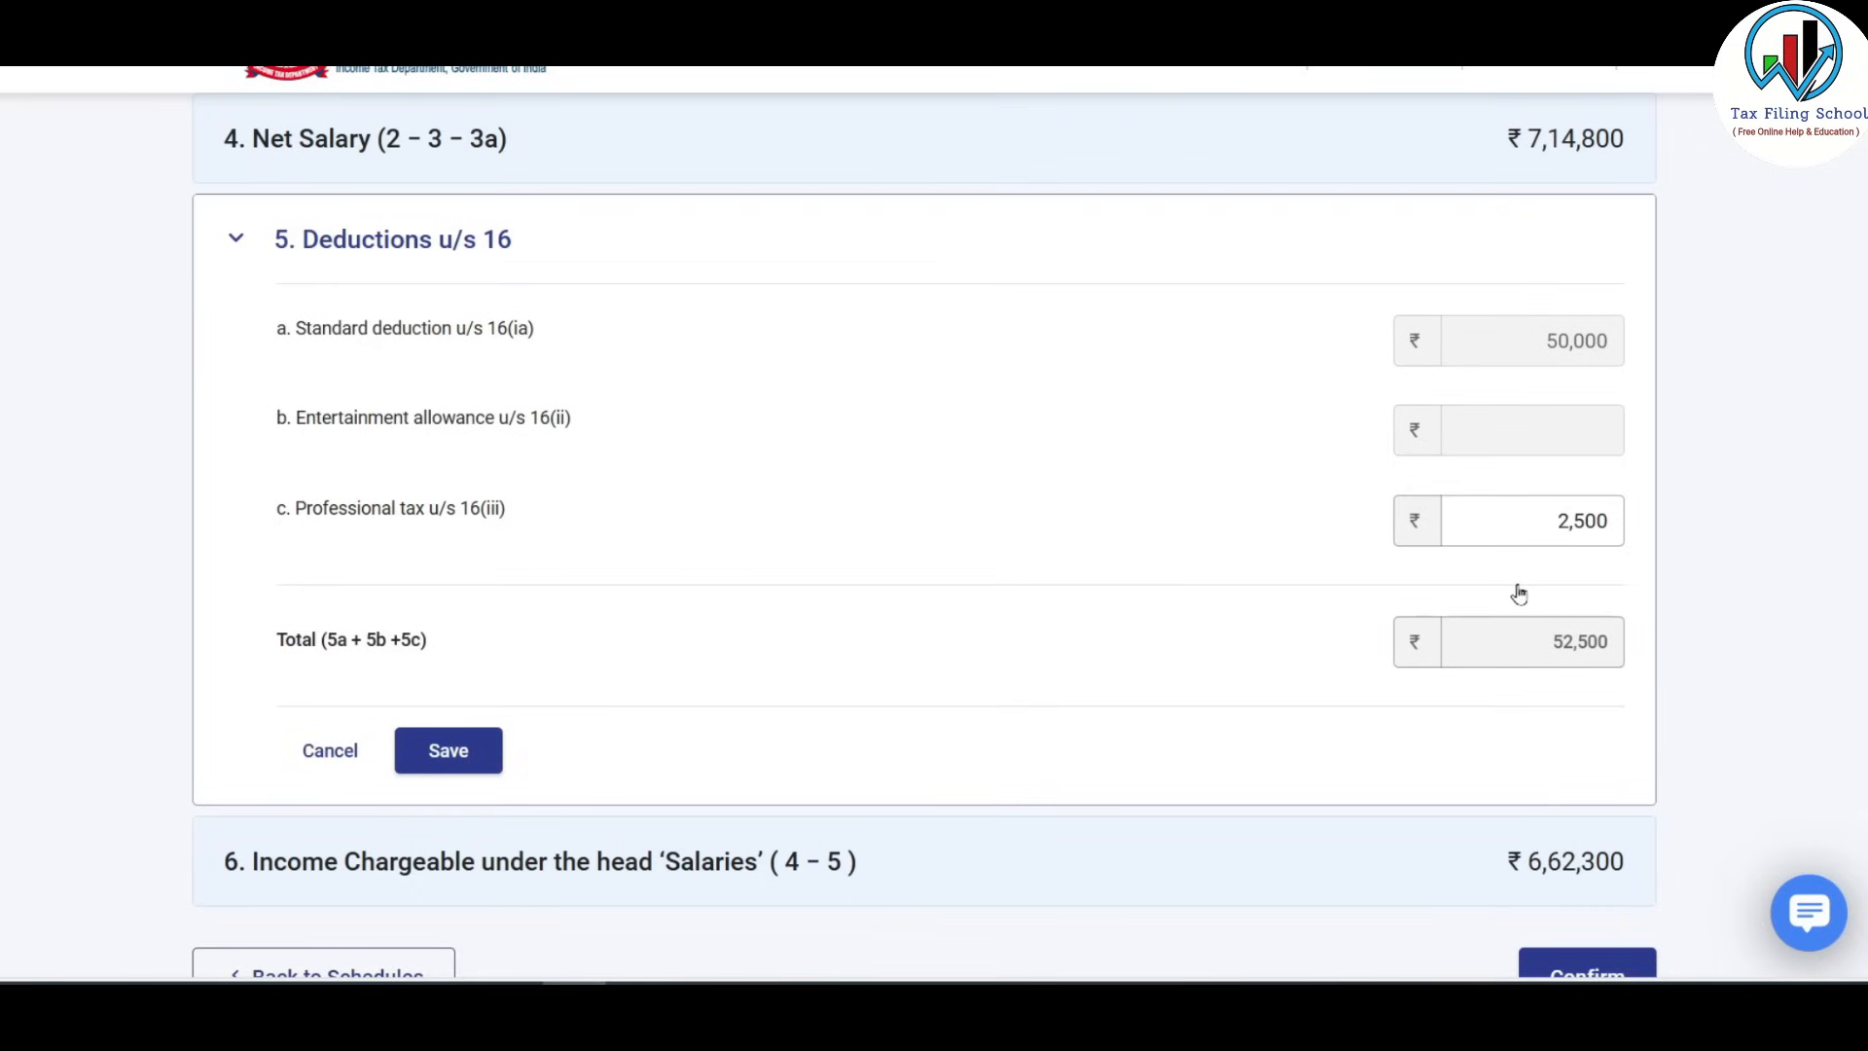
# Save the section 16 deductions and bring up Excel's Form 16 sheet to cross-check salary.
pyautogui.click(473, 760)
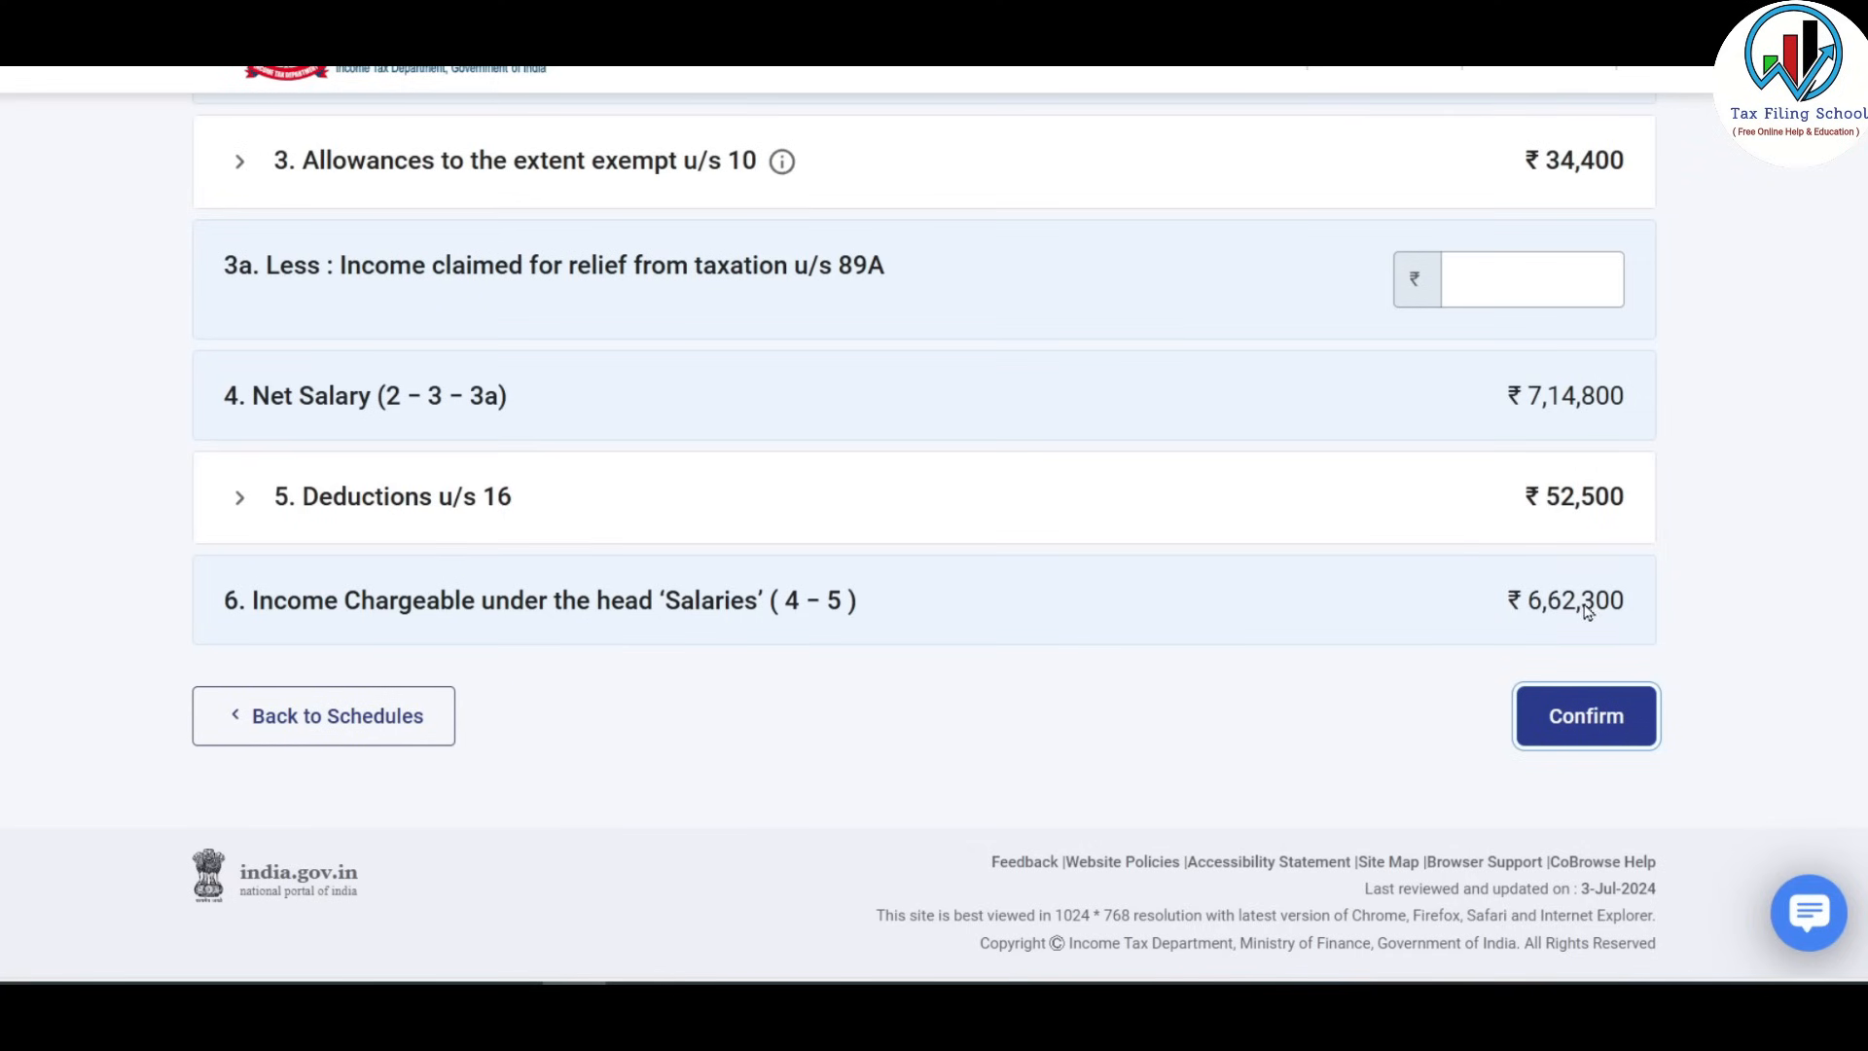
pyautogui.hotkey('alt', 'Tab')
pyautogui.scroll(-2, 1259, 563)
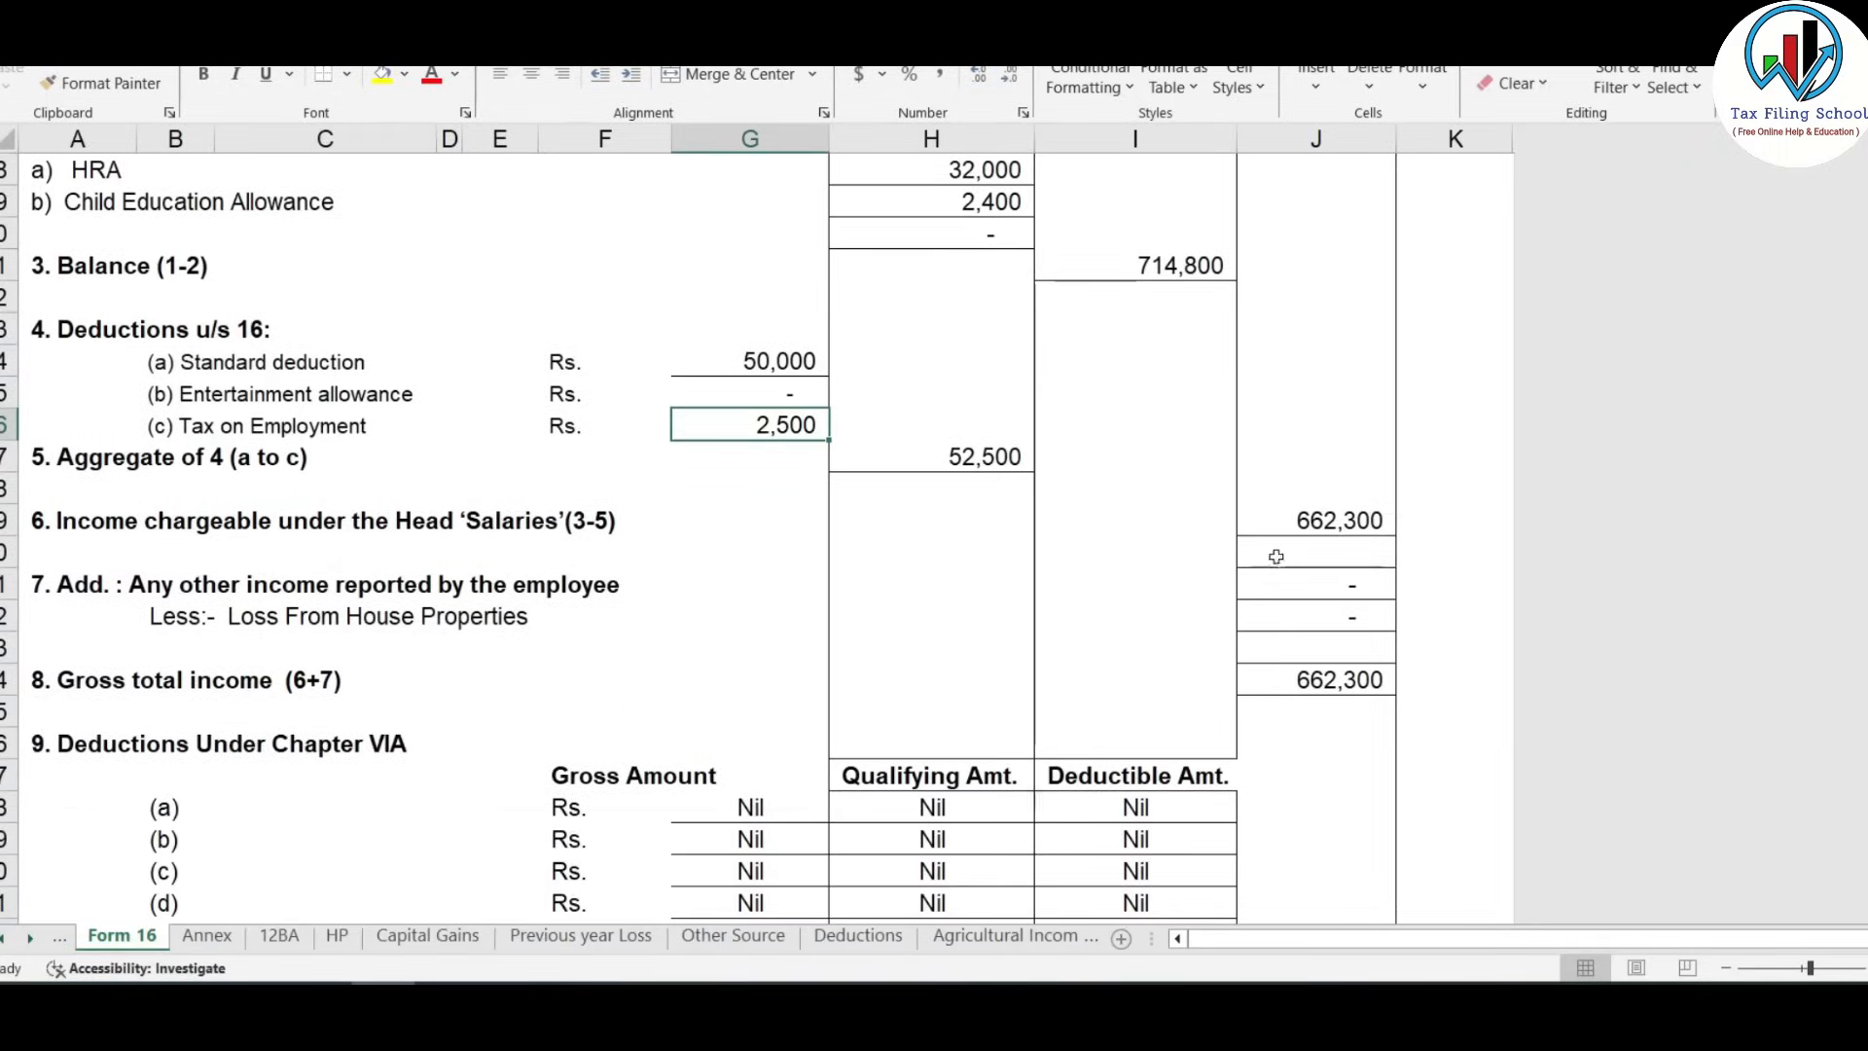
# Verify the 662,300 chargeable salary on Form 16, then confirm the salary schedule in the portal.
pyautogui.click(1339, 530)
pyautogui.hotkey('alt', 'Tab')
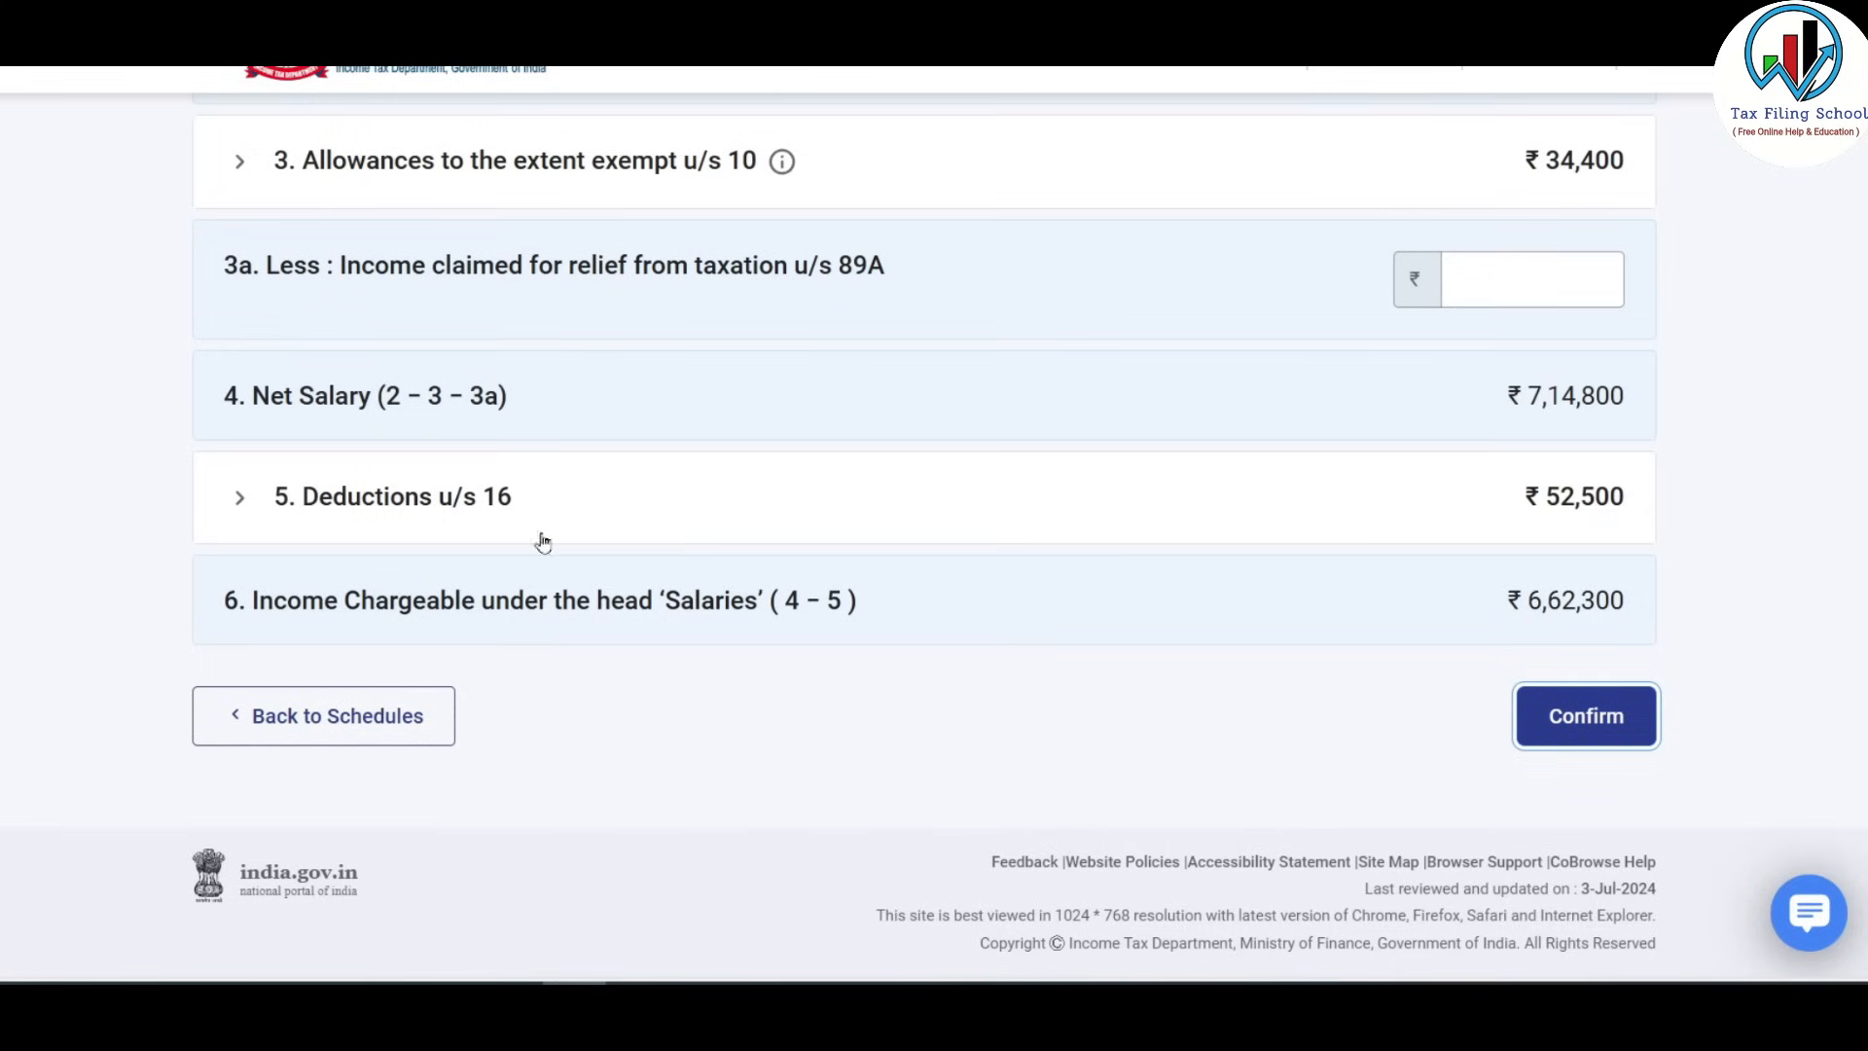
pyautogui.click(1612, 718)
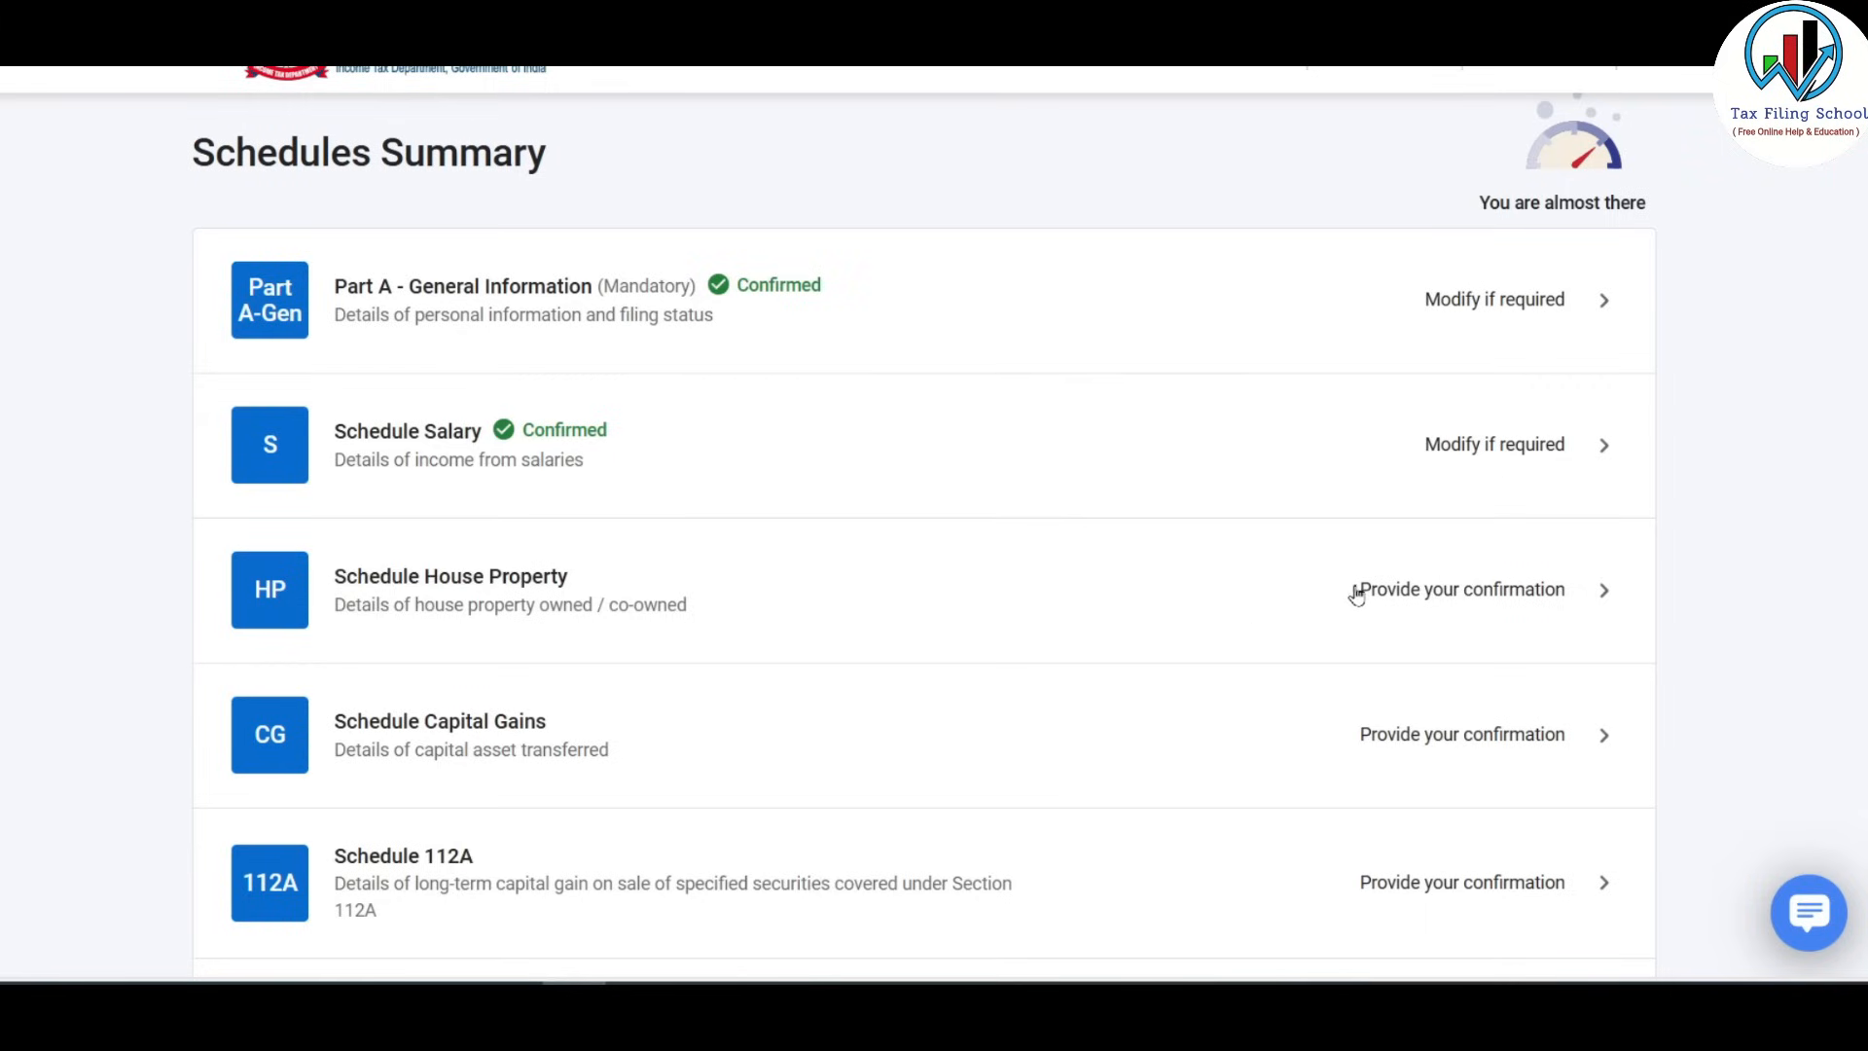
# Open Schedule House Property and begin a new house property entry.
pyautogui.click(1296, 599)
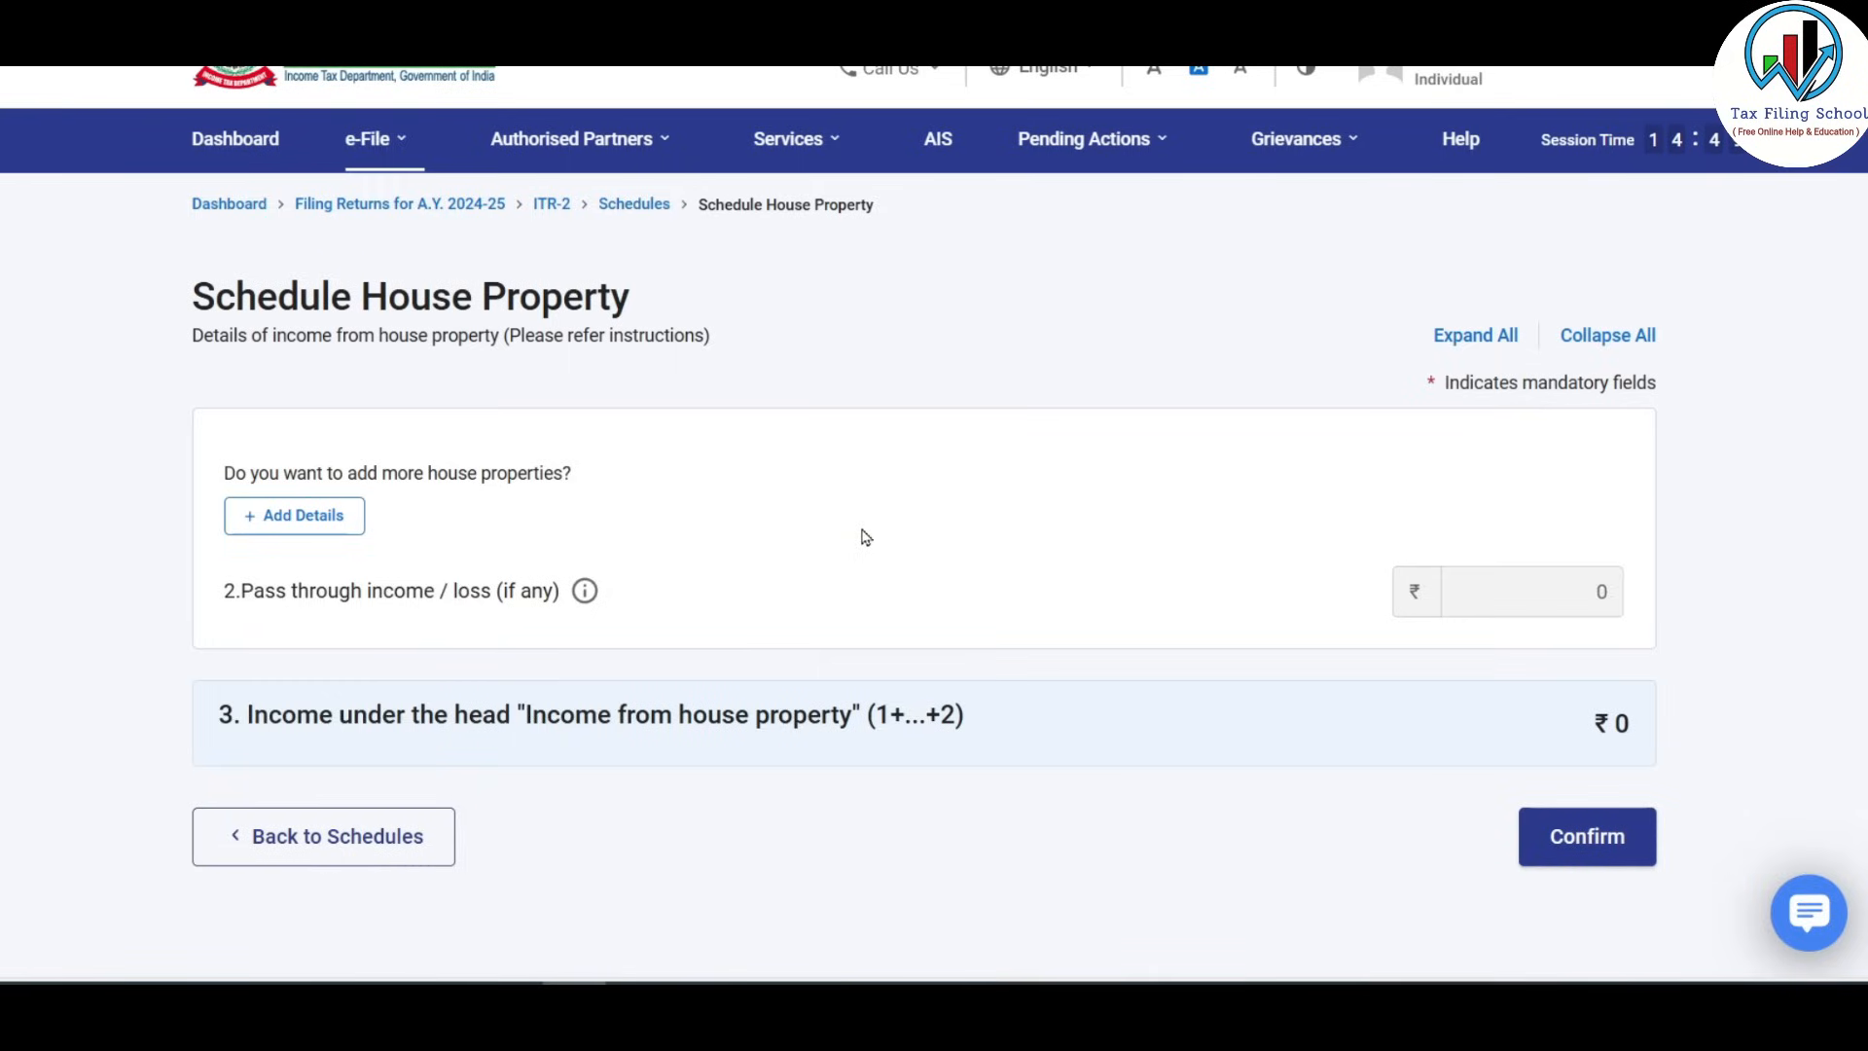
pyautogui.click(313, 524)
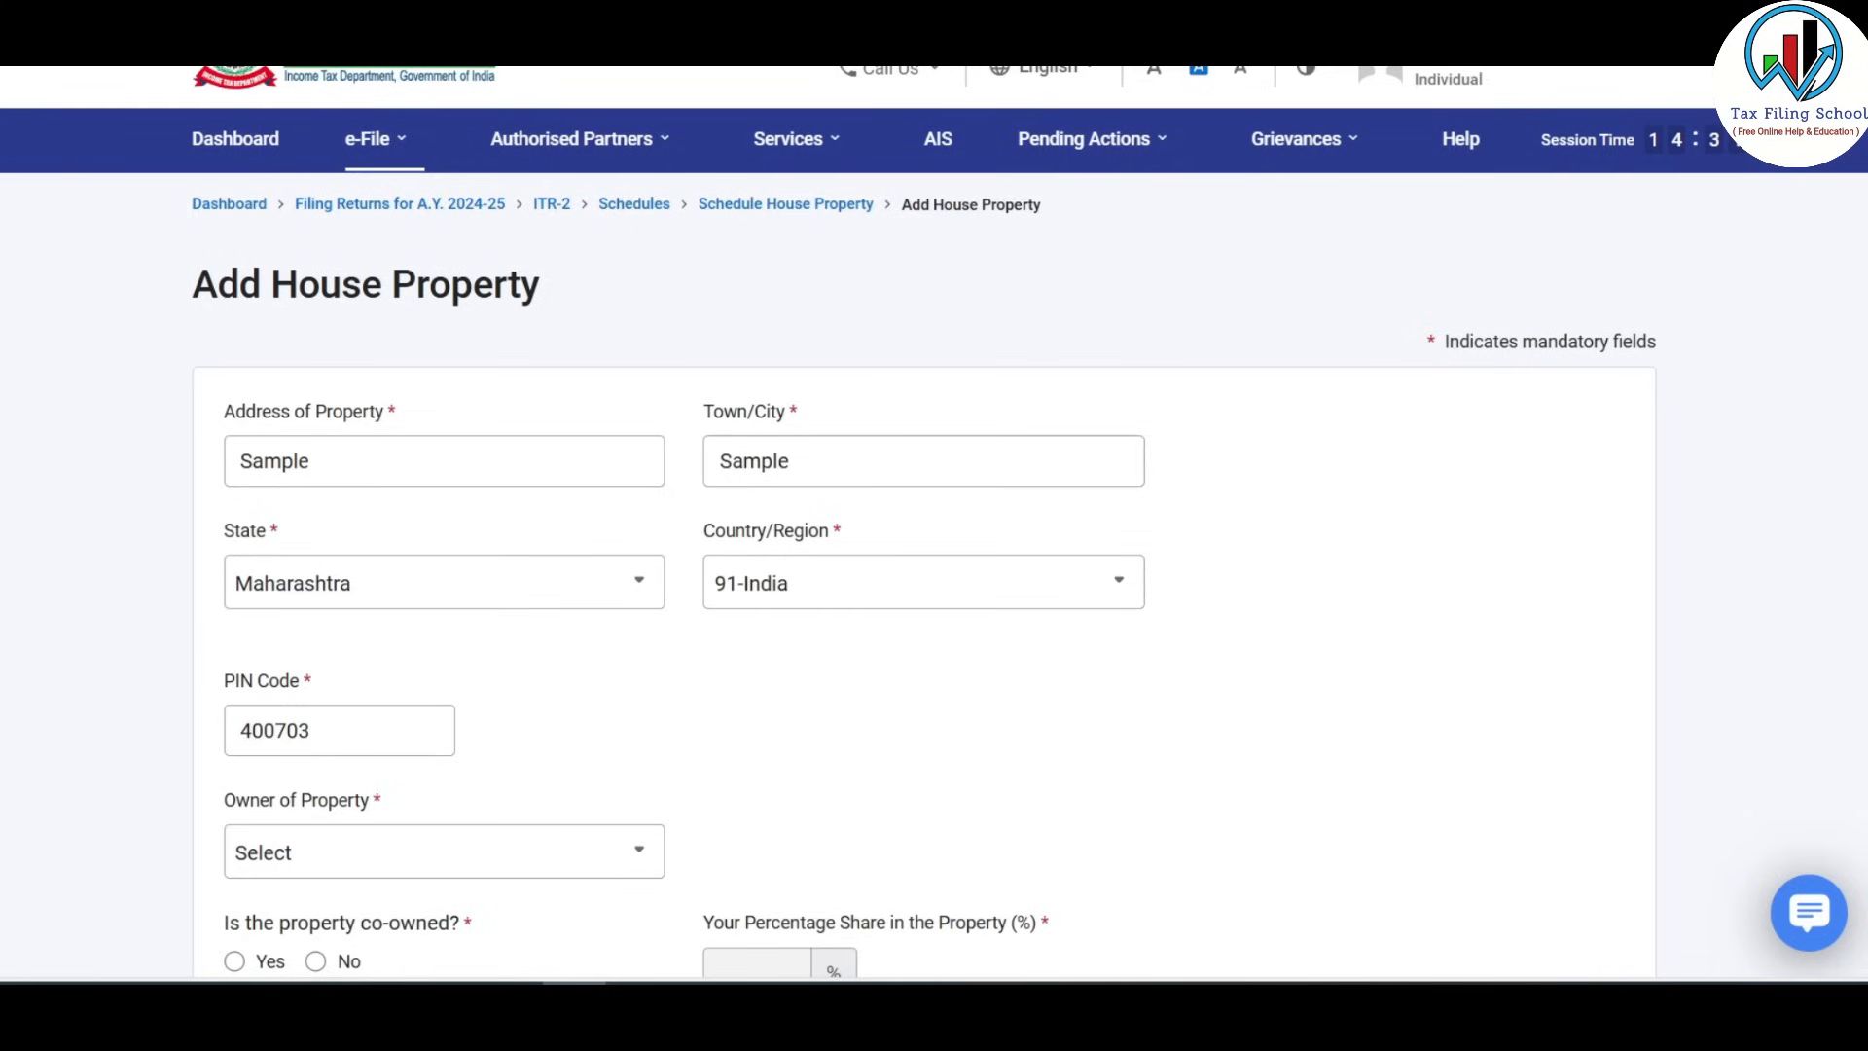
# Set Owner of Property to Self and mark it not co-owned, giving a 100% share.
pyautogui.scroll(-5, 273, 216)
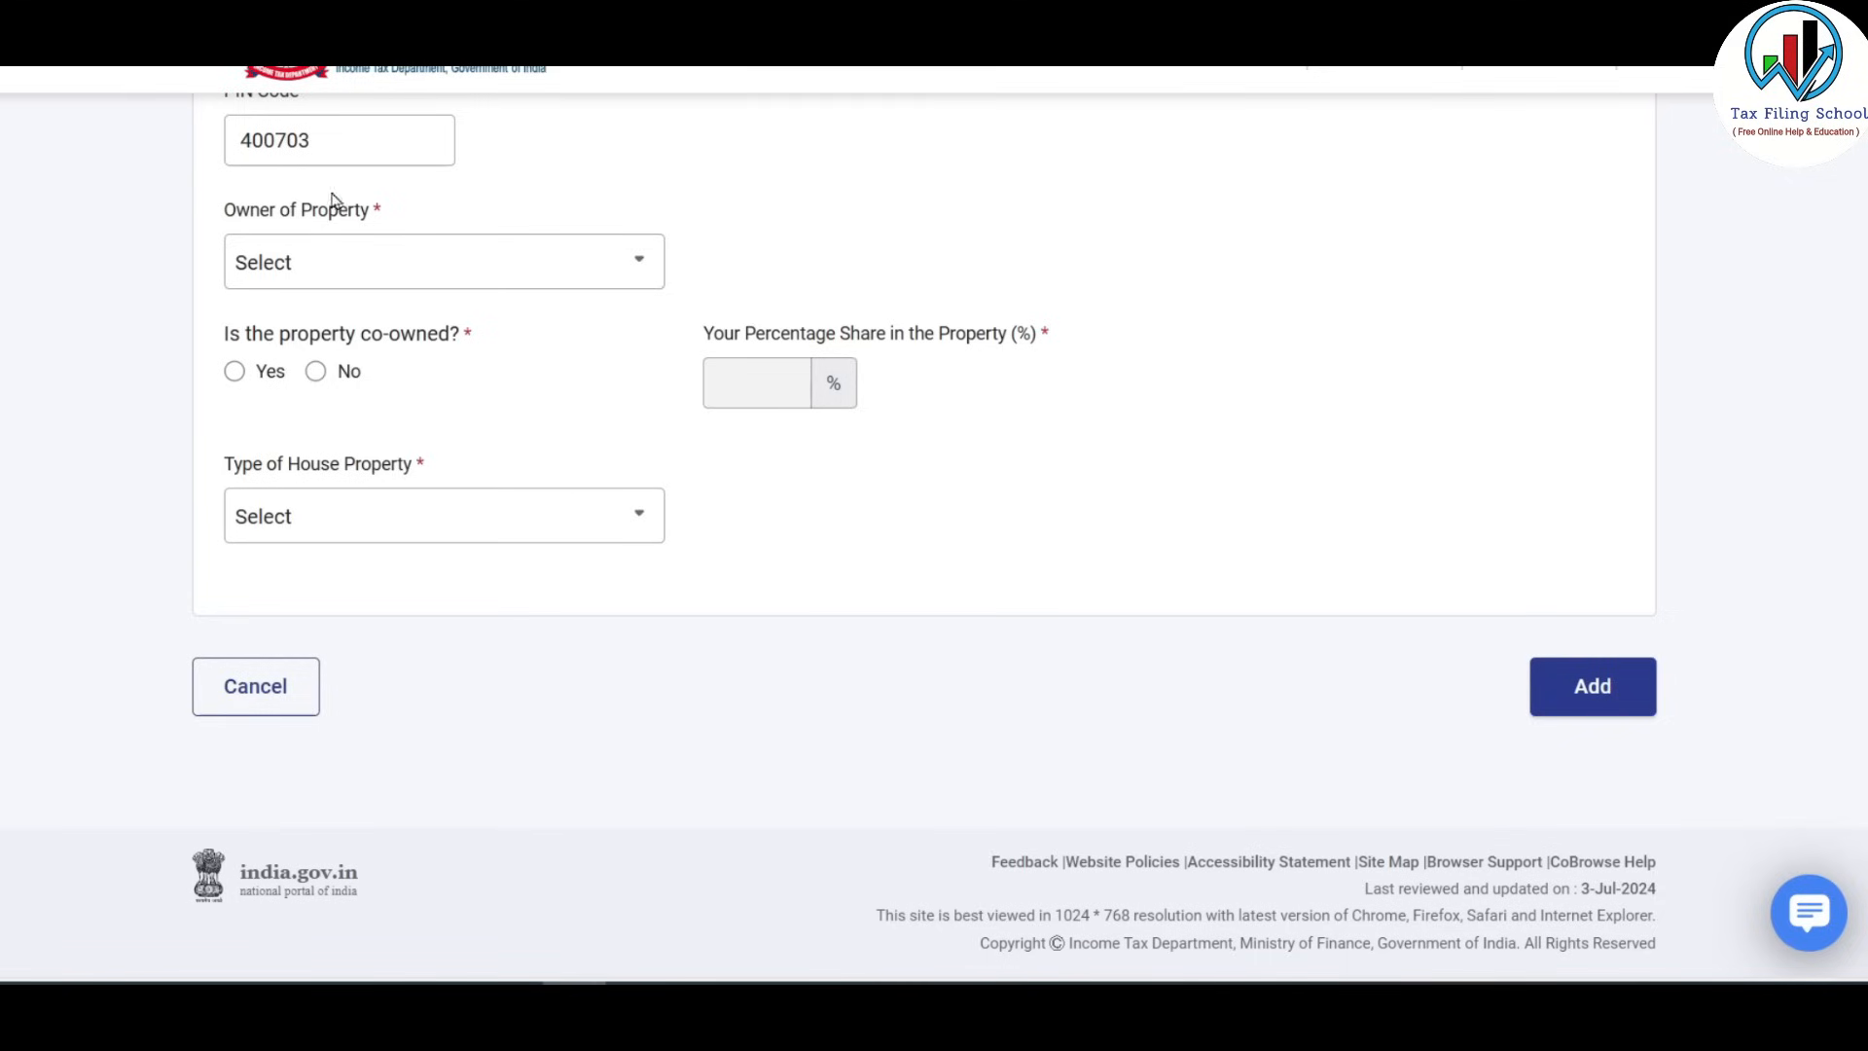
pyautogui.click(569, 263)
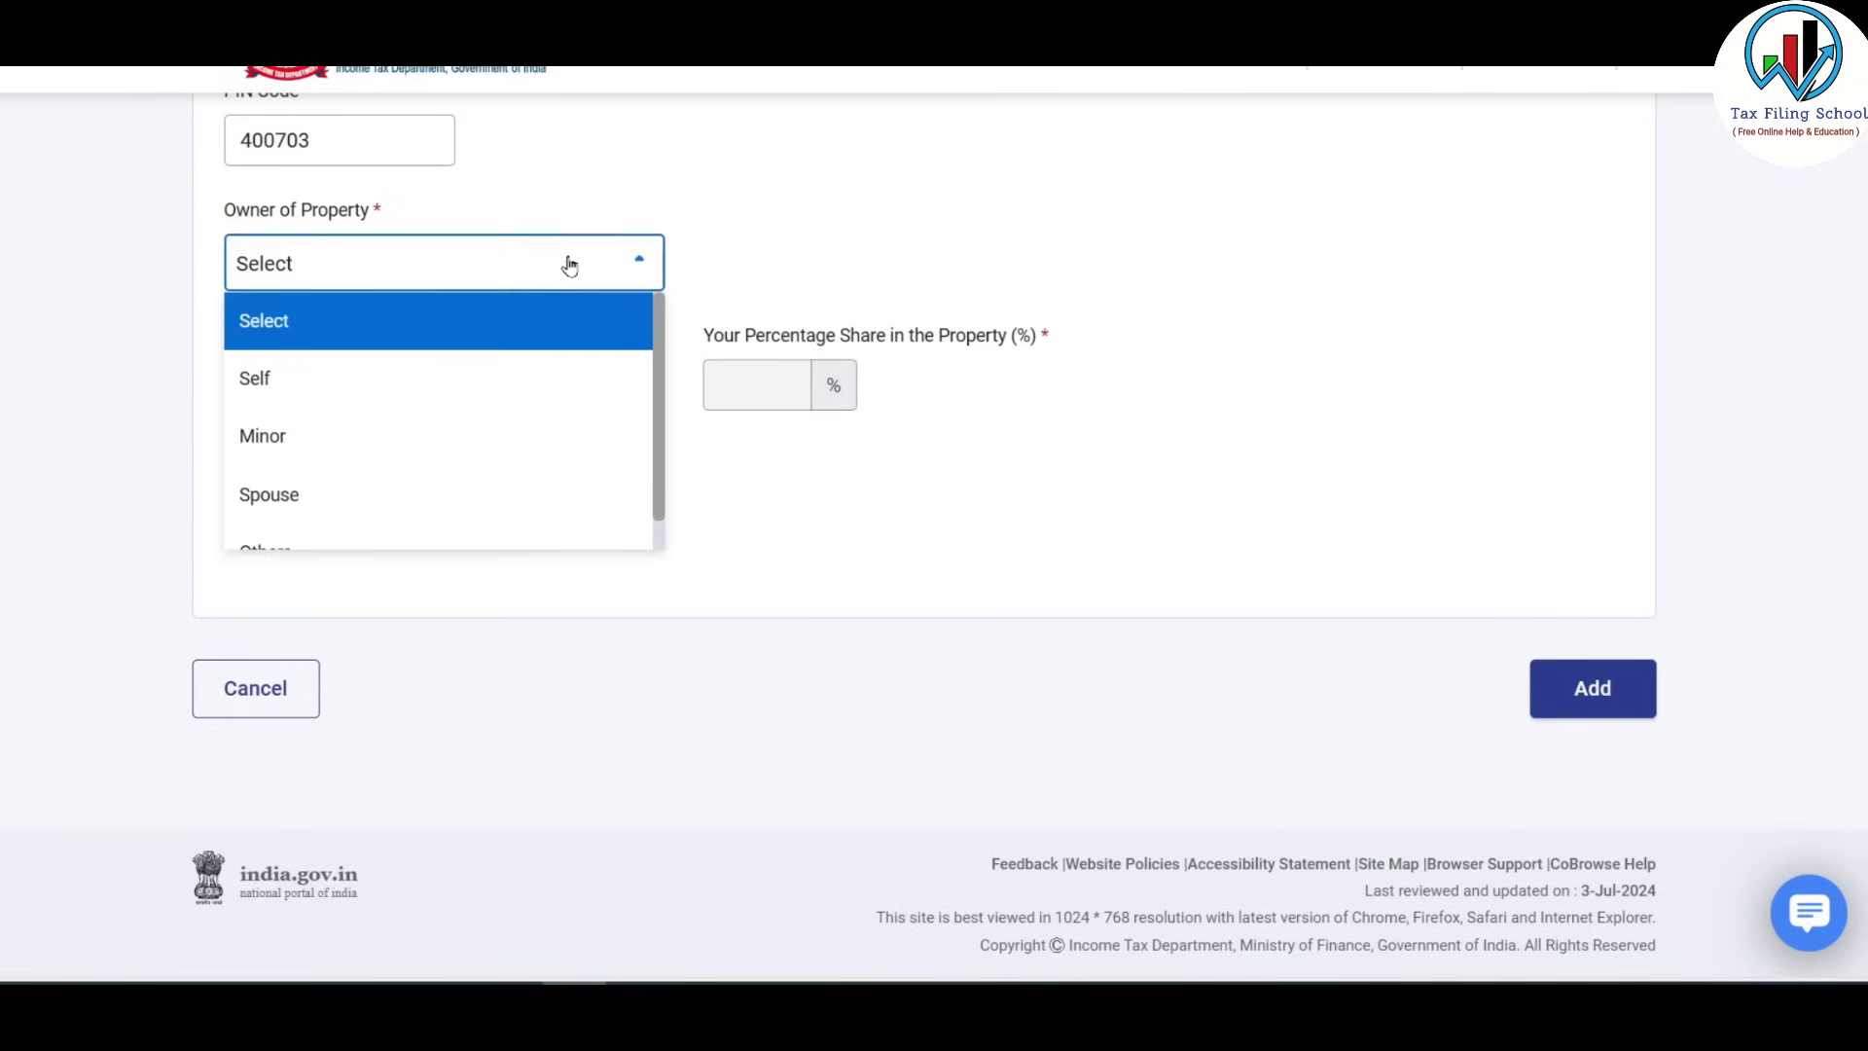
pyautogui.scroll(-1, 642, 378)
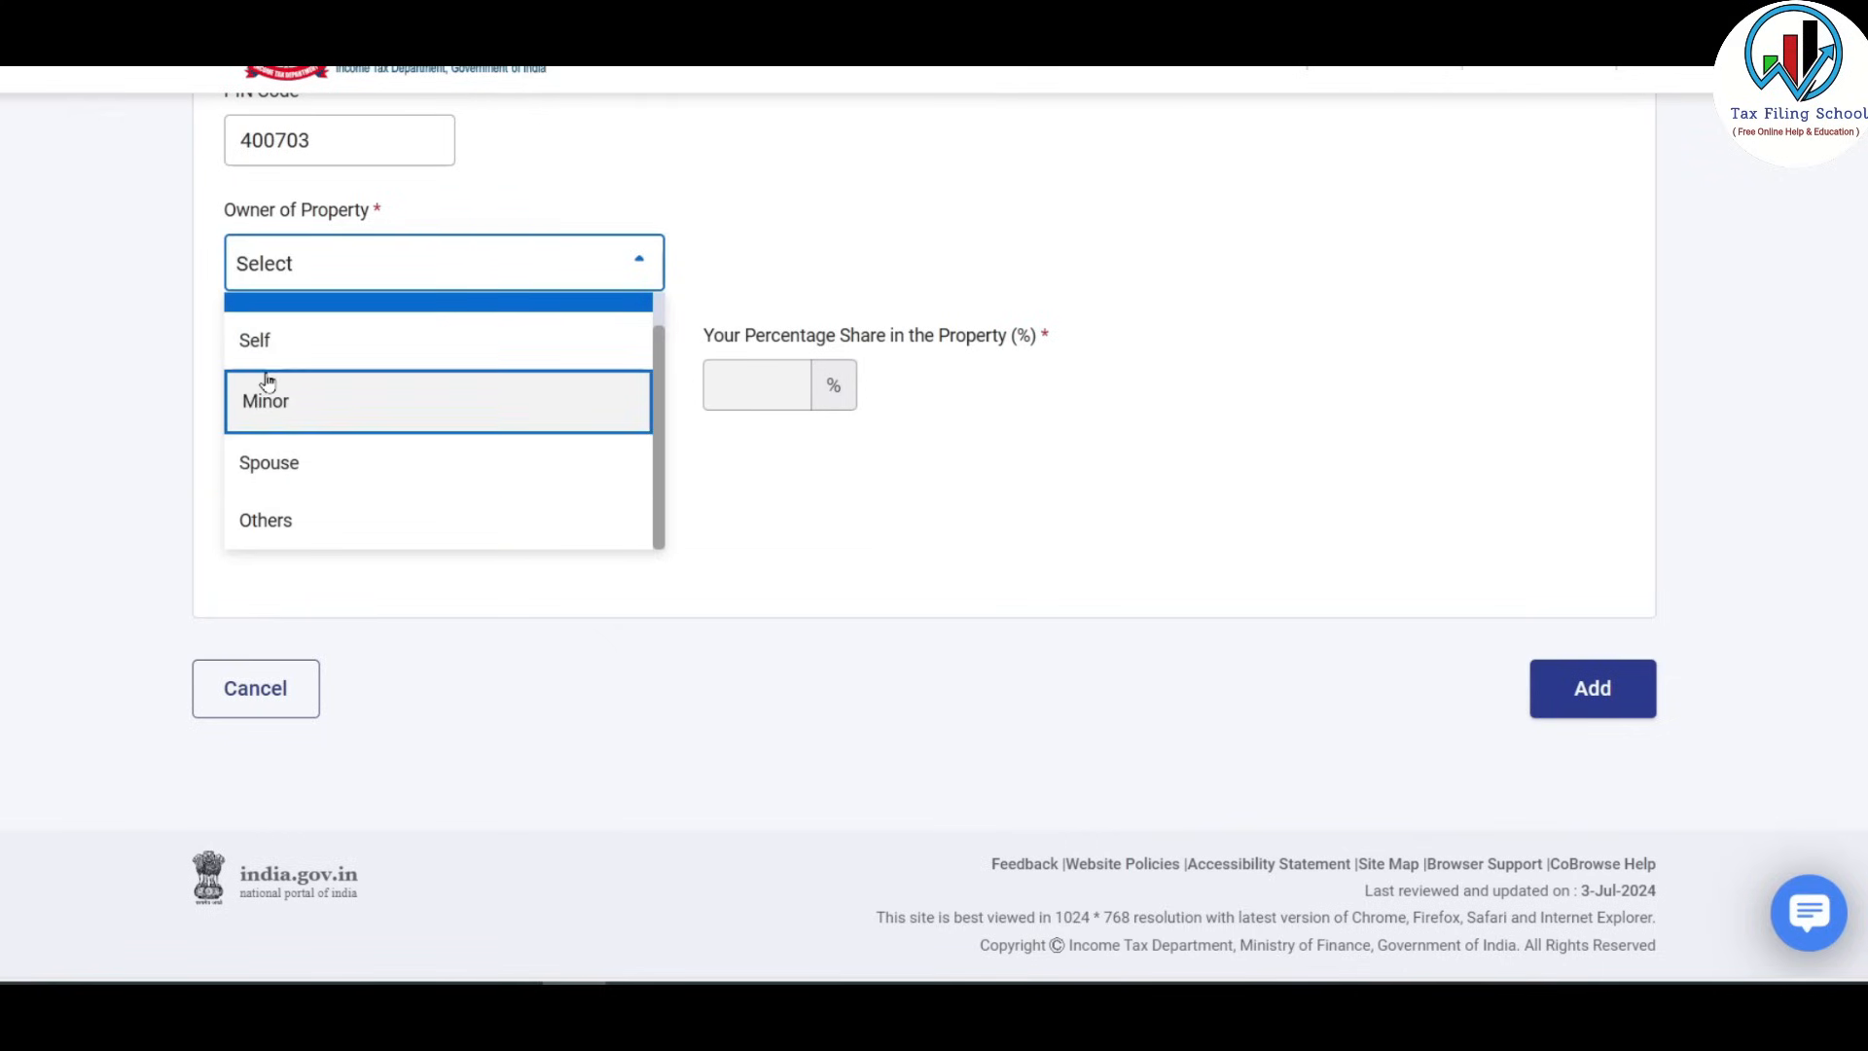
pyautogui.click(356, 346)
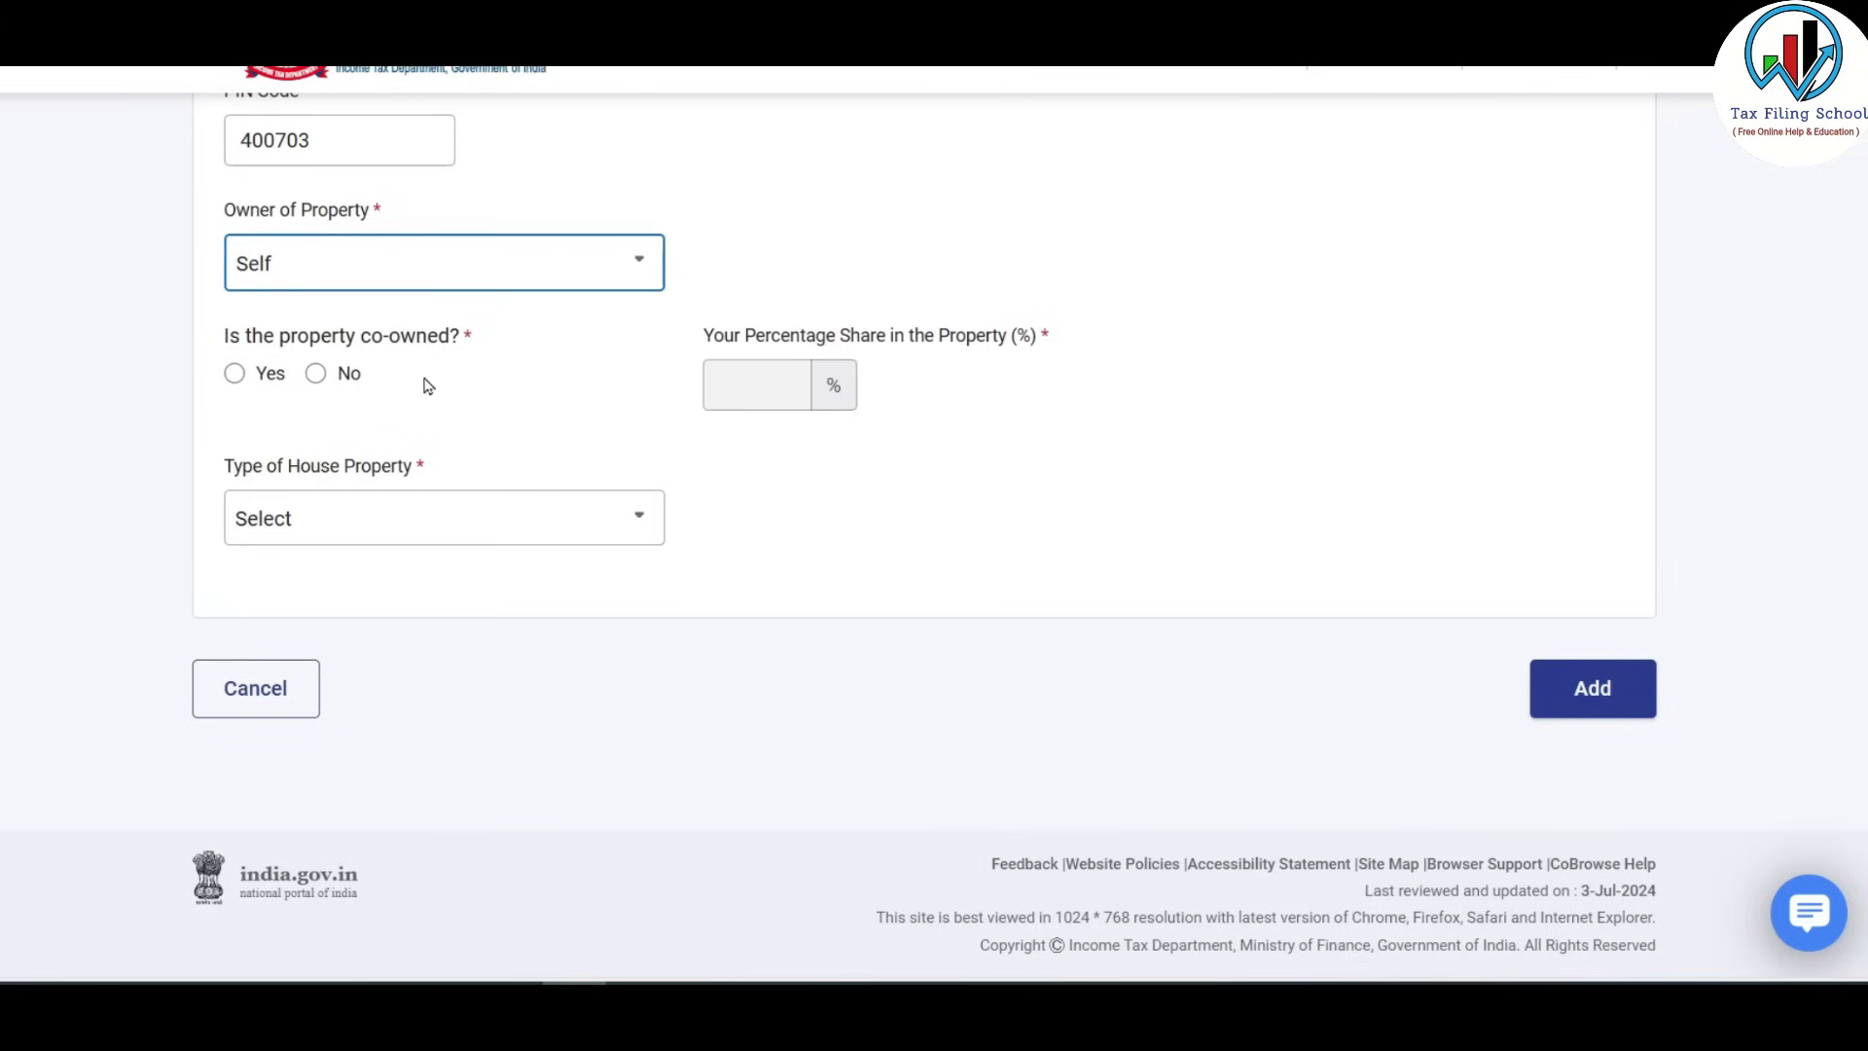
pyautogui.click(317, 374)
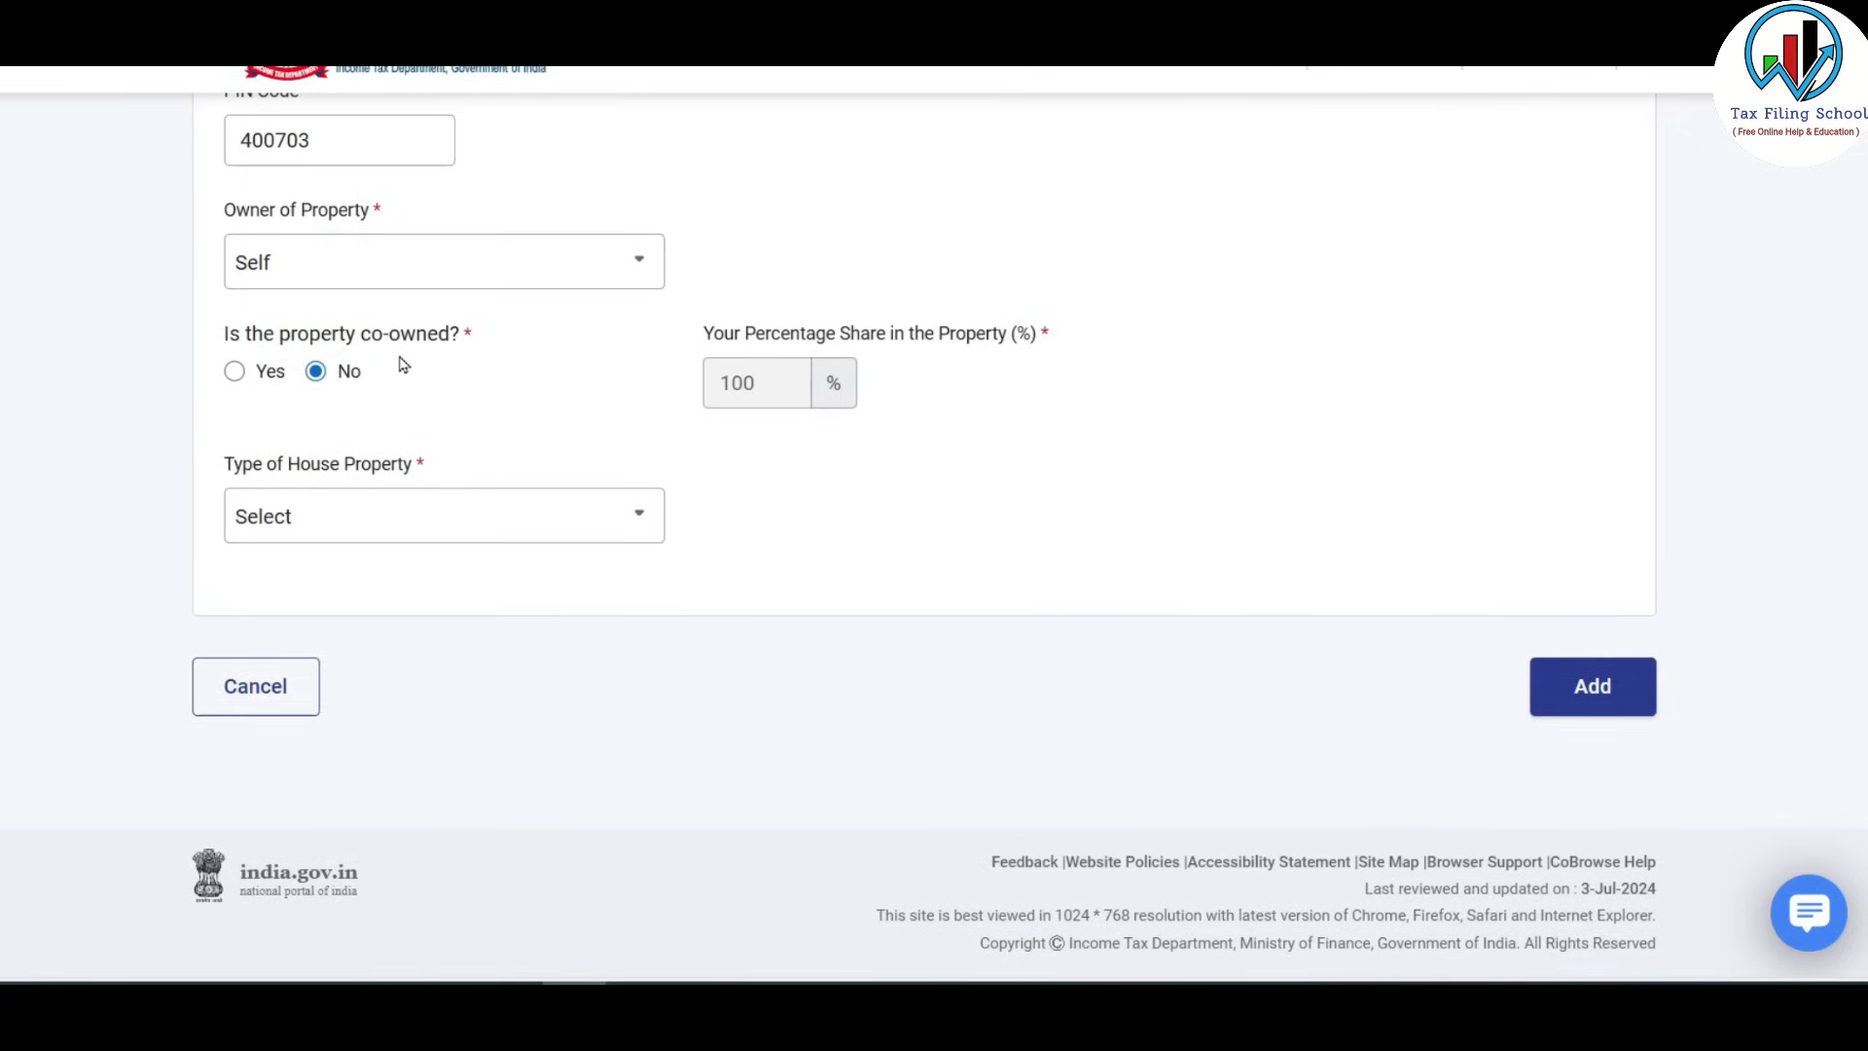
pyautogui.click(237, 373)
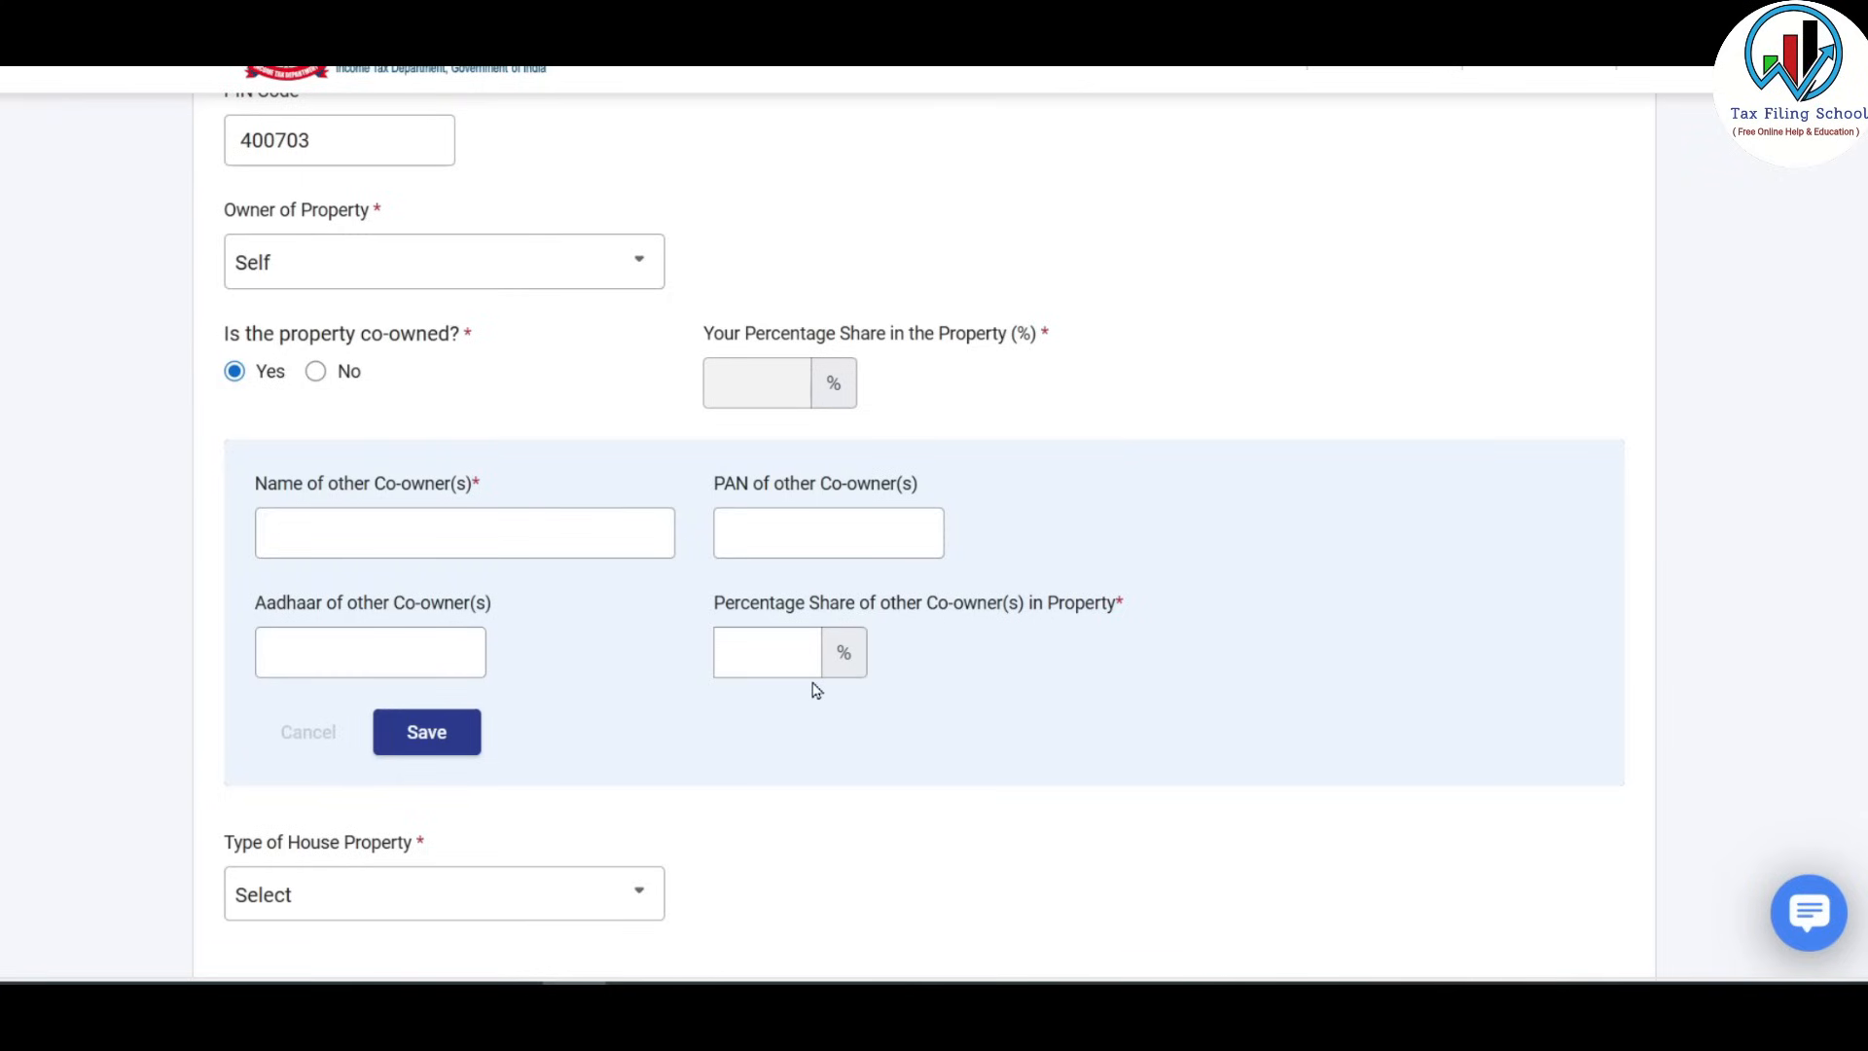
pyautogui.click(317, 374)
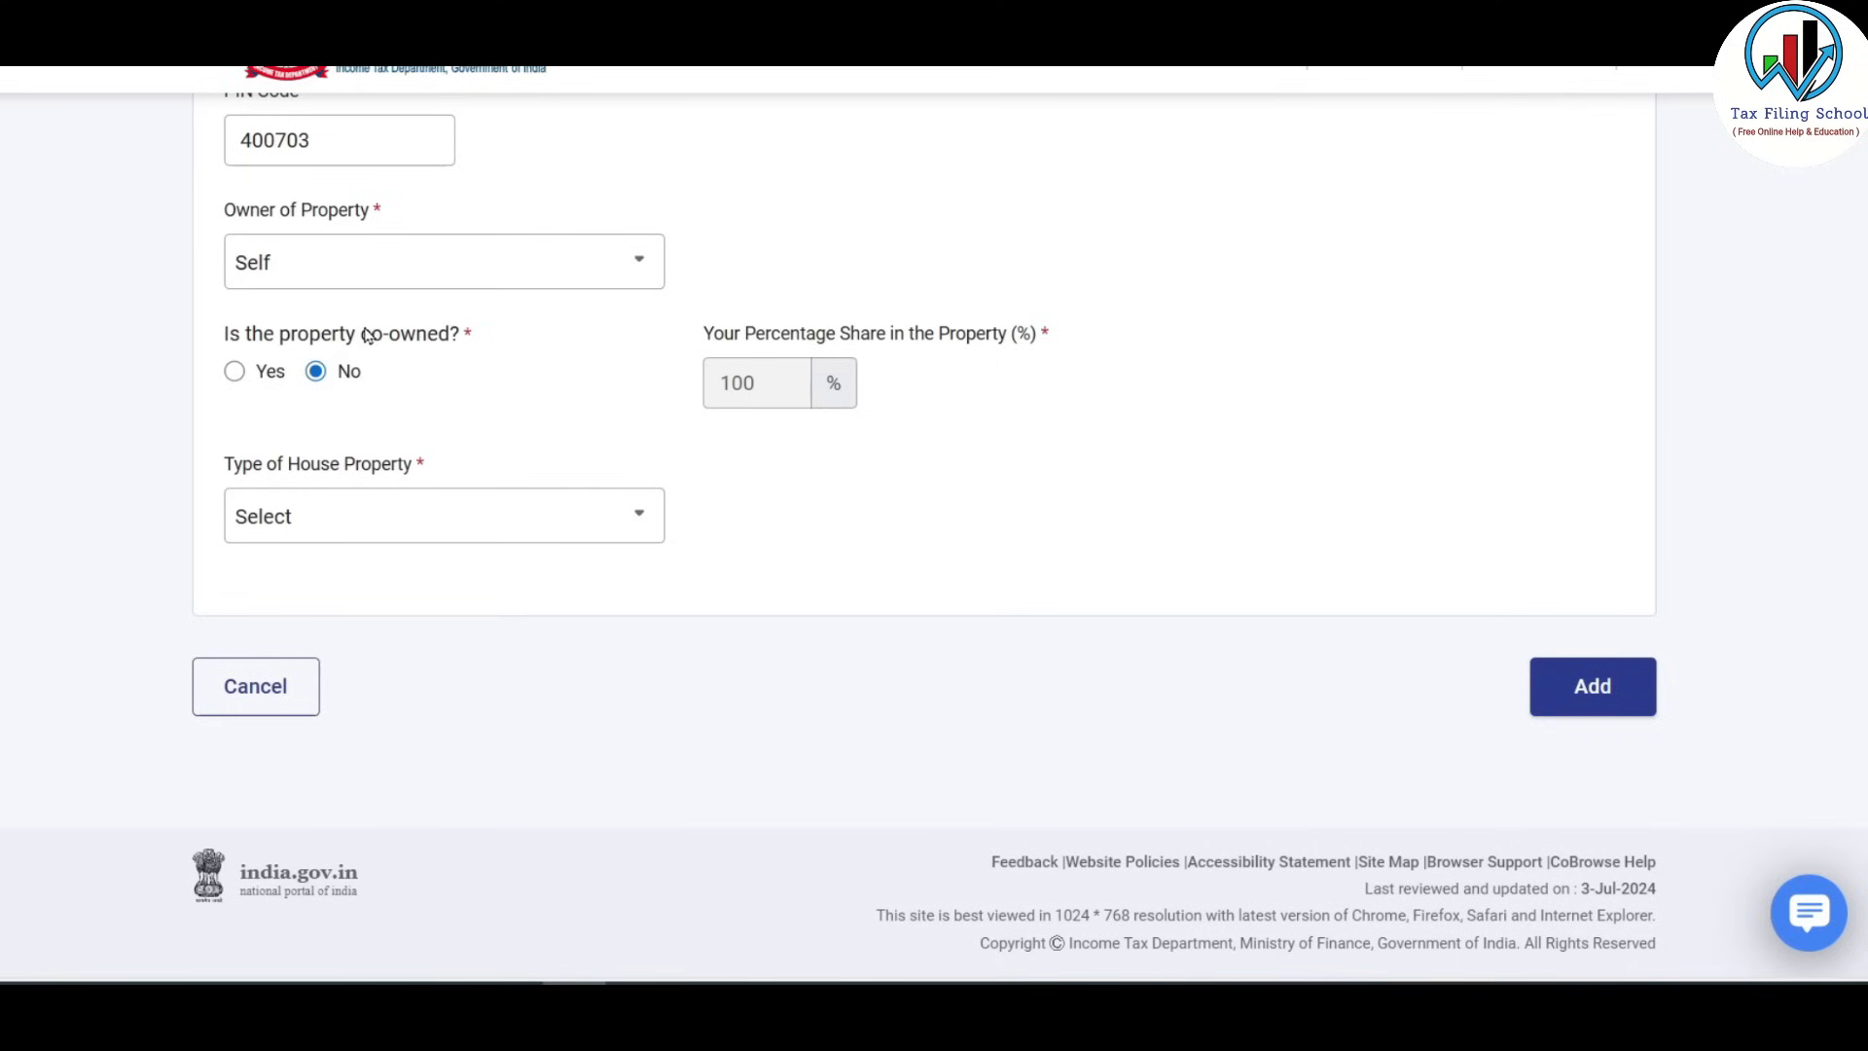
pyautogui.click(608, 516)
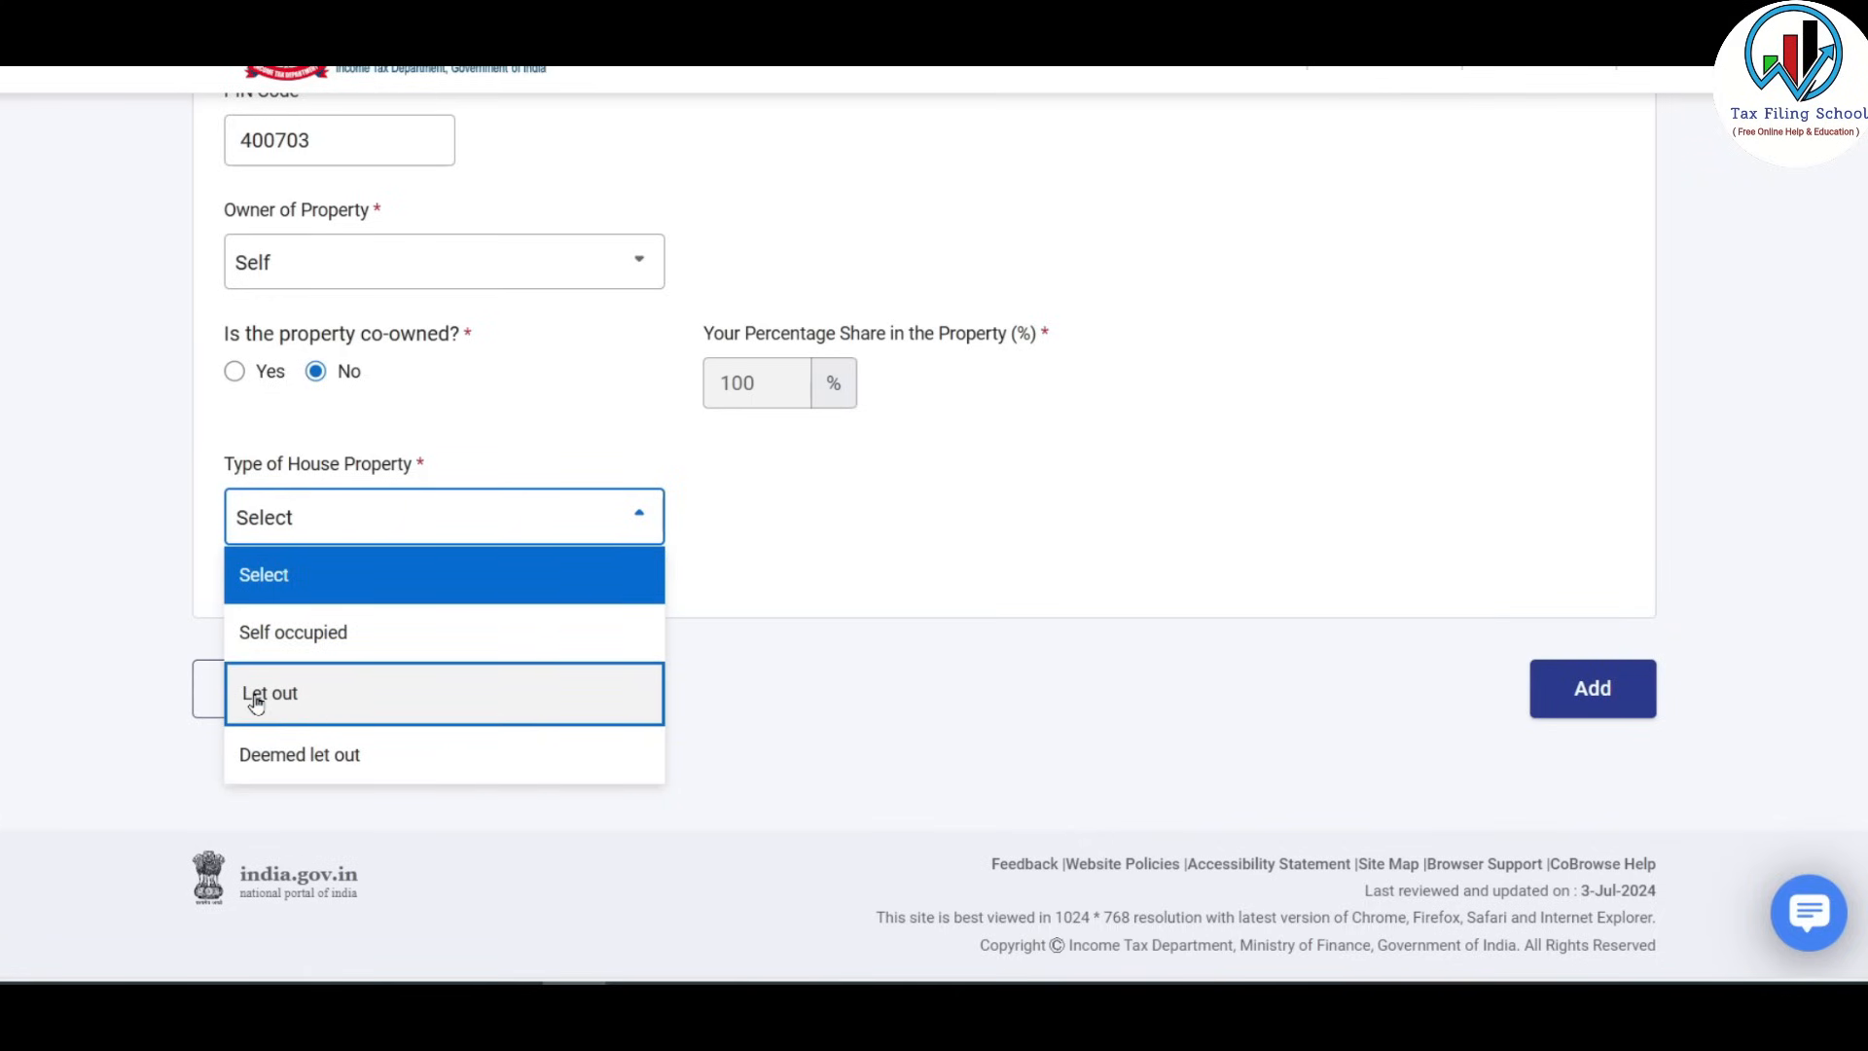
# Choose Let out as the property type, enter the tenant's name, and go to Gross rent.
pyautogui.click(522, 697)
pyautogui.scroll(-4, 560, 185)
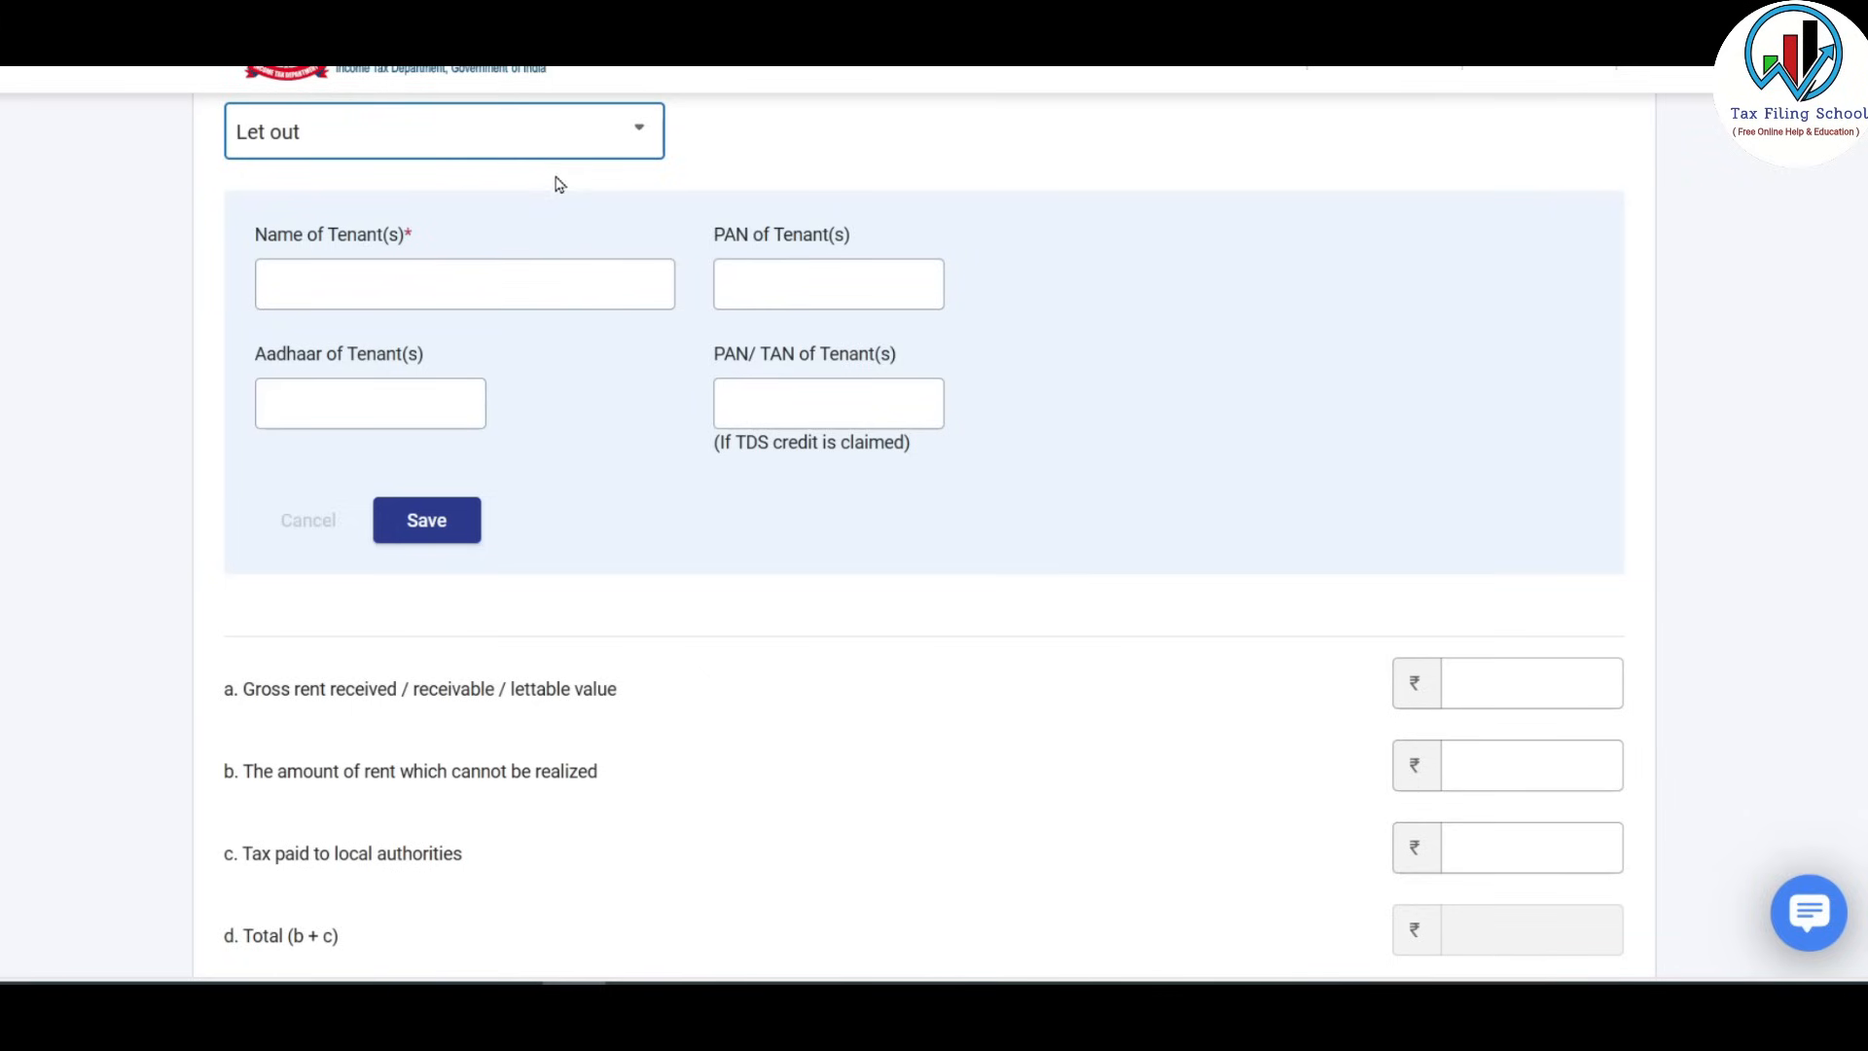
pyautogui.click(363, 286)
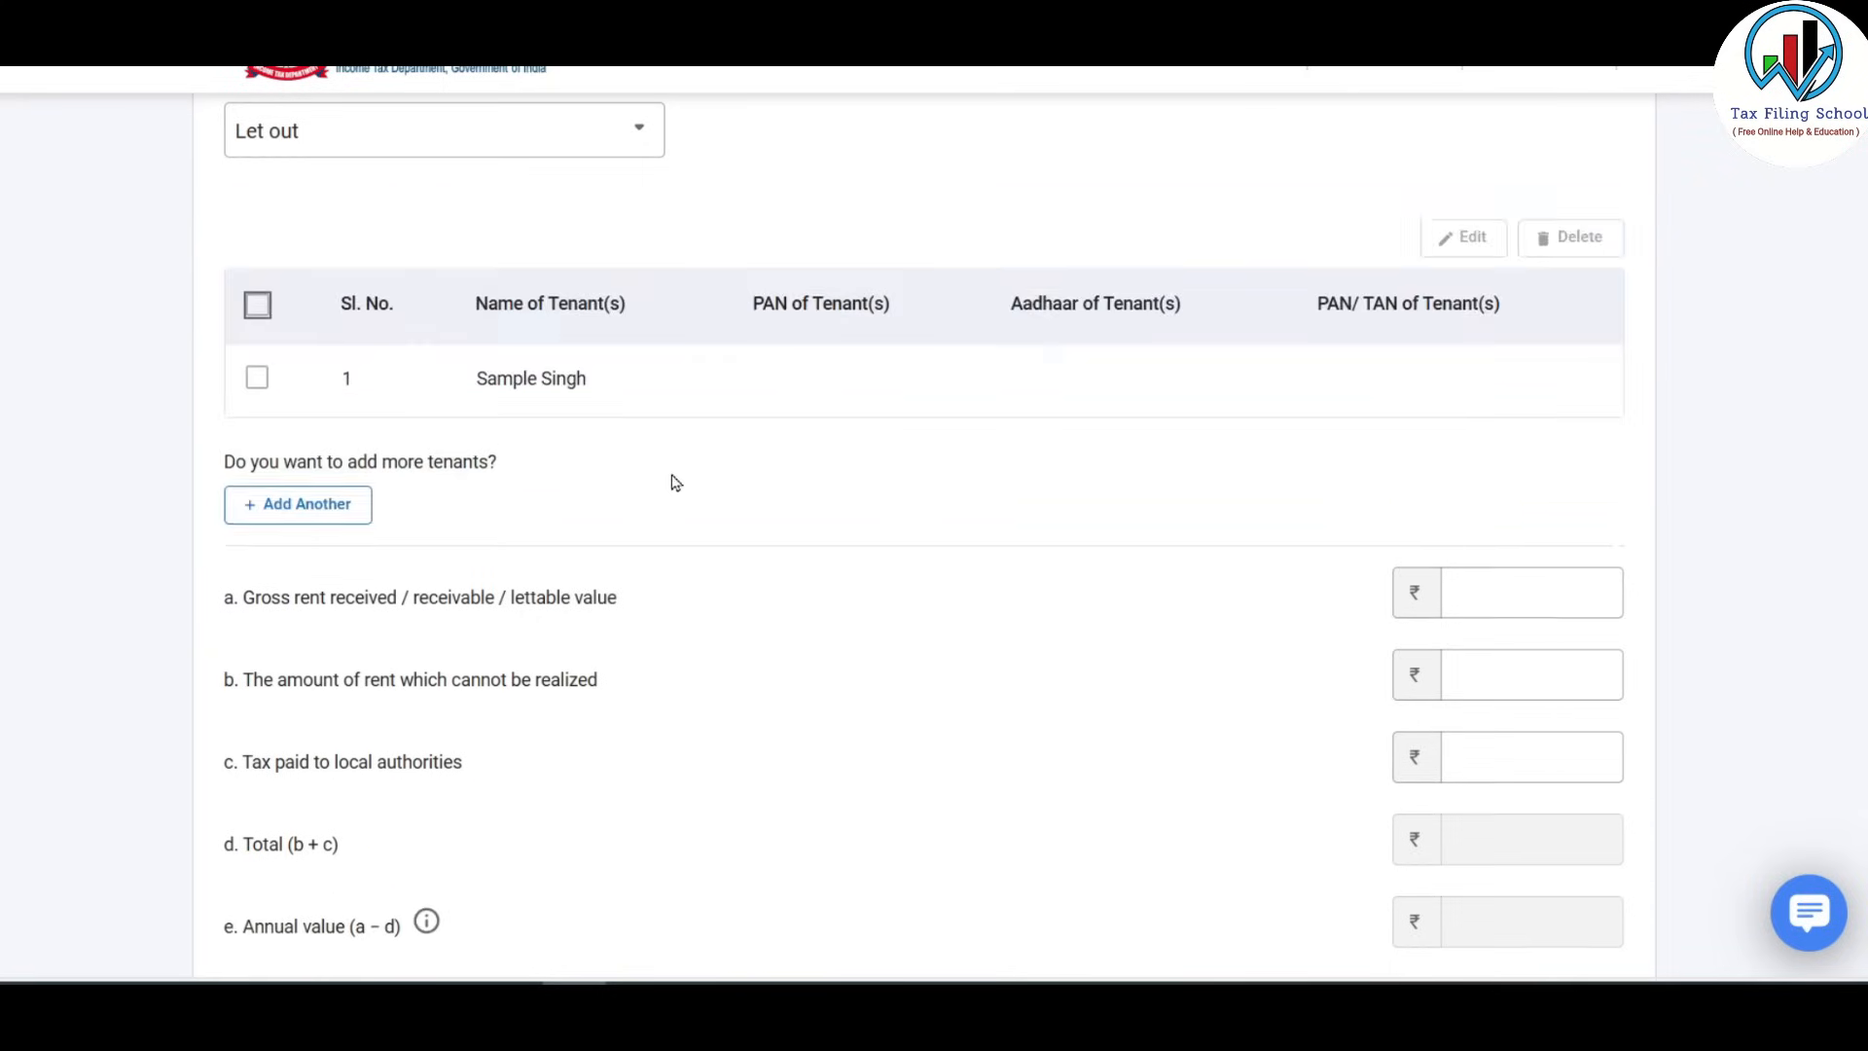
pyautogui.scroll(-3, 671, 482)
pyautogui.scroll(-1, 685, 482)
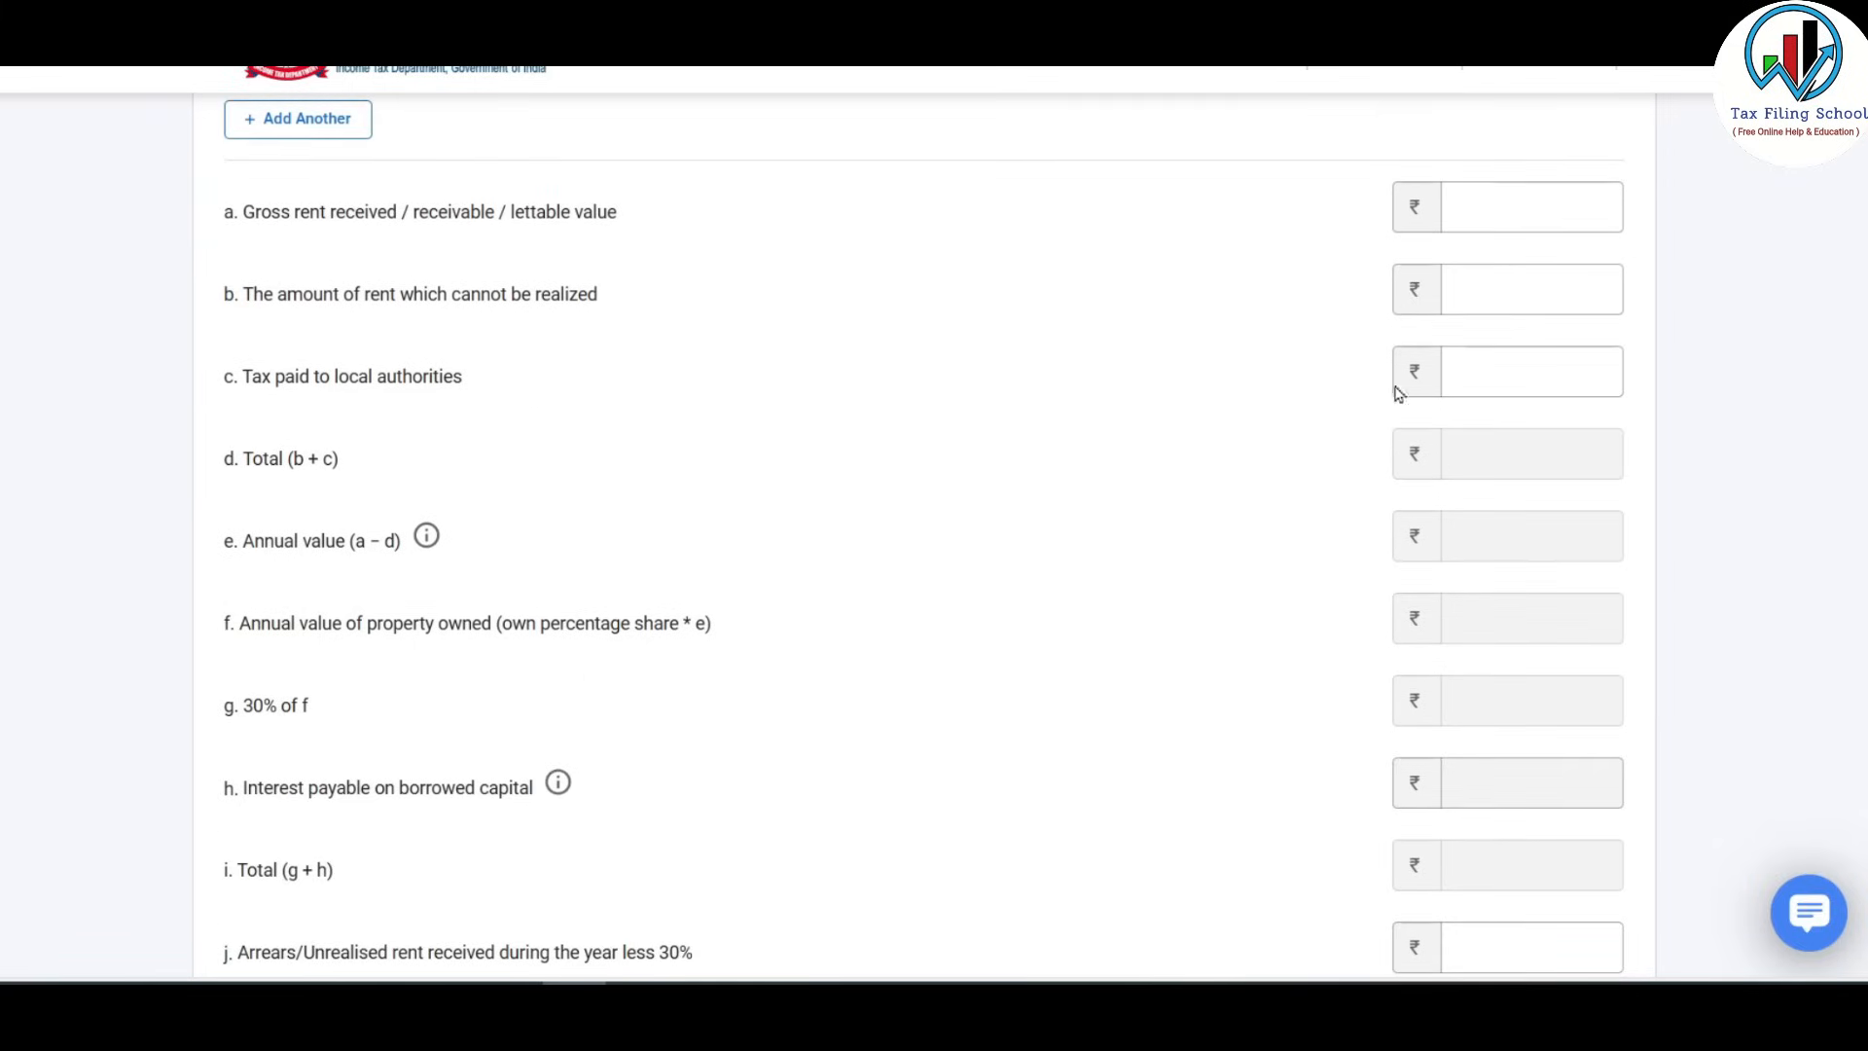
pyautogui.click(1532, 199)
pyautogui.click(1547, 208)
# Enter gross rent 1,20,000 and local authority tax 3,500 taken from the HP sheet.
pyautogui.hotkey('alt', 'Tab')
pyautogui.click(1390, 387)
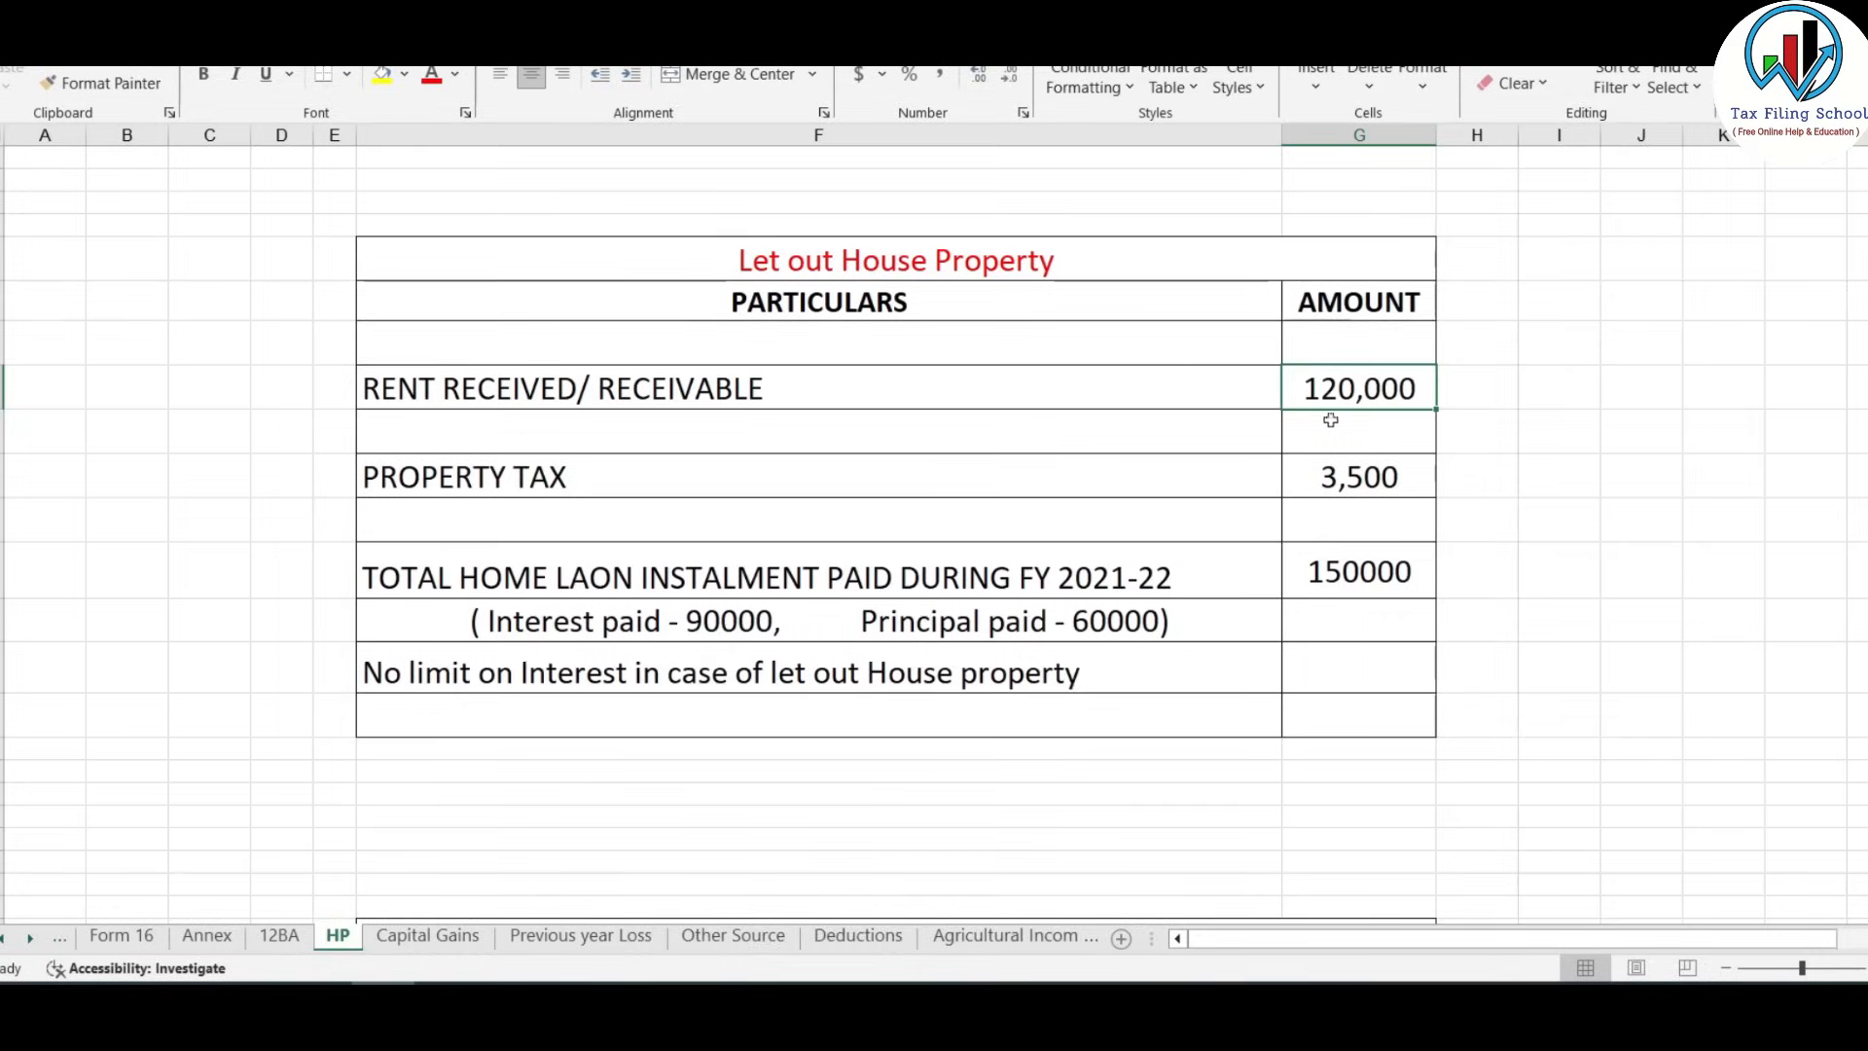
pyautogui.hotkey('alt', 'Tab')
pyautogui.write('120000')
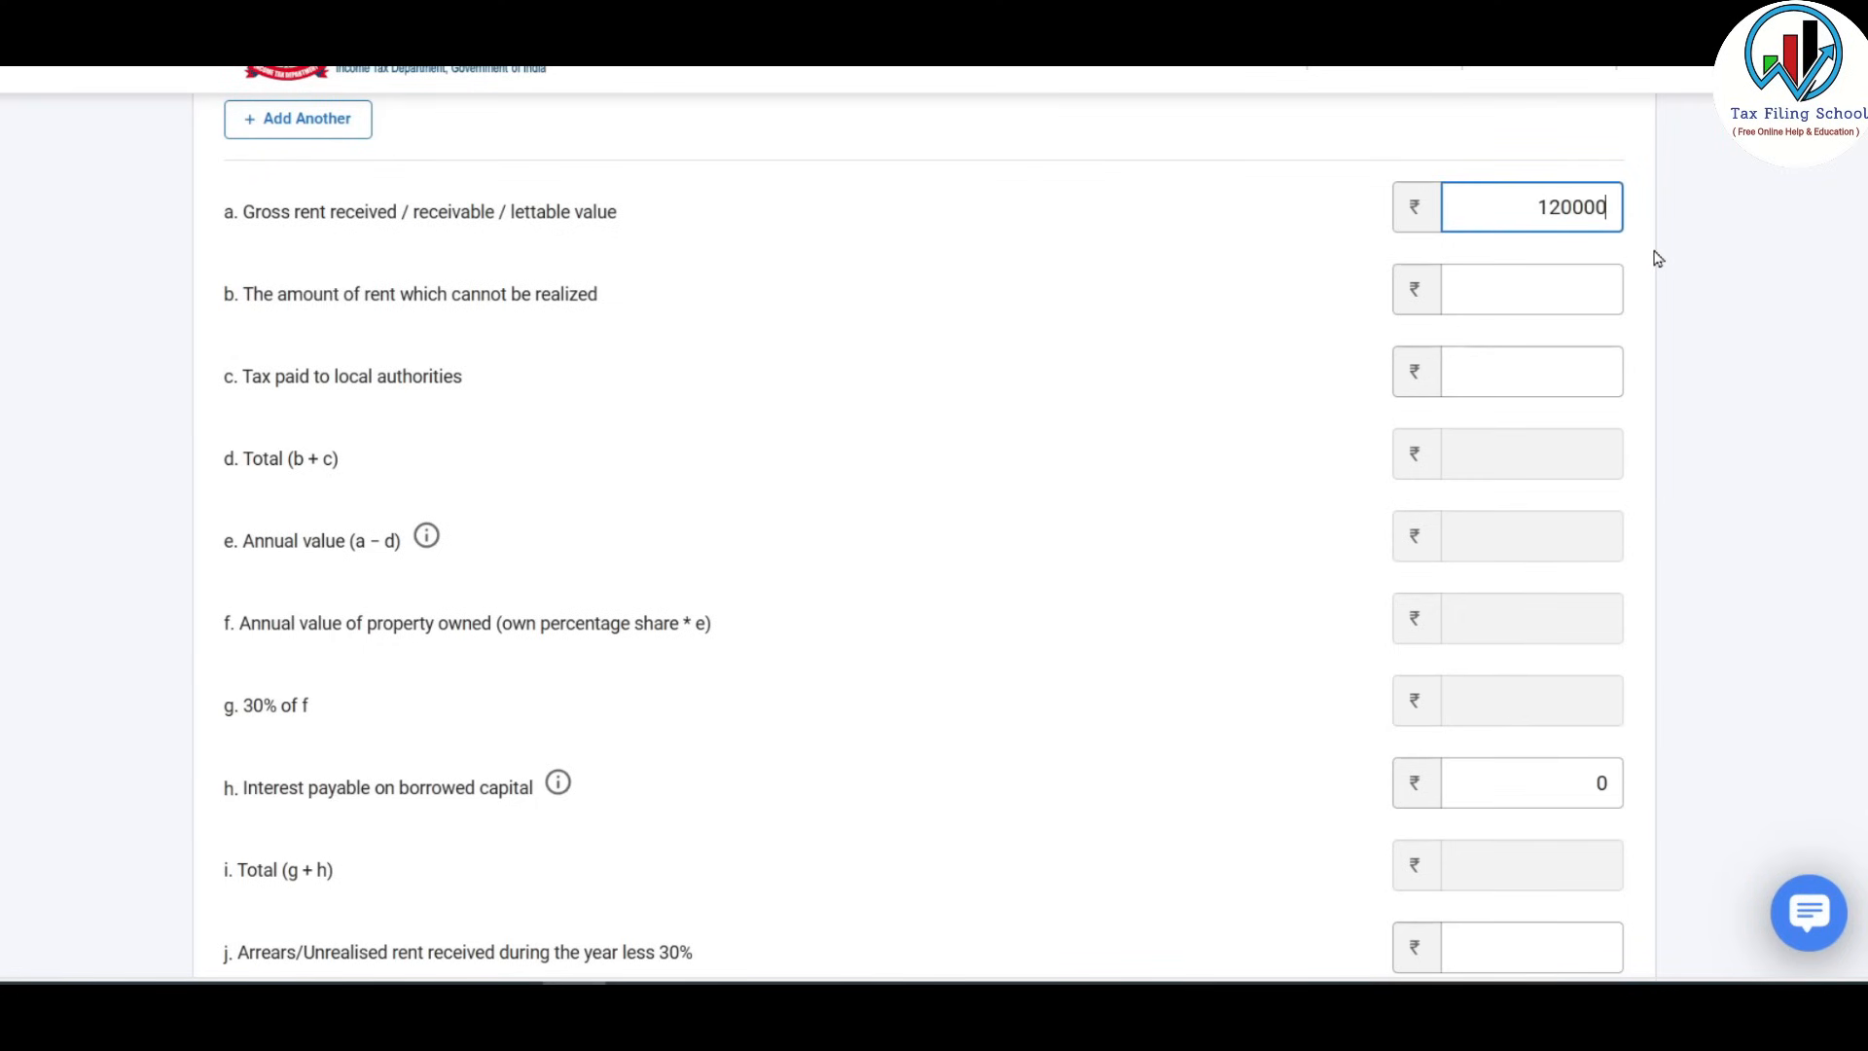
pyautogui.click(1658, 256)
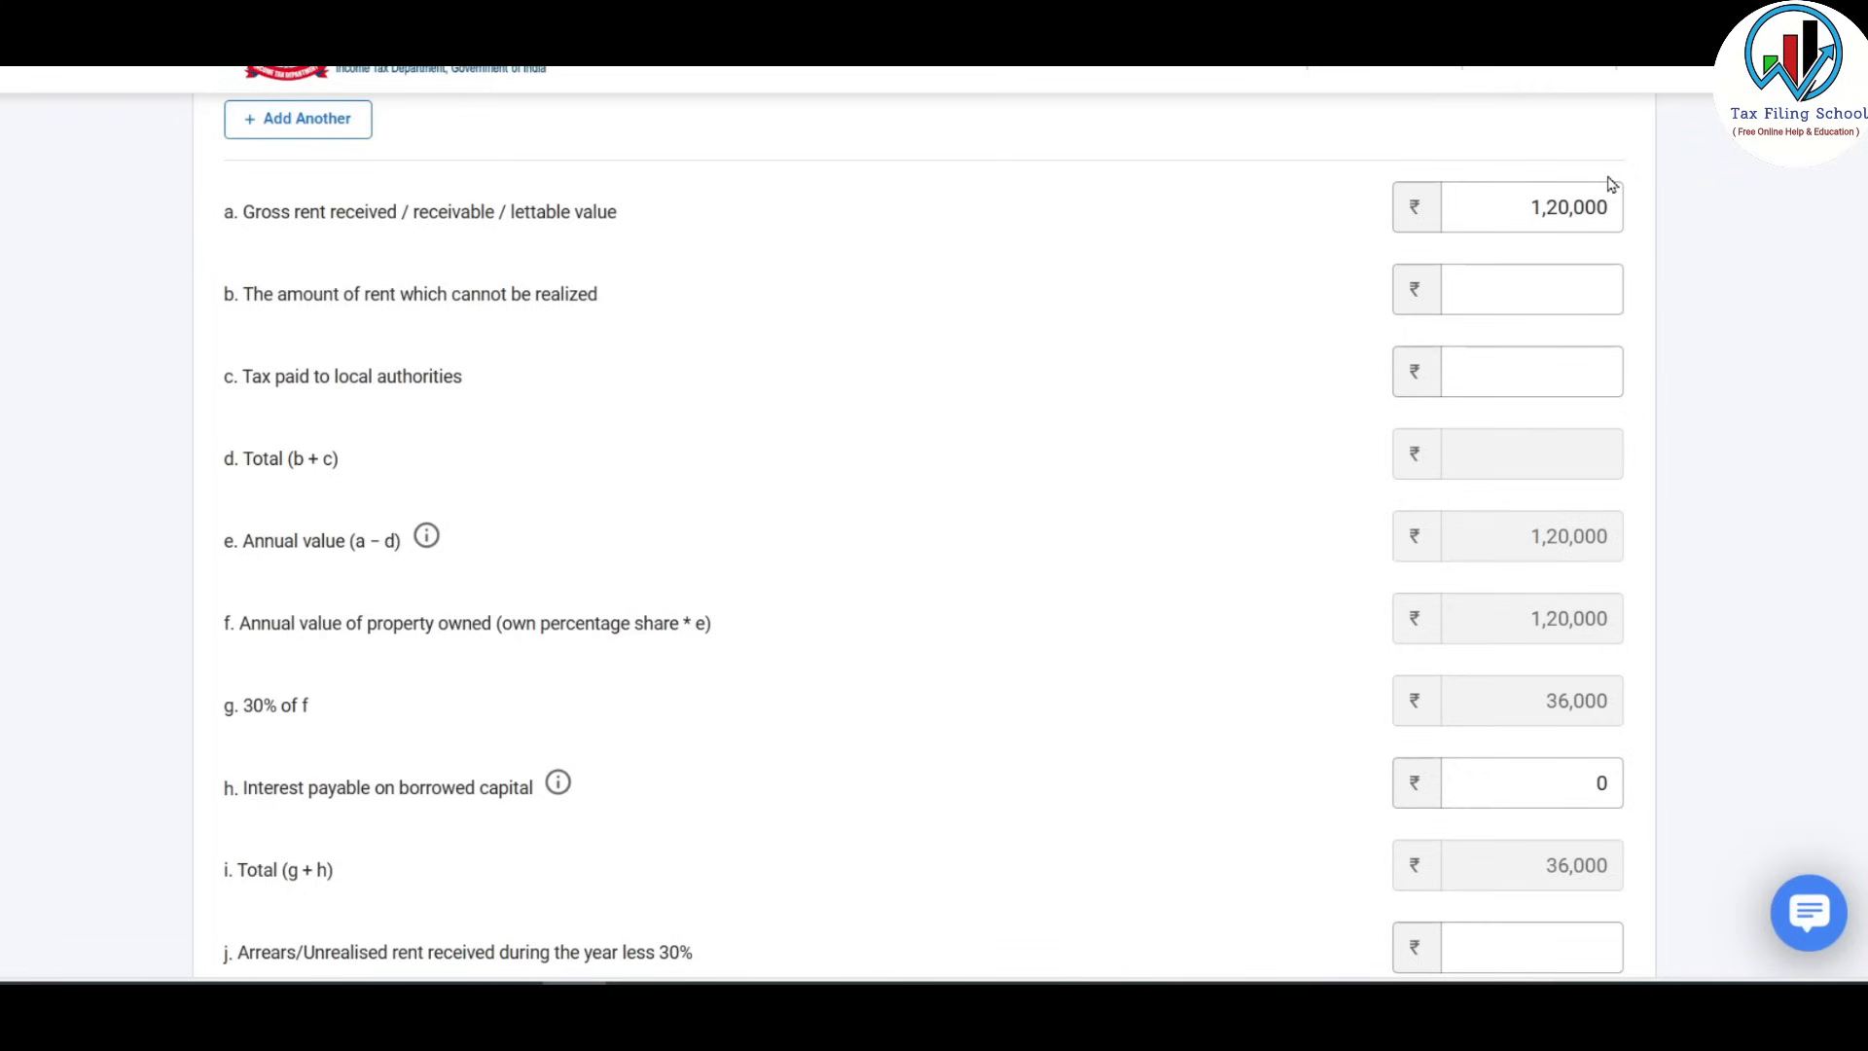
pyautogui.press('Tab')
pyautogui.click(1535, 283)
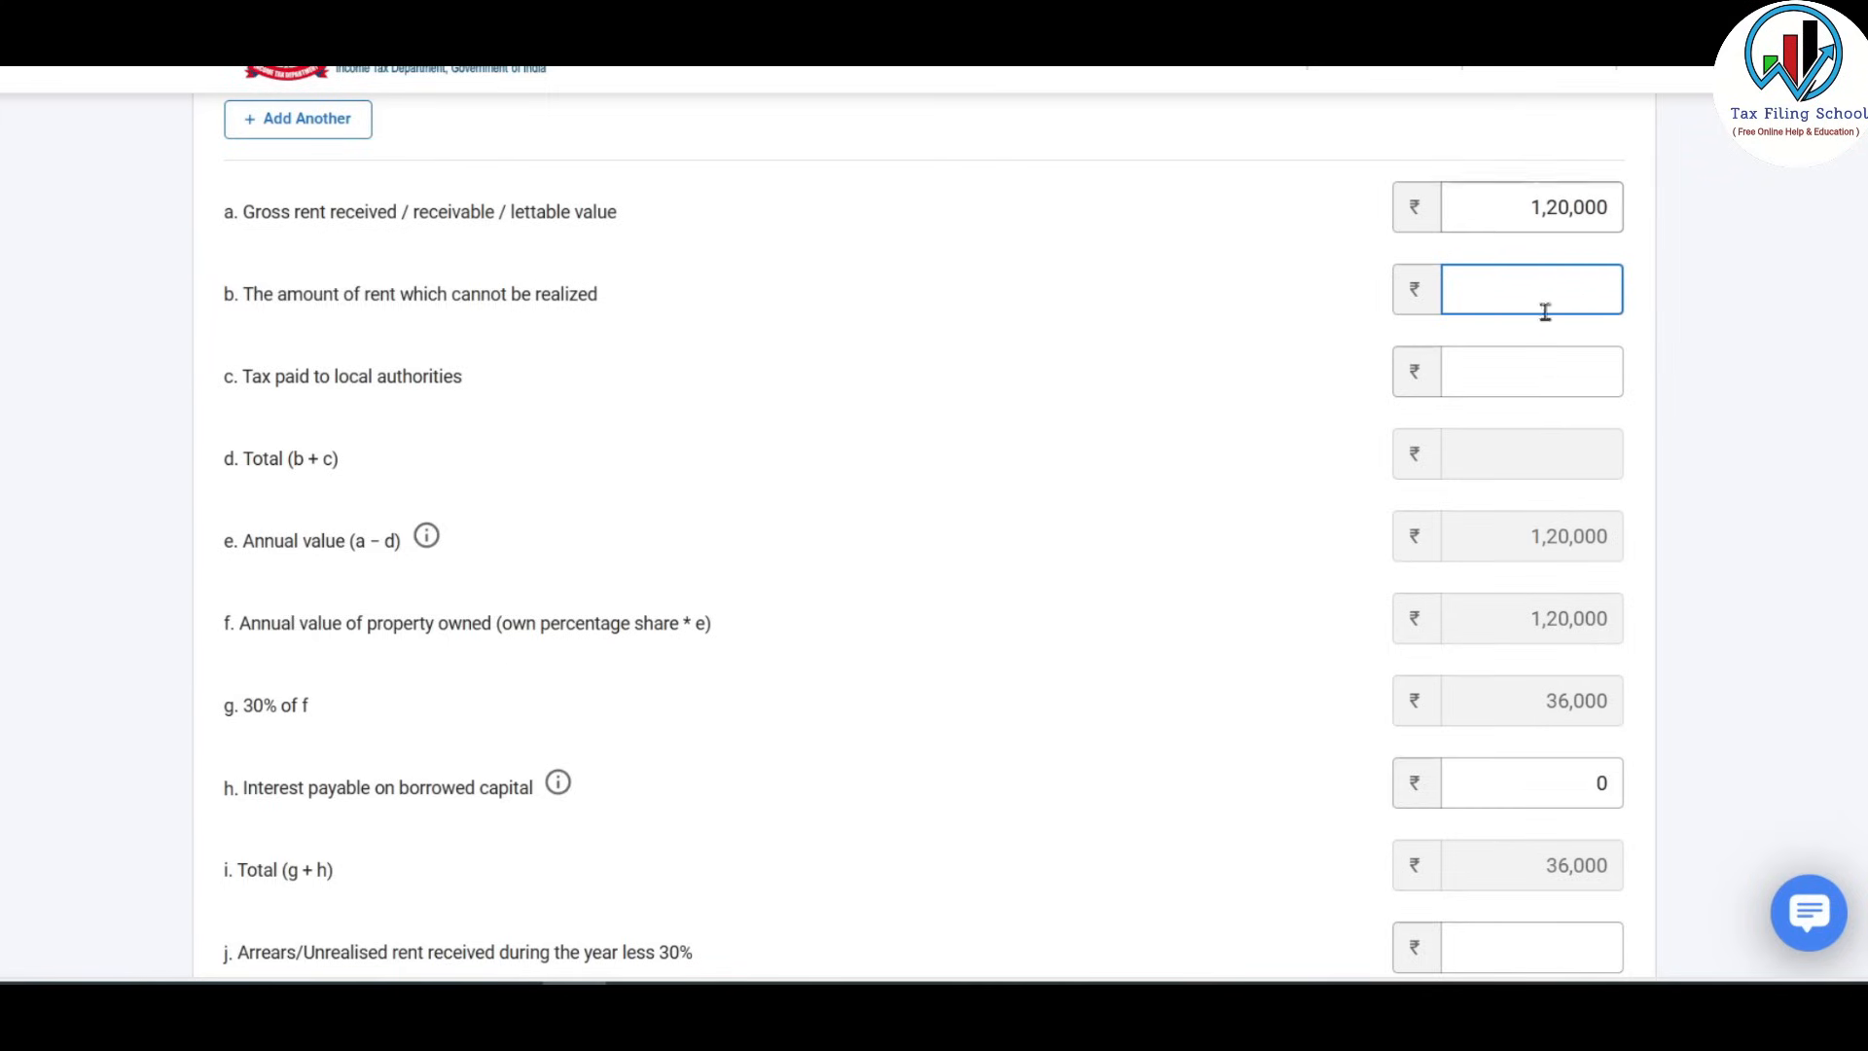
pyautogui.click(1548, 377)
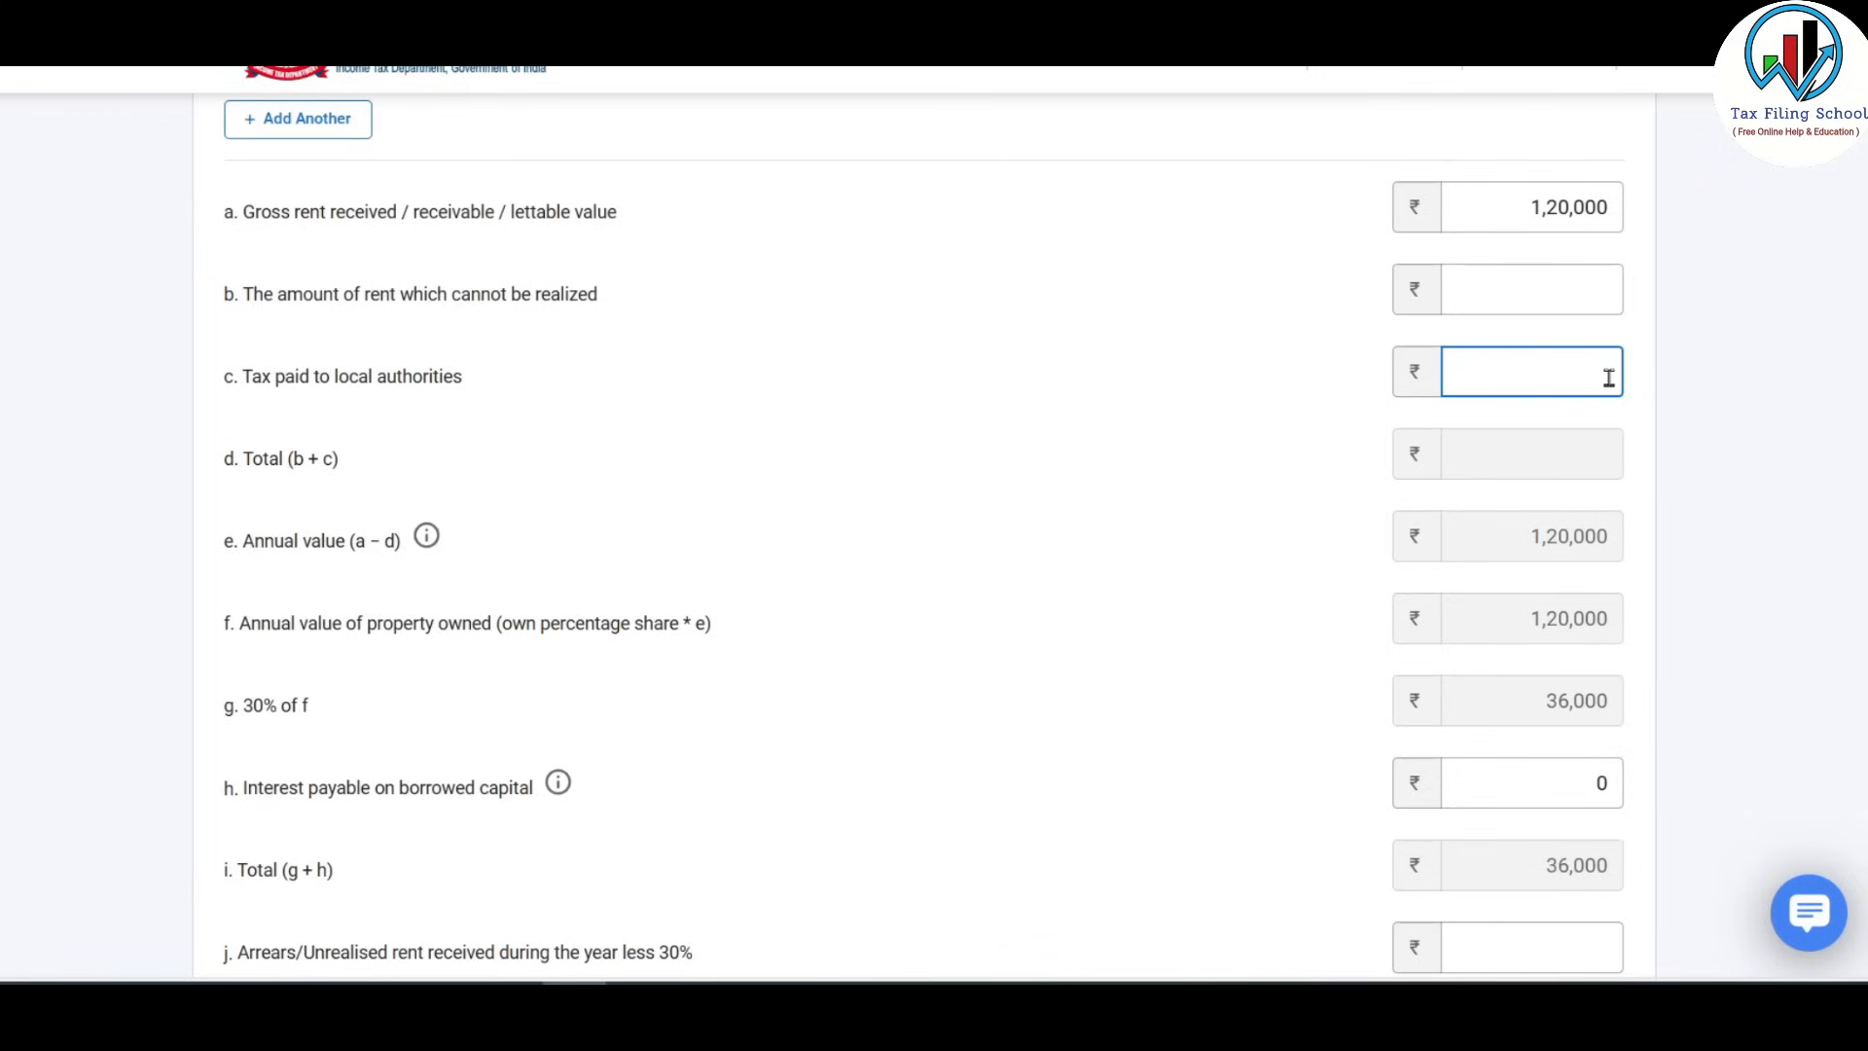
pyautogui.write('3500')
pyautogui.click(1579, 427)
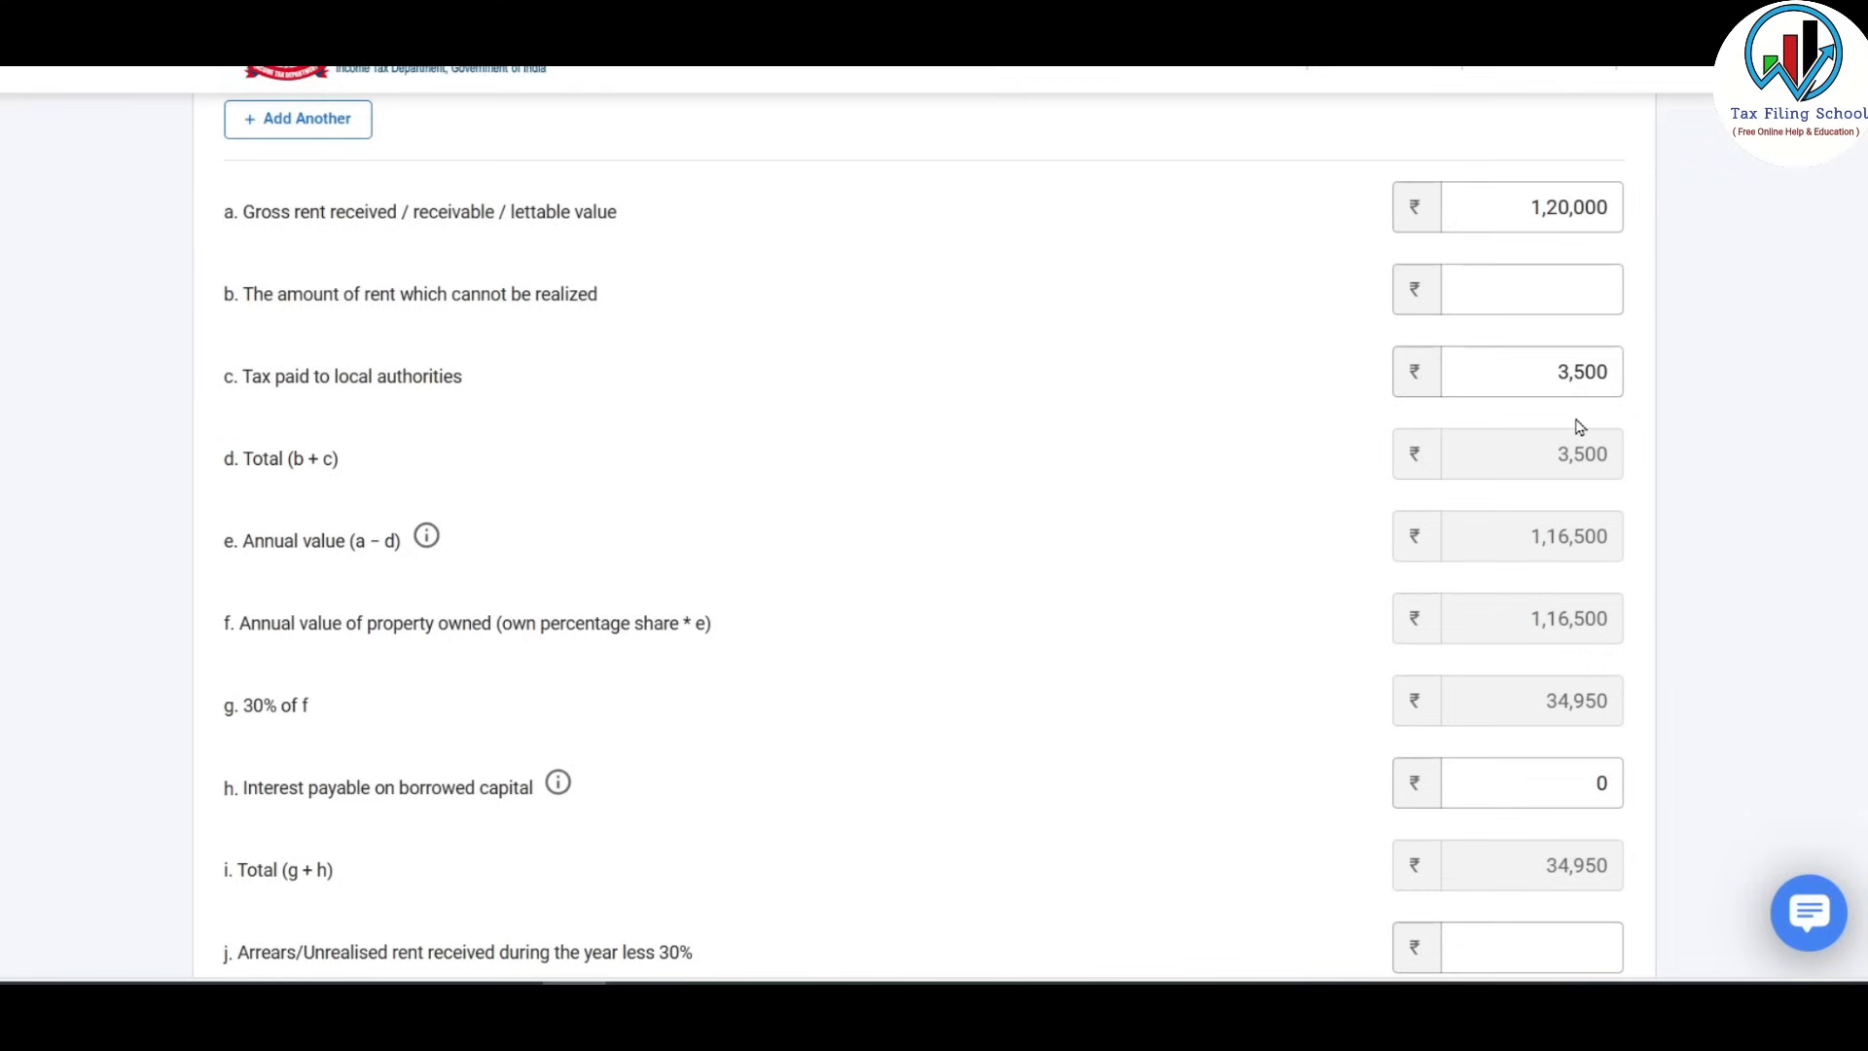
# Clear the interest on borrowed capital field and look up the loan interest breakdown on the HP sheet.
pyautogui.scroll(4, 1579, 427)
pyautogui.scroll(-5, 1579, 427)
pyautogui.scroll(3, 1579, 427)
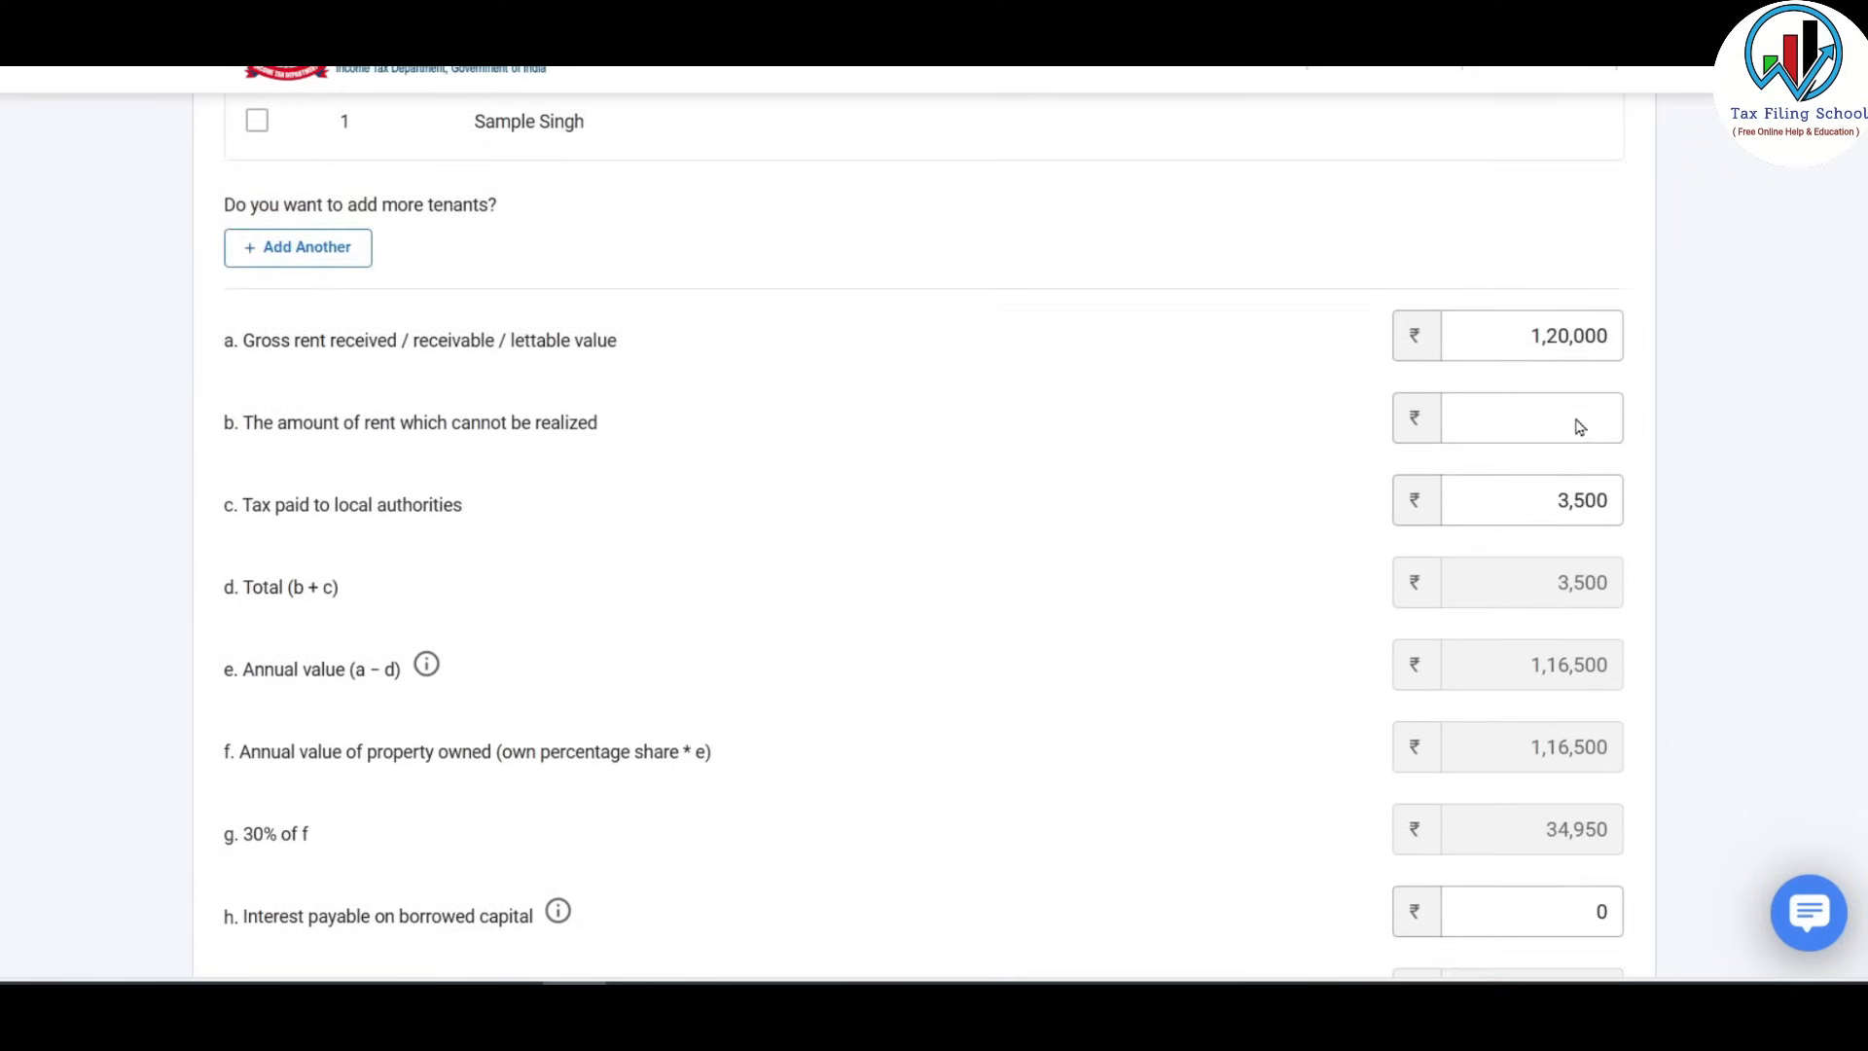
pyautogui.scroll(-2, 1579, 427)
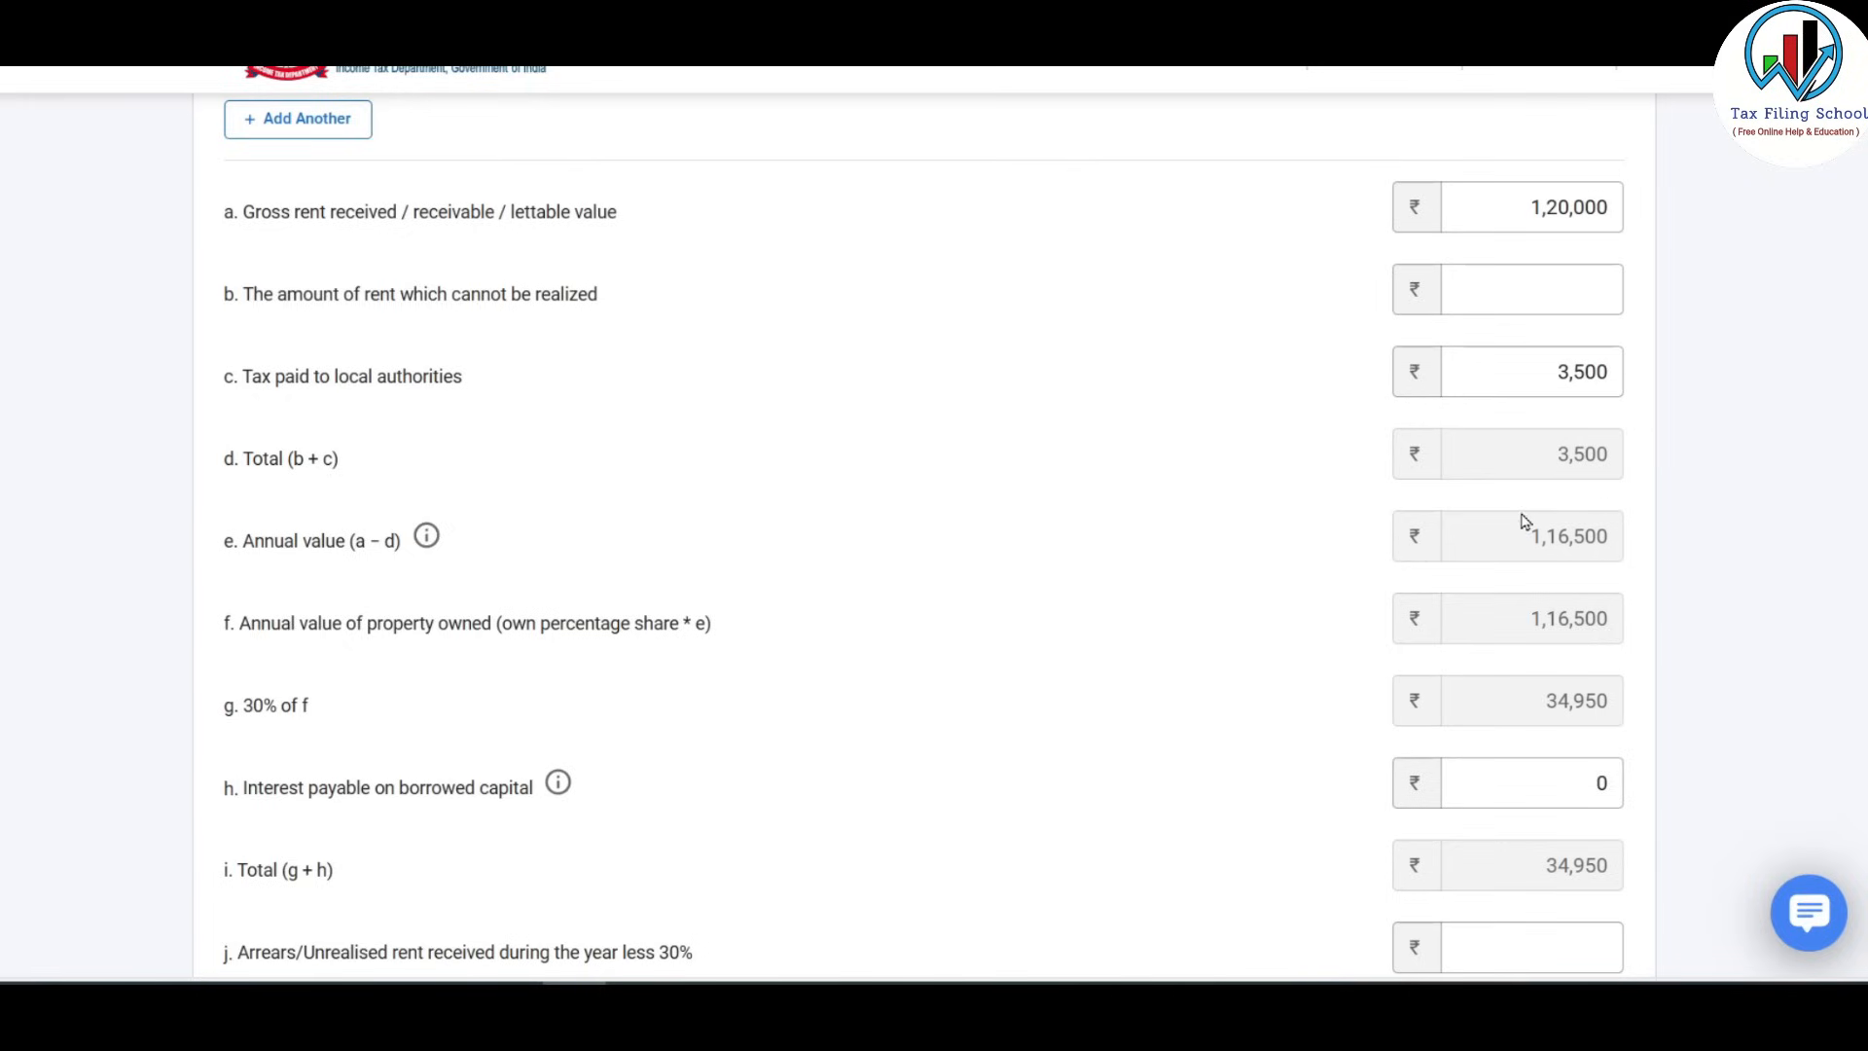
pyautogui.scroll(-3, 1620, 502)
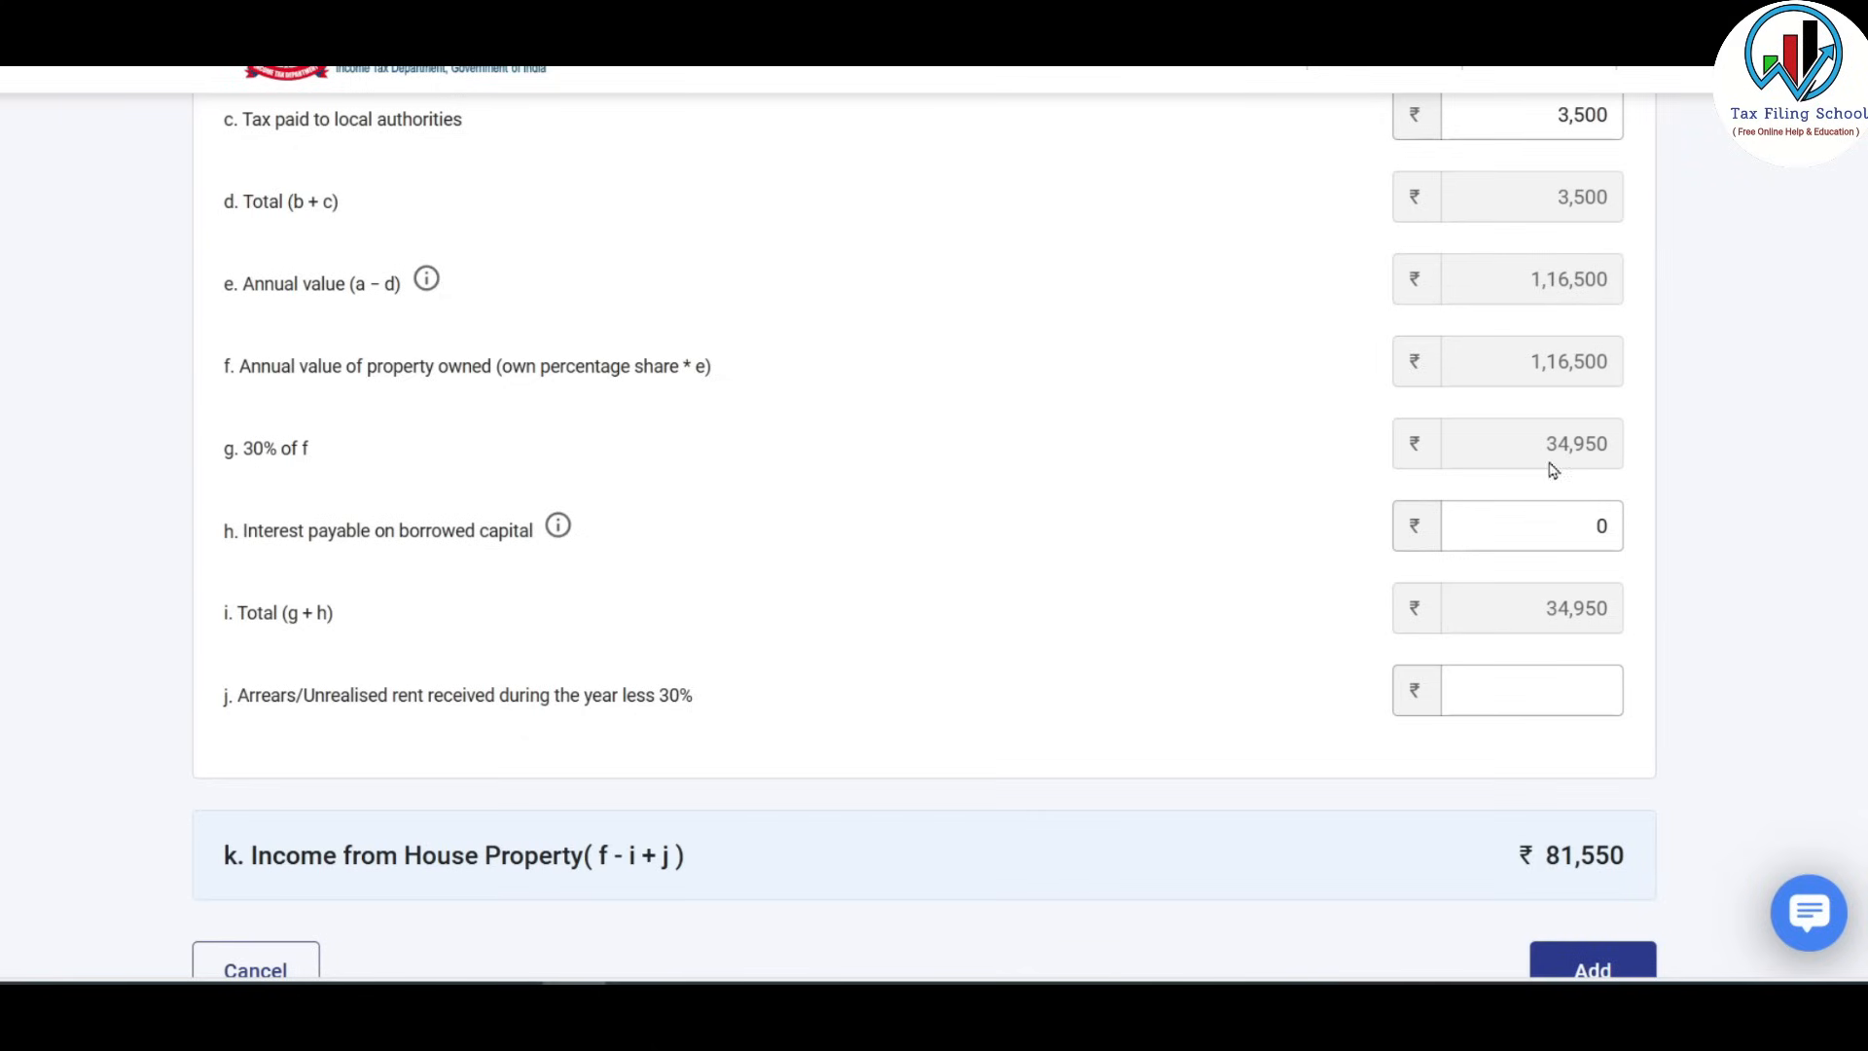
pyautogui.scroll(-2, 1508, 496)
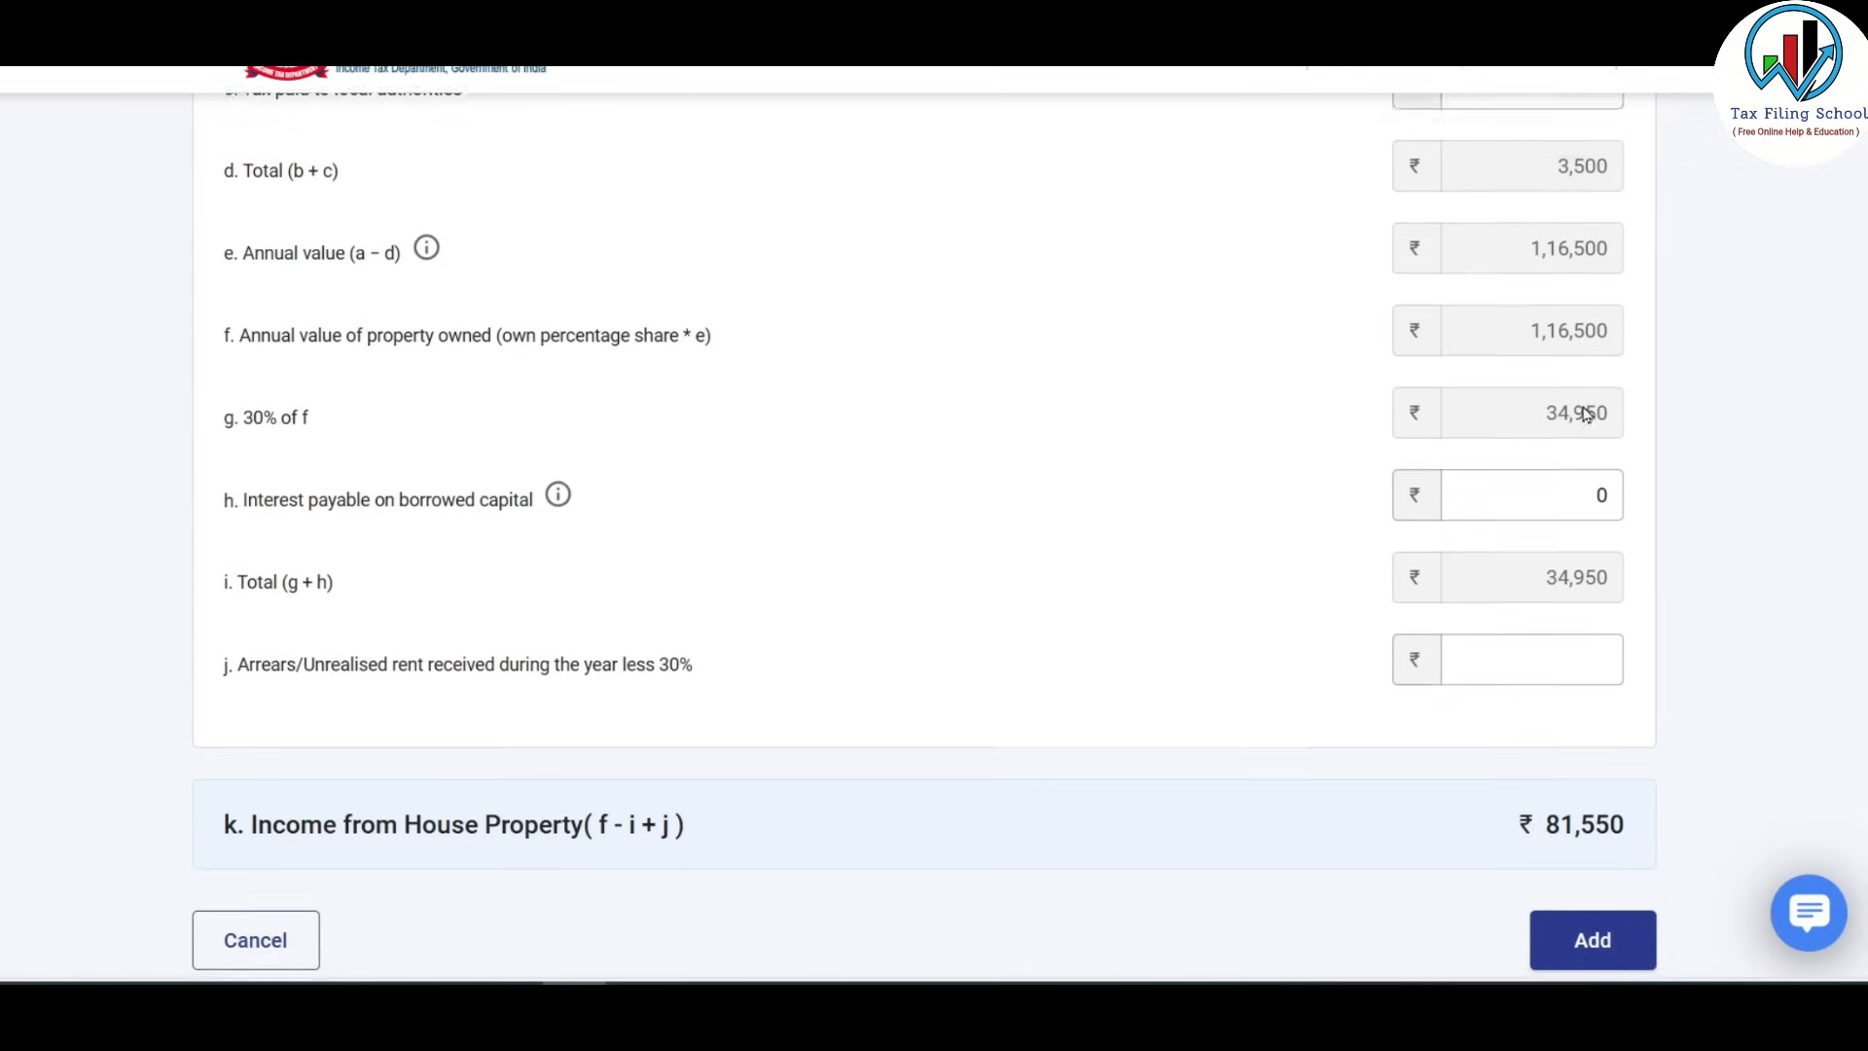
pyautogui.scroll(-2, 1583, 405)
pyautogui.scroll(2, 1557, 401)
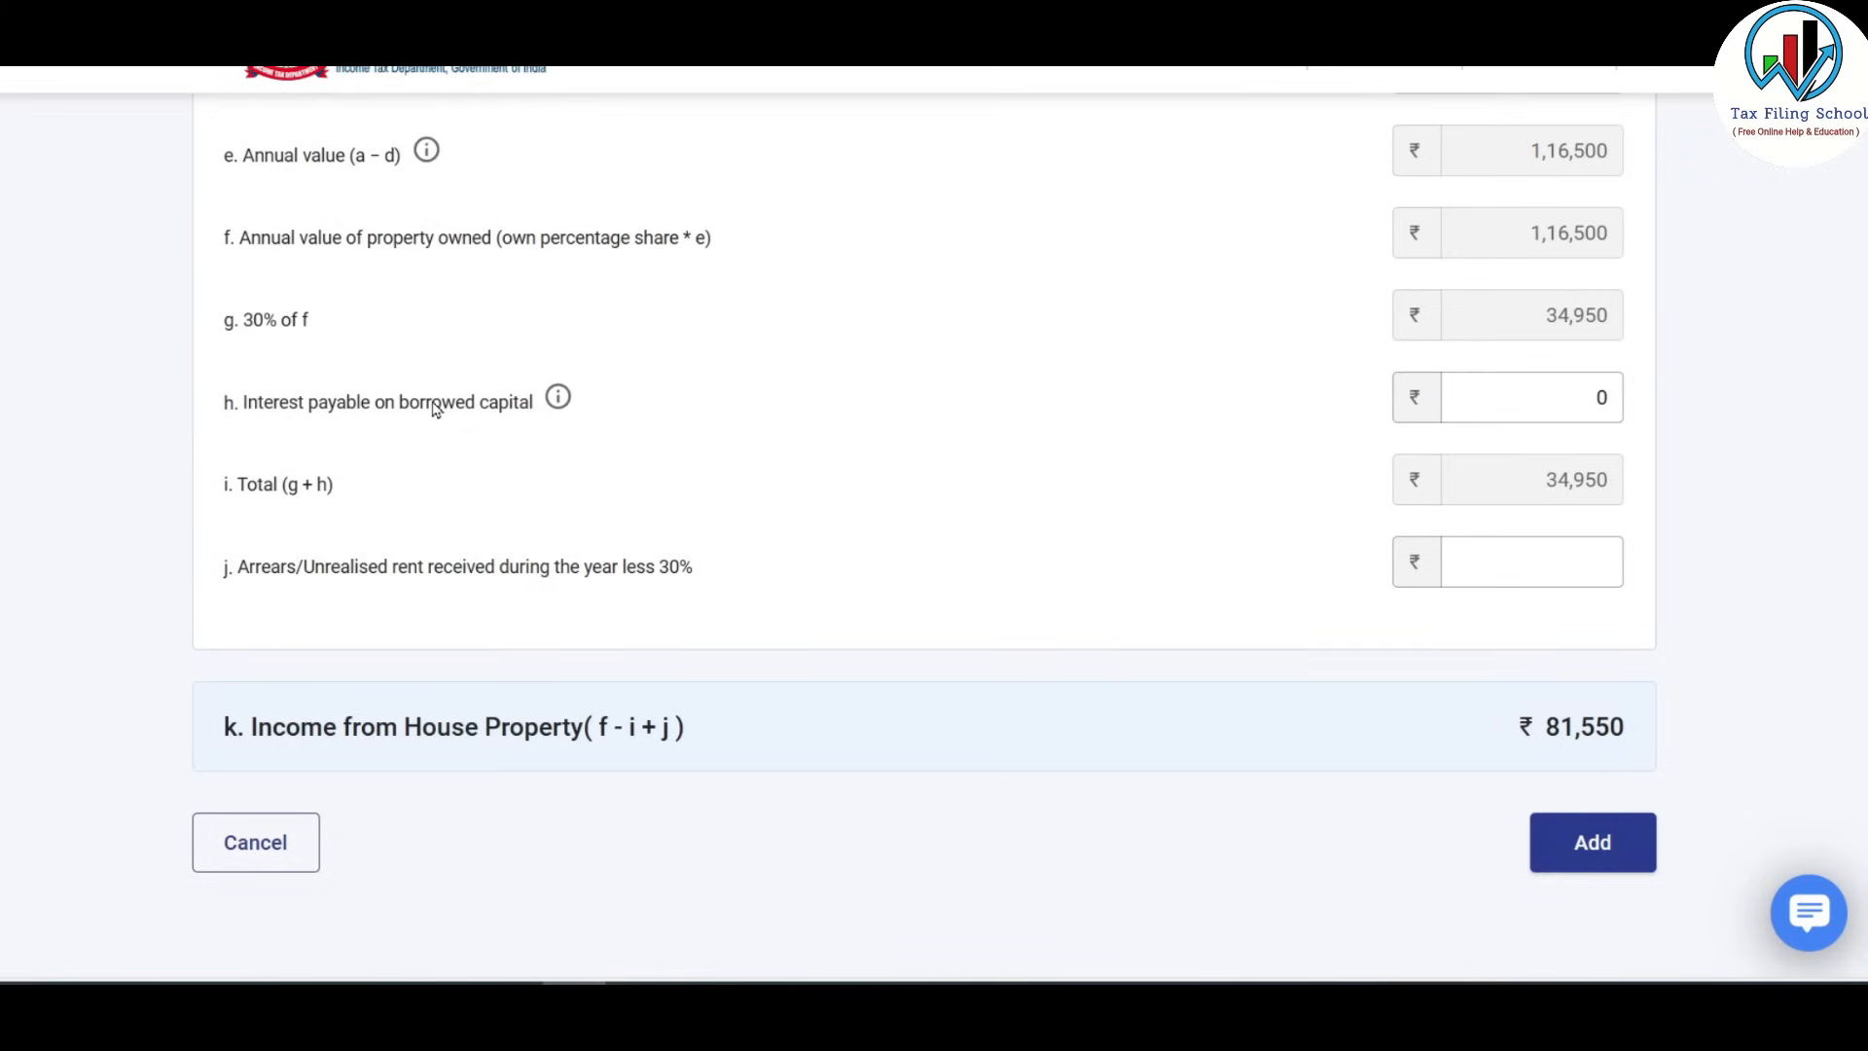
pyautogui.click(1575, 404)
pyautogui.click(1526, 395)
pyautogui.hotkey('alt', 'Tab')
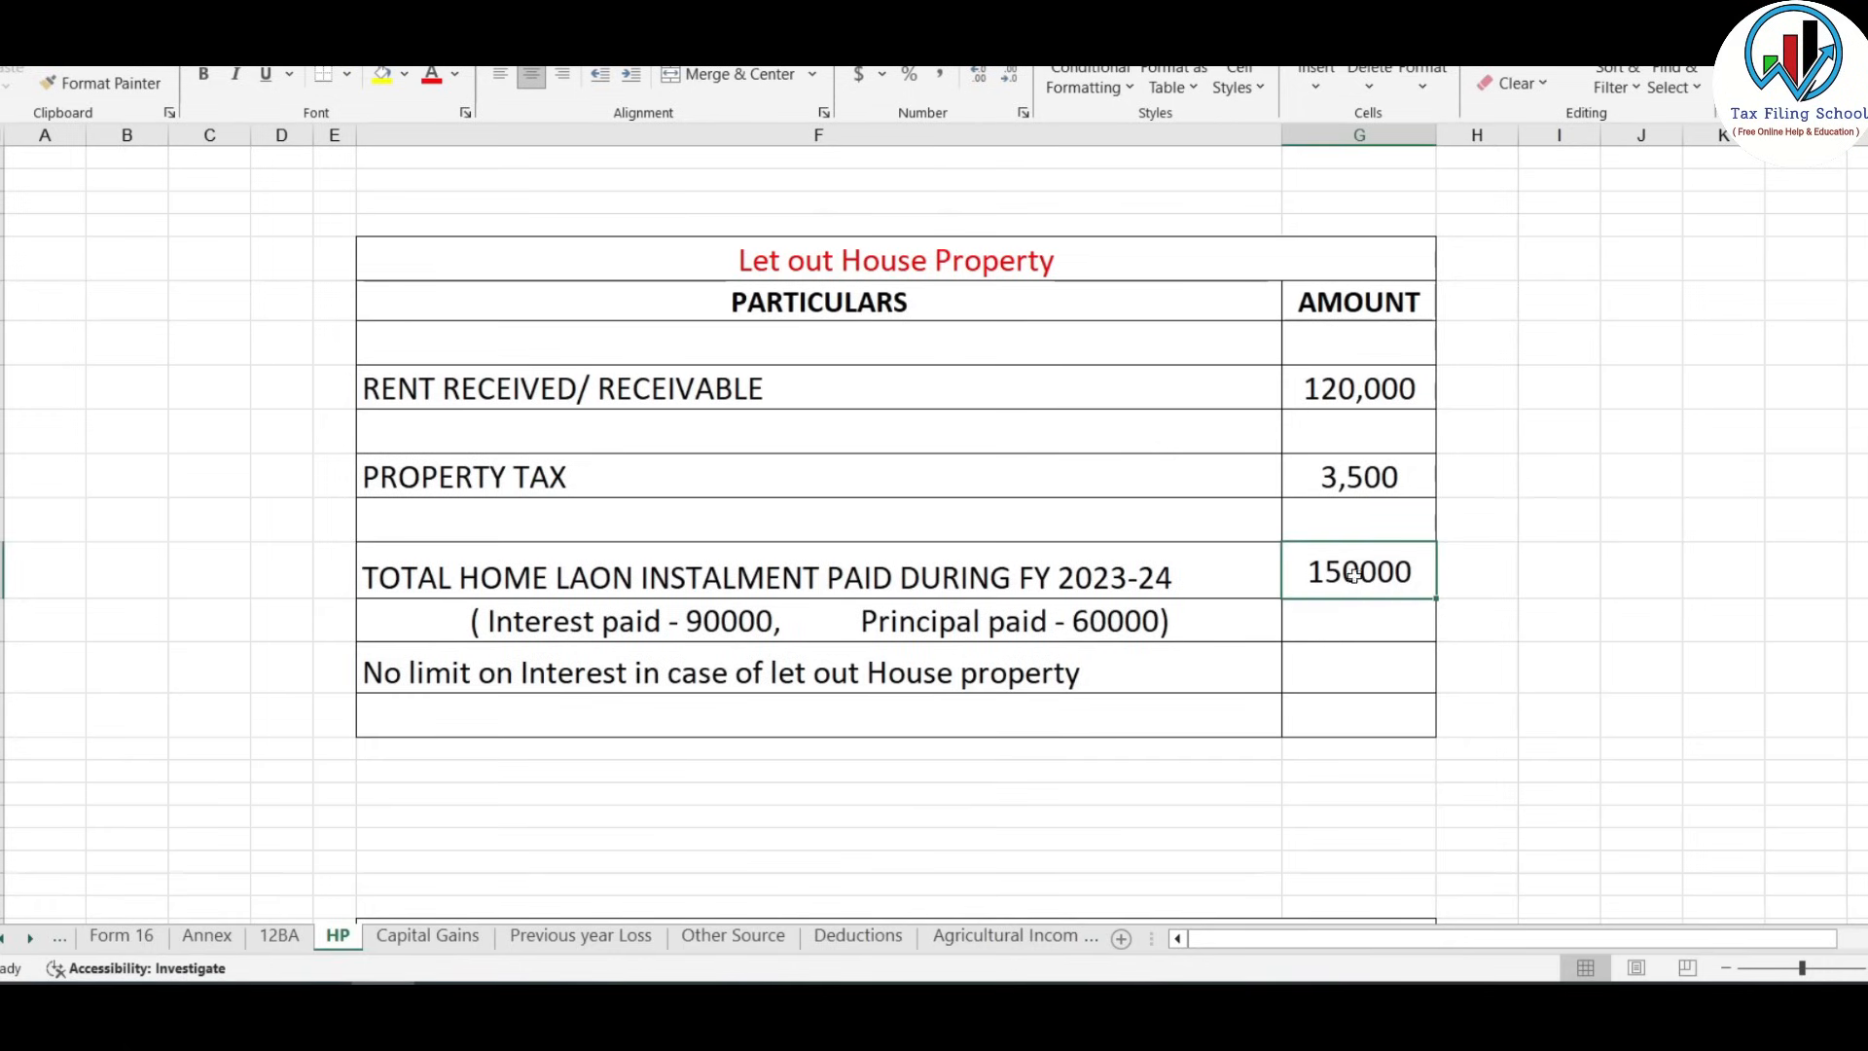
pyautogui.click(1109, 627)
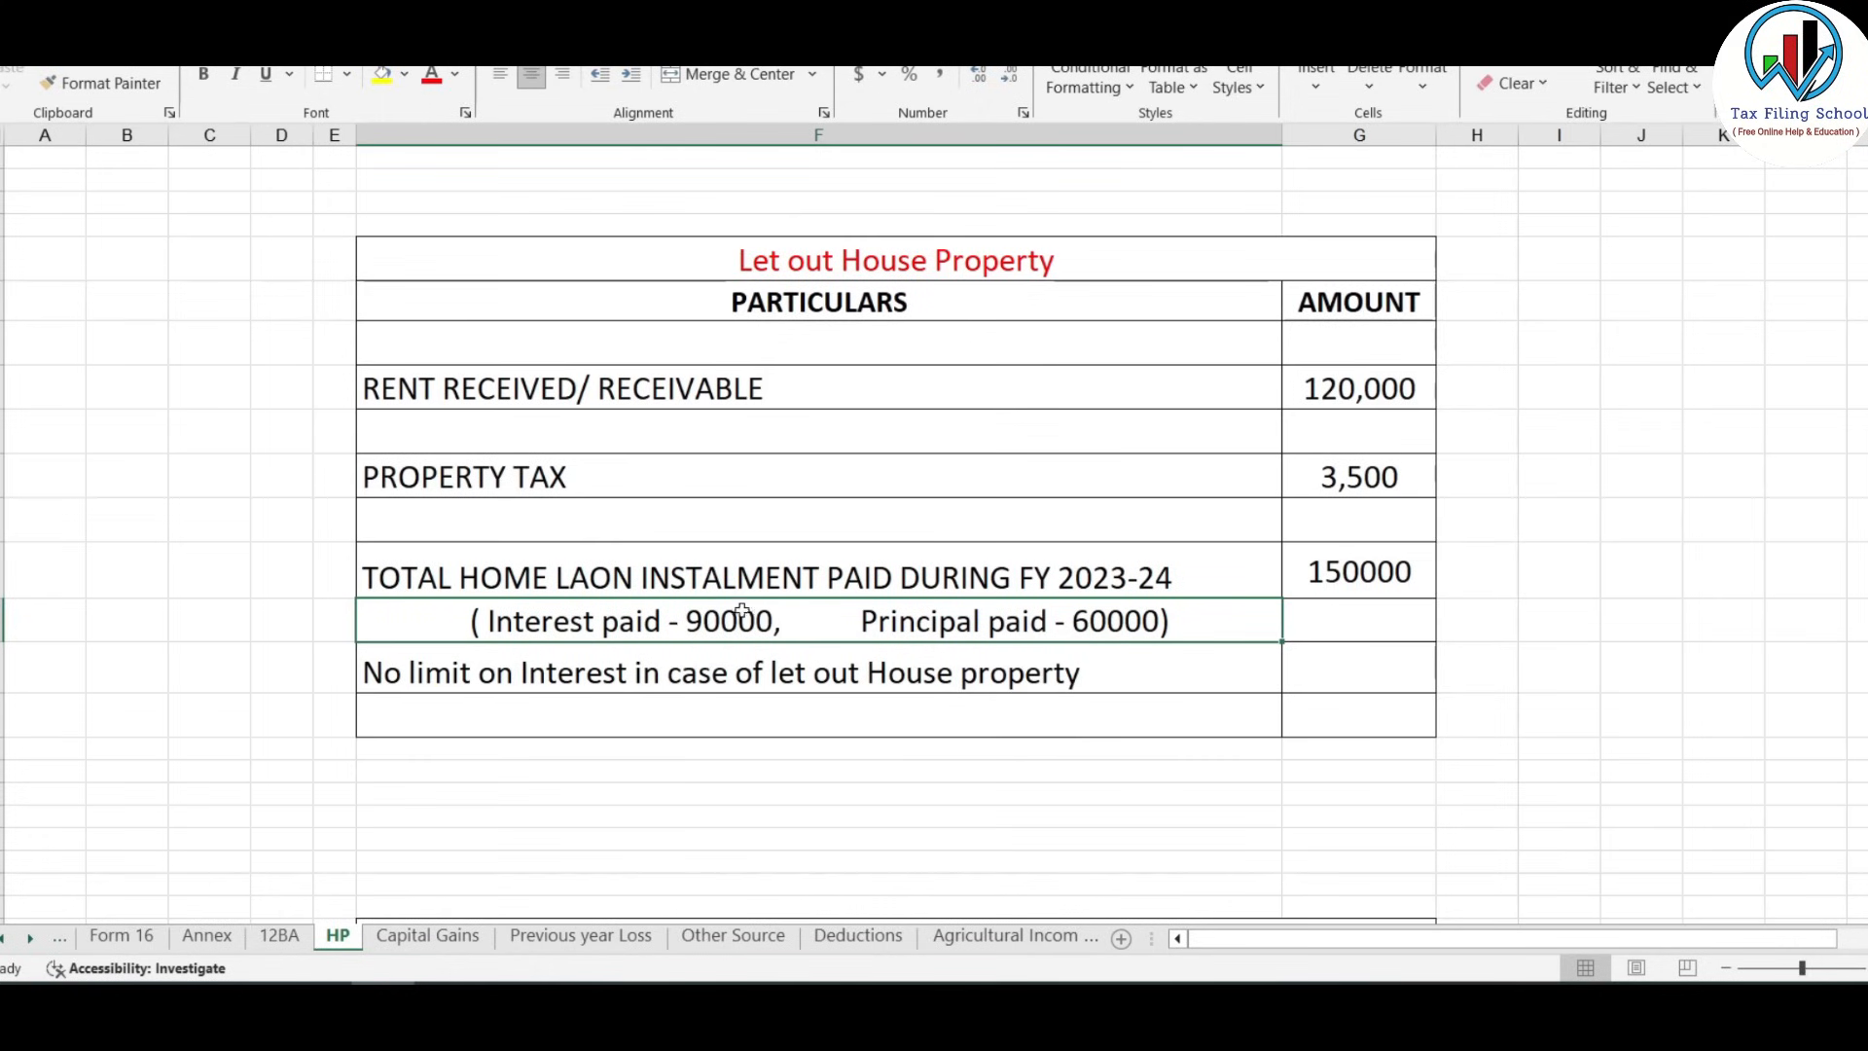
# Enter ₹90,000 interest on borrowed capital and leave the arrears and unrealised rent amount empty.
pyautogui.hotkey('alt', 'Tab')
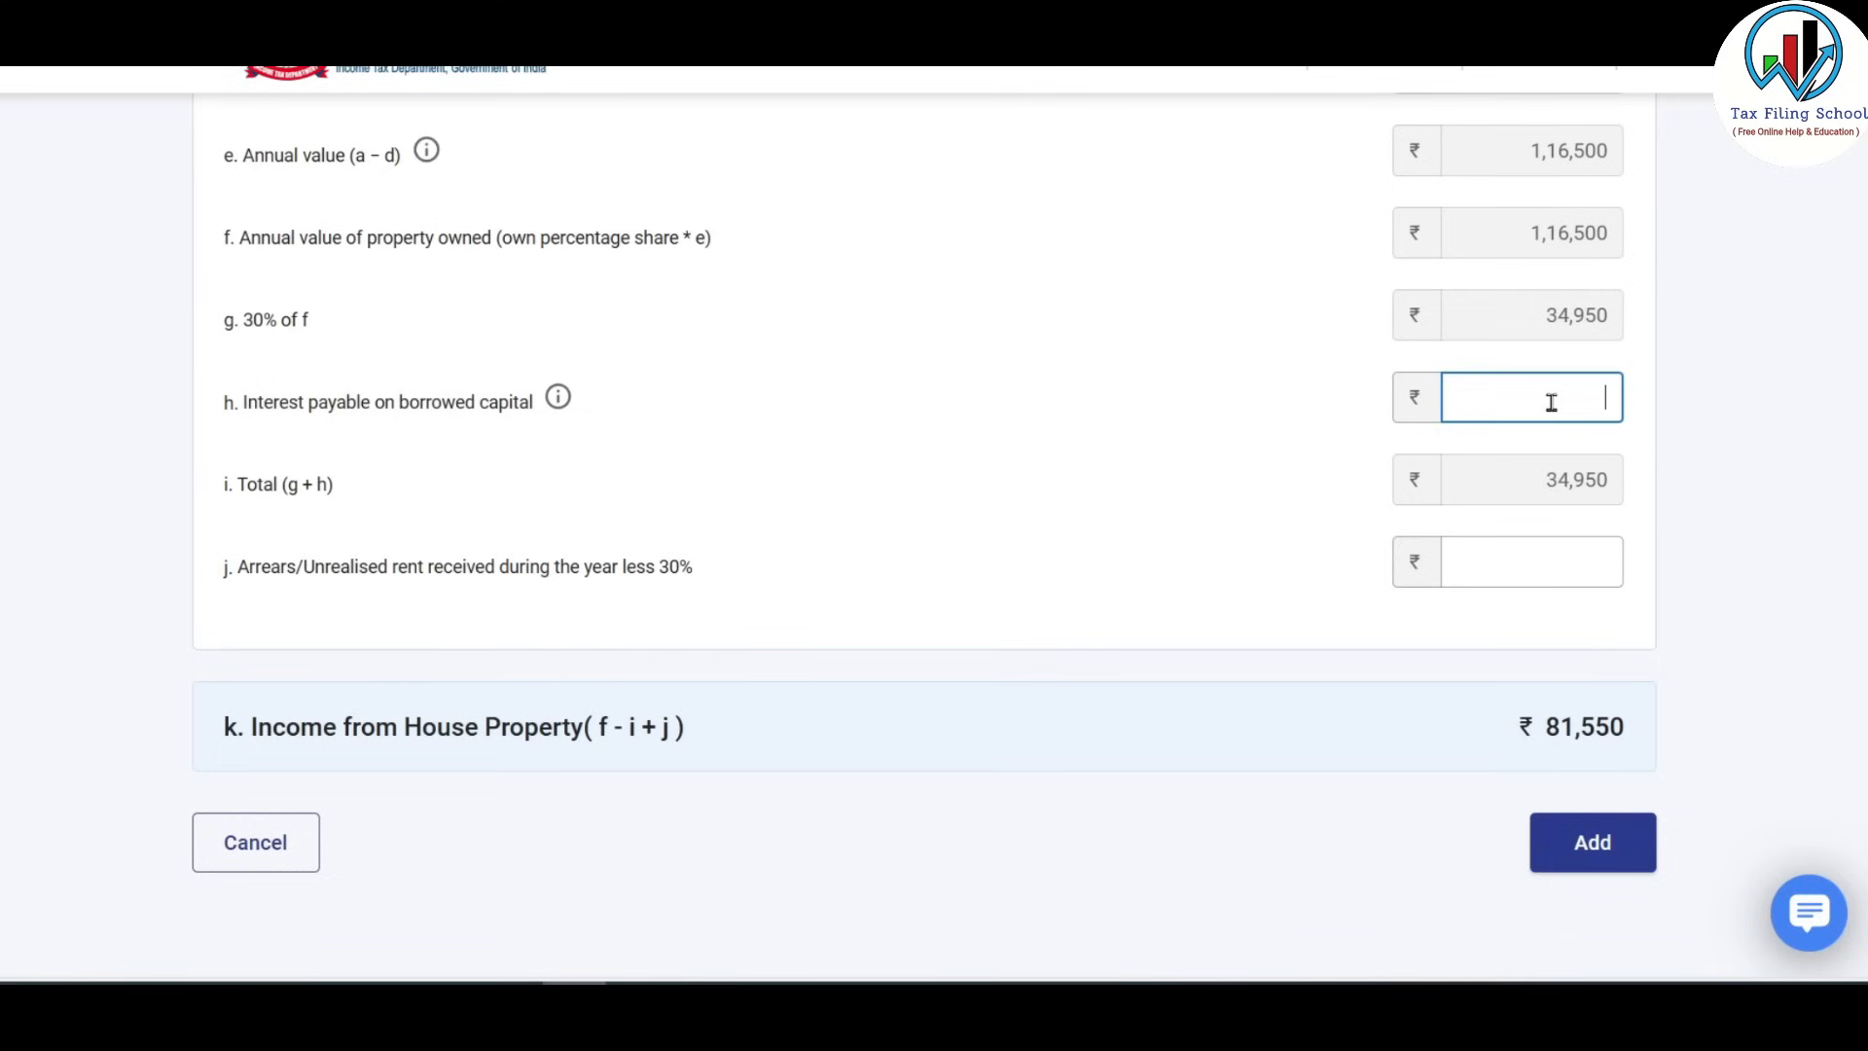
pyautogui.write('900000')
pyautogui.scroll(-2, 1697, 443)
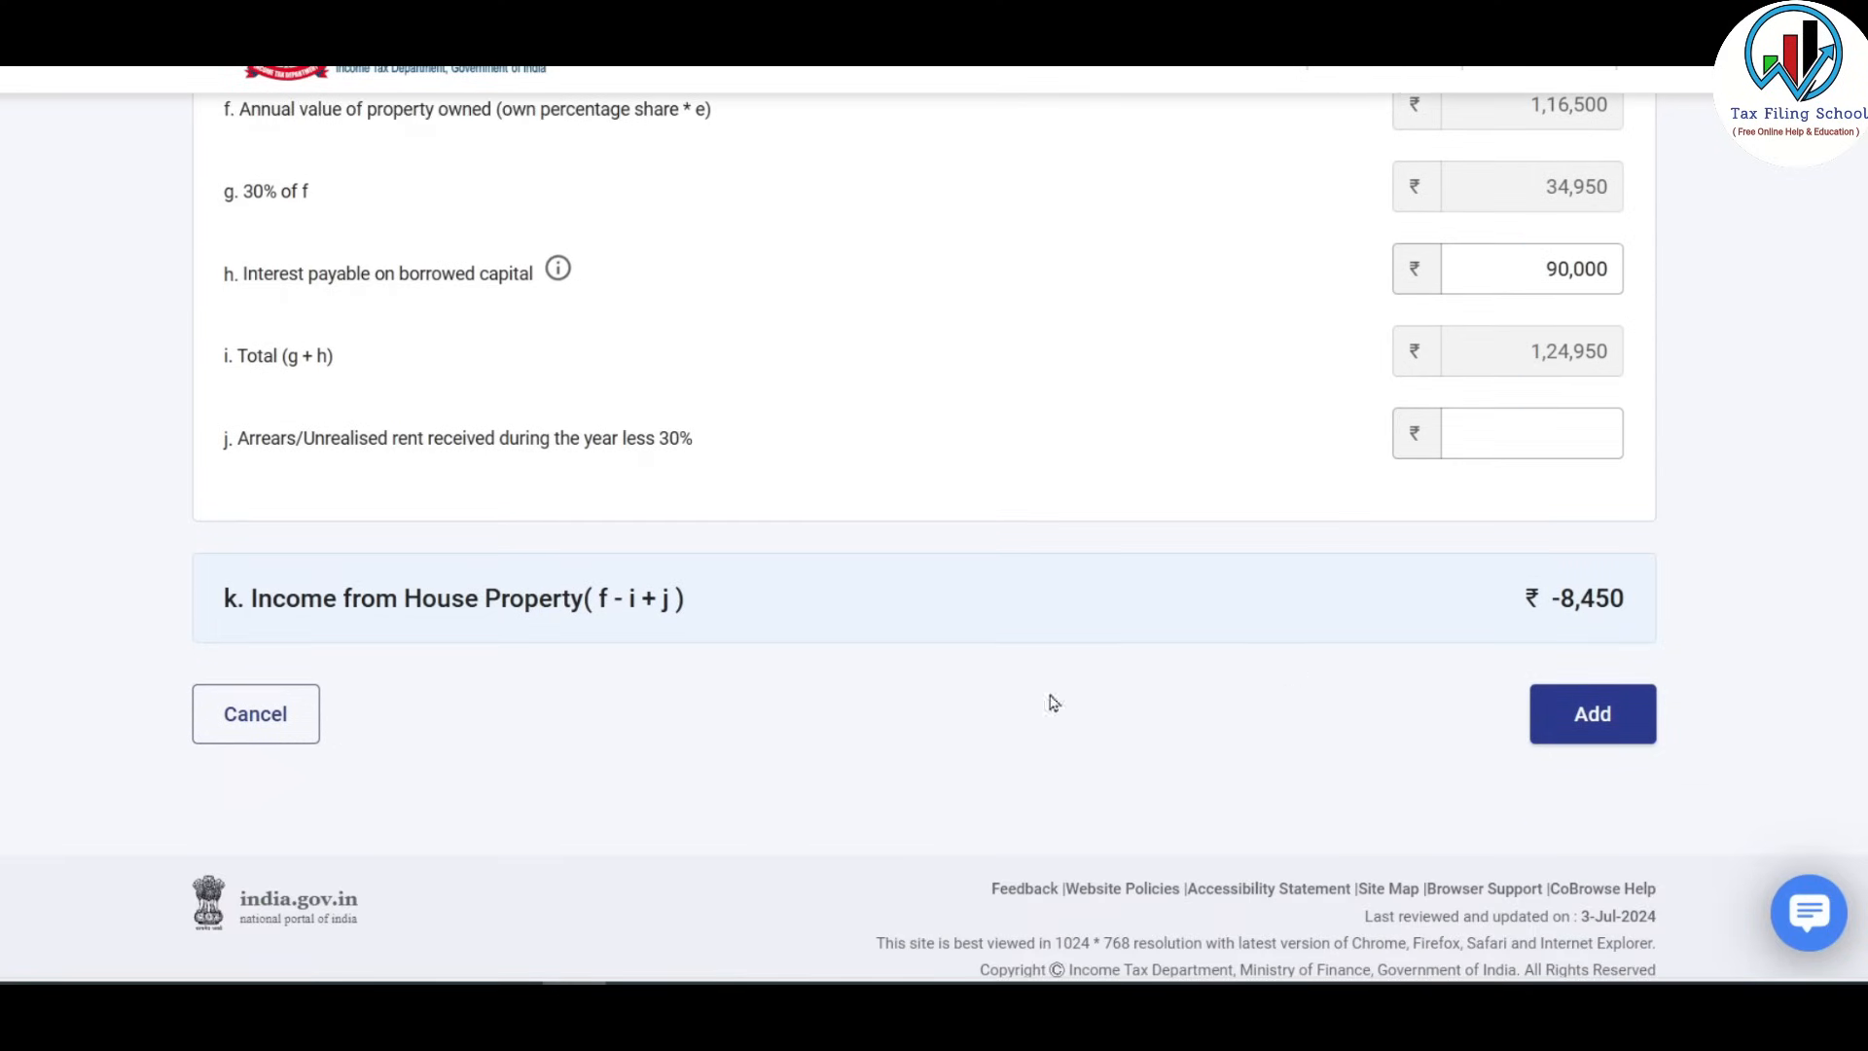
pyautogui.press('Tab')
pyautogui.click(1510, 437)
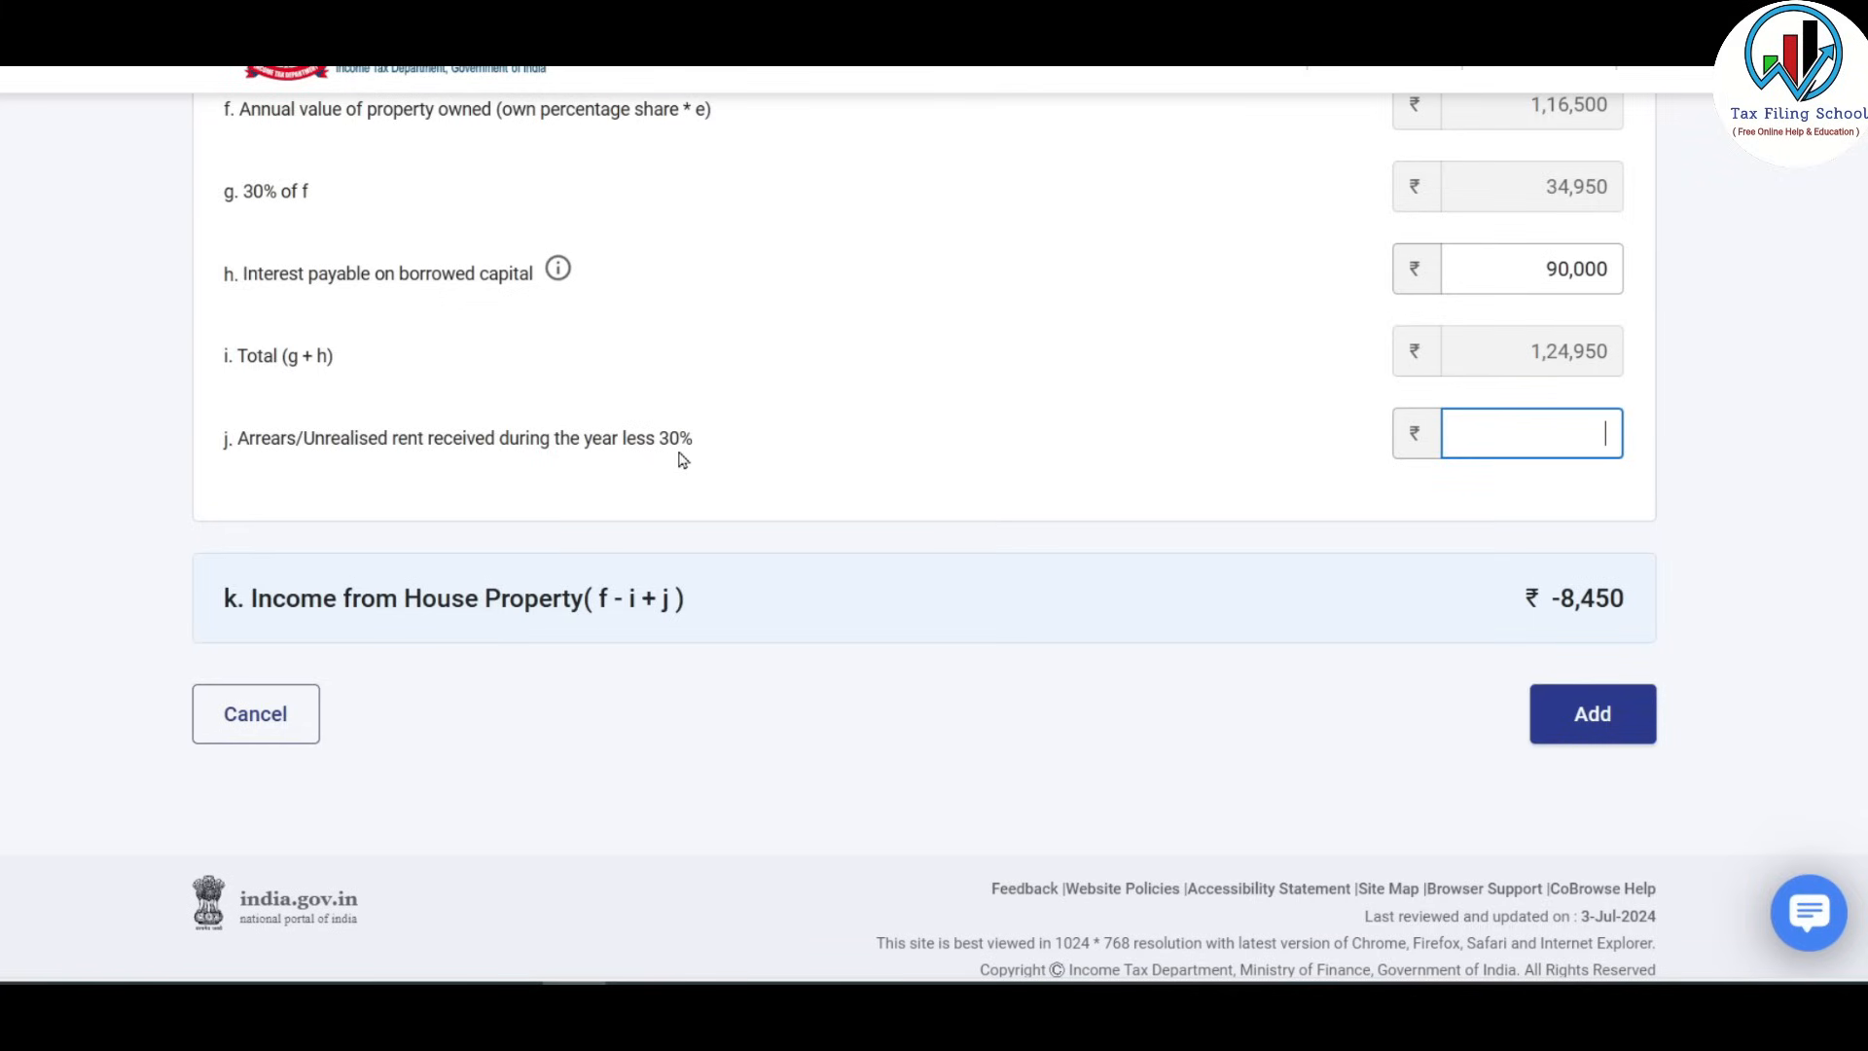
pyautogui.moveTo(660, 438); pyautogui.dragTo(693, 442)
pyautogui.click(1553, 426)
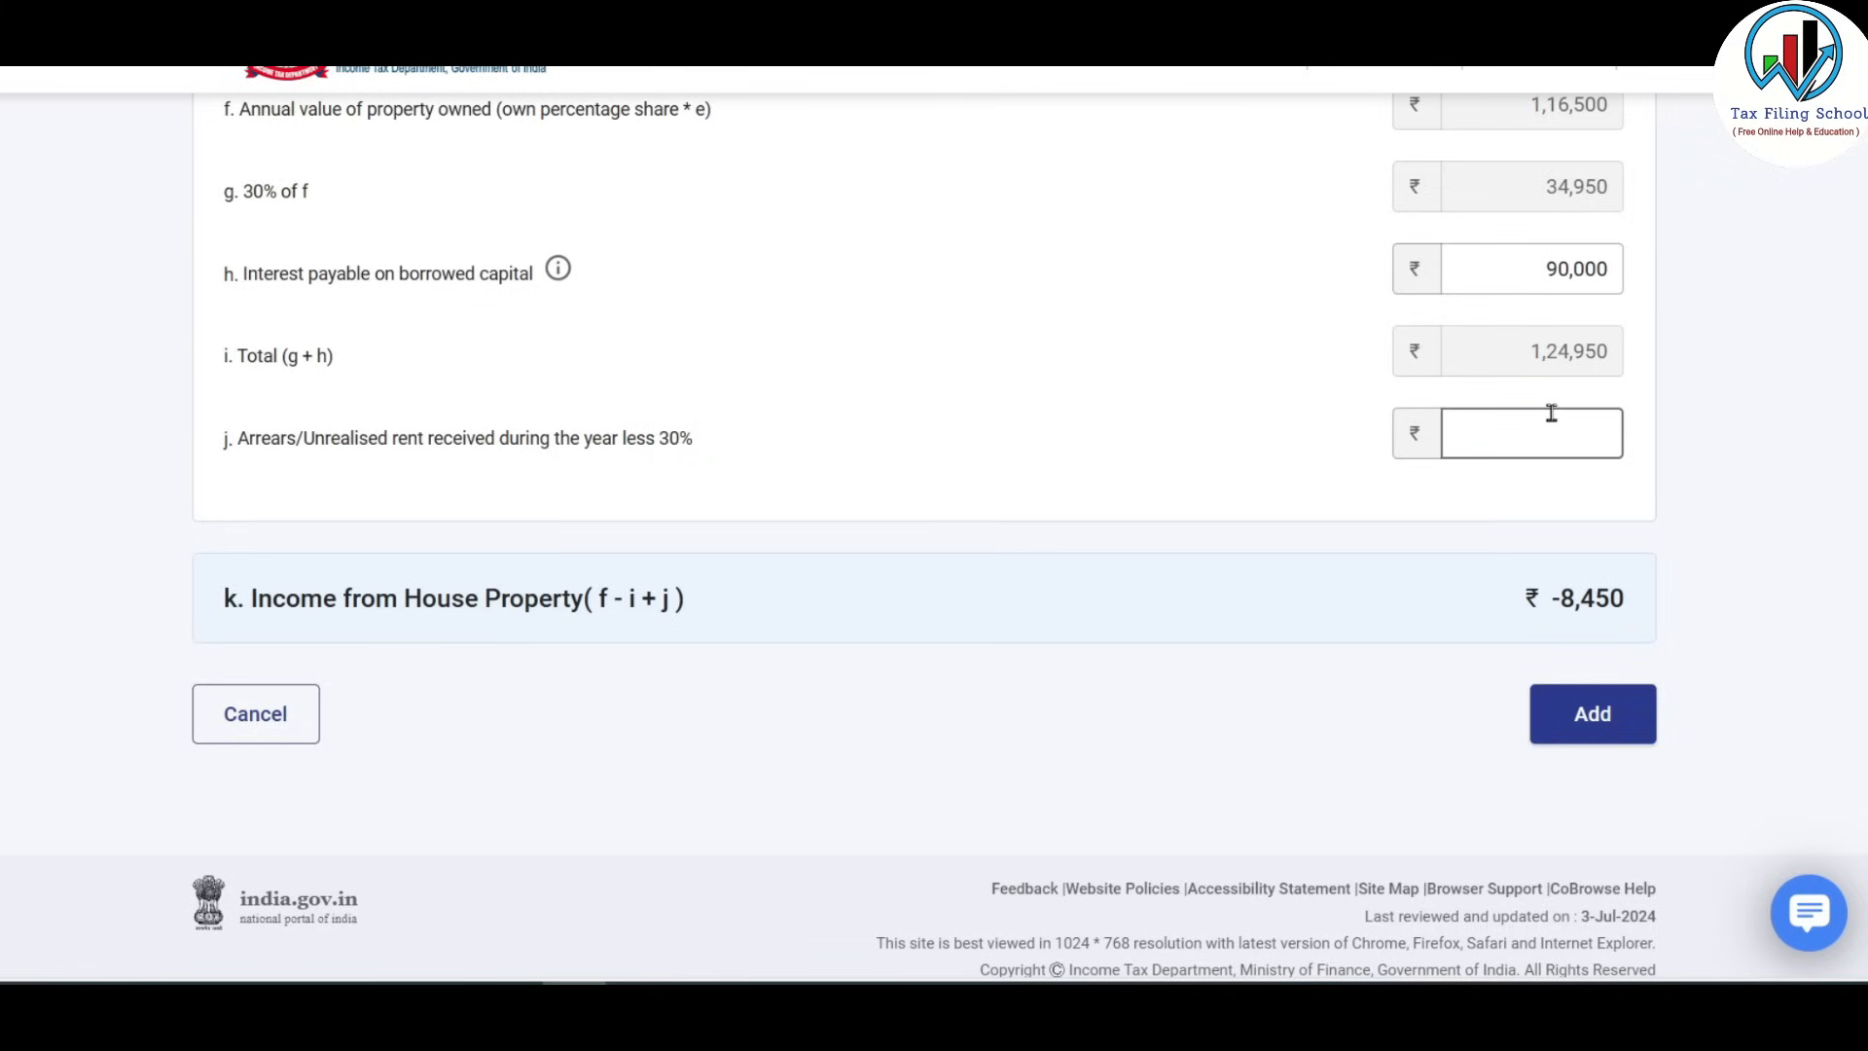
pyautogui.click(1663, 418)
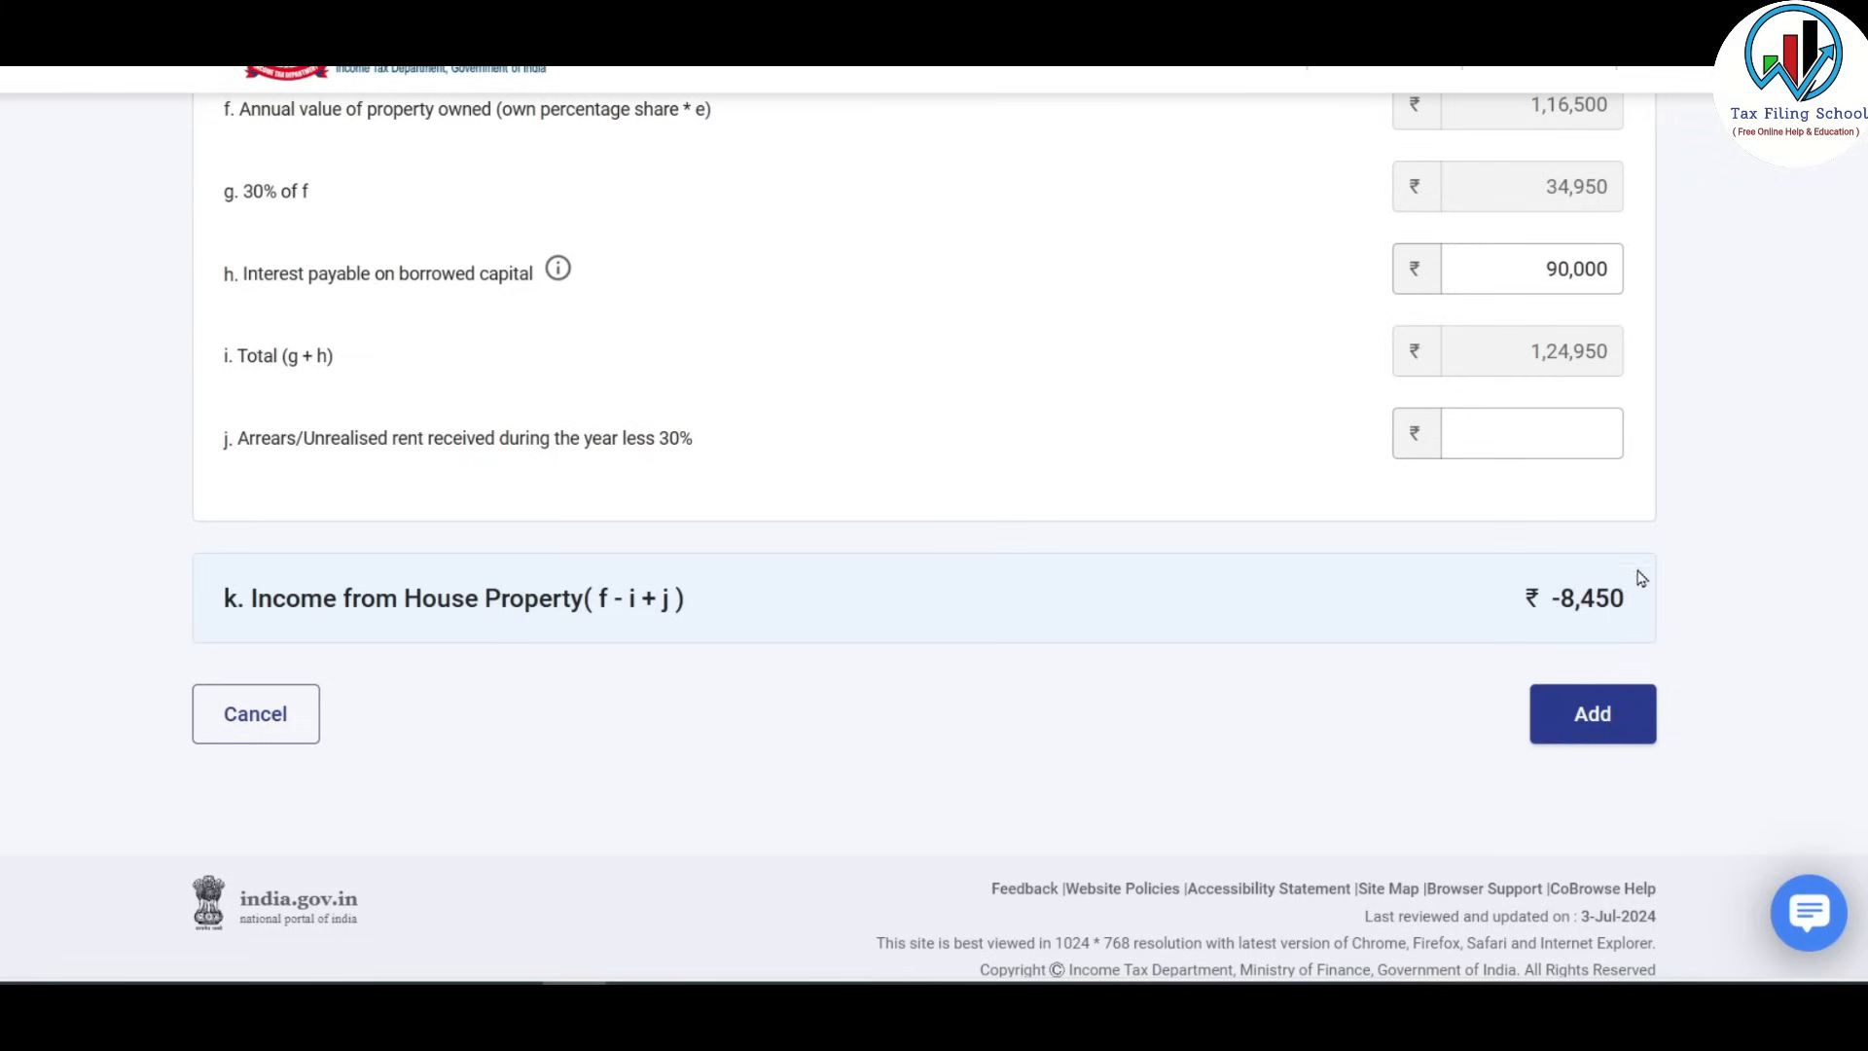
pyautogui.scroll(5, 1431, 555)
pyautogui.scroll(-3, 1430, 554)
pyautogui.scroll(1, 1420, 336)
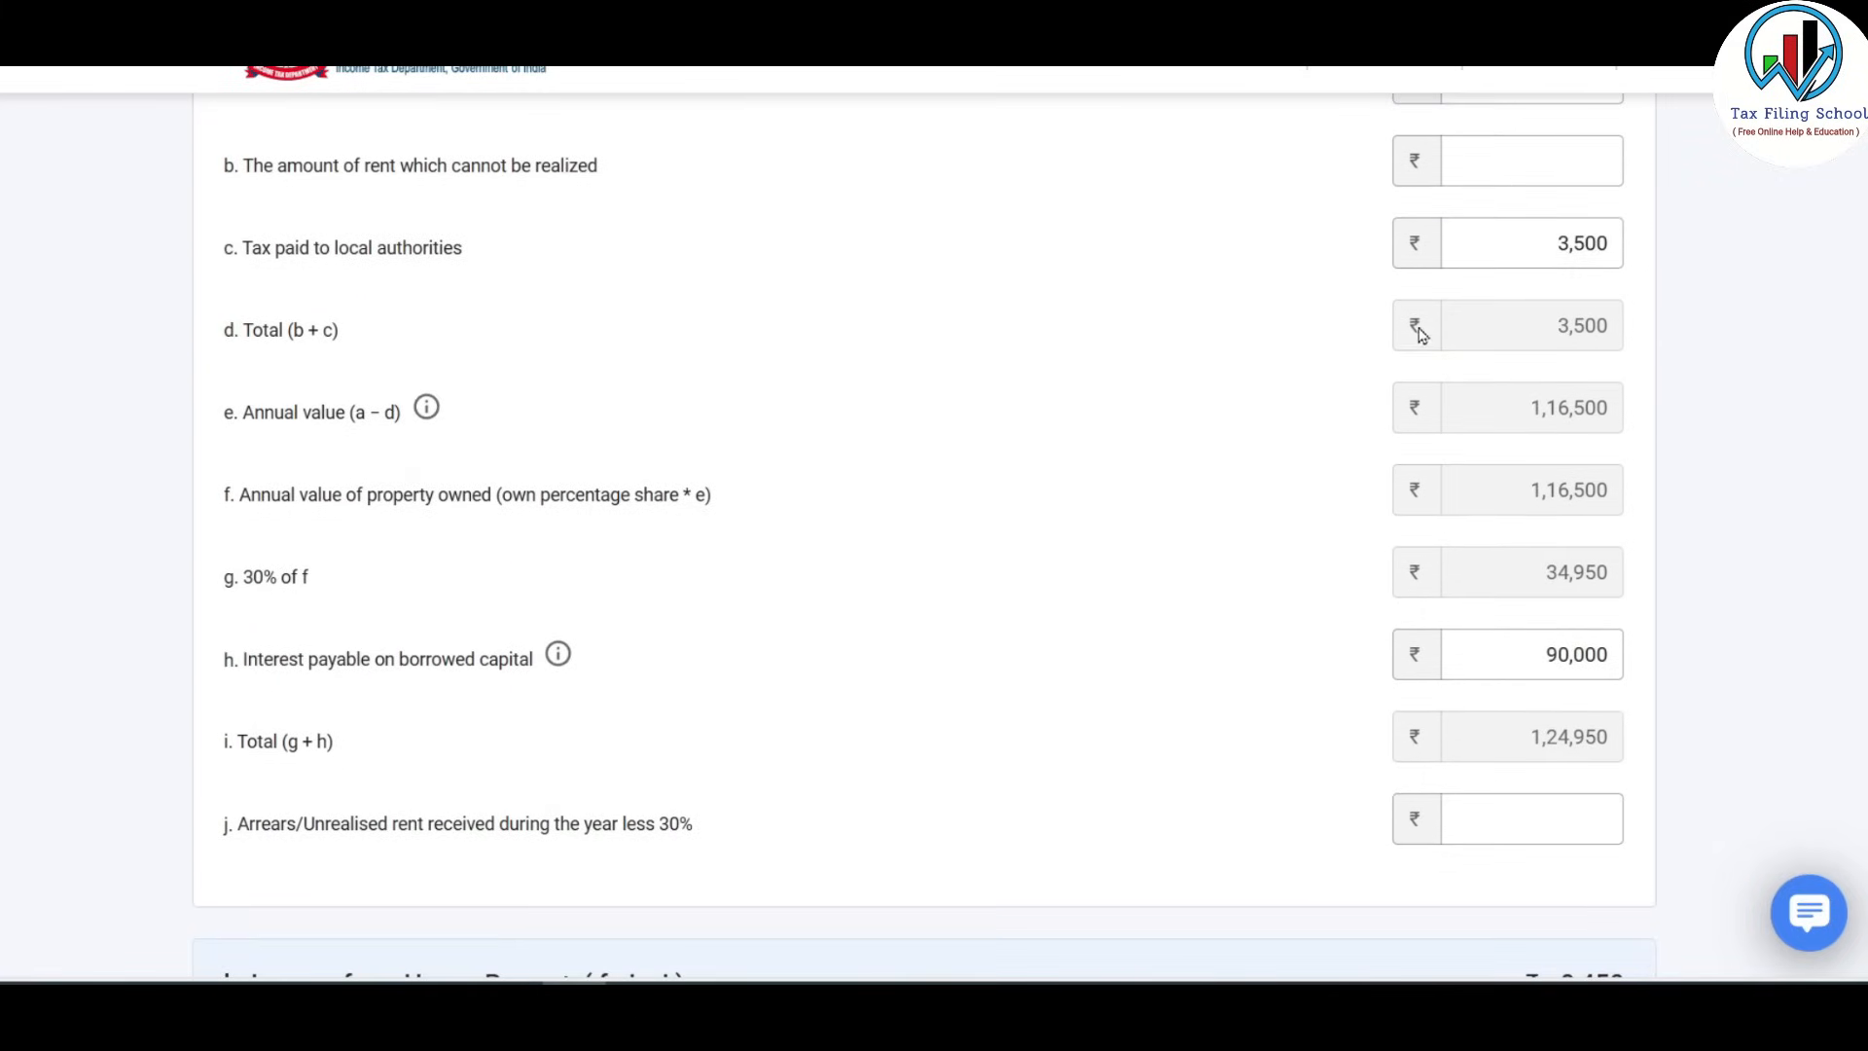
pyautogui.scroll(-4, 1381, 346)
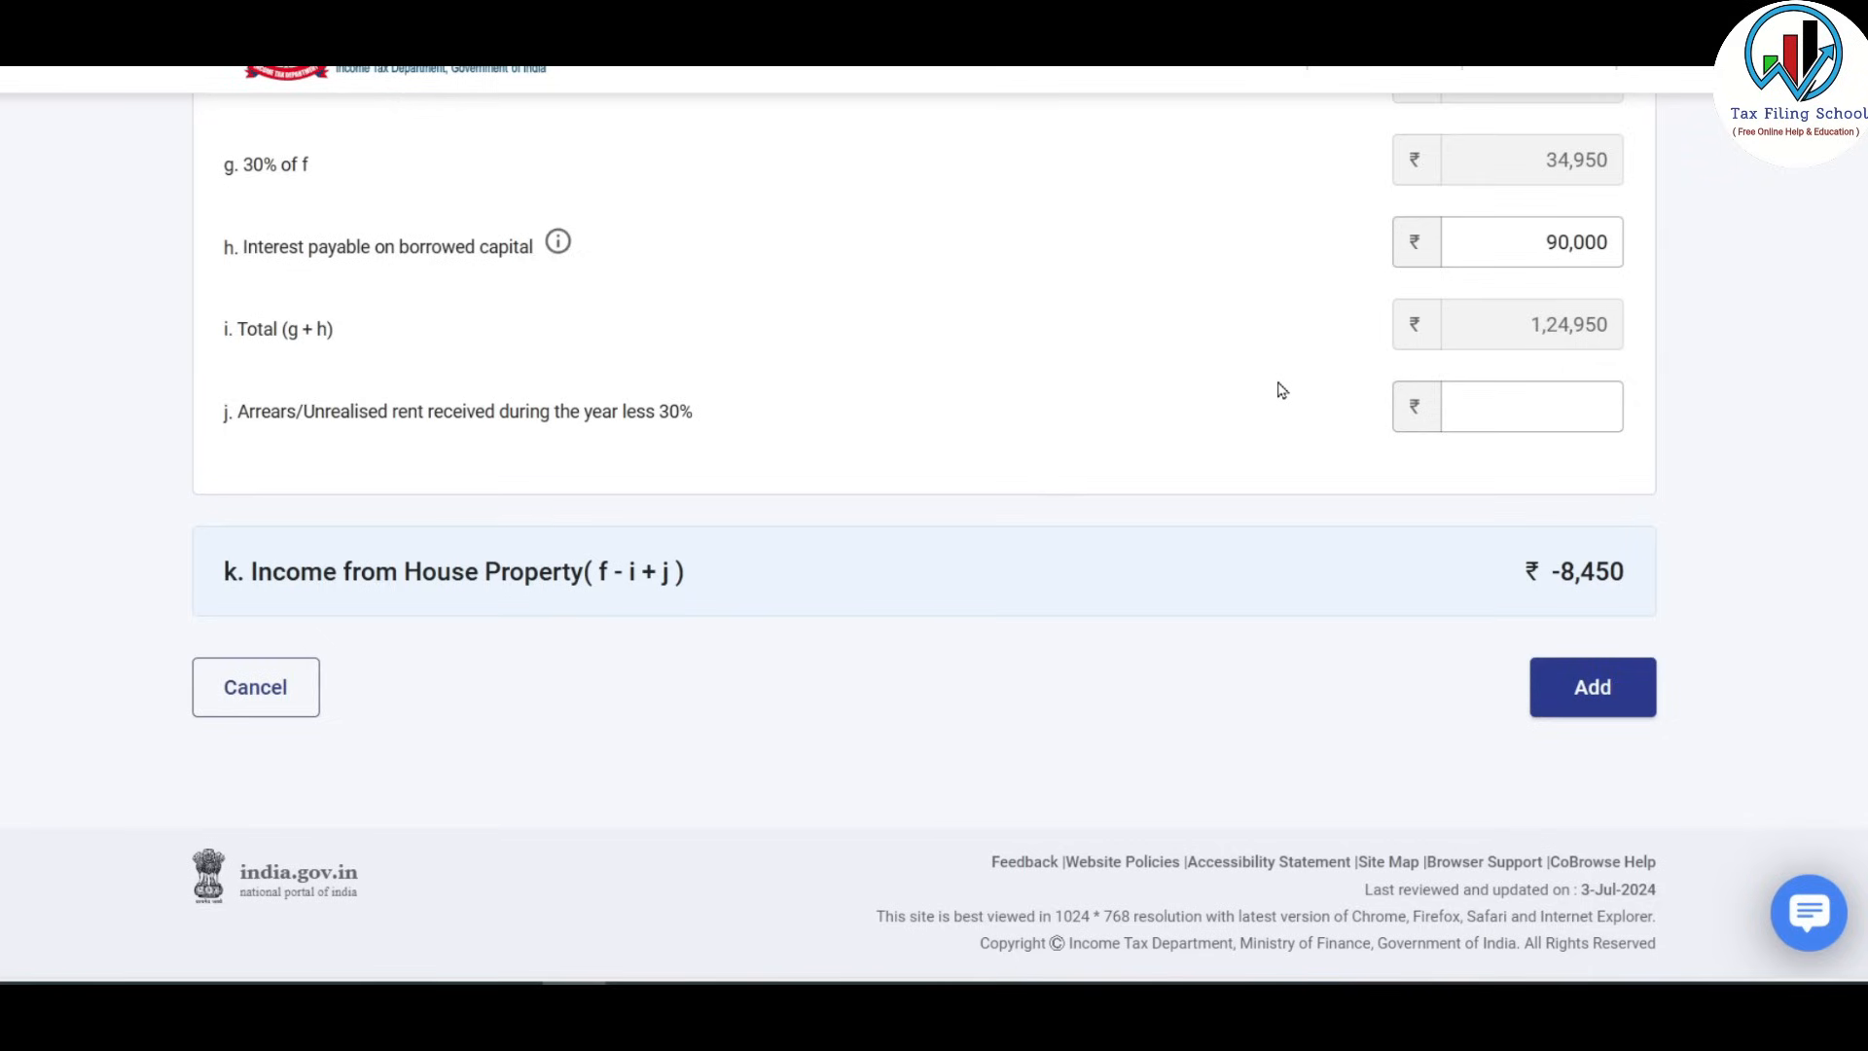
pyautogui.scroll(8, 1078, 633)
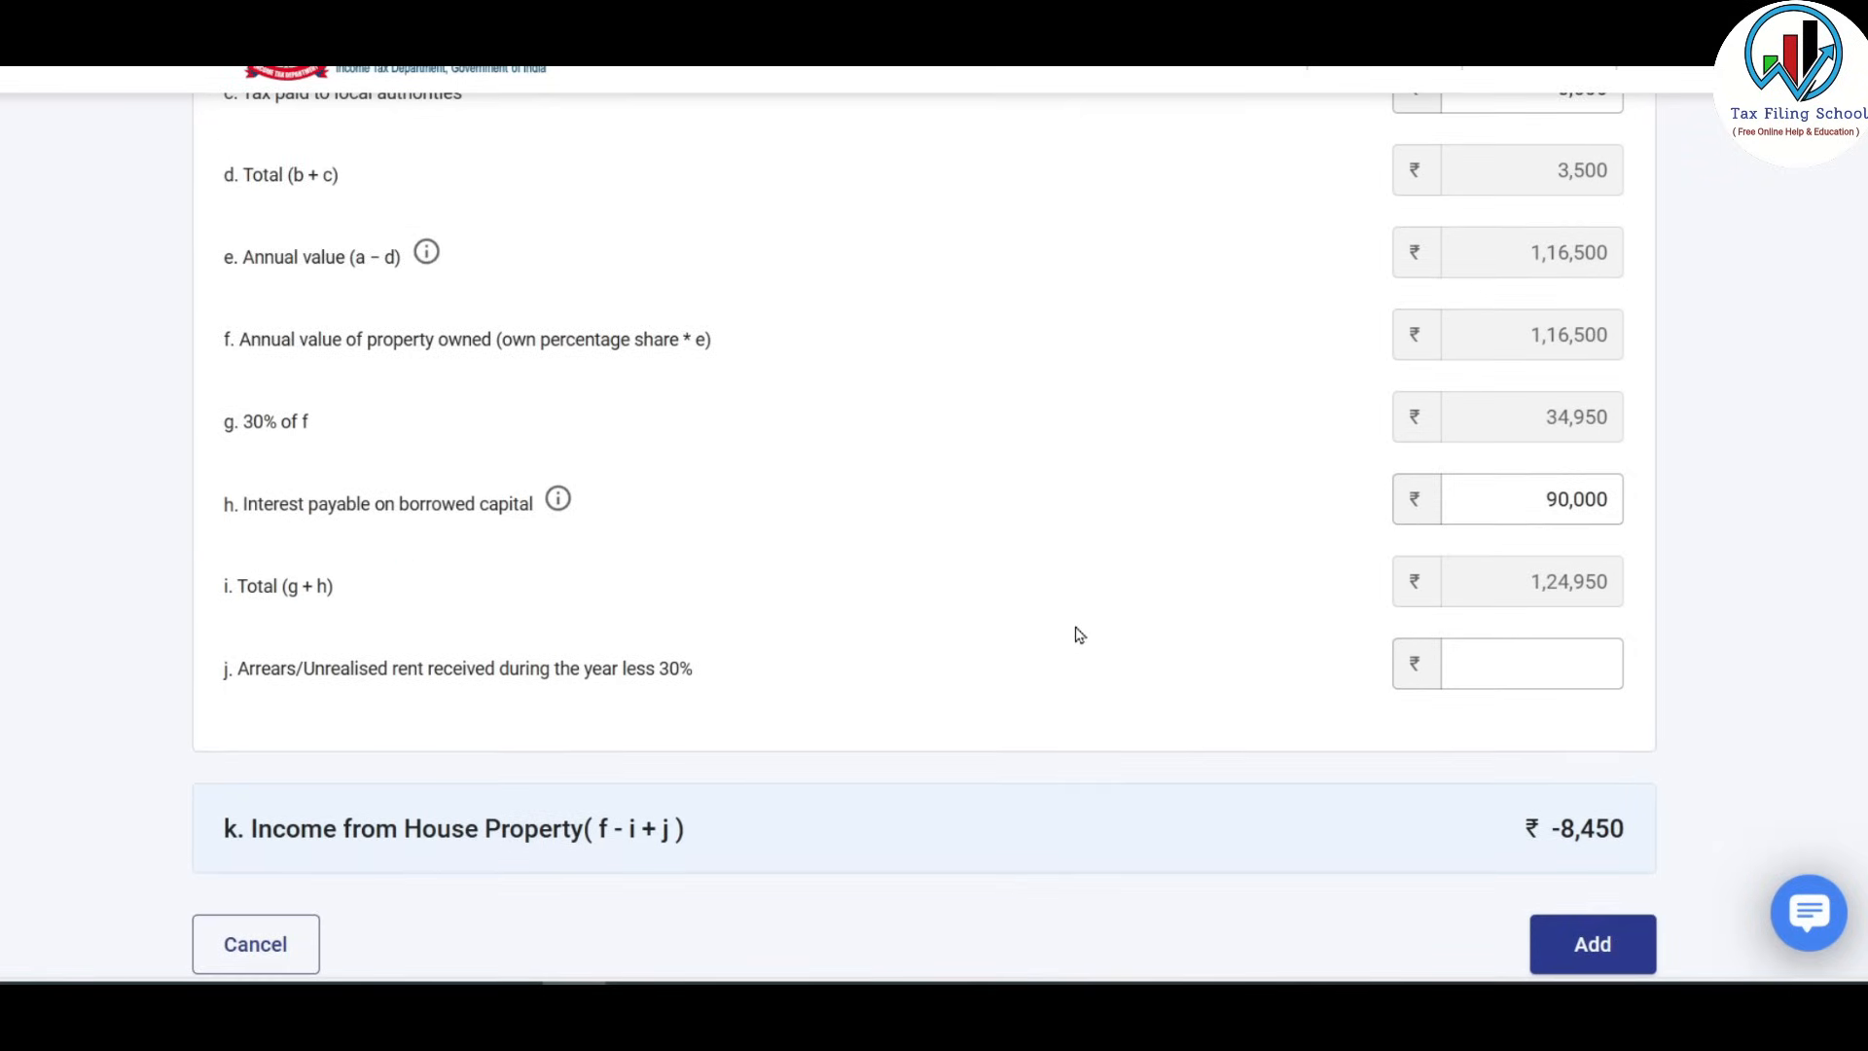
pyautogui.scroll(7, 1078, 634)
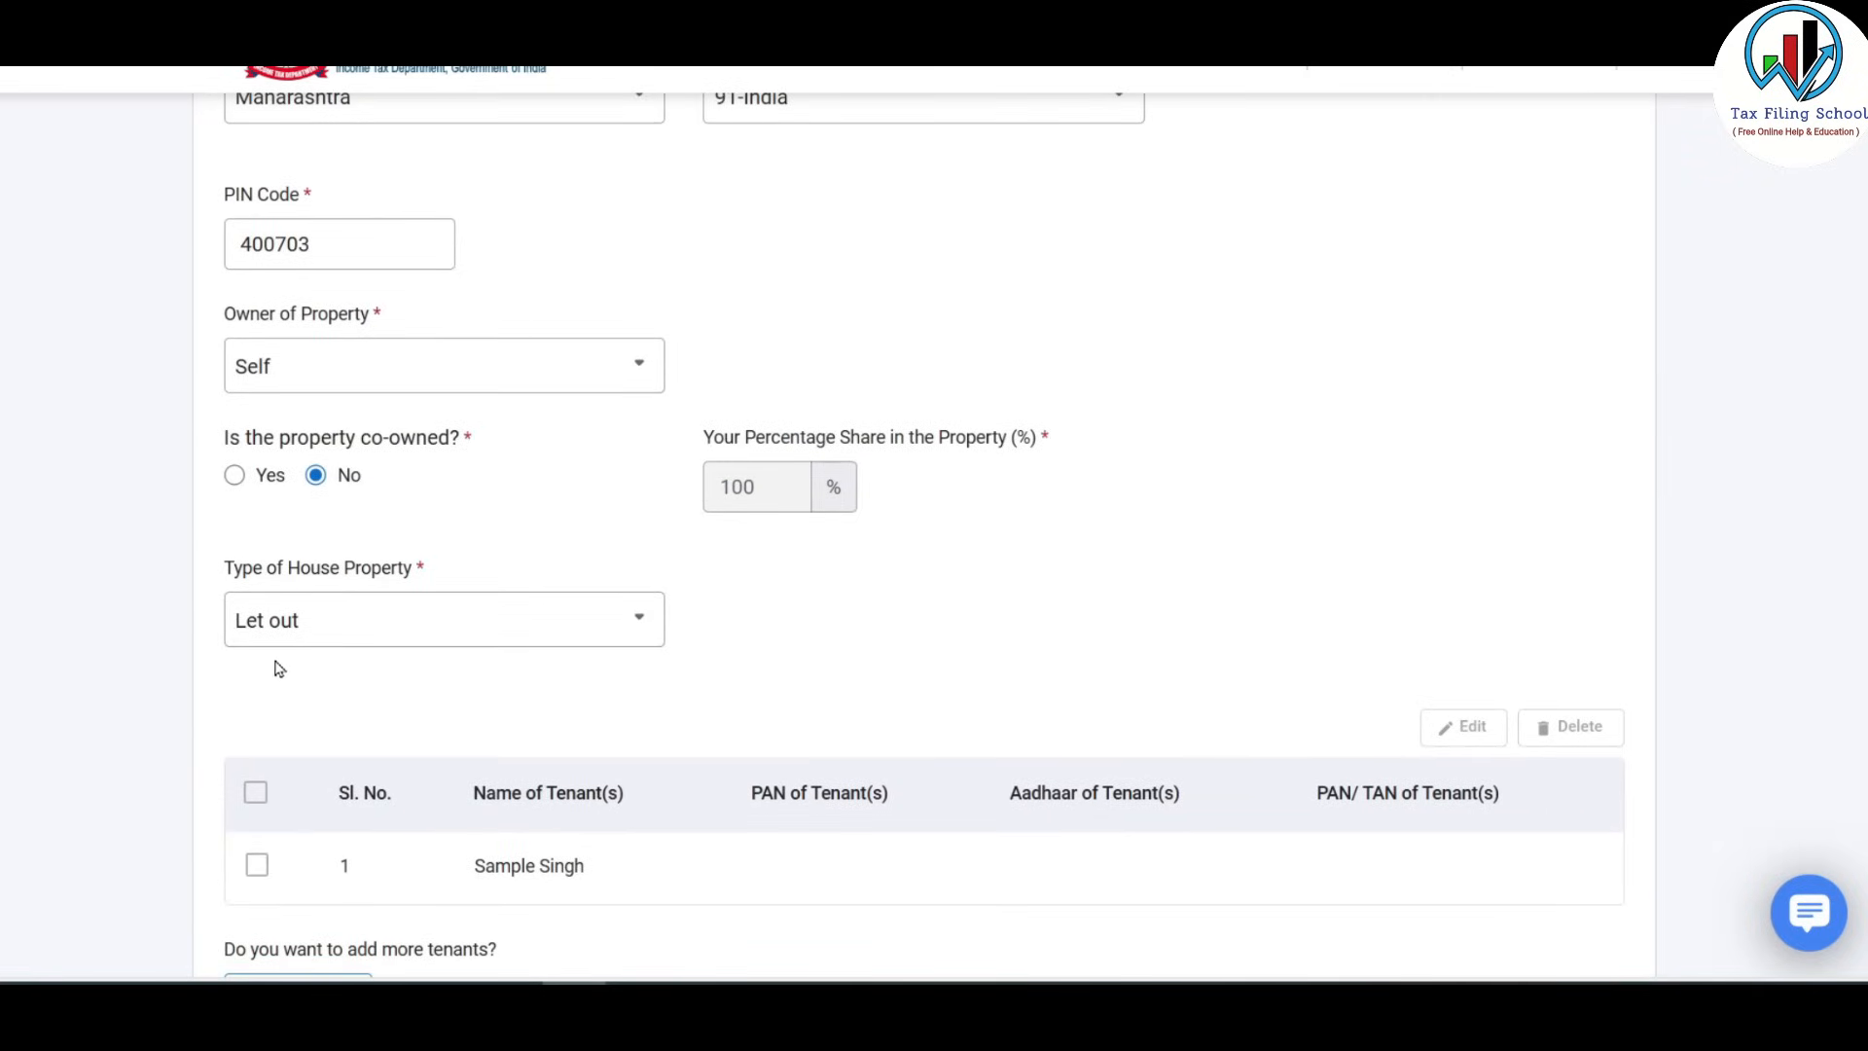
# Change Type of House Property to Self occupied and start on the interest on borrowed capital field.
pyautogui.click(369, 631)
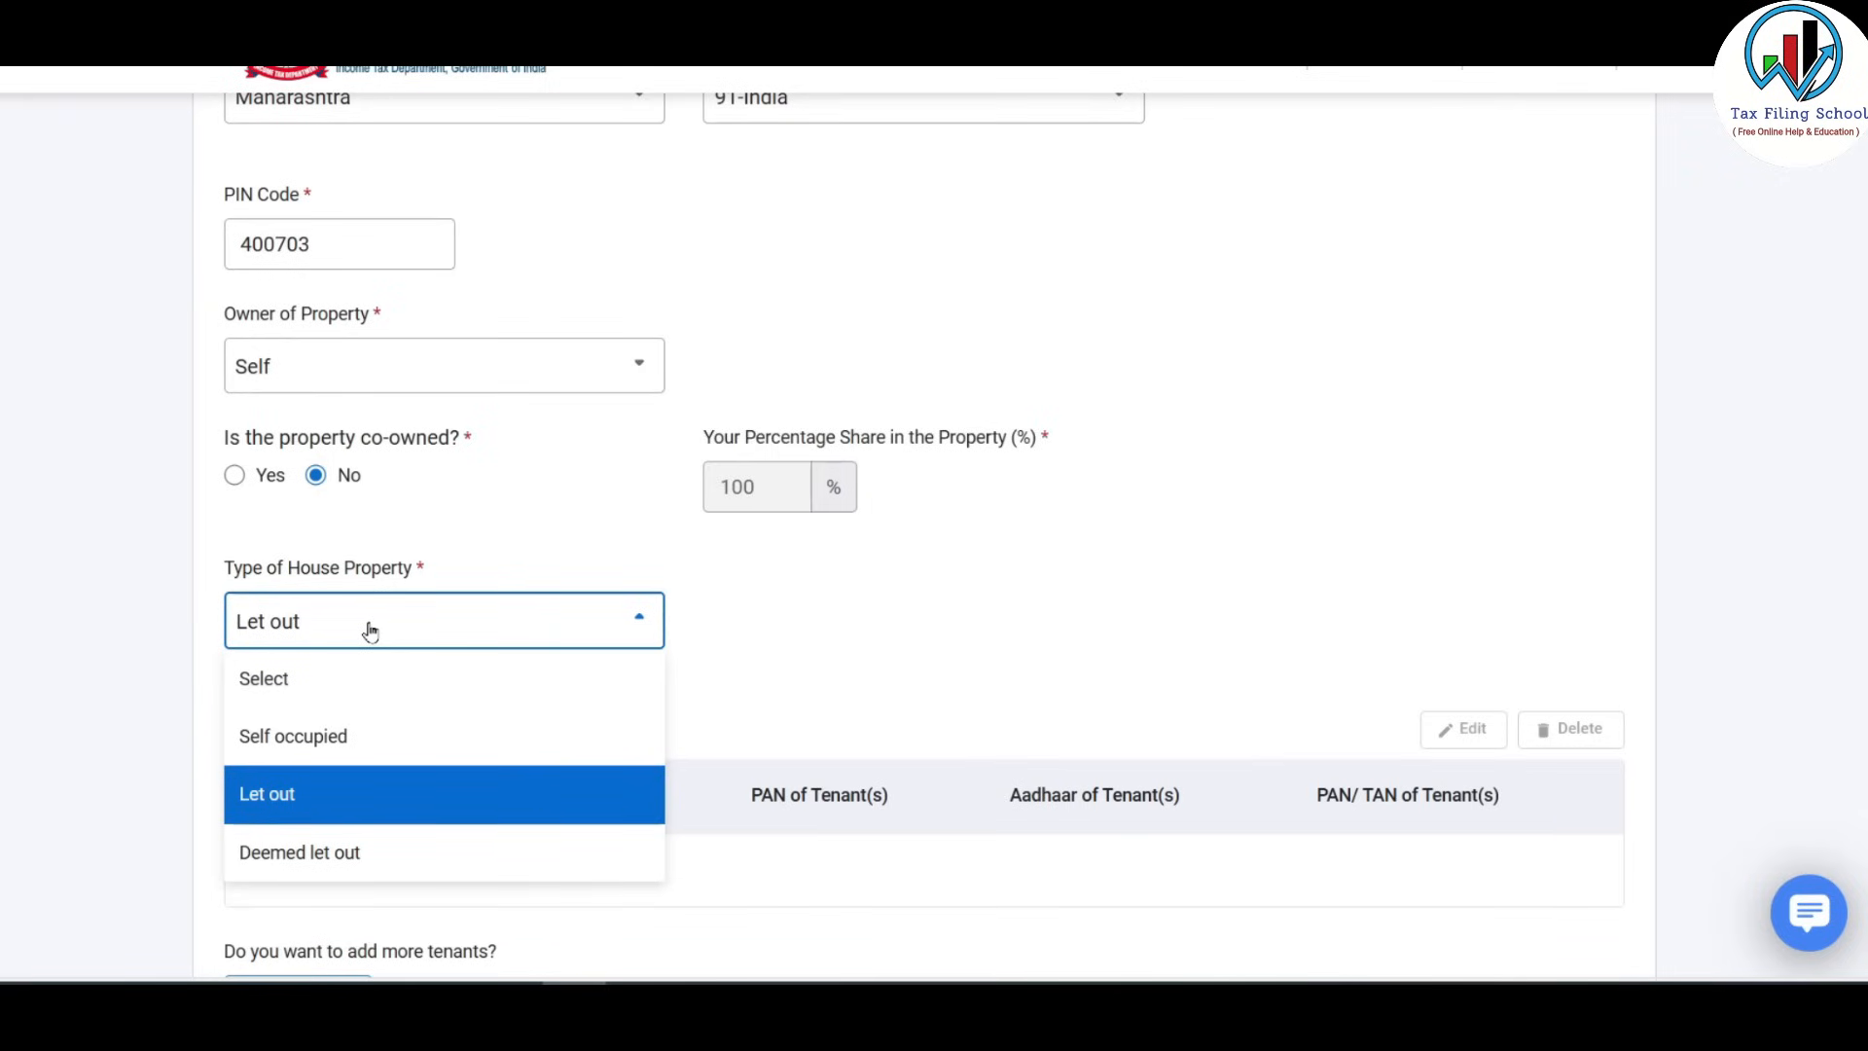
pyautogui.click(414, 742)
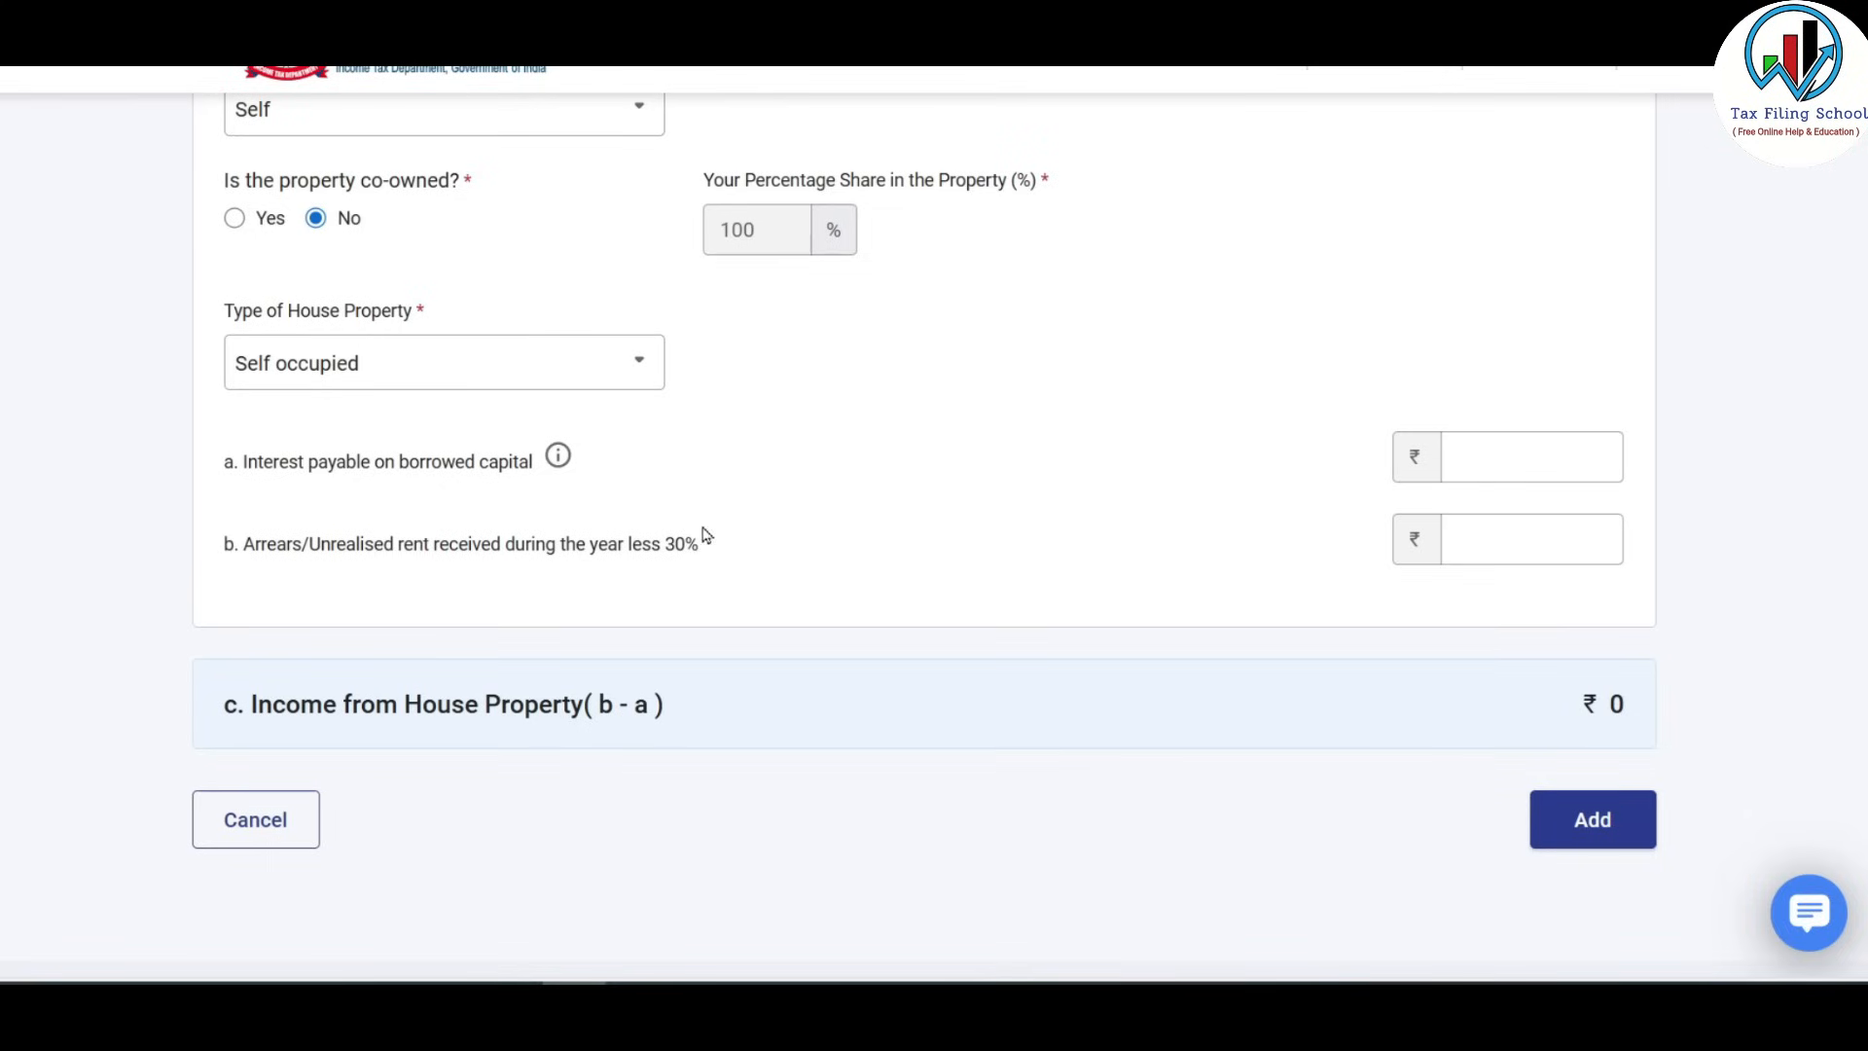
pyautogui.click(1543, 458)
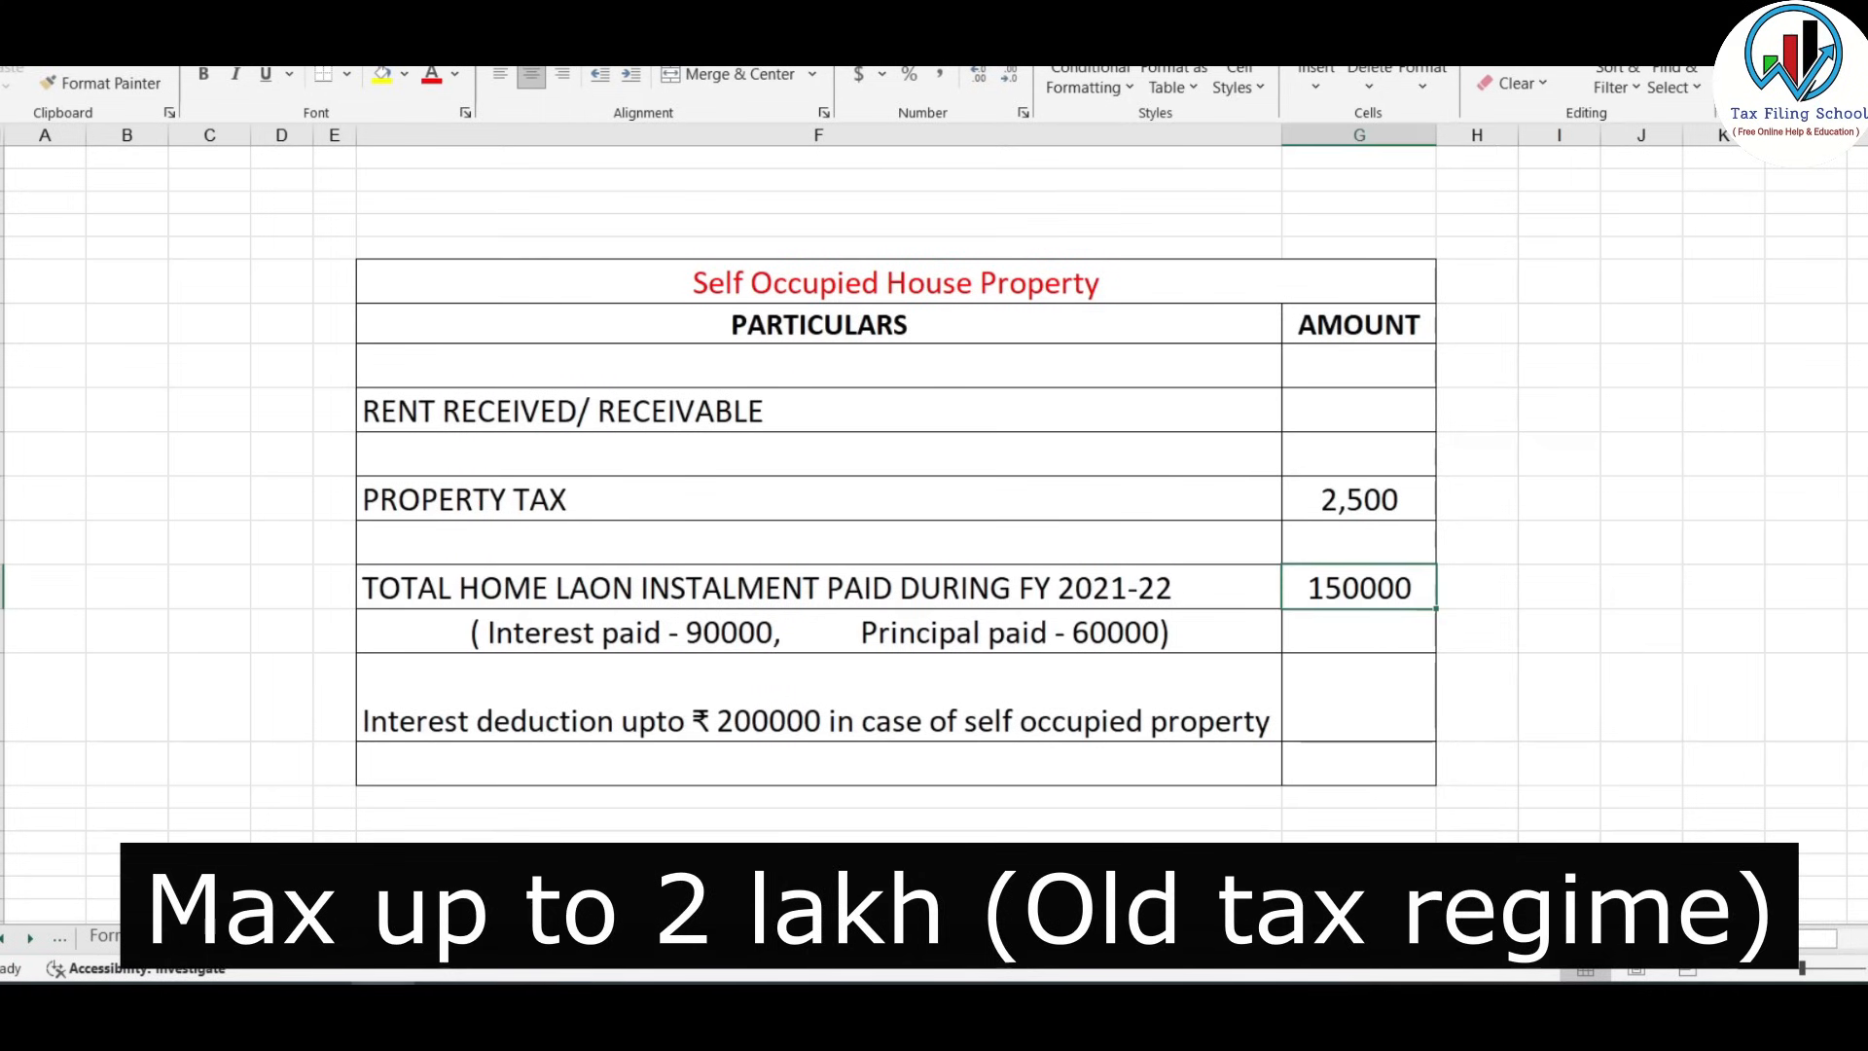
# Check the interest paid in Excel, keep the type as Self occupied, and save the property.
pyautogui.click(724, 642)
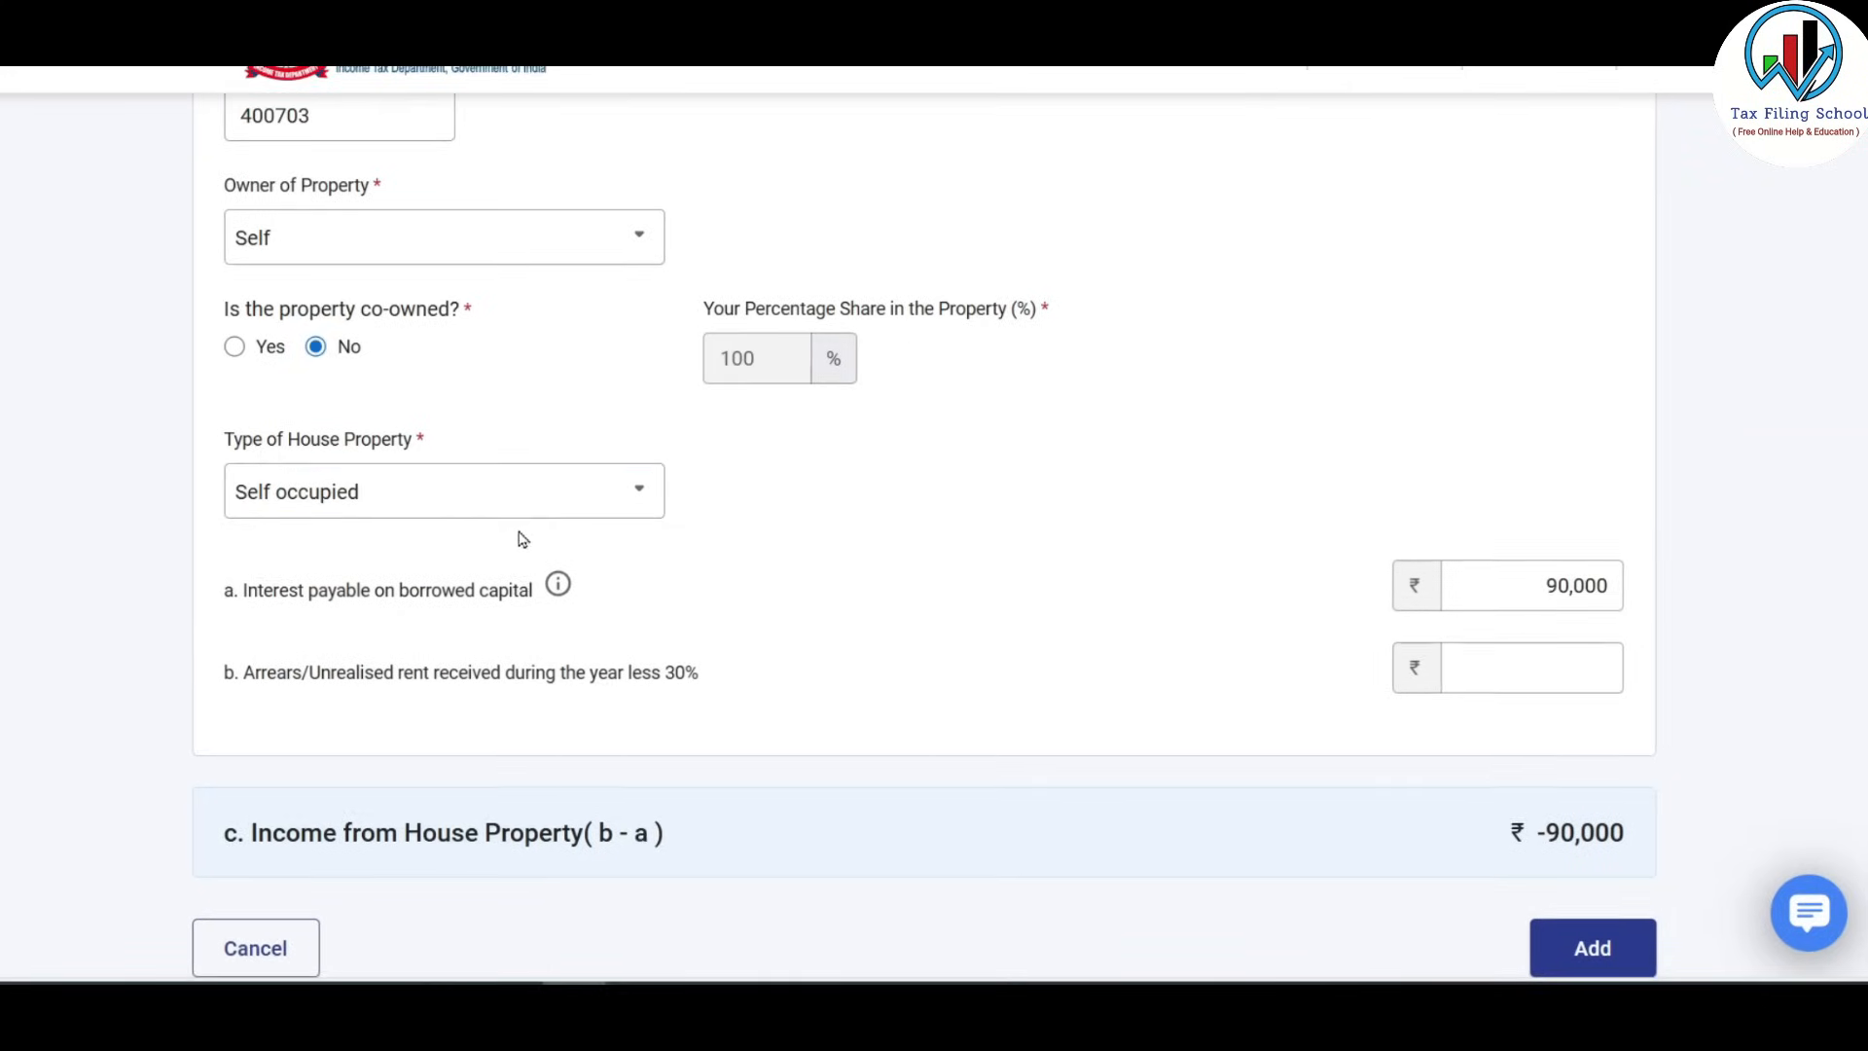
pyautogui.click(547, 508)
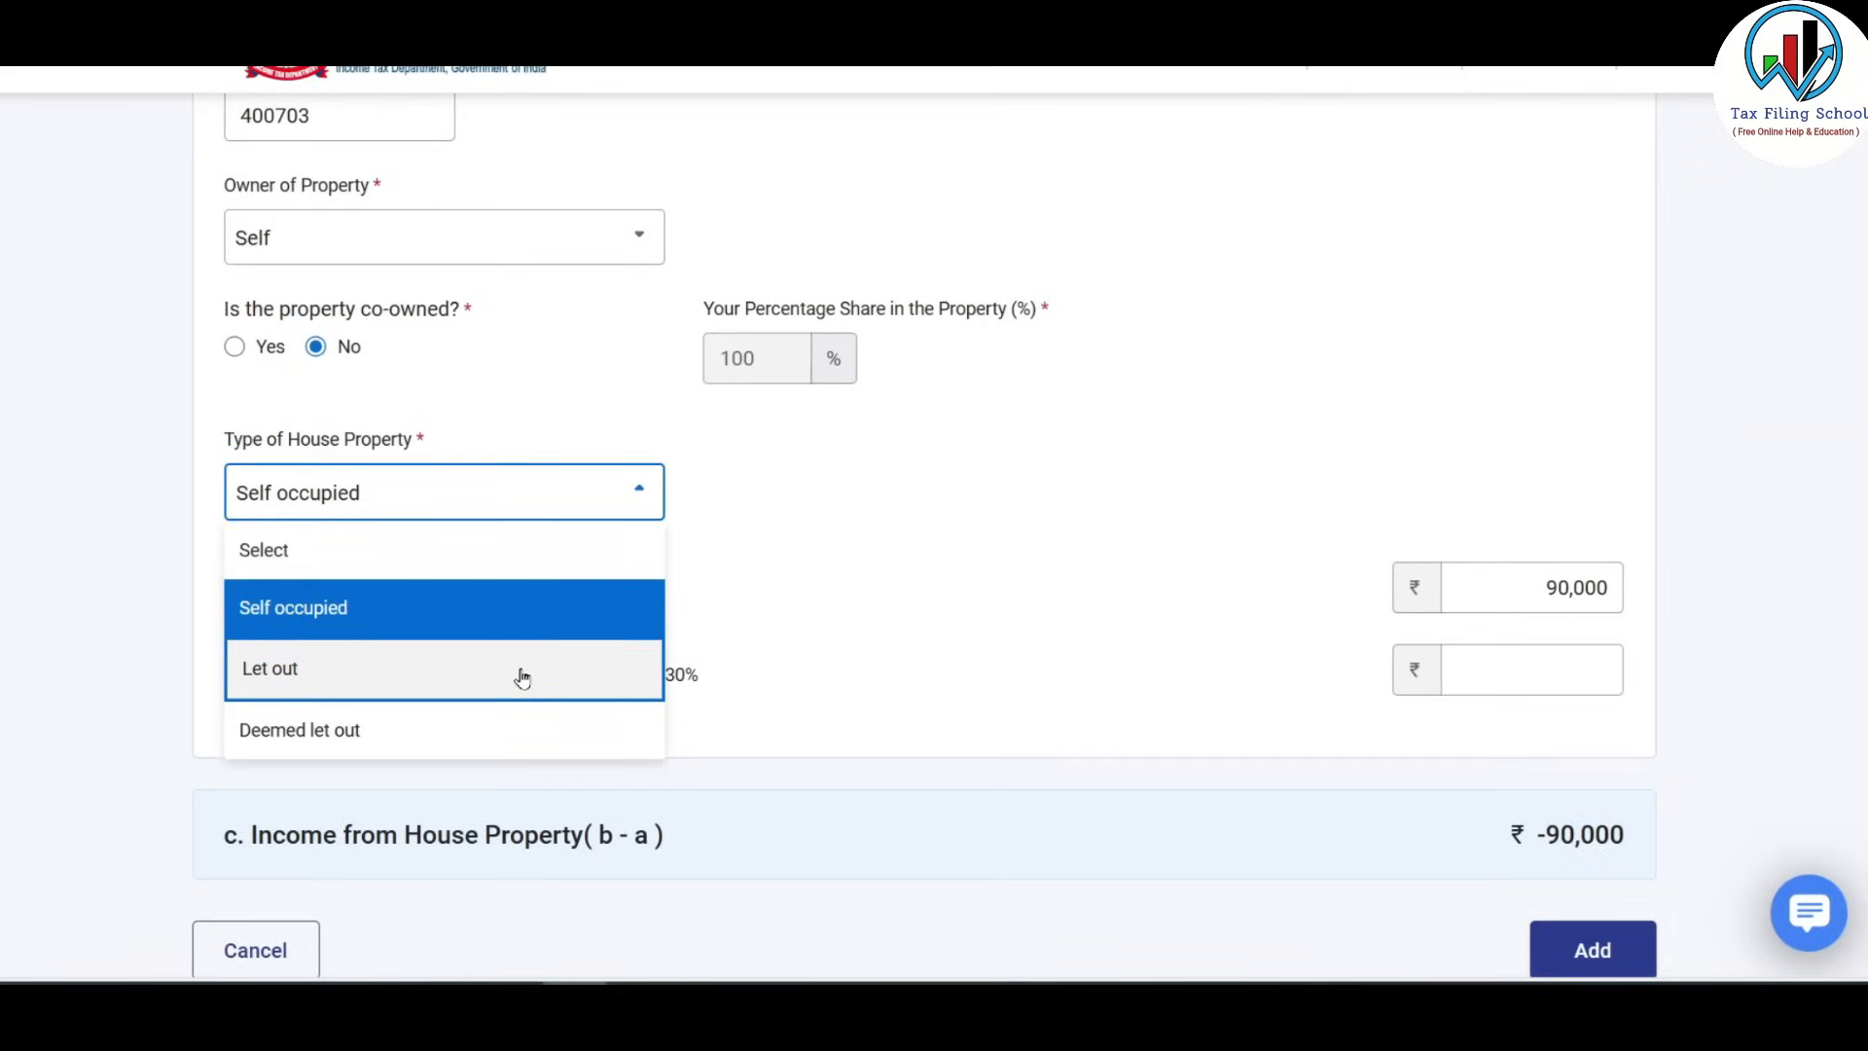
pyautogui.click(866, 491)
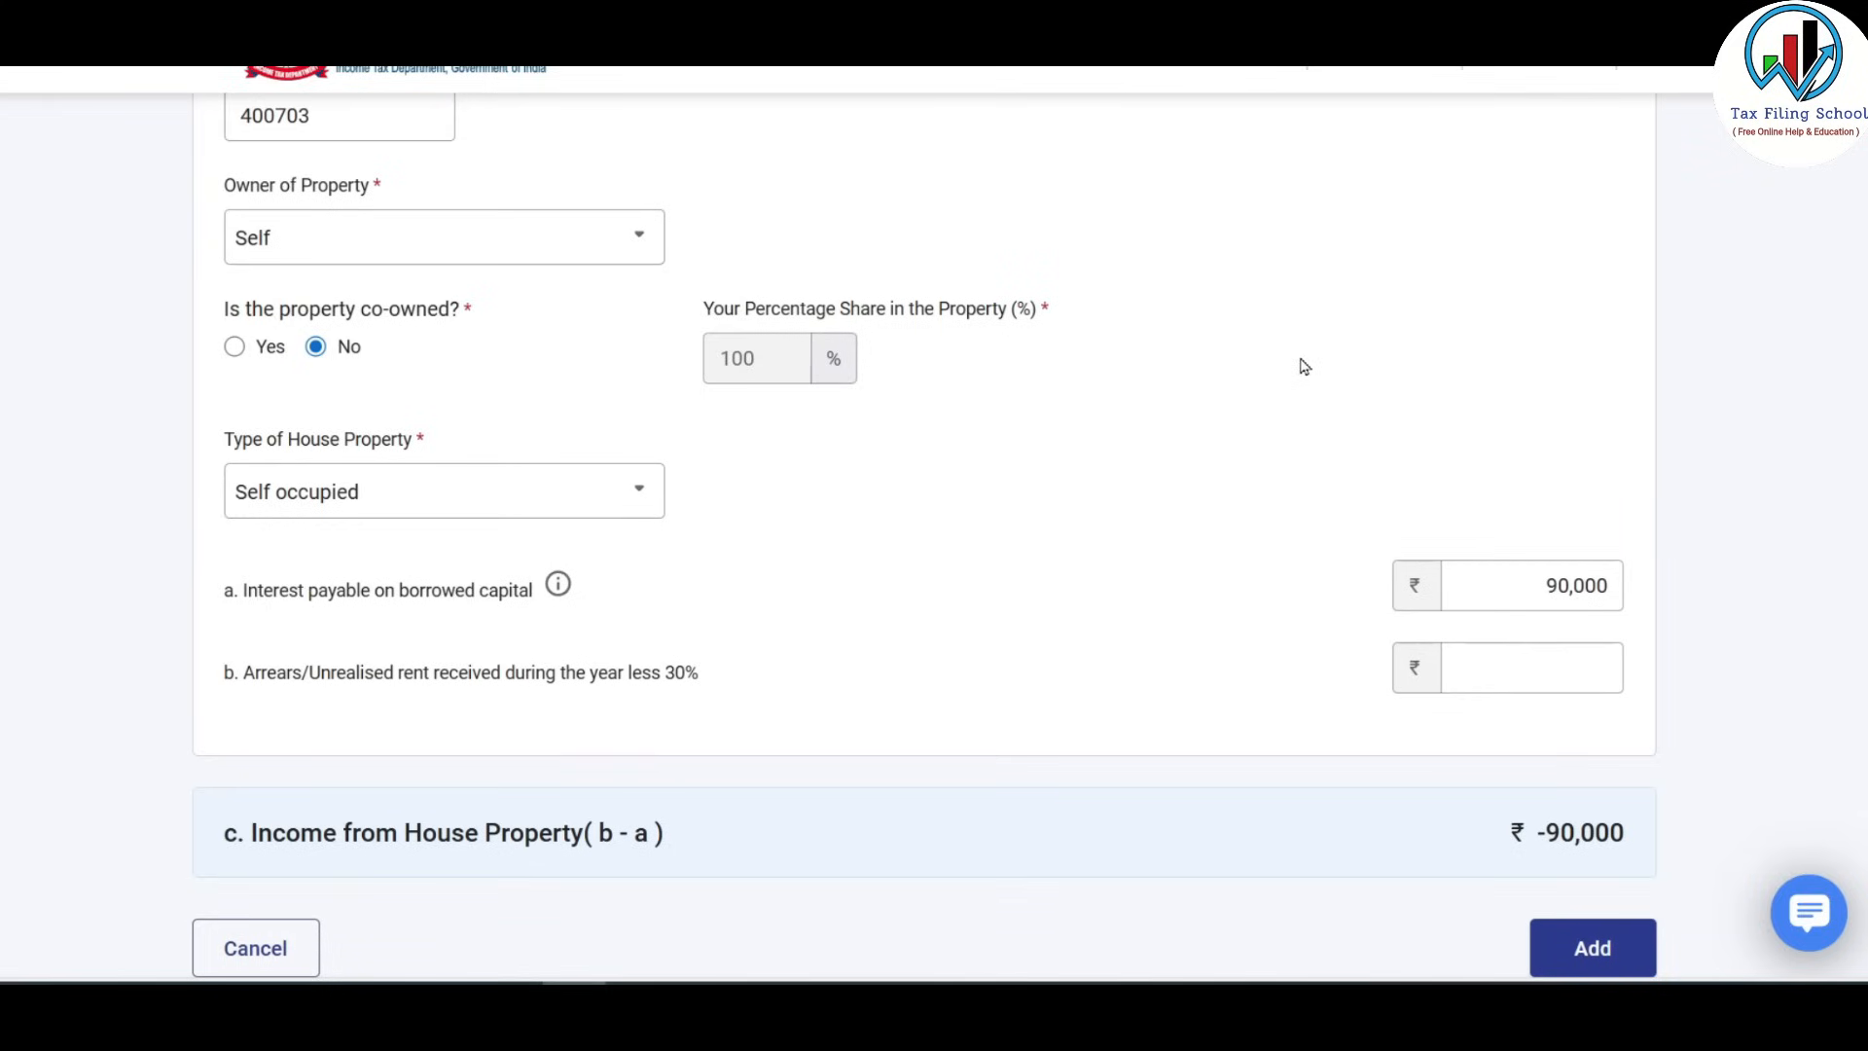
pyautogui.scroll(-1, 1304, 365)
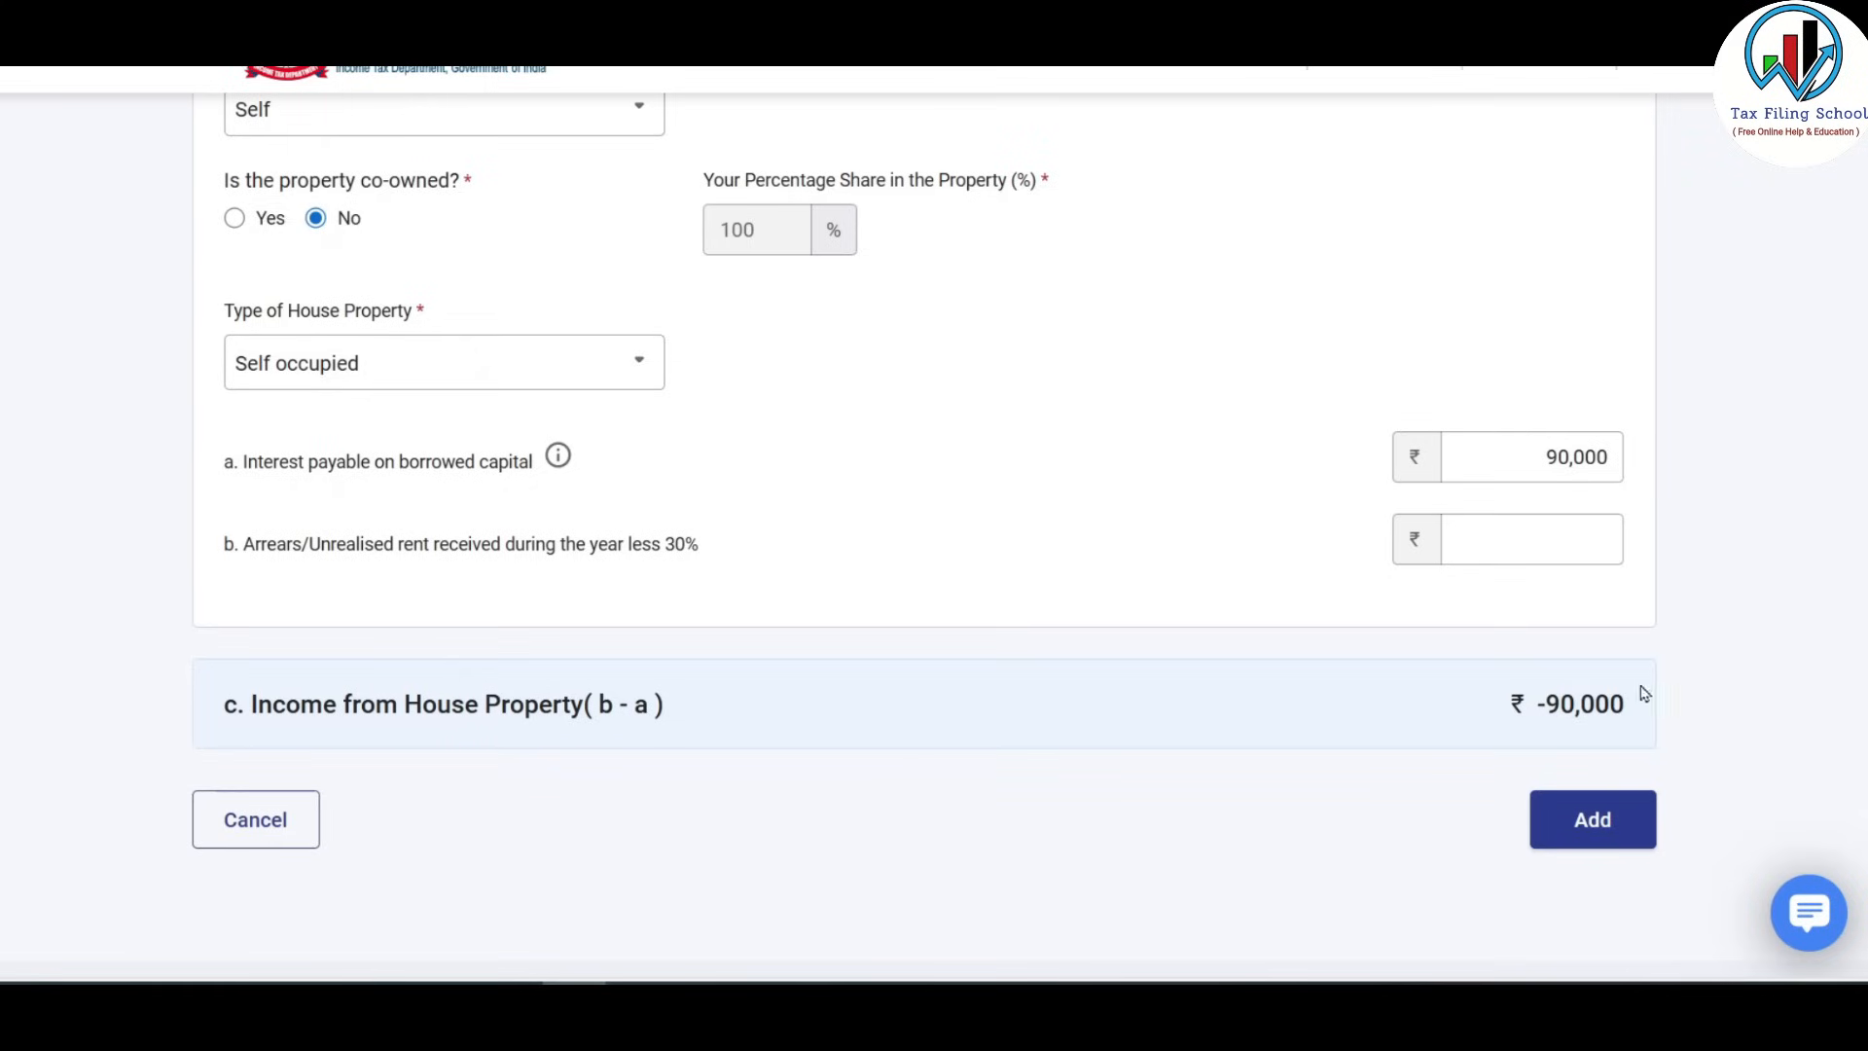
pyautogui.click(1601, 829)
# Confirm Schedule House Property, then open Schedule Other Sources showing dividends ₹5,975 and interest ₹1,30,410.
pyautogui.scroll(-1, 1389, 676)
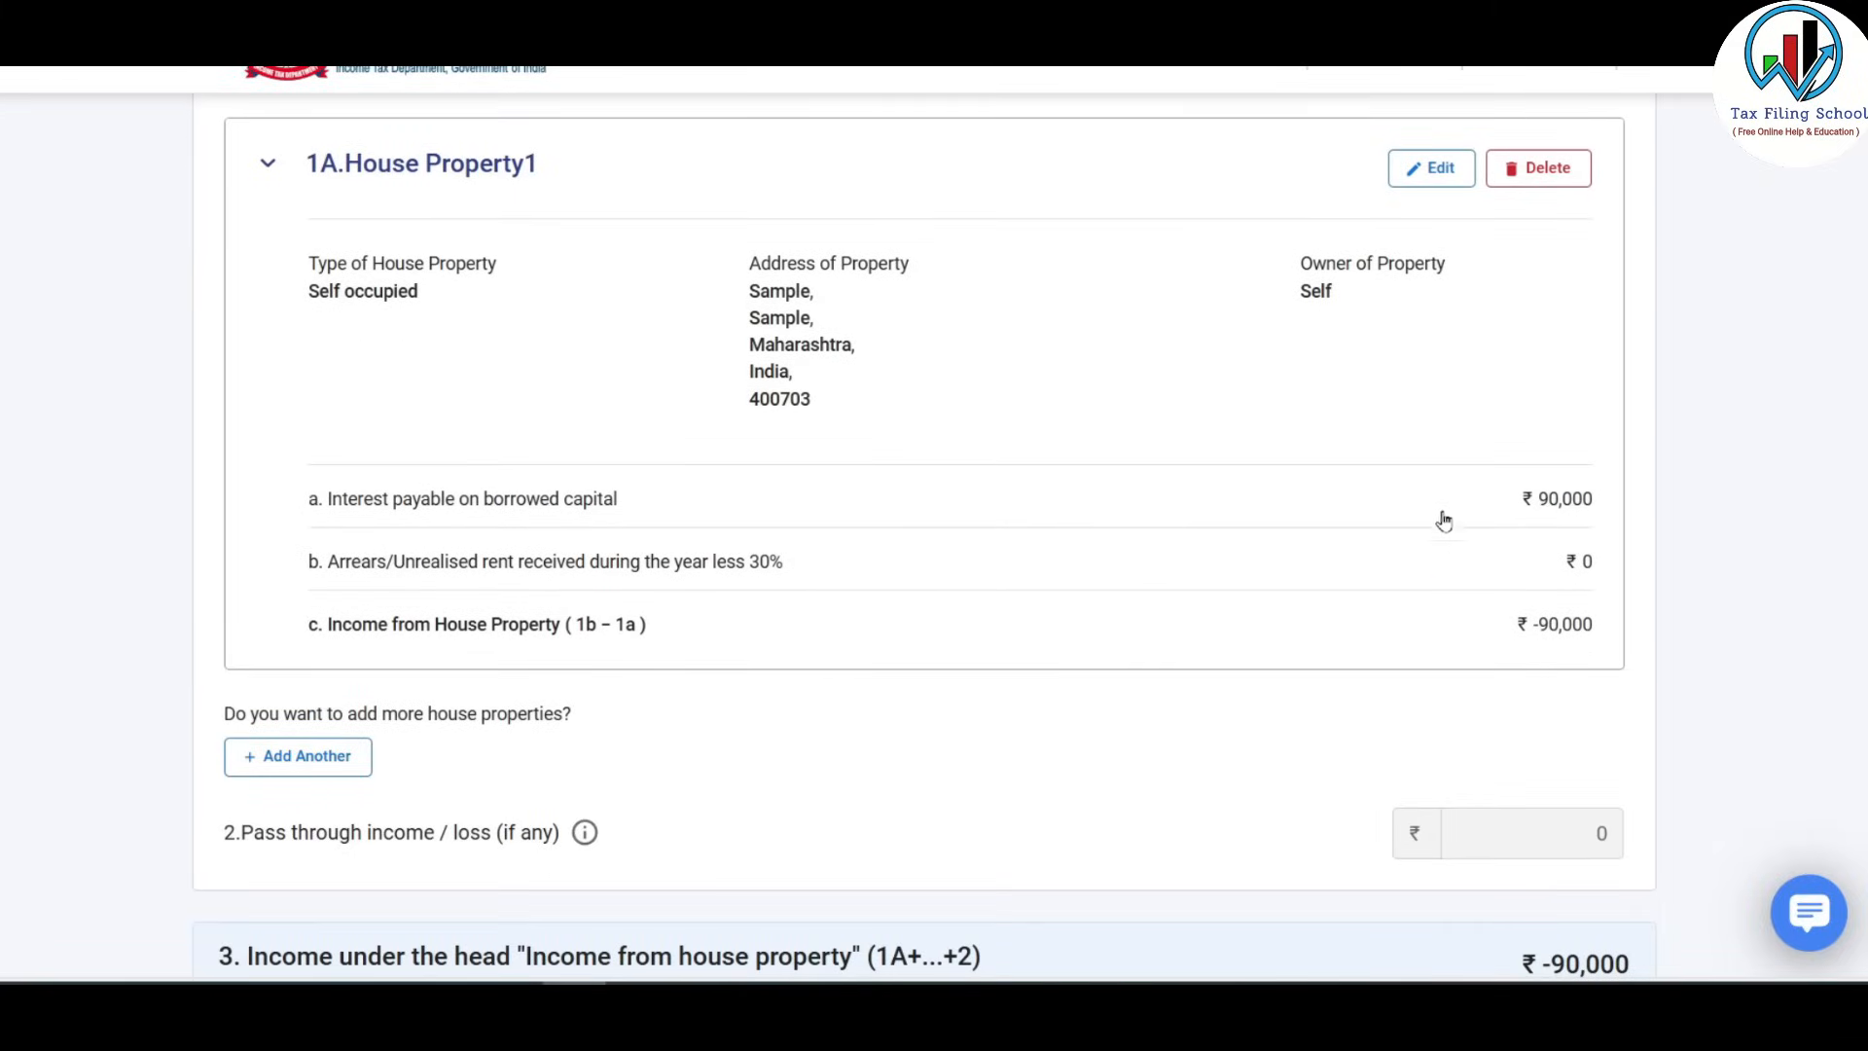
pyautogui.scroll(-3, 1429, 410)
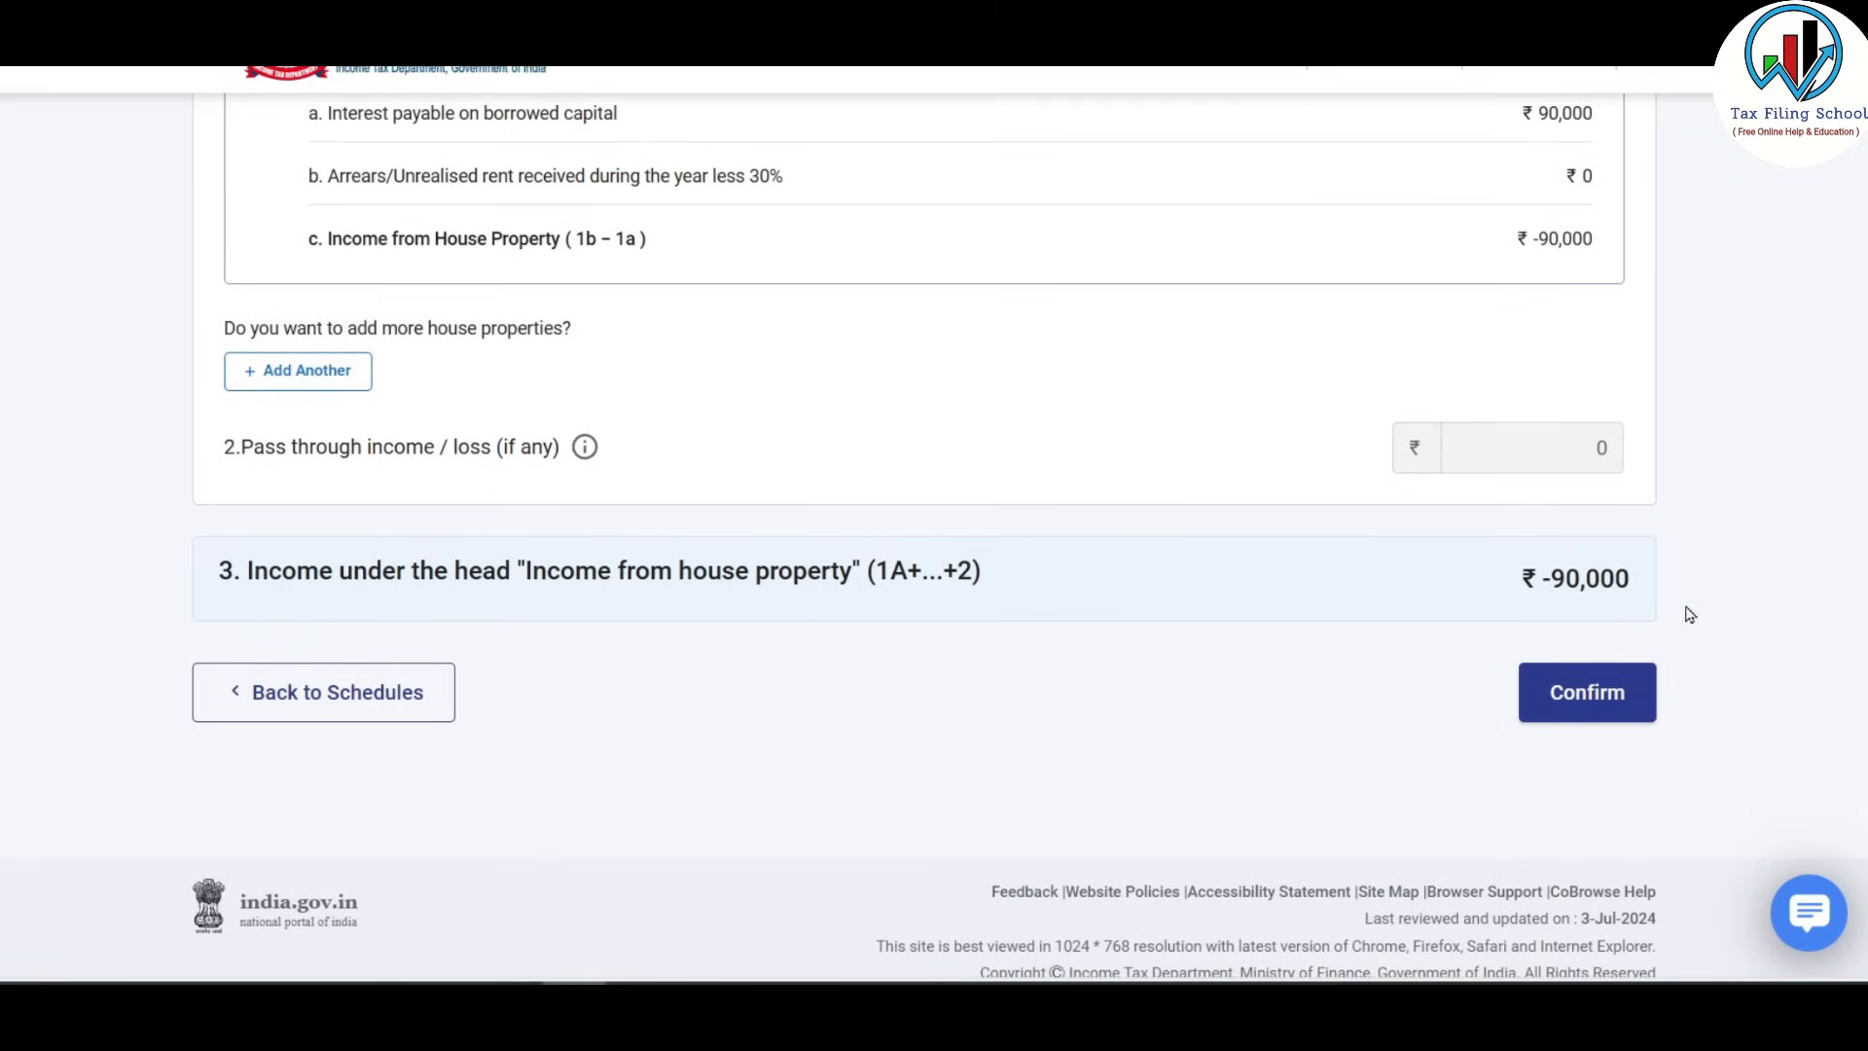
pyautogui.click(1603, 702)
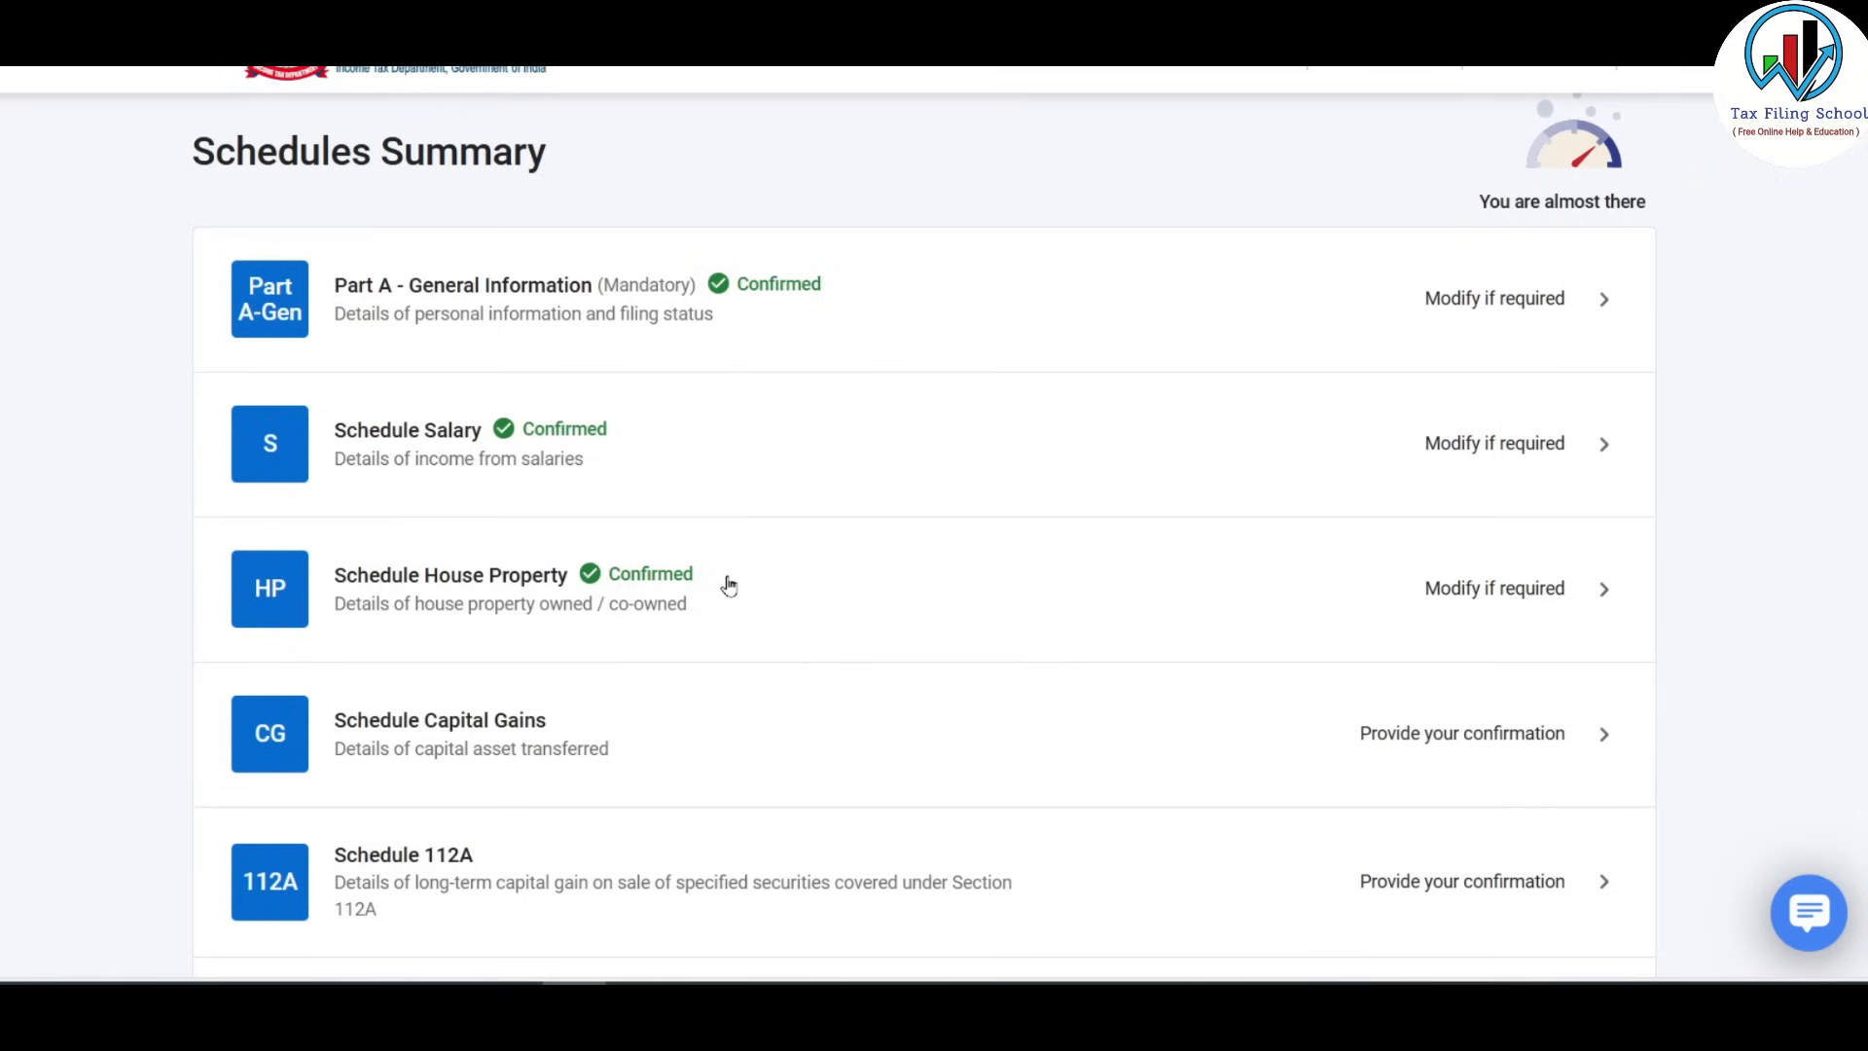
pyautogui.scroll(-3, 730, 586)
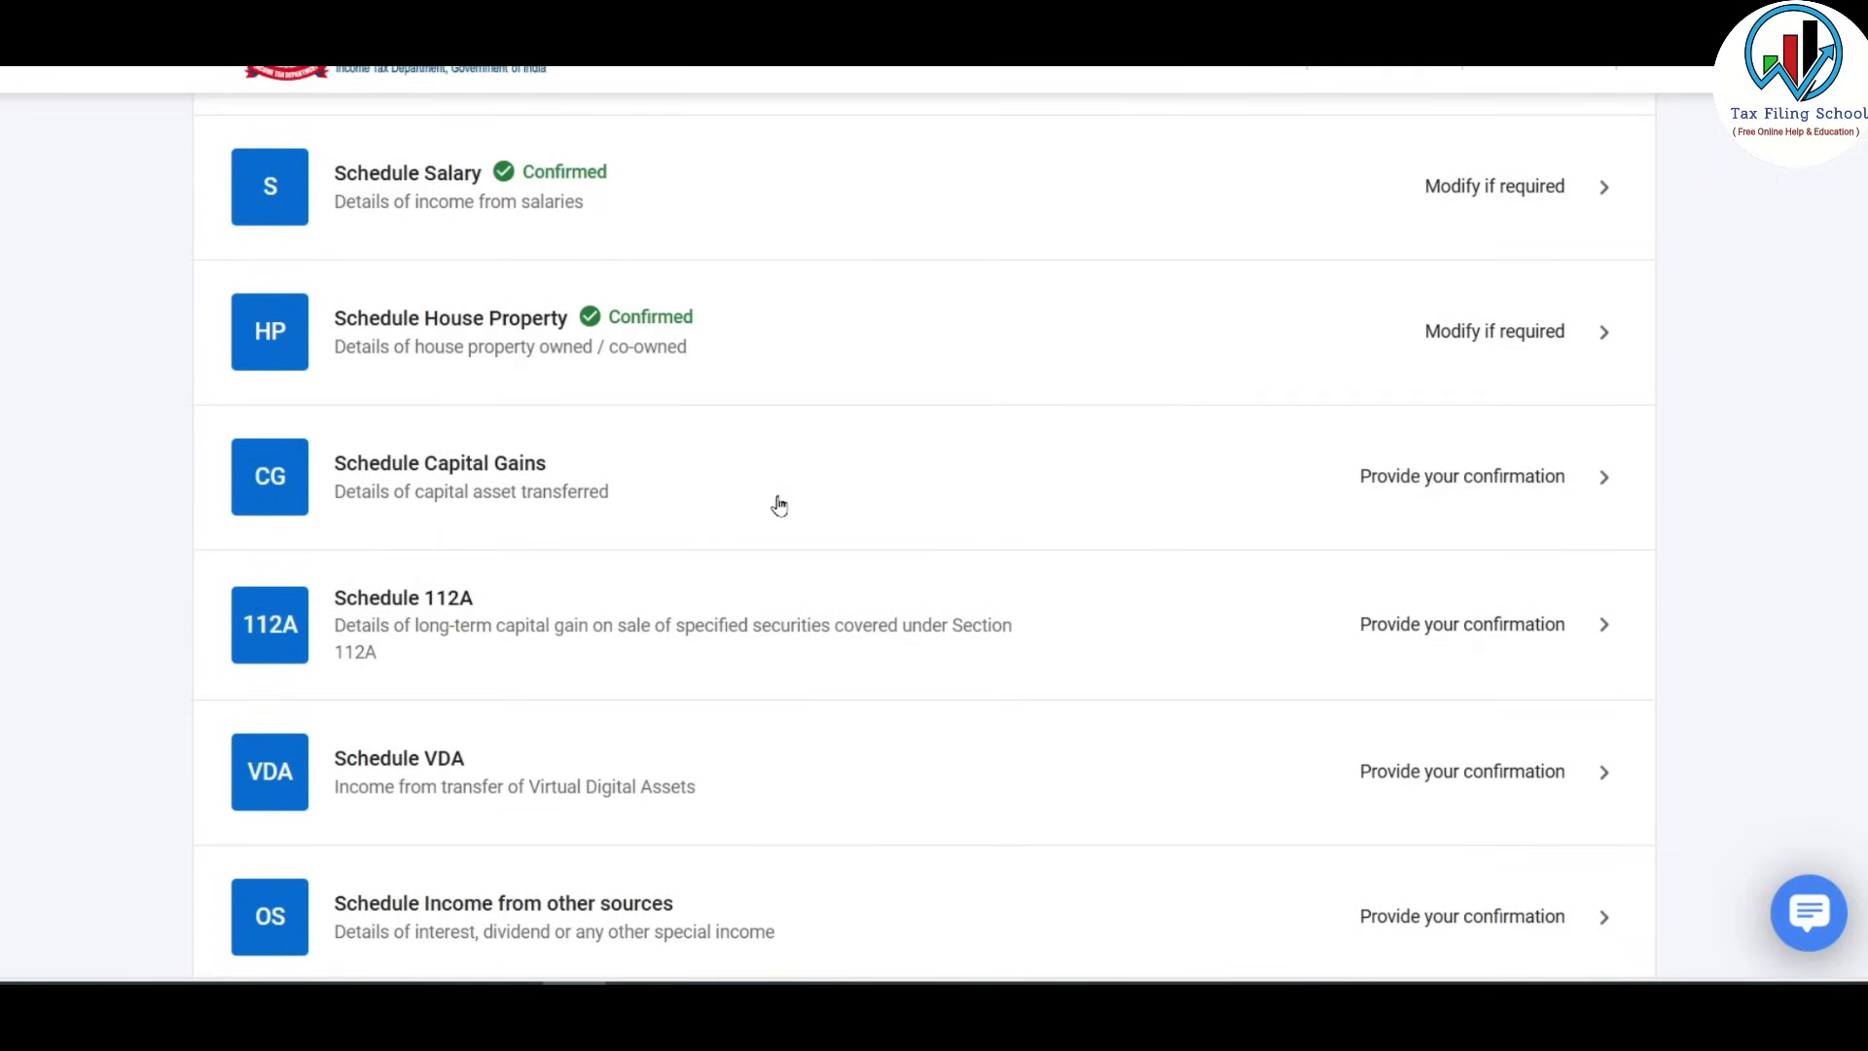
pyautogui.scroll(-4, 797, 515)
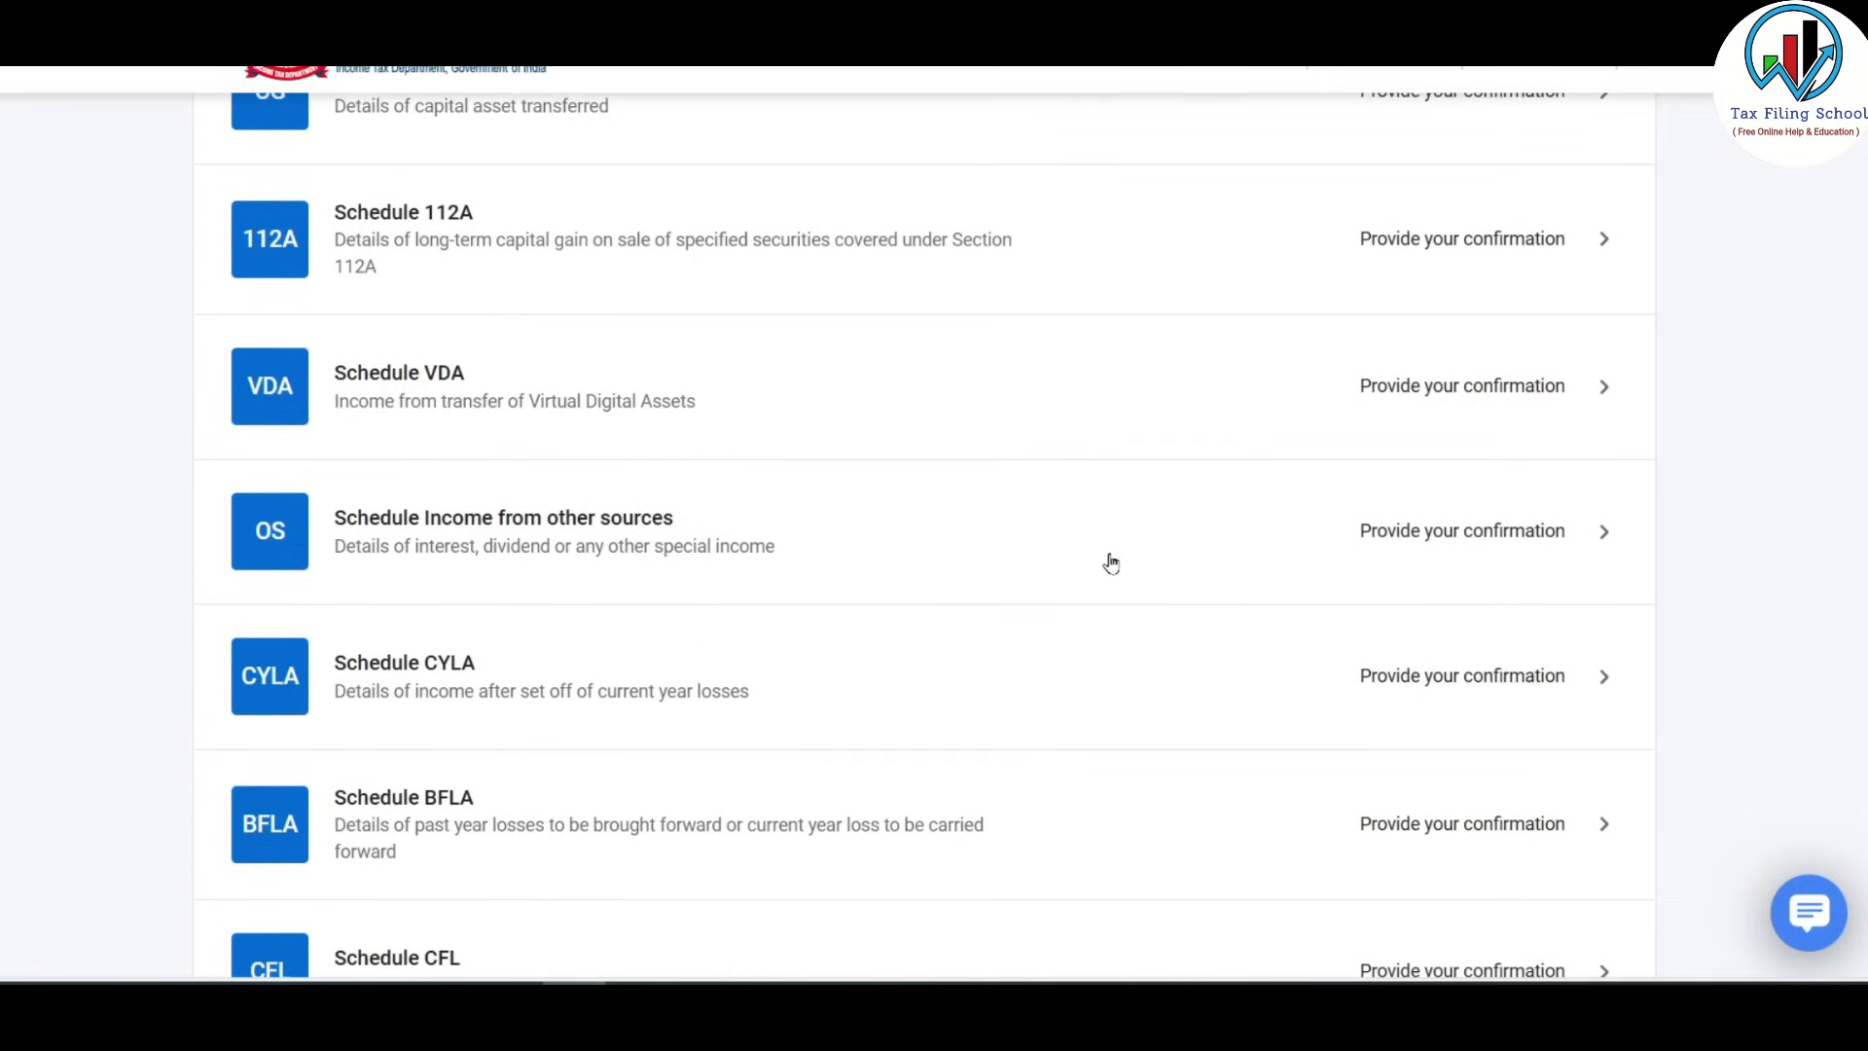
pyautogui.click(952, 538)
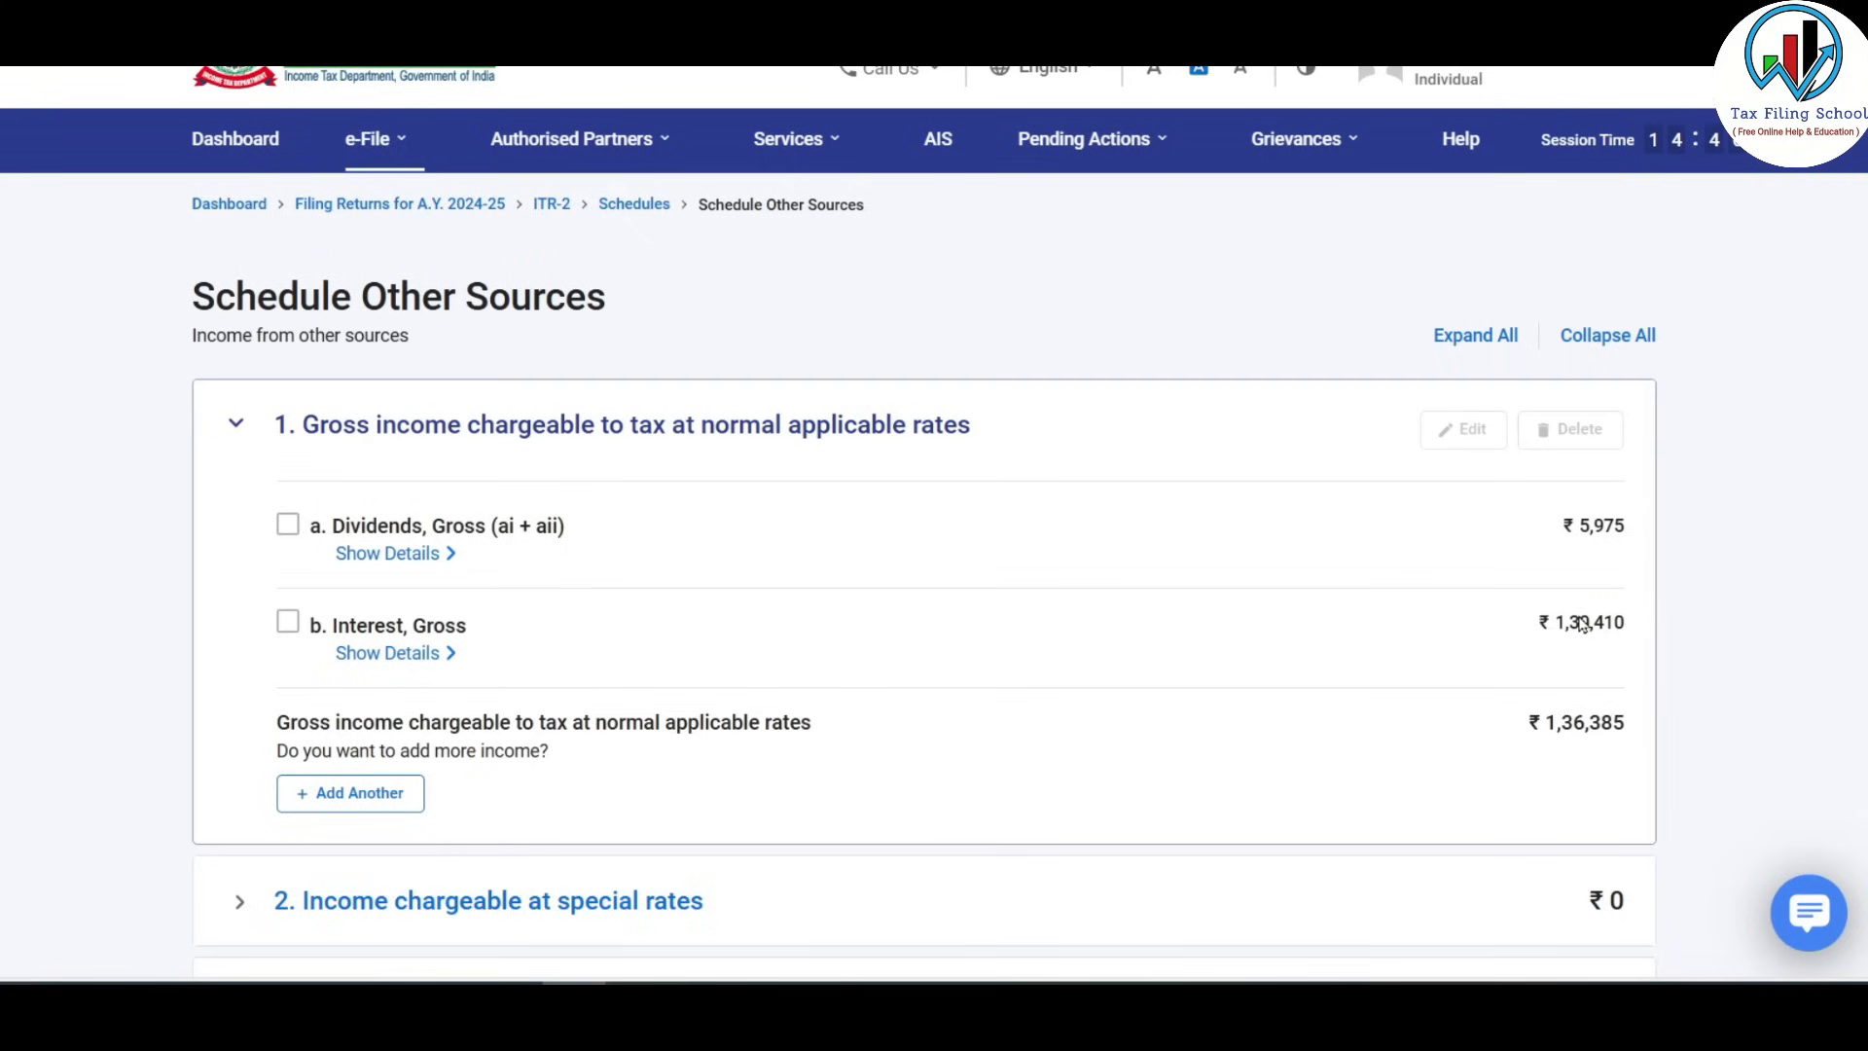
# Show the dividend and gross interest breakdowns in Schedule Other Sources.
pyautogui.click(433, 554)
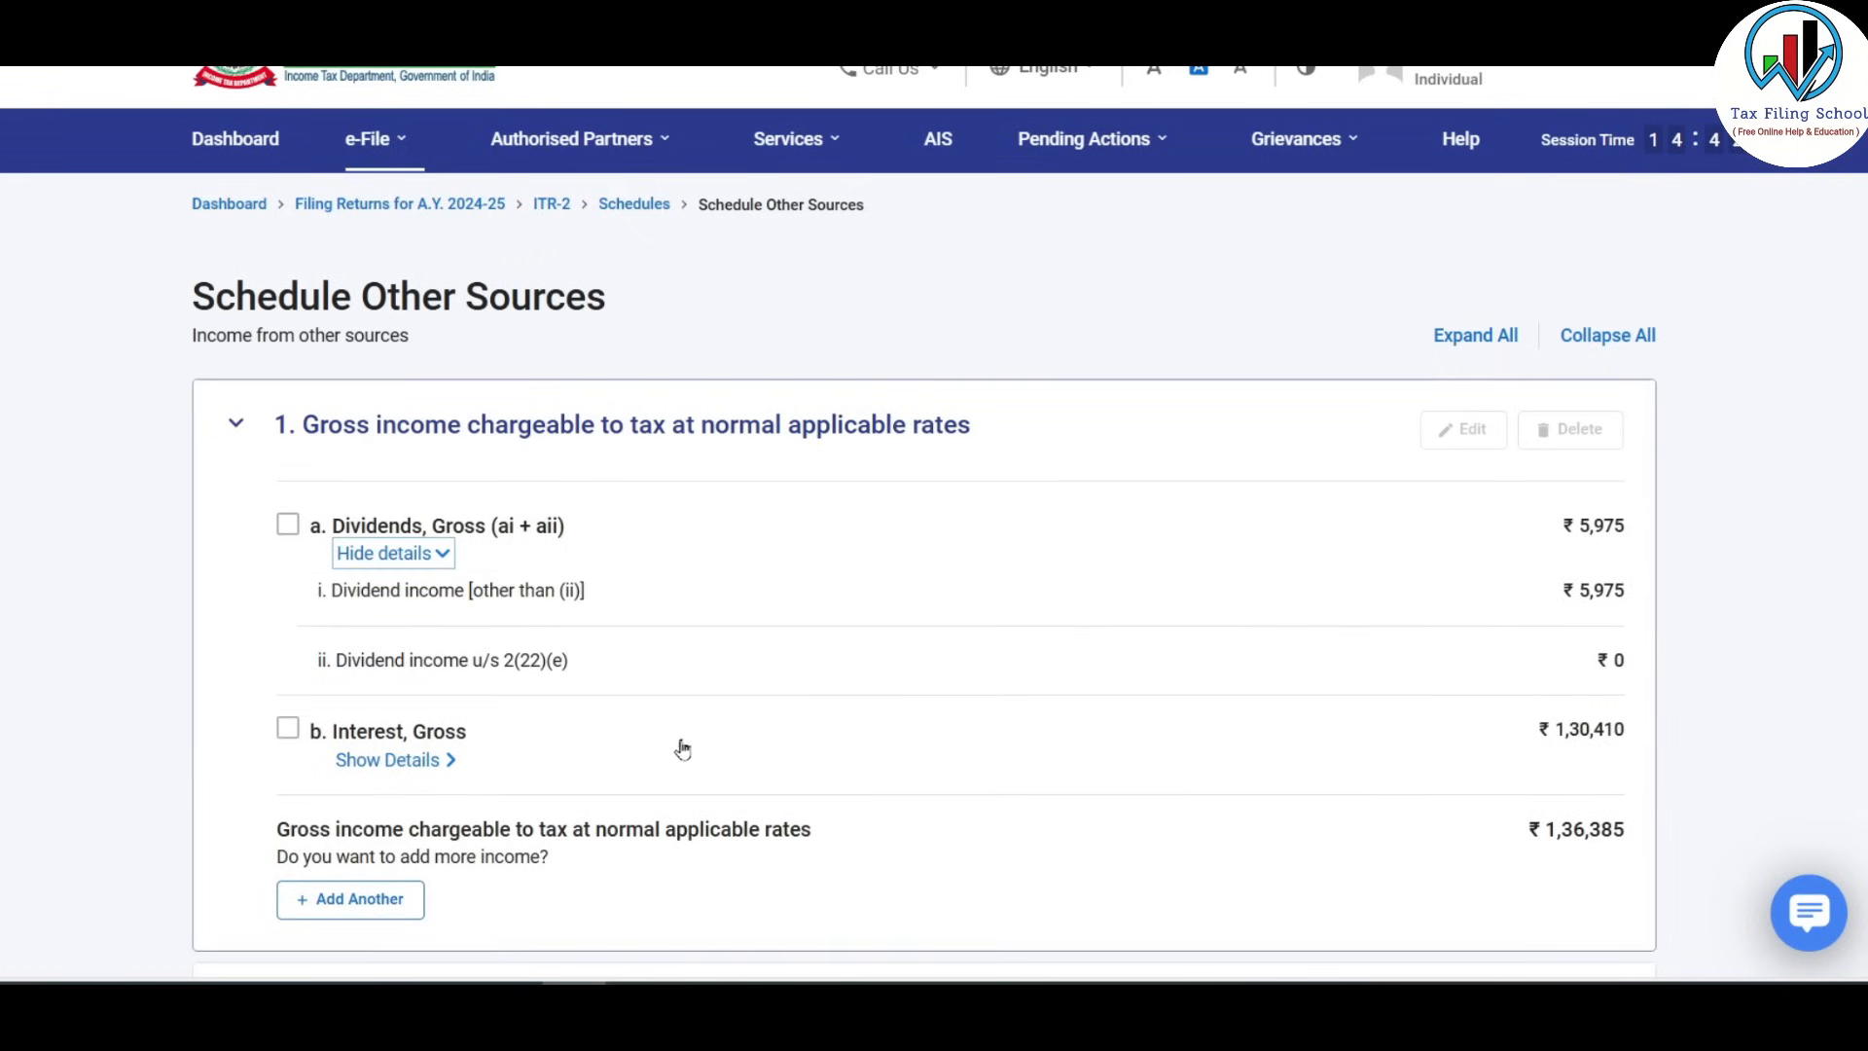
pyautogui.click(442, 760)
pyautogui.scroll(-3, 768, 659)
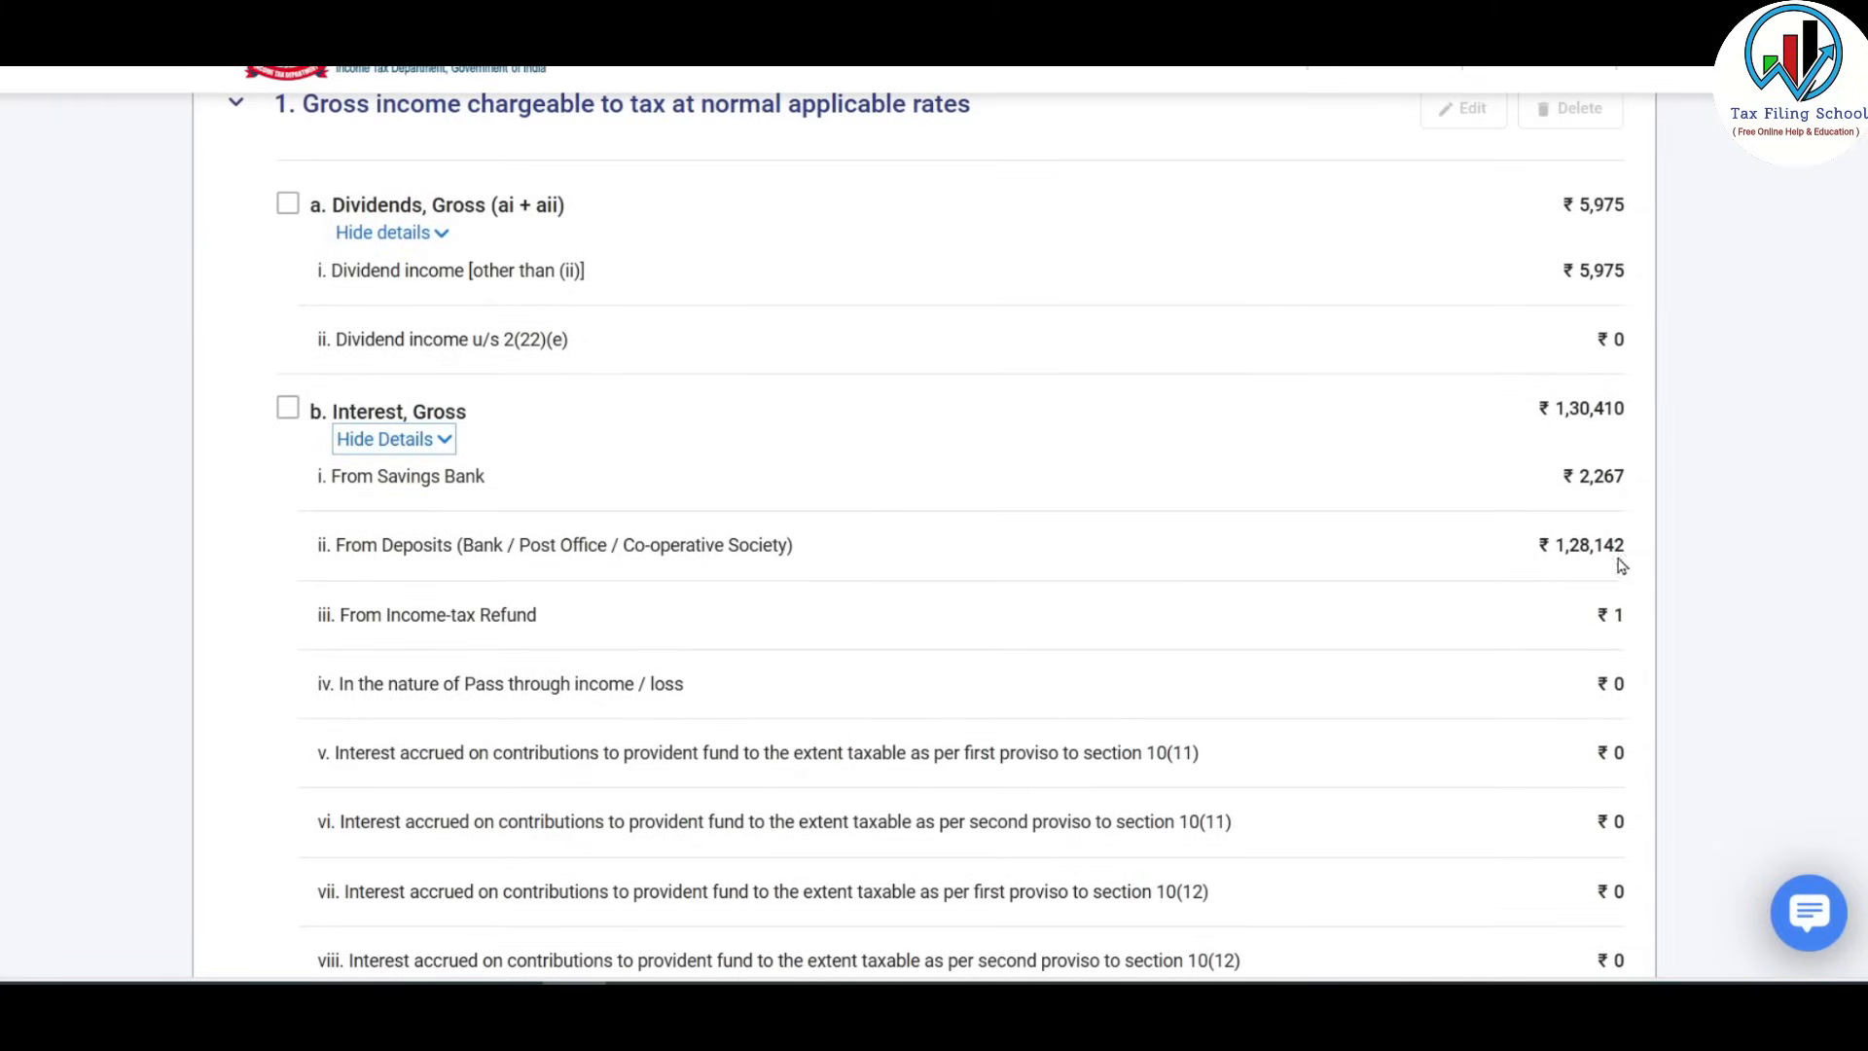
pyautogui.scroll(1, 1206, 701)
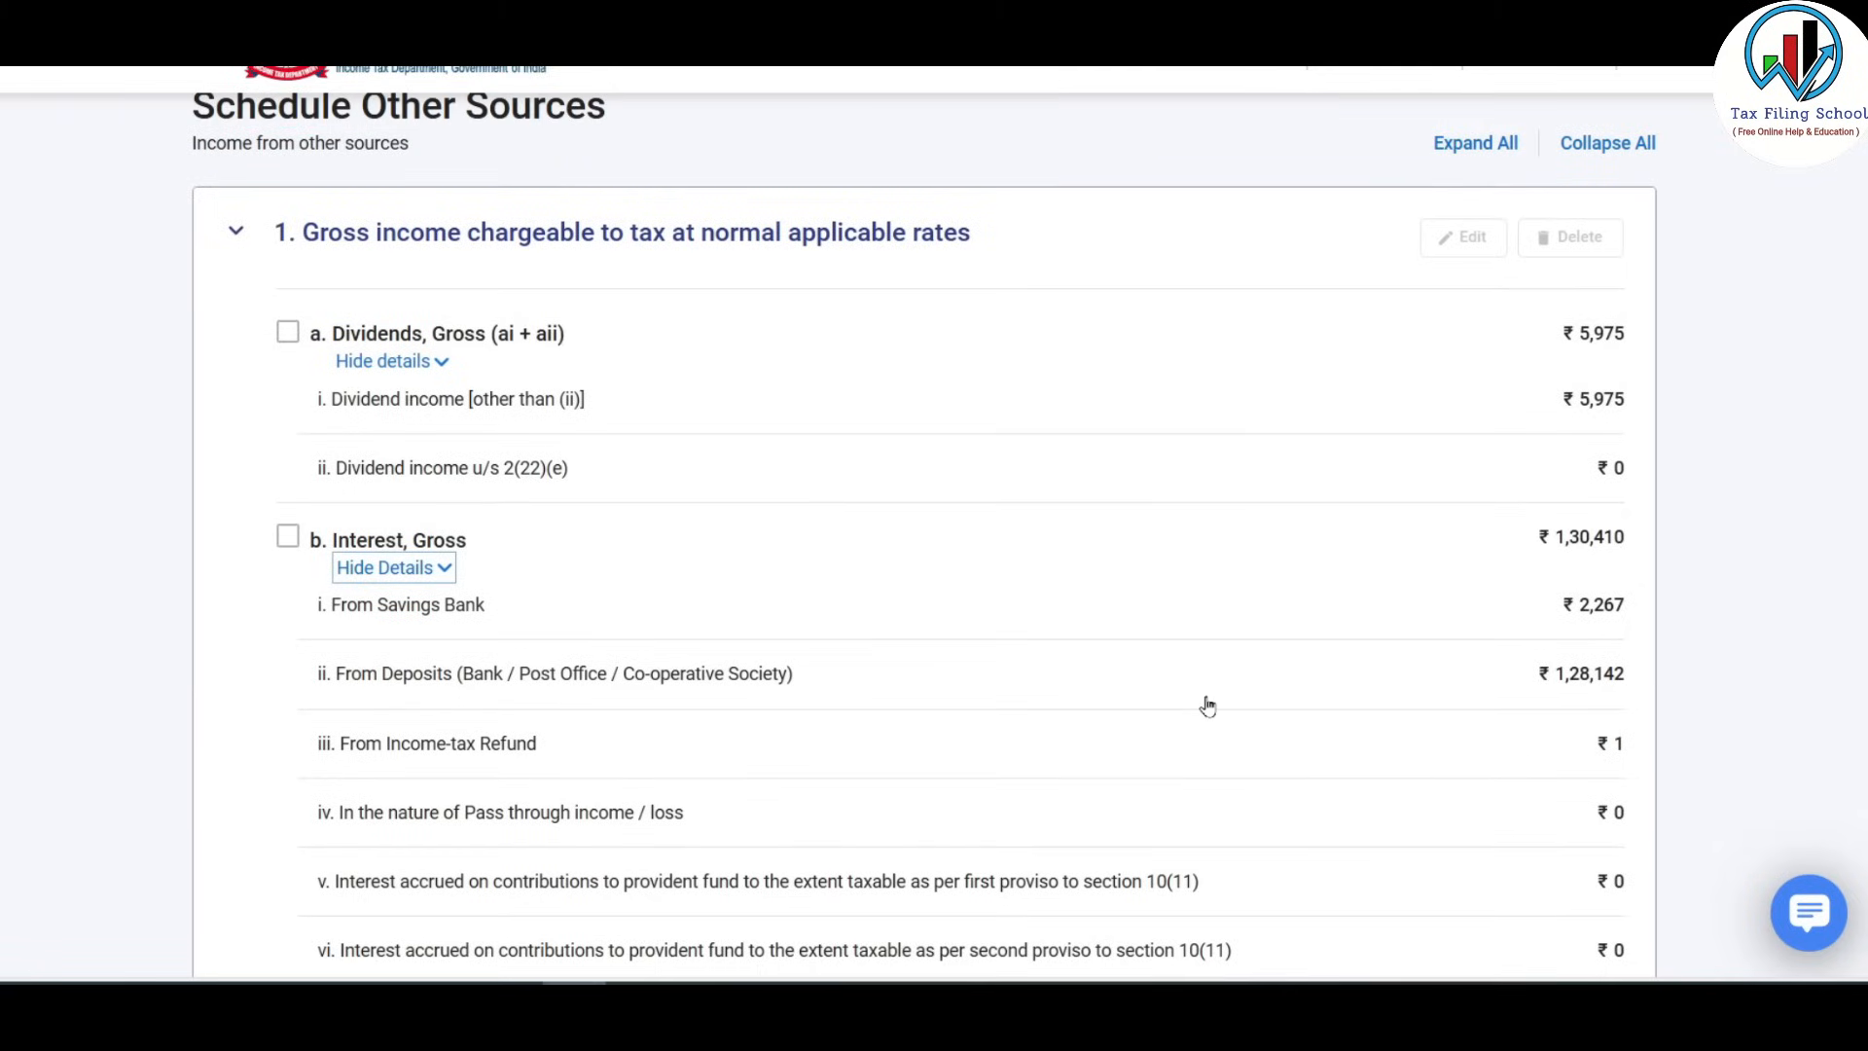
# Edit the dividend income entry and save its figures unchanged.
pyautogui.click(288, 333)
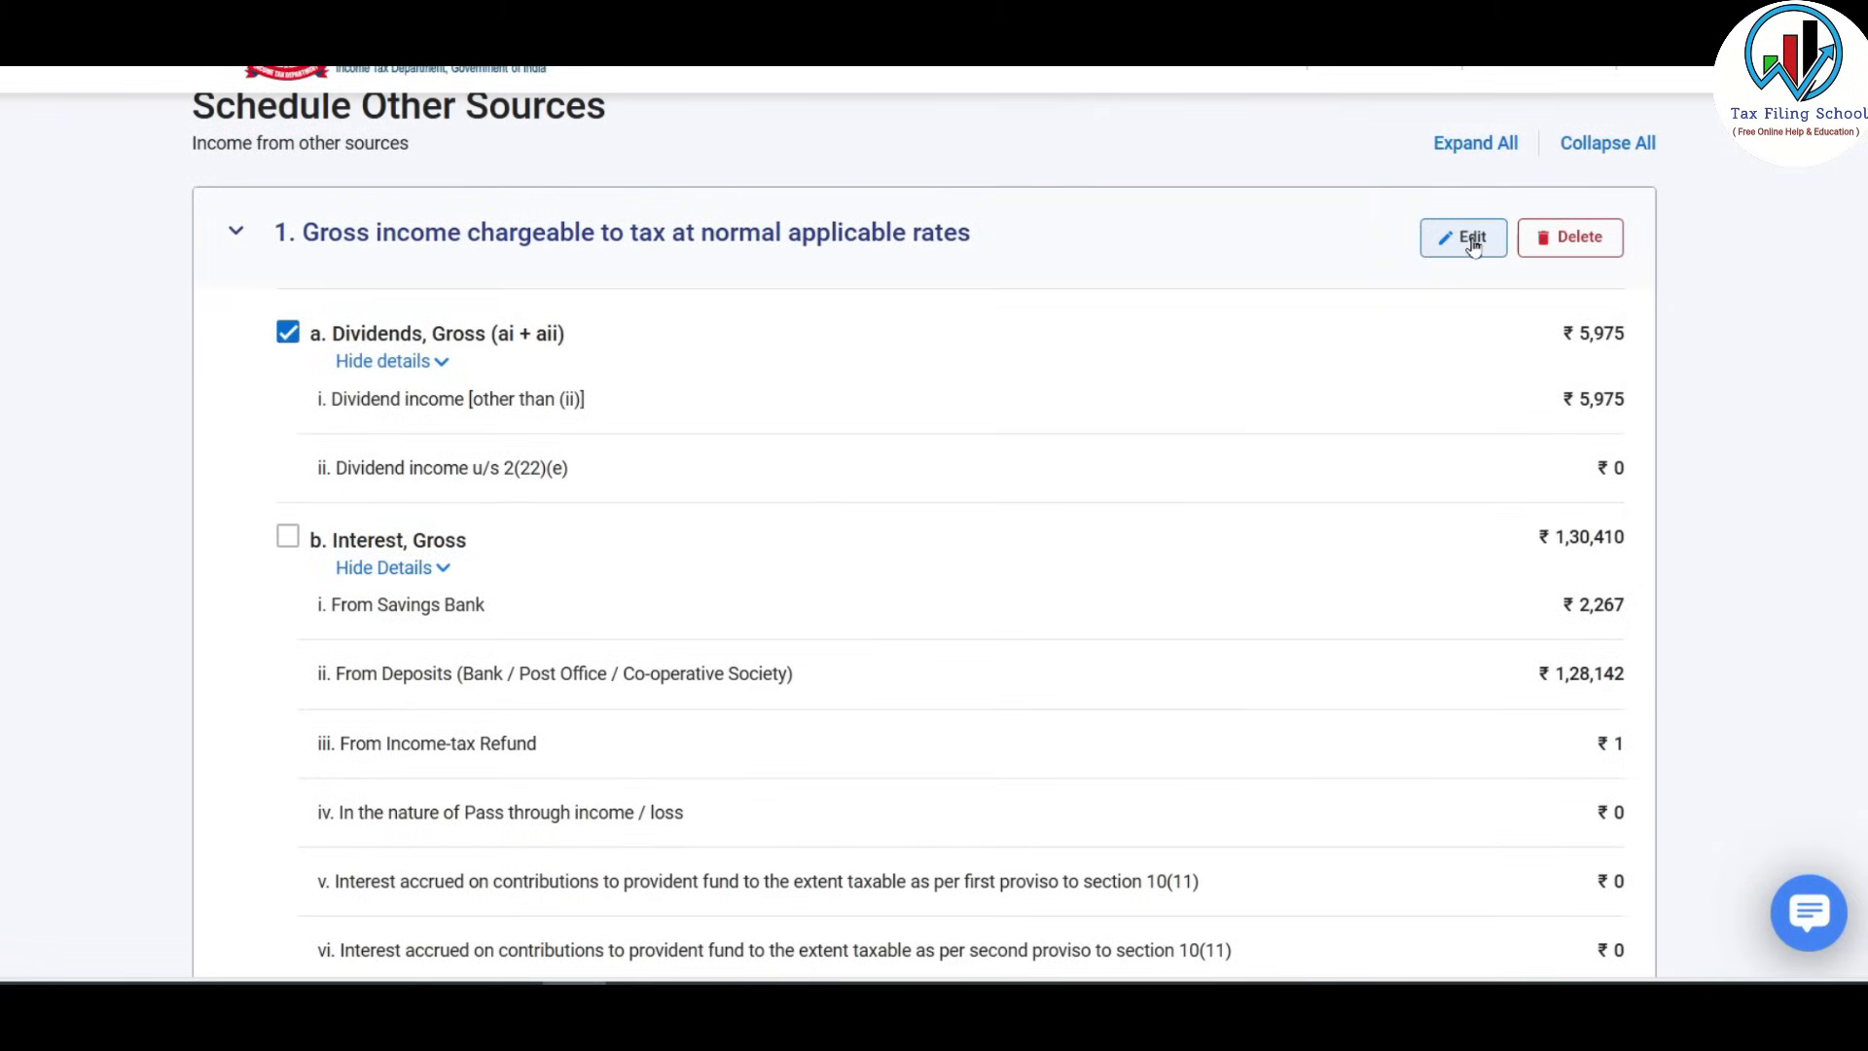
pyautogui.click(1472, 241)
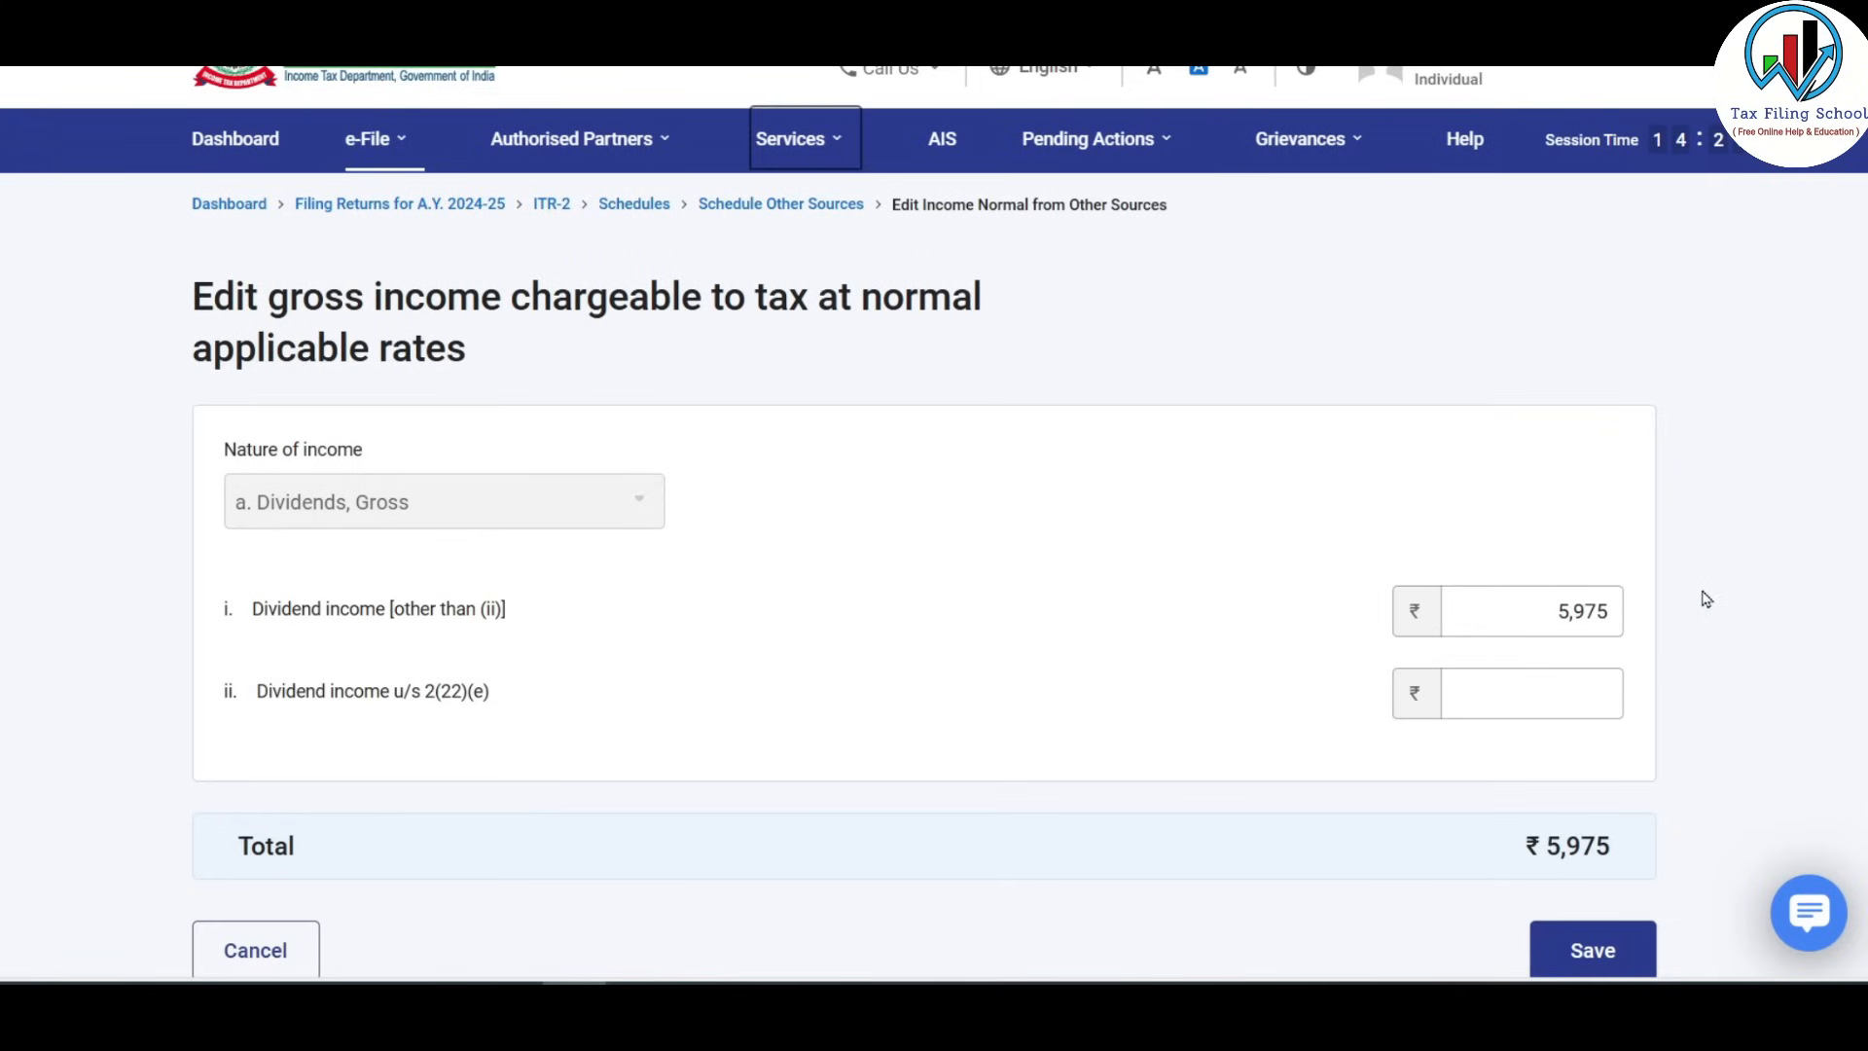
pyautogui.scroll(-2, 1706, 598)
pyautogui.click(1597, 758)
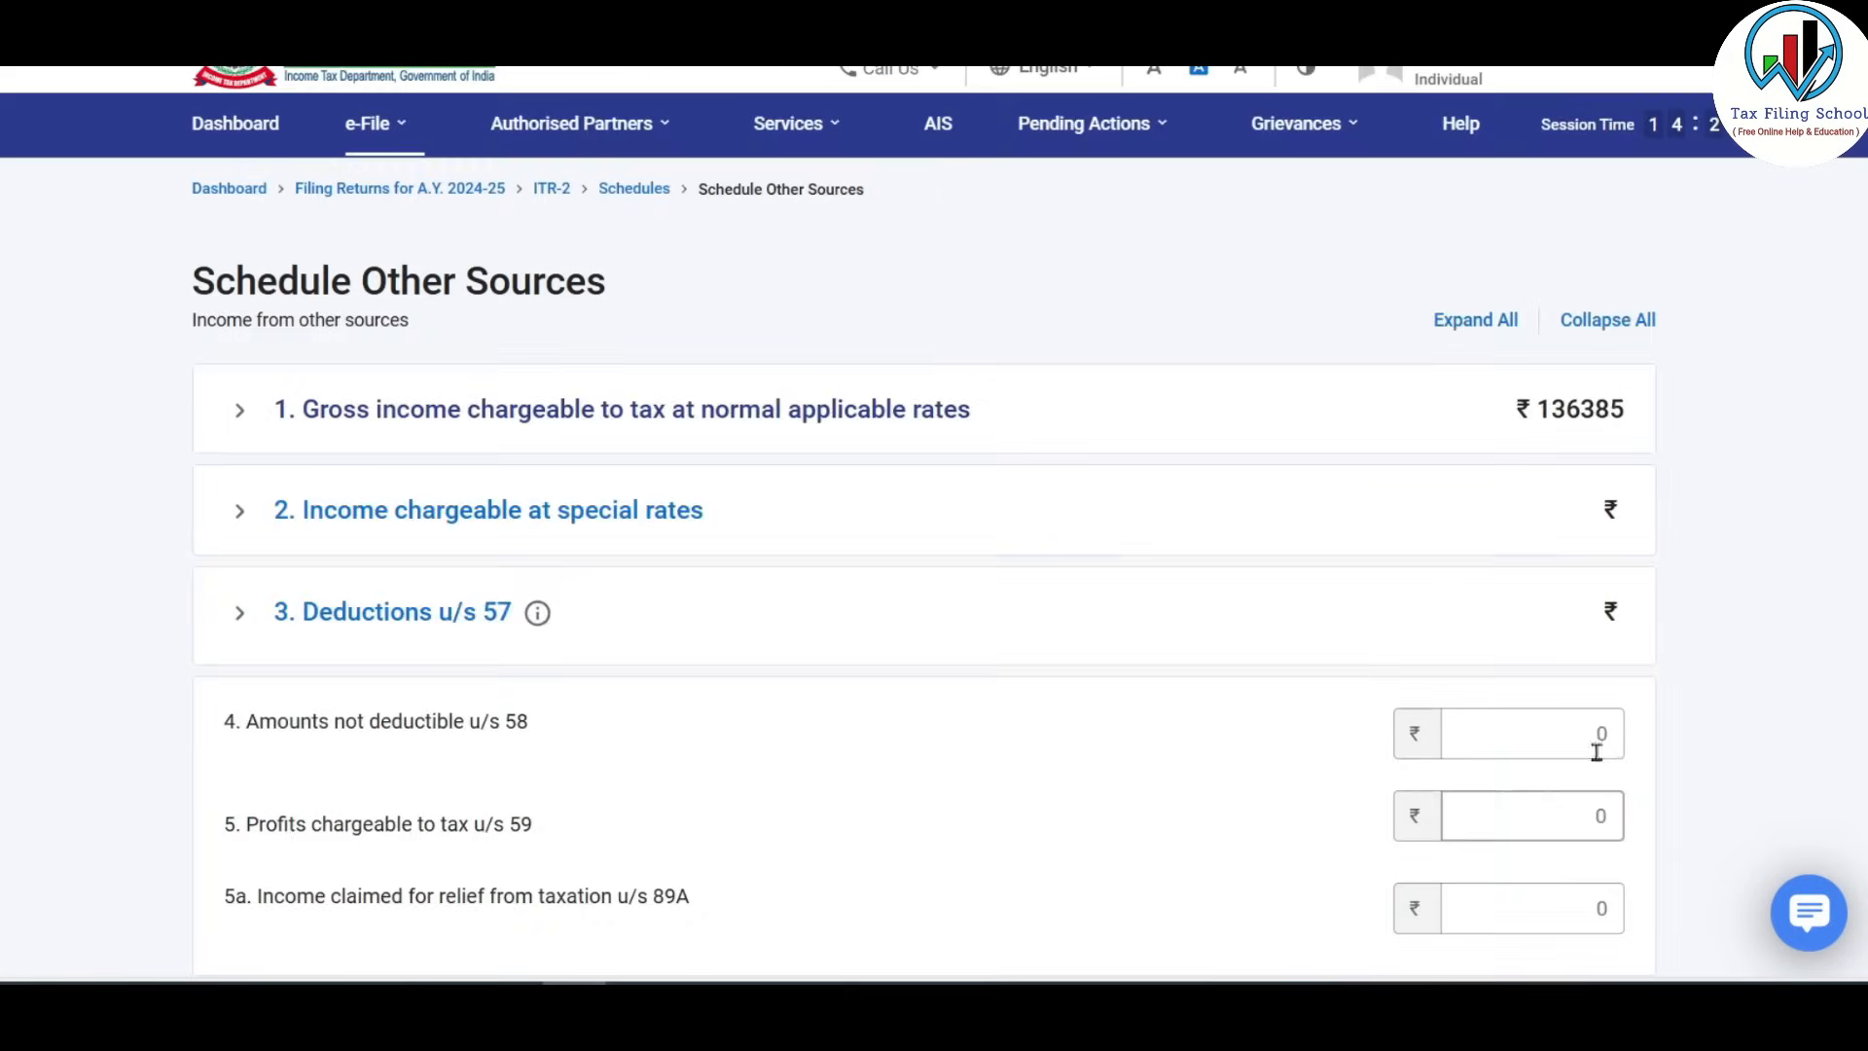
# Select the gross interest entry and expand item 2, income chargeable at special rates.
pyautogui.click(286, 430)
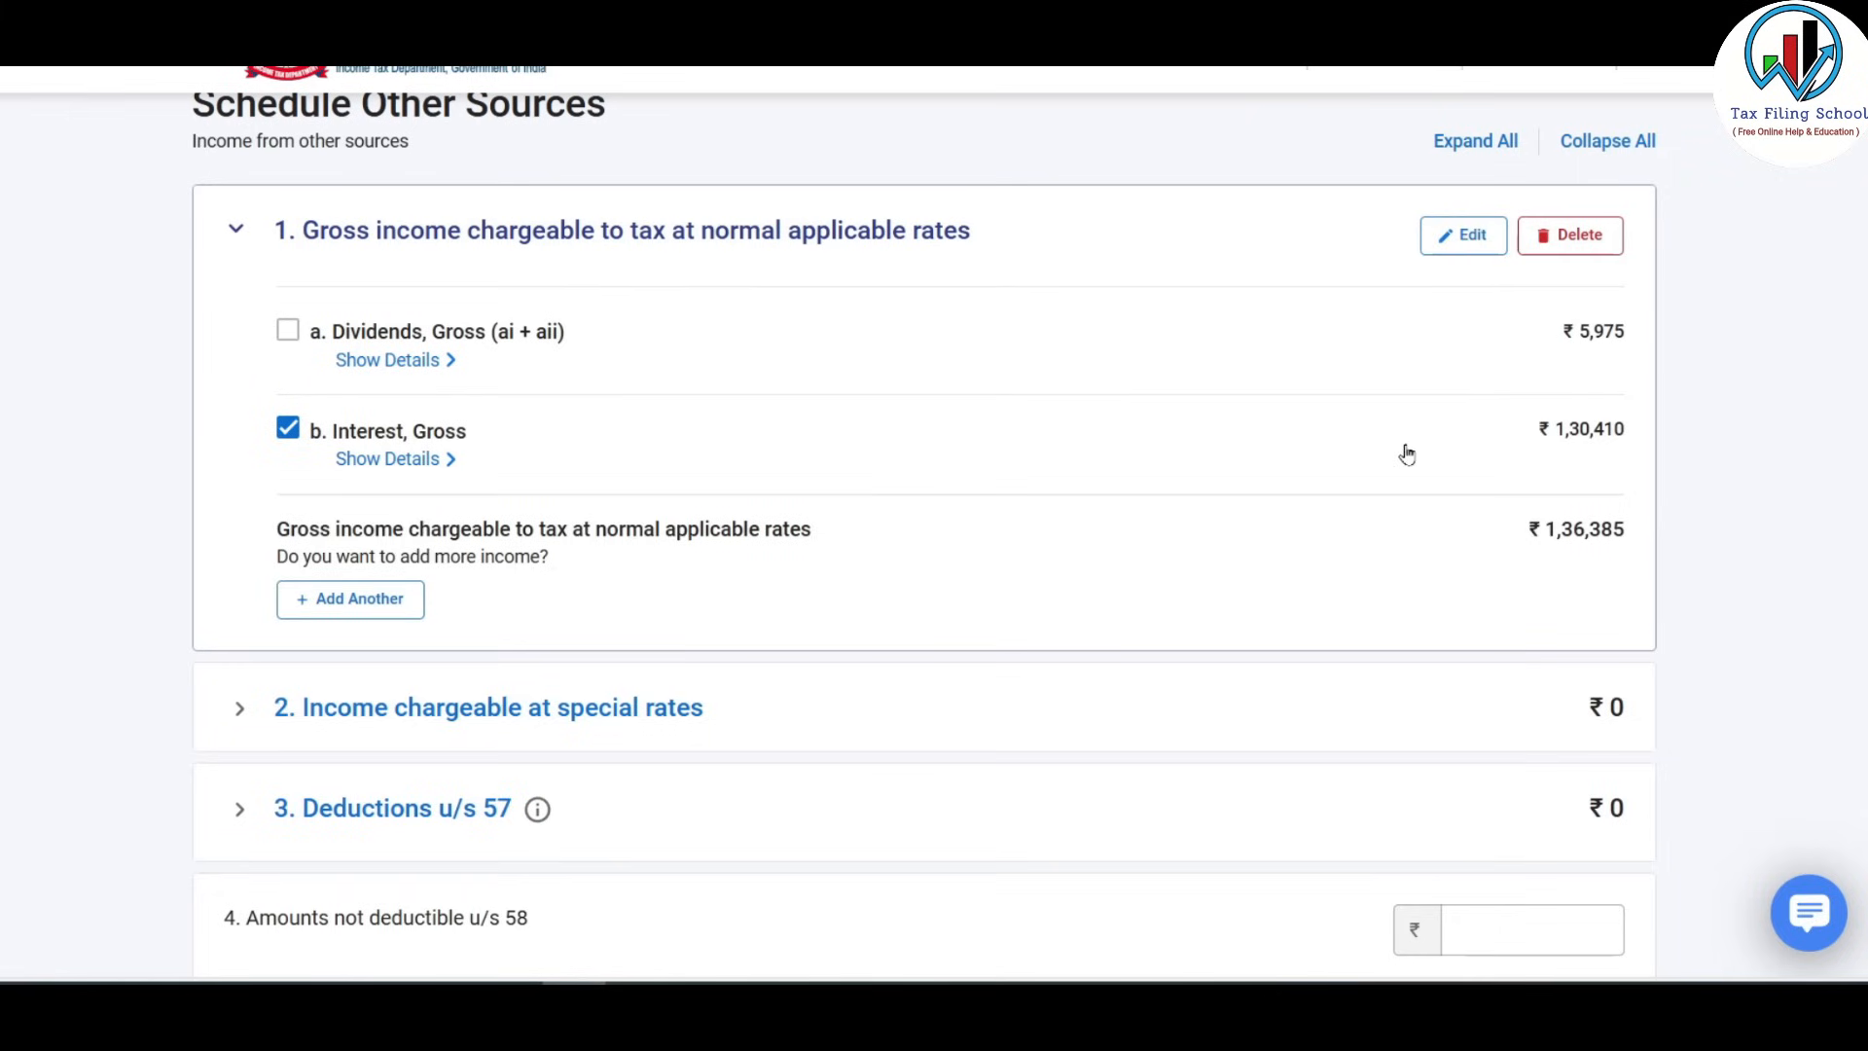
pyautogui.scroll(-4, 1367, 448)
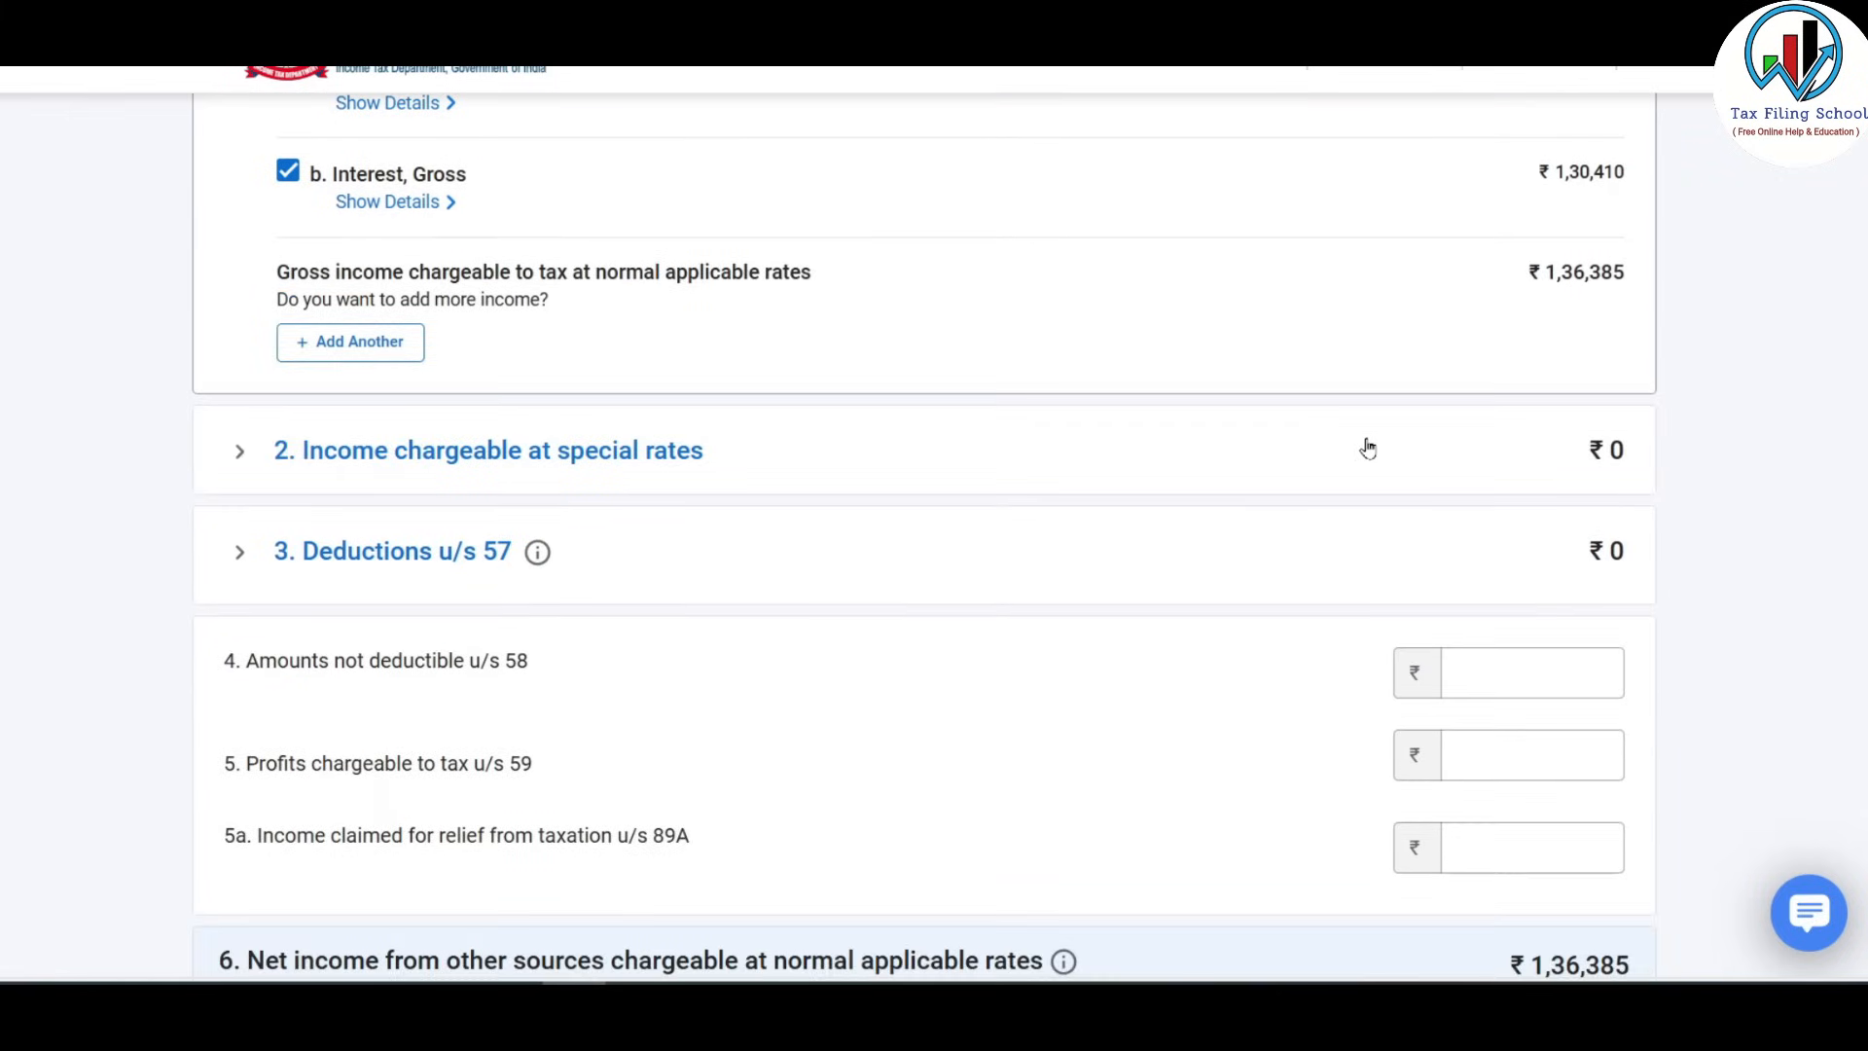
pyautogui.click(618, 326)
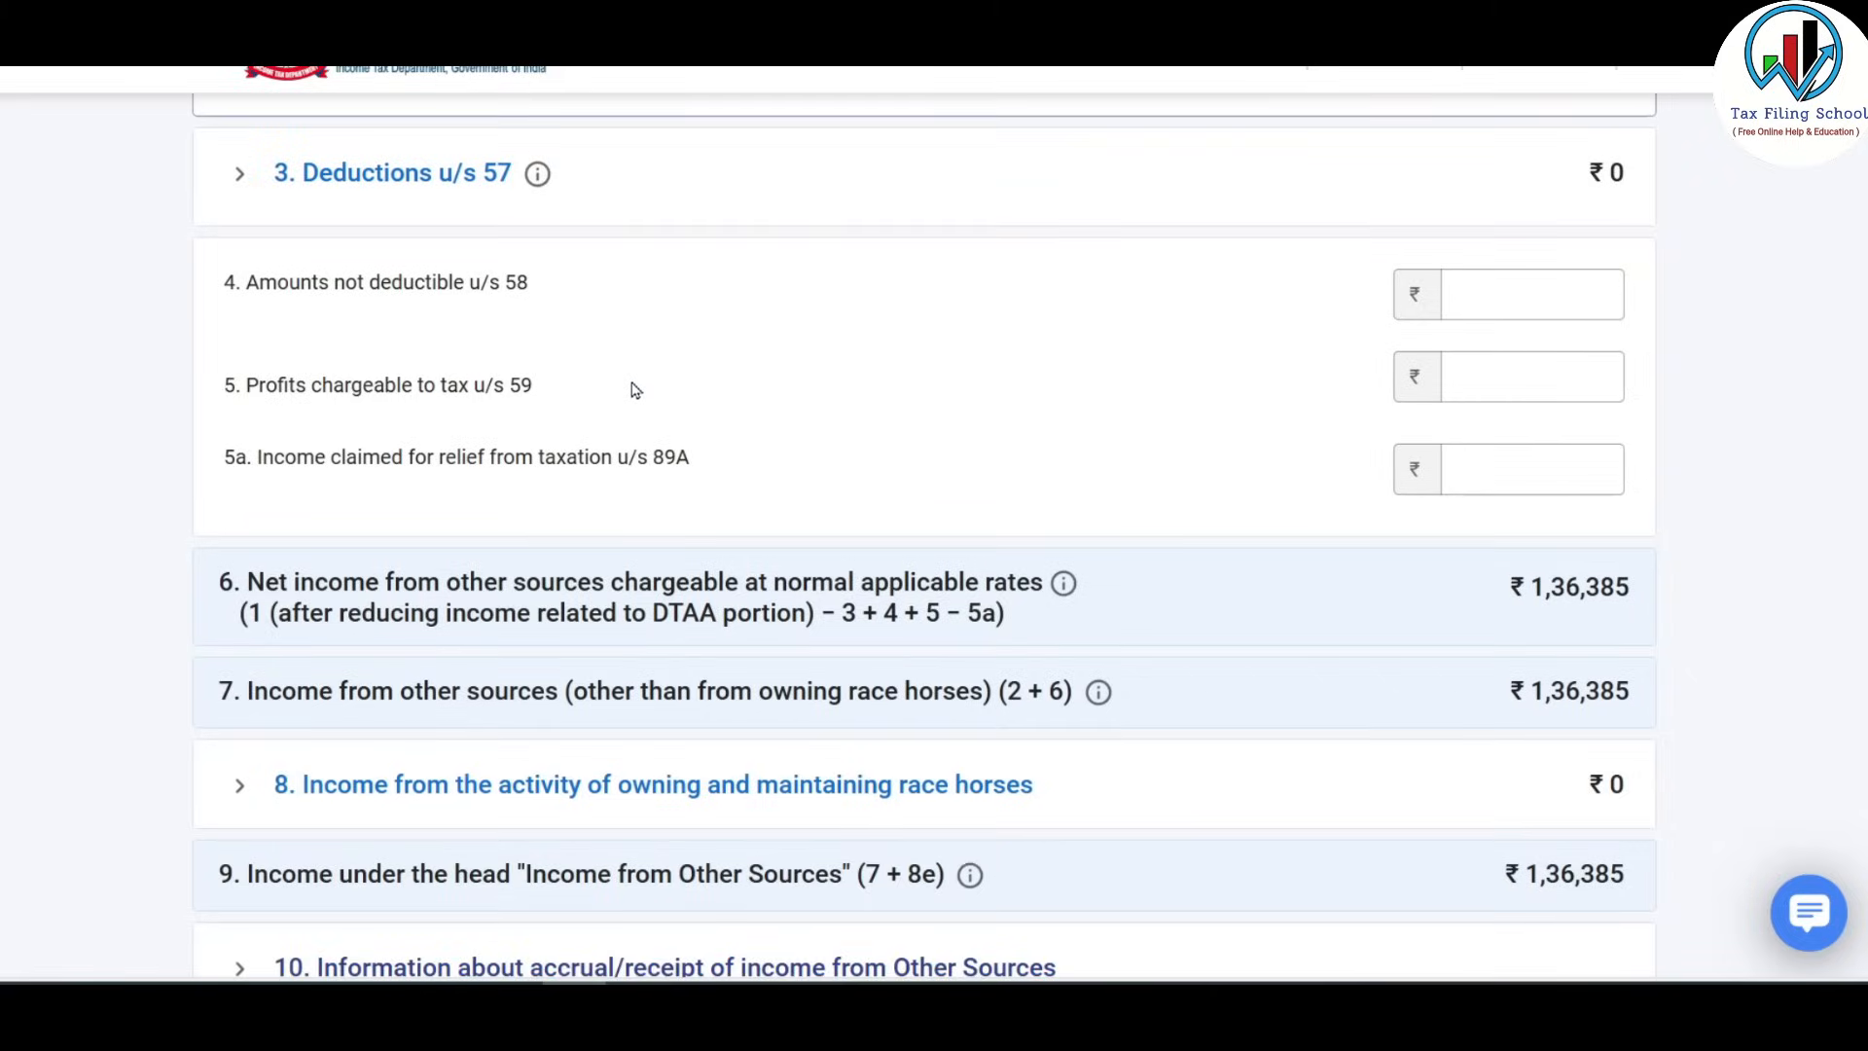
pyautogui.scroll(1, 676, 438)
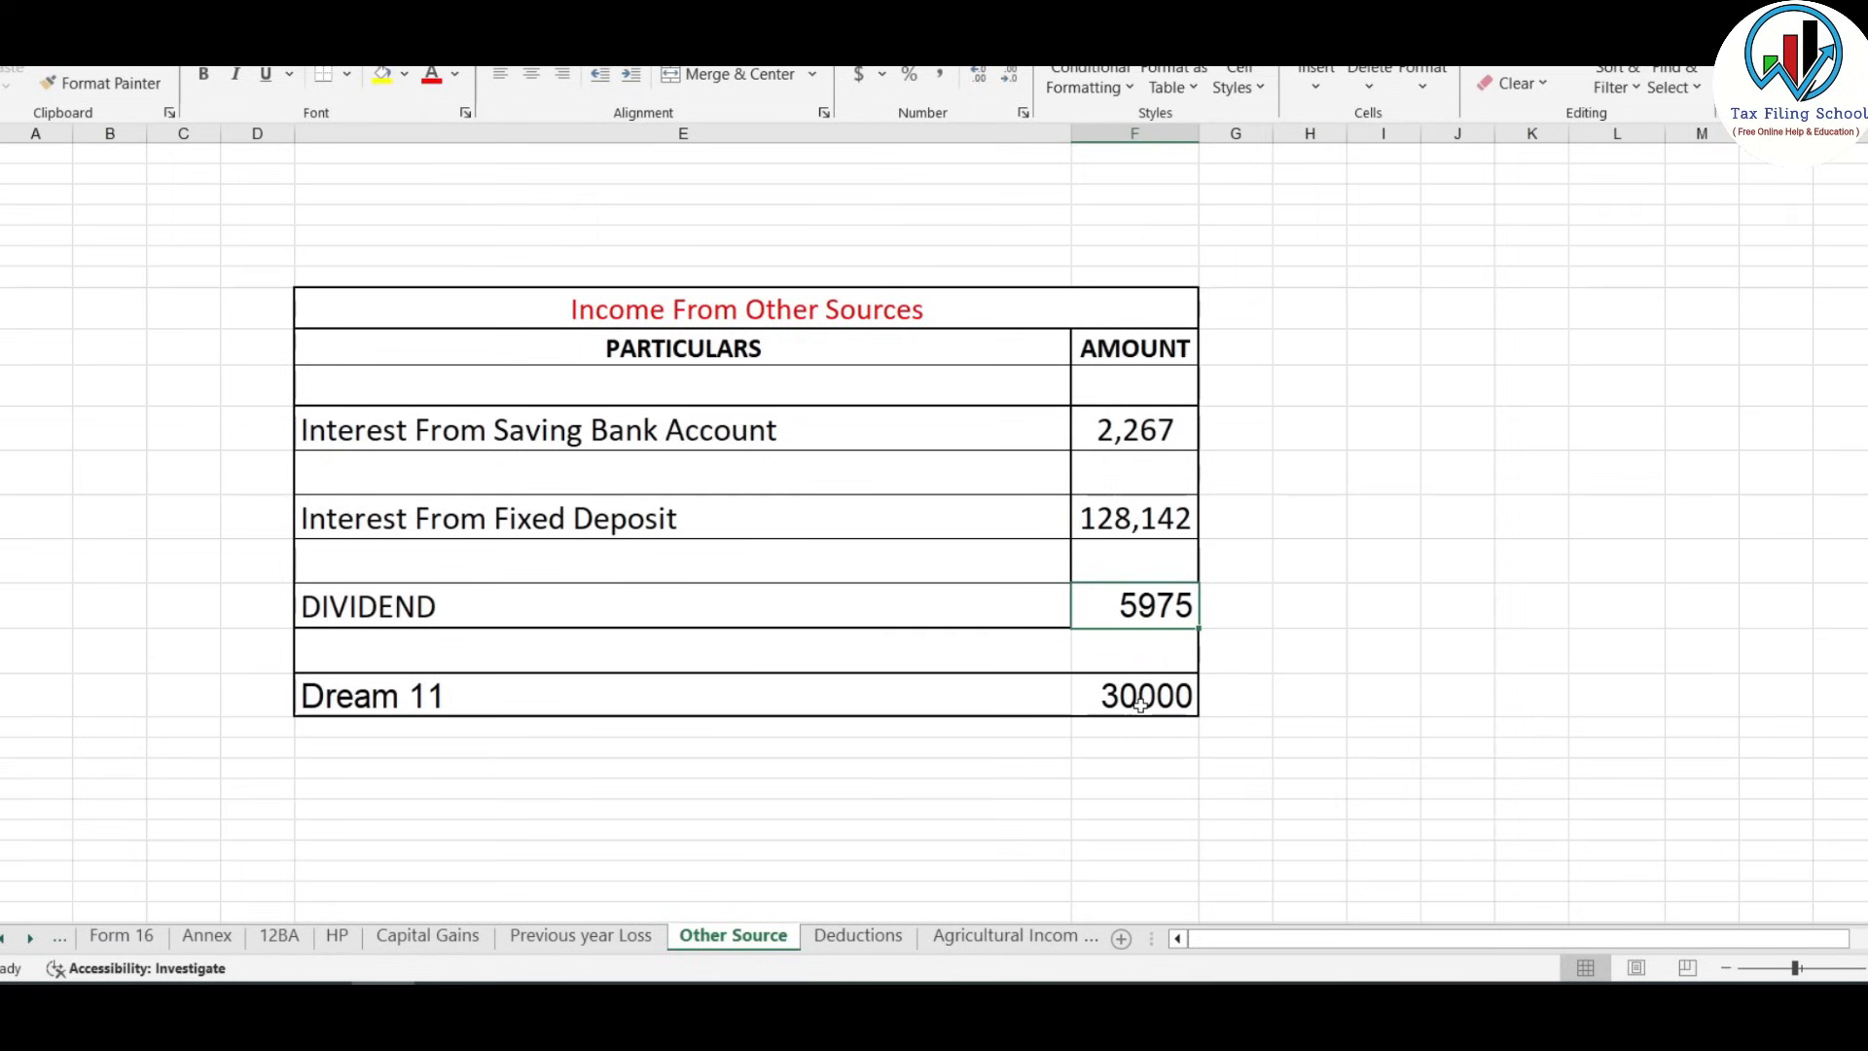
# Check the Dream 11 winnings, then add ₹30,000 under a(i) lottery winnings u/s 115BB.
pyautogui.click(1140, 704)
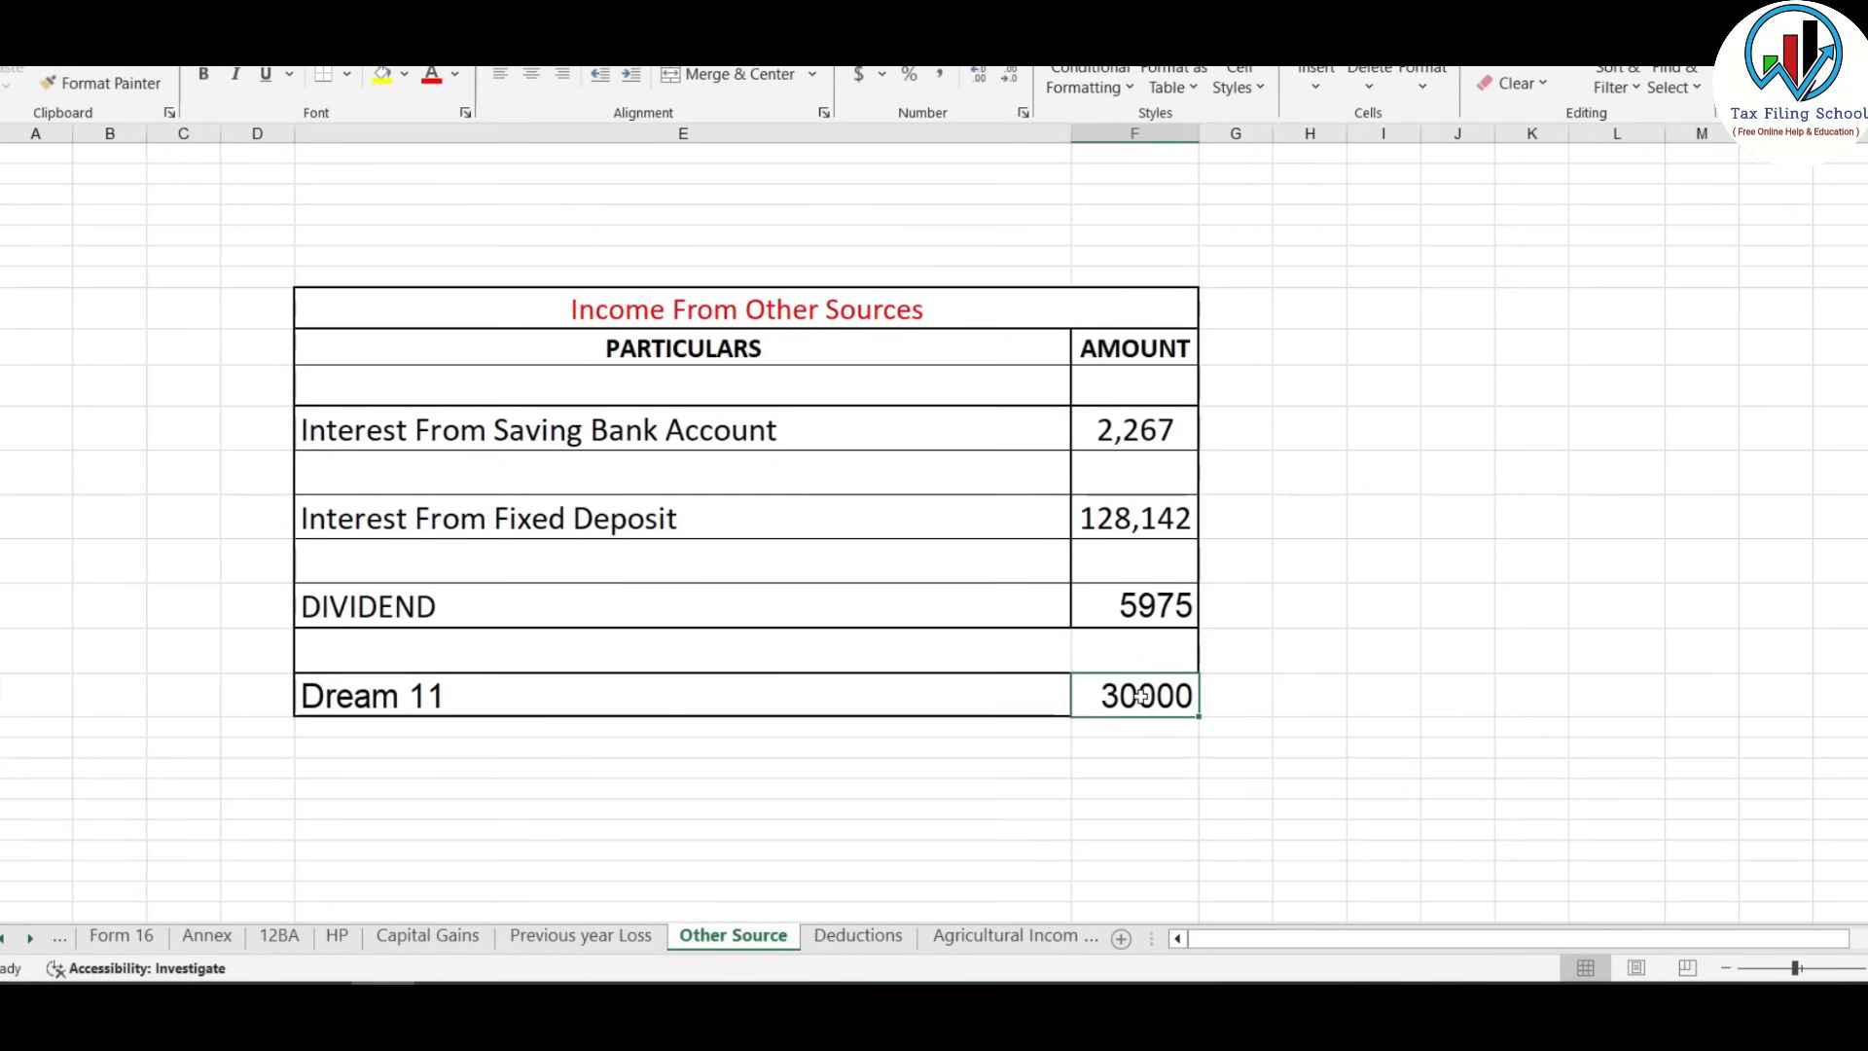
pyautogui.hotkey('alt', 'Tab')
pyautogui.click(460, 471)
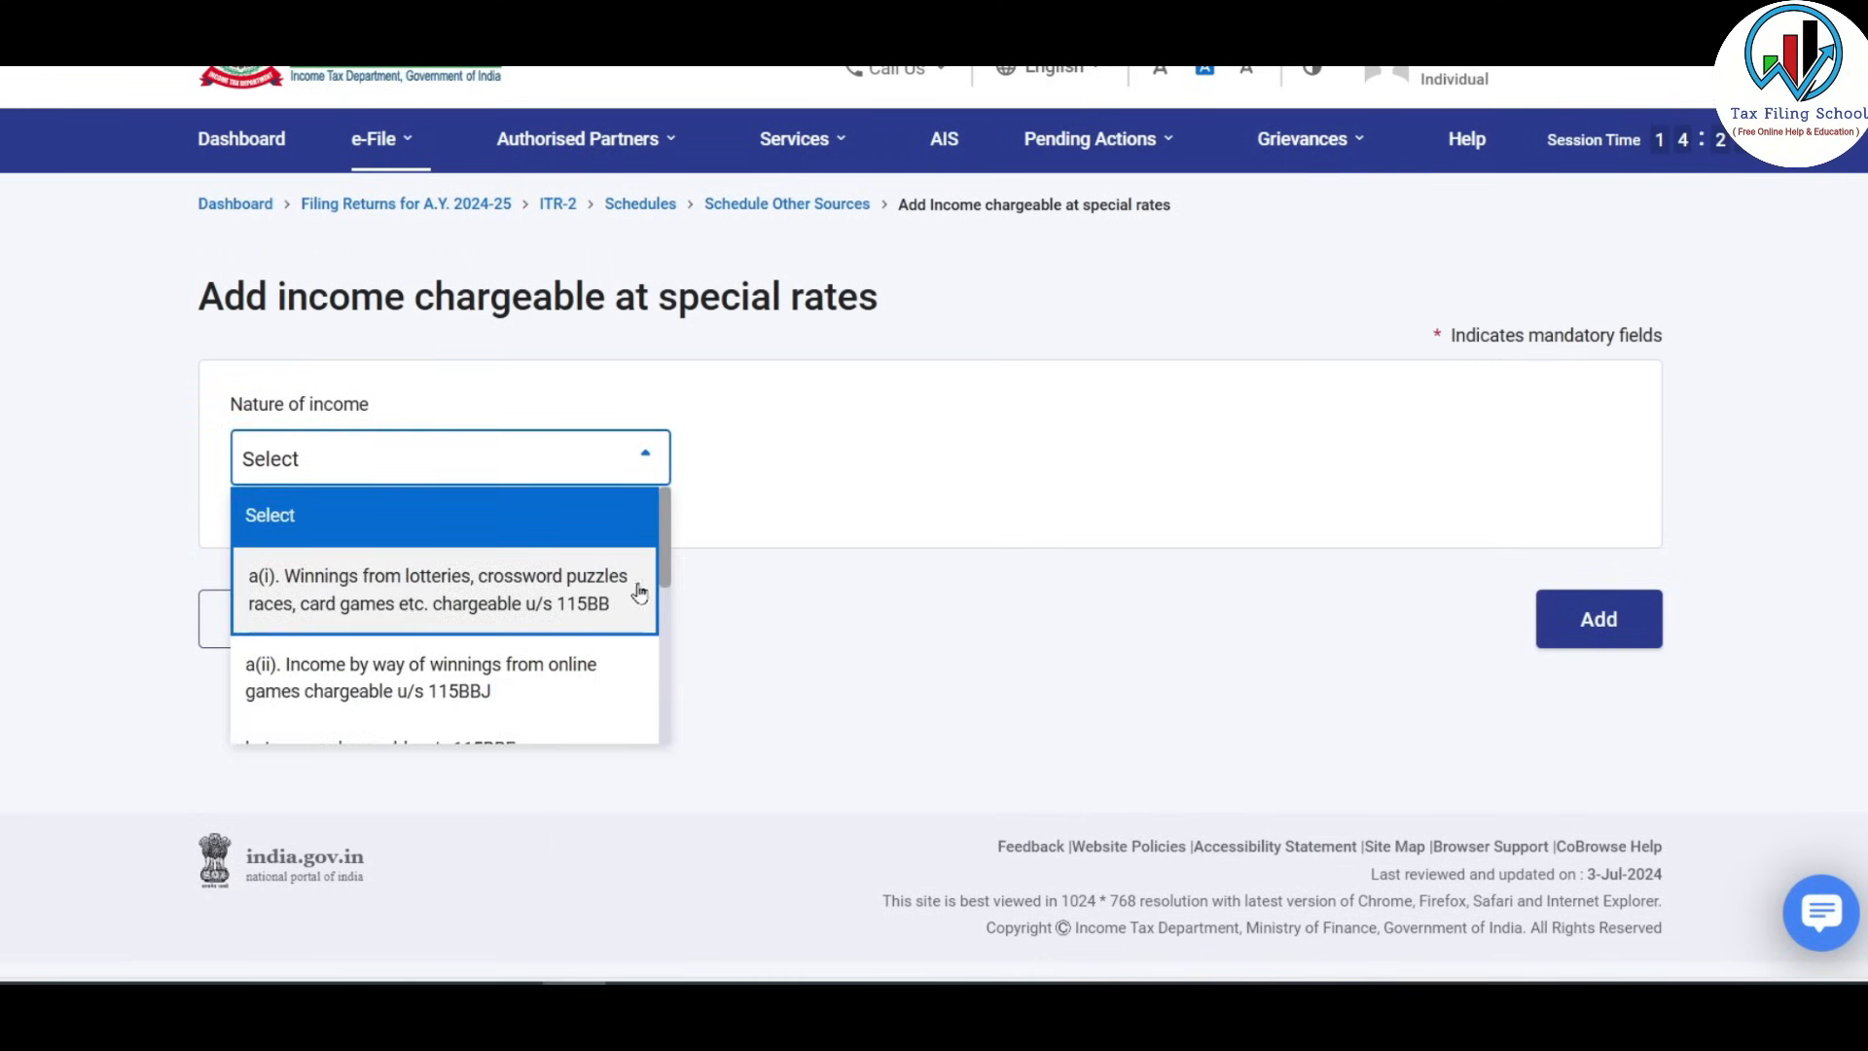
pyautogui.click(569, 602)
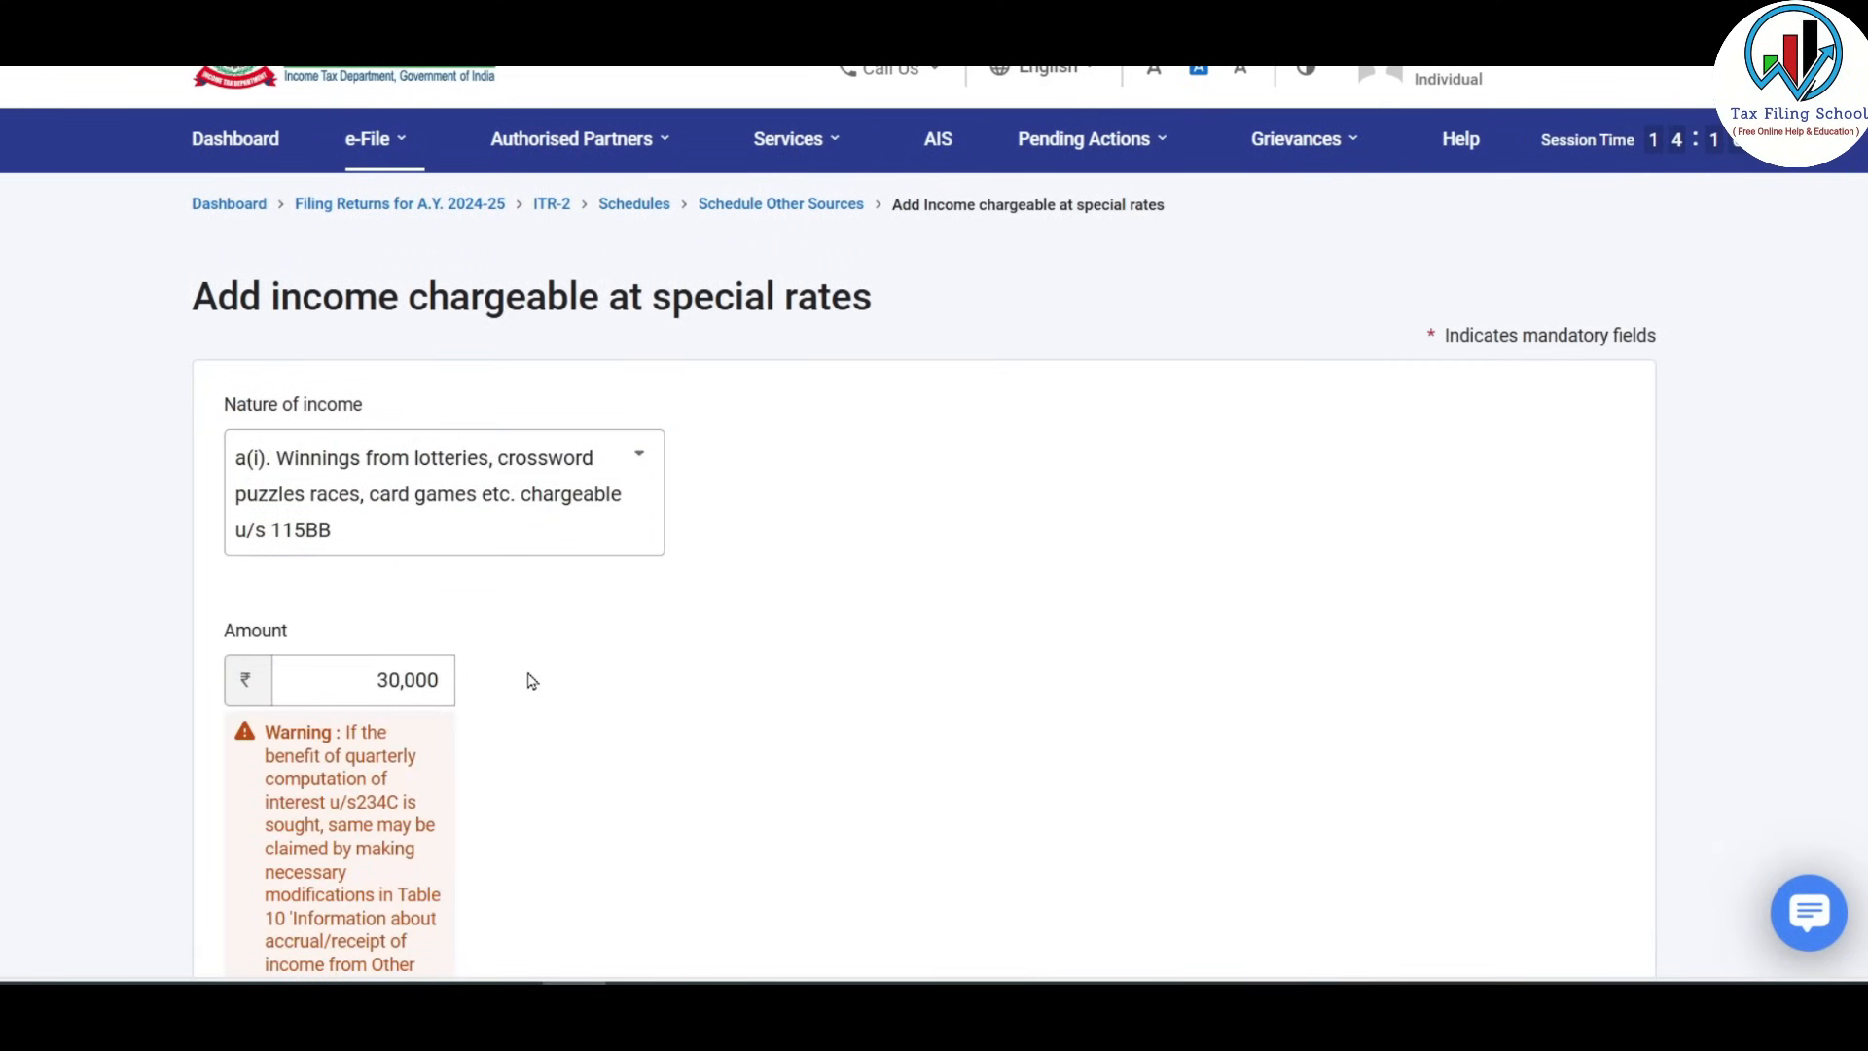
pyautogui.scroll(-2, 531, 681)
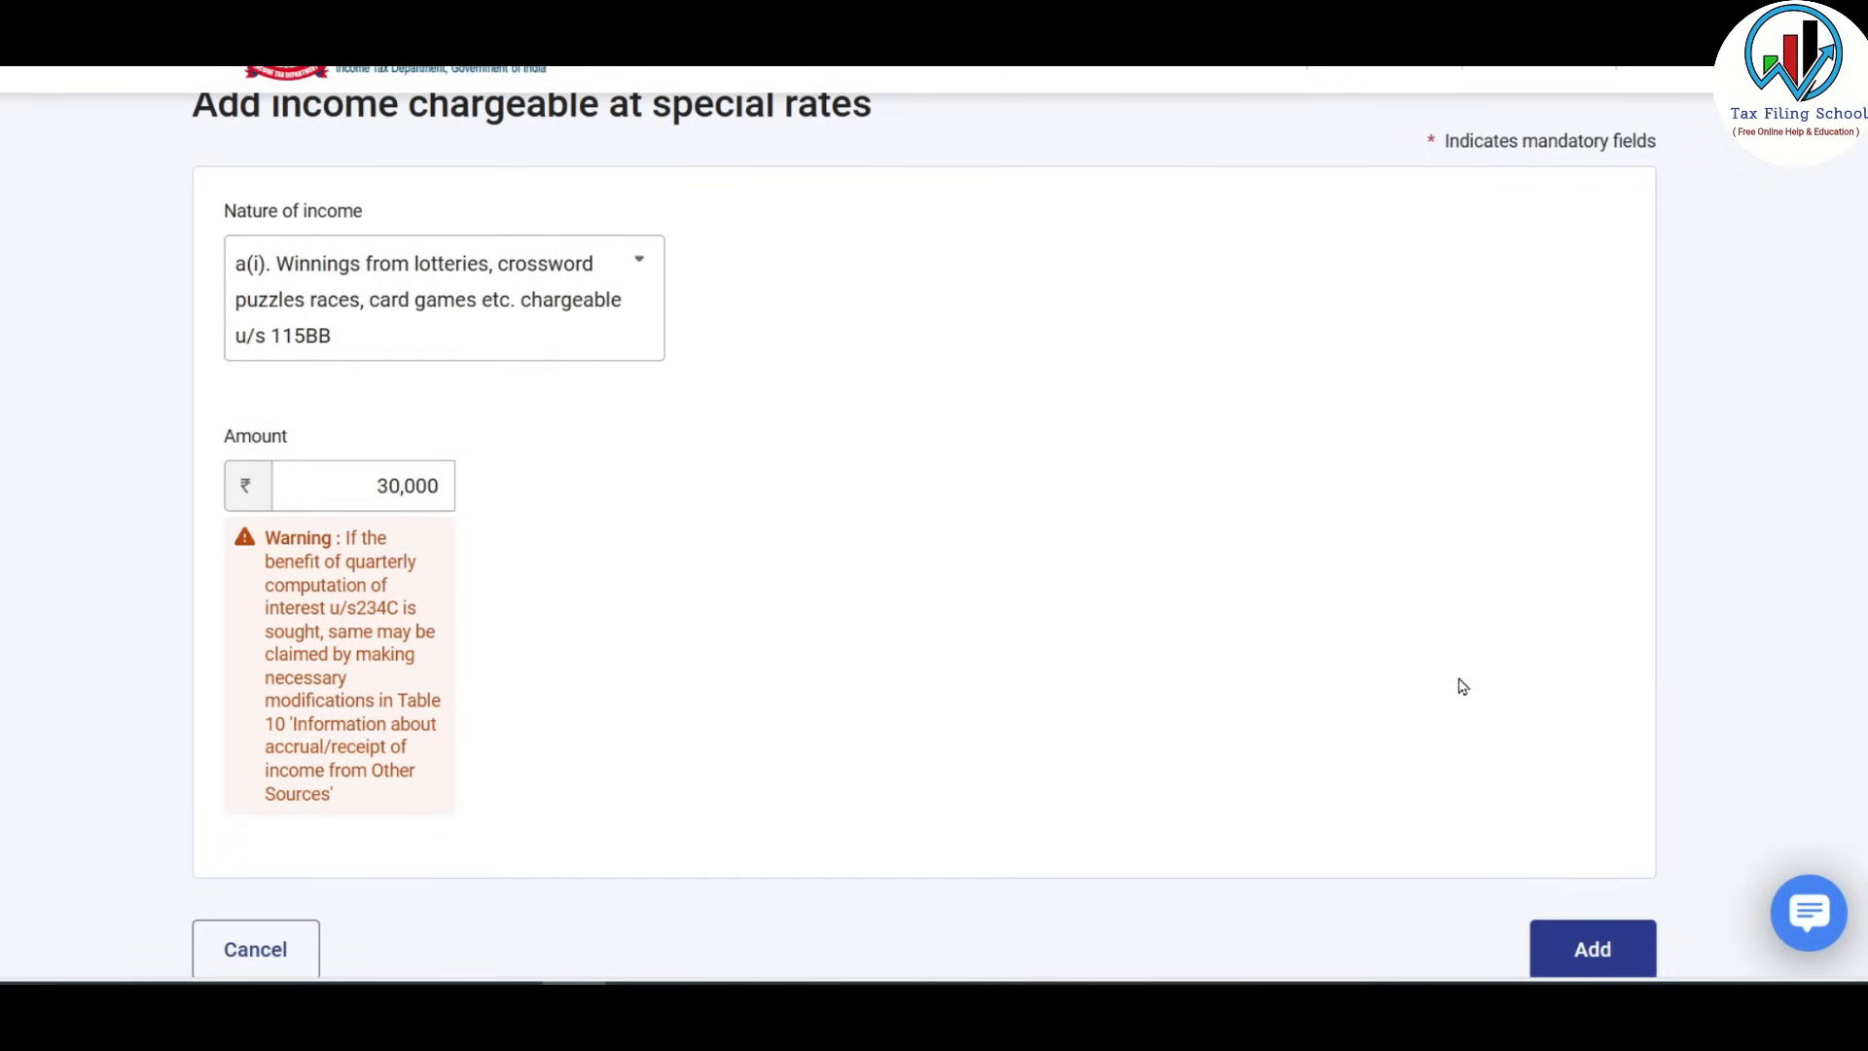
pyautogui.scroll(-3, 1462, 687)
pyautogui.click(1600, 702)
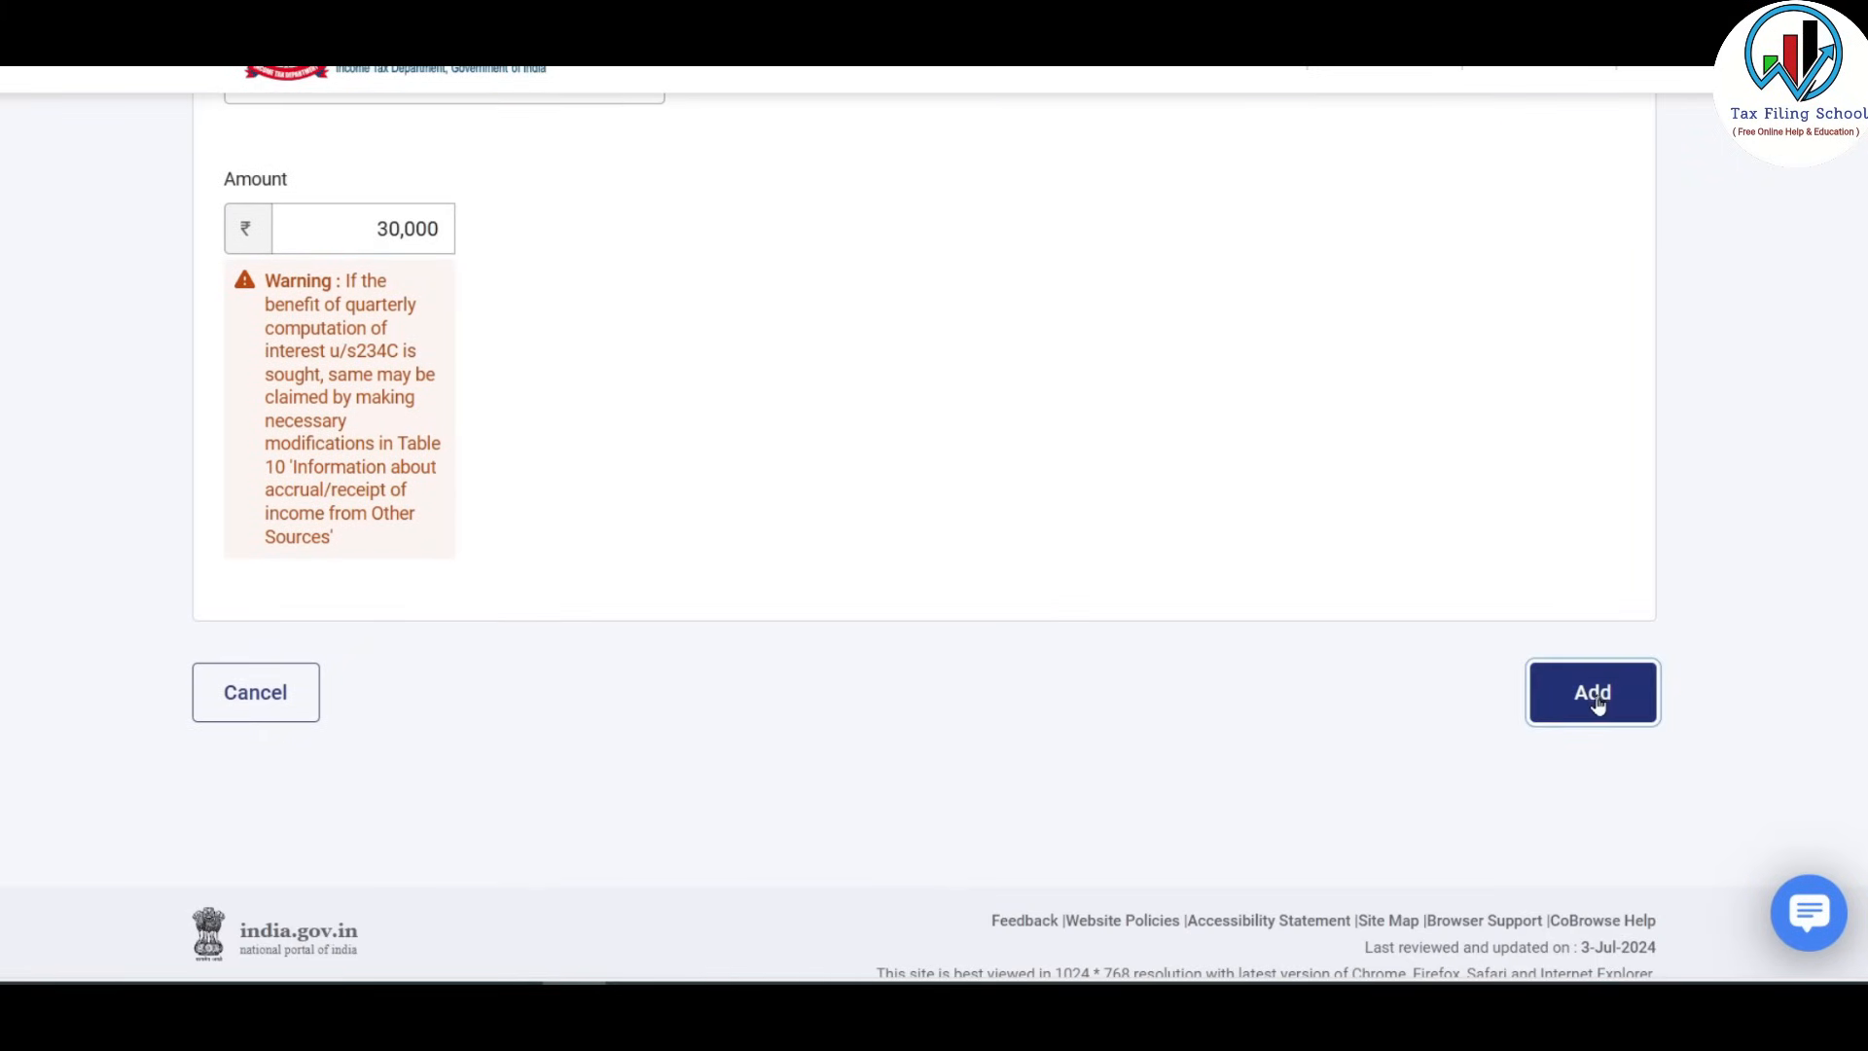
pyautogui.scroll(-2, 1188, 490)
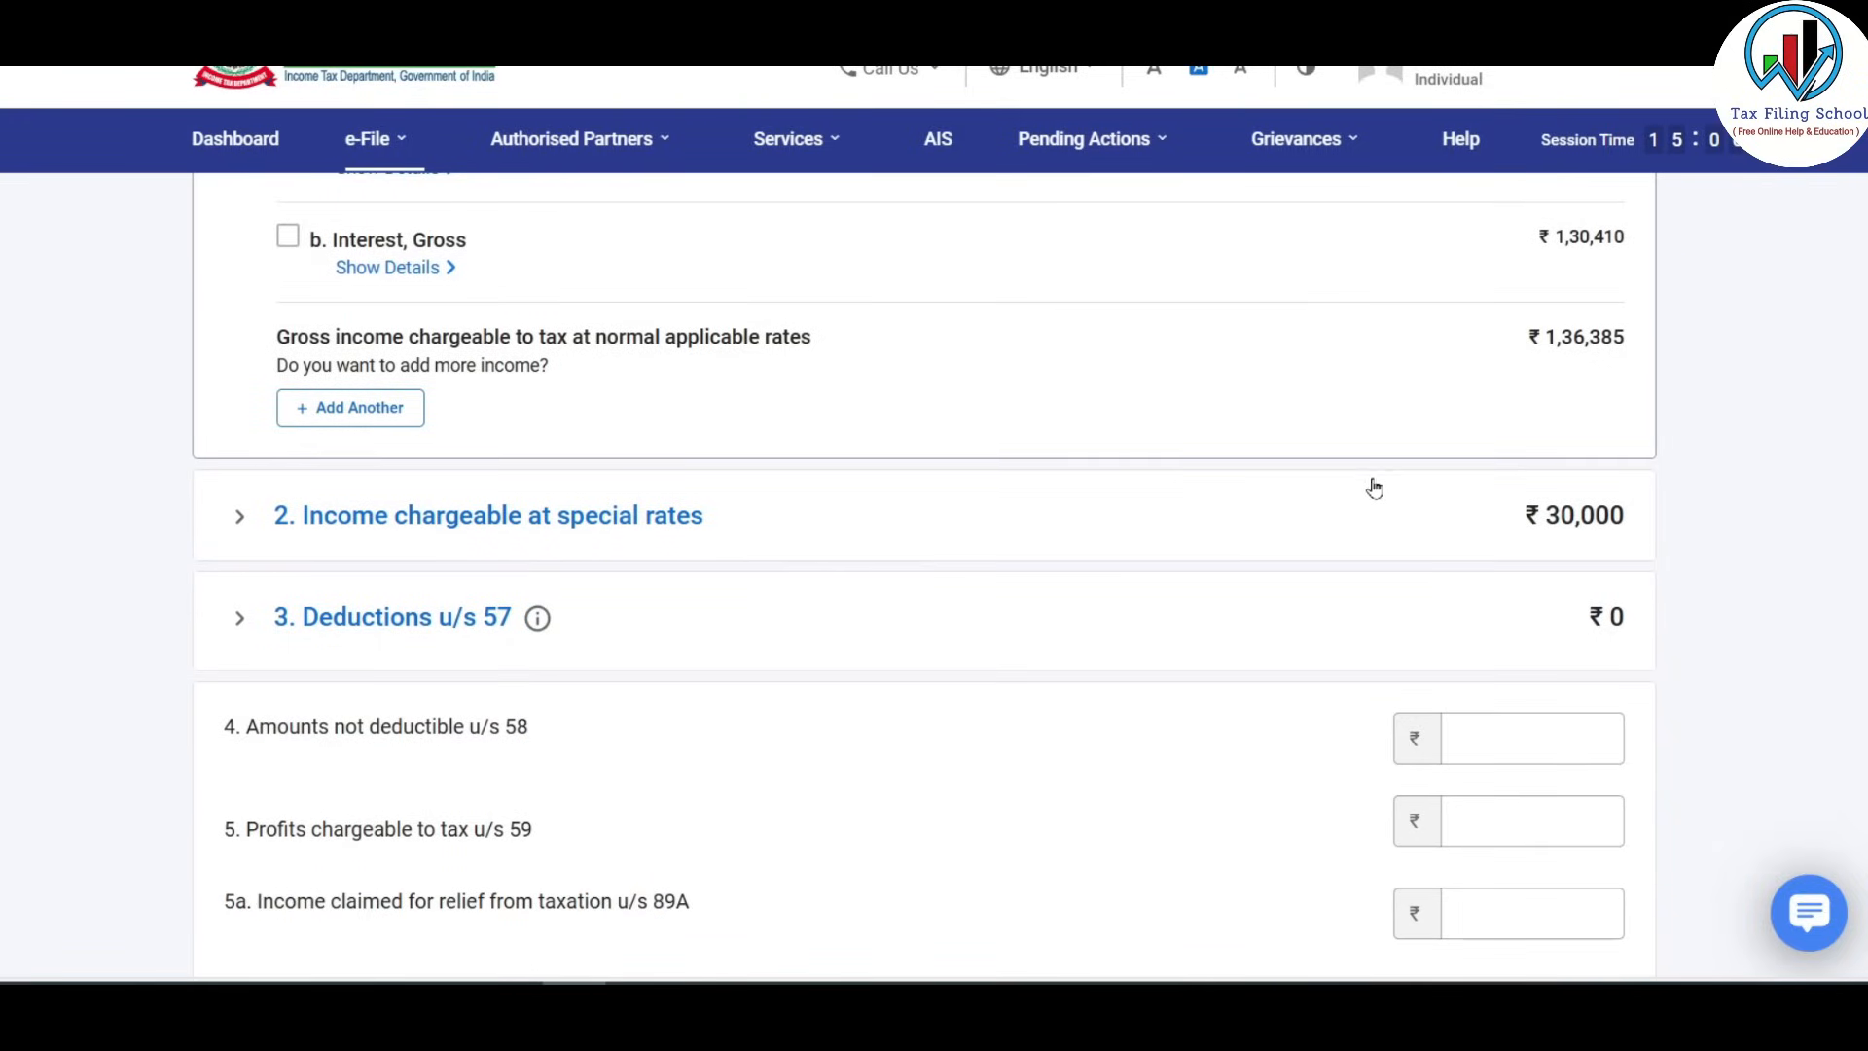
# Expand the Deductions u/s 57 section and item 8, race horses income.
pyautogui.scroll(-2, 1224, 482)
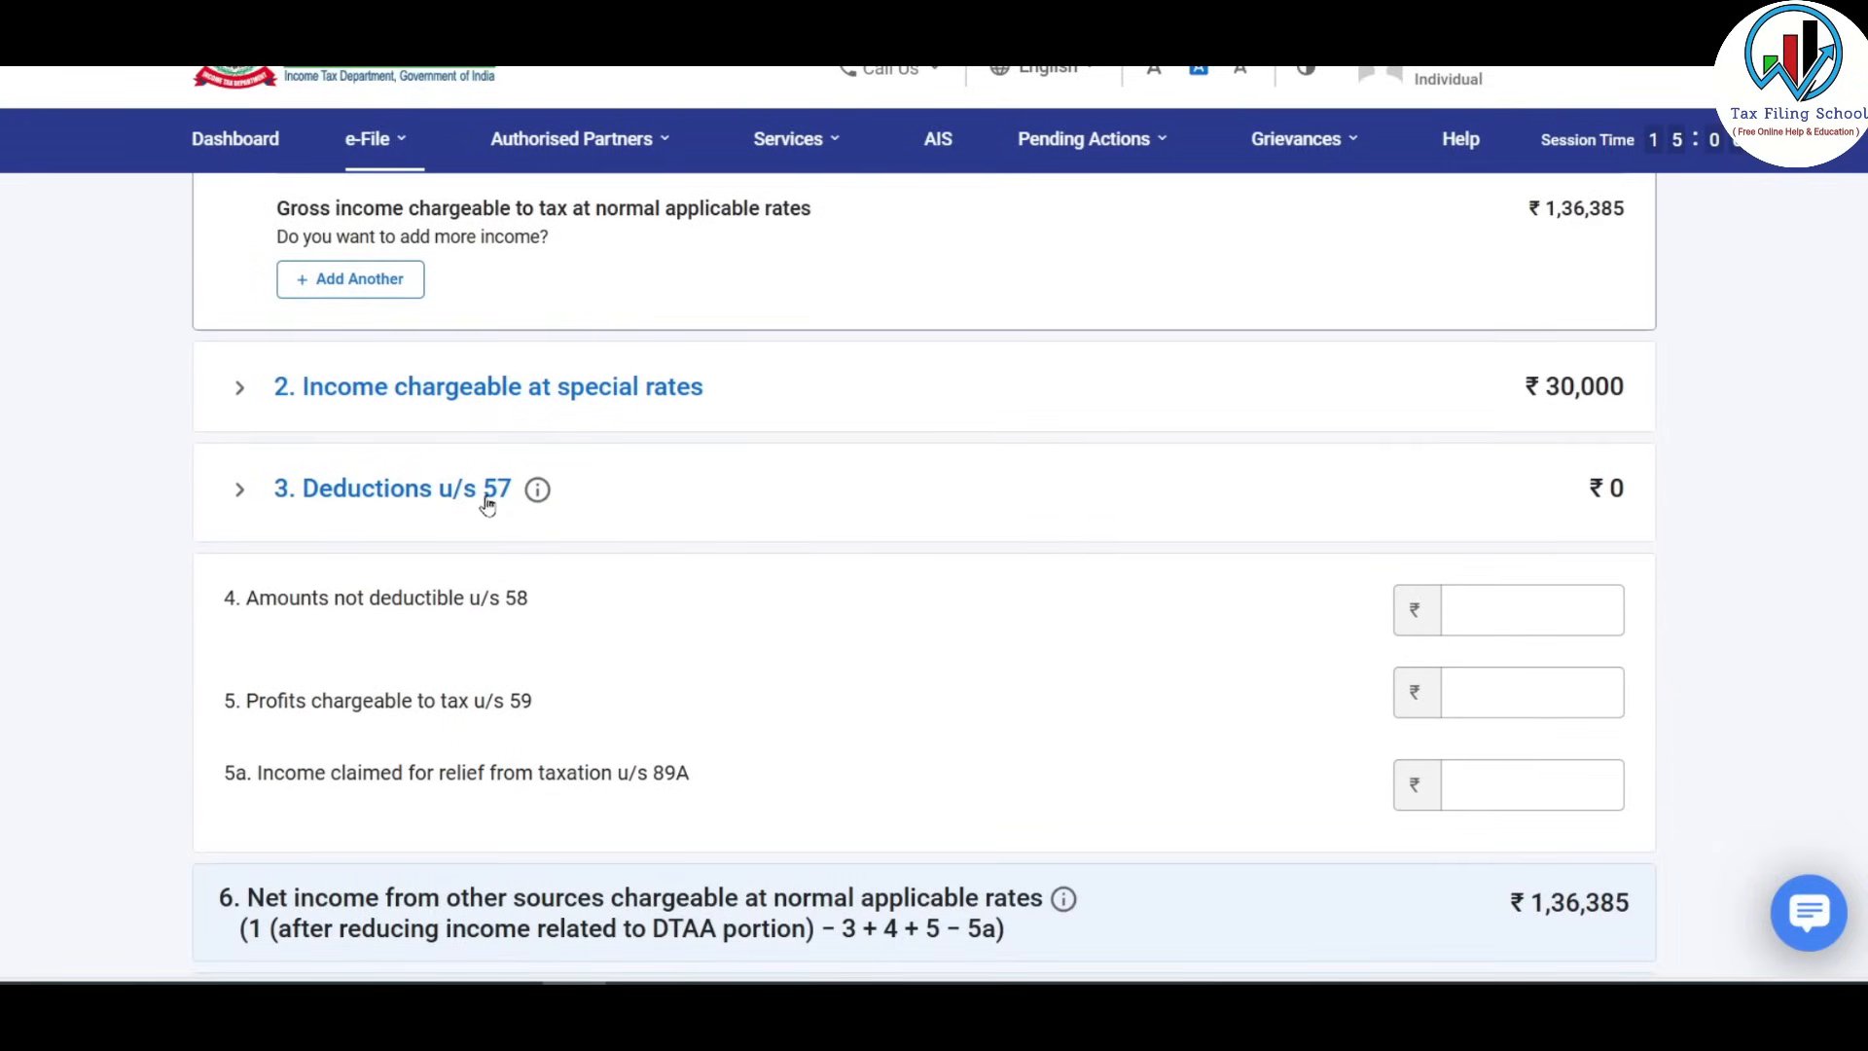
pyautogui.scroll(-1, 671, 525)
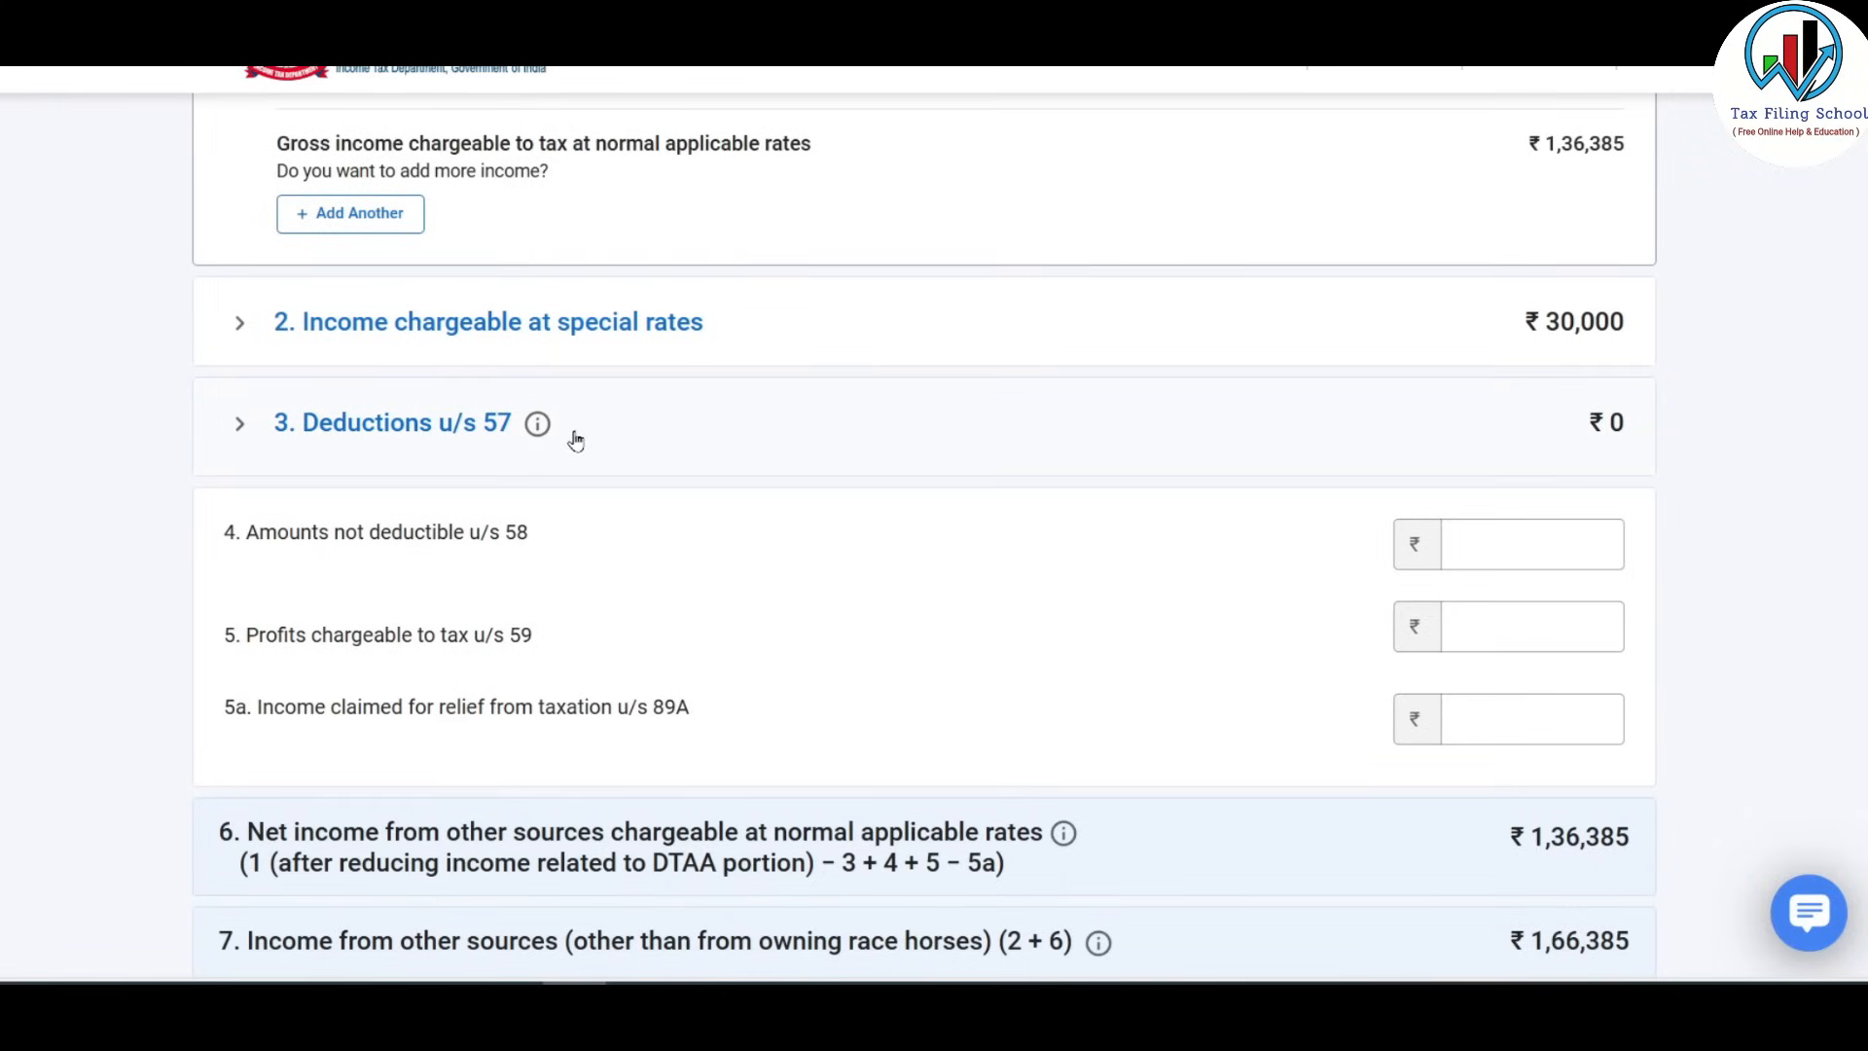
pyautogui.click(467, 428)
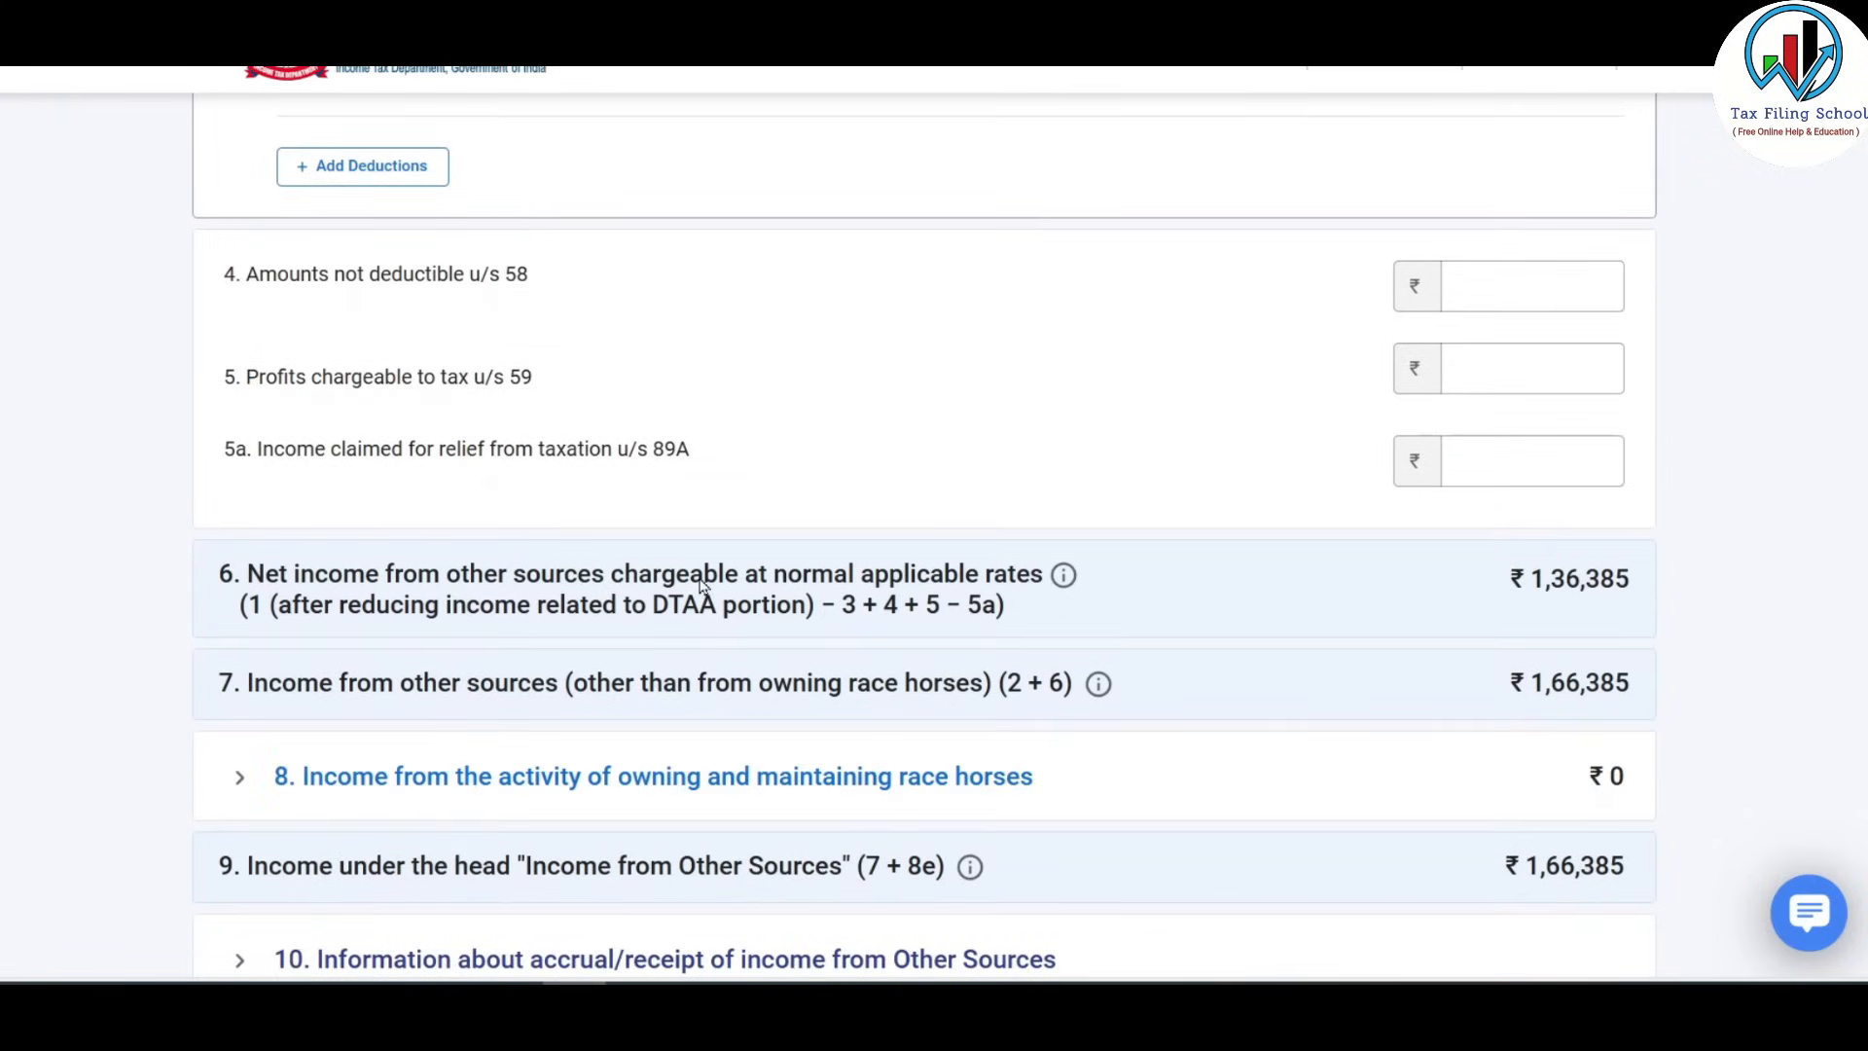
pyautogui.scroll(4, 704, 586)
pyautogui.scroll(-4, 413, 481)
pyautogui.scroll(-4, 1160, 357)
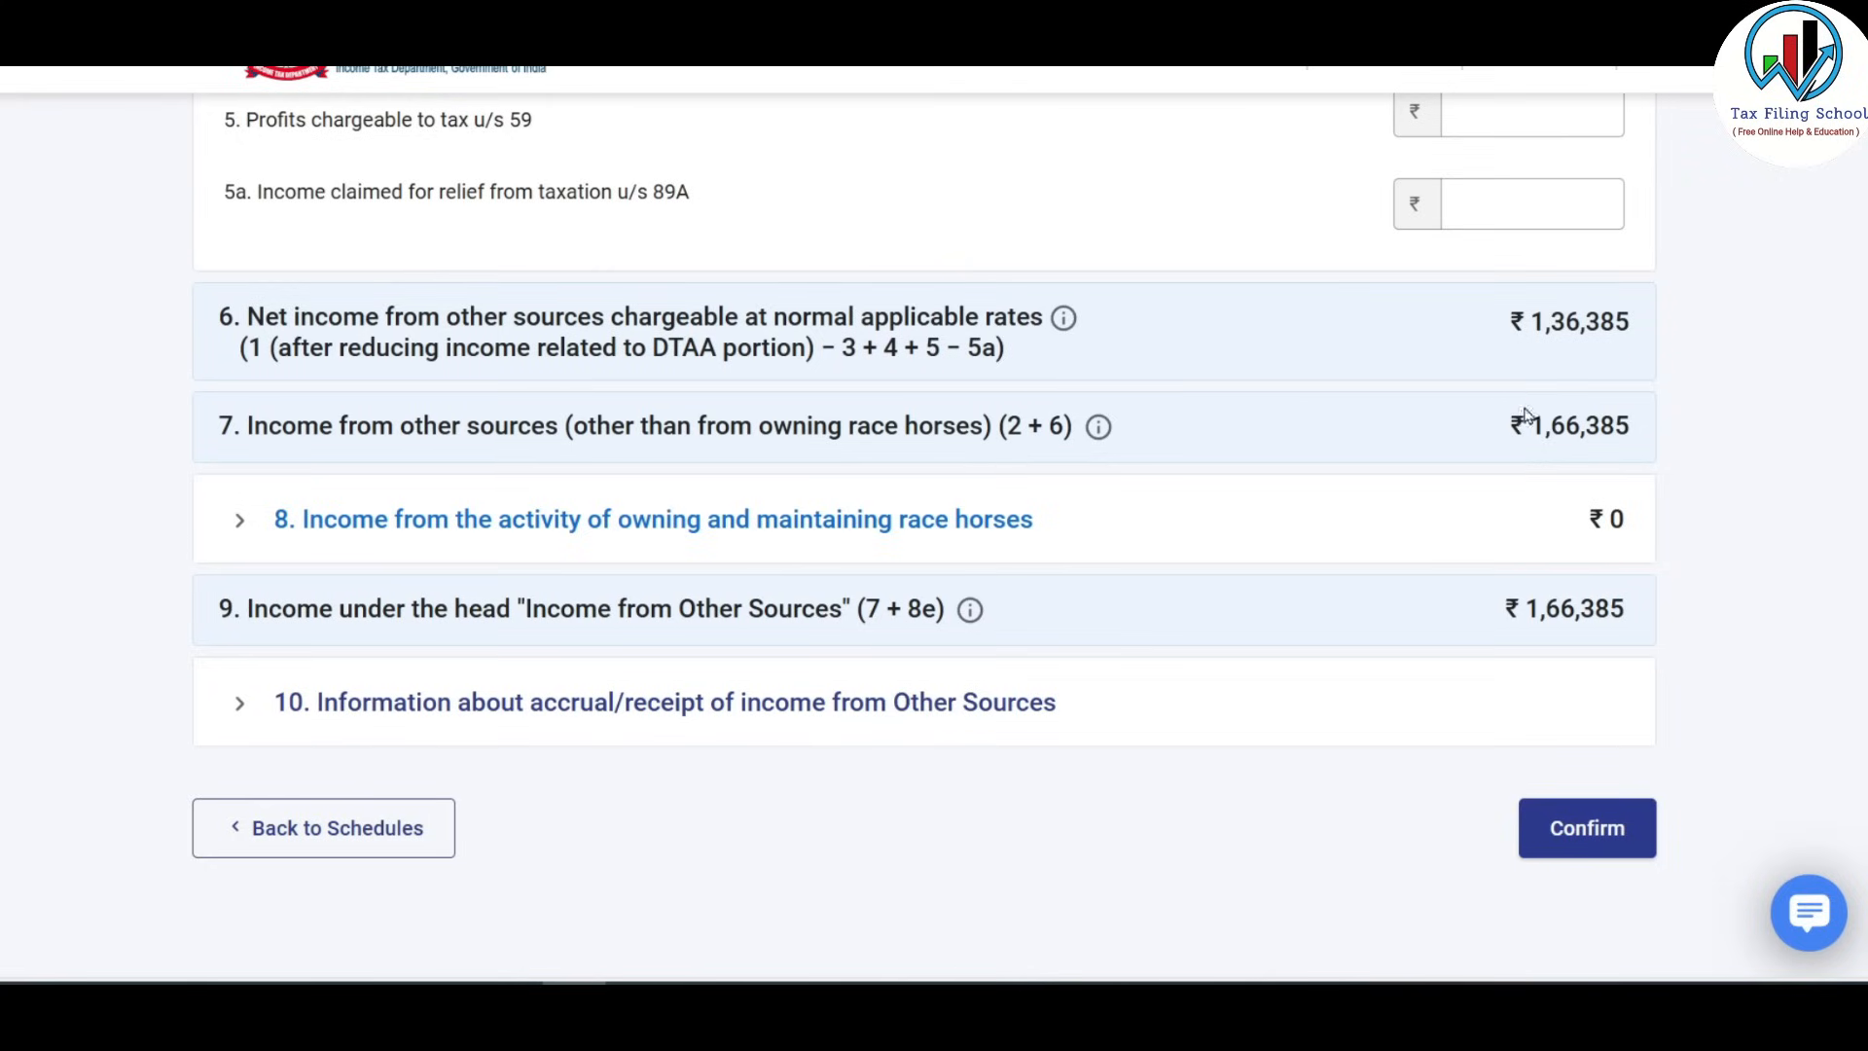
pyautogui.scroll(-2, 1456, 413)
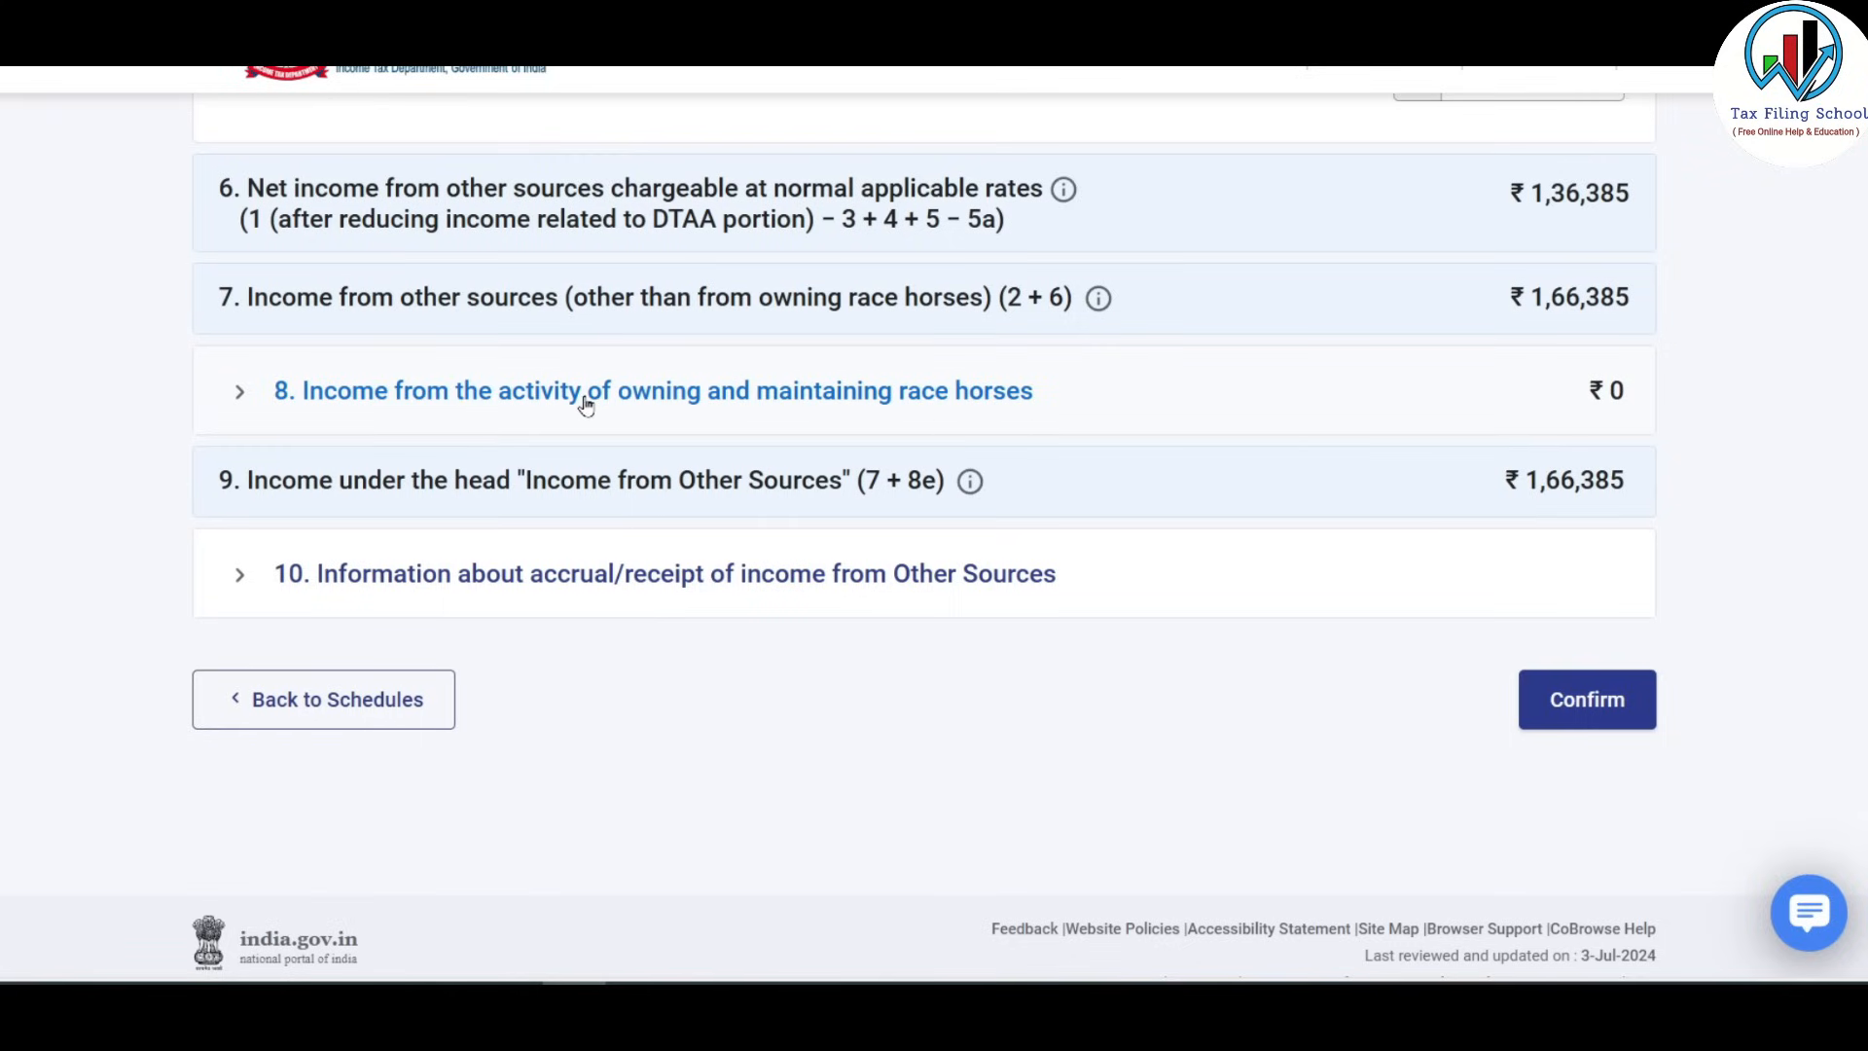
pyautogui.click(654, 394)
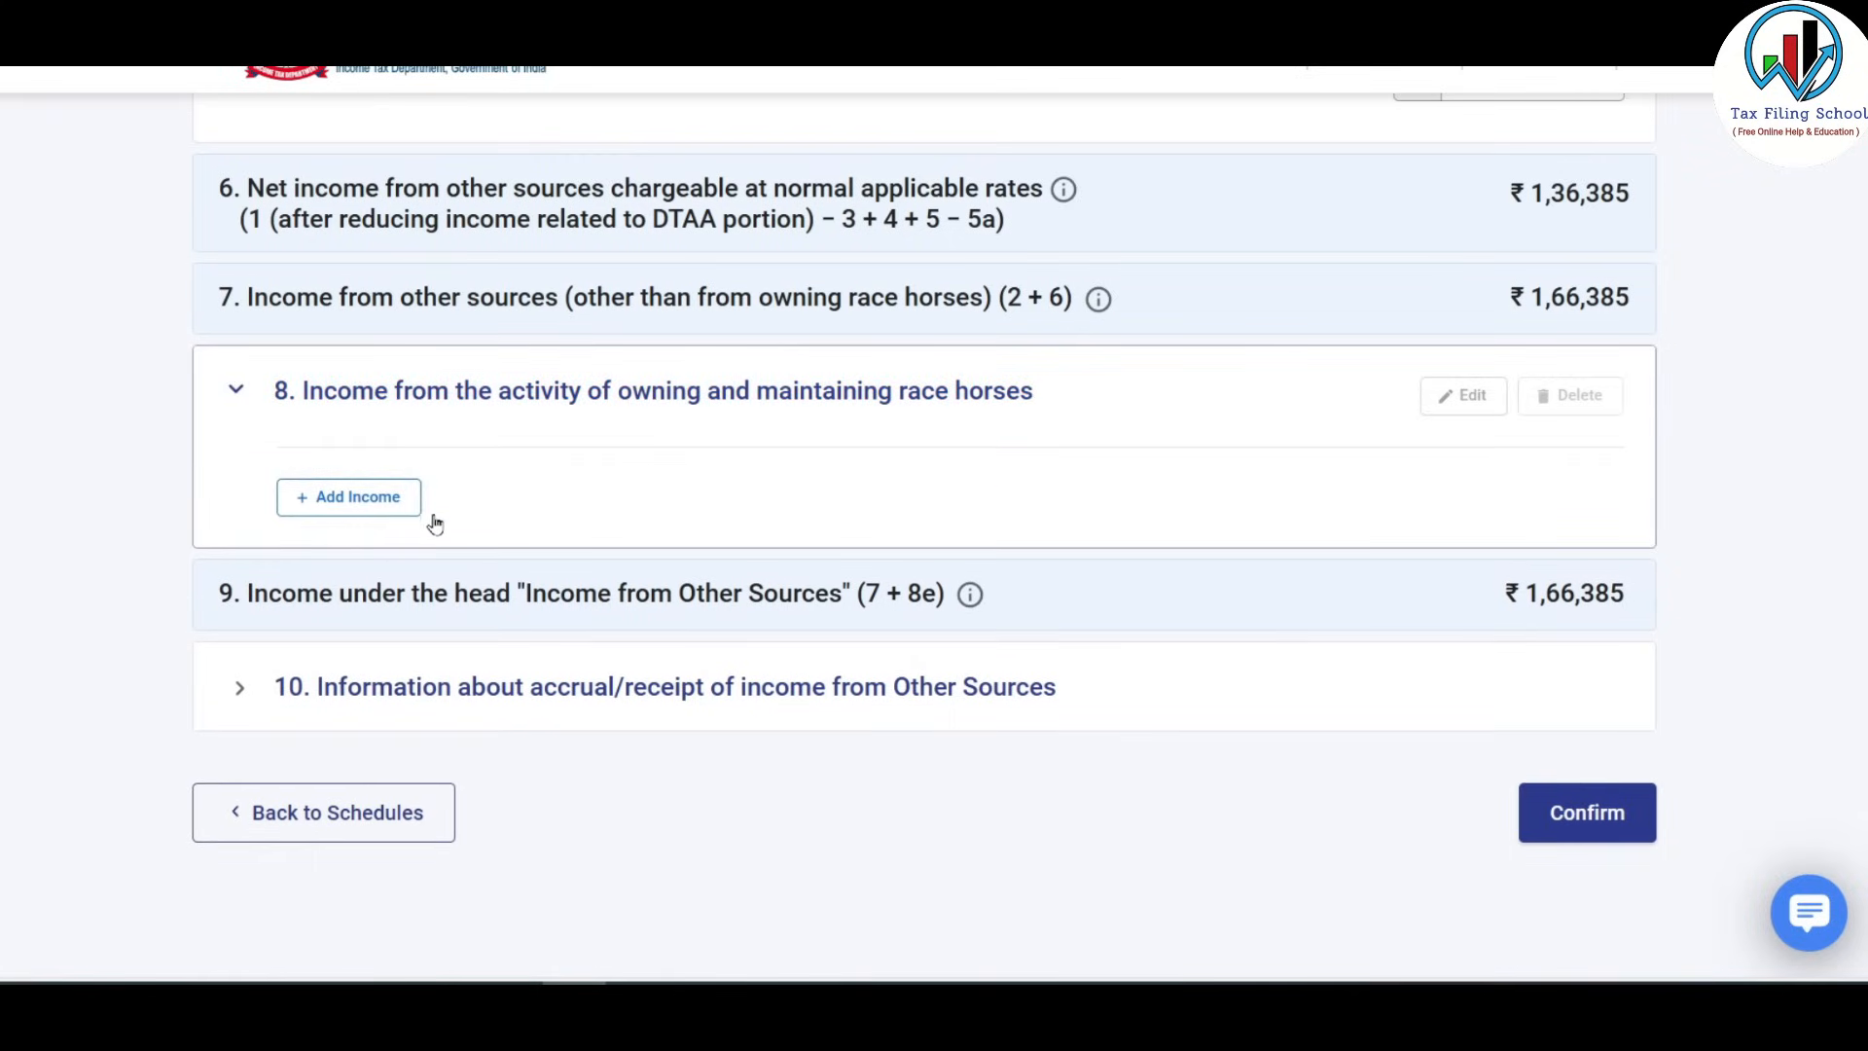
pyautogui.scroll(-1, 632, 474)
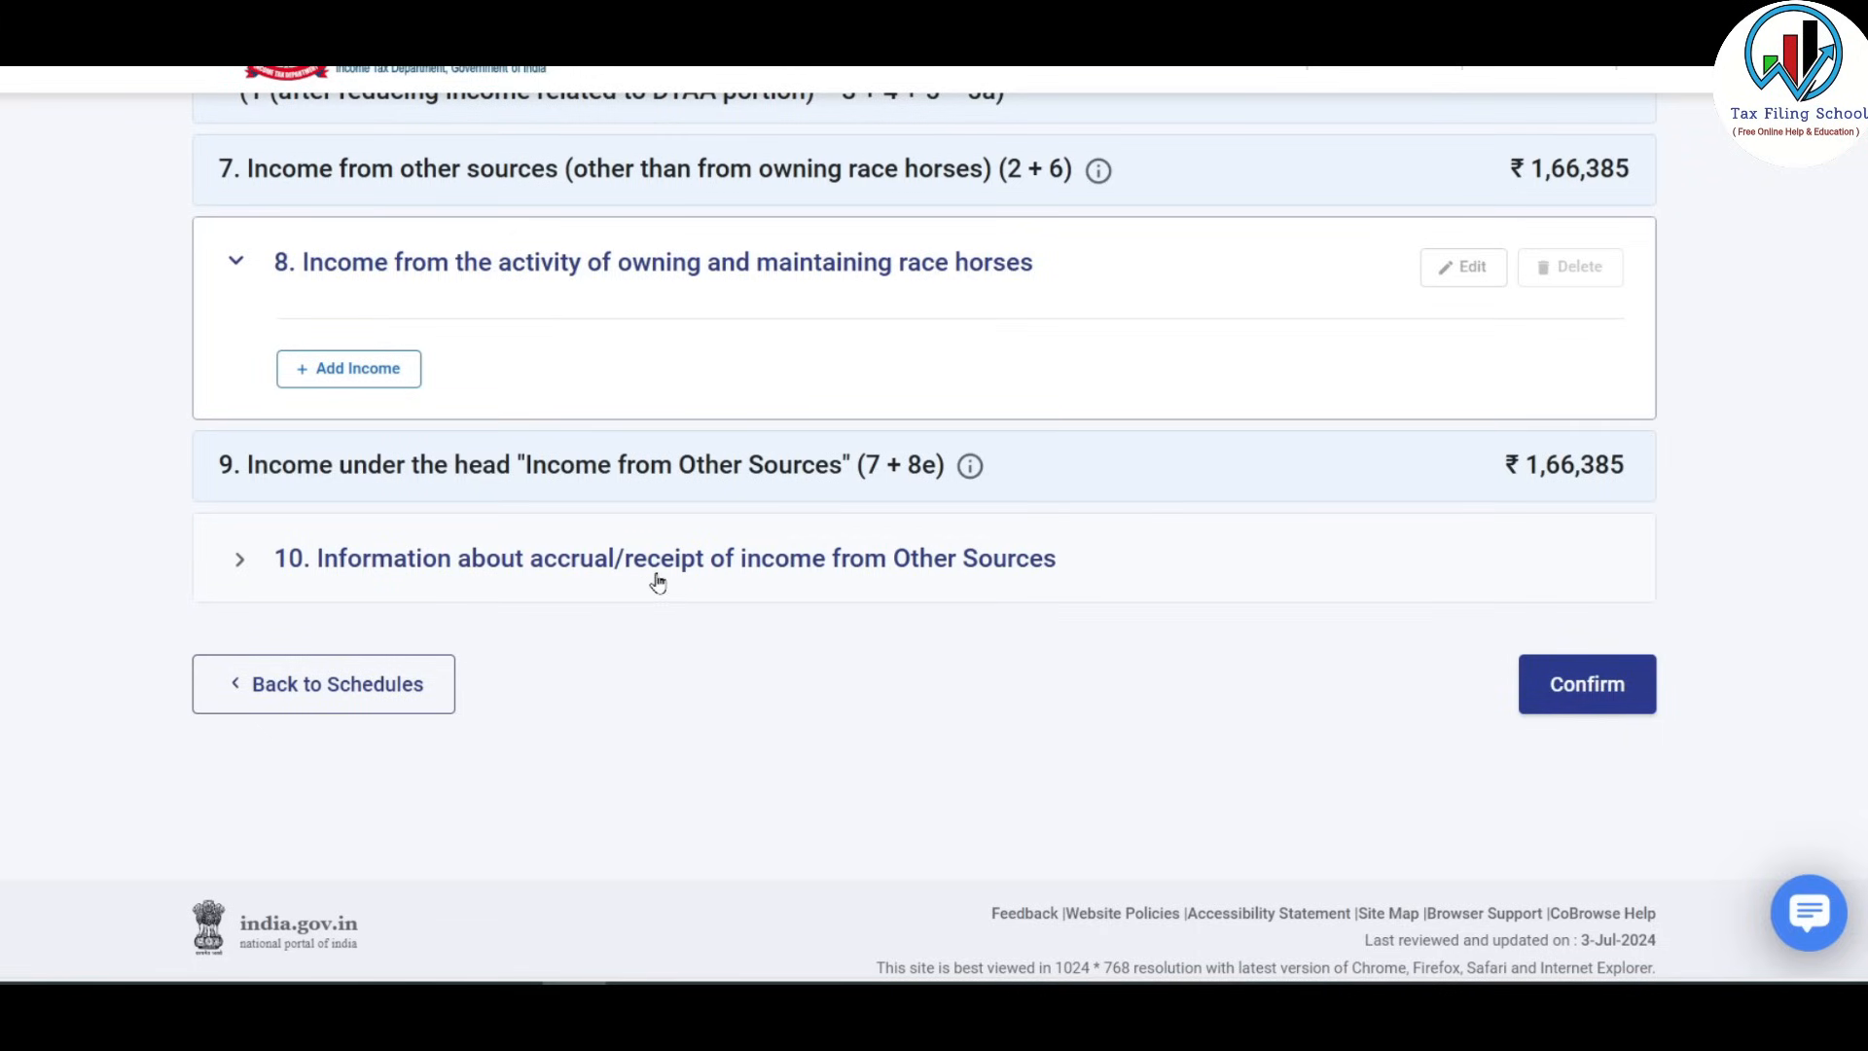
# Open item 10's quarterly breakup and review the 5,975 dividend and 30,000 lottery amounts.
pyautogui.click(953, 566)
pyautogui.scroll(-3, 954, 566)
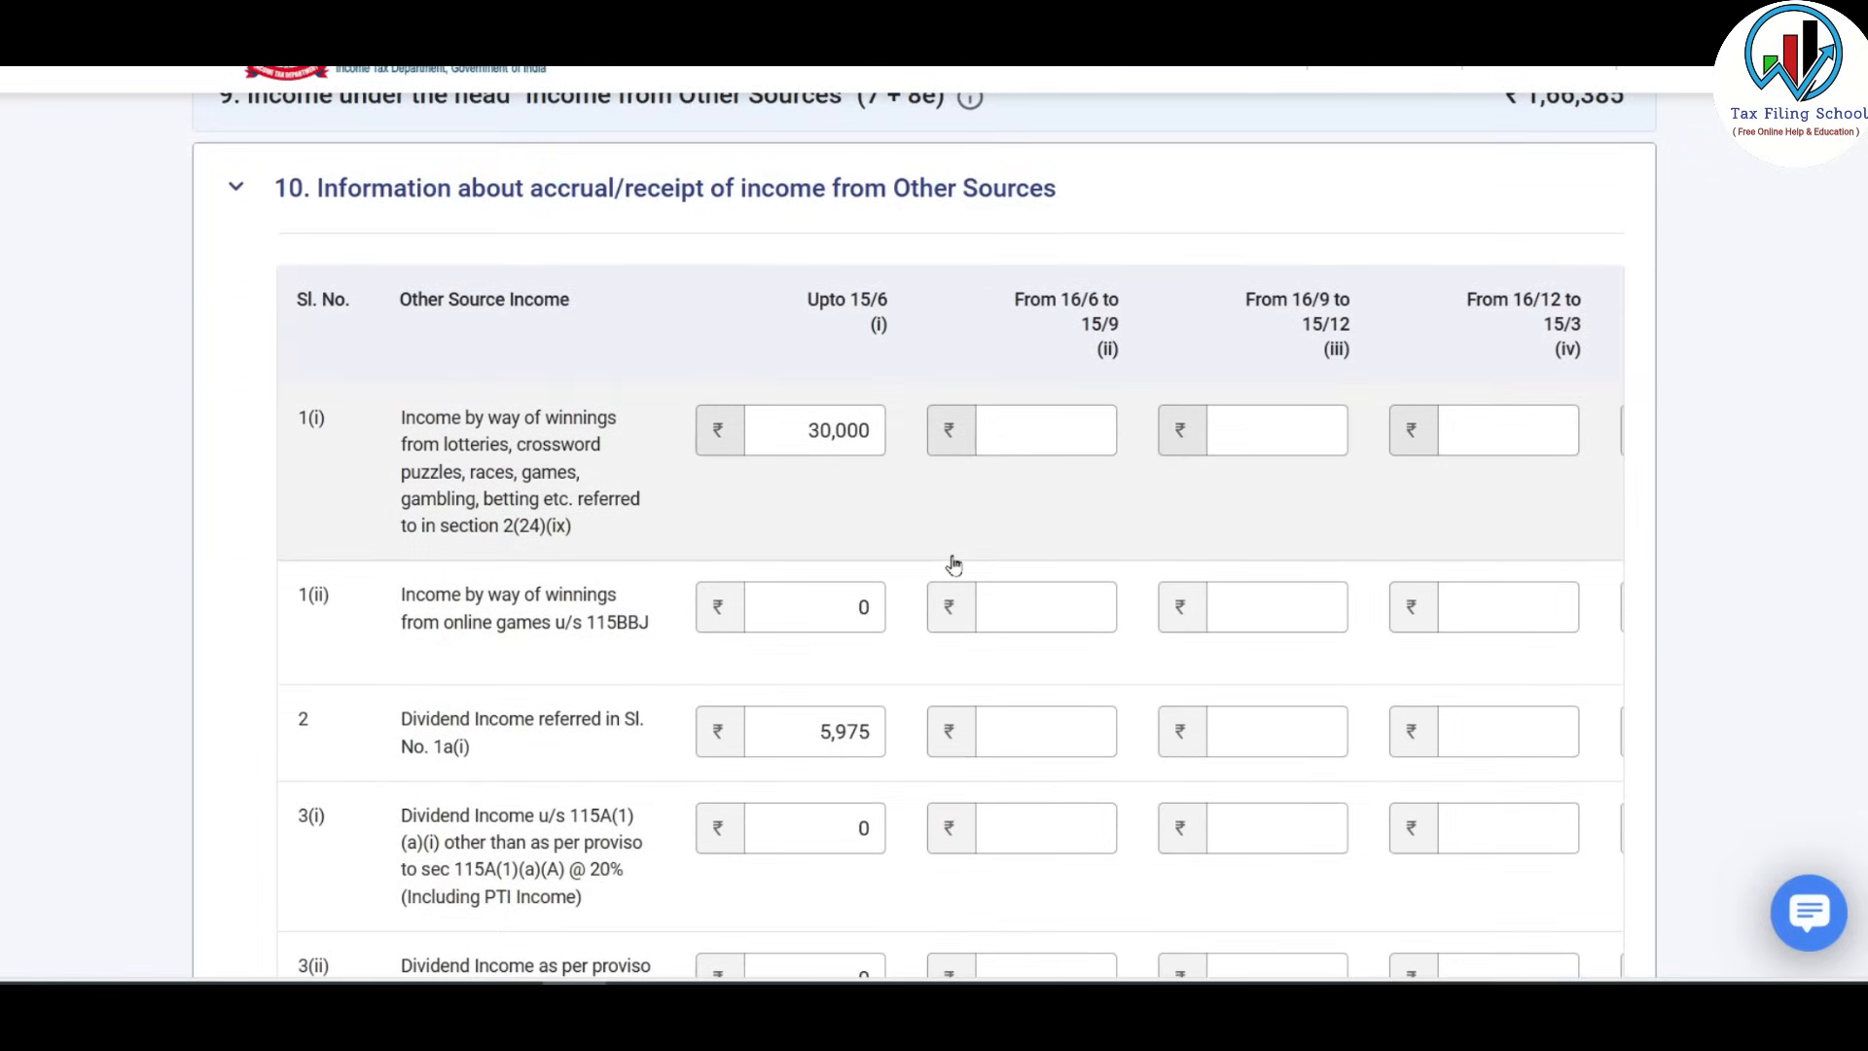
pyautogui.scroll(-1, 876, 486)
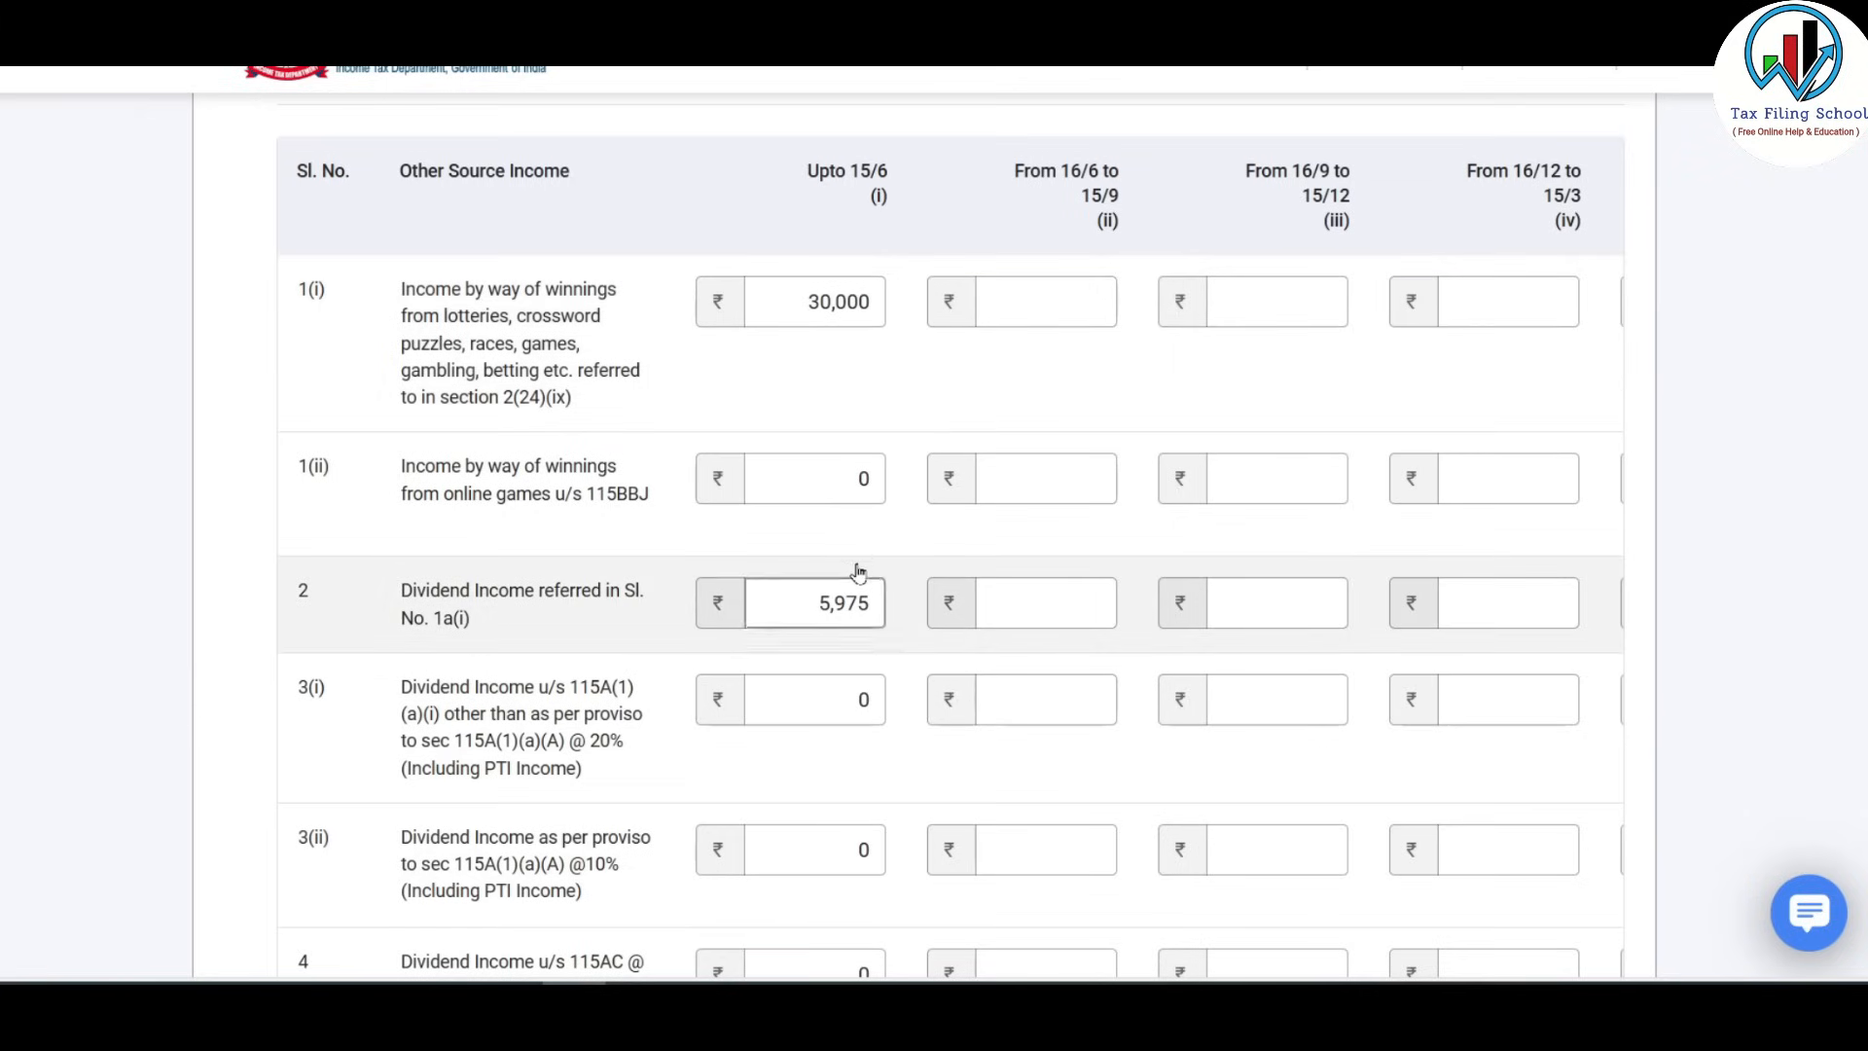
pyautogui.click(822, 615)
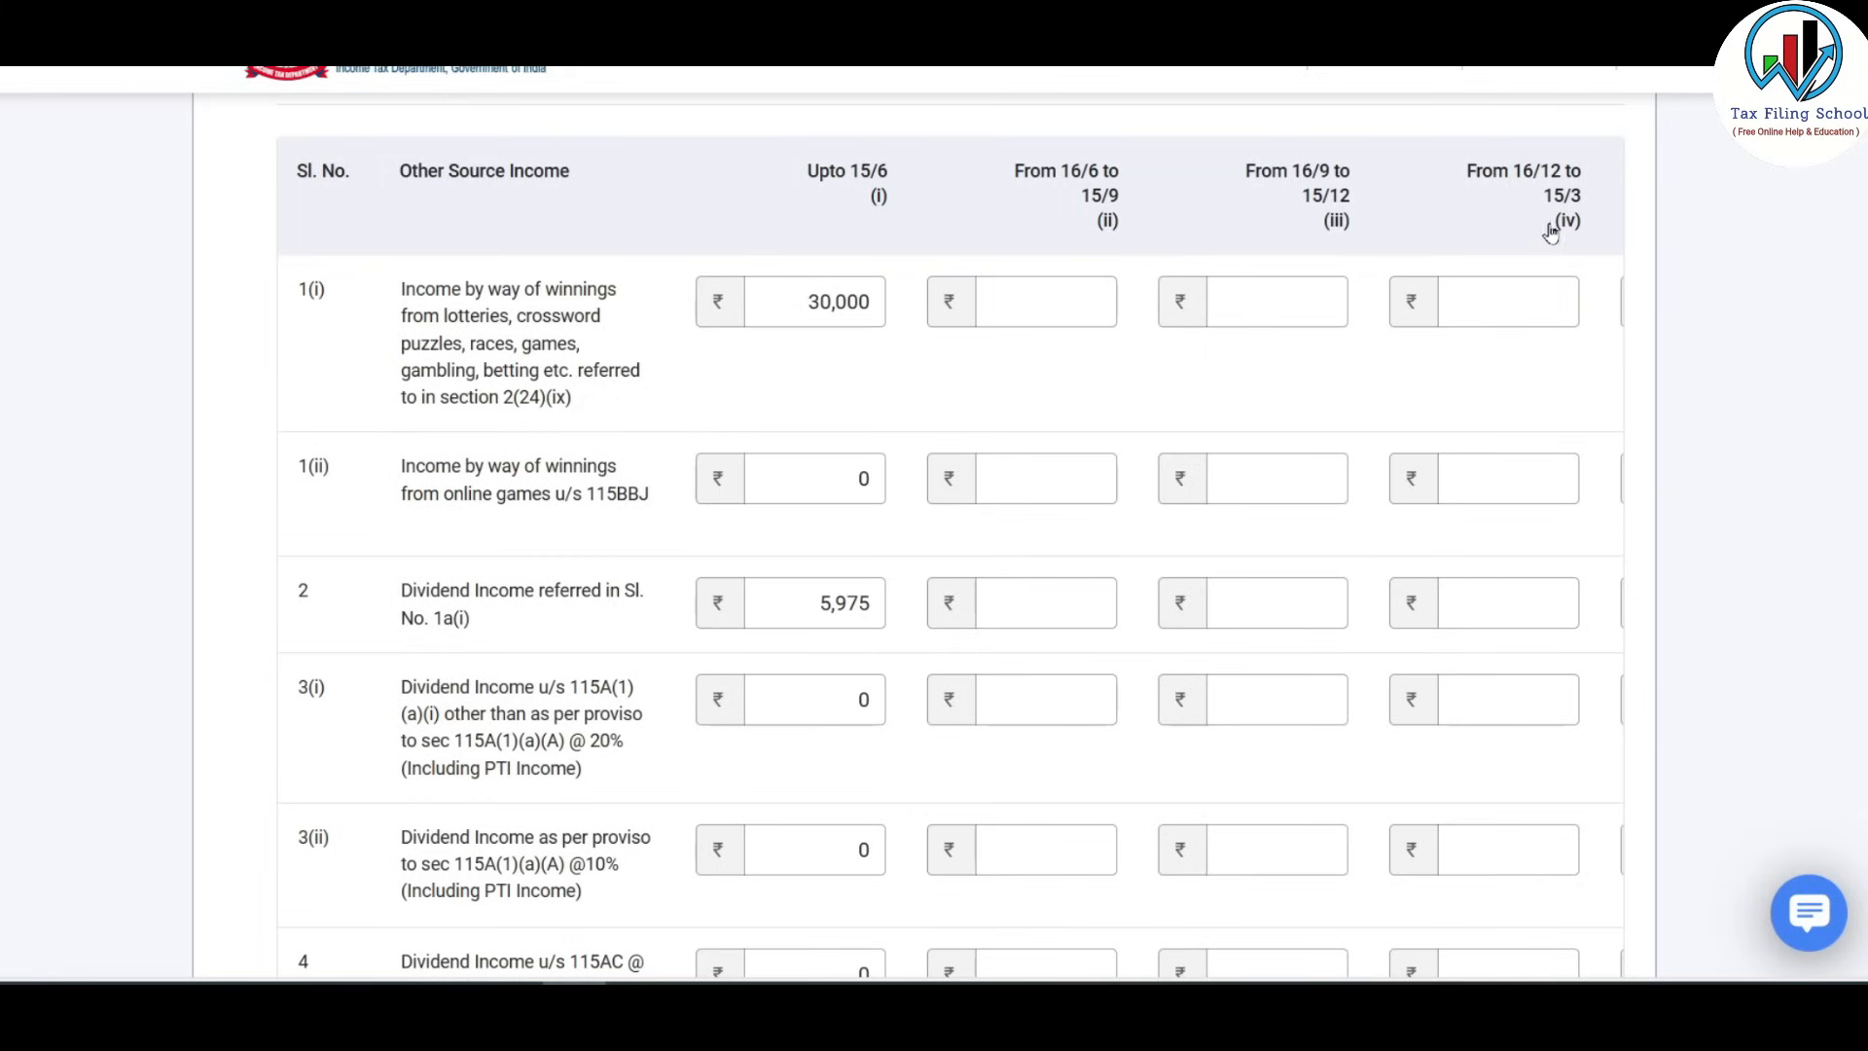
pyautogui.click(1526, 304)
pyautogui.press('Tab')
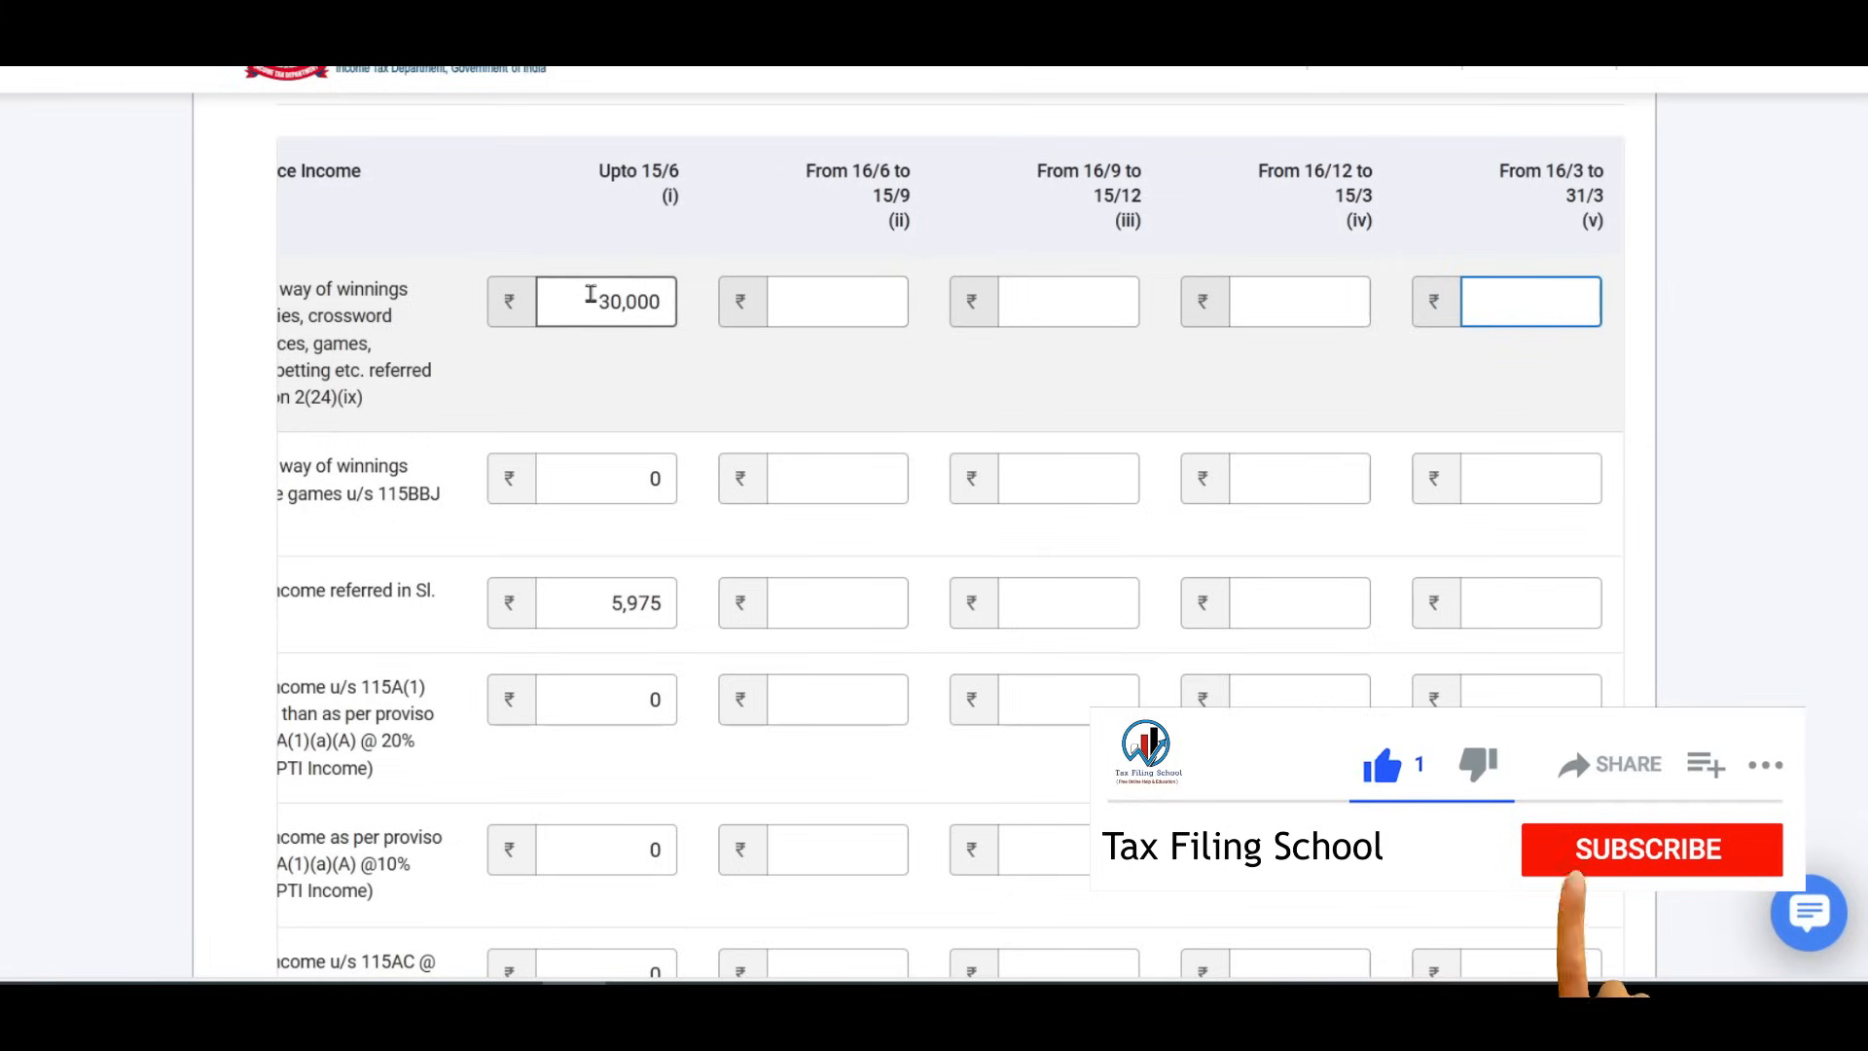
pyautogui.moveTo(592, 300); pyautogui.dragTo(695, 300)
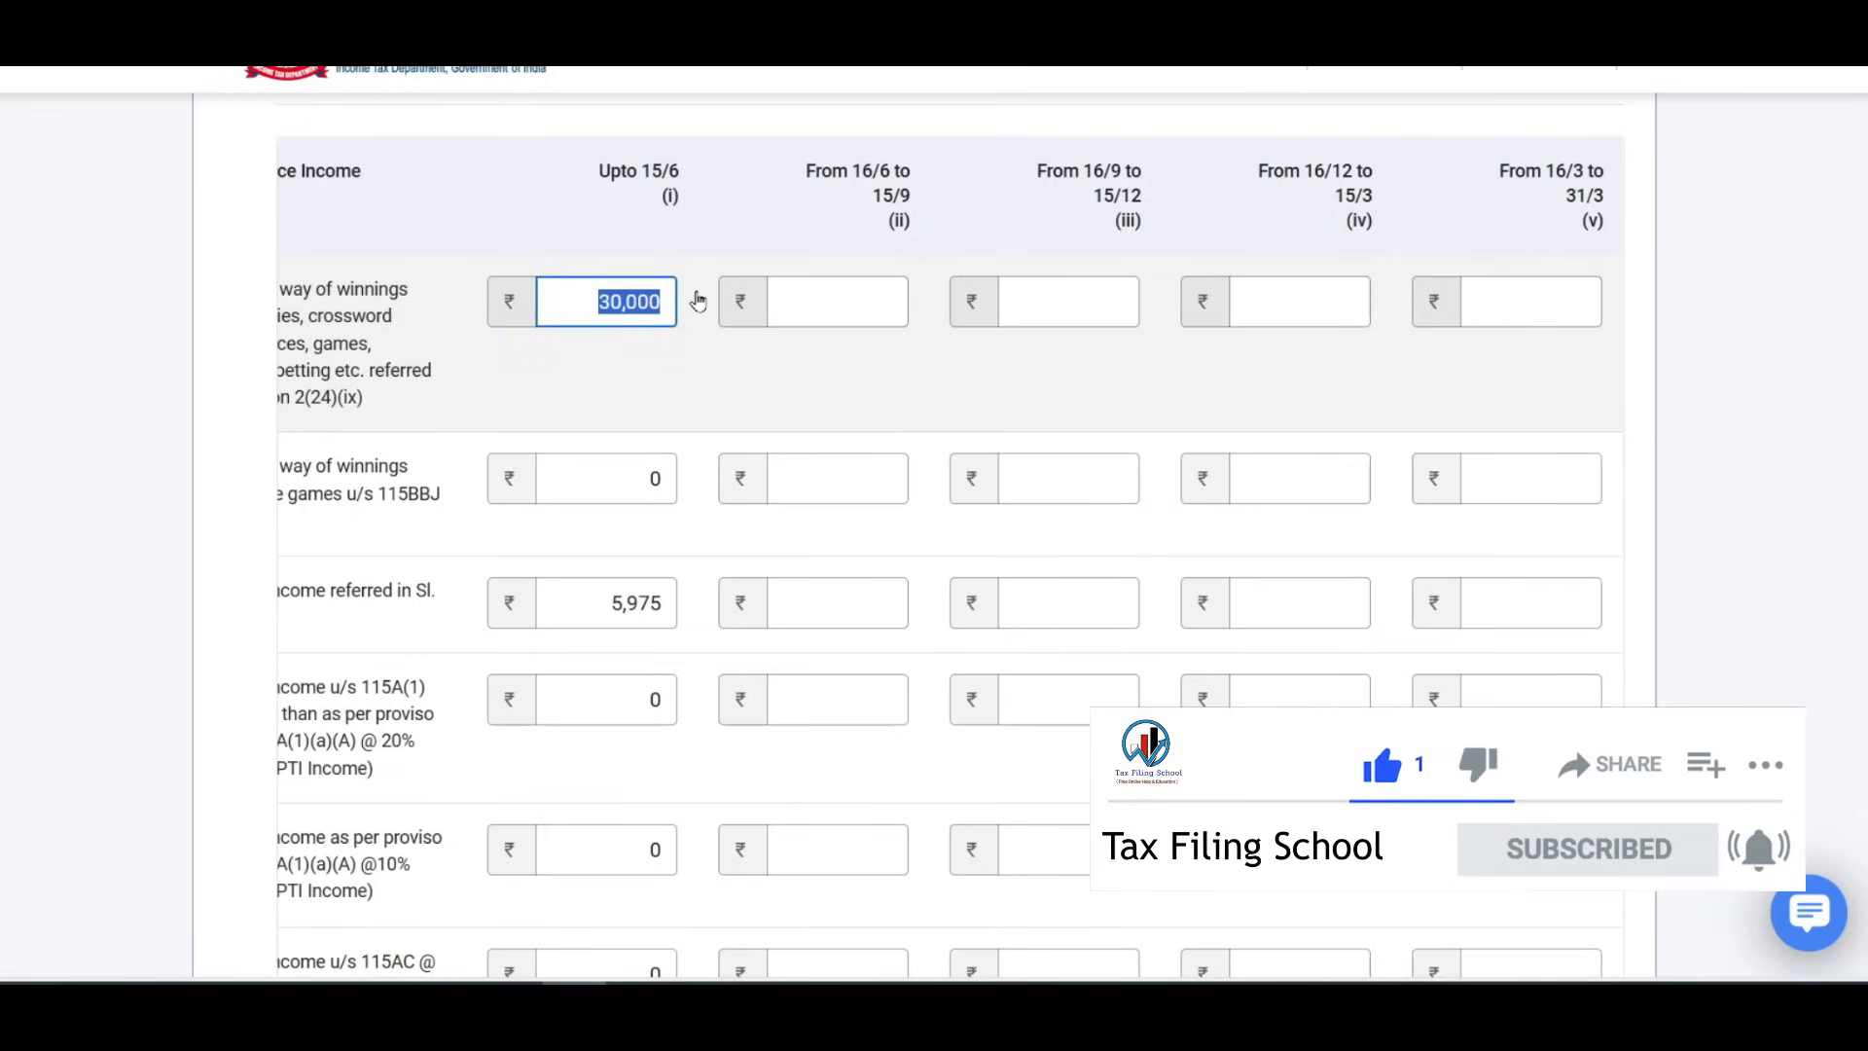
# Move the ₹30,000 lottery winnings from Upto 15/6 to 16/9–15/12, leaving other quarters at 0.
pyautogui.write('0')
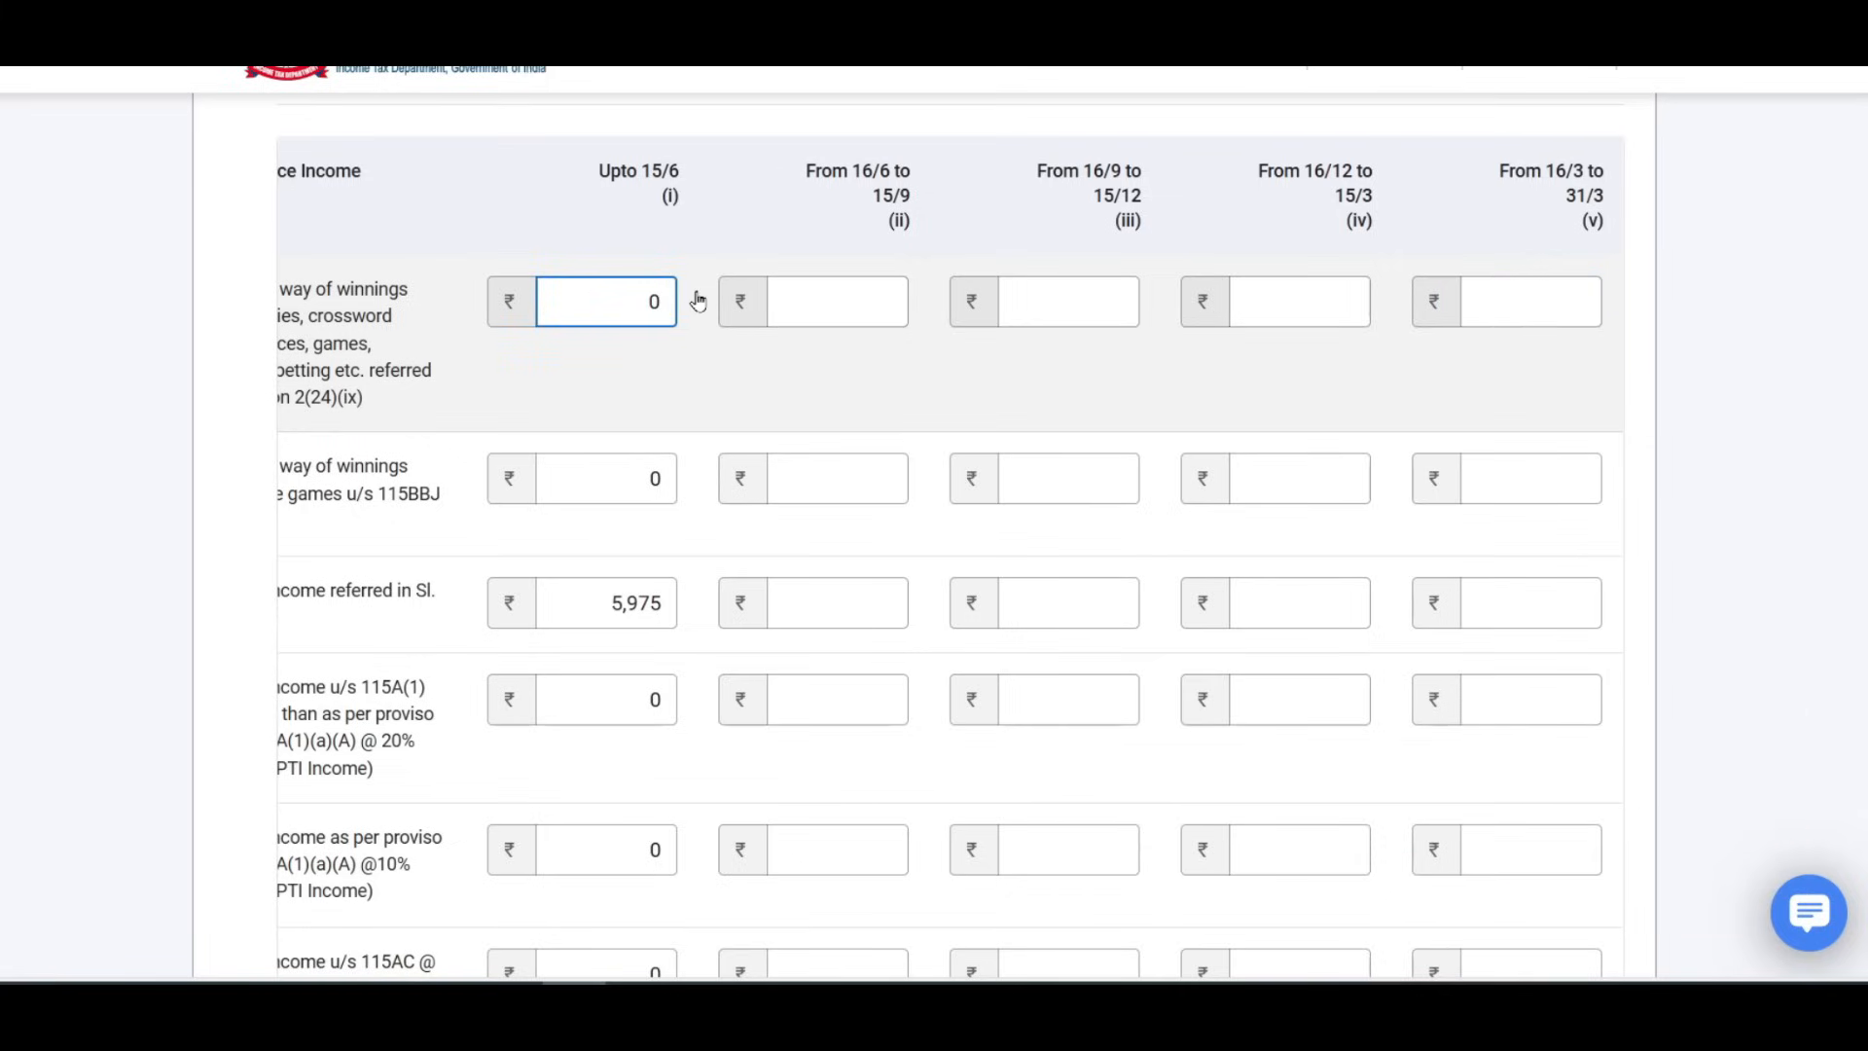
pyautogui.click(1114, 302)
pyautogui.click(852, 294)
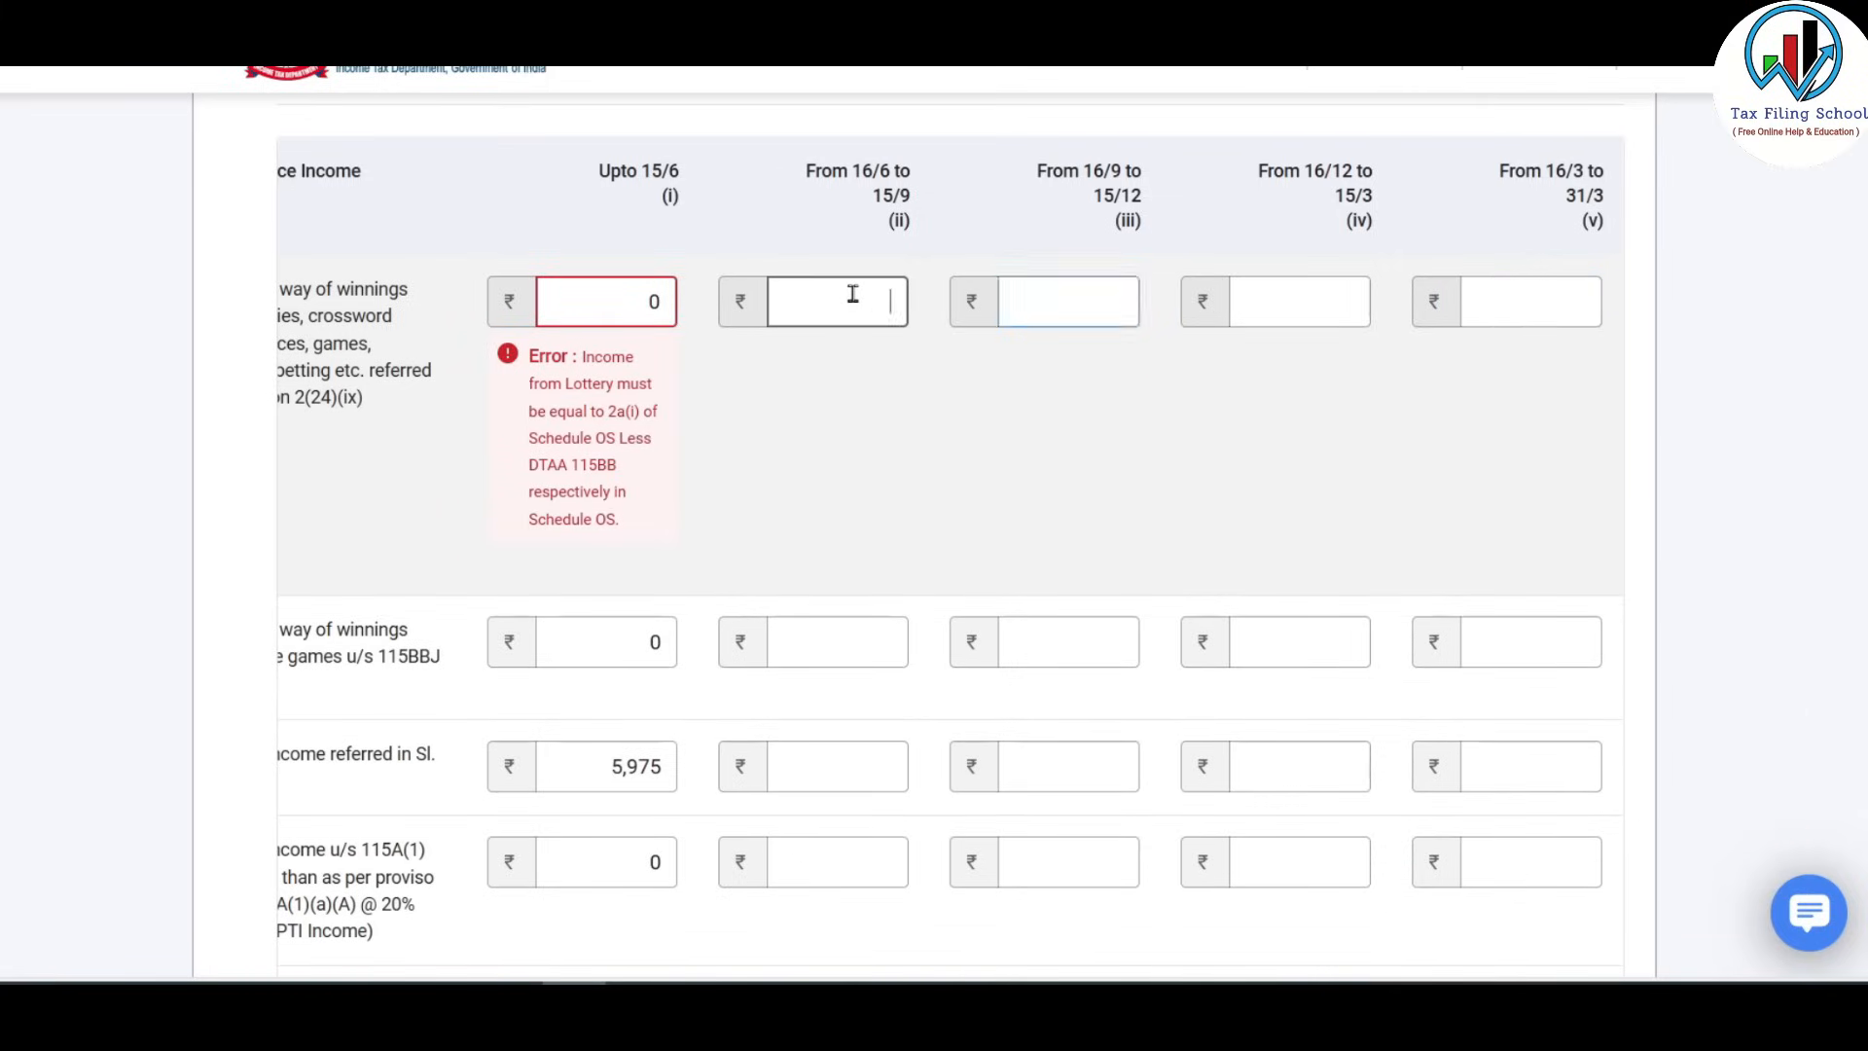
pyautogui.click(1062, 307)
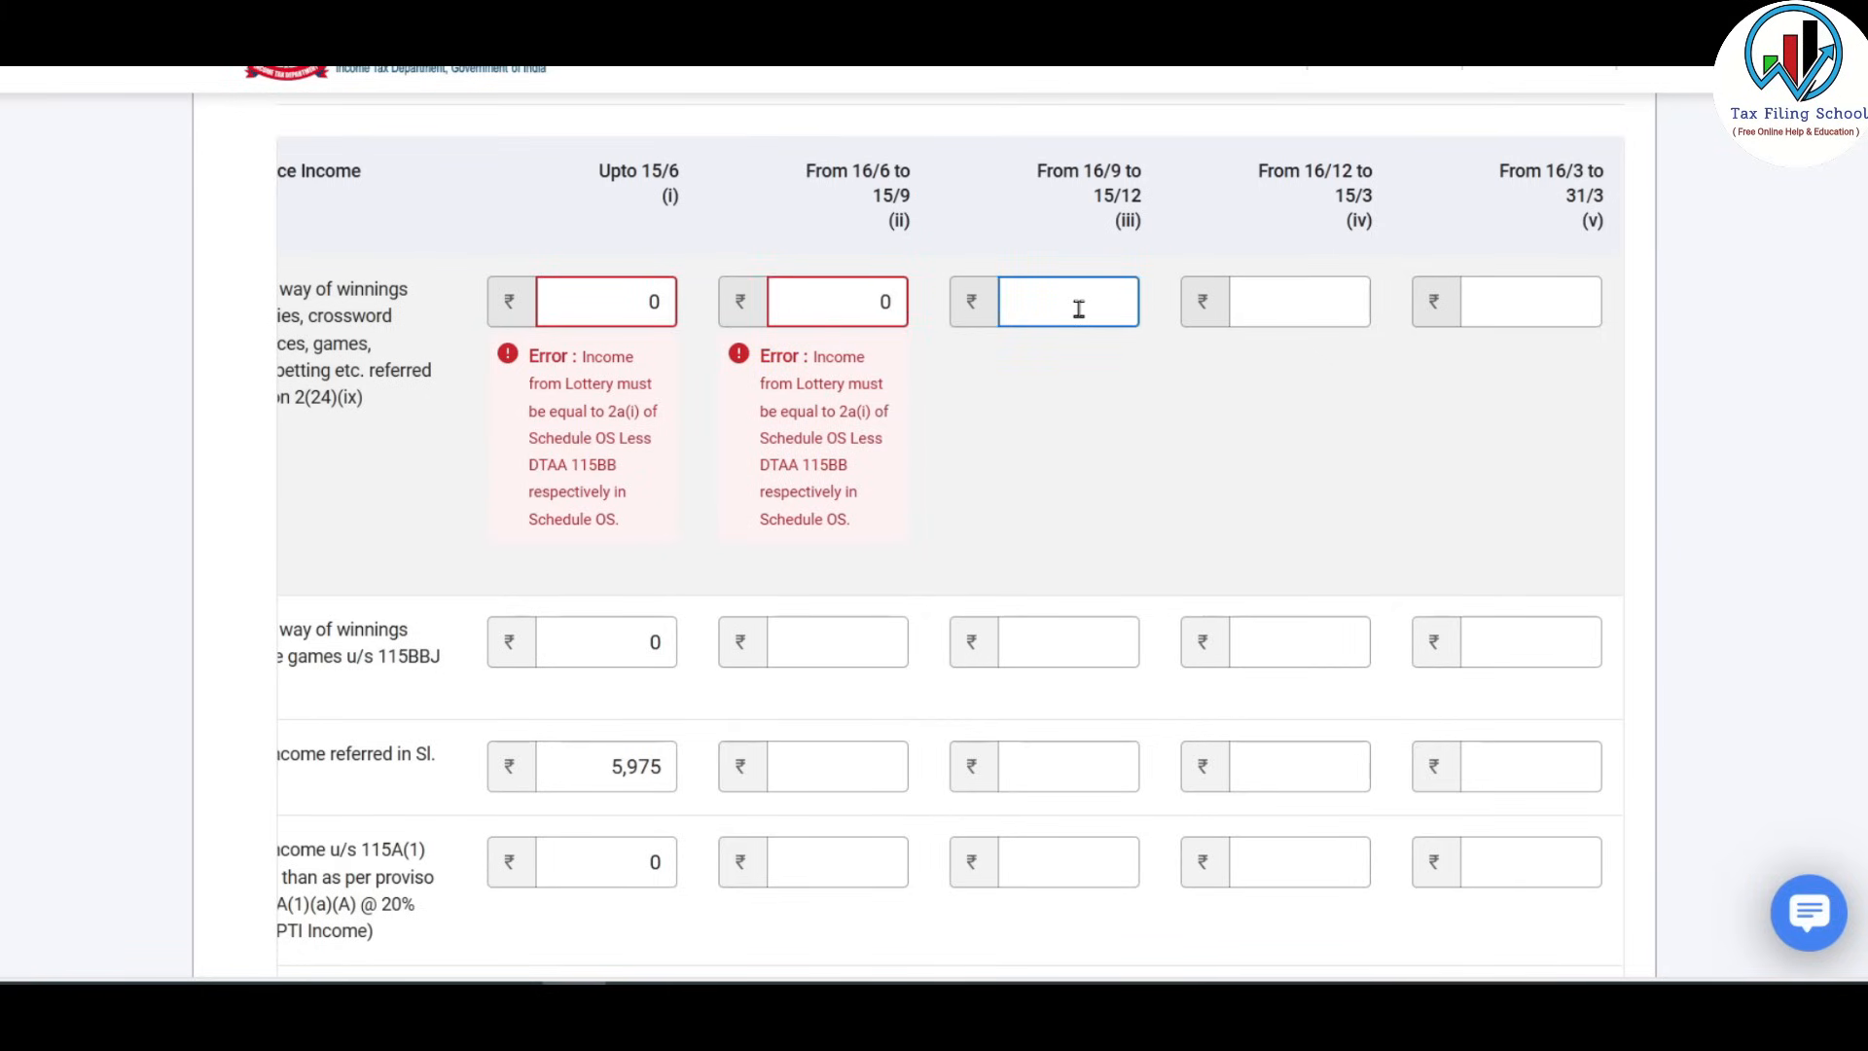
pyautogui.write('300000')
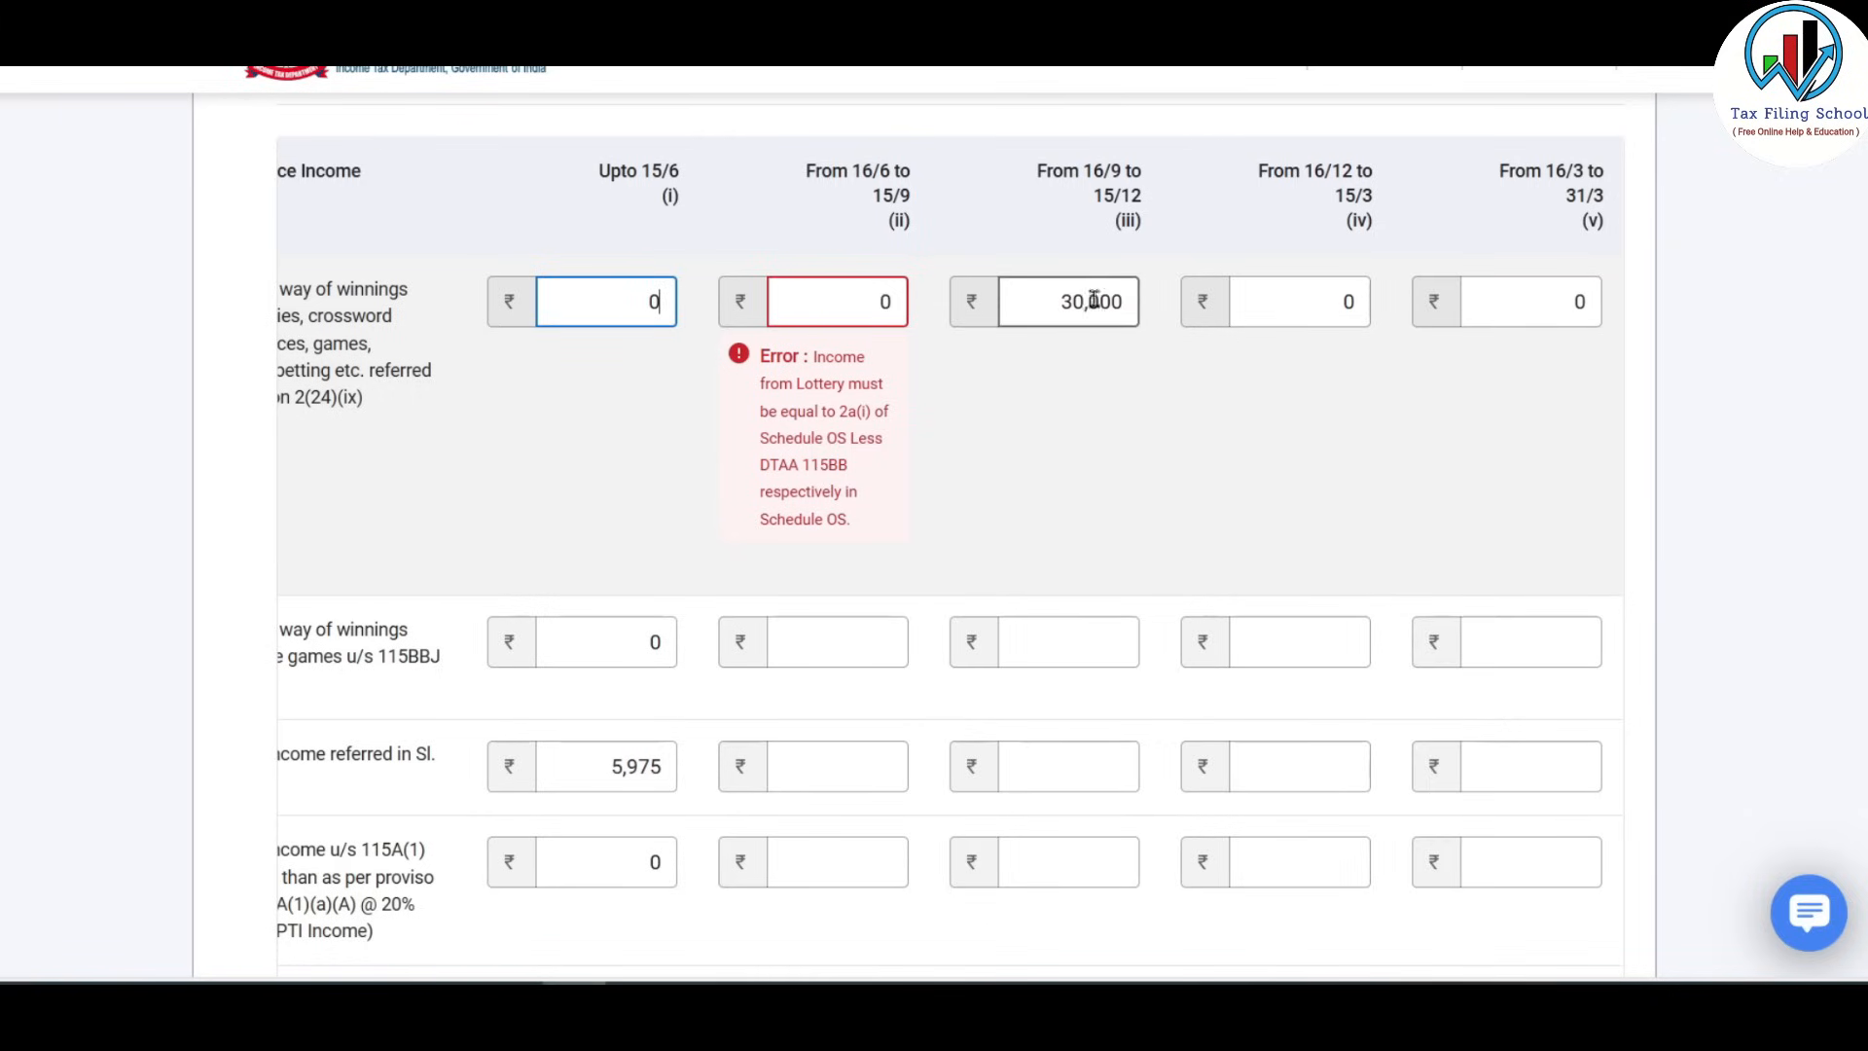
pyautogui.click(871, 297)
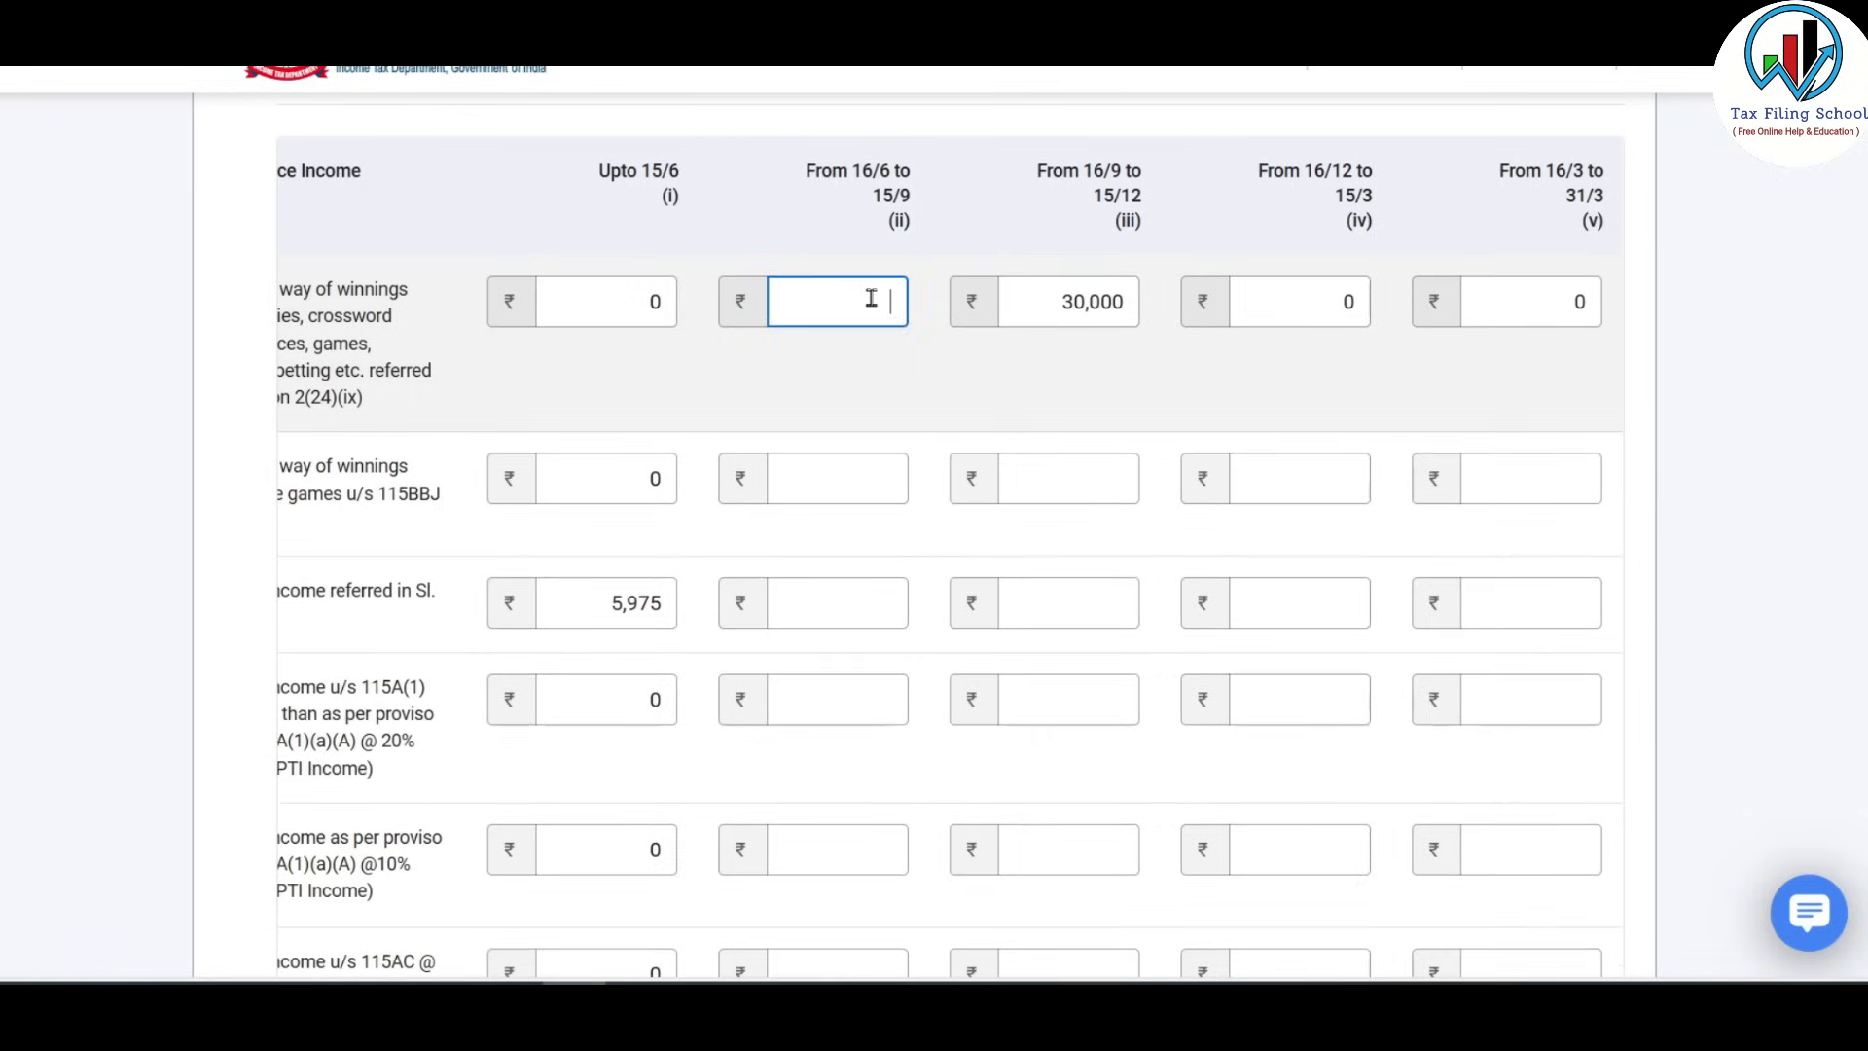
pyautogui.click(905, 405)
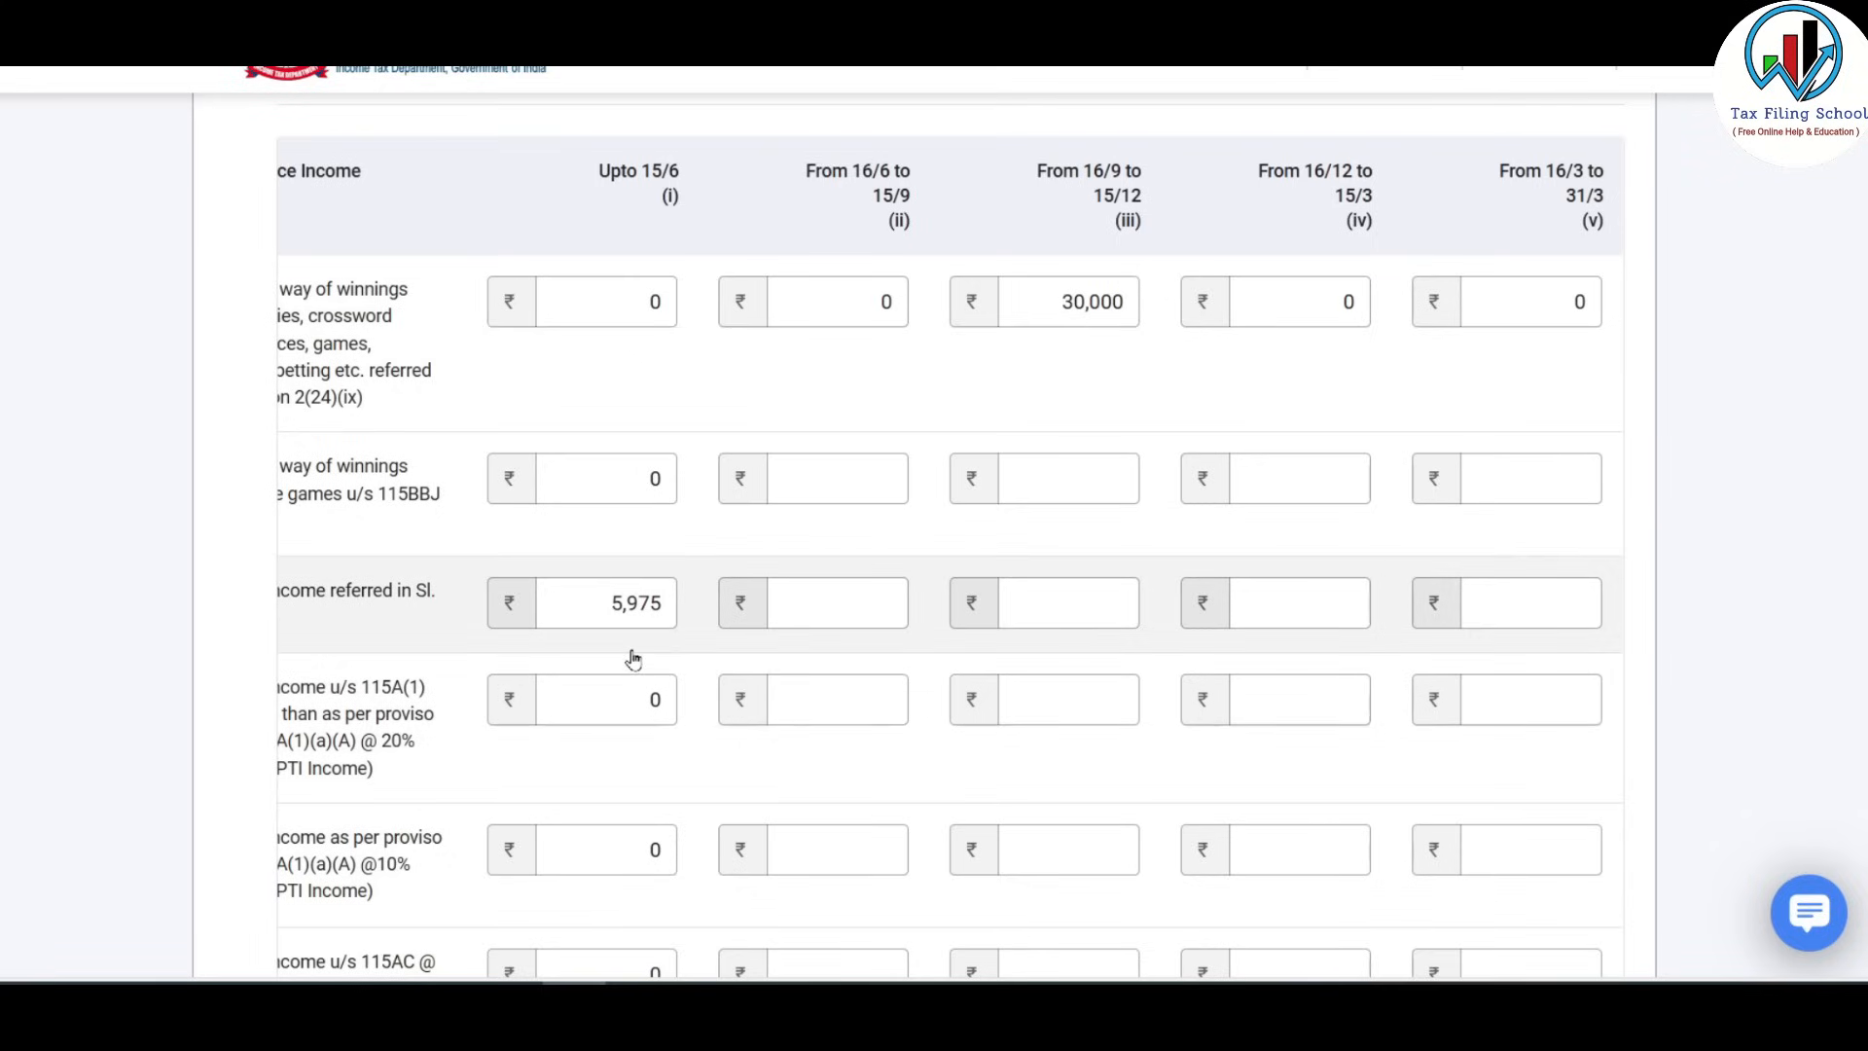
# Select the 5,975 dividend amount in Upto 15/6 for replacement.
pyautogui.click(611, 602)
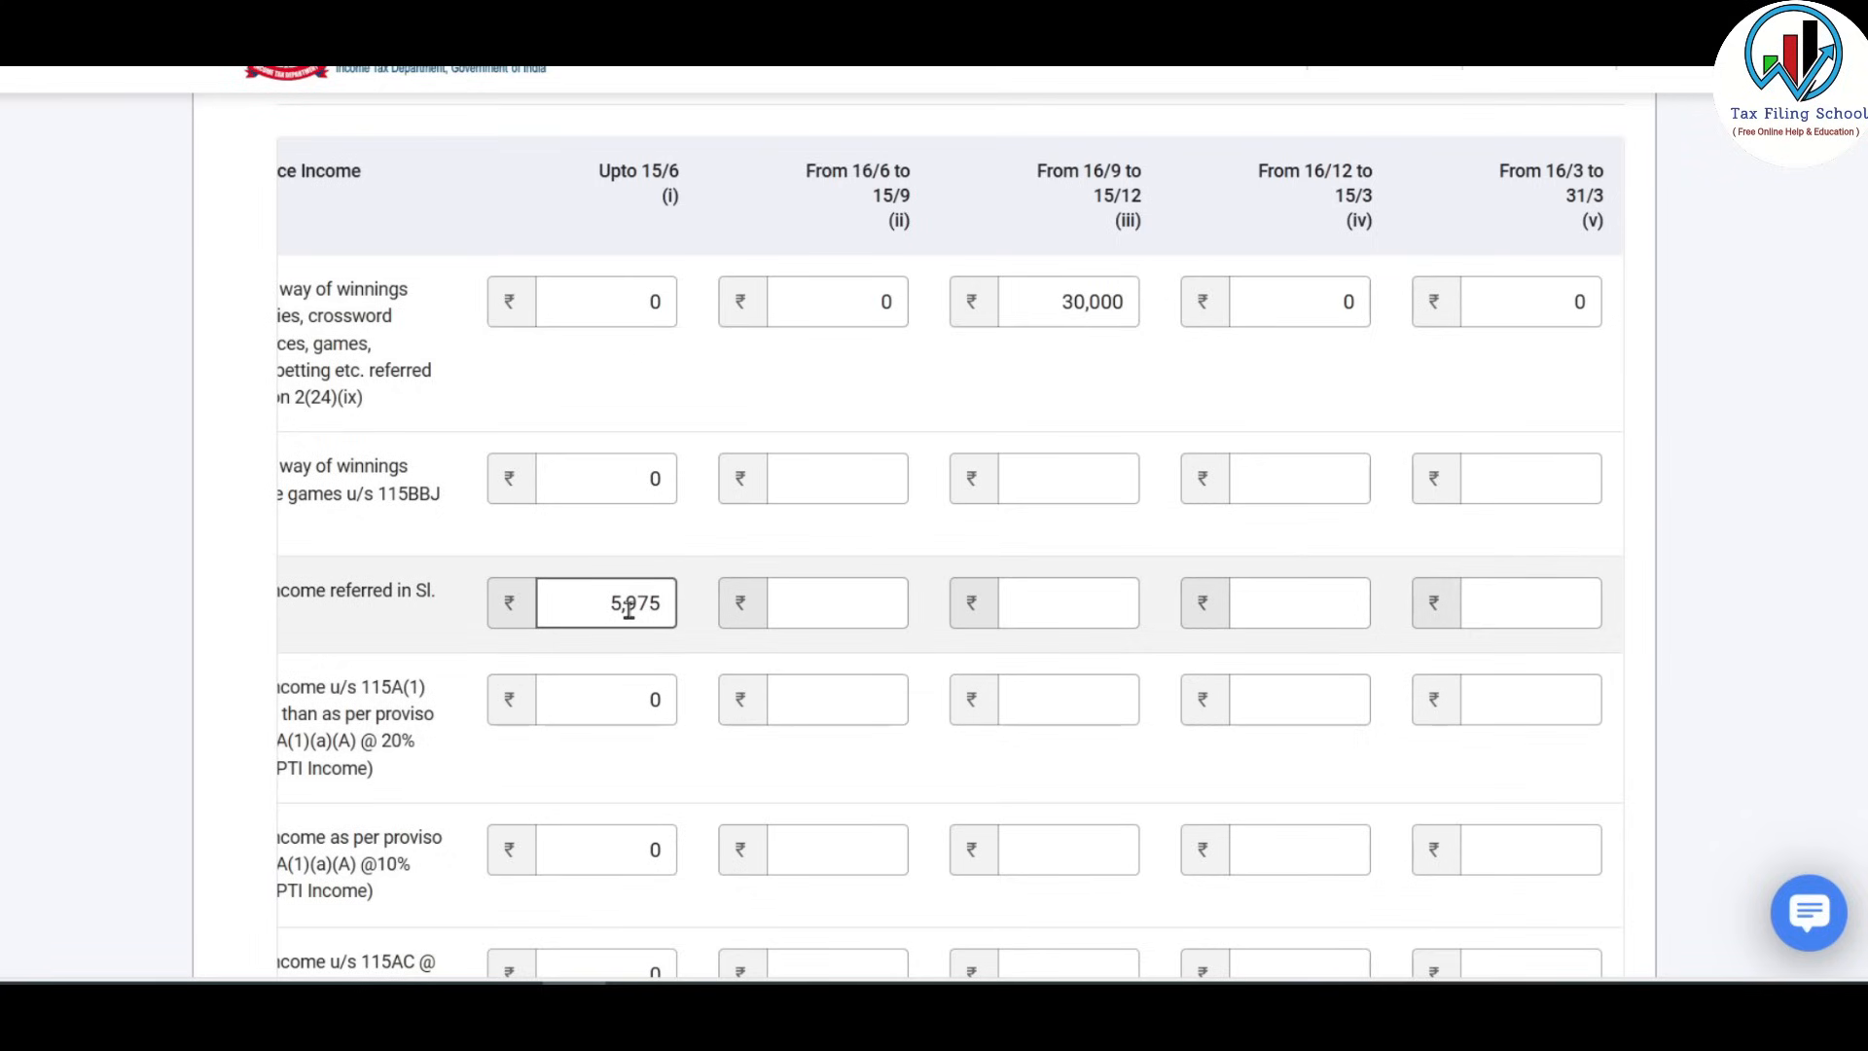
pyautogui.moveTo(607, 605); pyautogui.dragTo(671, 600)
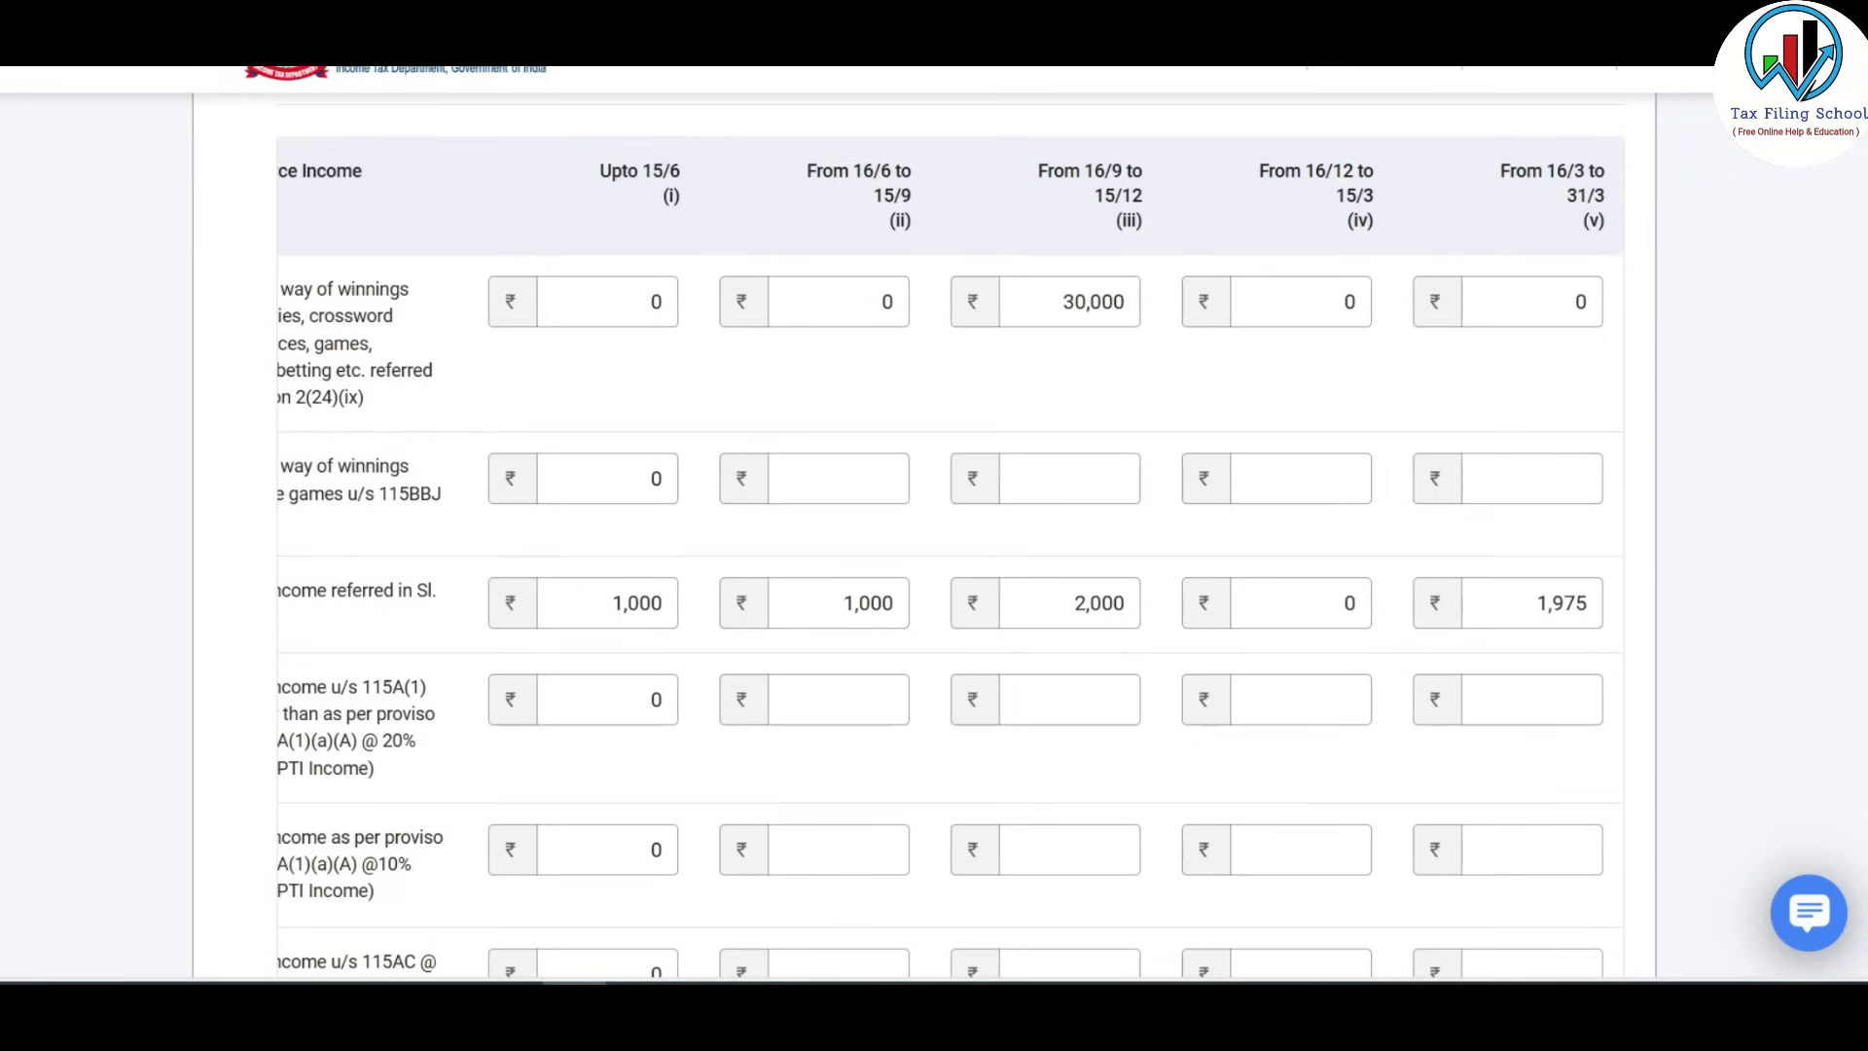
pyautogui.scroll(-10, 1724, 655)
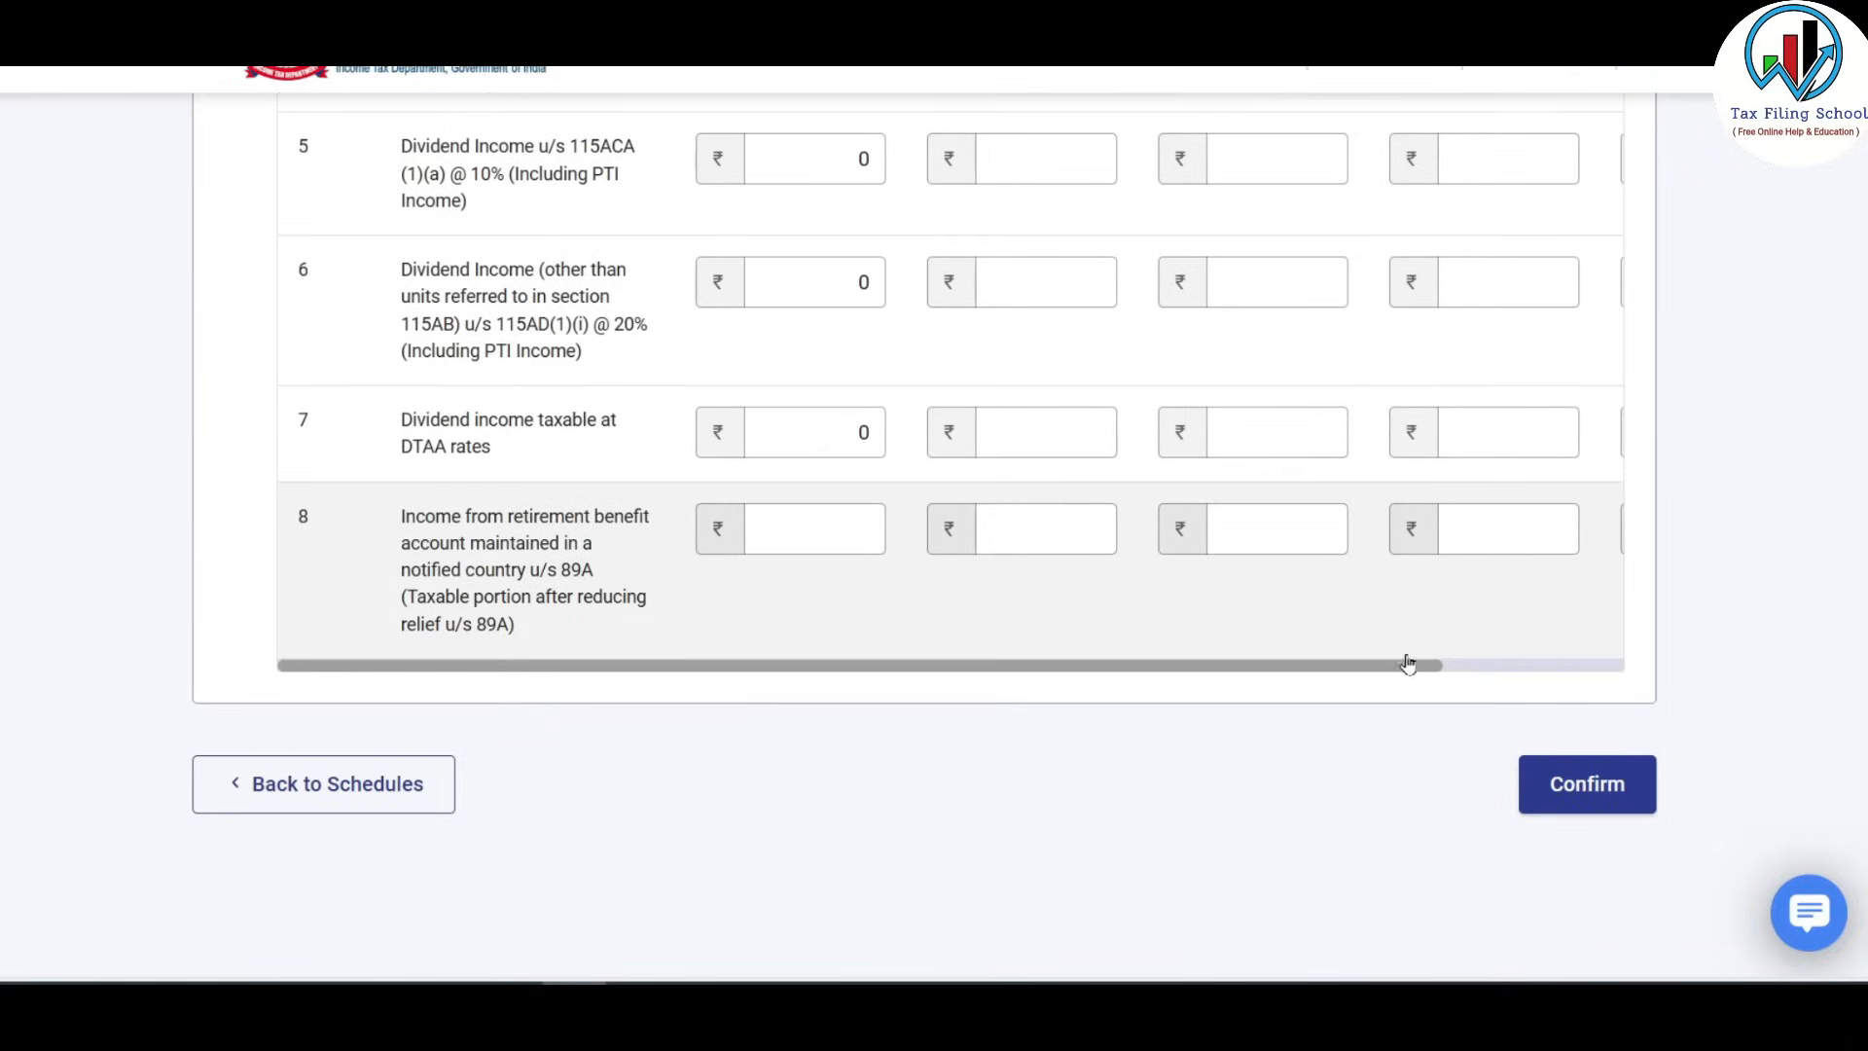
# Confirm Schedule OS, then open Schedule Exempt Income from the summary.
pyautogui.click(1588, 786)
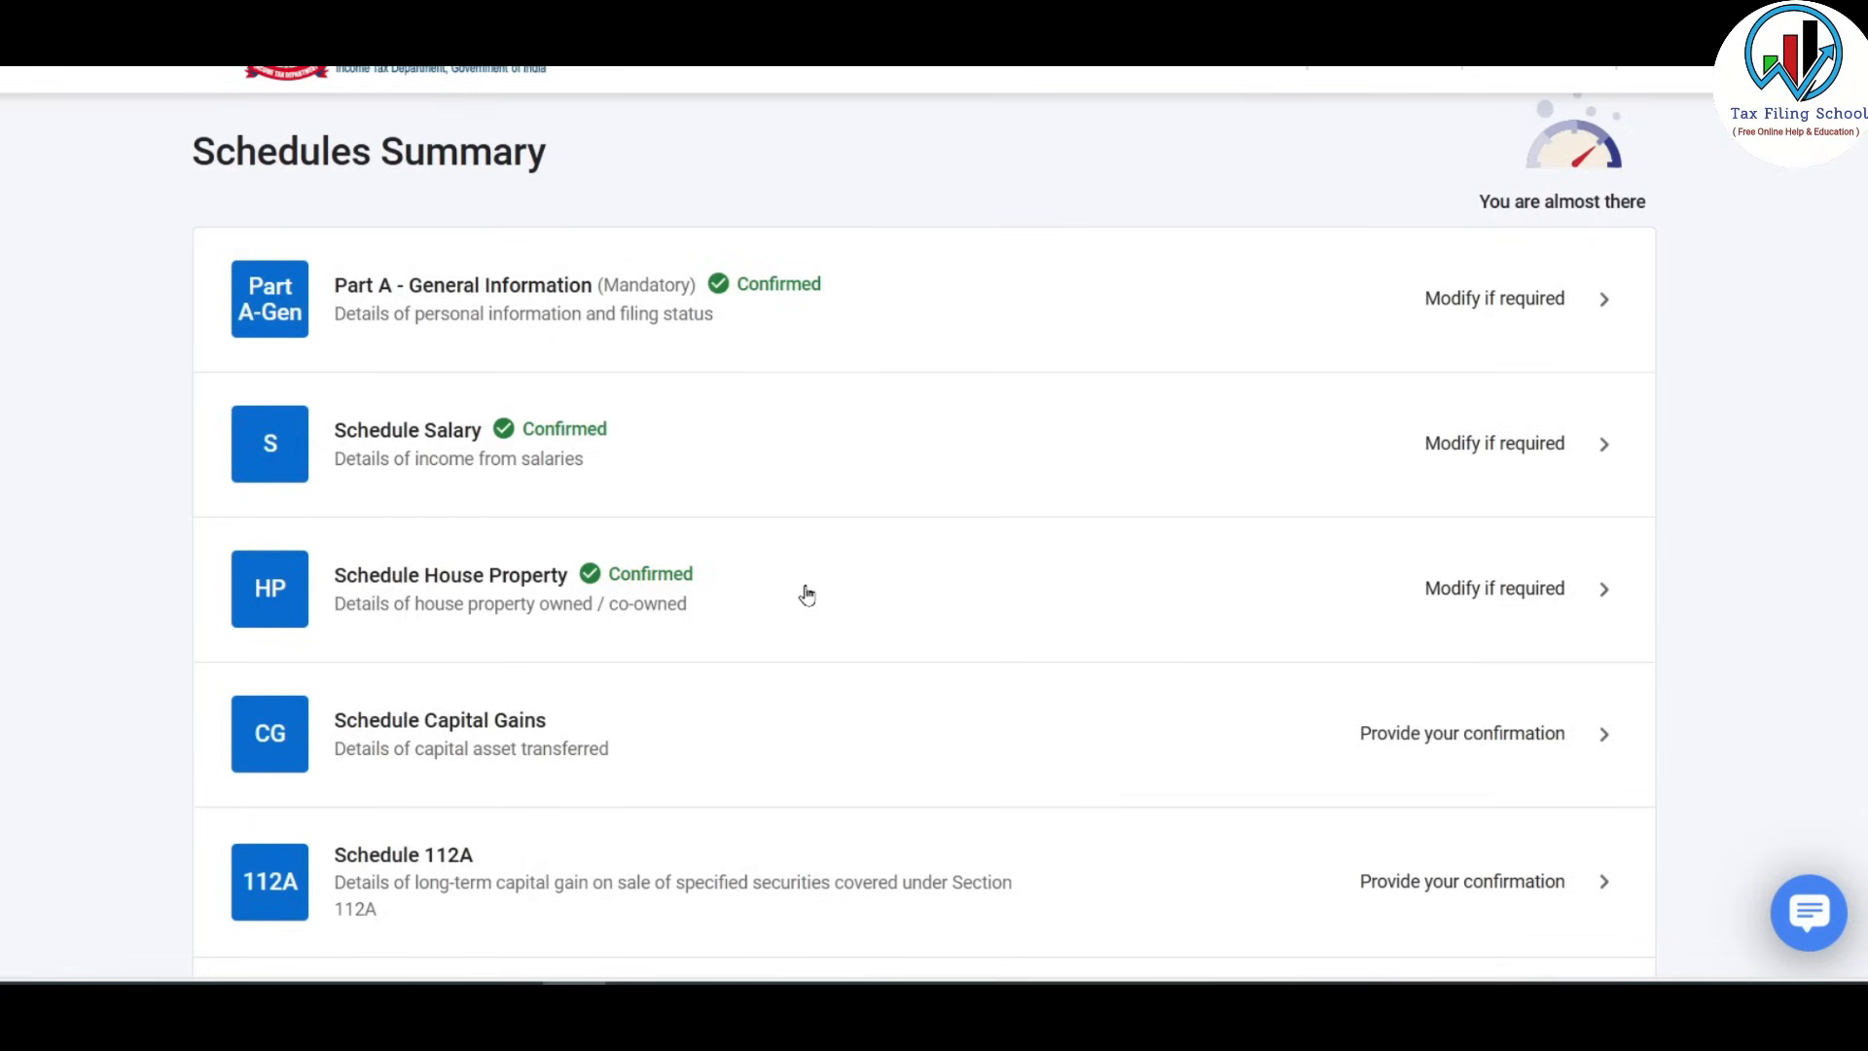
pyautogui.scroll(-5, 806, 594)
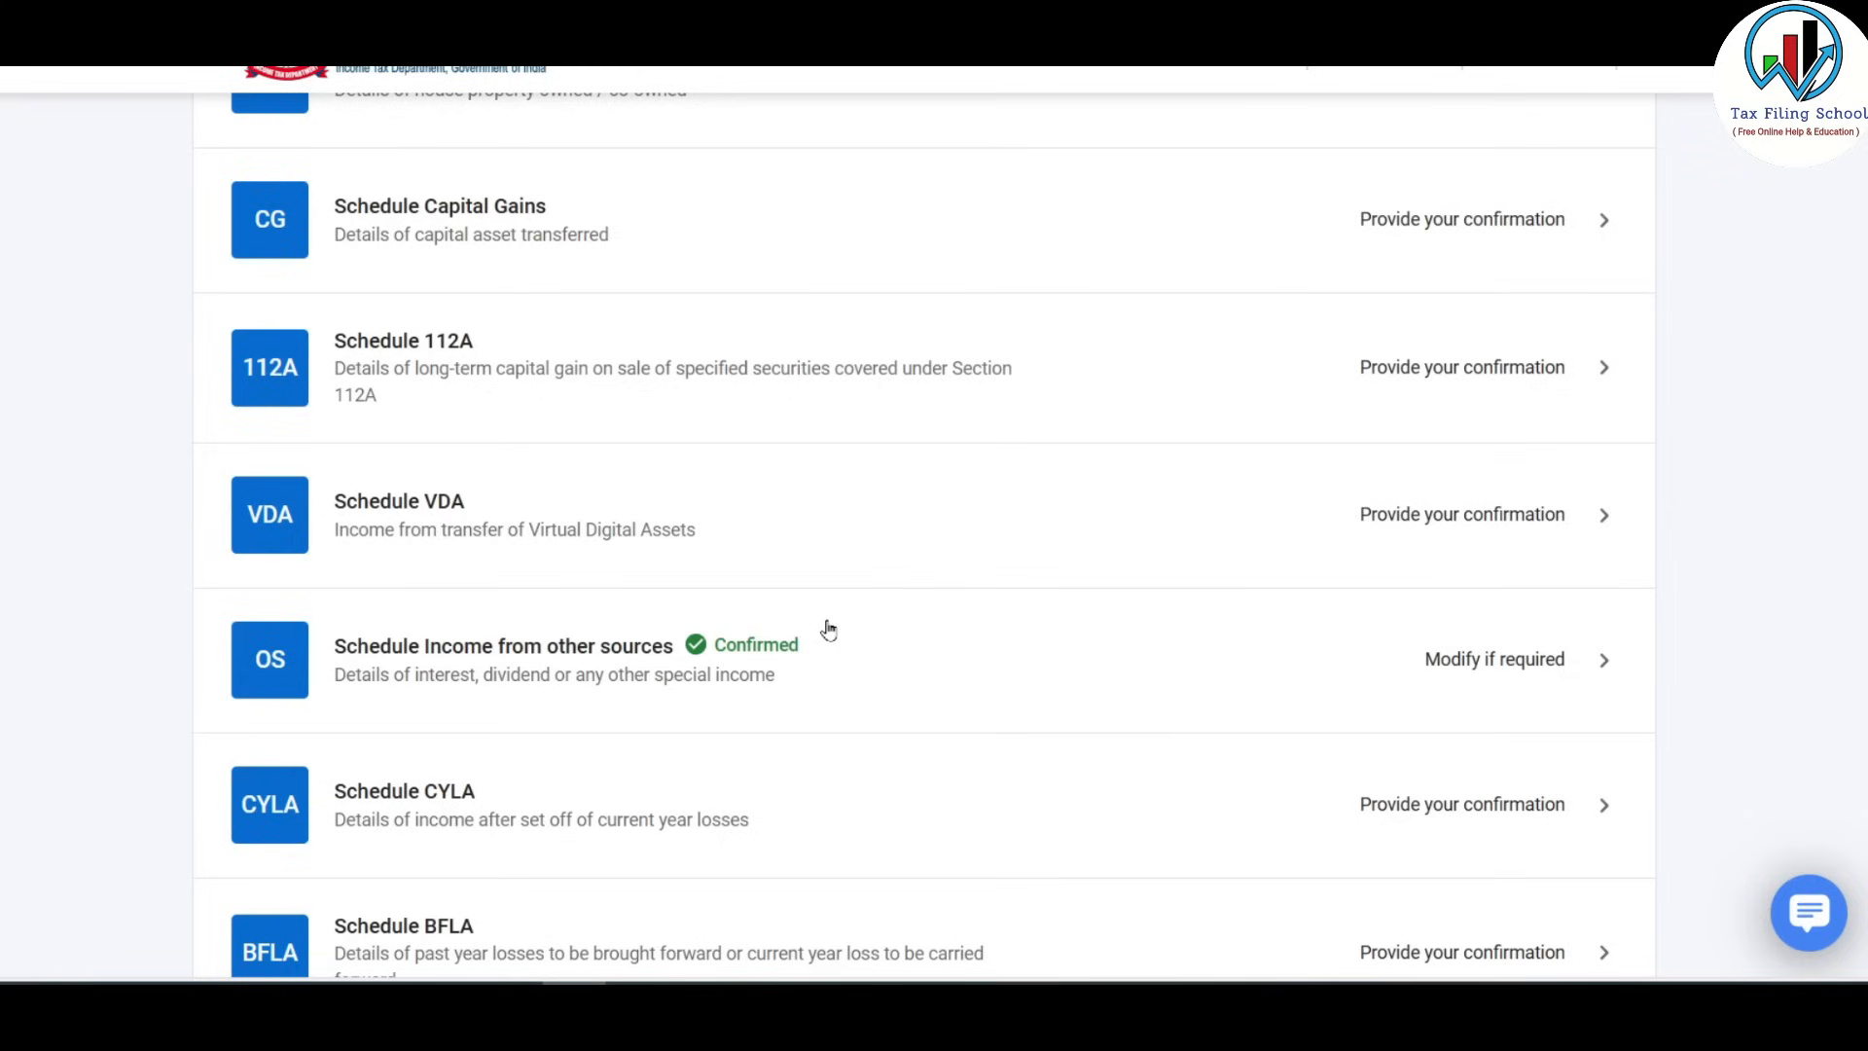
pyautogui.scroll(-6, 828, 631)
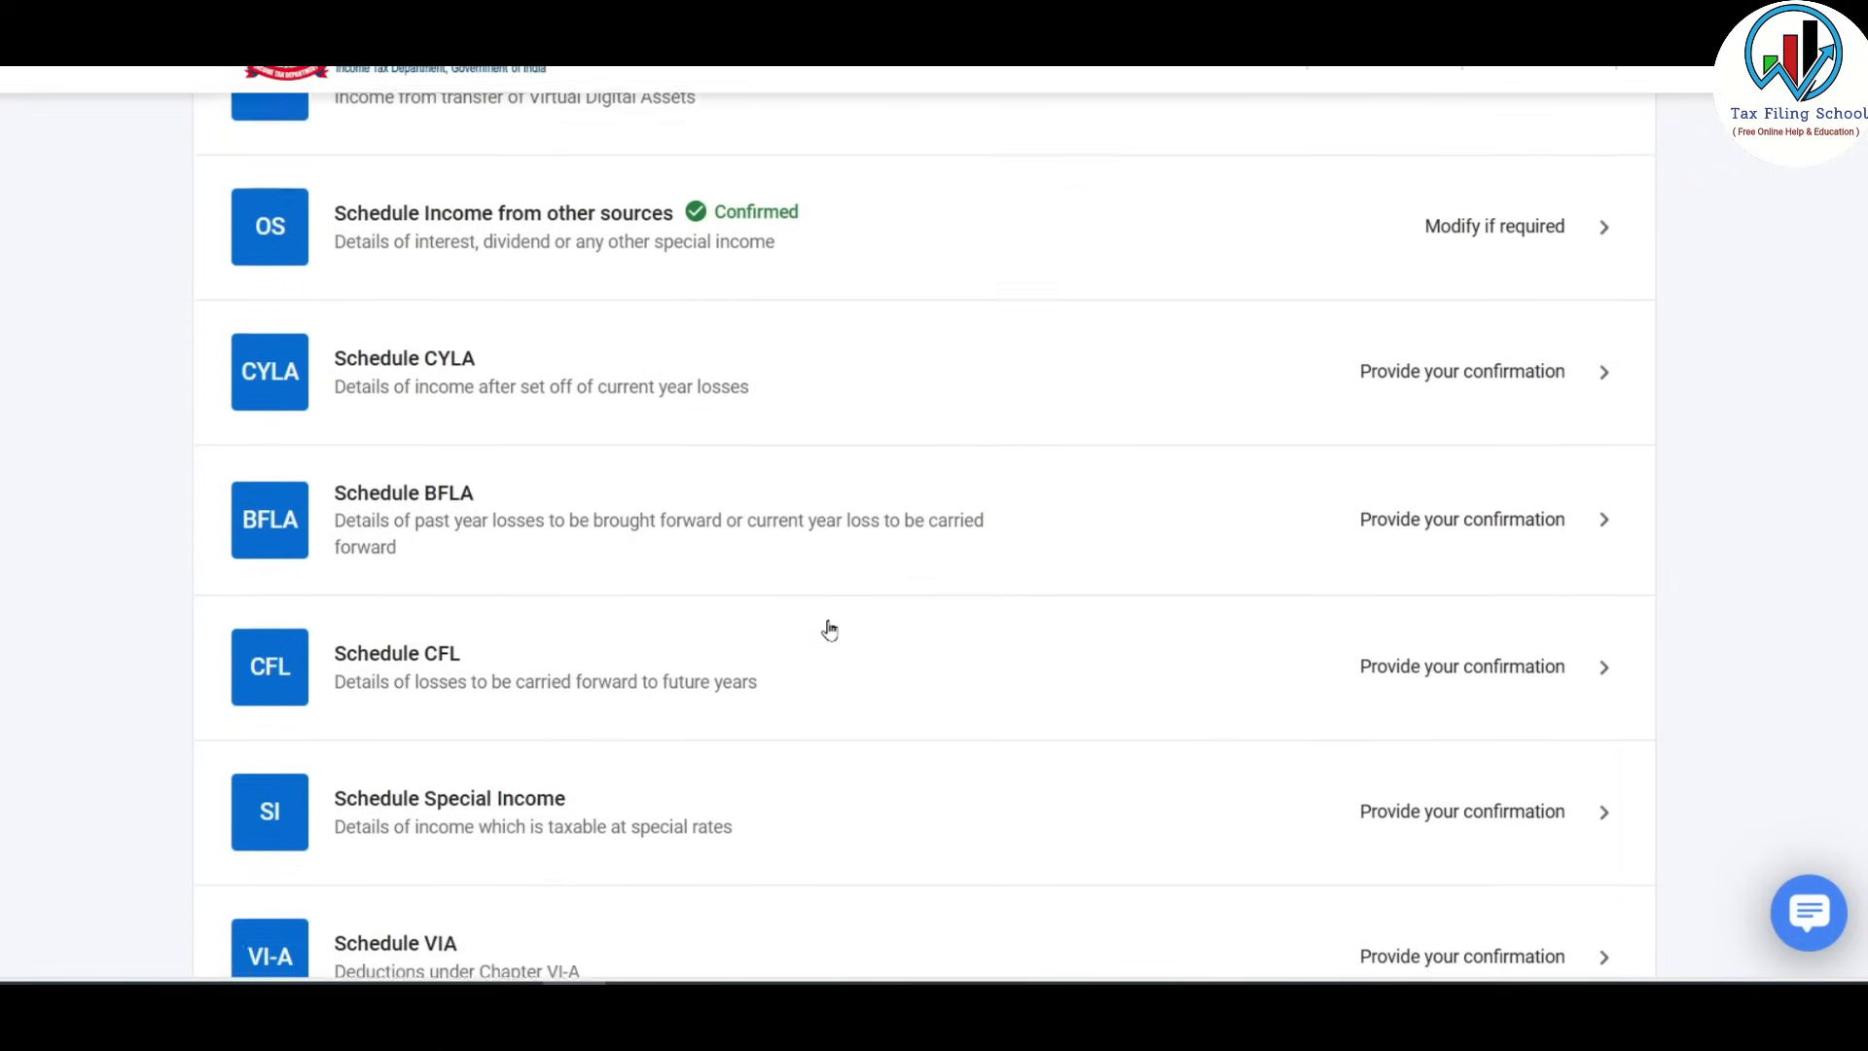
pyautogui.scroll(-5, 758, 510)
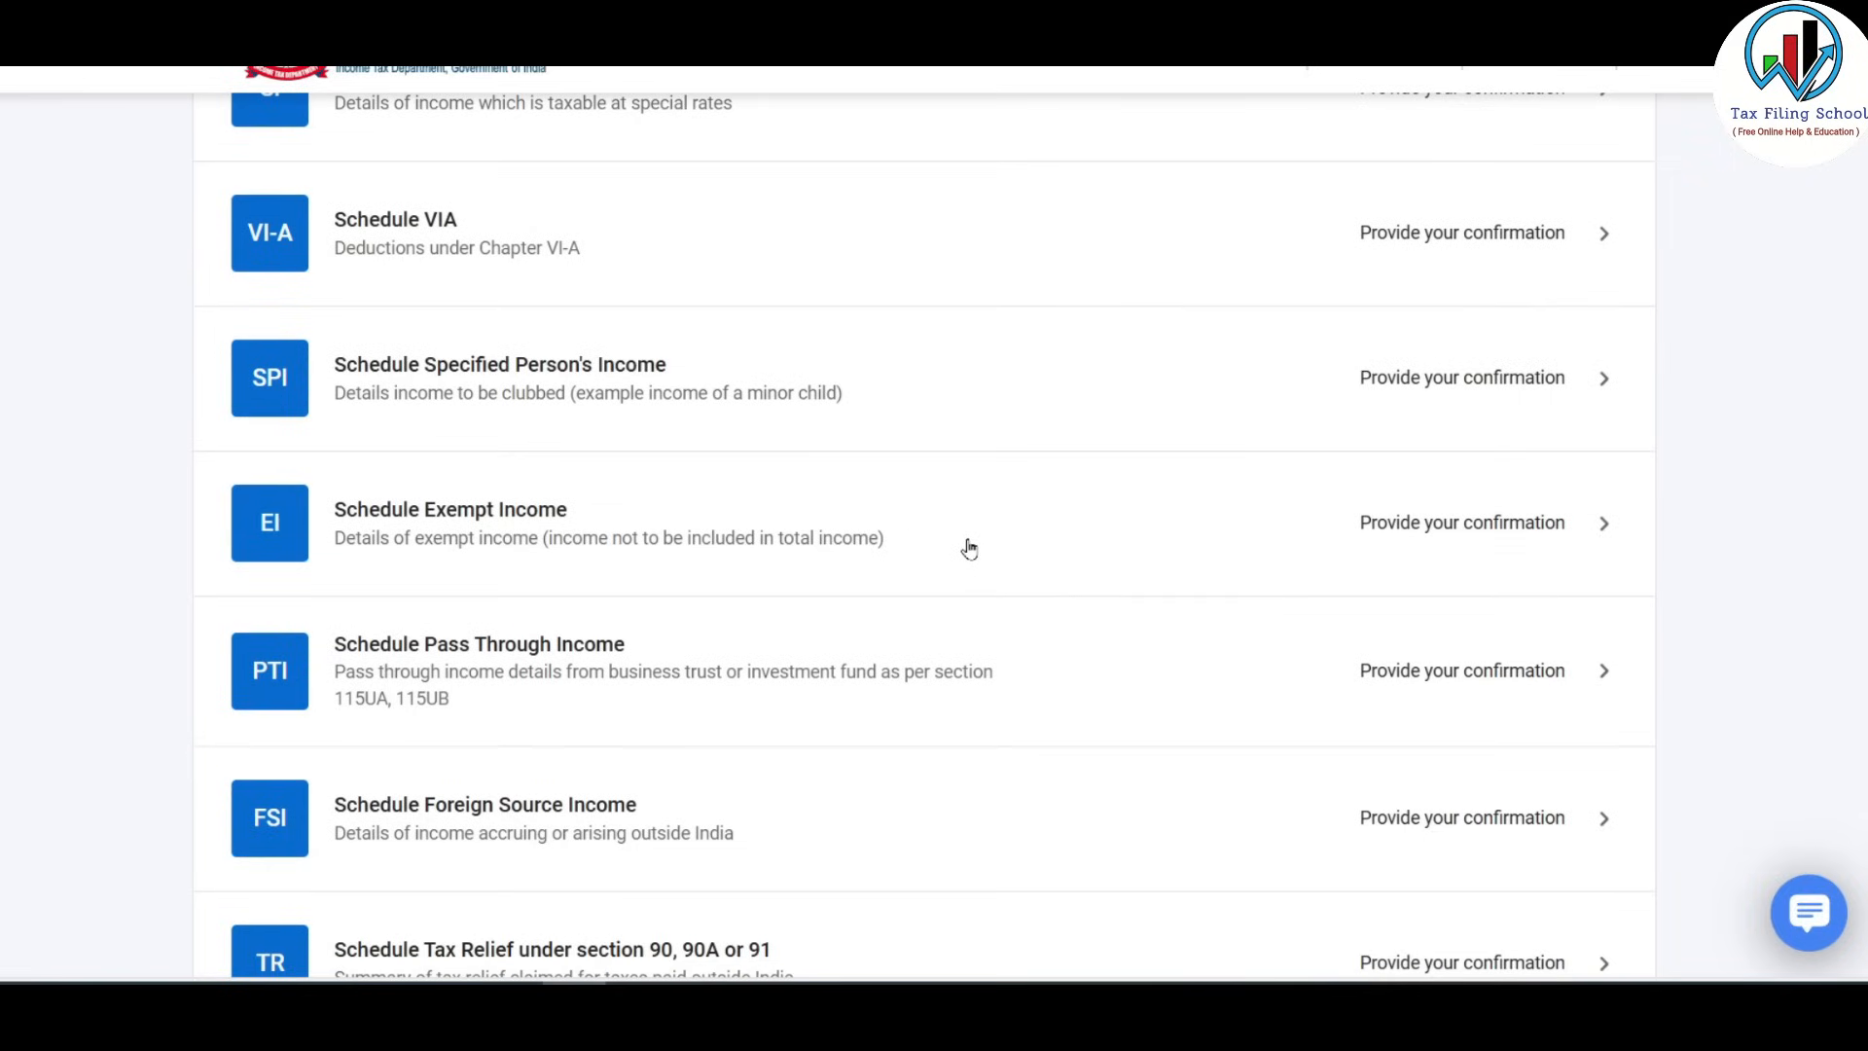
pyautogui.click(1052, 535)
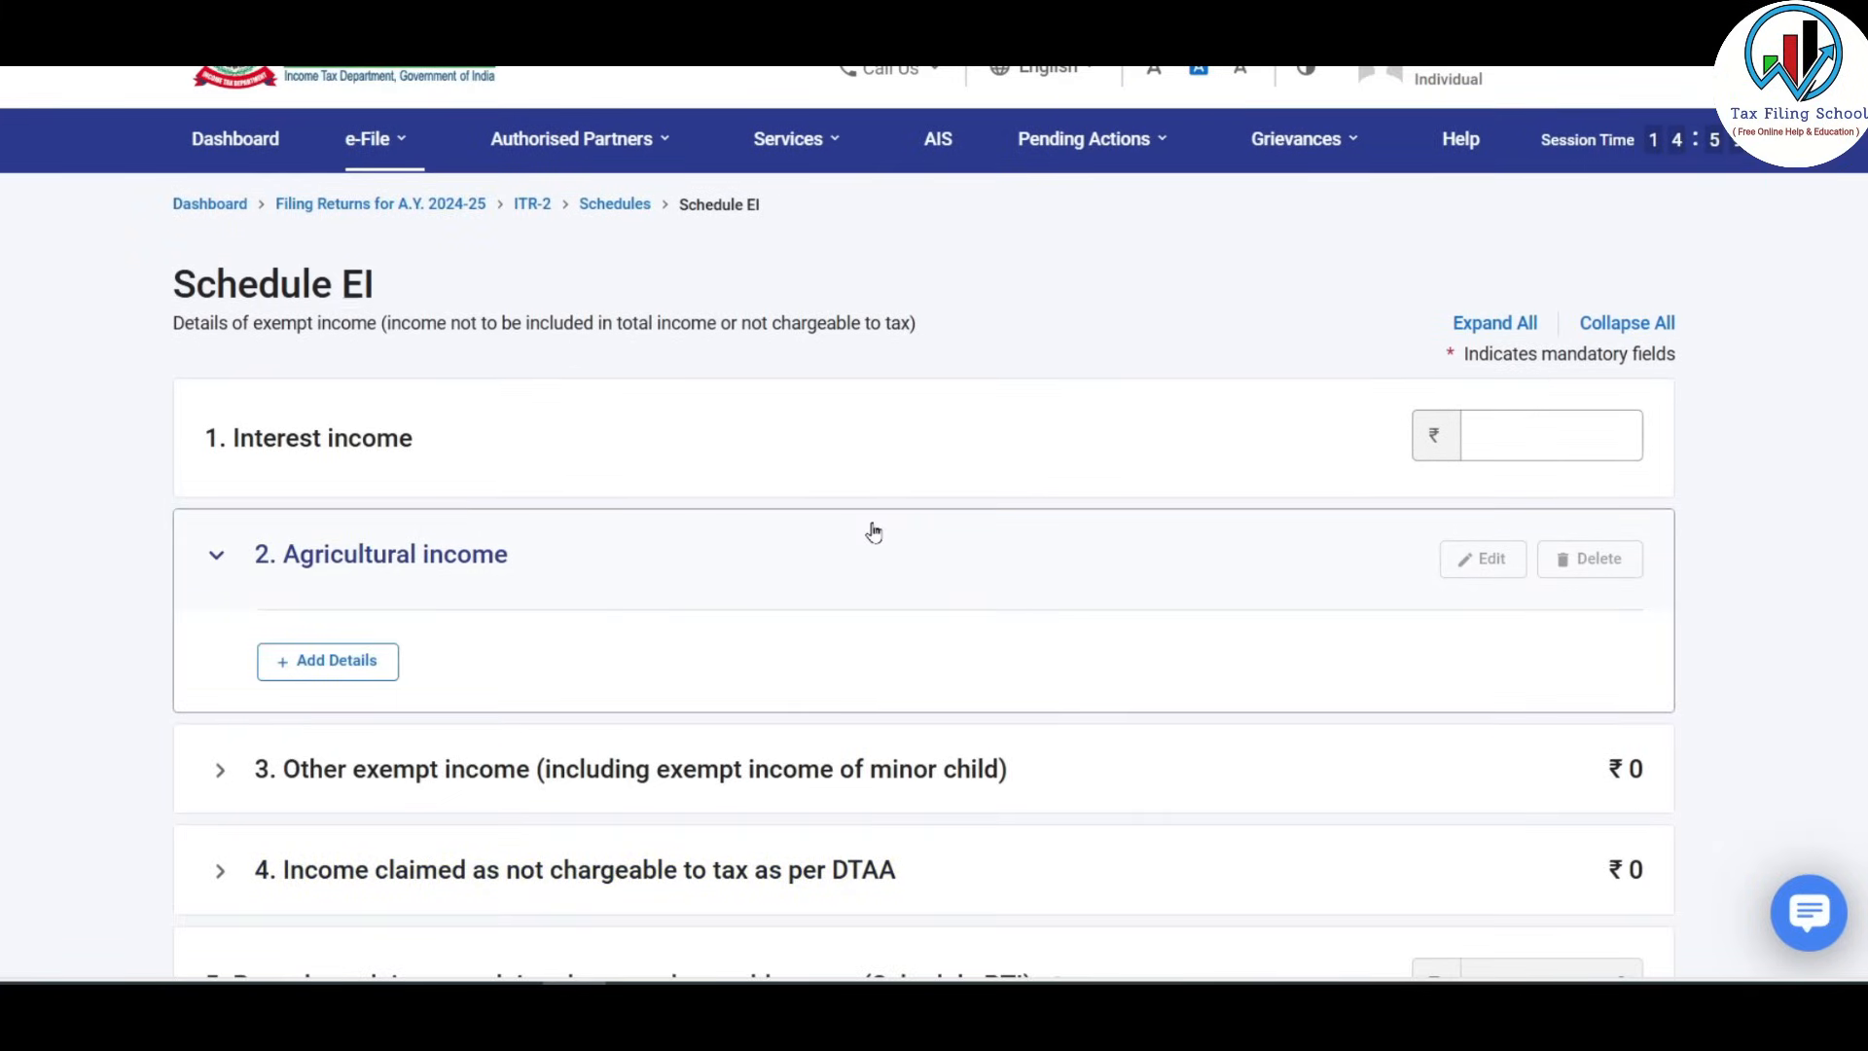
# Add agricultural income with 1,50,000 expenditure, using the spreadsheet's Agricultural Income figures.
pyautogui.scroll(-2, 874, 530)
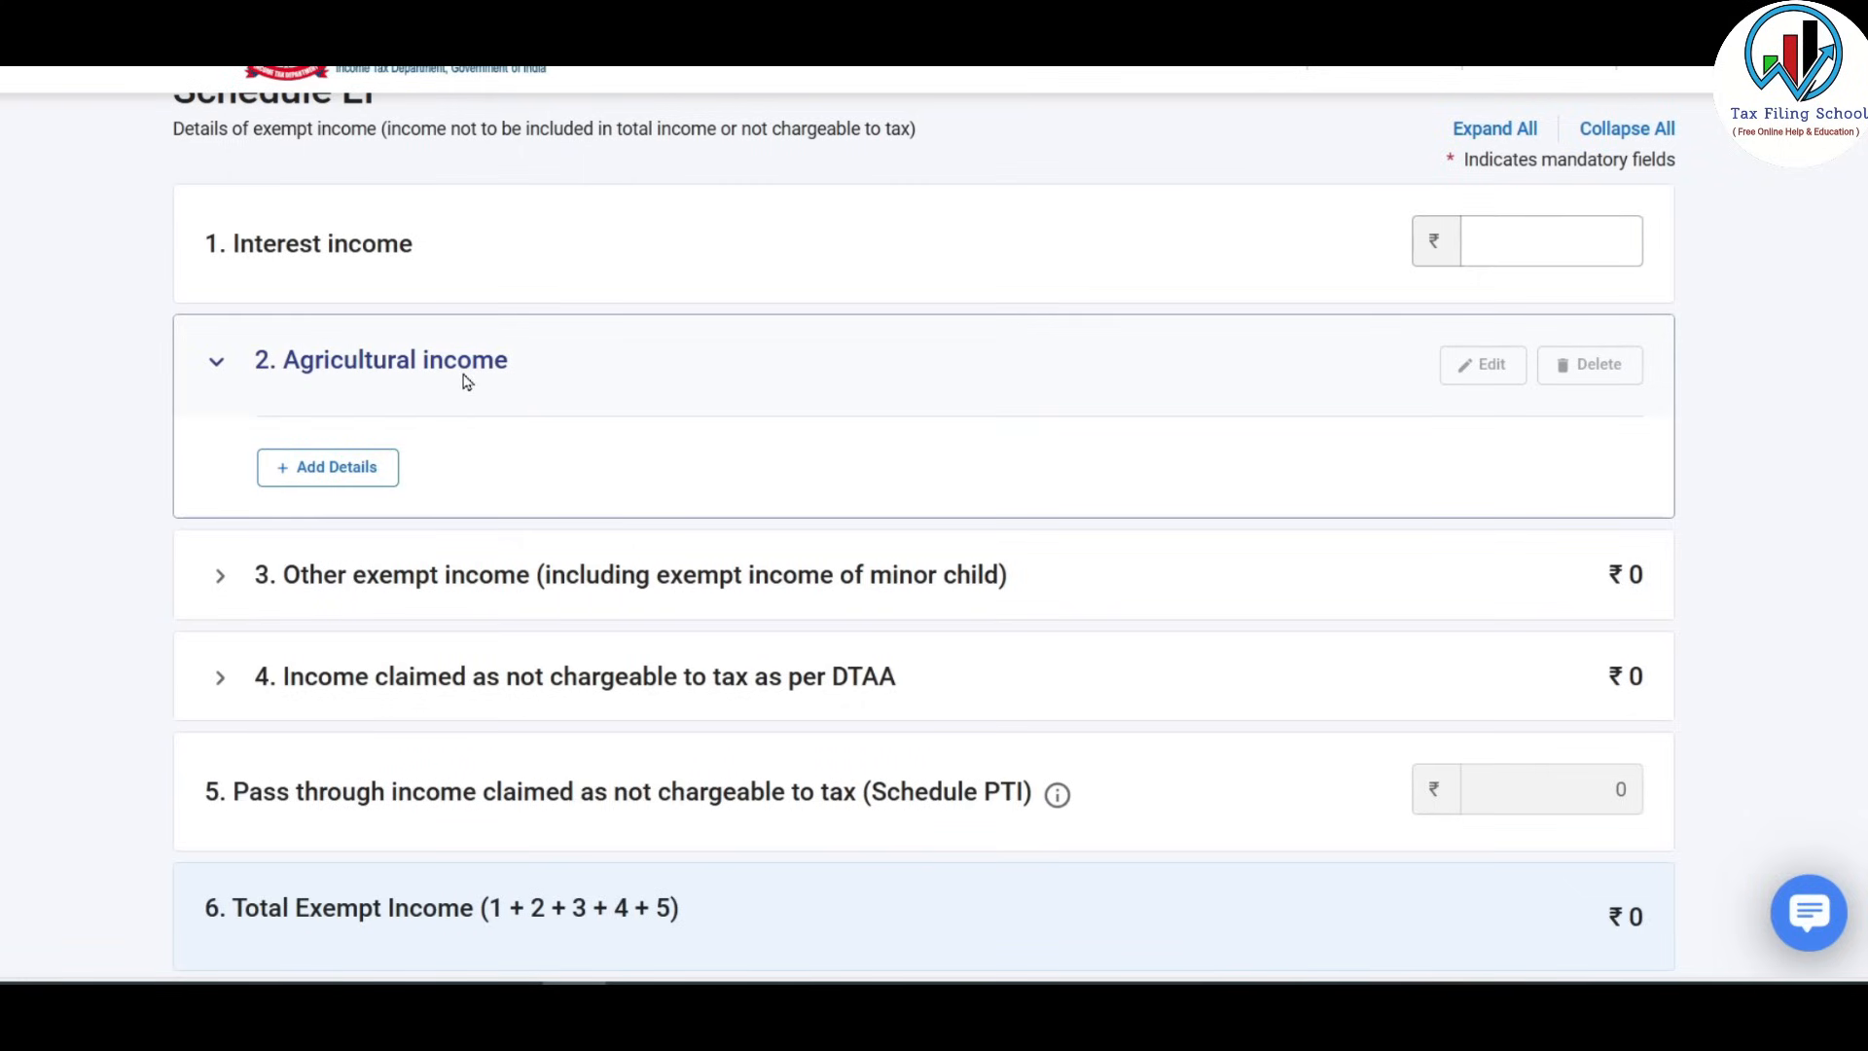
pyautogui.click(355, 470)
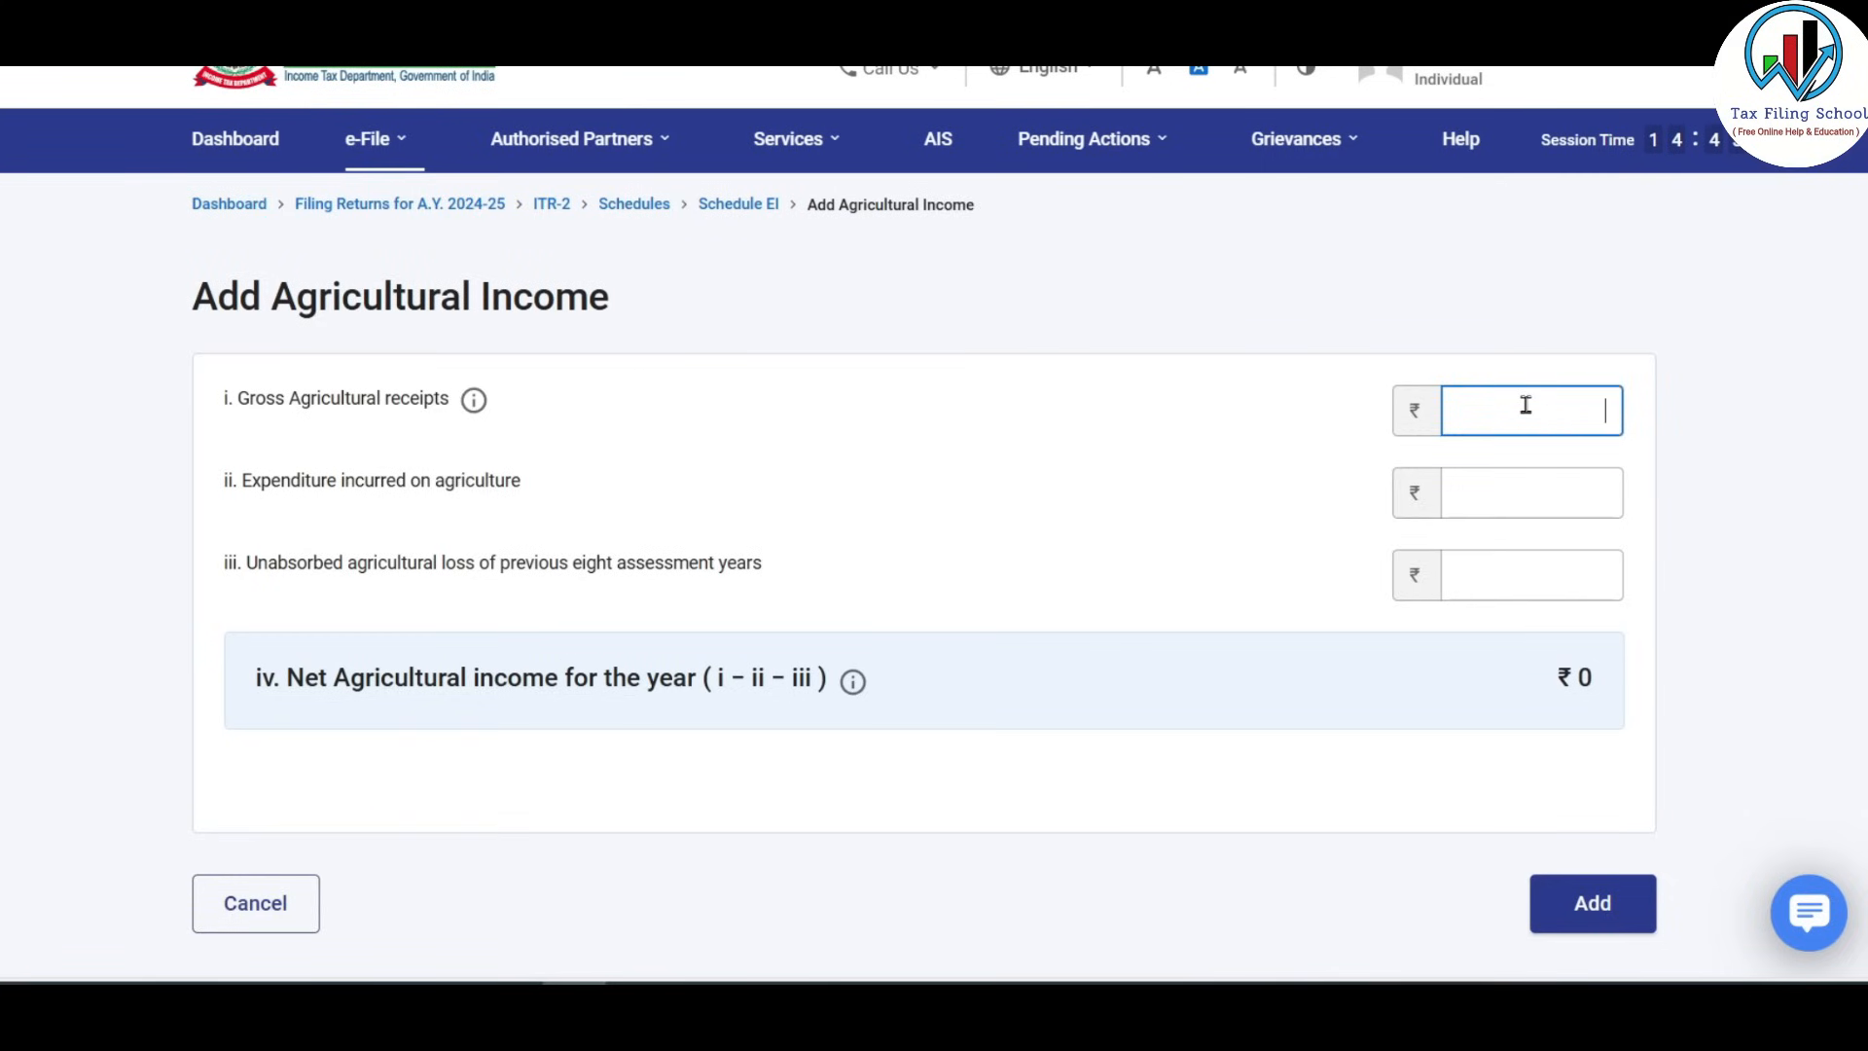
pyautogui.hotkey('alt', 'Tab')
pyautogui.click(1022, 934)
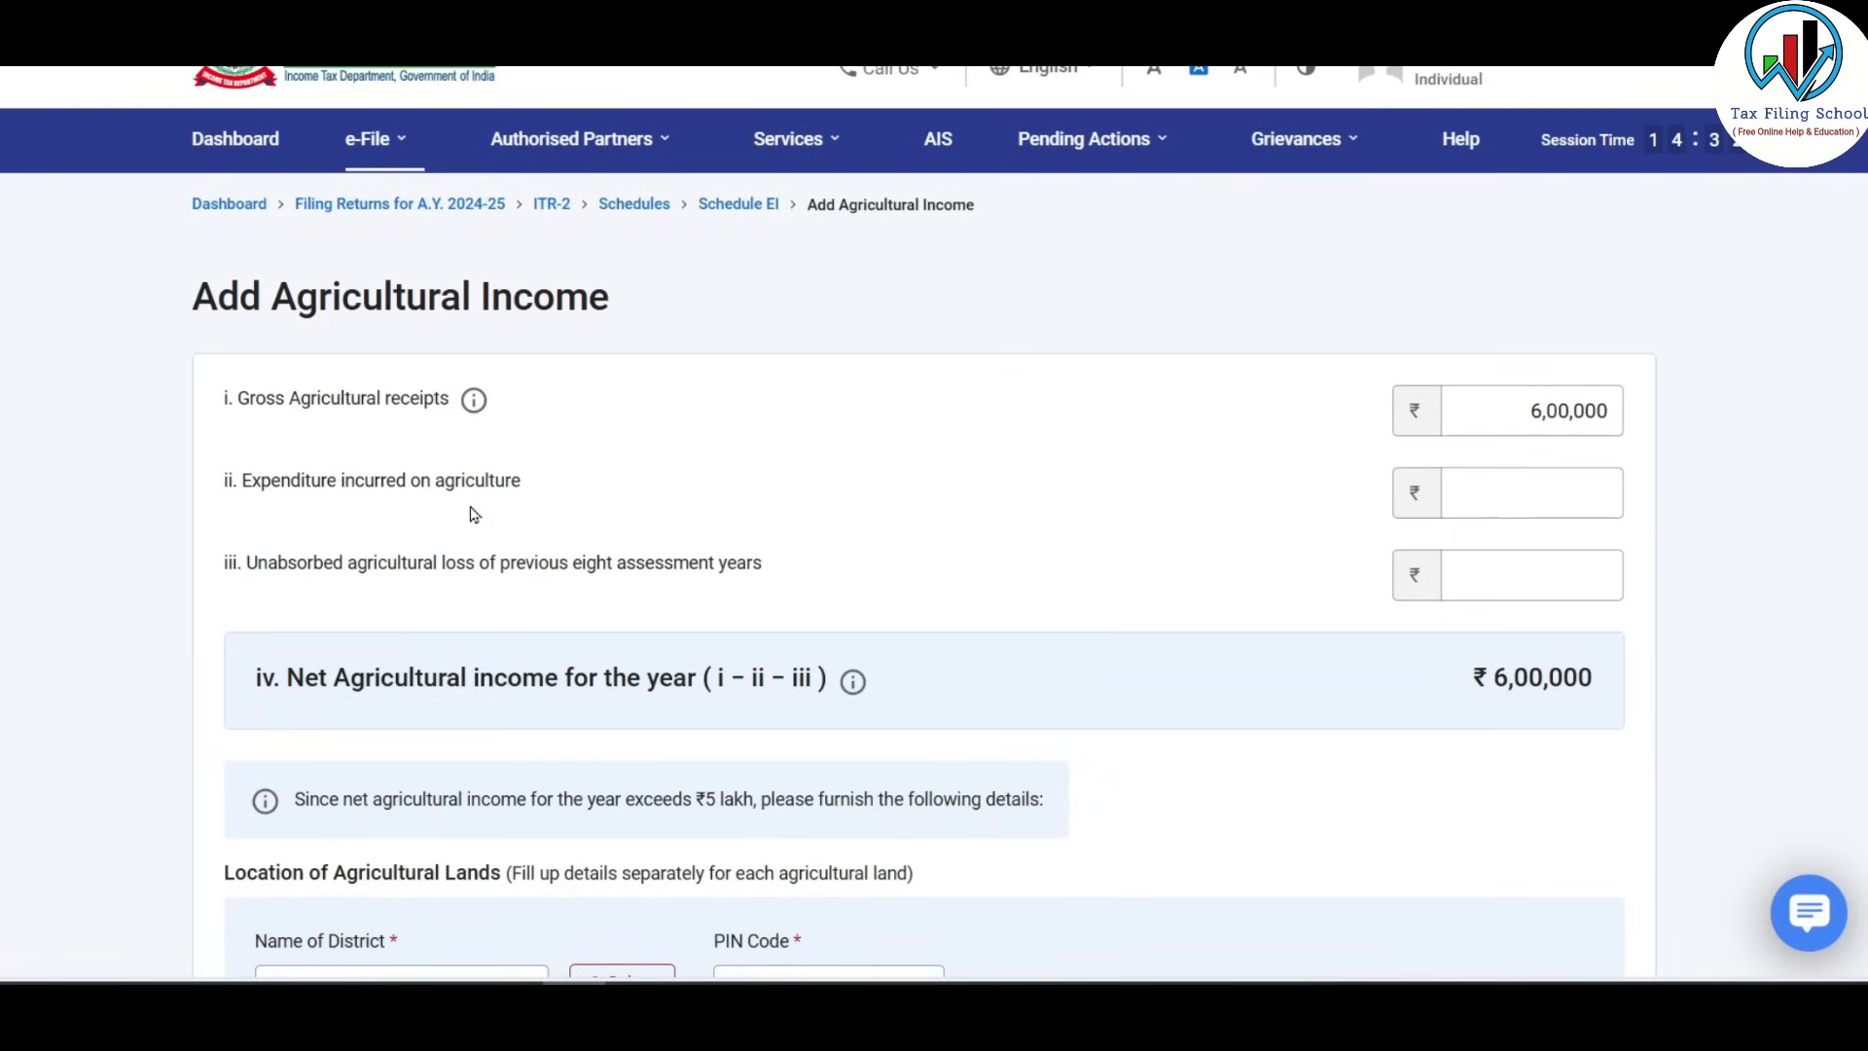
pyautogui.click(1486, 500)
pyautogui.write('150000')
pyautogui.press('Tab')
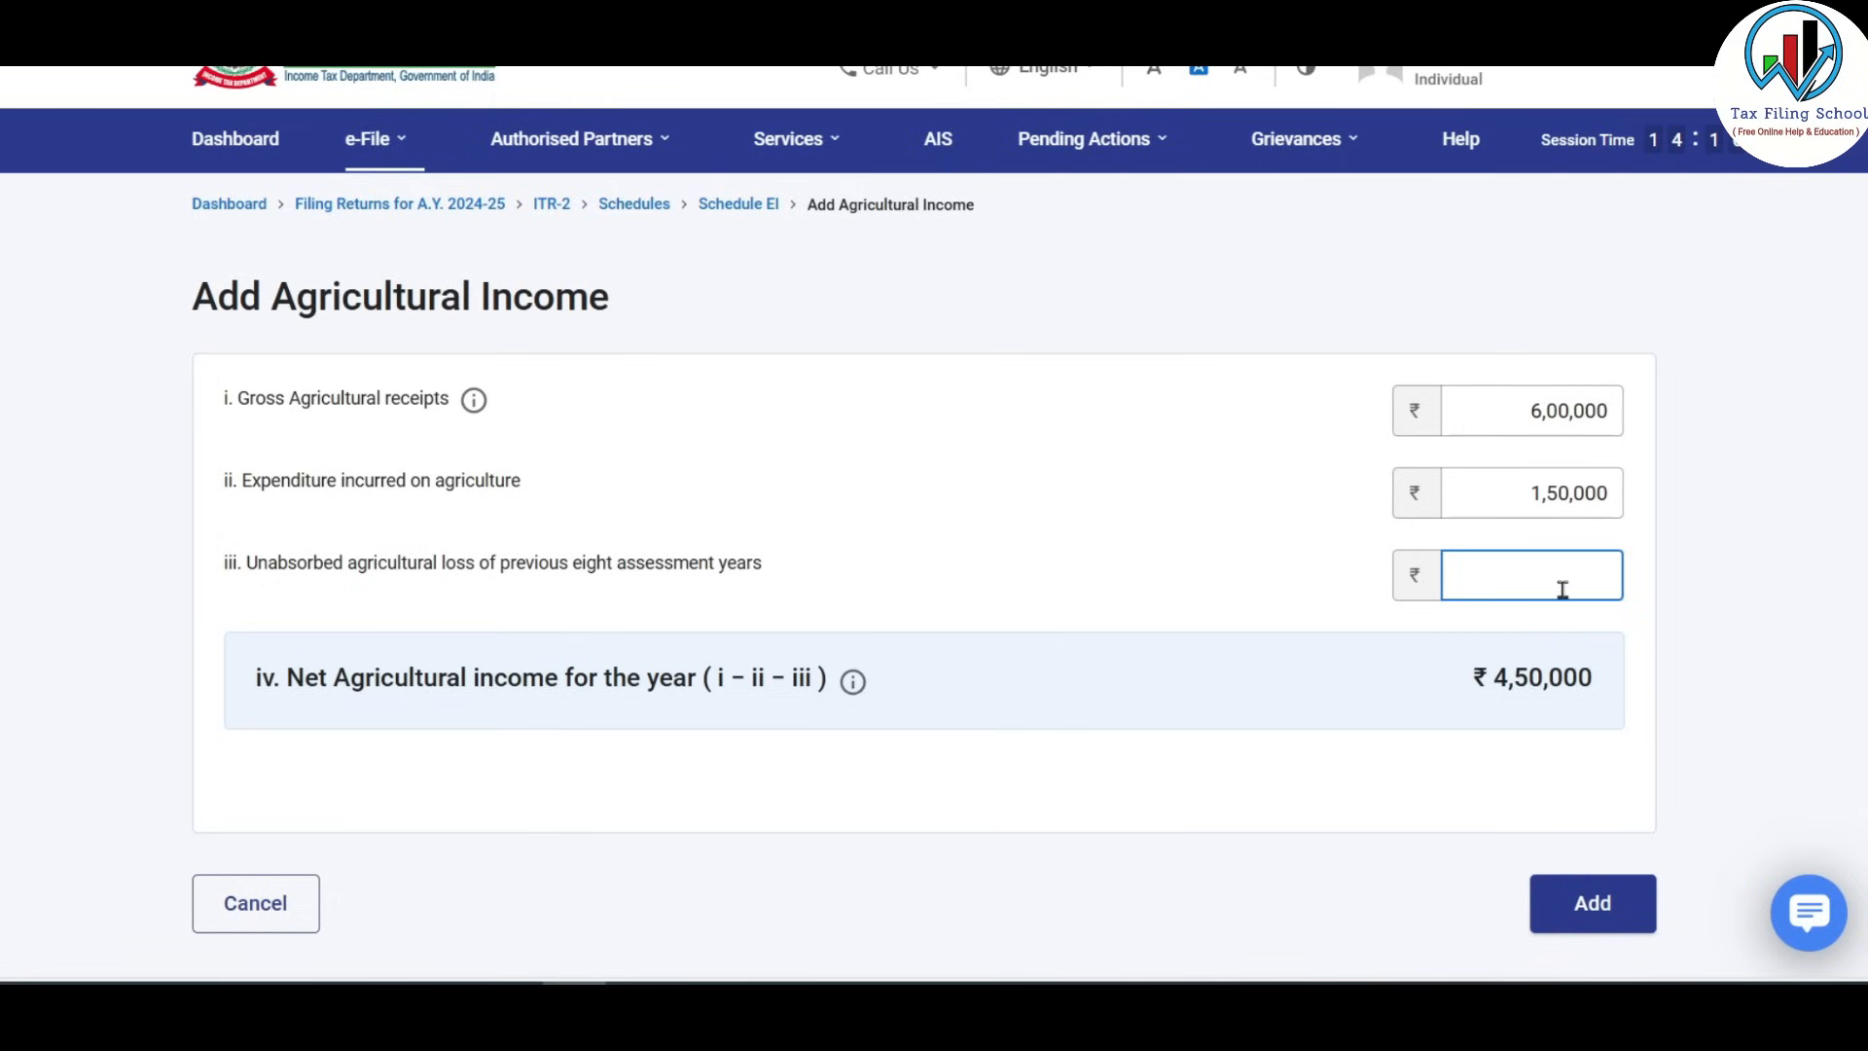
pyautogui.click(1256, 571)
pyautogui.click(1602, 918)
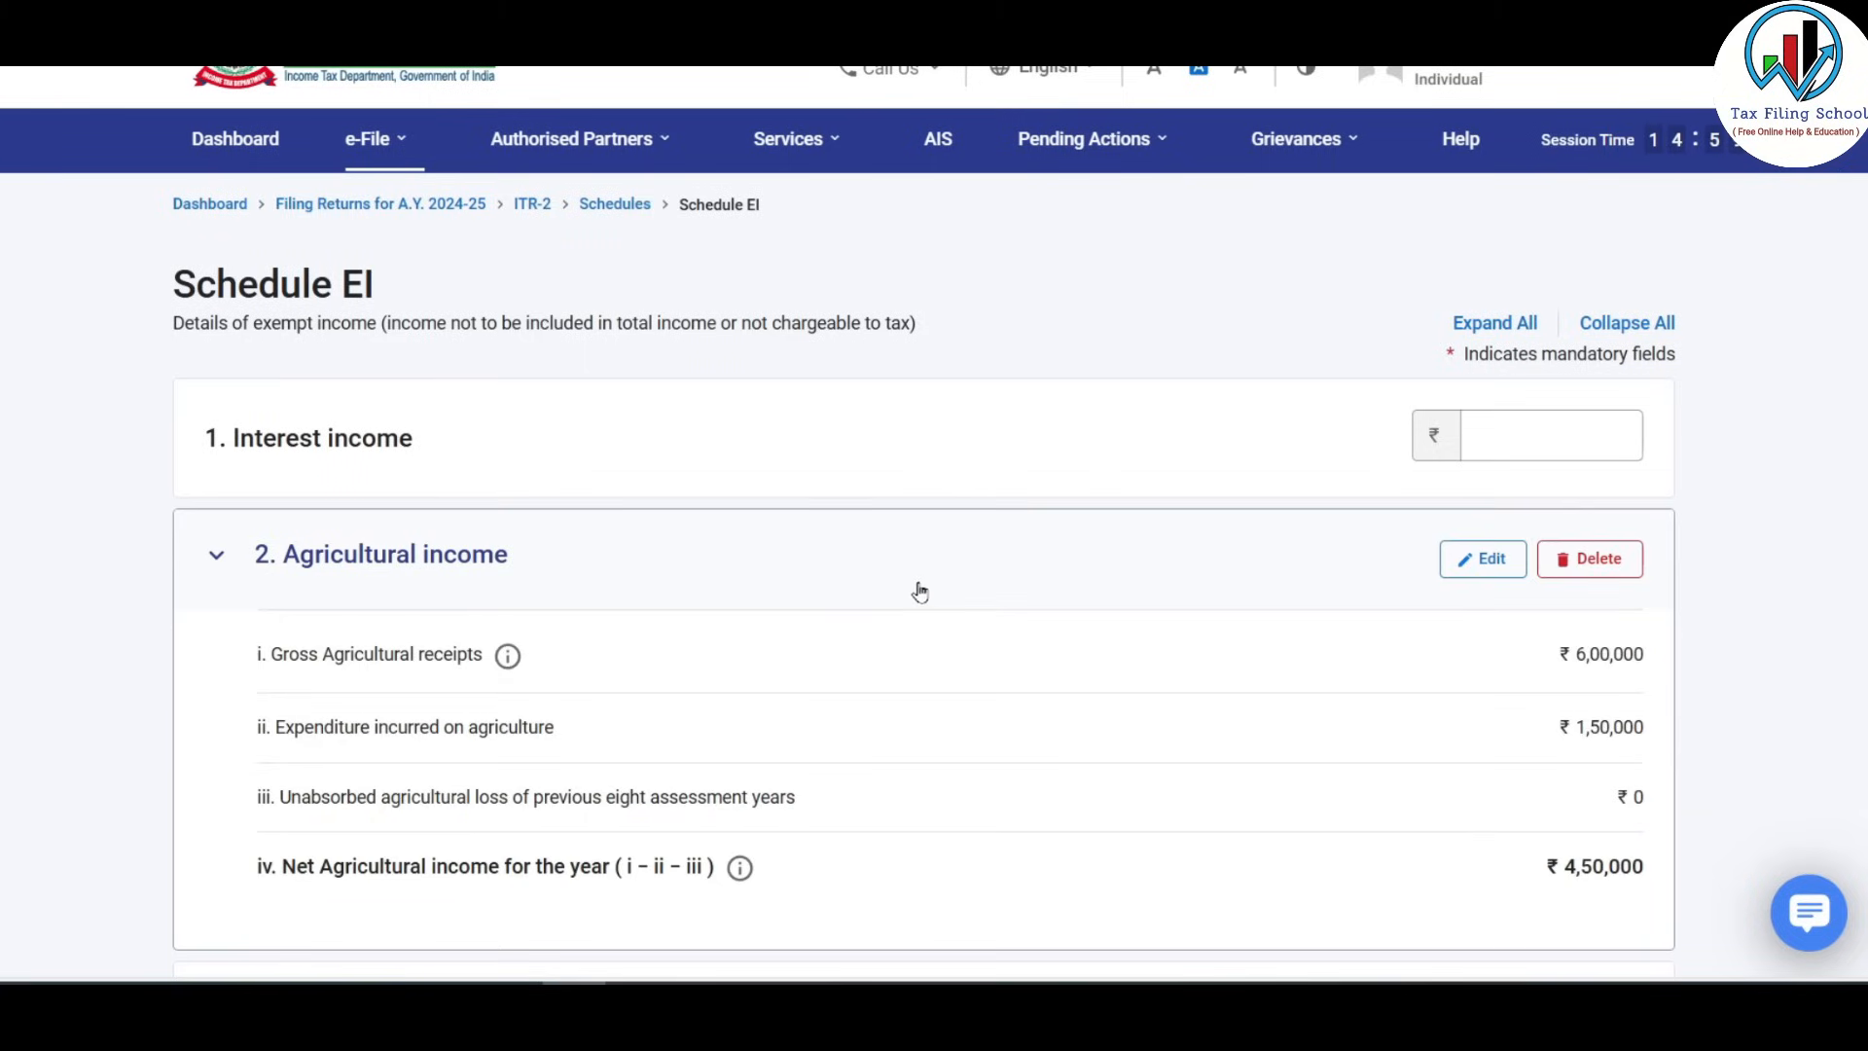
# Confirm Schedule EI with ₹4,50,000 net agricultural income.
pyautogui.scroll(-3, 1133, 710)
pyautogui.scroll(-3, 1156, 693)
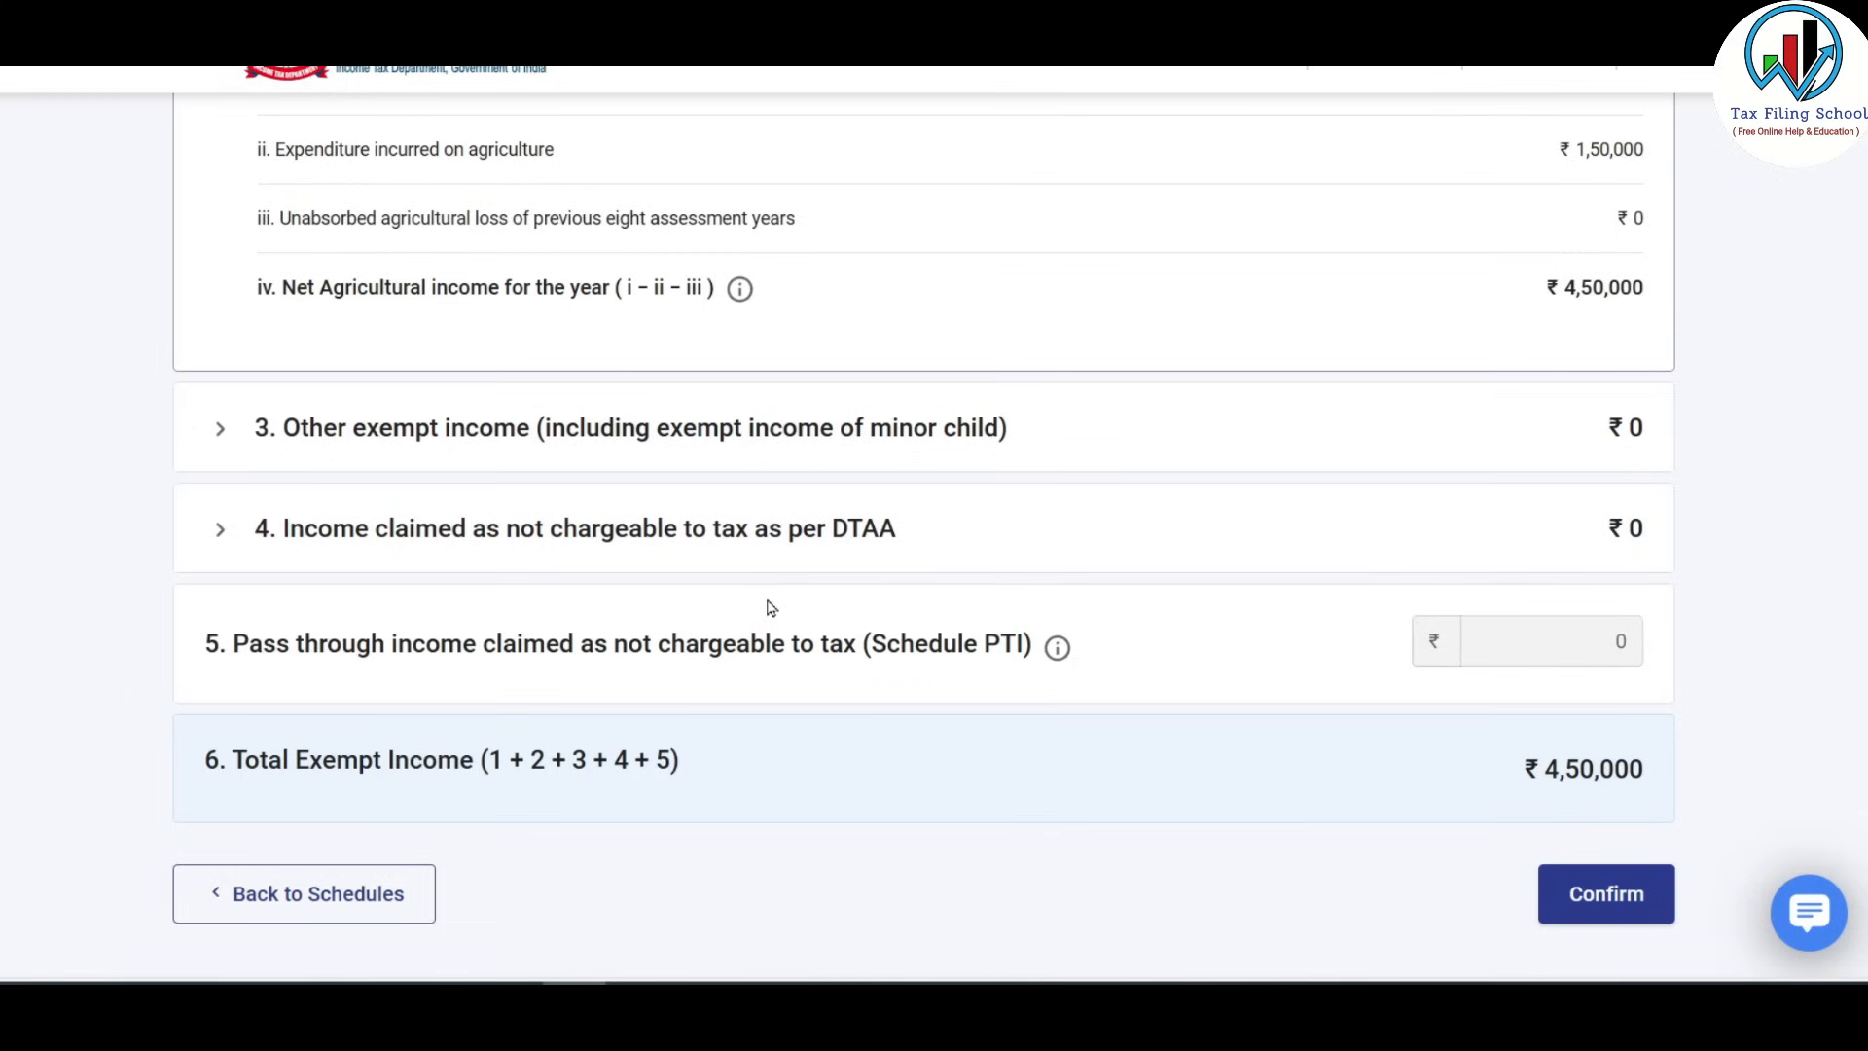
pyautogui.click(1615, 900)
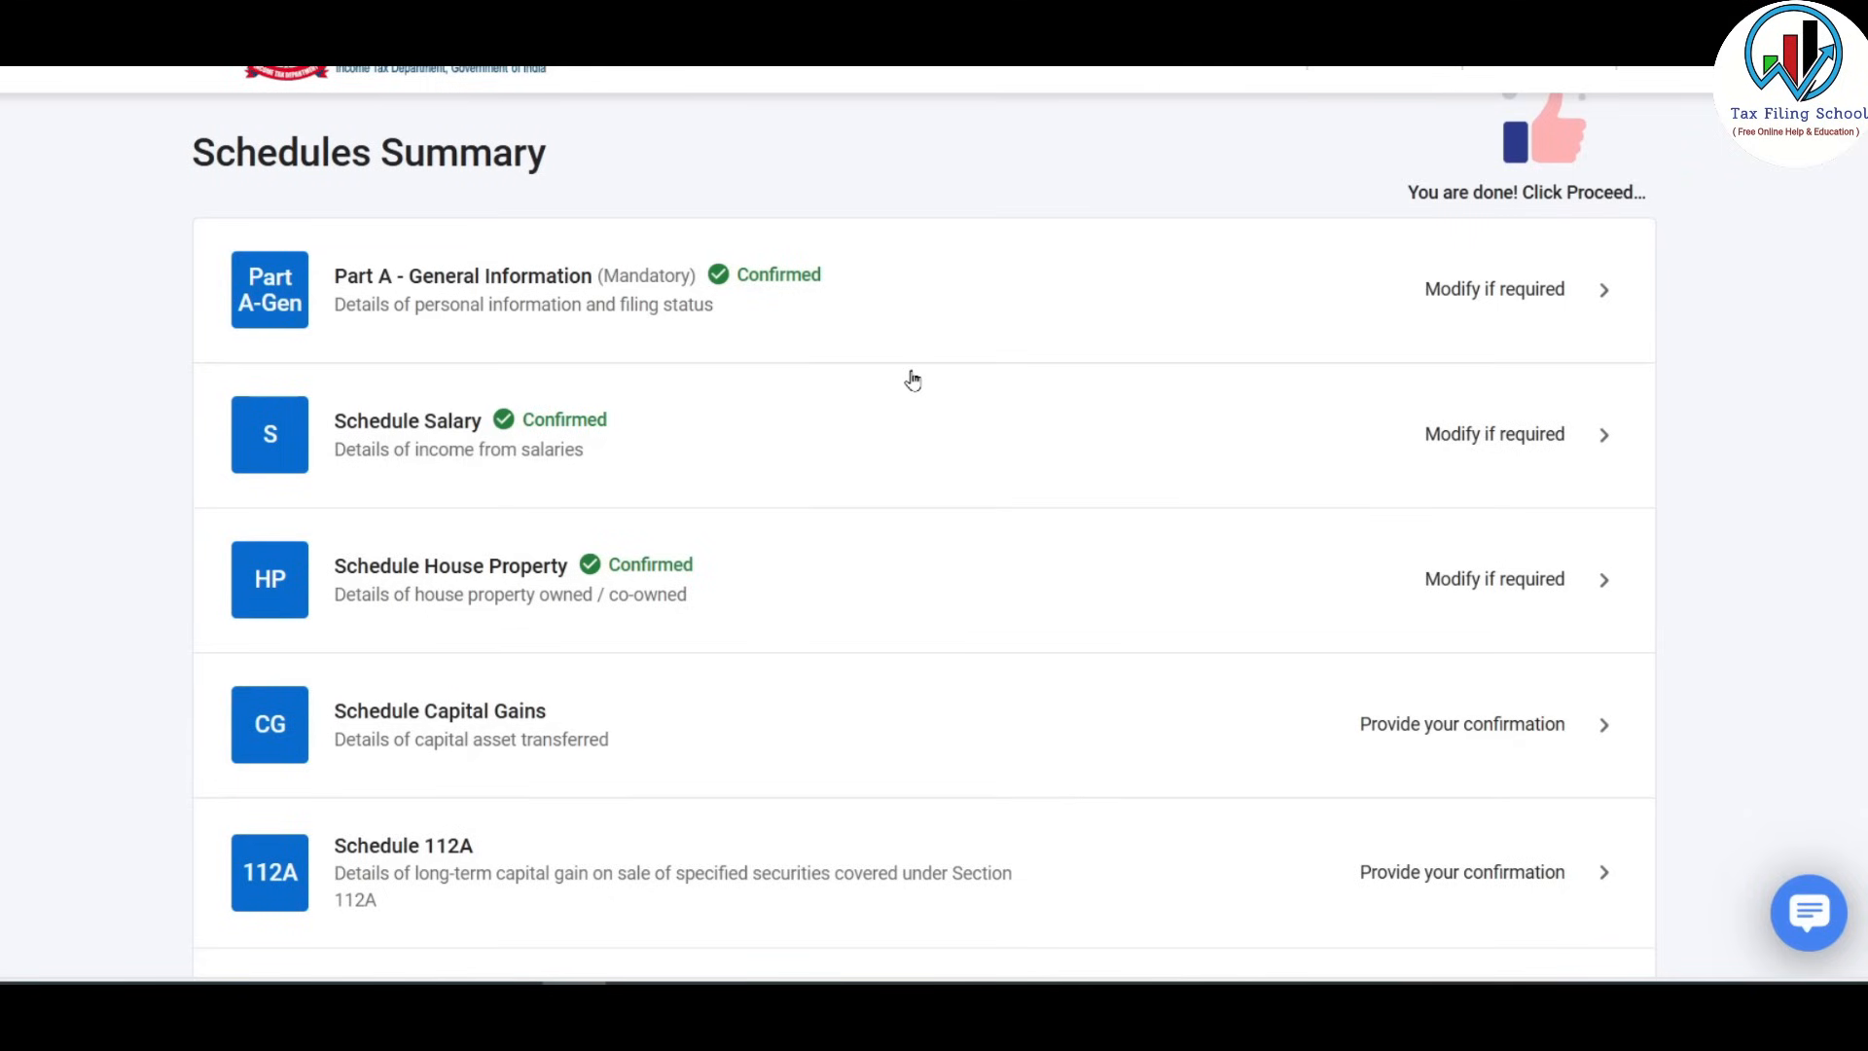
# Find the Schedule VDA row in the Schedules Summary and open it.
pyautogui.scroll(-7, 913, 379)
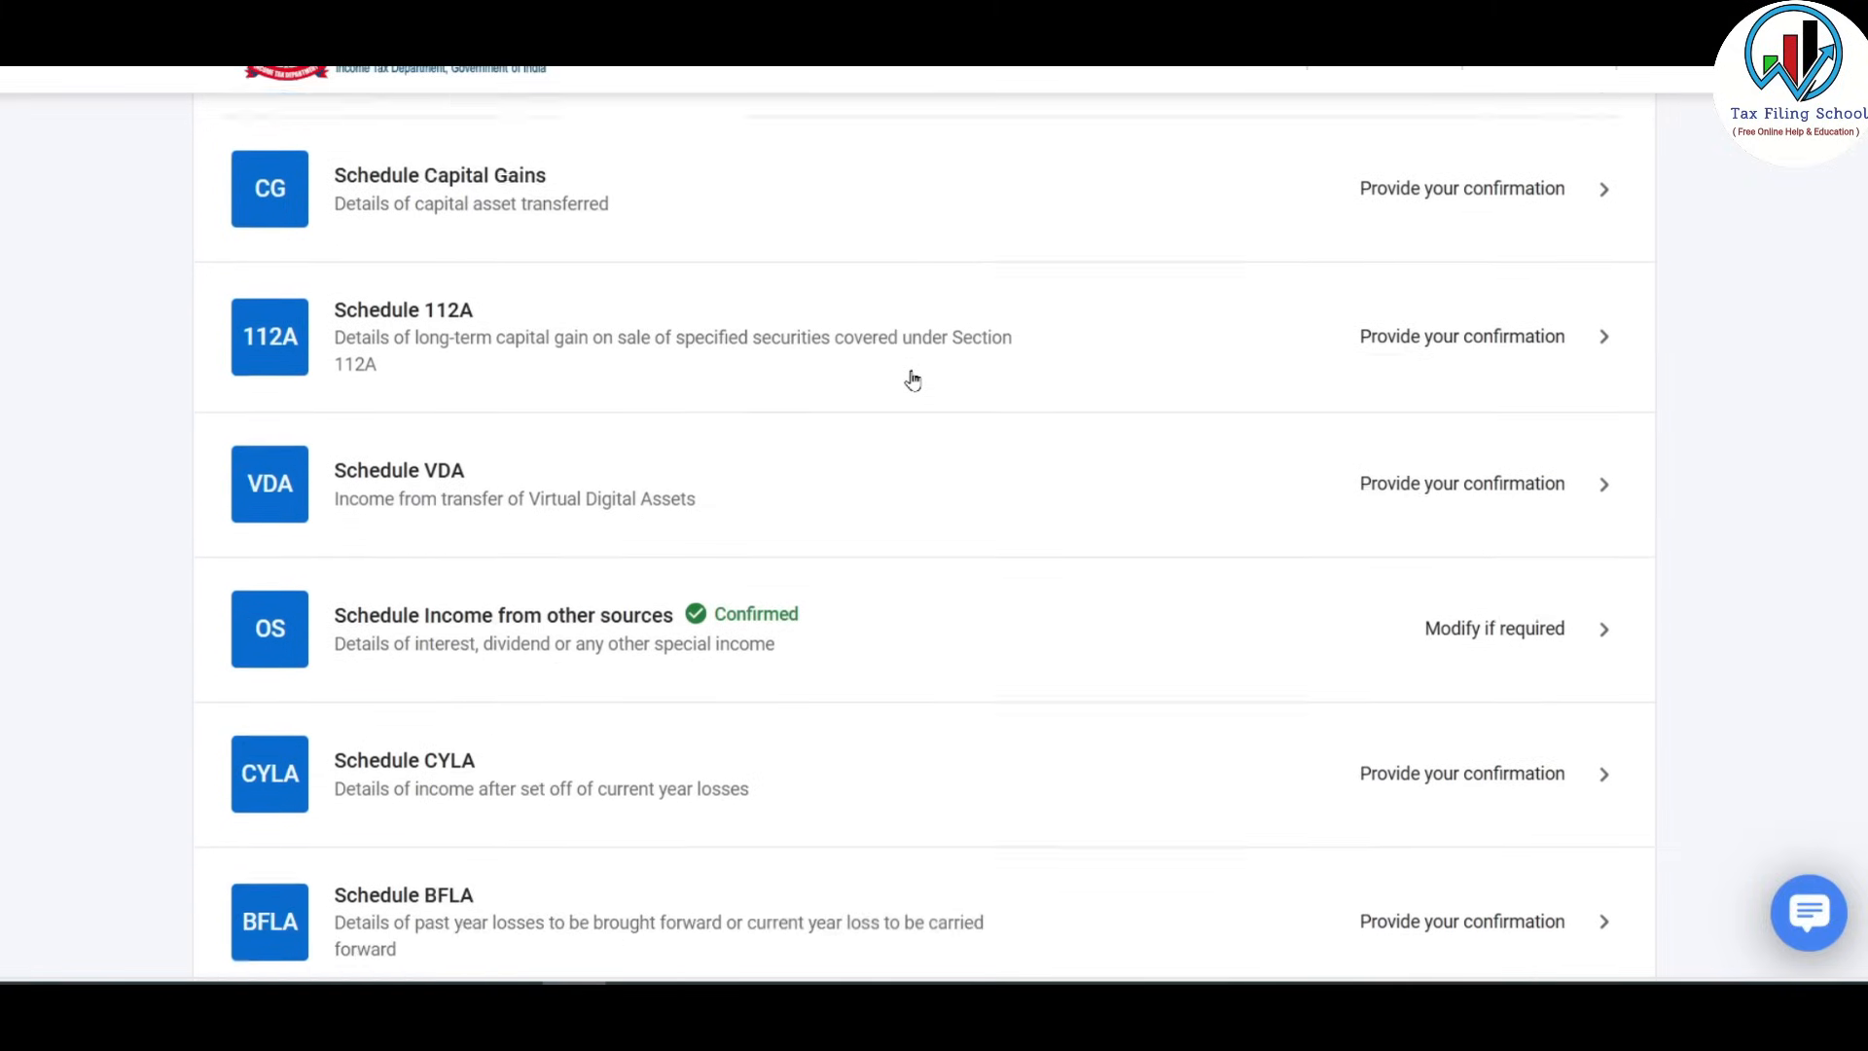
pyautogui.scroll(-2, 913, 379)
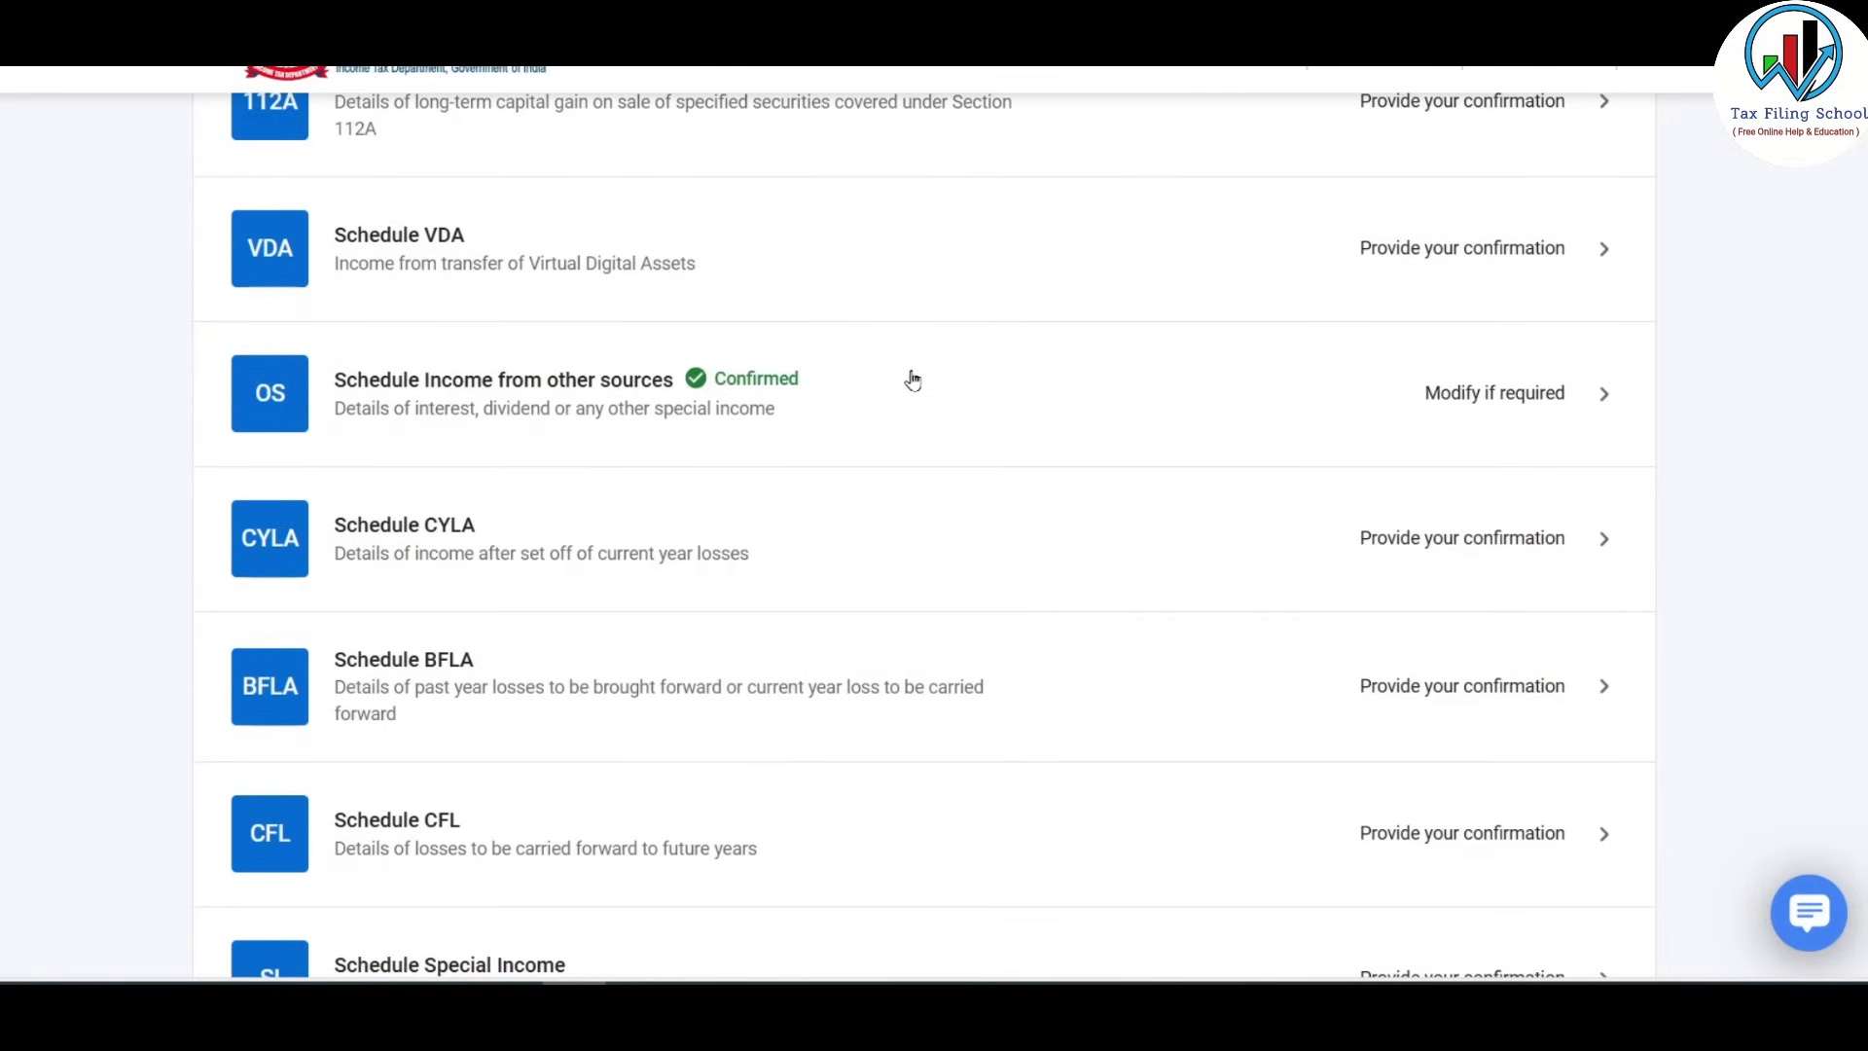
pyautogui.scroll(-6, 913, 380)
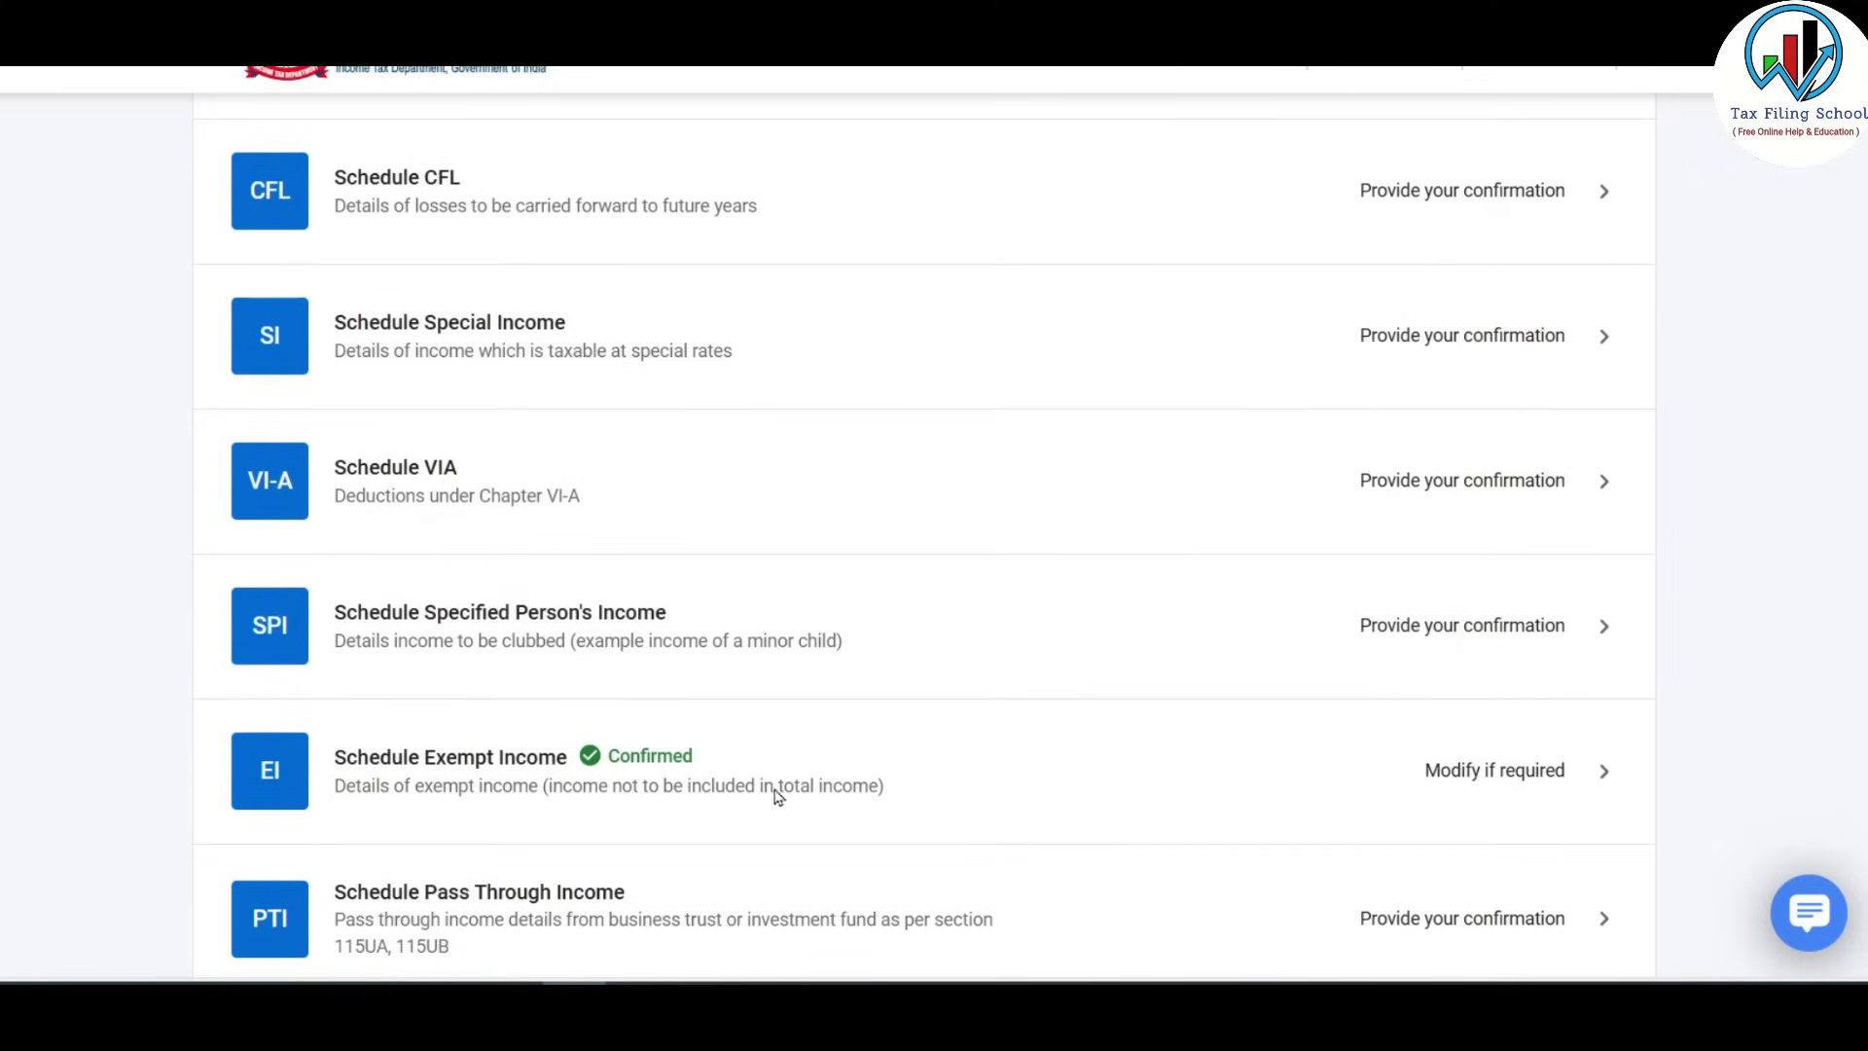
pyautogui.scroll(7, 796, 790)
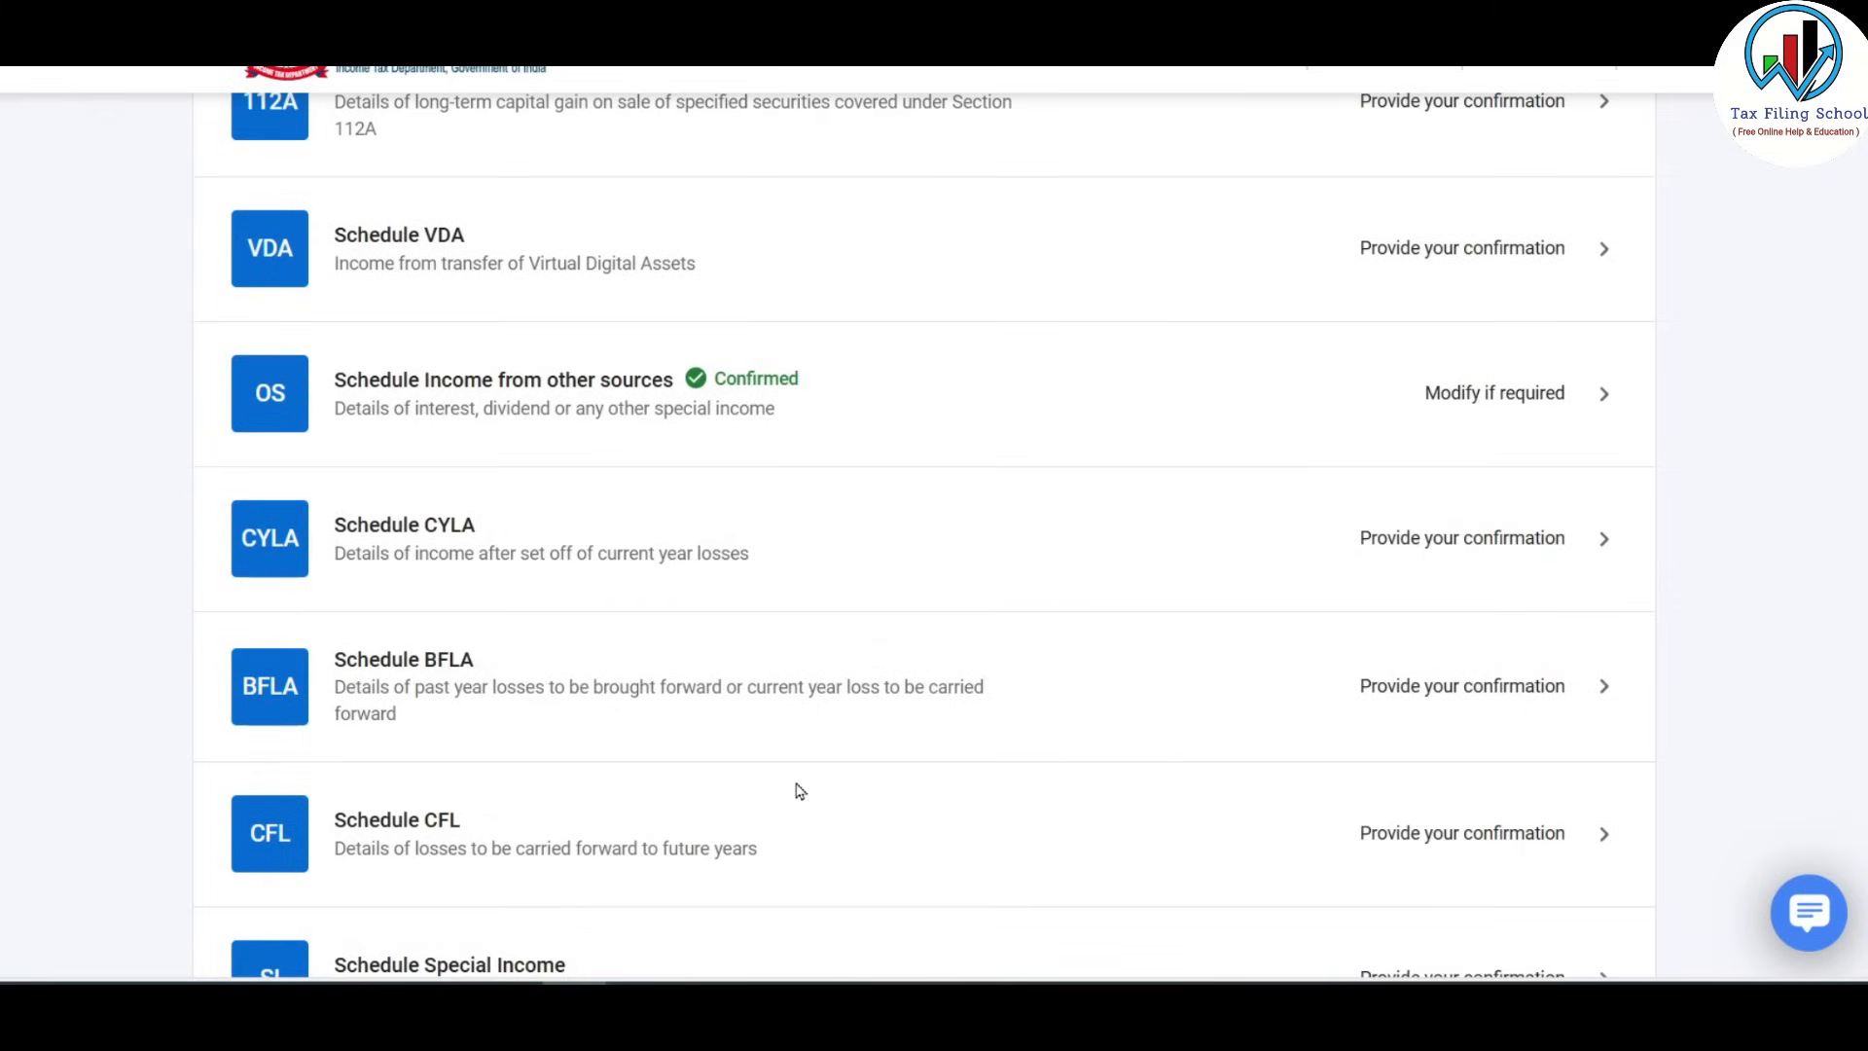
pyautogui.scroll(1, 796, 790)
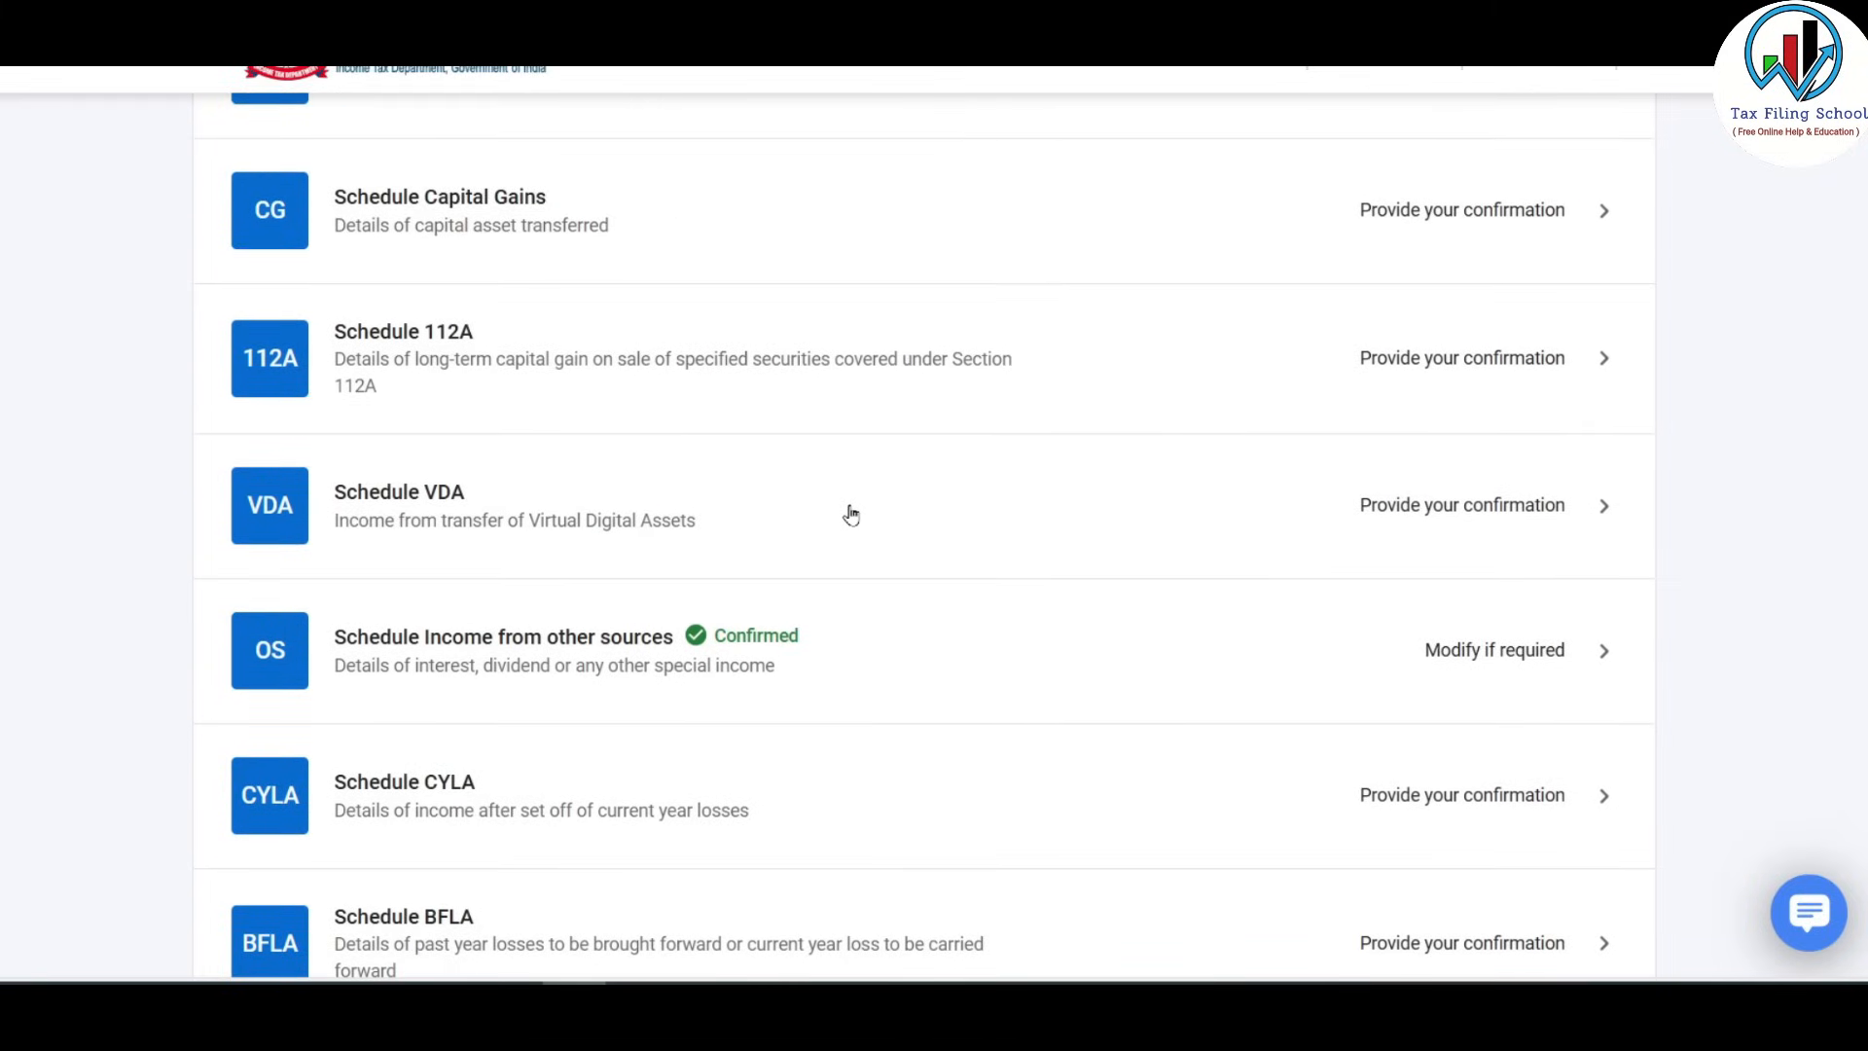
pyautogui.click(1345, 521)
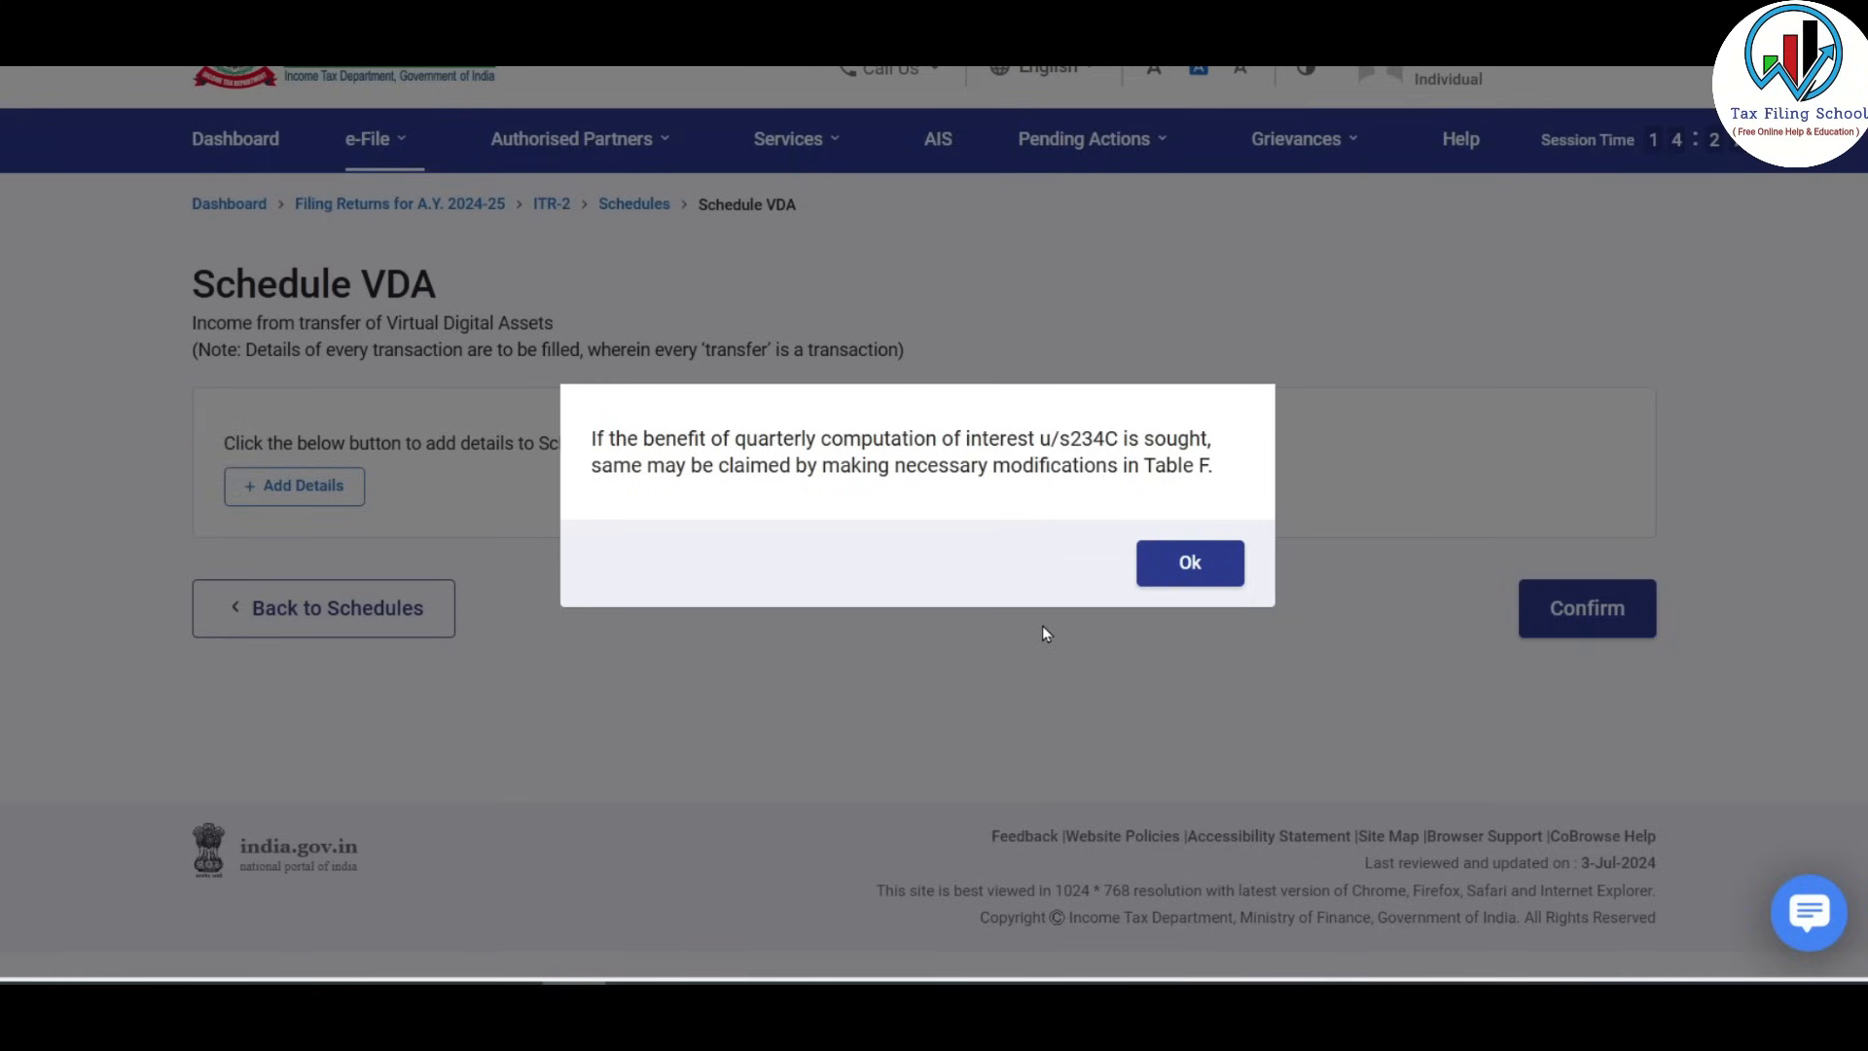
# Dismiss the section 234C interest notice and open the add form for a VDA transfer.
pyautogui.click(1210, 567)
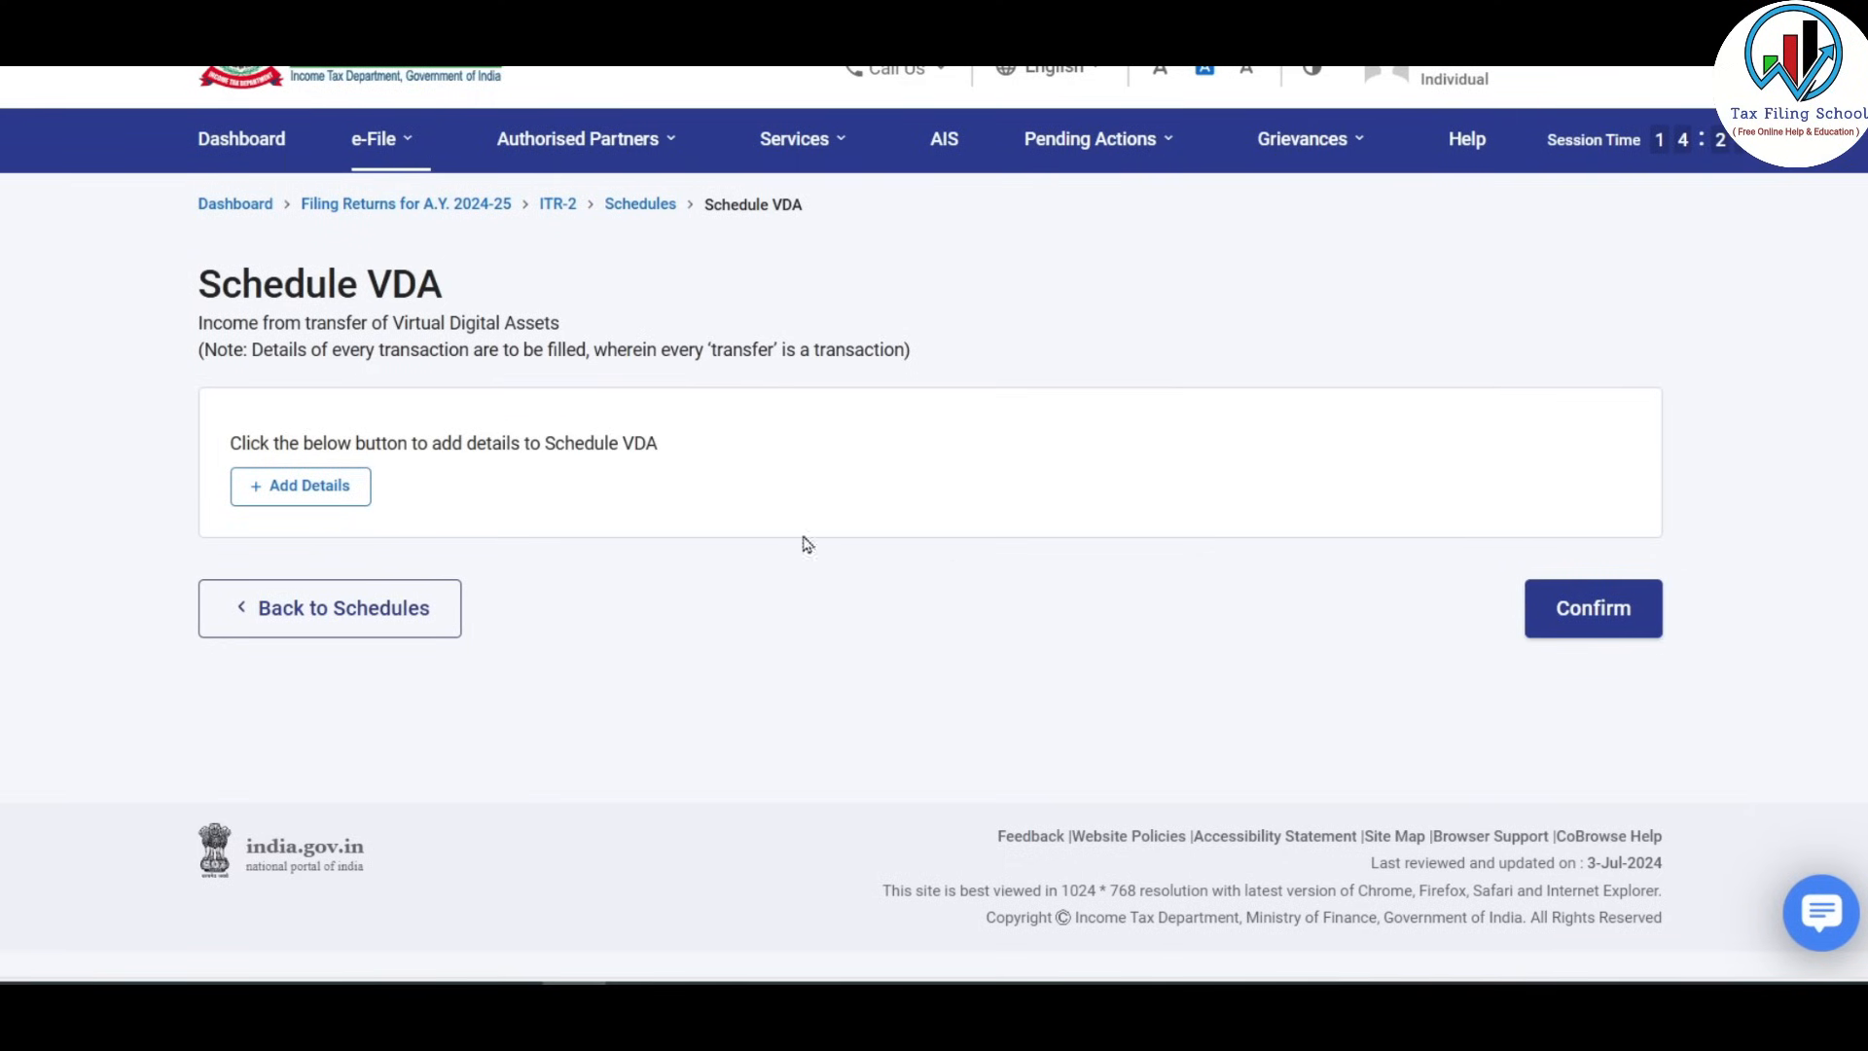
pyautogui.click(325, 488)
pyautogui.moveTo(252, 356); pyautogui.dragTo(492, 374)
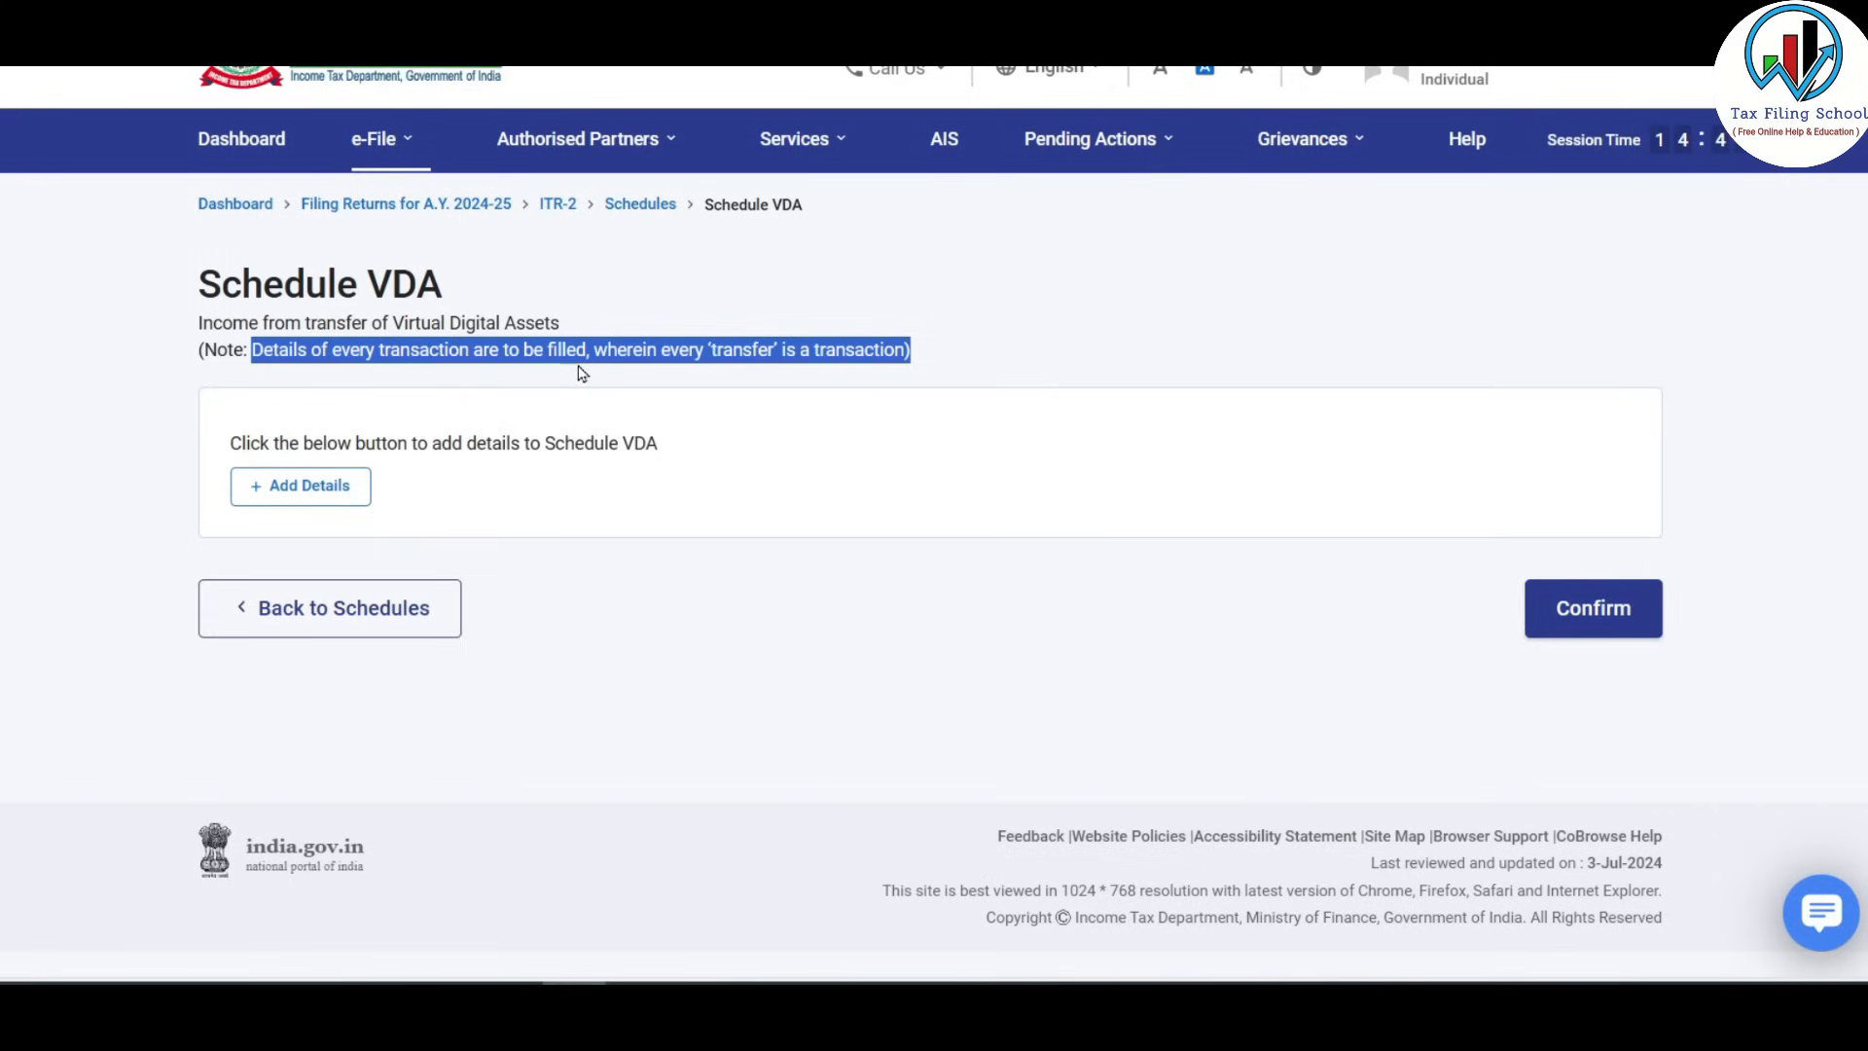
pyautogui.click(703, 379)
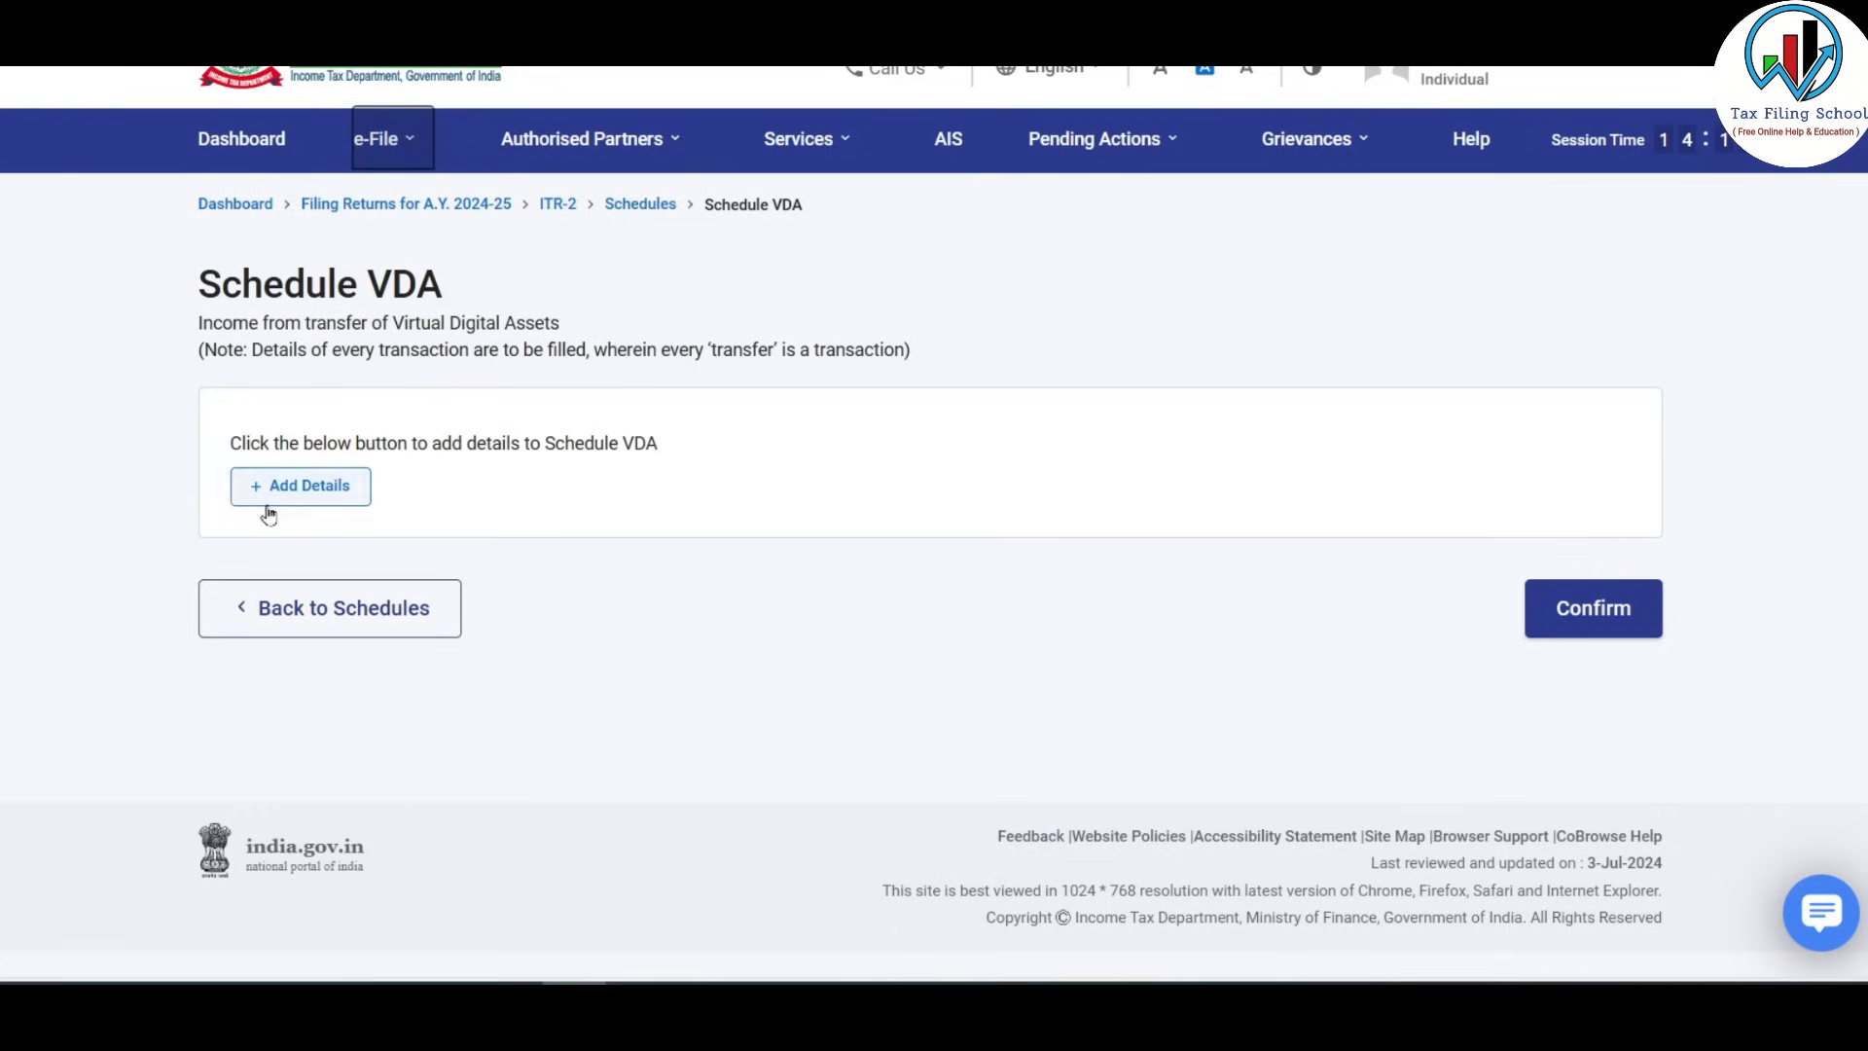
pyautogui.click(316, 487)
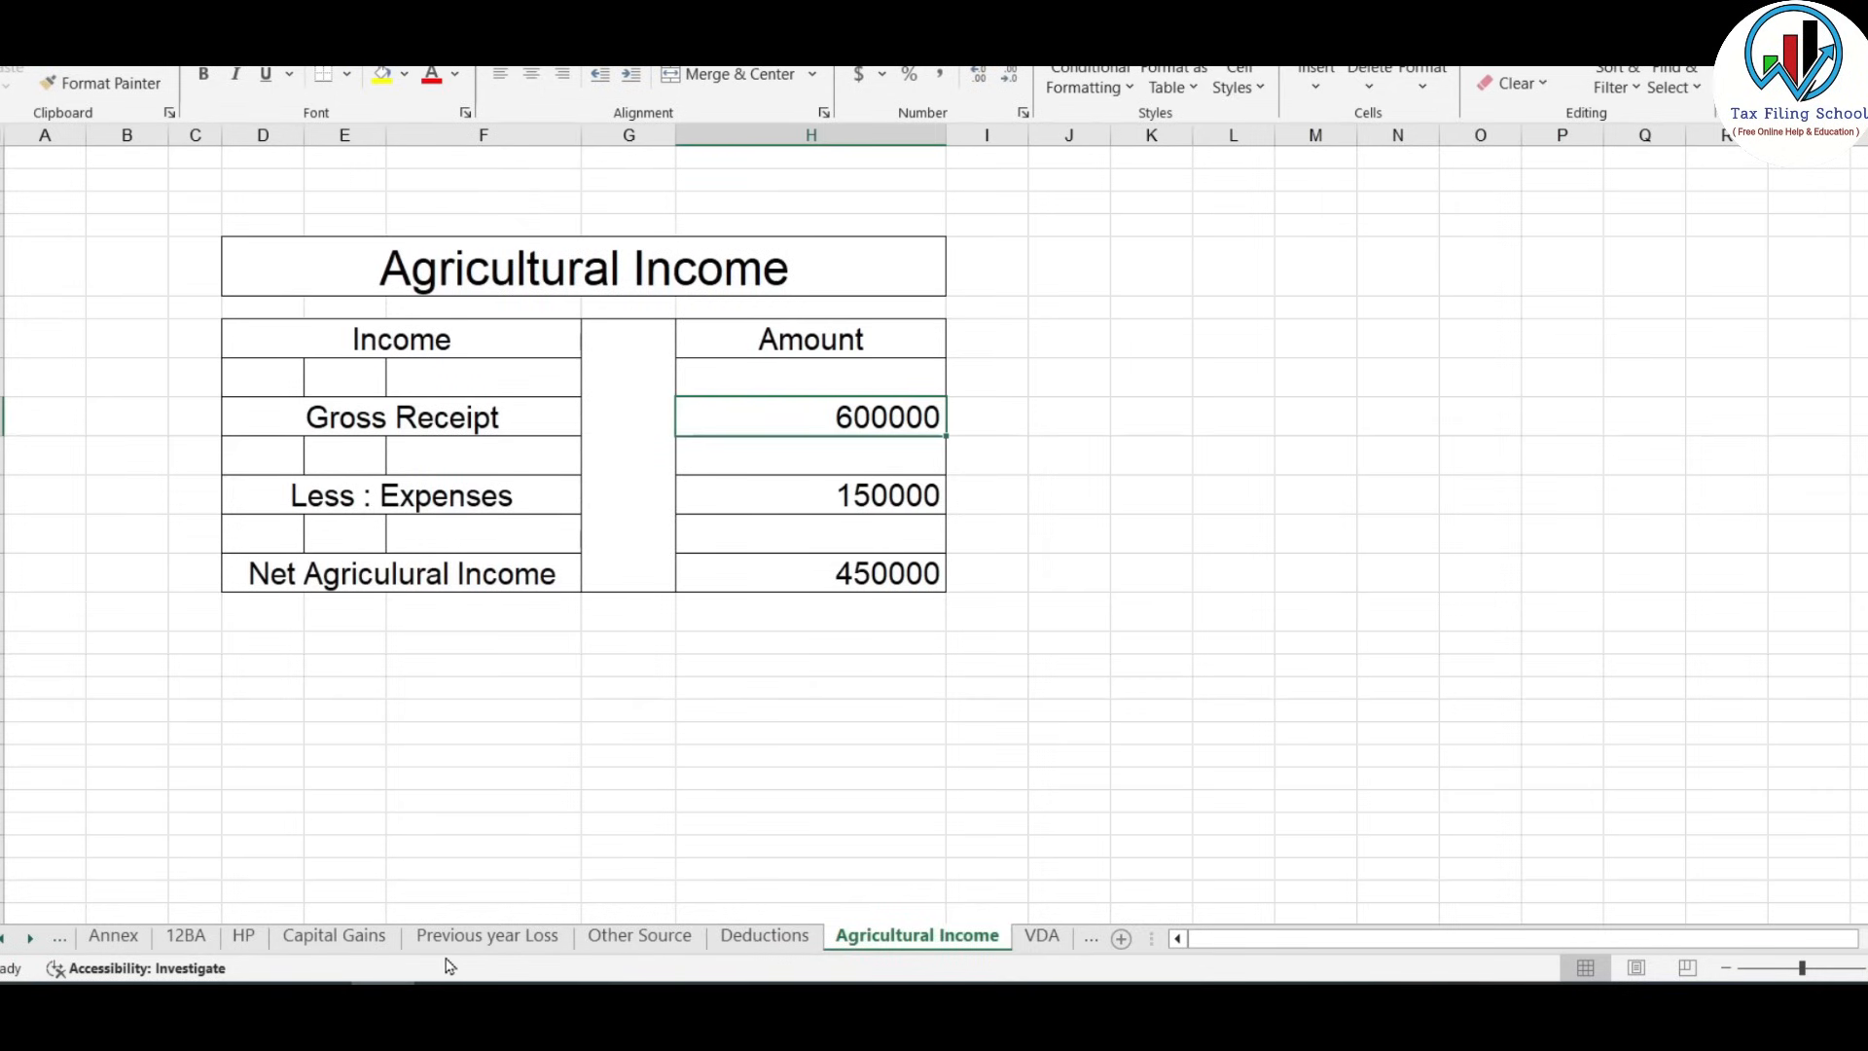
# Review the BTC row in Excel's VDA sheet: sale 500000, cost 400000, profit 100000.
pyautogui.click(1042, 937)
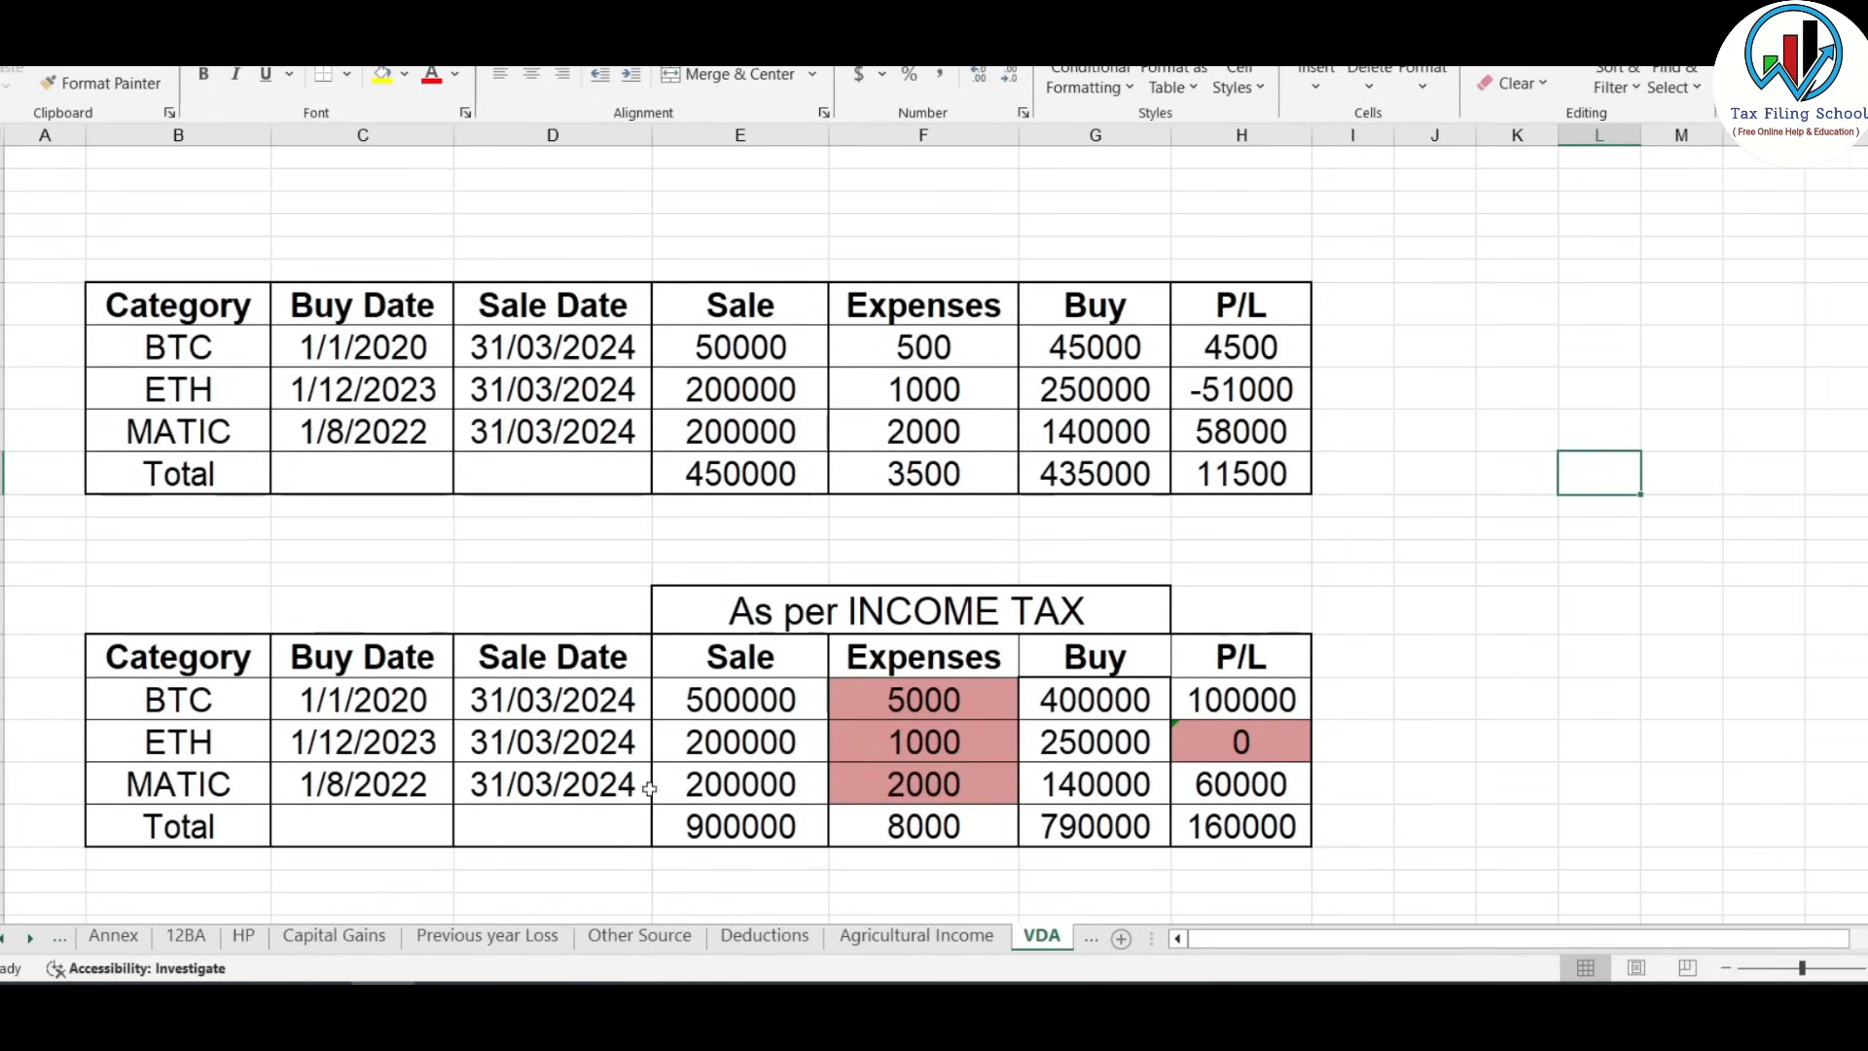
pyautogui.click(209, 702)
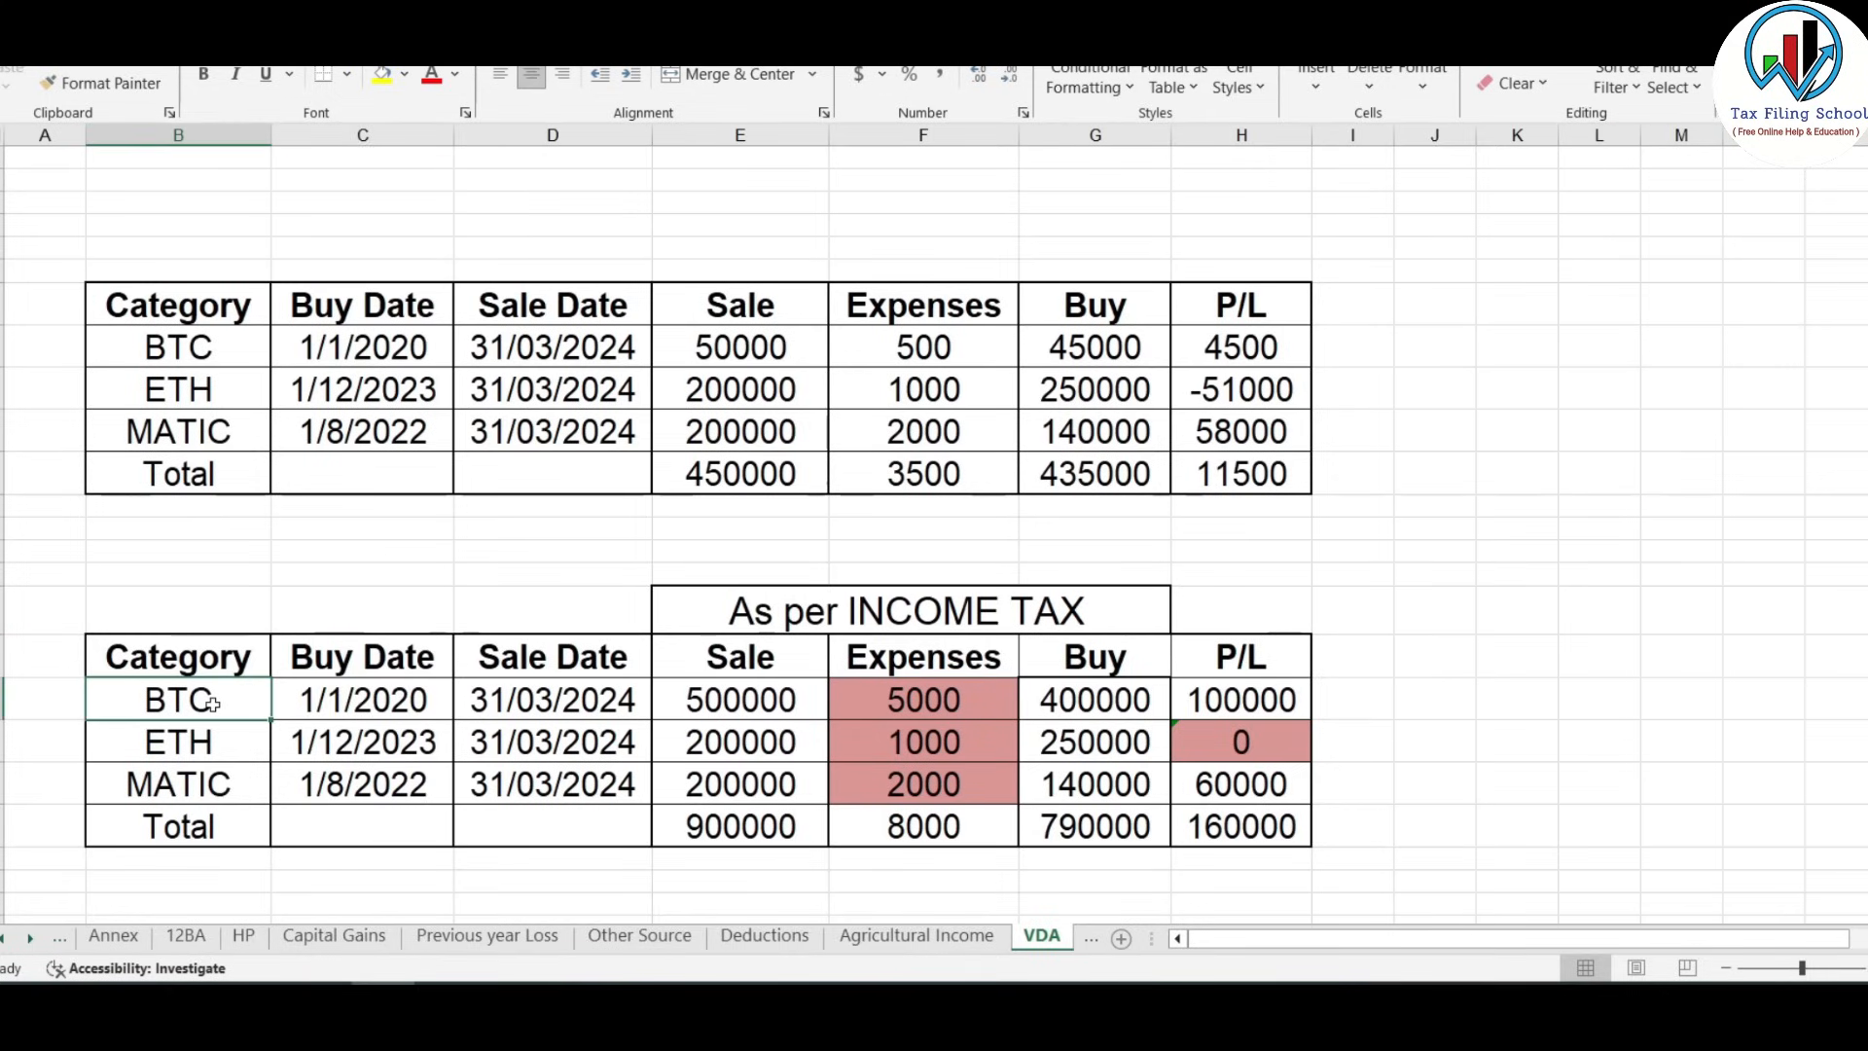
pyautogui.click(401, 708)
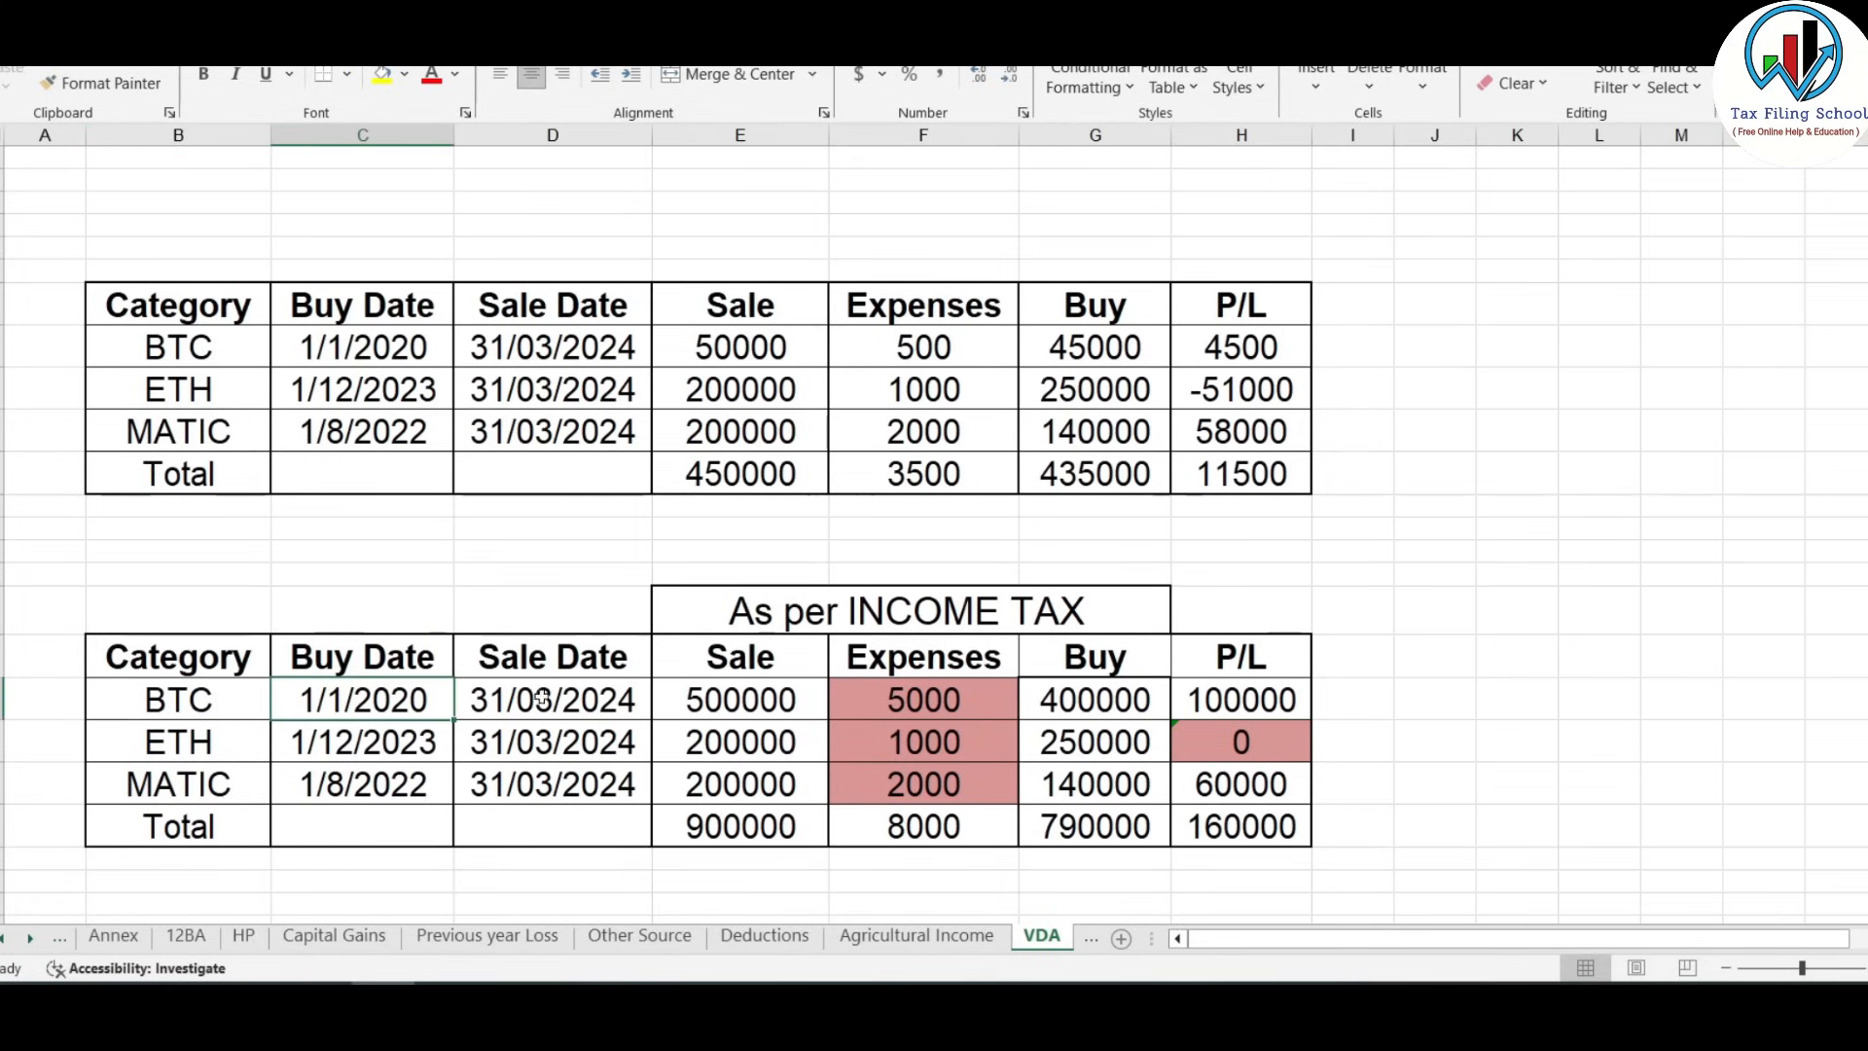
pyautogui.click(595, 696)
pyautogui.click(808, 703)
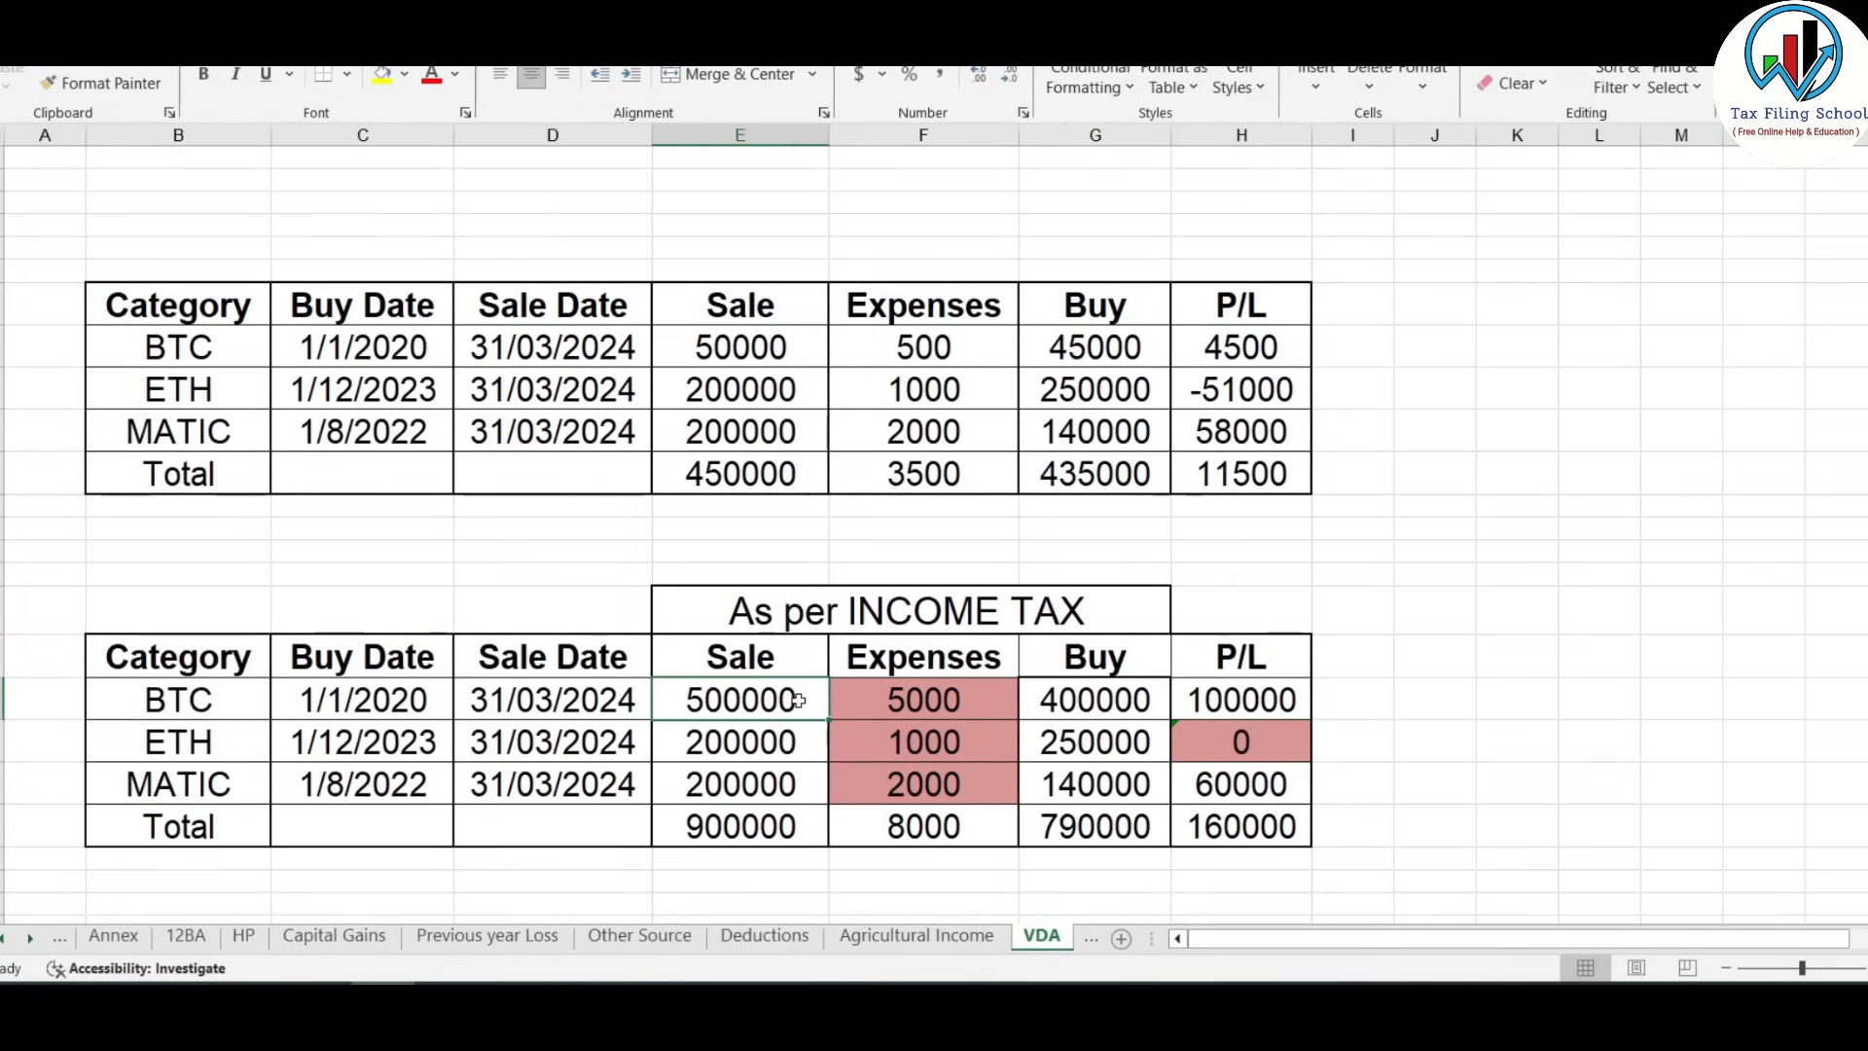
pyautogui.click(968, 709)
pyautogui.click(1070, 701)
pyautogui.click(1265, 696)
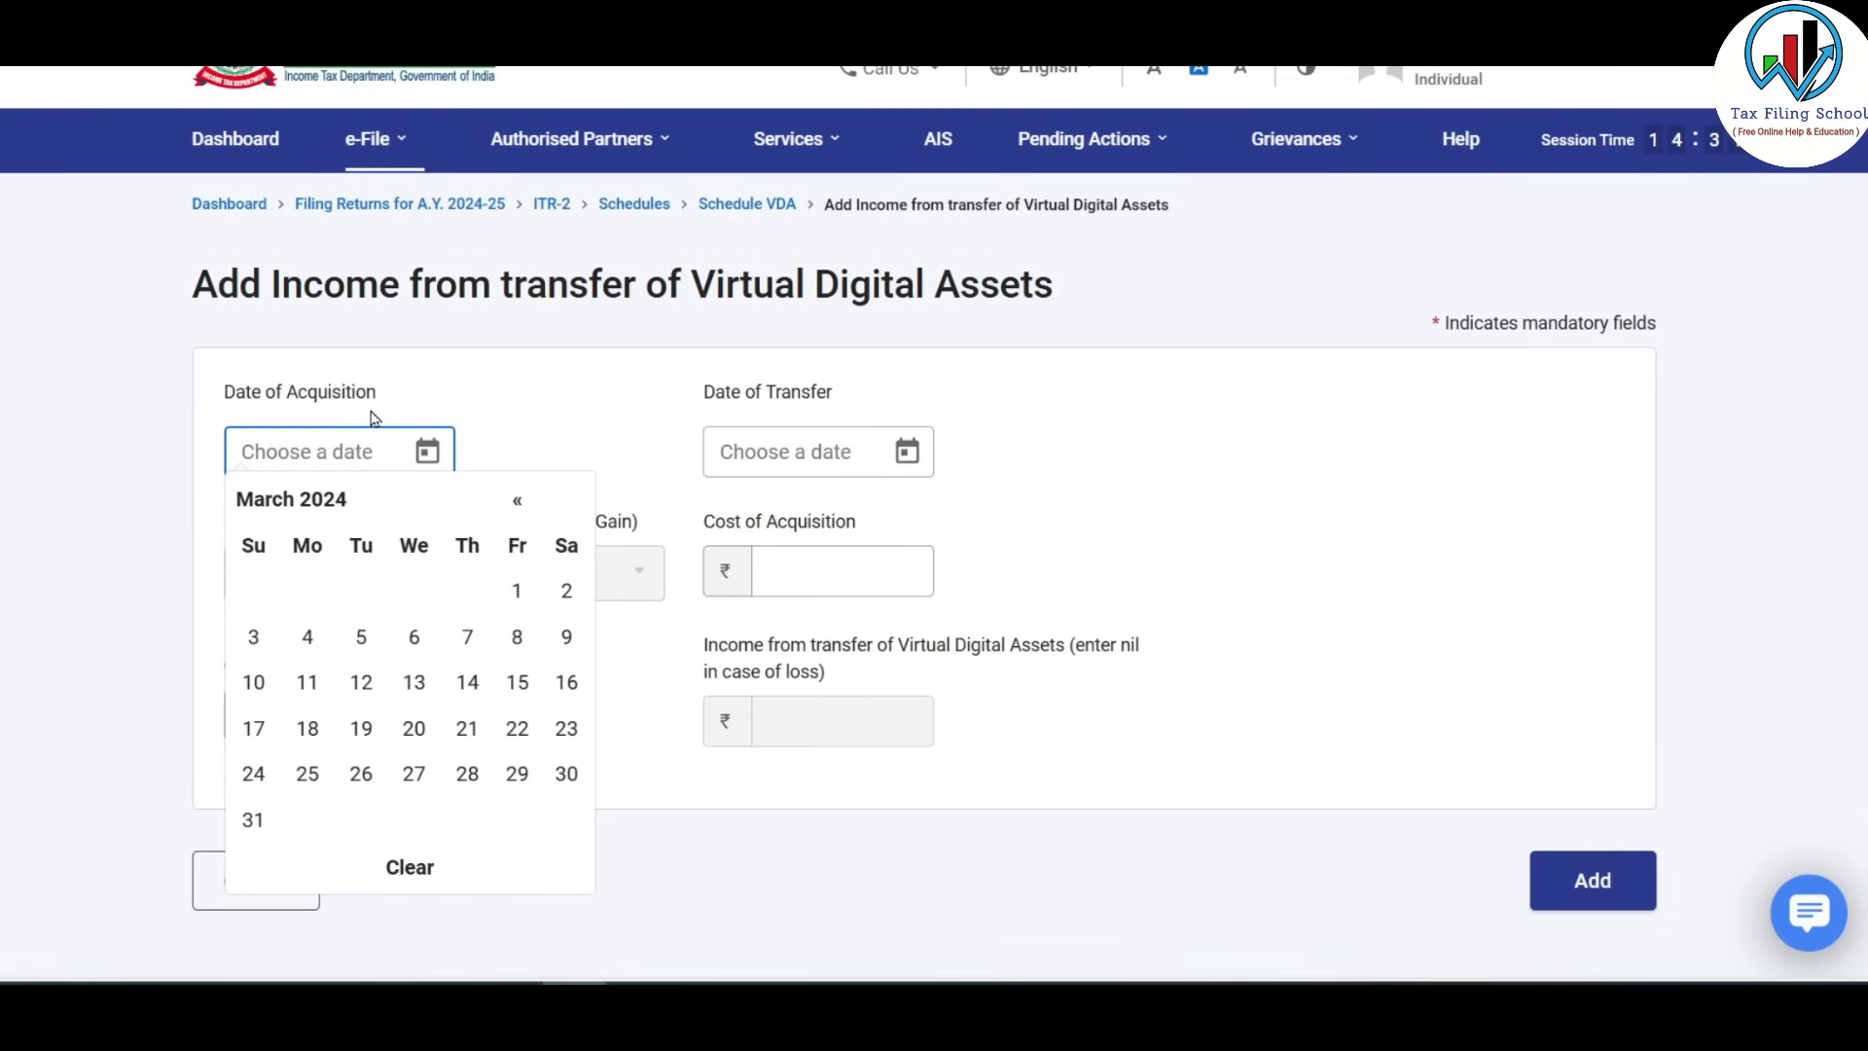
# Add the BTC transfer (cost ₹4,00,000, consideration ₹5,00,000) and start another VDA entry.
pyautogui.click(817, 449)
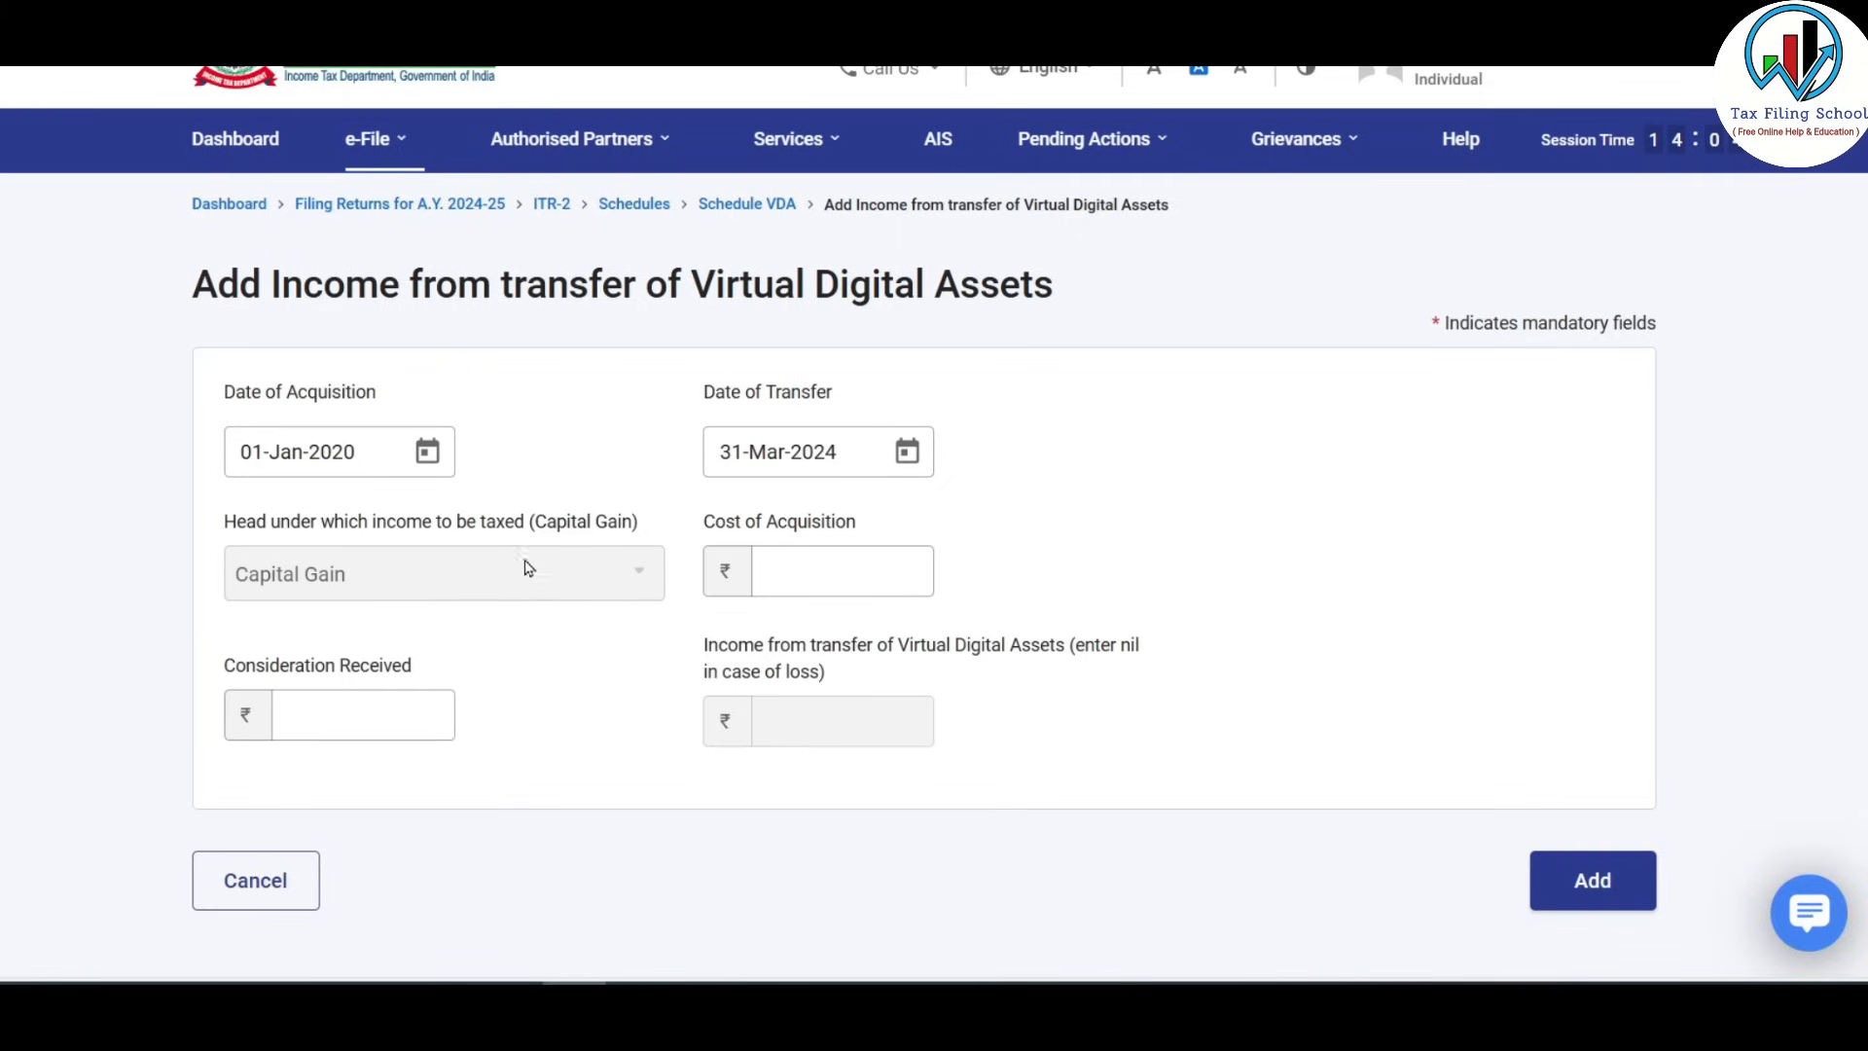
pyautogui.click(882, 574)
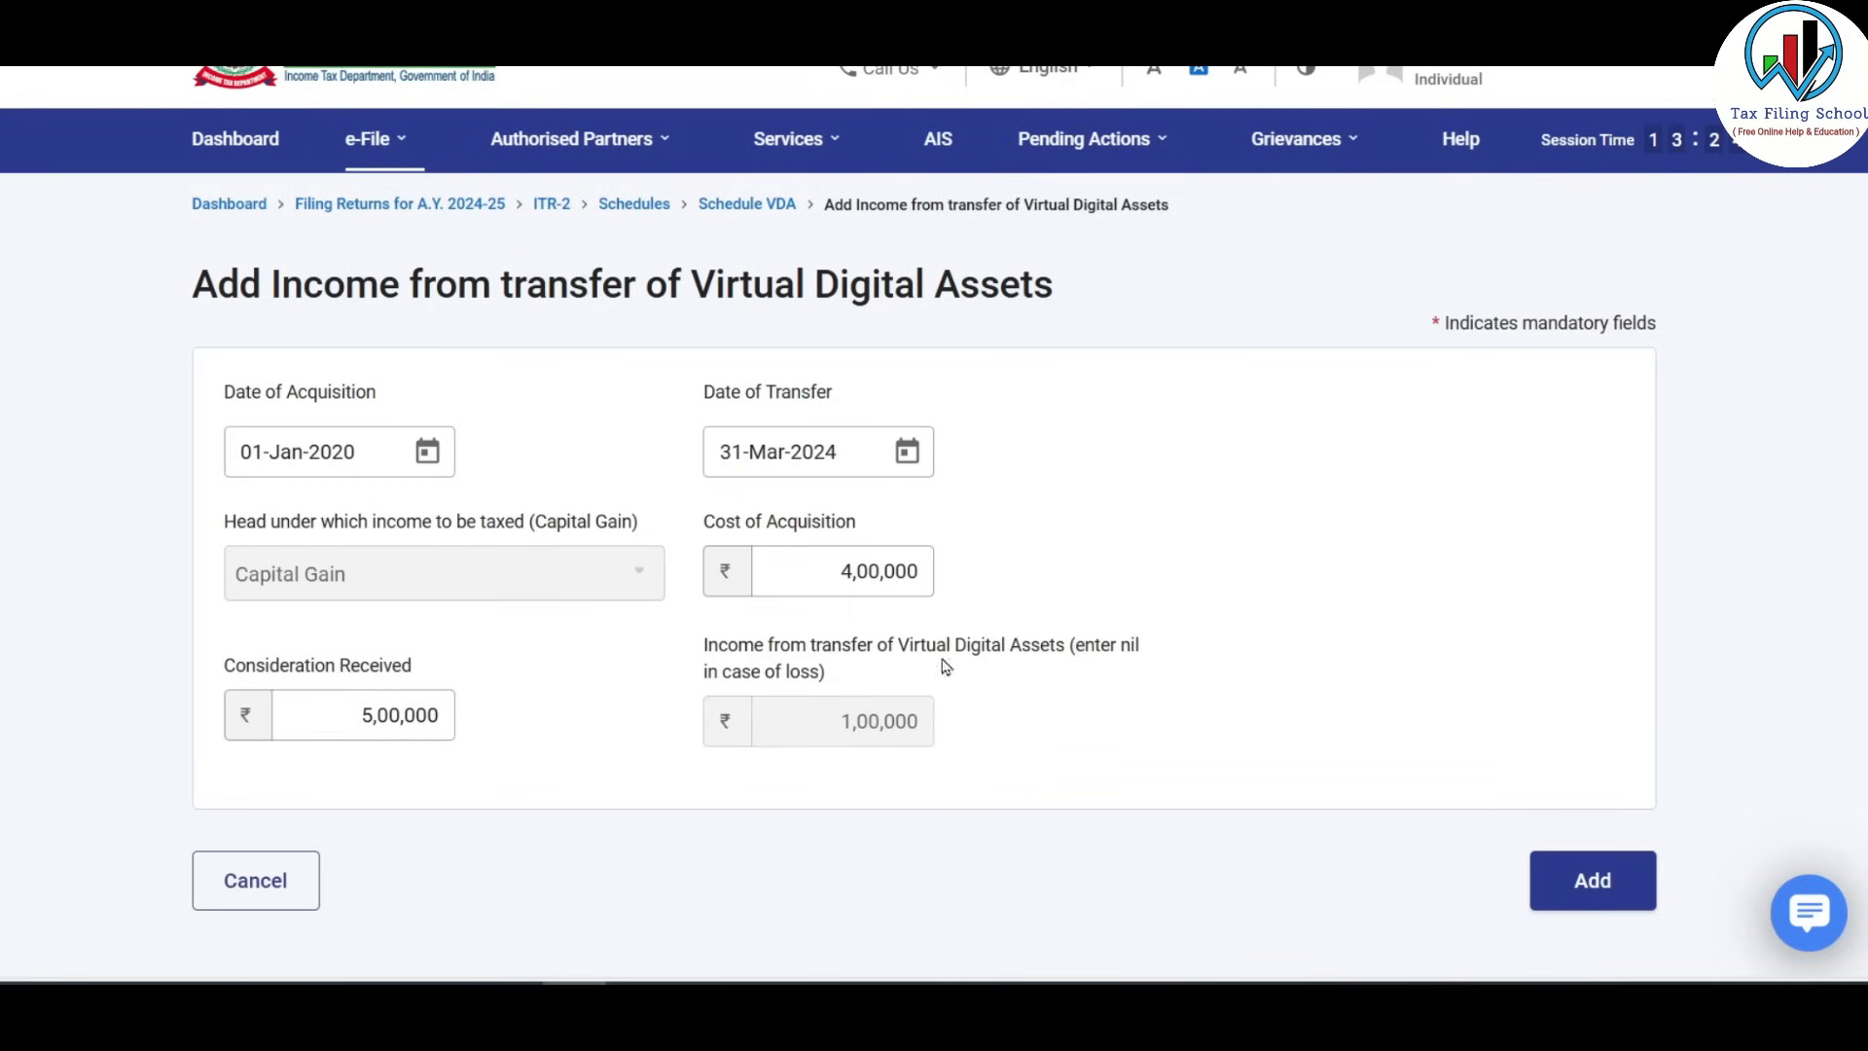
pyautogui.click(1593, 880)
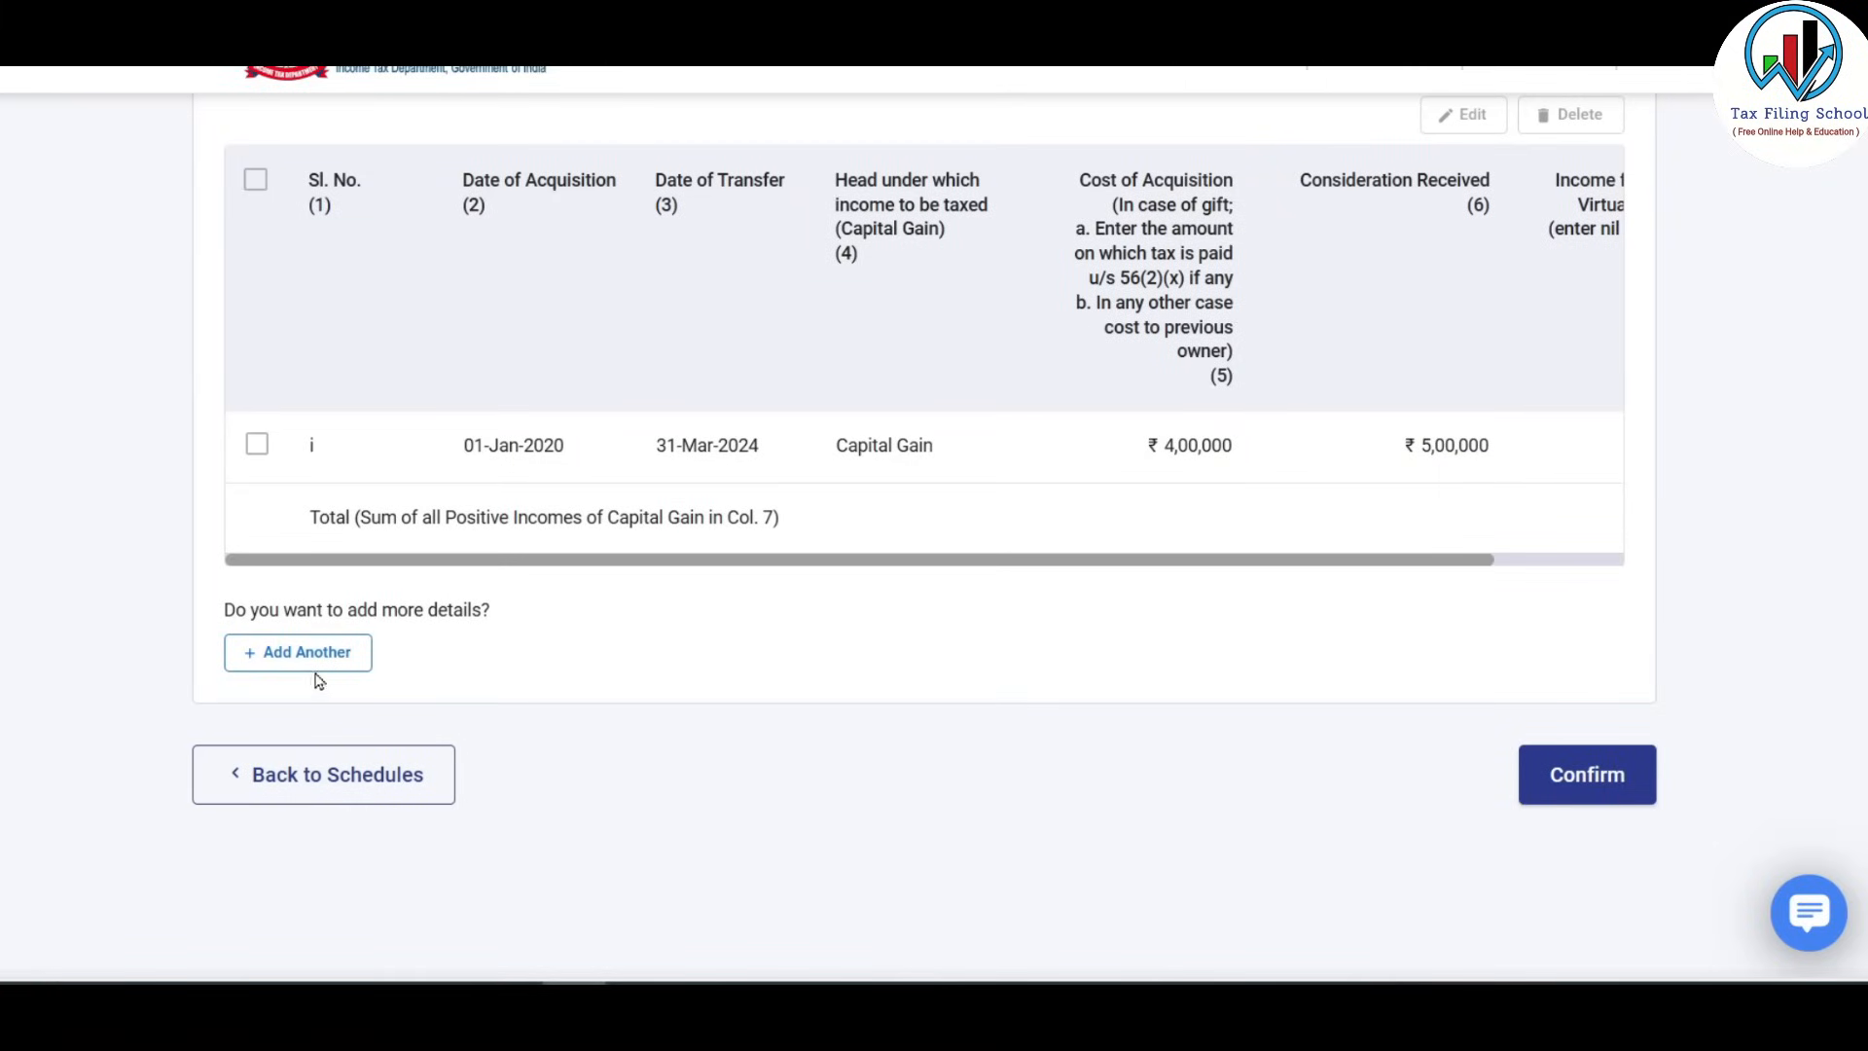
pyautogui.click(331, 654)
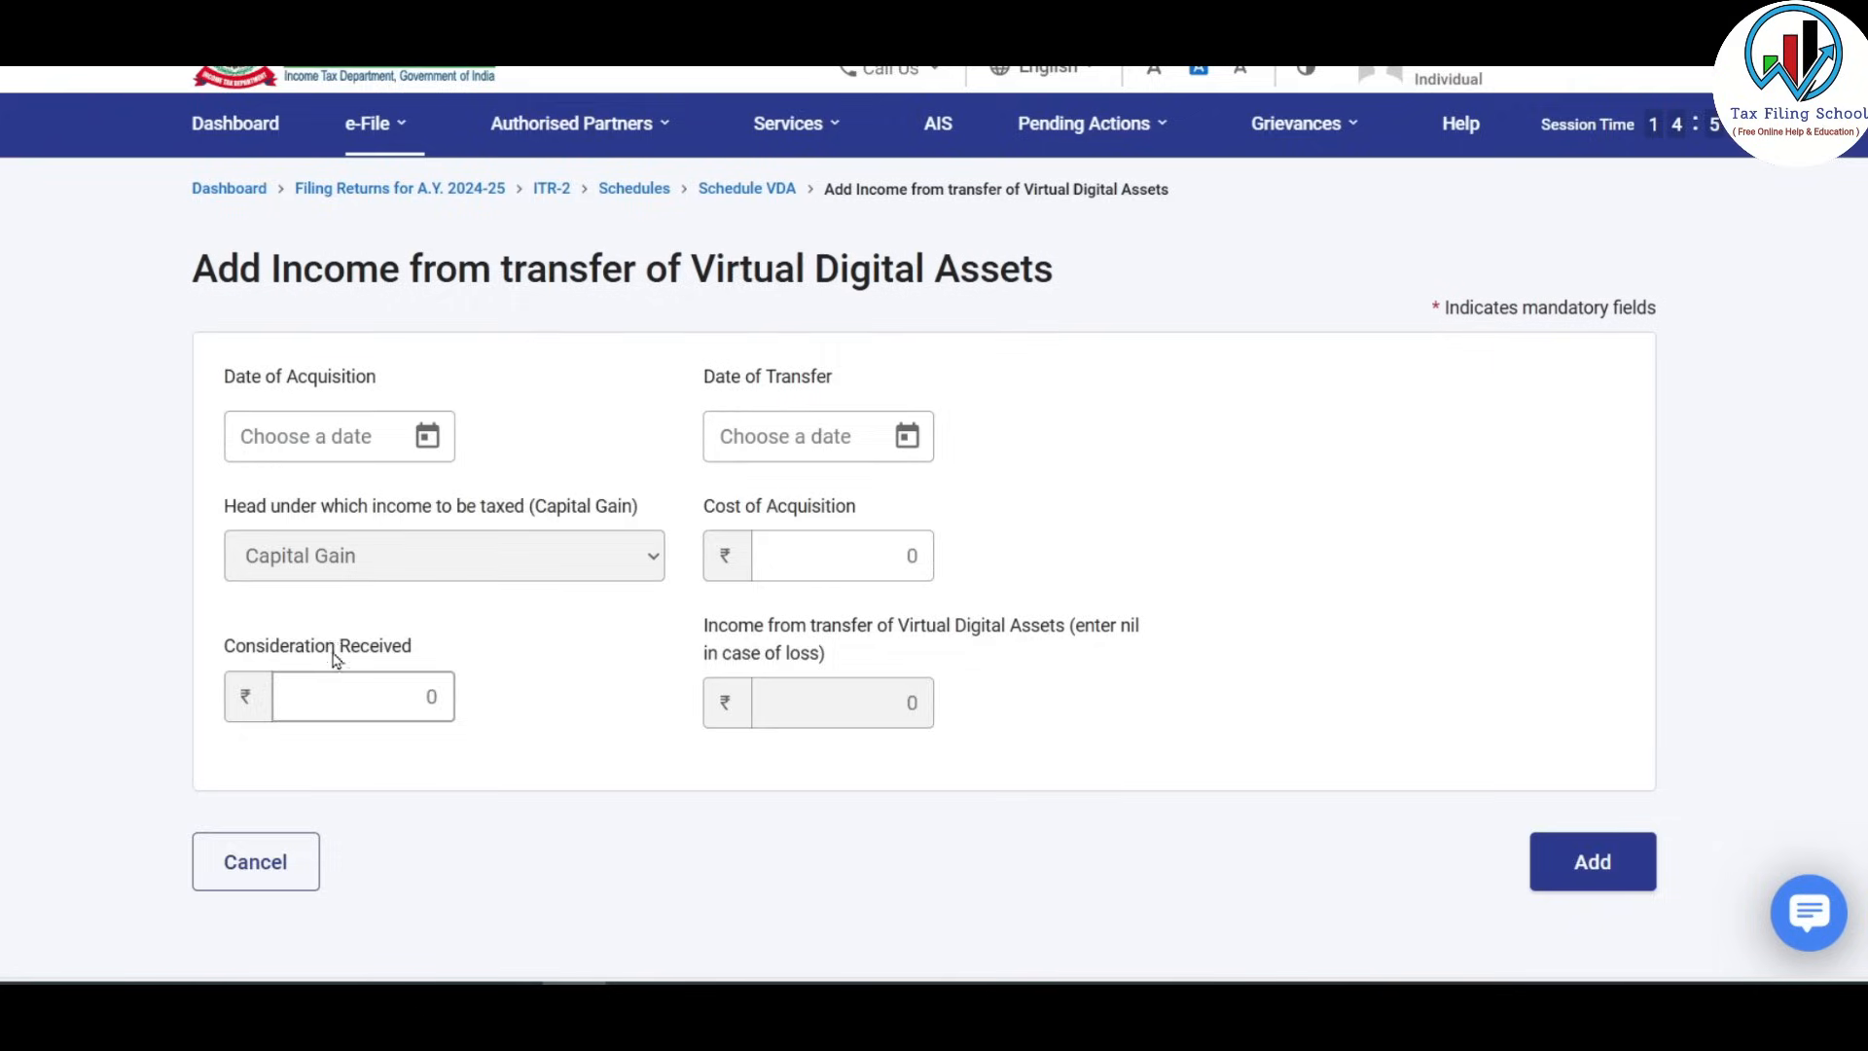
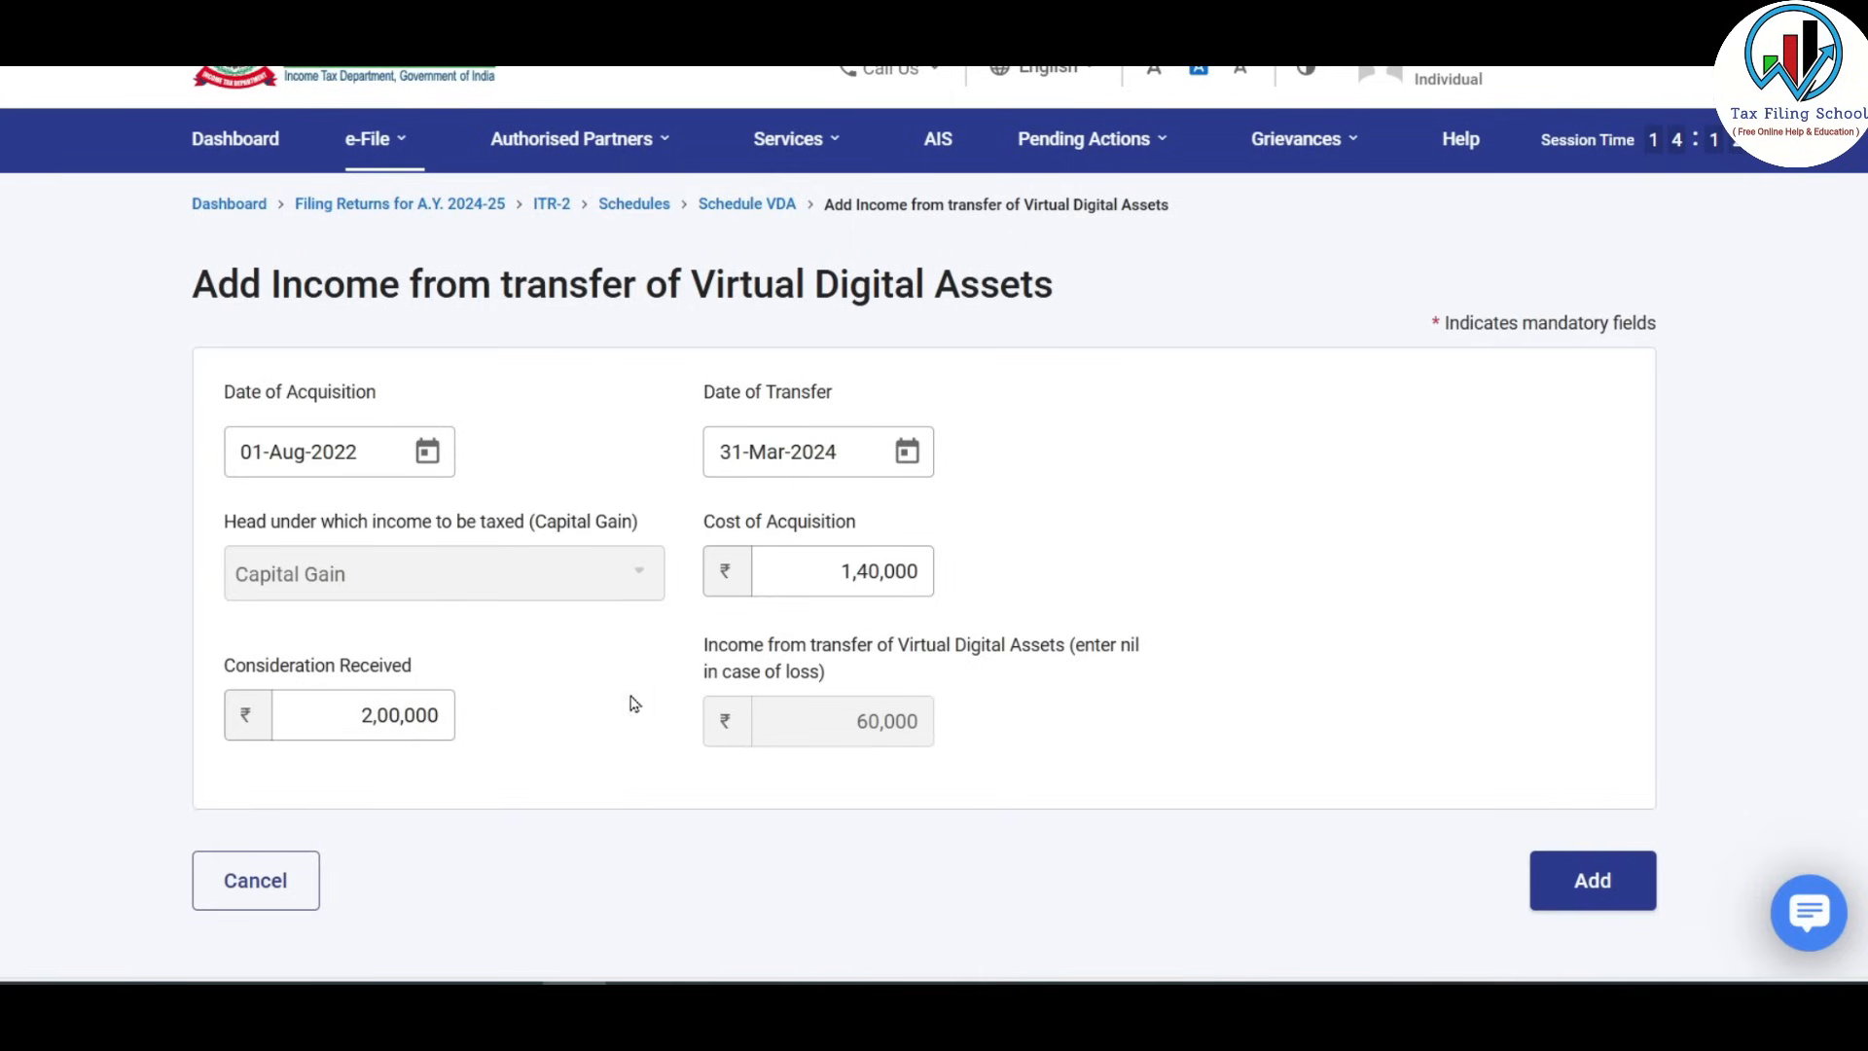
# Save the third VDA transfer: acquired 01-Aug-2022, cost ₹1,40,000, consideration ₹2,00,000.
pyautogui.click(1593, 881)
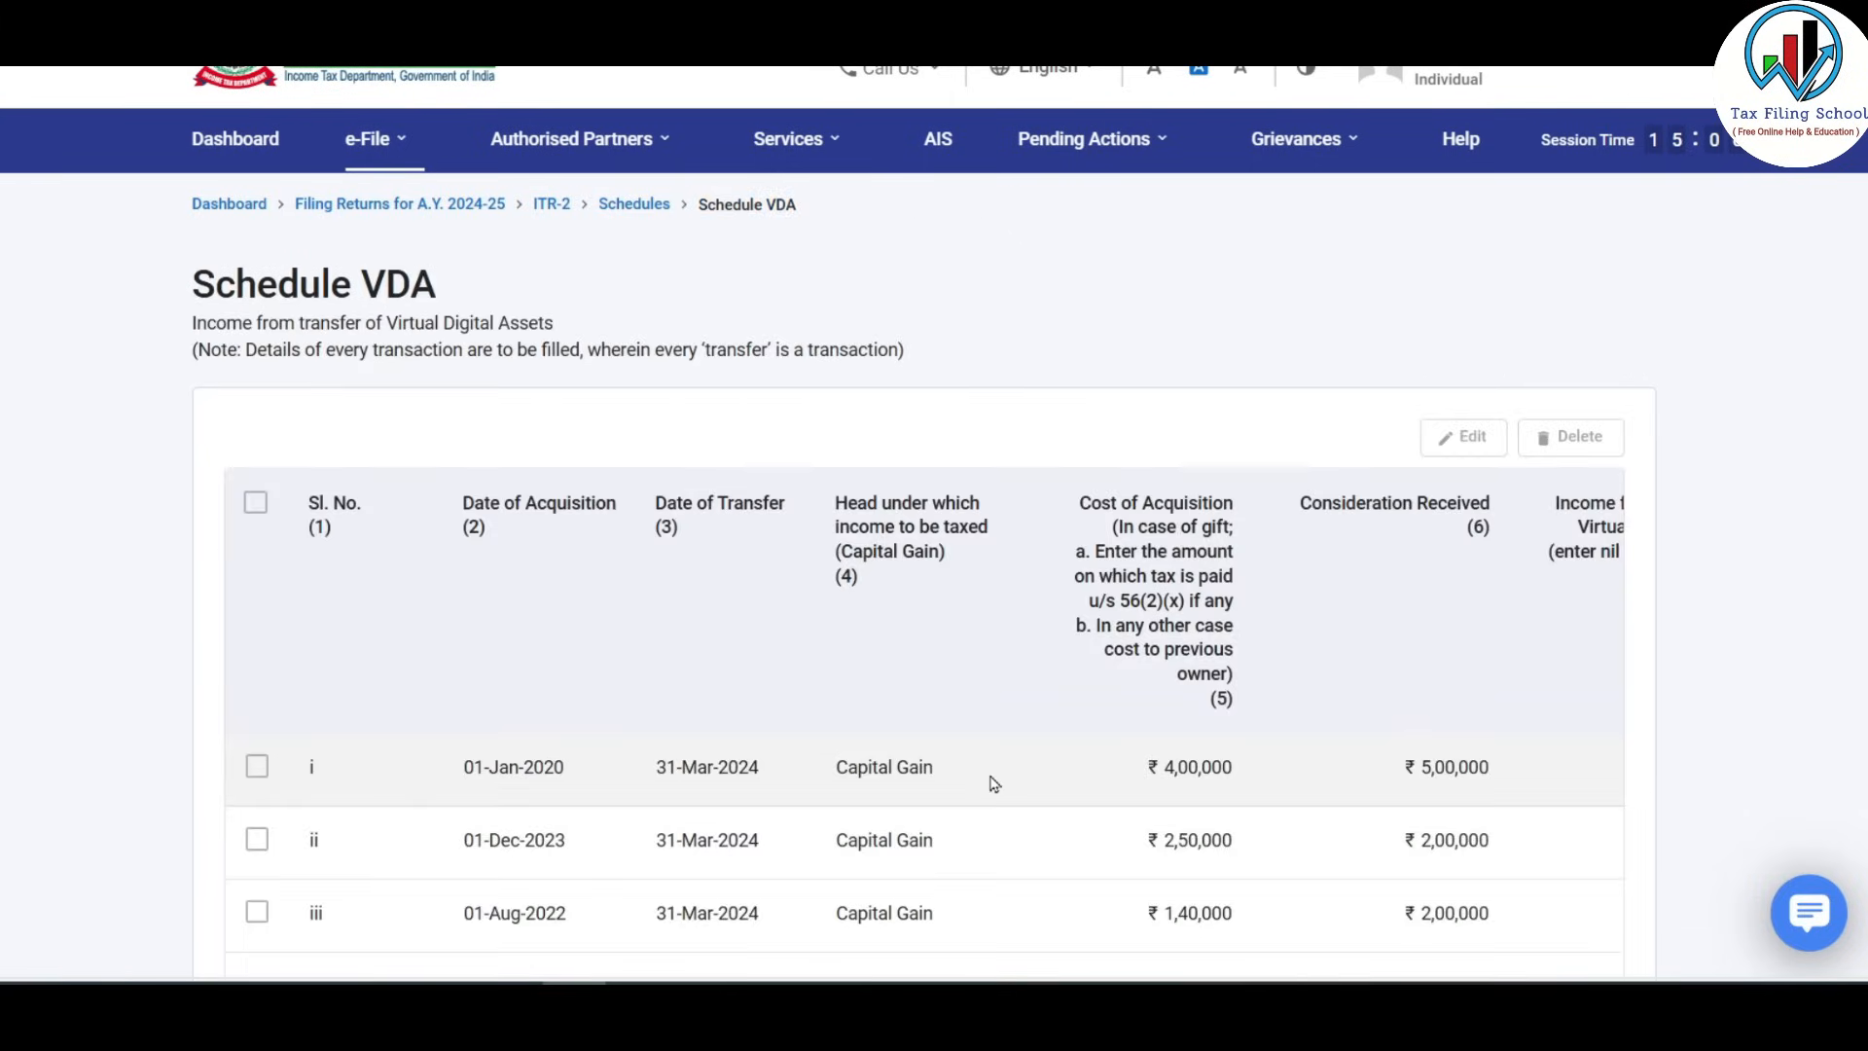
# Check the three VDA rows' column 7 total of ₹1,60,000 and confirm Schedule VDA.
pyautogui.scroll(-4, 992, 773)
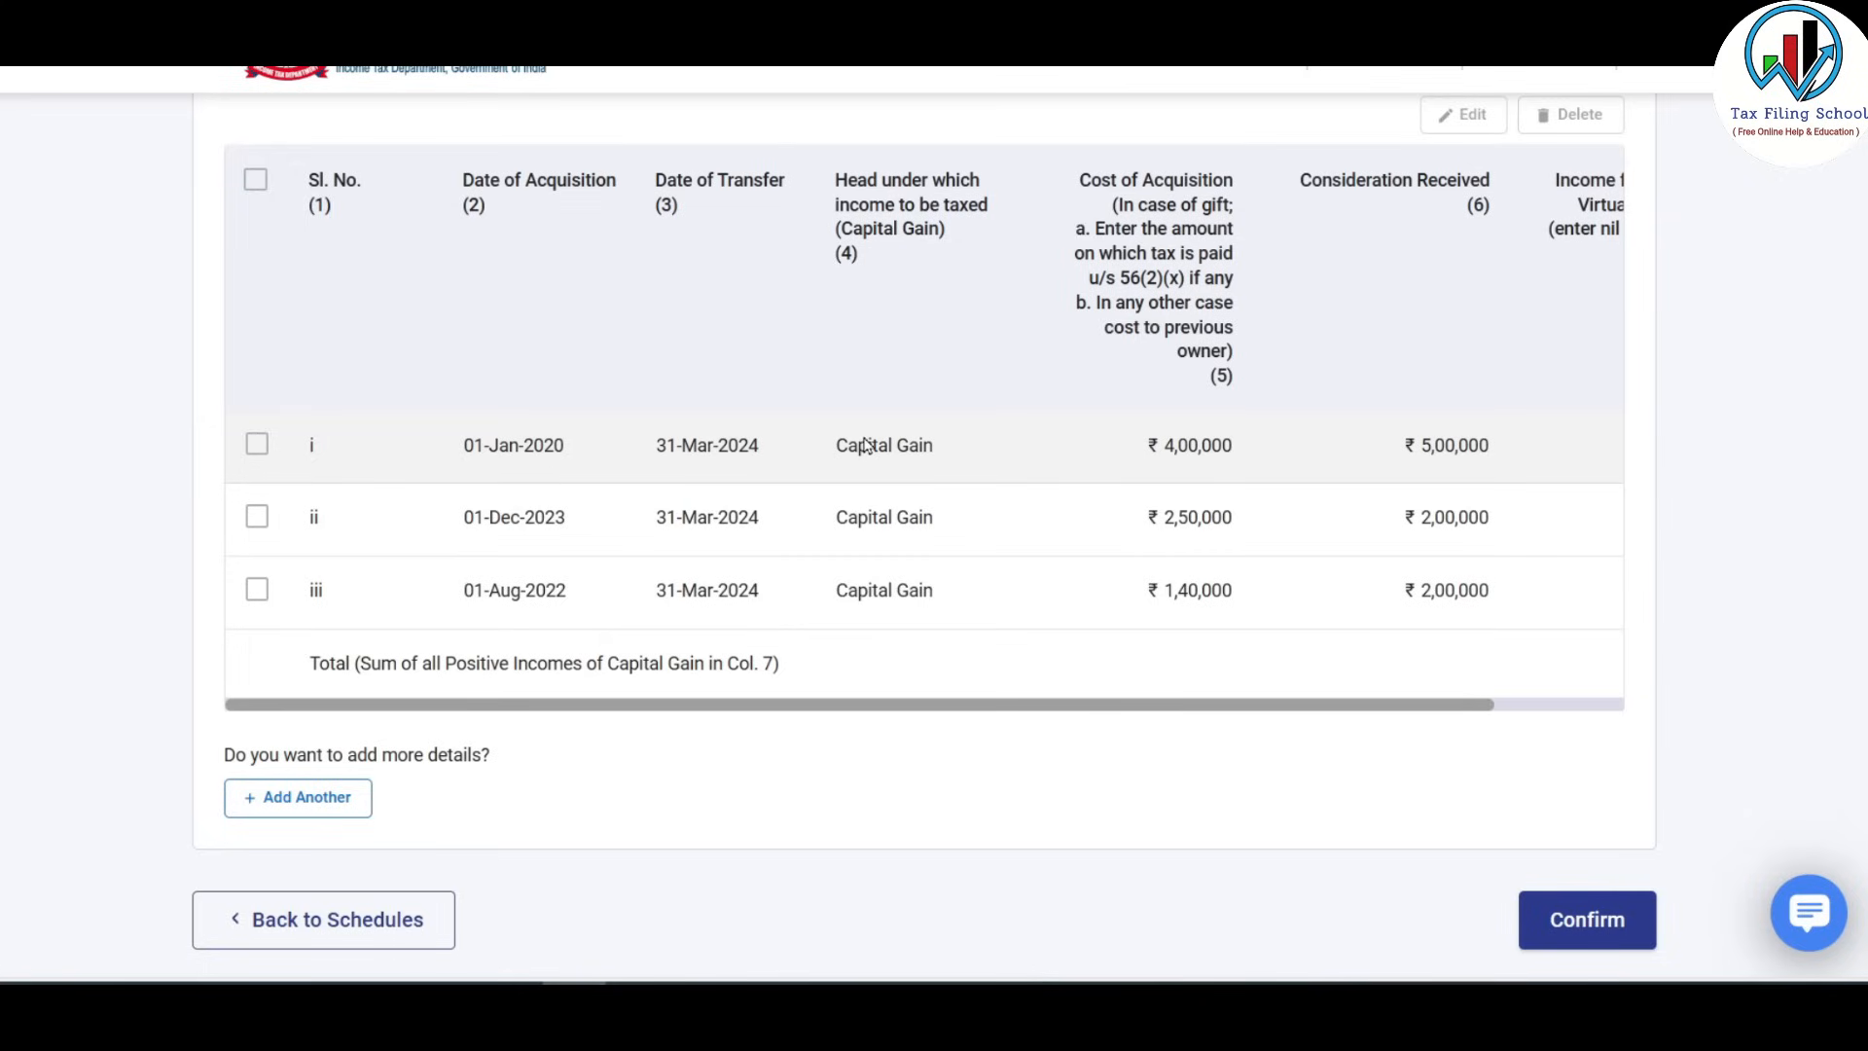
pyautogui.moveTo(1521, 704); pyautogui.dragTo(1218, 720)
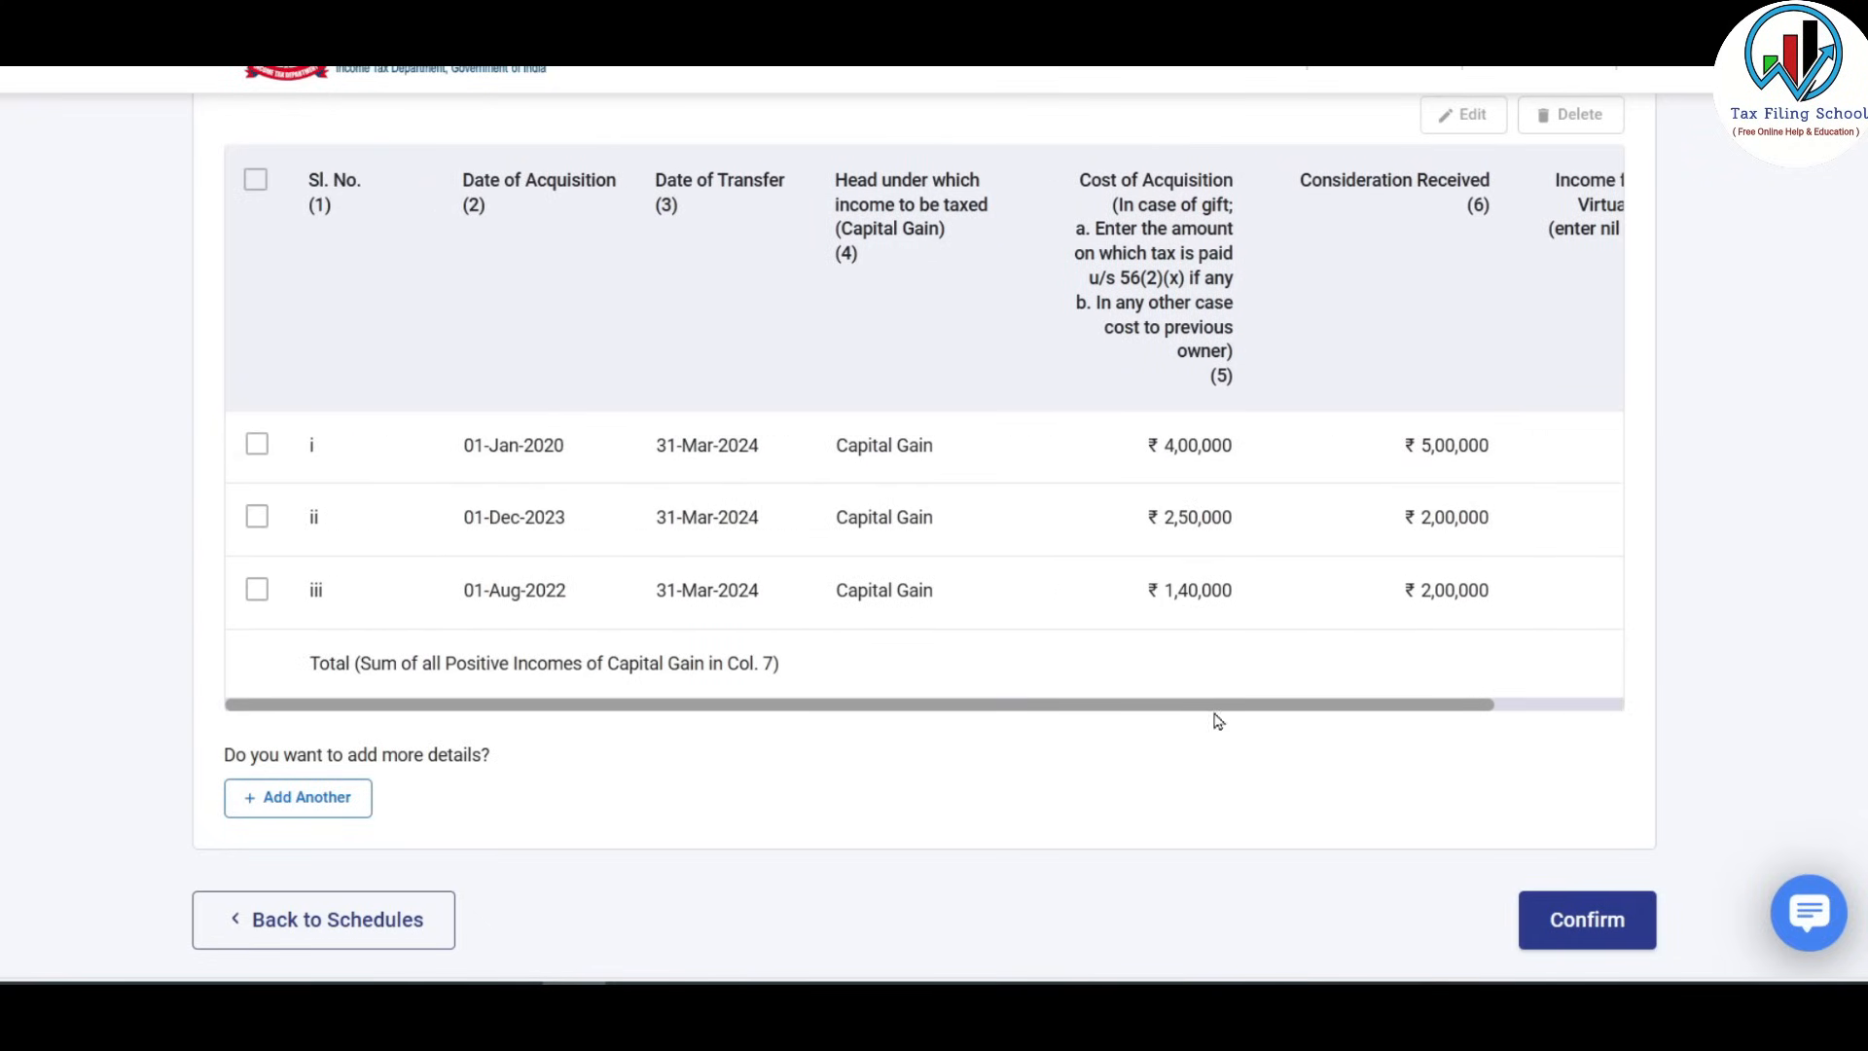
pyautogui.moveTo(1464, 709); pyautogui.dragTo(1618, 713)
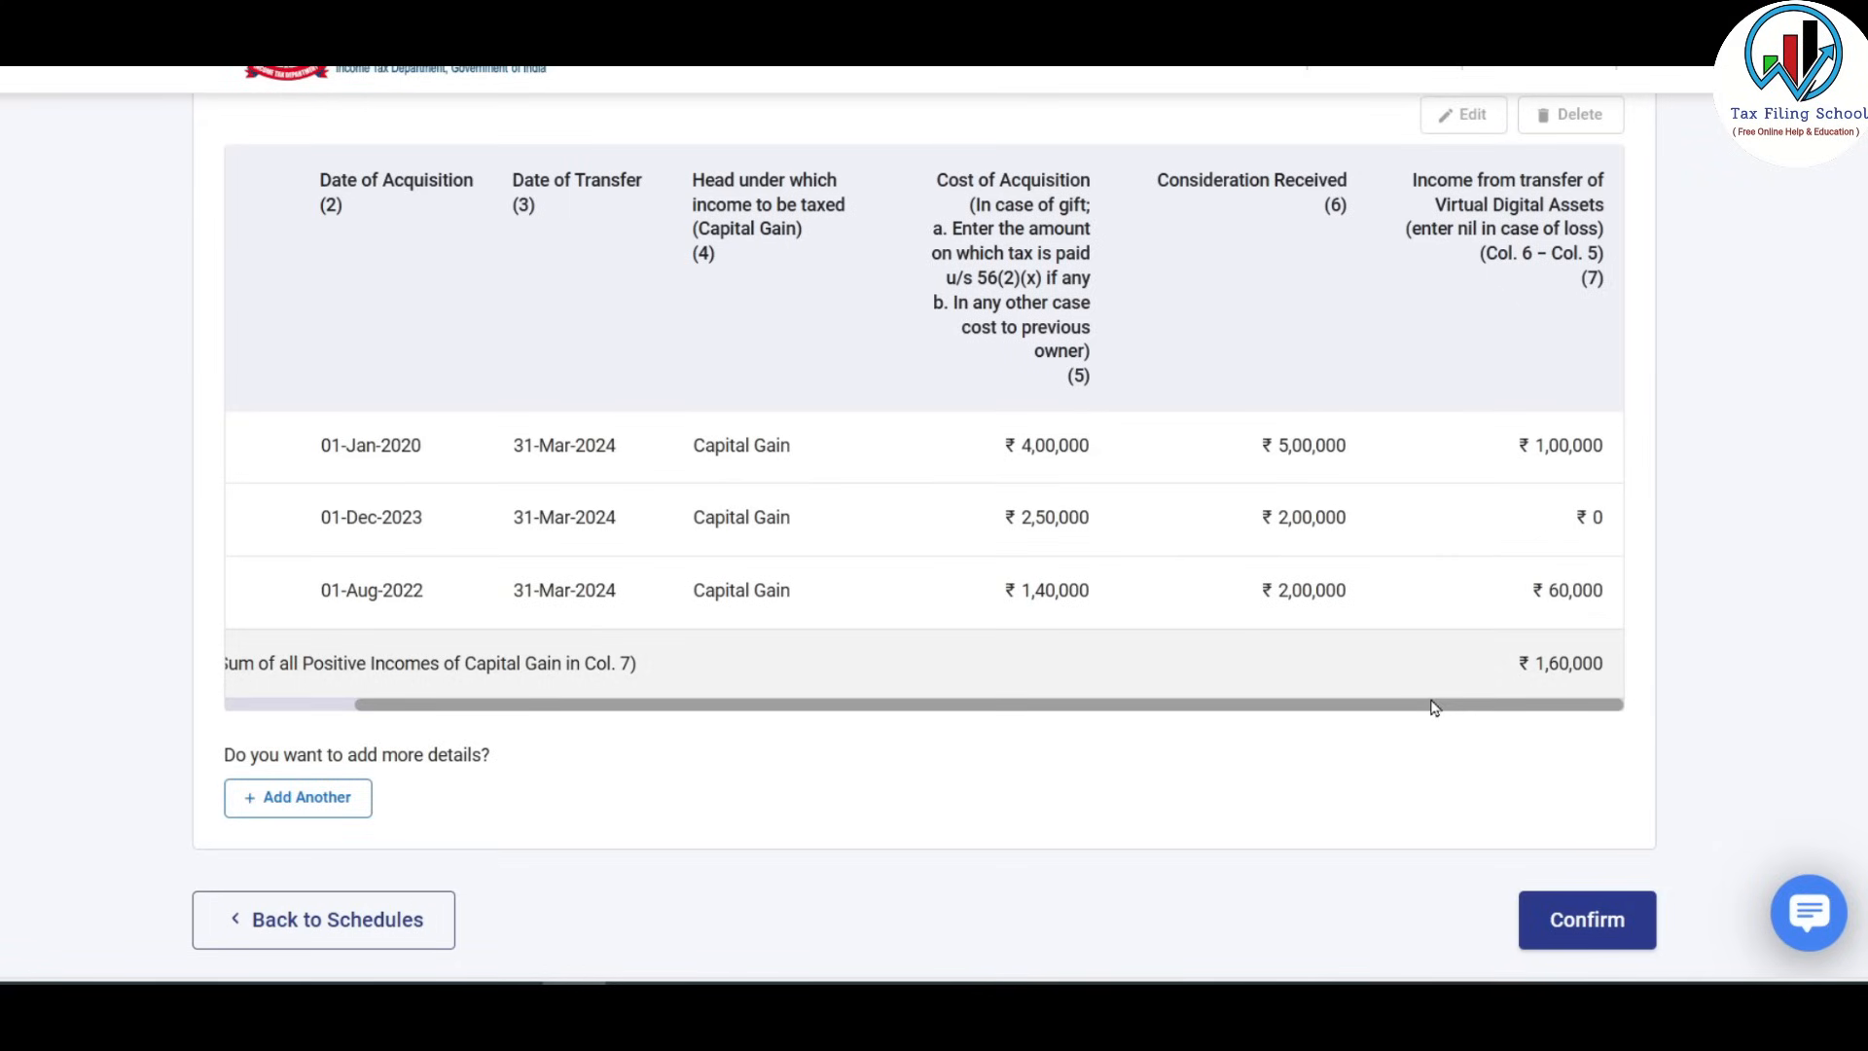
pyautogui.moveTo(1433, 708); pyautogui.dragTo(1303, 707)
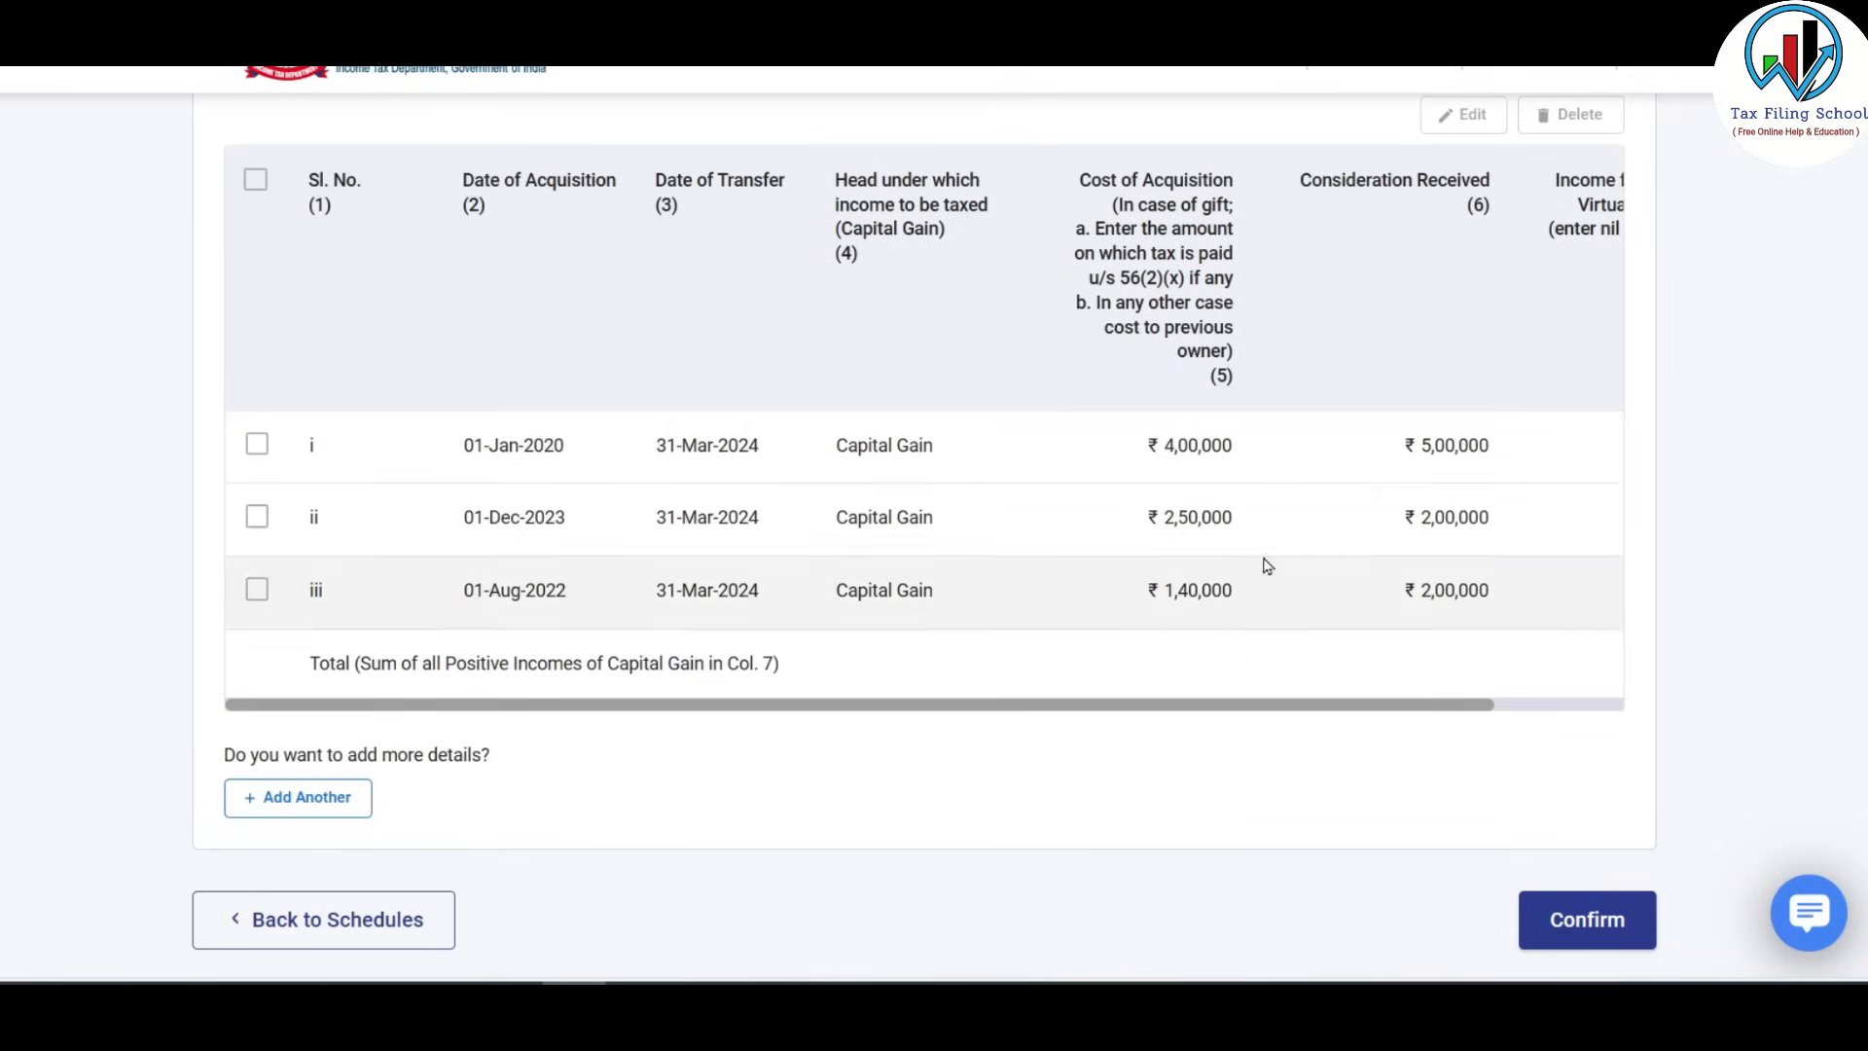
pyautogui.click(1588, 920)
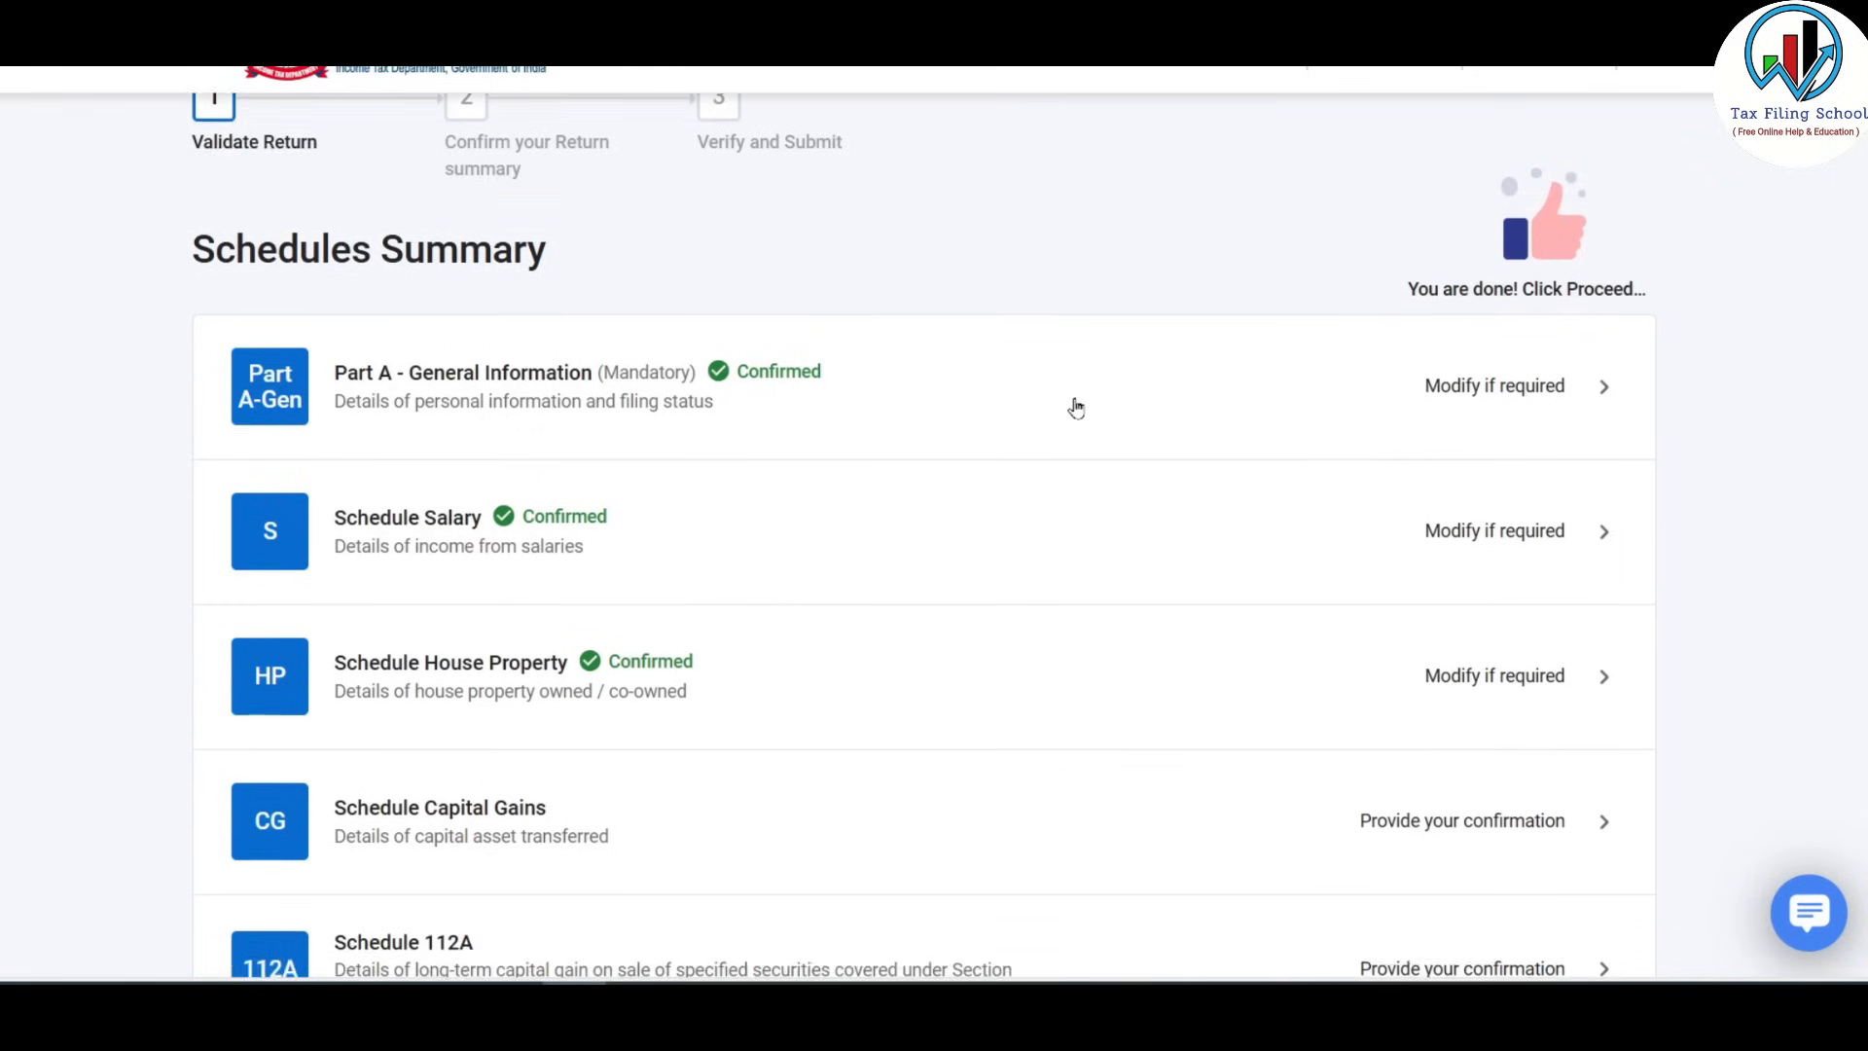
# Open Schedule Capital Gains and dismiss the section 234C interest notice.
pyautogui.scroll(-5, 1073, 405)
pyautogui.scroll(-3, 1075, 407)
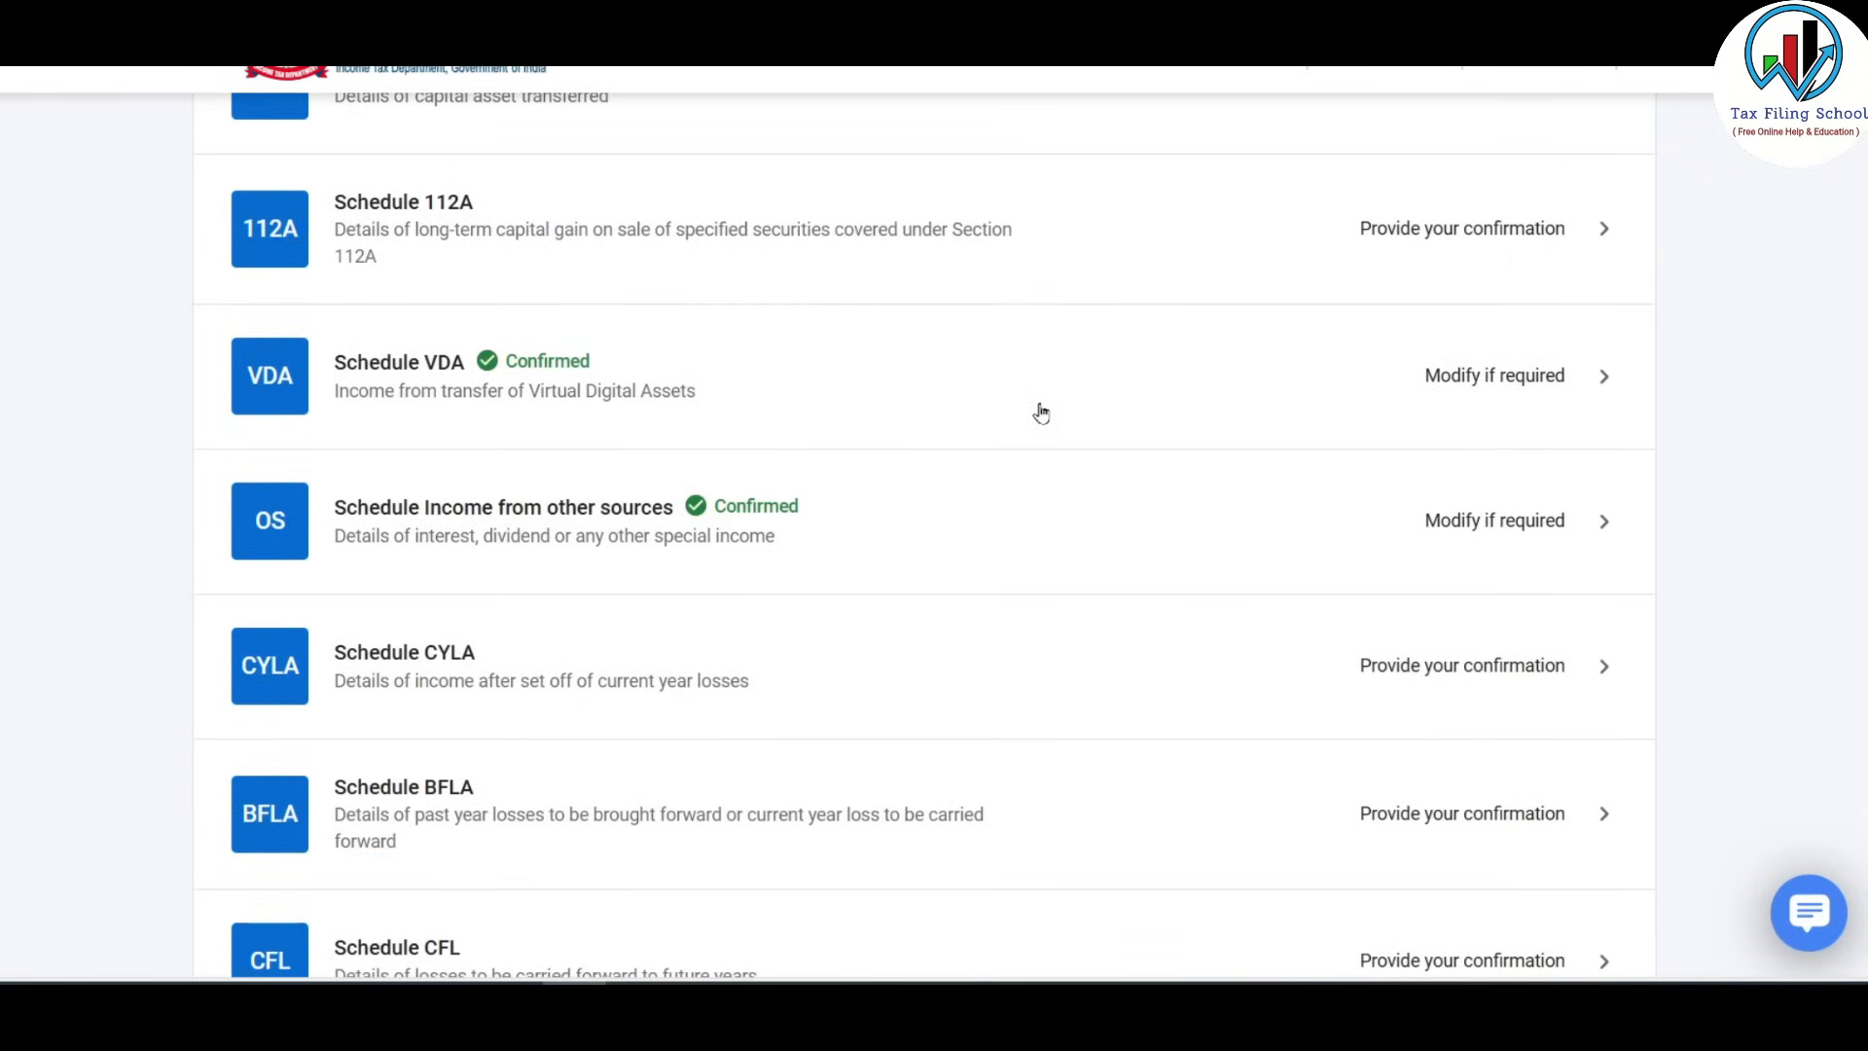
pyautogui.scroll(3, 1039, 411)
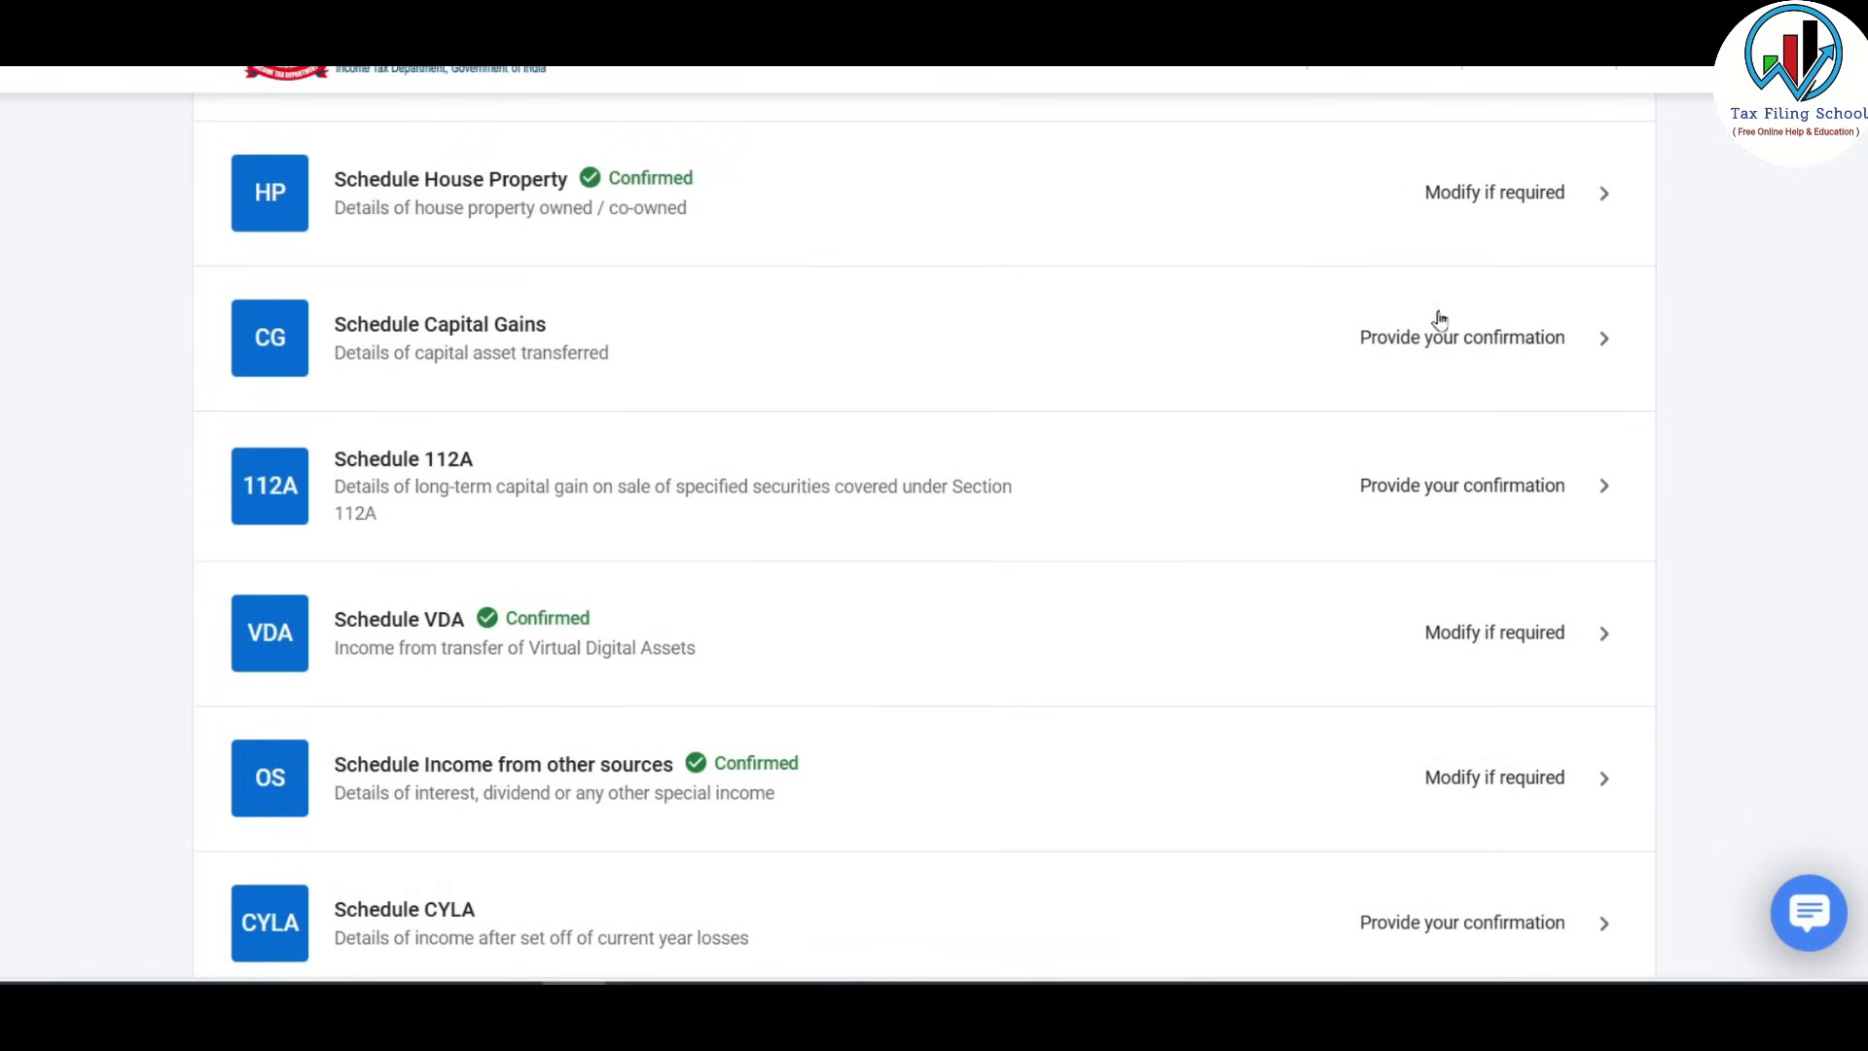
pyautogui.click(1396, 336)
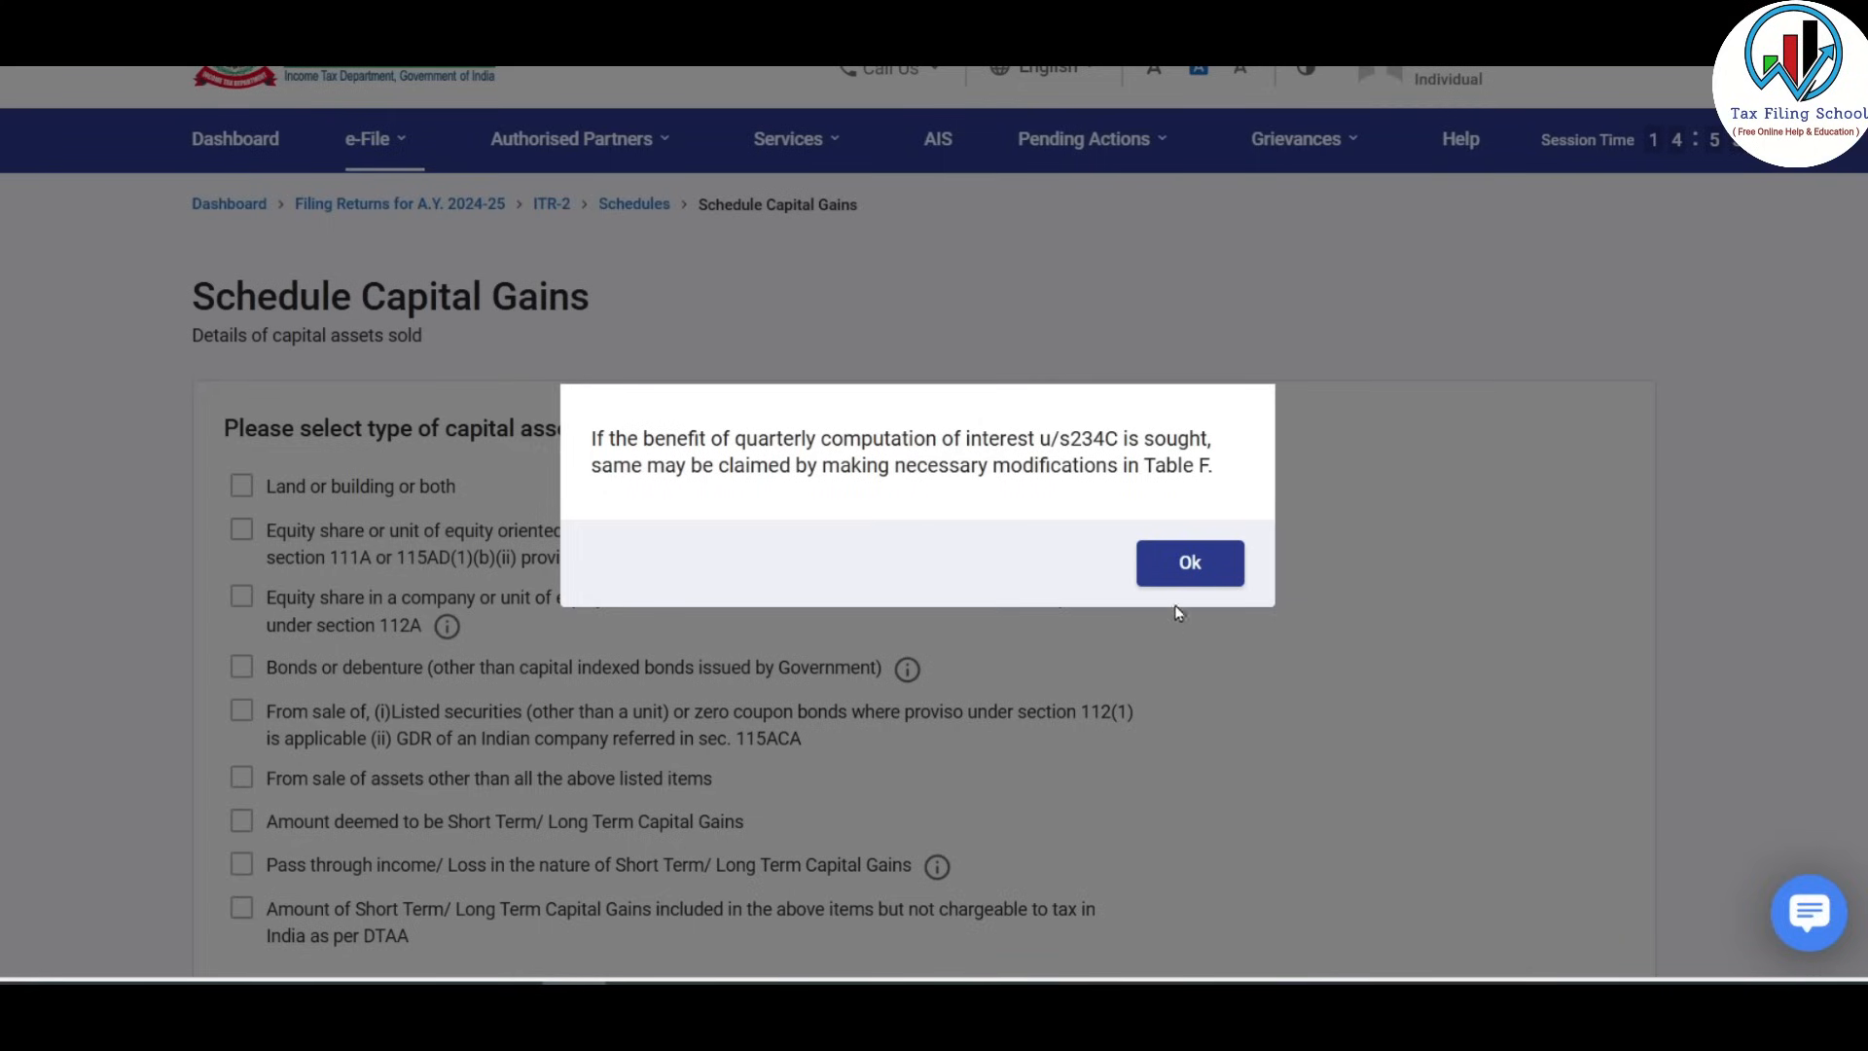
pyautogui.click(1191, 561)
# Mark land or building, section 111A equity and section 112A equity as sold, then continue.
pyautogui.scroll(-2, 503, 396)
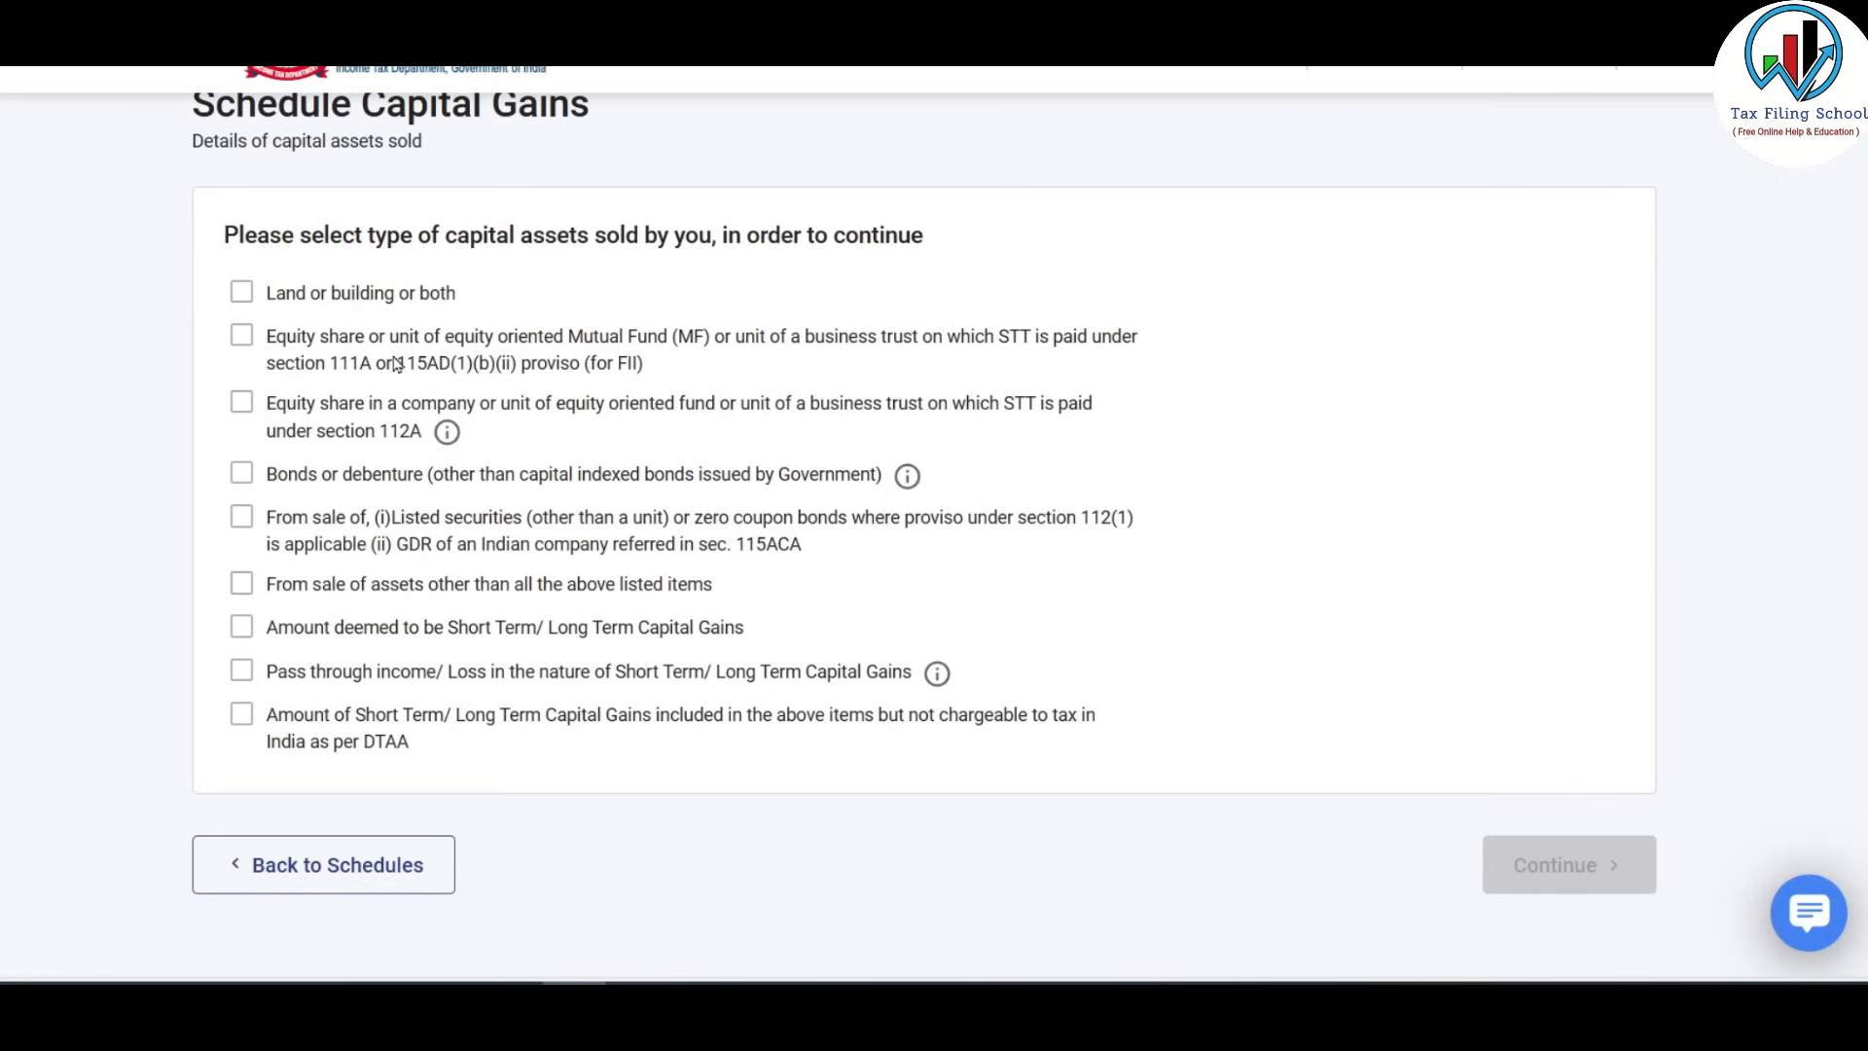
pyautogui.click(243, 295)
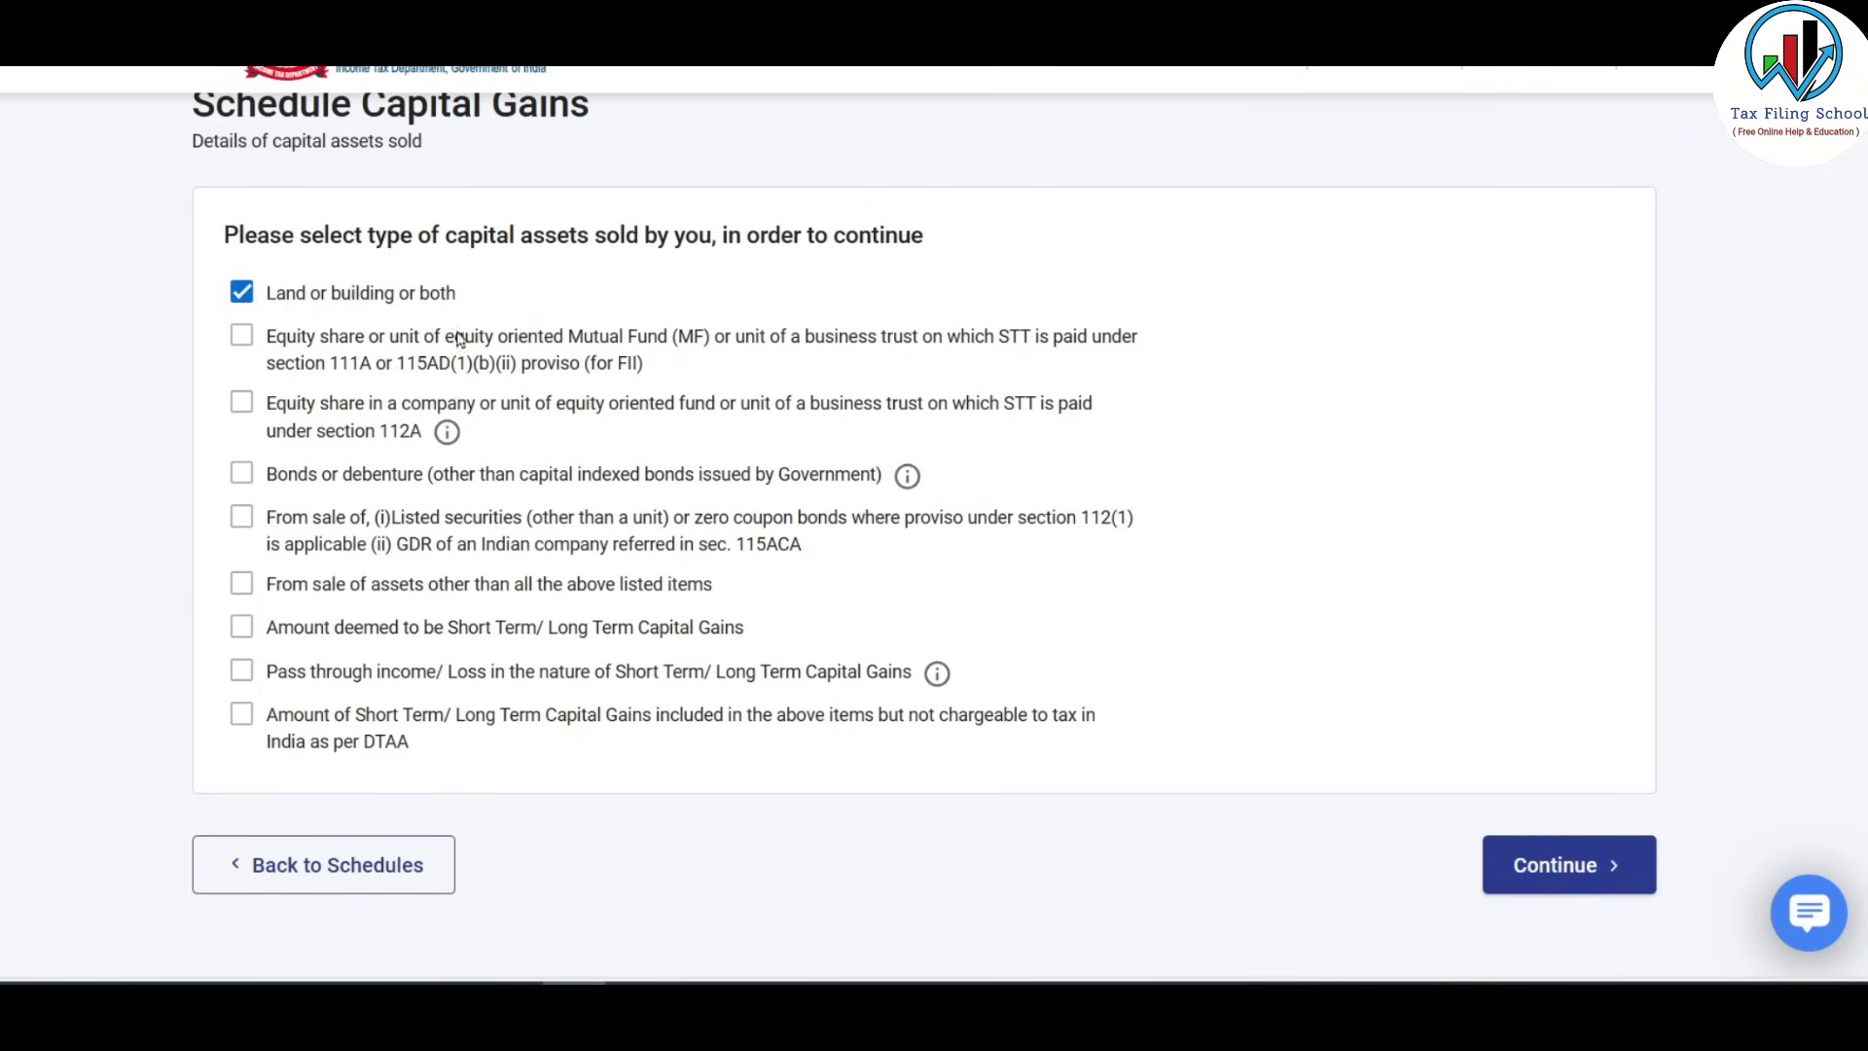
pyautogui.click(237, 339)
pyautogui.click(238, 406)
pyautogui.click(1583, 885)
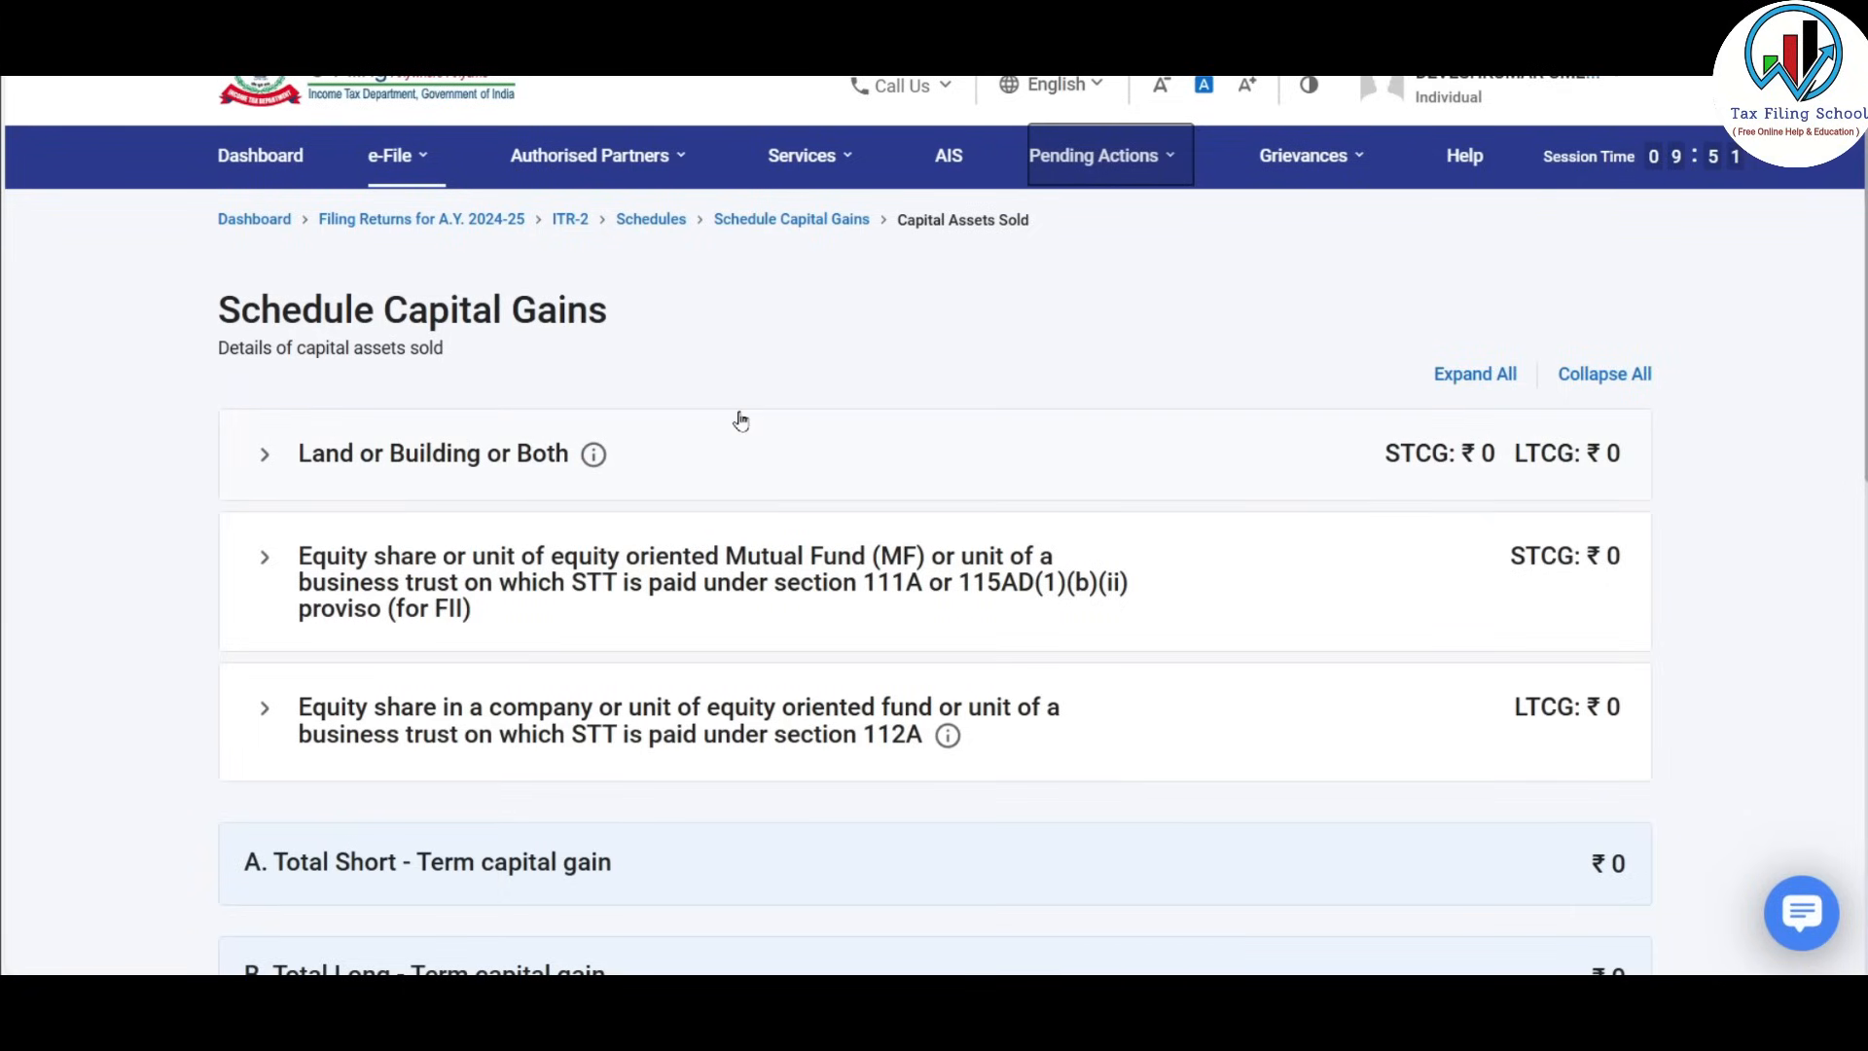
# Add a land or building sale held 01/06/2023 to 31/03/2024, classified as short-term.
pyautogui.scroll(-2, 742, 420)
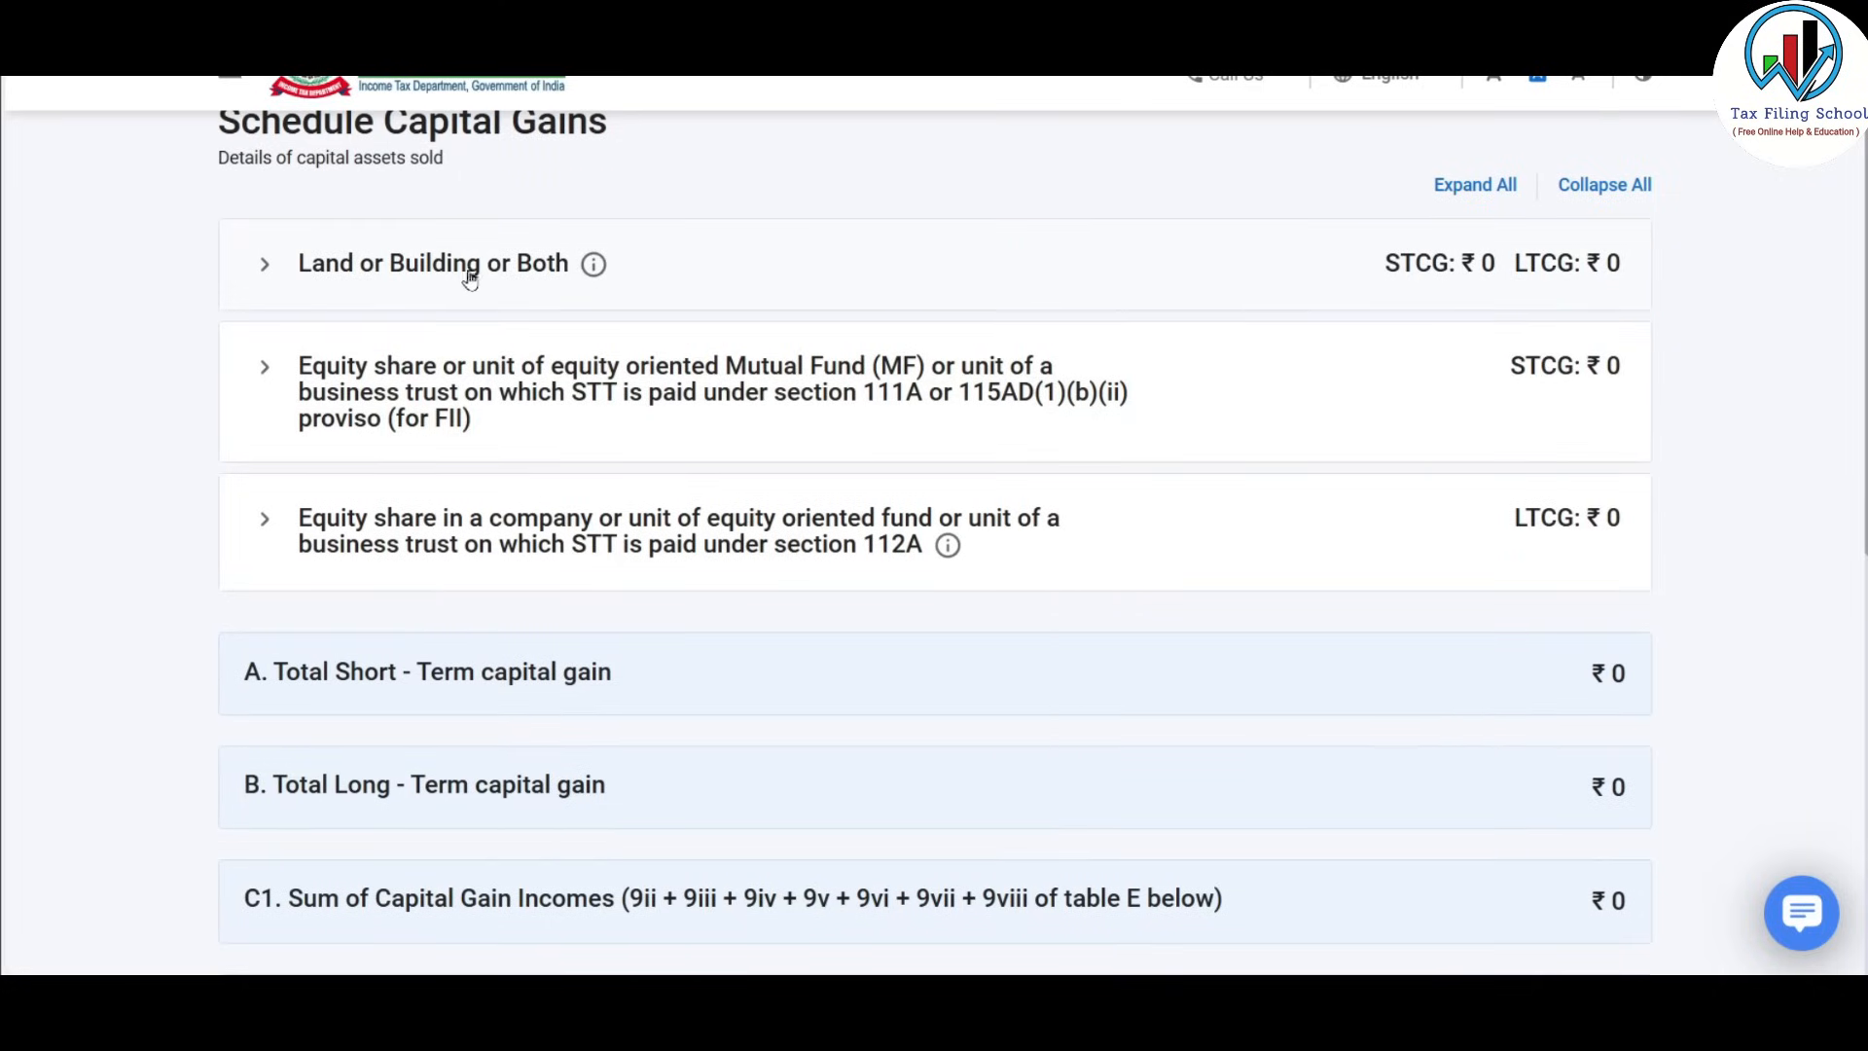
pyautogui.click(510, 277)
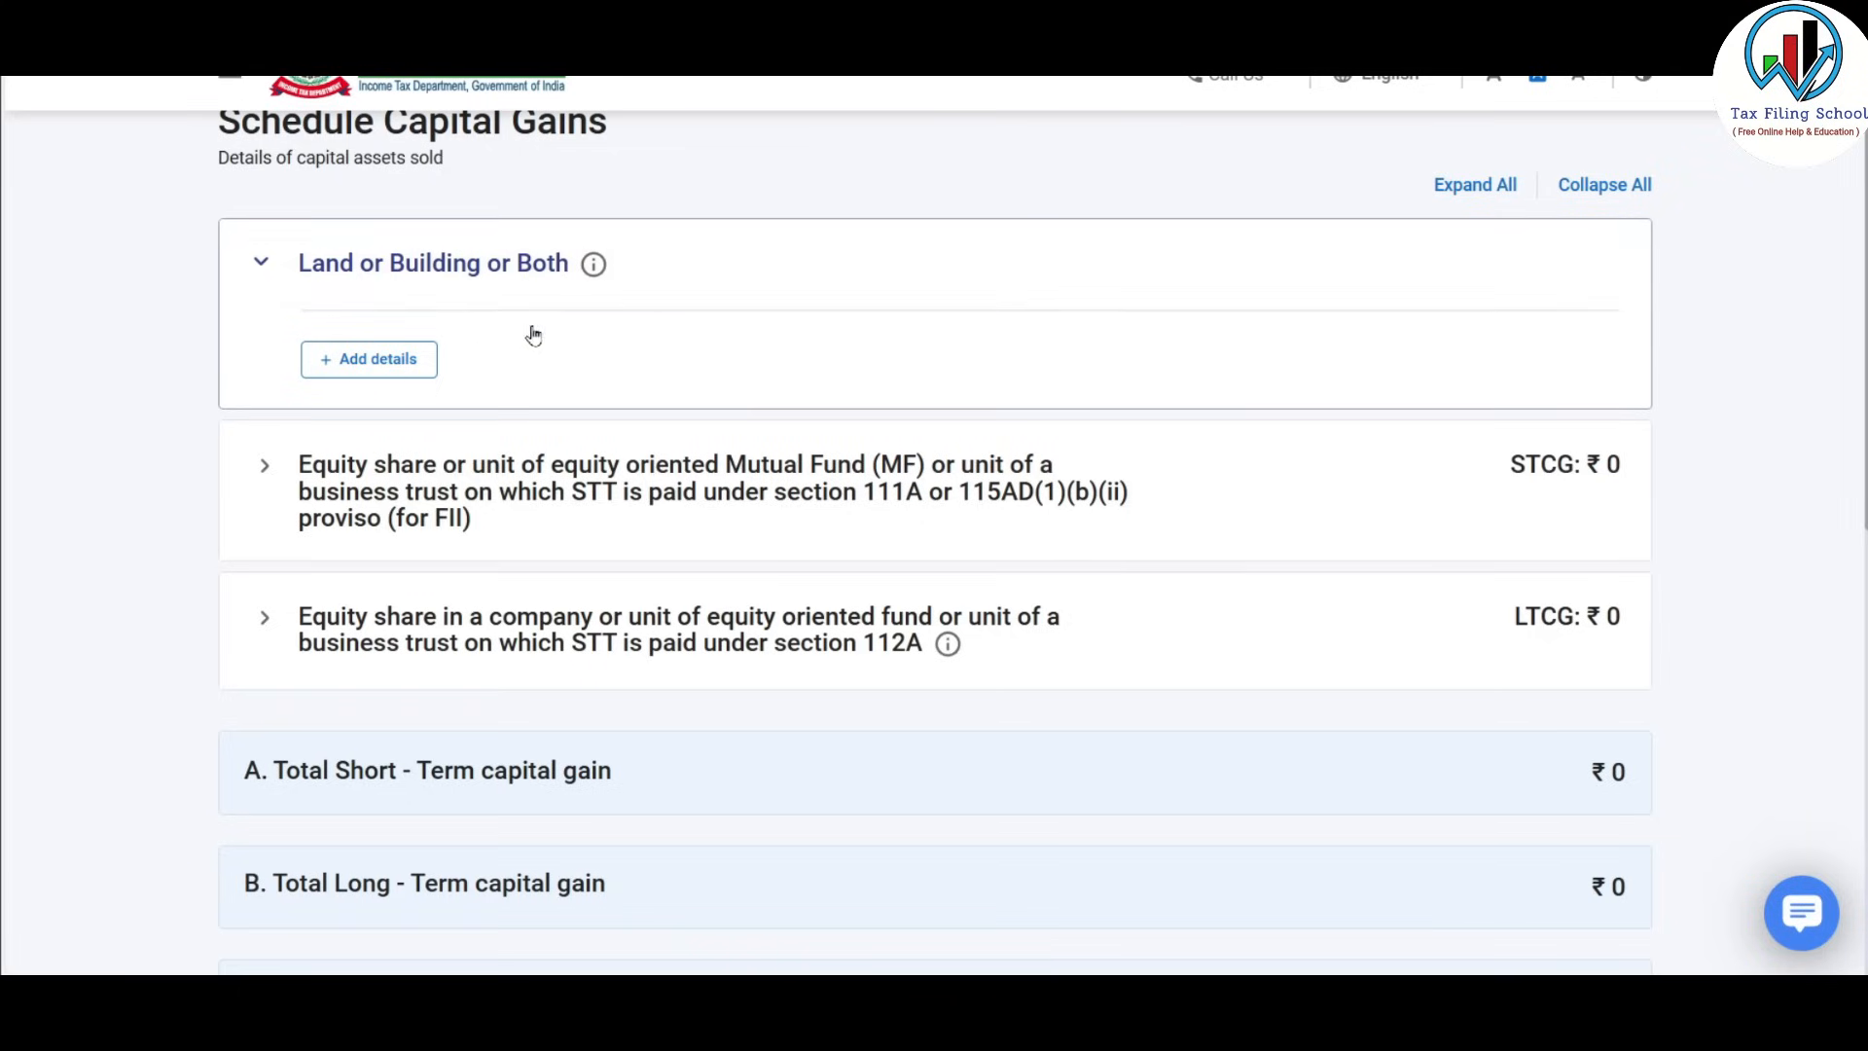
pyautogui.click(402, 376)
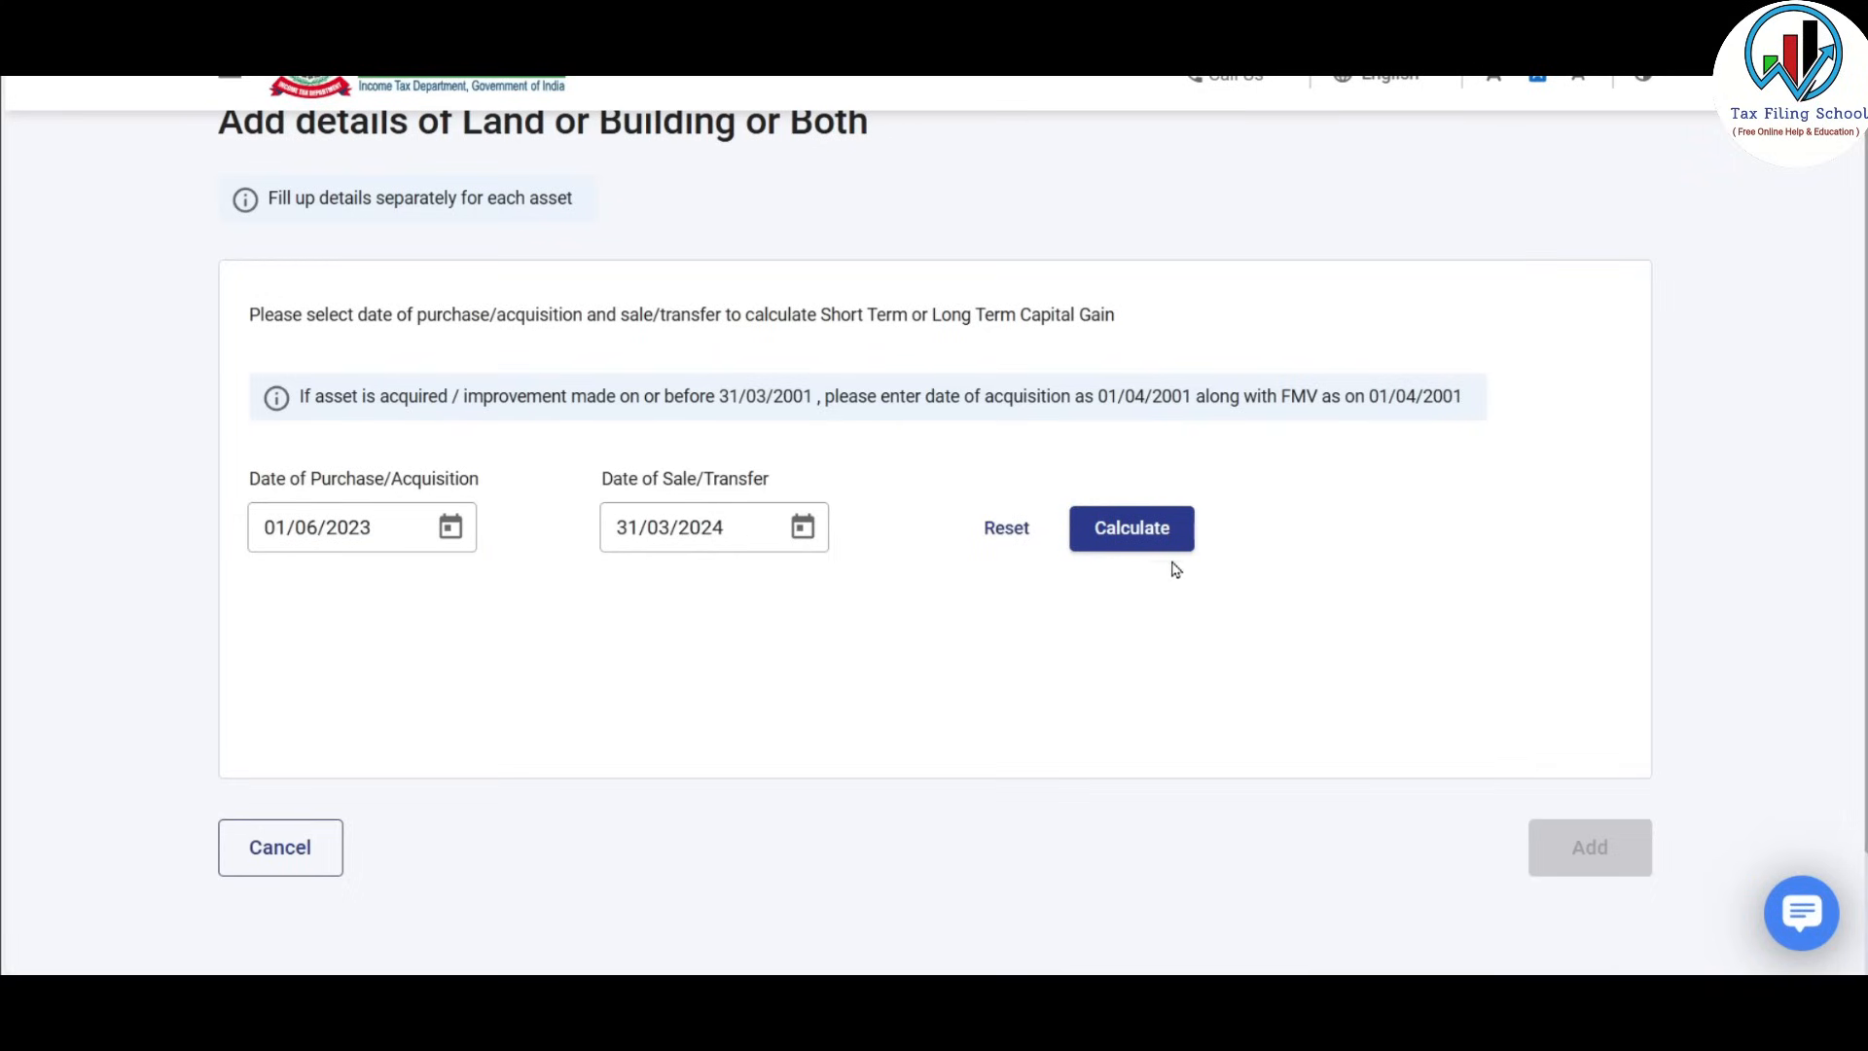
pyautogui.click(1152, 530)
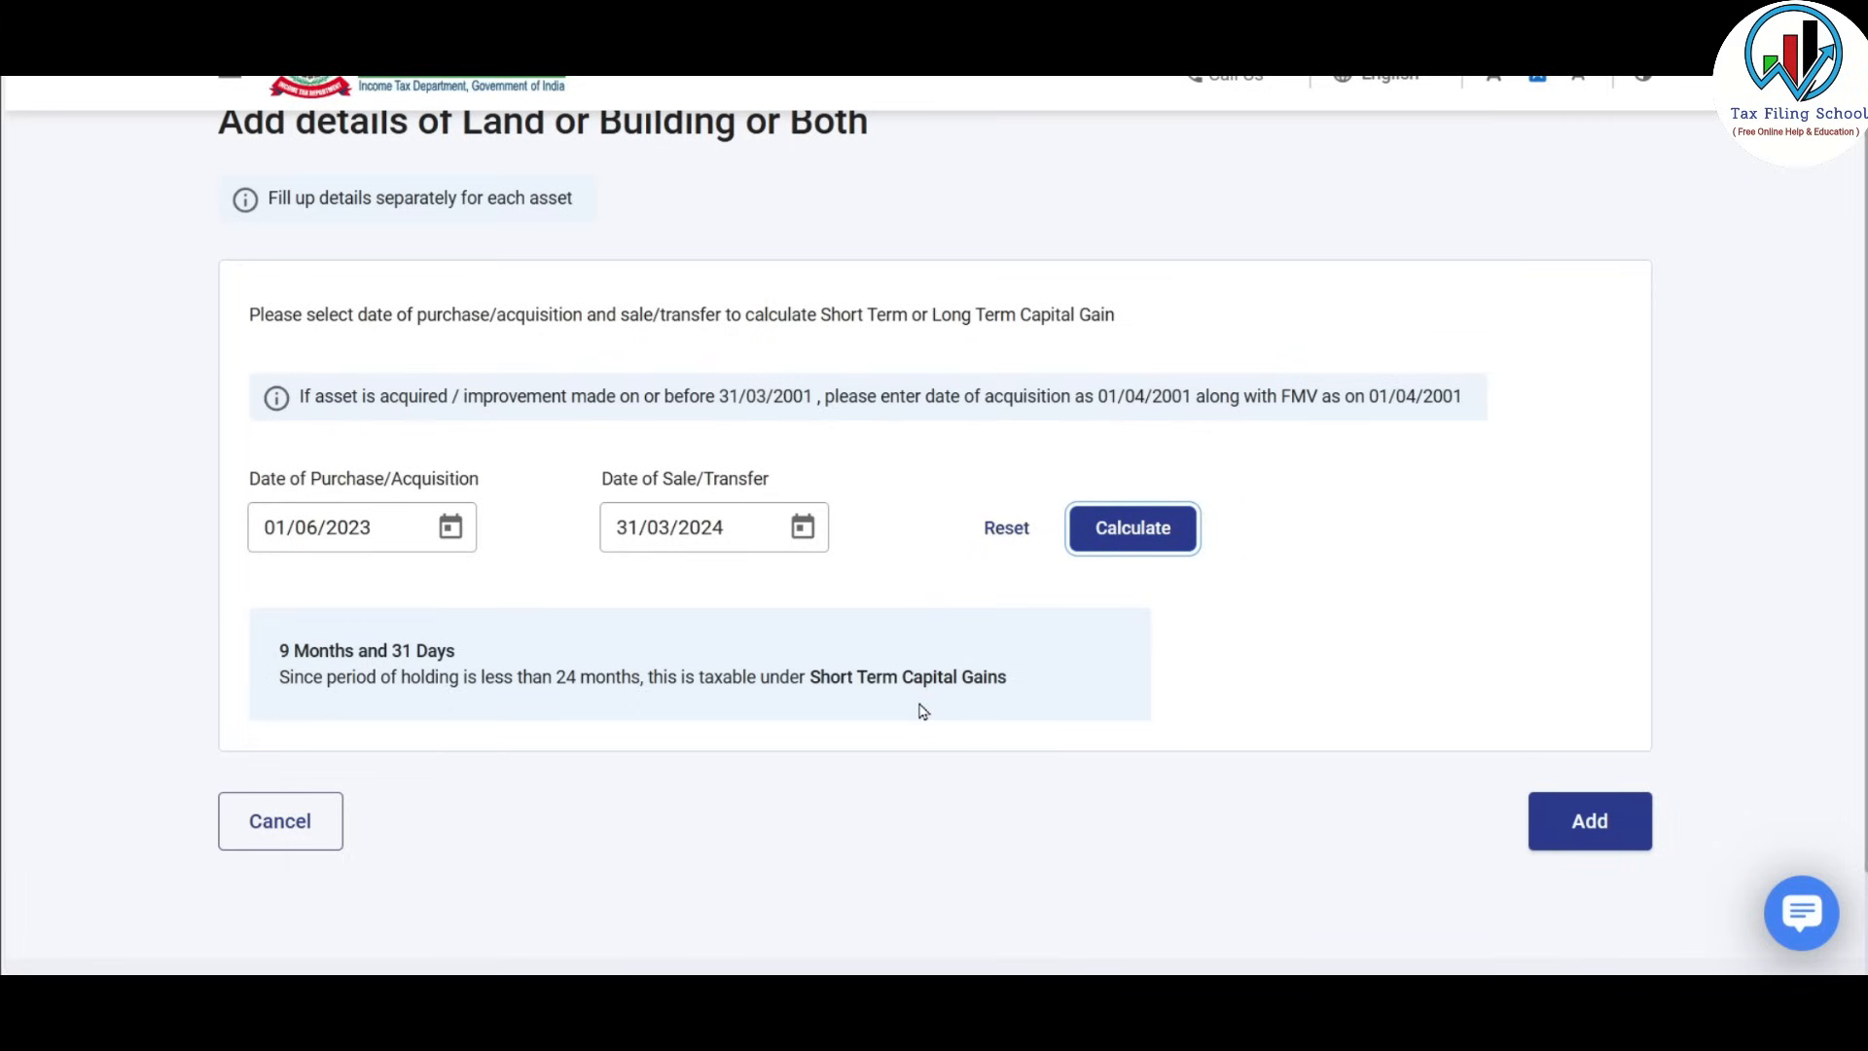
pyautogui.click(1600, 823)
# Bring up the Capital Gains sheet in the Excel workbook for the sale figures.
pyautogui.scroll(-5, 1333, 532)
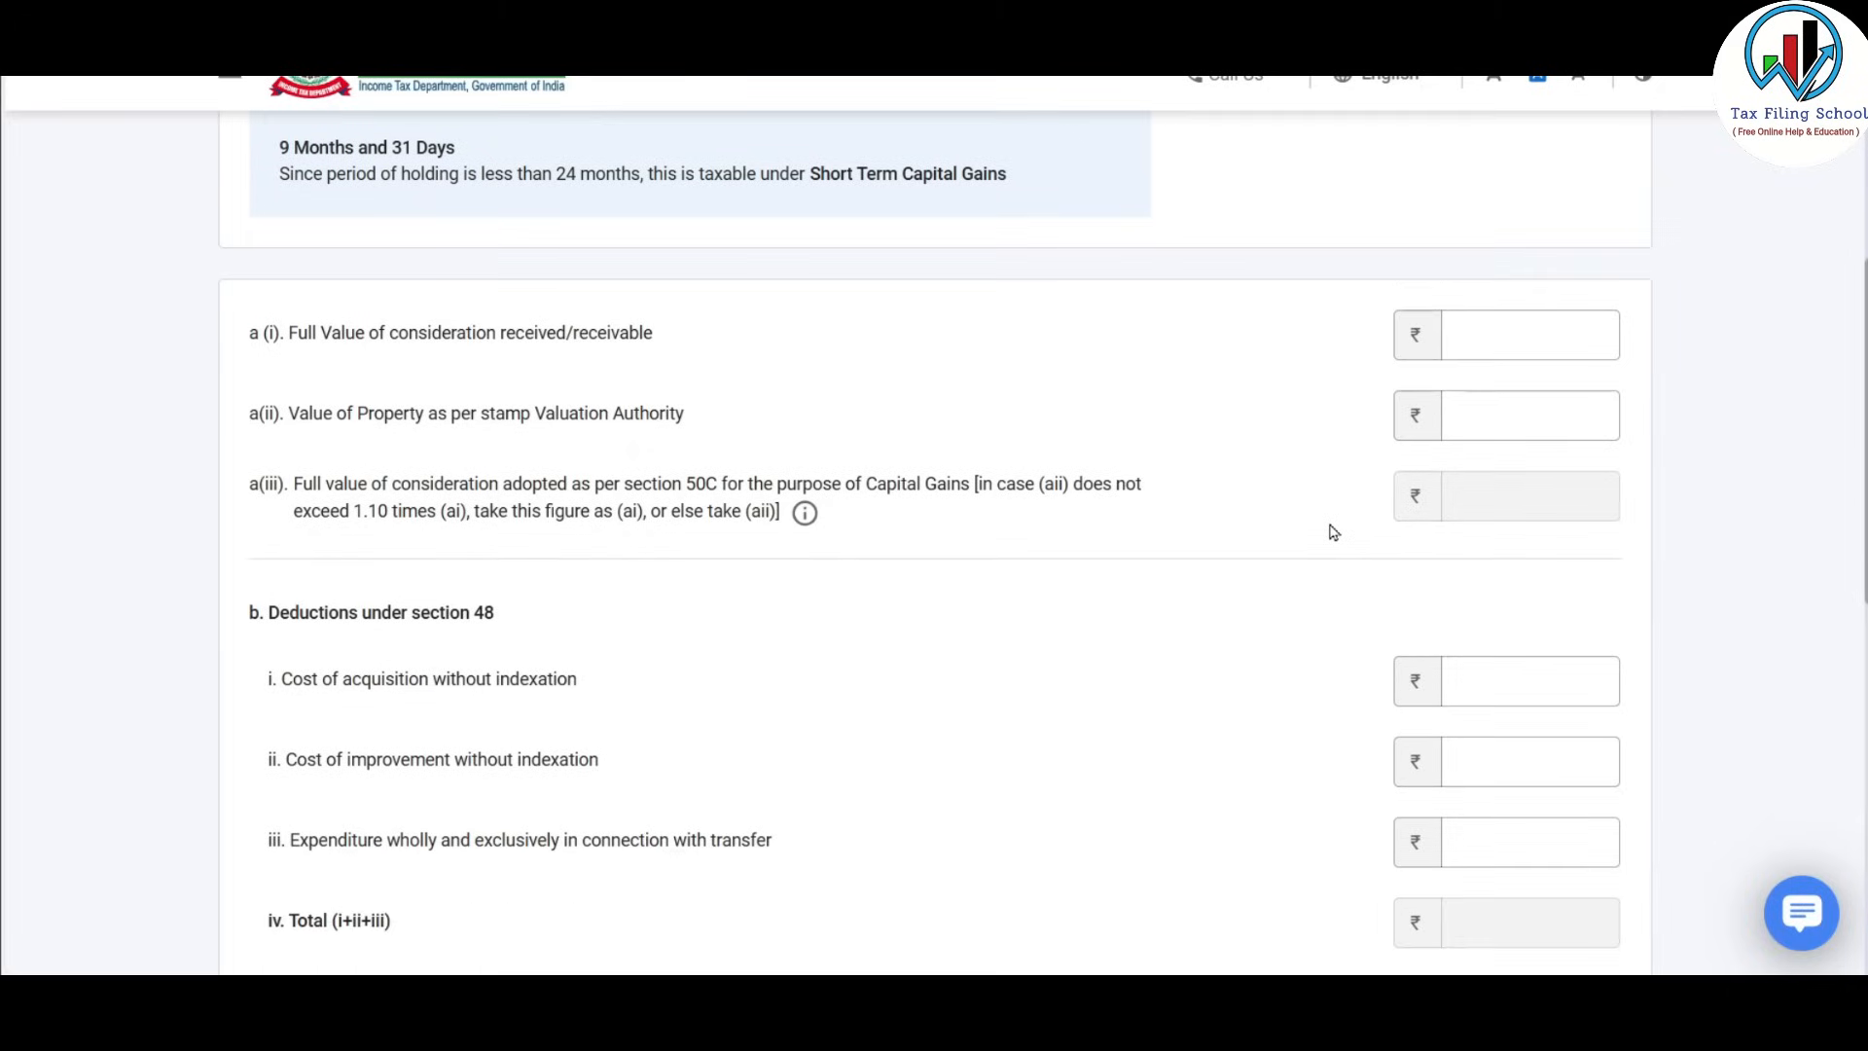
pyautogui.scroll(-1, 1333, 532)
pyautogui.click(1529, 219)
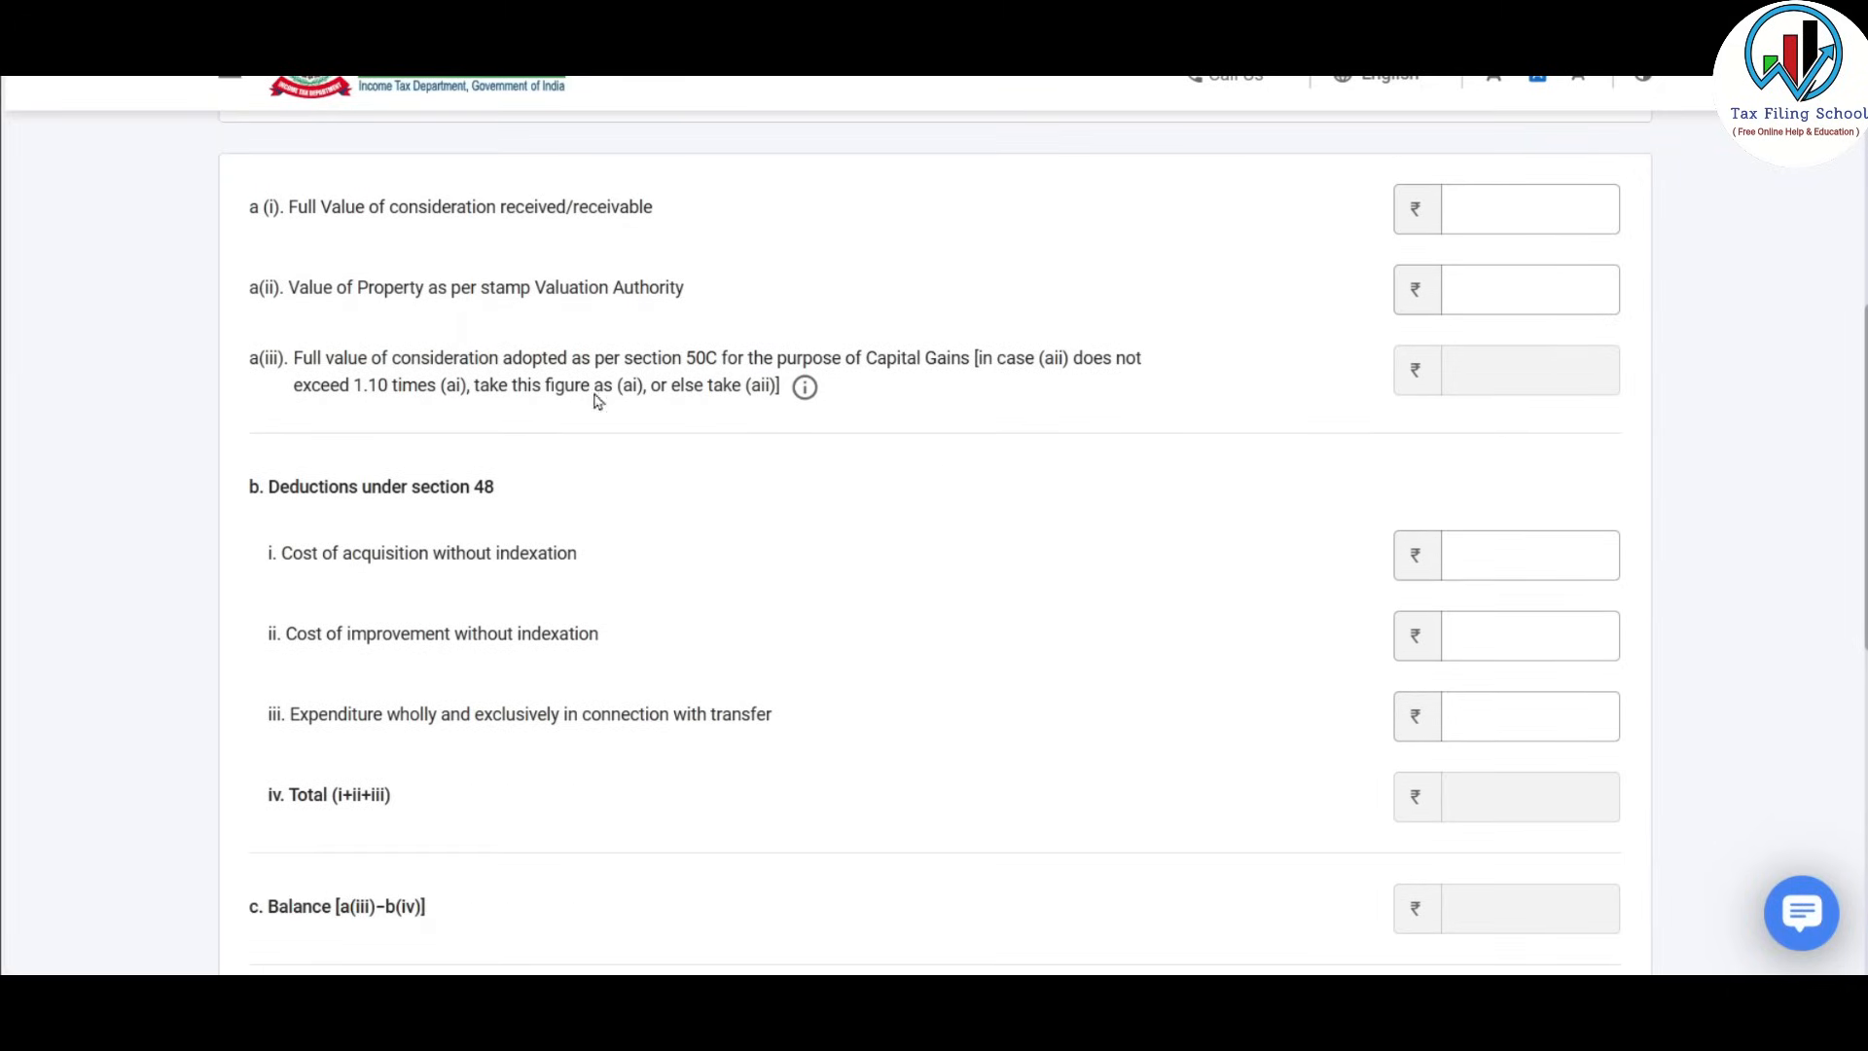
pyautogui.hotkey('alt', 'Tab')
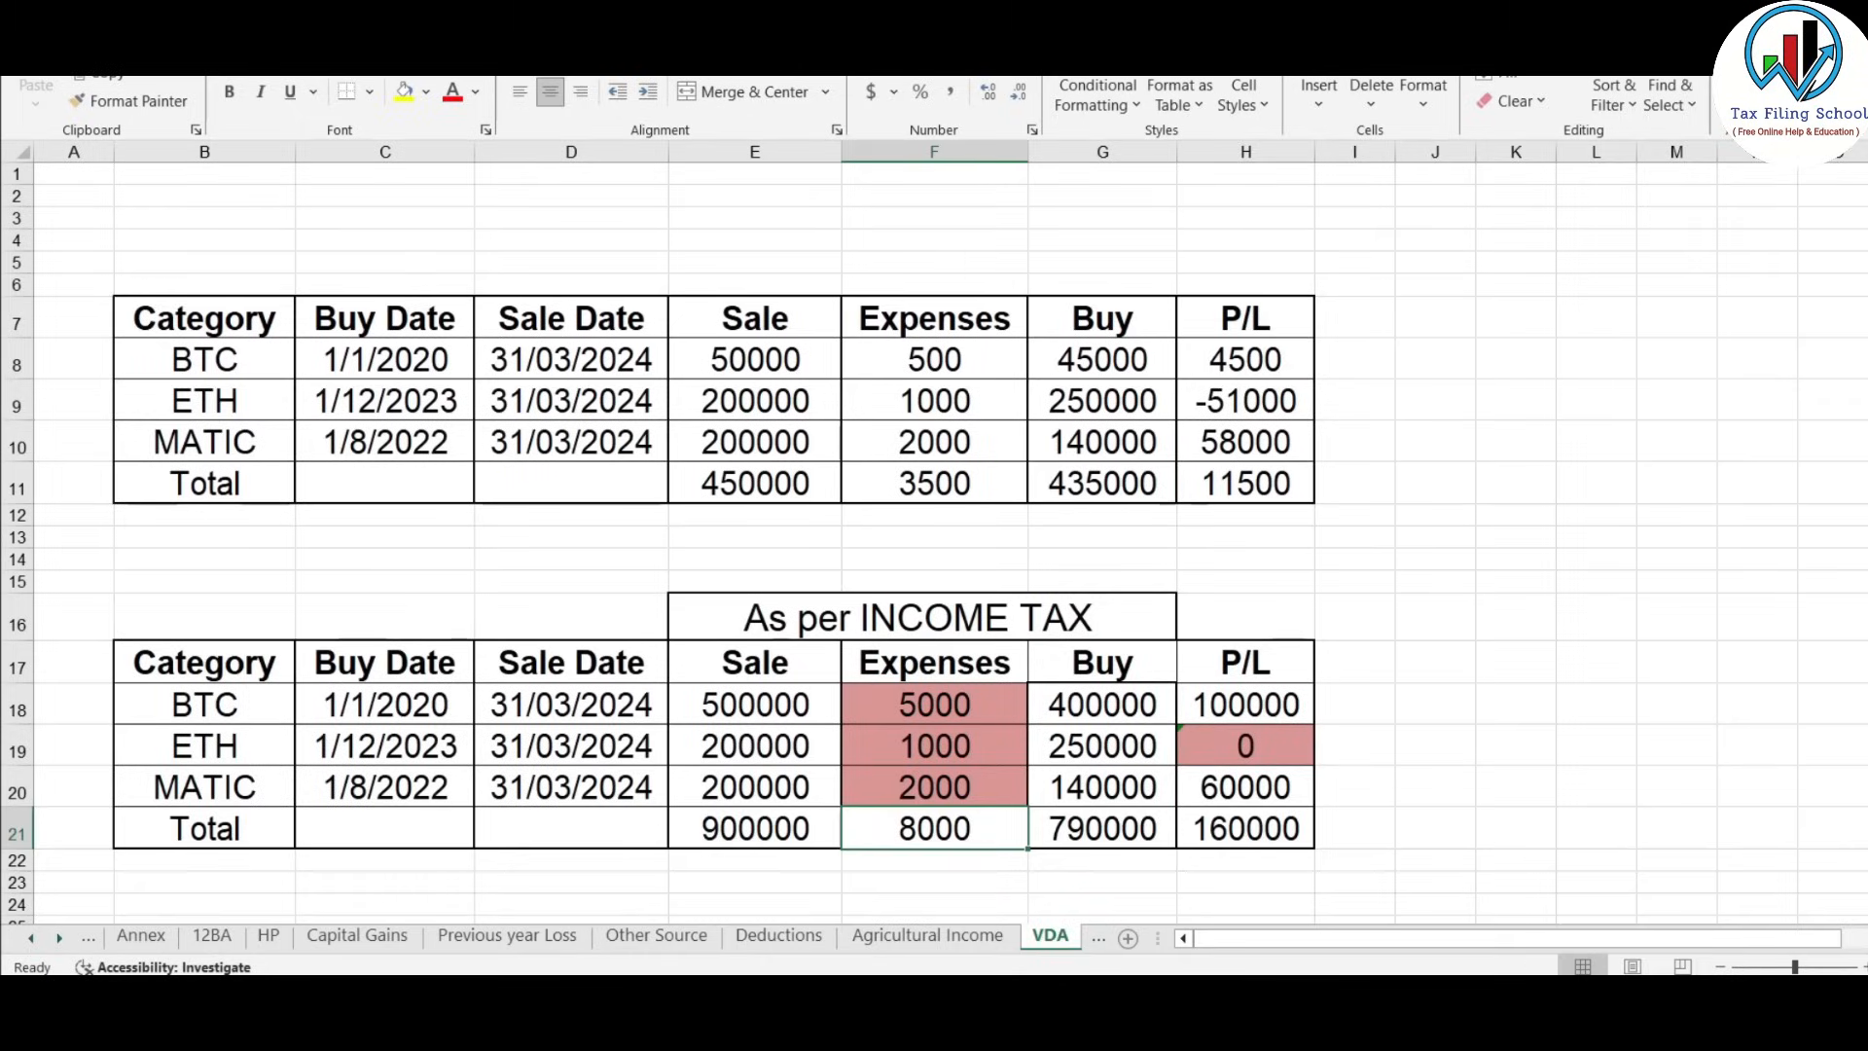
pyautogui.click(358, 935)
# Review Excel's short-term property figures: sale 1500000, stamp duty 1450000, cost 1200000, expense 50000.
pyautogui.scroll(-1, 1032, 556)
pyautogui.scroll(-2, 1032, 555)
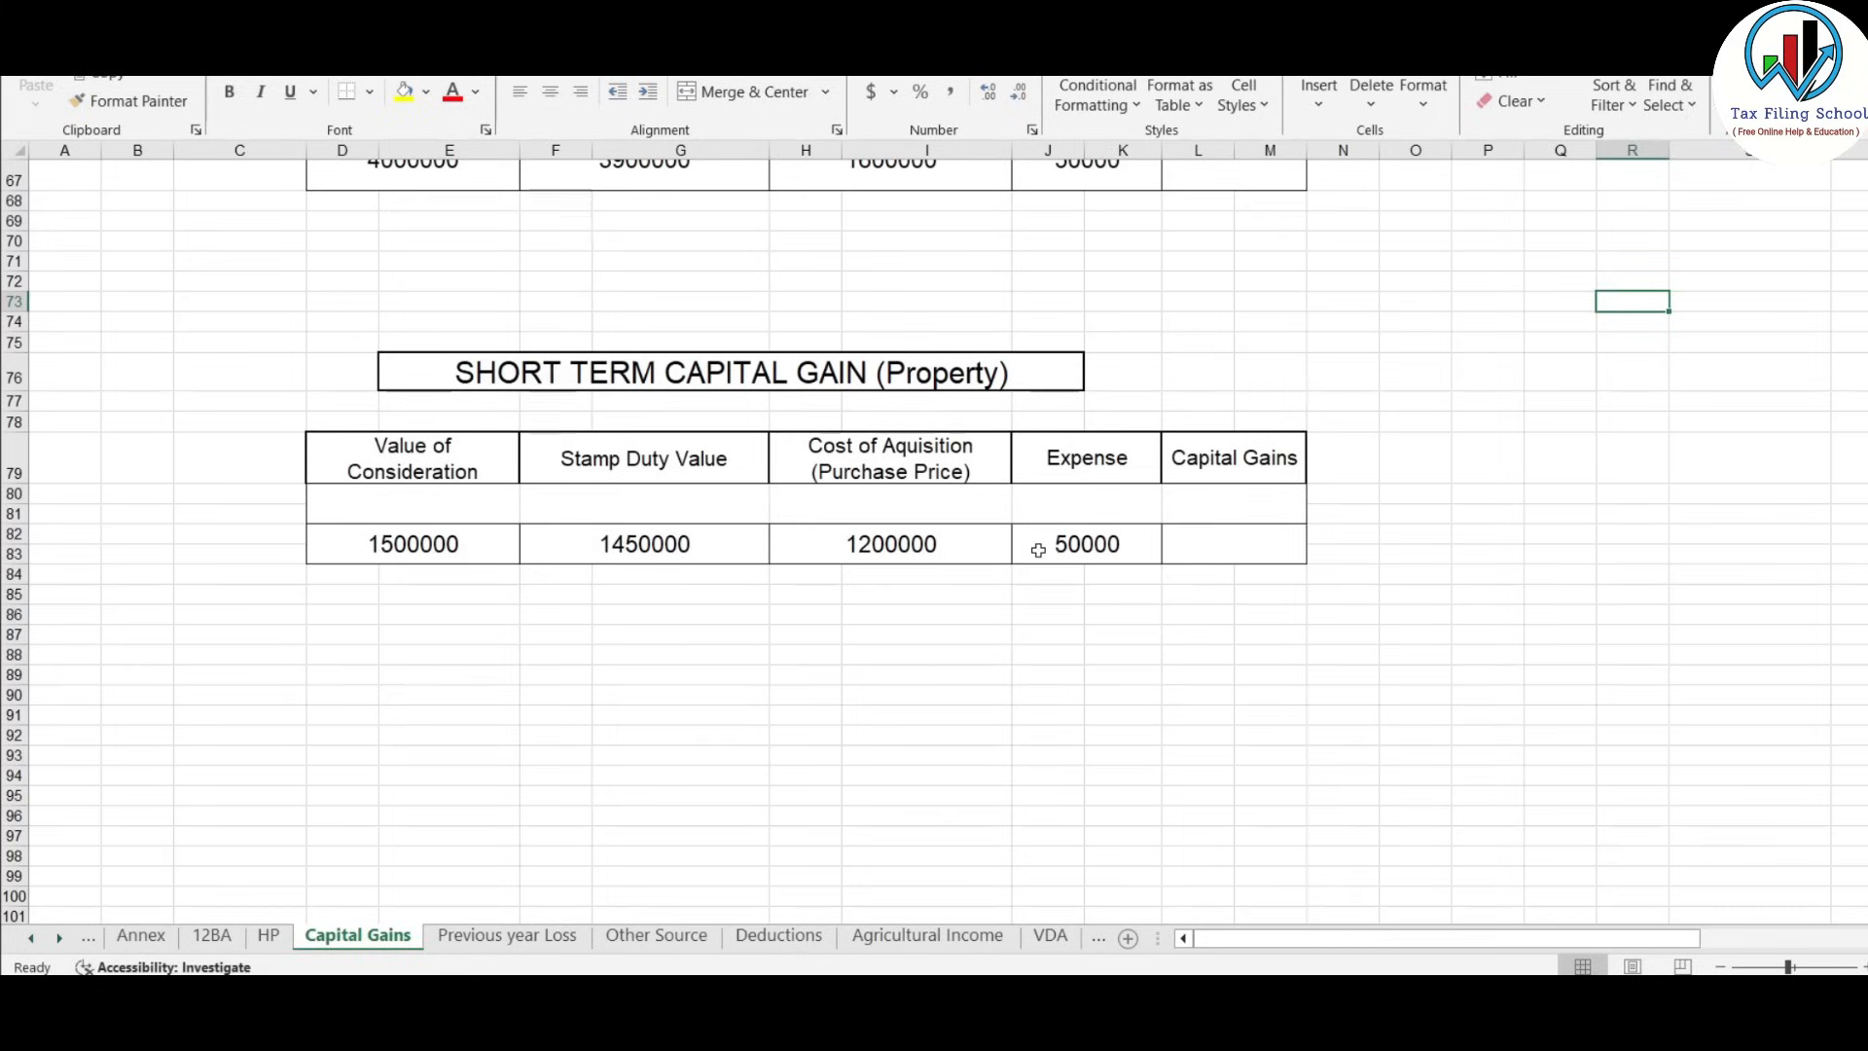
pyautogui.moveTo(350, 337); pyautogui.dragTo(1346, 596)
pyautogui.click(966, 494)
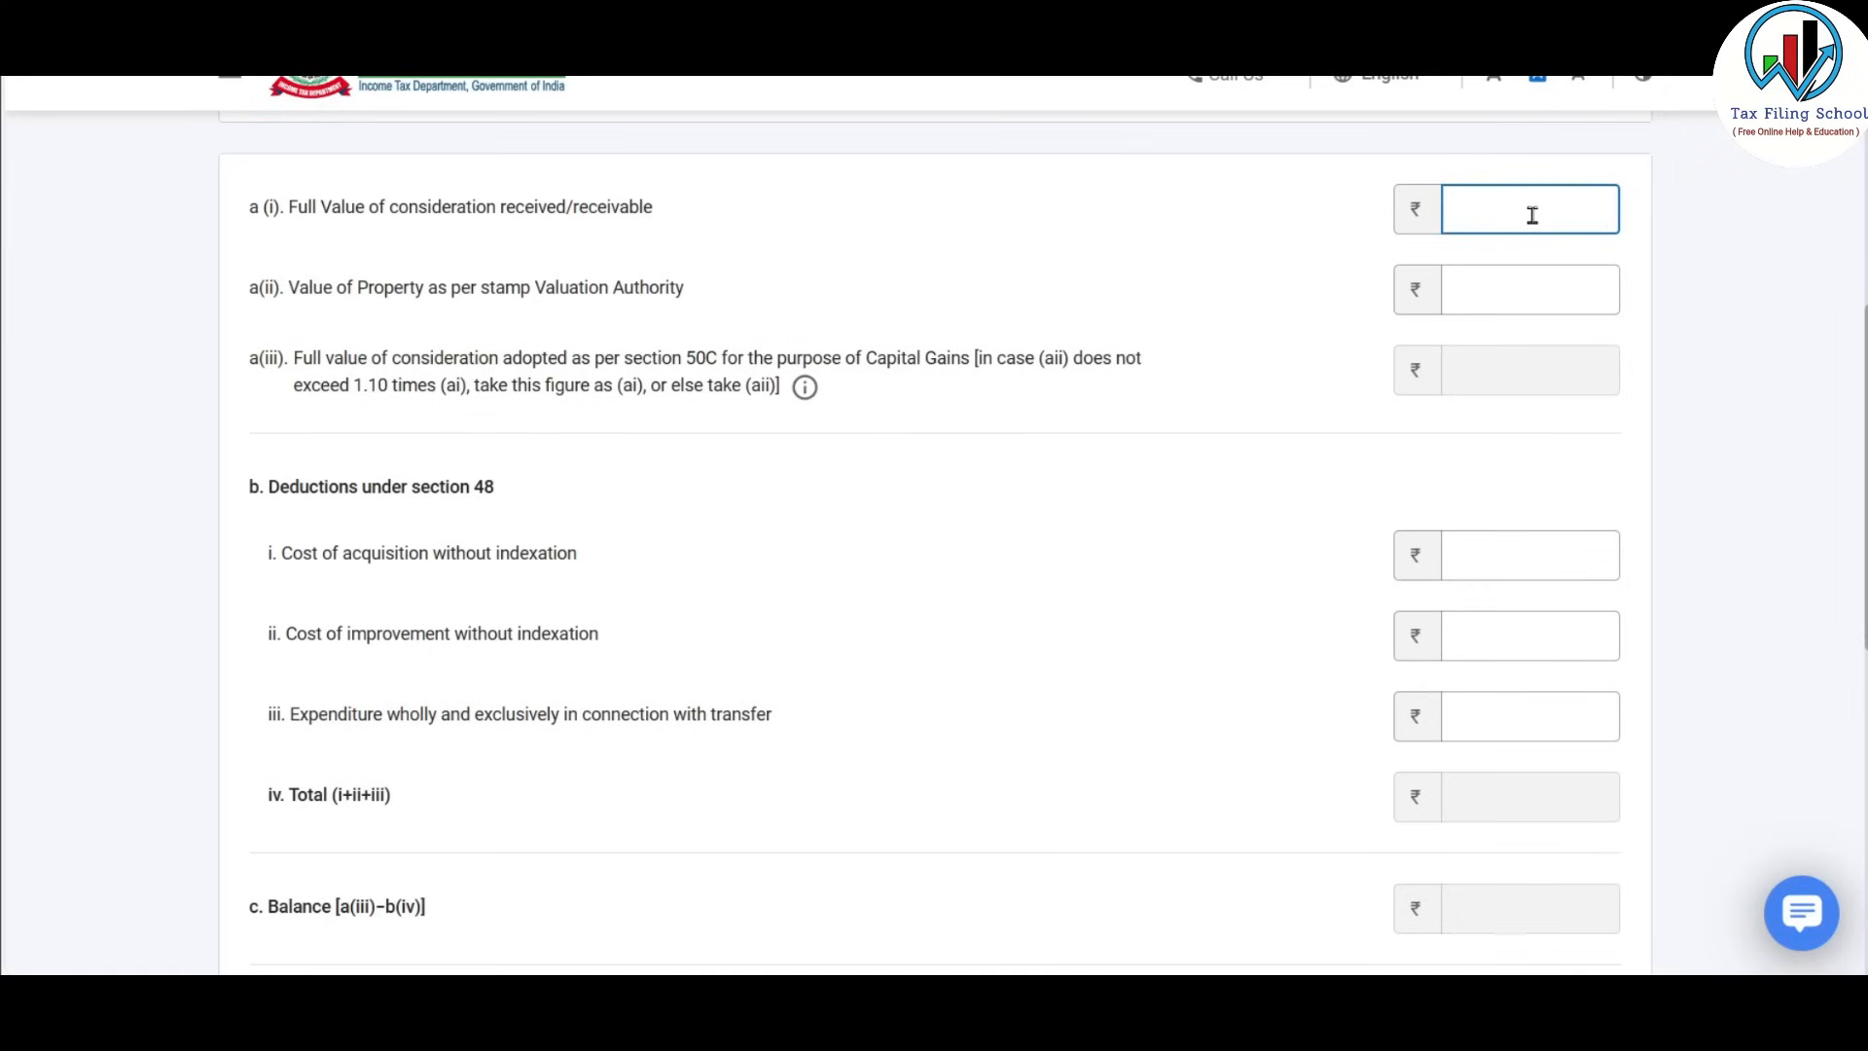
# Fill fields a(i), a(ii), b(i), b(iii) with 15,00,000, 14,50,000, 12,00,000 and 50,000.
pyautogui.write('1500000')
pyautogui.click(1669, 224)
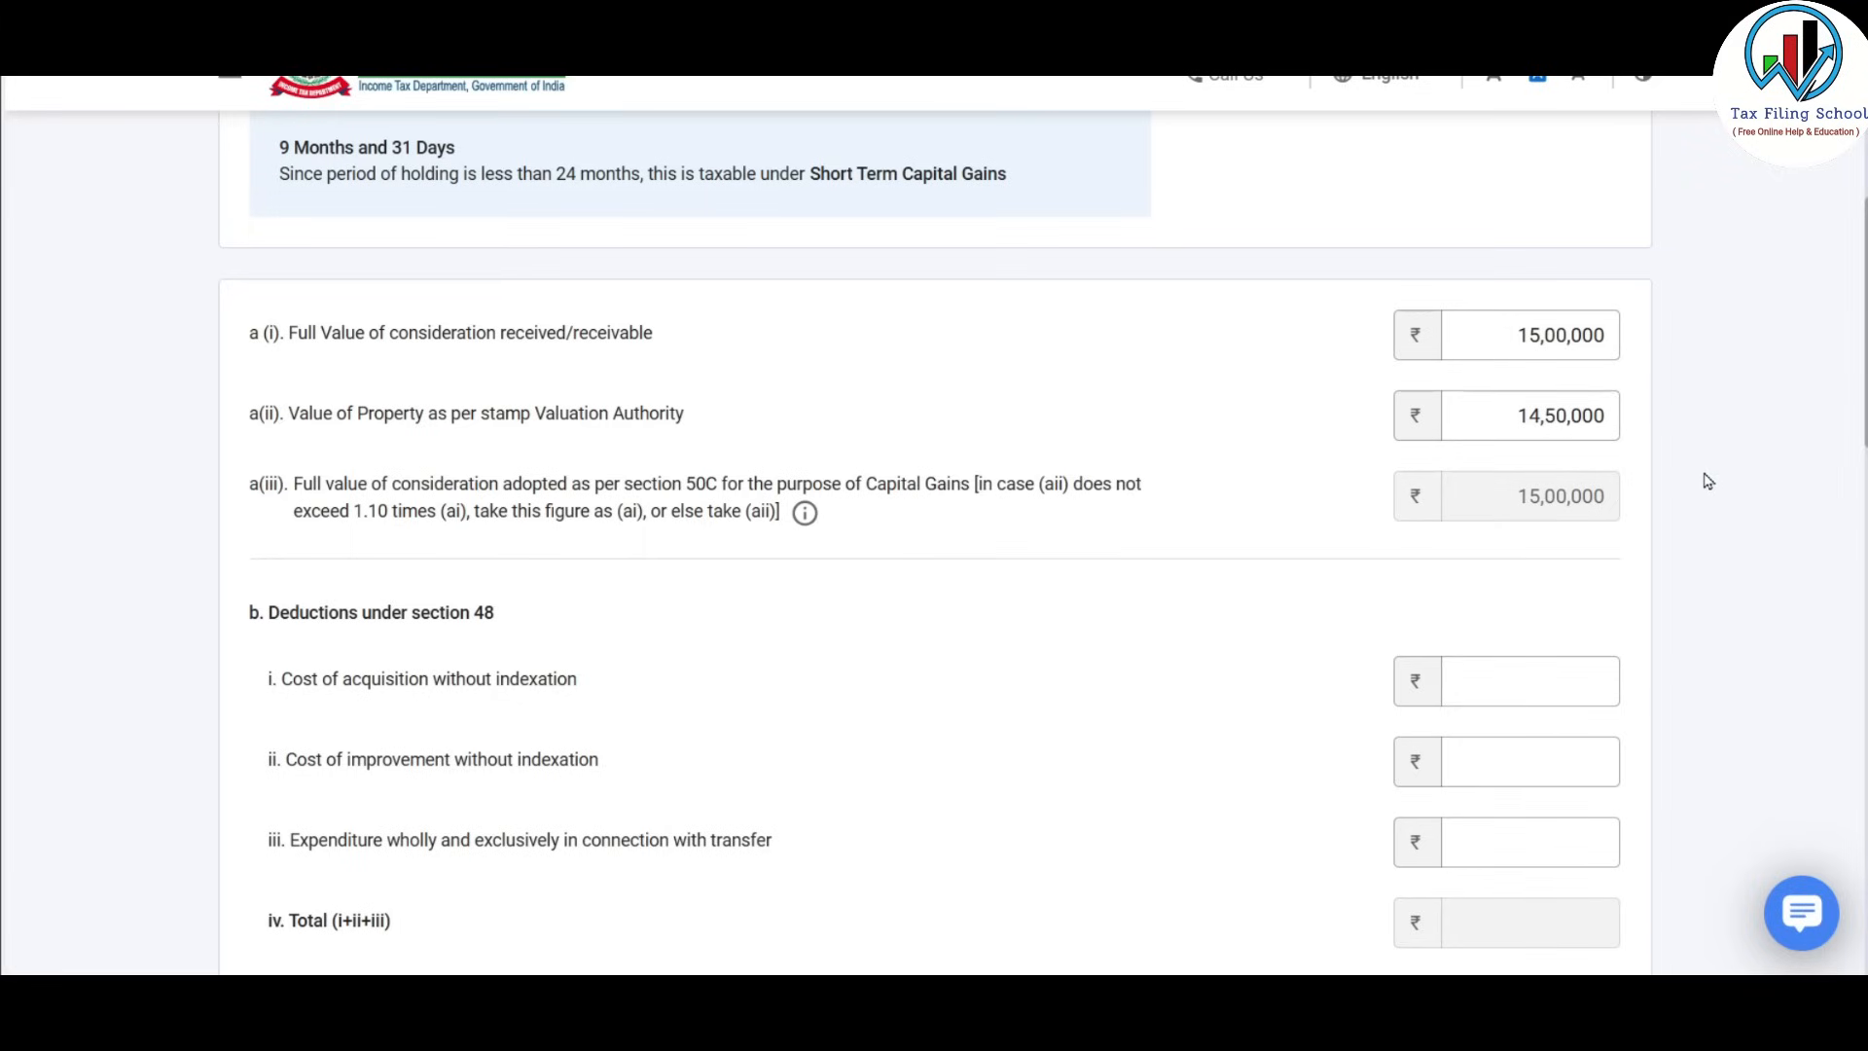
pyautogui.scroll(-1, 1711, 484)
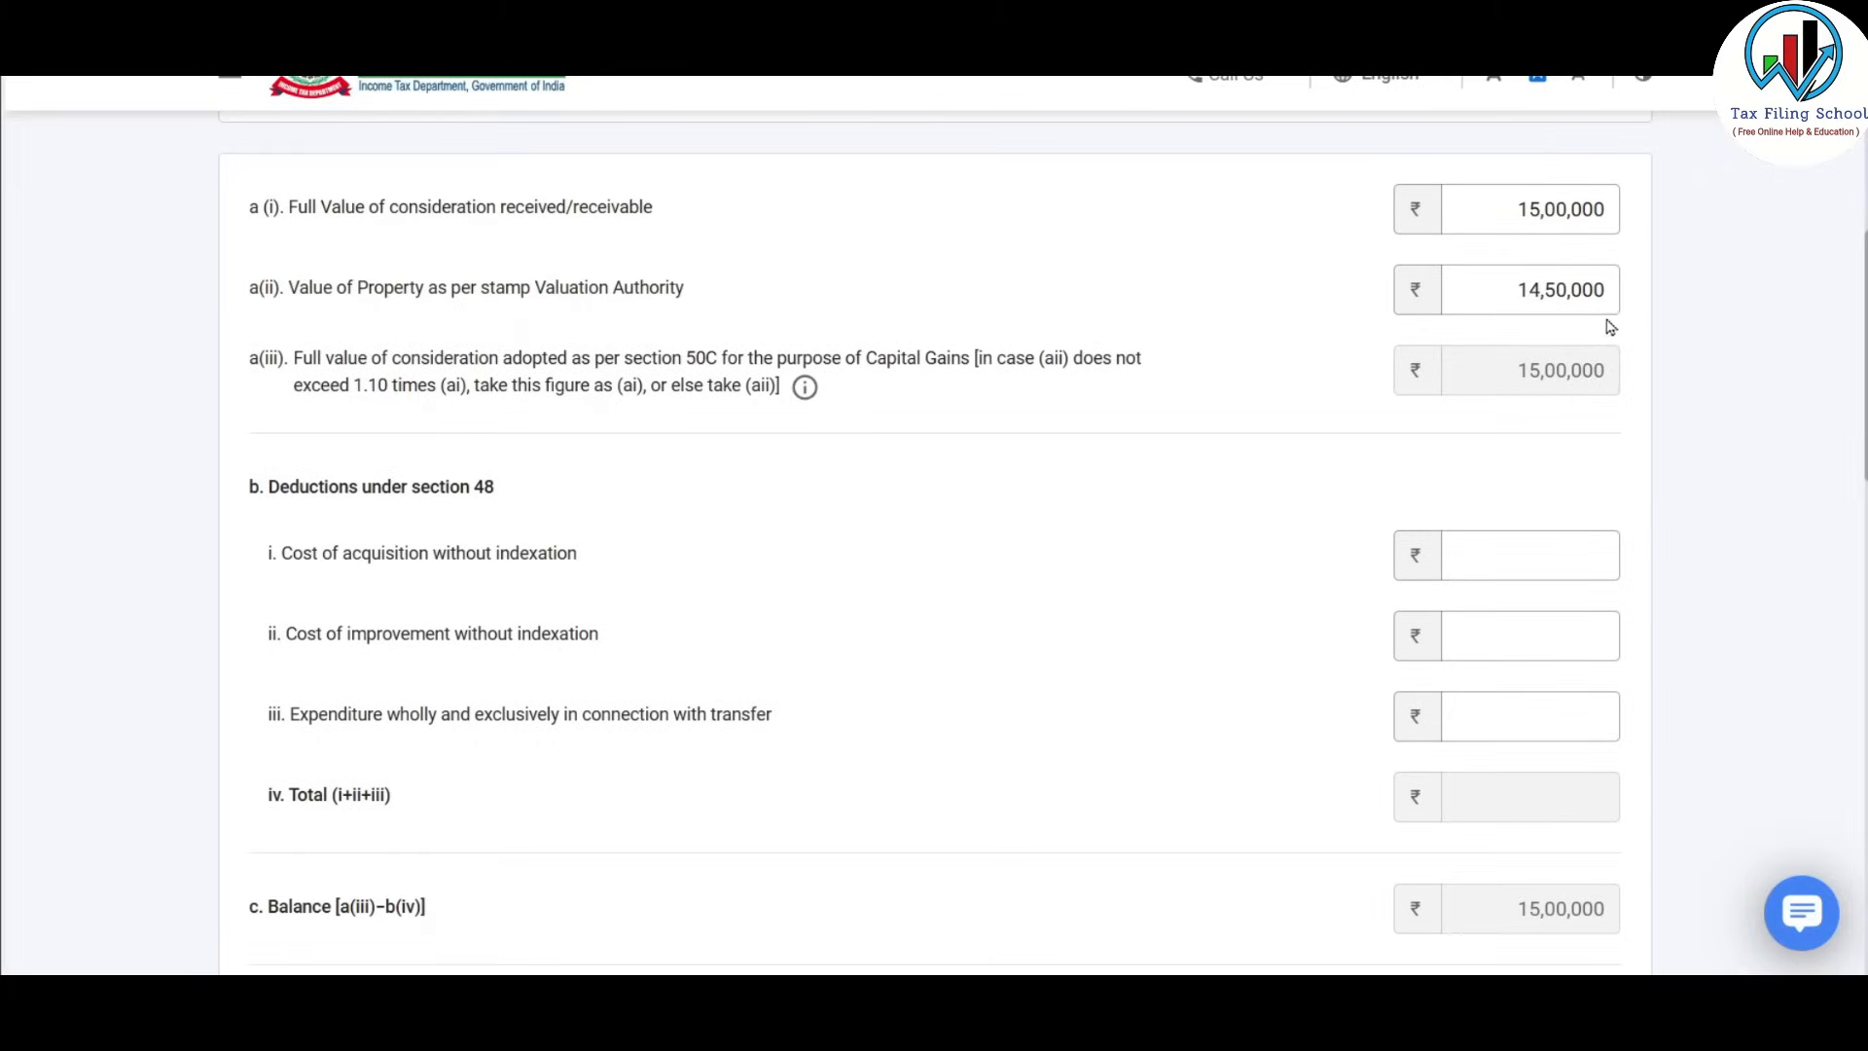
pyautogui.scroll(-2, 1588, 378)
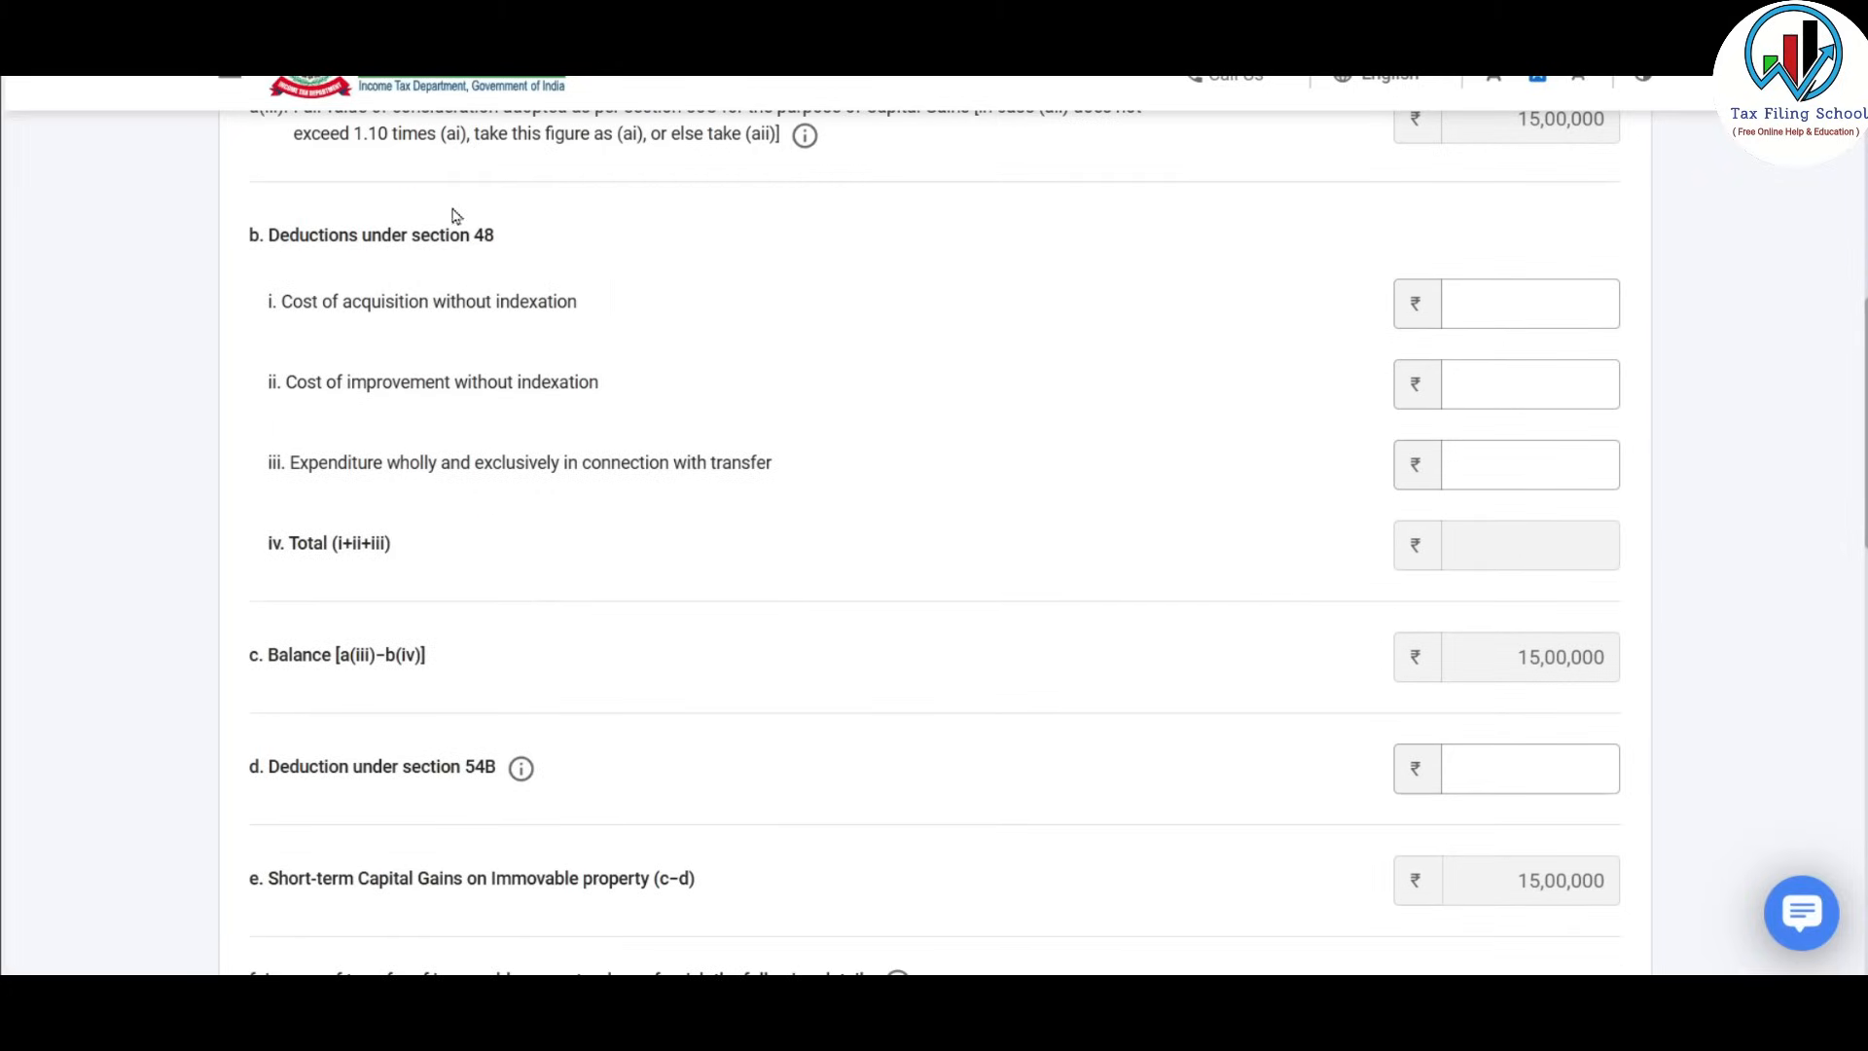
pyautogui.click(1541, 297)
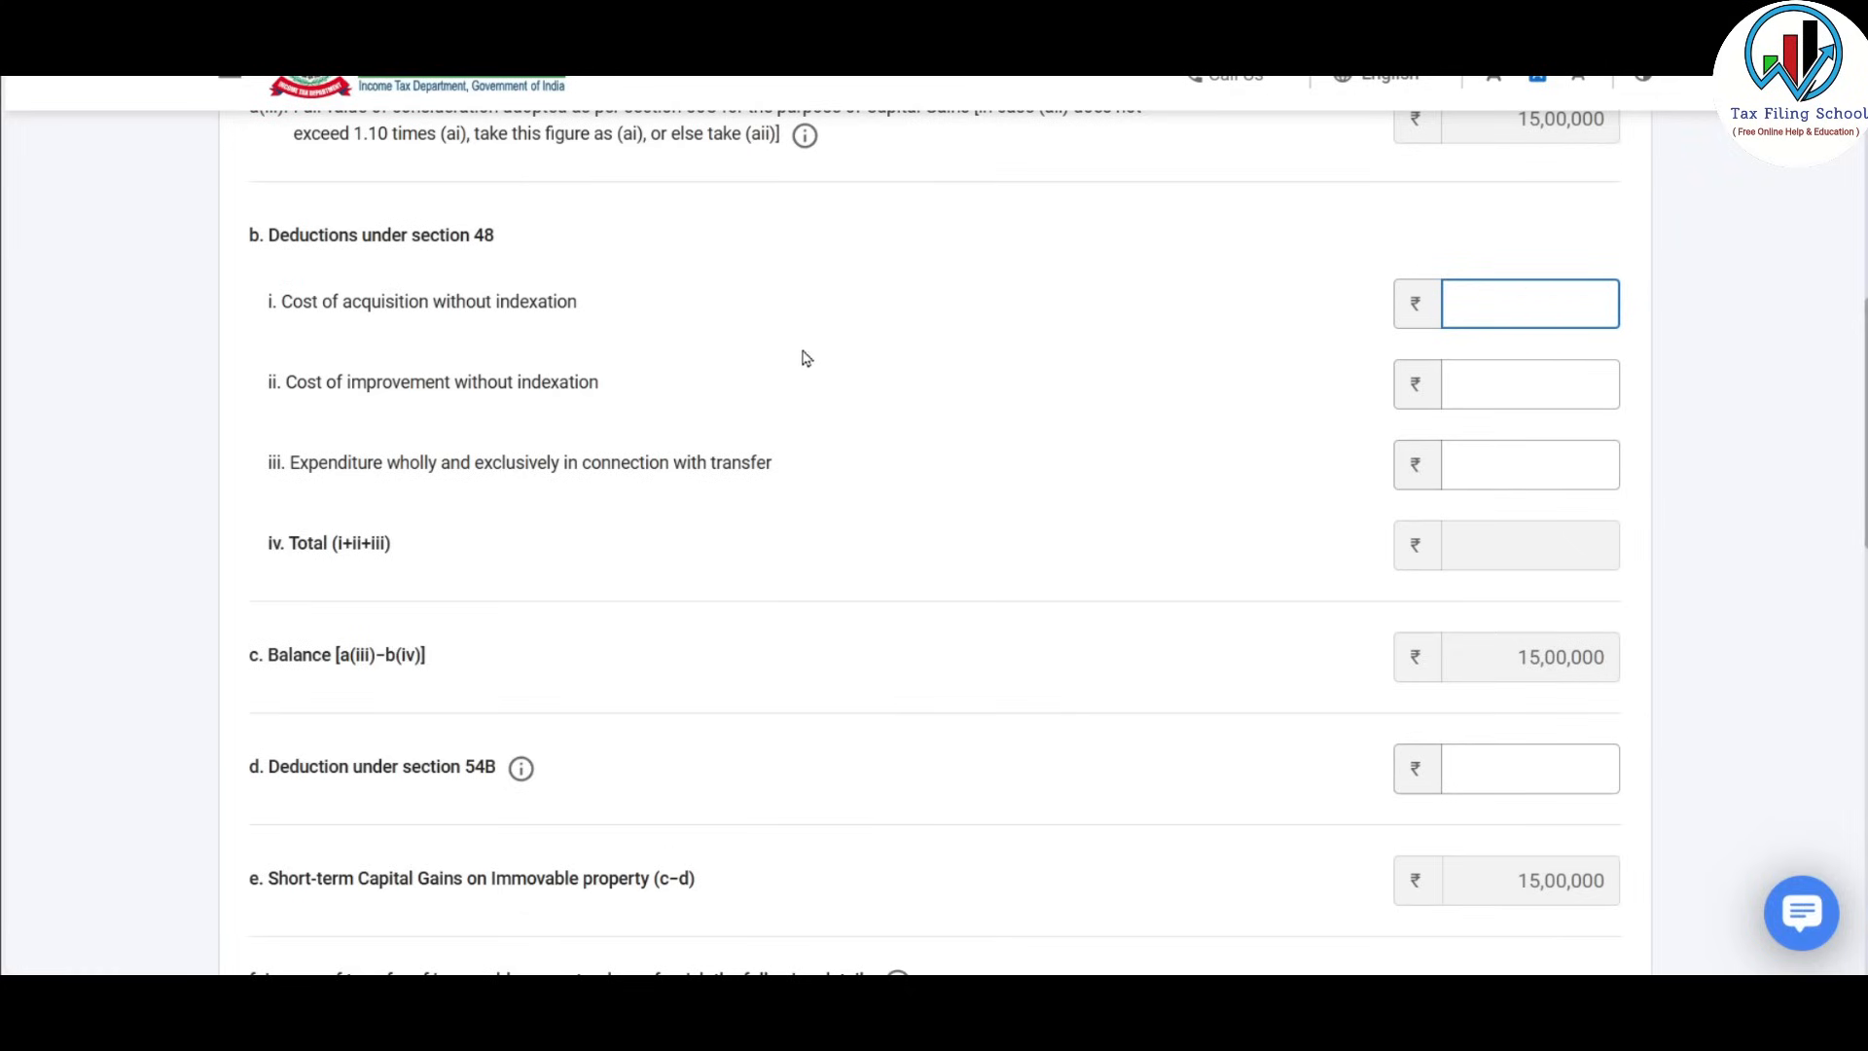
pyautogui.click(1562, 381)
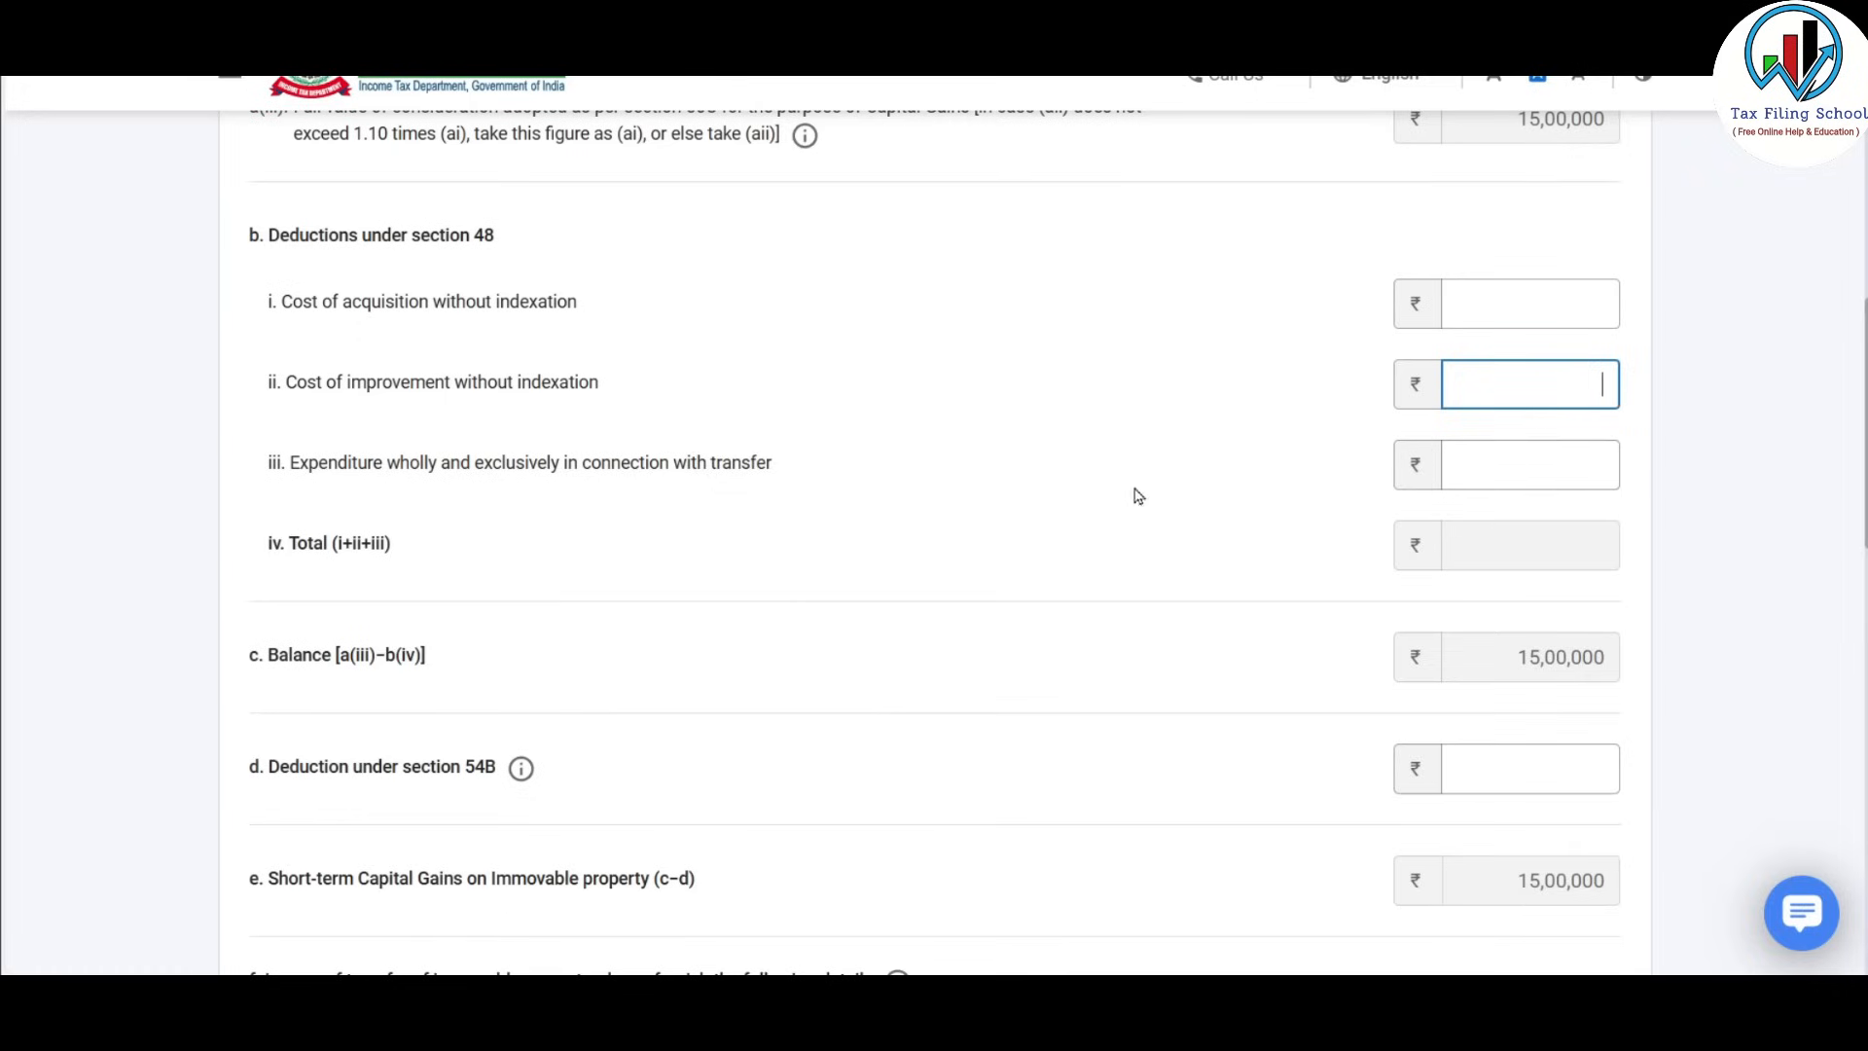
pyautogui.click(1547, 459)
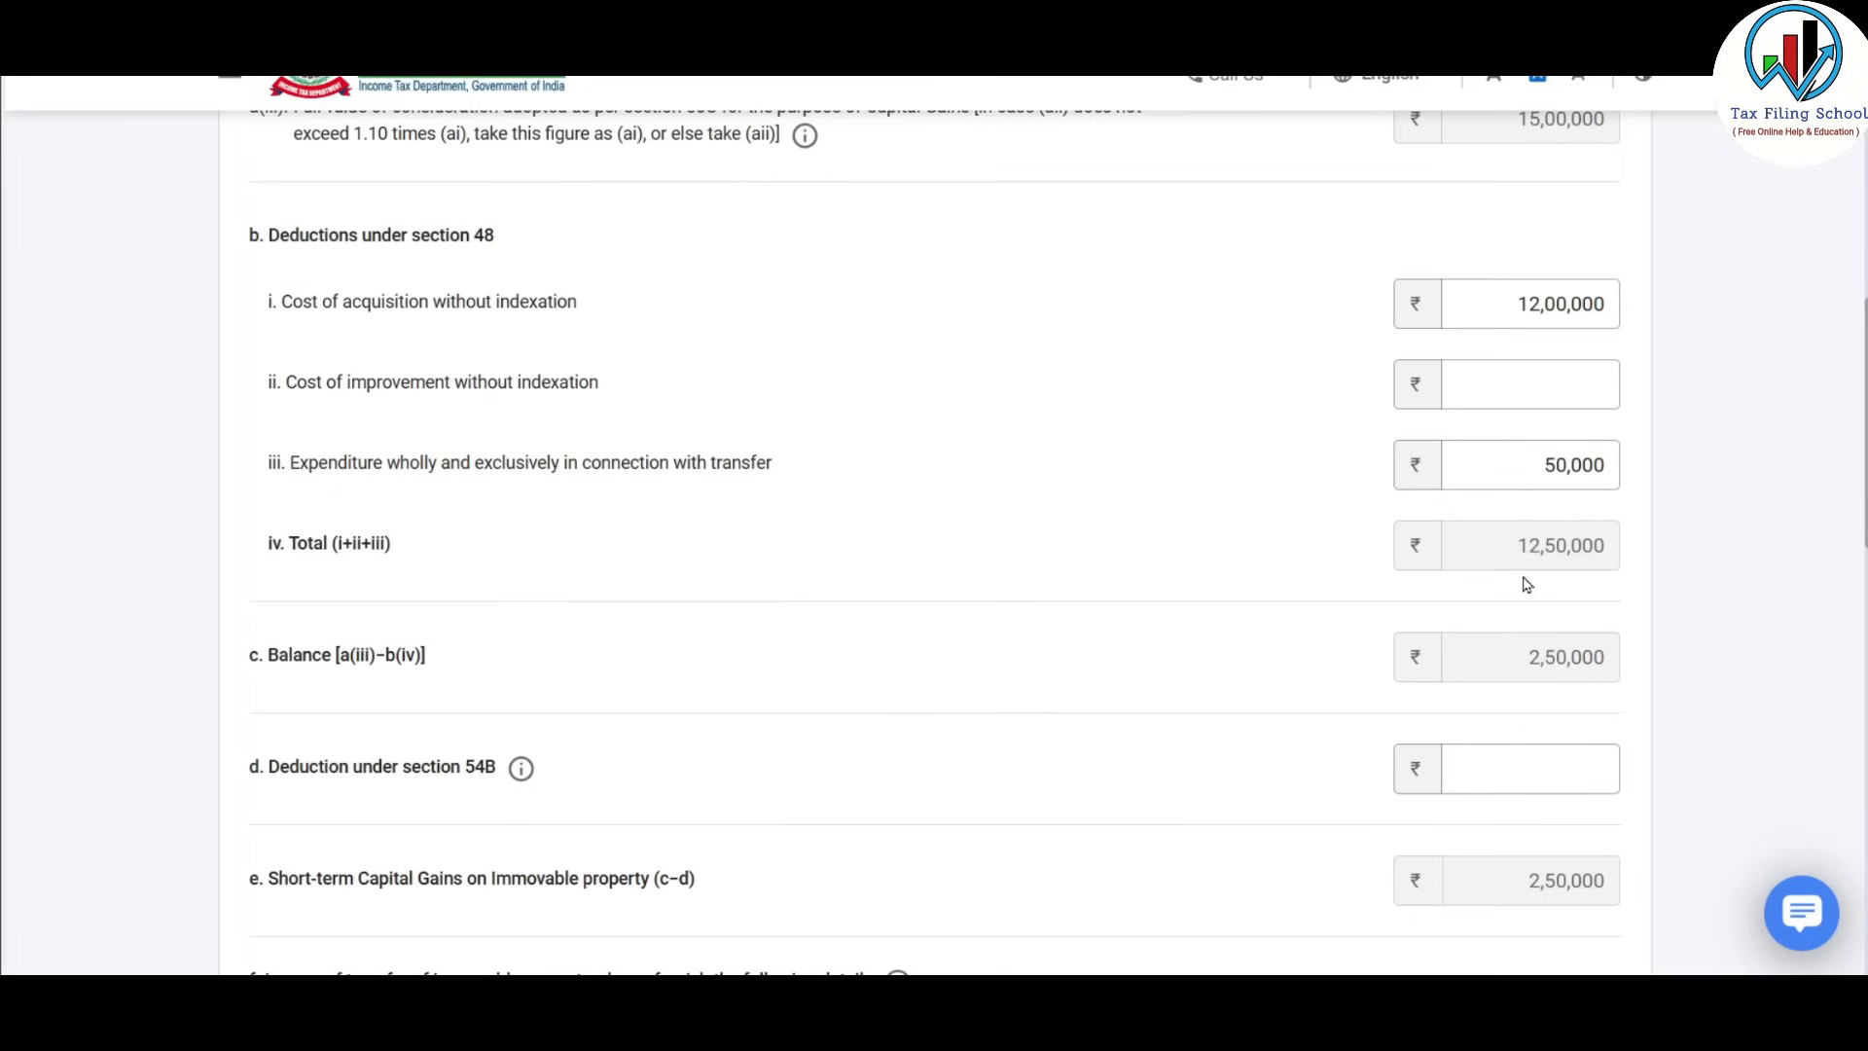
pyautogui.scroll(-1, 1526, 584)
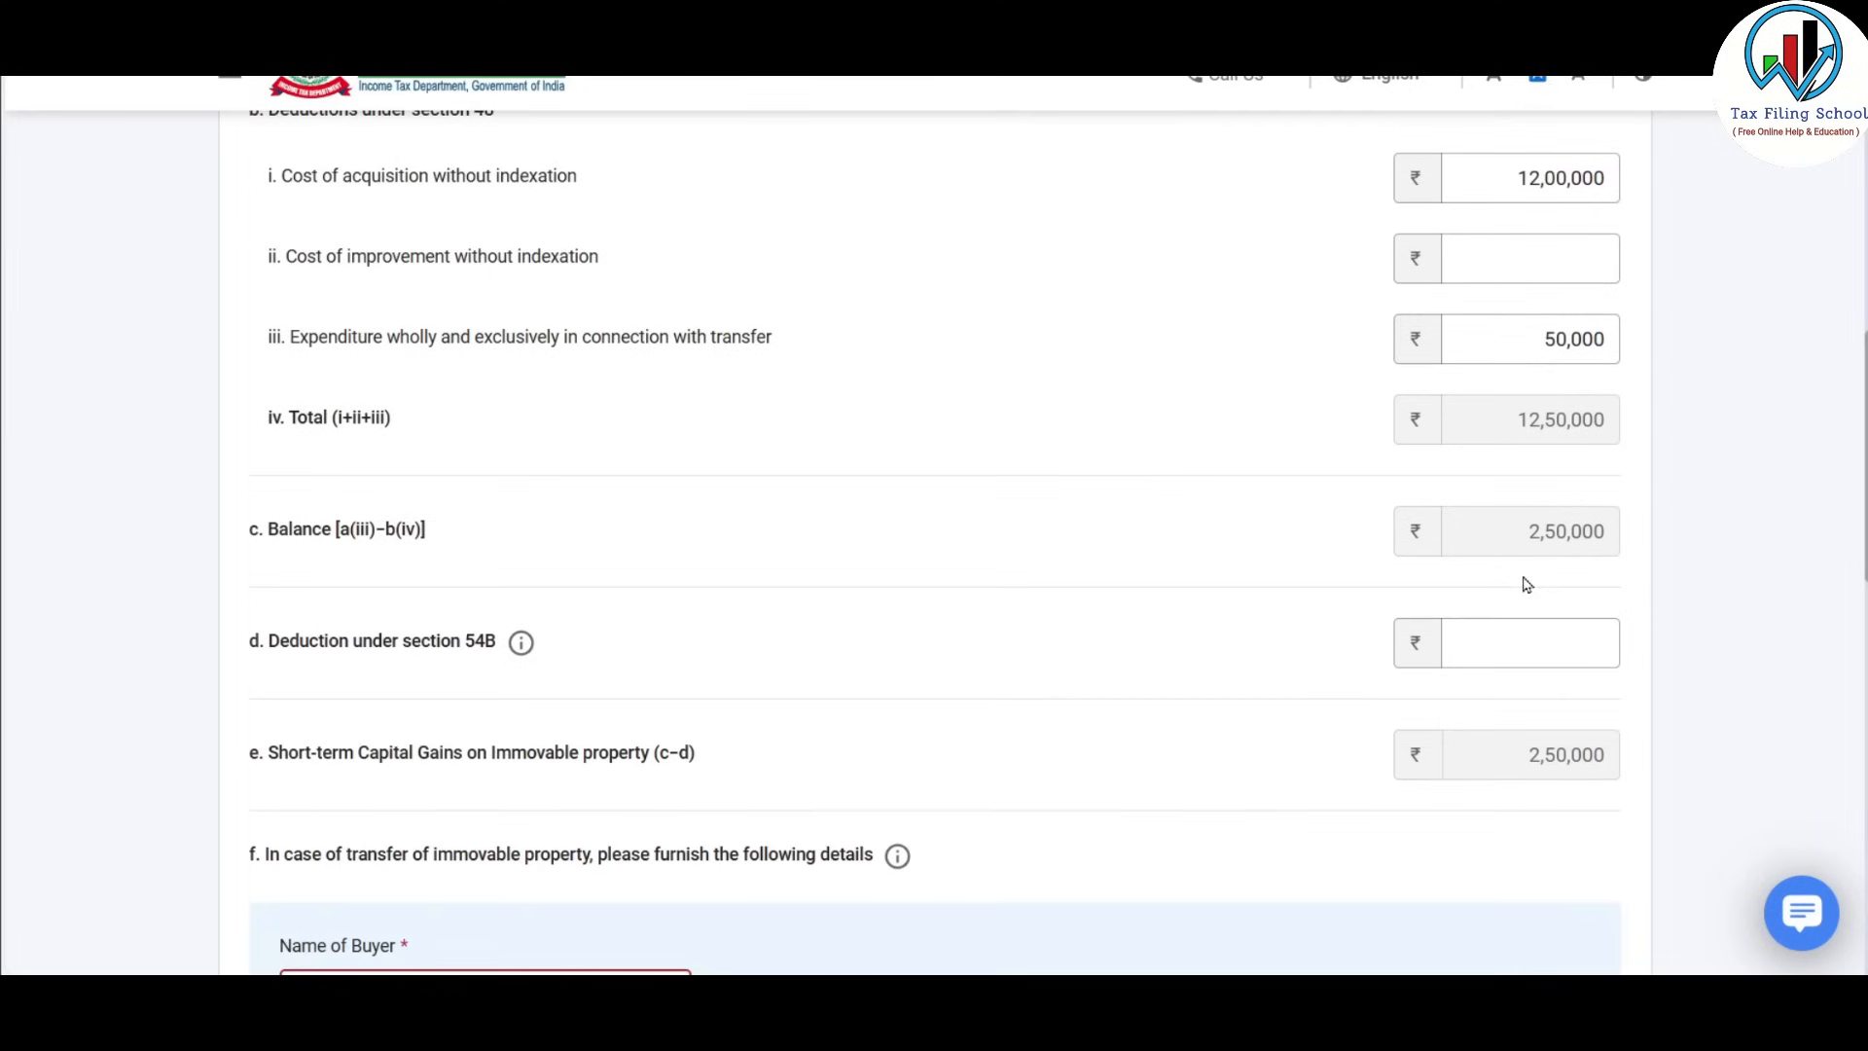
pyautogui.scroll(-1, 792, 591)
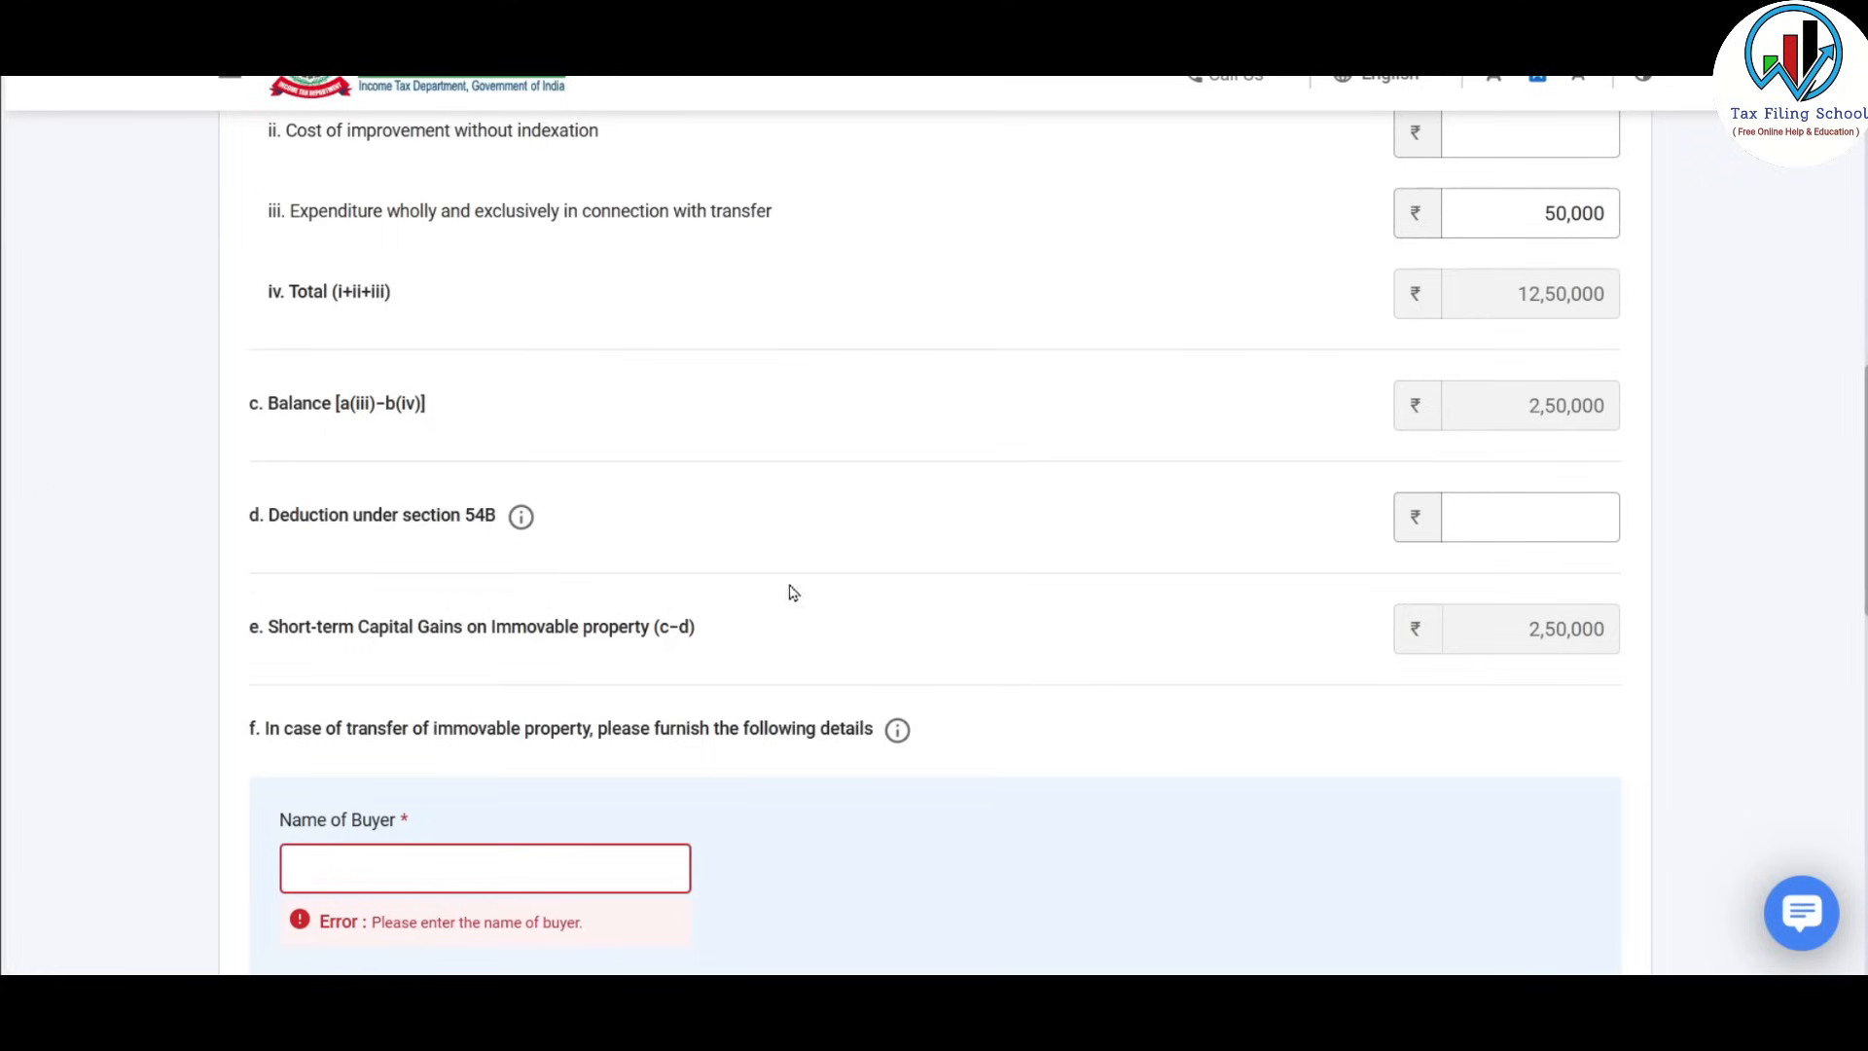
# Add the buyer with 100% share, ₹15,00,000 amount and a Maharashtra address to the buyers table.
pyautogui.click(1517, 517)
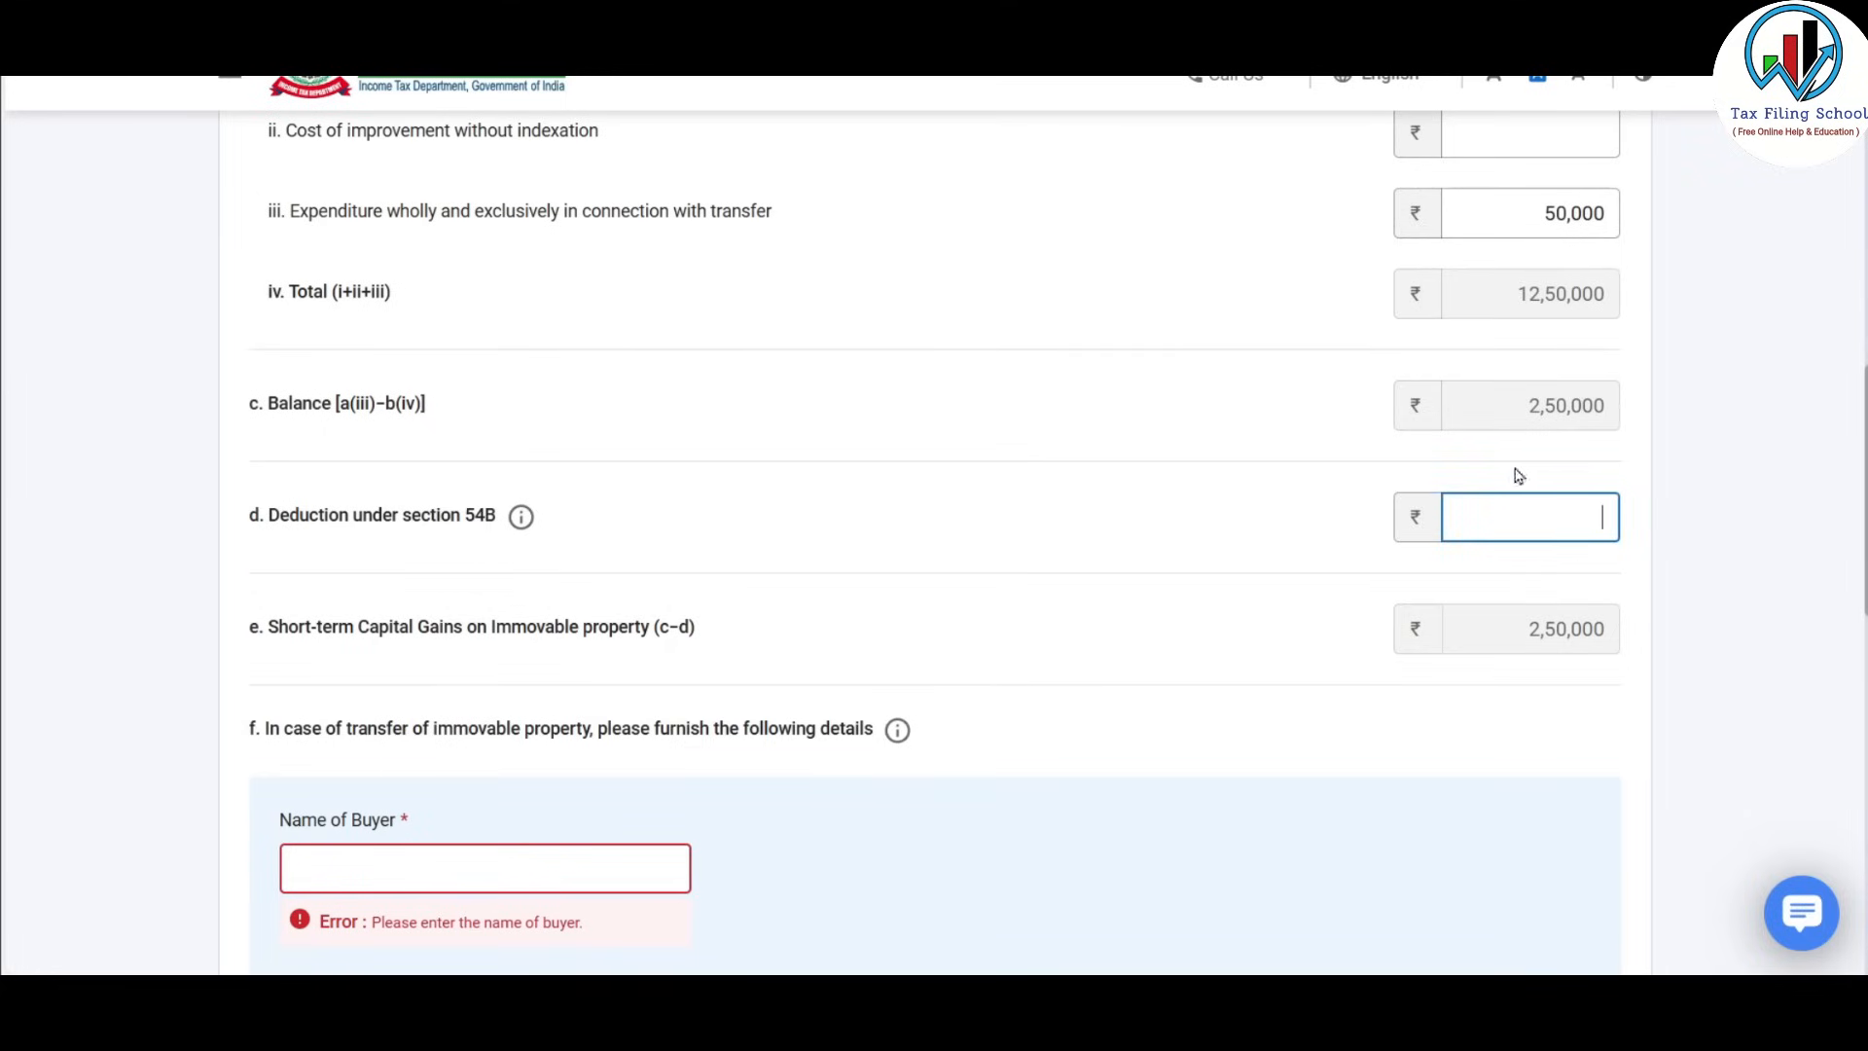
pyautogui.scroll(-3, 1151, 396)
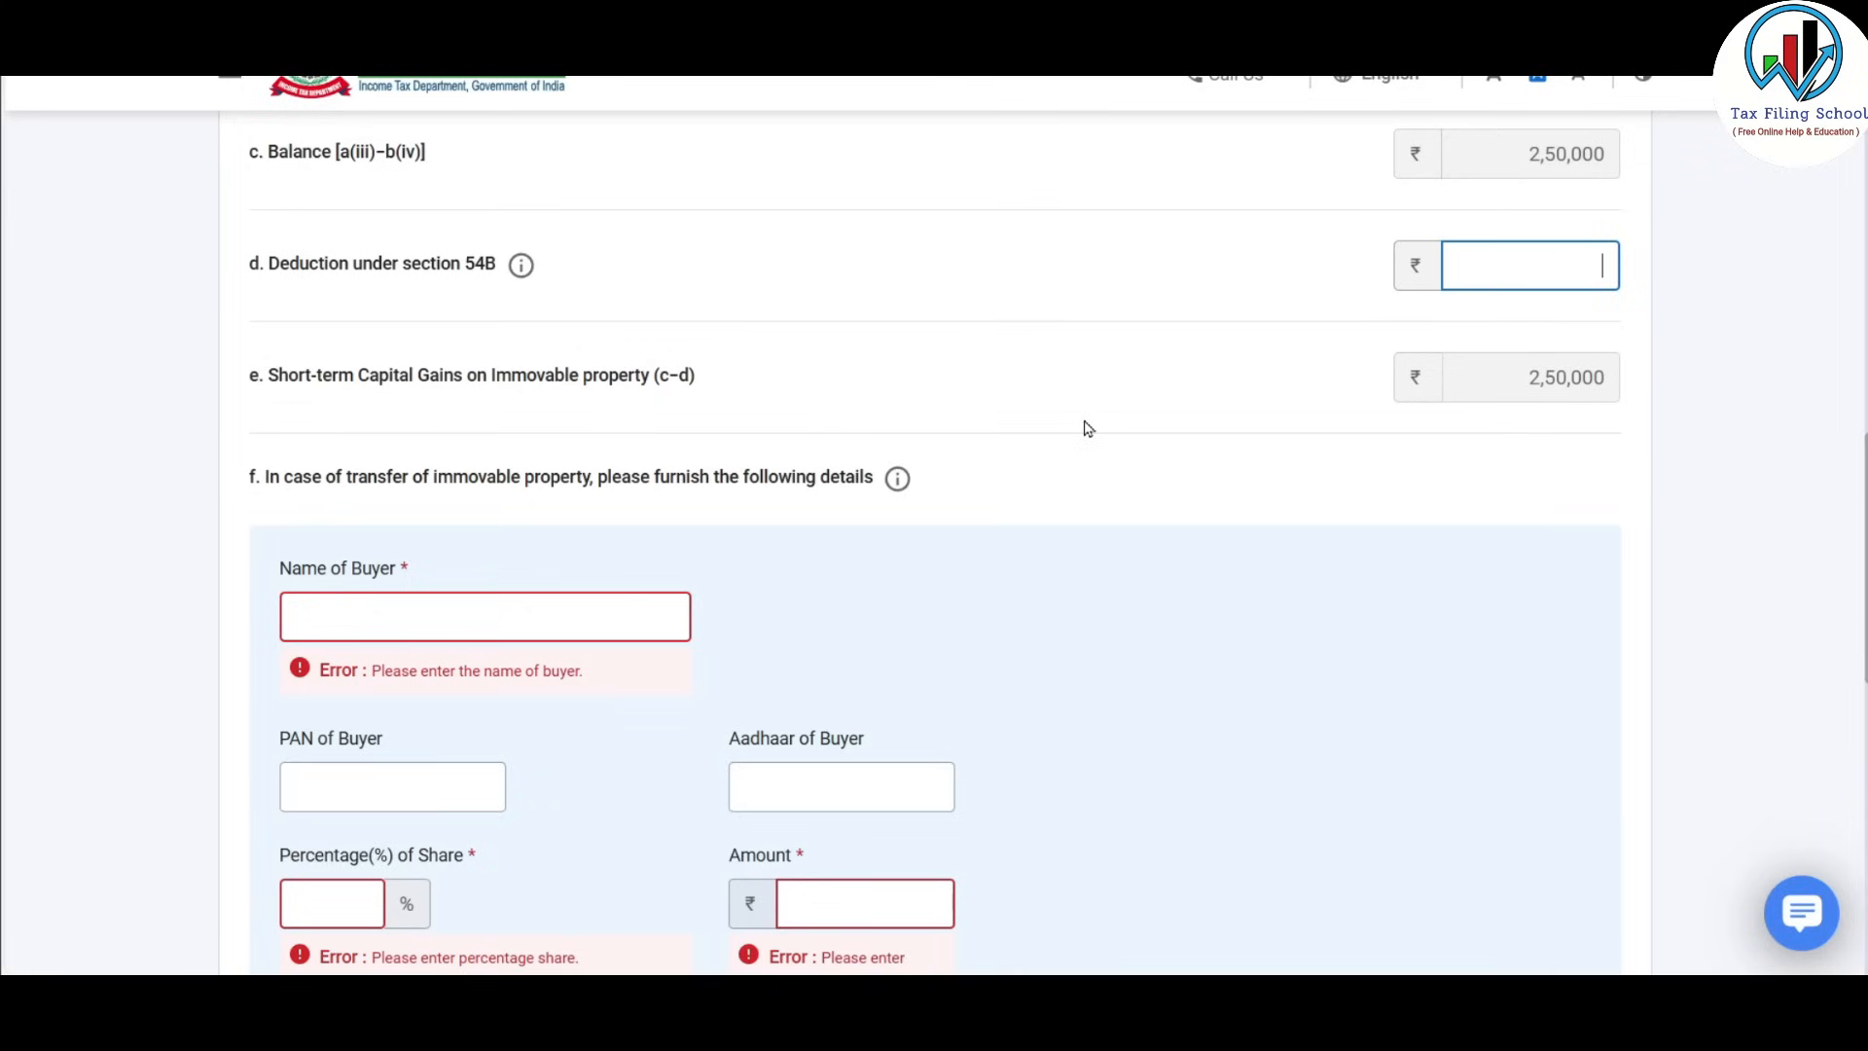
pyautogui.scroll(-3, 1084, 425)
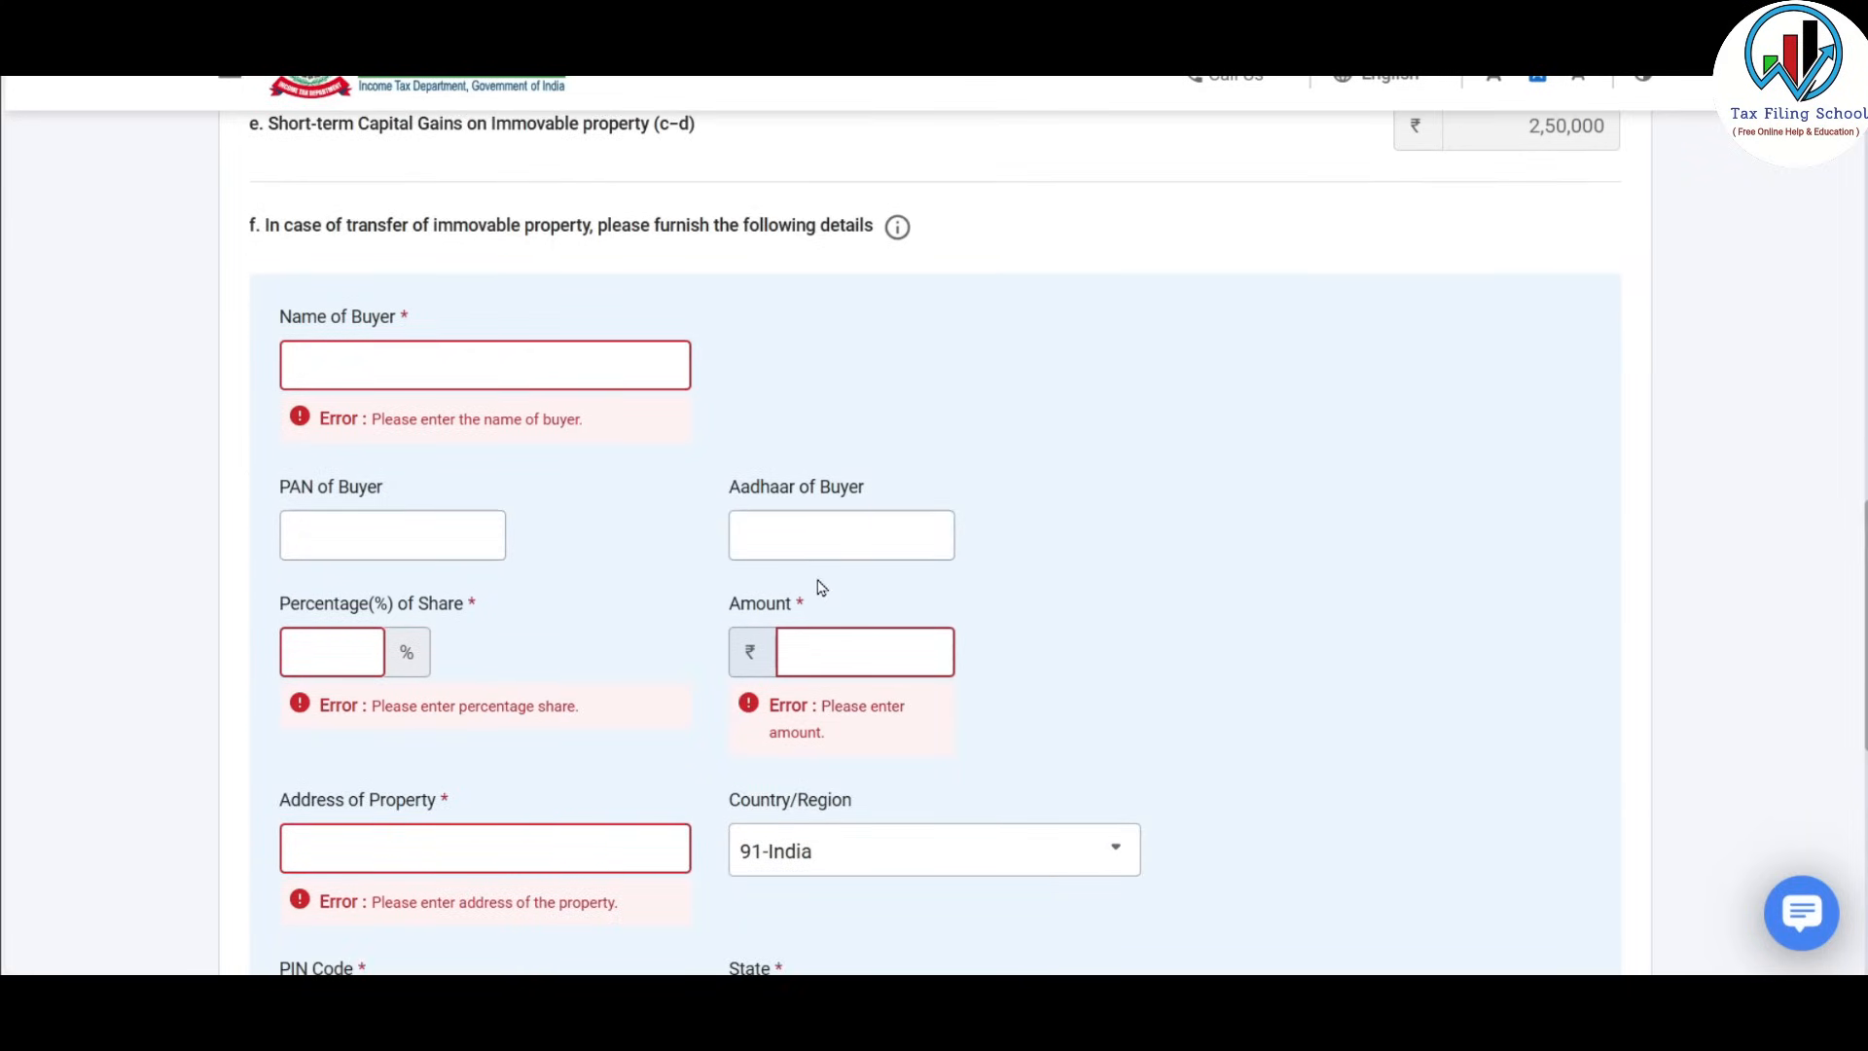
pyautogui.scroll(-6, 646, 707)
pyautogui.scroll(6, 650, 710)
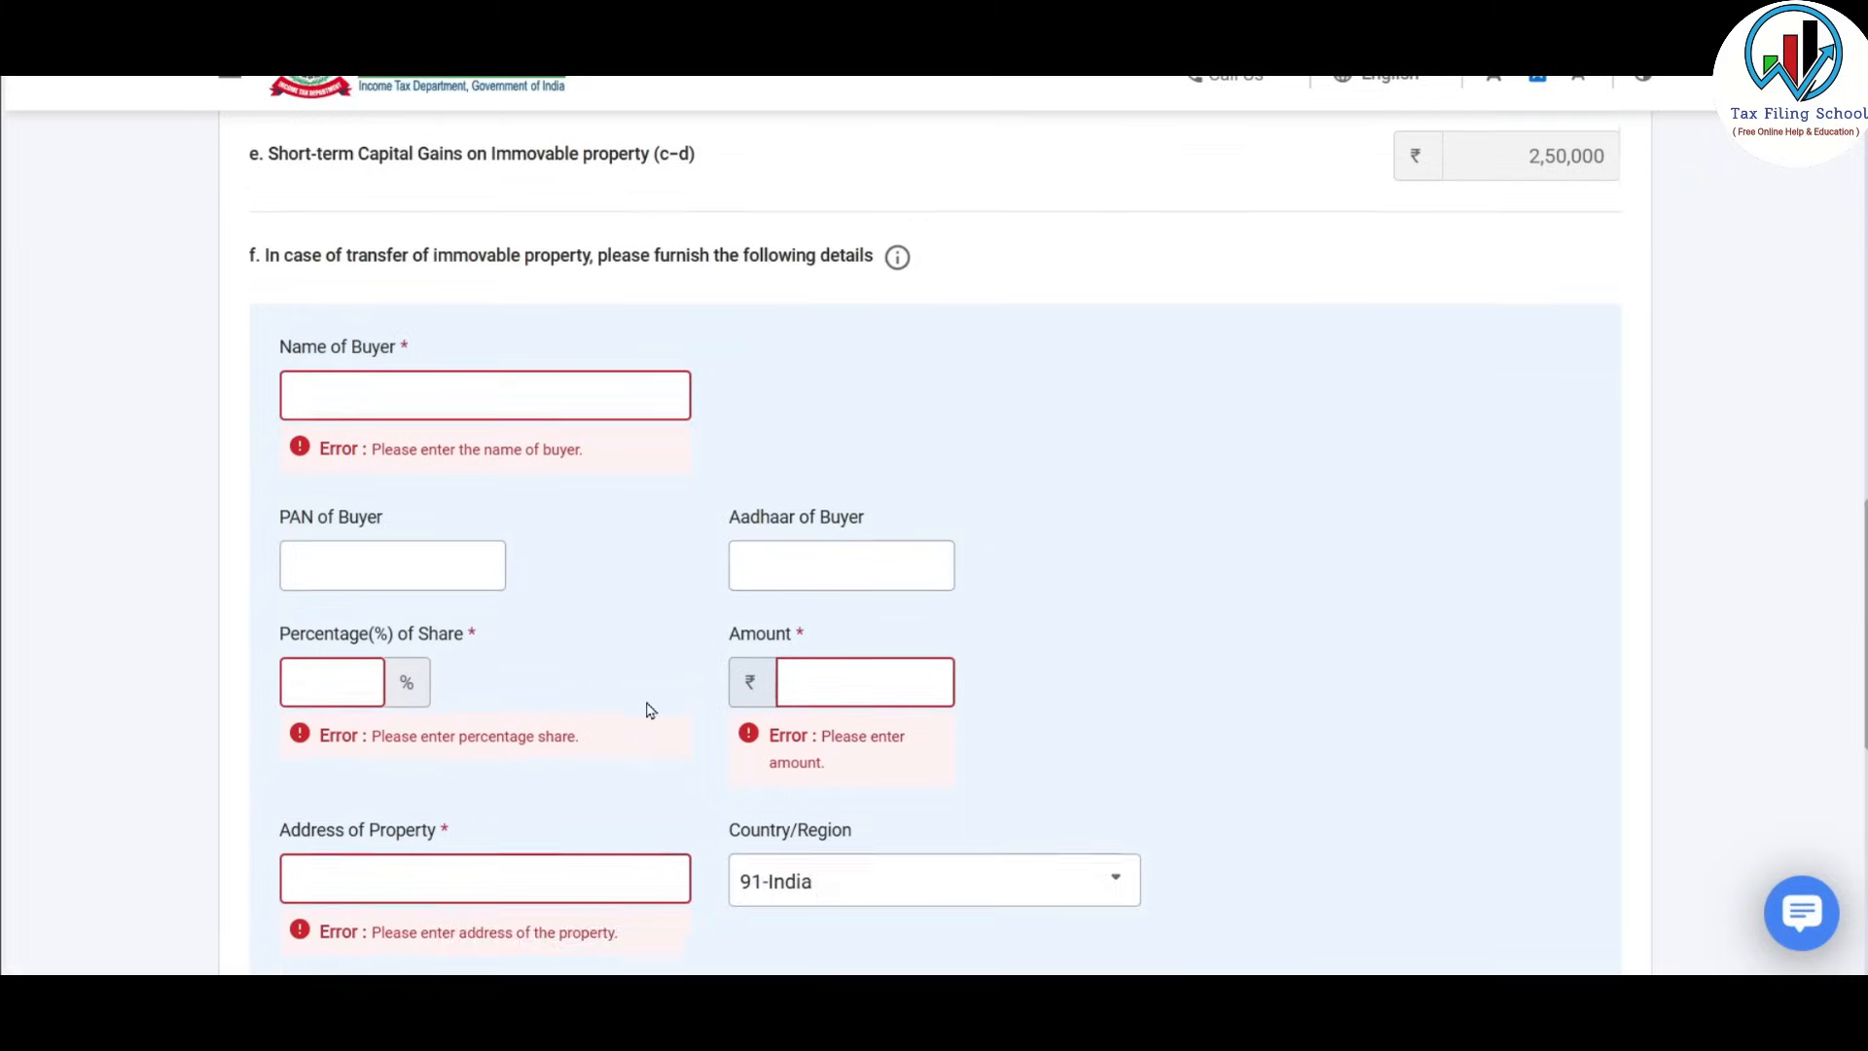
pyautogui.scroll(1, 650, 710)
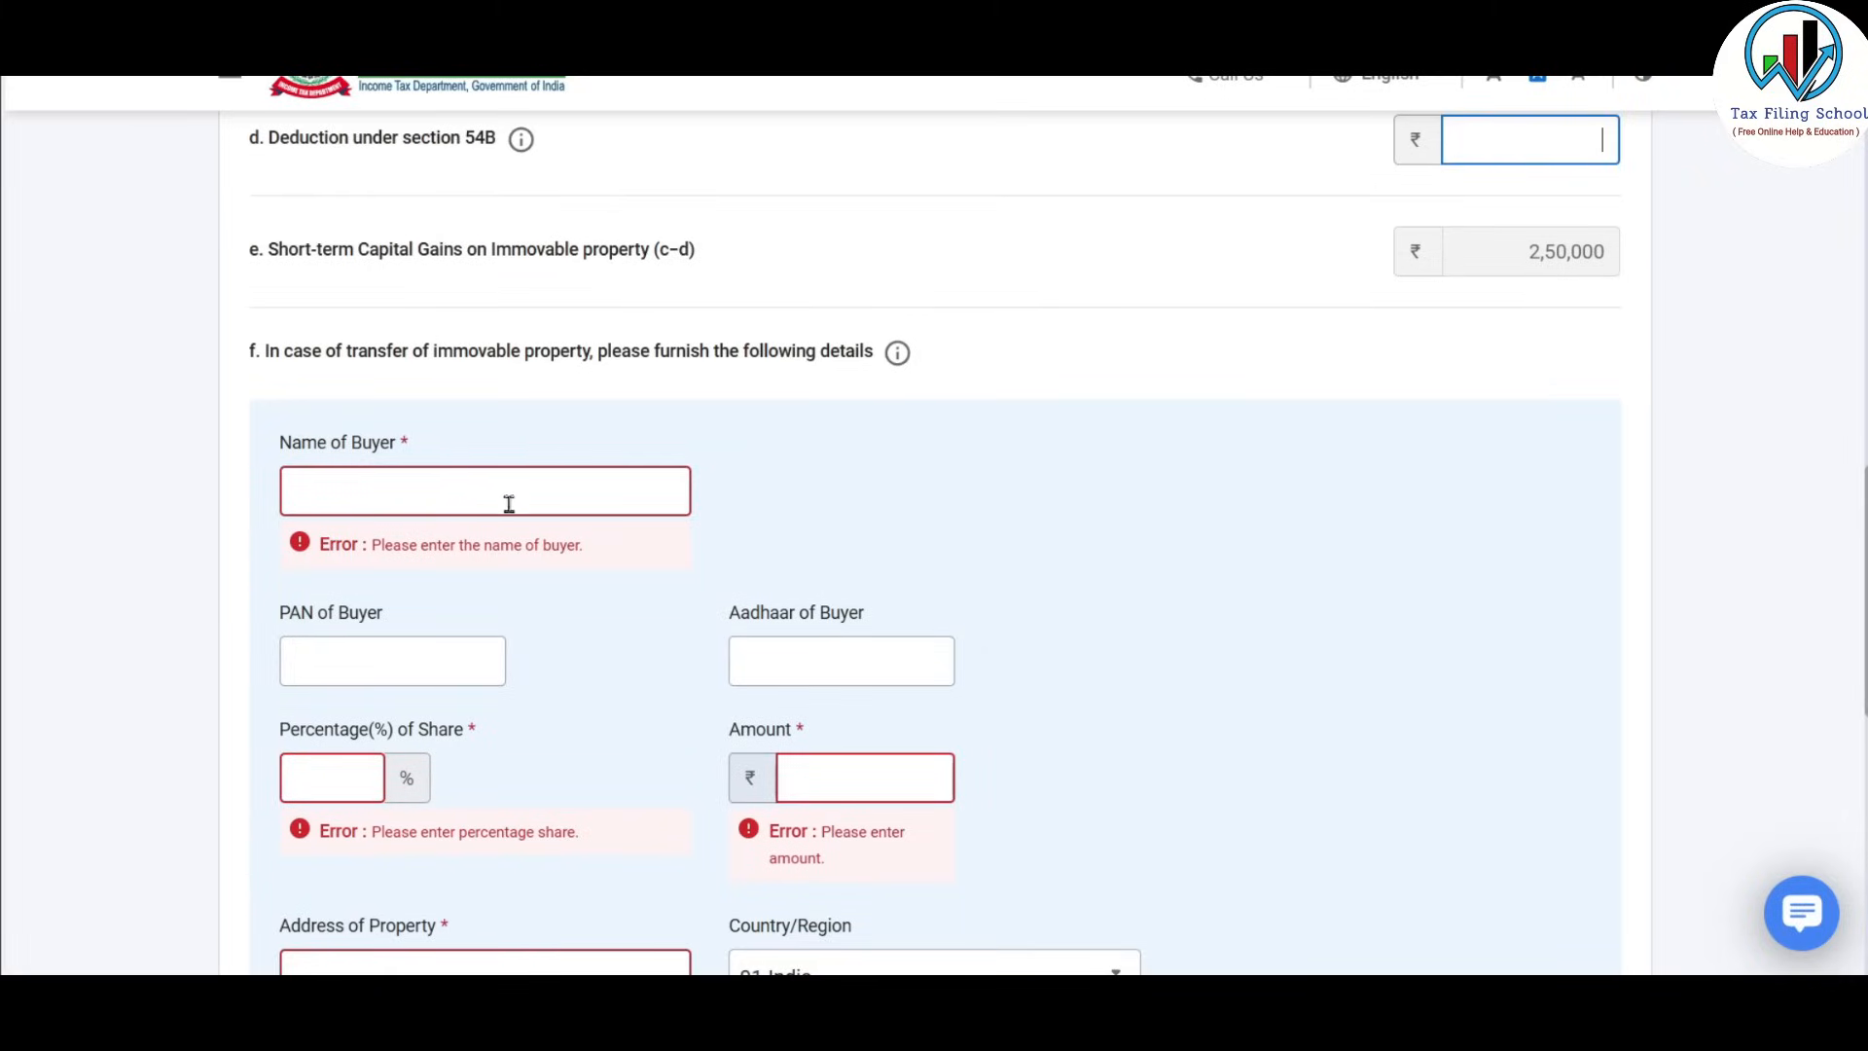
pyautogui.scroll(-1, 531, 492)
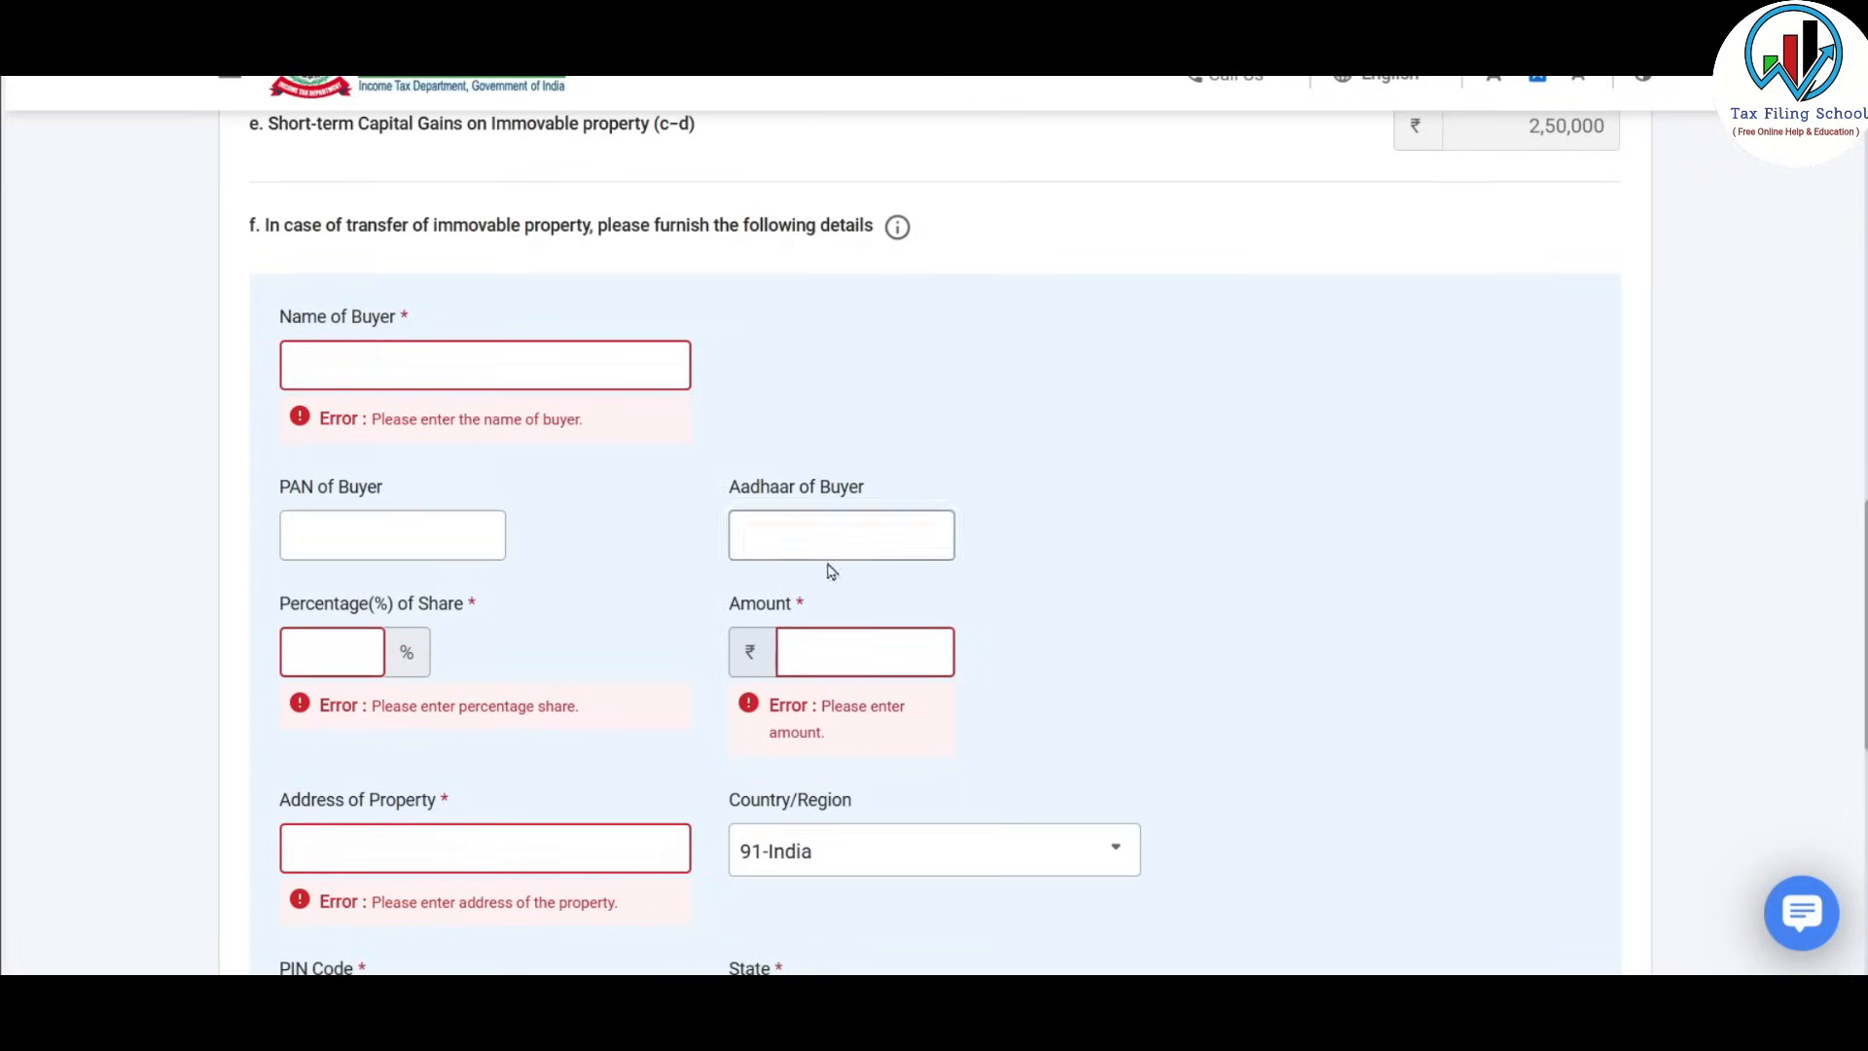
pyautogui.scroll(-2, 584, 457)
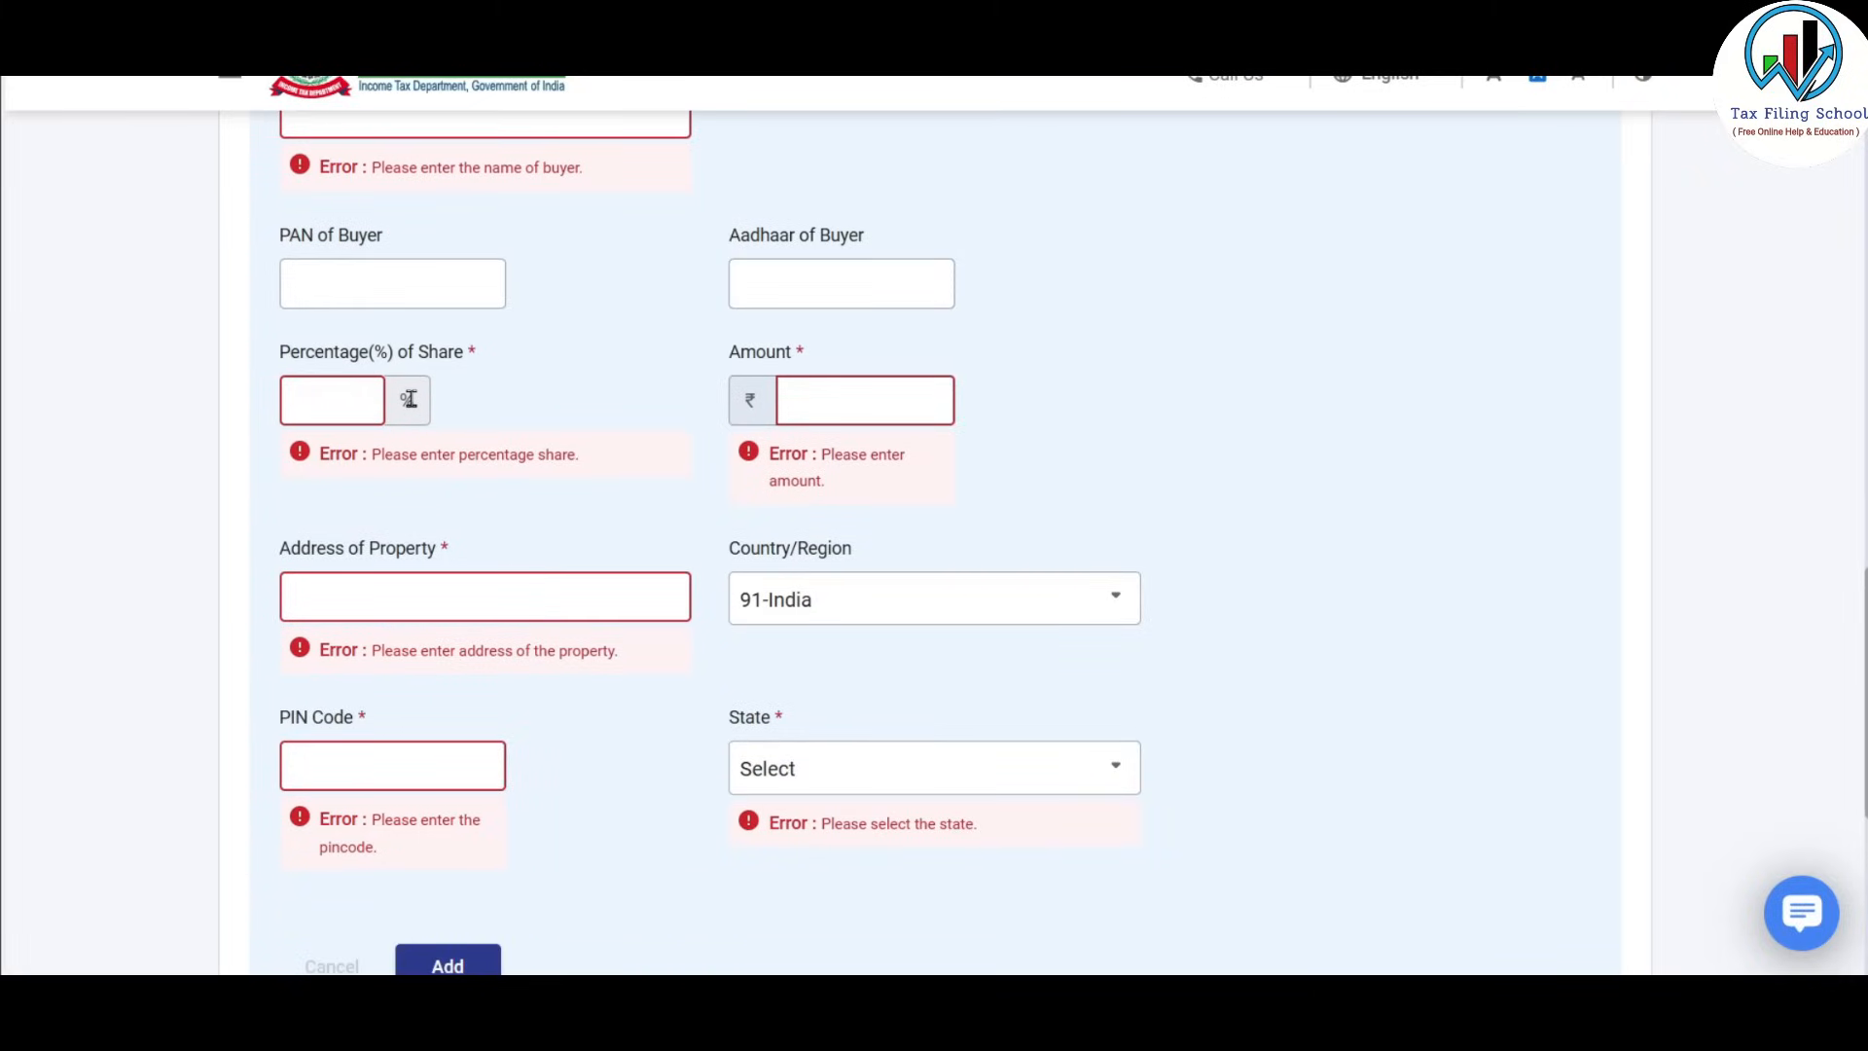
pyautogui.scroll(-1, 920, 404)
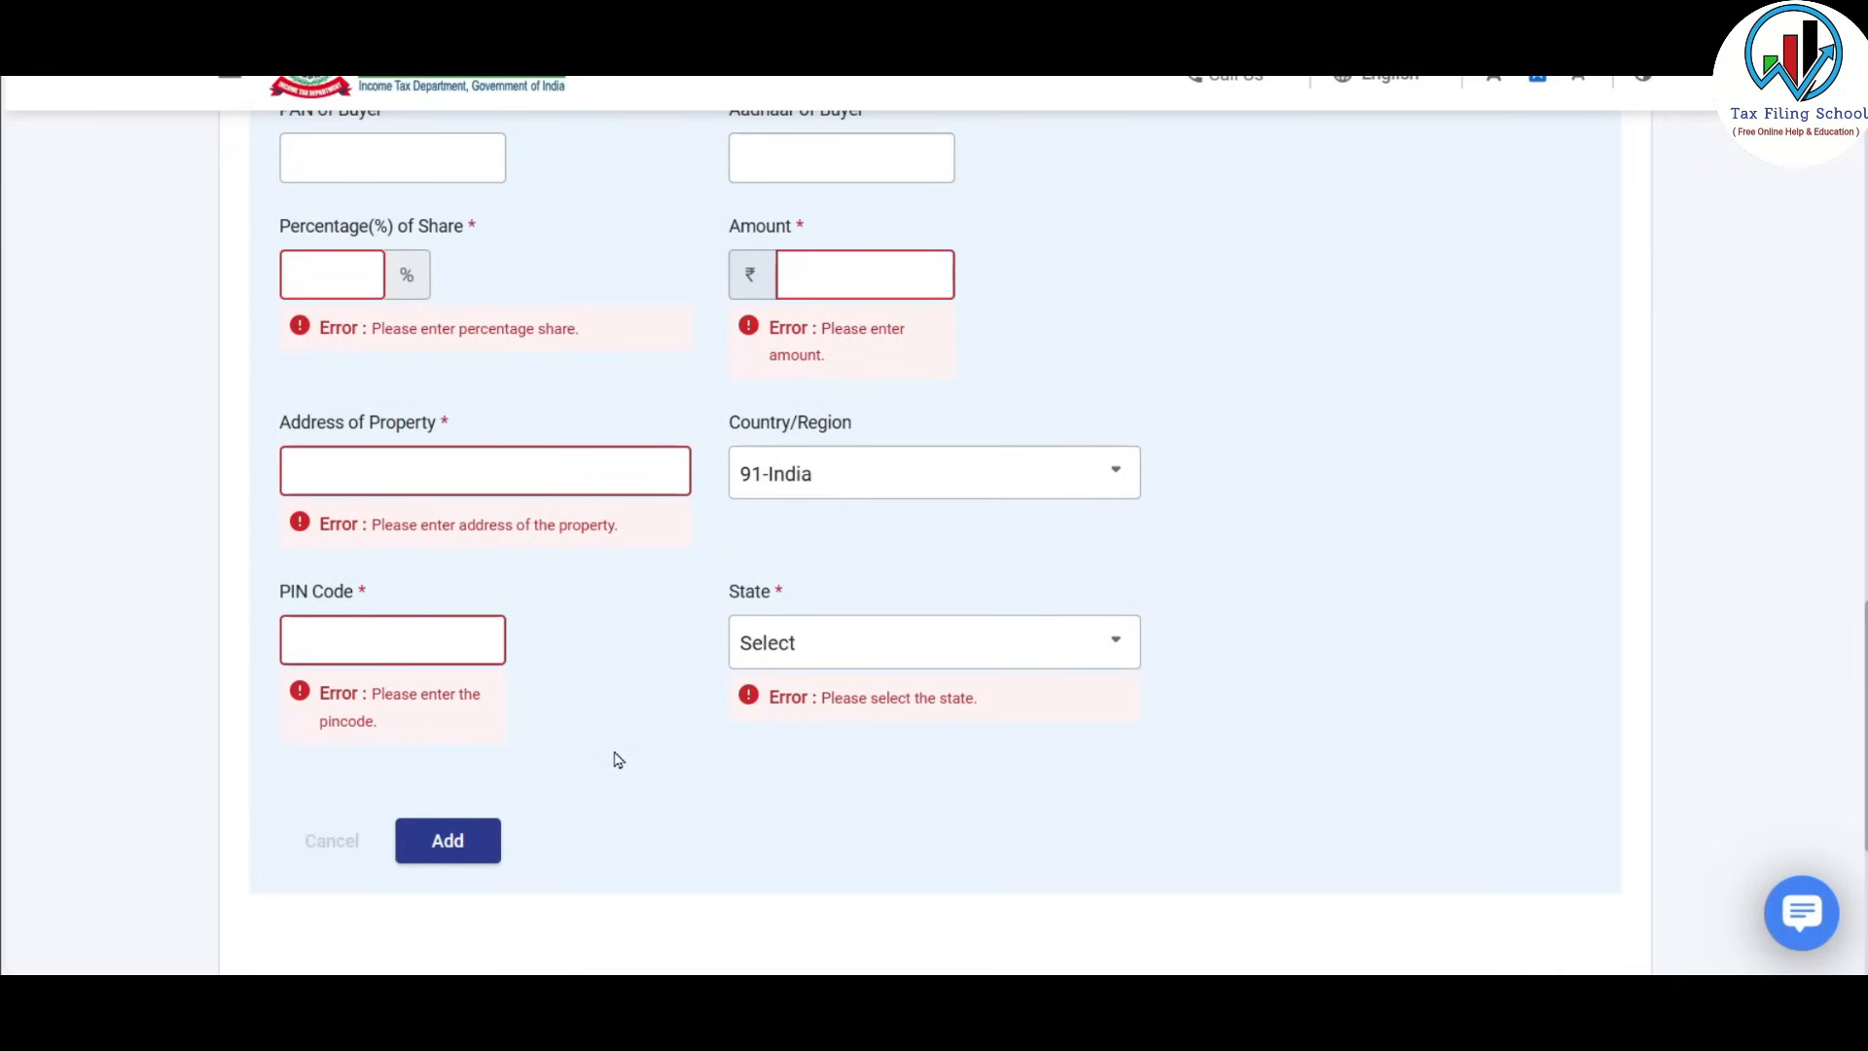
pyautogui.scroll(5, 614, 759)
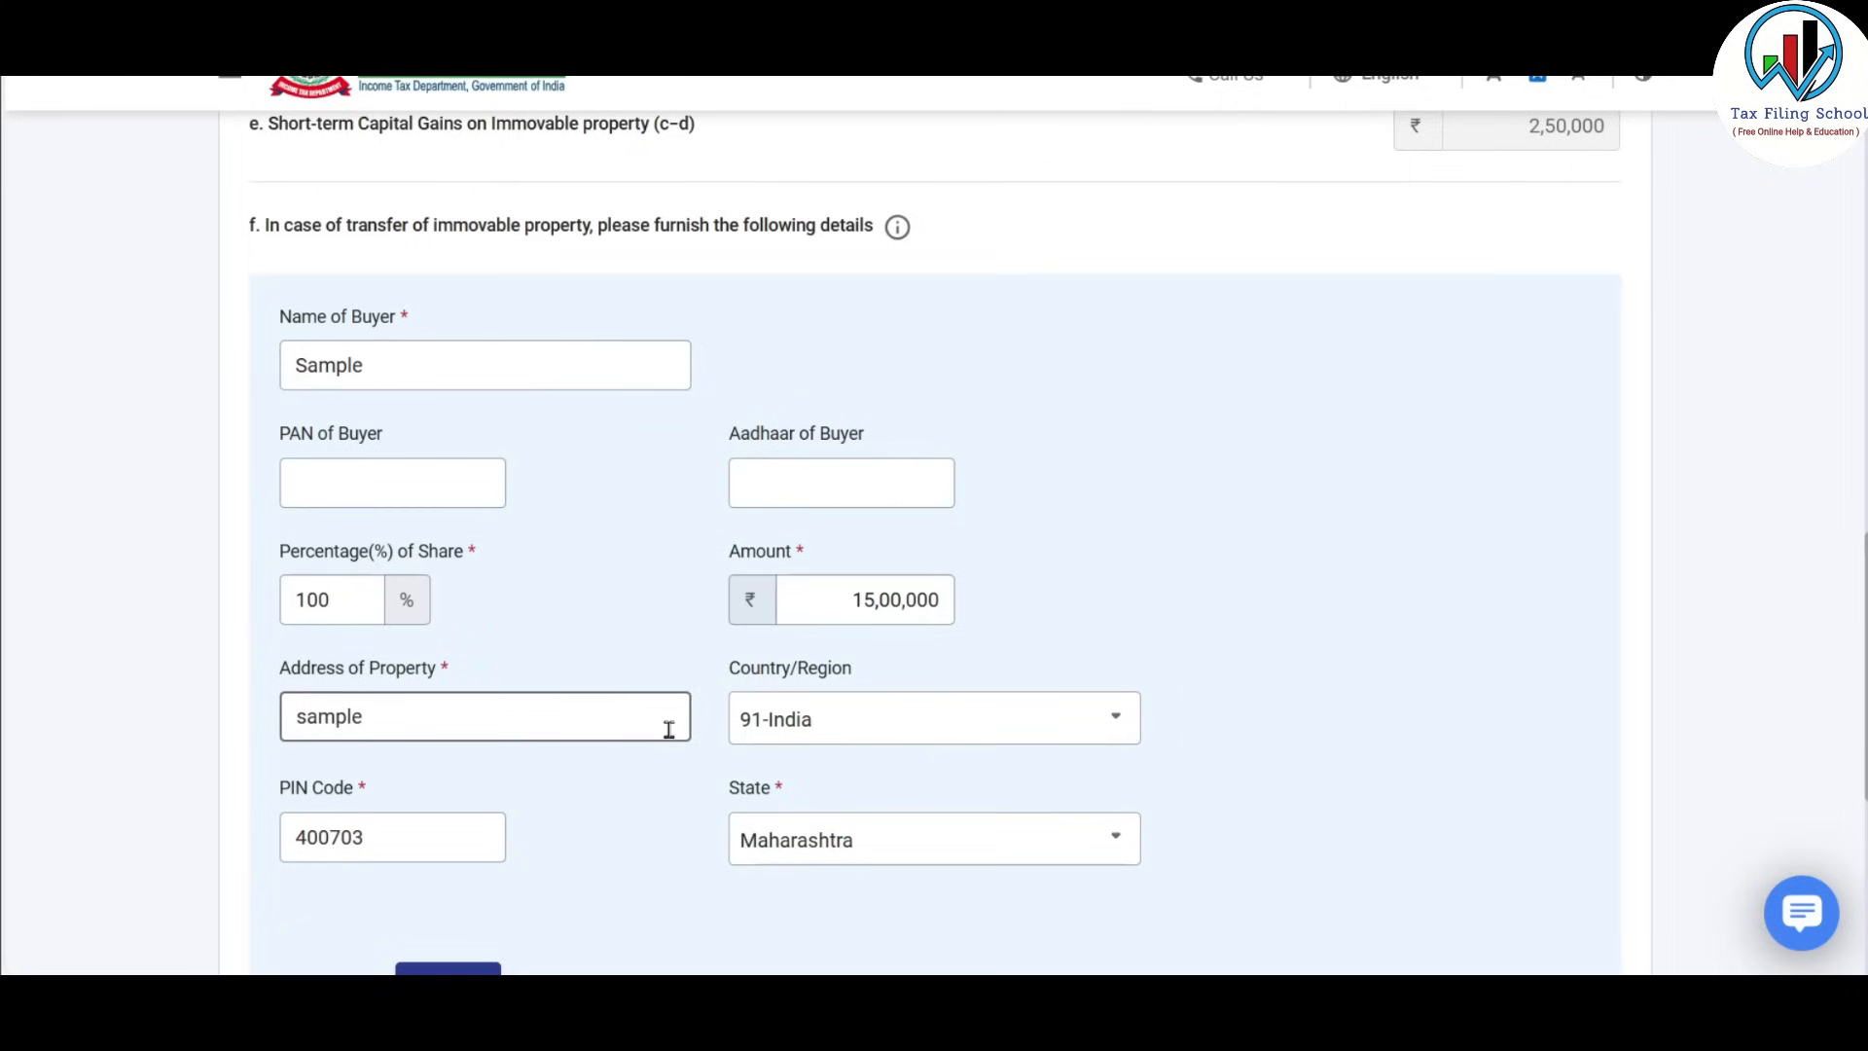
pyautogui.scroll(-3, 668, 730)
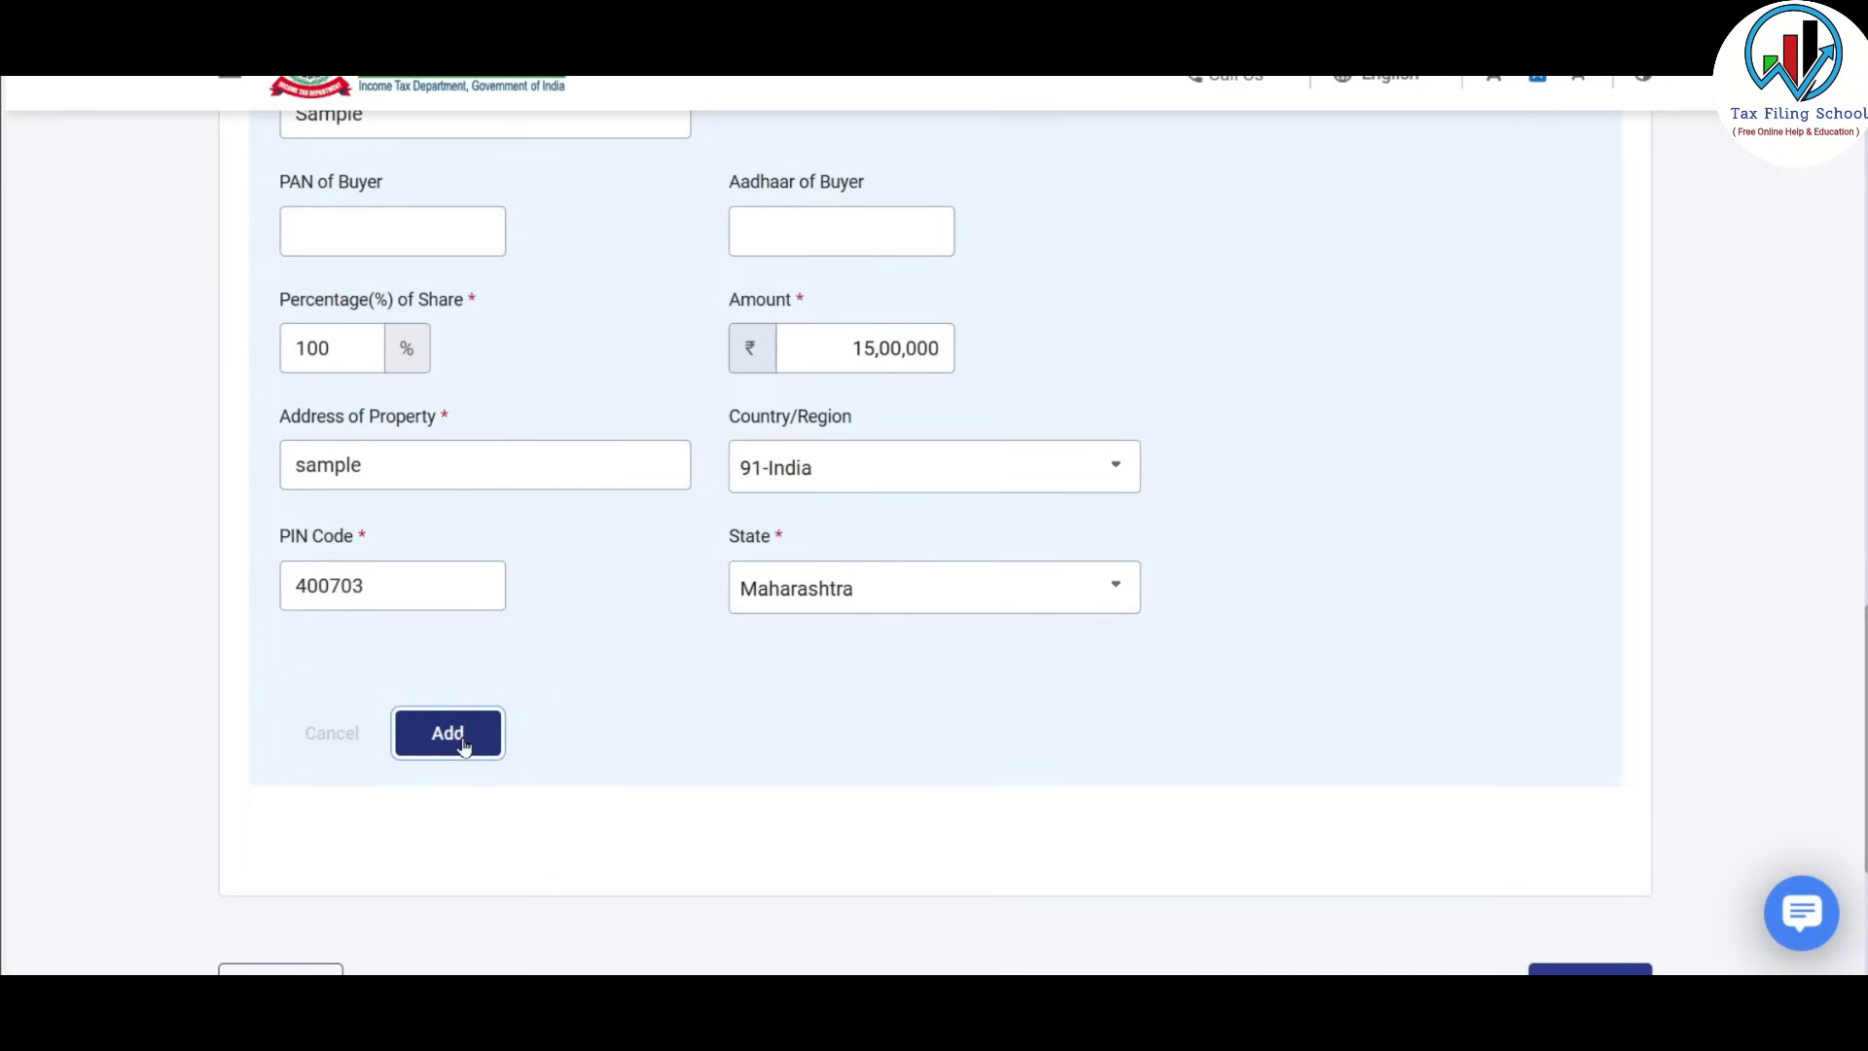
pyautogui.click(463, 745)
pyautogui.scroll(3, 742, 675)
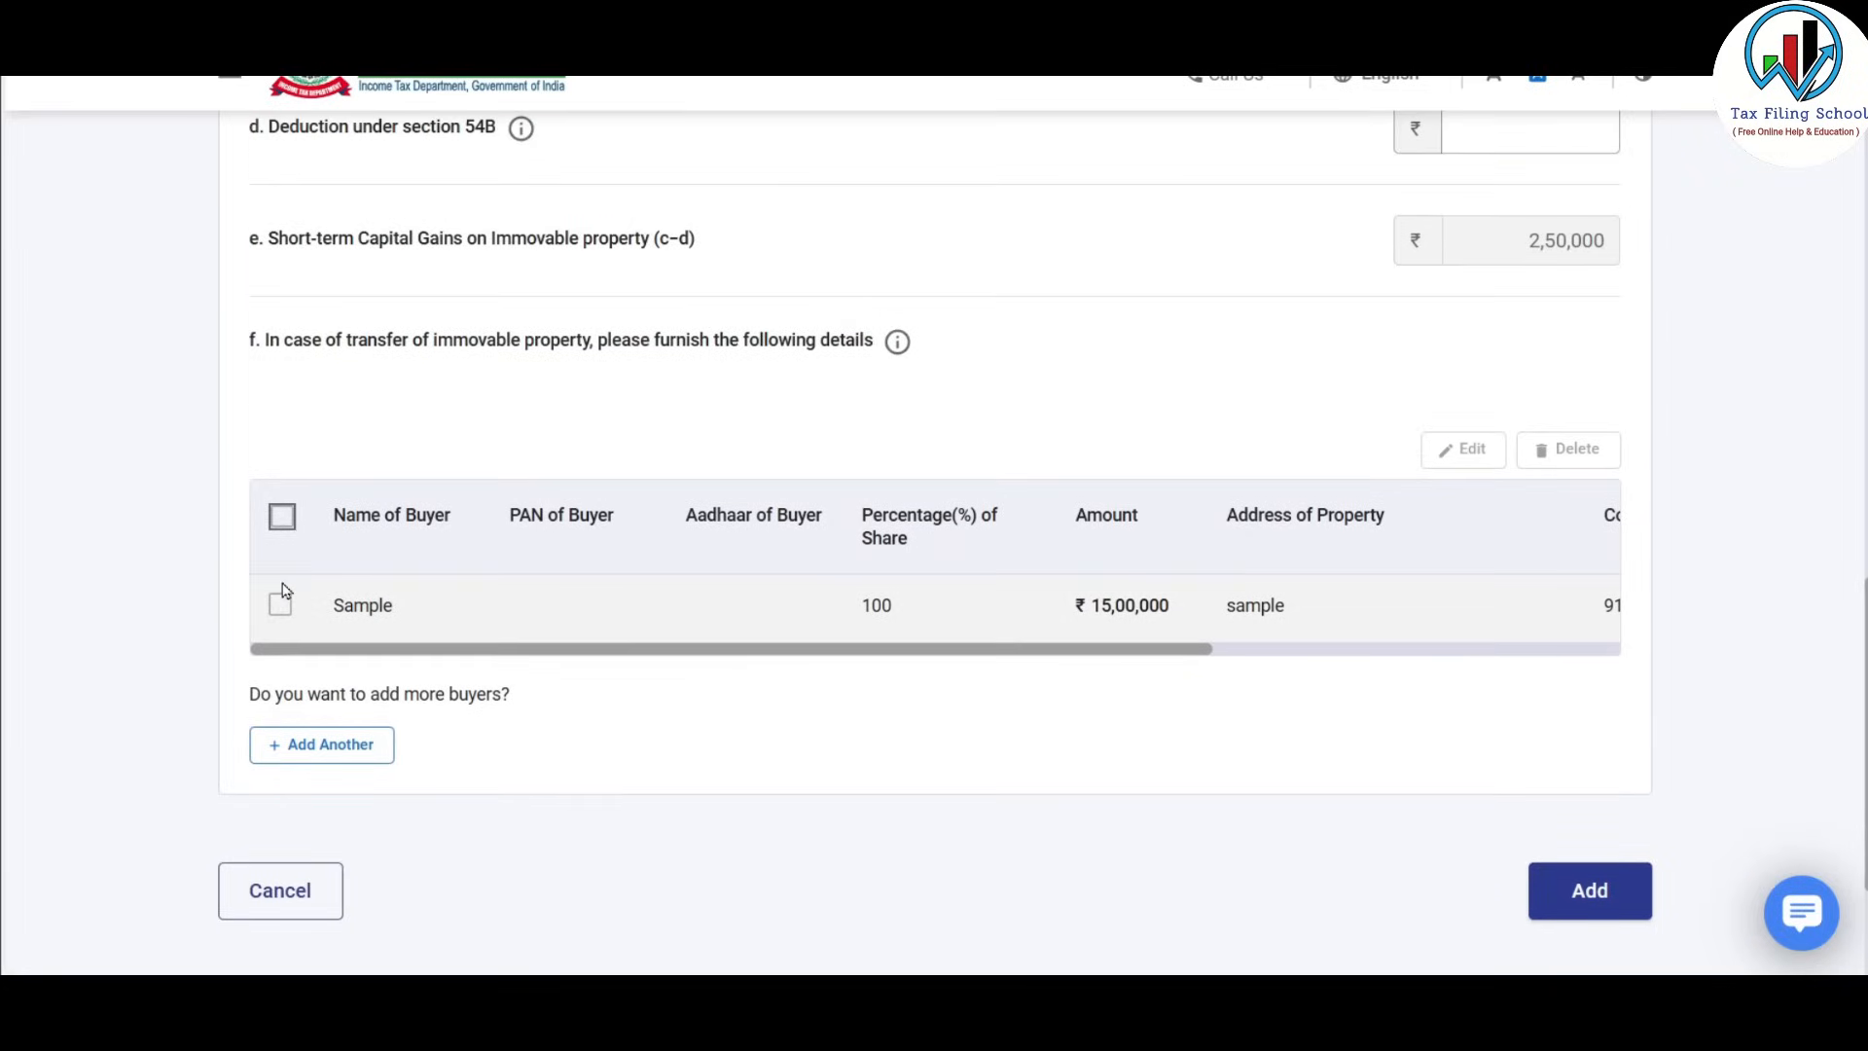
# Save the short-term land sale entry to Schedule Capital Gains.
pyautogui.moveTo(742, 648); pyautogui.dragTo(627, 666)
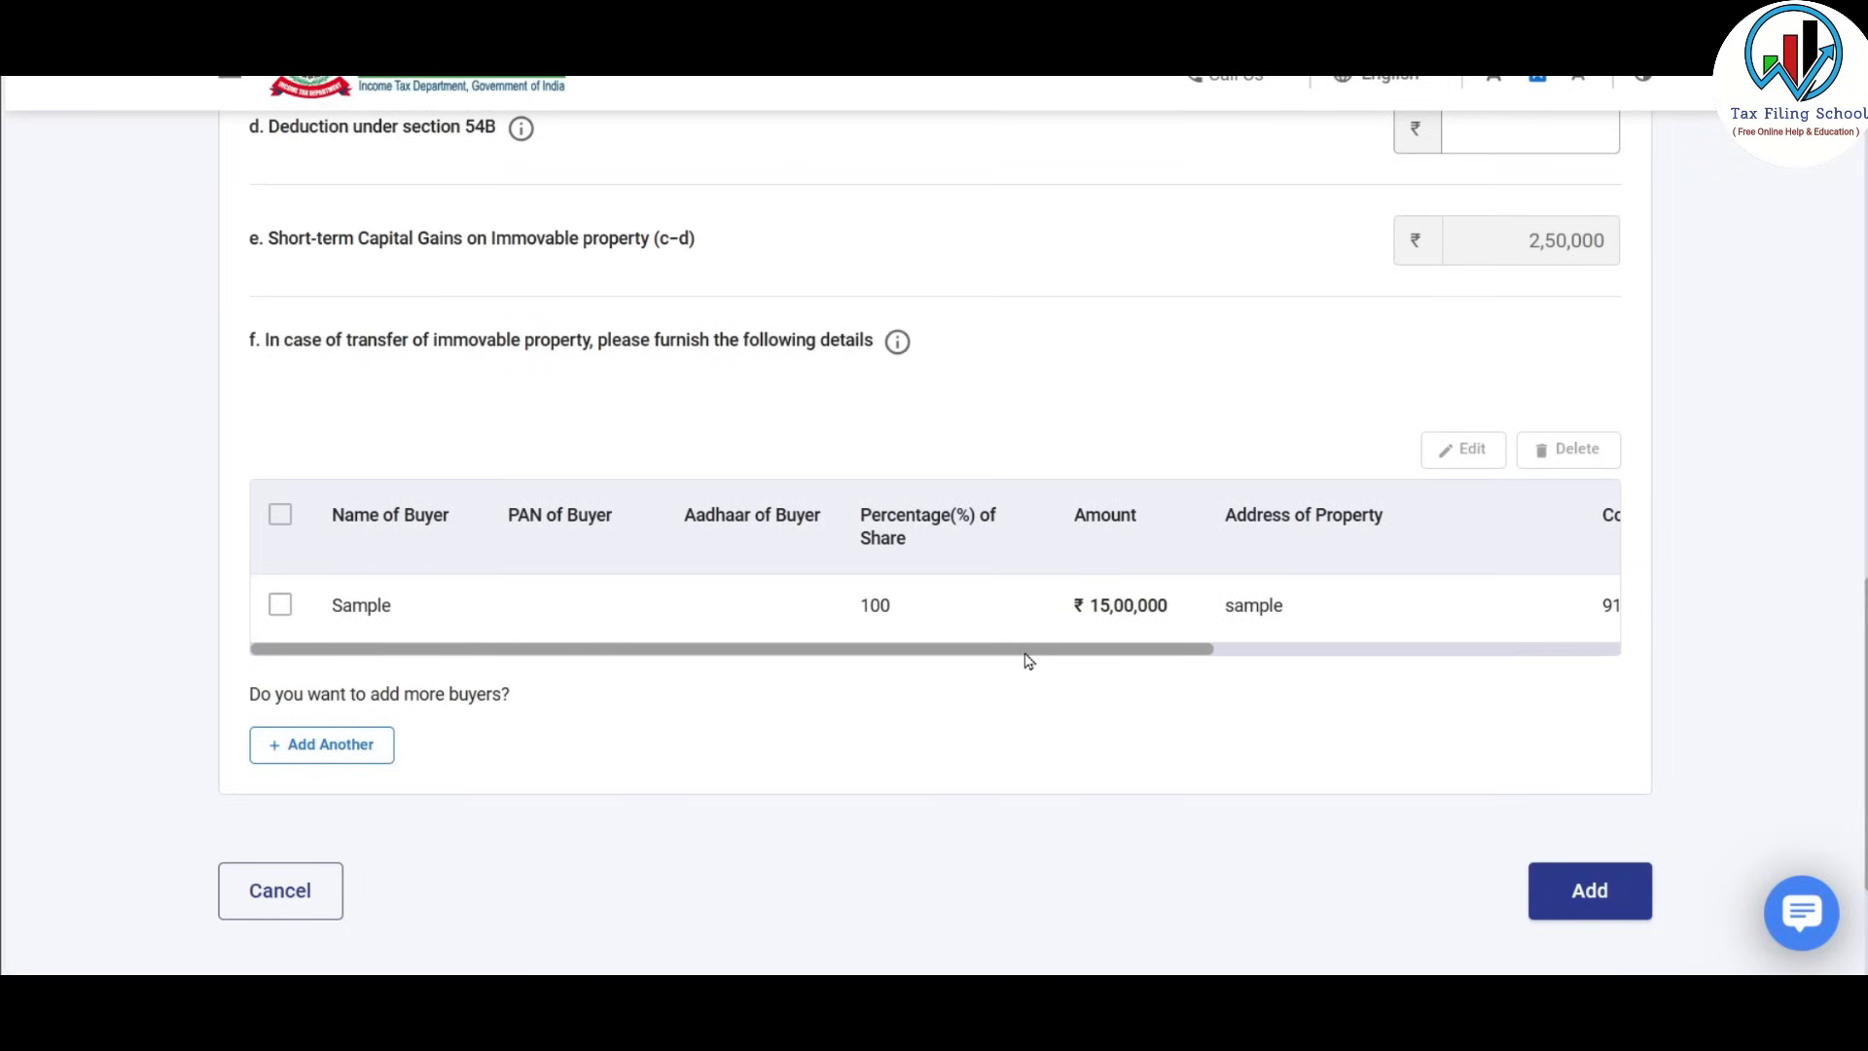
pyautogui.scroll(1, 958, 596)
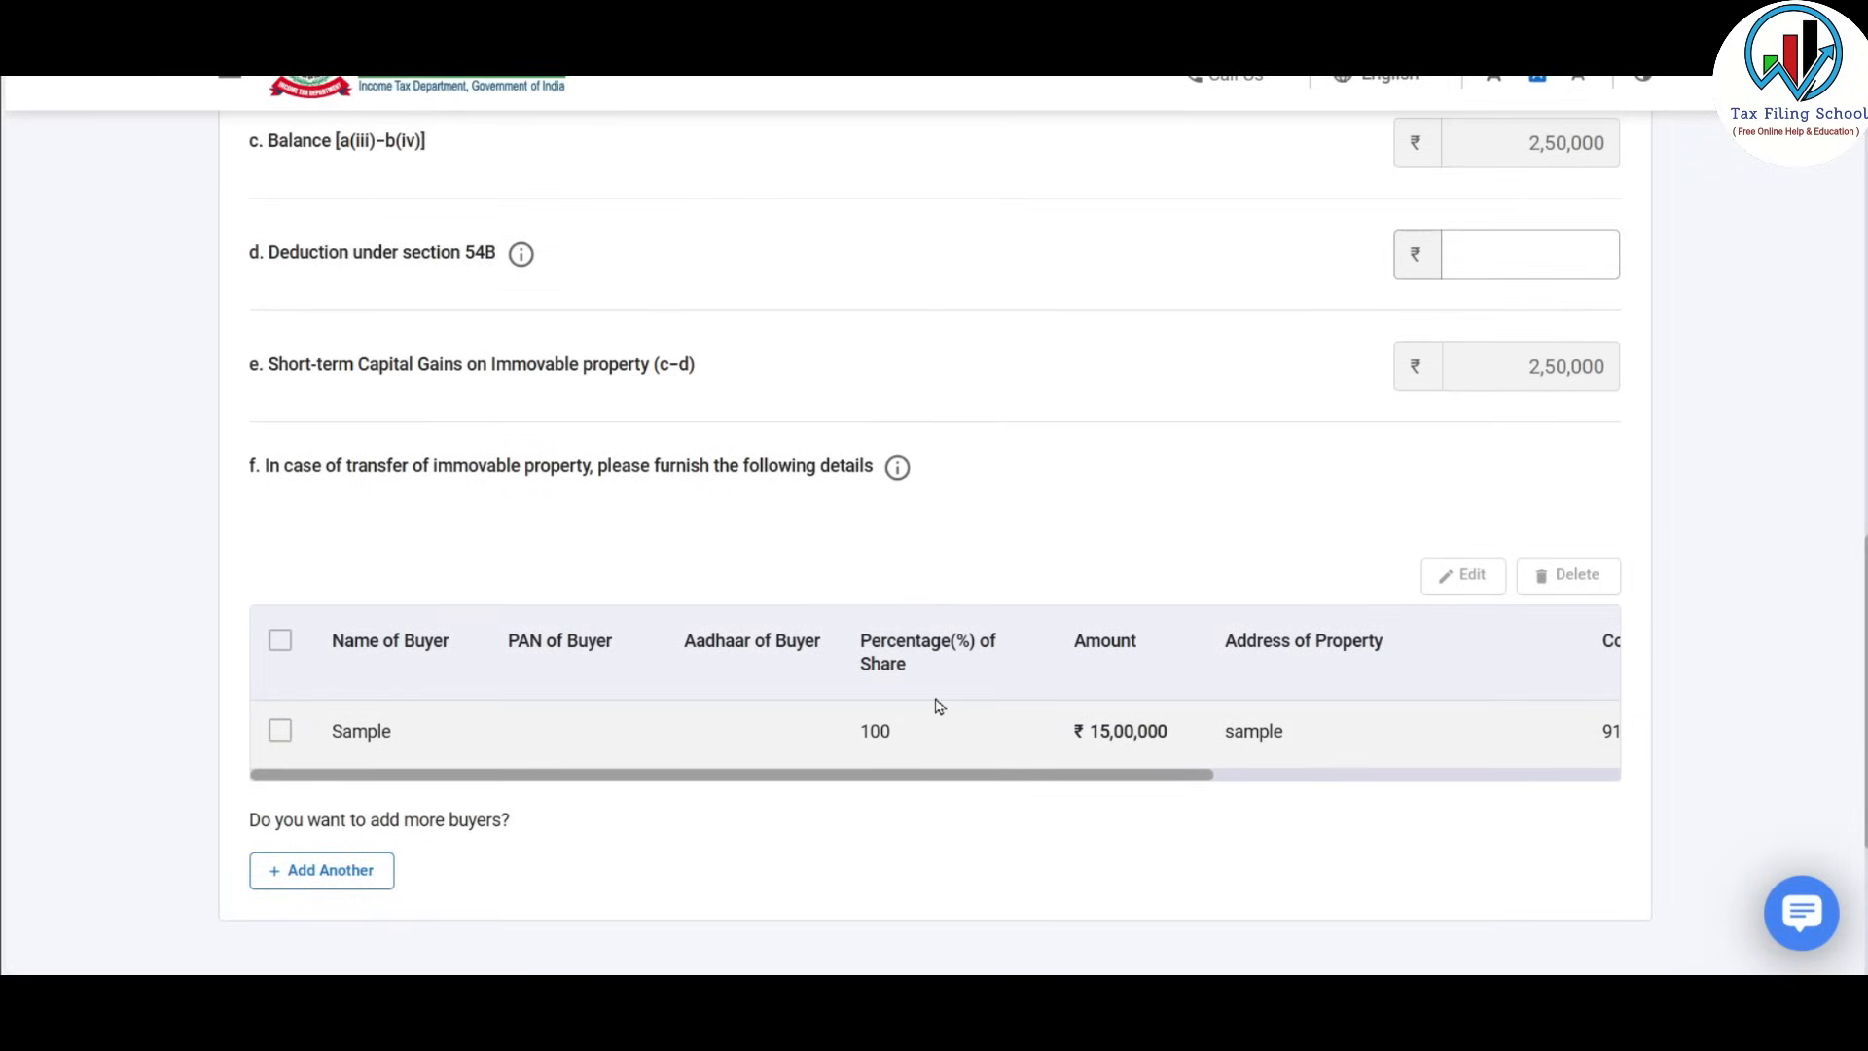
pyautogui.scroll(-3, 1368, 659)
pyautogui.scroll(4, 1372, 655)
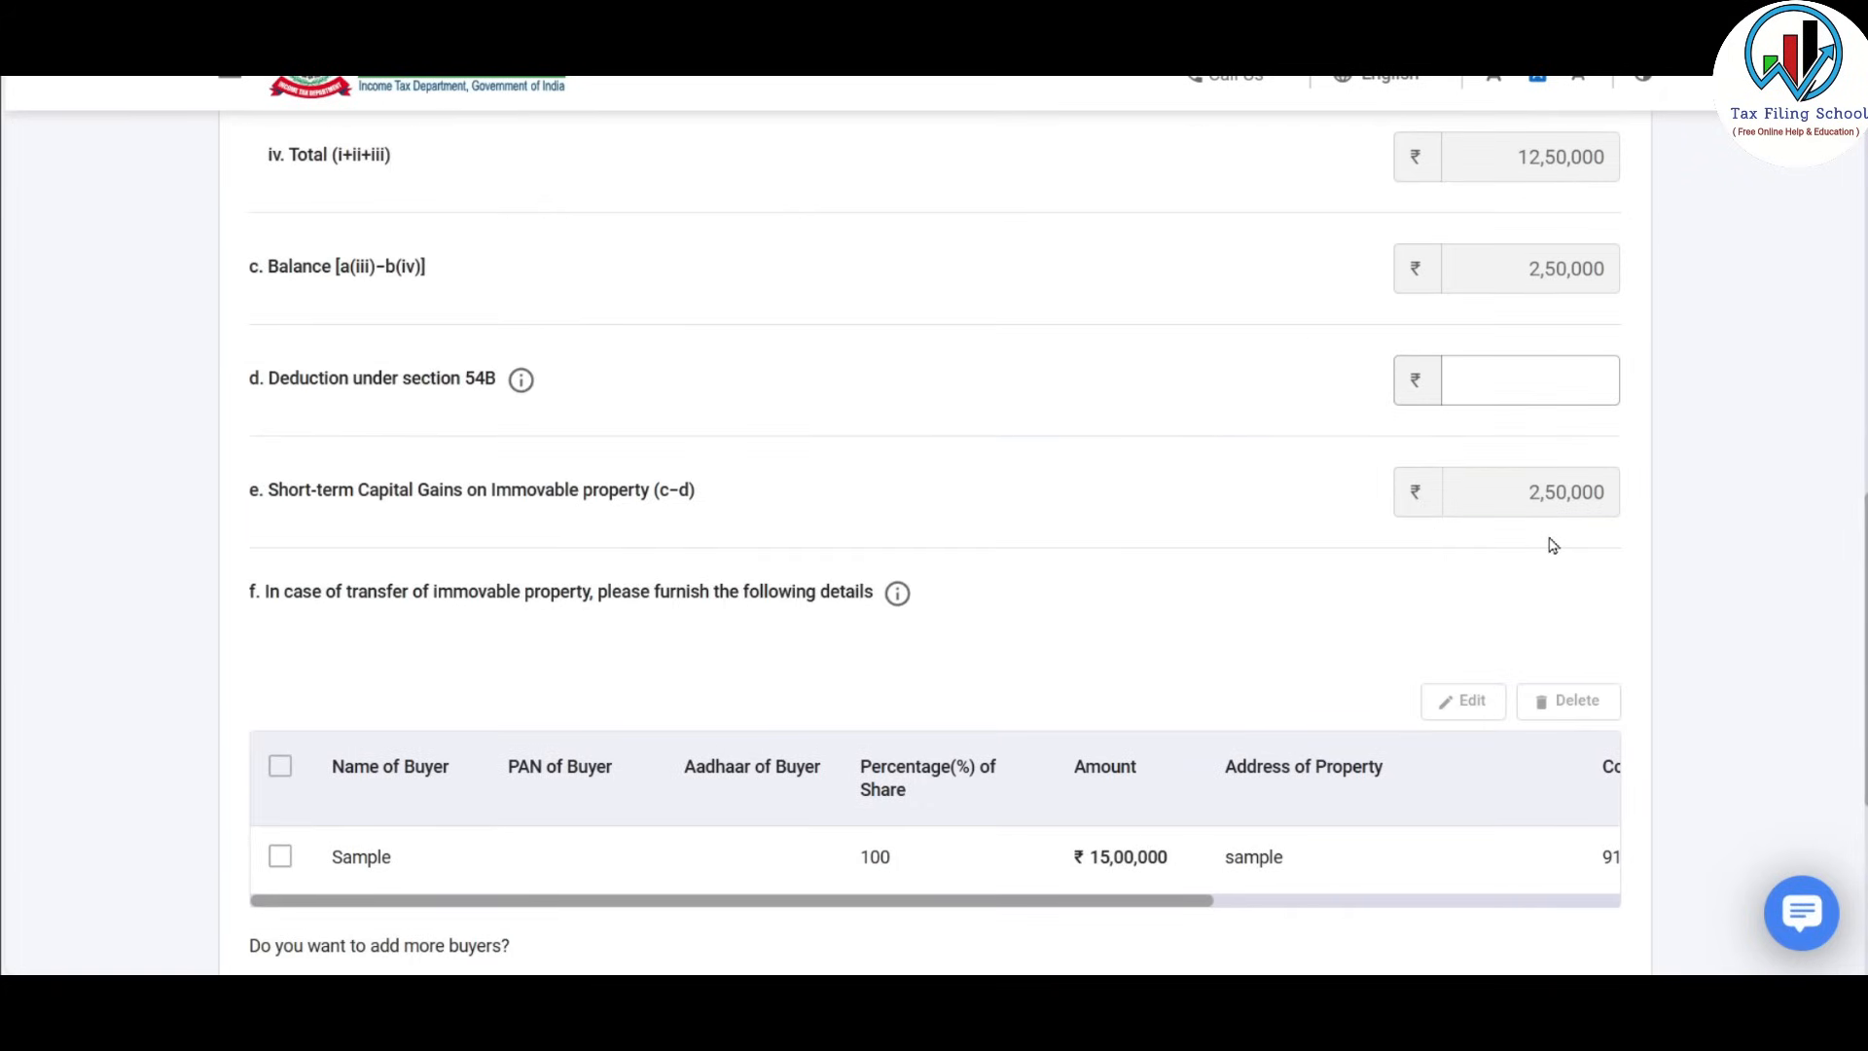
pyautogui.scroll(-3, 1556, 545)
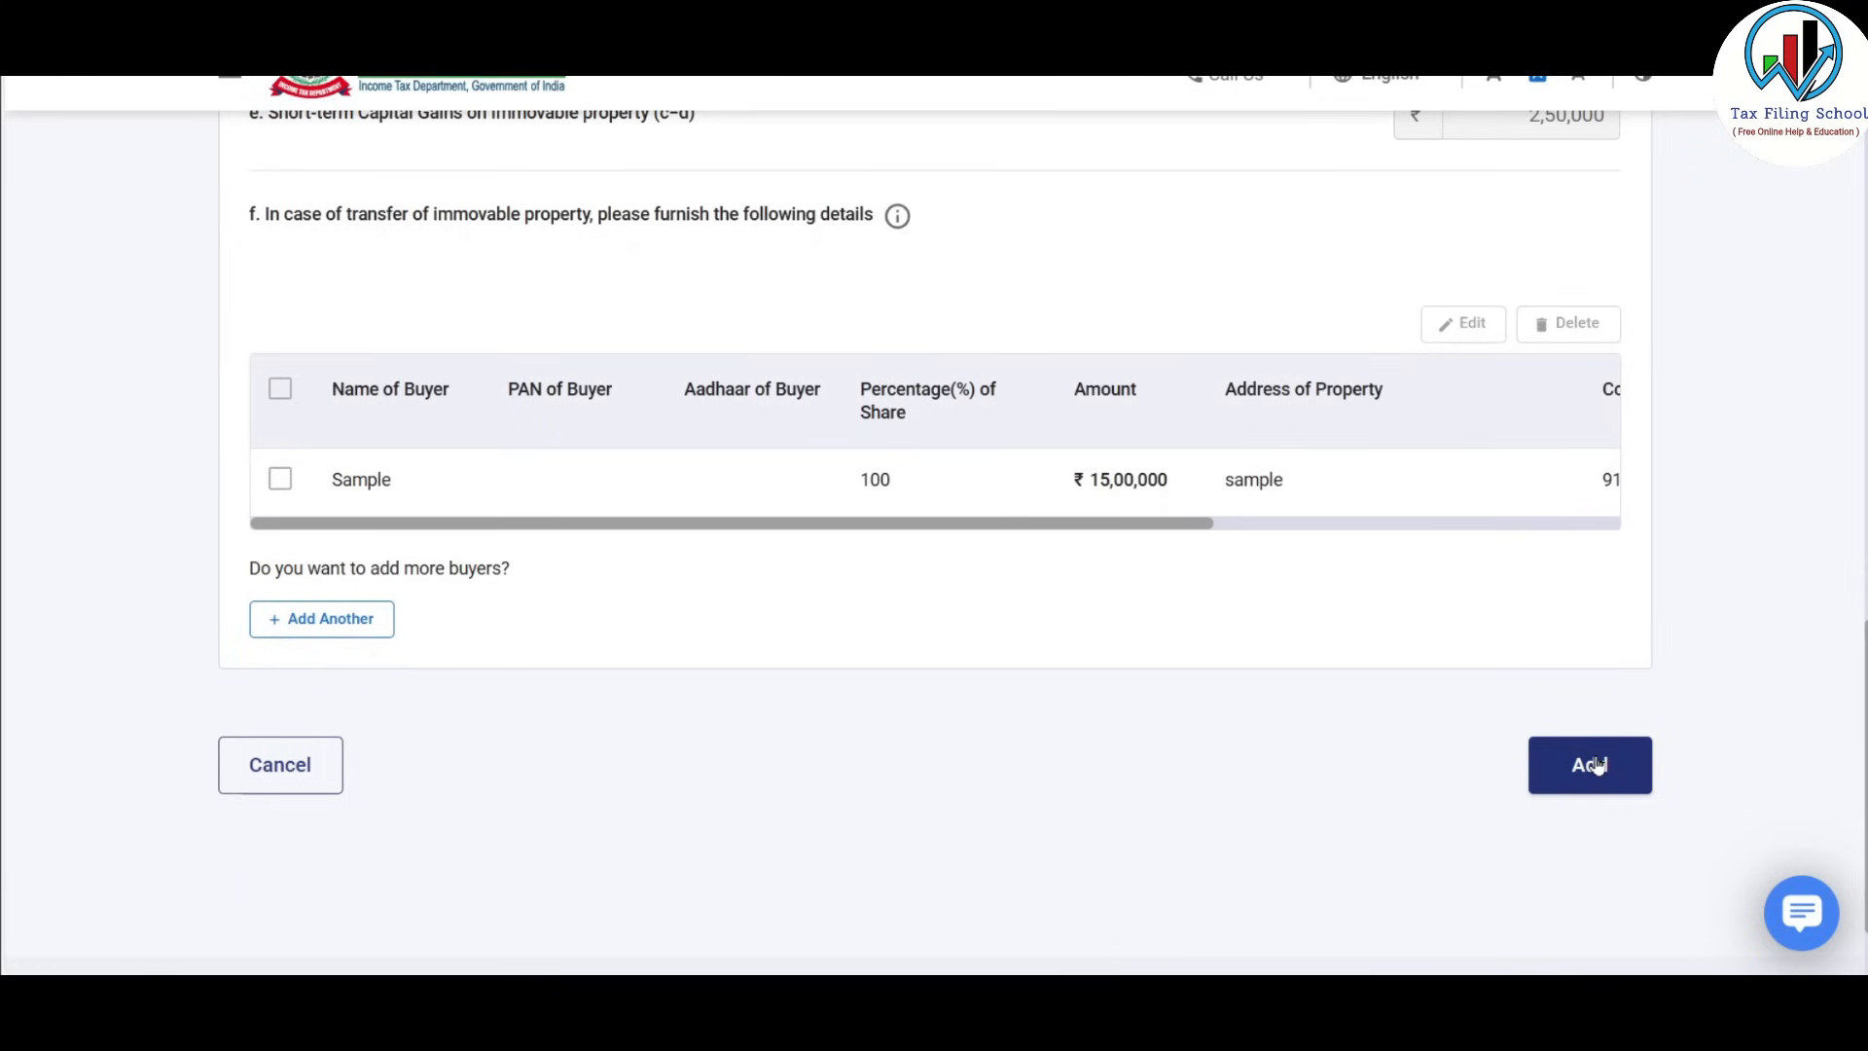
pyautogui.click(1596, 766)
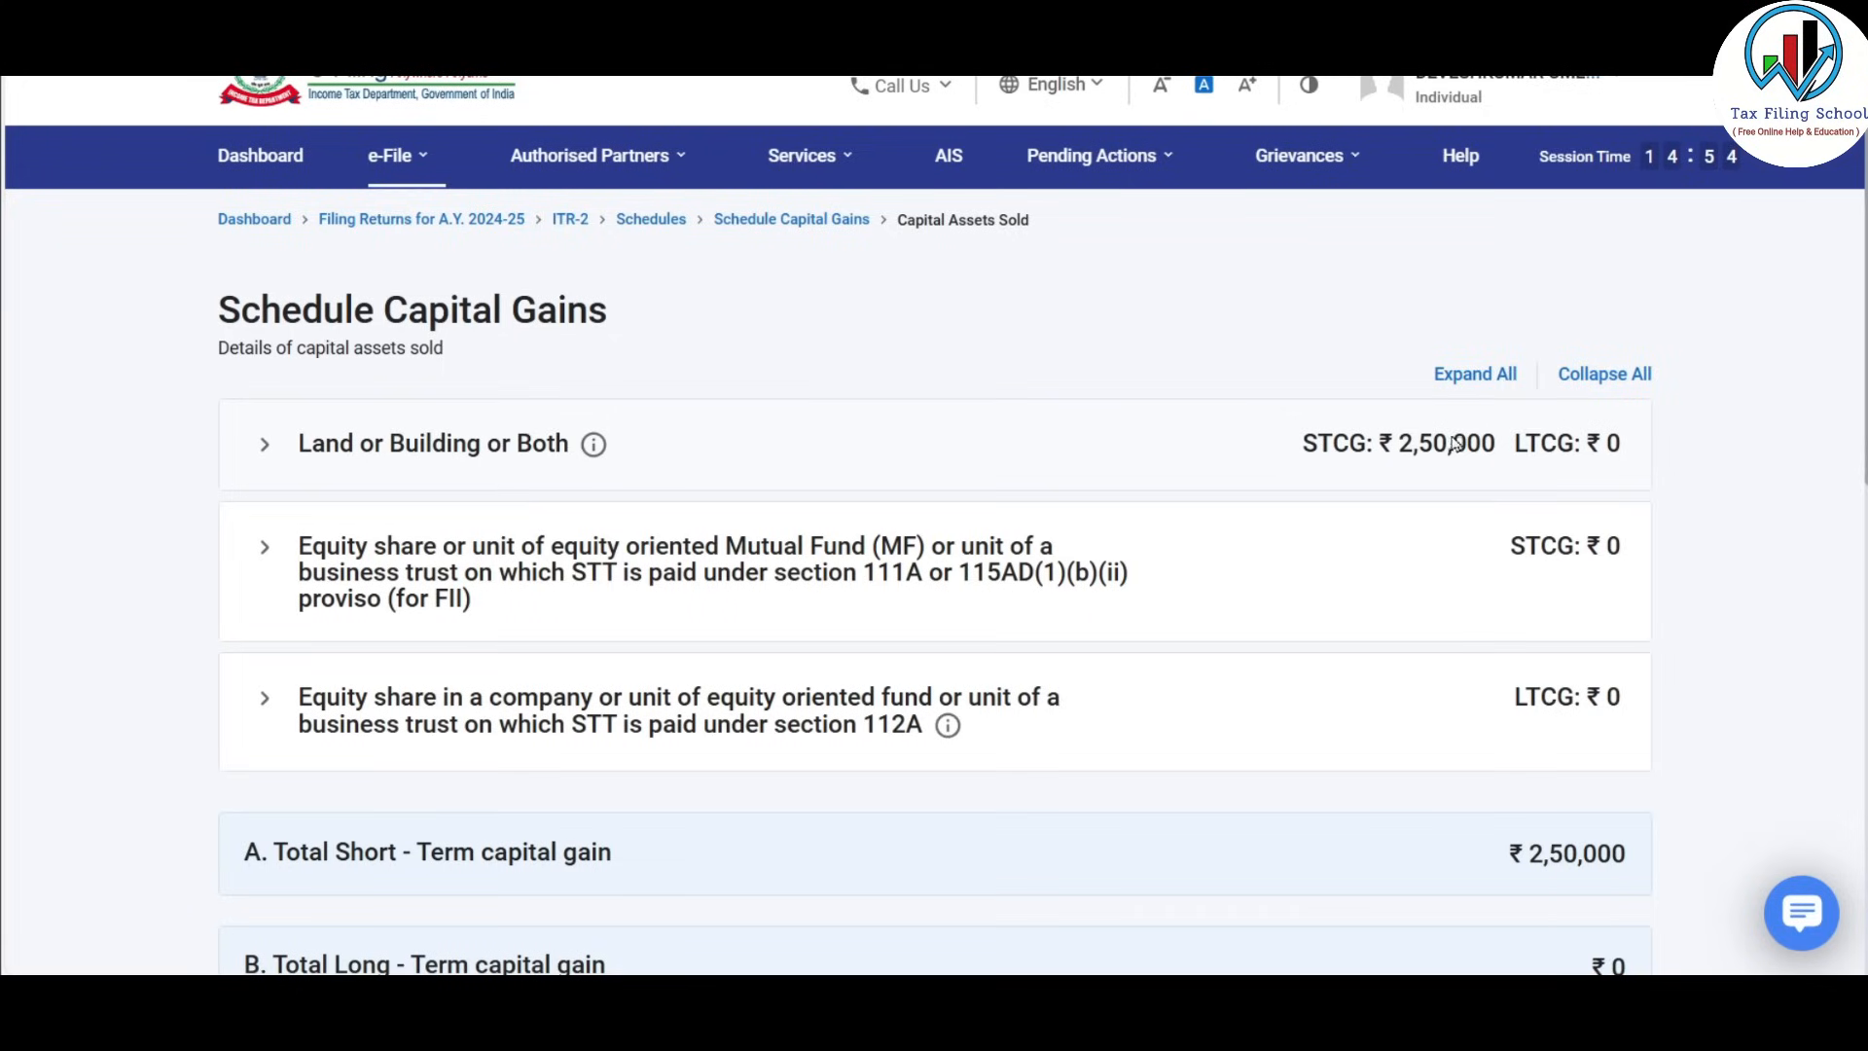
# Expand Land or Building or Both to check the ₹2,50,000 gain and begin another sale.
pyautogui.click(498, 447)
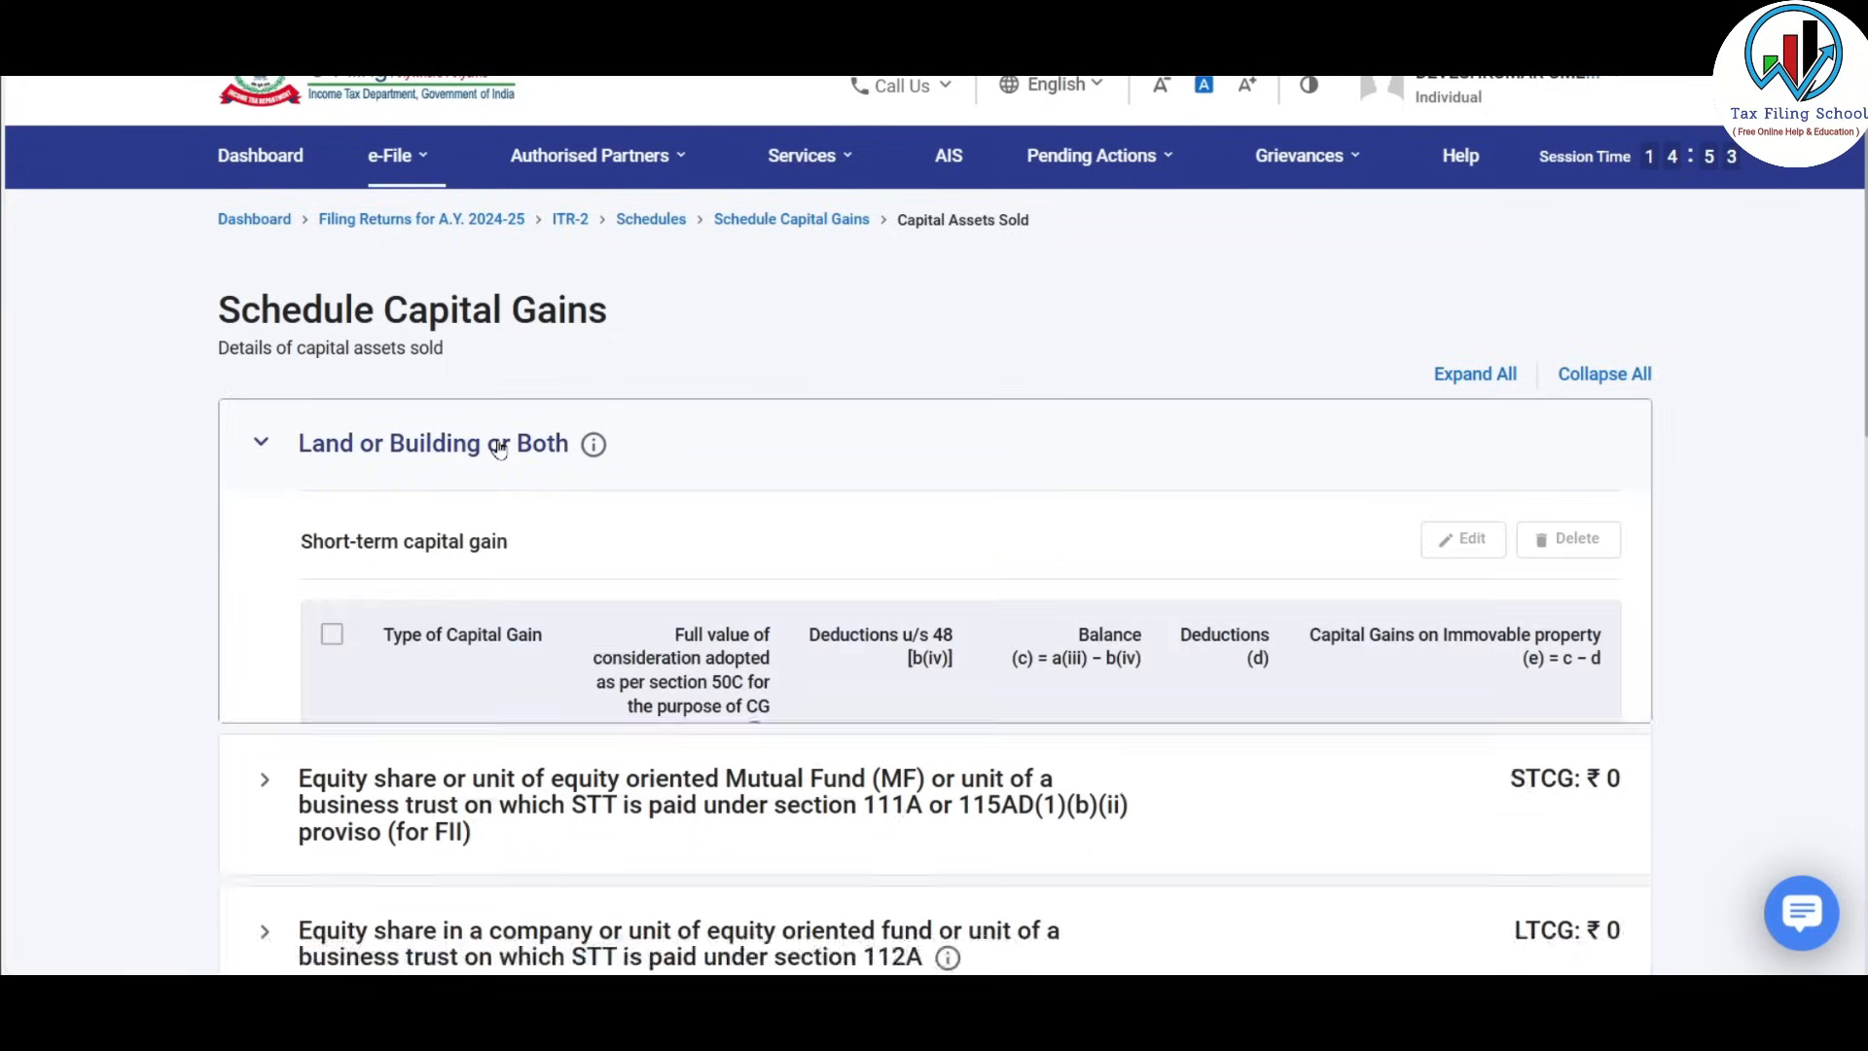
pyautogui.scroll(-3, 481, 450)
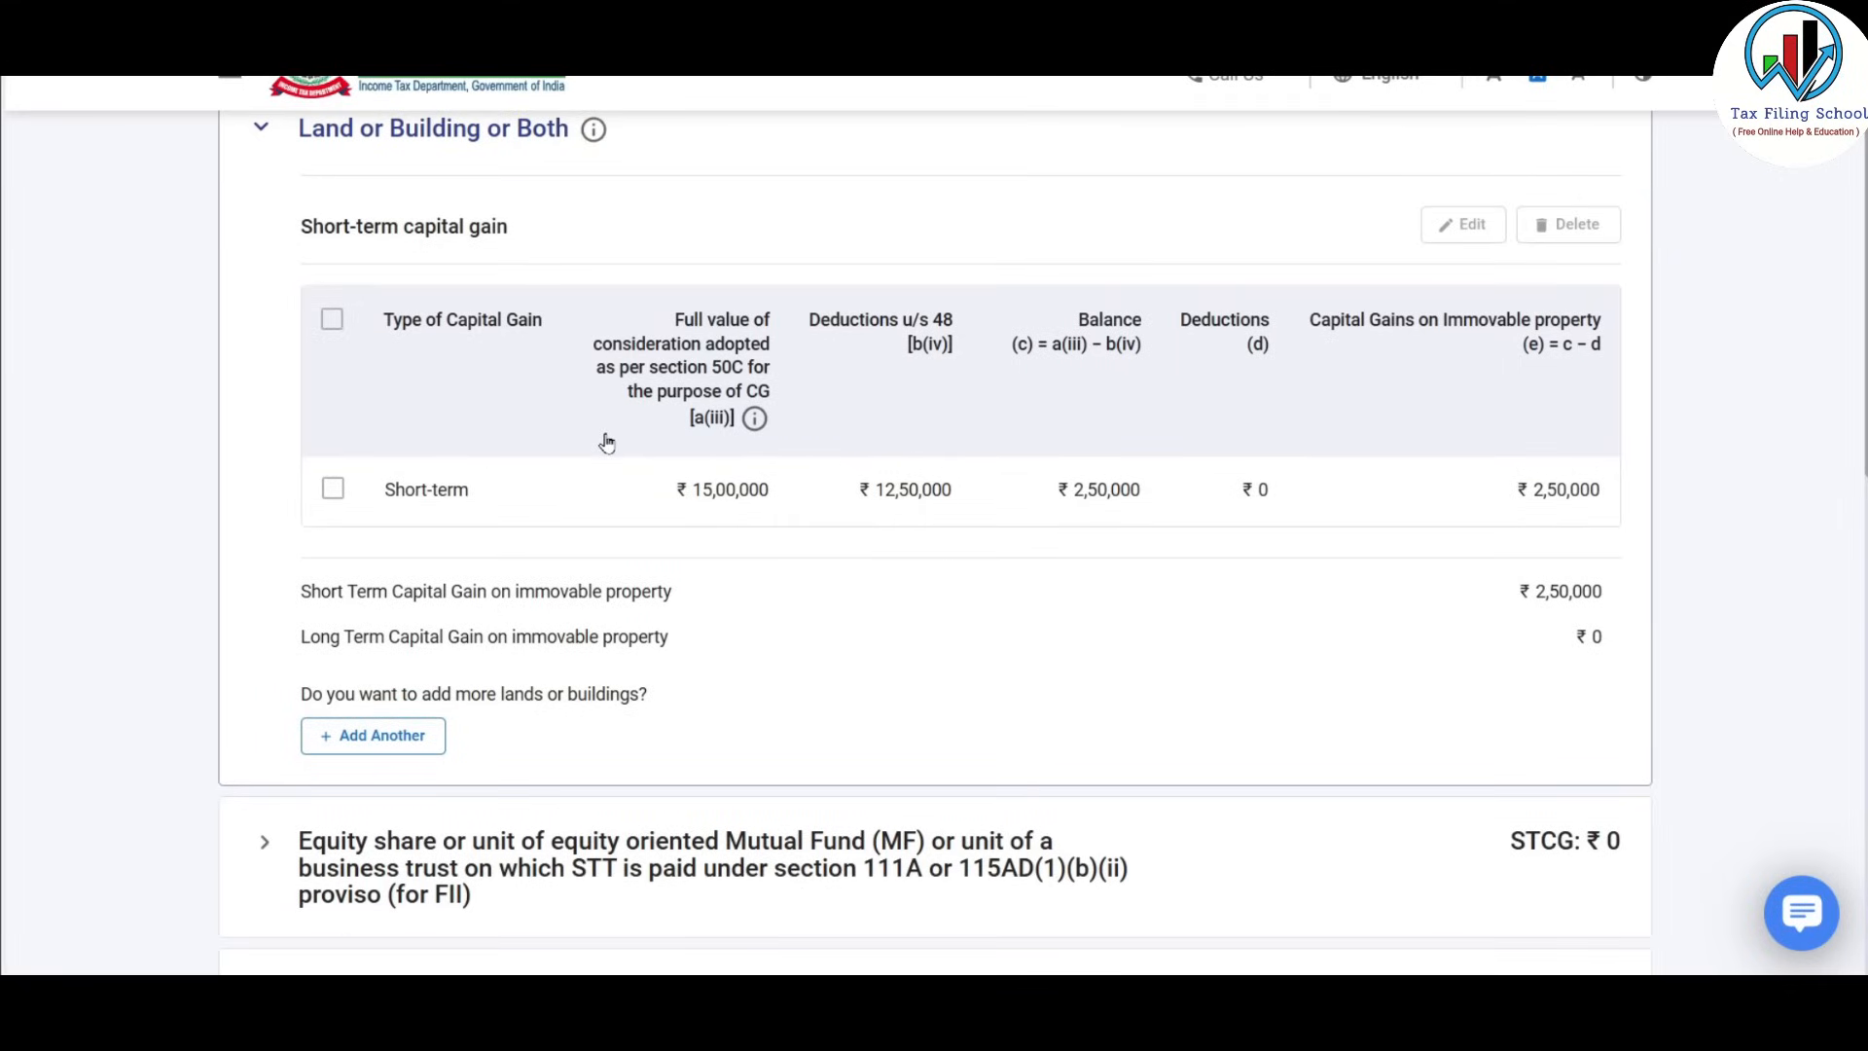
pyautogui.scroll(-1, 606, 443)
pyautogui.scroll(-1, 606, 442)
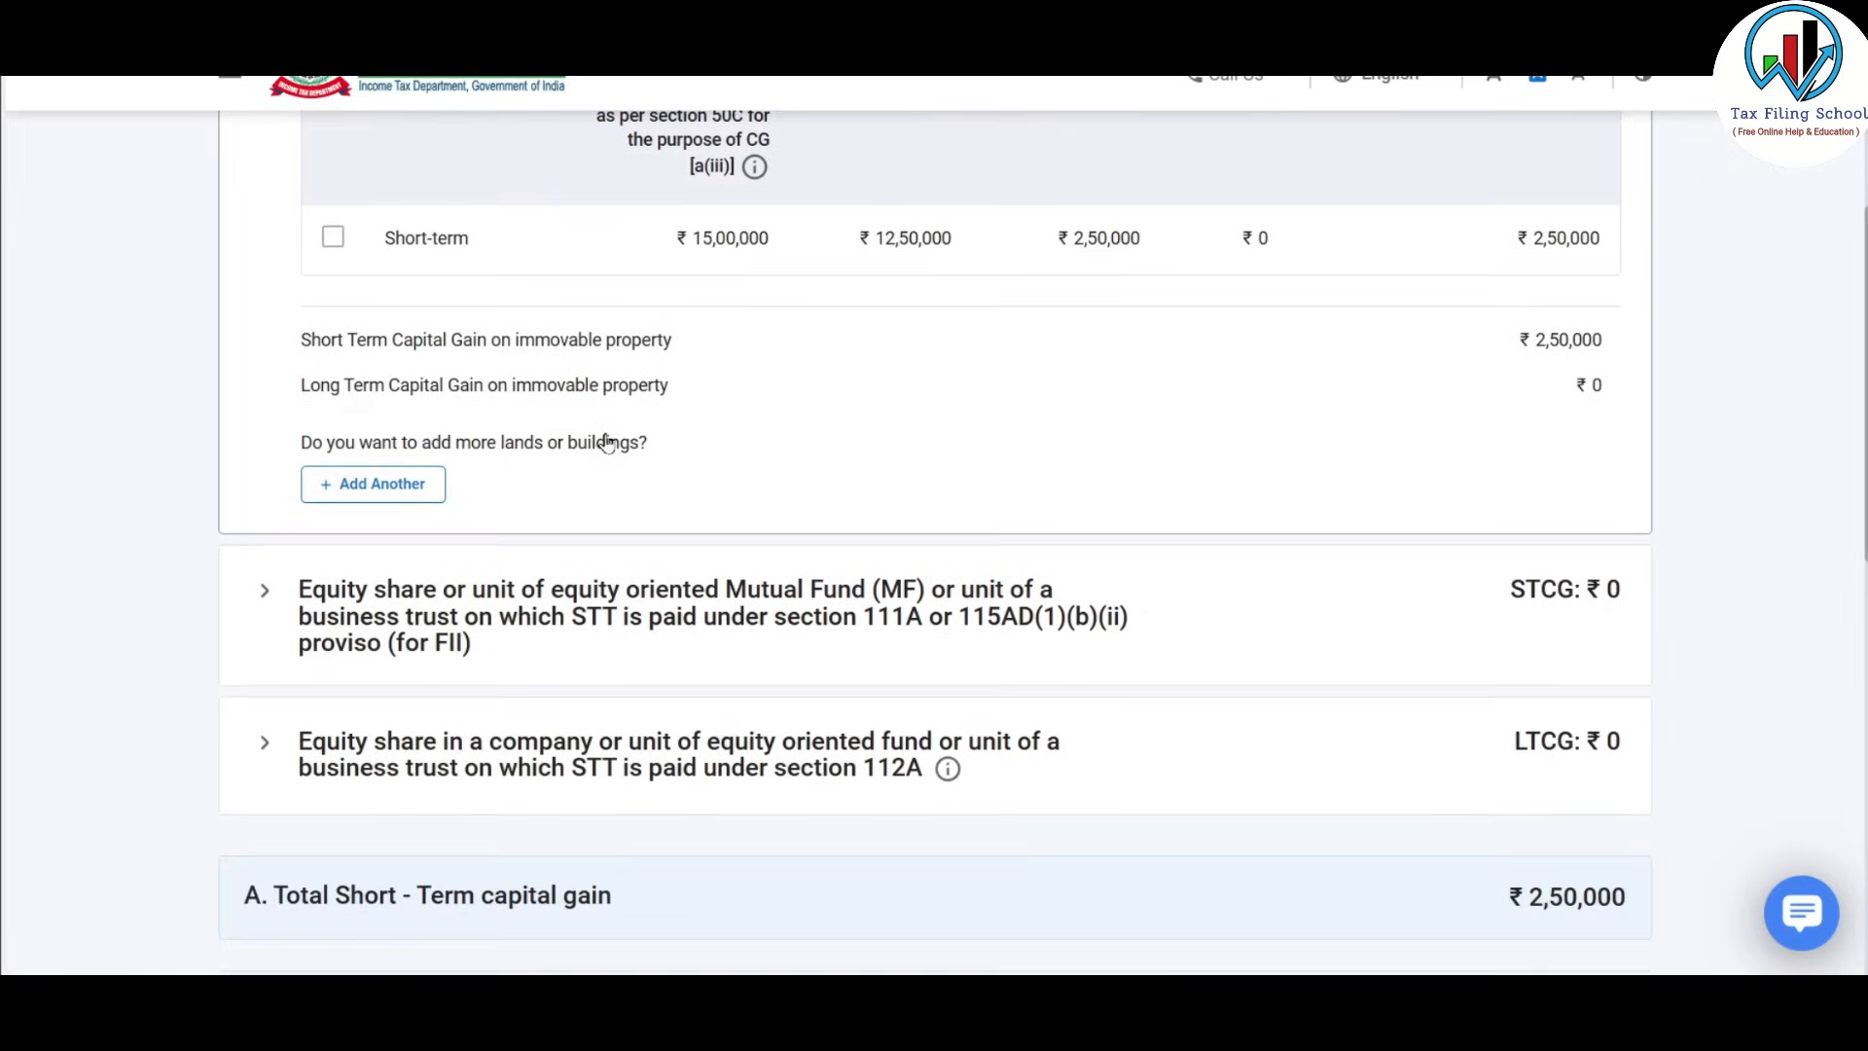
pyautogui.click(407, 491)
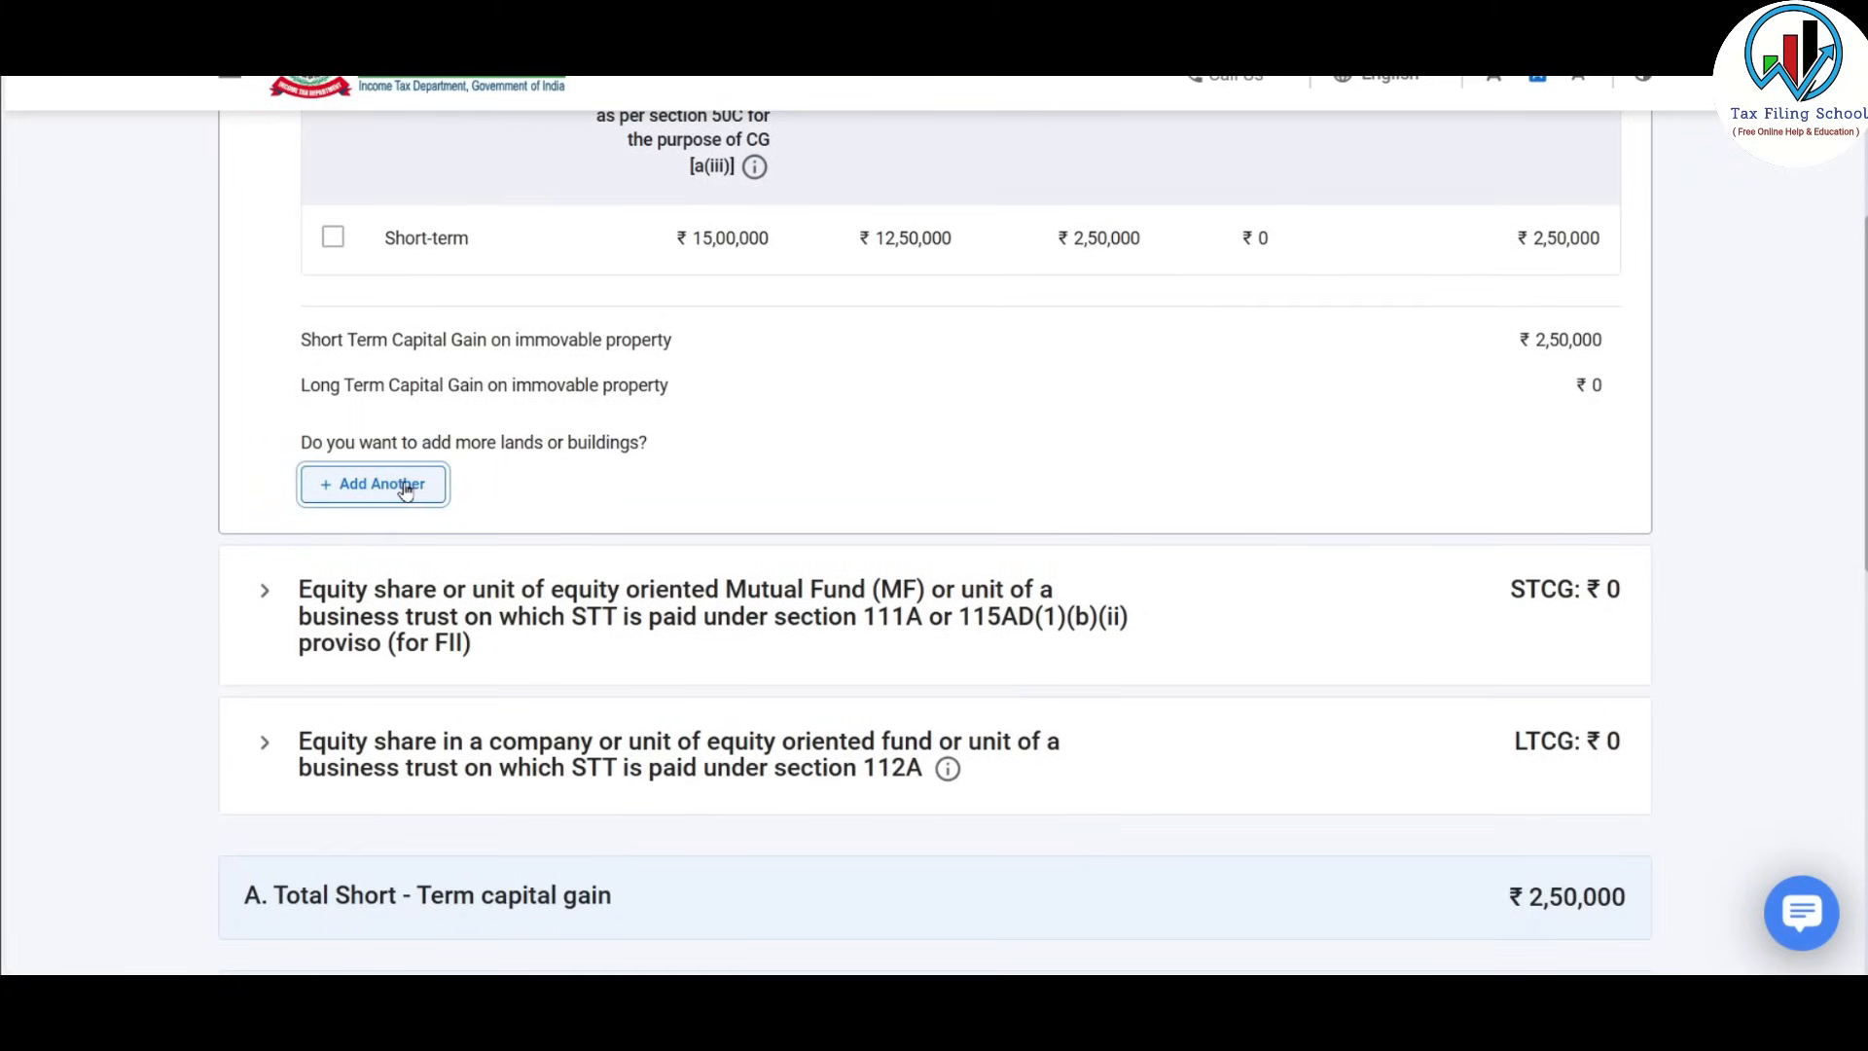
# Add a second property held 01/01/2021 to 31/03/2024, classified as long-term.
pyautogui.scroll(-2, 633, 457)
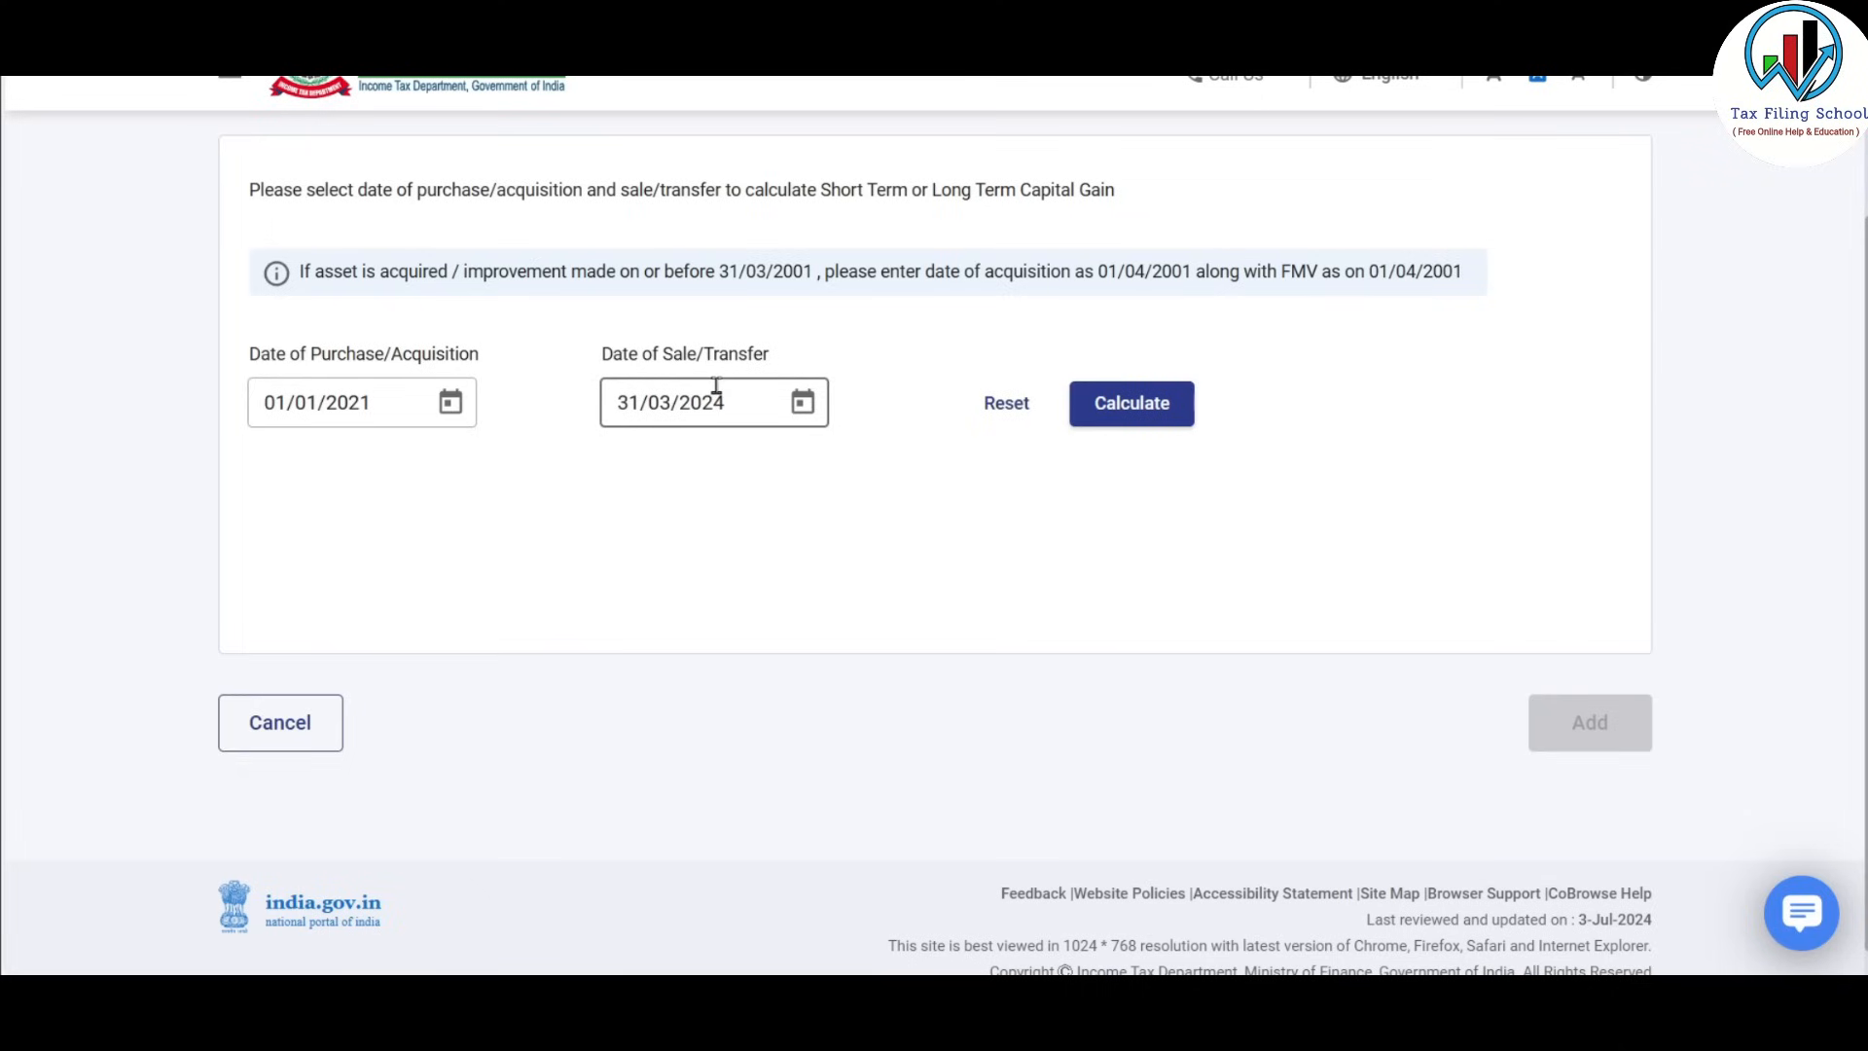
pyautogui.click(1167, 411)
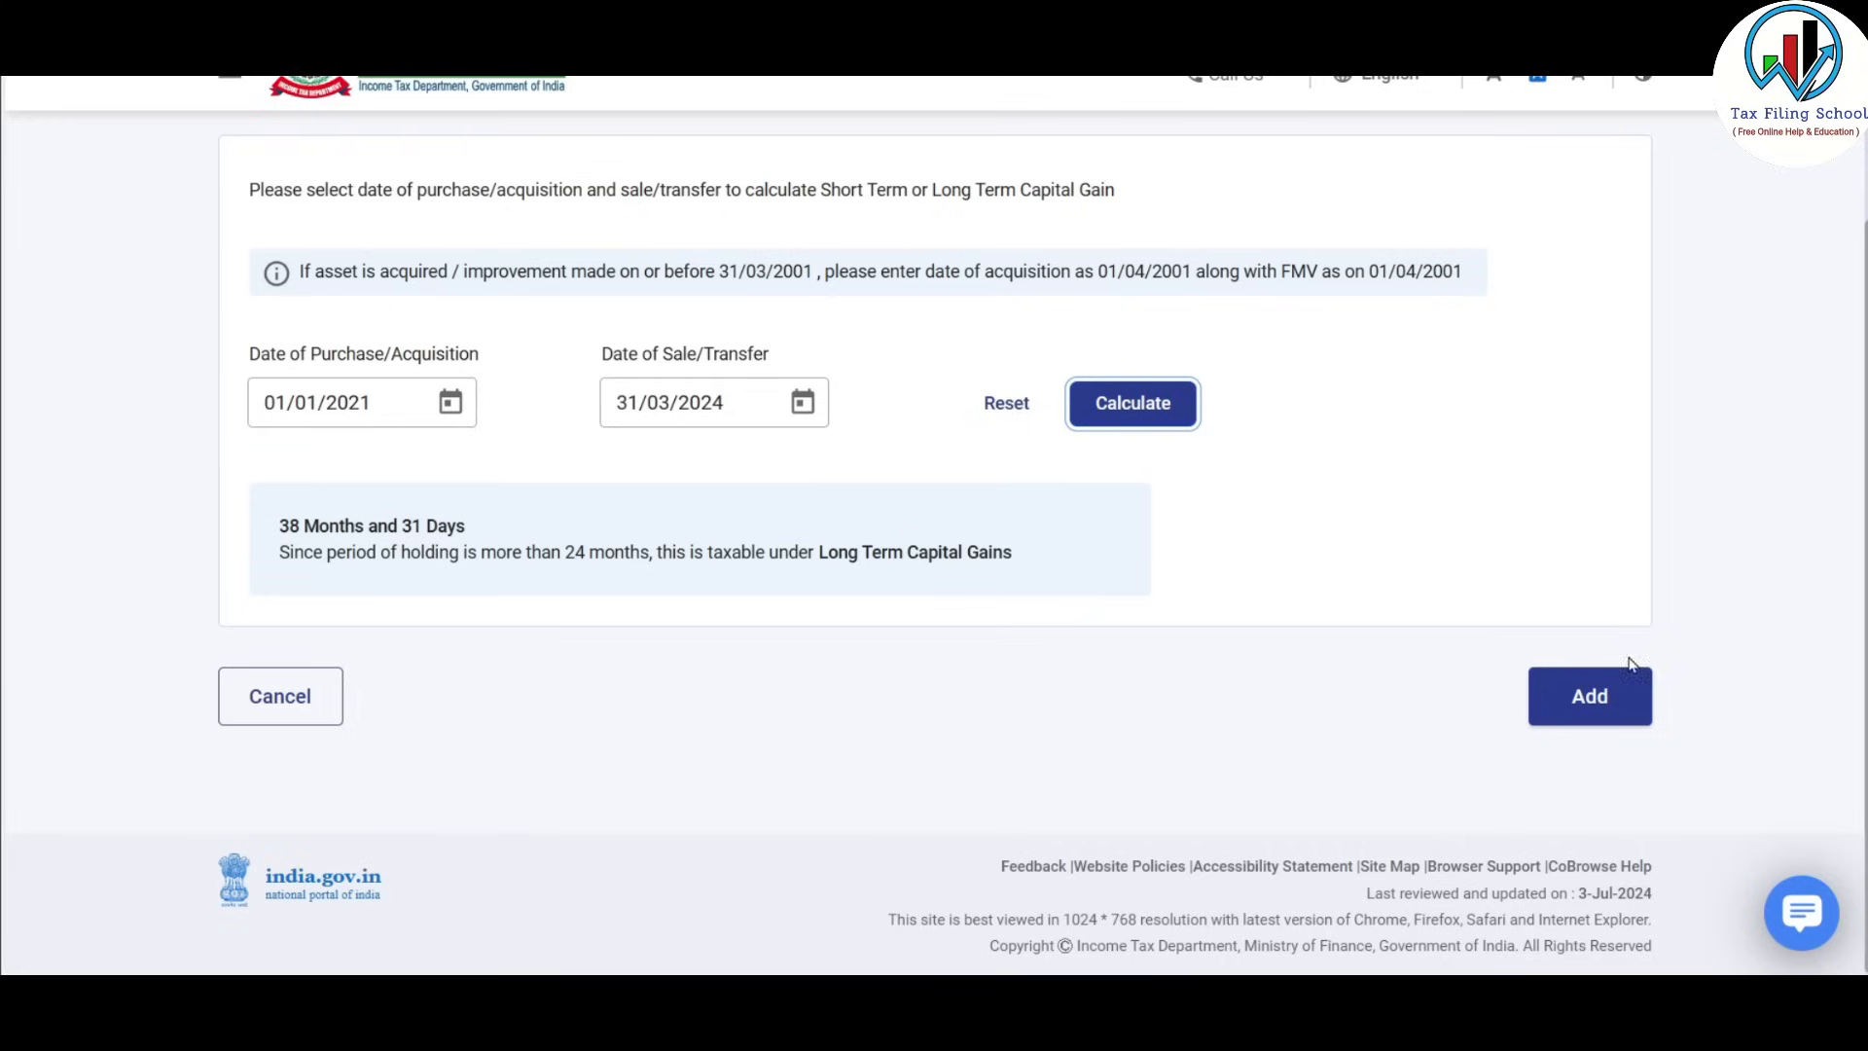
pyautogui.click(1612, 699)
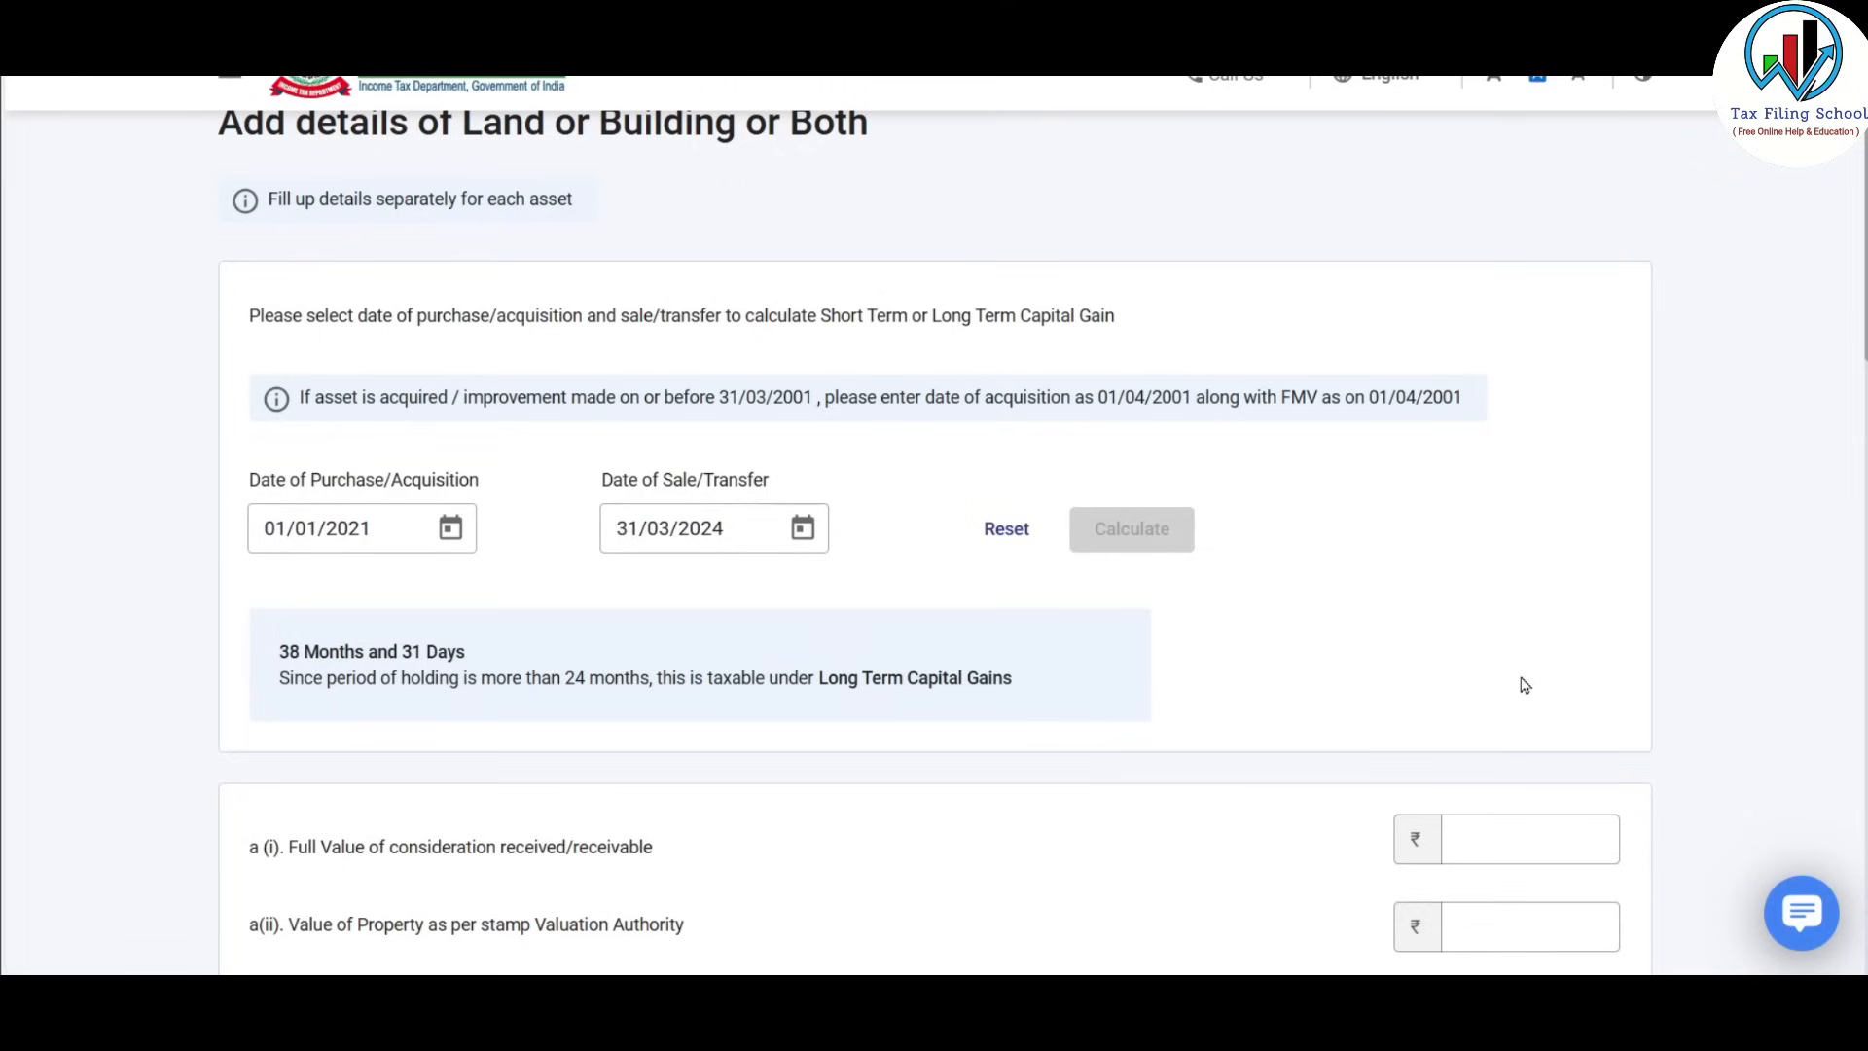
pyautogui.scroll(-5, 1522, 684)
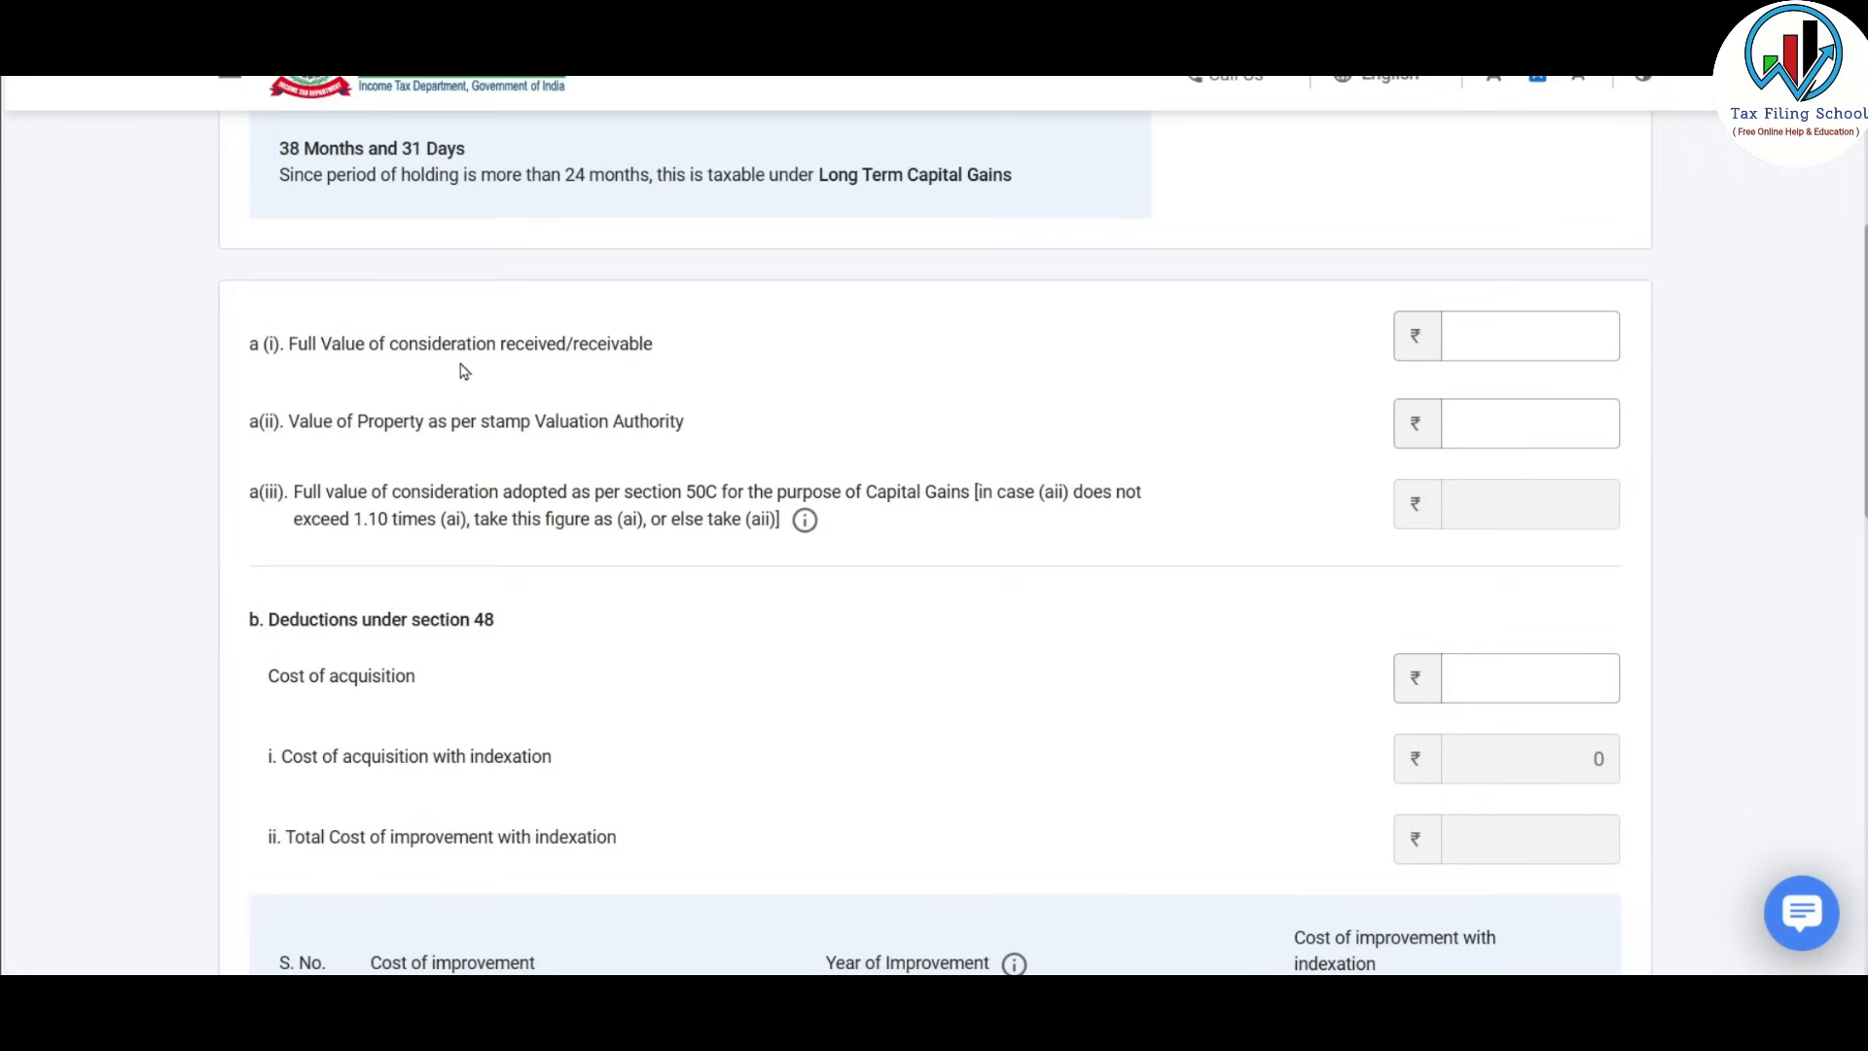
pyautogui.click(1541, 336)
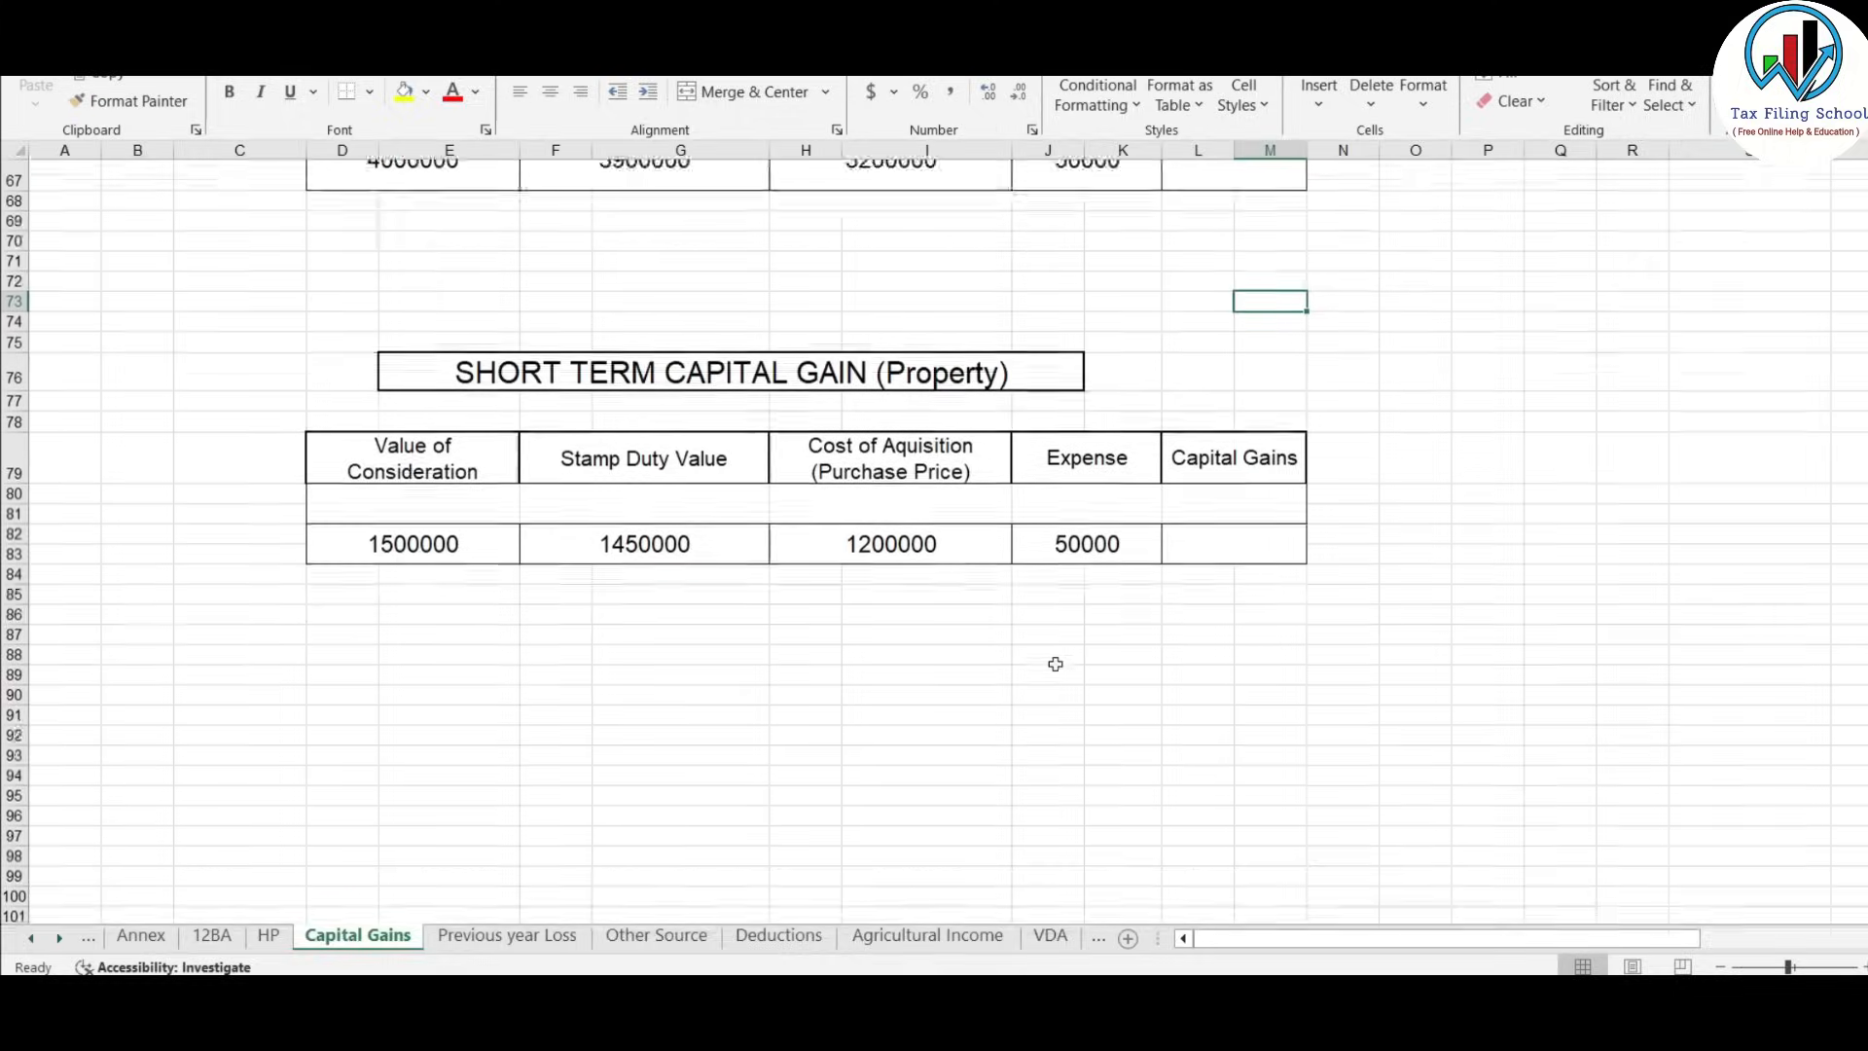
# Review Excel's long-term figures (4000000 sale, 3900000 stamp duty) and return to the tax form.
pyautogui.scroll(6, 1053, 657)
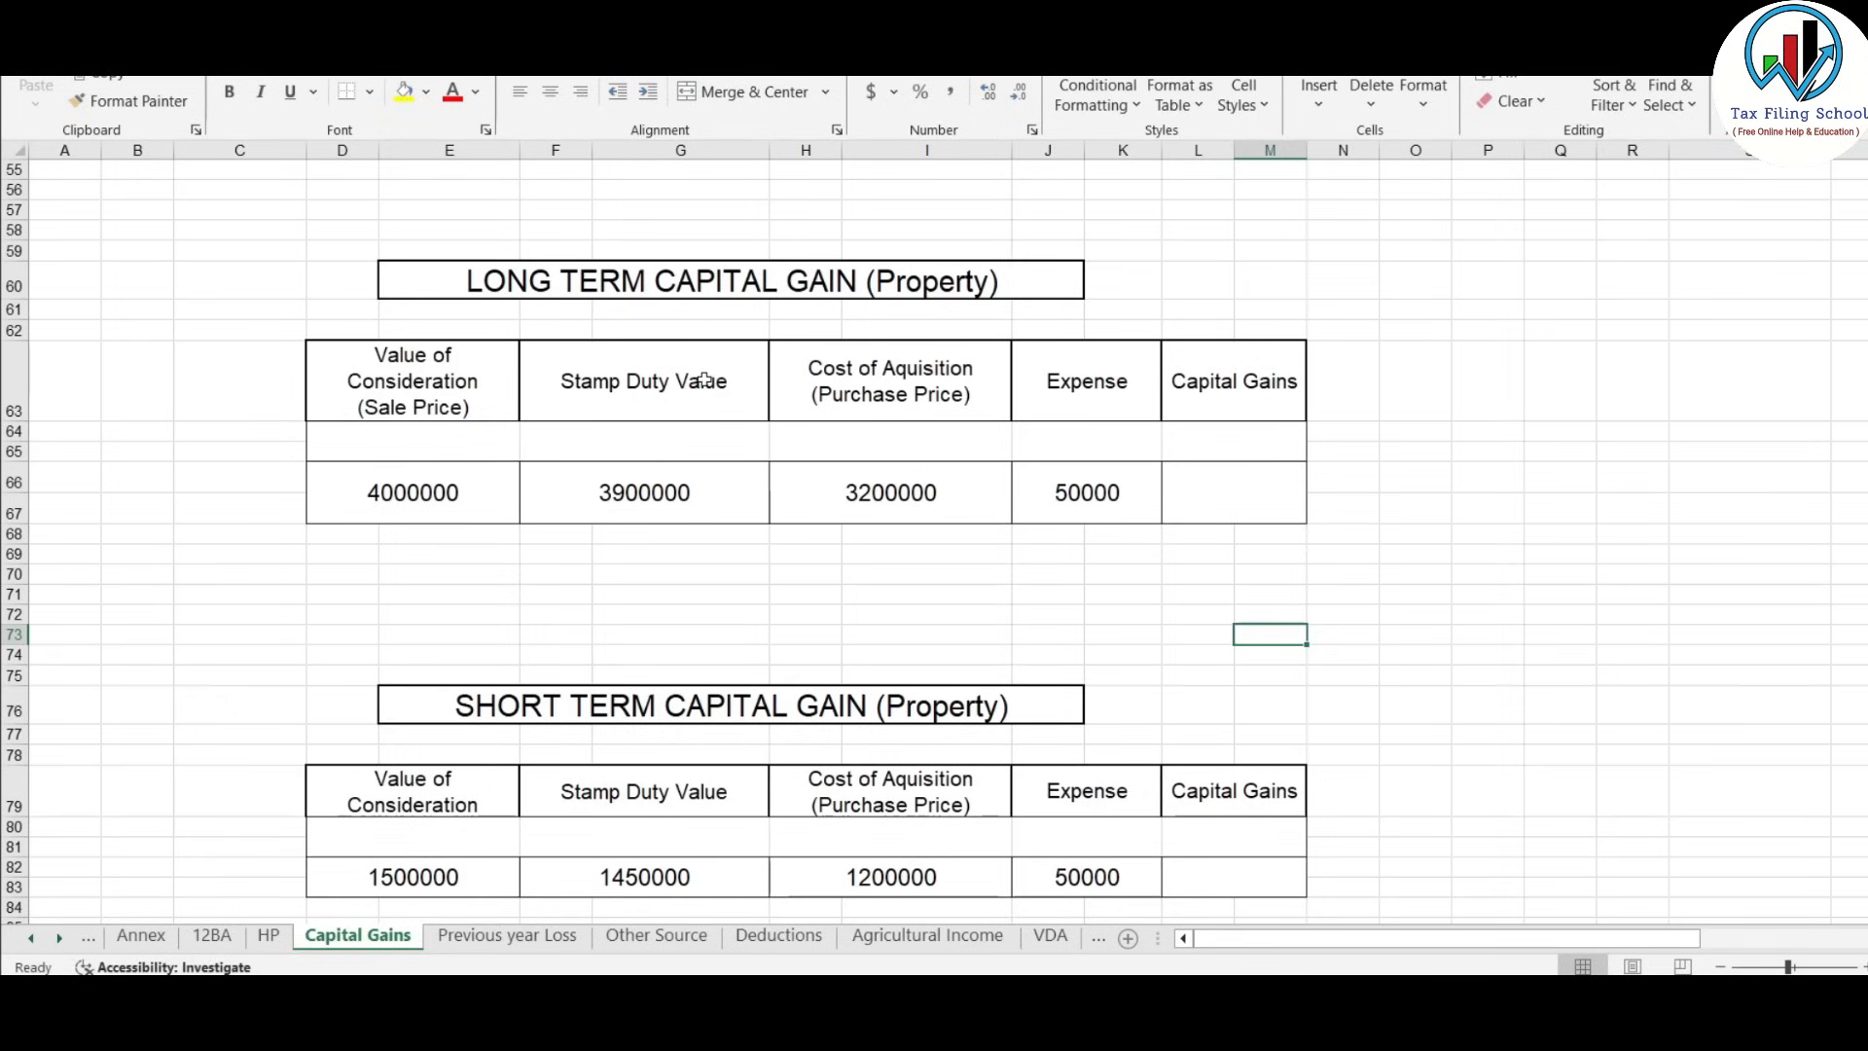
pyautogui.hotkey('alt', 'Tab')
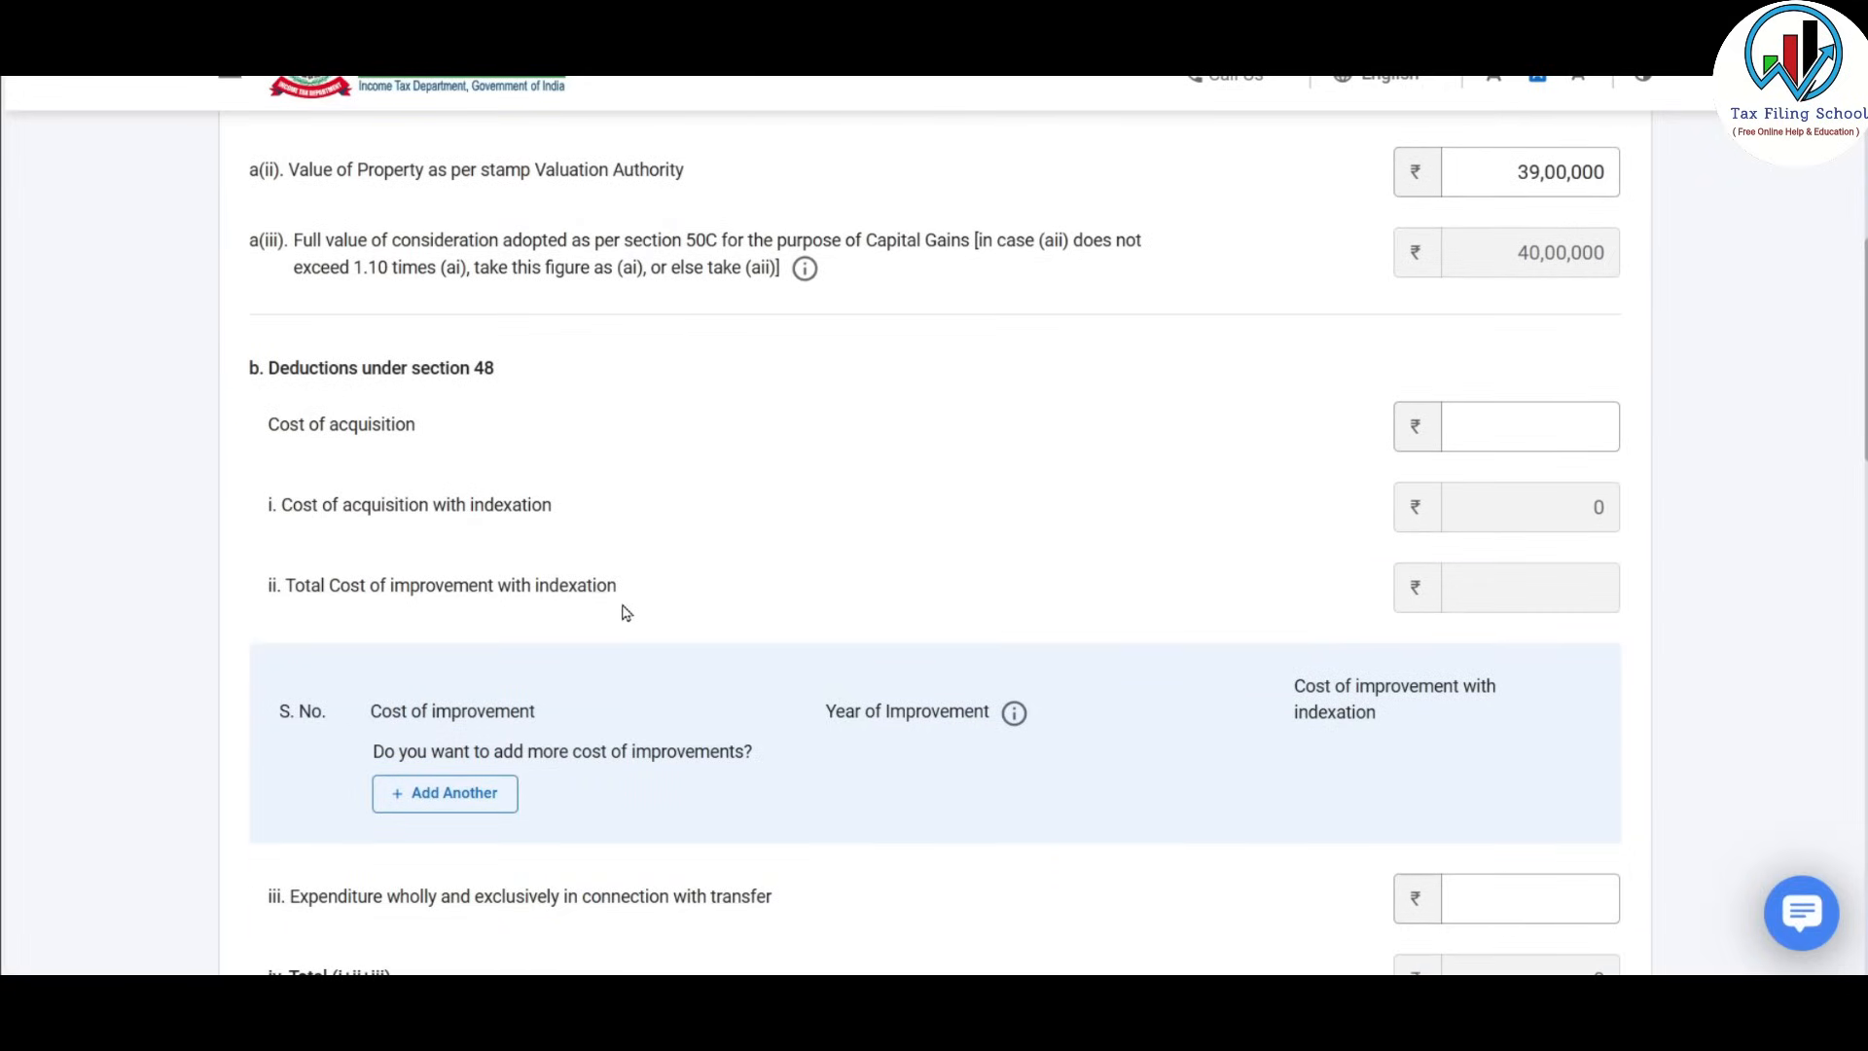
# Review the ₹32,00,000 cost of acquisition and its ₹36,99,668 indexed cost.
pyautogui.scroll(-1, 640, 615)
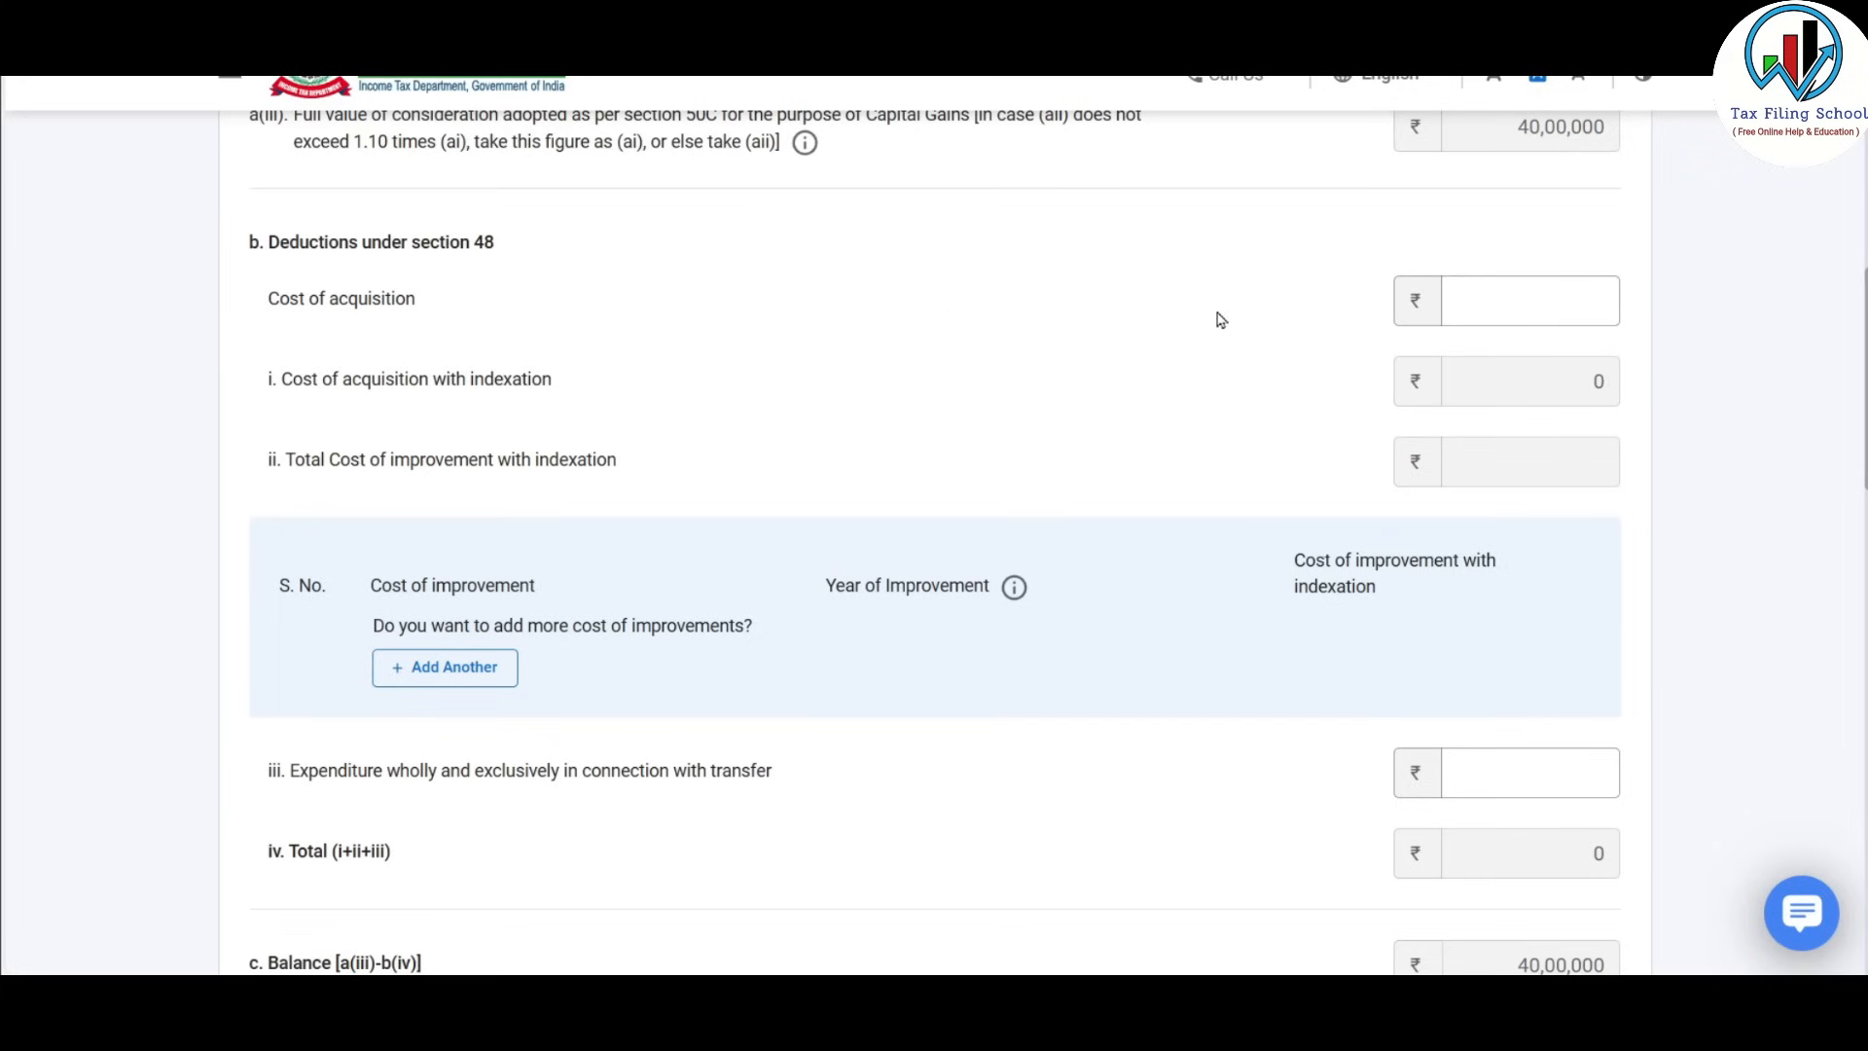
pyautogui.click(1518, 301)
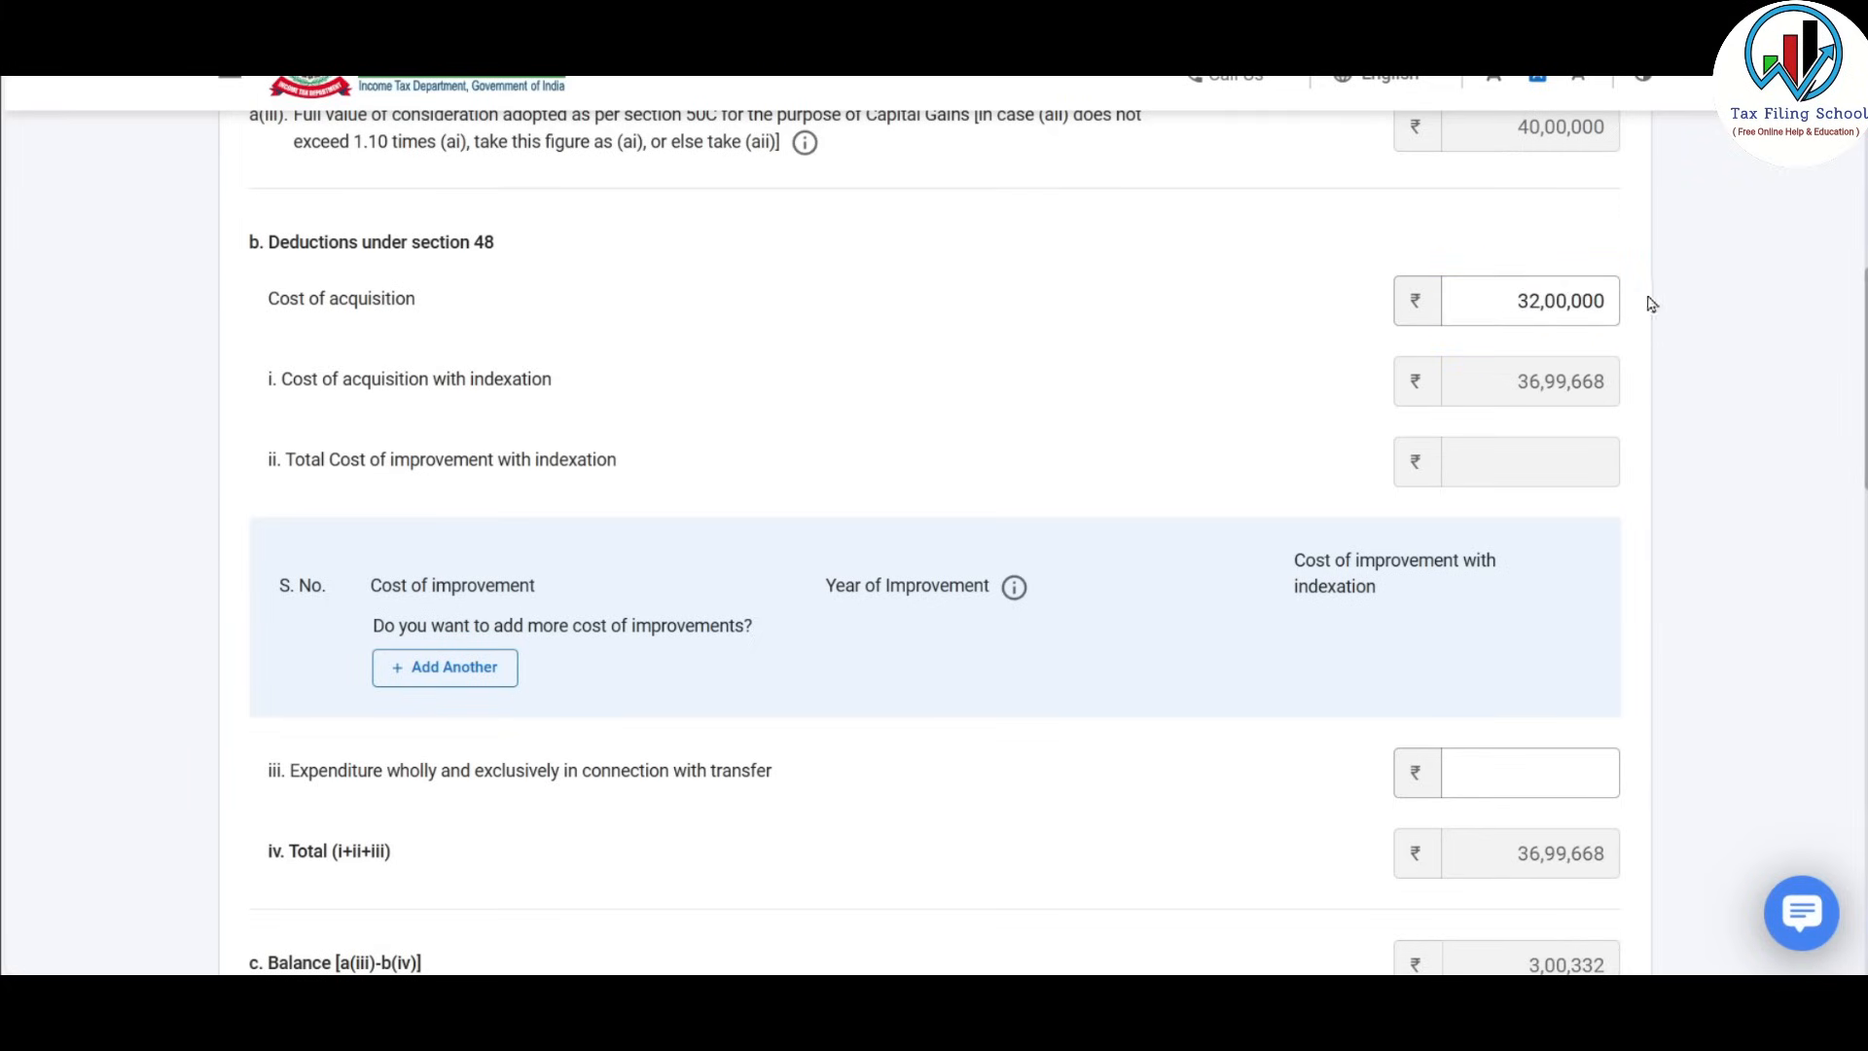
pyautogui.click(1592, 299)
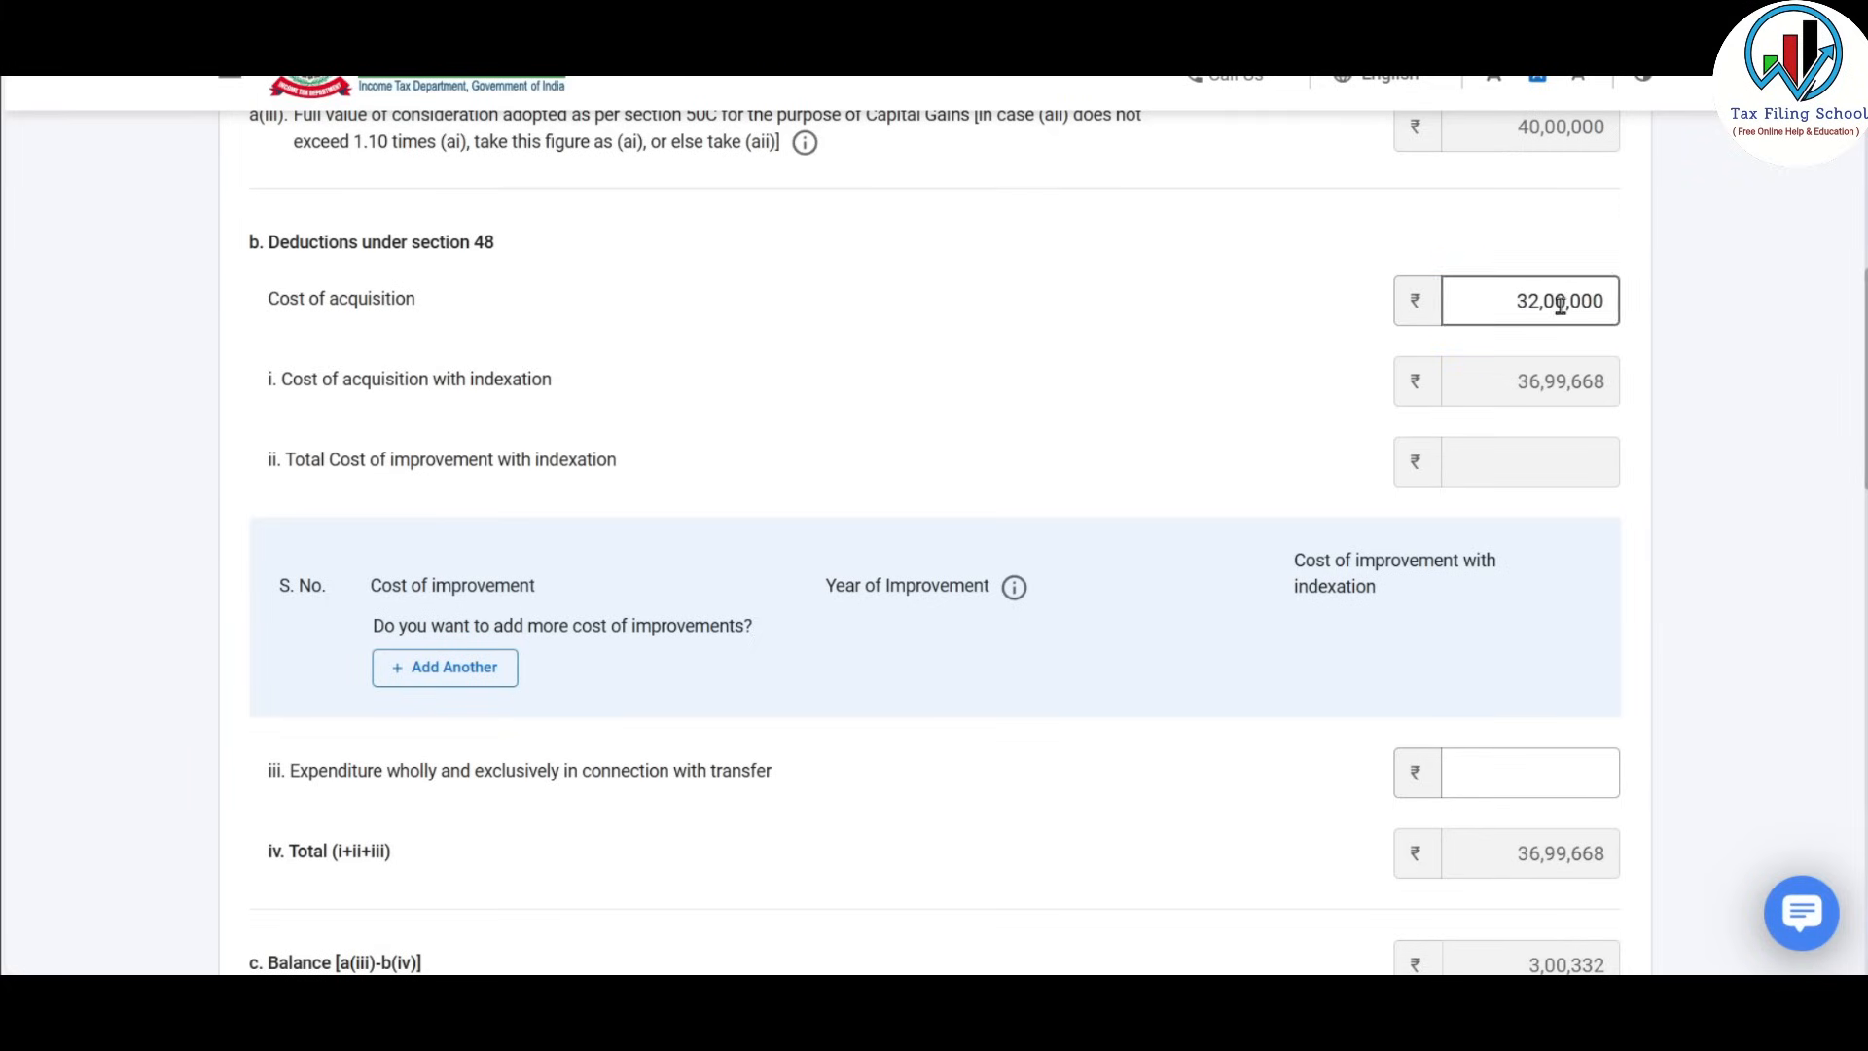
pyautogui.scroll(-1, 1554, 280)
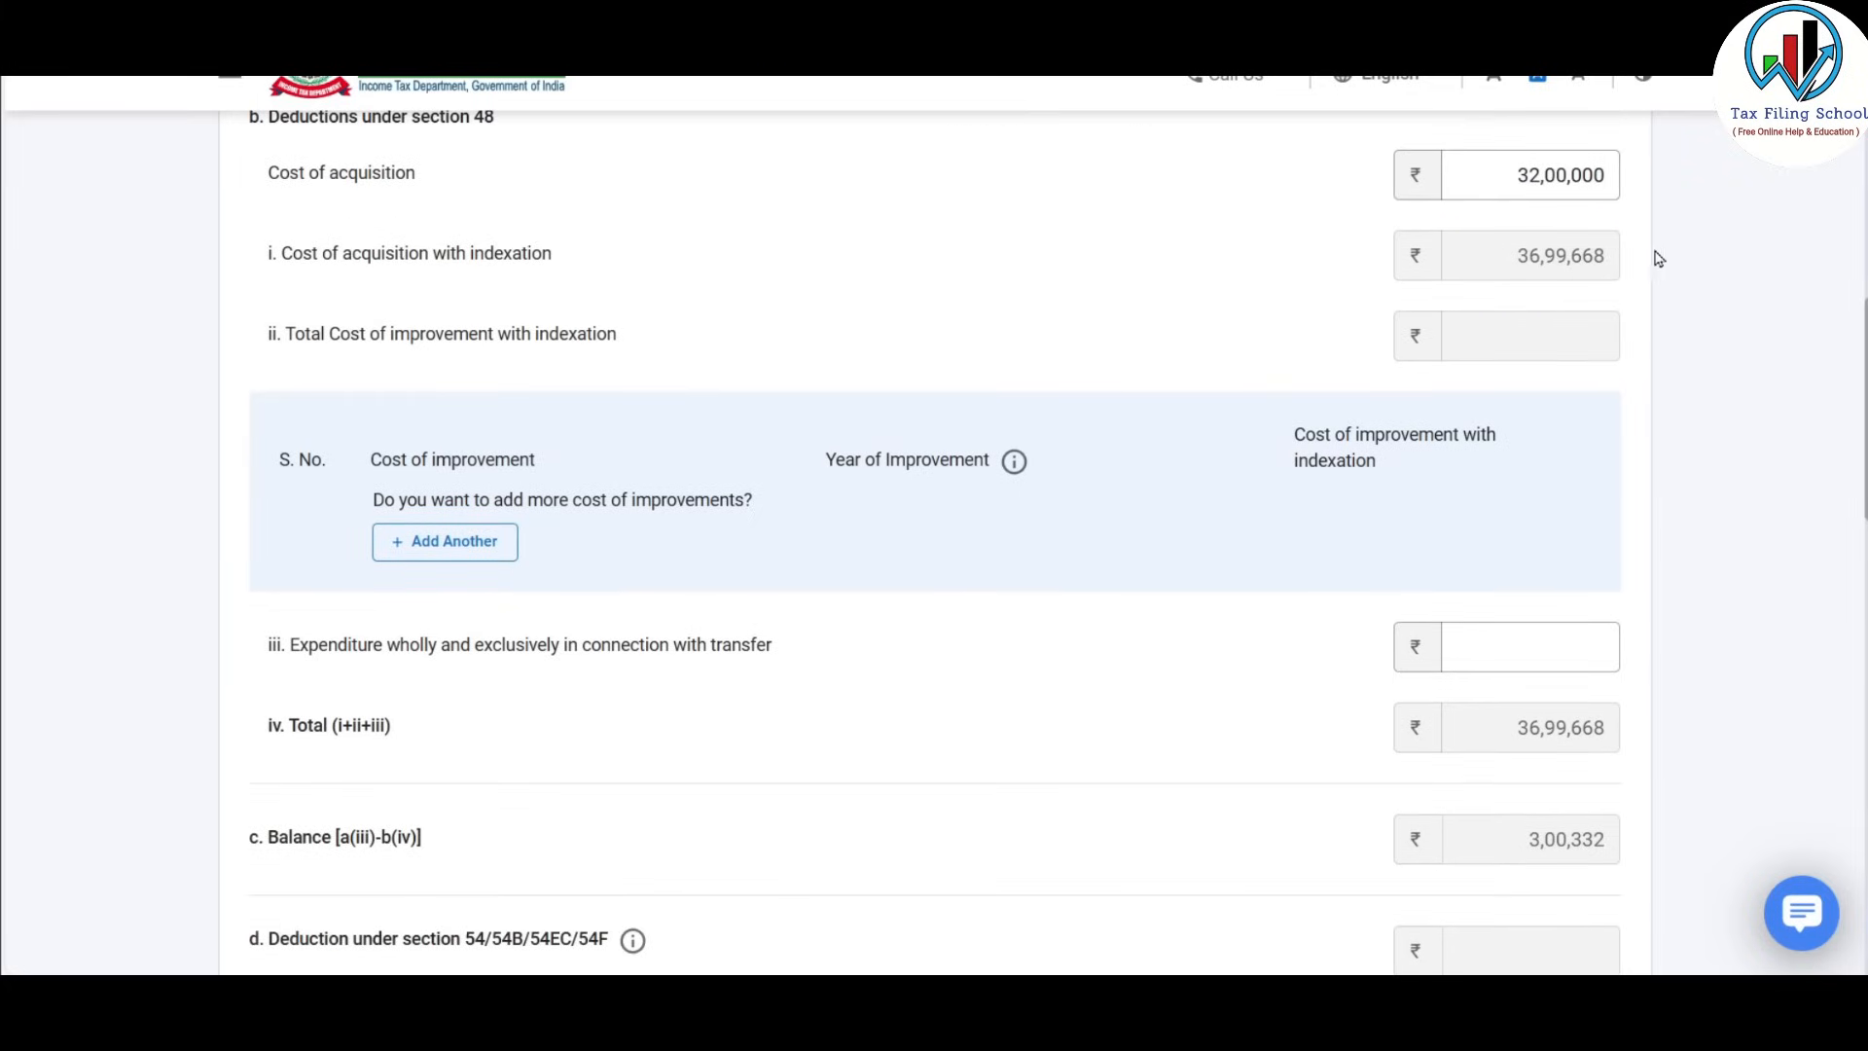
pyautogui.scroll(1, 1596, 267)
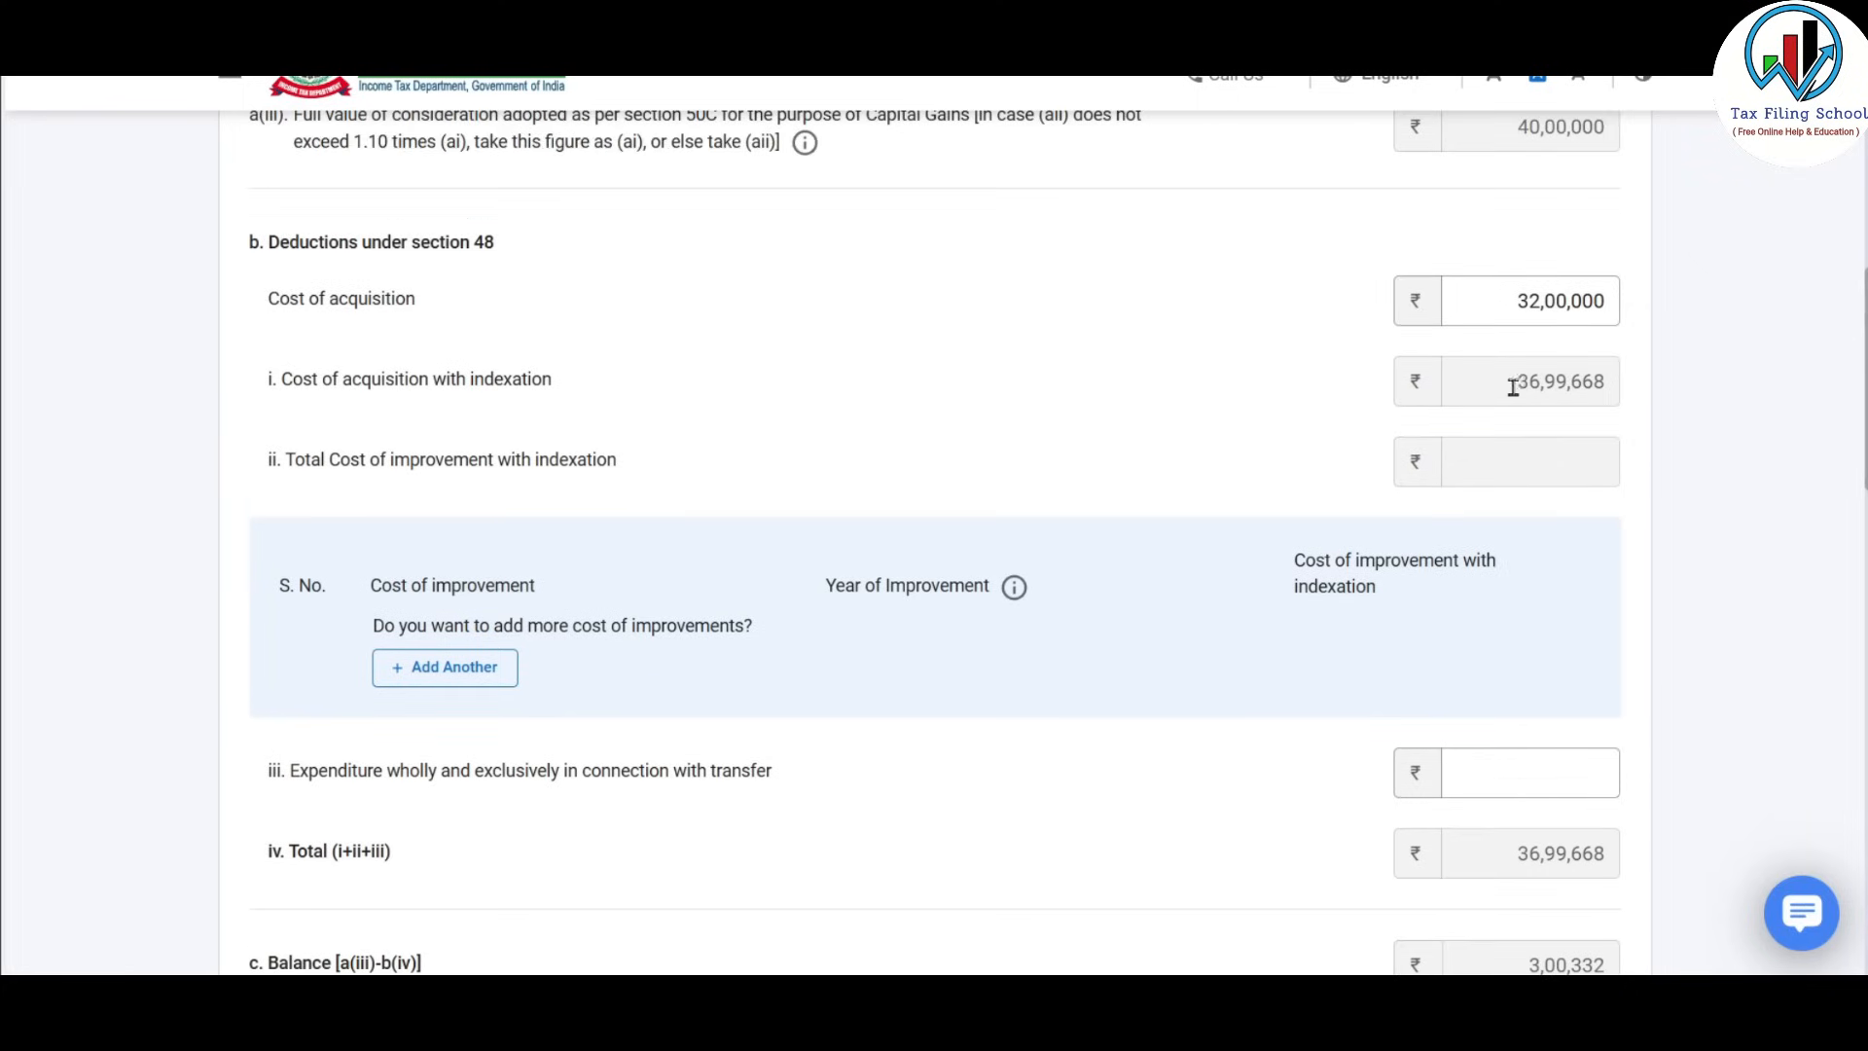
pyautogui.moveTo(1509, 388); pyautogui.dragTo(1613, 382)
pyautogui.moveTo(1511, 304); pyautogui.dragTo(1629, 312)
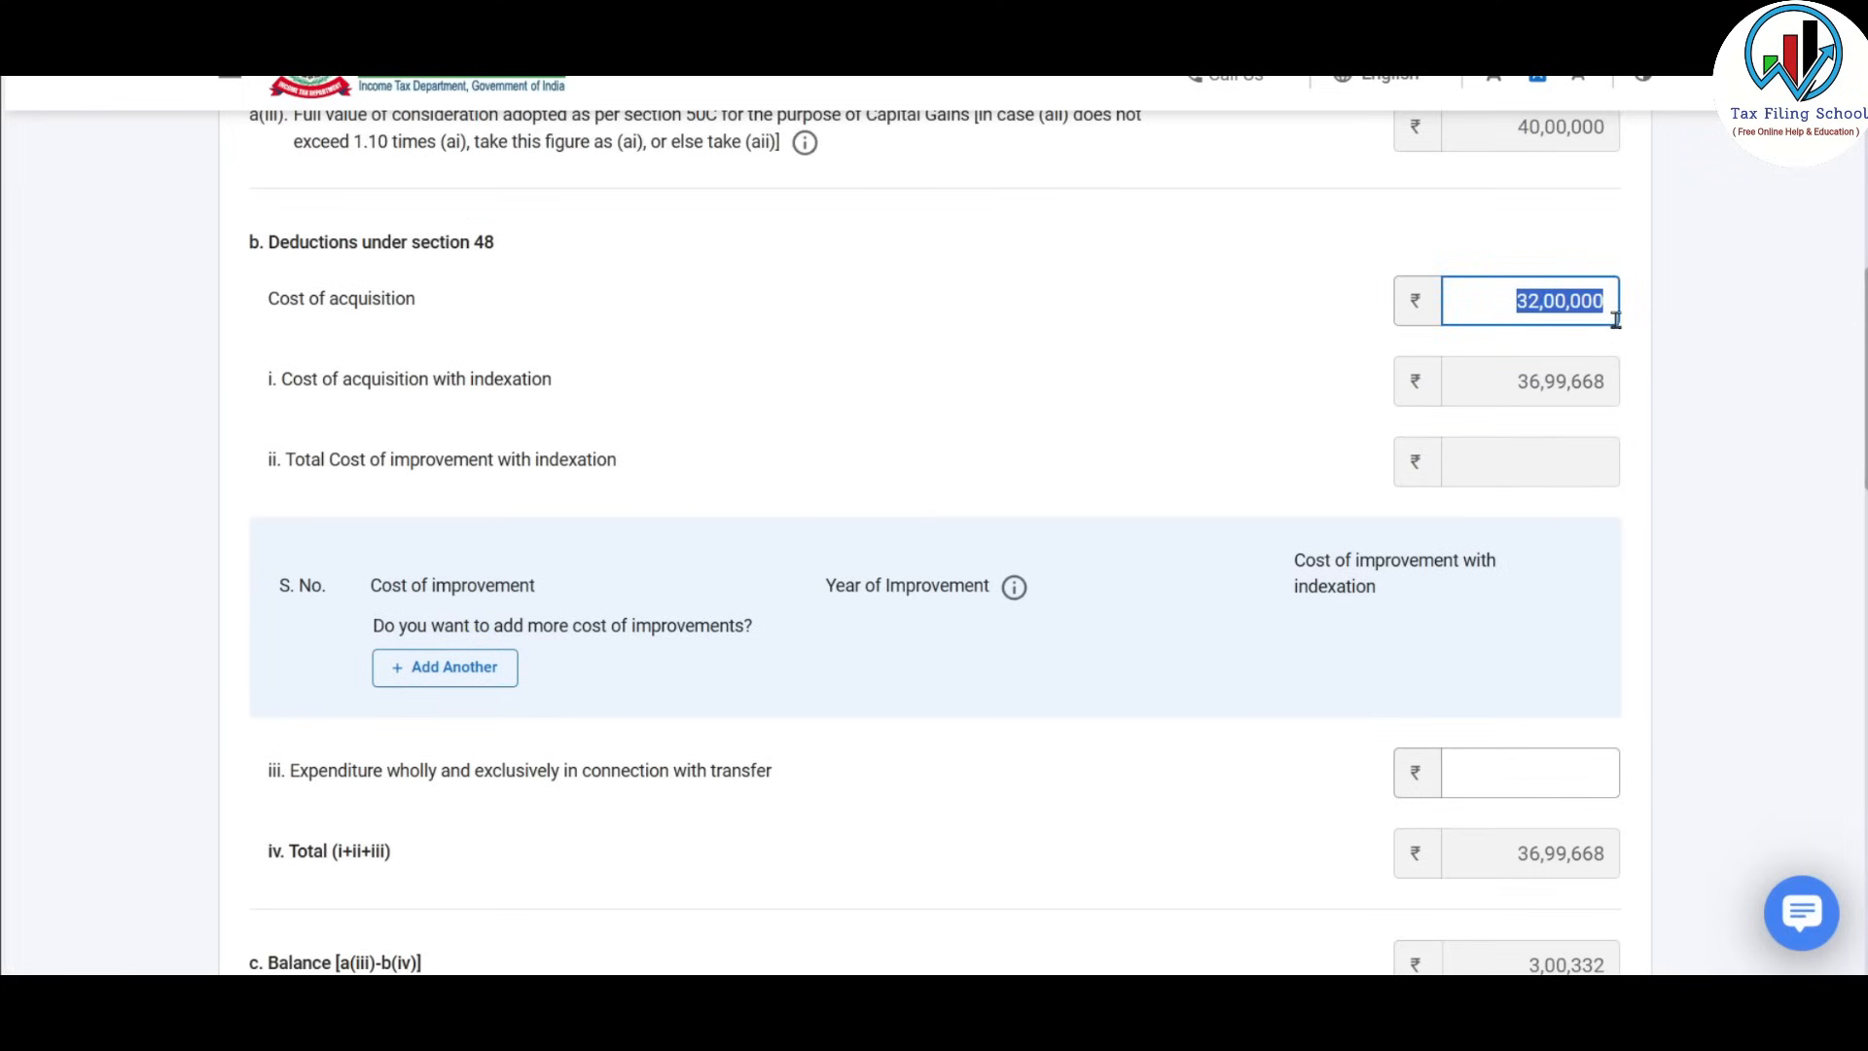
pyautogui.click(1672, 318)
# Re-check the indexed cost, then insert cost-of-improvement row 1 under section 48 deductions.
pyautogui.scroll(3, 776, 500)
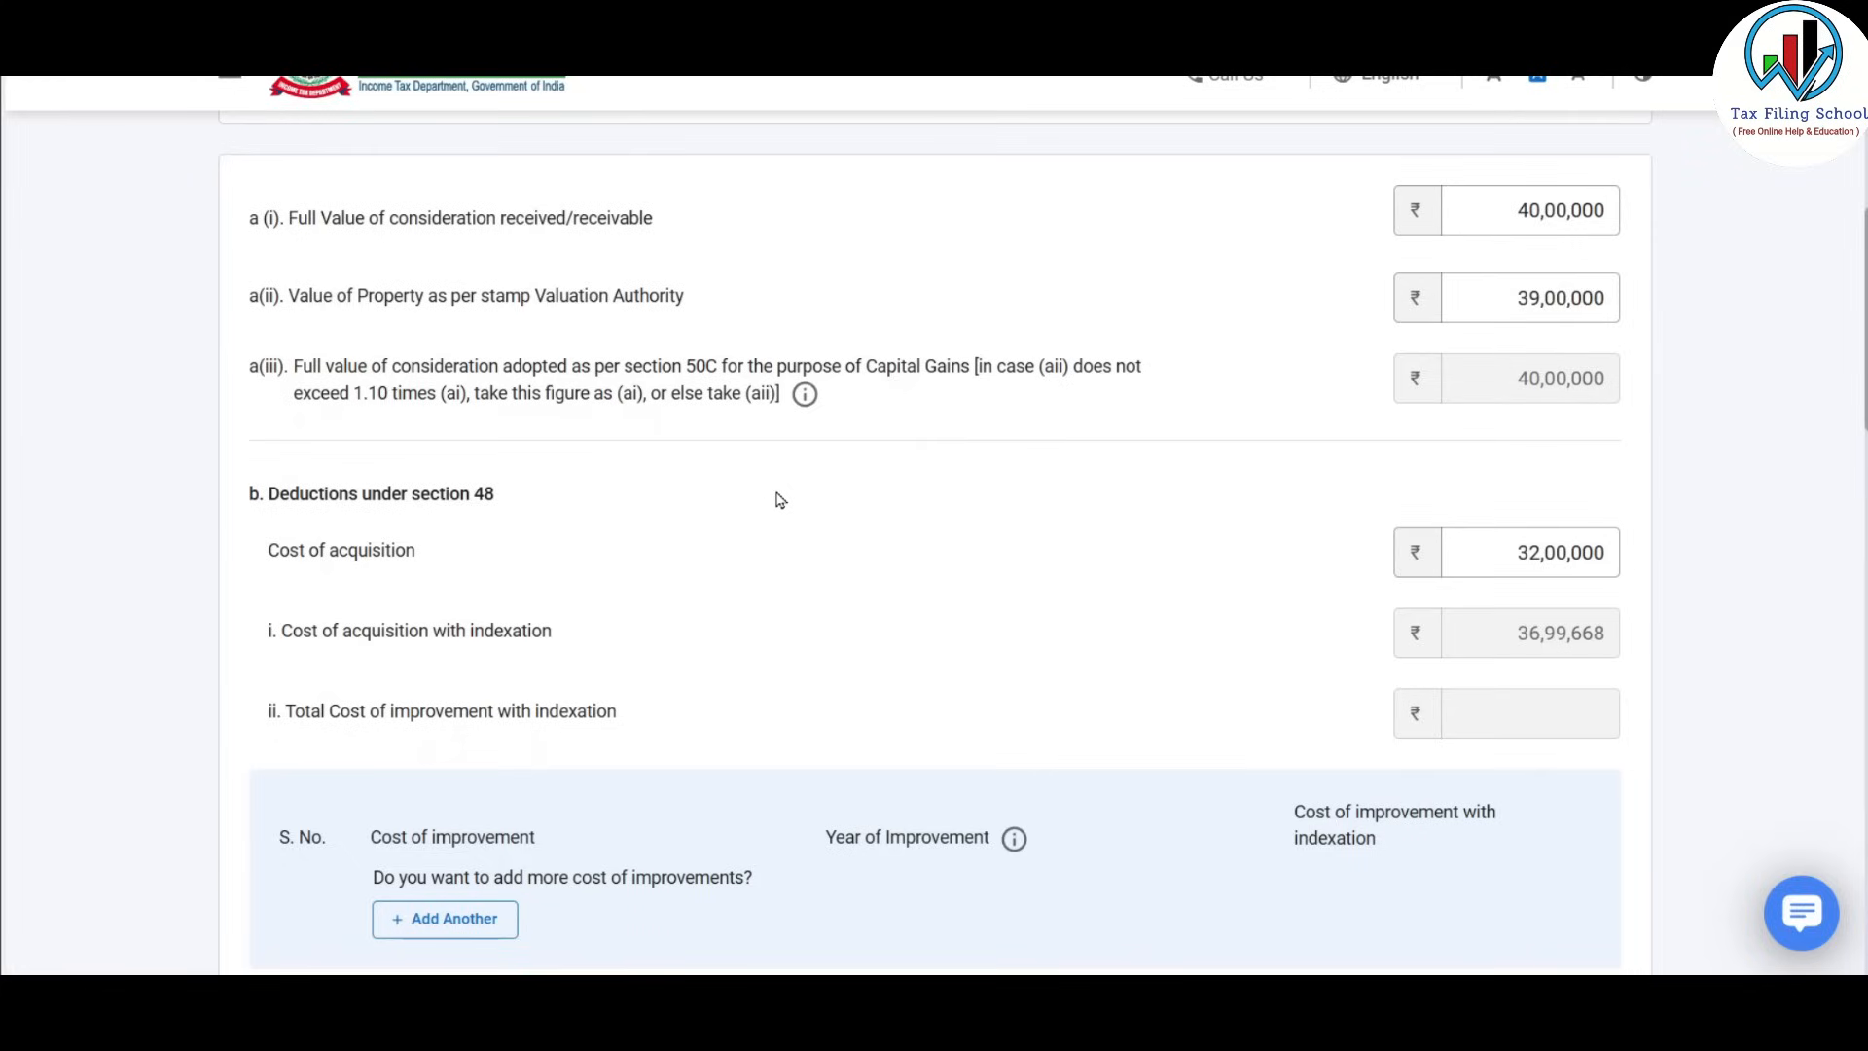
pyautogui.scroll(-1, 775, 501)
pyautogui.moveTo(1519, 506); pyautogui.dragTo(1617, 507)
pyautogui.scroll(-1, 1642, 508)
pyautogui.click(1525, 359)
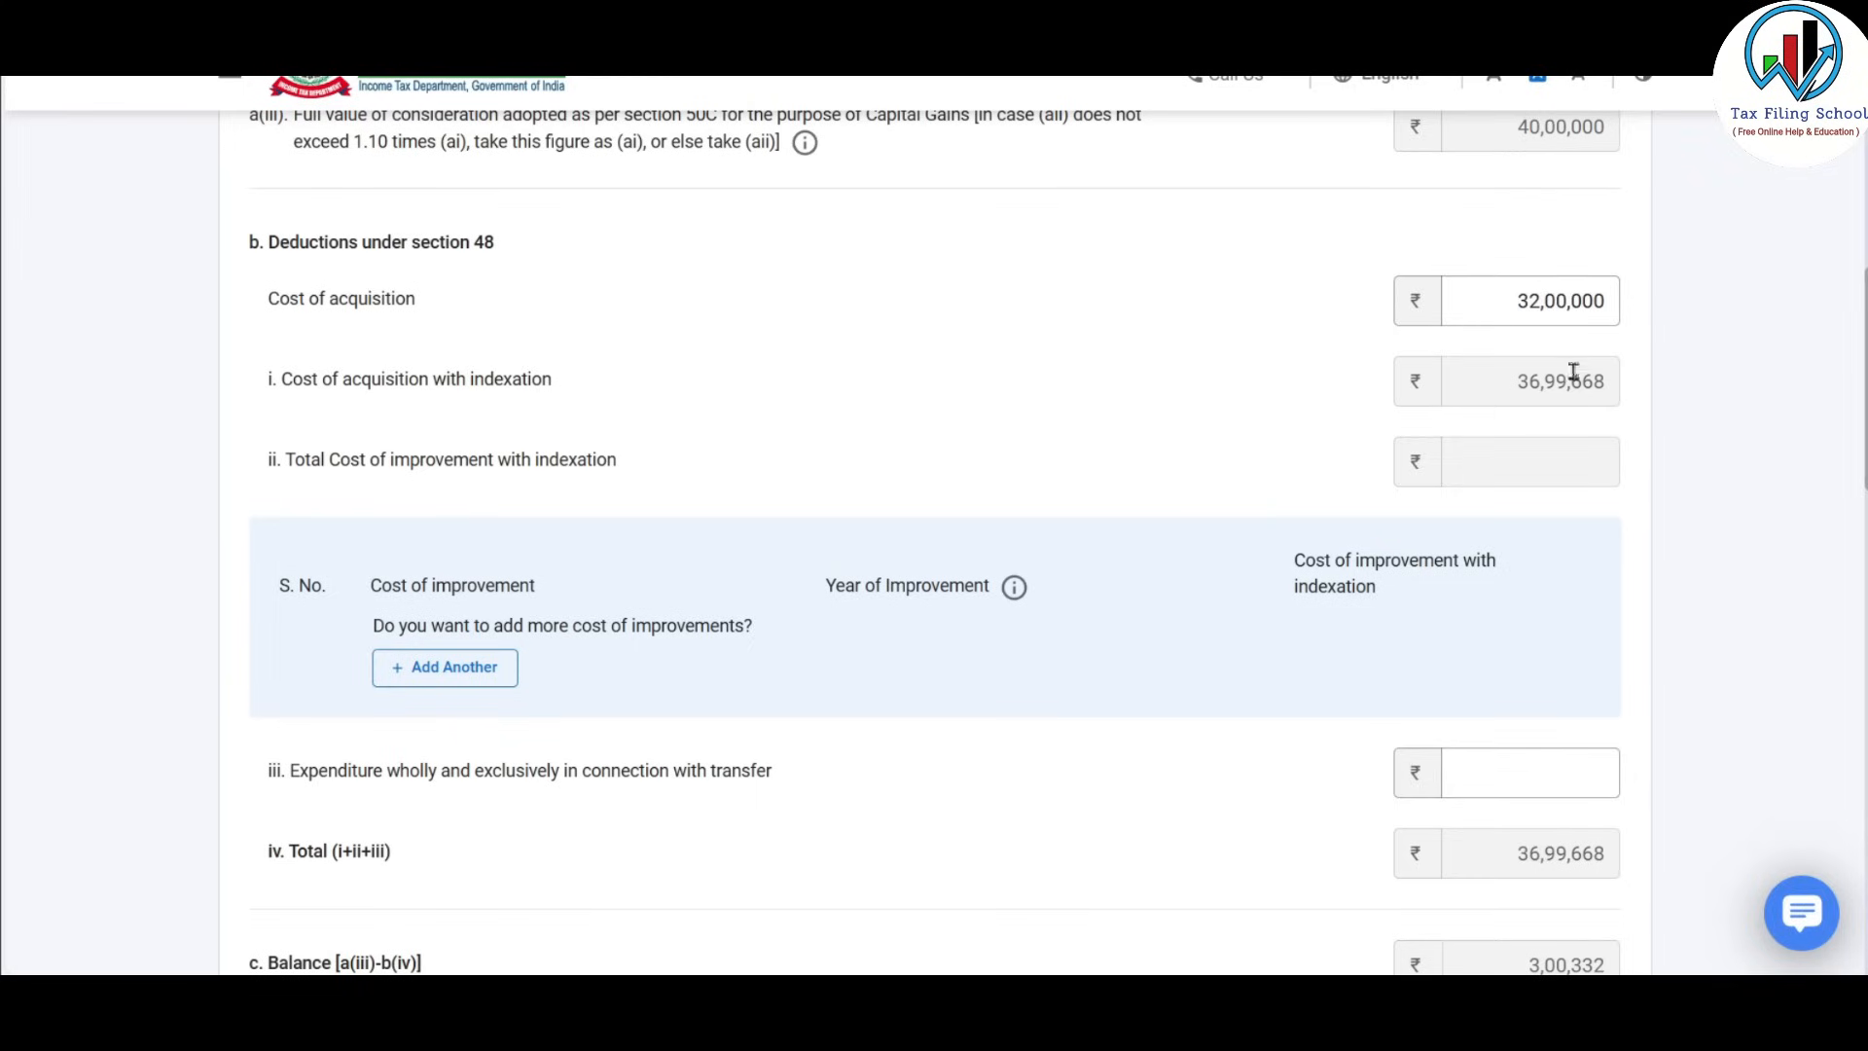
pyautogui.scroll(-1, 1562, 375)
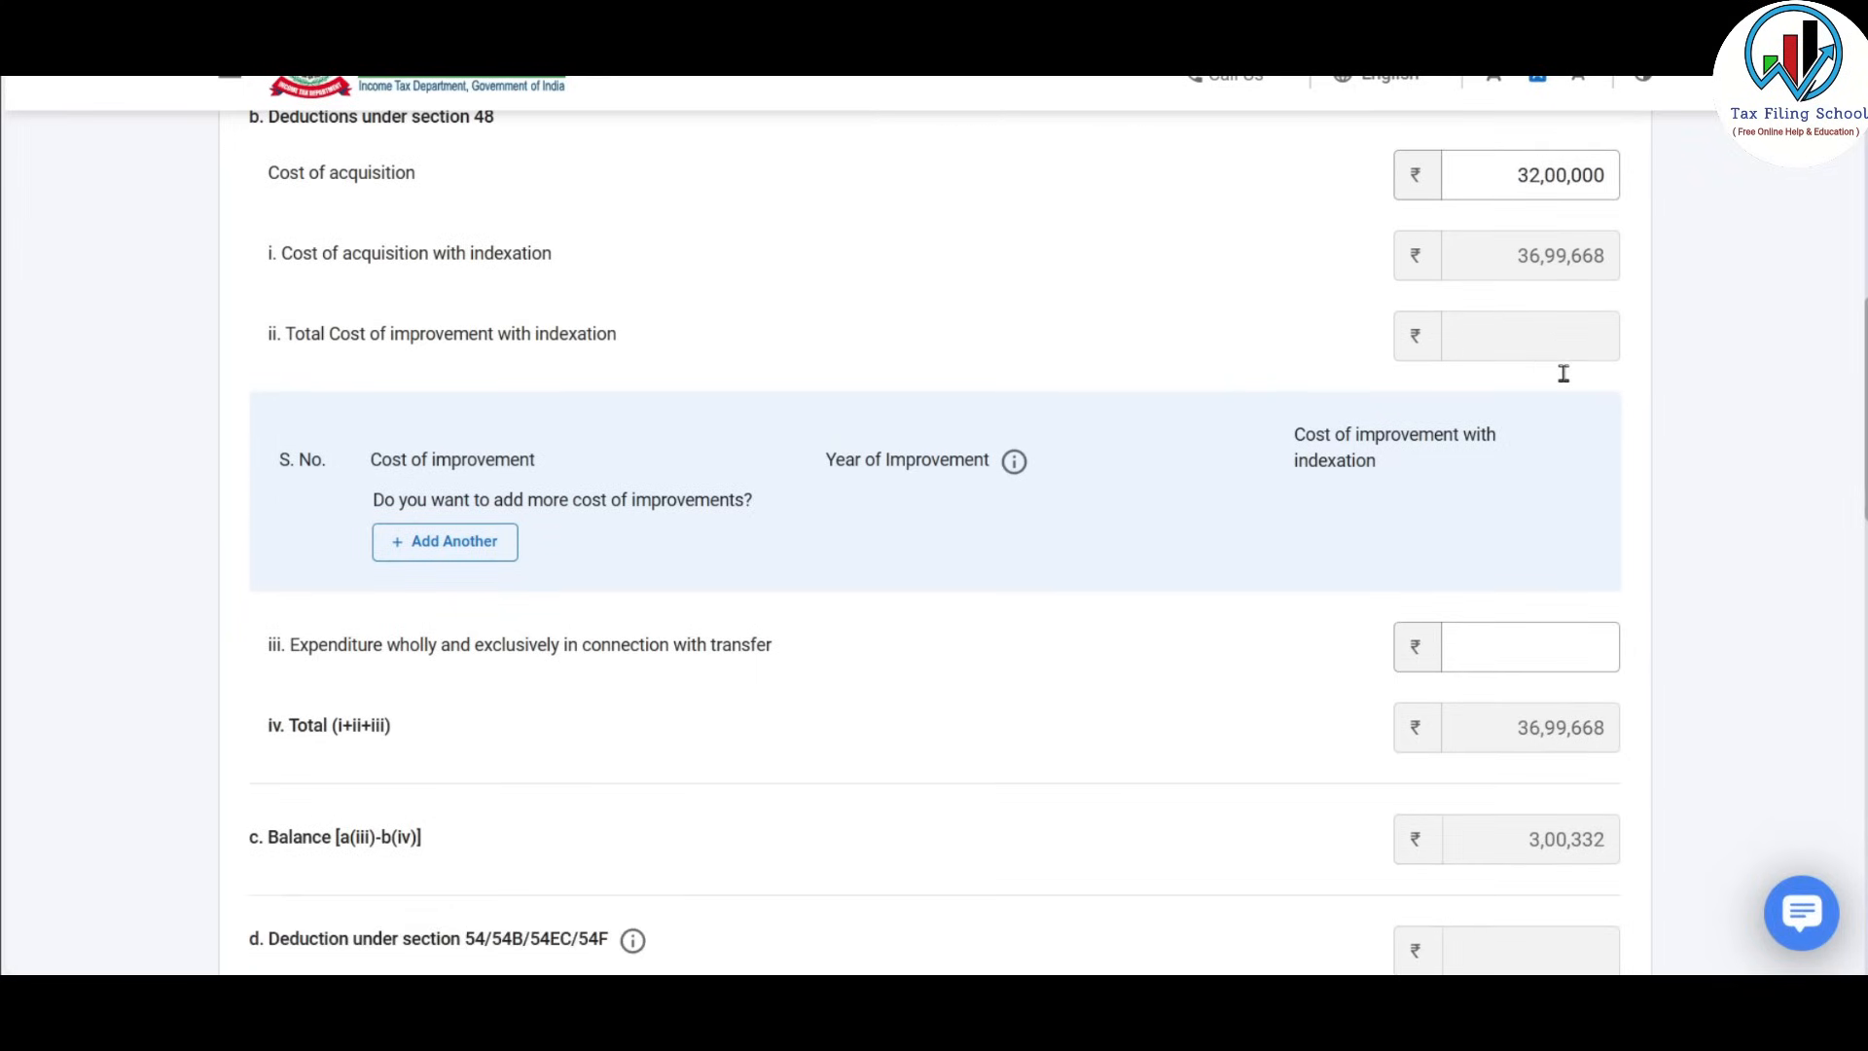
pyautogui.click(444, 555)
pyautogui.click(552, 510)
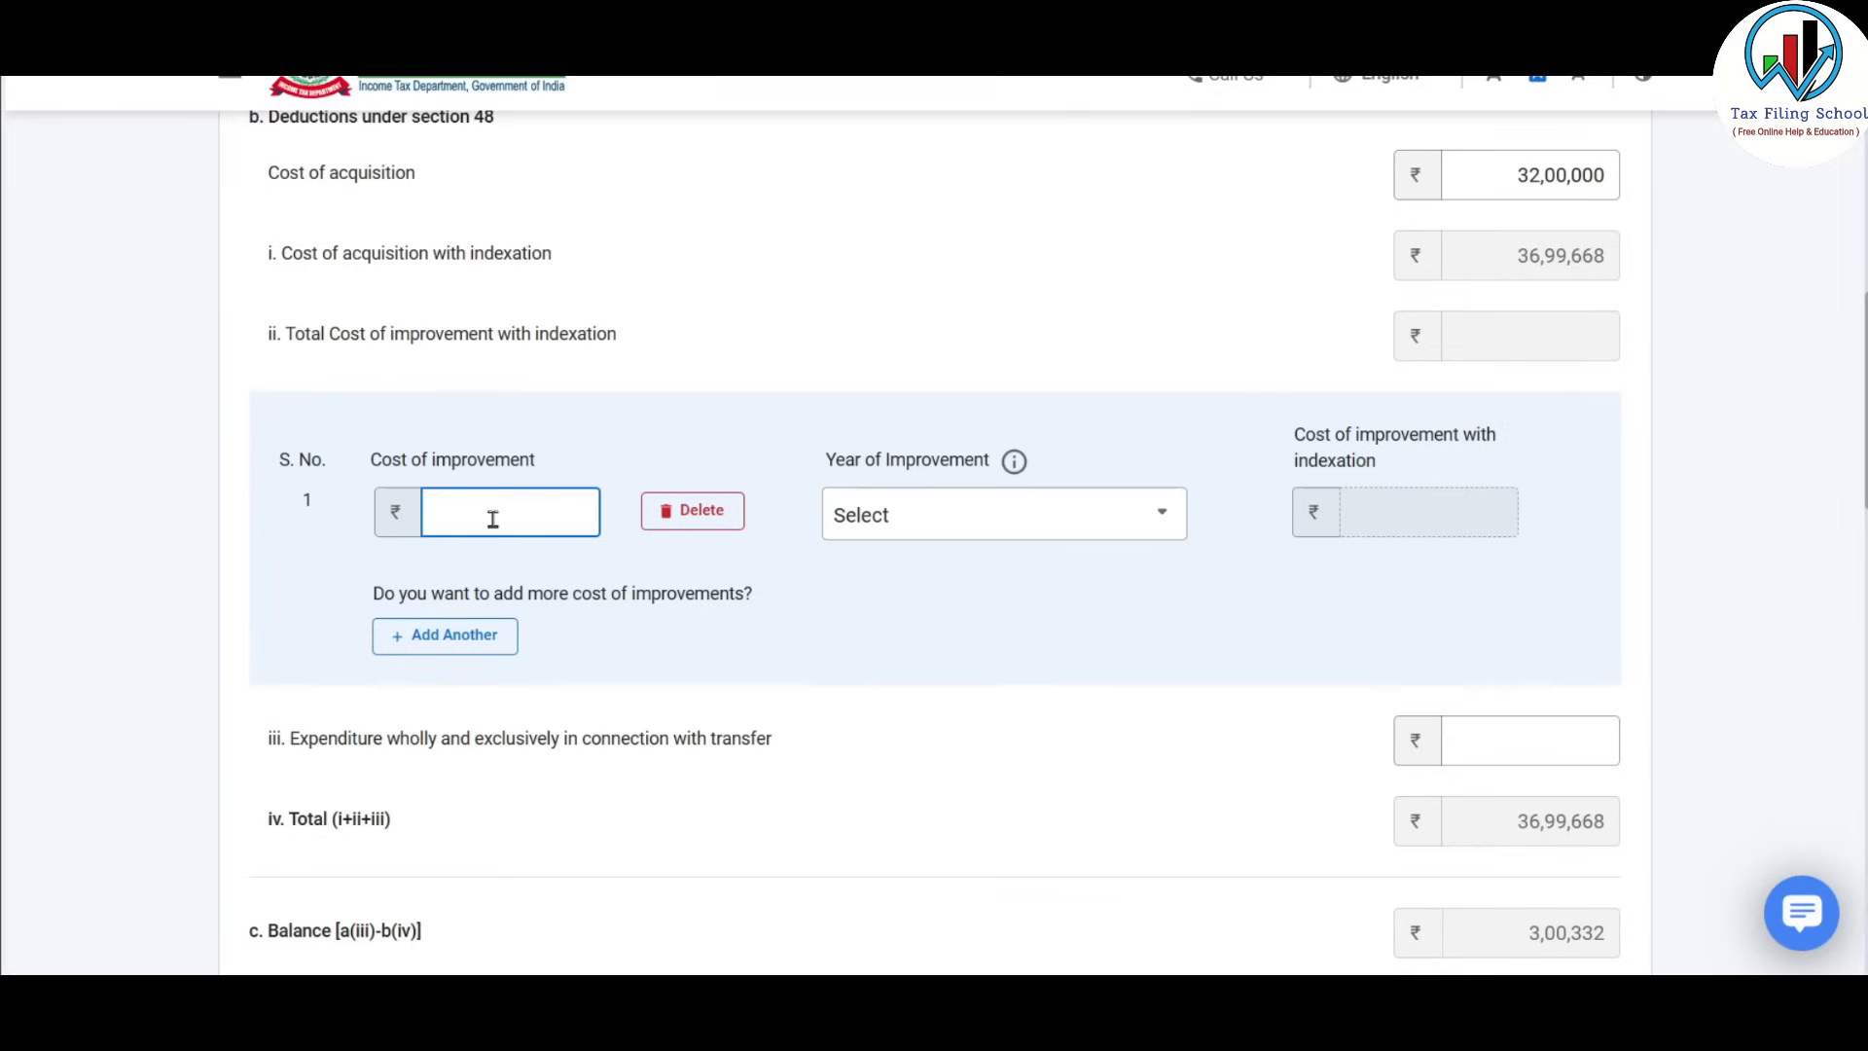
# Enter a ₹2,00,000 cost of improvement with year of improvement 2021-22.
pyautogui.write('2,00,000000')
pyautogui.click(976, 516)
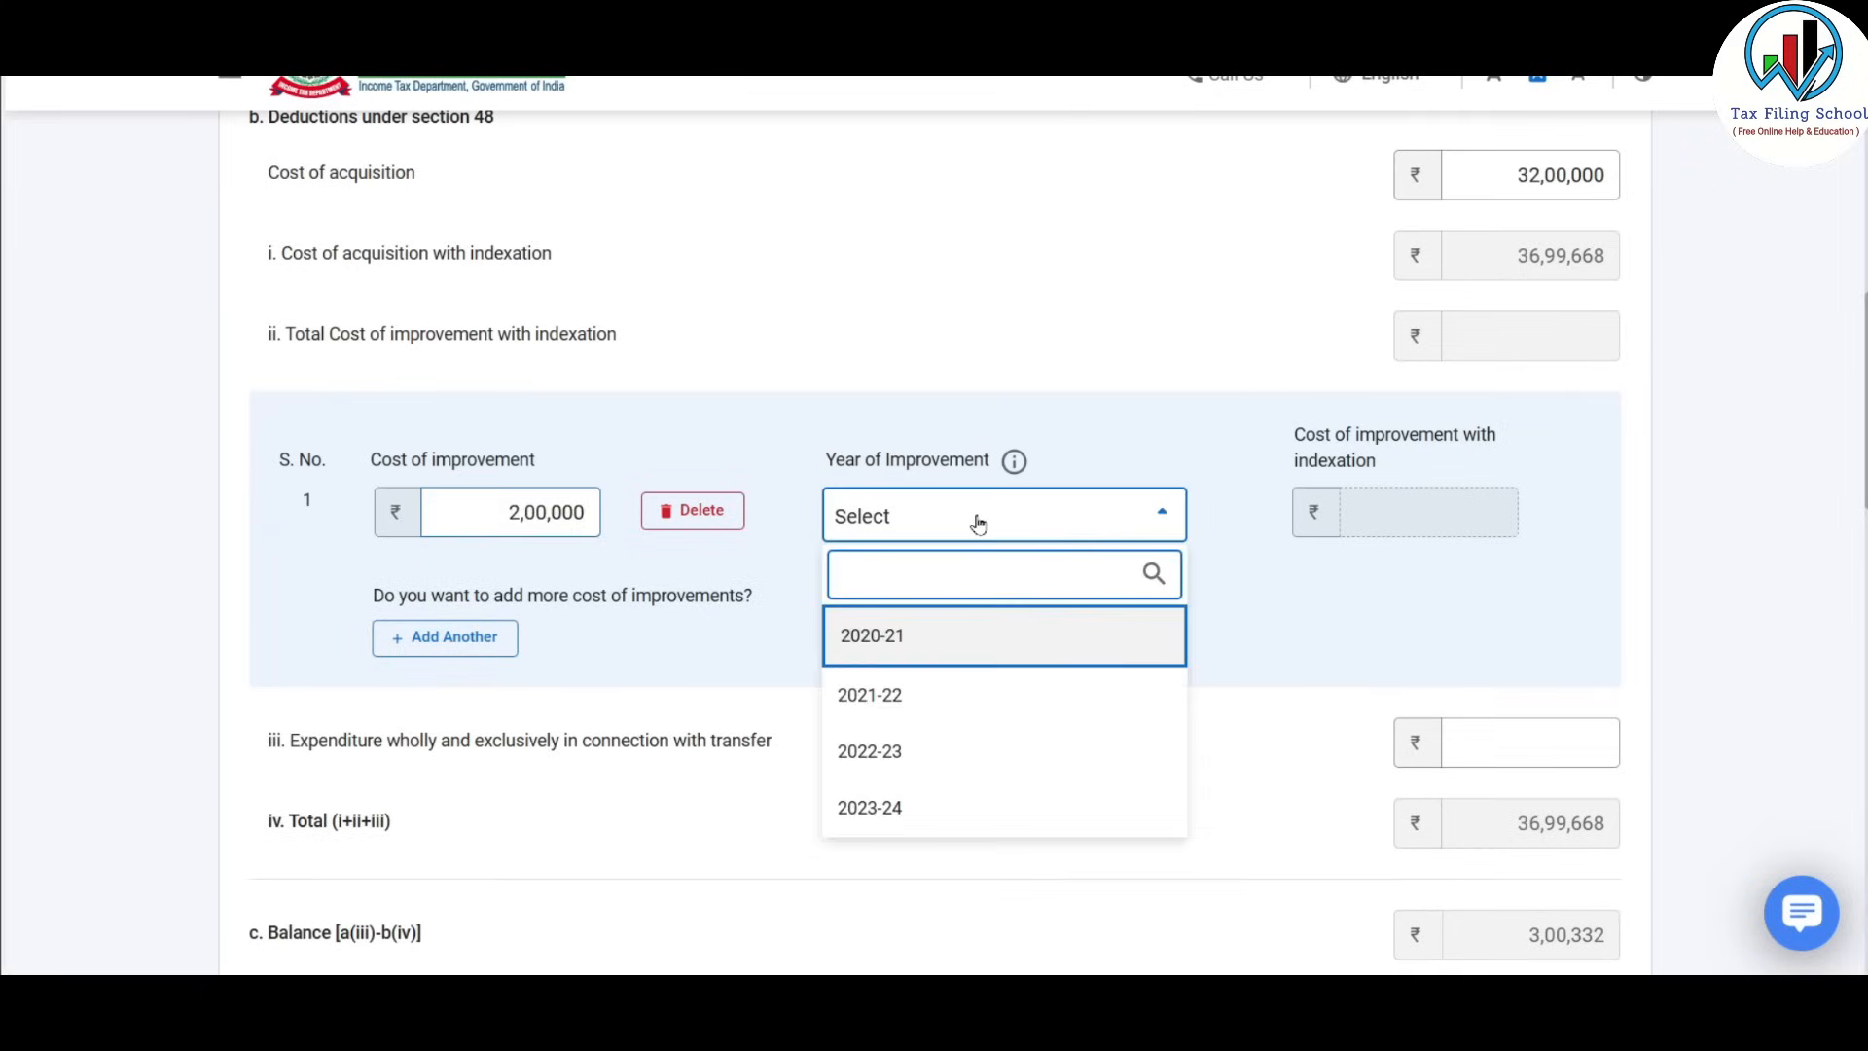
pyautogui.click(905, 693)
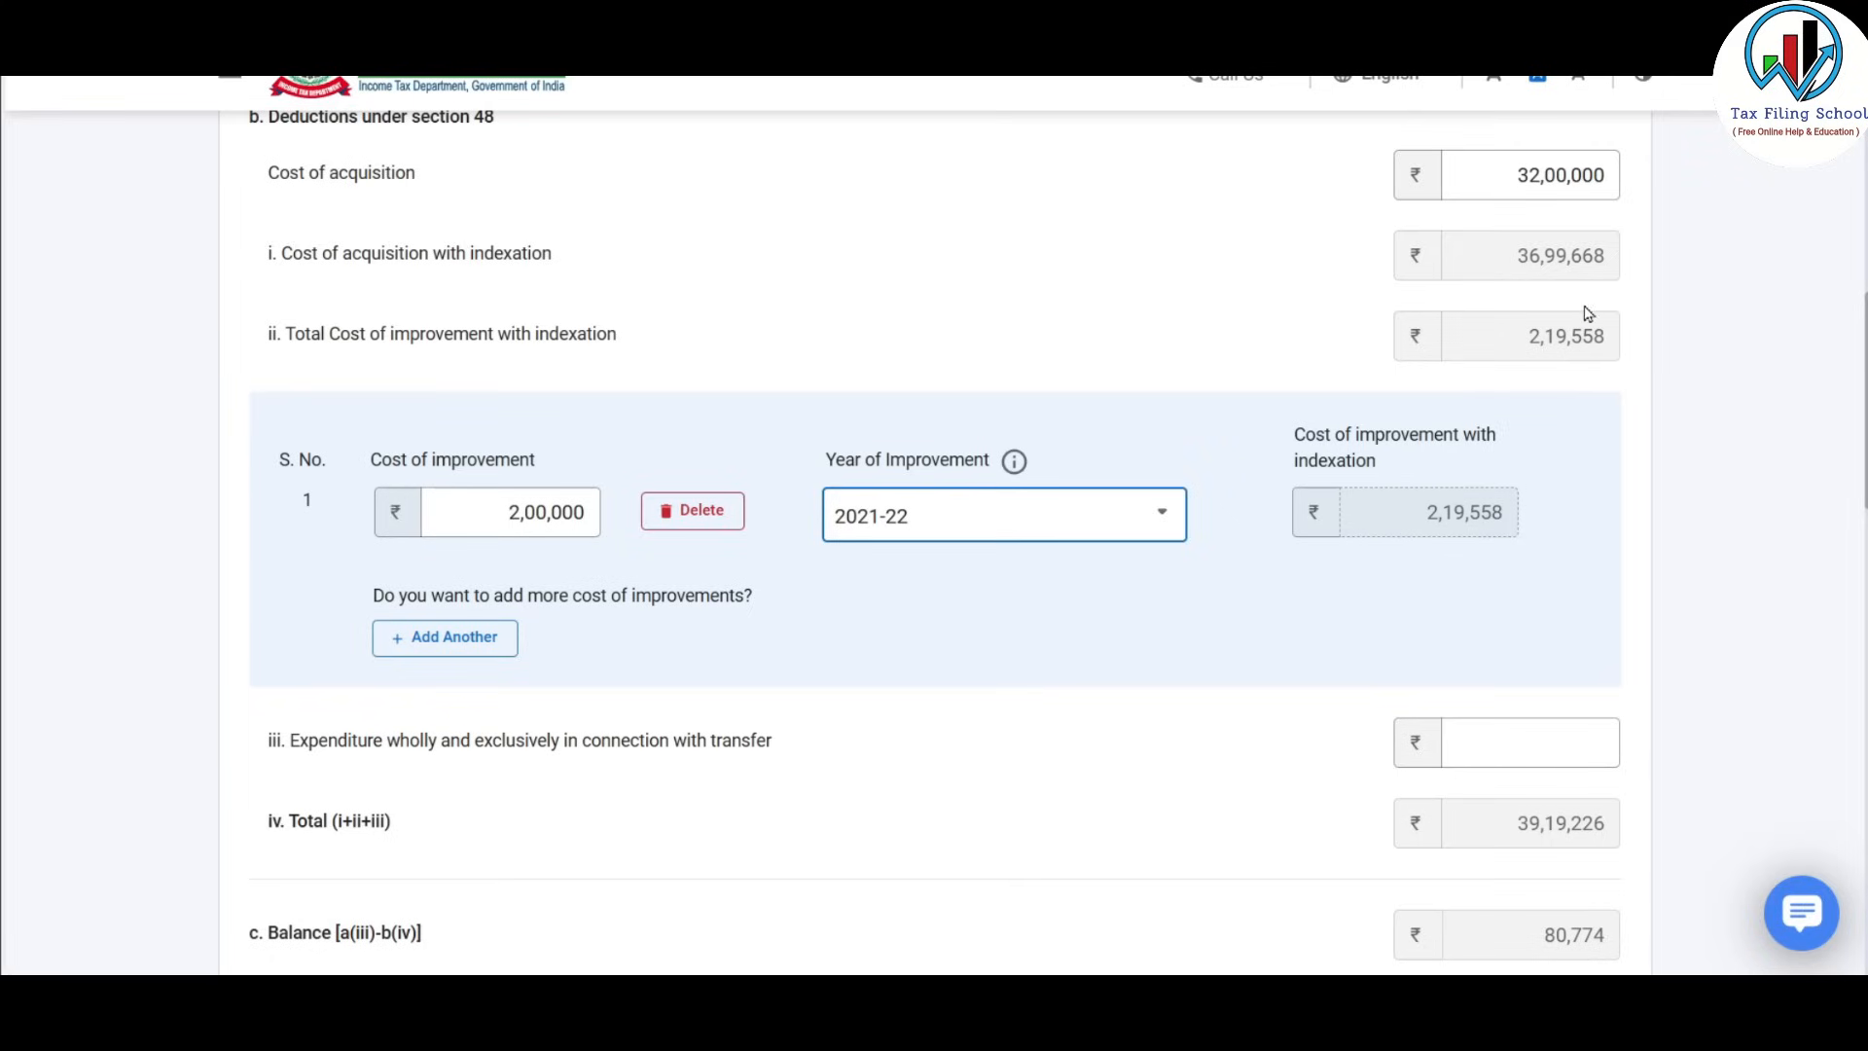
# Confirm the 50,000 expense in Excel and enter it as transfer expenditure.
pyautogui.hotkey('alt', 'Tab')
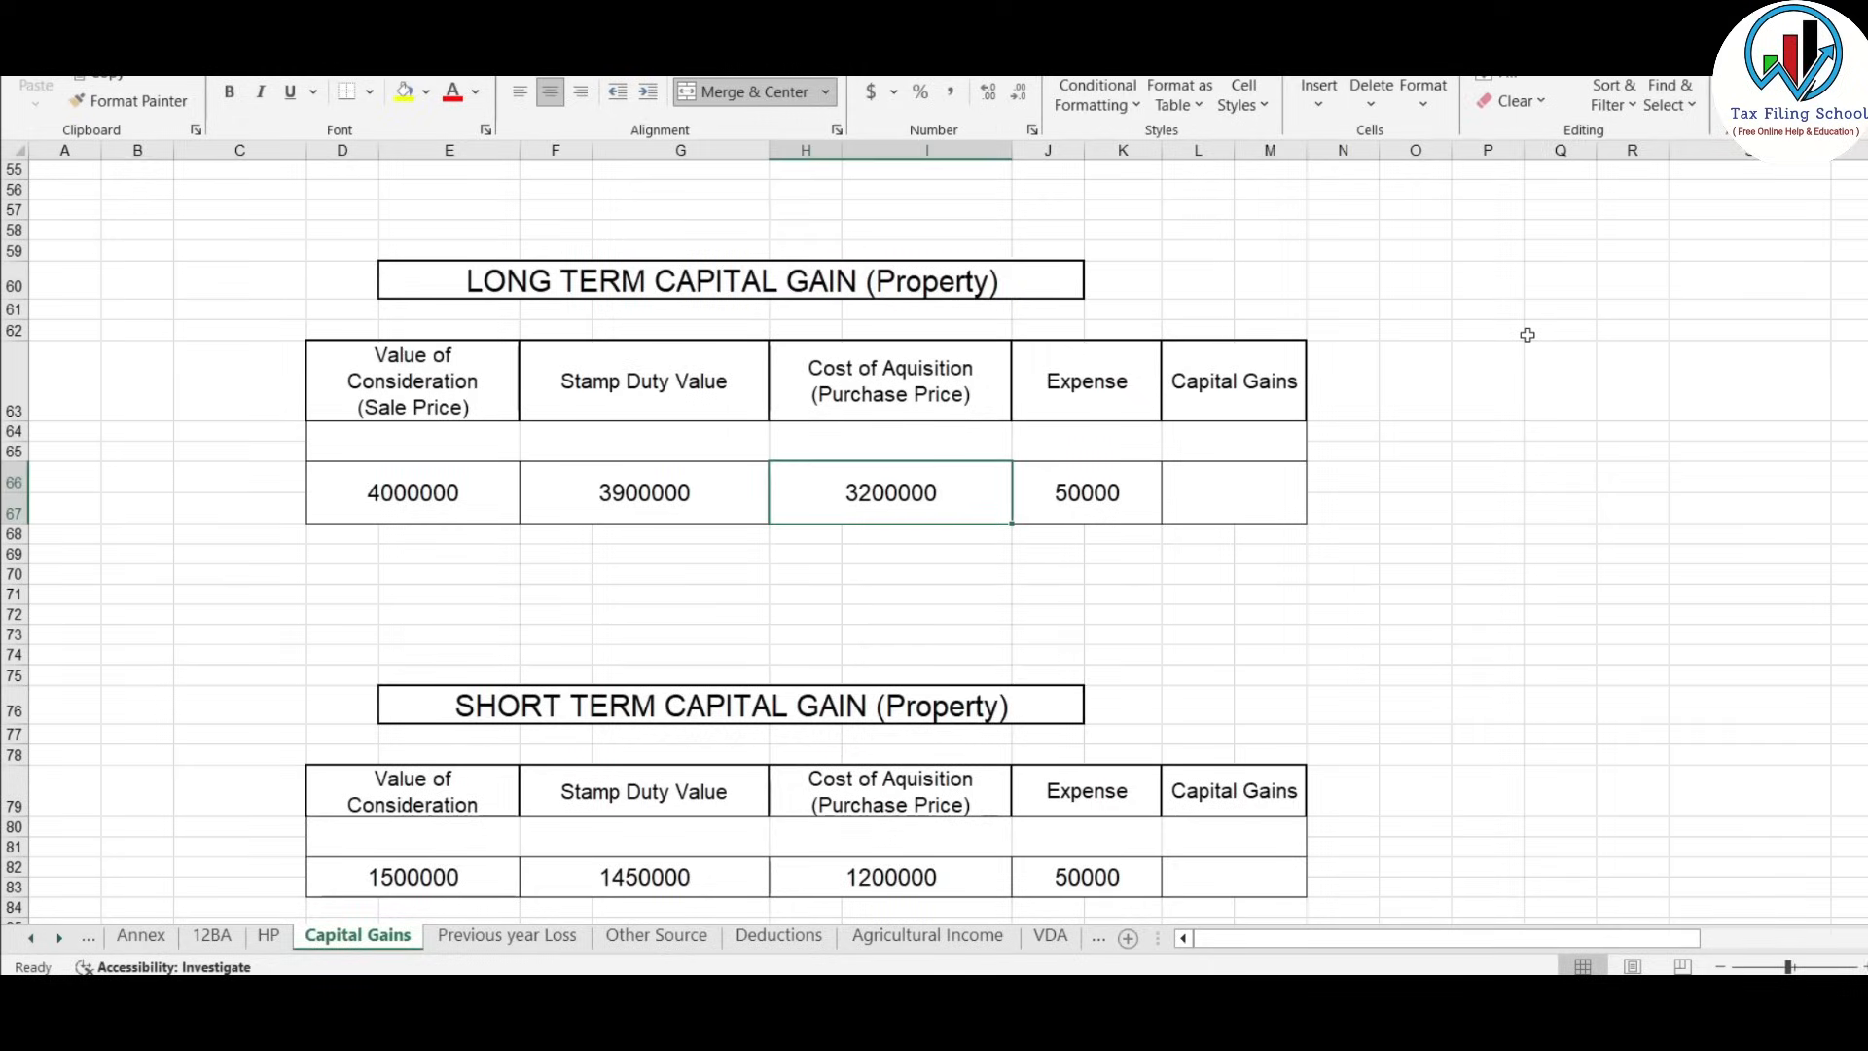
pyautogui.click(1100, 487)
pyautogui.hotkey('alt', 'Tab')
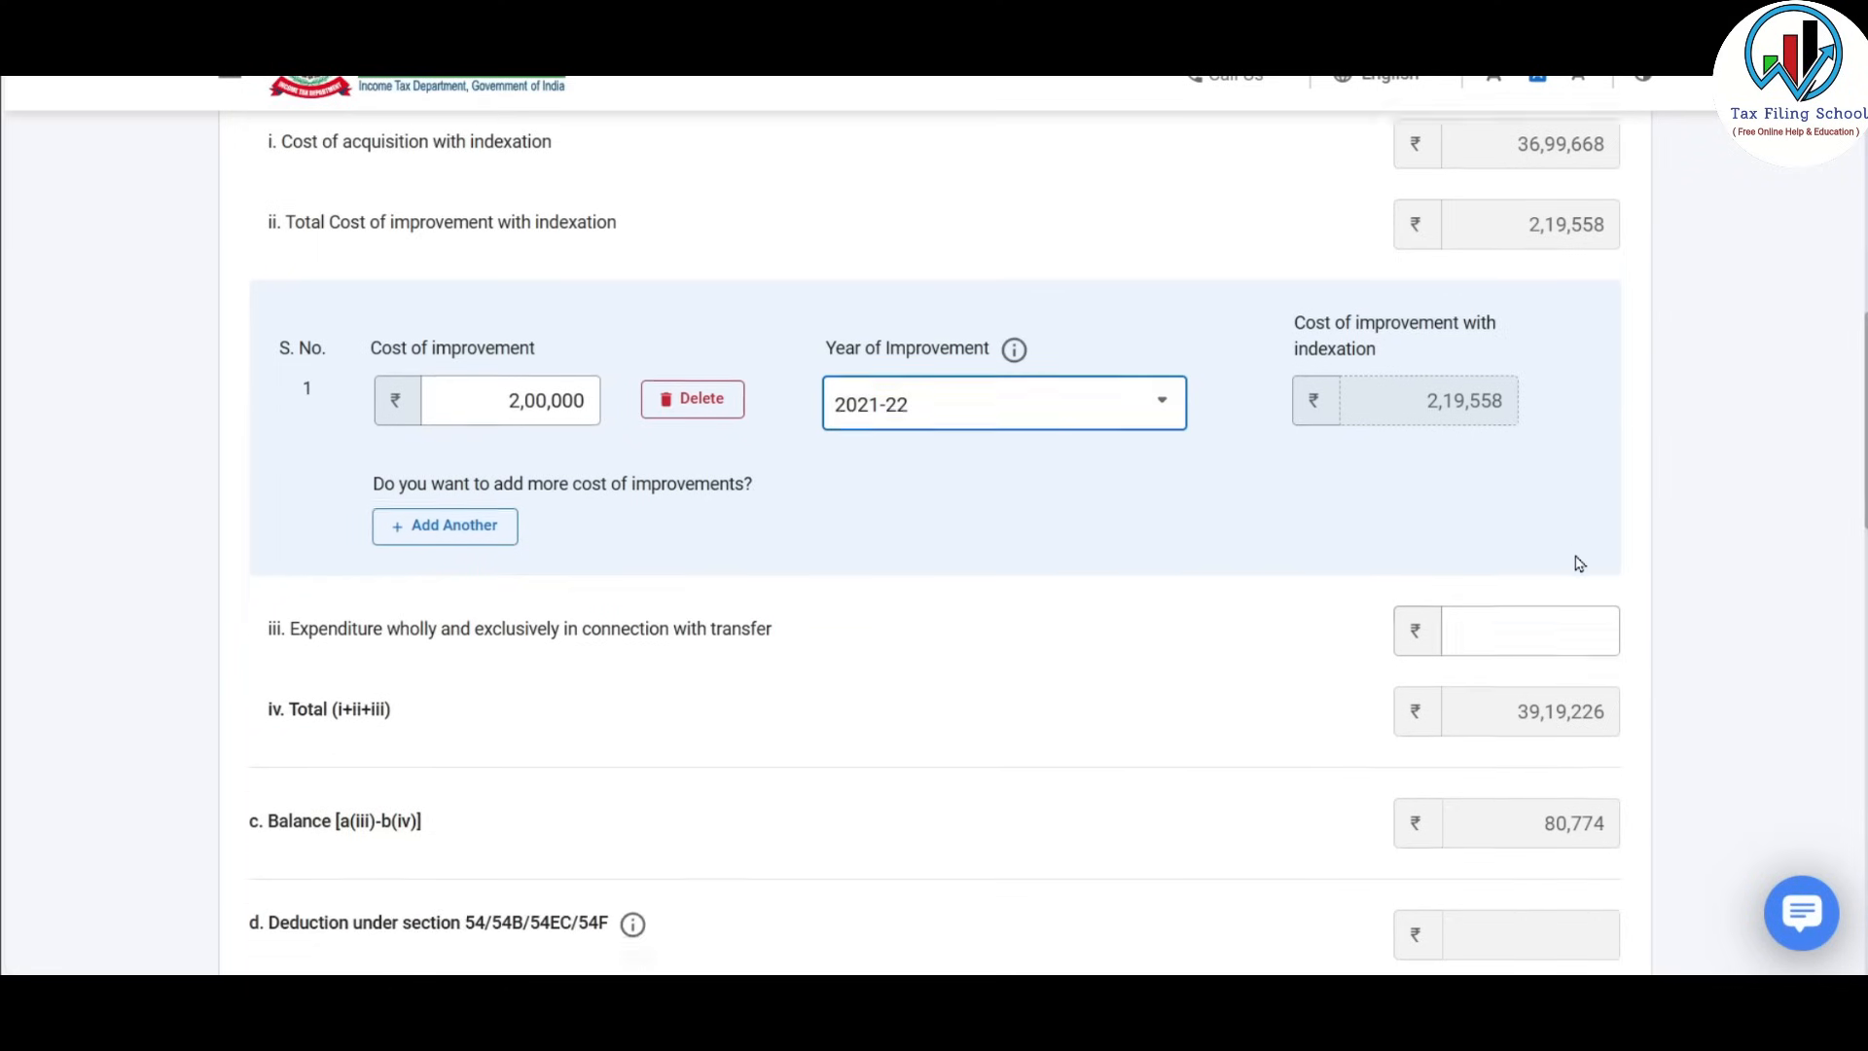
pyautogui.scroll(-1, 1578, 564)
pyautogui.click(1536, 480)
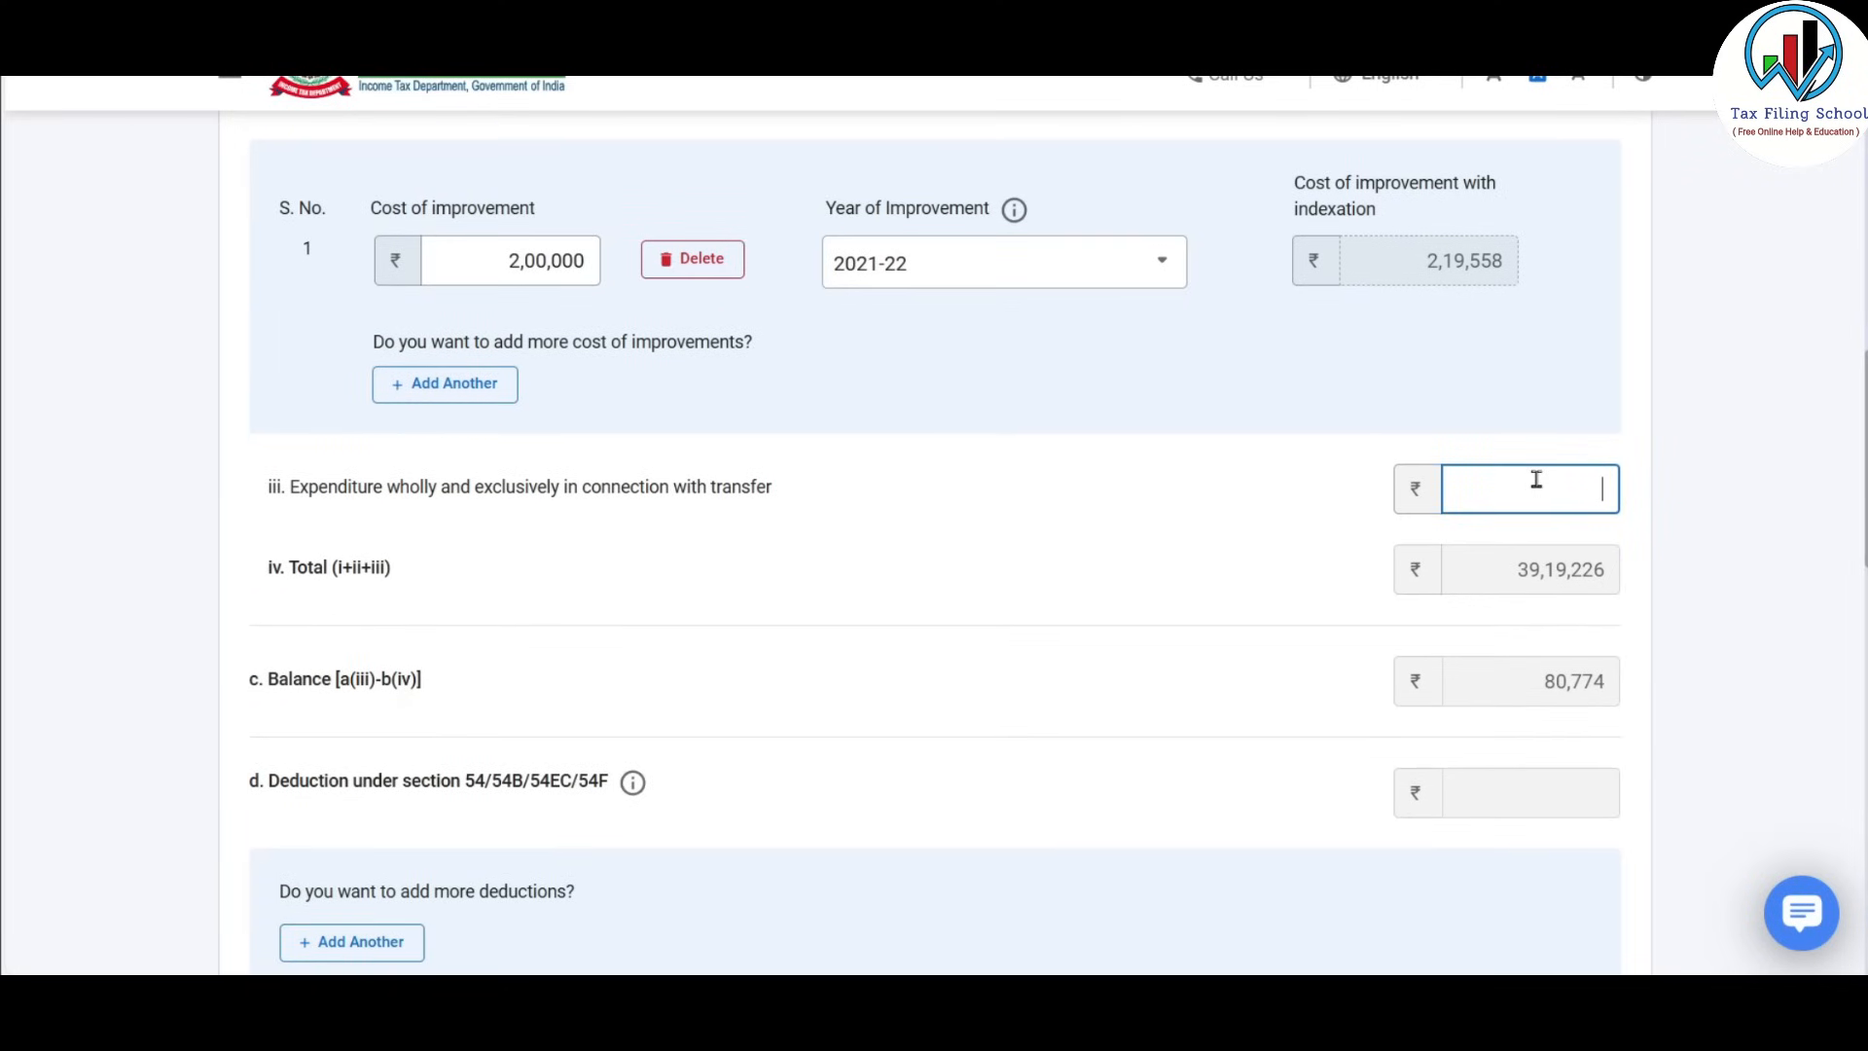
pyautogui.write('50,000')
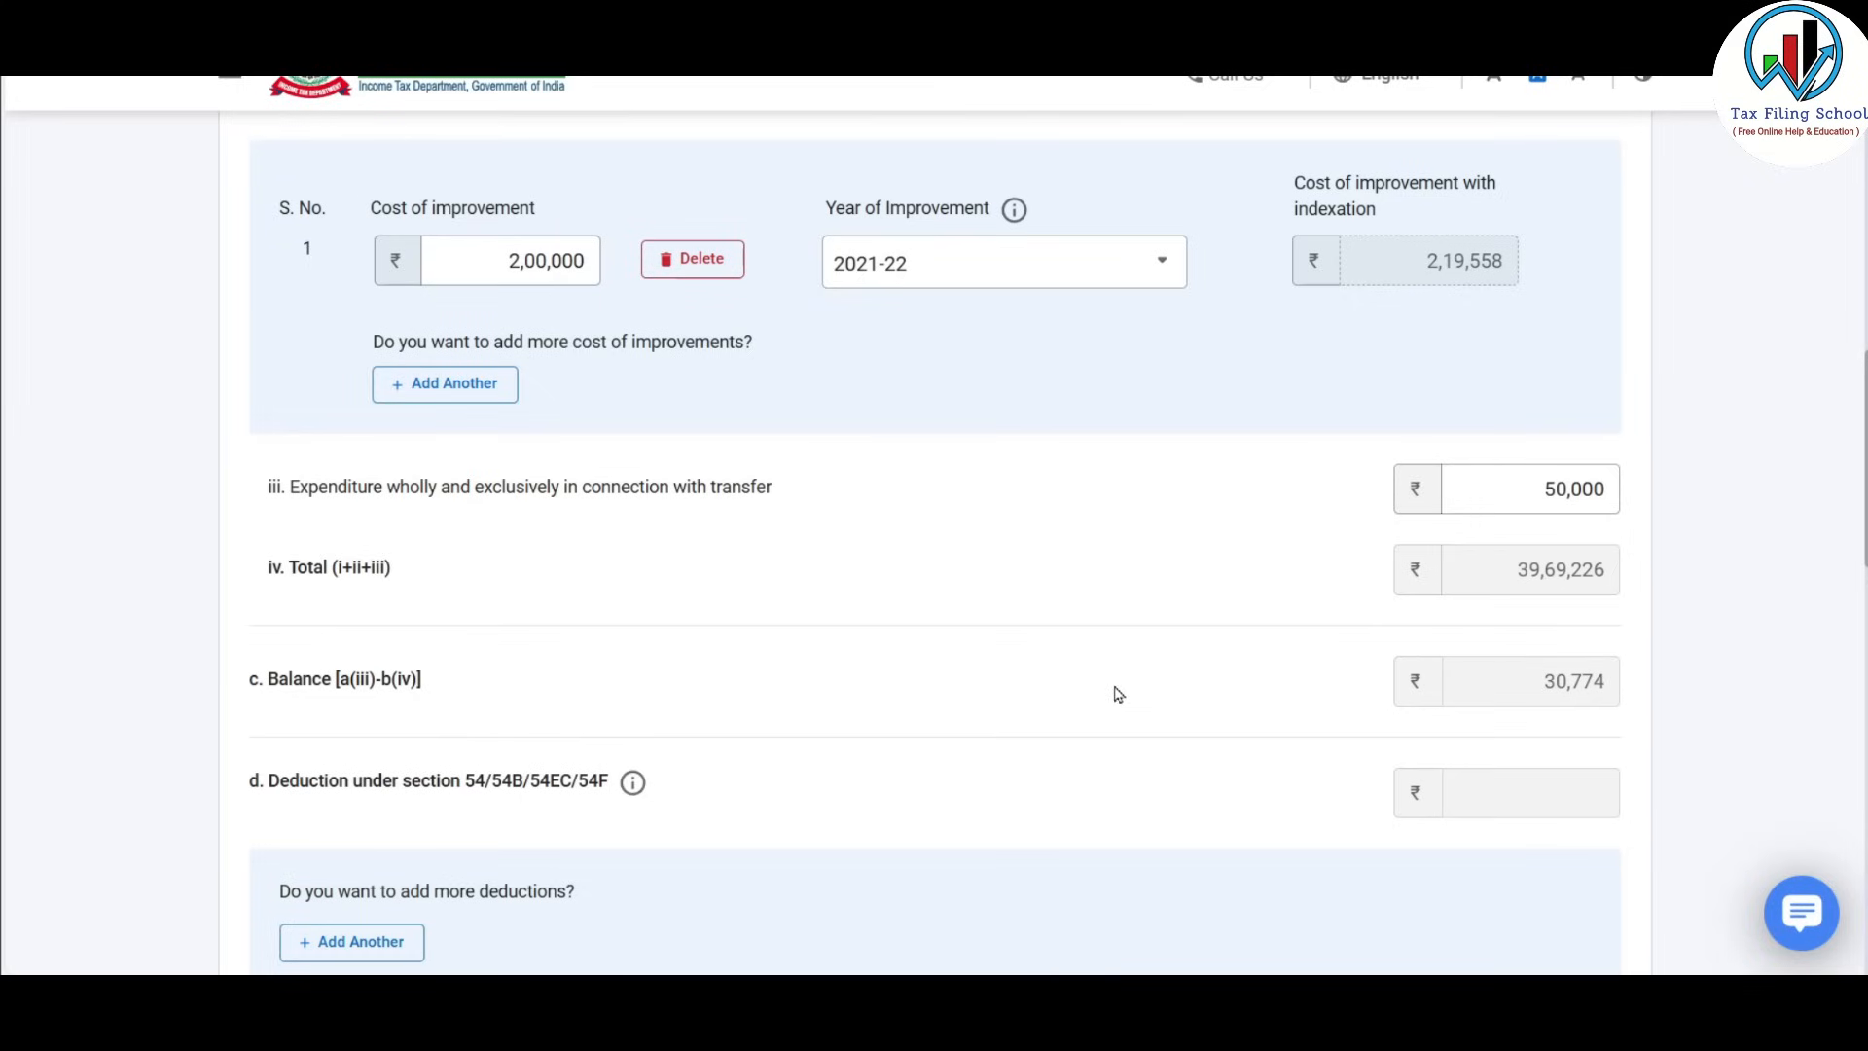
pyautogui.scroll(1, 1117, 693)
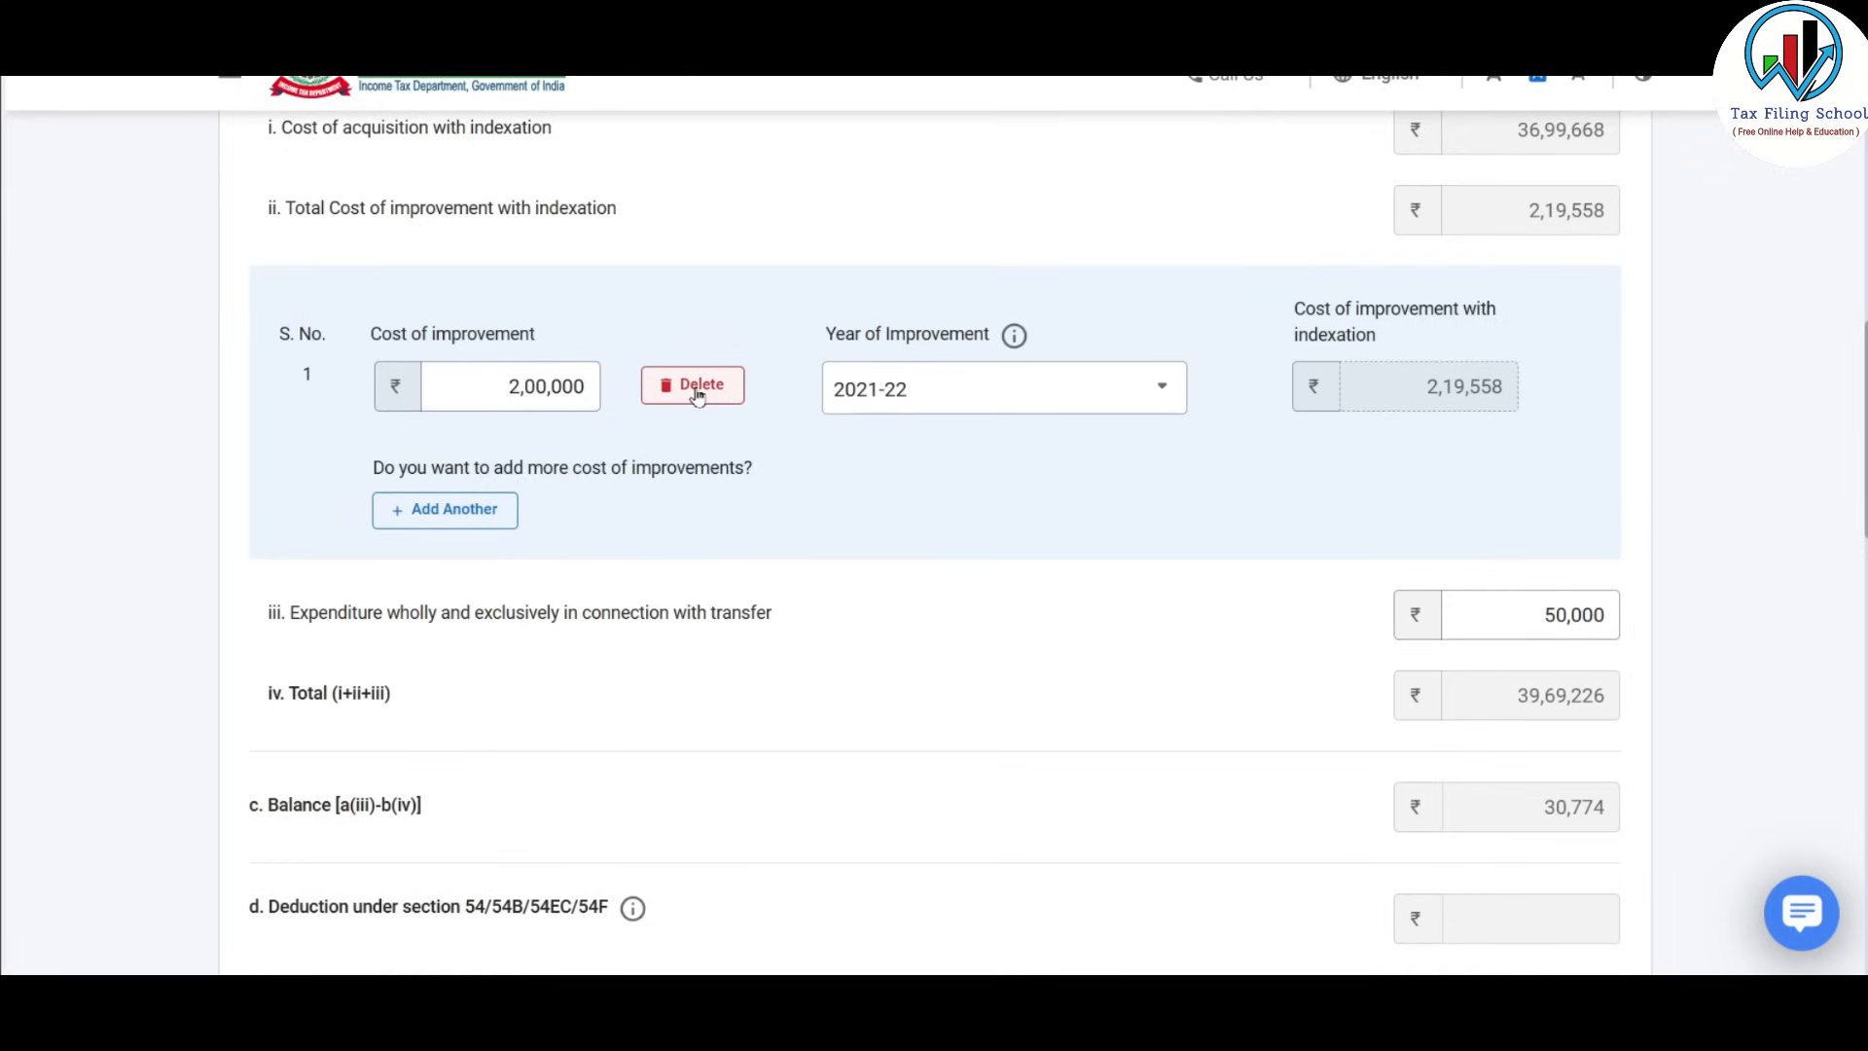
# Delete the cost-of-improvement row and add a section 54 deduction row.
pyautogui.click(696, 390)
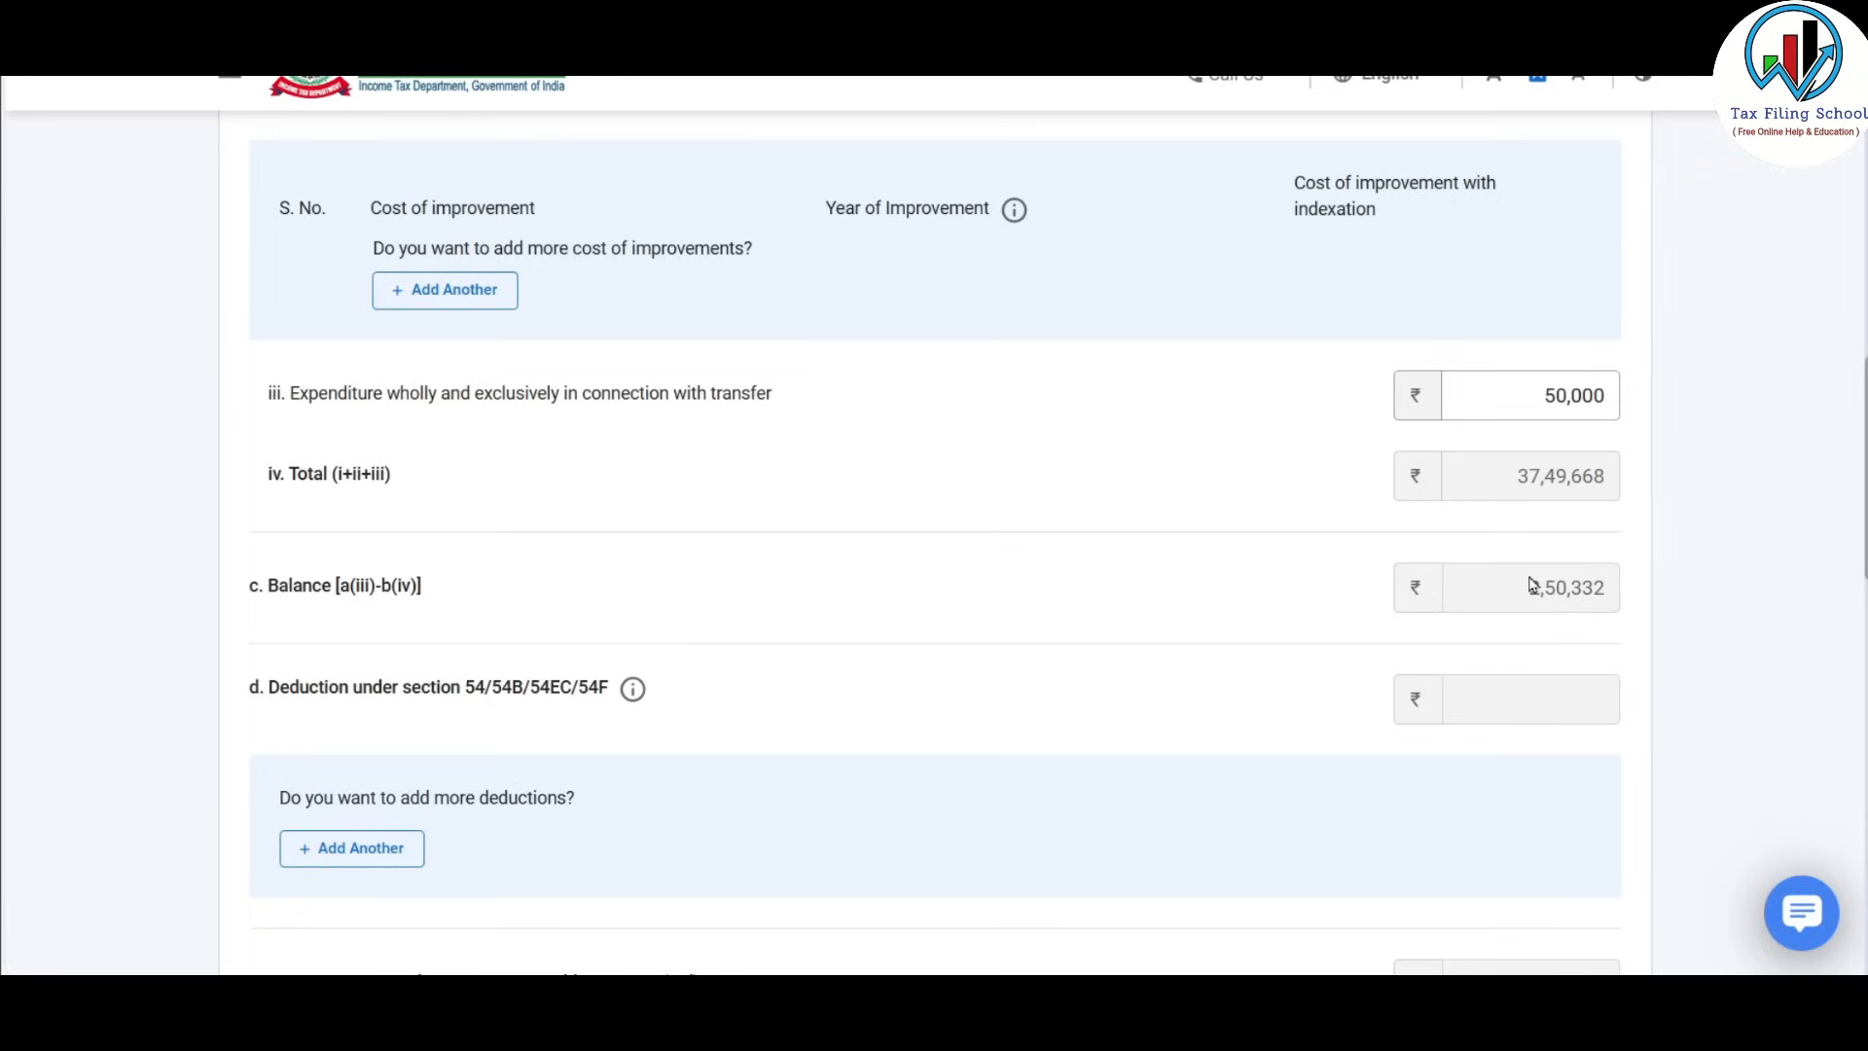
pyautogui.scroll(-3, 1559, 616)
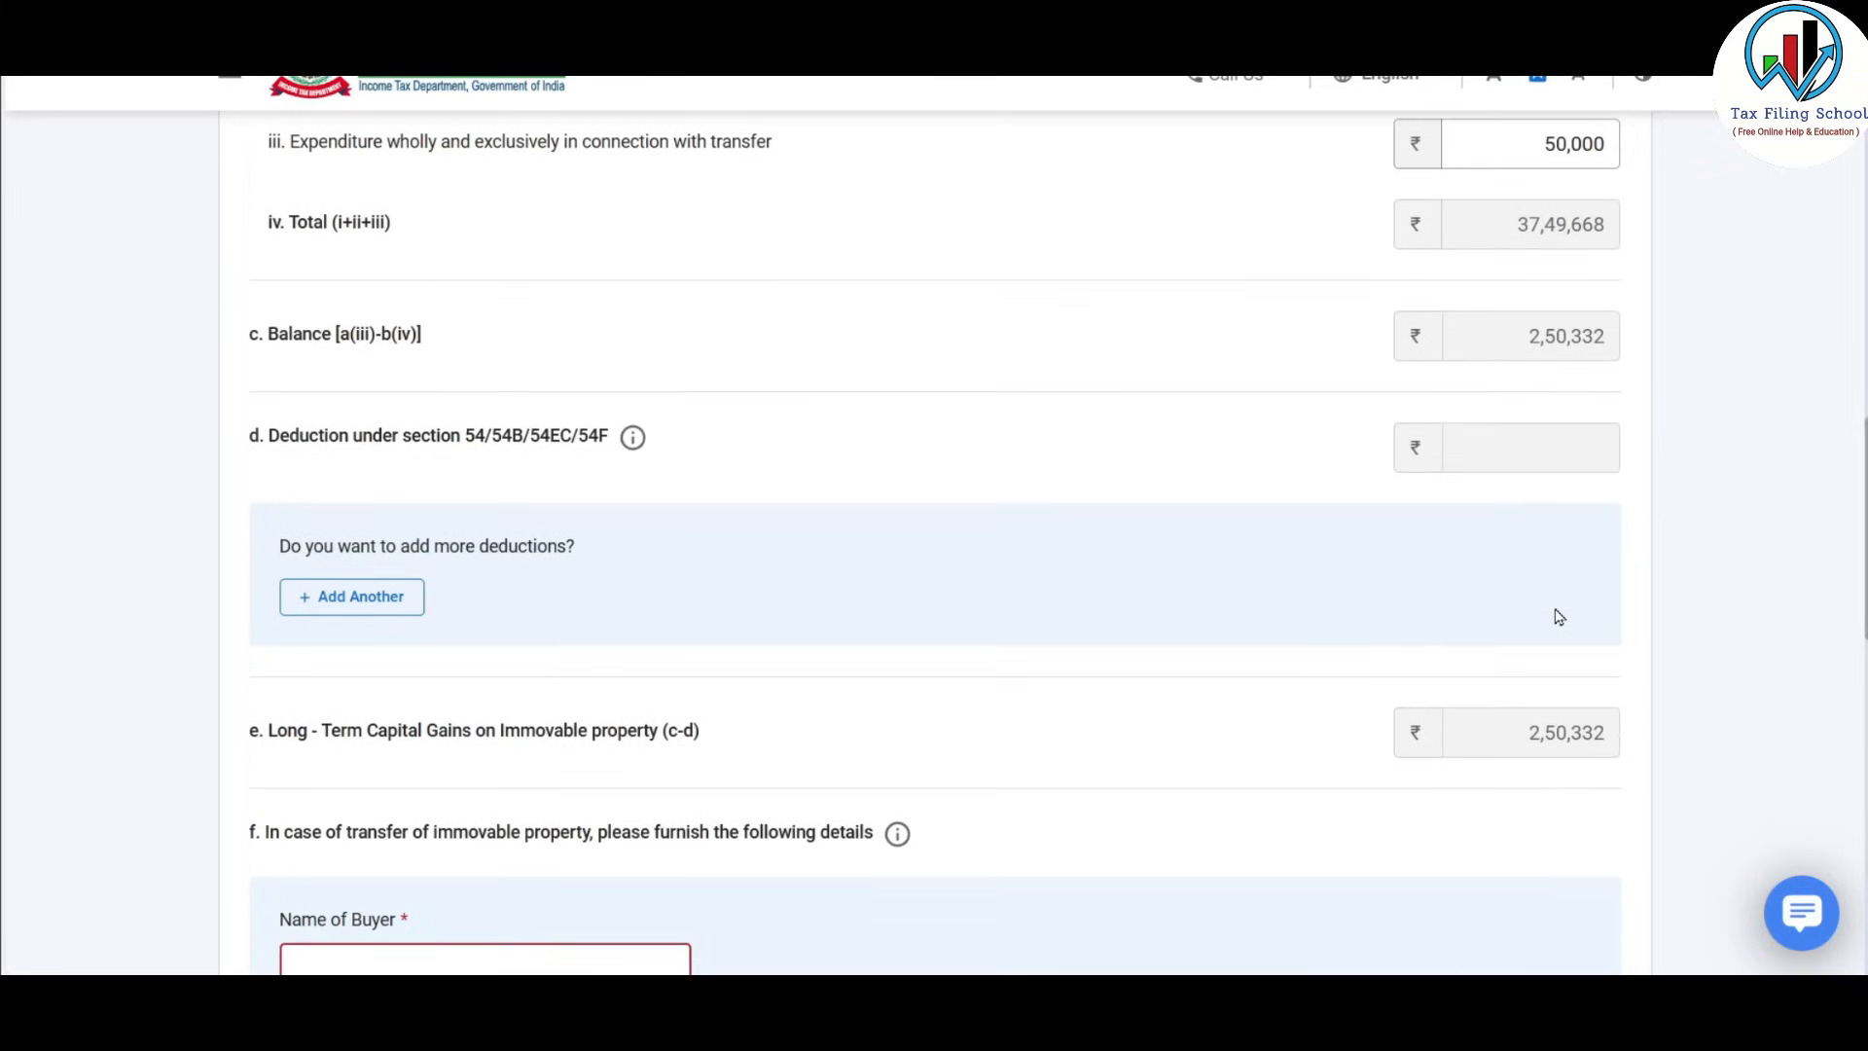
pyautogui.click(386, 607)
pyautogui.click(597, 629)
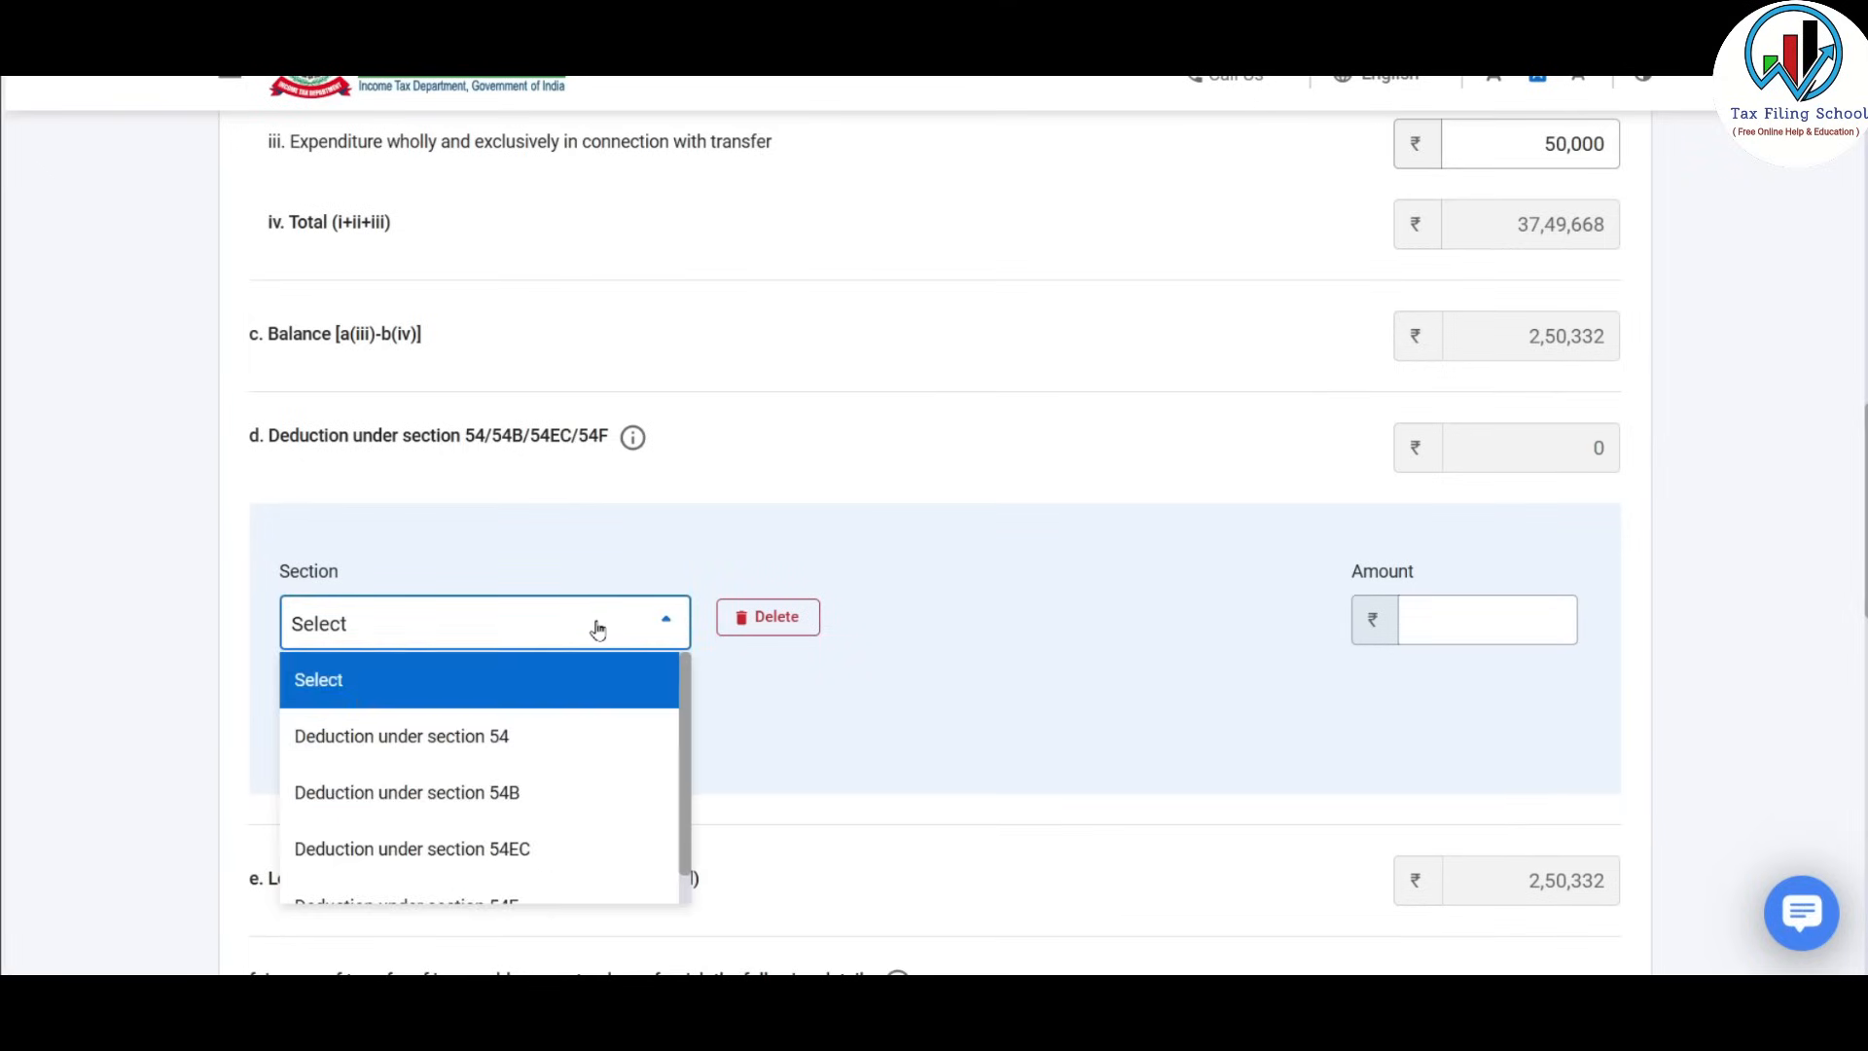
pyautogui.scroll(-1, 683, 713)
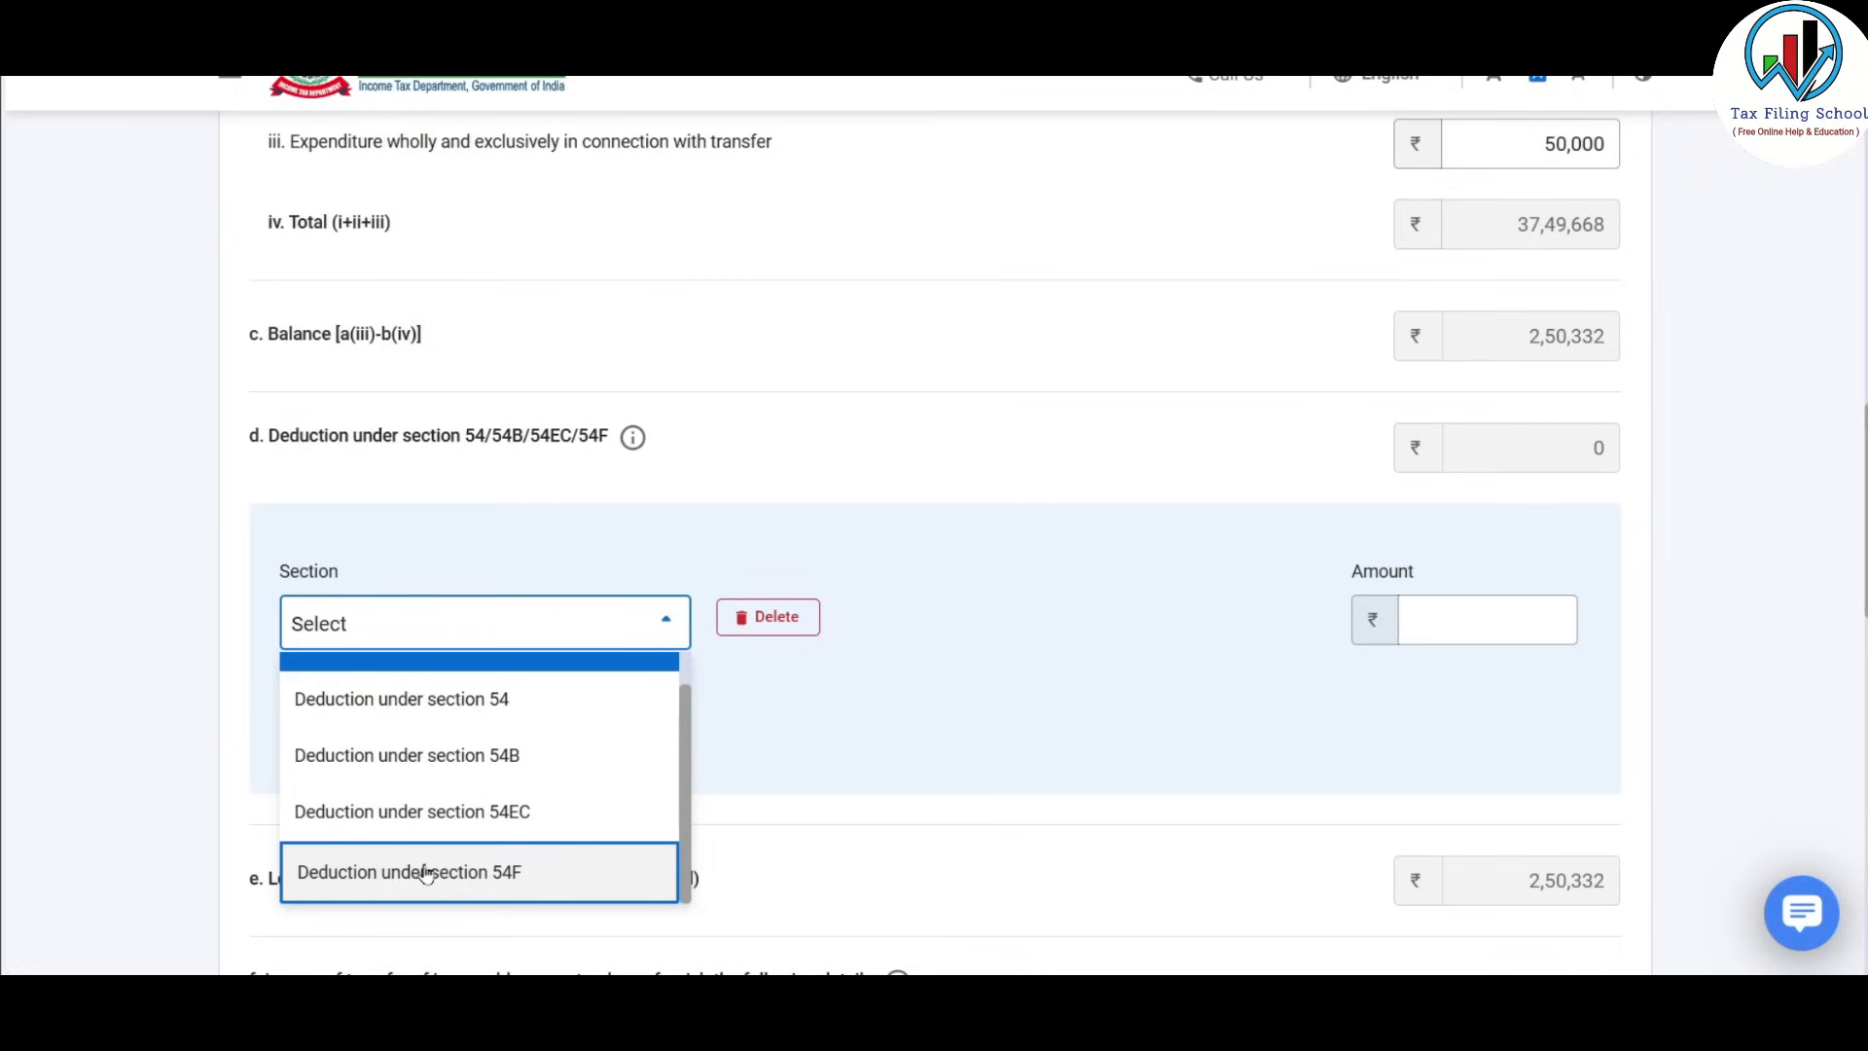
# Select section 54F, then remove that deduction row so no deduction is claimed.
pyautogui.click(586, 877)
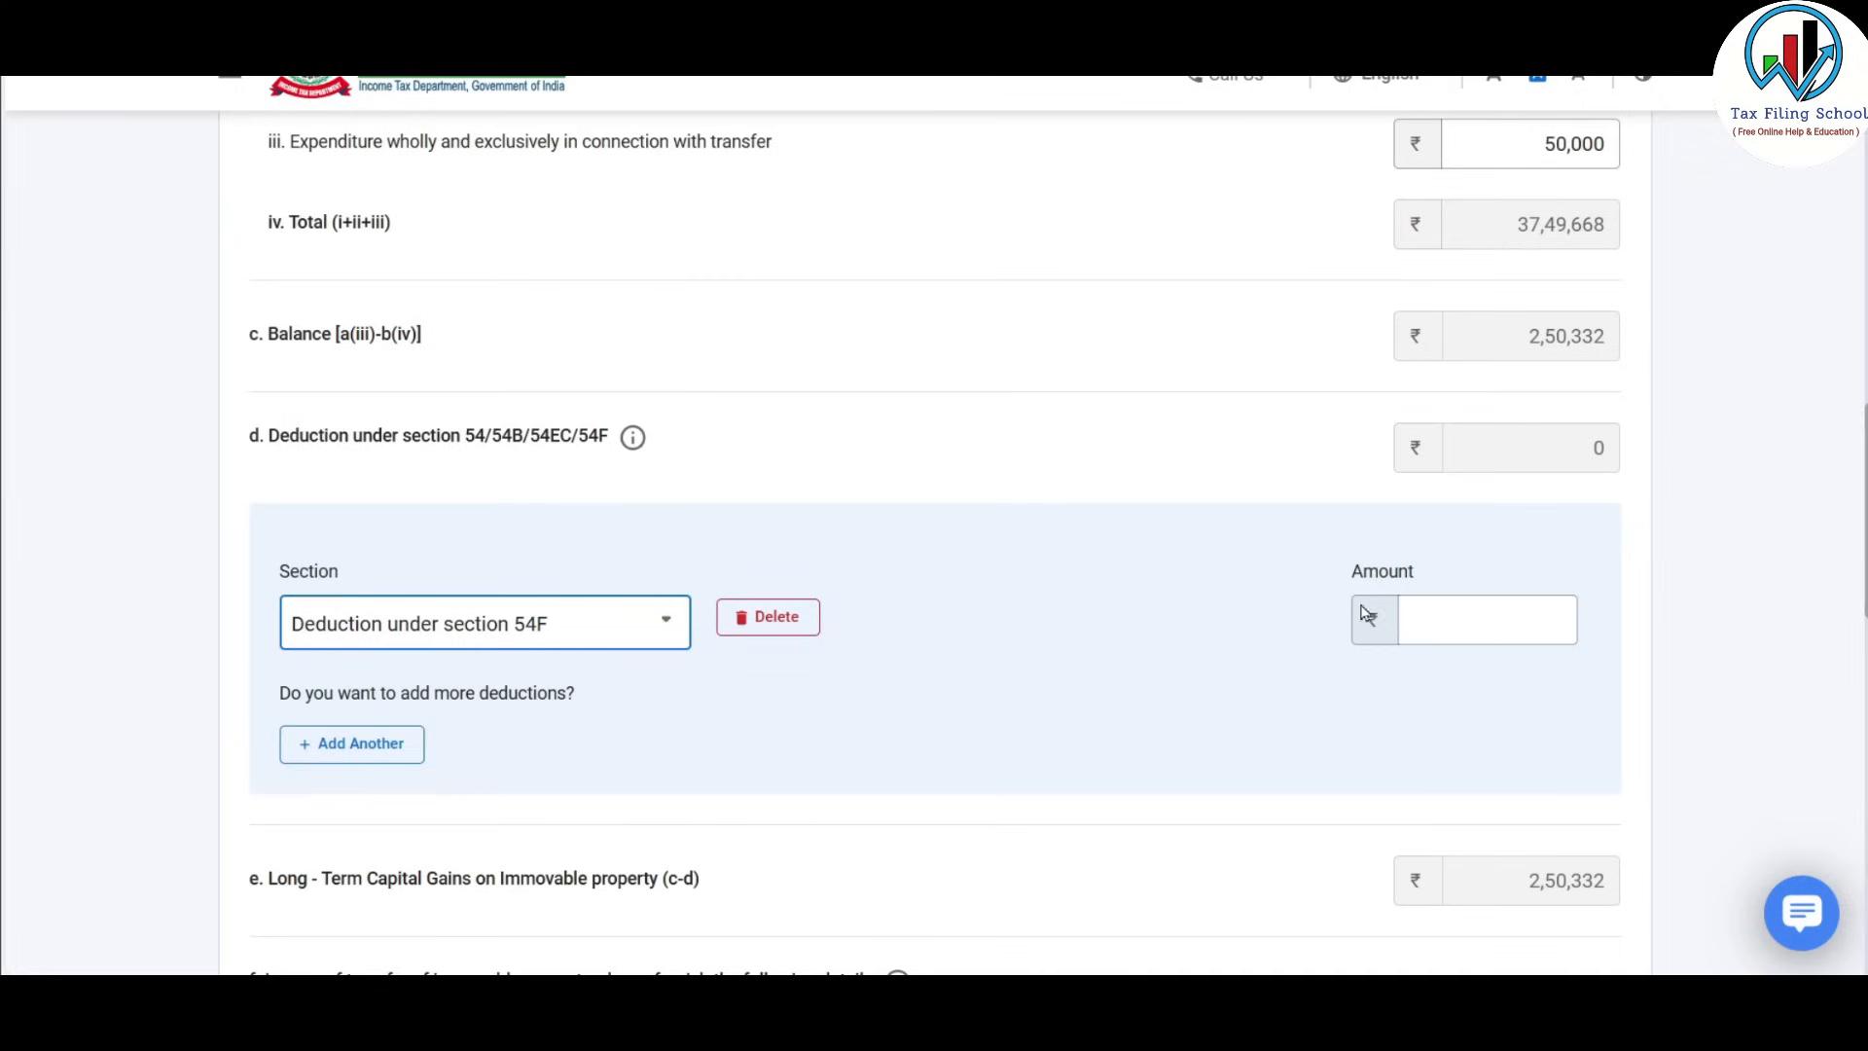
pyautogui.click(1449, 614)
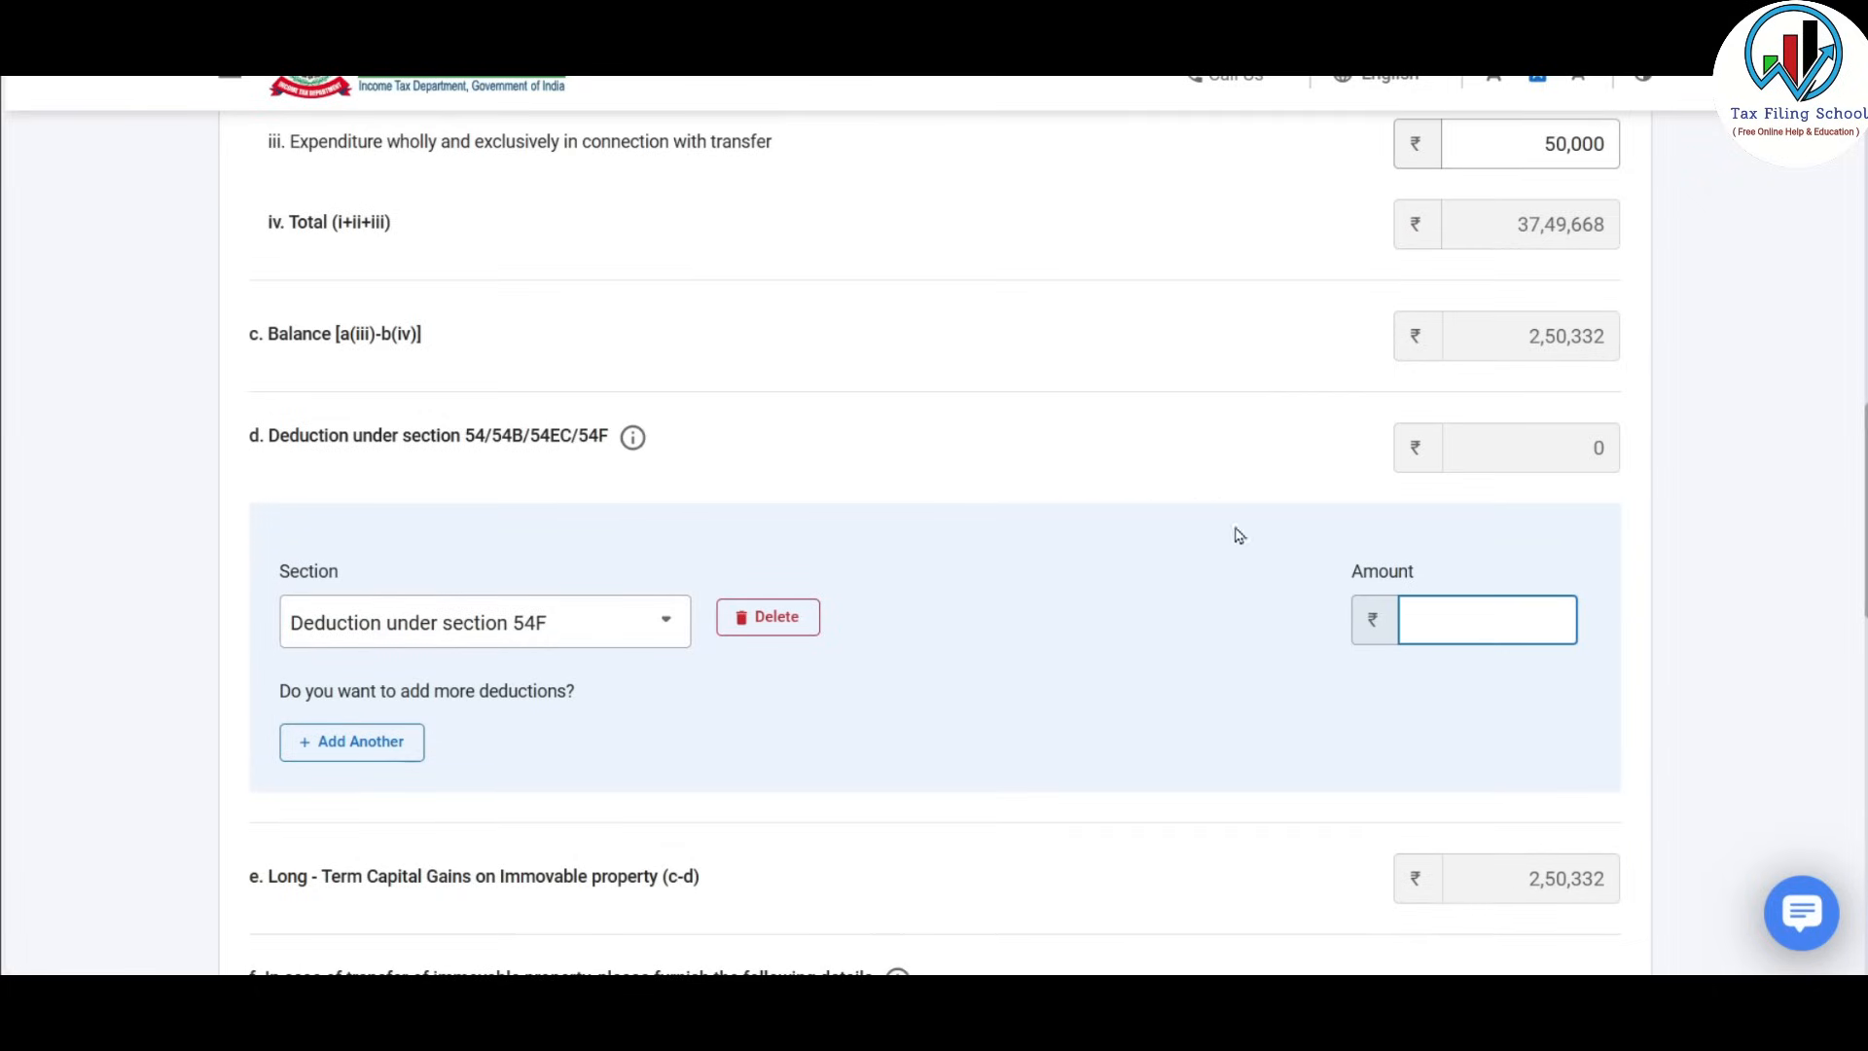
pyautogui.click(633, 617)
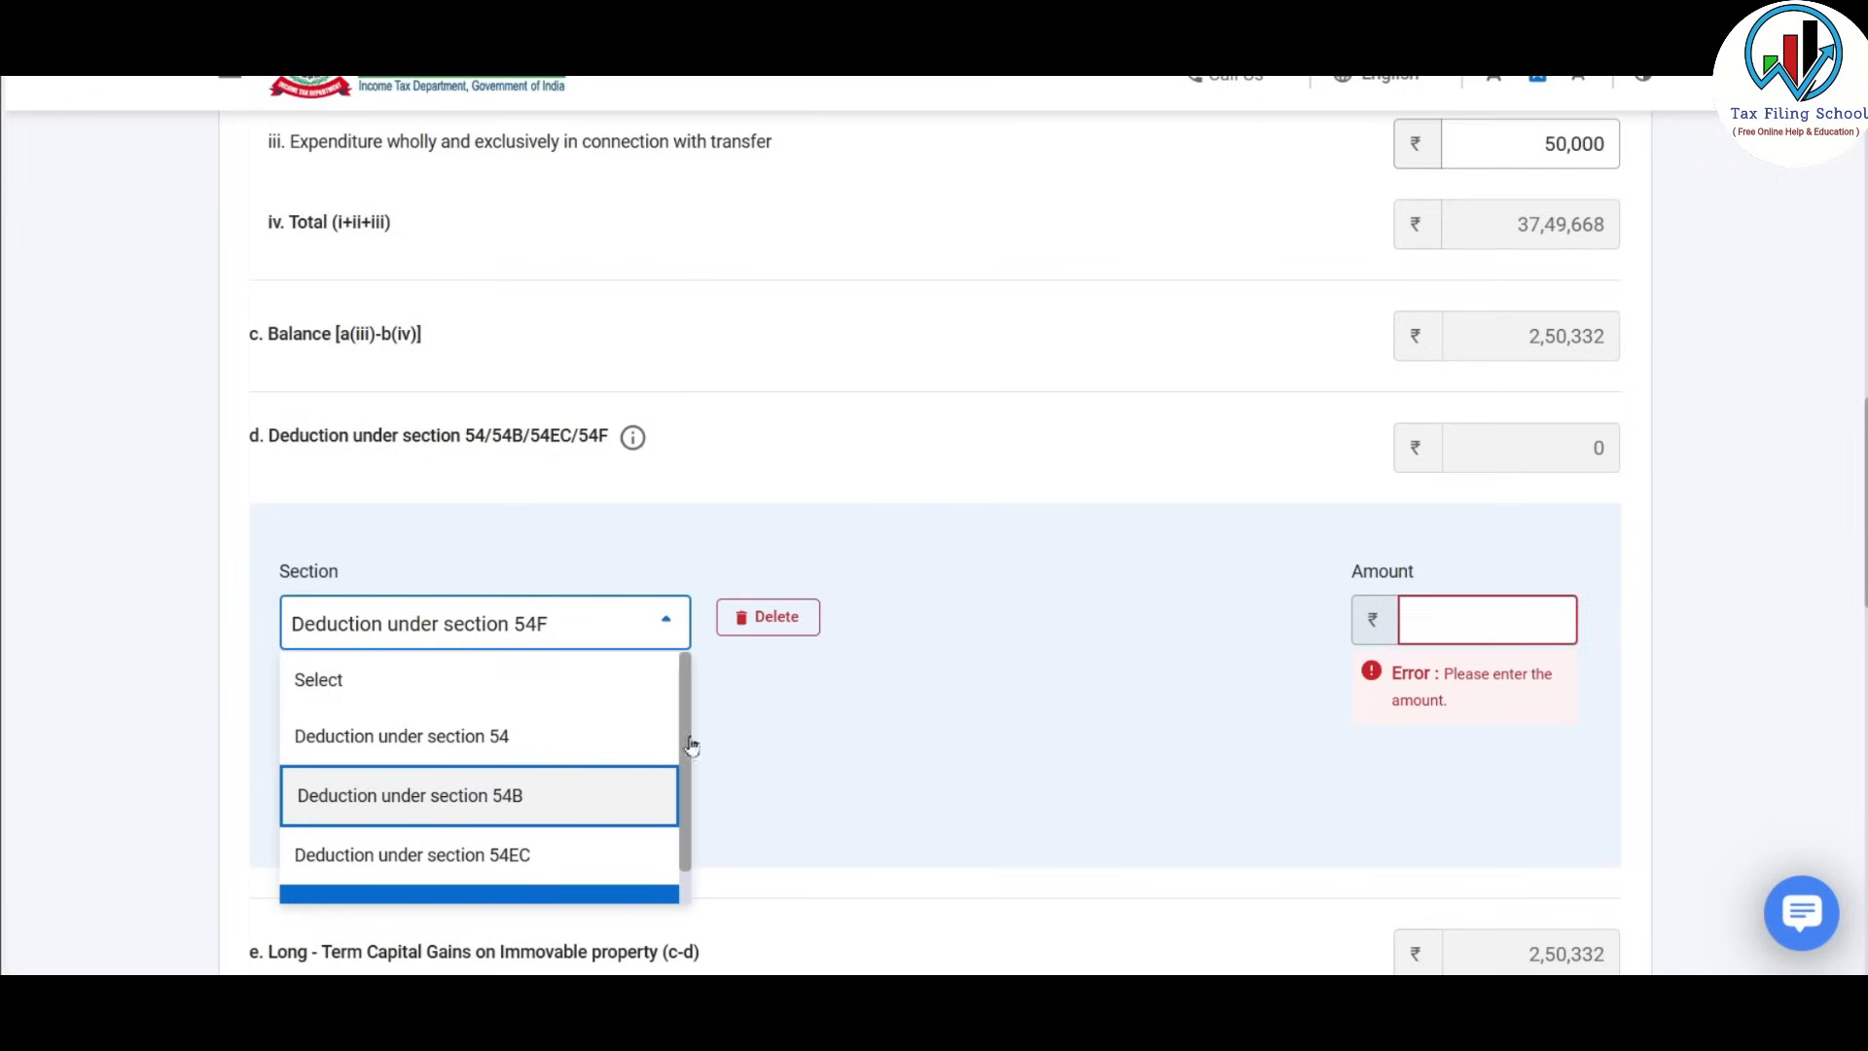
pyautogui.click(786, 621)
pyautogui.click(786, 620)
pyautogui.scroll(-4, 1163, 607)
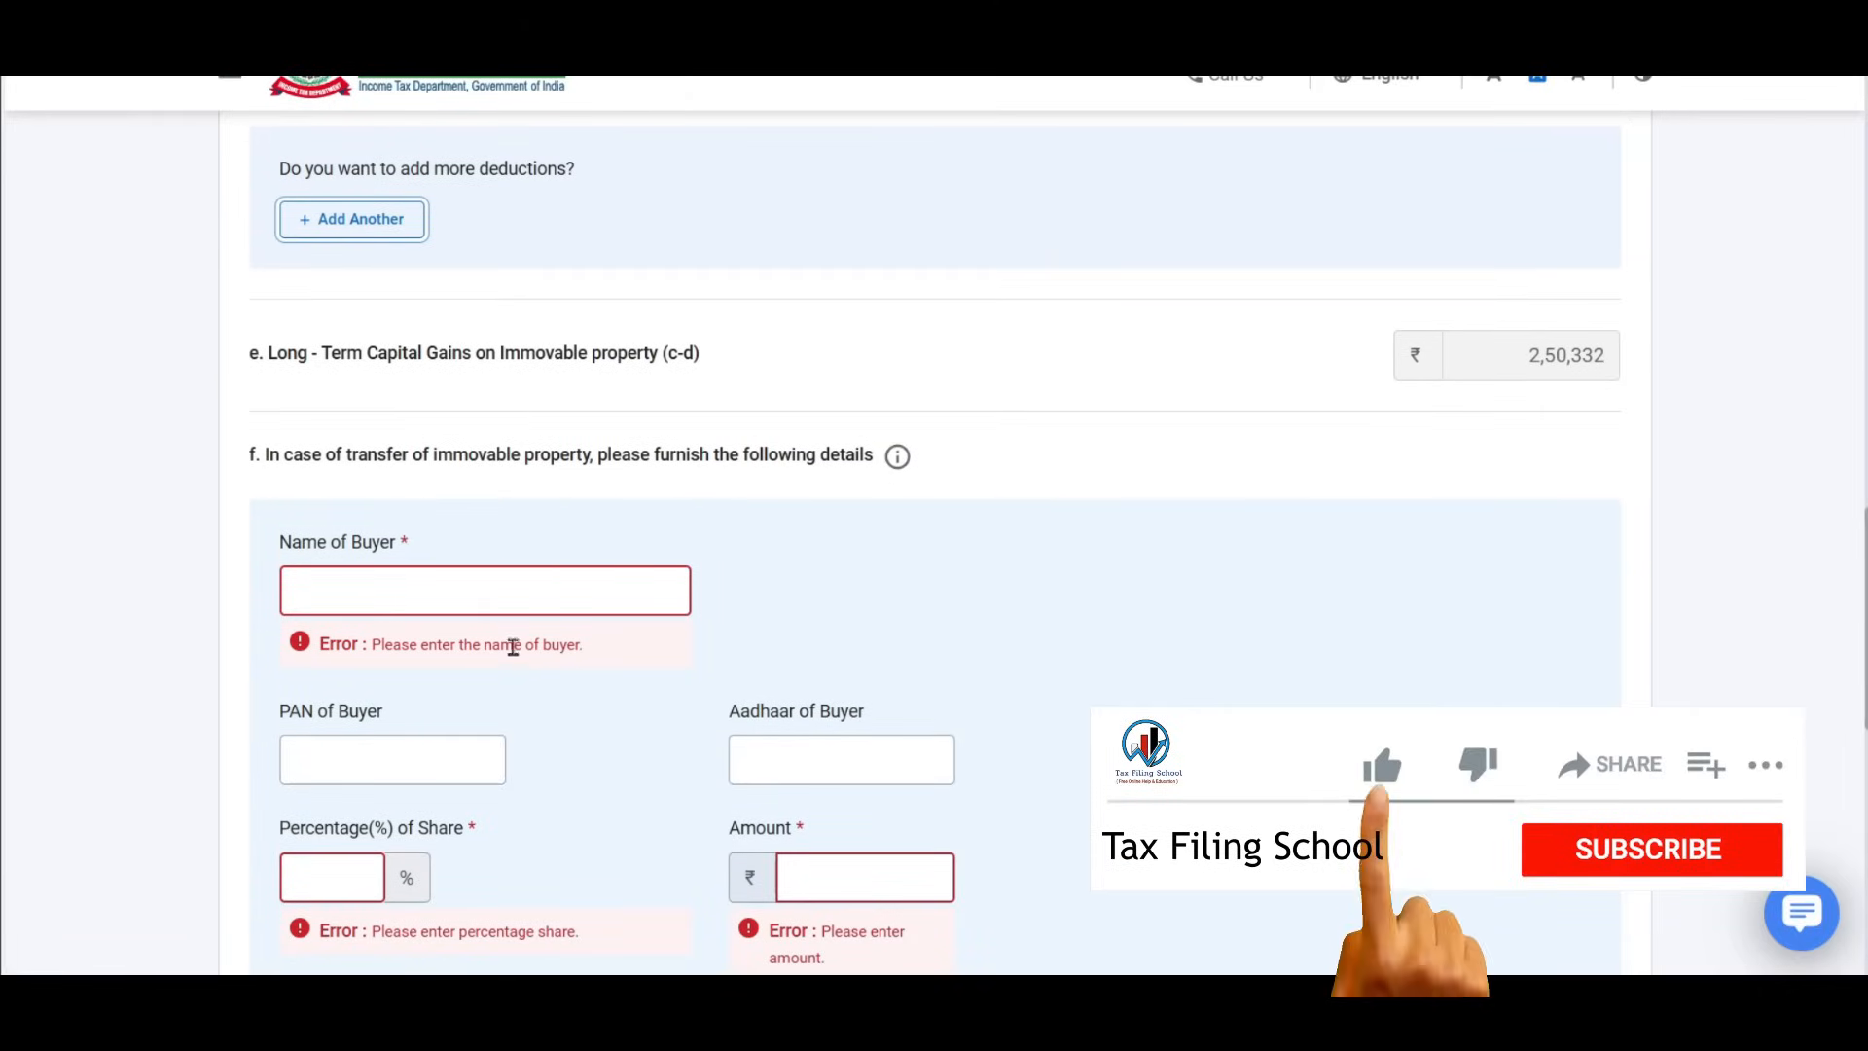
# Add the buyer, with a 100% share worth ₹40,00,000, to the buyer table.
pyautogui.scroll(-2, 464, 648)
pyautogui.scroll(-1, 464, 650)
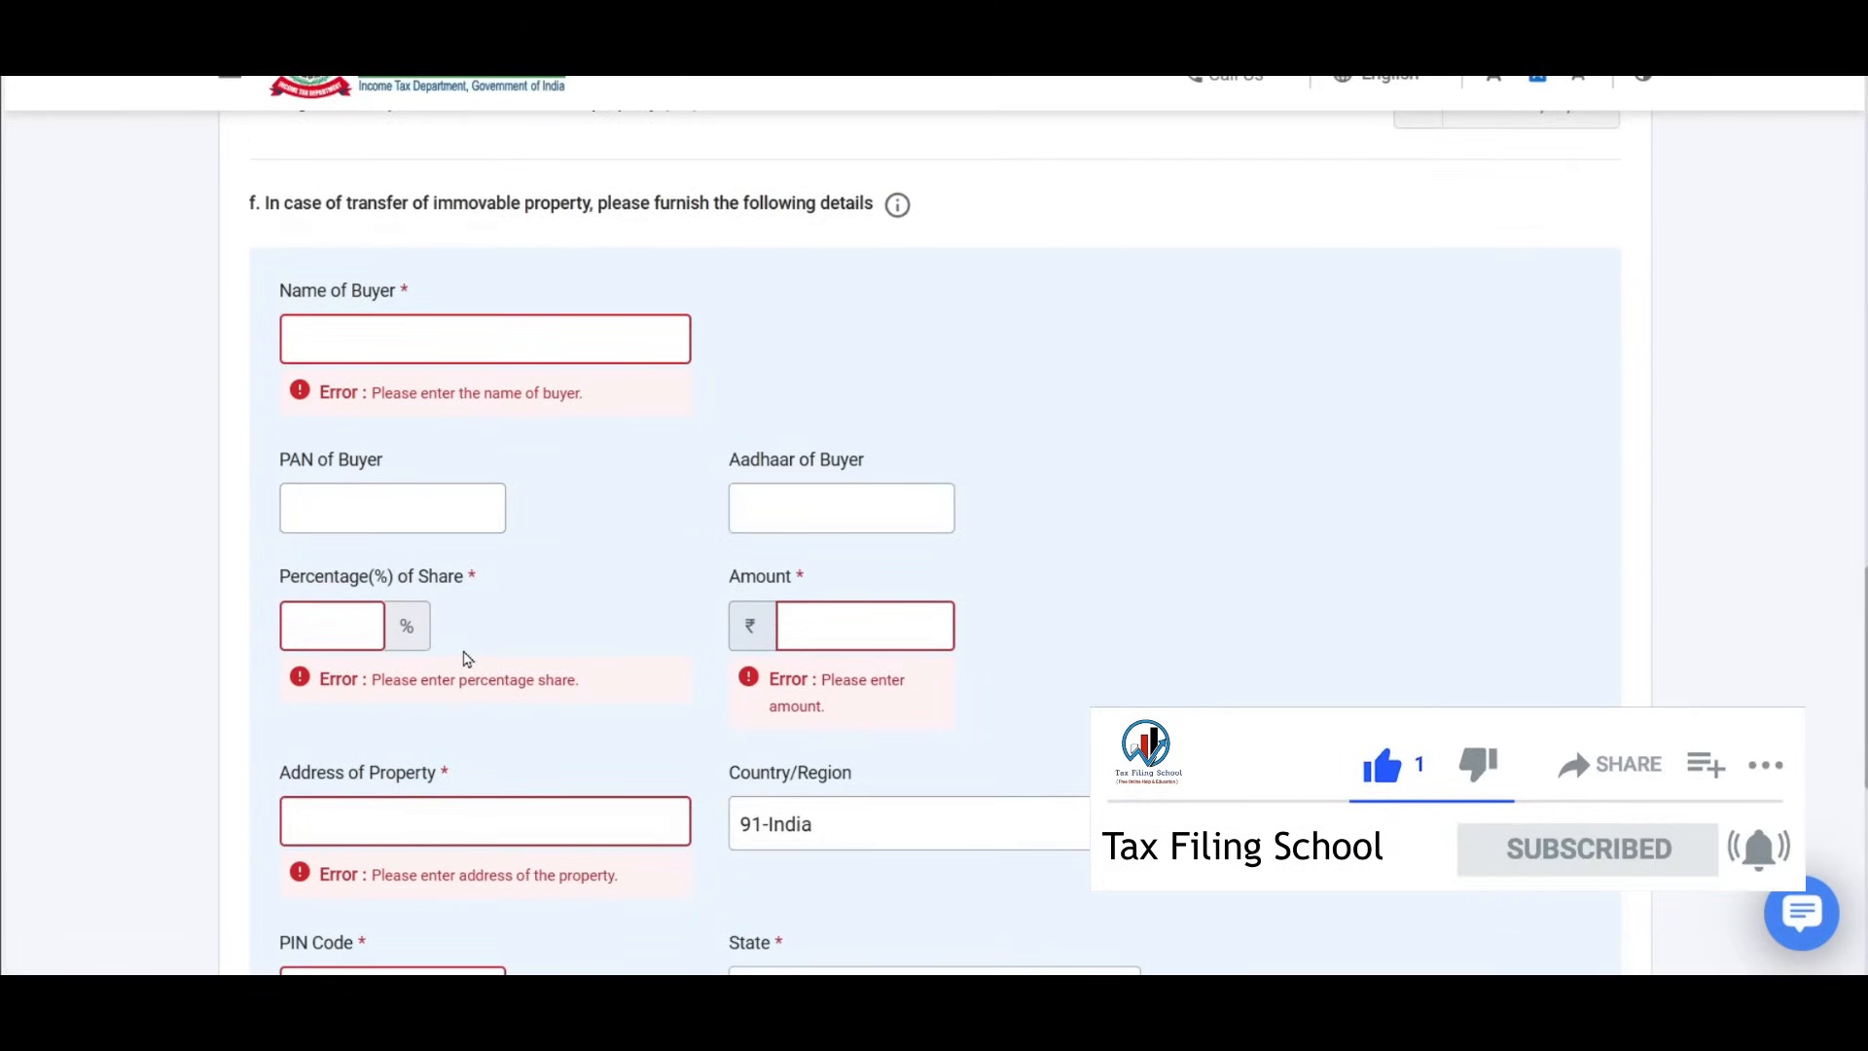
pyautogui.scroll(-1, 694, 642)
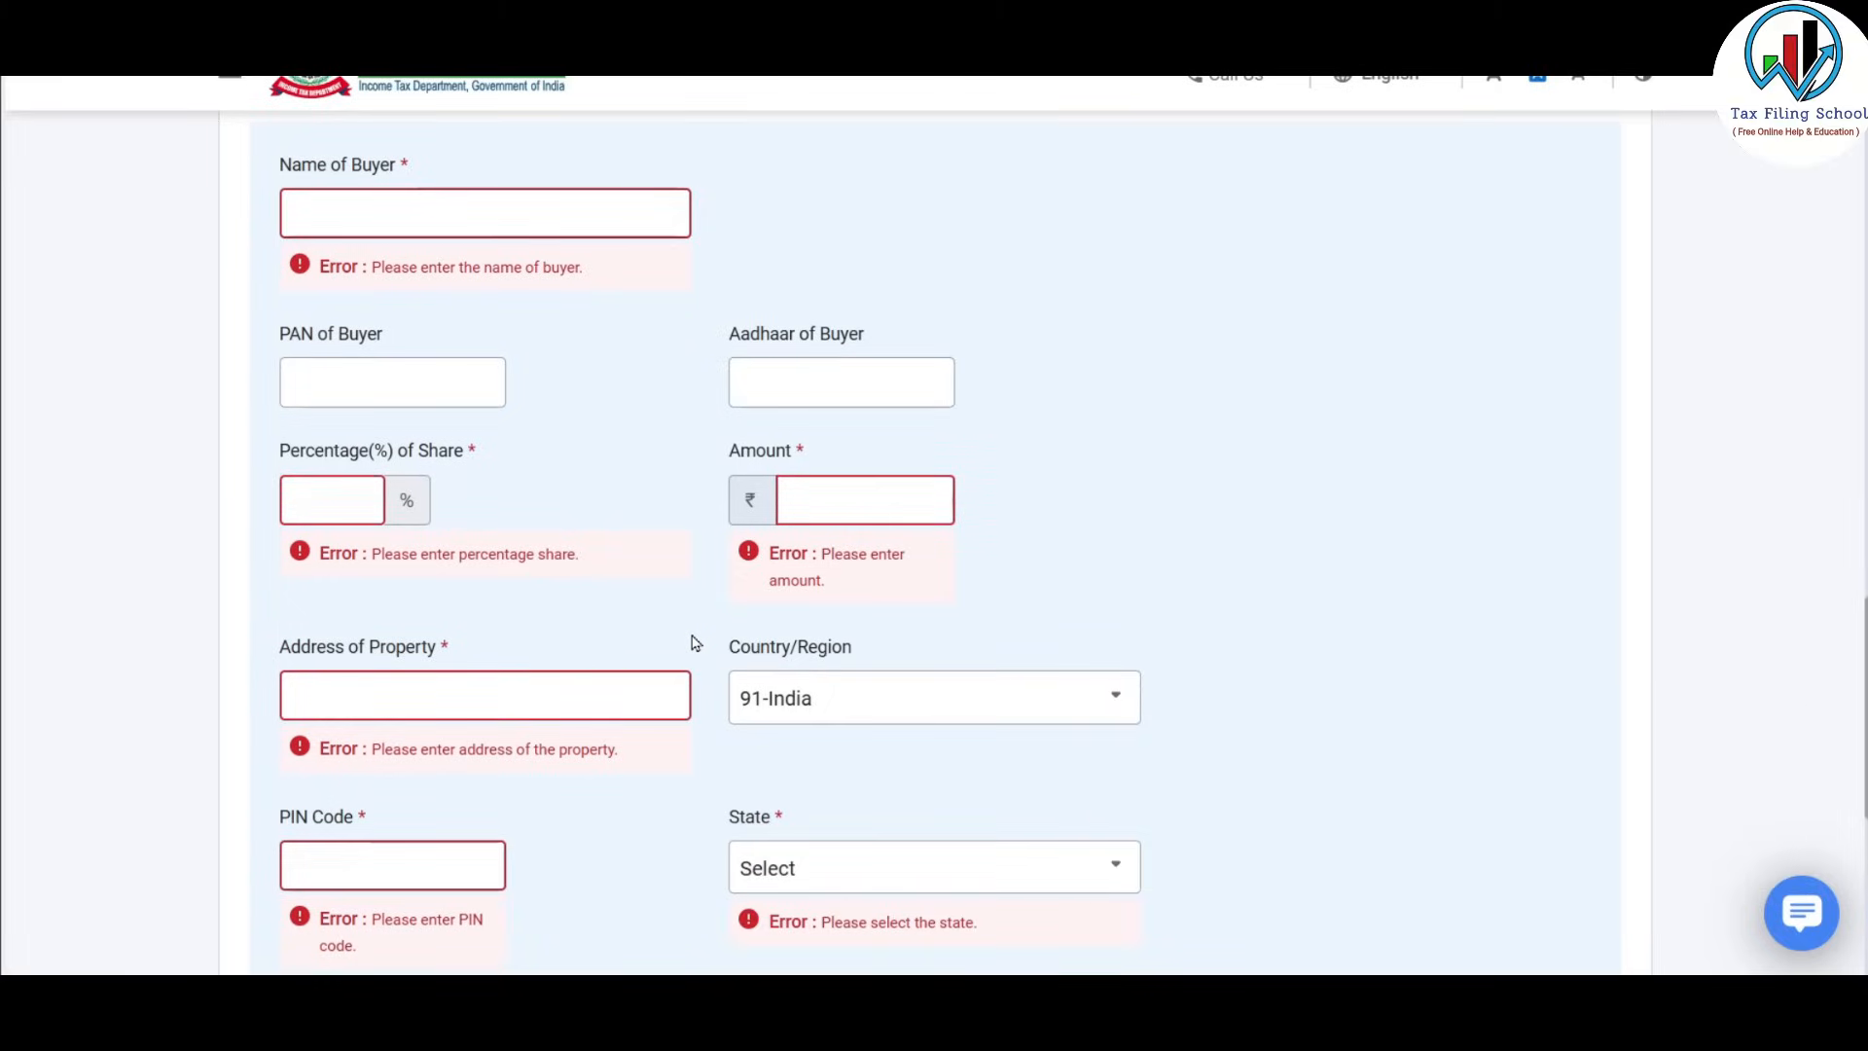
pyautogui.scroll(2, 696, 642)
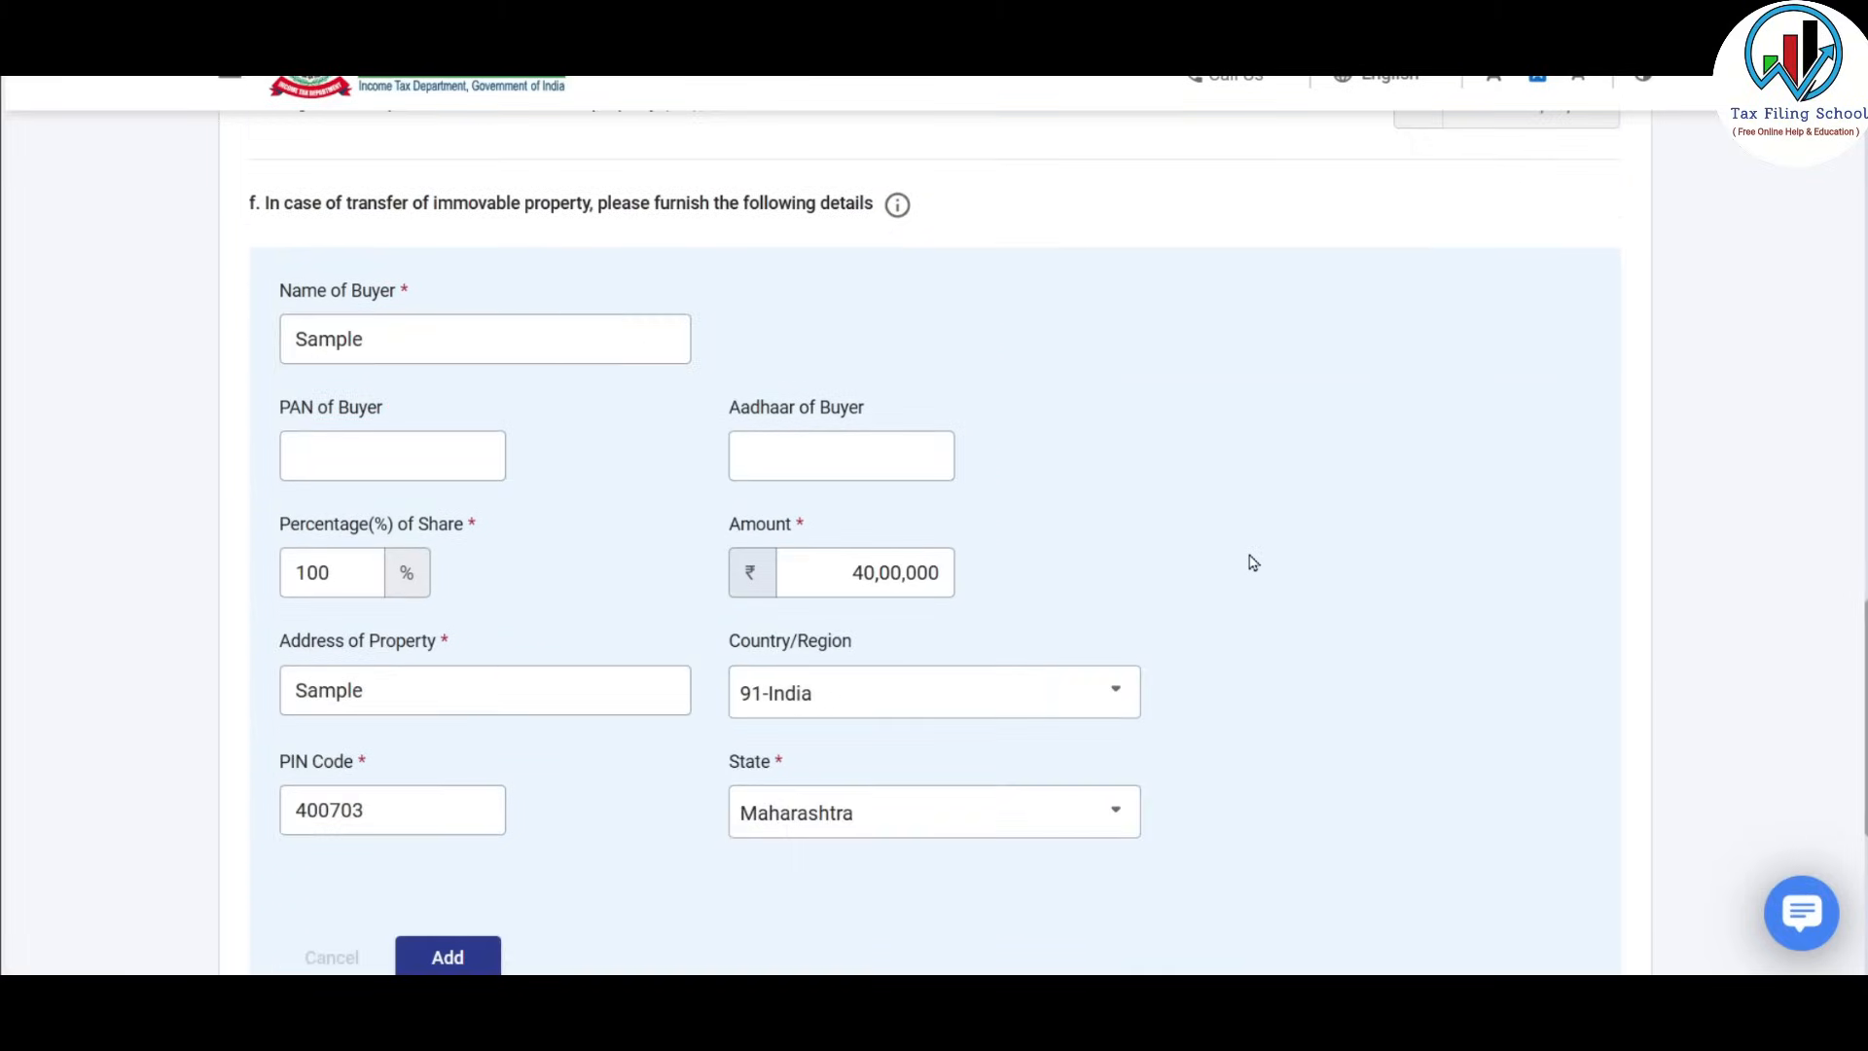
pyautogui.scroll(-3, 1249, 559)
pyautogui.click(475, 715)
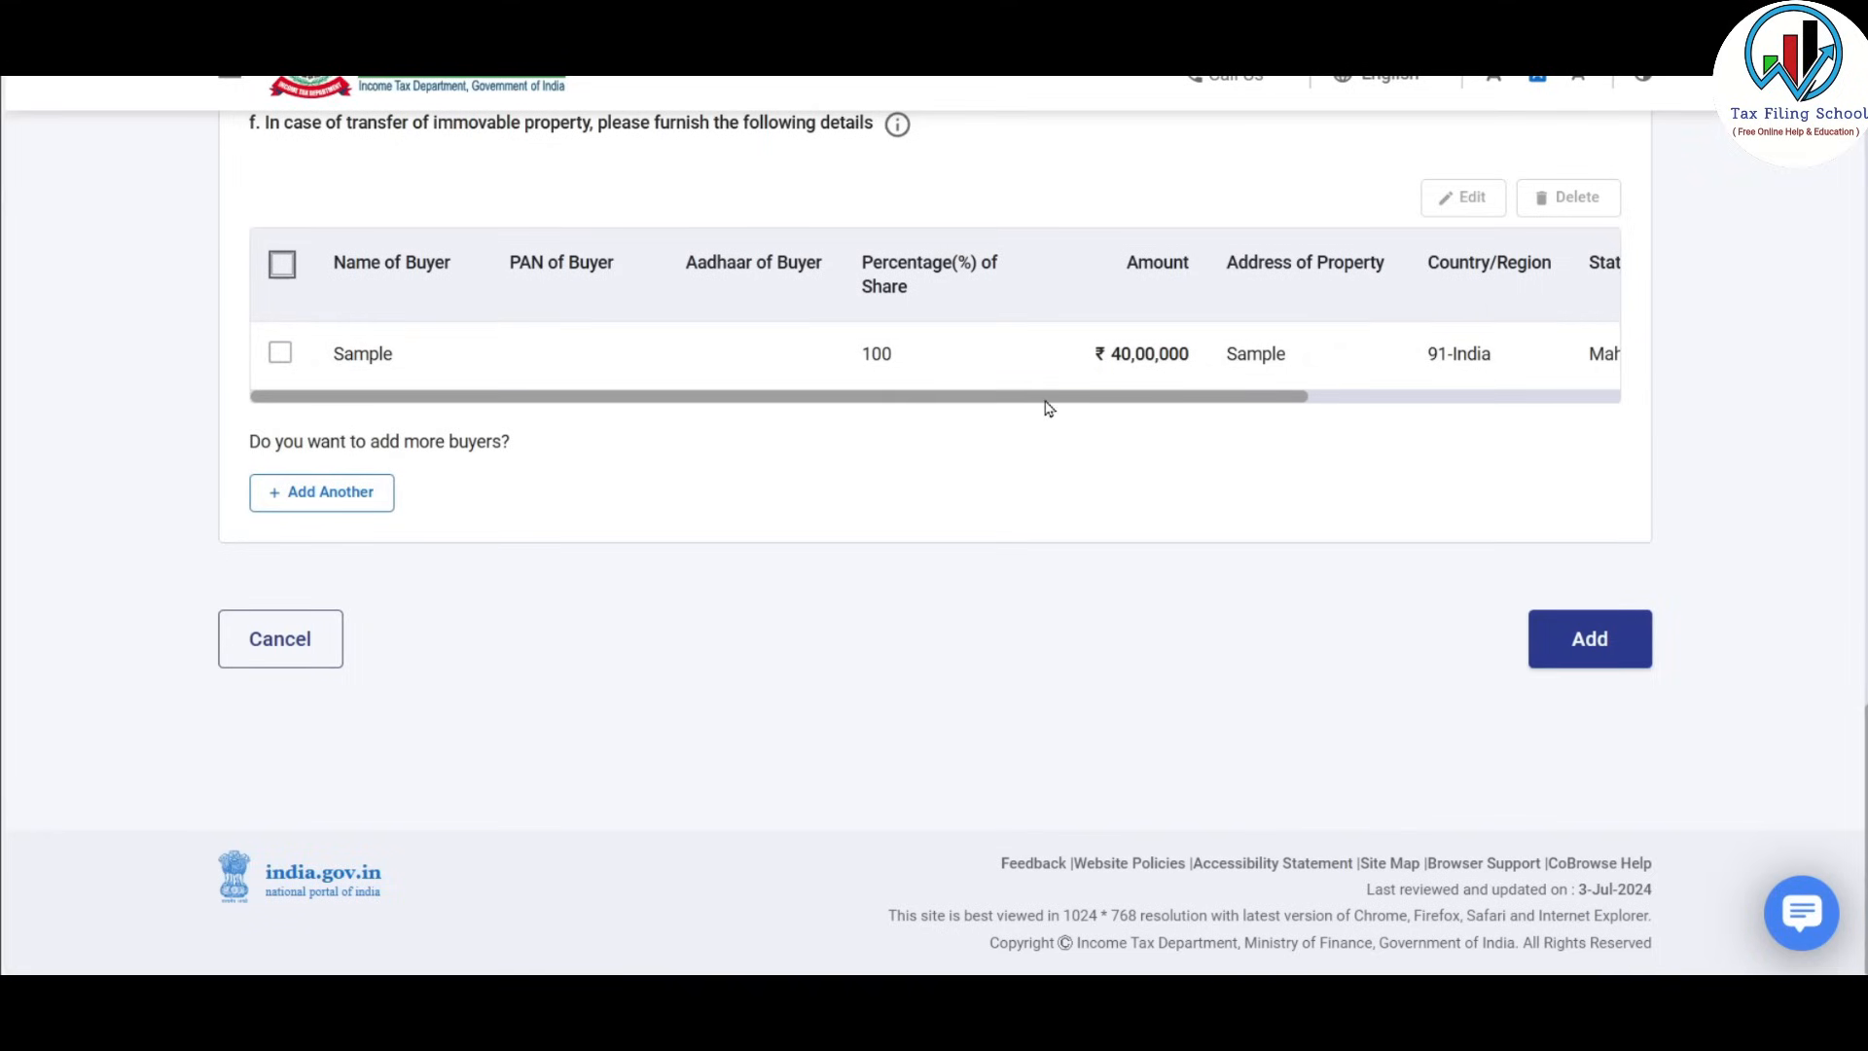
# Save the long-term property sale and return to the Capital Gains summary.
pyautogui.scroll(10, 1088, 502)
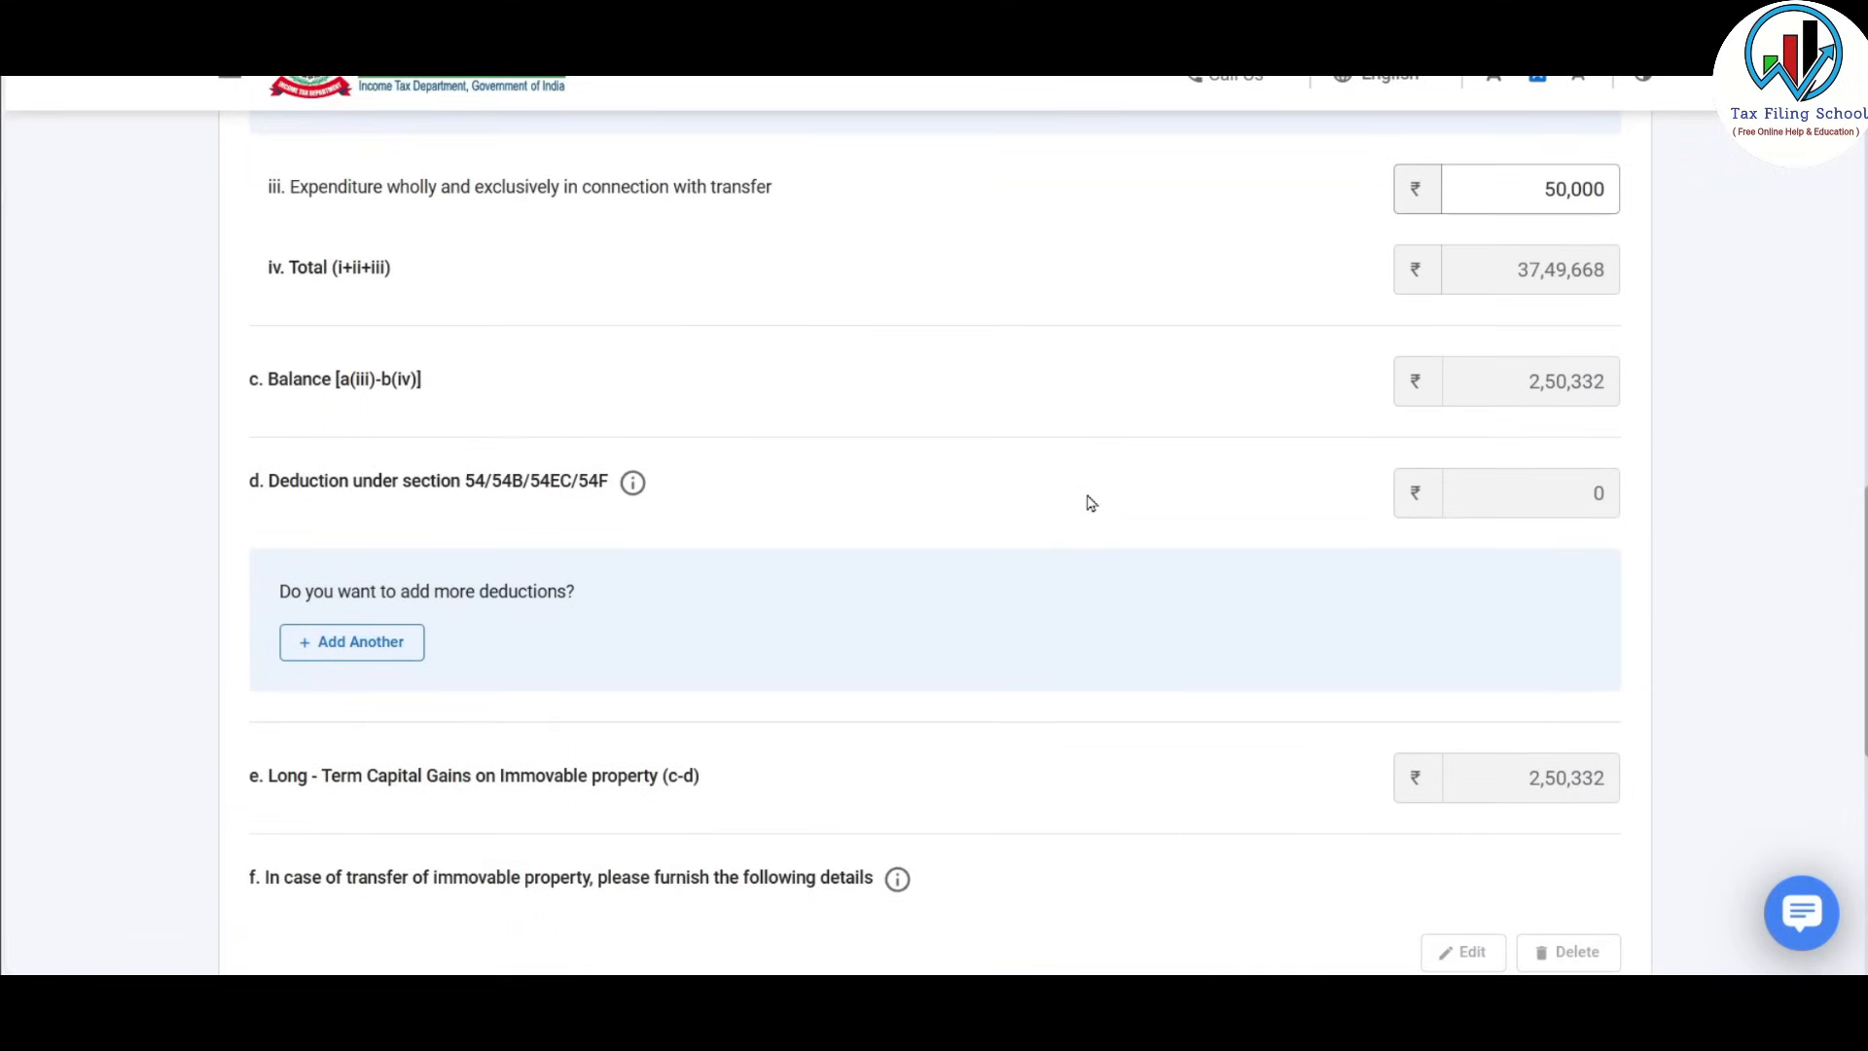
pyautogui.scroll(6, 1089, 501)
pyautogui.scroll(-7, 1089, 501)
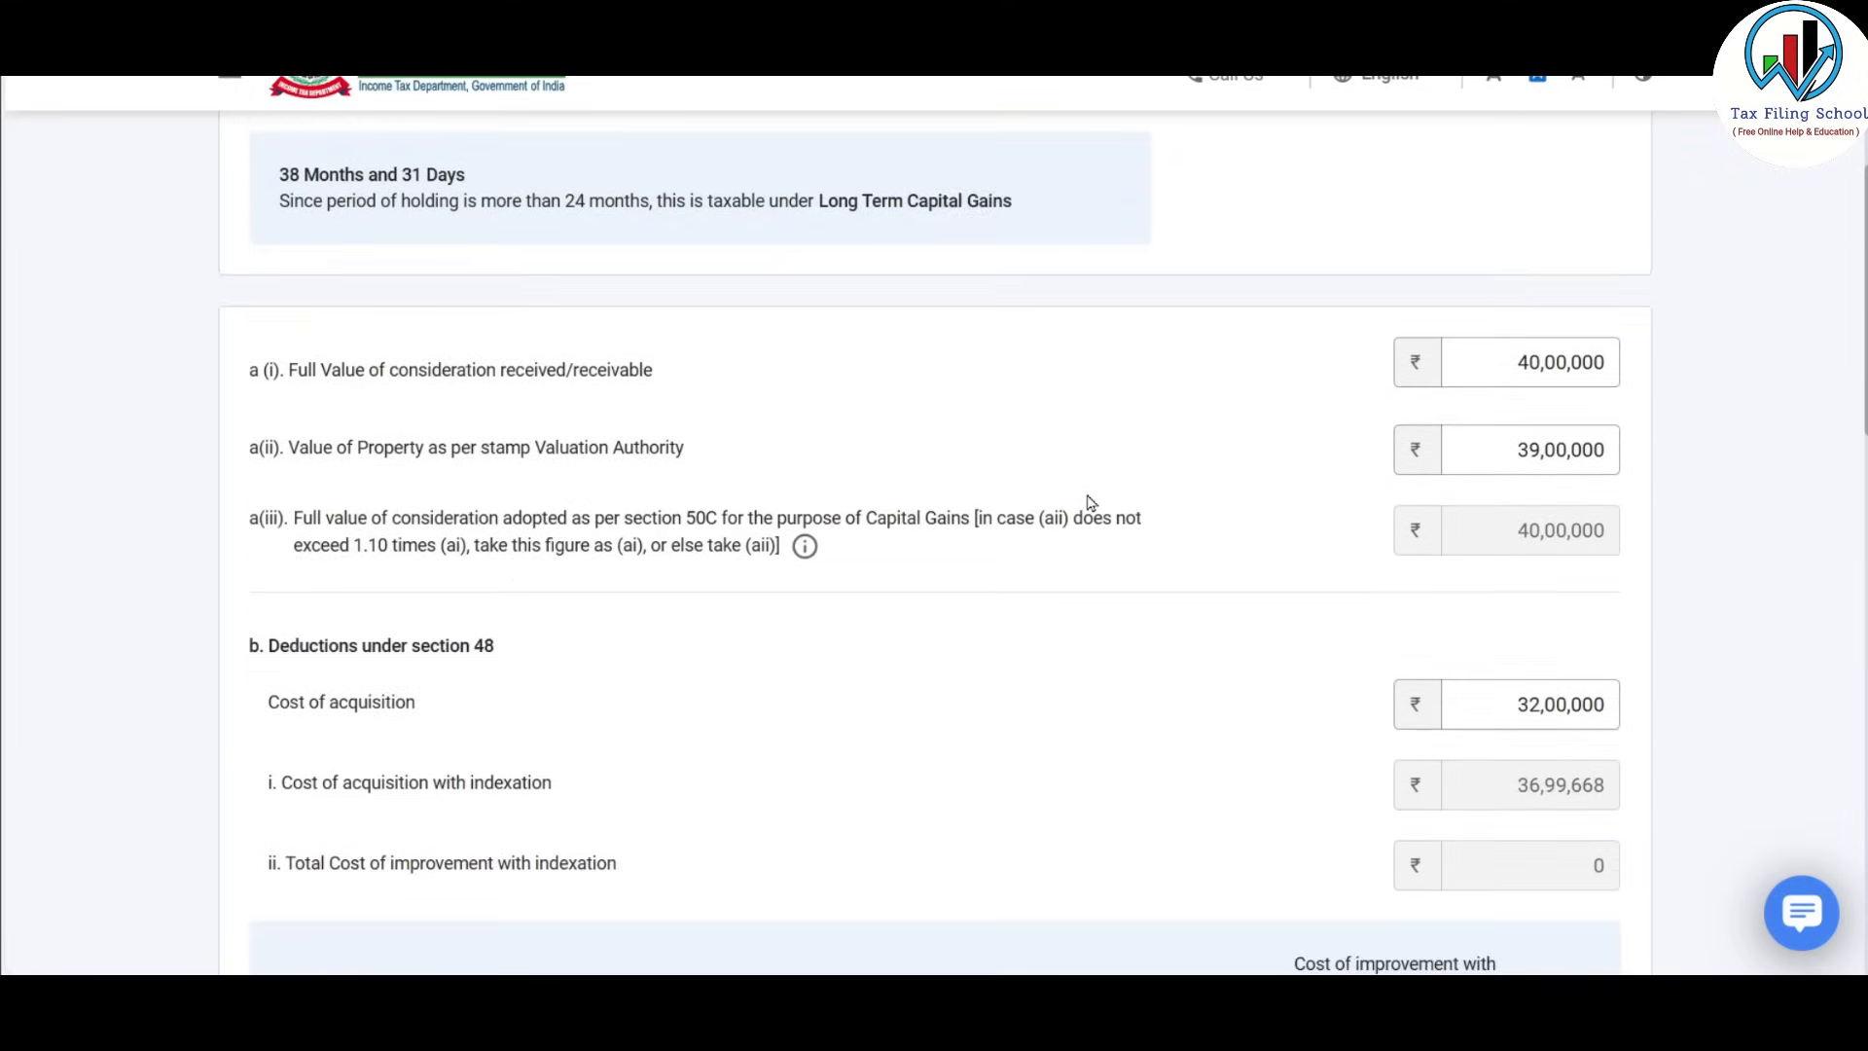
pyautogui.scroll(-10, 1090, 502)
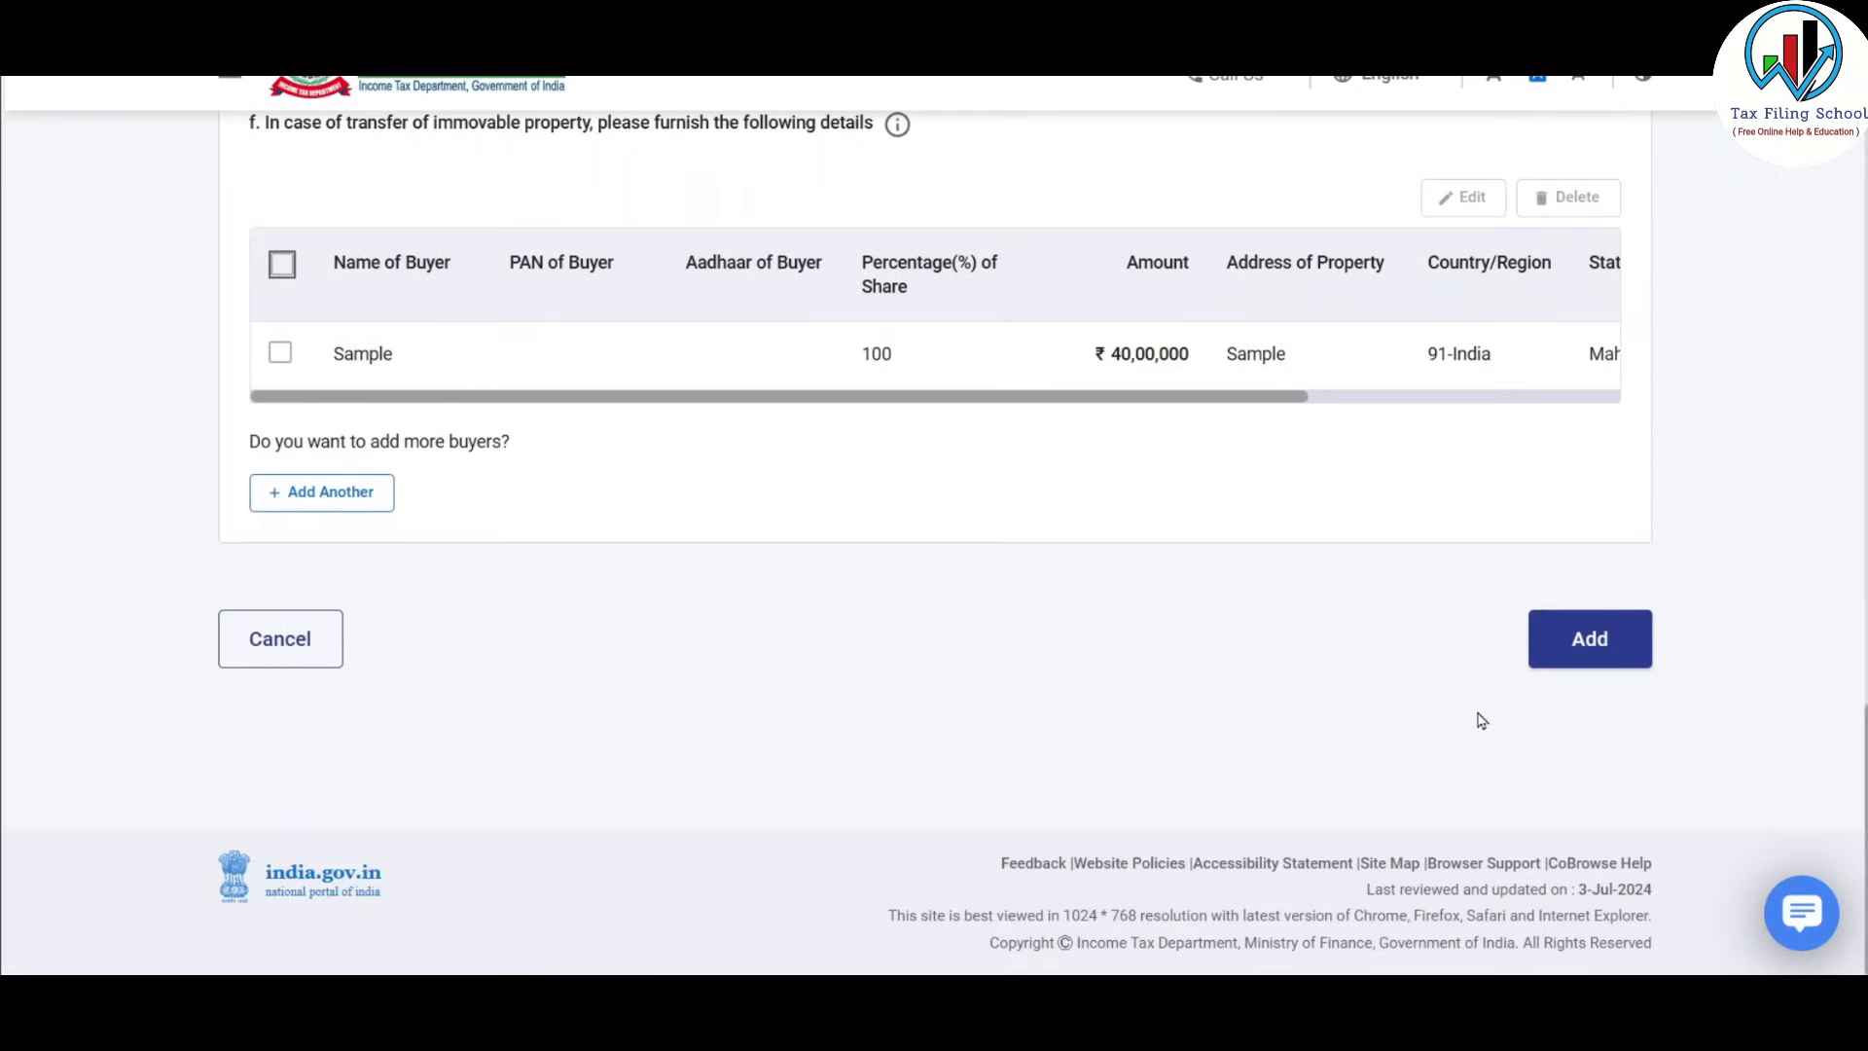
pyautogui.click(1593, 639)
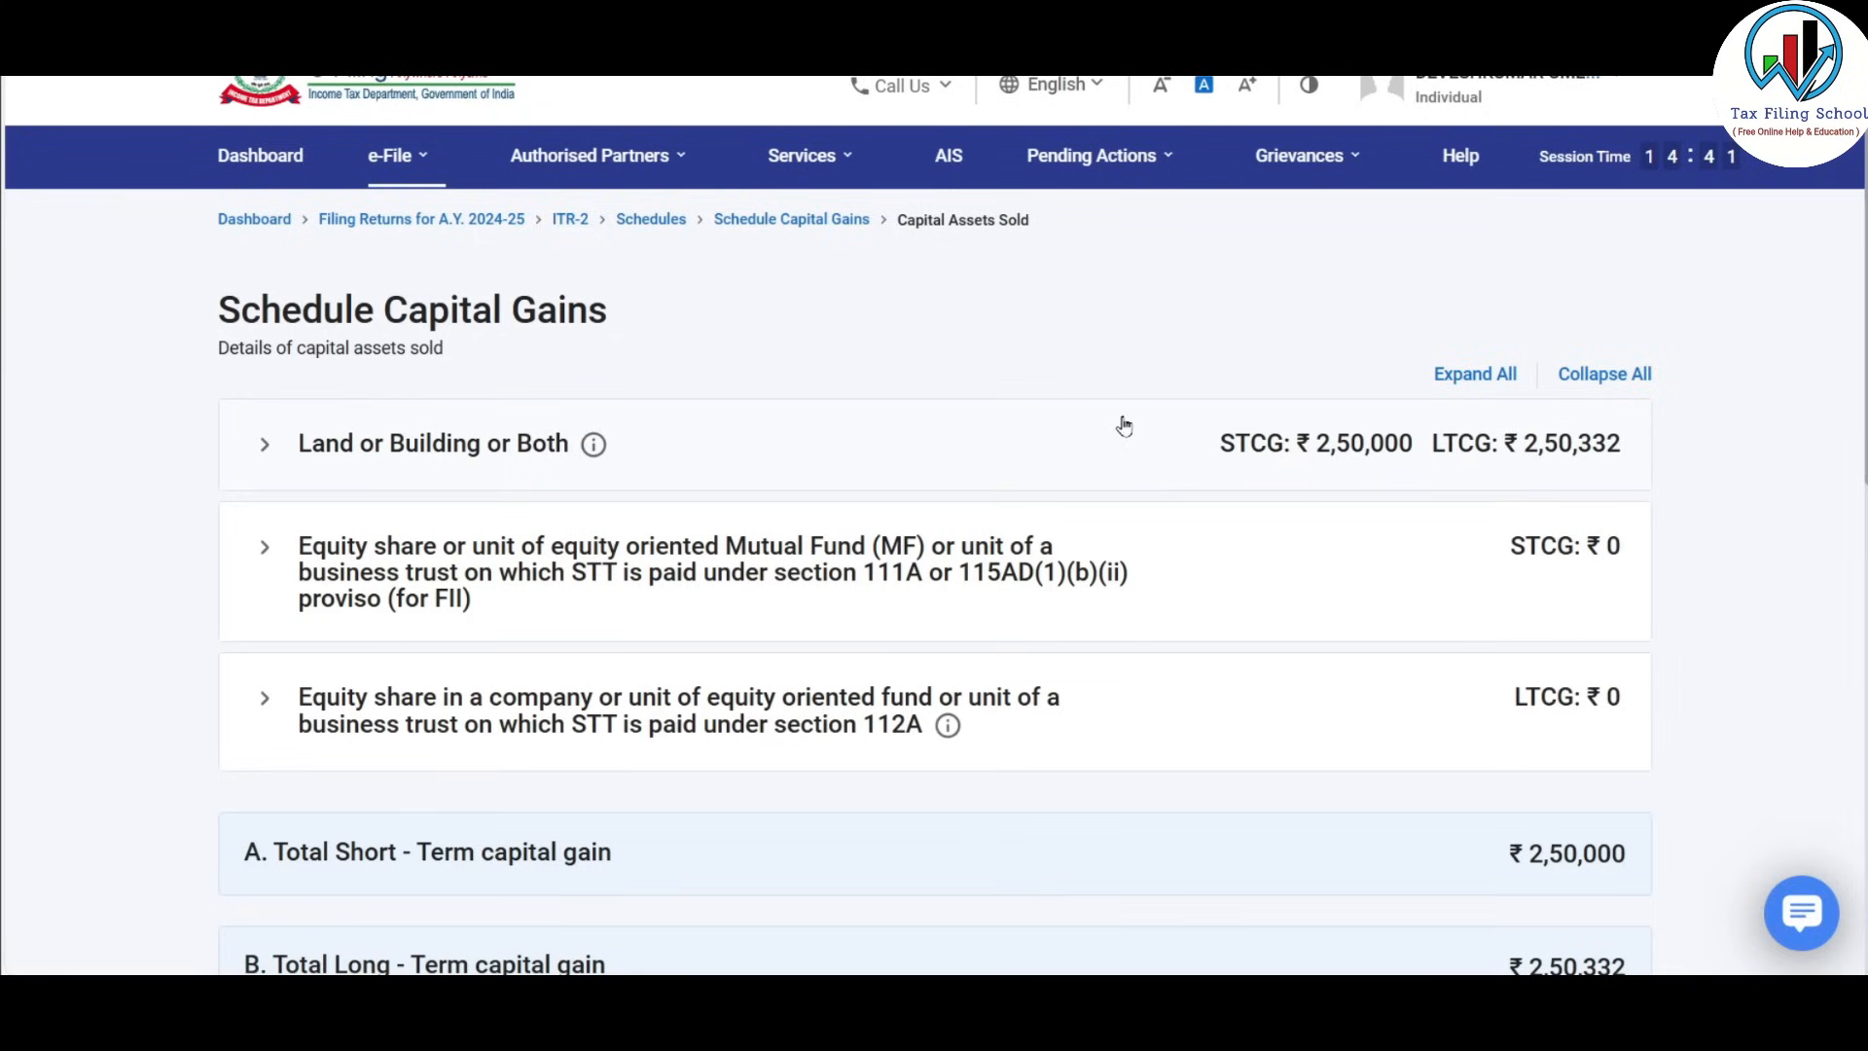
# Review STCG ₹2,50,000 and LTCG ₹2,50,332, then expand the section 111A equity row.
pyautogui.scroll(-2, 355, 438)
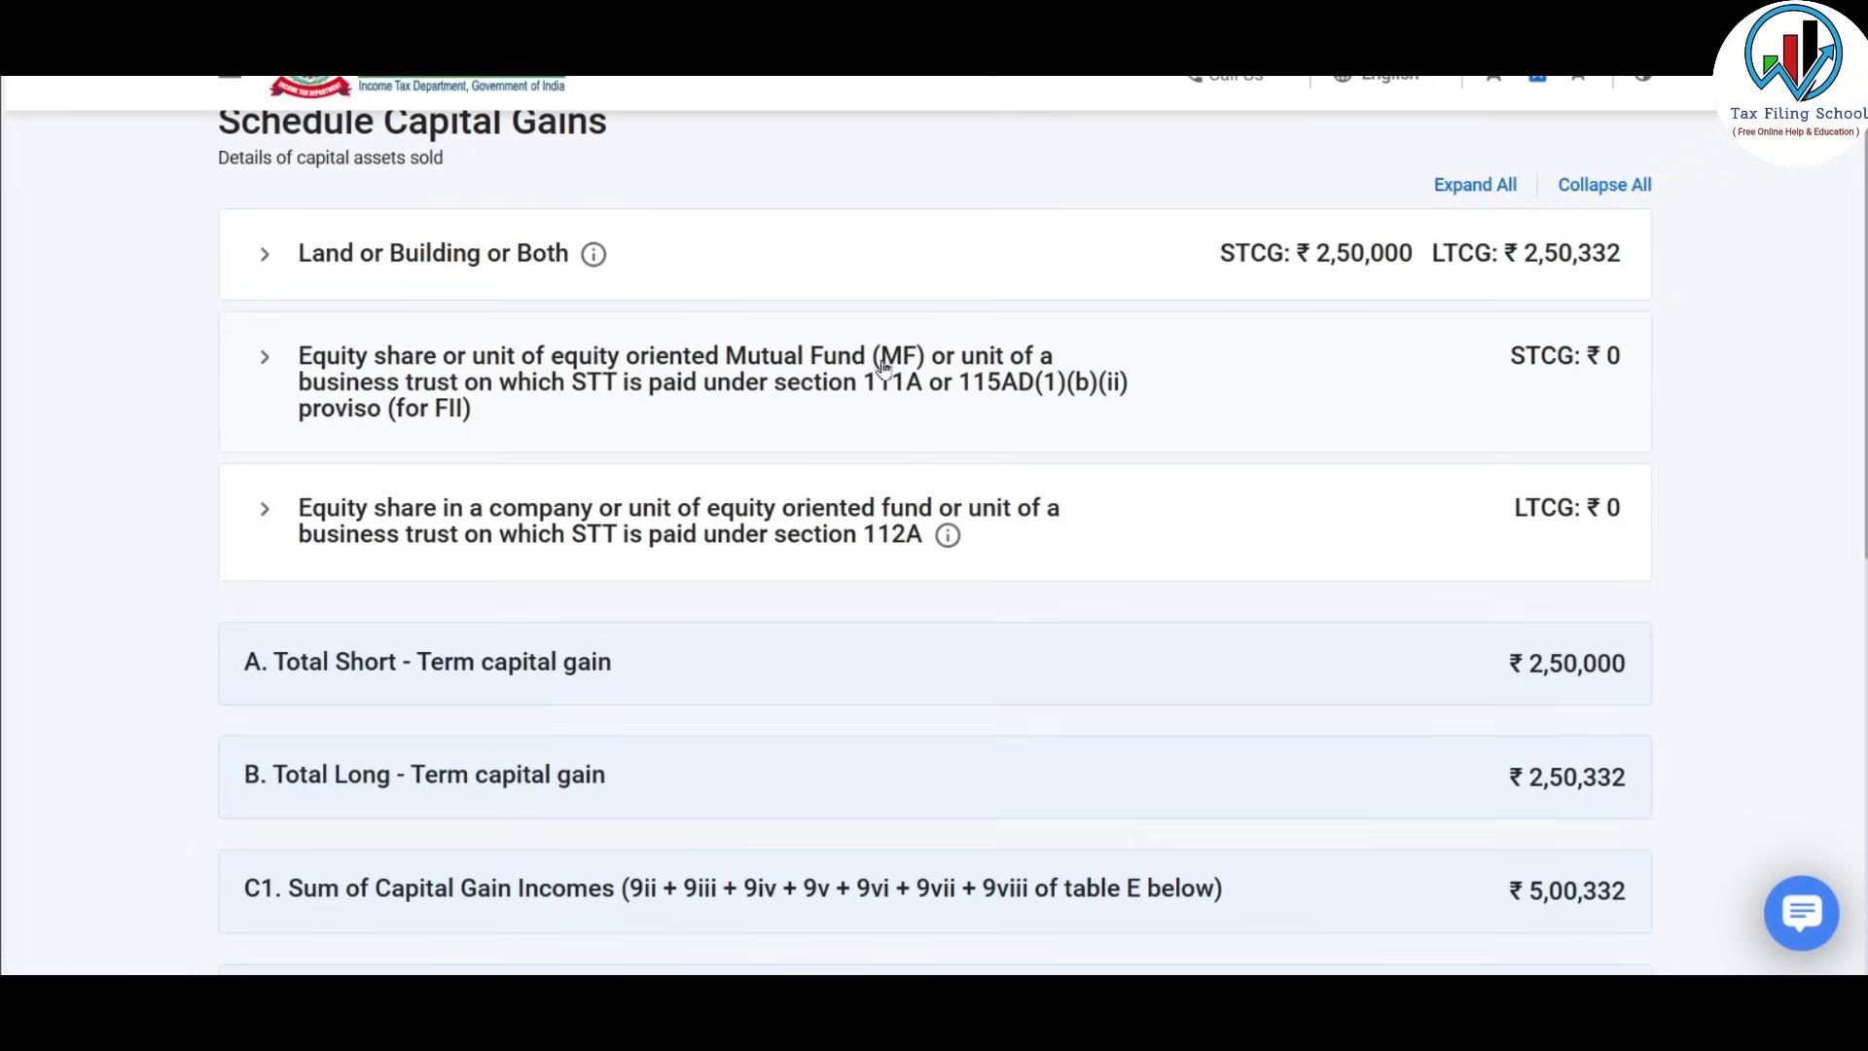
pyautogui.click(411, 379)
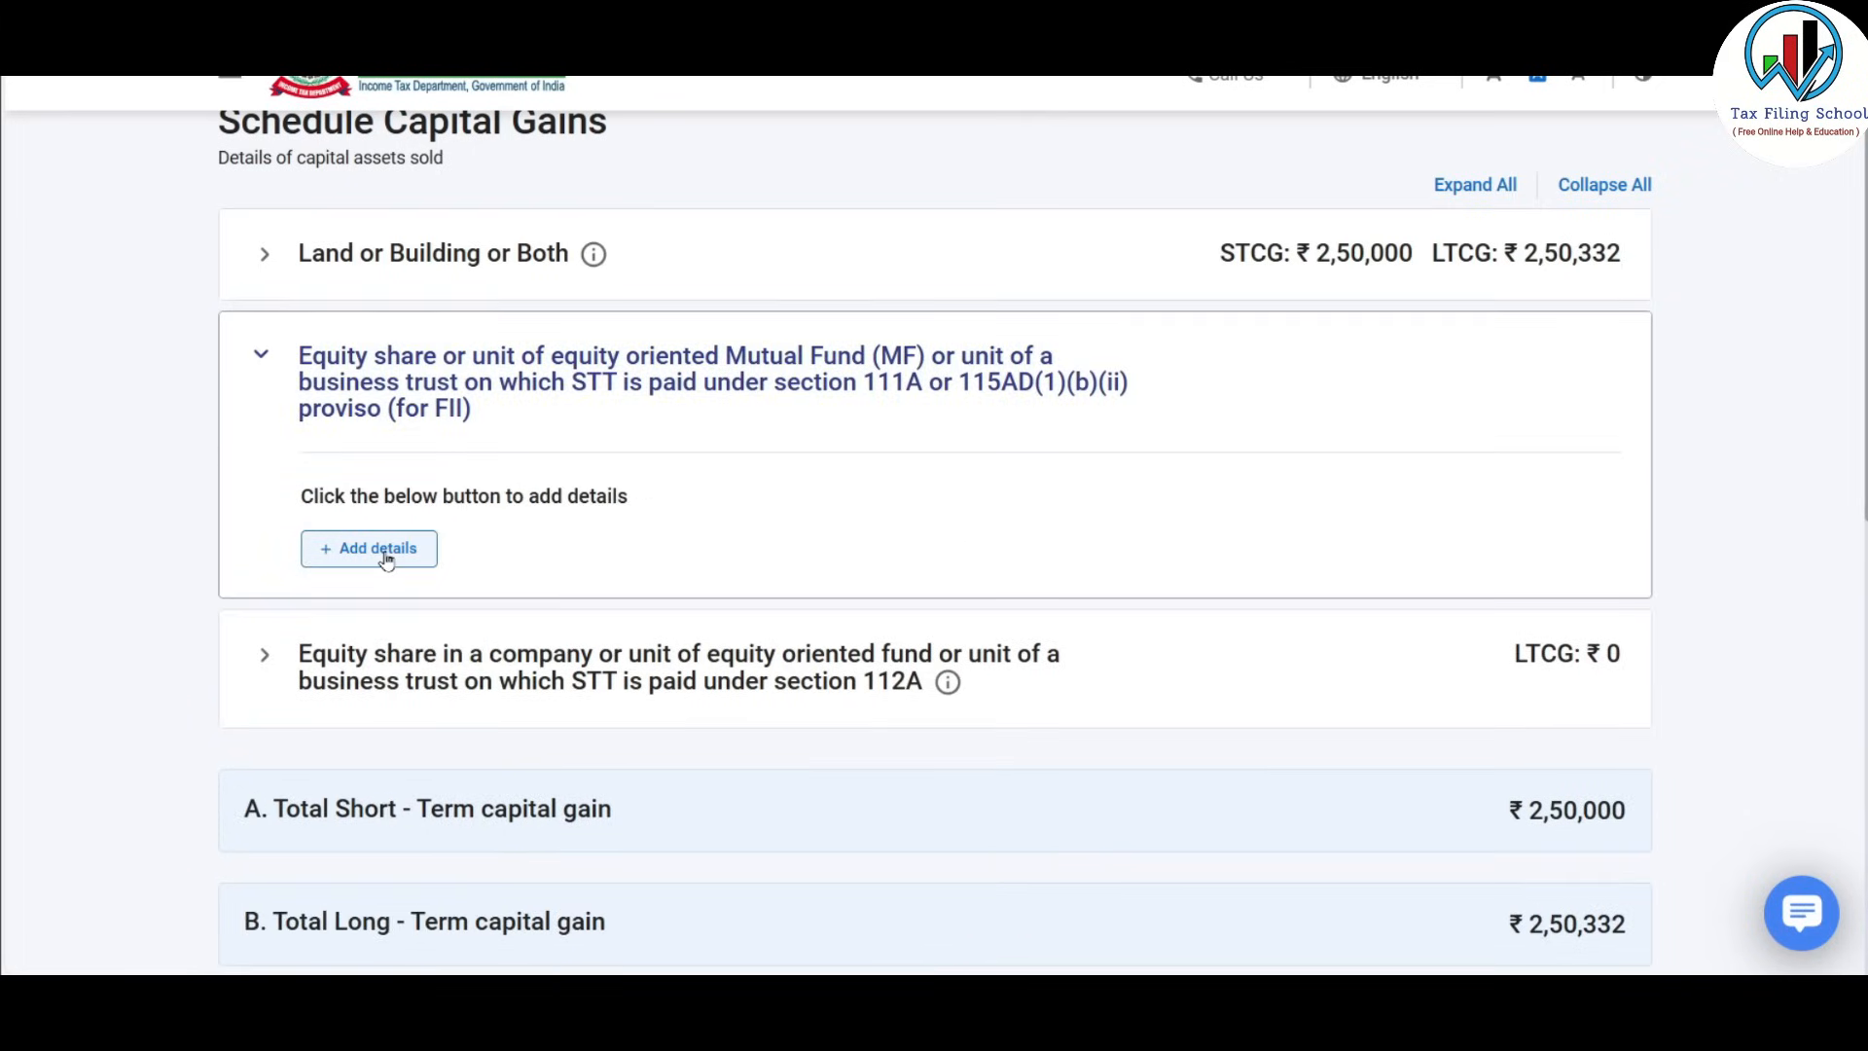
# Add equity sale details with Section 111A ticked, down to the cost of acquisition field.
pyautogui.click(385, 558)
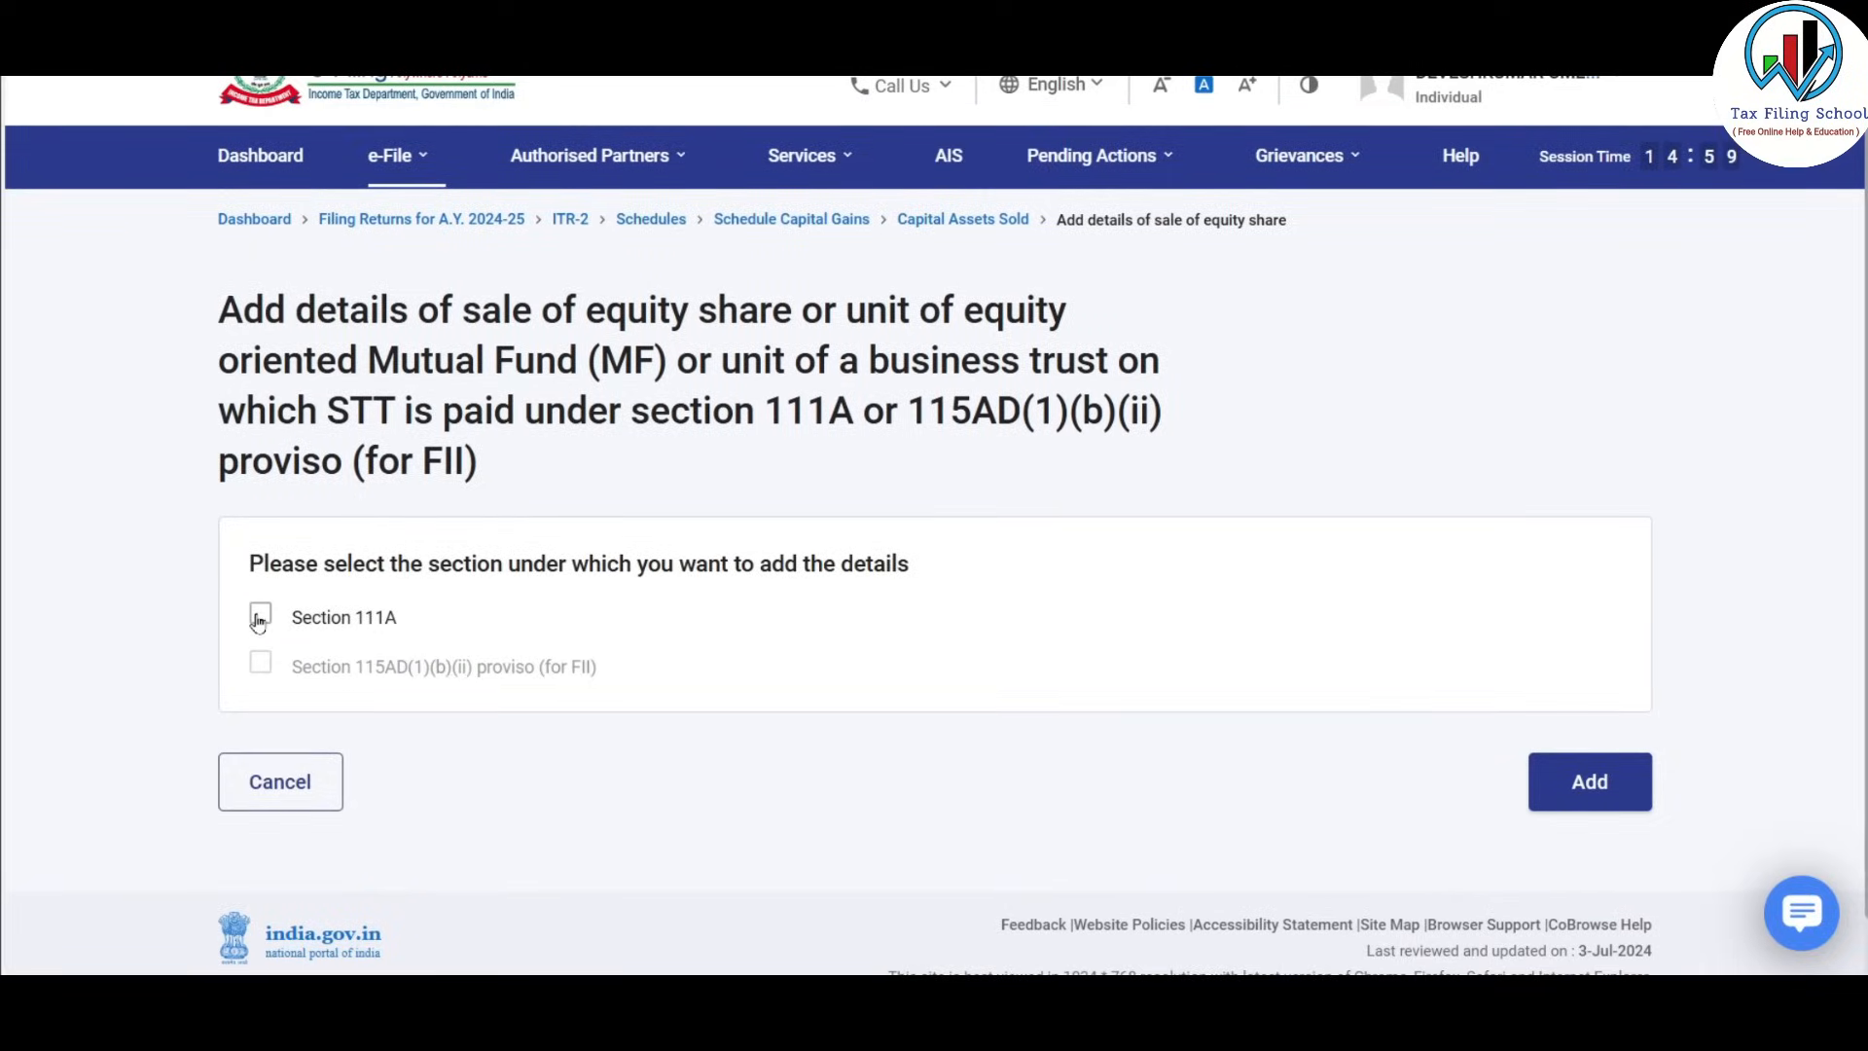
pyautogui.click(260, 616)
pyautogui.scroll(-5, 1078, 549)
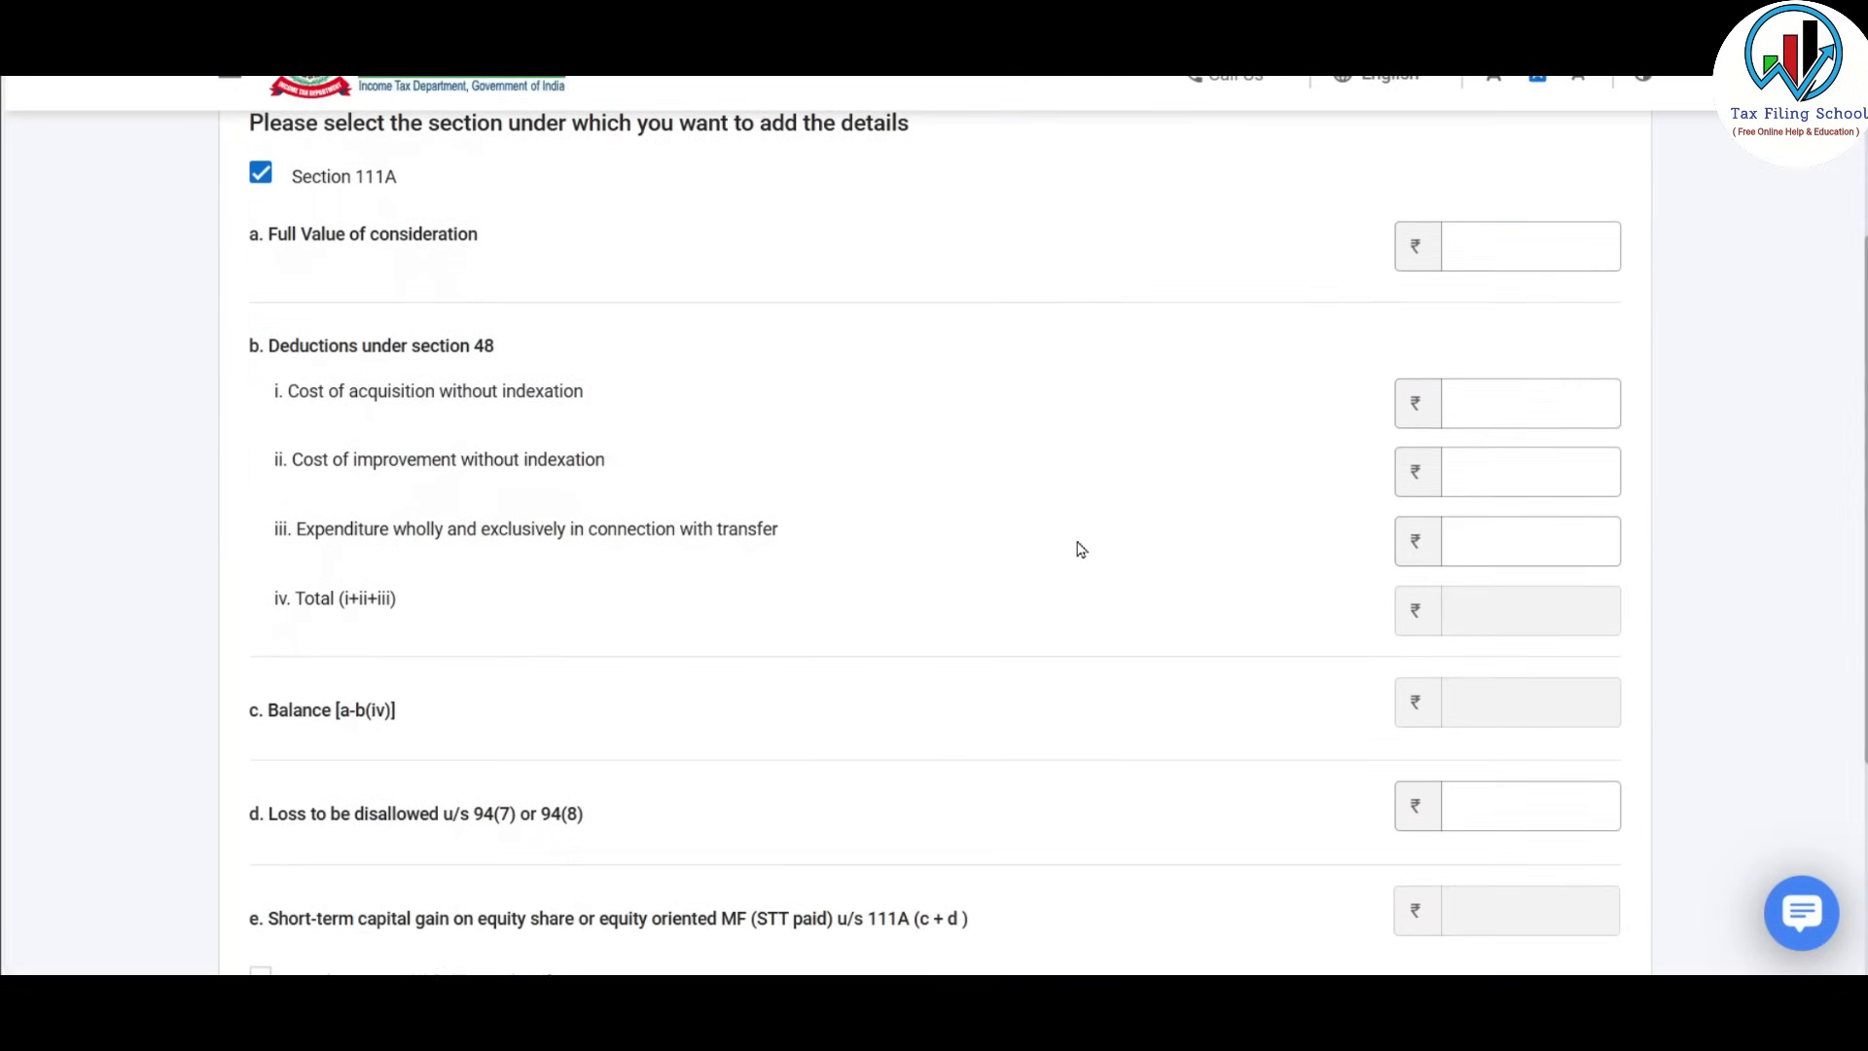
pyautogui.click(1499, 400)
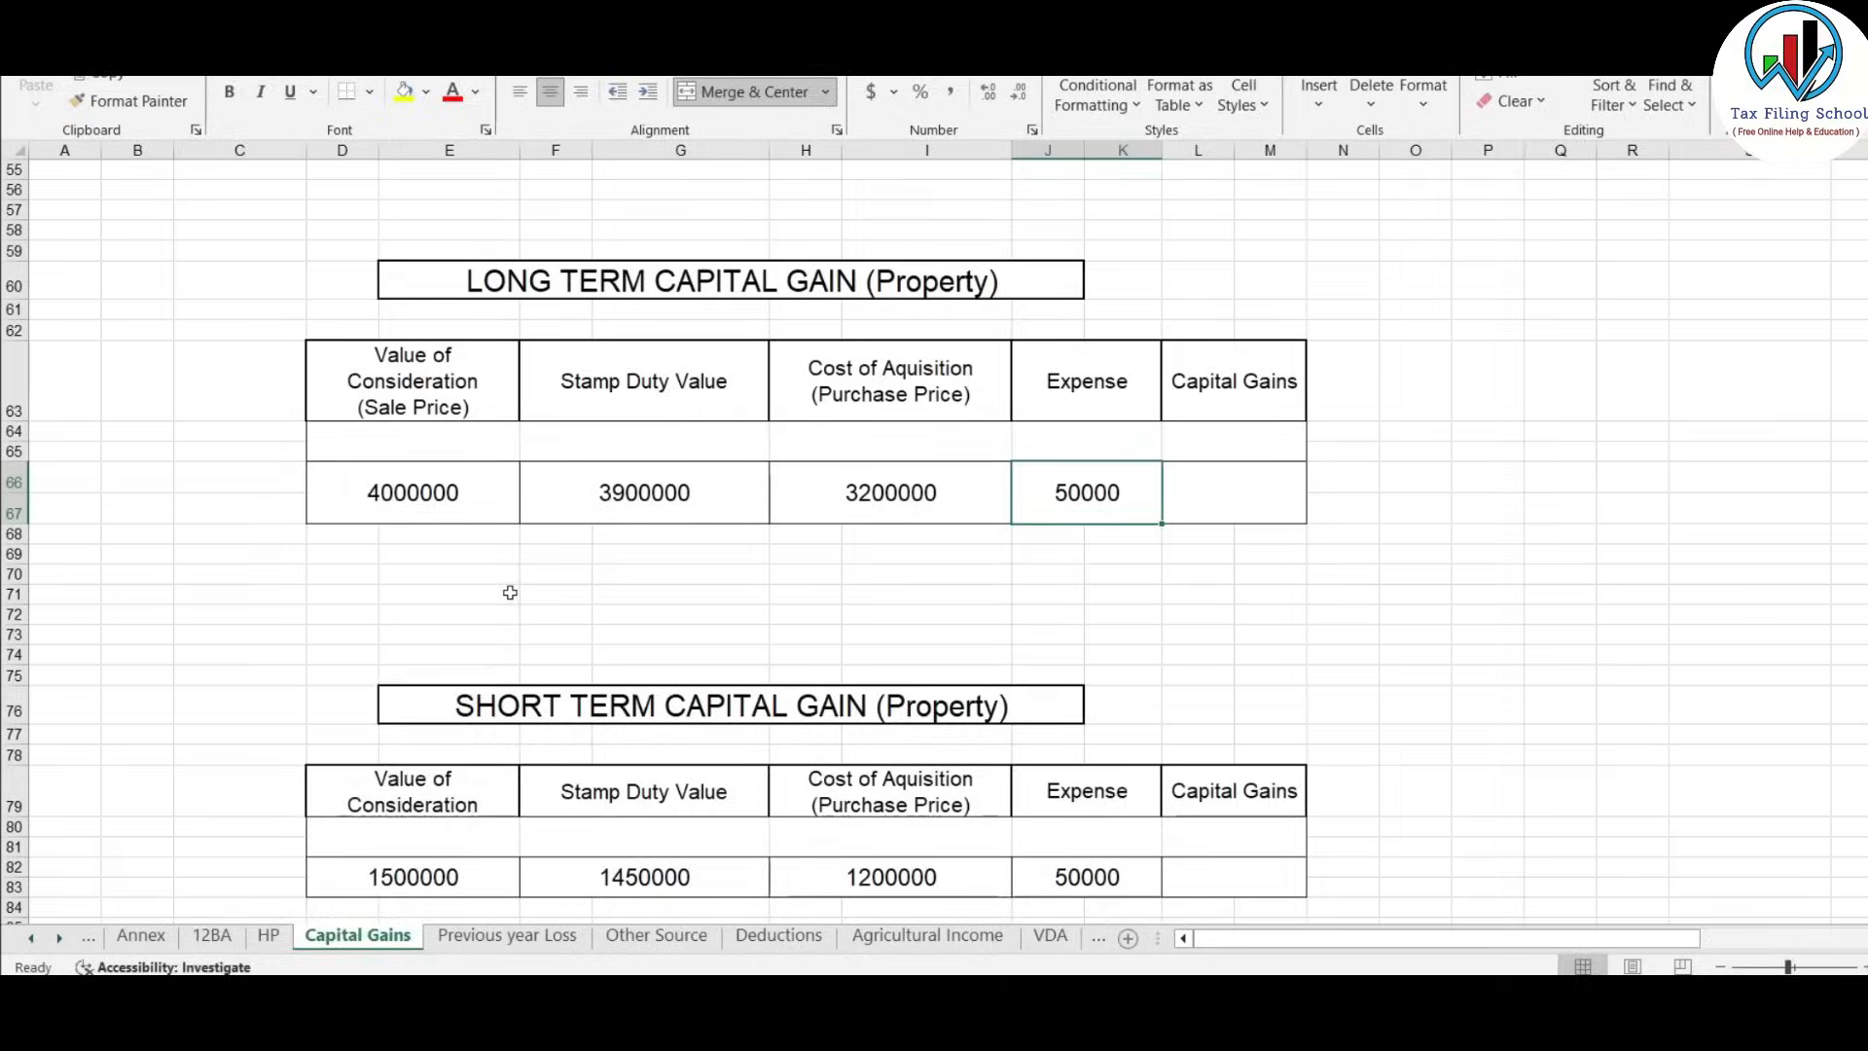
pyautogui.scroll(9, 509, 593)
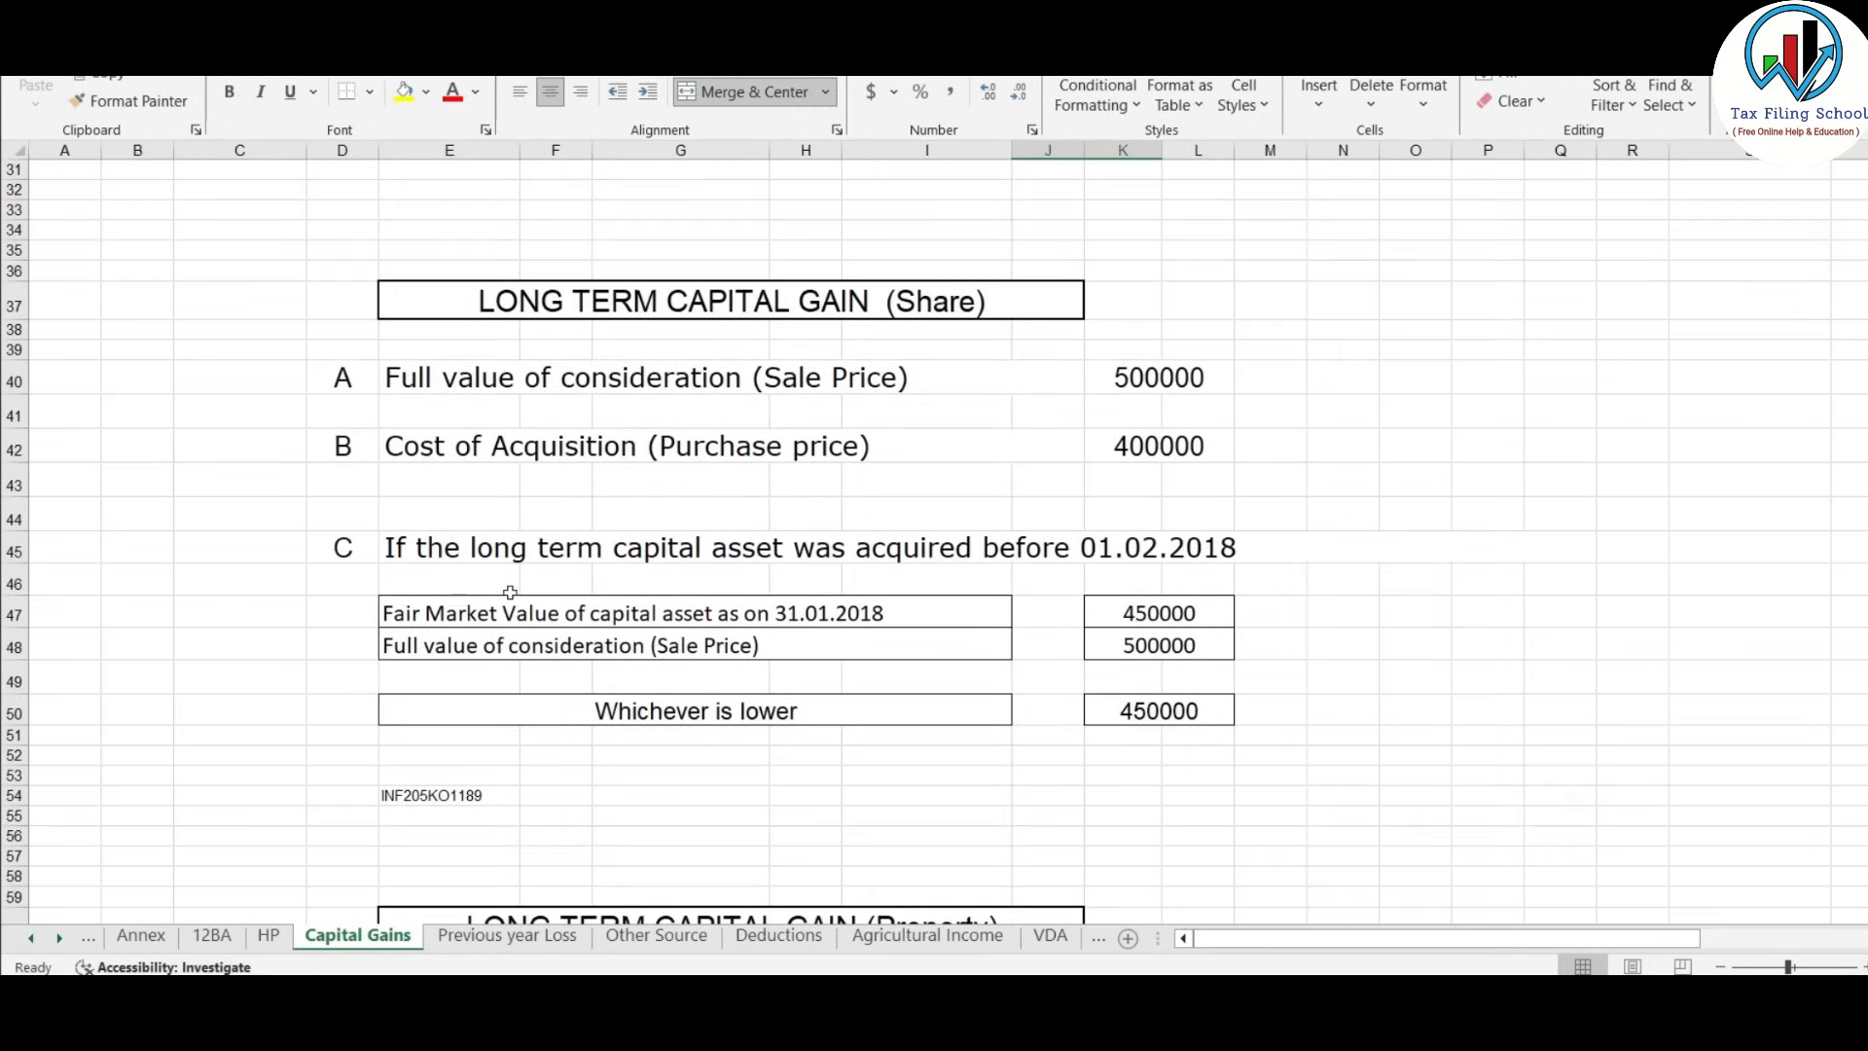
# Check the lumpsum (500000 sale, -11000 loss) and SIP (264450 sale, 24200 gain) rows.
pyautogui.scroll(10, 510, 592)
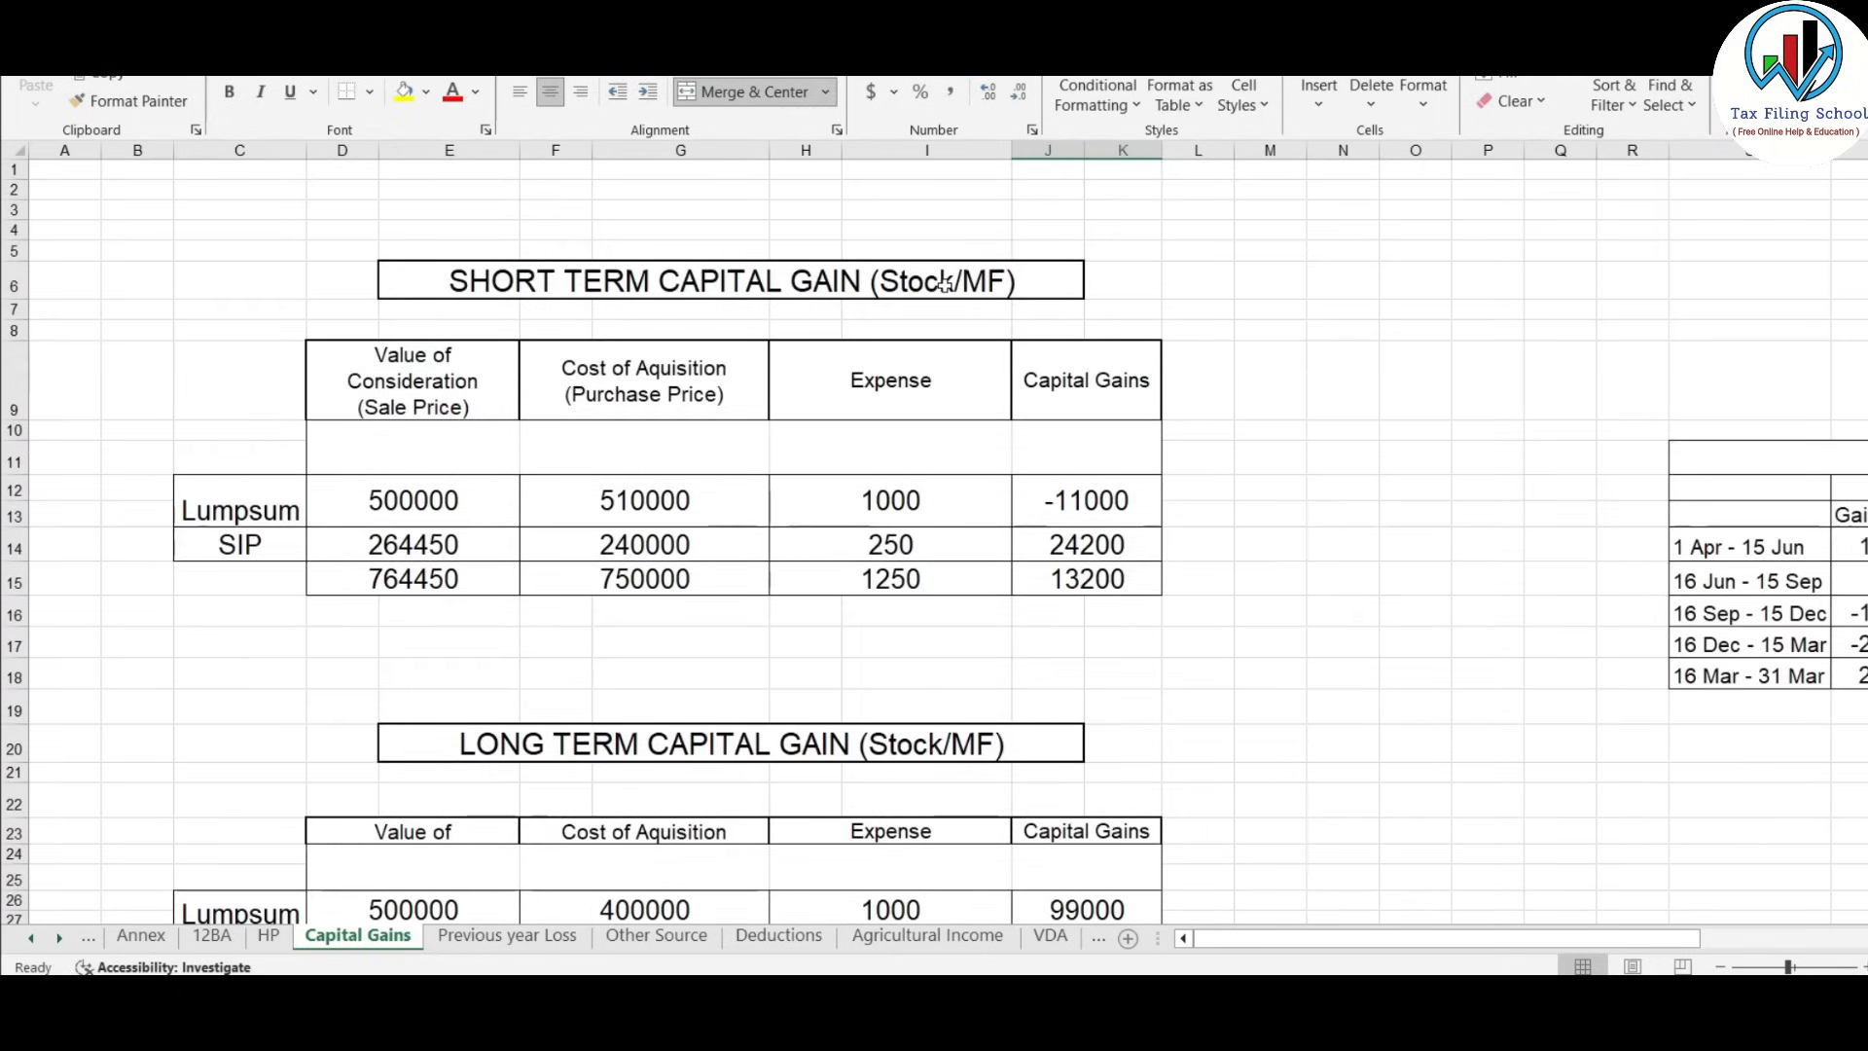
pyautogui.click(944, 282)
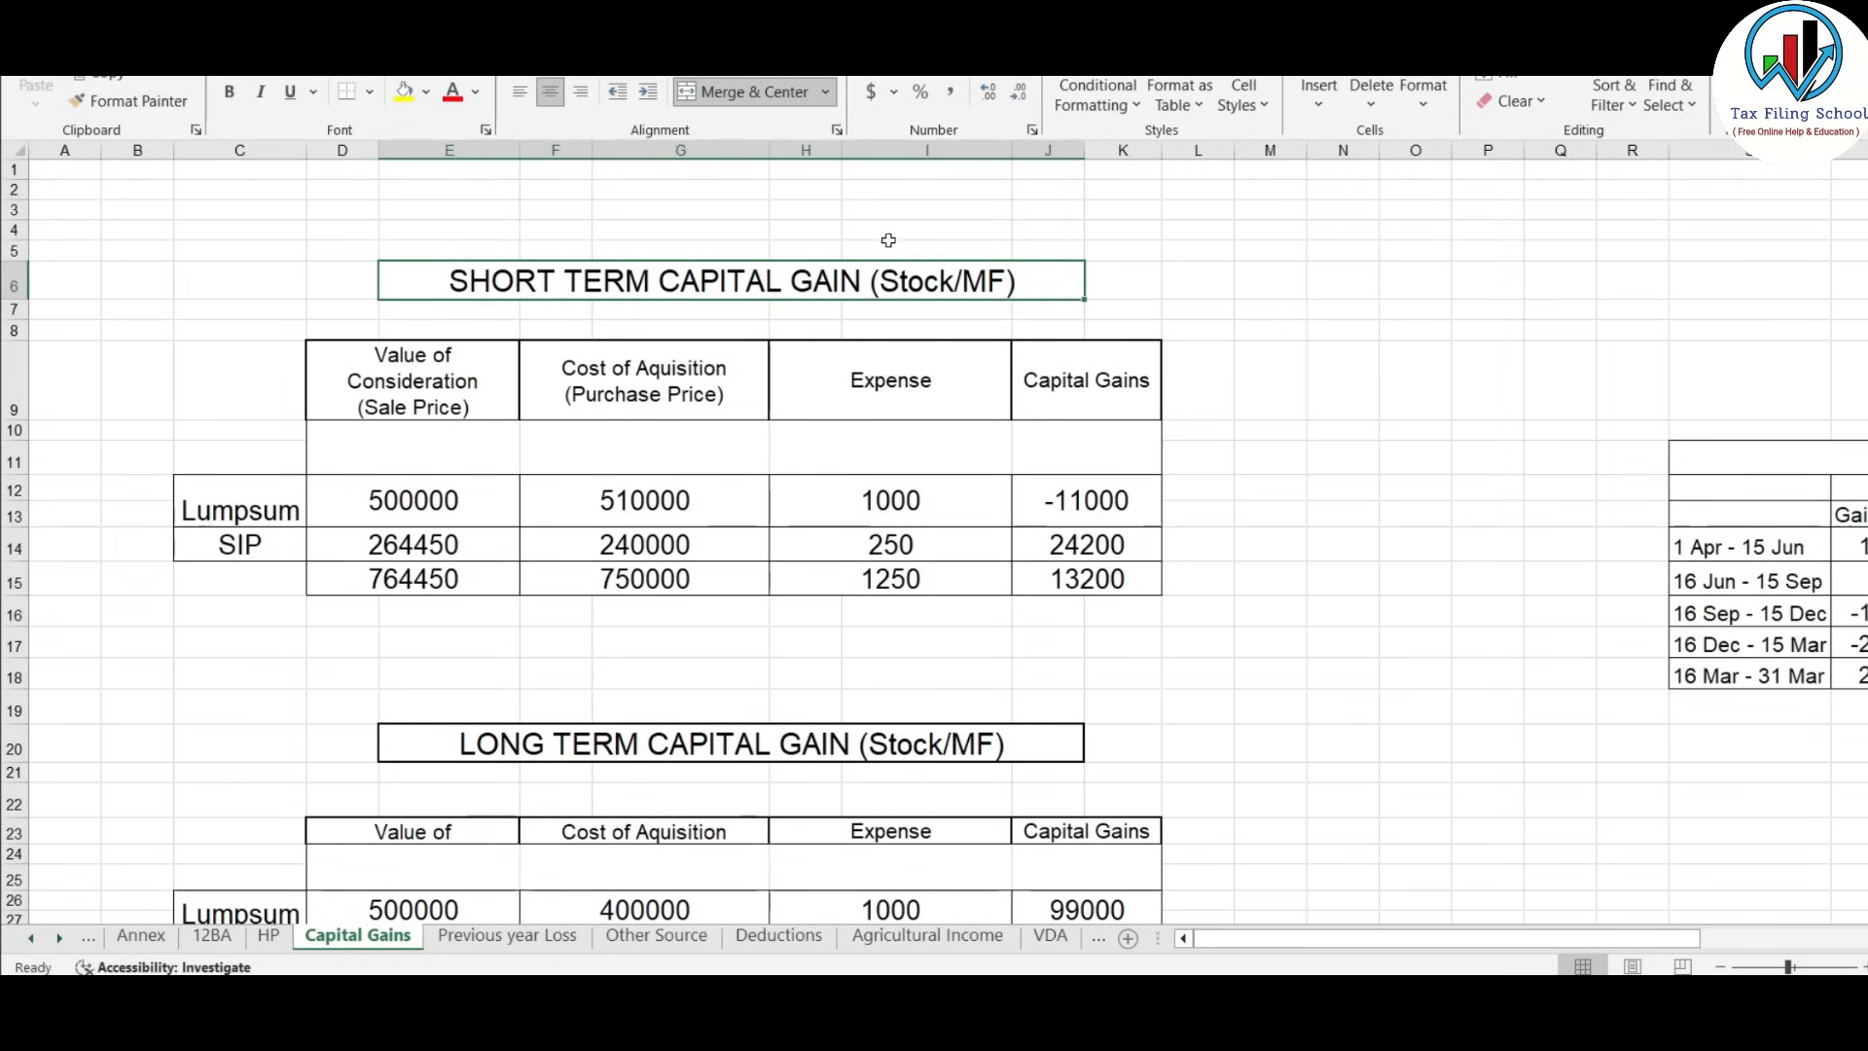
pyautogui.moveTo(414, 505); pyautogui.dragTo(623, 526)
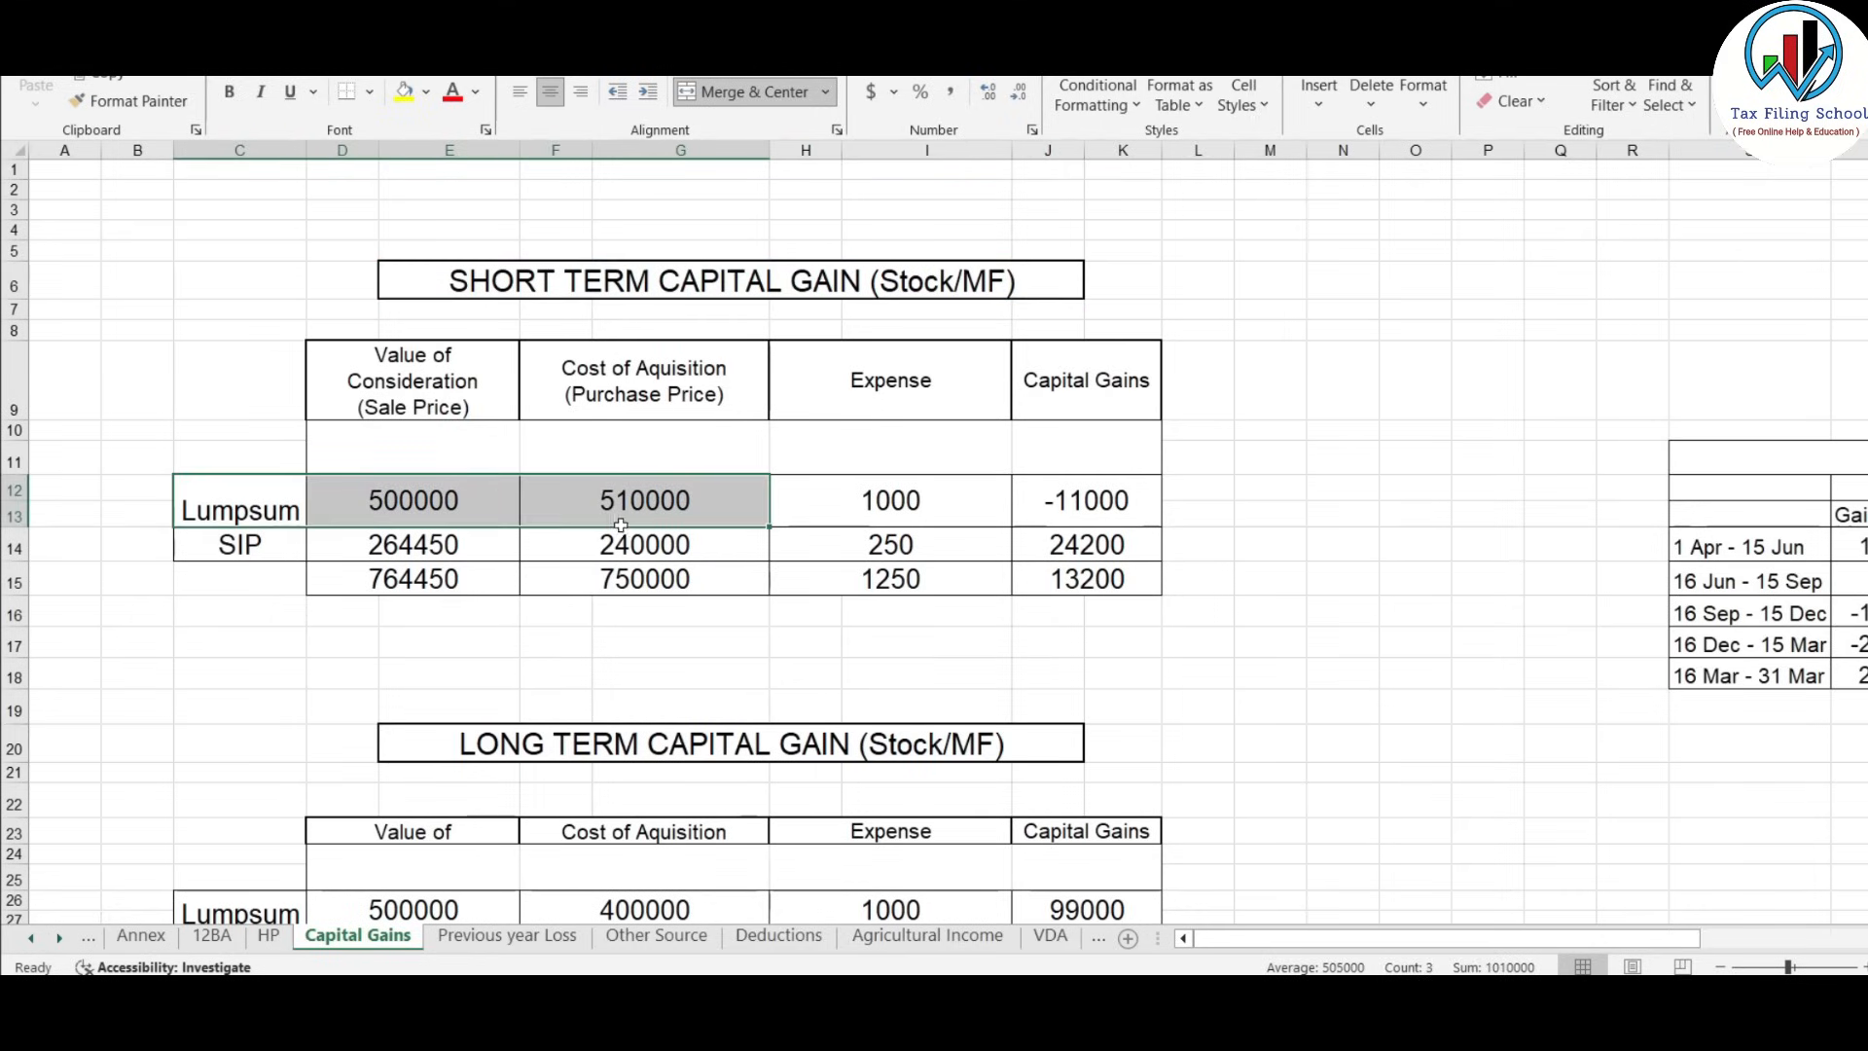
pyautogui.click(420, 499)
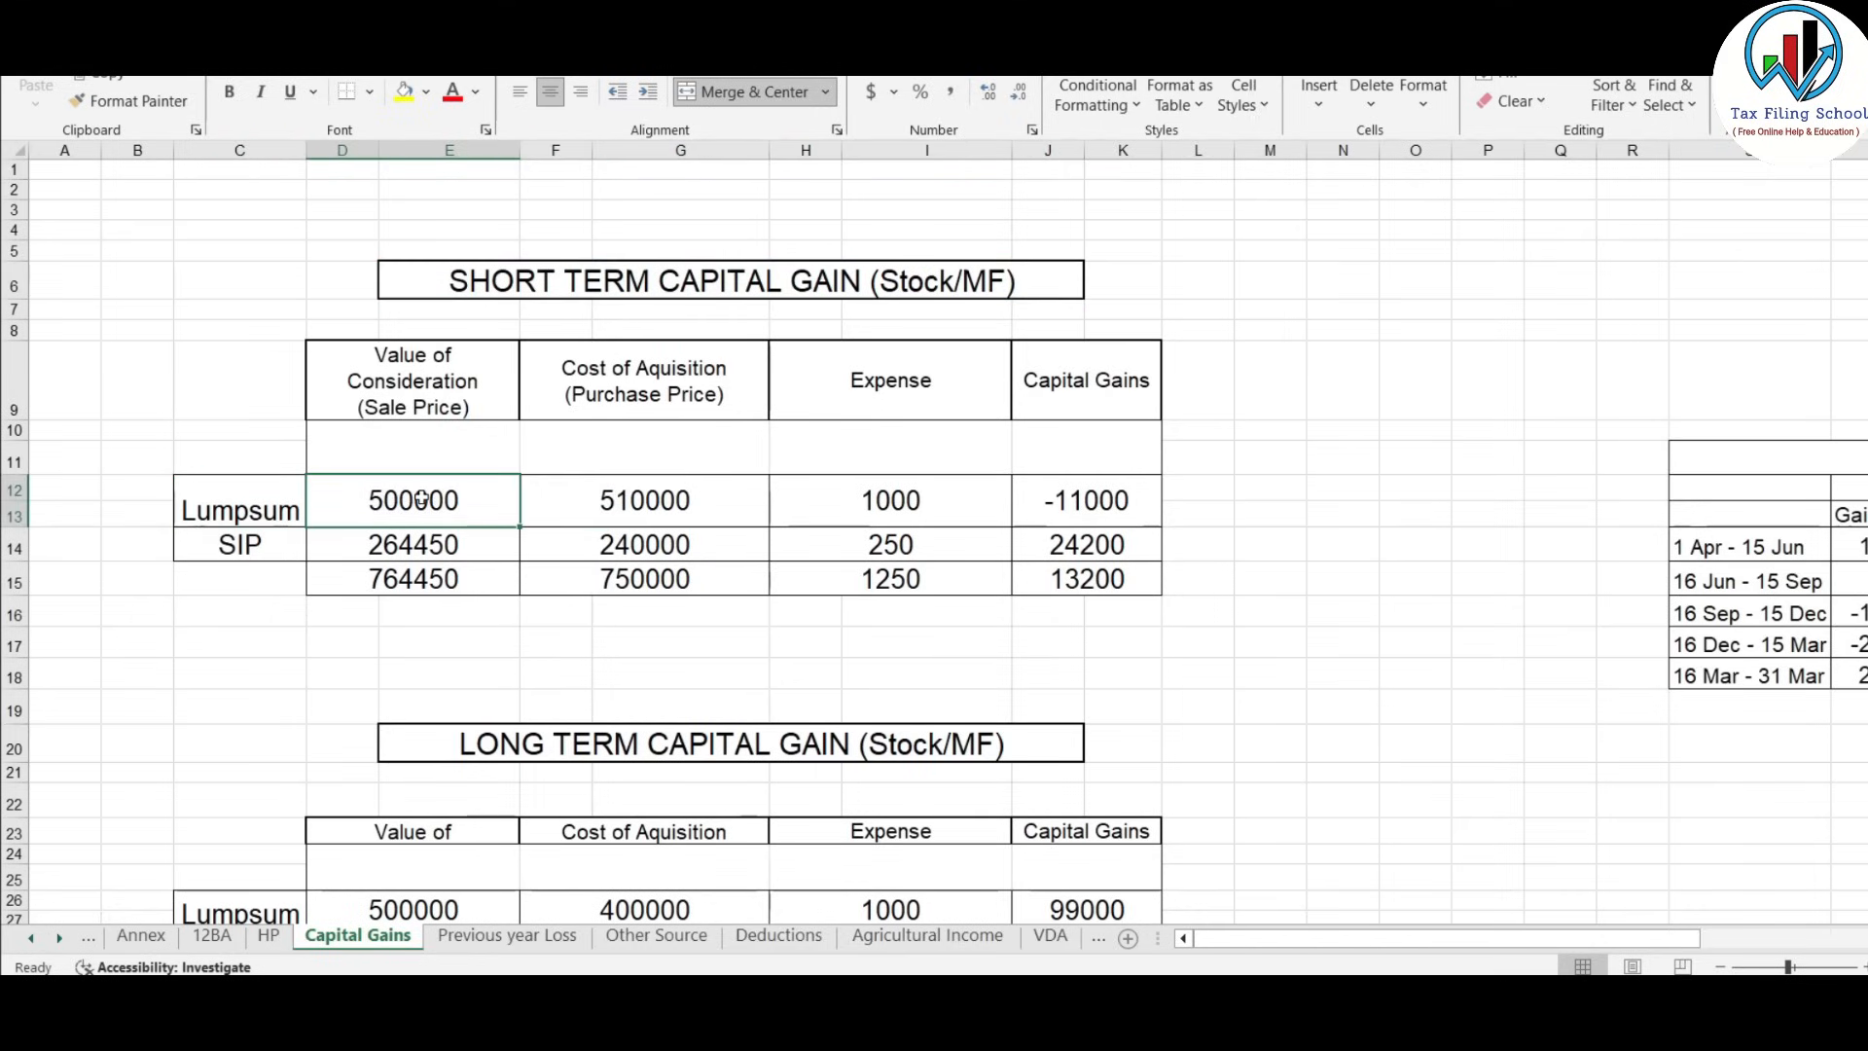
pyautogui.click(1120, 499)
pyautogui.click(392, 551)
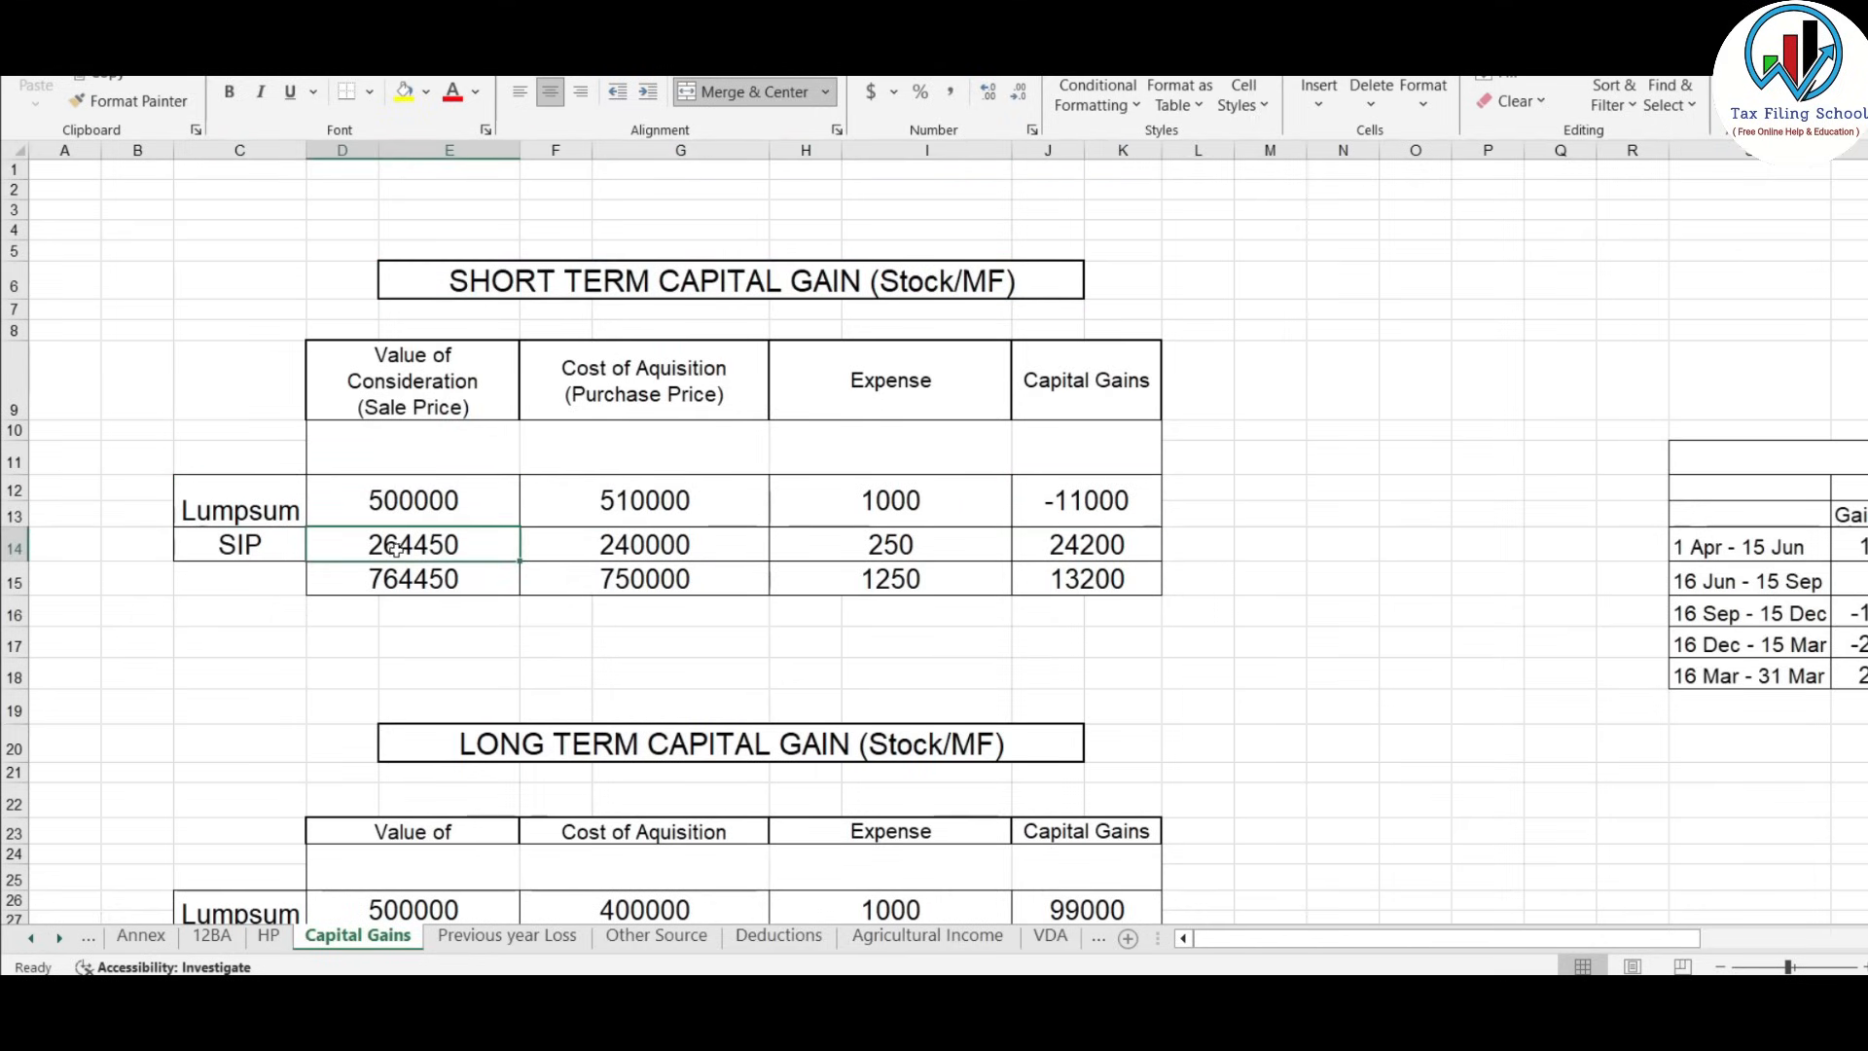
pyautogui.click(1114, 544)
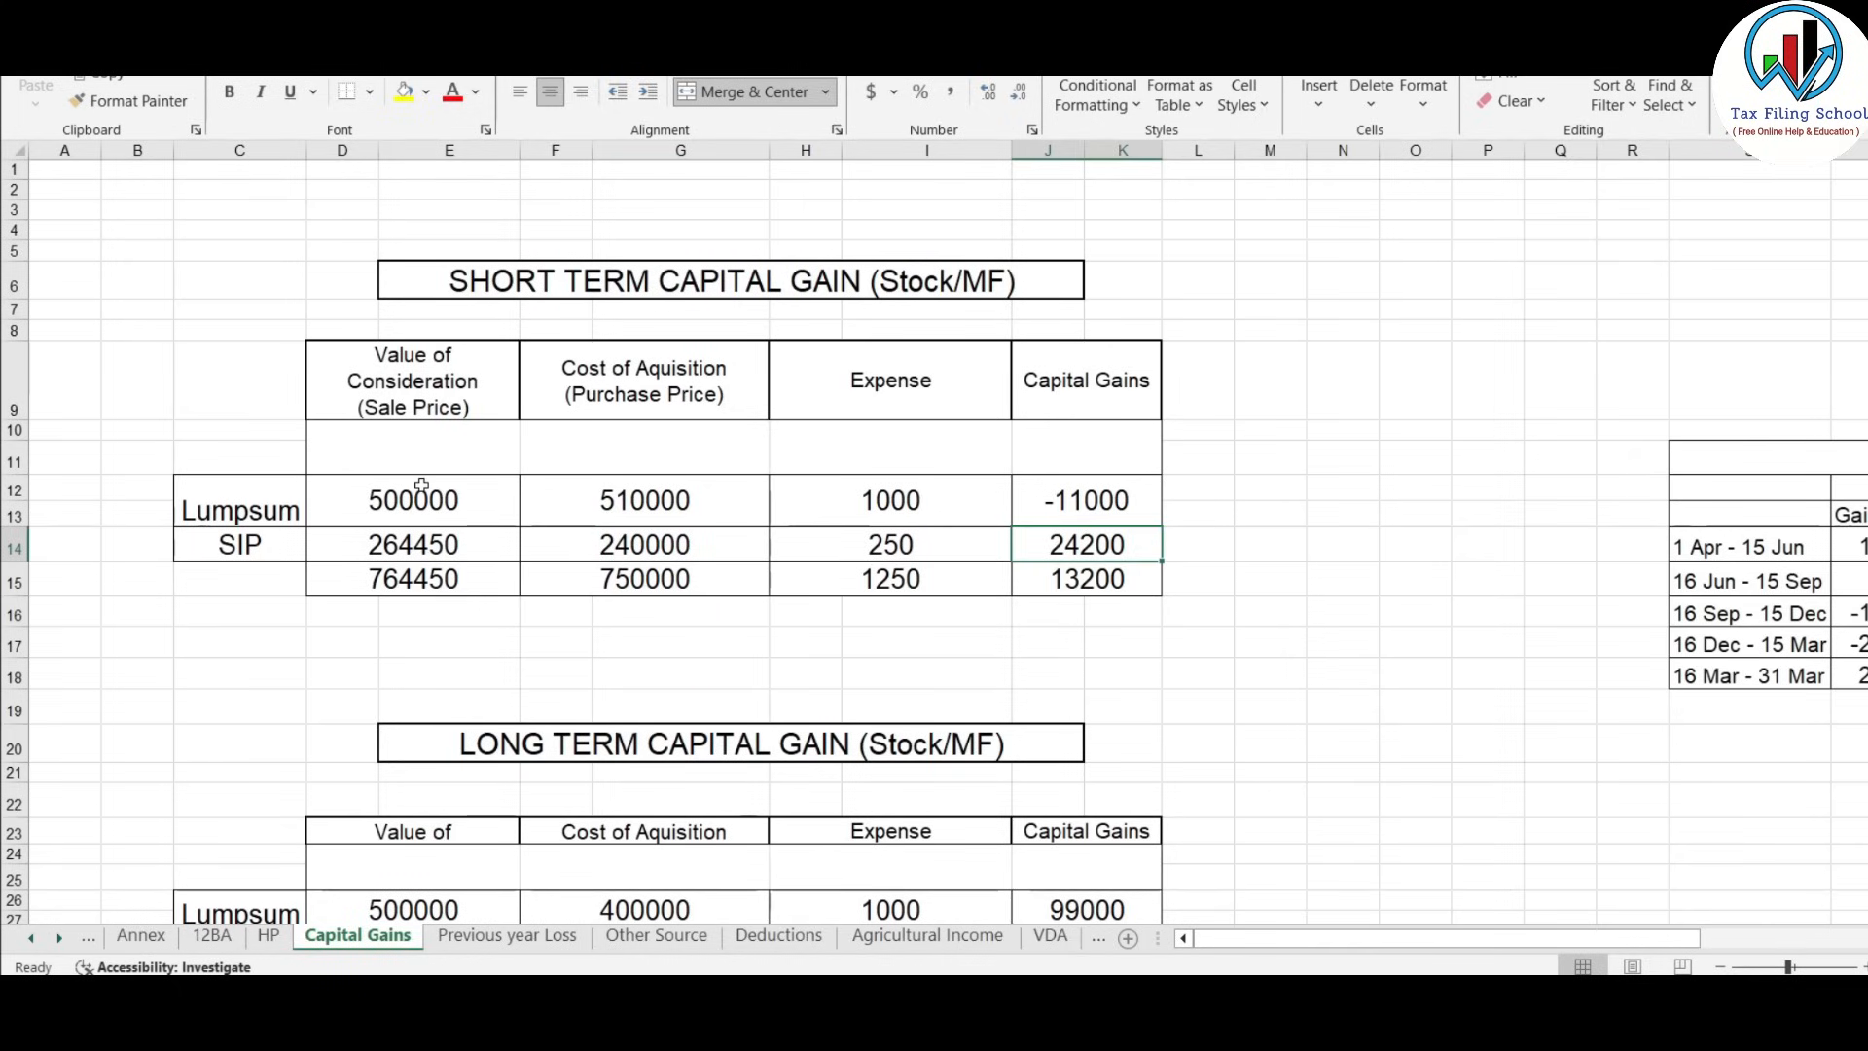
# Check the totals: sale 764450, purchase 750000, expense 1250, then return to the portal.
pyautogui.moveTo(422, 487); pyautogui.dragTo(443, 547)
pyautogui.click(649, 513)
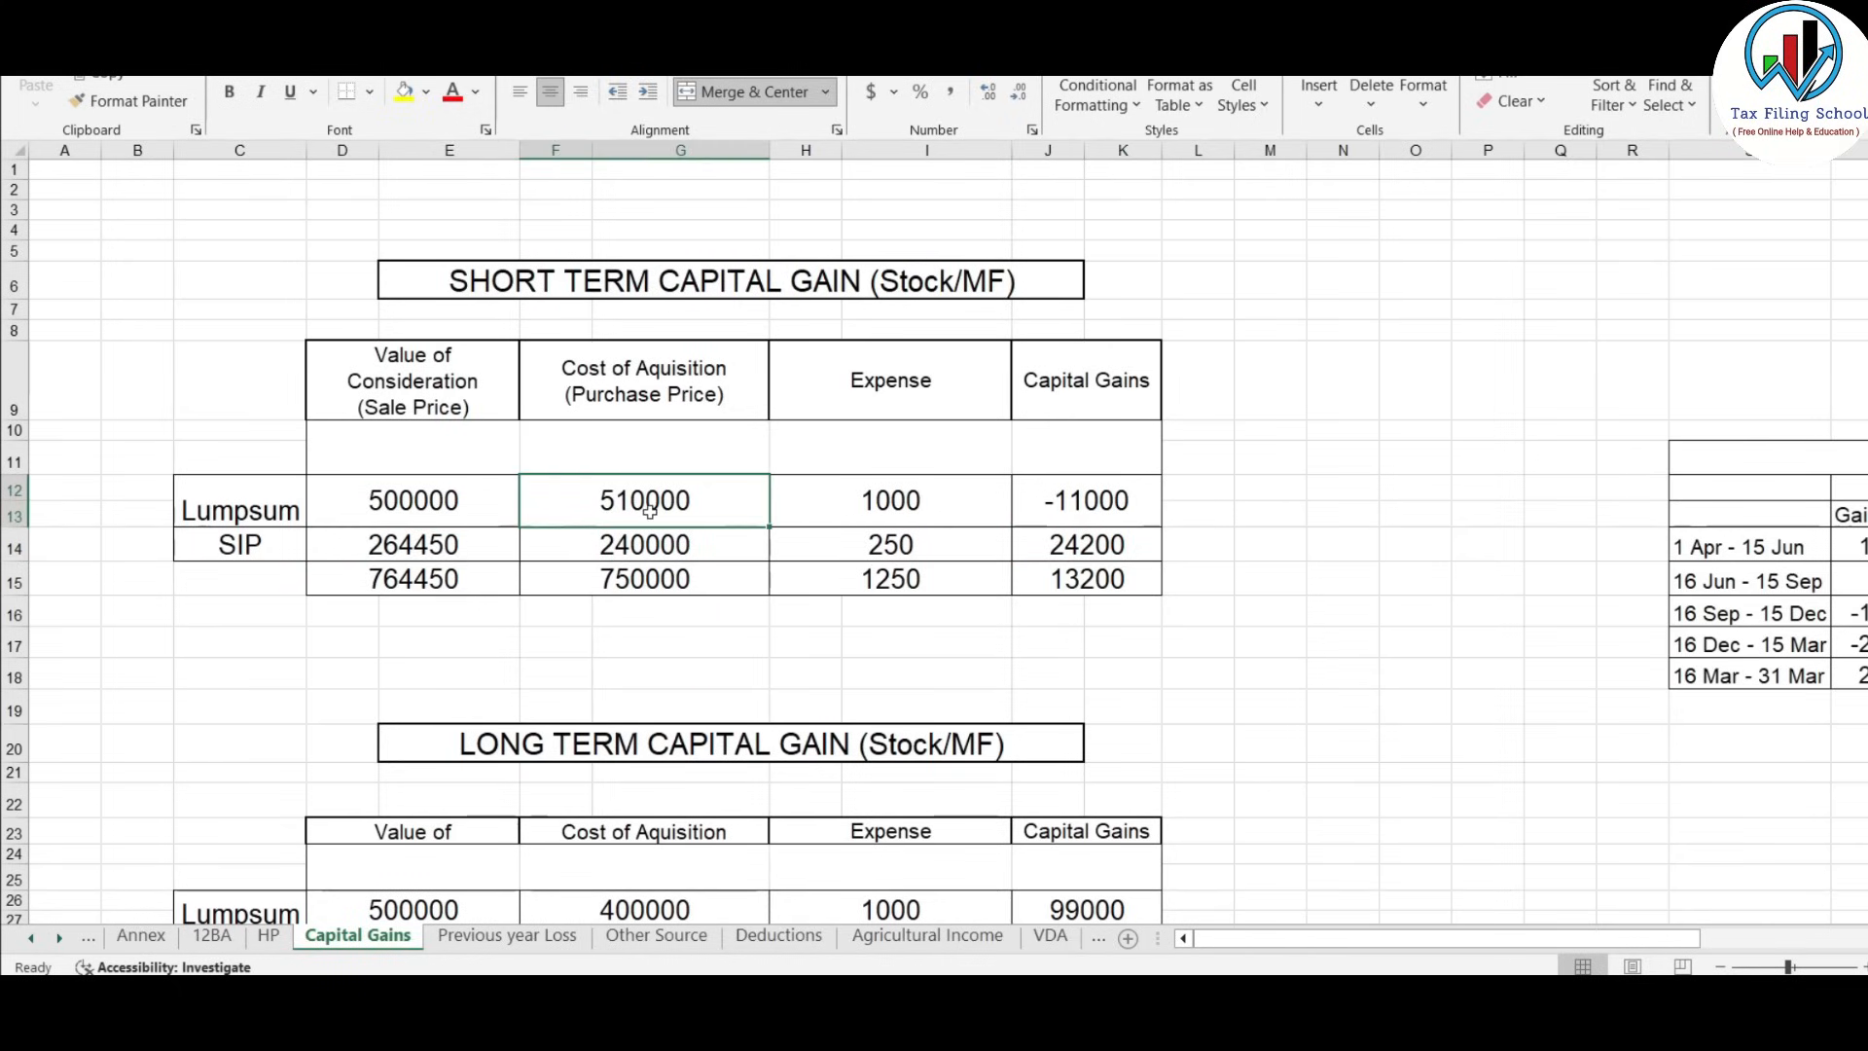
pyautogui.moveTo(649, 512); pyautogui.dragTo(654, 545)
pyautogui.click(412, 575)
pyautogui.click(662, 575)
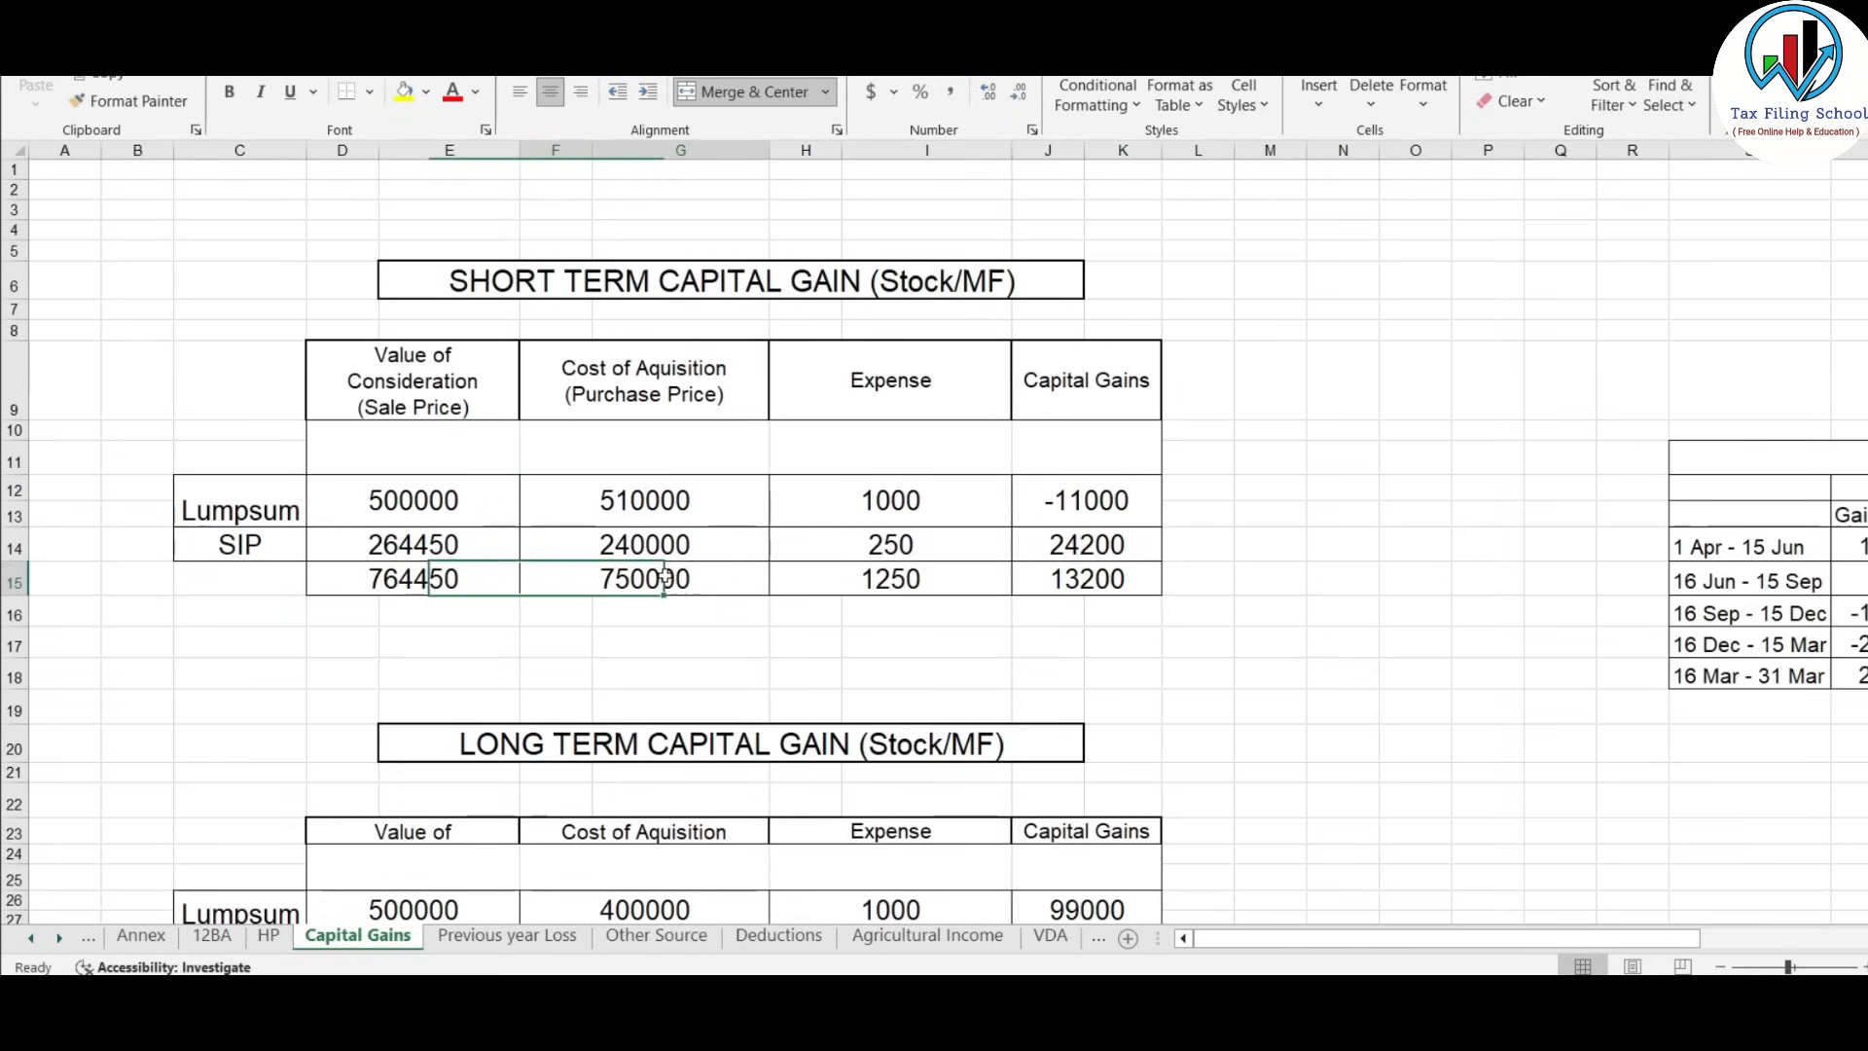
pyautogui.click(905, 578)
pyautogui.hotkey('alt', 'Tab')
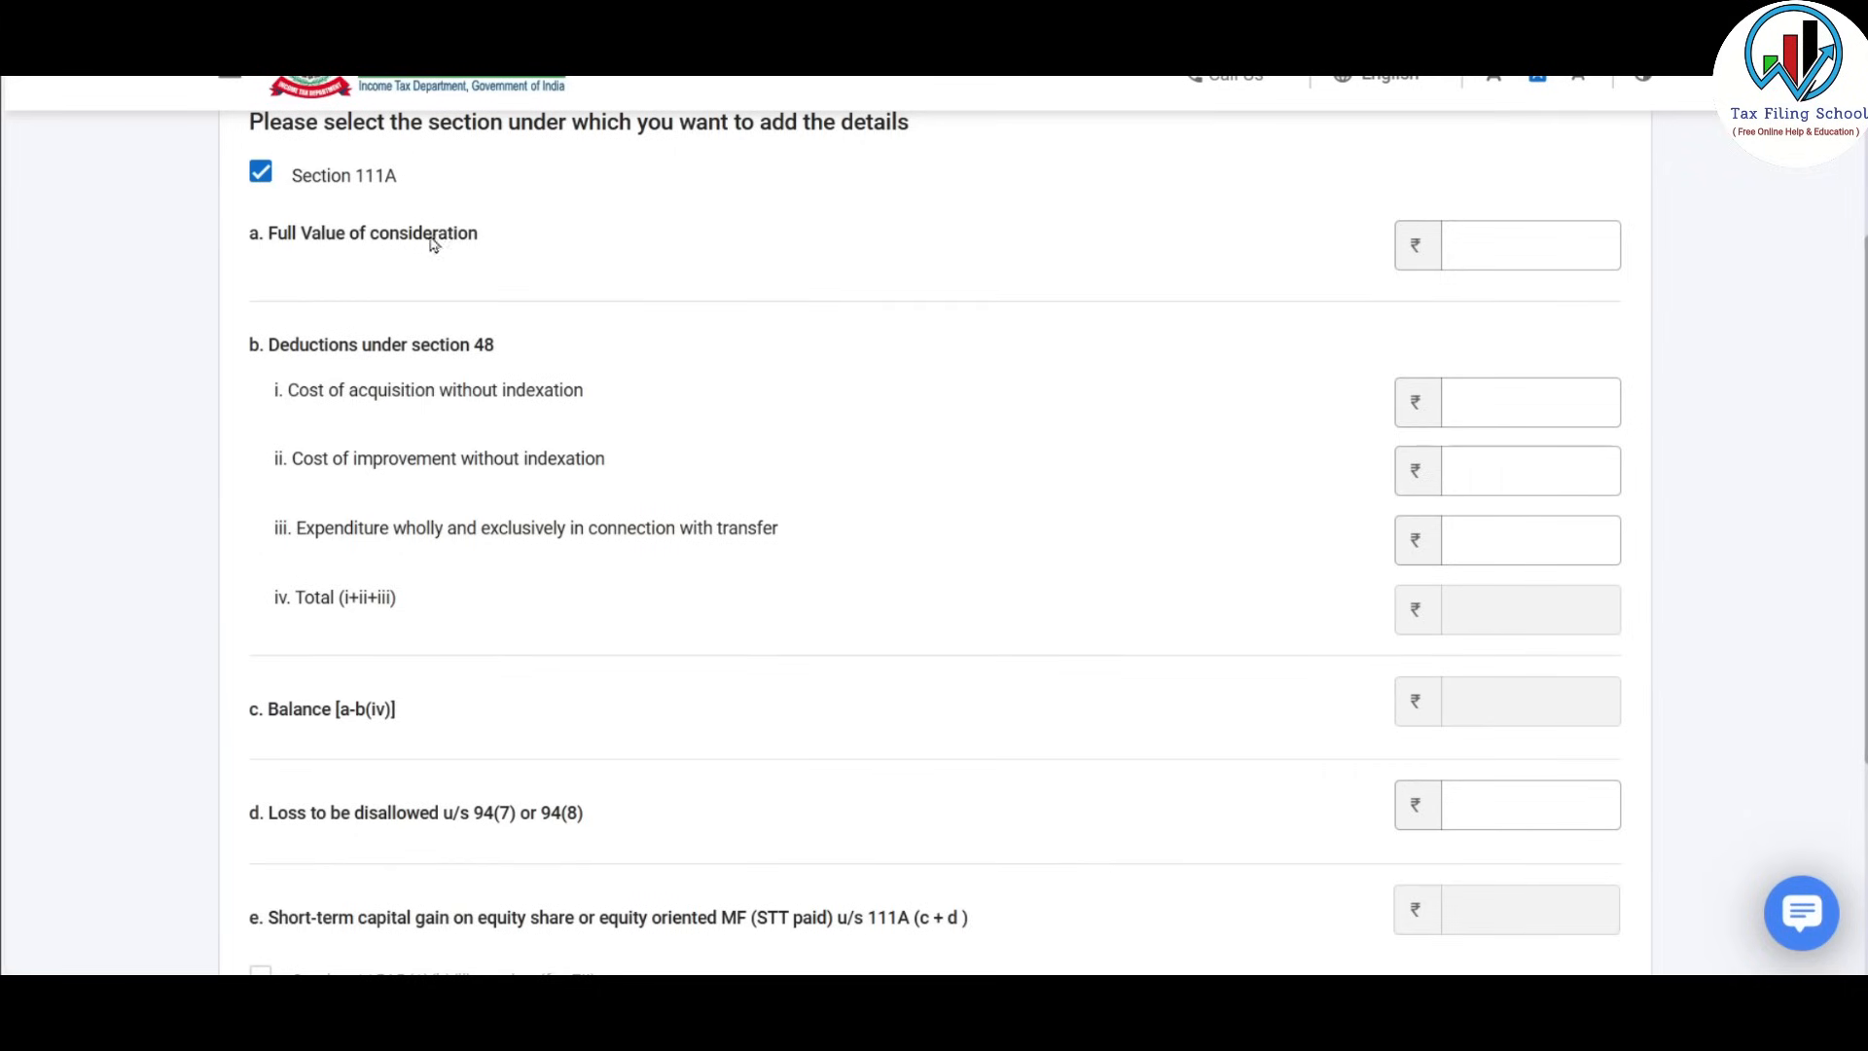
# Fill Full Value of consideration with the 7,64,450 sale total from Excel.
pyautogui.click(1542, 247)
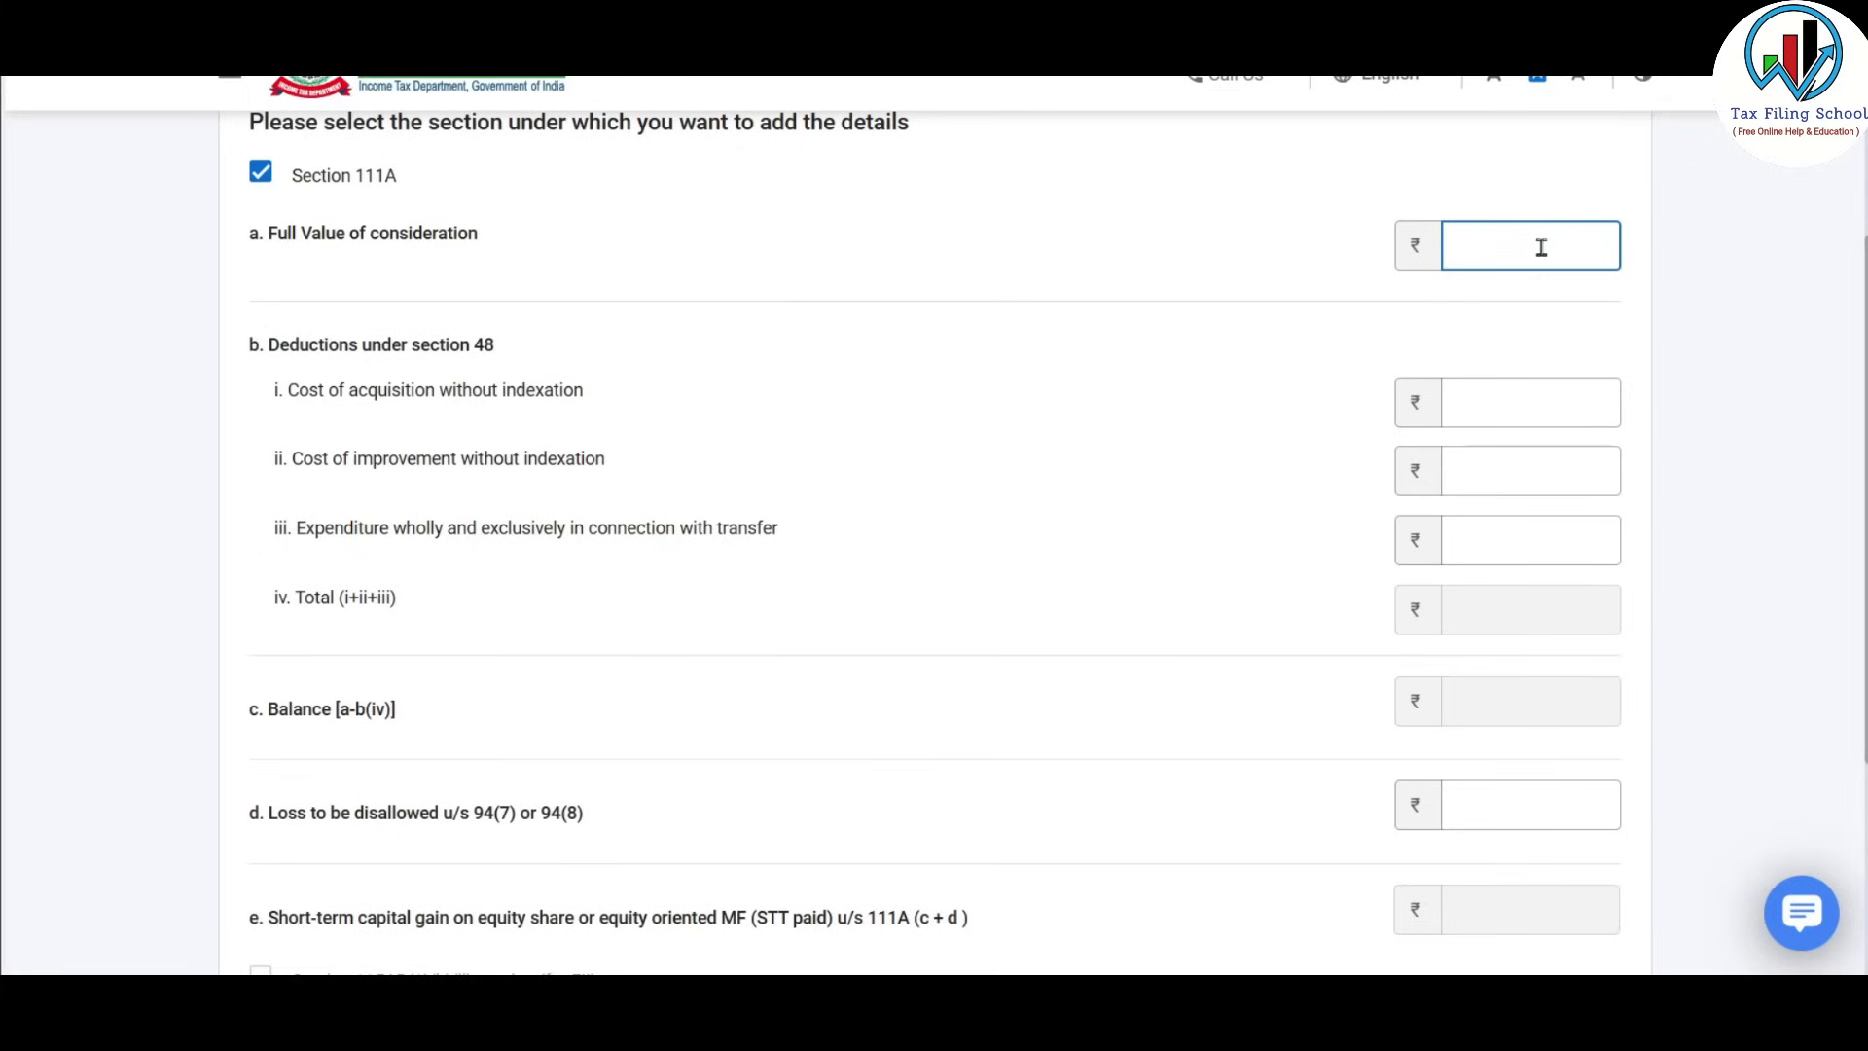
pyautogui.hotkey('alt', 'Tab')
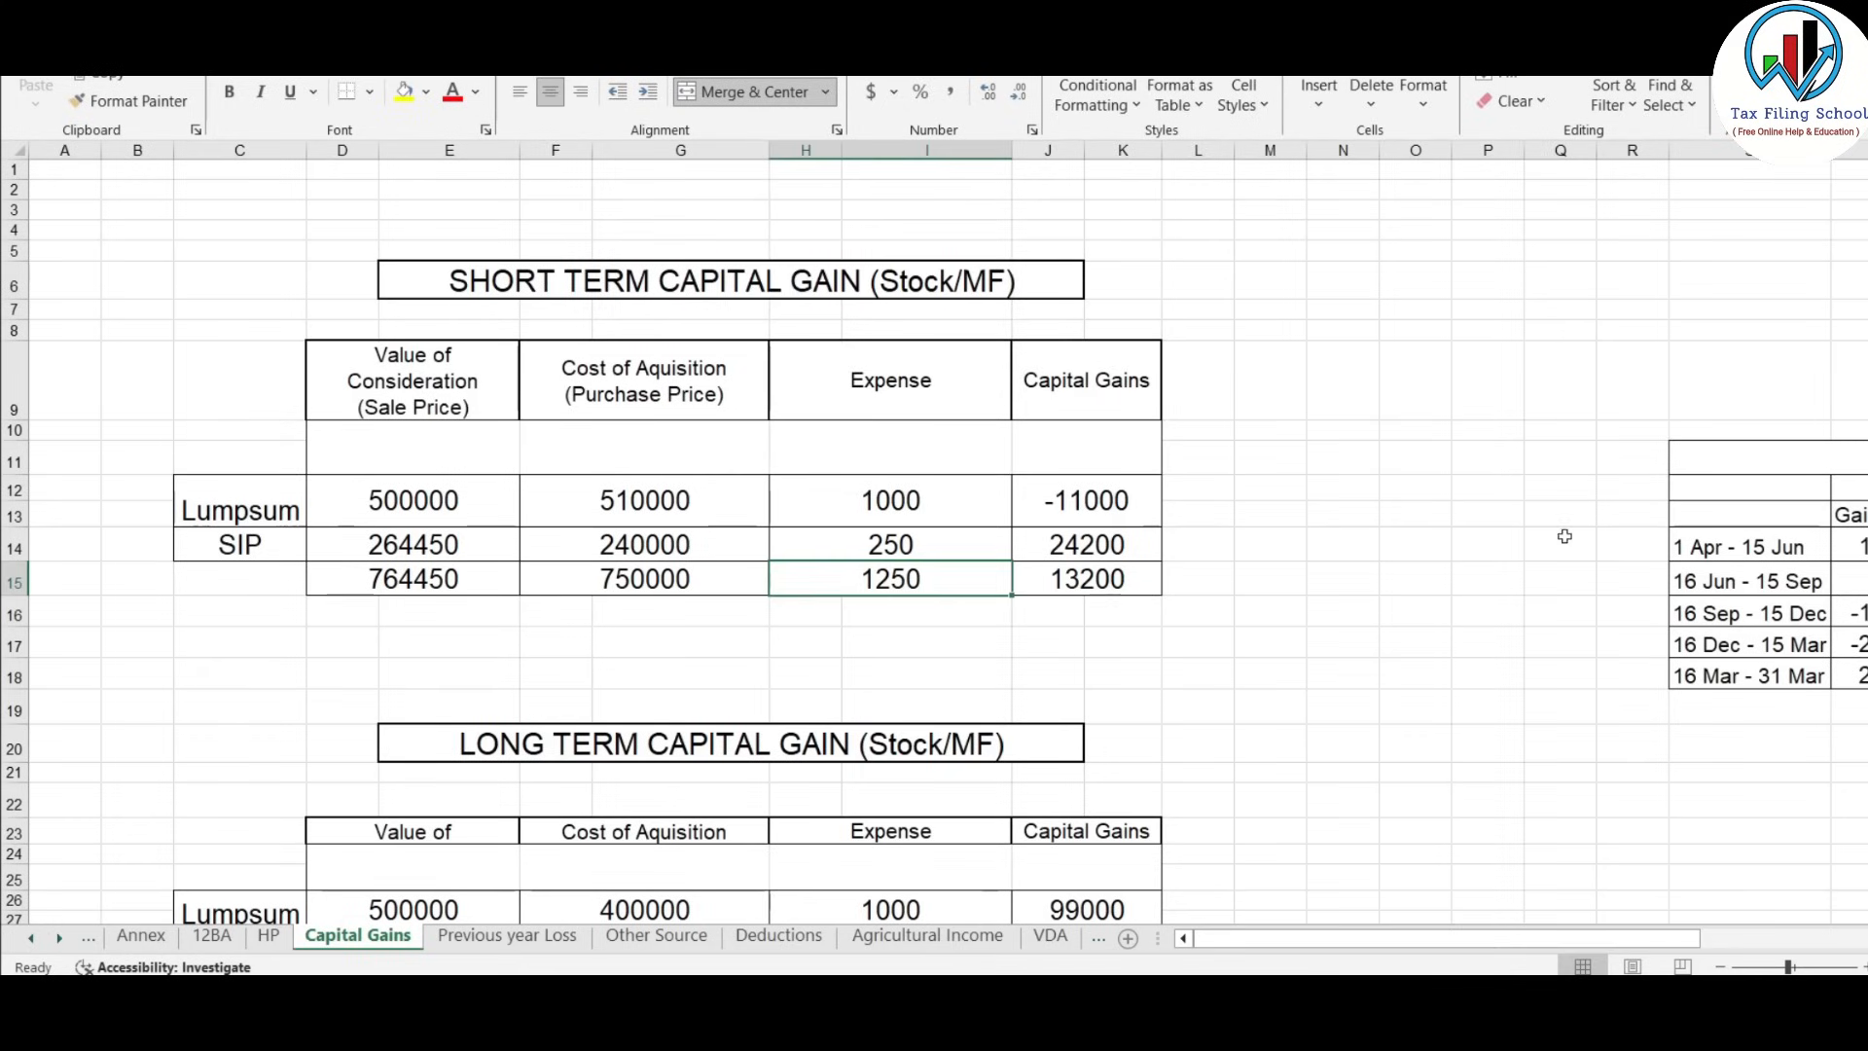
pyautogui.click(375, 587)
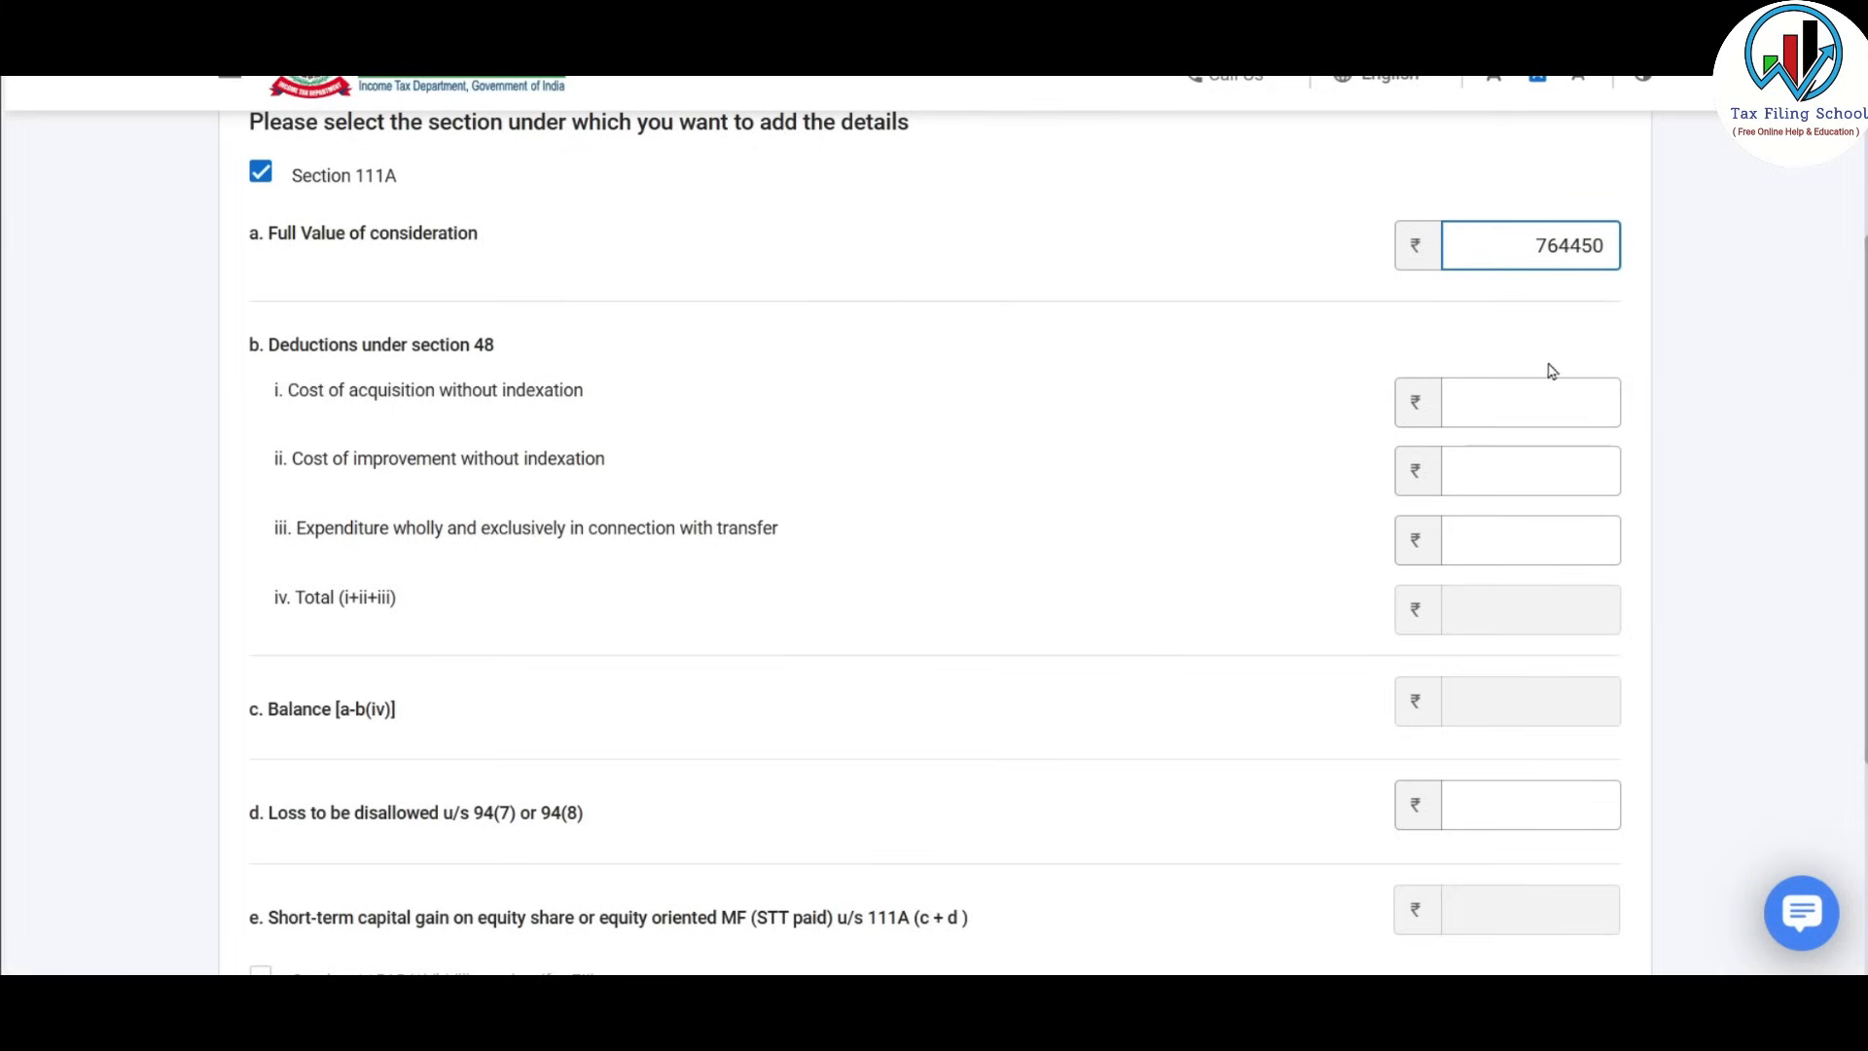
pyautogui.click(1548, 336)
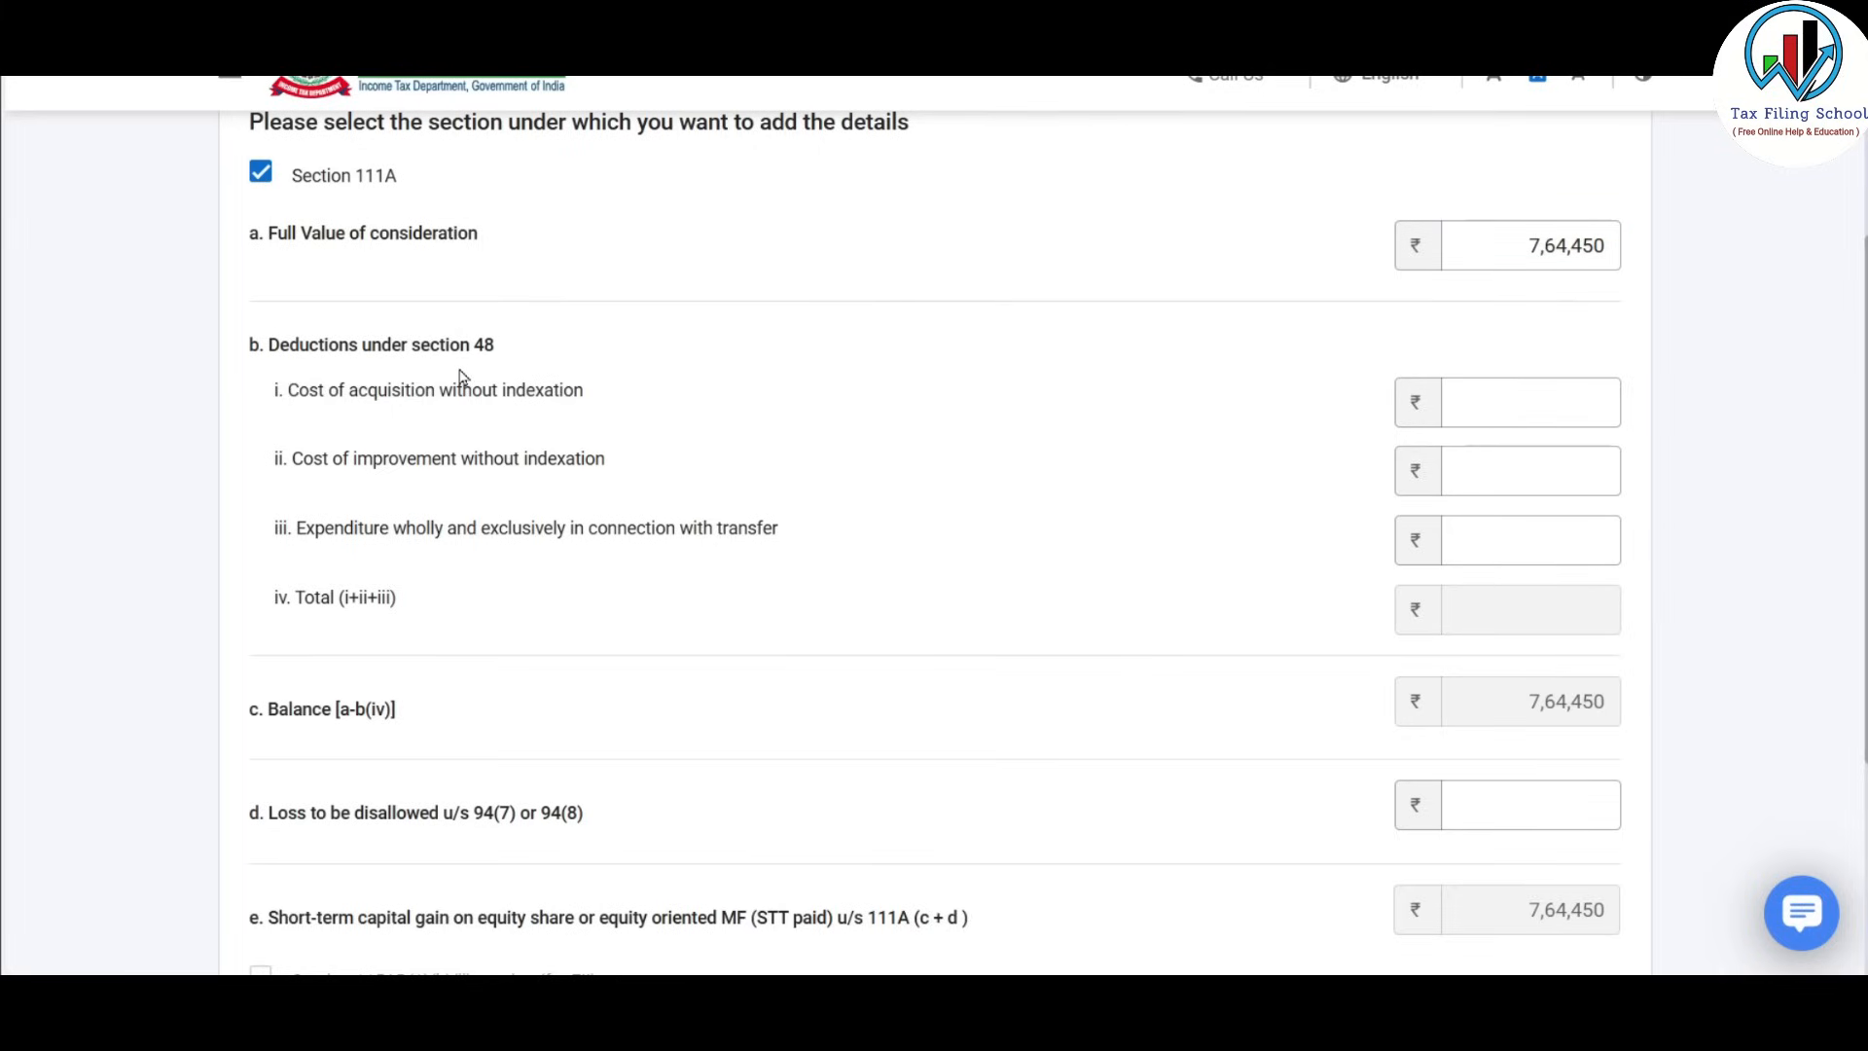
# Paste the 7,50,000 purchase total from Excel as cost of acquisition.
pyautogui.click(1544, 403)
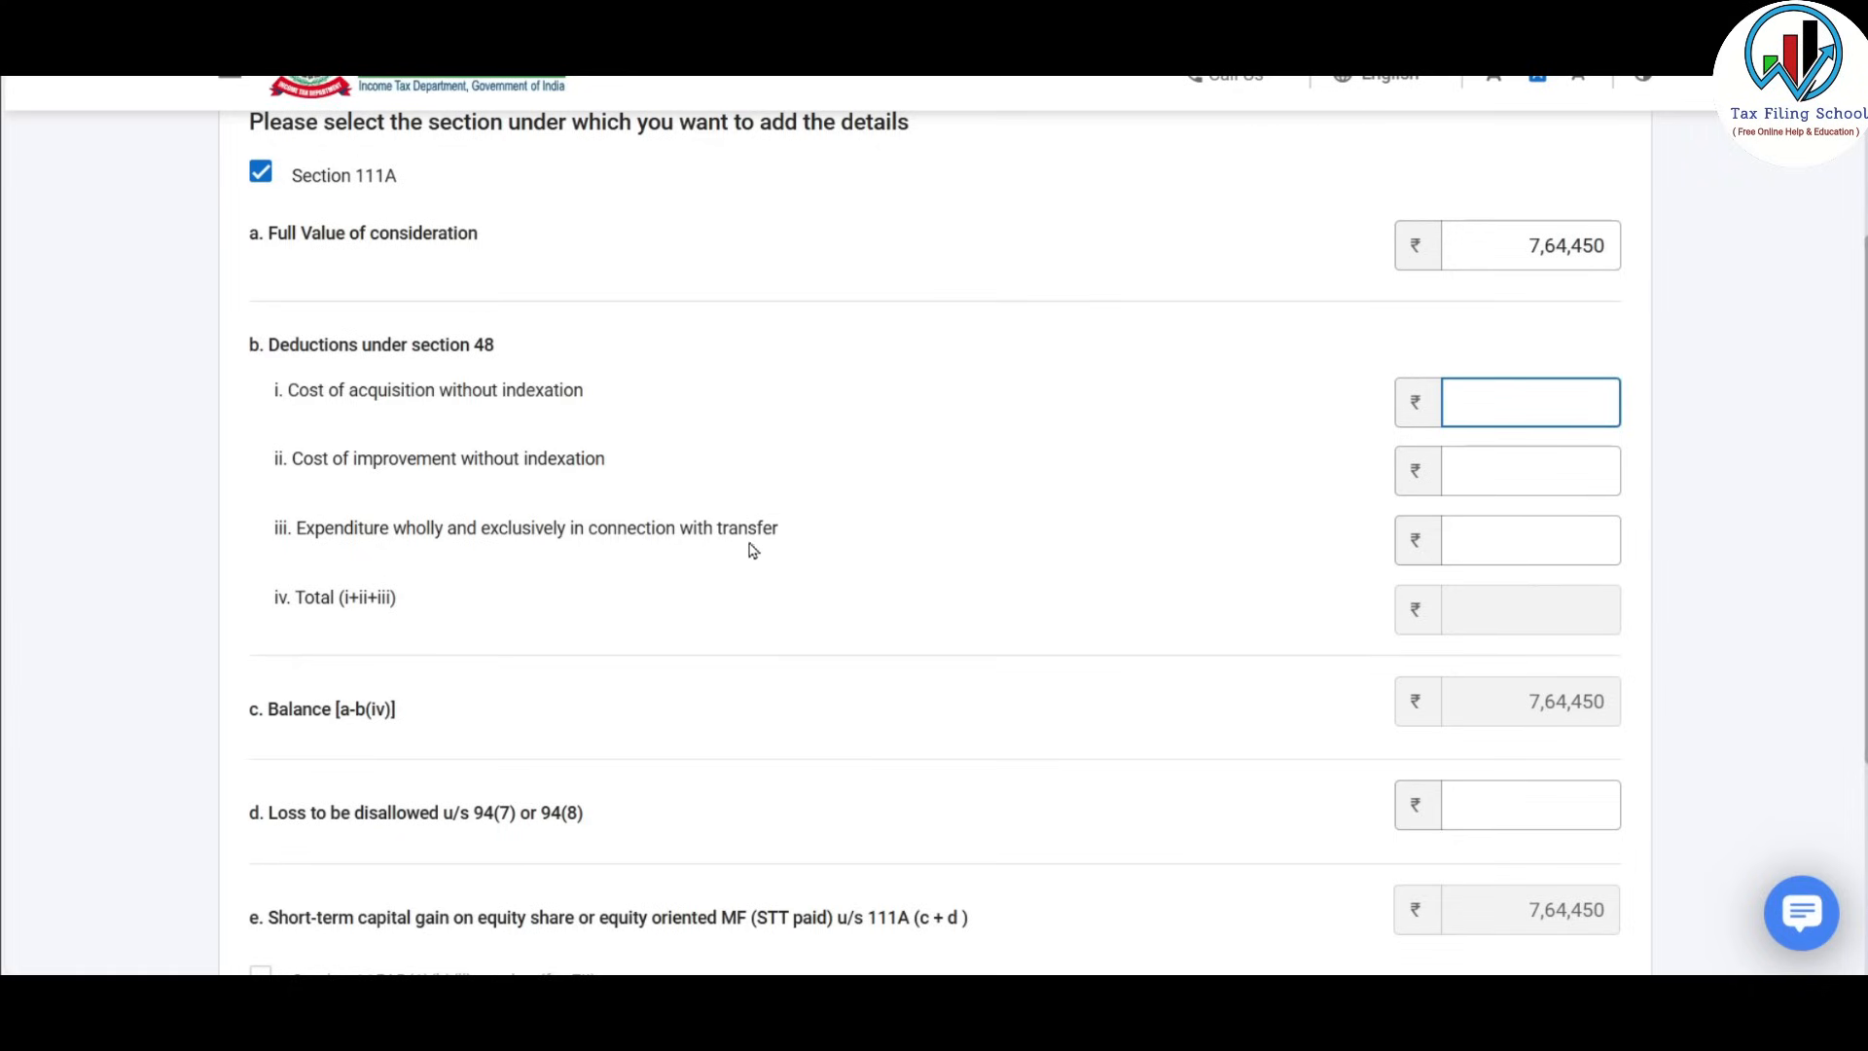
pyautogui.click(1527, 538)
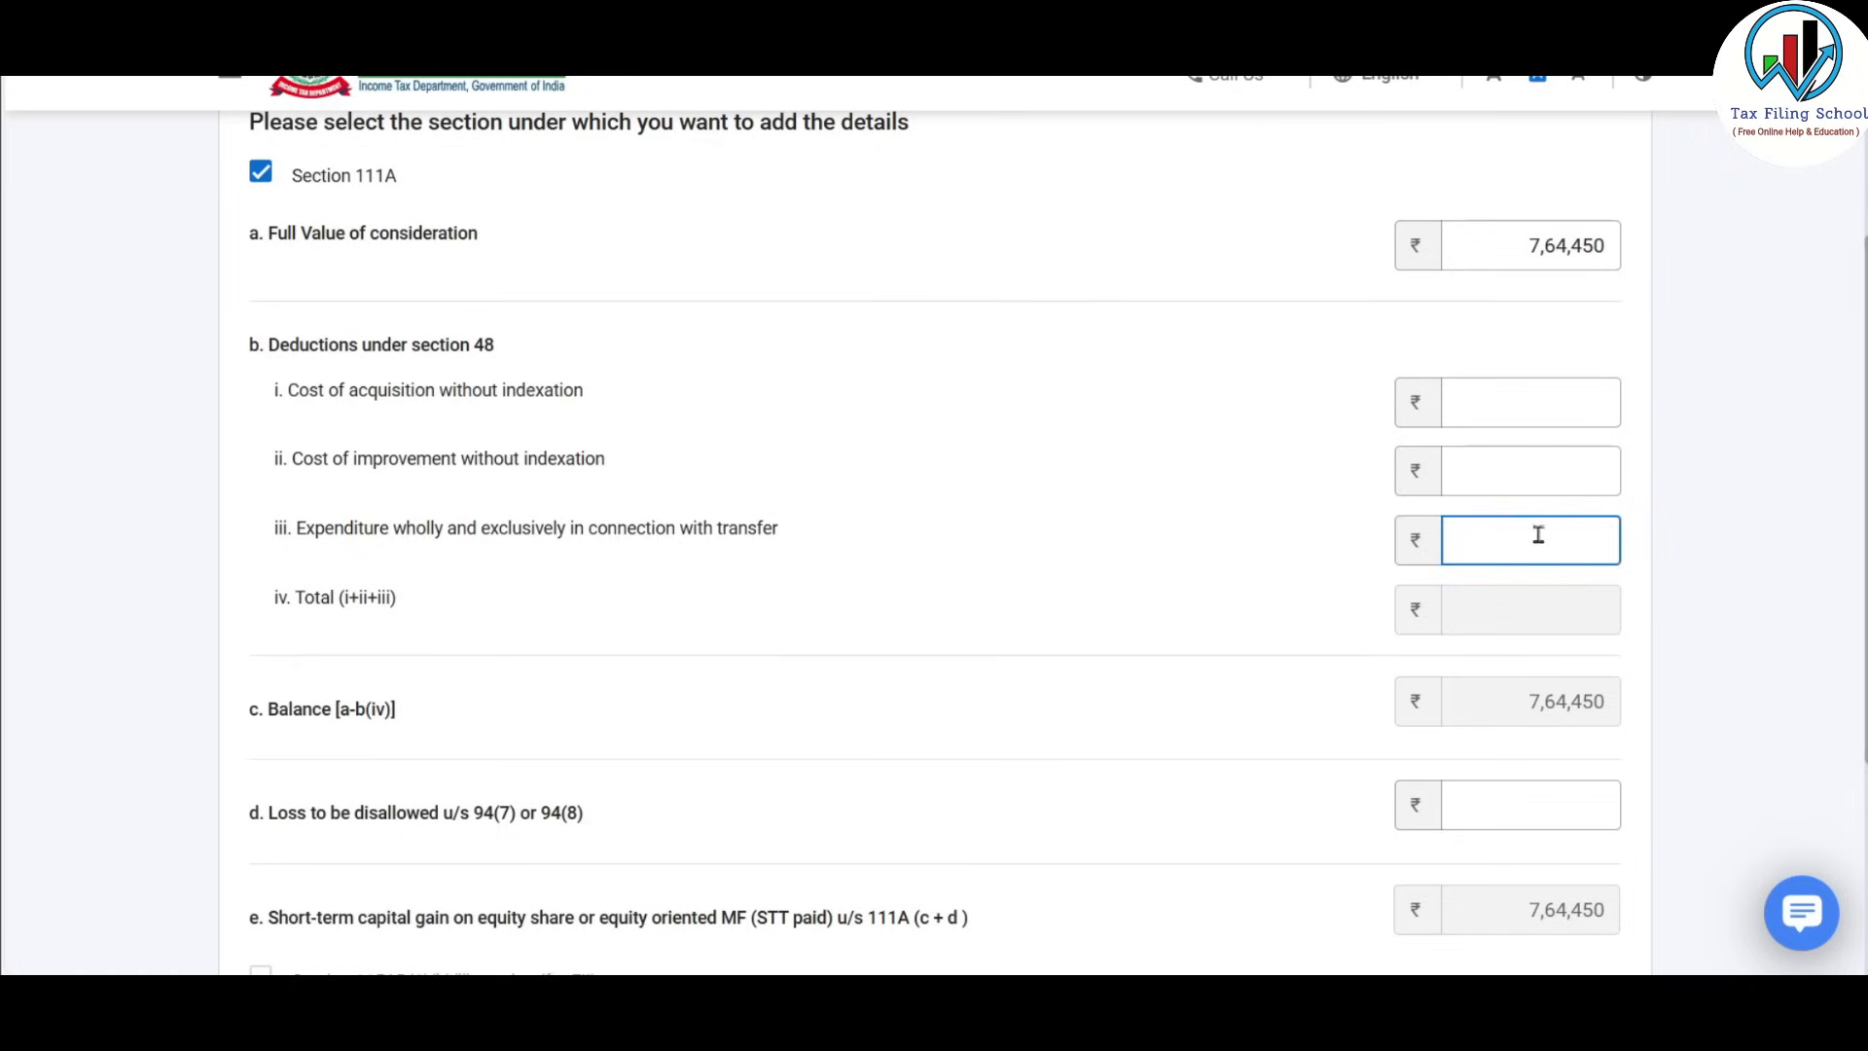
pyautogui.click(1543, 400)
pyautogui.hotkey('alt', 'Tab')
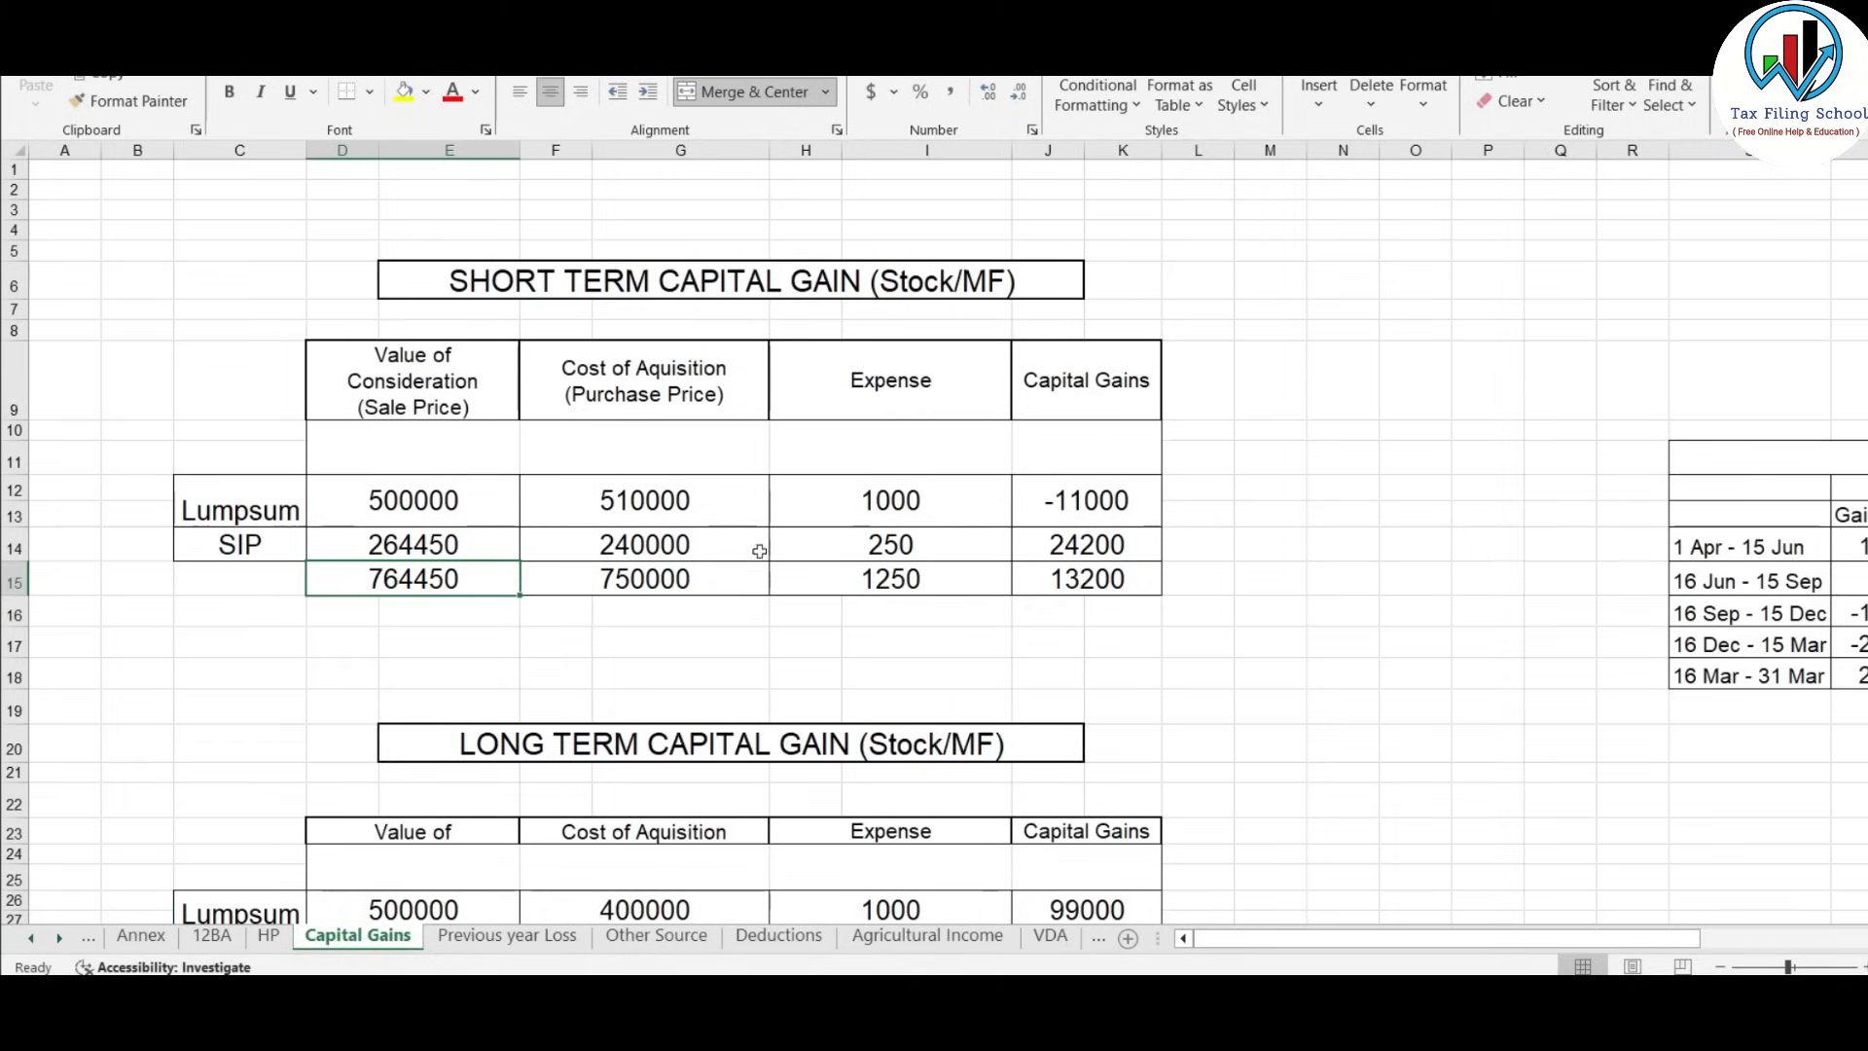
pyautogui.click(628, 580)
pyautogui.hotkey('ctrl', 'c')
pyautogui.hotkey('alt', 'Tab')
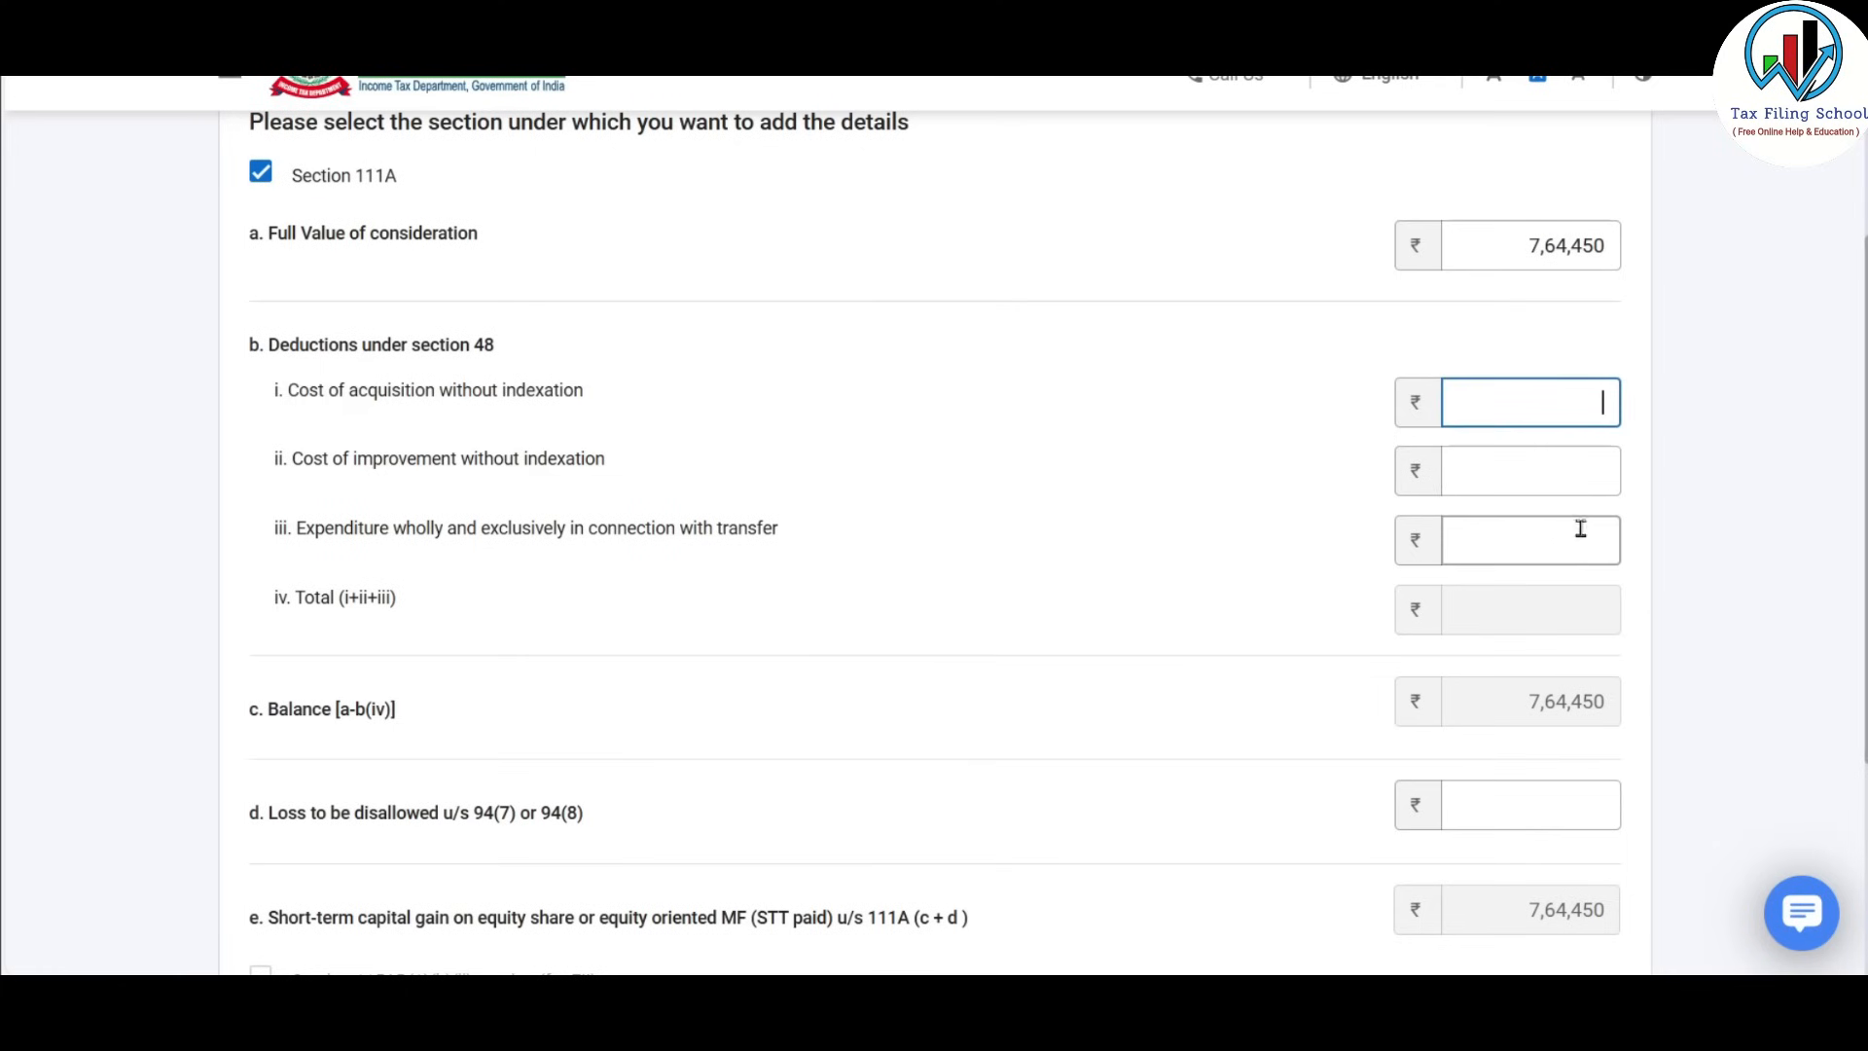
pyautogui.hotkey('ctrl', 'v')
# Paste 1,250 as transfer expenditure and verify the 13,200 gain against the spreadsheet.
pyautogui.hotkey('alt', 'Tab')
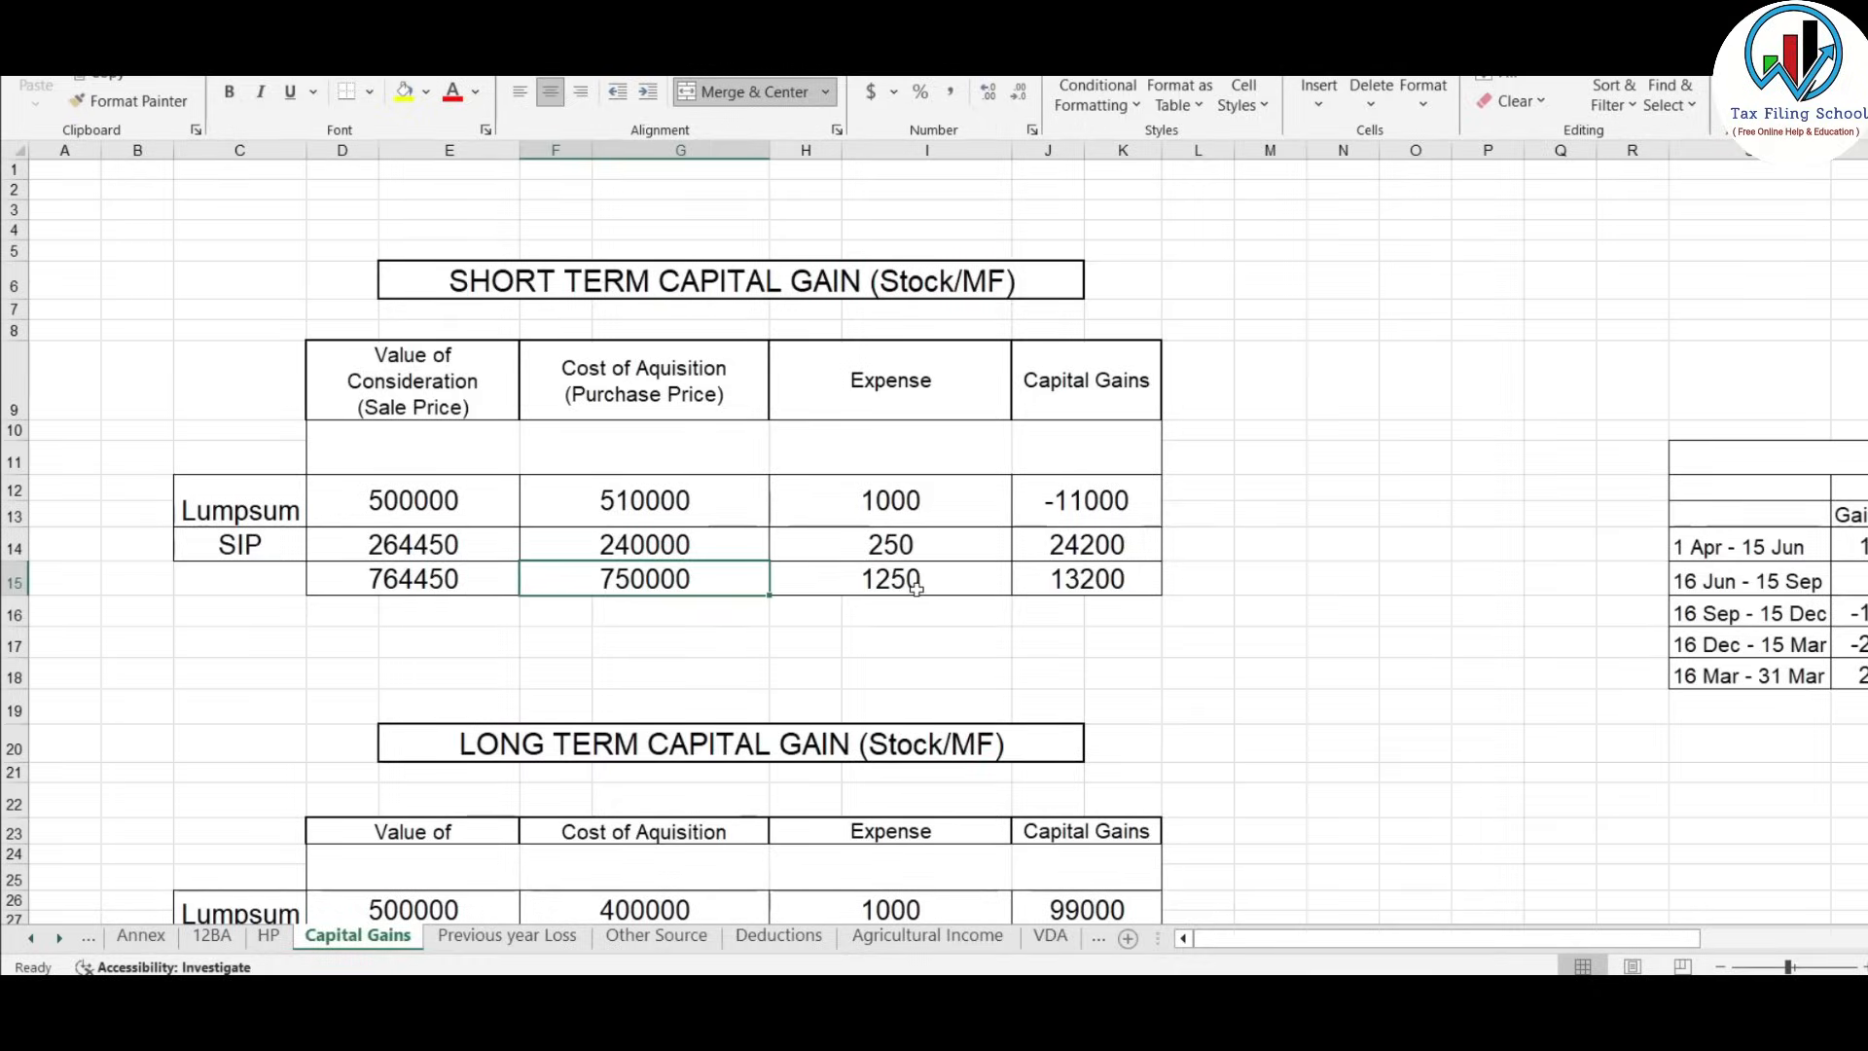
pyautogui.click(972, 579)
pyautogui.hotkey('ctrl', 'c')
pyautogui.hotkey('alt', 'Tab')
pyautogui.click(1517, 533)
pyautogui.hotkey('ctrl', 'v')
pyautogui.click(1664, 572)
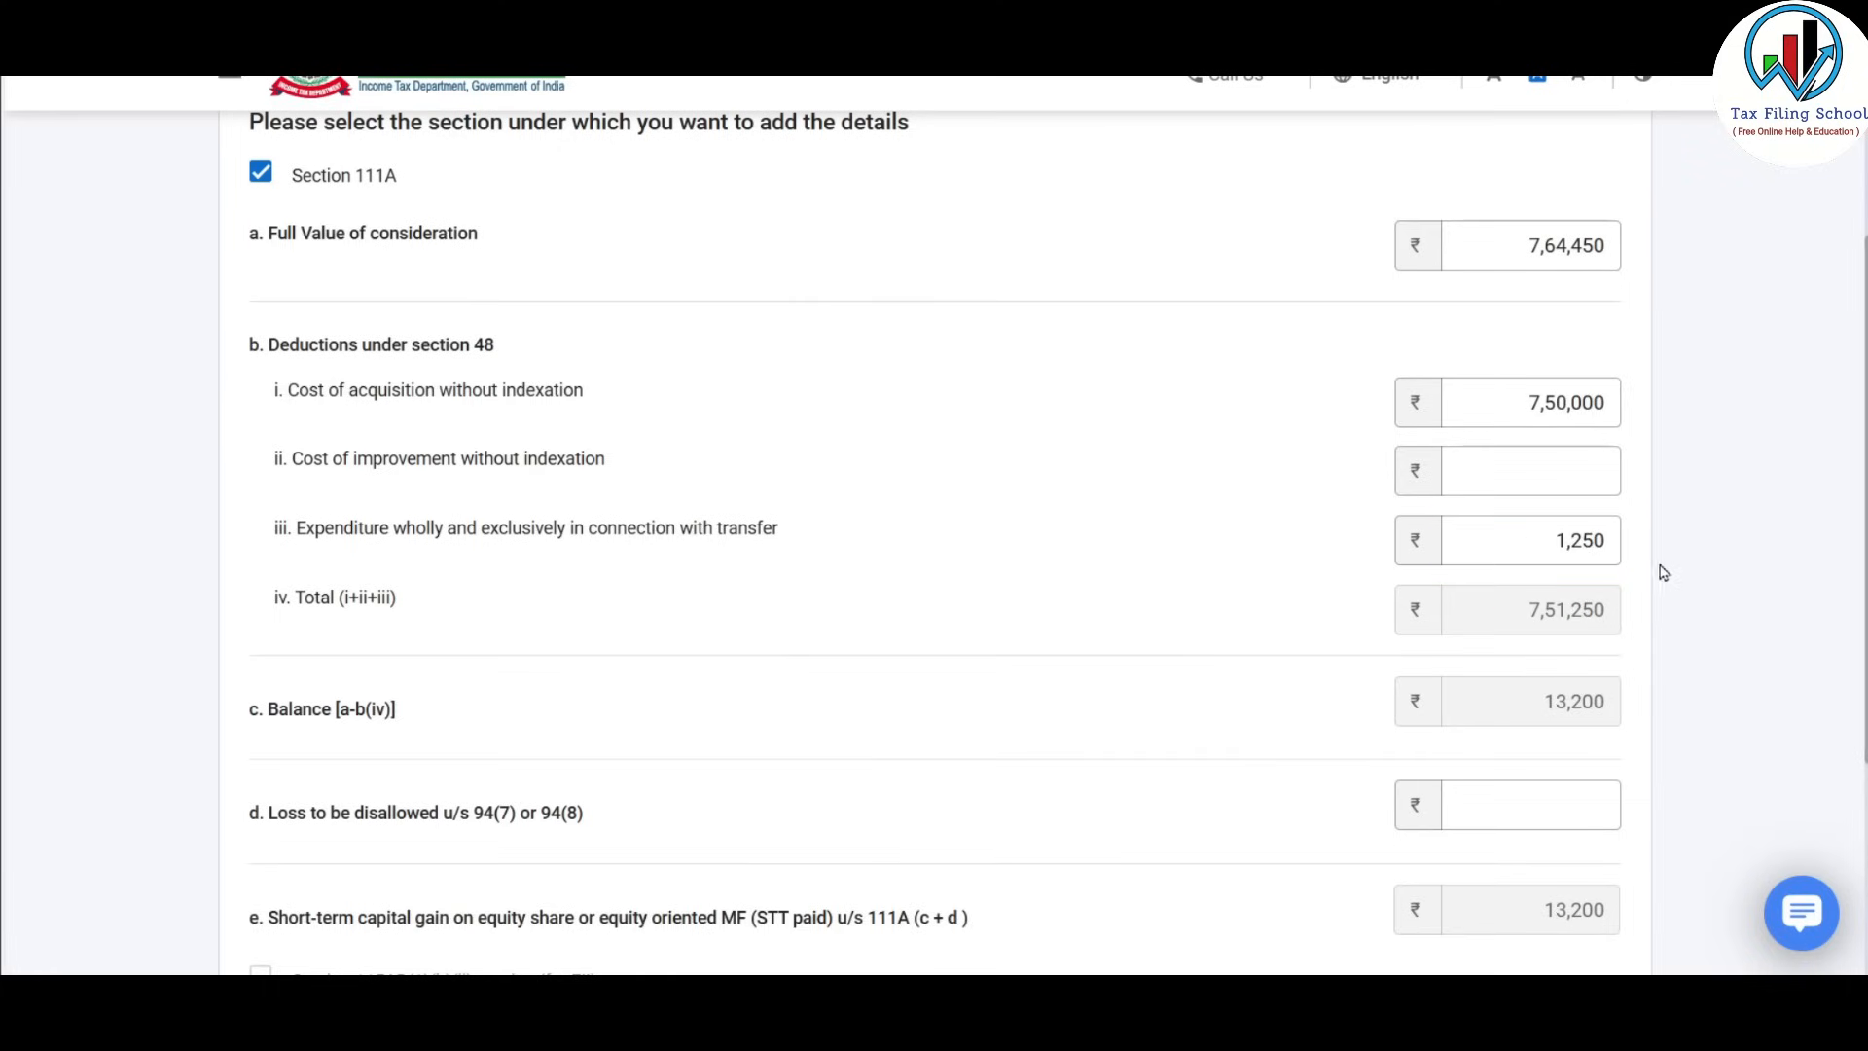
pyautogui.scroll(-1, 1583, 620)
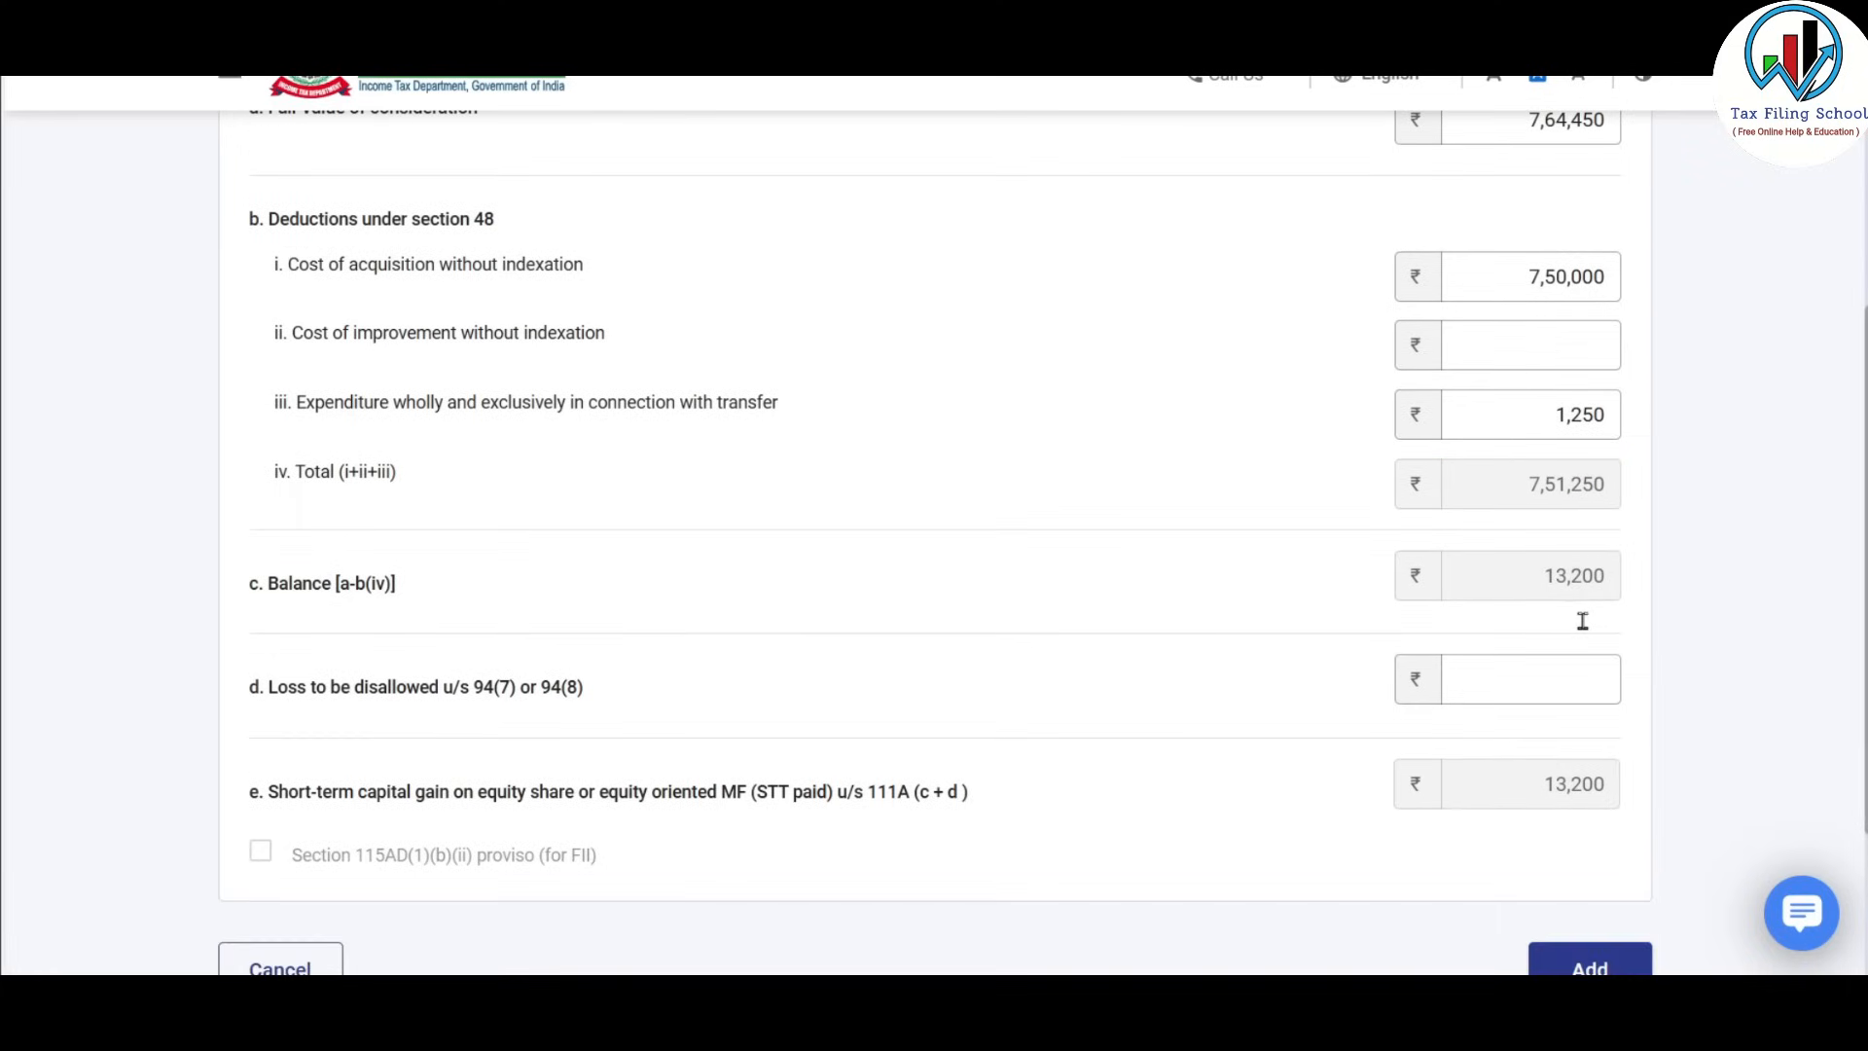
pyautogui.scroll(-1, 1590, 555)
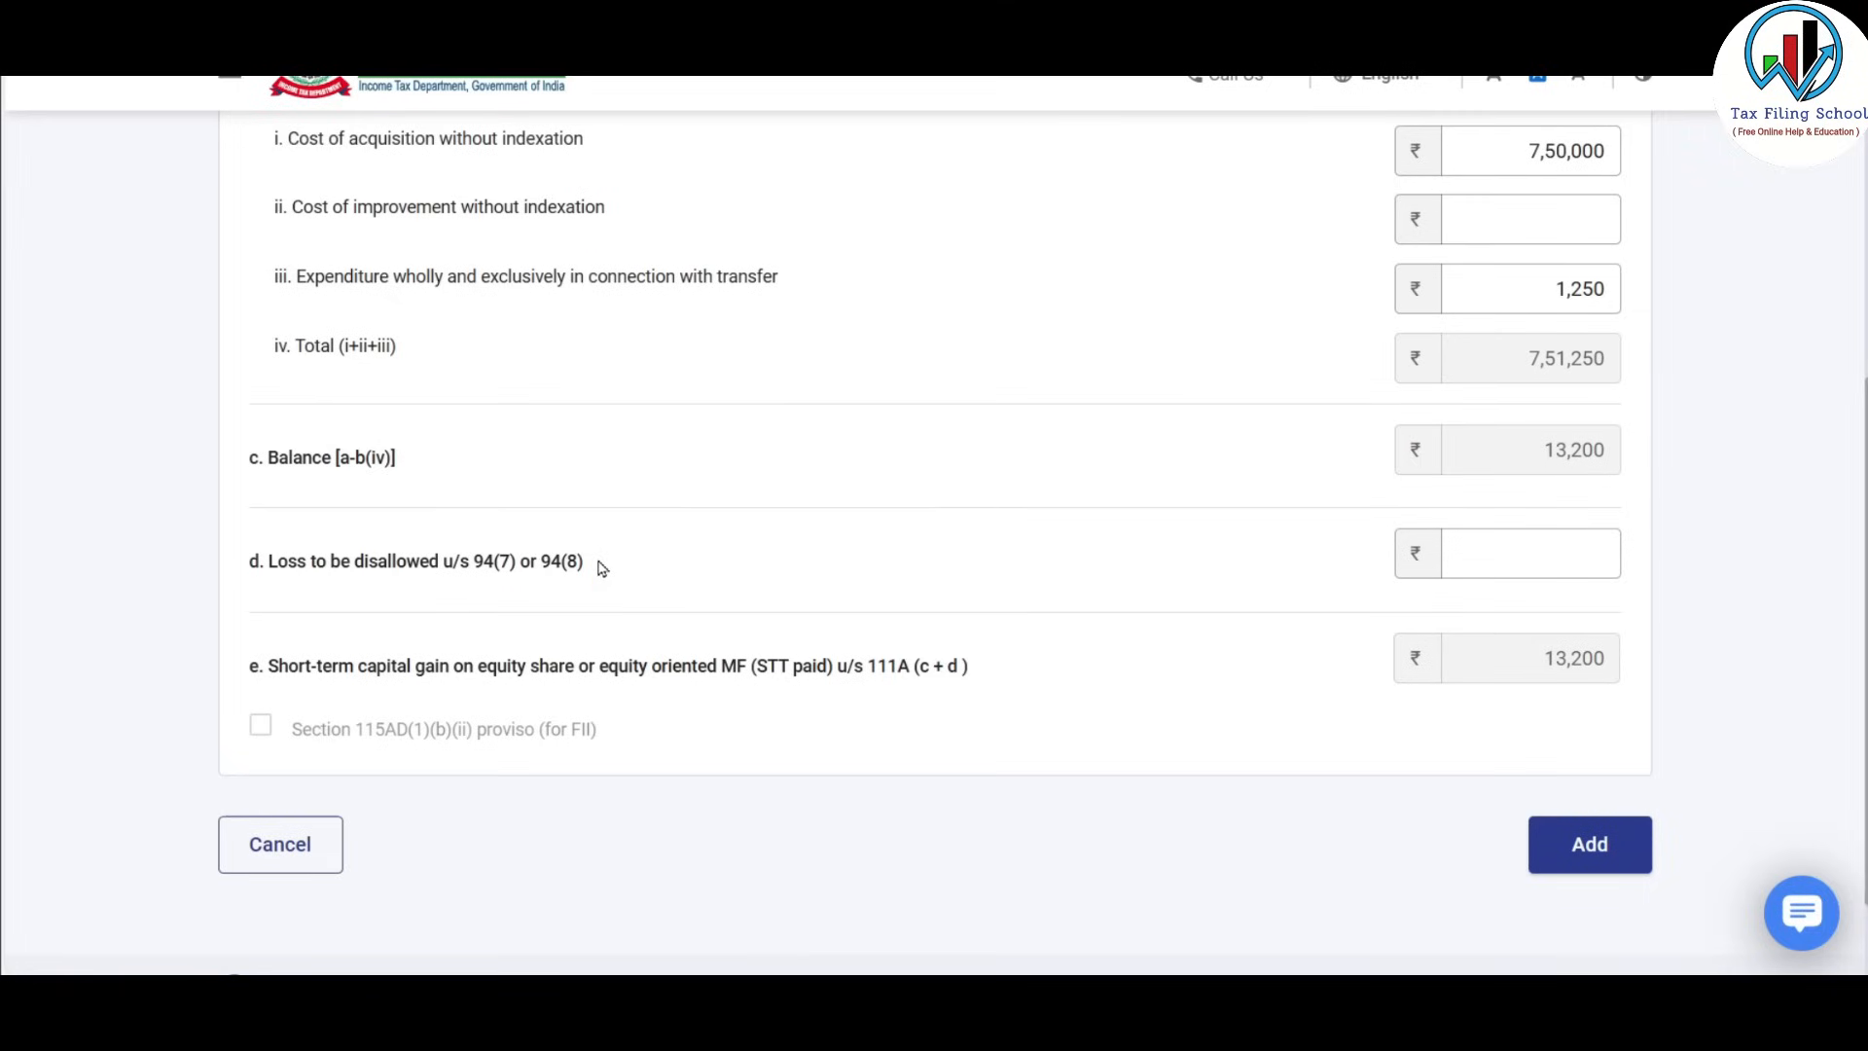
pyautogui.click(1508, 555)
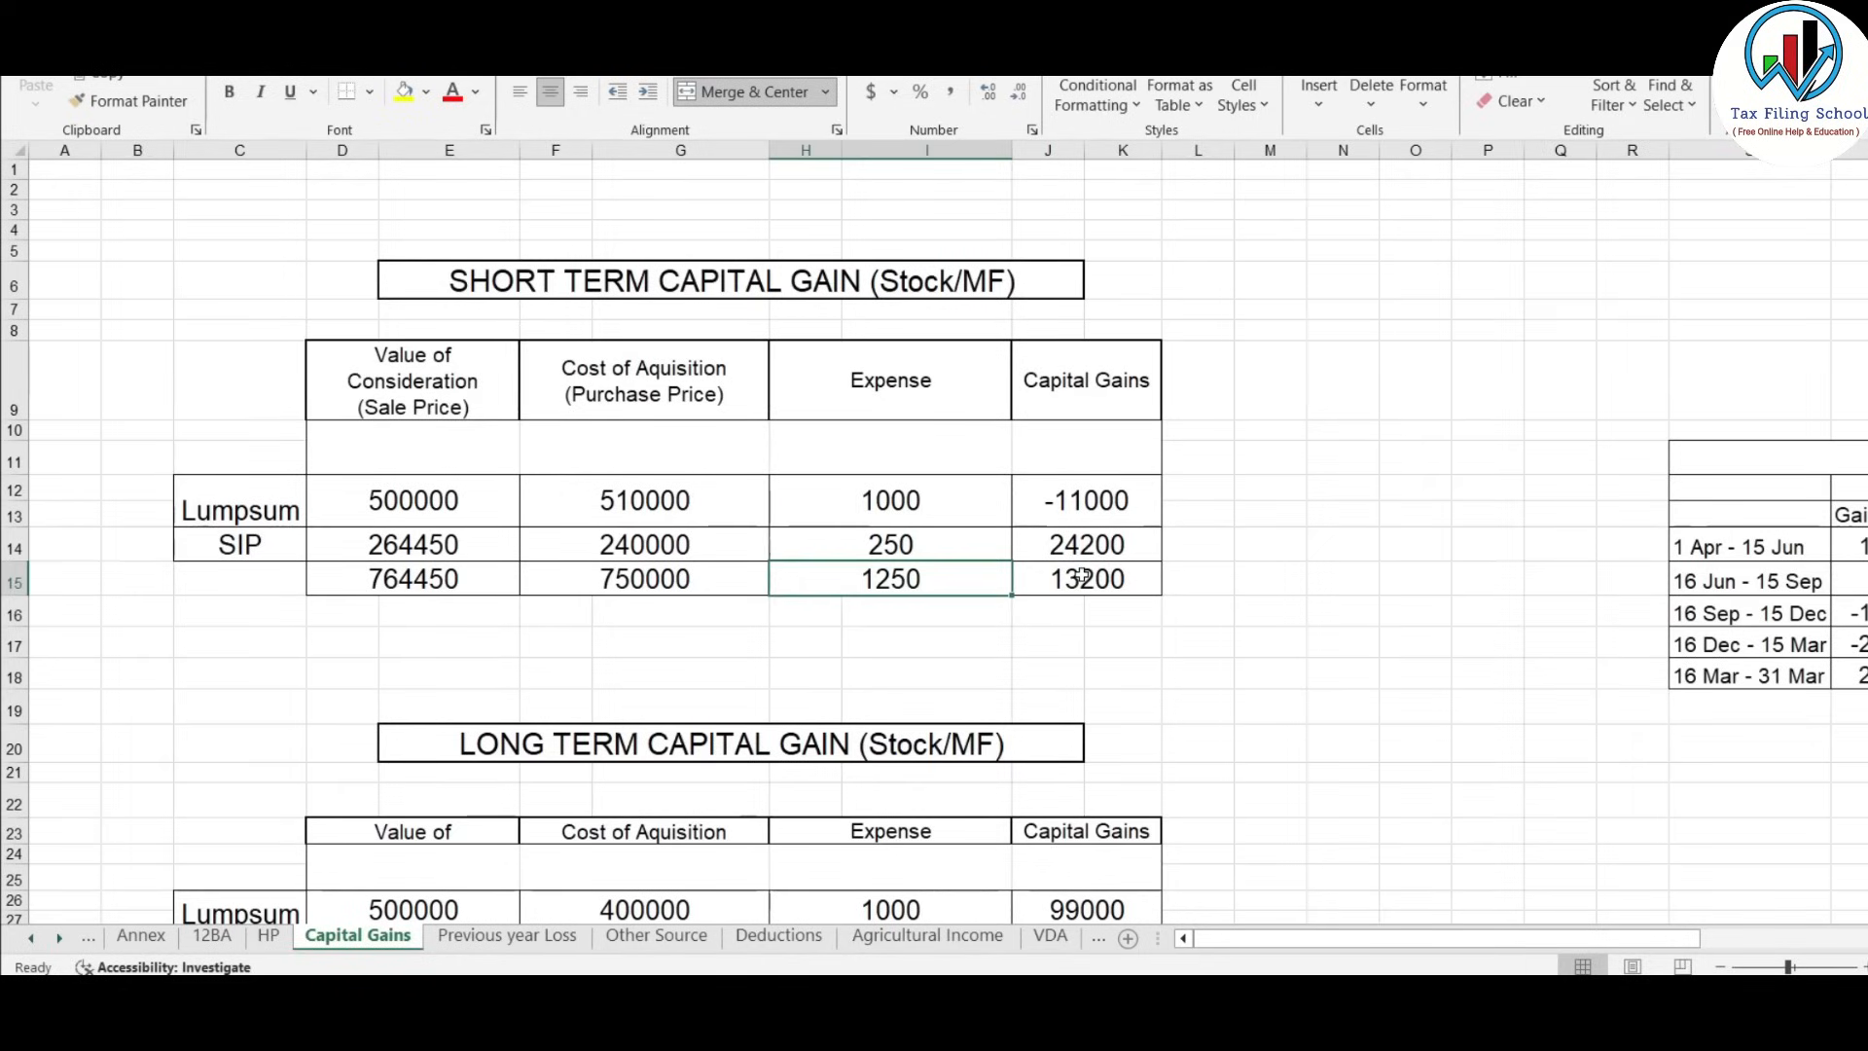
pyautogui.click(1065, 579)
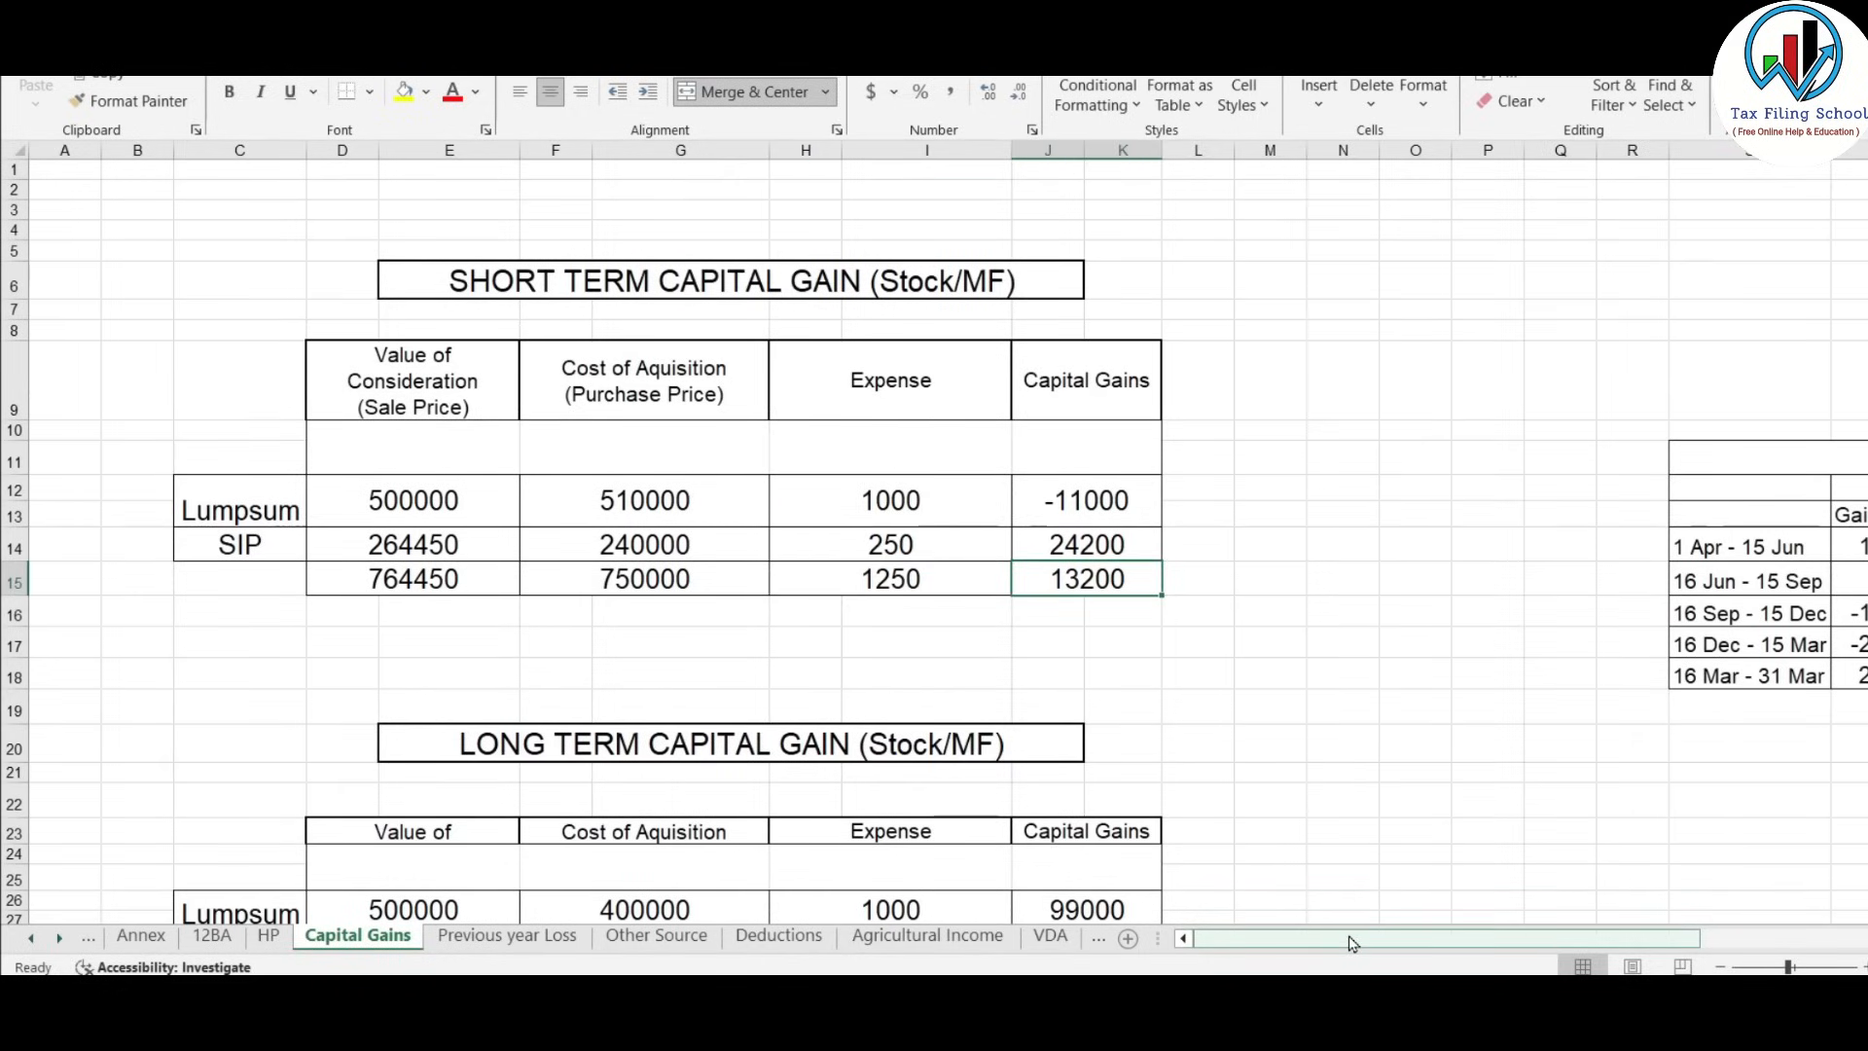
# Select Excel's quarterly Capital gains table showing STCG tax 480, LTCG tax 9230, total 9710.
pyautogui.moveTo(1362, 939); pyautogui.dragTo(1542, 952)
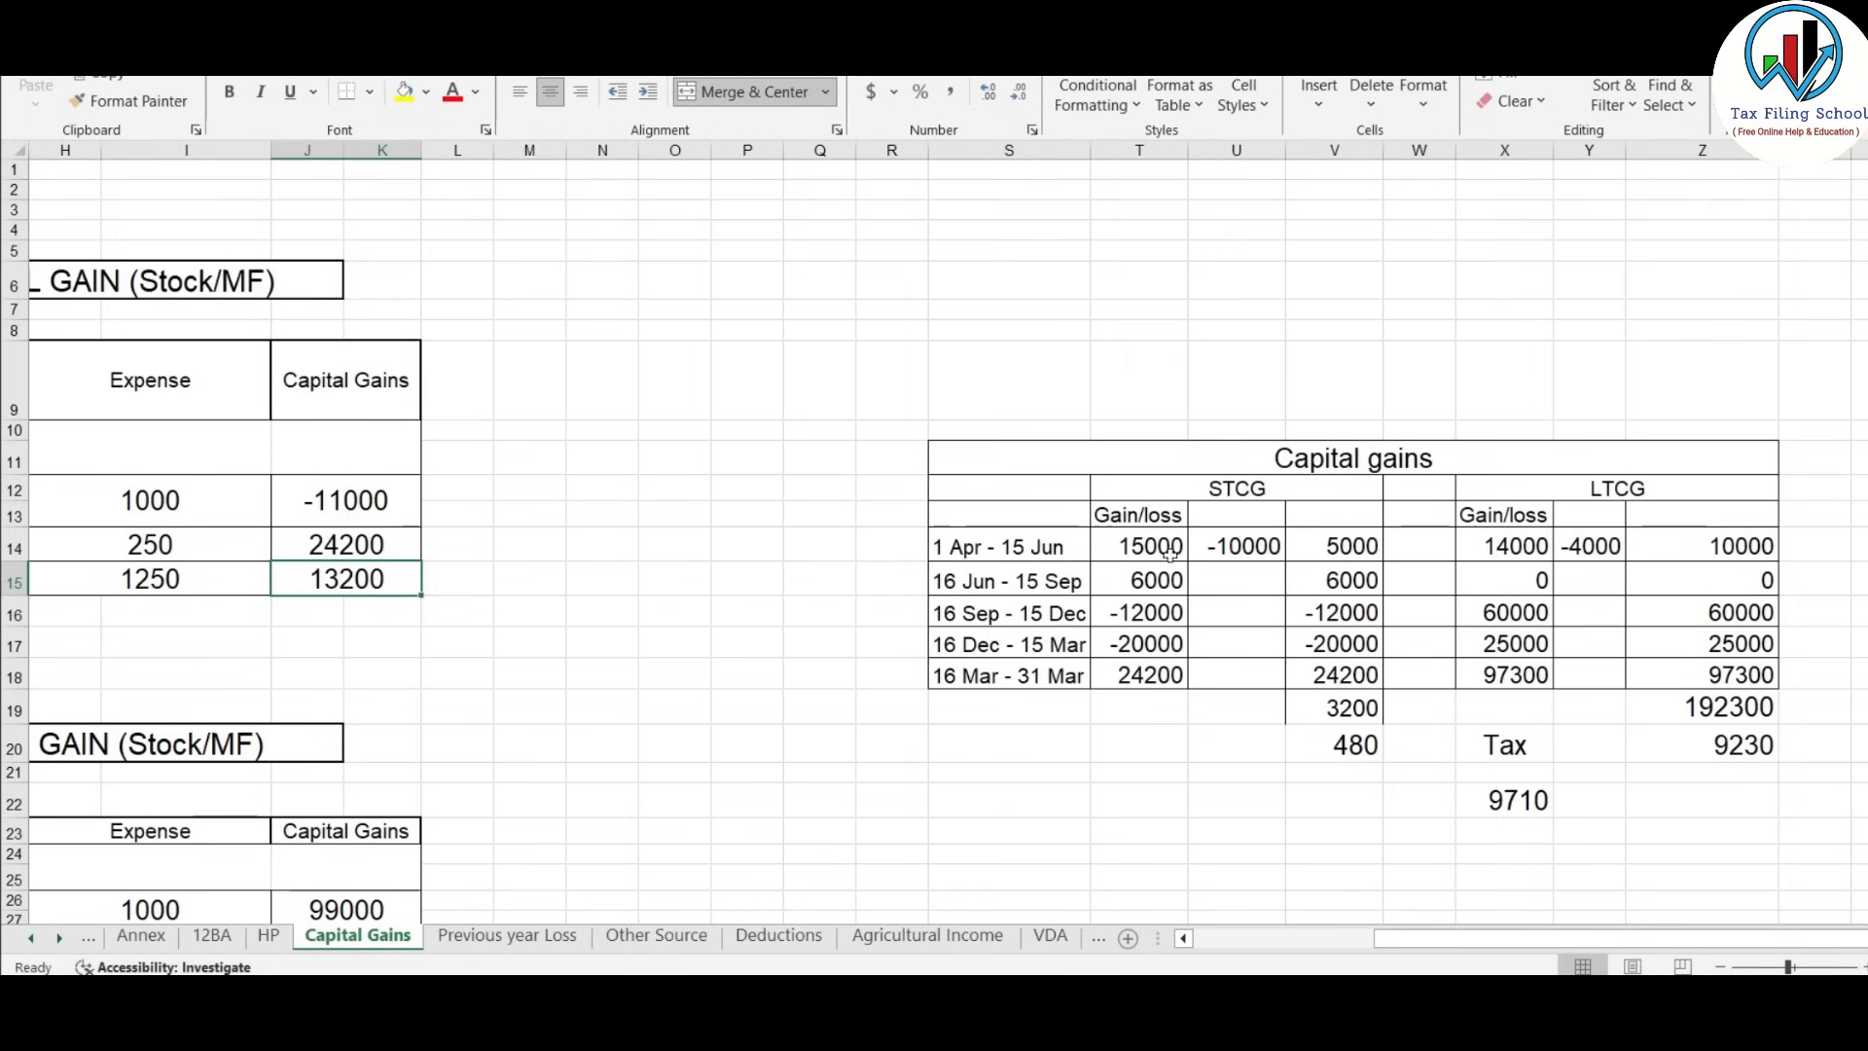
pyautogui.click(890, 546)
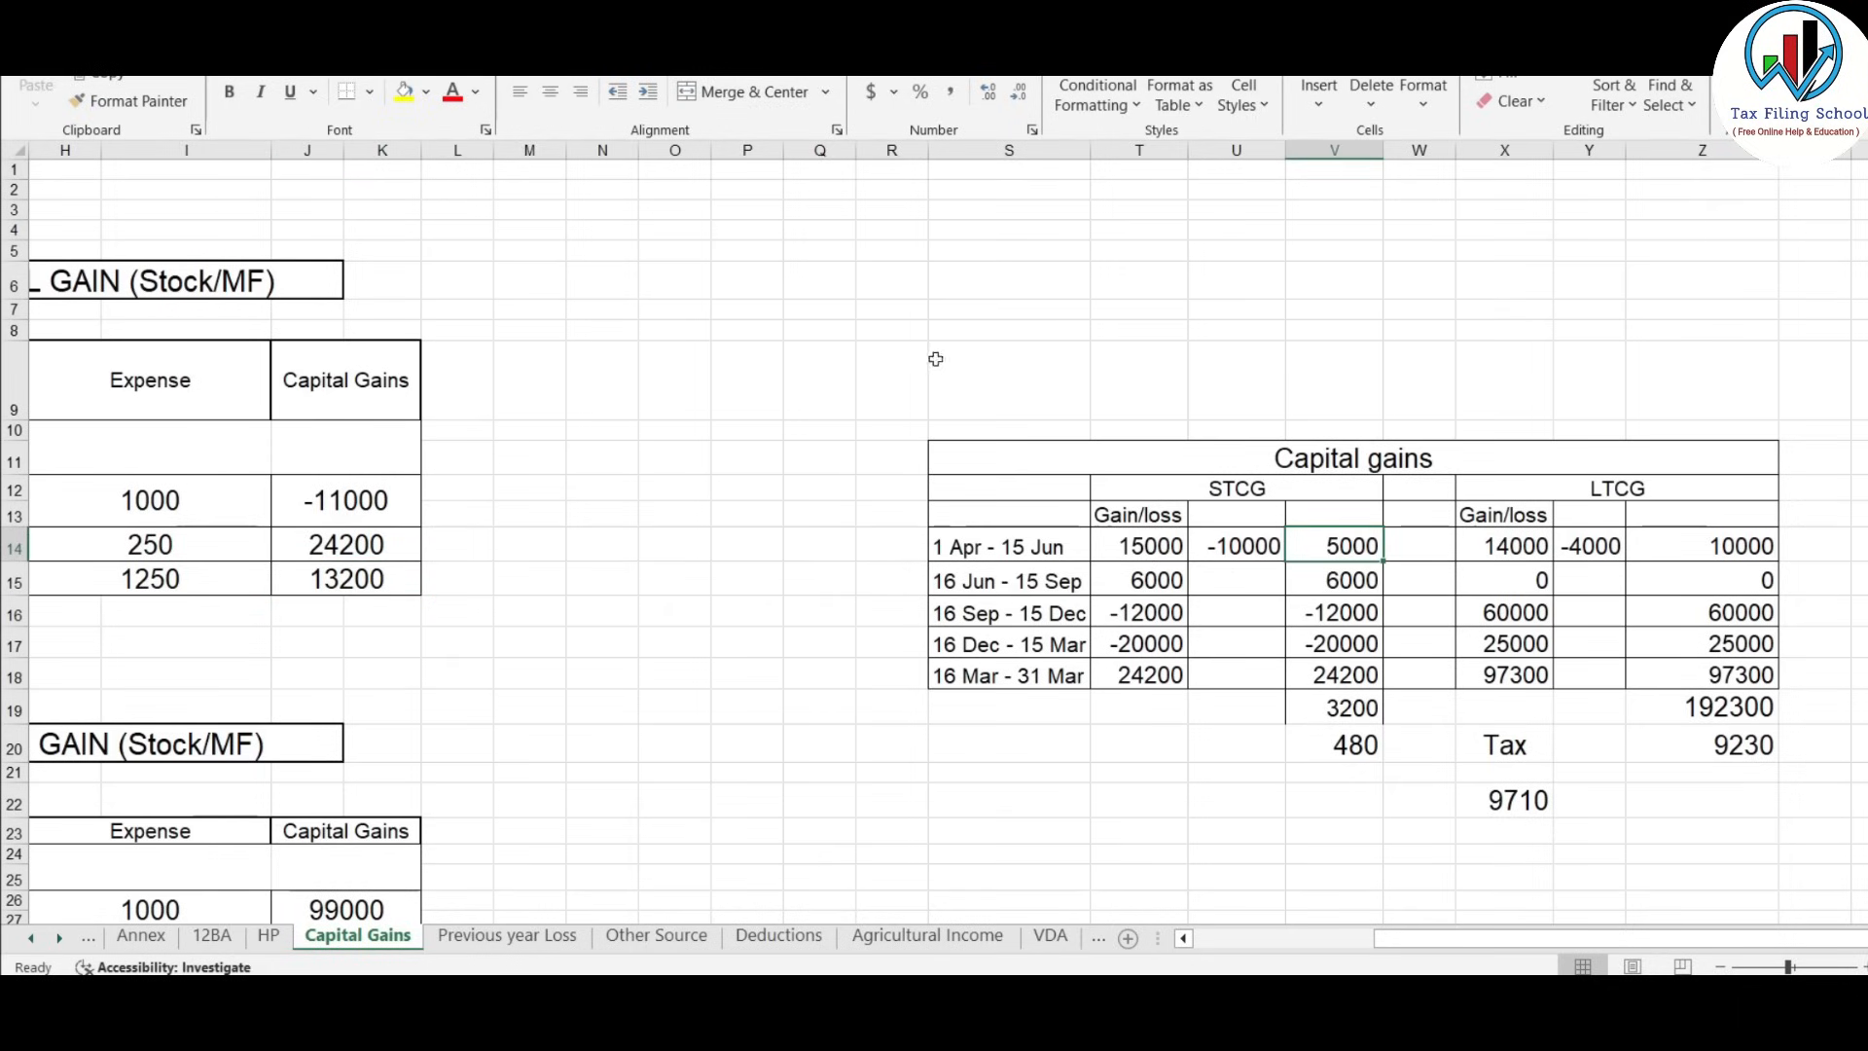
pyautogui.moveTo(936, 358); pyautogui.dragTo(1746, 805)
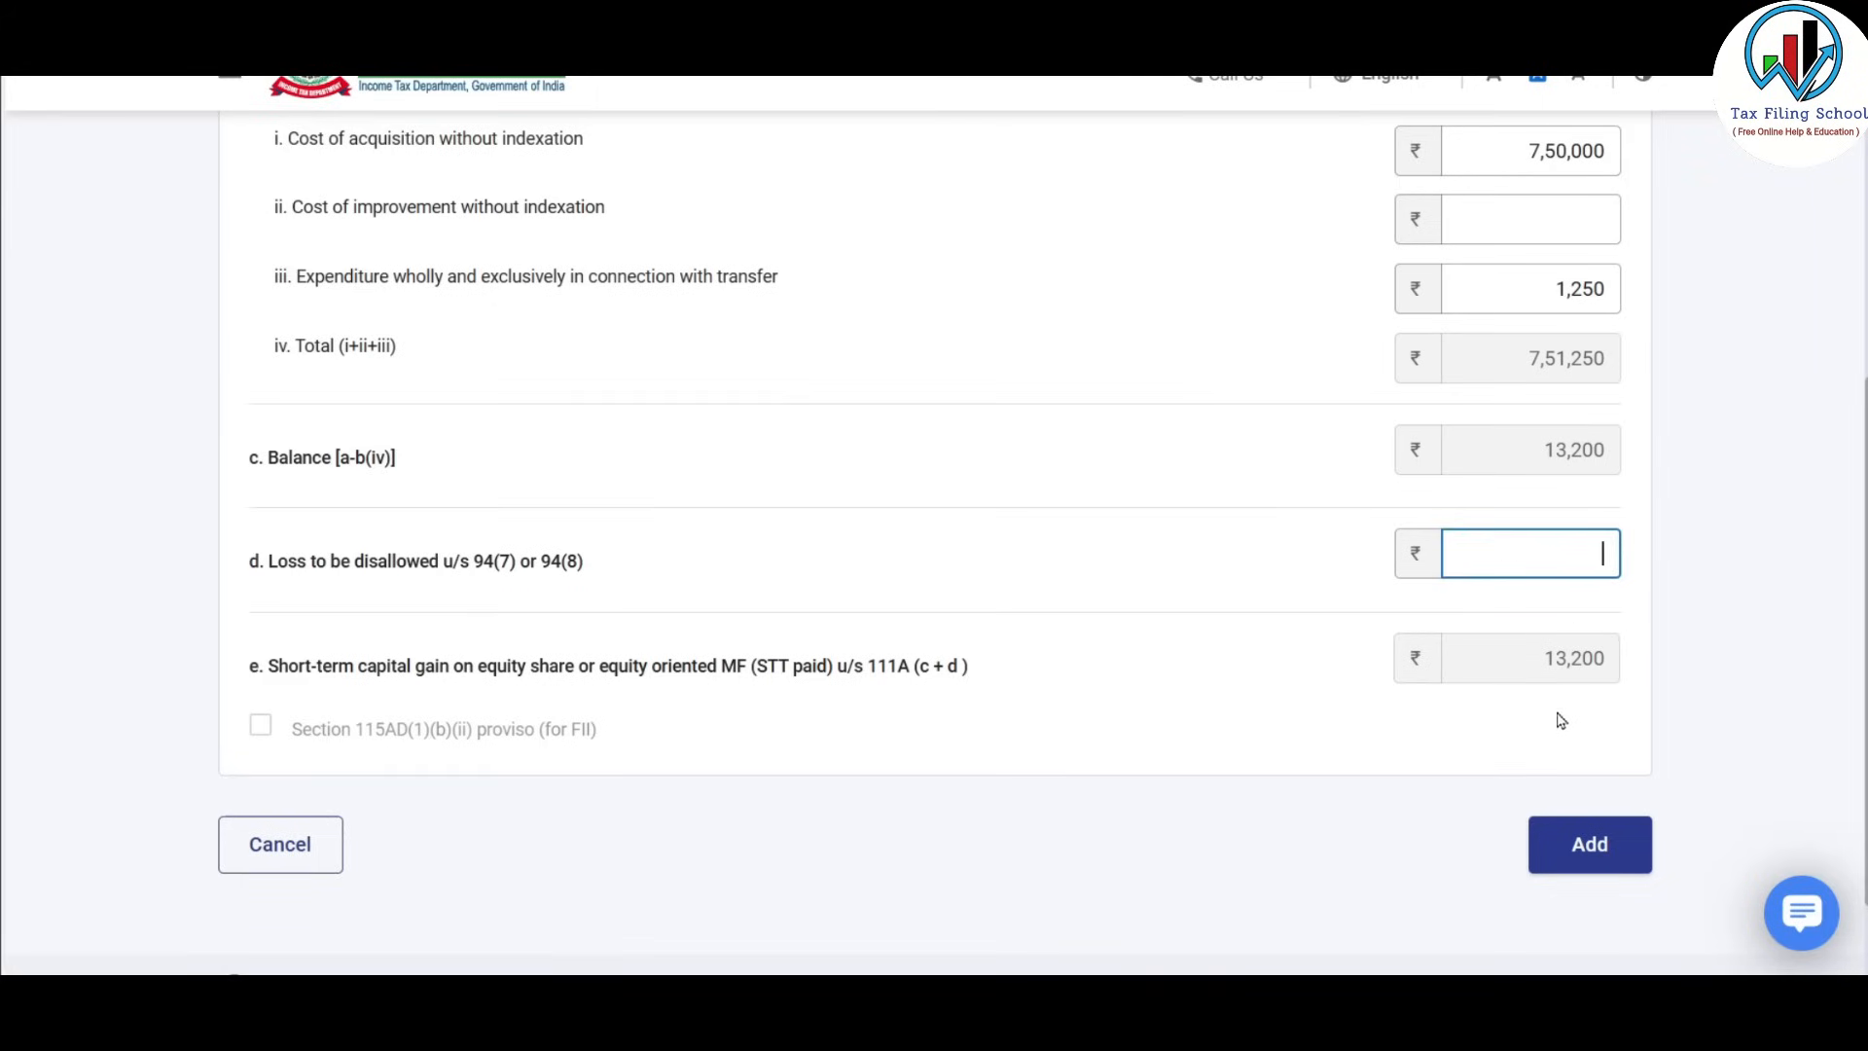
# Save the ₹13,200 short-term equity entry and open a new section 112A equity entry.
pyautogui.click(1607, 851)
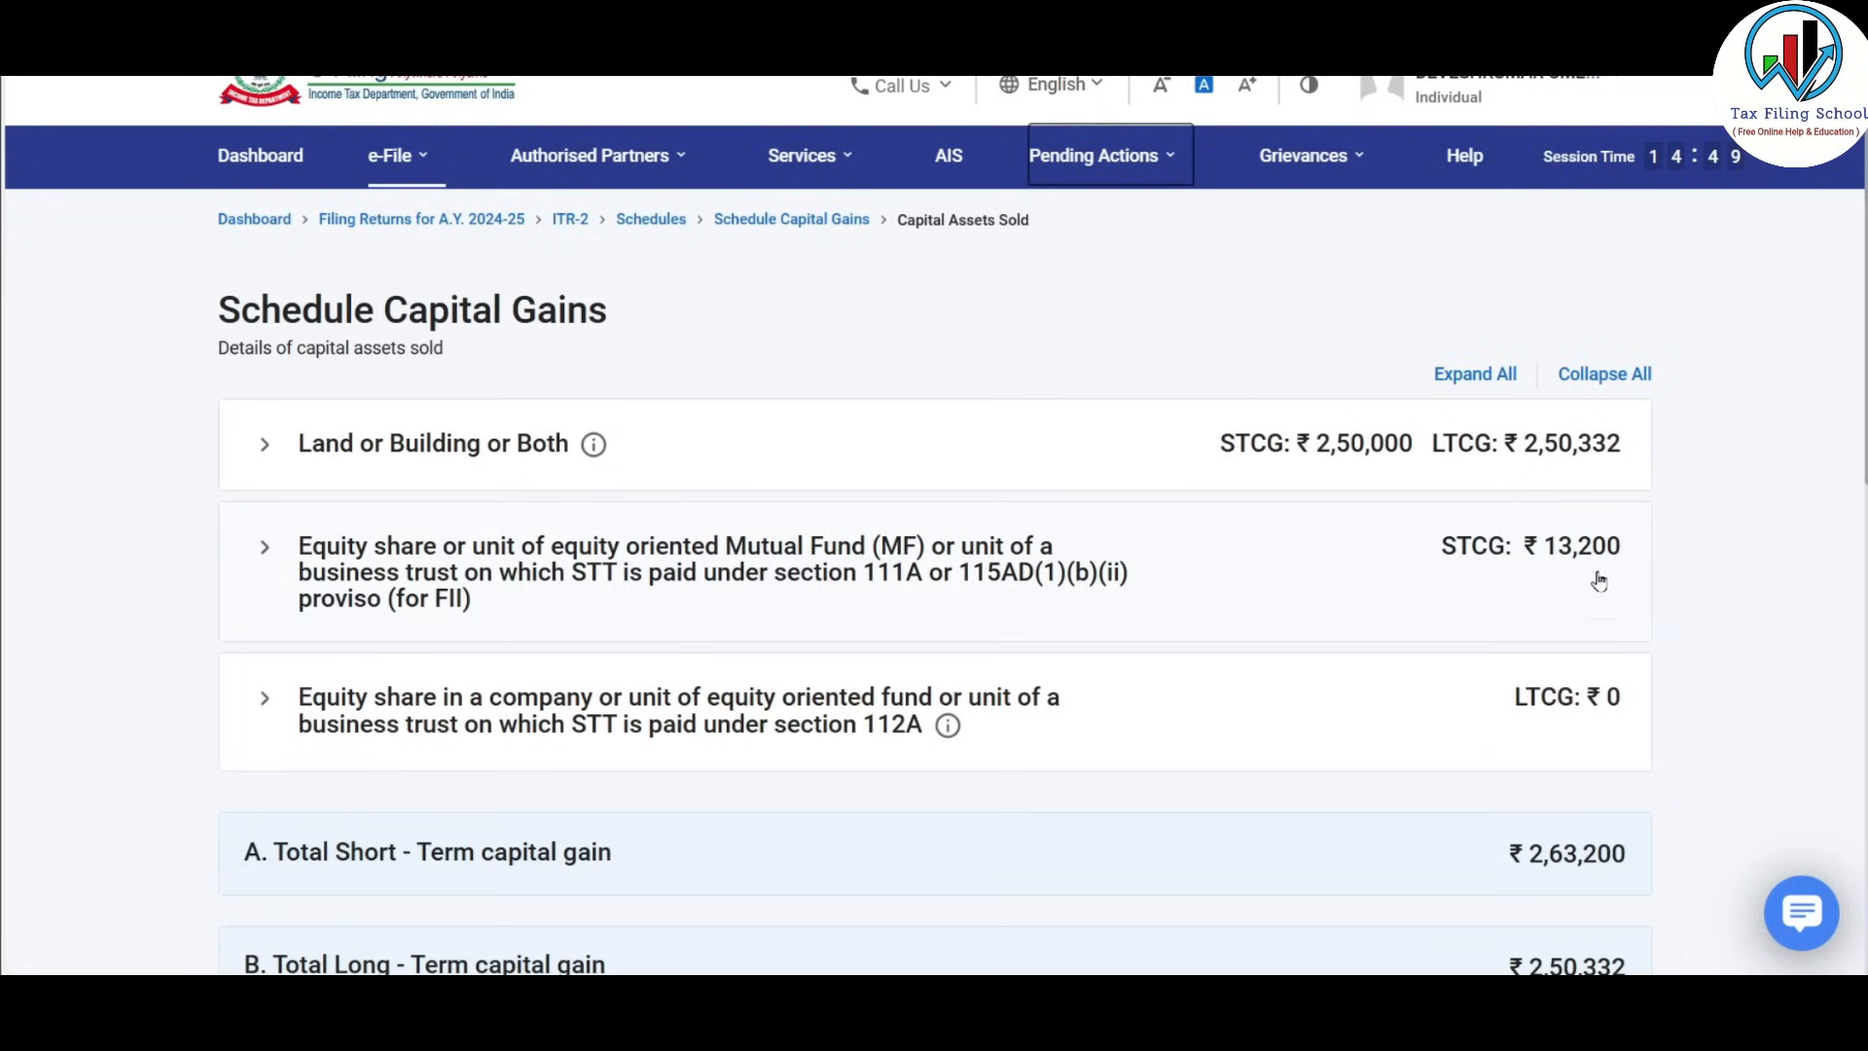
pyautogui.scroll(-3, 1569, 543)
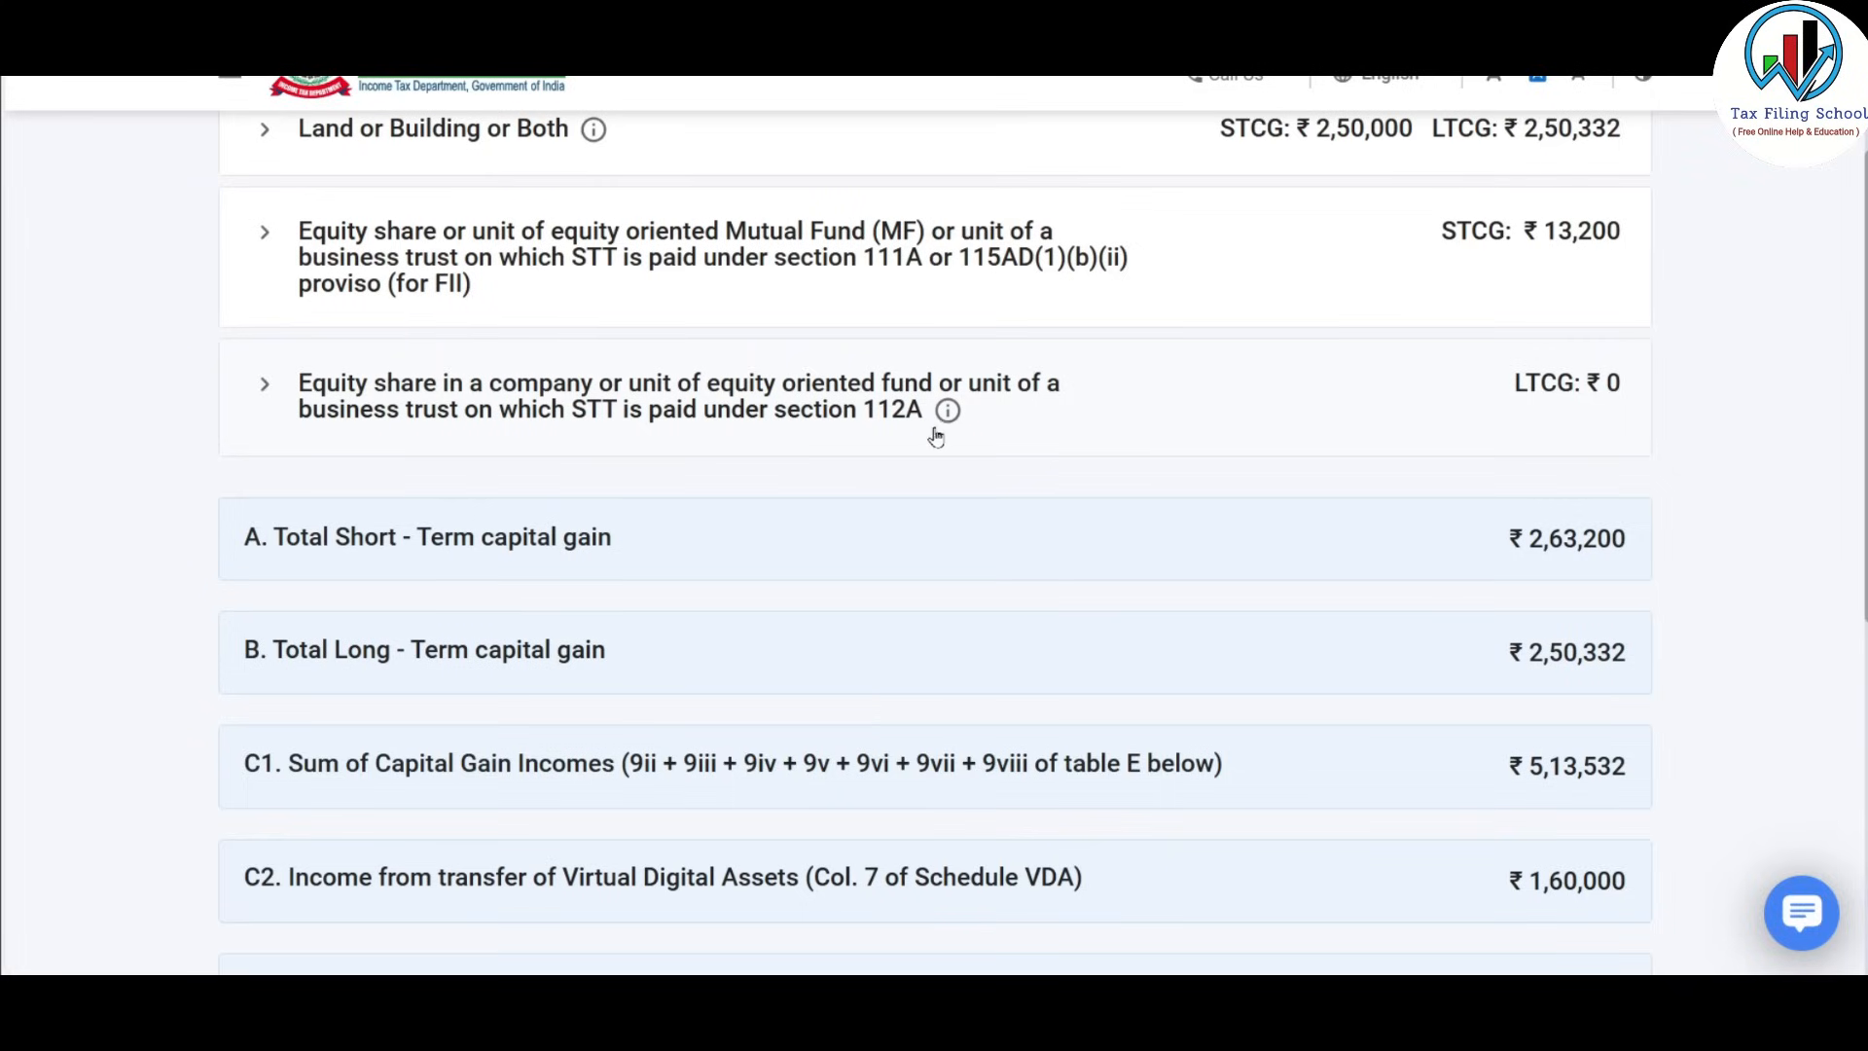
pyautogui.click(523, 399)
pyautogui.click(338, 561)
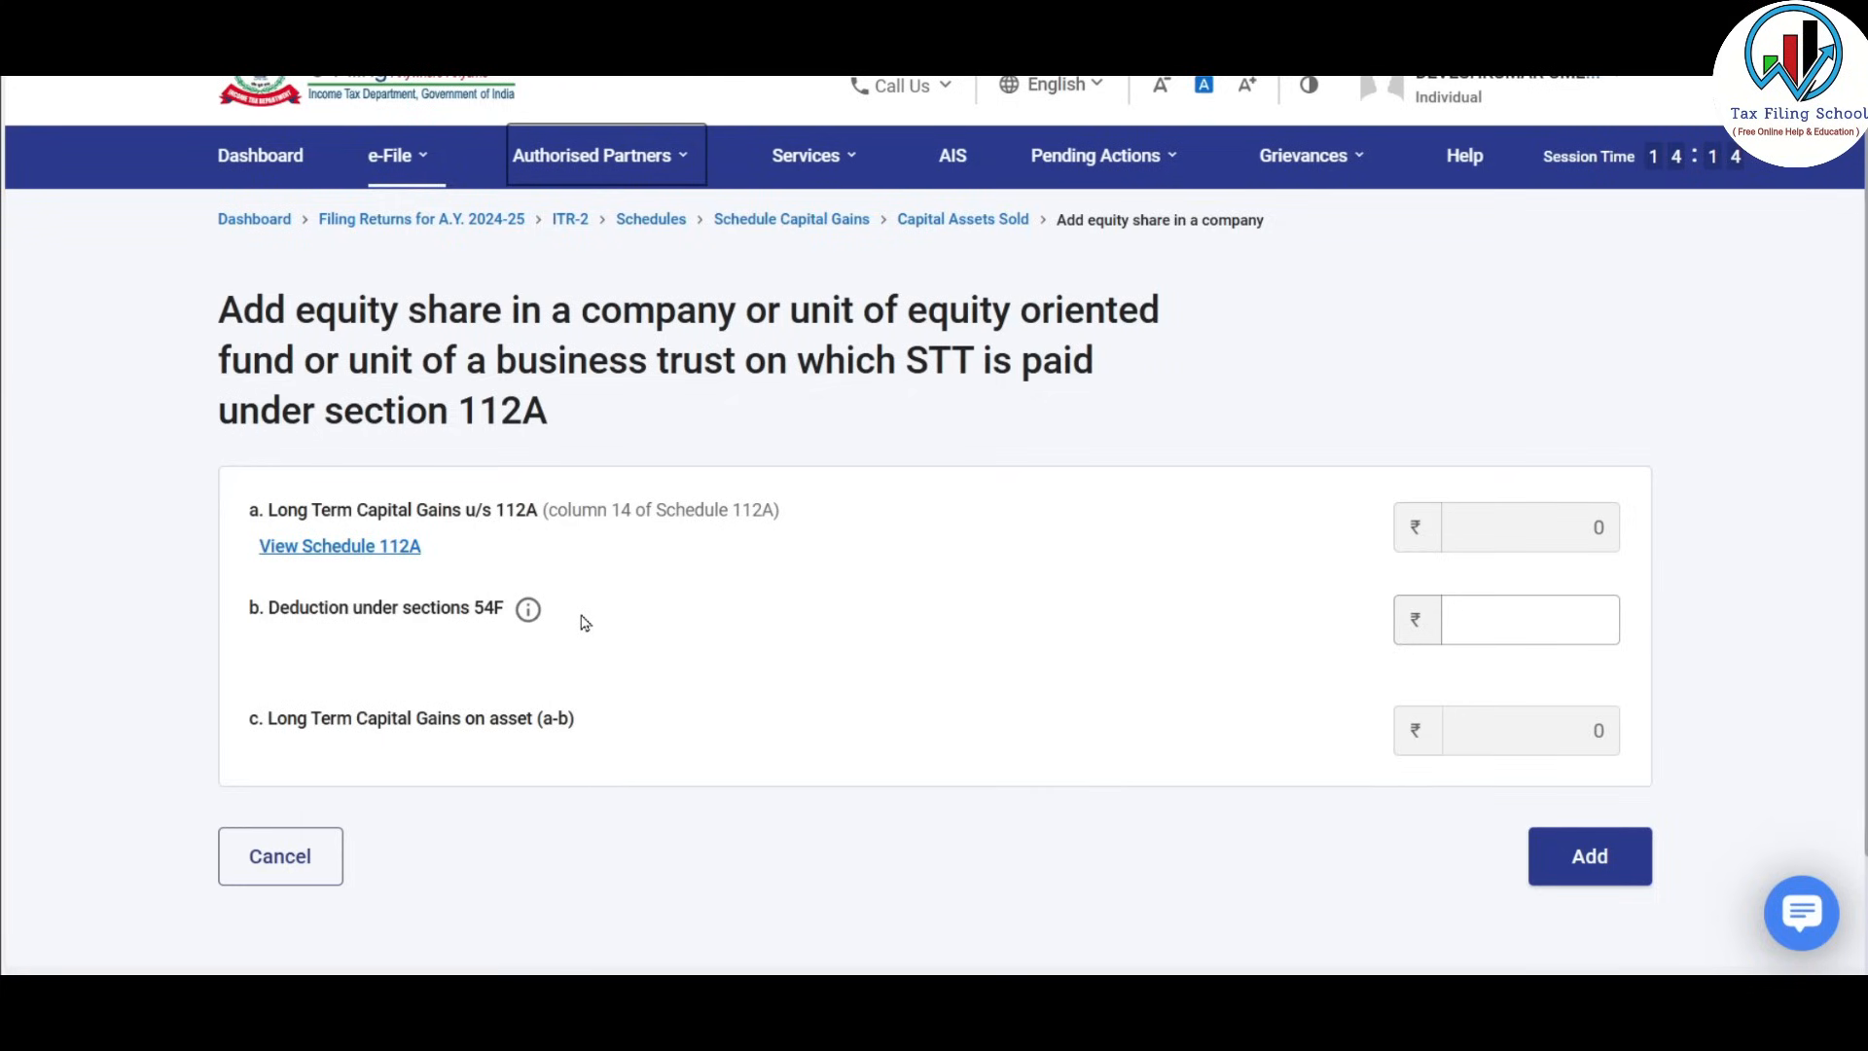
# Select the section 54F deduction box, then go to Schedule 112A for share-level details.
pyautogui.click(1518, 624)
pyautogui.click(341, 550)
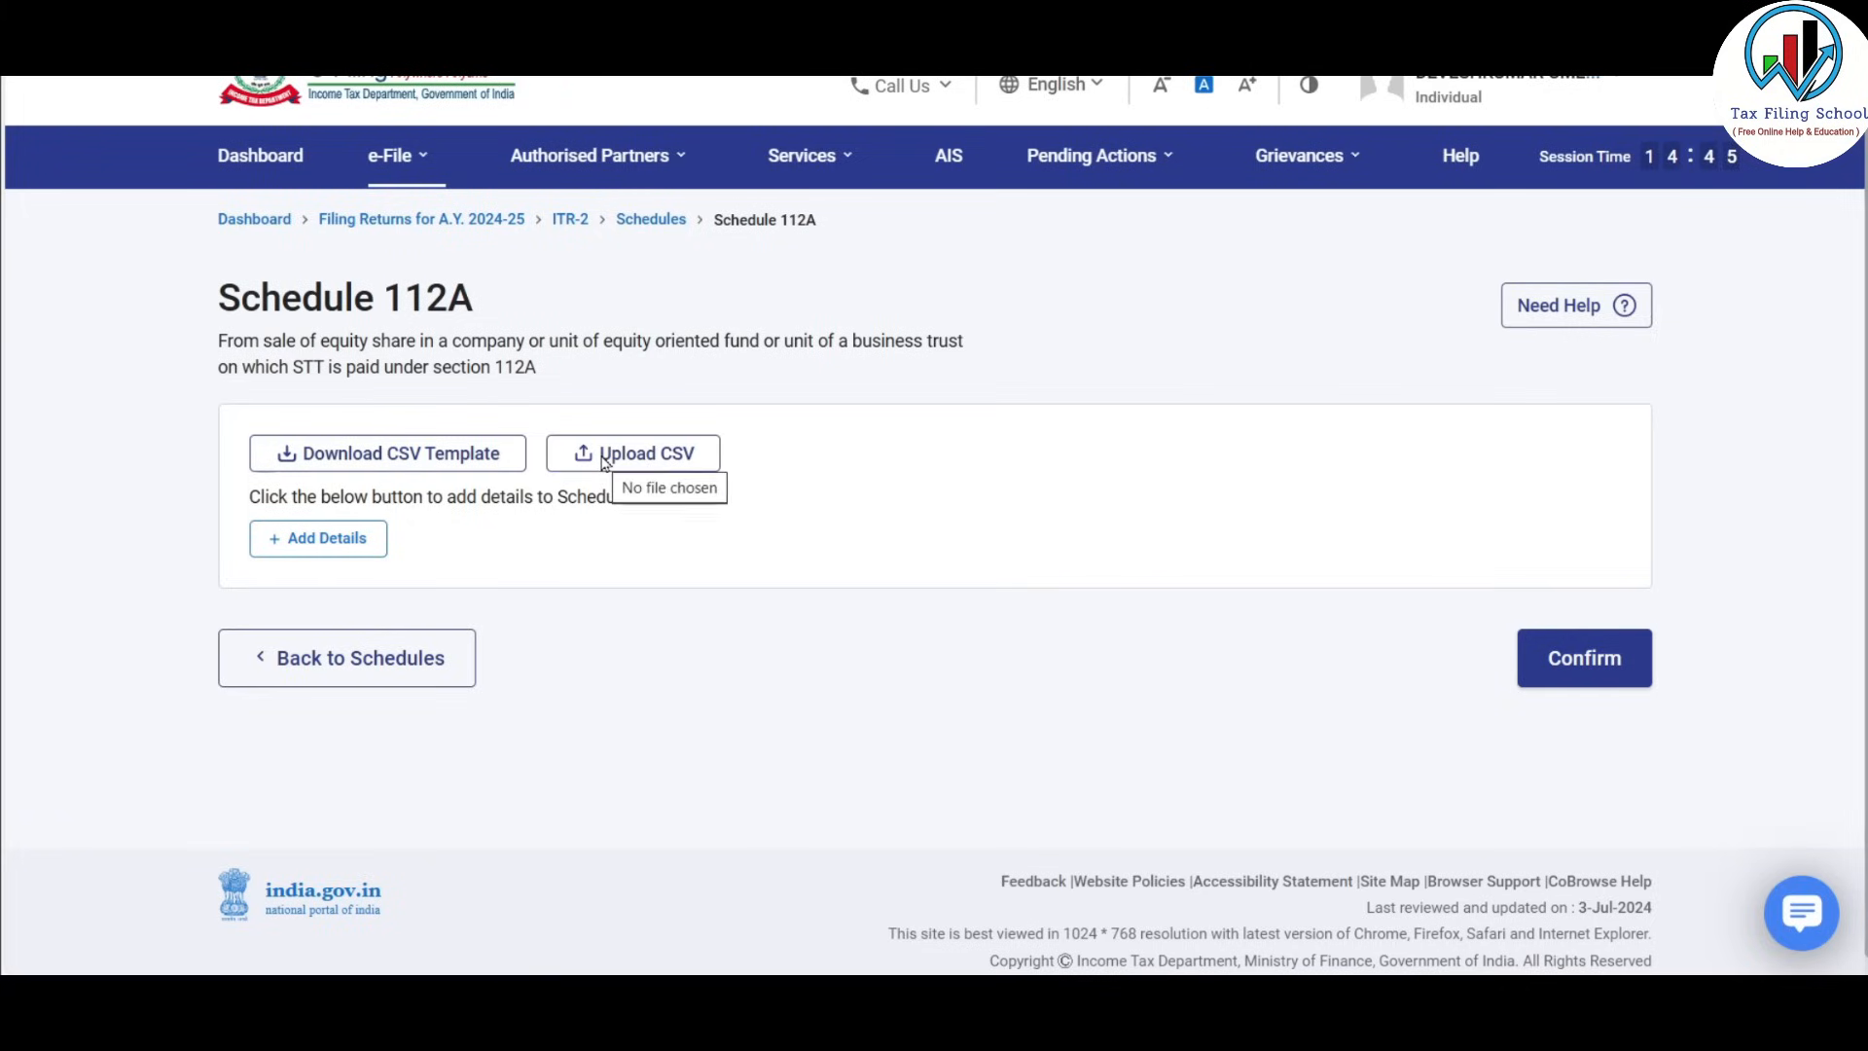
# Add a Schedule 112A share entry acquired after 31st January 2018, correcting the initial 'on or before' choice.
pyautogui.click(314, 545)
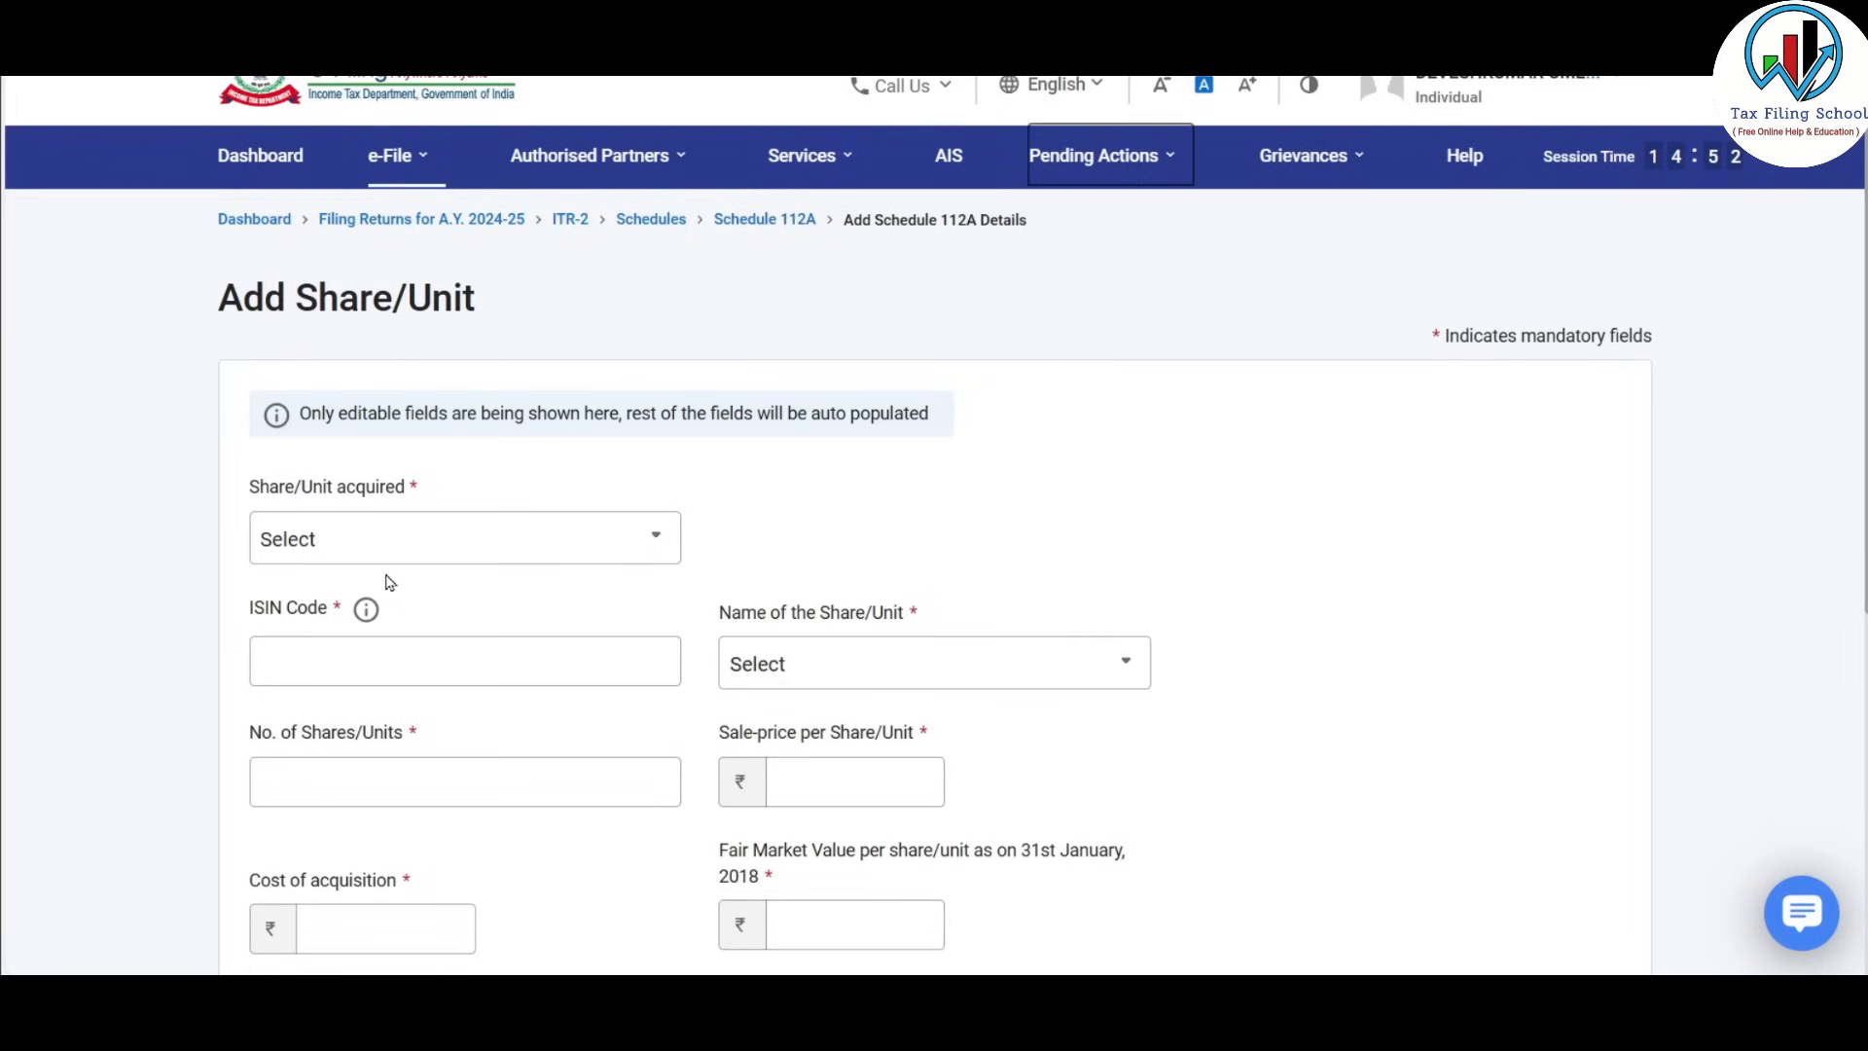
pyautogui.click(518, 542)
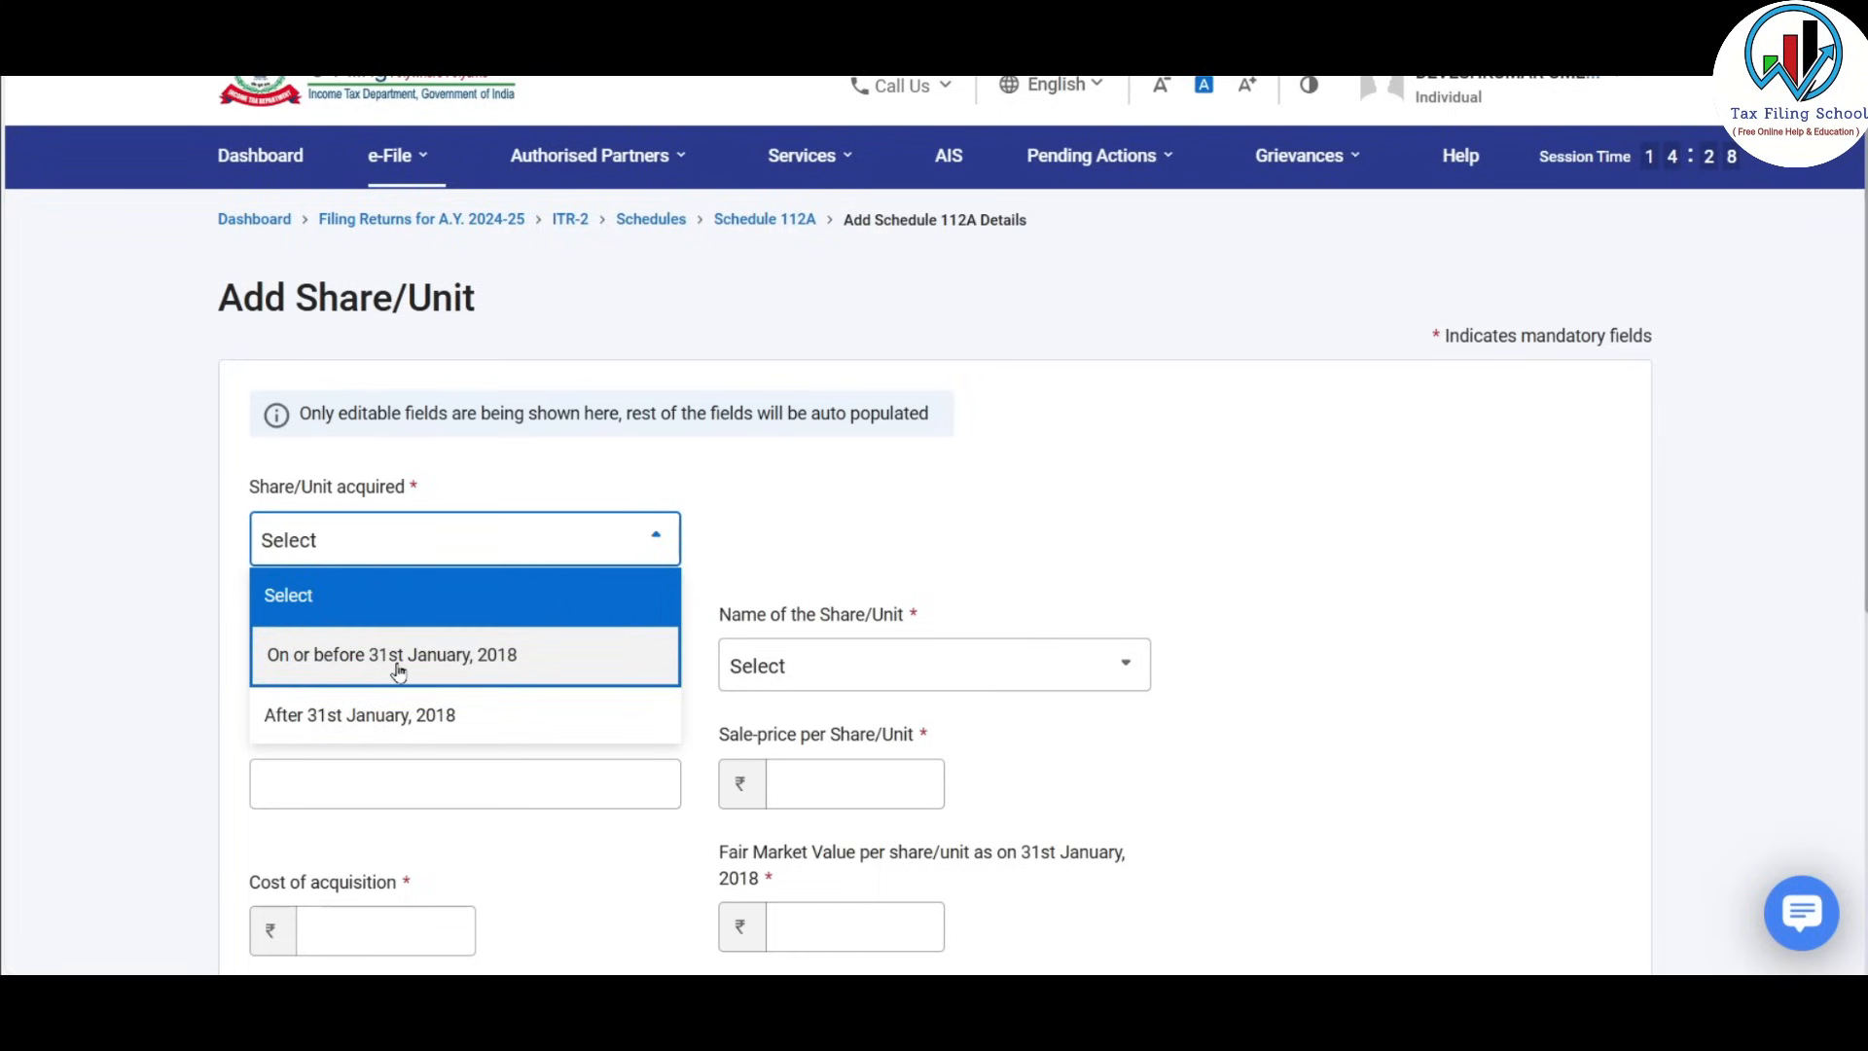
pyautogui.click(561, 665)
pyautogui.scroll(-2, 871, 469)
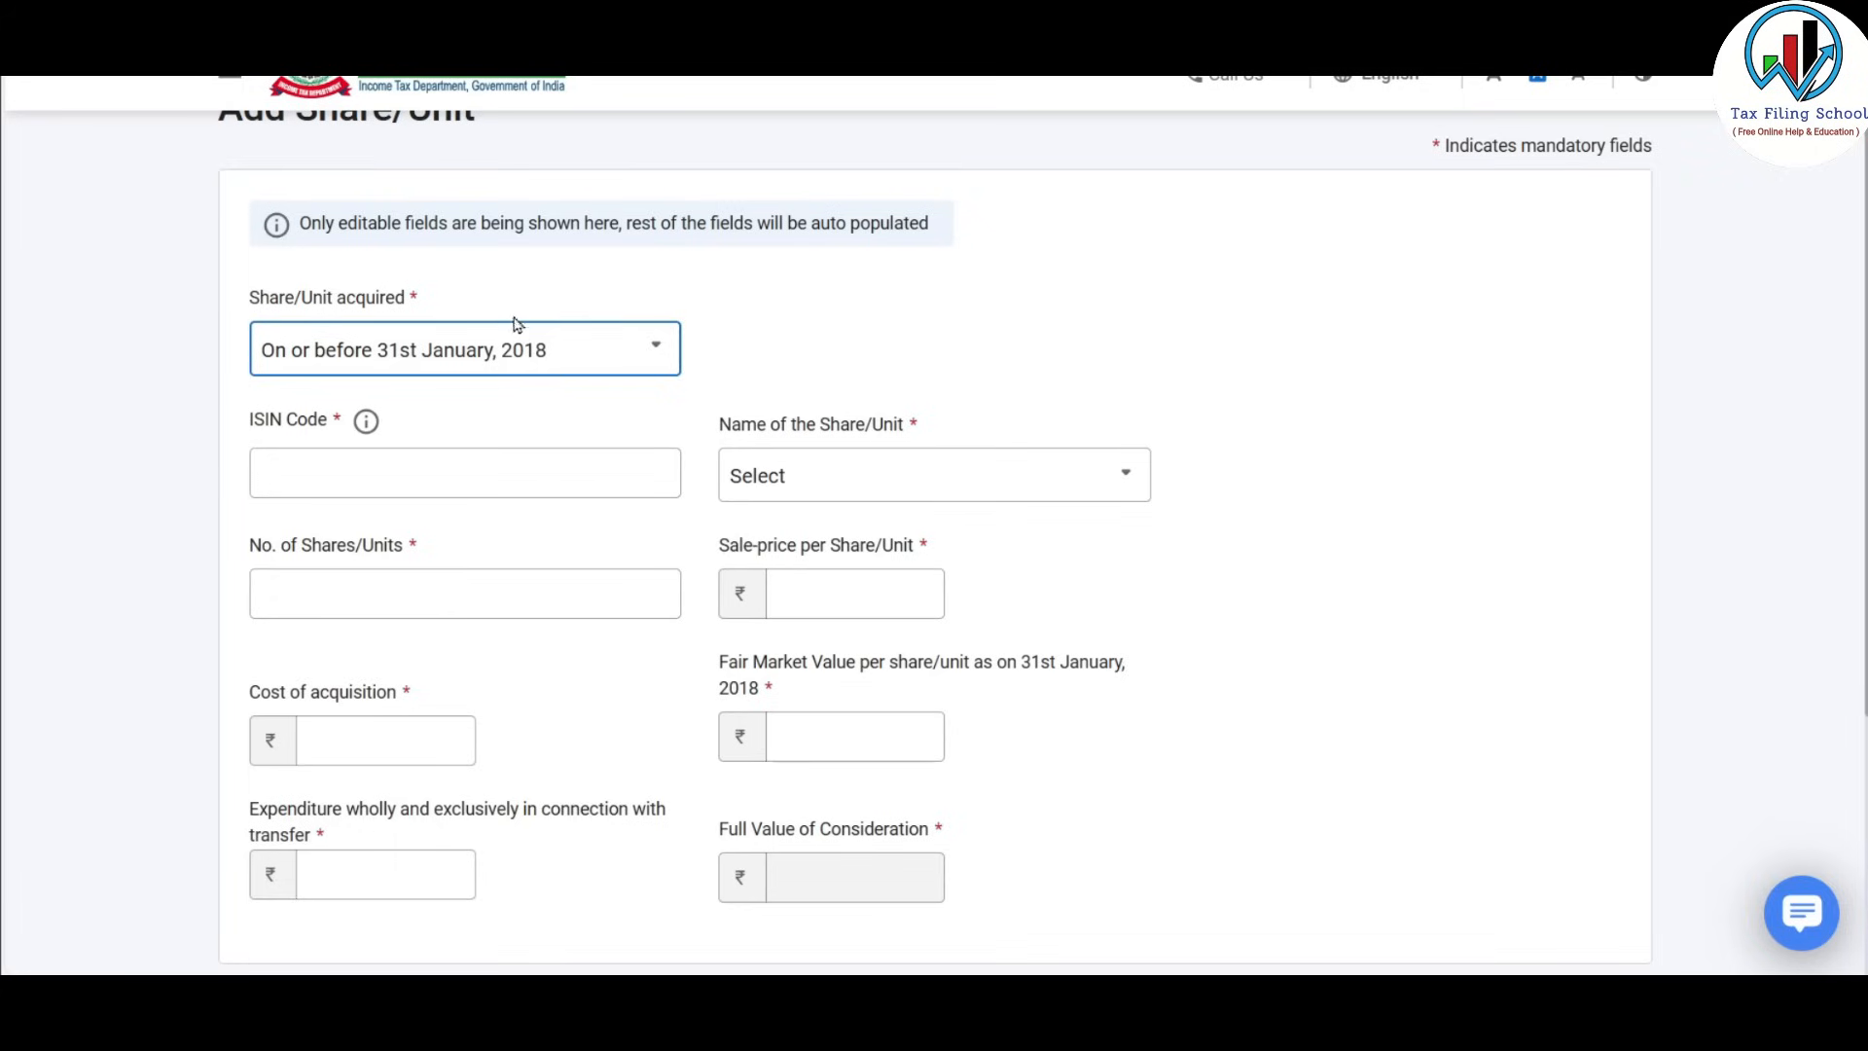
pyautogui.click(616, 356)
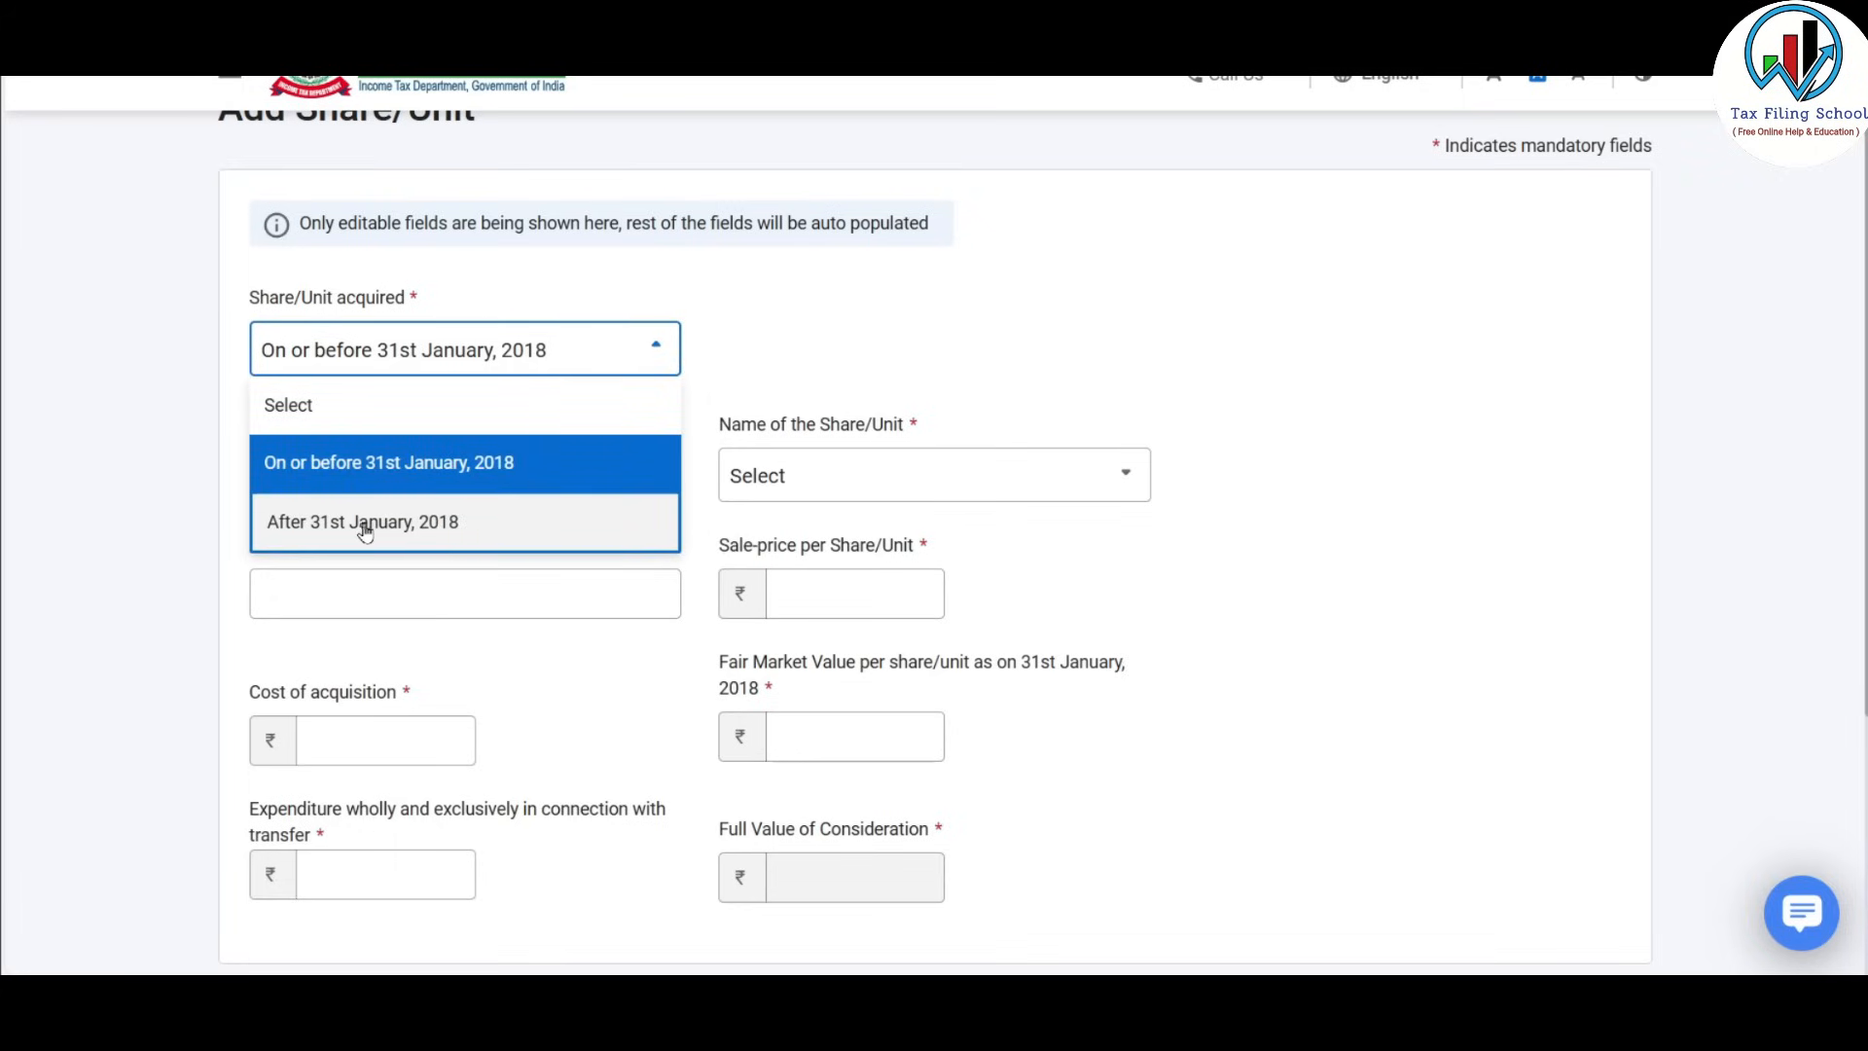
pyautogui.click(425, 525)
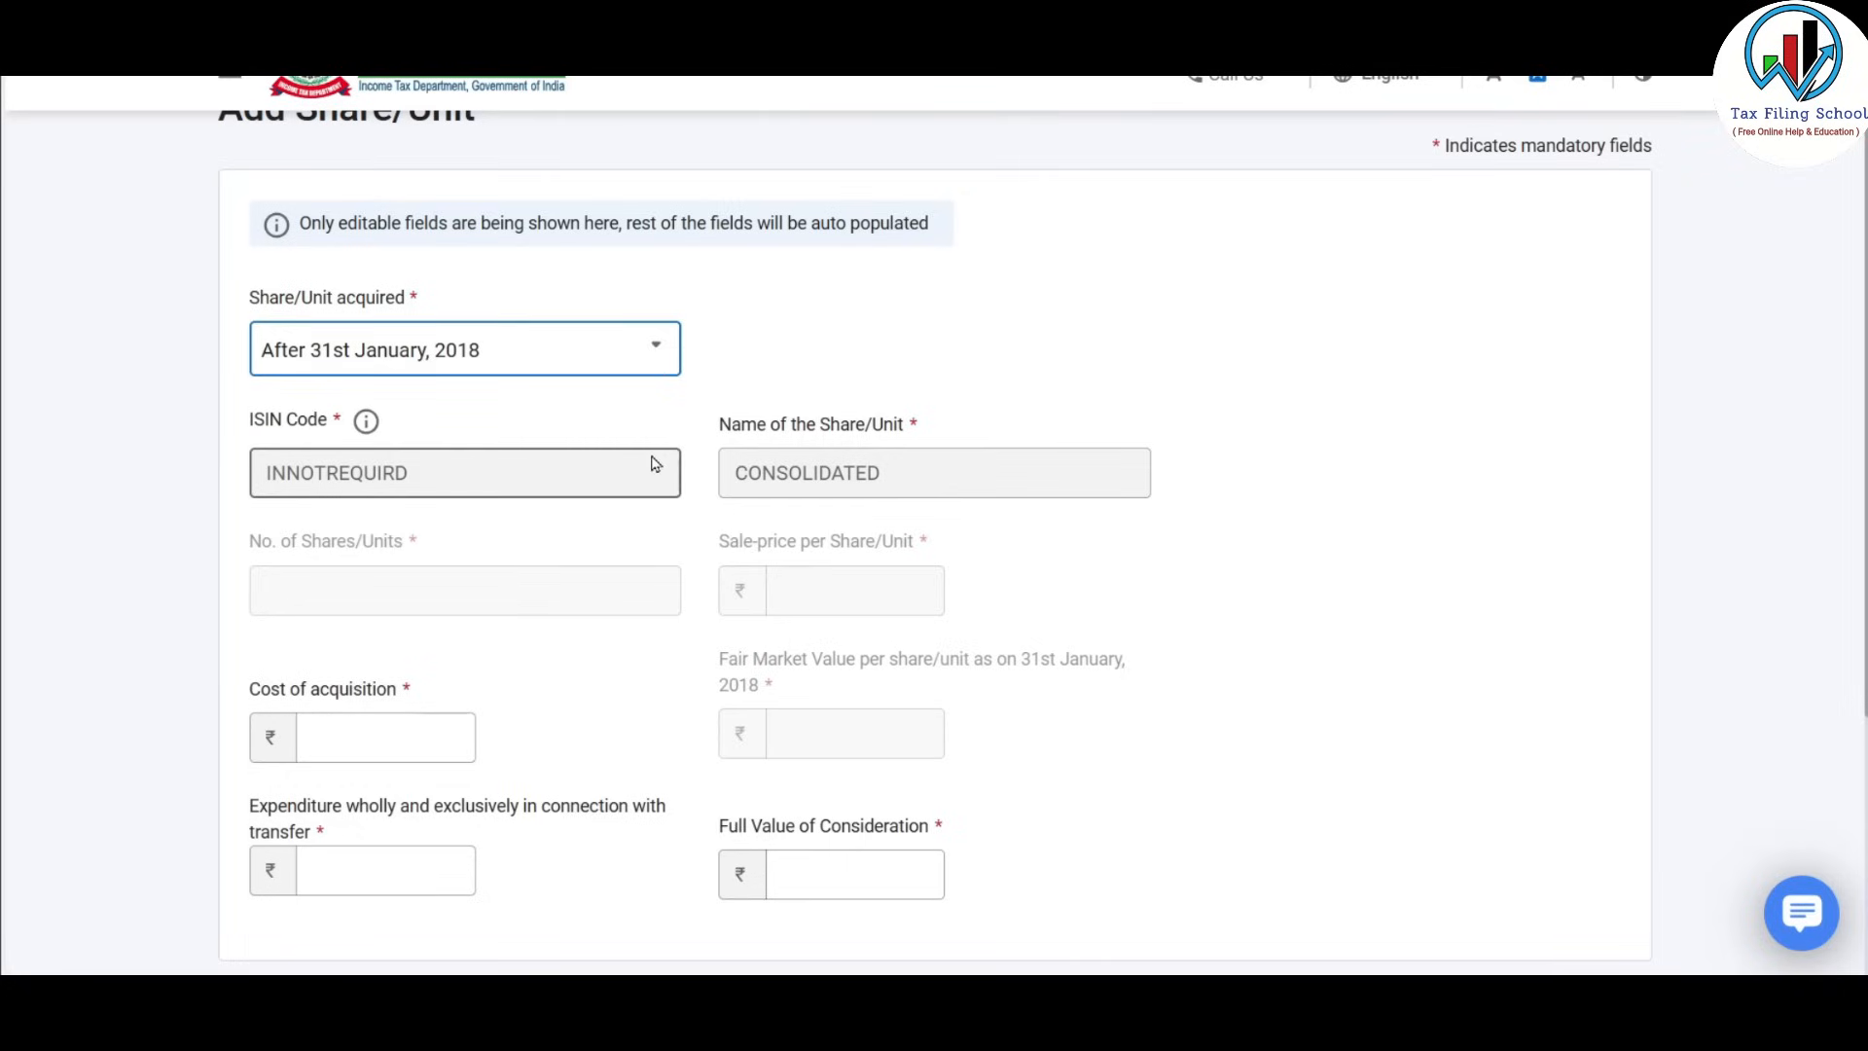
# Step through the cost of acquisition, transfer expenditure and full value of consideration fields.
pyautogui.scroll(-1, 655, 463)
pyautogui.scroll(-1, 616, 370)
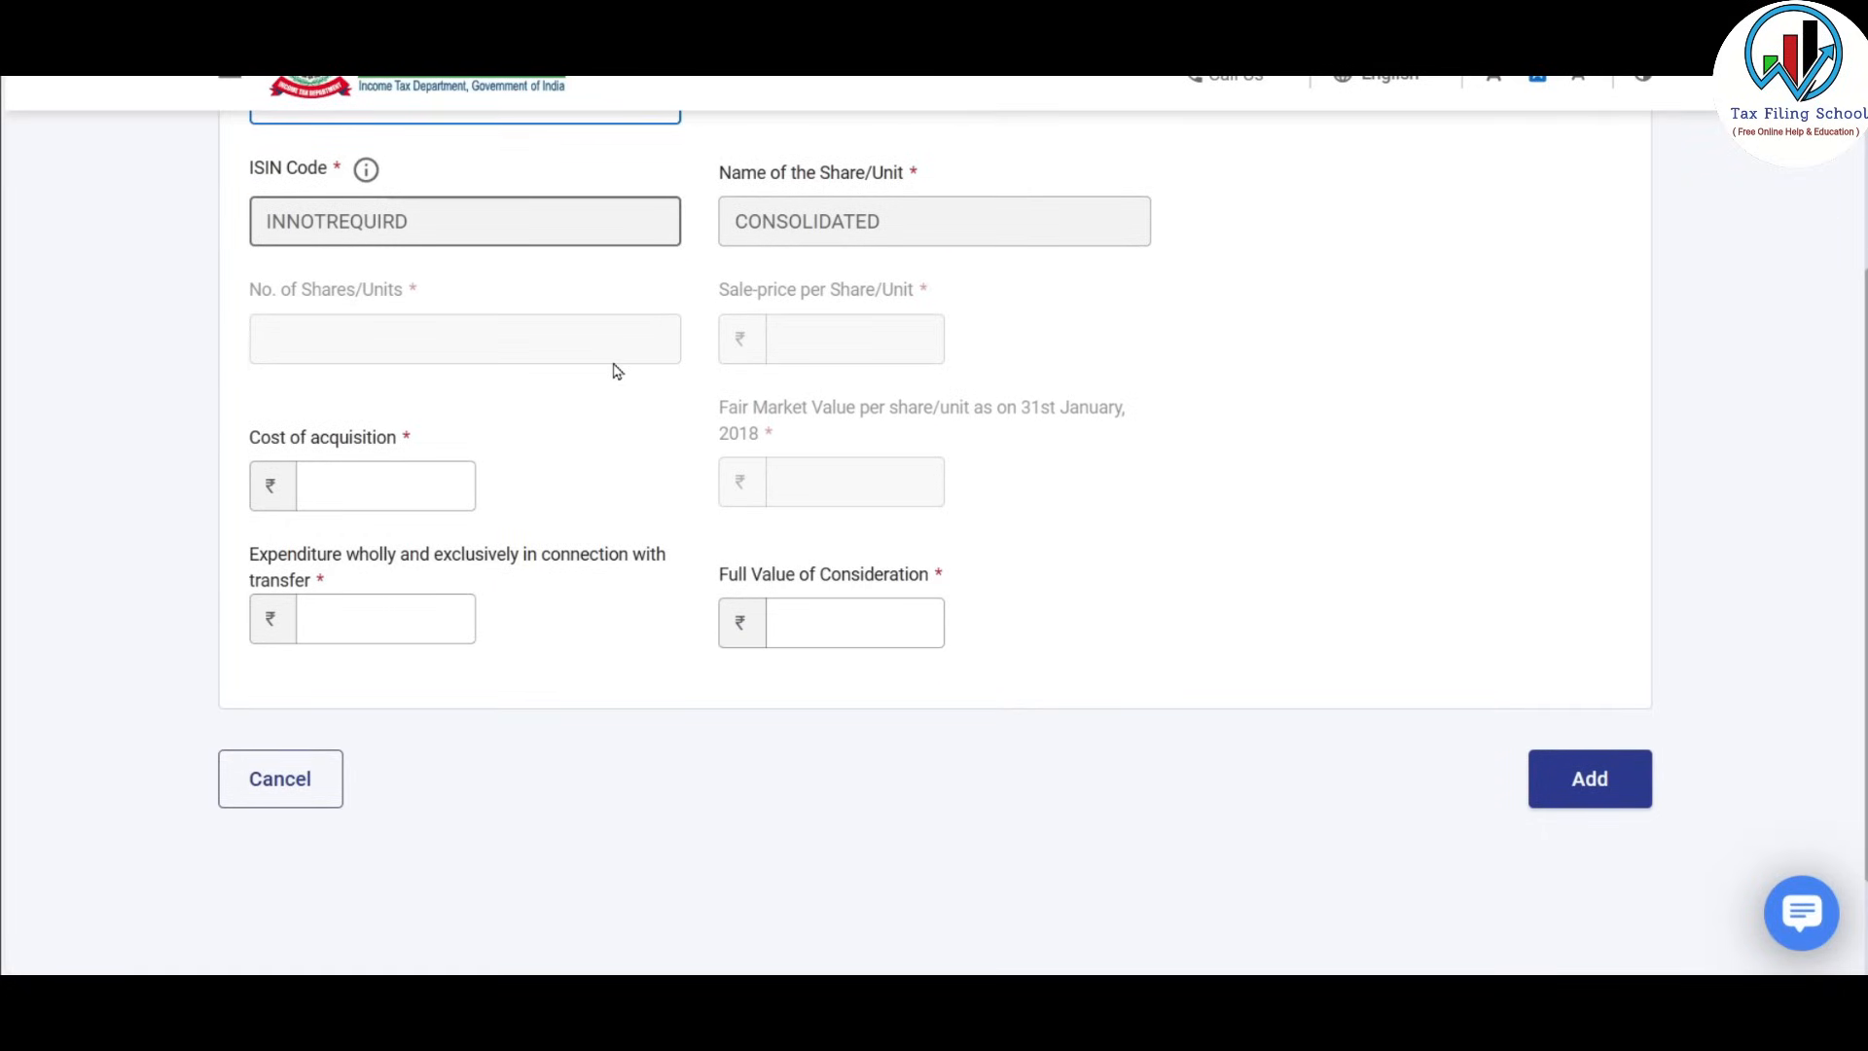
pyautogui.click(414, 479)
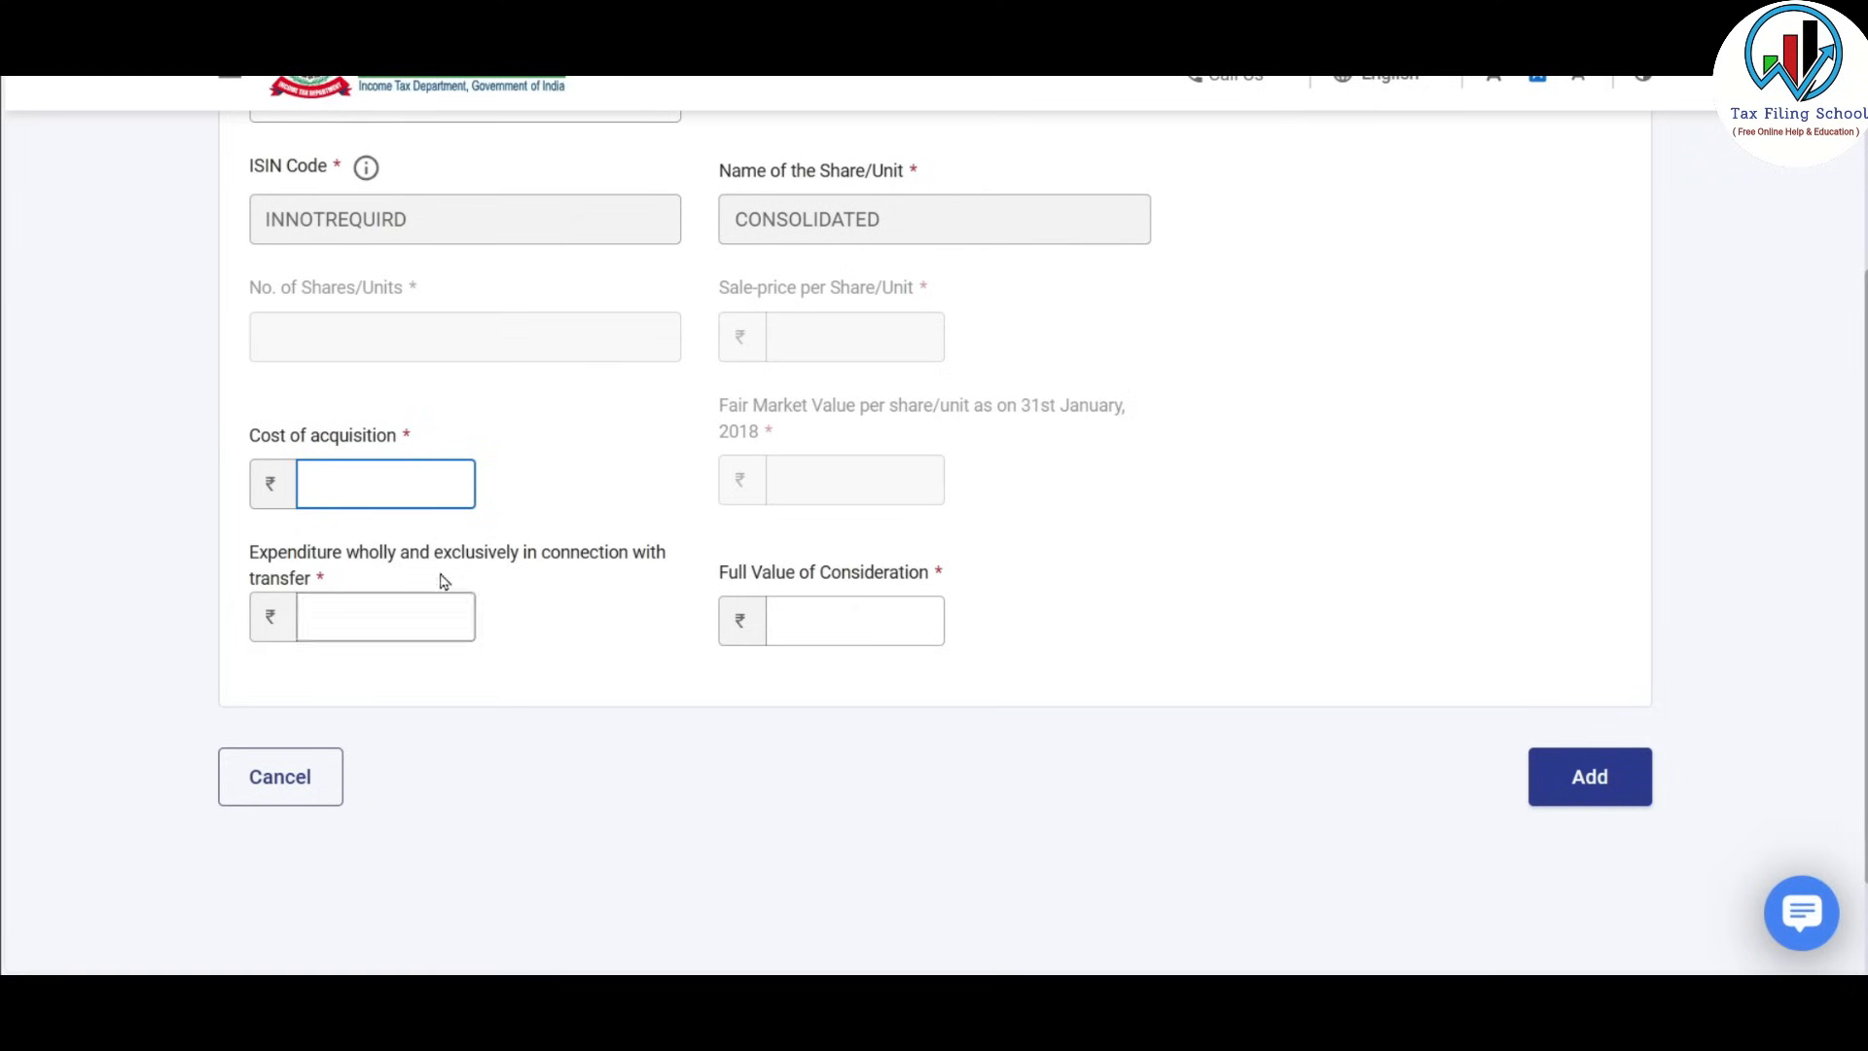
pyautogui.click(391, 616)
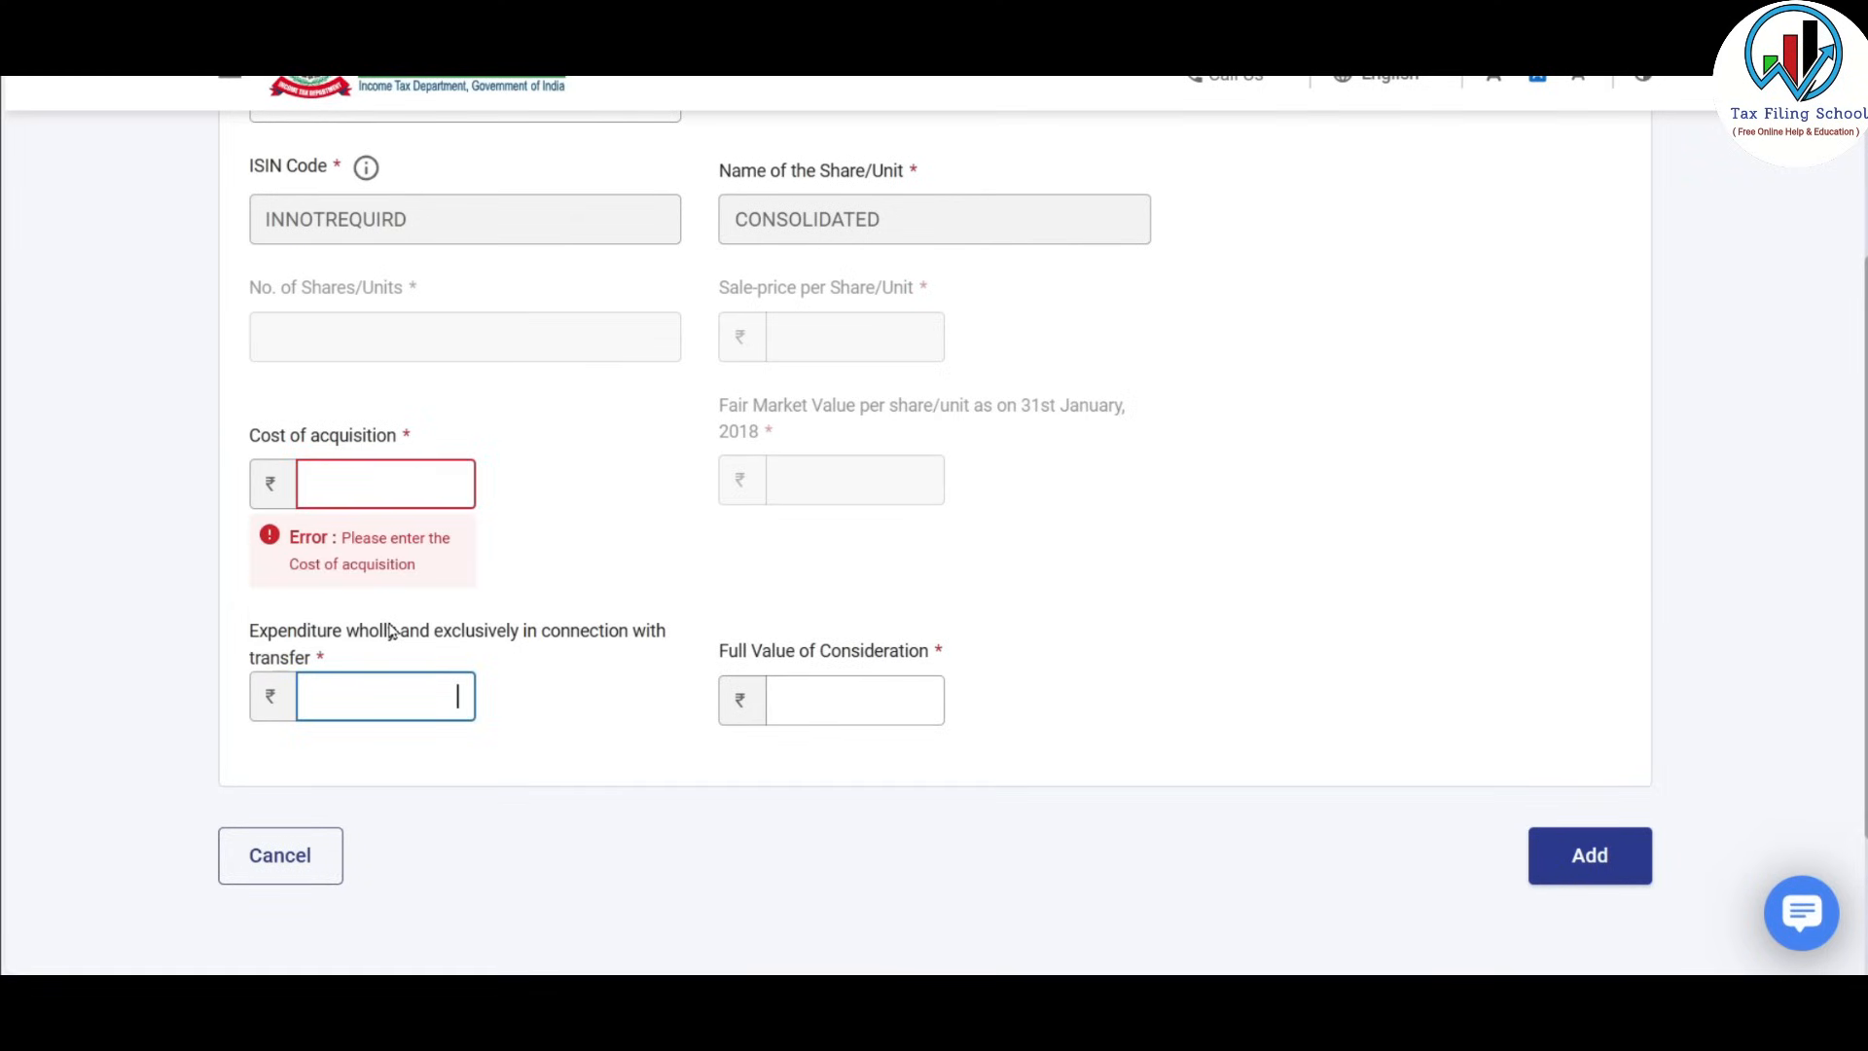
pyautogui.click(855, 702)
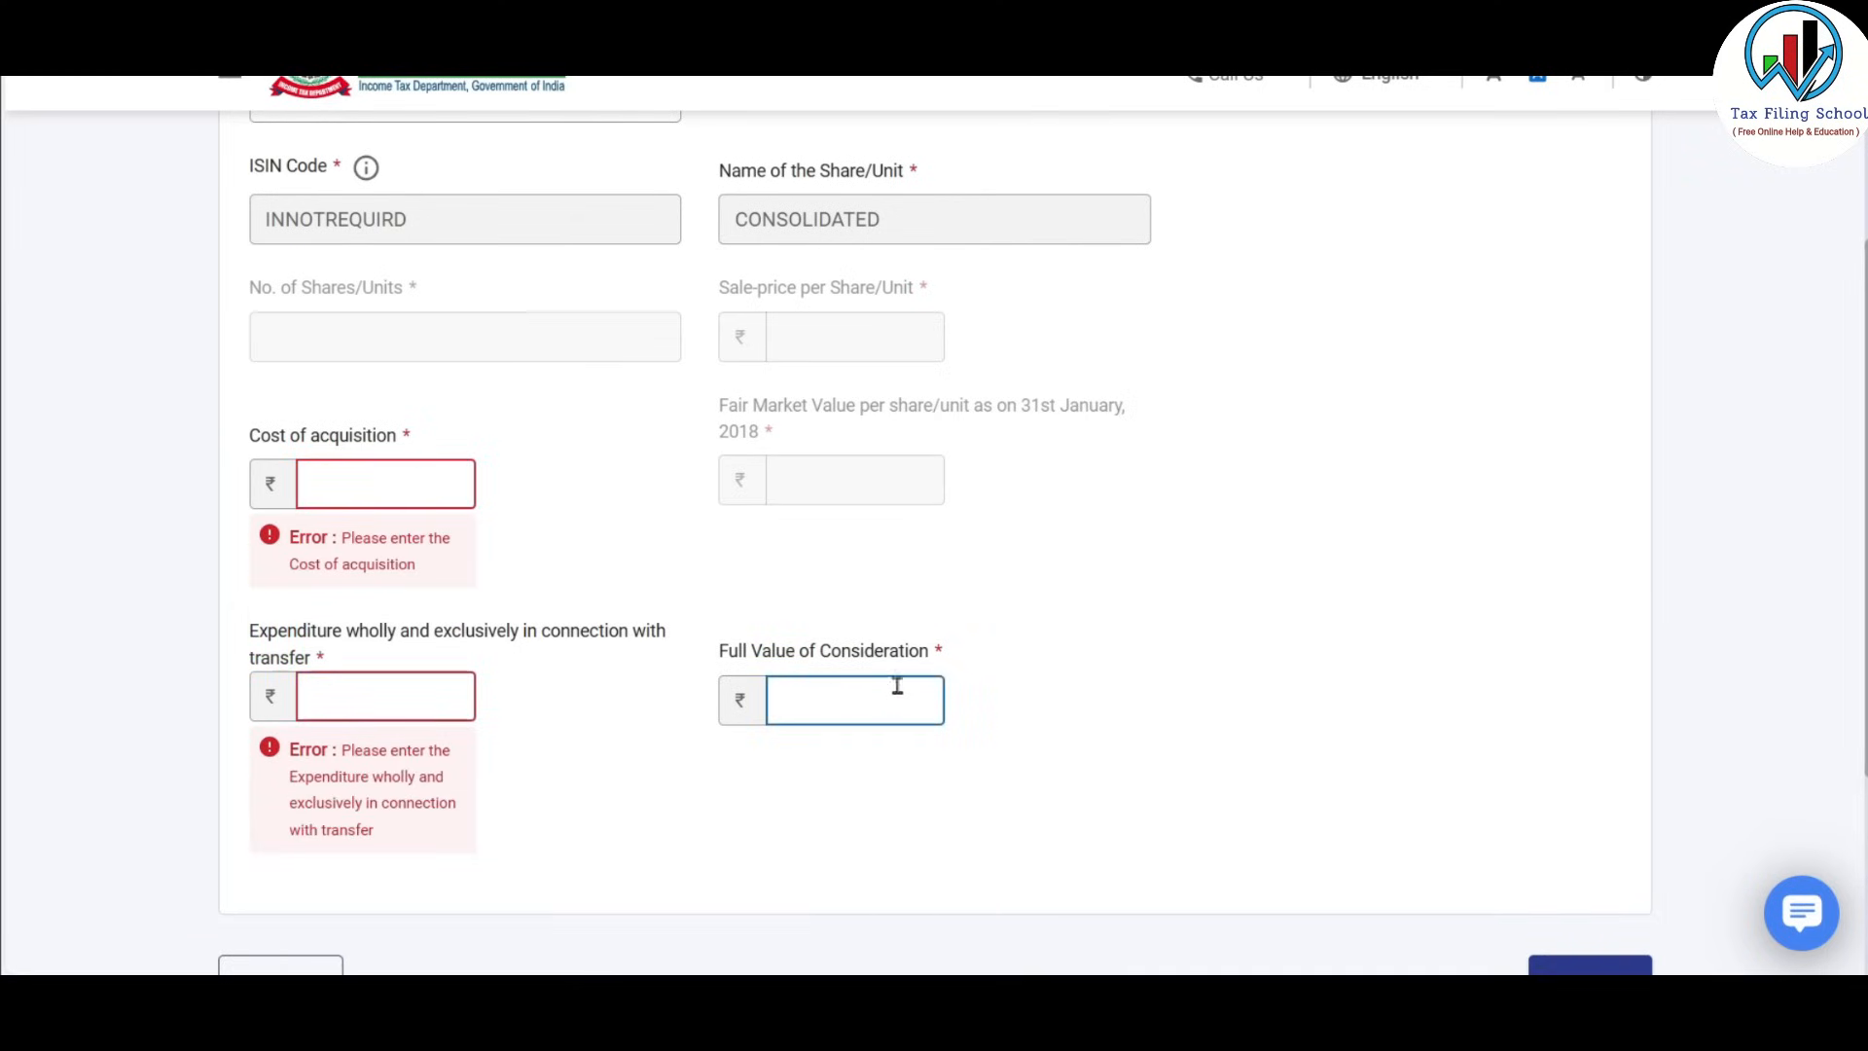
pyautogui.scroll(3, 613, 533)
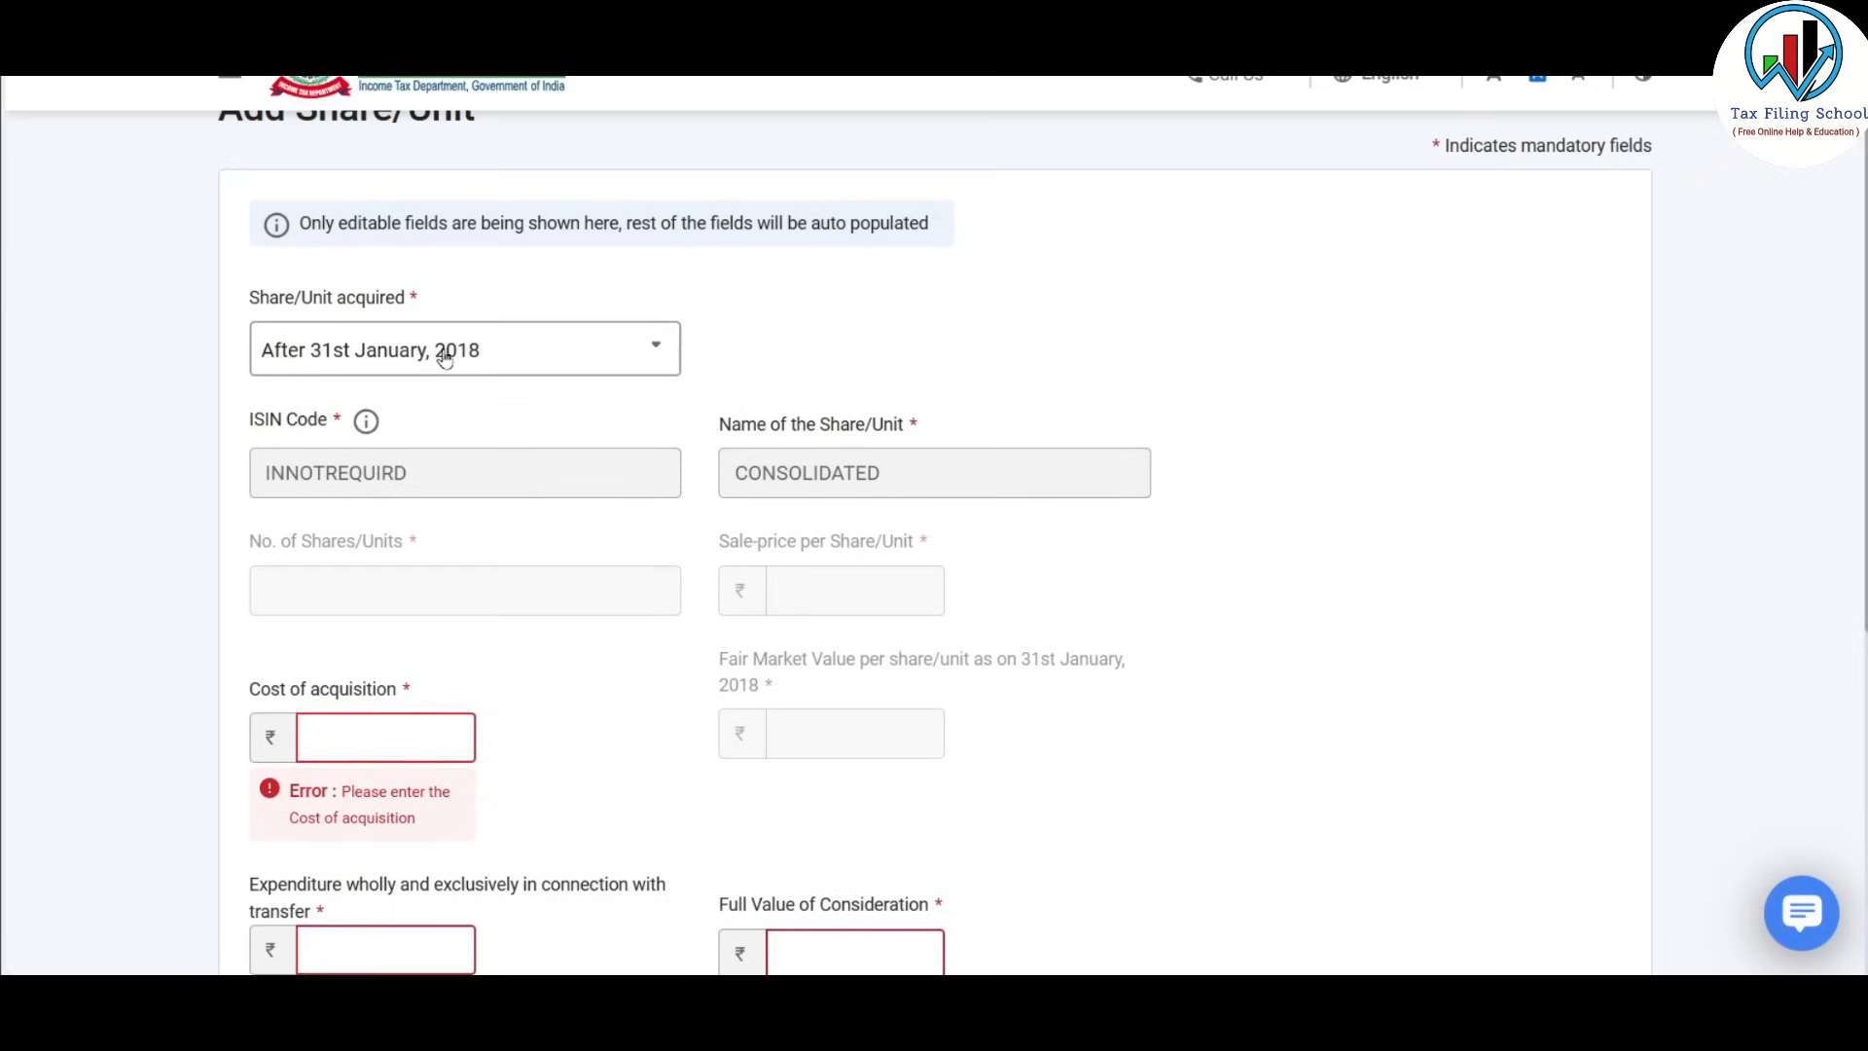
pyautogui.scroll(-4, 564, 425)
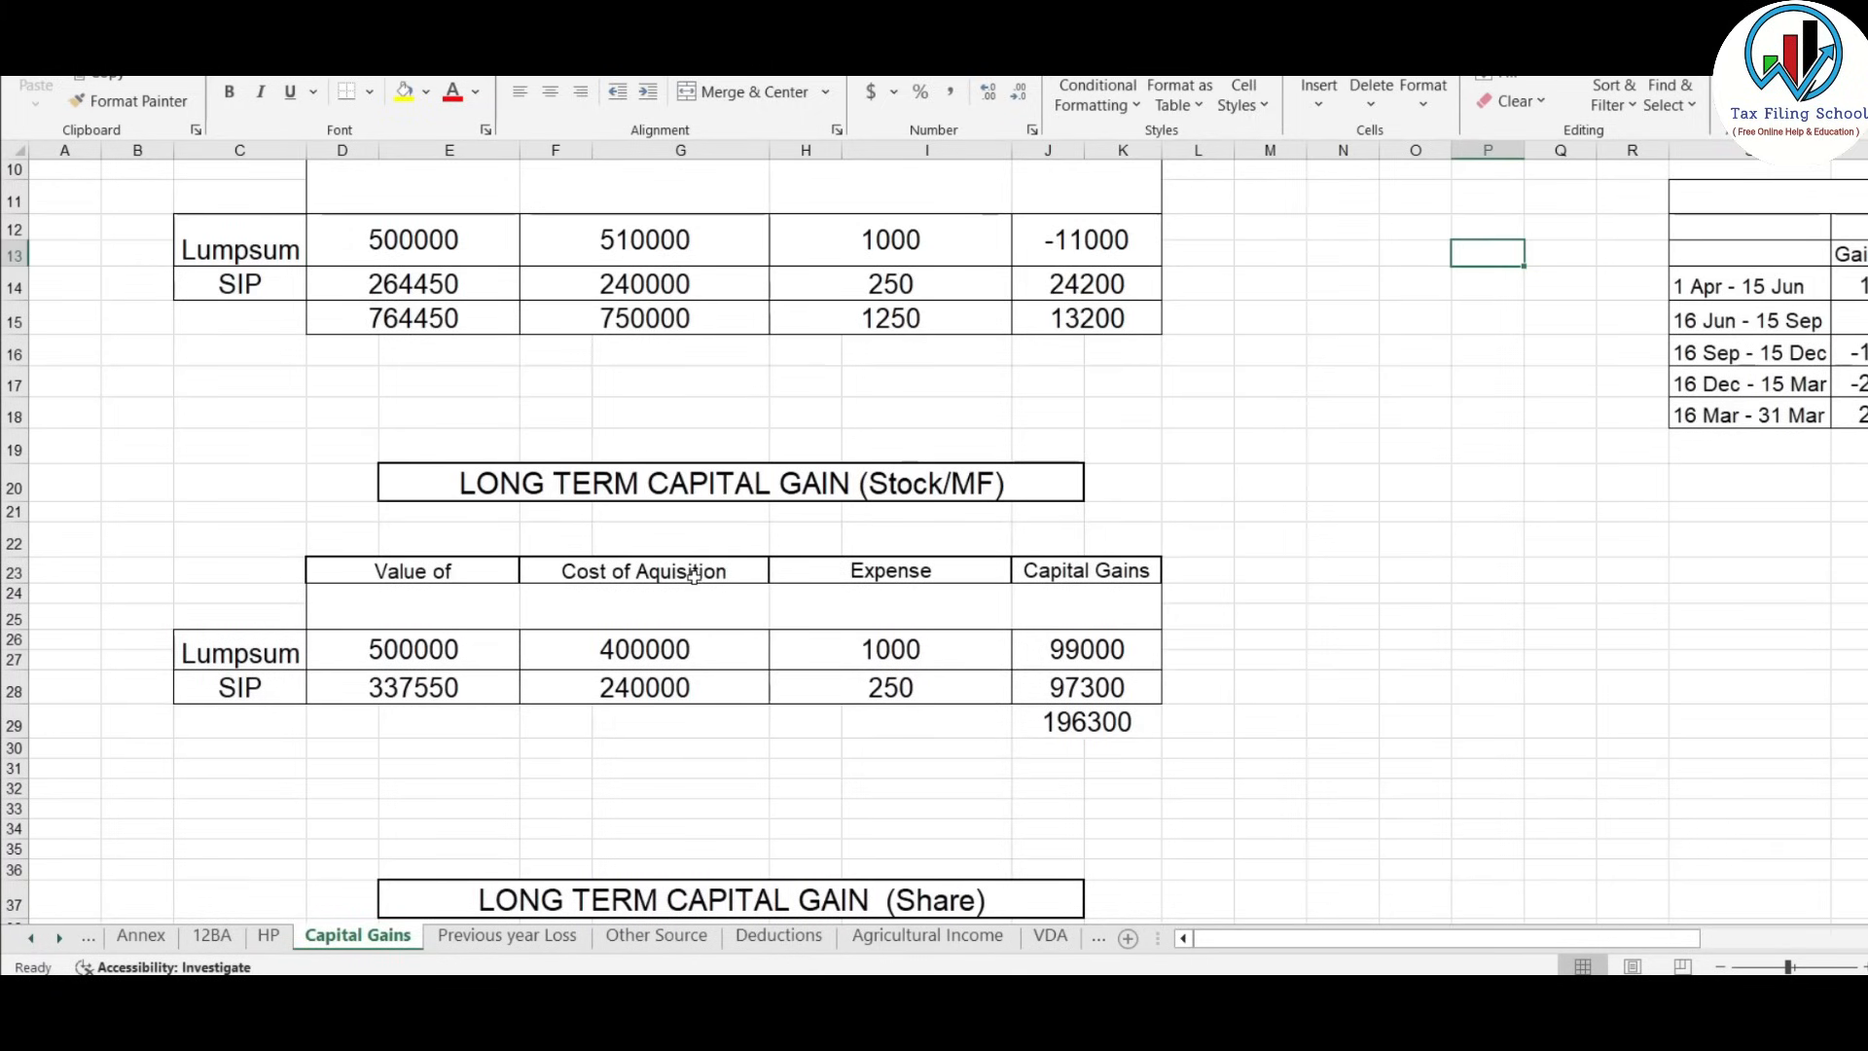
# In Excel, check the short-term sale values: Lumpsum, SIP 264450 and total 764450.
pyautogui.scroll(-1, 693, 575)
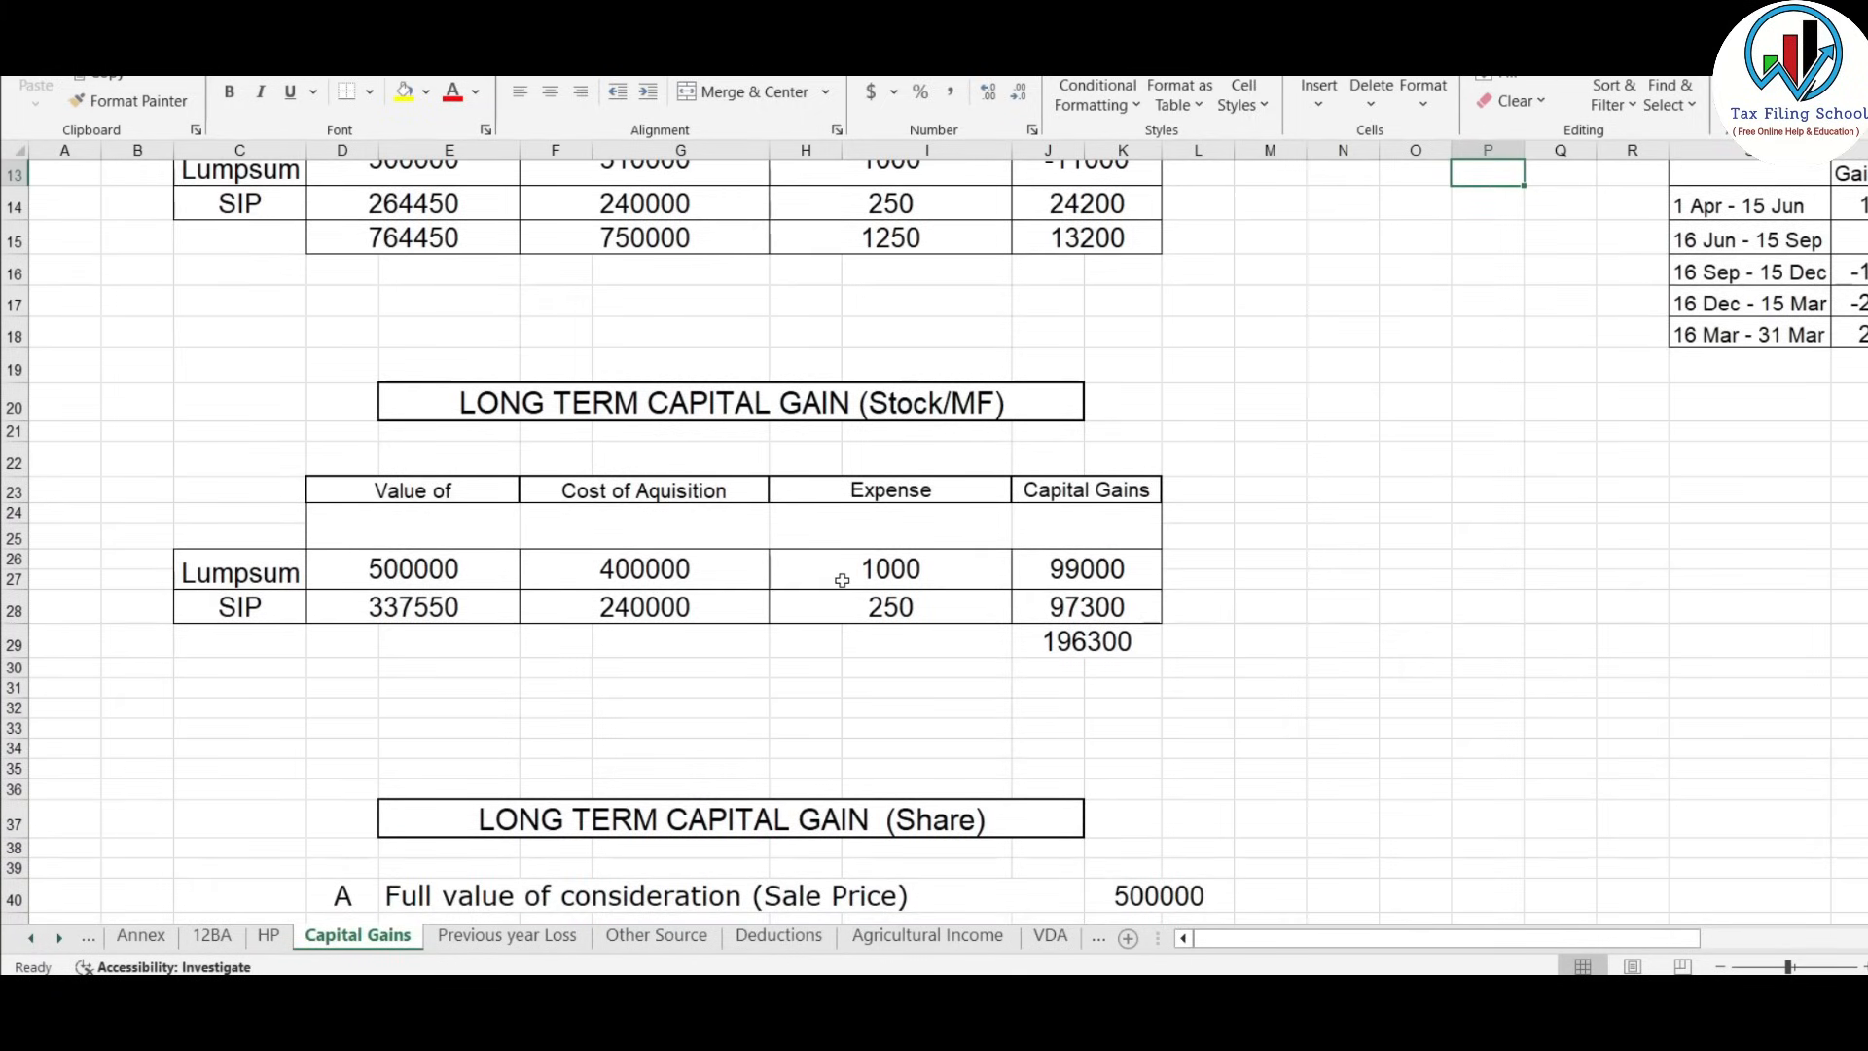
pyautogui.hotkey('alt', 'Tab')
pyautogui.hotkey('alt', 'Tab')
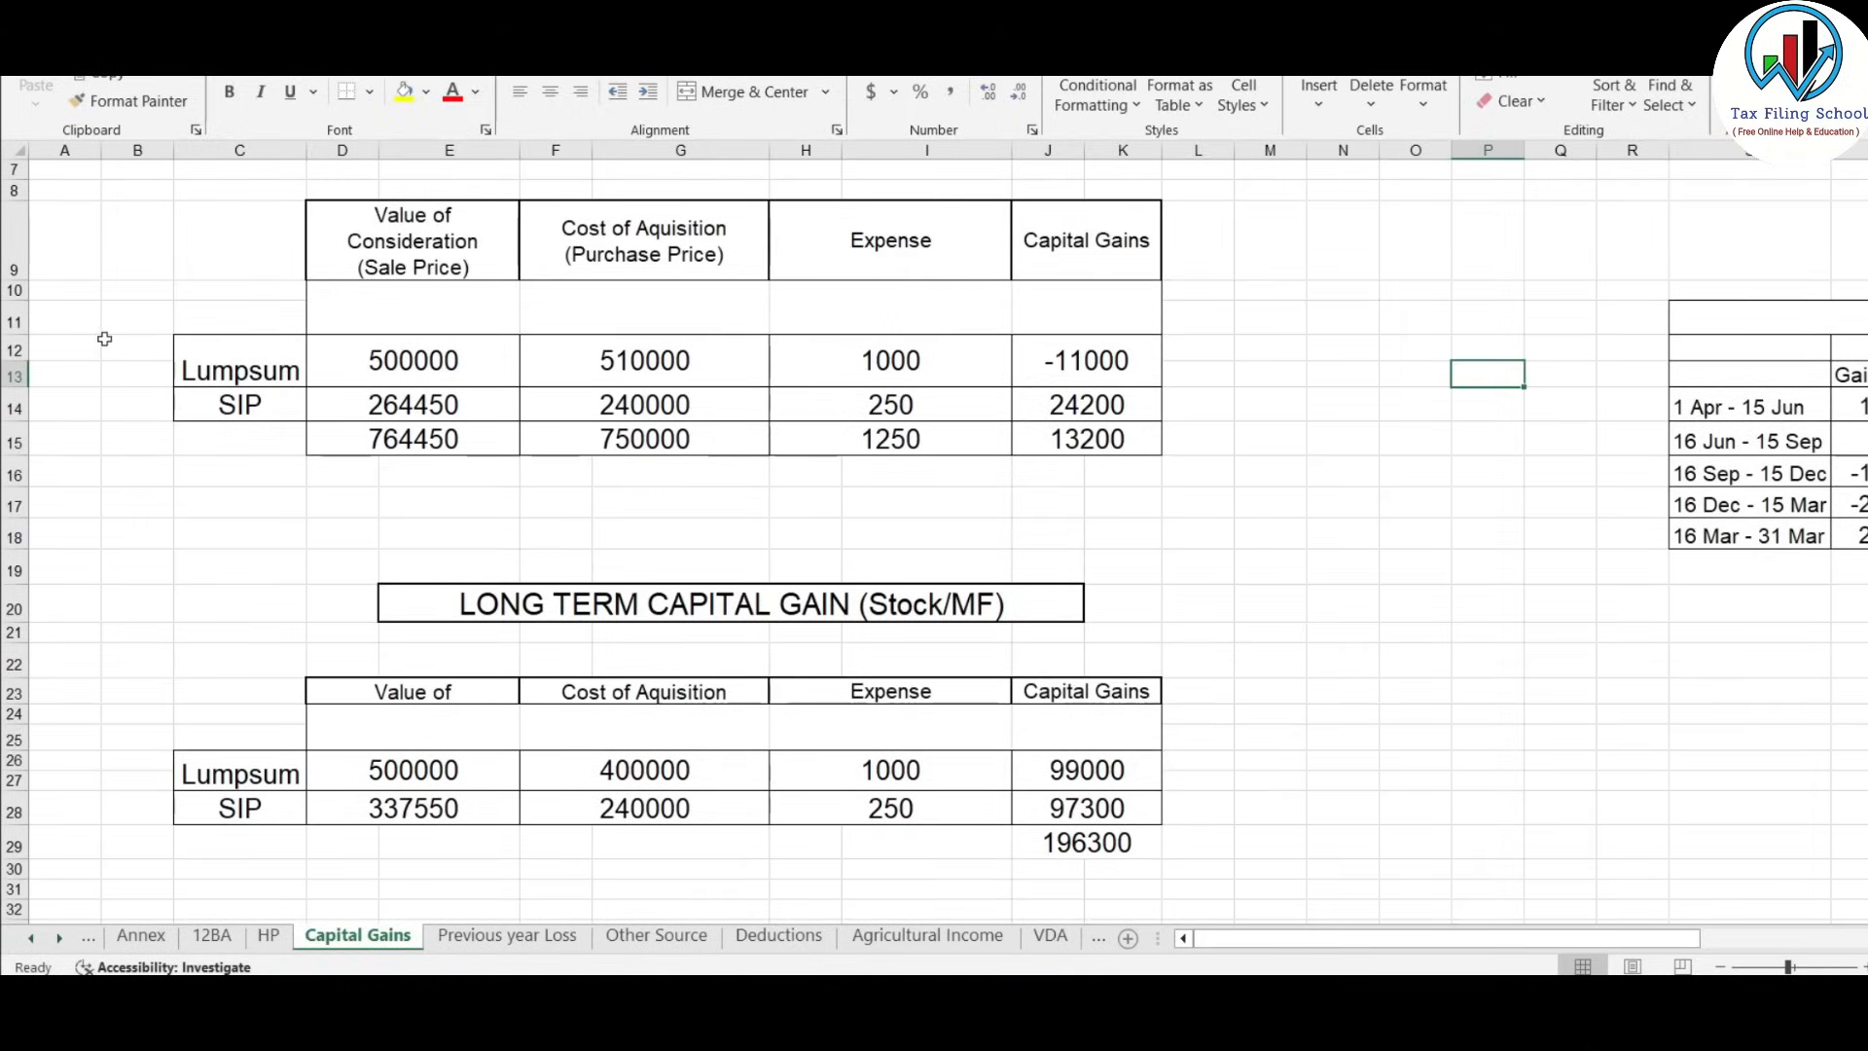
pyautogui.click(385, 362)
pyautogui.click(368, 400)
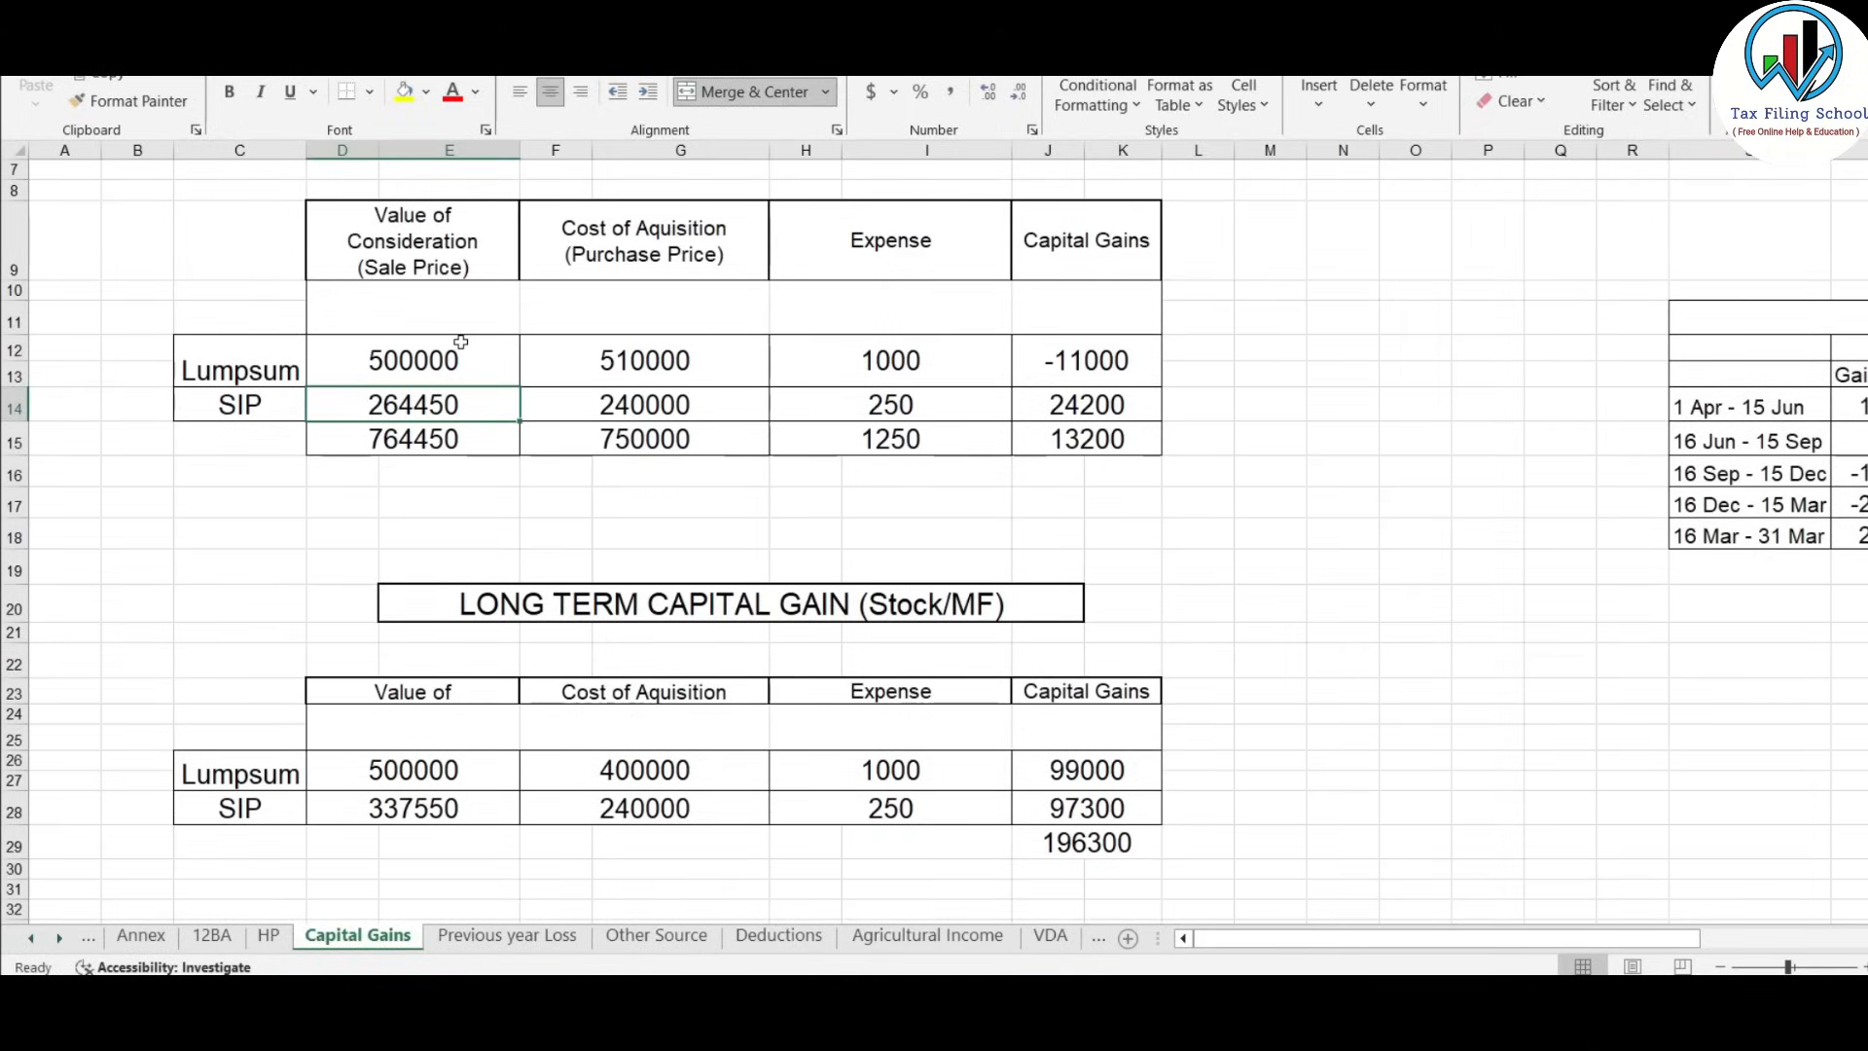
pyautogui.click(432, 443)
pyautogui.scroll(-2, 542, 507)
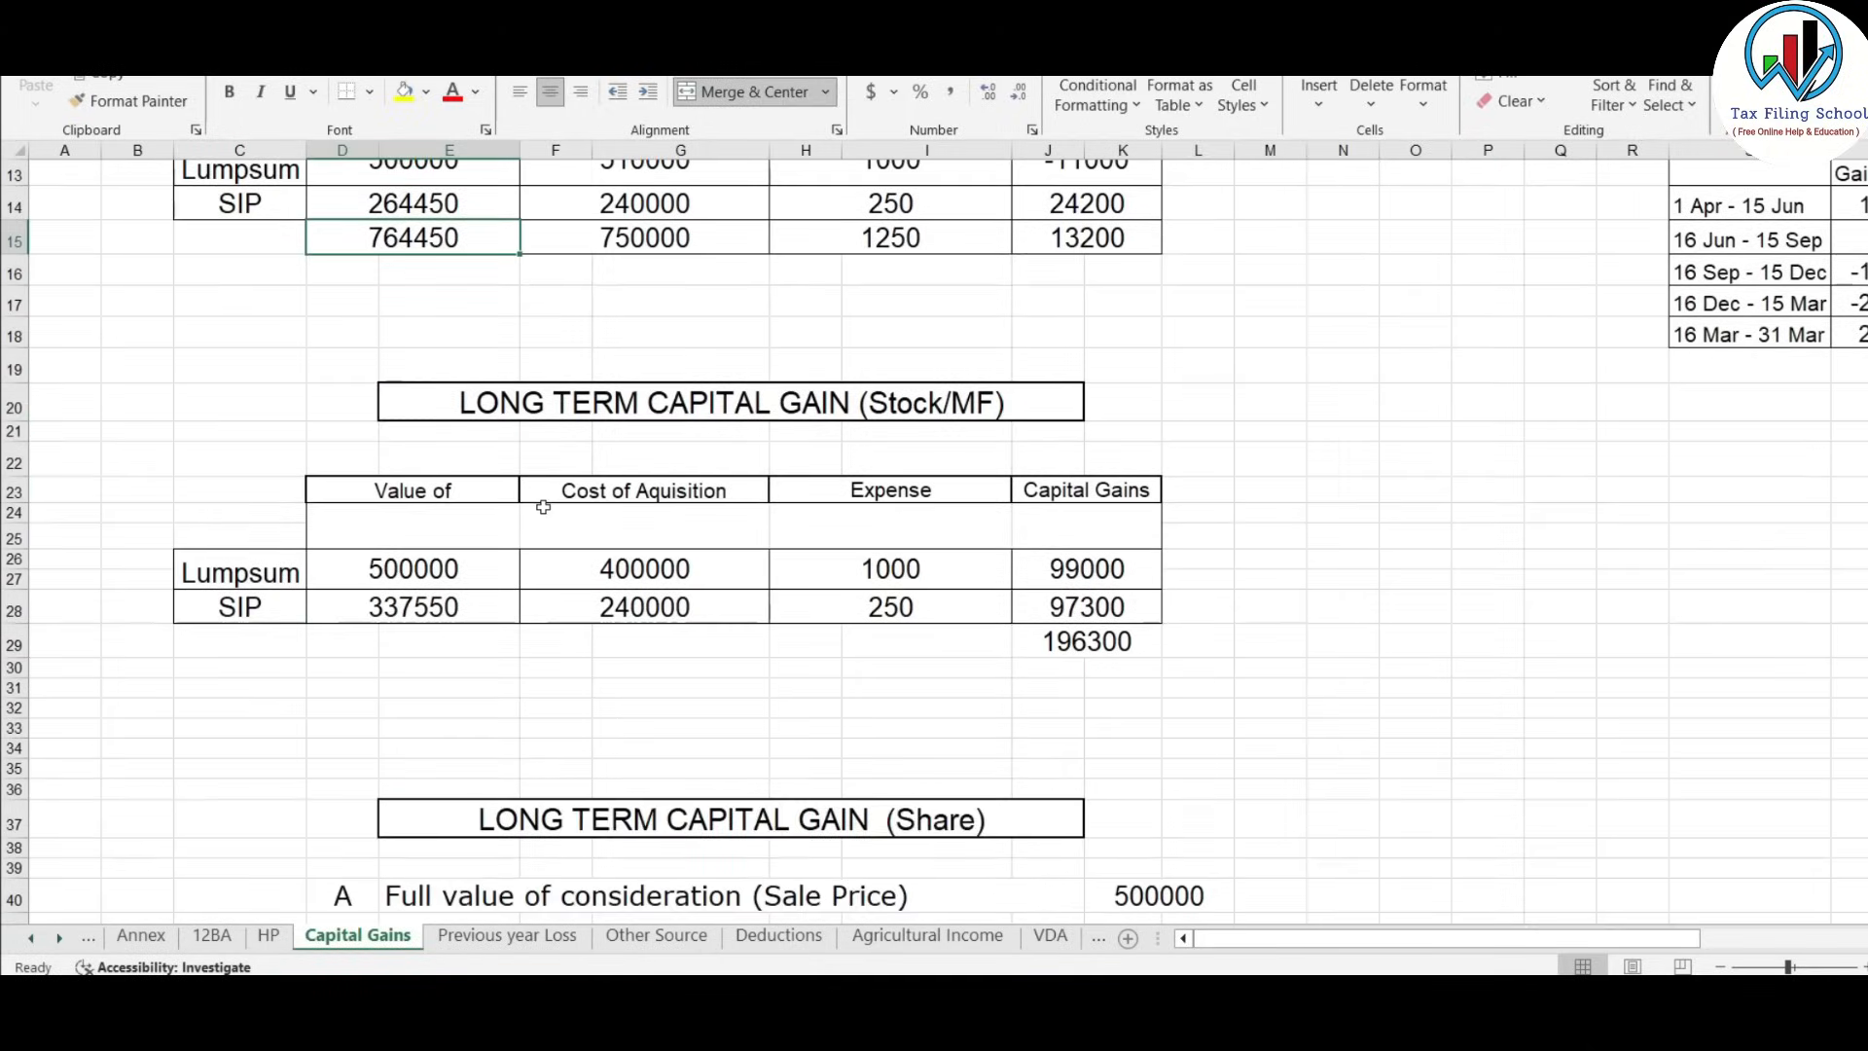
# Review the Lumpsum long-term sale (500000), cost and expense figures, then return to the tax form.
pyautogui.click(369, 568)
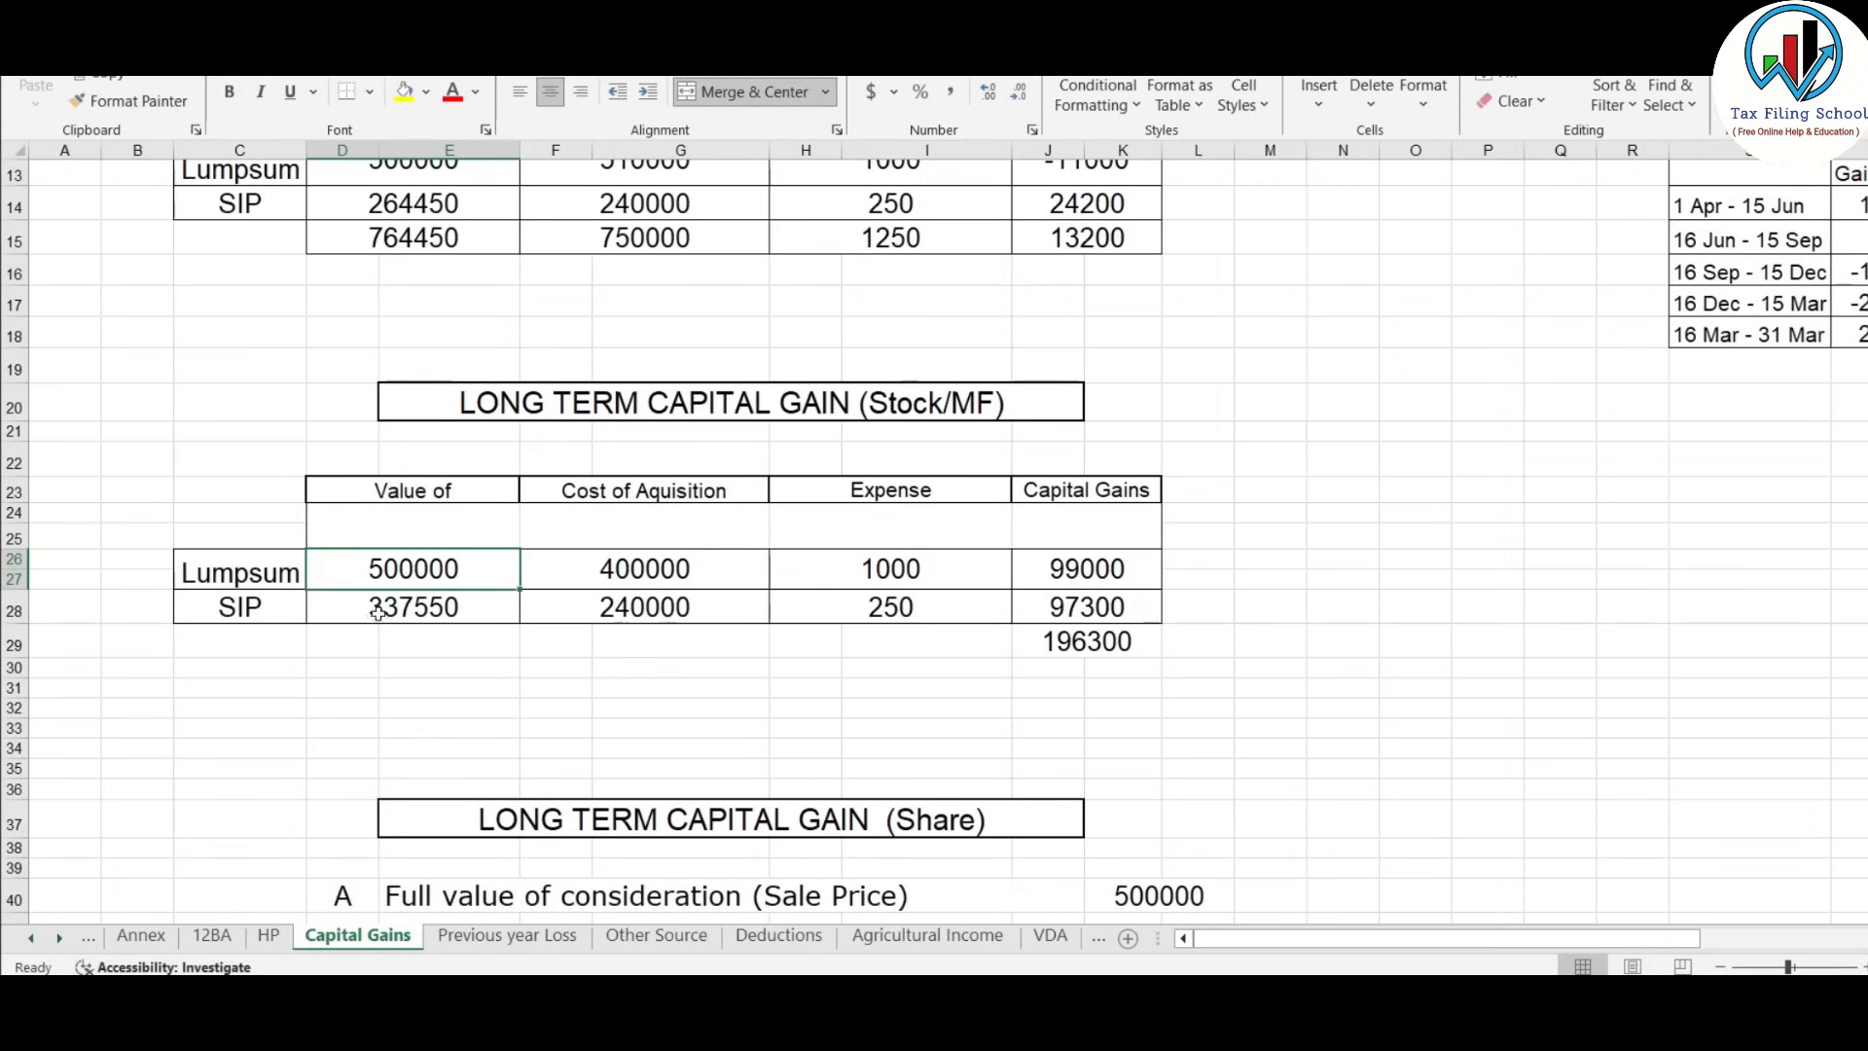
pyautogui.moveTo(206, 572); pyautogui.dragTo(829, 574)
pyautogui.moveTo(223, 610); pyautogui.dragTo(710, 606)
pyautogui.moveTo(321, 576); pyautogui.dragTo(783, 557)
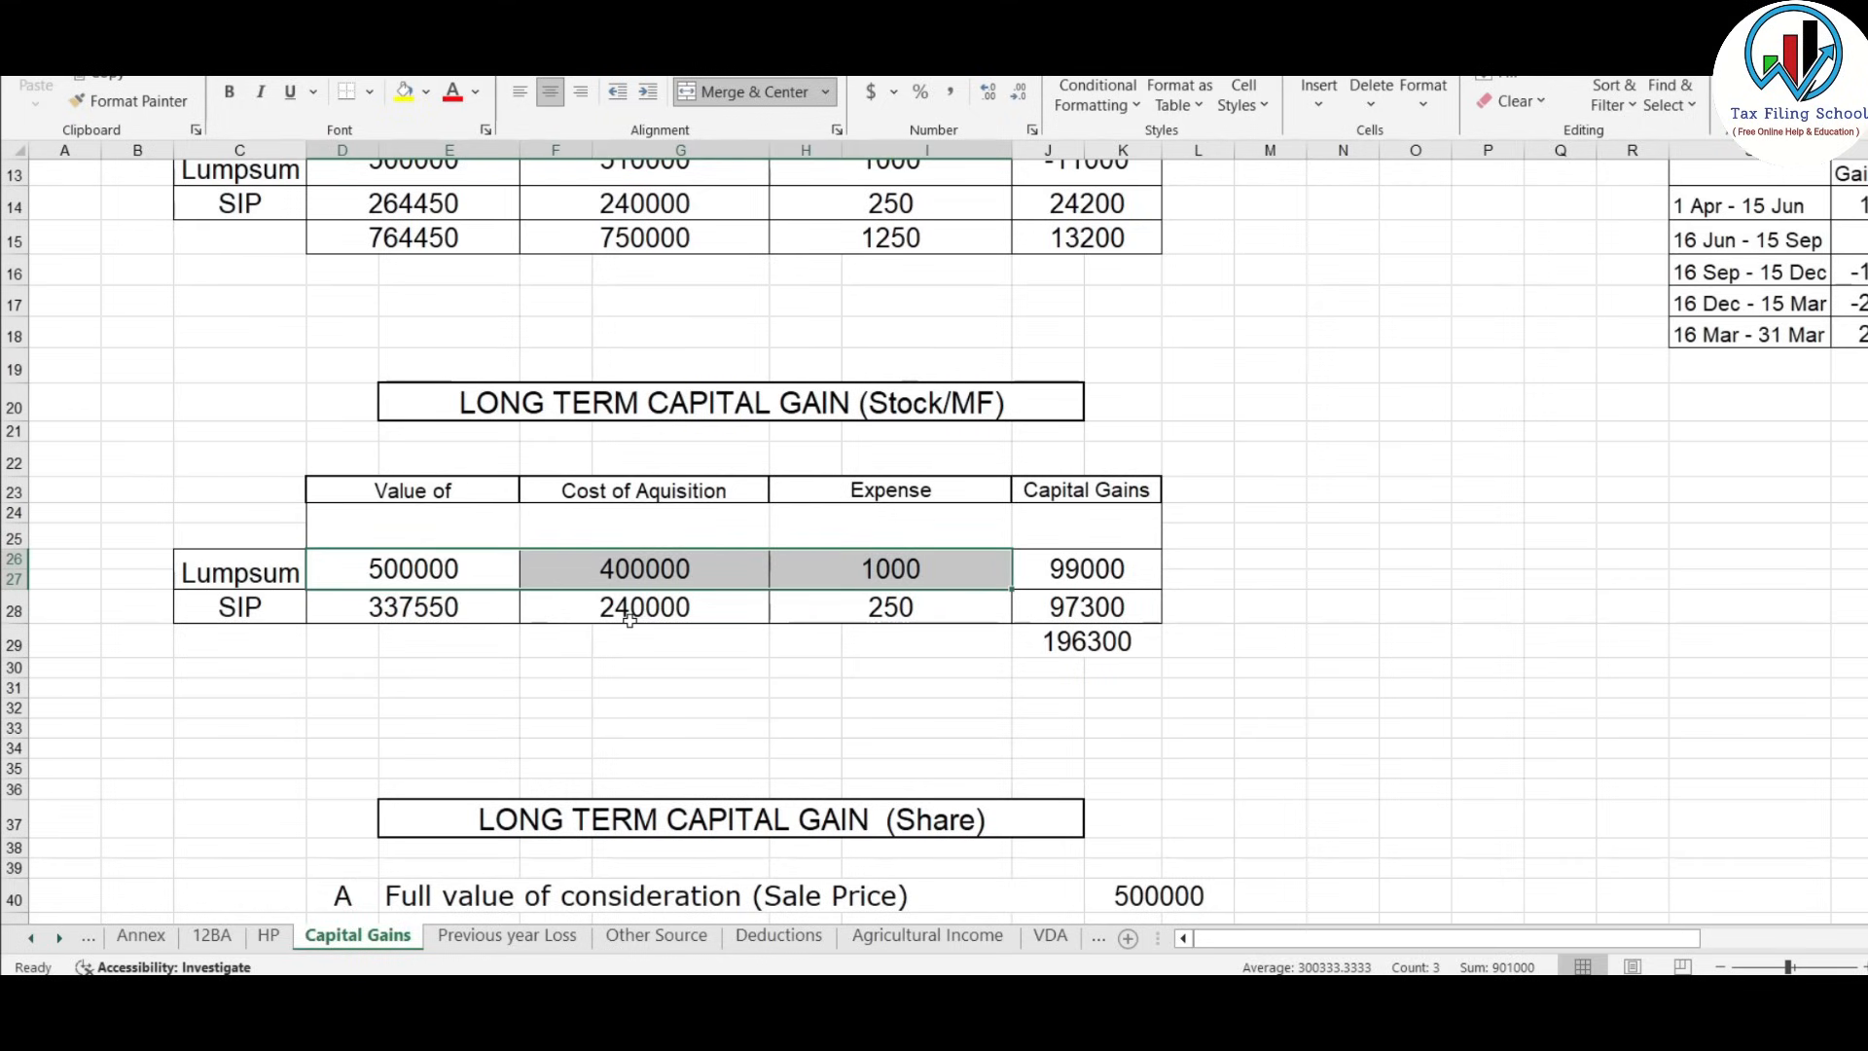
pyautogui.click(415, 562)
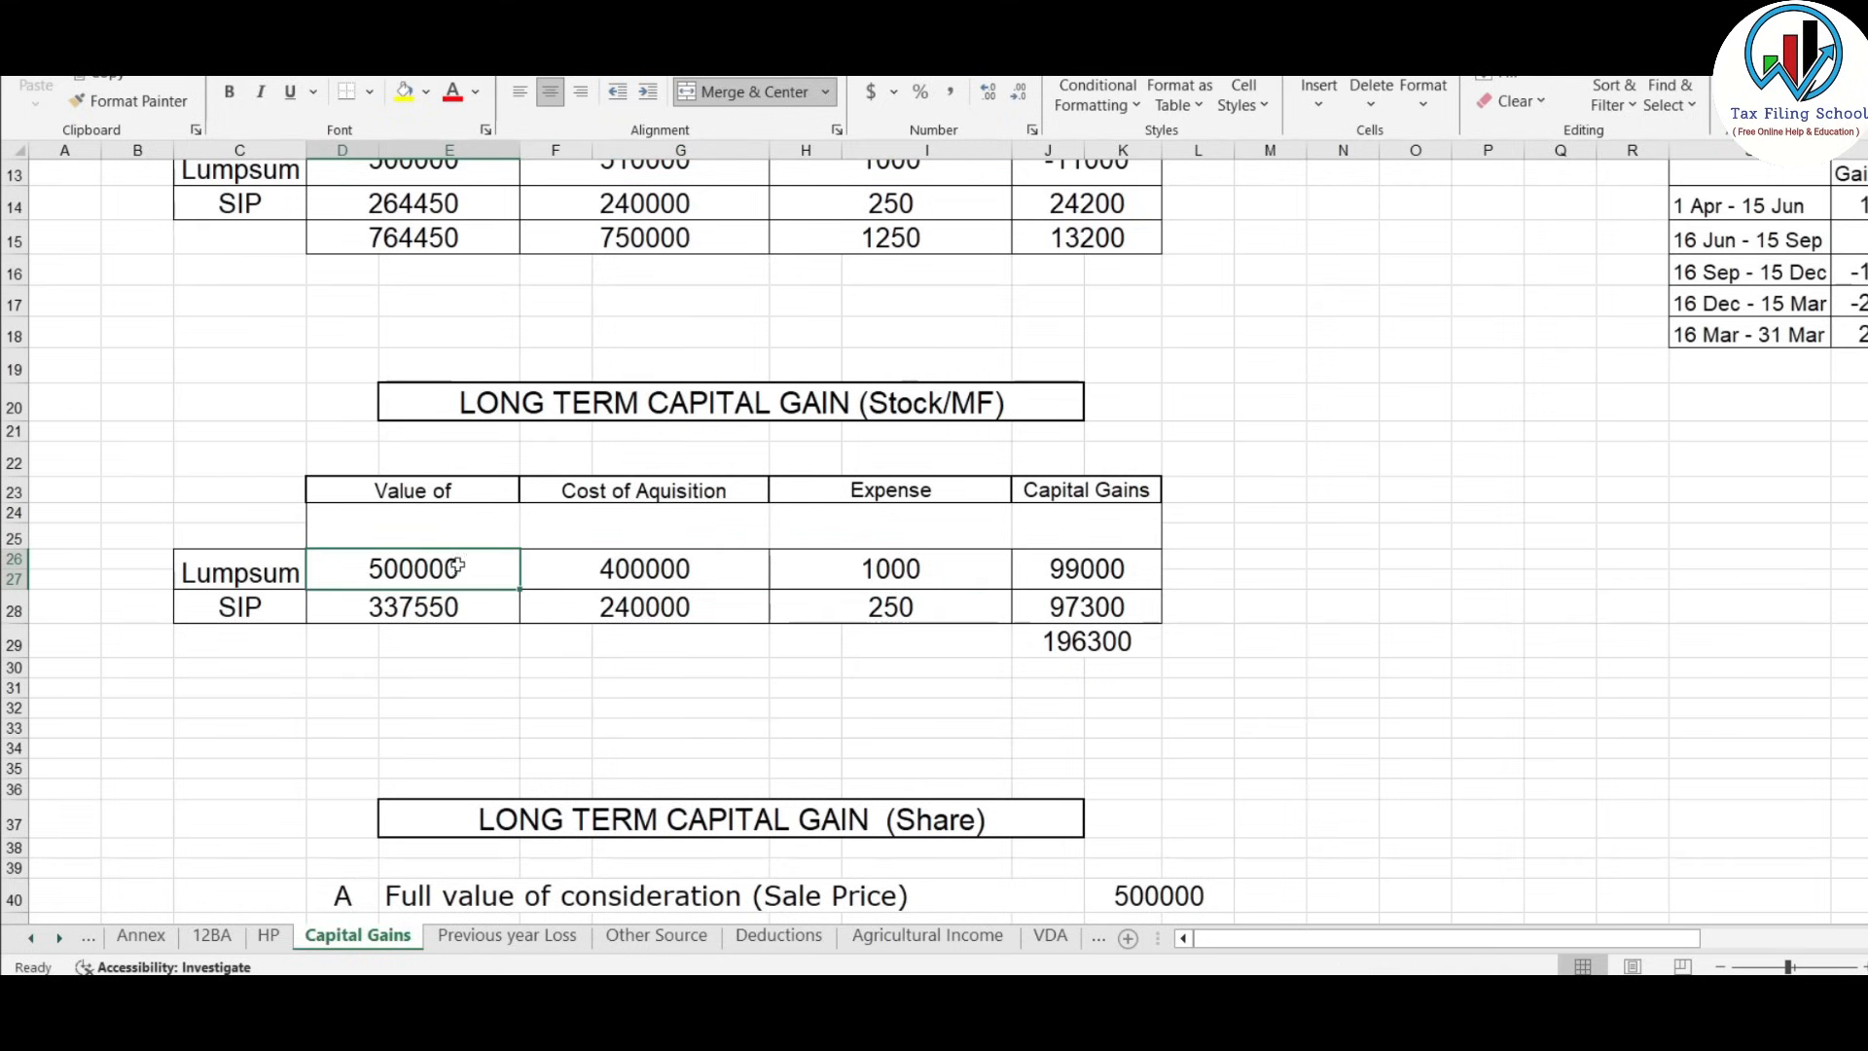
pyautogui.hotkey('alt', 'Tab')
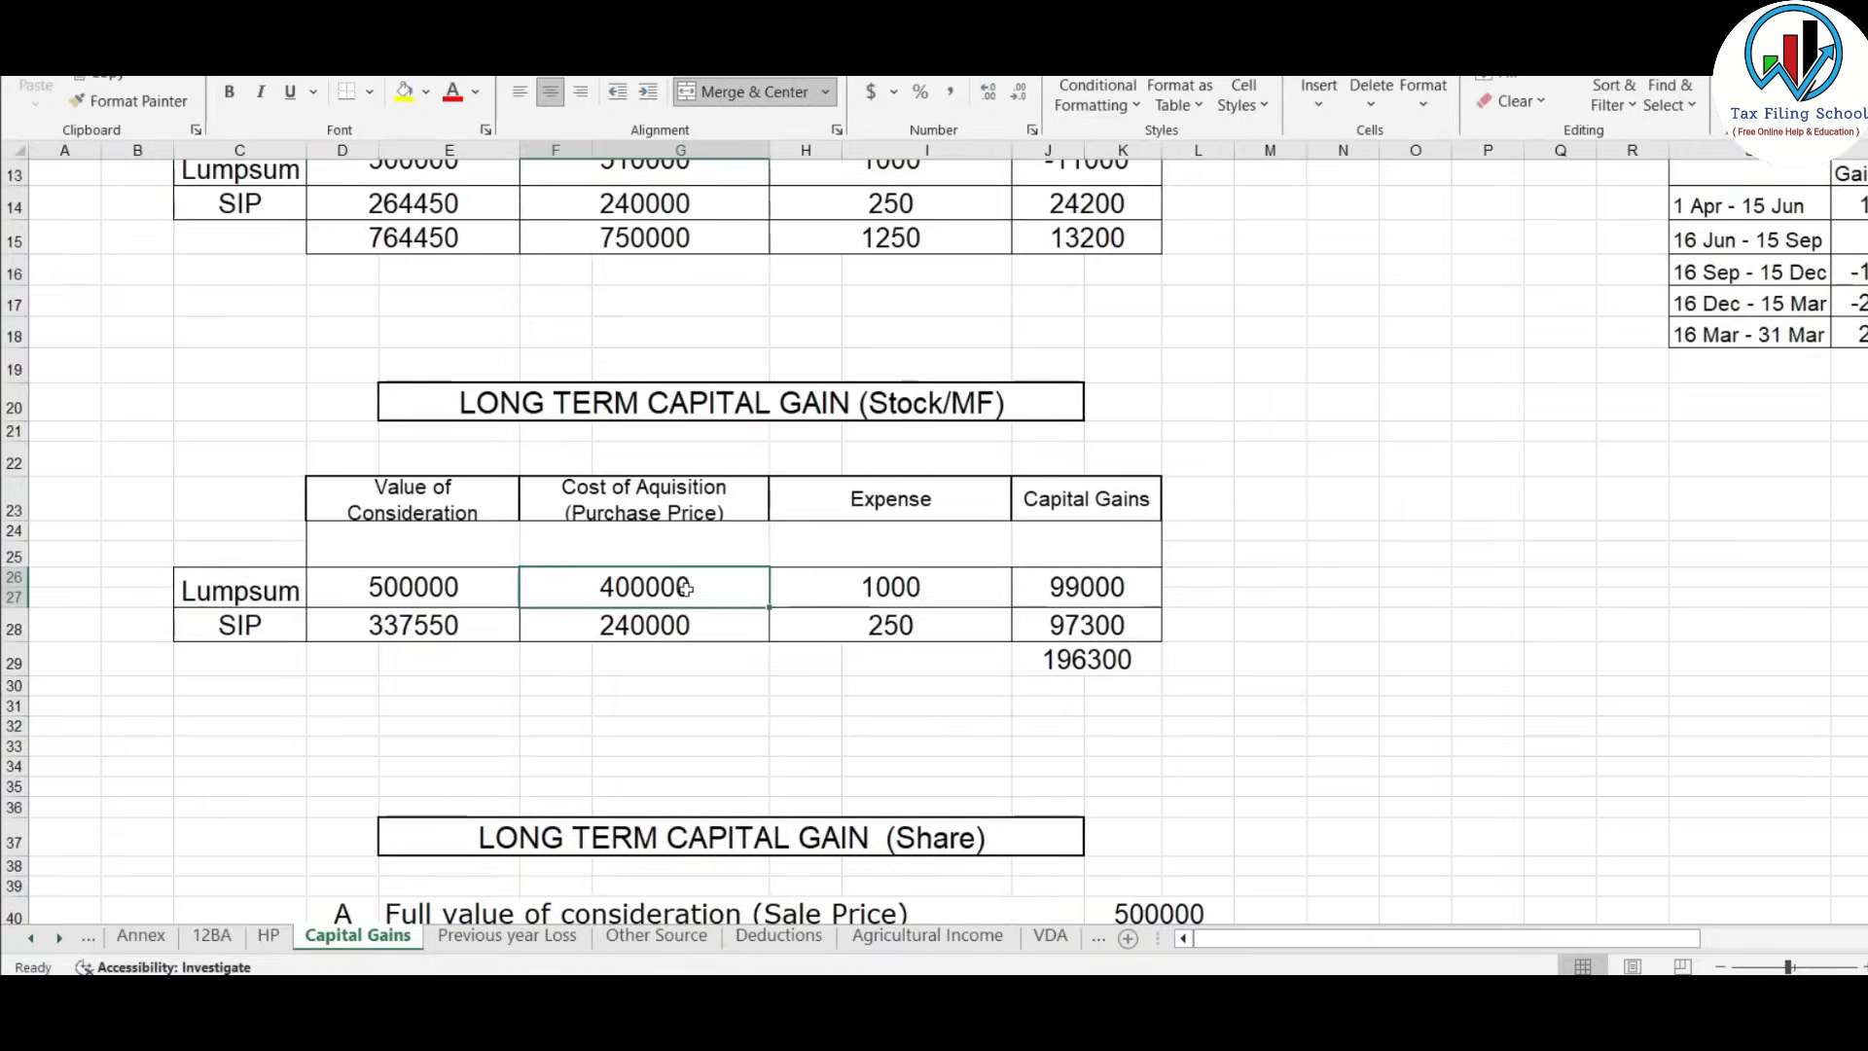
pyautogui.hotkey('alt', 'Tab')
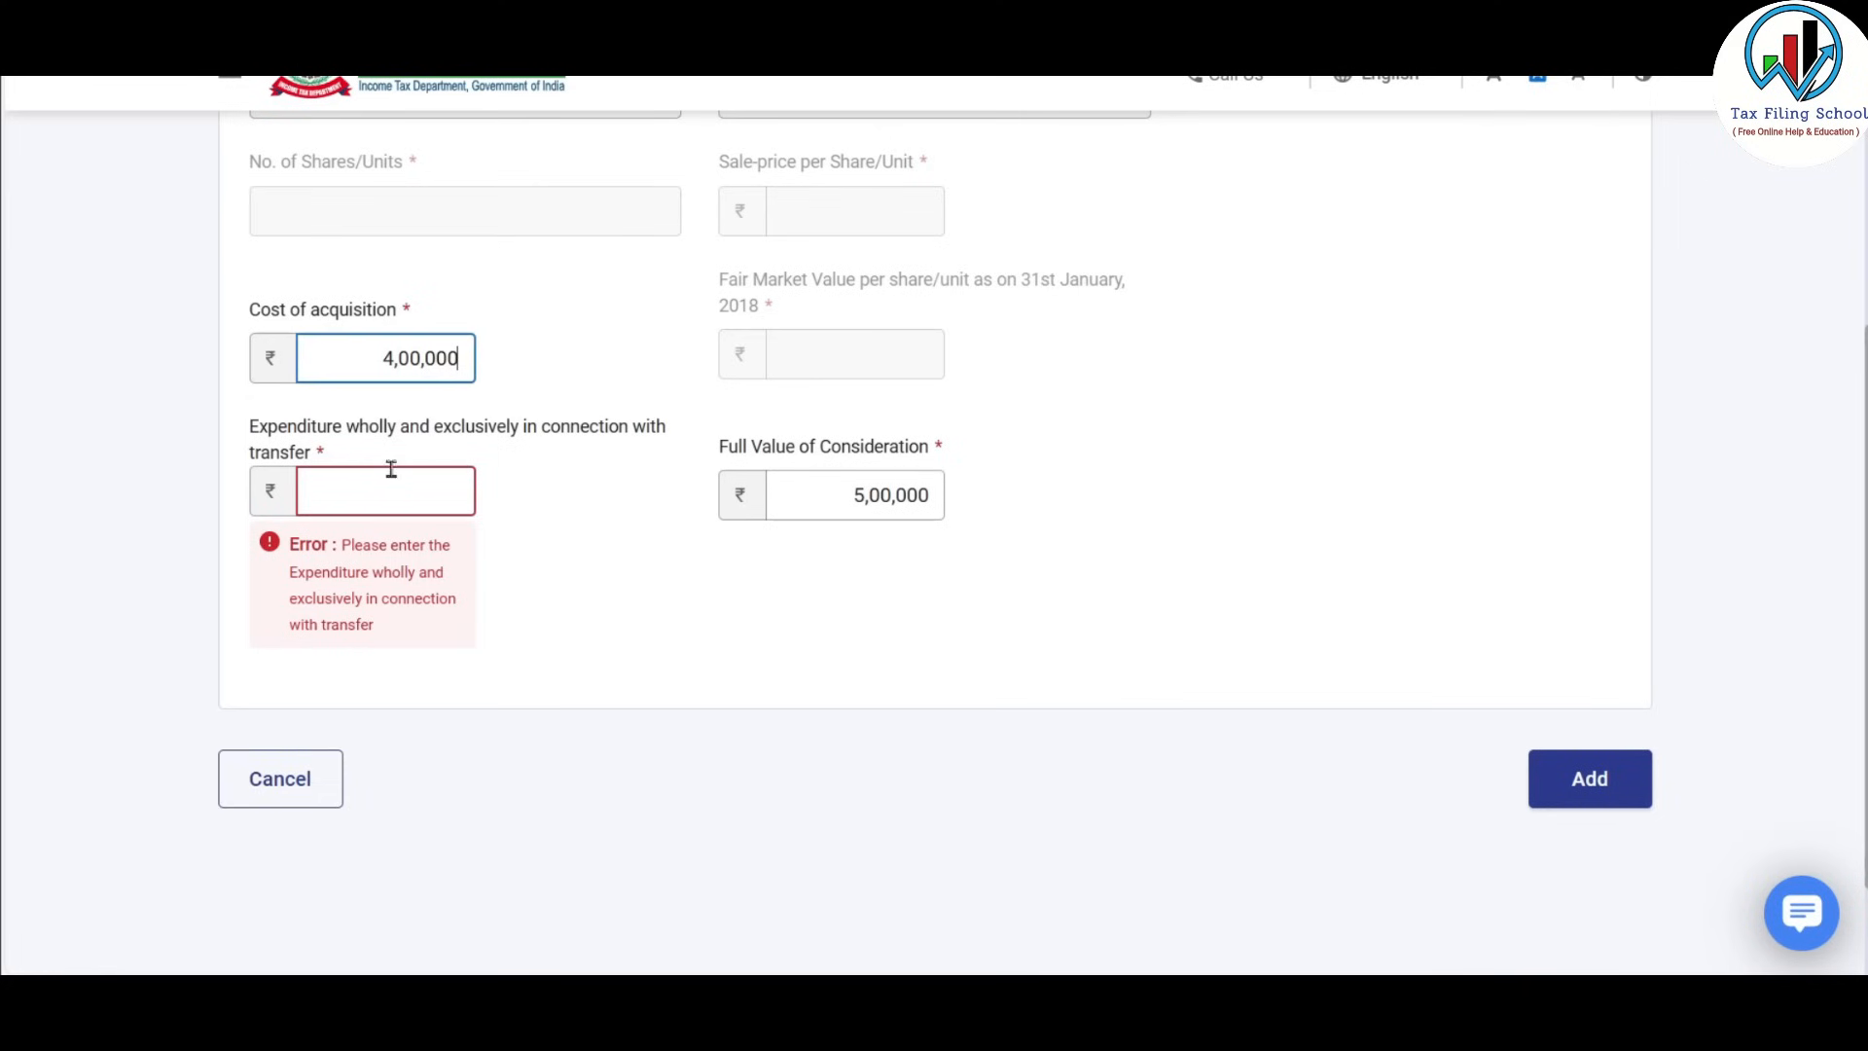
# Enter transfer expenditure 1000 and save the share entry to Schedule 112A.
pyautogui.click(388, 471)
pyautogui.write('1000')
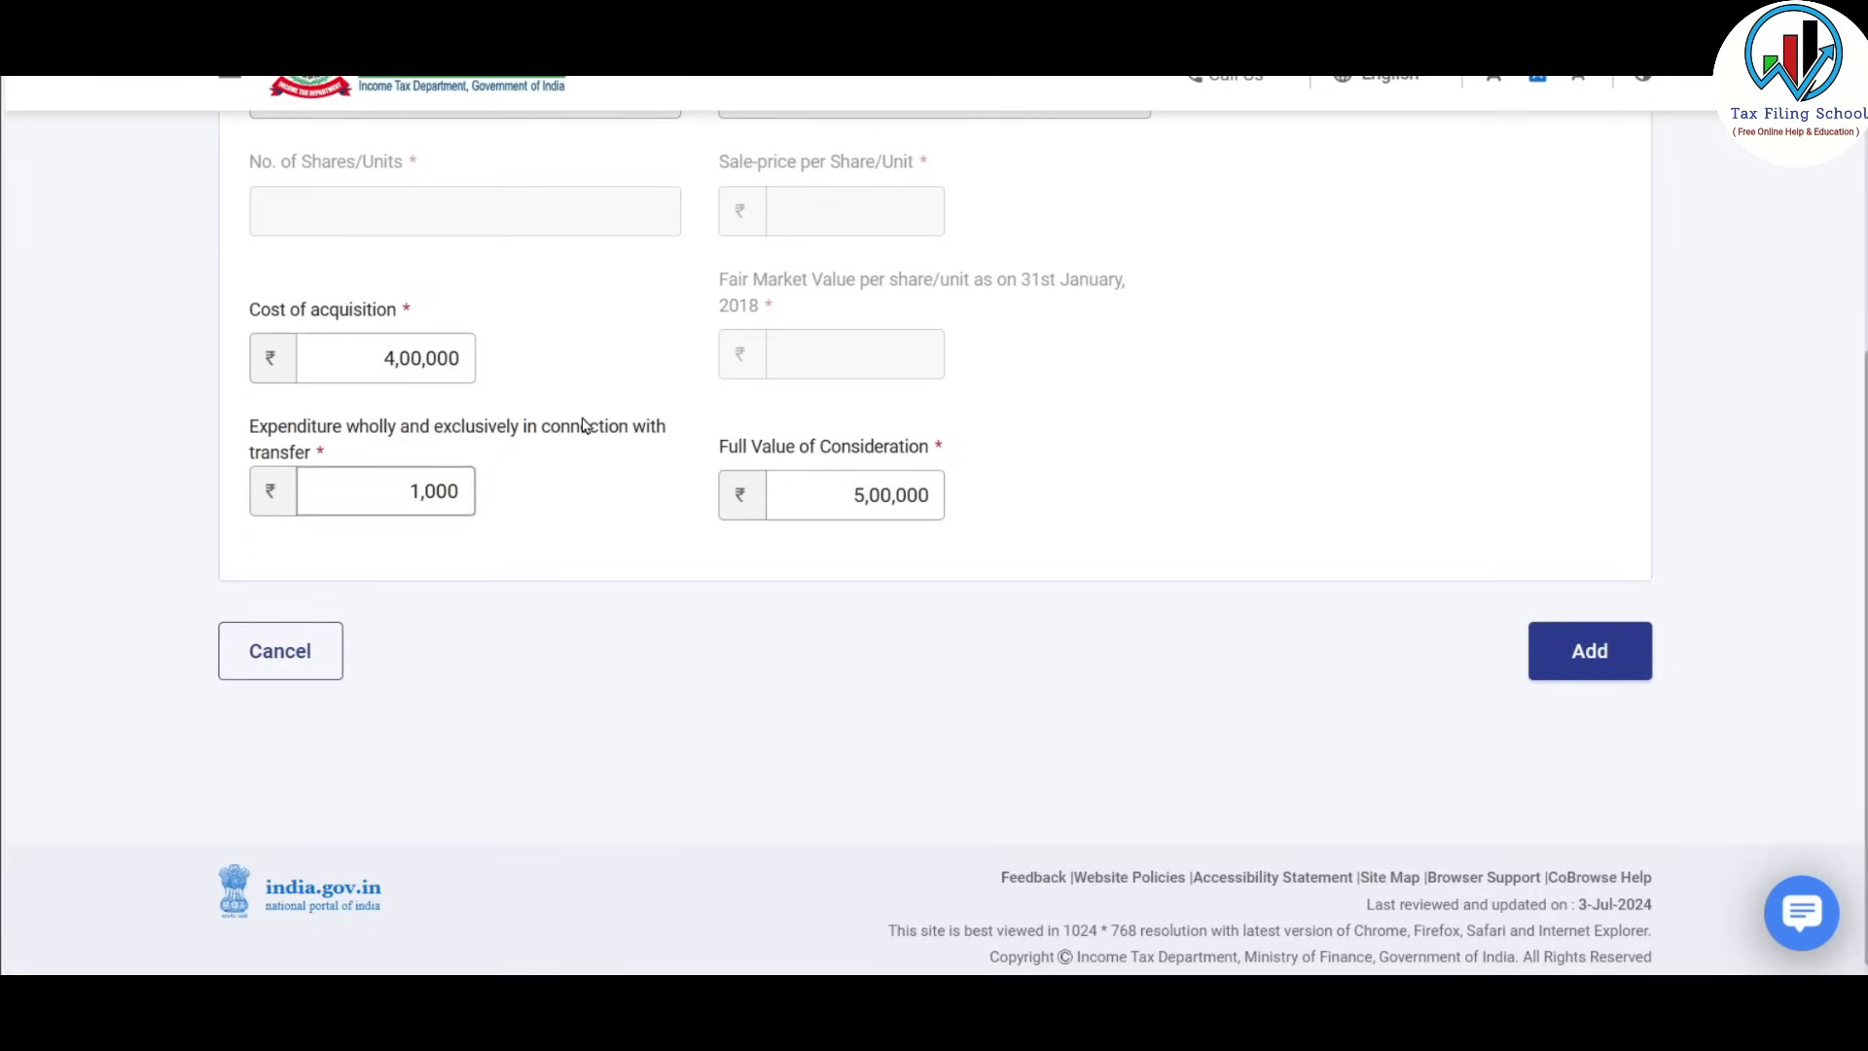
pyautogui.click(584, 425)
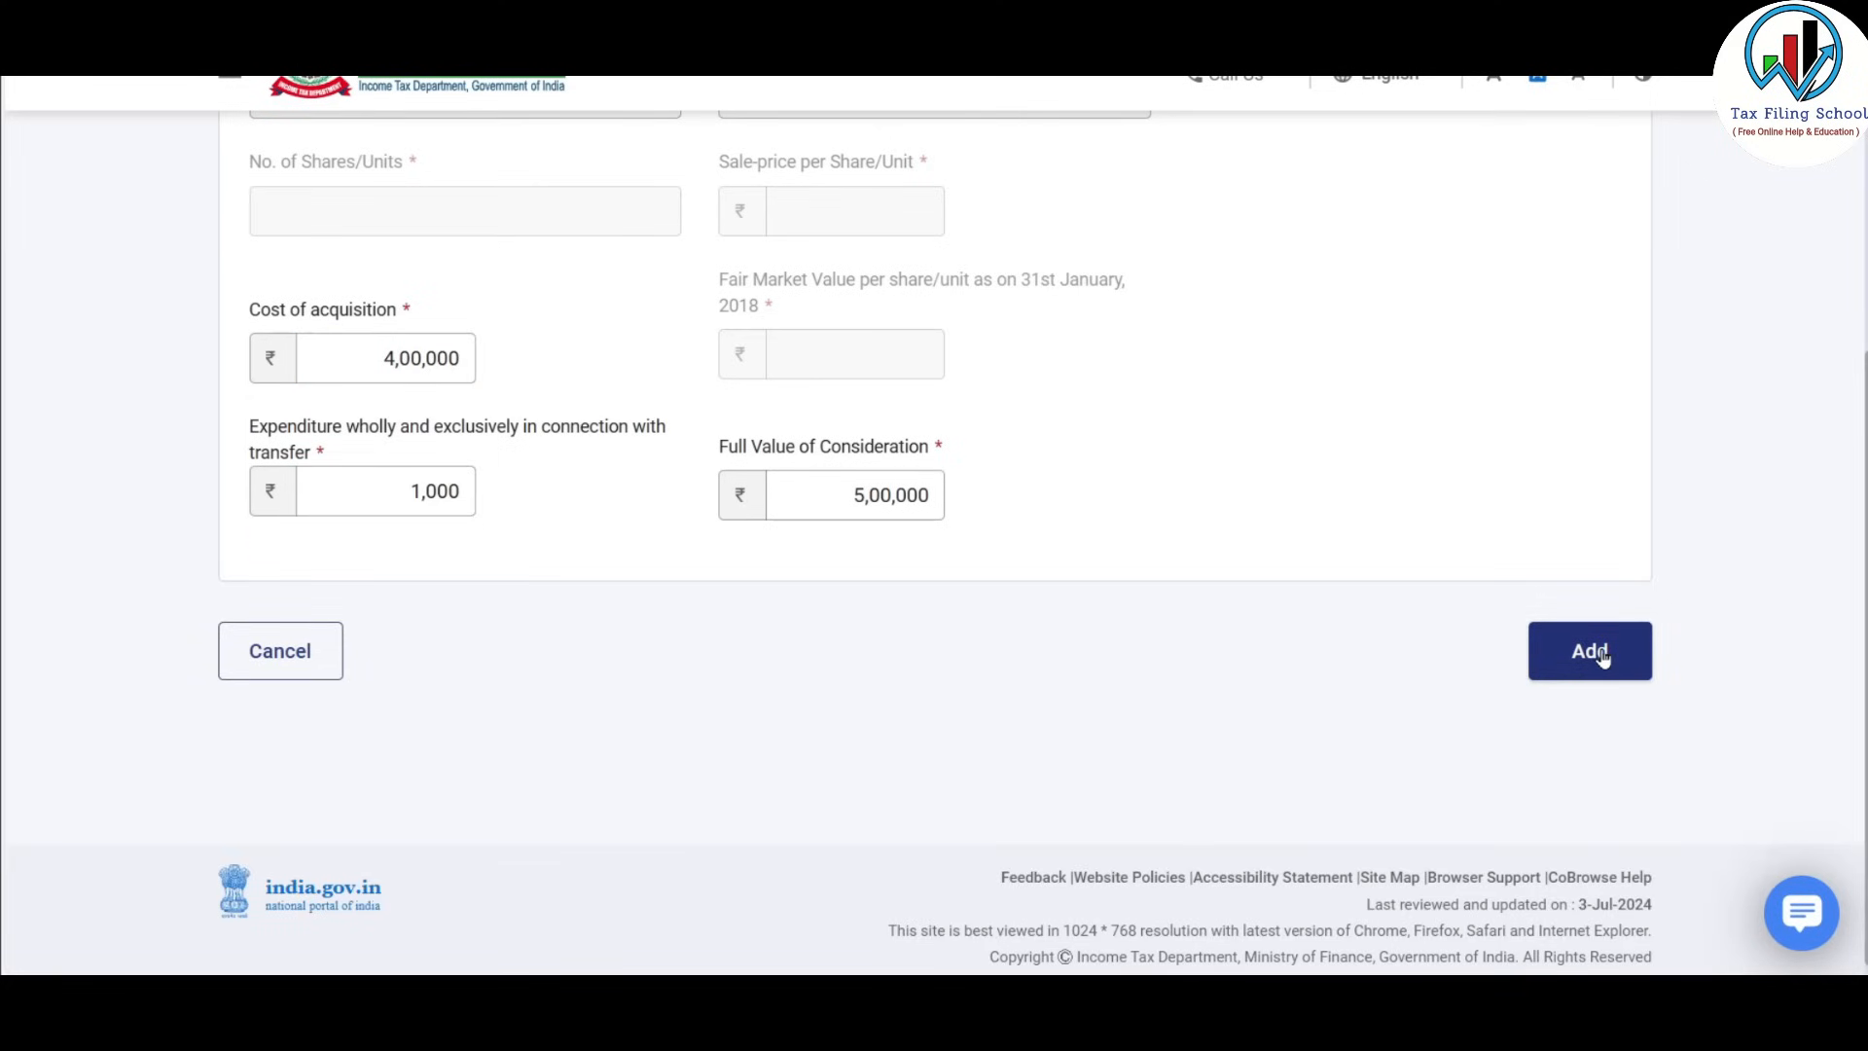
pyautogui.click(1601, 657)
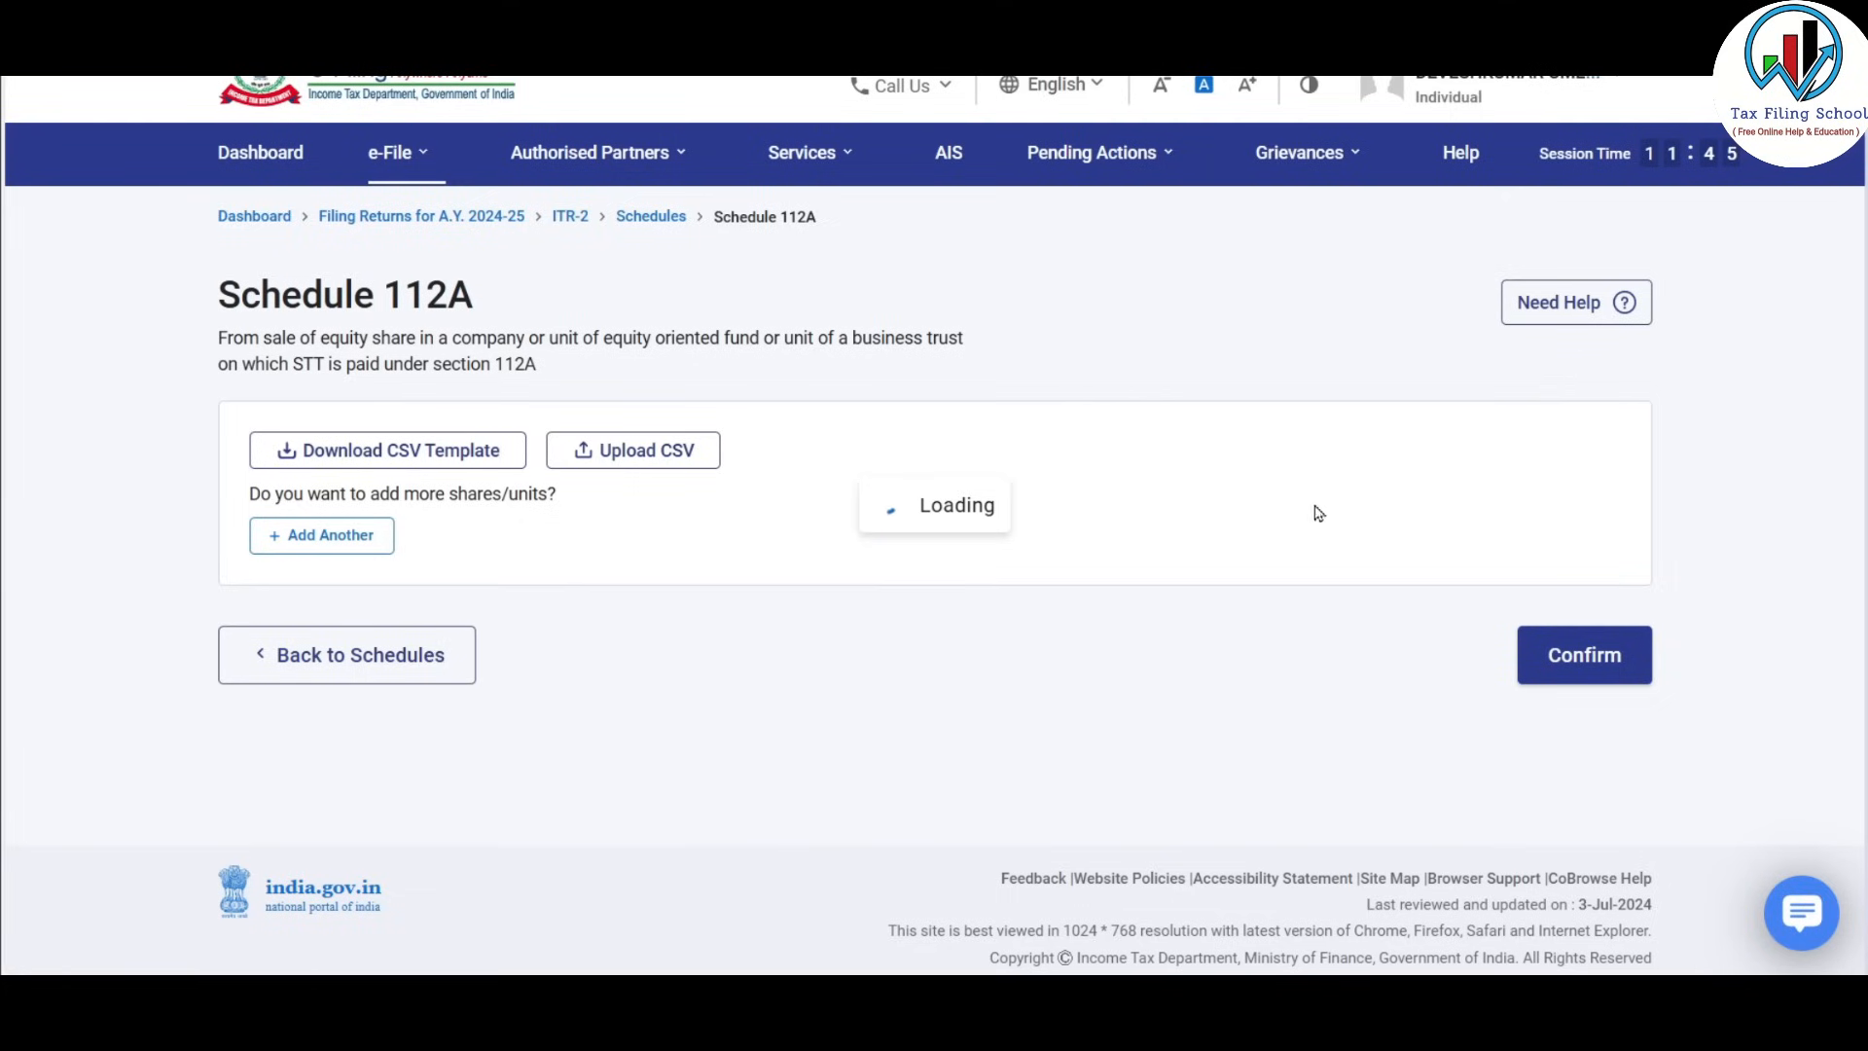
# Add another Schedule 112A share entry acquired after 31st January 2018.
pyautogui.moveTo(839, 863)
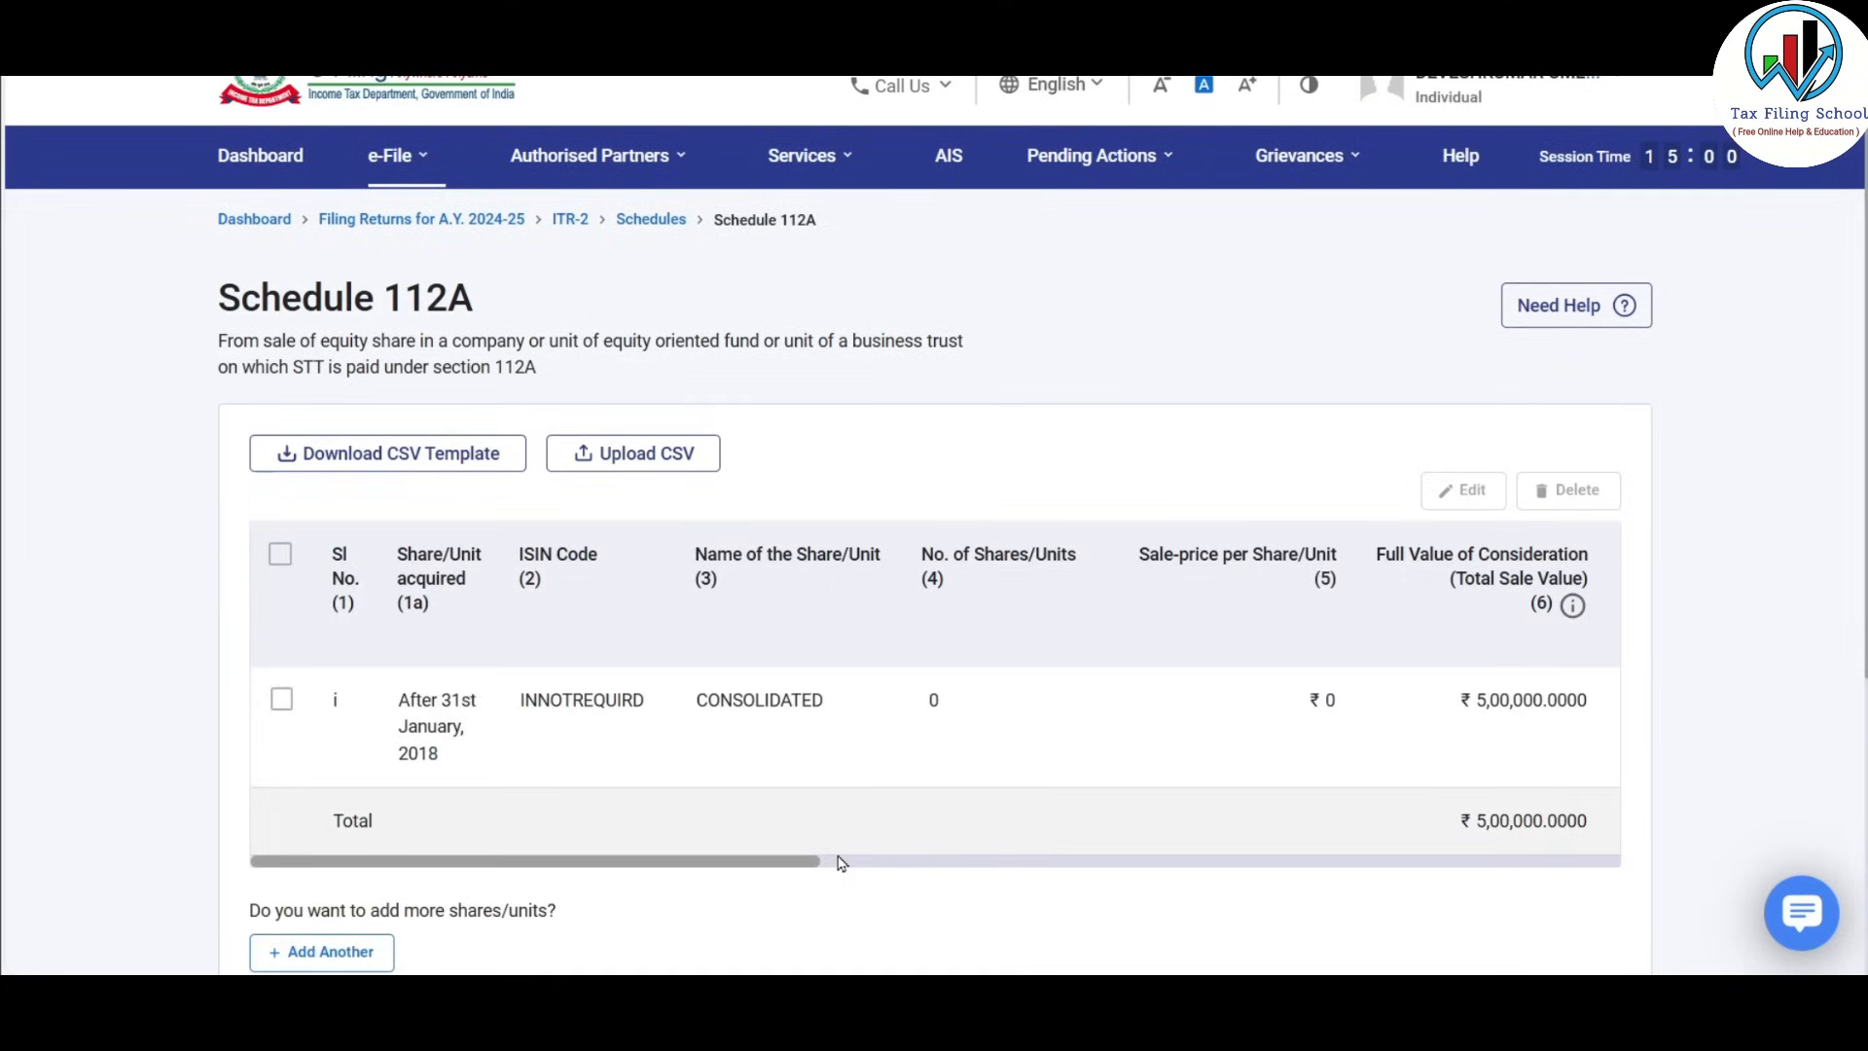
pyautogui.moveTo(795, 869); pyautogui.dragTo(1649, 855)
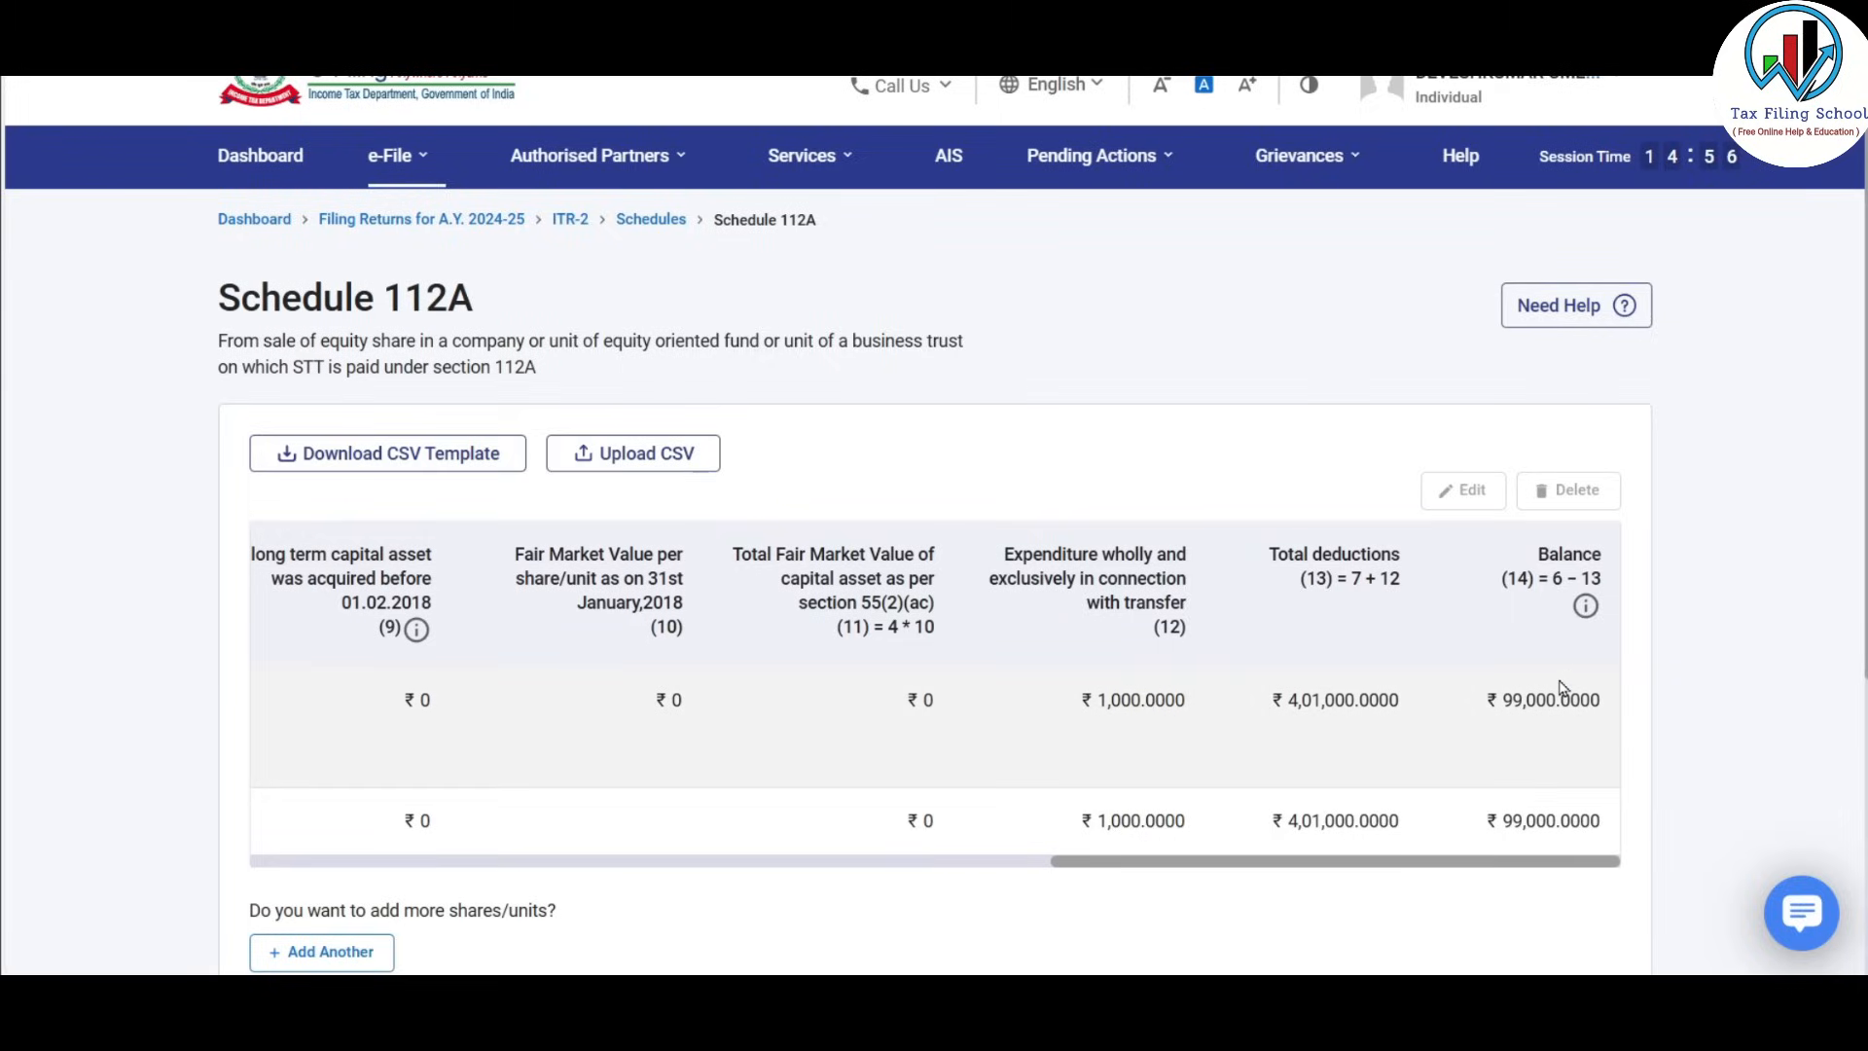
pyautogui.scroll(-3, 779, 629)
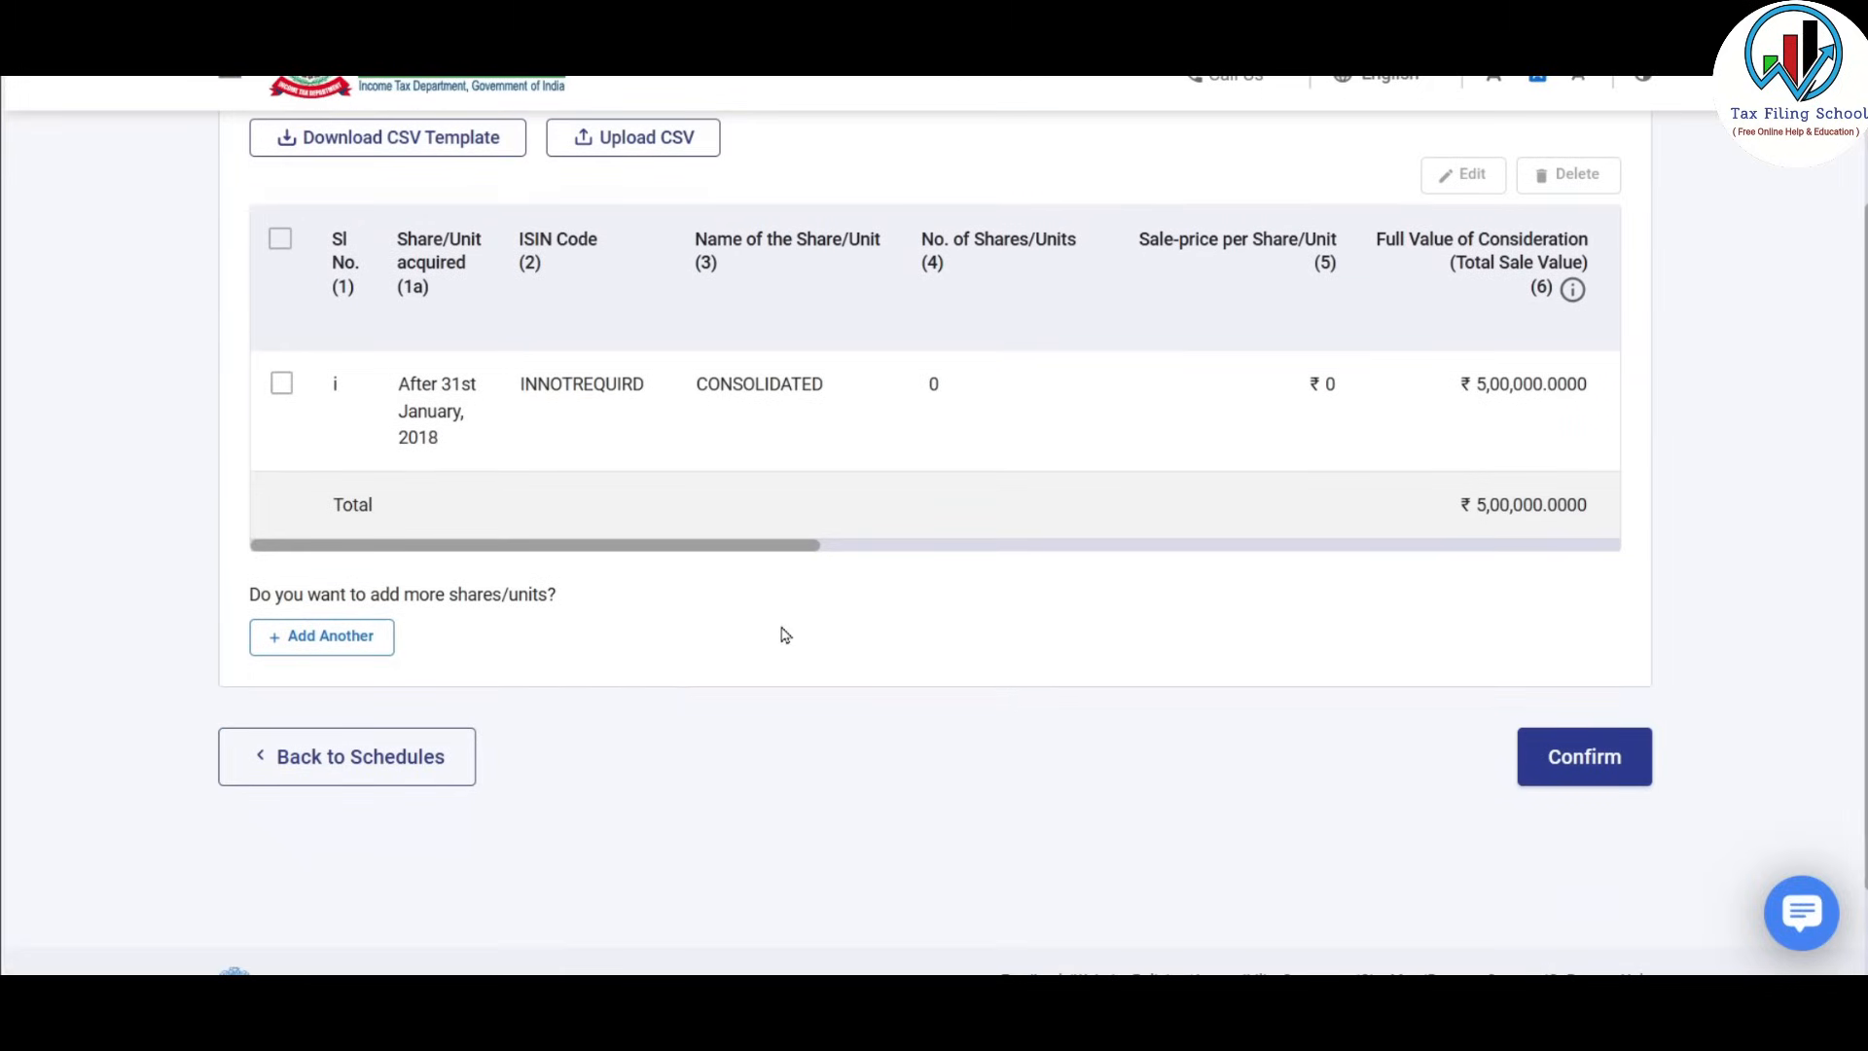
pyautogui.click(325, 639)
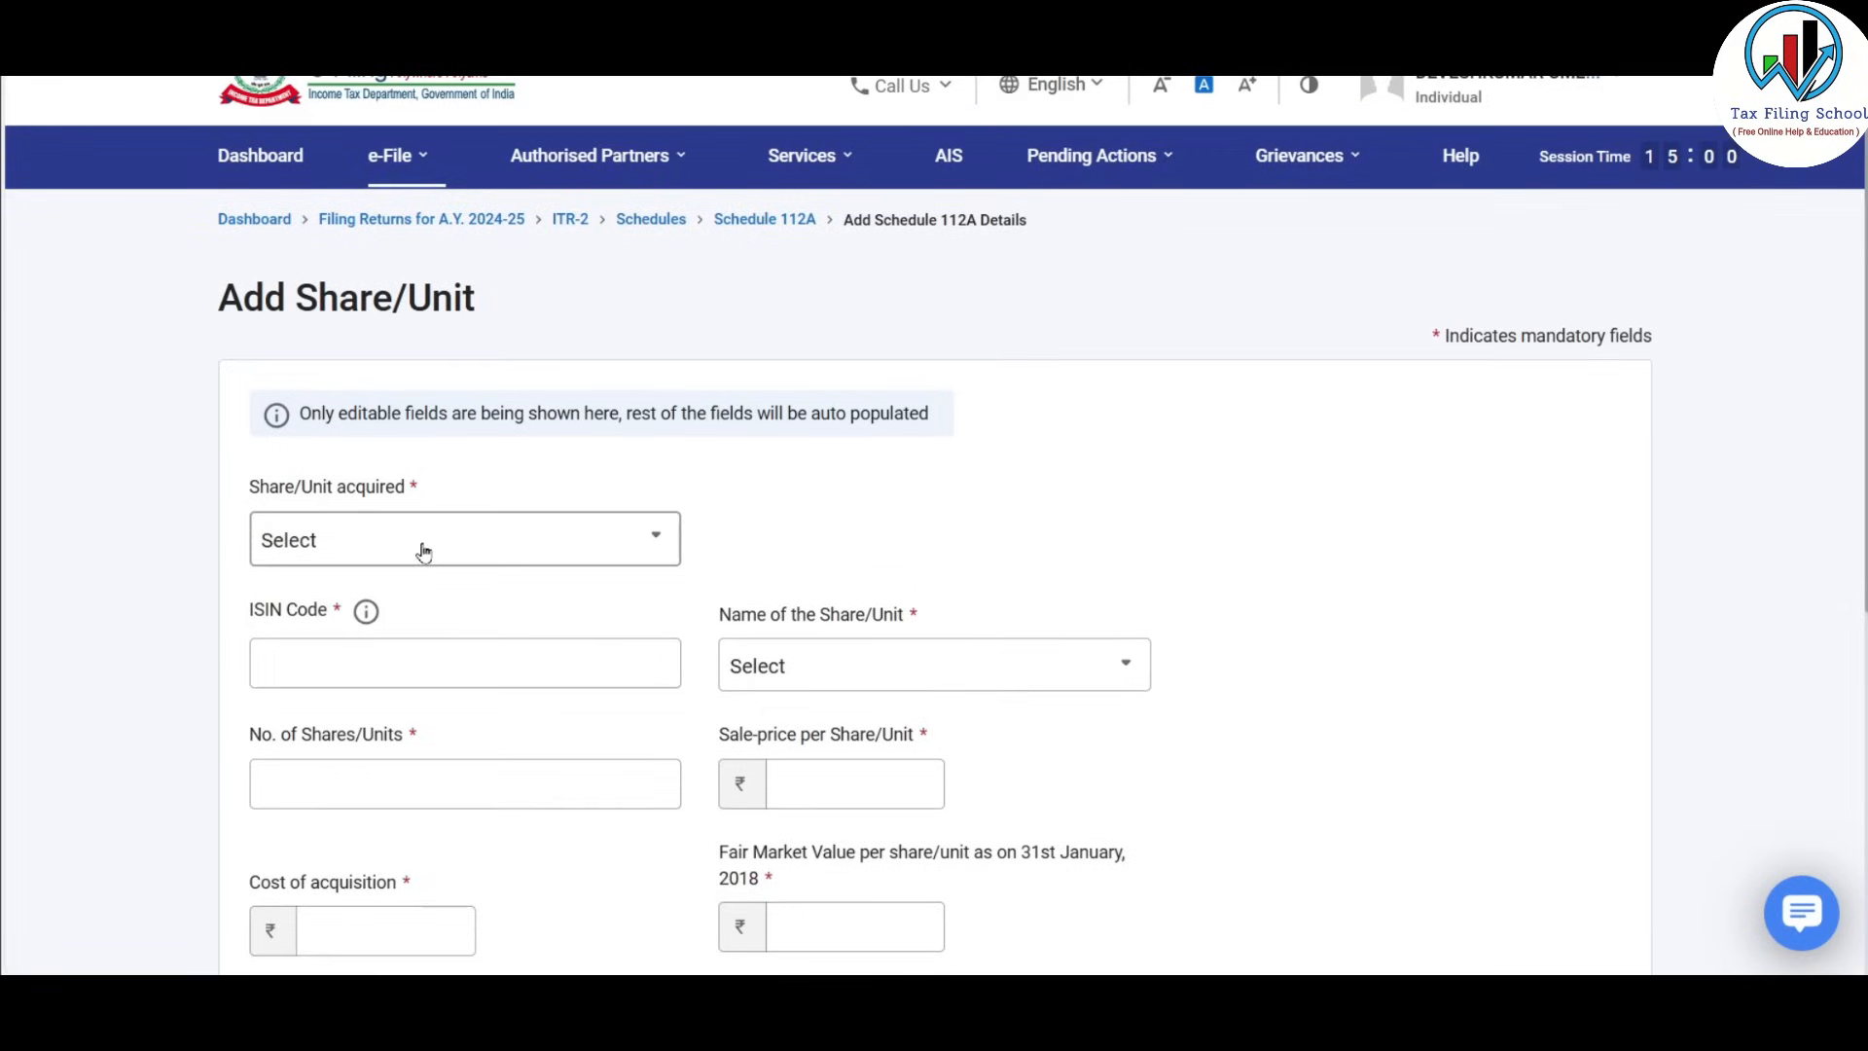
pyautogui.click(423, 552)
pyautogui.click(438, 709)
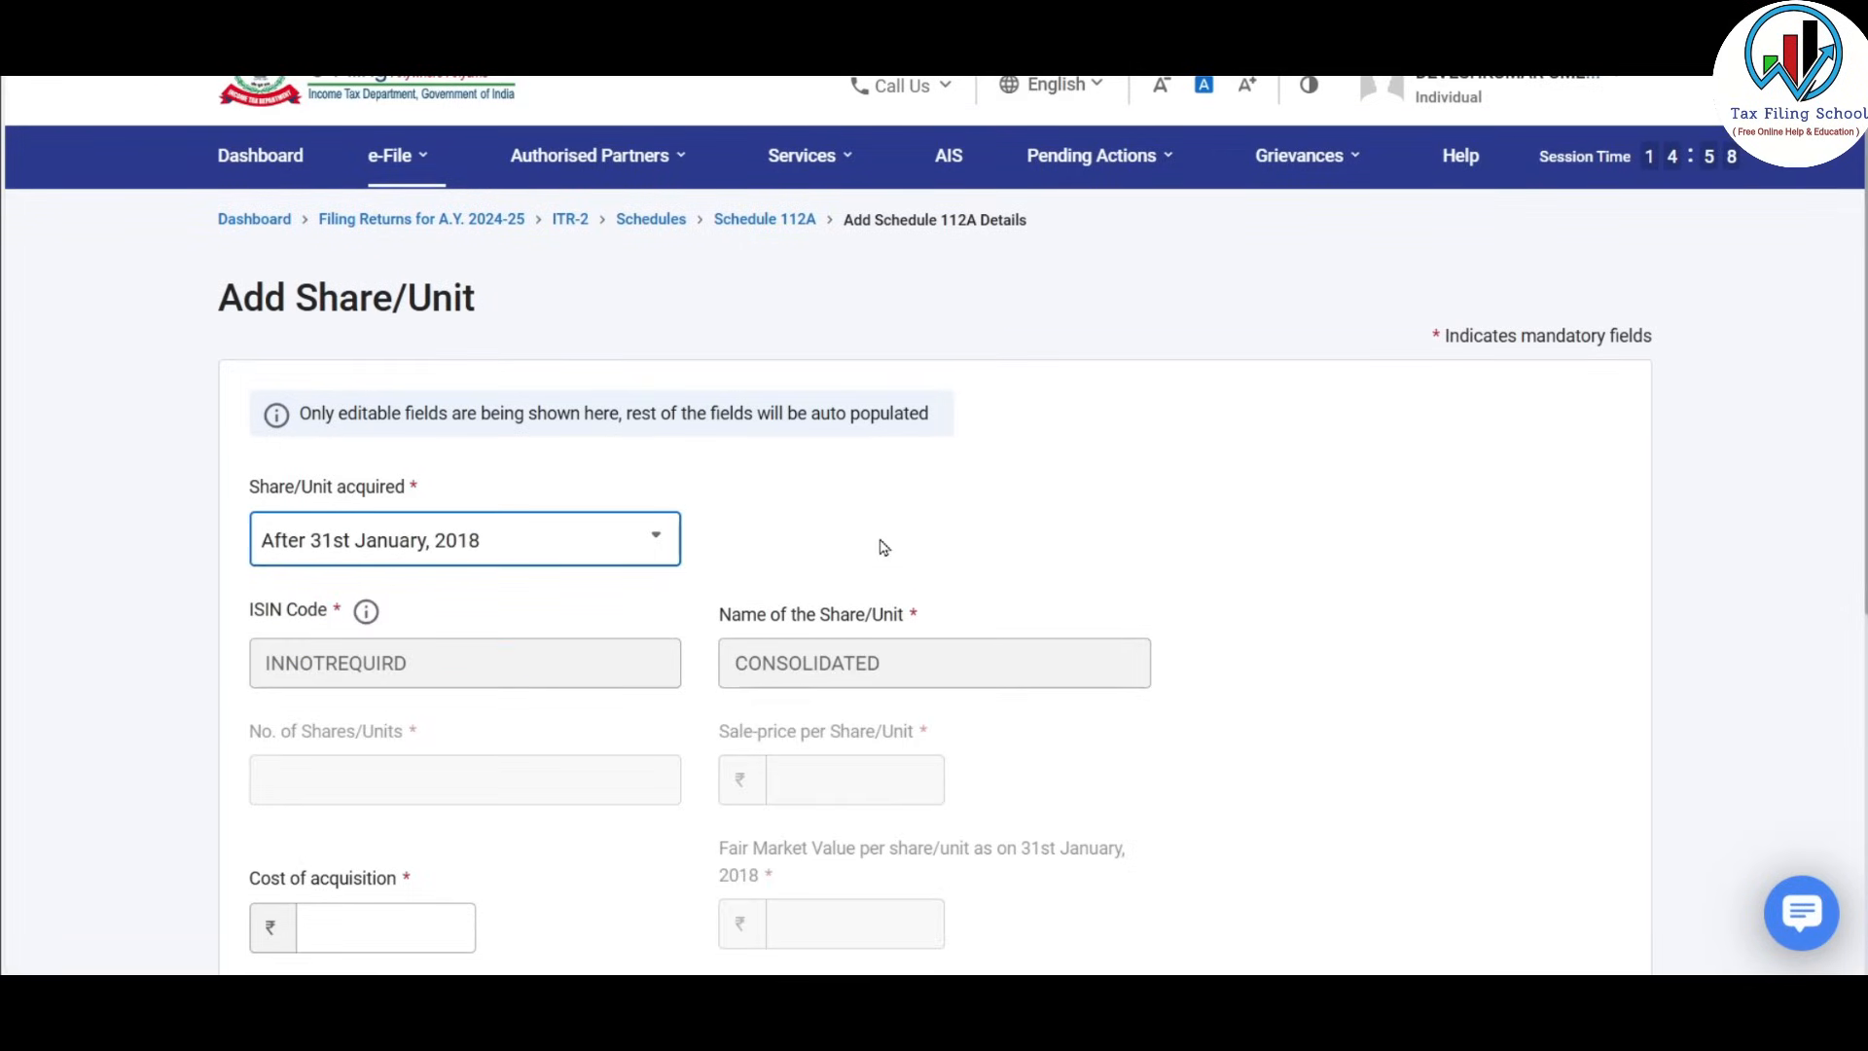
pyautogui.scroll(-5, 884, 546)
# Enter cost 240000, expenditure 250 and full value of consideration 337550, checking against the spreadsheet.
pyautogui.click(409, 359)
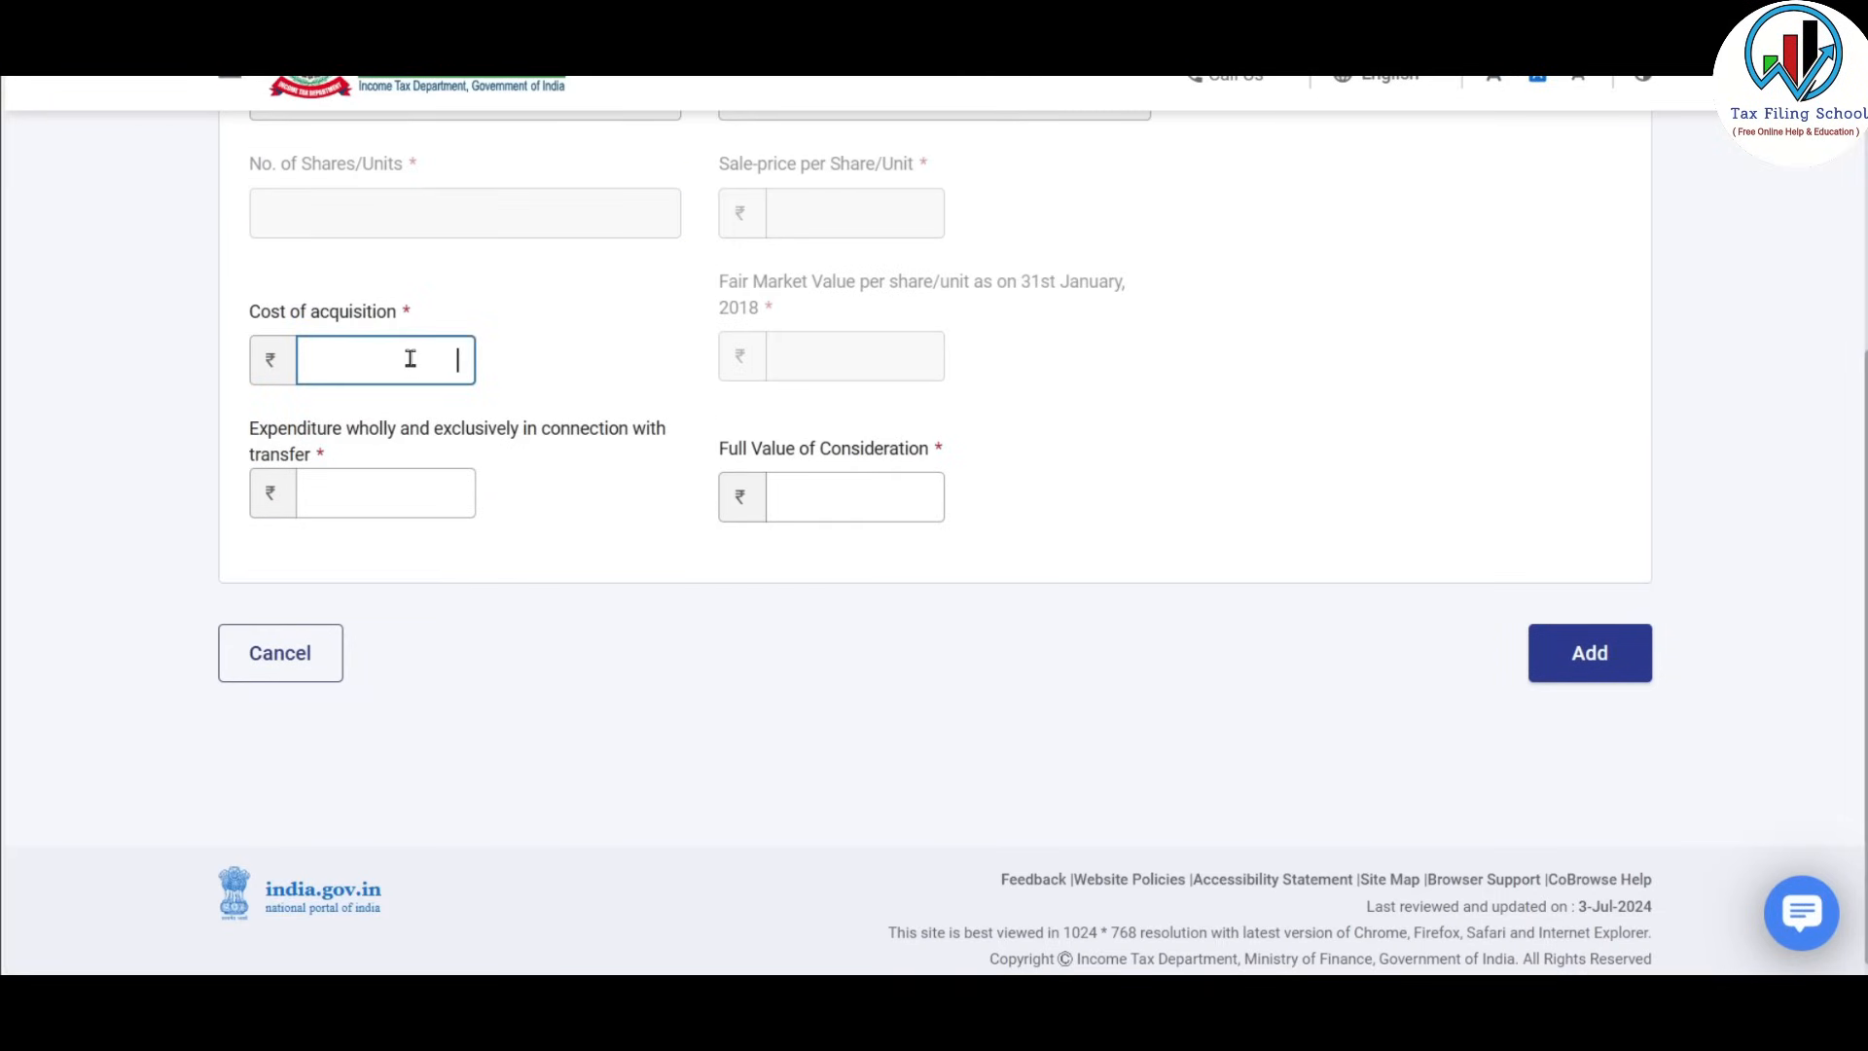
pyautogui.hotkey('alt', 'Tab')
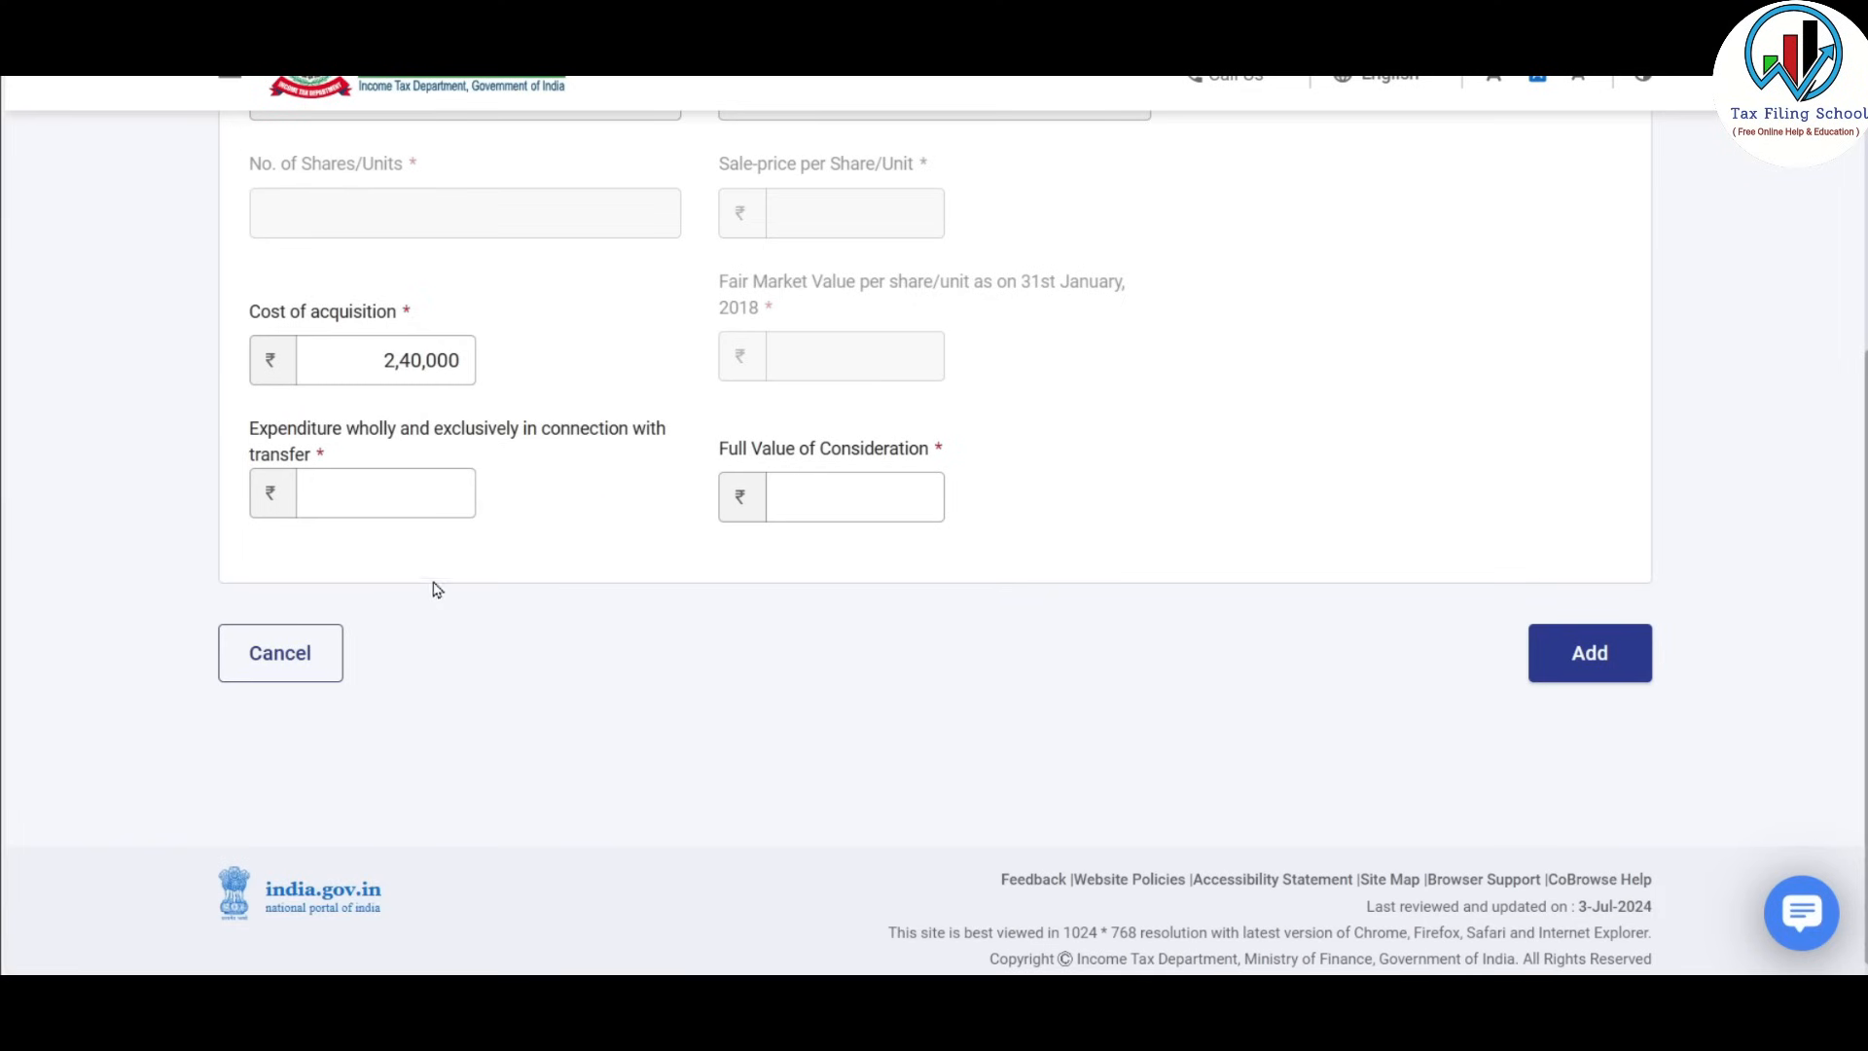
pyautogui.click(421, 498)
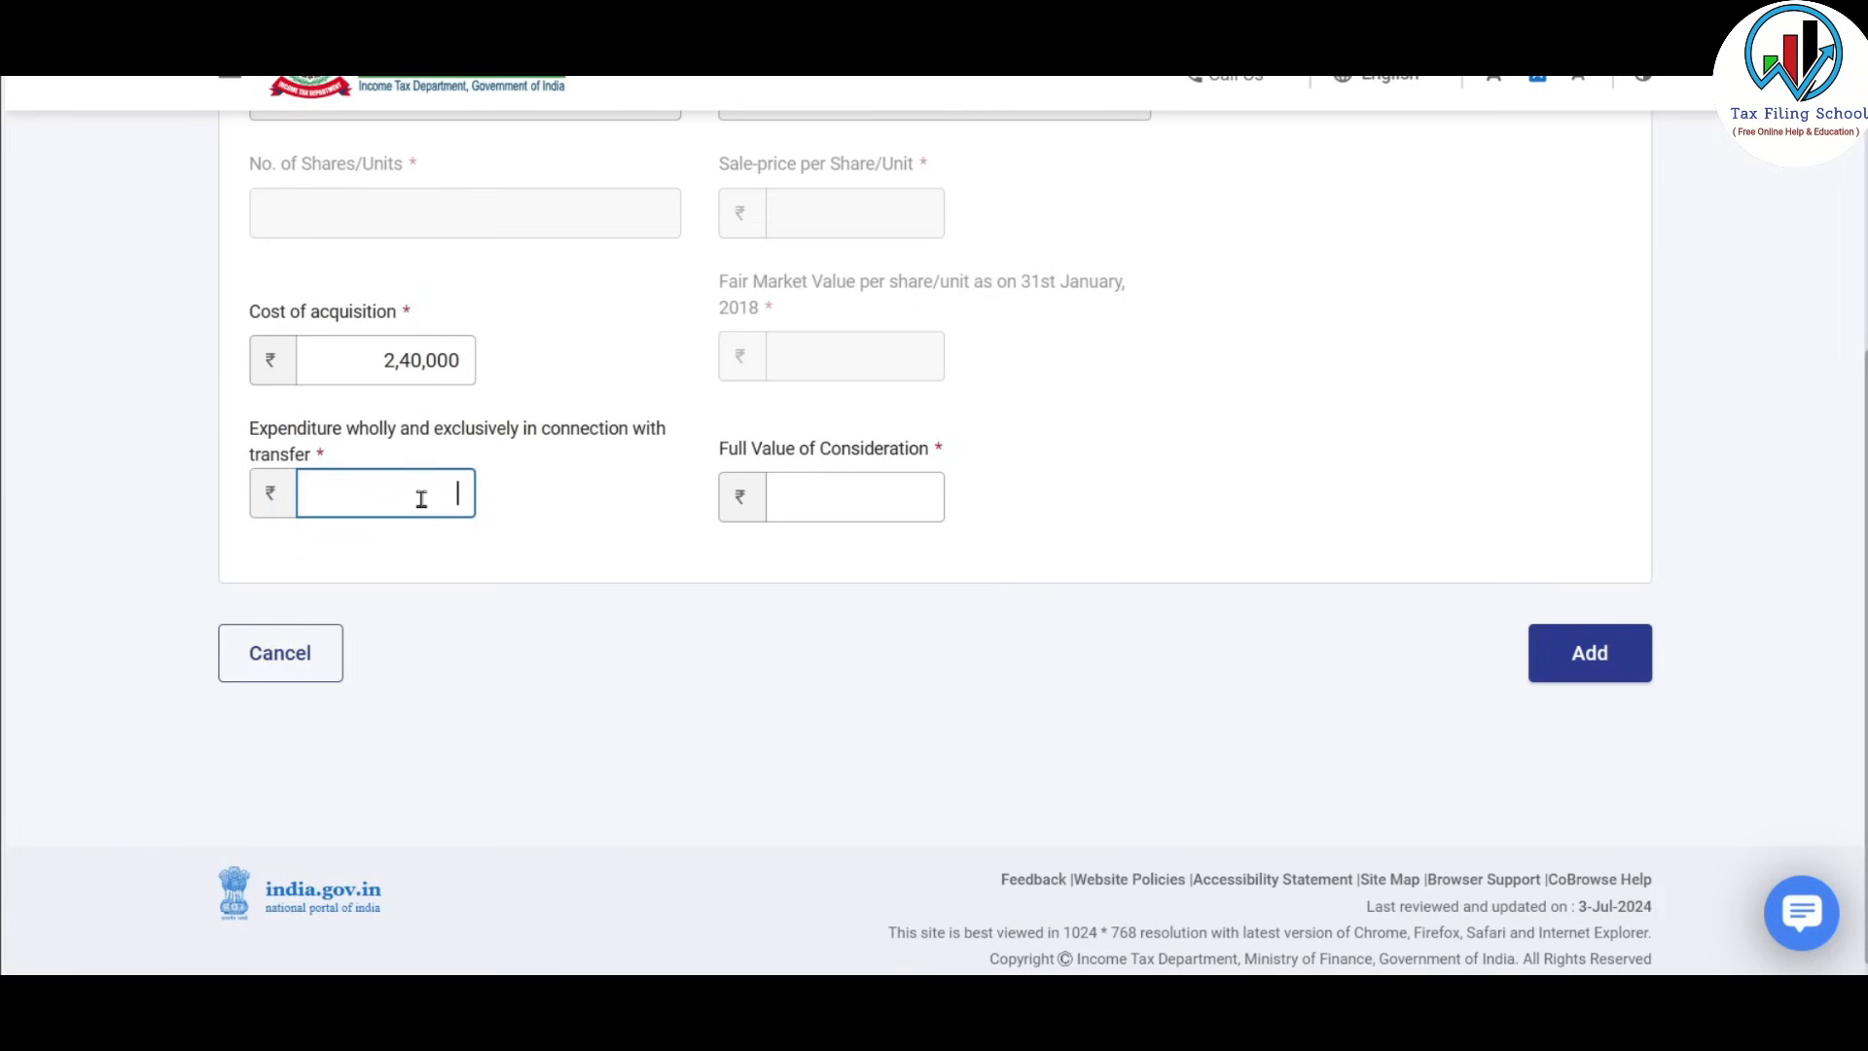
pyautogui.write('250')
pyautogui.press('Tab')
pyautogui.write('337550')
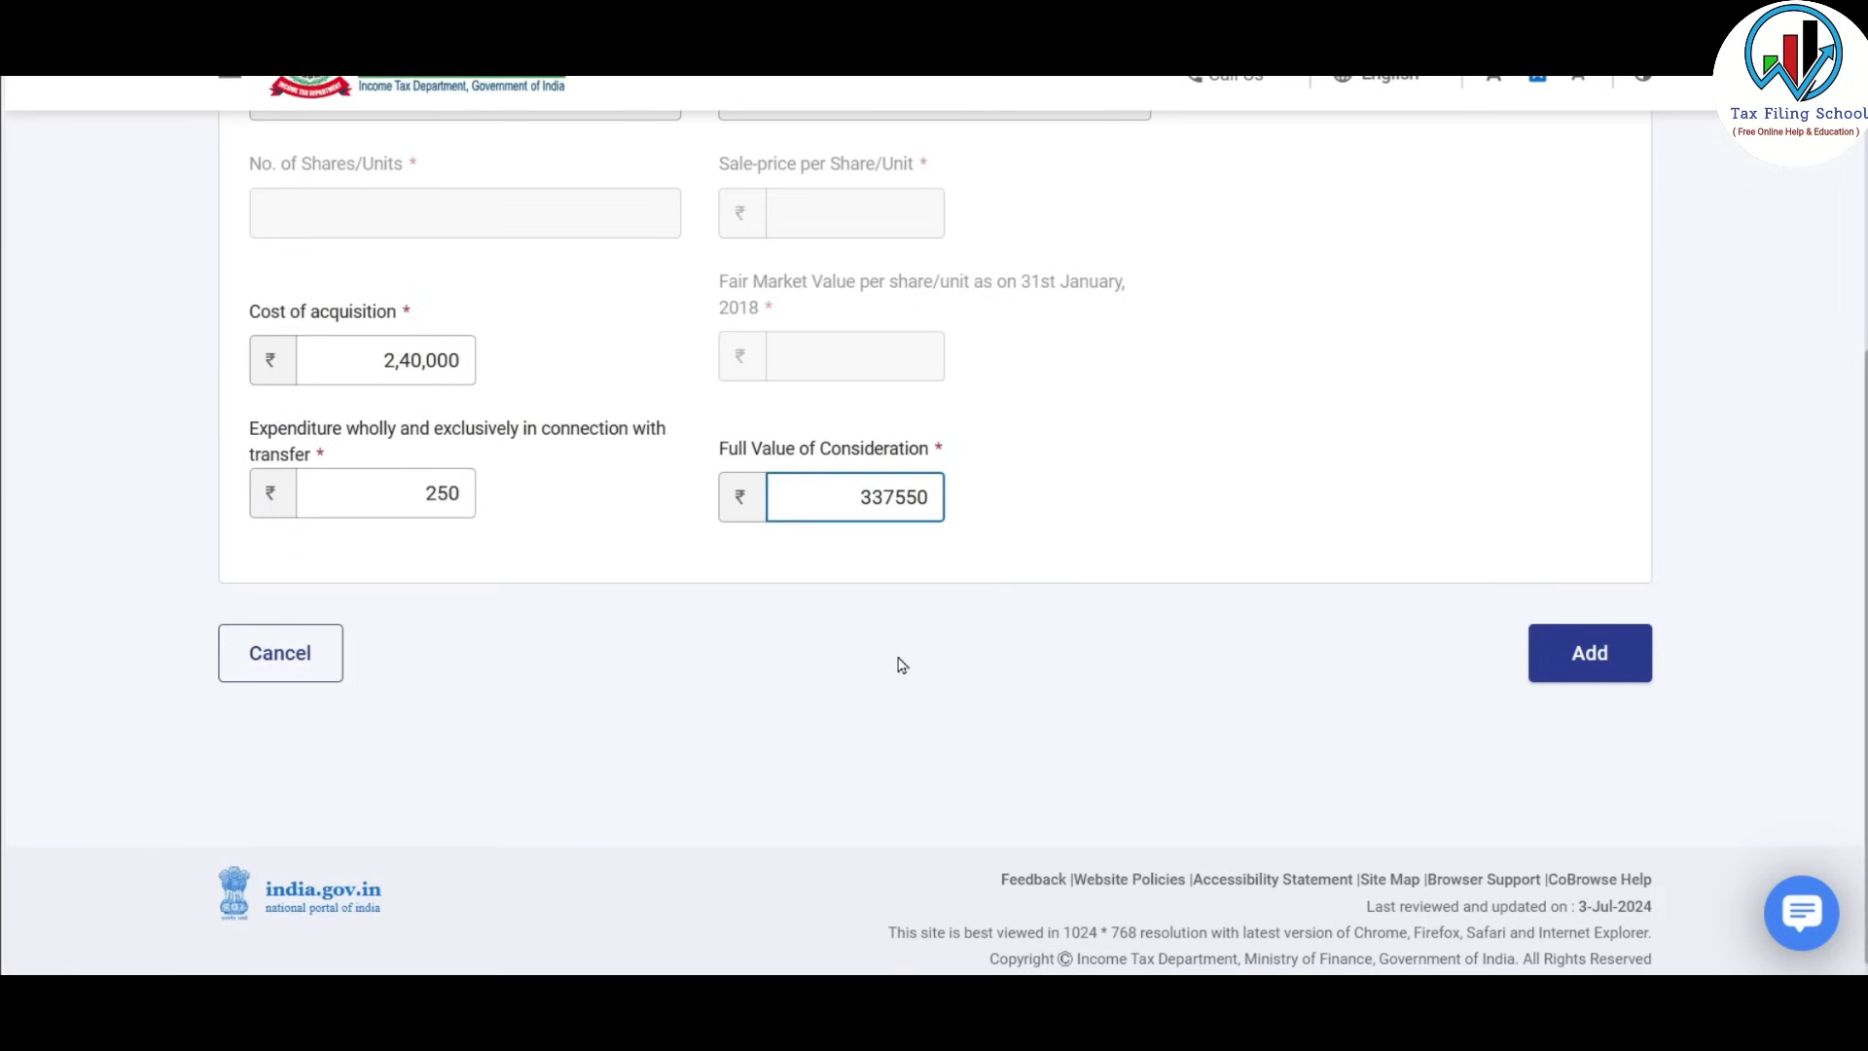
pyautogui.click(938, 351)
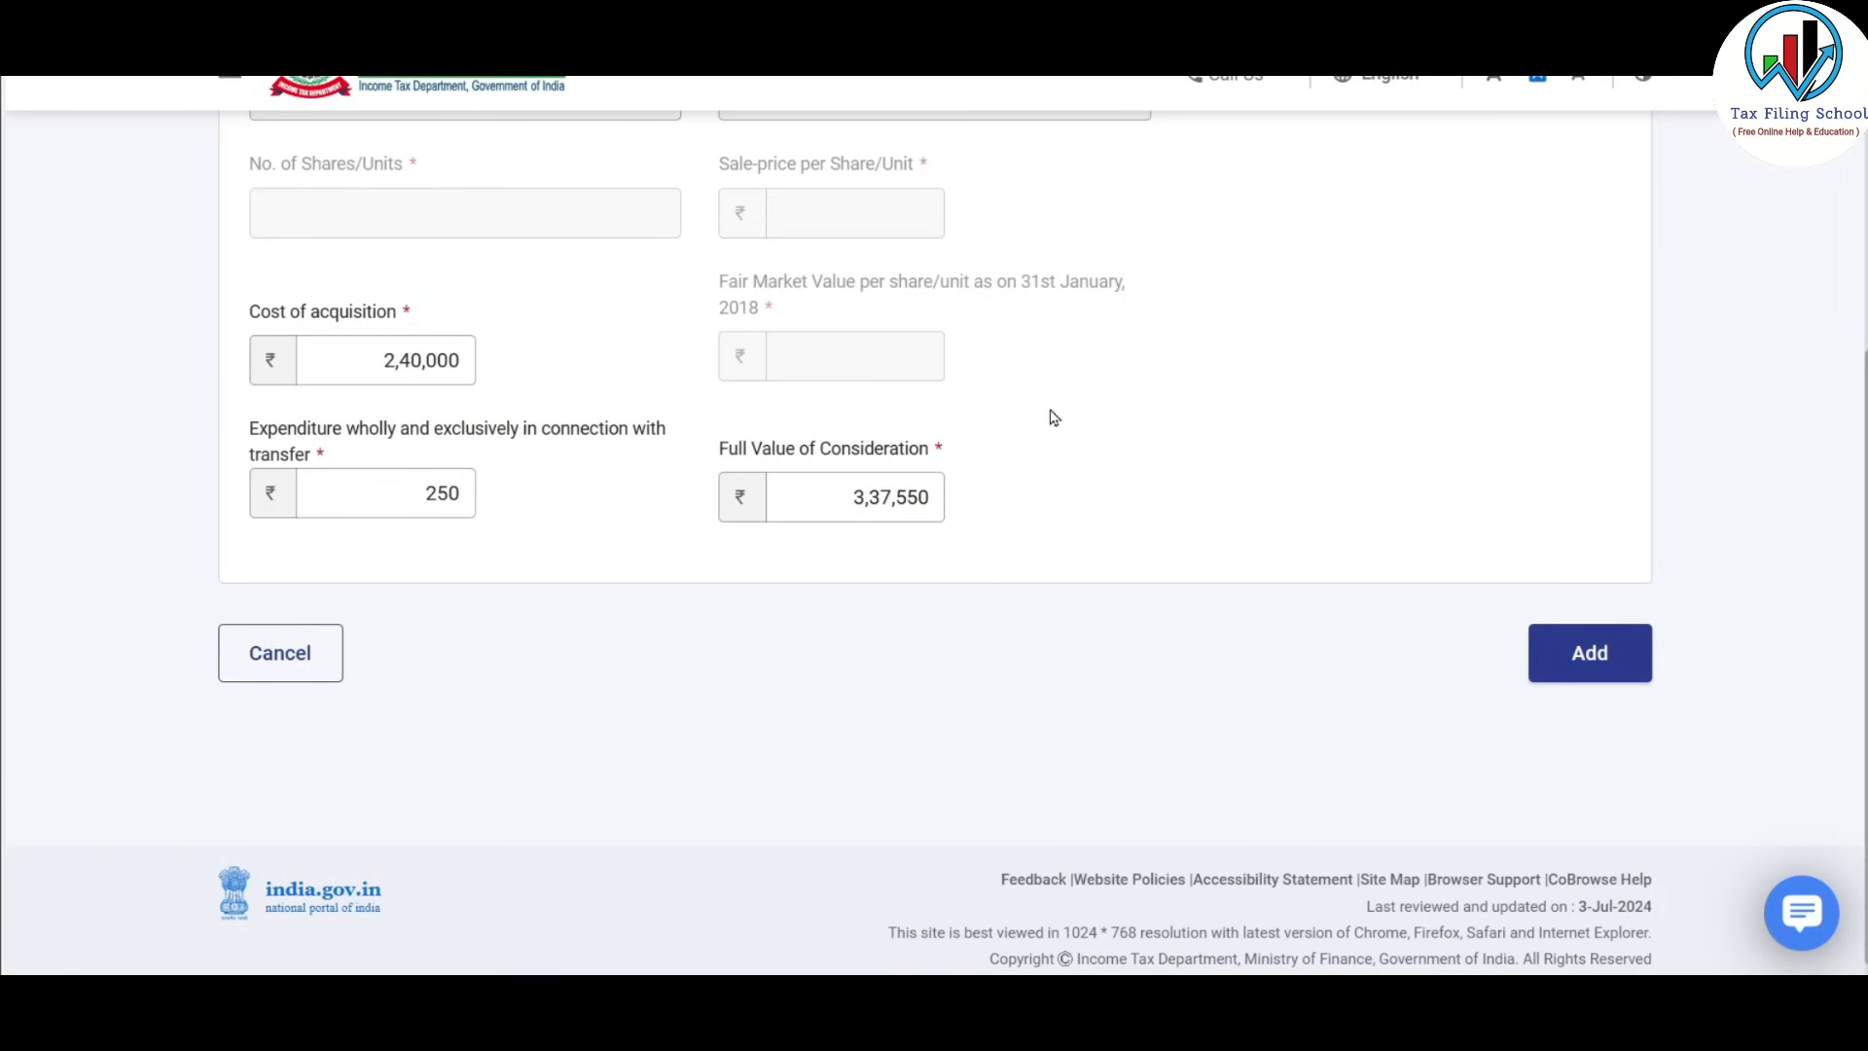
pyautogui.hotkey('alt', 'Tab')
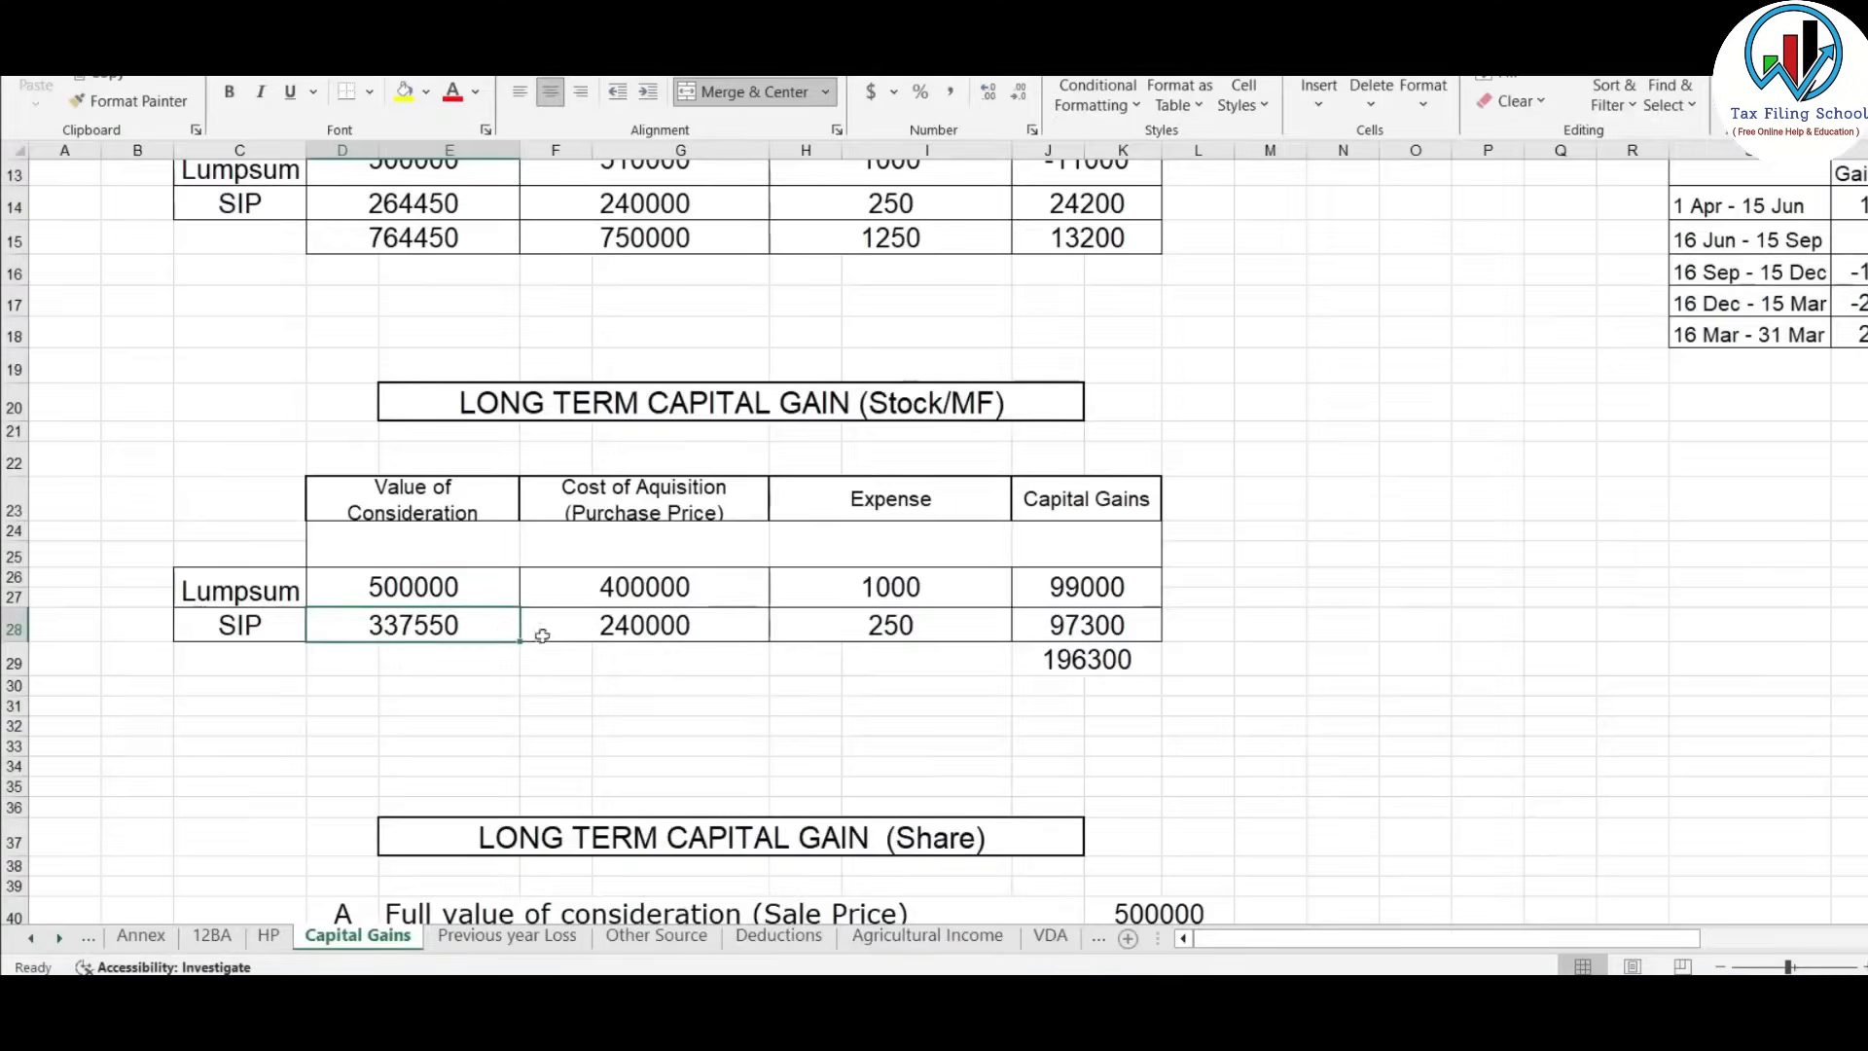
pyautogui.hotkey('alt', 'Tab')
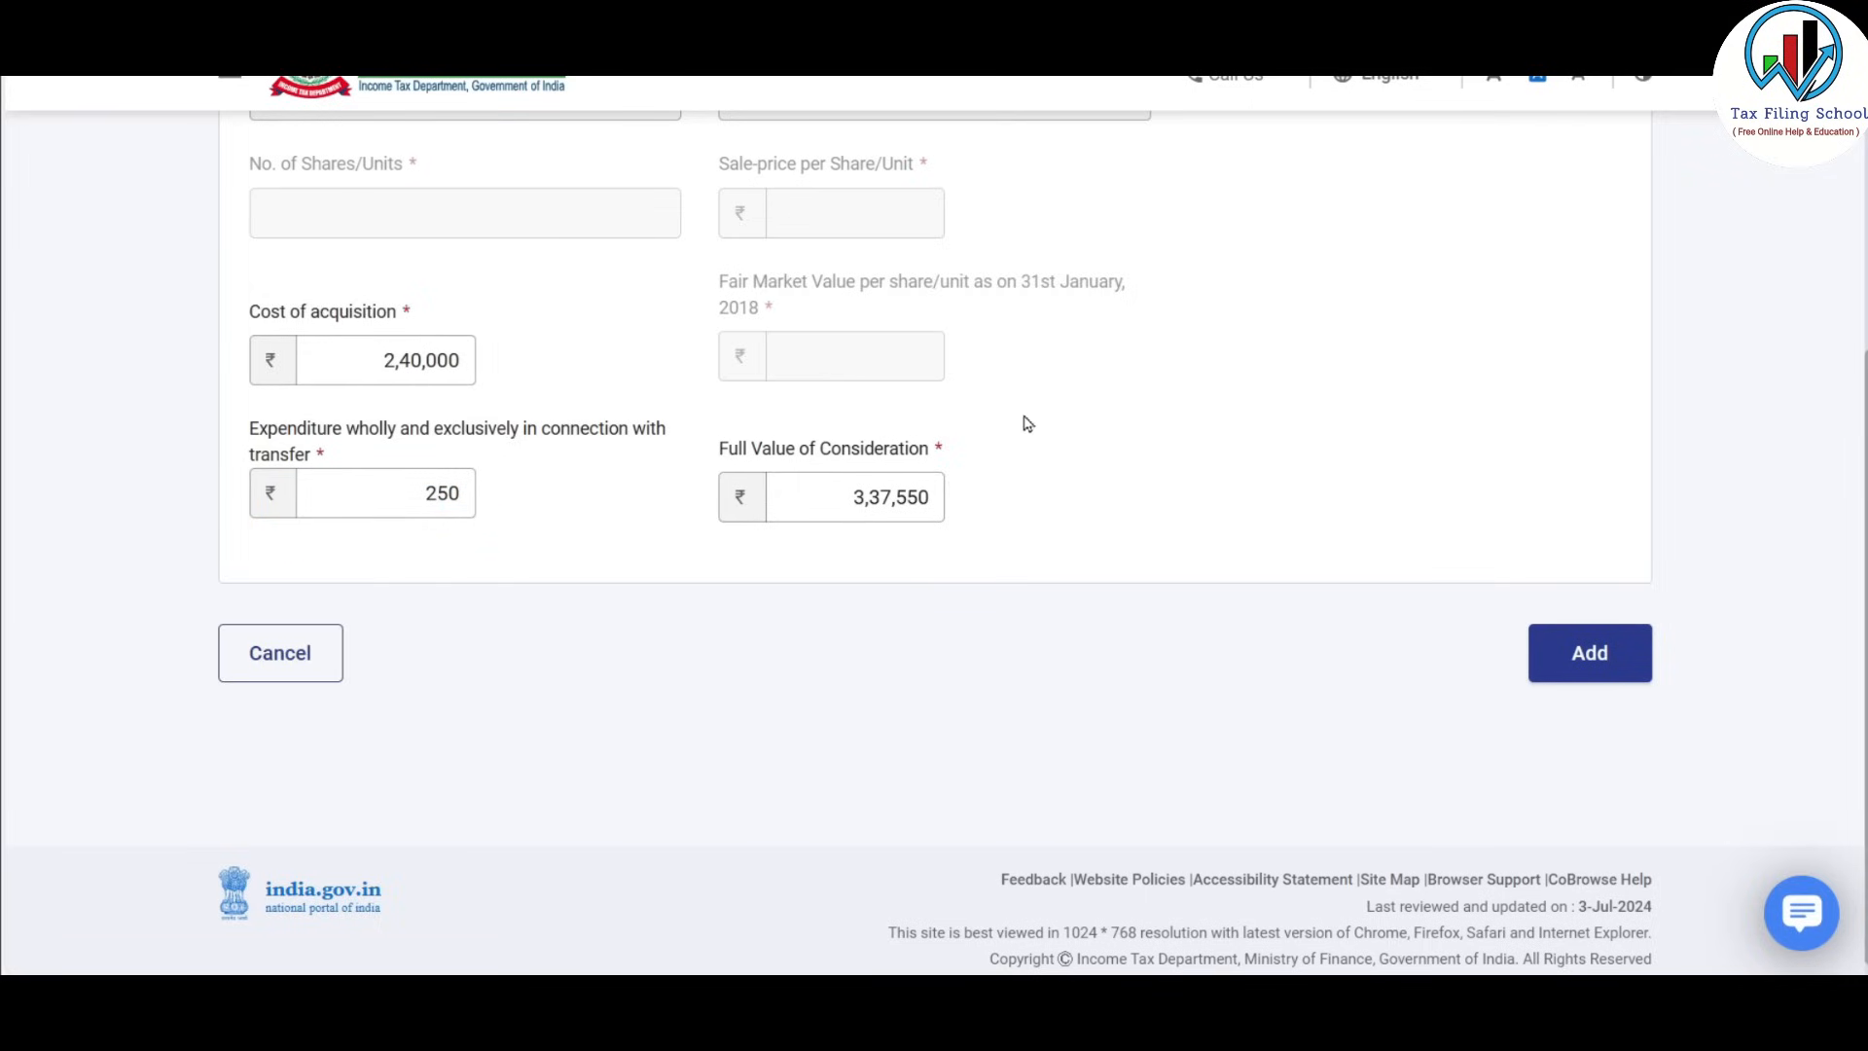
# Add the SIP share entry, review the table balances, and confirm Schedule 112A with ₹1,96,300 gain.
pyautogui.click(1582, 668)
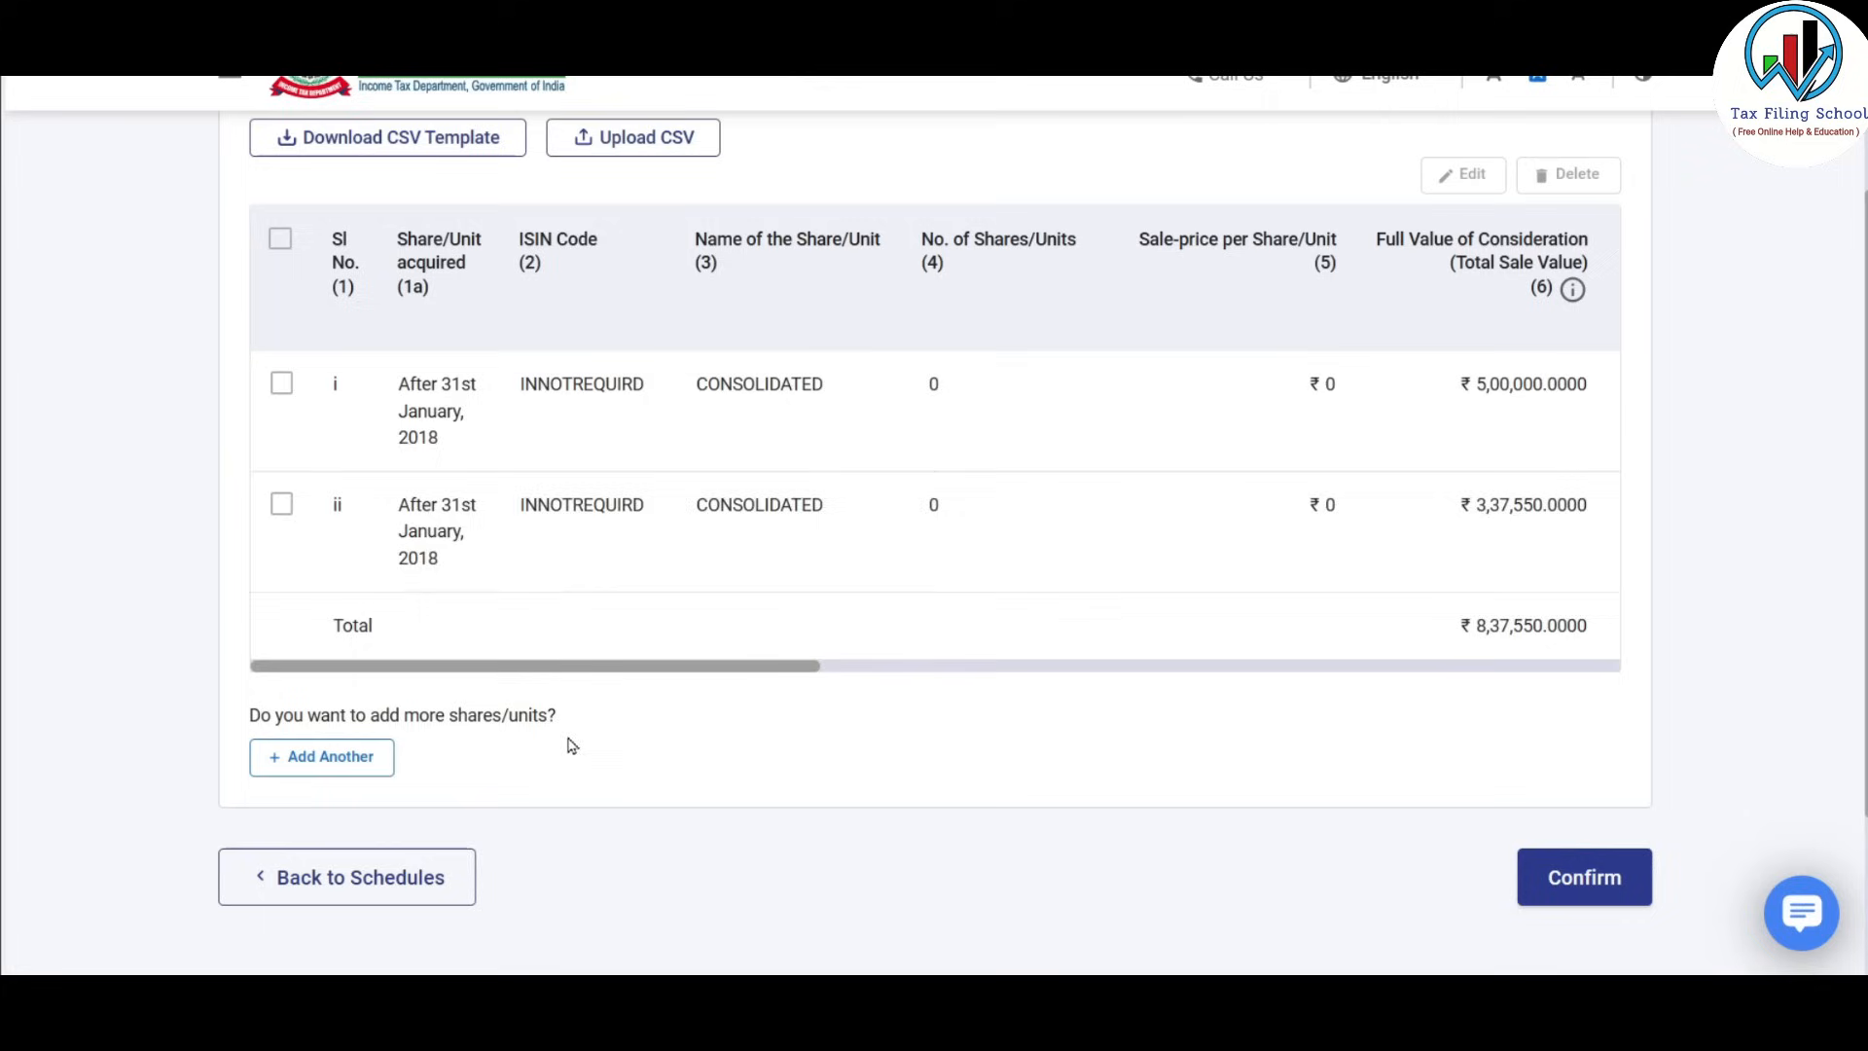
pyautogui.moveTo(789, 669); pyautogui.dragTo(1633, 696)
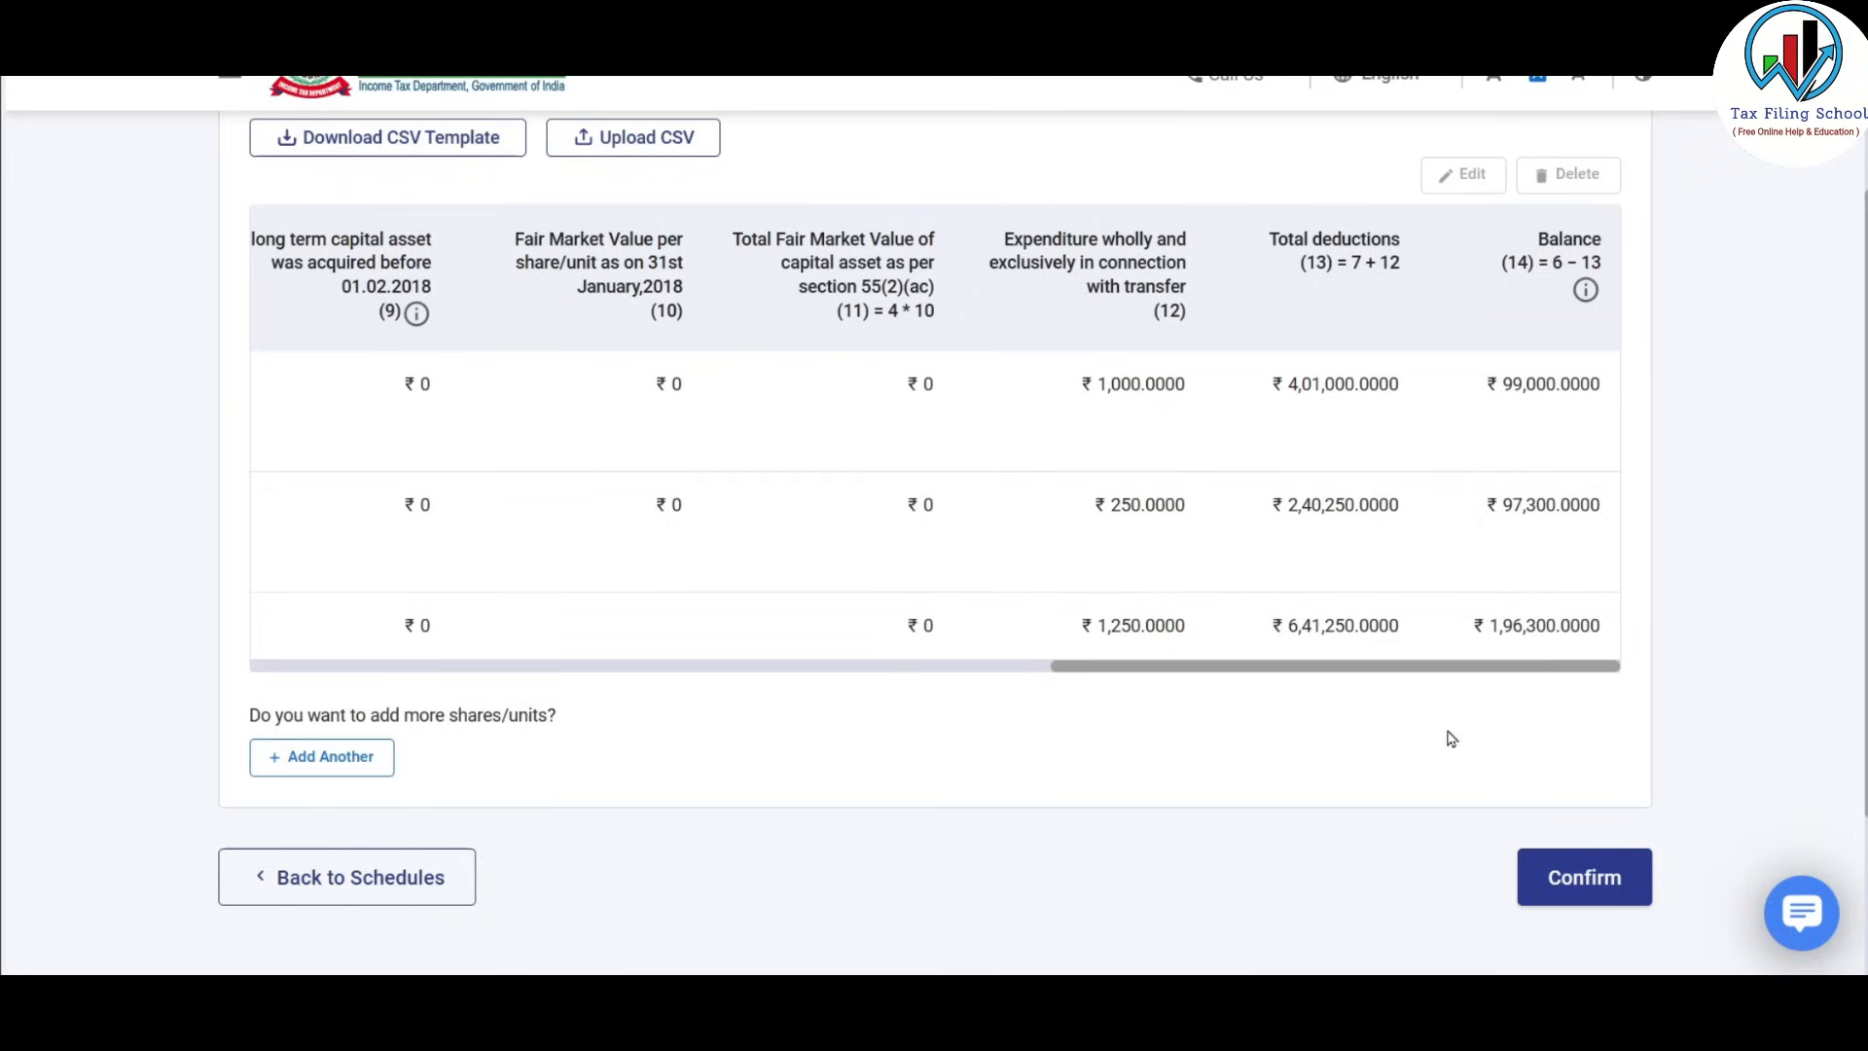
pyautogui.click(1584, 878)
pyautogui.scroll(-2, 752, 474)
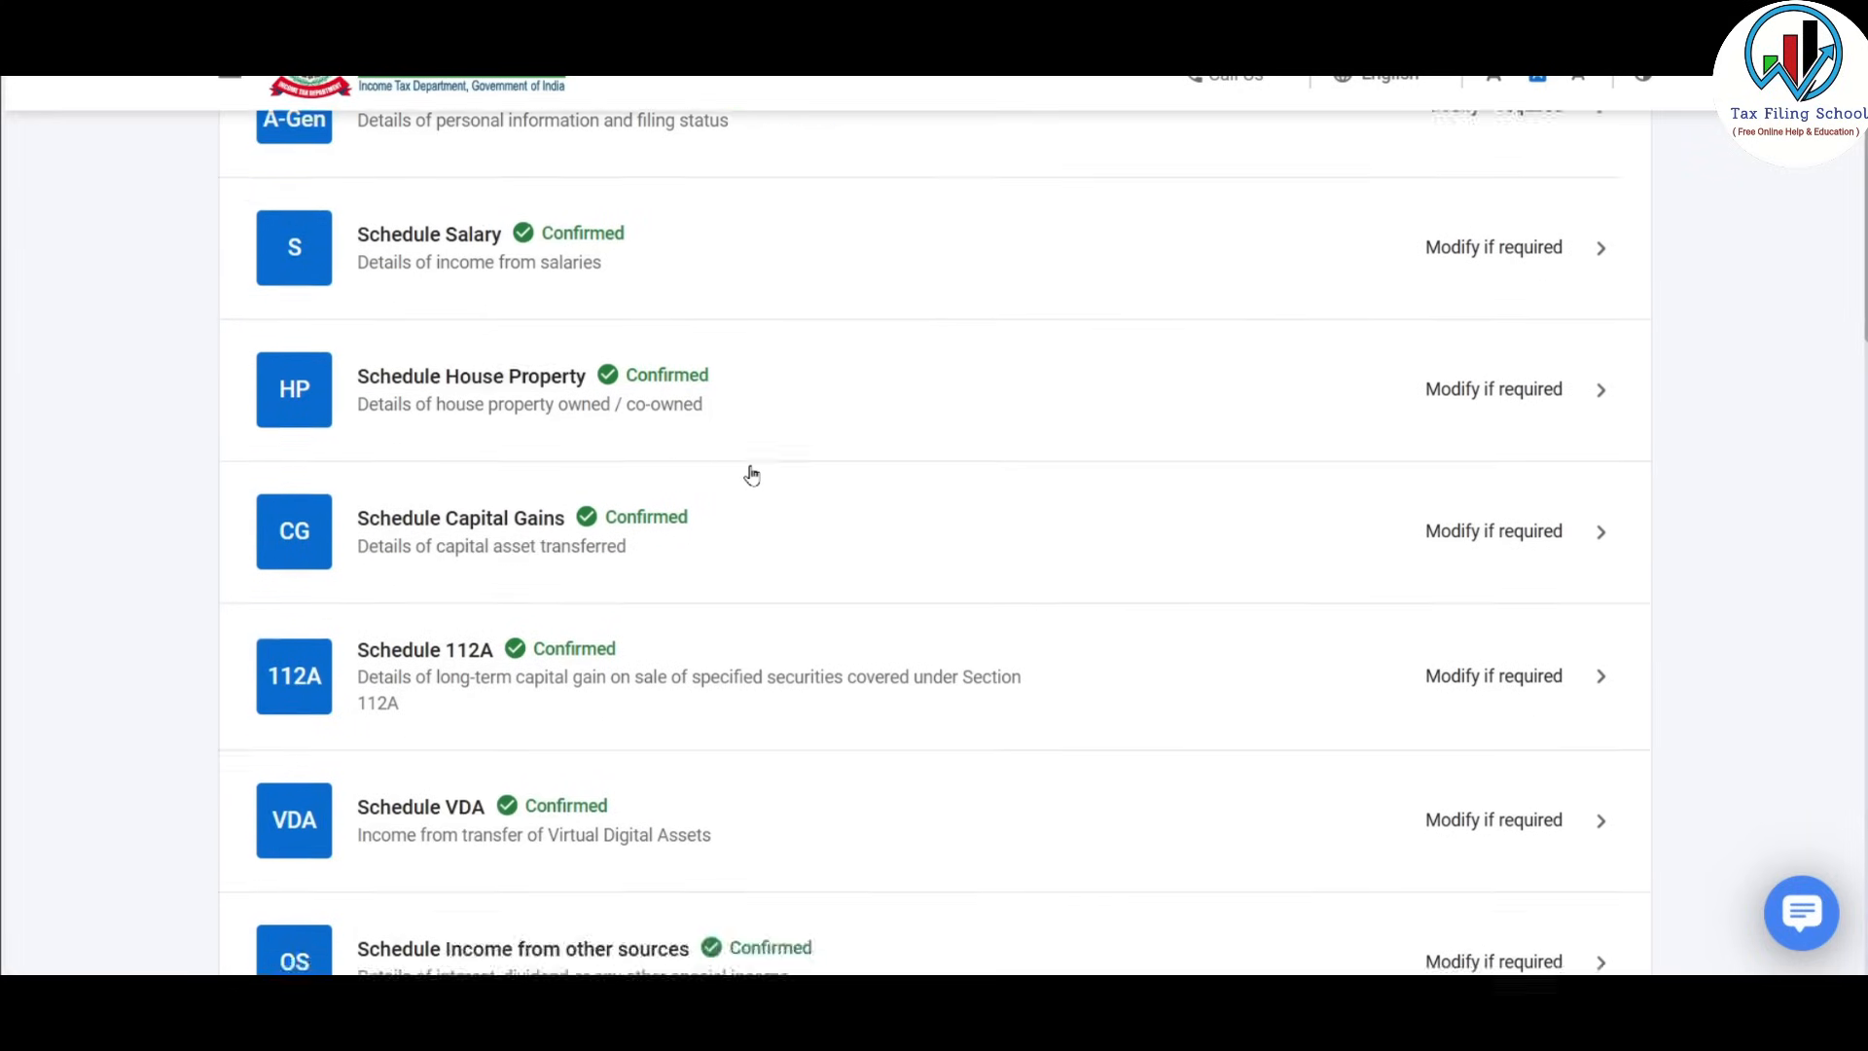
pyautogui.scroll(-2, 753, 473)
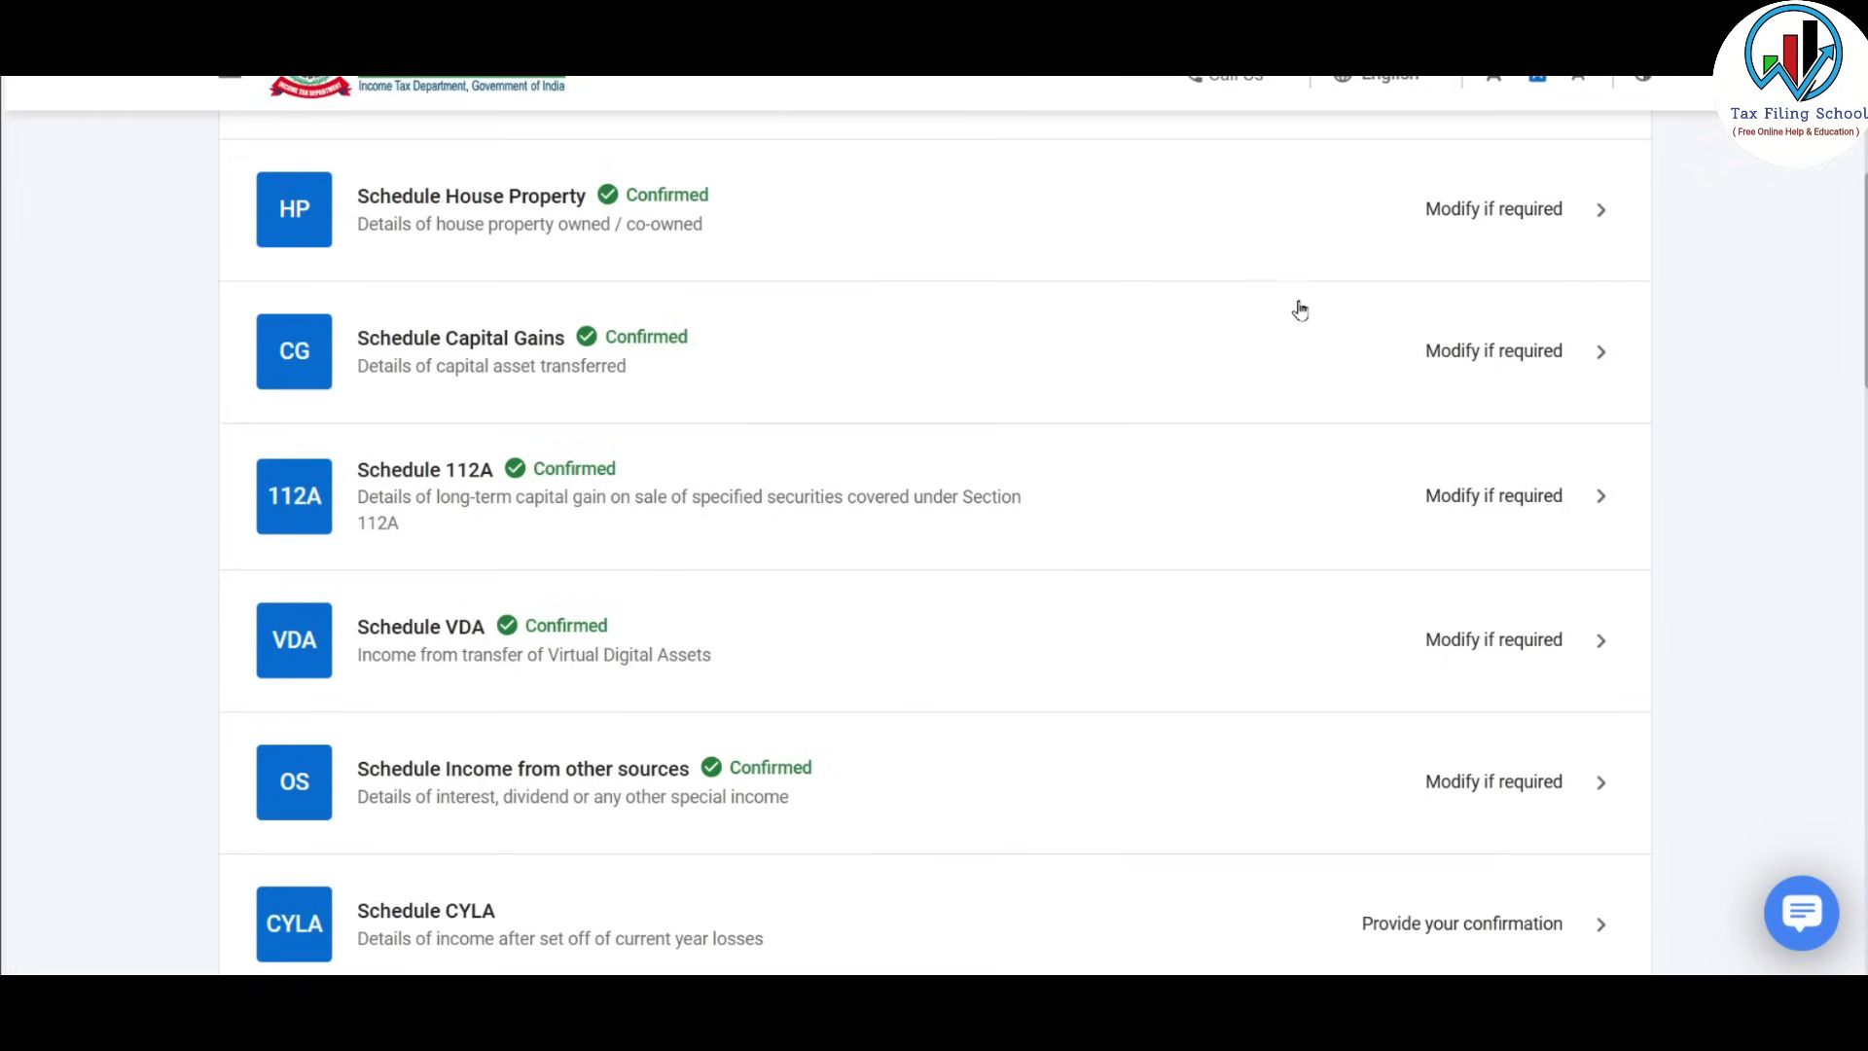
pyautogui.click(1223, 362)
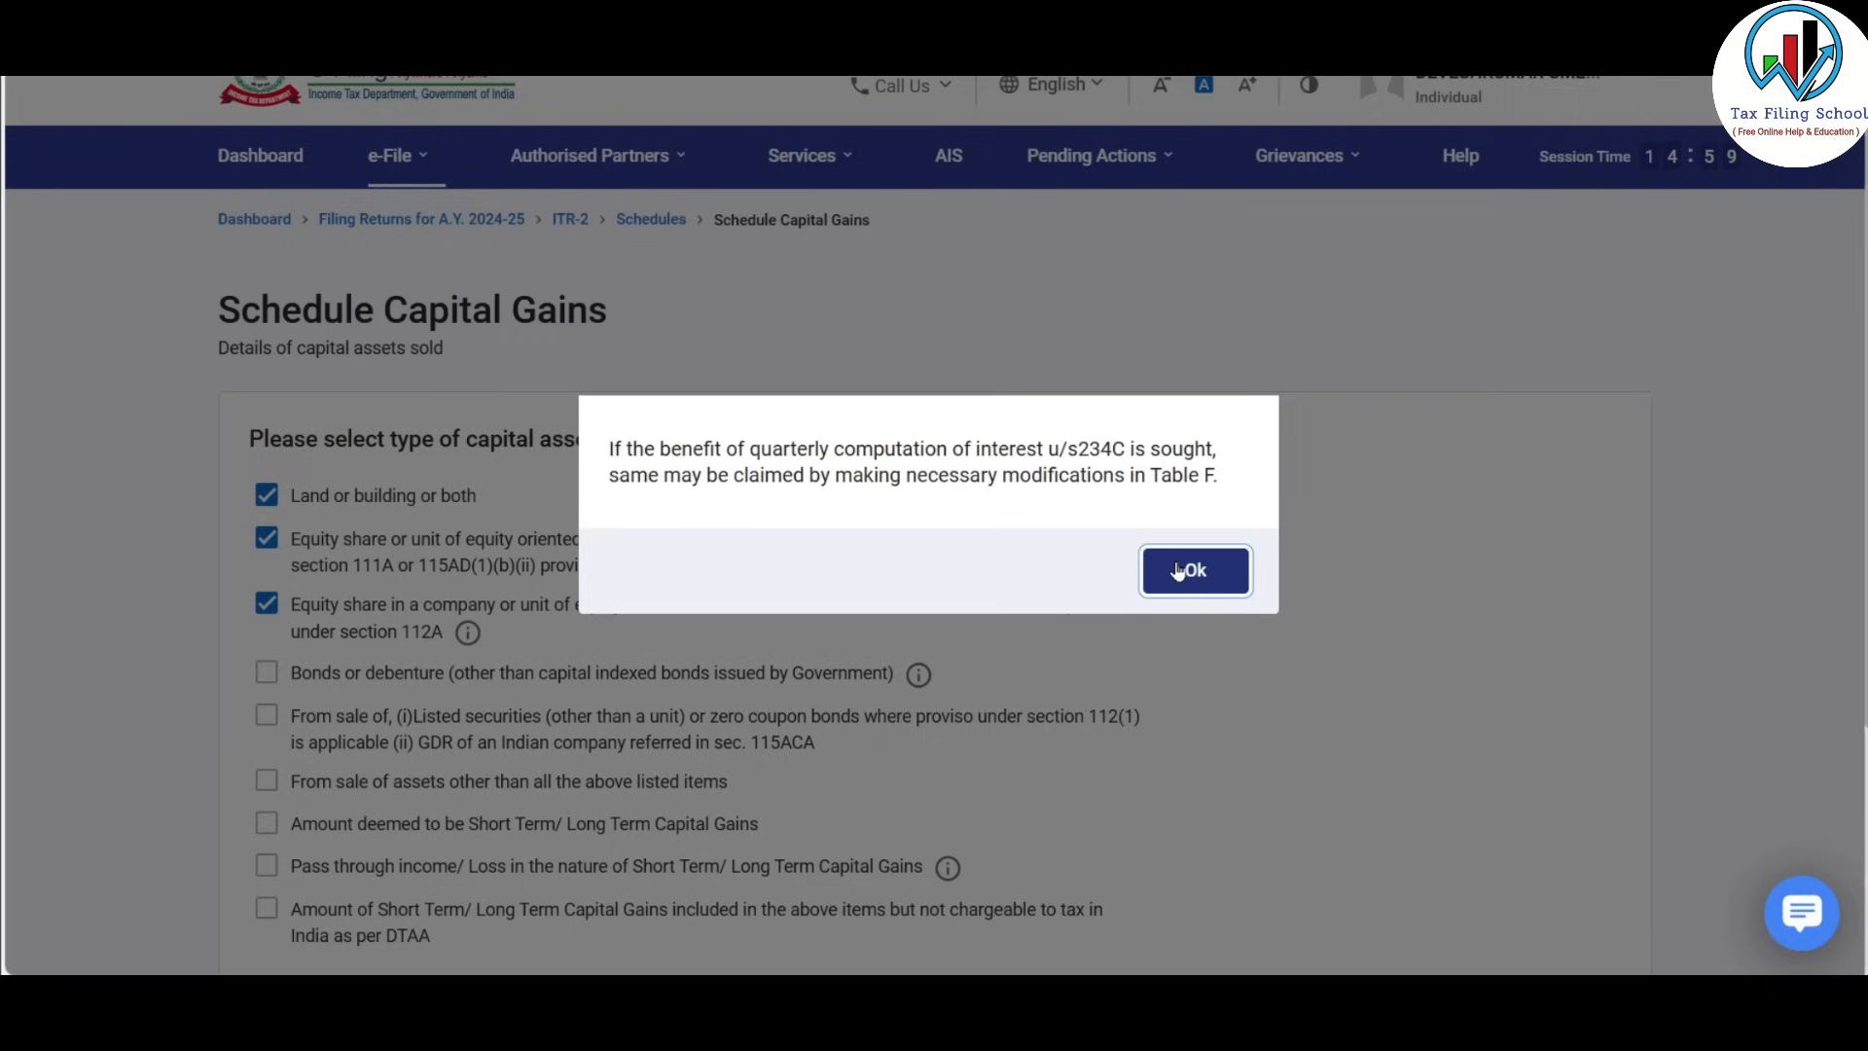
# Dismiss the quarterly interest notice and continue past the capital asset checklist.
pyautogui.click(1178, 571)
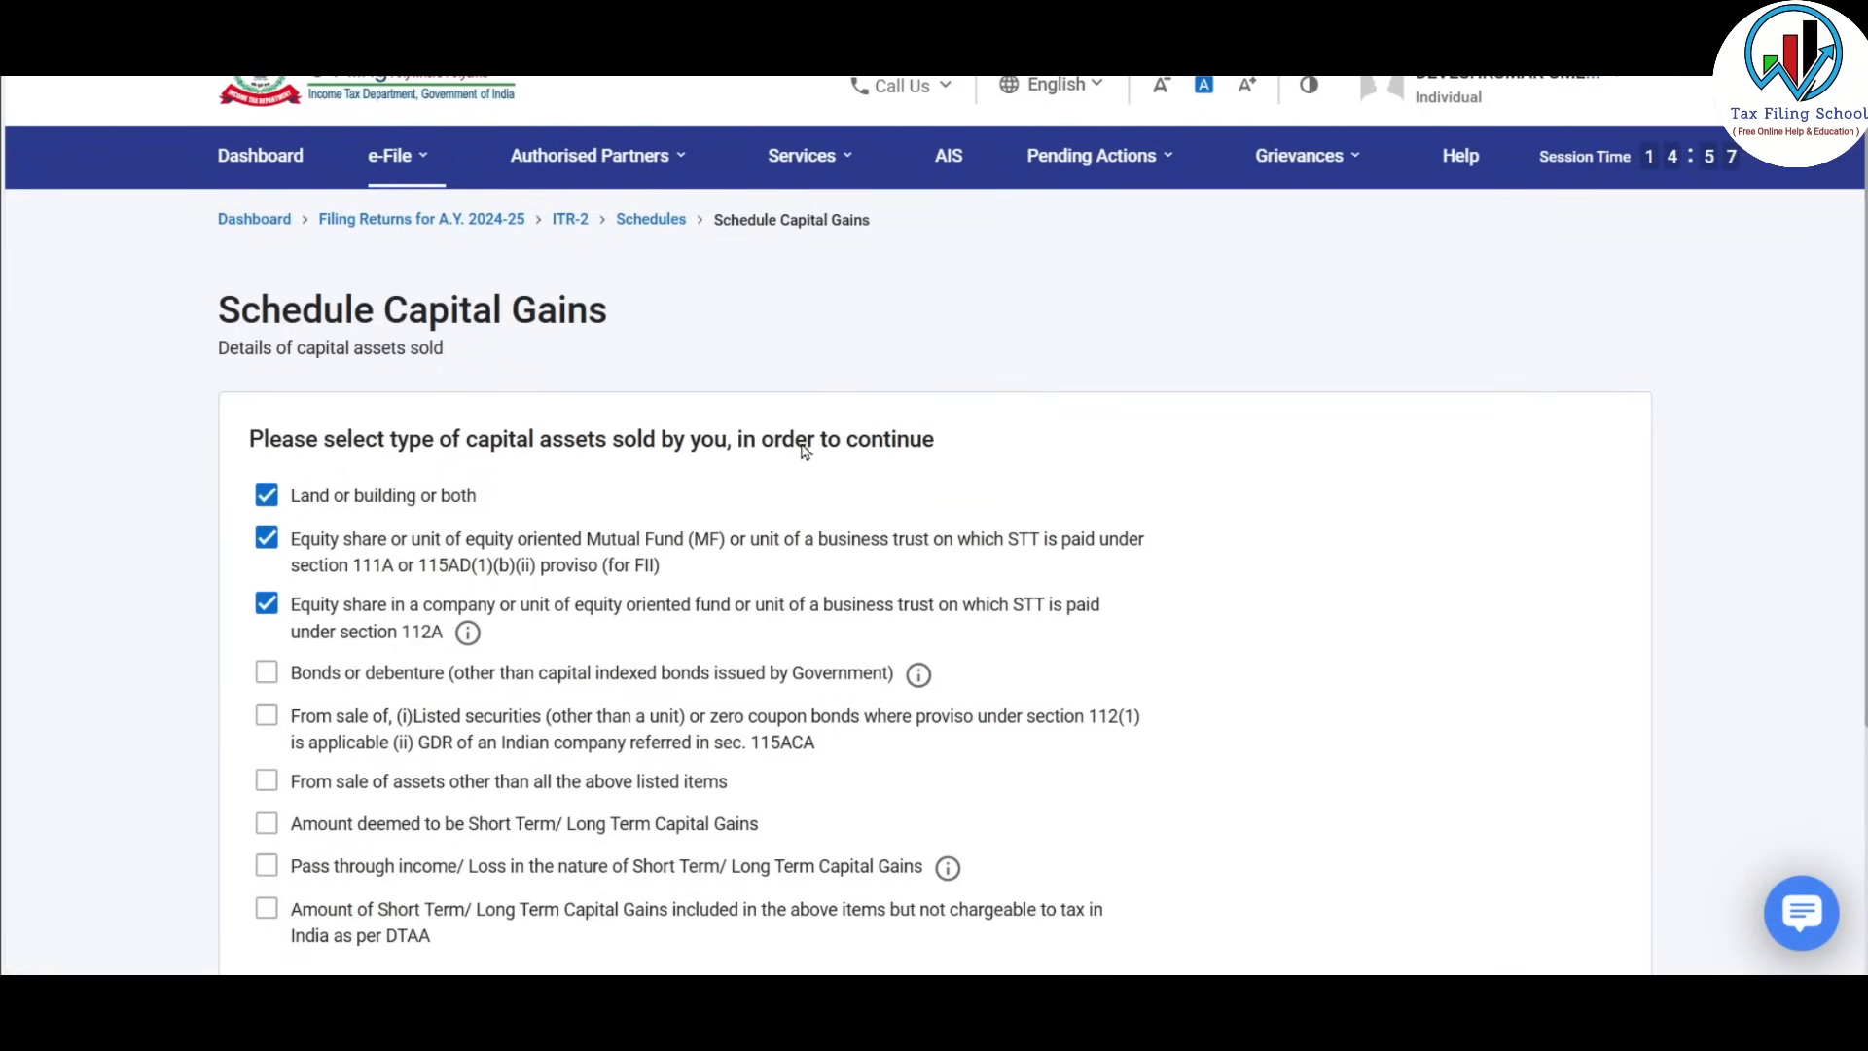
pyautogui.scroll(-3, 812, 449)
pyautogui.click(1534, 743)
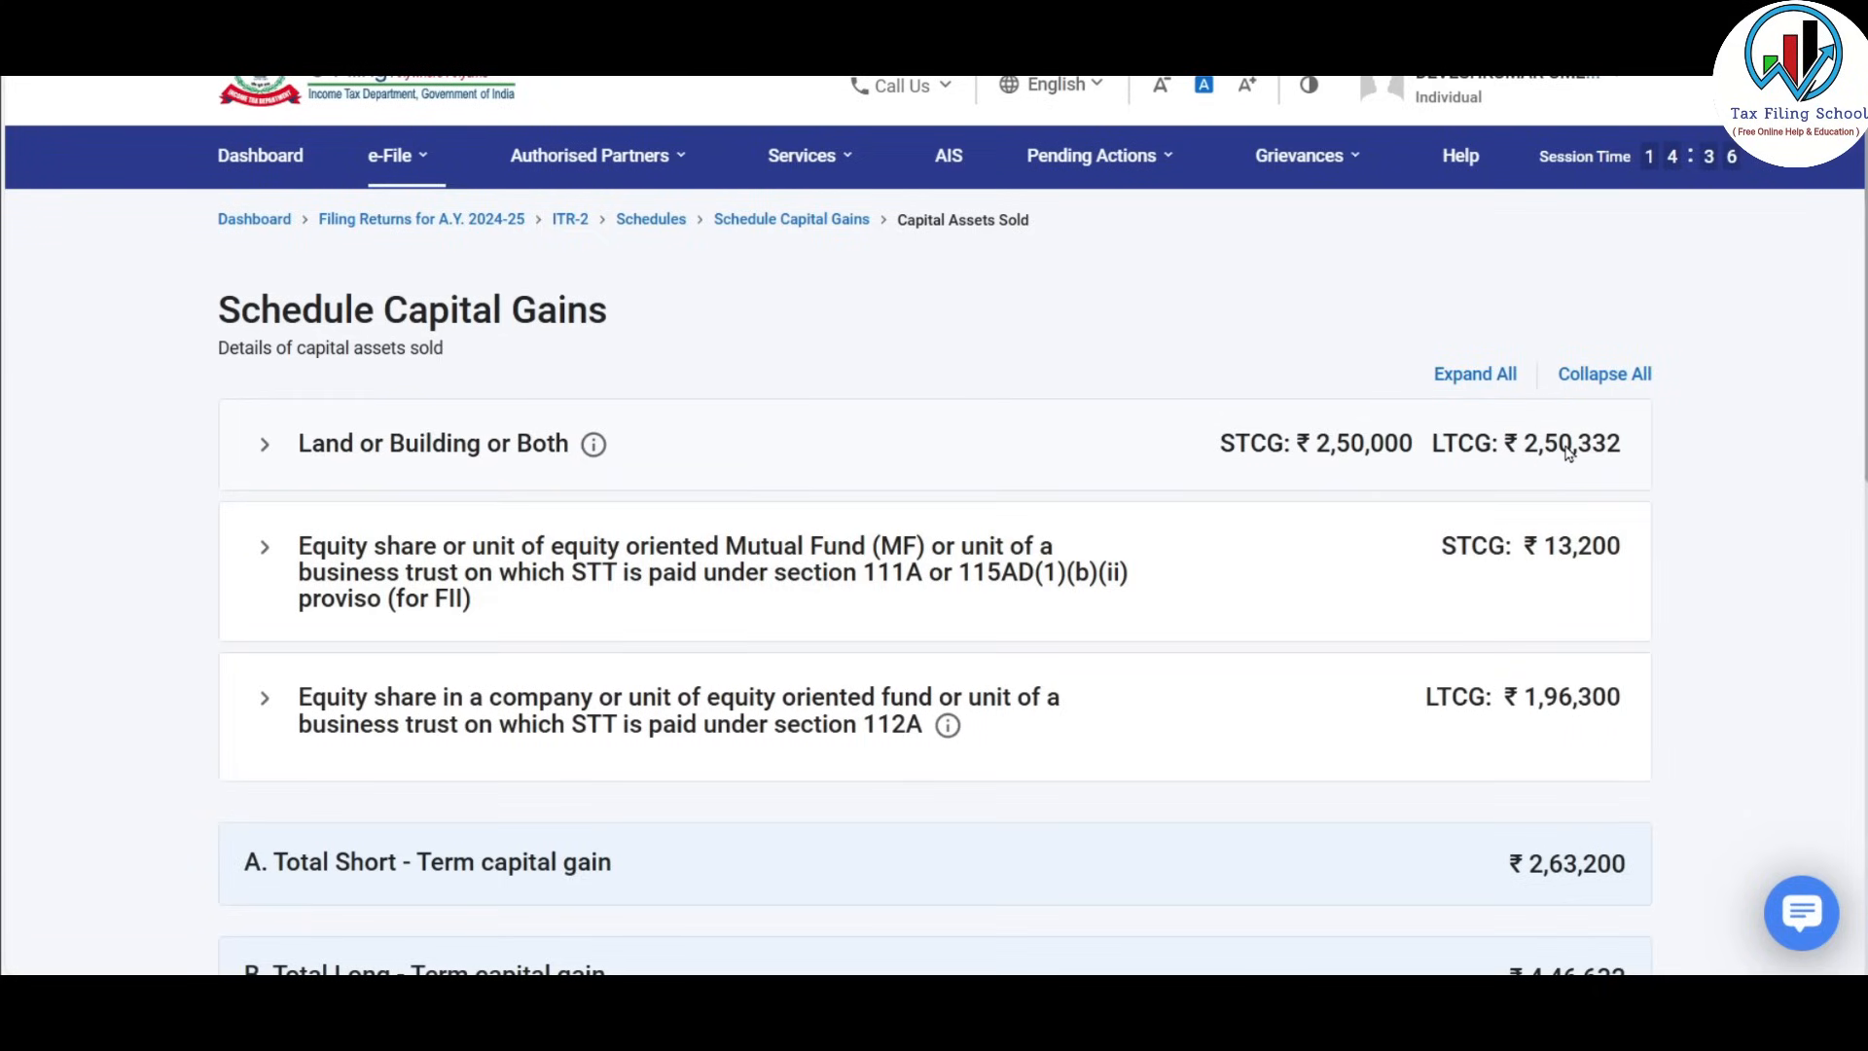
# Scroll down Schedule Capital Gains and expand section D on deductions claimed.
pyautogui.scroll(-3, 837, 308)
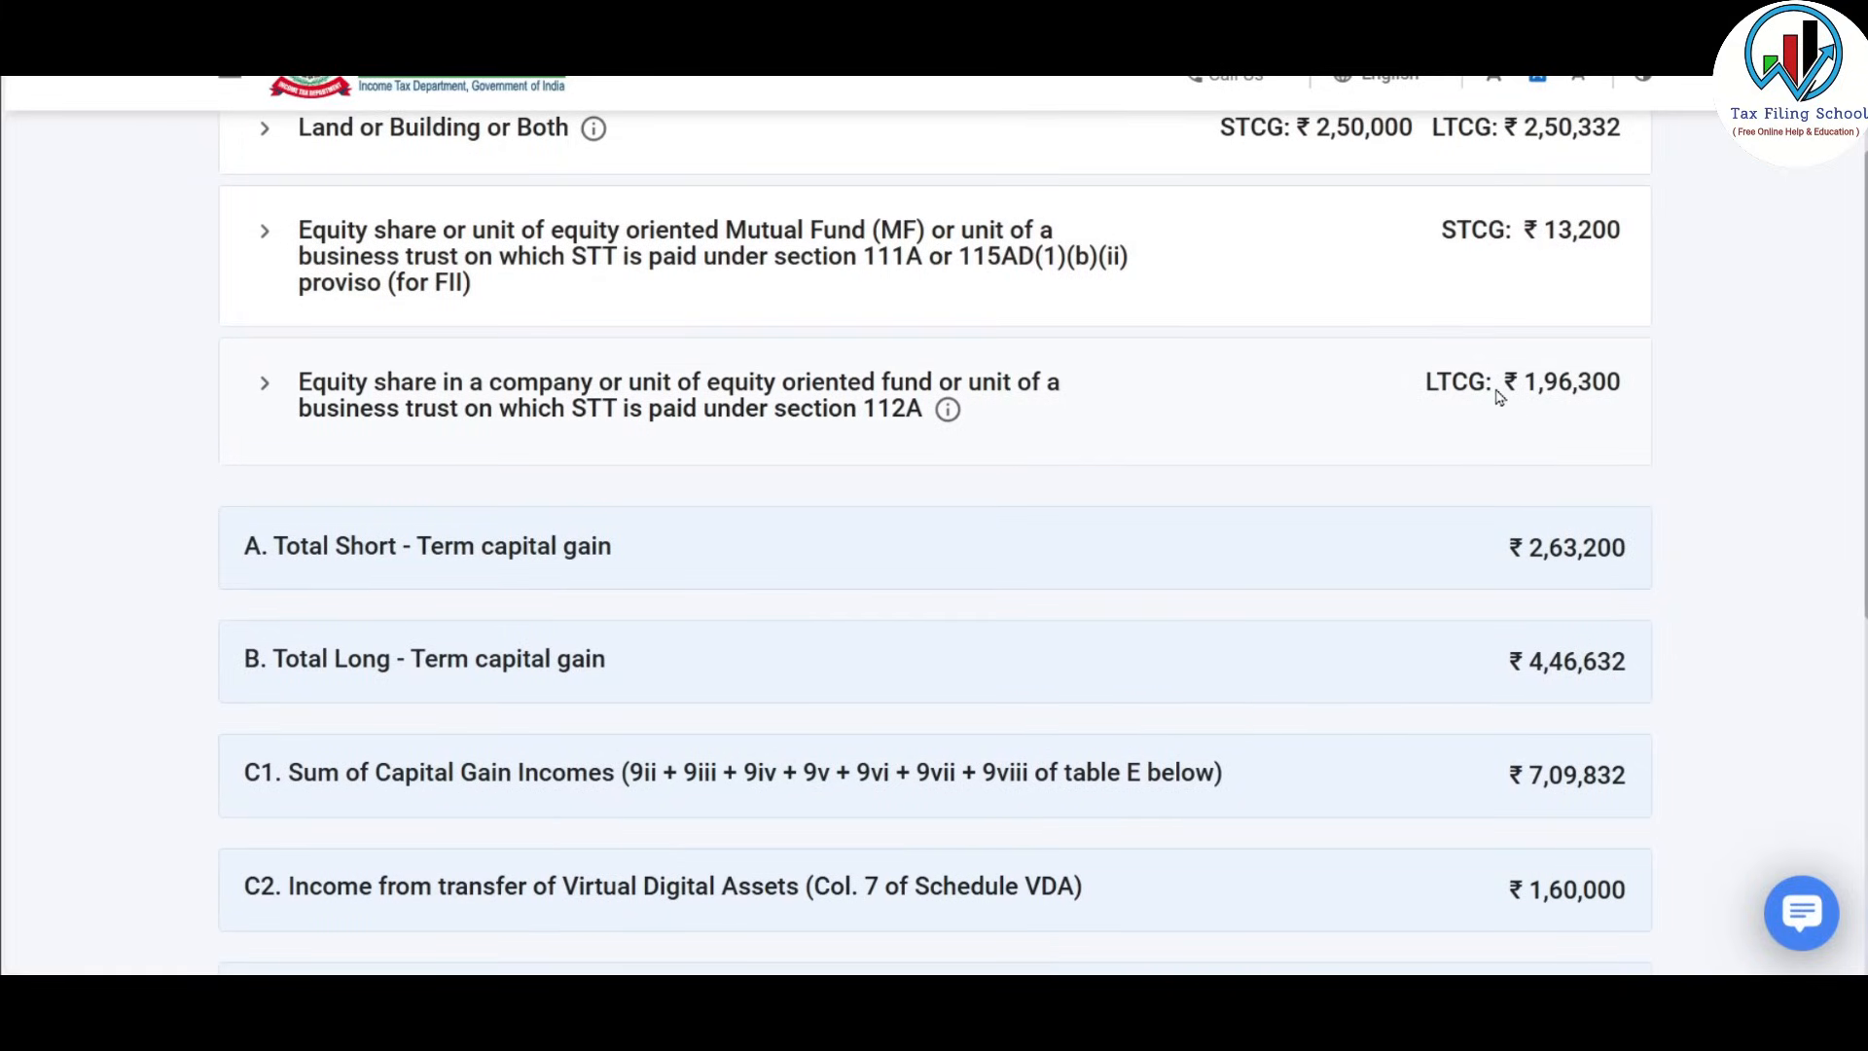
pyautogui.scroll(-1, 1501, 397)
pyautogui.scroll(-1, 1501, 397)
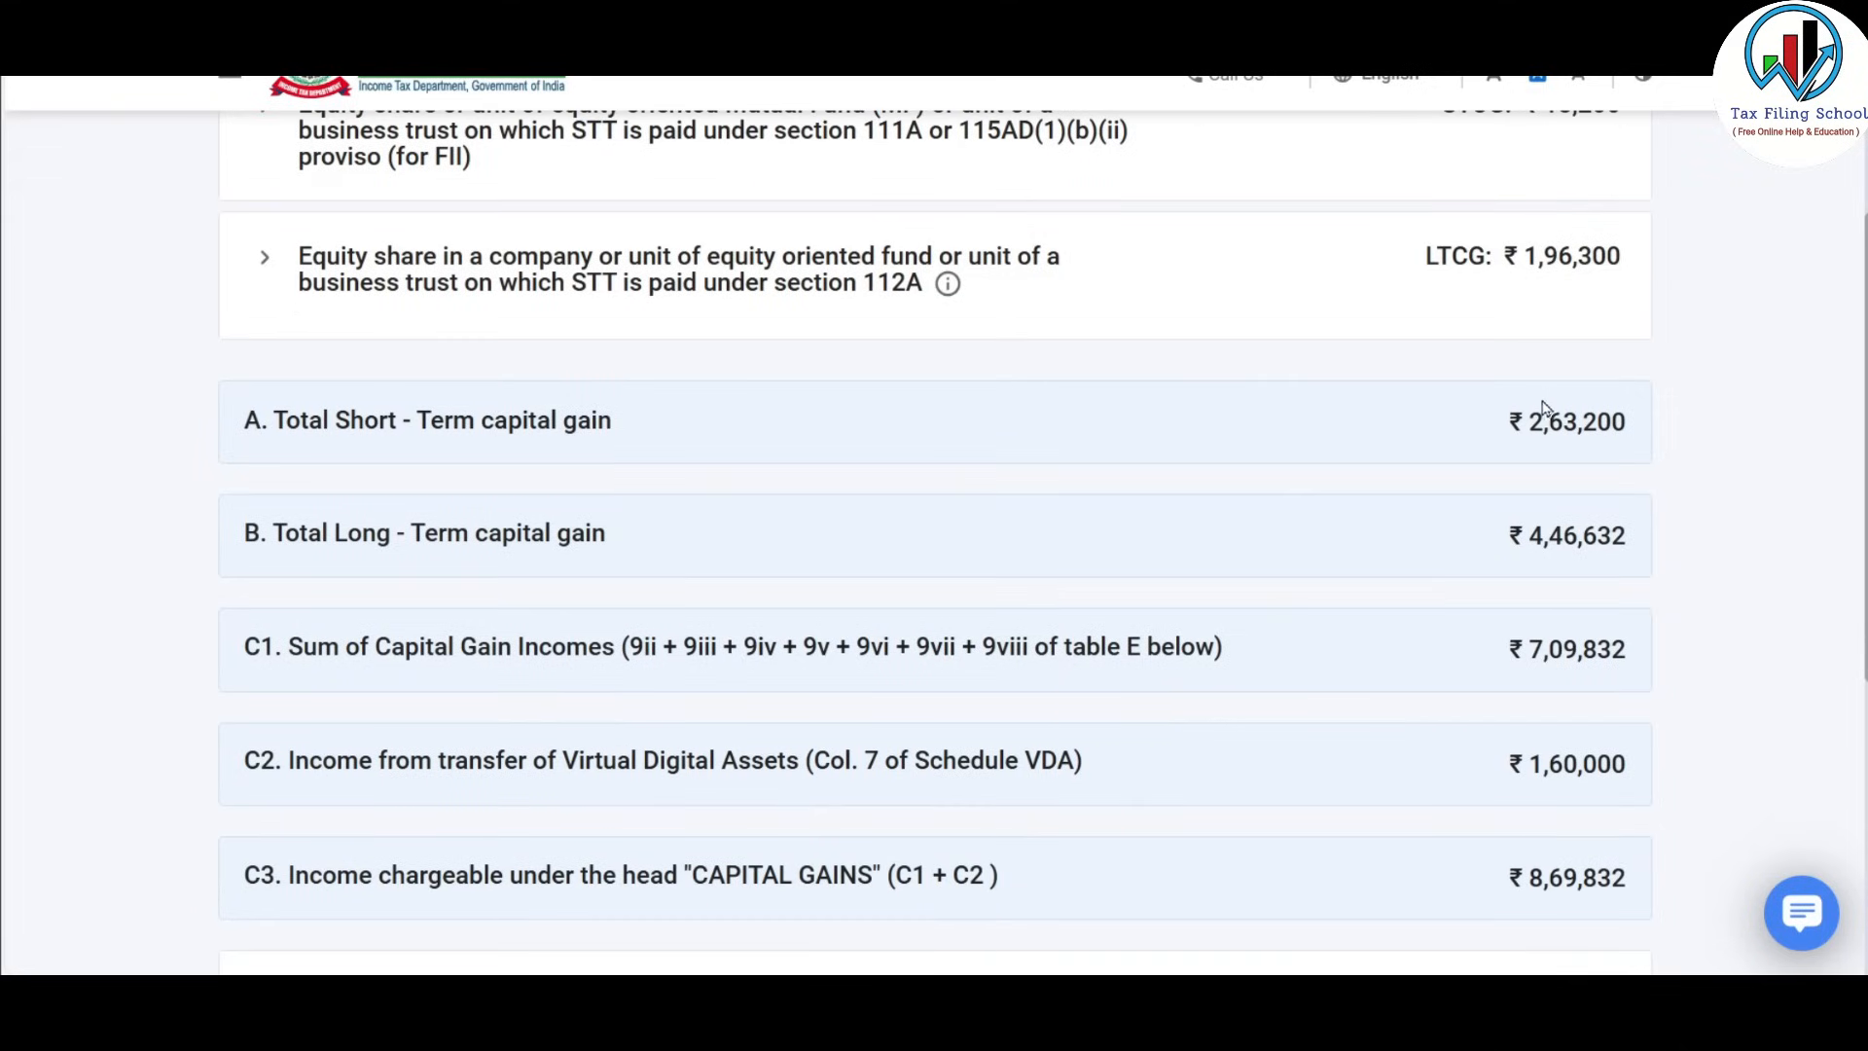
pyautogui.scroll(-1, 1215, 401)
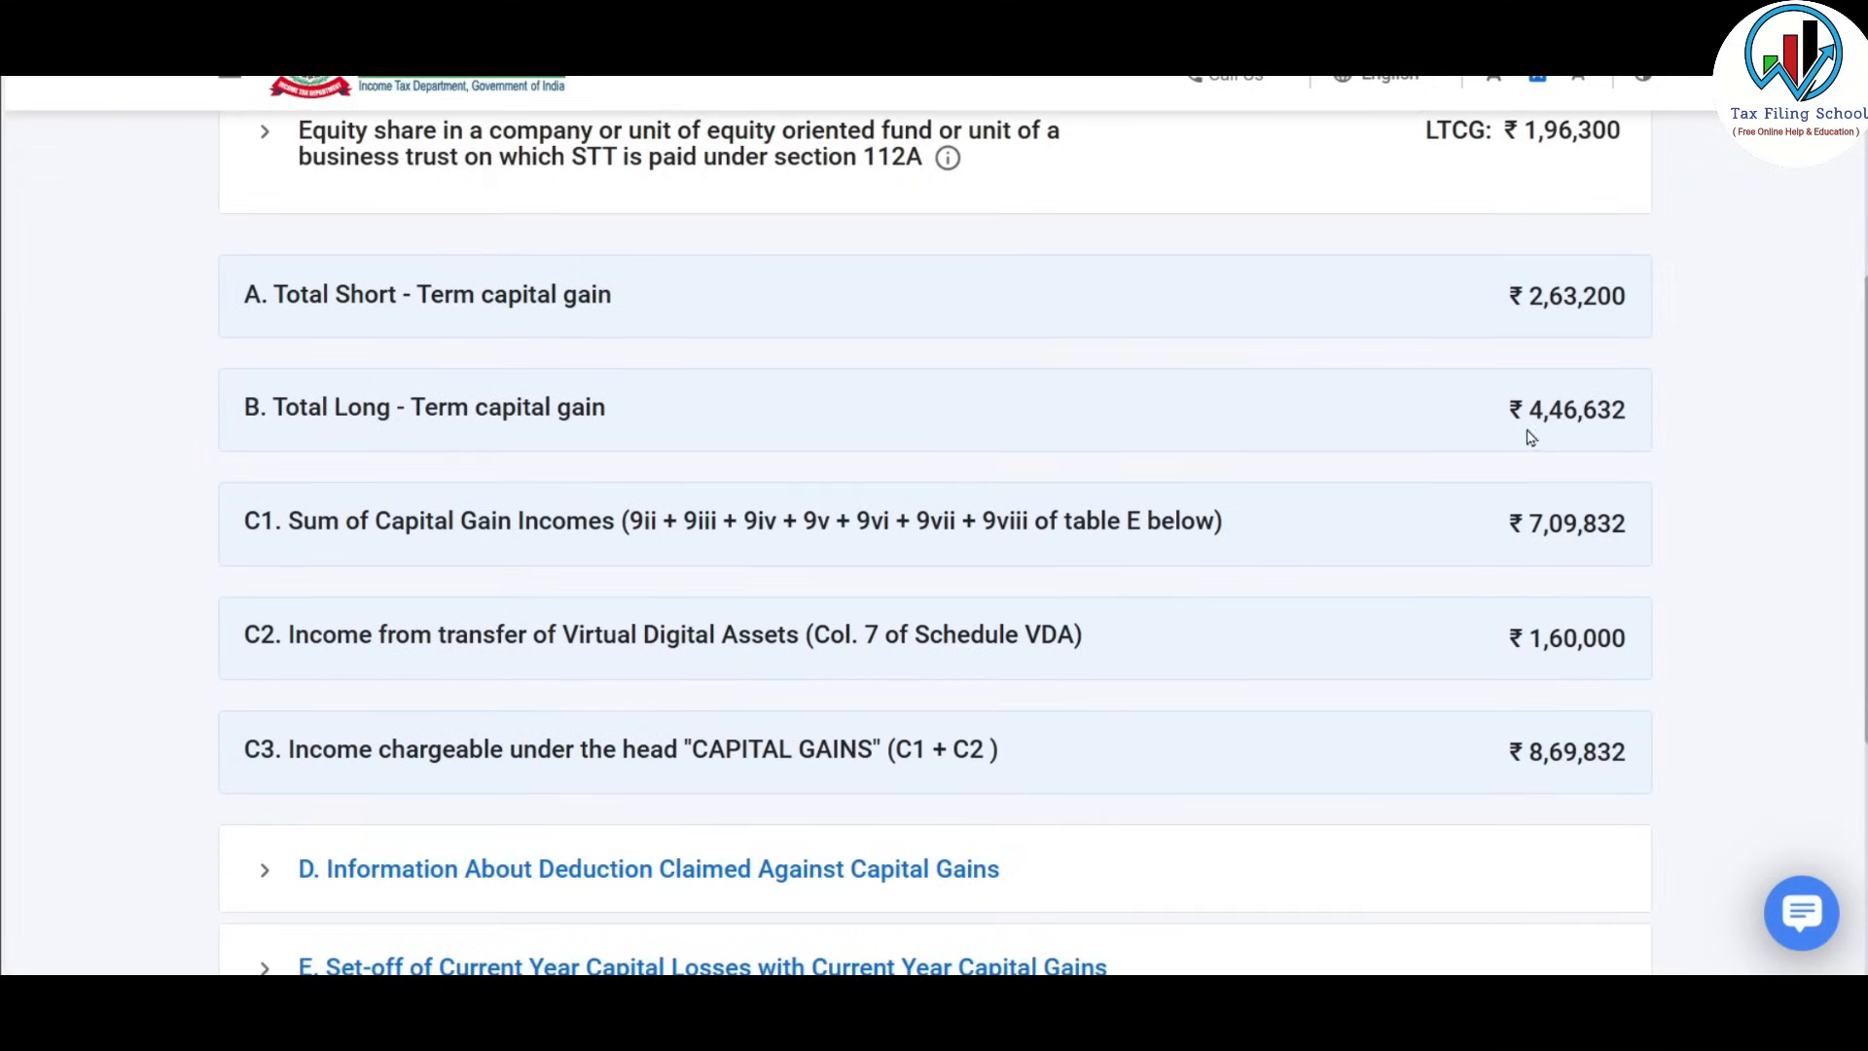
pyautogui.scroll(-1, 1494, 445)
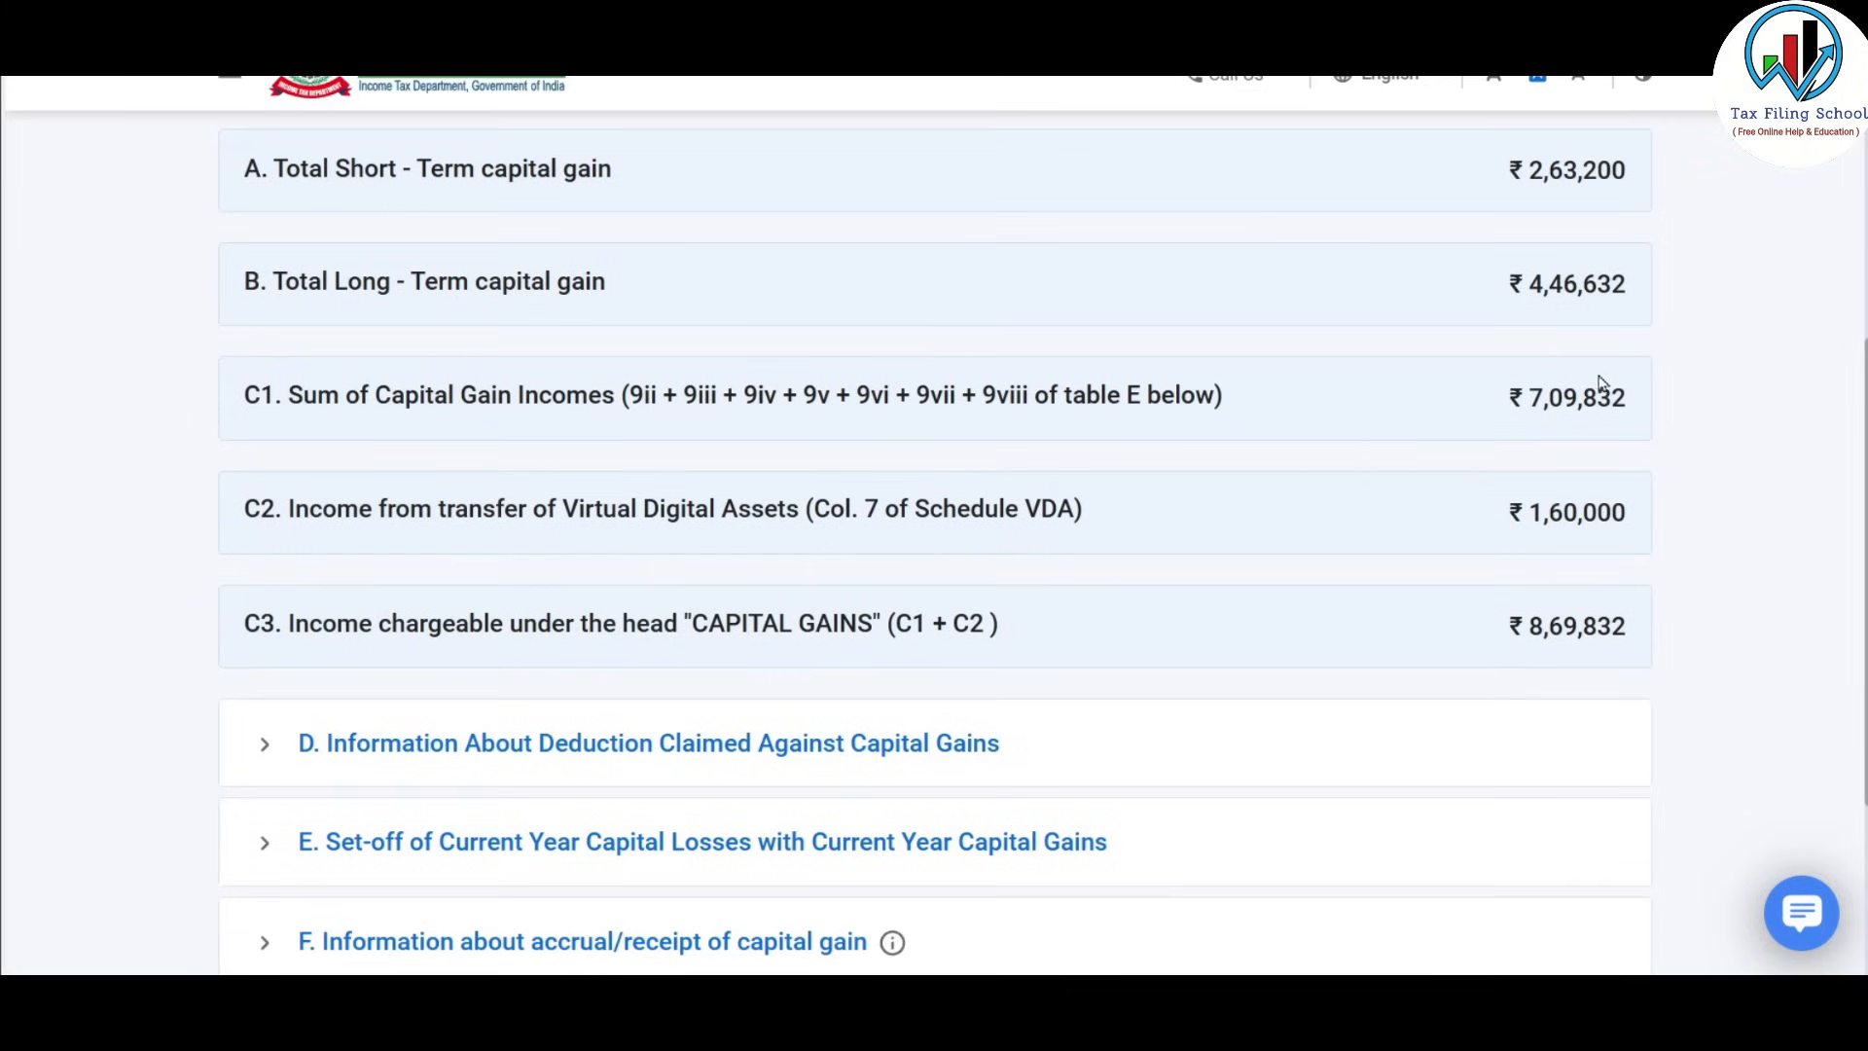
pyautogui.scroll(-1, 1564, 421)
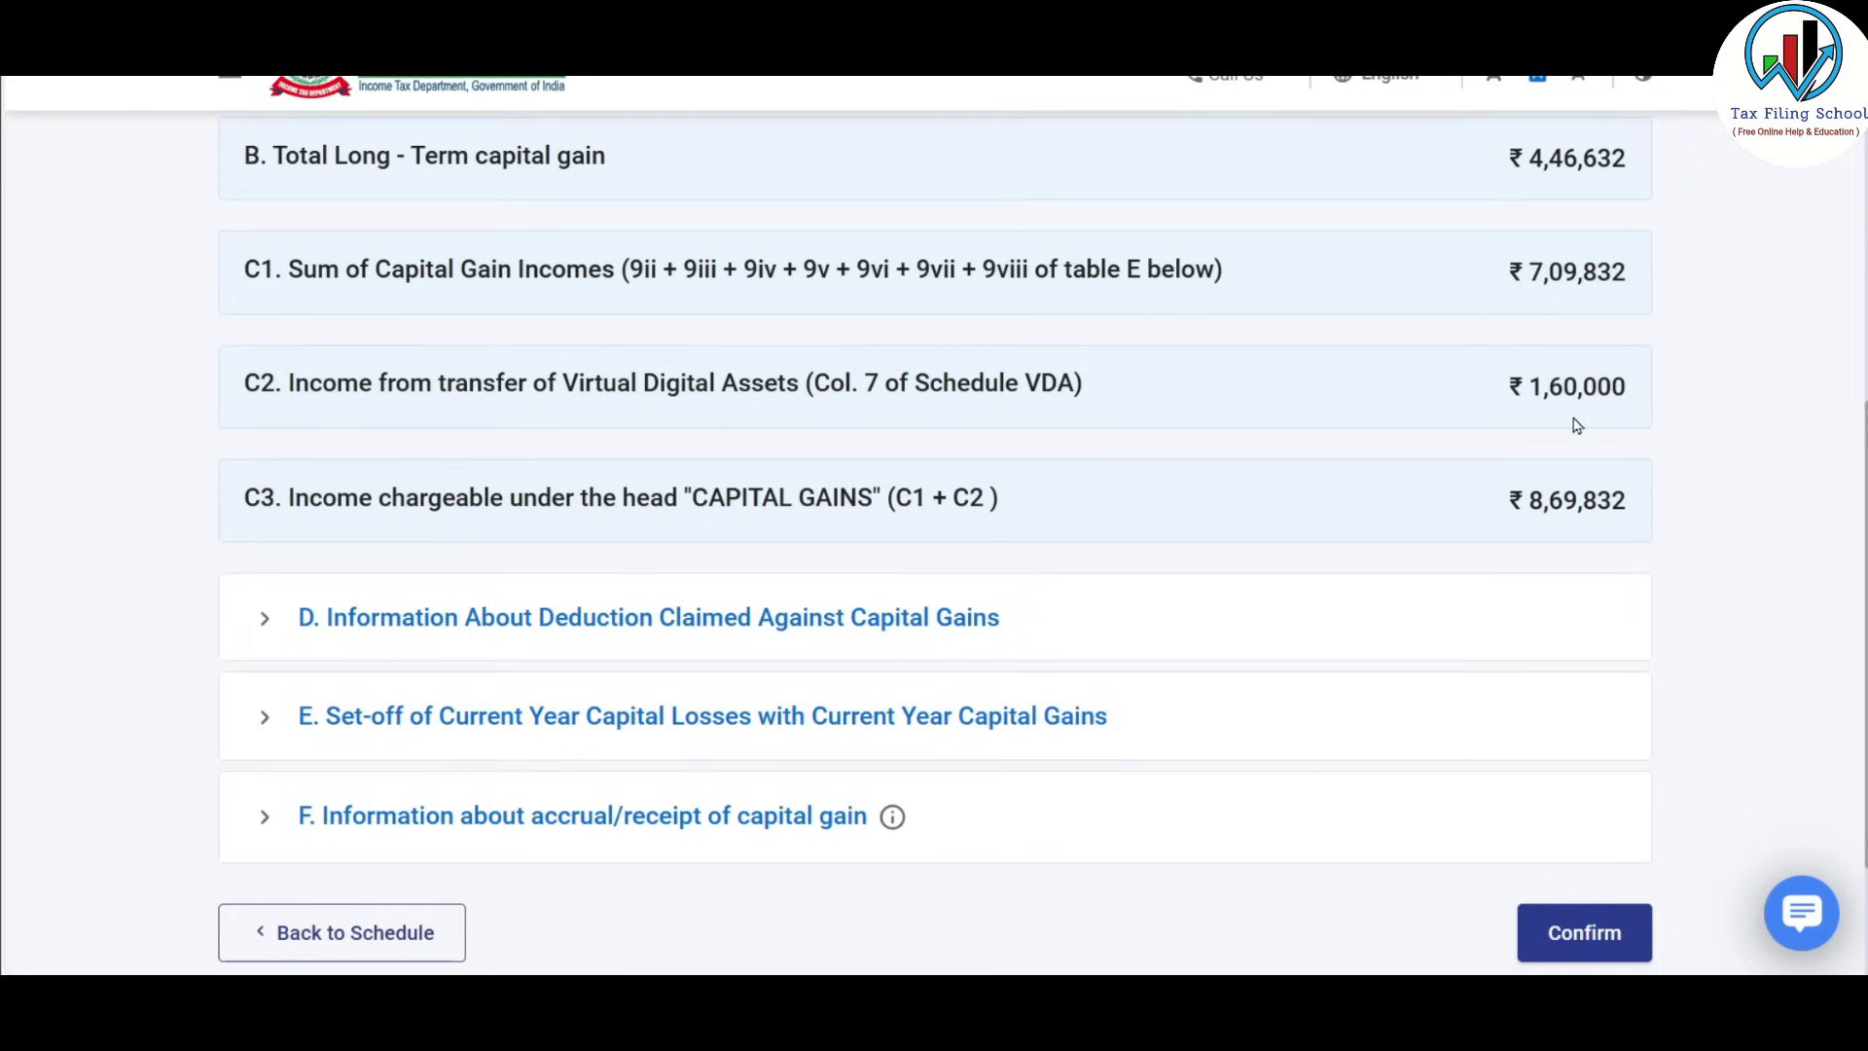
pyautogui.scroll(-1, 1655, 367)
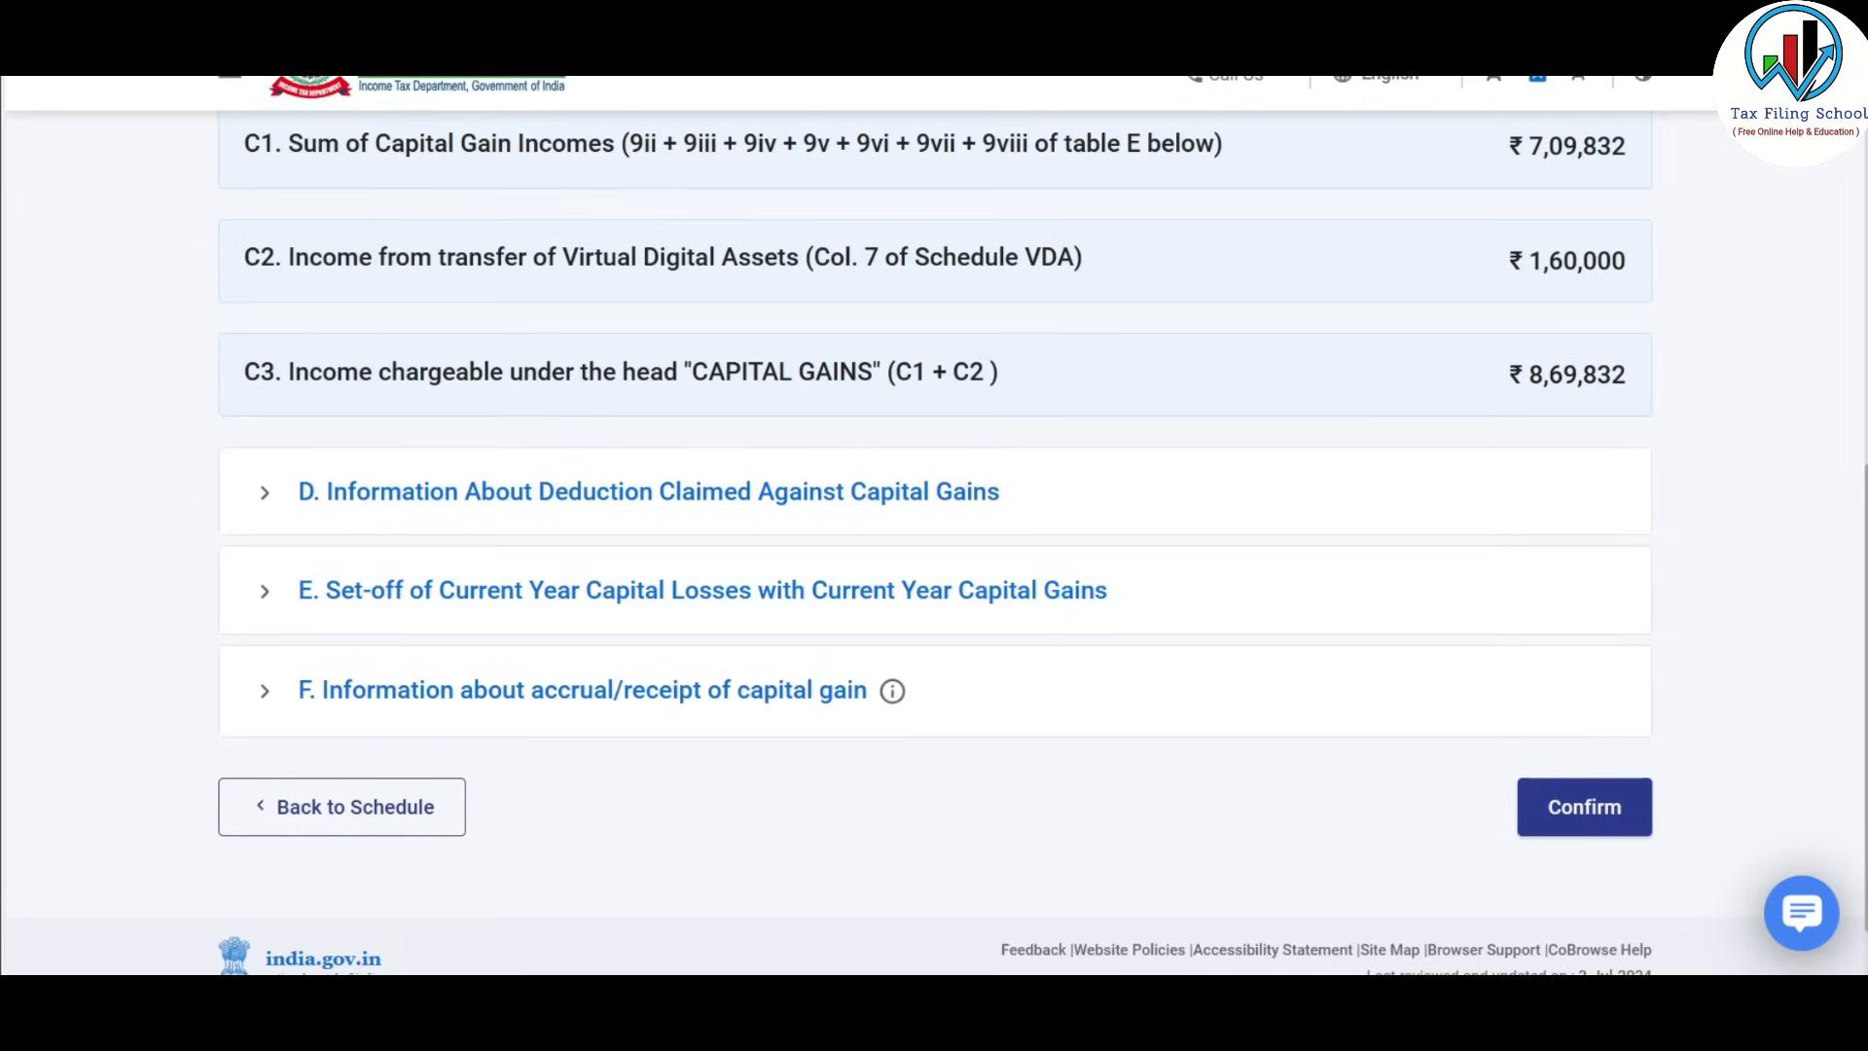
pyautogui.click(747, 498)
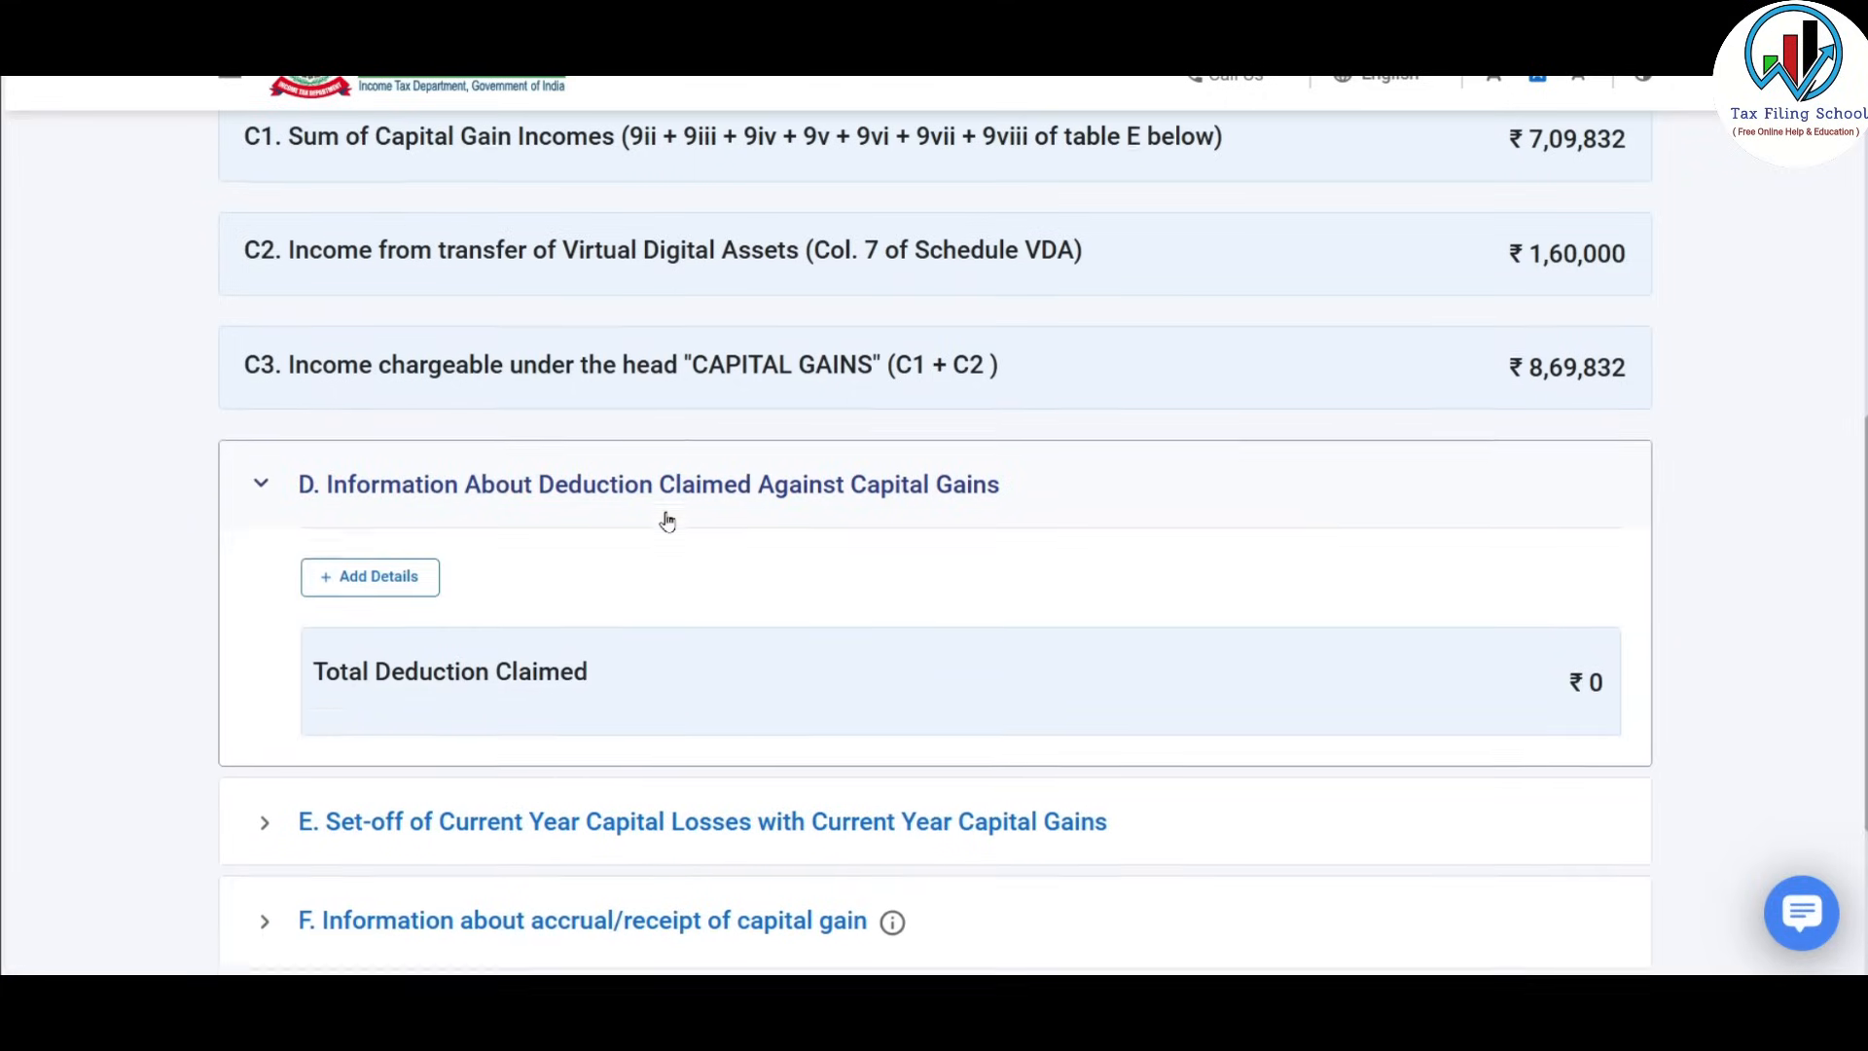
pyautogui.scroll(-1, 668, 522)
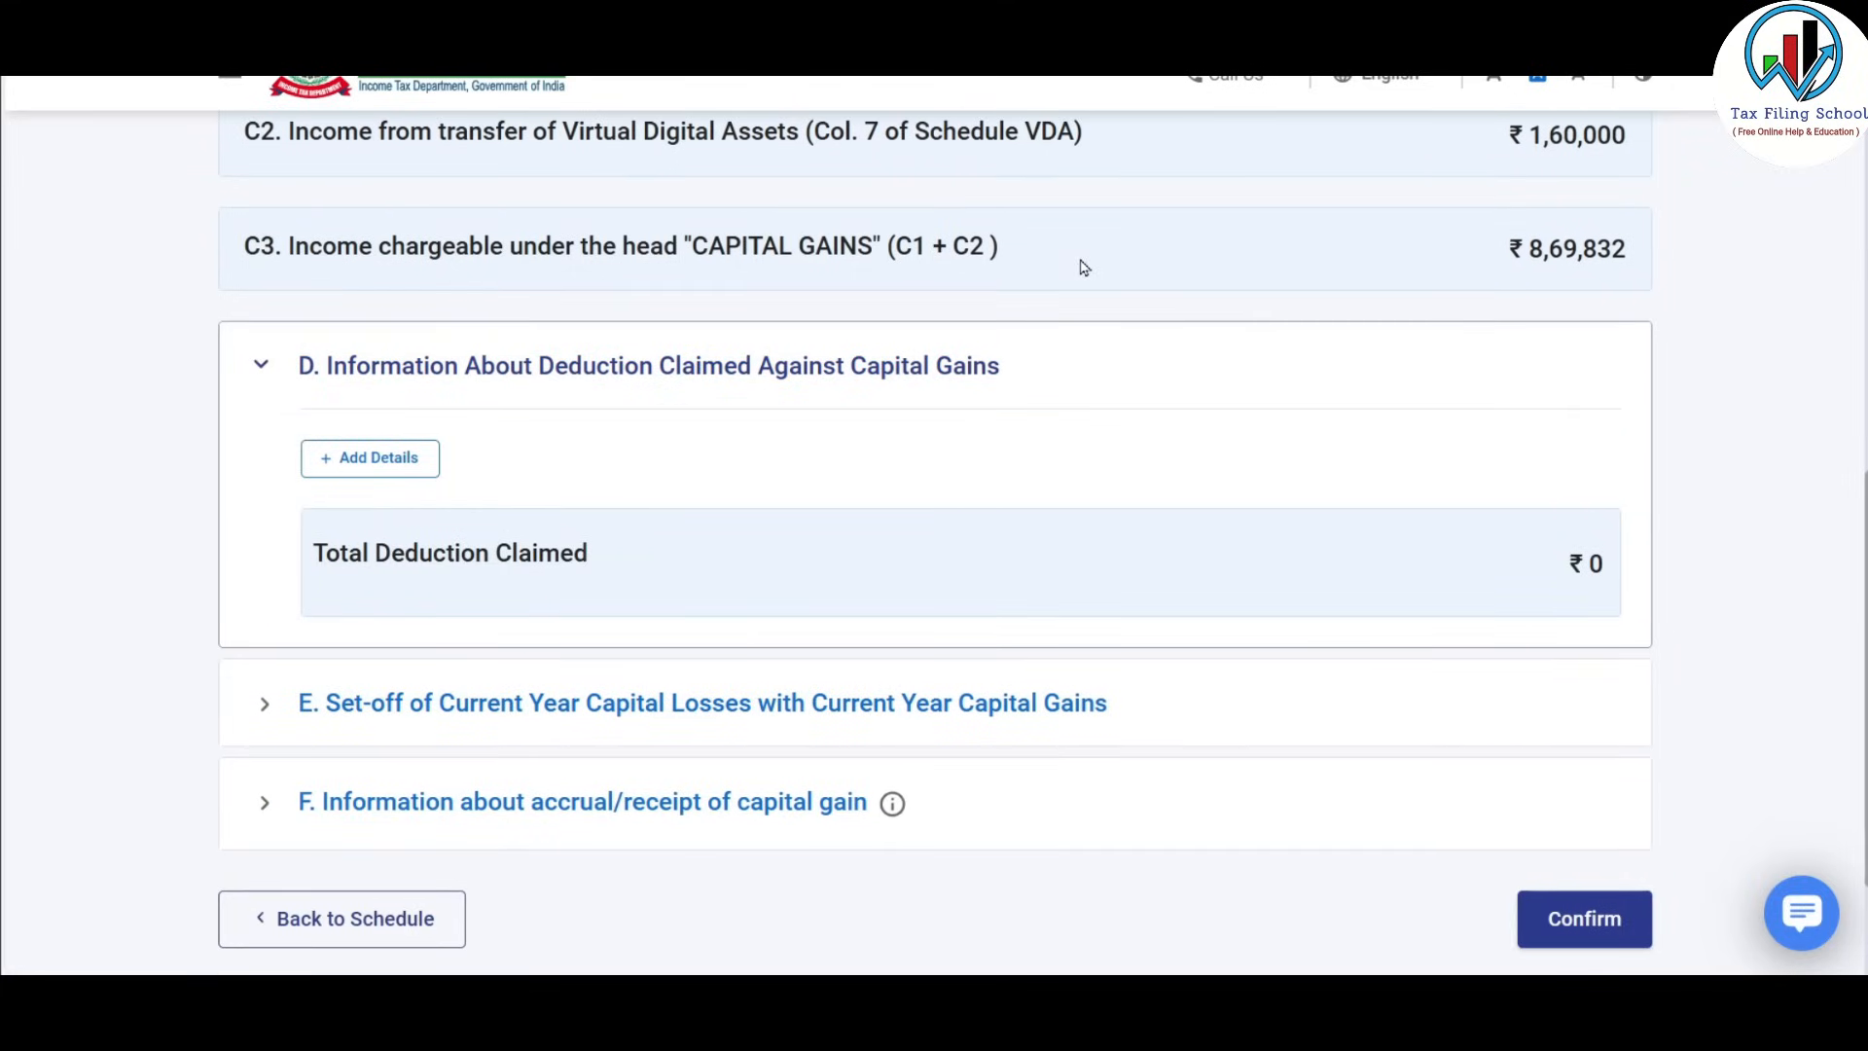
# Start a Section 54F deduction entry, closing its date picker without choosing a date.
pyautogui.click(400, 466)
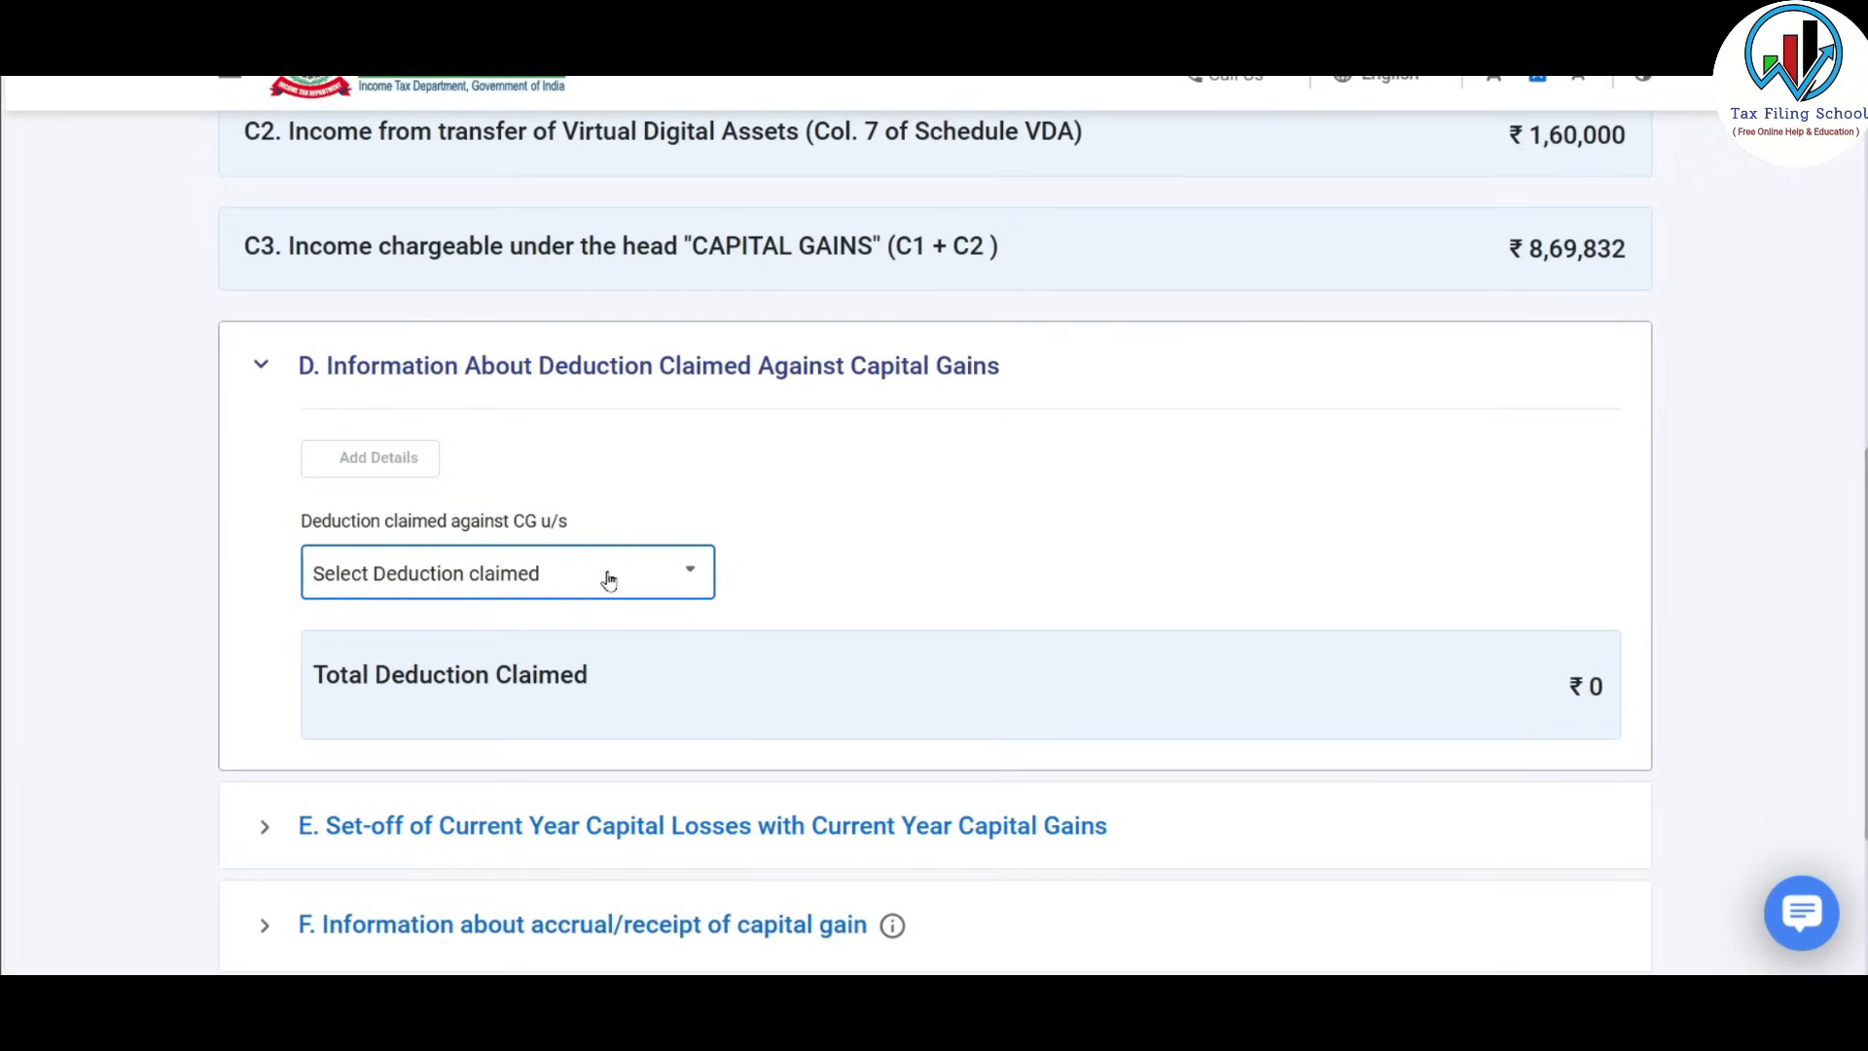
pyautogui.click(609, 578)
pyautogui.scroll(-1, 713, 642)
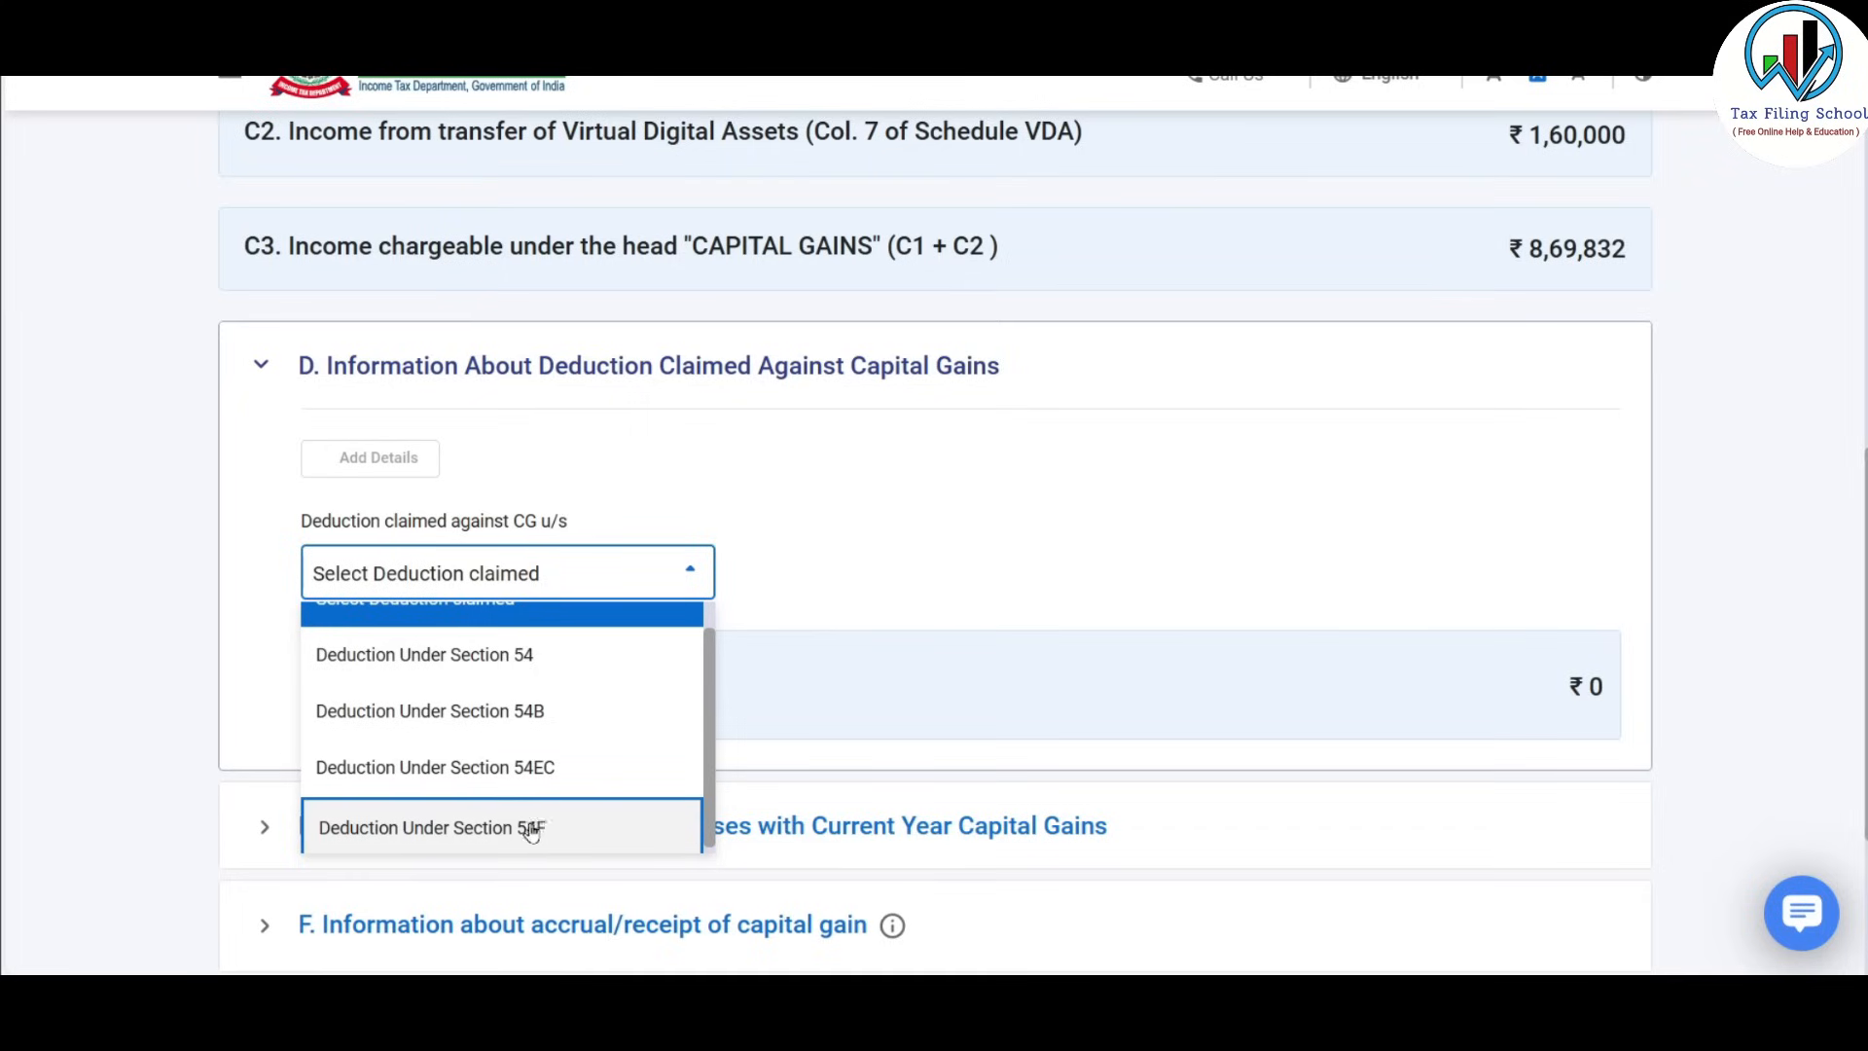
pyautogui.click(583, 828)
pyautogui.scroll(-5, 817, 458)
pyautogui.scroll(1, 817, 458)
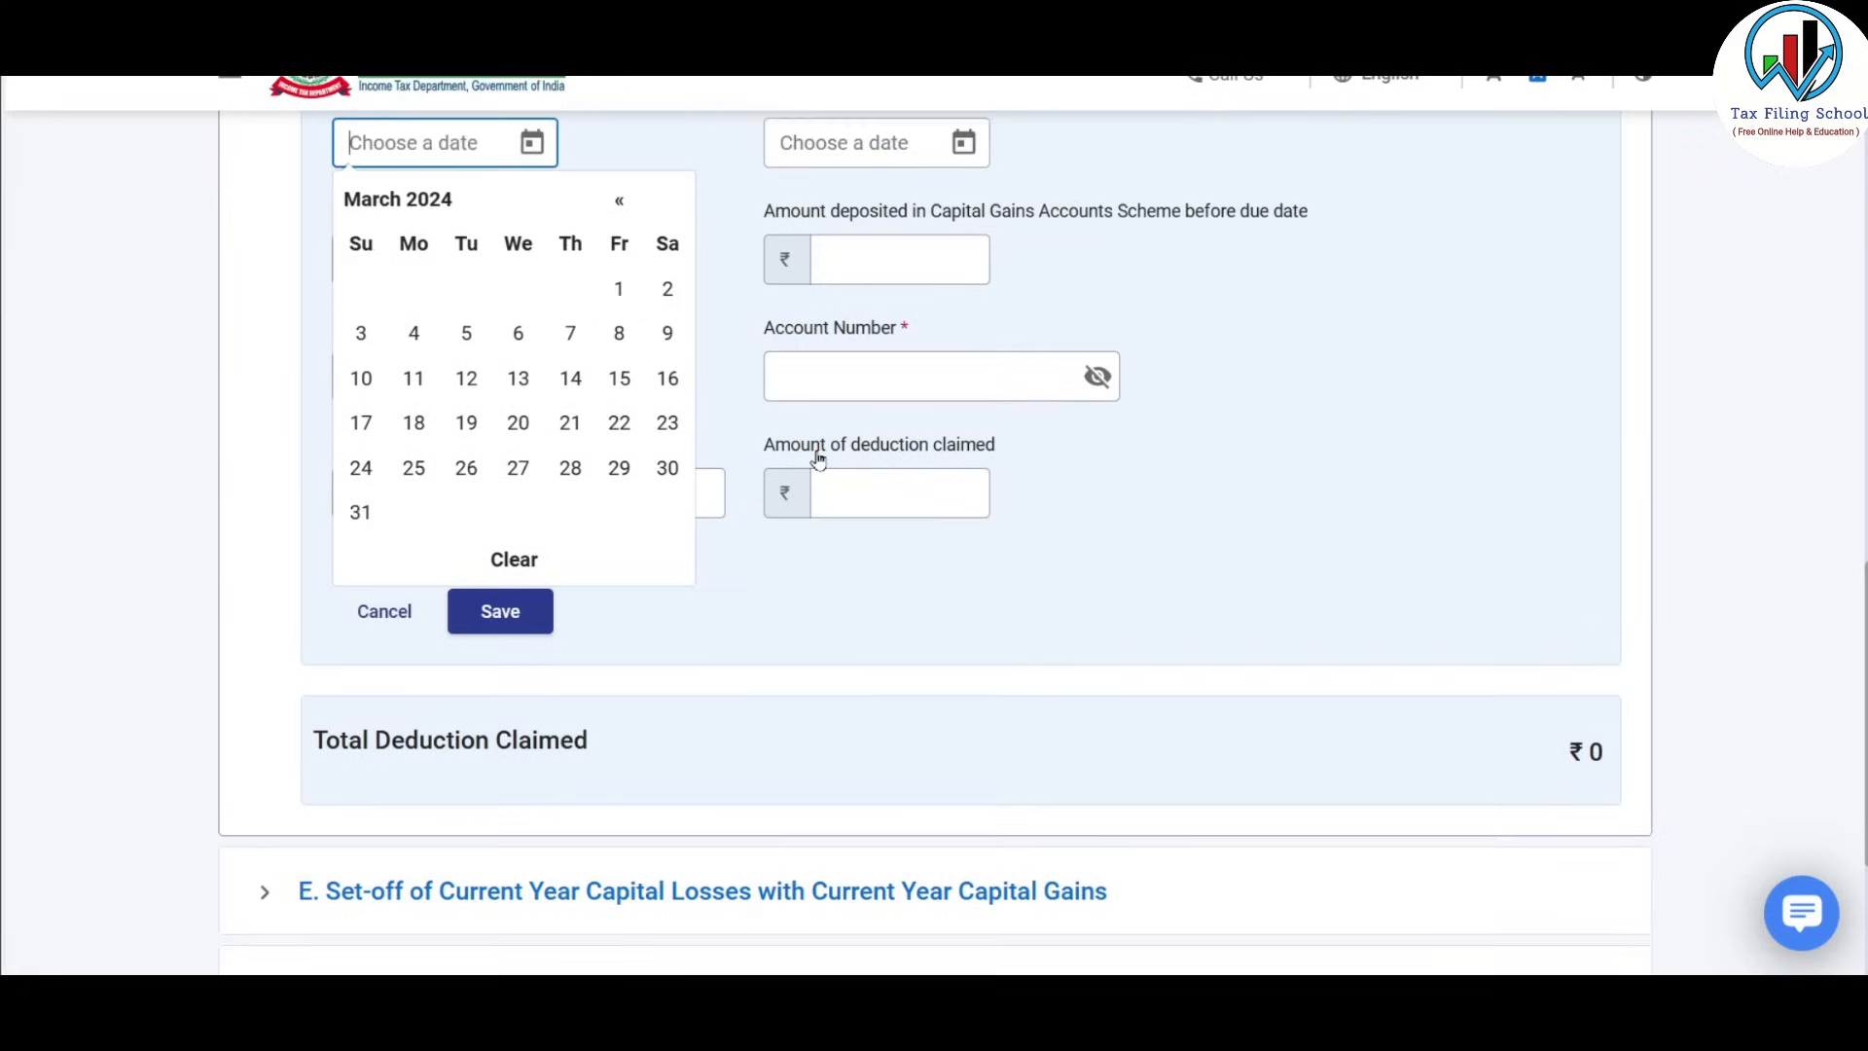
pyautogui.scroll(1, 817, 459)
pyautogui.click(1262, 428)
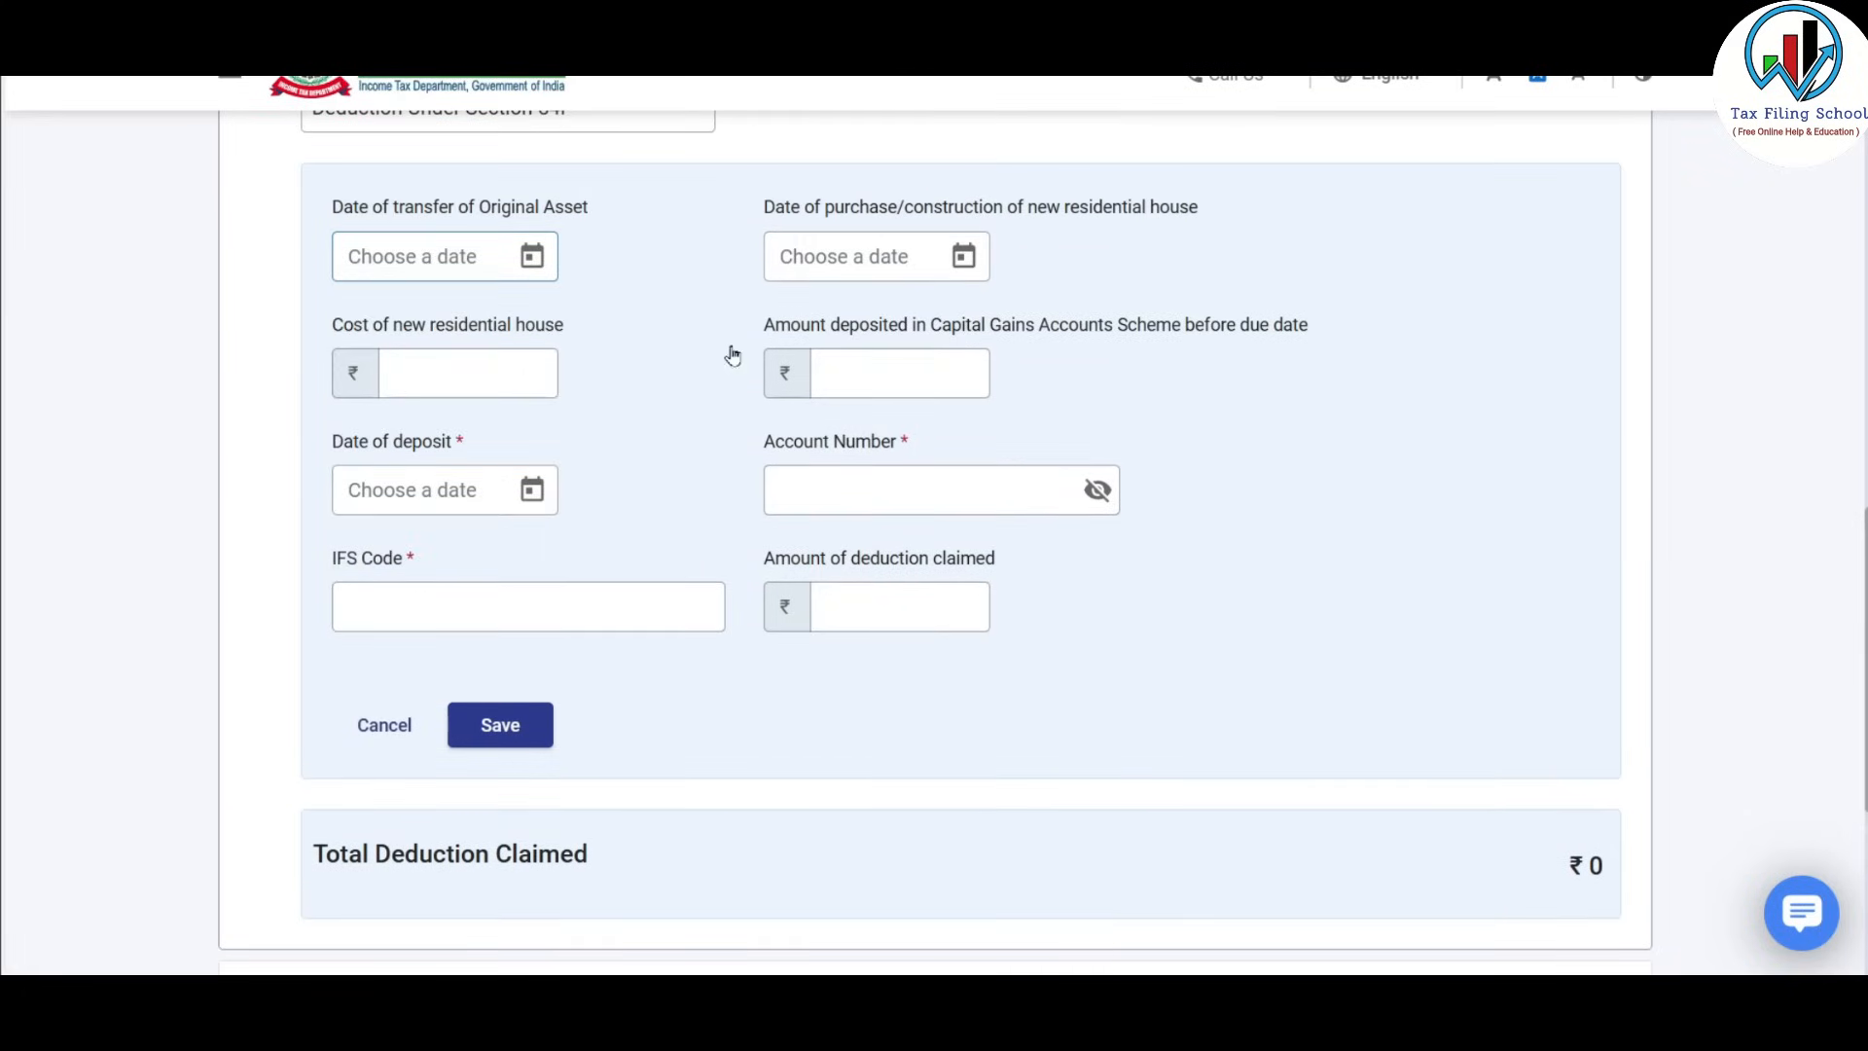
# Discard the Section 54F deduction entry and collapse section D, leaving ₹0 claimed.
pyautogui.scroll(2, 638, 555)
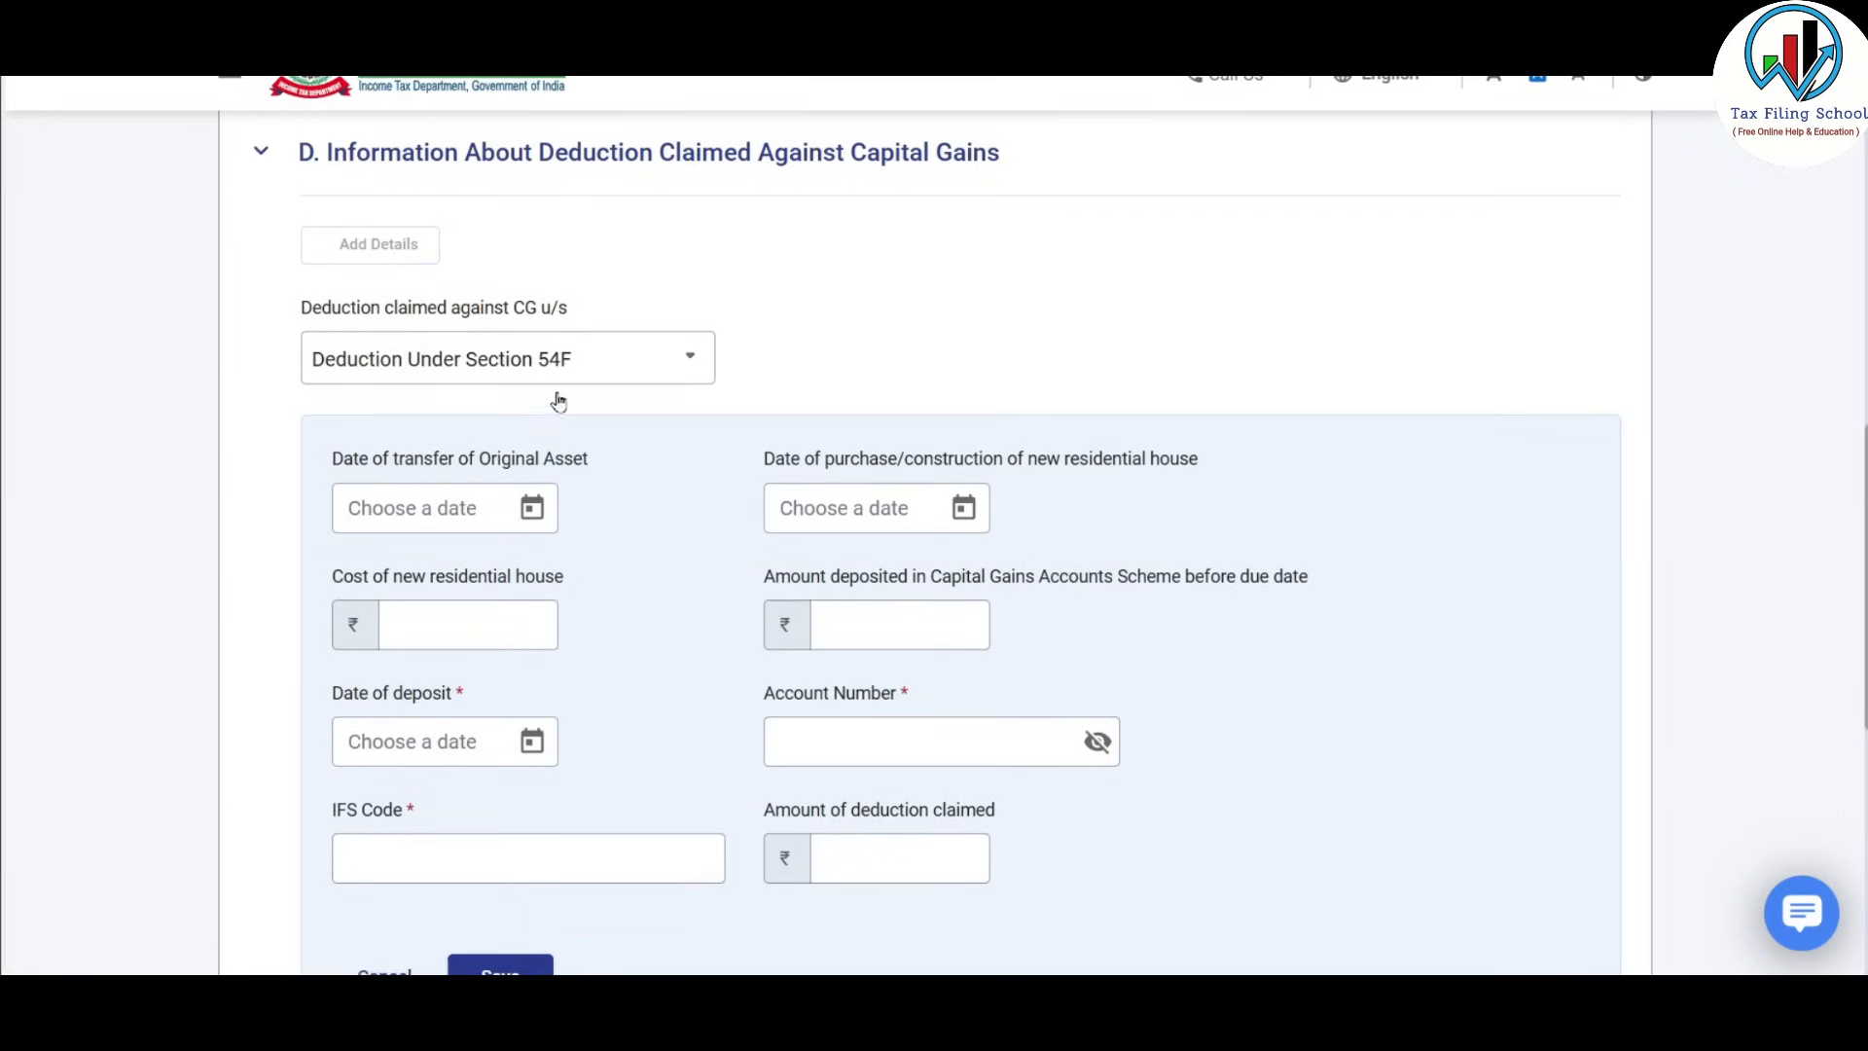
pyautogui.scroll(-1, 603, 544)
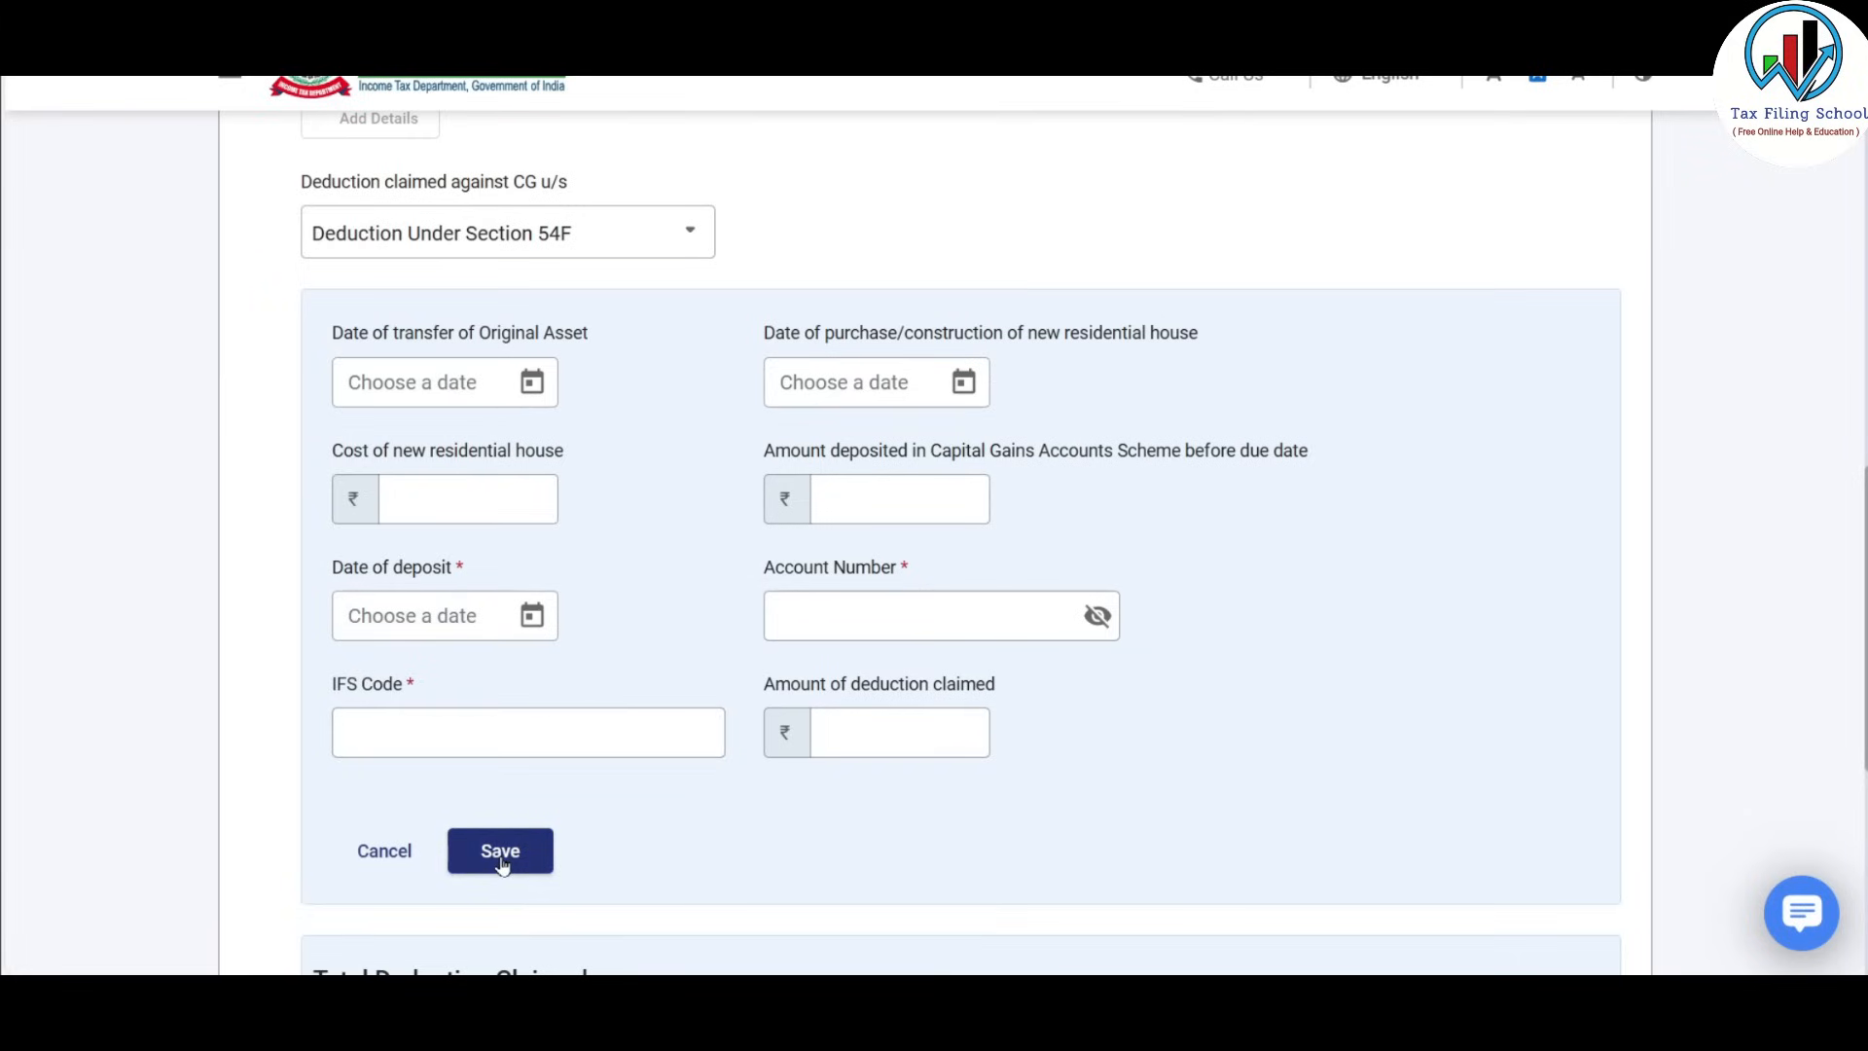
pyautogui.click(381, 858)
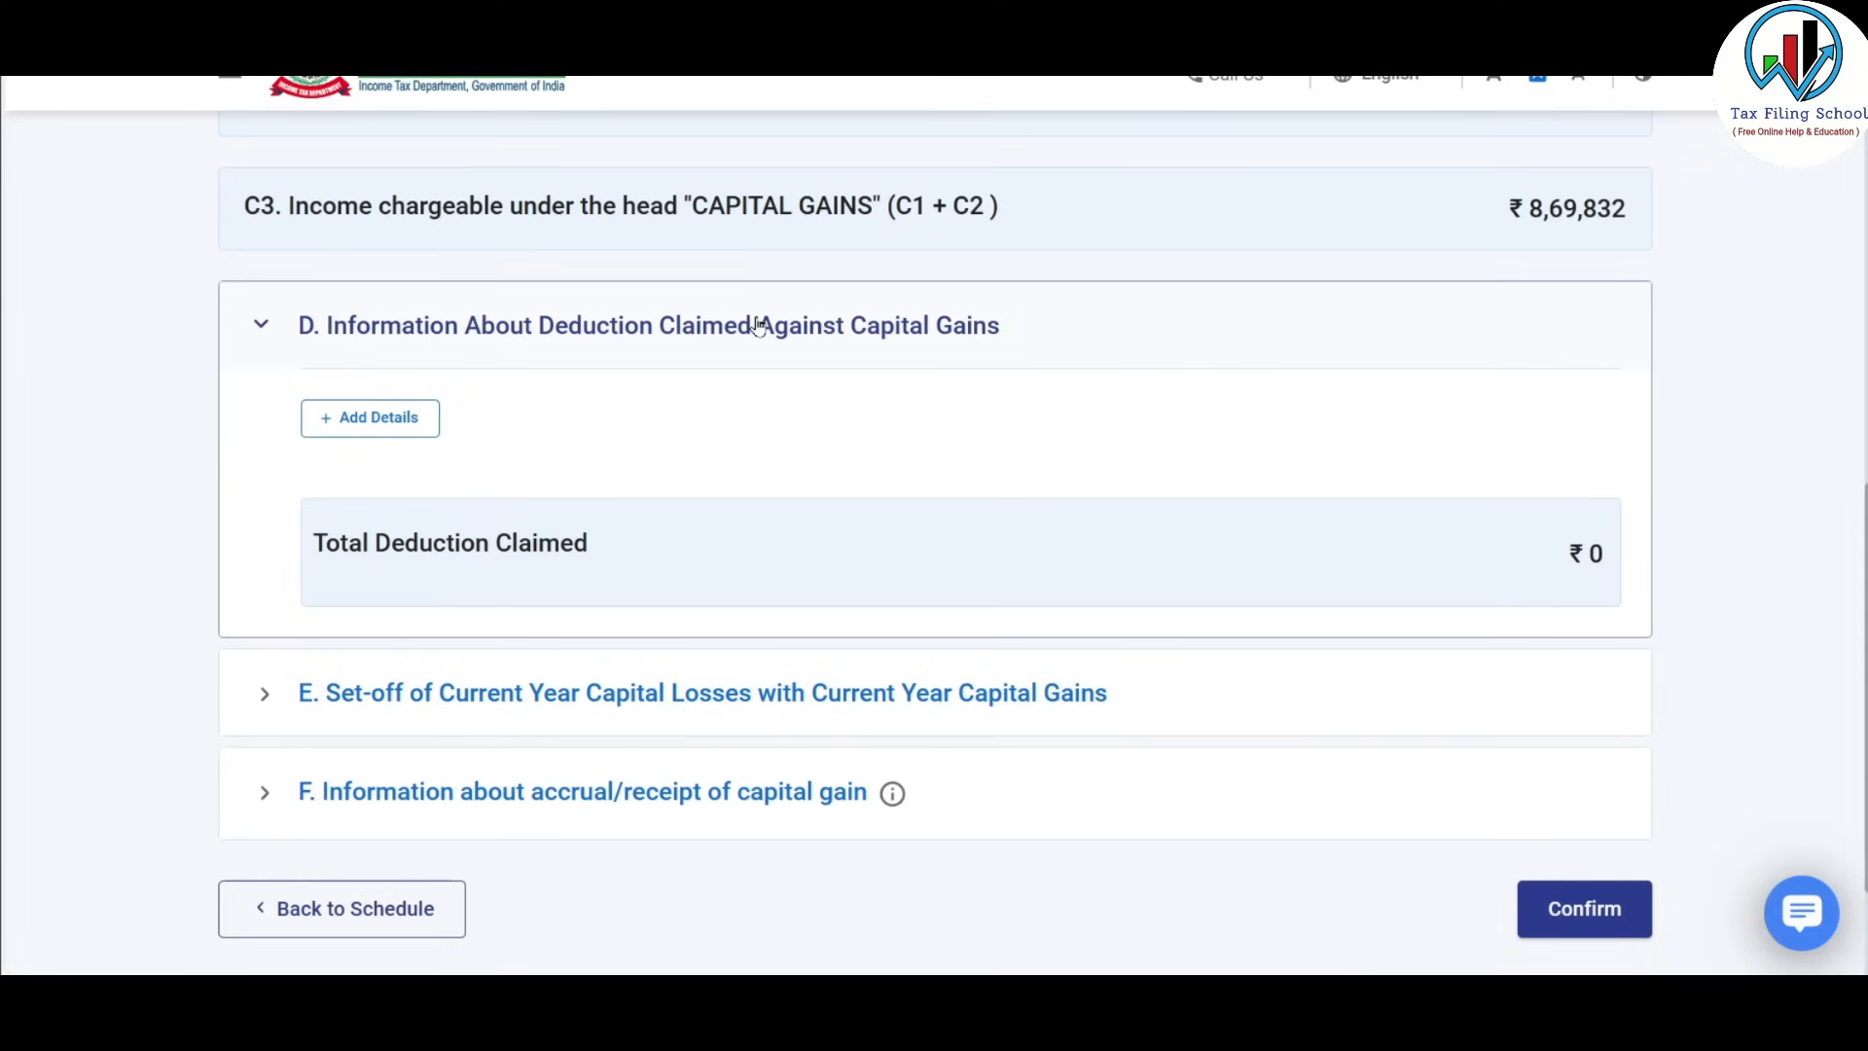
pyautogui.click(760, 323)
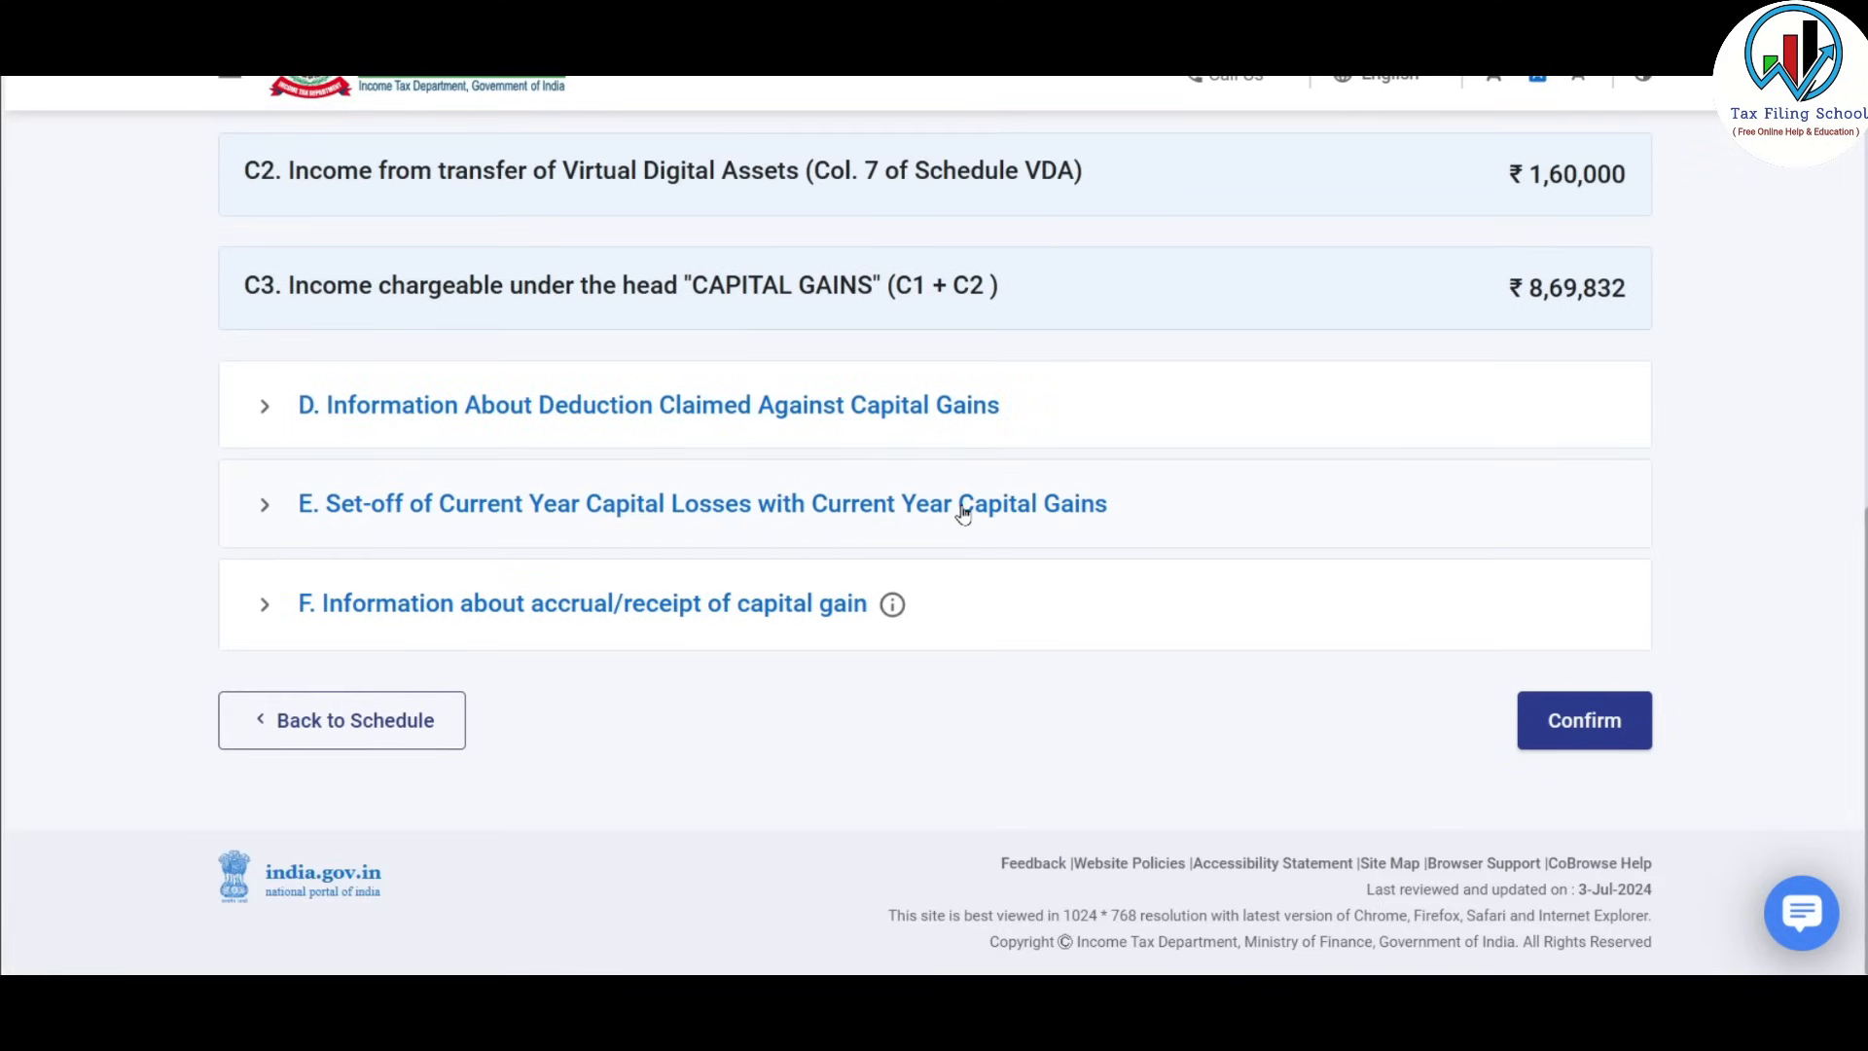
# Expand section E and scroll through the current-year capital loss set-off table.
pyautogui.click(861, 513)
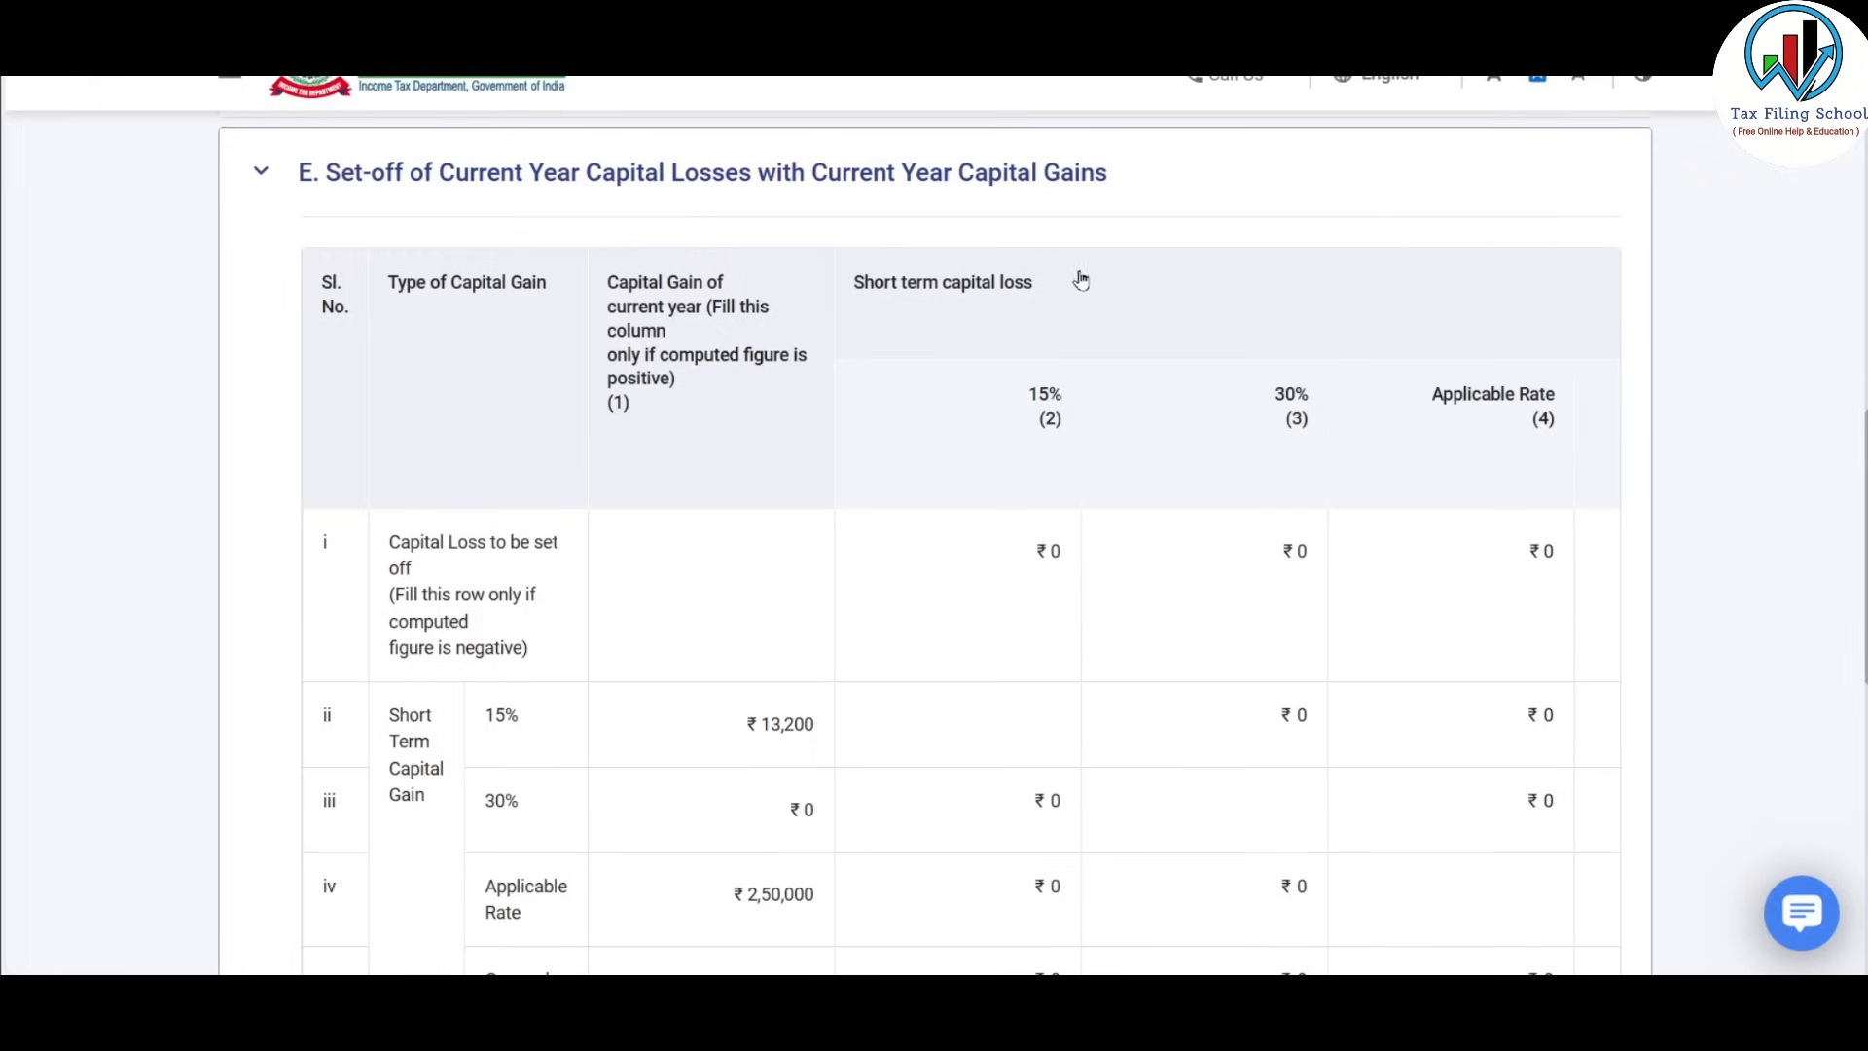
pyautogui.scroll(-4, 954, 311)
pyautogui.scroll(-5, 956, 313)
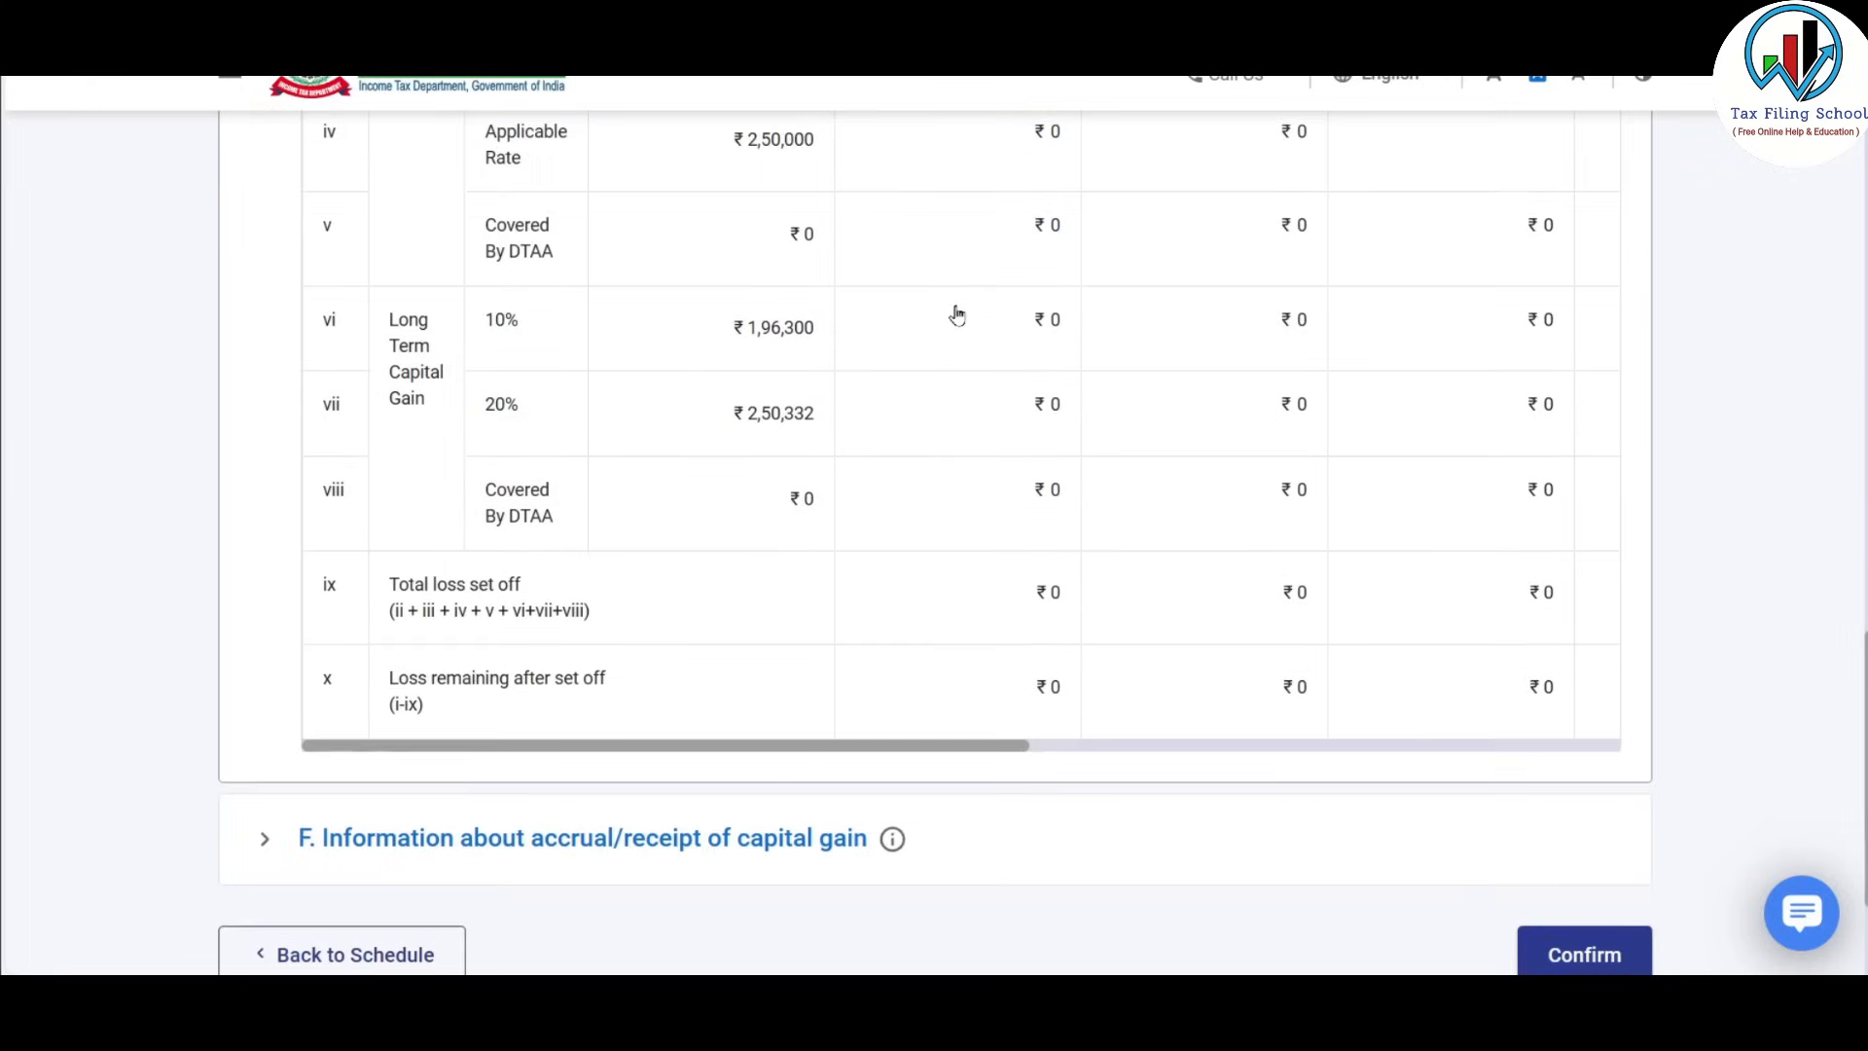
pyautogui.scroll(8, 956, 313)
pyautogui.scroll(-3, 956, 314)
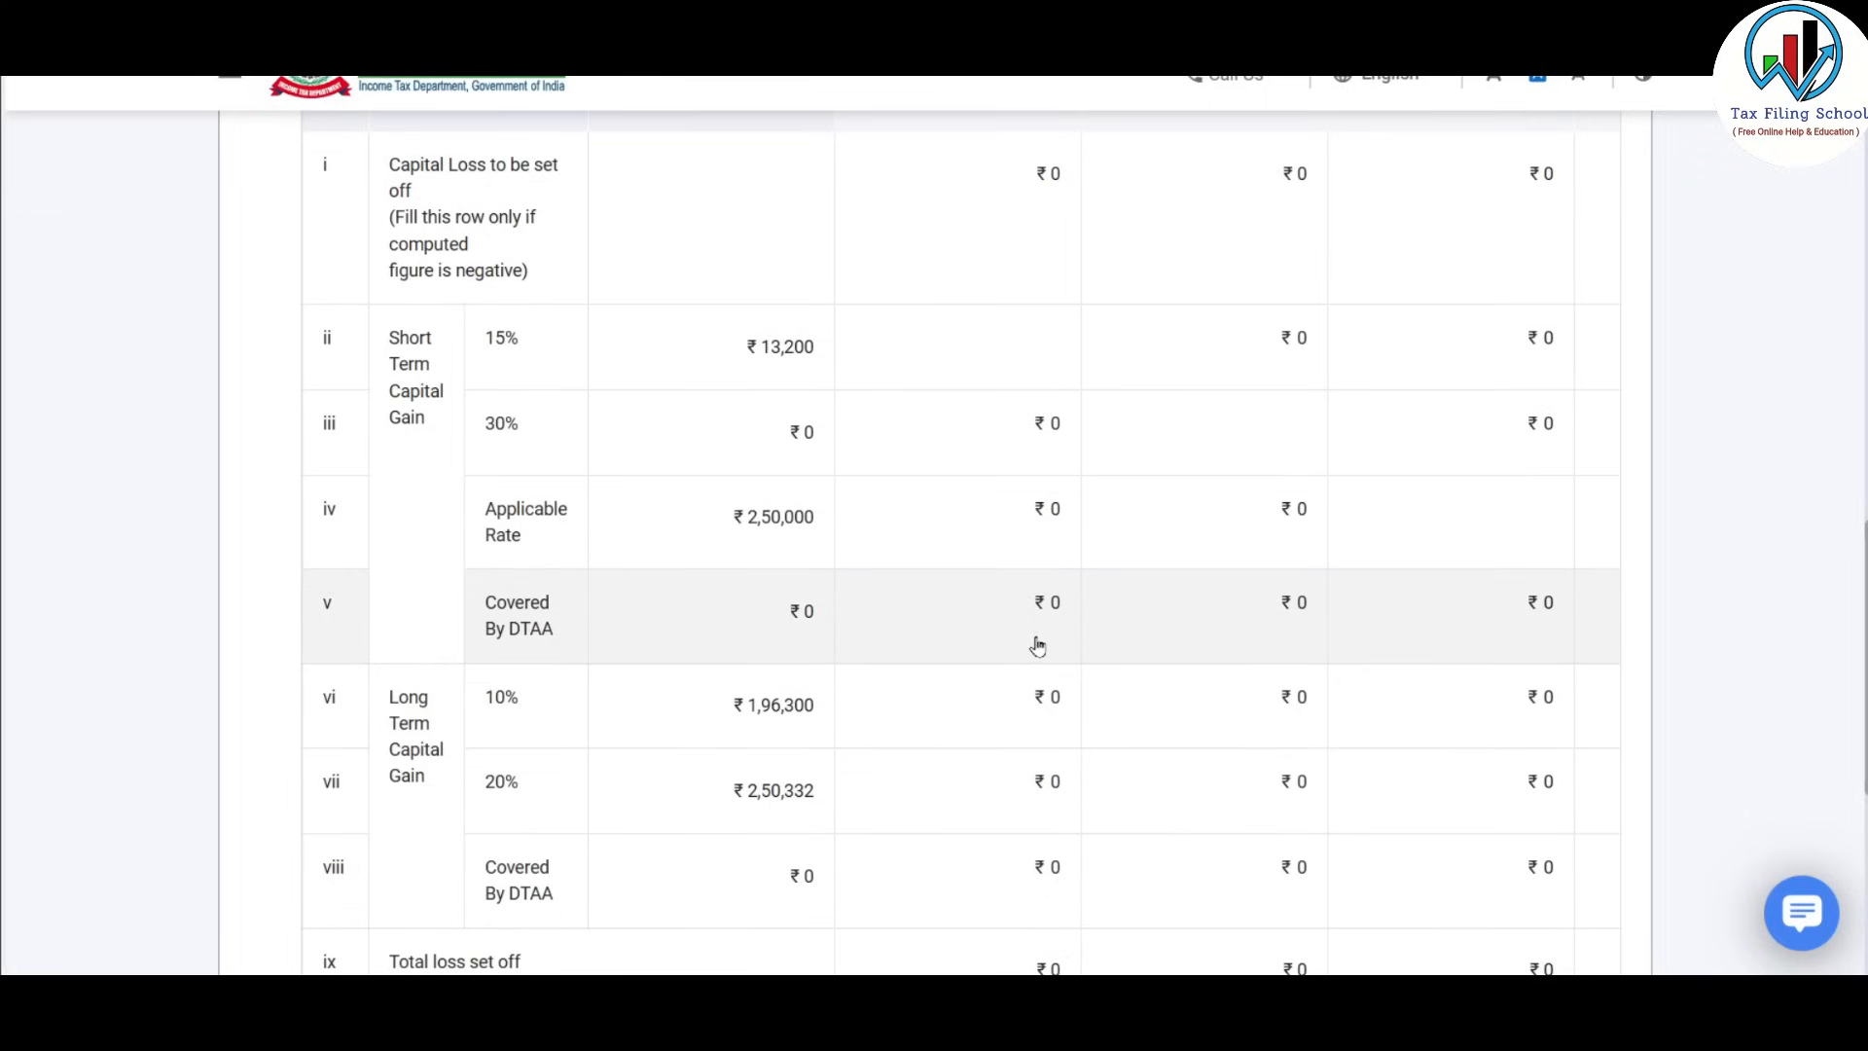
pyautogui.scroll(6, 1037, 647)
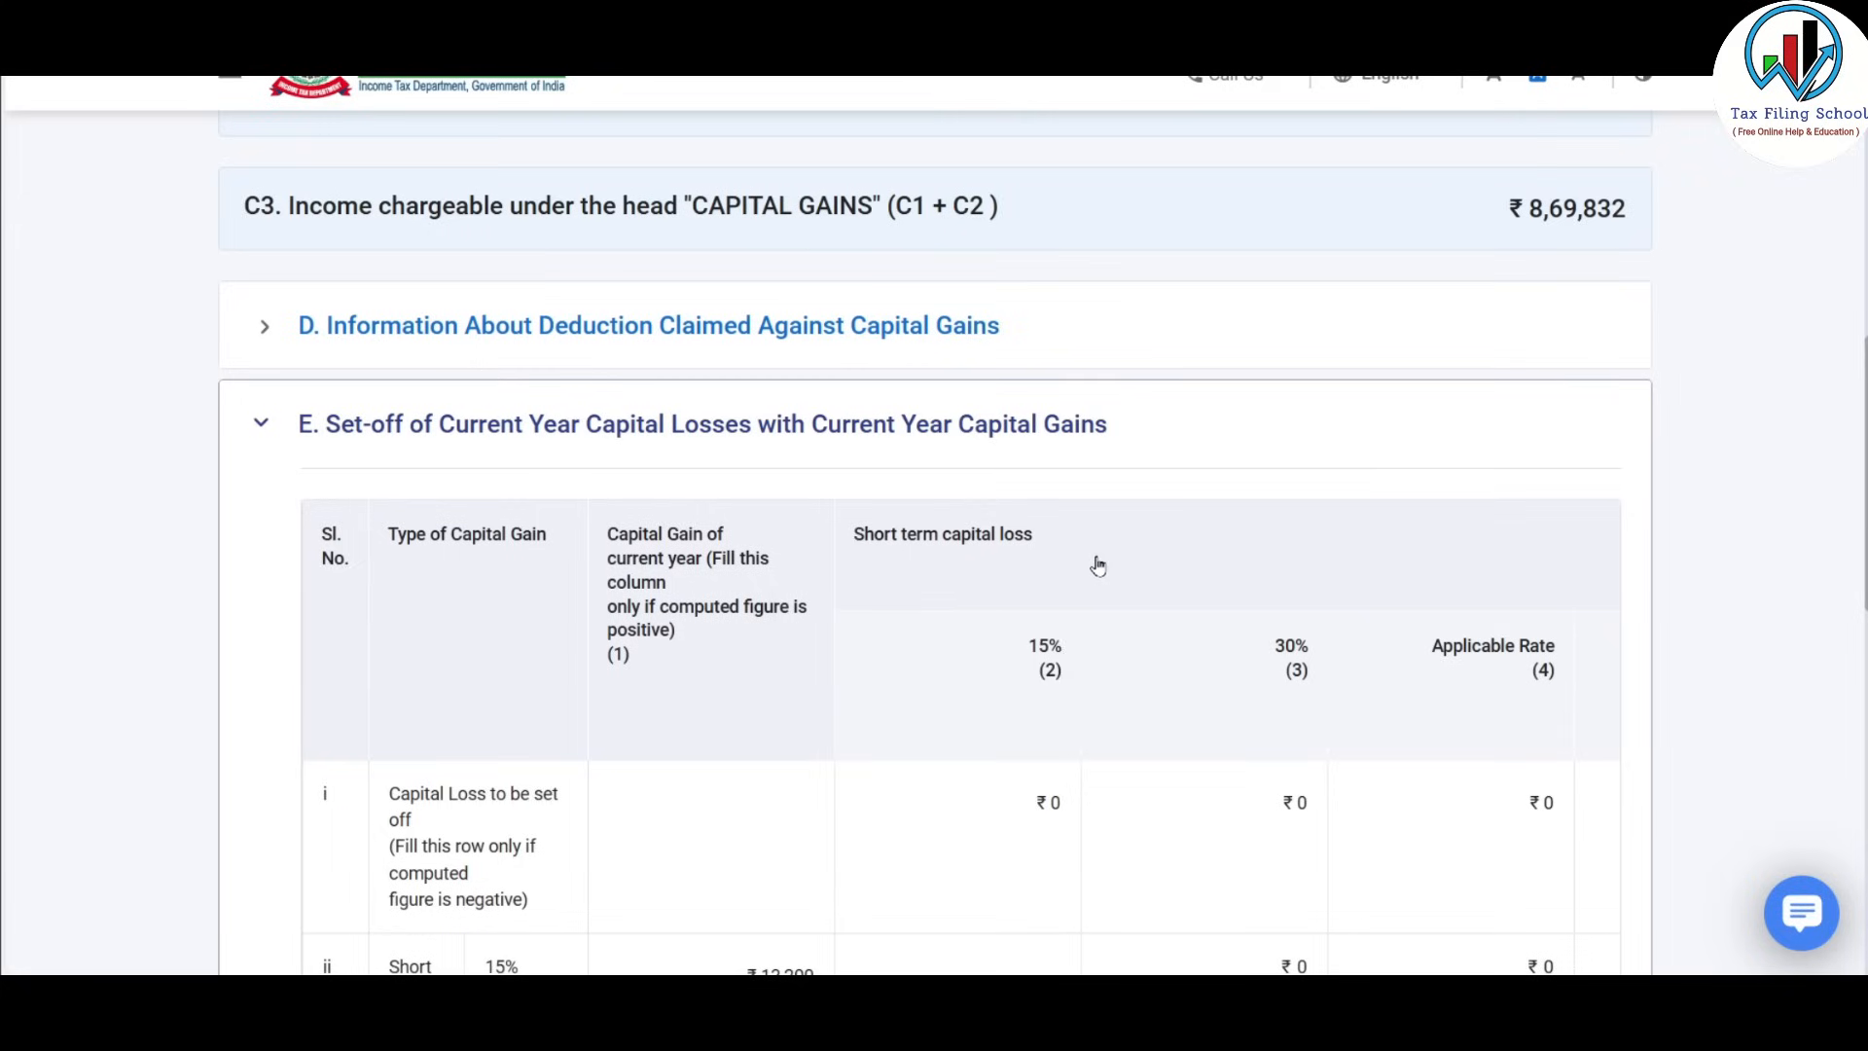
pyautogui.scroll(-2, 1092, 558)
pyautogui.scroll(-4, 1105, 680)
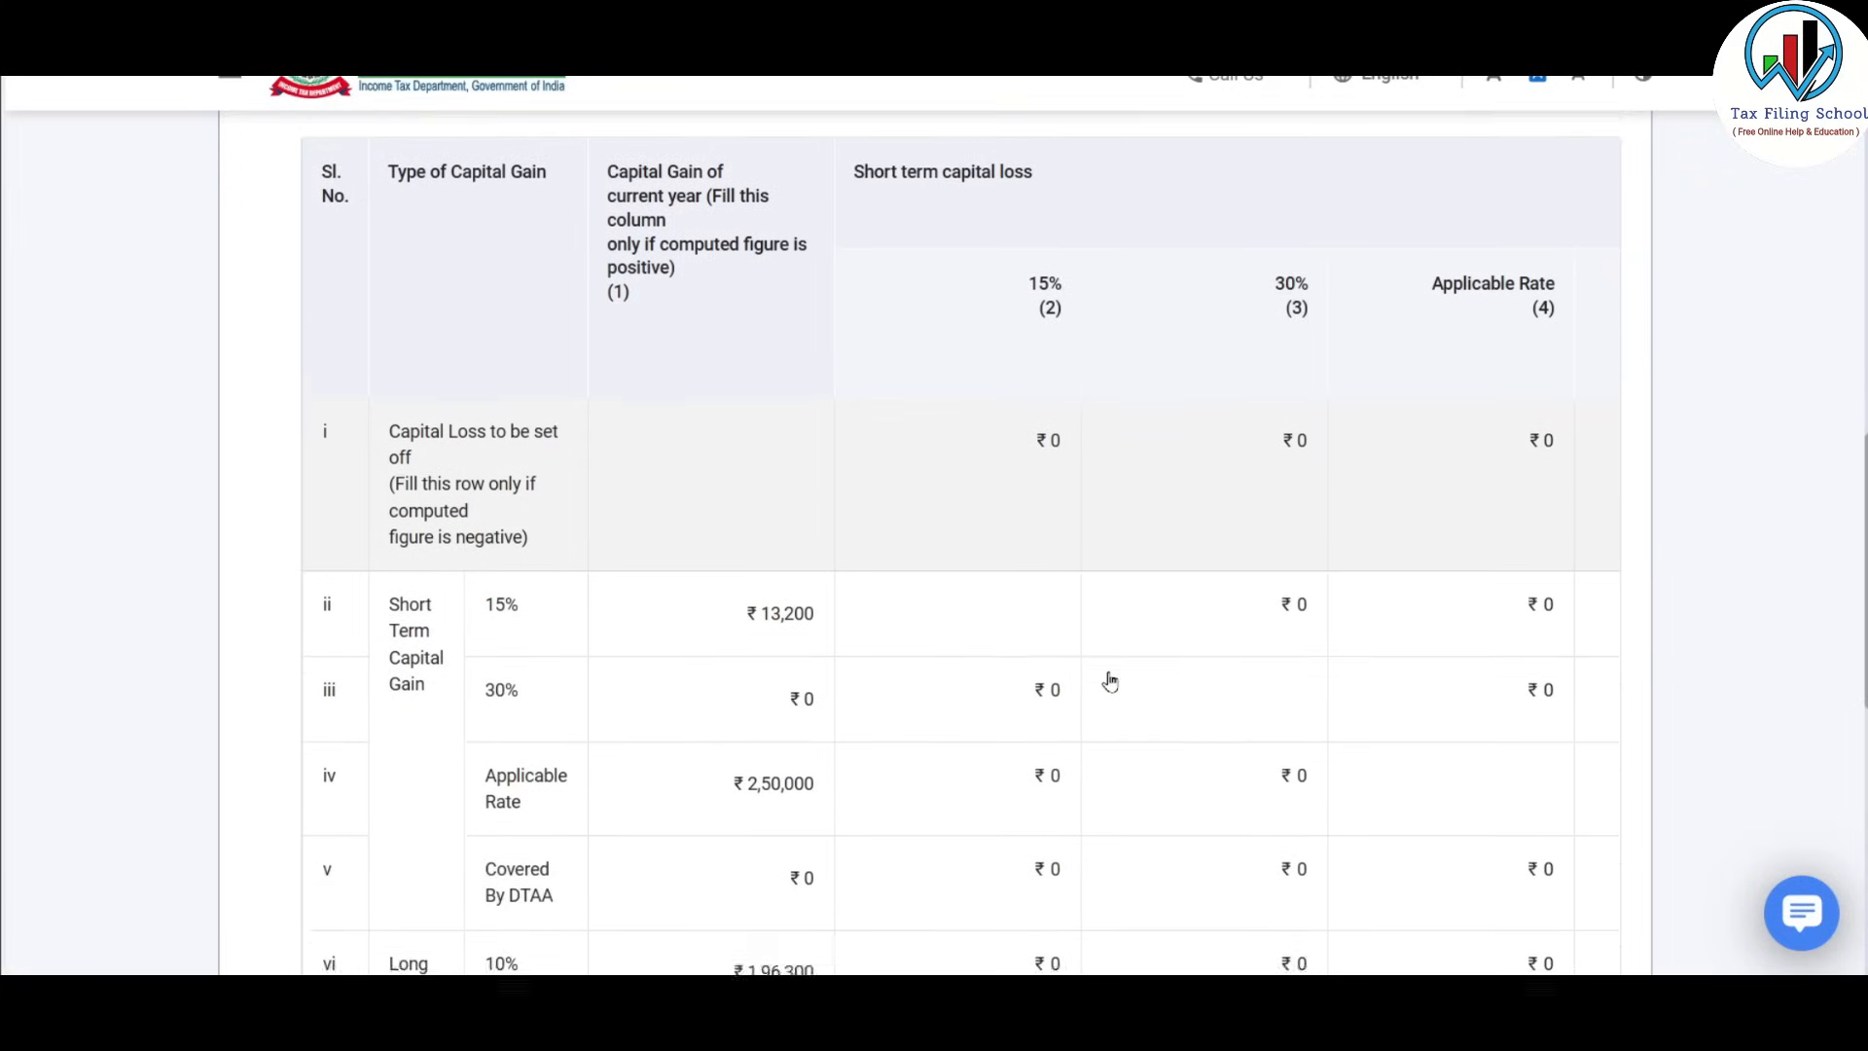
pyautogui.scroll(-2, 1110, 681)
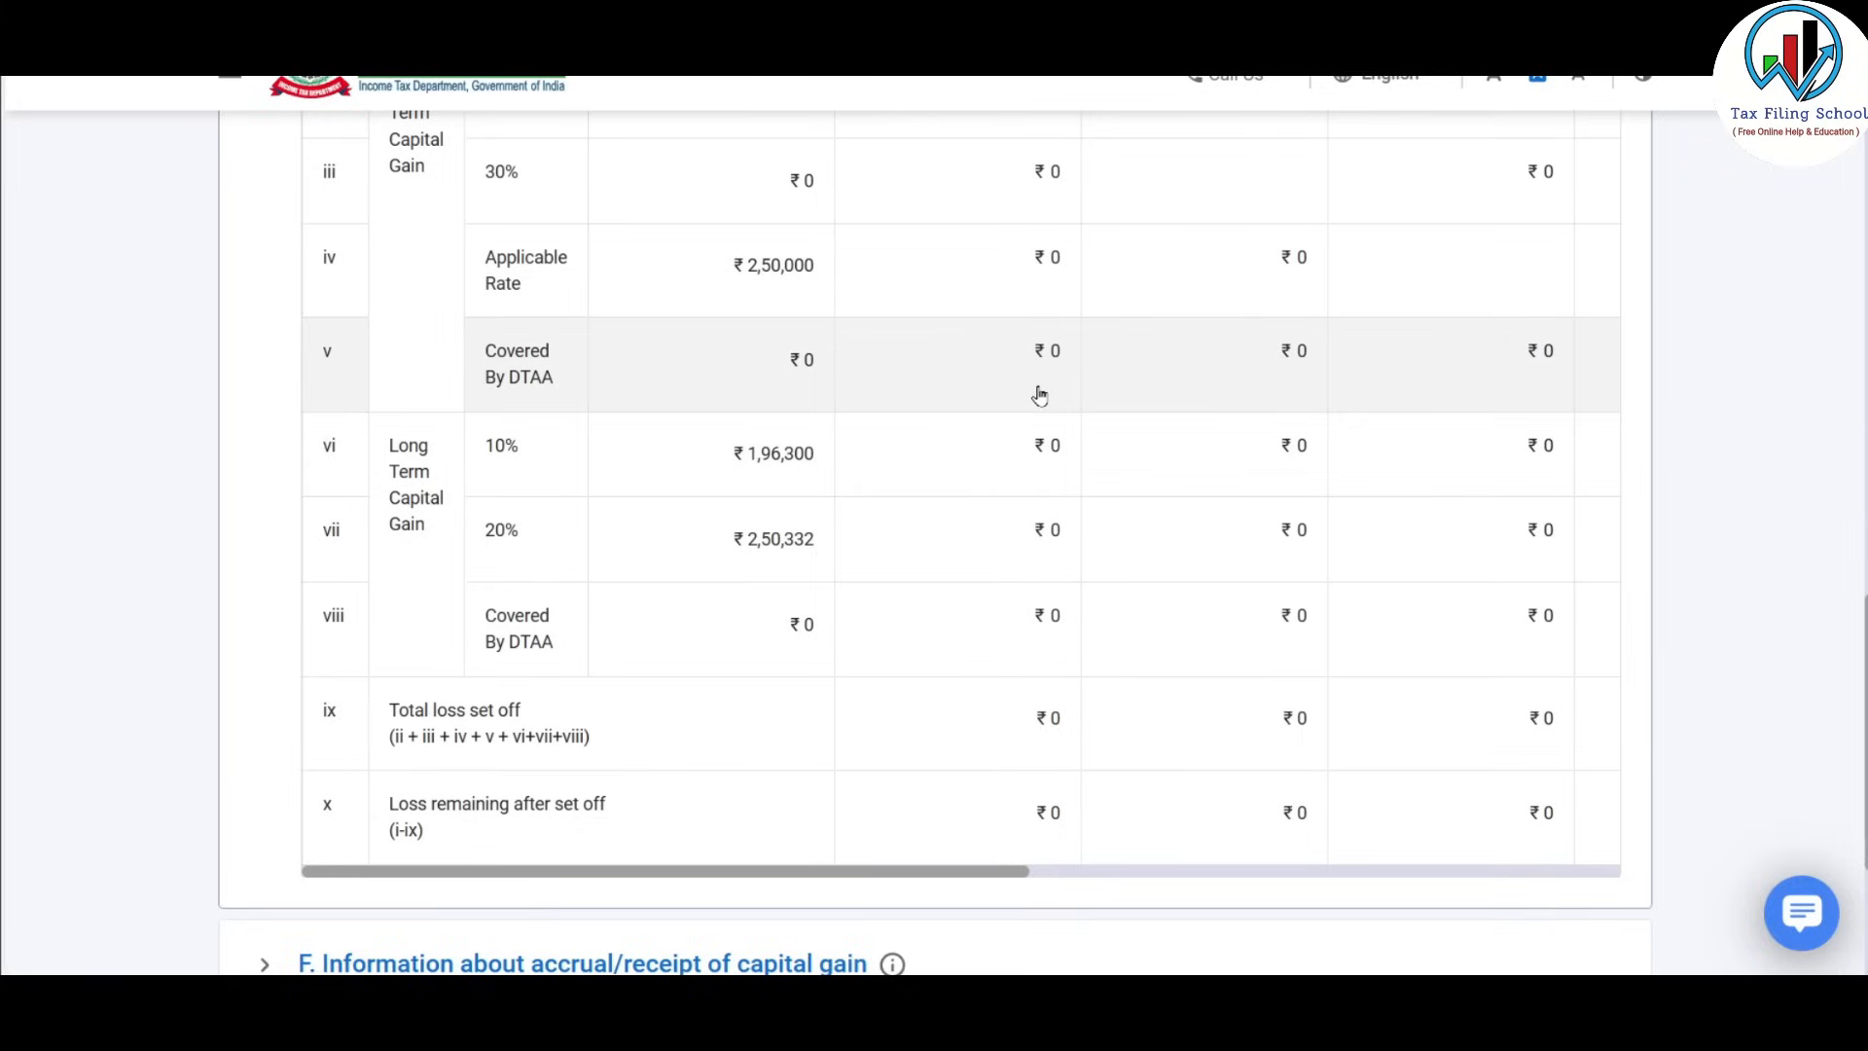
# Scroll the set-off table right to its last columns, then expand section F on capital gain accrual.
pyautogui.moveTo(1013, 872); pyautogui.dragTo(1585, 855)
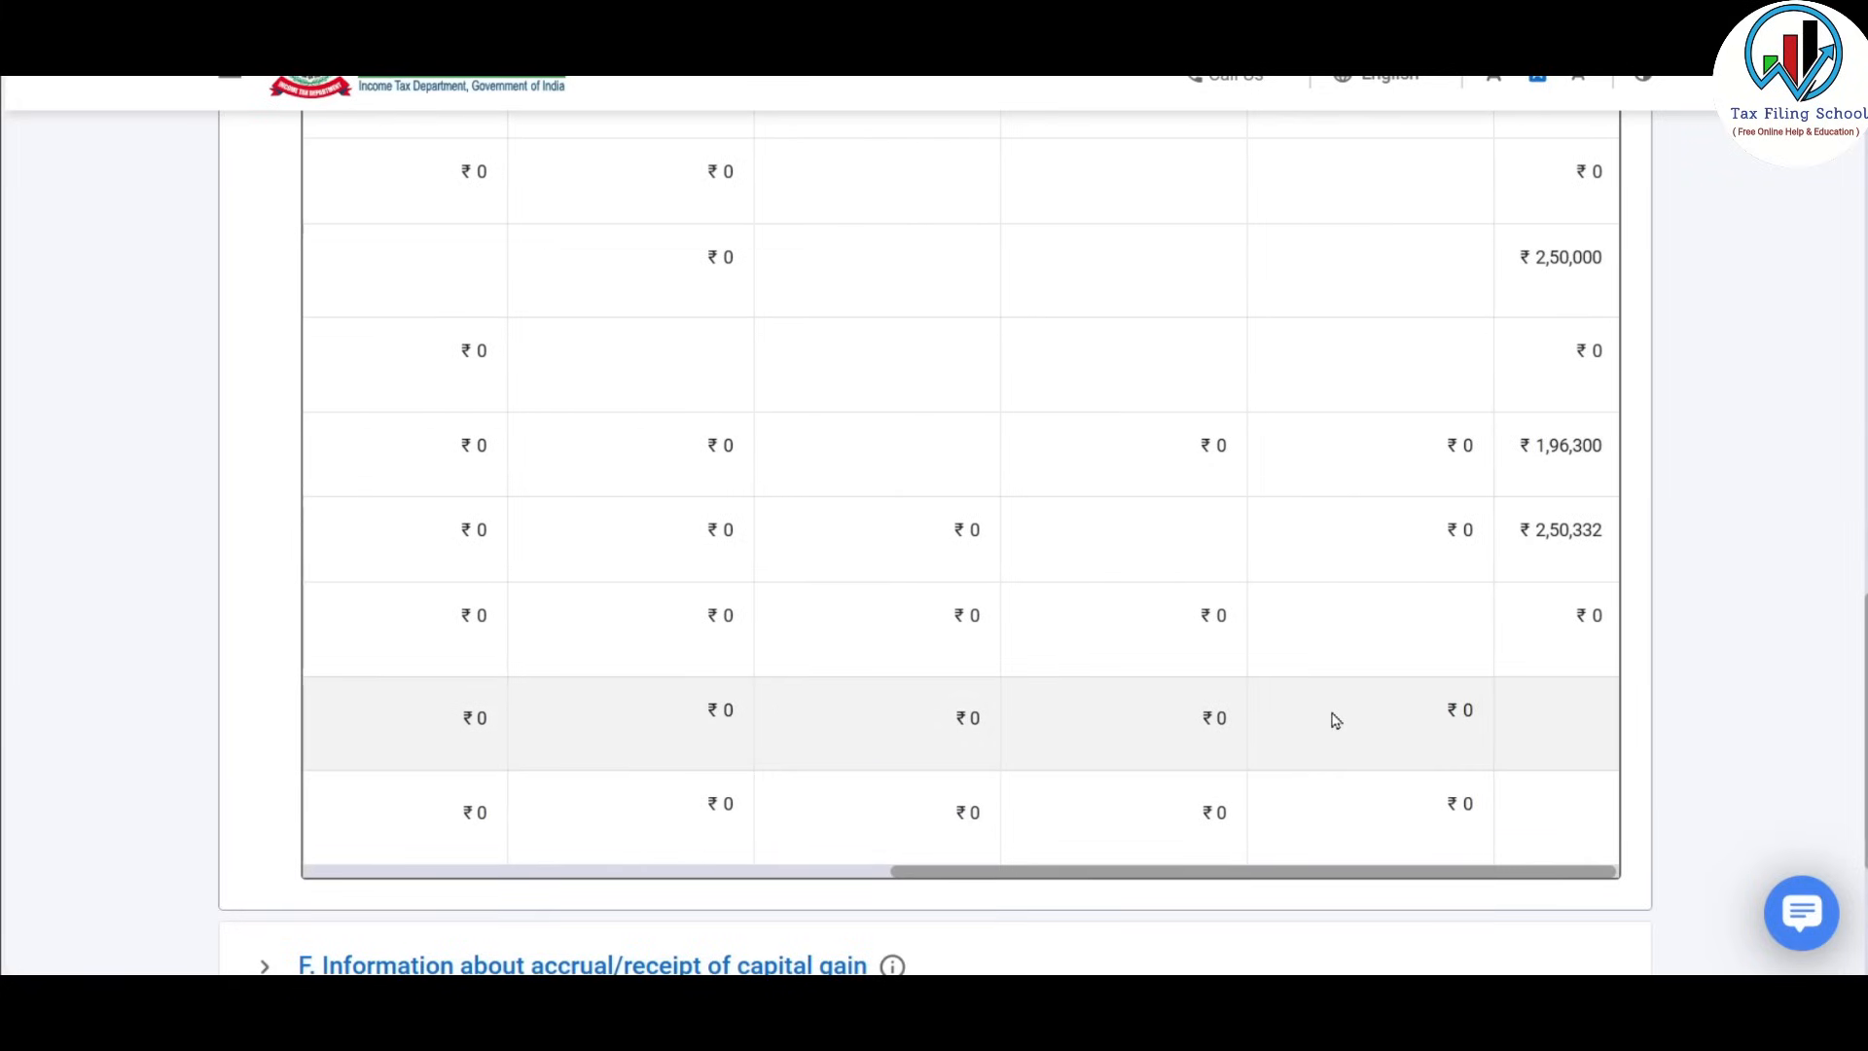
pyautogui.scroll(2, 1334, 717)
pyautogui.scroll(-5, 1334, 720)
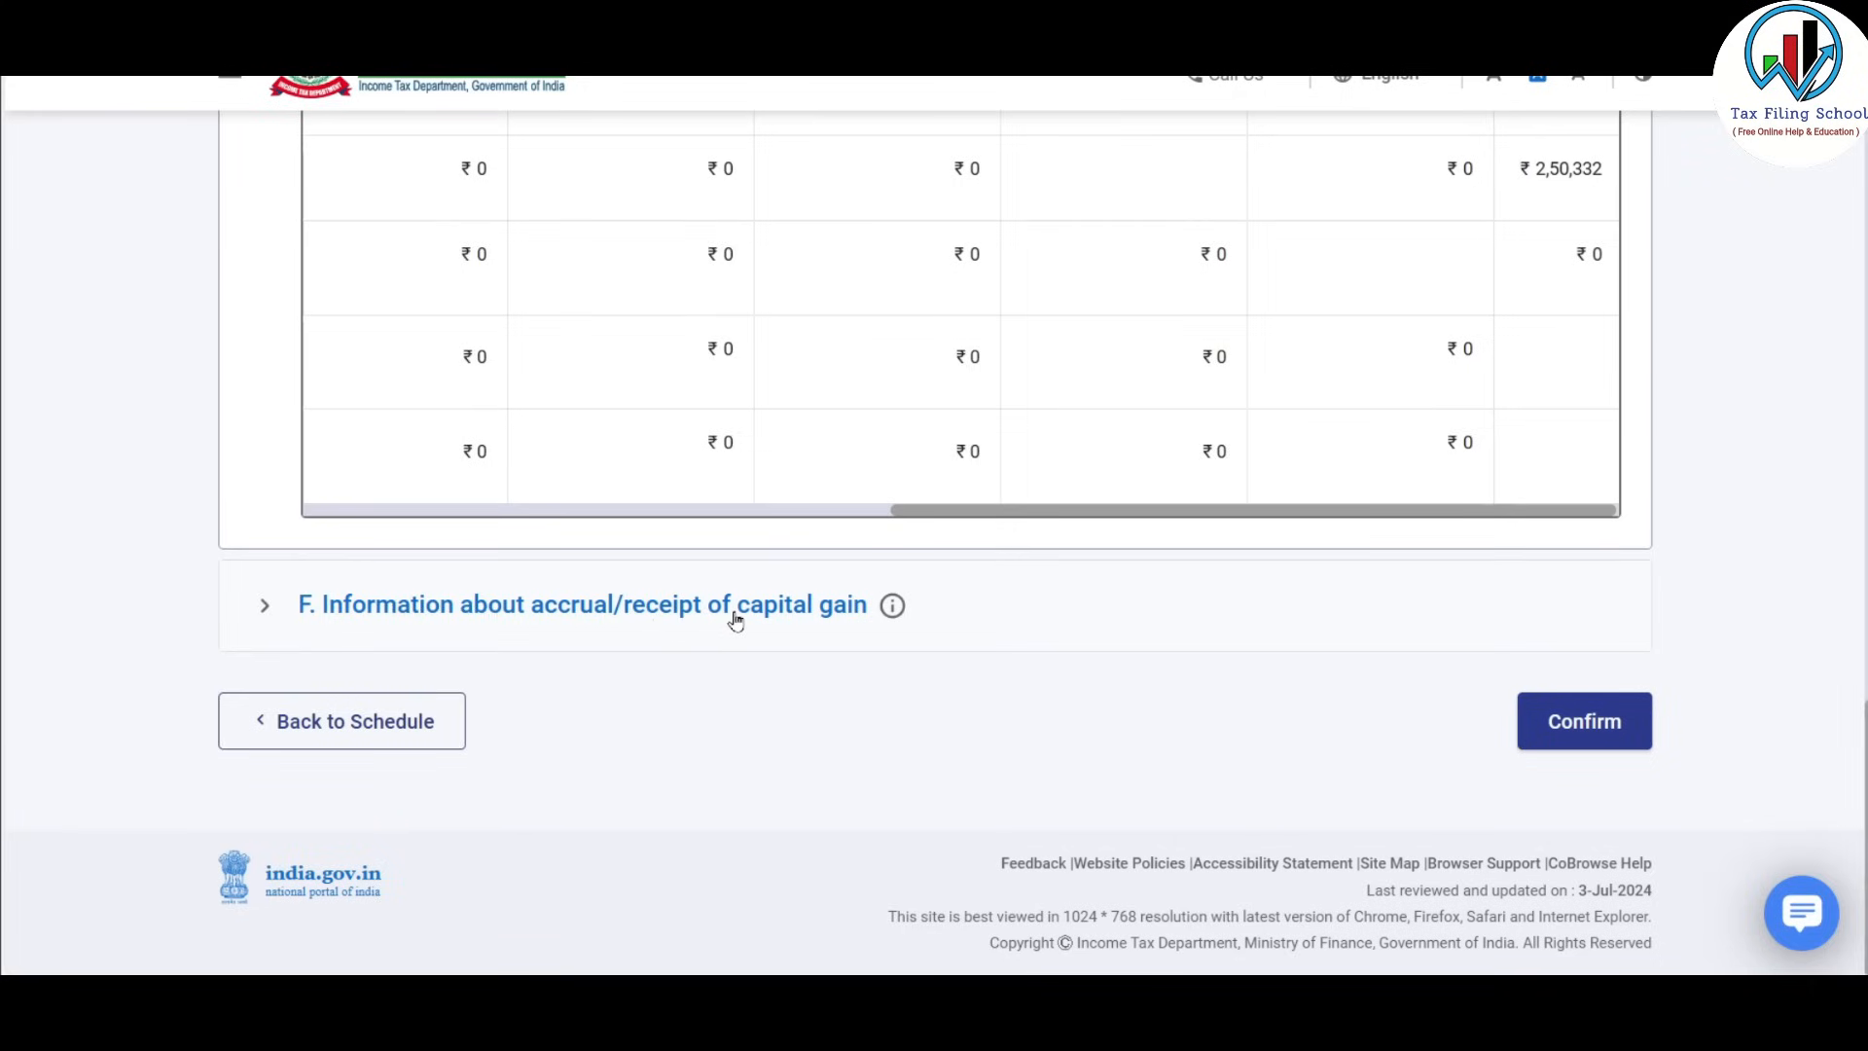
pyautogui.click(800, 610)
# Confirm Schedule Capital Gains, then review Schedule CYLA's ₹90,000 salary set-off and confirm it.
pyautogui.click(1588, 725)
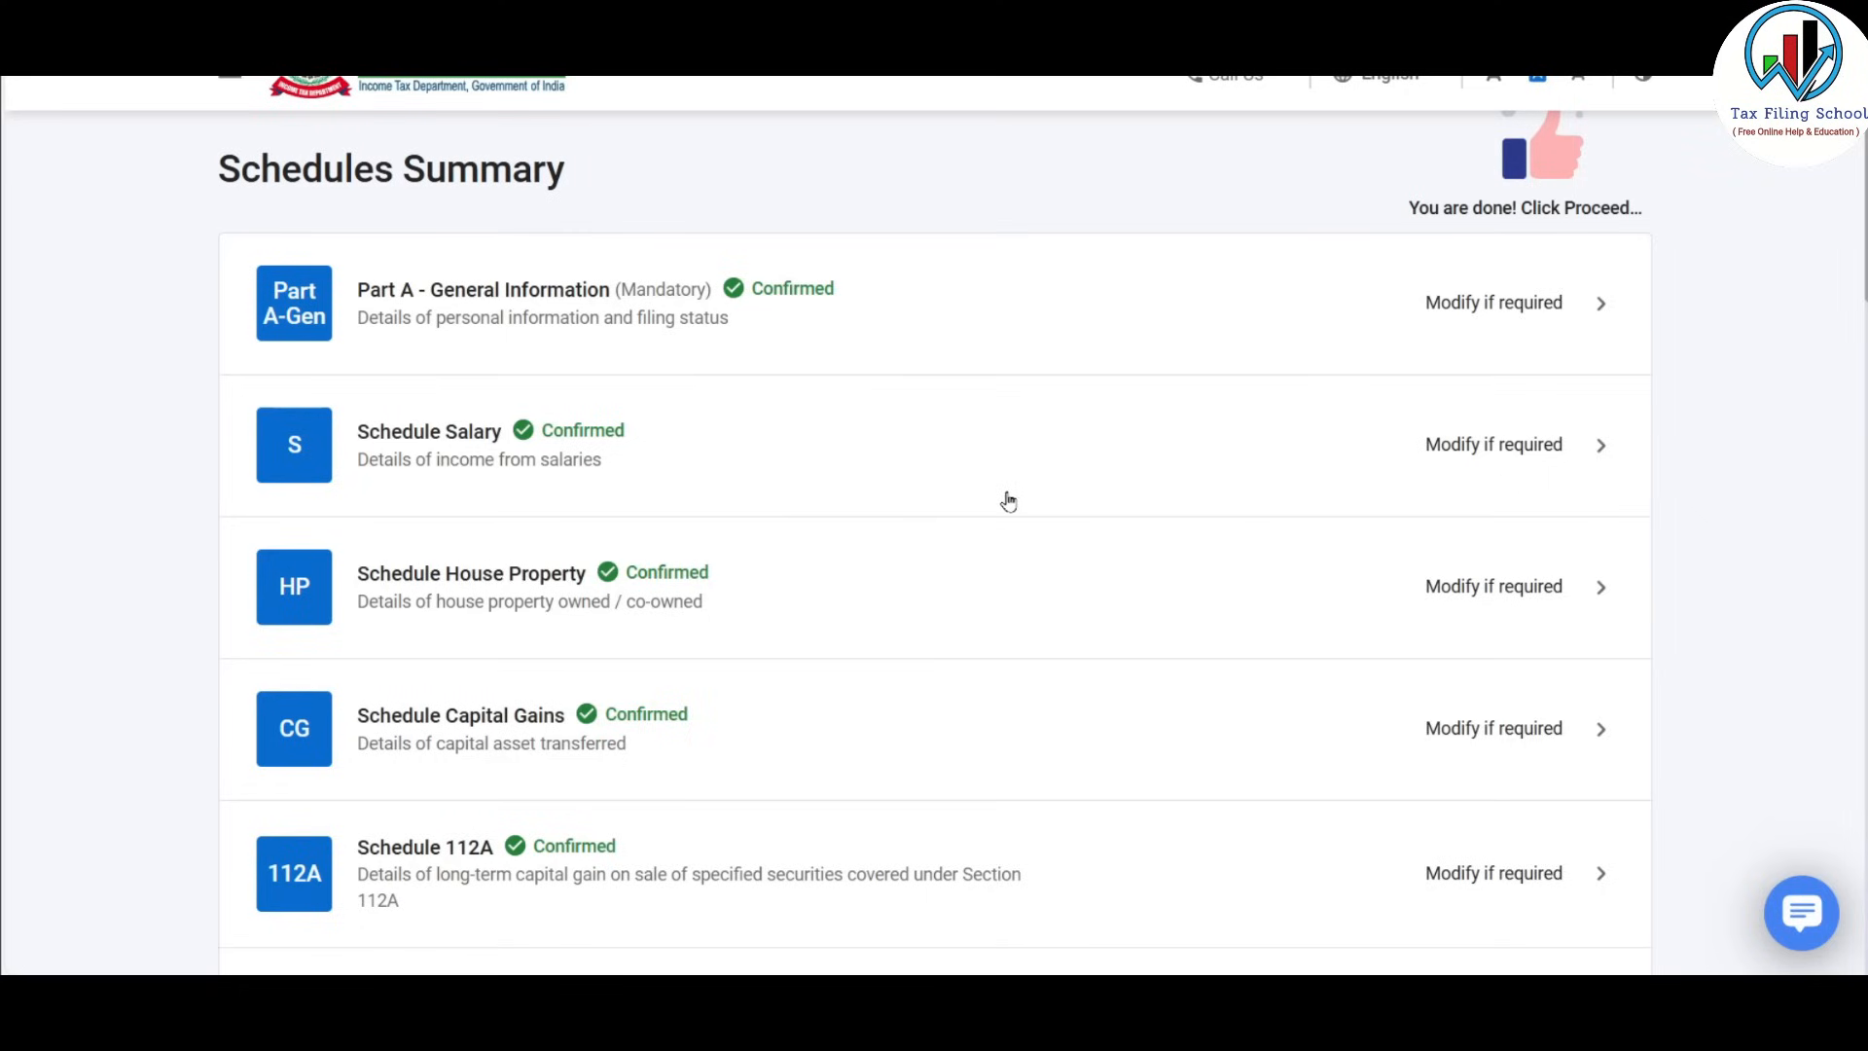
pyautogui.scroll(-9, 1008, 500)
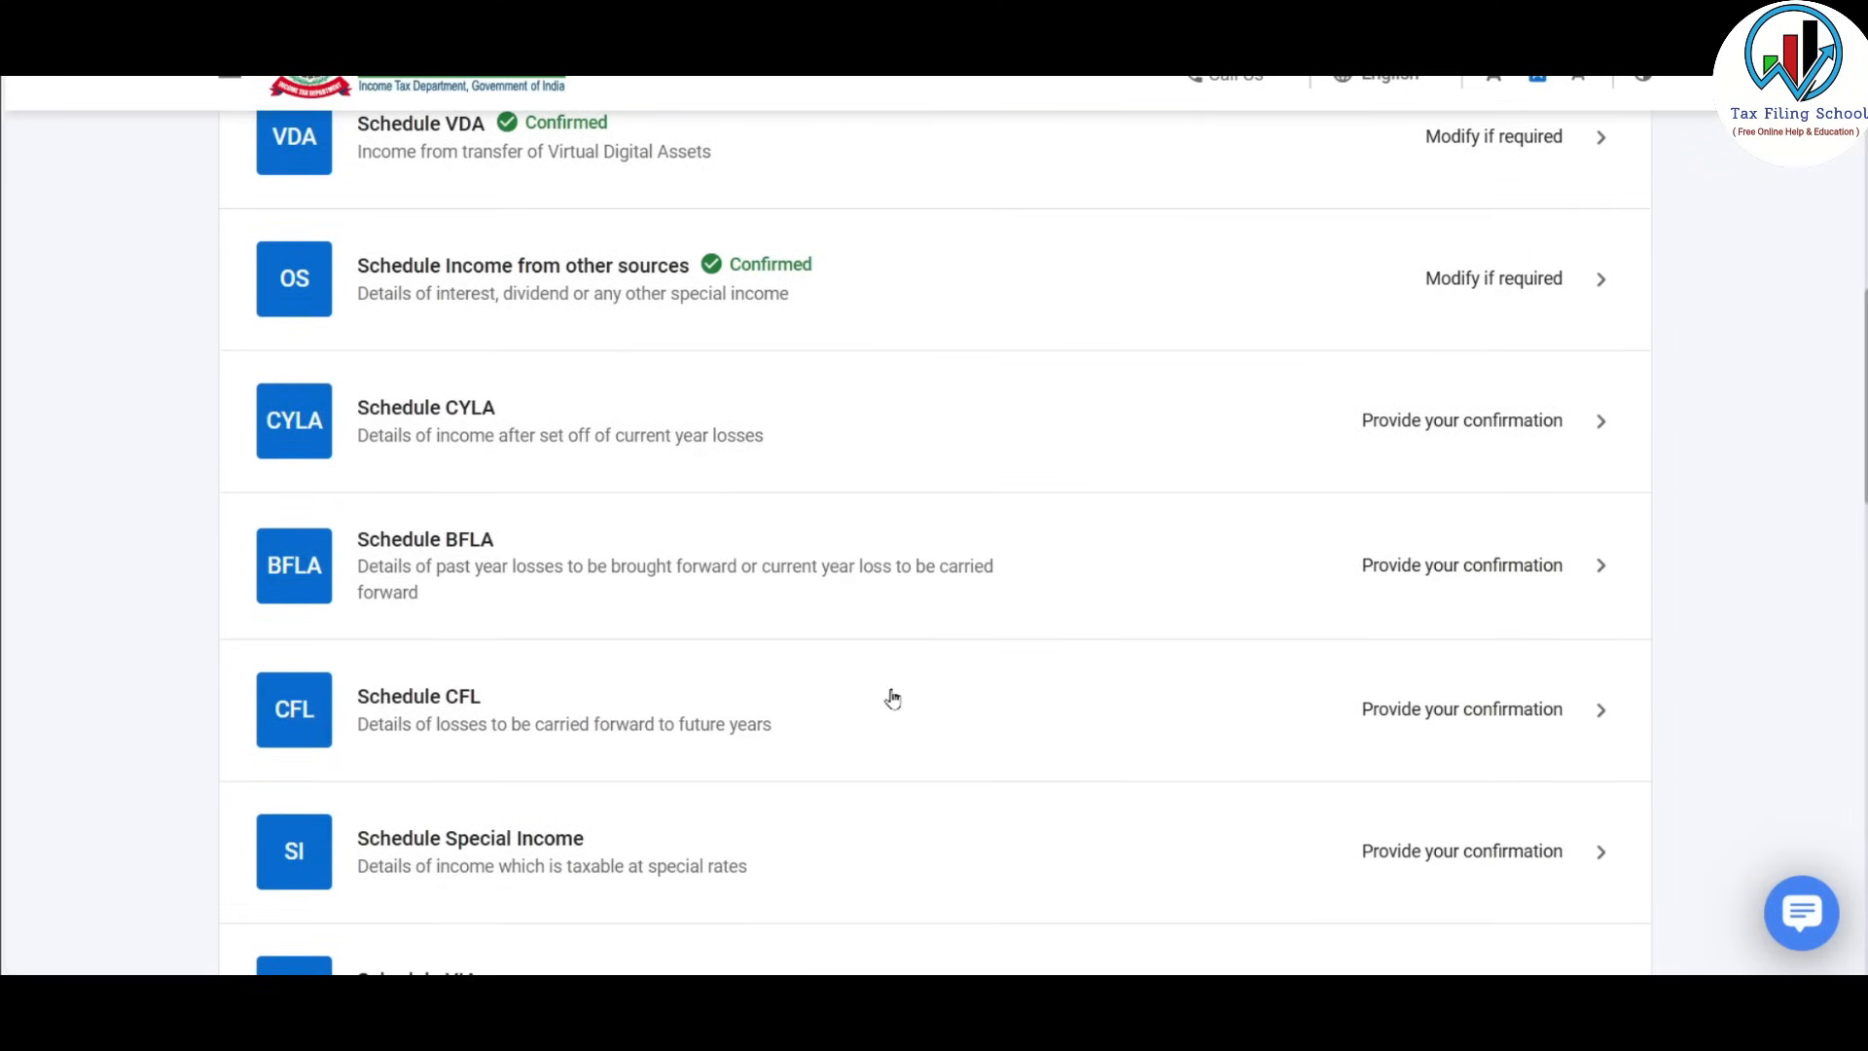
pyautogui.click(1422, 421)
pyautogui.scroll(-2, 1207, 409)
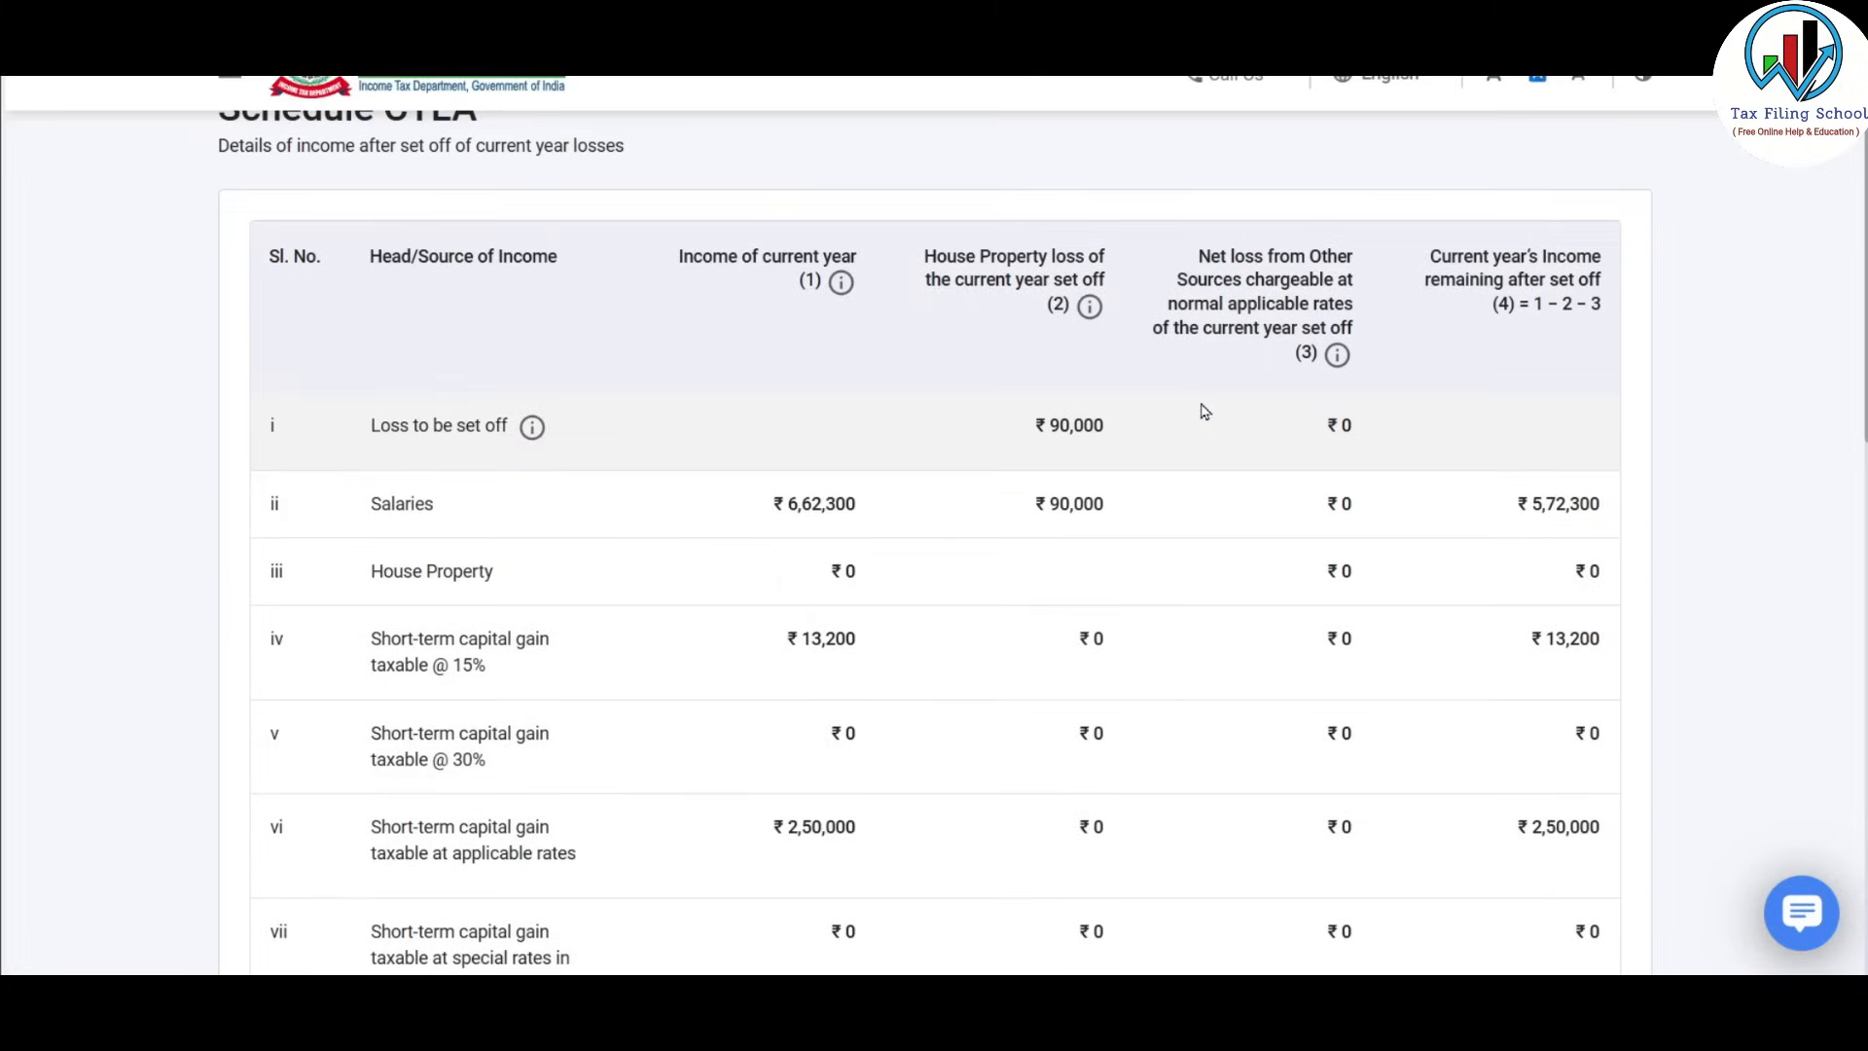
pyautogui.scroll(-1, 1125, 323)
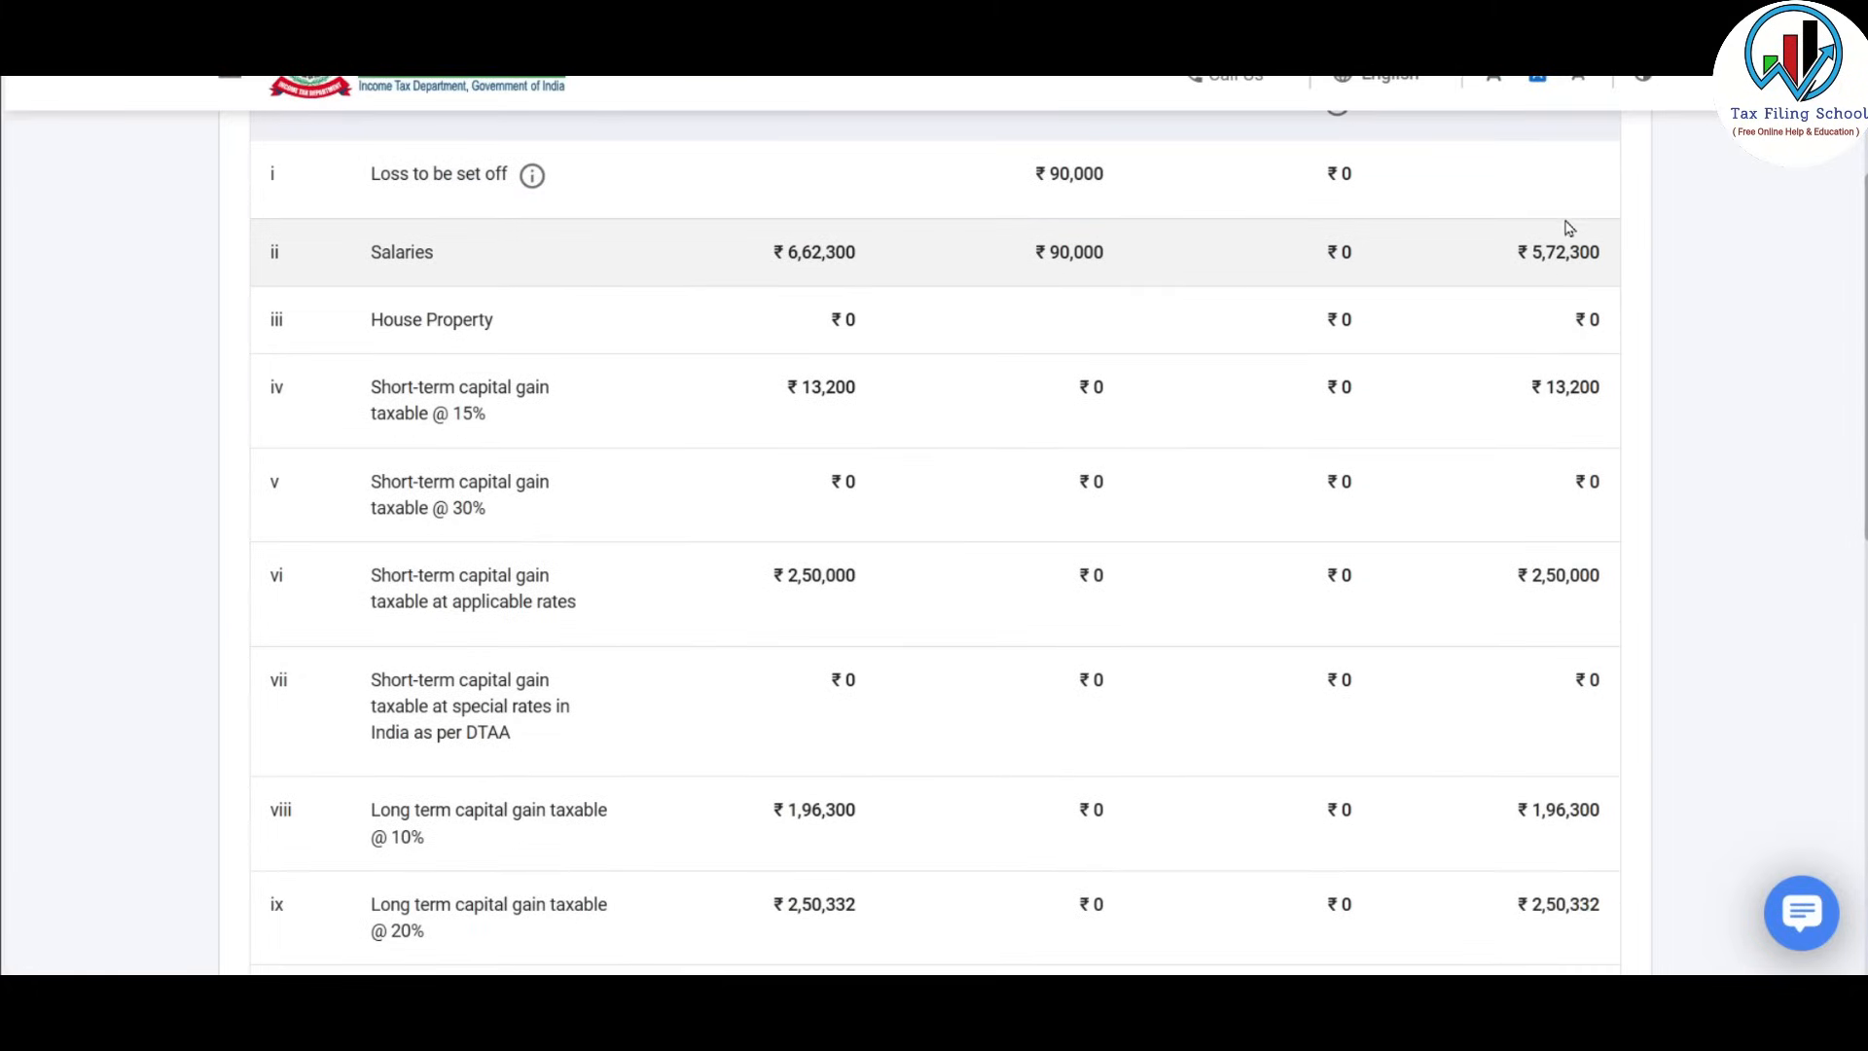
pyautogui.scroll(-1, 1580, 244)
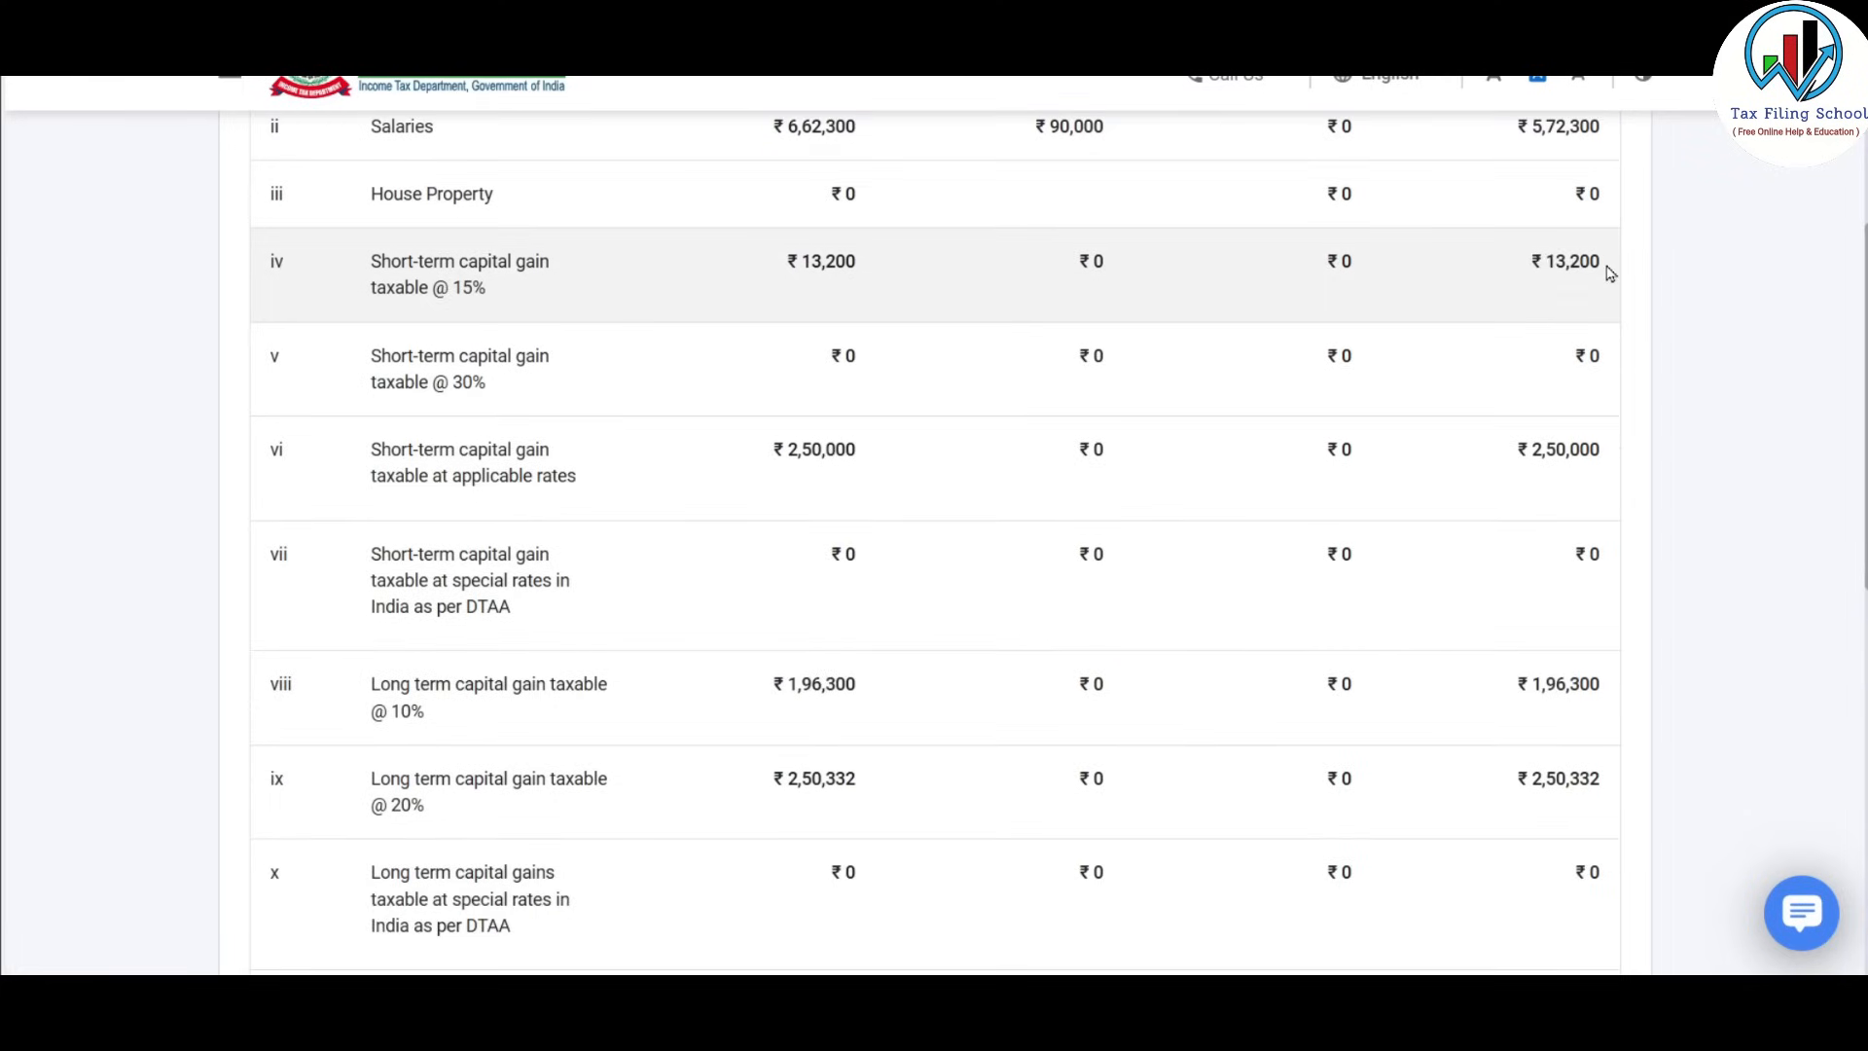
pyautogui.scroll(-3, 1580, 455)
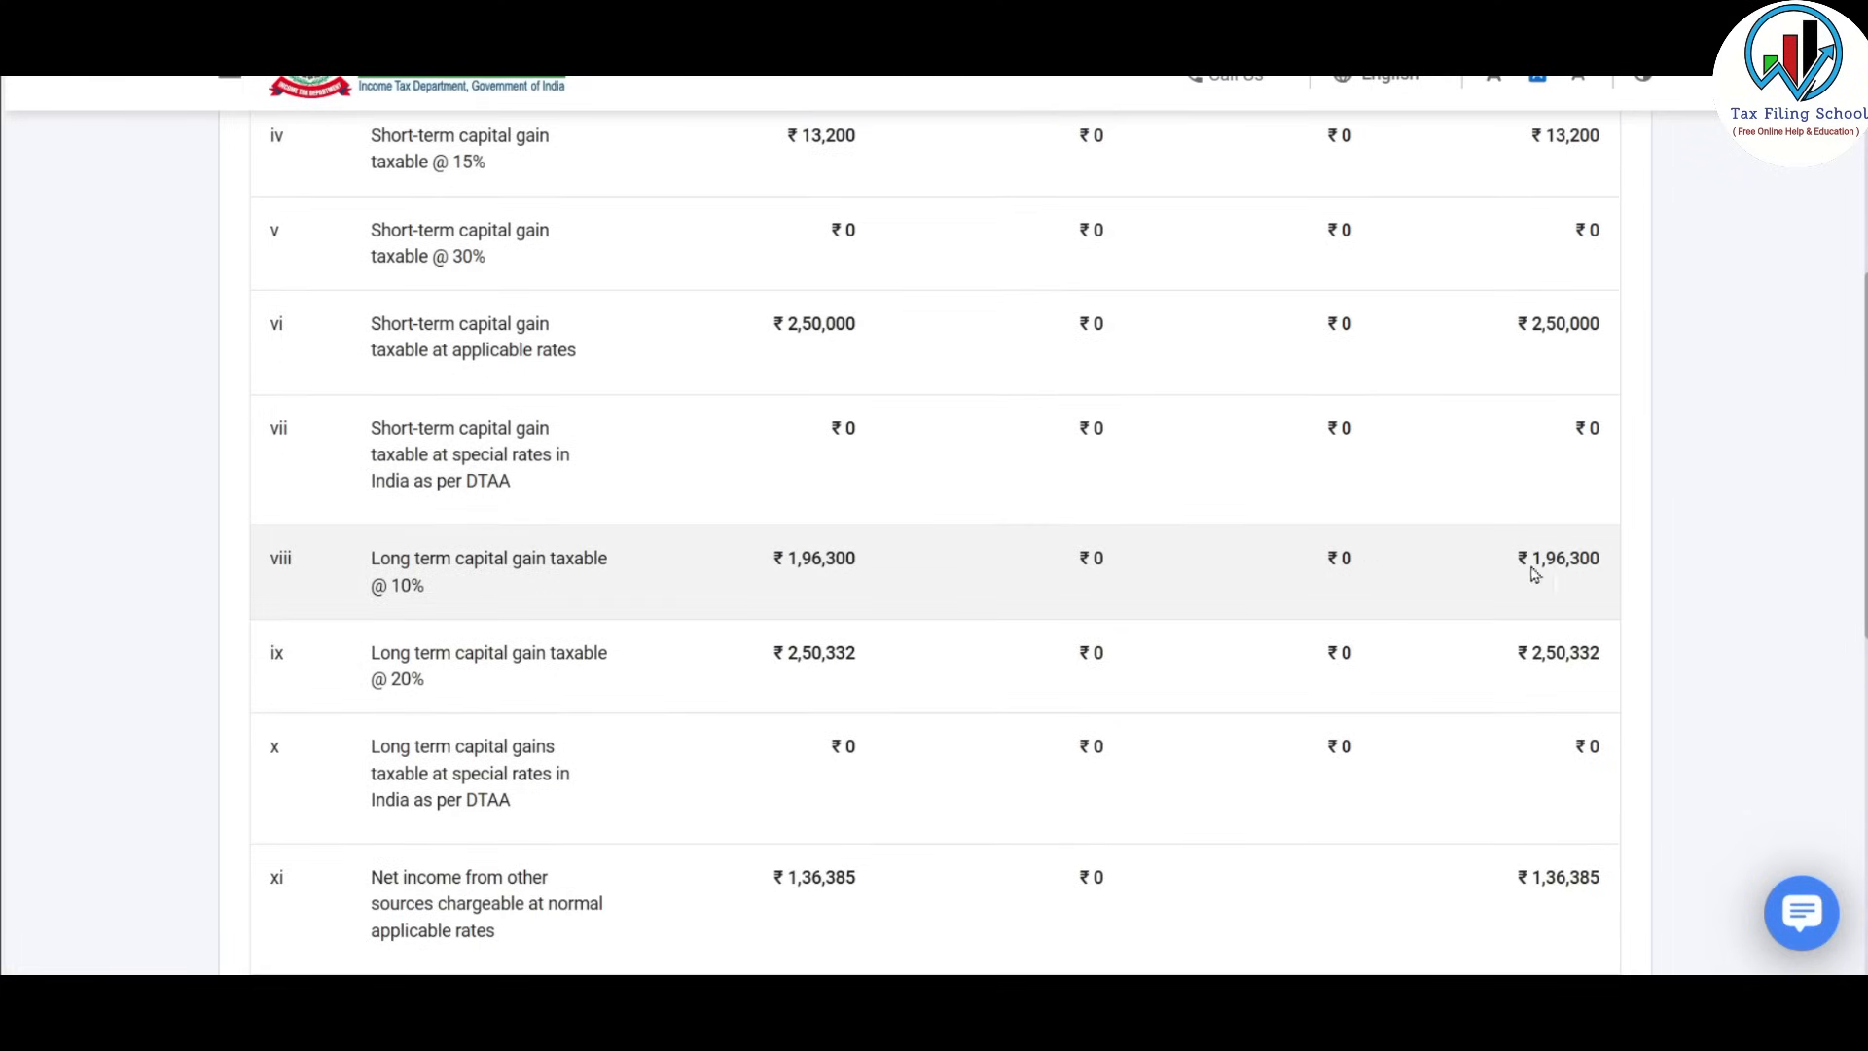
pyautogui.scroll(4, 498, 448)
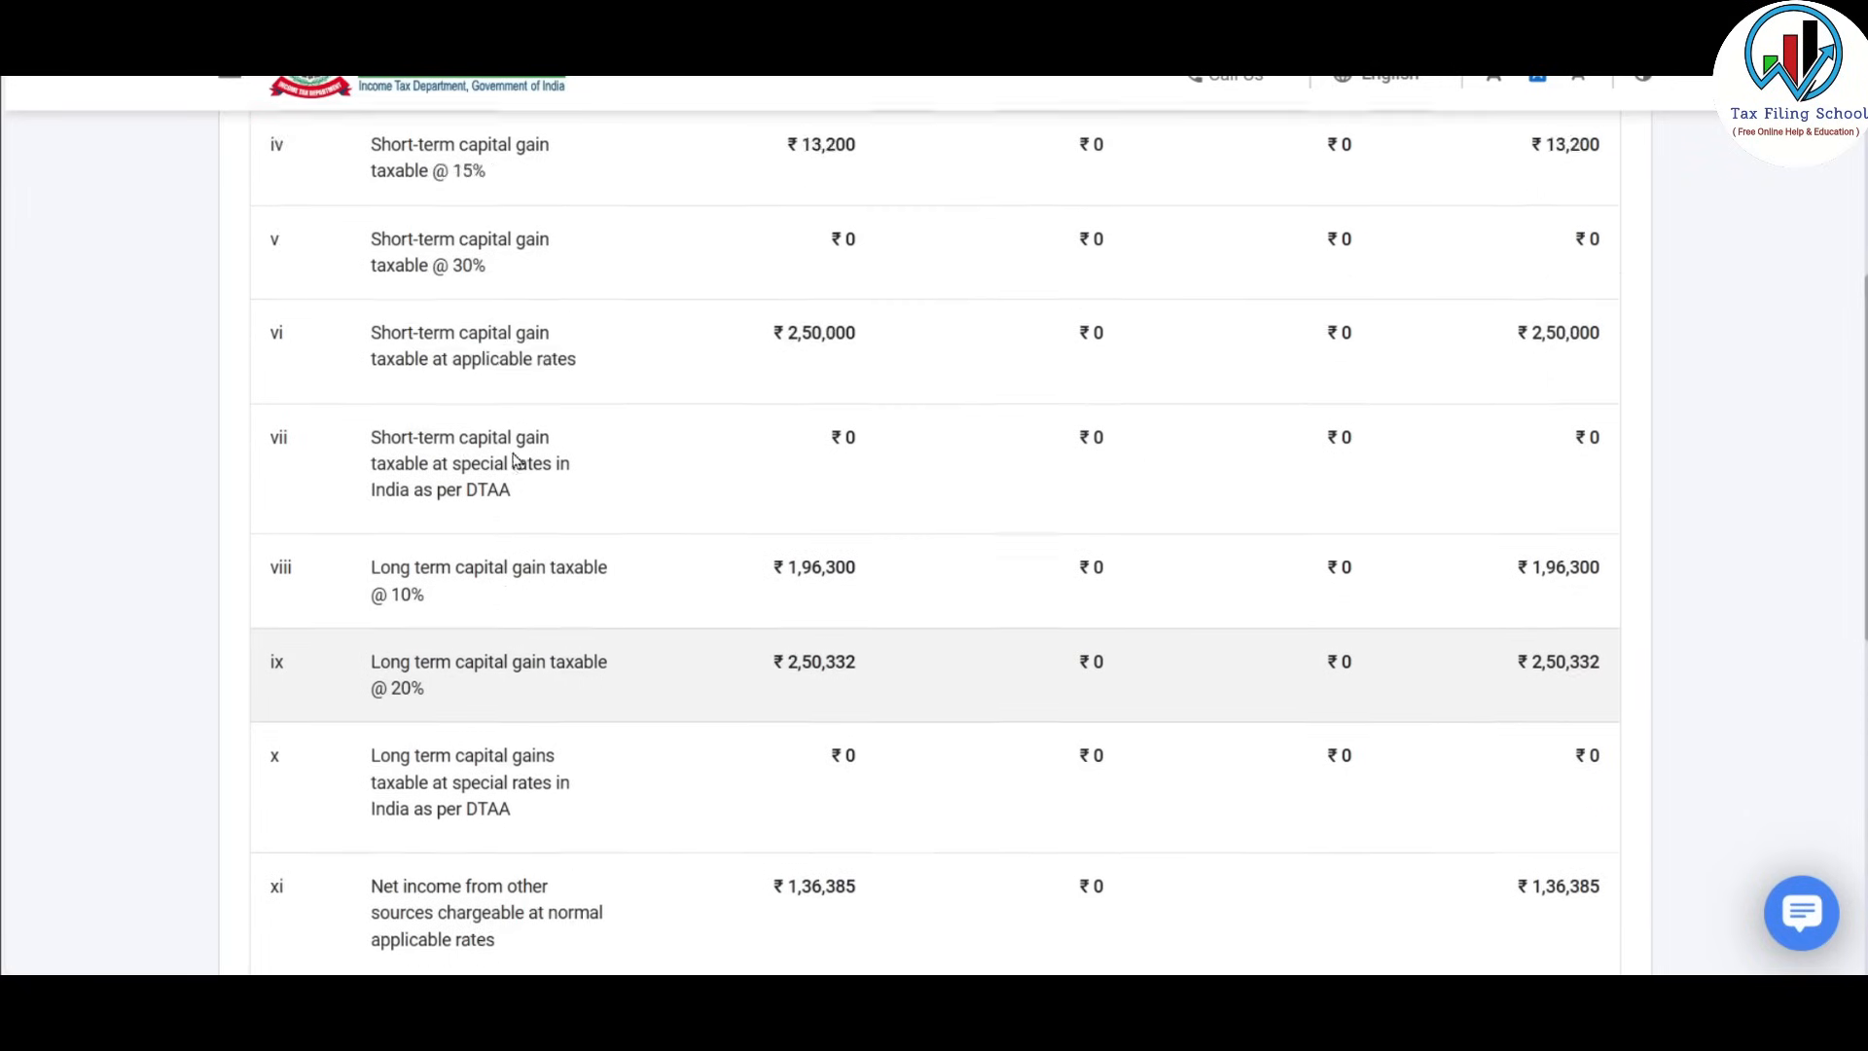
pyautogui.scroll(1, 743, 613)
pyautogui.scroll(-1, 851, 605)
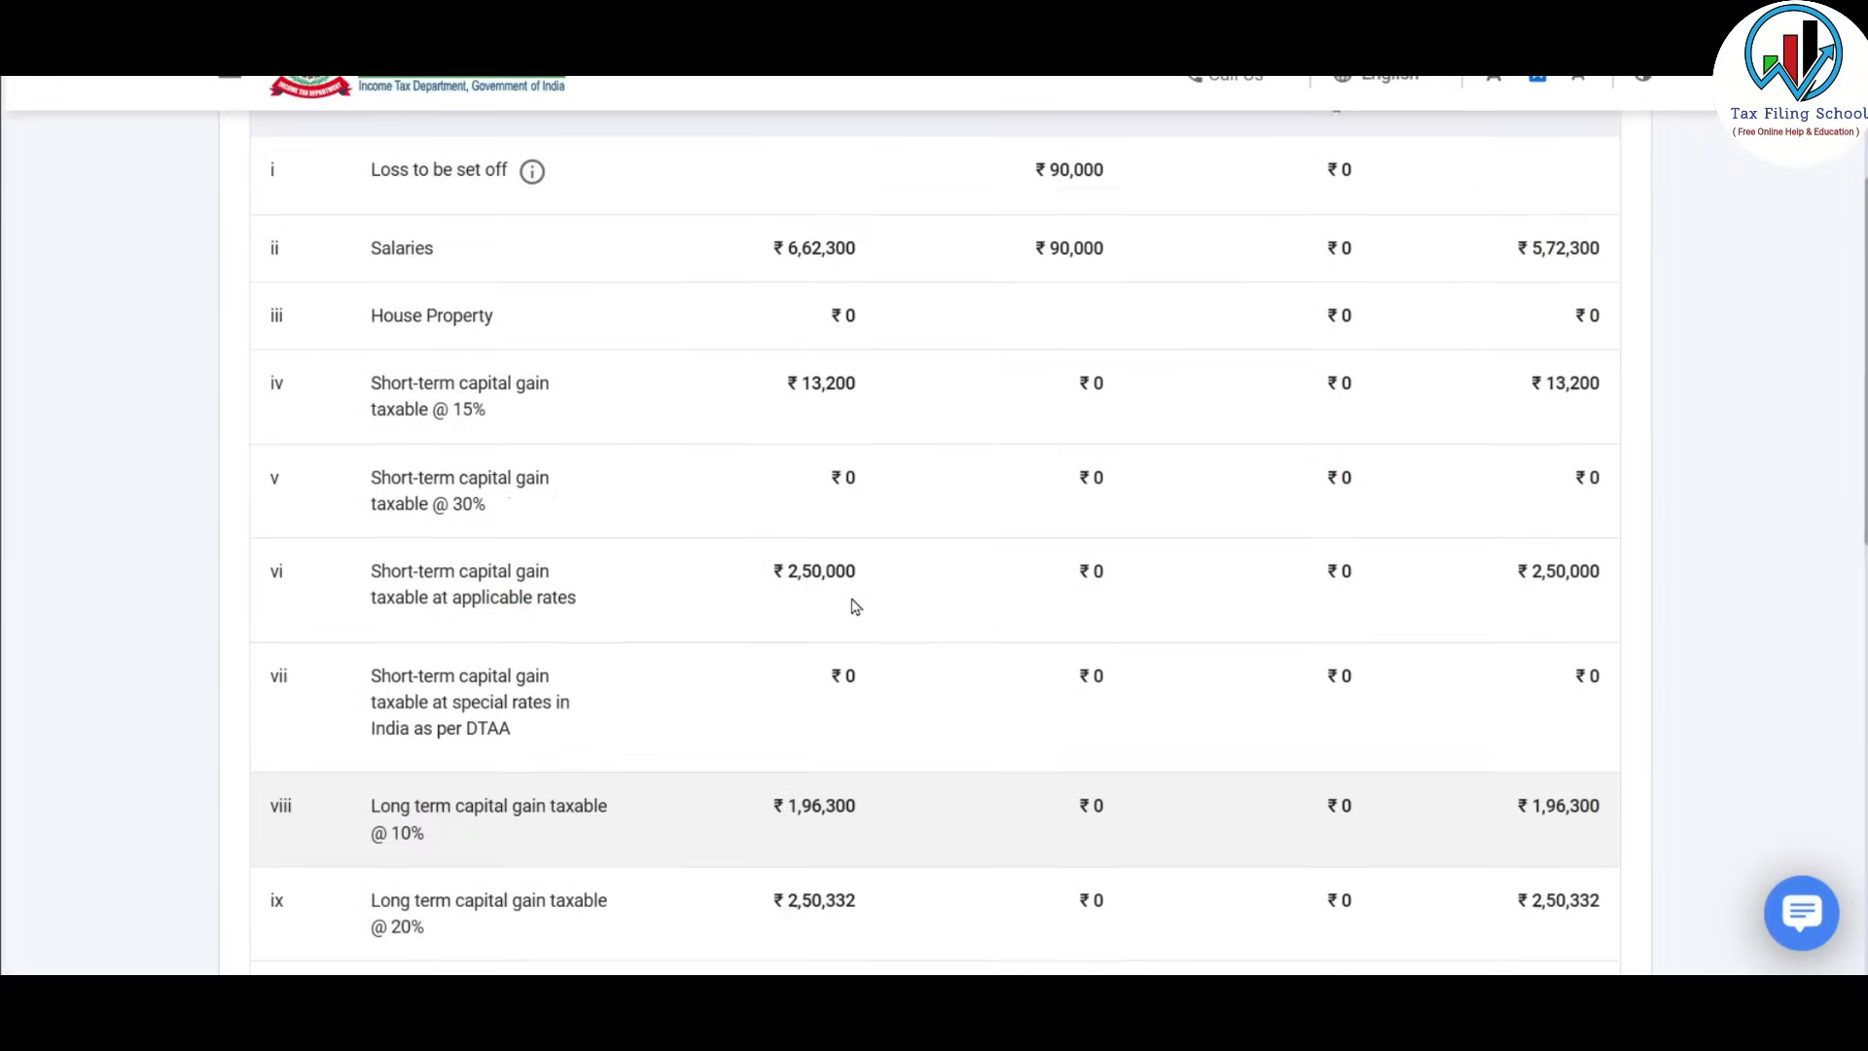
pyautogui.scroll(-3, 484, 419)
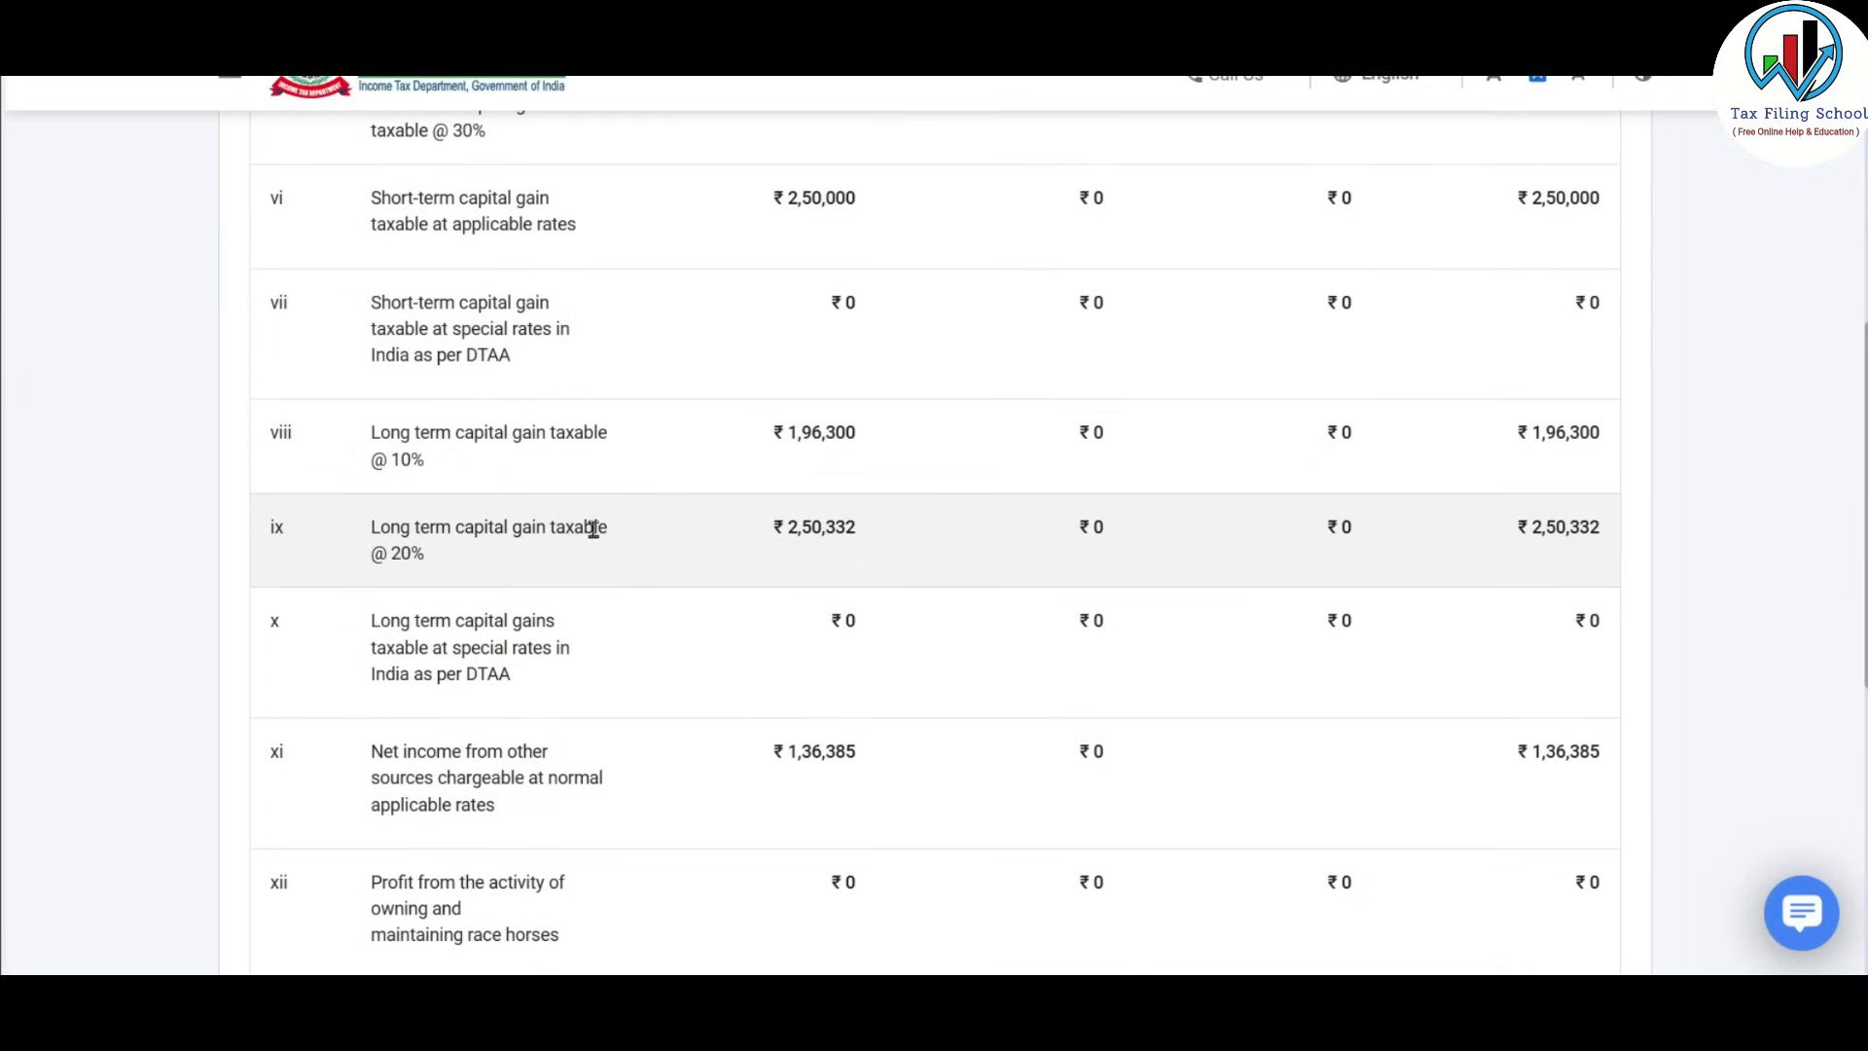
pyautogui.scroll(-3, 593, 529)
pyautogui.scroll(5, 837, 403)
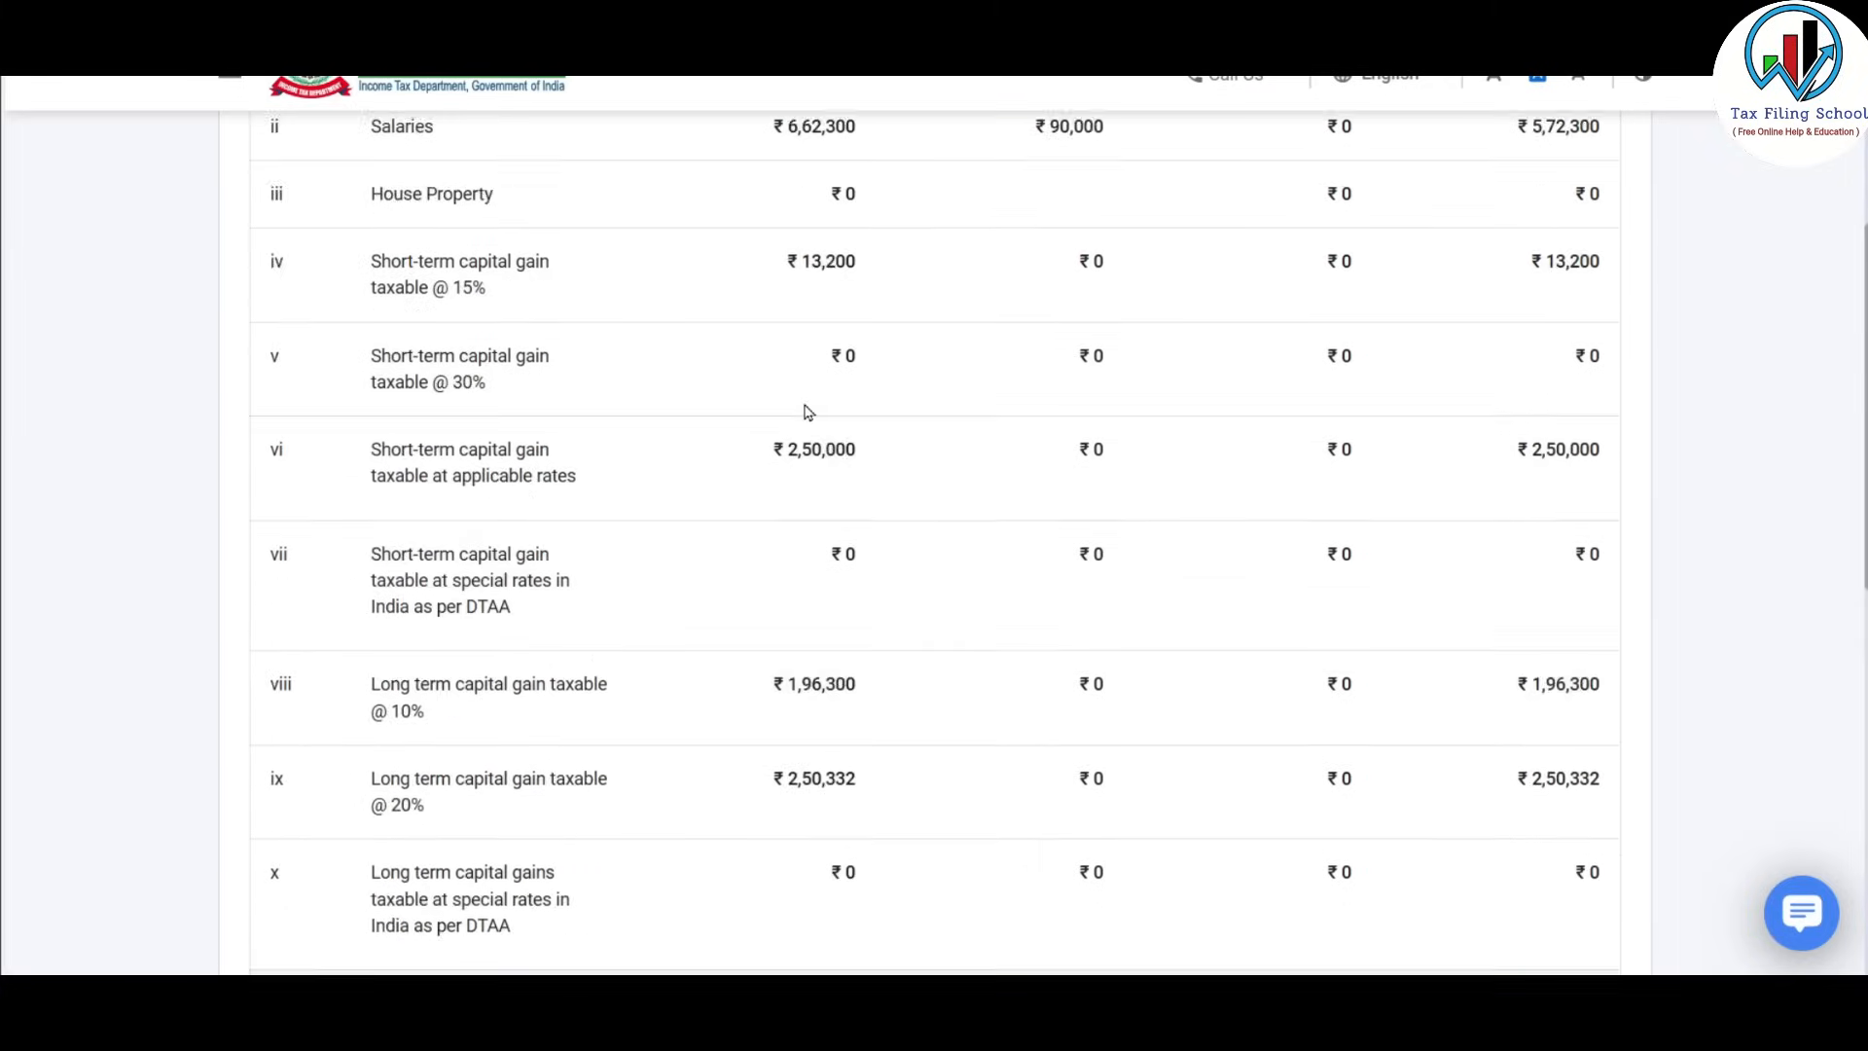
pyautogui.scroll(-6, 804, 409)
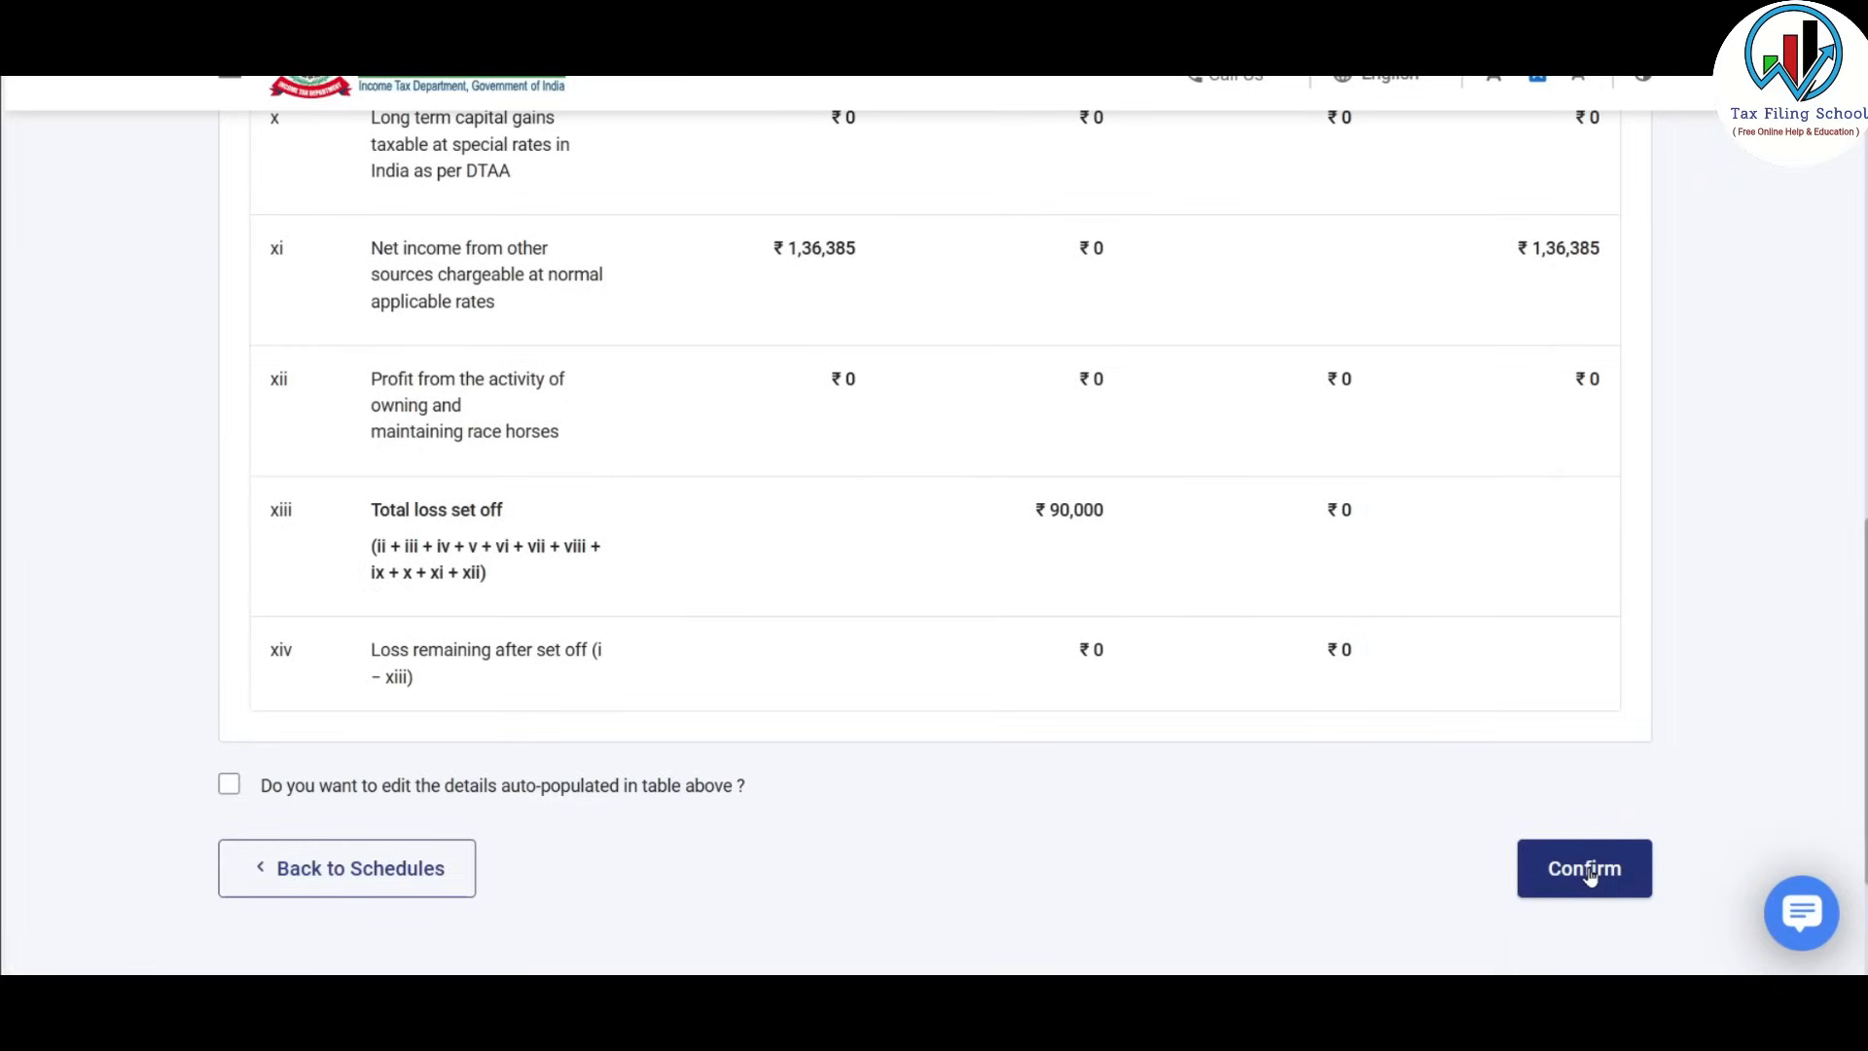
pyautogui.click(1588, 874)
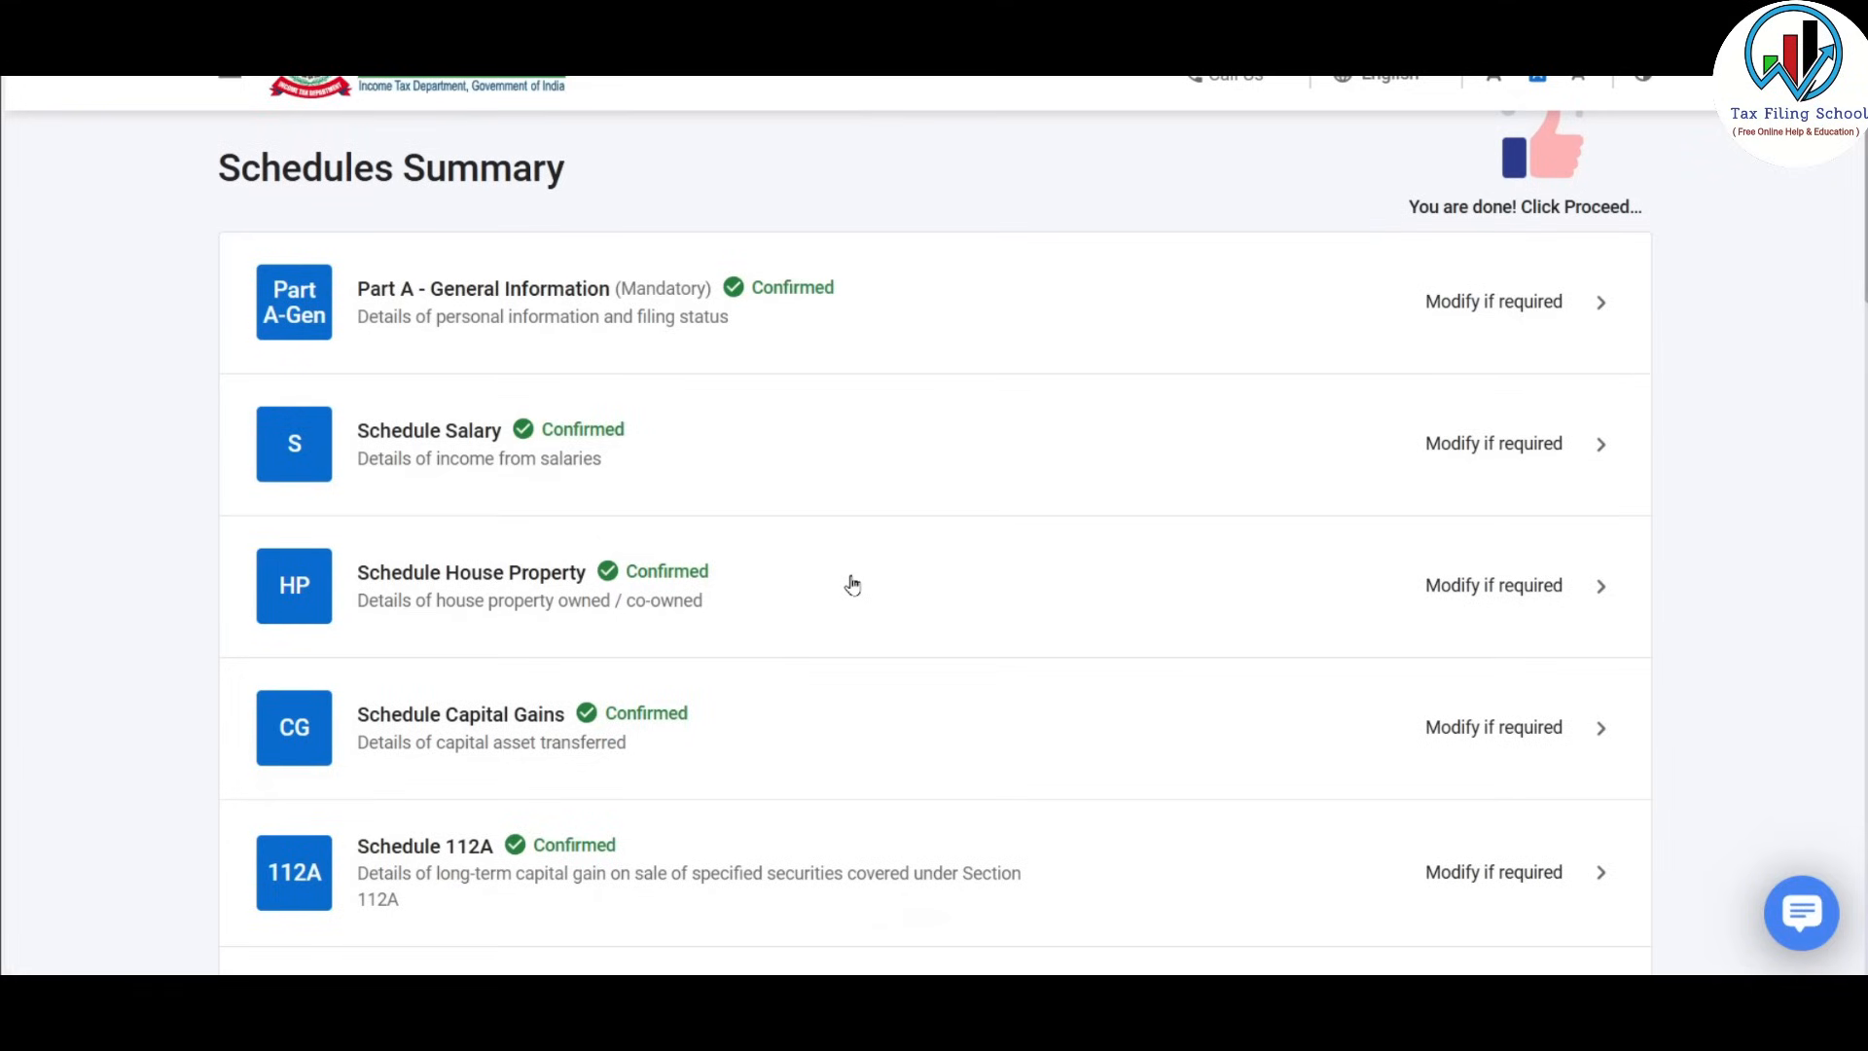
# Open Schedule CFL and review its carried-forward loss table.
pyautogui.scroll(-9, 852, 584)
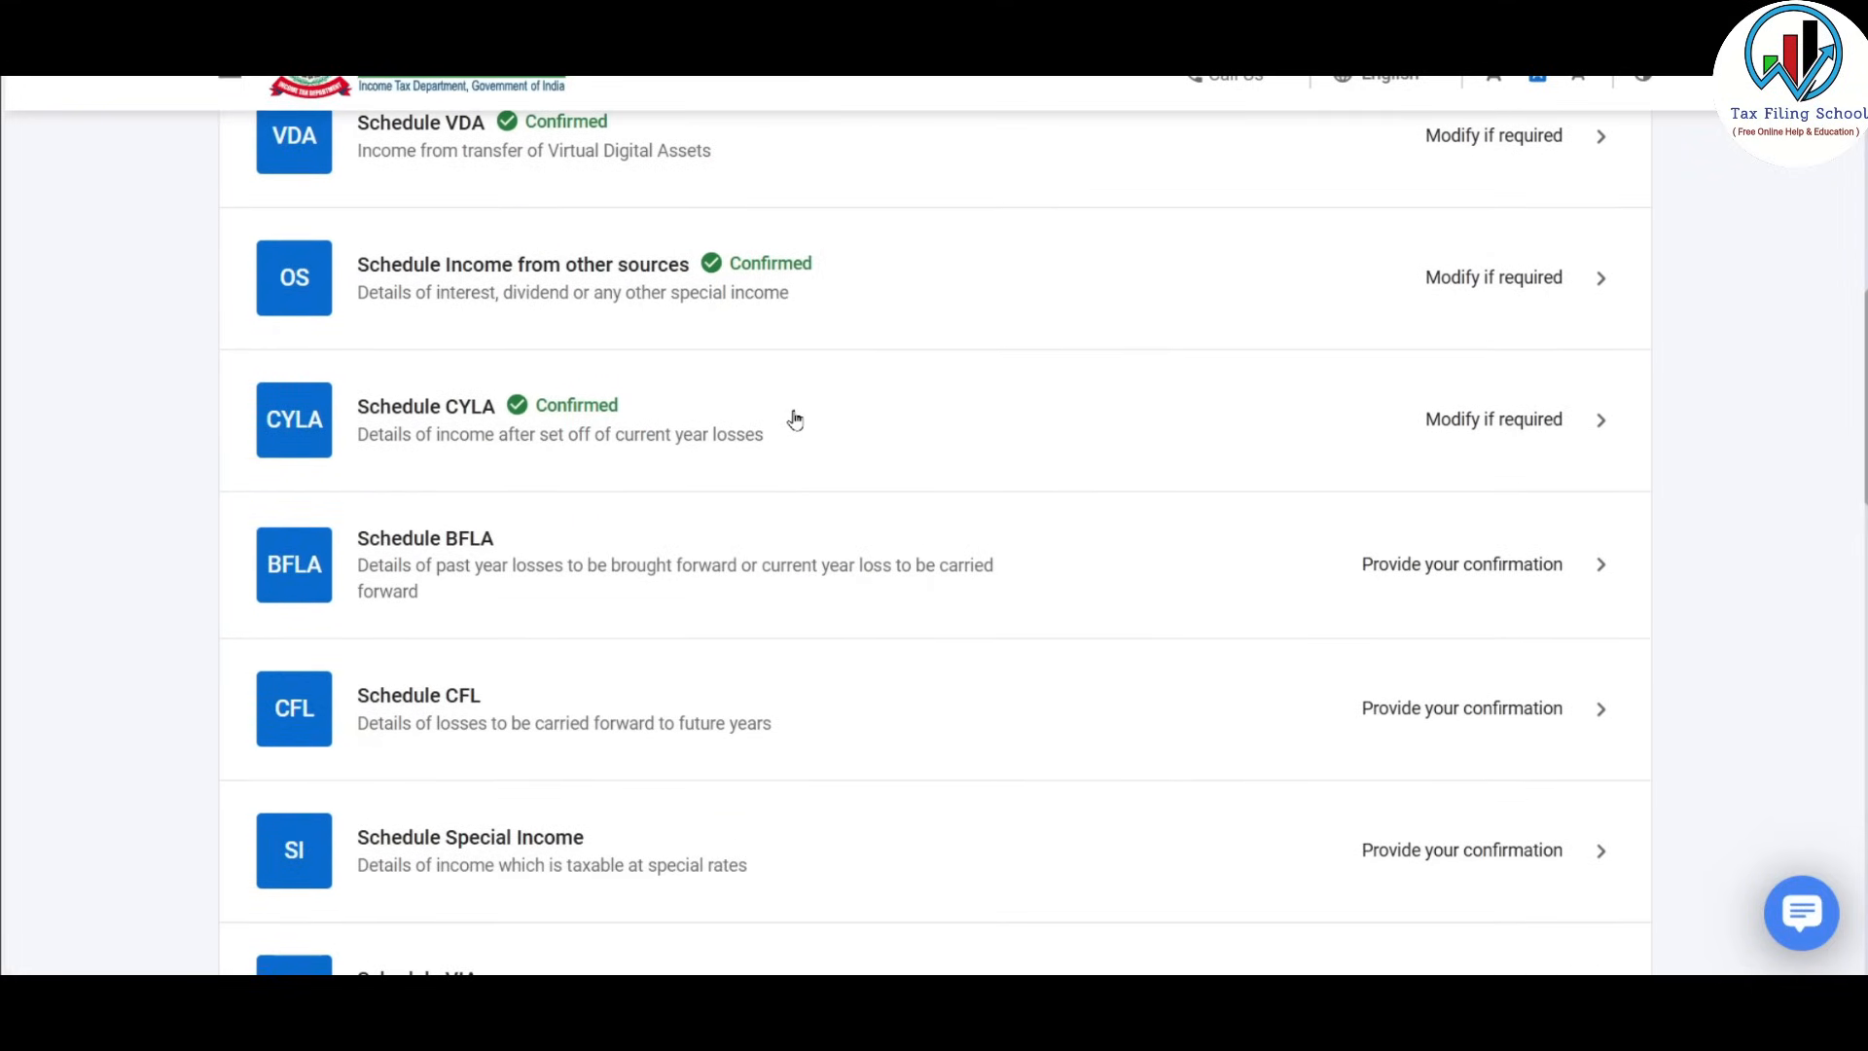
pyautogui.scroll(-1, 795, 420)
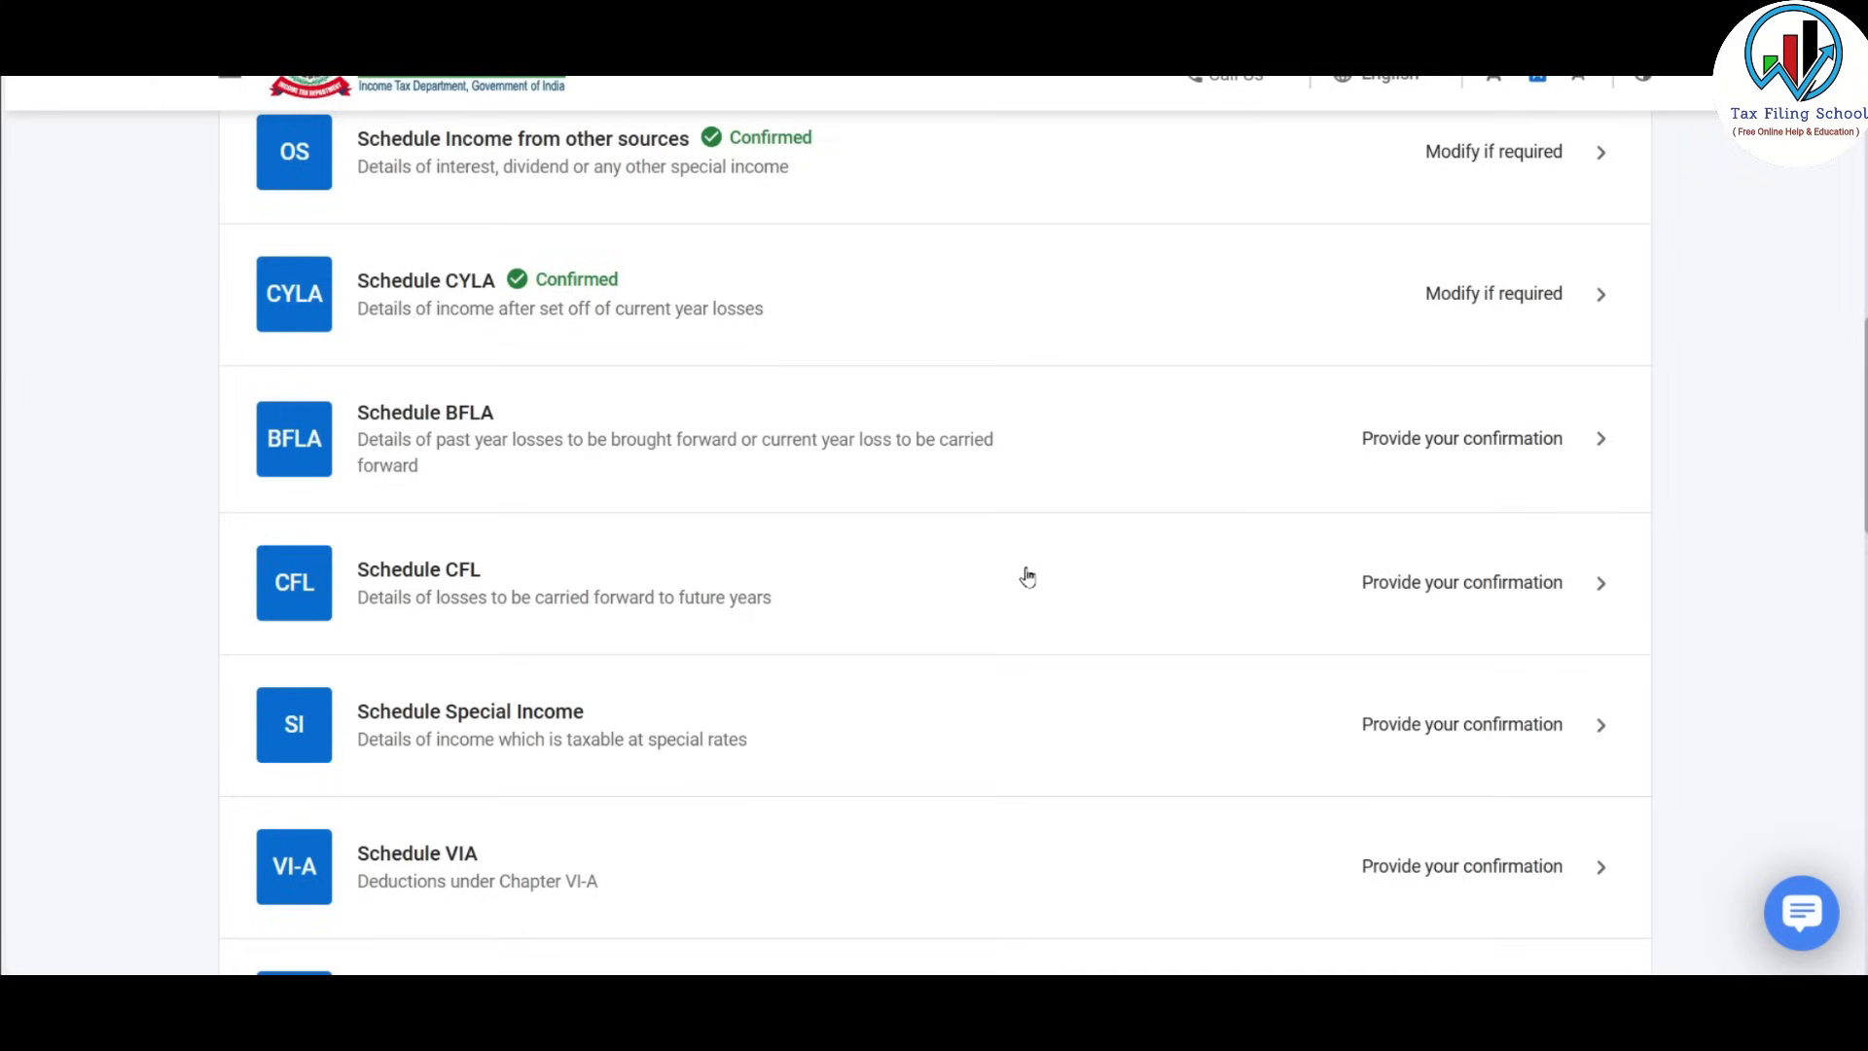
pyautogui.click(988, 578)
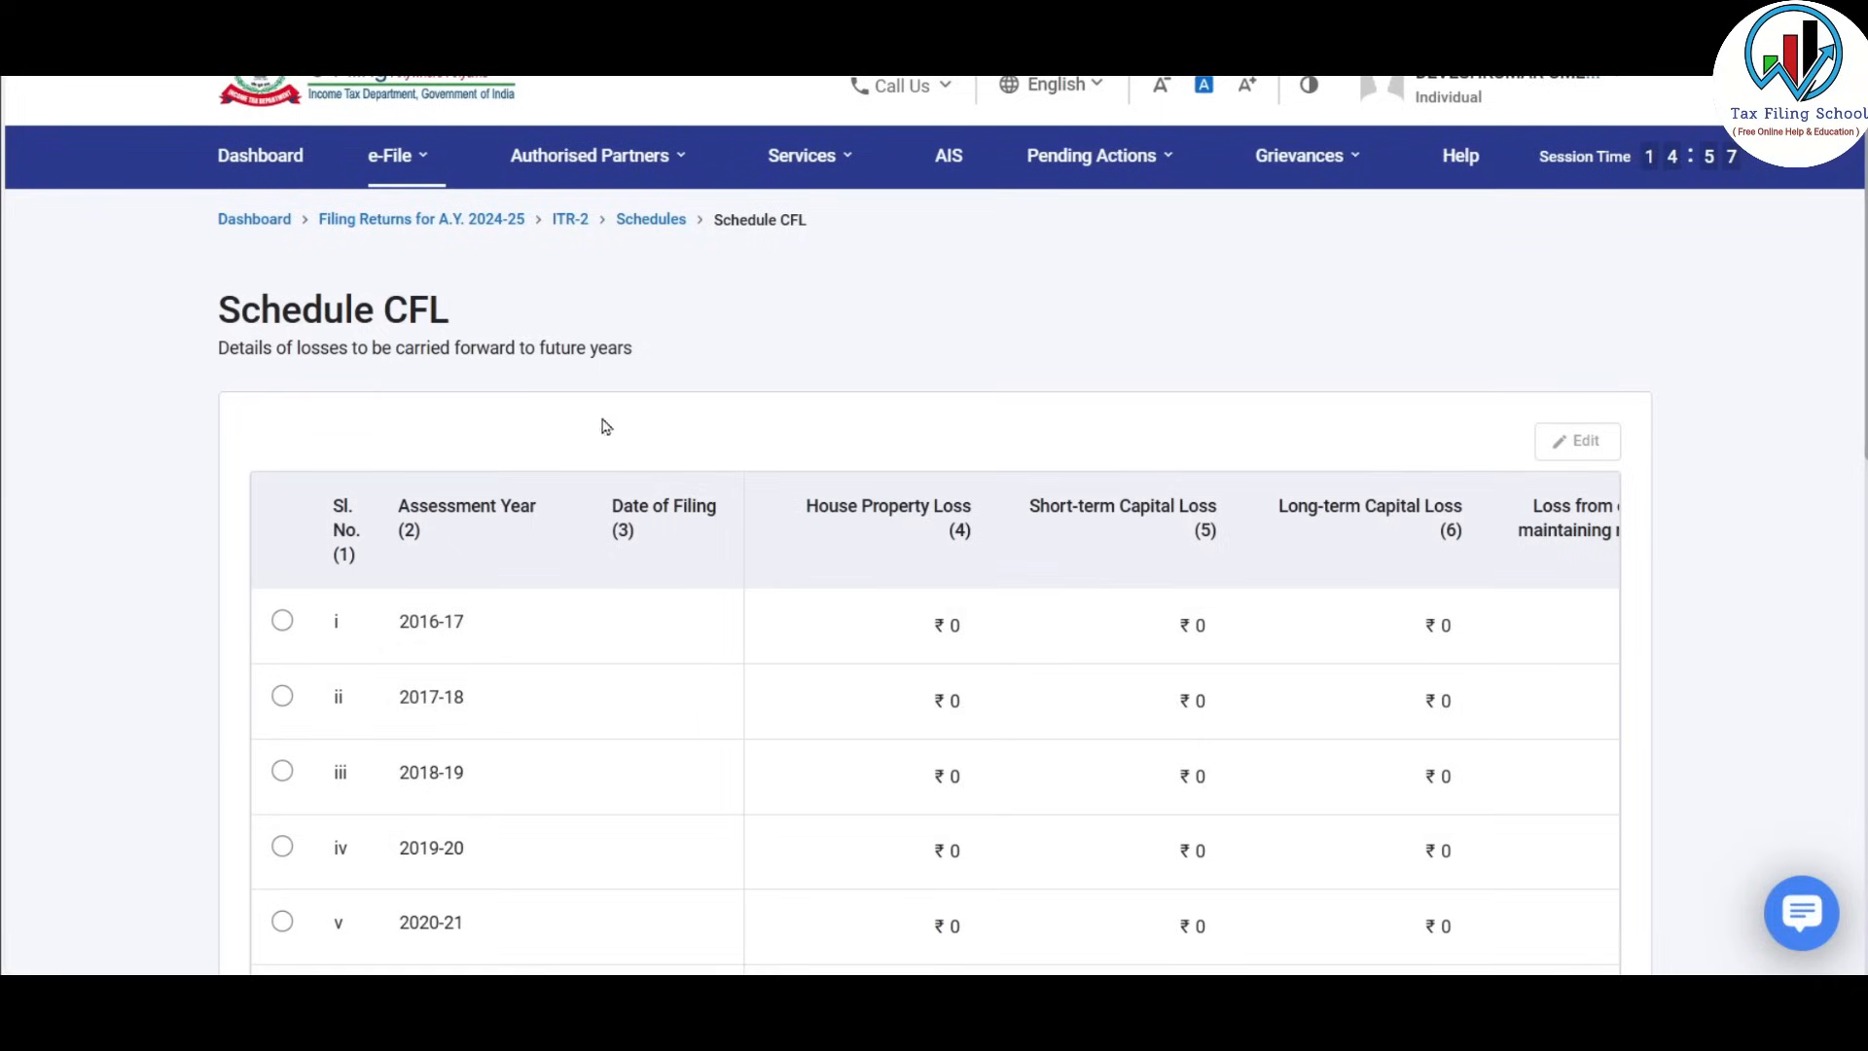
pyautogui.scroll(-5, 599, 453)
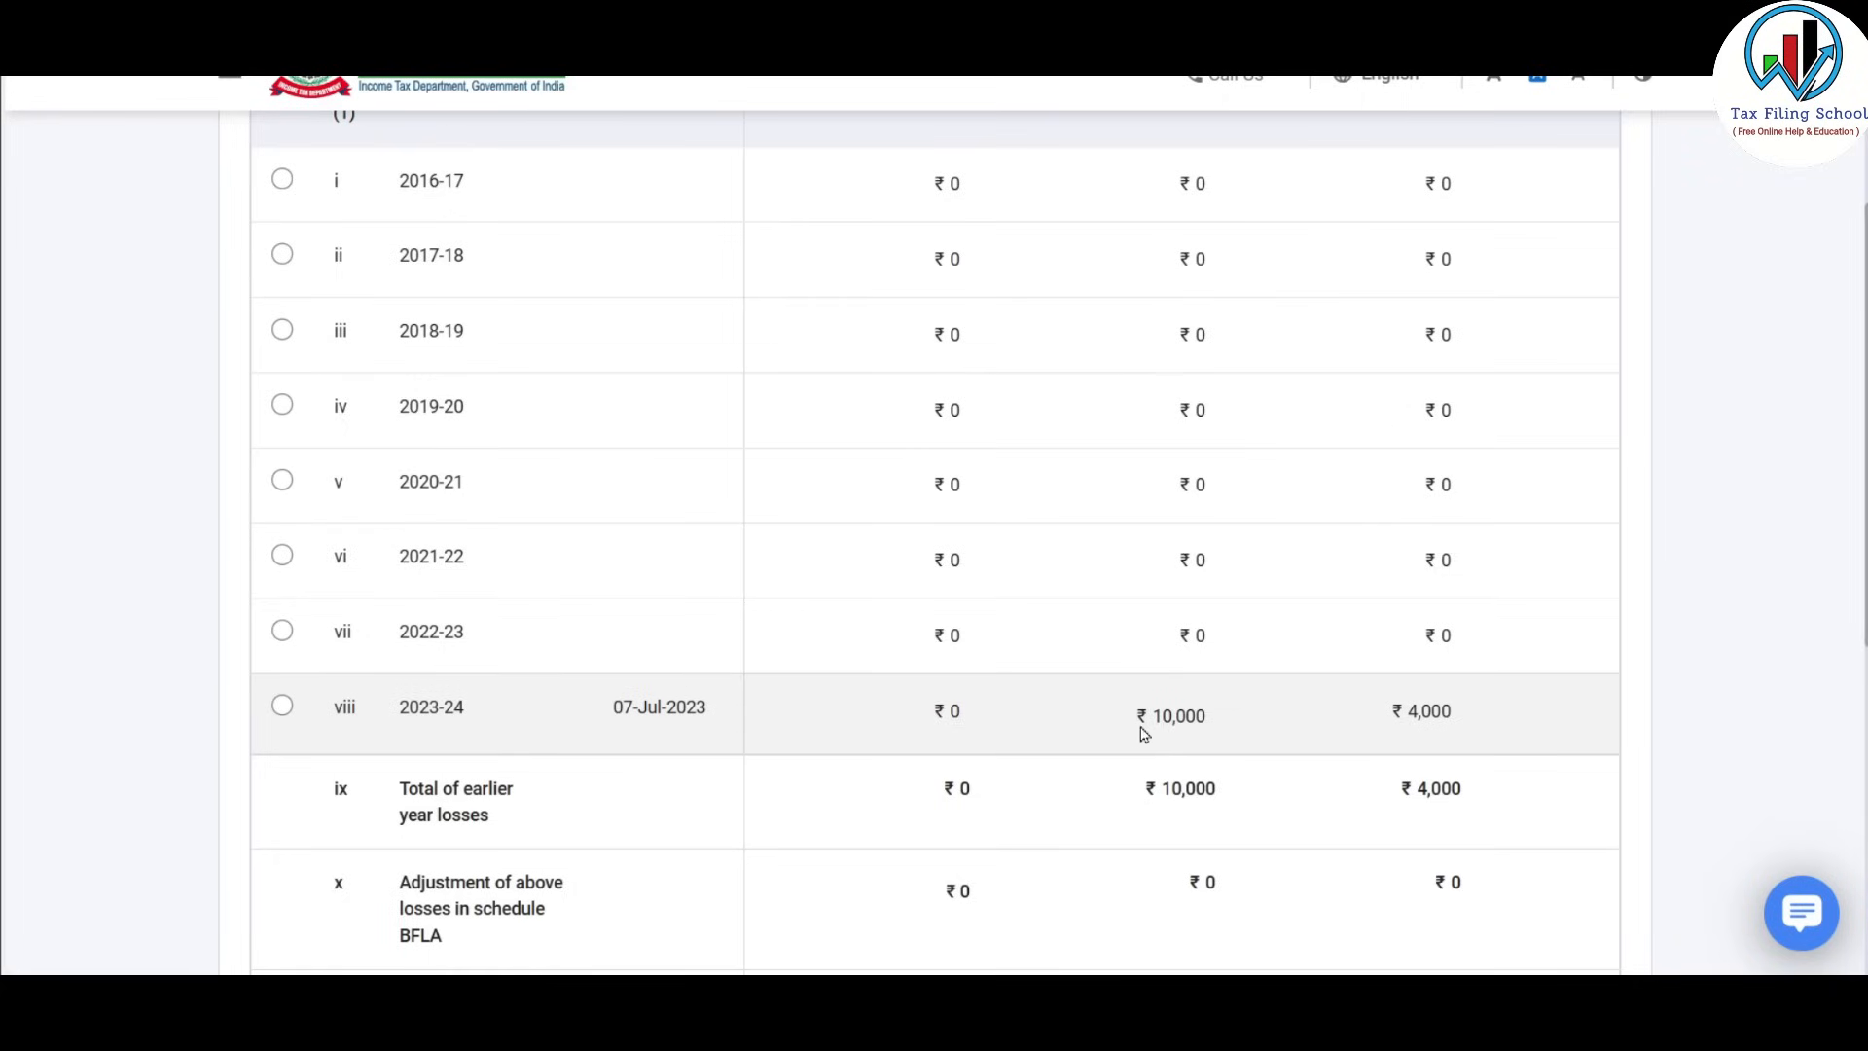
pyautogui.scroll(6, 1144, 732)
pyautogui.scroll(-6, 1146, 533)
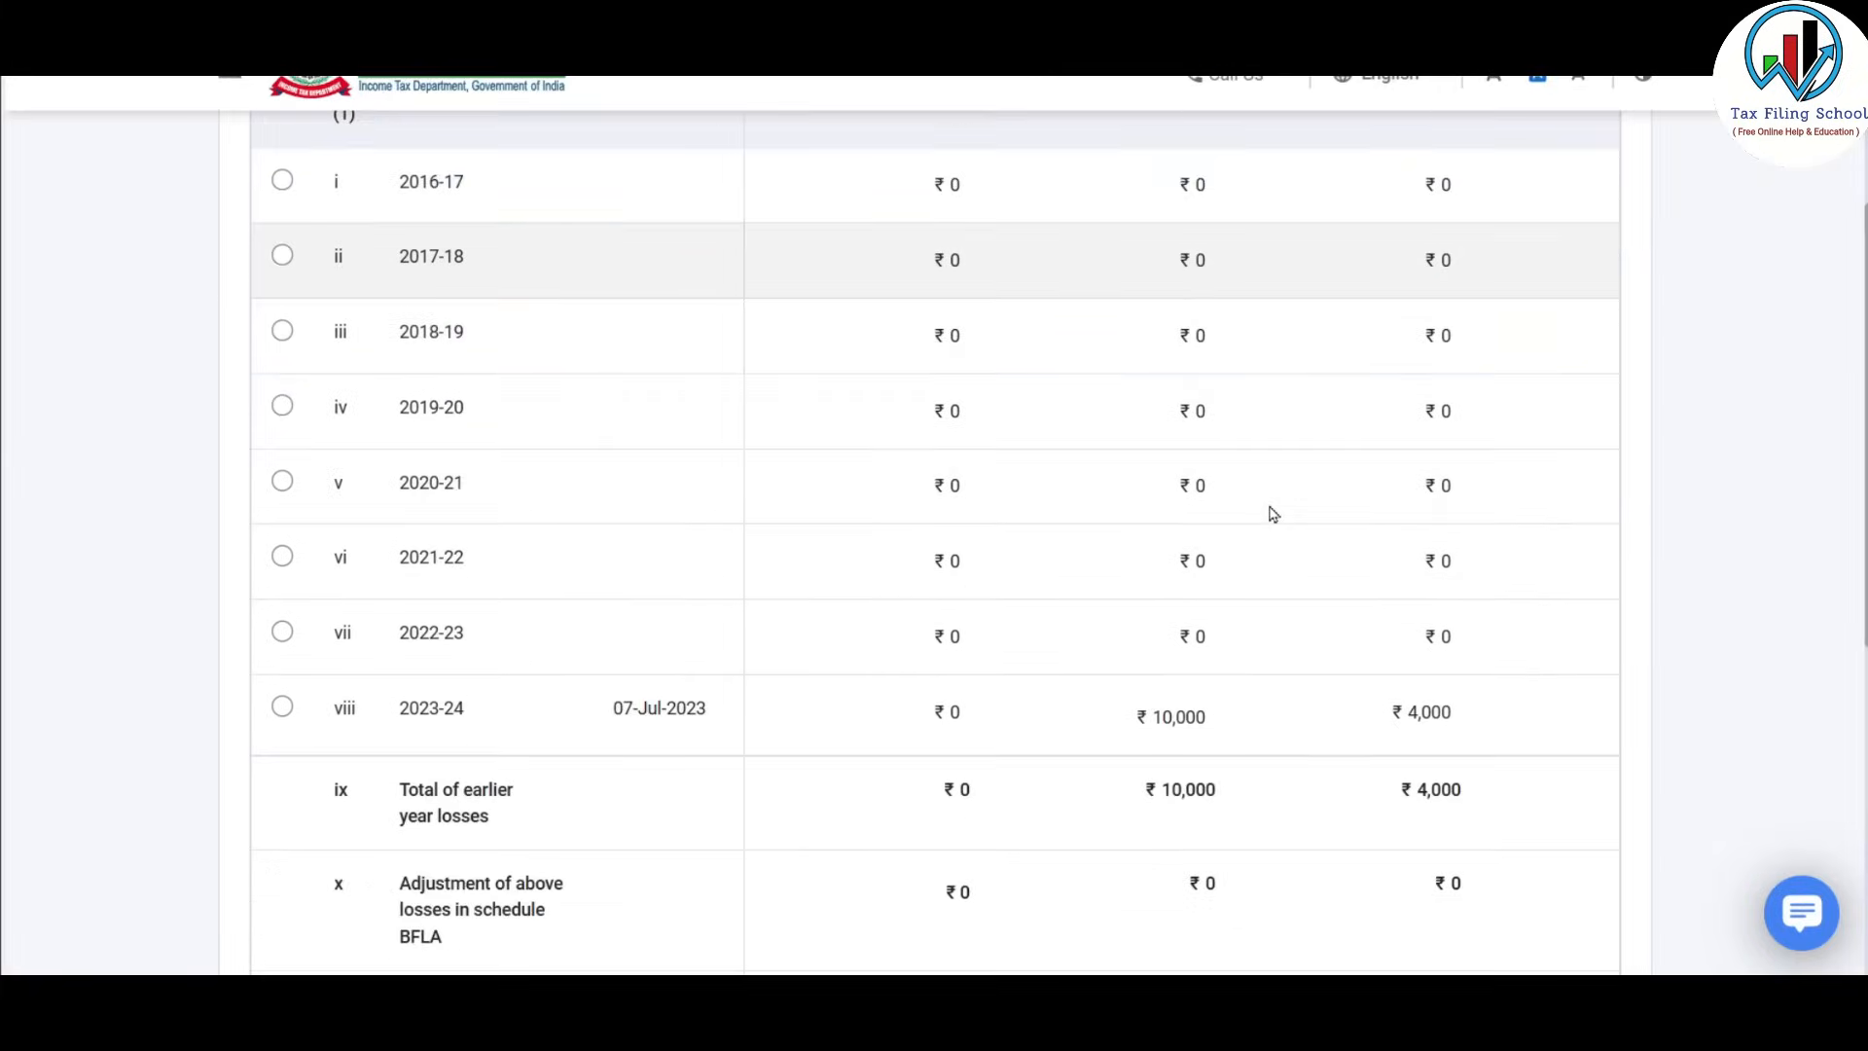
pyautogui.scroll(-3, 1273, 514)
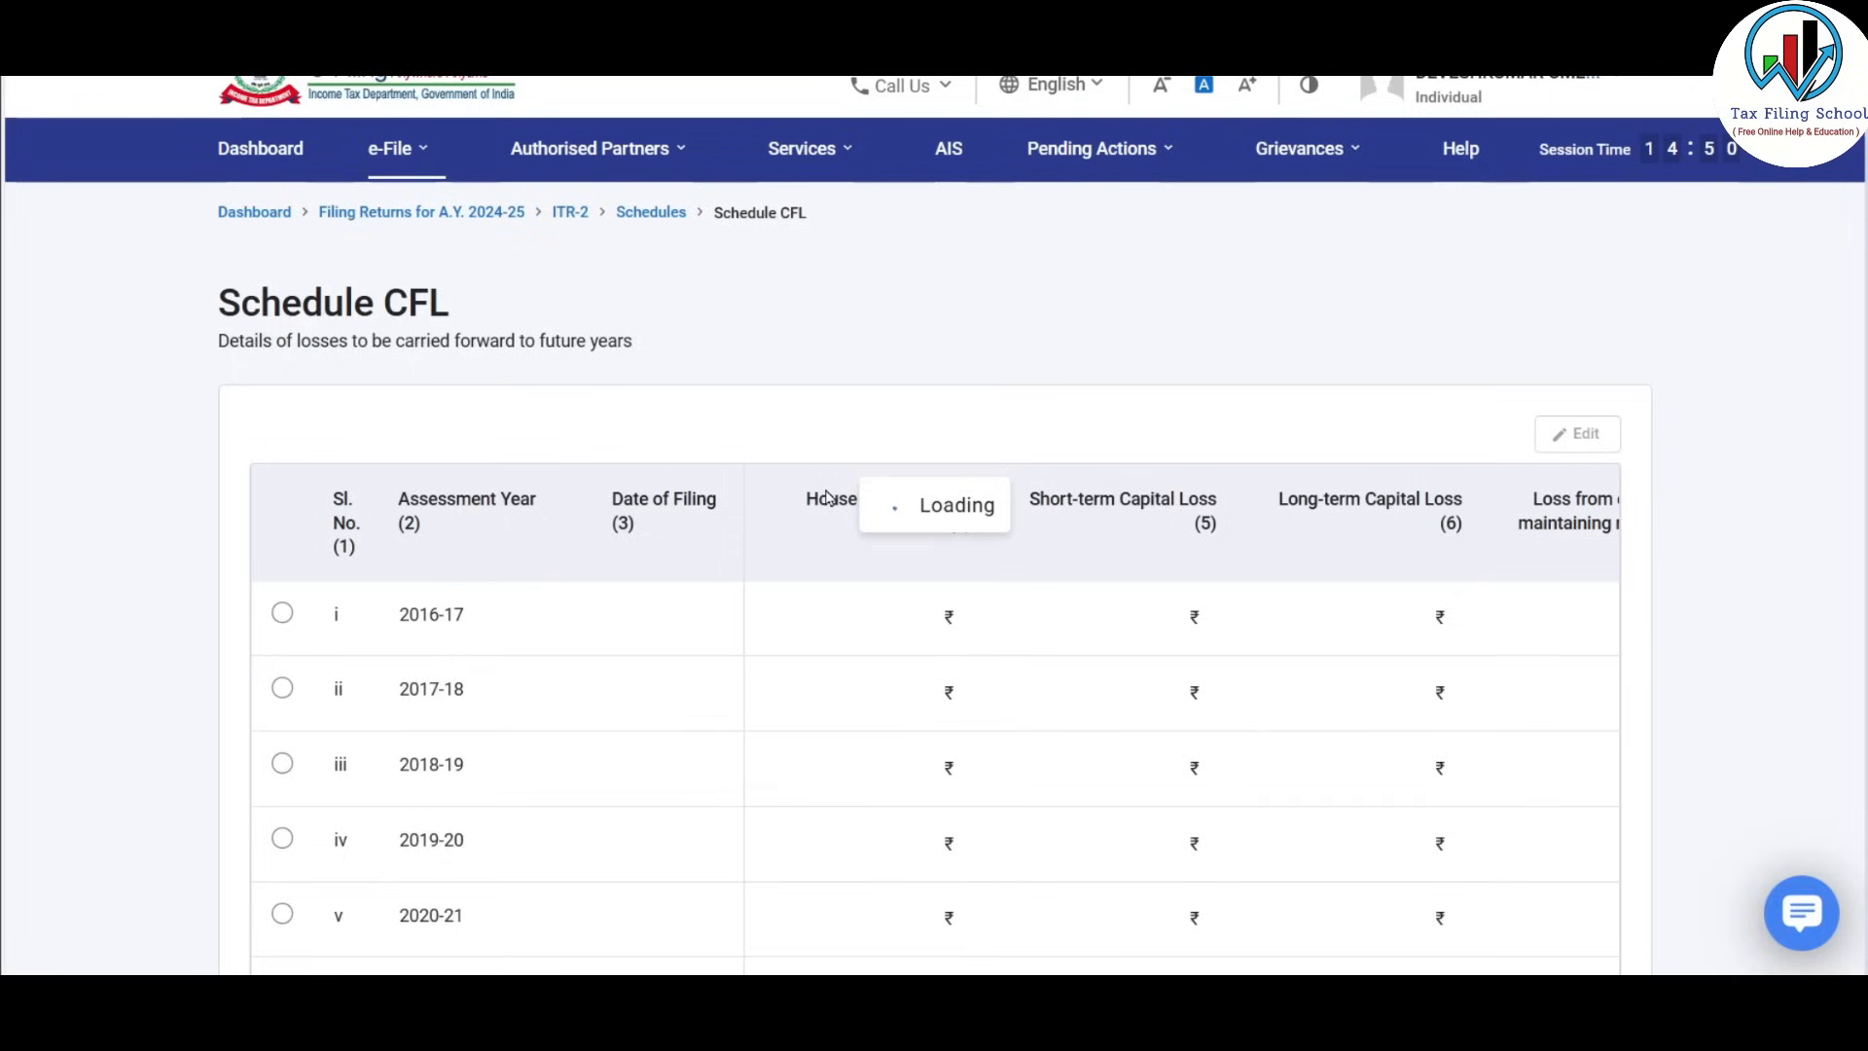
pyautogui.scroll(-5, 827, 497)
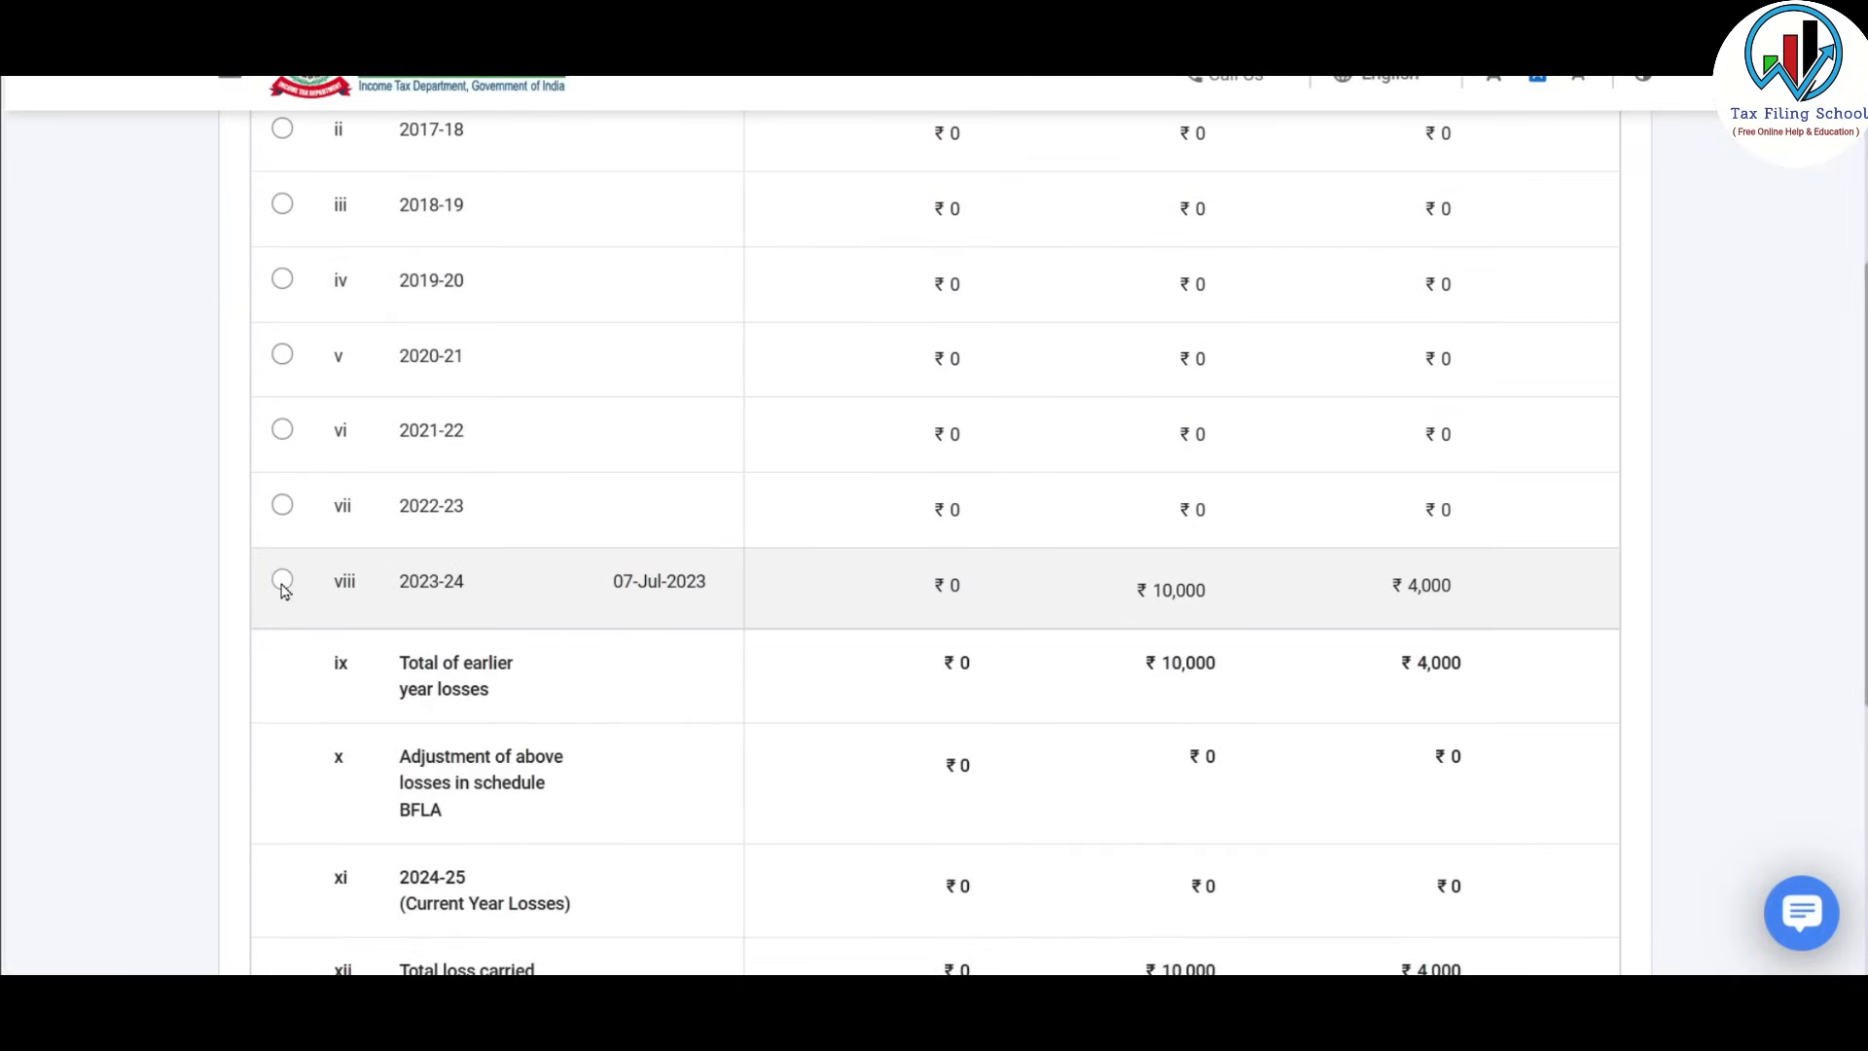
# Select the 2023-24 loss row (₹10,000 and ₹4,000) and compute the set off to confirm CFL.
pyautogui.click(282, 580)
pyautogui.scroll(5, 833, 639)
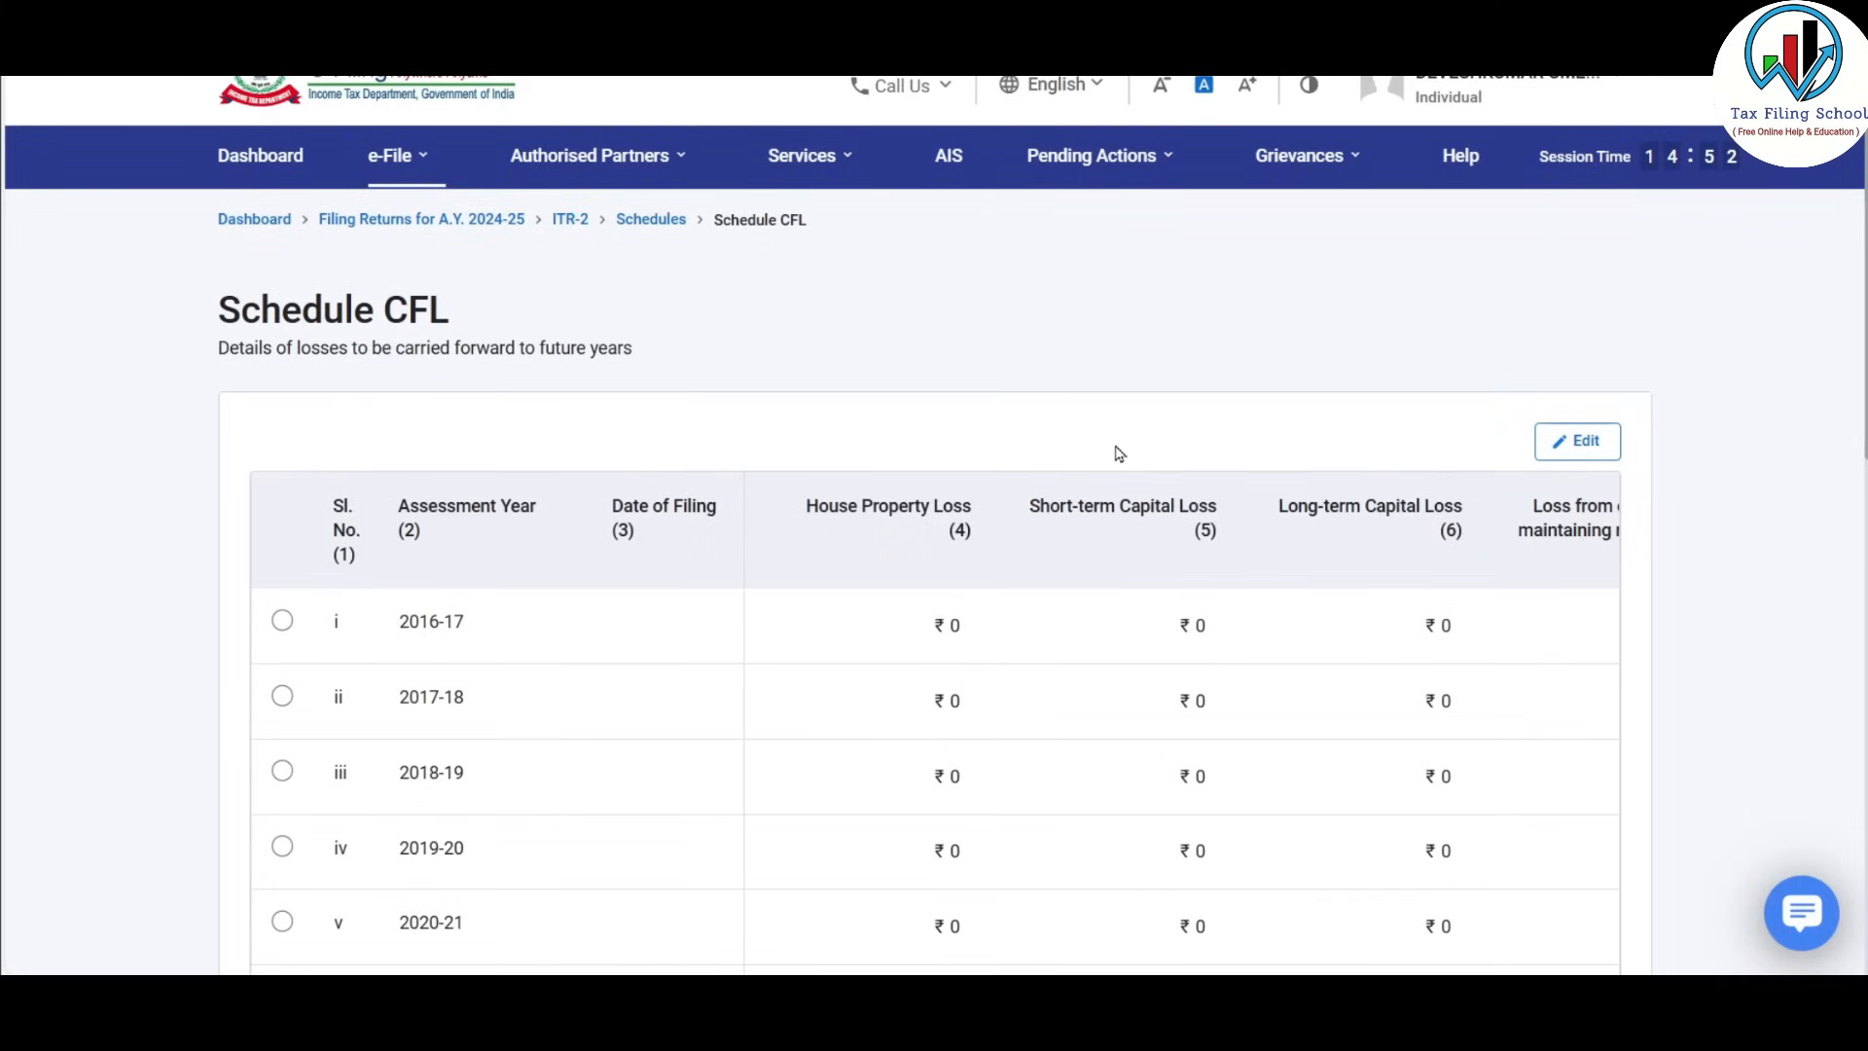
pyautogui.scroll(-7, 1116, 451)
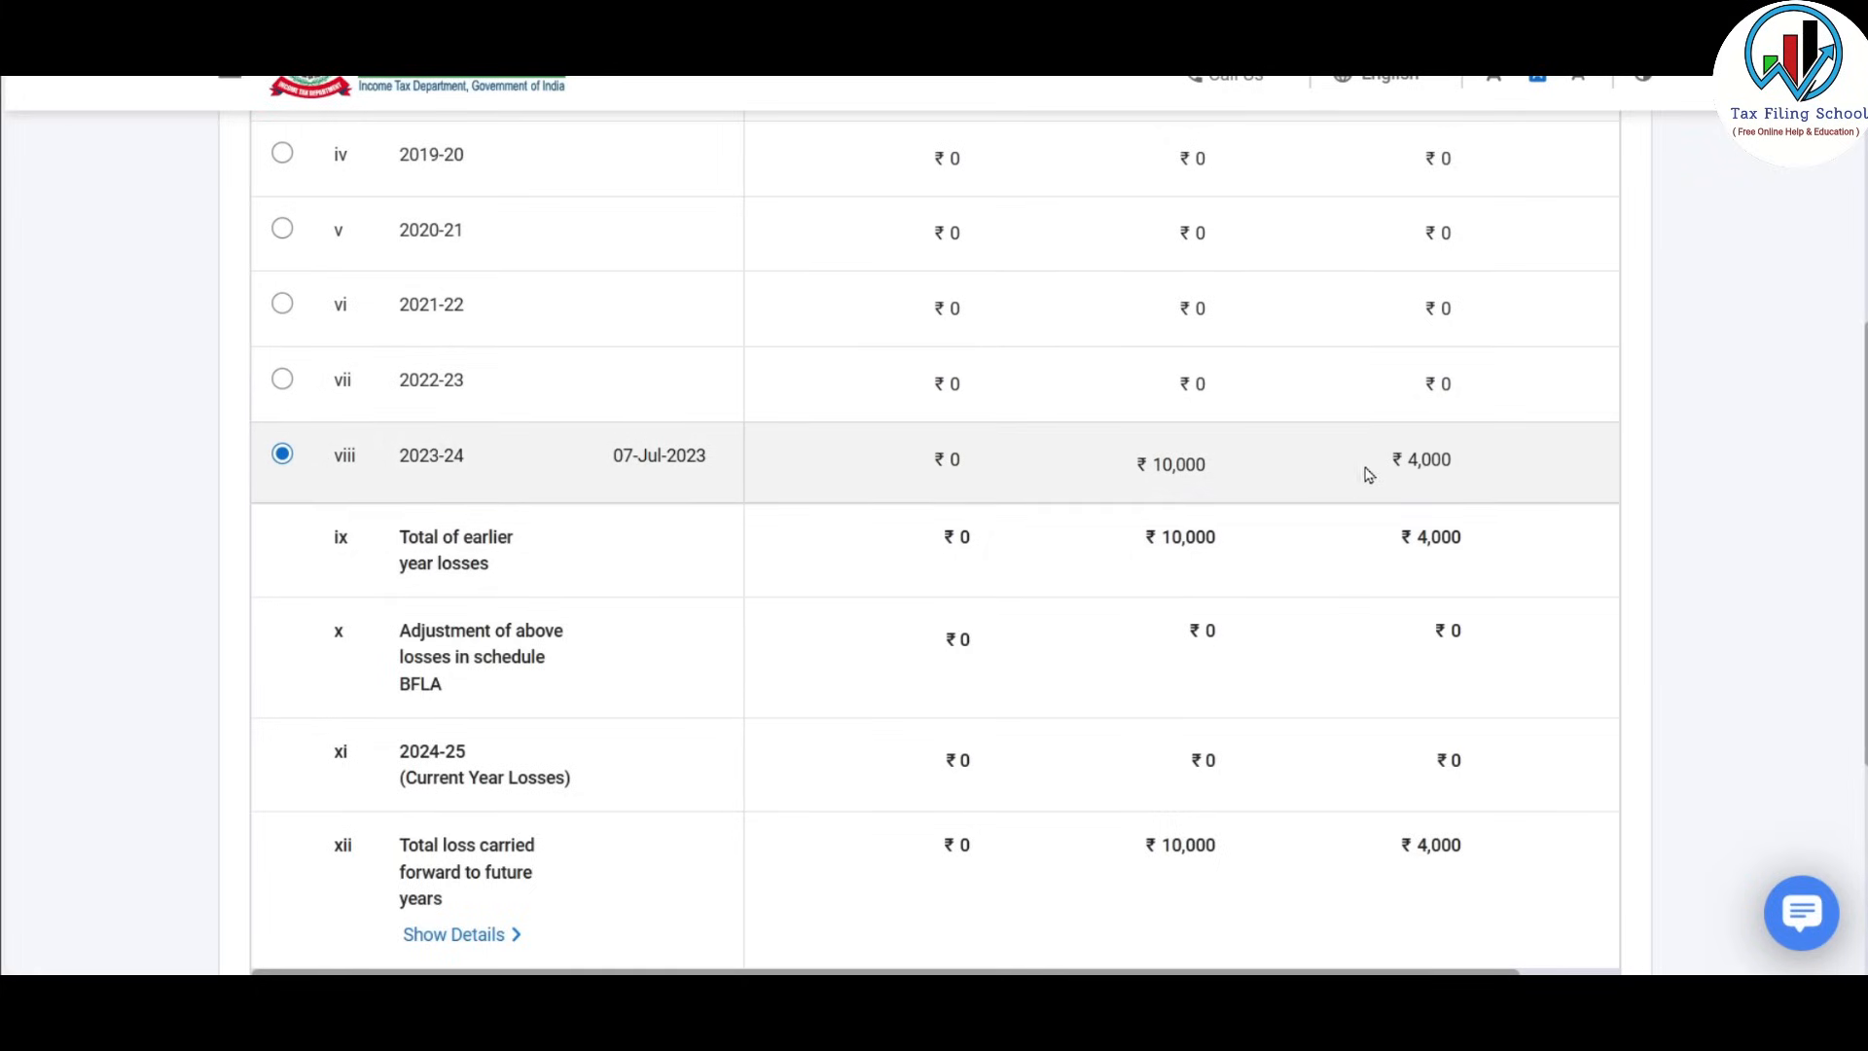
pyautogui.scroll(-3, 1242, 508)
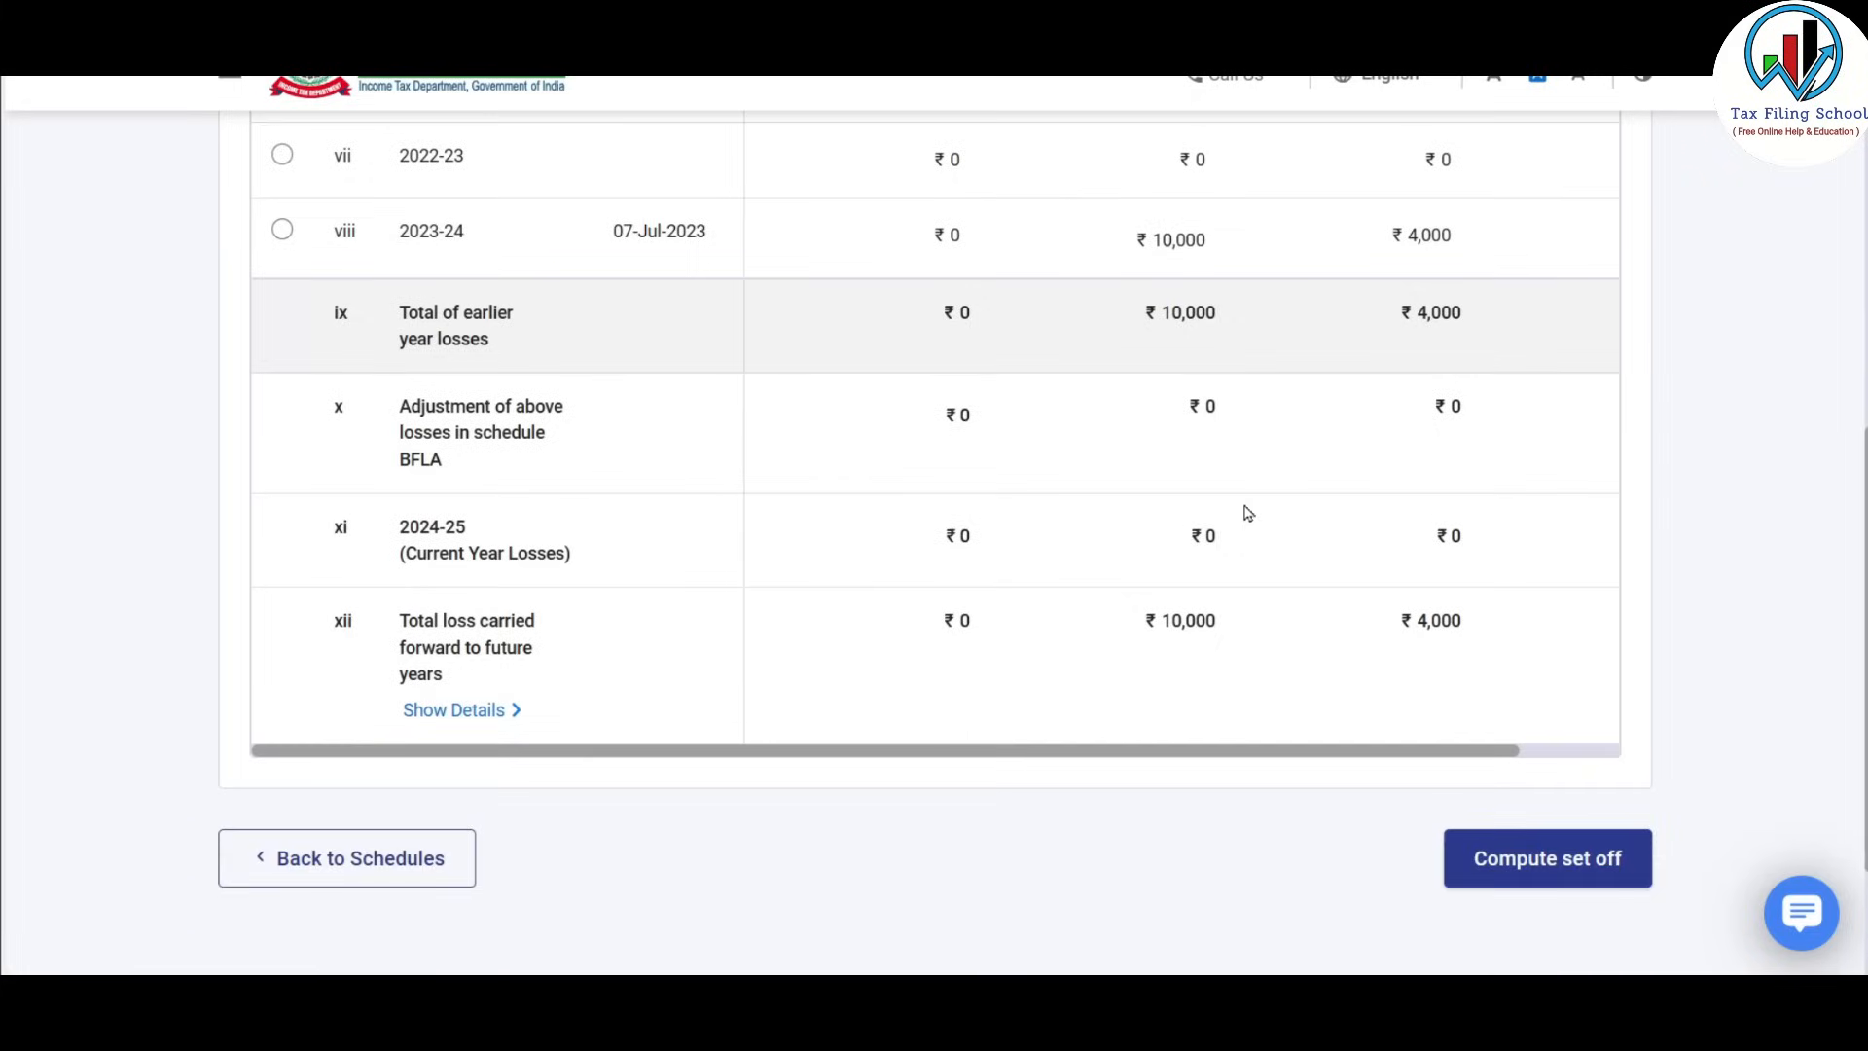
pyautogui.scroll(-2, 1246, 513)
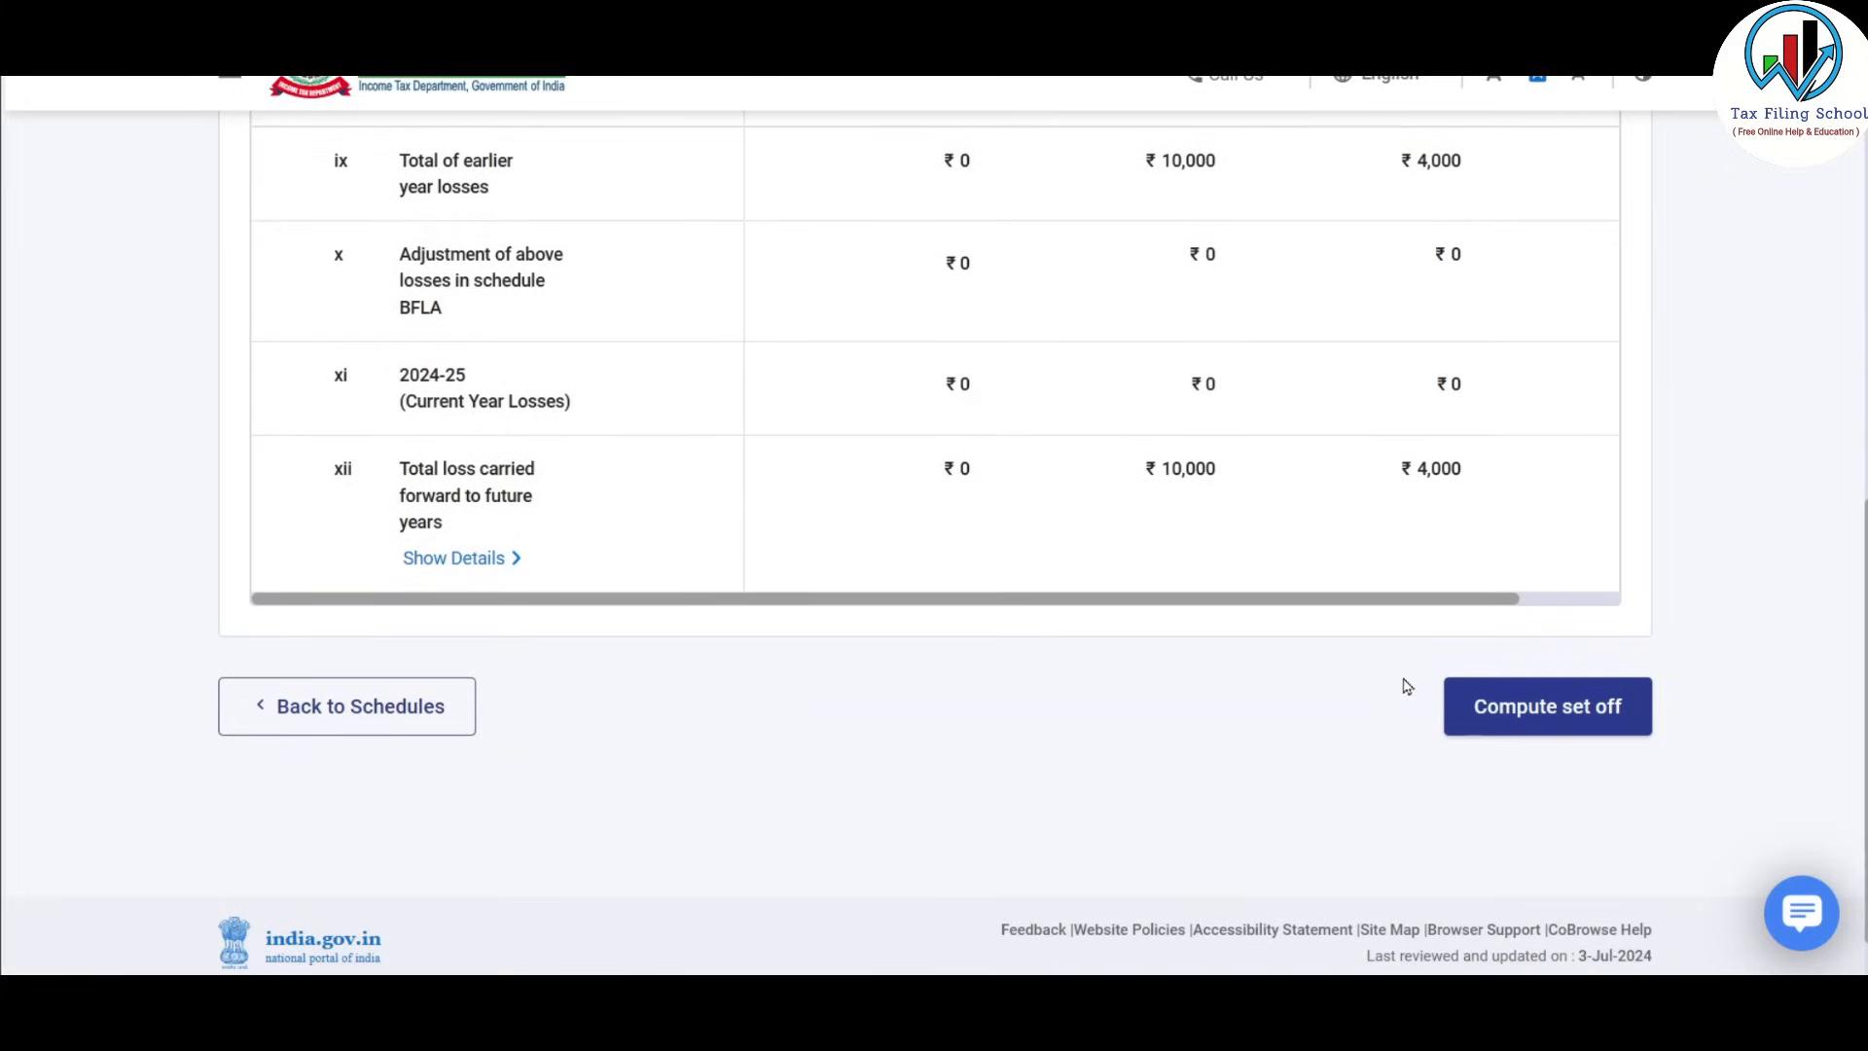
pyautogui.click(1568, 718)
pyautogui.scroll(-8, 959, 633)
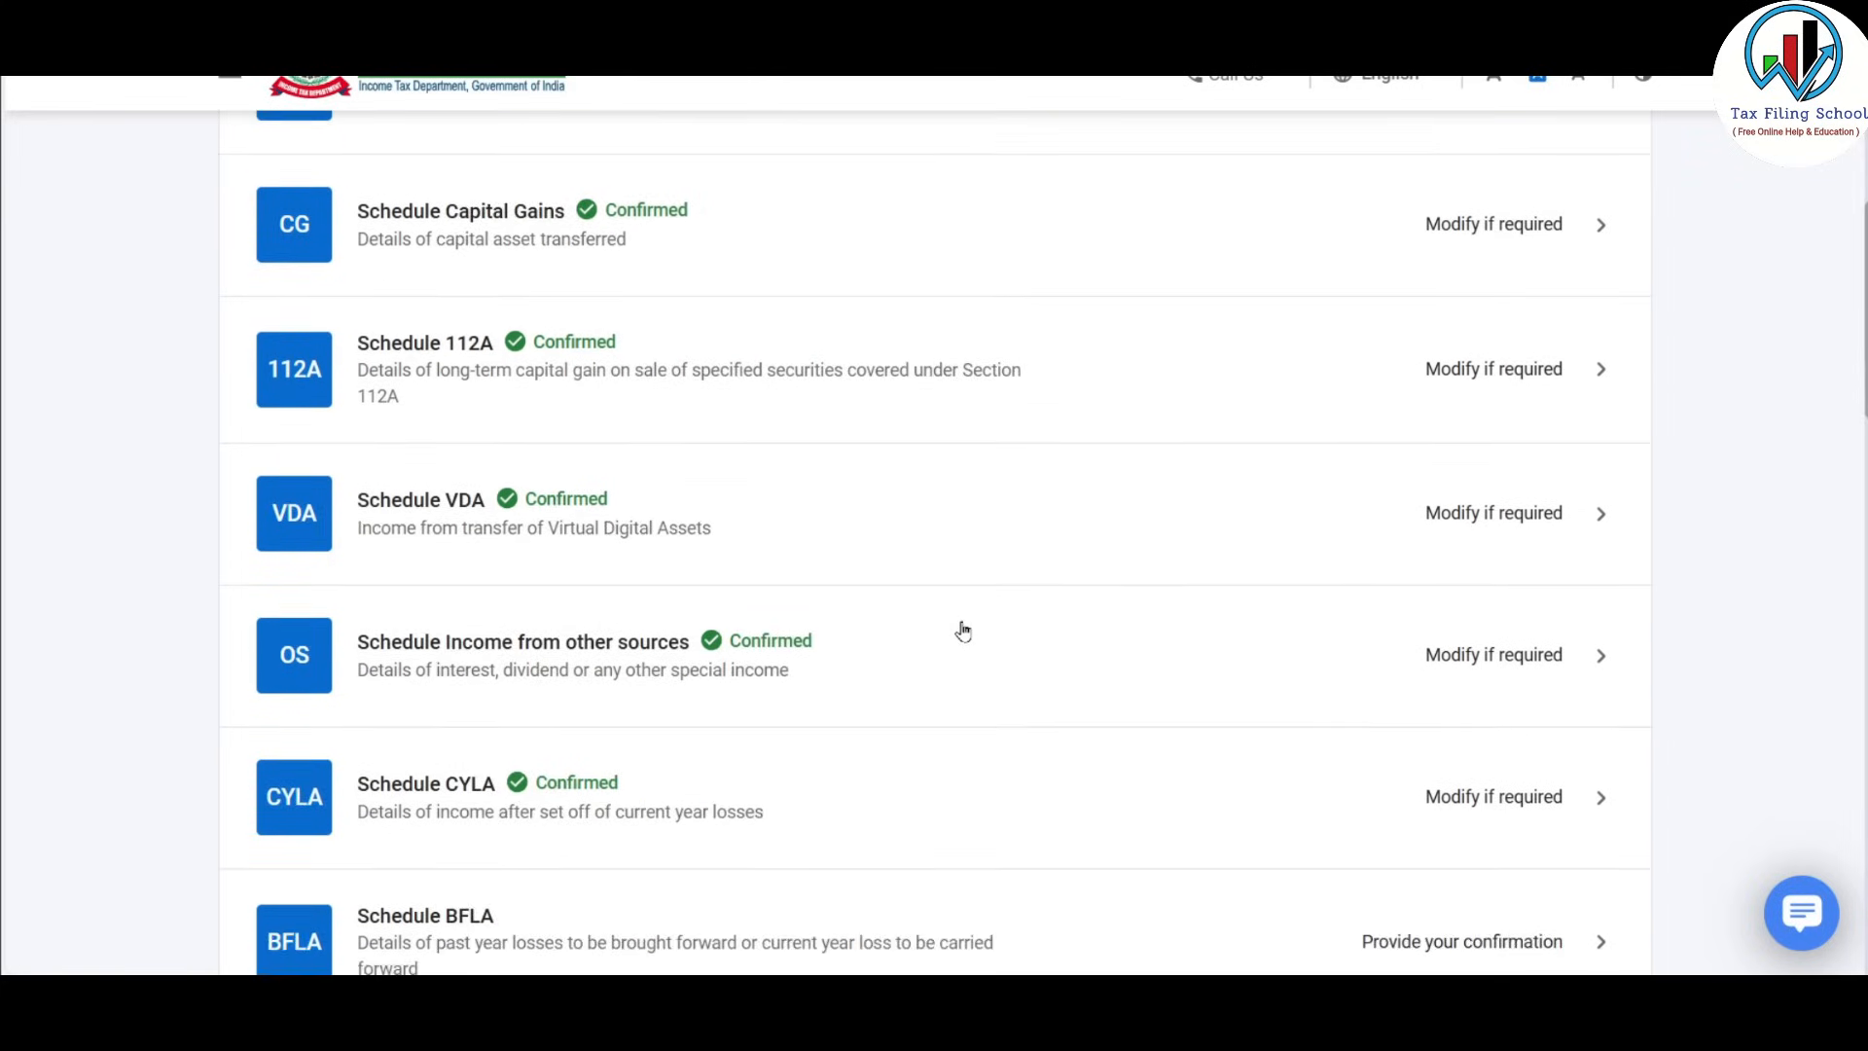
# Open Schedule BFLA and review its brought-forward loss set-off table.
pyautogui.scroll(-3, 1098, 430)
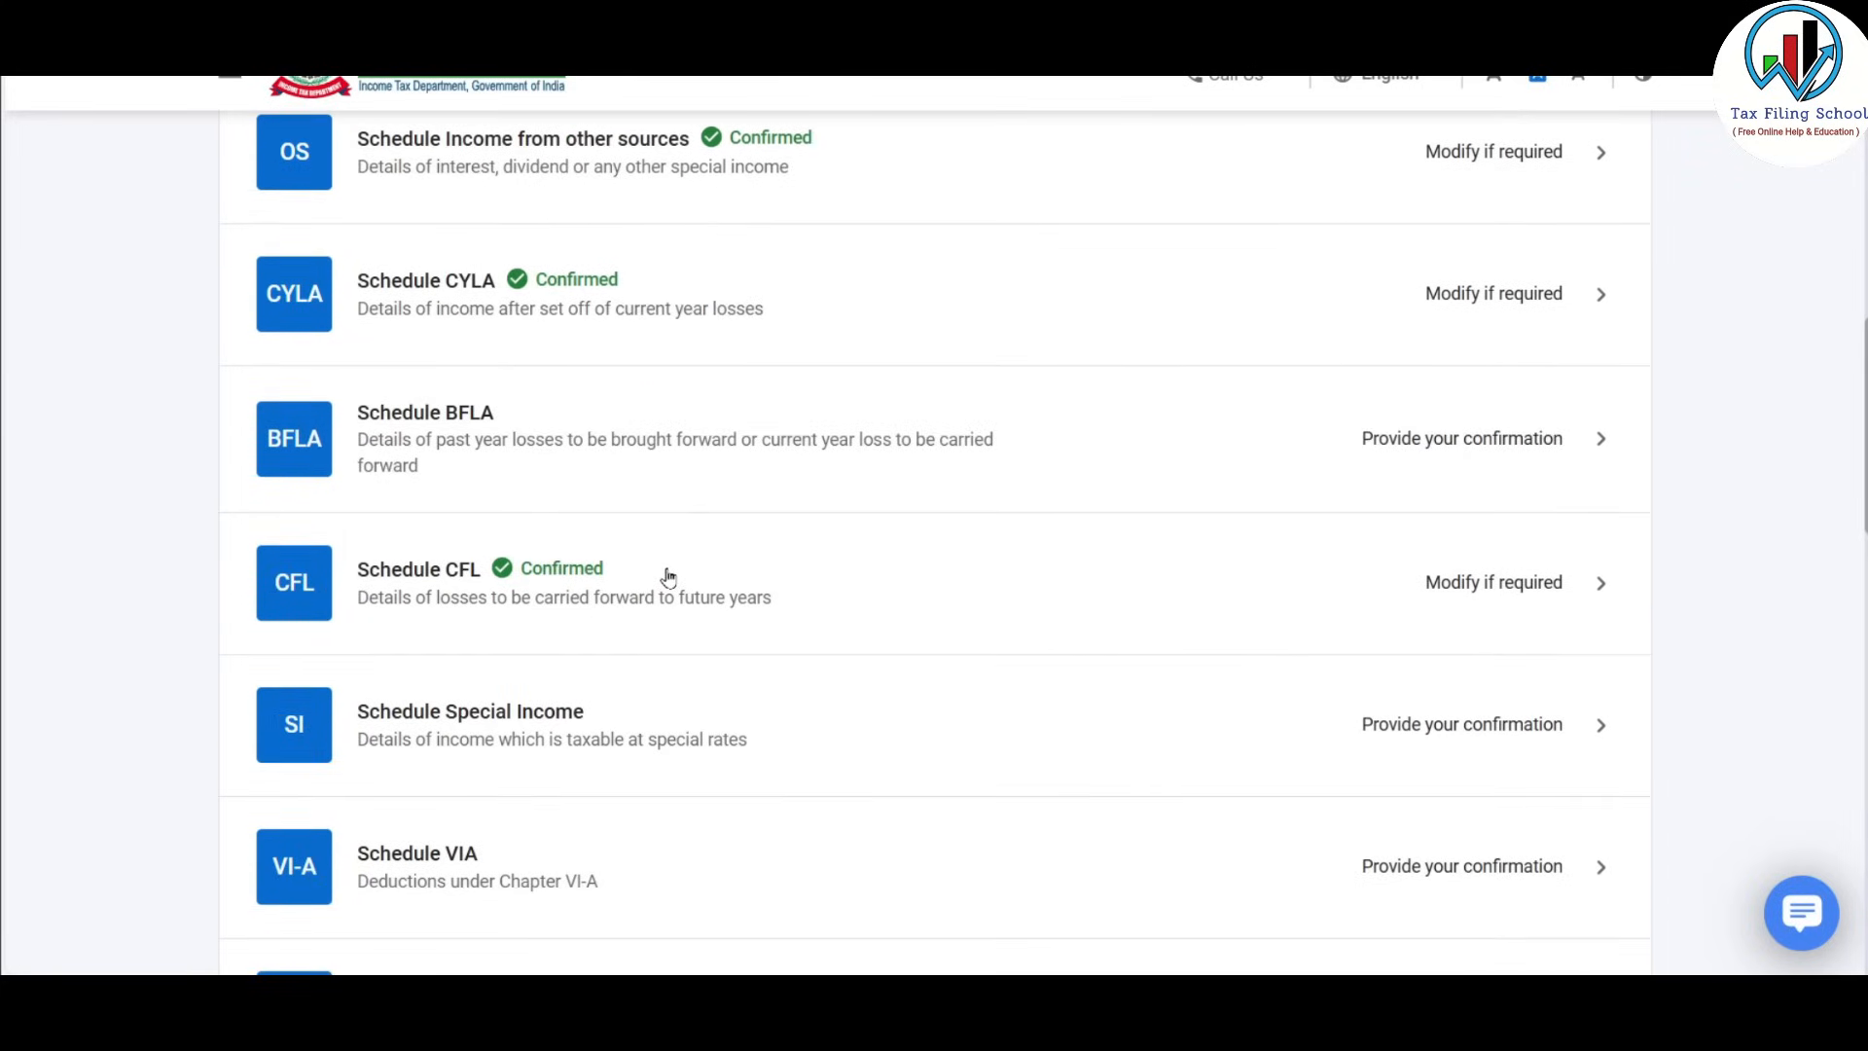
pyautogui.click(1362, 450)
pyautogui.scroll(-5, 1136, 643)
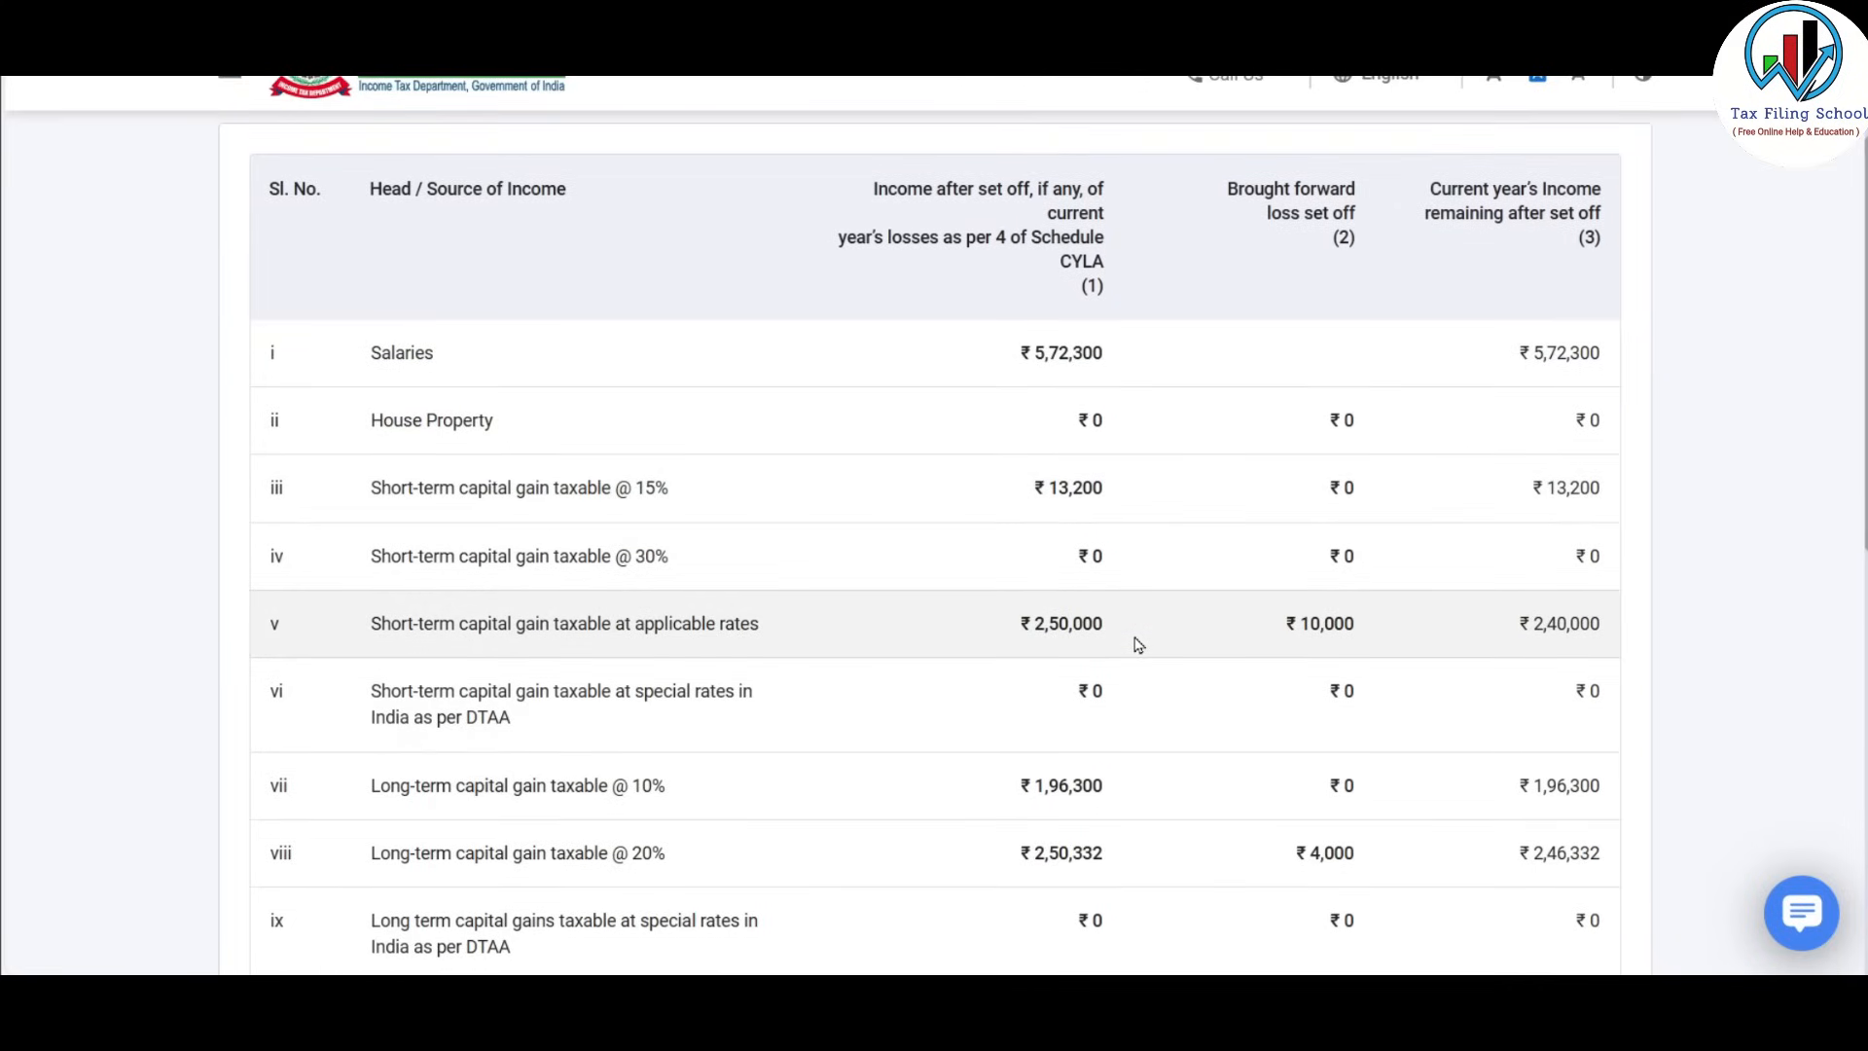
pyautogui.scroll(3, 1019, 453)
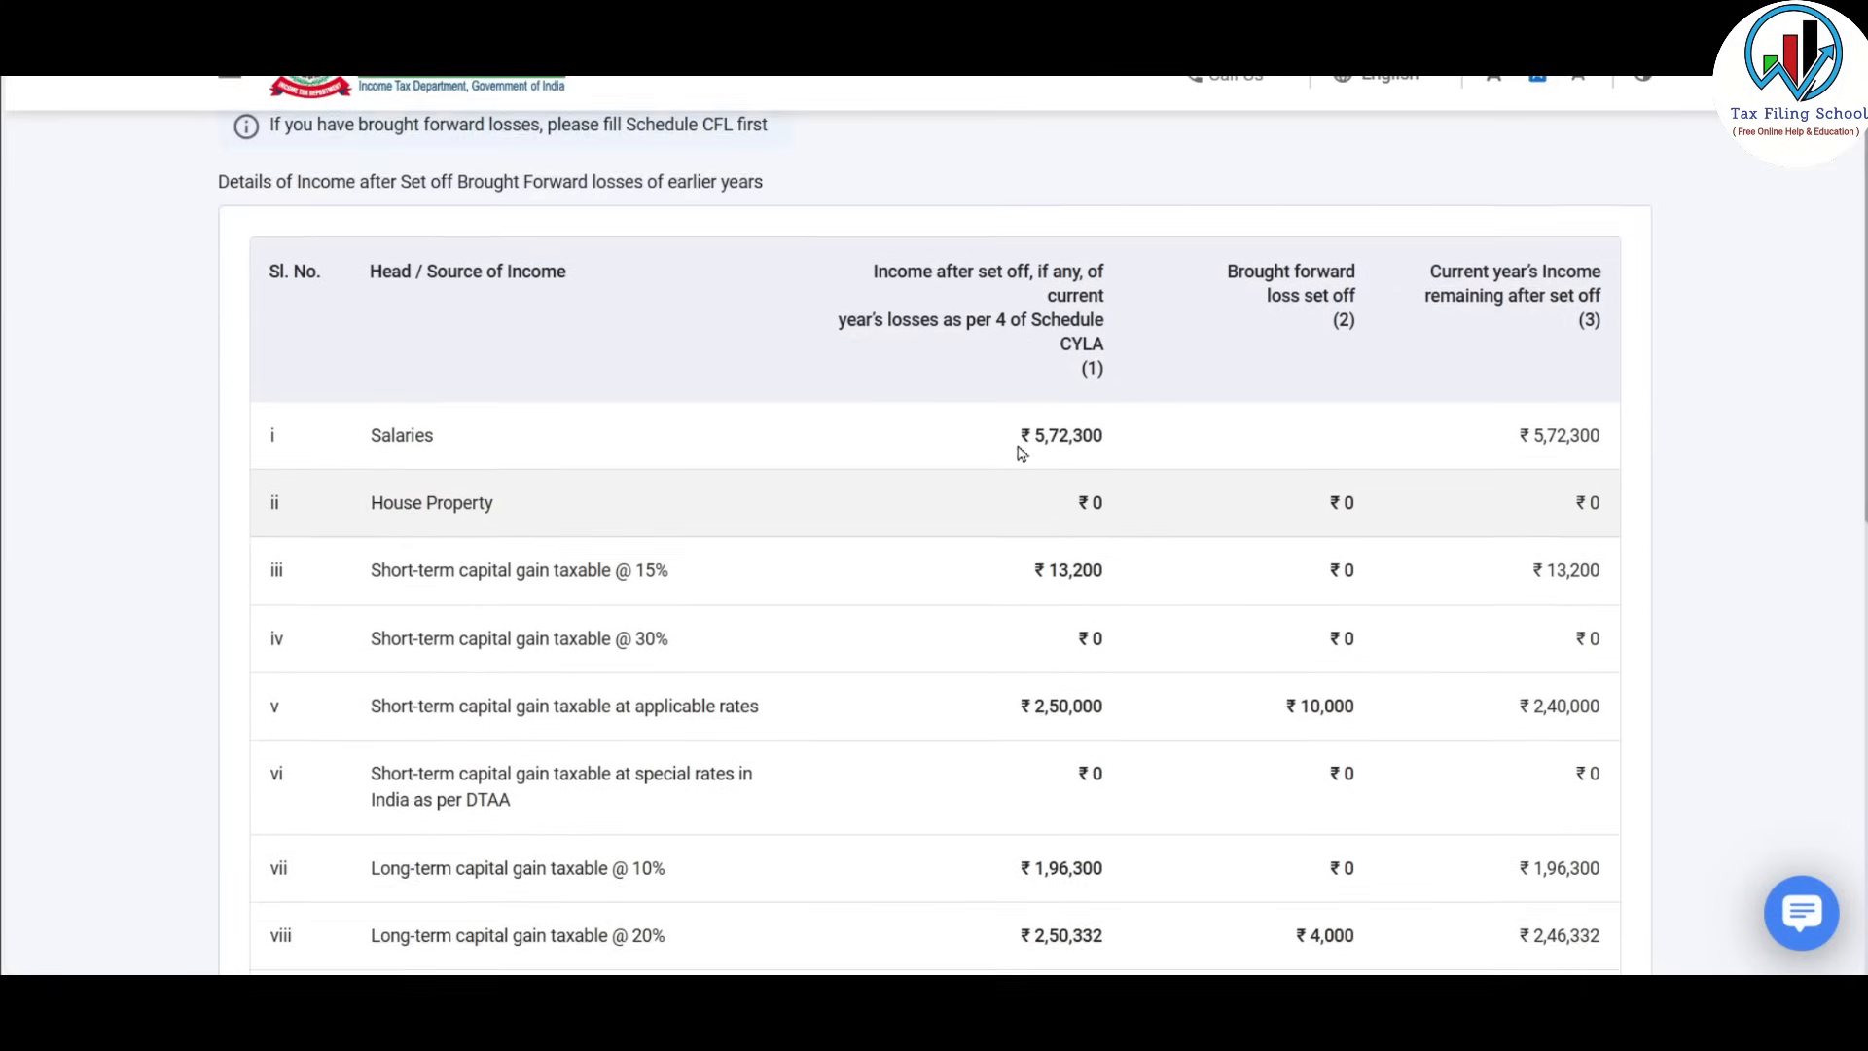
pyautogui.scroll(-3, 1020, 453)
pyautogui.scroll(-2, 1019, 453)
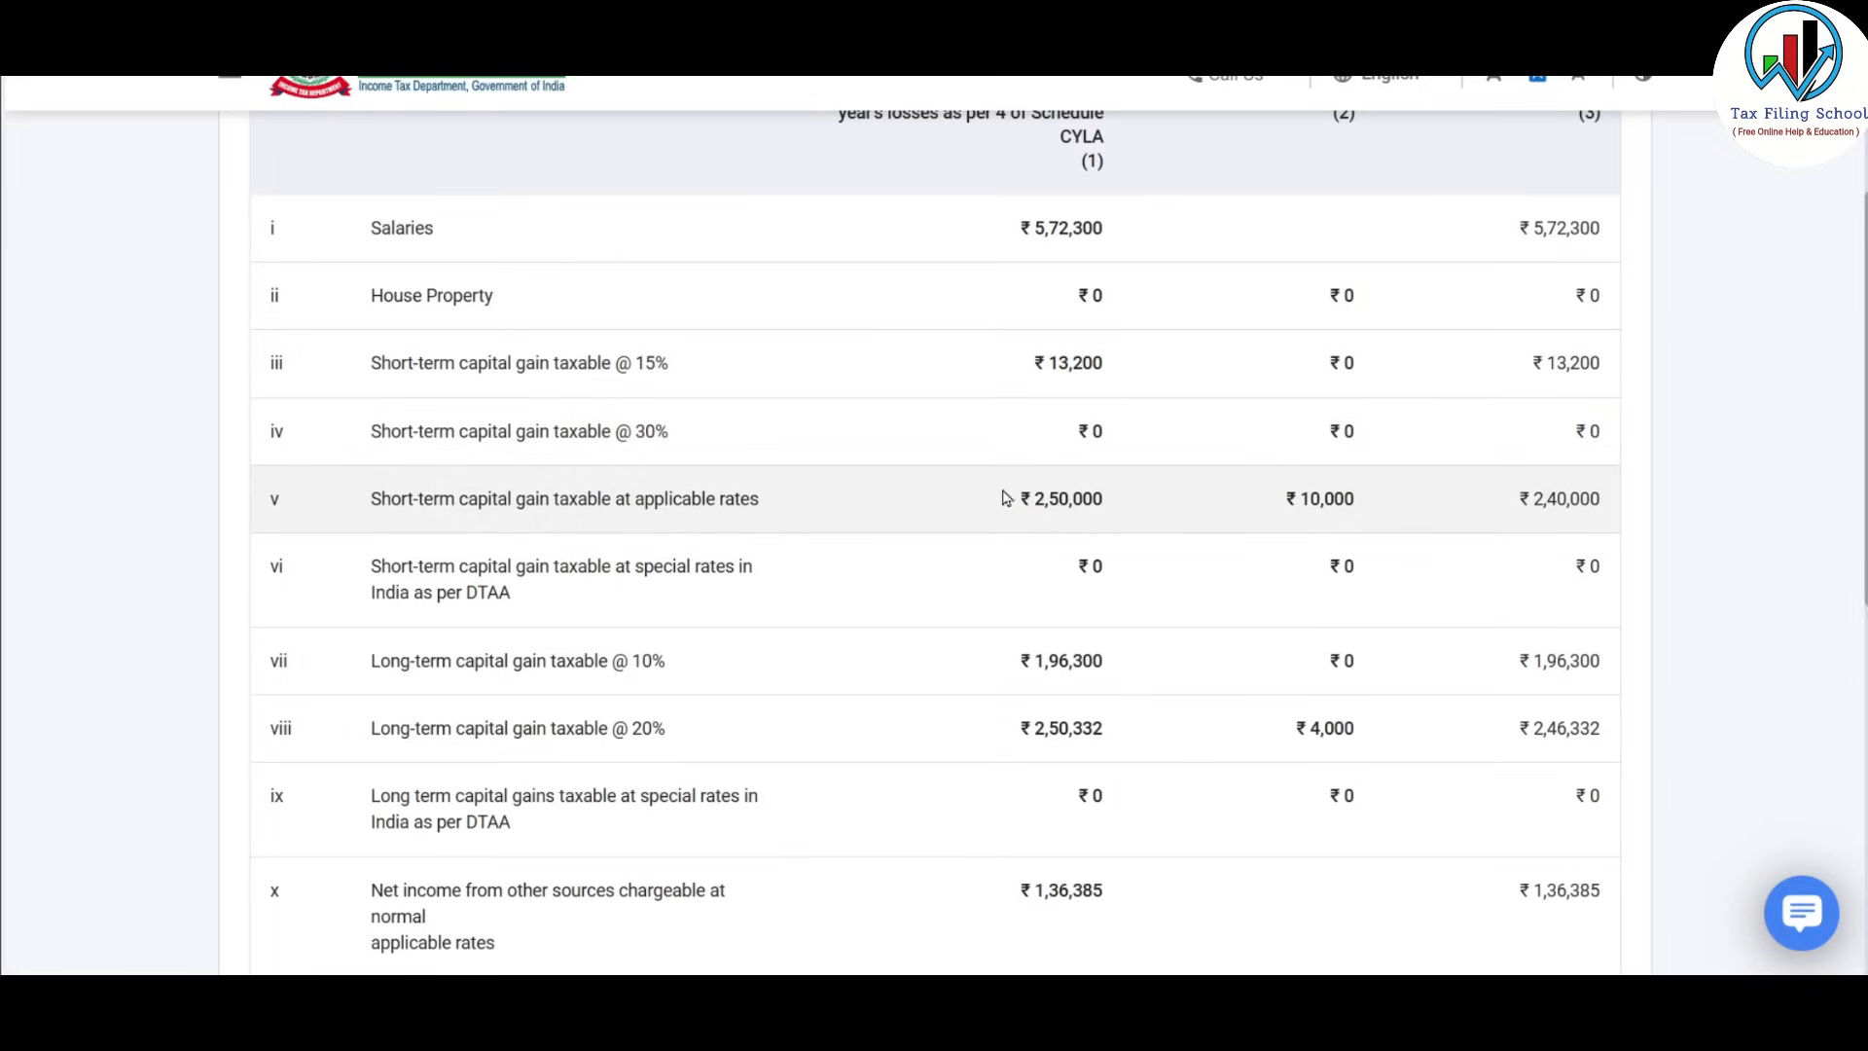
pyautogui.scroll(-2, 1305, 547)
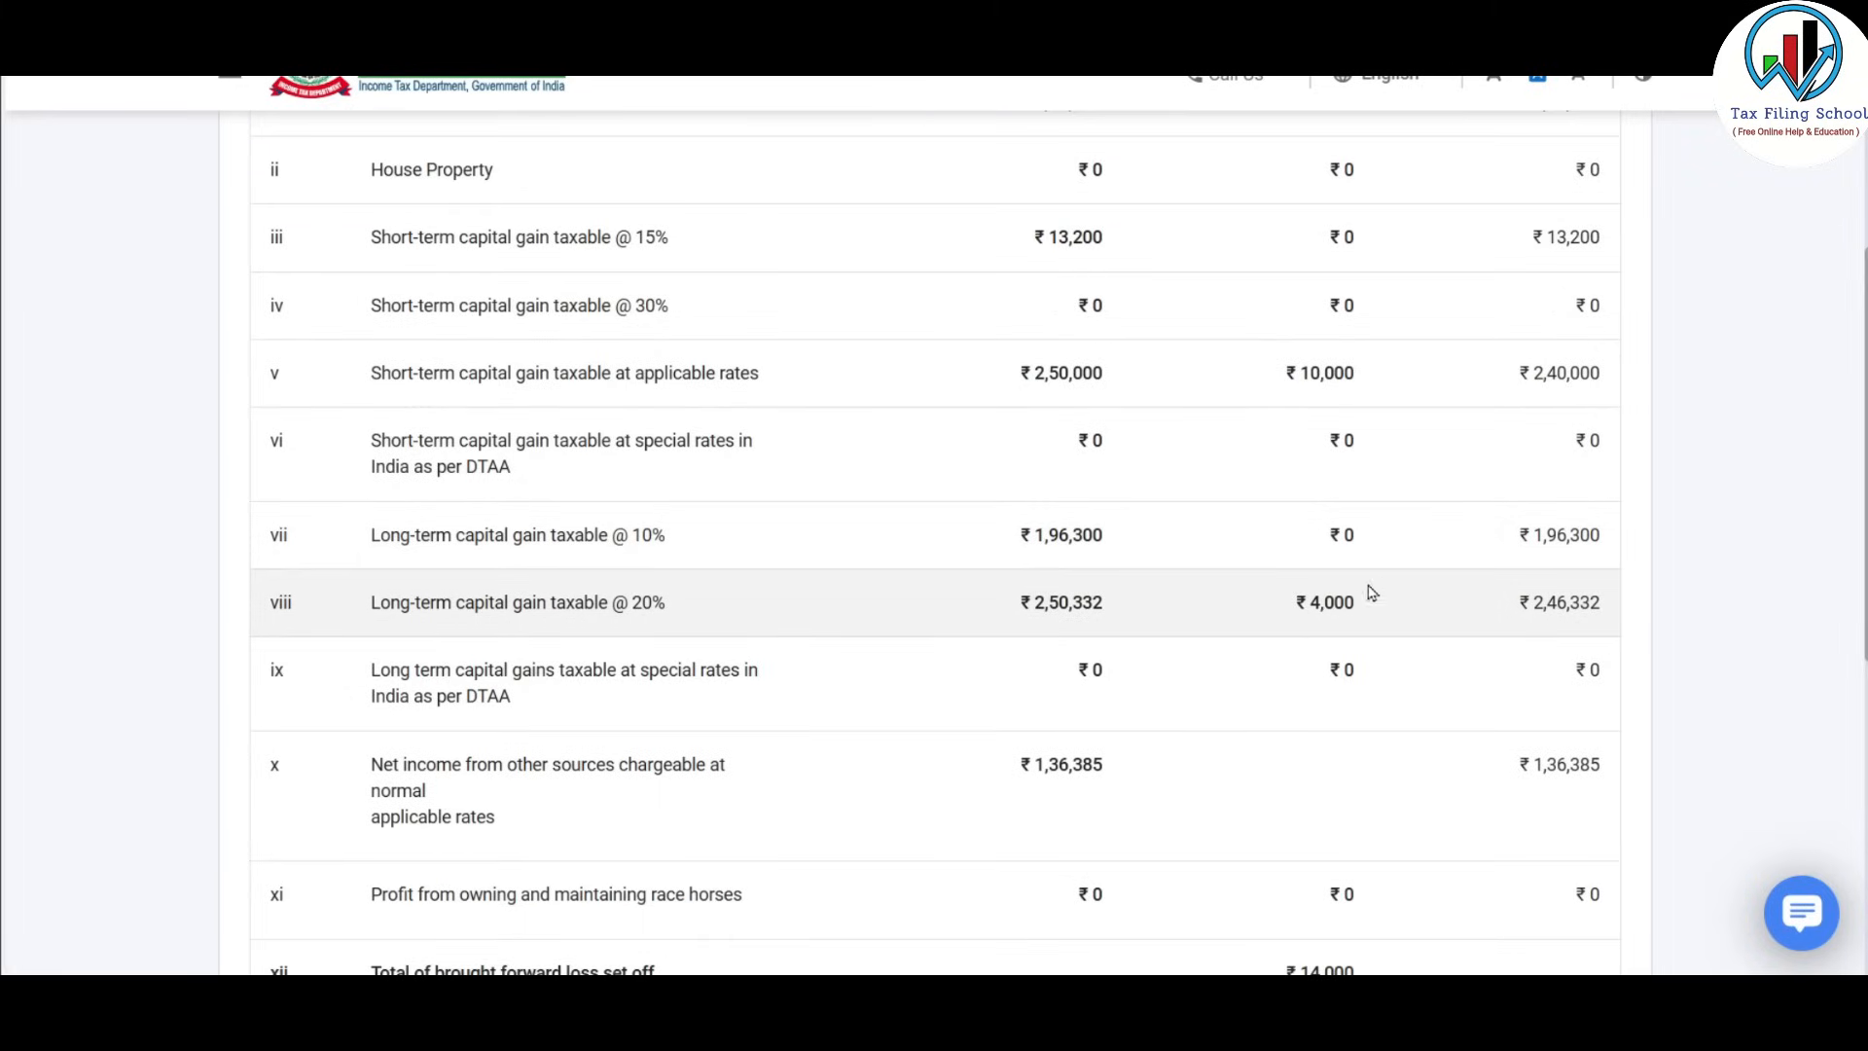
pyautogui.scroll(-2, 1372, 593)
pyautogui.scroll(4, 1293, 610)
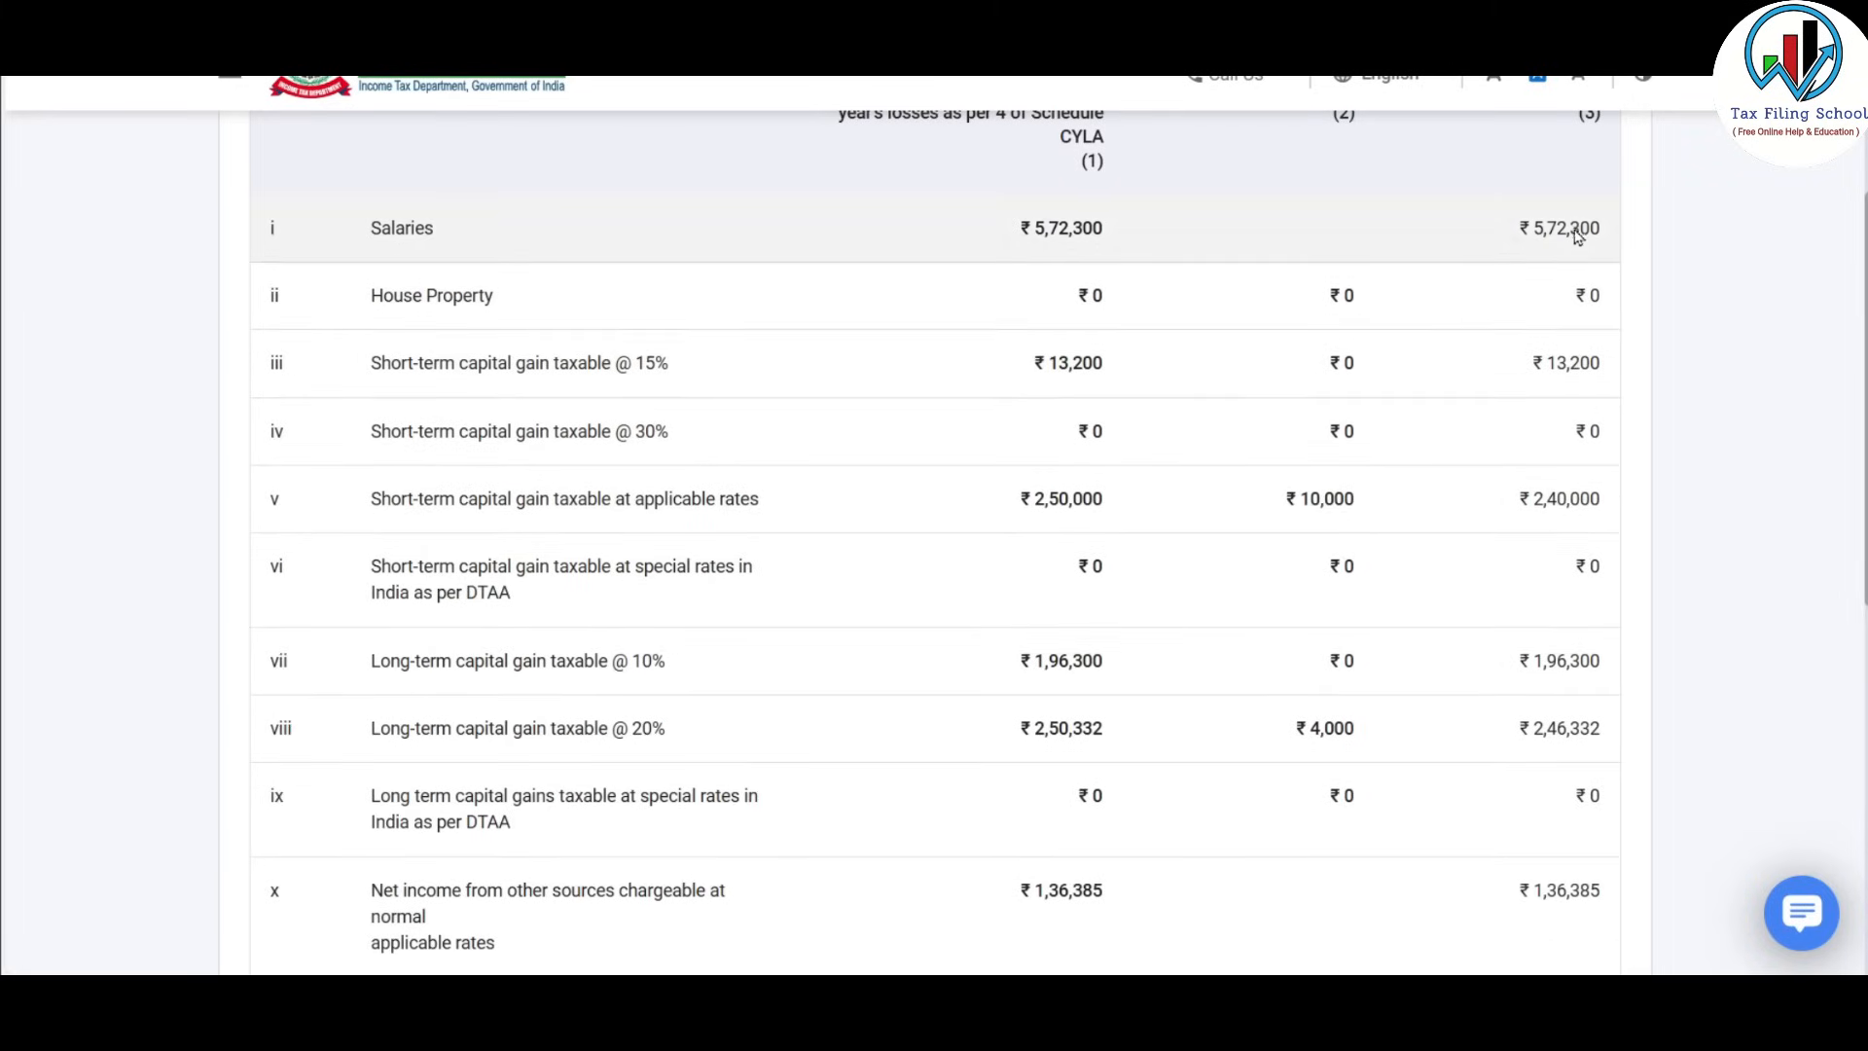
pyautogui.scroll(-2, 1576, 363)
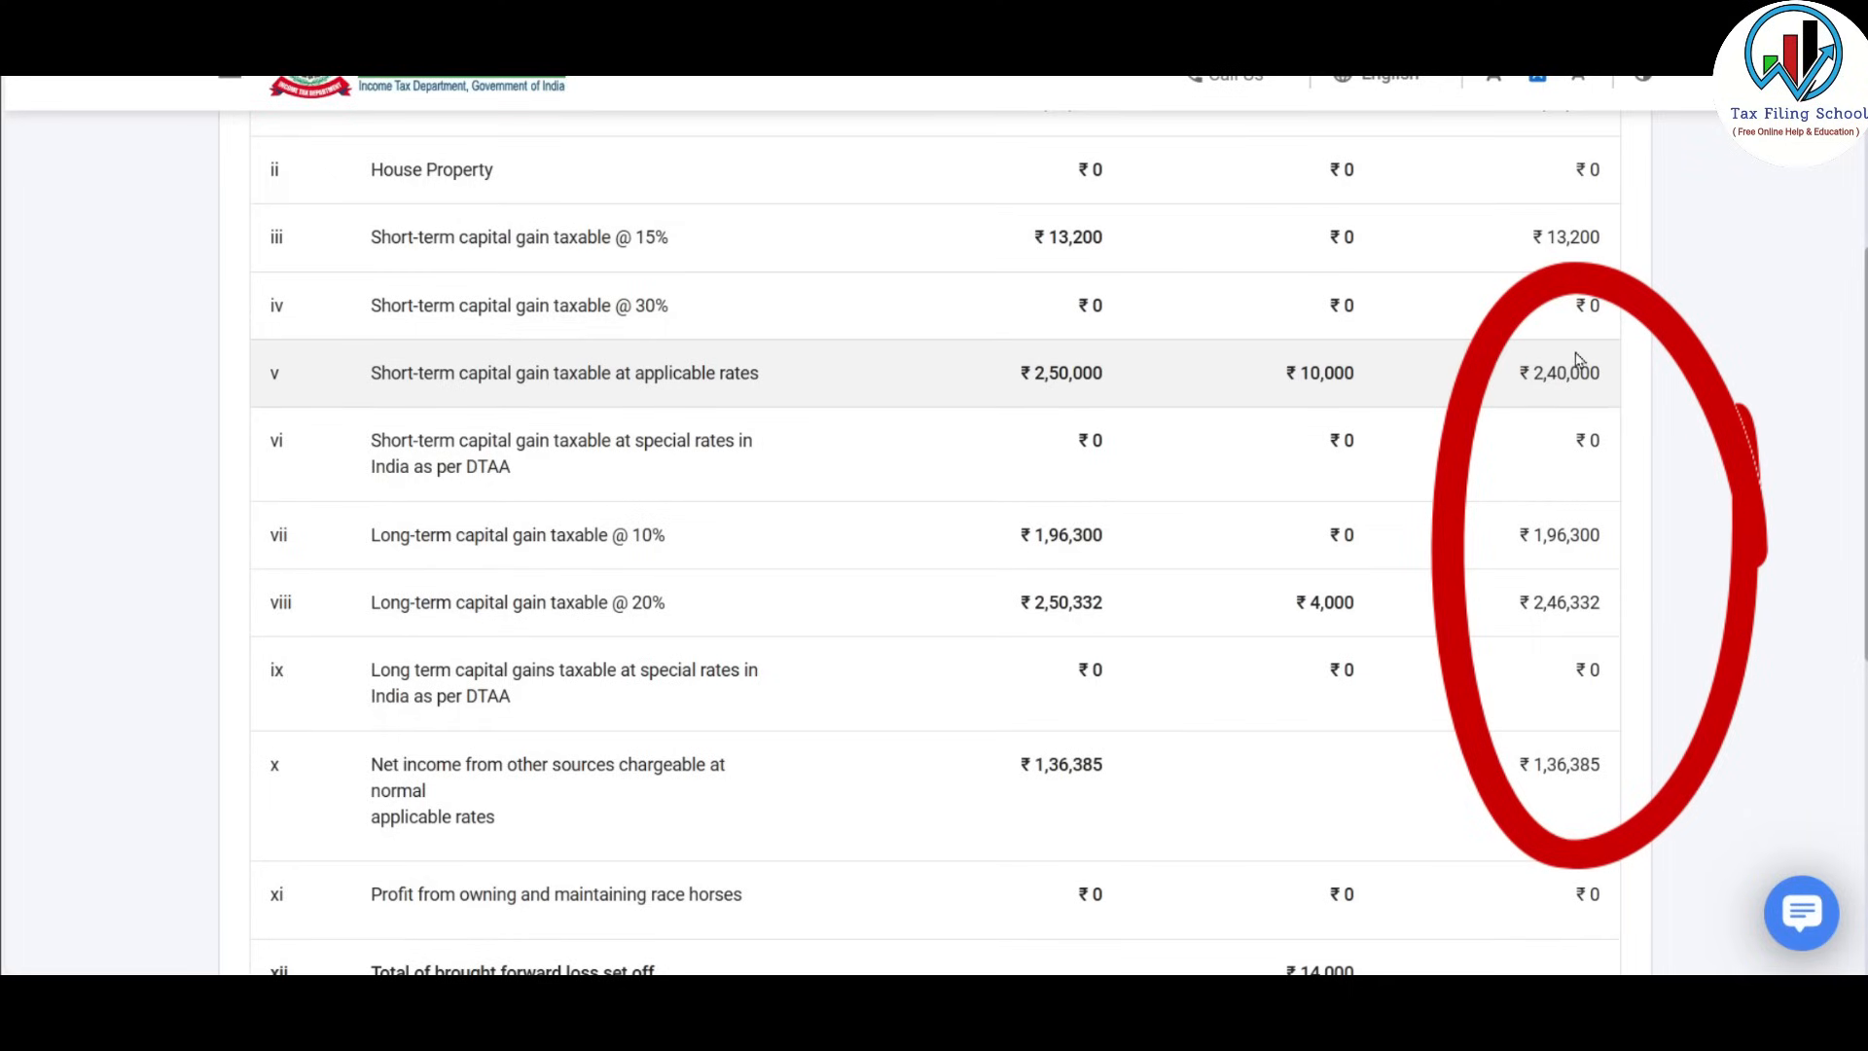
pyautogui.scroll(-2, 1586, 386)
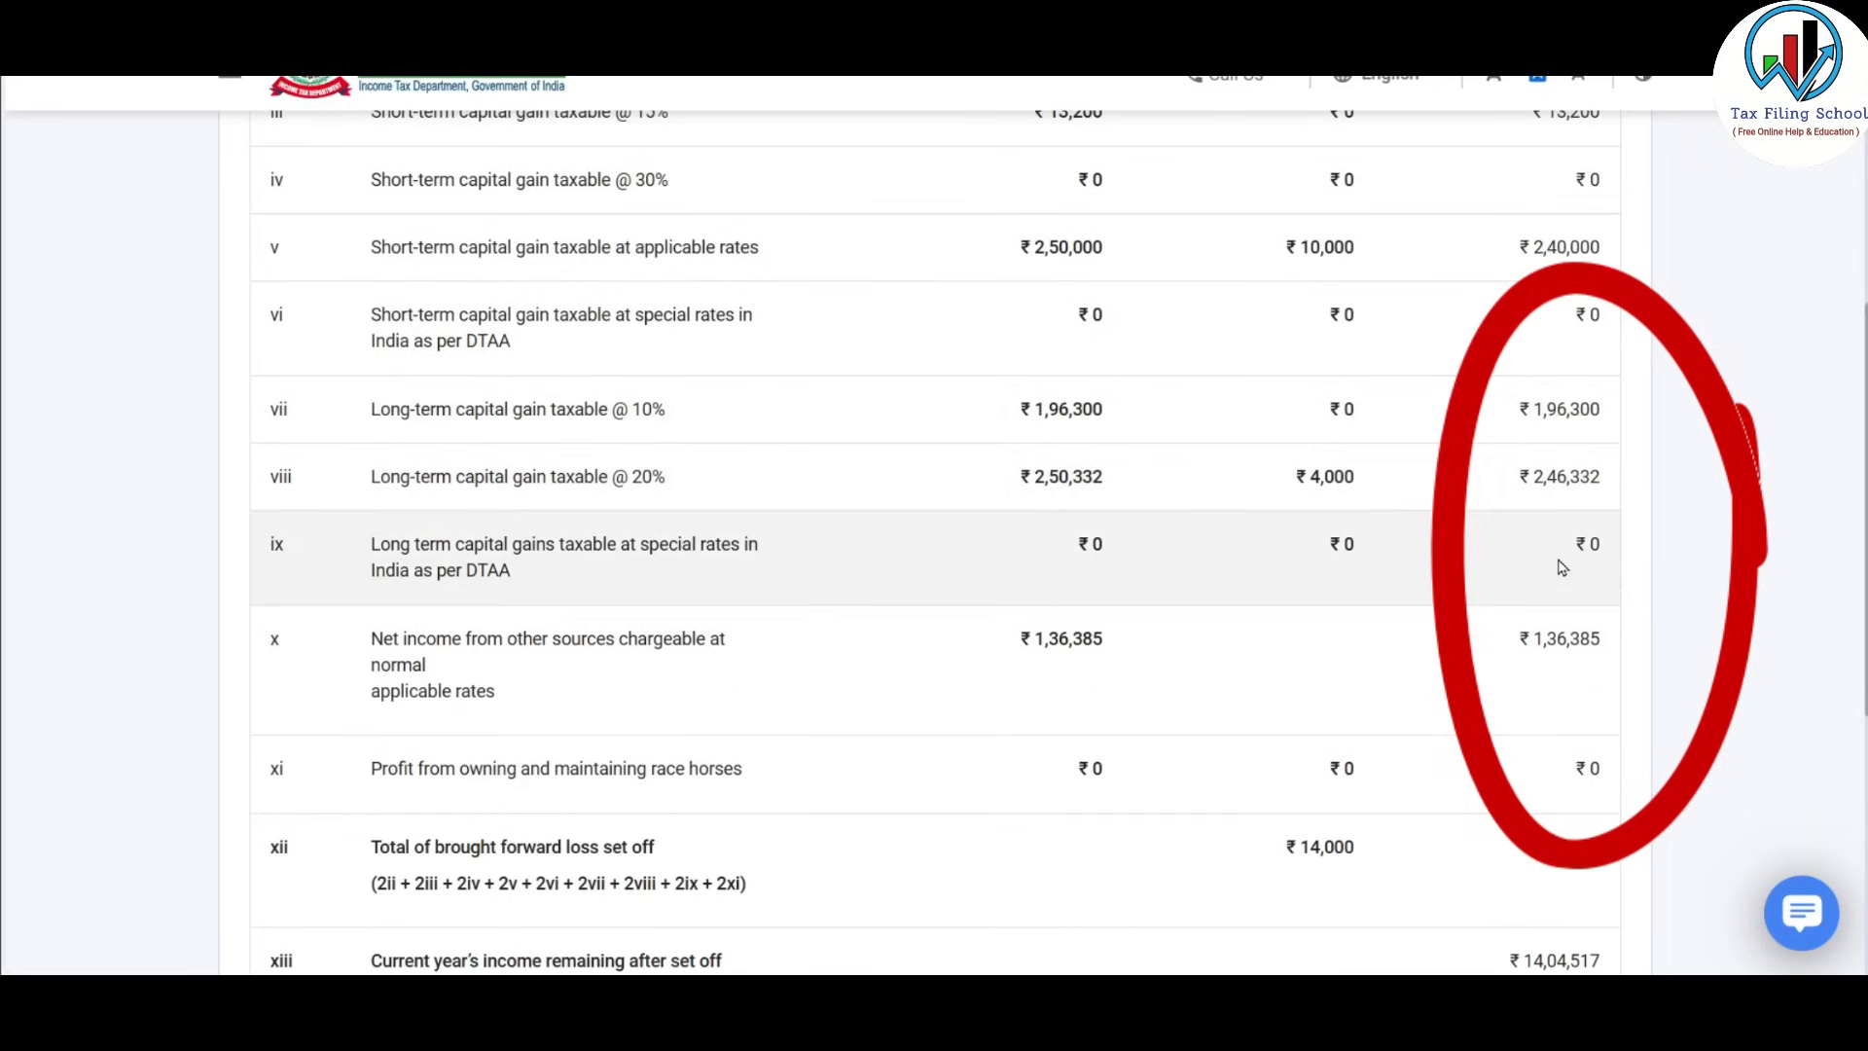
pyautogui.scroll(2, 1564, 530)
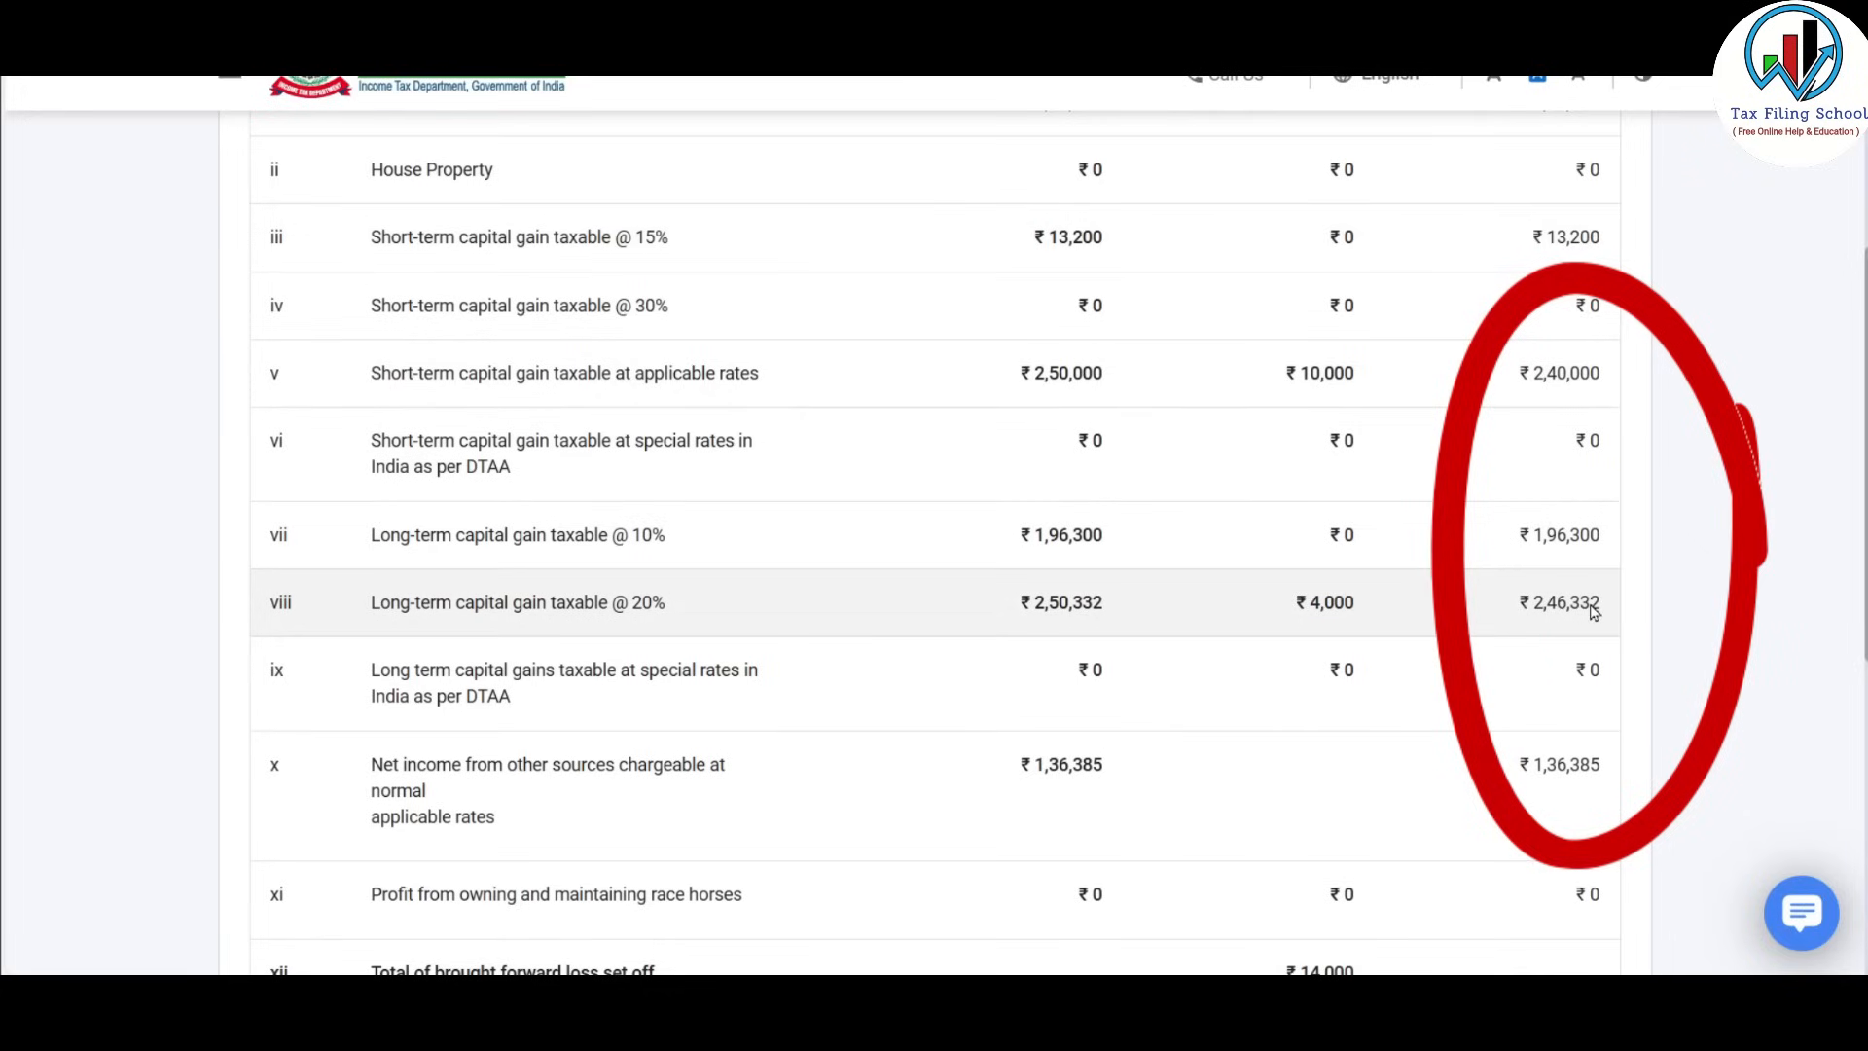
# Compute the set-off of ₹10,000 and ₹4,000 losses, leaving ₹14,04,517 income, and confirm past the 234C note.
pyautogui.scroll(-10, 1568, 735)
pyautogui.click(1568, 735)
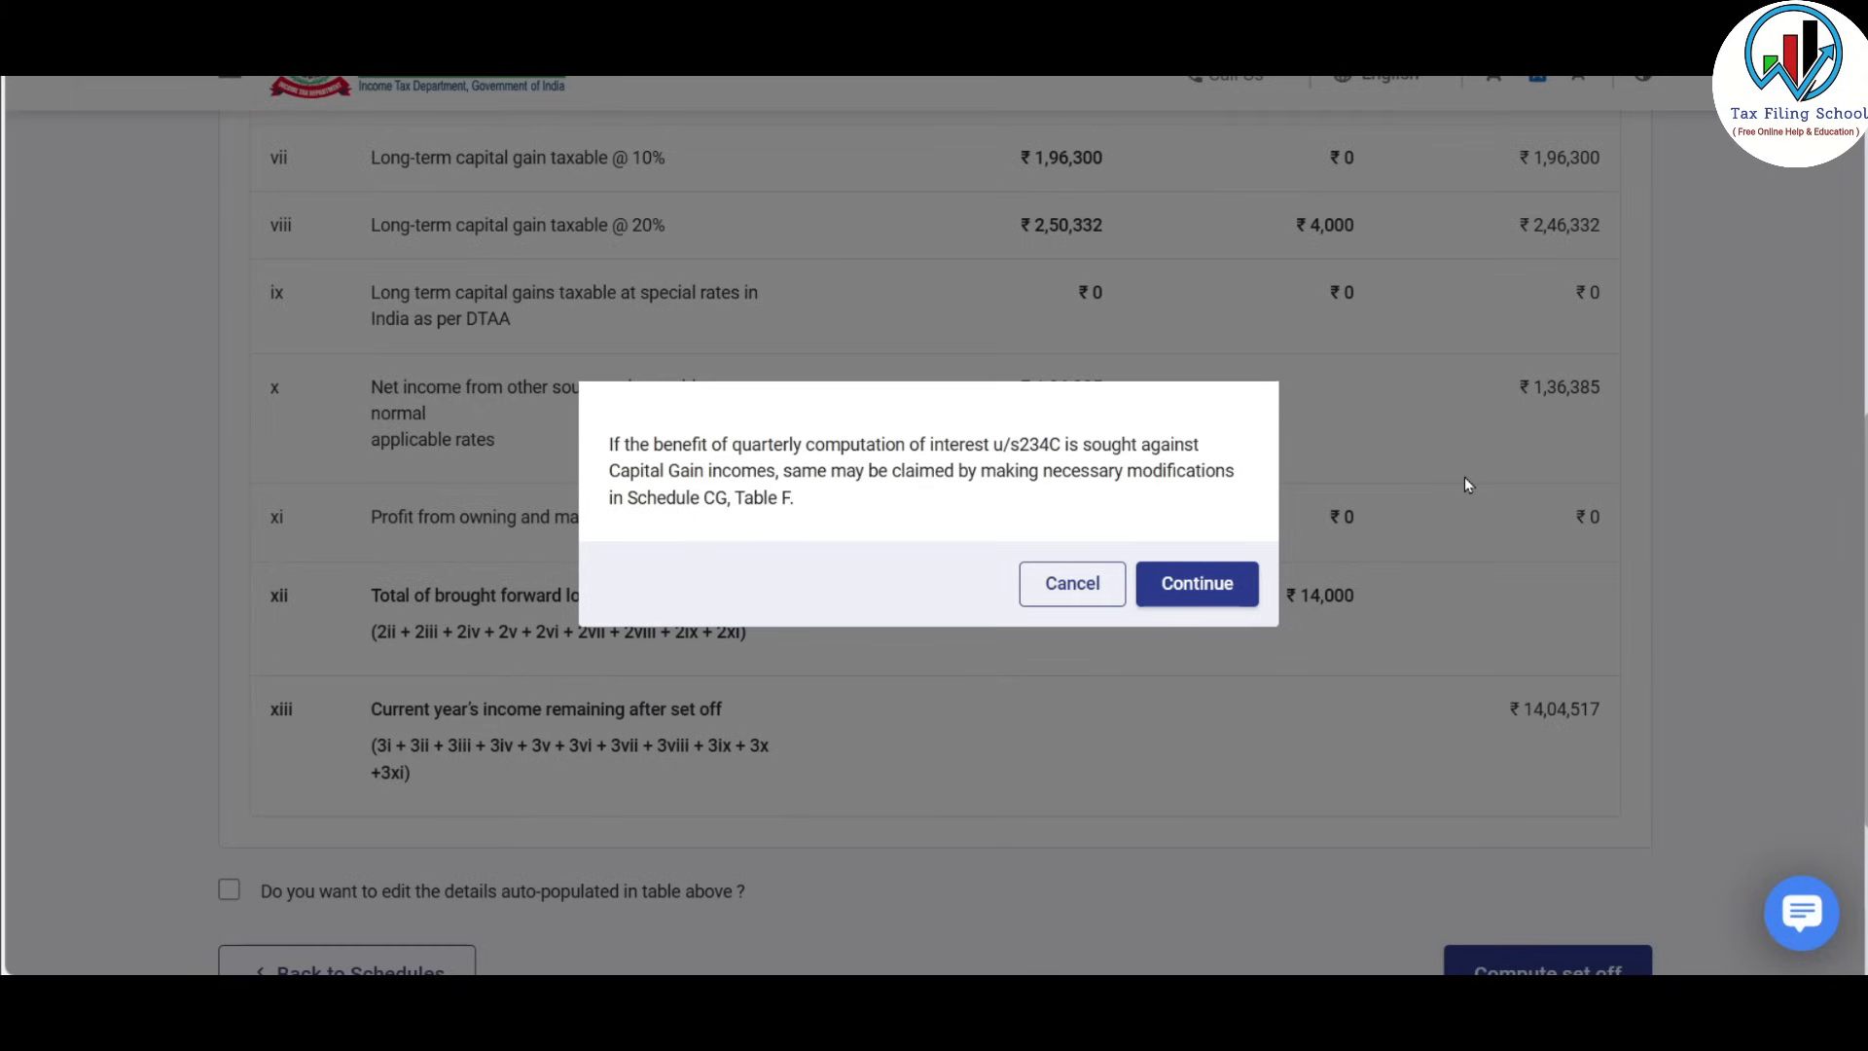
pyautogui.click(1212, 596)
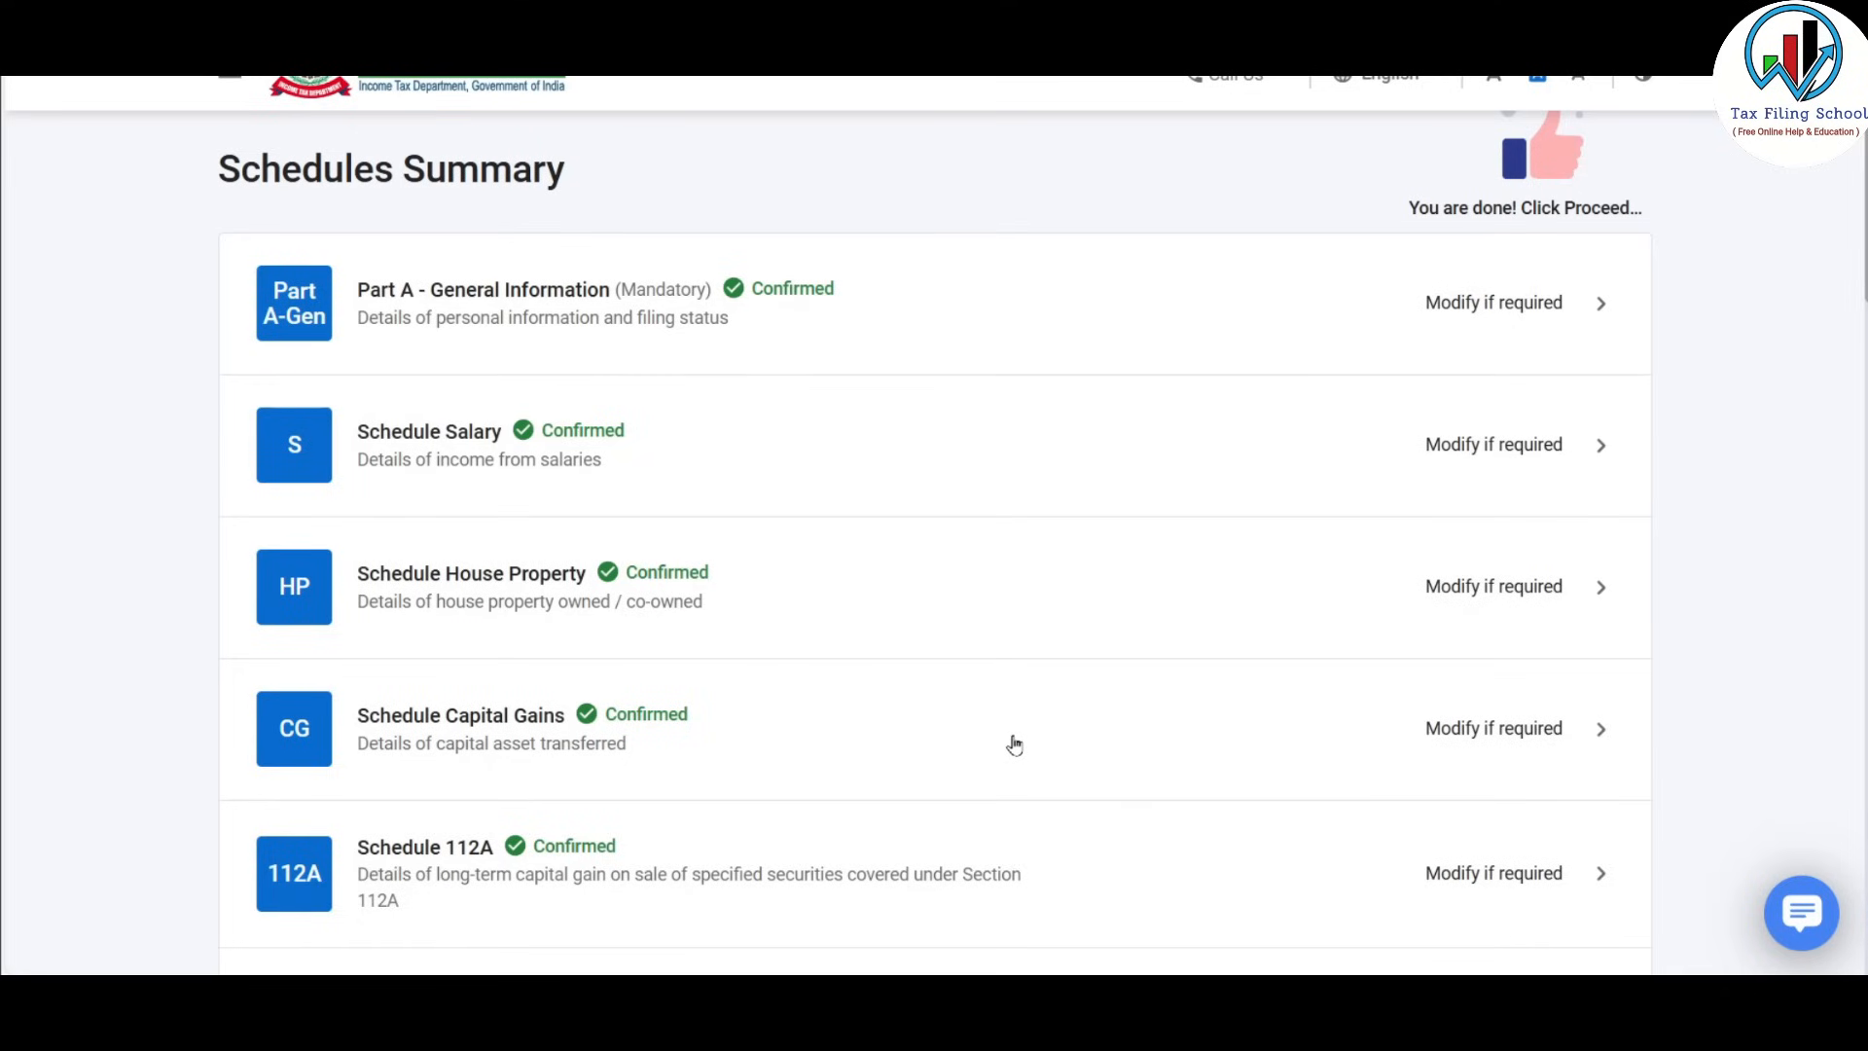
# Reopen Schedule Capital Gains for modification, dismissing the 234C information note.
pyautogui.scroll(-3, 1014, 744)
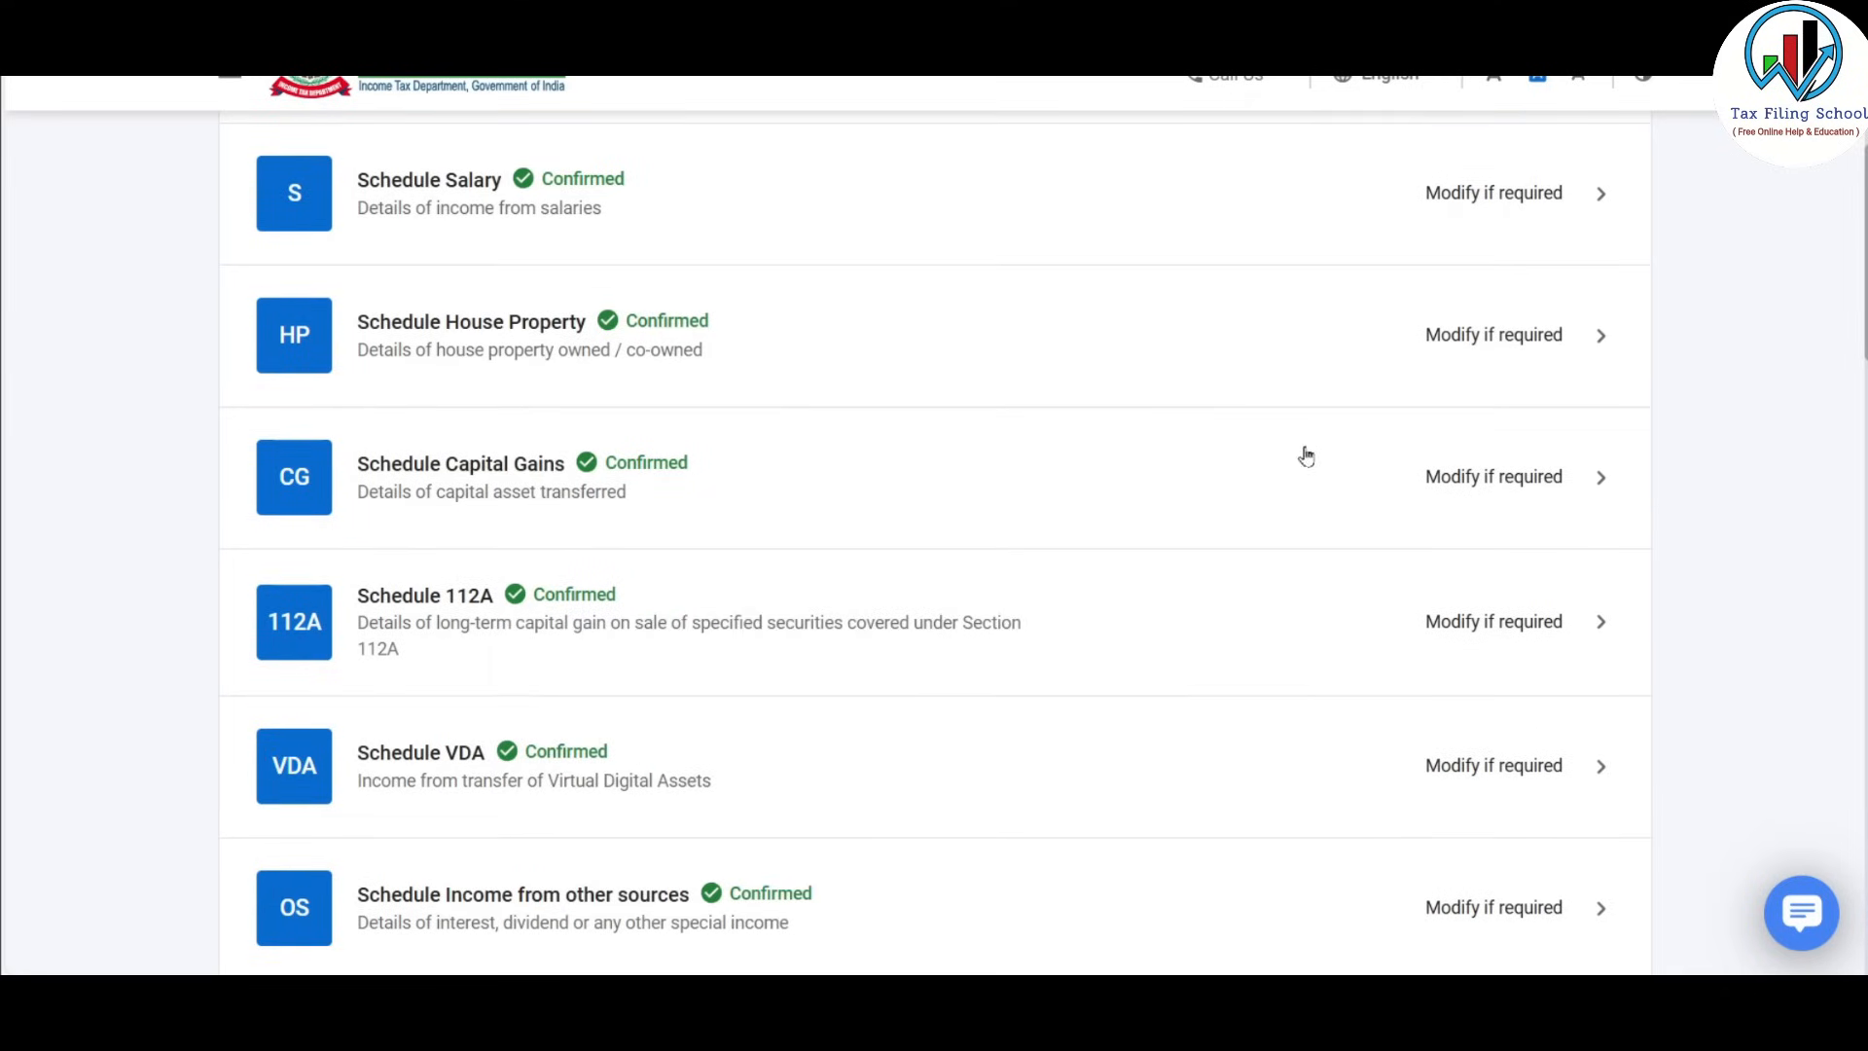
pyautogui.click(1452, 477)
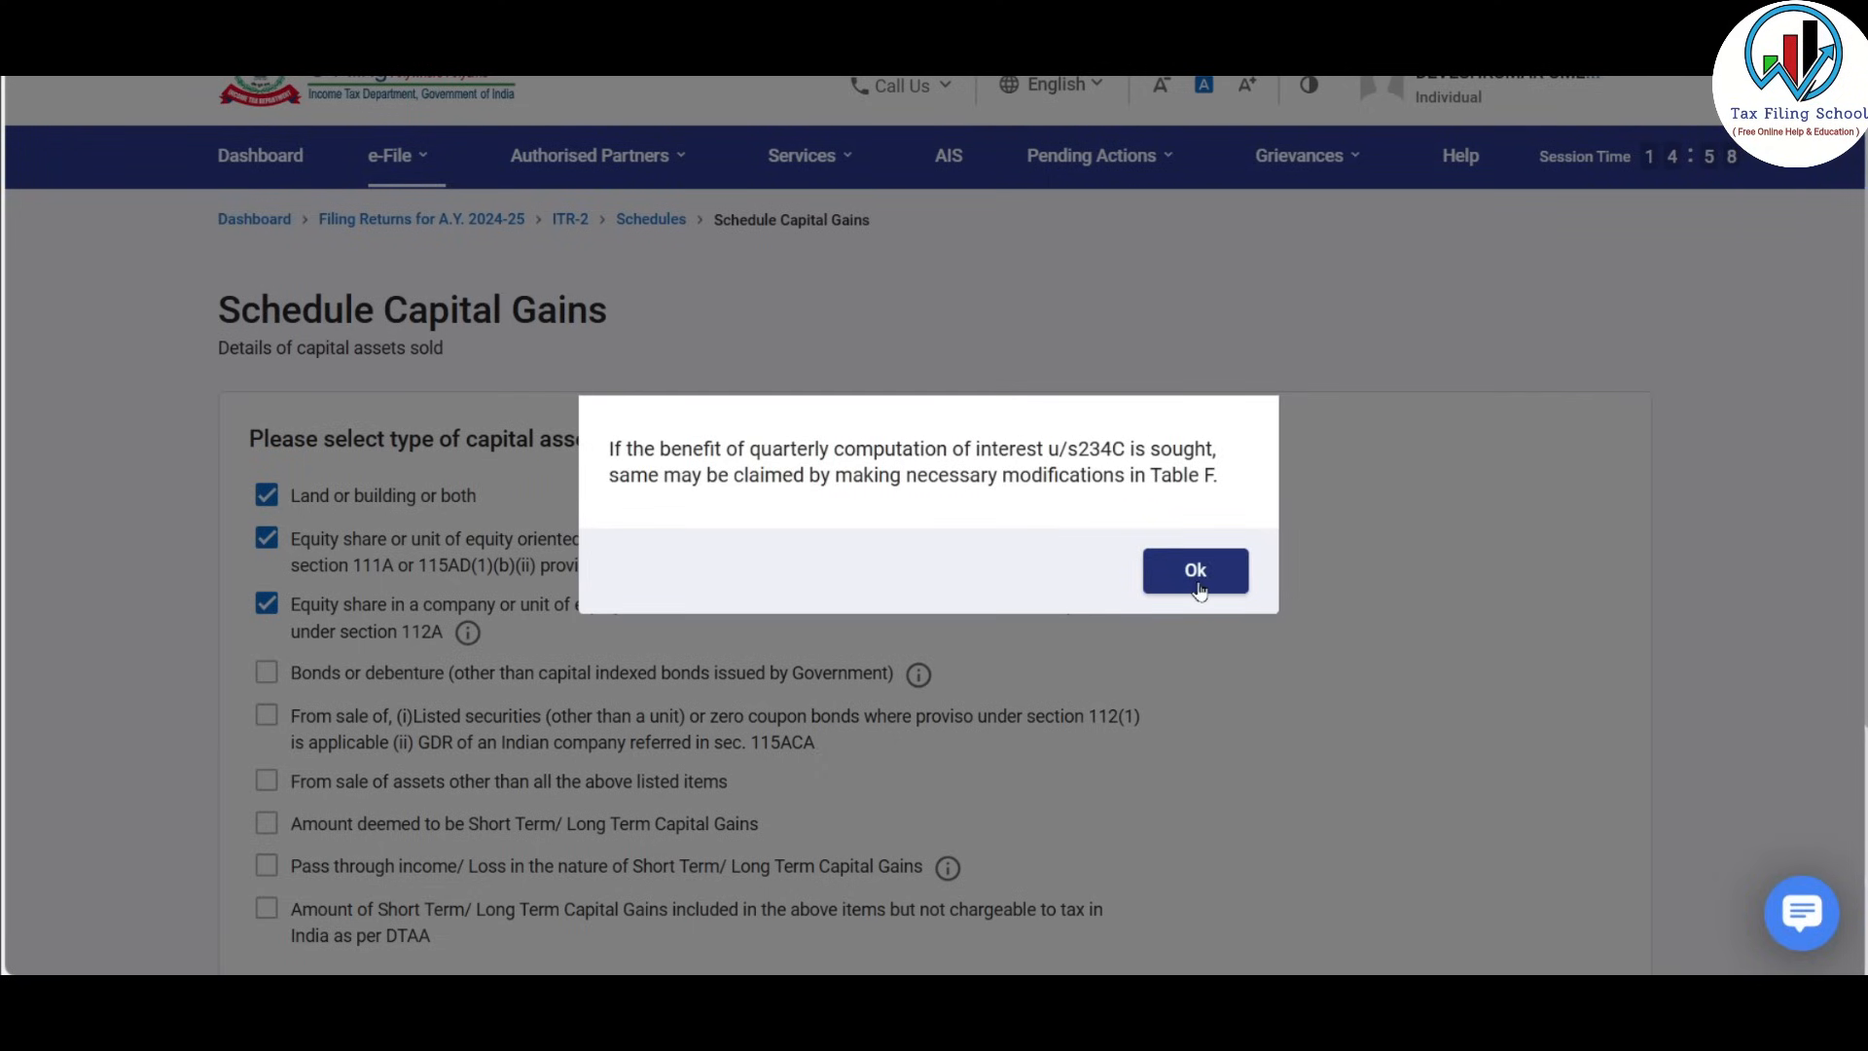
pyautogui.click(1196, 571)
# Proceed past the capital asset type selection and expand Table F on accrual/receipt of capital gain.
pyautogui.scroll(-3, 409, 207)
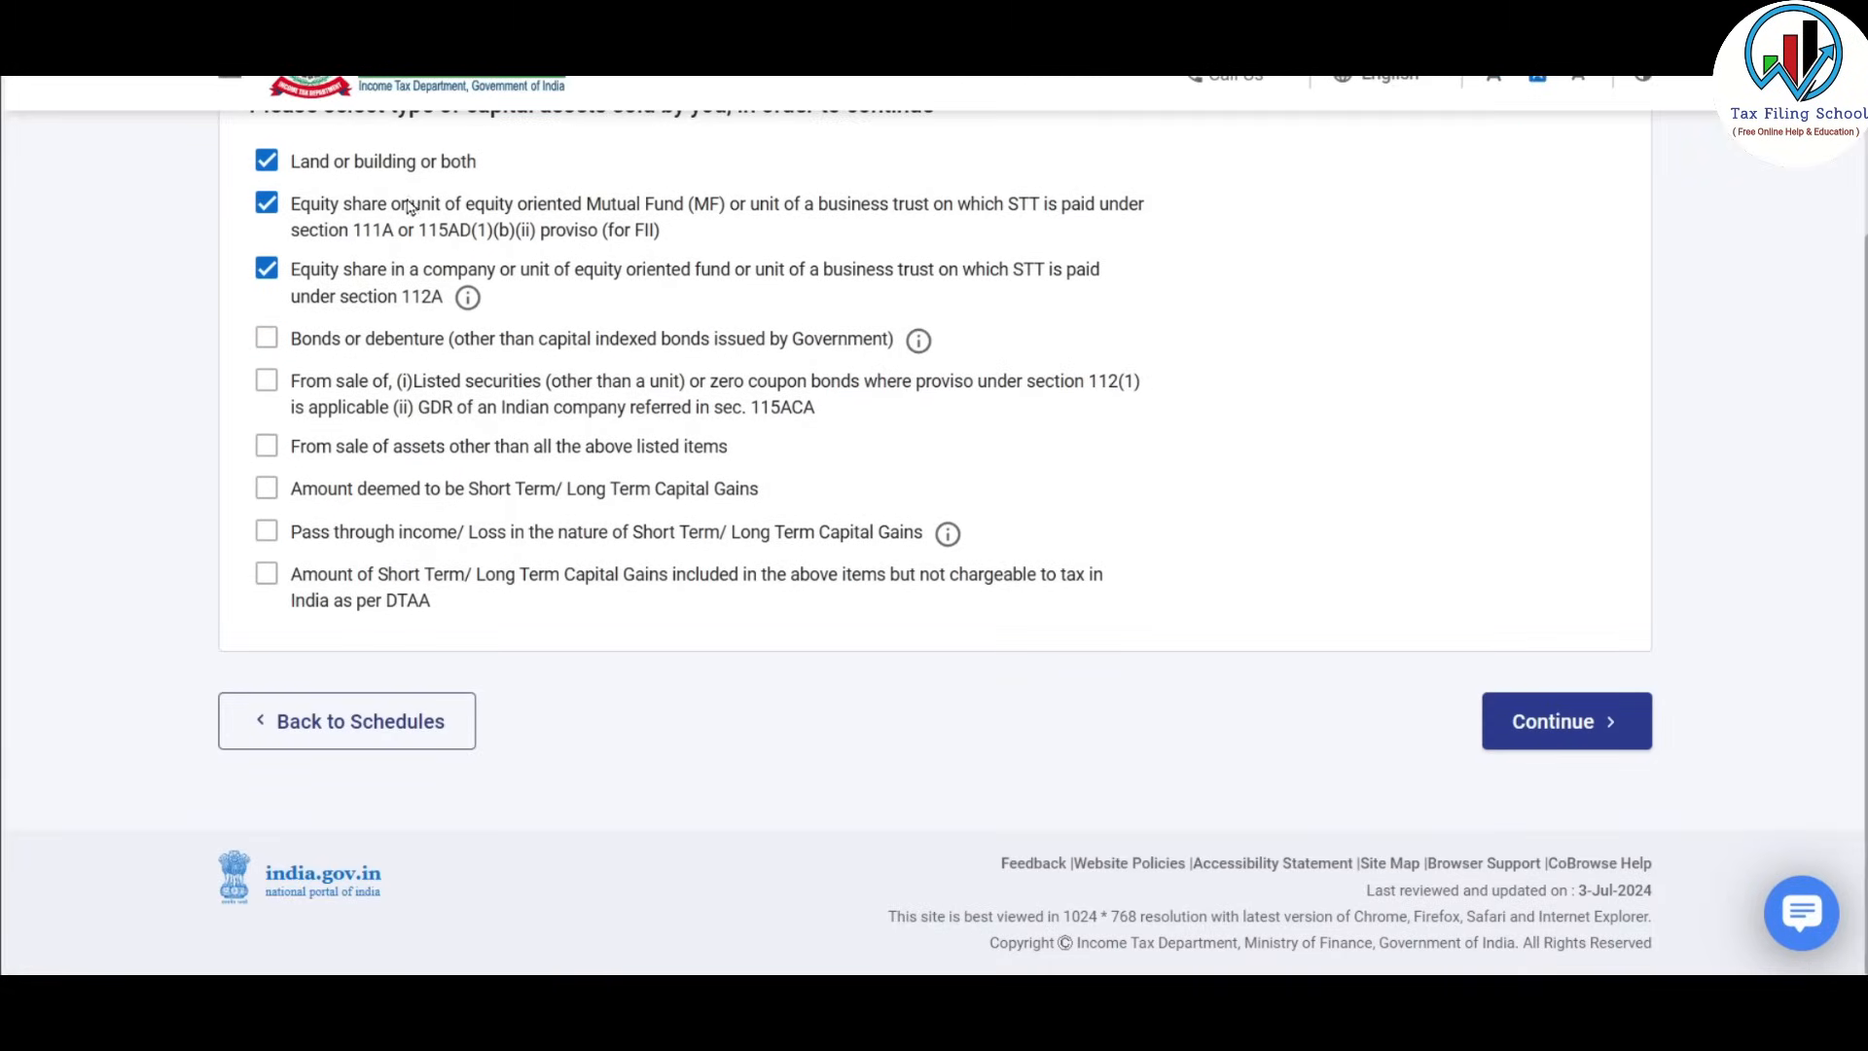
pyautogui.click(1616, 718)
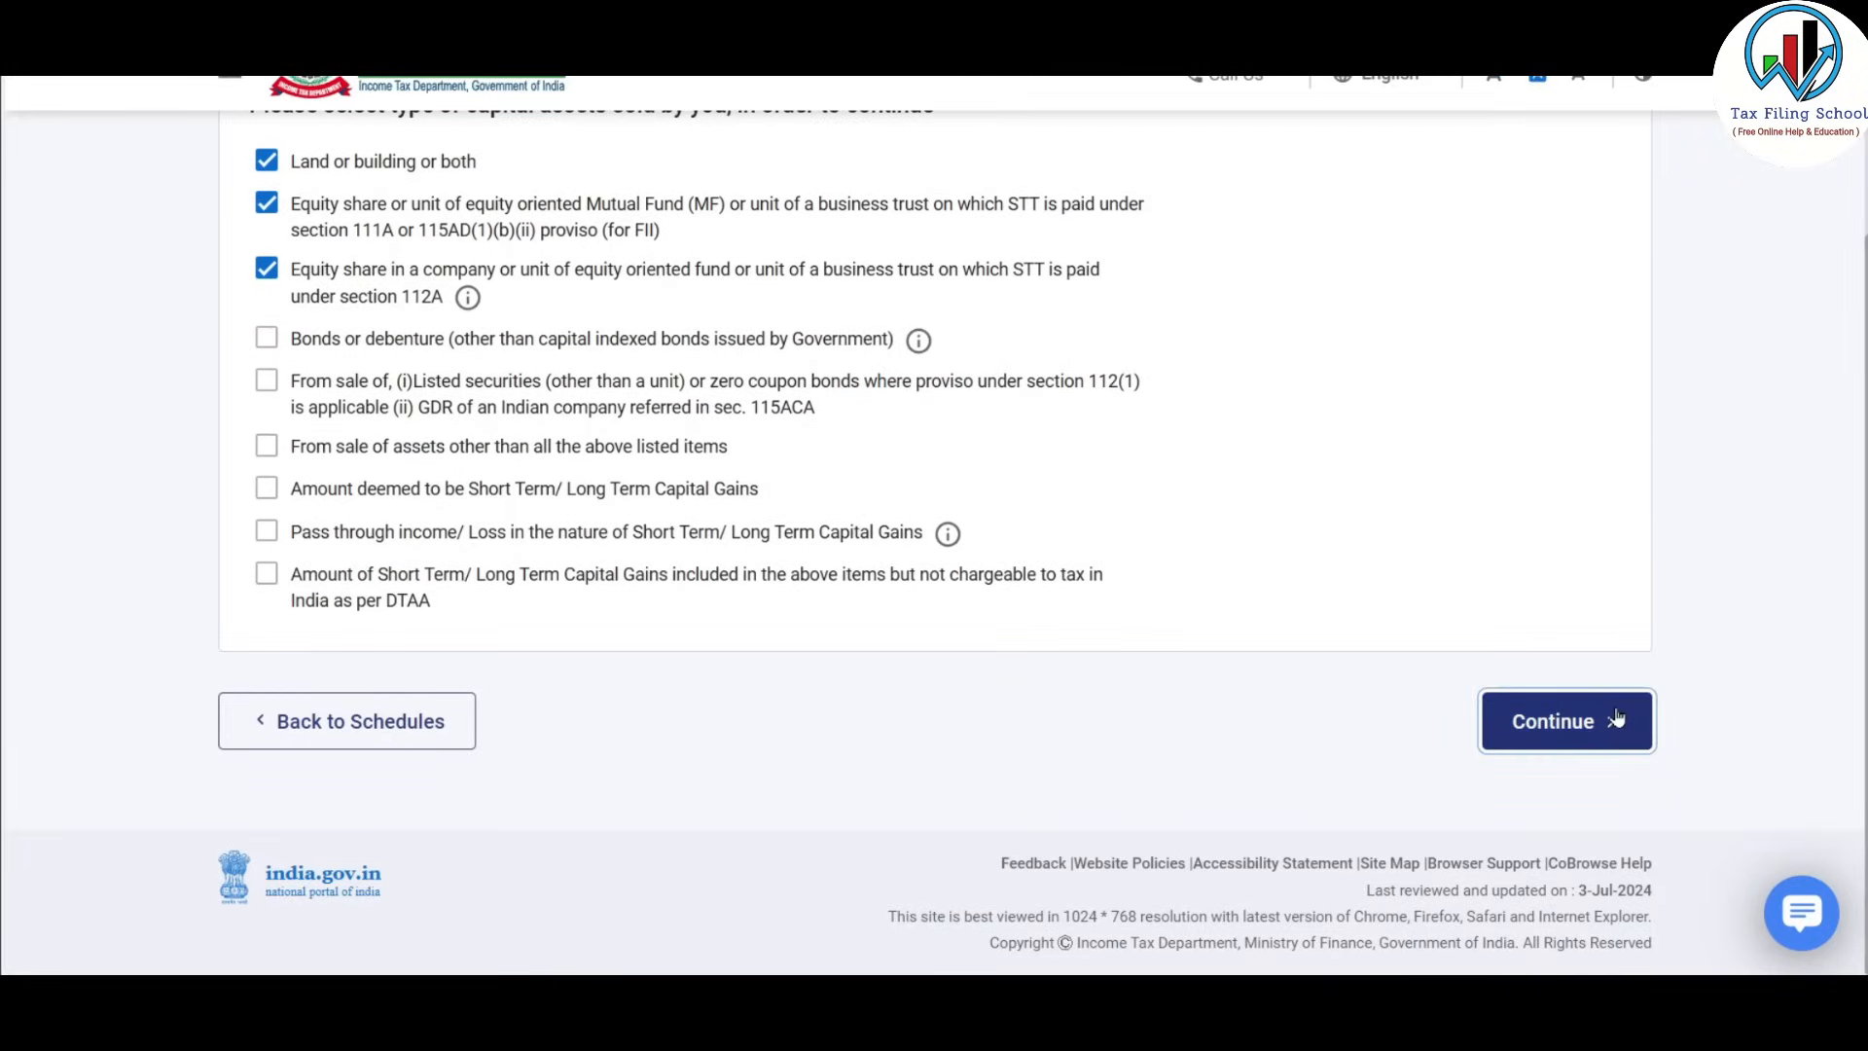
pyautogui.scroll(-9, 1144, 423)
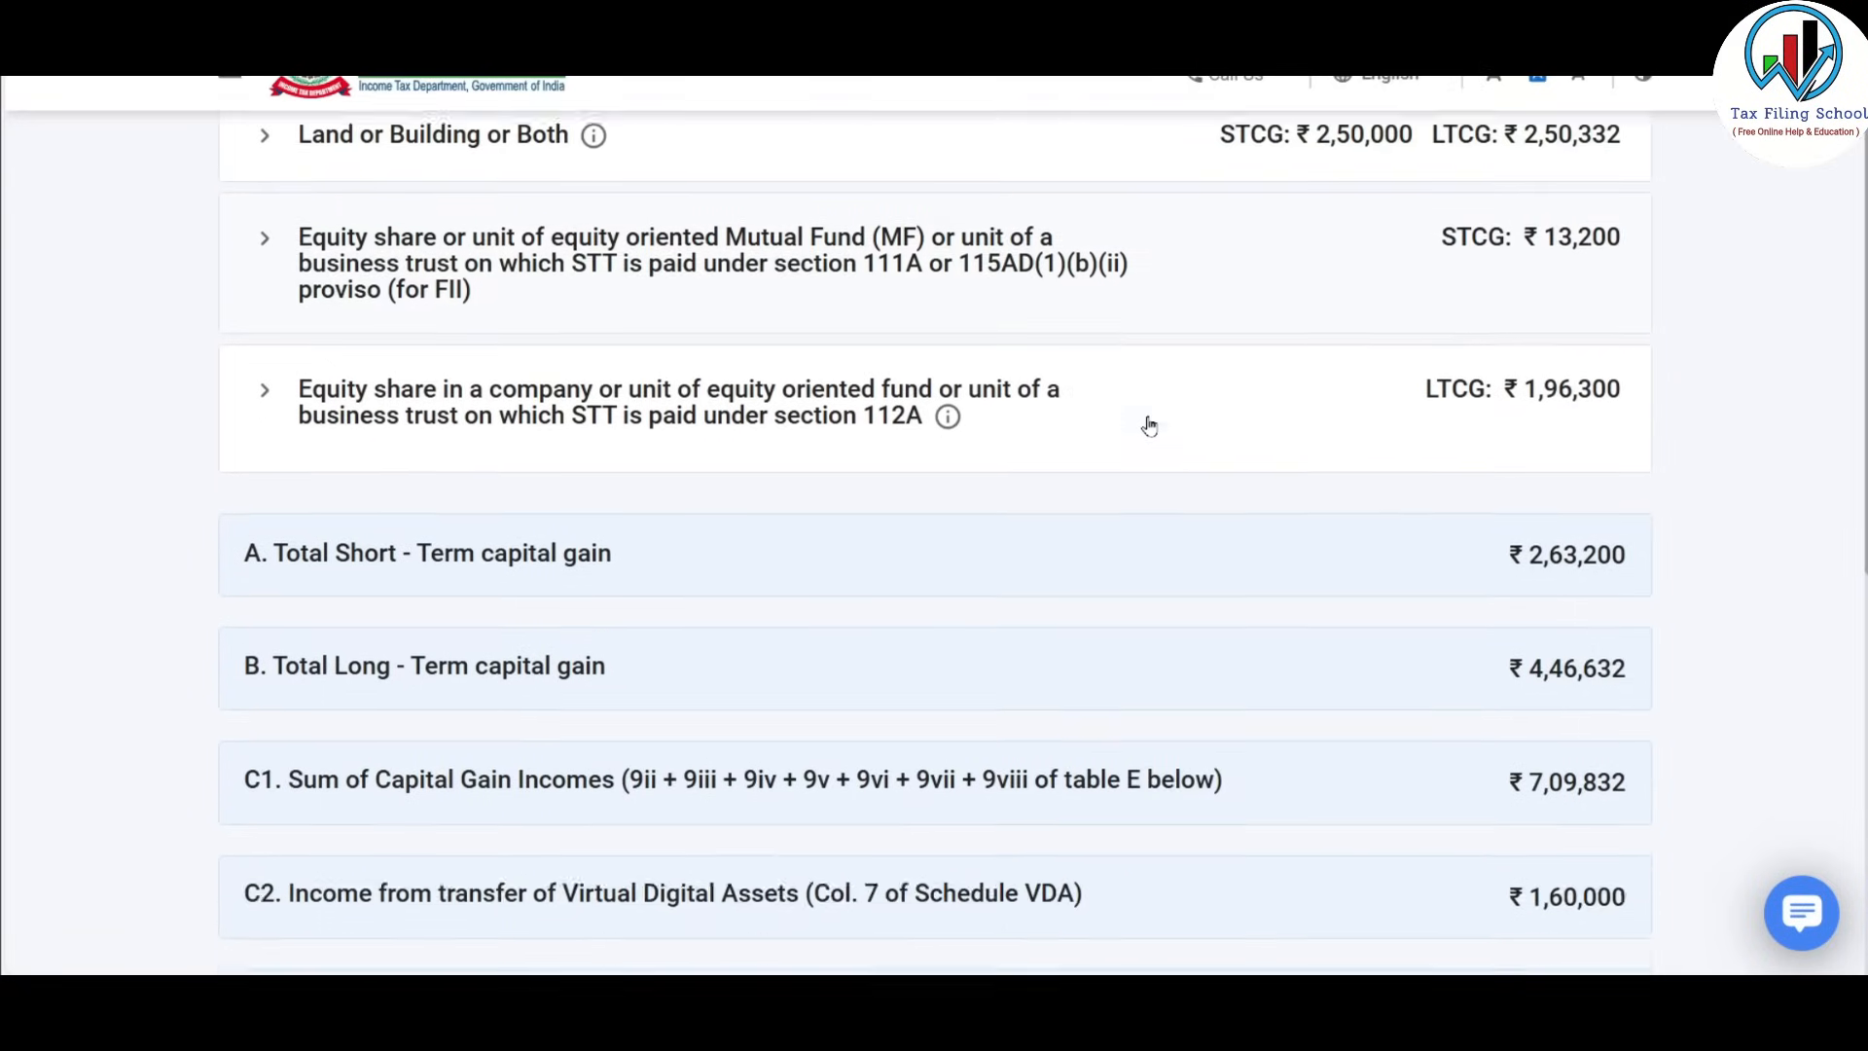
pyautogui.scroll(-2, 1148, 425)
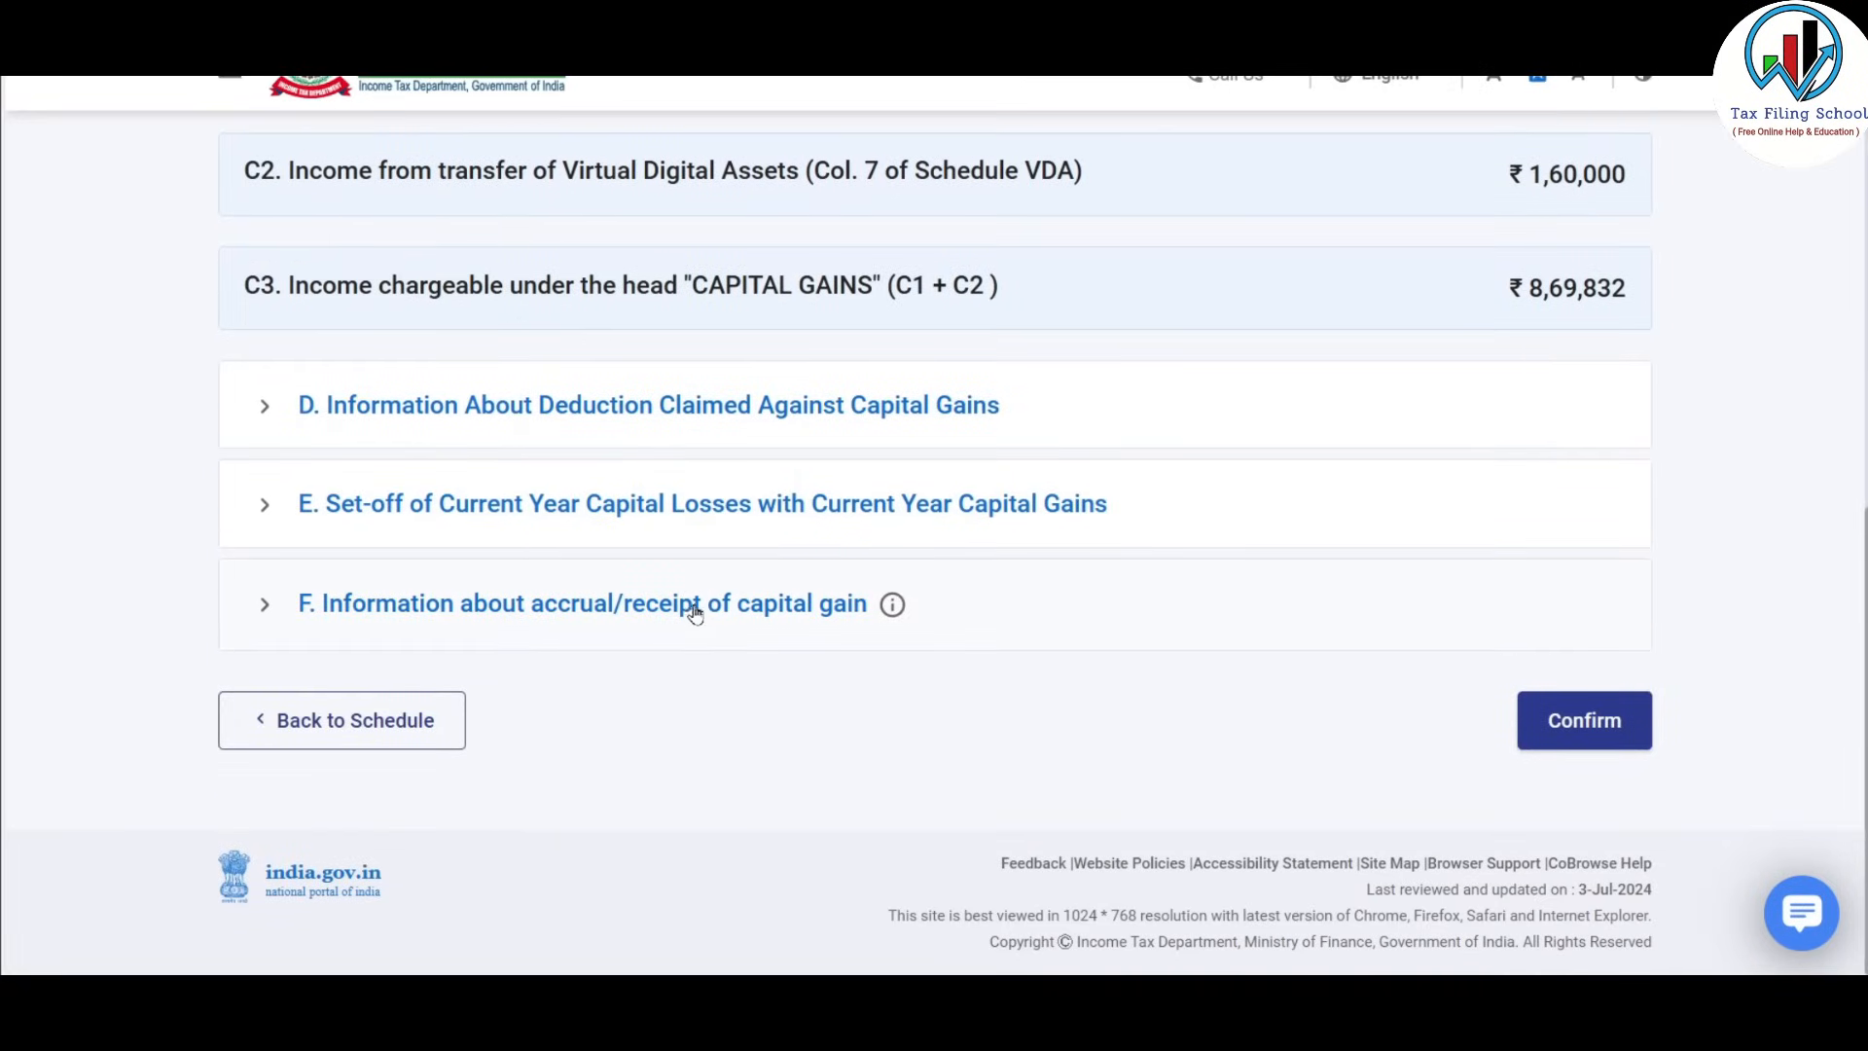
pyautogui.click(826, 611)
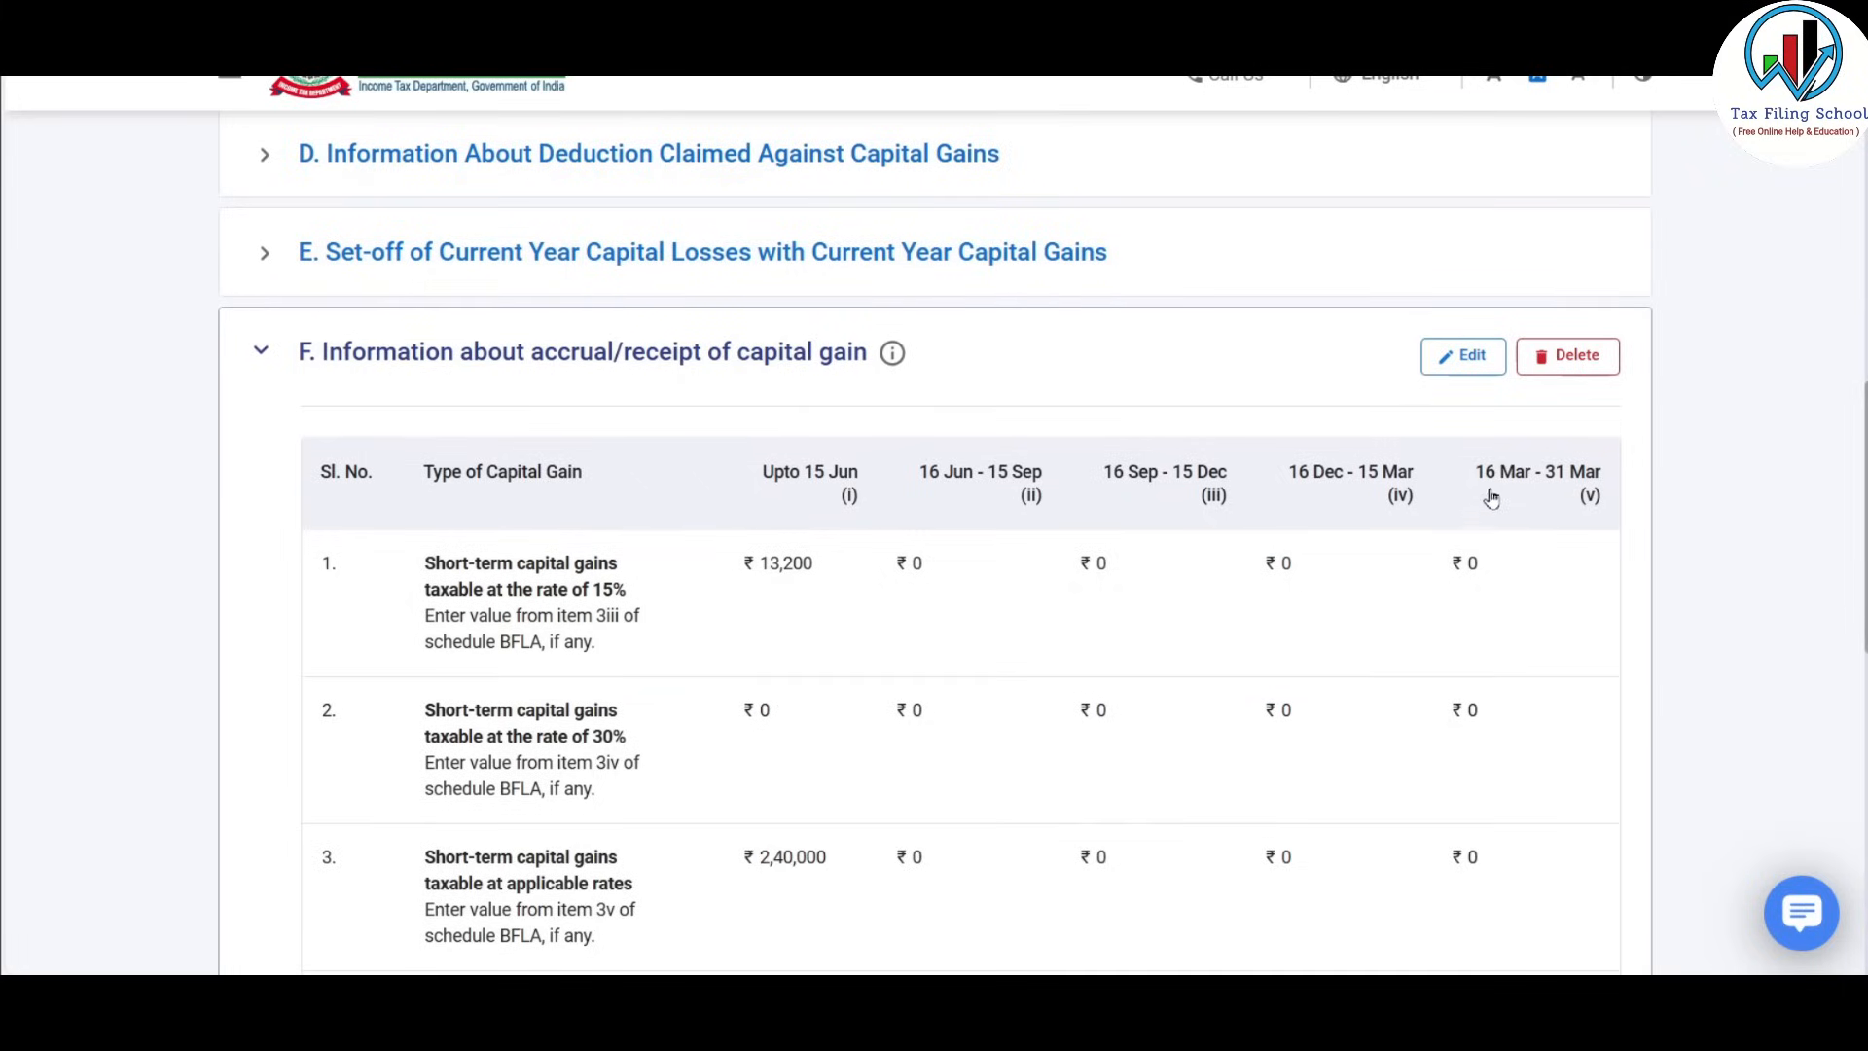
# Put Table F in edit mode, showing quarterly amounts 13,200, 2,40,000, 1,96,300 and 2,46,332 up to 15 Jun.
pyautogui.click(1463, 356)
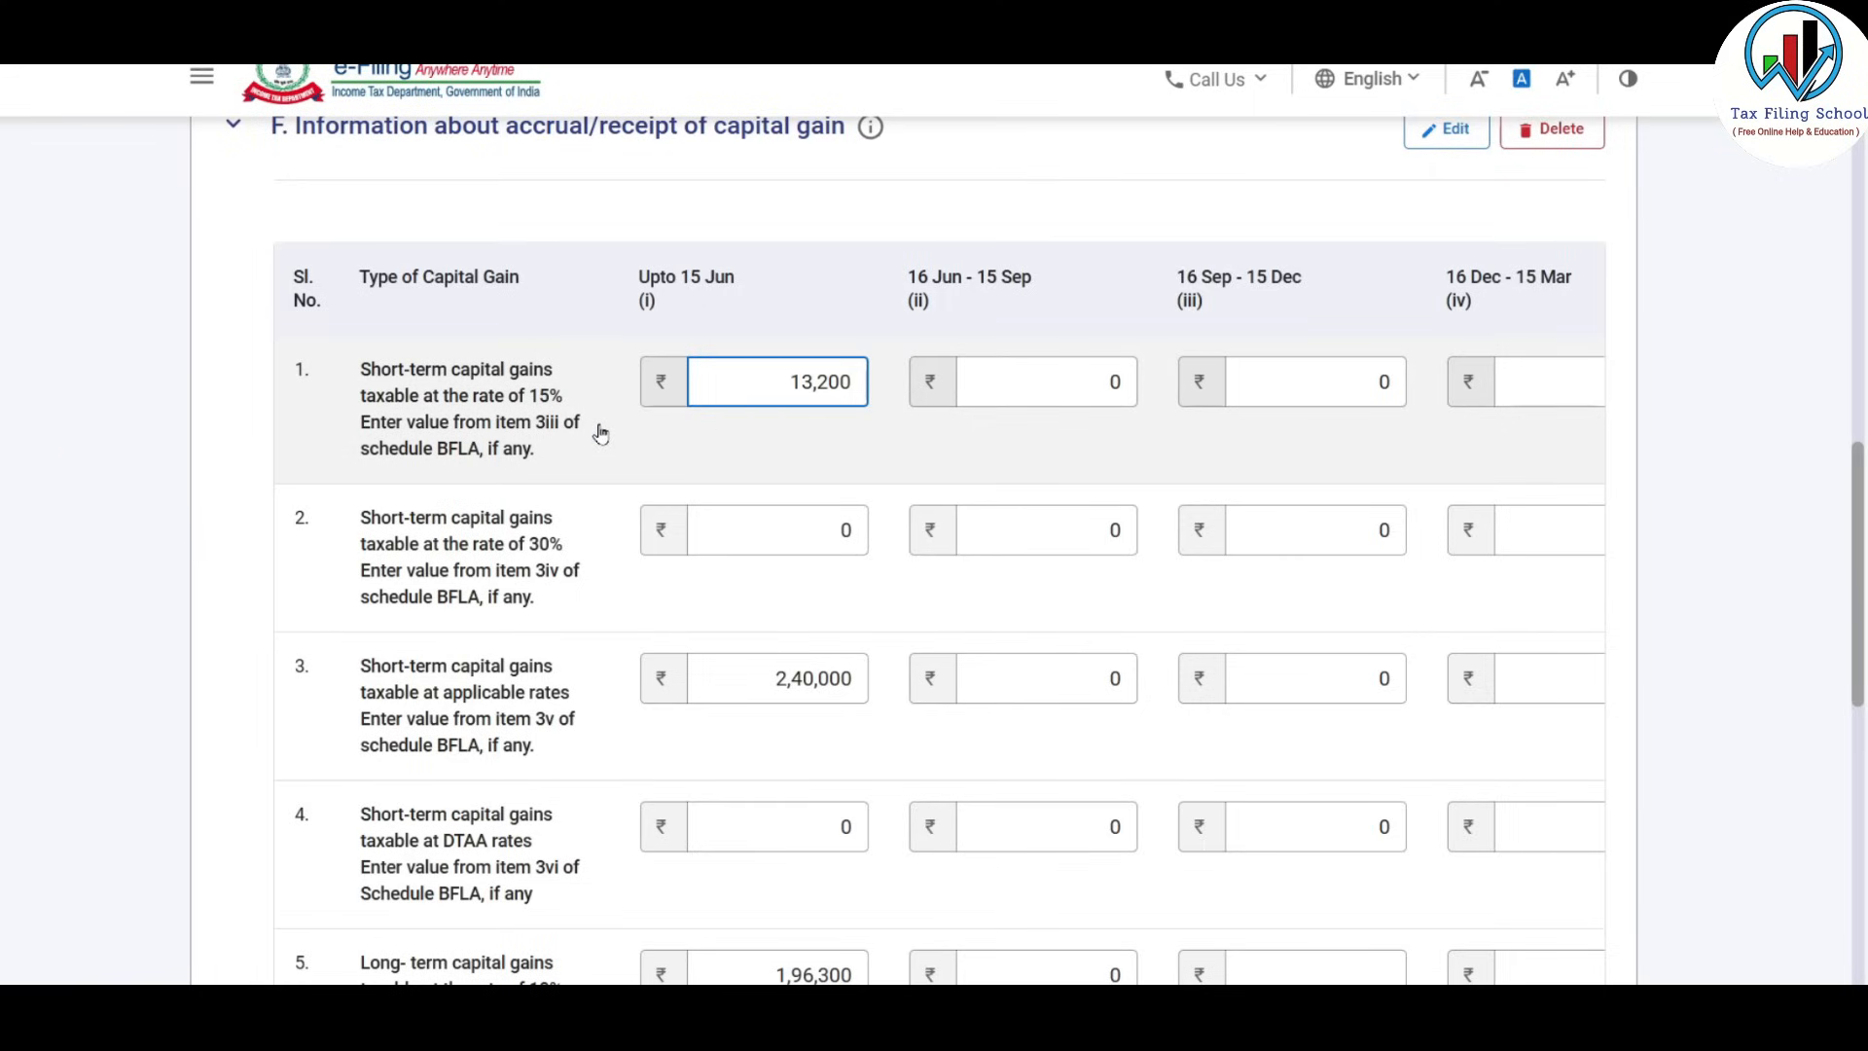
pyautogui.scroll(-1, 600, 435)
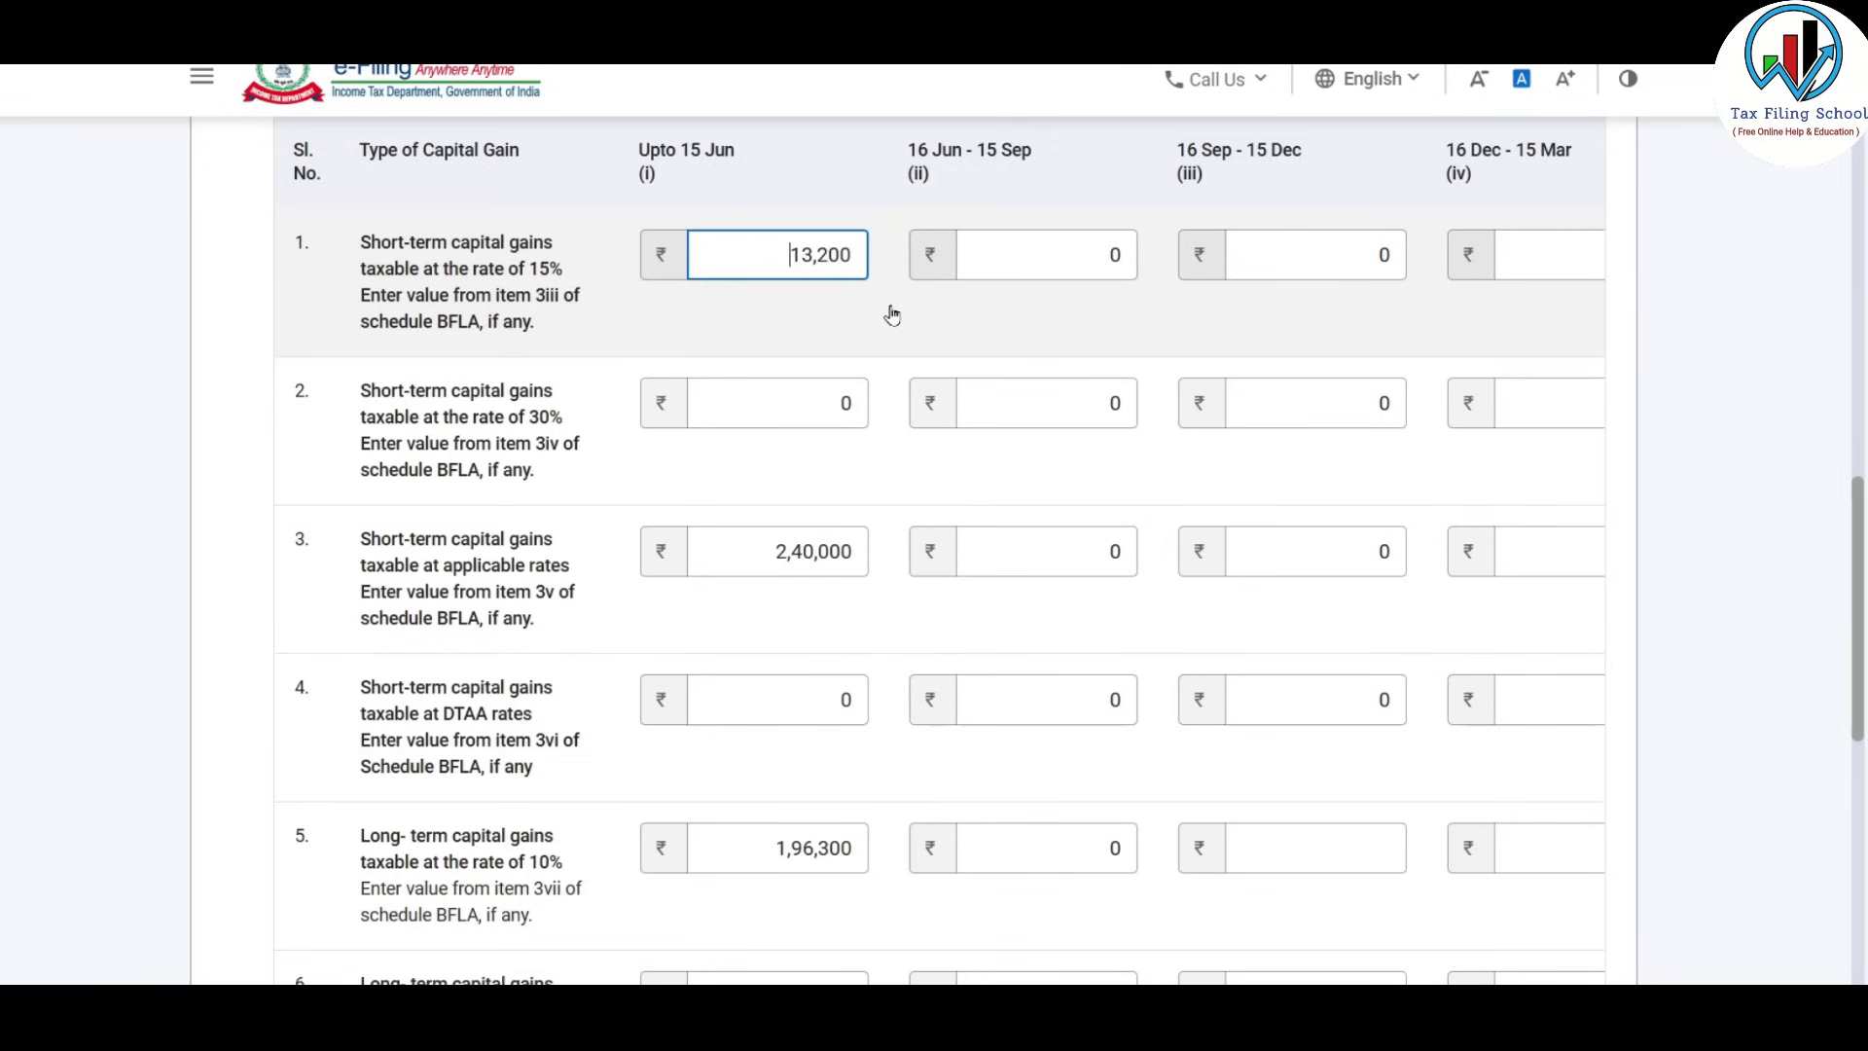
pyautogui.scroll(-1, 890, 314)
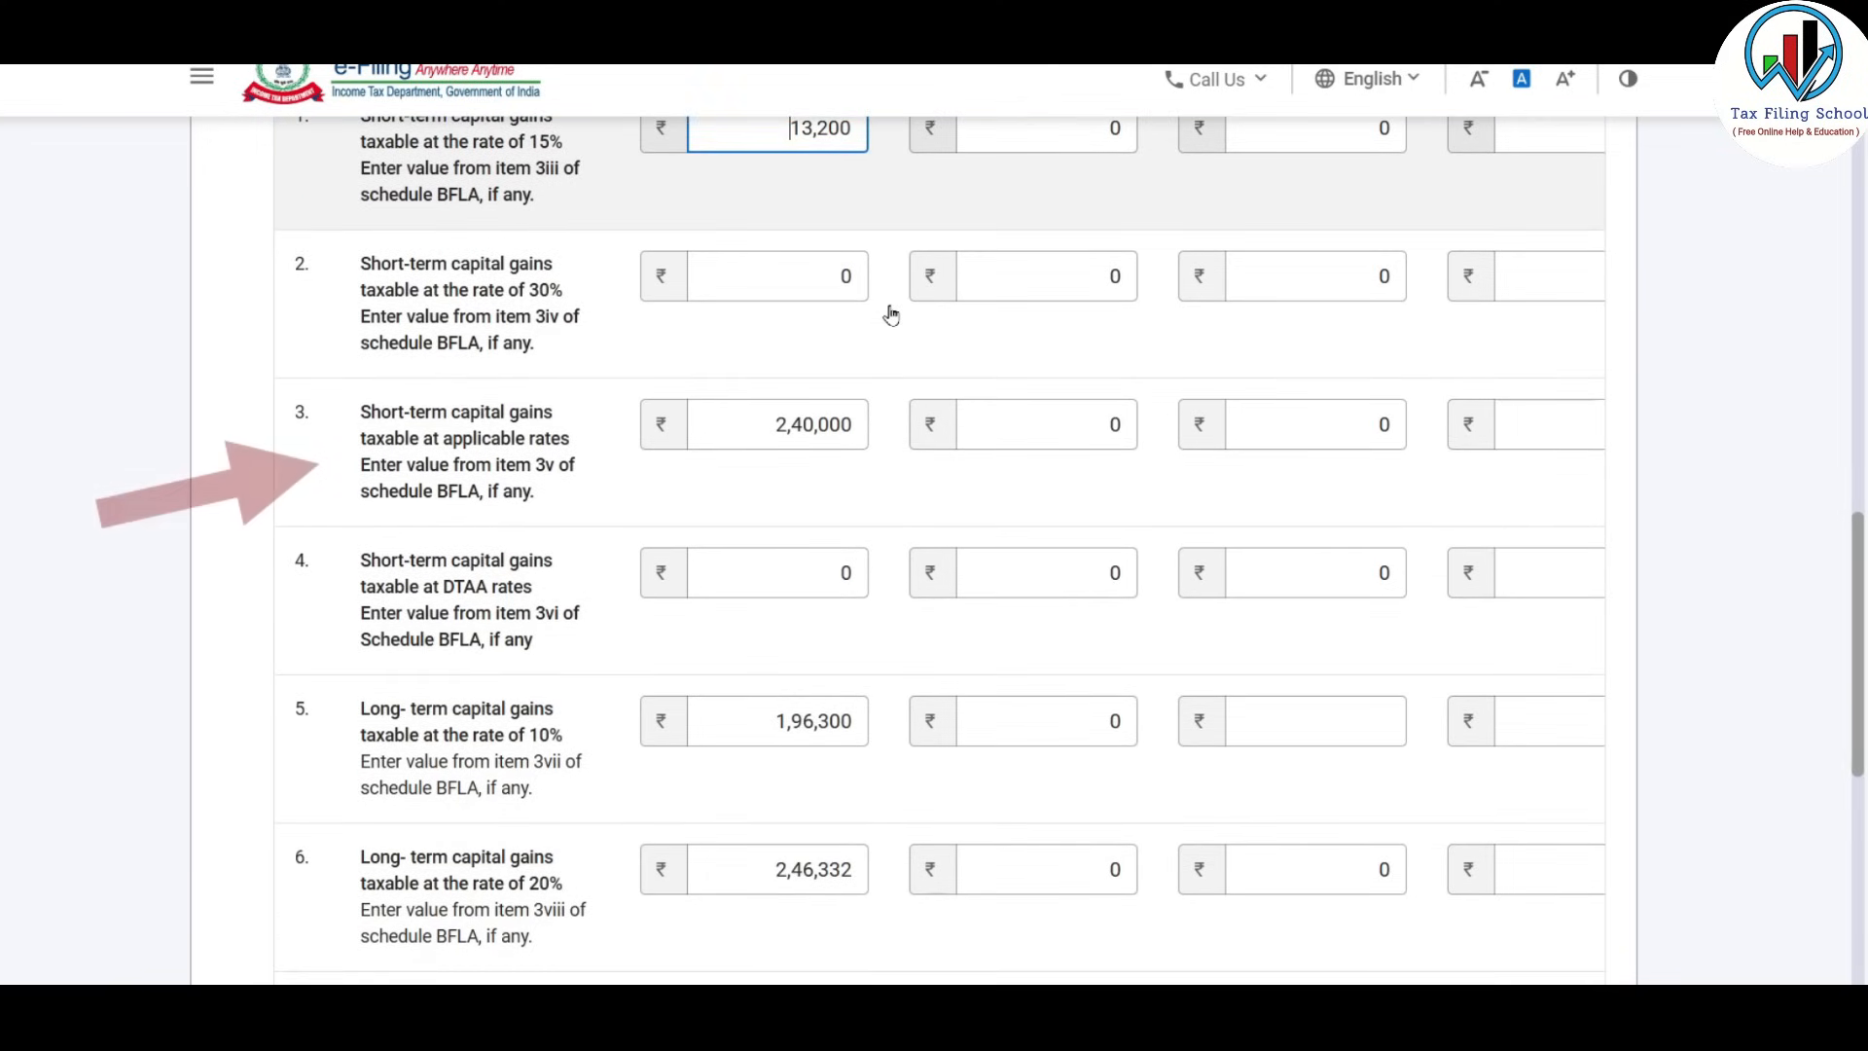
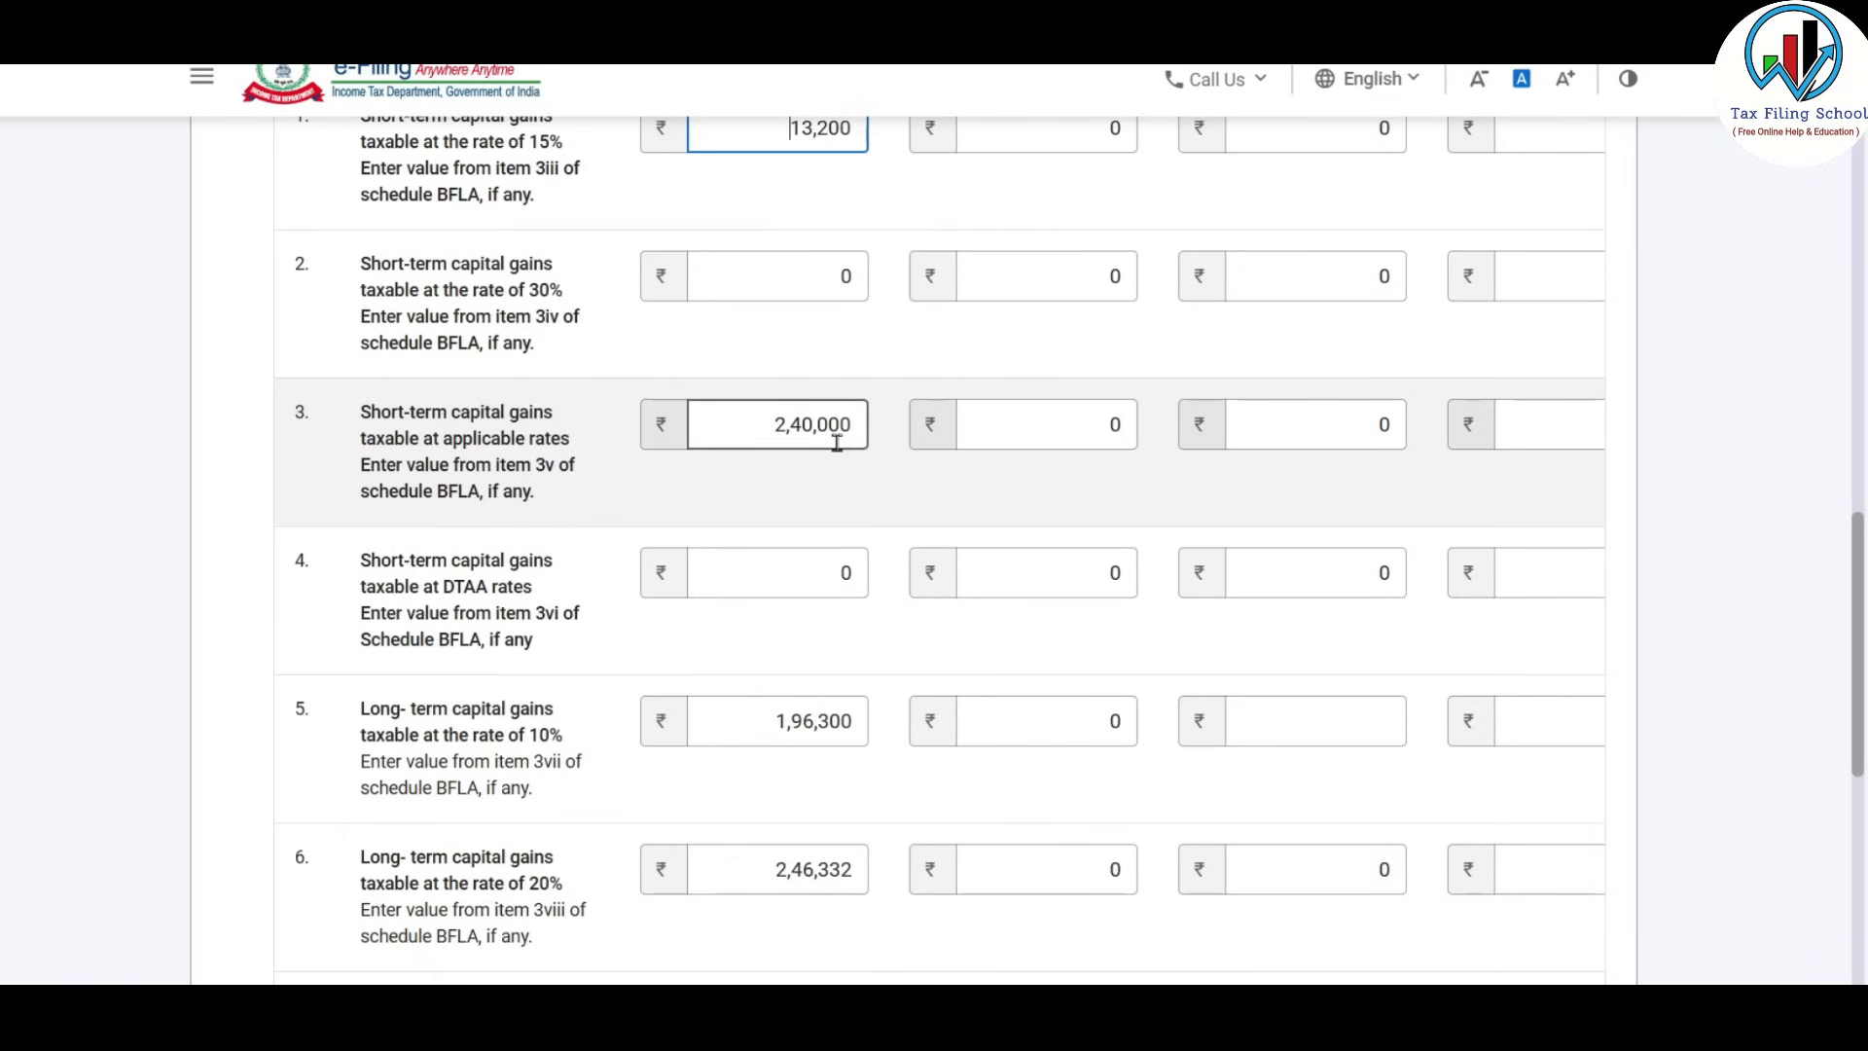
# Replace row 3's Upto 15 Jun 2,40,000 with 0 and enter 240000 for 16 Mar–31 Mar.
pyautogui.scroll(1, 888, 305)
pyautogui.scroll(-1, 888, 312)
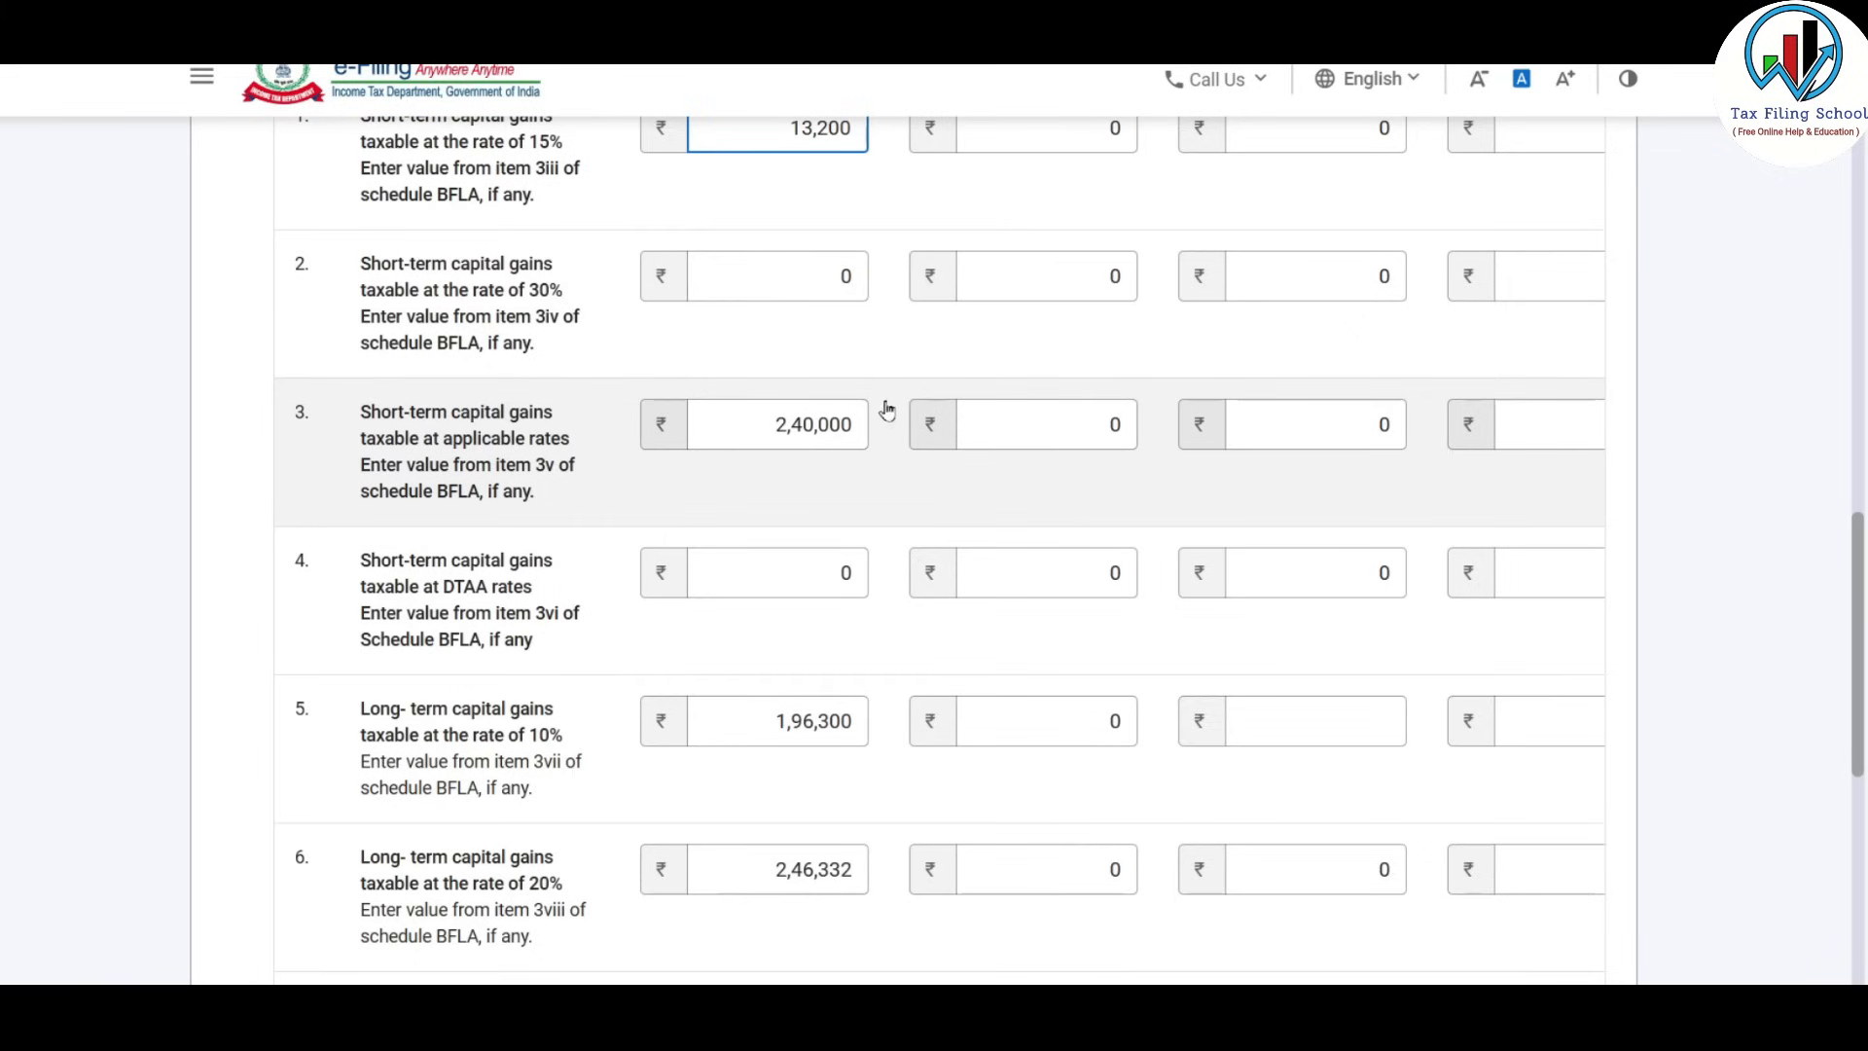
pyautogui.scroll(1, 795, 465)
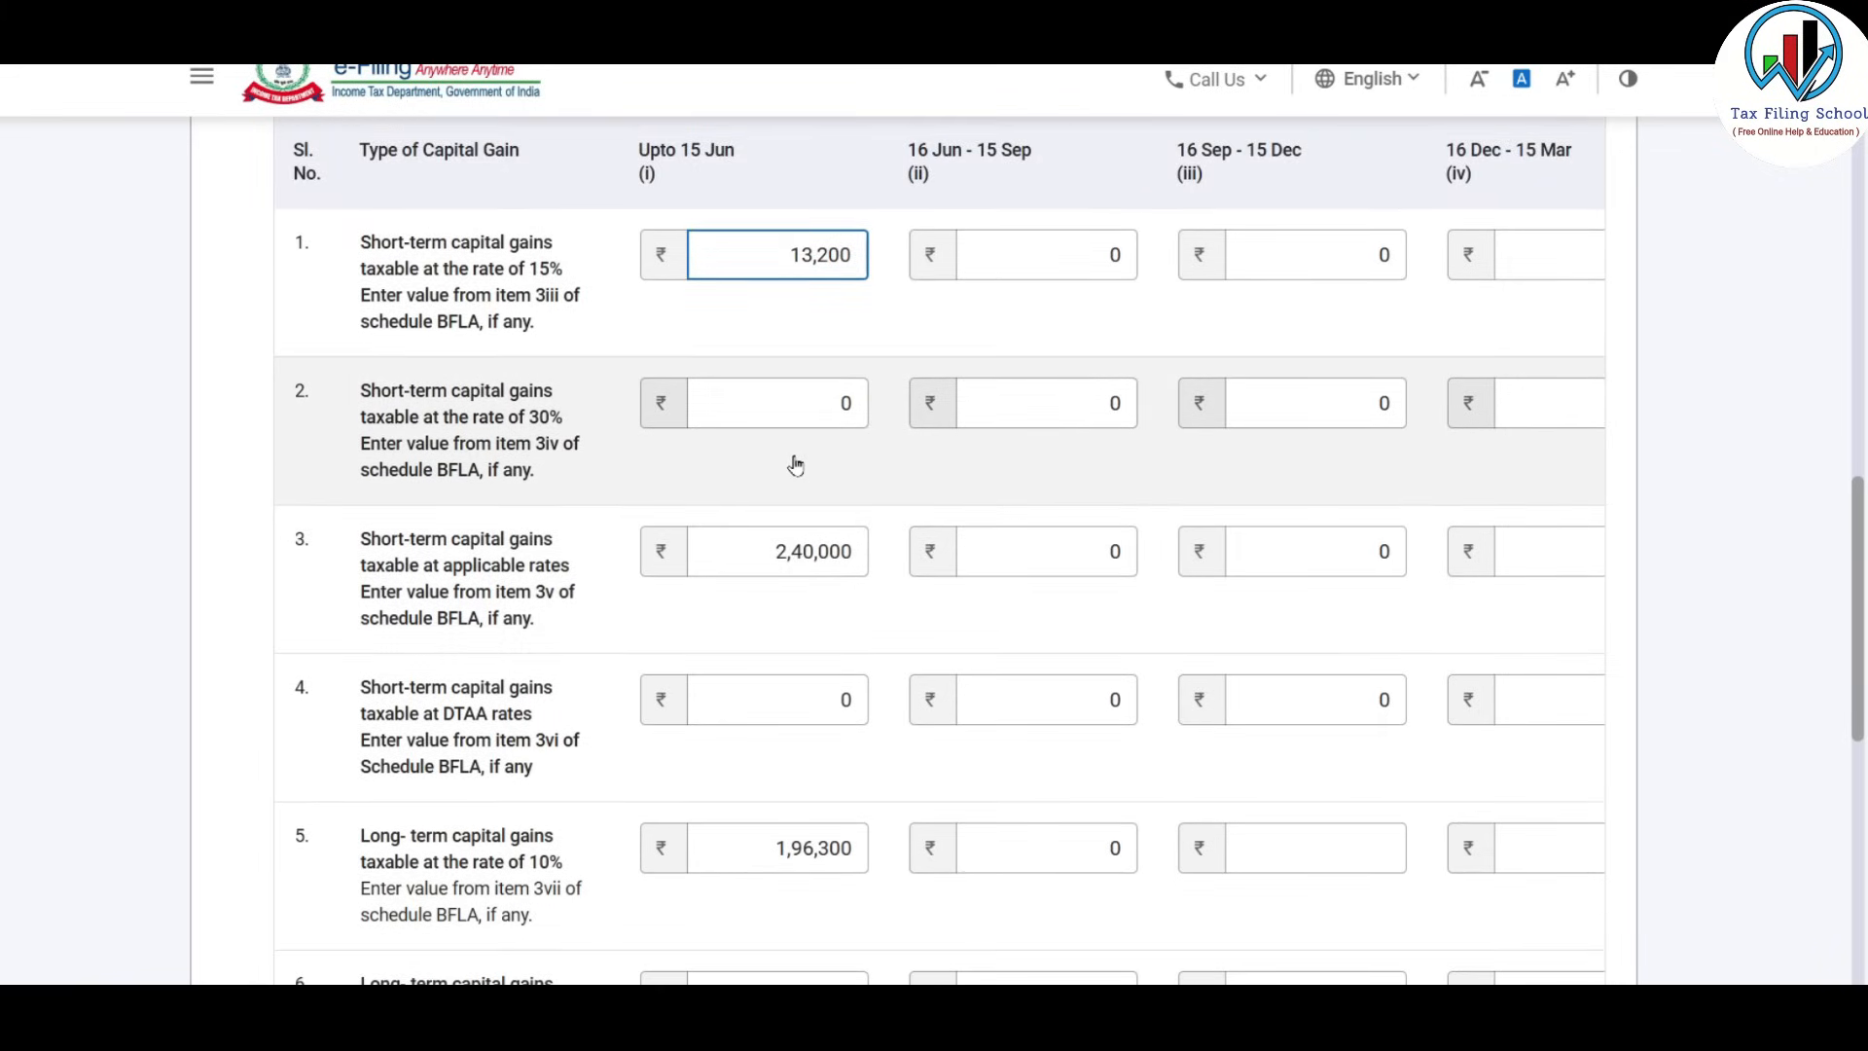
pyautogui.scroll(-1, 795, 465)
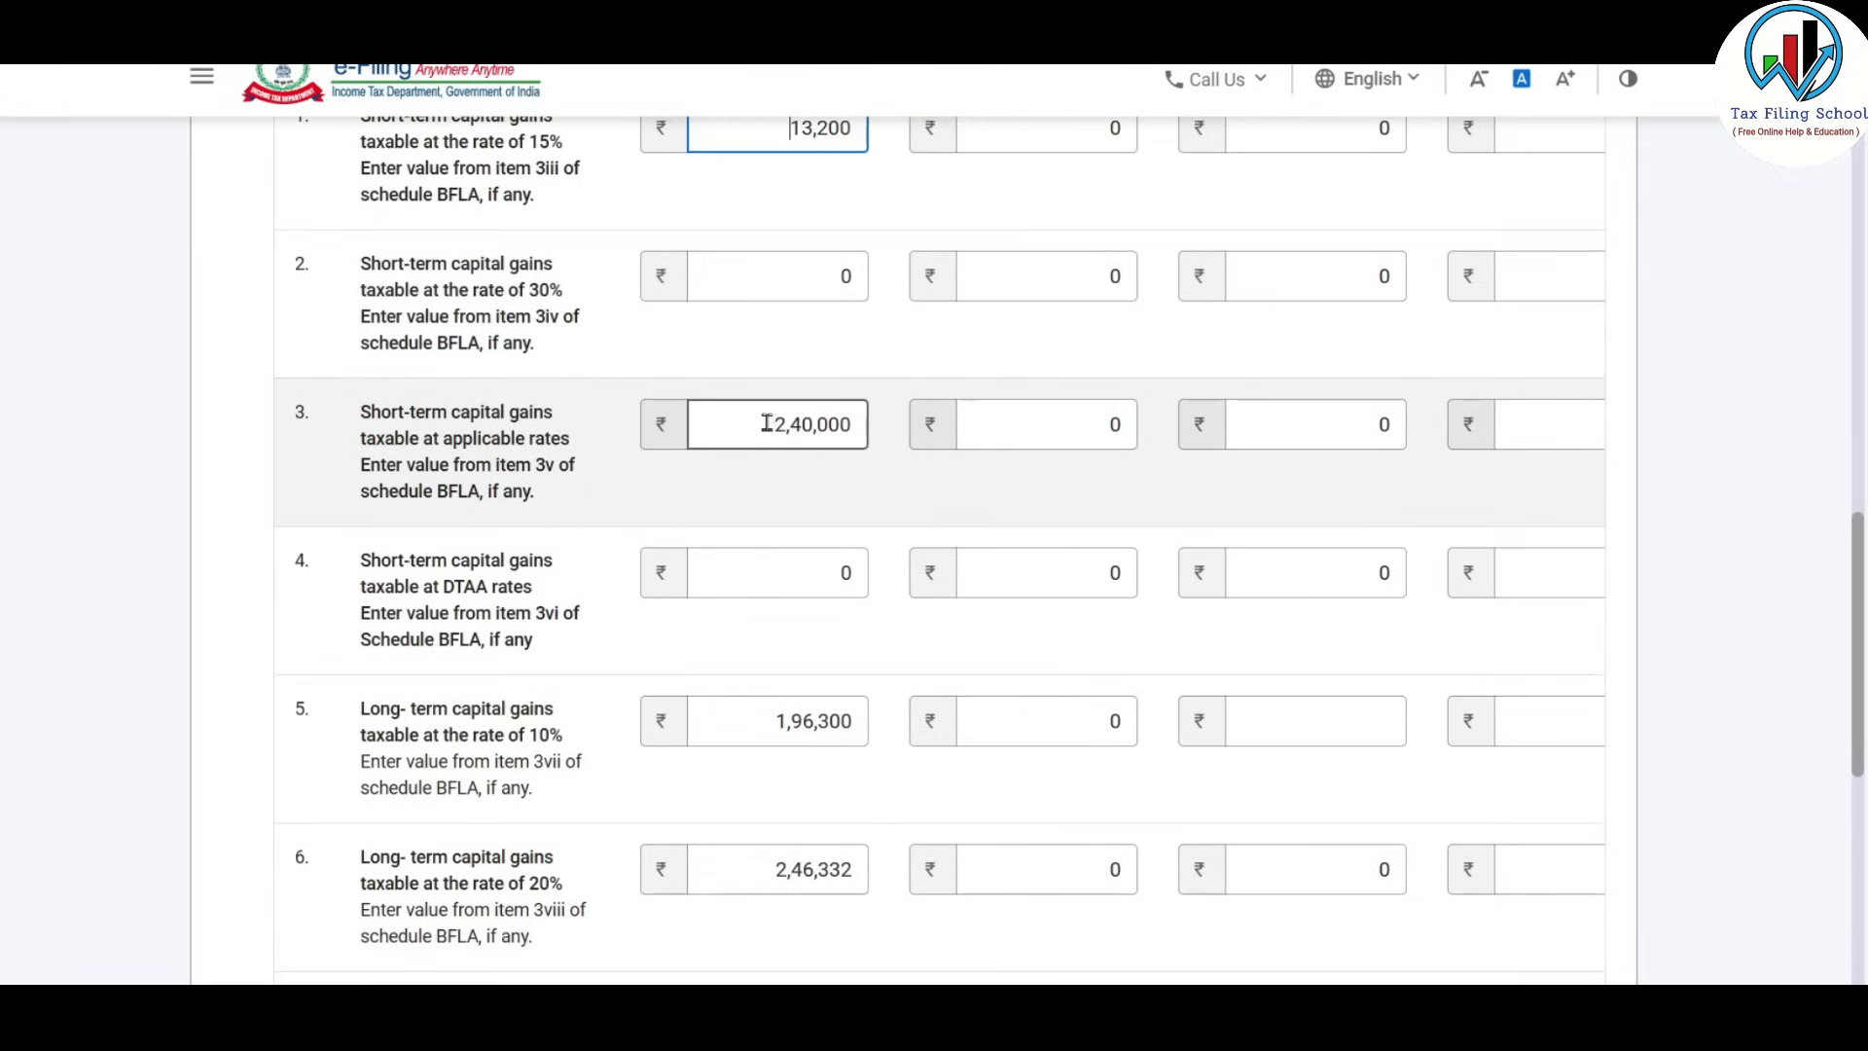
pyautogui.moveTo(766, 423); pyautogui.dragTo(860, 424)
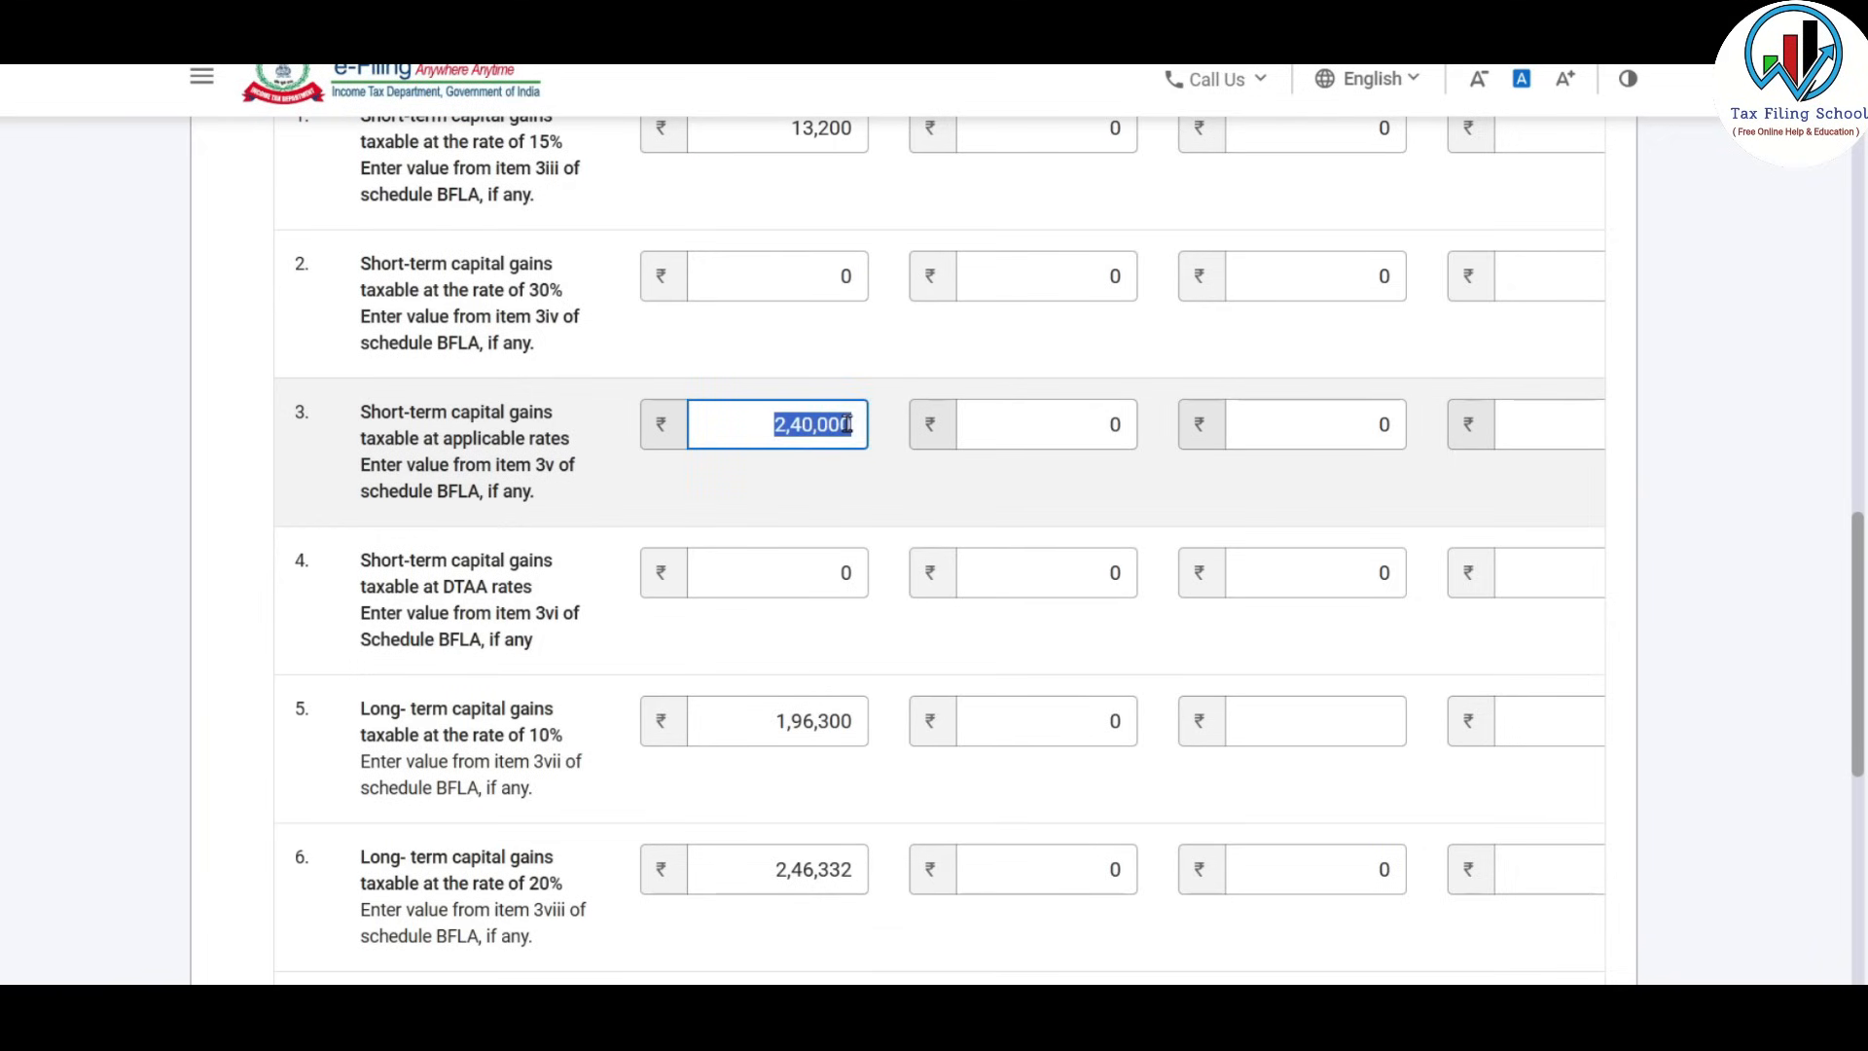
pyautogui.write('0')
pyautogui.press('Tab')
pyautogui.press('Tab')
pyautogui.press('Tab')
pyautogui.press('Tab')
pyautogui.write('240000')
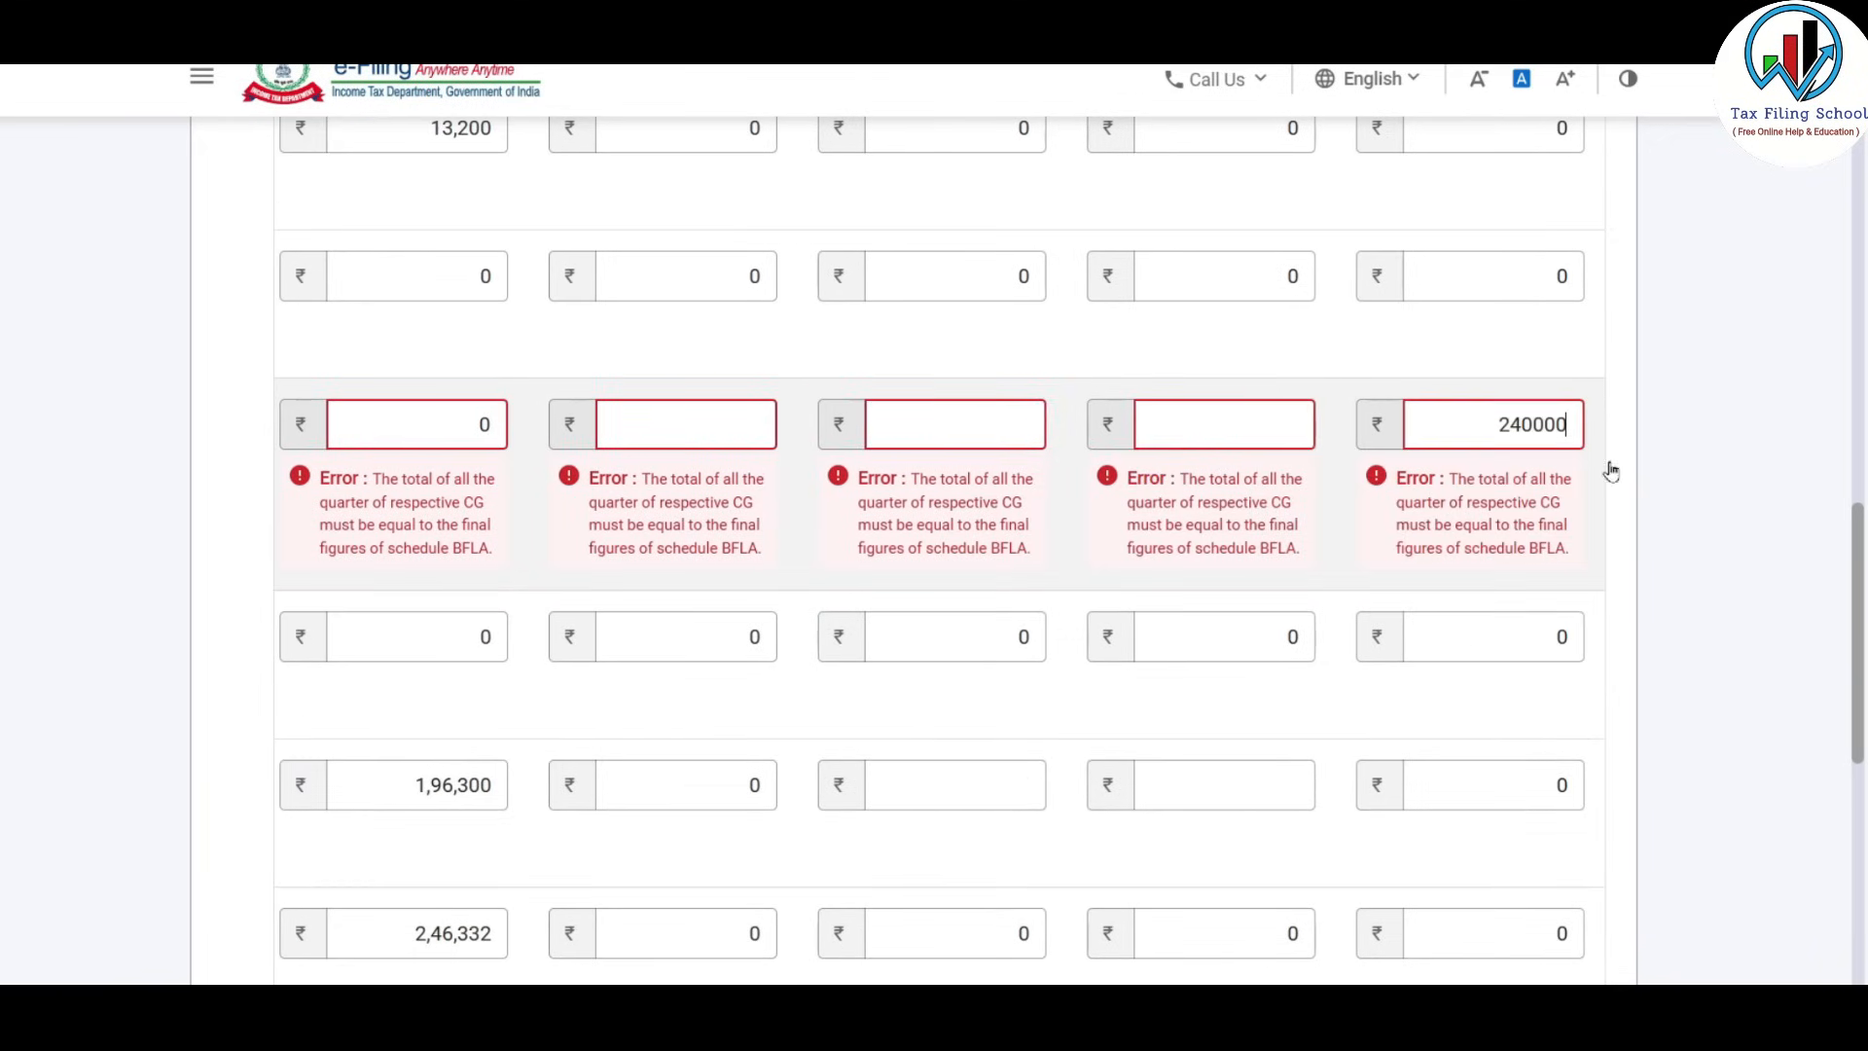
pyautogui.press('Tab')
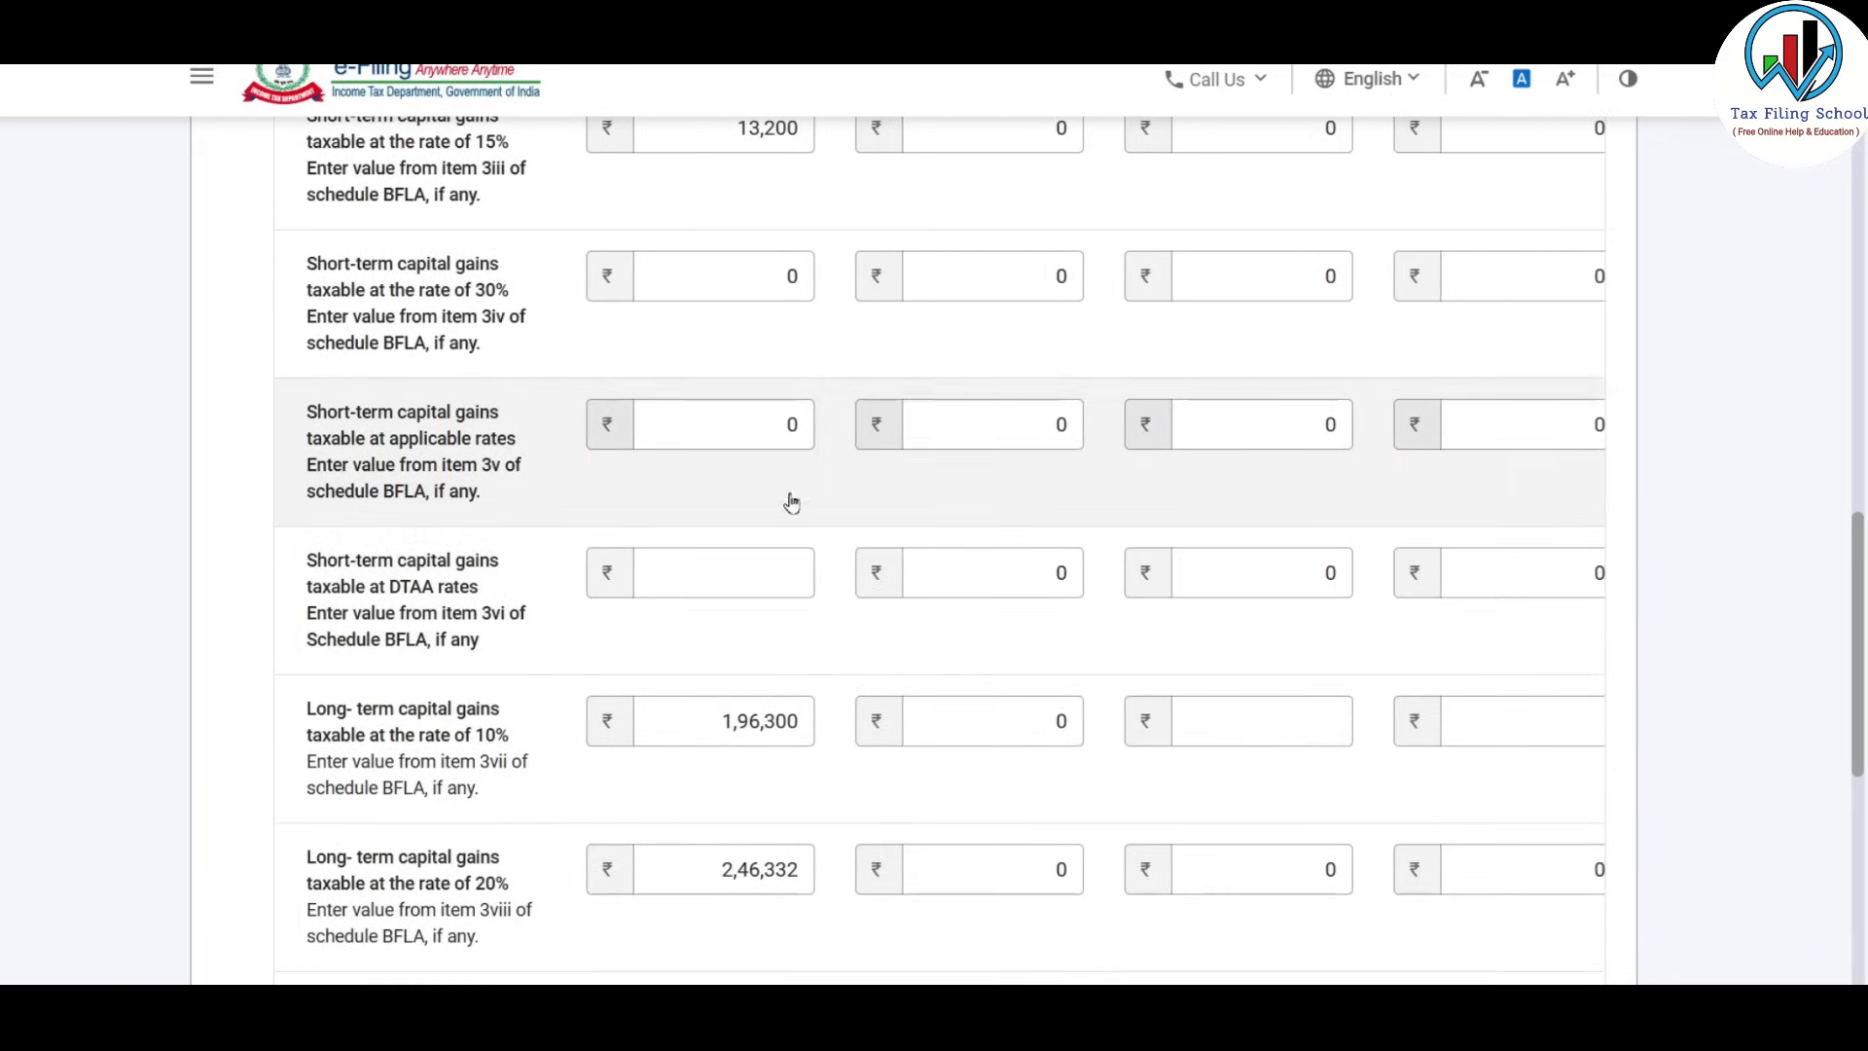
# Clear the 0s from the first four quarter fields of the applicable-rates row.
pyautogui.scroll(-1, 1364, 613)
pyautogui.scroll(-4, 1364, 611)
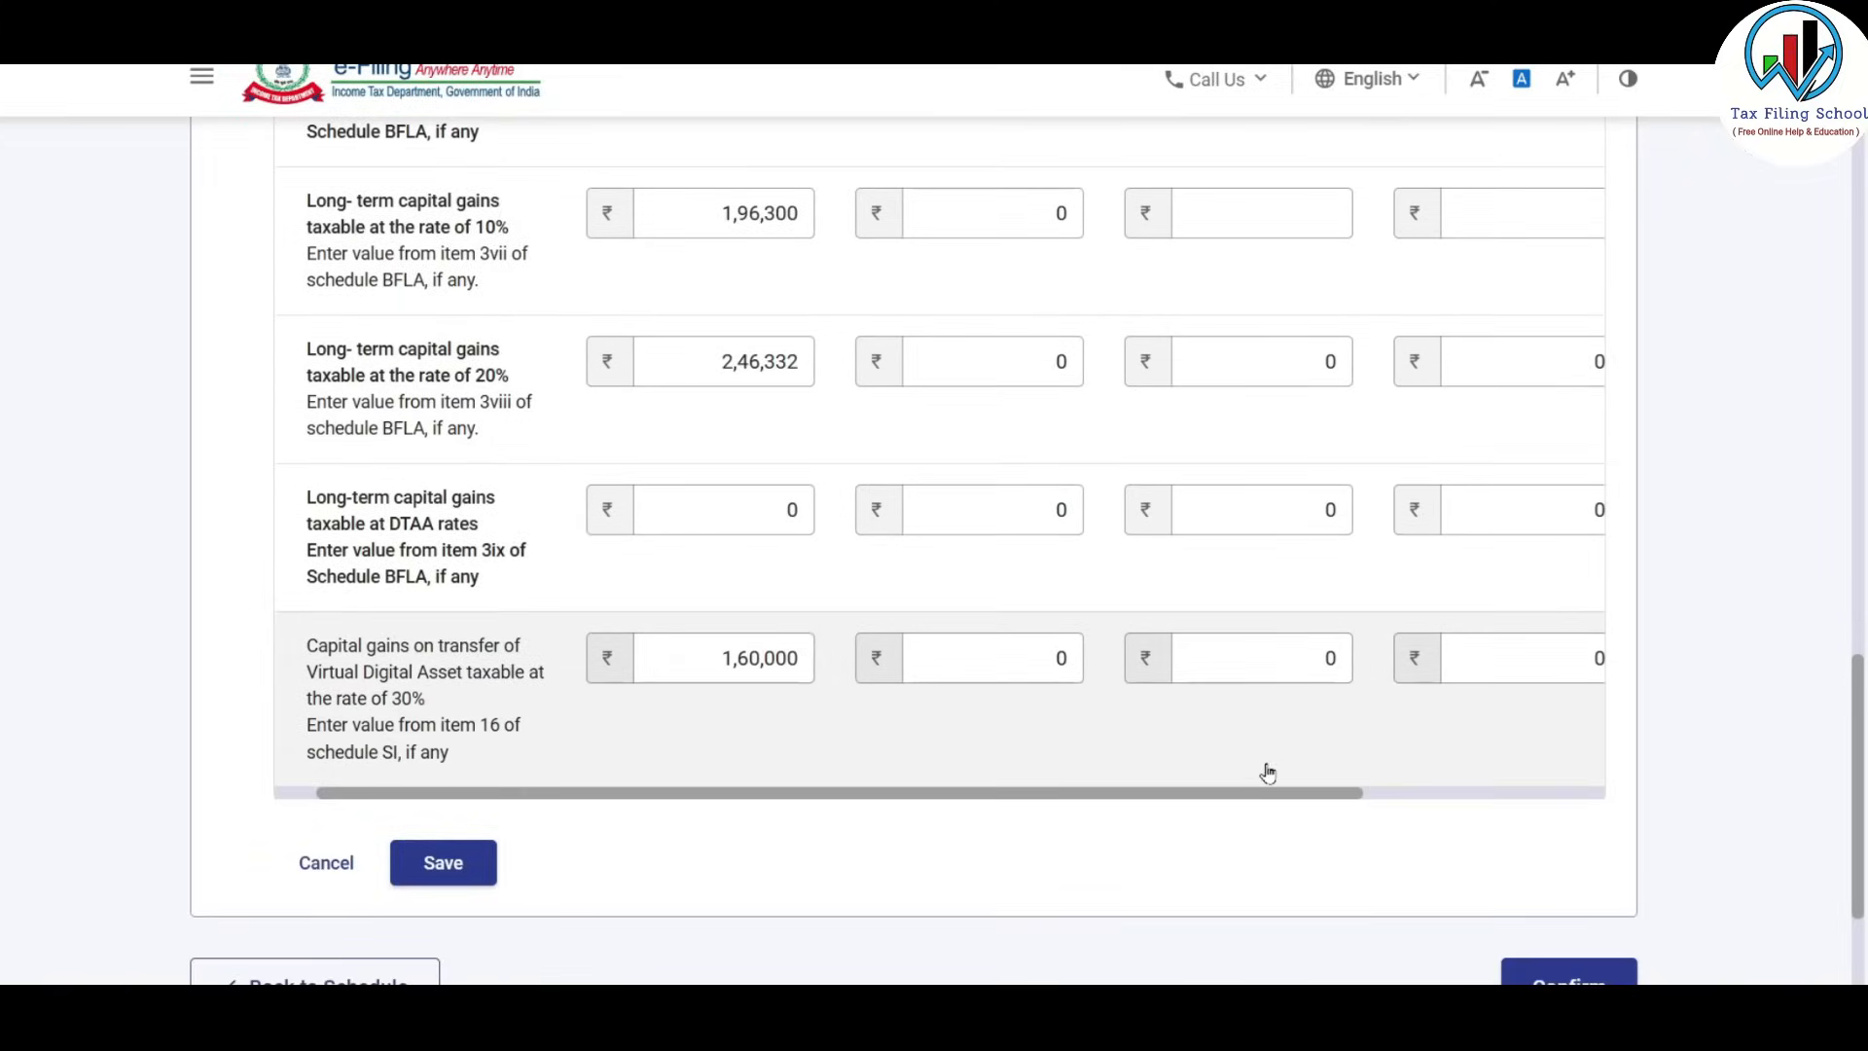
pyautogui.moveTo(1301, 797); pyautogui.dragTo(1469, 790)
pyautogui.scroll(8, 1455, 545)
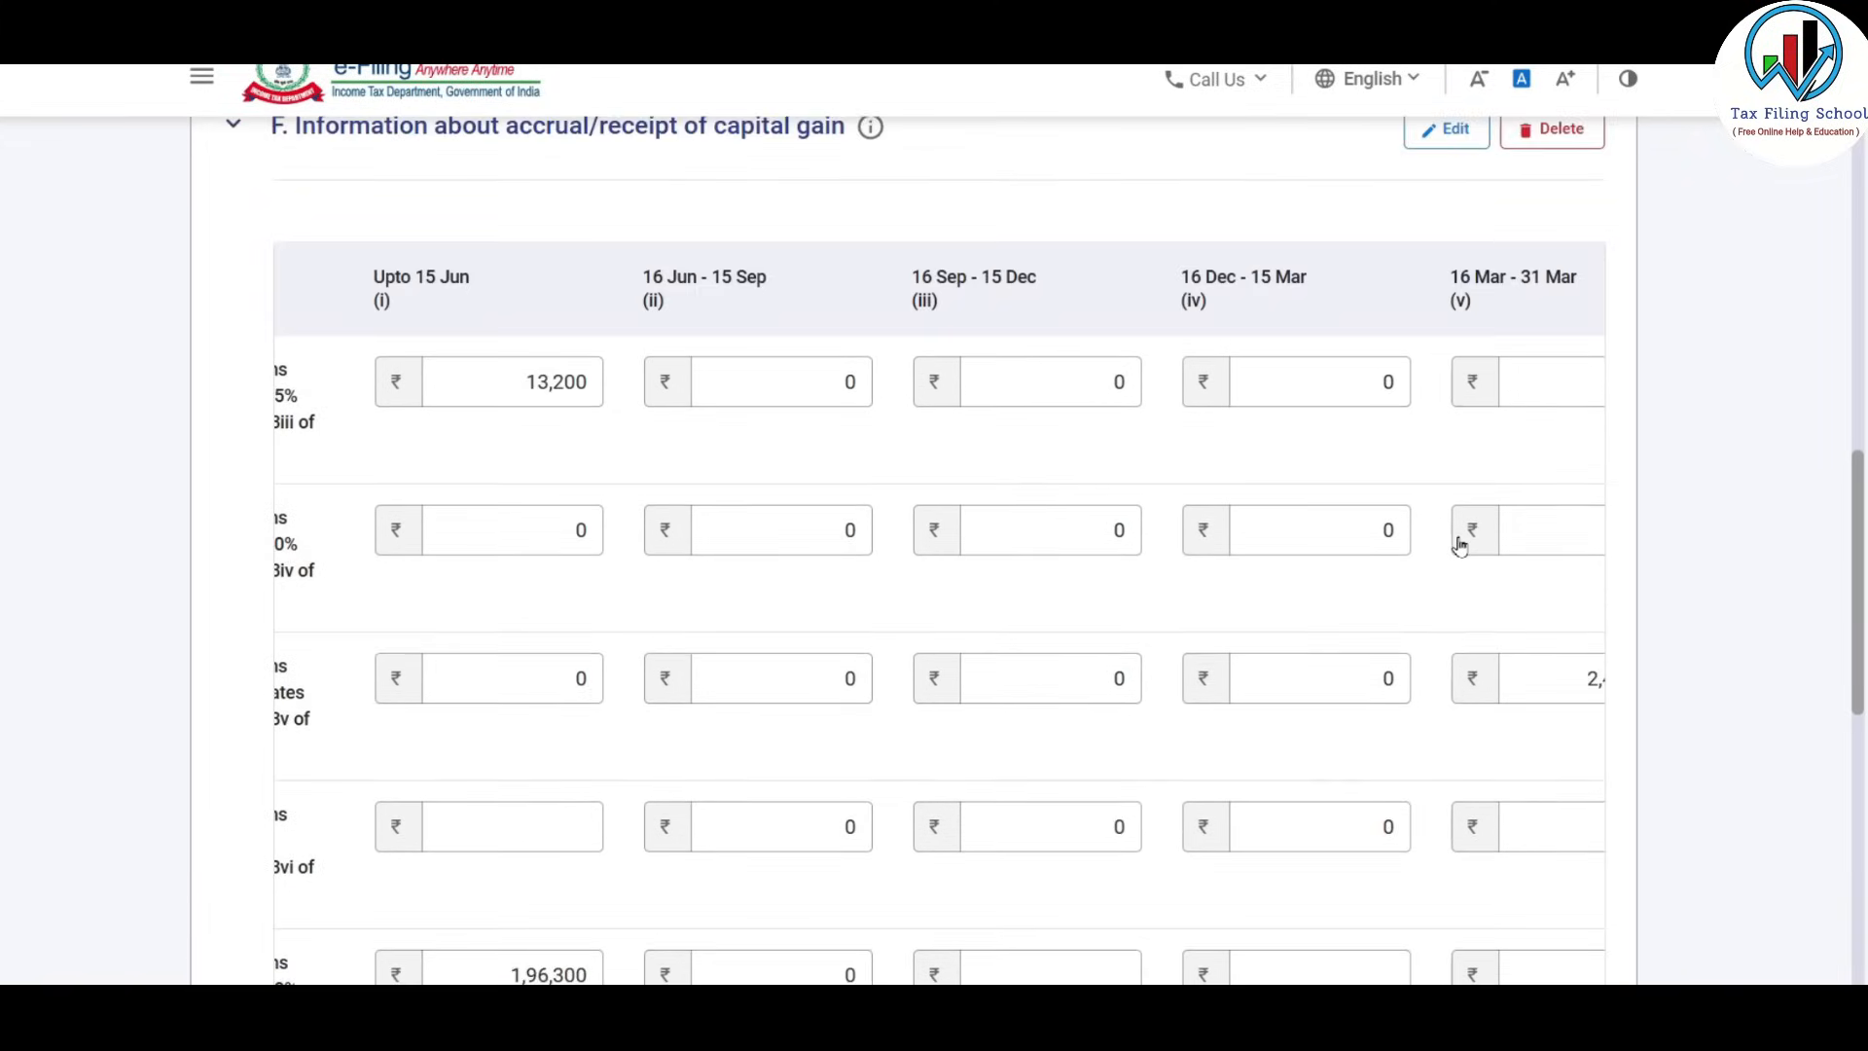
pyautogui.scroll(-1, 1455, 545)
pyautogui.click(1551, 561)
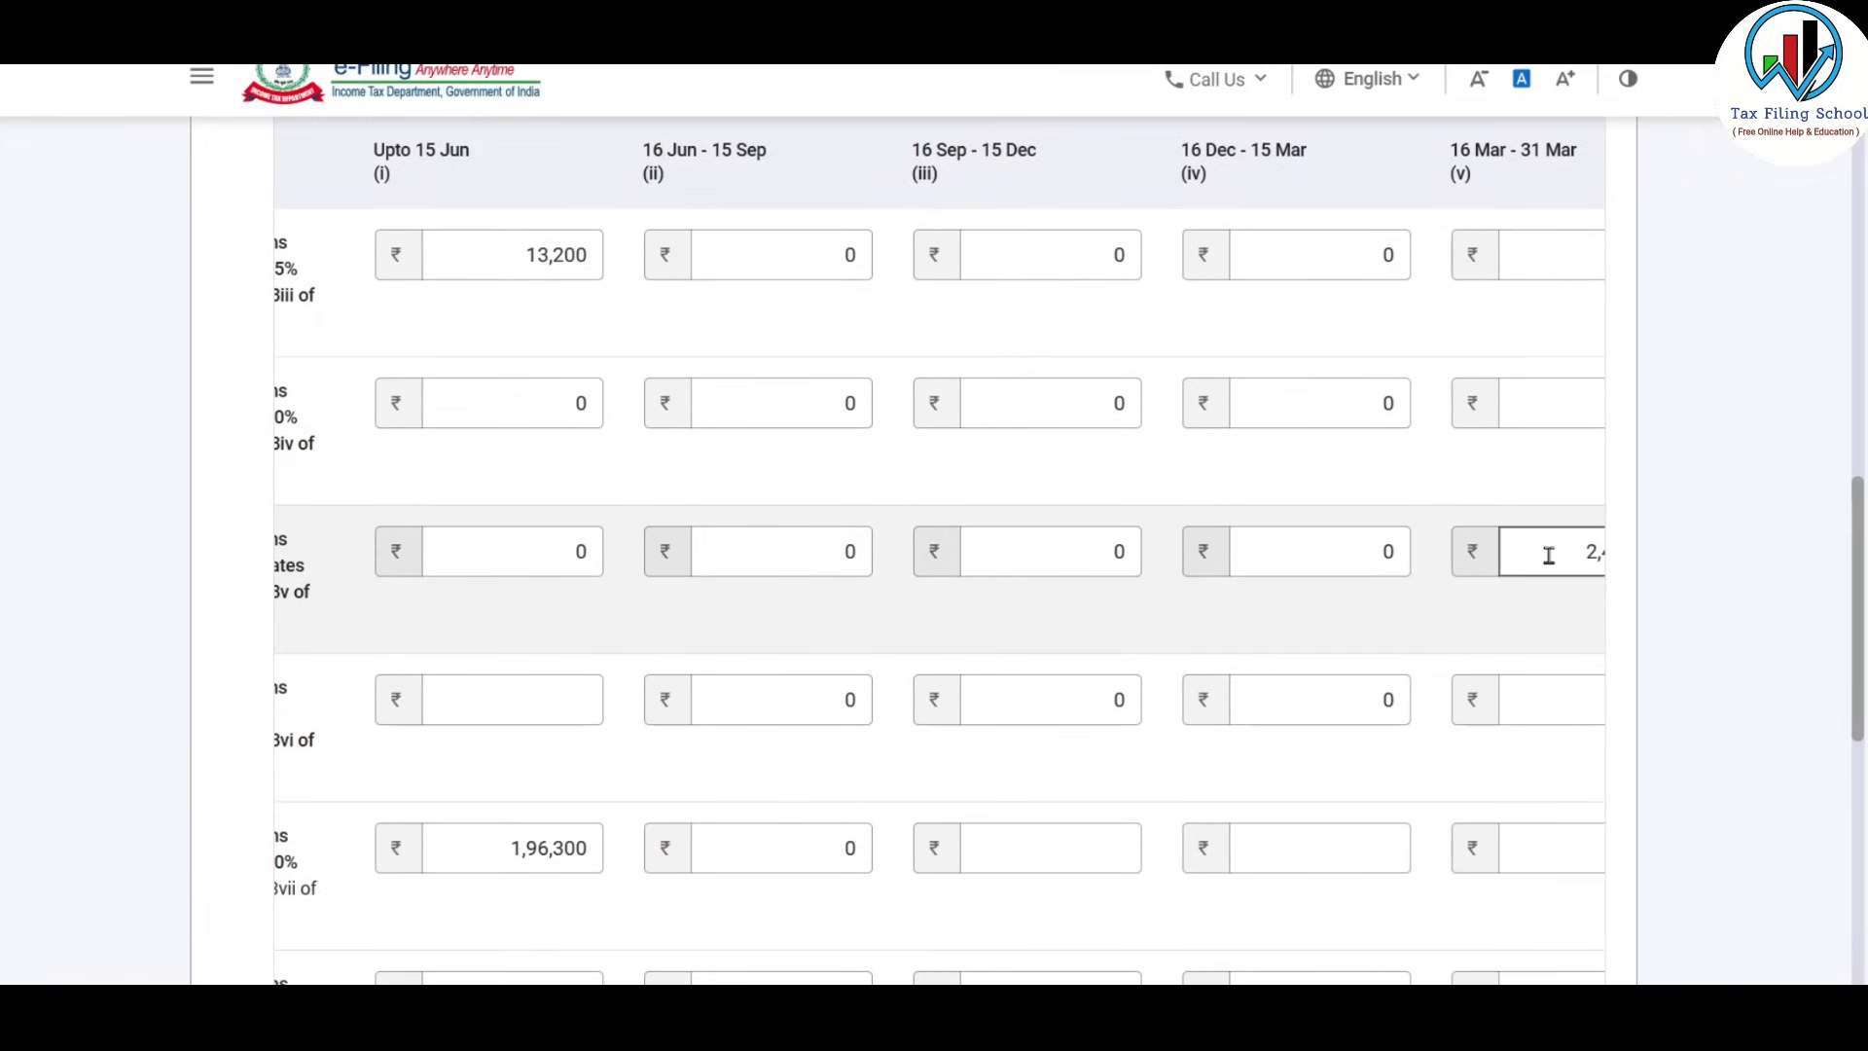
pyautogui.scroll(2, 1548, 554)
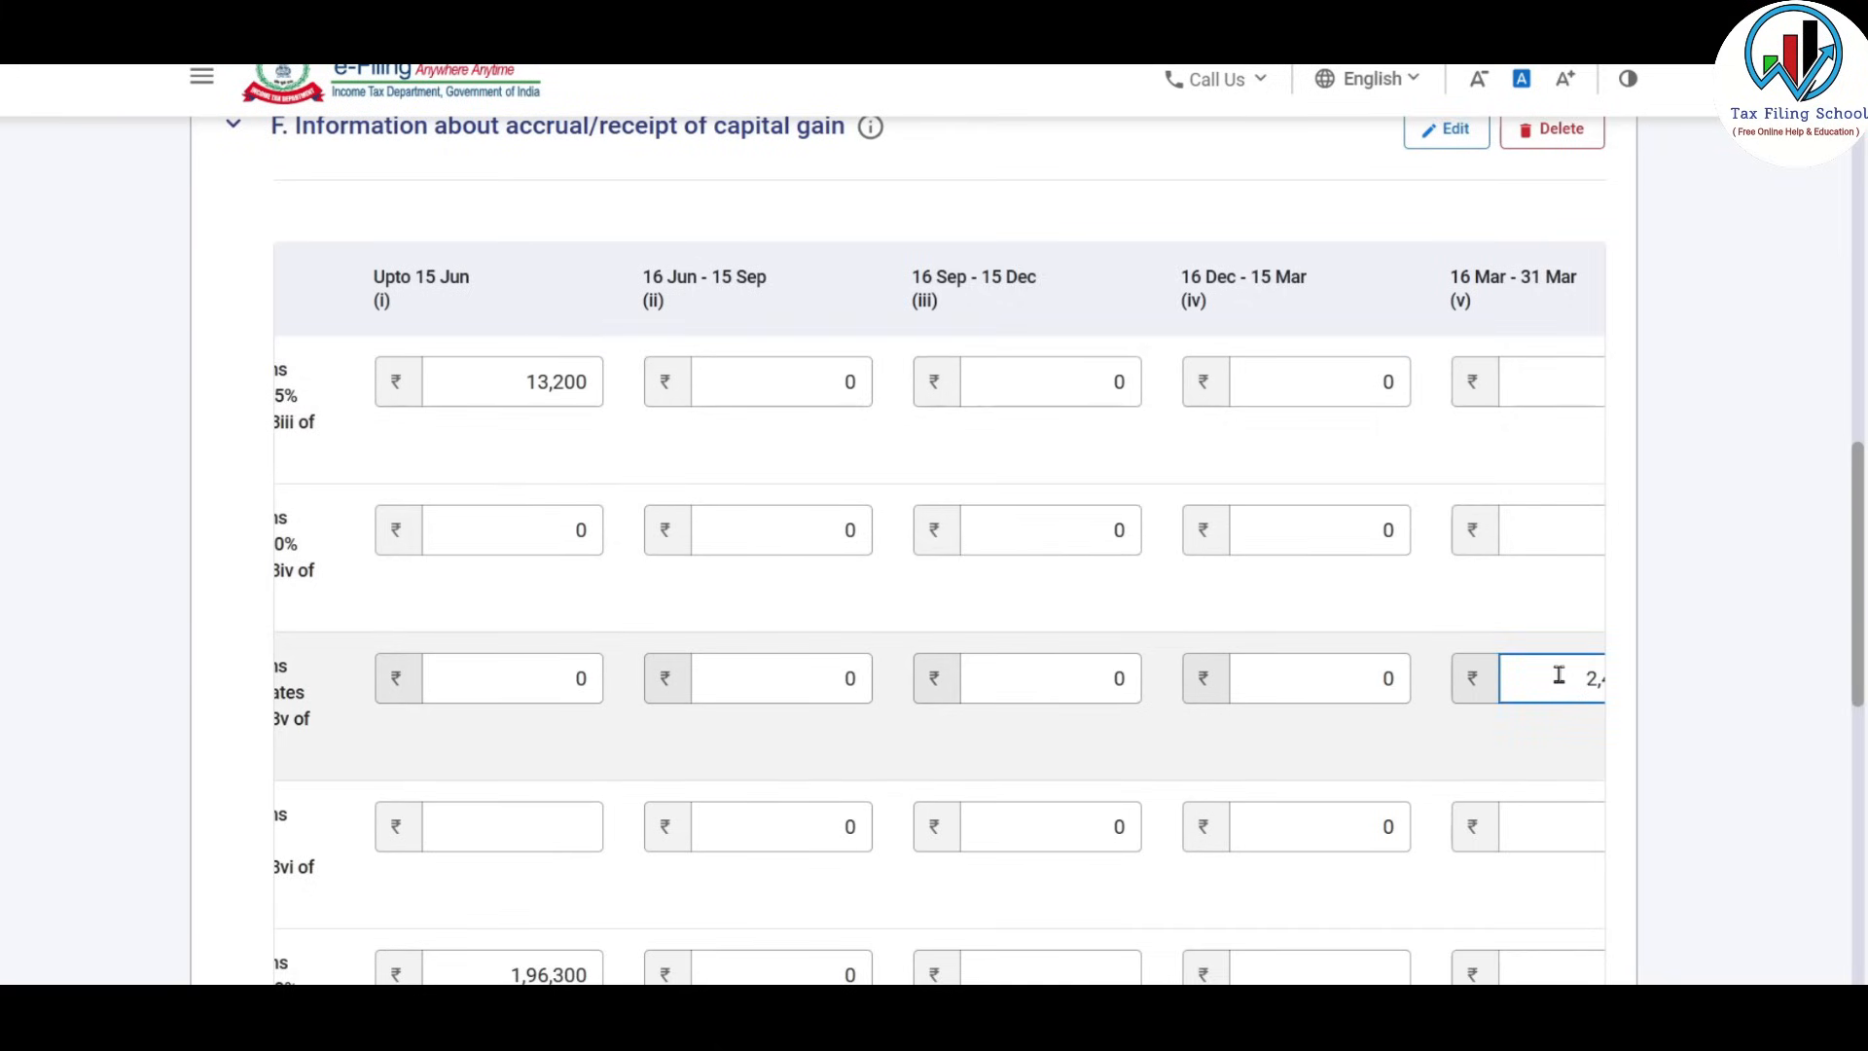
pyautogui.scroll(-1, 1559, 675)
pyautogui.scroll(1, 1527, 564)
pyautogui.click(1309, 678)
pyautogui.click(1071, 675)
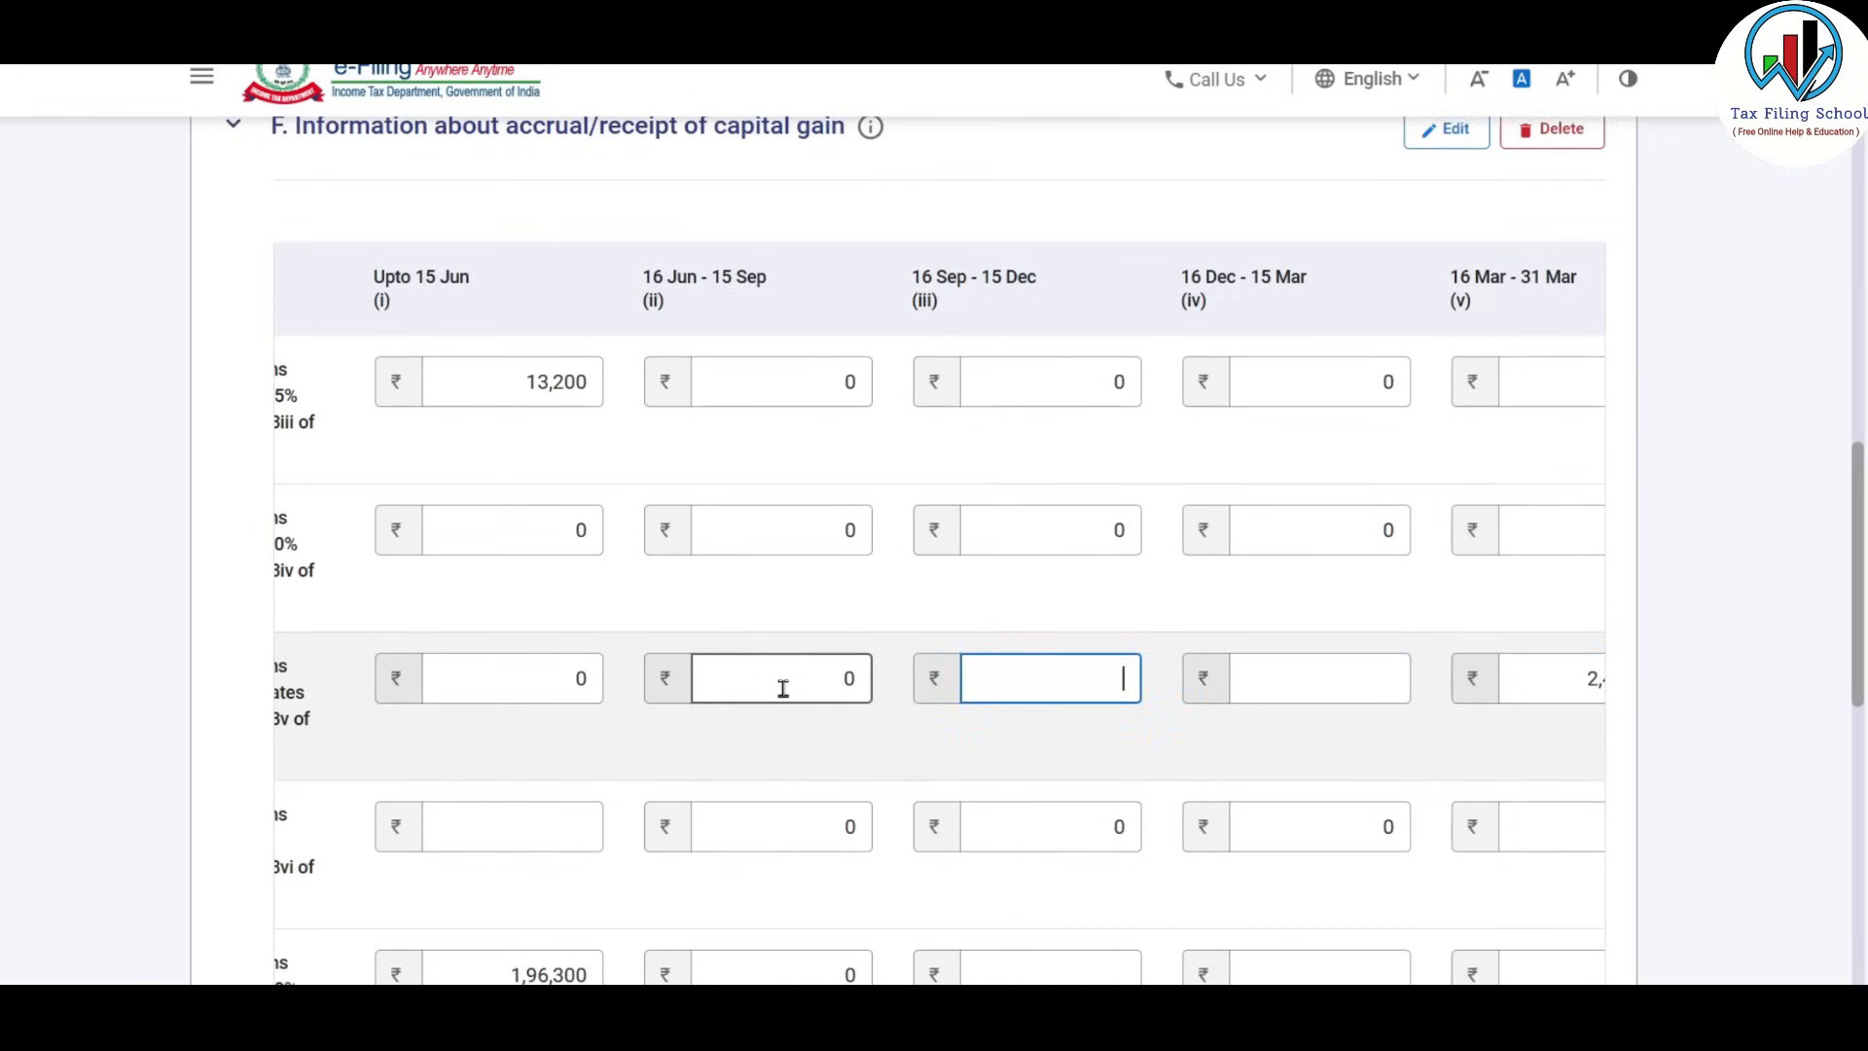
pyautogui.click(779, 681)
pyautogui.click(529, 675)
# Move the 2,46,332 20% long-term gain from Upto 15 Jun to 16 Mar–31 Mar.
pyautogui.scroll(-4, 1163, 568)
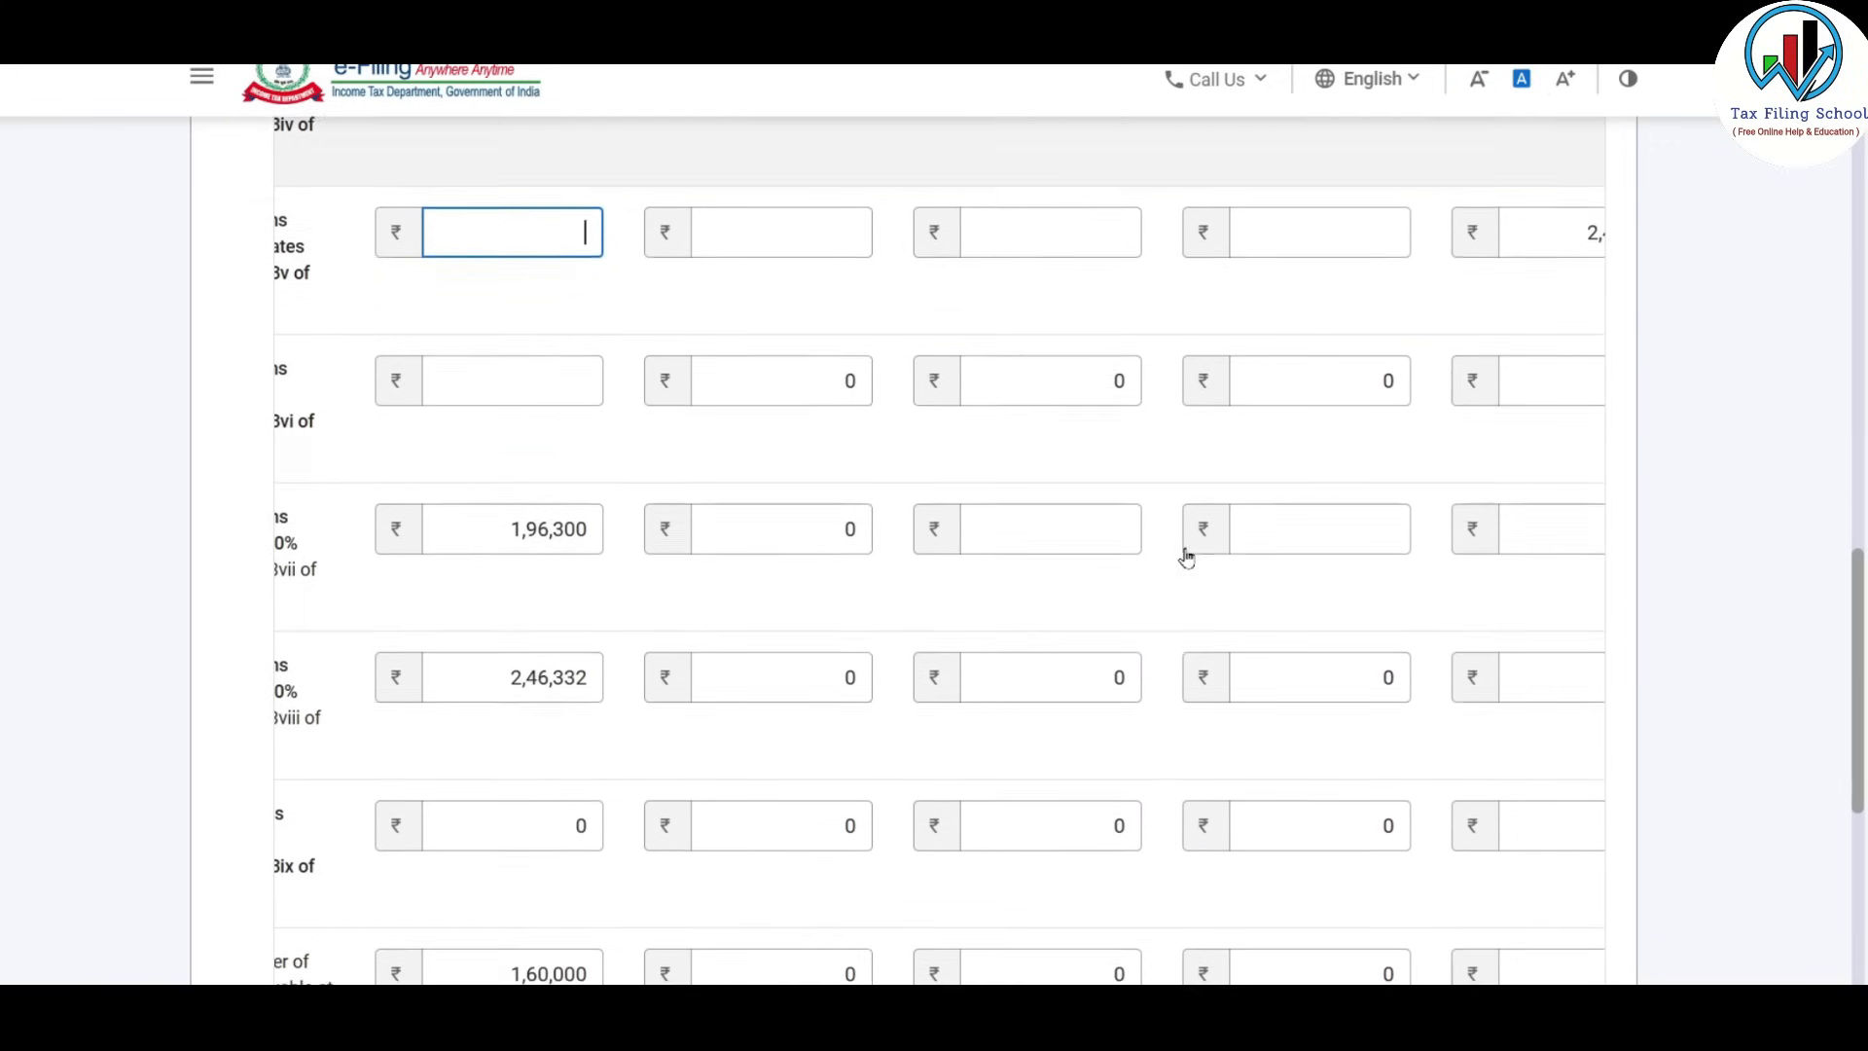
pyautogui.scroll(-2, 1033, 565)
pyautogui.click(552, 379)
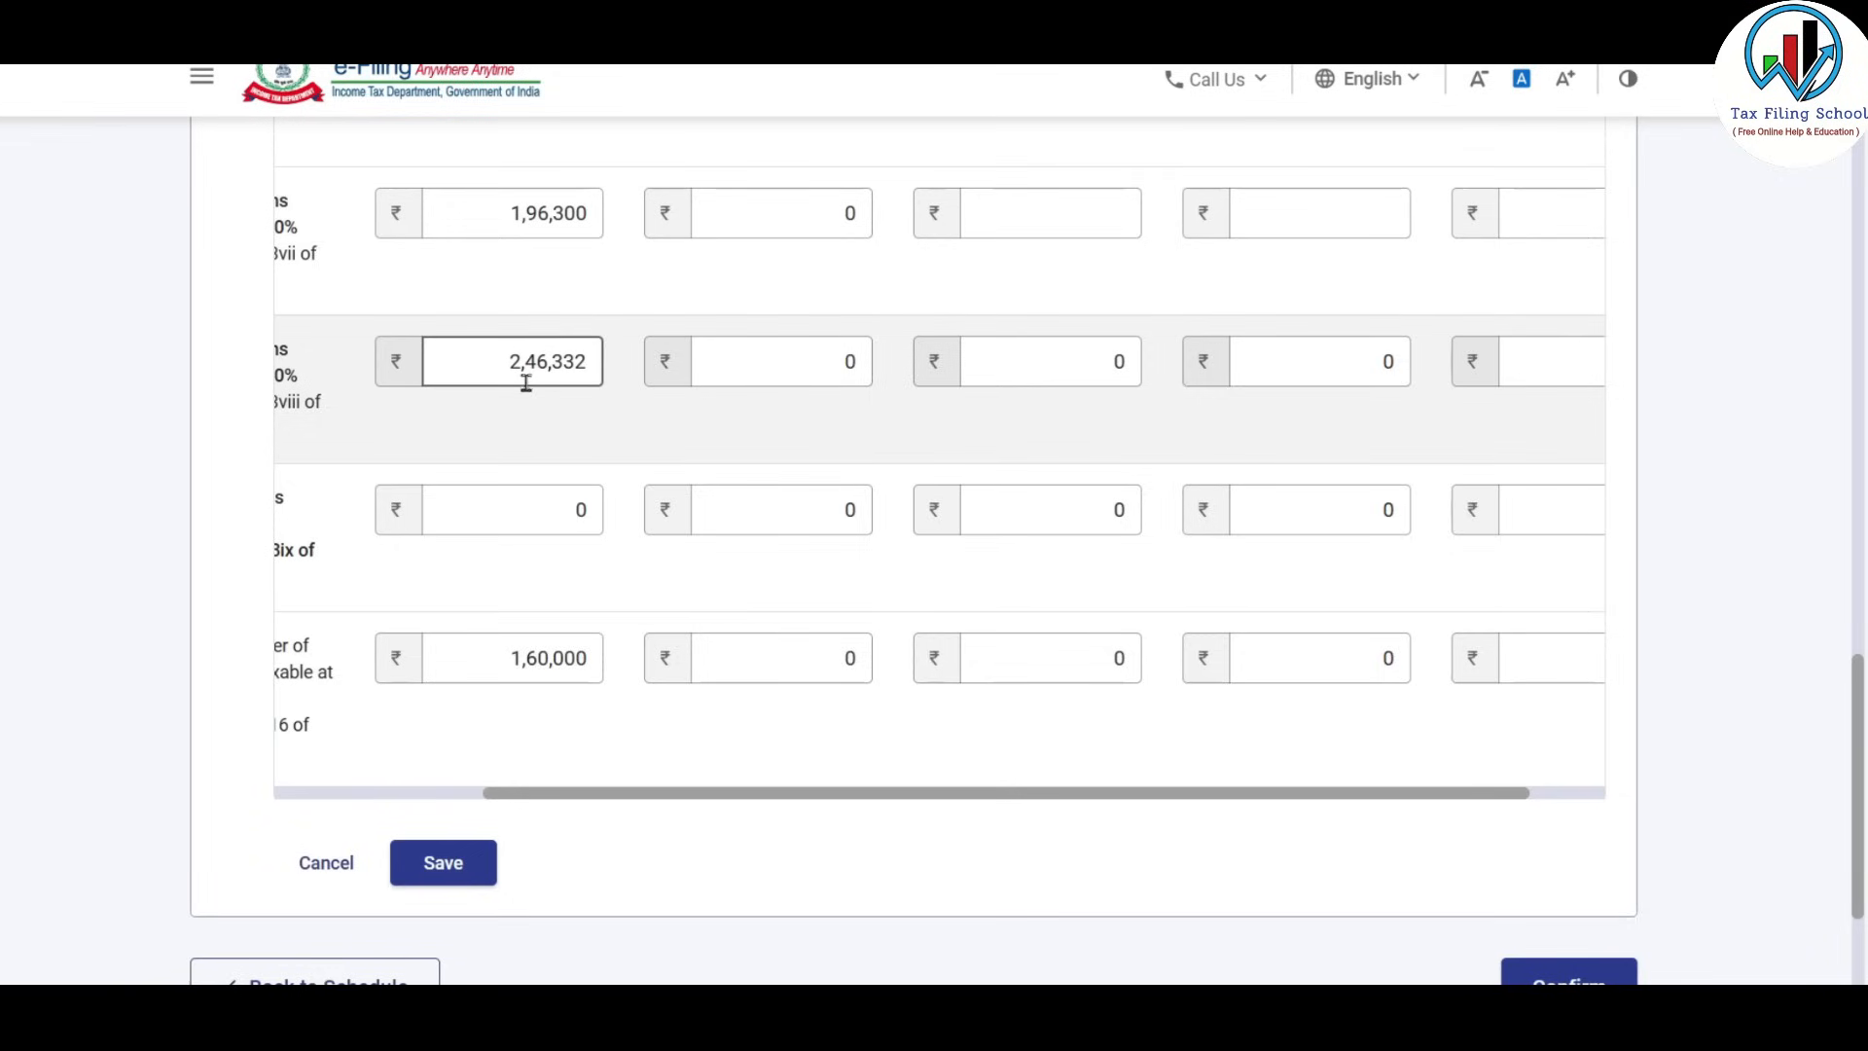
pyautogui.click(708, 363)
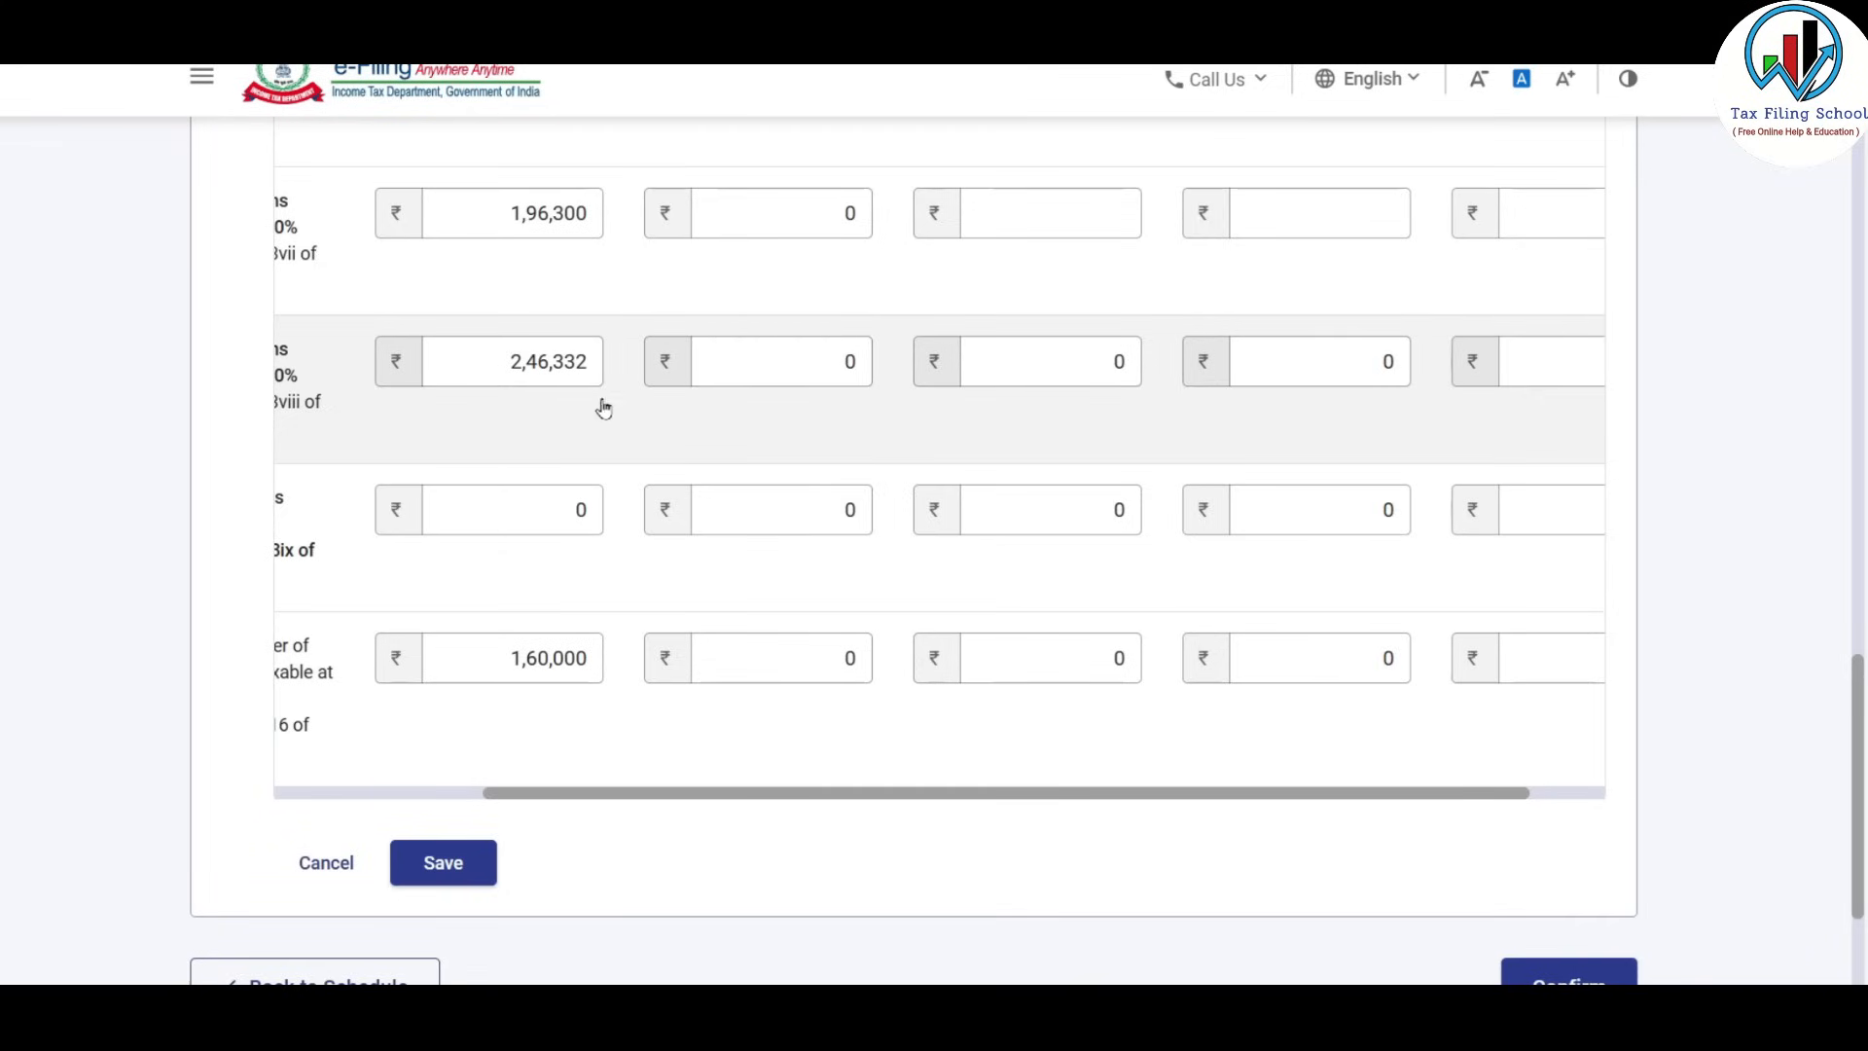
pyautogui.click(482, 371)
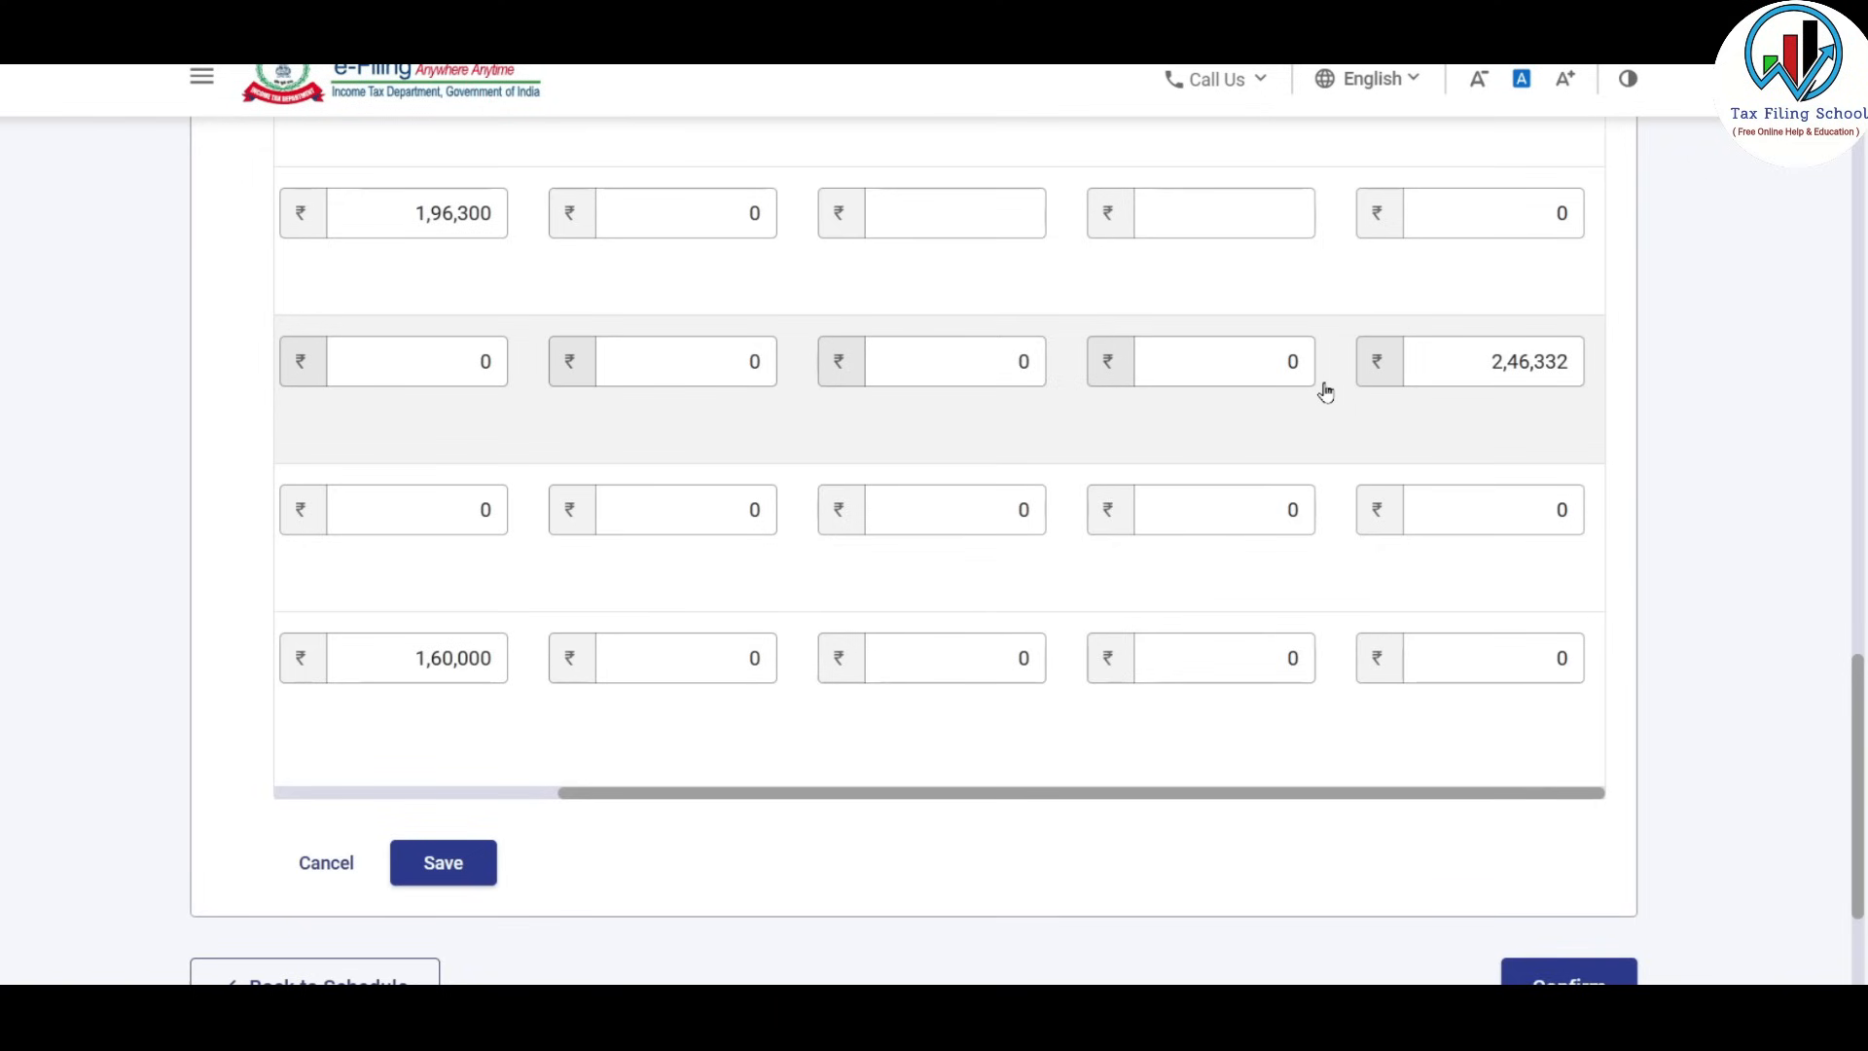
pyautogui.scroll(-1, 1325, 391)
pyautogui.moveTo(1102, 667); pyautogui.dragTo(1268, 658)
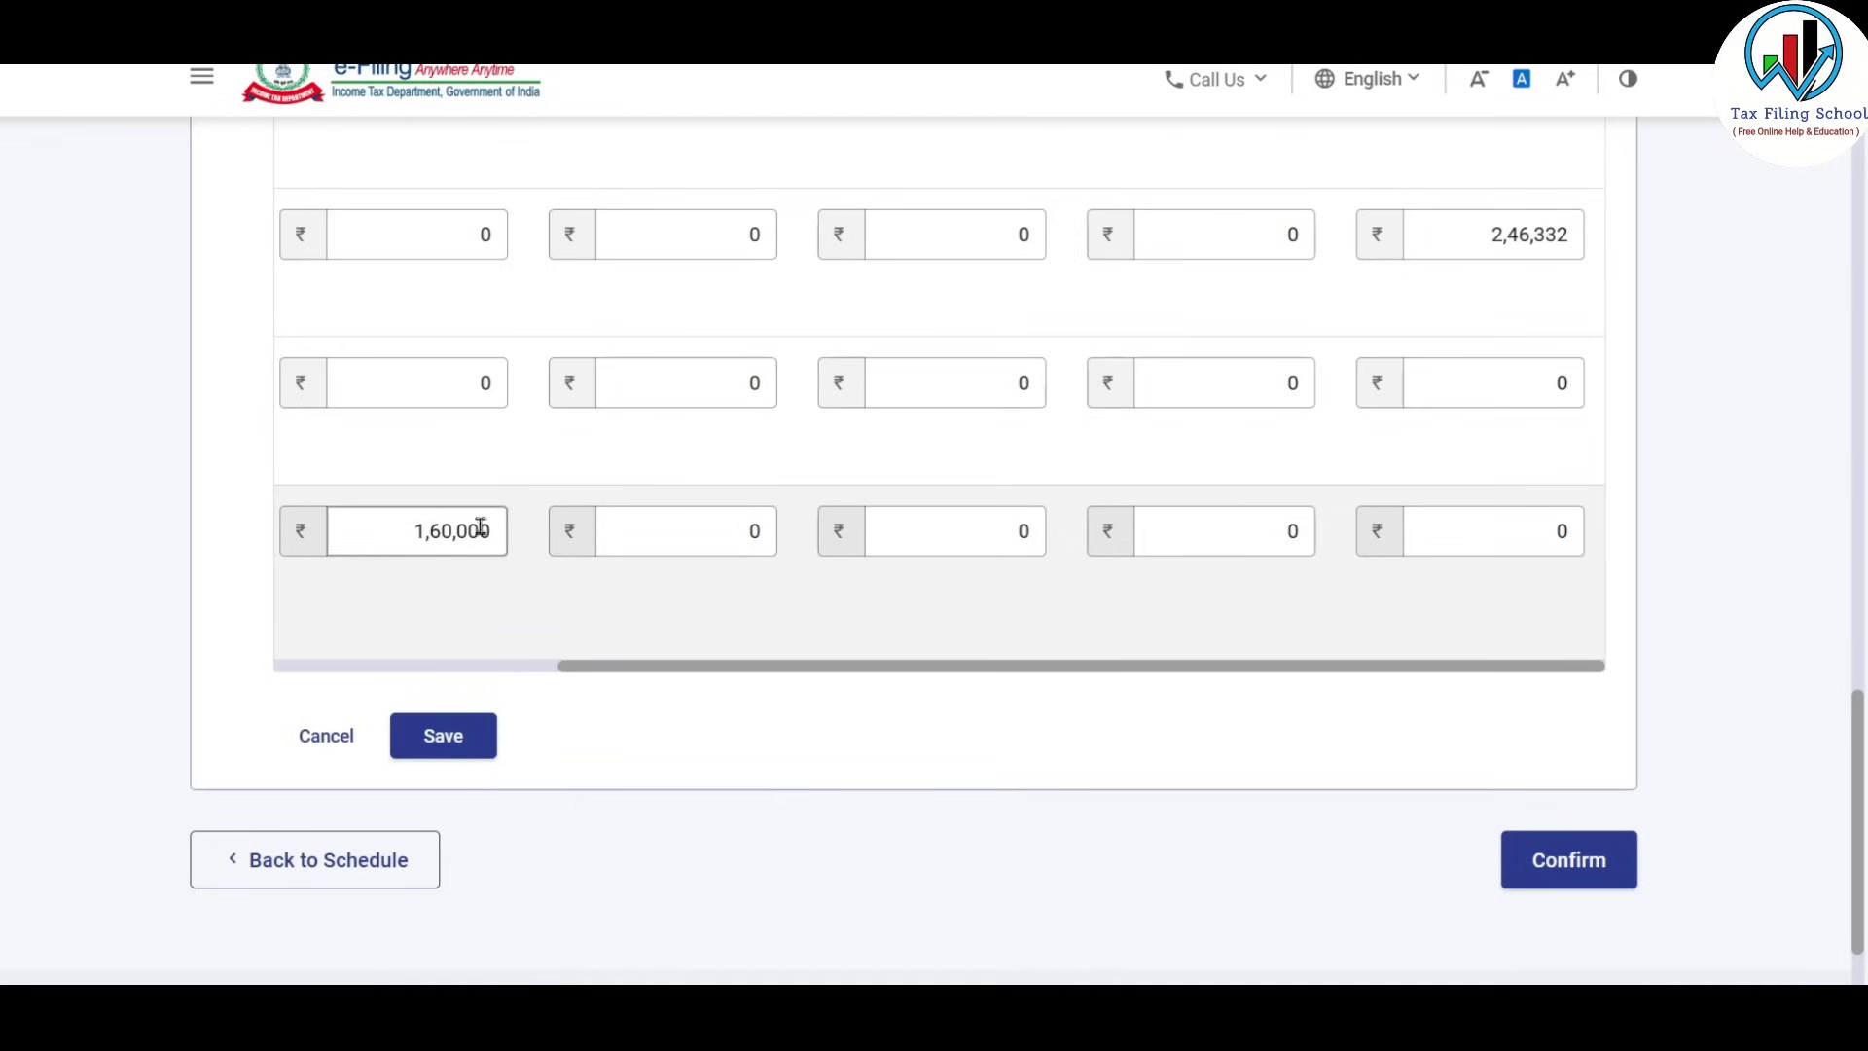
# Set the VDA gain's Upto 15 Jun field to 0 and enter 1,60,000 under 16 Mar–31 Mar.
pyautogui.moveTo(389, 545); pyautogui.dragTo(516, 532)
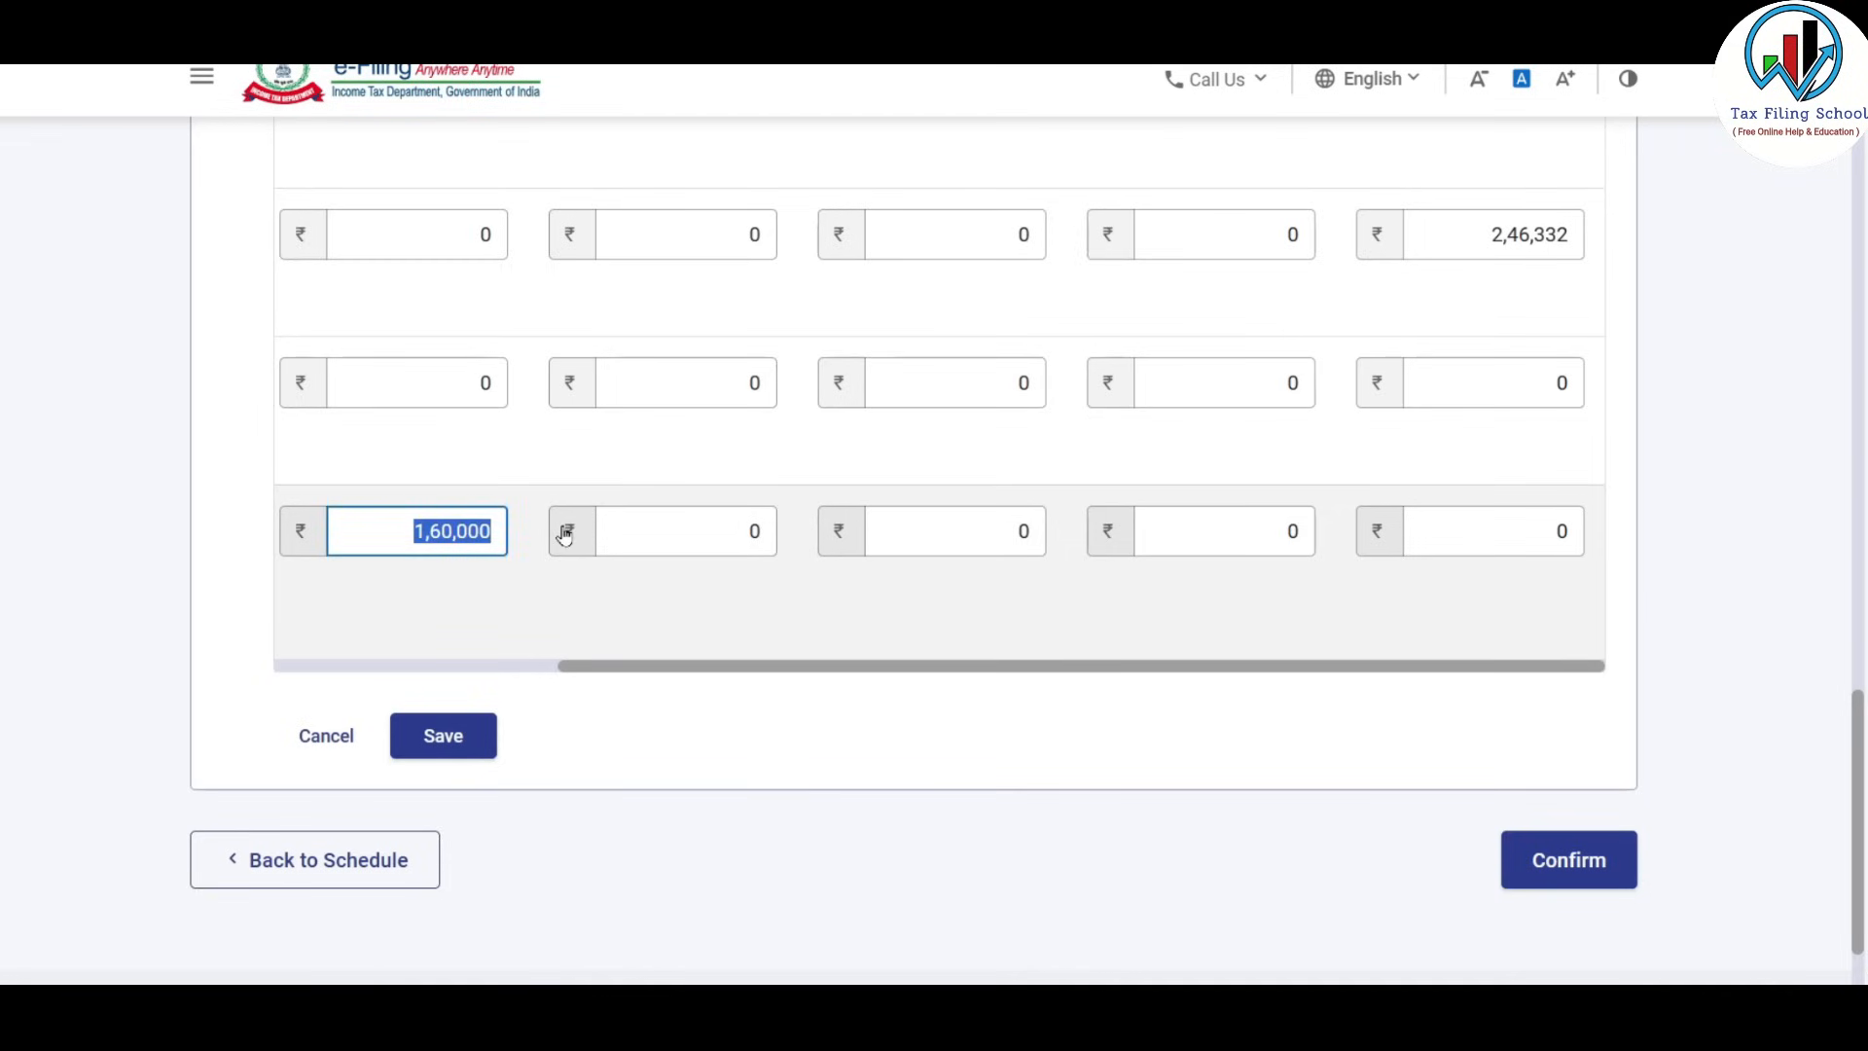
pyautogui.write('0')
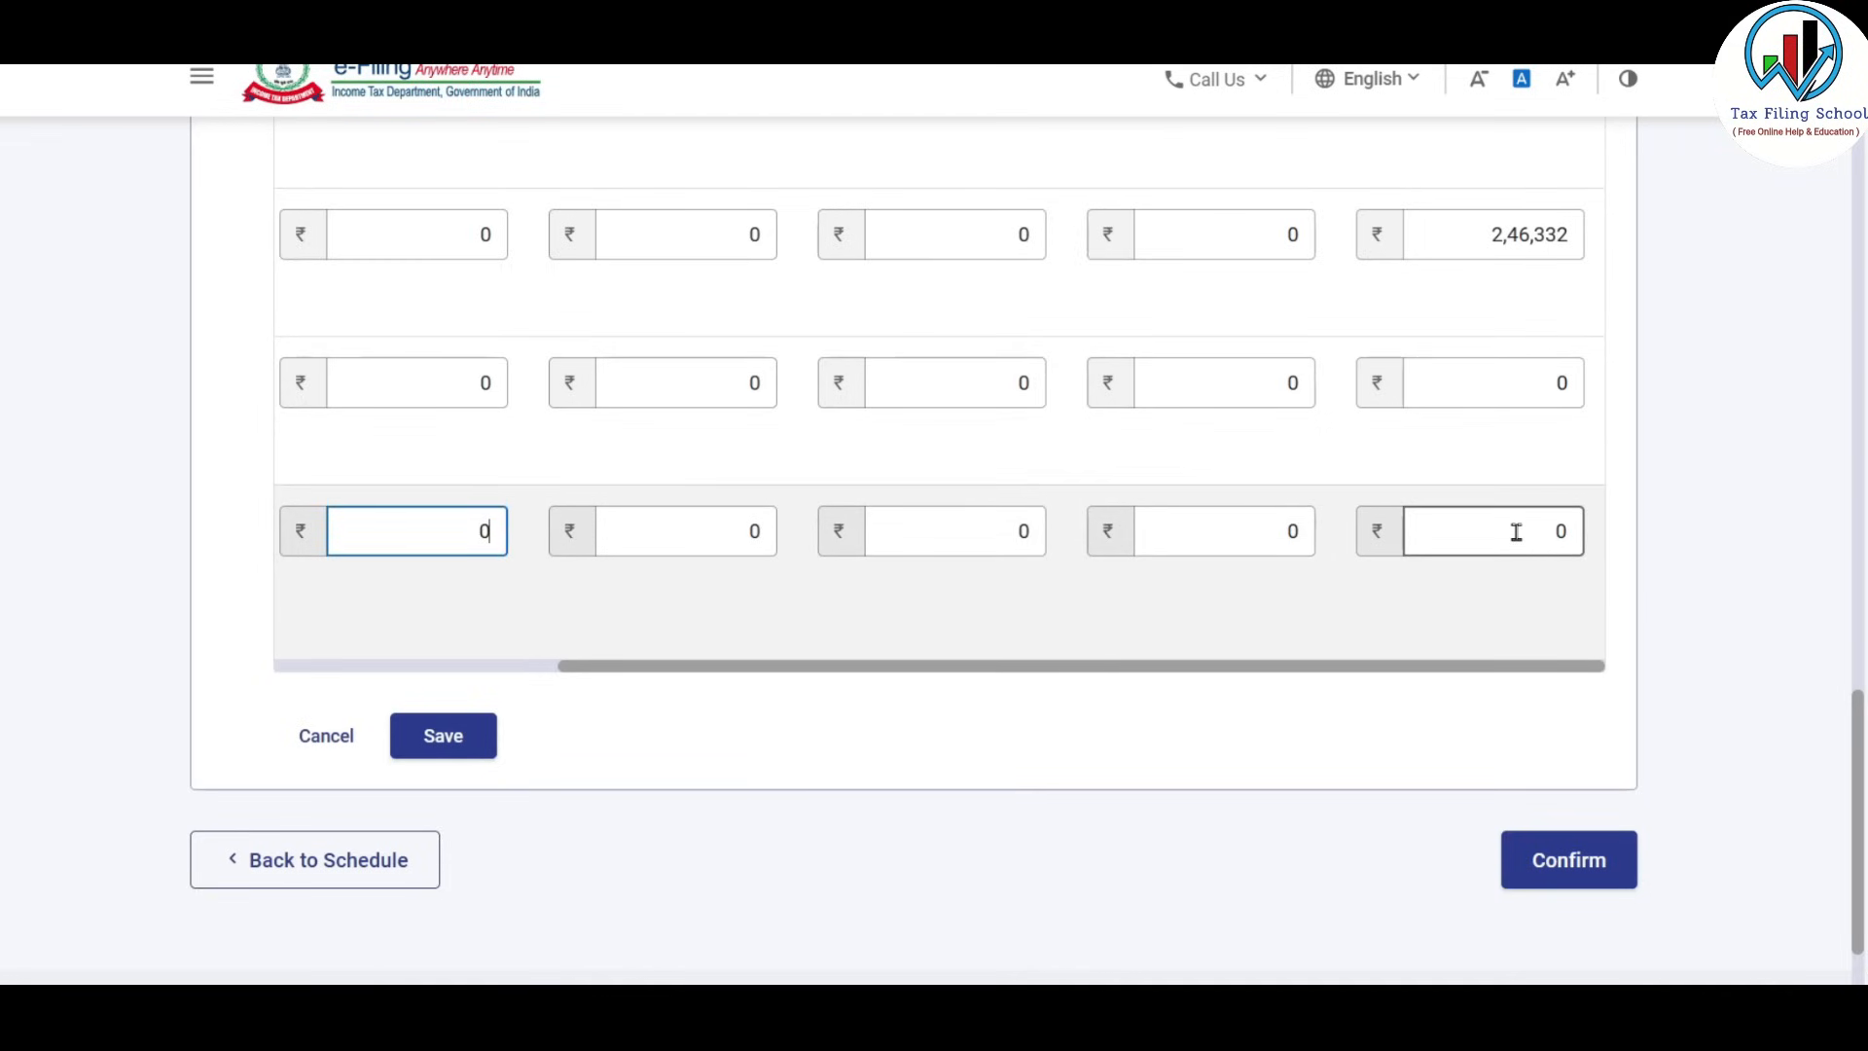
pyautogui.click(1516, 532)
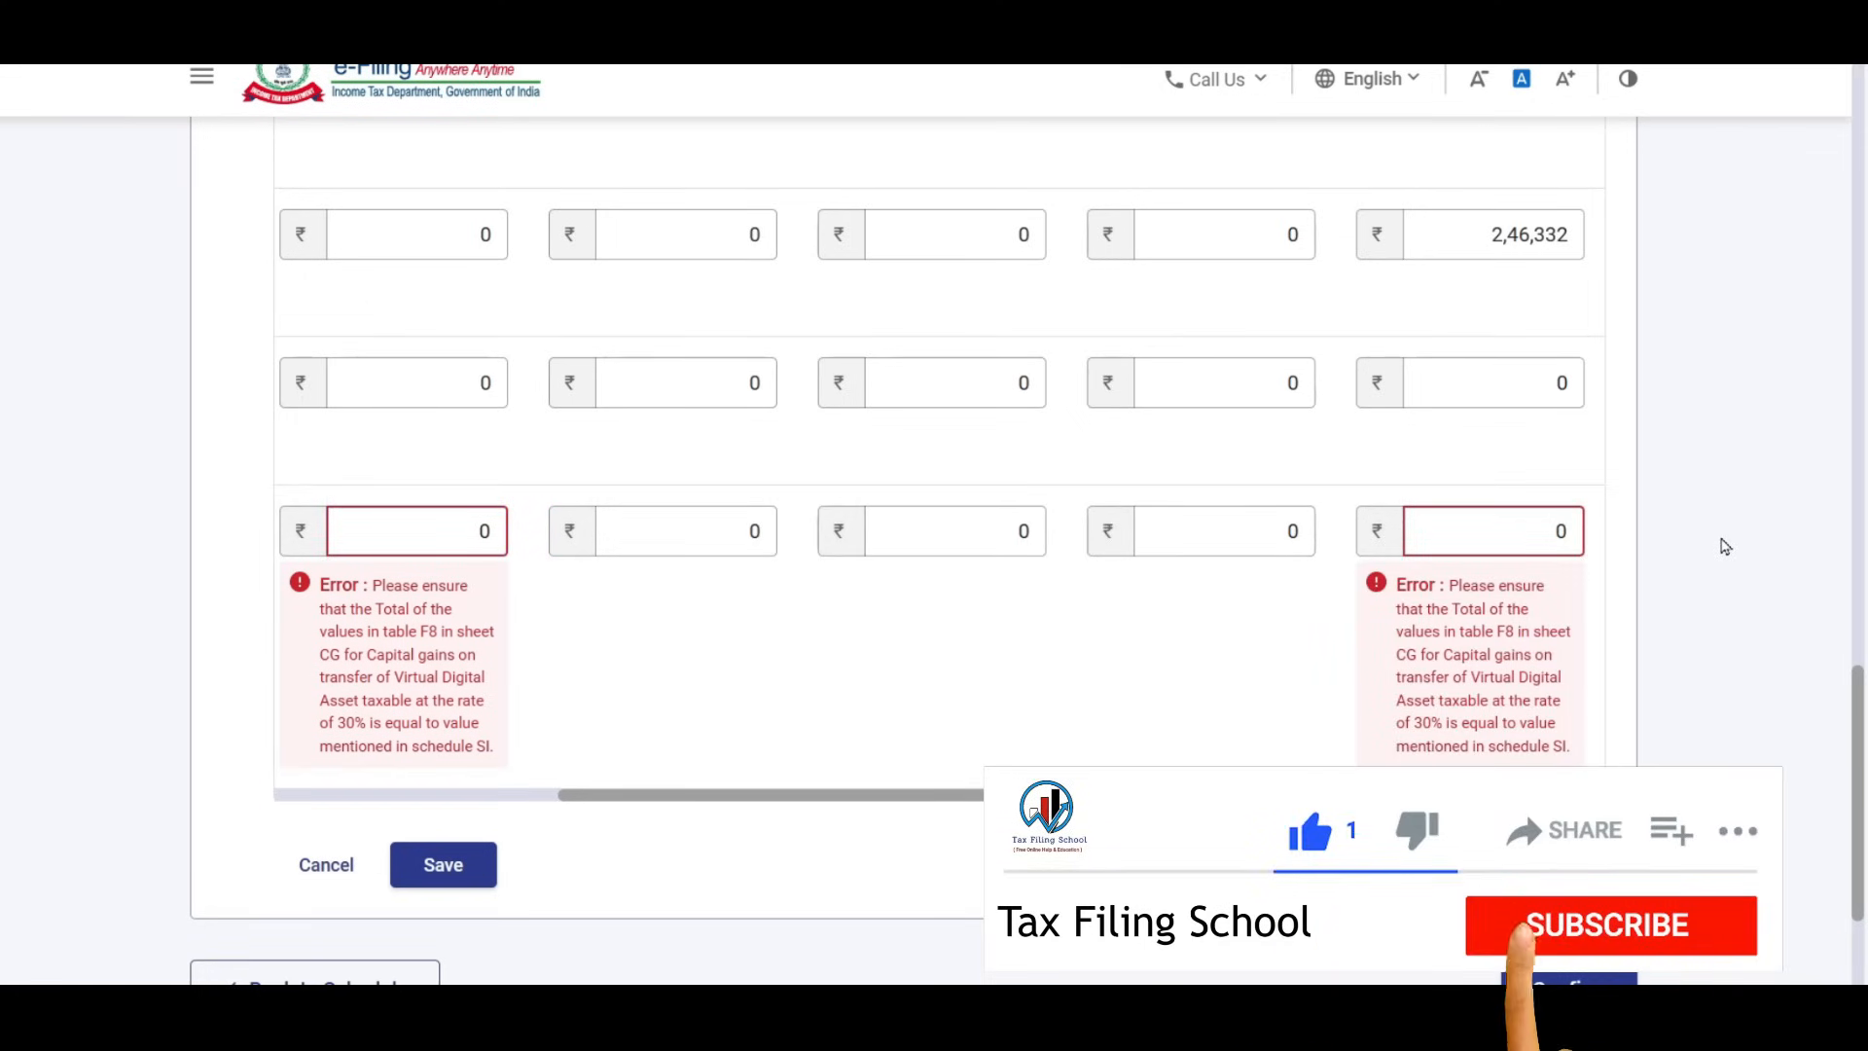
pyautogui.click(1540, 533)
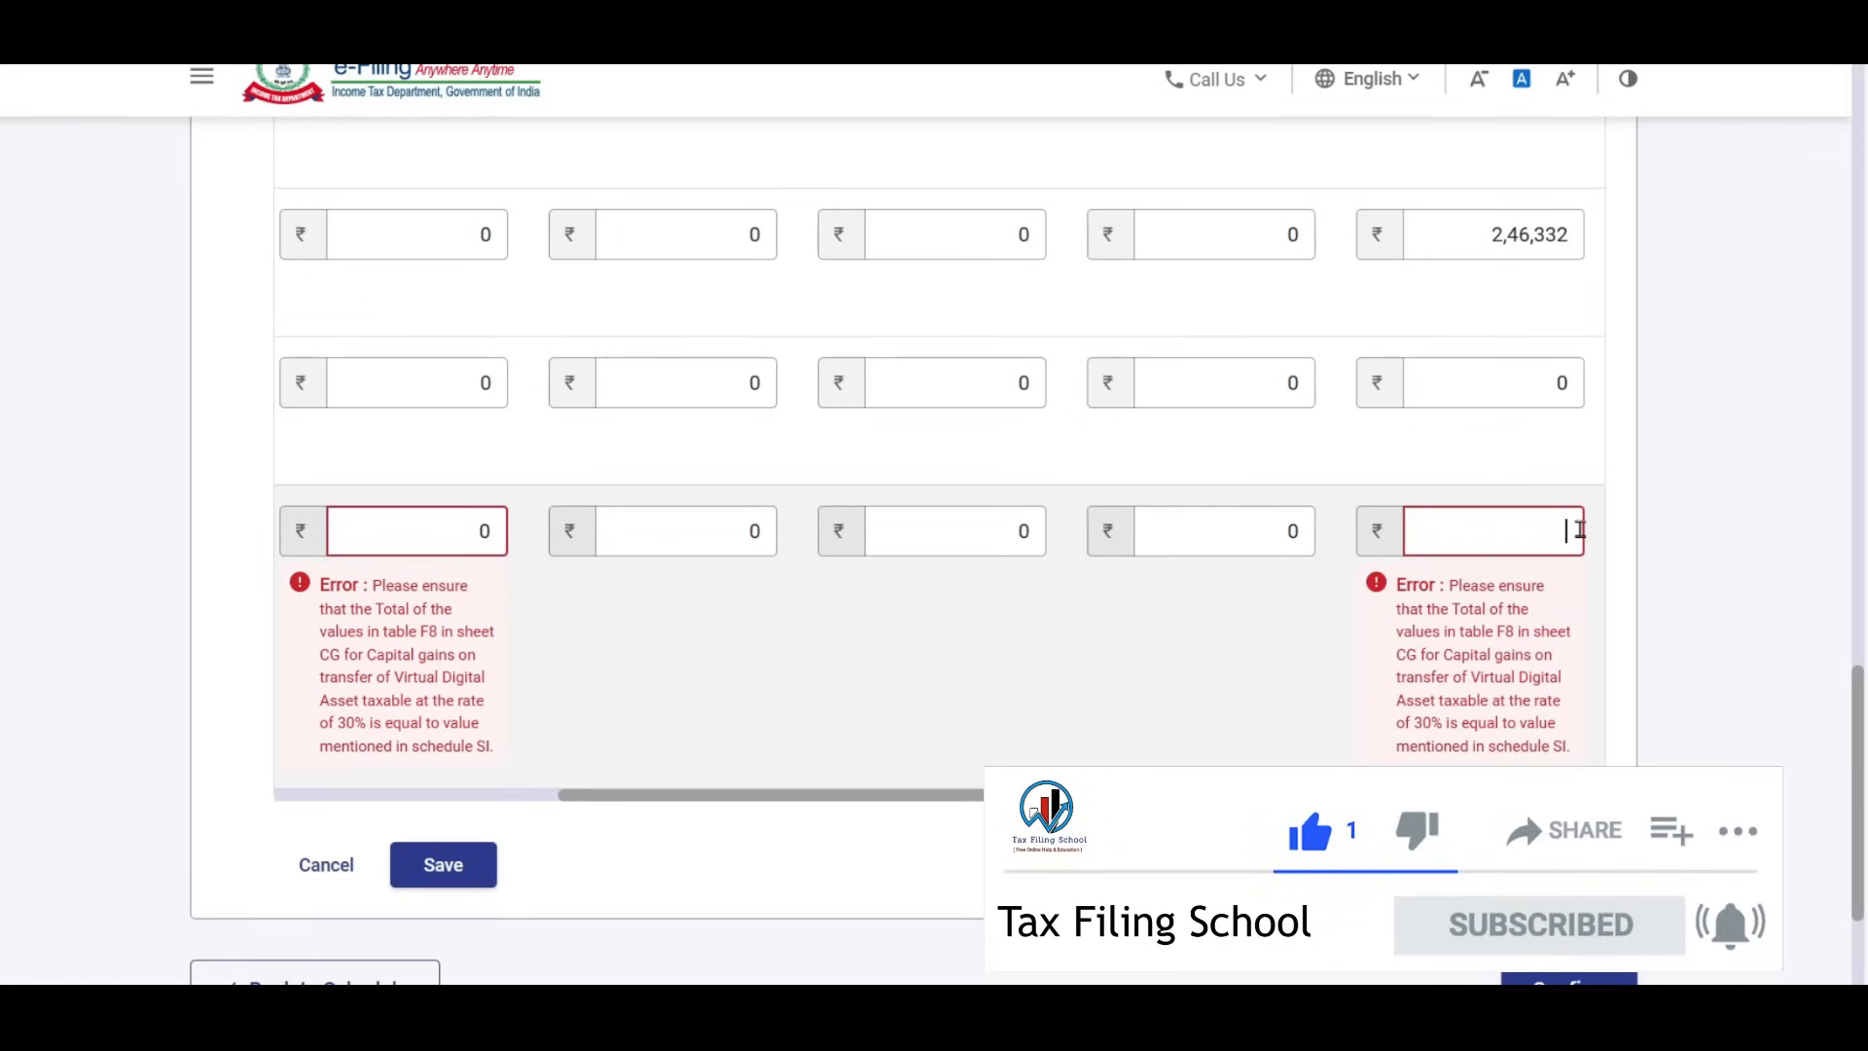
pyautogui.write('16')
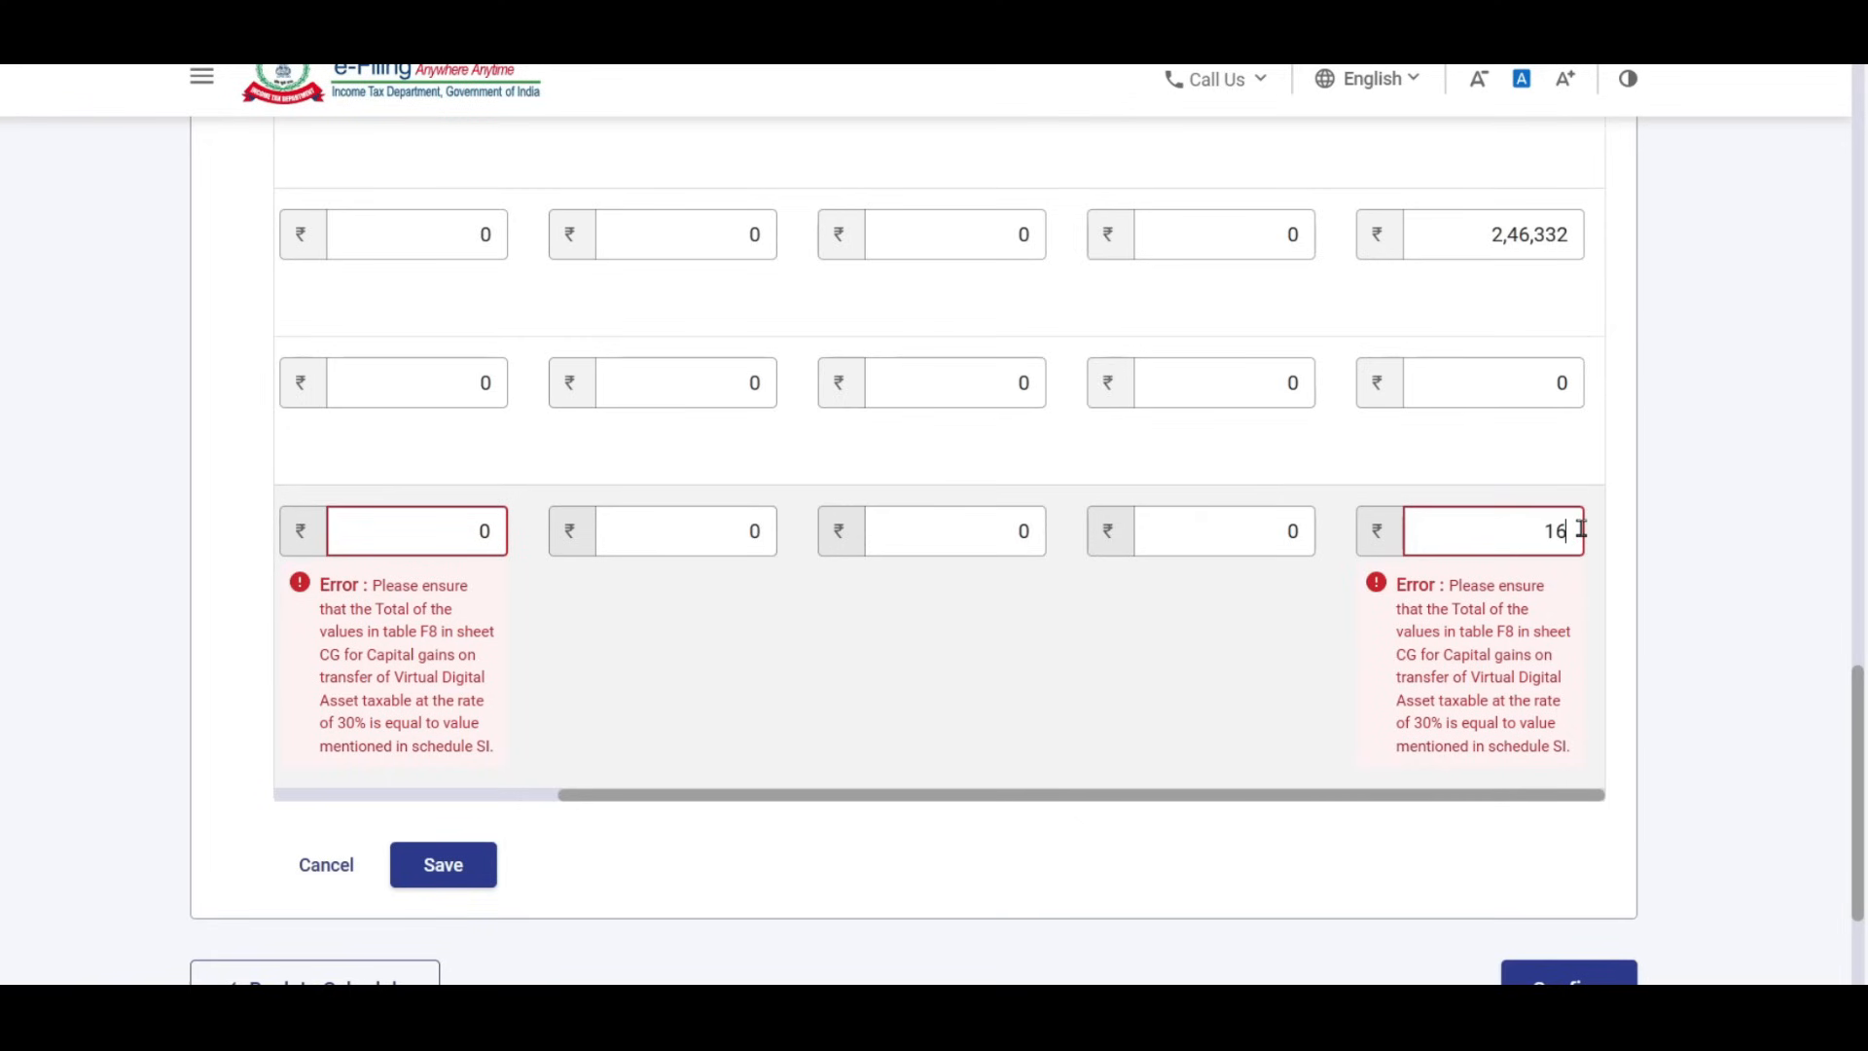
pyautogui.write('0000')
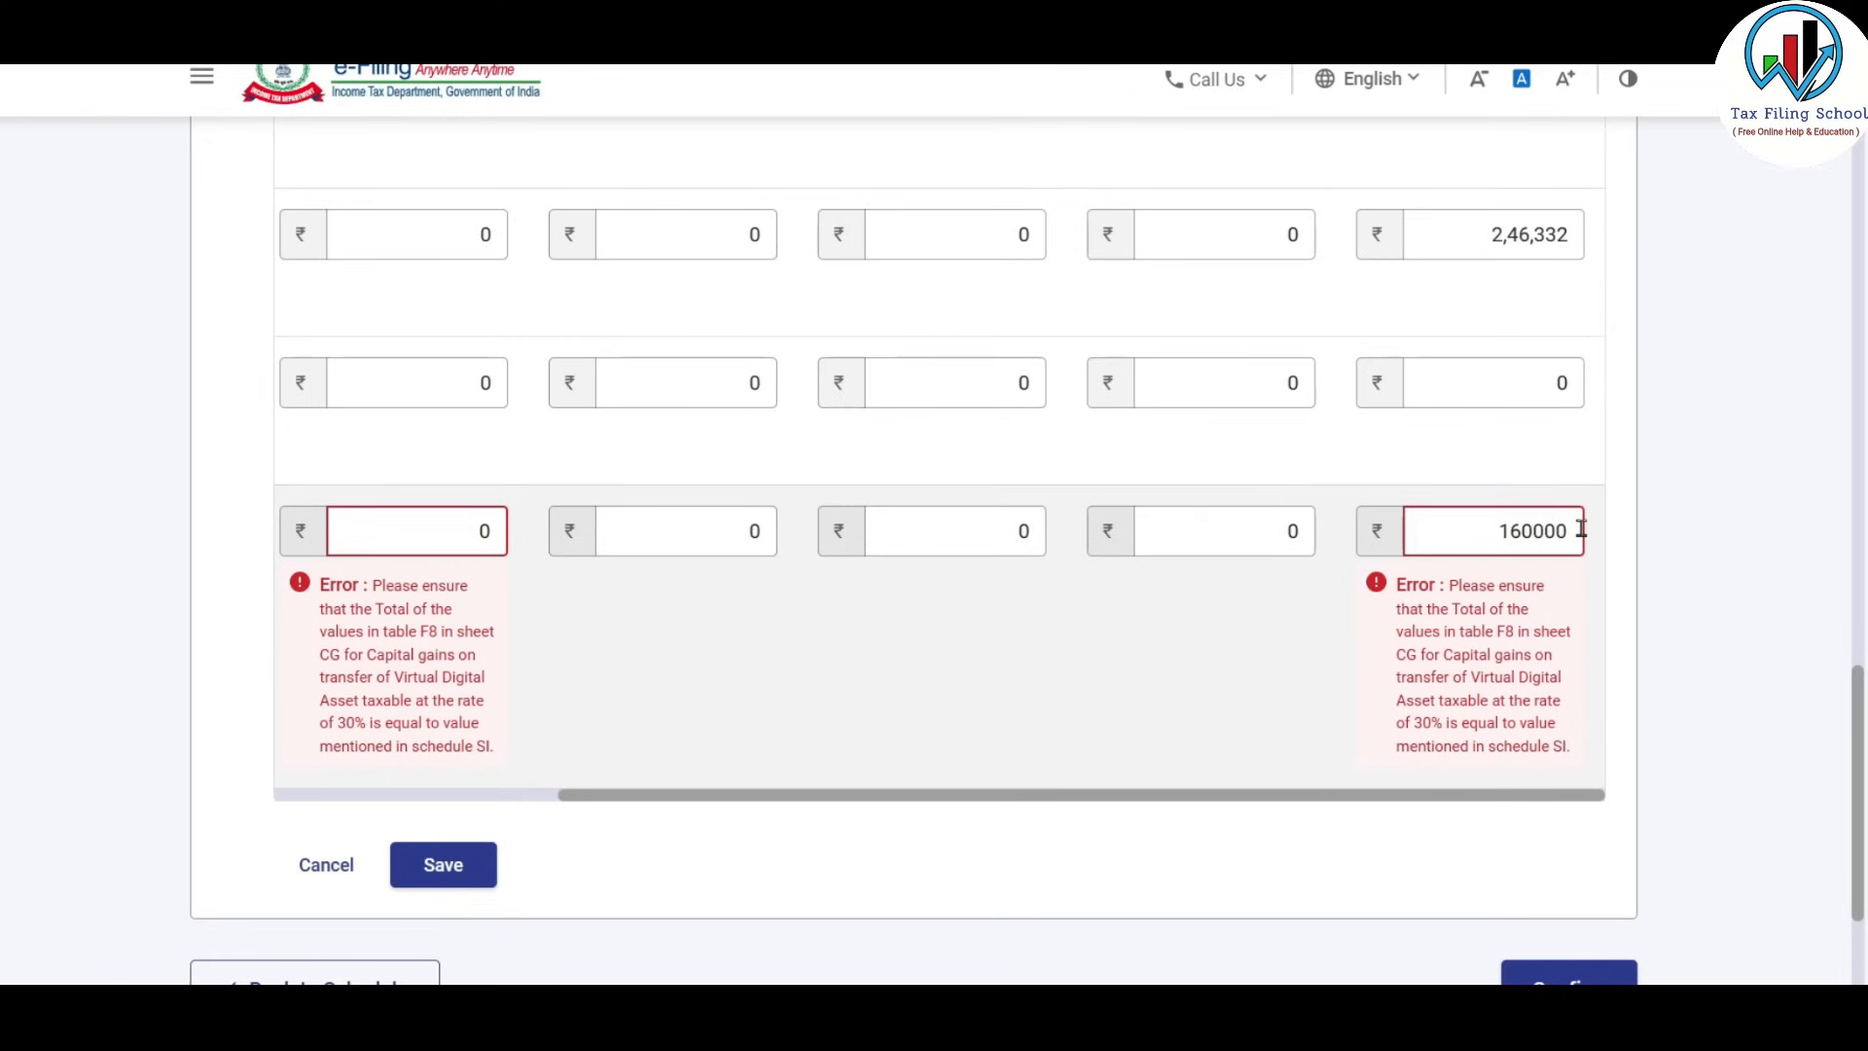
pyautogui.click(1768, 484)
# Copy the 13,200 15% short-term gain into 16 Mar–31 Mar and select the first-quarter amount.
pyautogui.scroll(8, 1772, 484)
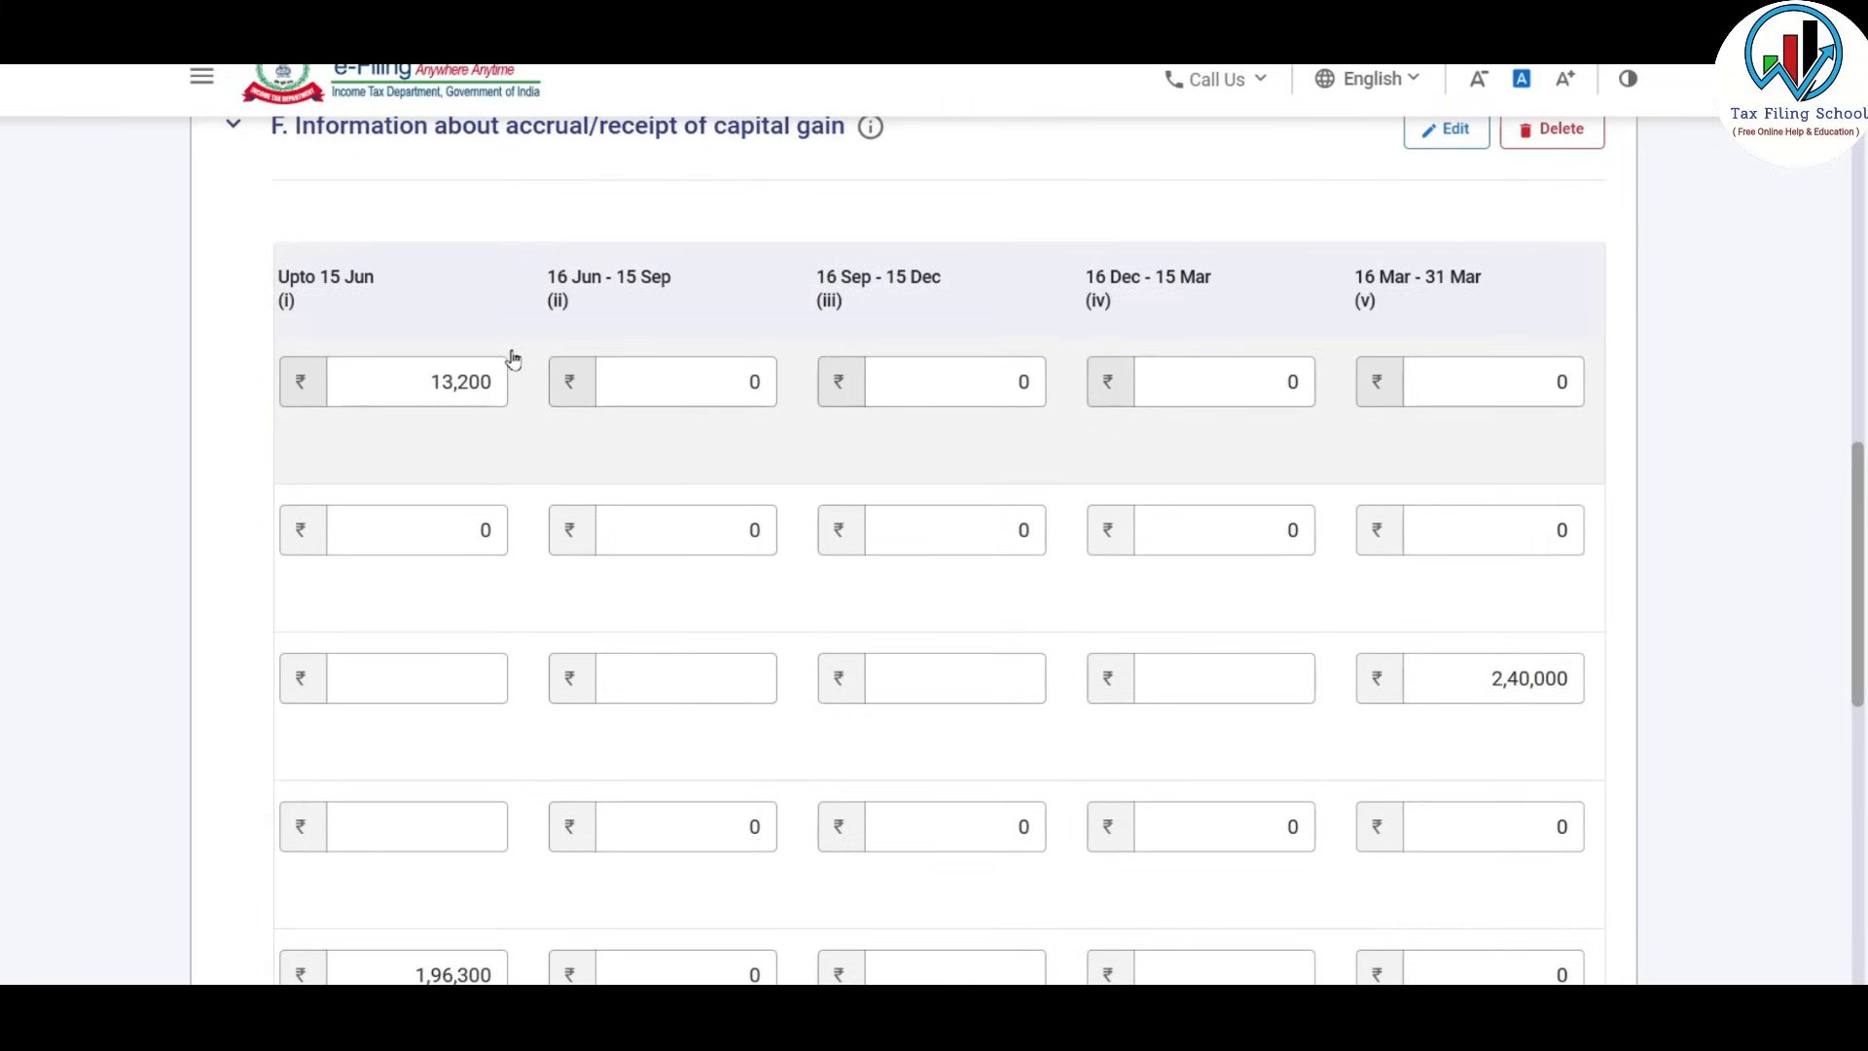
pyautogui.doubleClick(441, 380)
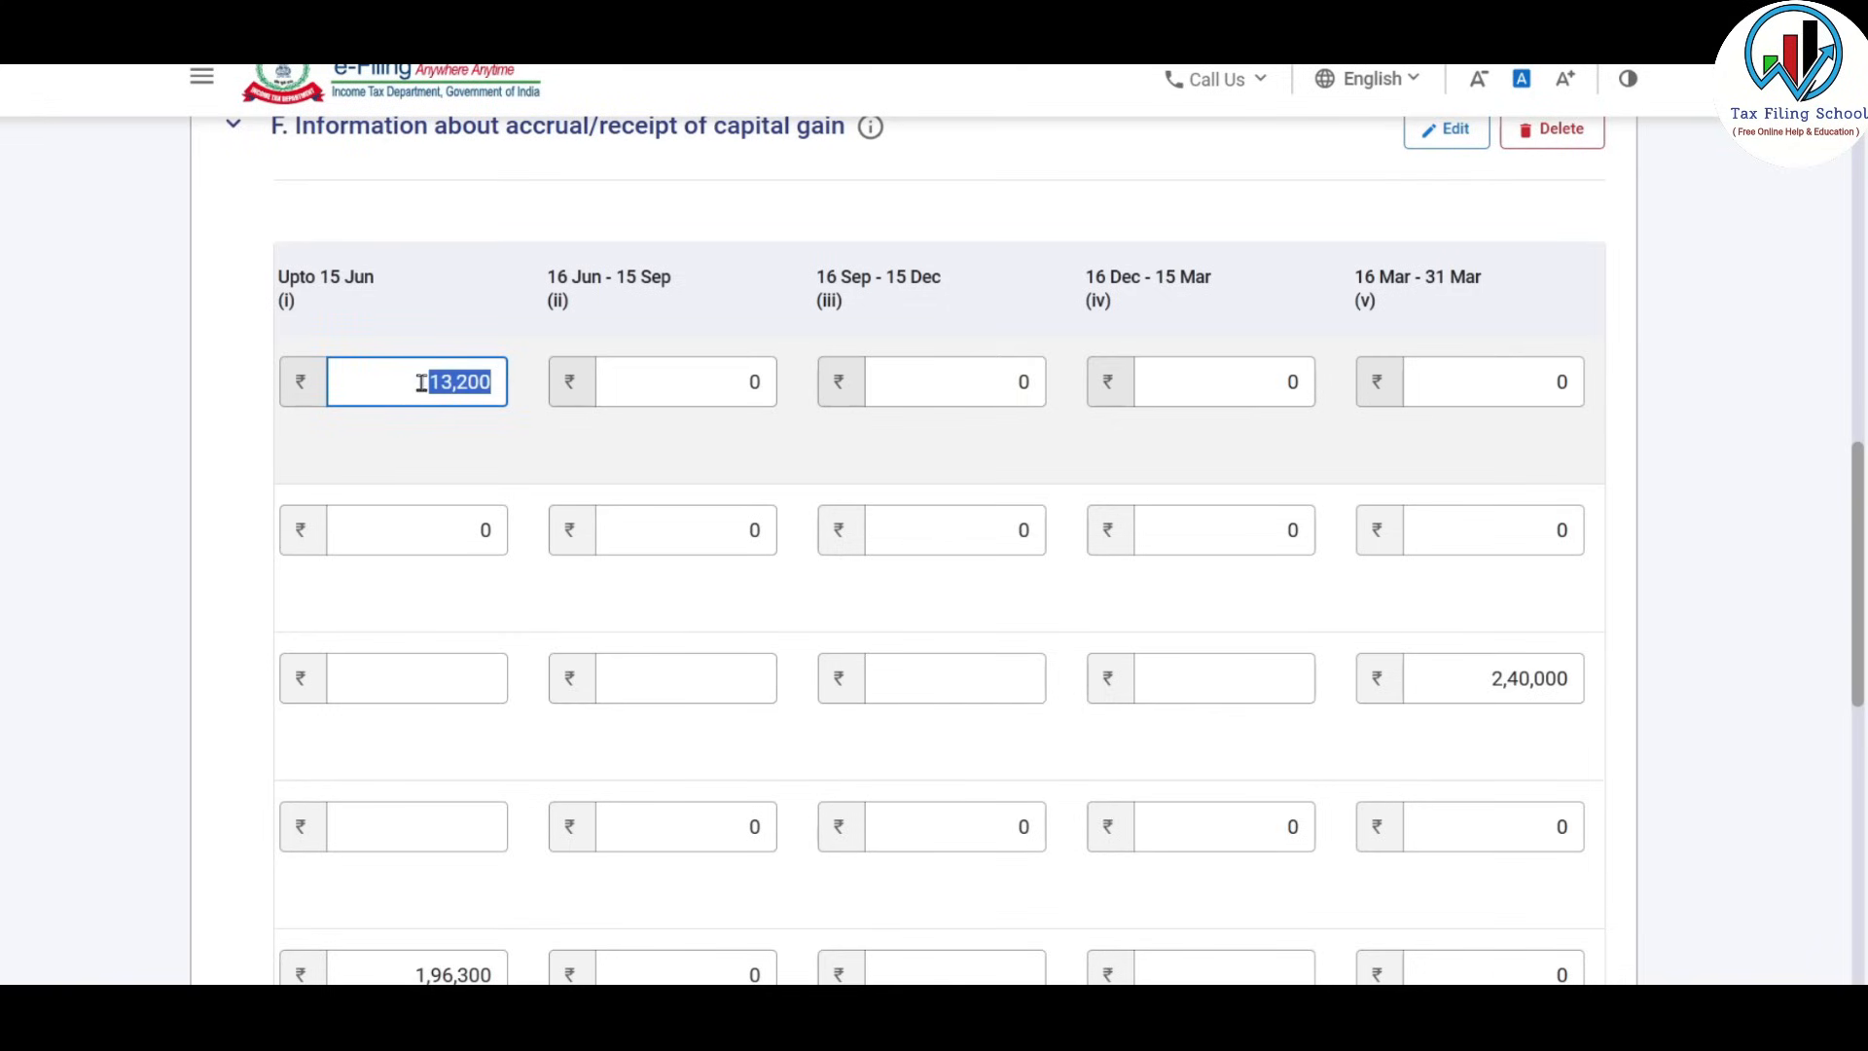
pyautogui.click(1520, 381)
pyautogui.write('13200')
pyautogui.doubleClick(413, 389)
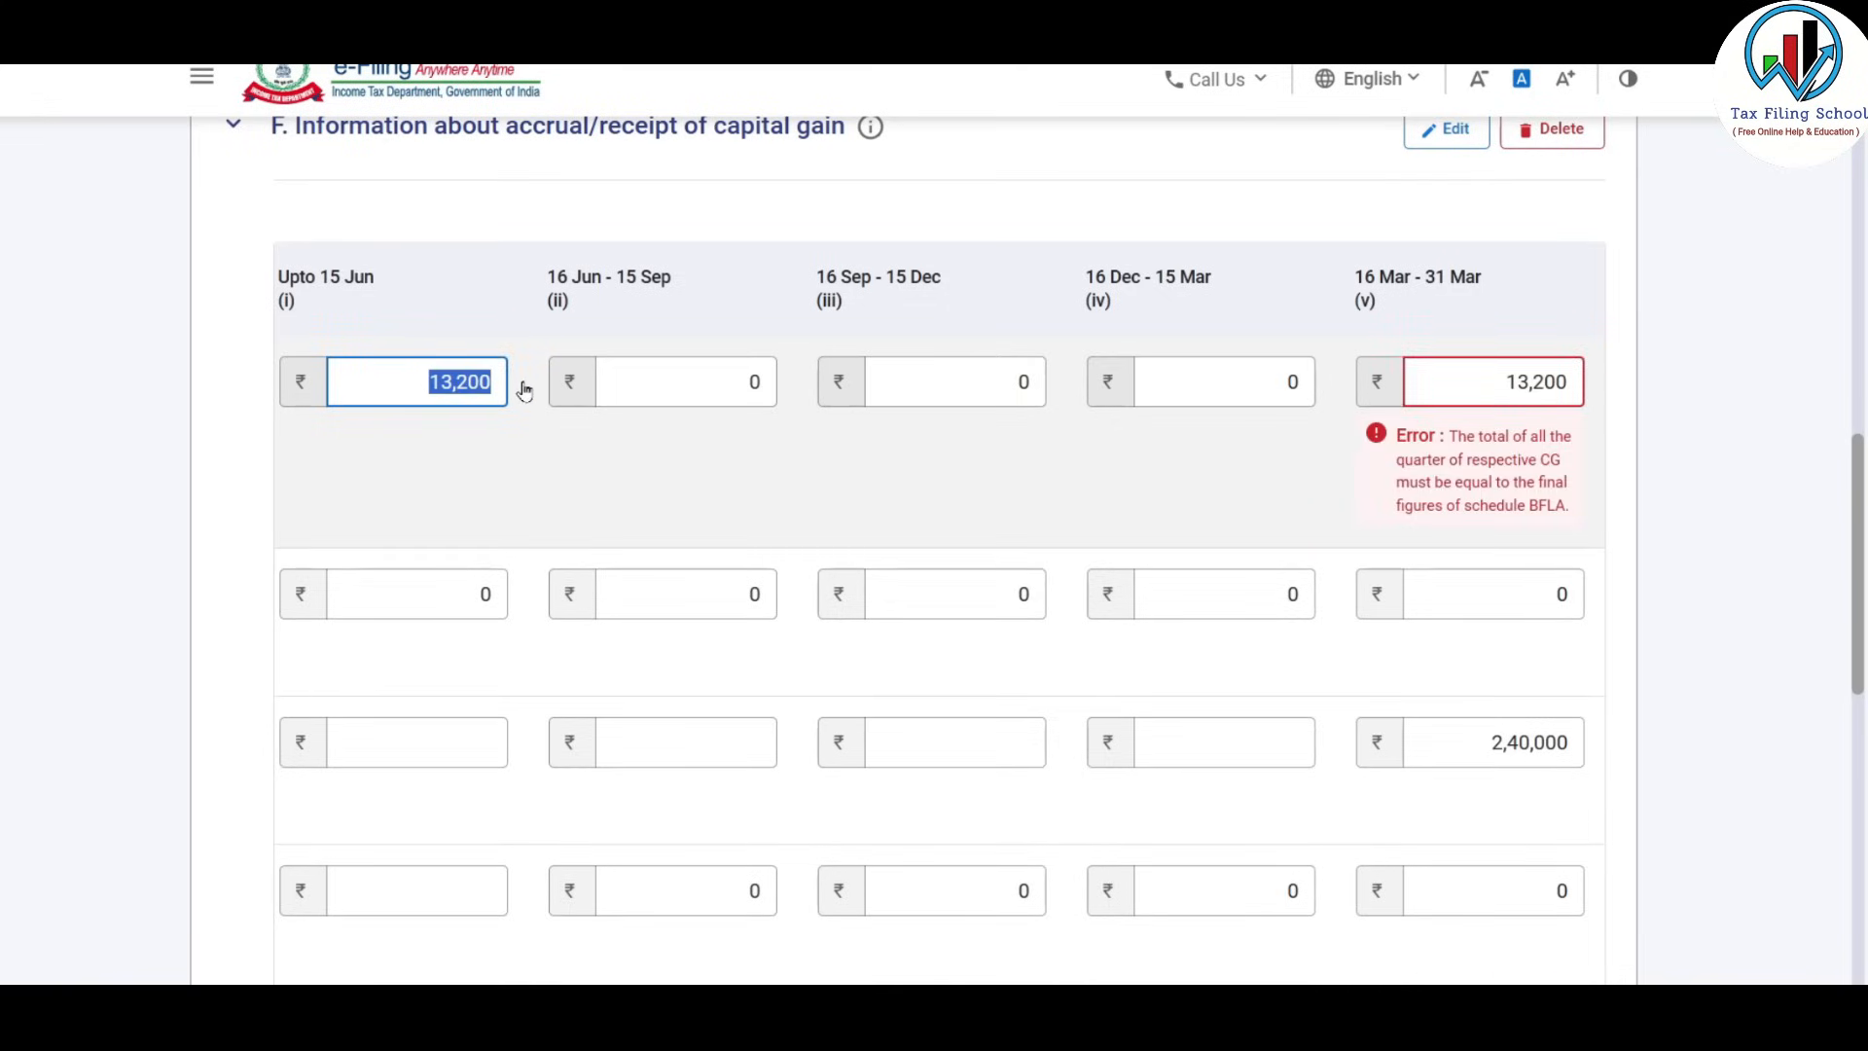
pyautogui.hotkey('alt', 'Tab')
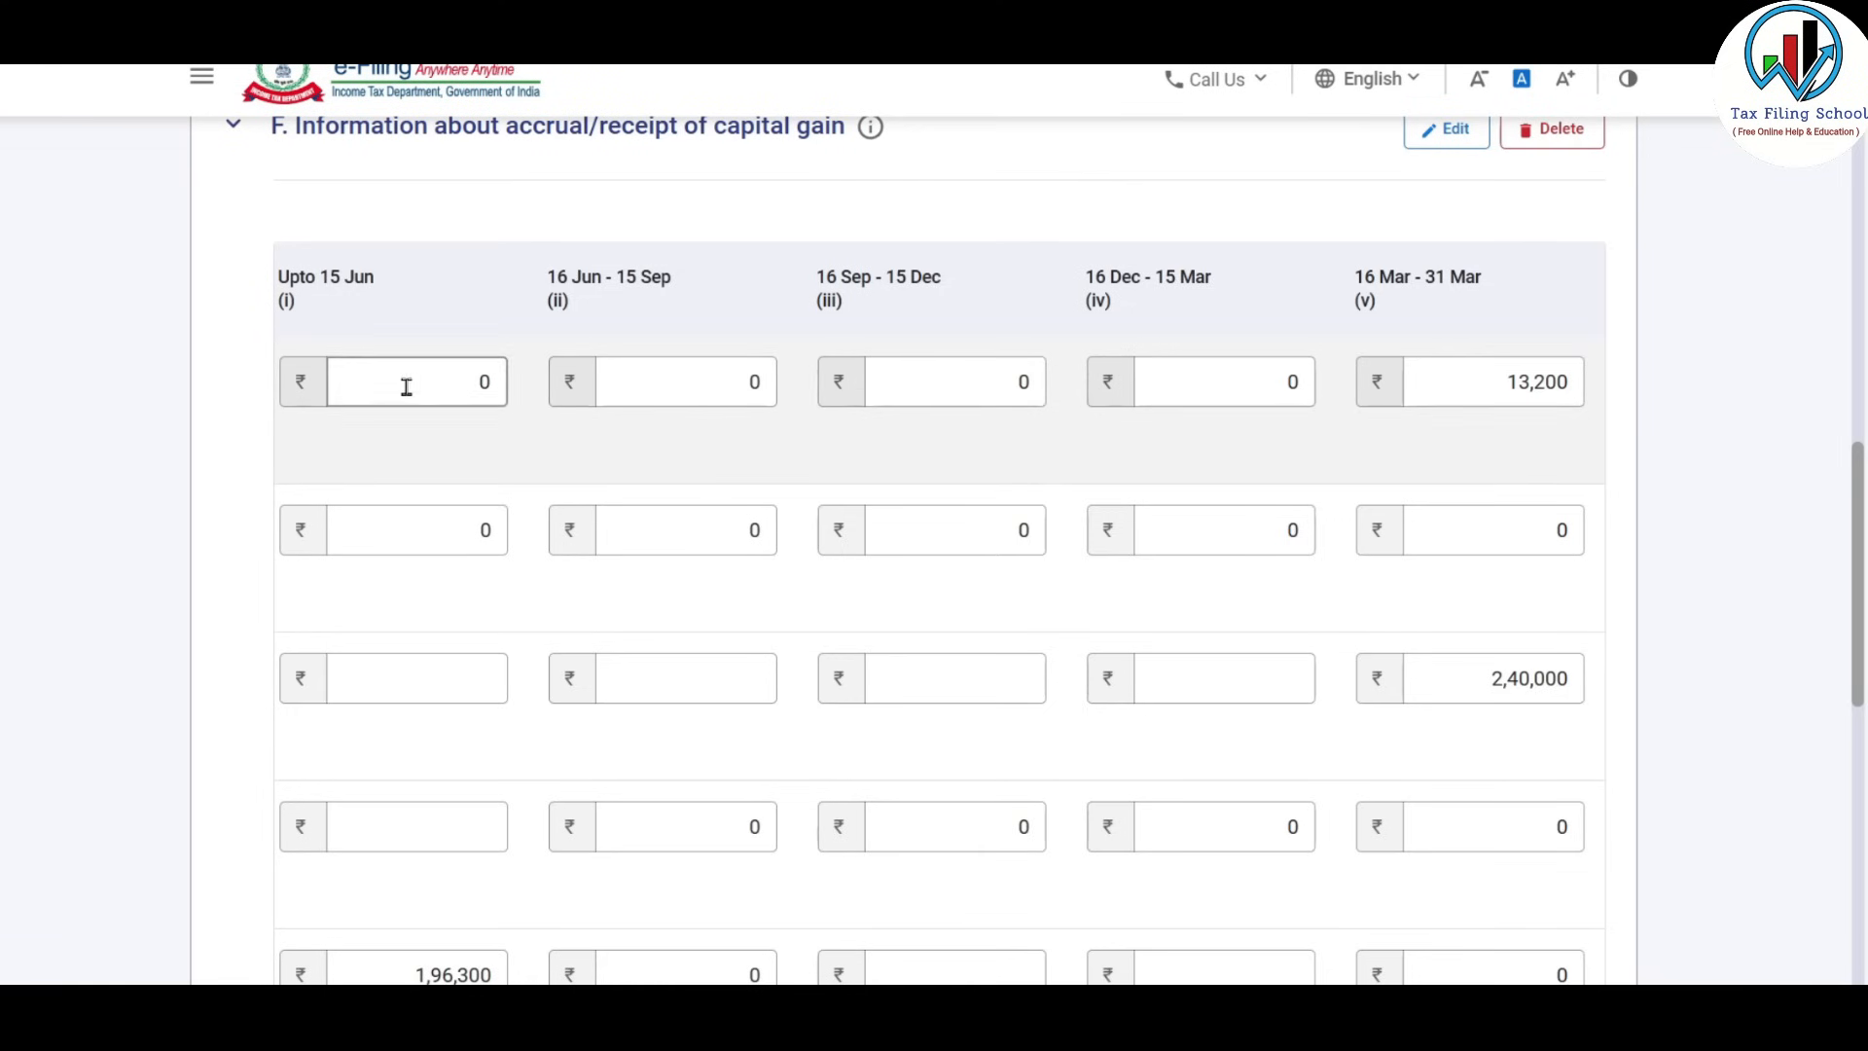
pyautogui.click(487, 379)
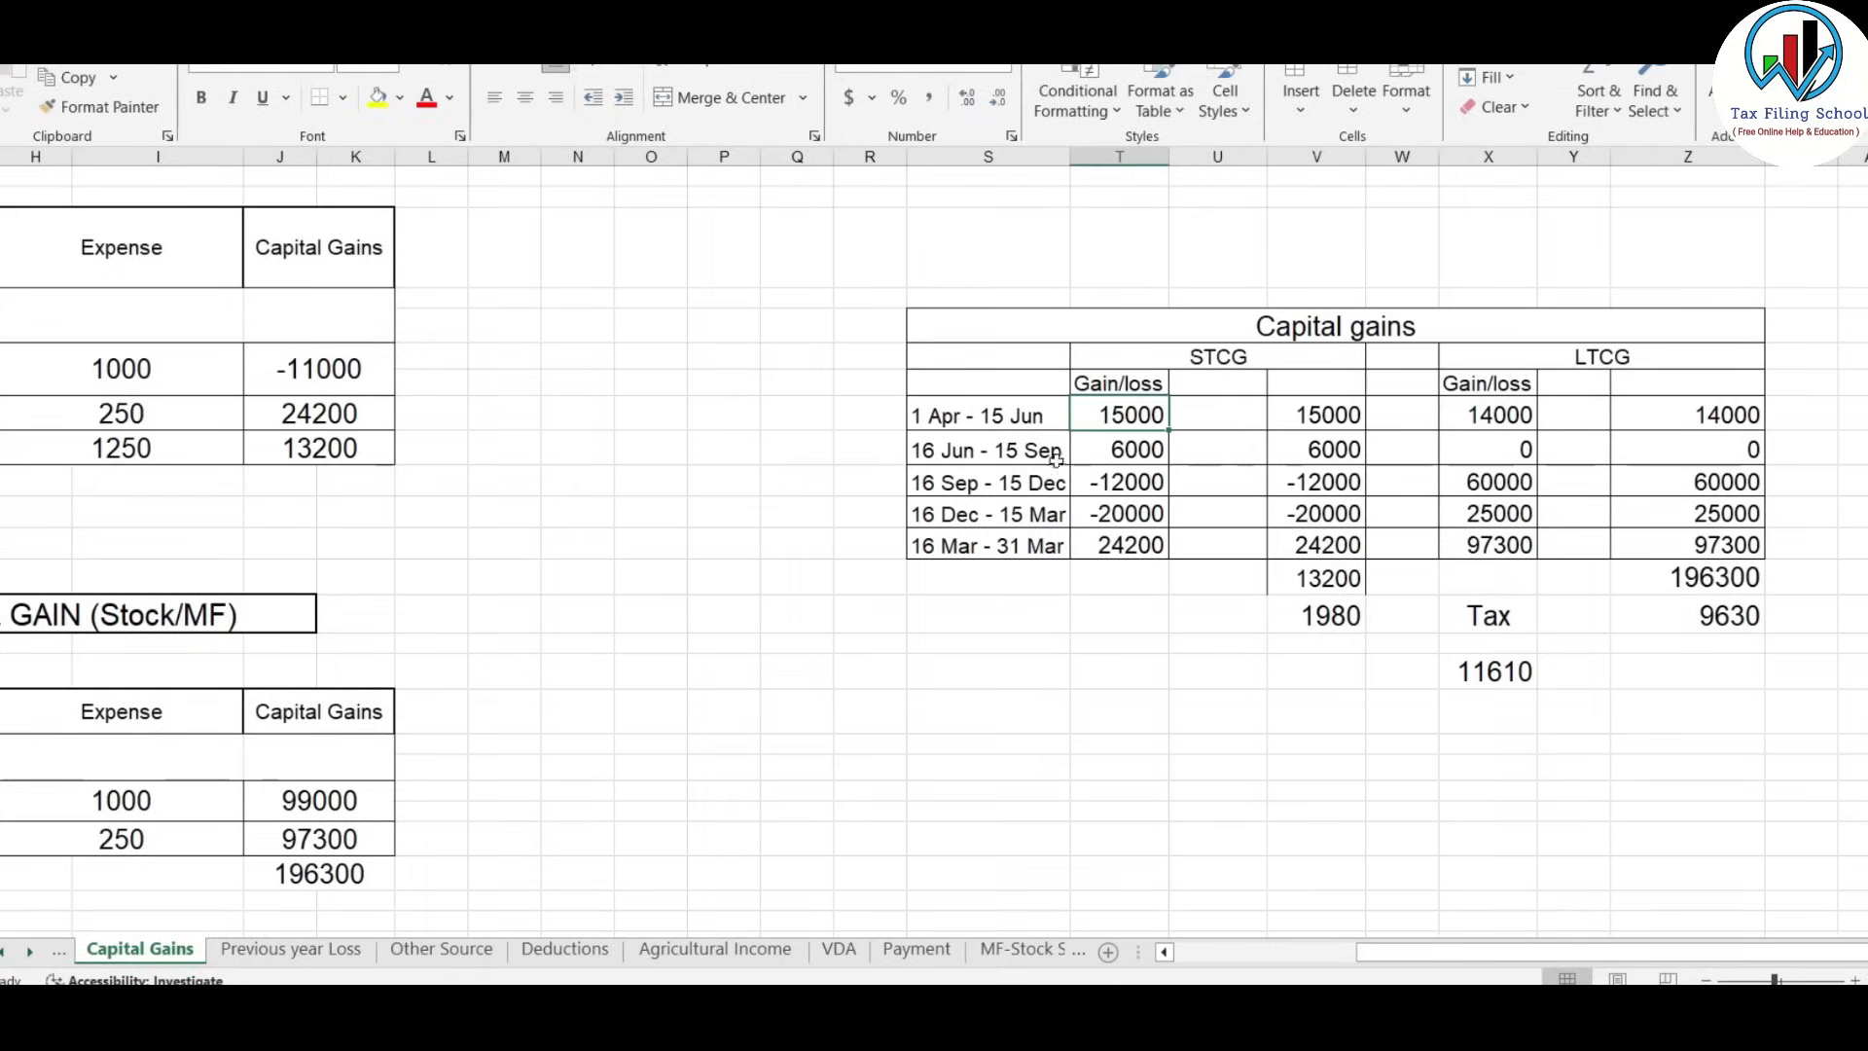
# Cross-check the workbook's quarterly STCG figures (6000, -12000, -20000, 15000) against the return.
pyautogui.click(1338, 449)
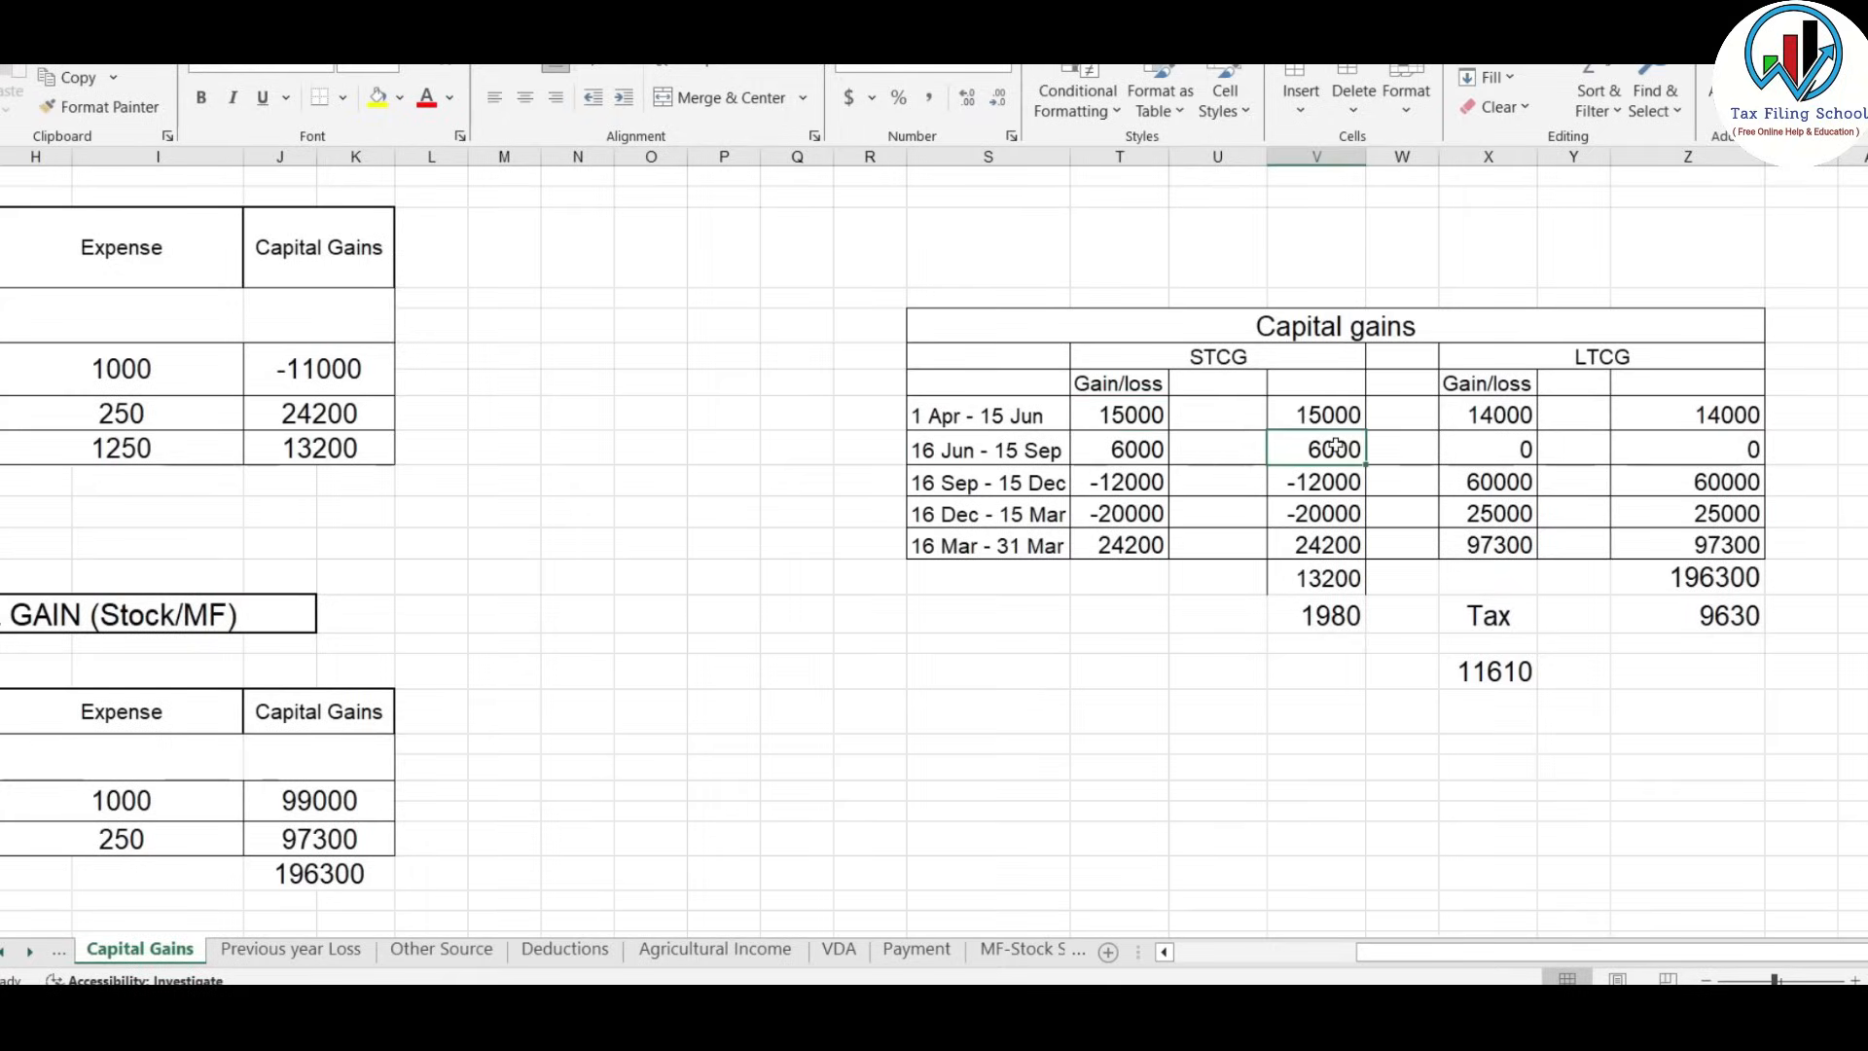
pyautogui.hotkey('alt', 'Tab')
pyautogui.click(722, 383)
pyautogui.hotkey('alt', 'Tab')
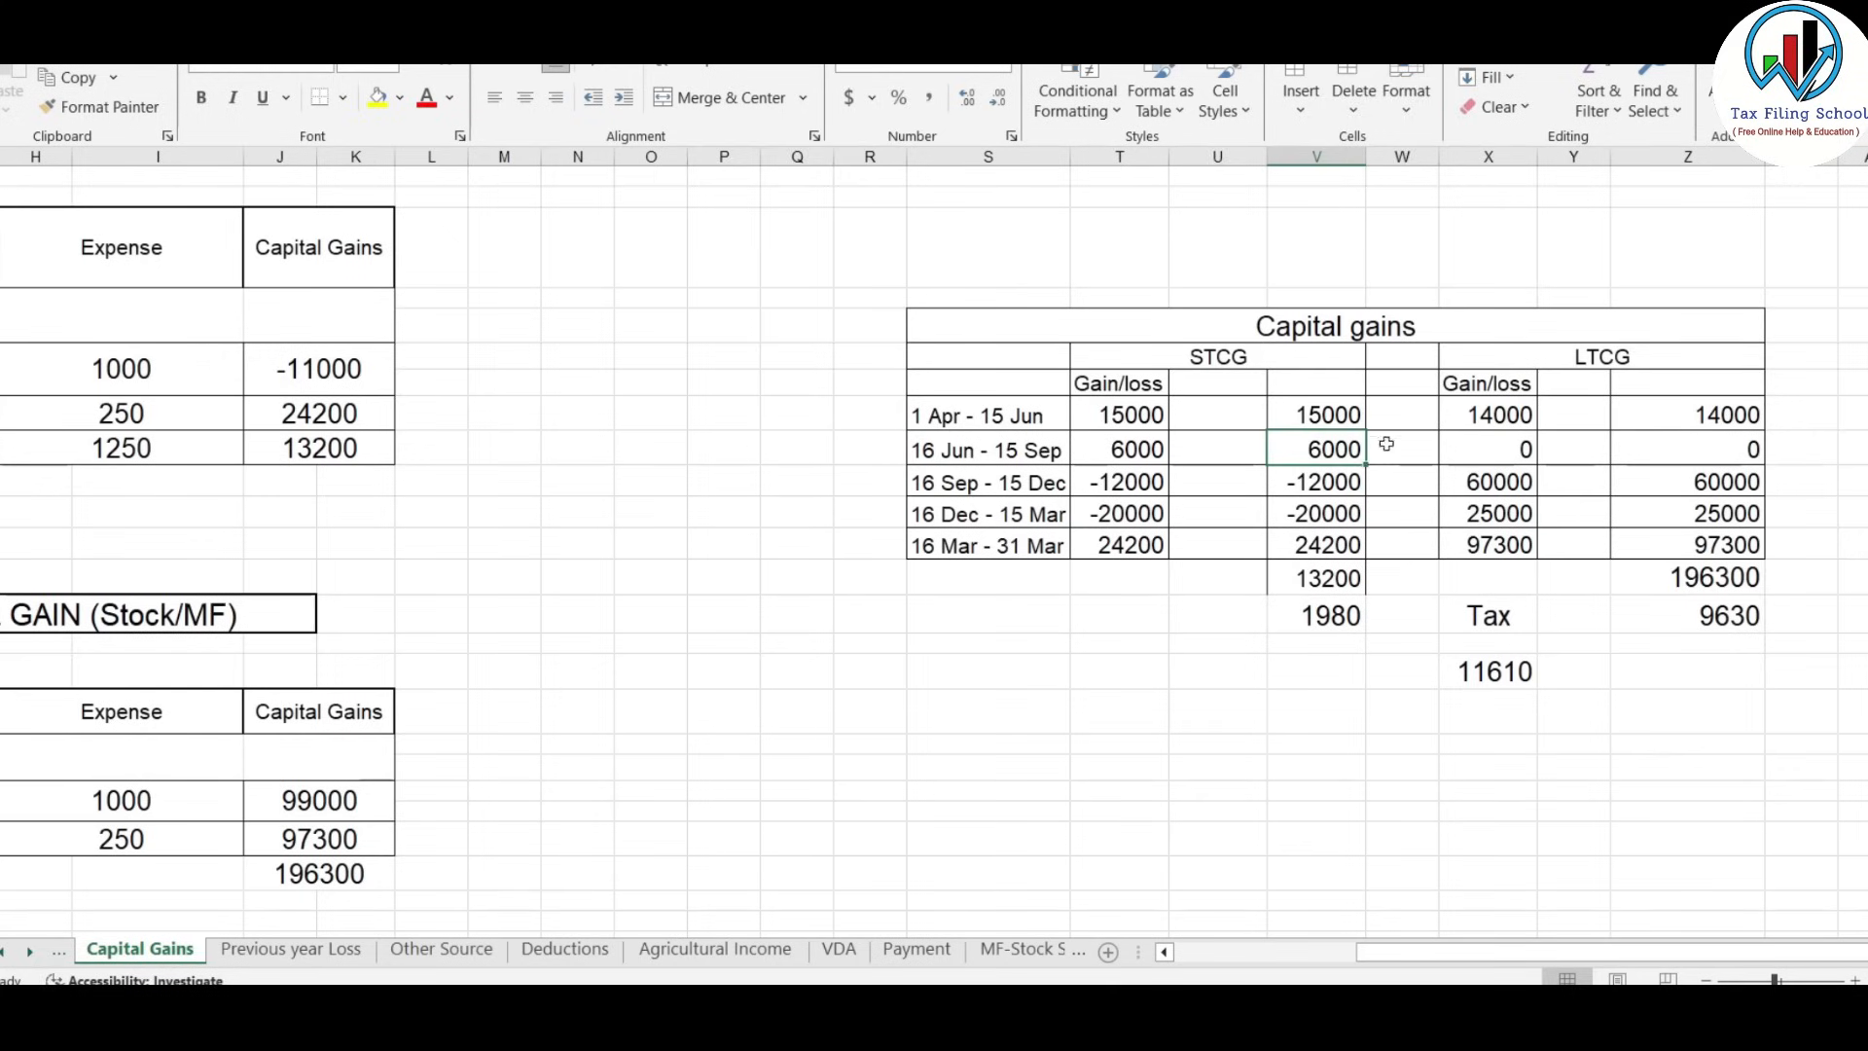
pyautogui.click(1304, 481)
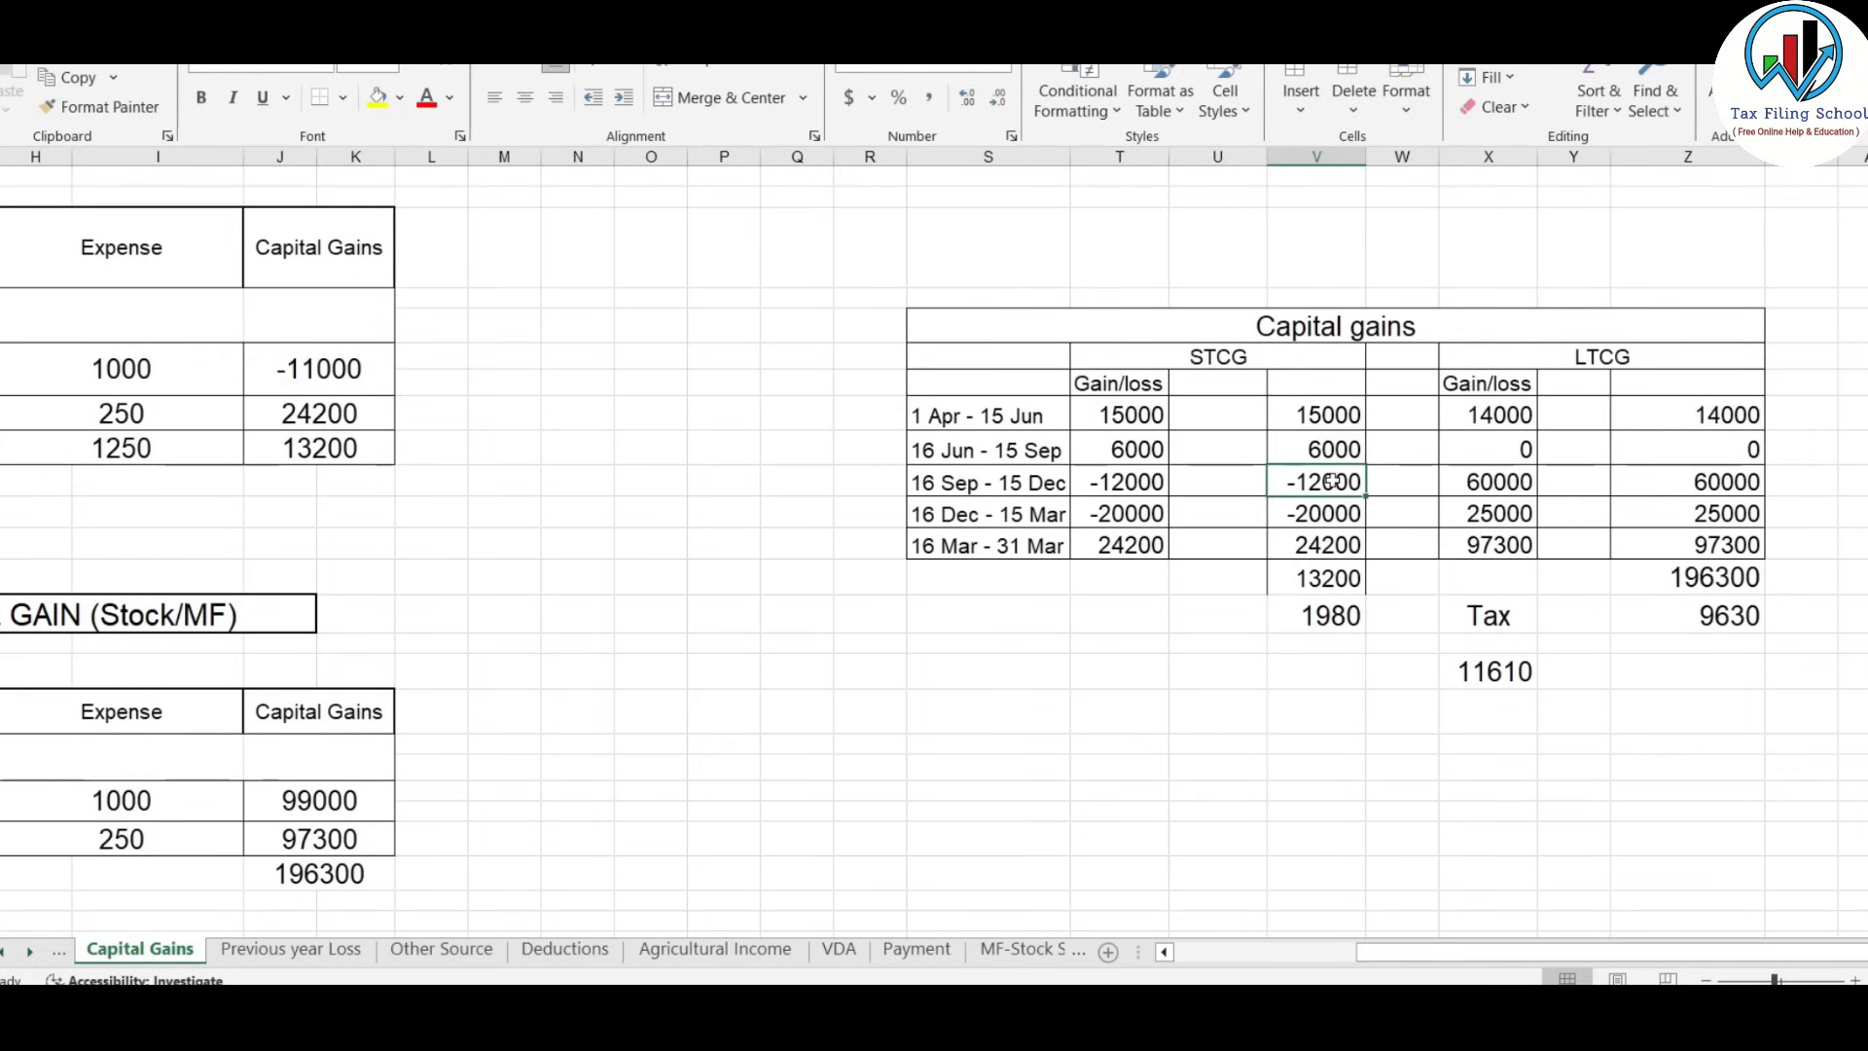
pyautogui.click(1352, 520)
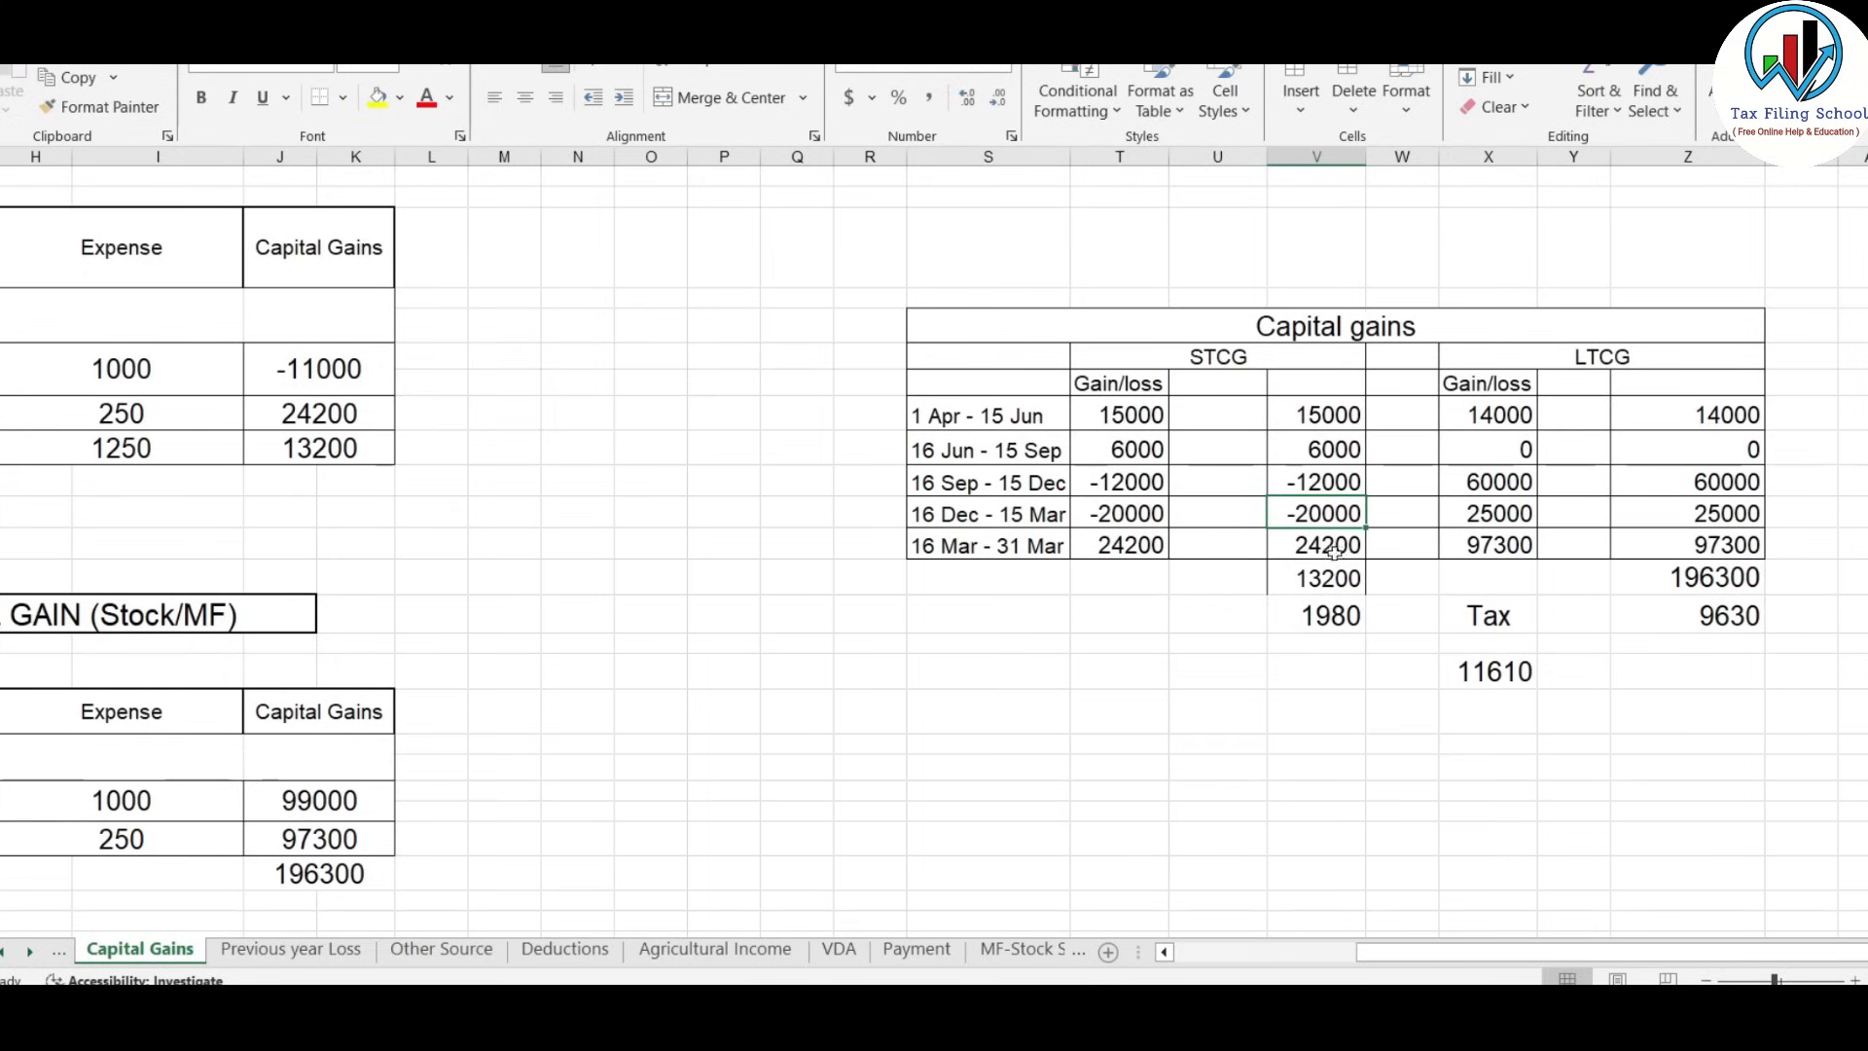
pyautogui.moveTo(1333, 407); pyautogui.dragTo(1348, 455)
pyautogui.click(640, 386)
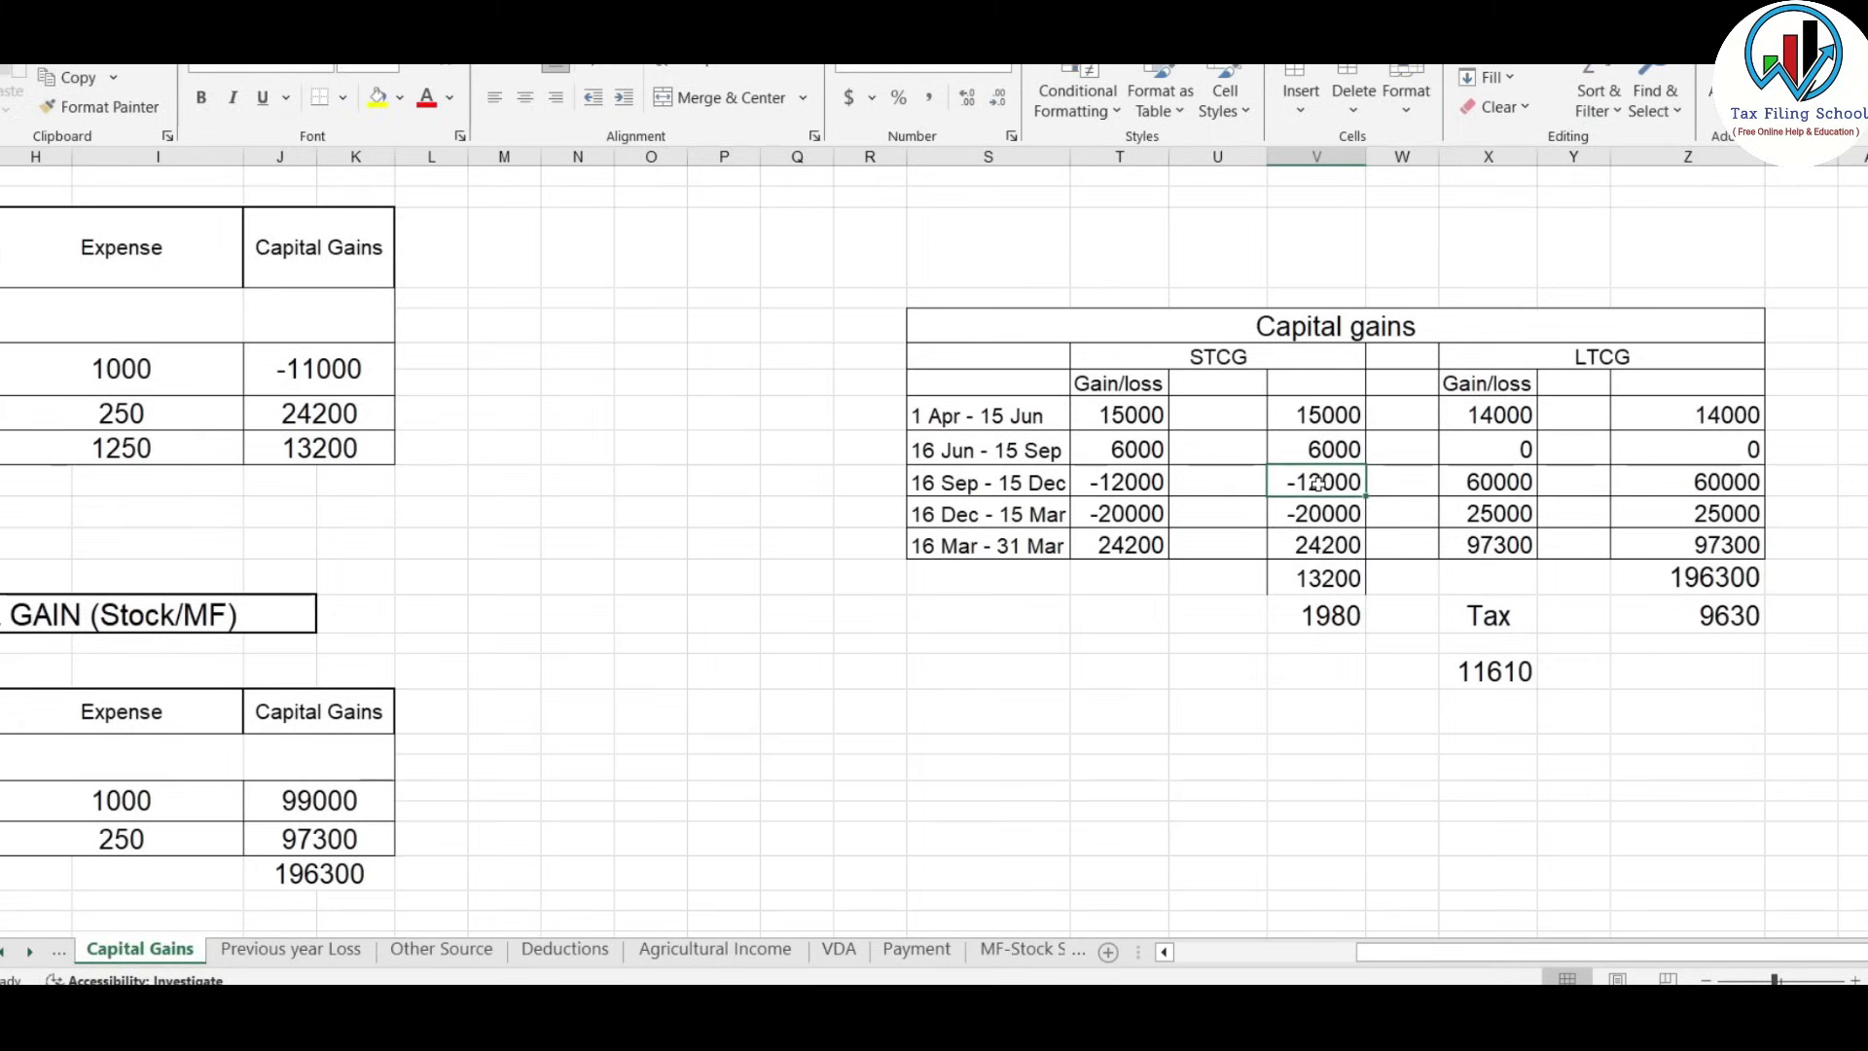
pyautogui.click(1339, 507)
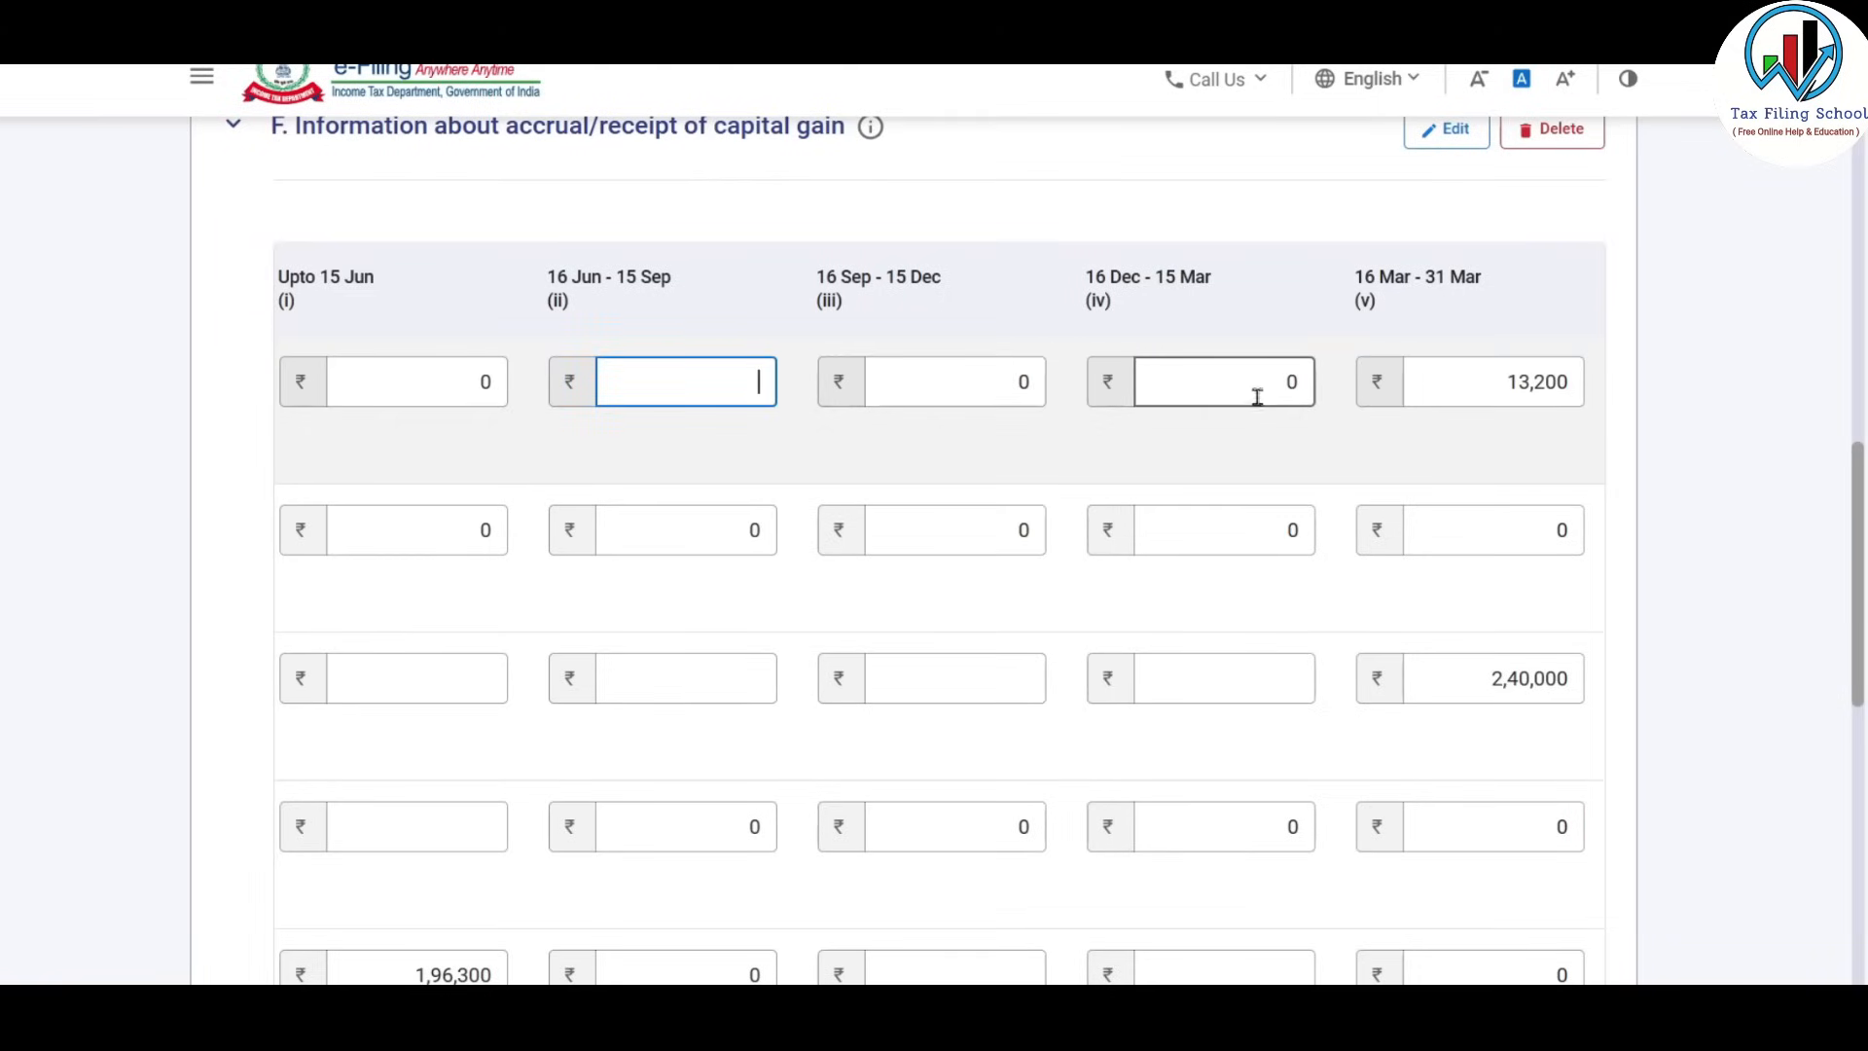
# Review each quarterly STCG value in Excel, including 24,200 for 16 Mar–31 Mar and total 13,200.
pyautogui.hotkey('alt', 'Tab')
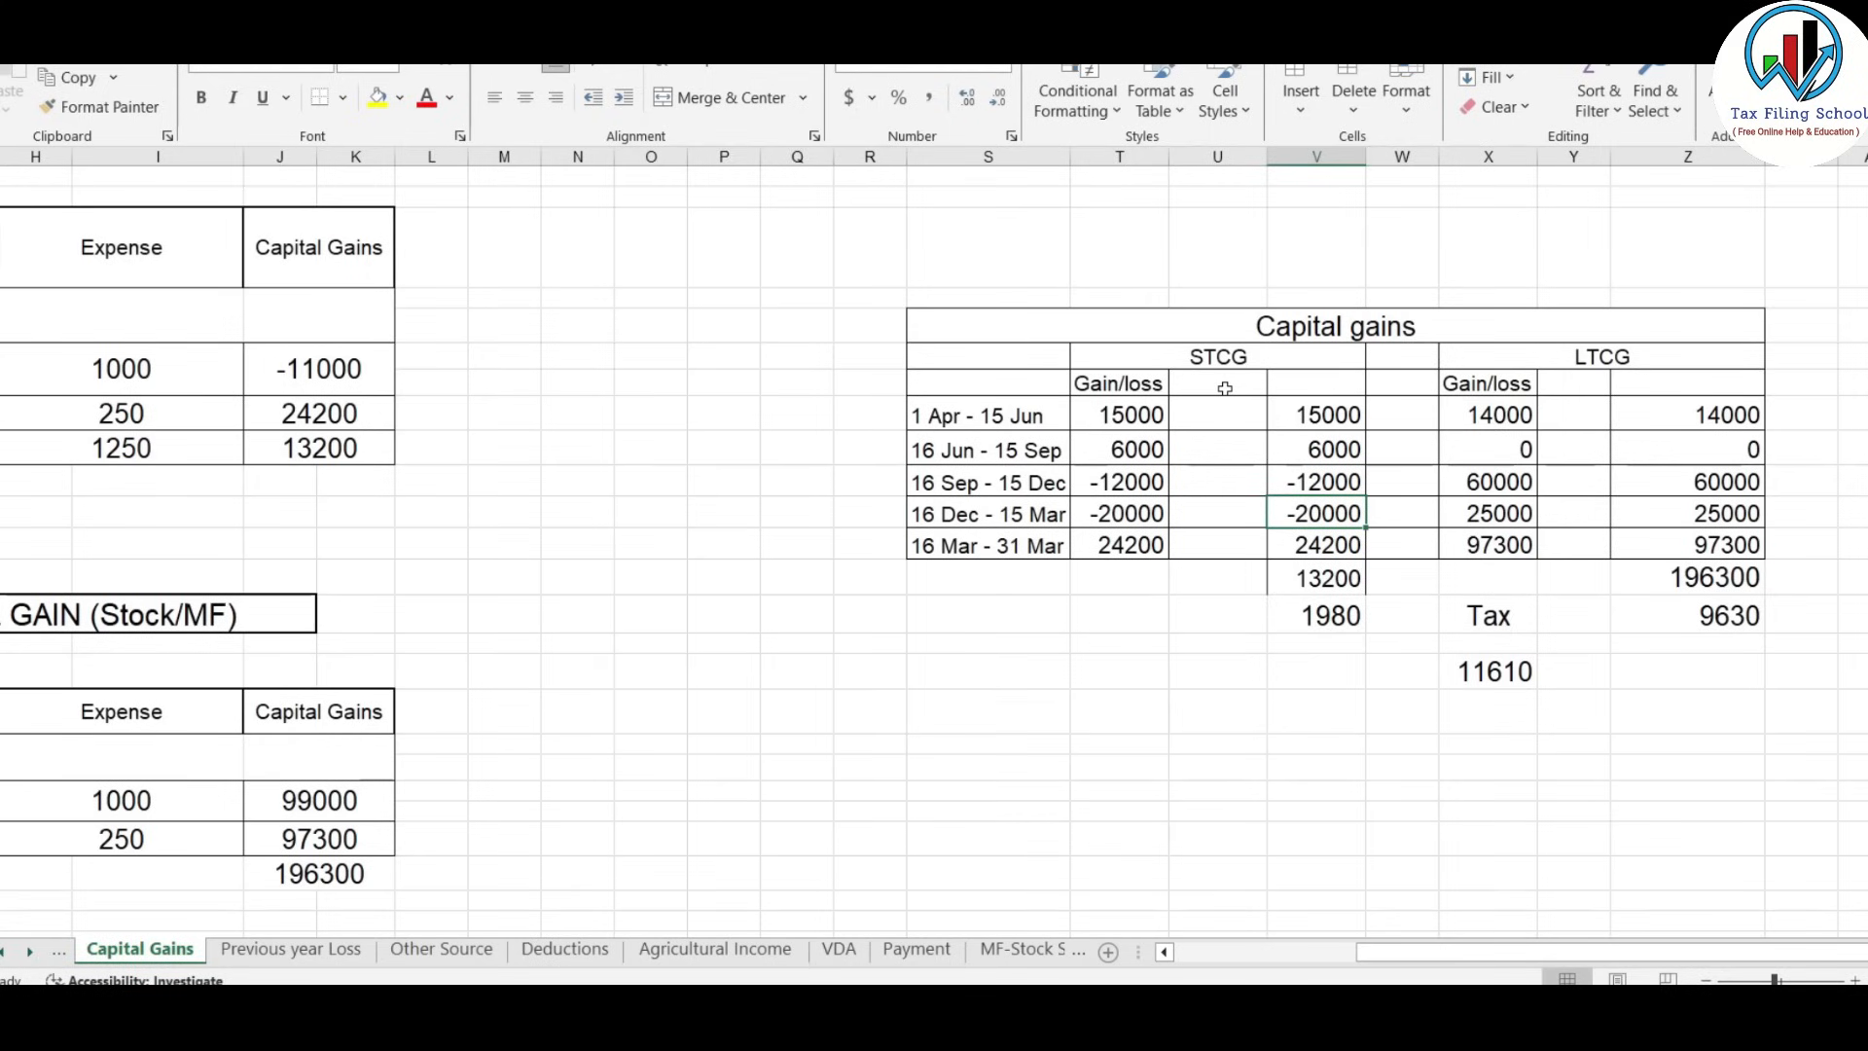
pyautogui.click(1310, 414)
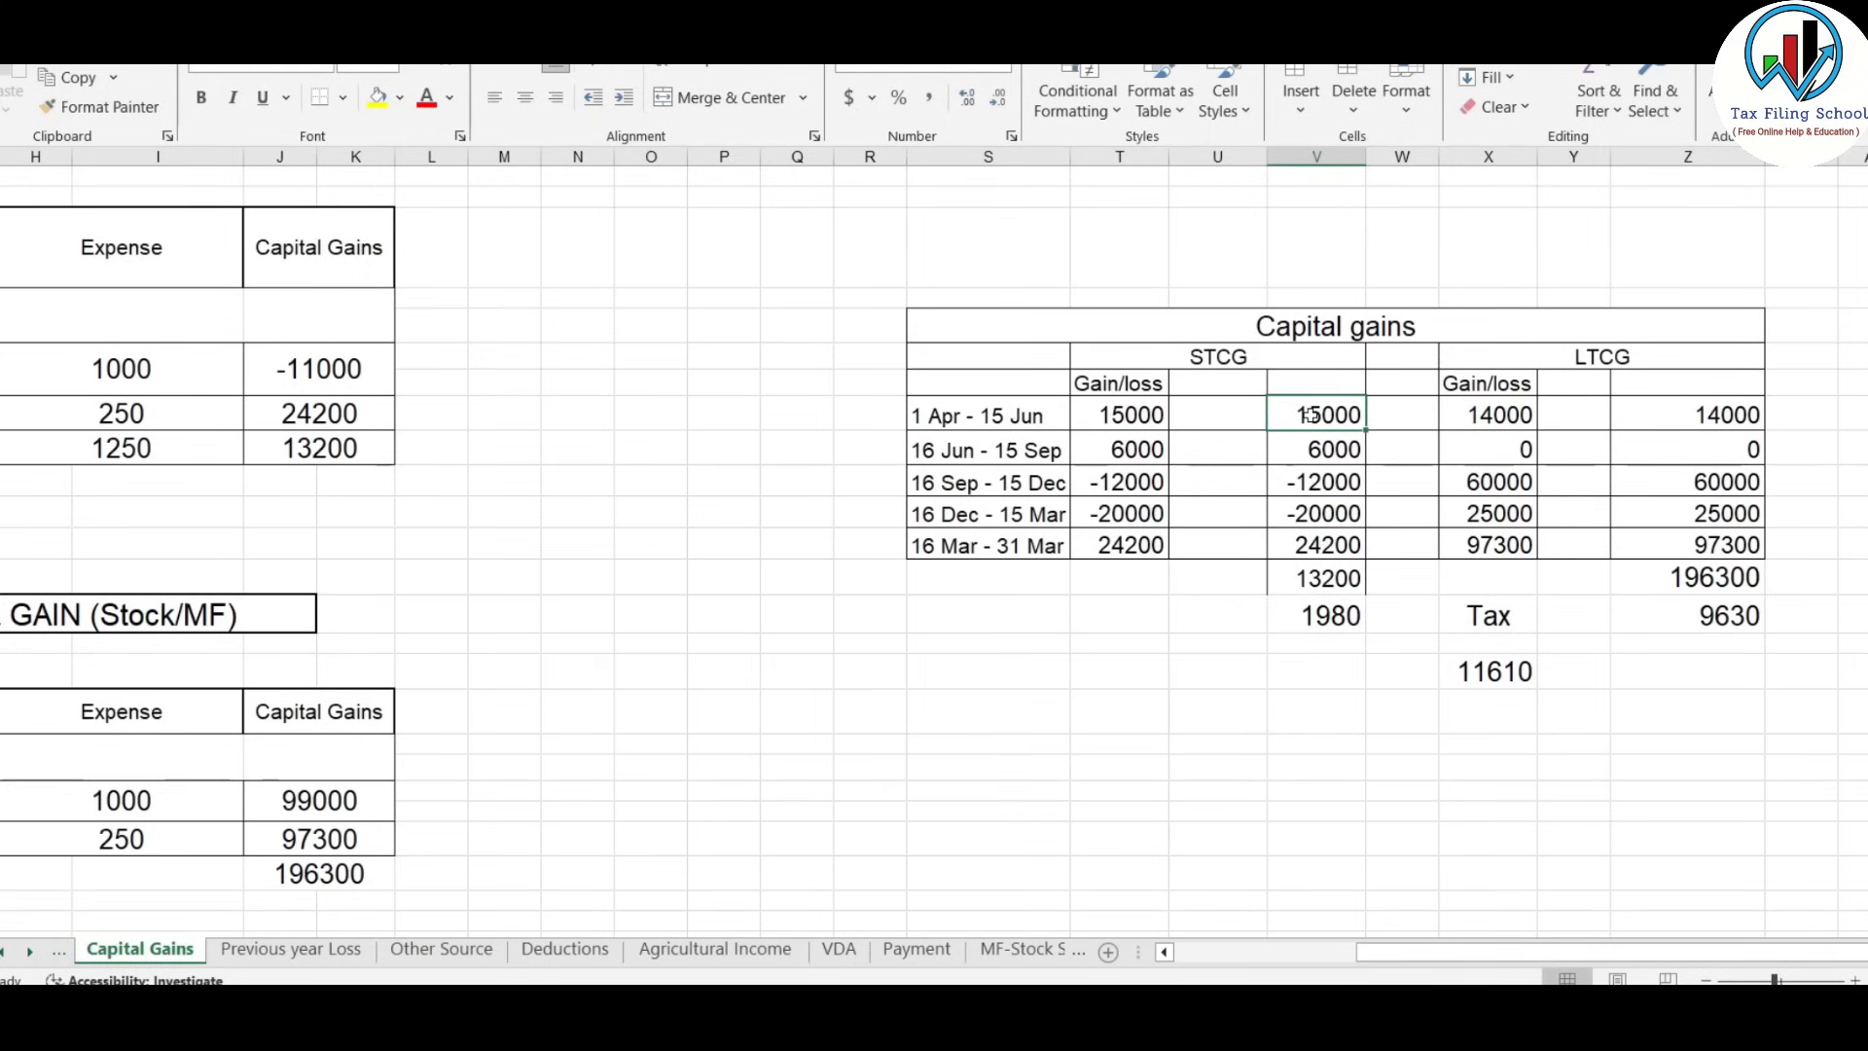
pyautogui.click(1331, 450)
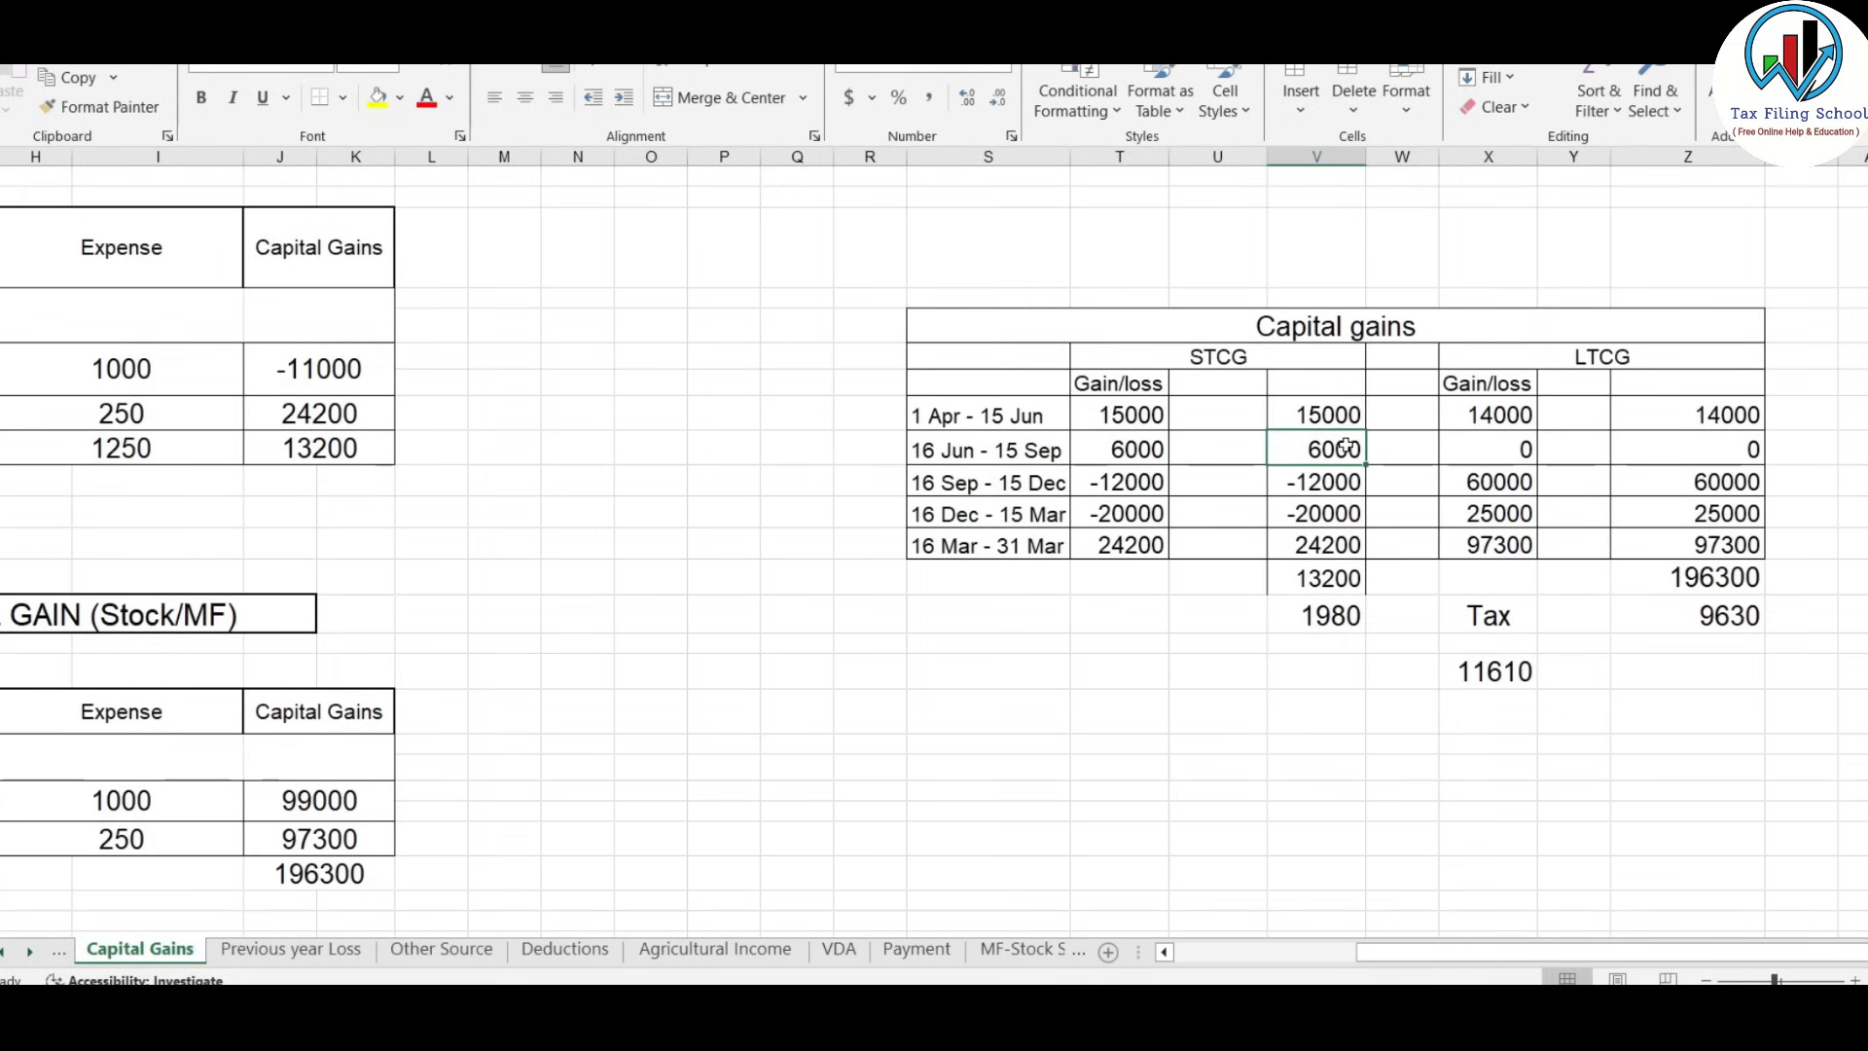
pyautogui.click(1347, 484)
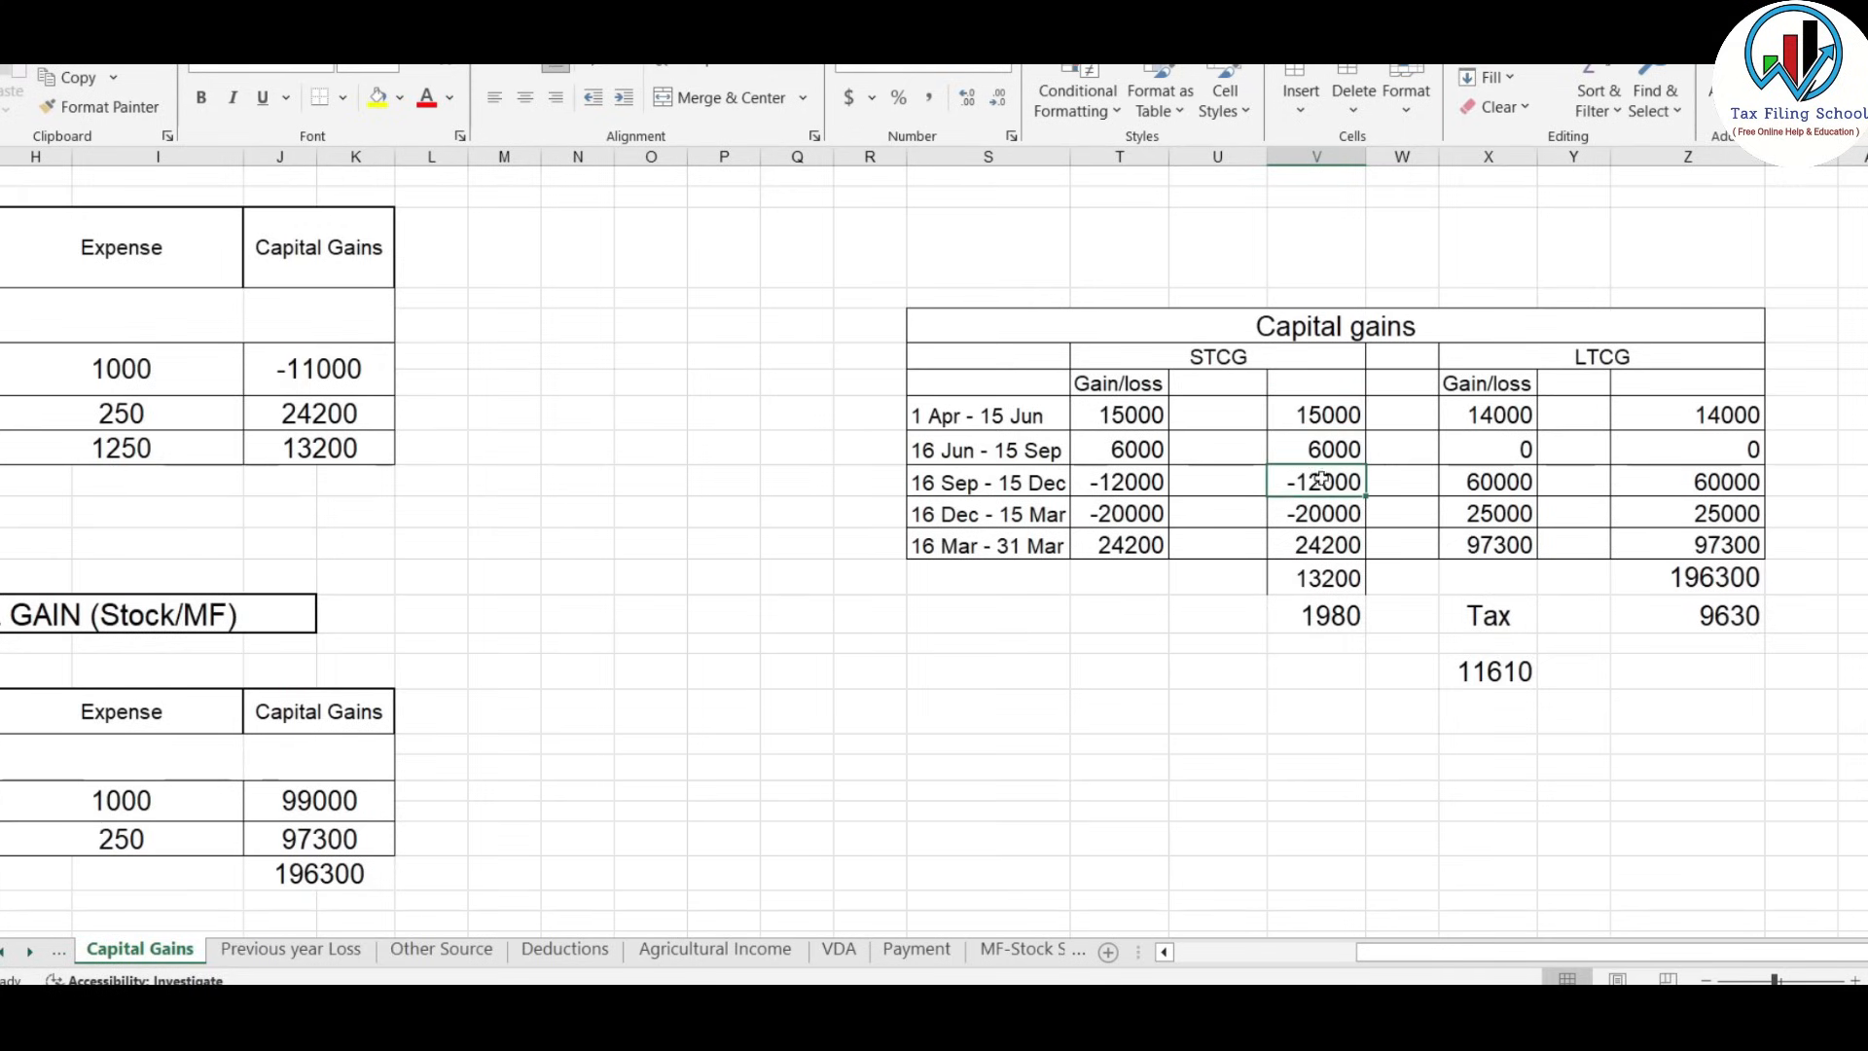
pyautogui.click(1317, 515)
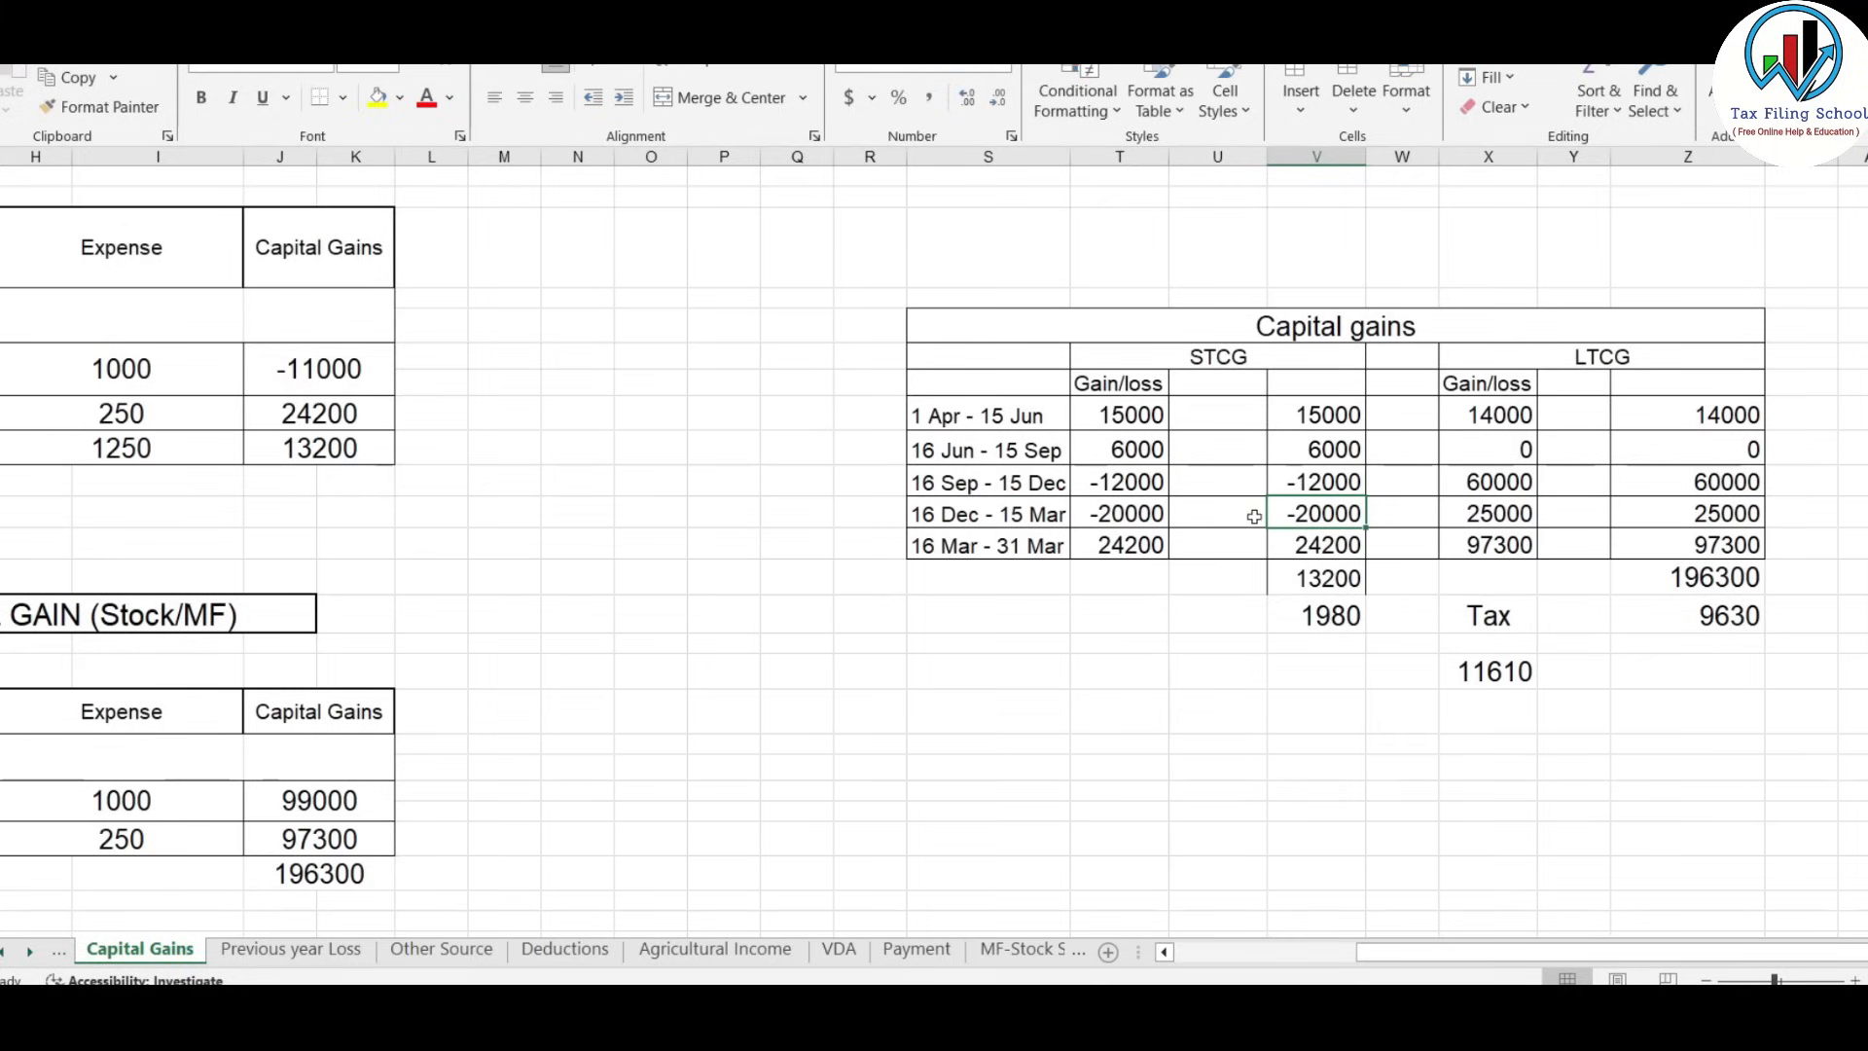
pyautogui.moveTo(1254, 516); pyautogui.dragTo(1381, 512)
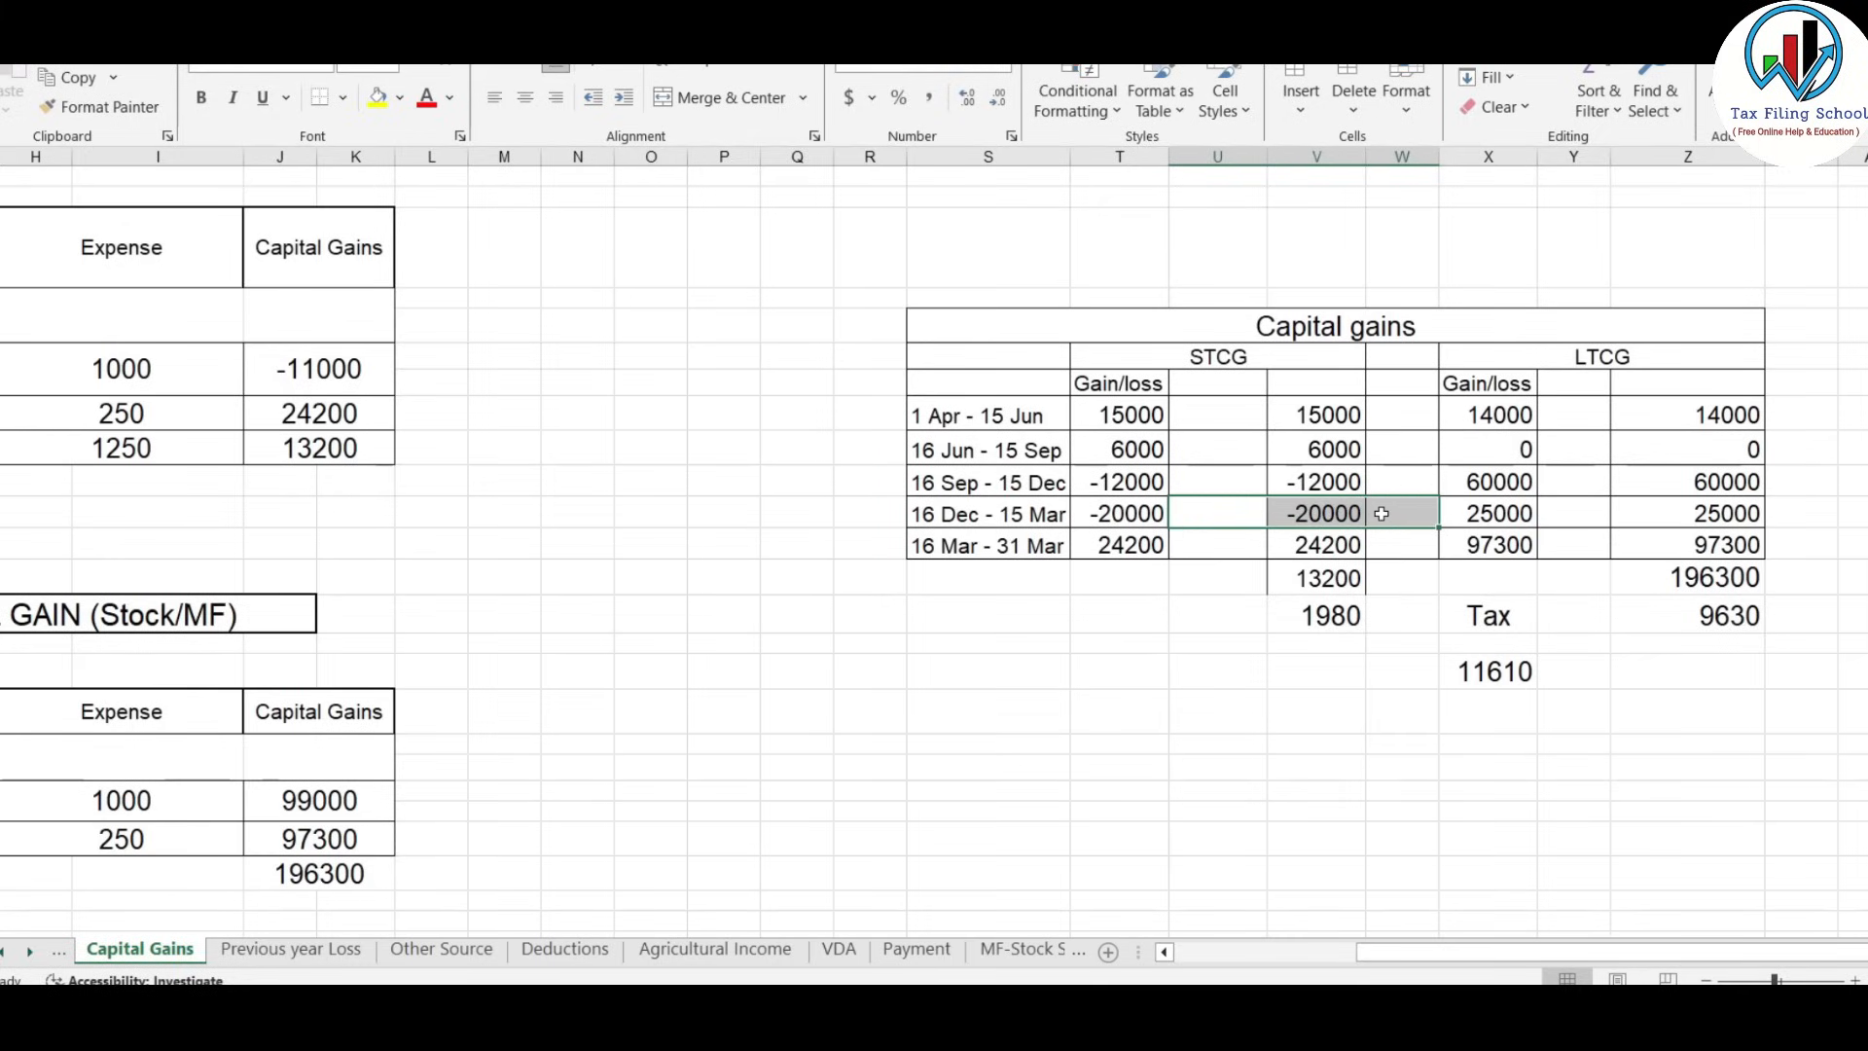
pyautogui.hotkey('alt', 'Tab')
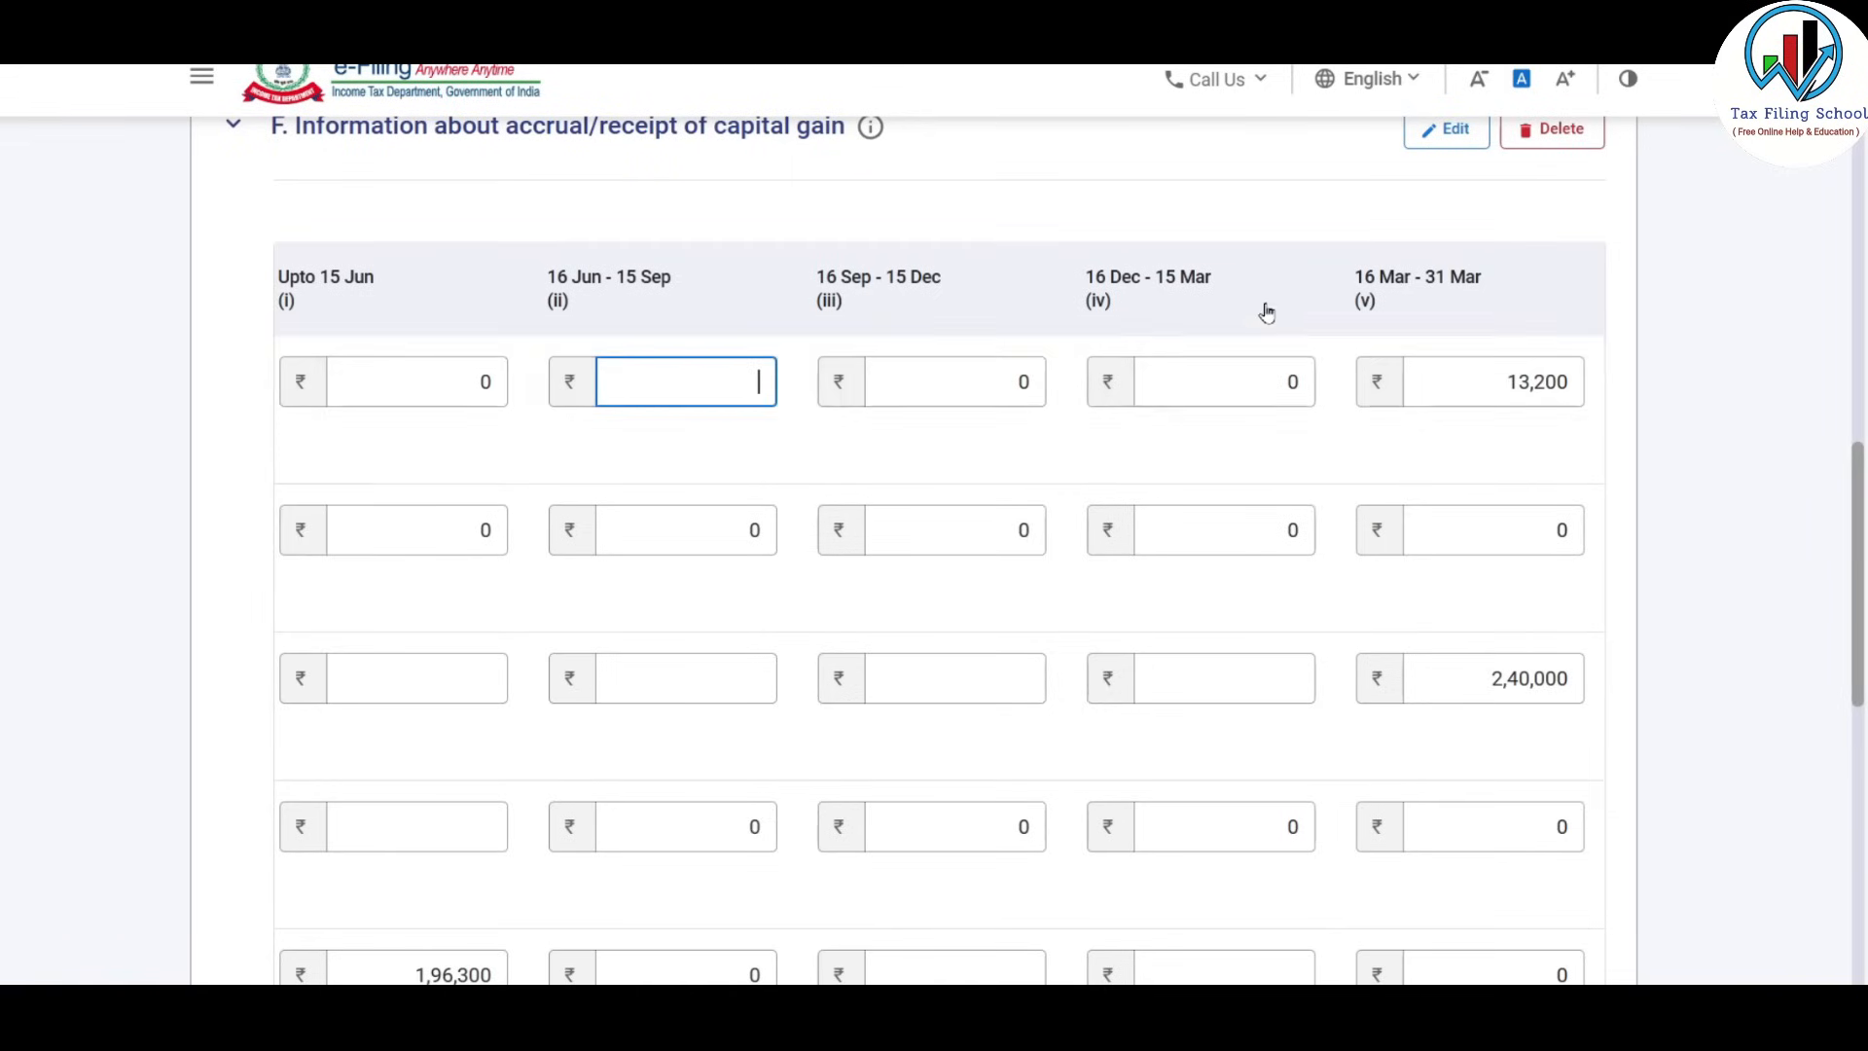
pyautogui.hotkey('alt', 'Tab')
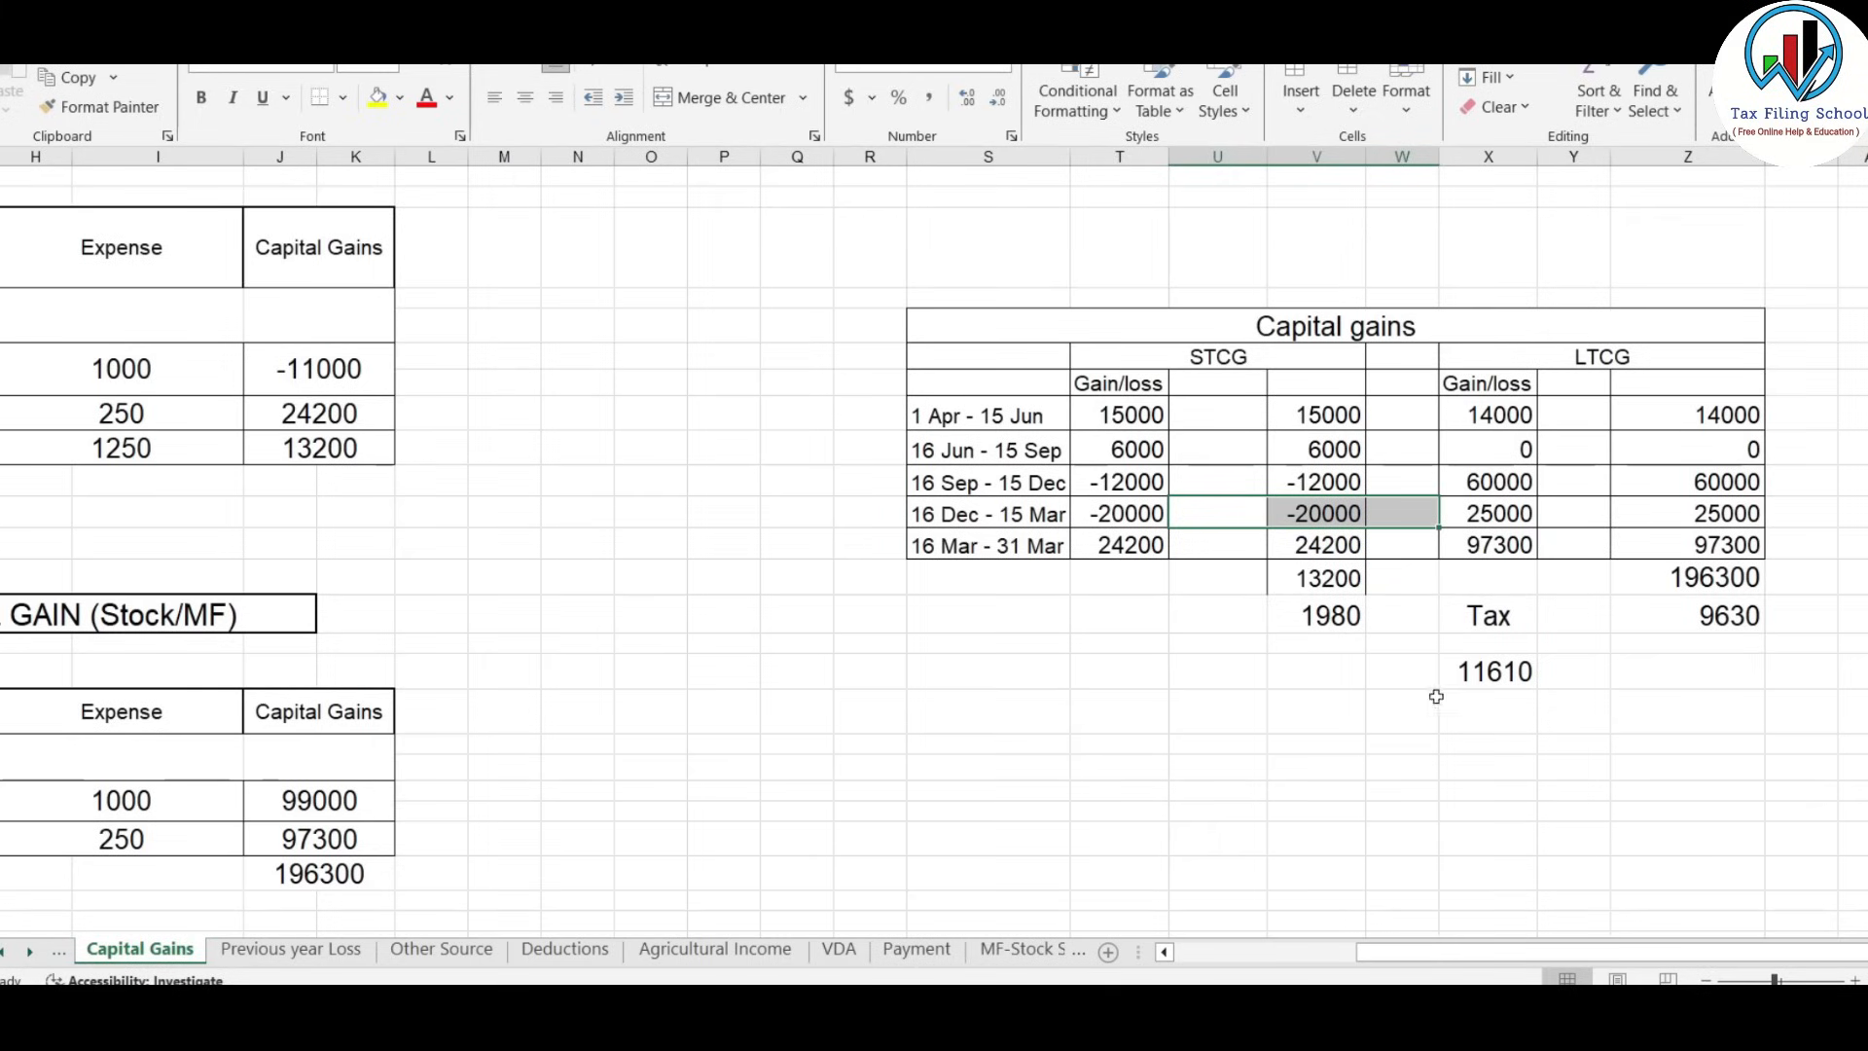
pyautogui.click(1322, 548)
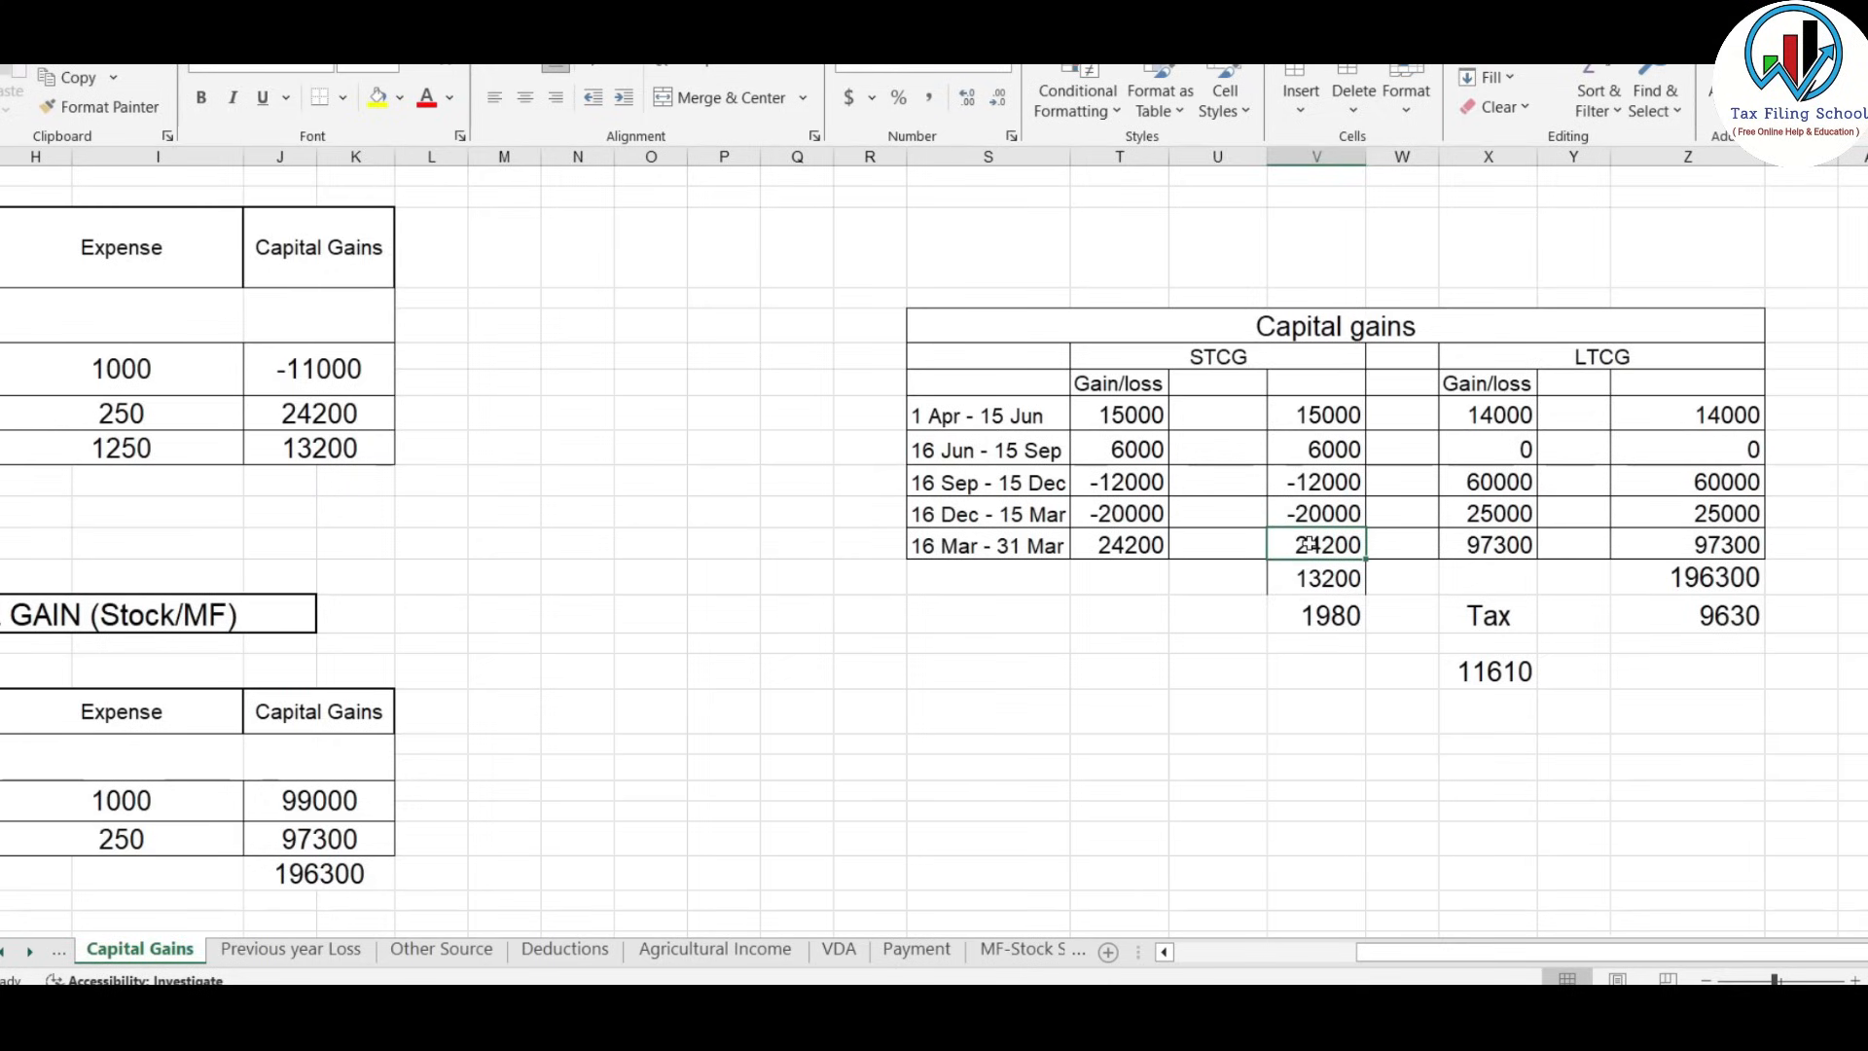
pyautogui.click(1337, 583)
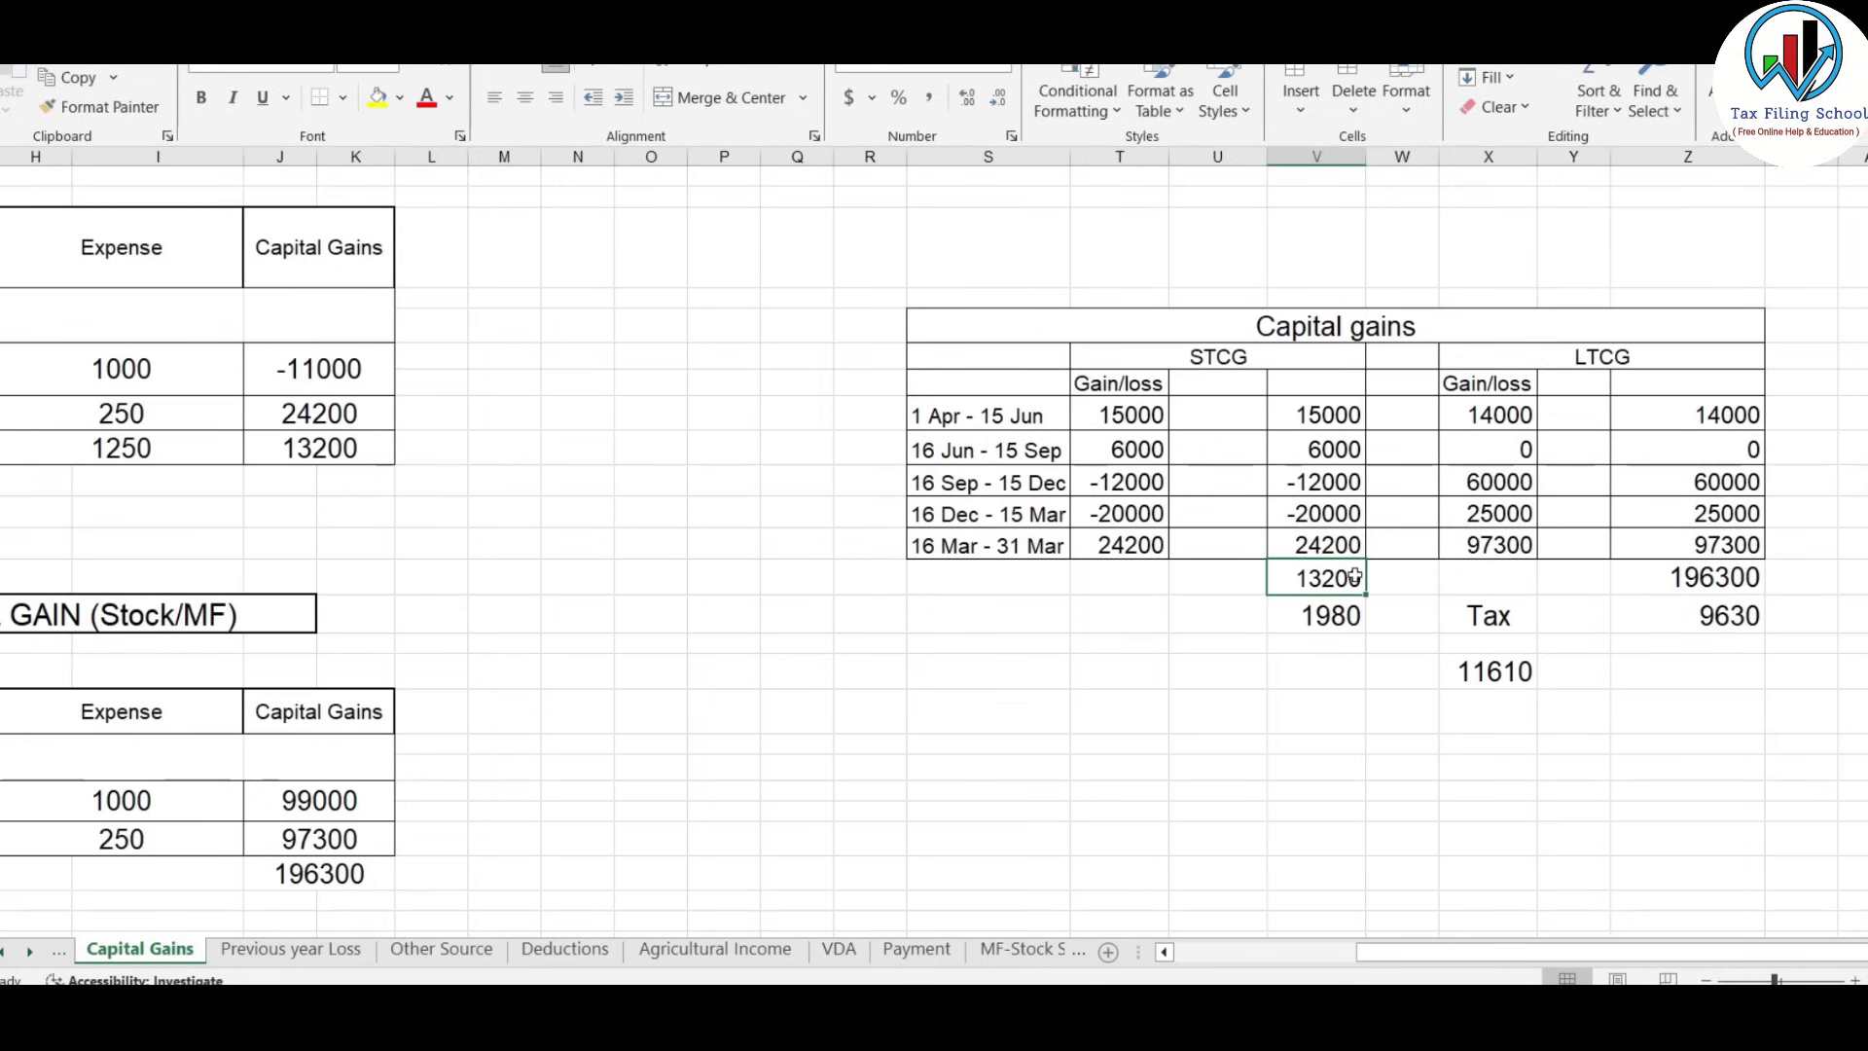
pyautogui.click(1323, 546)
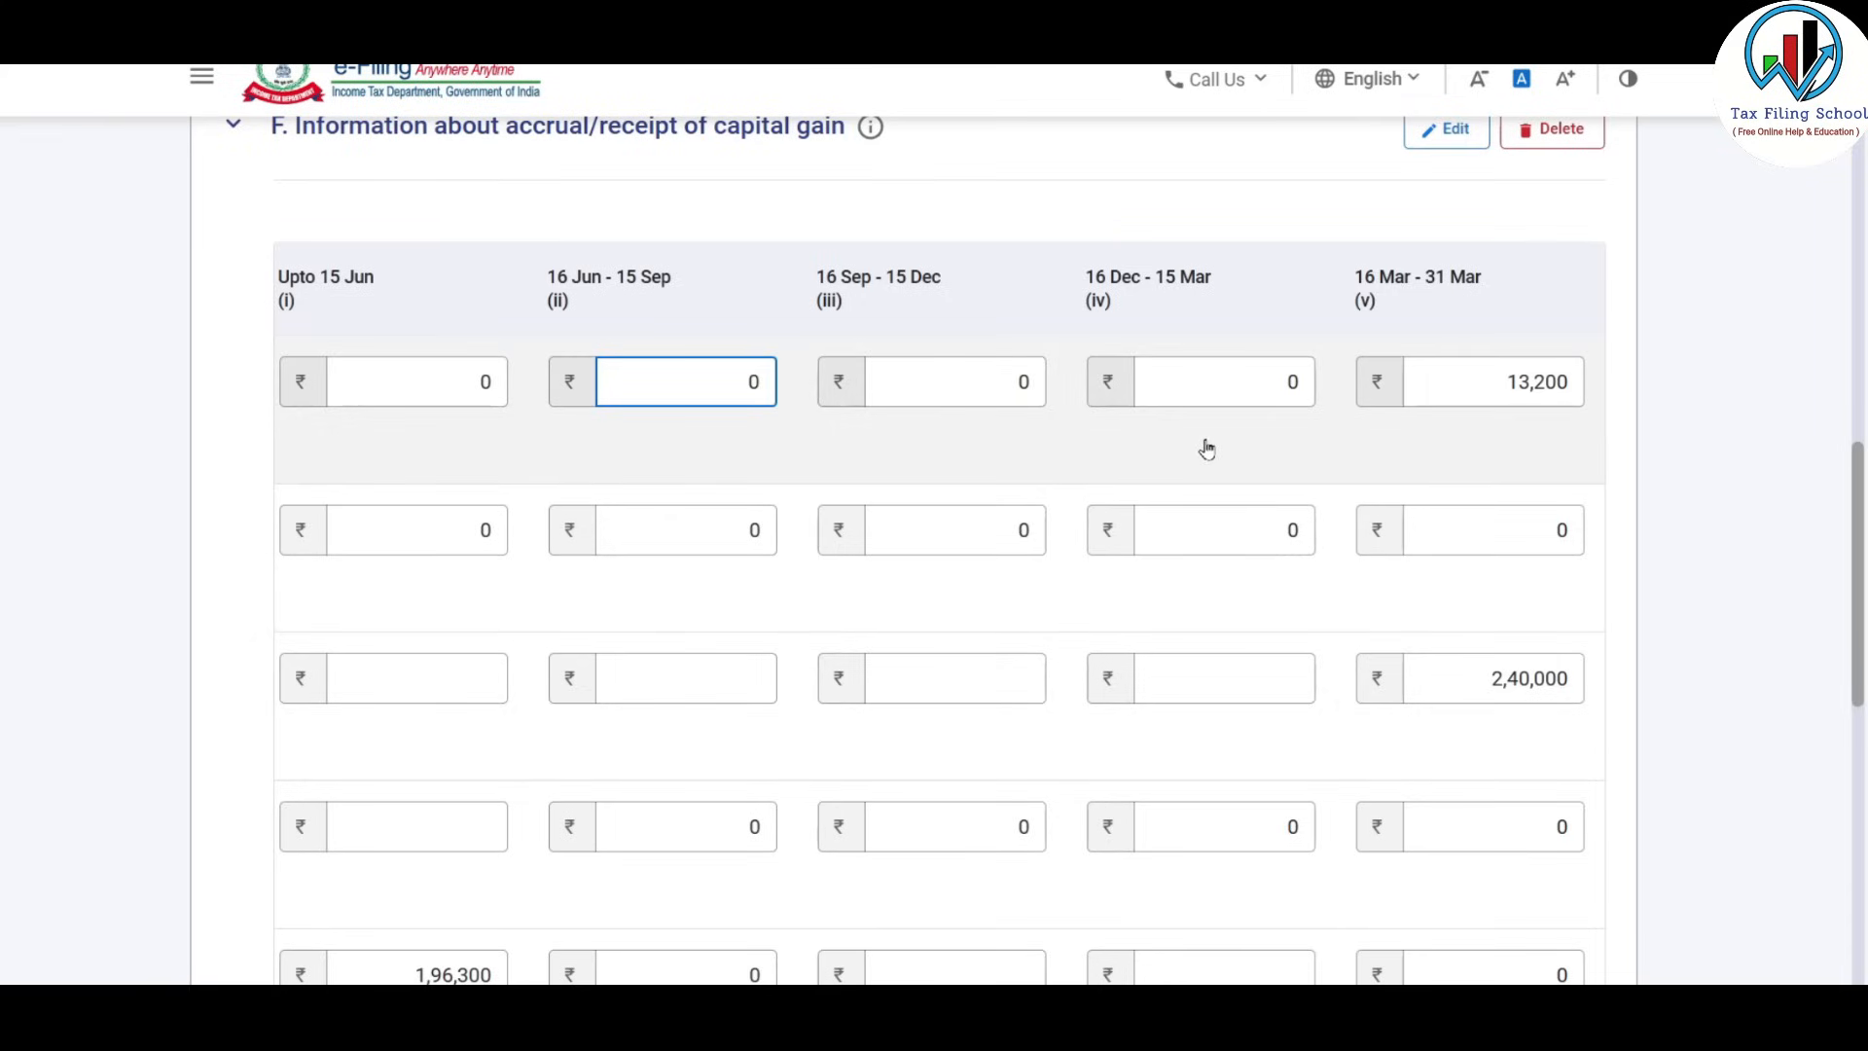
pyautogui.click(1618, 485)
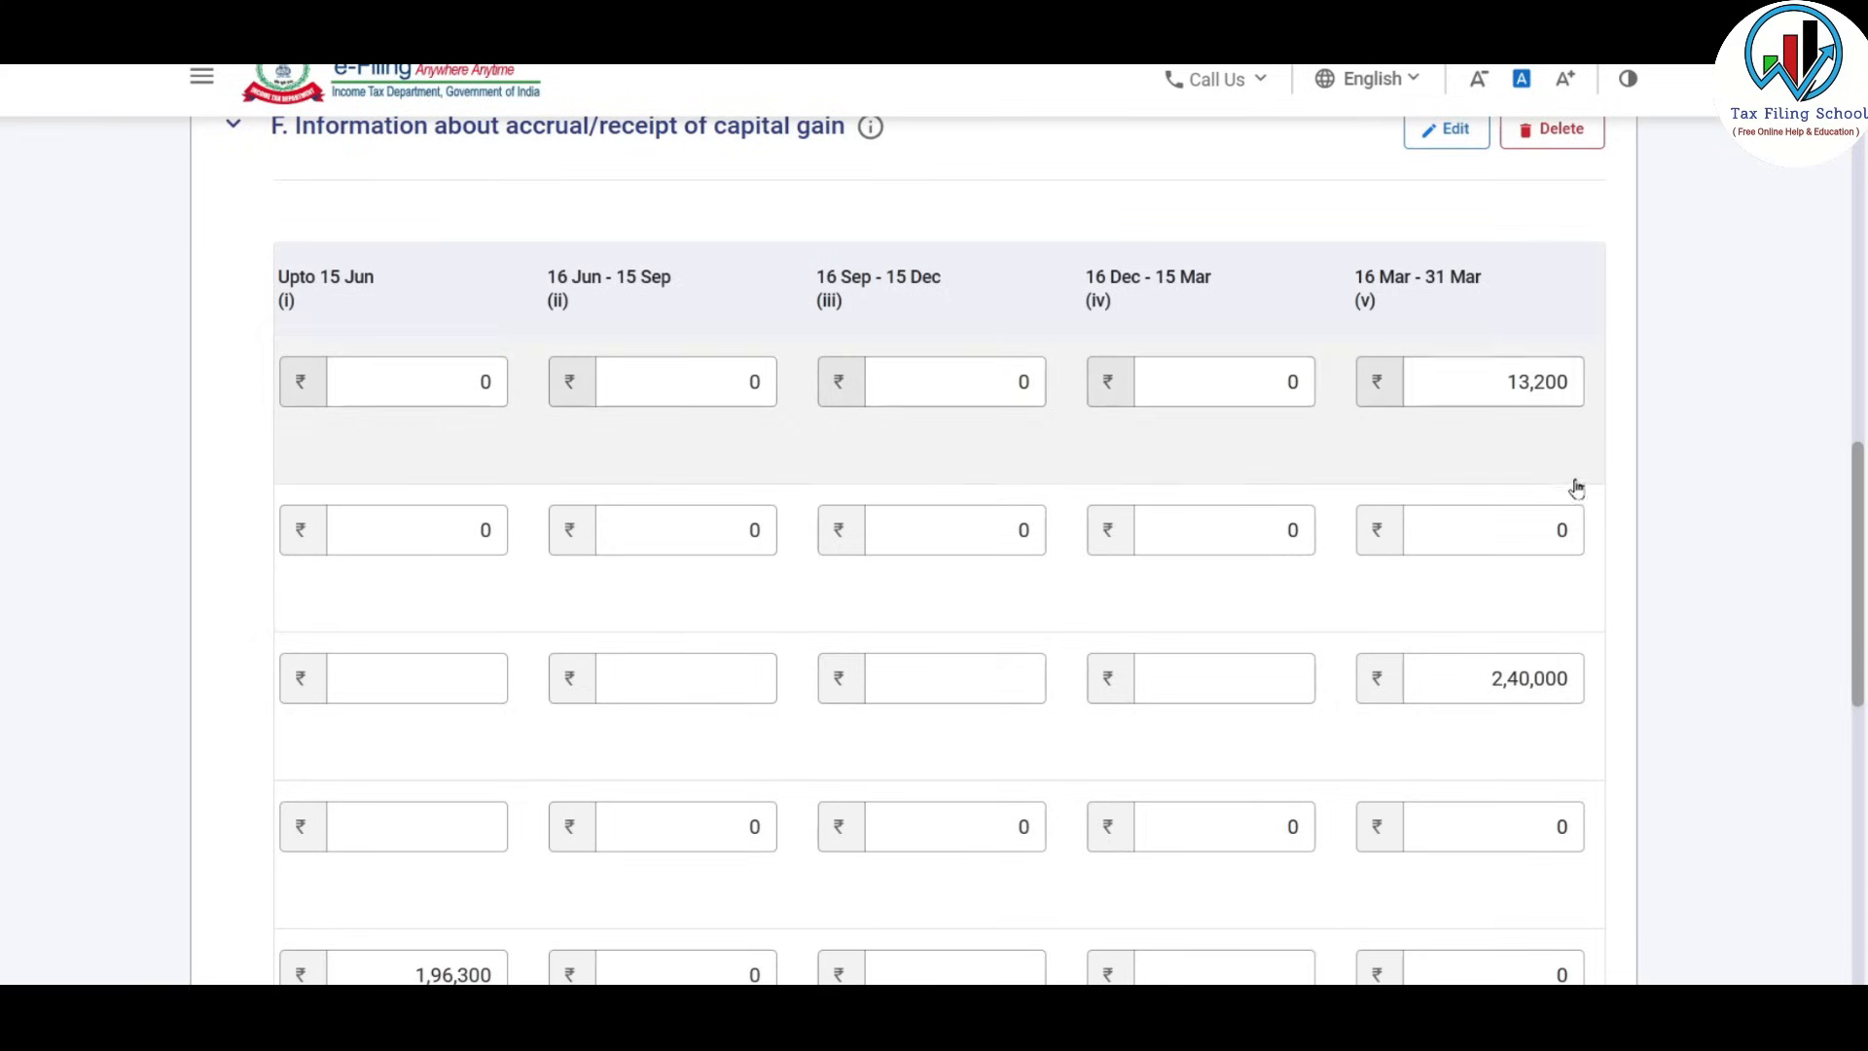
# Confirm the workbook's quarterly LTCG amounts total 1,96,300, with 14,000 for 1 Apr–15 Jun.
pyautogui.hotkey('alt', 'Tab')
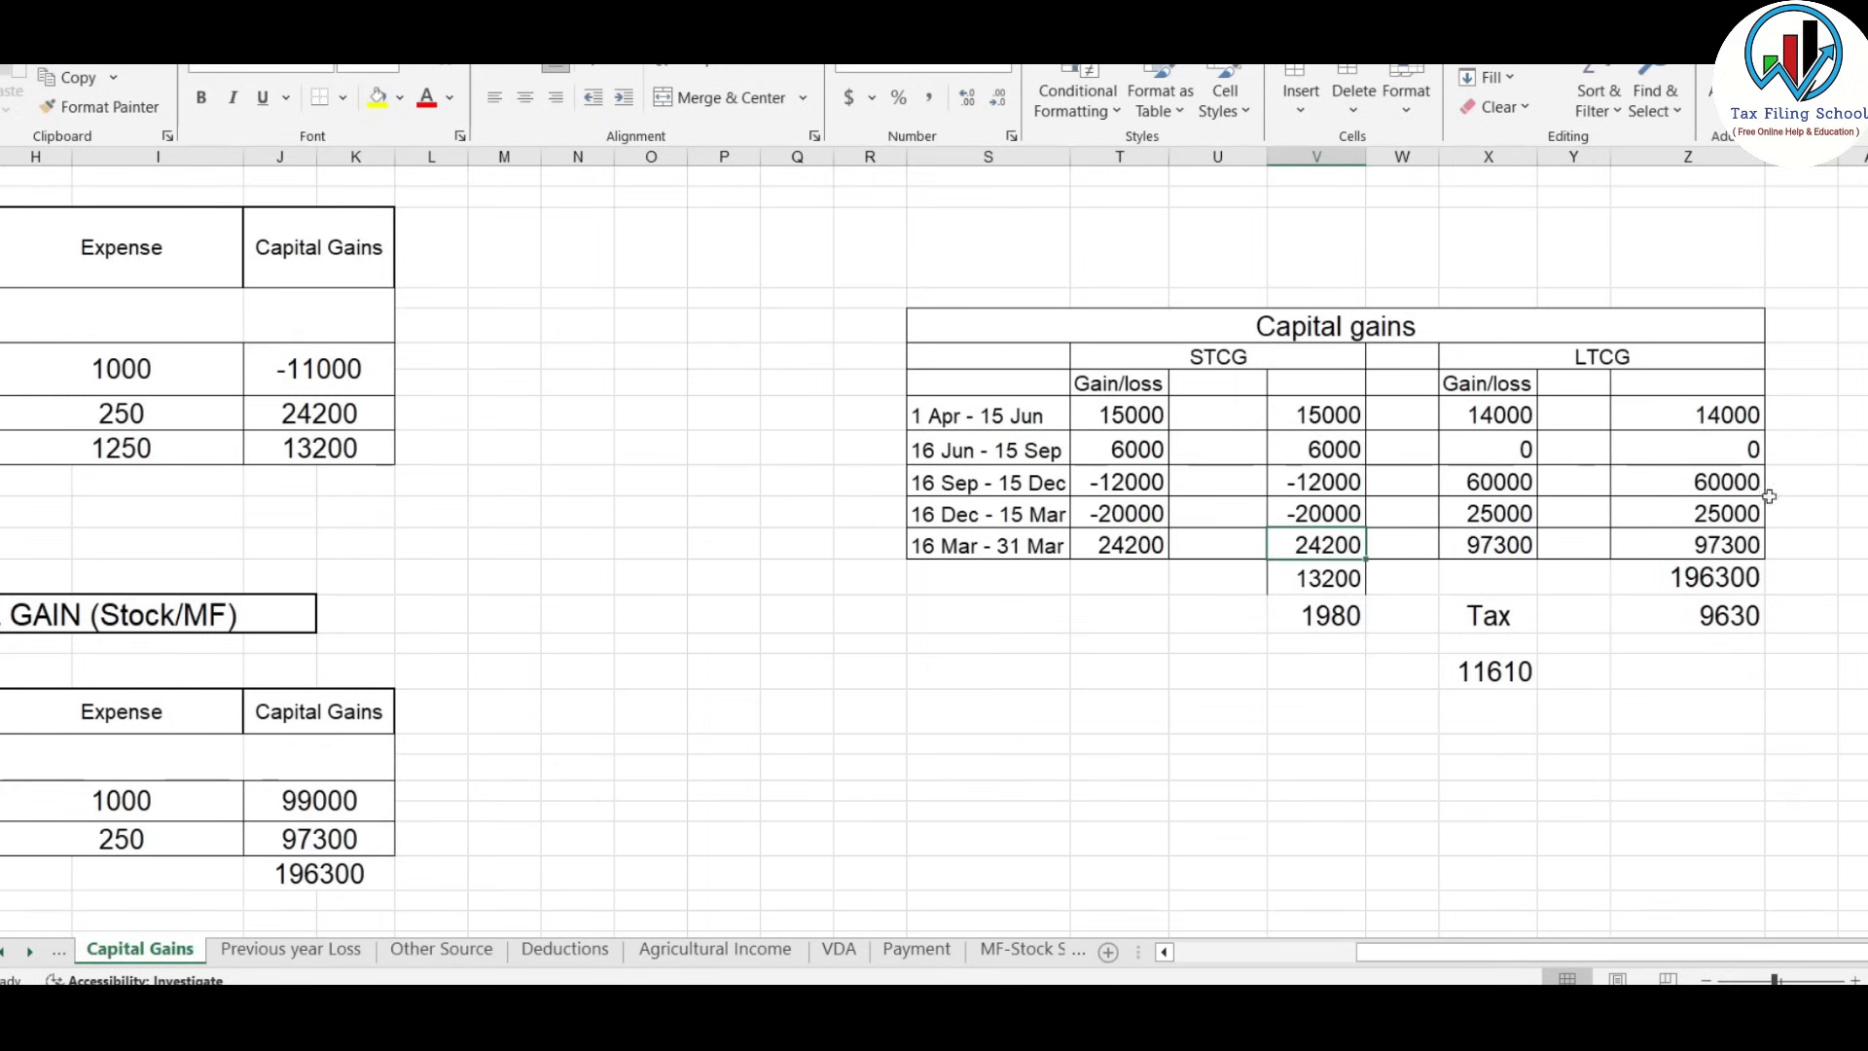
pyautogui.moveTo(1725, 405); pyautogui.dragTo(1739, 545)
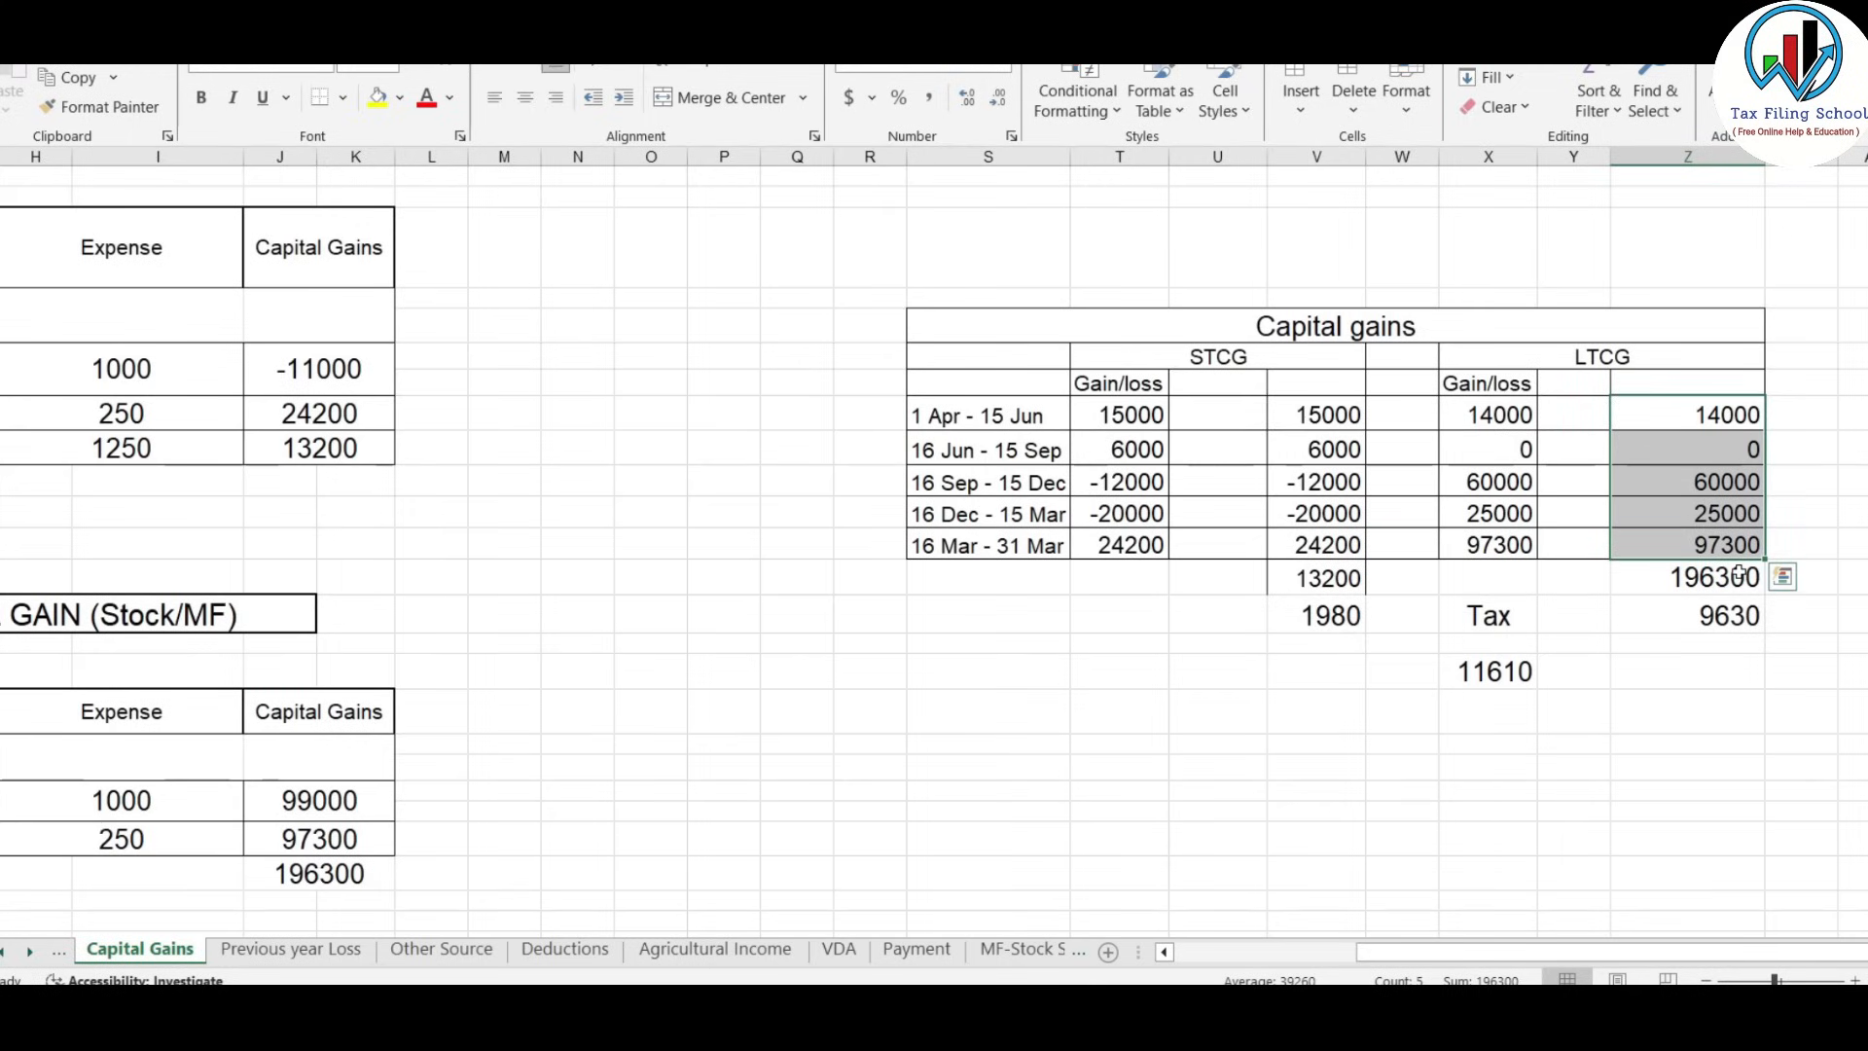
pyautogui.click(1722, 407)
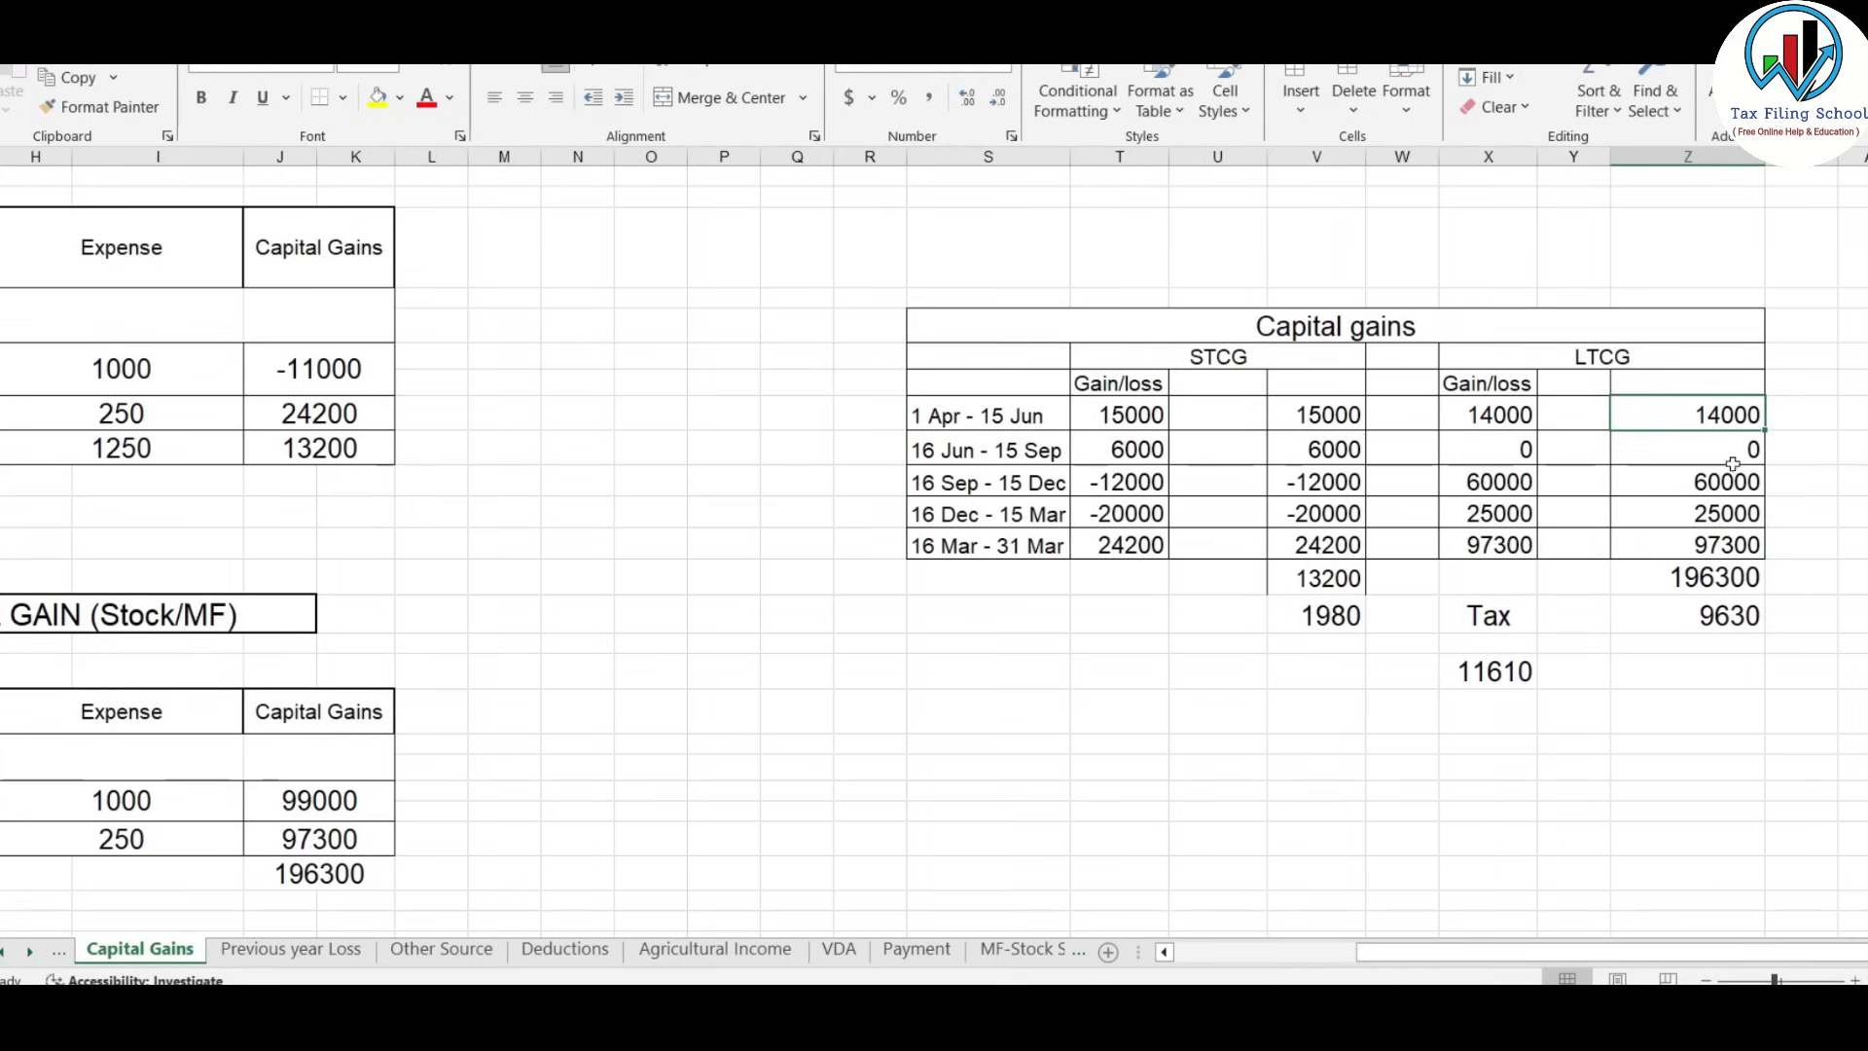
pyautogui.hotkey('alt', 'Tab')
pyautogui.scroll(-3, 1443, 497)
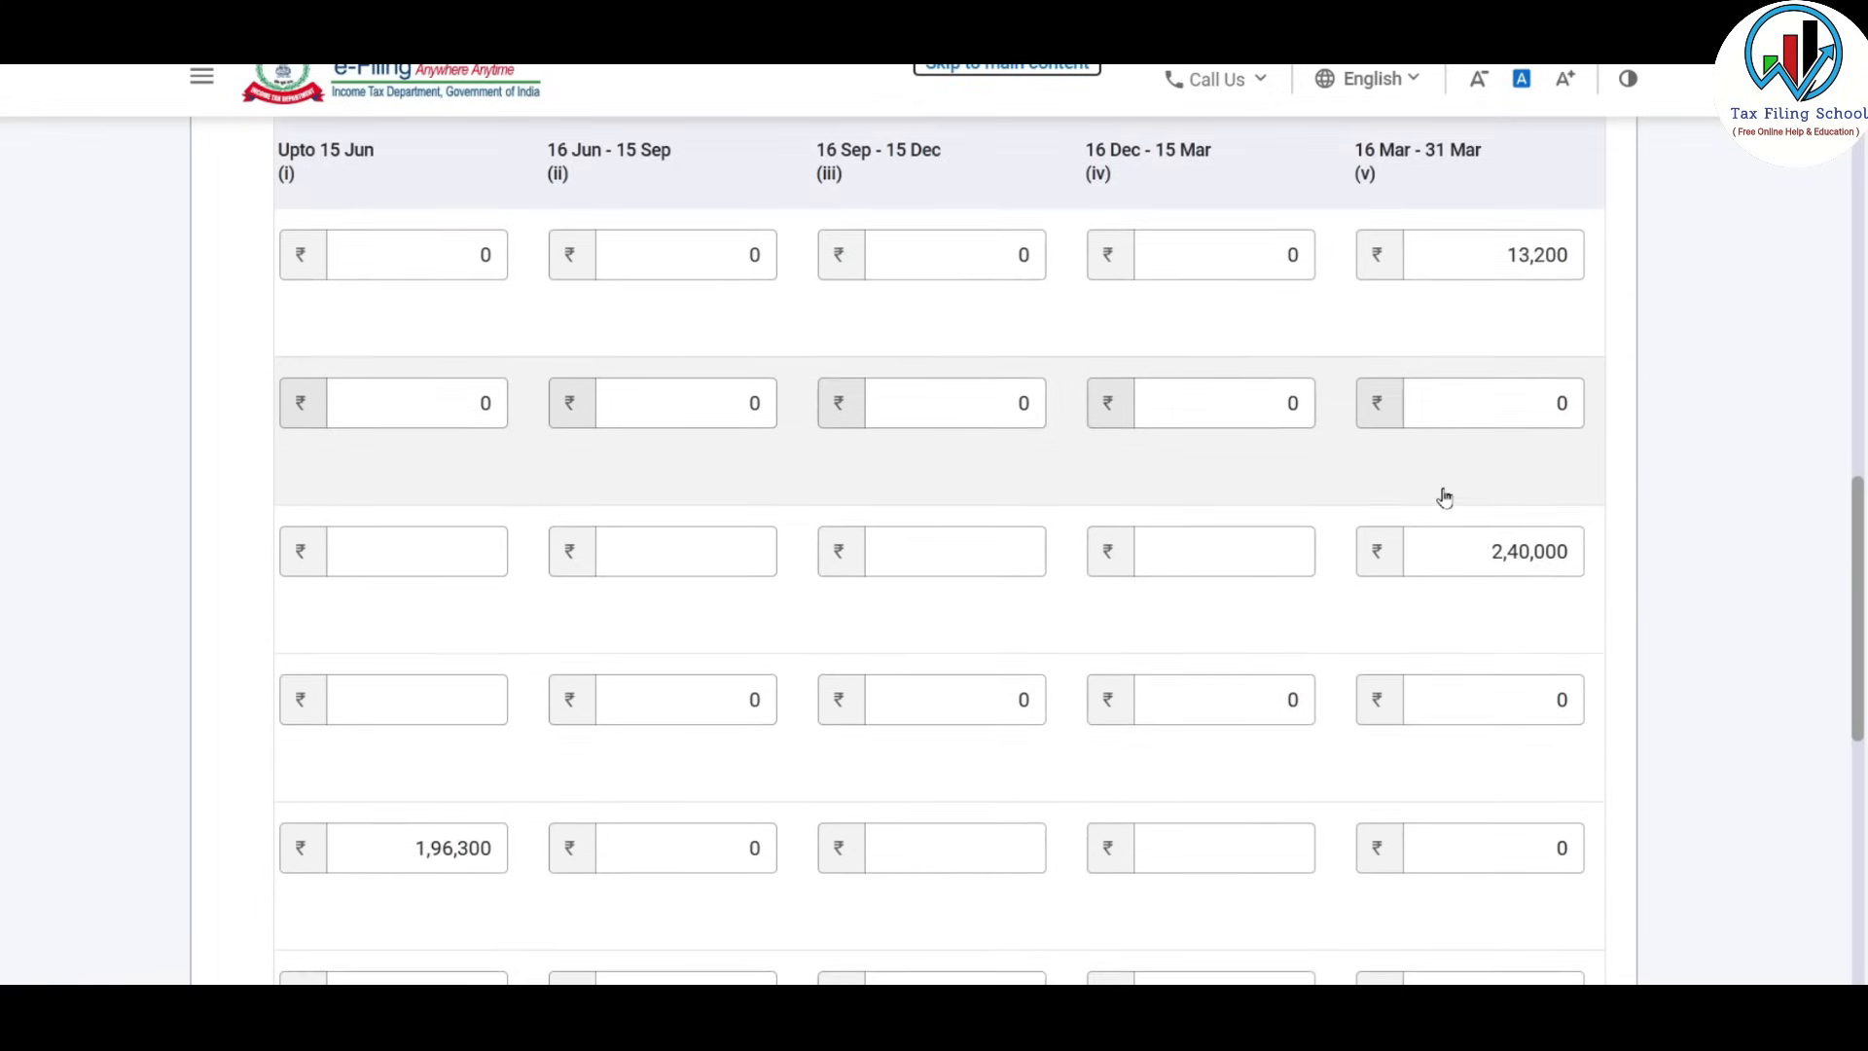
pyautogui.scroll(-1, 1443, 497)
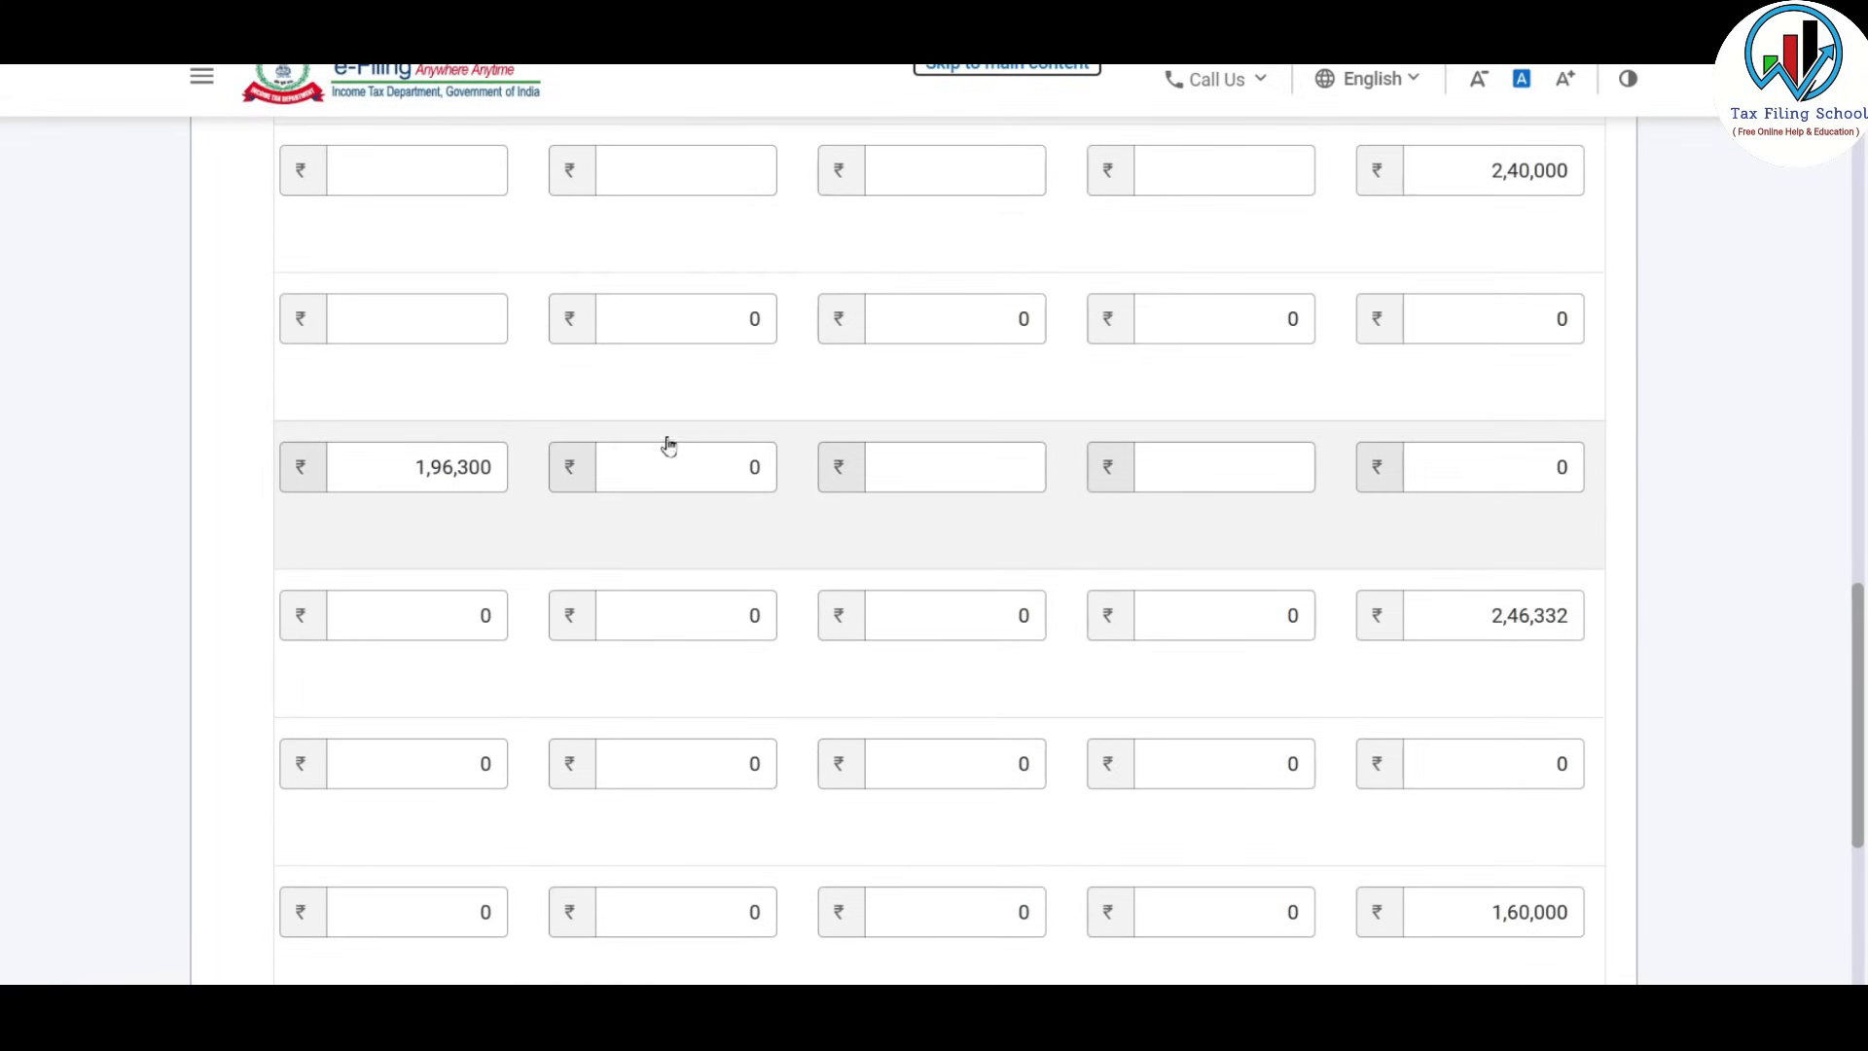
pyautogui.click(409, 488)
pyautogui.hotkey('alt', 'Tab')
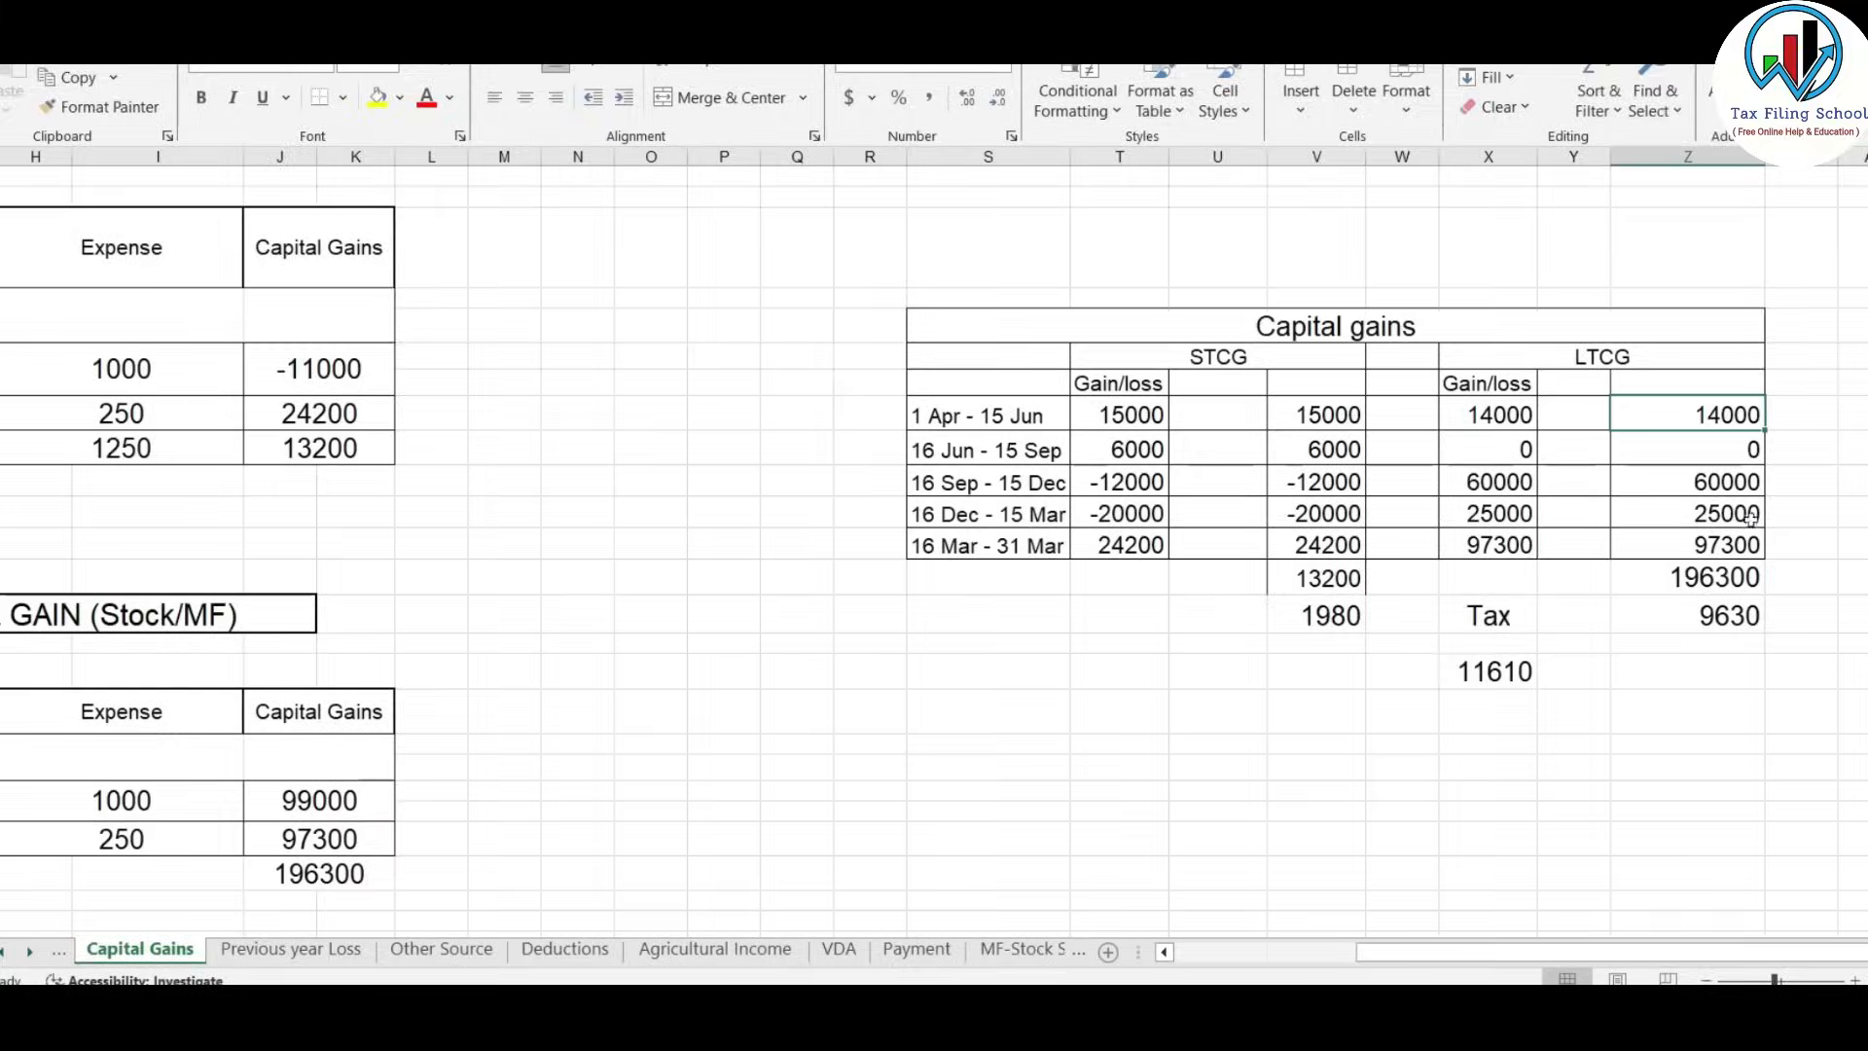
pyautogui.hotkey('alt', 'Tab')
# Replace 1,96,300 with the 10% LTCG quarterly splits 14,000, 0, 60,000 and 25,000.
pyautogui.moveTo(398, 468); pyautogui.dragTo(531, 472)
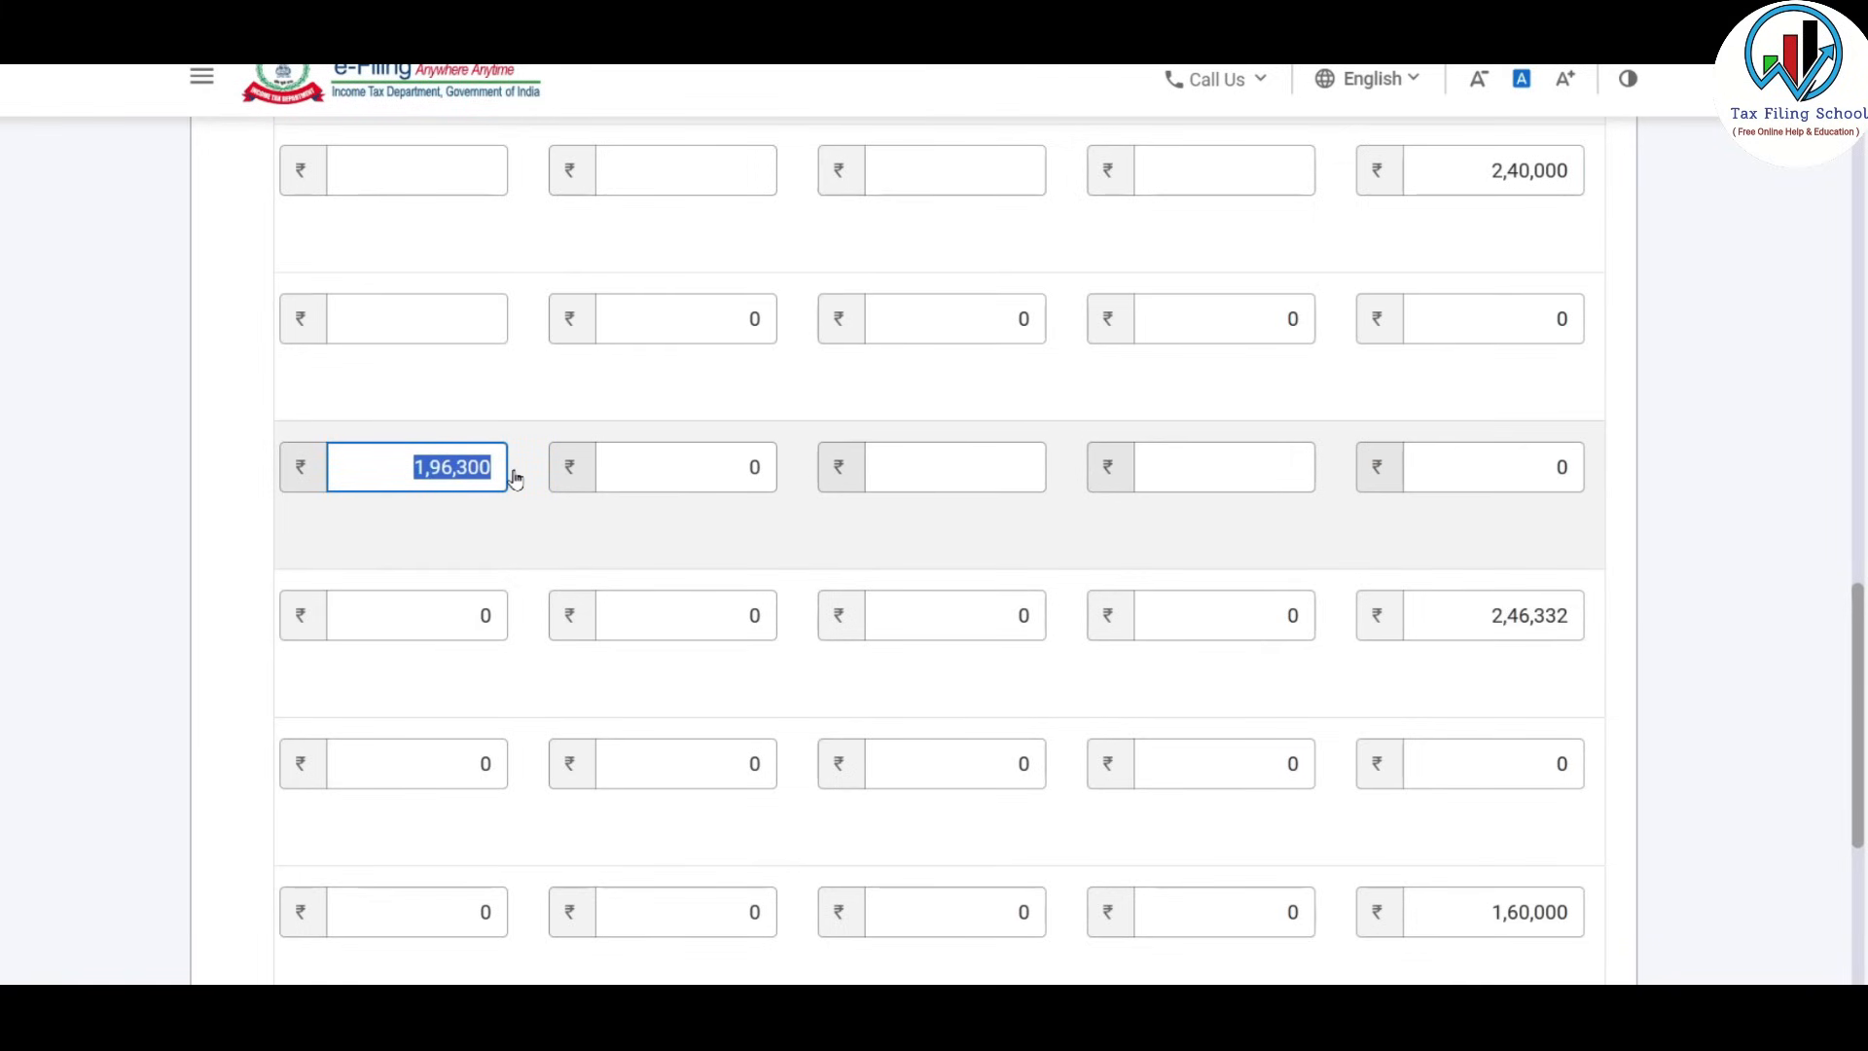
pyautogui.write('14000')
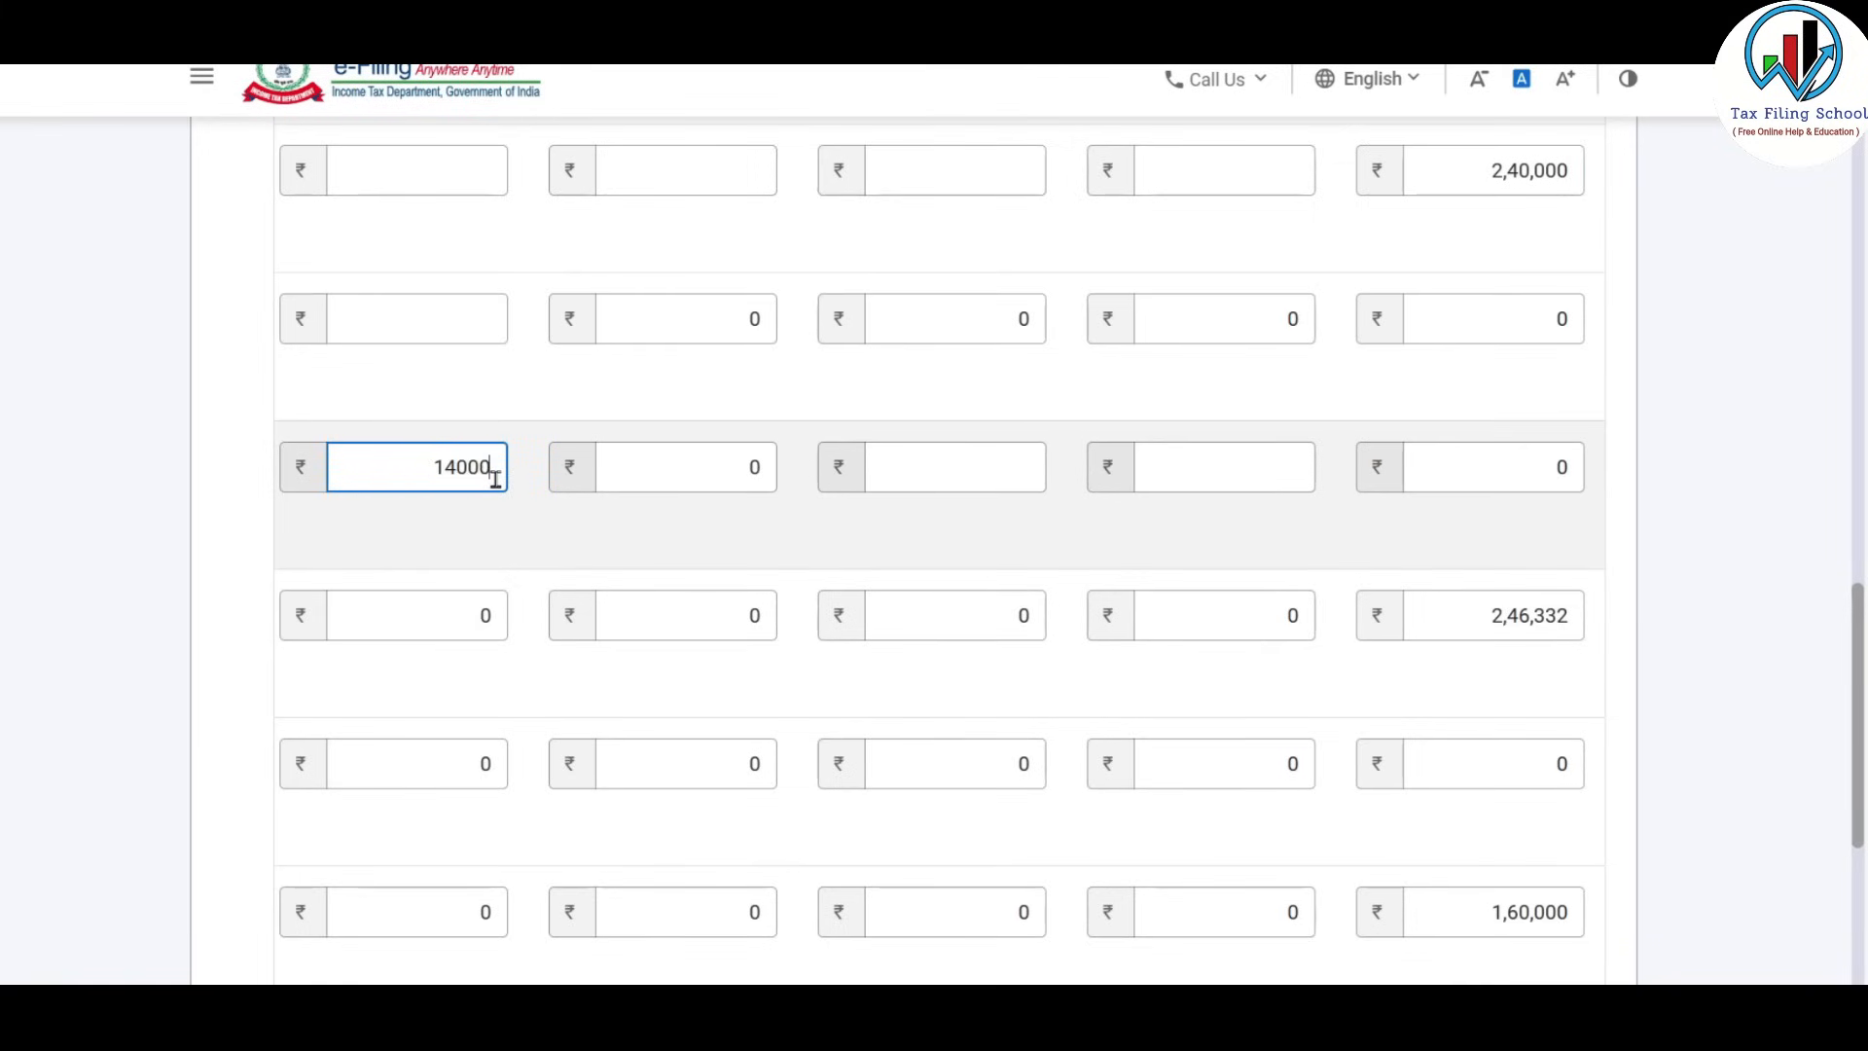
pyautogui.click(692, 477)
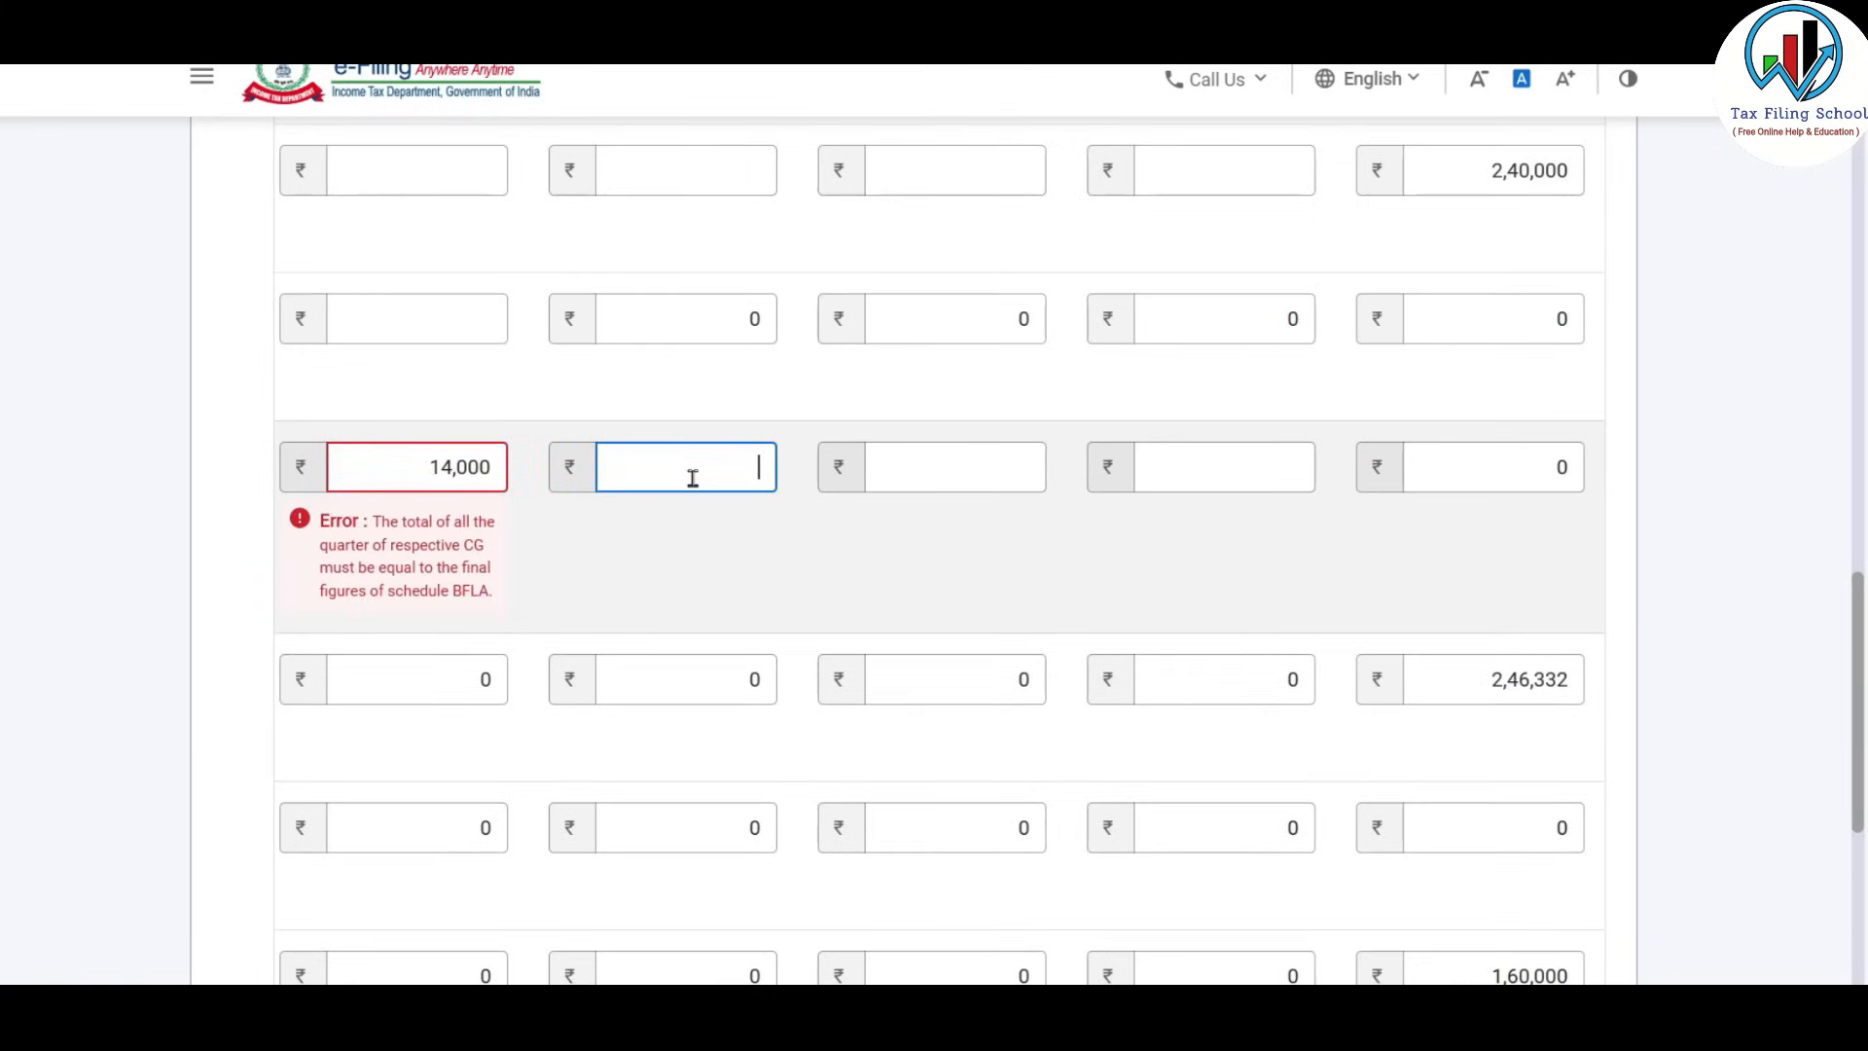
pyautogui.hotkey('alt', 'Tab')
pyautogui.hotkey('alt', 'Tab')
pyautogui.write('0')
pyautogui.click(984, 479)
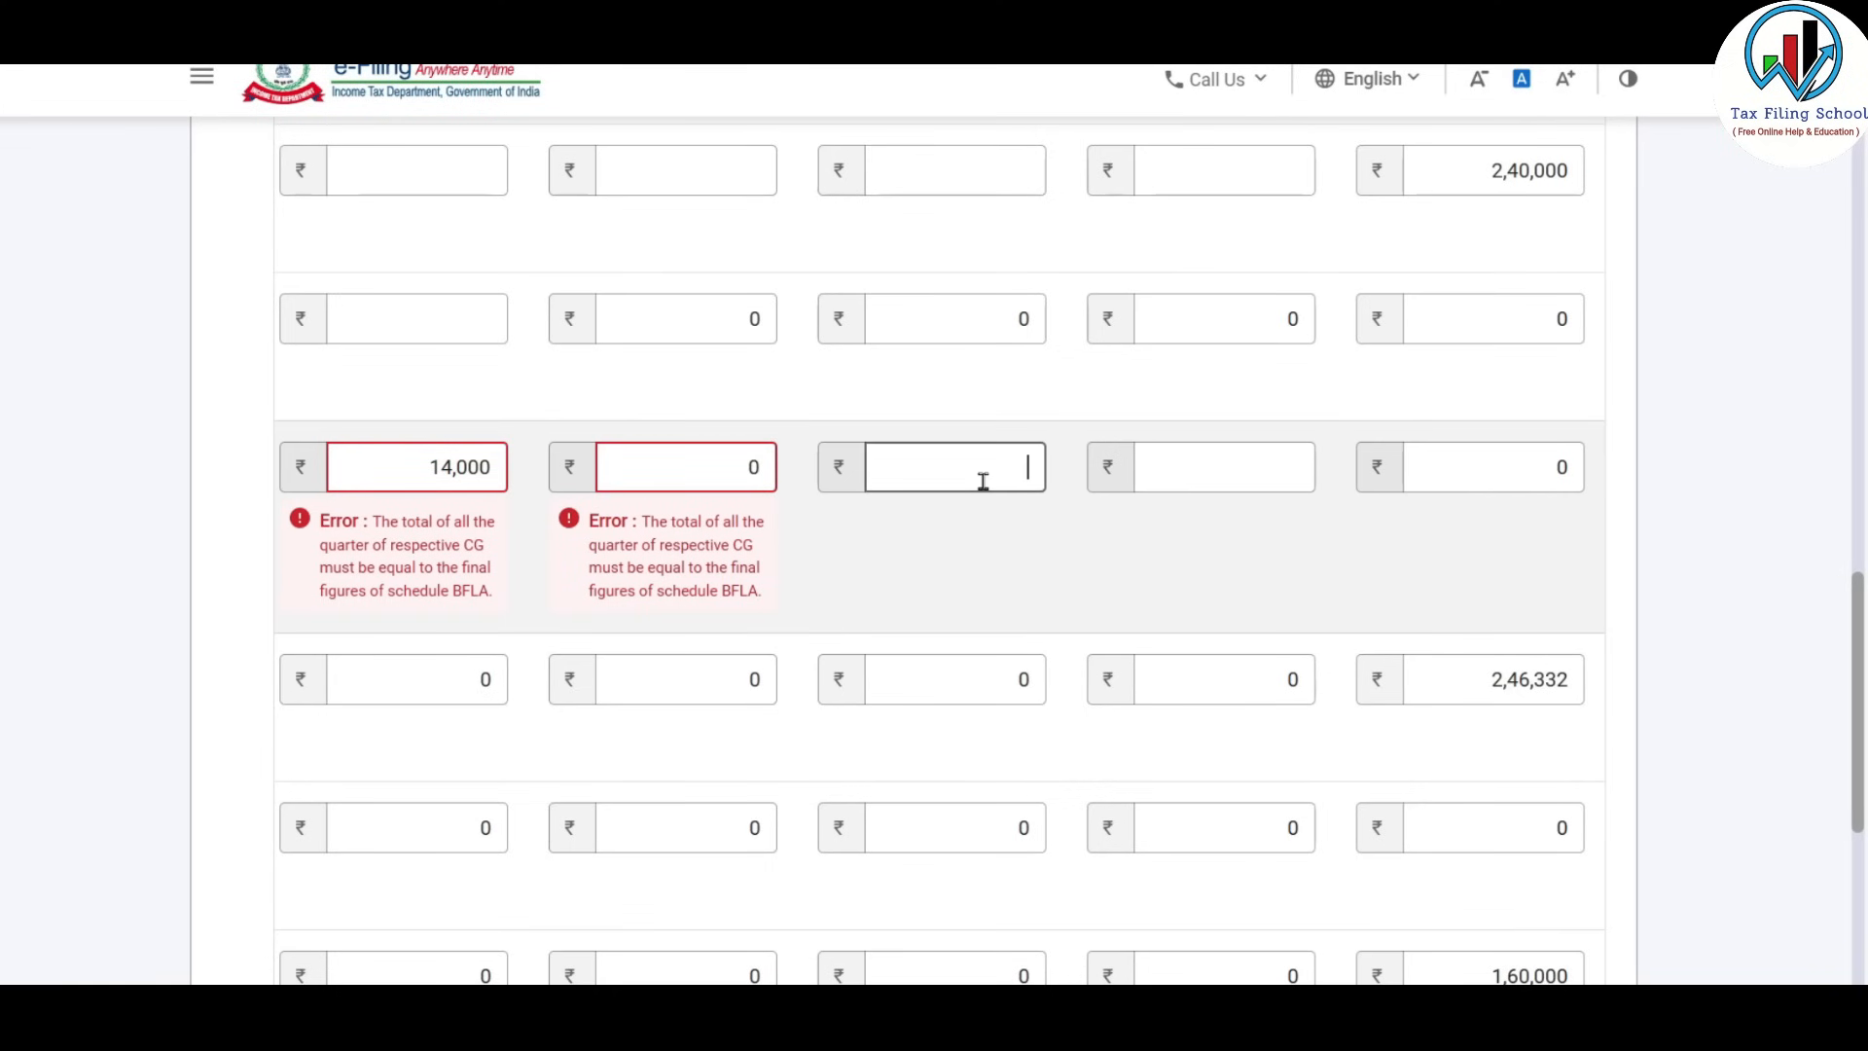
pyautogui.hotkey('alt', 'Tab')
pyautogui.click(1686, 482)
pyautogui.hotkey('alt', 'Tab')
pyautogui.write('60000')
pyautogui.click(1245, 463)
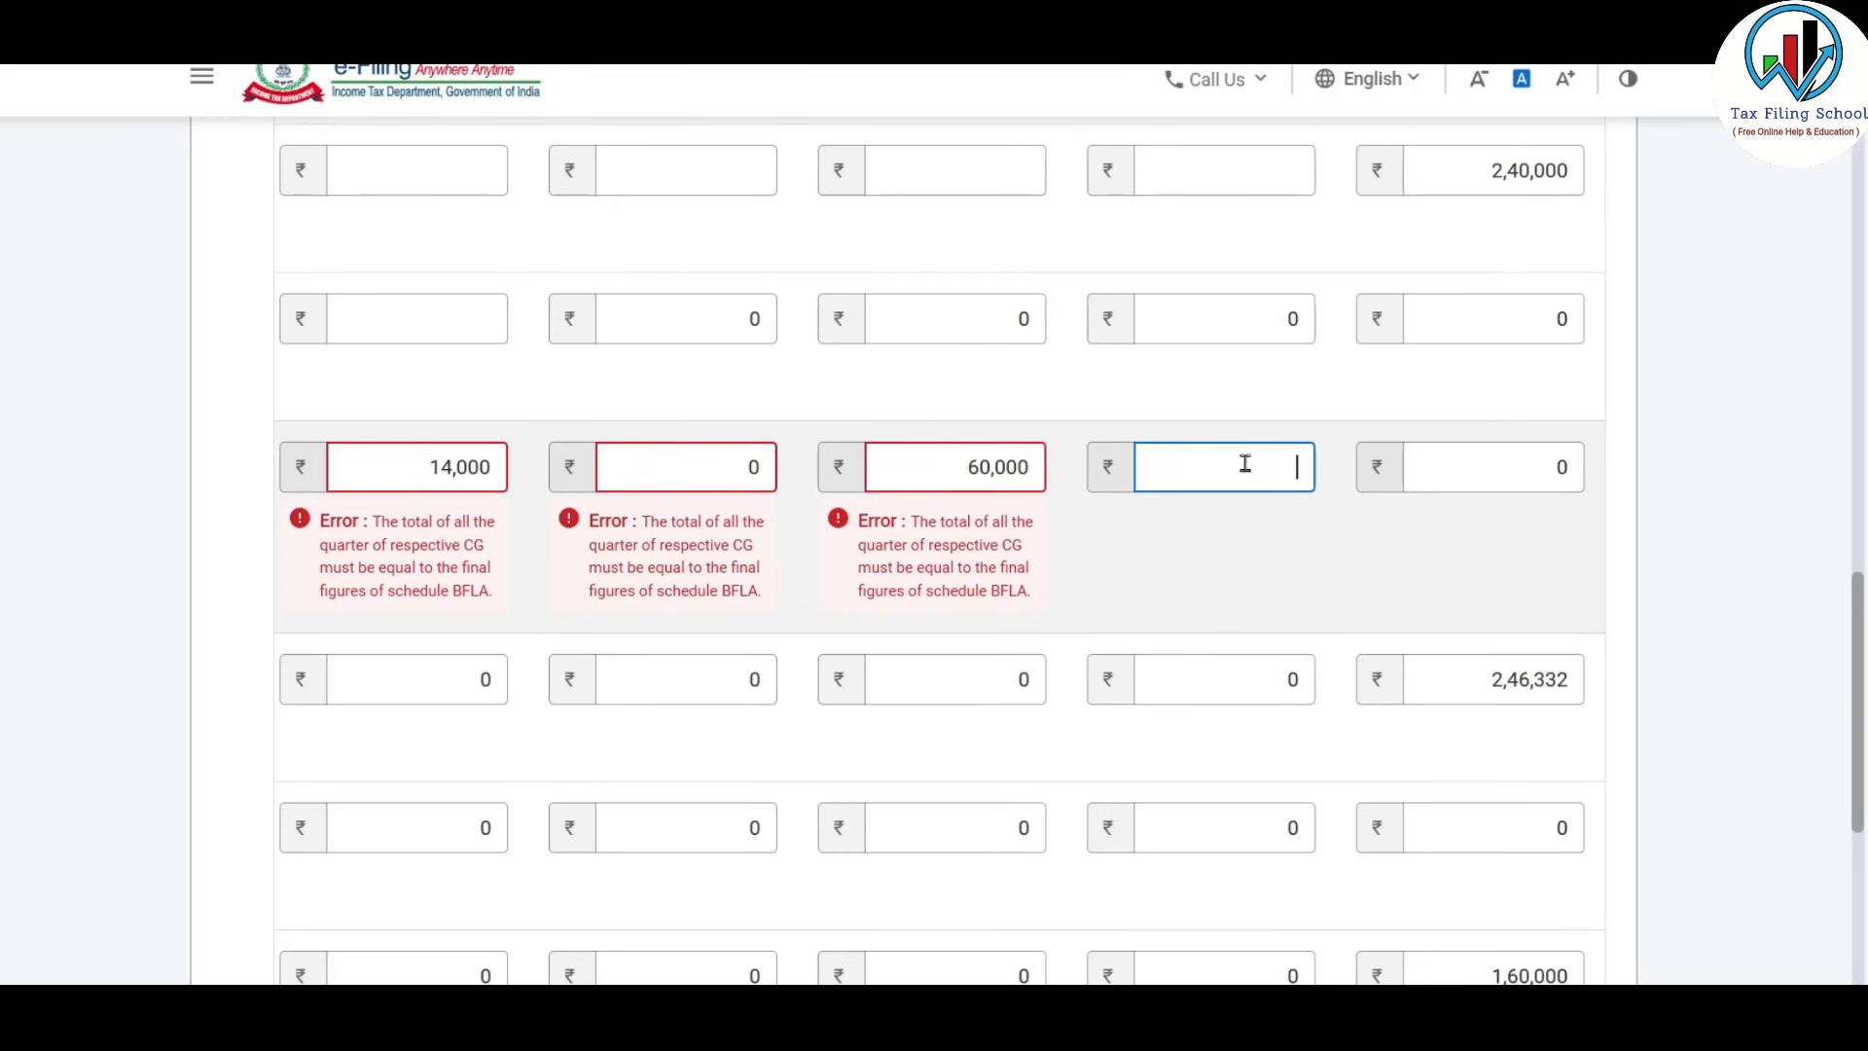
pyautogui.hotkey('alt', 'Tab')
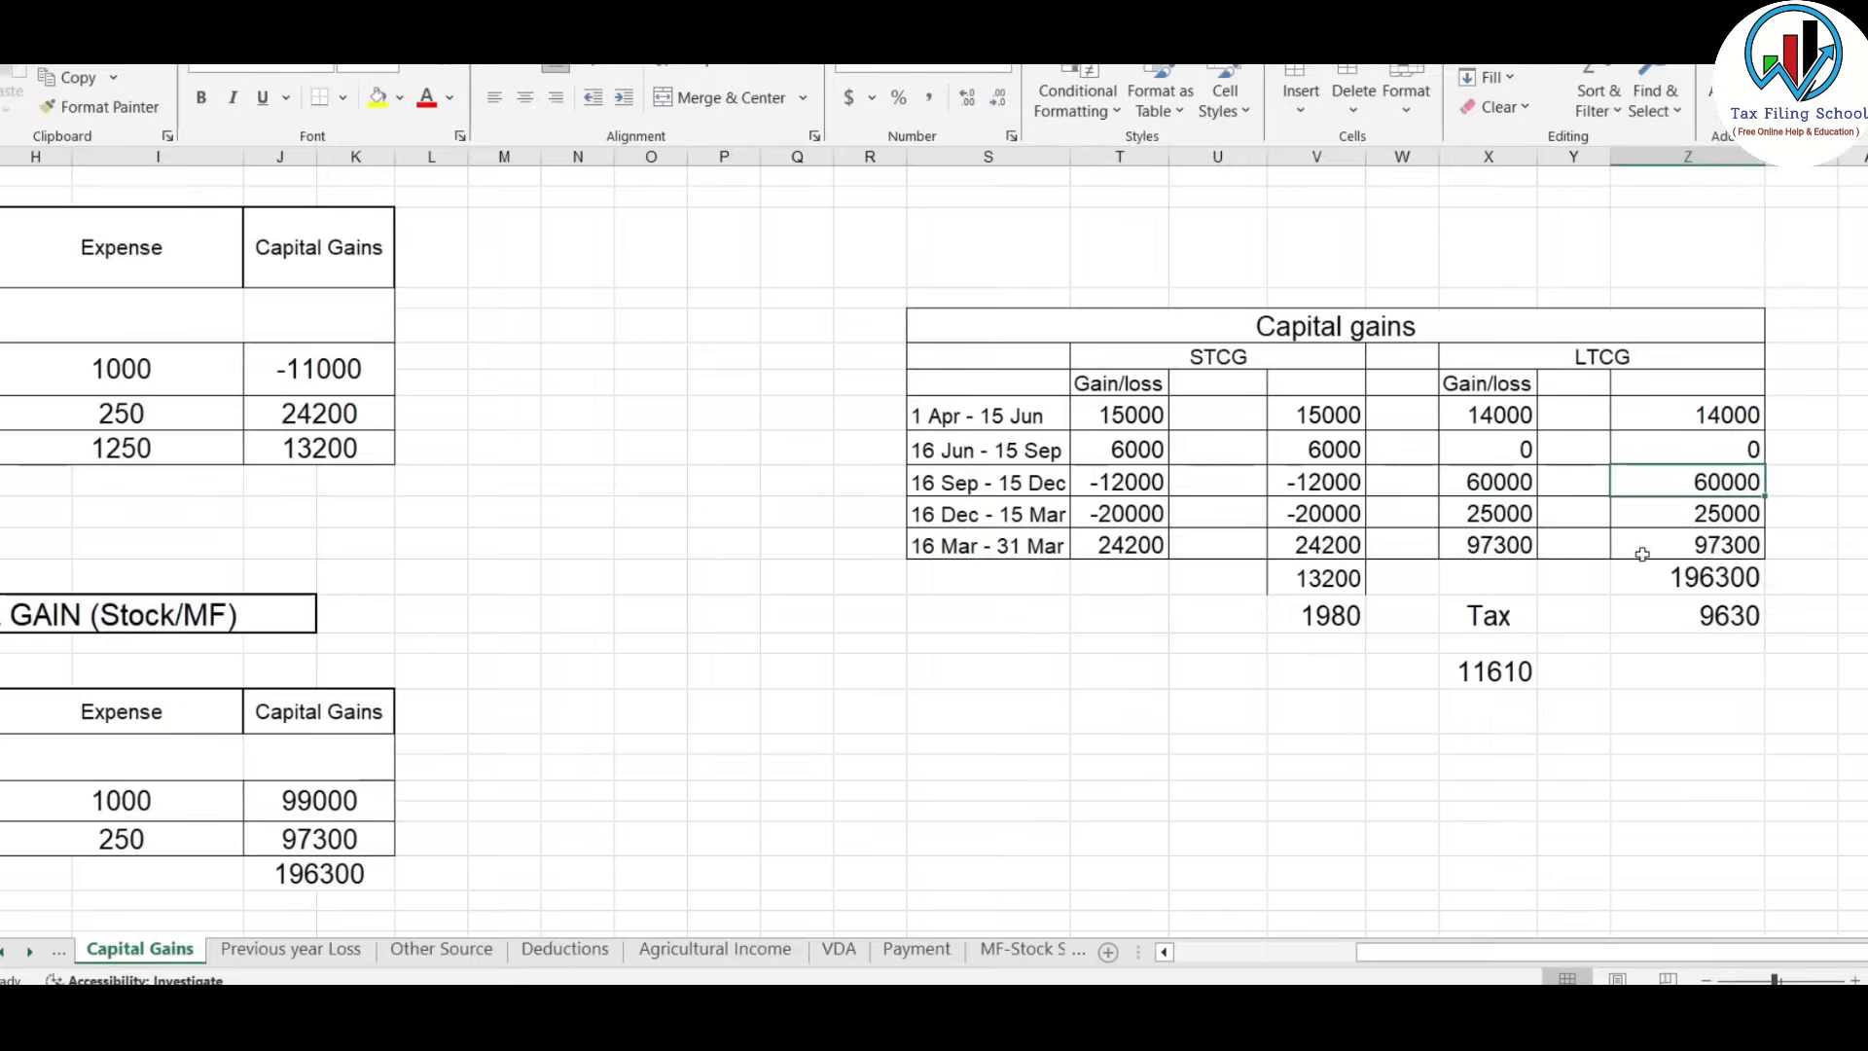
pyautogui.click(1716, 522)
pyautogui.hotkey('alt', 'Tab')
pyautogui.write('25000')
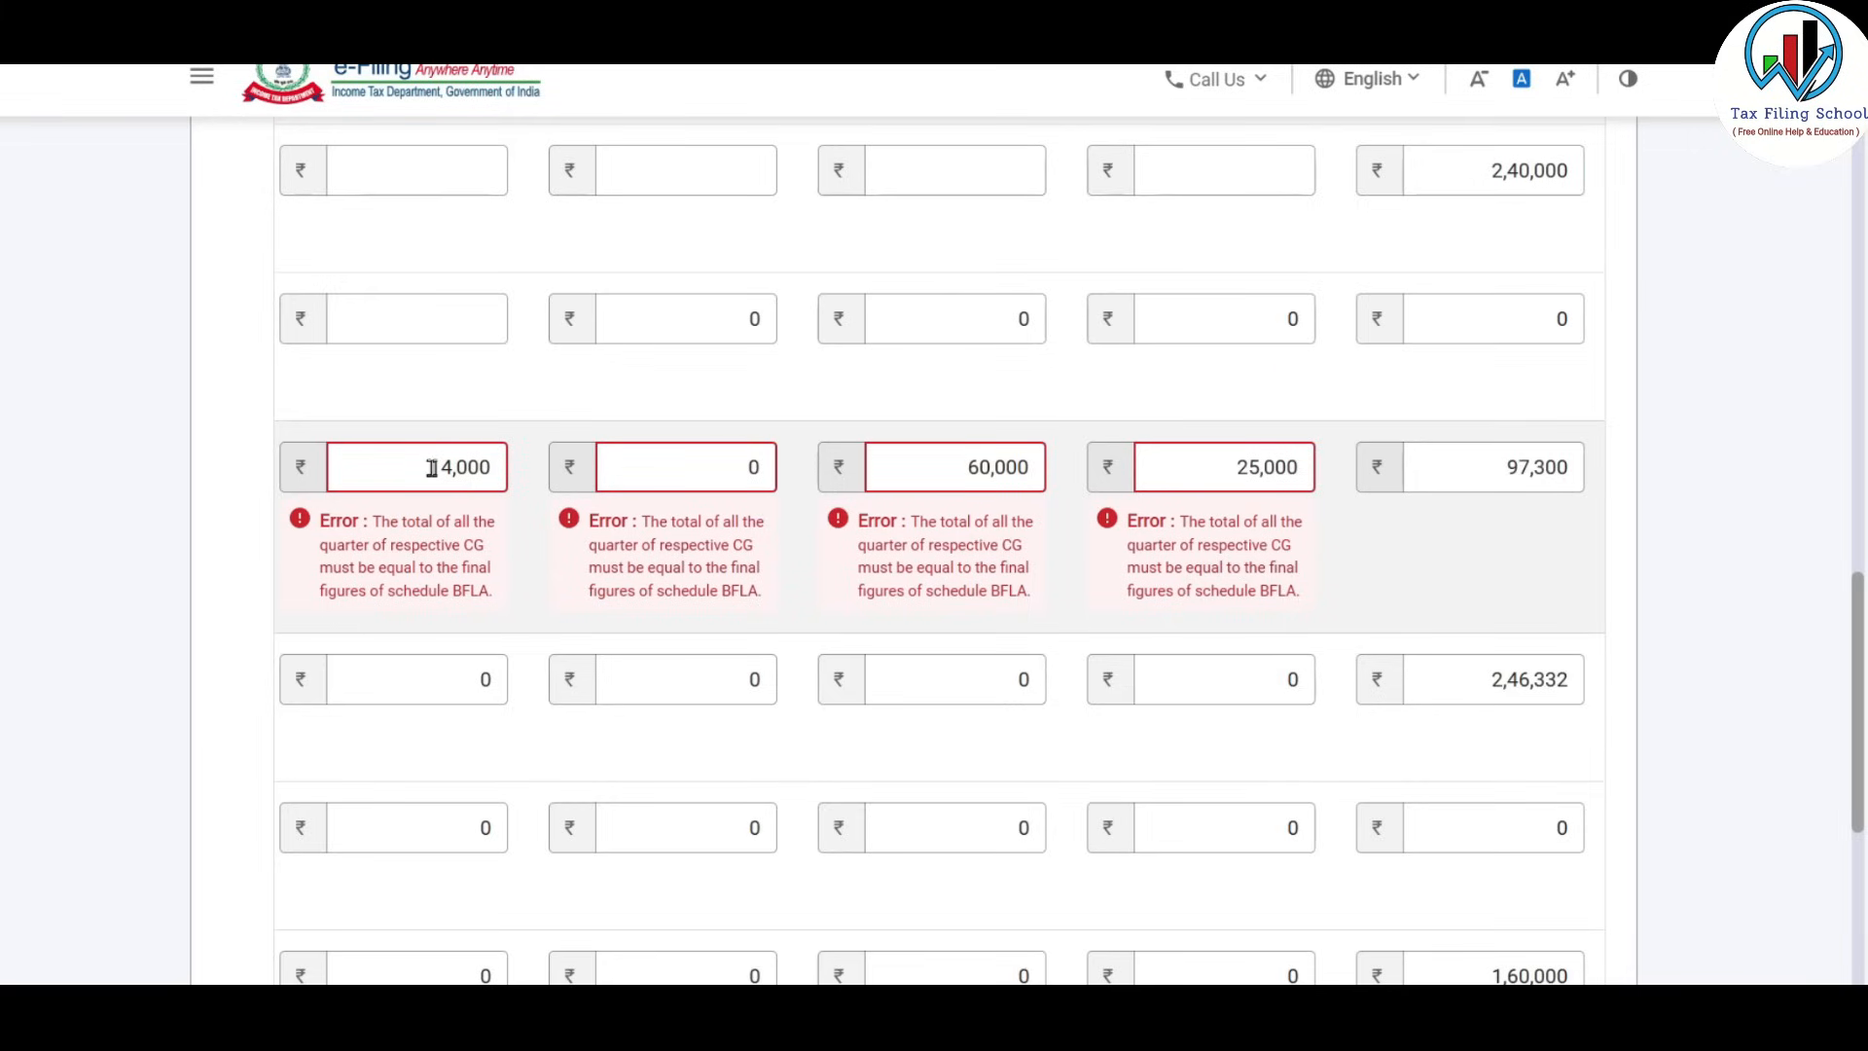
pyautogui.moveTo(432, 468); pyautogui.dragTo(543, 473)
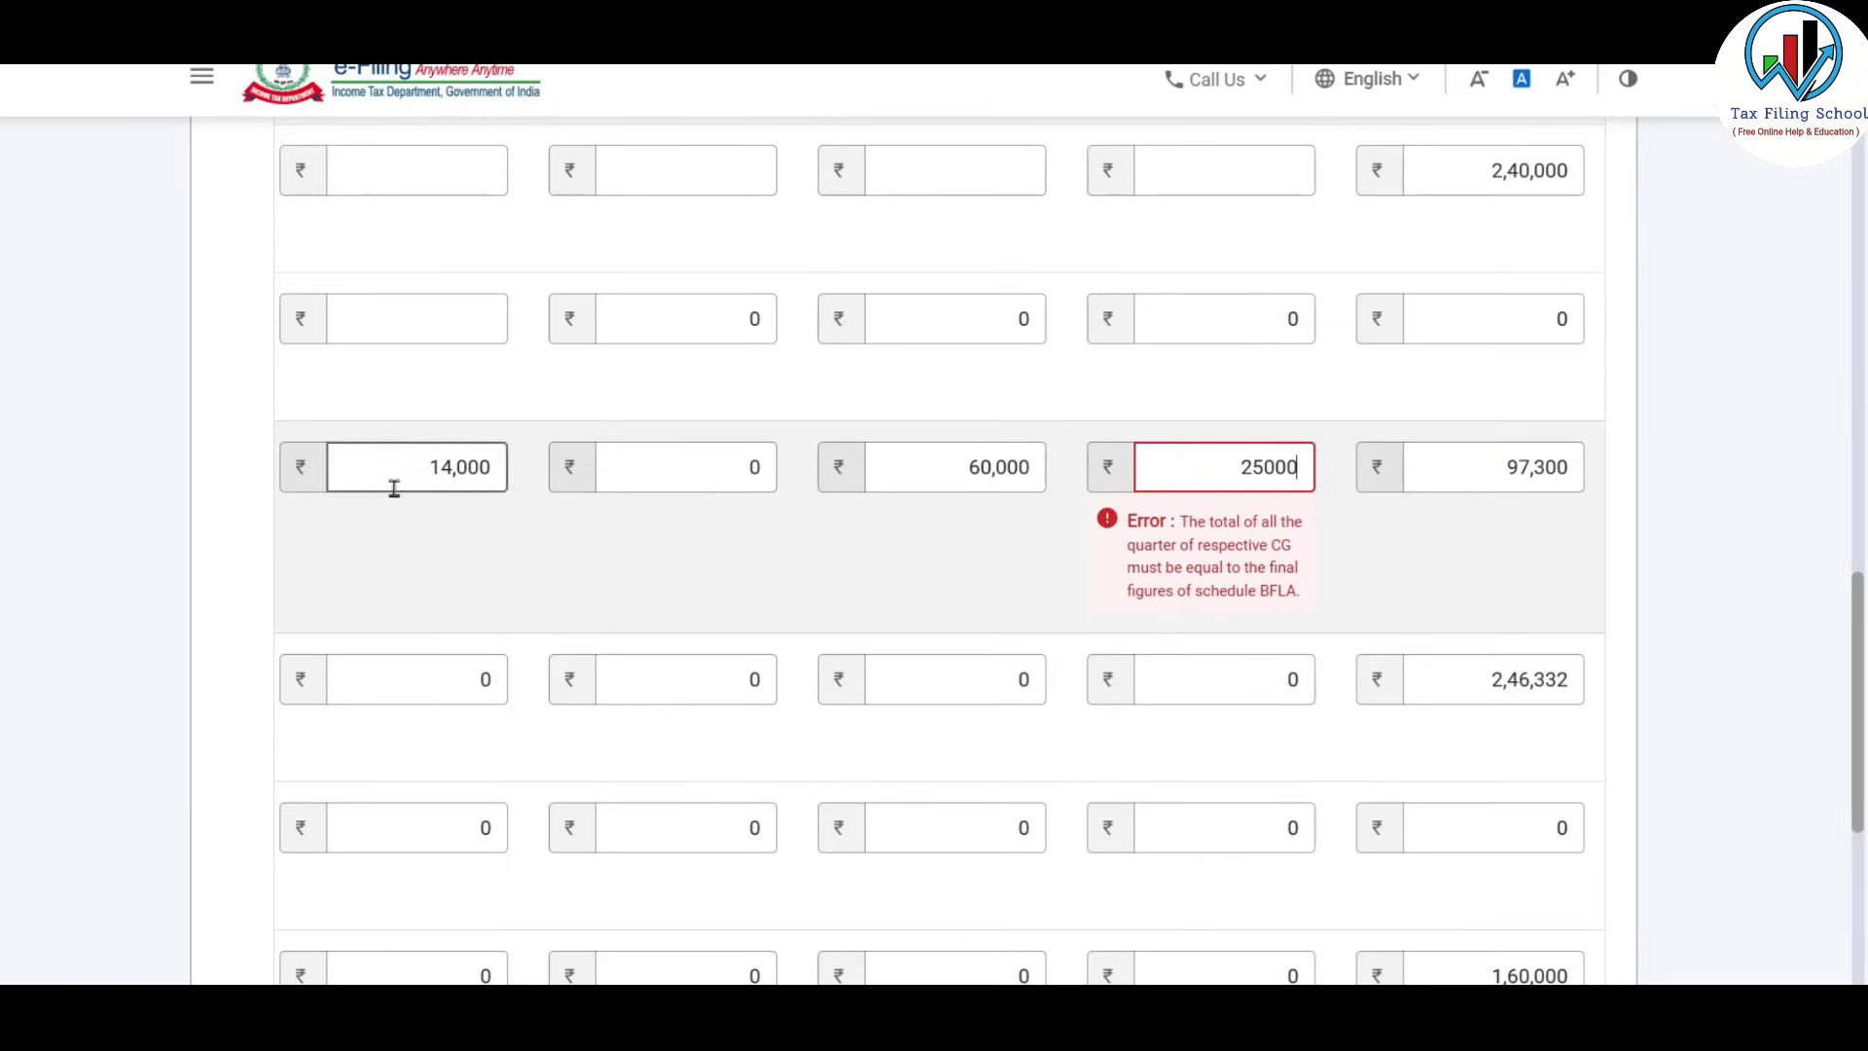
# Commit the 25,000 entry to clear the error and save Table F's quarterly accrual entries.
pyautogui.click(1403, 561)
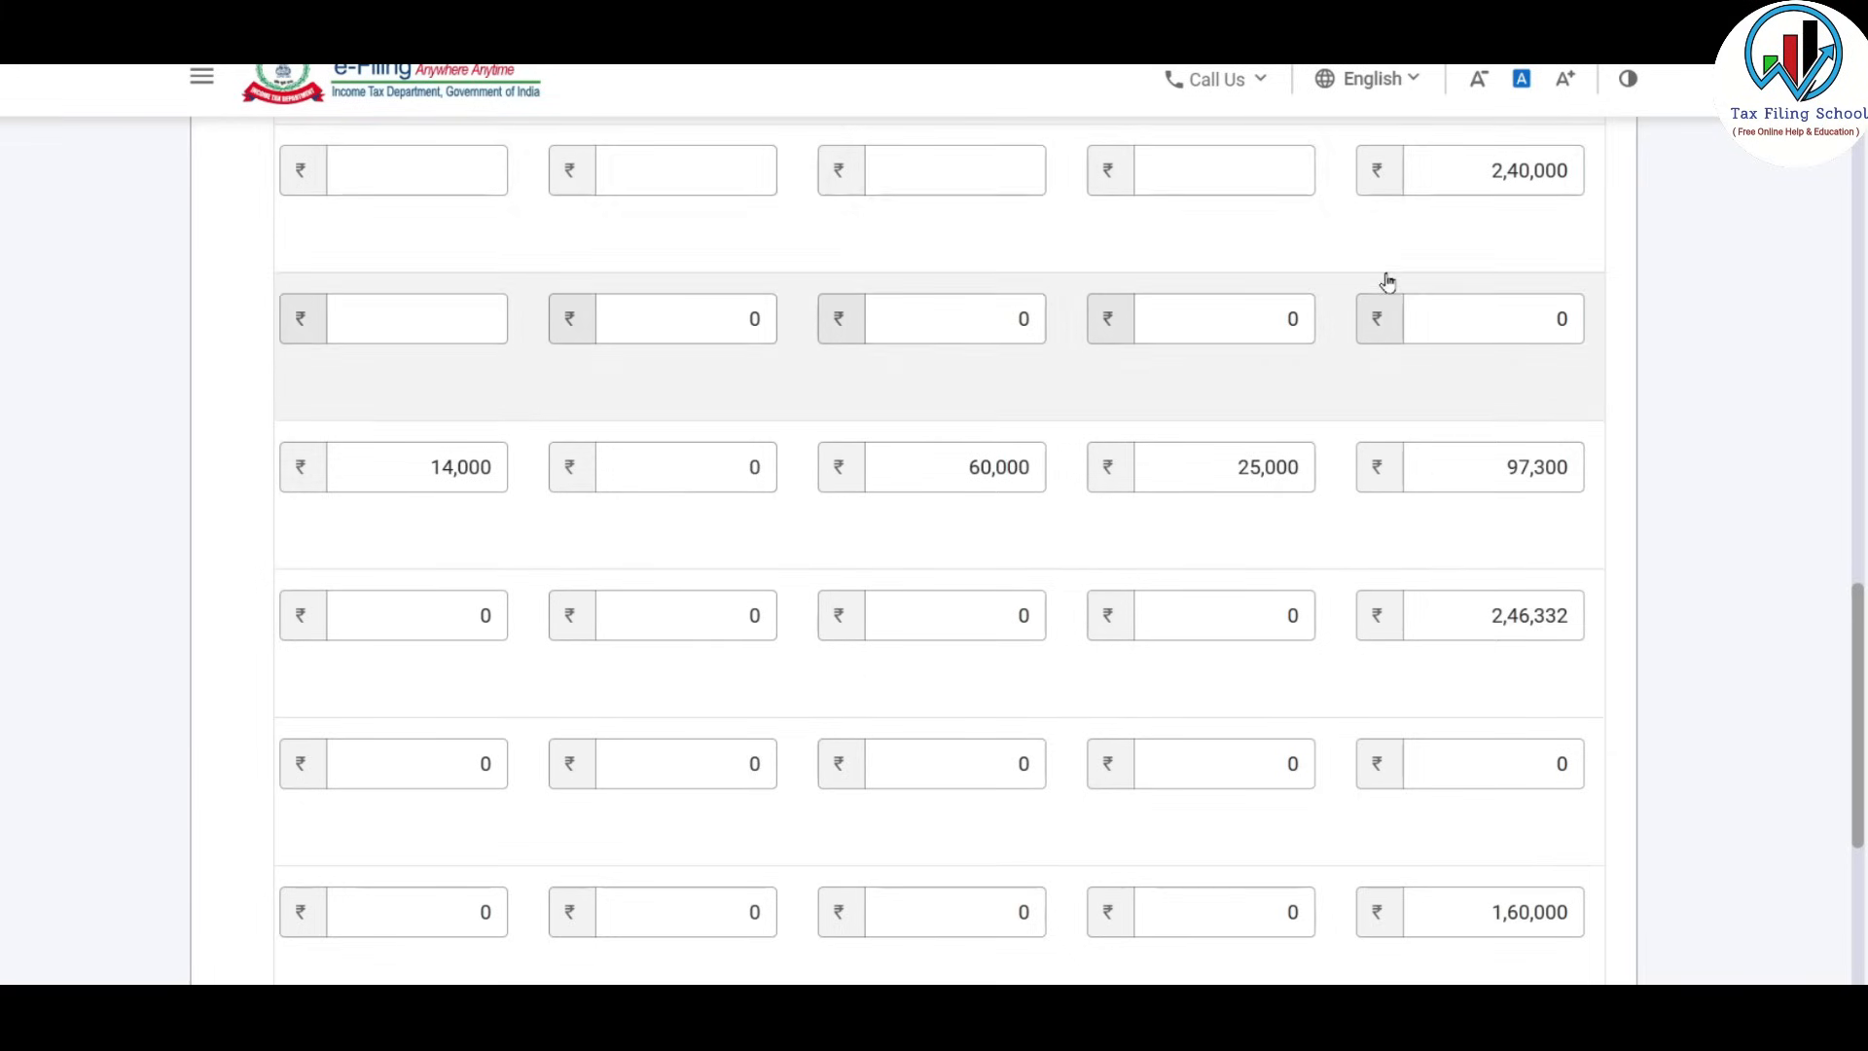
pyautogui.scroll(-1, 1384, 280)
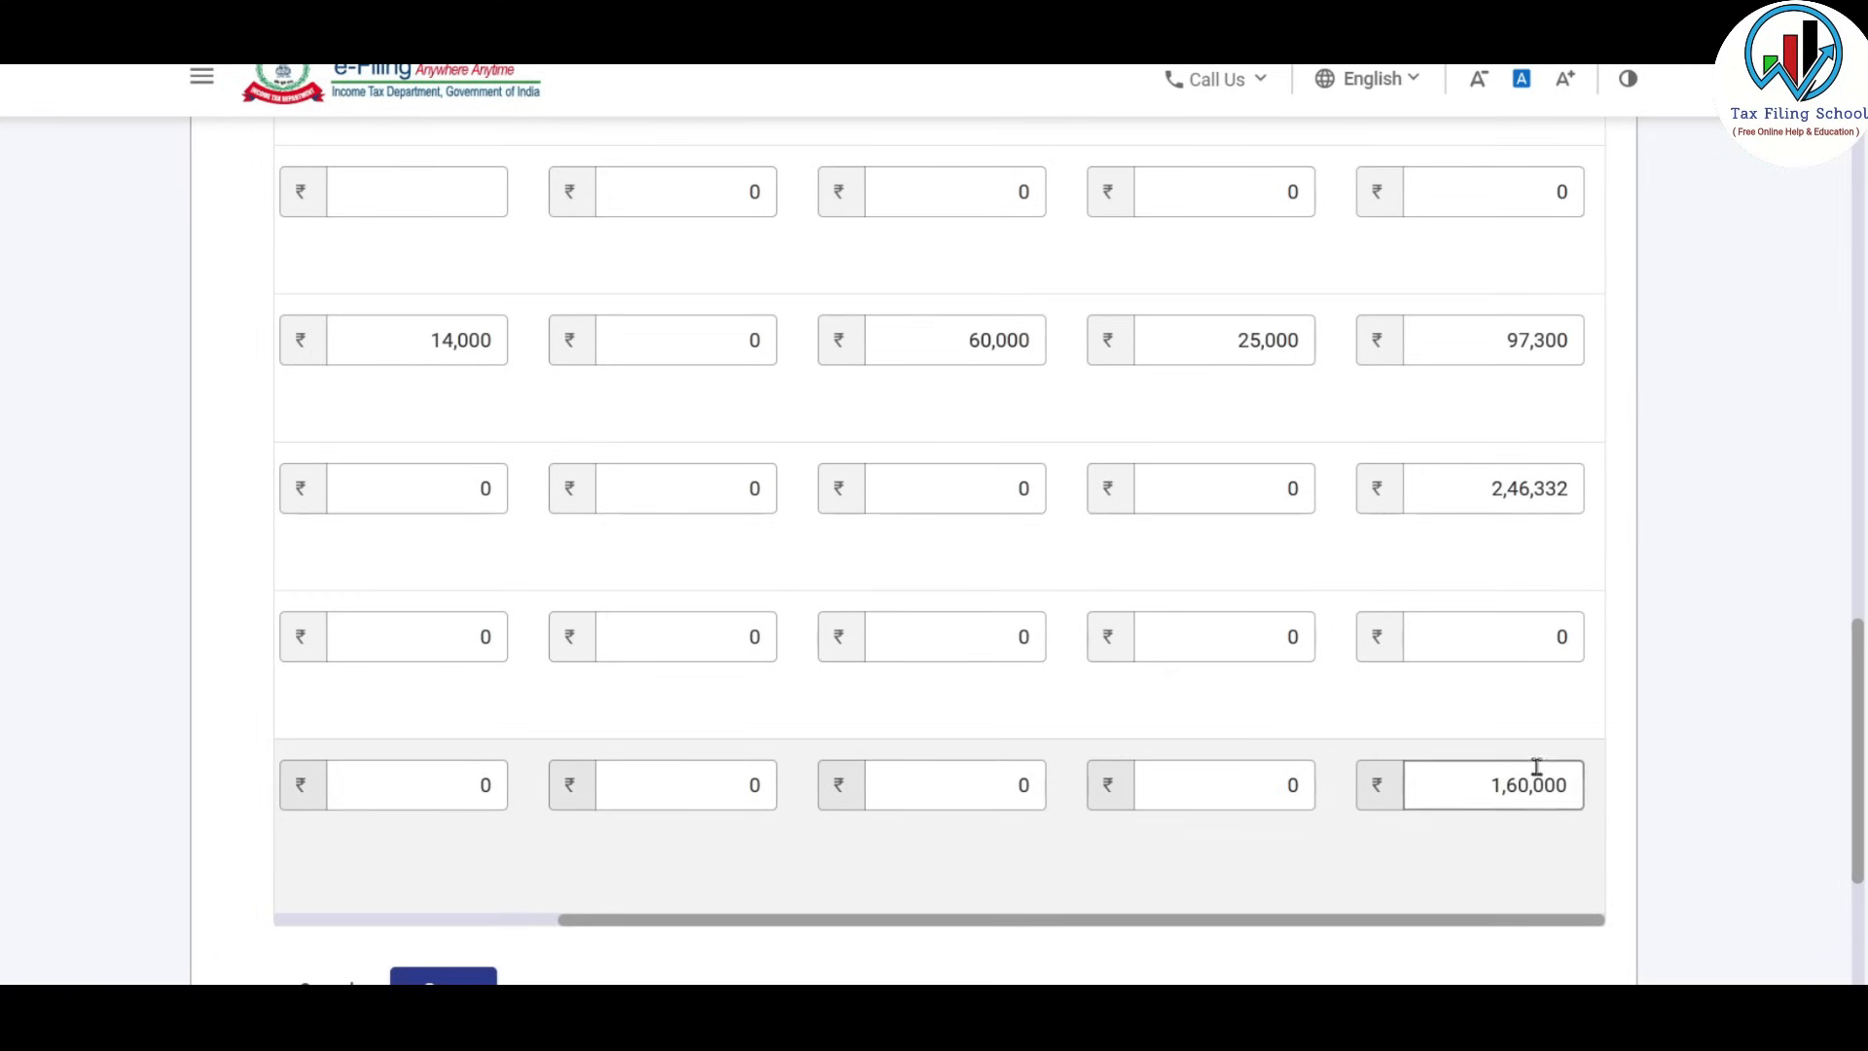
pyautogui.moveTo(1560, 923); pyautogui.dragTo(1114, 912)
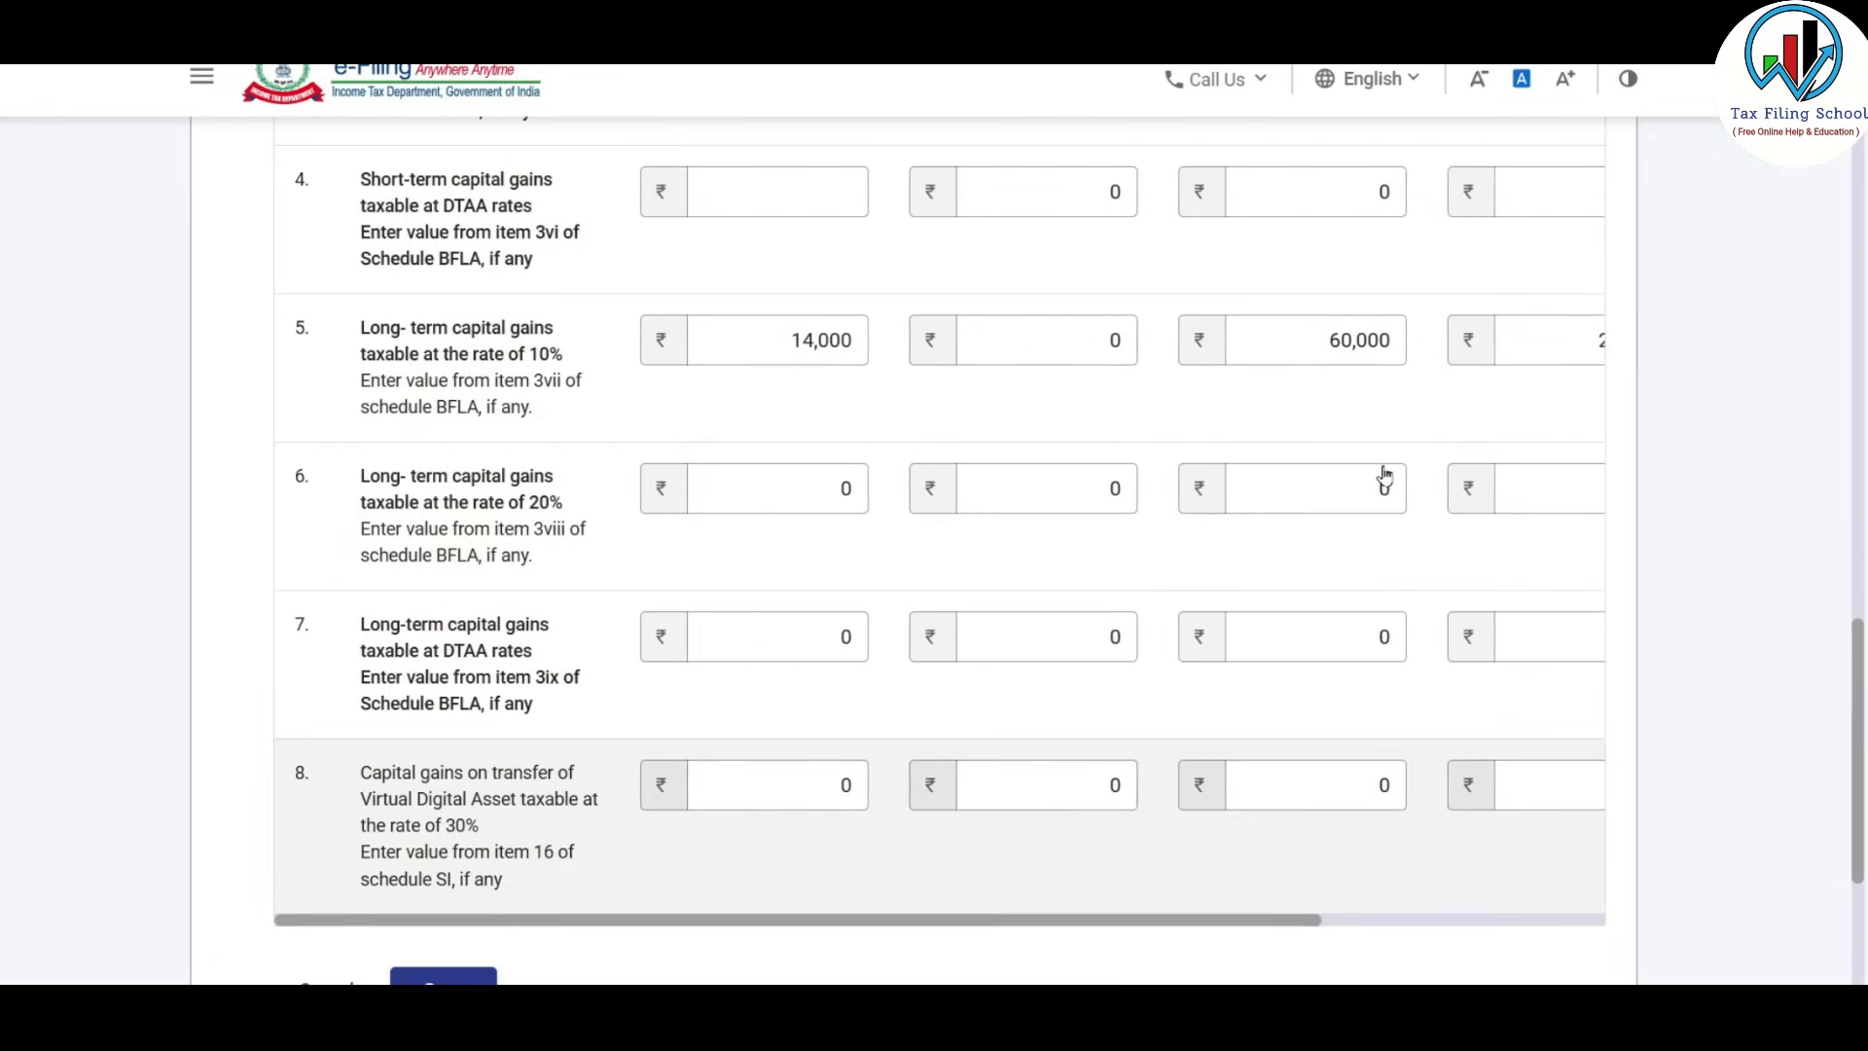
pyautogui.scroll(-3, 1384, 472)
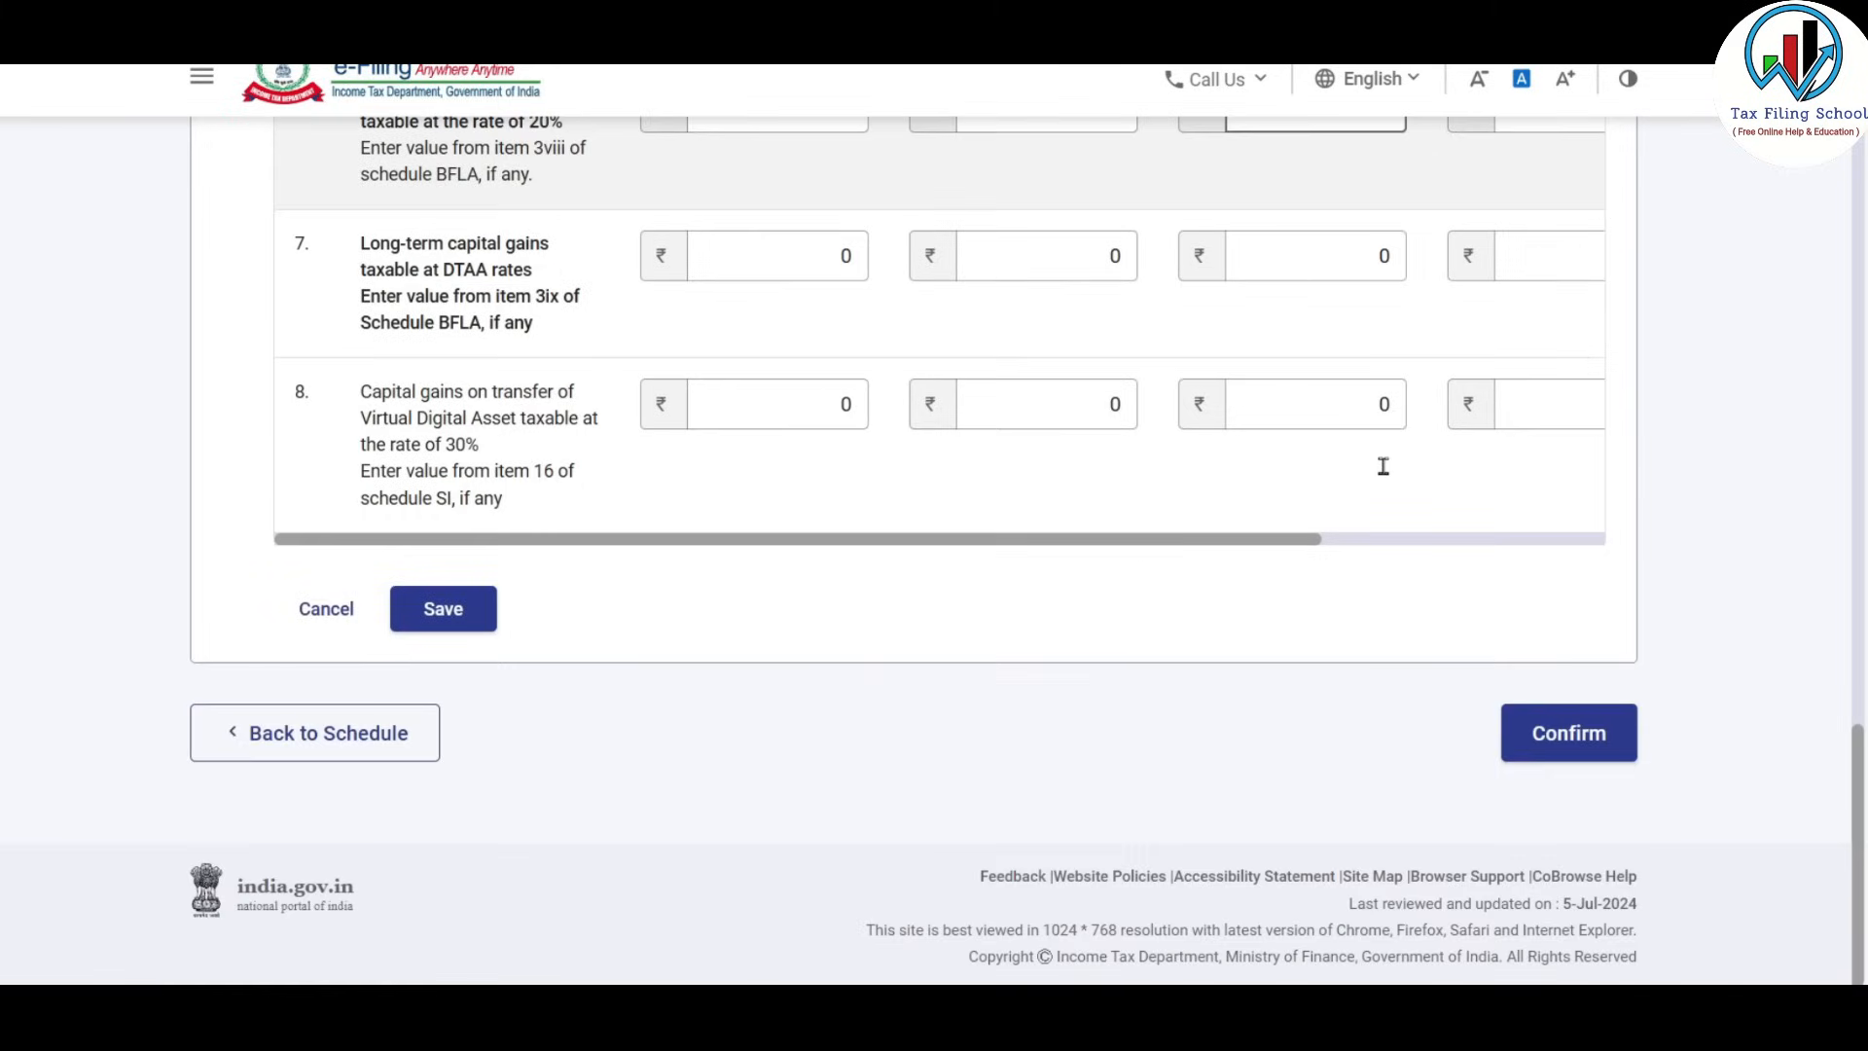
pyautogui.click(461, 616)
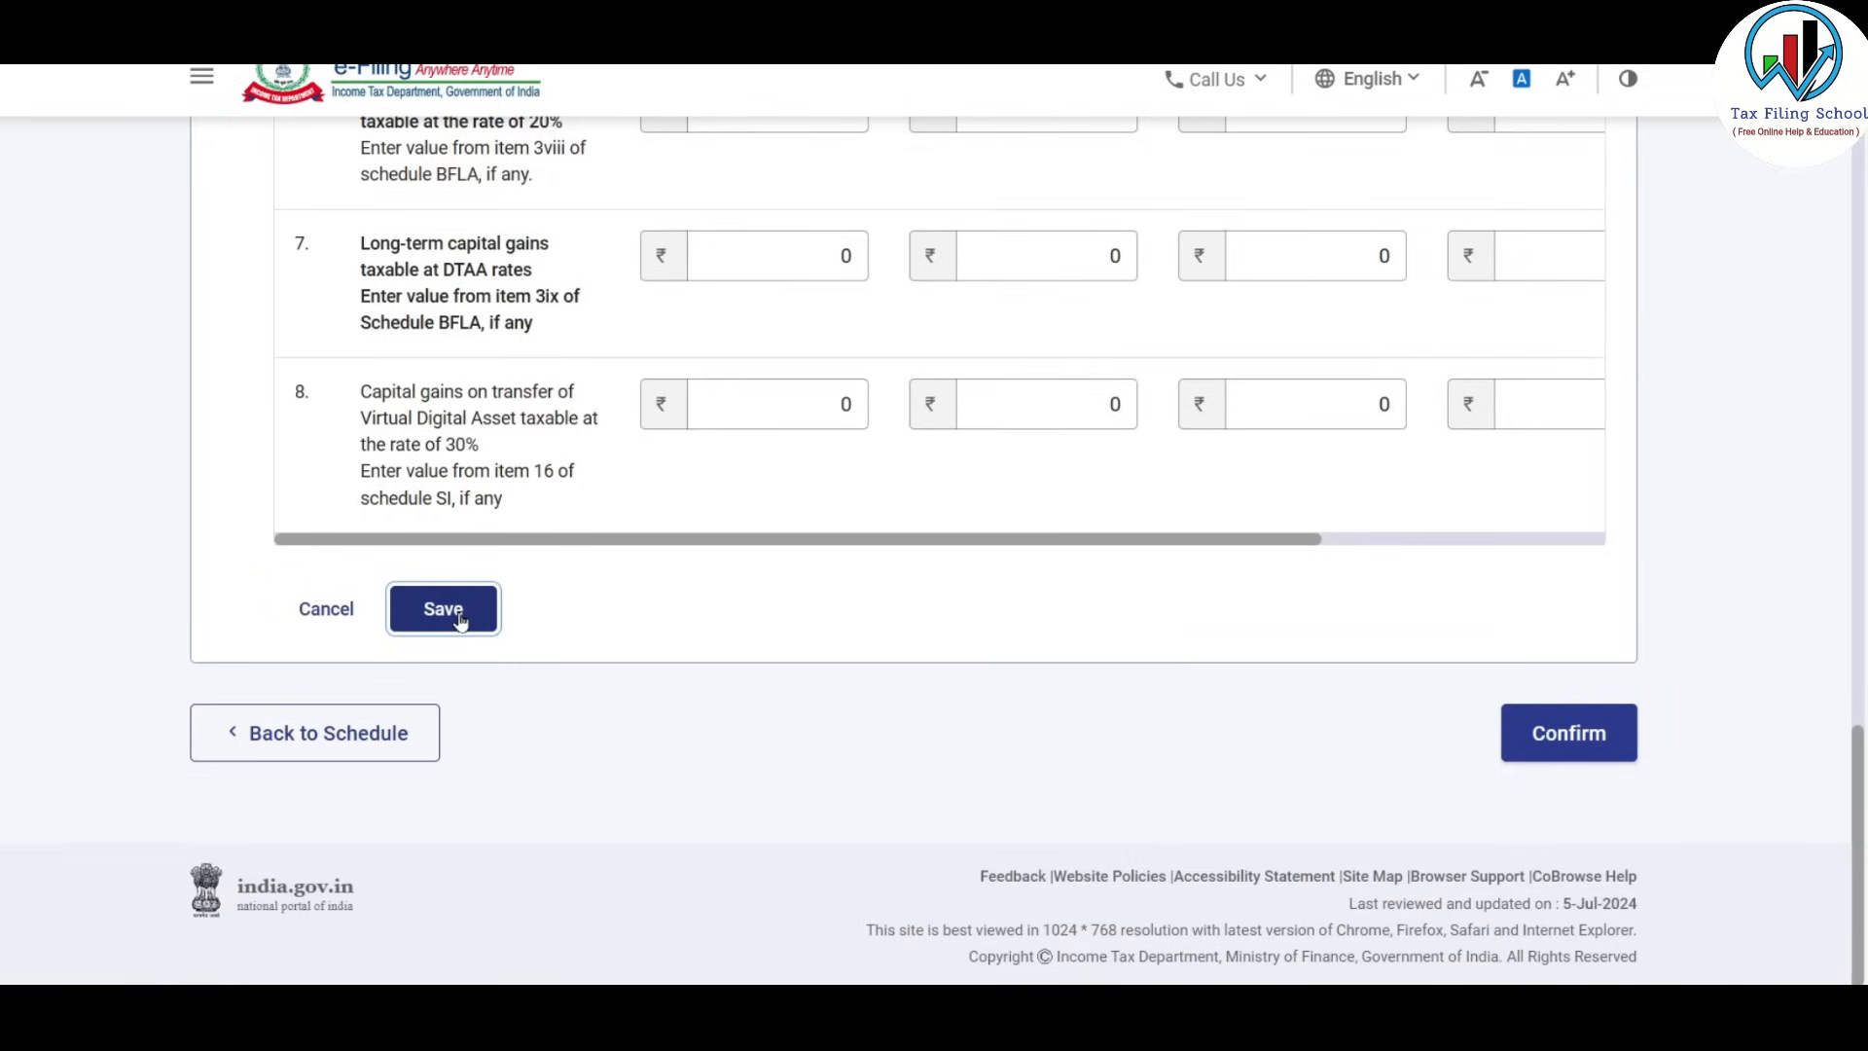
pyautogui.scroll(6, 1074, 550)
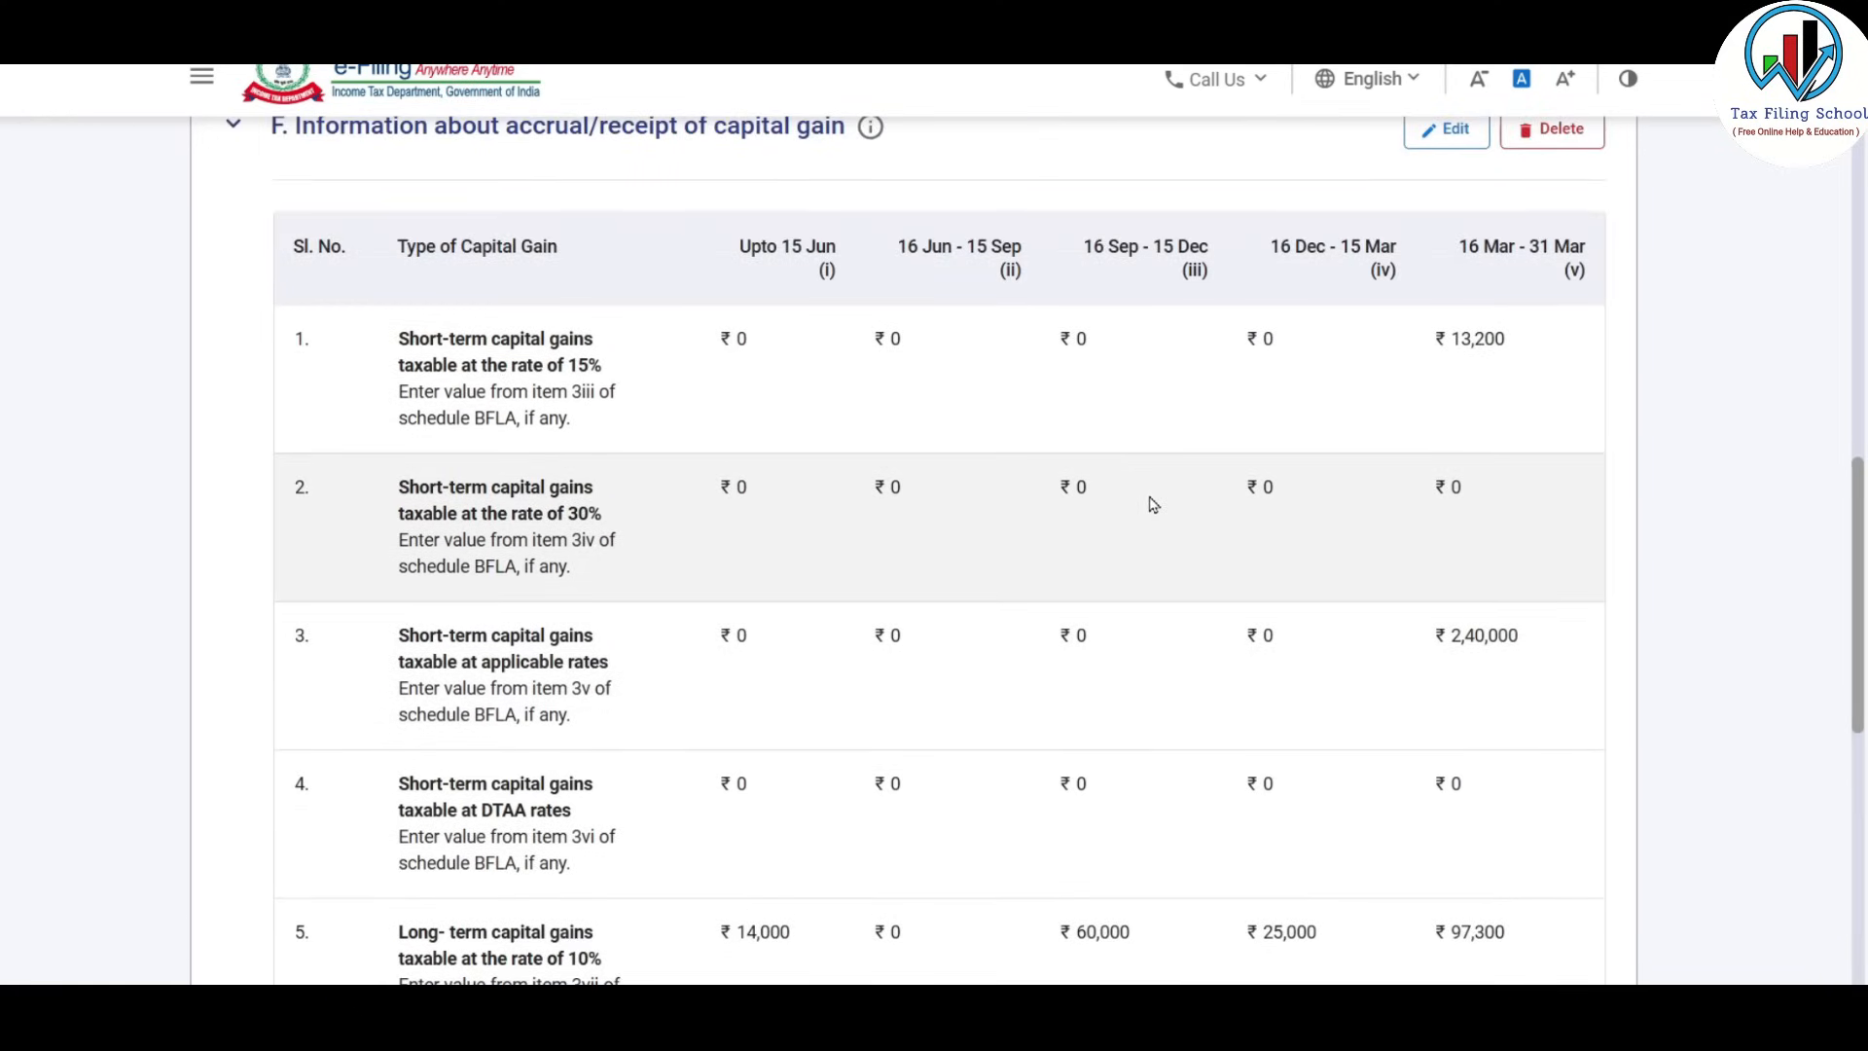
pyautogui.scroll(-9, 1152, 504)
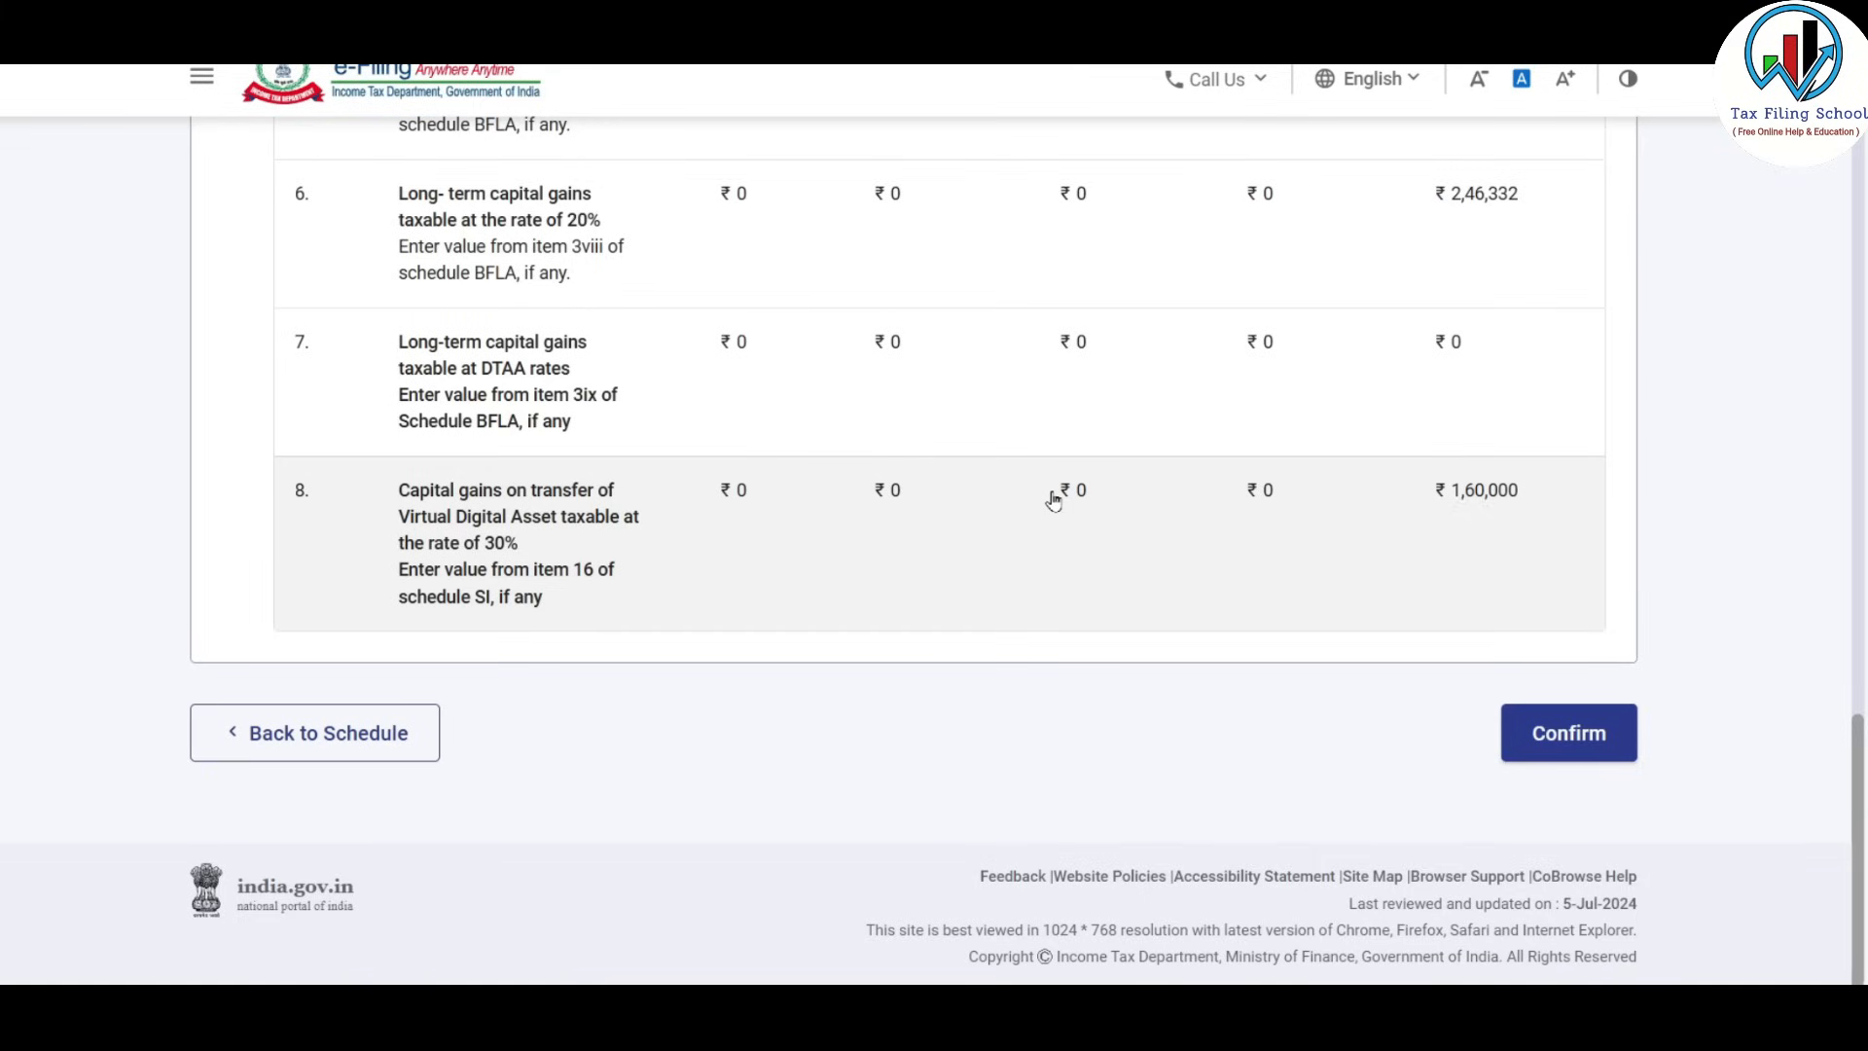
# Confirm Schedule Capital Gains and return to the Schedules Summary list.
pyautogui.click(1569, 733)
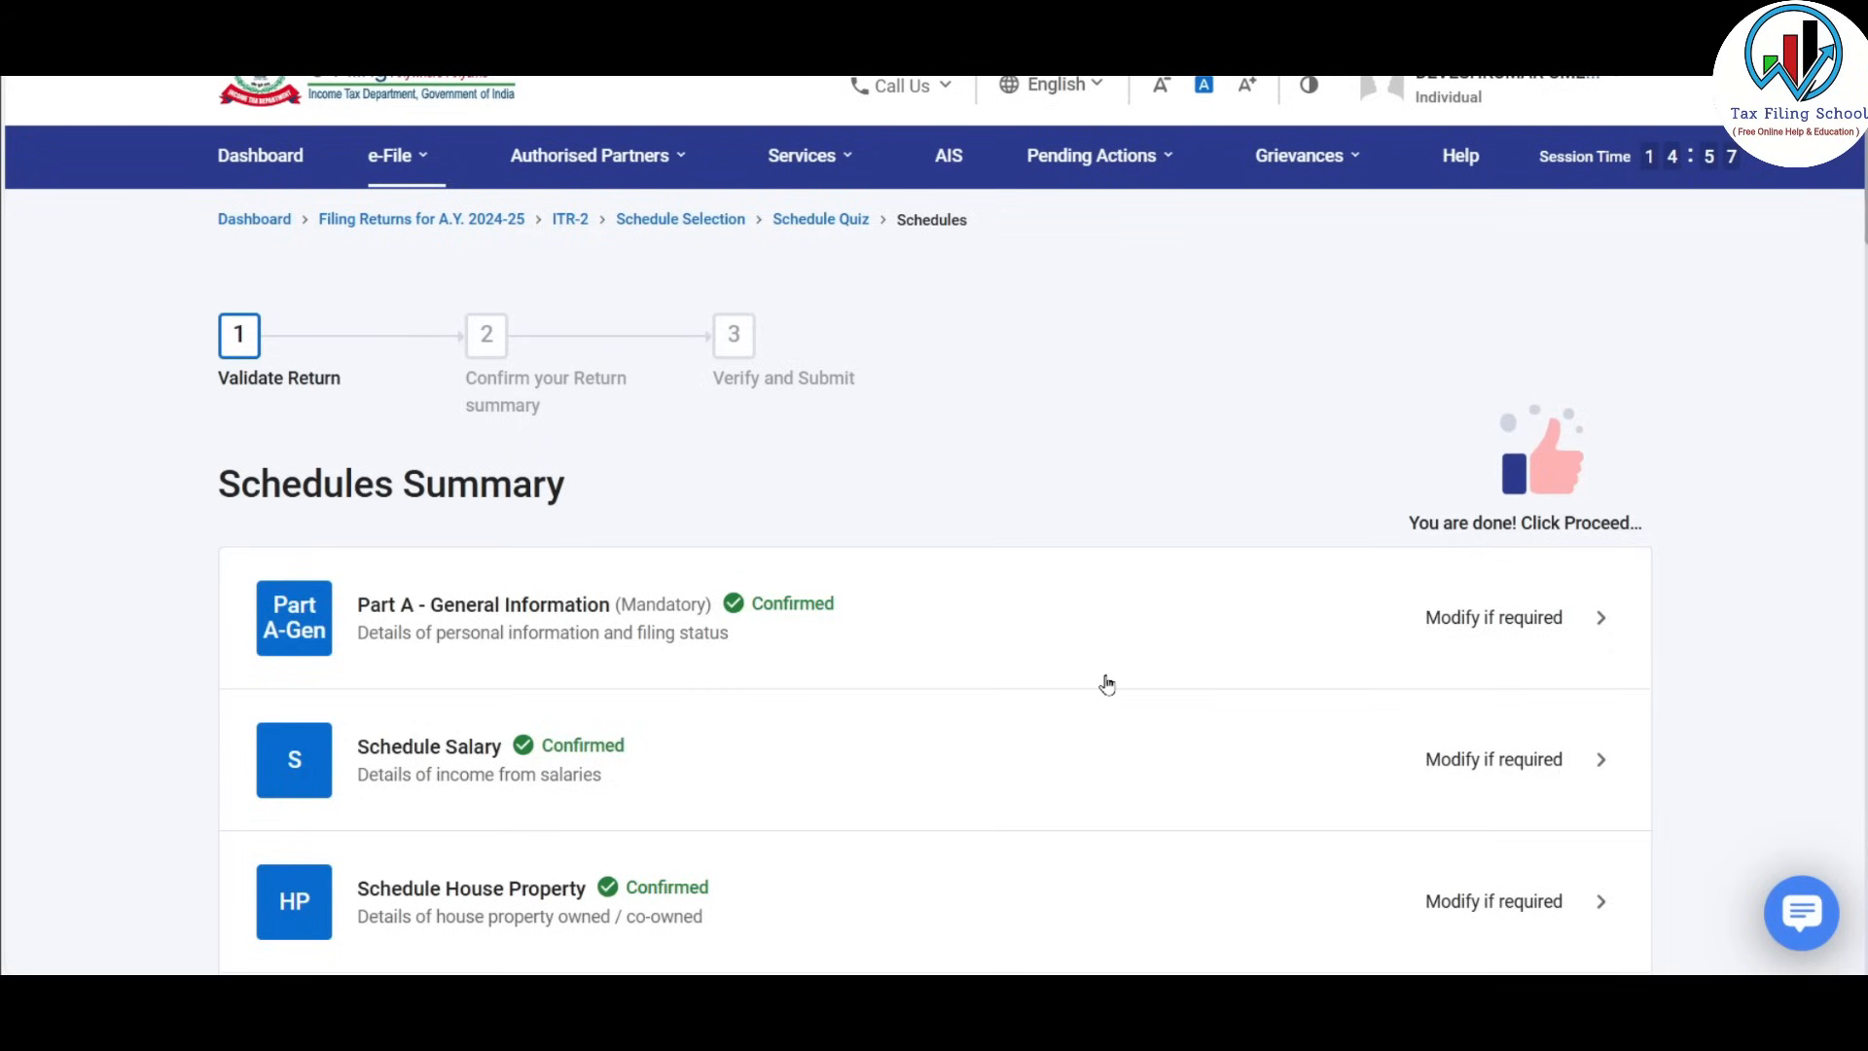
pyautogui.scroll(-5, 1106, 680)
pyautogui.scroll(-3, 1106, 684)
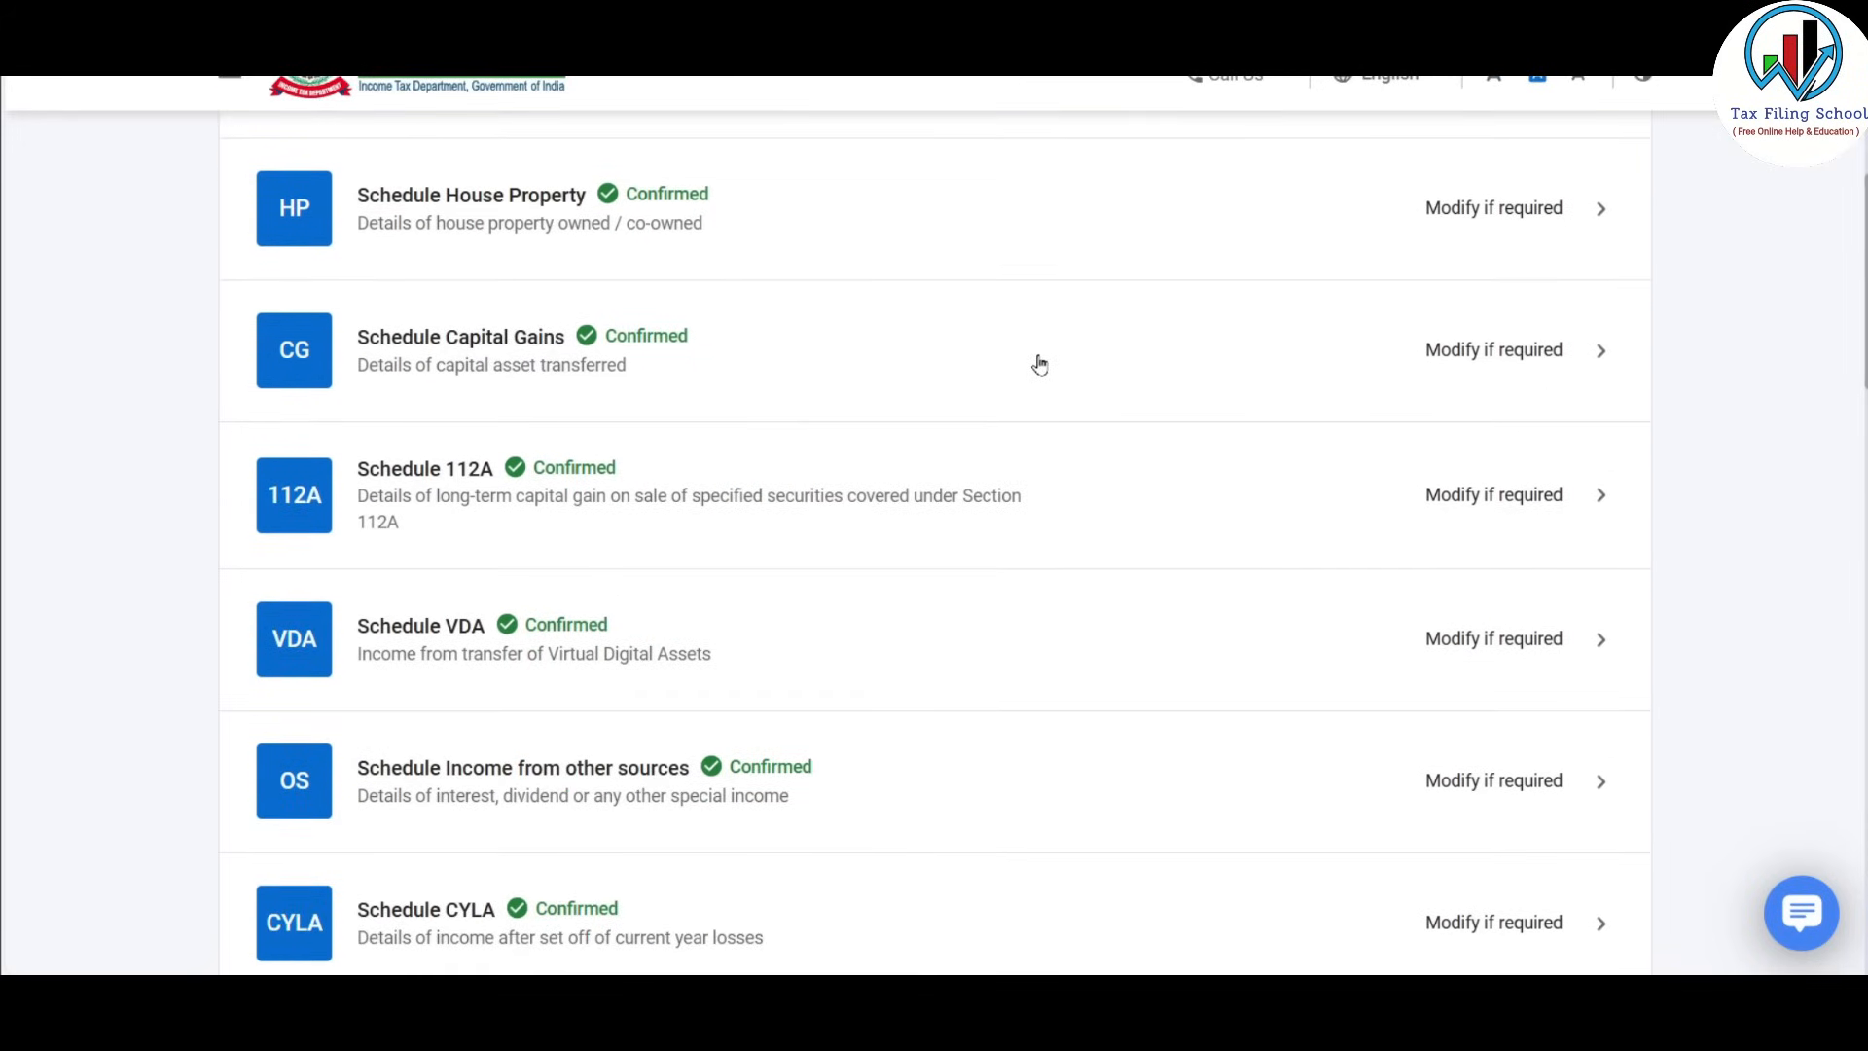
pyautogui.scroll(-9, 1039, 363)
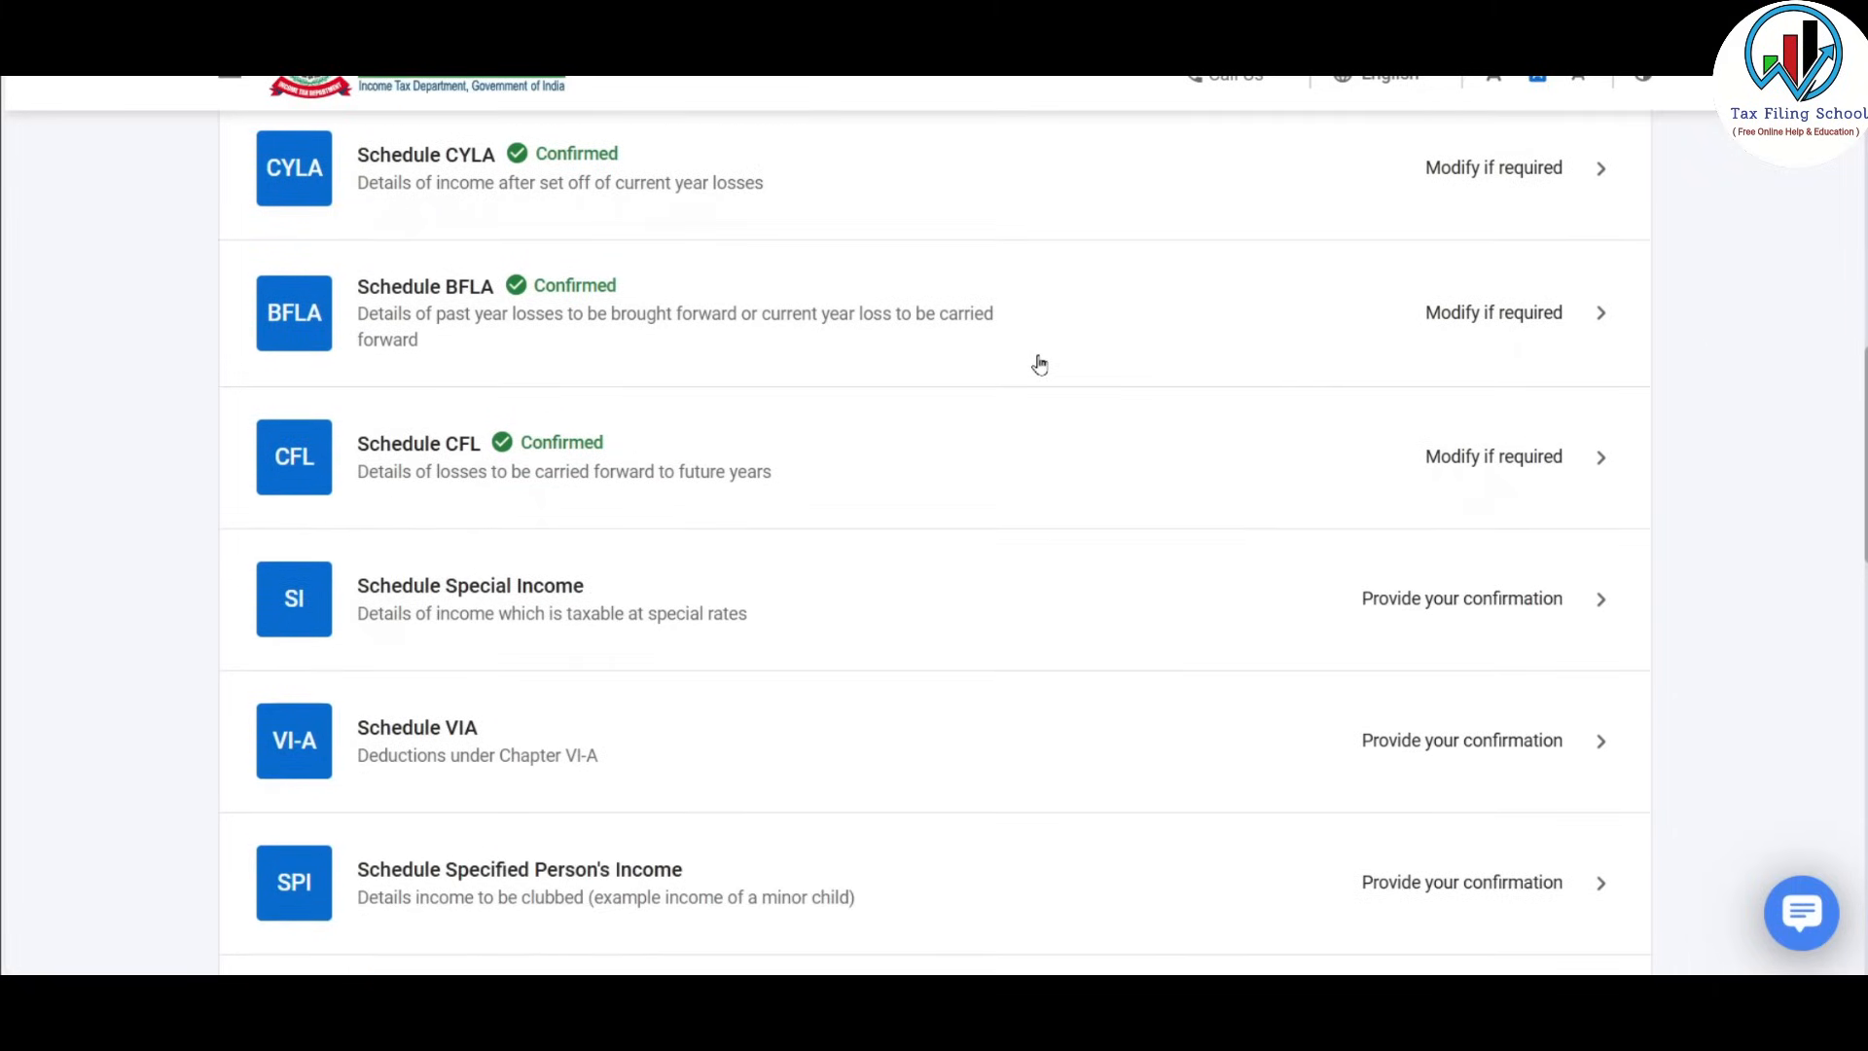
pyautogui.scroll(-3, 1039, 364)
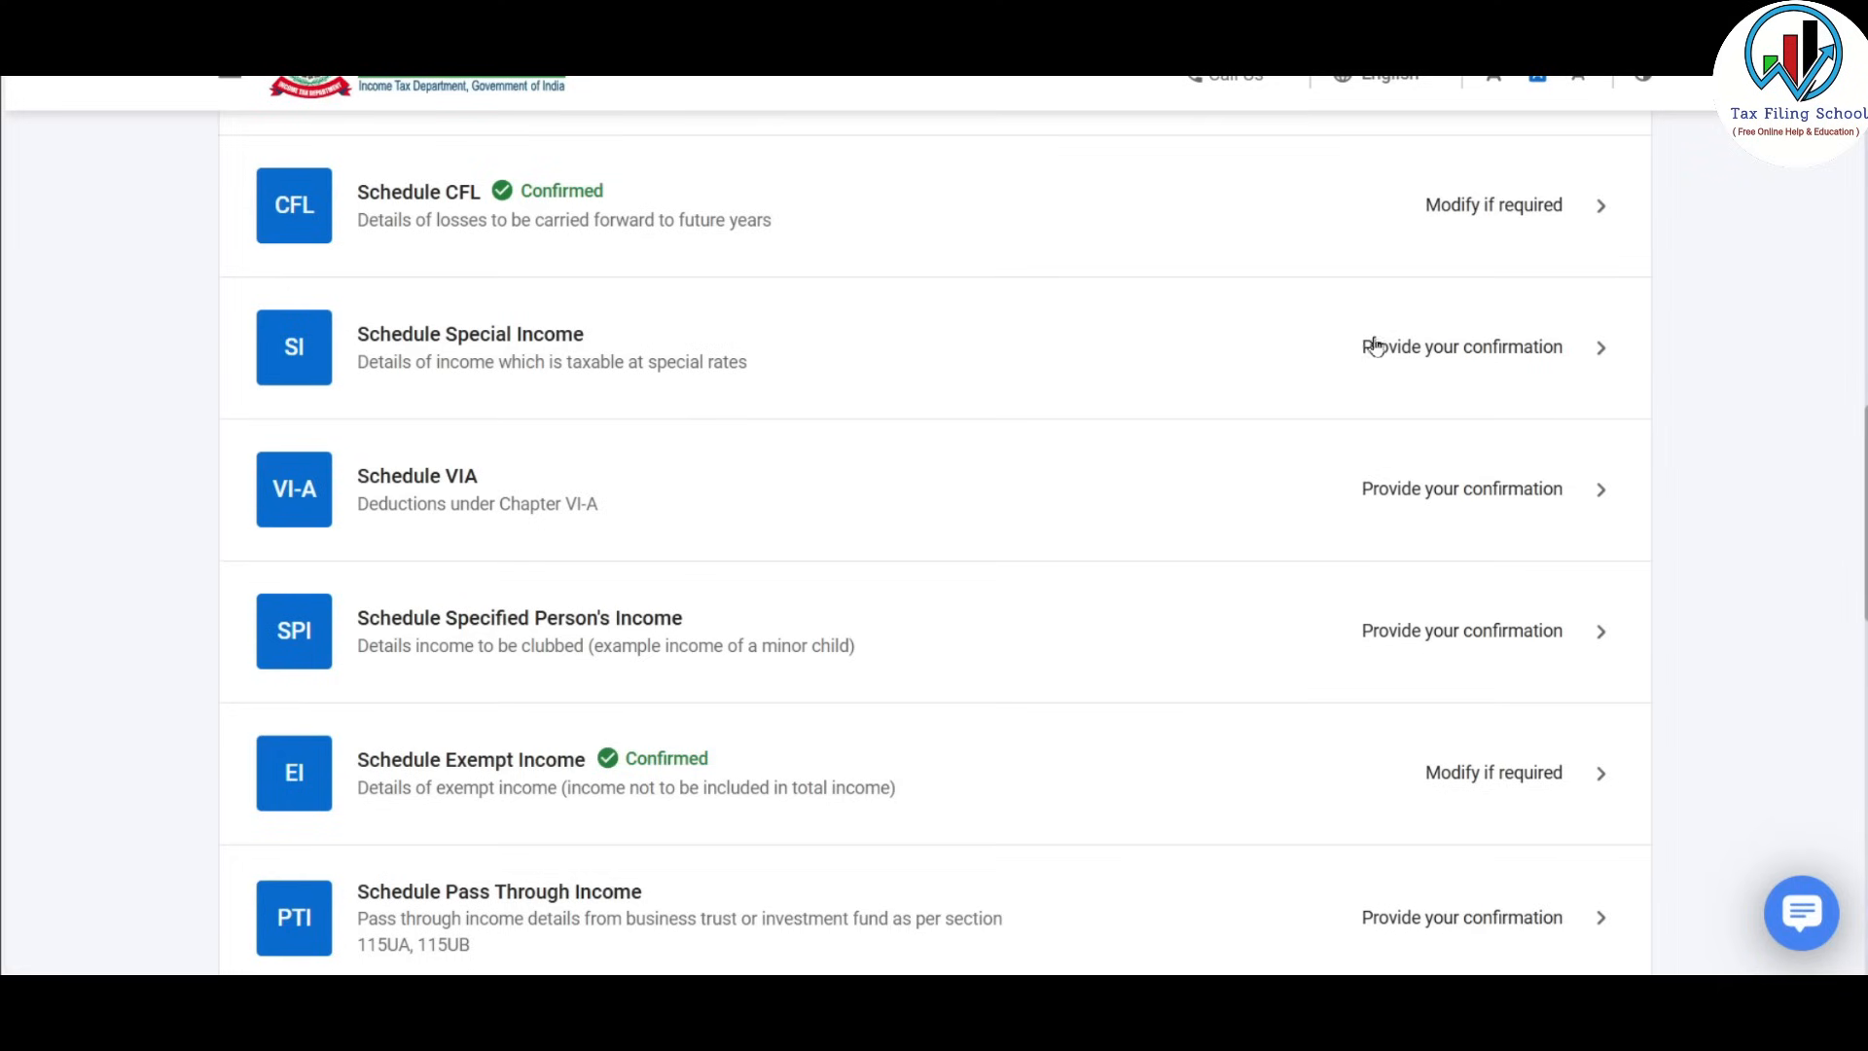
# Open Schedule Special Income, review its special-rates table and confirm it.
pyautogui.click(1355, 392)
pyautogui.scroll(-5, 1334, 446)
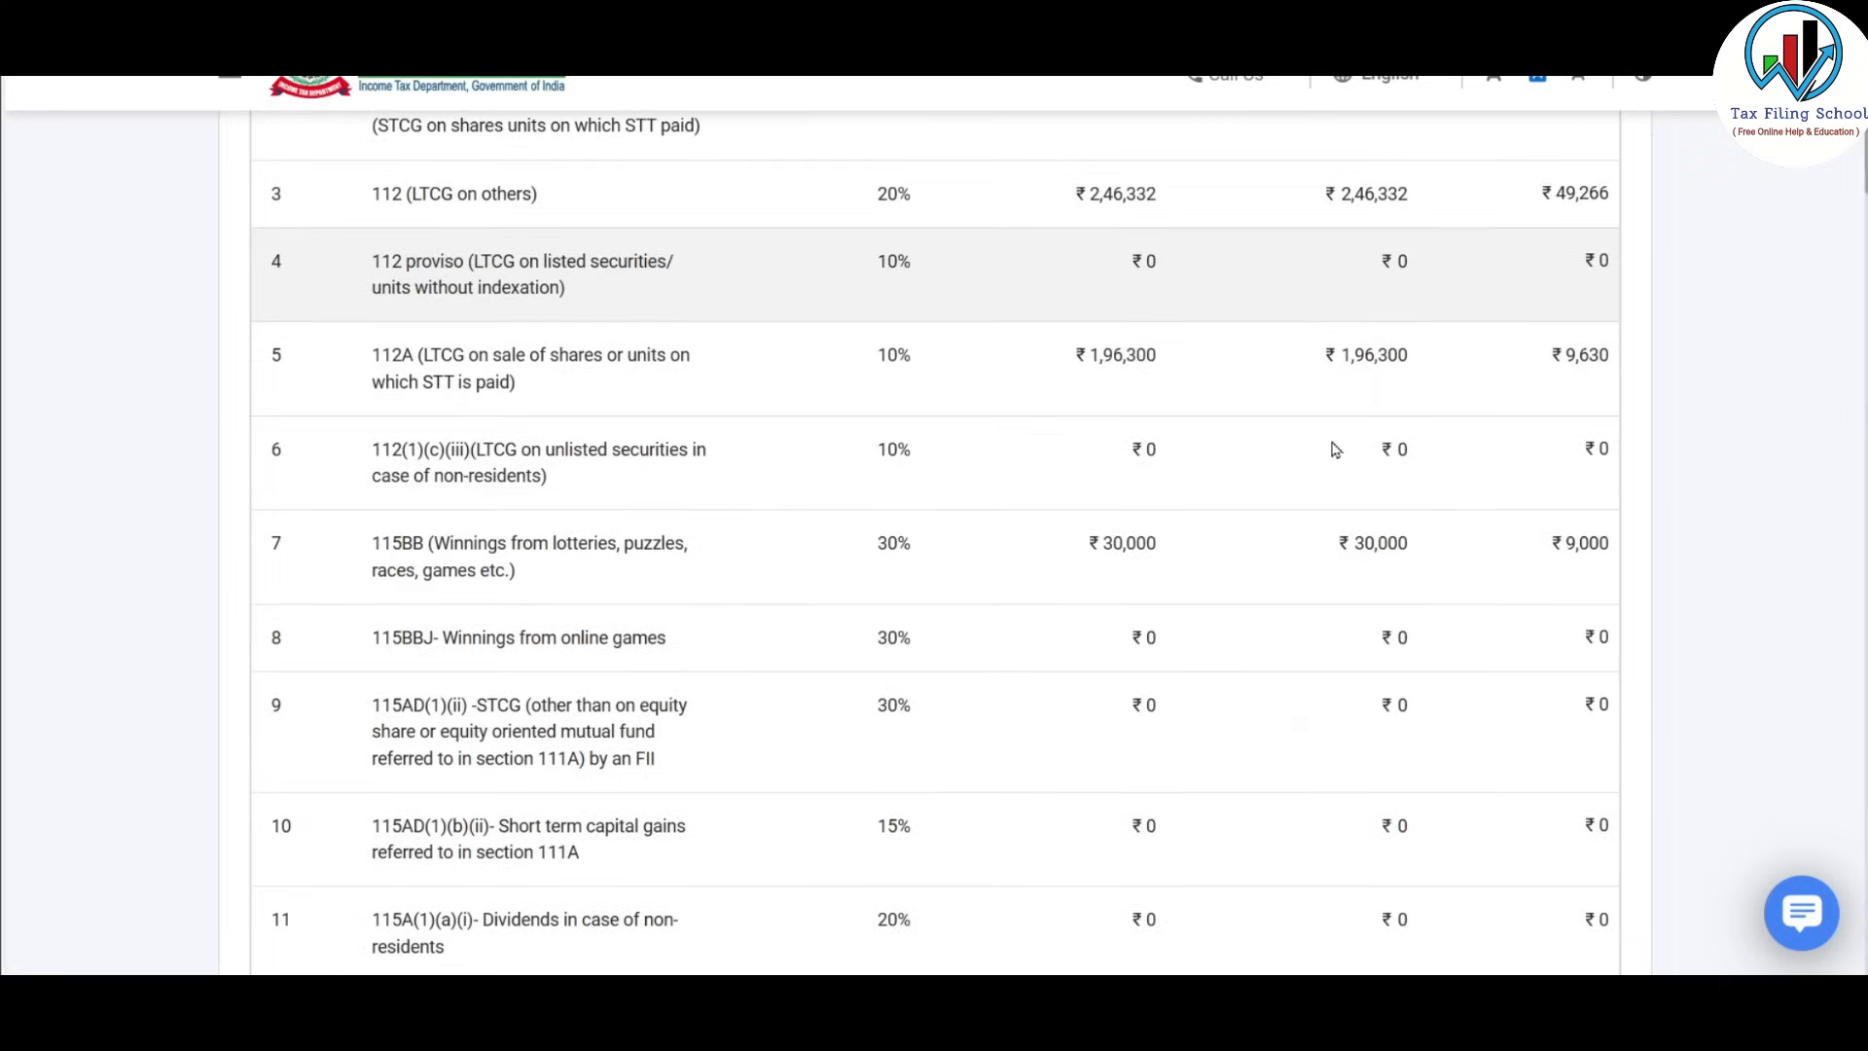
pyautogui.scroll(8, 1026, 713)
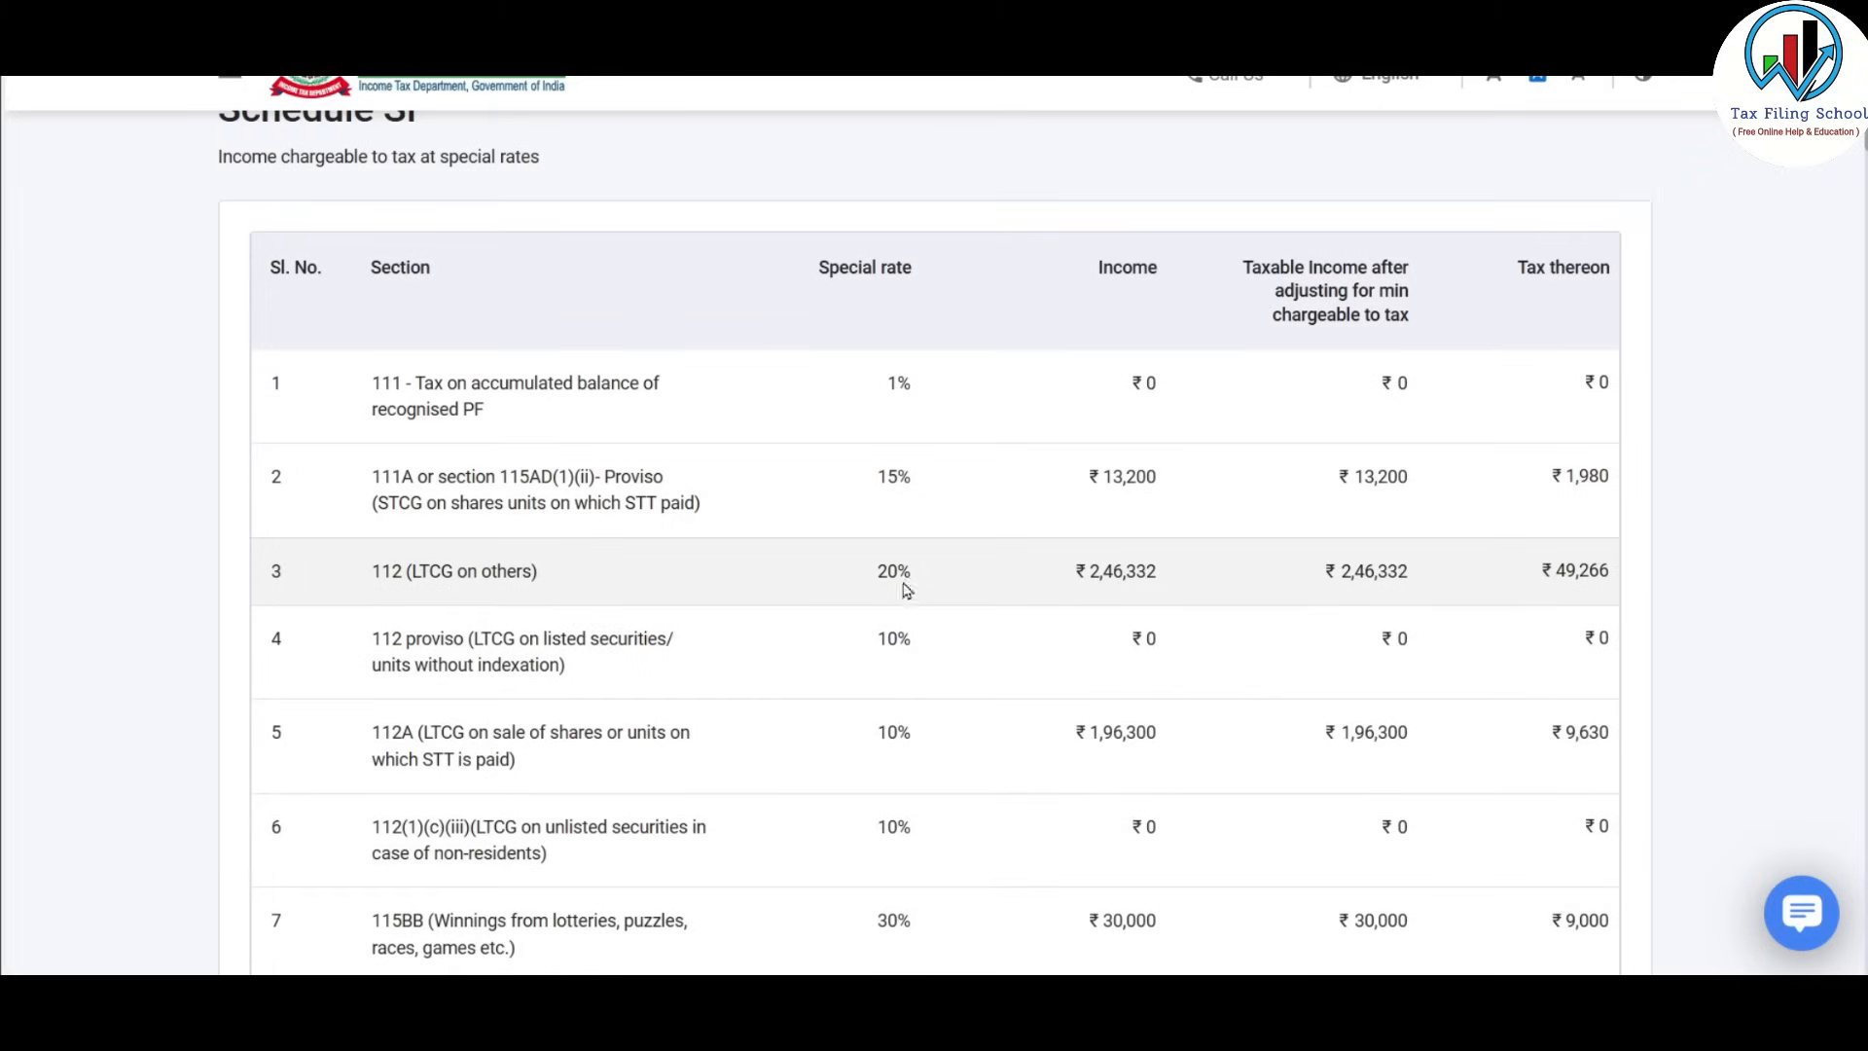
pyautogui.scroll(-4, 1005, 763)
pyautogui.scroll(-15, 1009, 765)
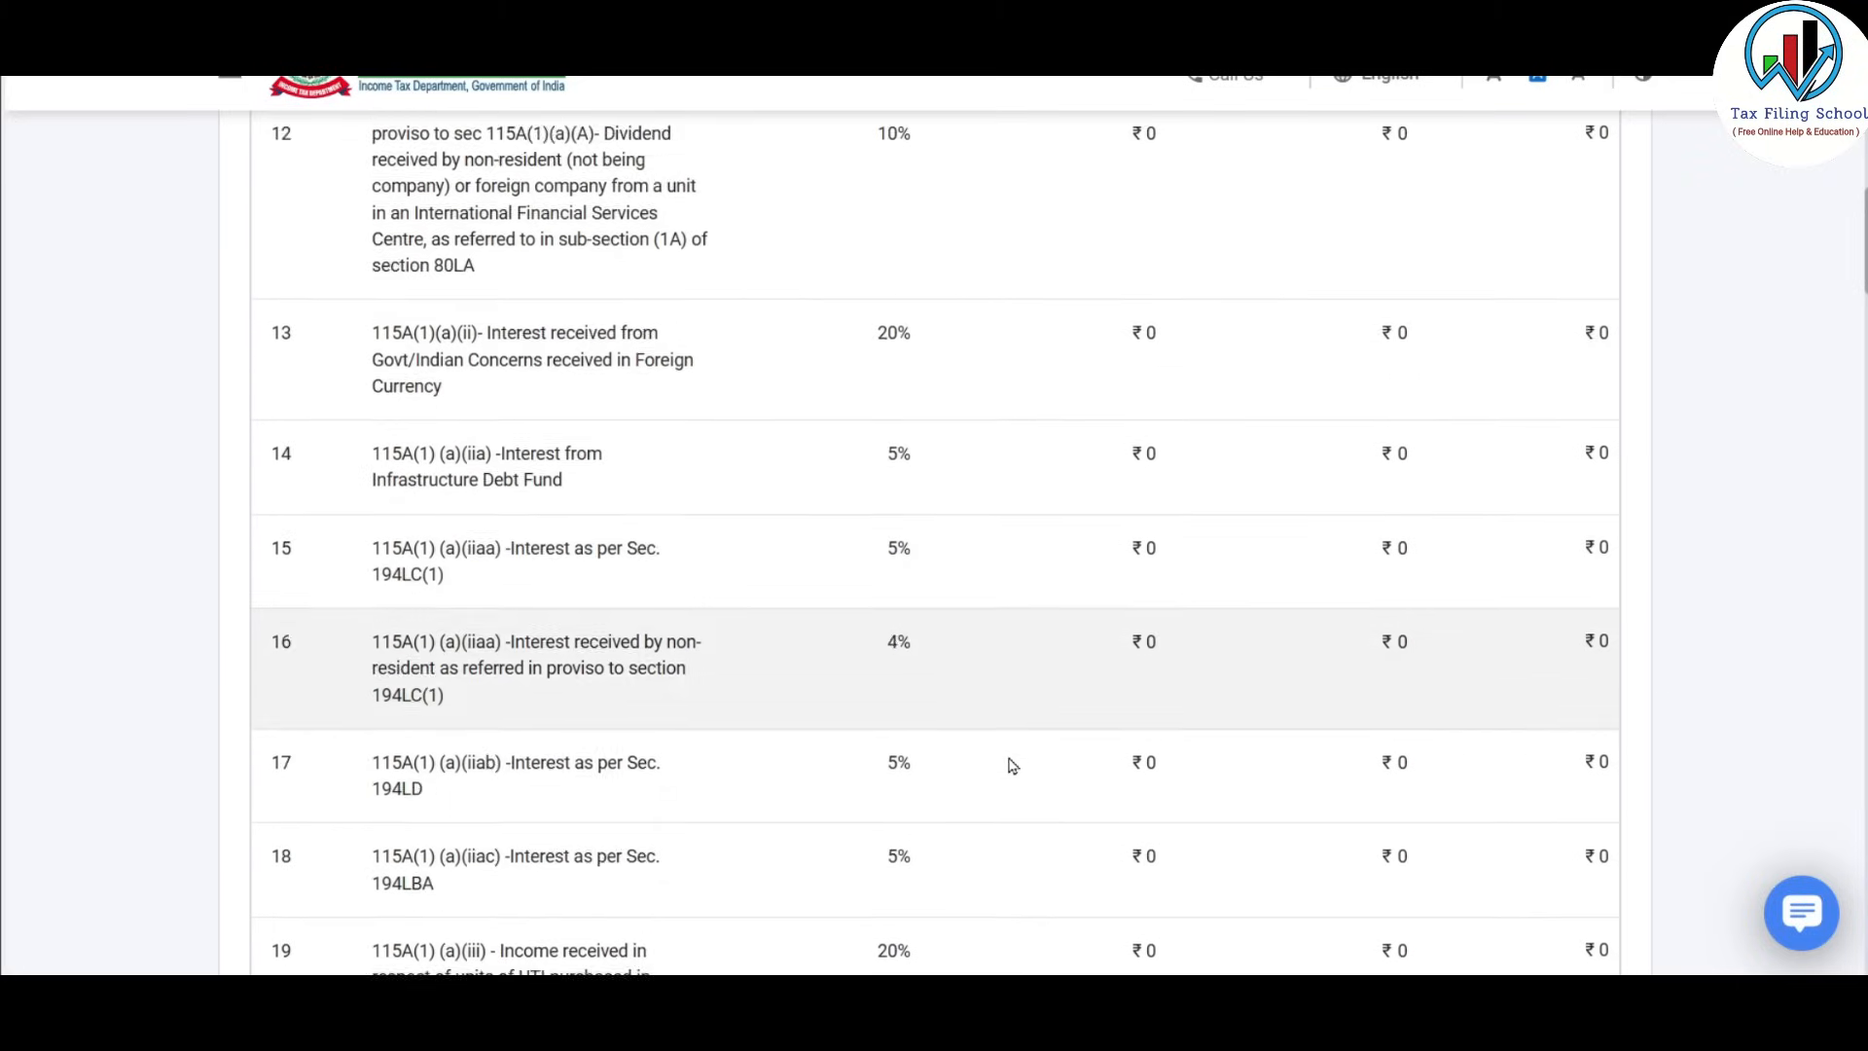
pyautogui.scroll(-20, 1012, 764)
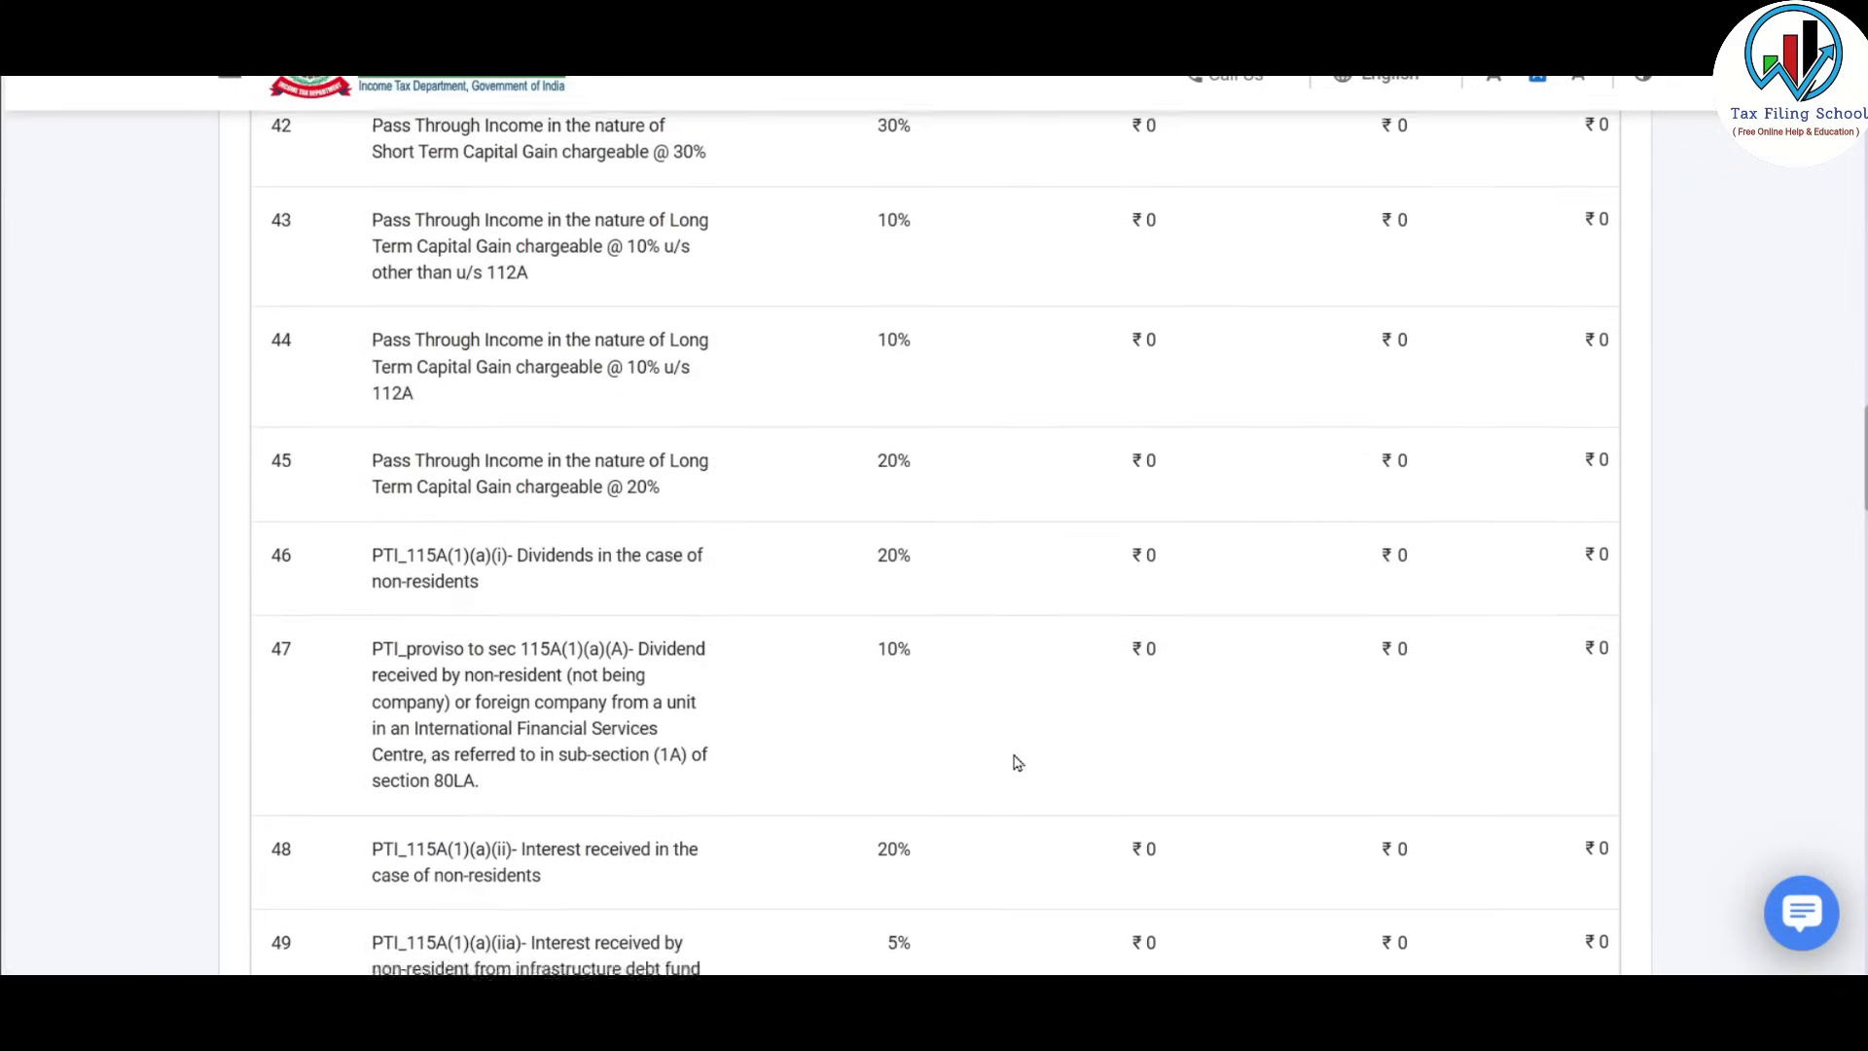
pyautogui.scroll(-3, 1015, 763)
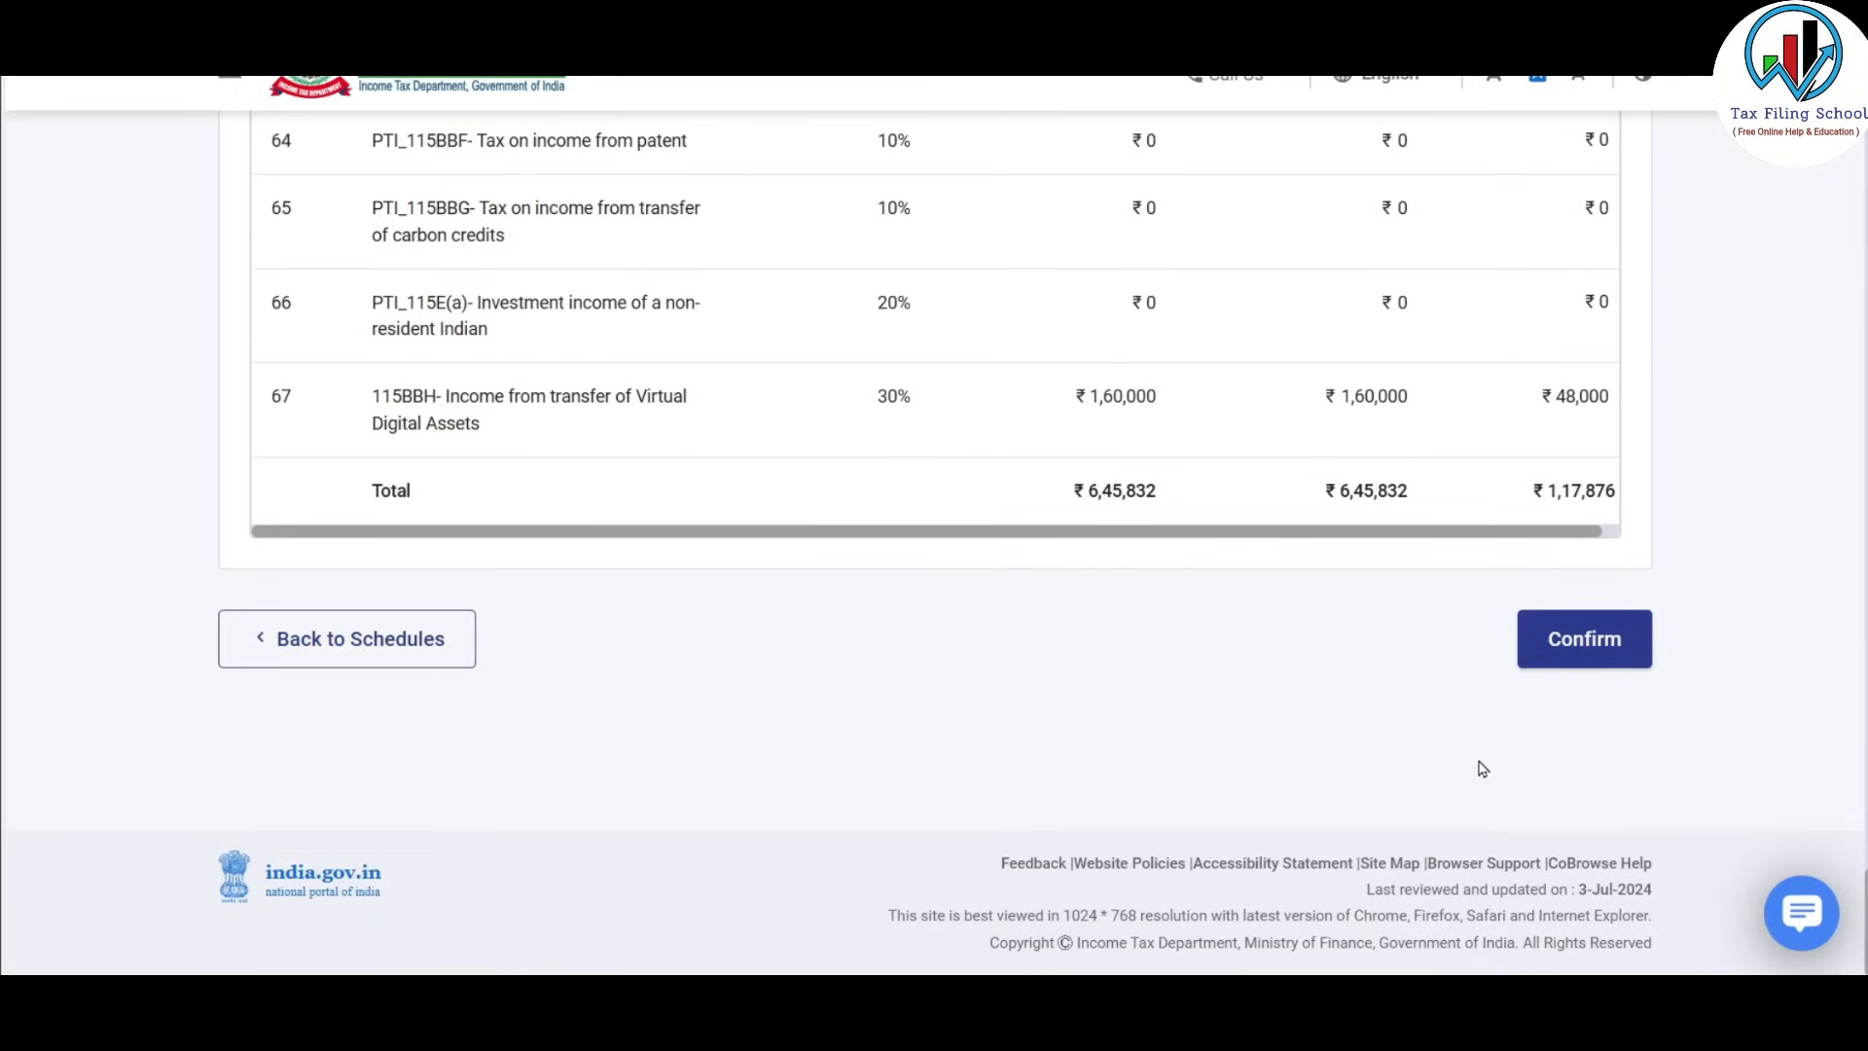
pyautogui.click(1585, 640)
pyautogui.scroll(-8, 1009, 593)
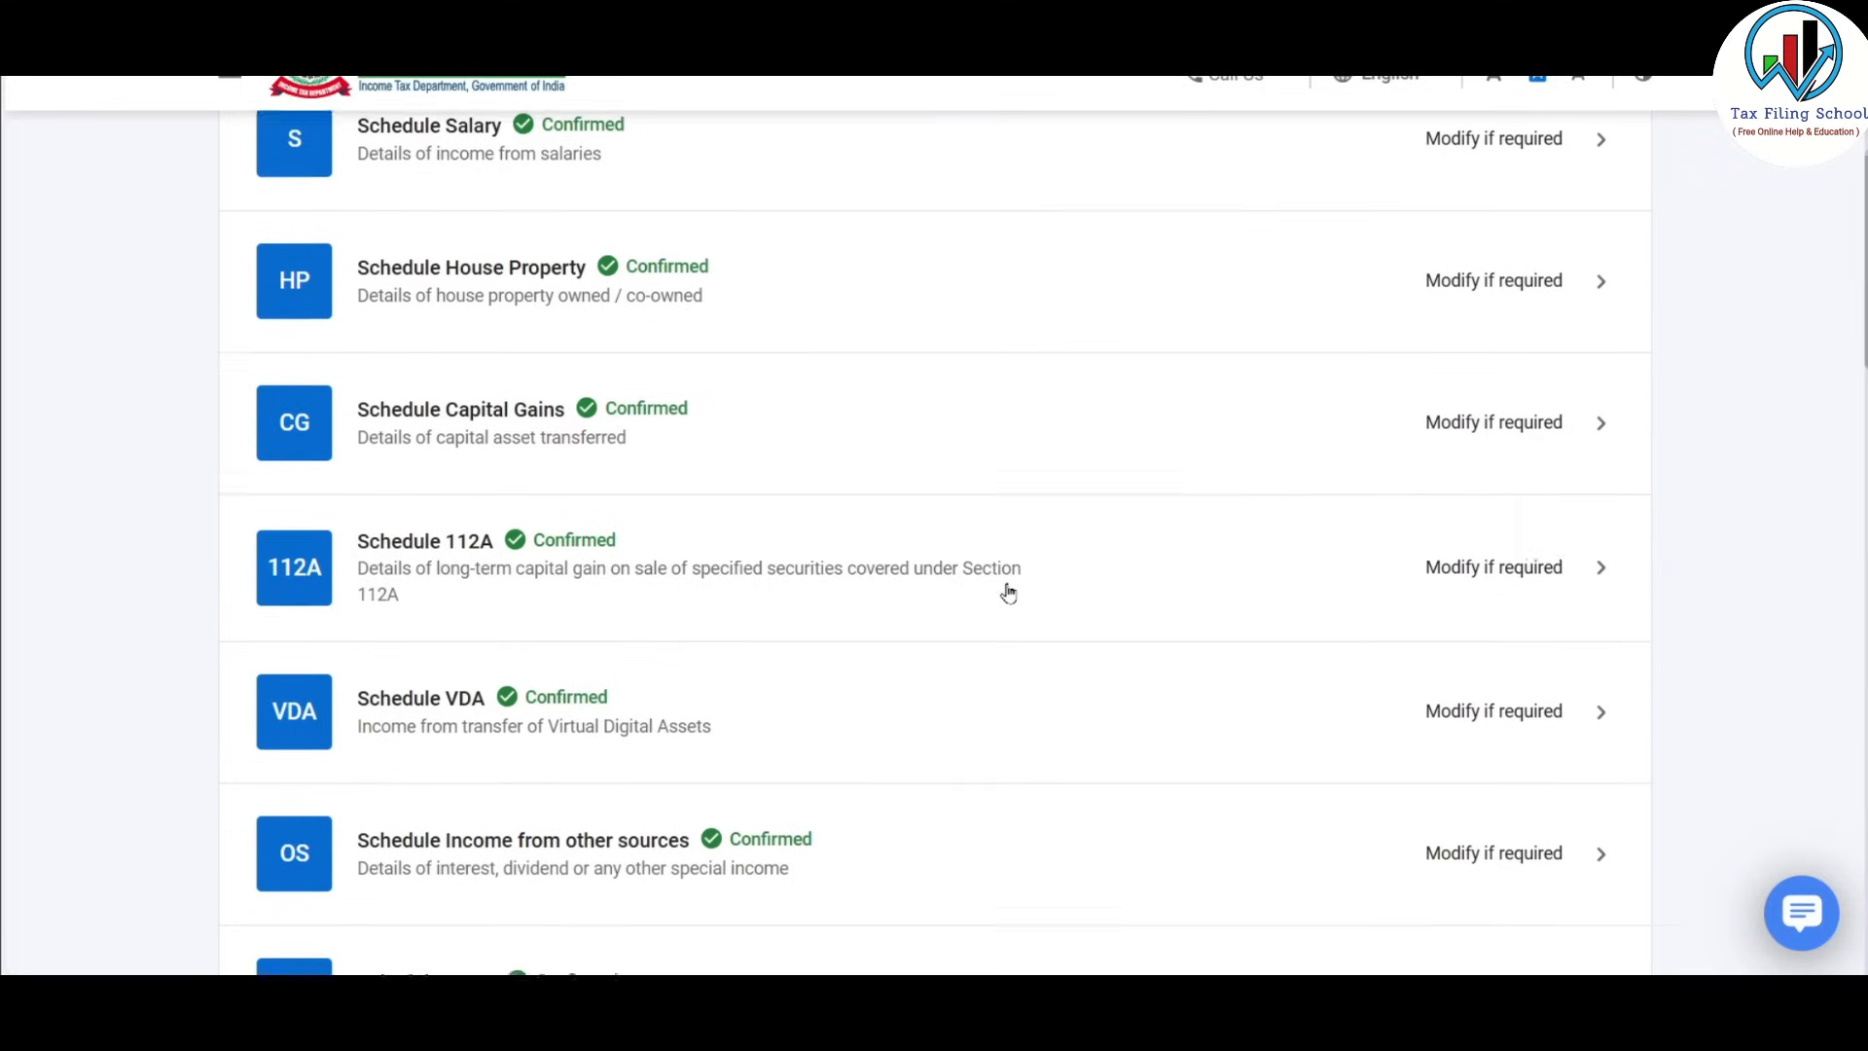
pyautogui.scroll(-6, 1008, 593)
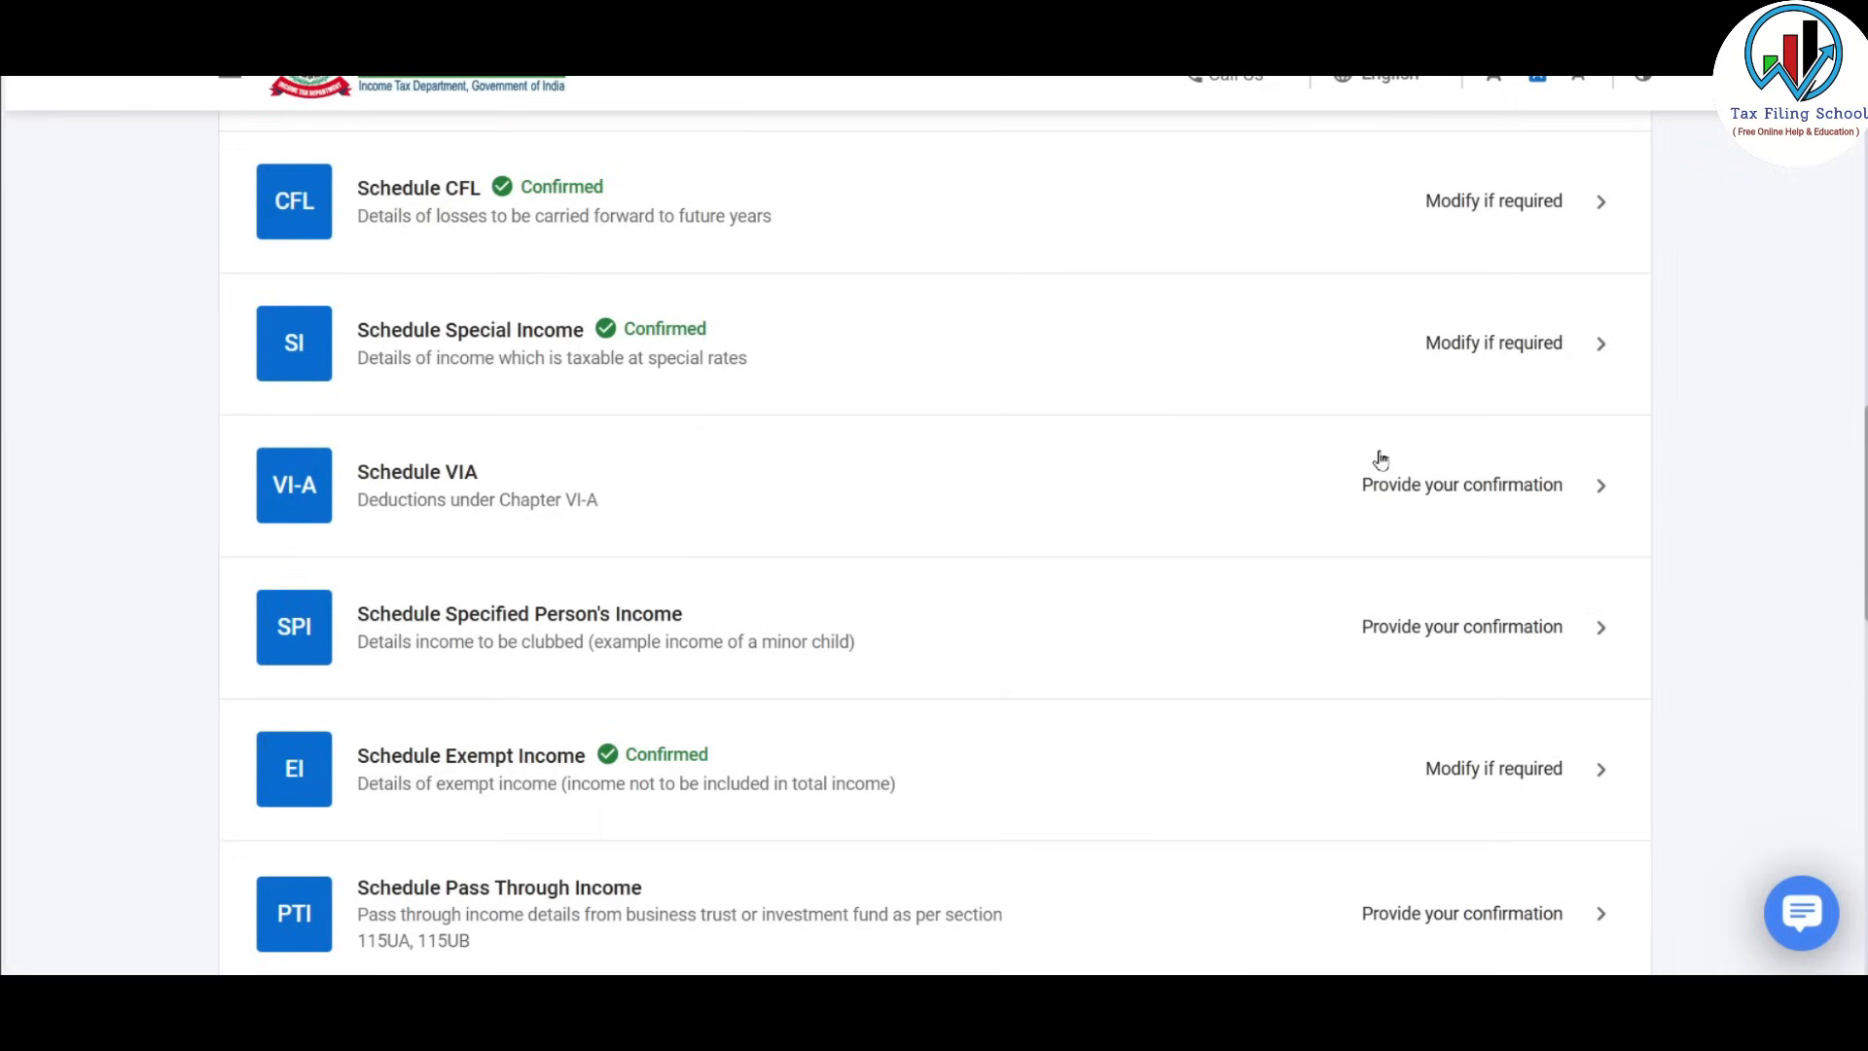
pyautogui.scroll(-8, 1358, 470)
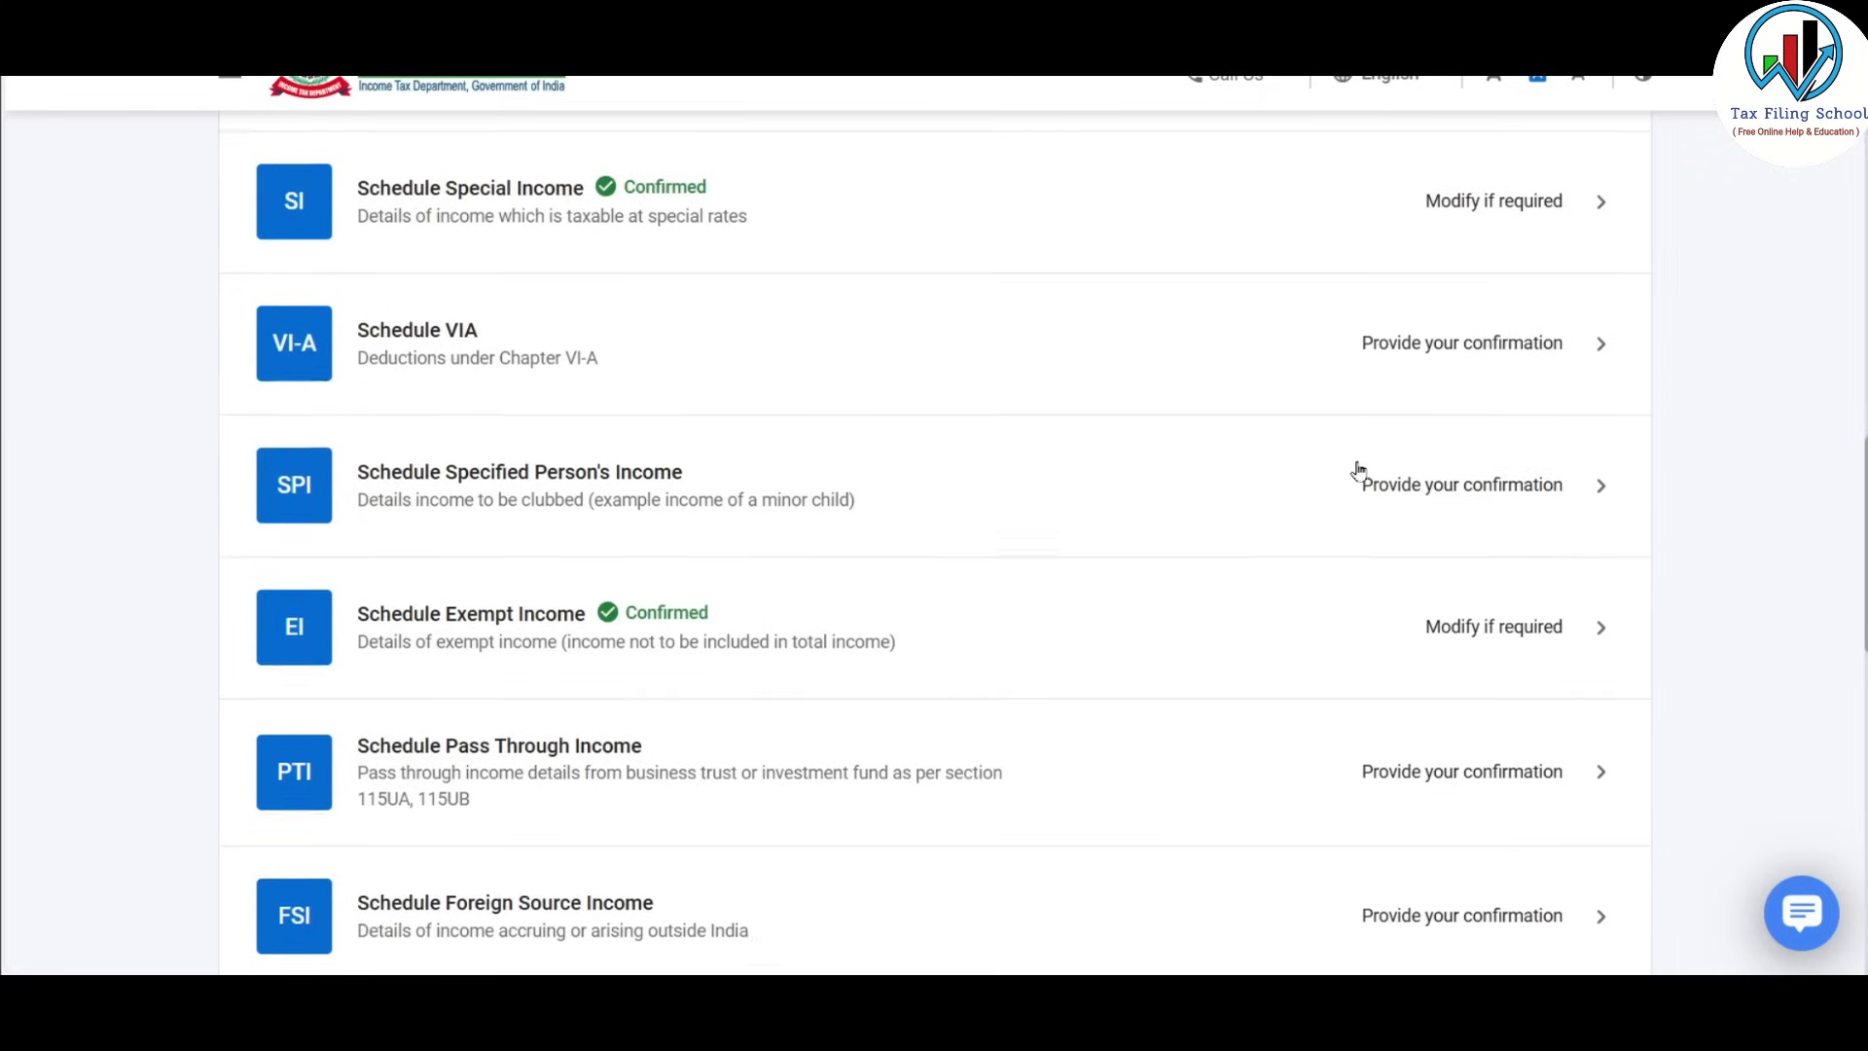
pyautogui.scroll(-6, 1358, 470)
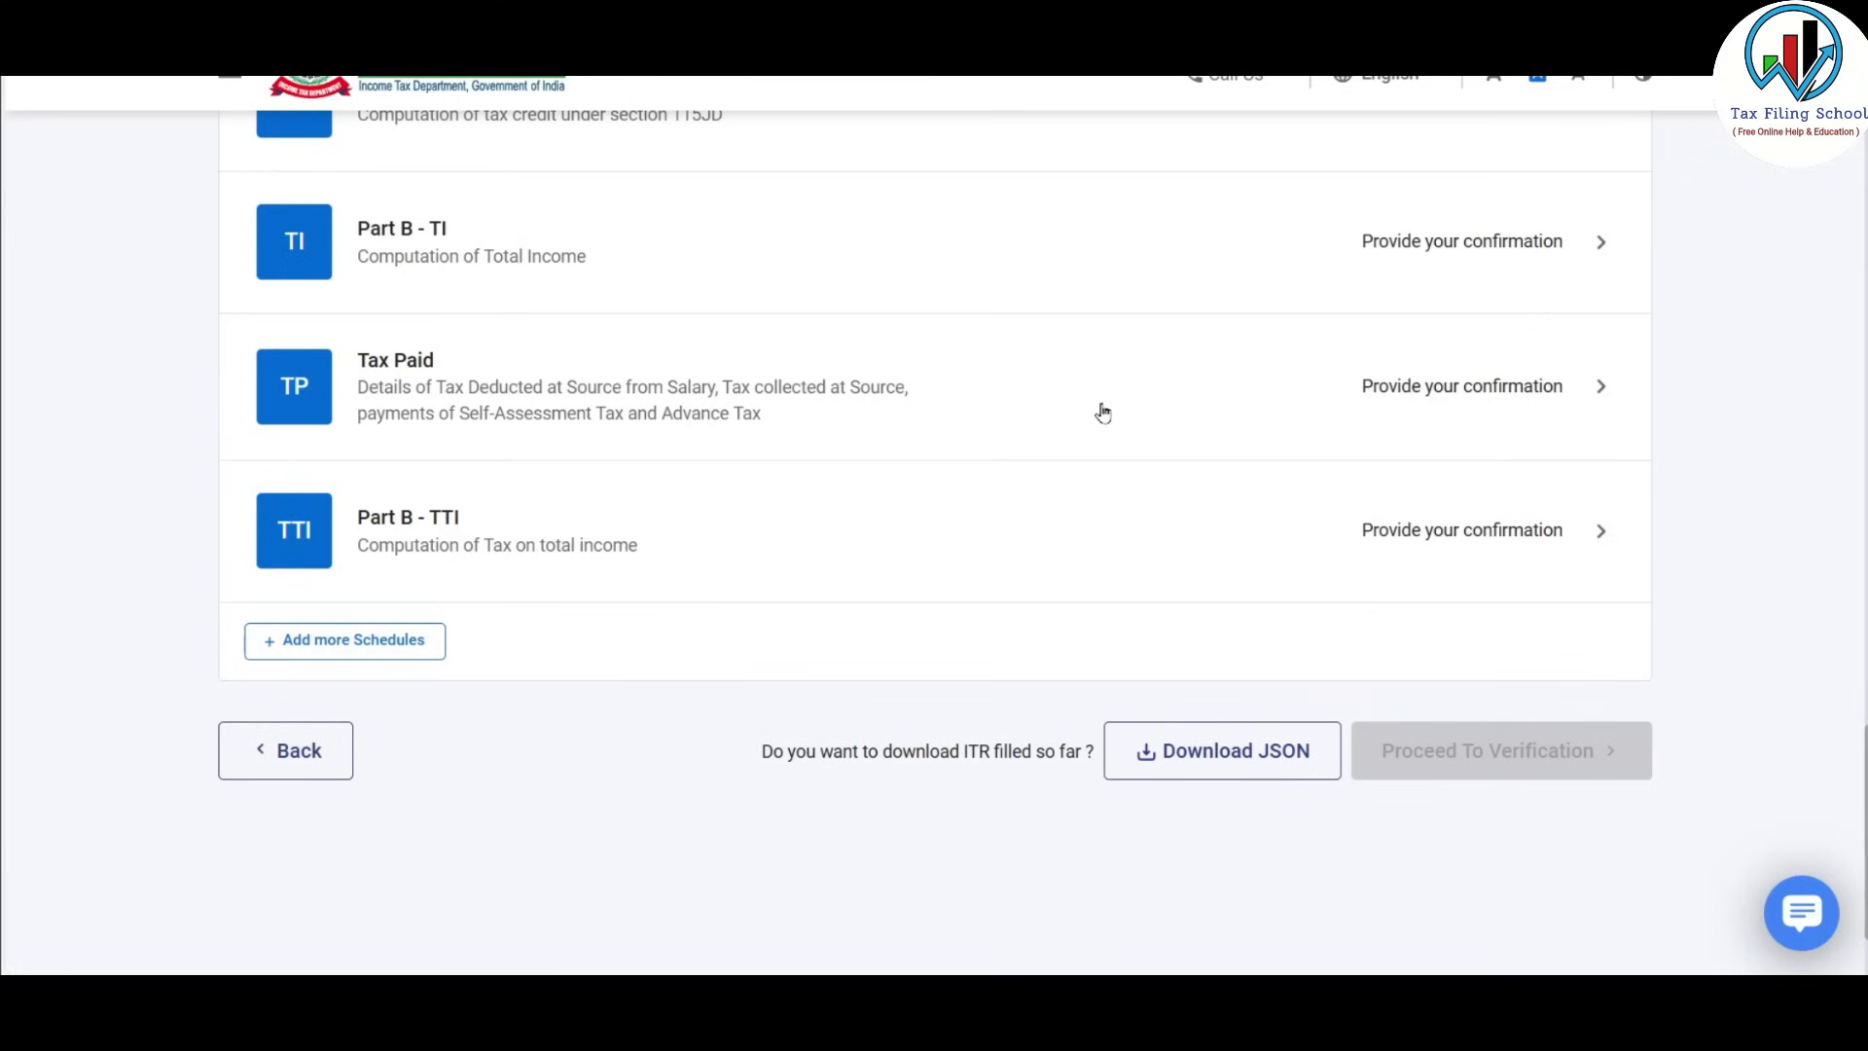
pyautogui.scroll(1, 1102, 411)
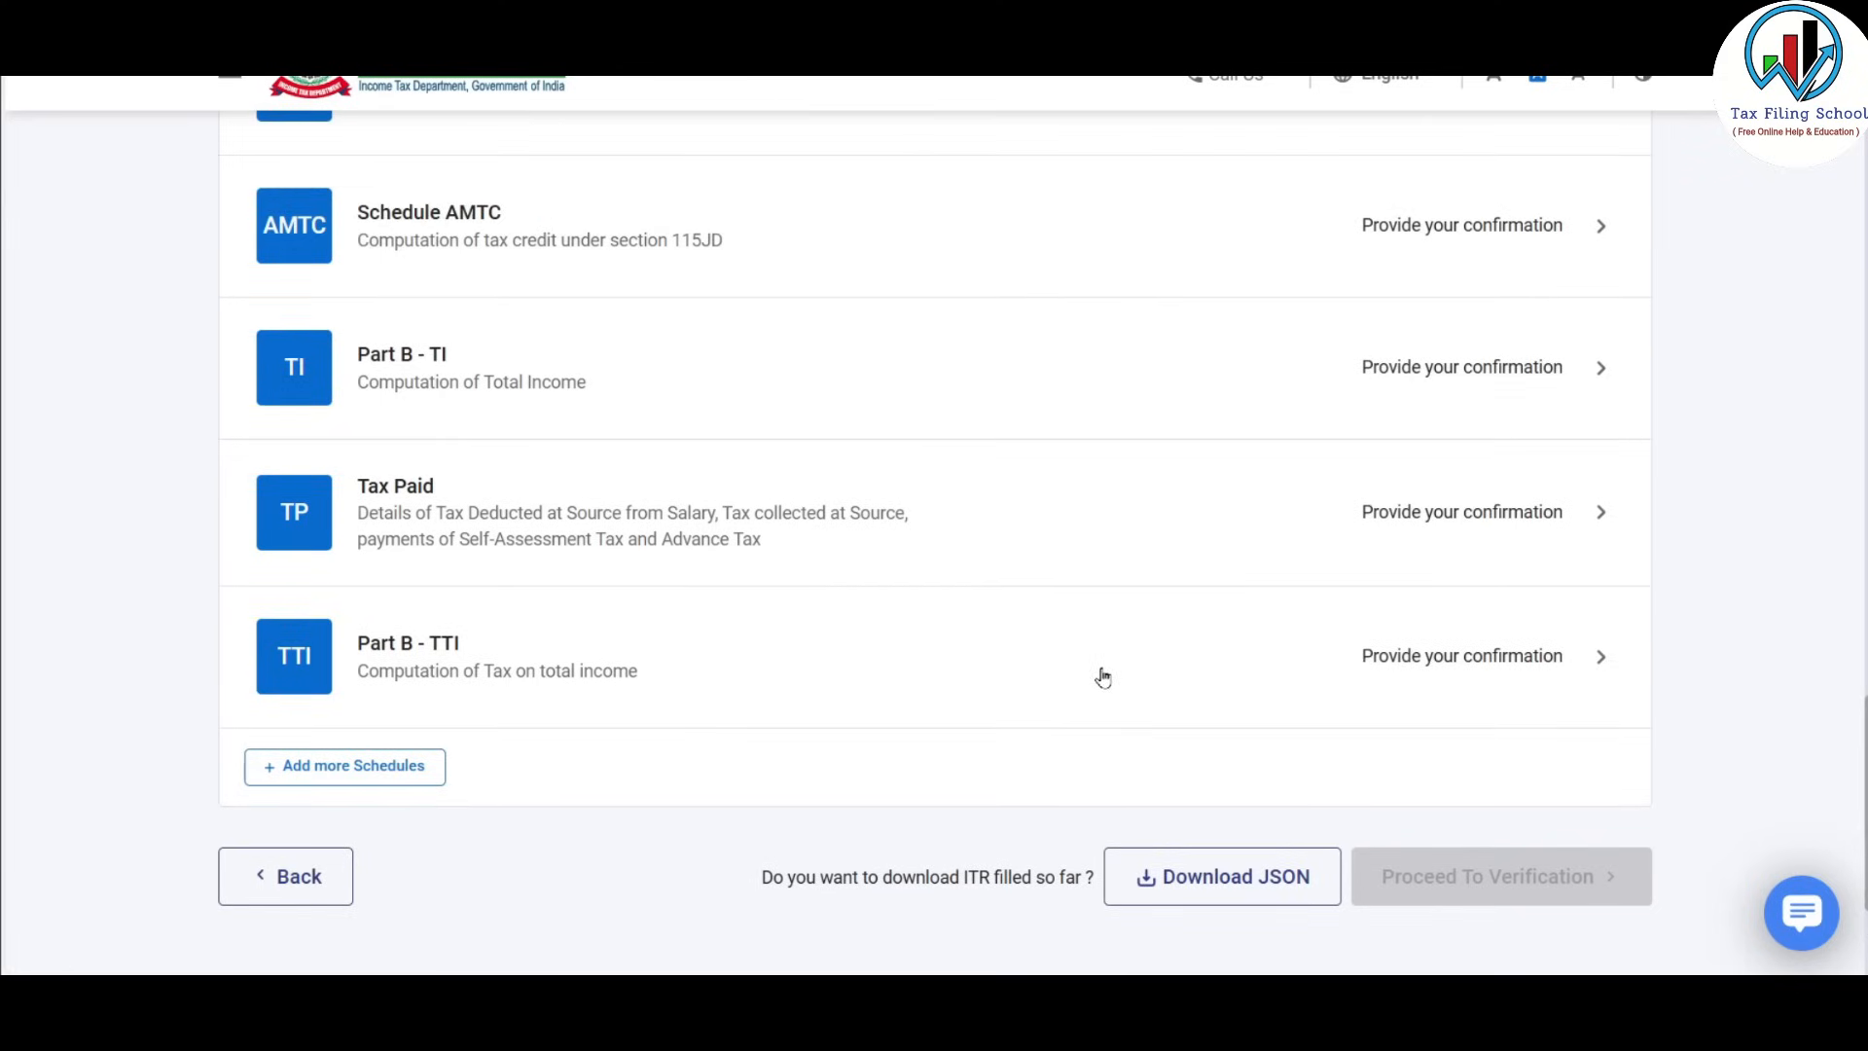
pyautogui.scroll(9, 1066, 711)
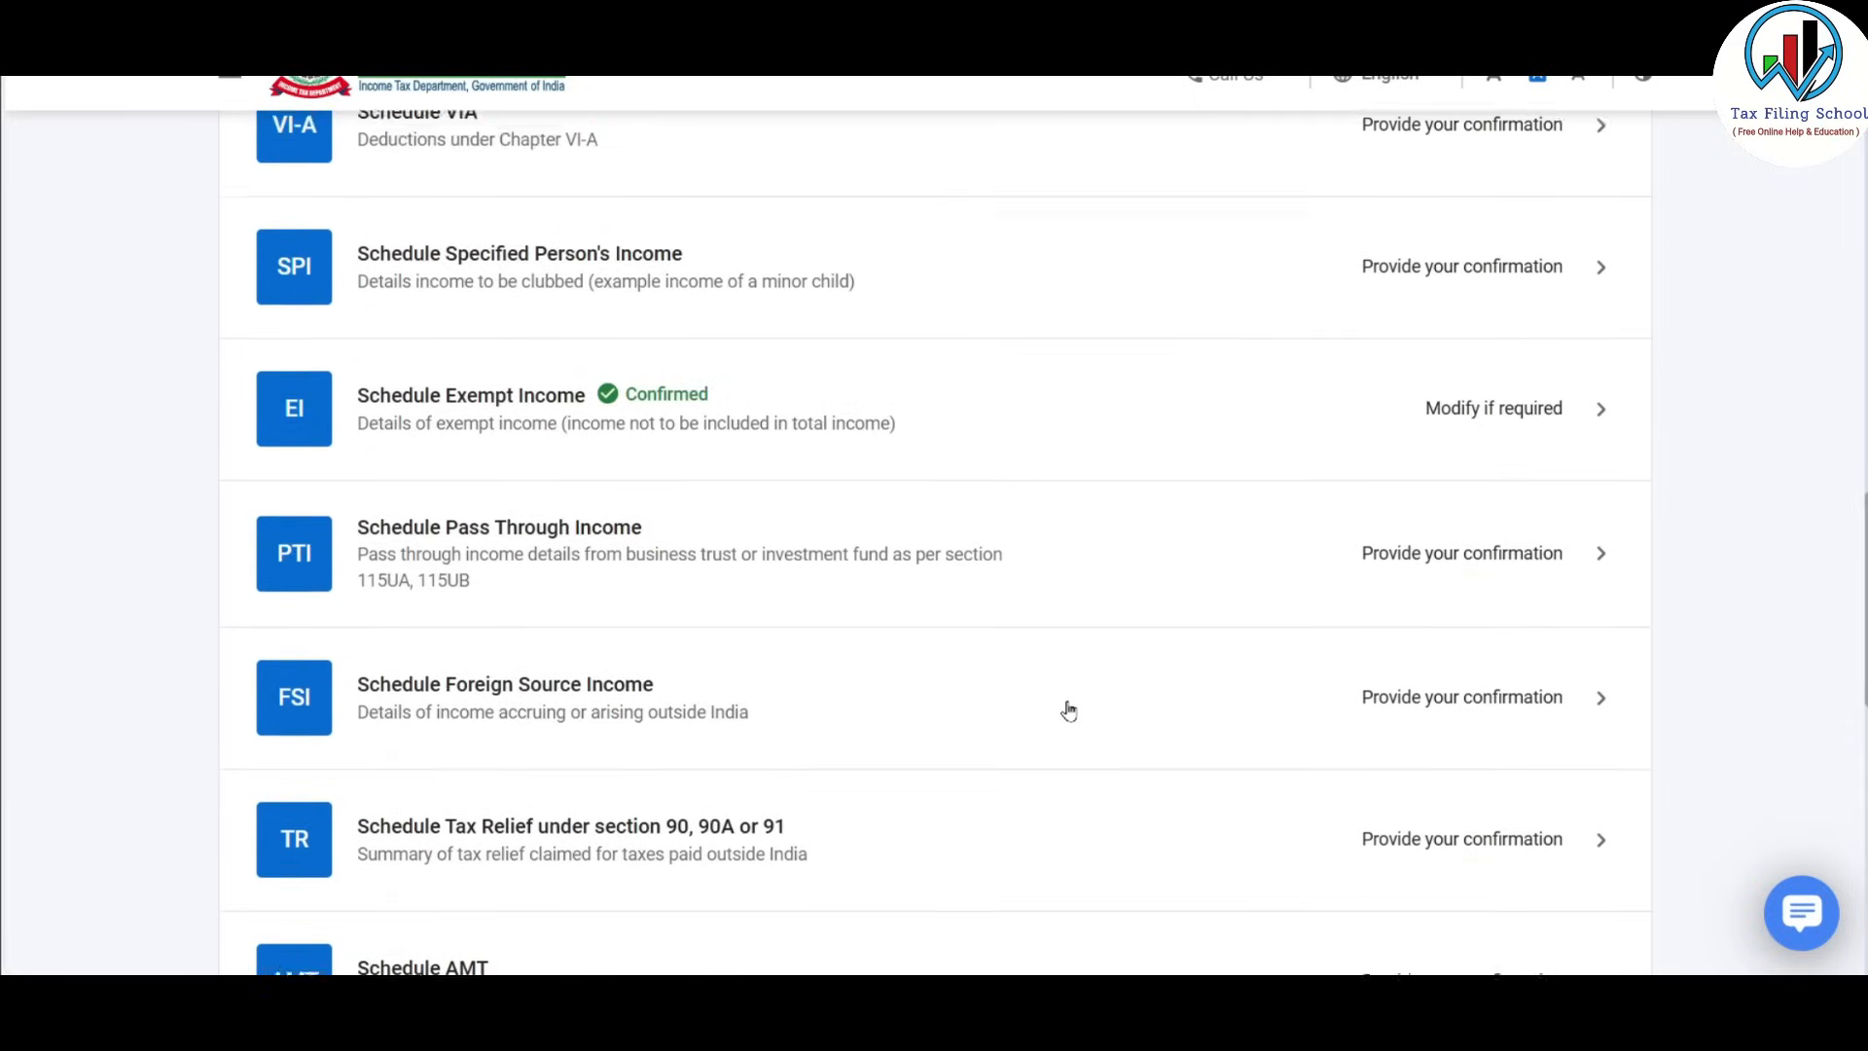
pyautogui.scroll(3, 1069, 710)
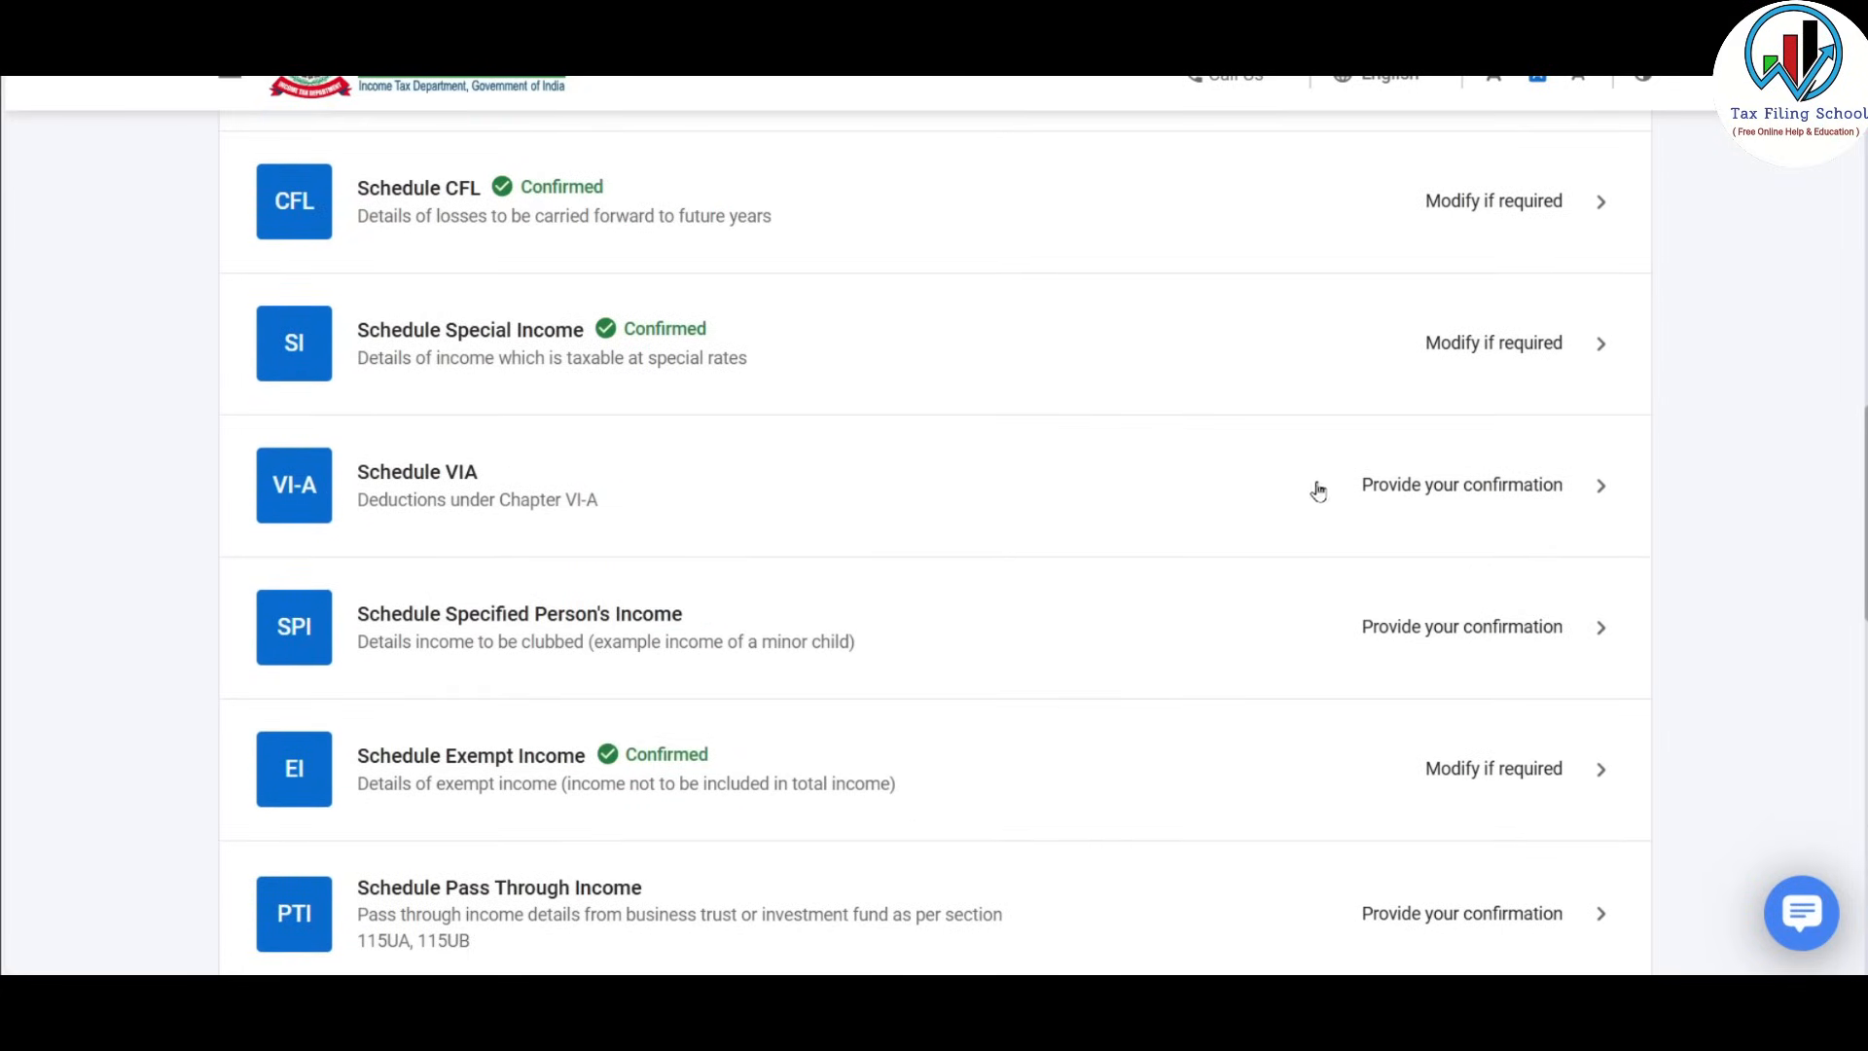
# Open Schedule VI-A and browse Part B deduction sections without adding any.
pyautogui.click(1360, 485)
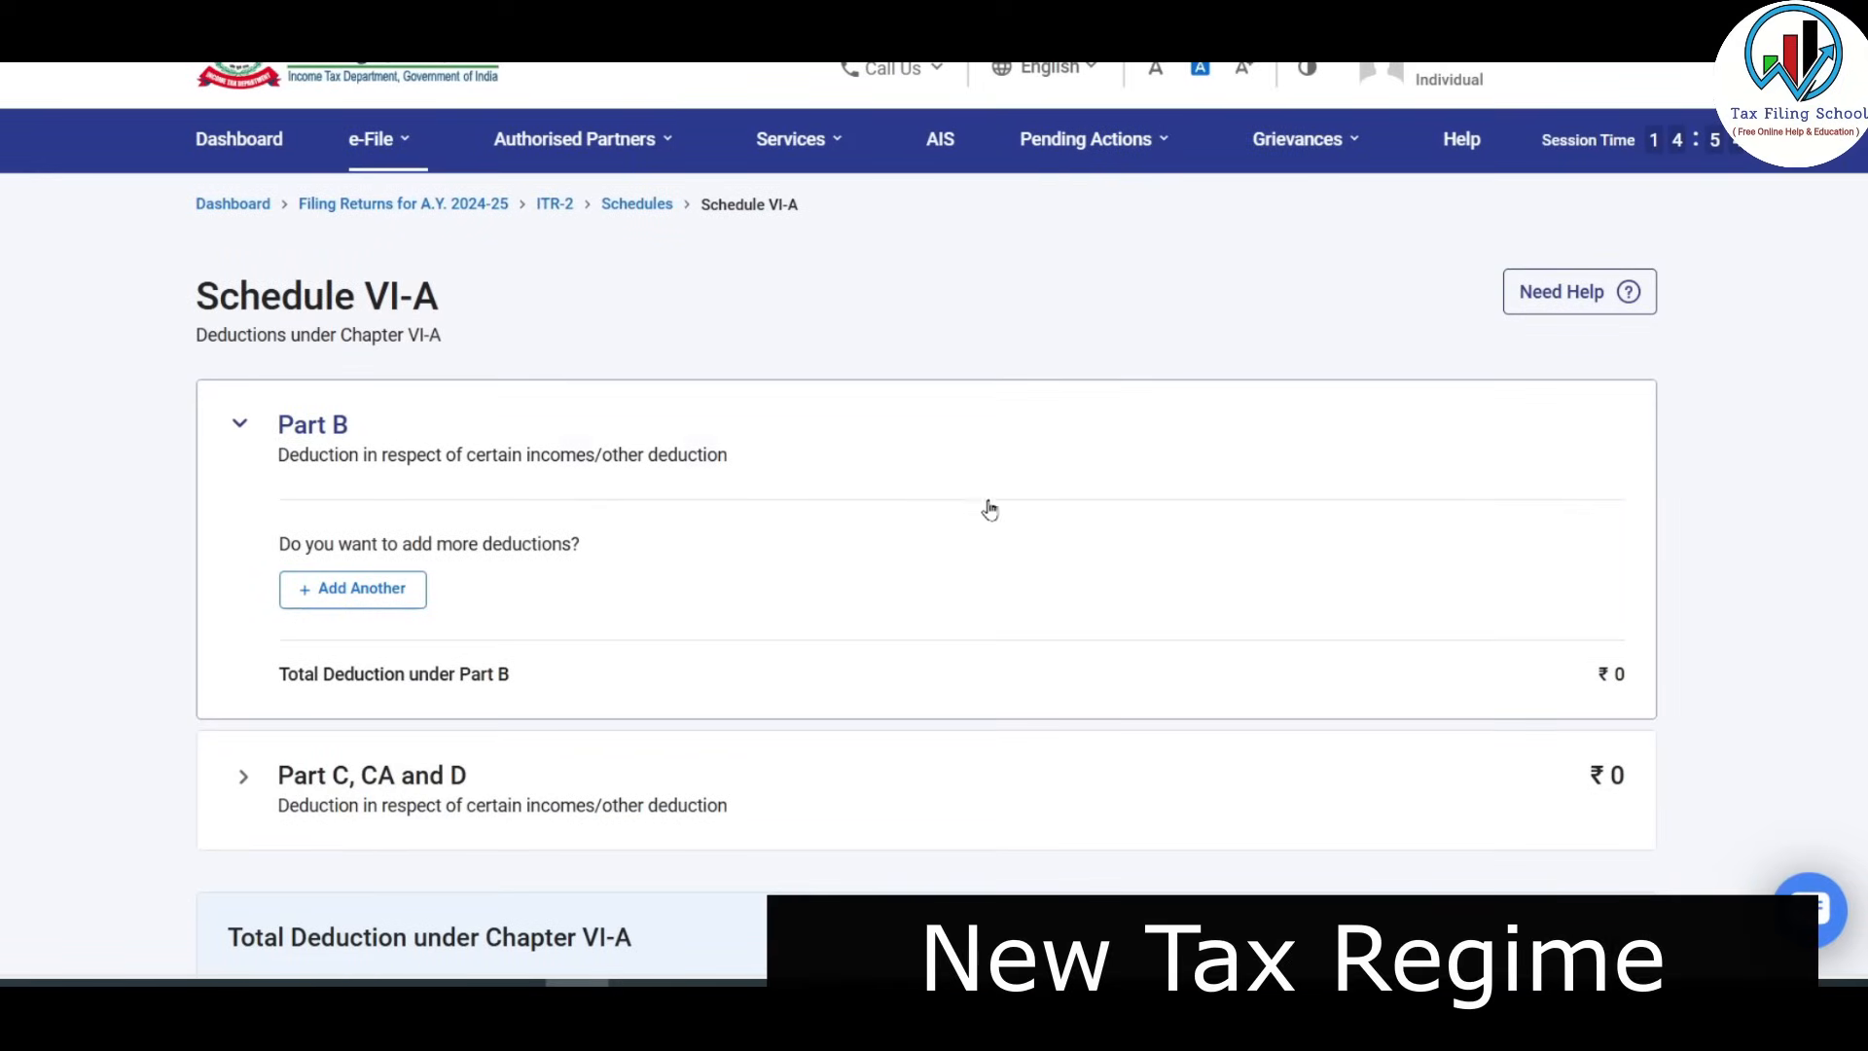
pyautogui.scroll(-2, 592, 338)
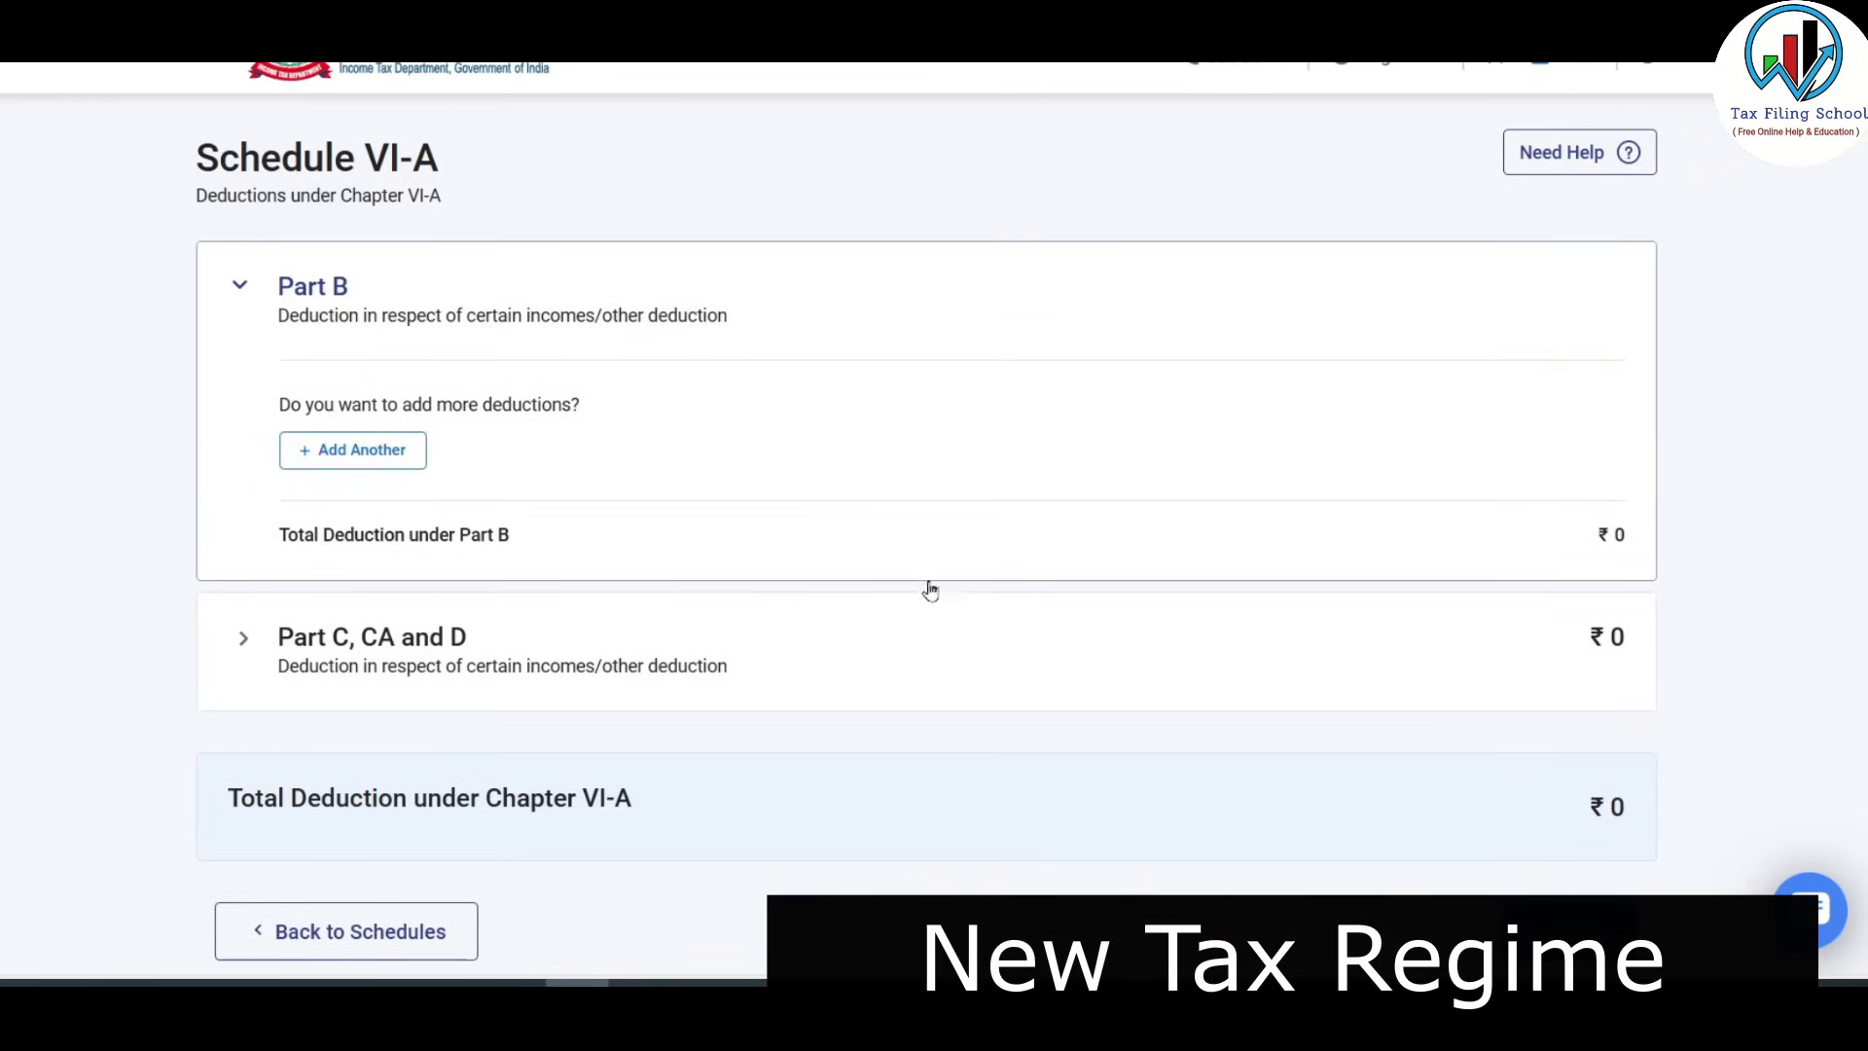
pyautogui.click(370, 449)
pyautogui.click(562, 484)
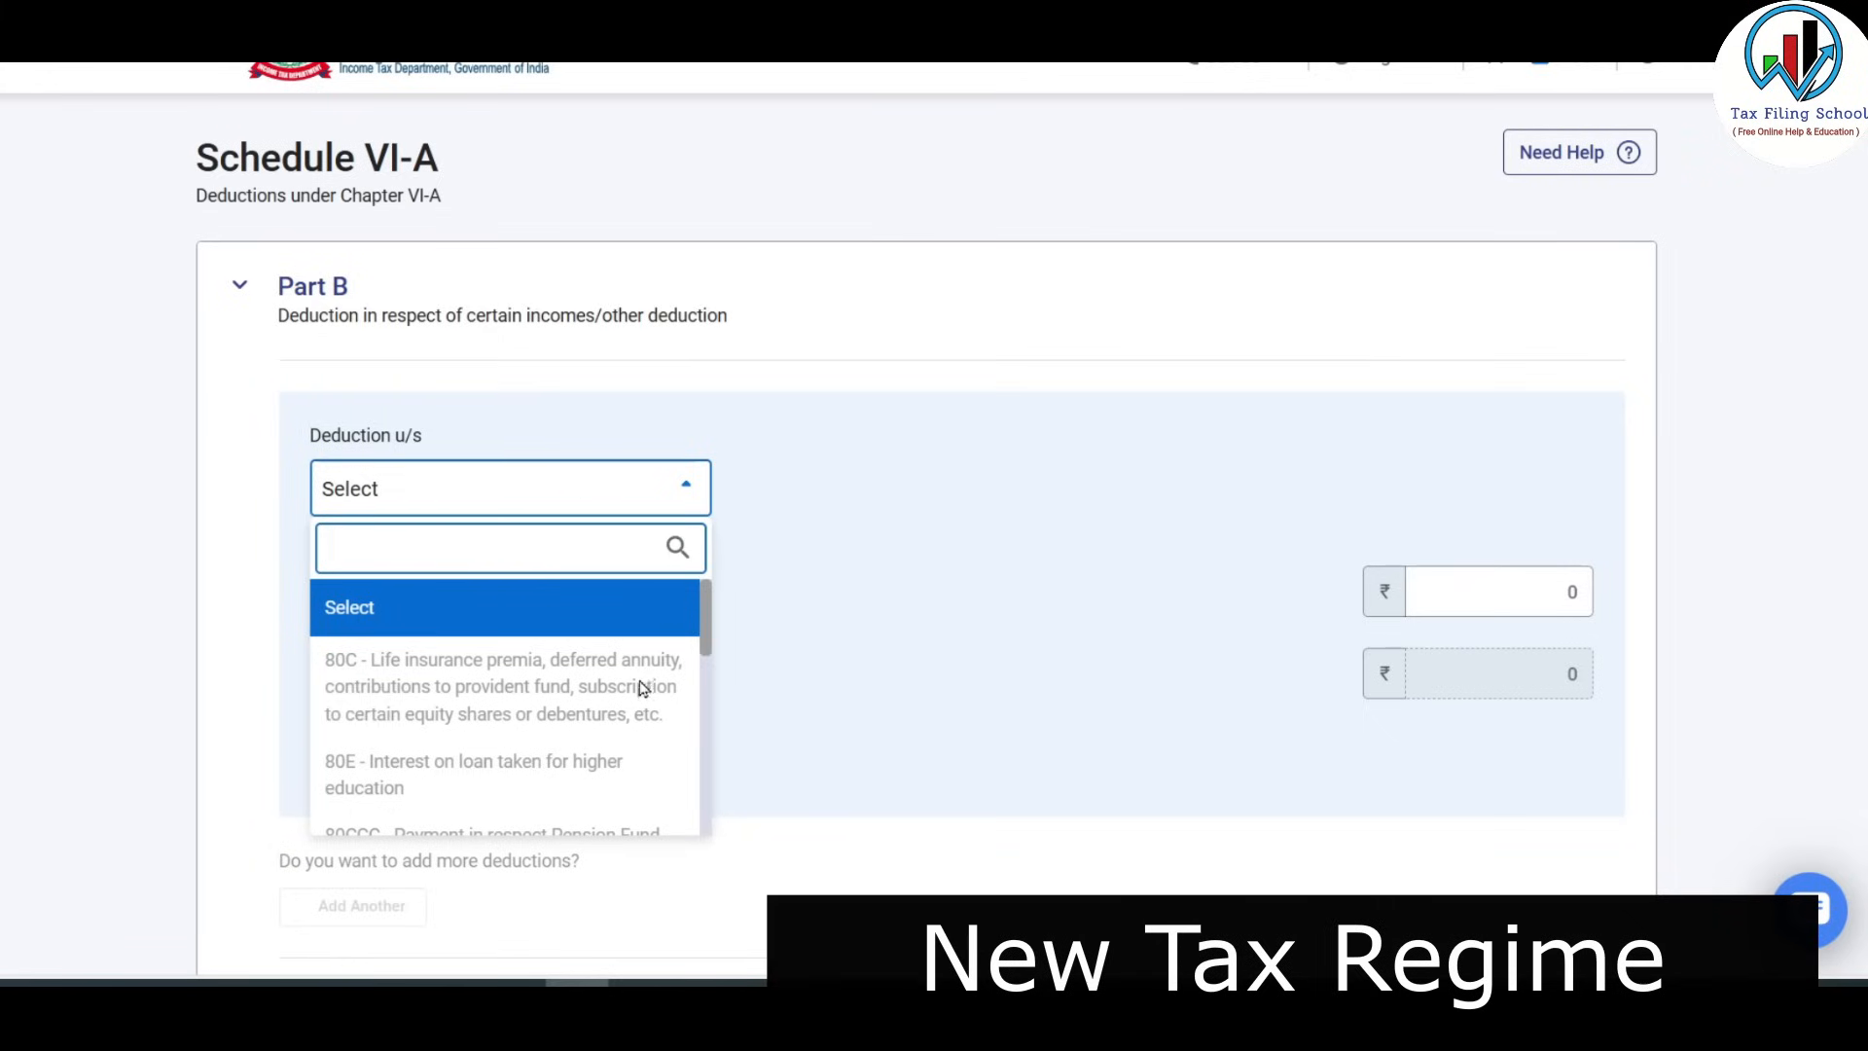
pyautogui.moveTo(708, 597); pyautogui.dragTo(711, 724)
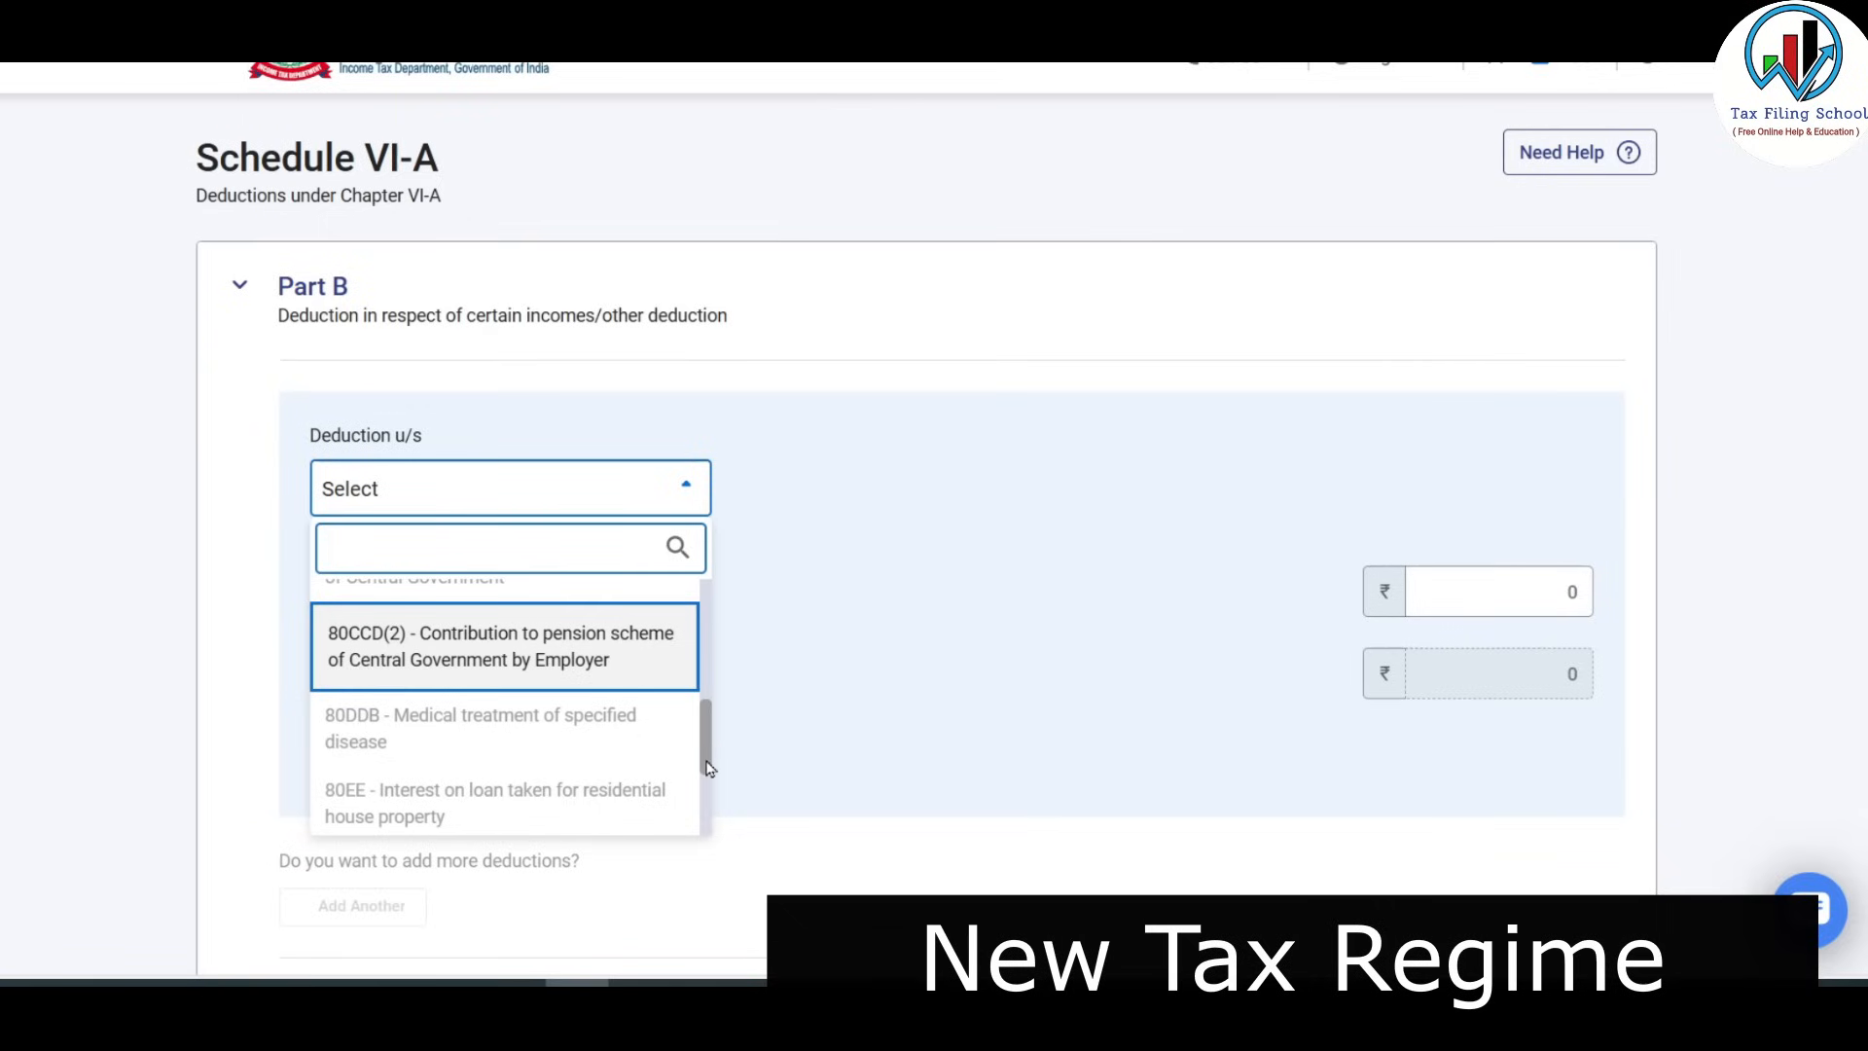
pyautogui.moveTo(708, 746); pyautogui.dragTo(704, 812)
pyautogui.moveTo(707, 738)
pyautogui.mouseDown()
pyautogui.moveTo(702, 598)
pyautogui.moveTo(708, 738)
pyautogui.mouseUp()
pyautogui.click(867, 642)
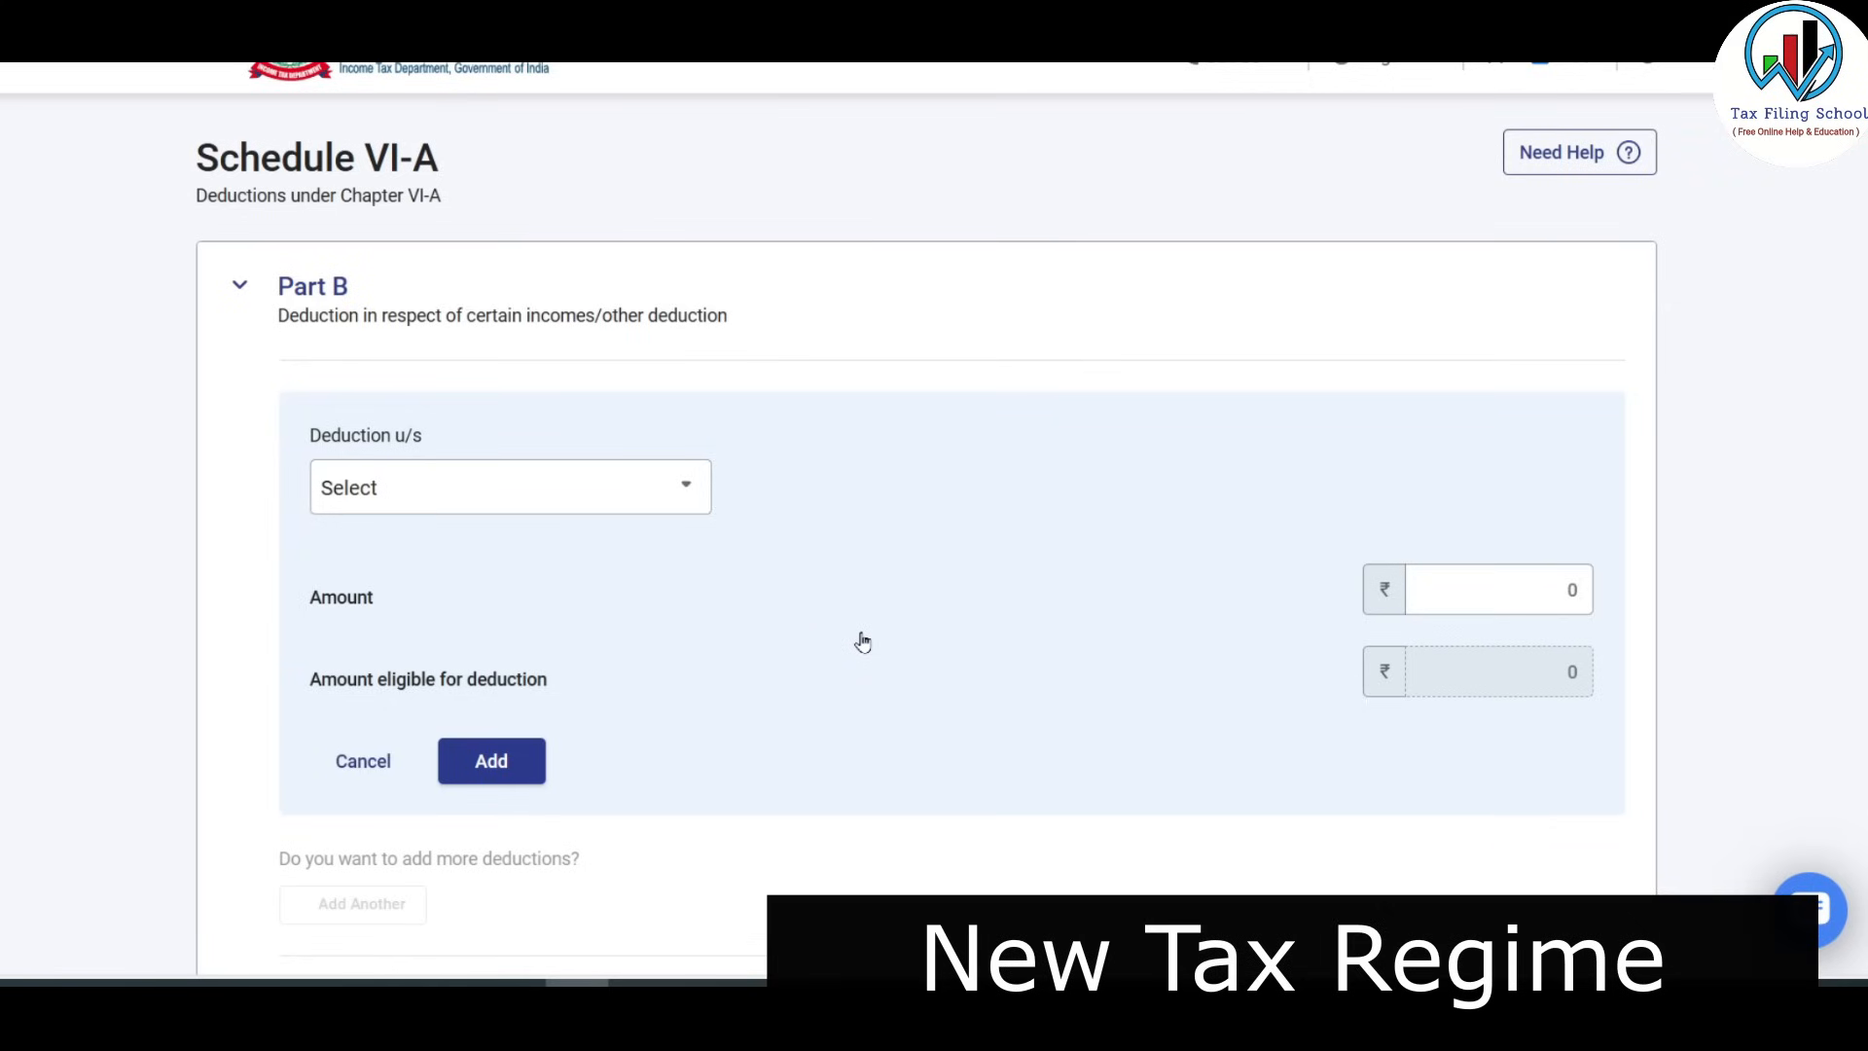
# Expand Part C, CA and D deductions and verify they total ₹0.
pyautogui.scroll(-4, 862, 642)
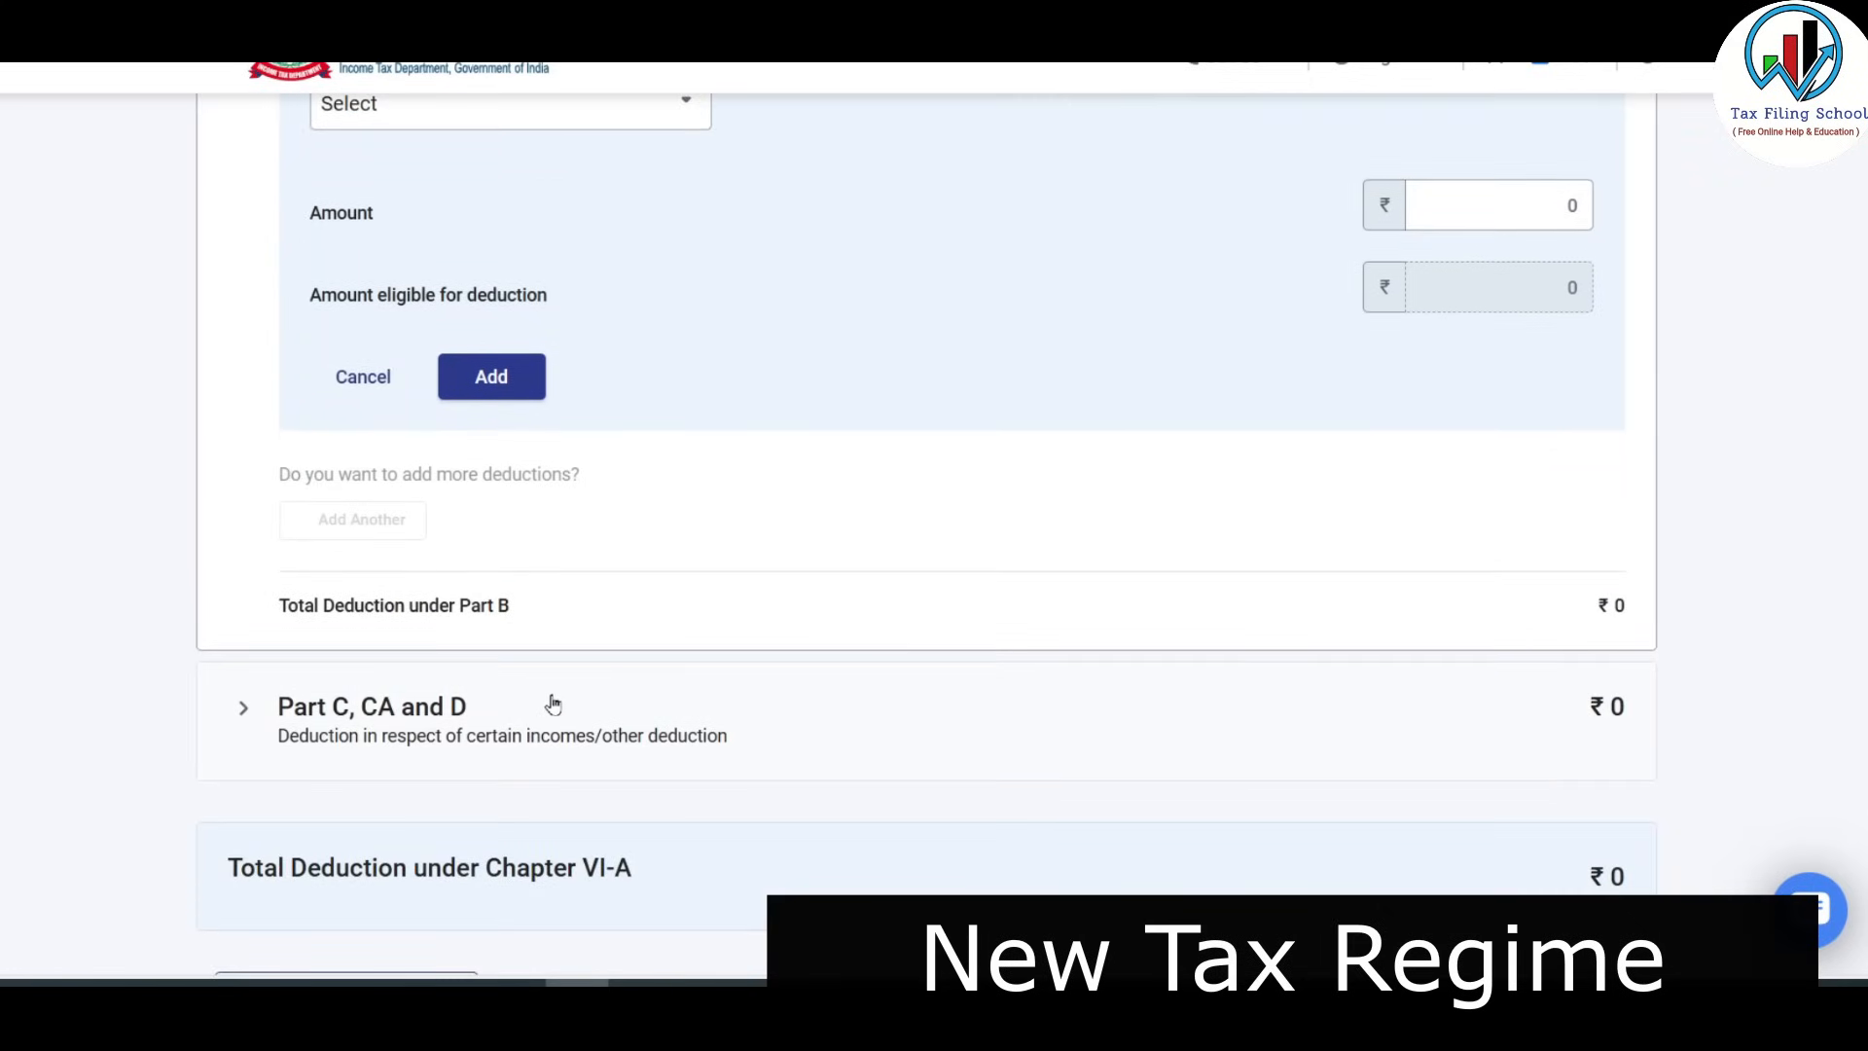
pyautogui.click(536, 724)
pyautogui.scroll(4, 501, 534)
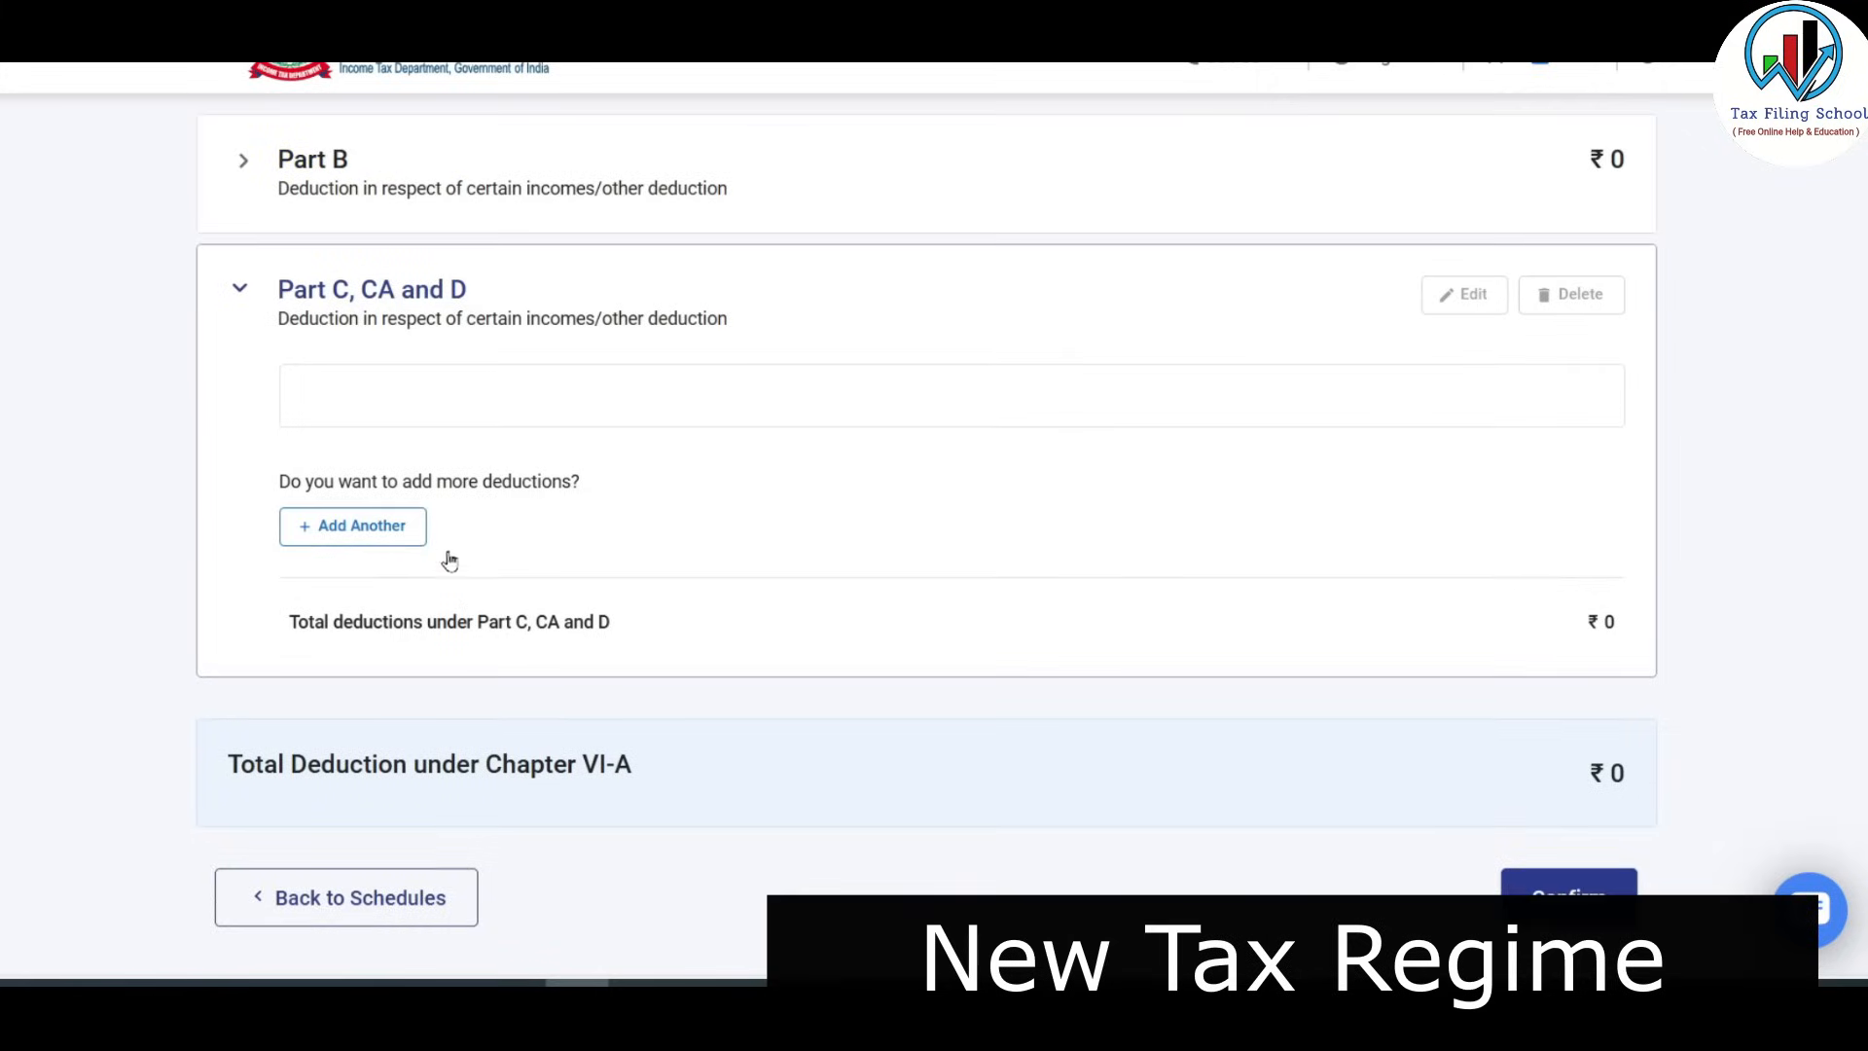
pyautogui.click(352, 654)
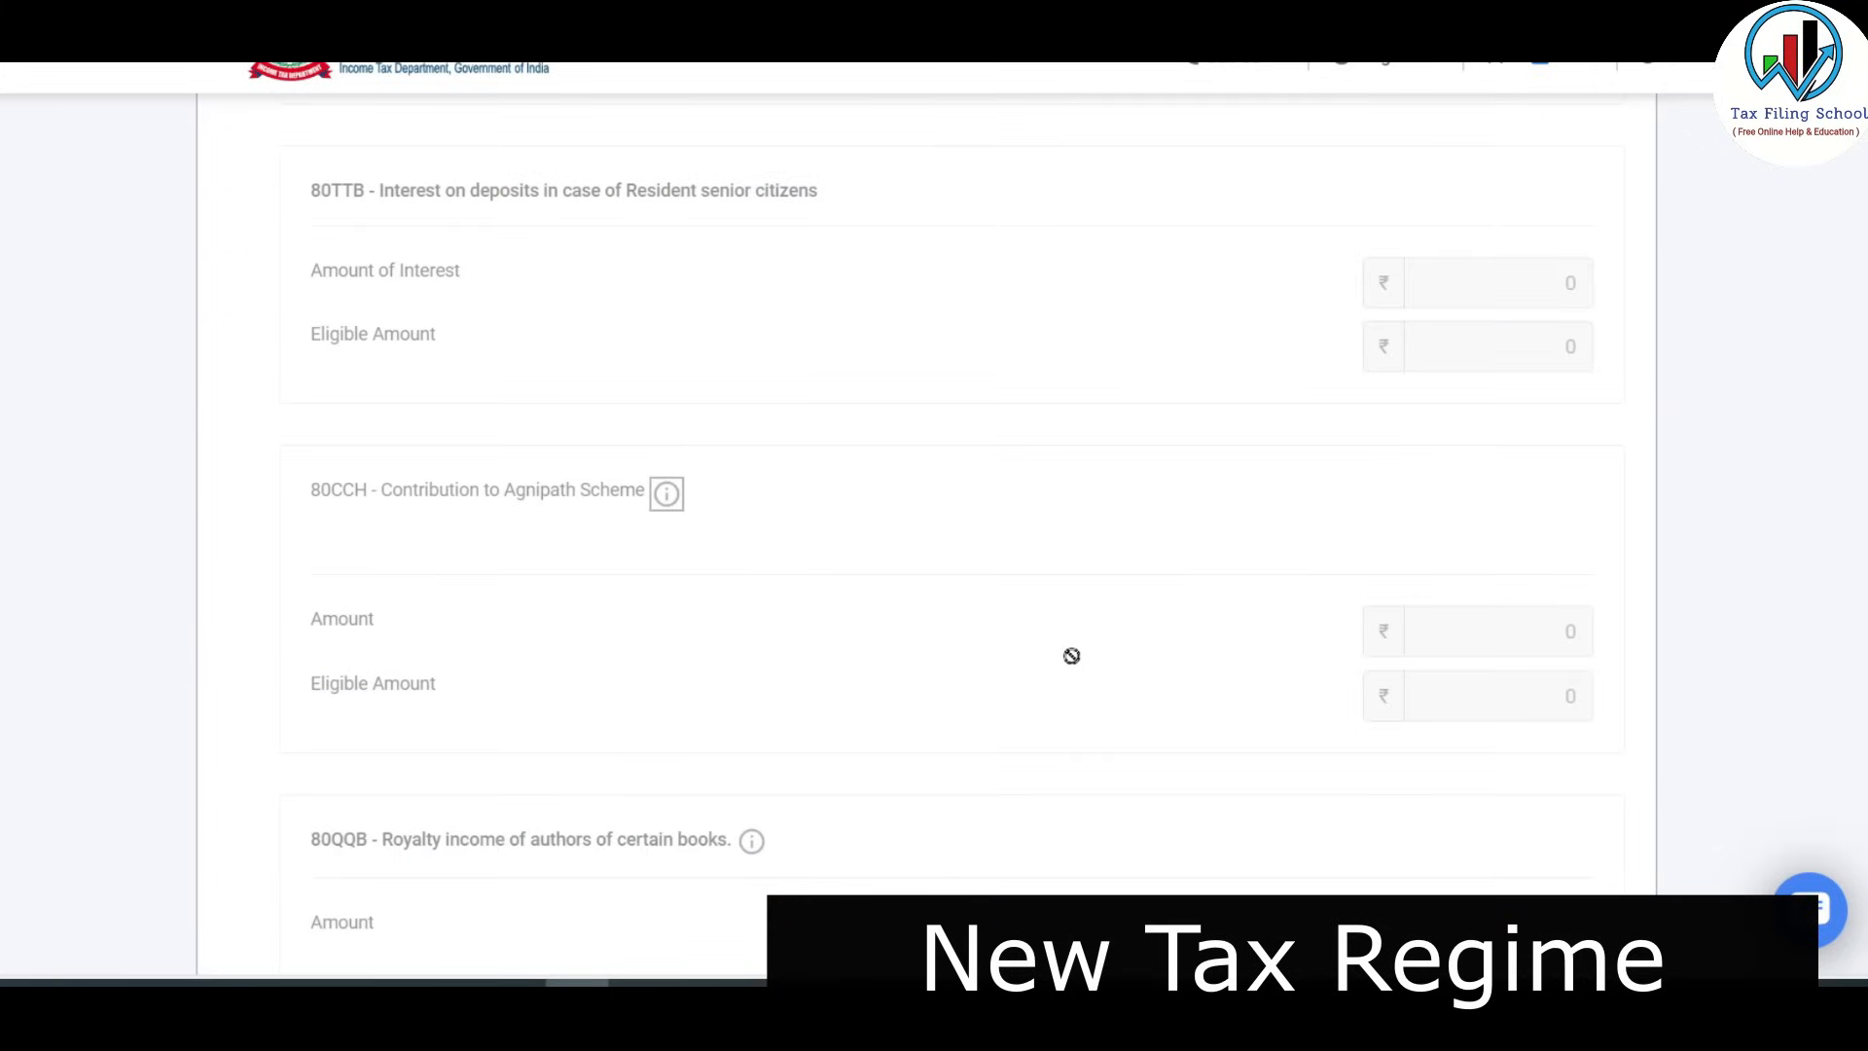
pyautogui.scroll(5, 1071, 655)
pyautogui.scroll(-6, 1342, 475)
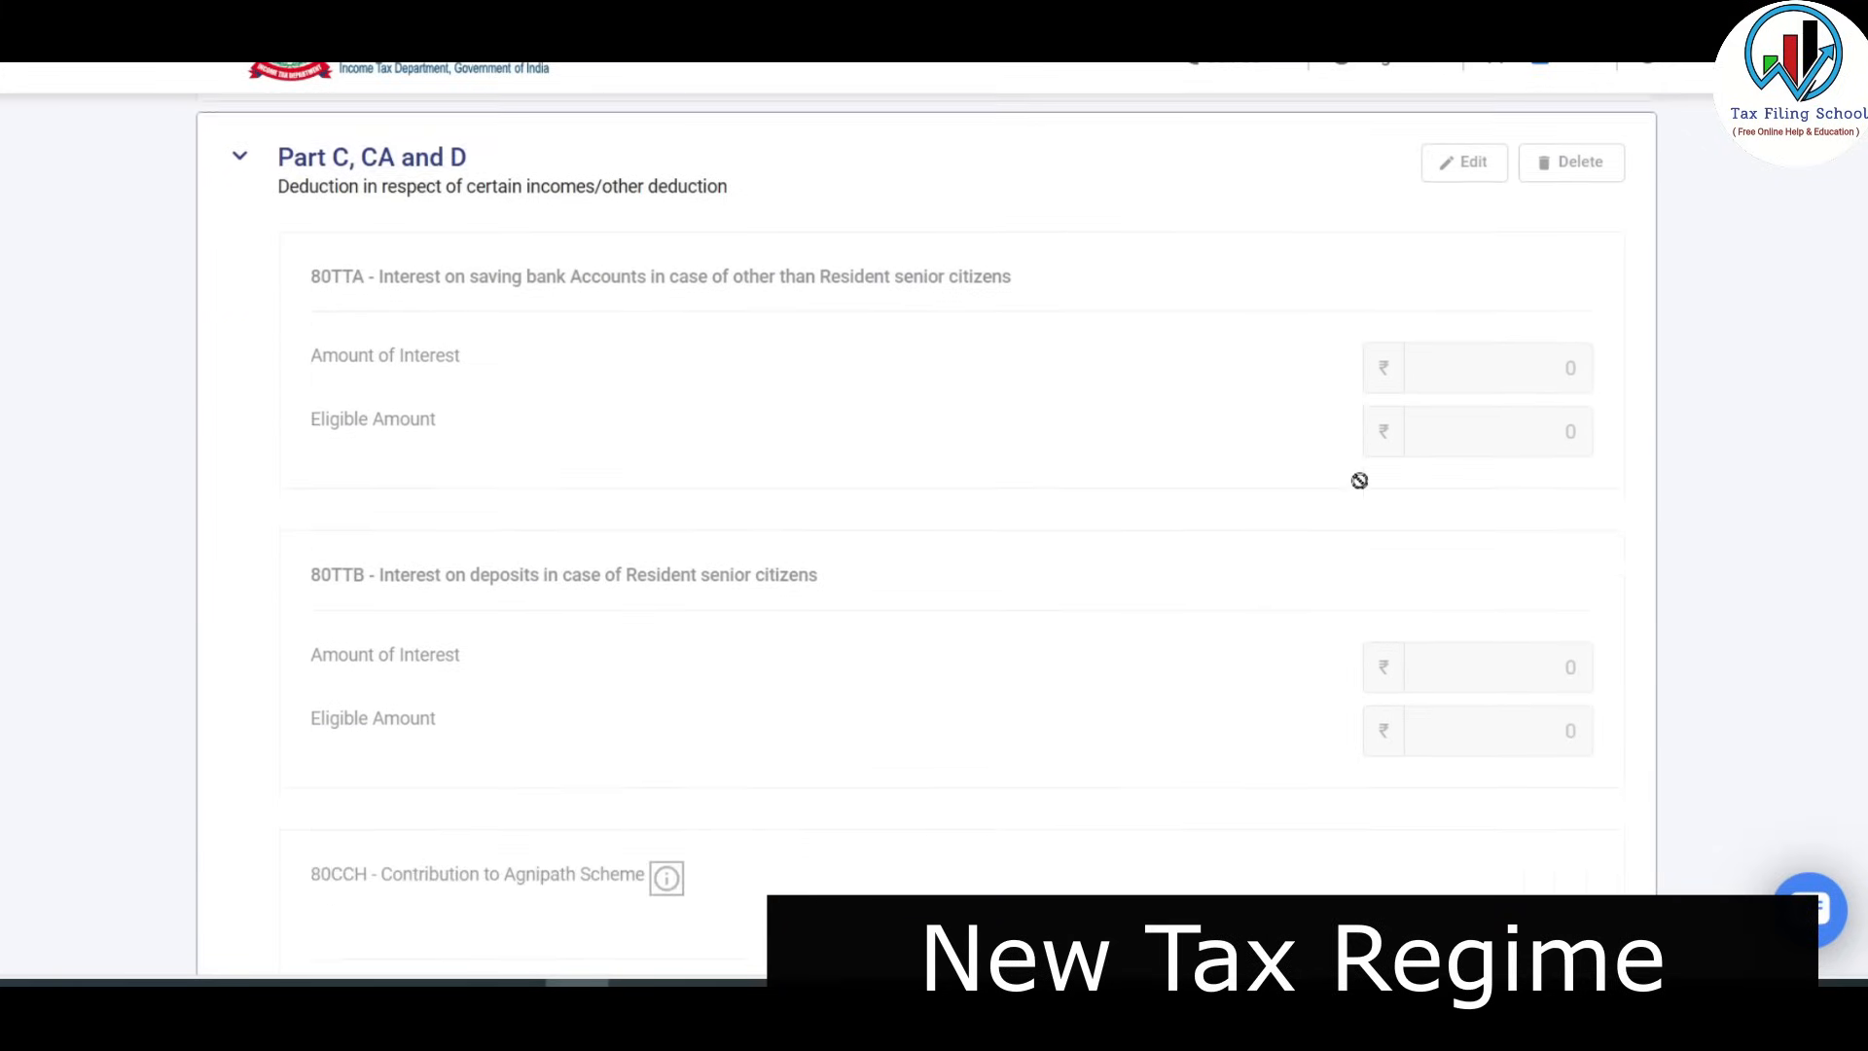
pyautogui.scroll(-7, 1359, 481)
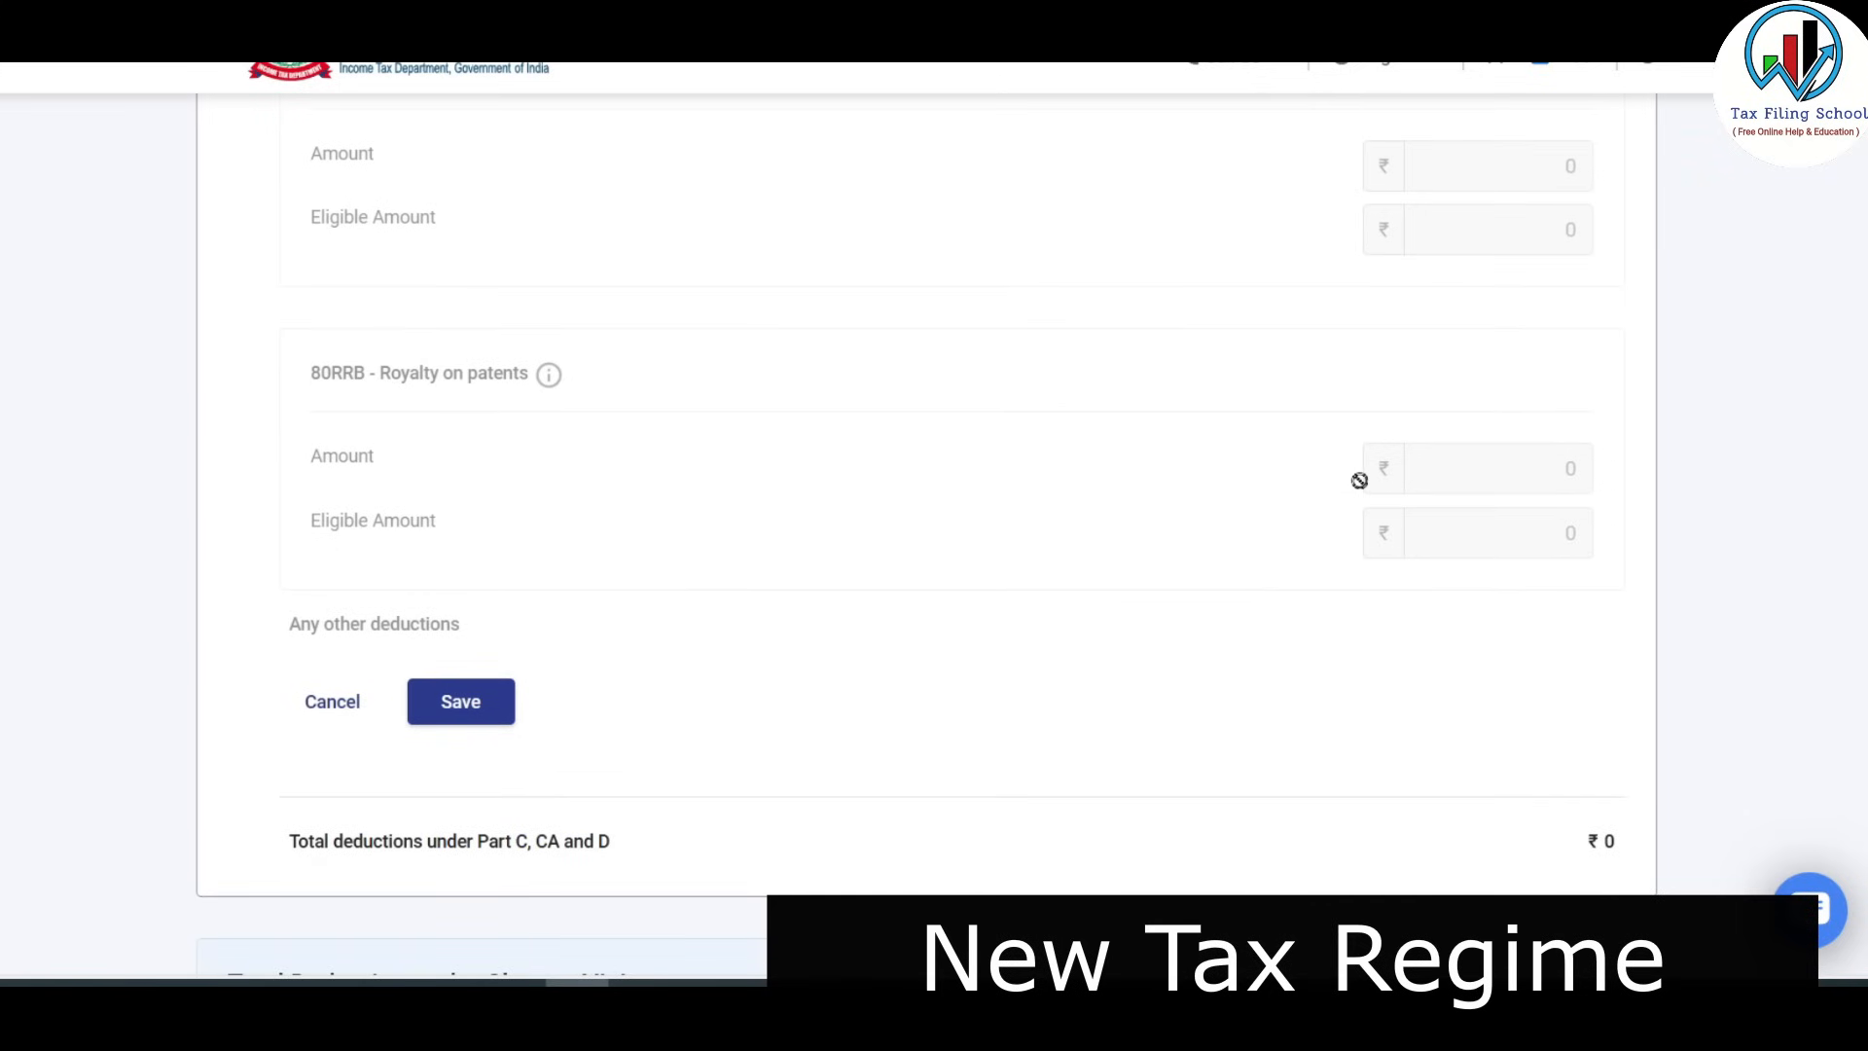
pyautogui.scroll(10, 1359, 481)
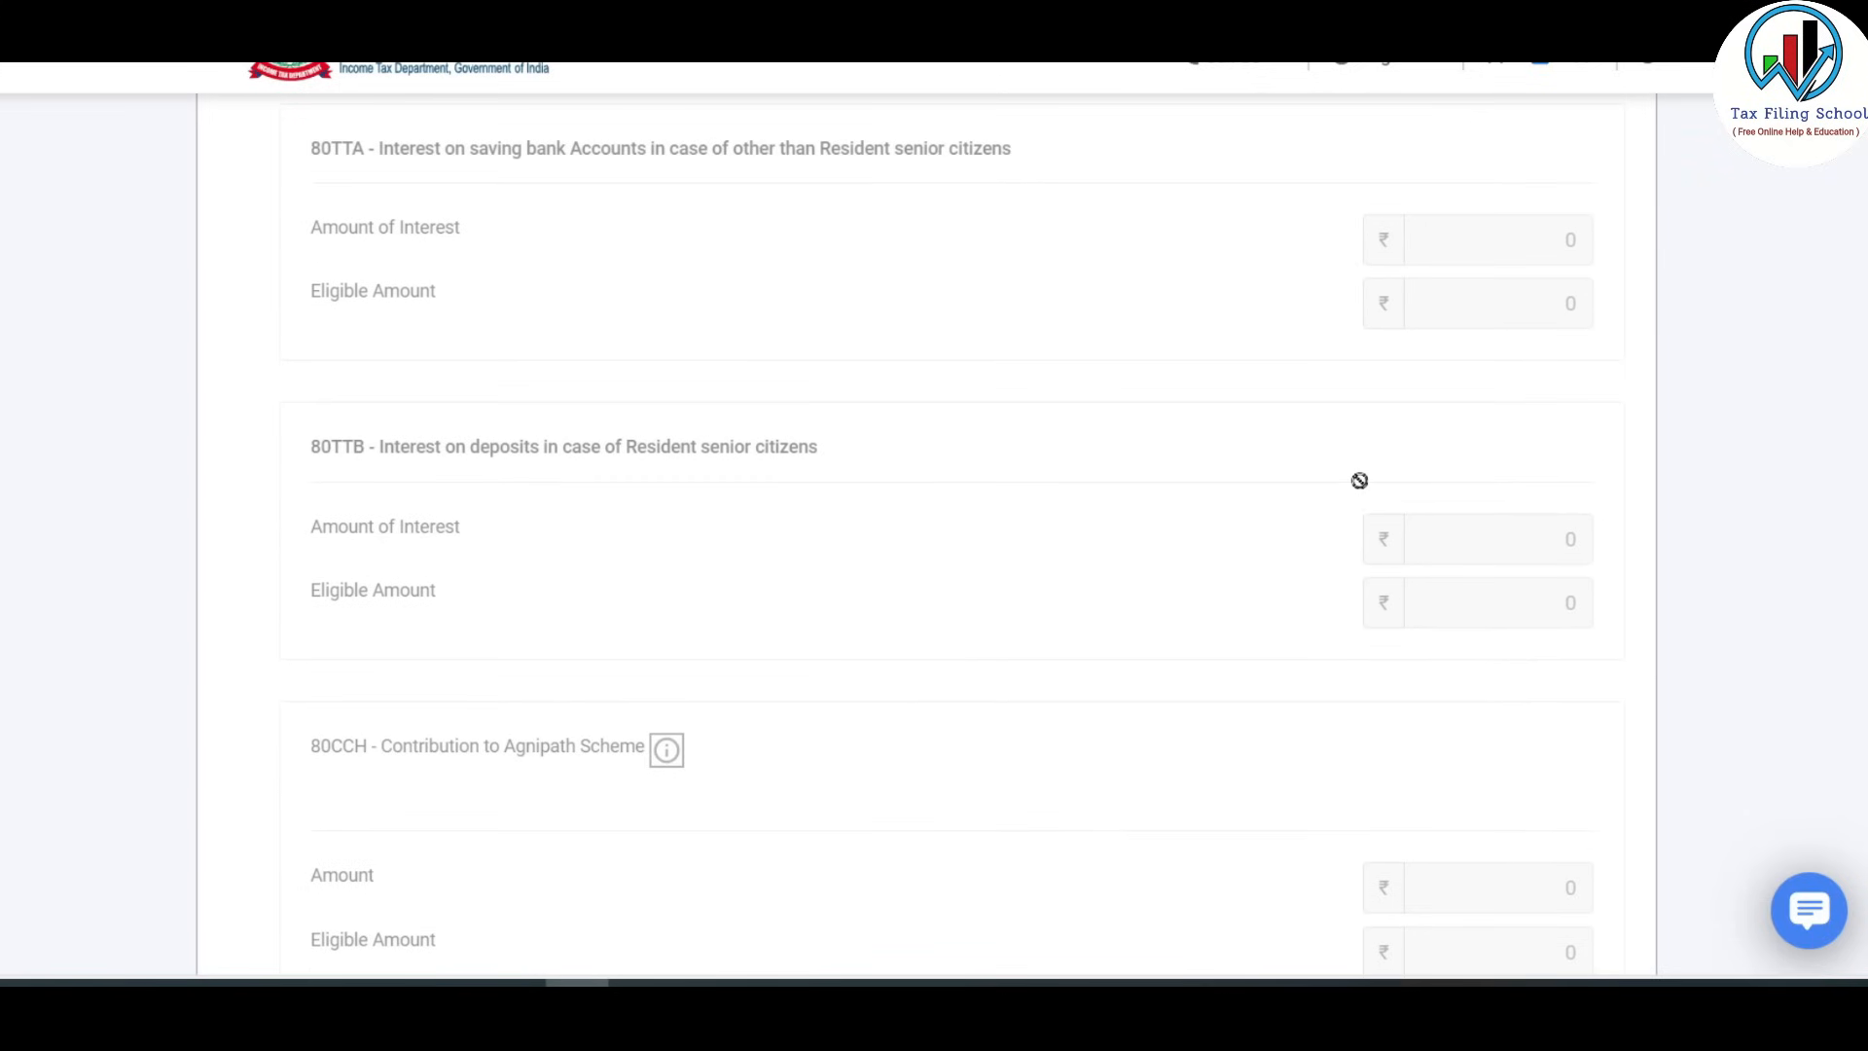
pyautogui.scroll(3, 1359, 480)
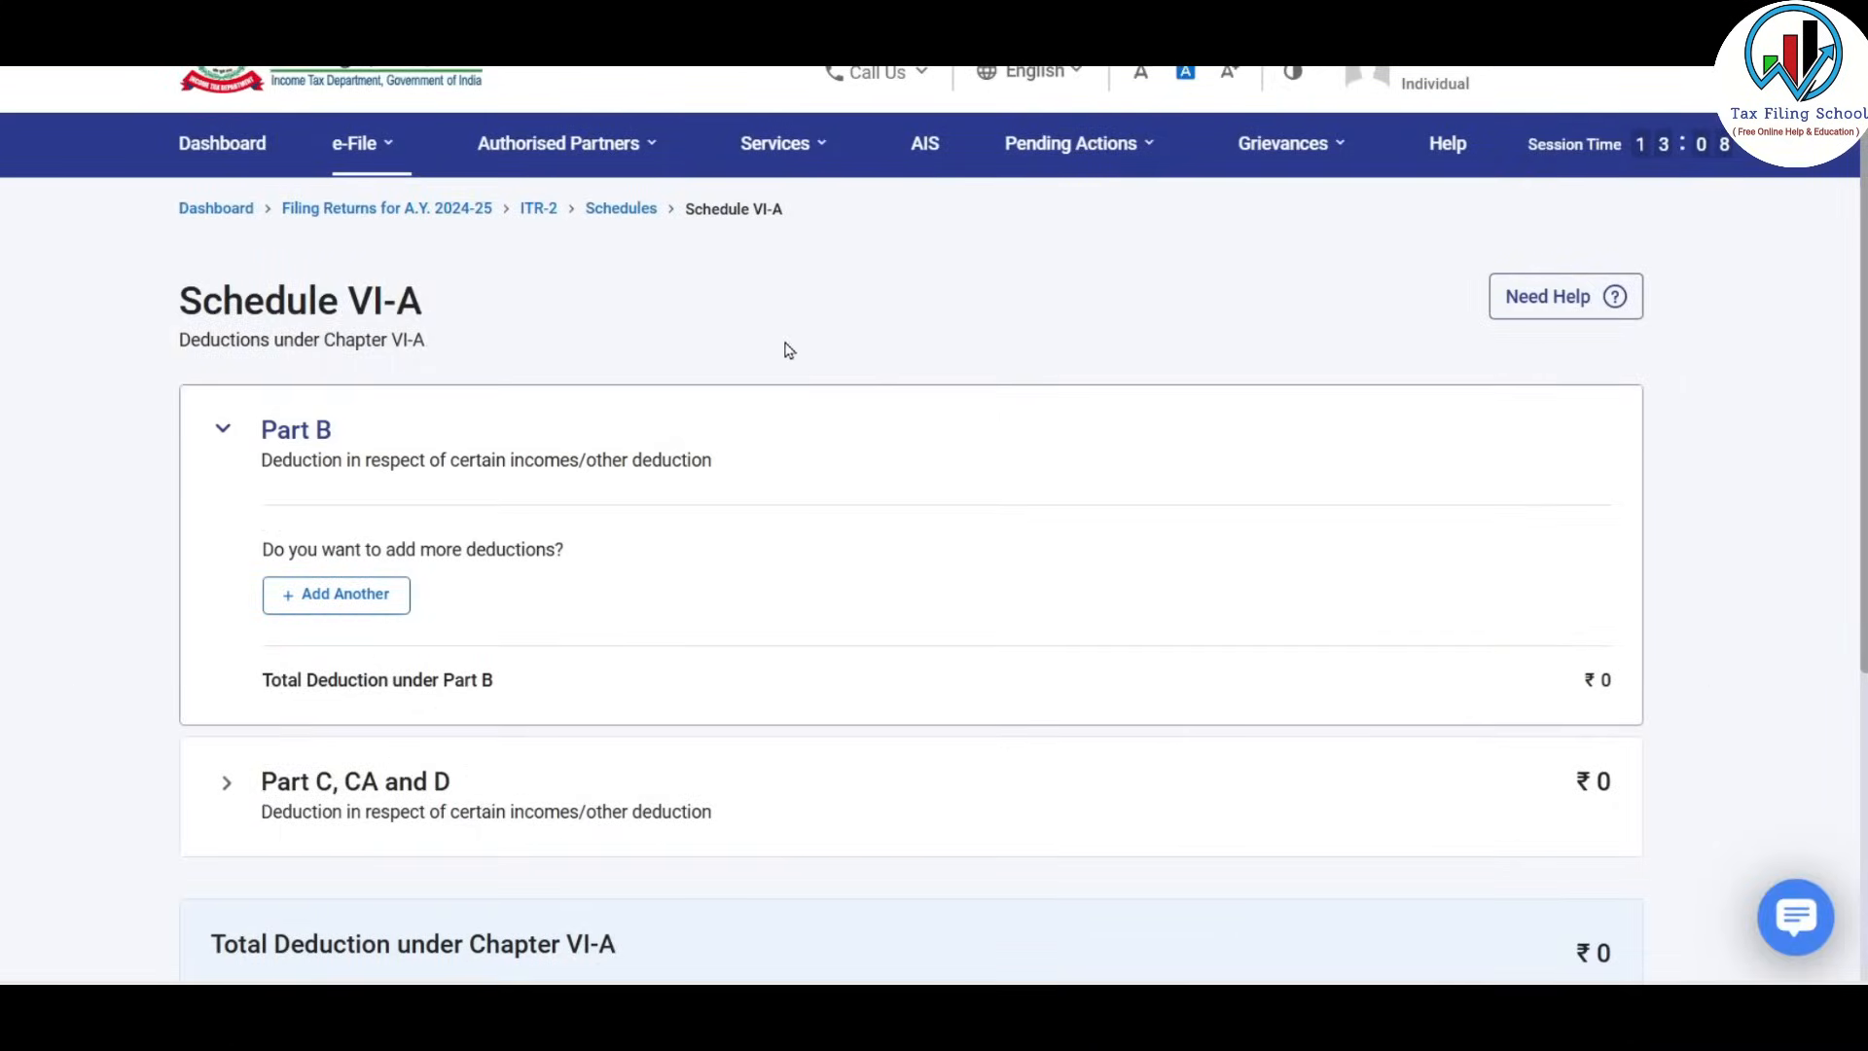
pyautogui.scroll(-2, 782, 399)
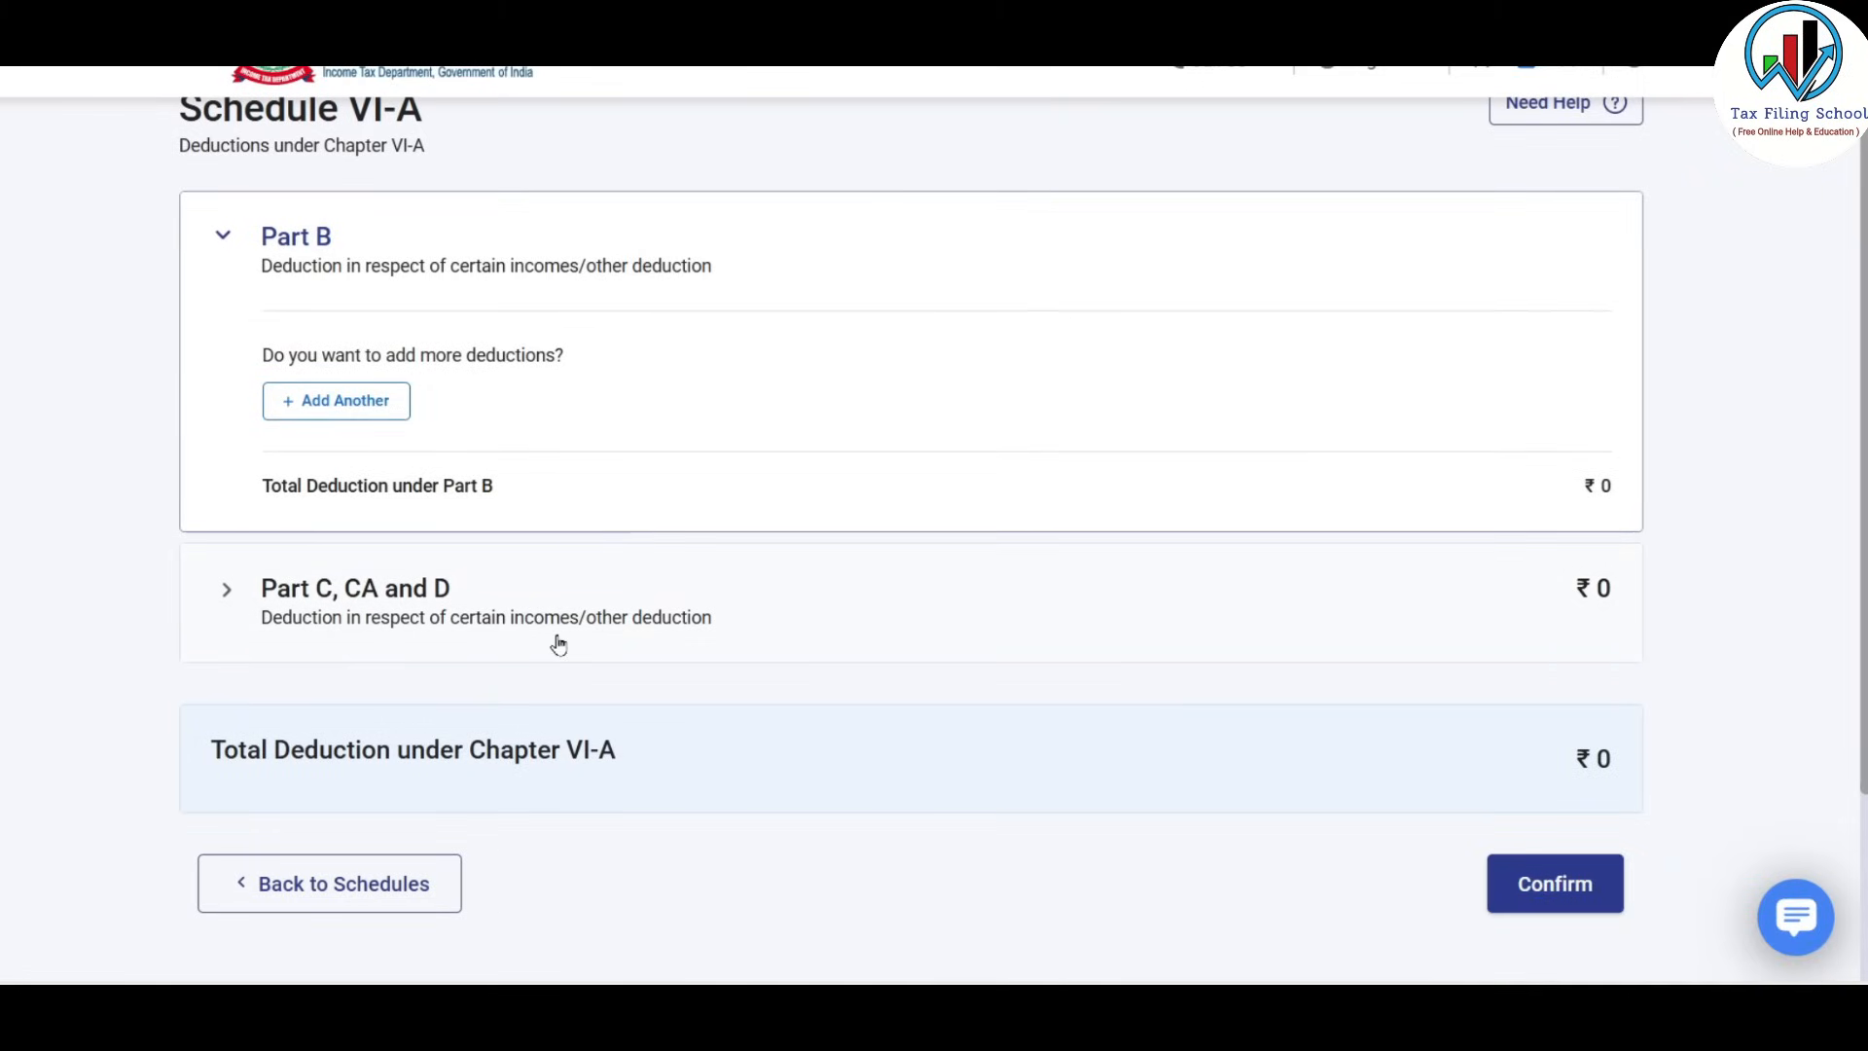
# Add a section 80C deduction with an investment amount of ₹1,04,198 under Part B.
pyautogui.click(359, 408)
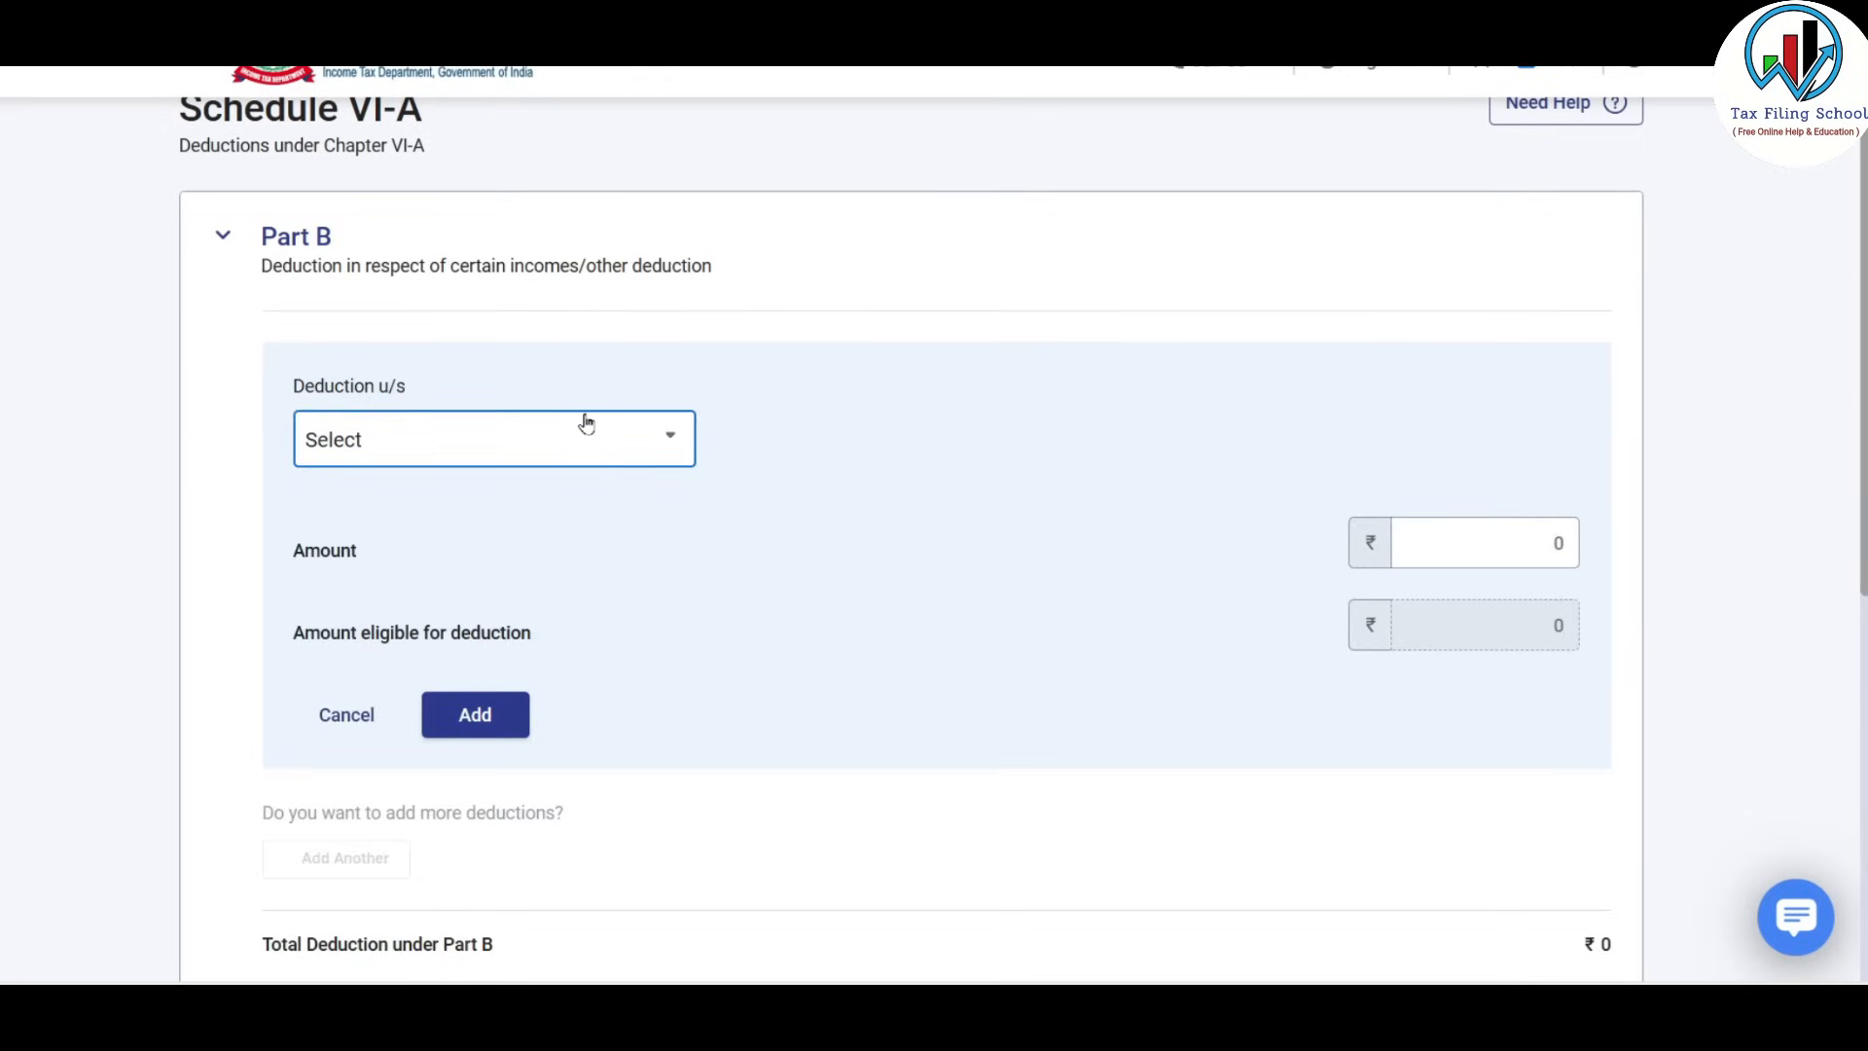
pyautogui.click(639, 446)
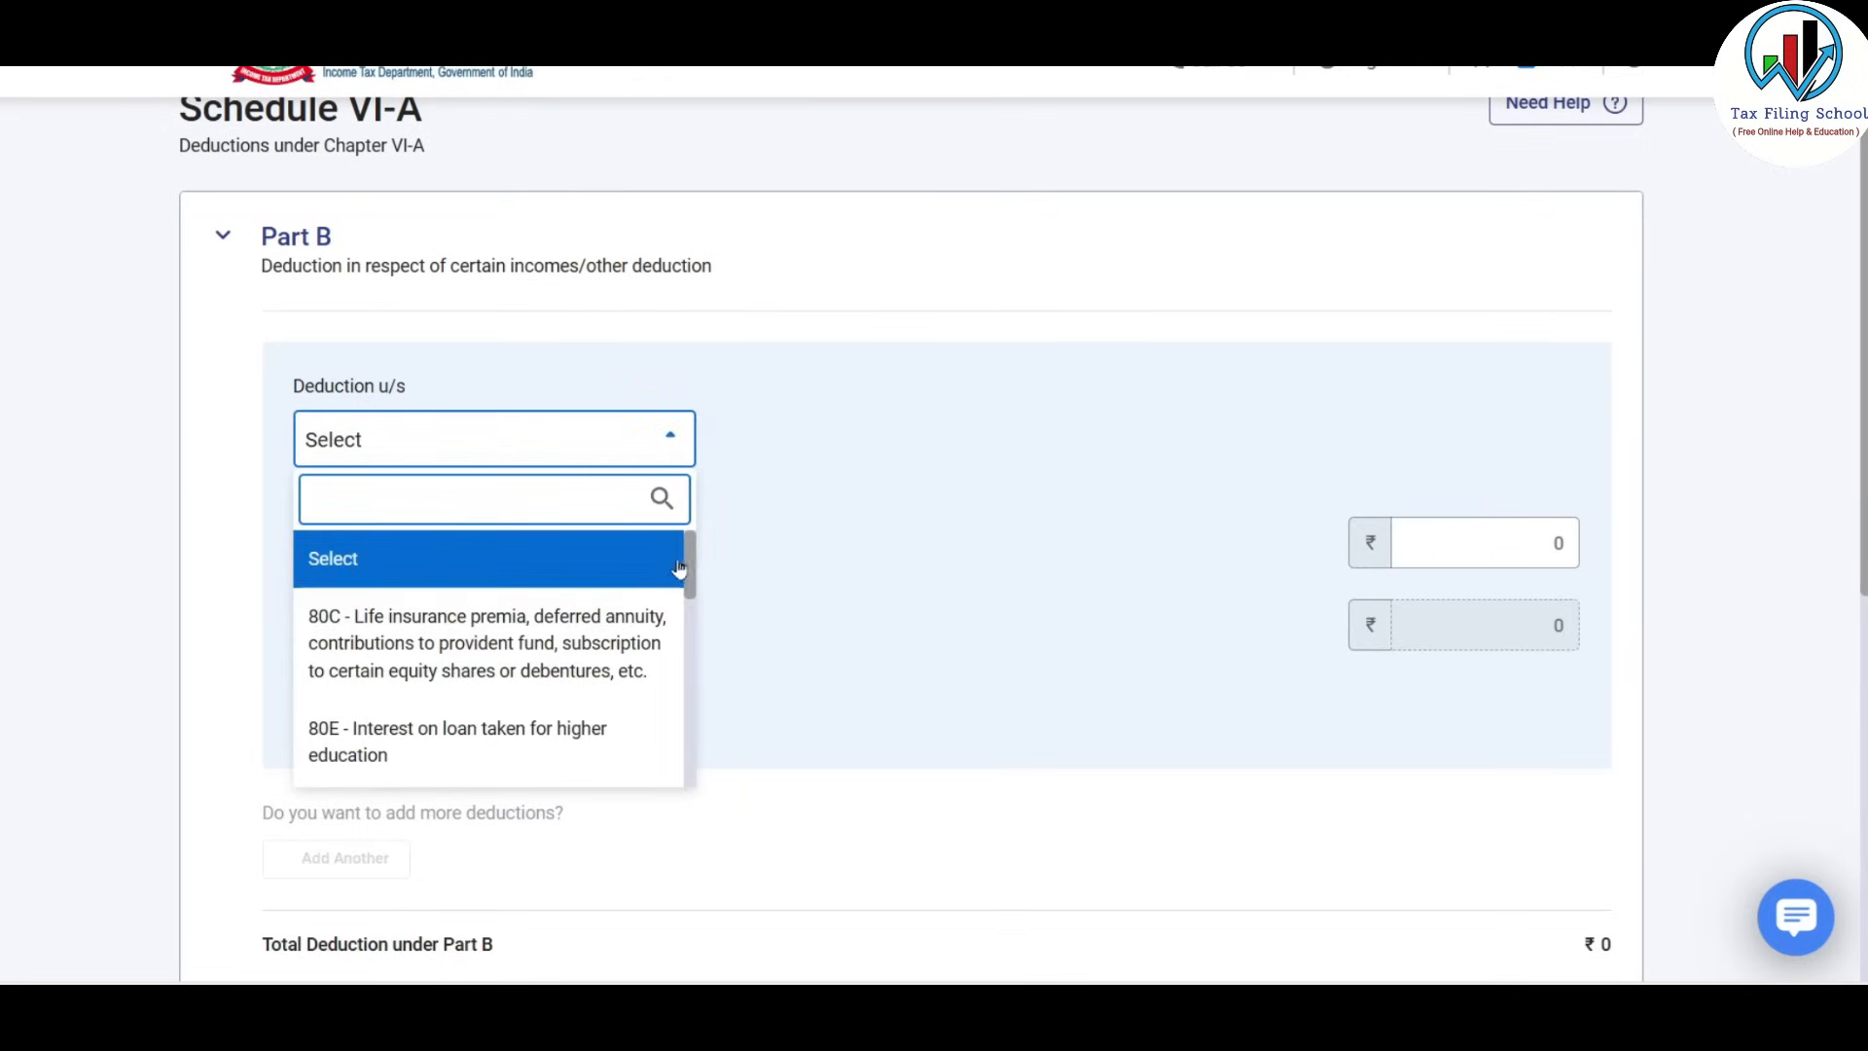
pyautogui.moveTo(694, 550)
pyautogui.mouseDown()
pyautogui.moveTo(699, 771)
pyautogui.moveTo(705, 529)
pyautogui.mouseUp()
pyautogui.click(482, 646)
pyautogui.click(1473, 648)
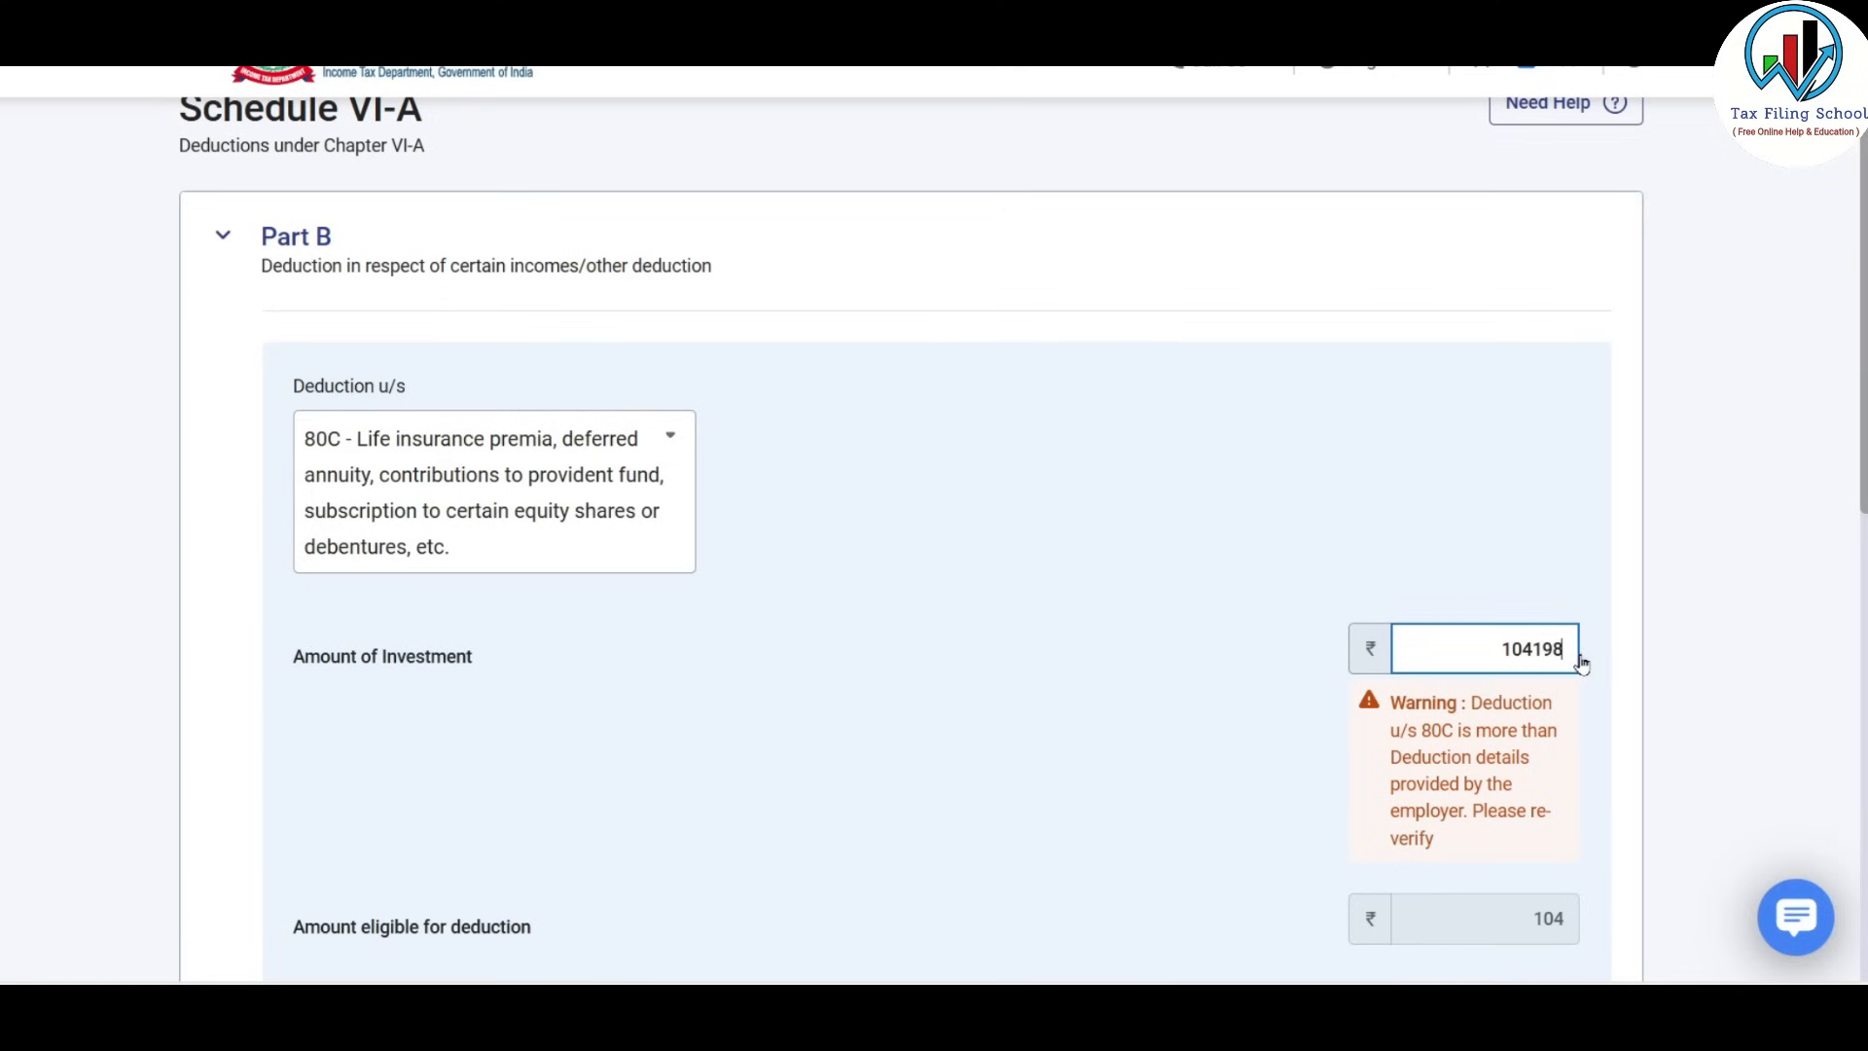
pyautogui.click(1507, 833)
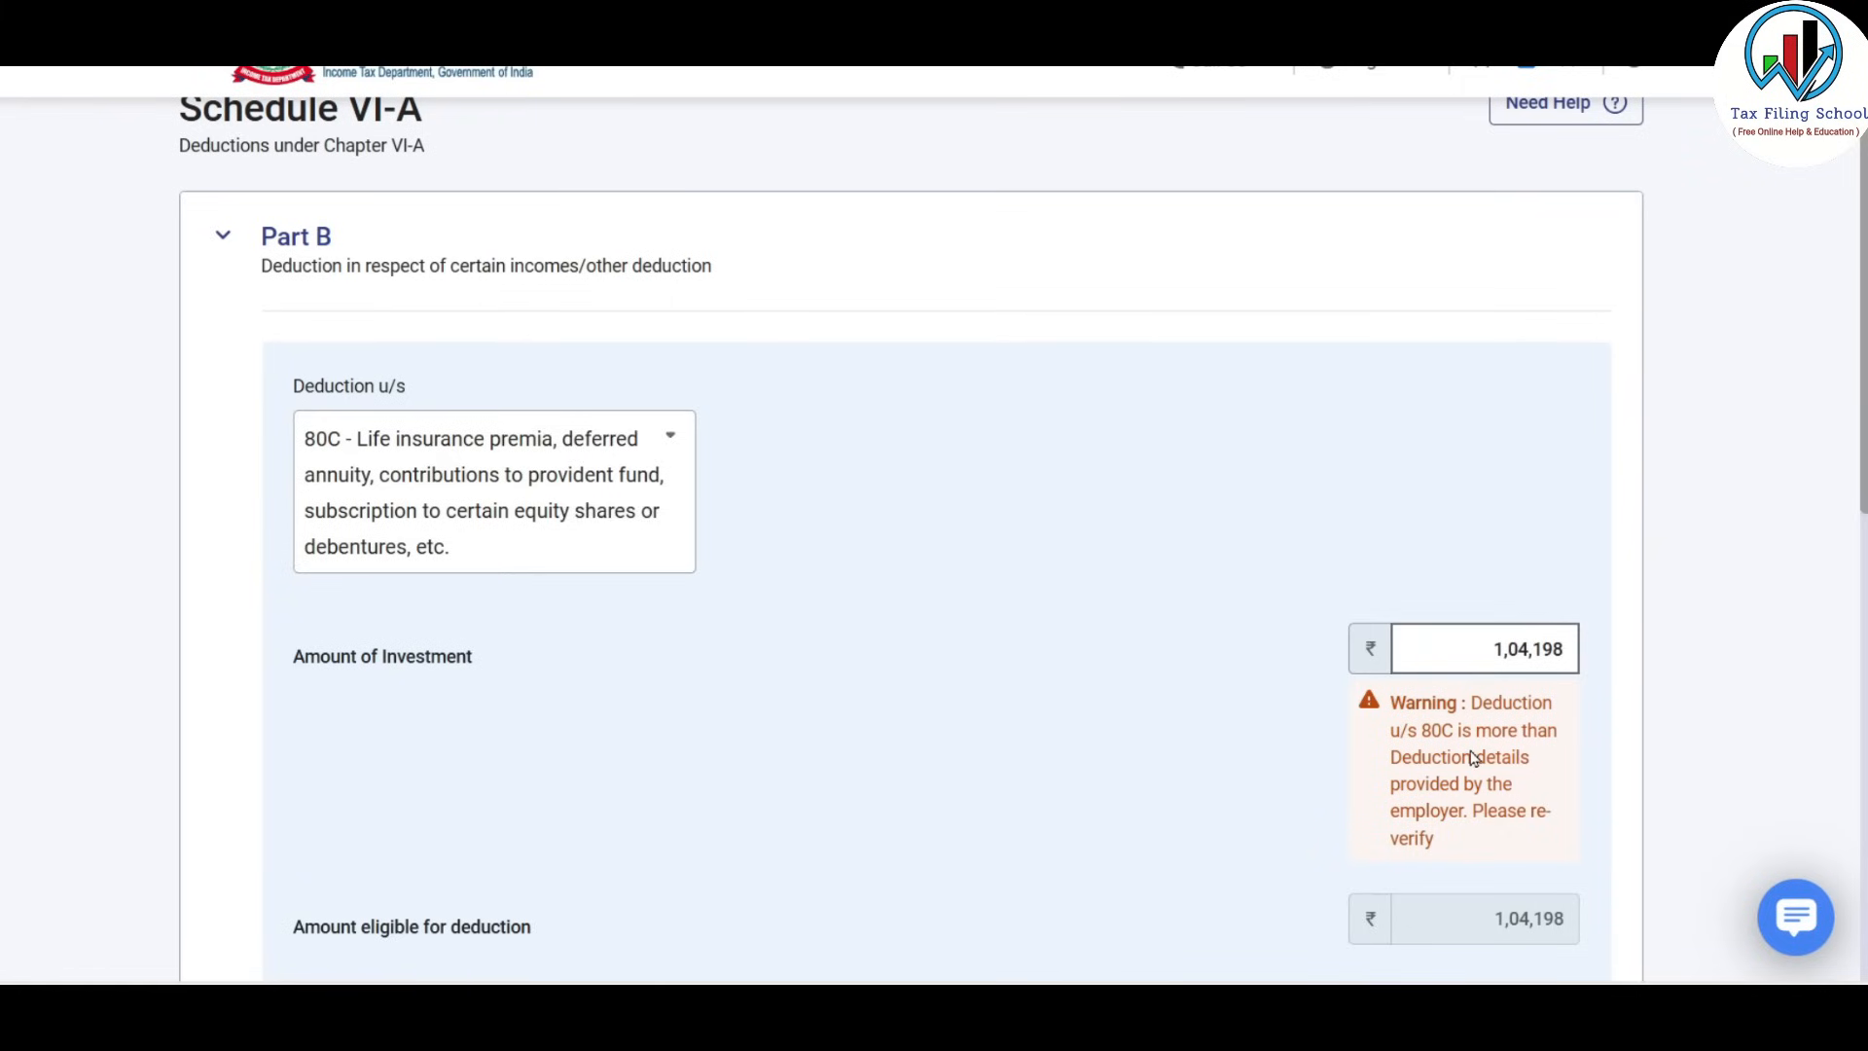
pyautogui.scroll(-3, 1472, 757)
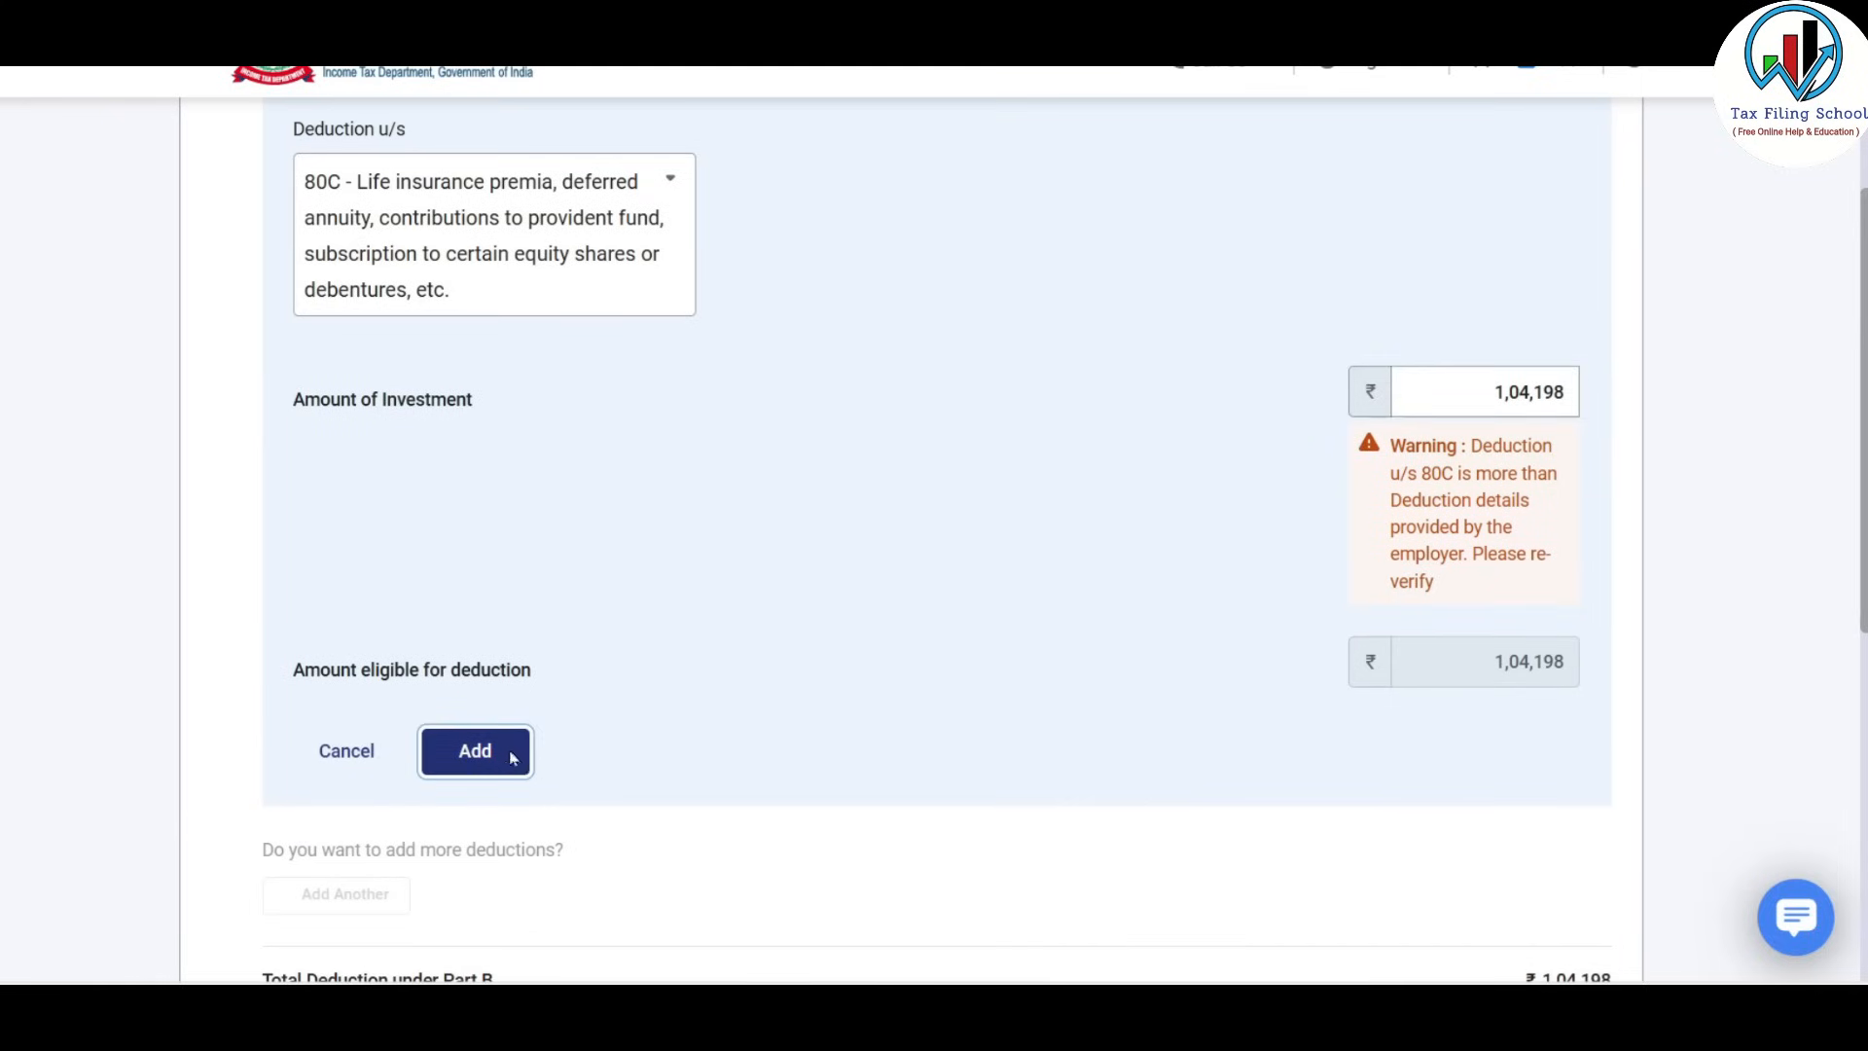
pyautogui.click(474, 751)
pyautogui.scroll(-2, 971, 458)
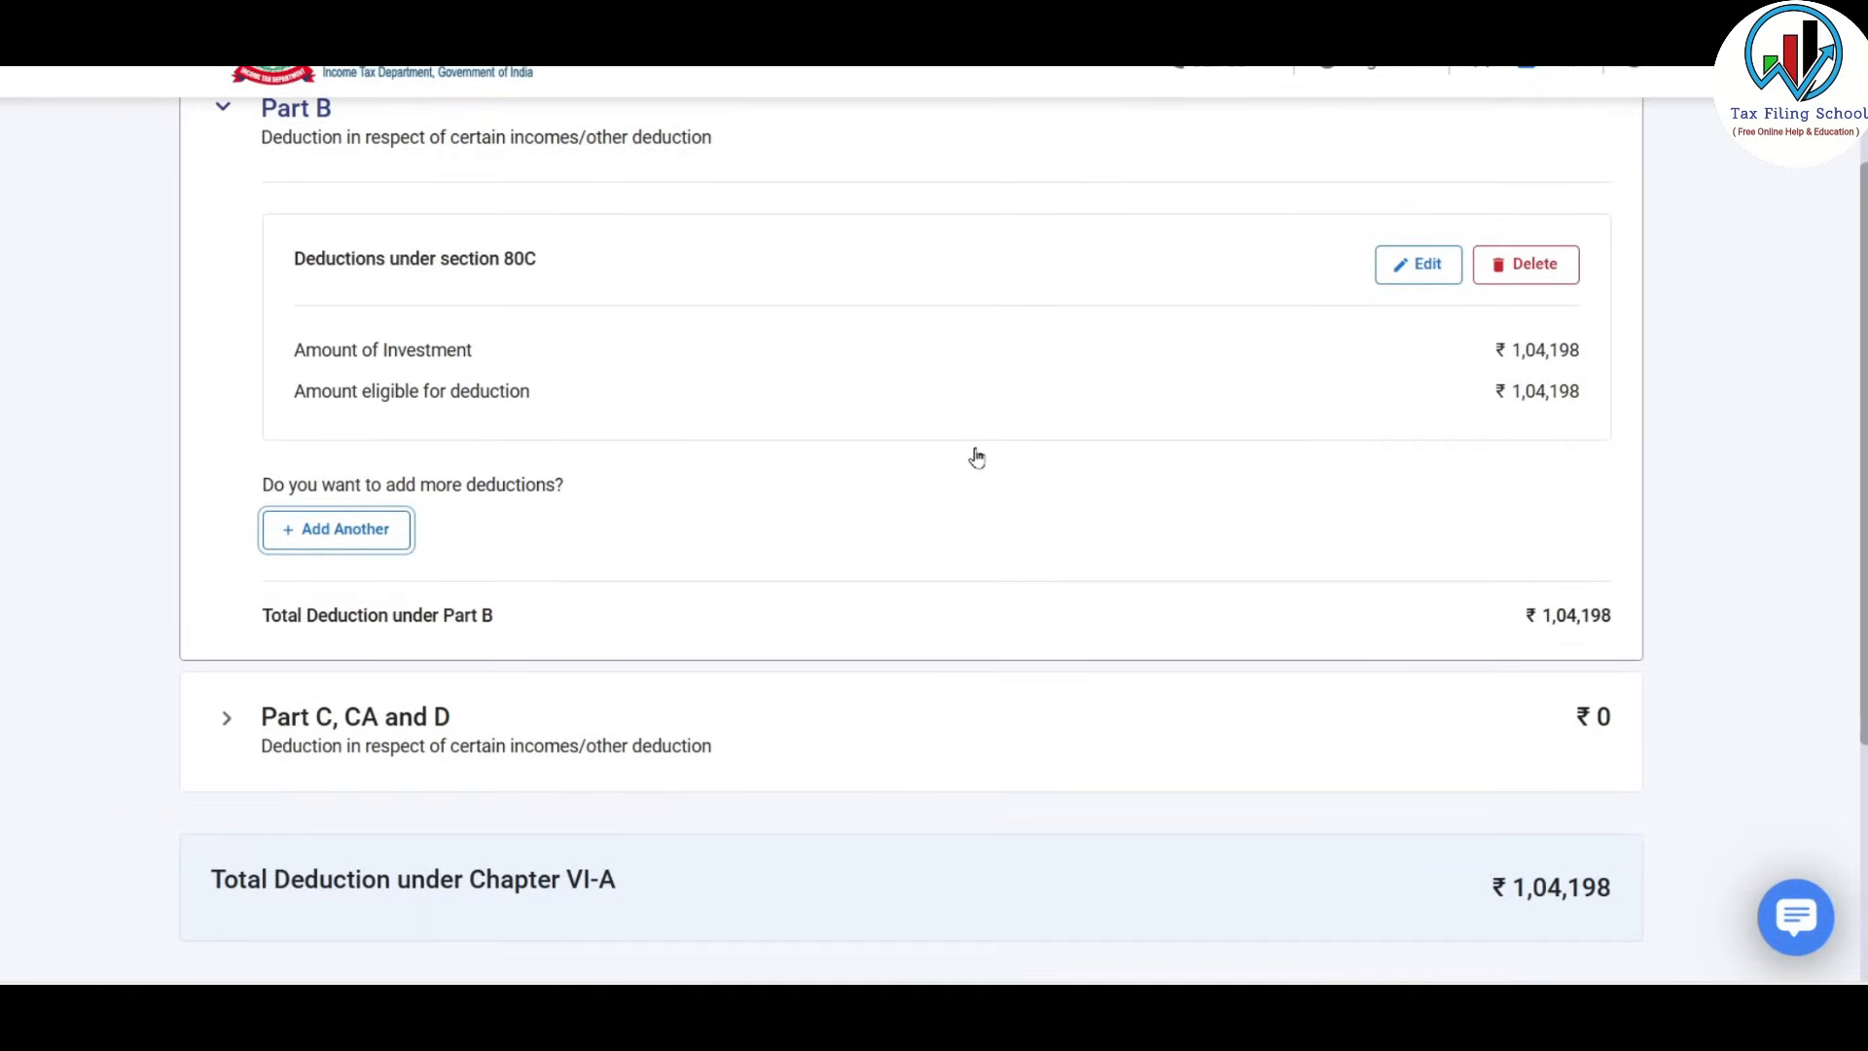
# Start another Part B deduction, browse the section list, then cancel the extra form.
pyautogui.click(387, 534)
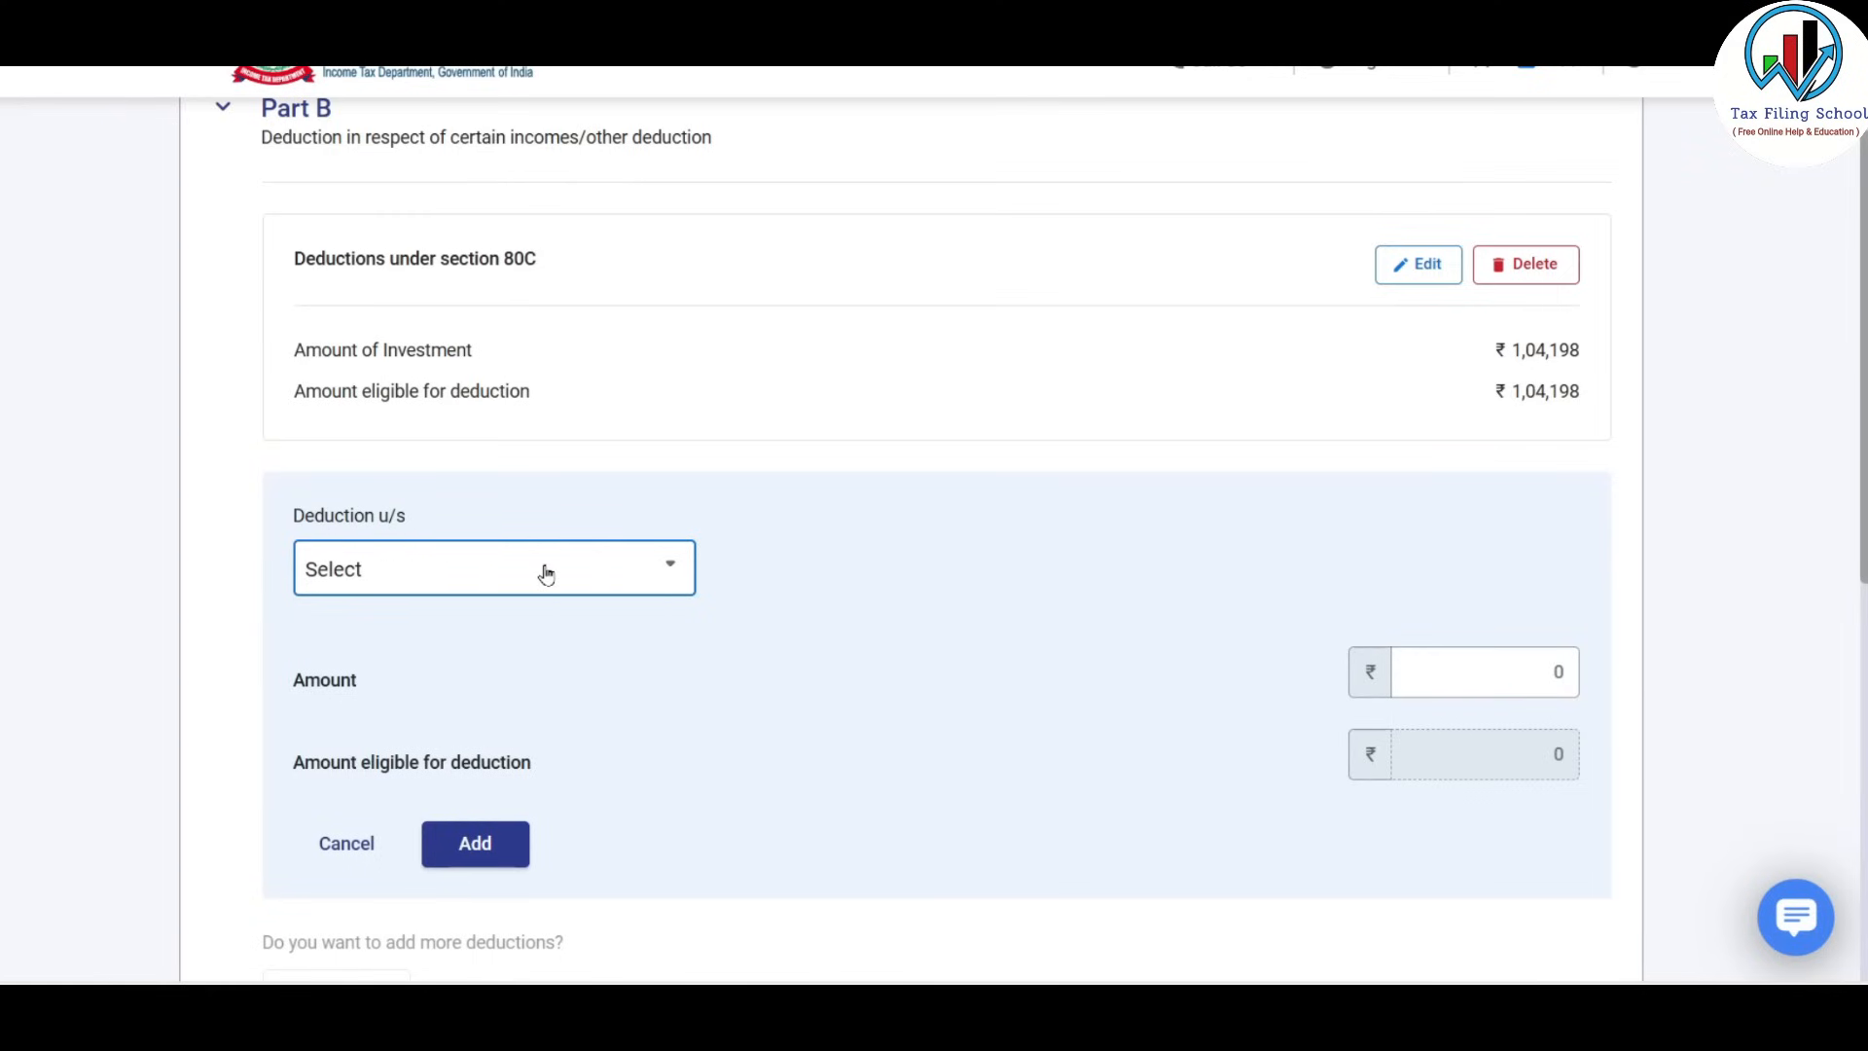
pyautogui.click(669, 566)
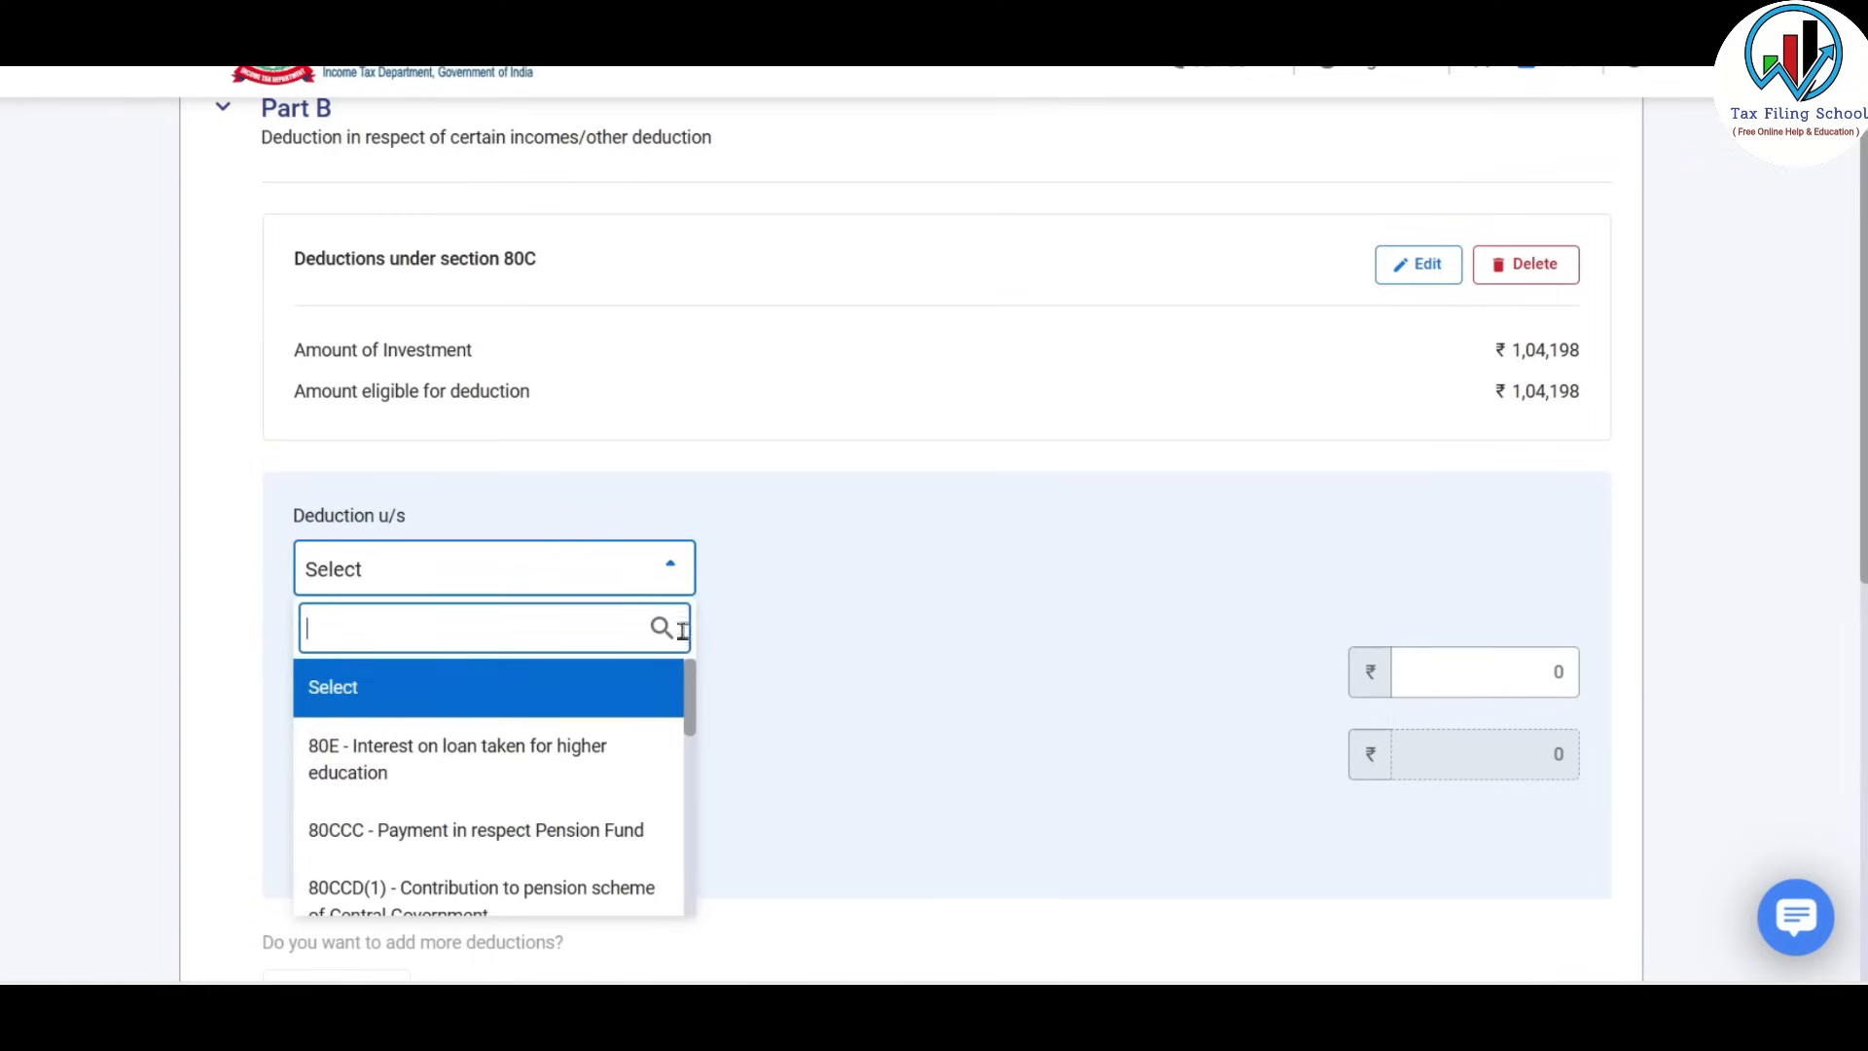
pyautogui.moveTo(689, 693); pyautogui.dragTo(693, 845)
pyautogui.scroll(5, 658, 773)
pyautogui.moveTo(693, 695); pyautogui.dragTo(698, 907)
pyautogui.click(865, 526)
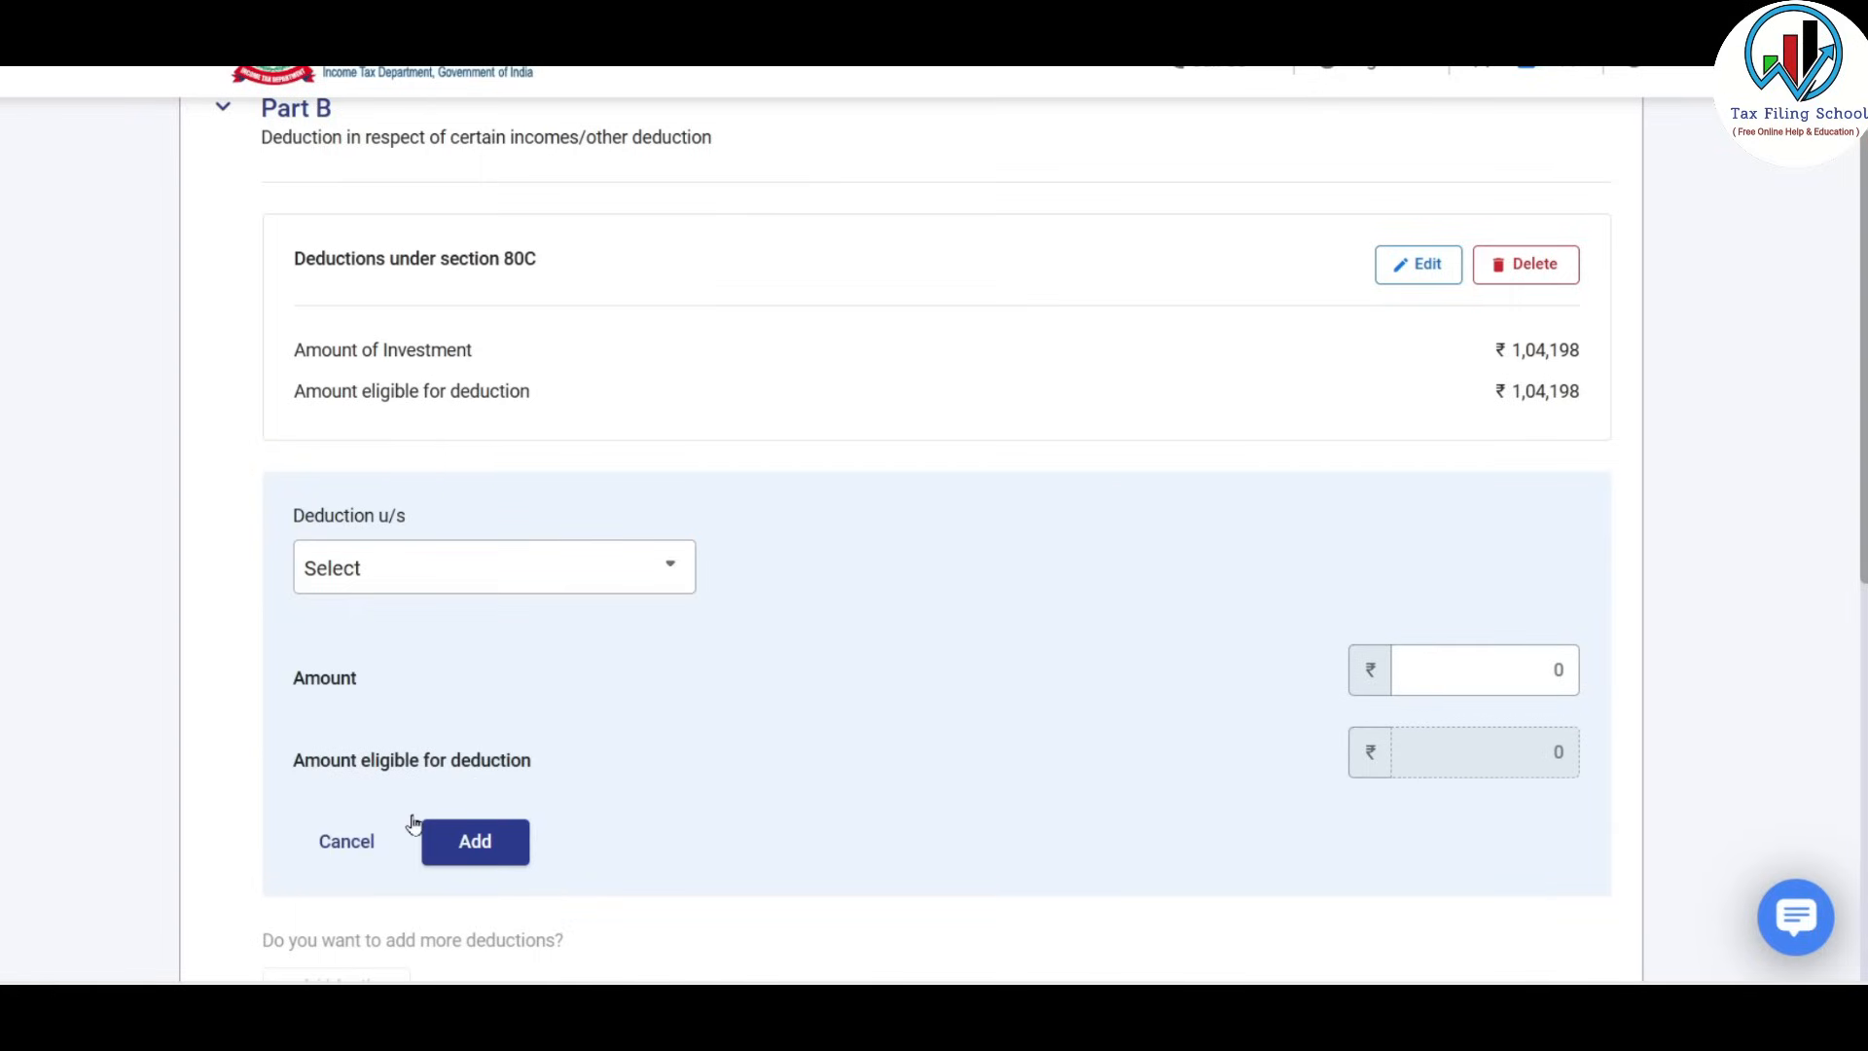
pyautogui.click(356, 836)
pyautogui.scroll(-2, 923, 481)
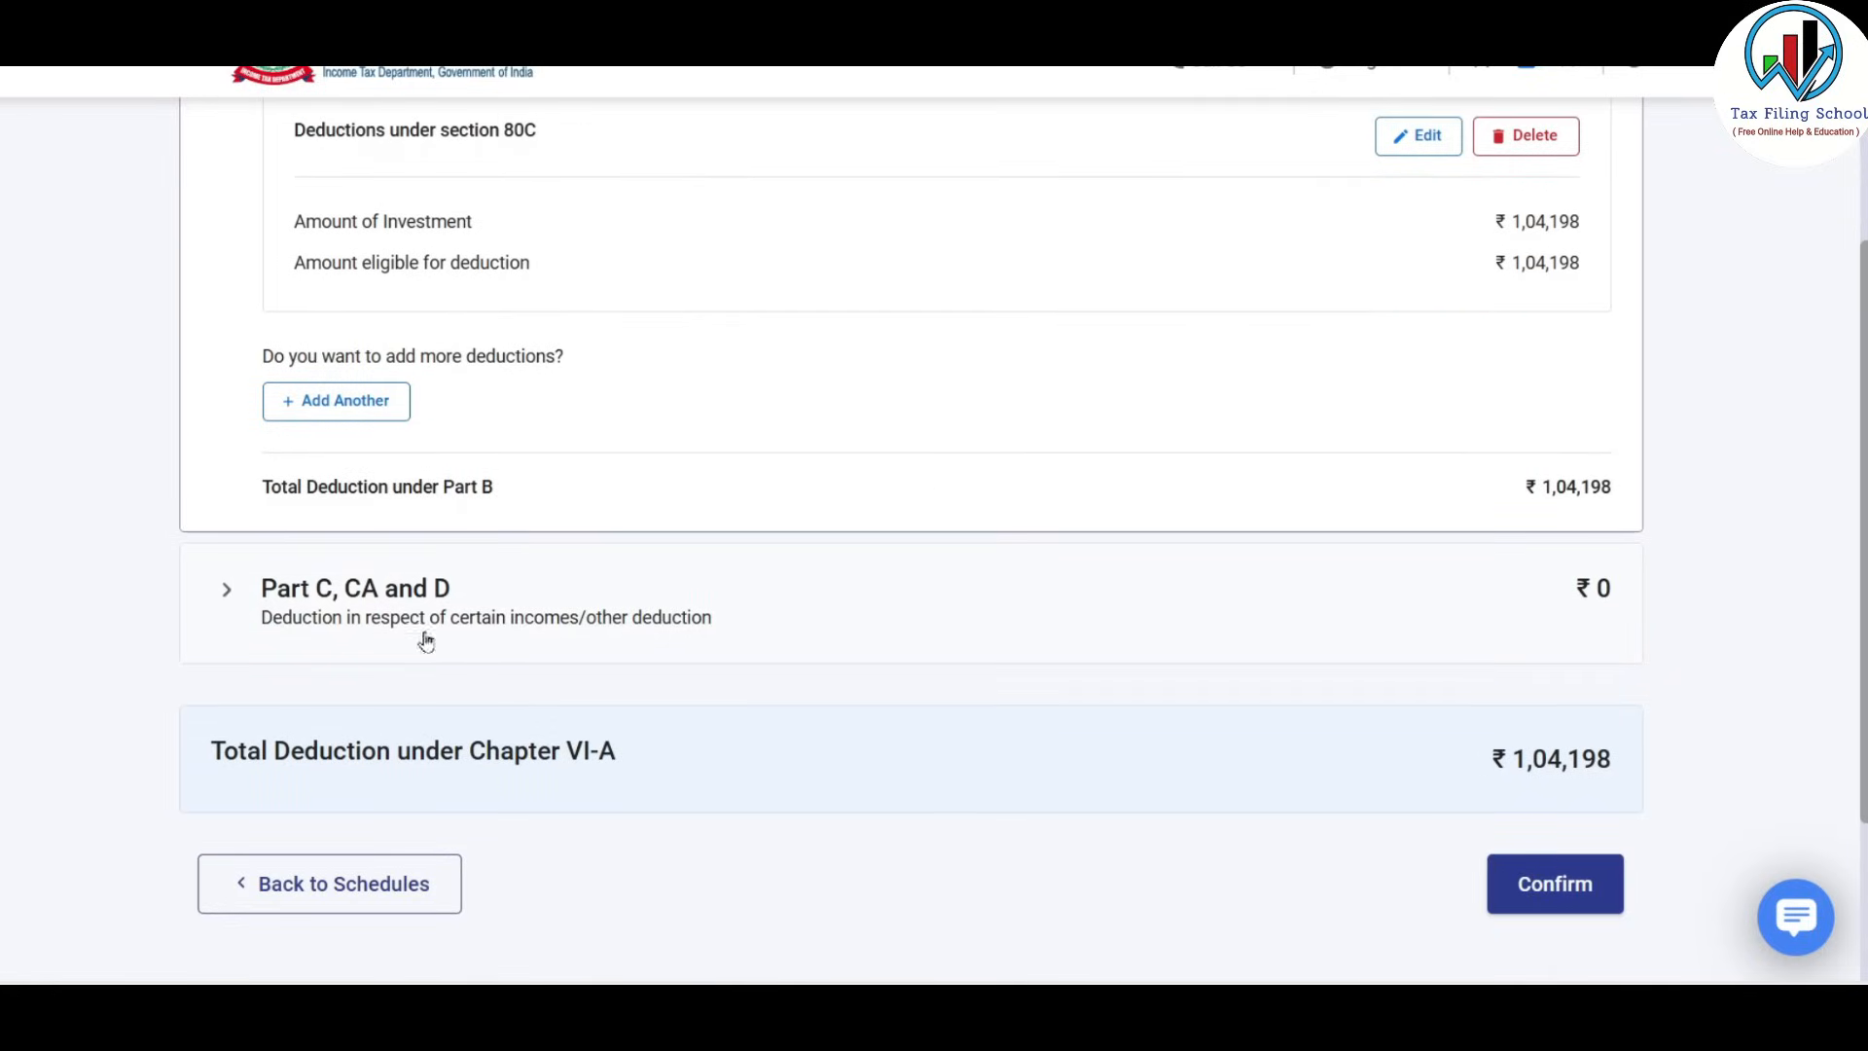
# Expand Part C, CA and D and delete the empty 80QQB and 80RRB rows.
pyautogui.click(270, 601)
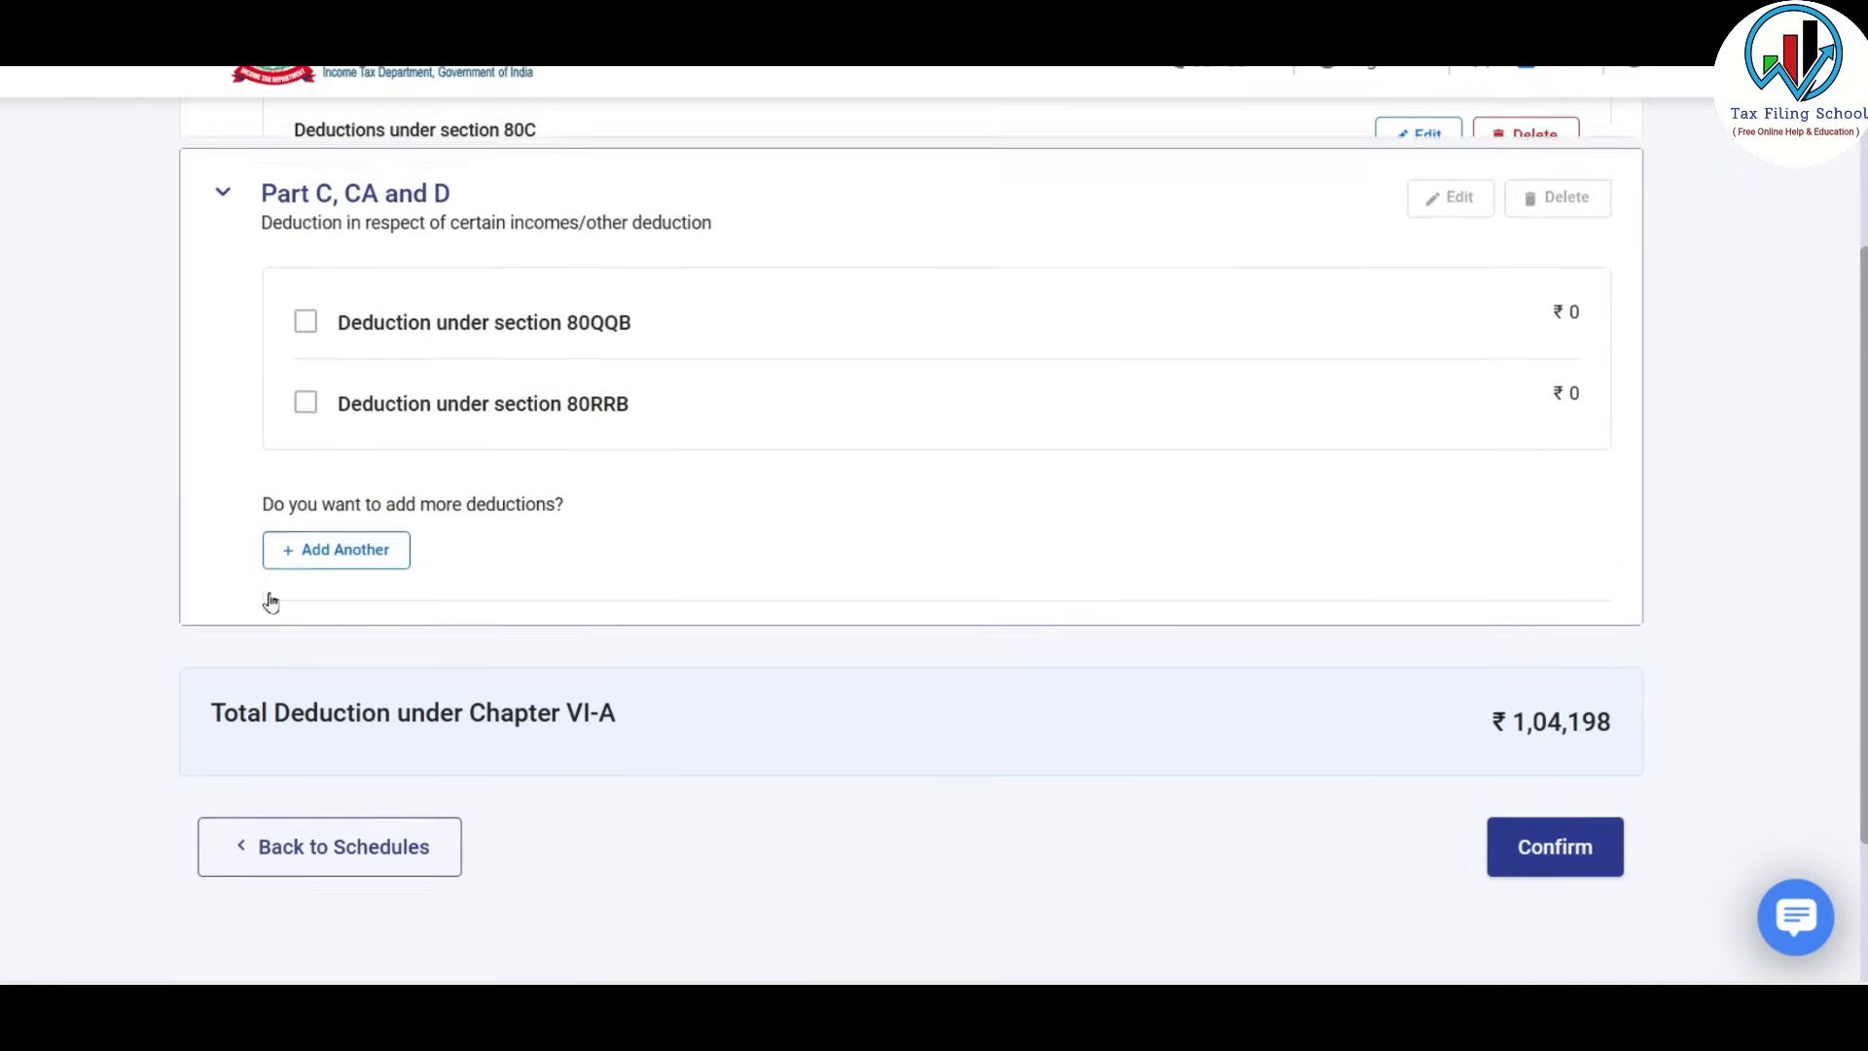
pyautogui.scroll(1, 307, 276)
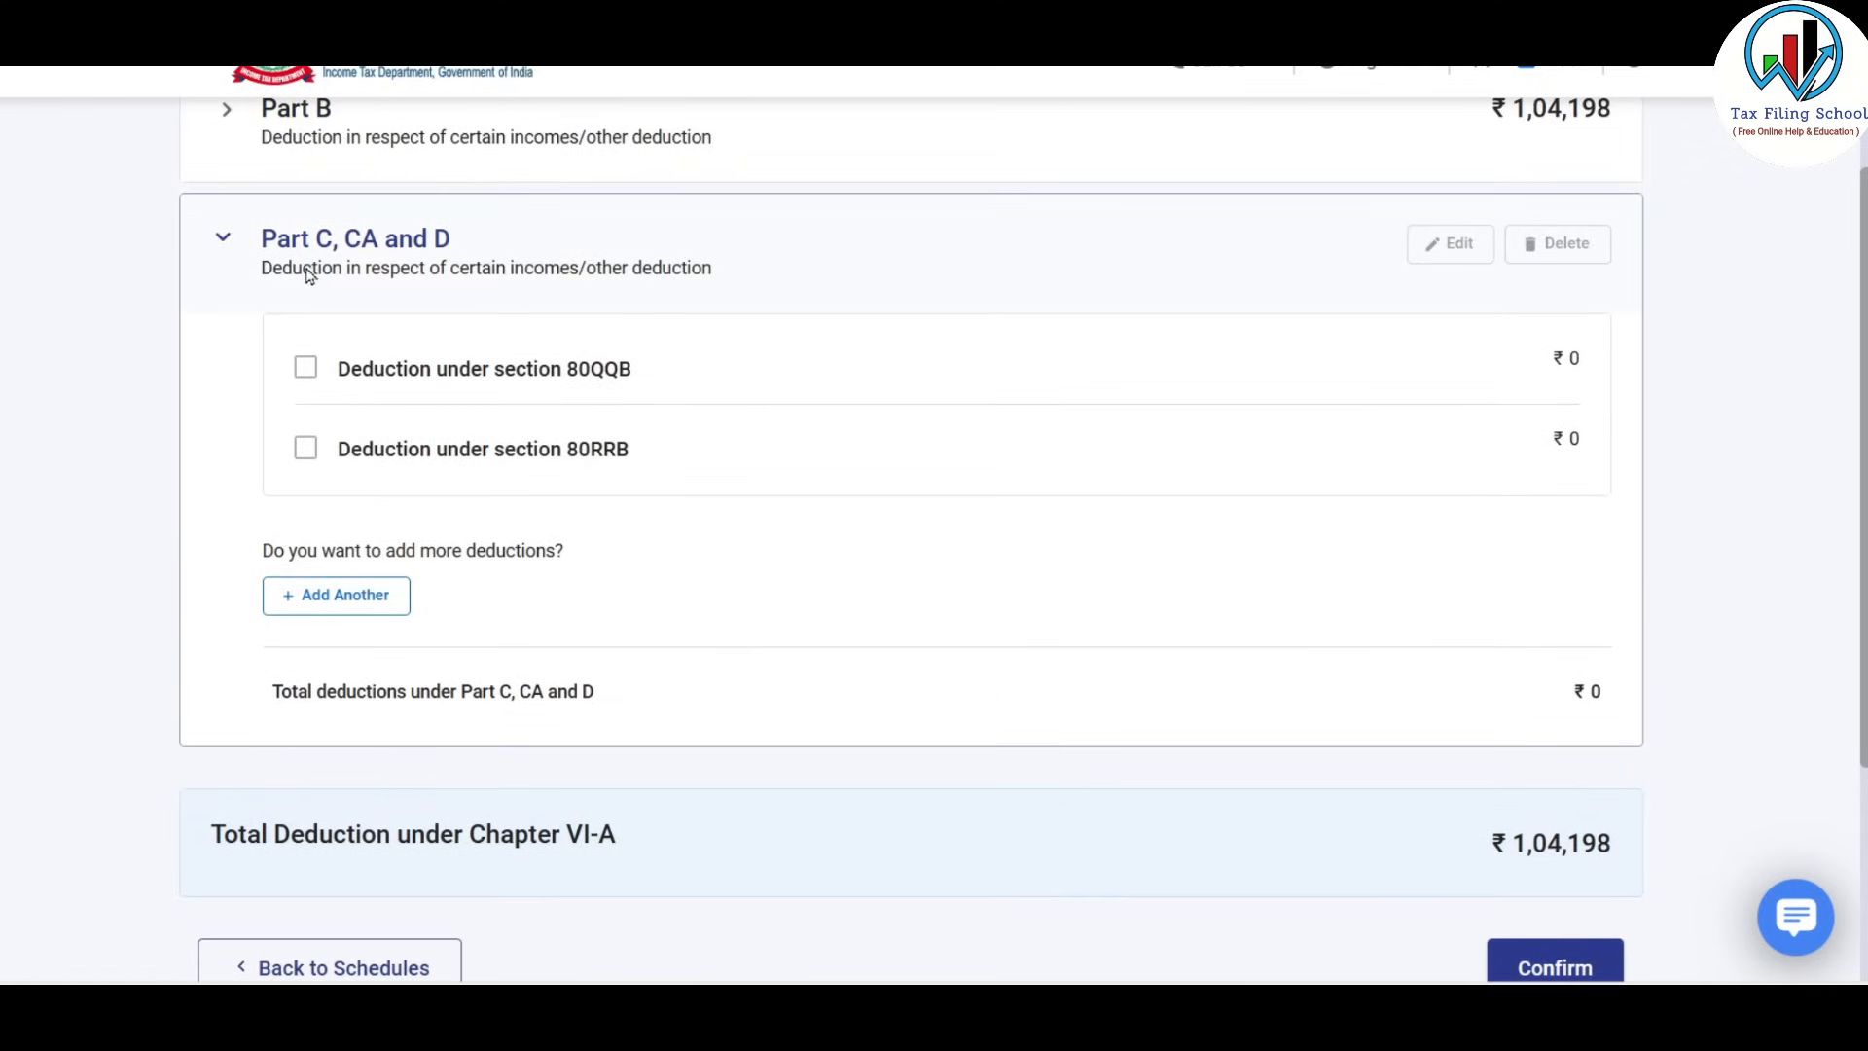
pyautogui.click(306, 369)
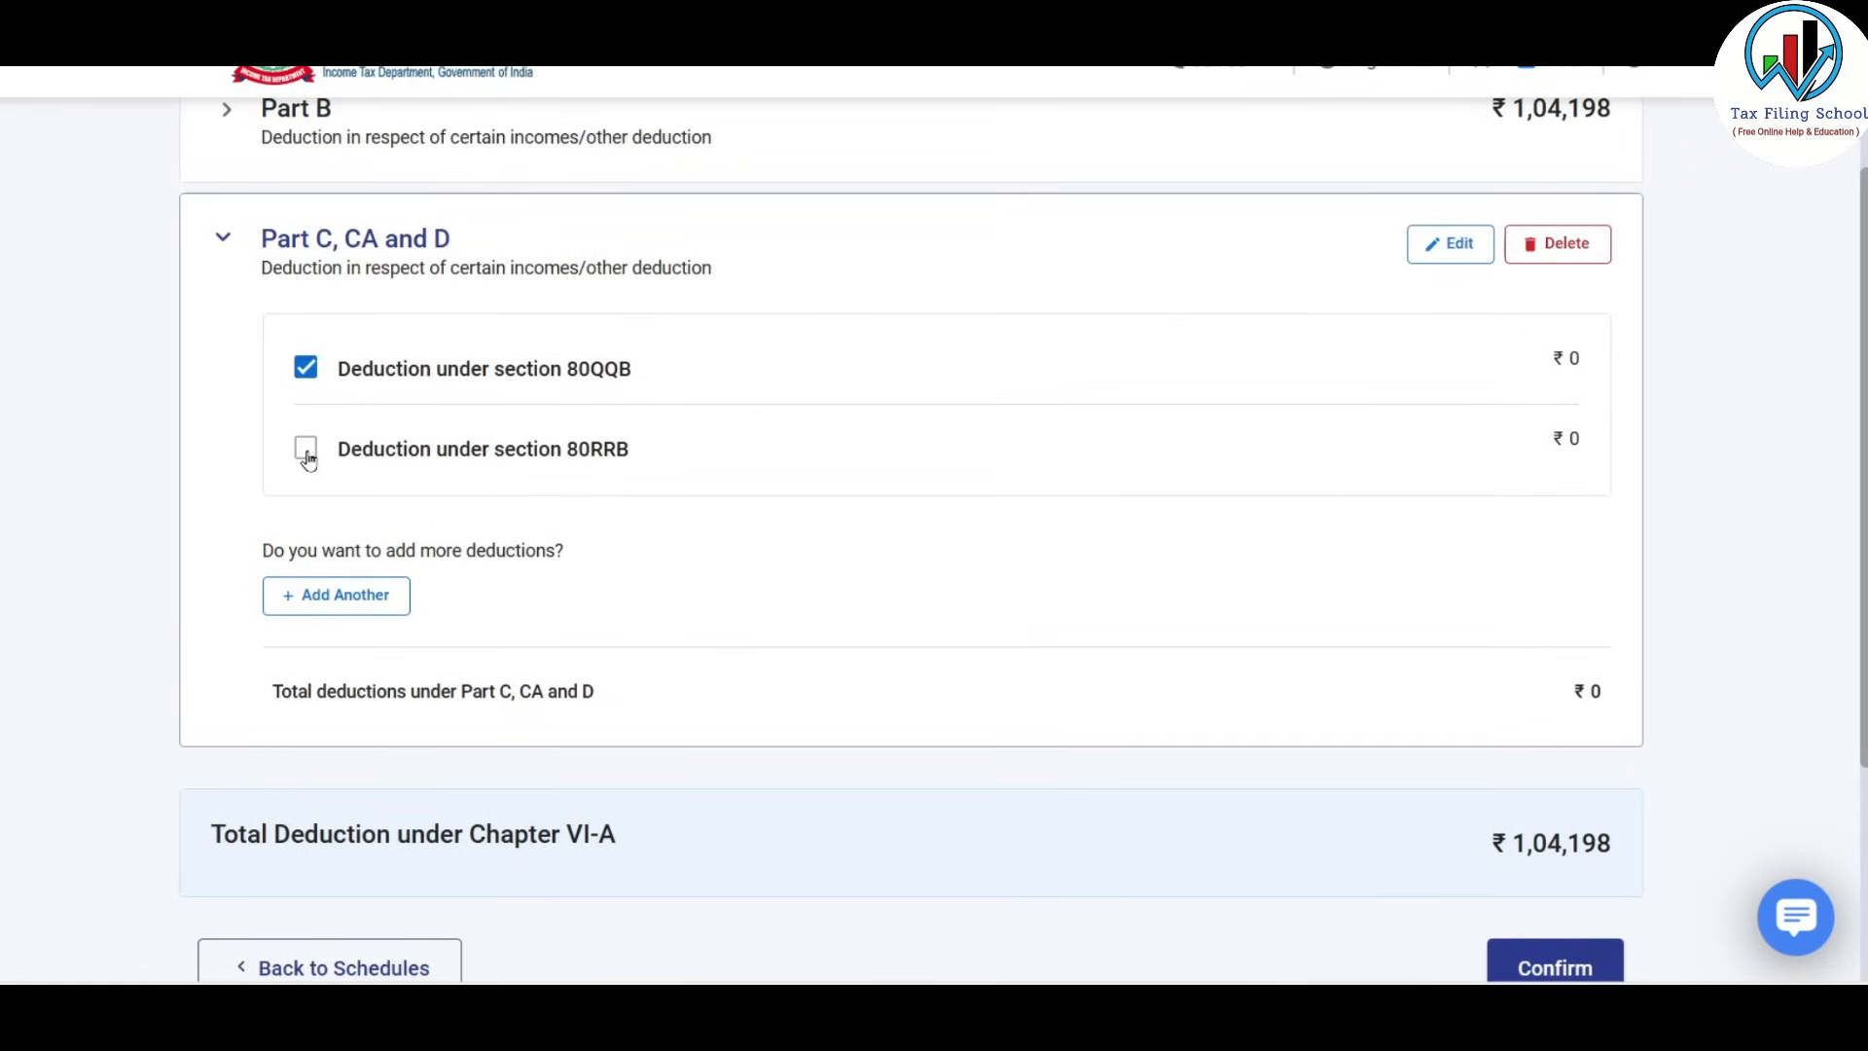
pyautogui.click(306, 450)
pyautogui.click(1561, 246)
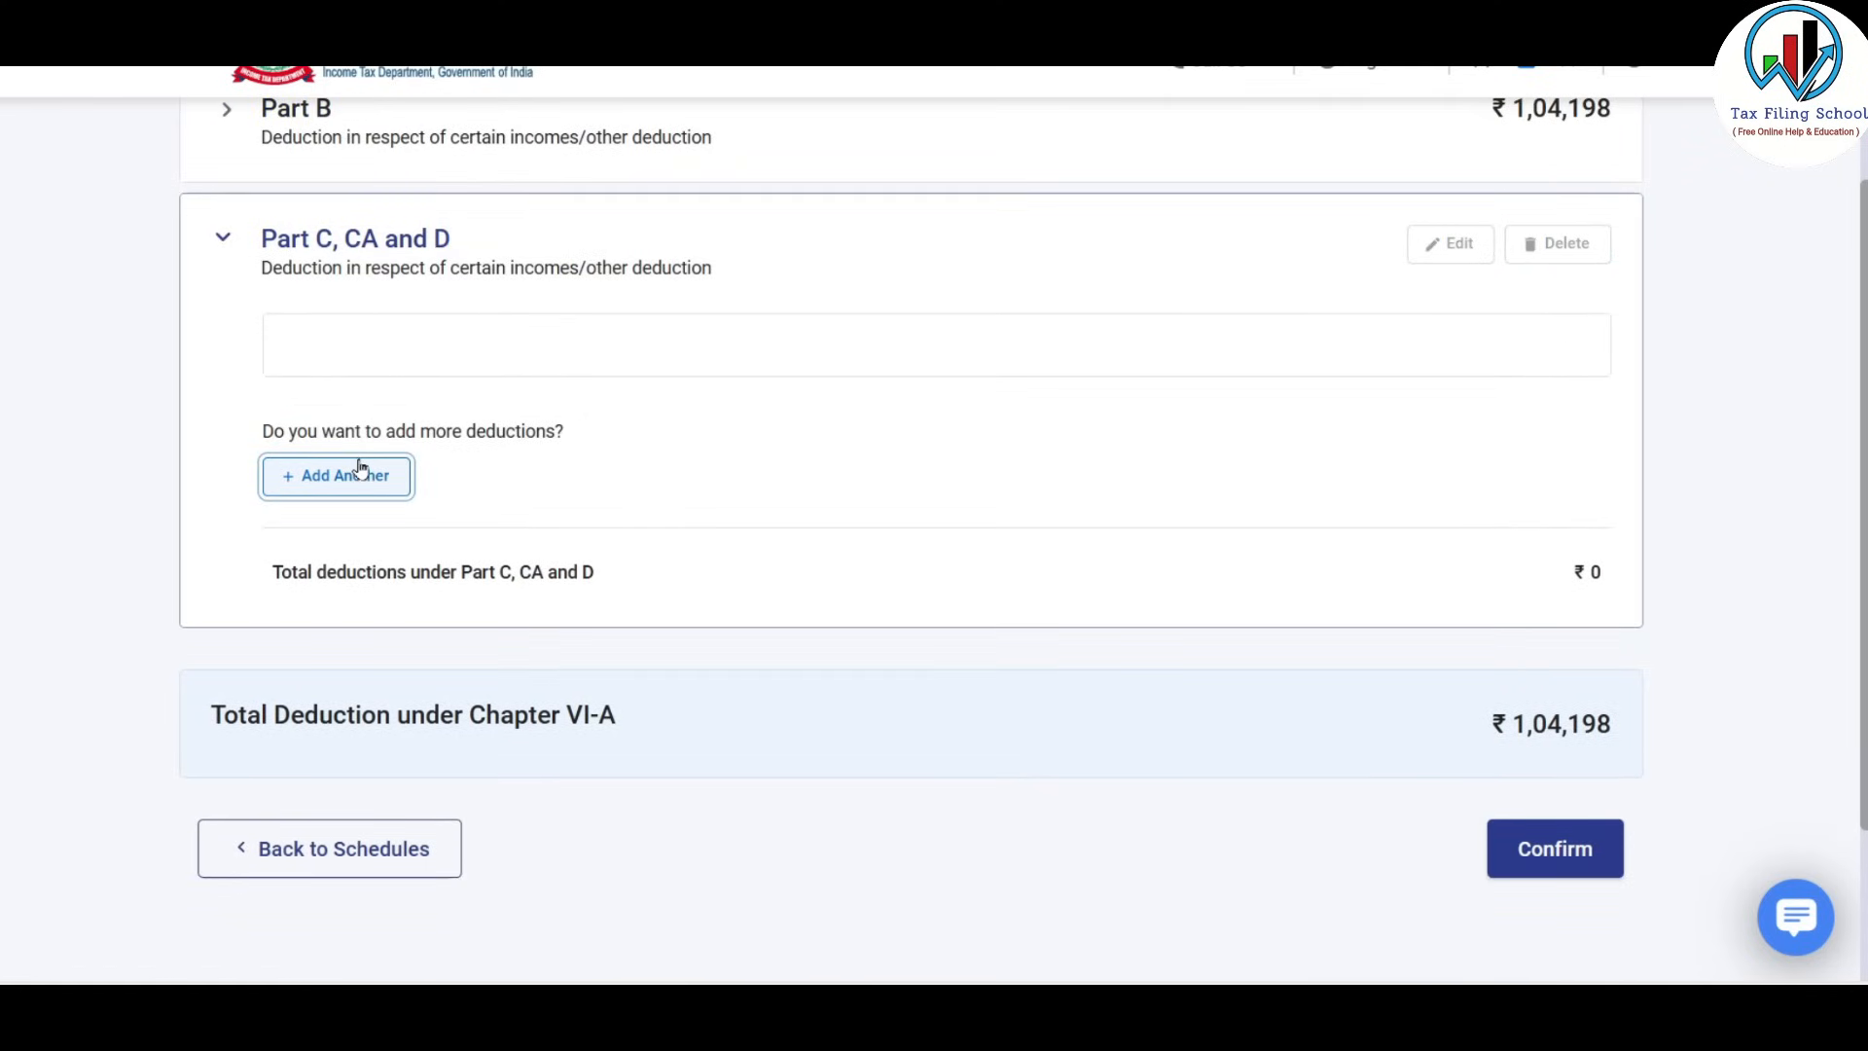
# Add a new 80TTA entry with savings interest of ₹2,750.
pyautogui.click(360, 473)
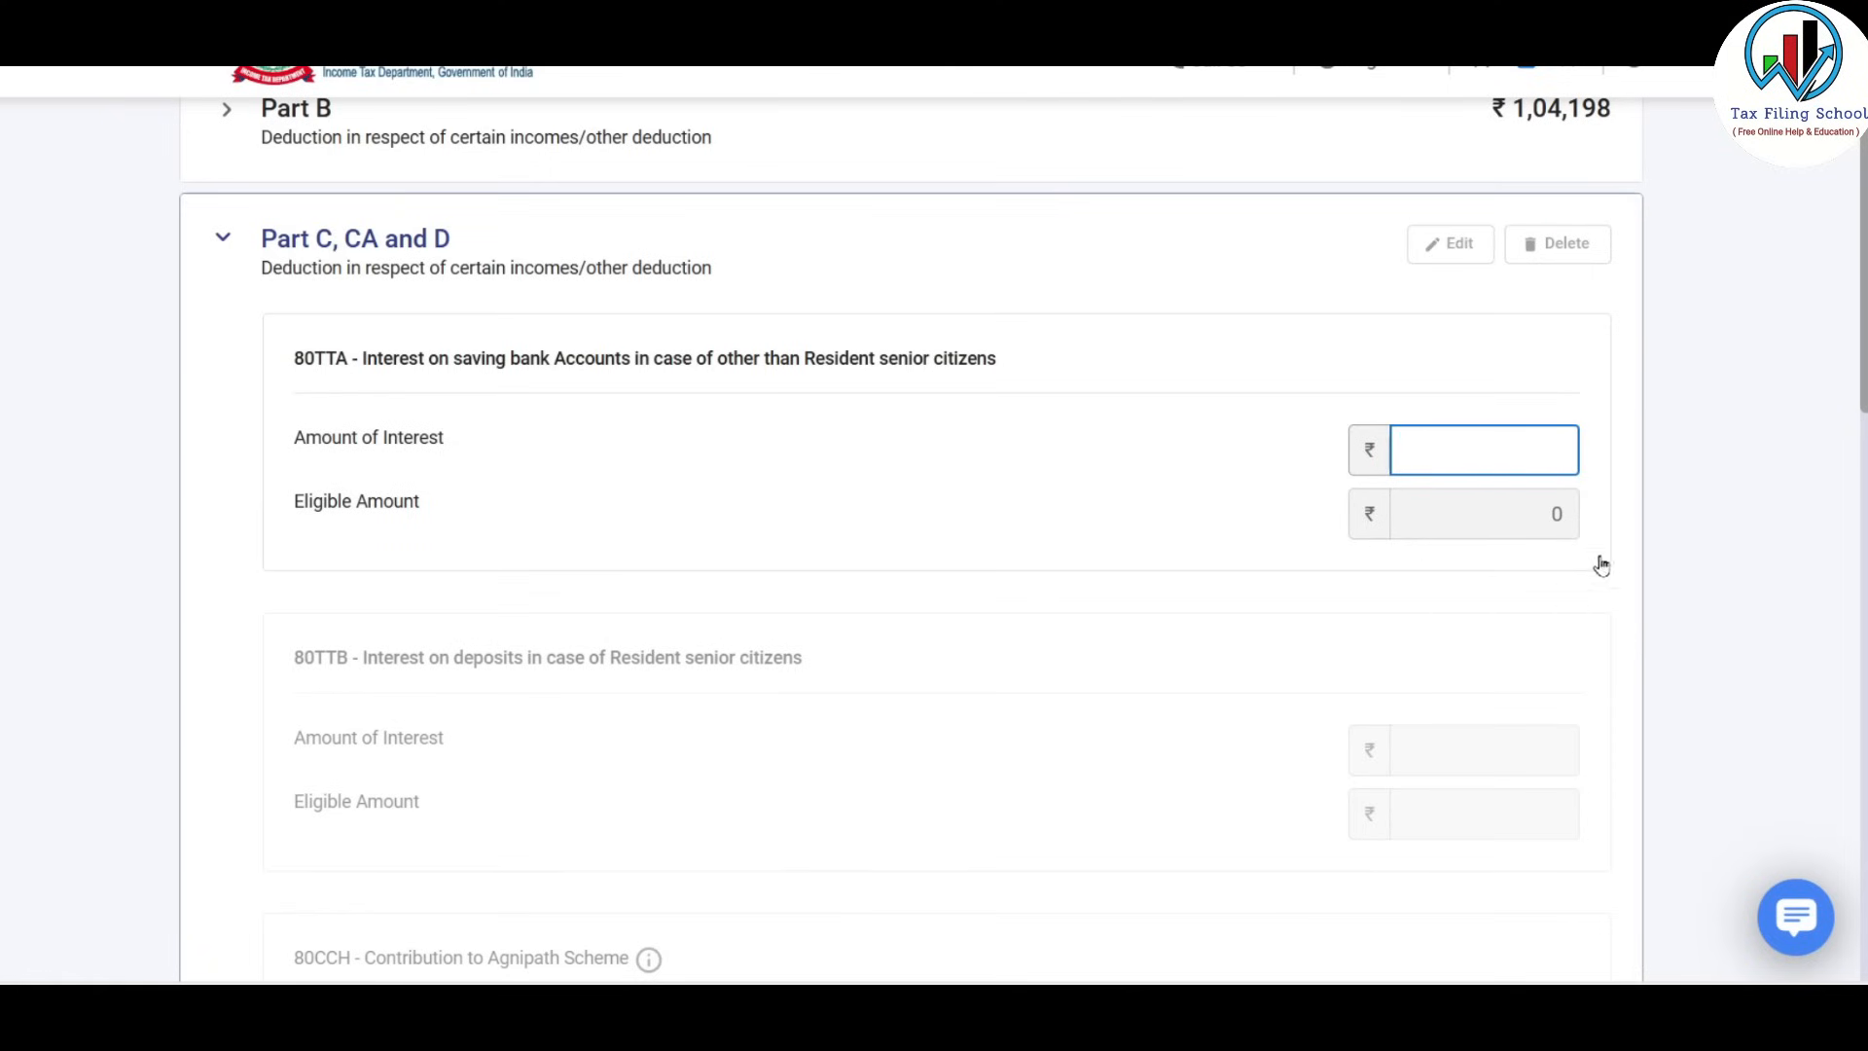
pyautogui.write('2750')
pyautogui.click(1614, 409)
# Cross-check figures in Excel, then save the ₹2,267 80TTA deduction under Part C.
pyautogui.hotkey('alt', 'Tab')
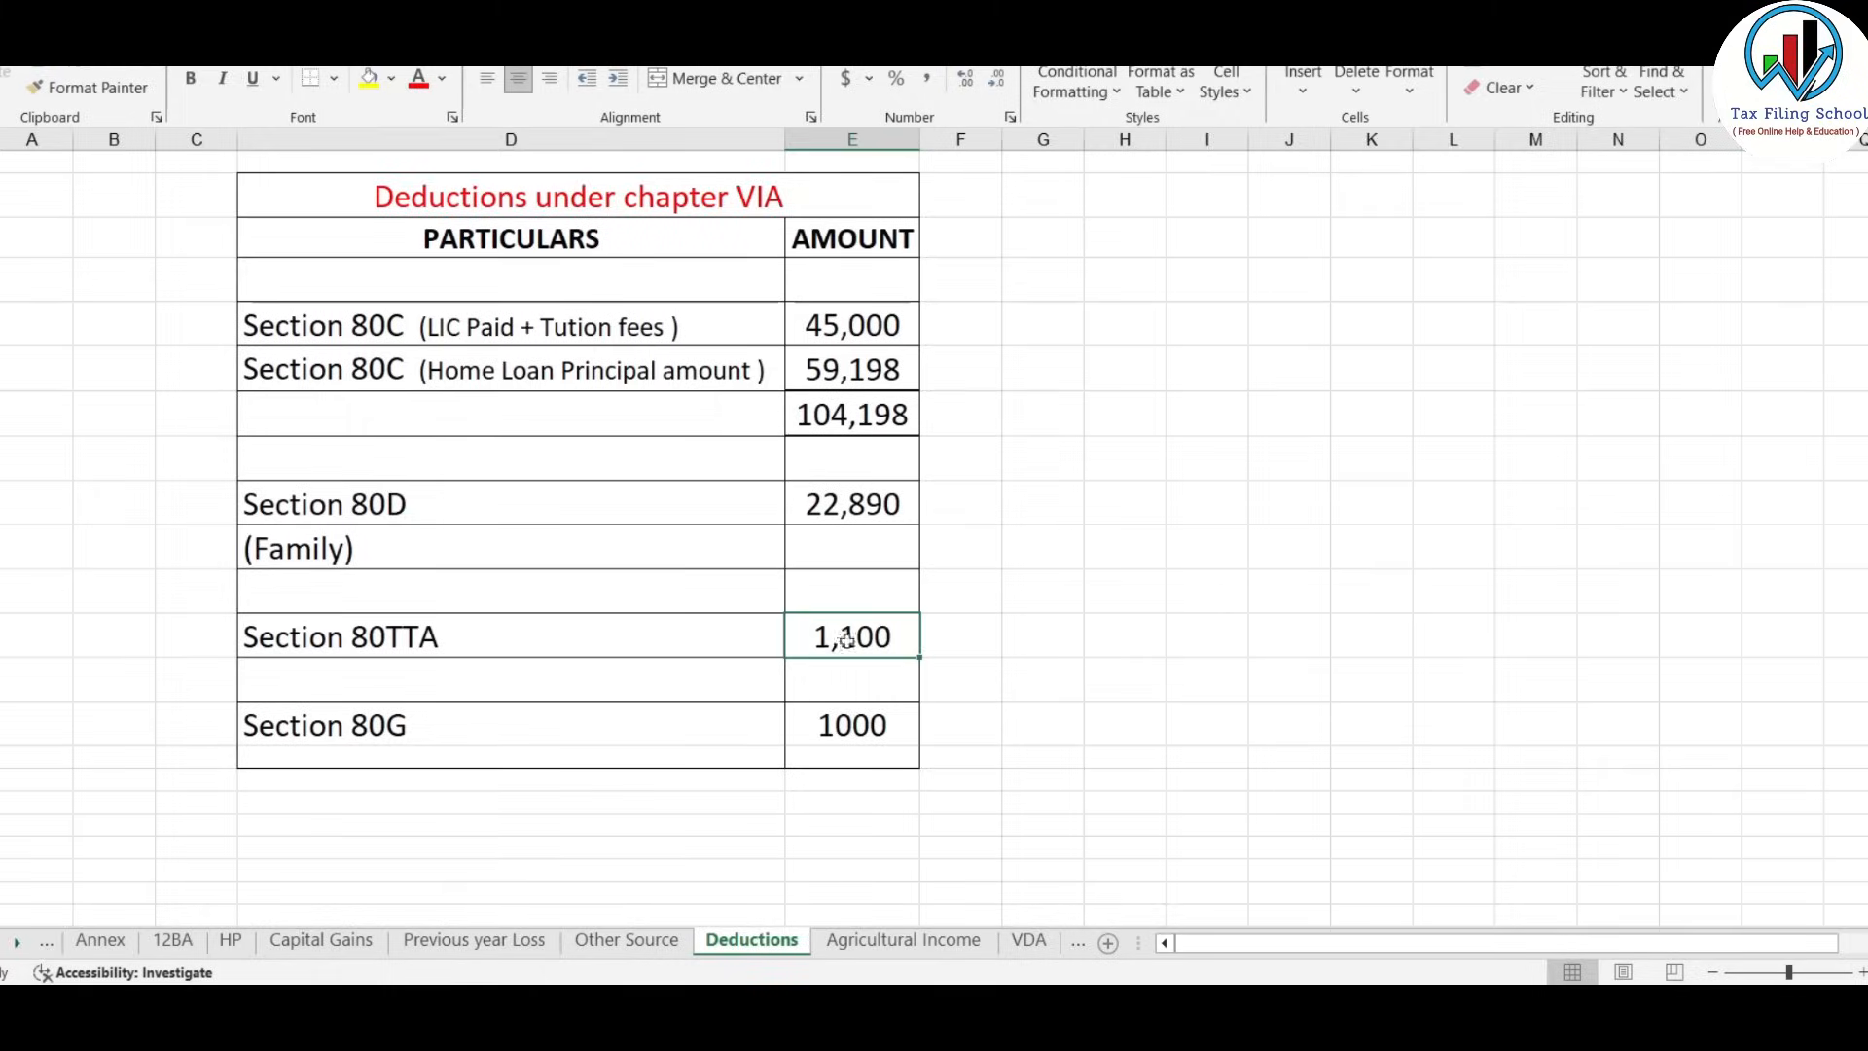
pyautogui.hotkey('alt', 'Tab')
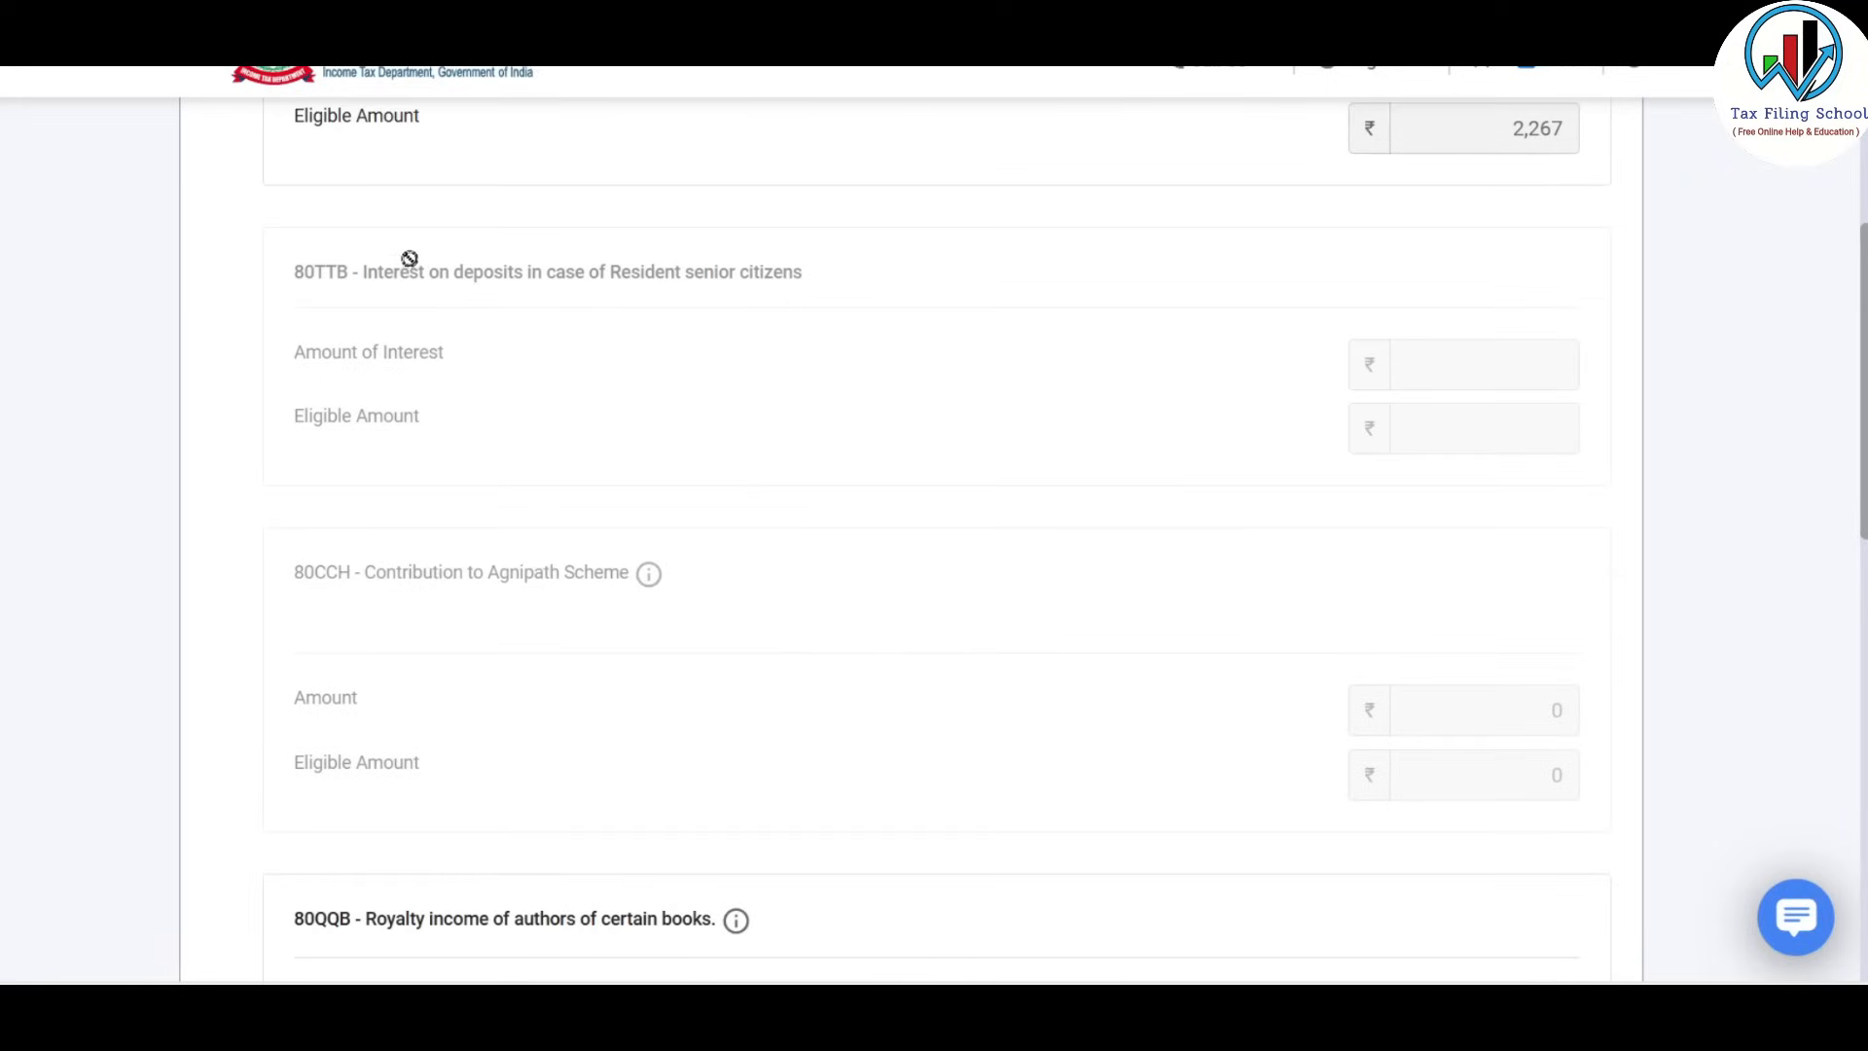
pyautogui.scroll(1, 785, 440)
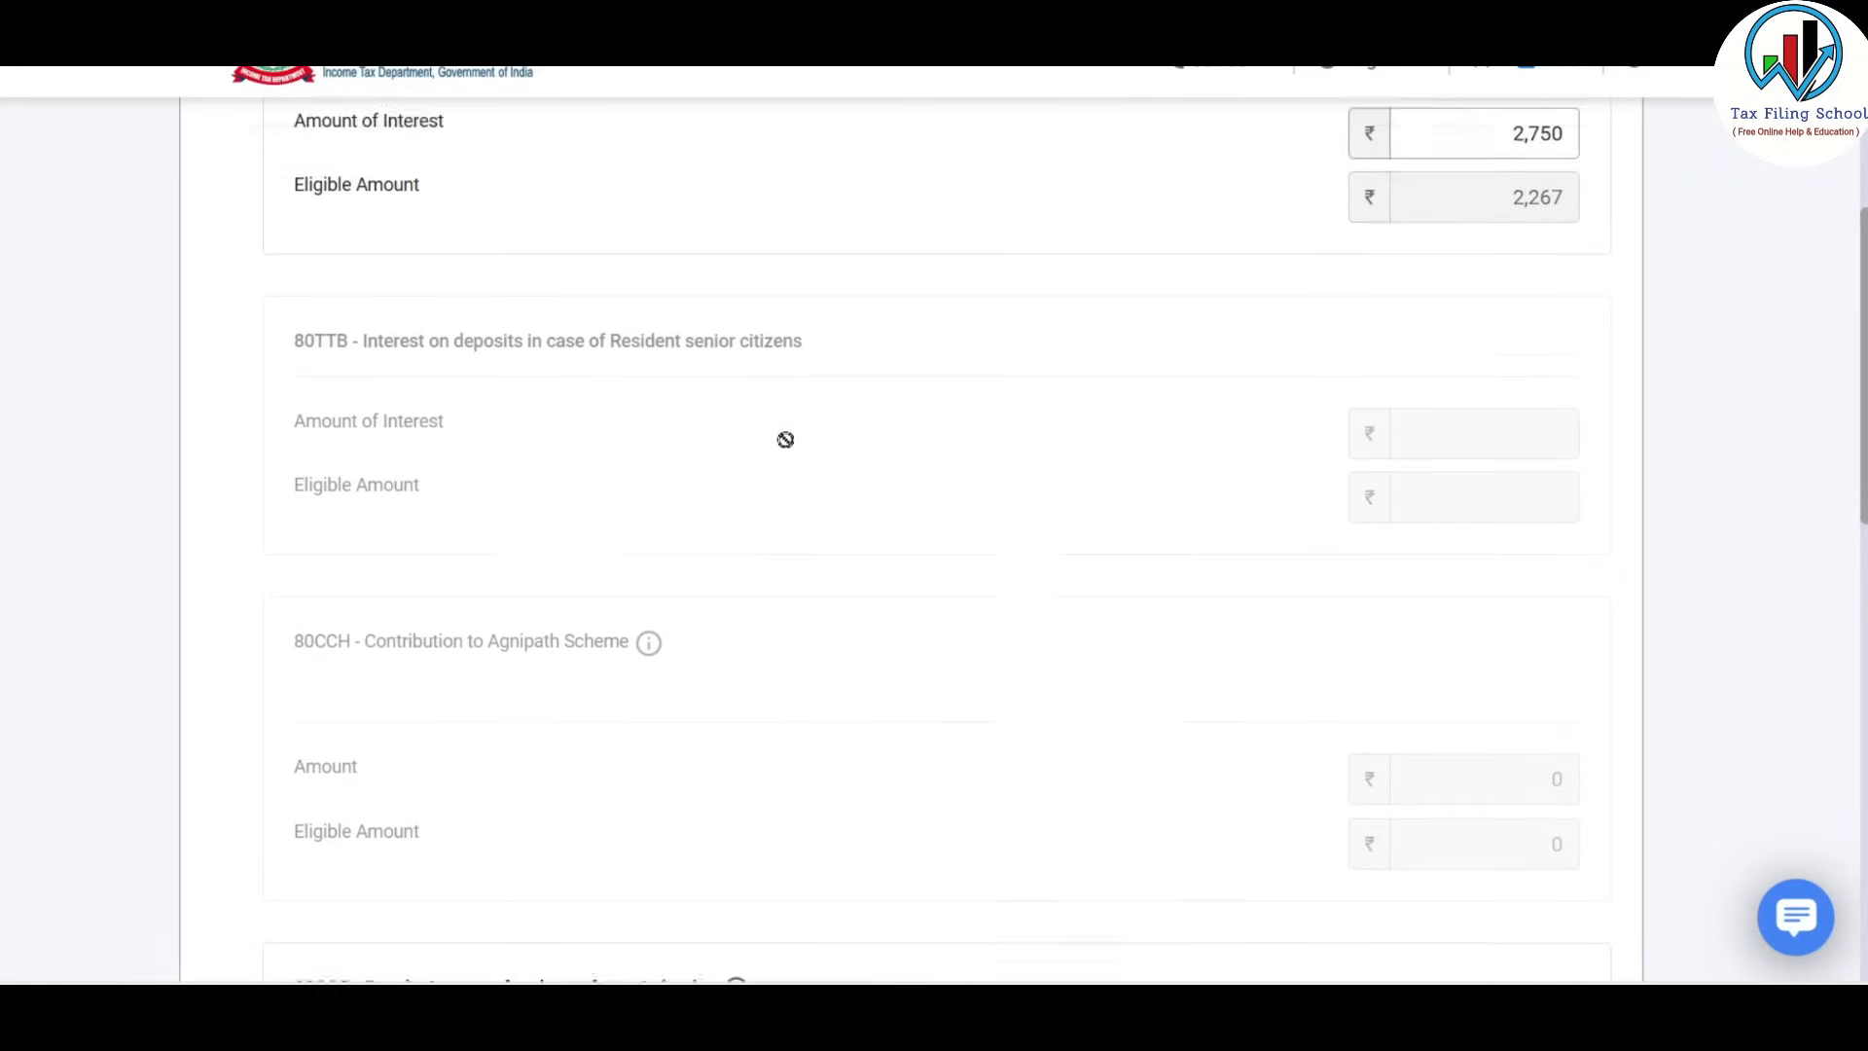
pyautogui.scroll(2, 842, 334)
pyautogui.scroll(-8, 830, 347)
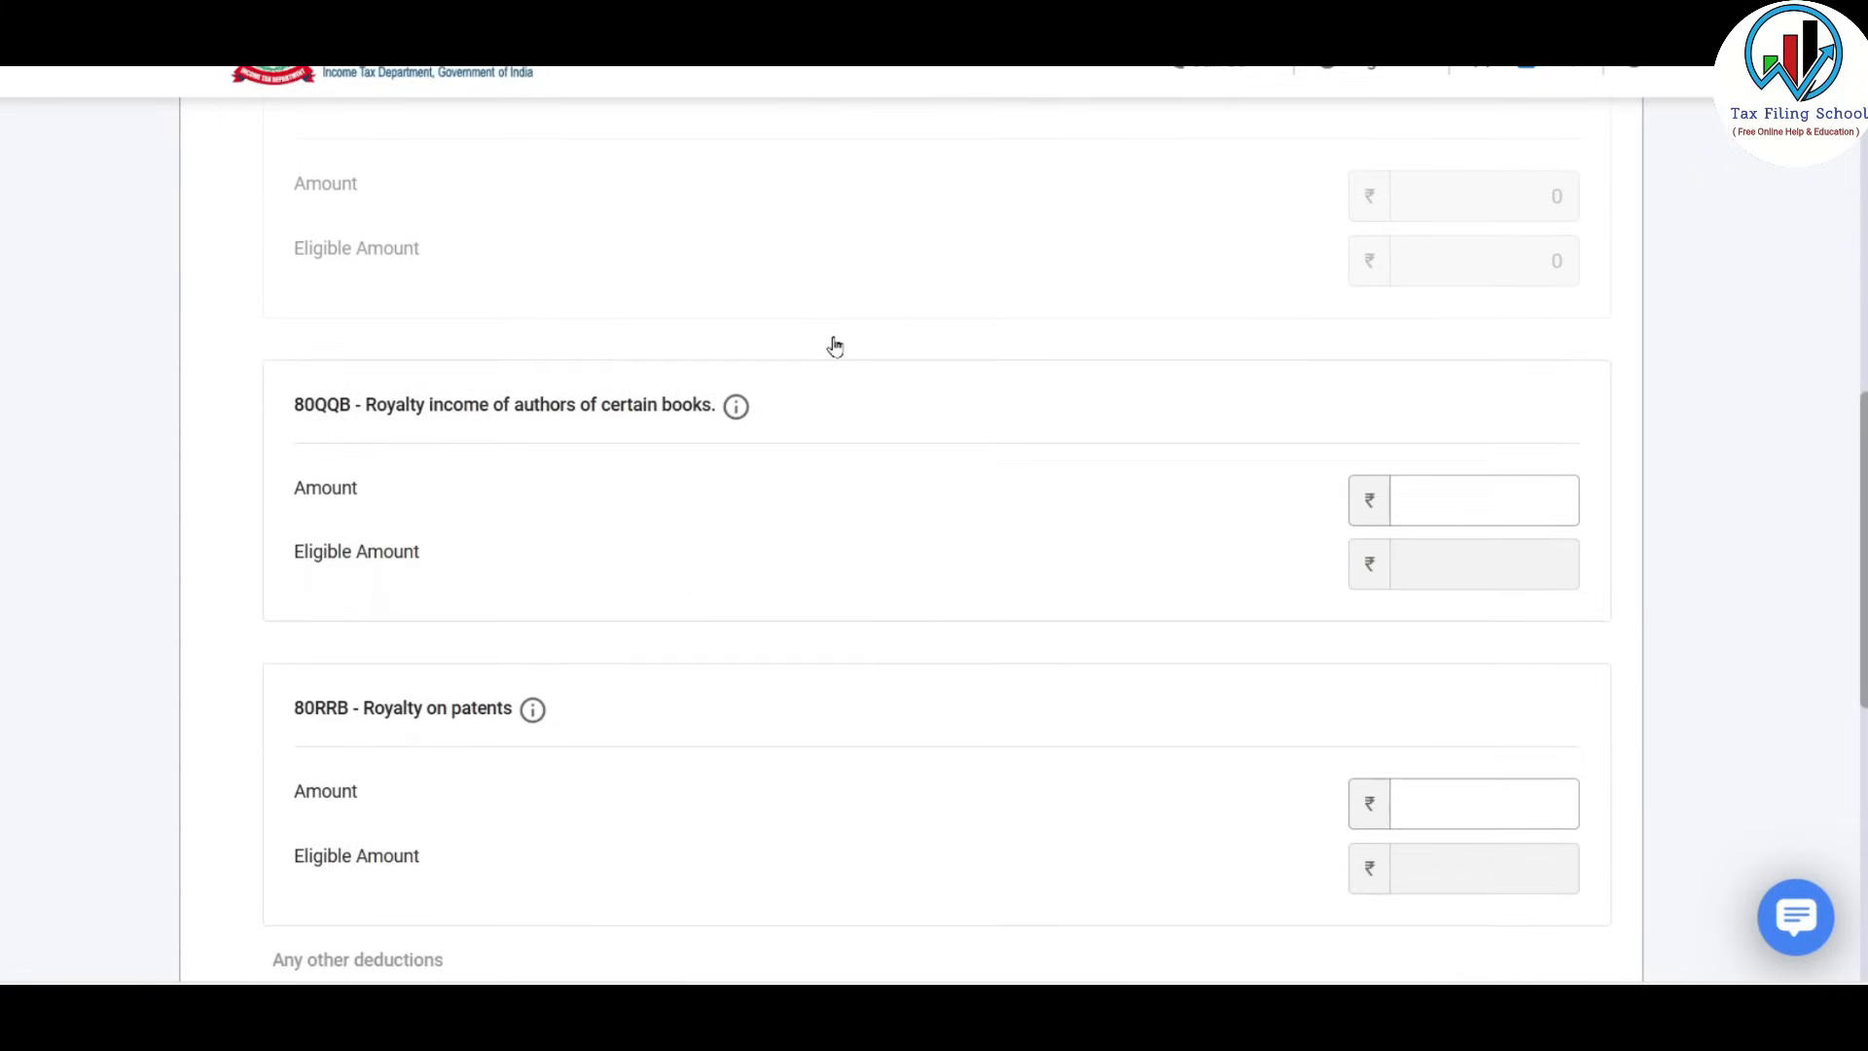
pyautogui.scroll(-4, 834, 346)
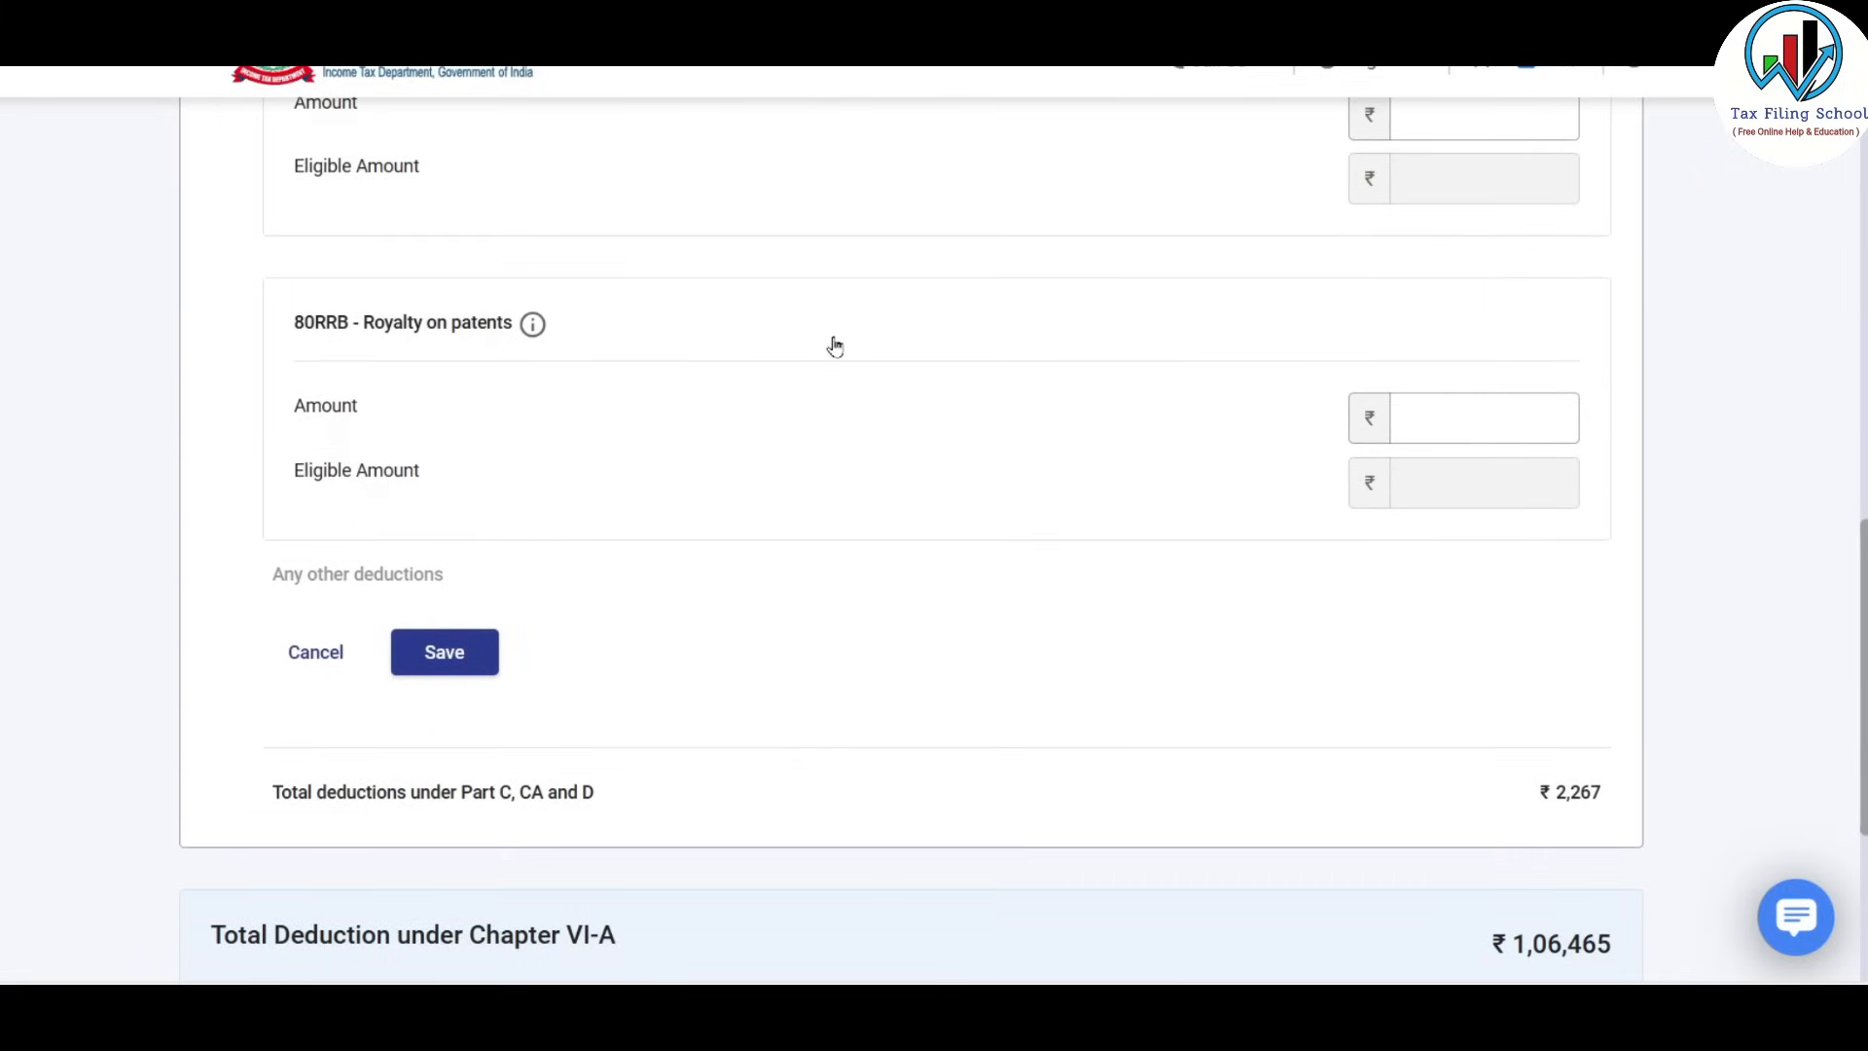
pyautogui.scroll(-1, 835, 346)
pyautogui.click(457, 530)
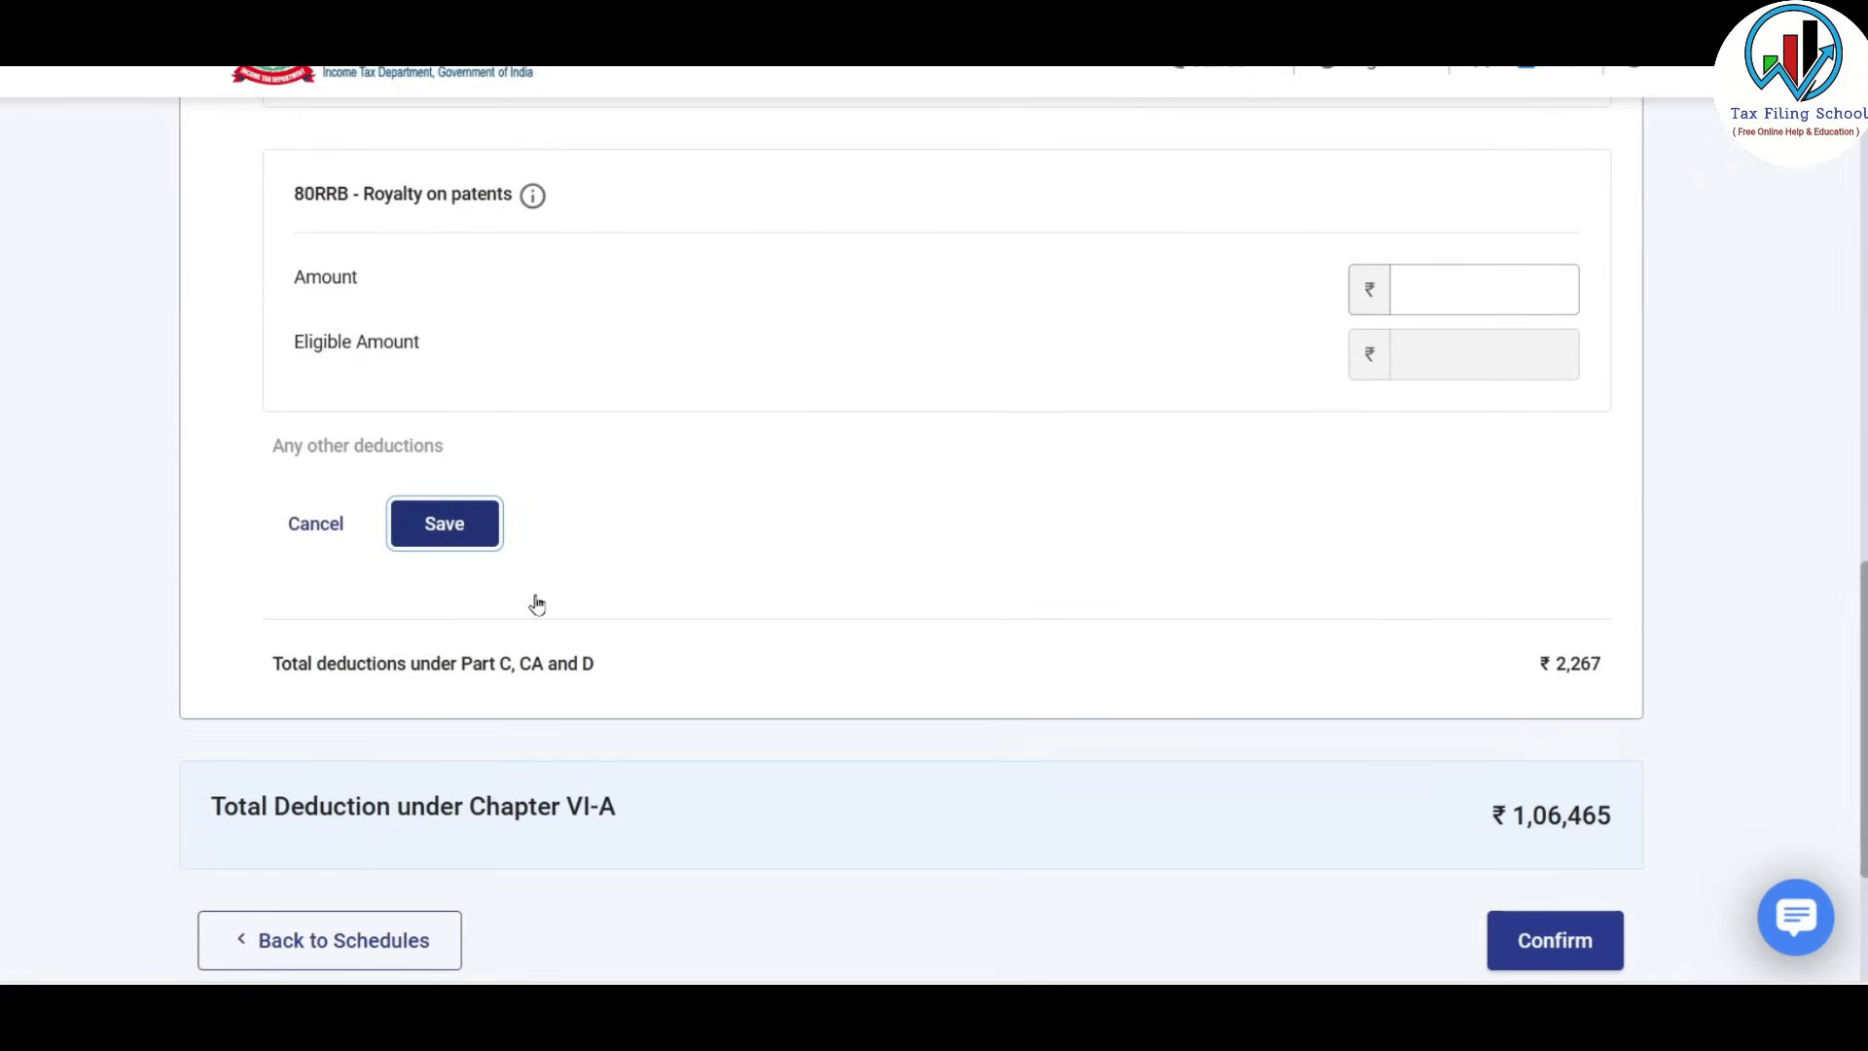
# Review the 80D (22,890) and 80G (1000) amounts in Excel, then confirm Schedule VI-A.
pyautogui.hotkey('alt', 'Tab')
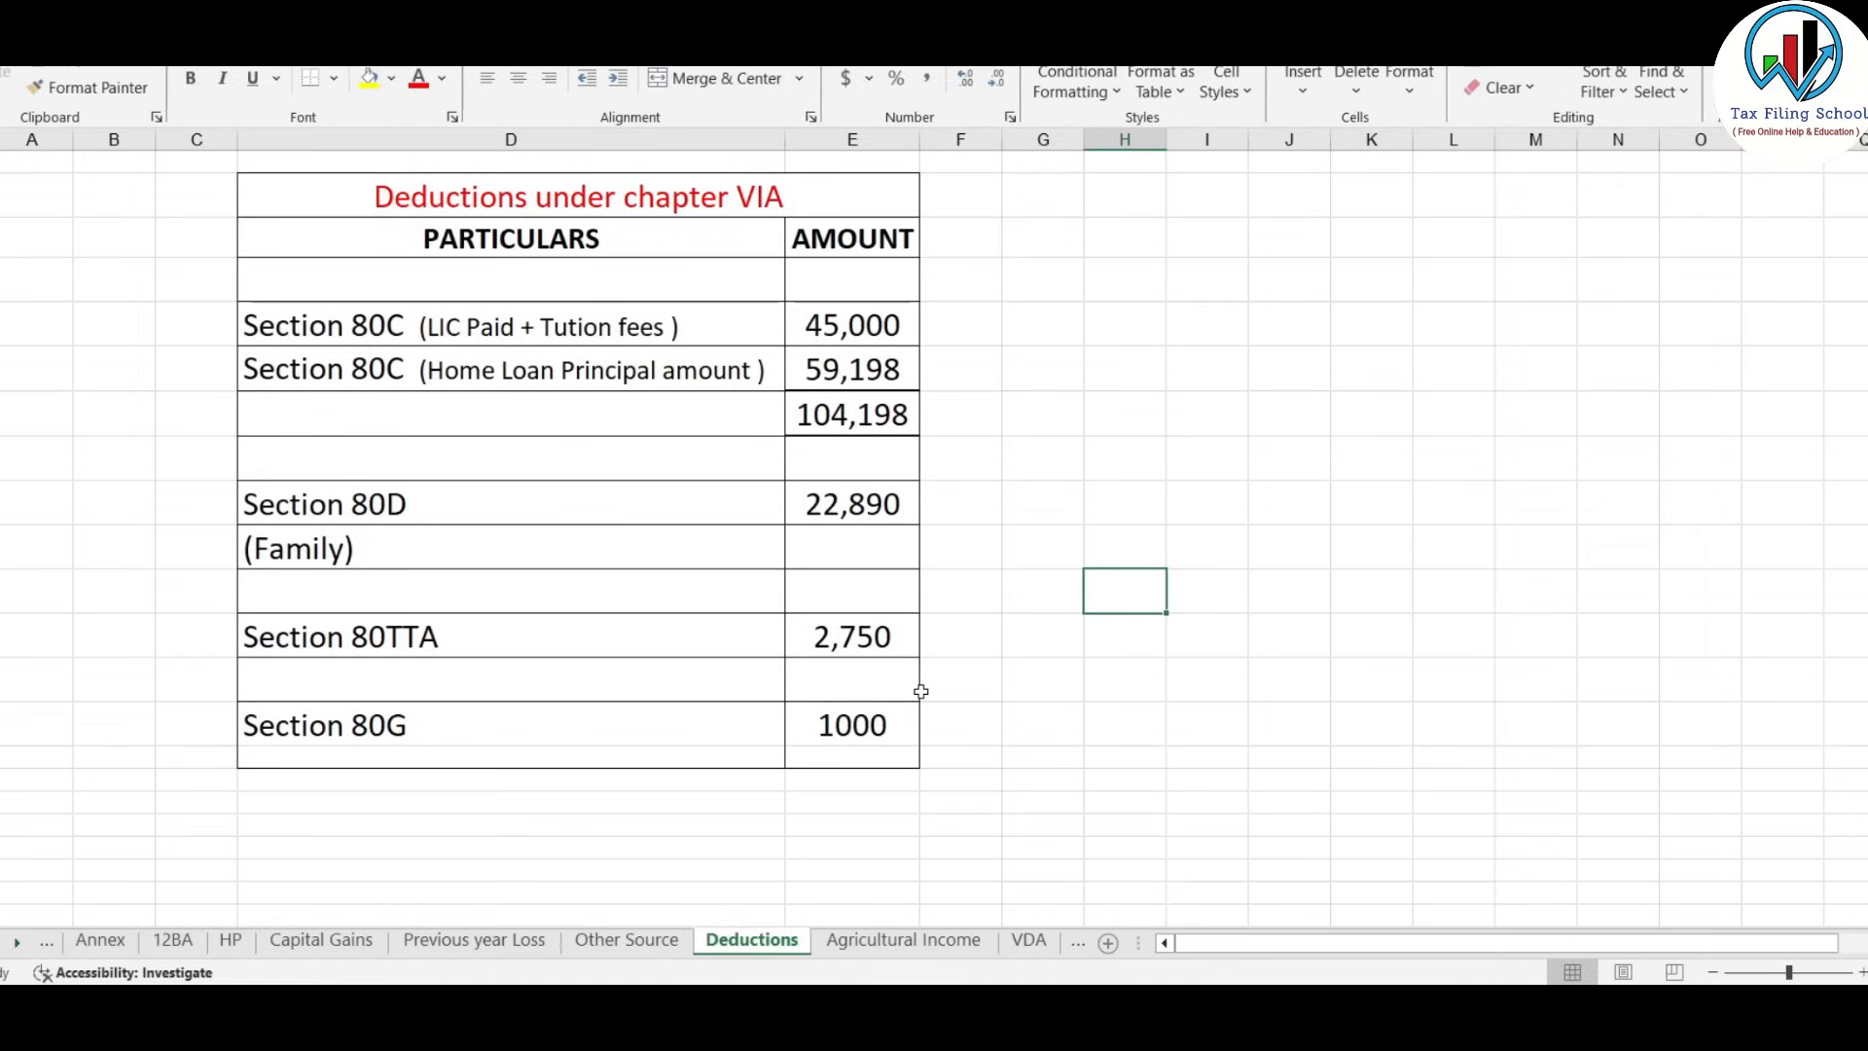
pyautogui.click(868, 509)
pyautogui.click(850, 732)
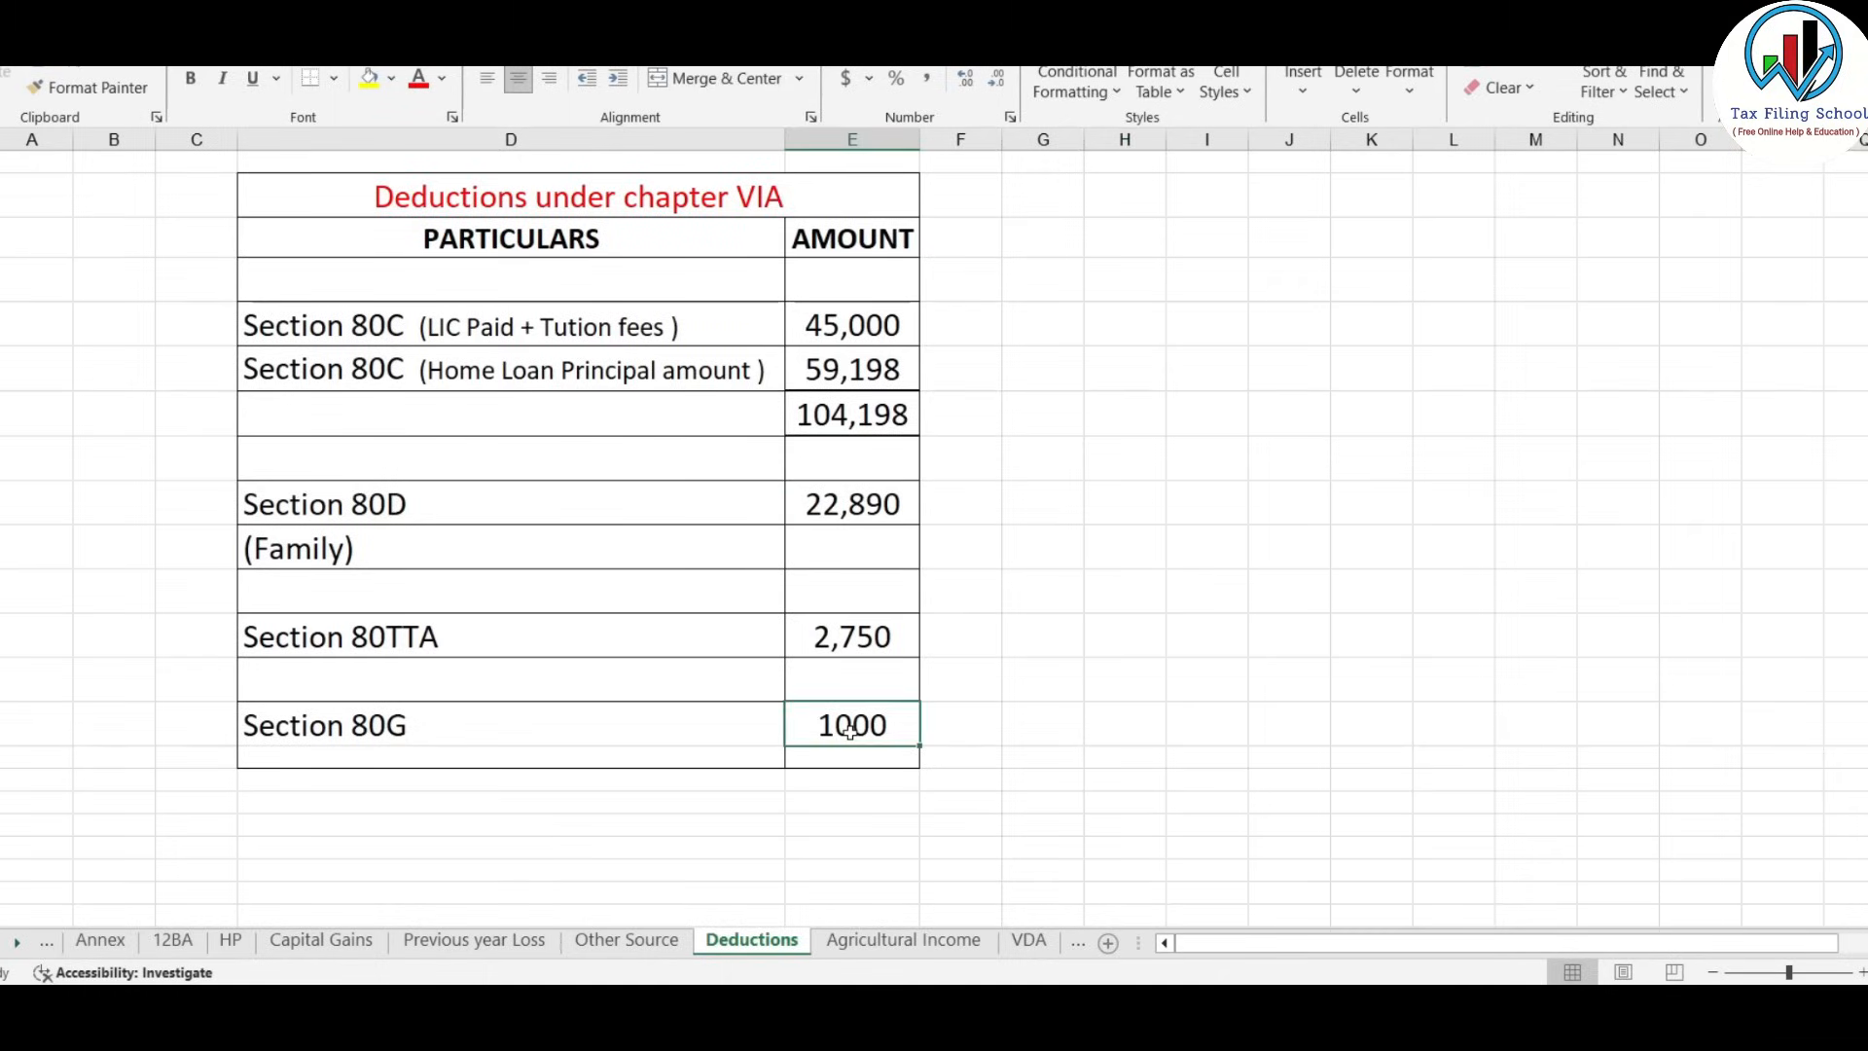
pyautogui.moveTo(509, 500); pyautogui.dragTo(857, 504)
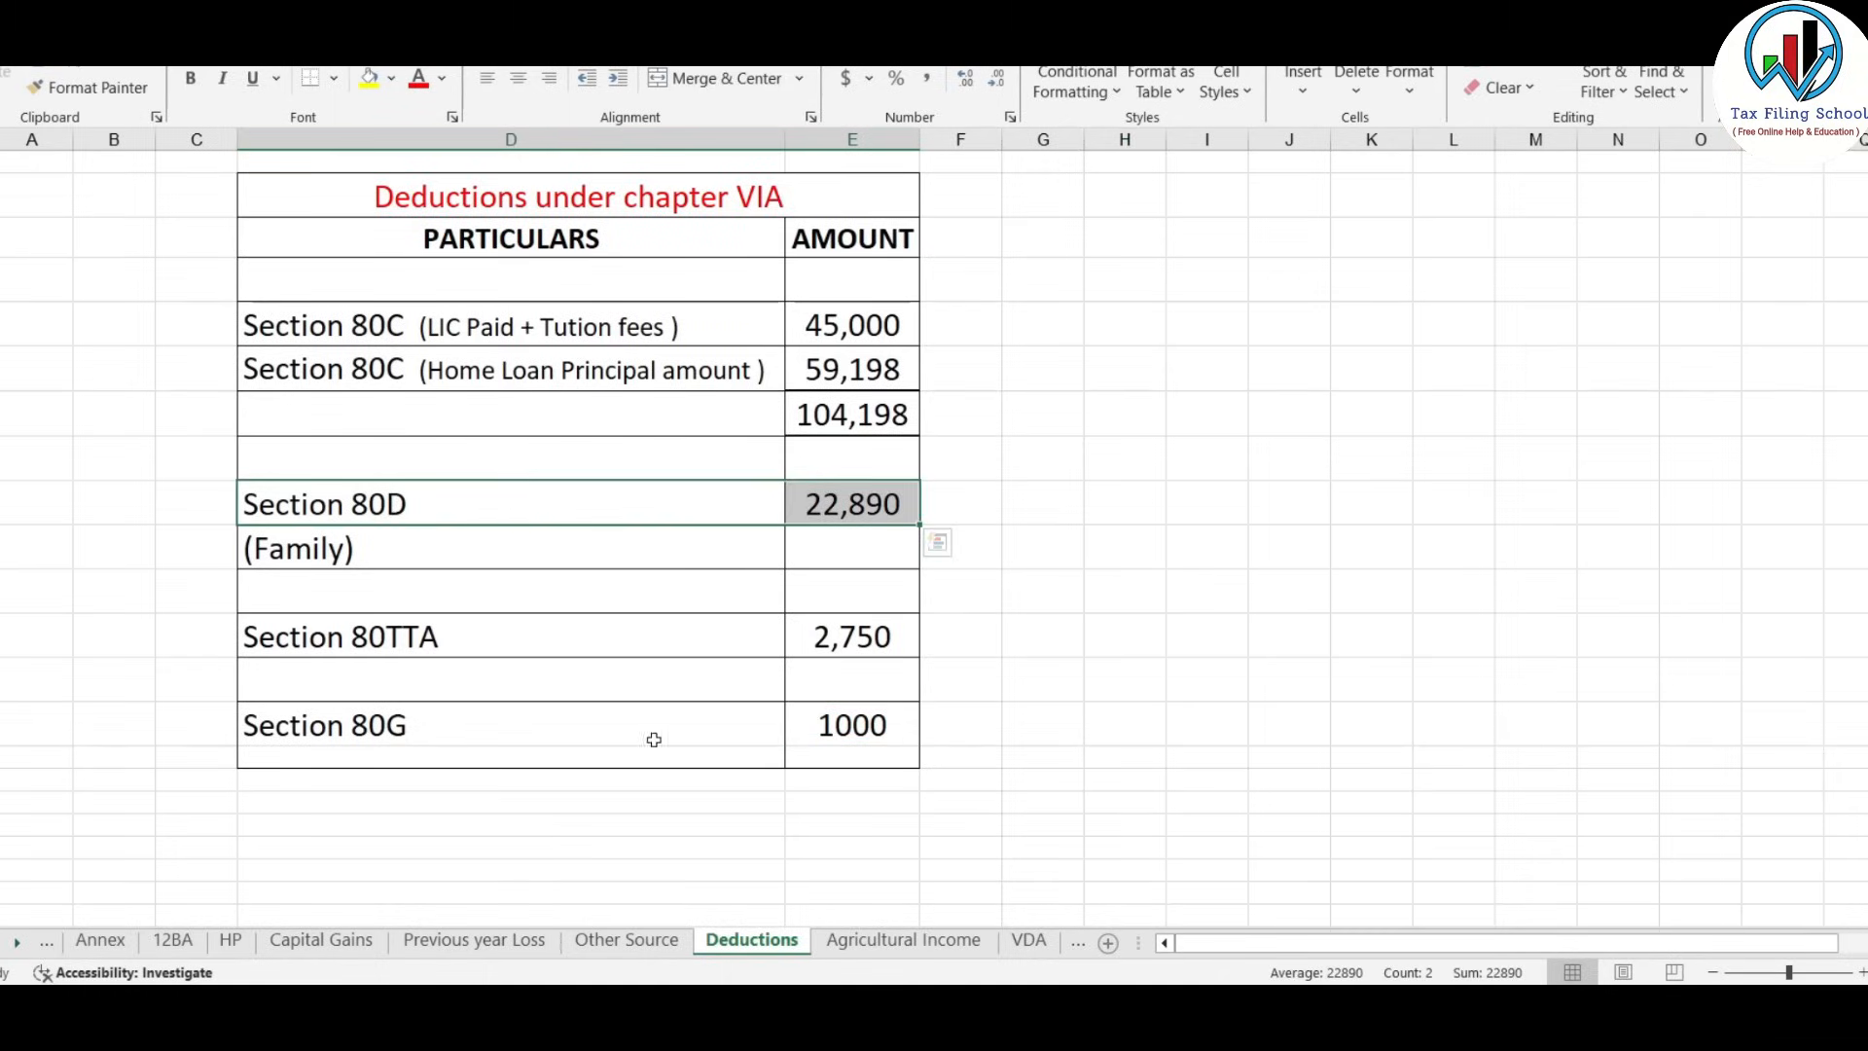
pyautogui.hotkey('alt', 'Tab')
pyautogui.scroll(-3, 1033, 436)
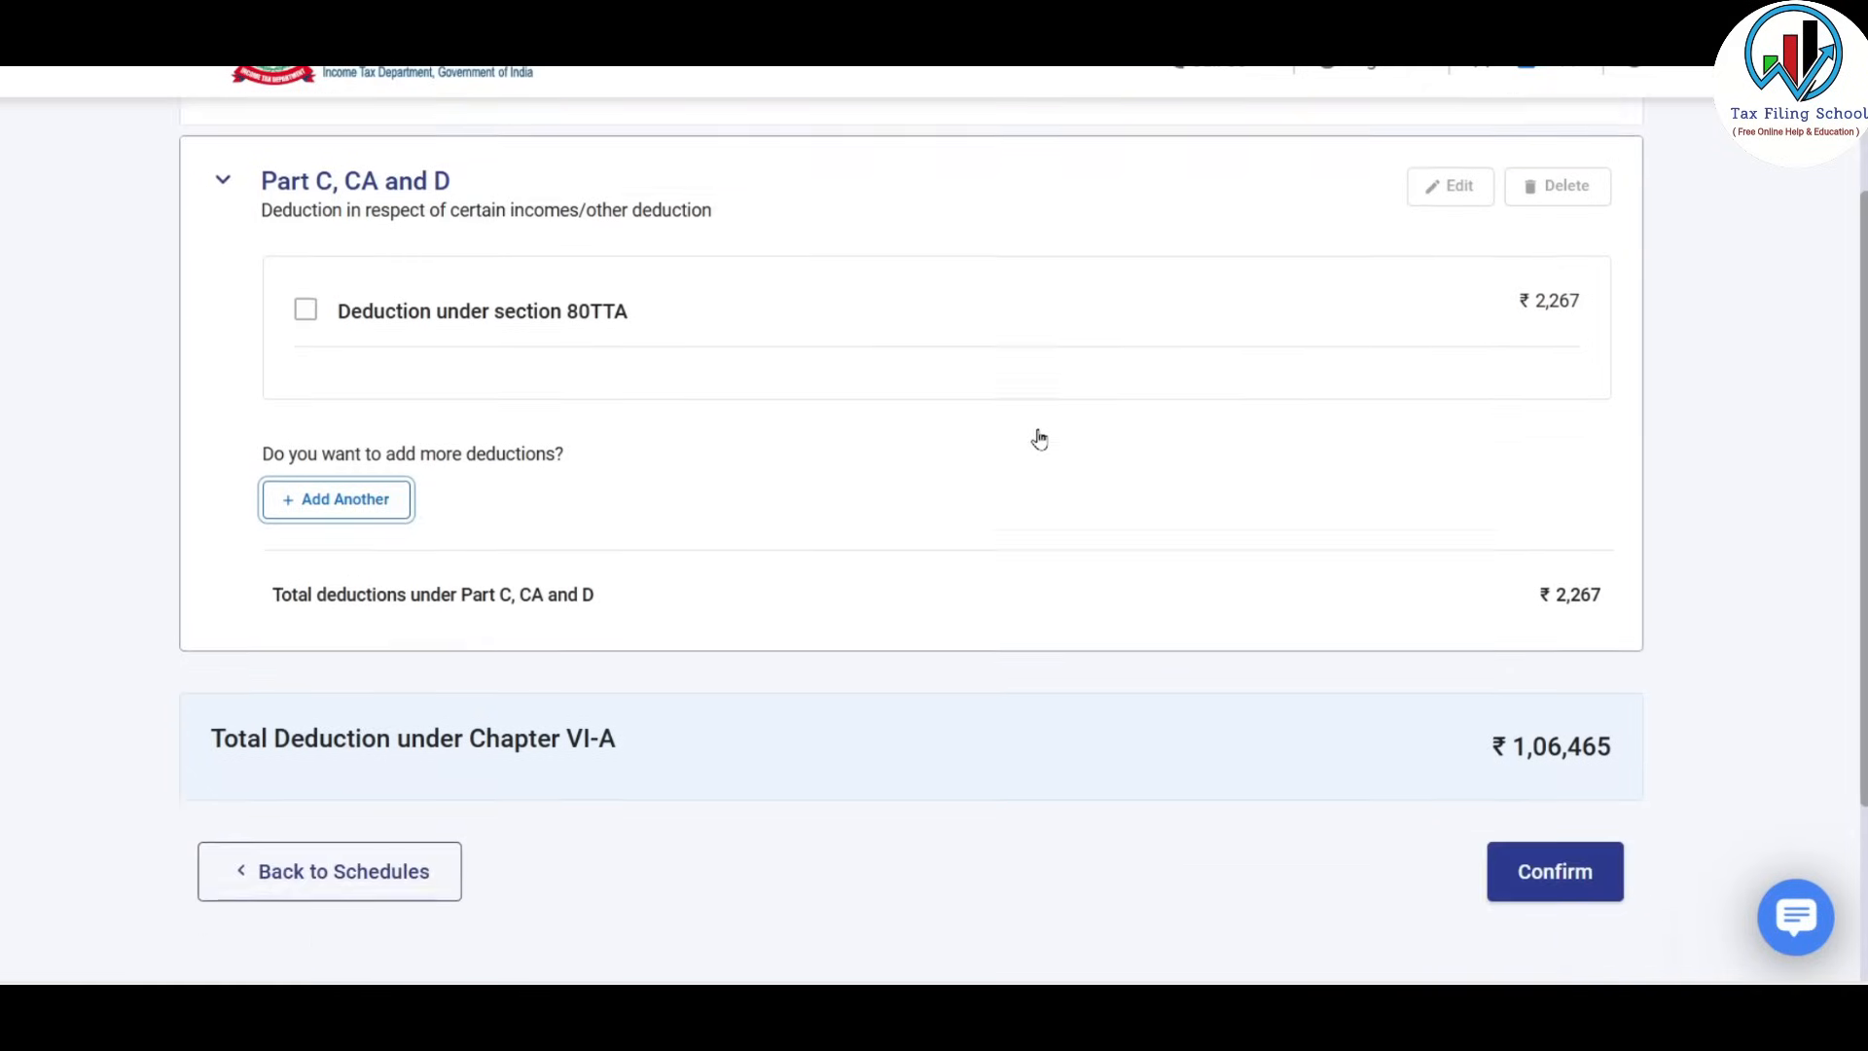
pyautogui.click(1576, 757)
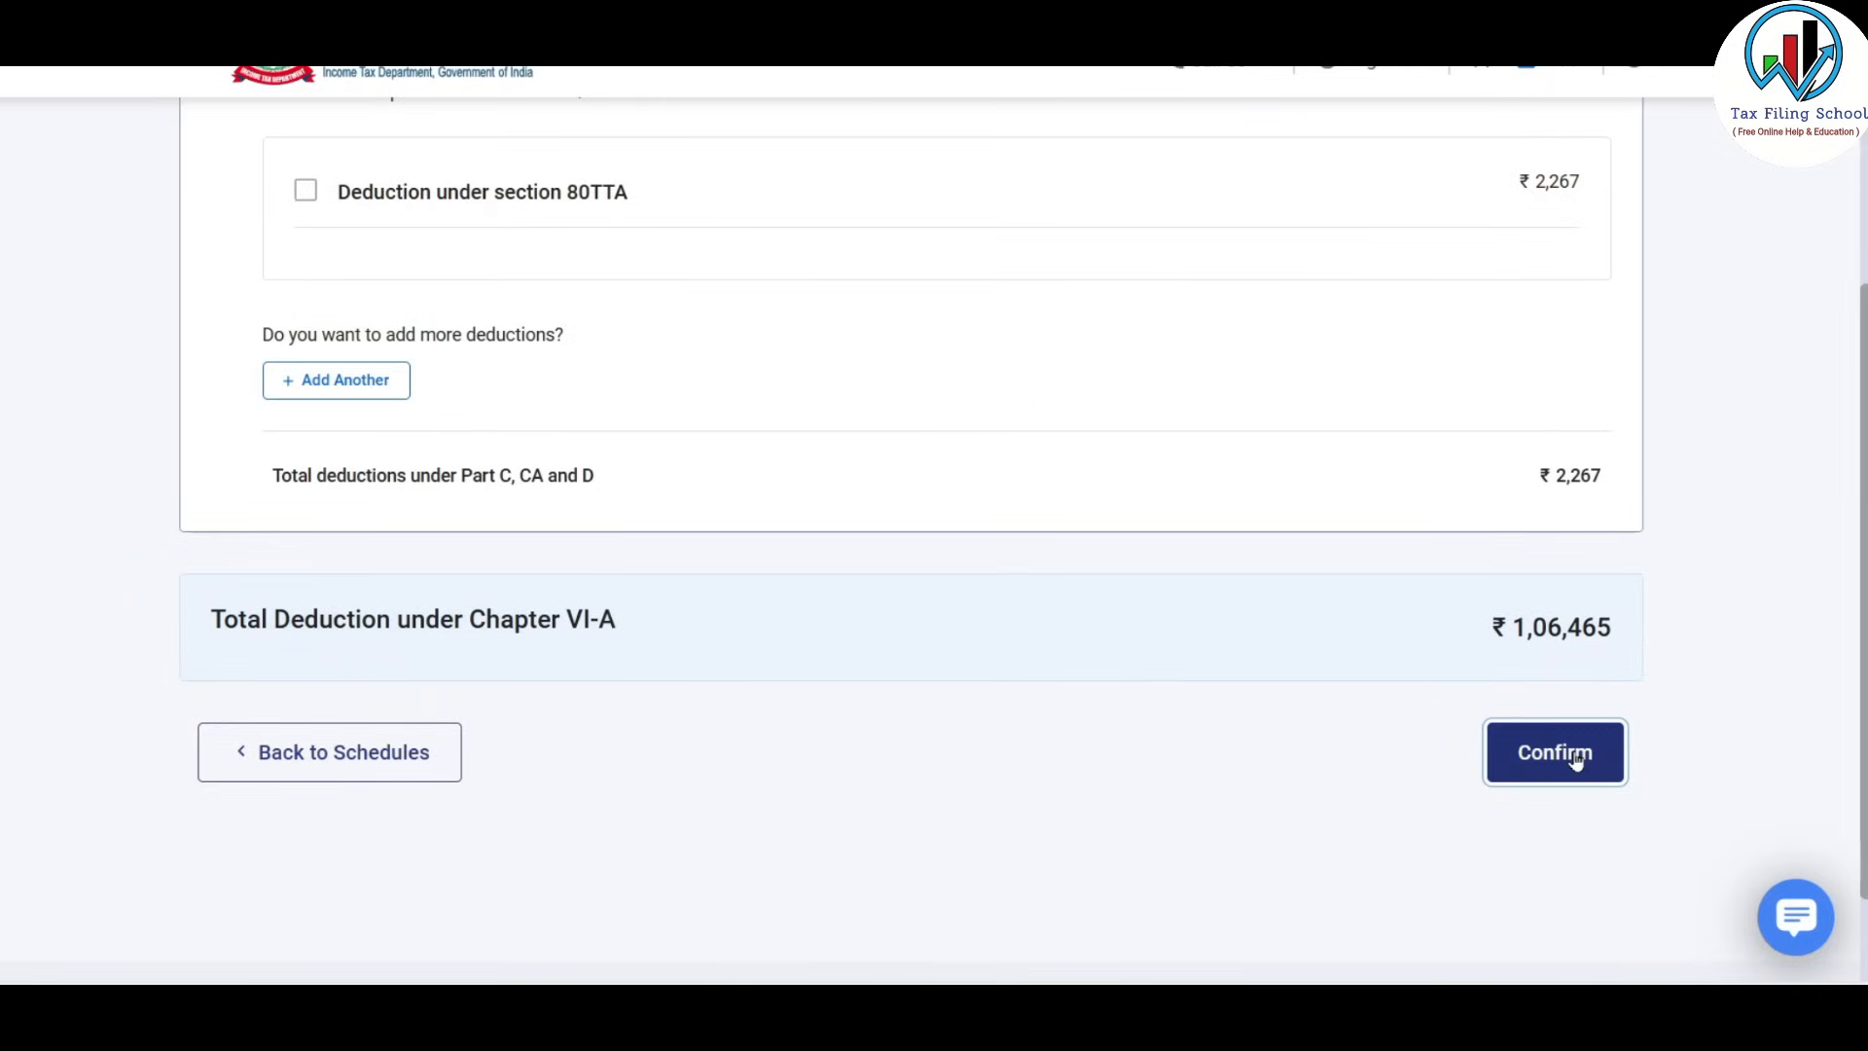
# Scroll to the end of the schedules list, with Schedule VIA now Confirmed, and choose Add more Schedules.
pyautogui.scroll(-8, 854, 401)
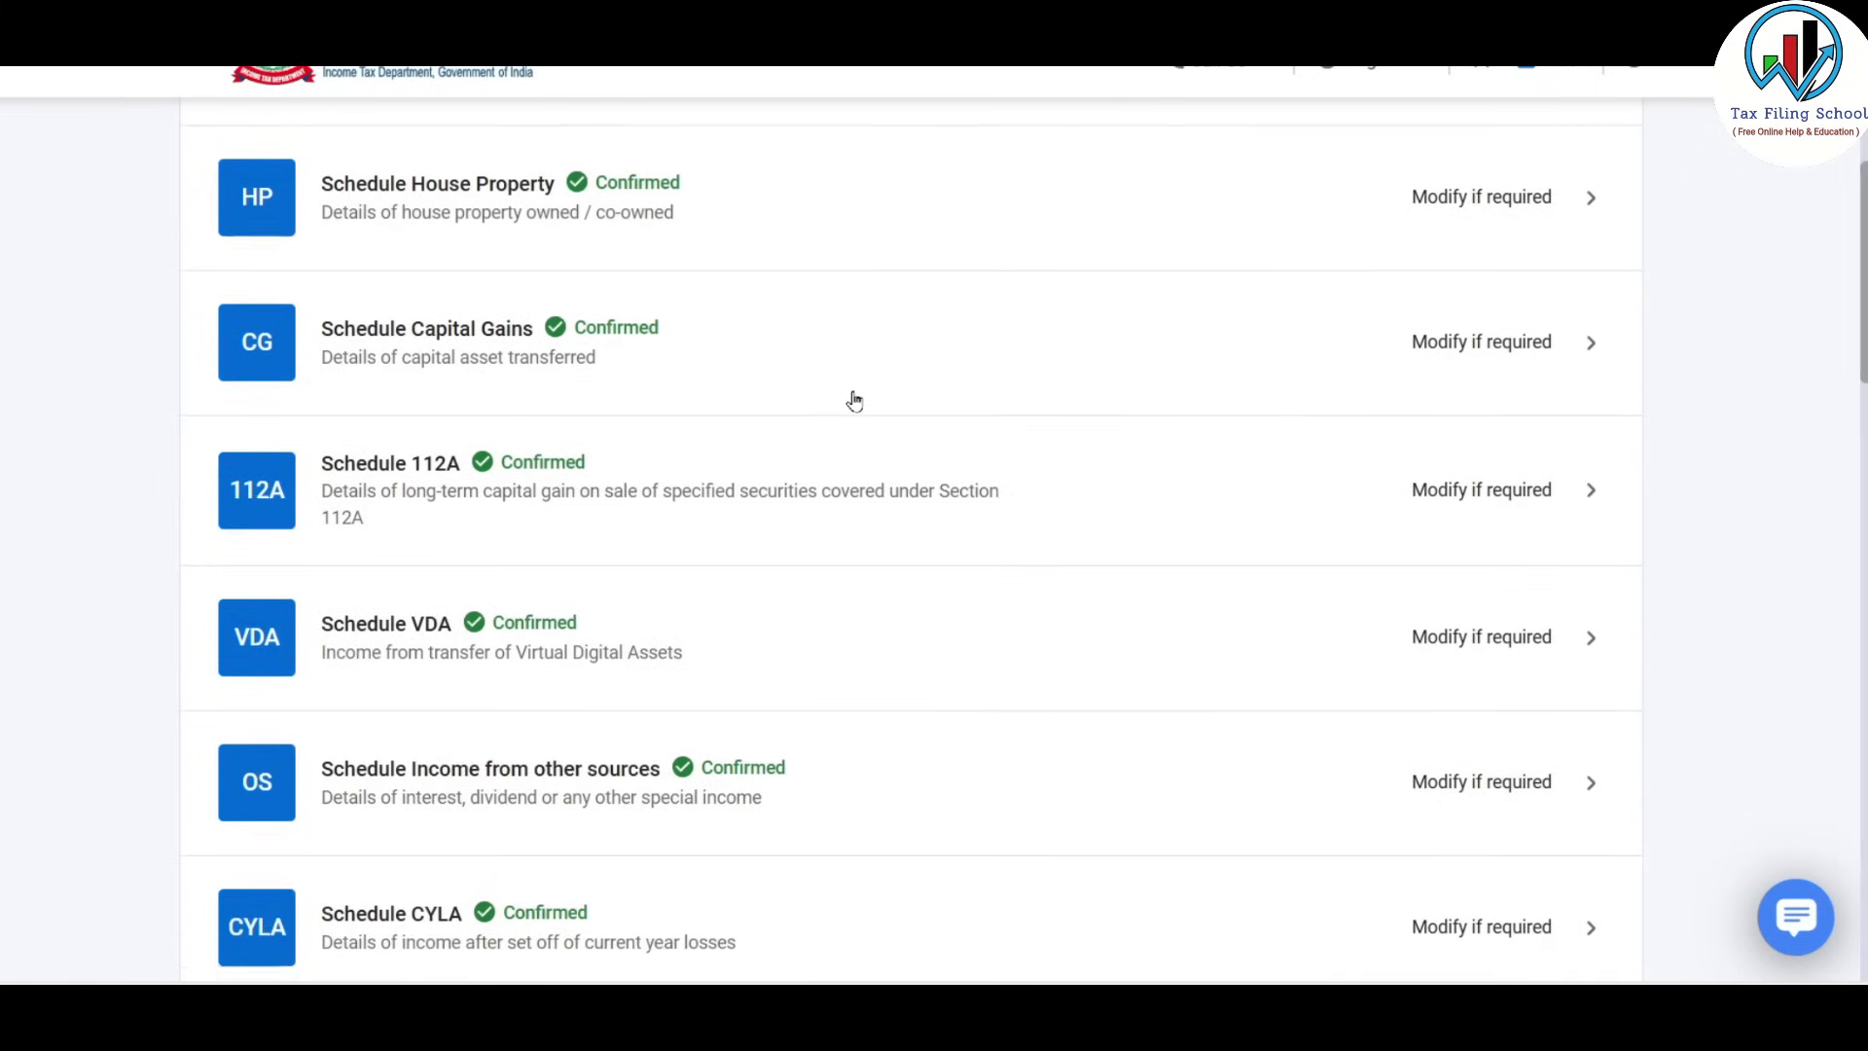
pyautogui.scroll(-5, 852, 400)
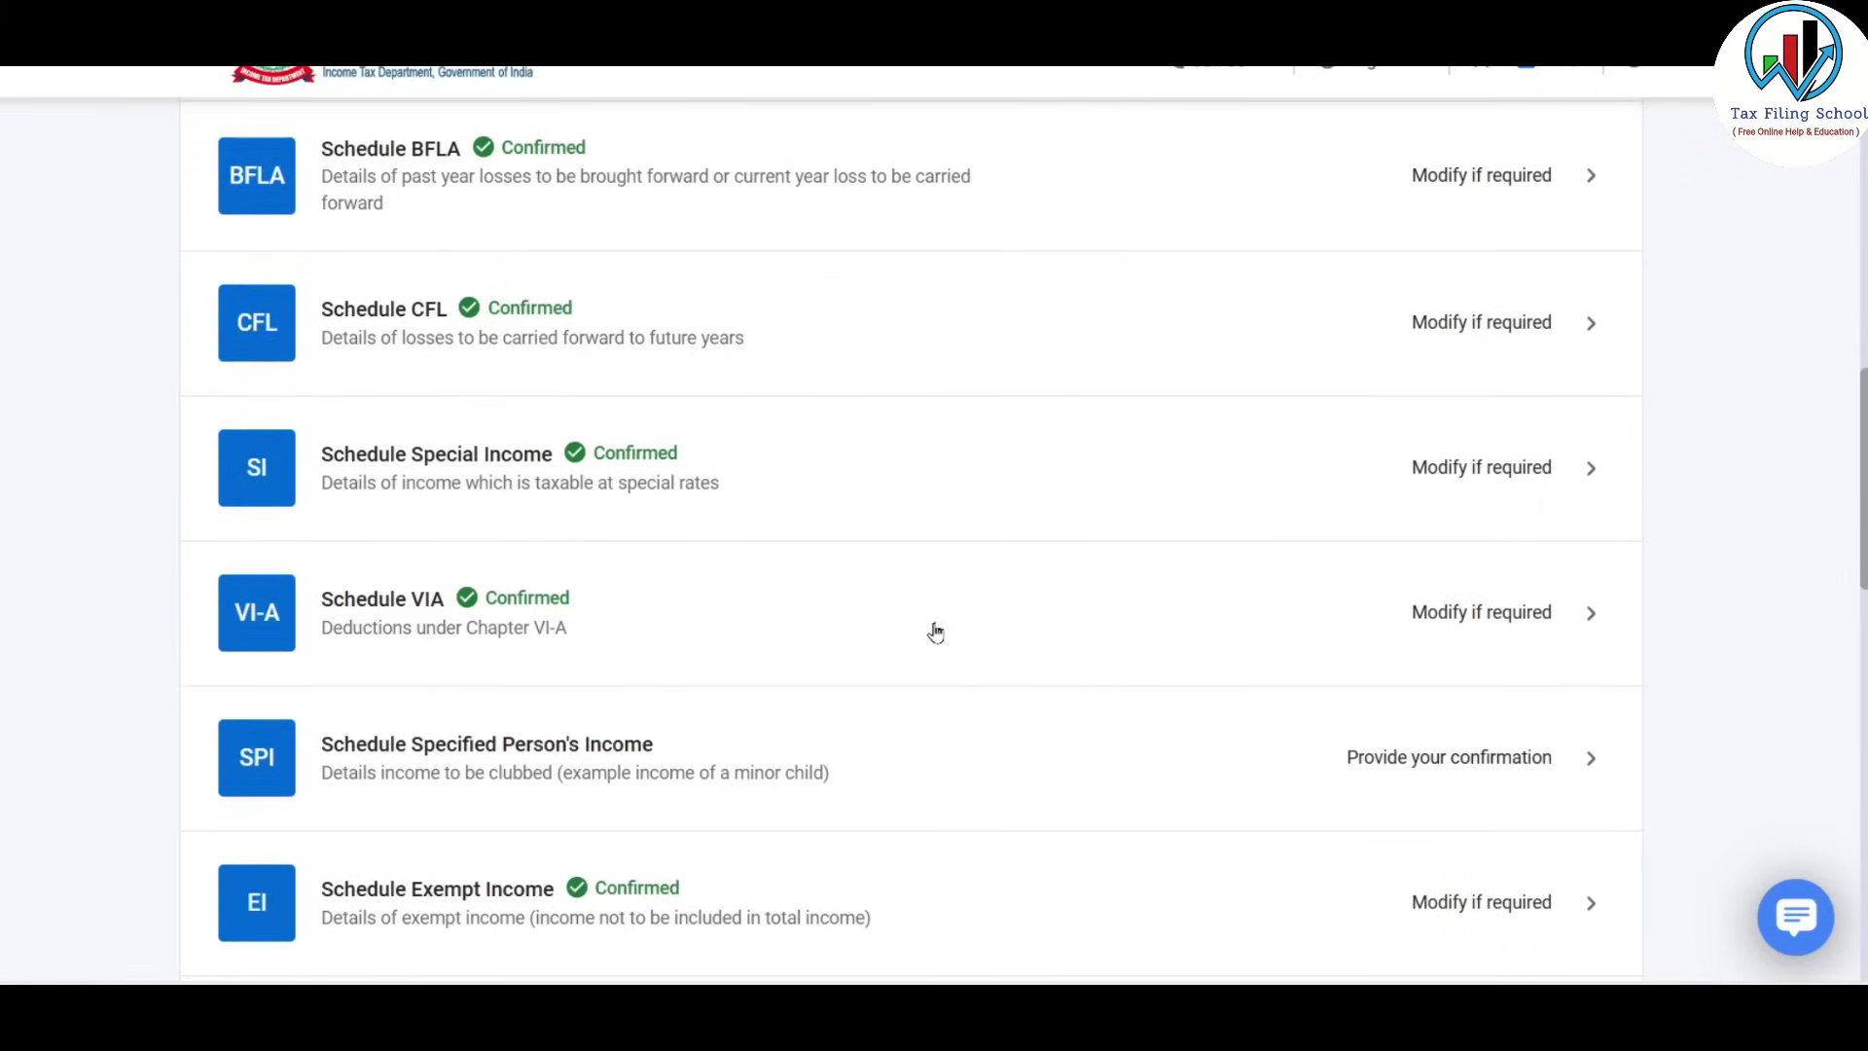
pyautogui.scroll(-3, 846, 613)
pyautogui.scroll(-4, 850, 615)
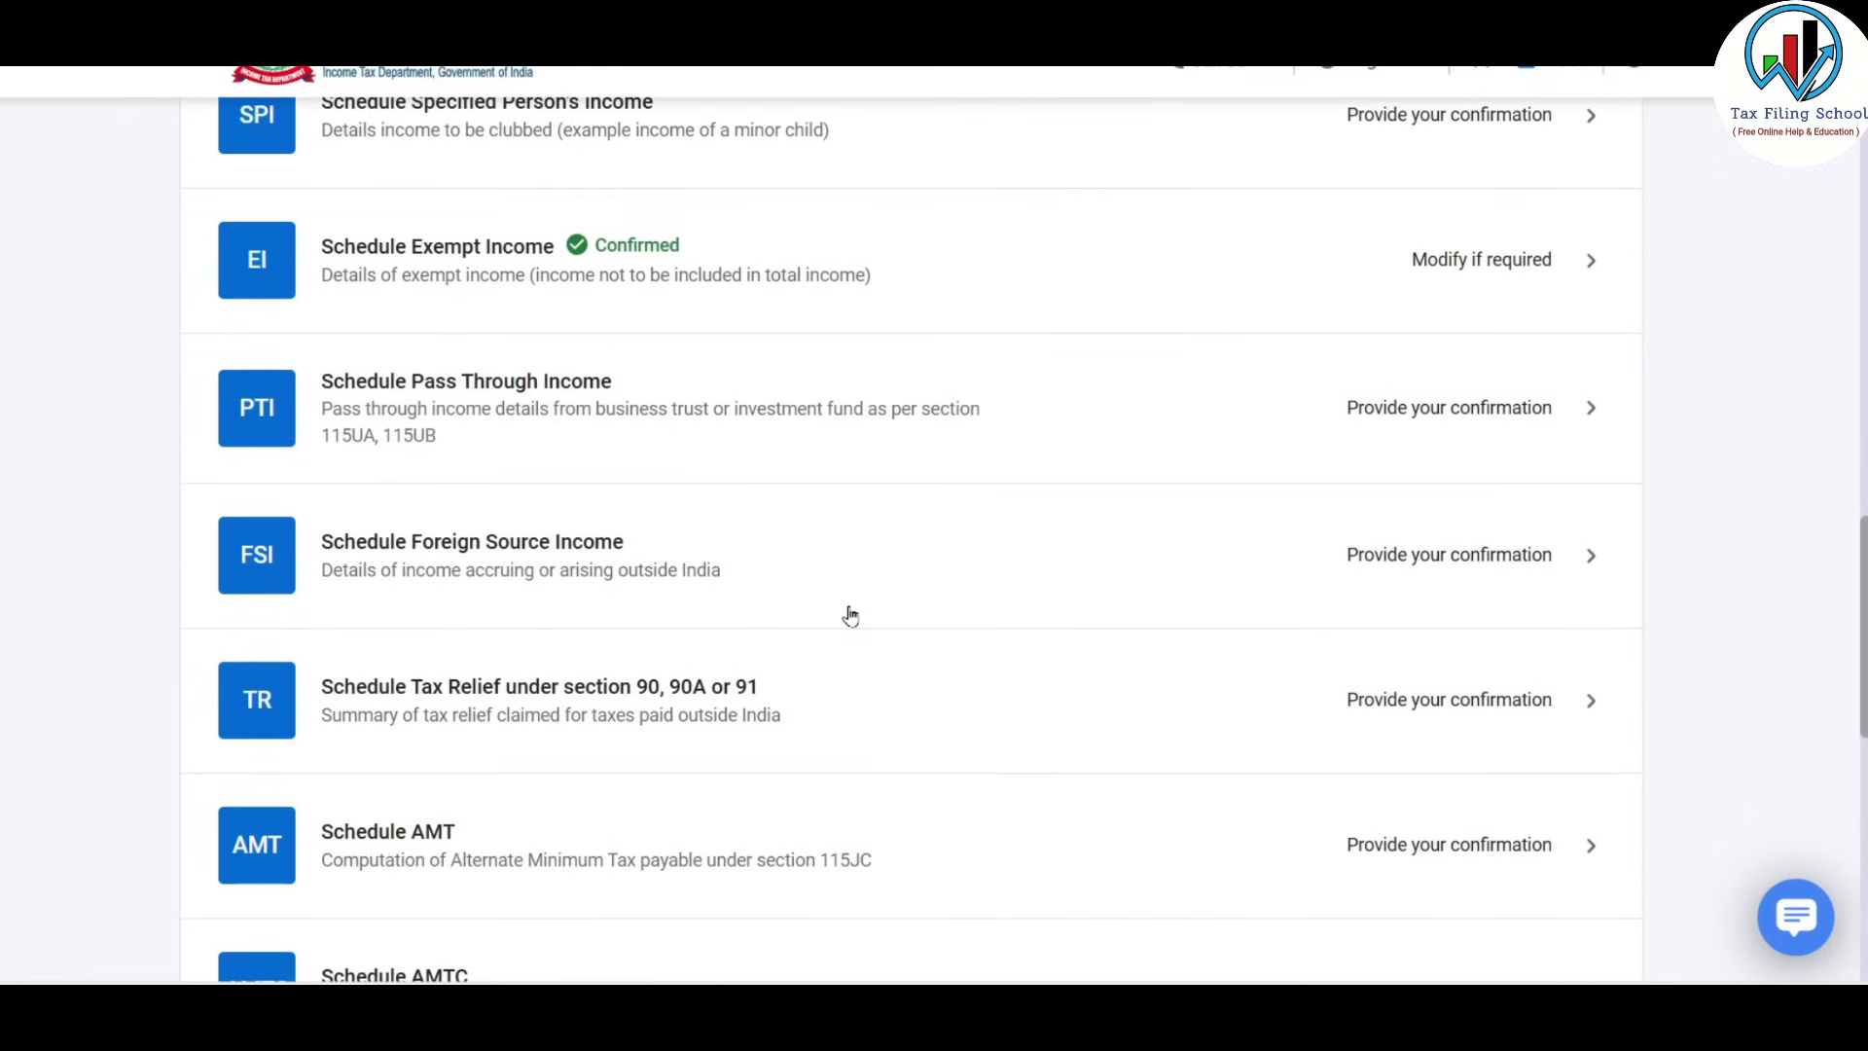
pyautogui.scroll(-1, 849, 615)
pyautogui.scroll(-2, 849, 615)
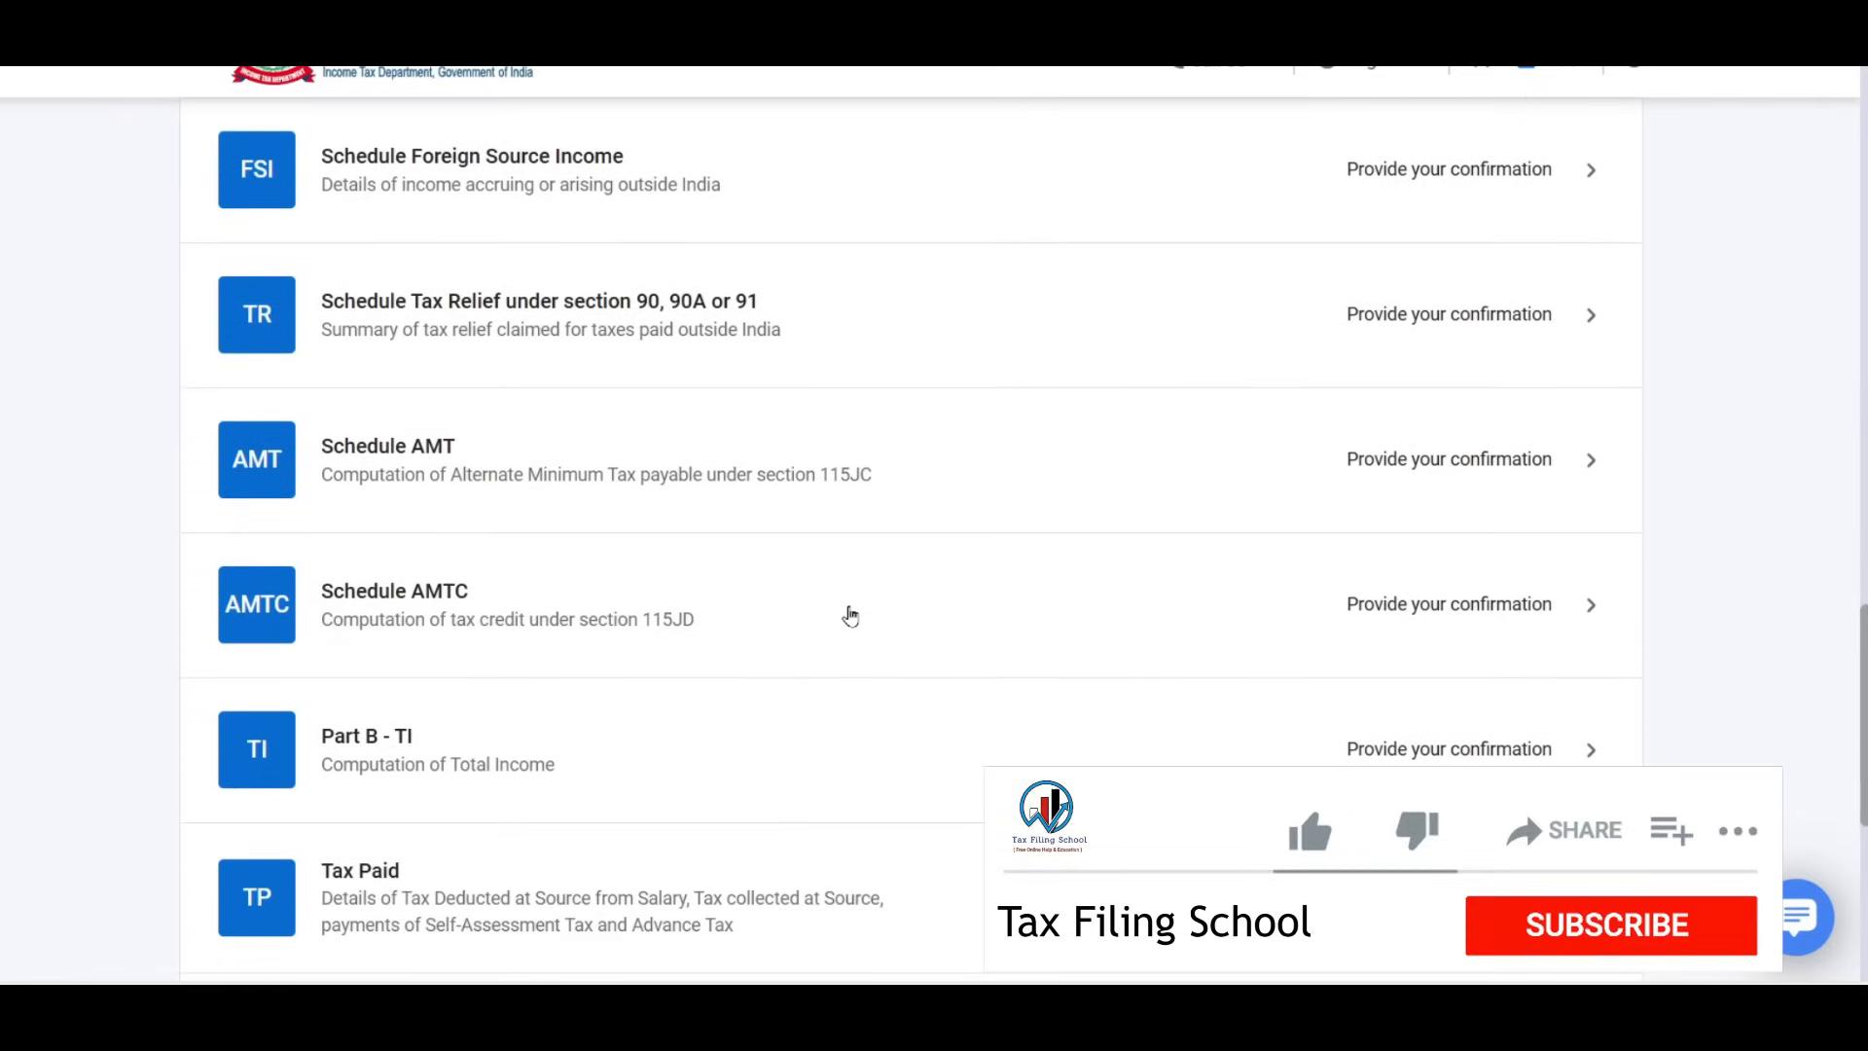
pyautogui.scroll(-1, 850, 615)
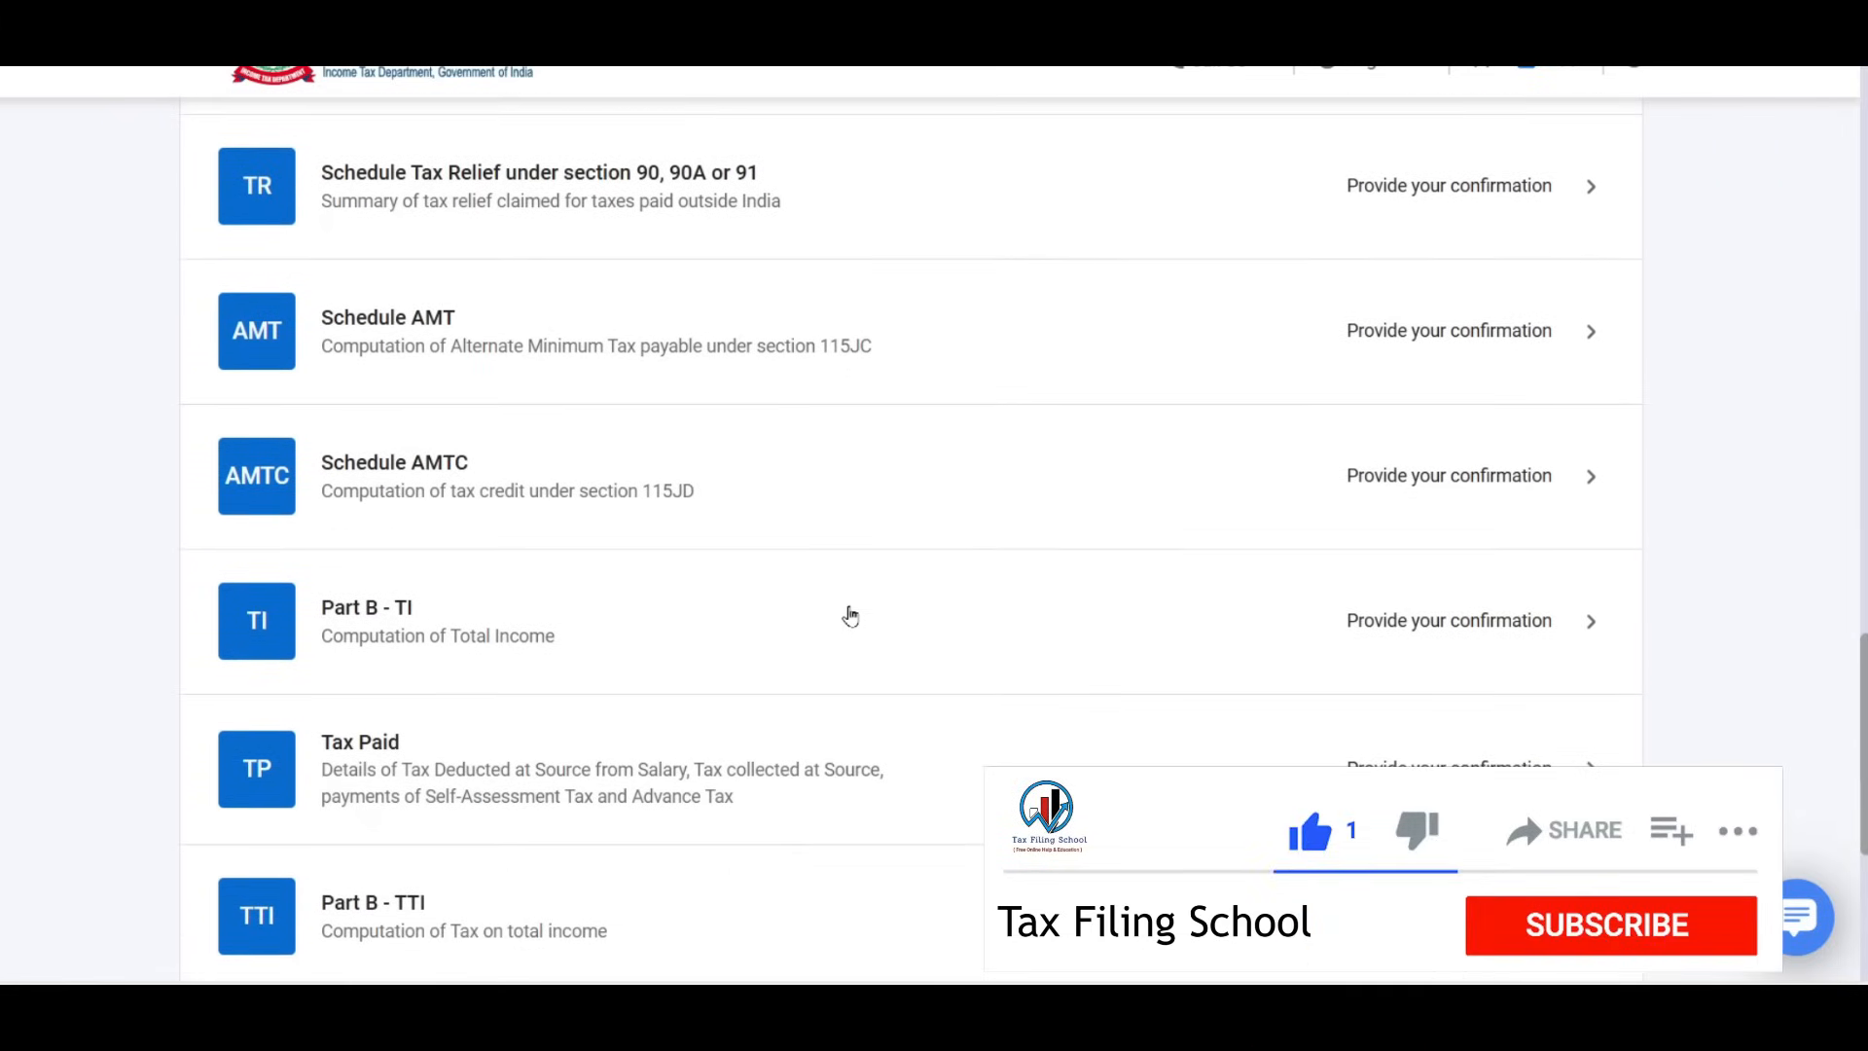
pyautogui.scroll(-2, 850, 615)
pyautogui.scroll(-1, 849, 615)
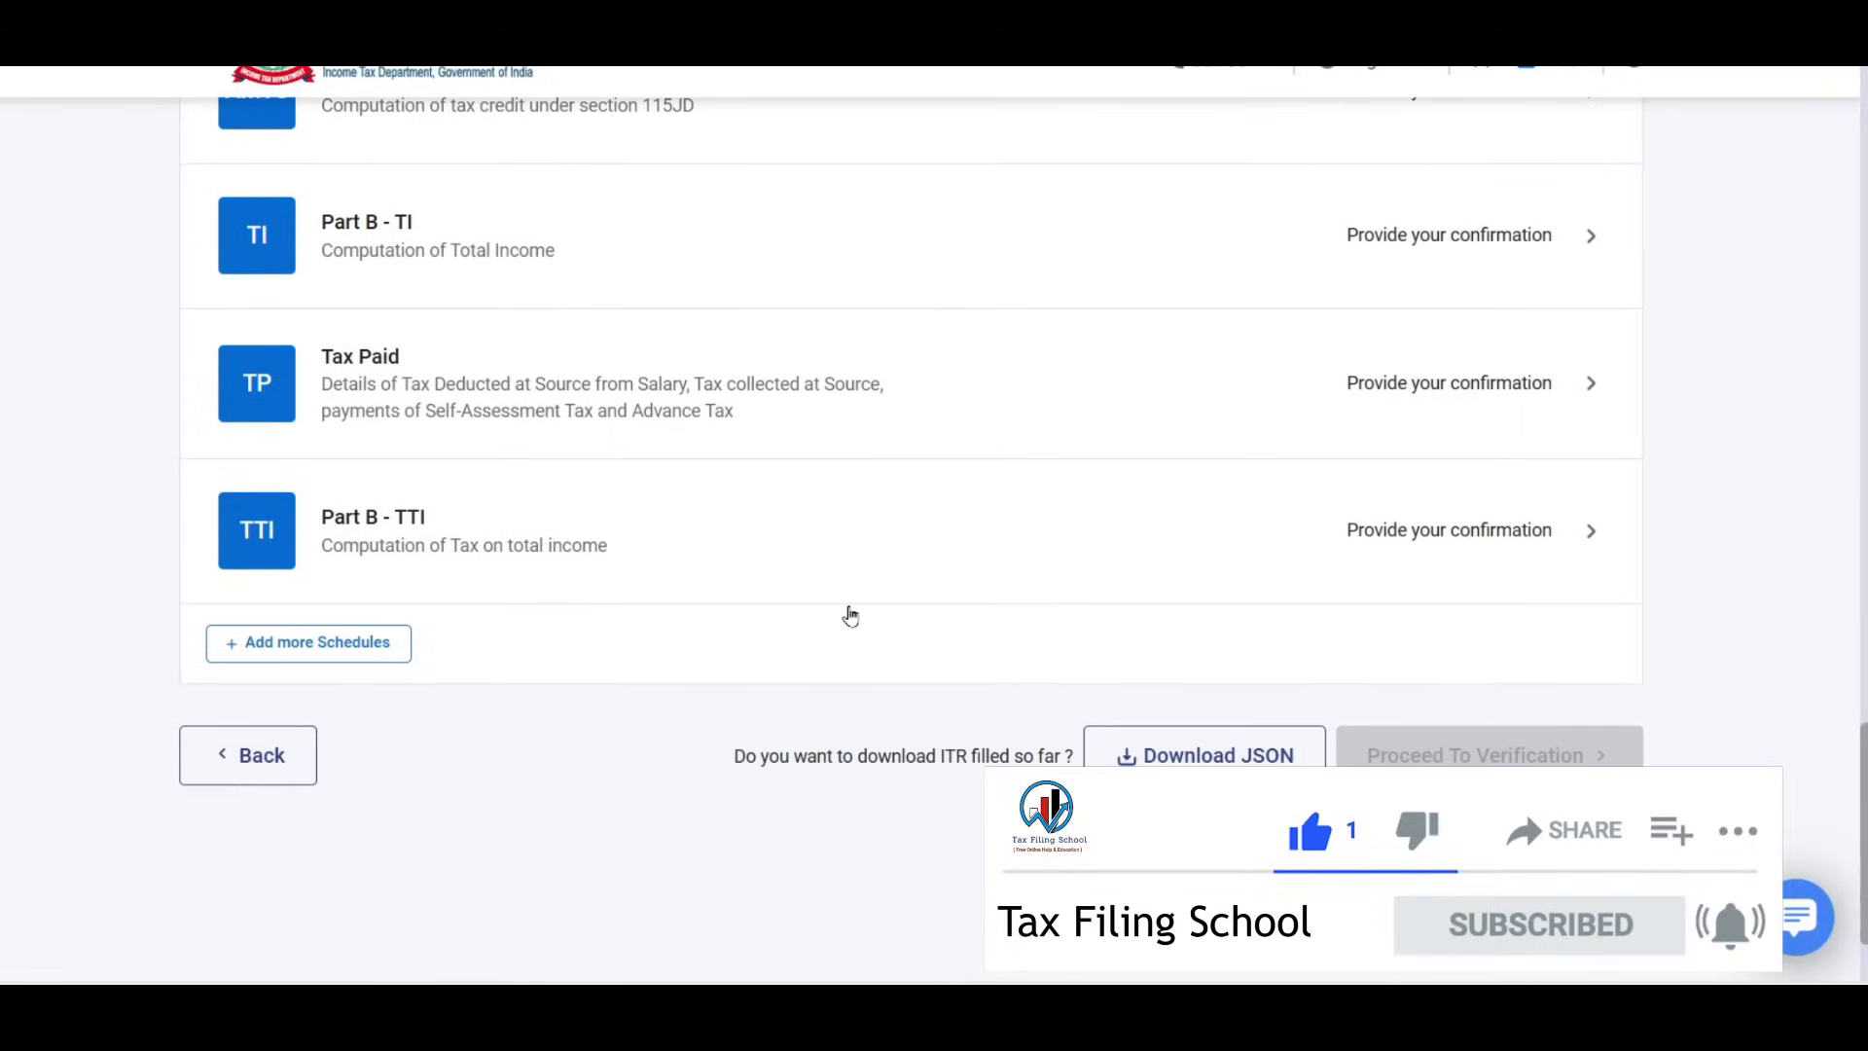
pyautogui.scroll(2, 850, 615)
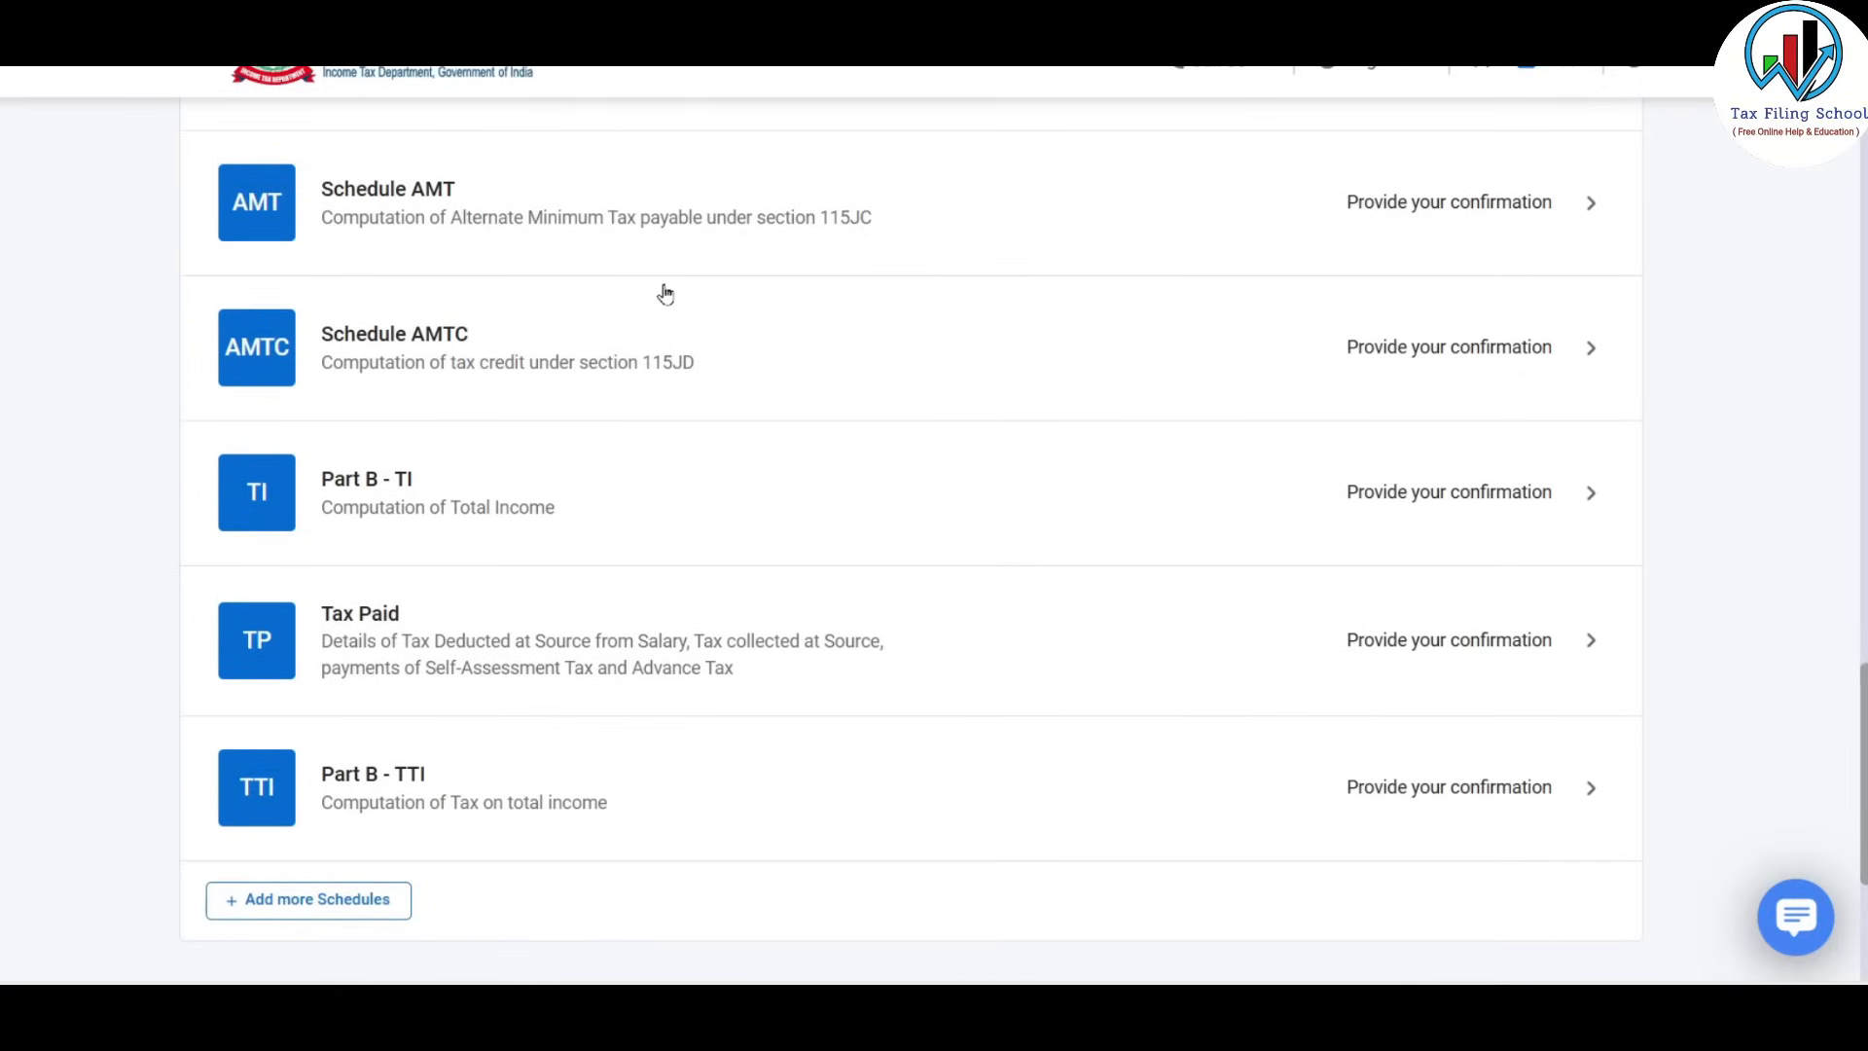
pyautogui.scroll(-4, 666, 293)
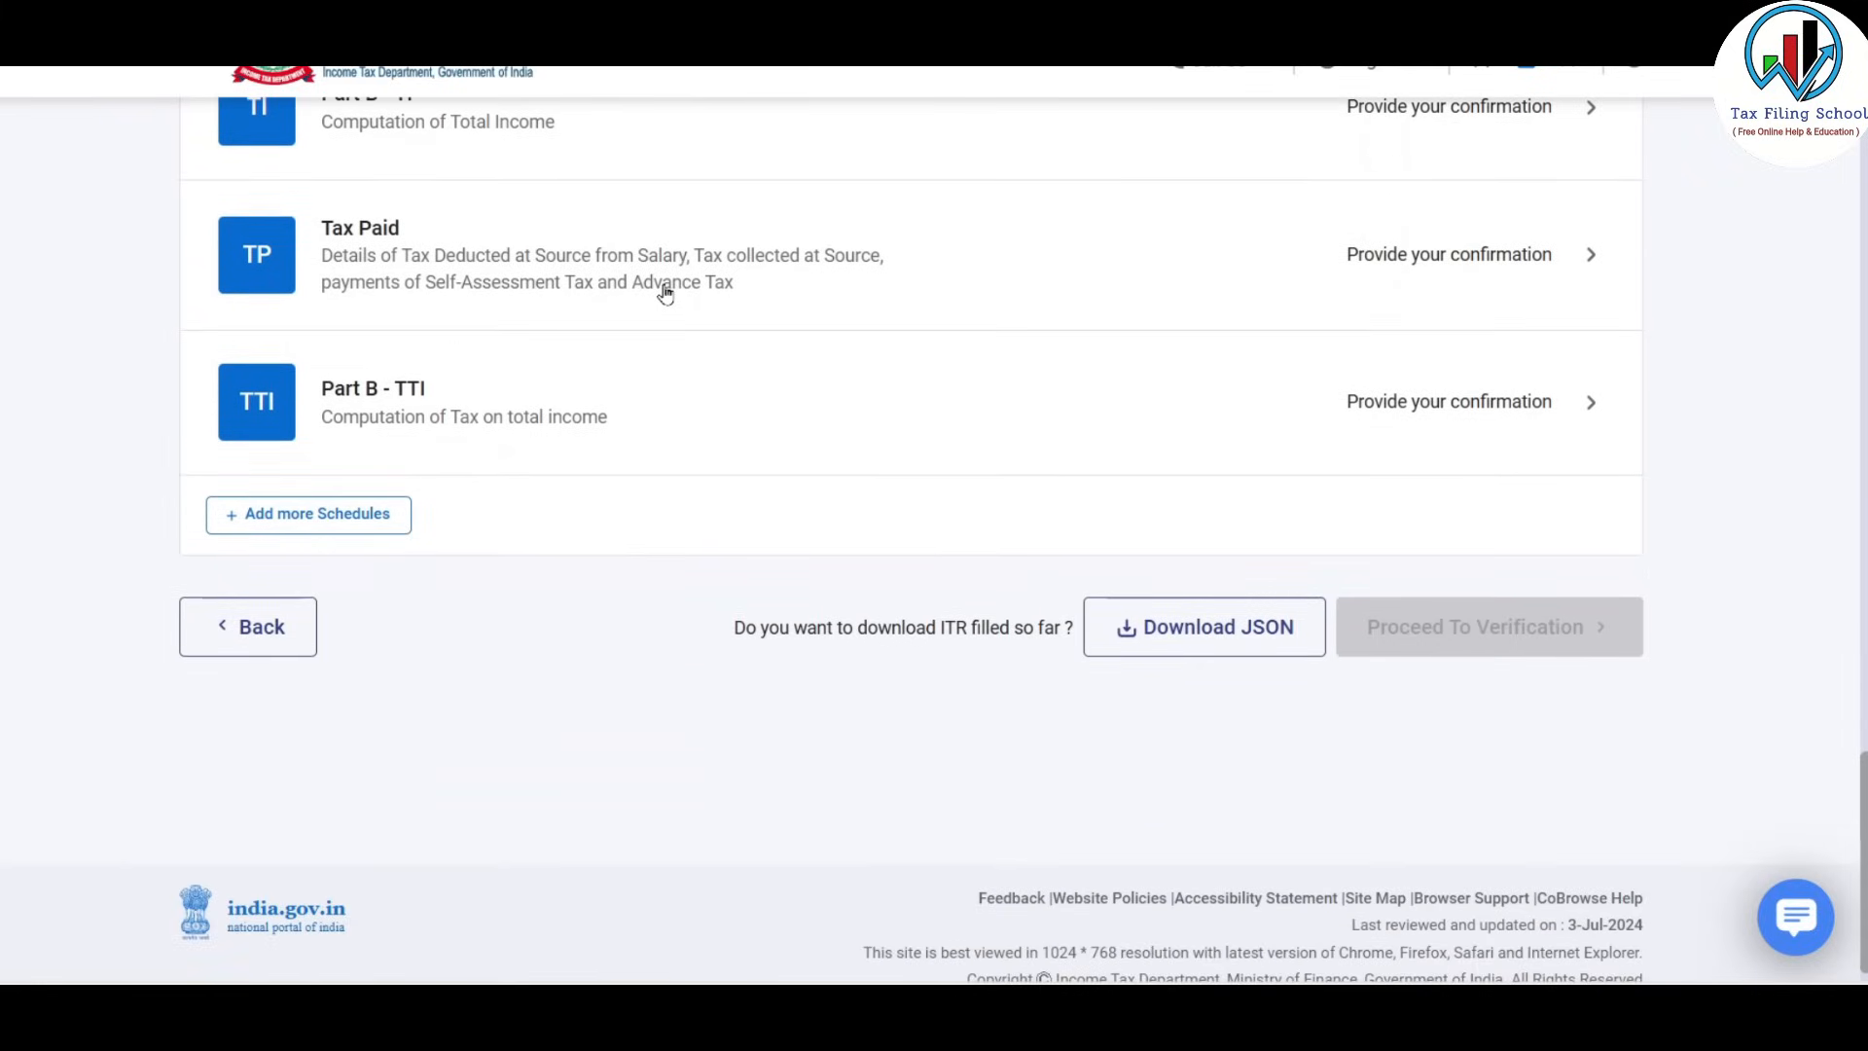
pyautogui.click(354, 524)
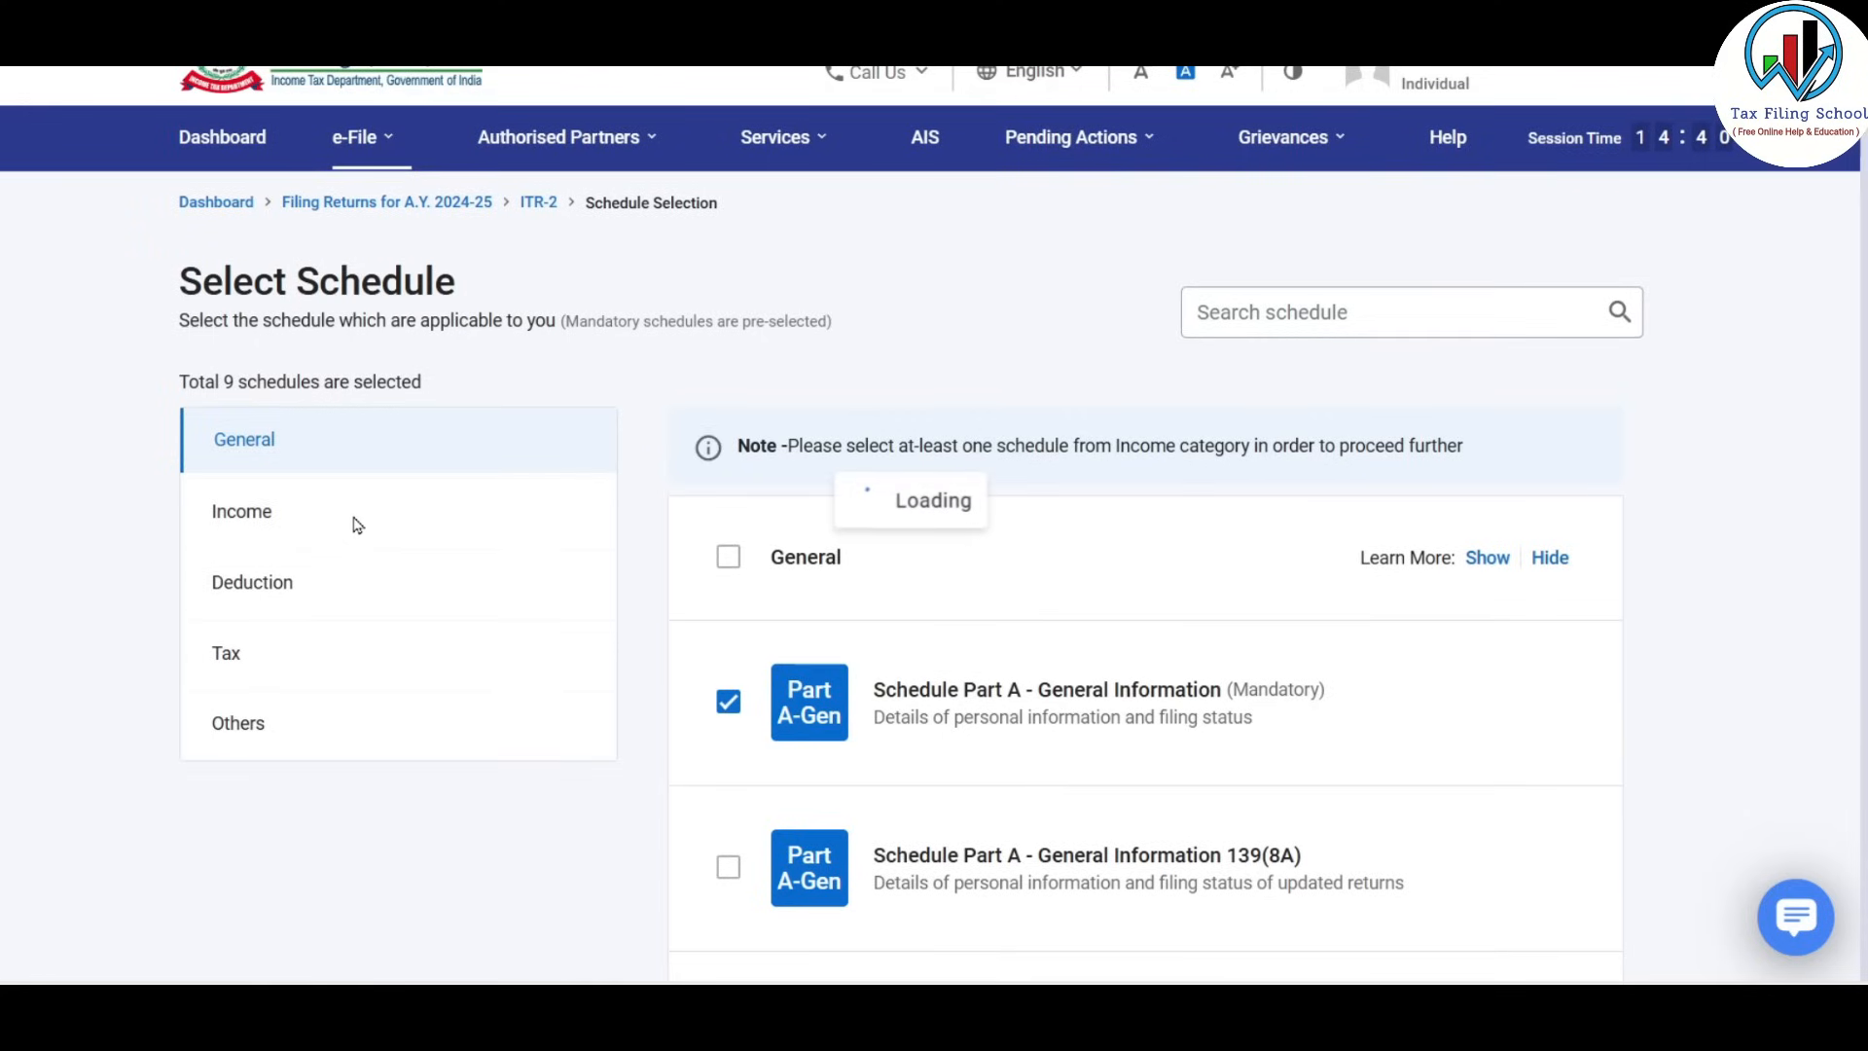
# Tick Schedule 80G and Schedule 80D under Deduction, then continue past the confirmation note.
pyautogui.click(272, 585)
pyautogui.click(956, 552)
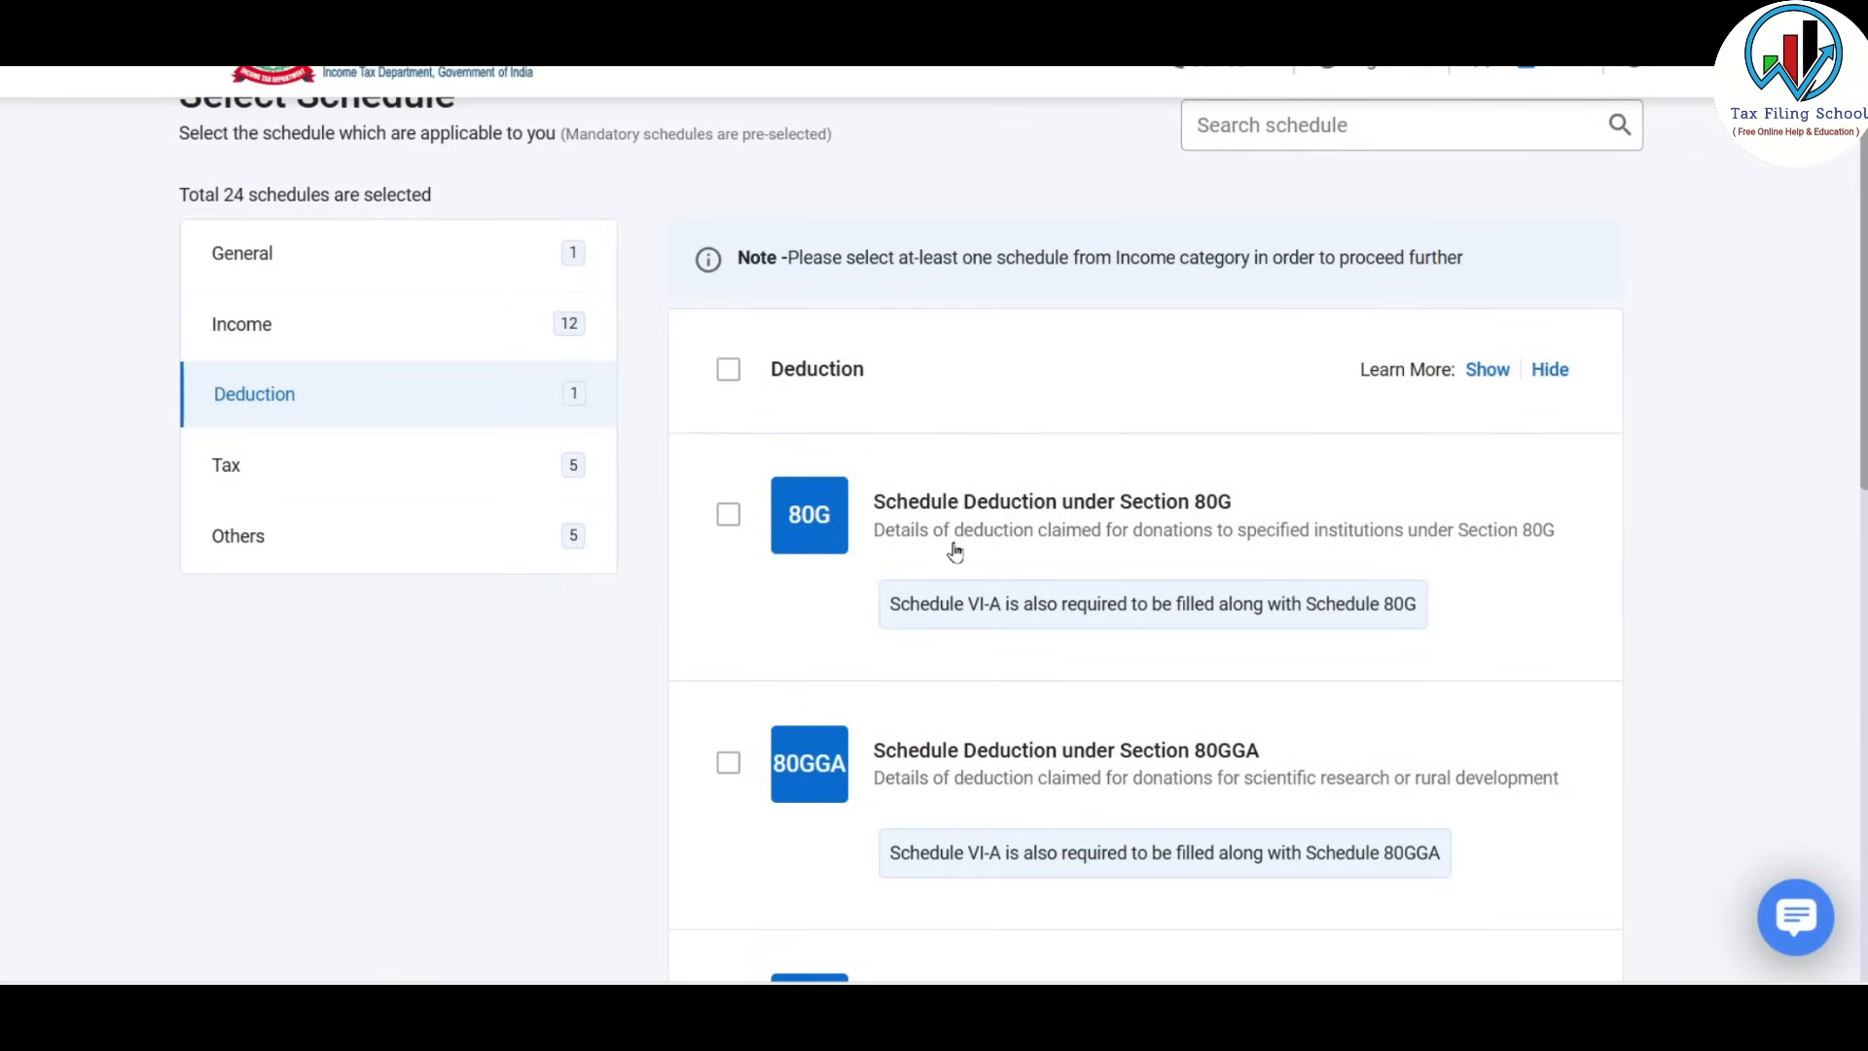
pyautogui.click(956, 552)
pyautogui.scroll(-4, 954, 545)
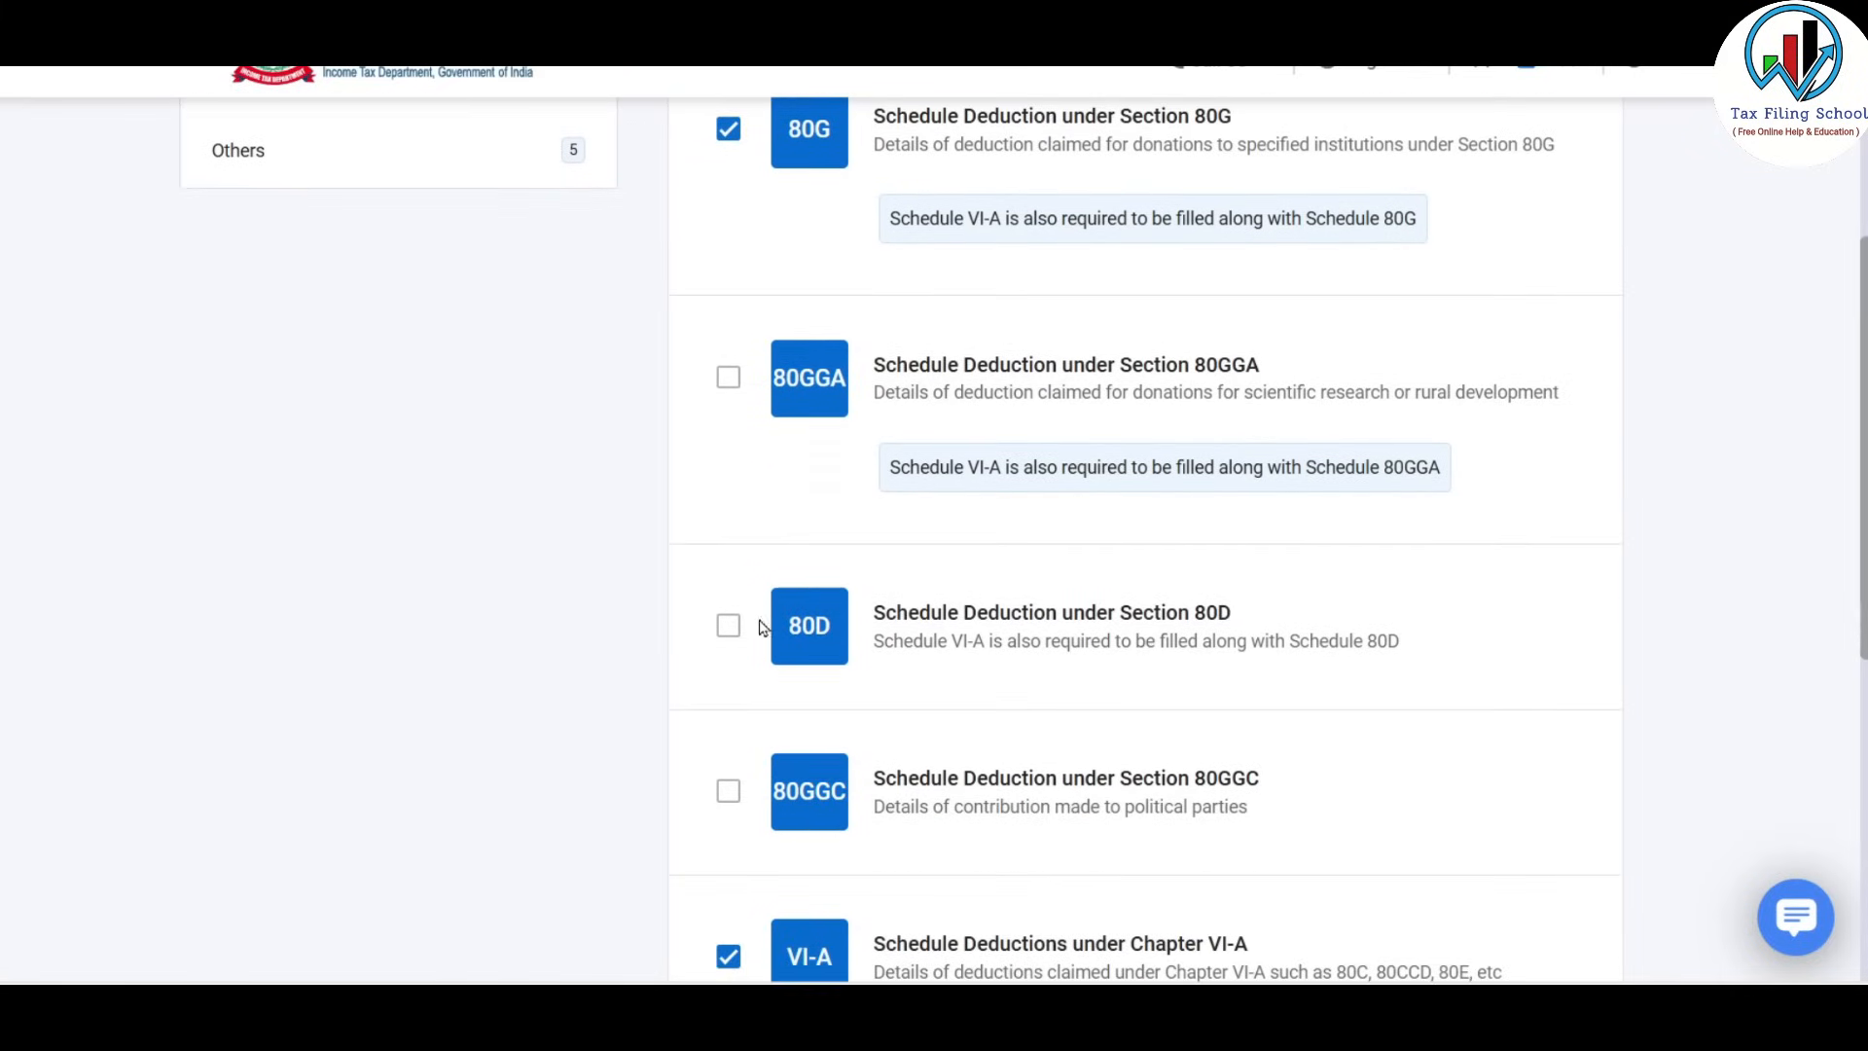
pyautogui.click(960, 564)
pyautogui.scroll(-7, 1077, 497)
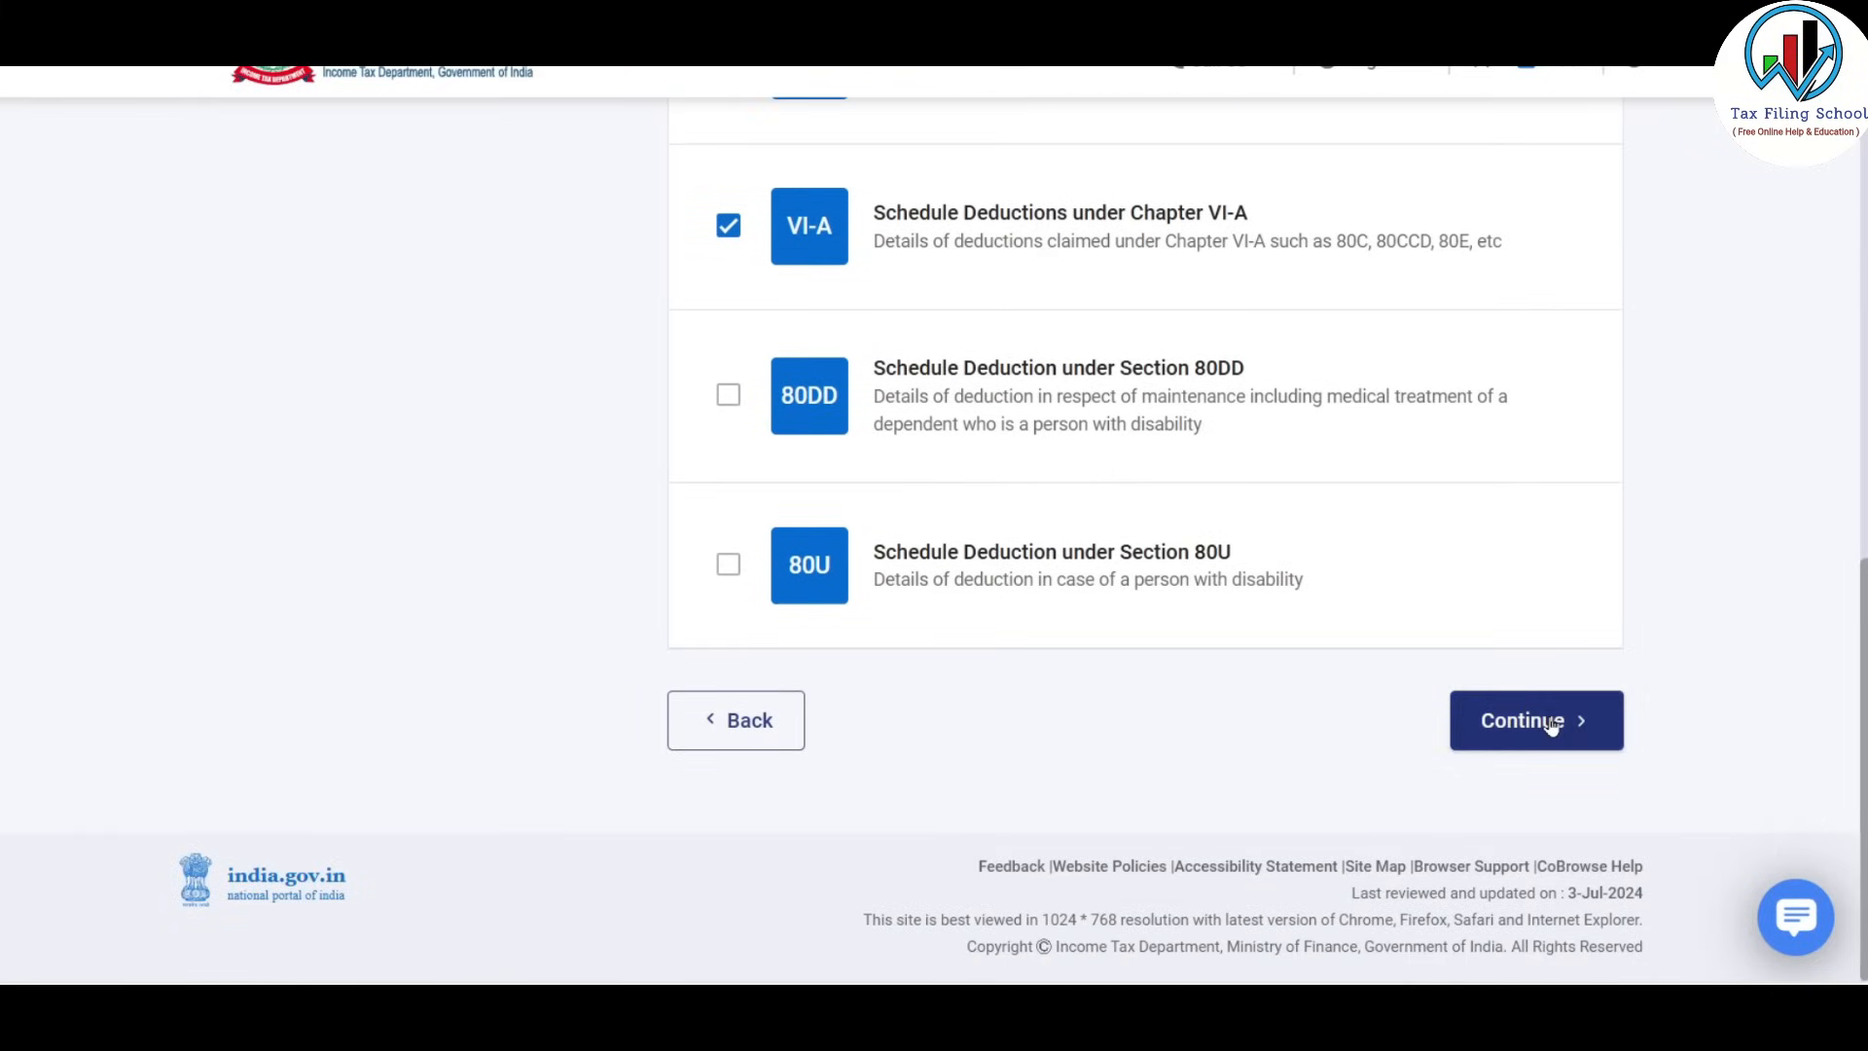
pyautogui.click(1513, 721)
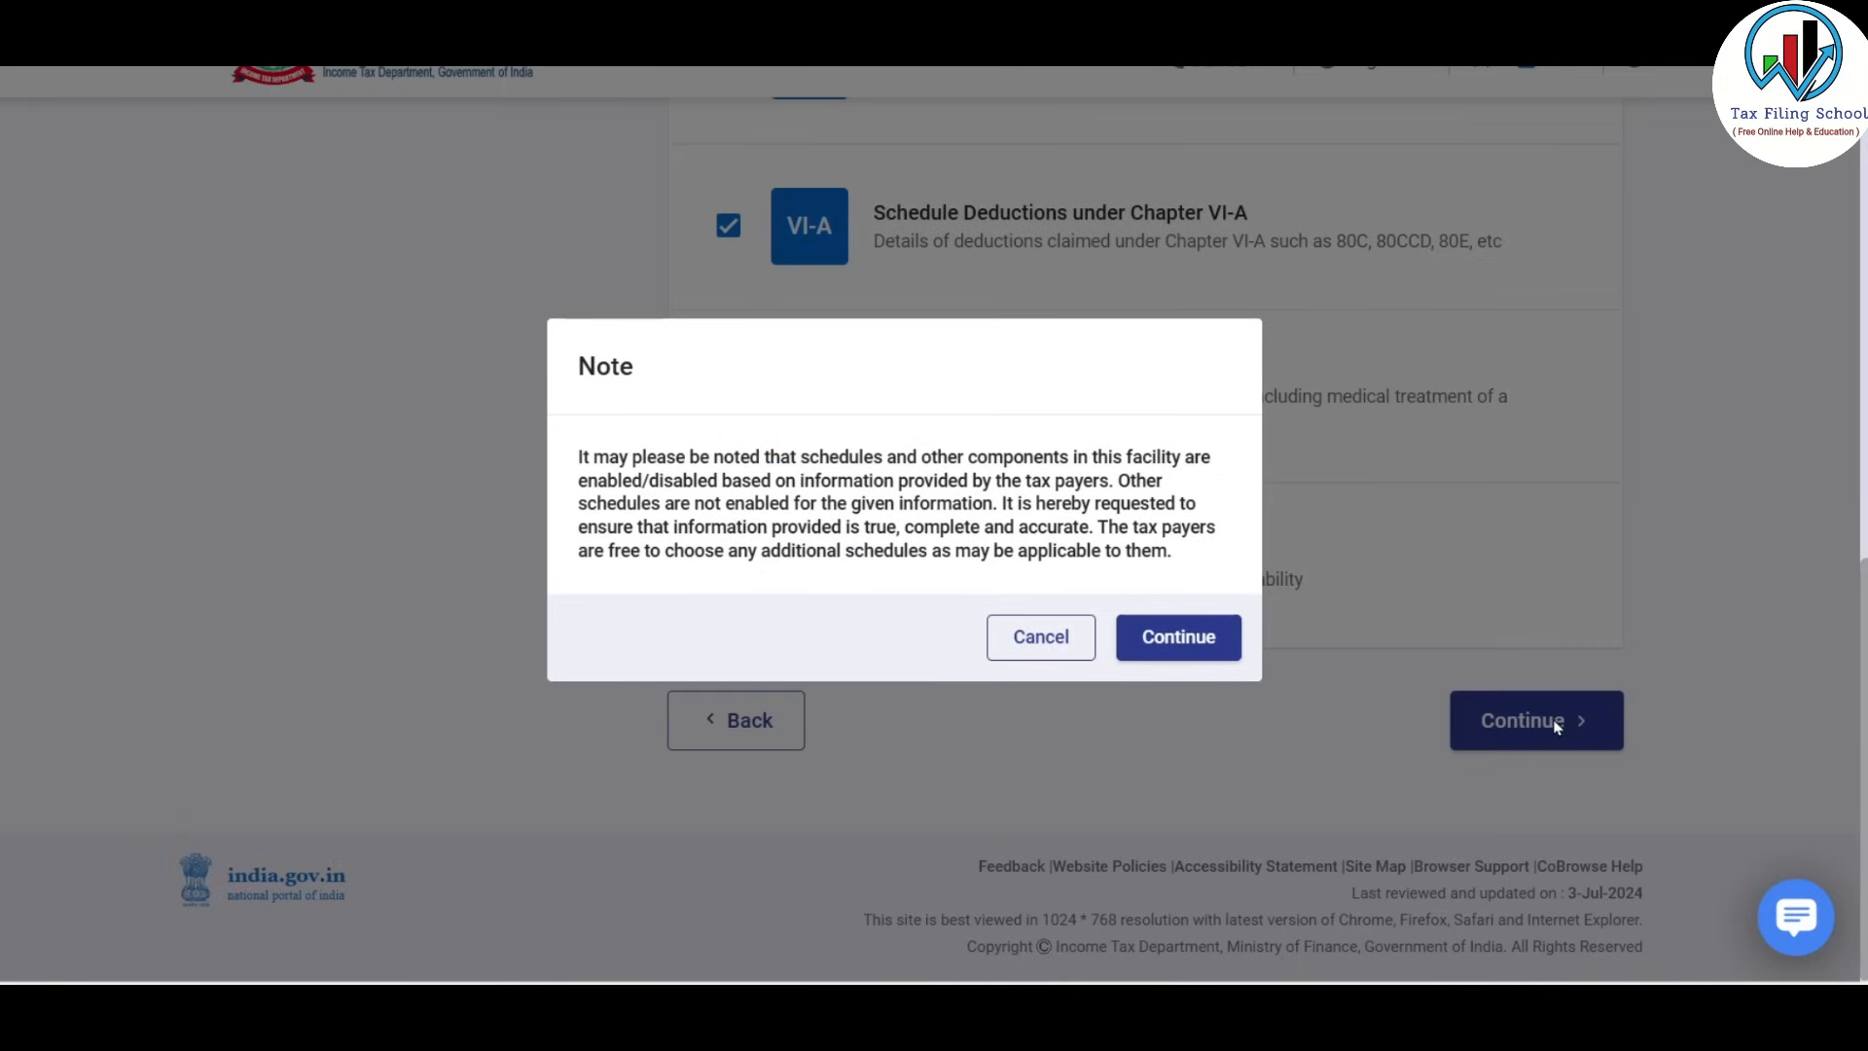
pyautogui.click(1183, 638)
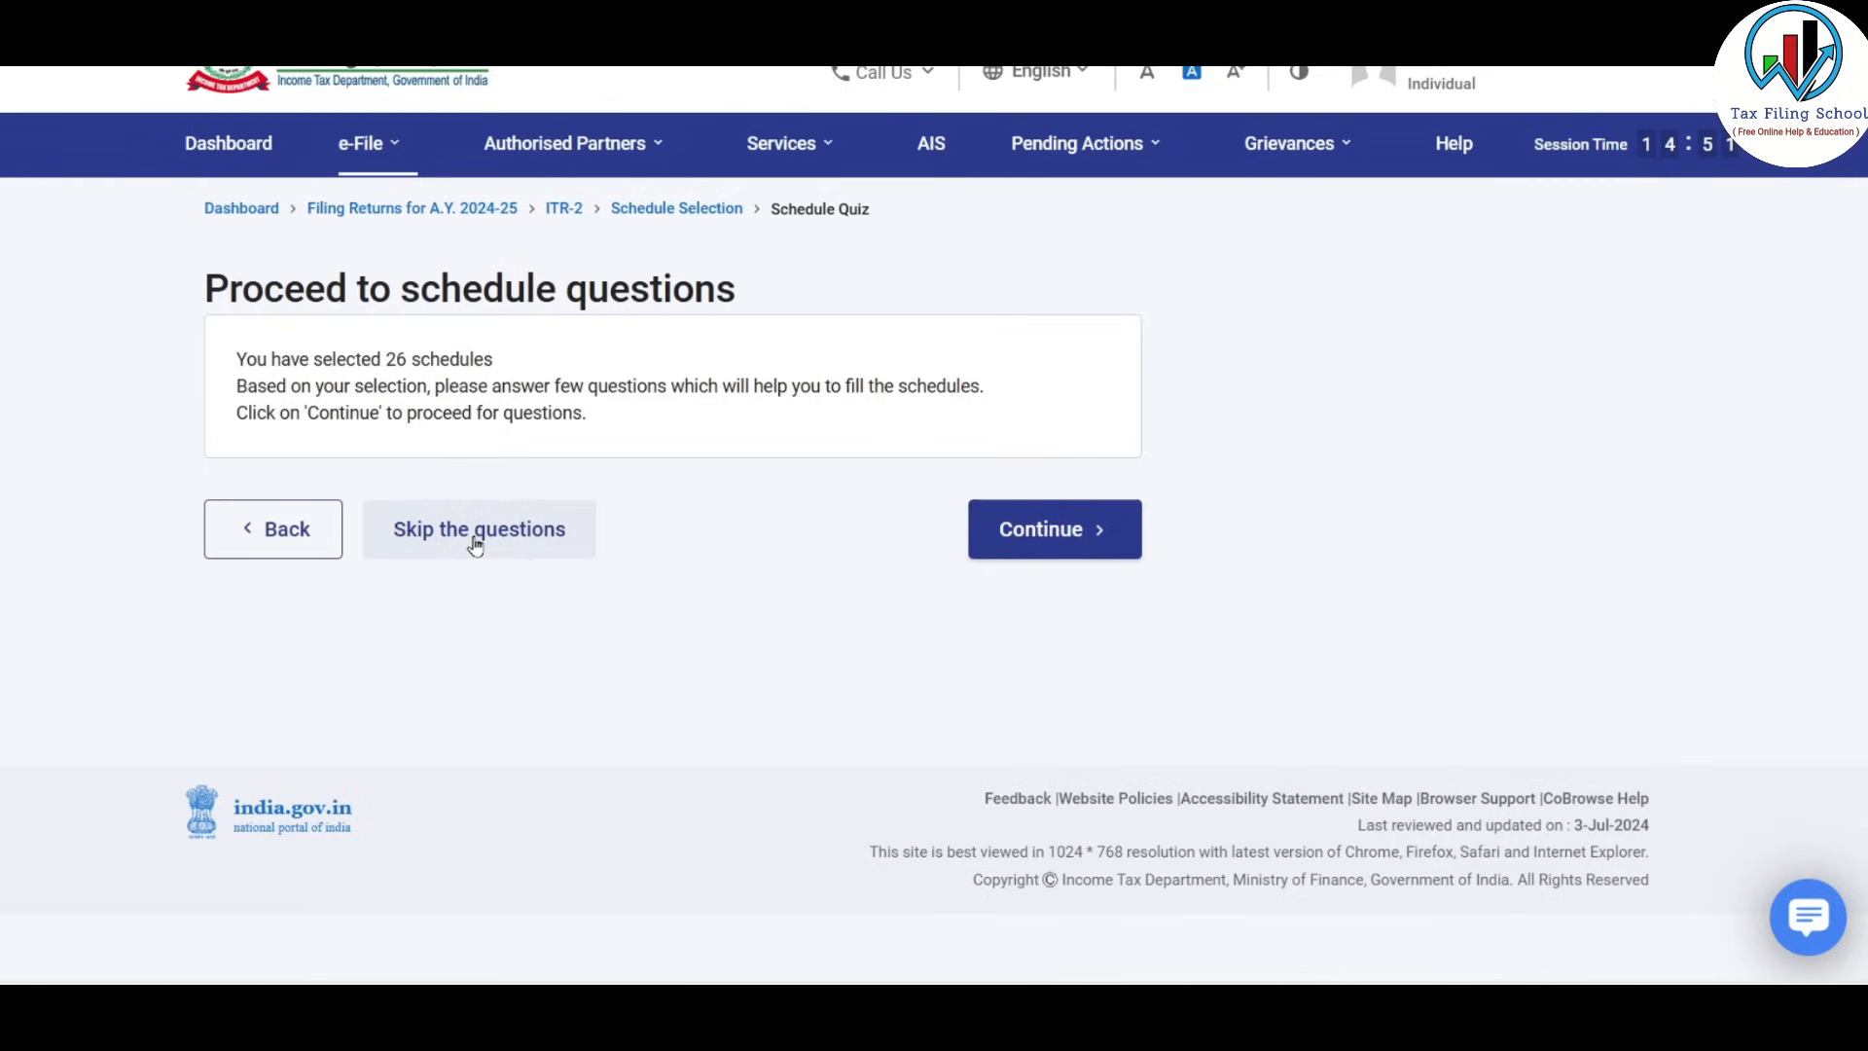
# Skip the schedule questions and open Schedule 80G.
pyautogui.click(528, 543)
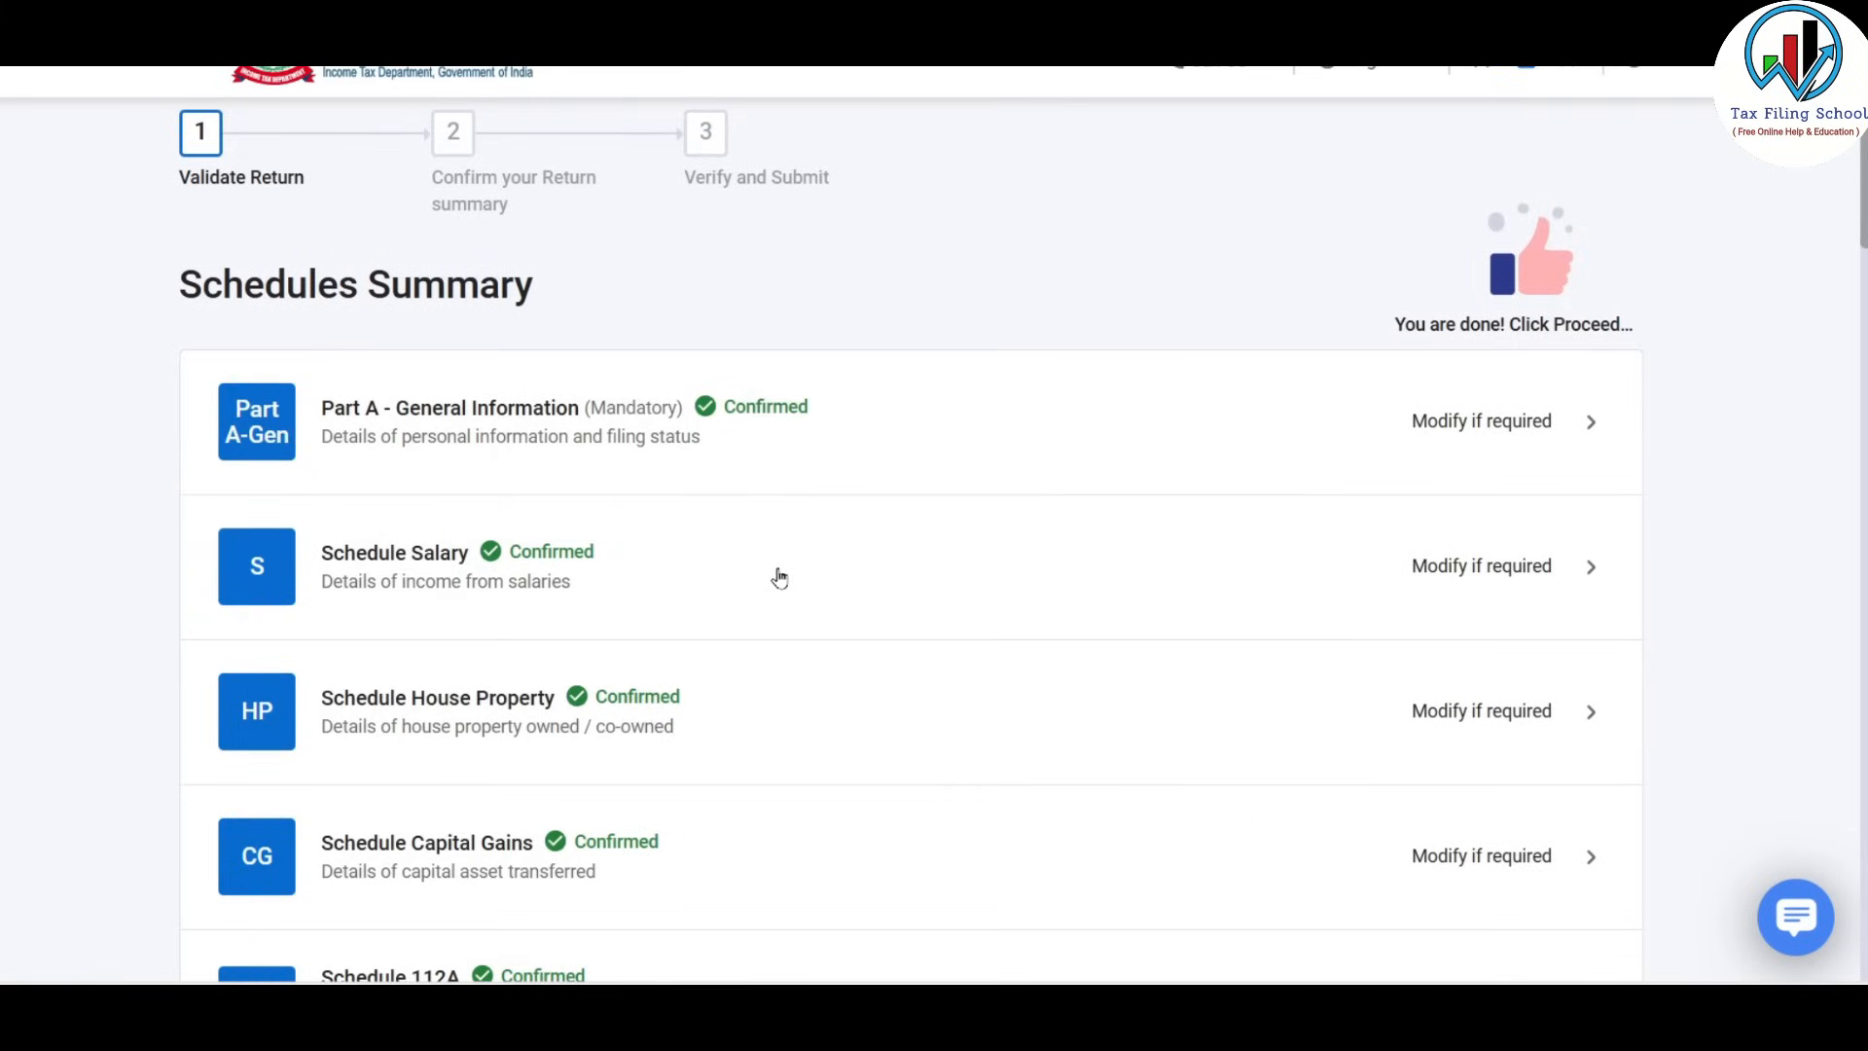
pyautogui.scroll(-10, 784, 569)
pyautogui.scroll(-4, 795, 549)
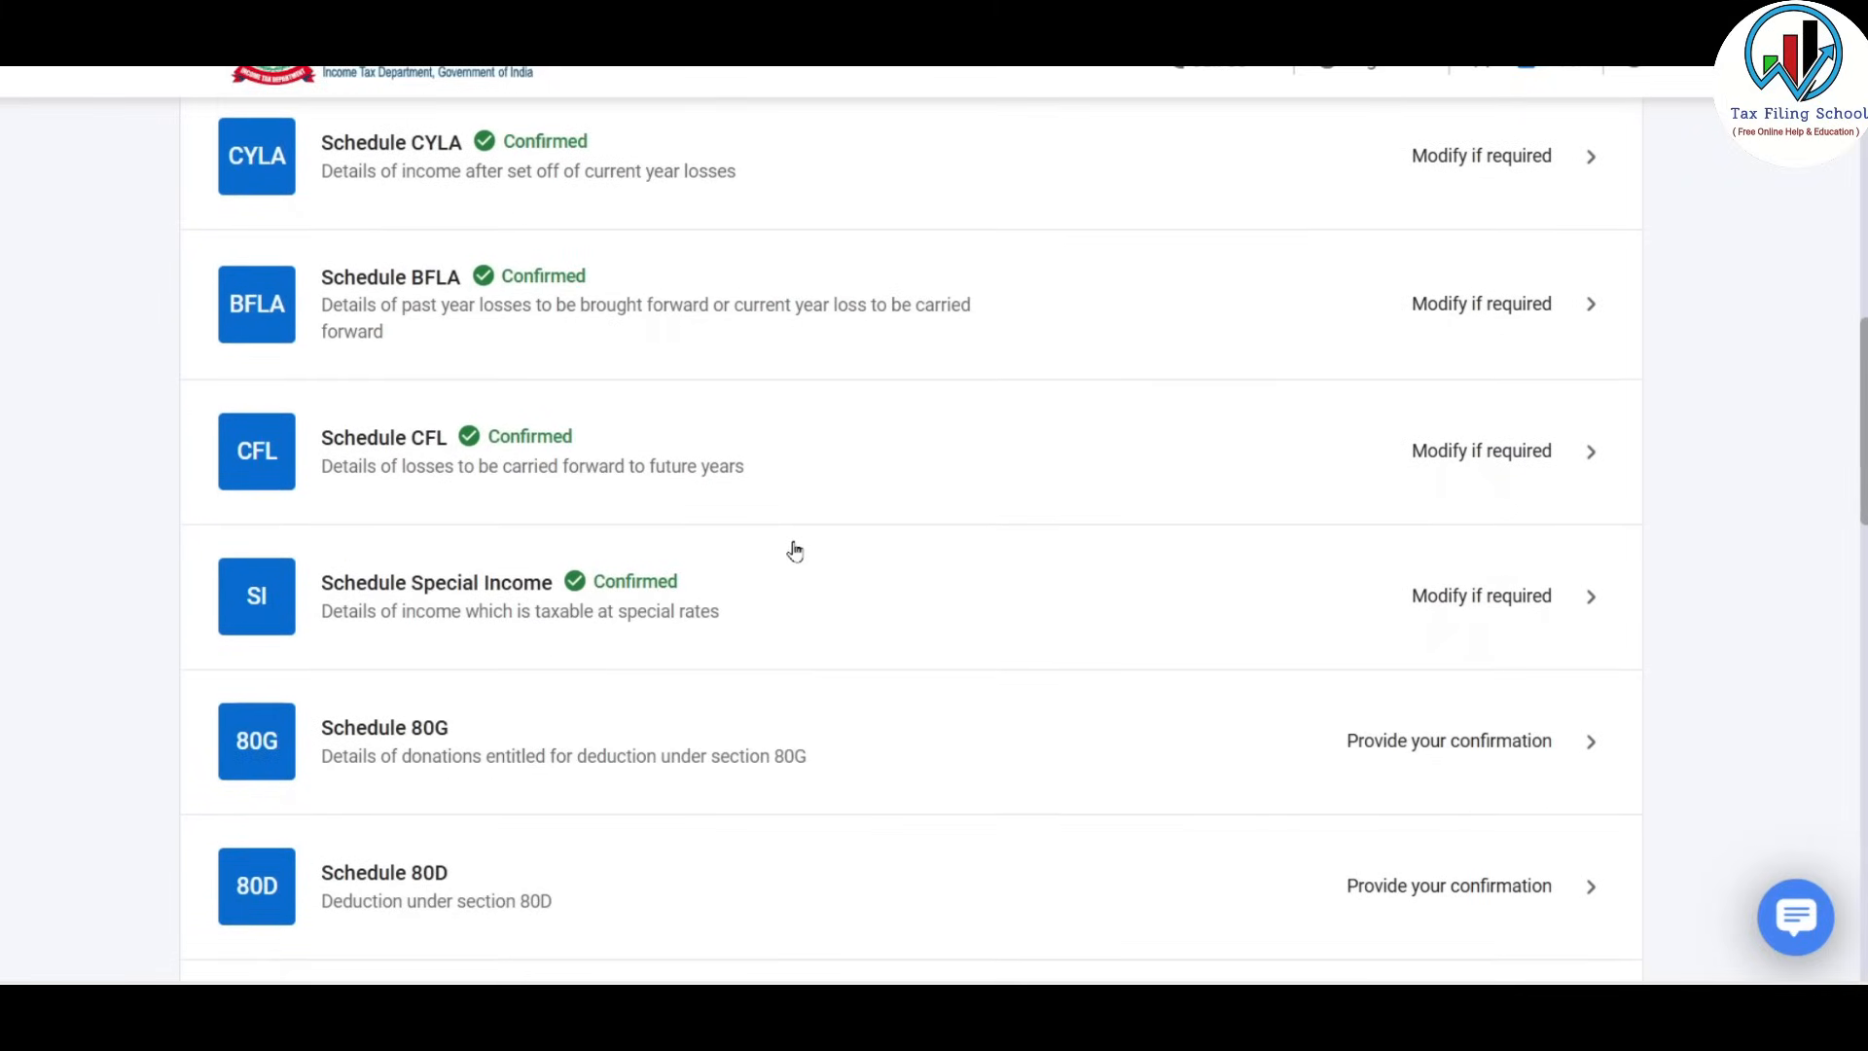
pyautogui.scroll(-2, 653, 634)
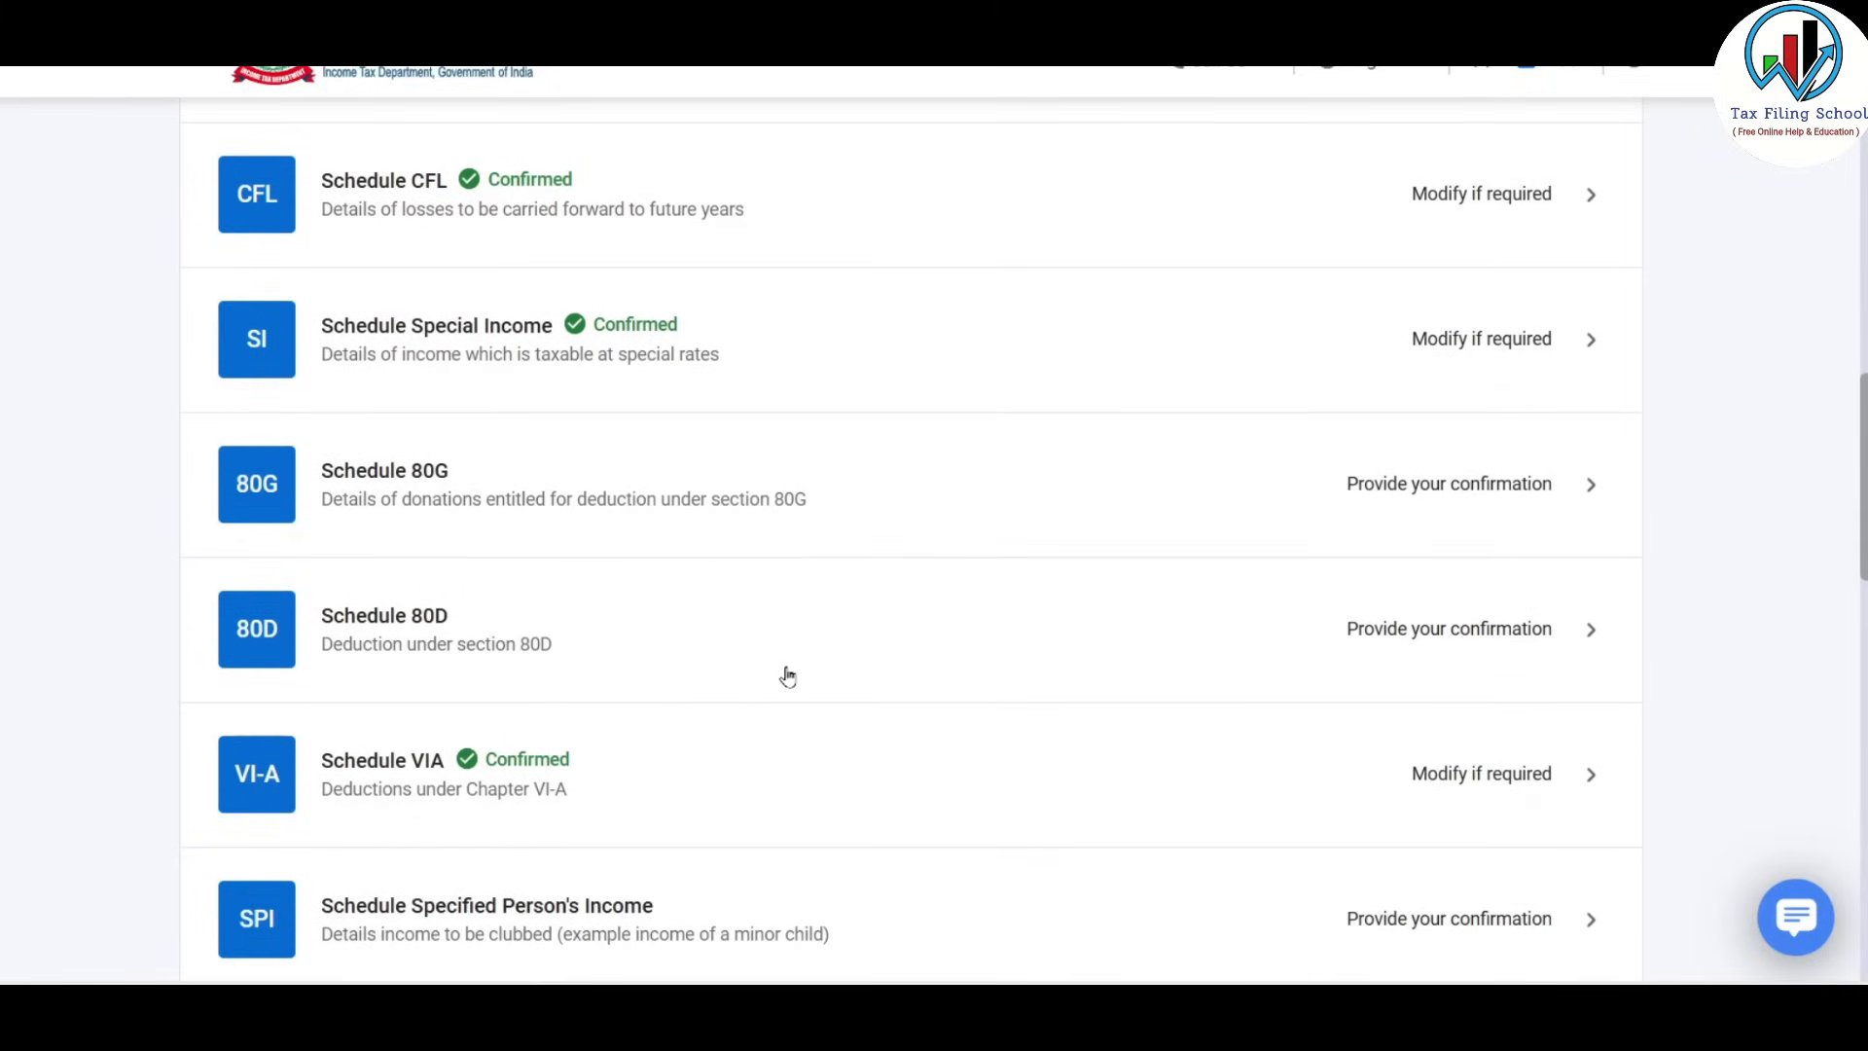
pyautogui.click(1291, 512)
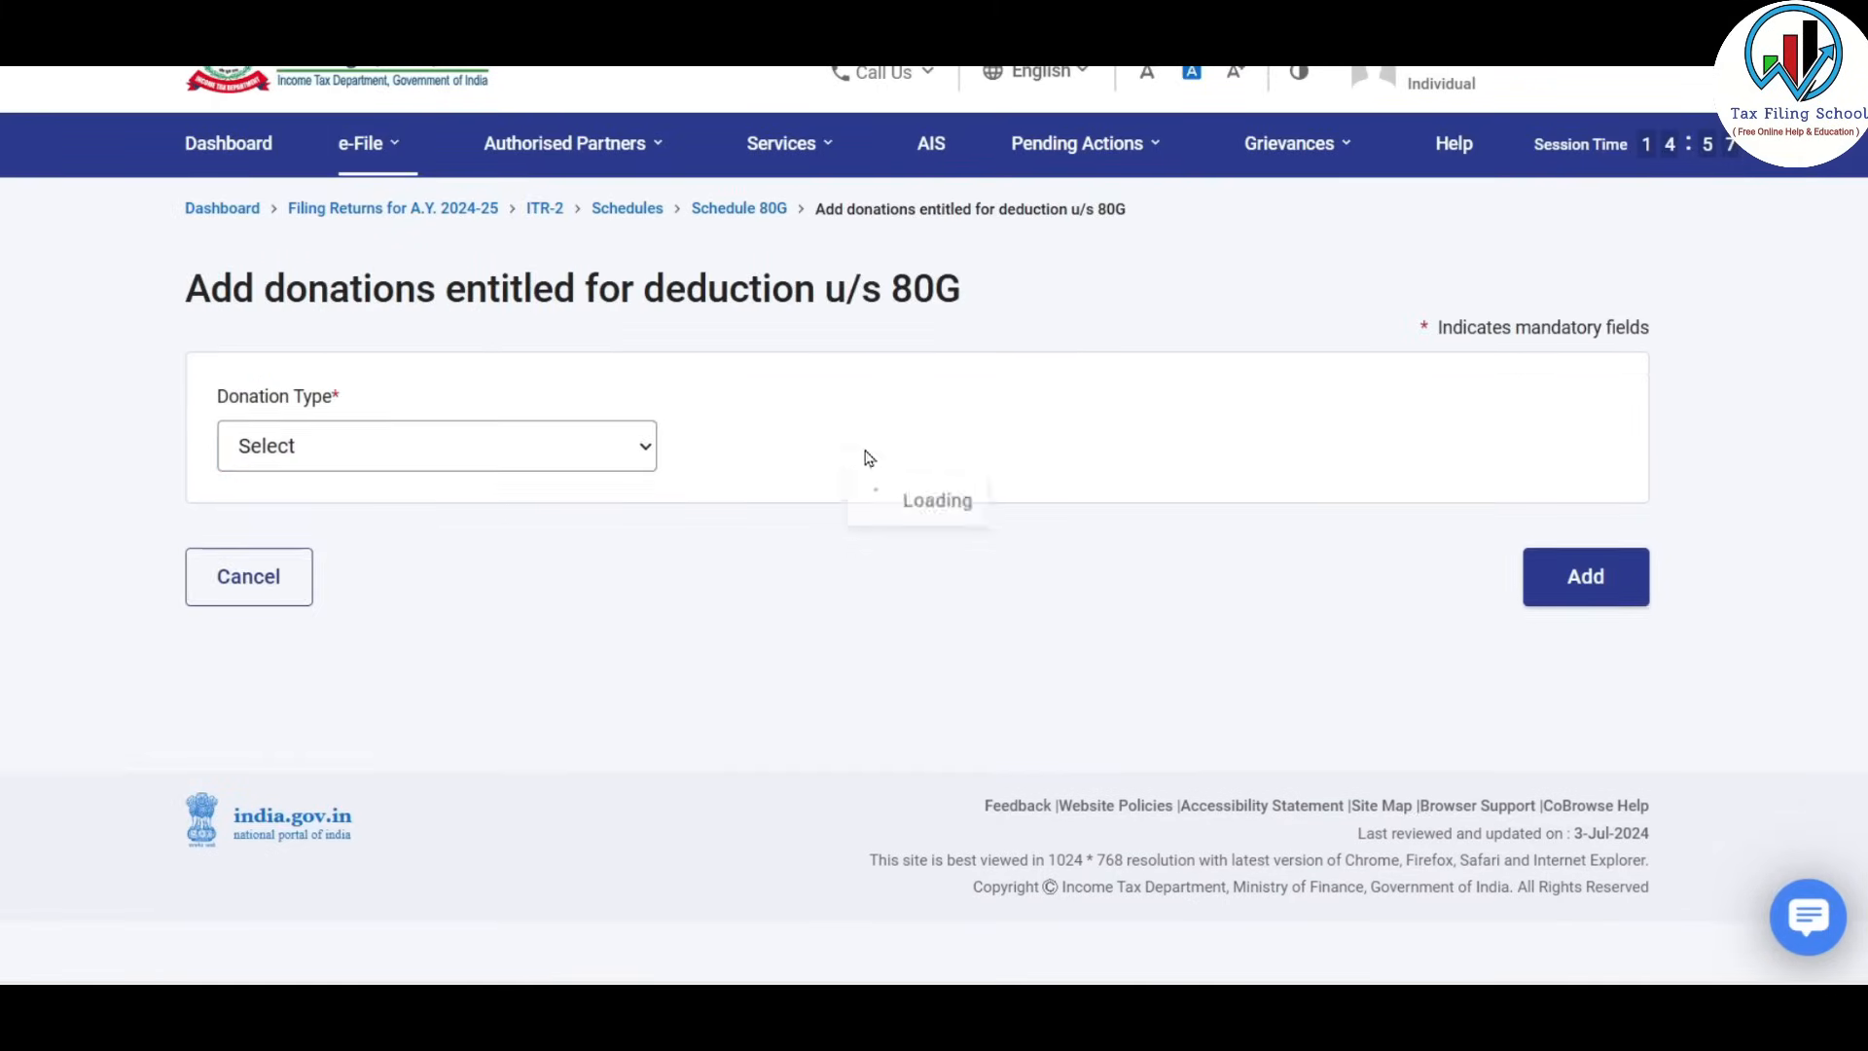
# Add a ₹1,000 other-mode donation eligible for 100% deduction without qualifying limit.
pyautogui.click(428, 450)
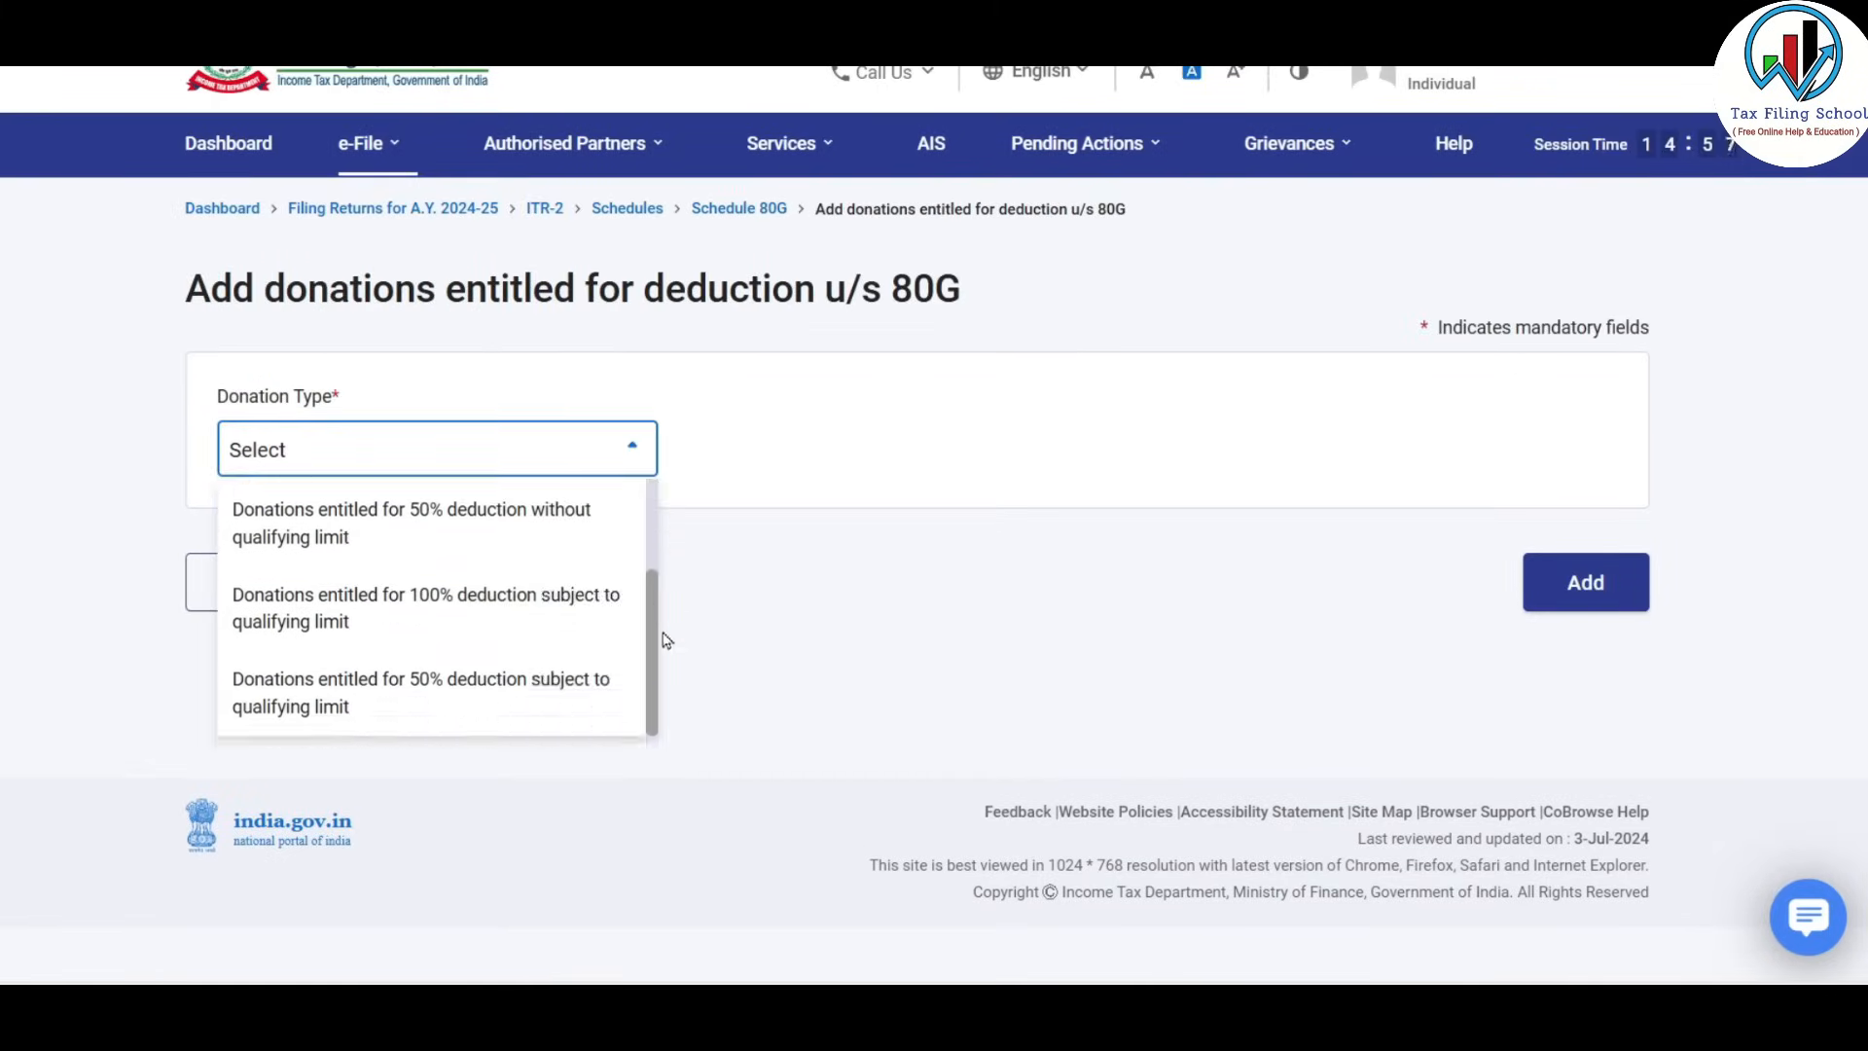
pyautogui.scroll(2, 534, 581)
pyautogui.click(534, 581)
pyautogui.scroll(-2, 867, 604)
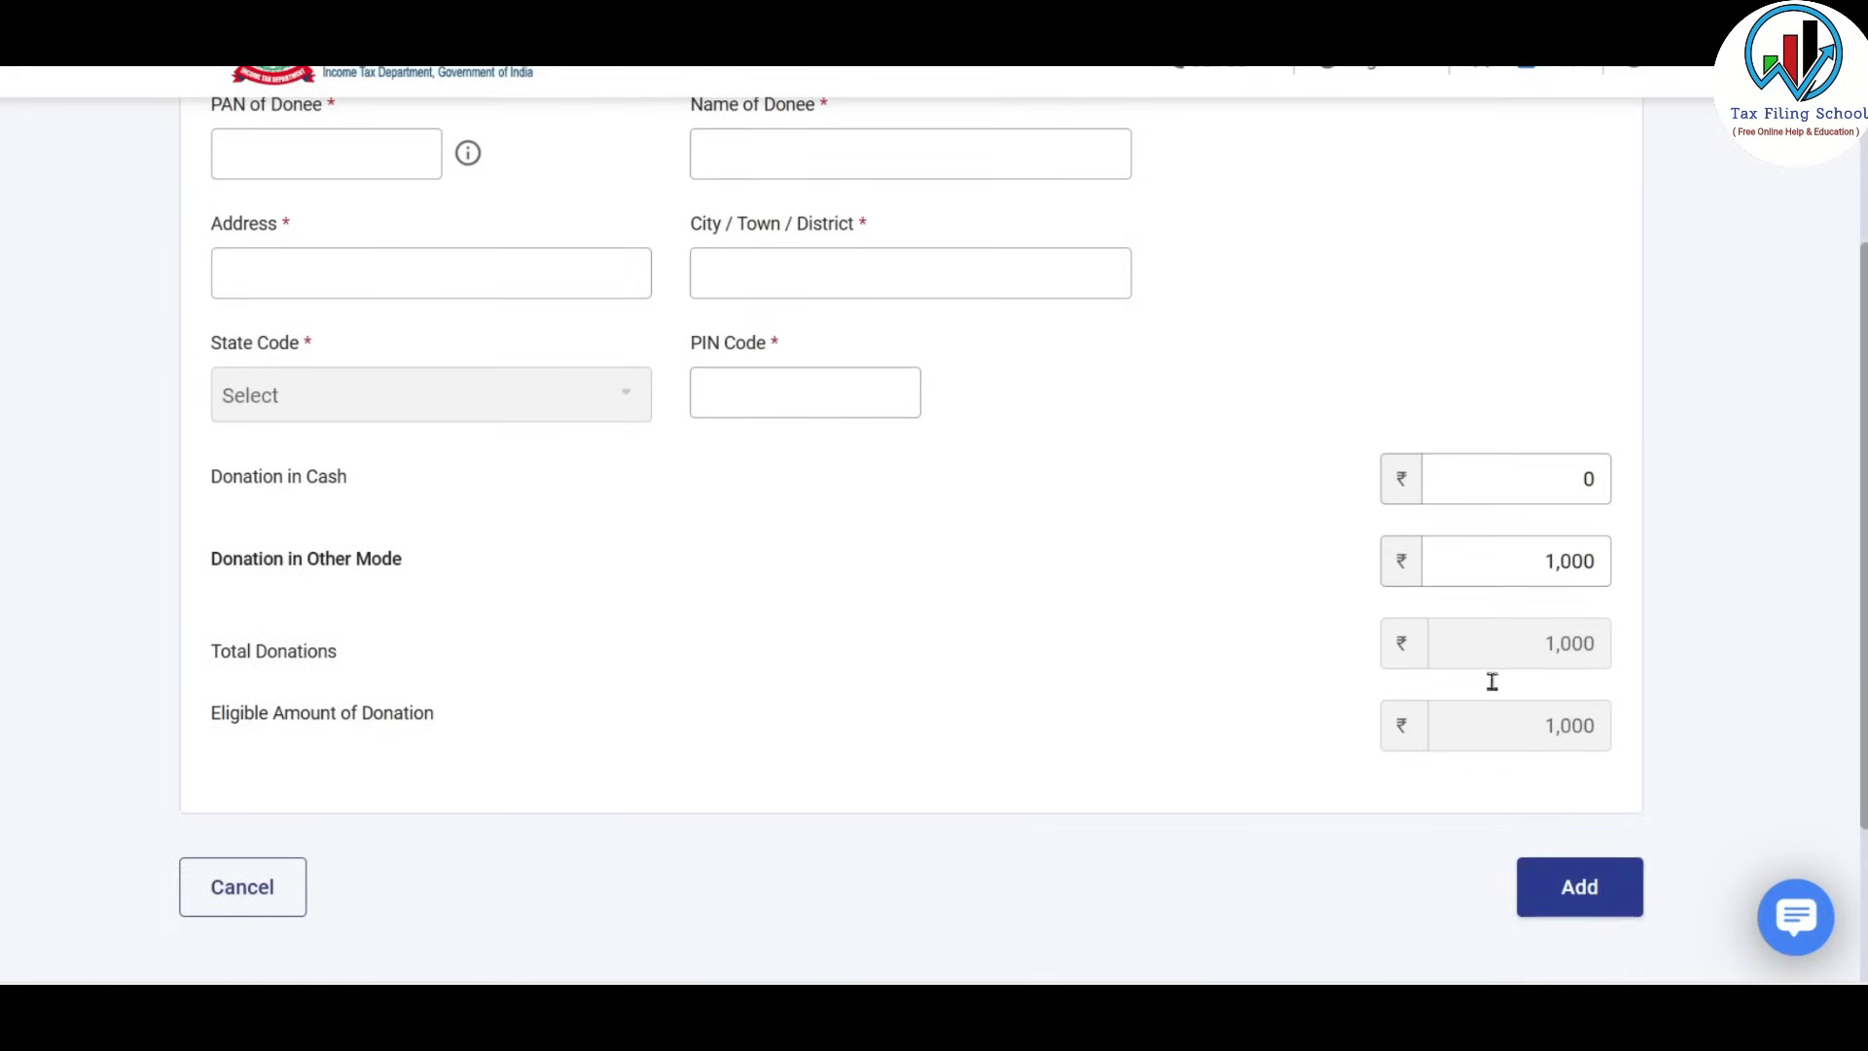
pyautogui.scroll(3, 381, 409)
pyautogui.click(382, 409)
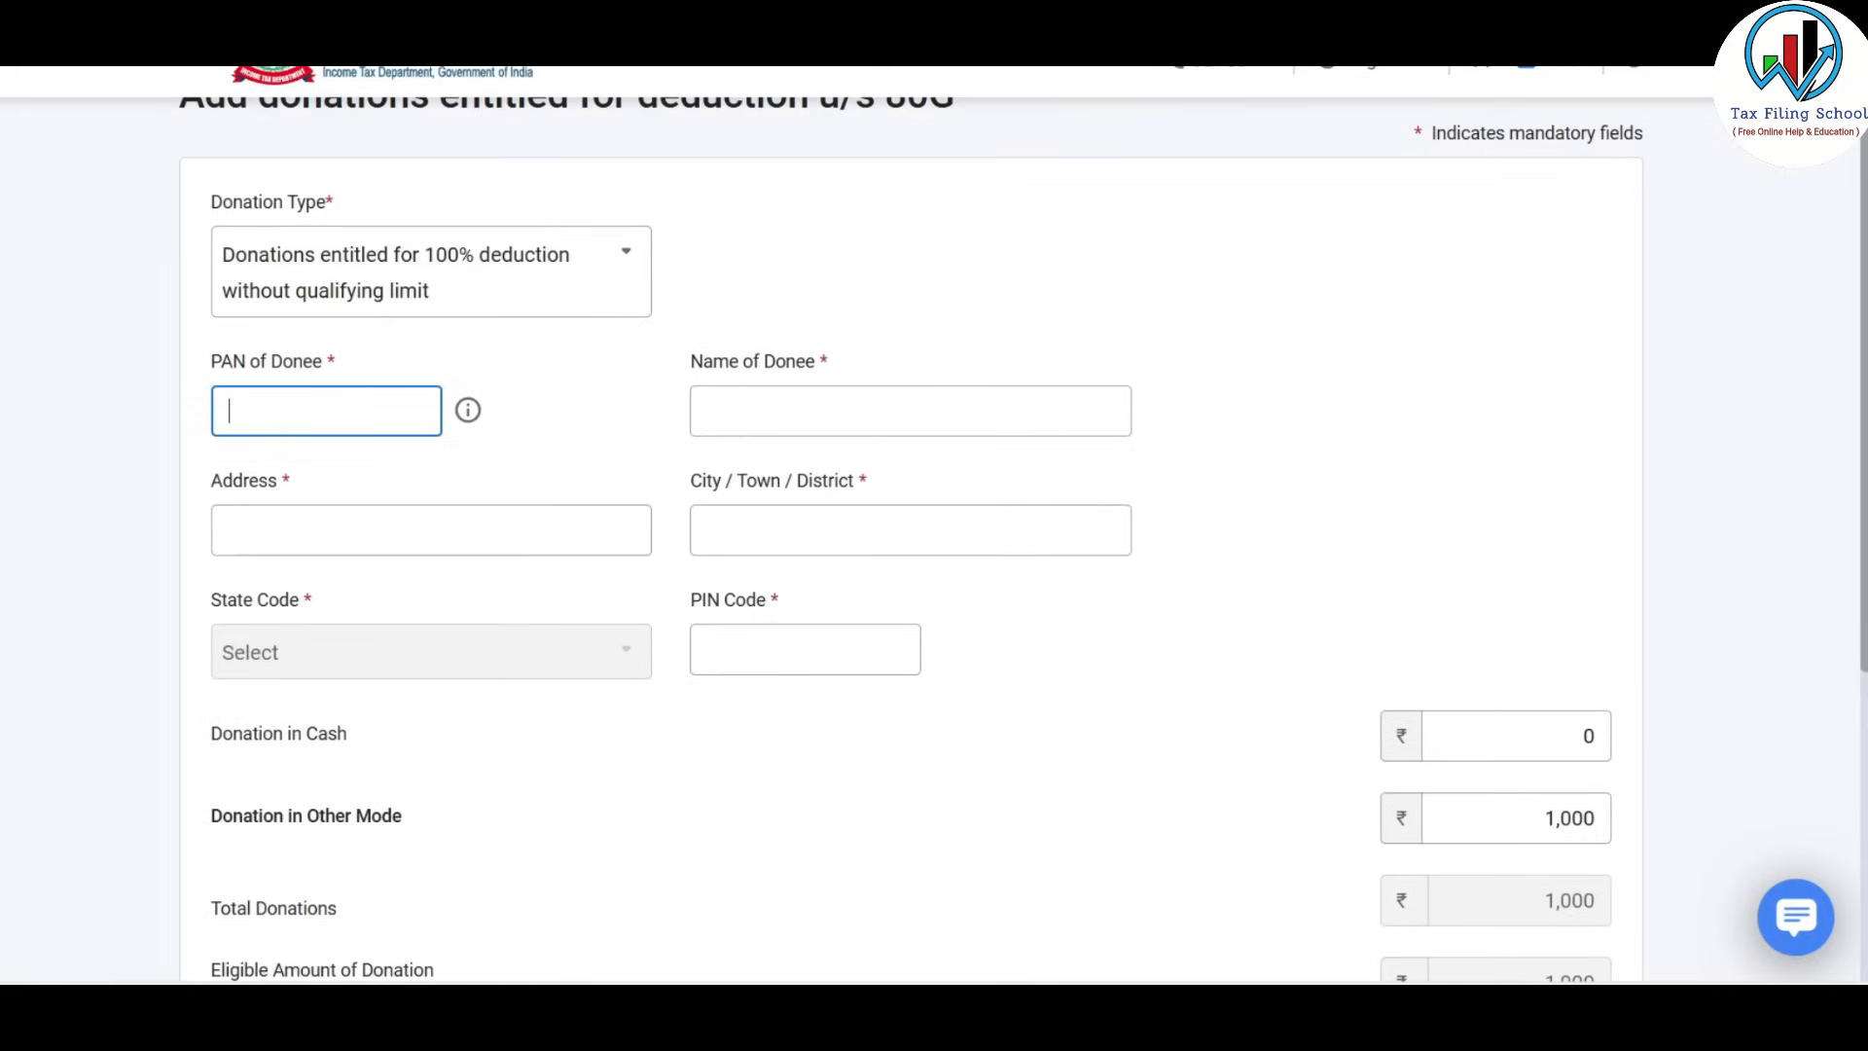
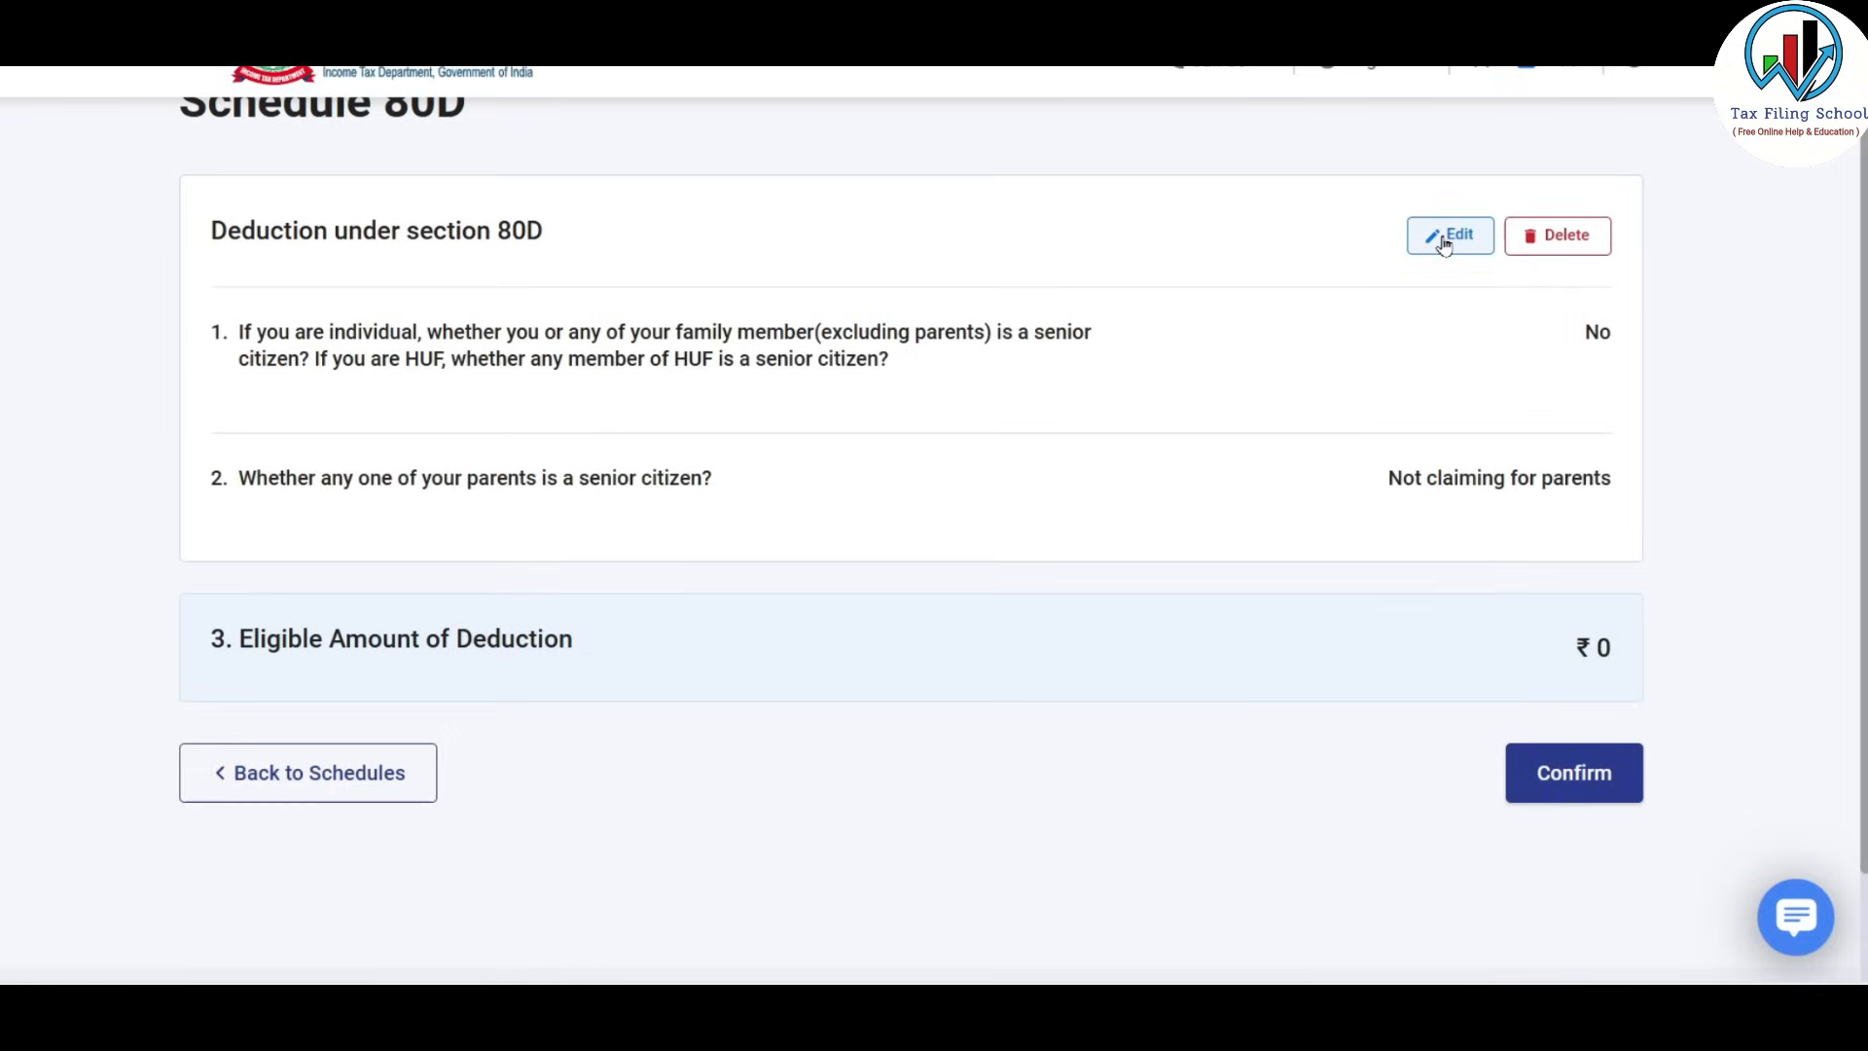
# Enter the donee's PAN, then edit Schedule 80D with ₹22,890 self-and-family health insurance.
pyautogui.click(1438, 235)
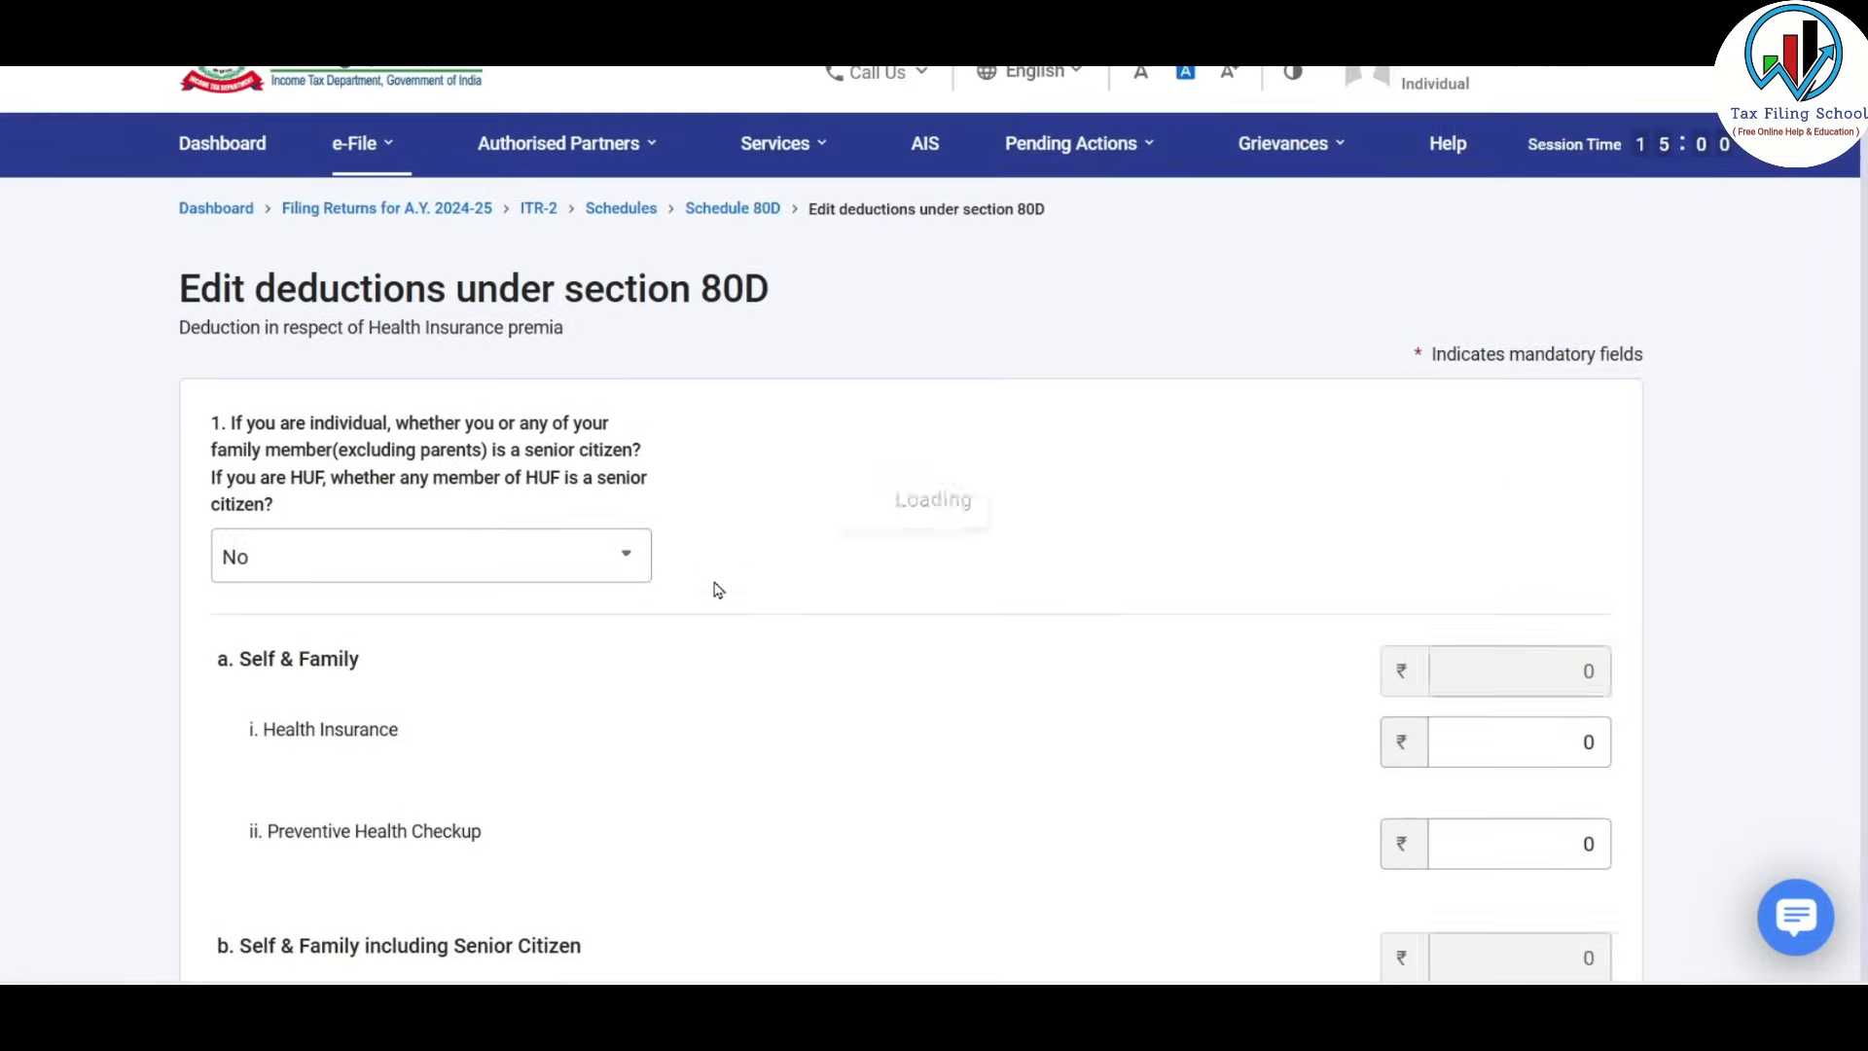
pyautogui.click(558, 367)
pyautogui.scroll(-7, 613, 588)
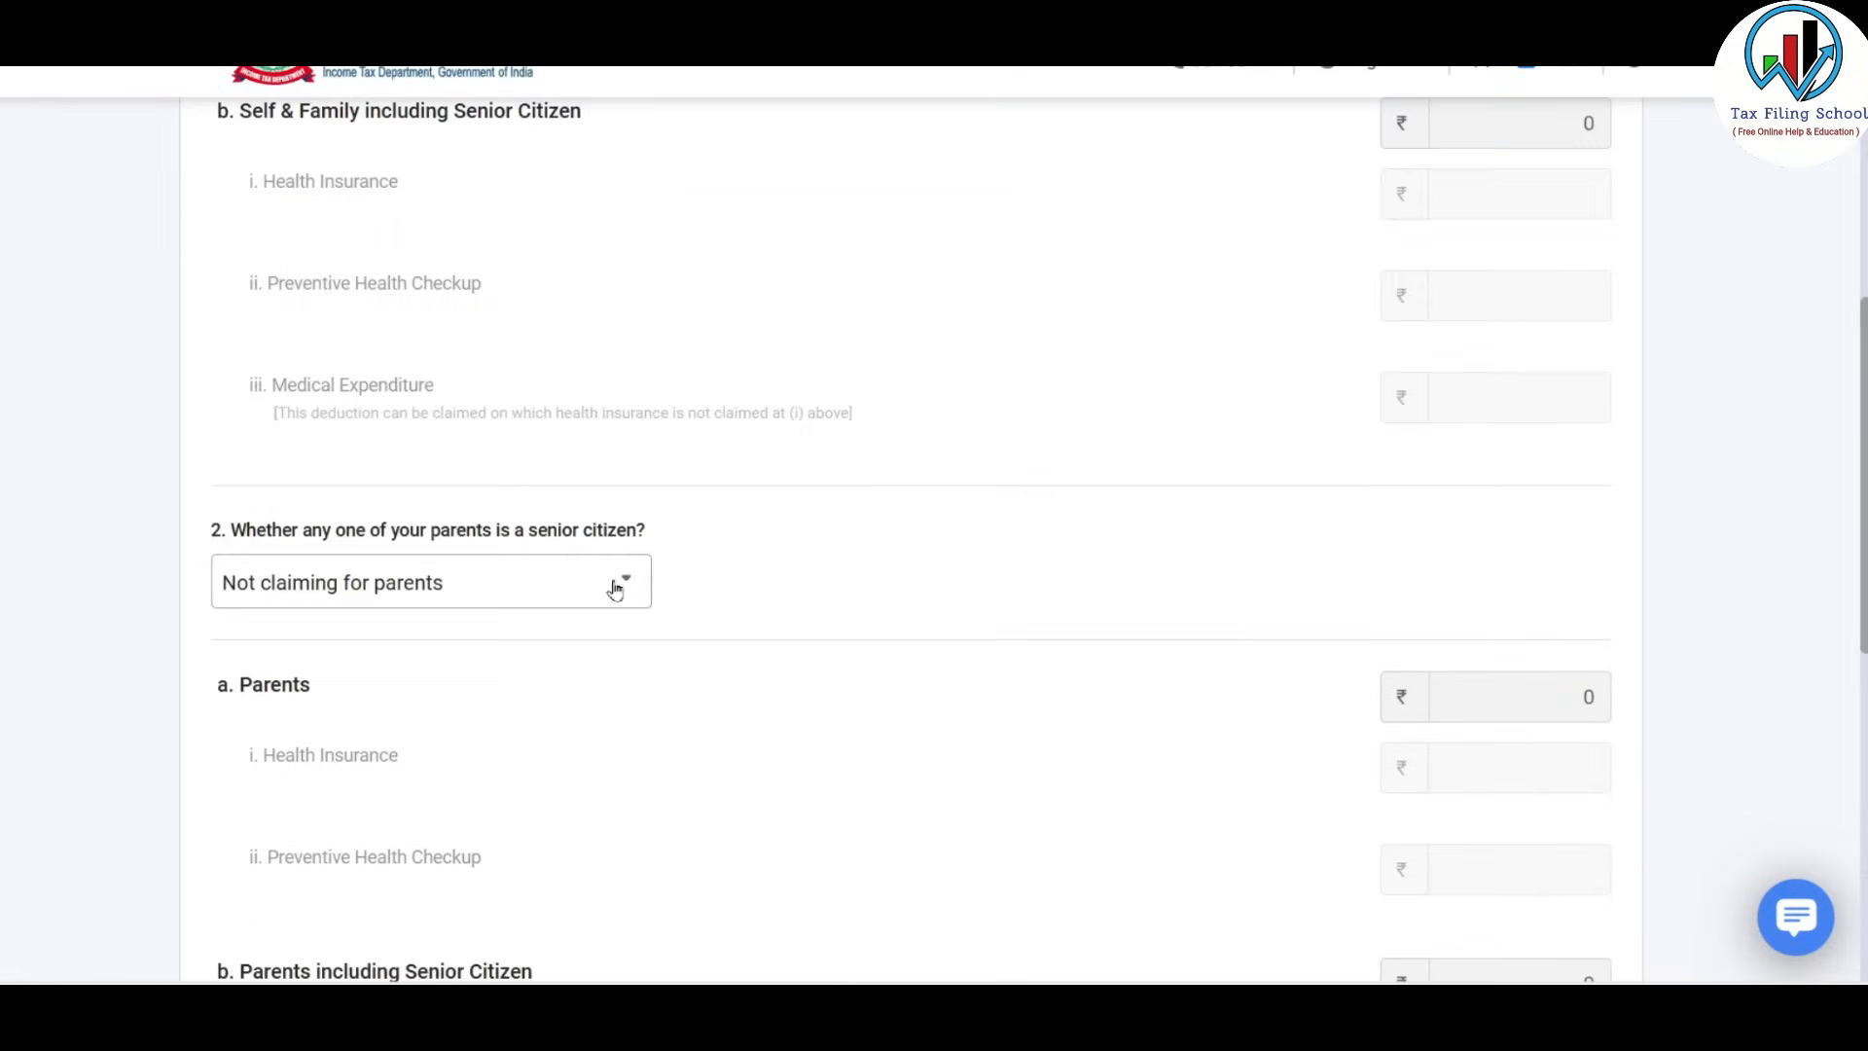
pyautogui.scroll(4, 808, 405)
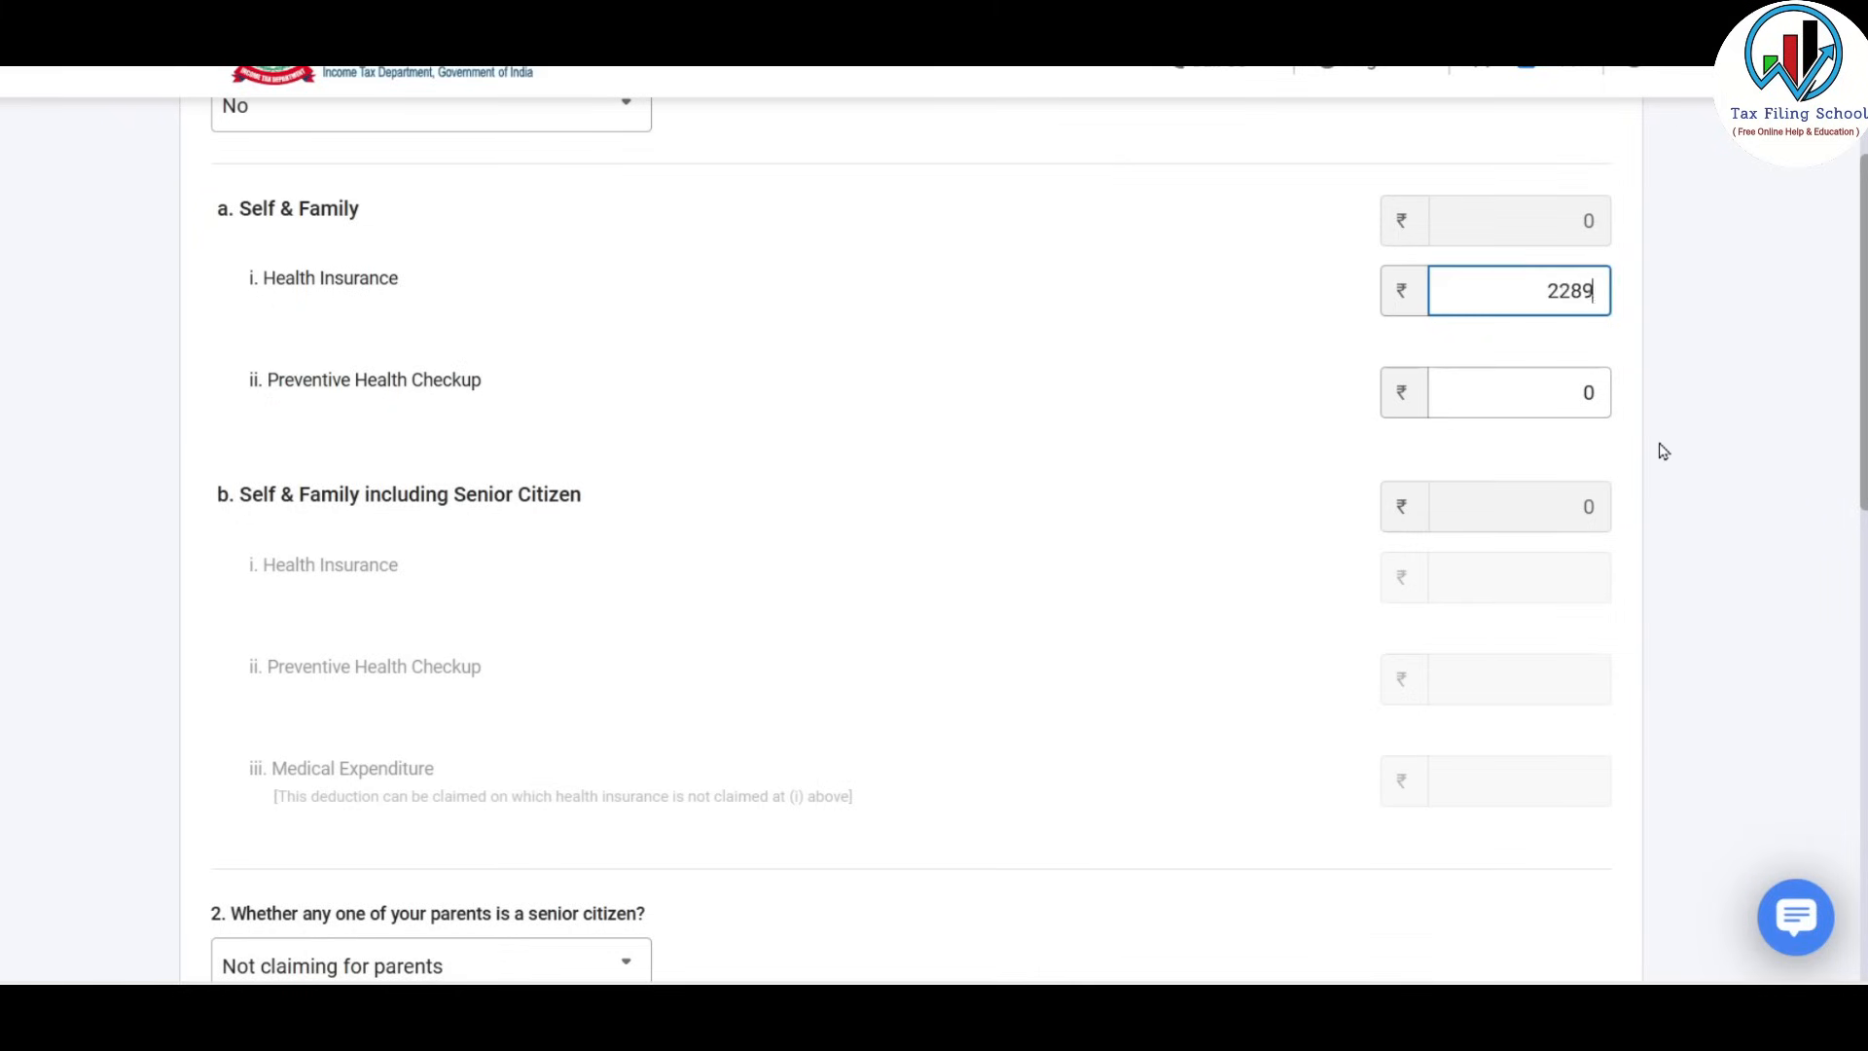
pyautogui.click(1610, 370)
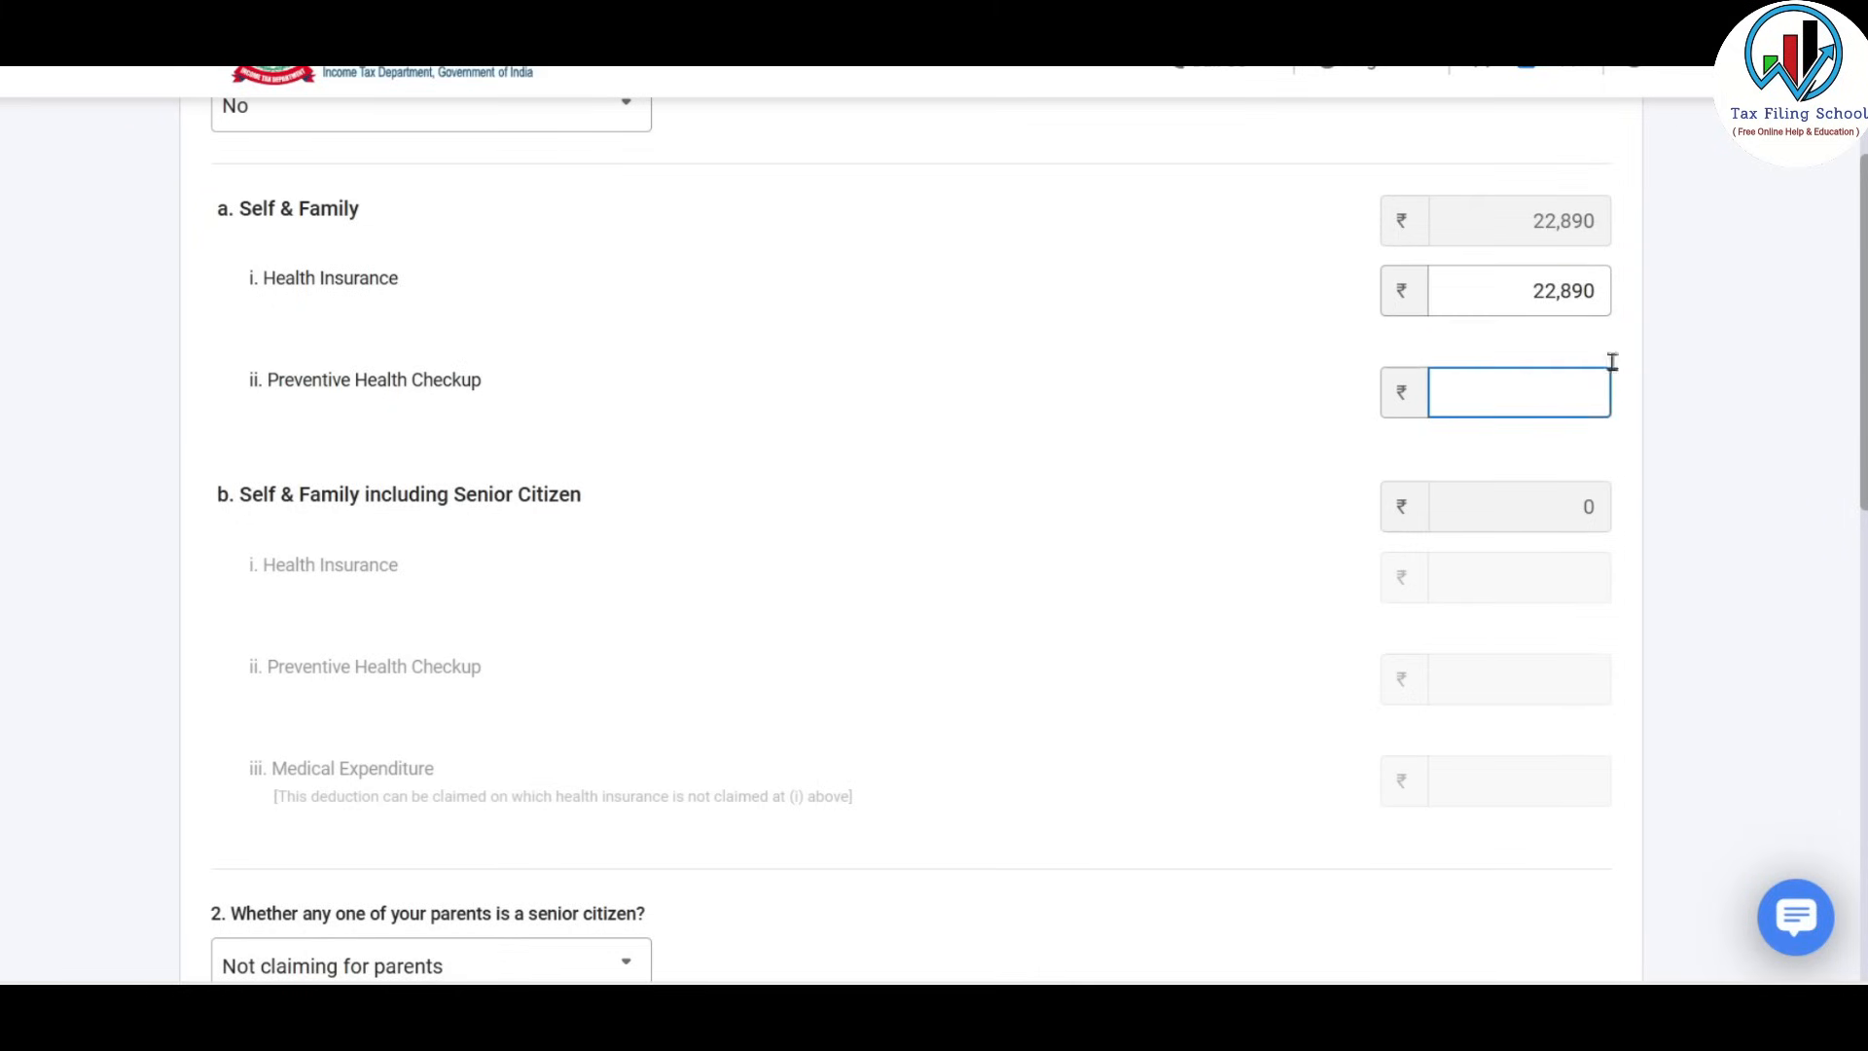
# Keep Not claiming for parents, then save and confirm Schedule 80D.
pyautogui.scroll(-6, 769, 321)
pyautogui.click(559, 325)
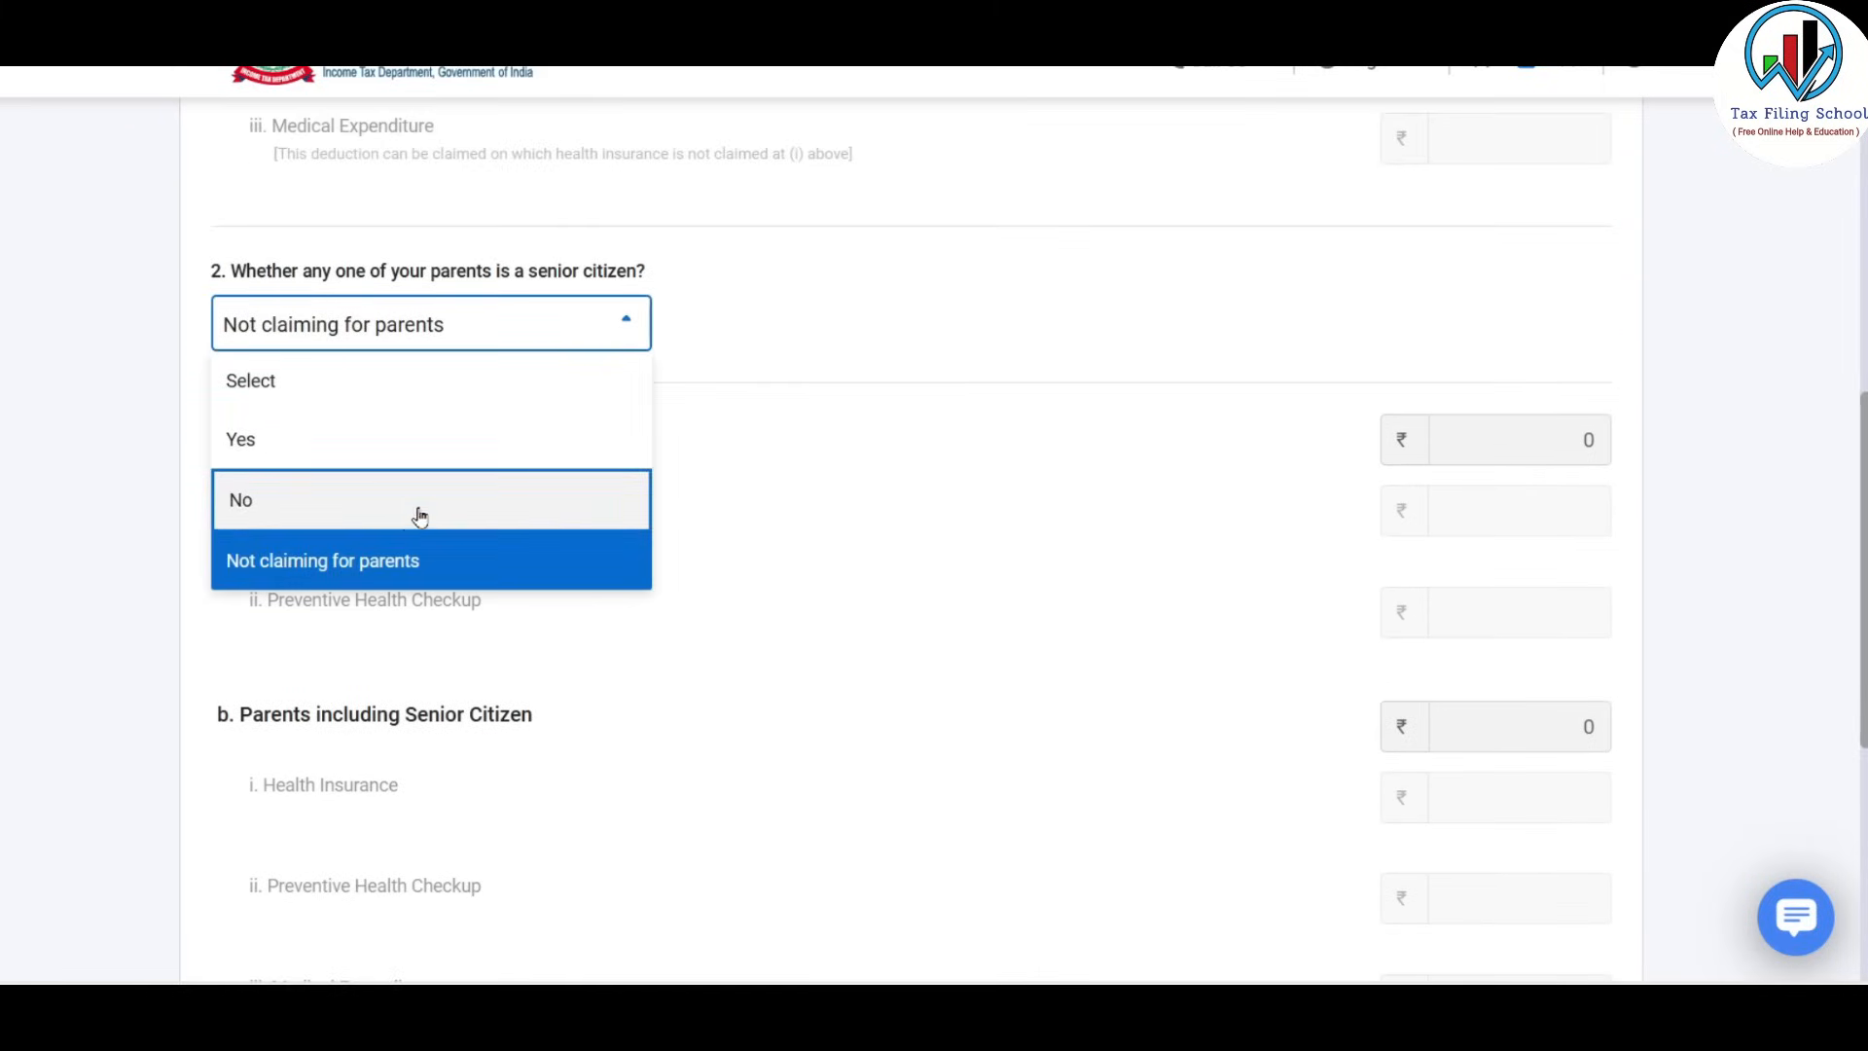
pyautogui.click(865, 424)
pyautogui.scroll(-6, 866, 420)
pyautogui.scroll(5, 1089, 576)
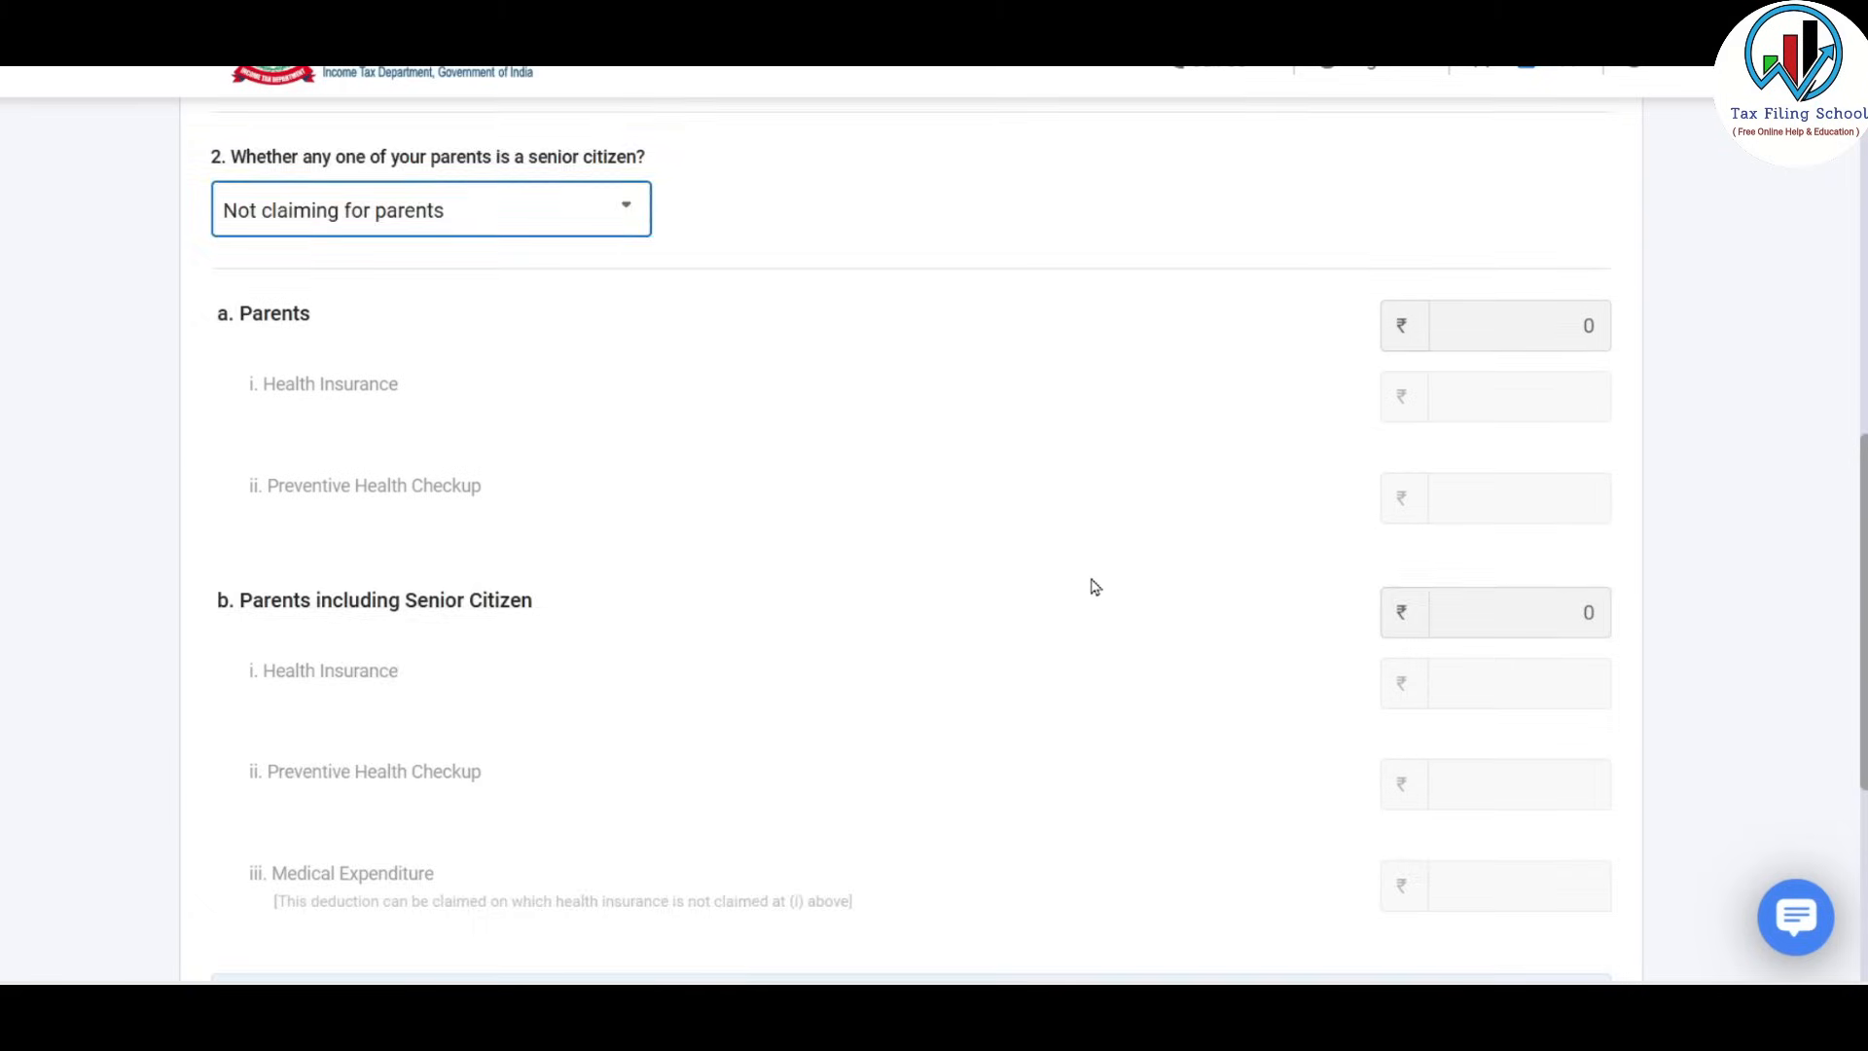
pyautogui.scroll(-3, 1093, 584)
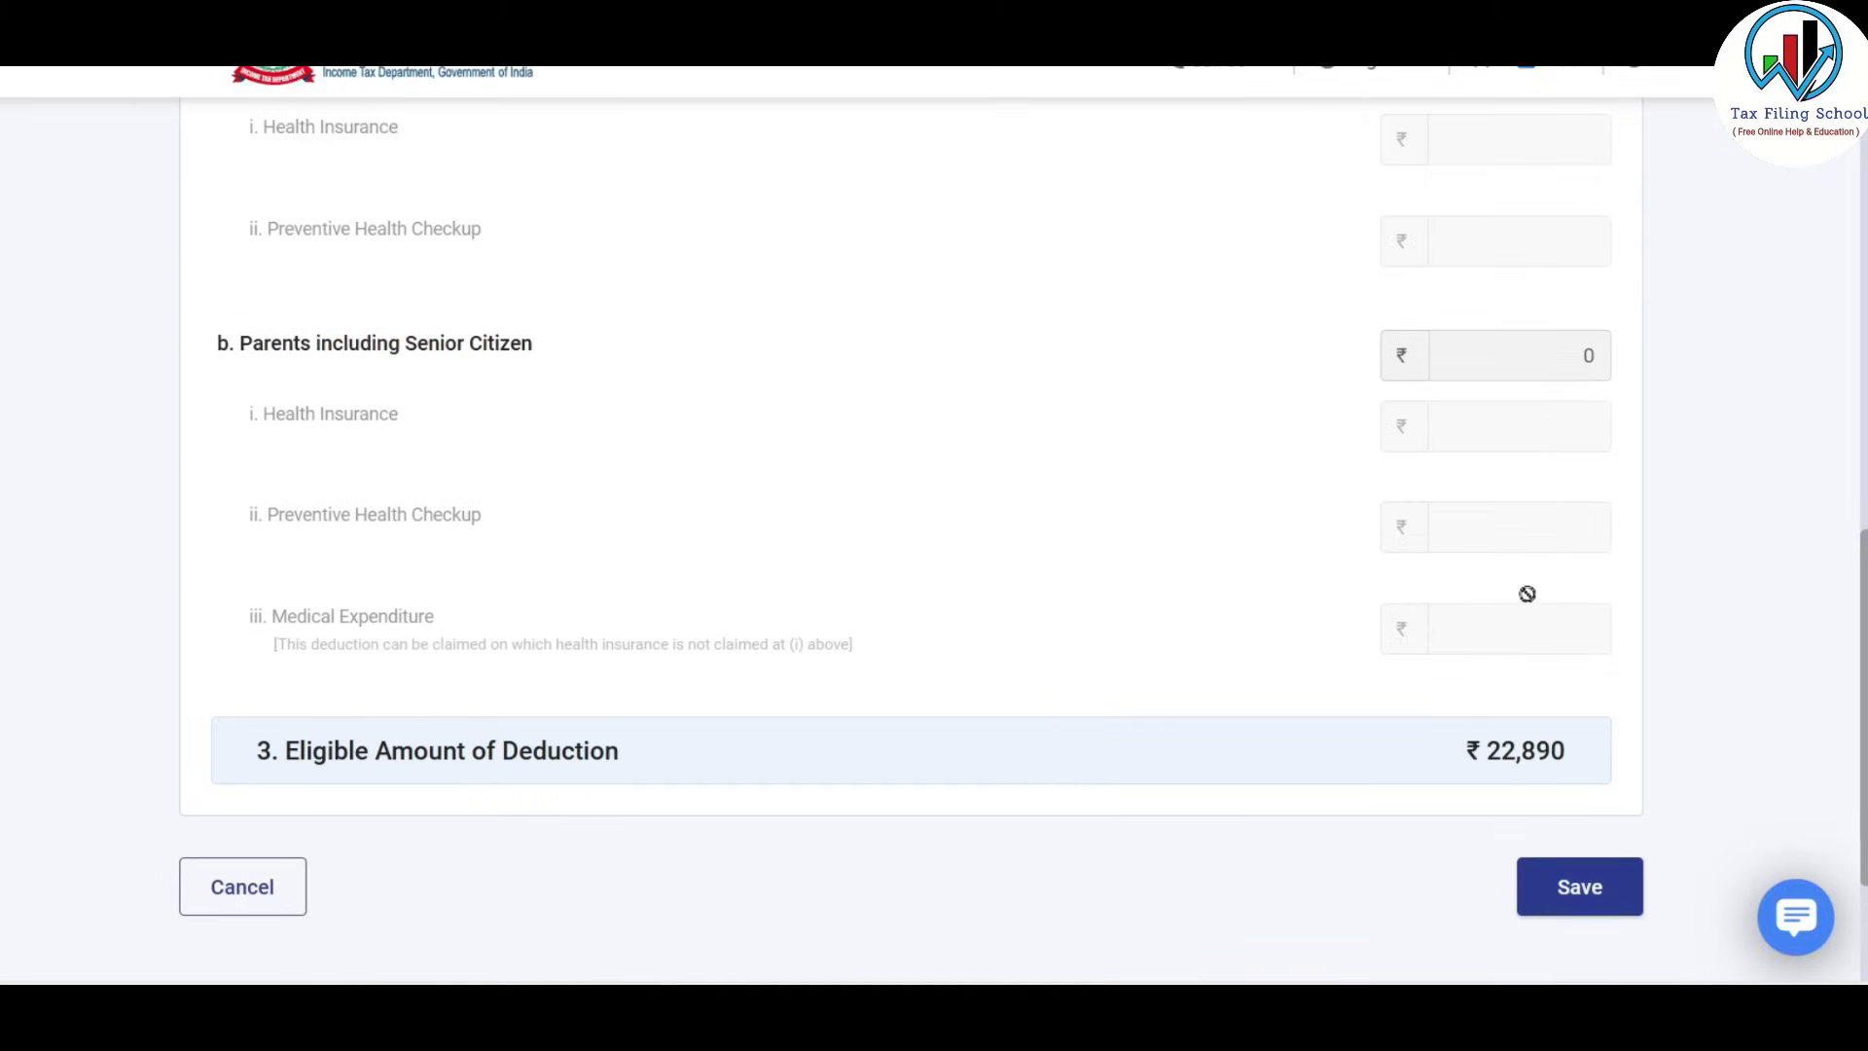
pyautogui.scroll(-2, 1537, 592)
pyautogui.click(1569, 735)
pyautogui.scroll(-3, 1571, 584)
pyautogui.click(1560, 725)
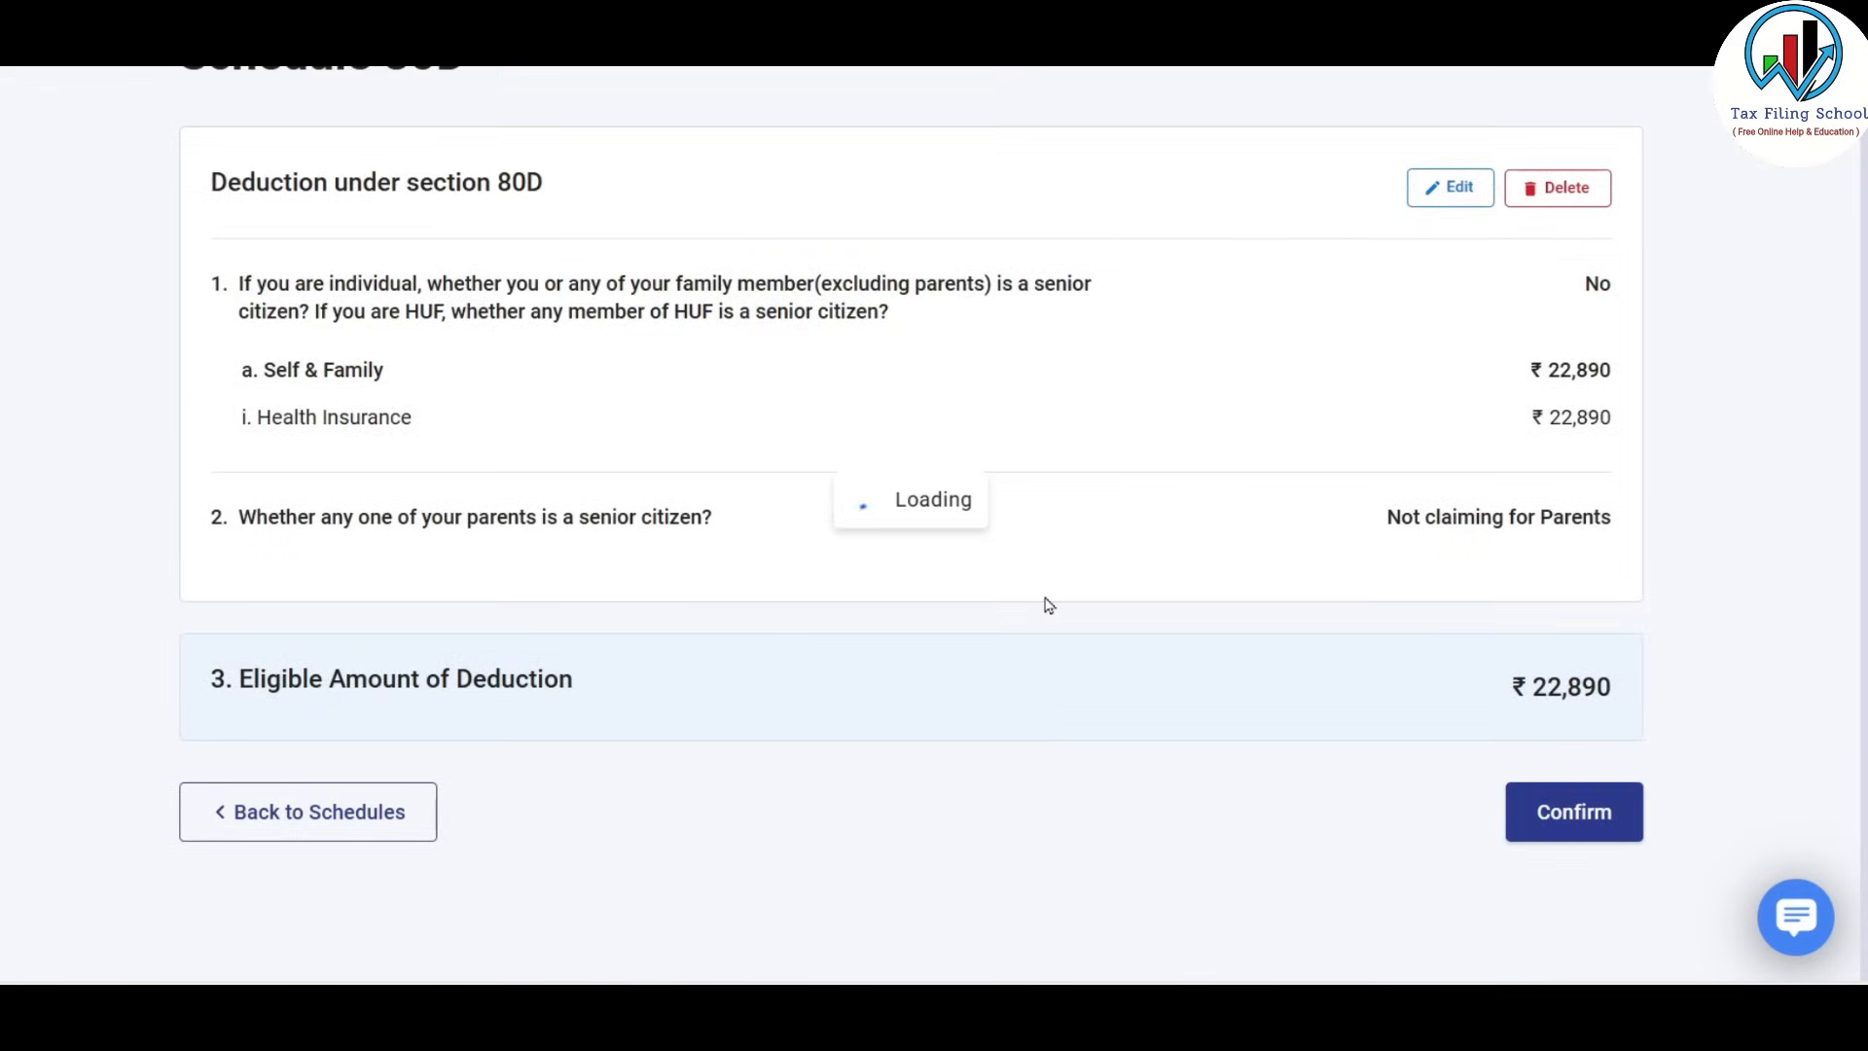
pyautogui.scroll(-1, 1176, 493)
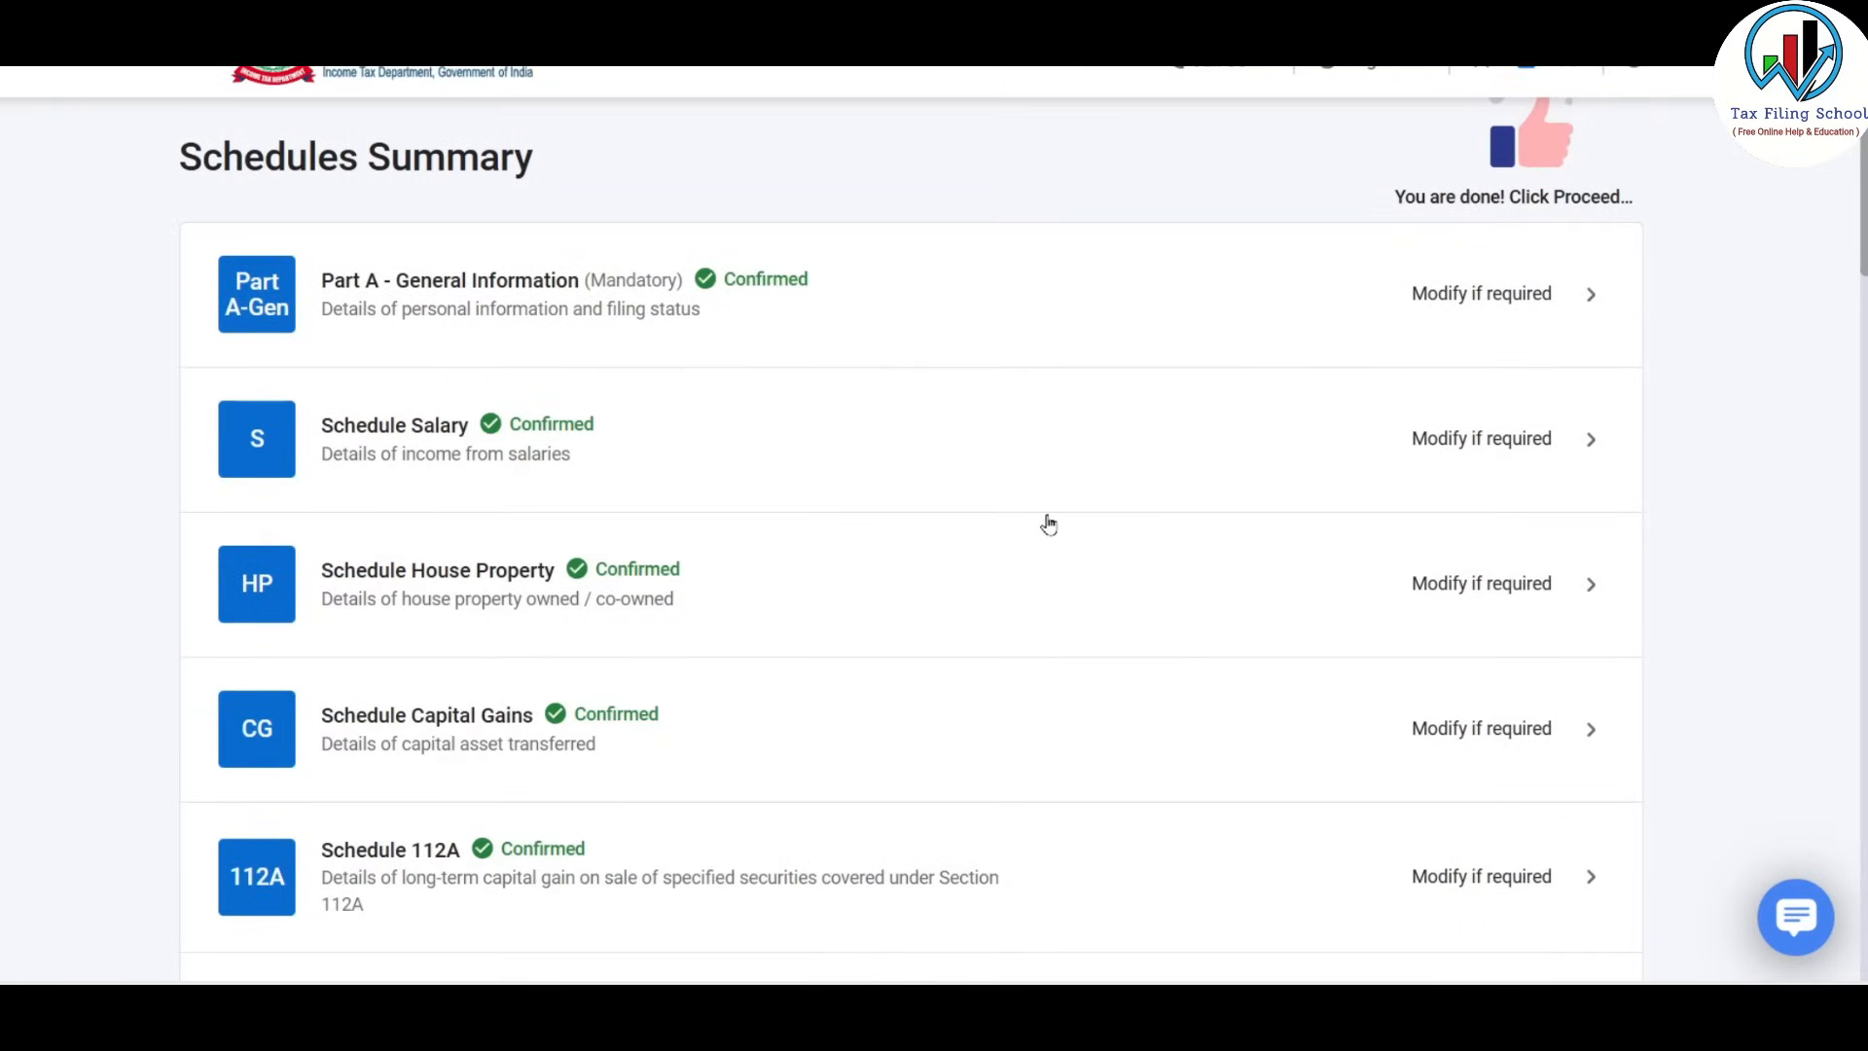
# Open the Tax Paid schedule, expand TDS 2 on income and tick the first deductor row.
pyautogui.scroll(-15, 1050, 527)
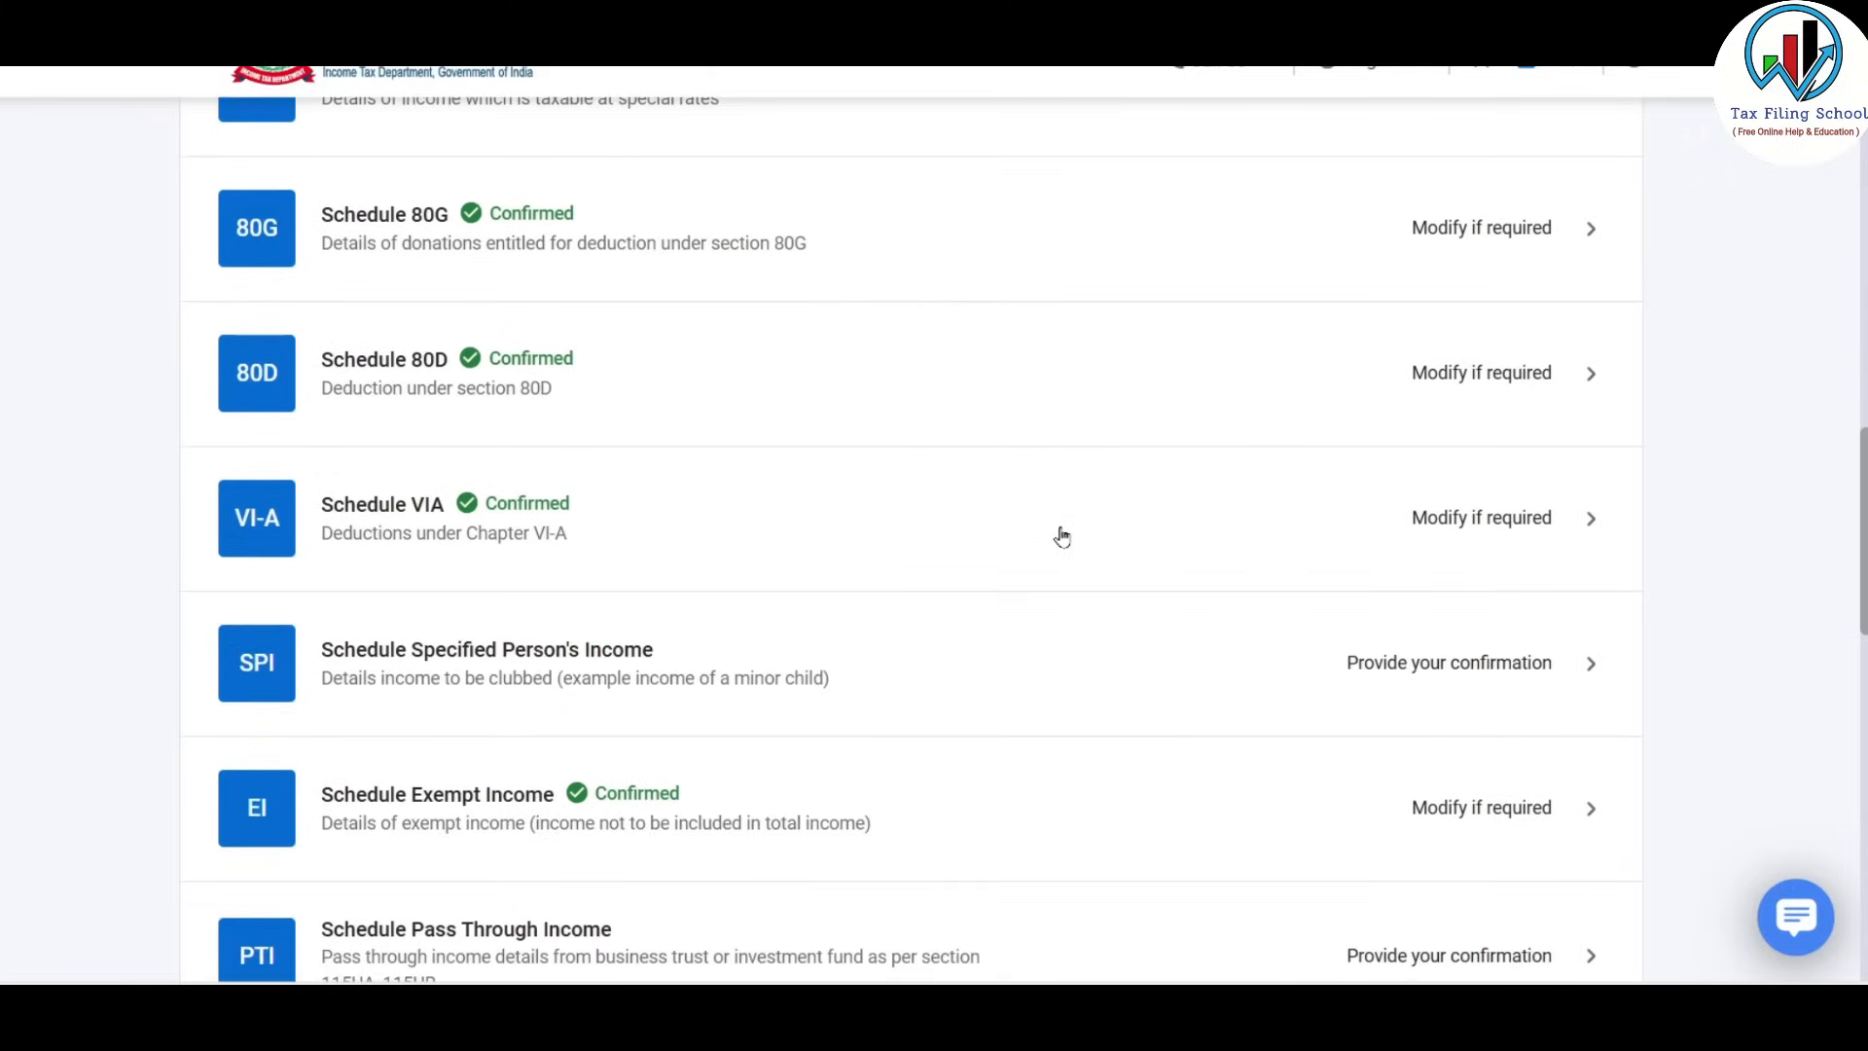
pyautogui.scroll(-15, 1062, 538)
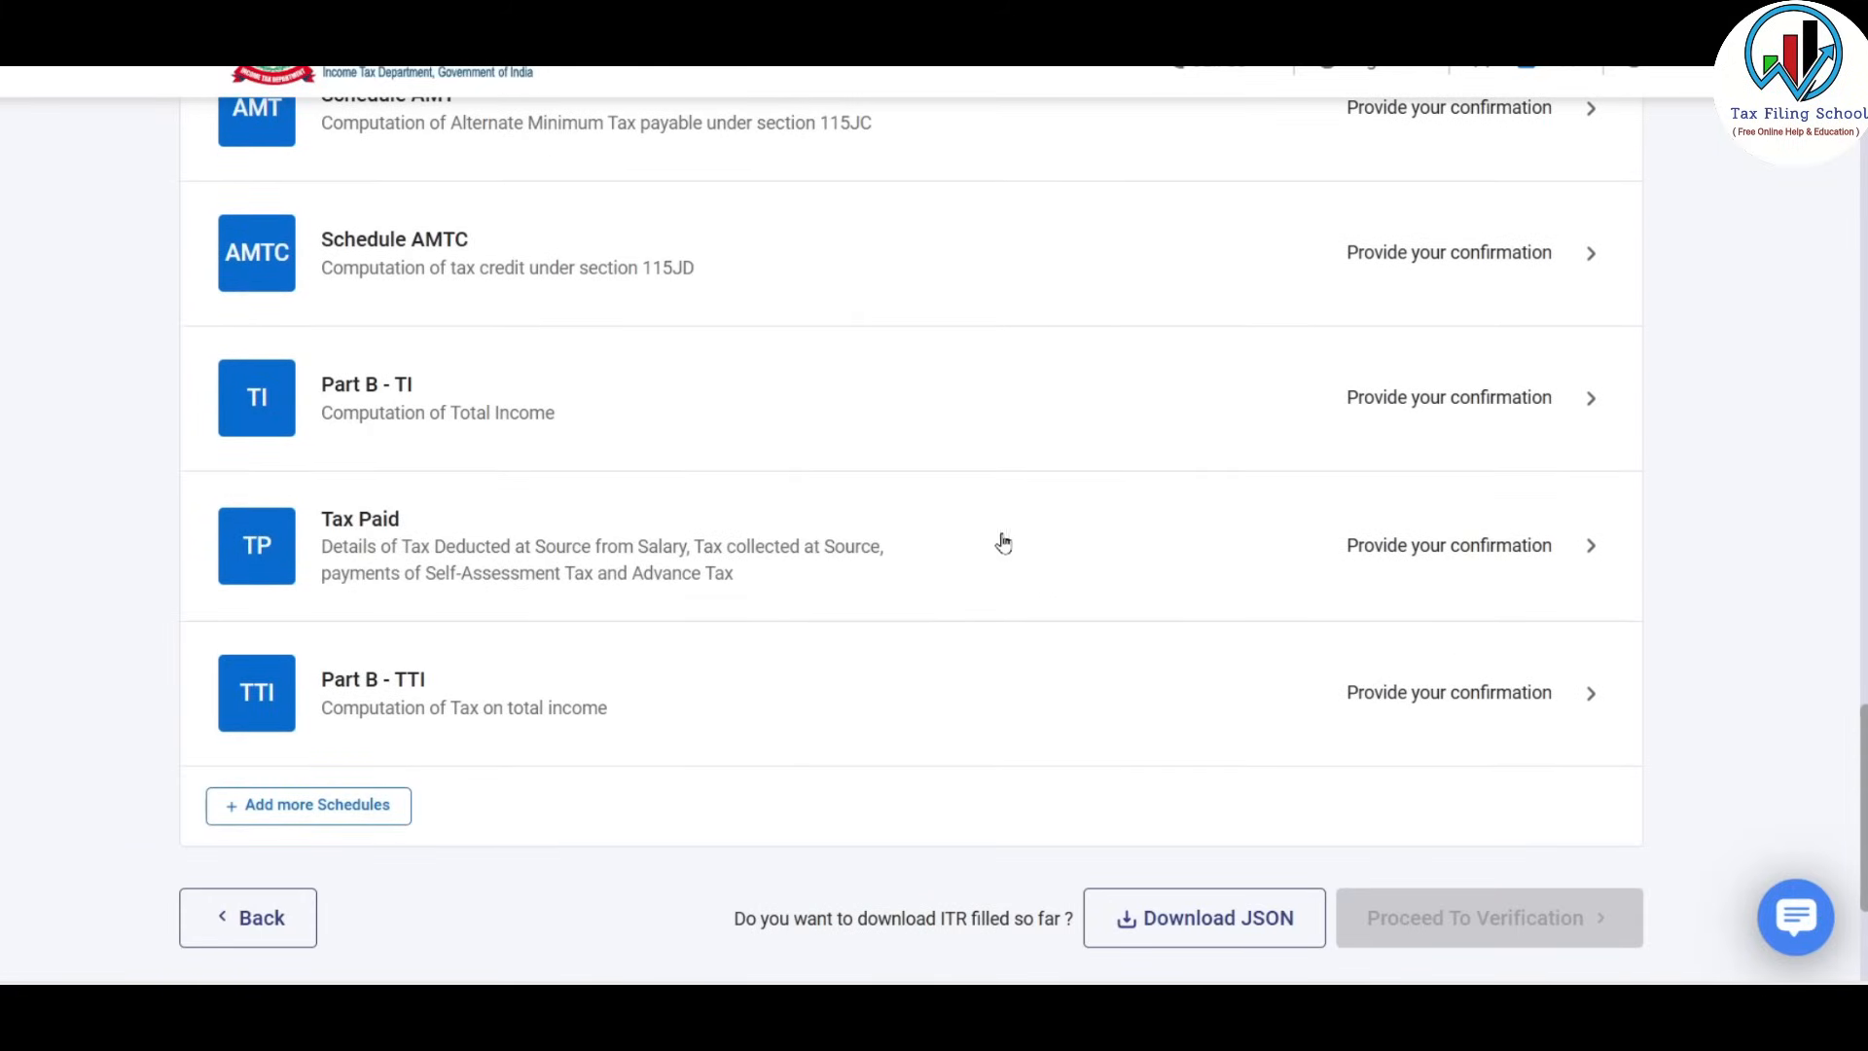
pyautogui.click(1116, 547)
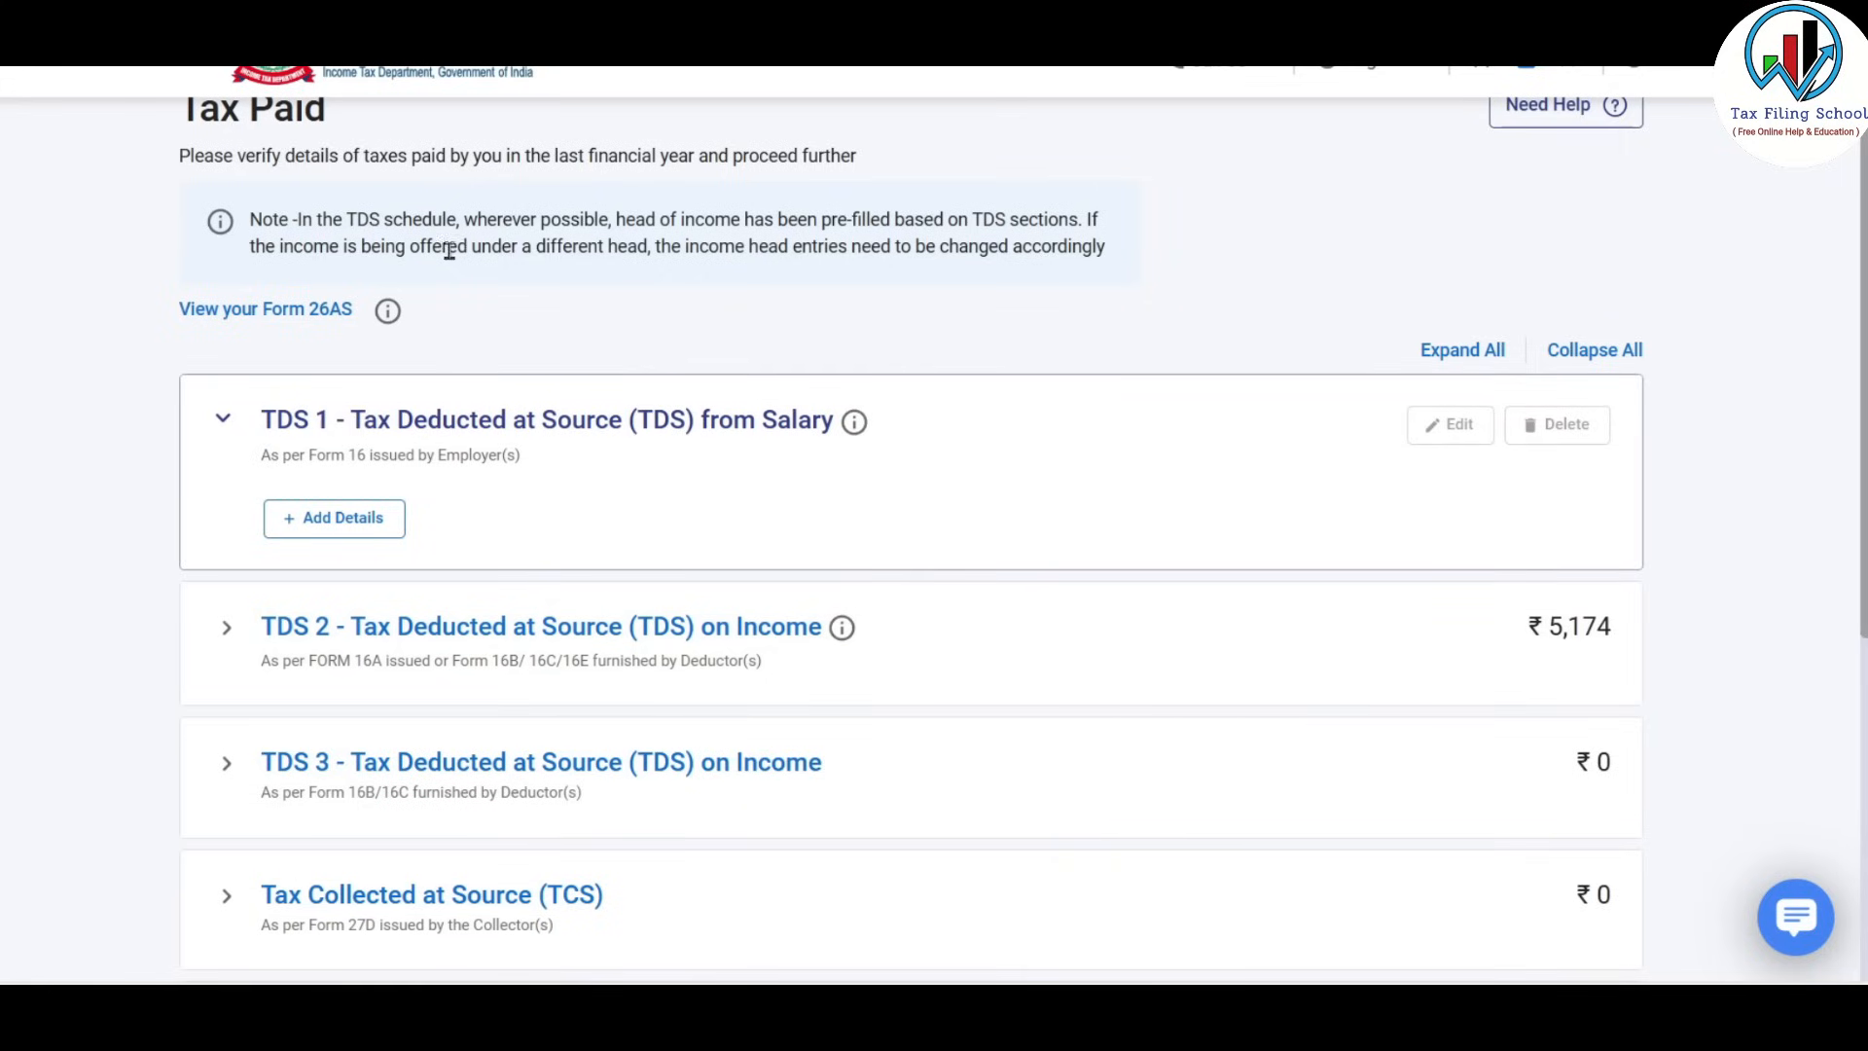
pyautogui.scroll(-1, 723, 256)
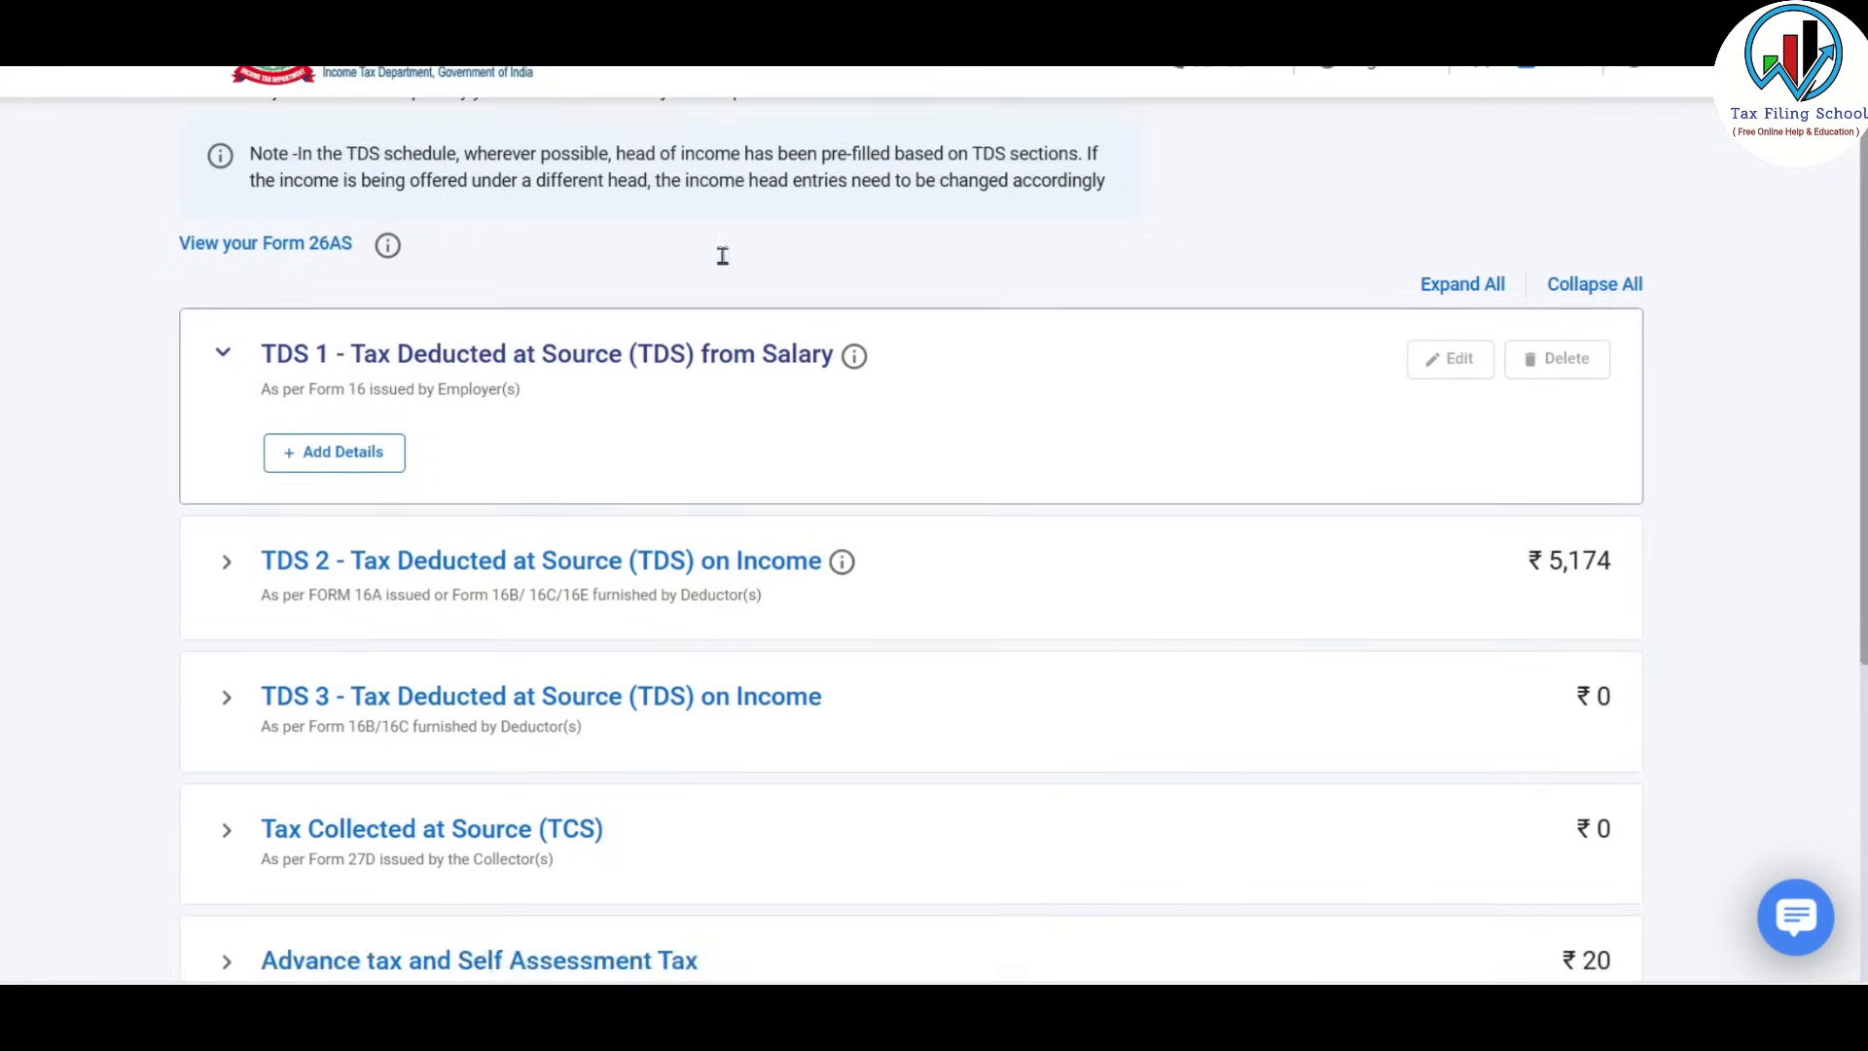
pyautogui.scroll(-1, 723, 256)
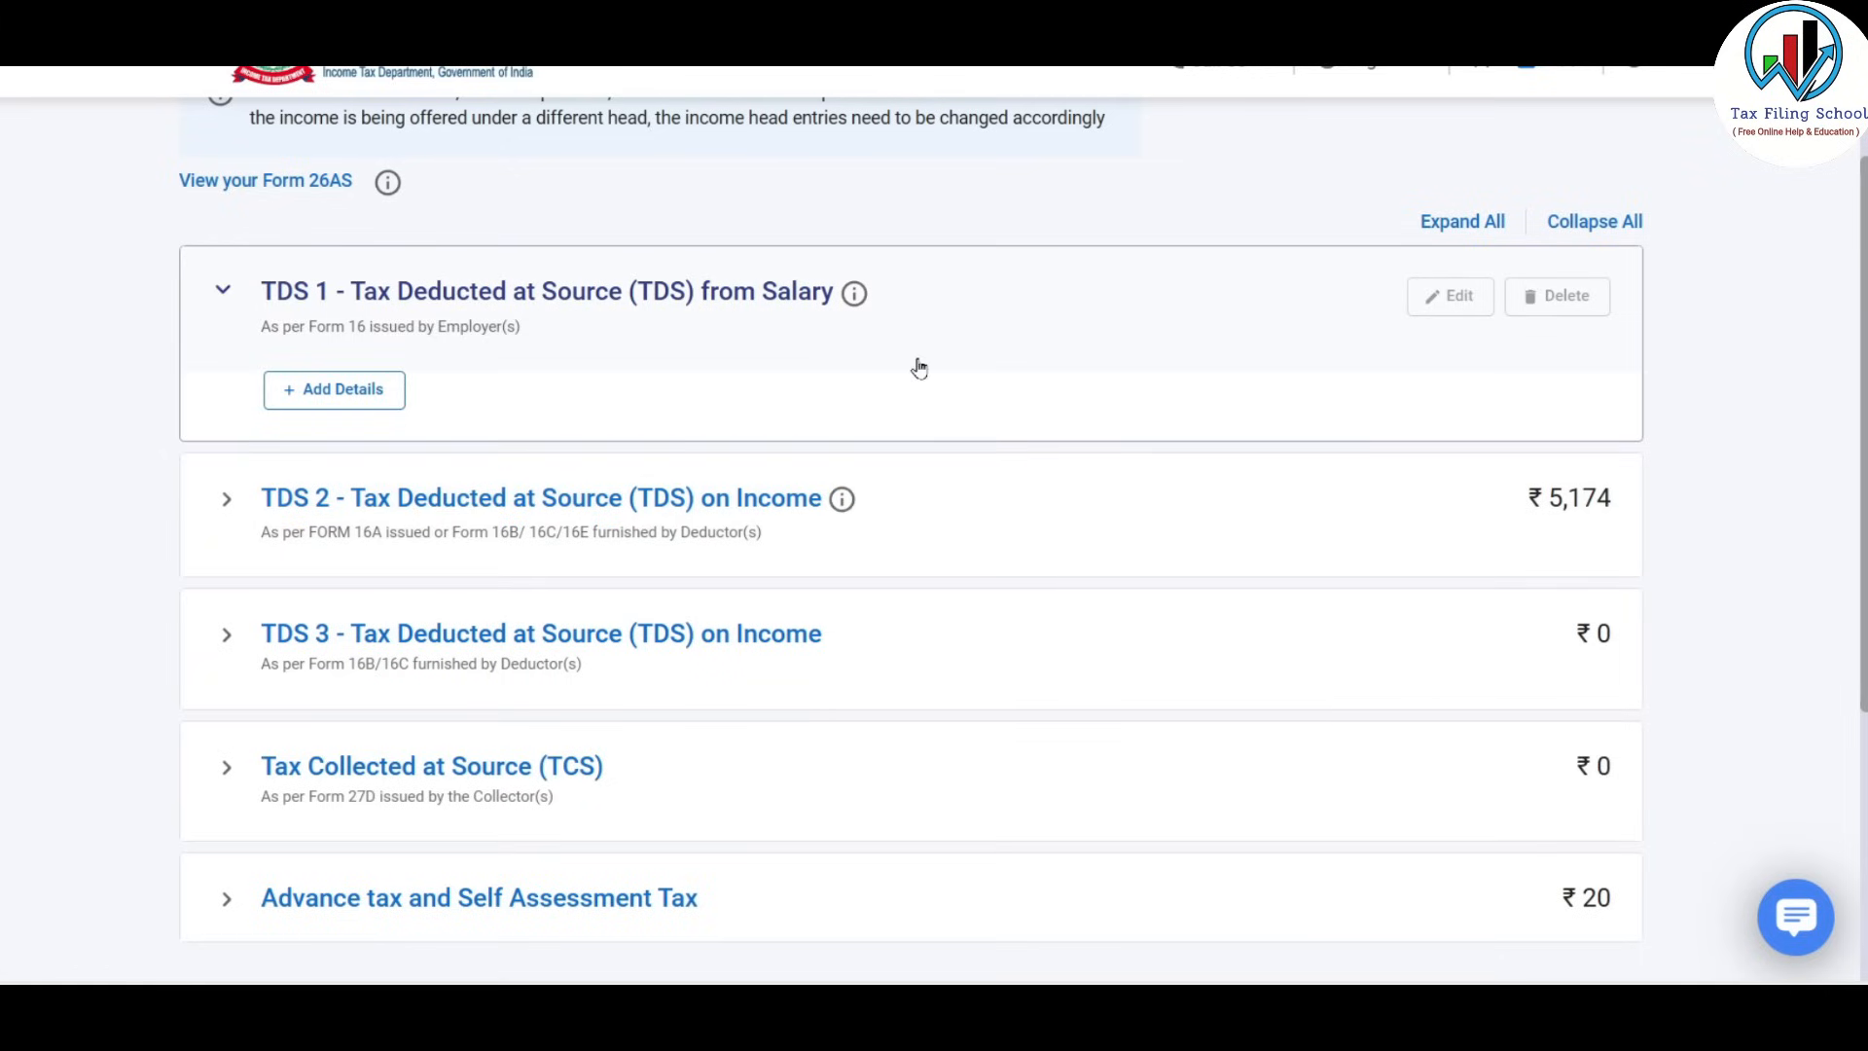
pyautogui.scroll(-3, 918, 365)
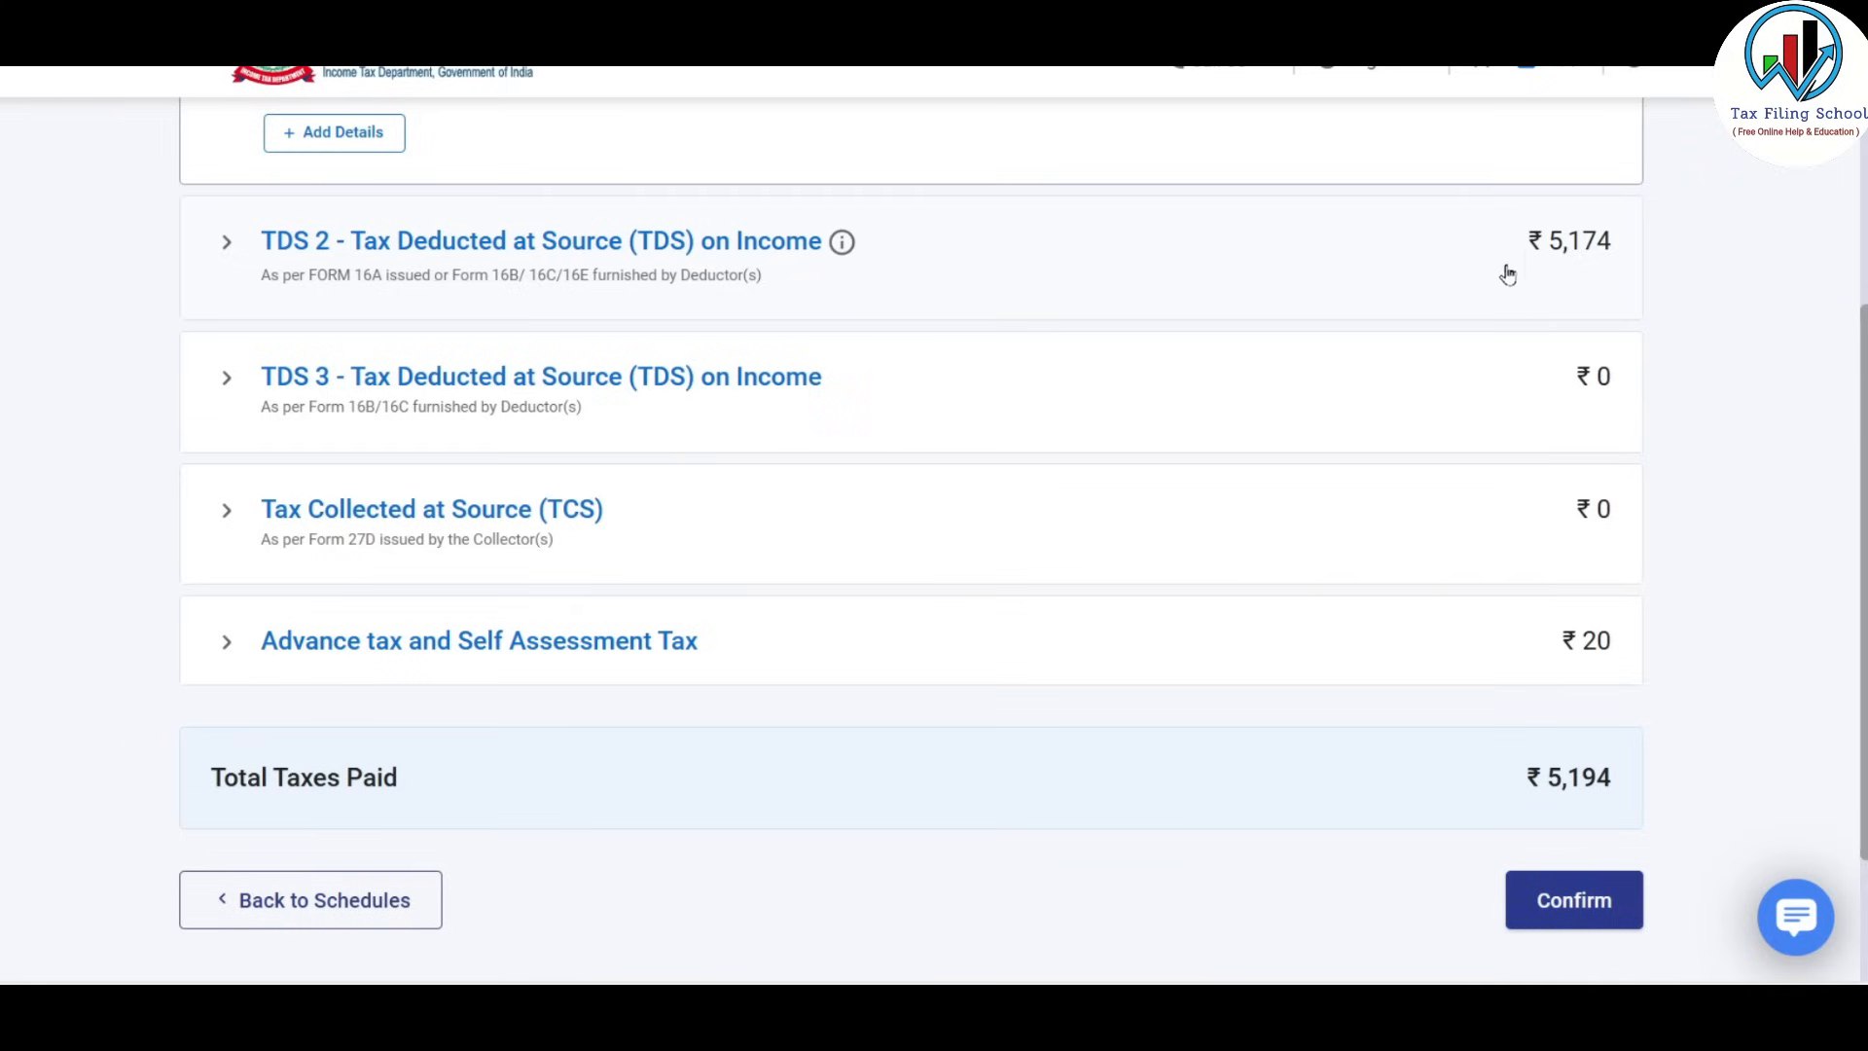
pyautogui.click(623, 242)
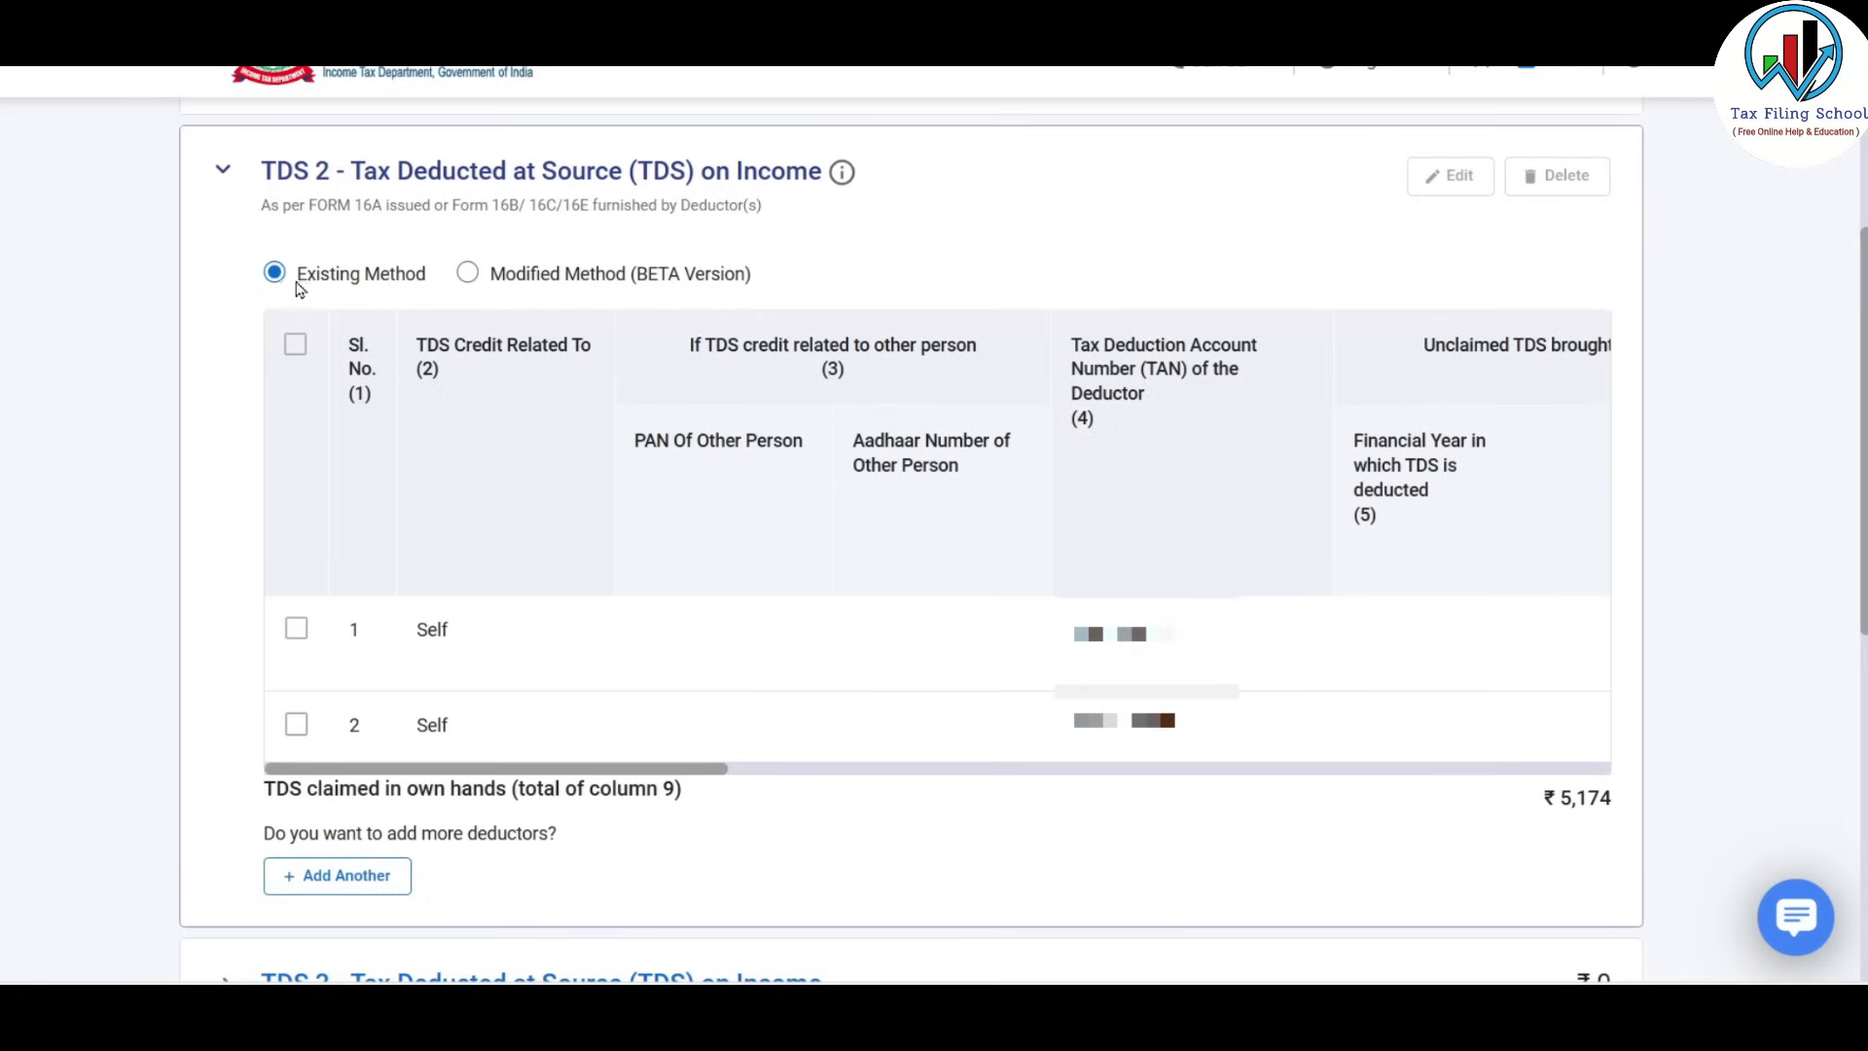
pyautogui.scroll(-1, 480, 500)
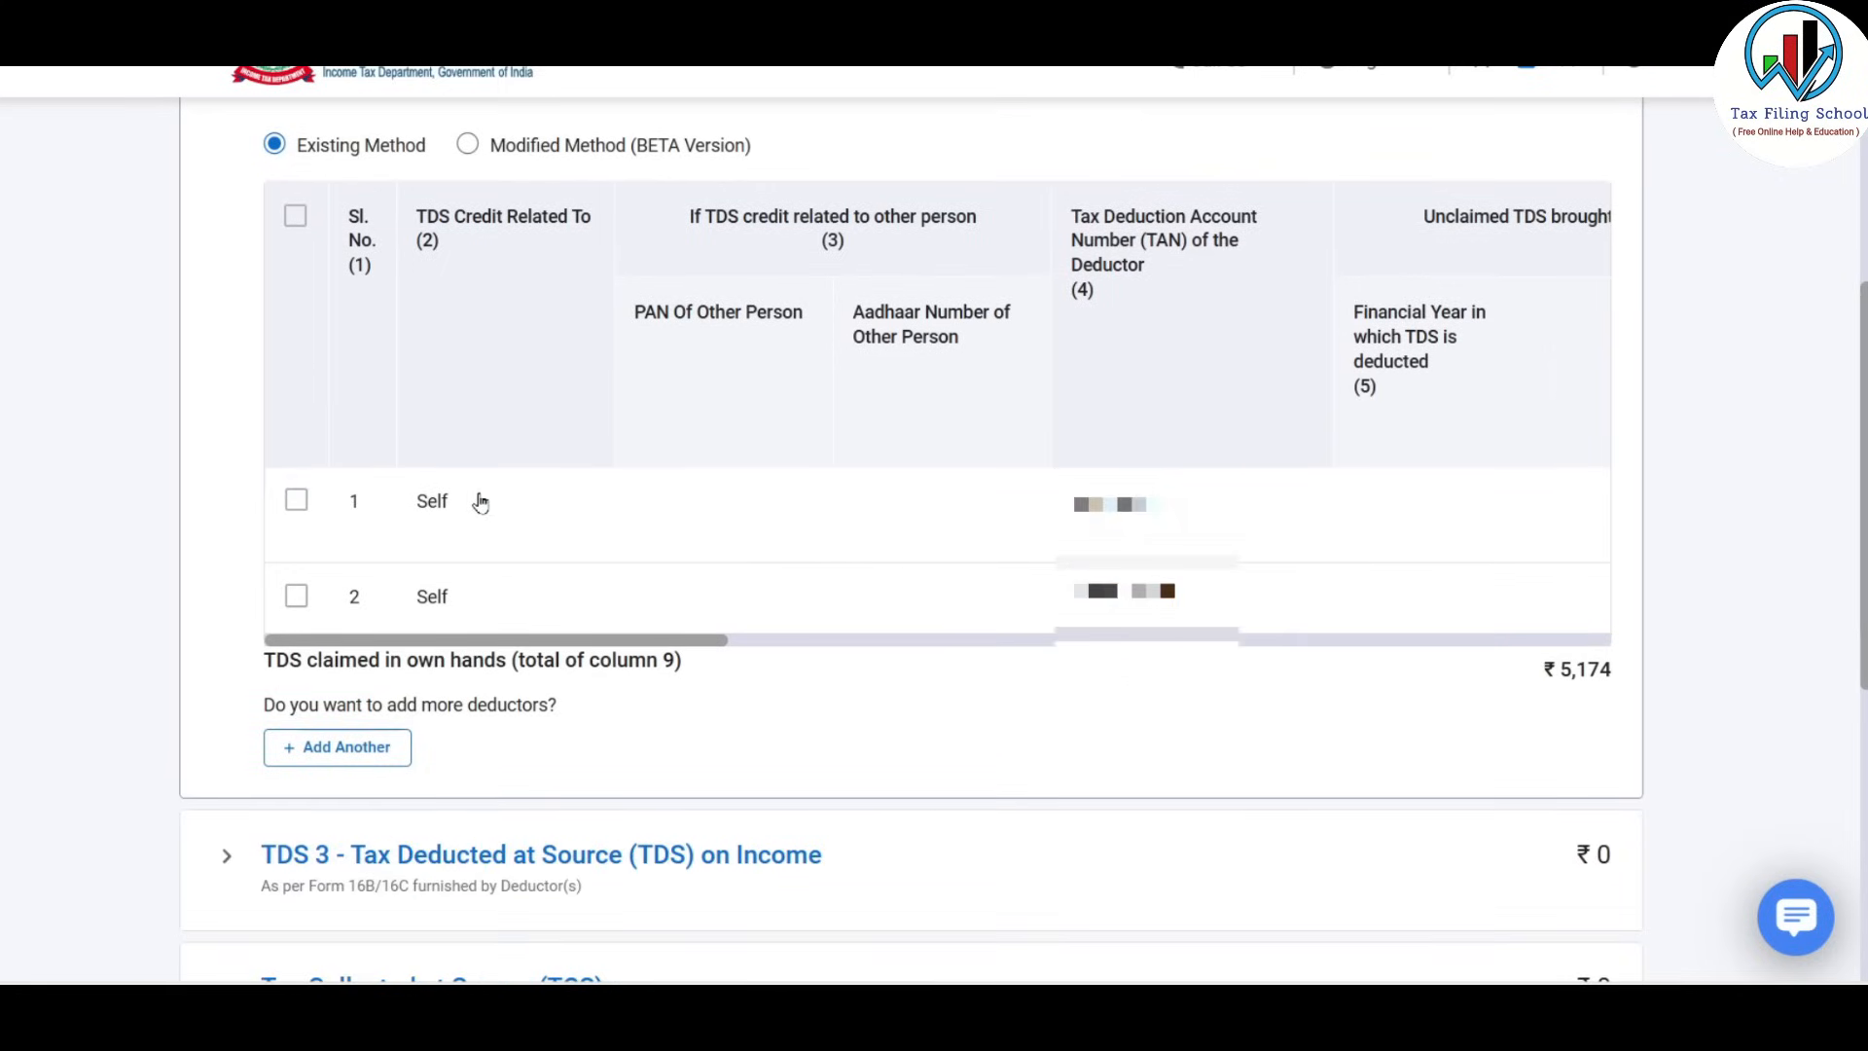
pyautogui.click(296, 504)
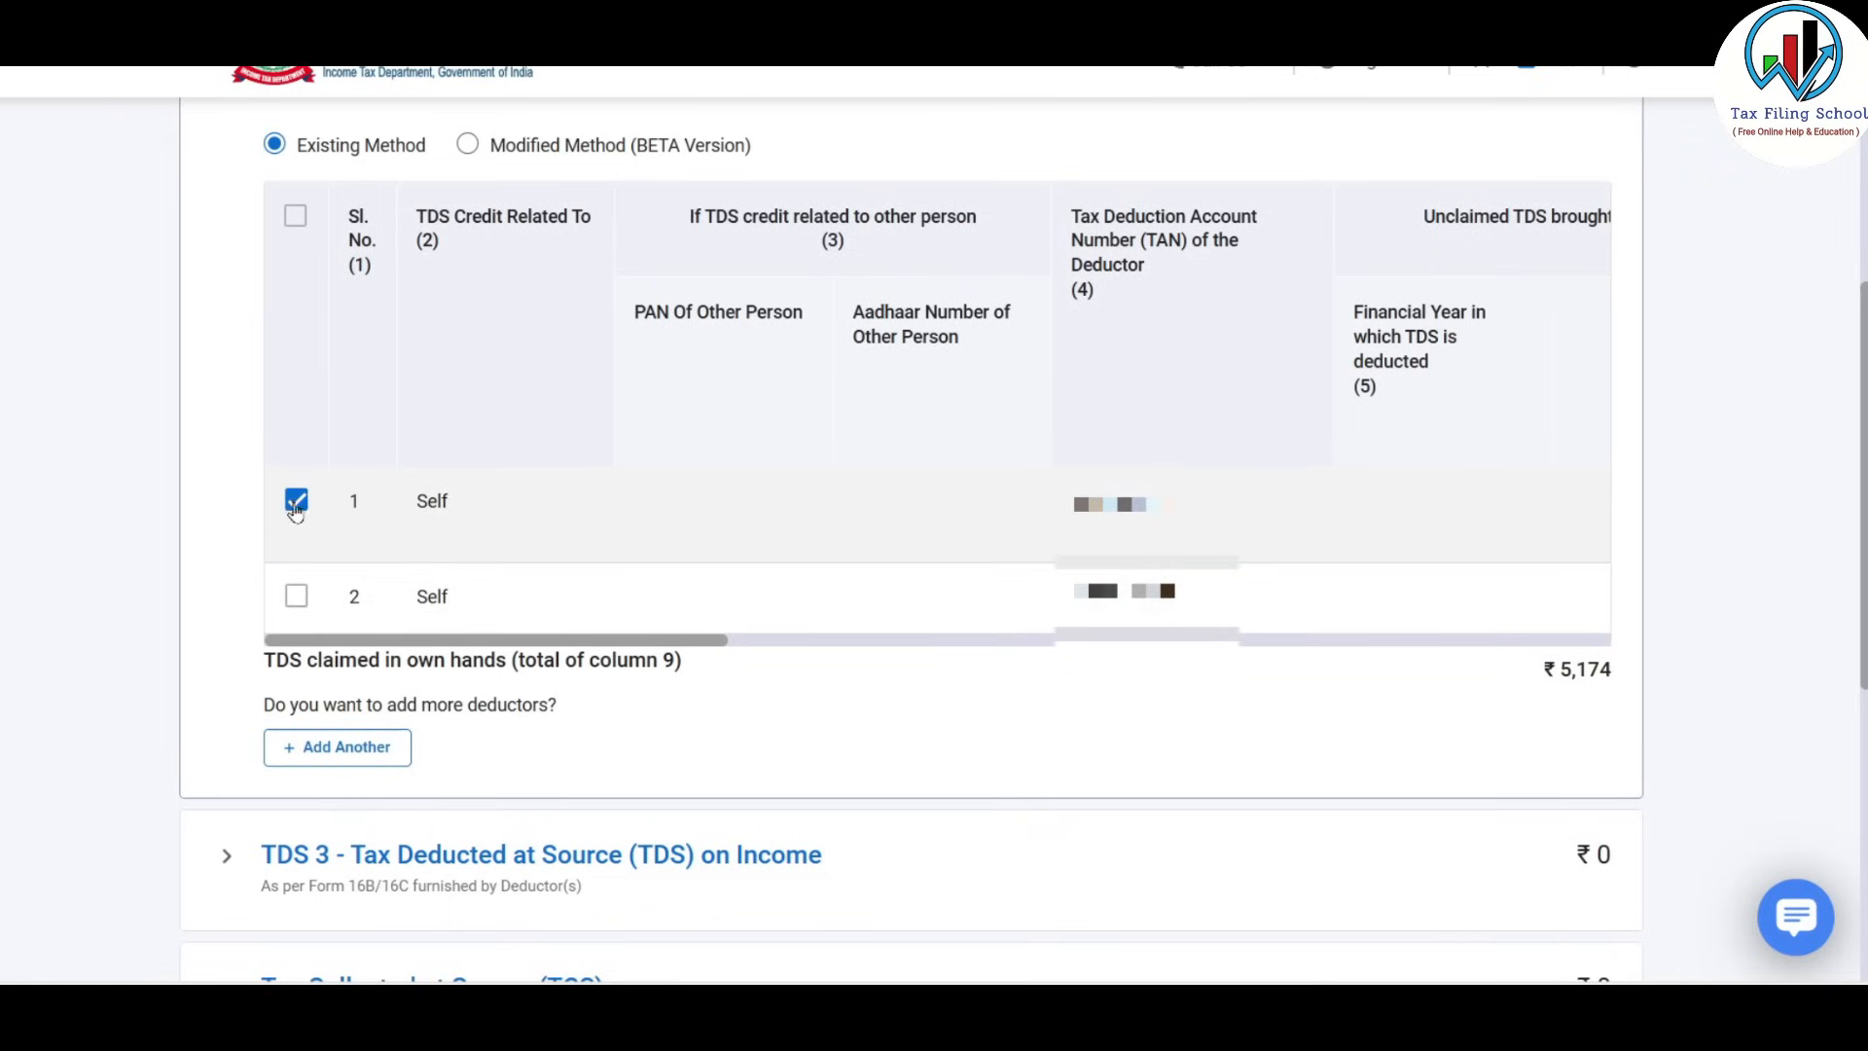
pyautogui.scroll(1, 1448, 305)
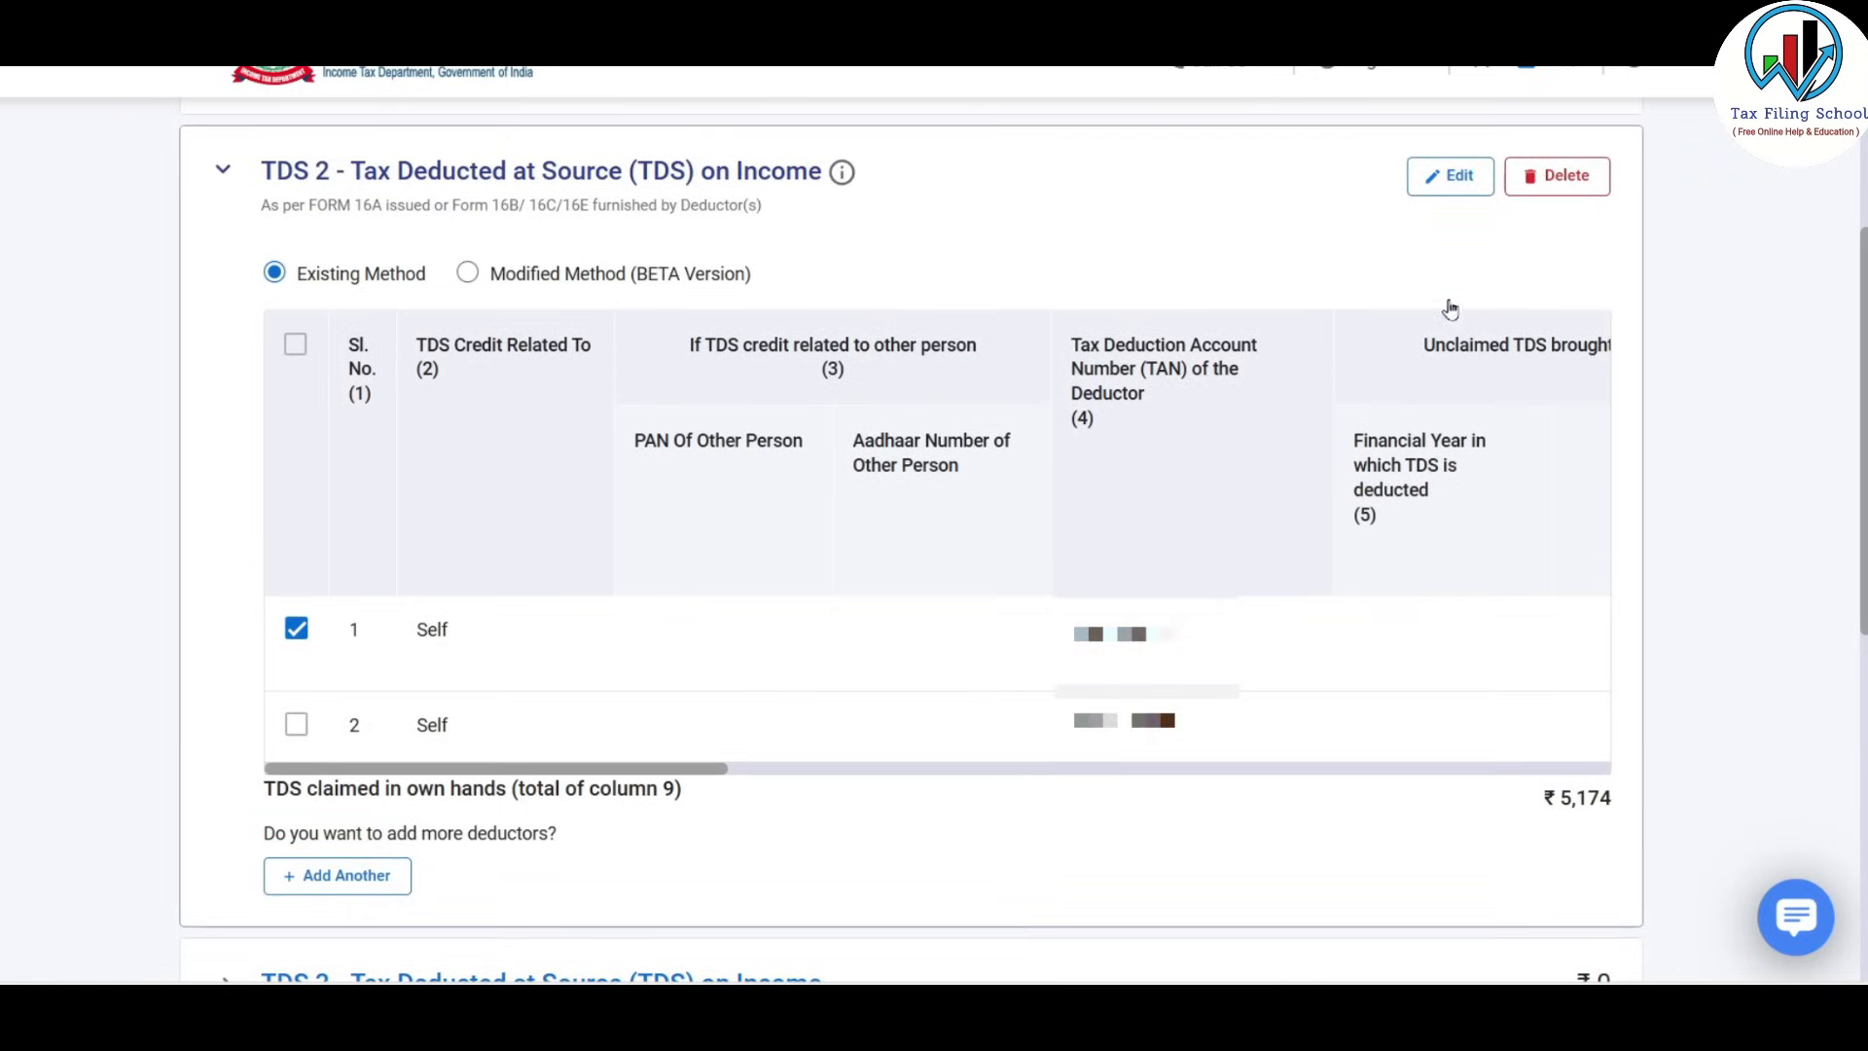
# Edit the first TDS deductor entry and choose Income from Capital Gains as head of income.
pyautogui.click(1460, 179)
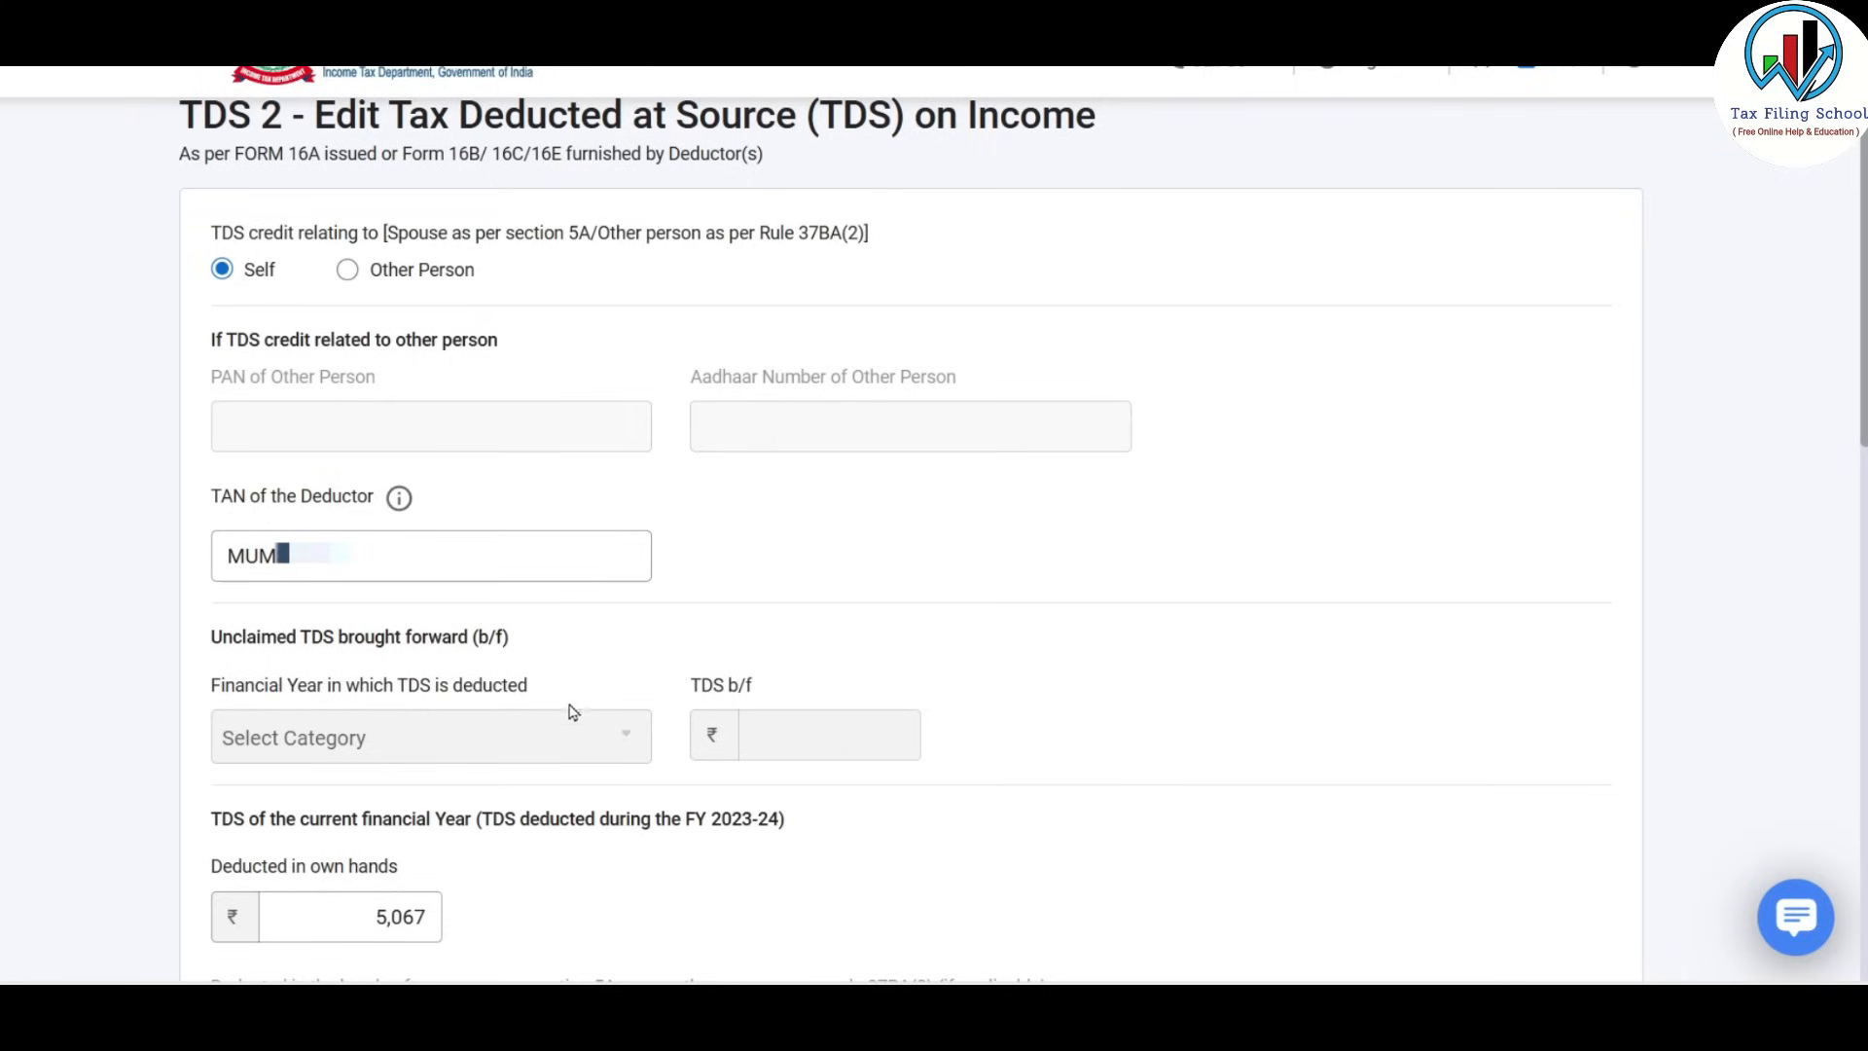
pyautogui.scroll(-5, 1224, 616)
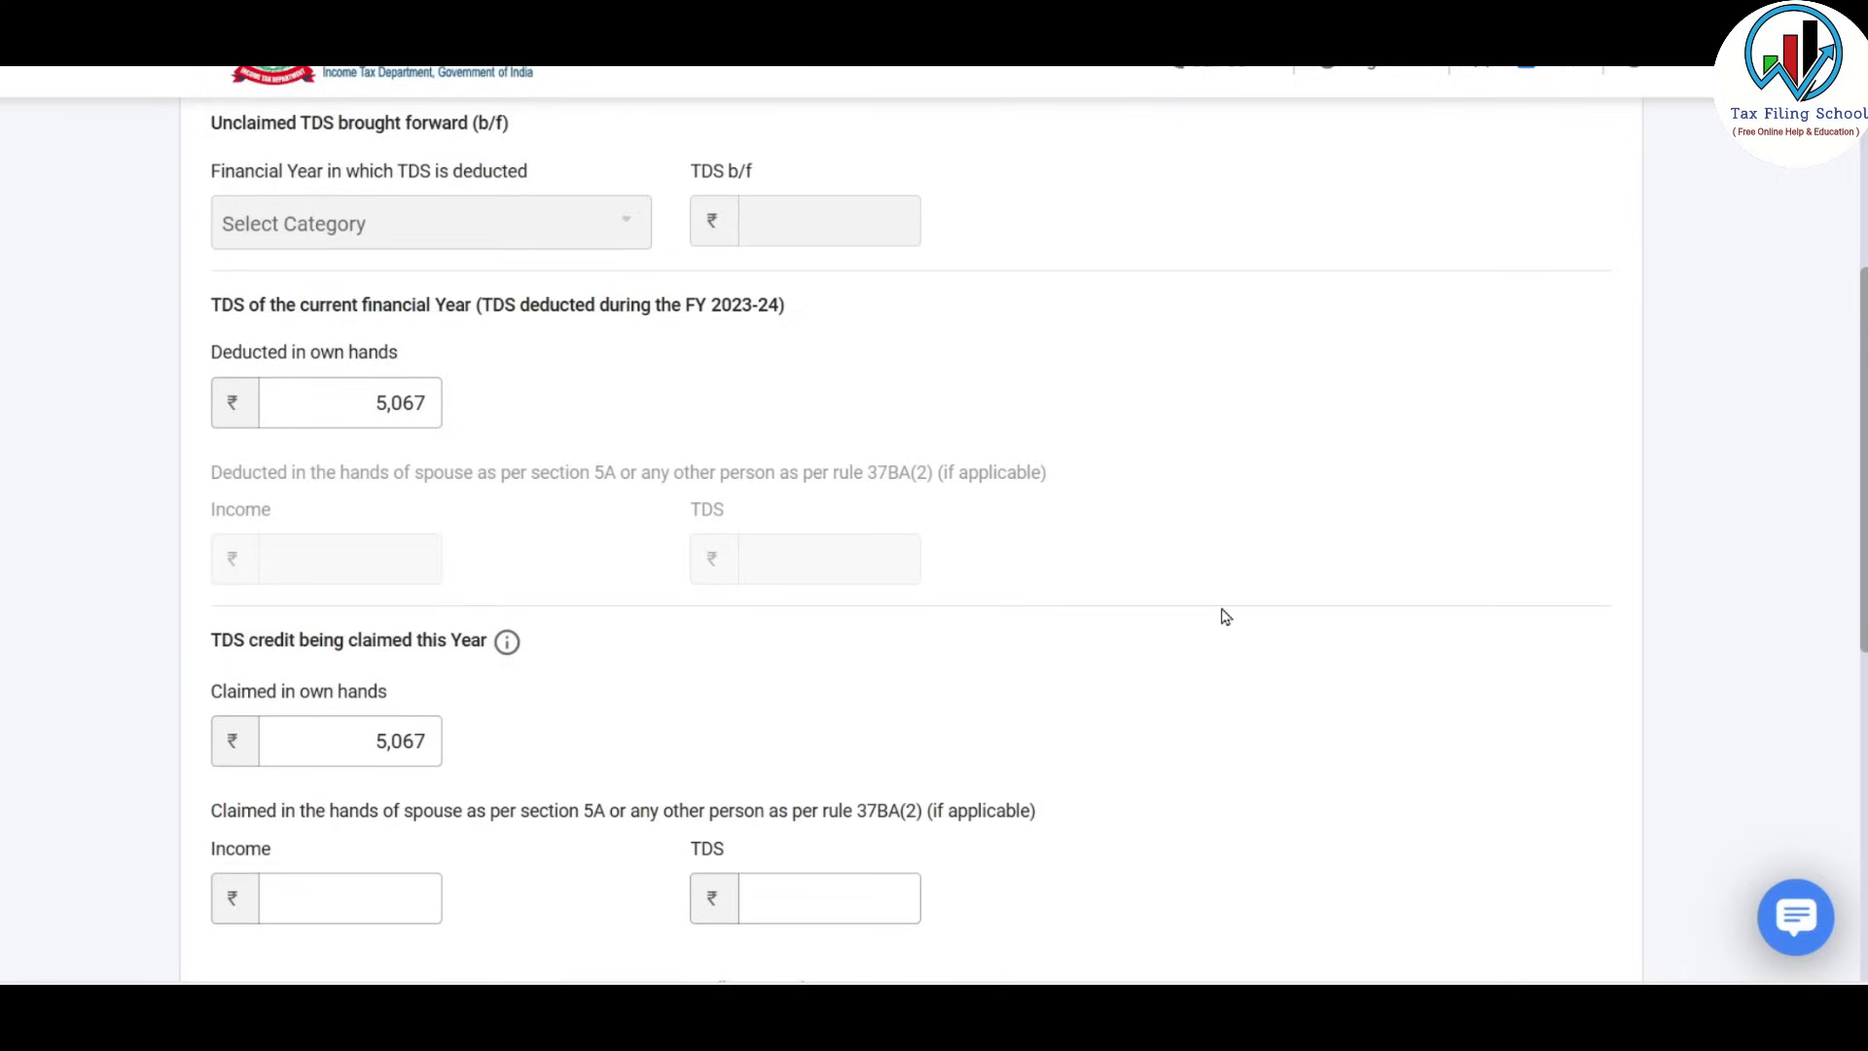
pyautogui.scroll(-1, 1224, 617)
pyautogui.scroll(-1, 948, 546)
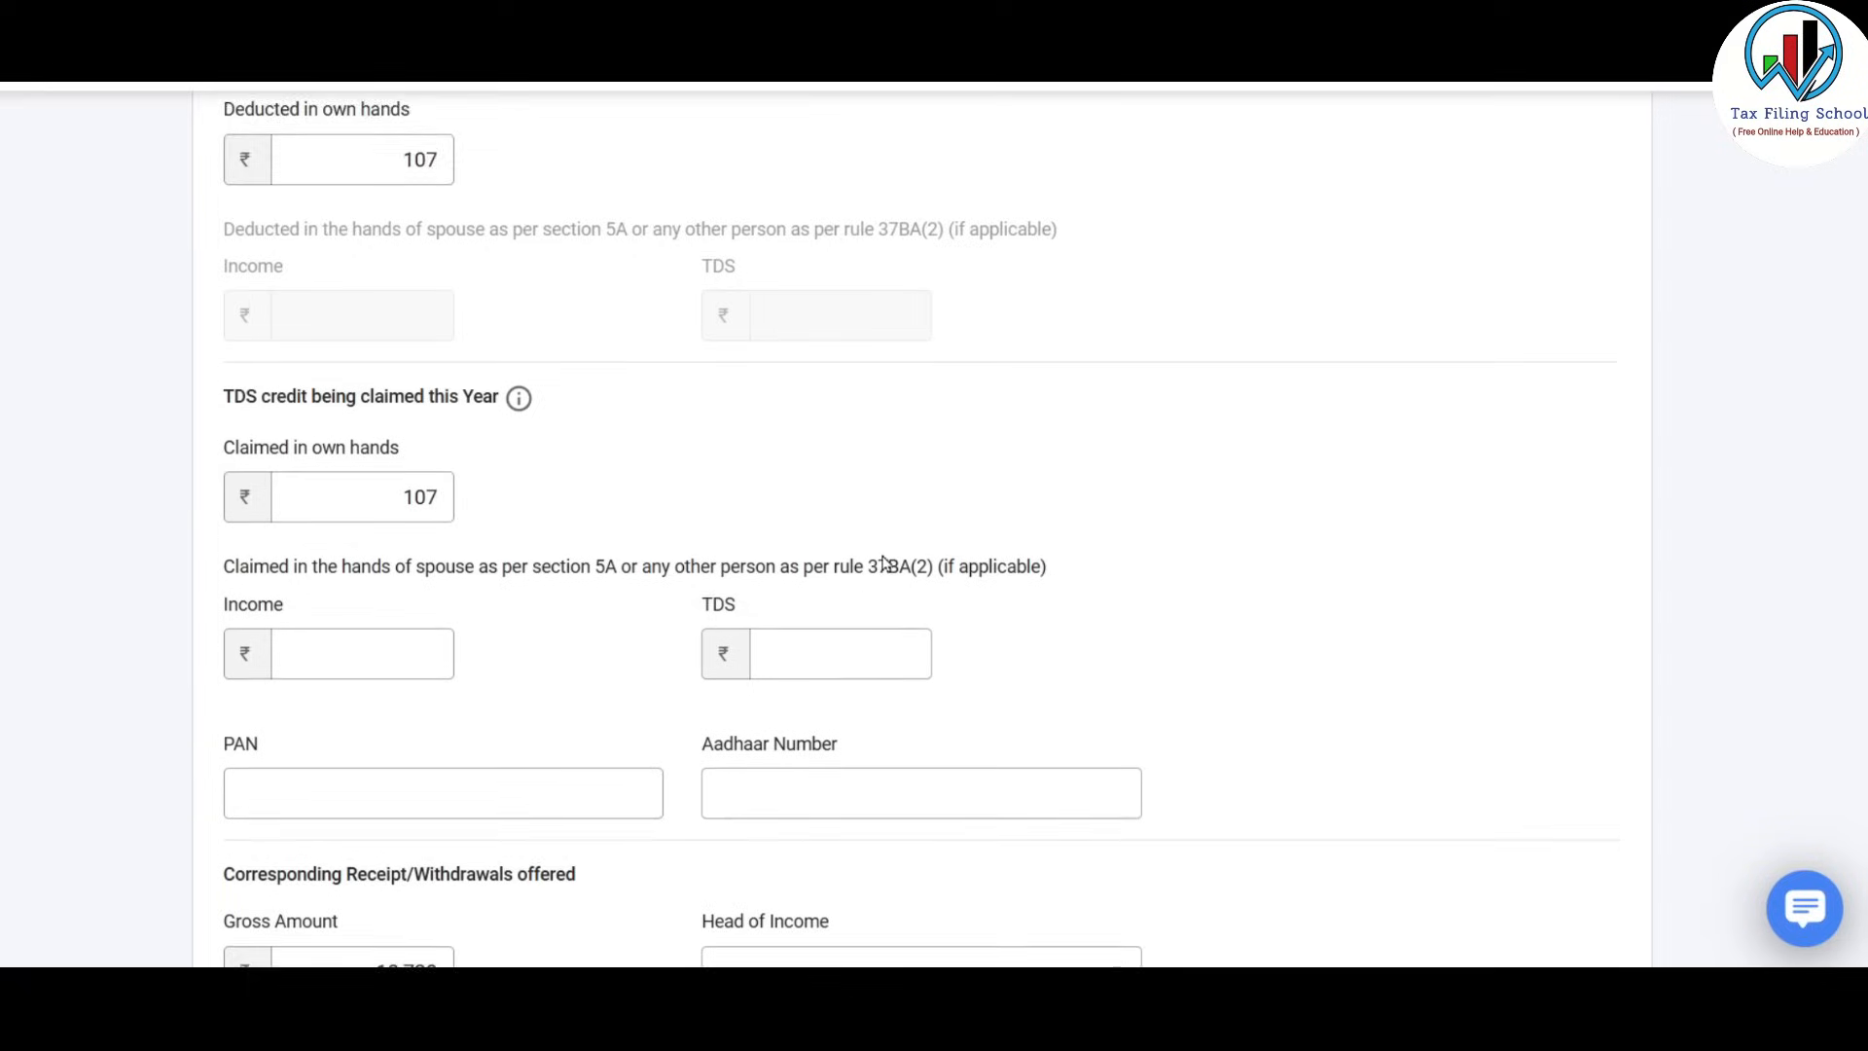
pyautogui.scroll(-3, 886, 563)
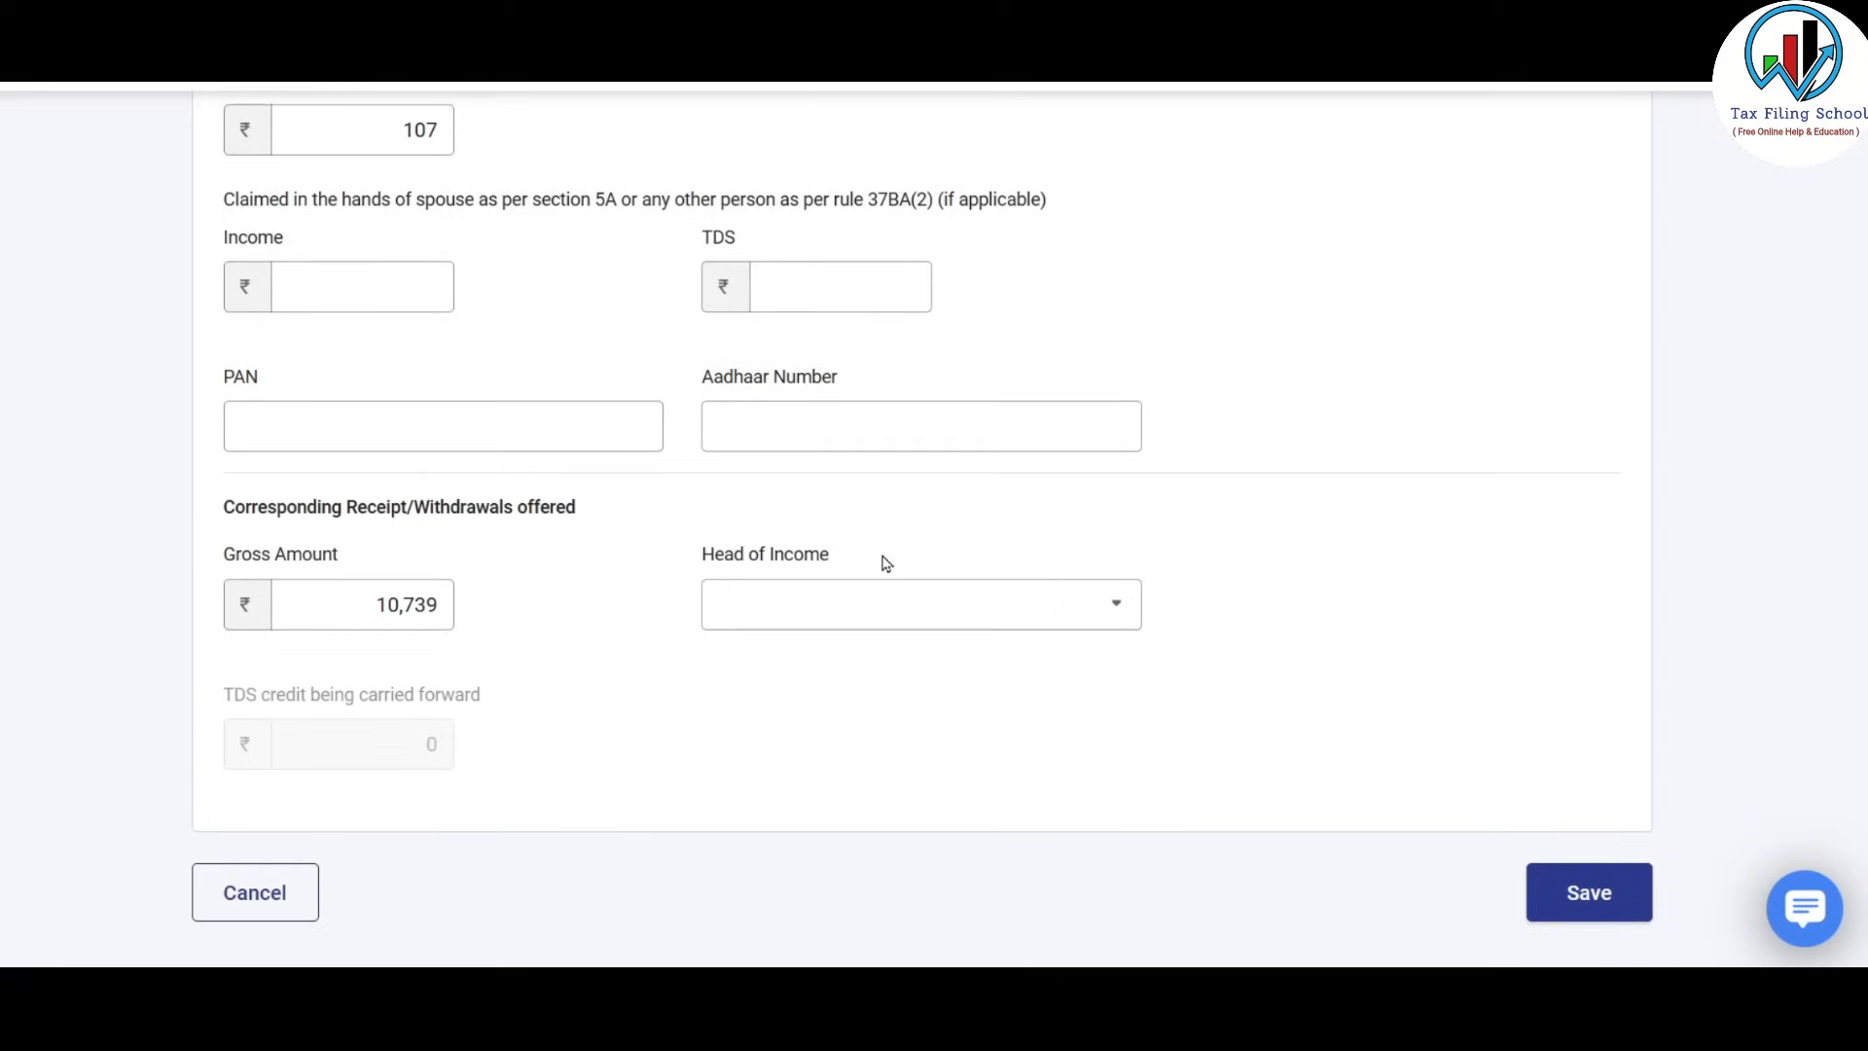
pyautogui.click(900, 608)
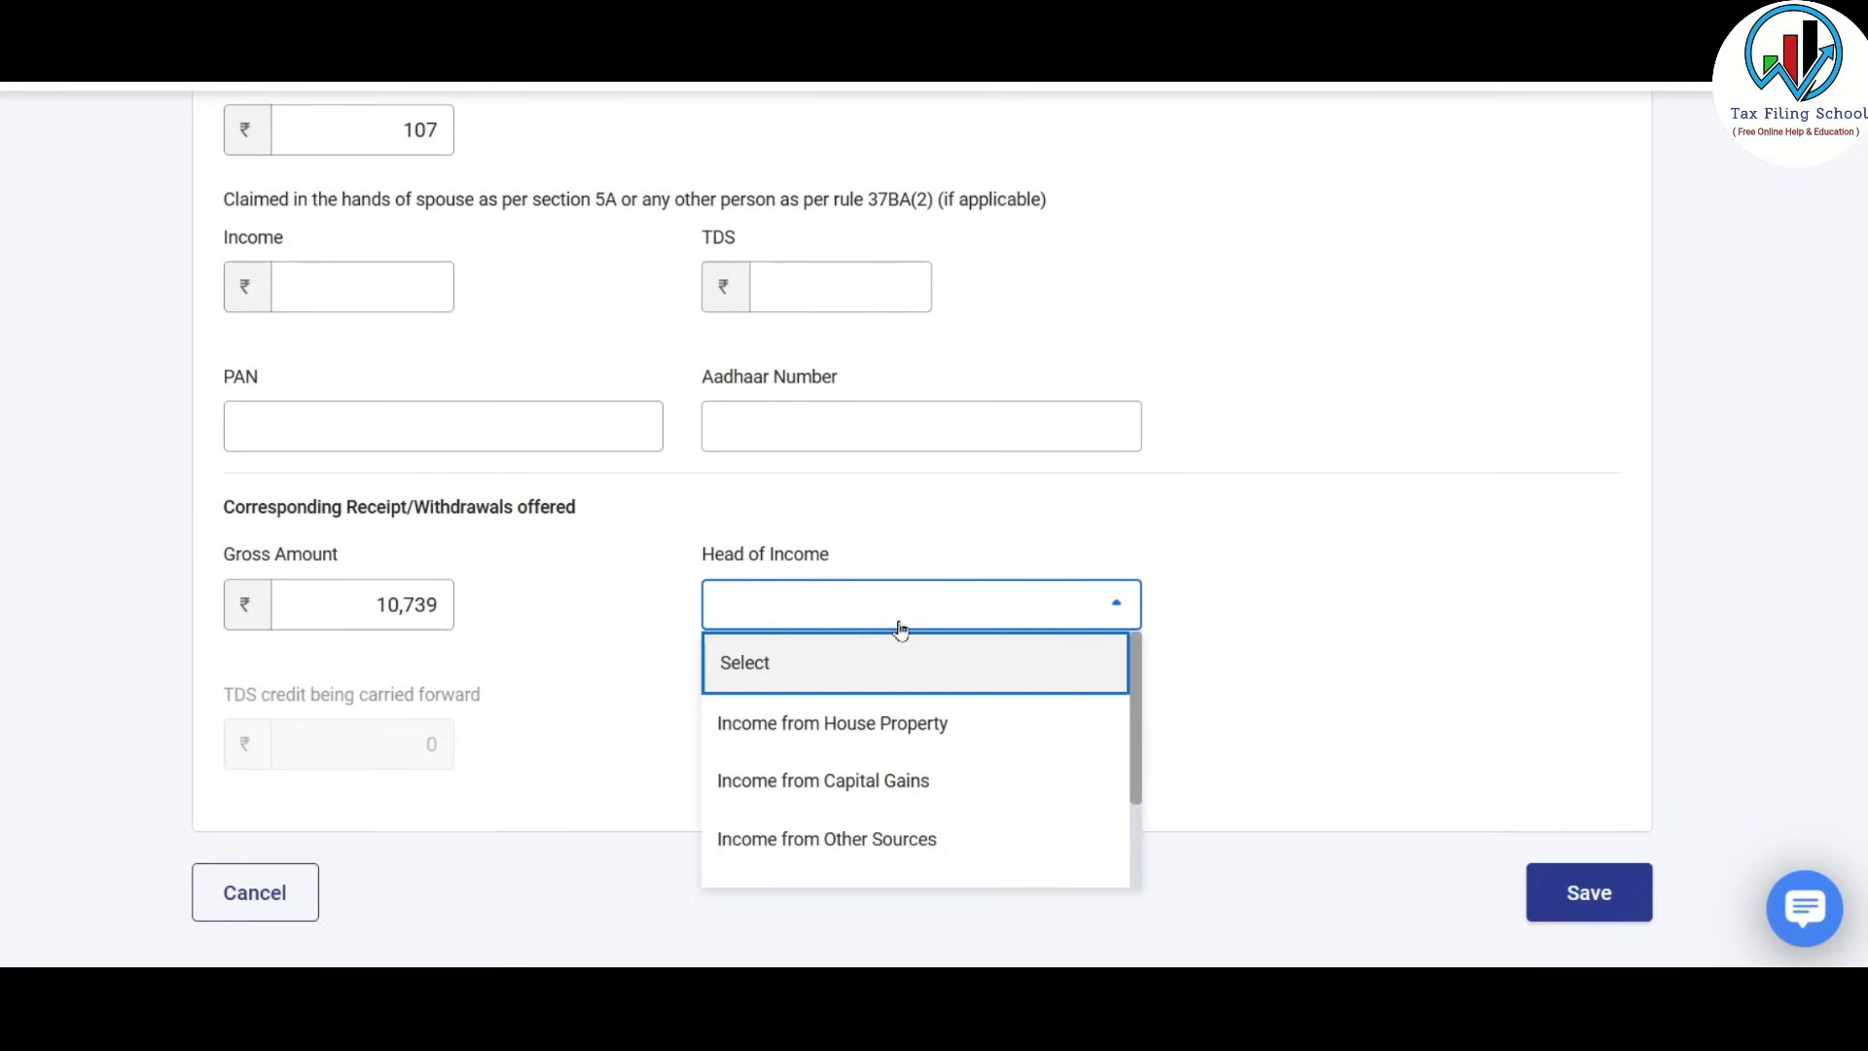
pyautogui.click(900, 779)
# Reselect Income from Capital Gains after resetting it, and save the ₹10,739 TDS entry.
pyautogui.scroll(-3, 524, 484)
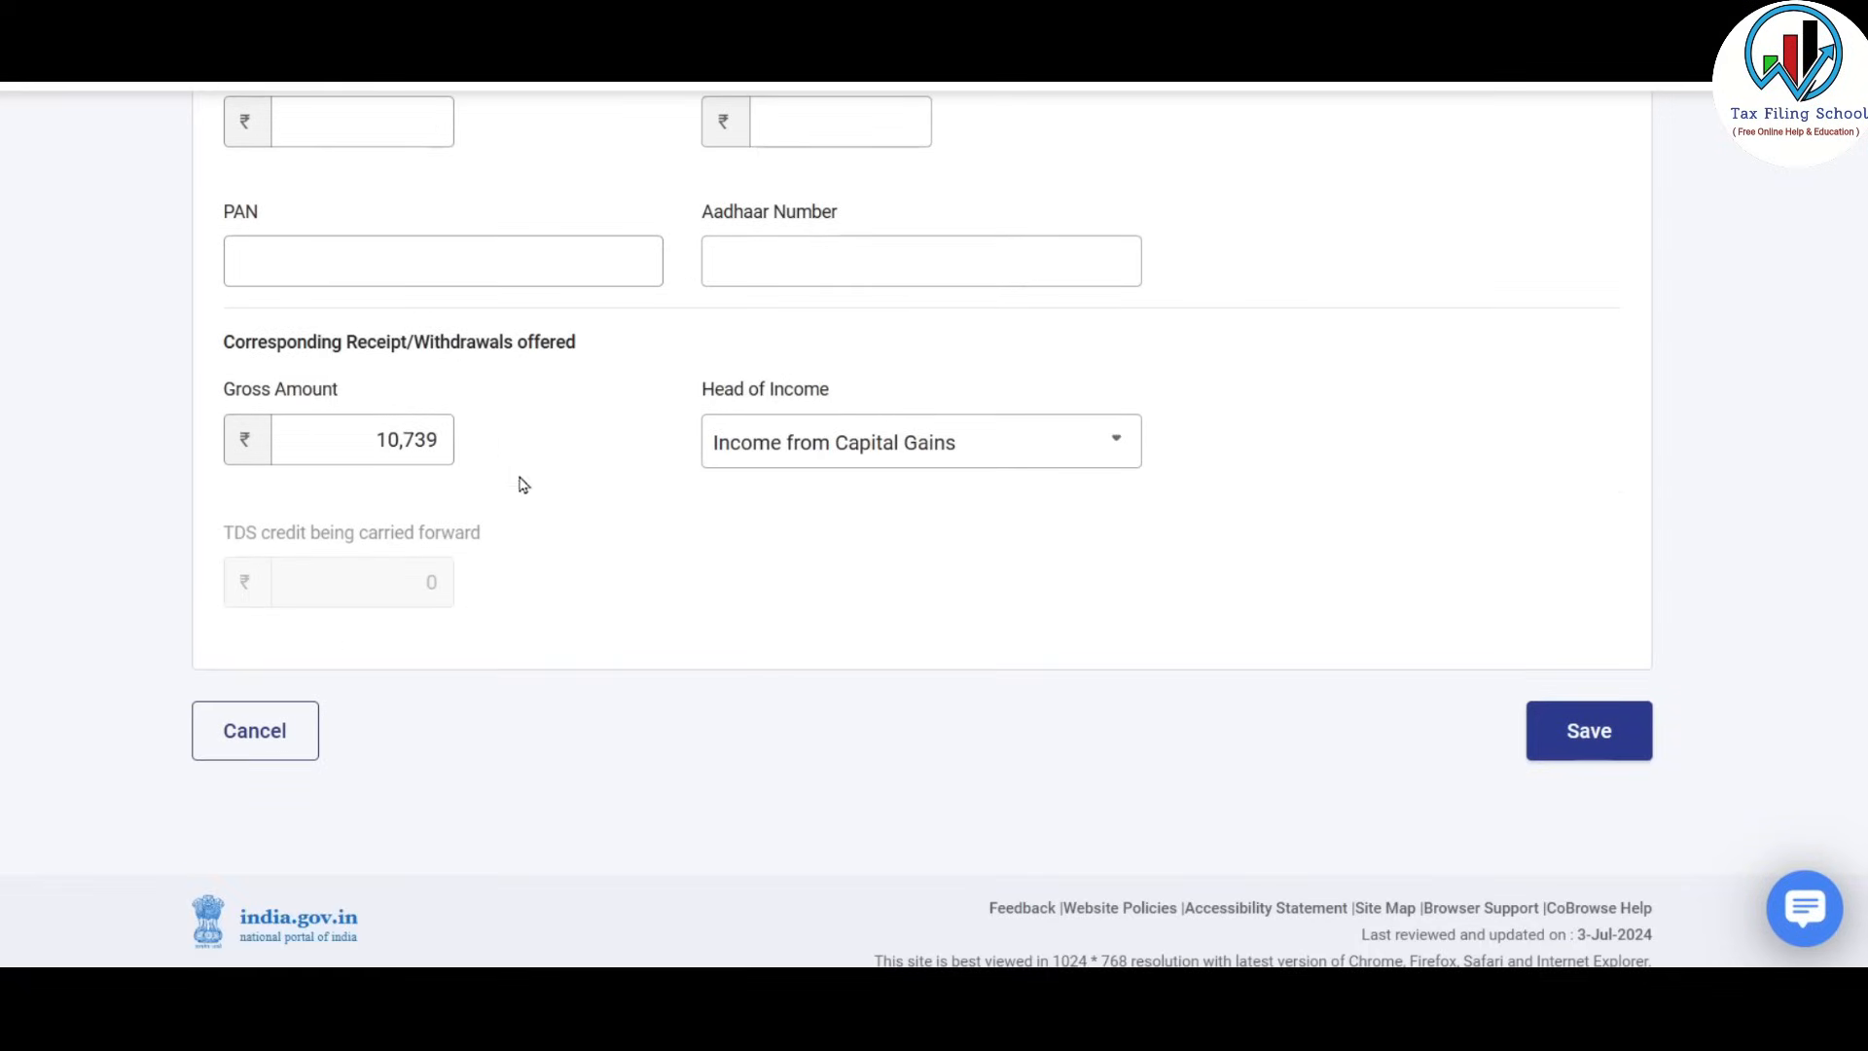
pyautogui.click(979, 447)
pyautogui.click(976, 501)
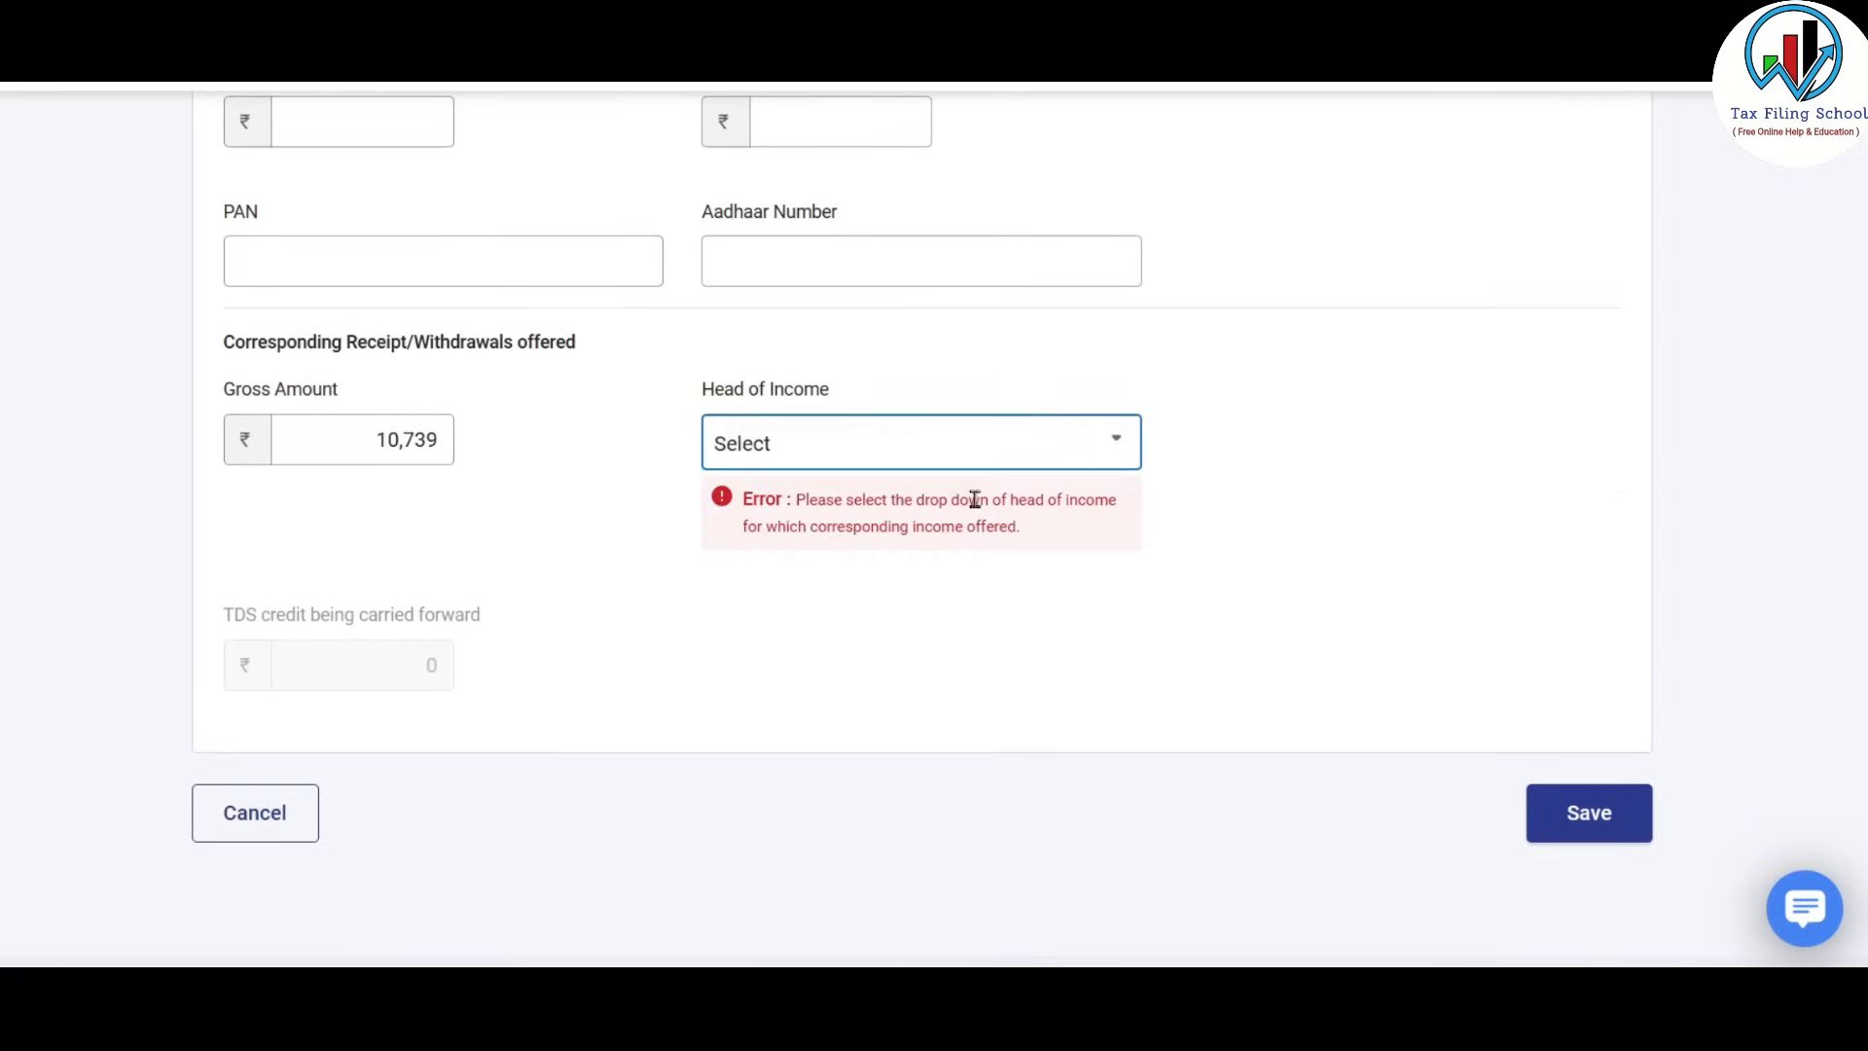
pyautogui.click(1011, 447)
pyautogui.click(929, 623)
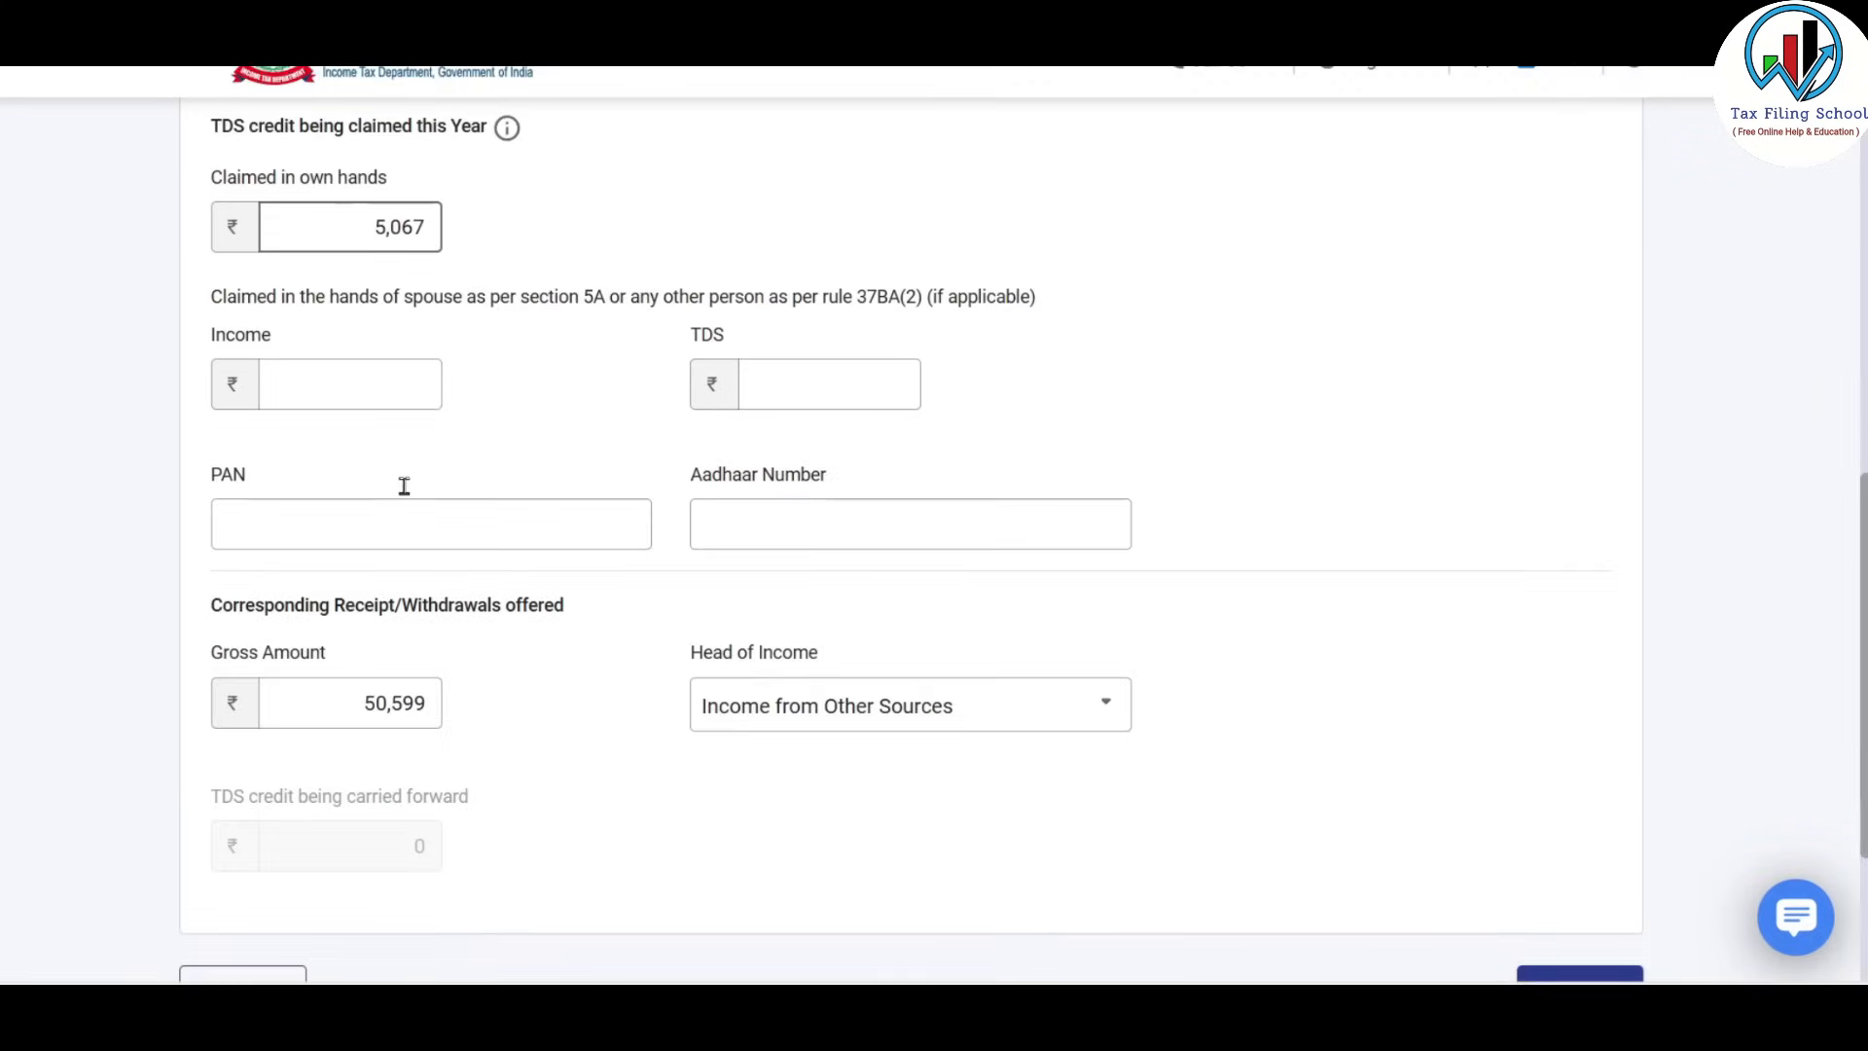
pyautogui.scroll(-3, 403, 486)
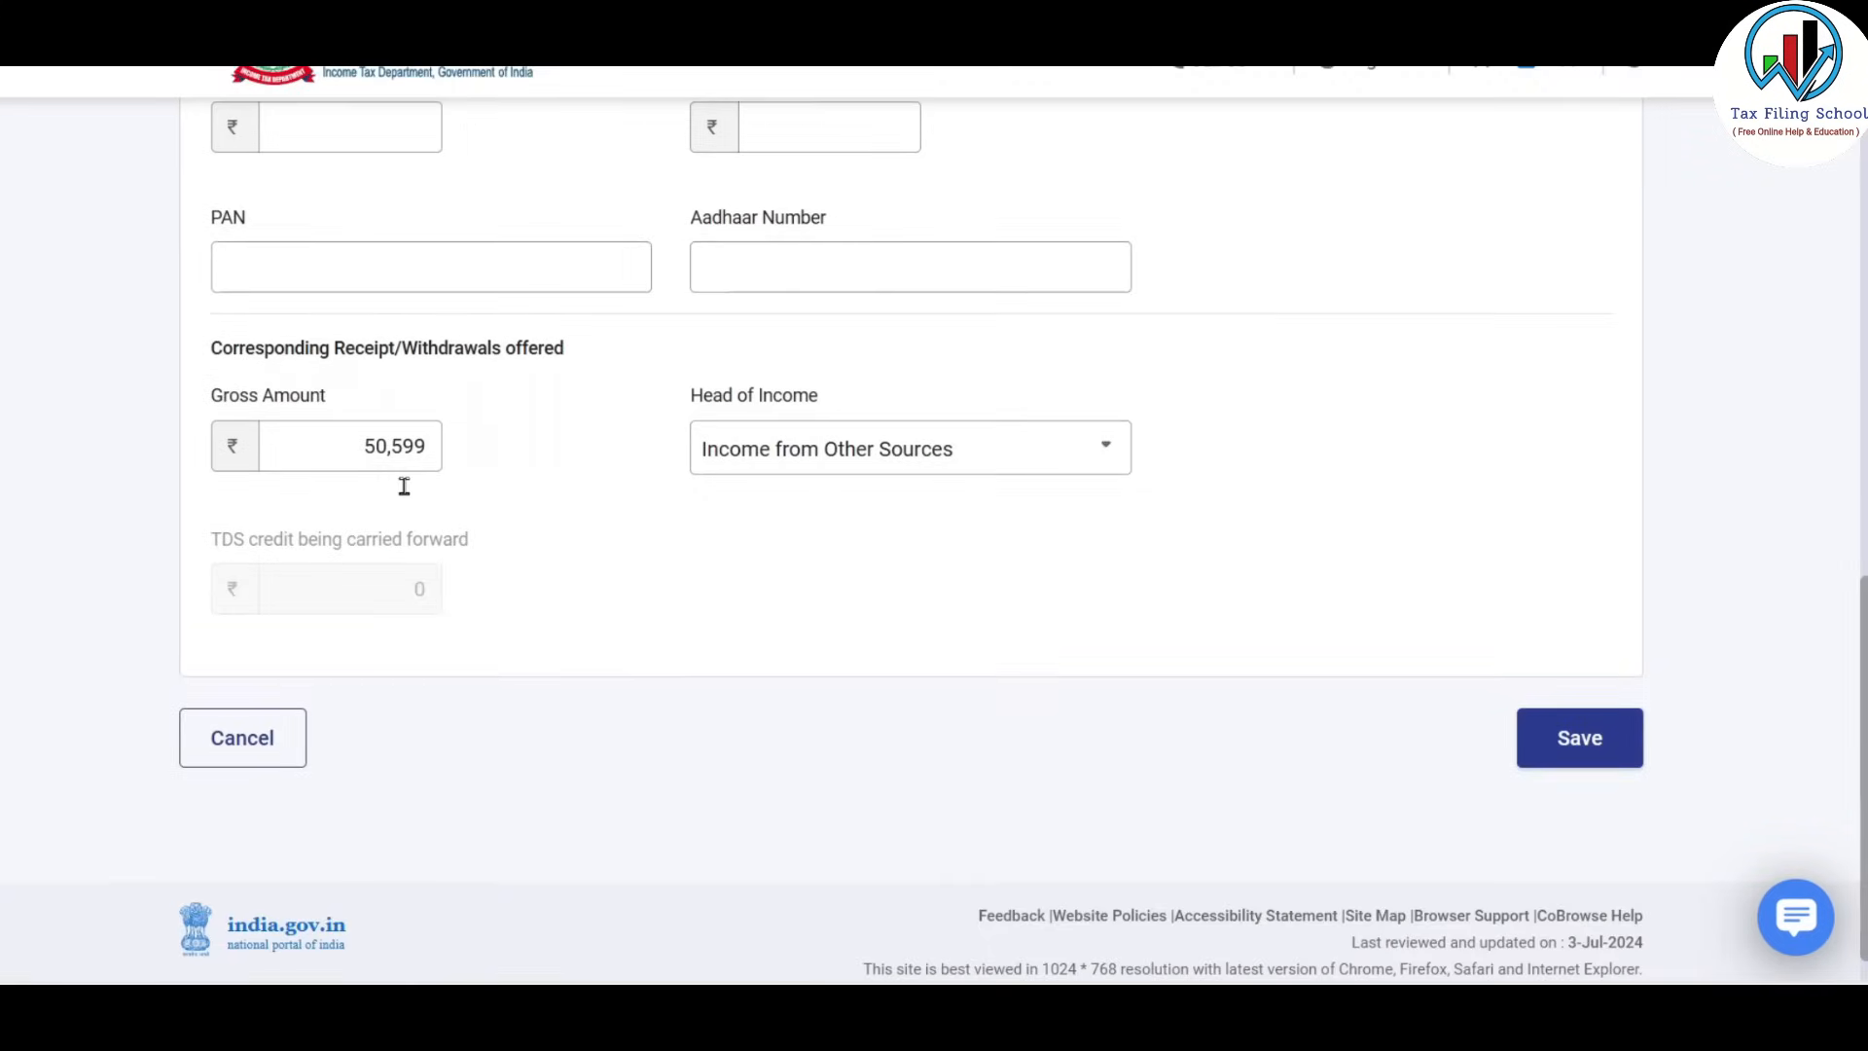
pyautogui.click(1607, 753)
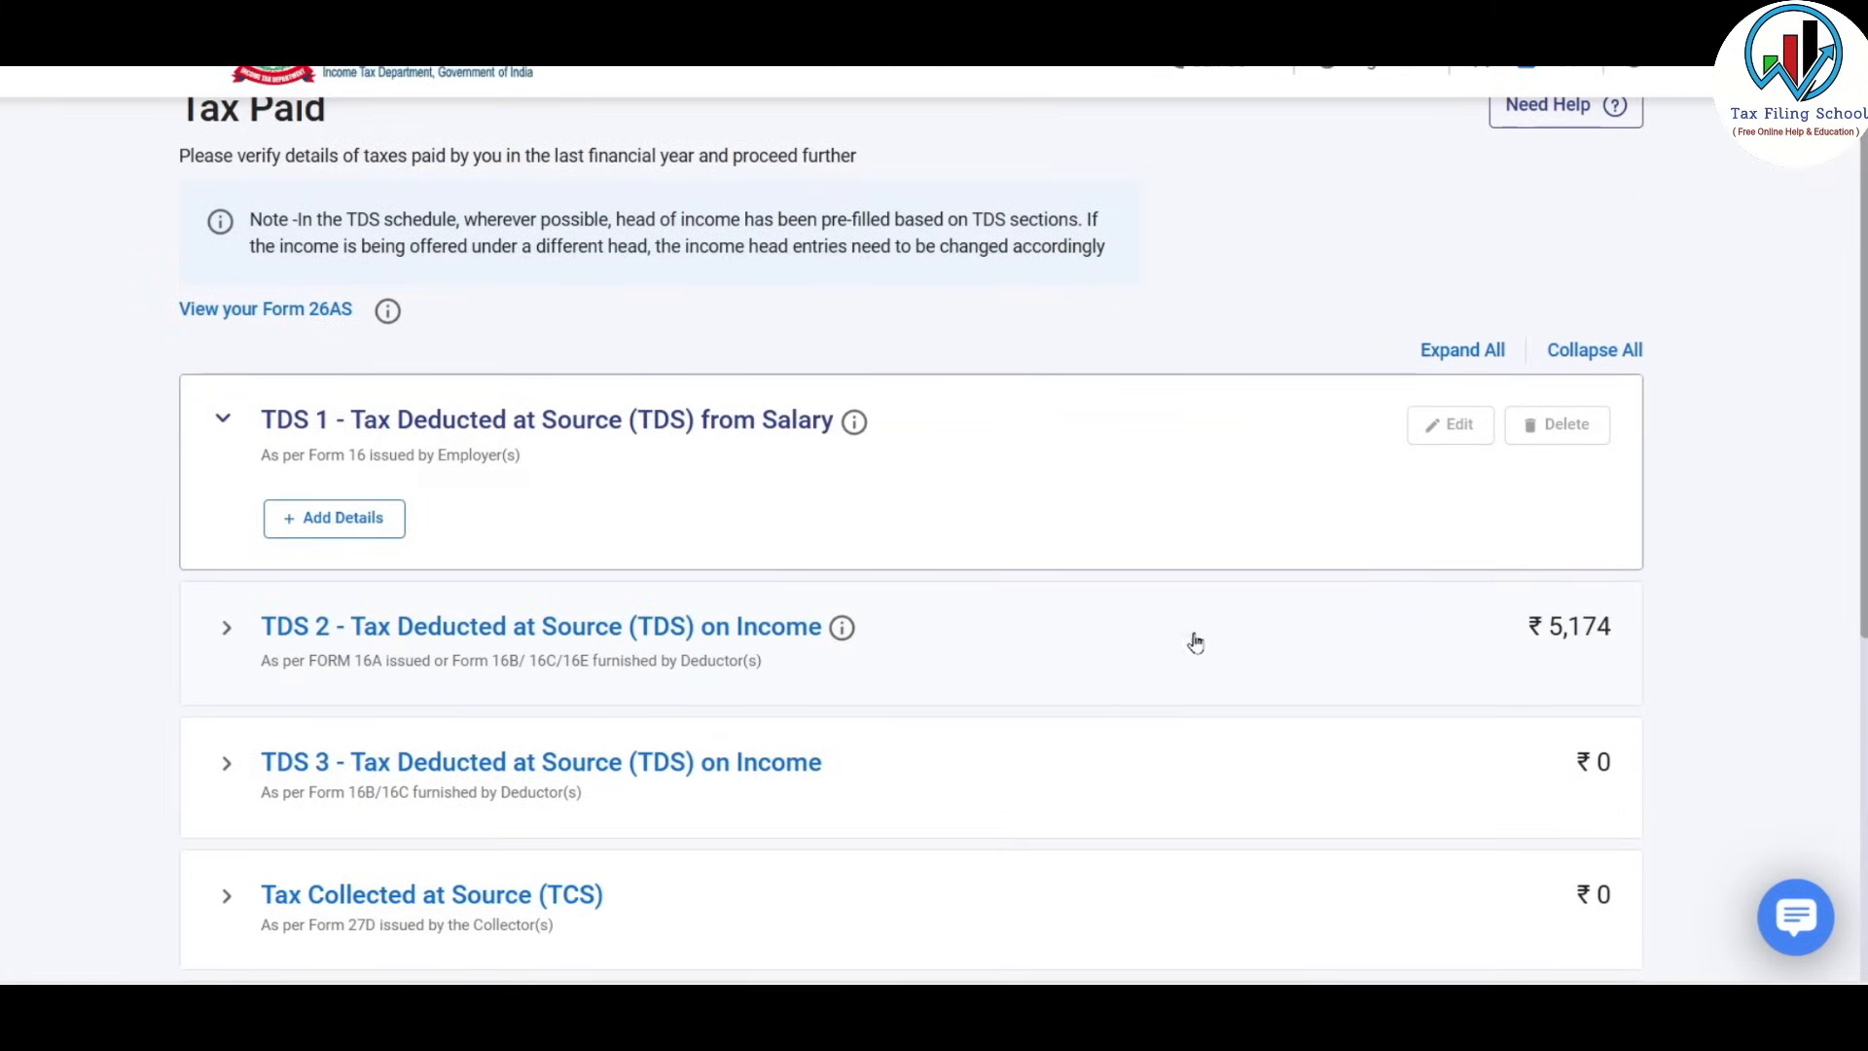
# Review Total Taxes Paid of ₹94,194 and confirm the Tax Paid schedule.
pyautogui.scroll(-4, 1163, 513)
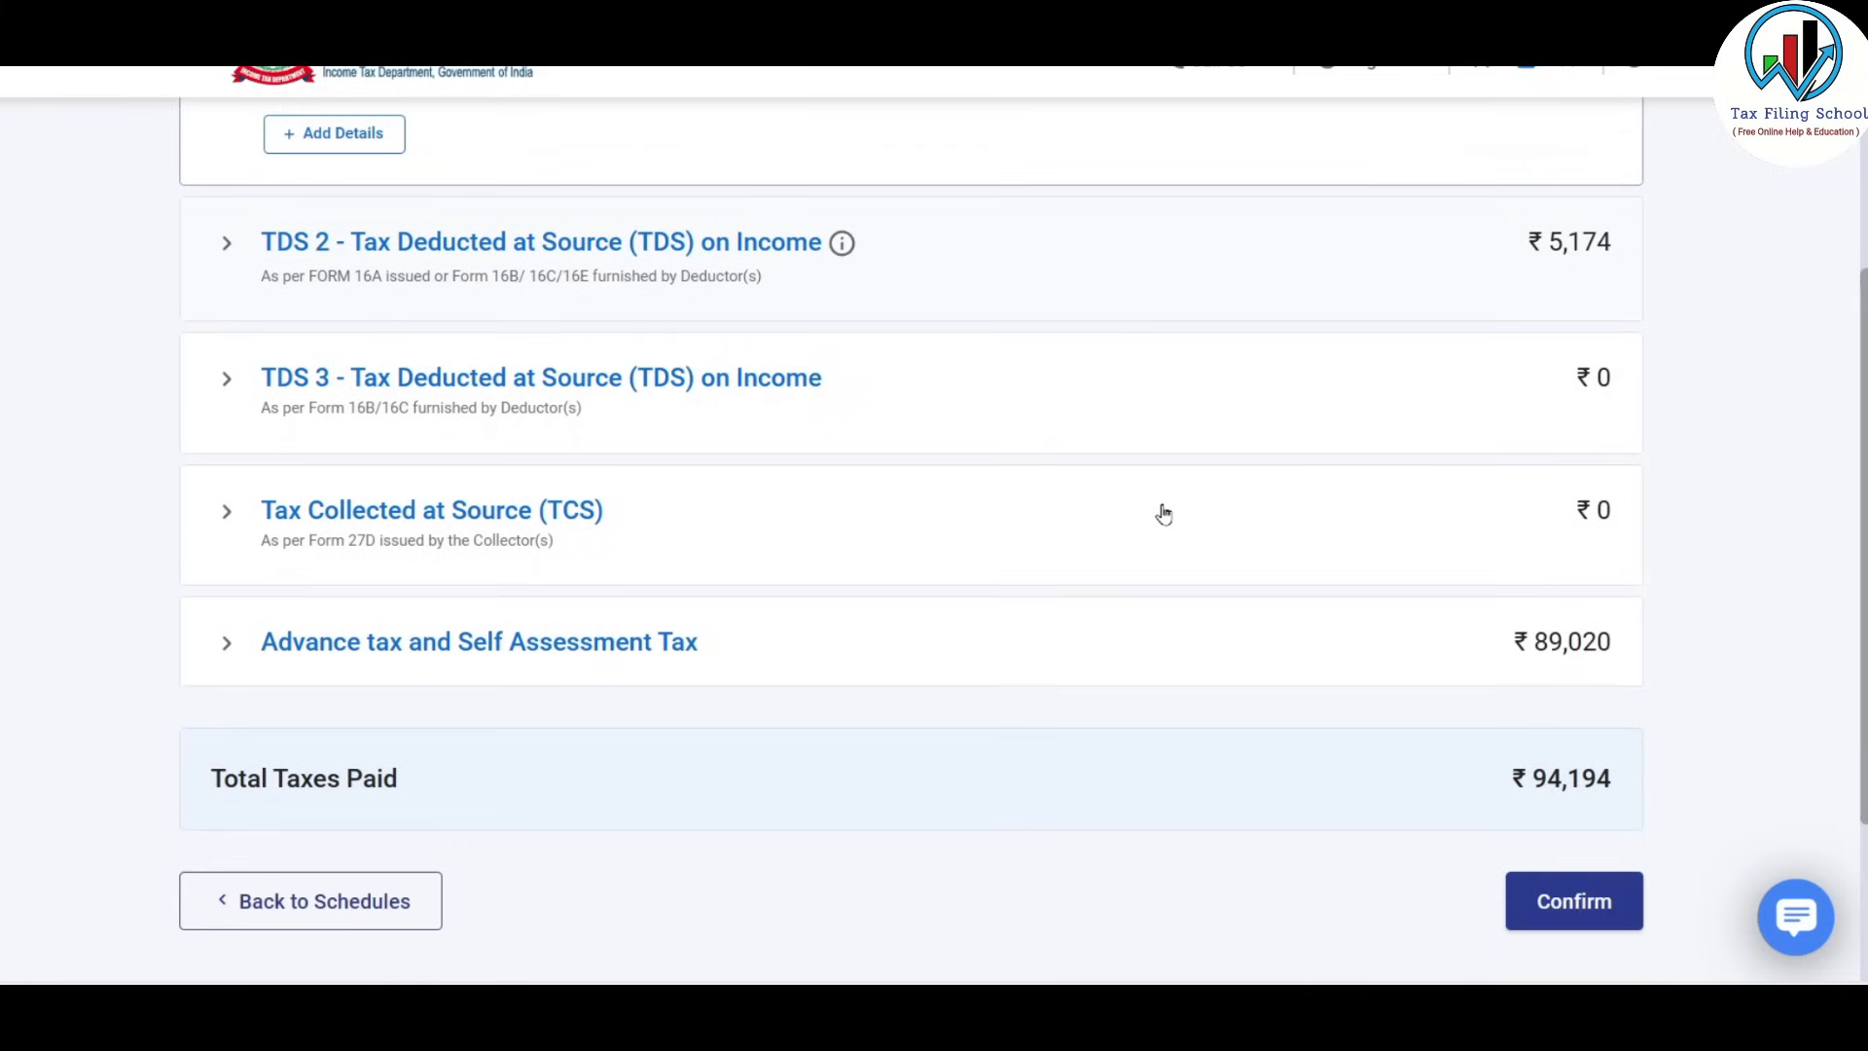
pyautogui.scroll(-2, 1161, 514)
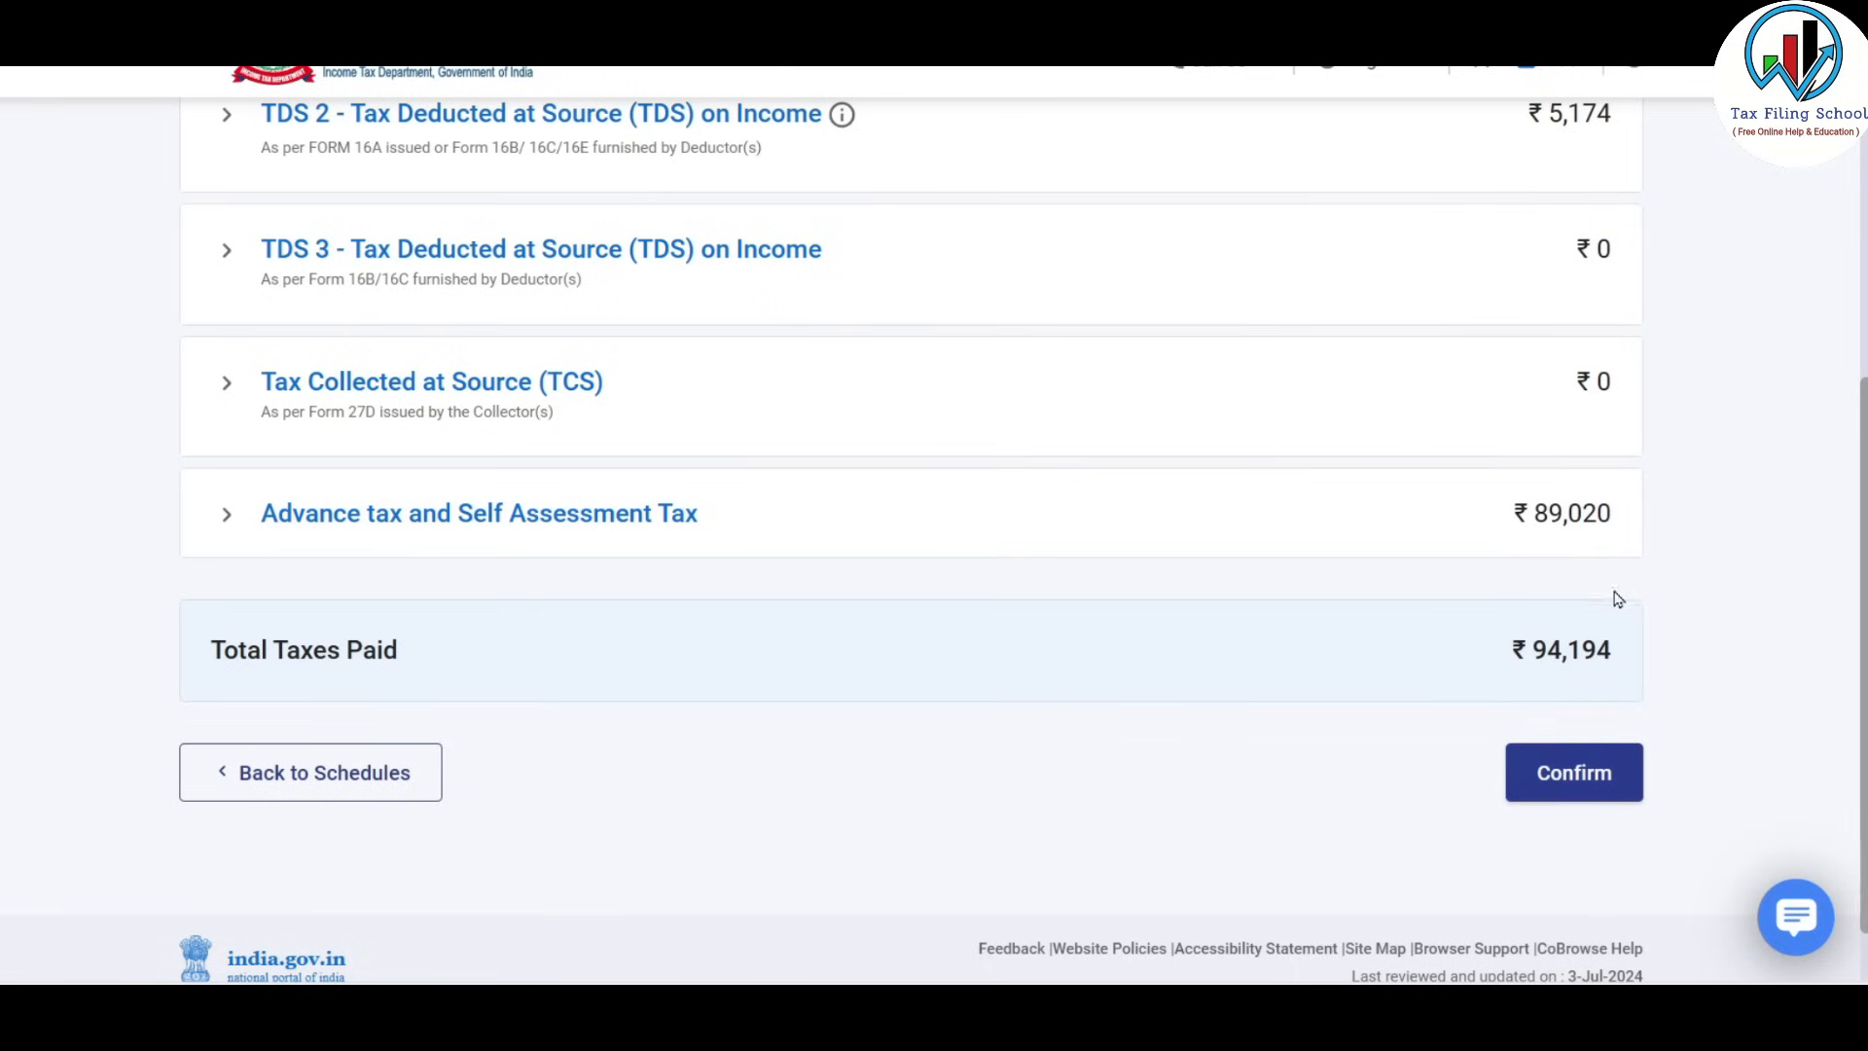
pyautogui.scroll(2, 1606, 560)
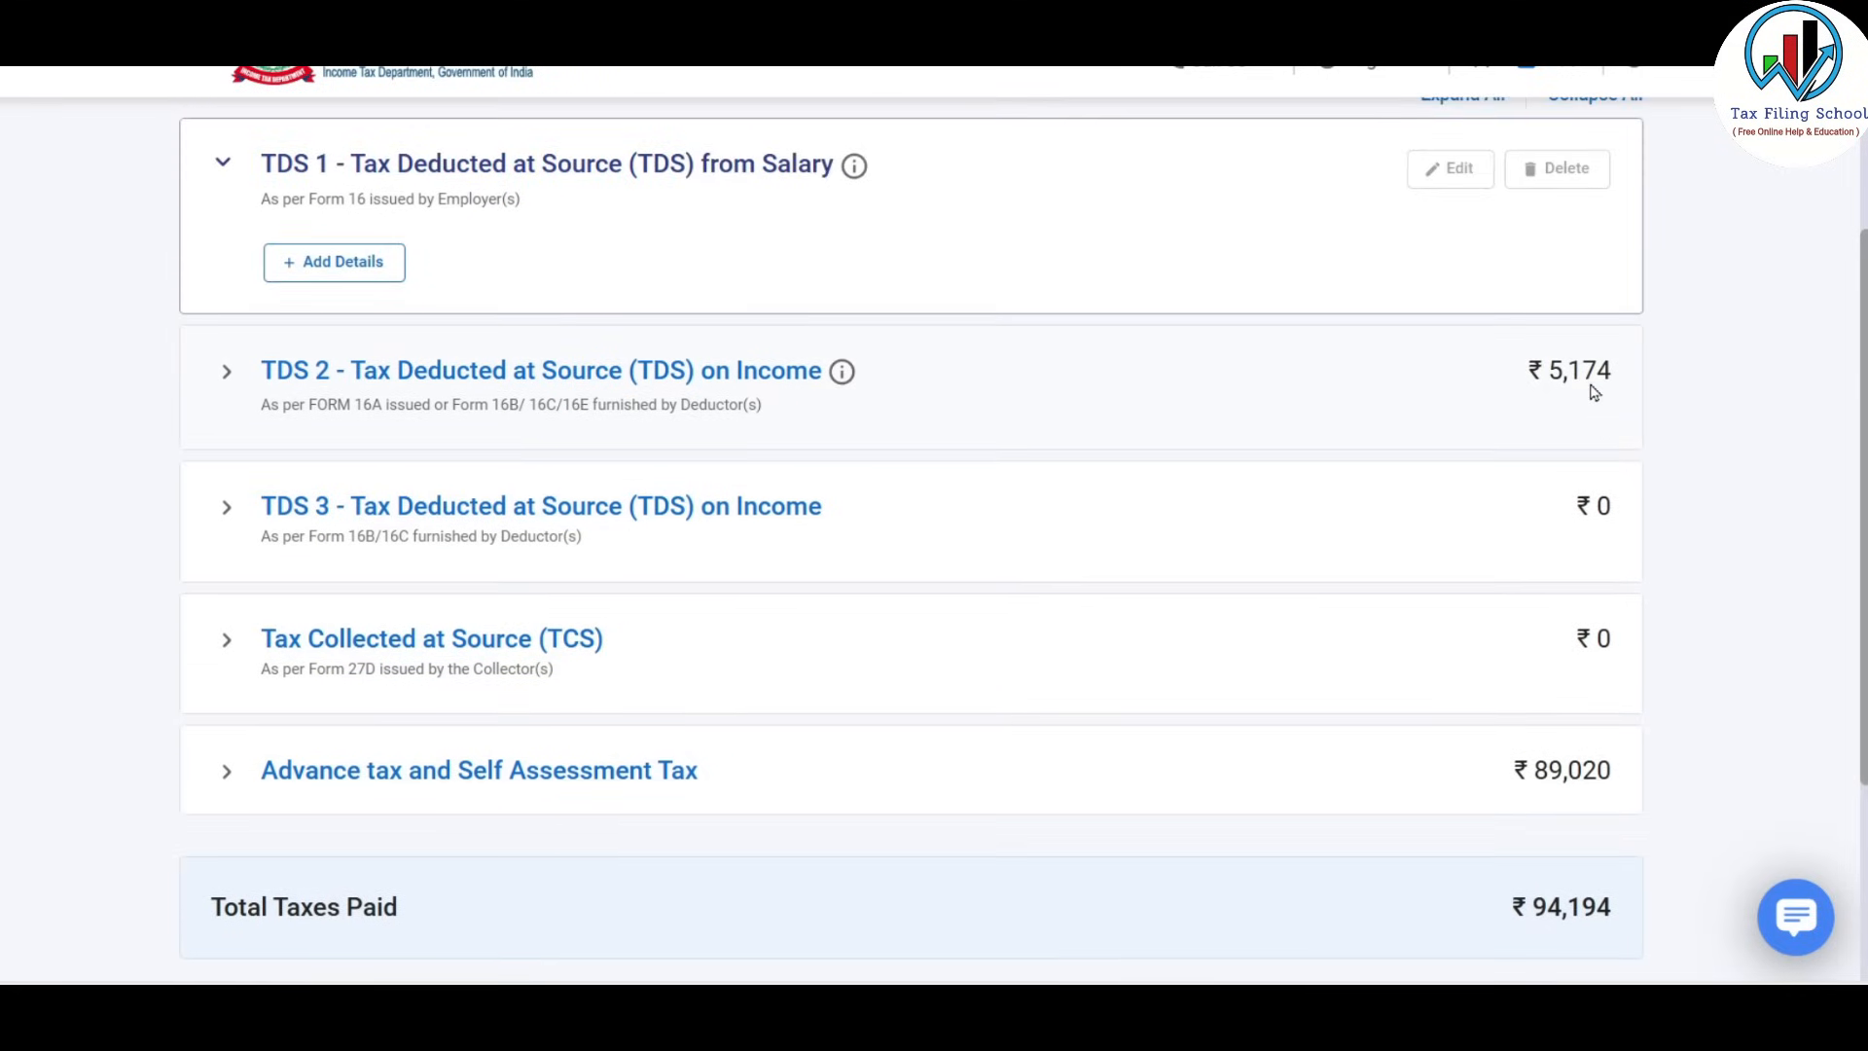
pyautogui.scroll(-2, 1592, 394)
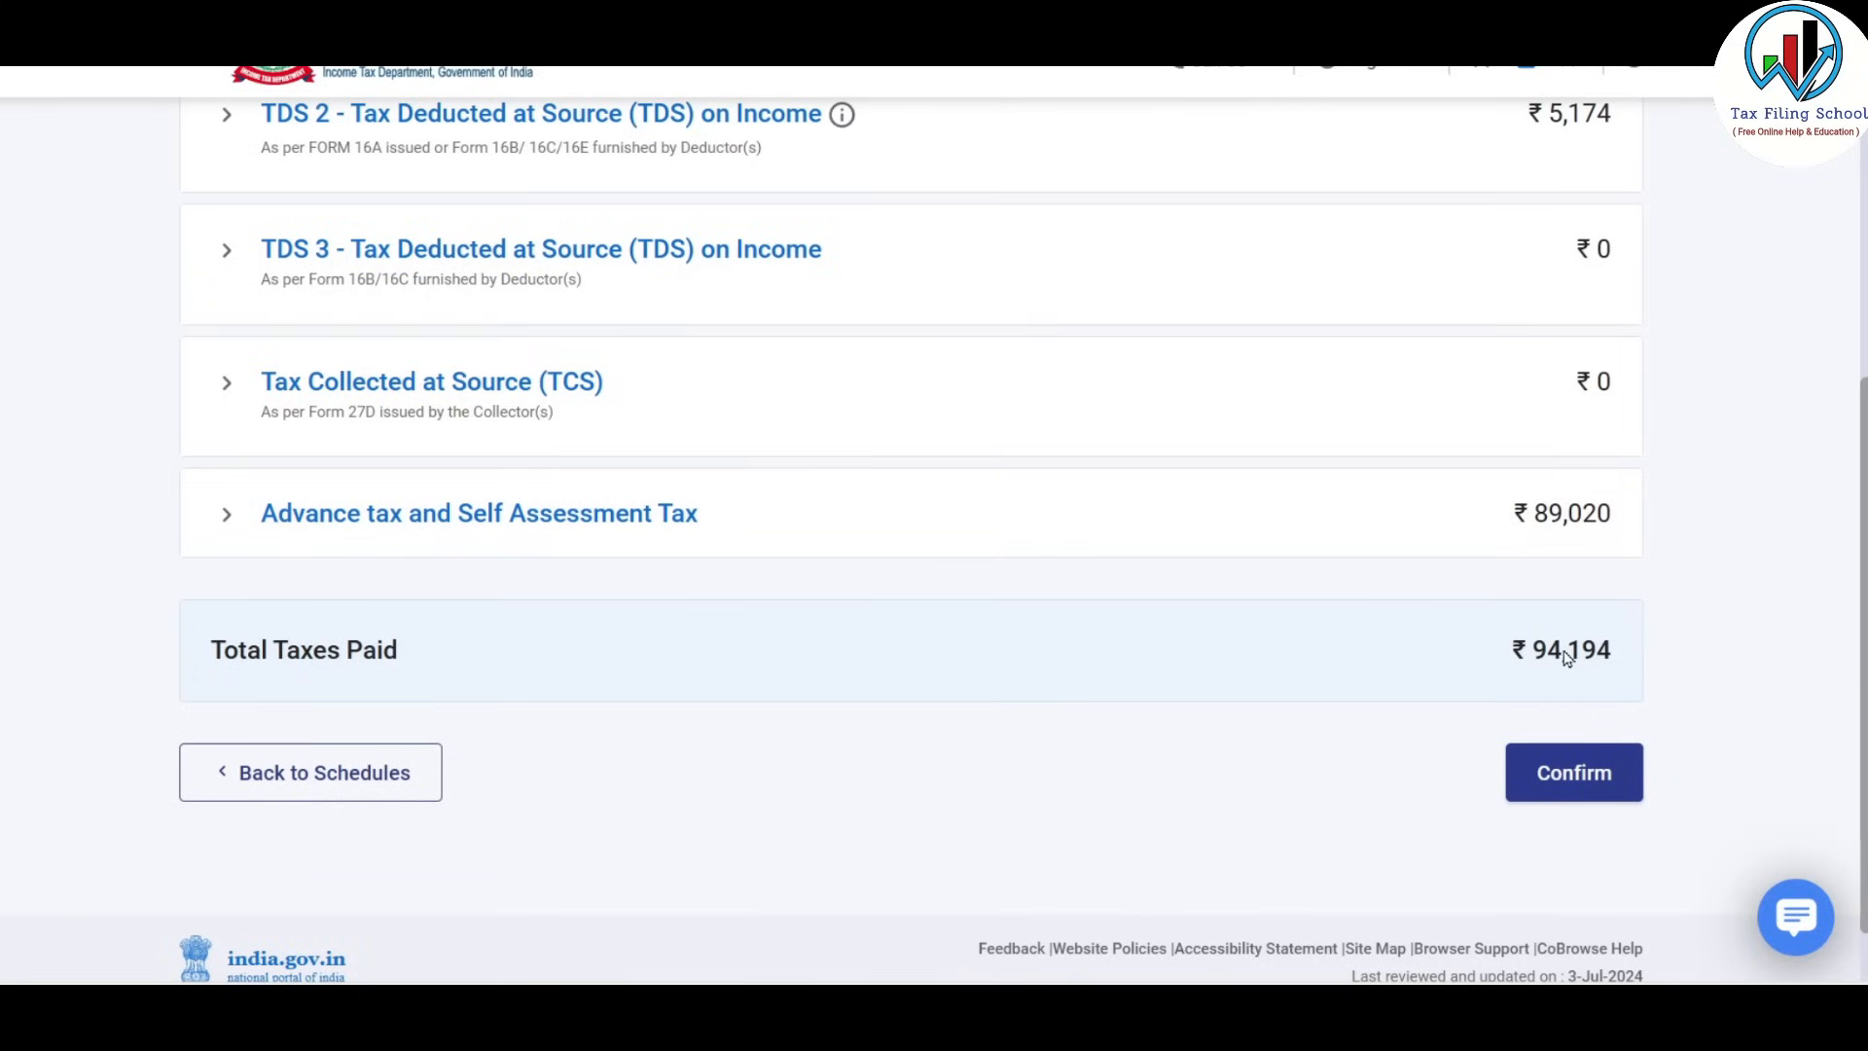
pyautogui.click(1584, 788)
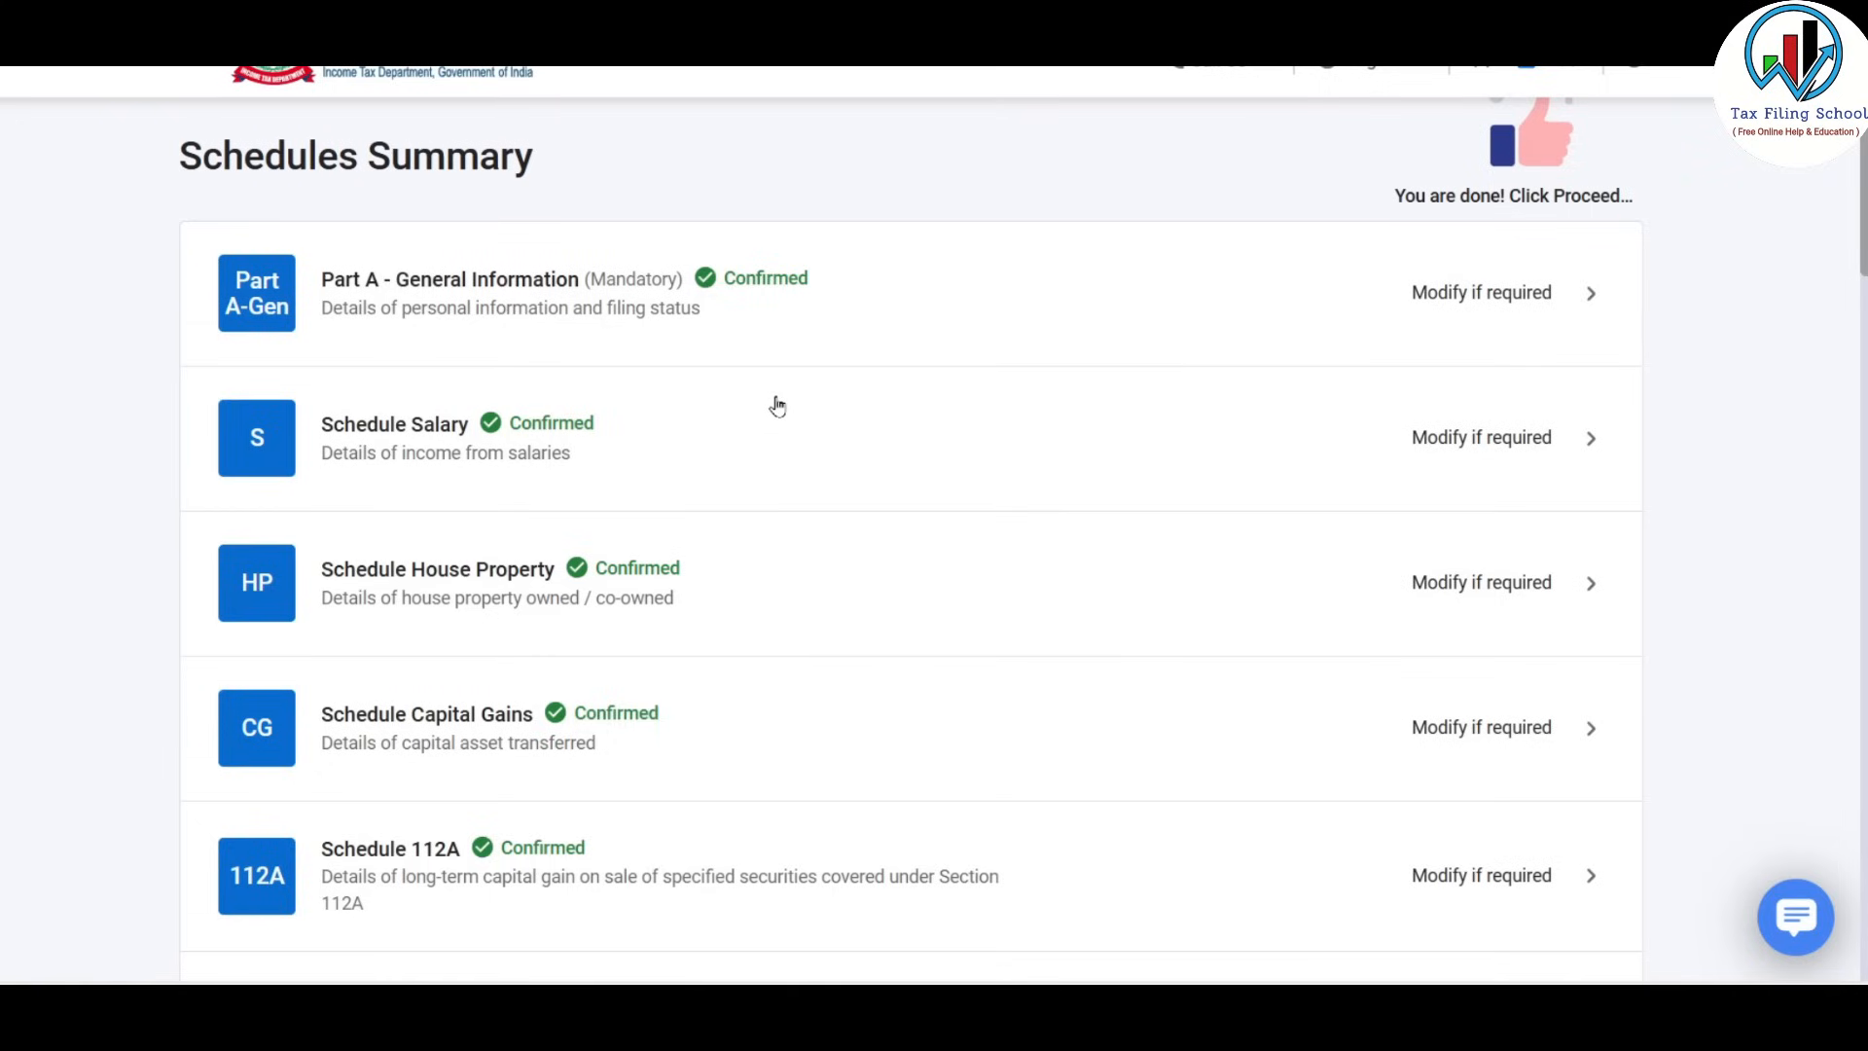
# Scroll to the bottom of the Schedules Summary and open Part B-TI.
pyautogui.scroll(-1, 777, 406)
pyautogui.scroll(-1, 777, 406)
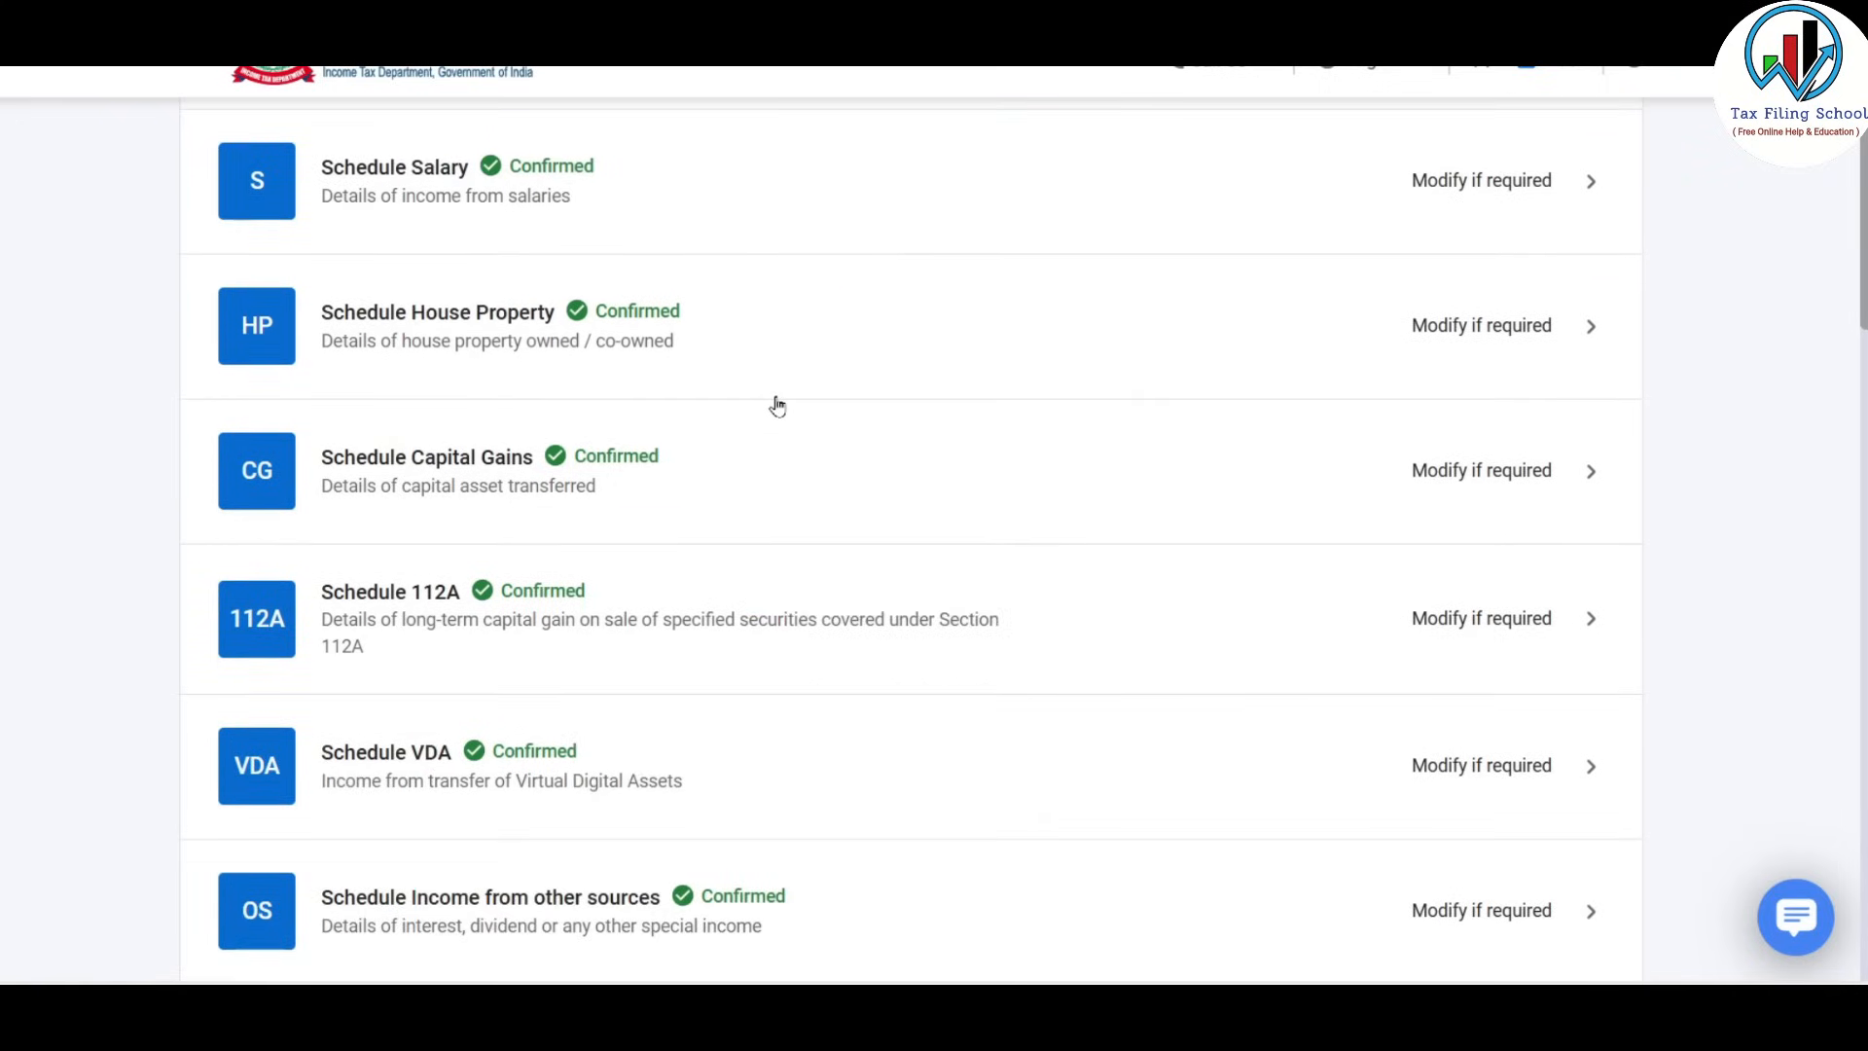
pyautogui.scroll(-10, 778, 405)
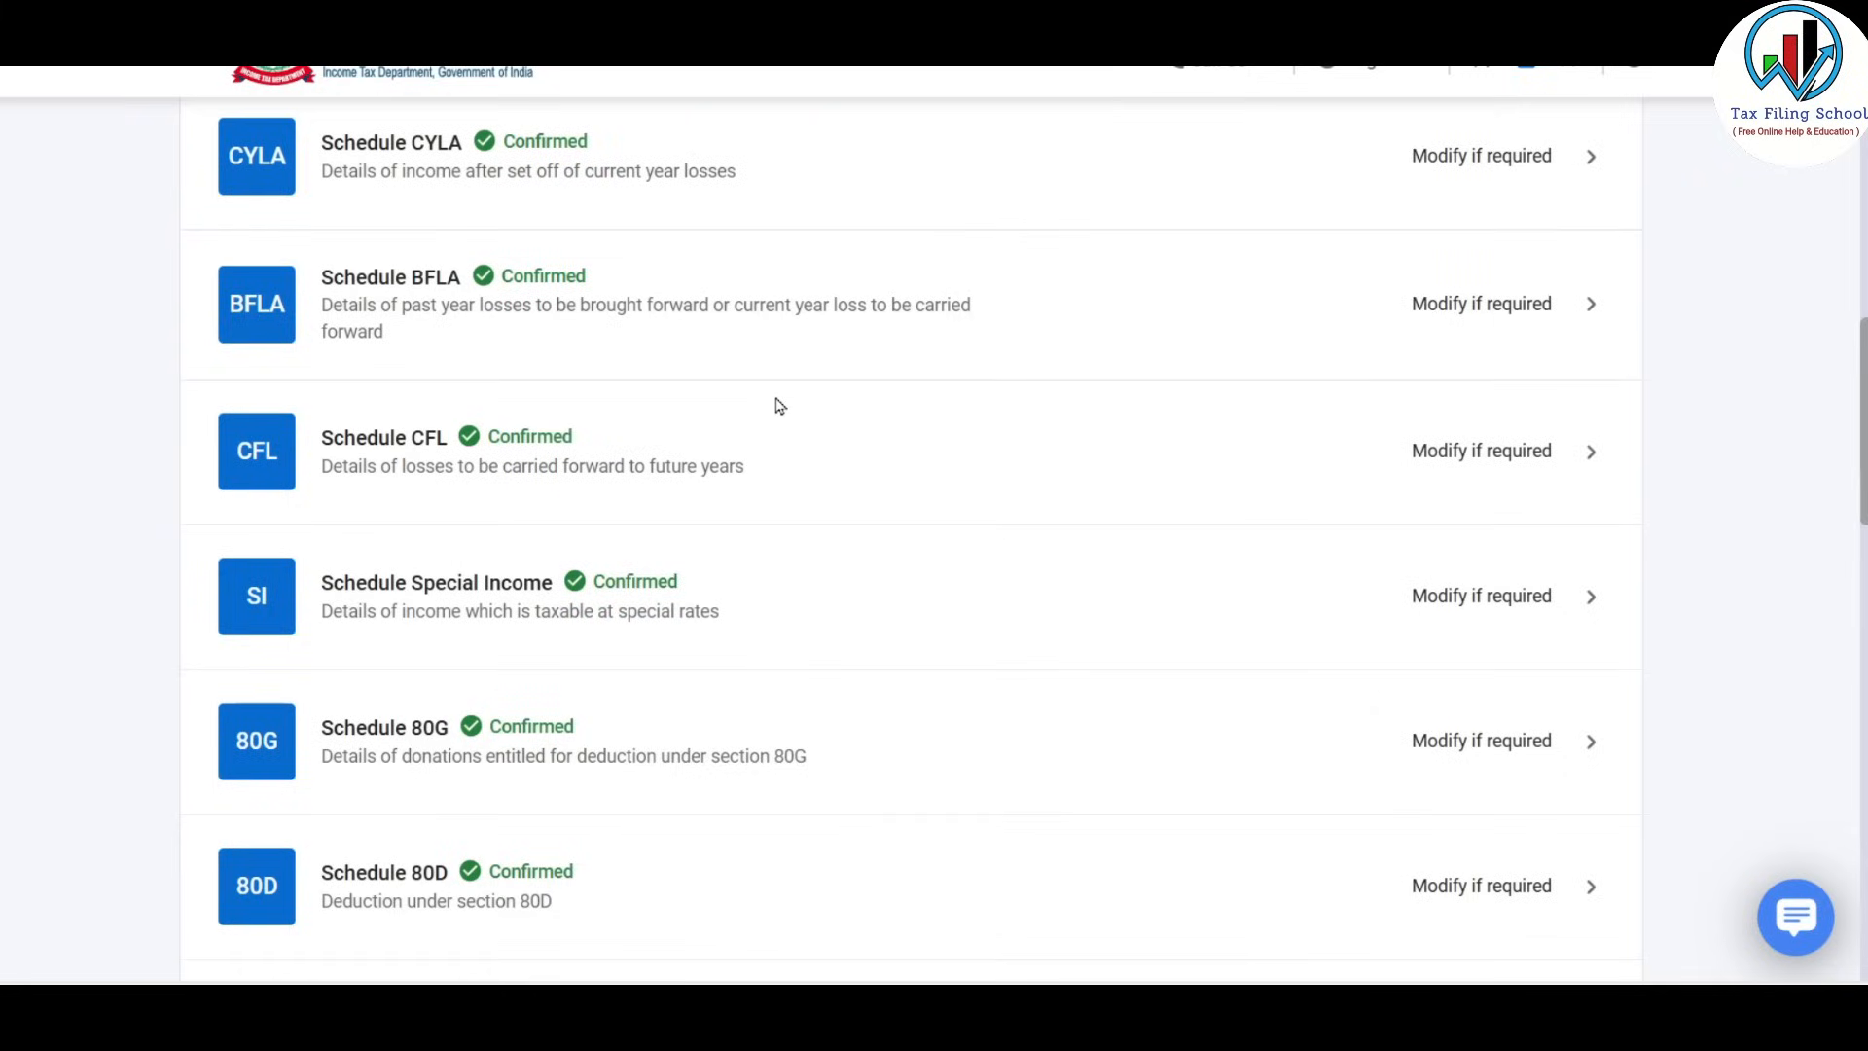
pyautogui.scroll(-10, 777, 406)
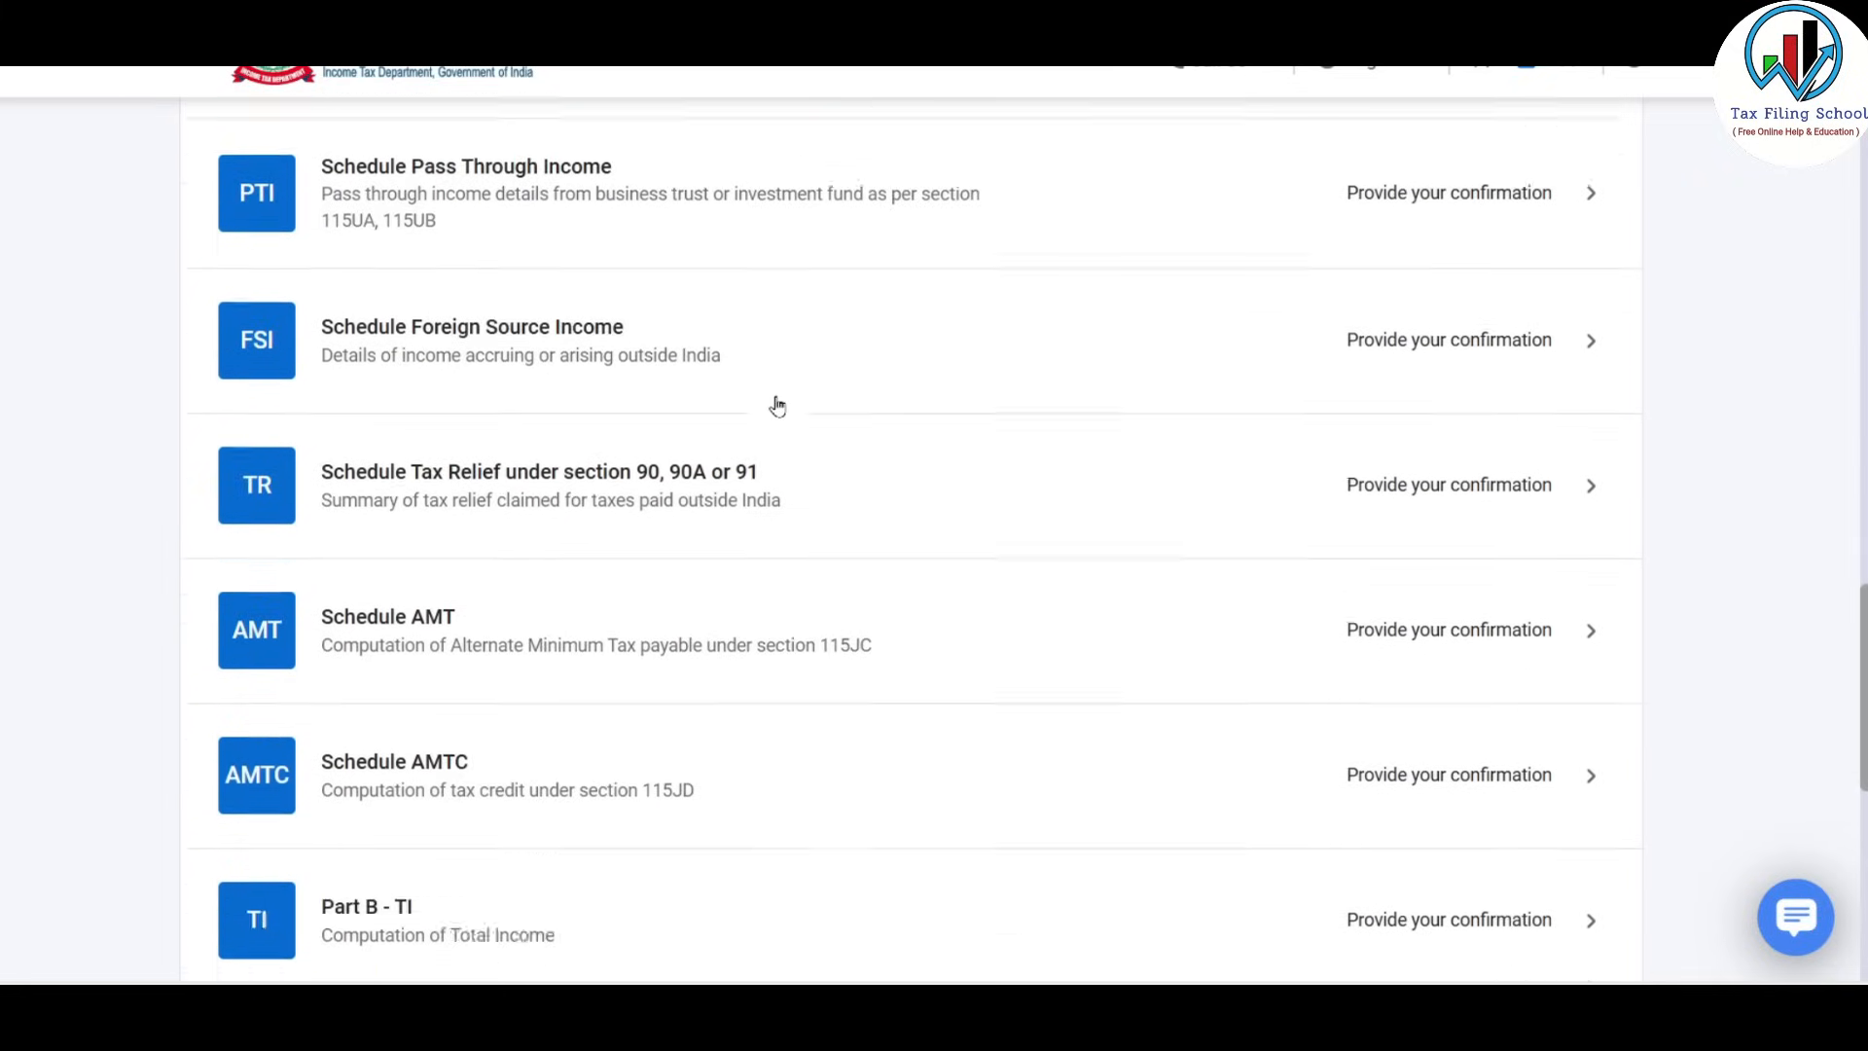
pyautogui.scroll(-1, 777, 406)
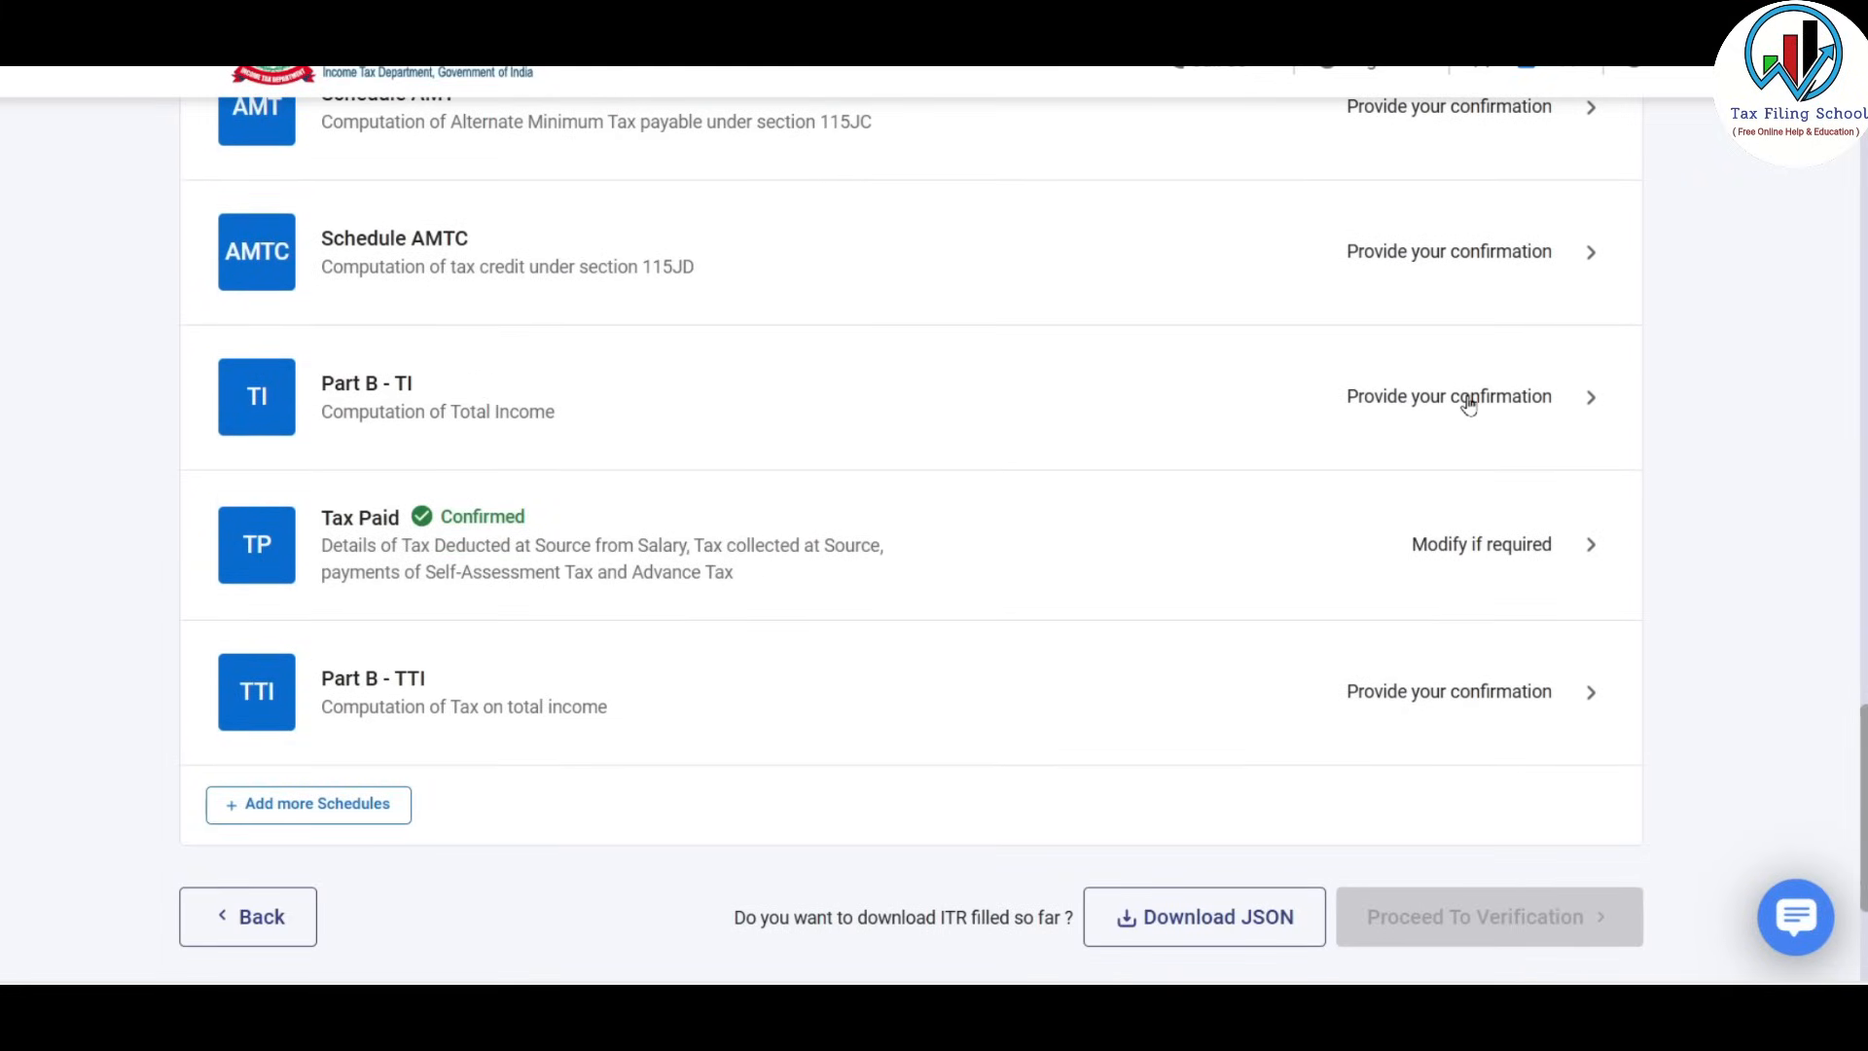
pyautogui.click(1447, 397)
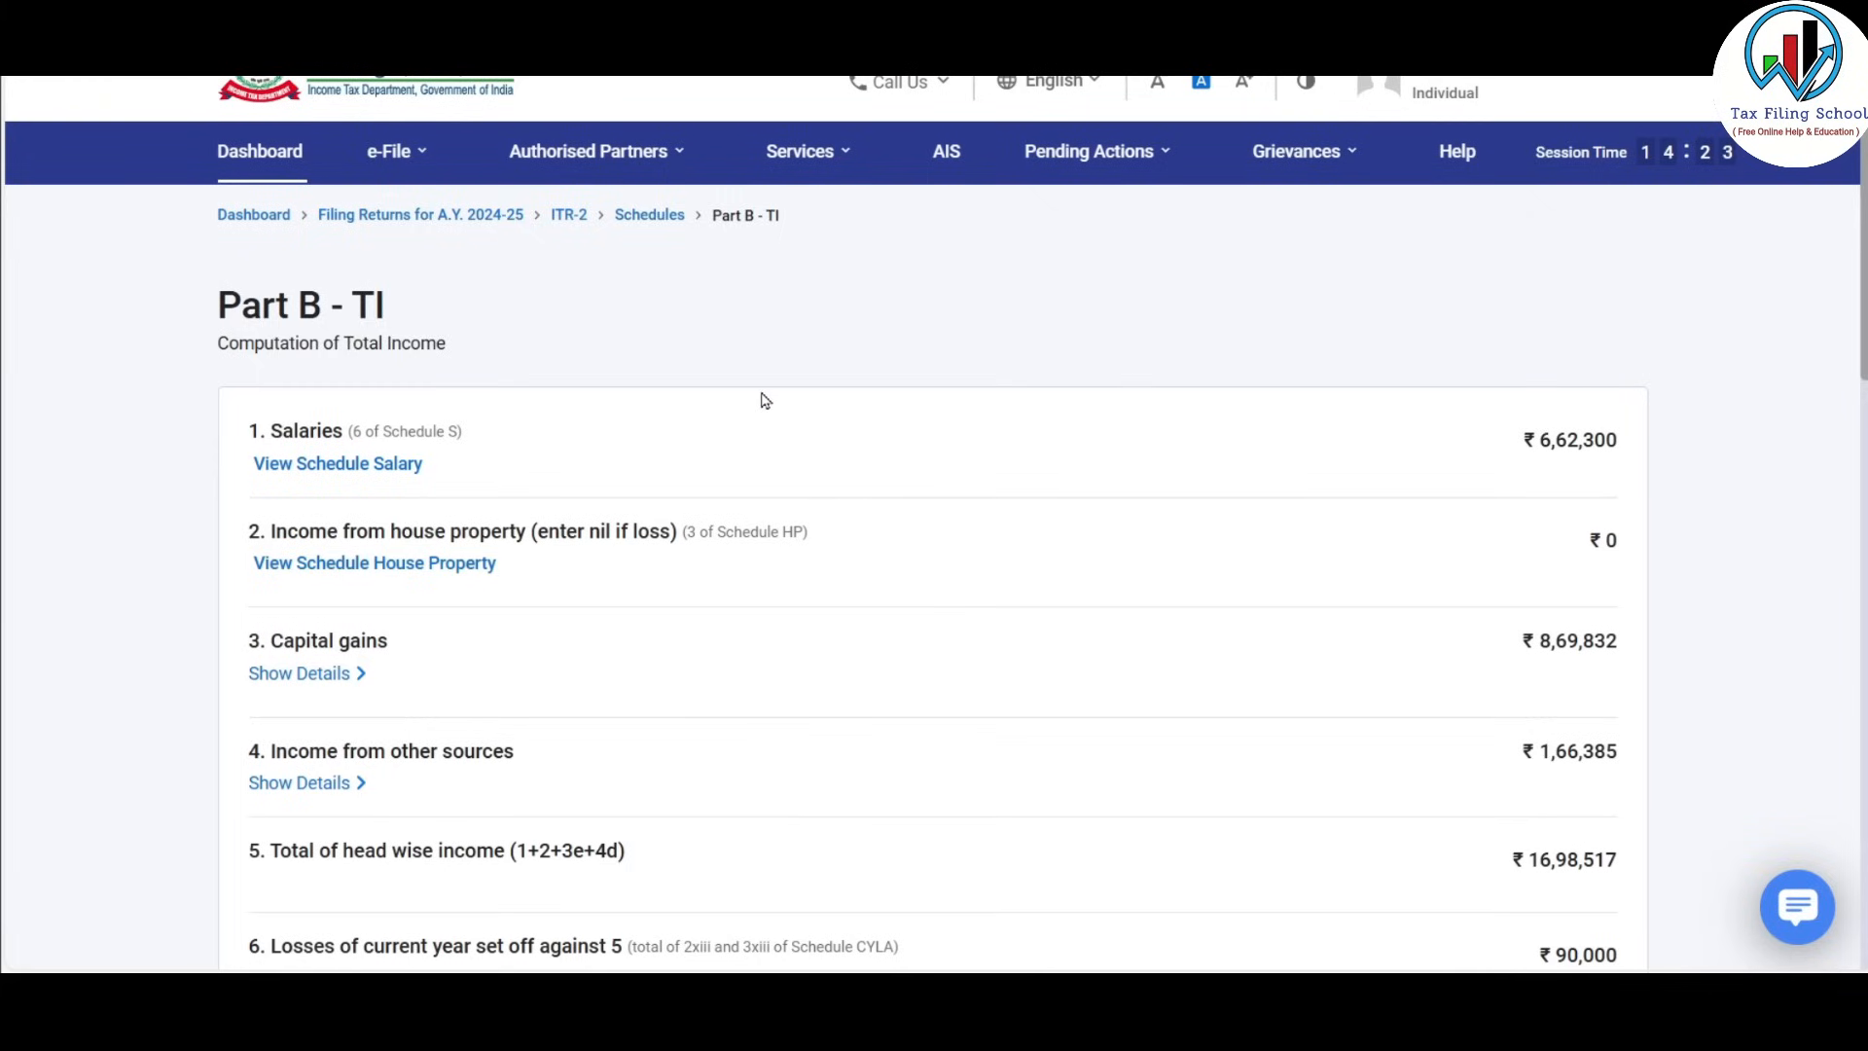
# Review Part B-TI through row 17, checking capital gains: total income ₹14,64,160, aggregate income ₹12,68,328.
pyautogui.scroll(-2, 764, 400)
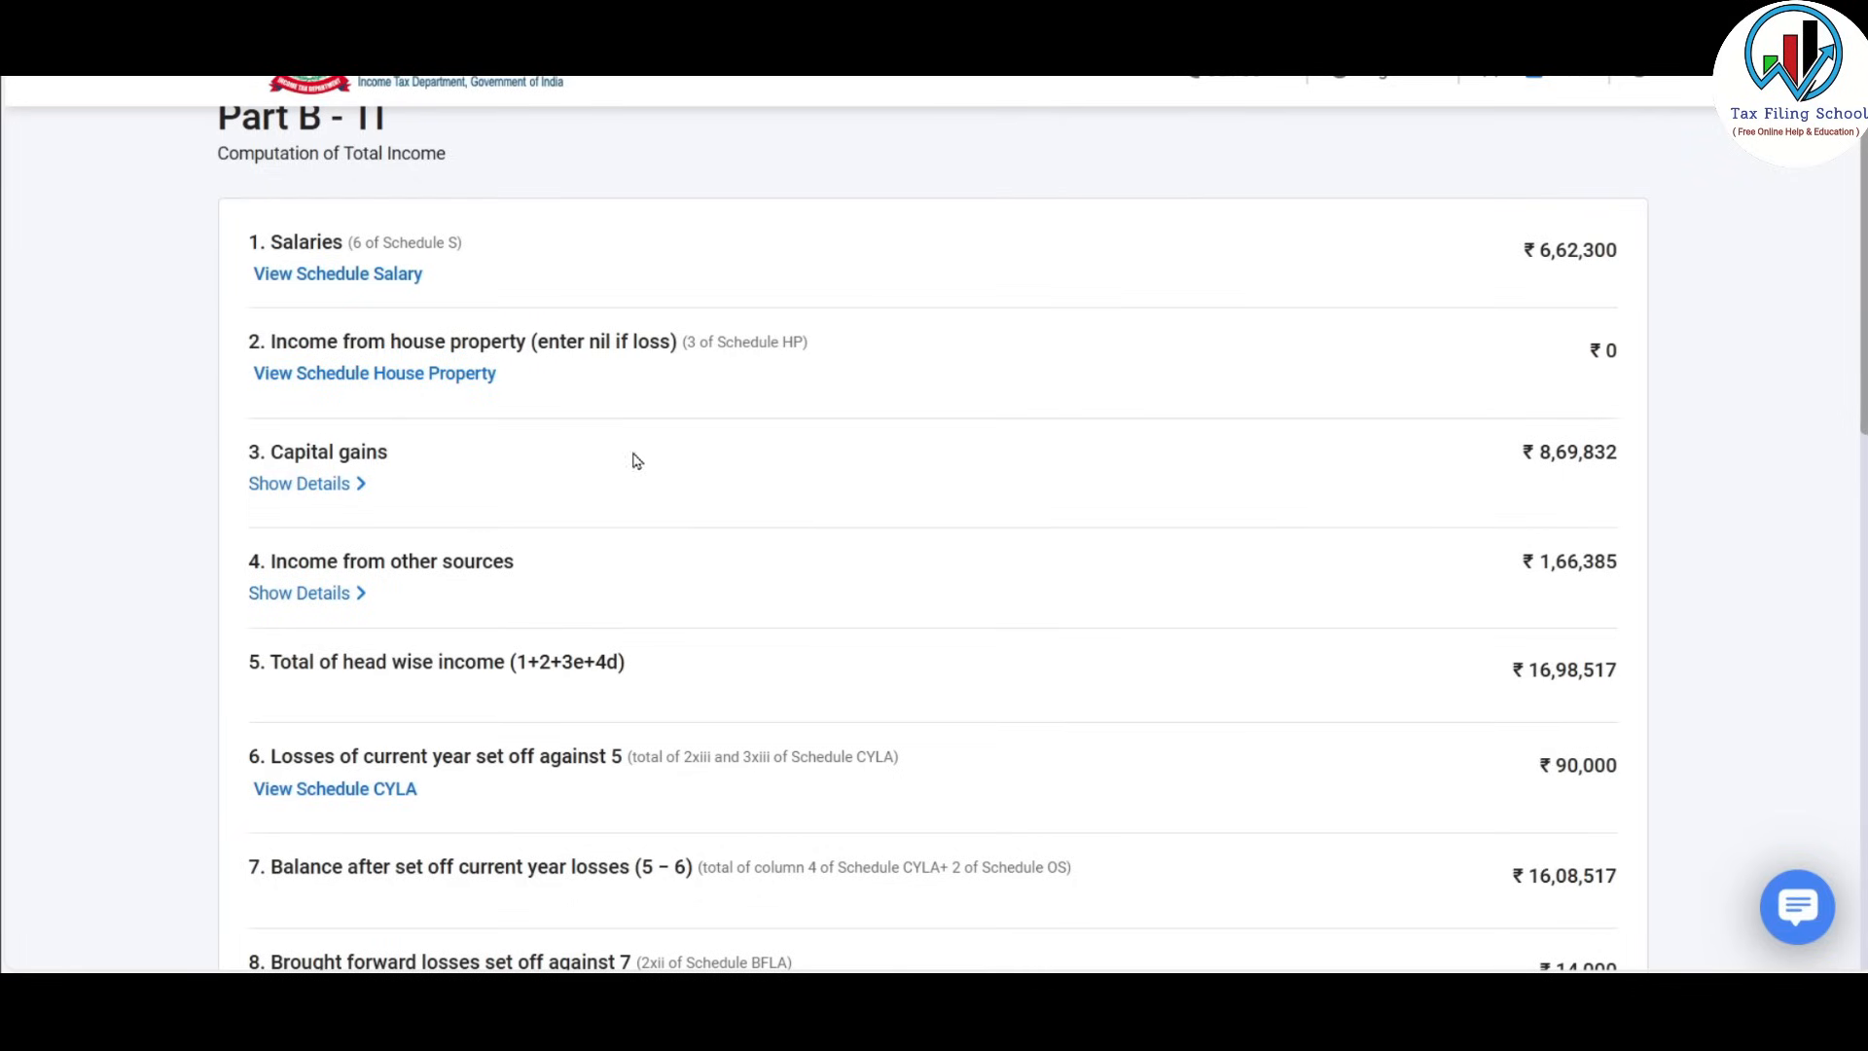
pyautogui.click(324, 489)
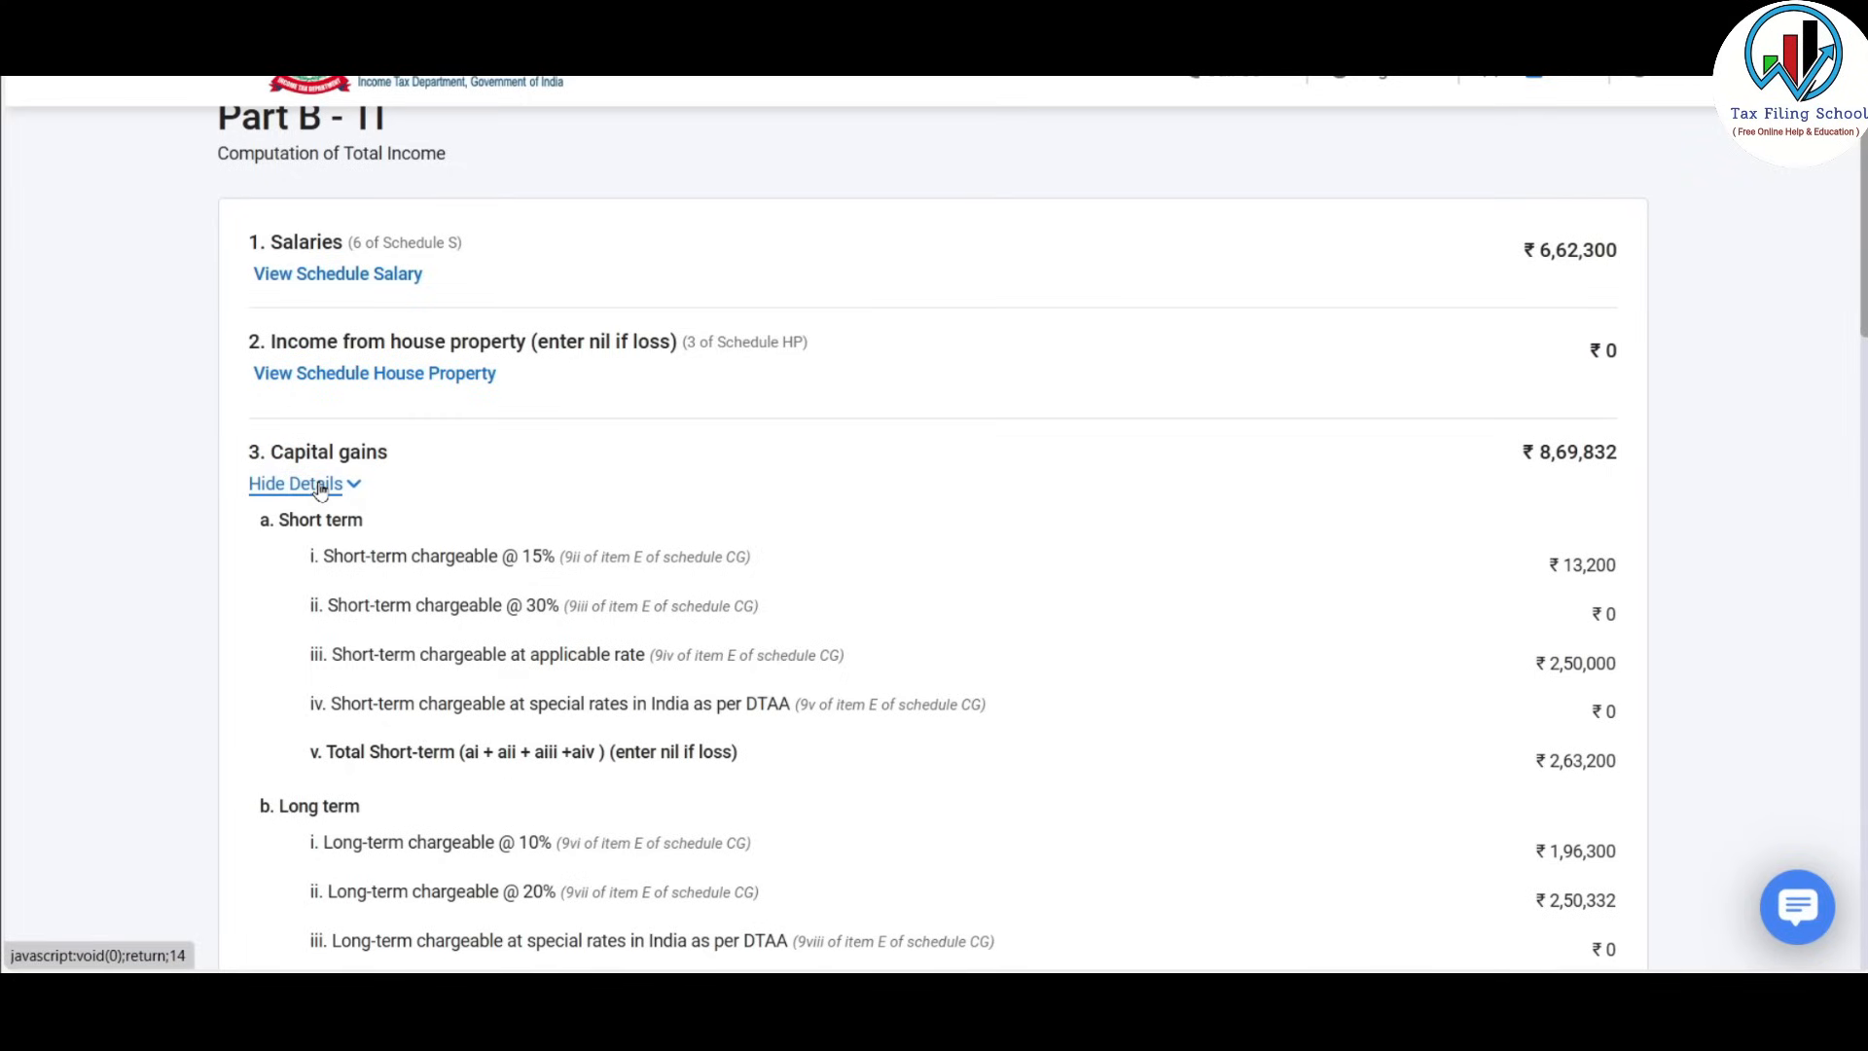
pyautogui.click(321, 487)
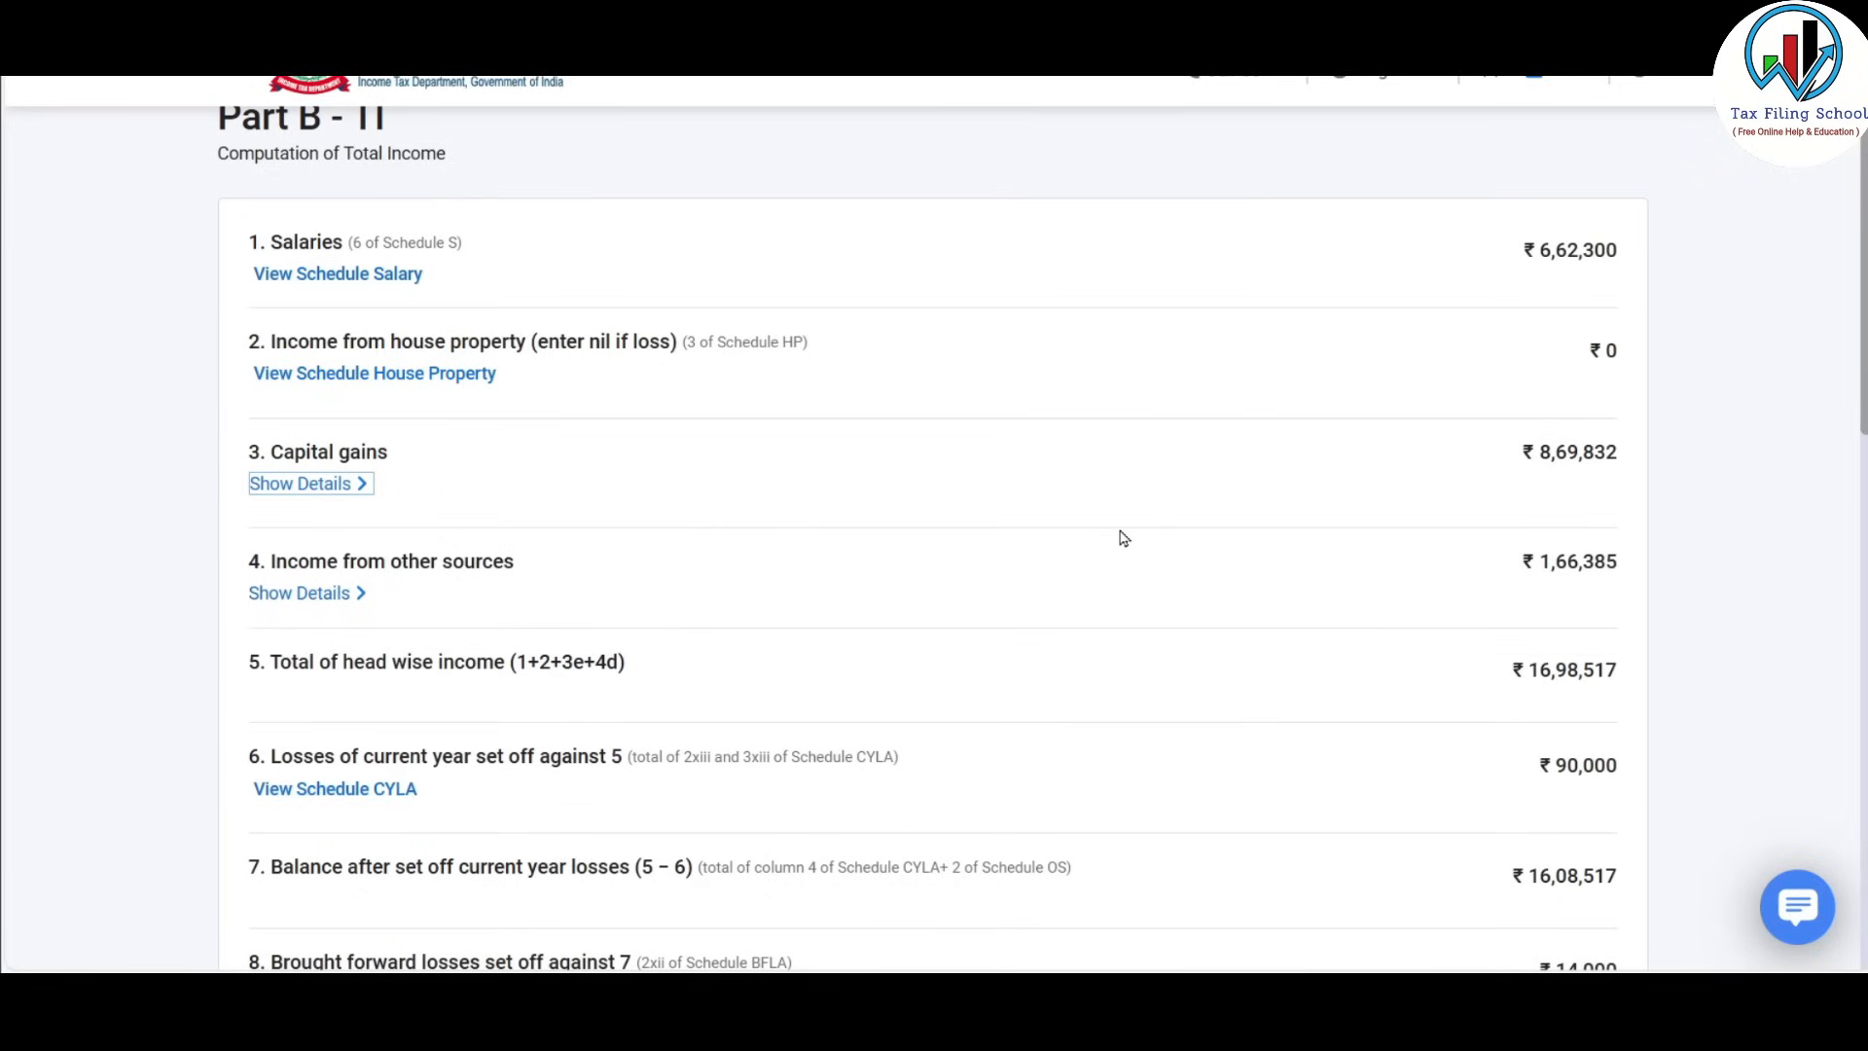
pyautogui.scroll(-1, 1123, 538)
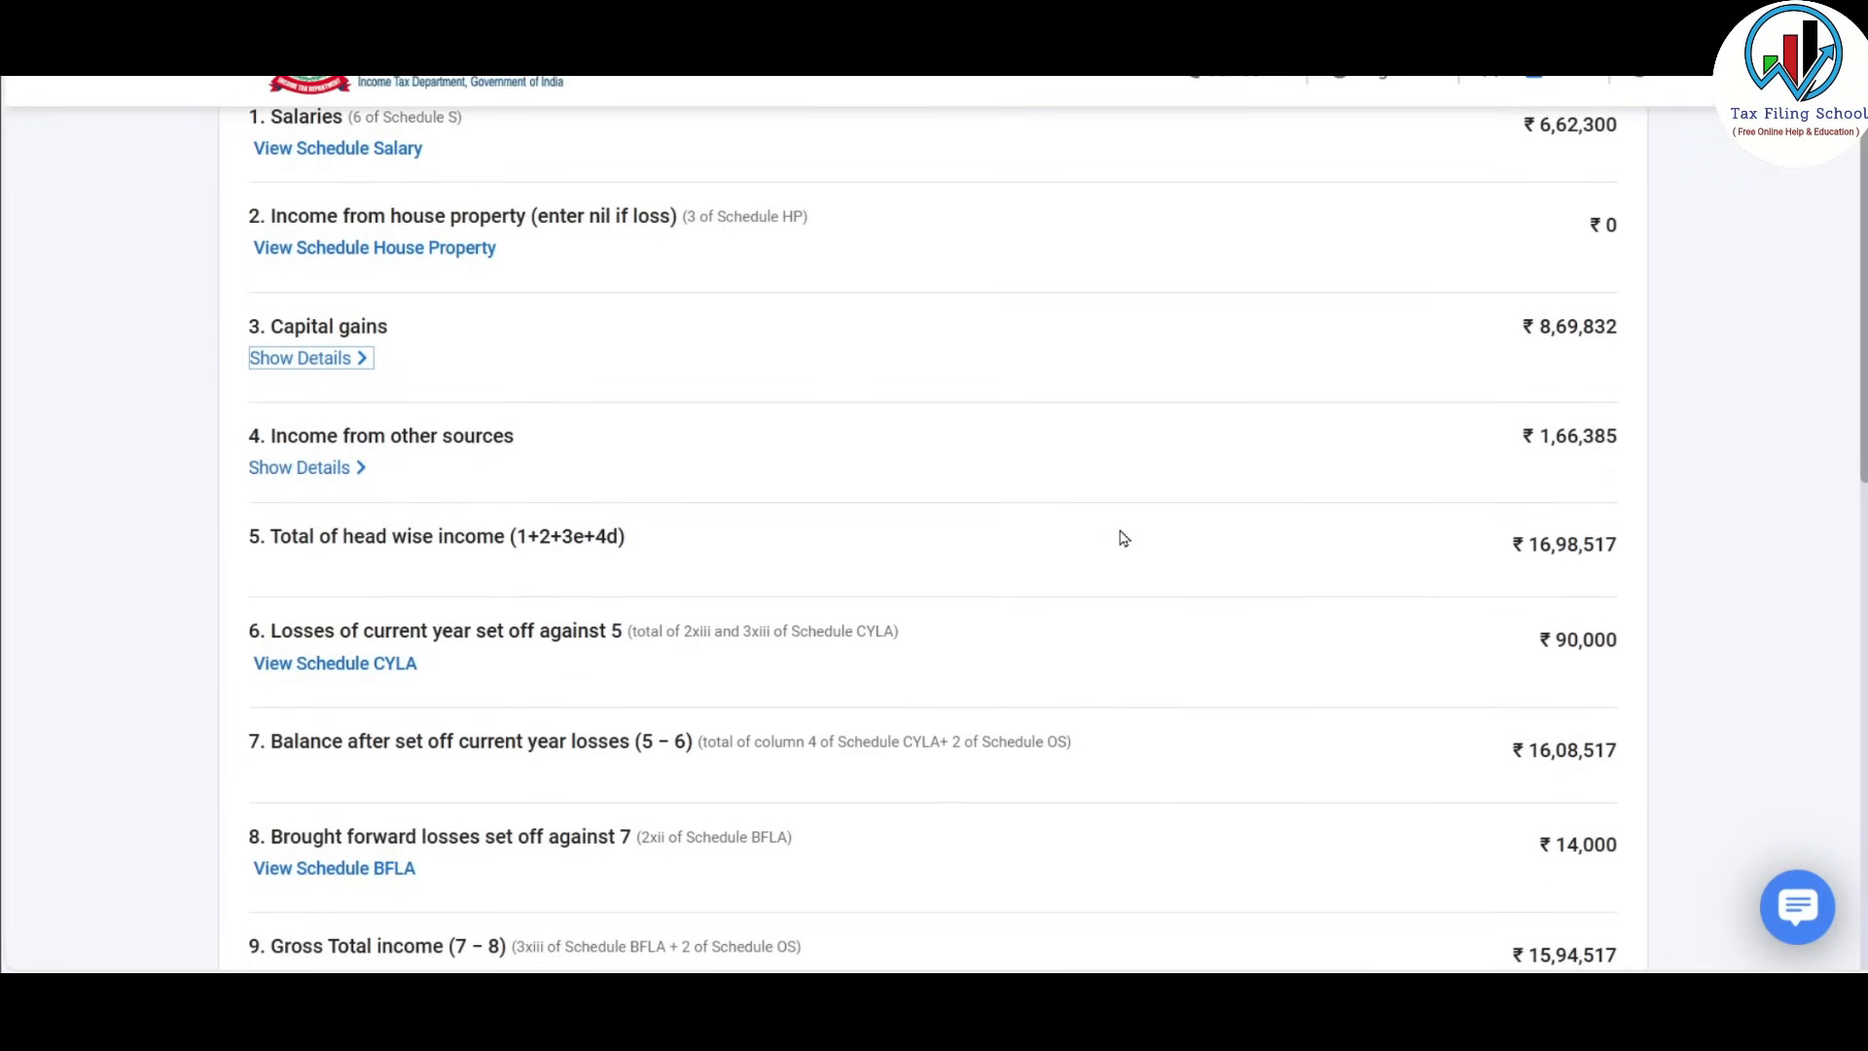
pyautogui.scroll(-1, 1124, 538)
pyautogui.scroll(1, 1119, 534)
pyautogui.scroll(-1, 1119, 534)
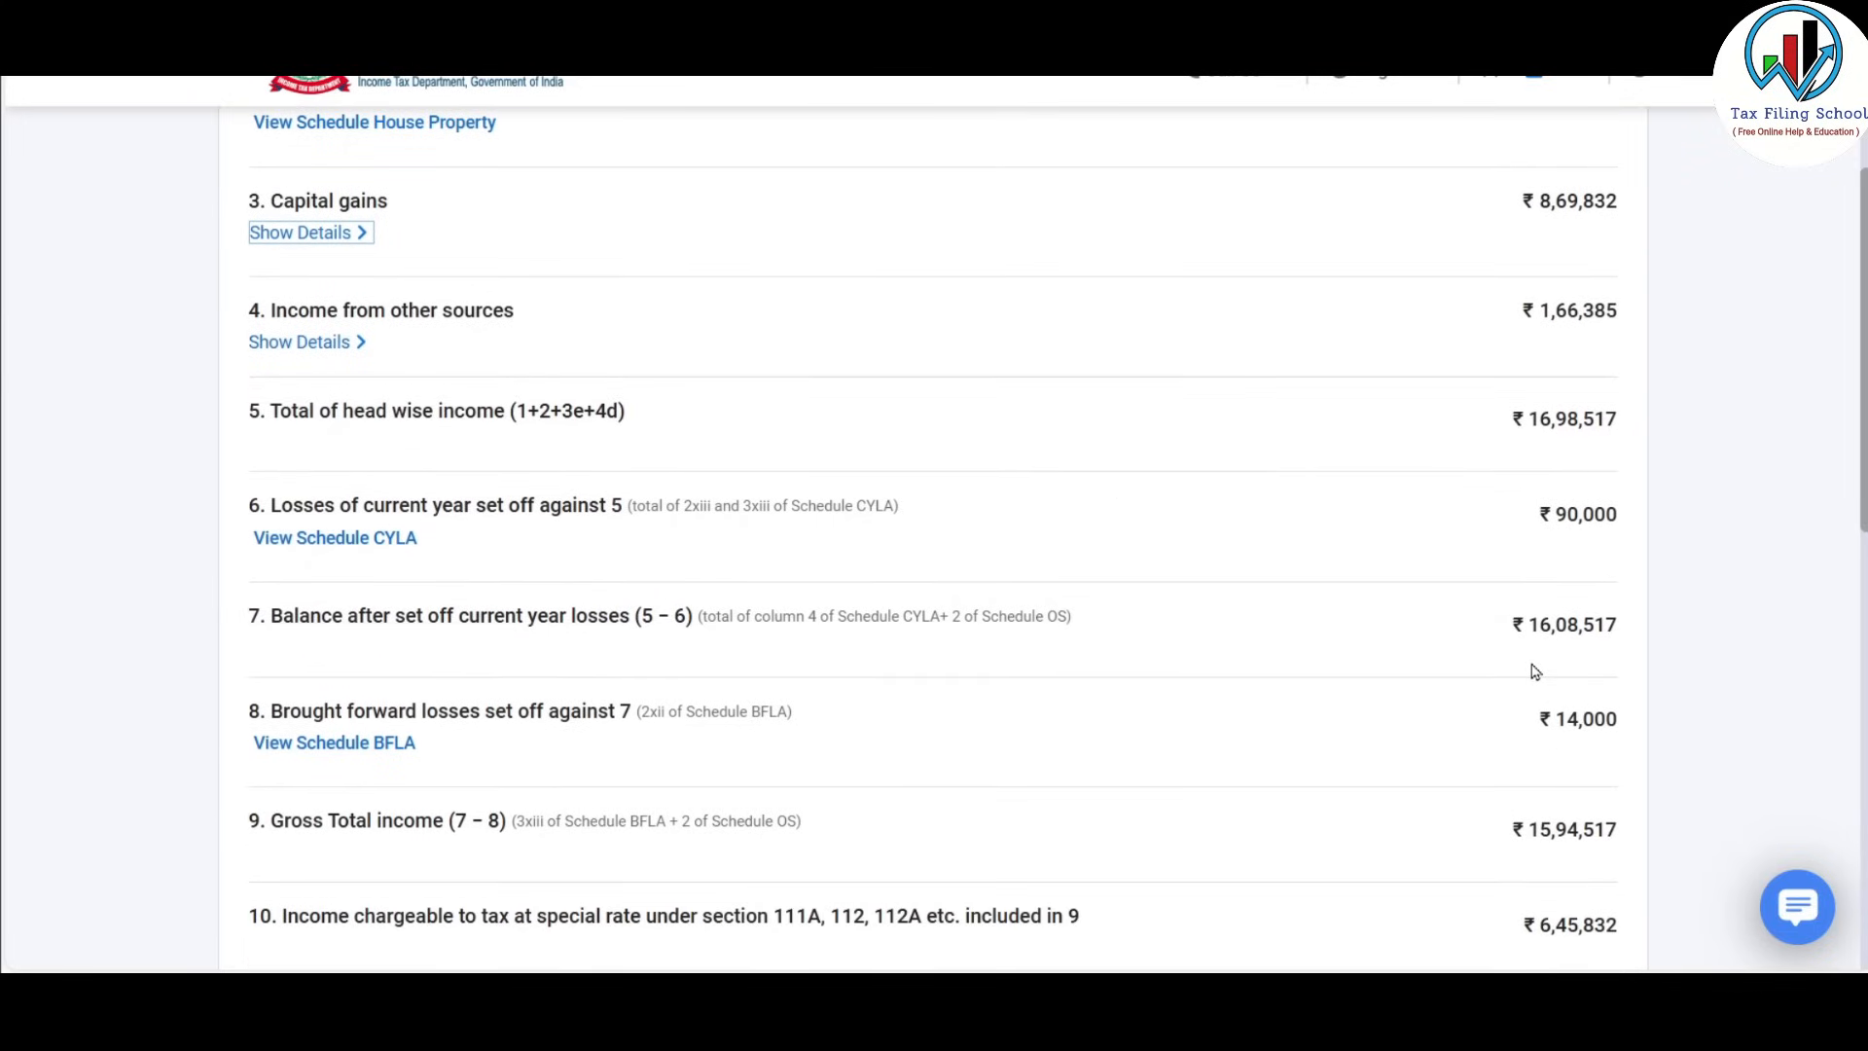
pyautogui.scroll(-1, 1534, 671)
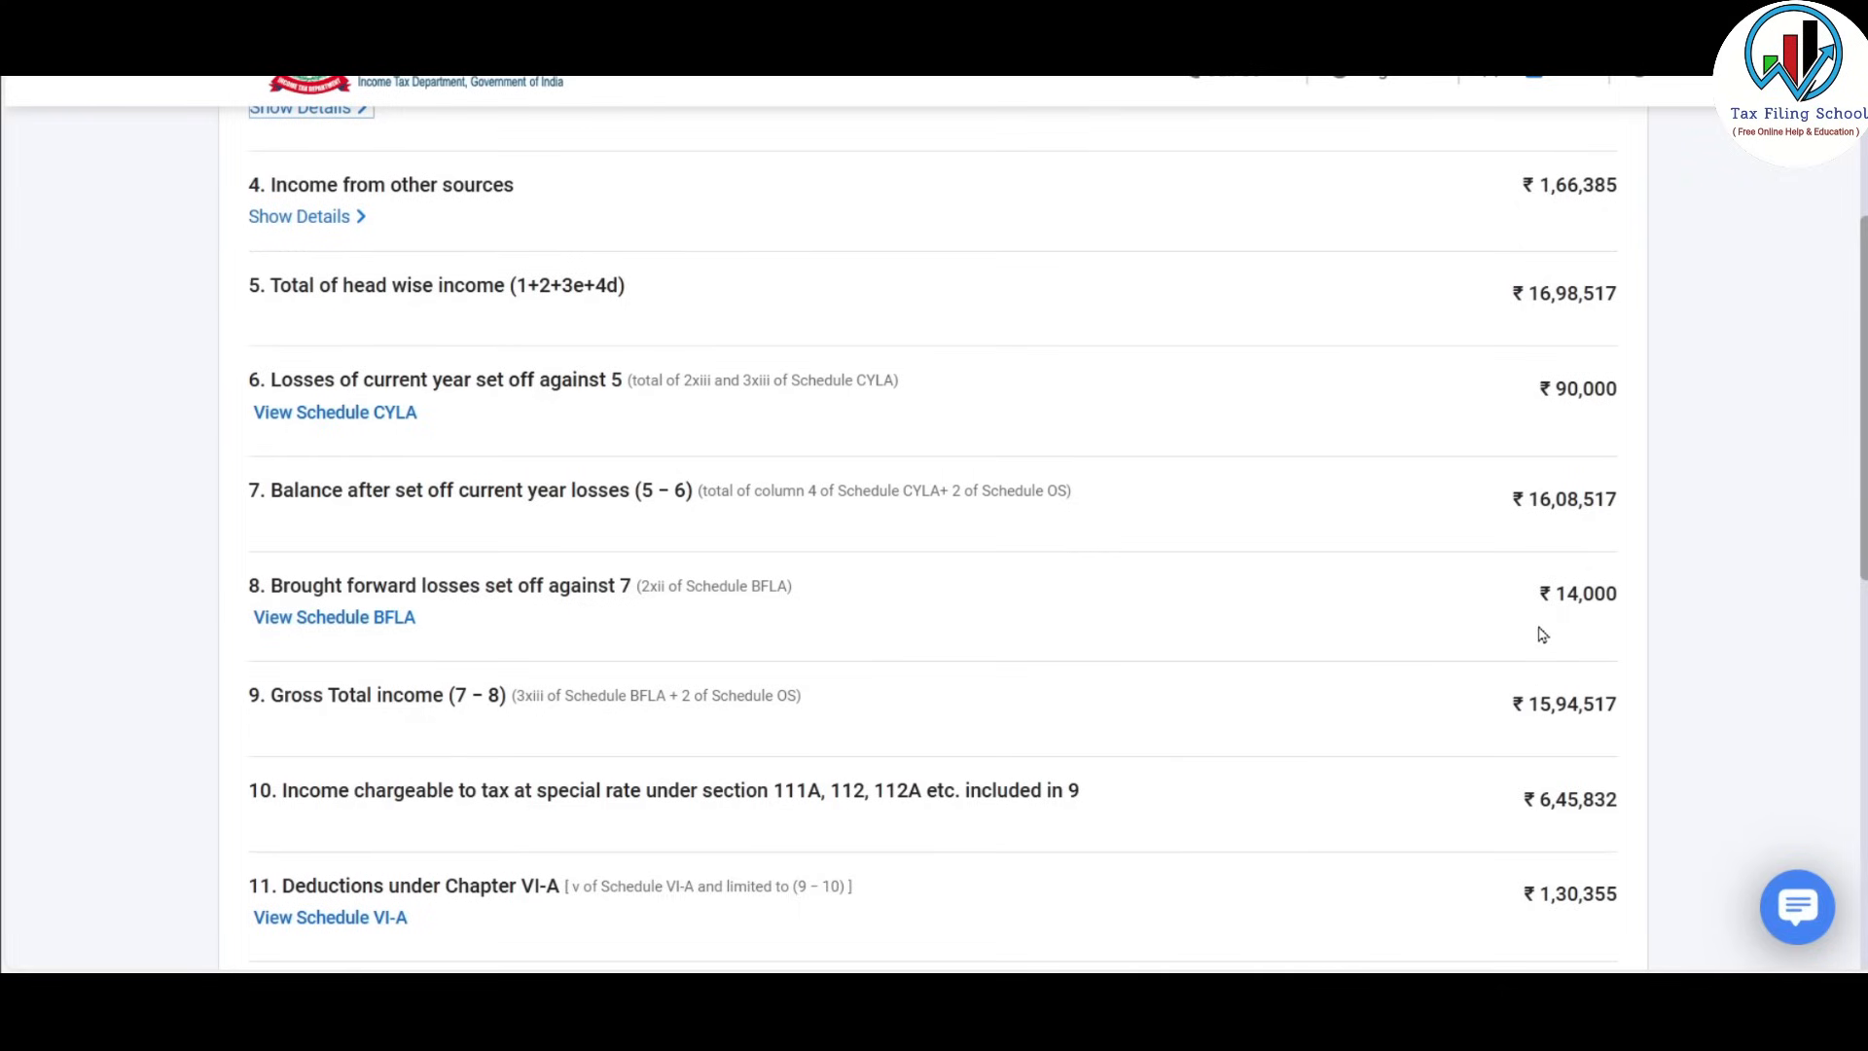
pyautogui.scroll(-6, 1562, 634)
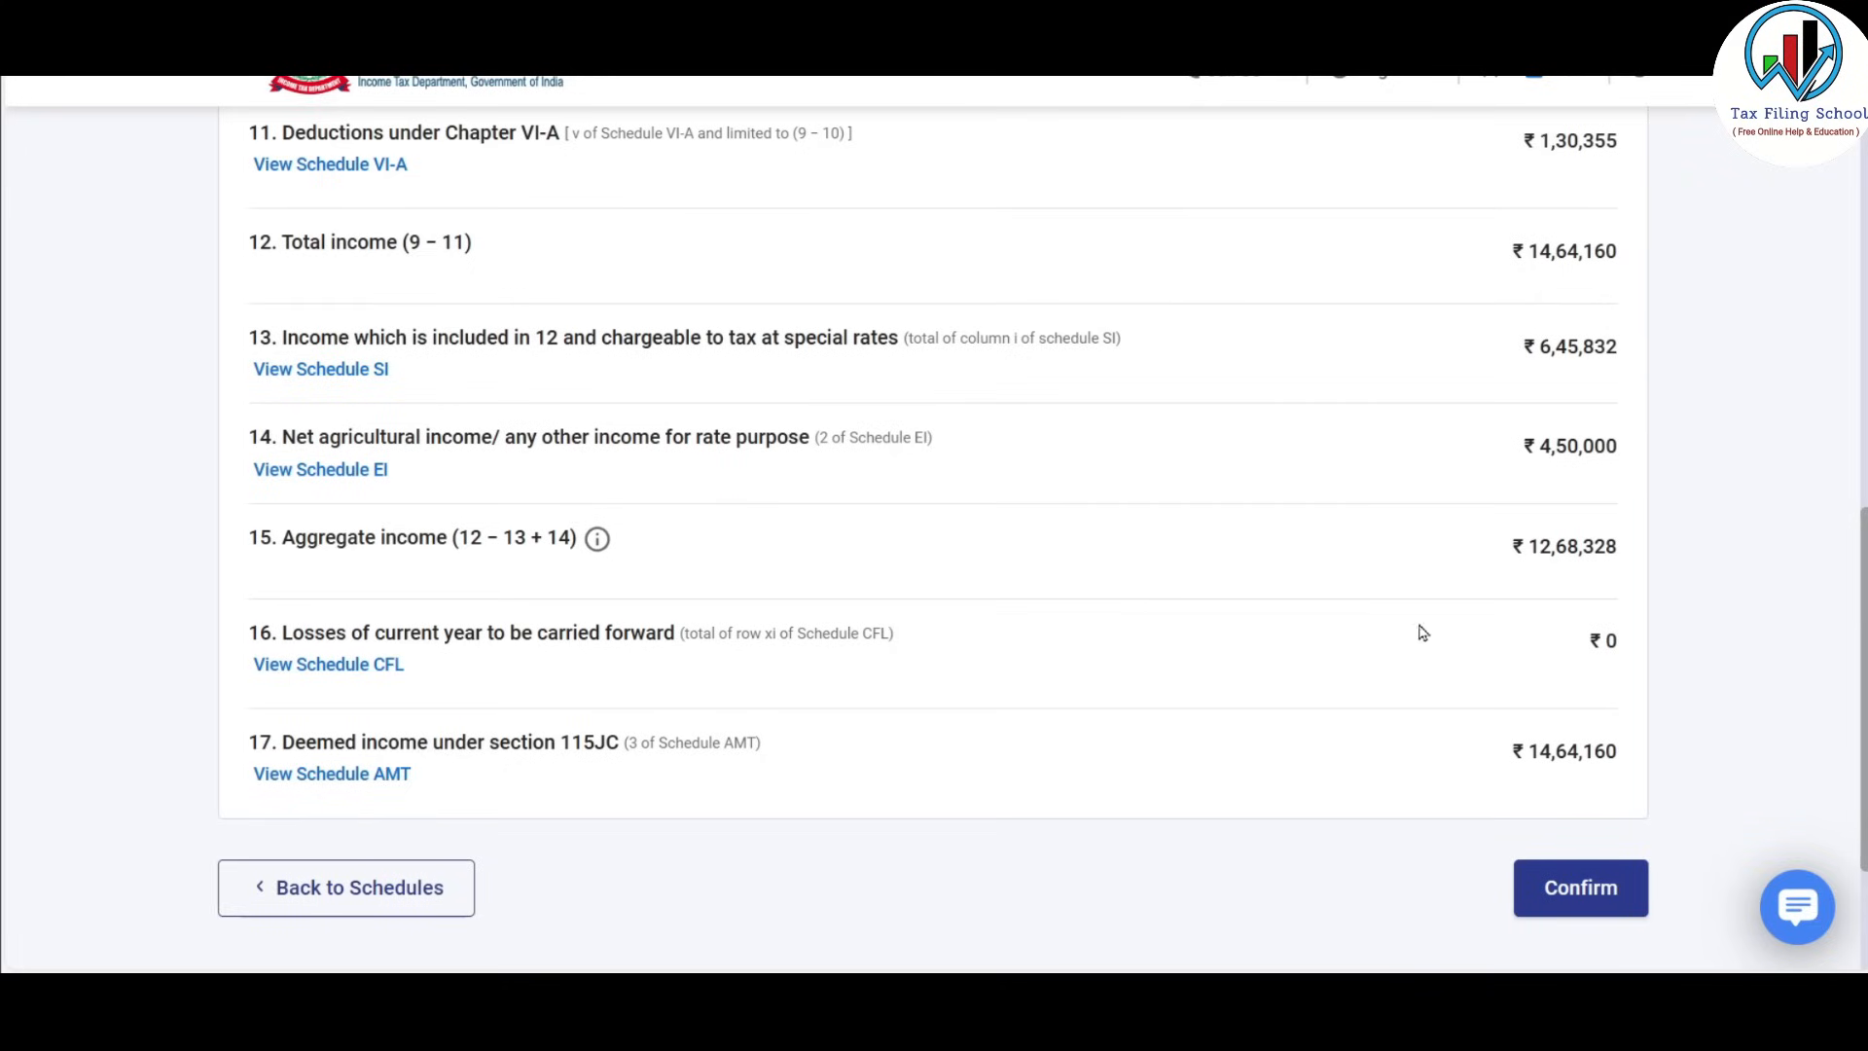
# Confirm the Part B-TI computation of total income.
pyautogui.click(1580, 886)
pyautogui.scroll(-15, 1288, 450)
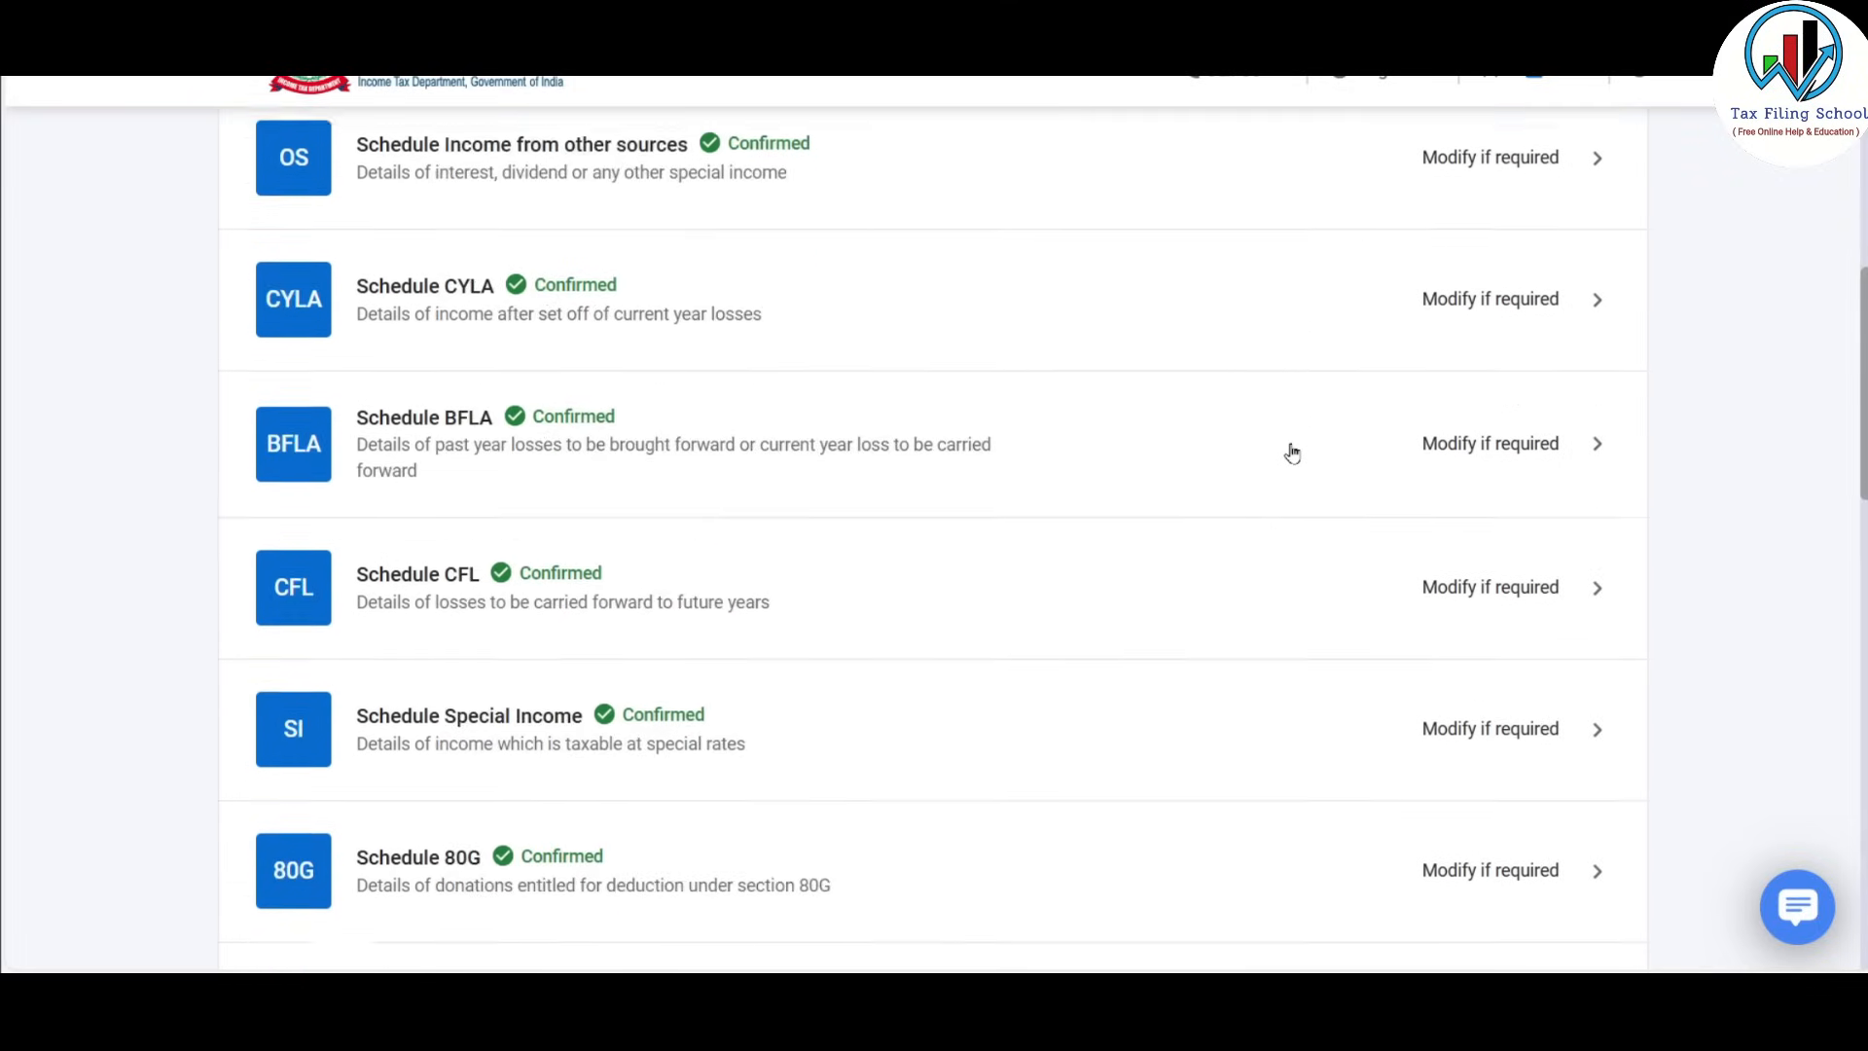
pyautogui.scroll(-5, 1290, 452)
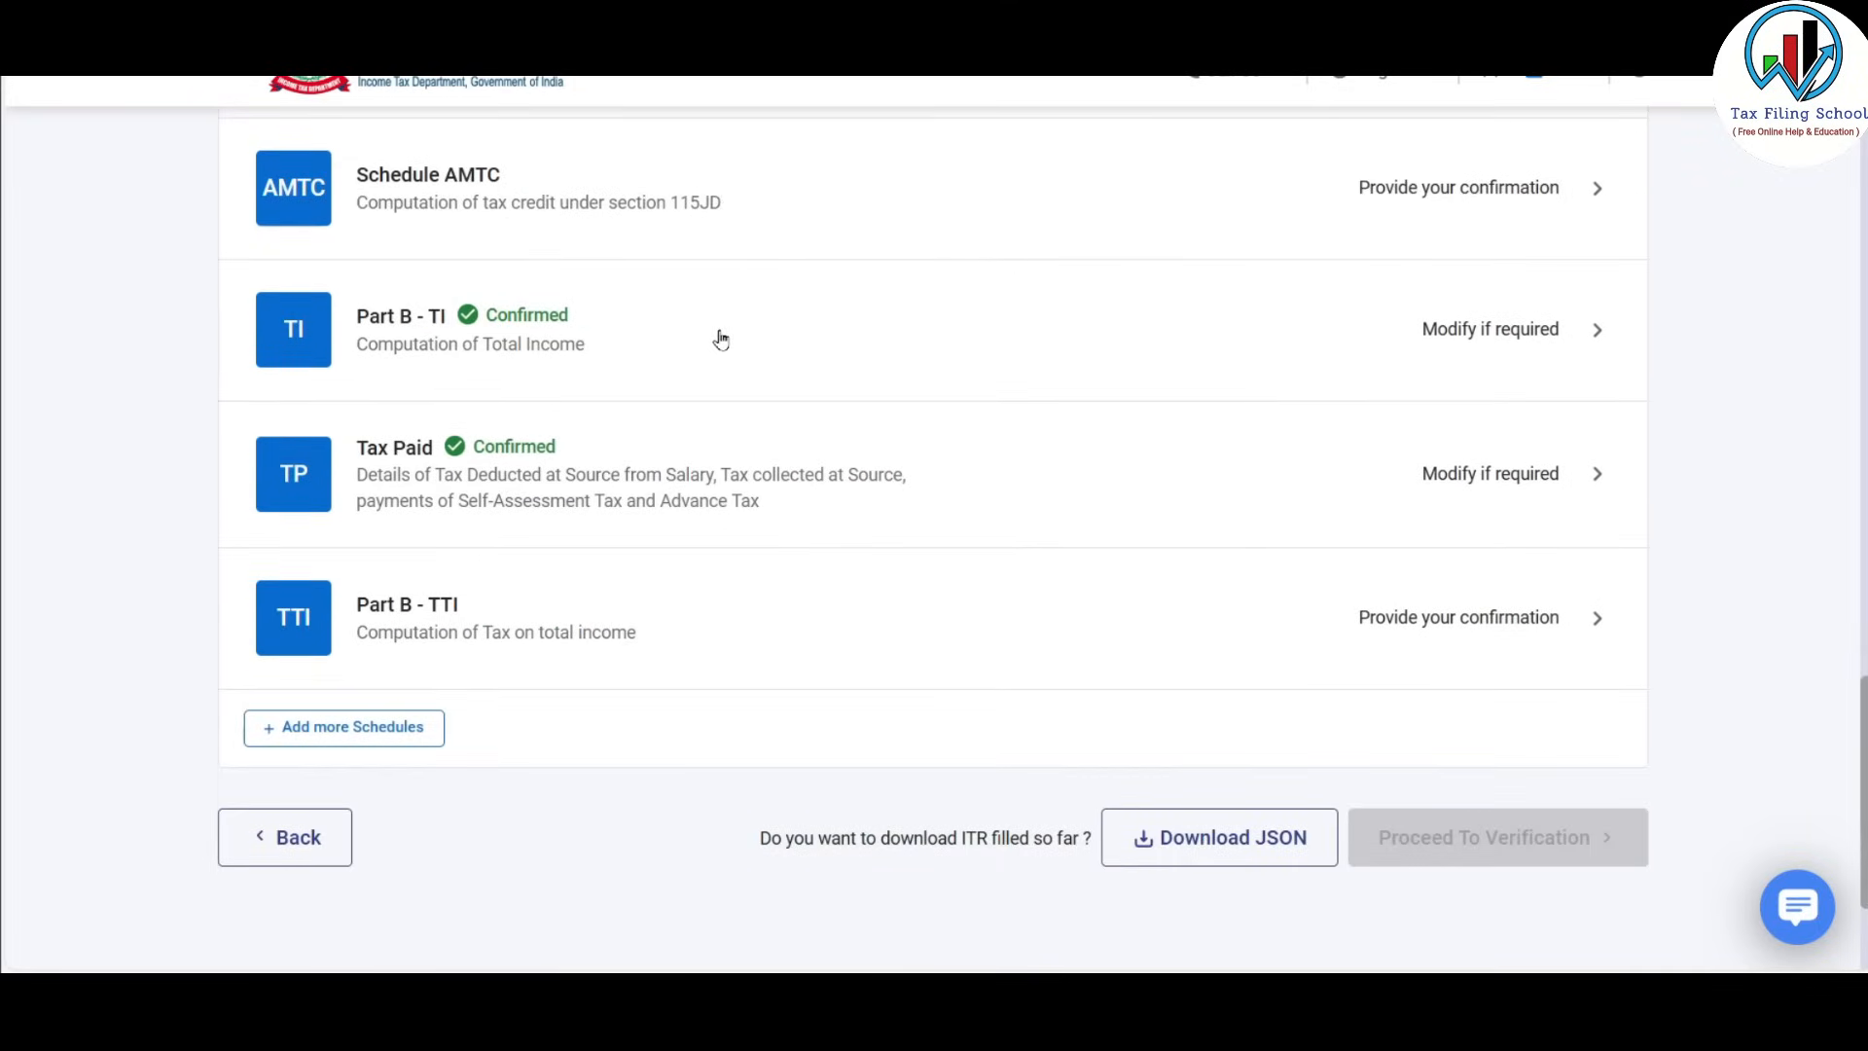
pyautogui.scroll(-1, 737, 360)
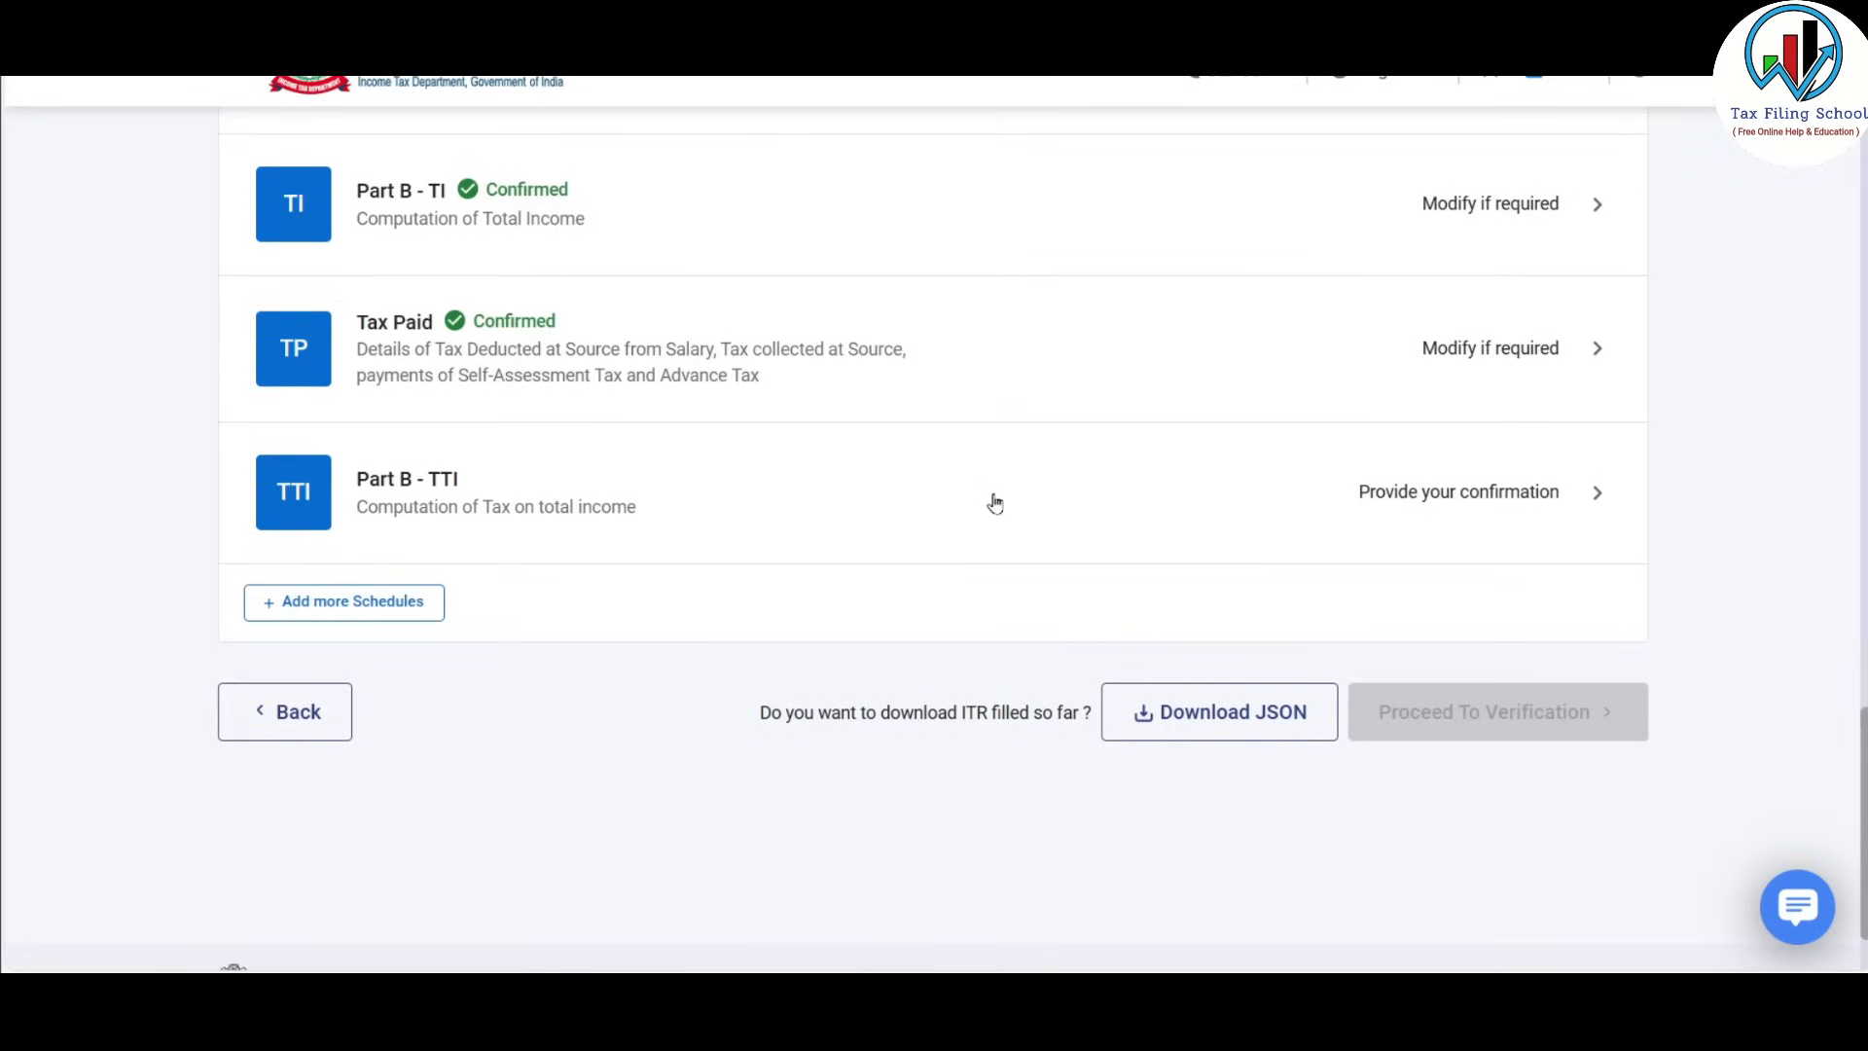
# Bring up the Part B-TTI tax computation and scan its opening figures.
pyautogui.click(1142, 493)
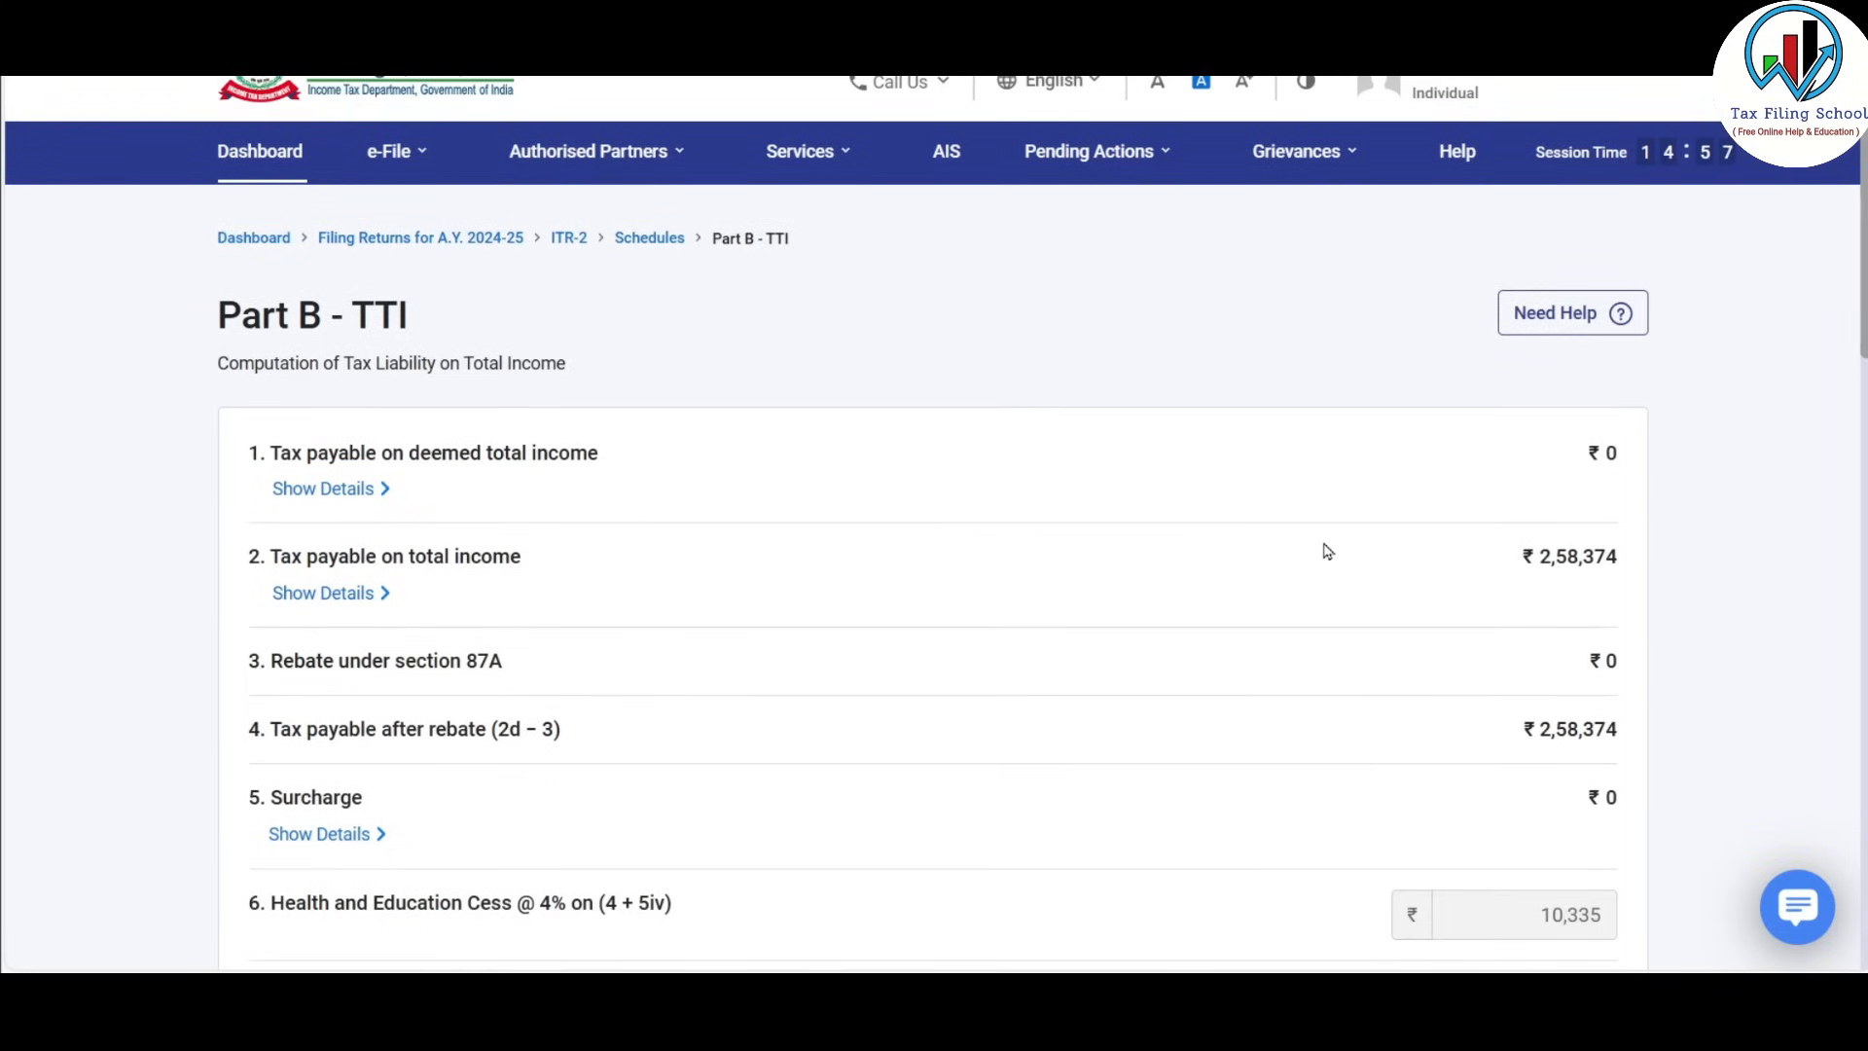
pyautogui.scroll(-2, 1328, 551)
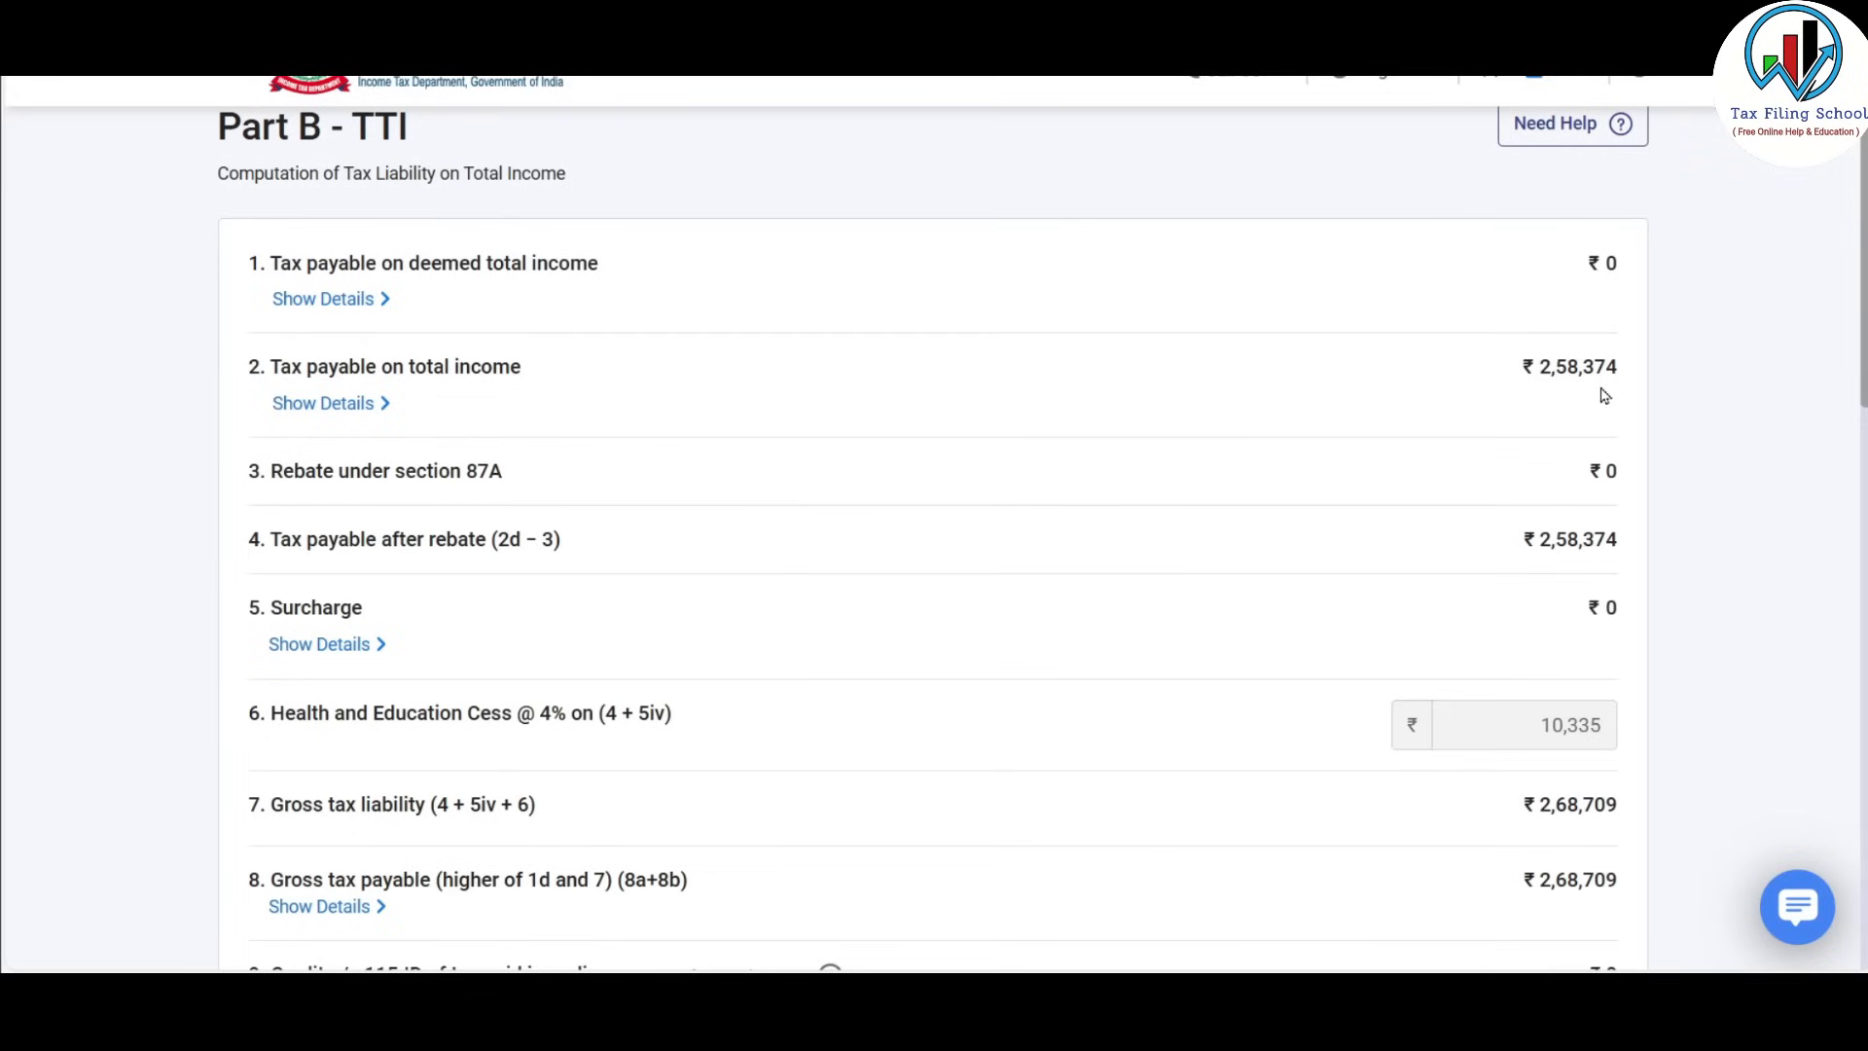
pyautogui.scroll(-3, 1452, 443)
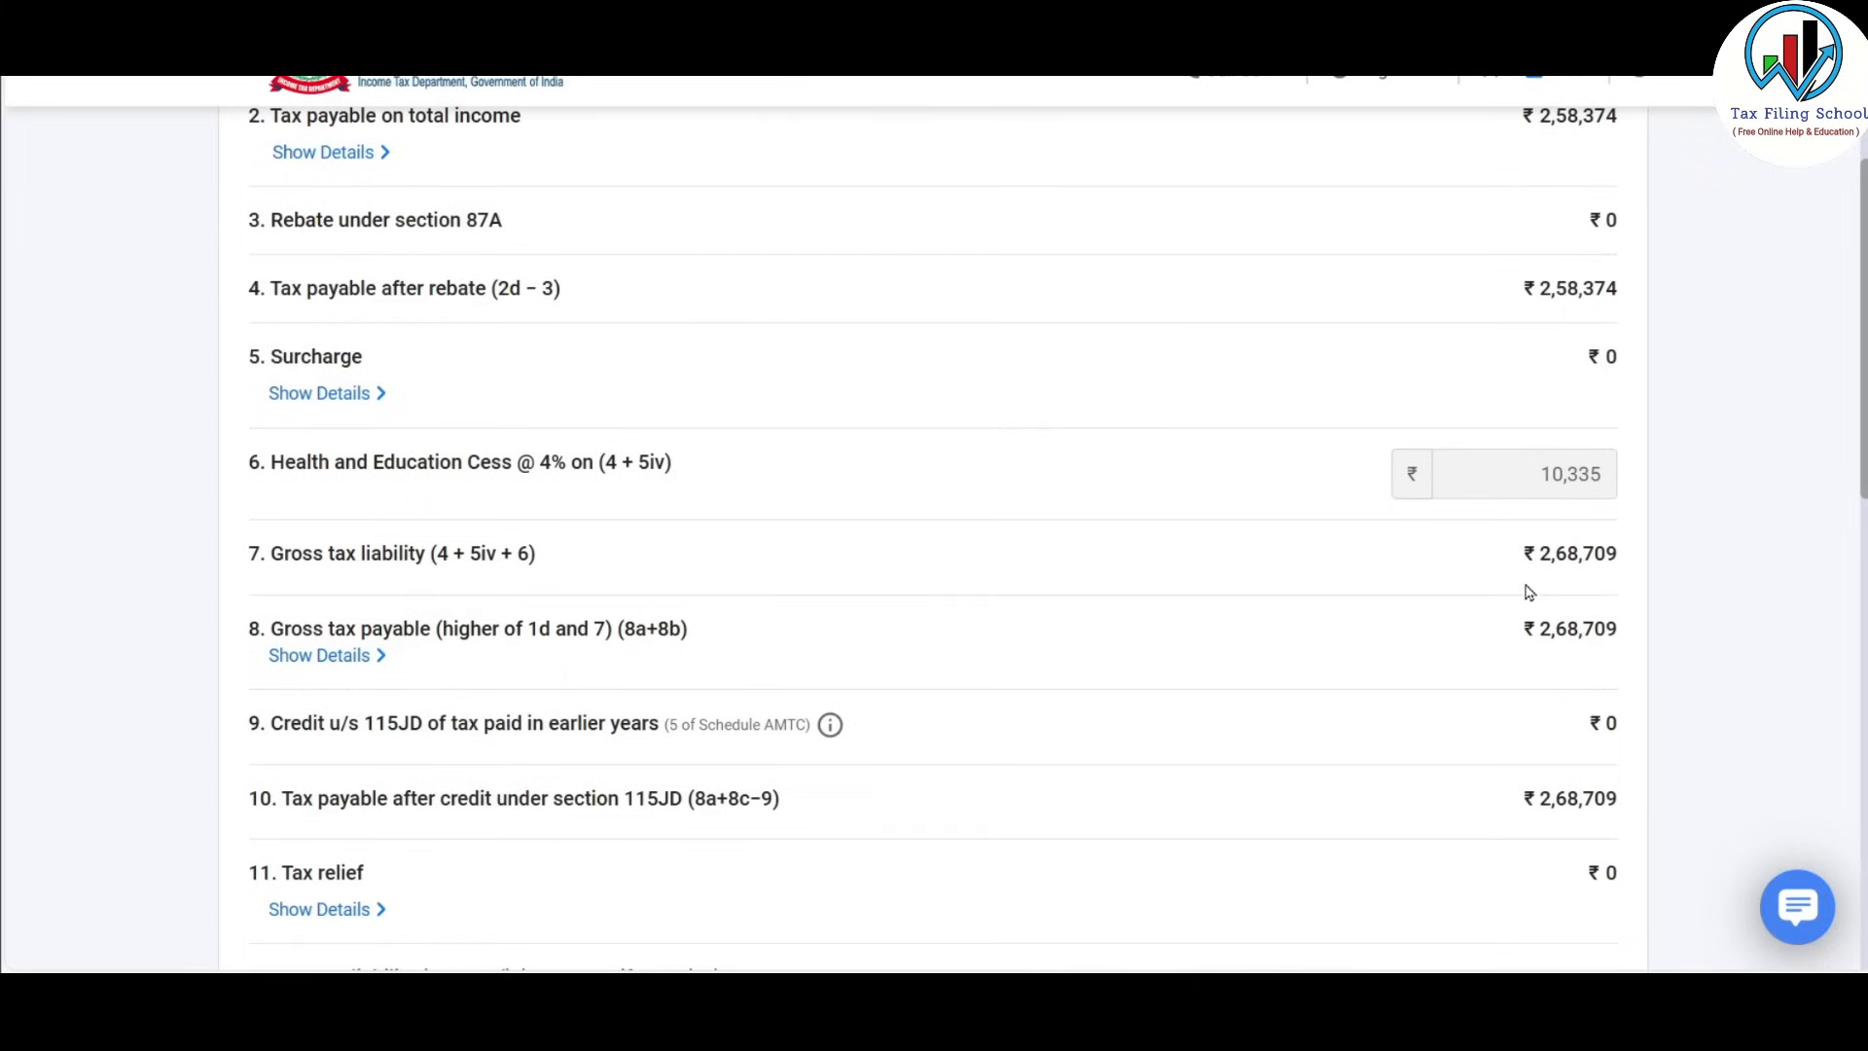
pyautogui.scroll(3, 1529, 593)
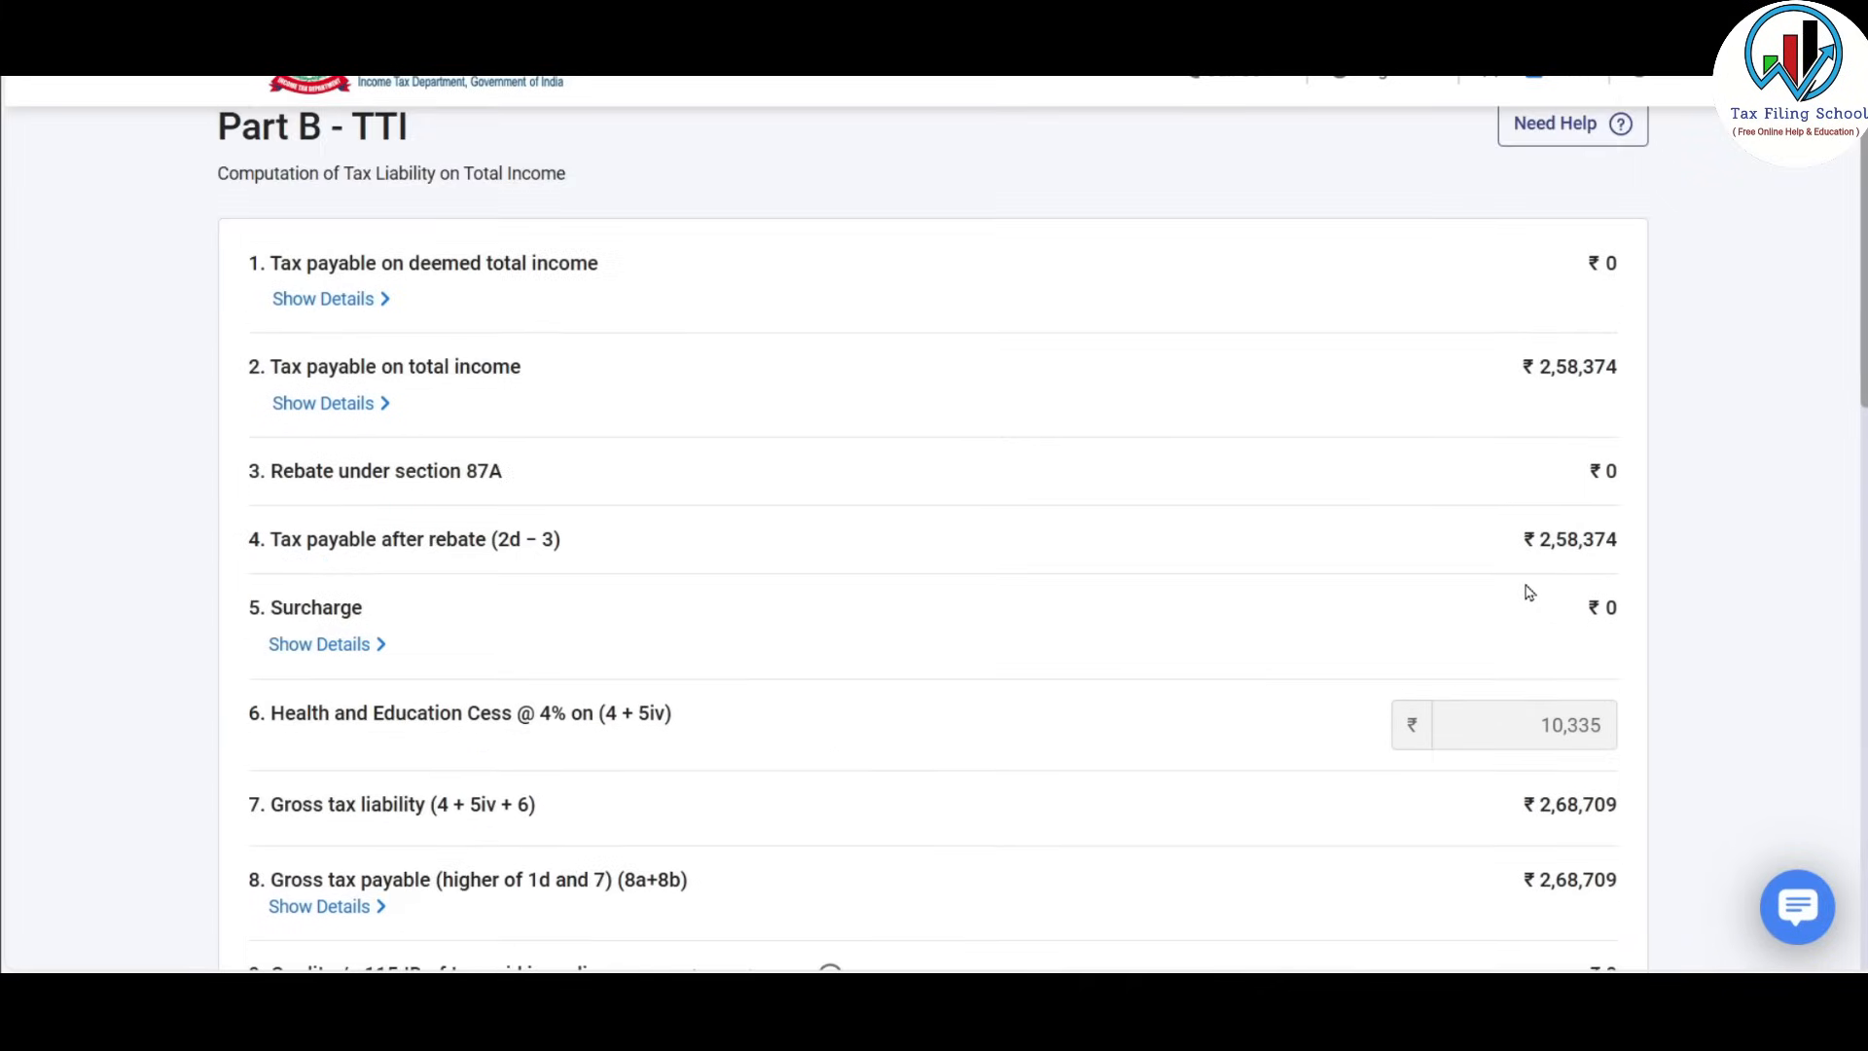
# Expand the tax payable breakdown and review down to ₹2,94,194 taxes paid and ₹5,290 refund.
pyautogui.click(356, 404)
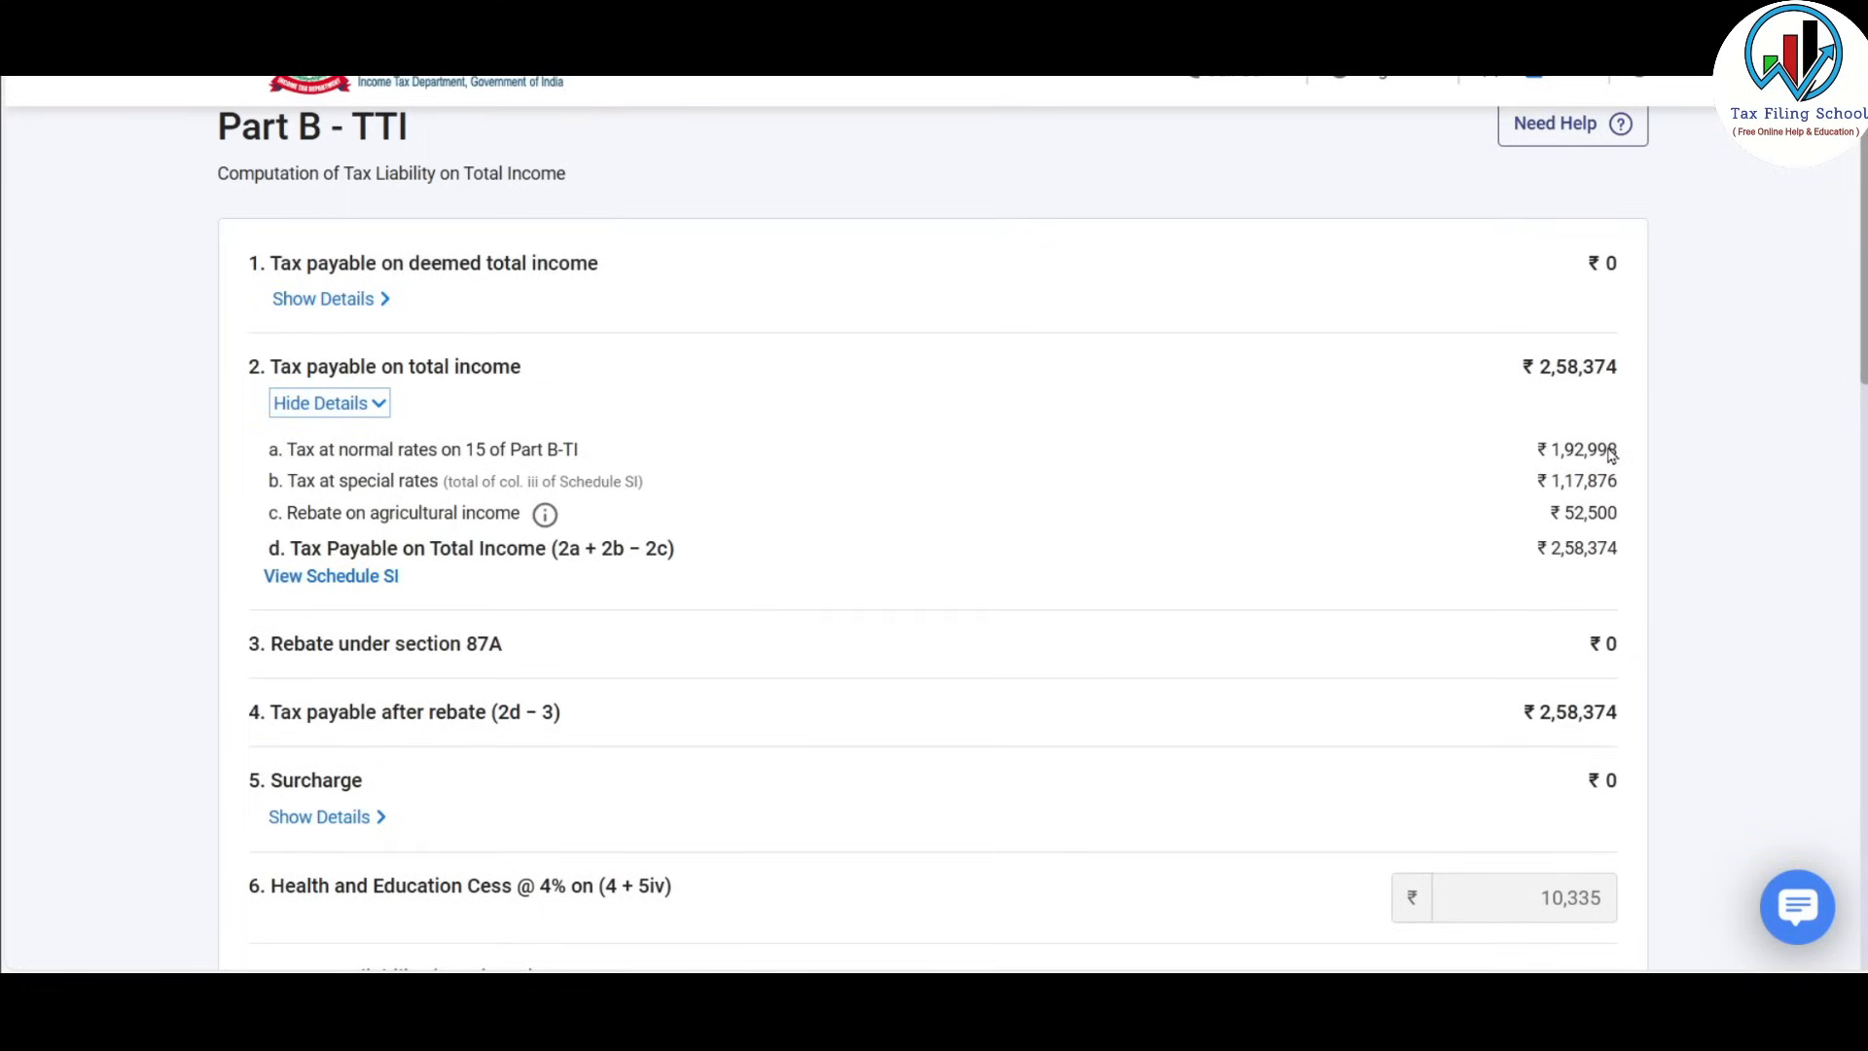
pyautogui.scroll(-3, 1610, 454)
pyautogui.scroll(-3, 1549, 465)
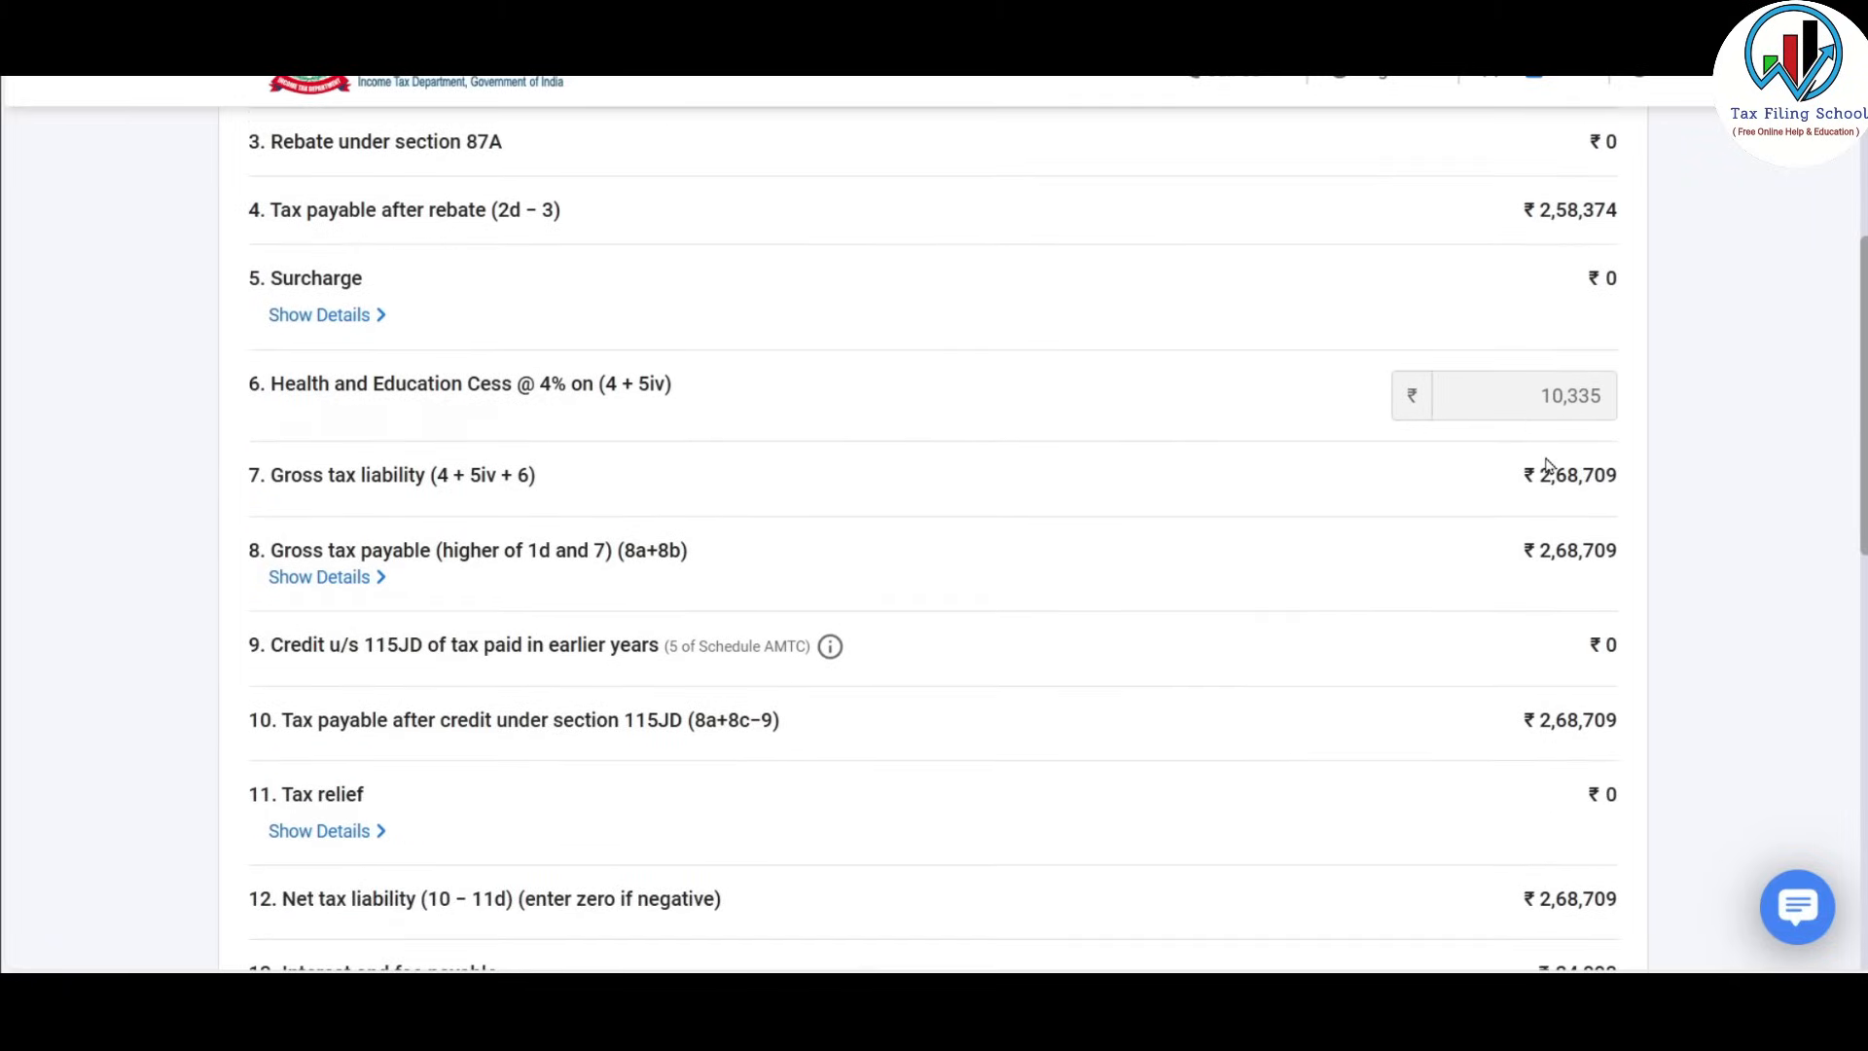
pyautogui.scroll(-6, 1547, 465)
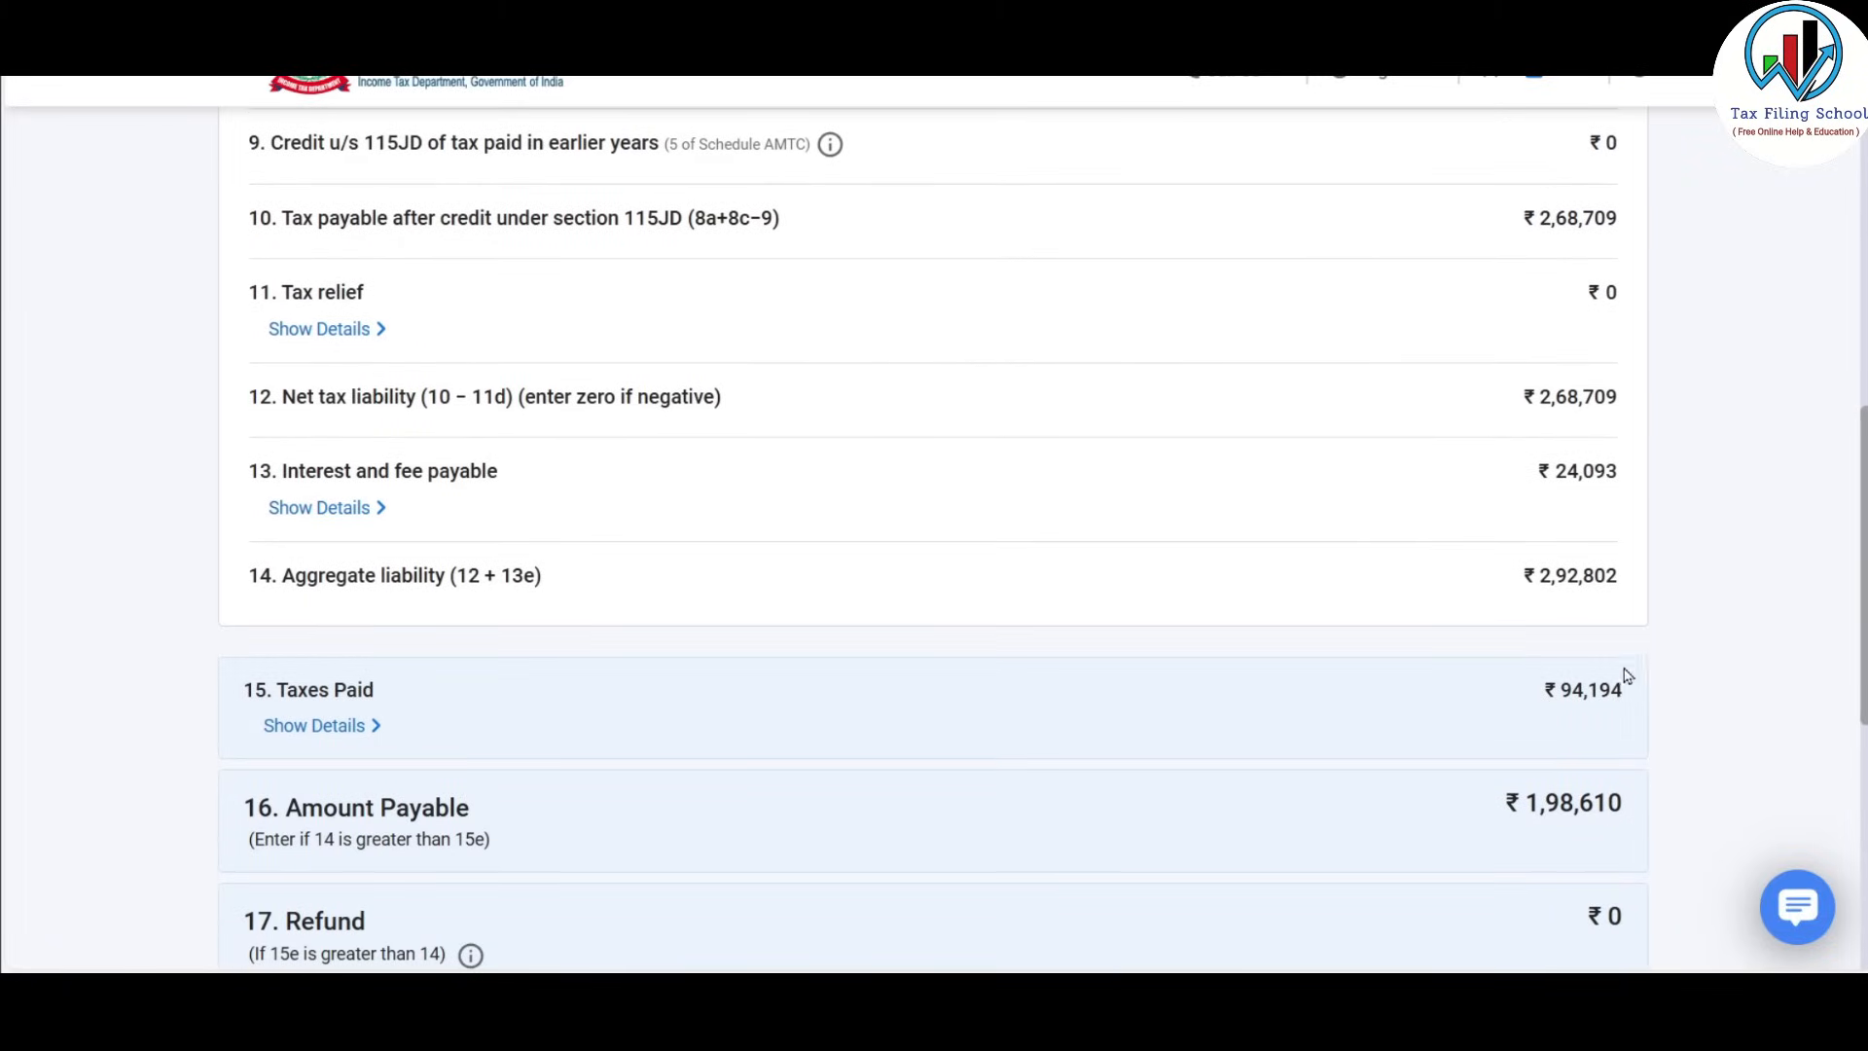
pyautogui.scroll(-3, 1600, 671)
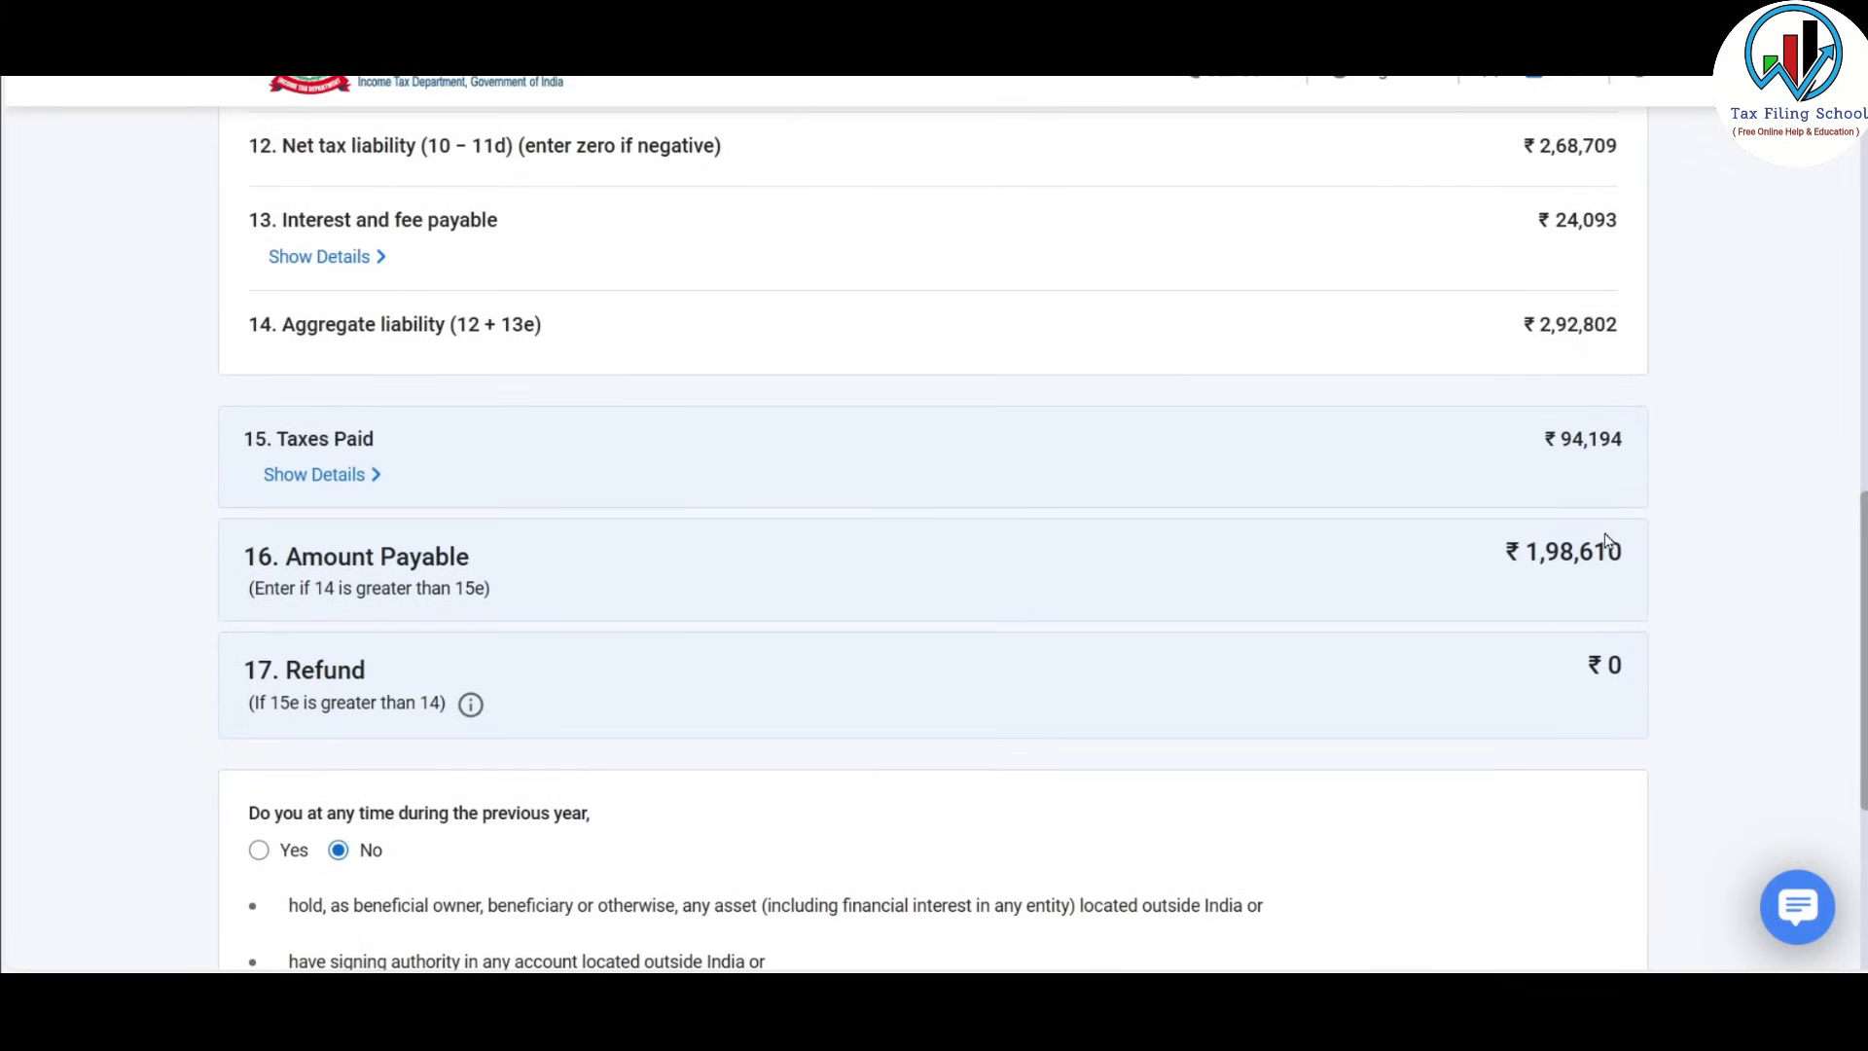
pyautogui.scroll(-1, 1525, 546)
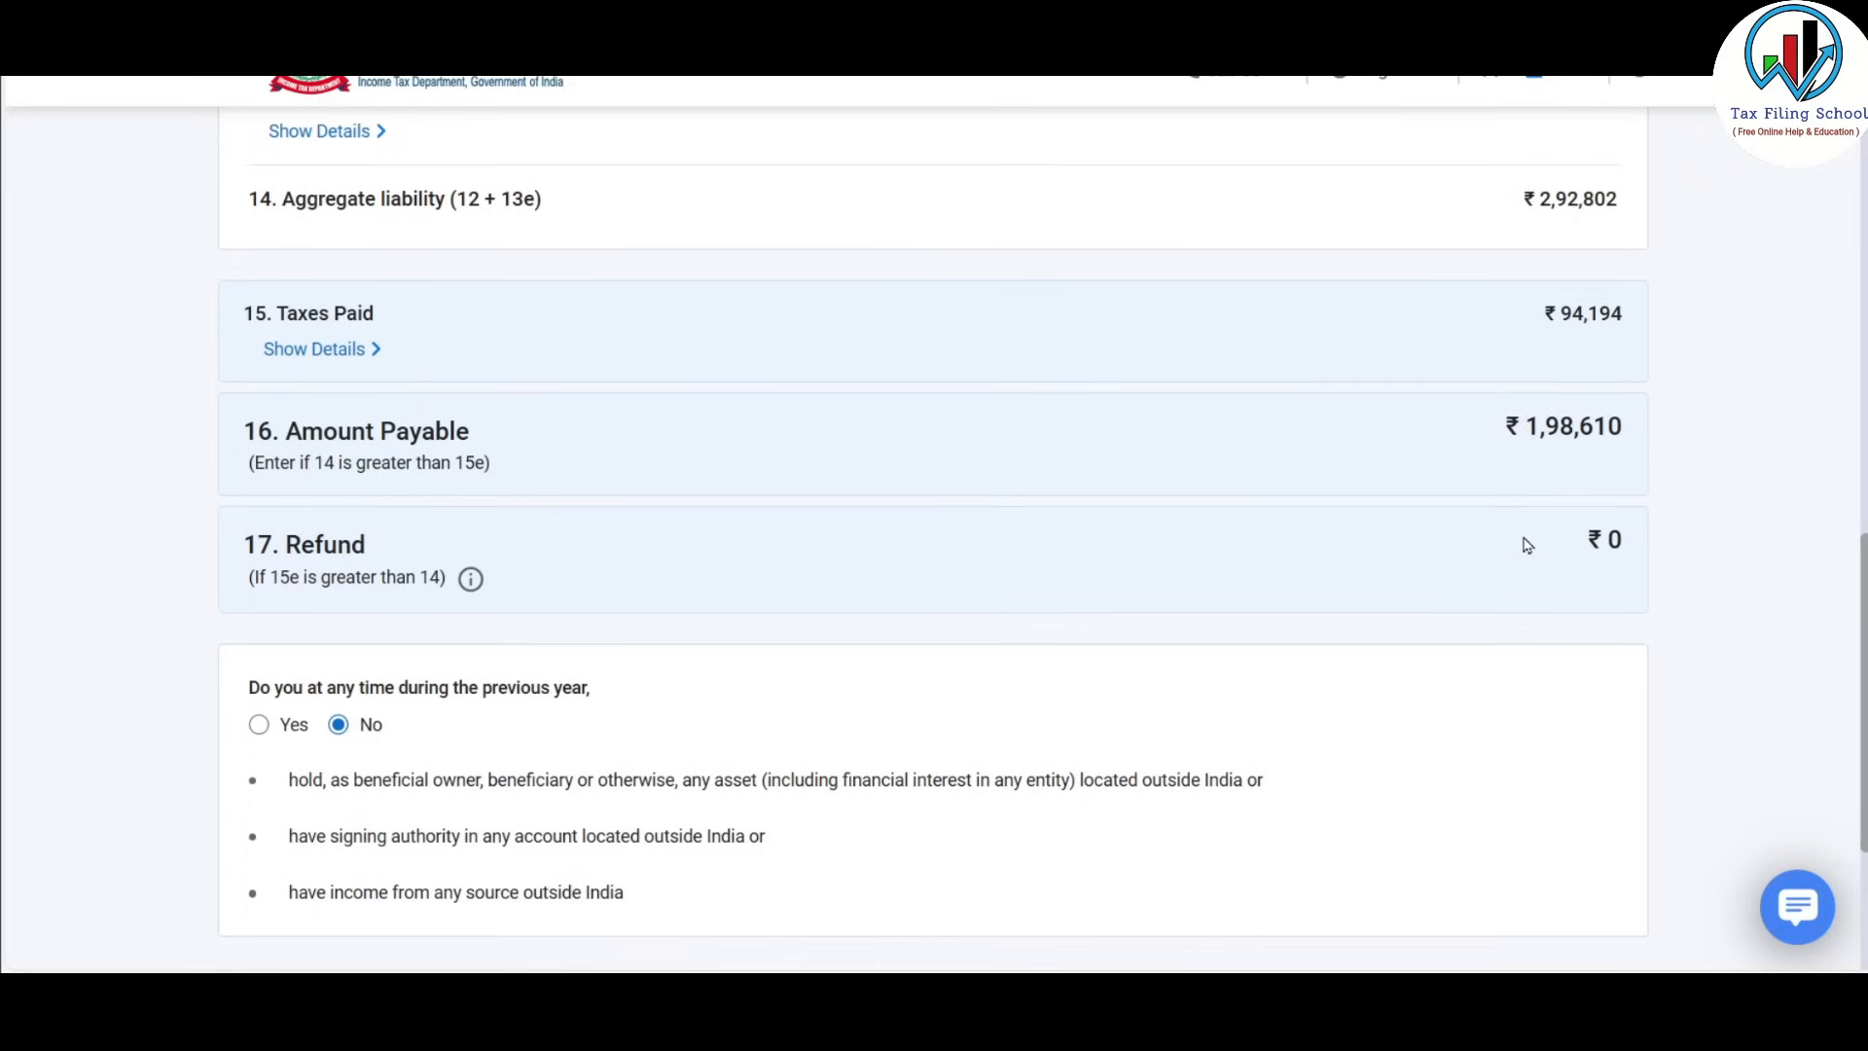
pyautogui.scroll(-1, 1526, 543)
pyautogui.scroll(1, 1547, 525)
pyautogui.scroll(-2, 1551, 521)
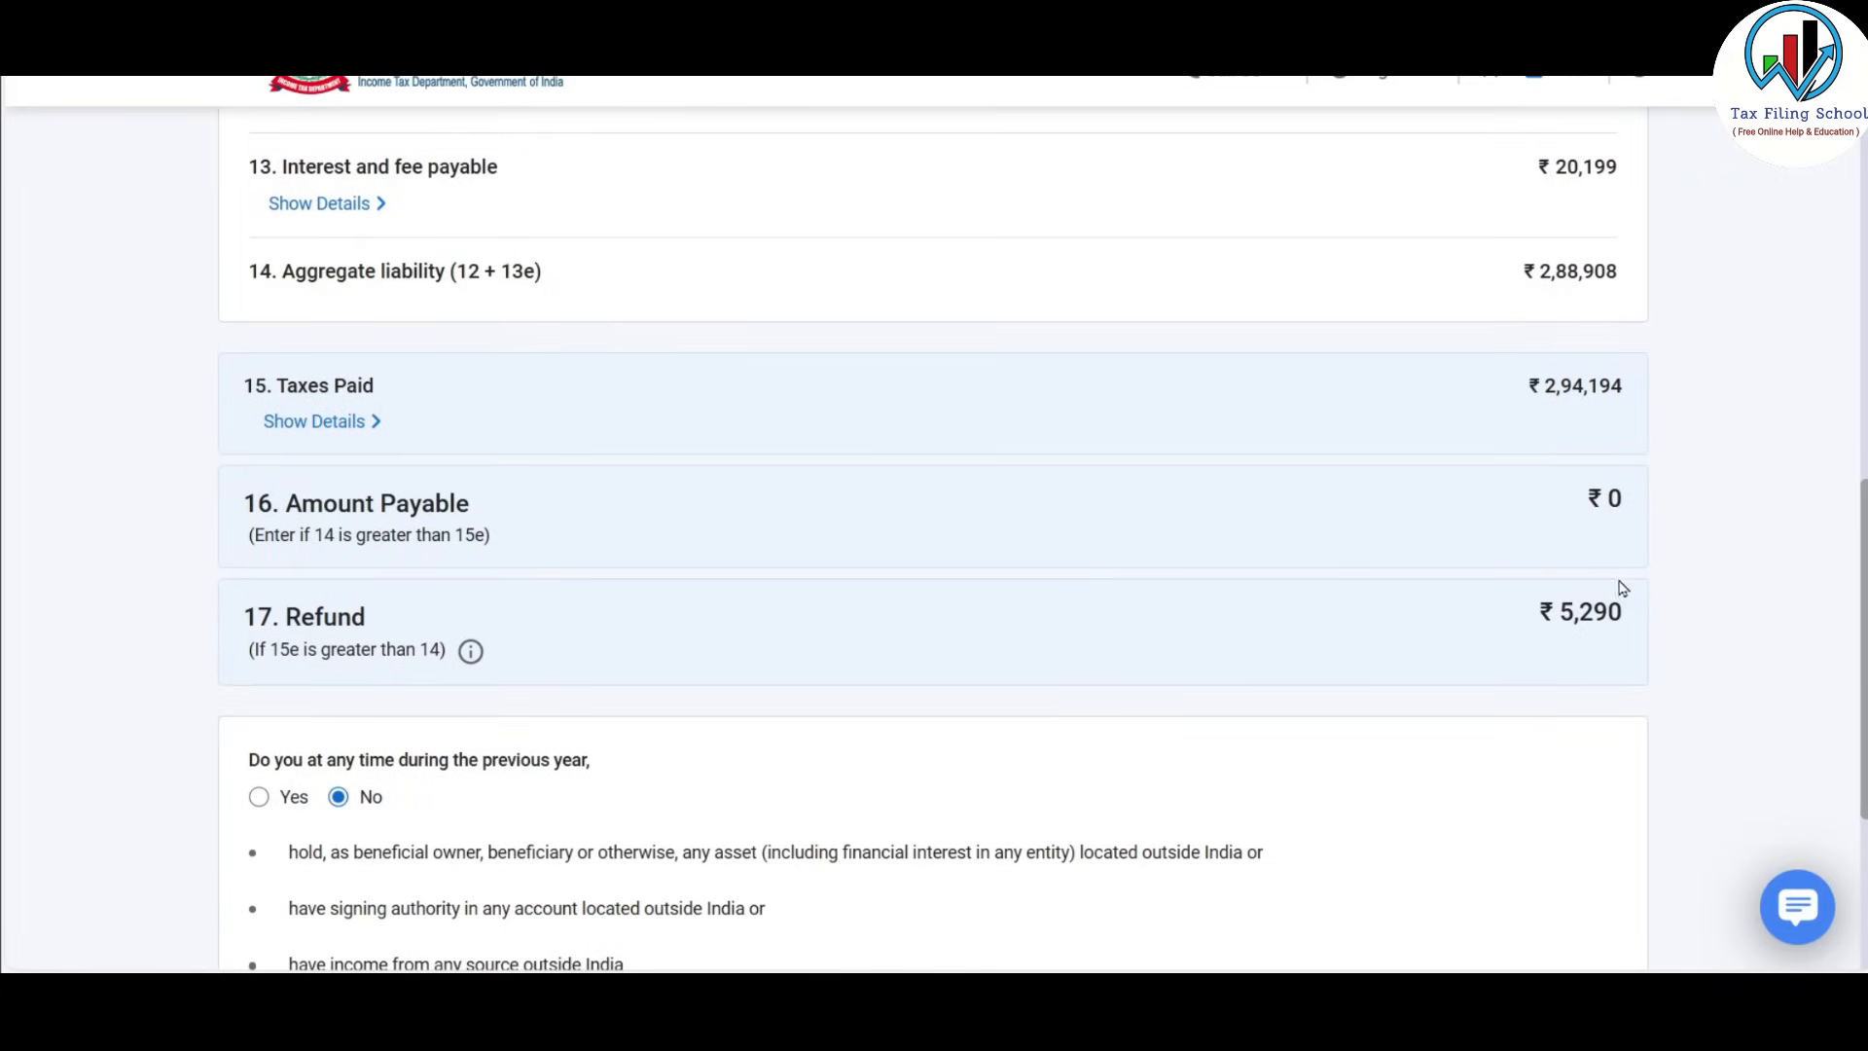
pyautogui.scroll(-3, 1570, 613)
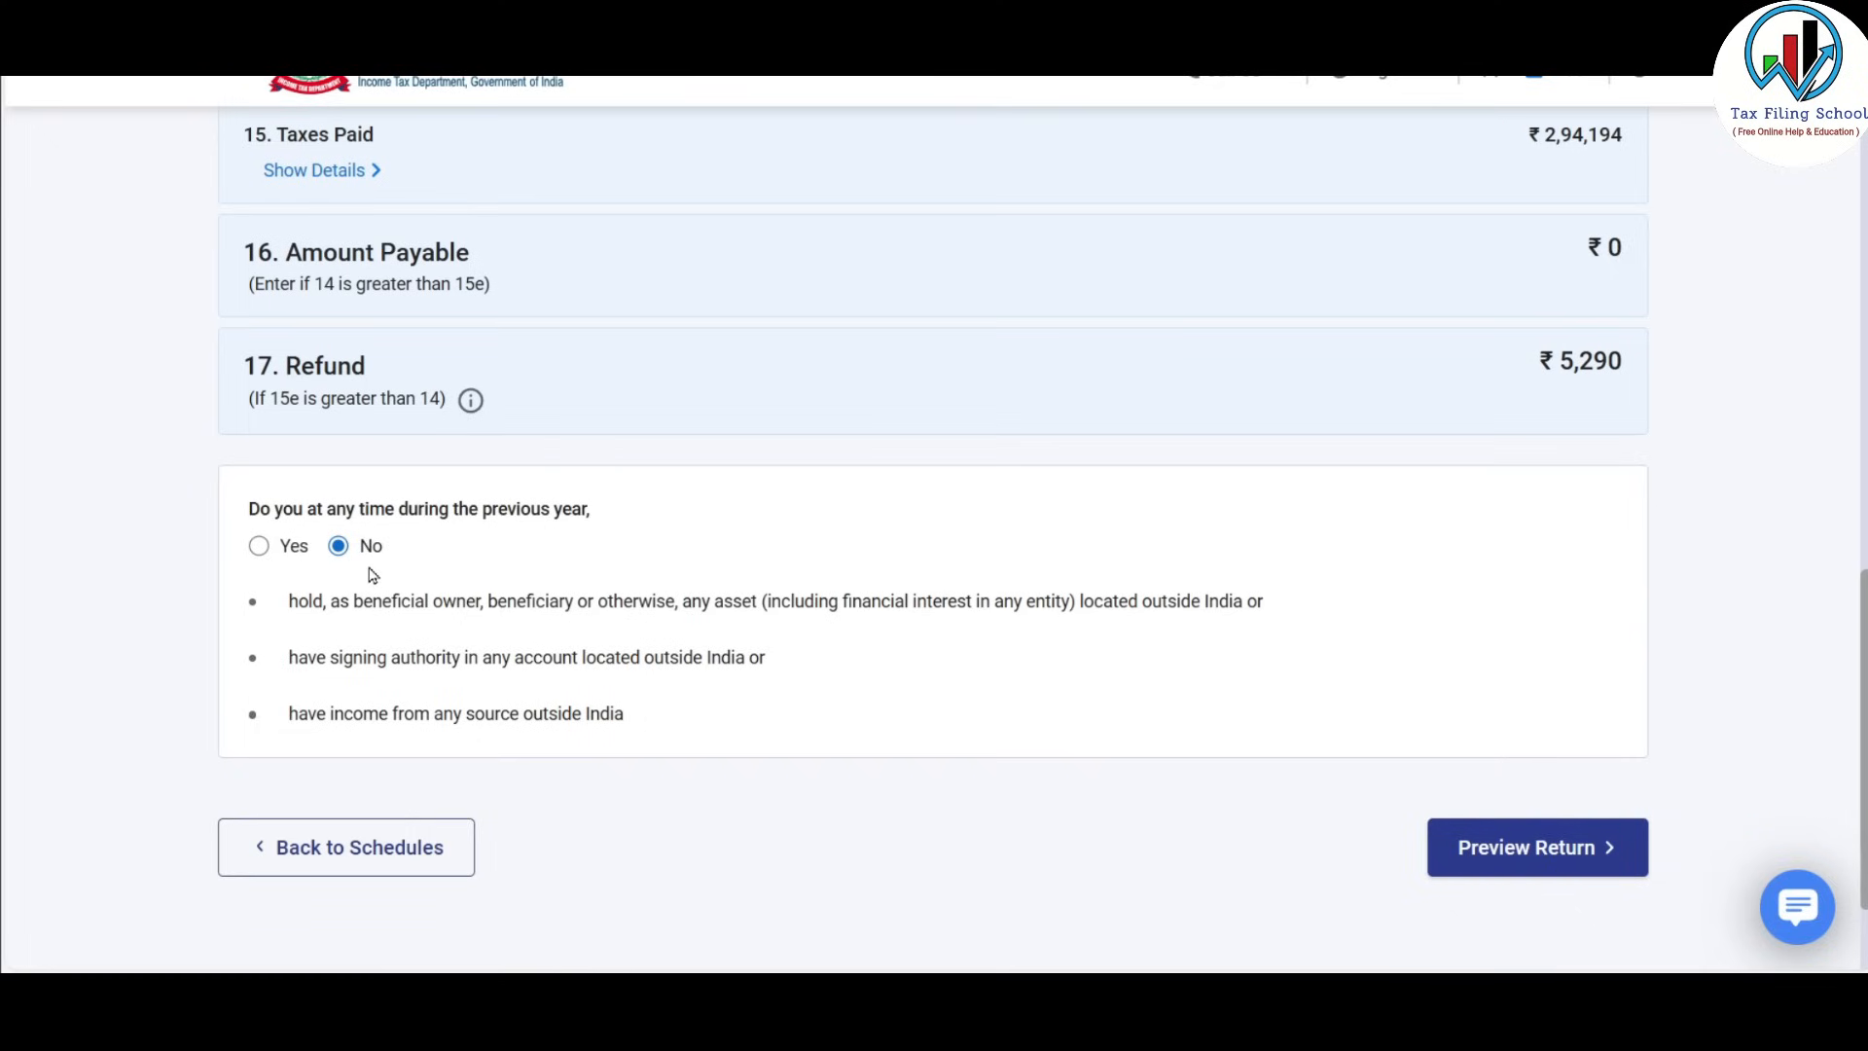
pyautogui.scroll(-2, 1353, 779)
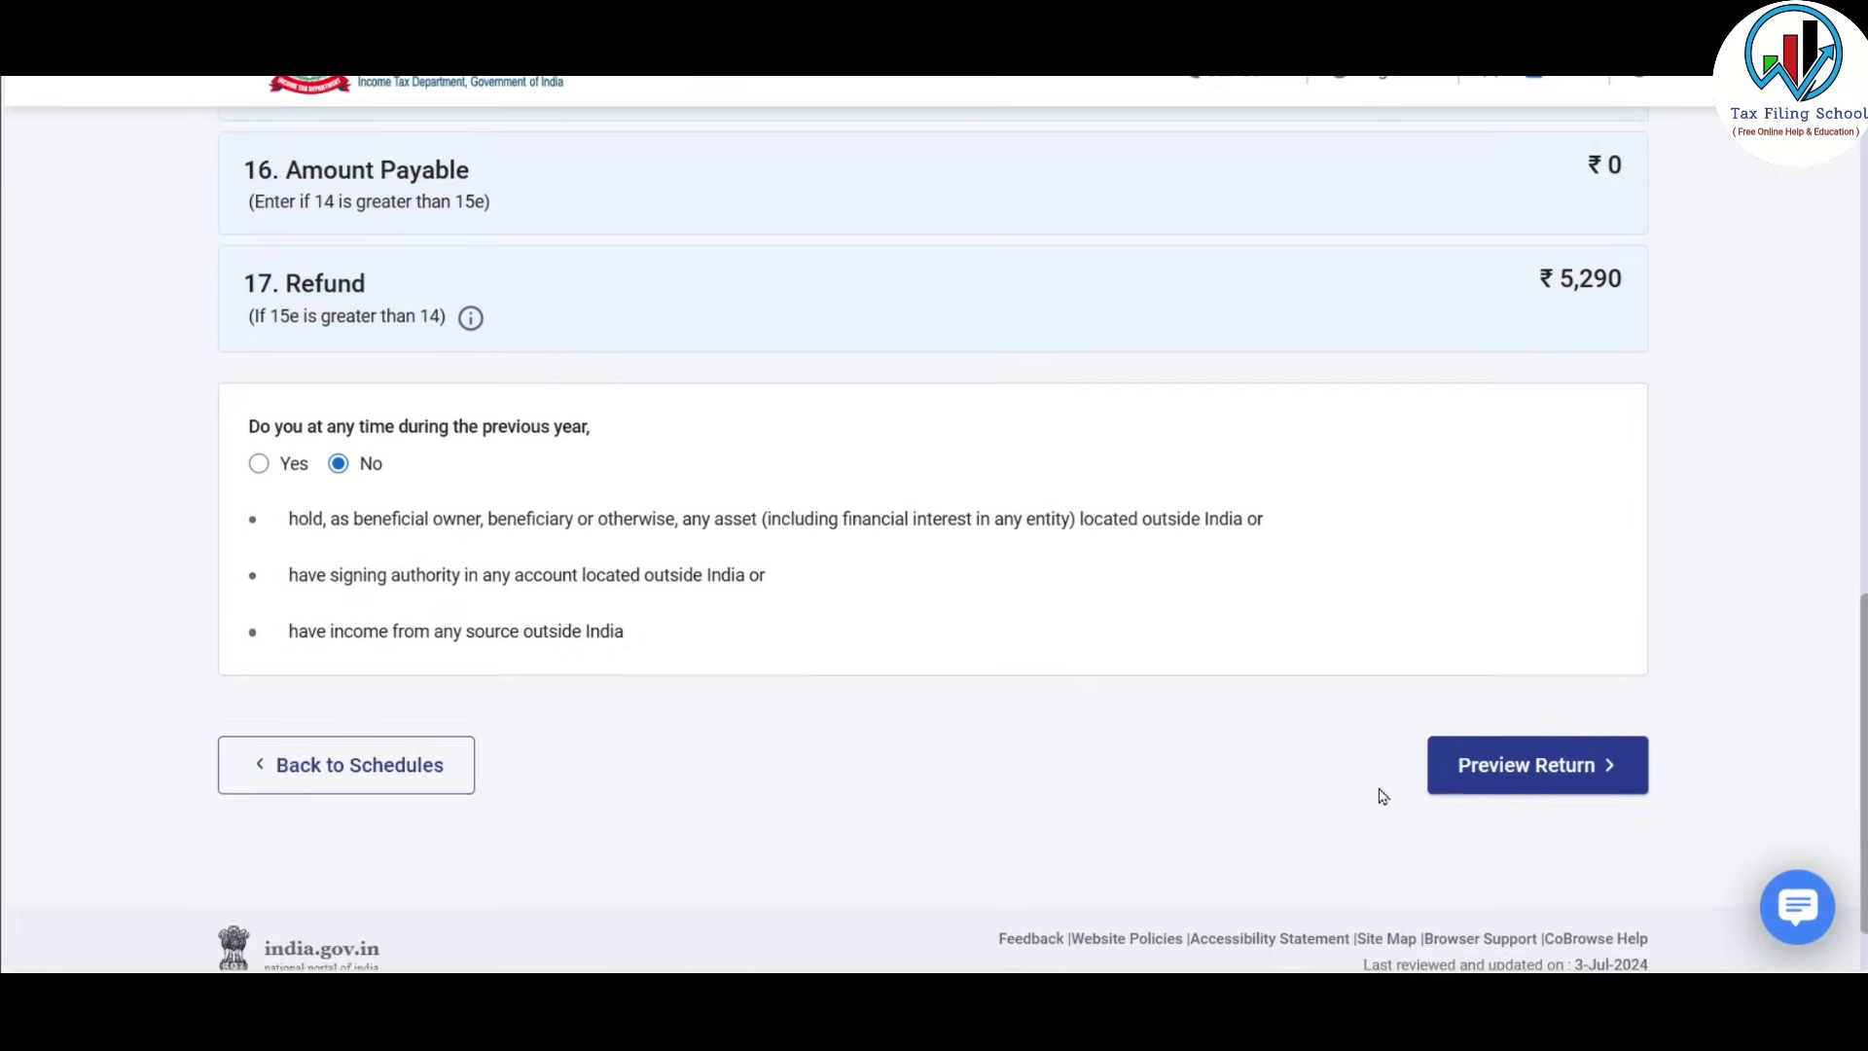
# On the Preview Return page, accept the verification declaration and confirm the place of filing.
pyautogui.click(1577, 735)
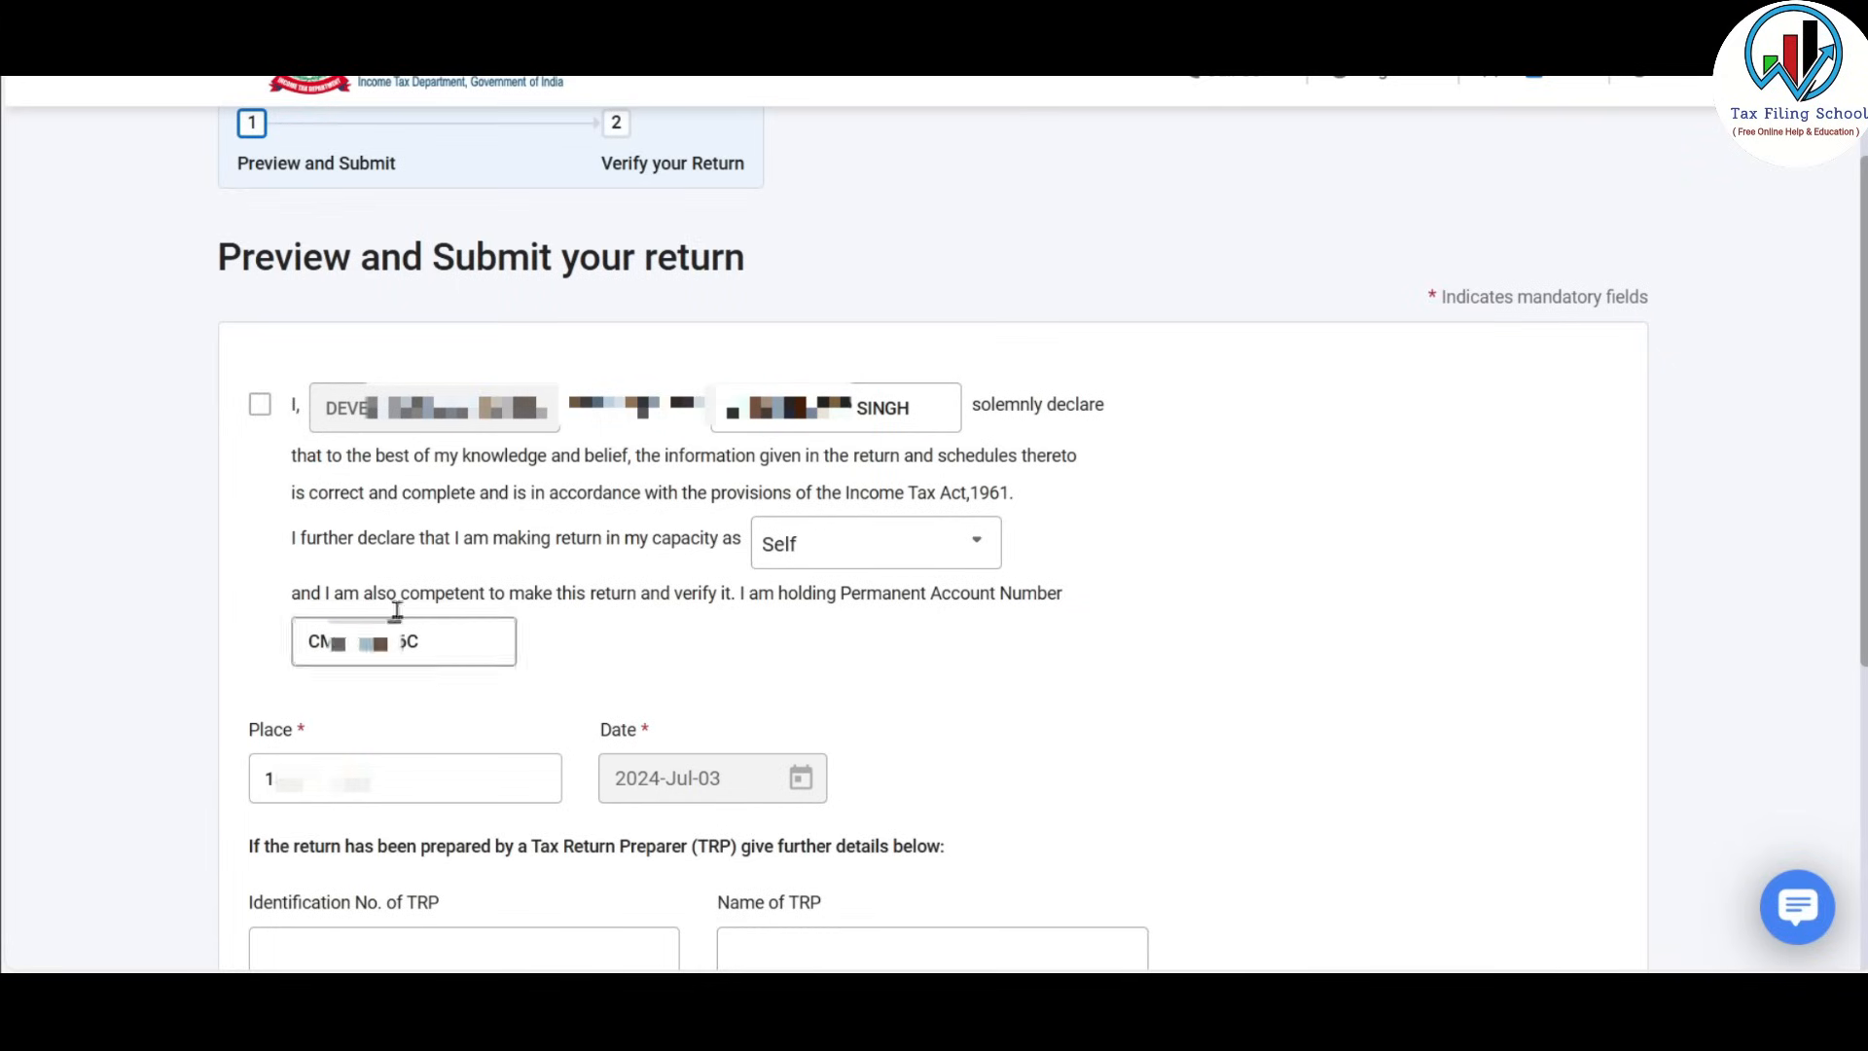
pyautogui.click(259, 407)
pyautogui.click(459, 783)
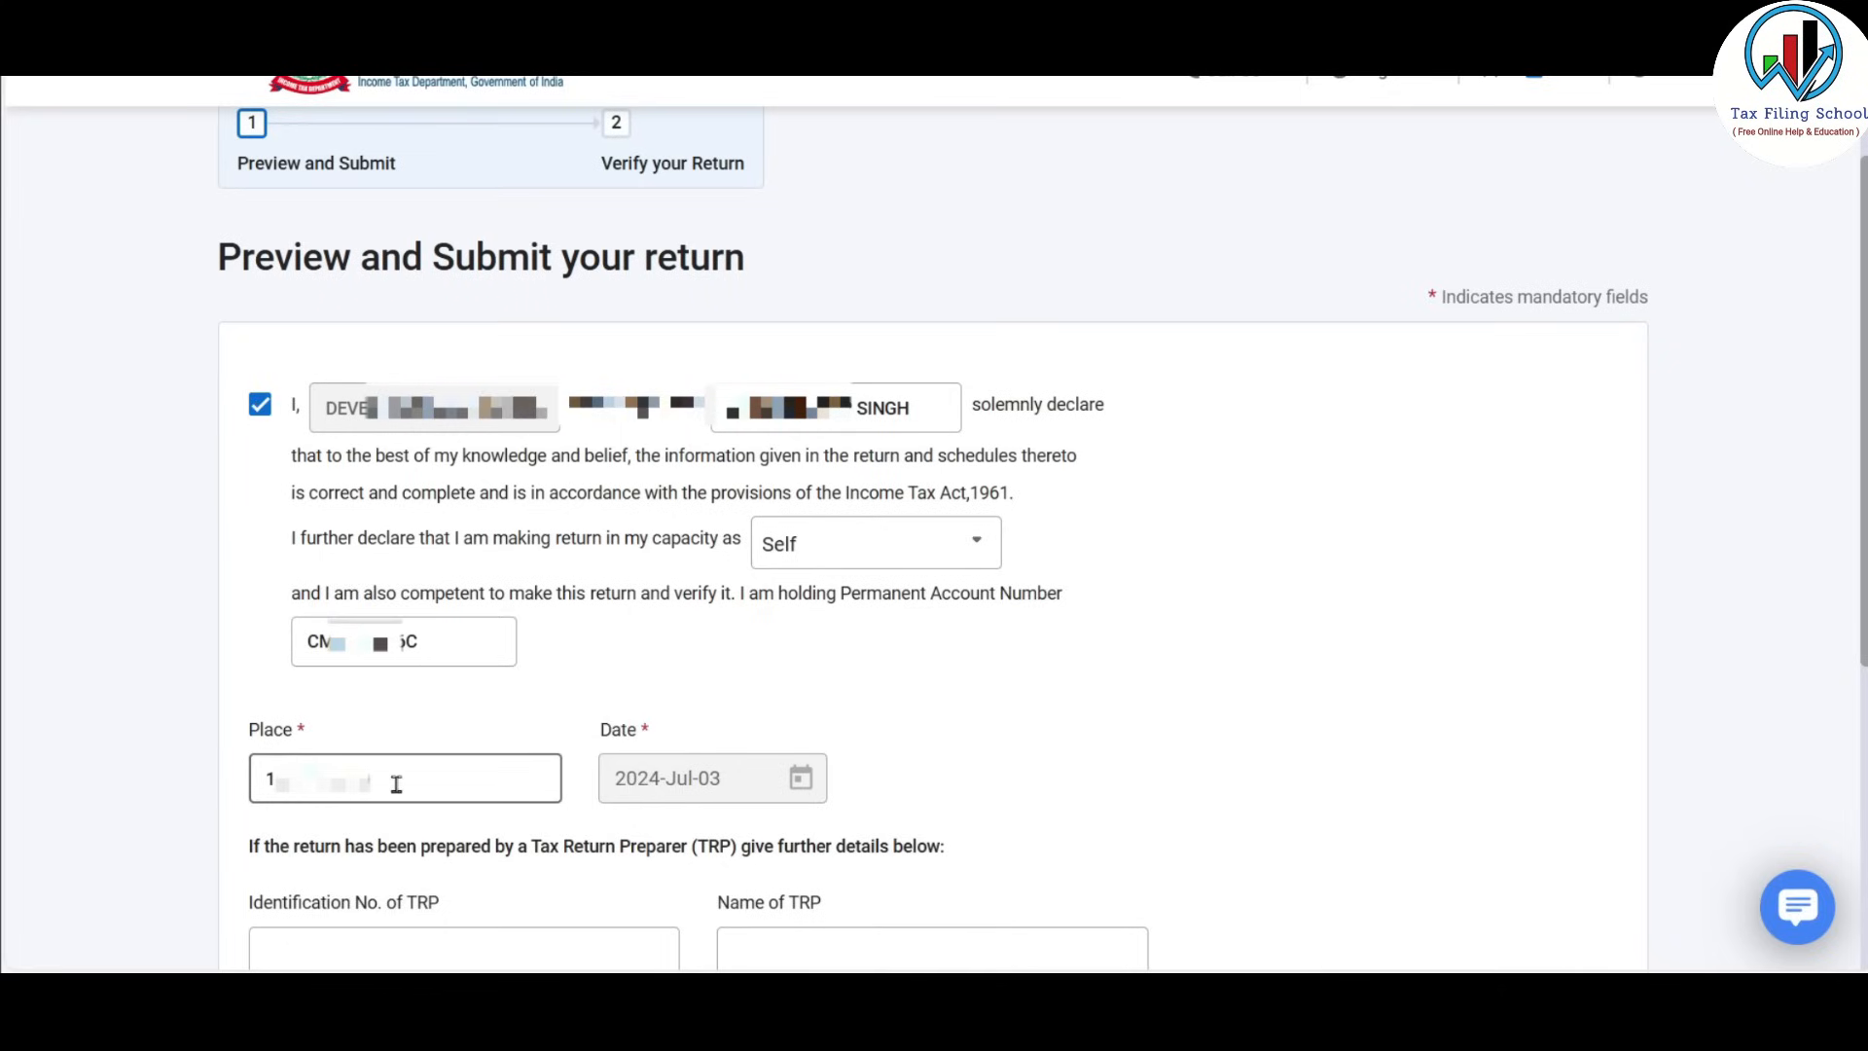
pyautogui.moveTo(396, 784); pyautogui.dragTo(274, 780)
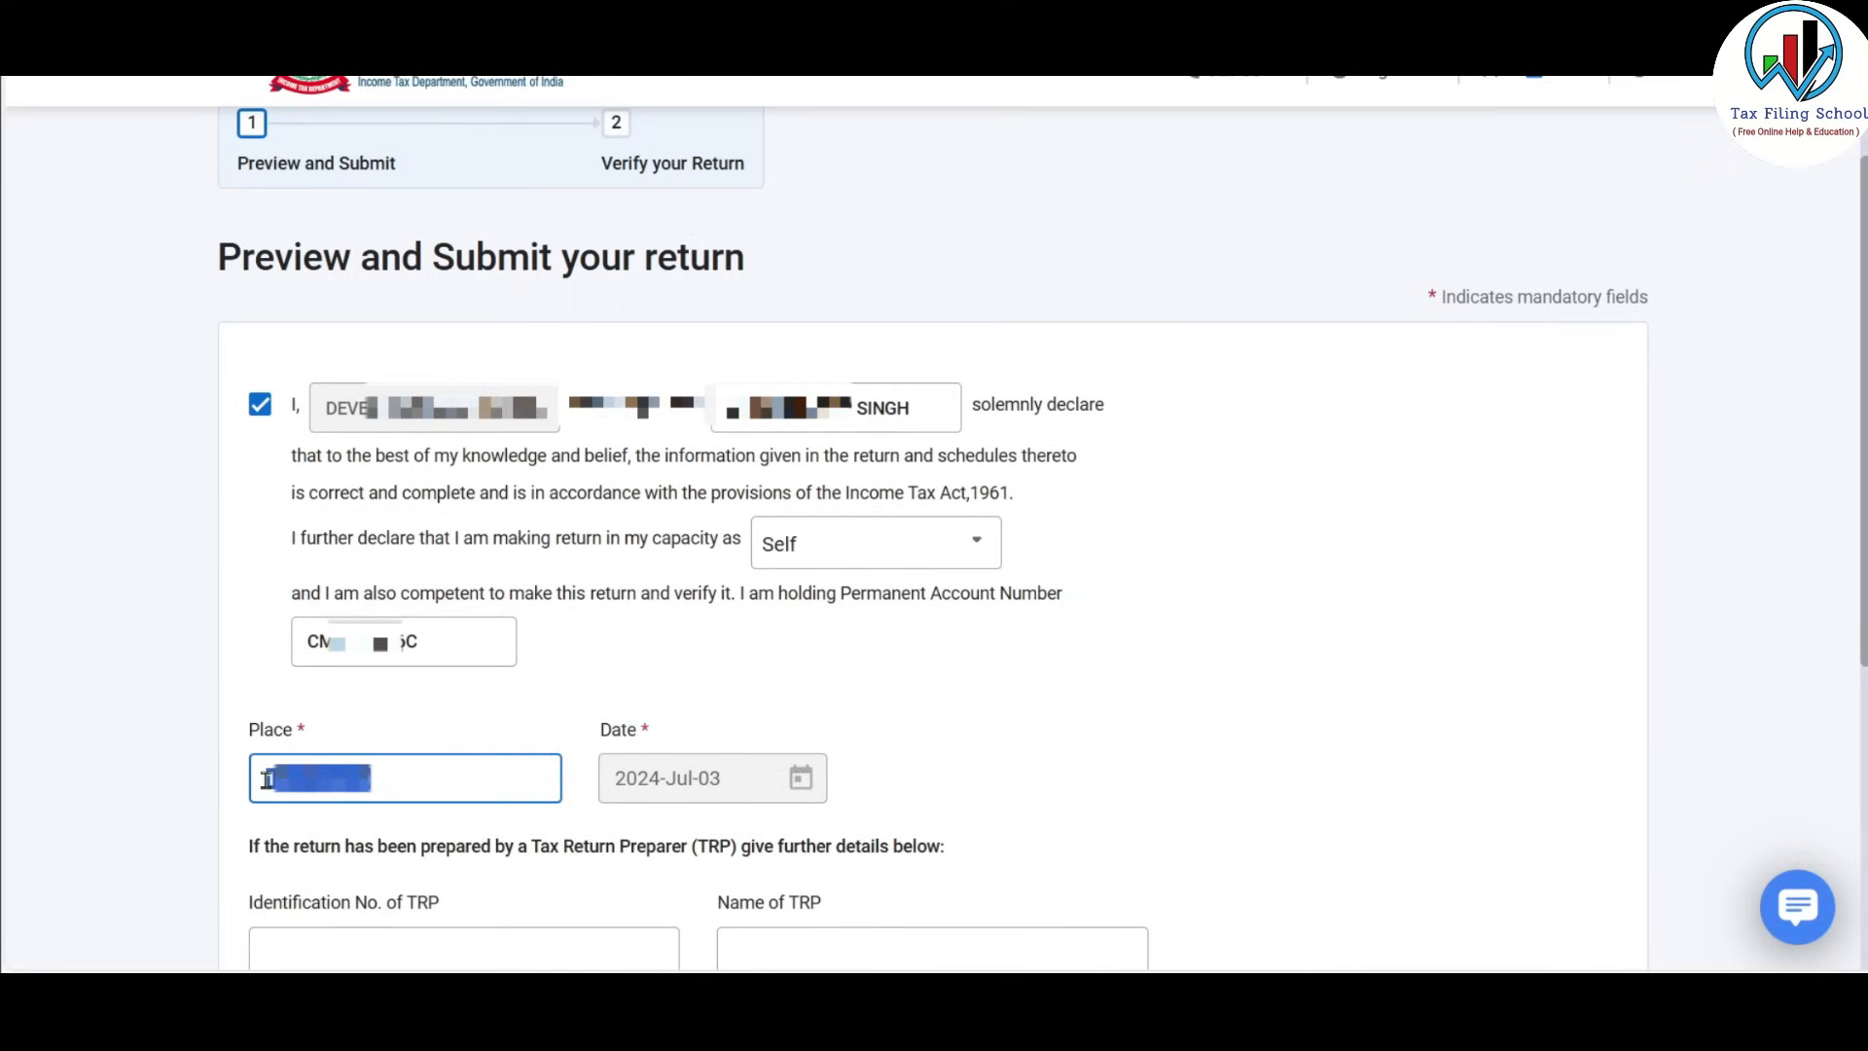
pyautogui.click(468, 782)
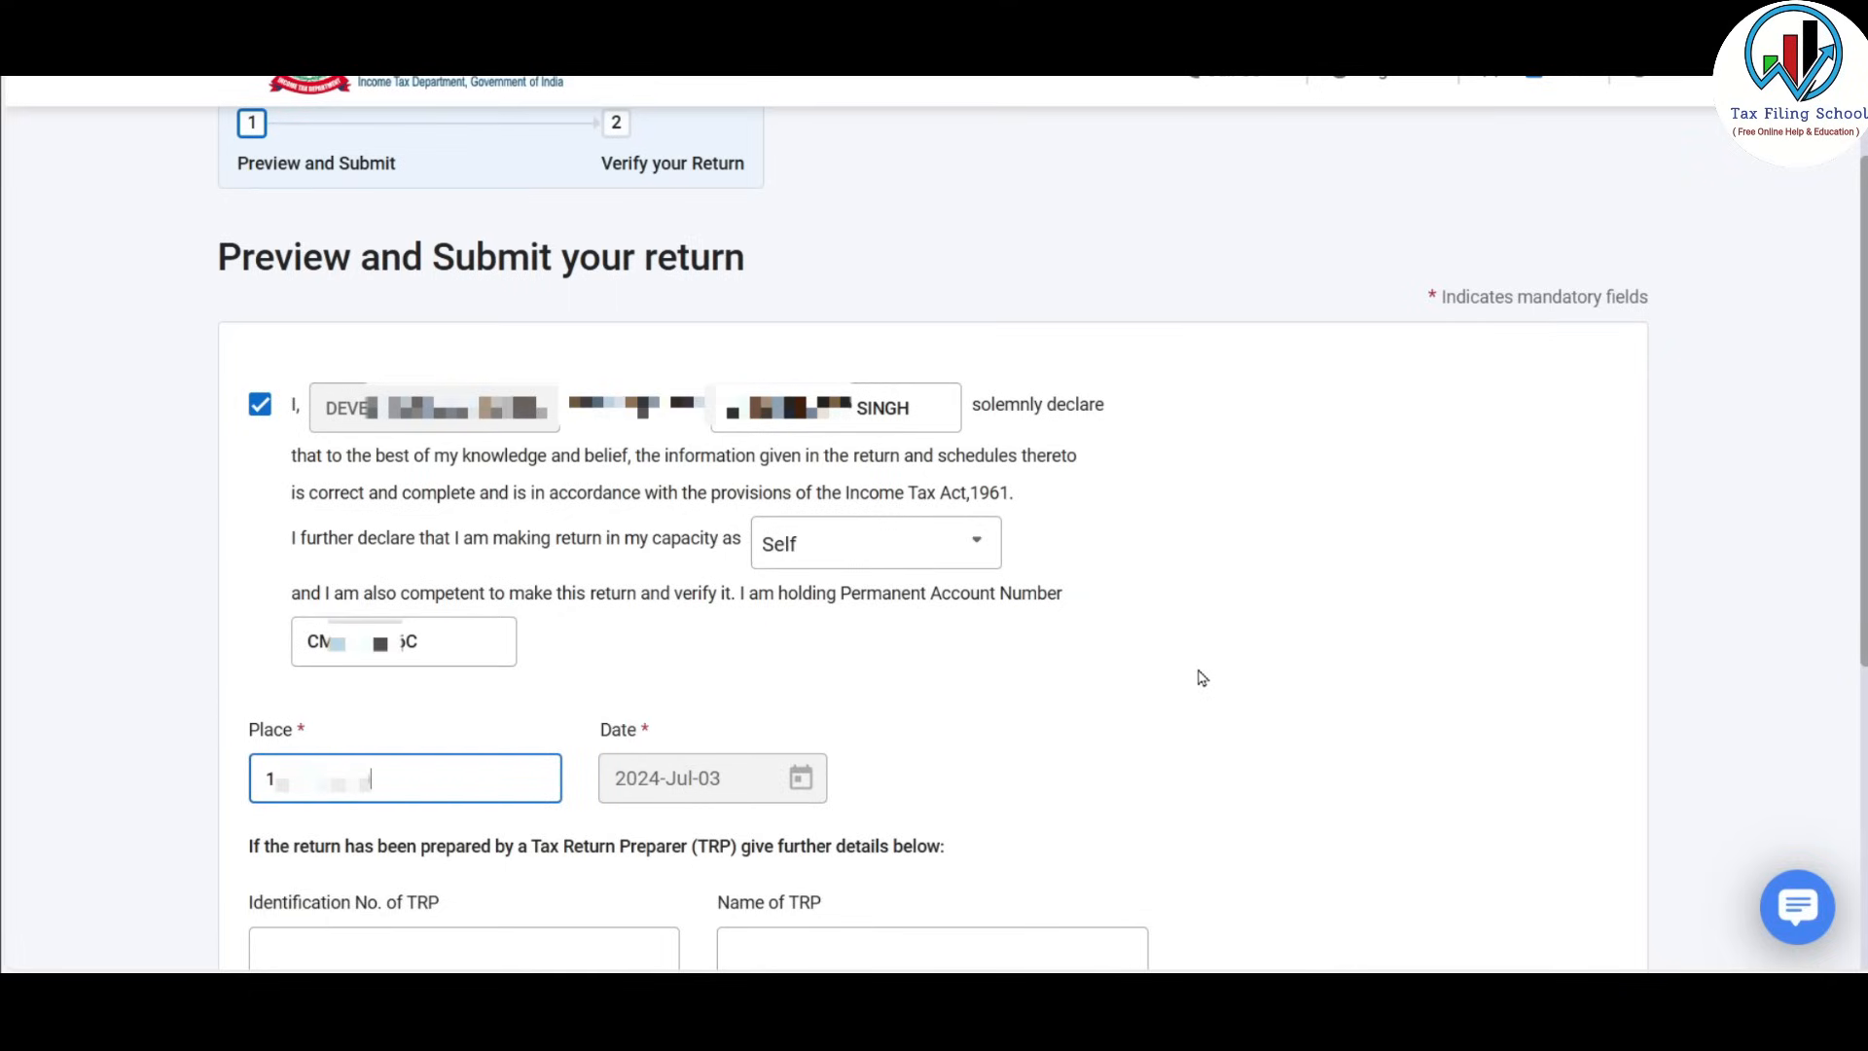
pyautogui.scroll(-5, 1203, 678)
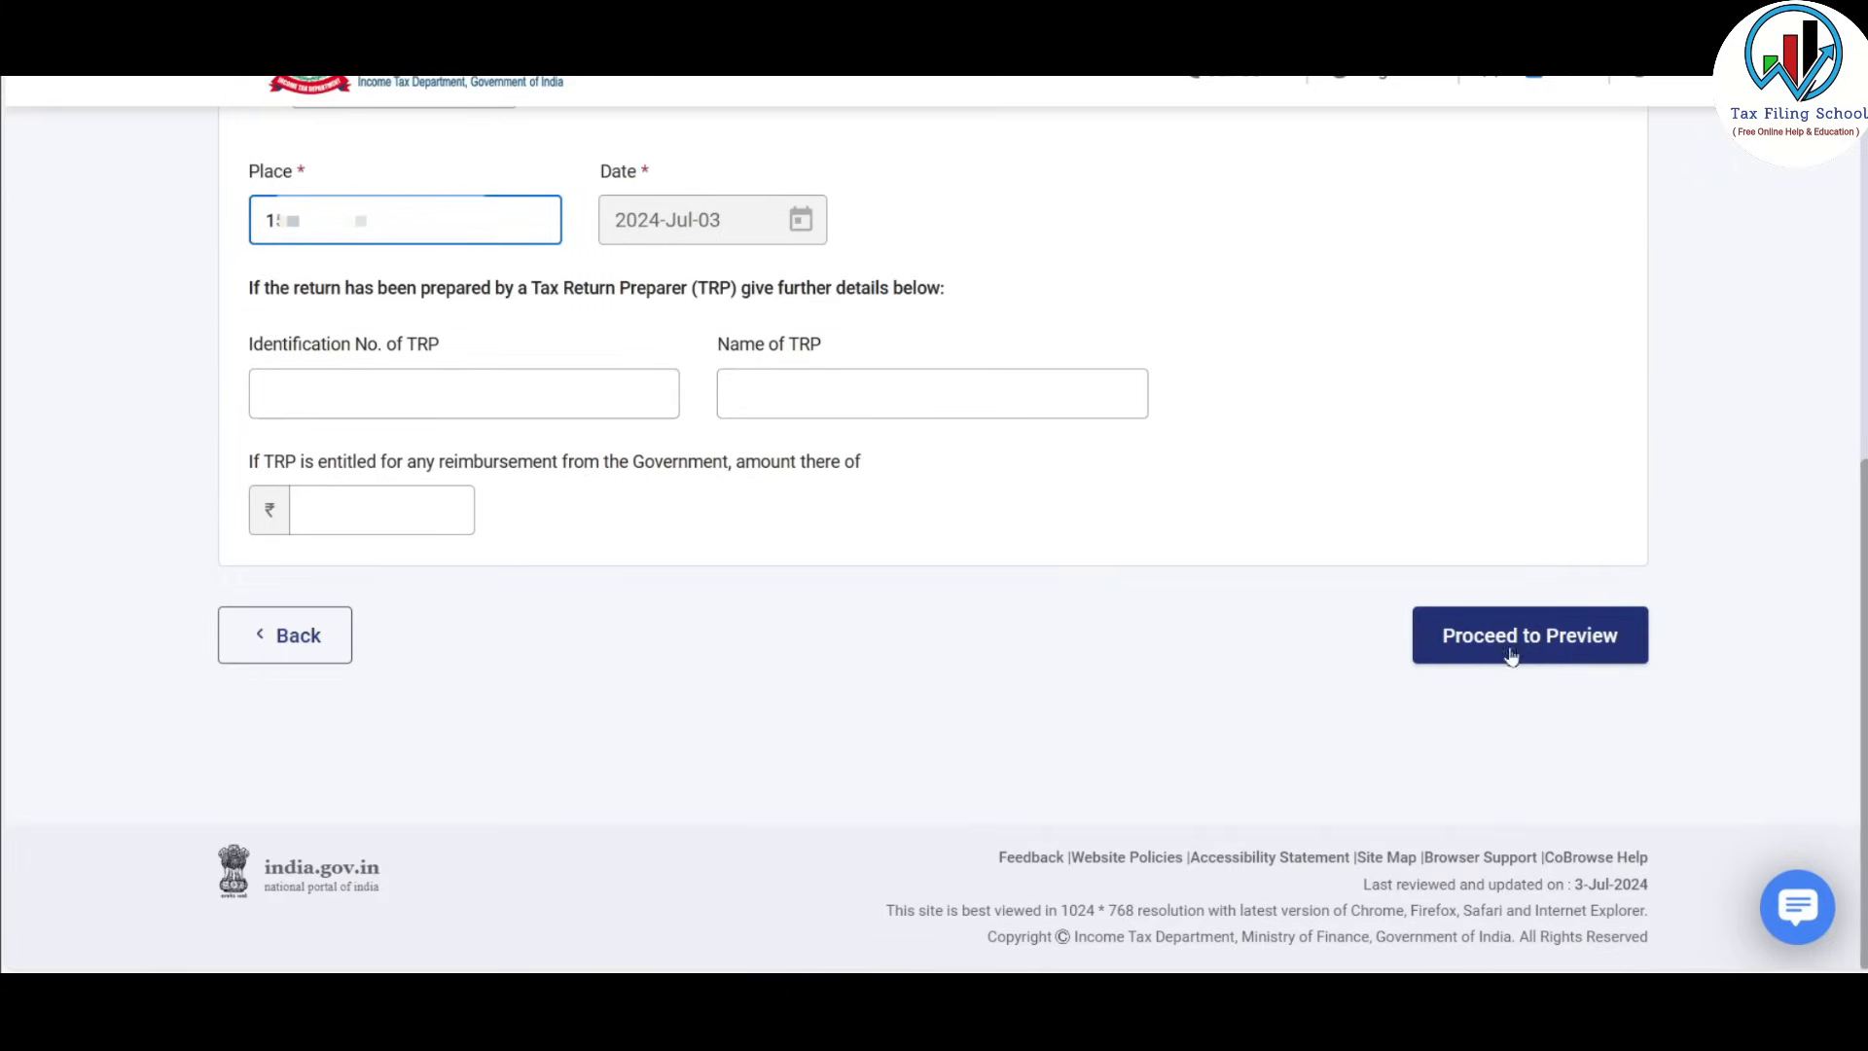
pyautogui.click(1550, 638)
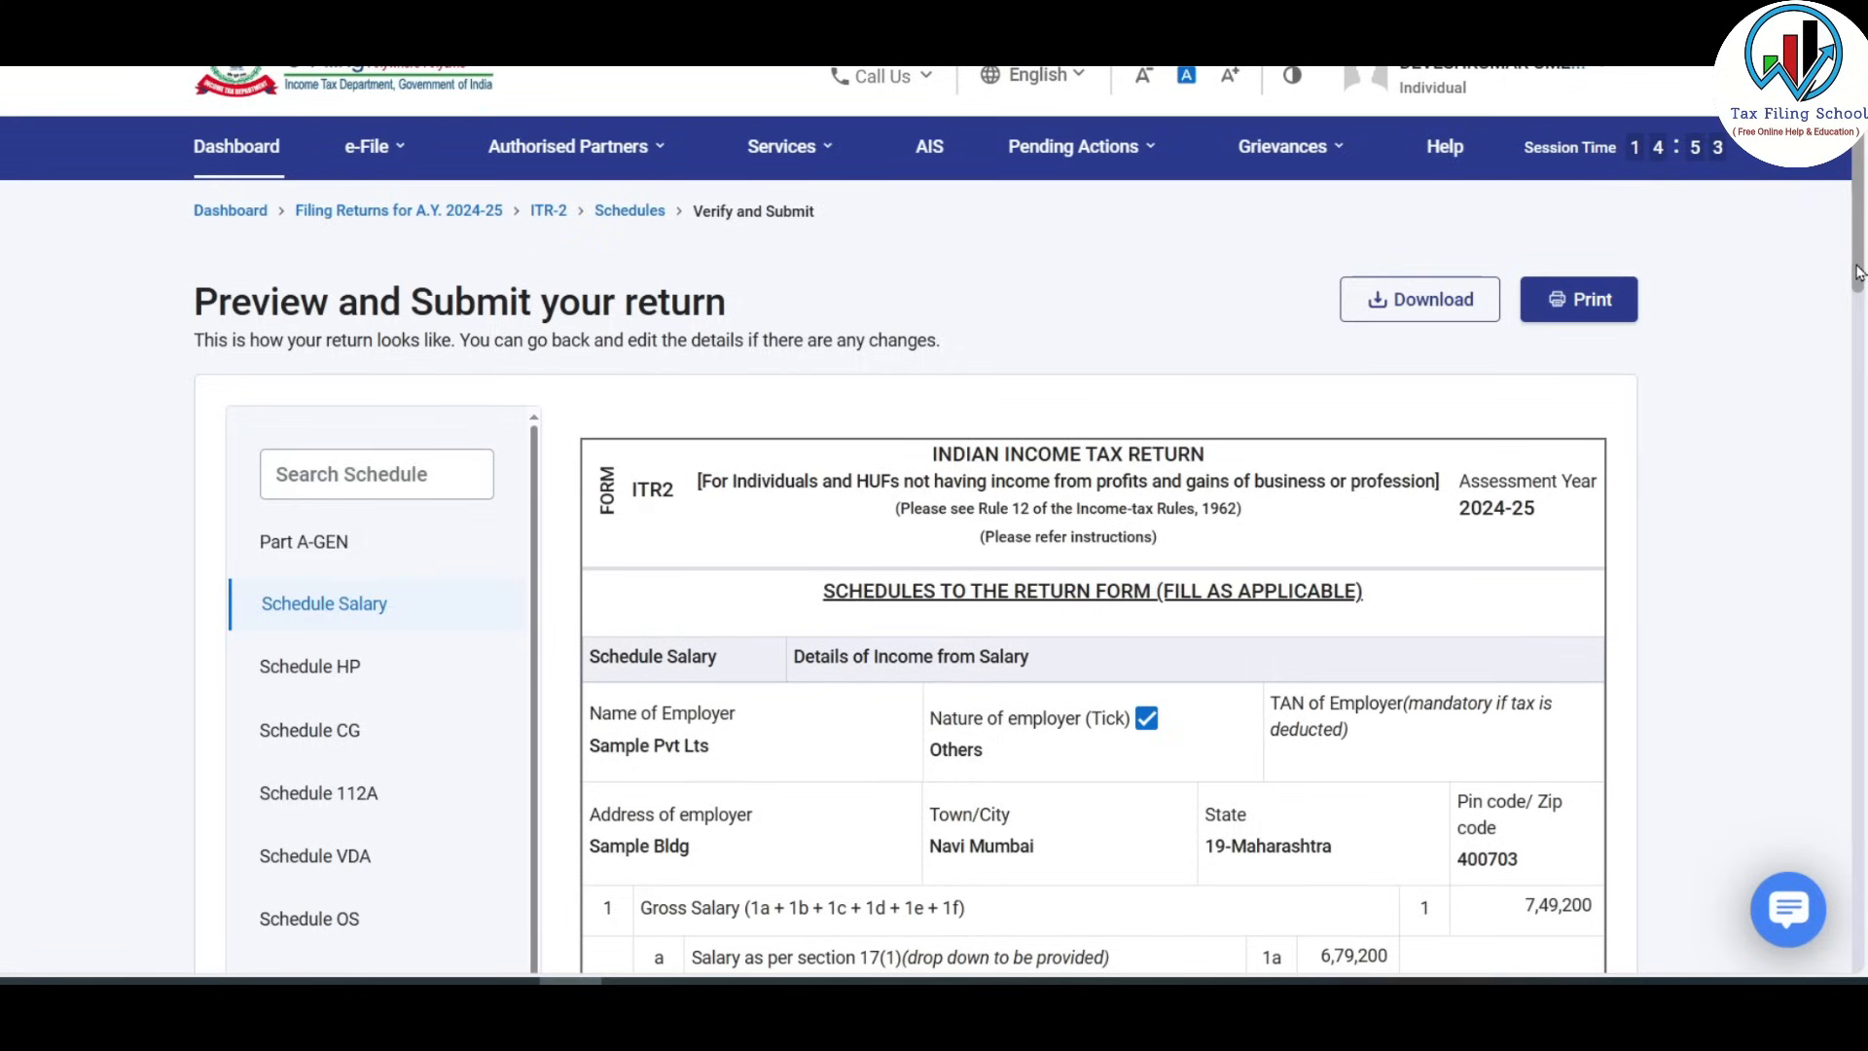
# Scroll through the ITR-2 preview, validate it with no errors, and proceed to verification.
pyautogui.moveTo(1859, 273); pyautogui.dragTo(1858, 836)
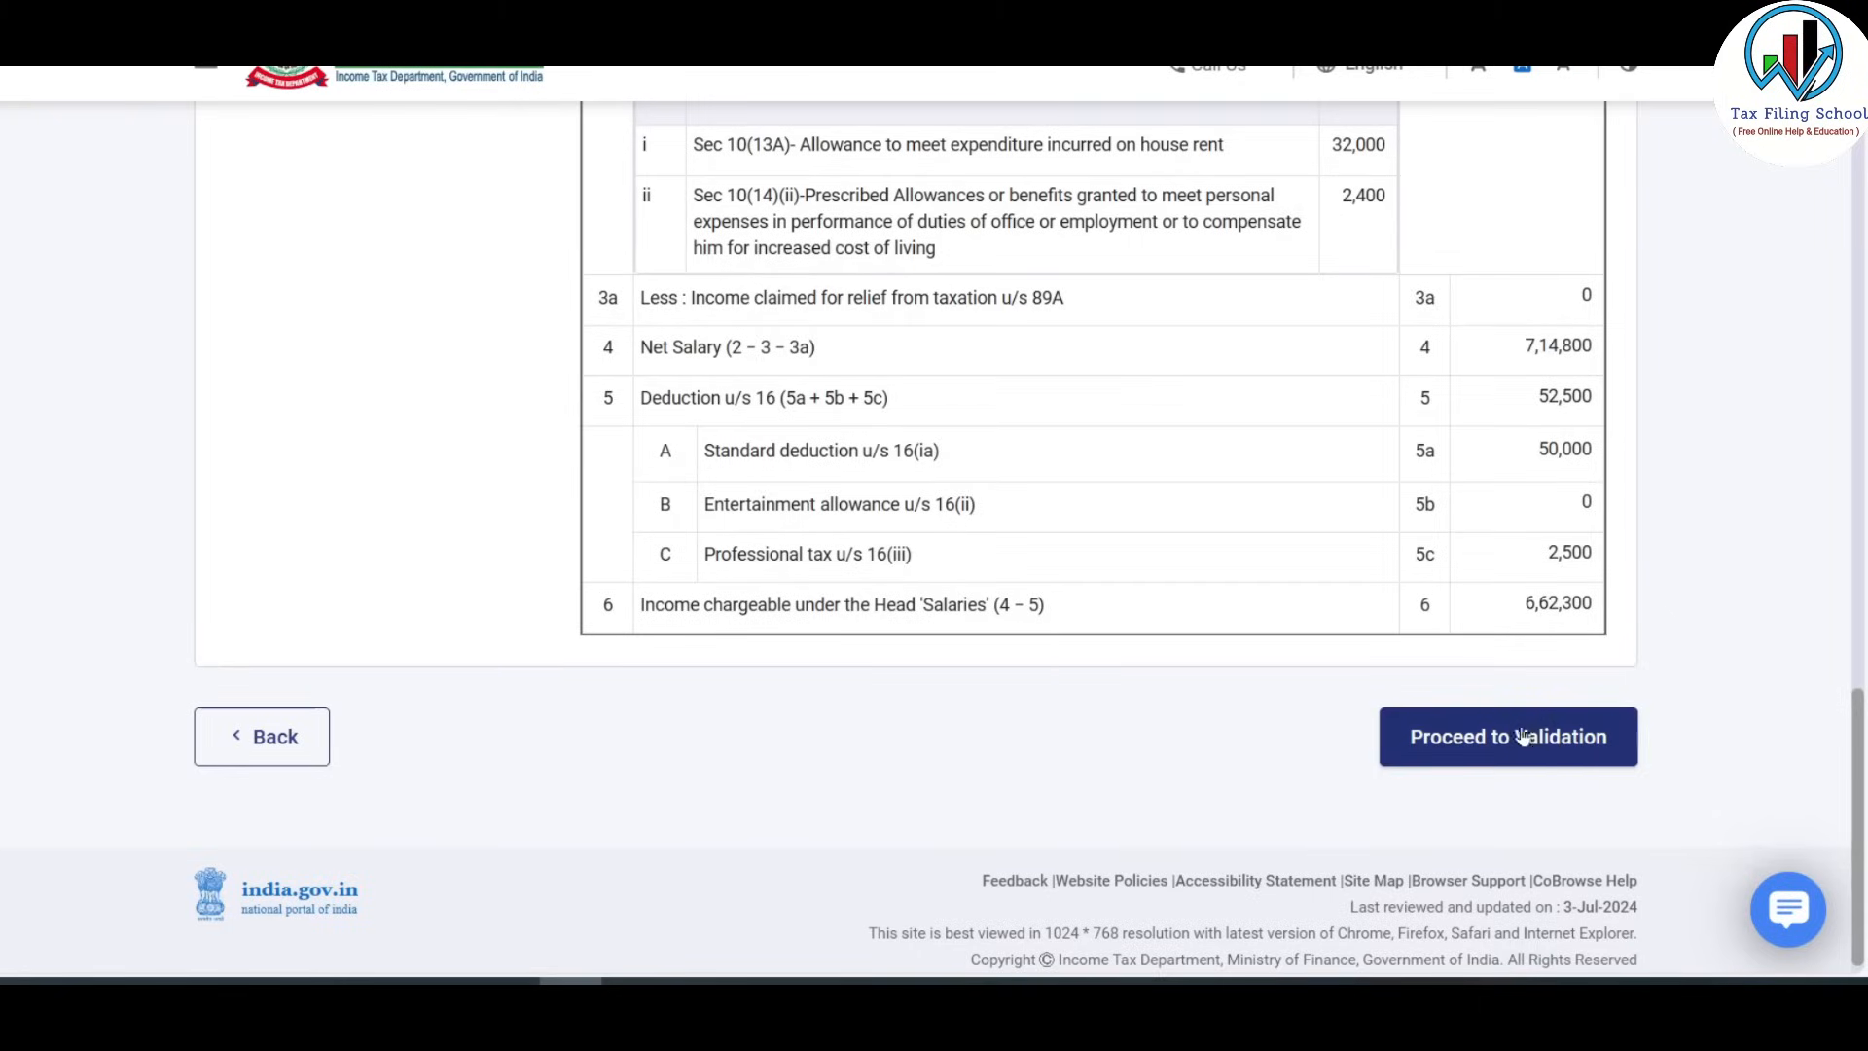
pyautogui.click(1537, 739)
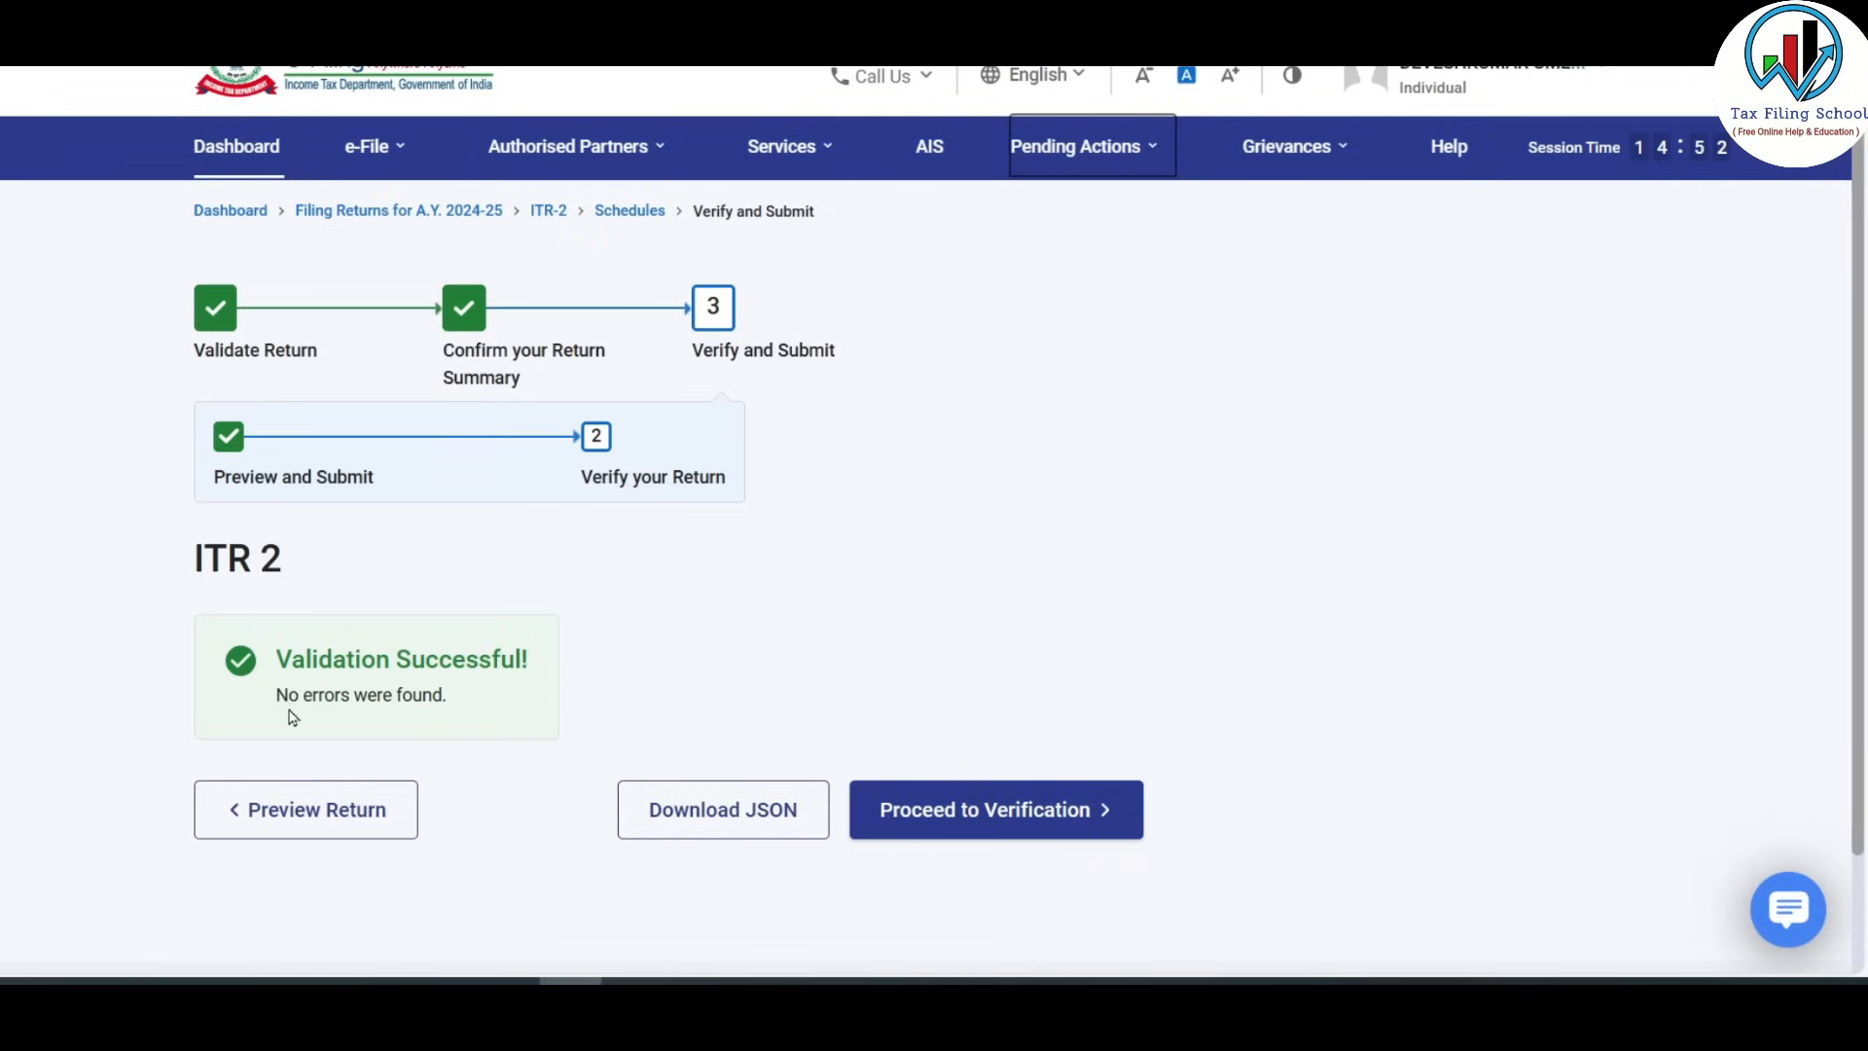
pyautogui.click(1049, 825)
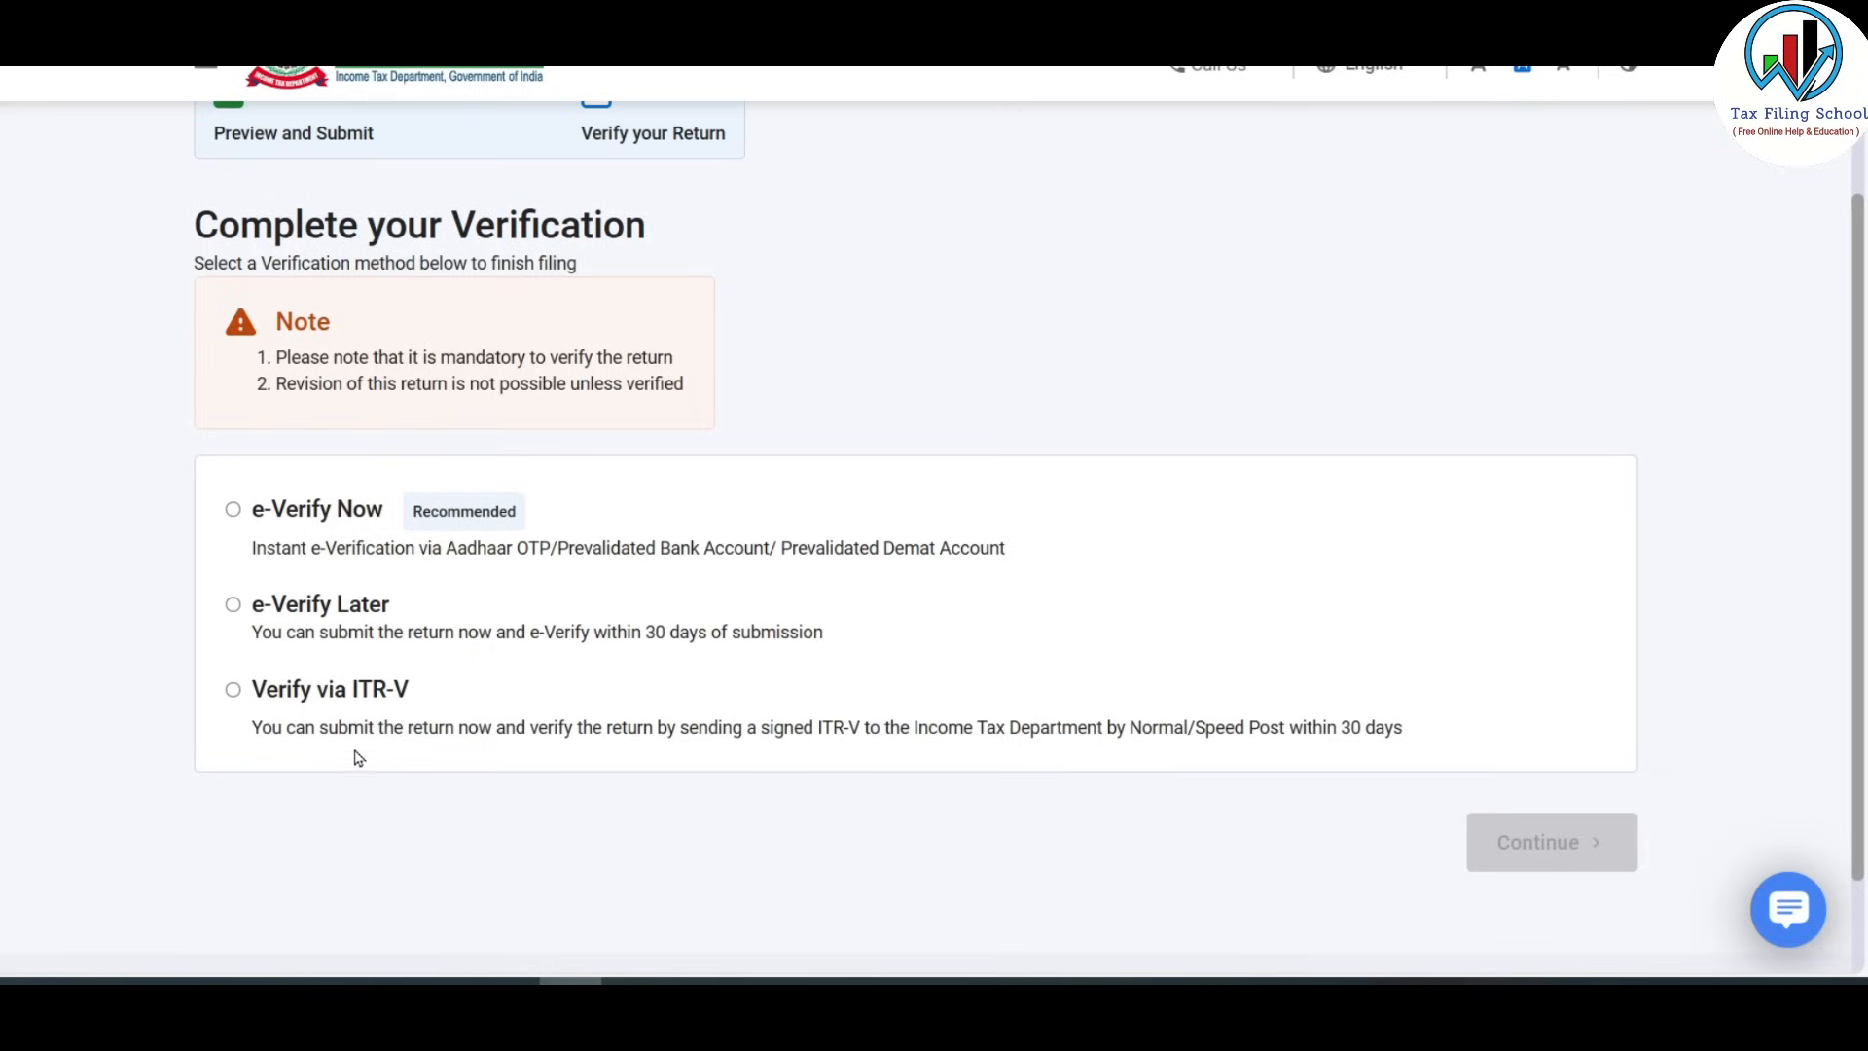
# Choose e-Verify Now via Aadhaar OTP, agree to validate Aadhaar details, and generate the OTP.
pyautogui.click(234, 511)
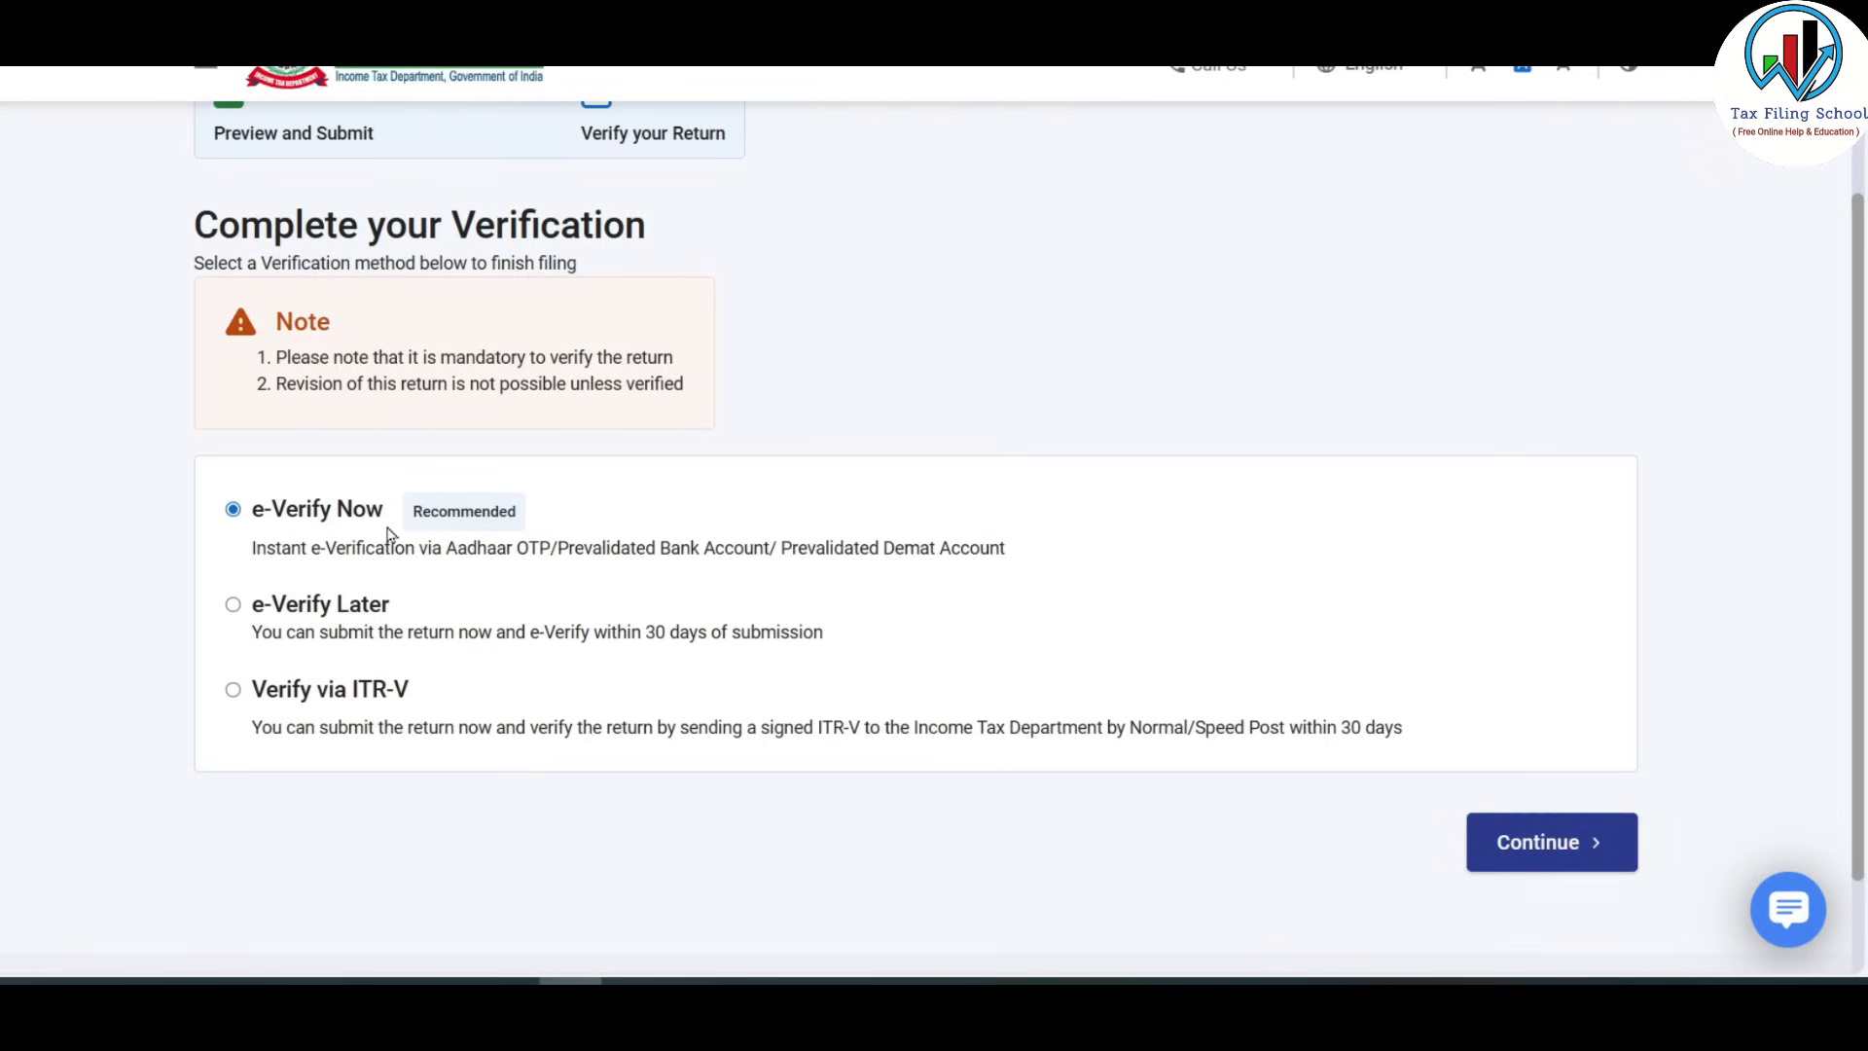
pyautogui.click(1566, 845)
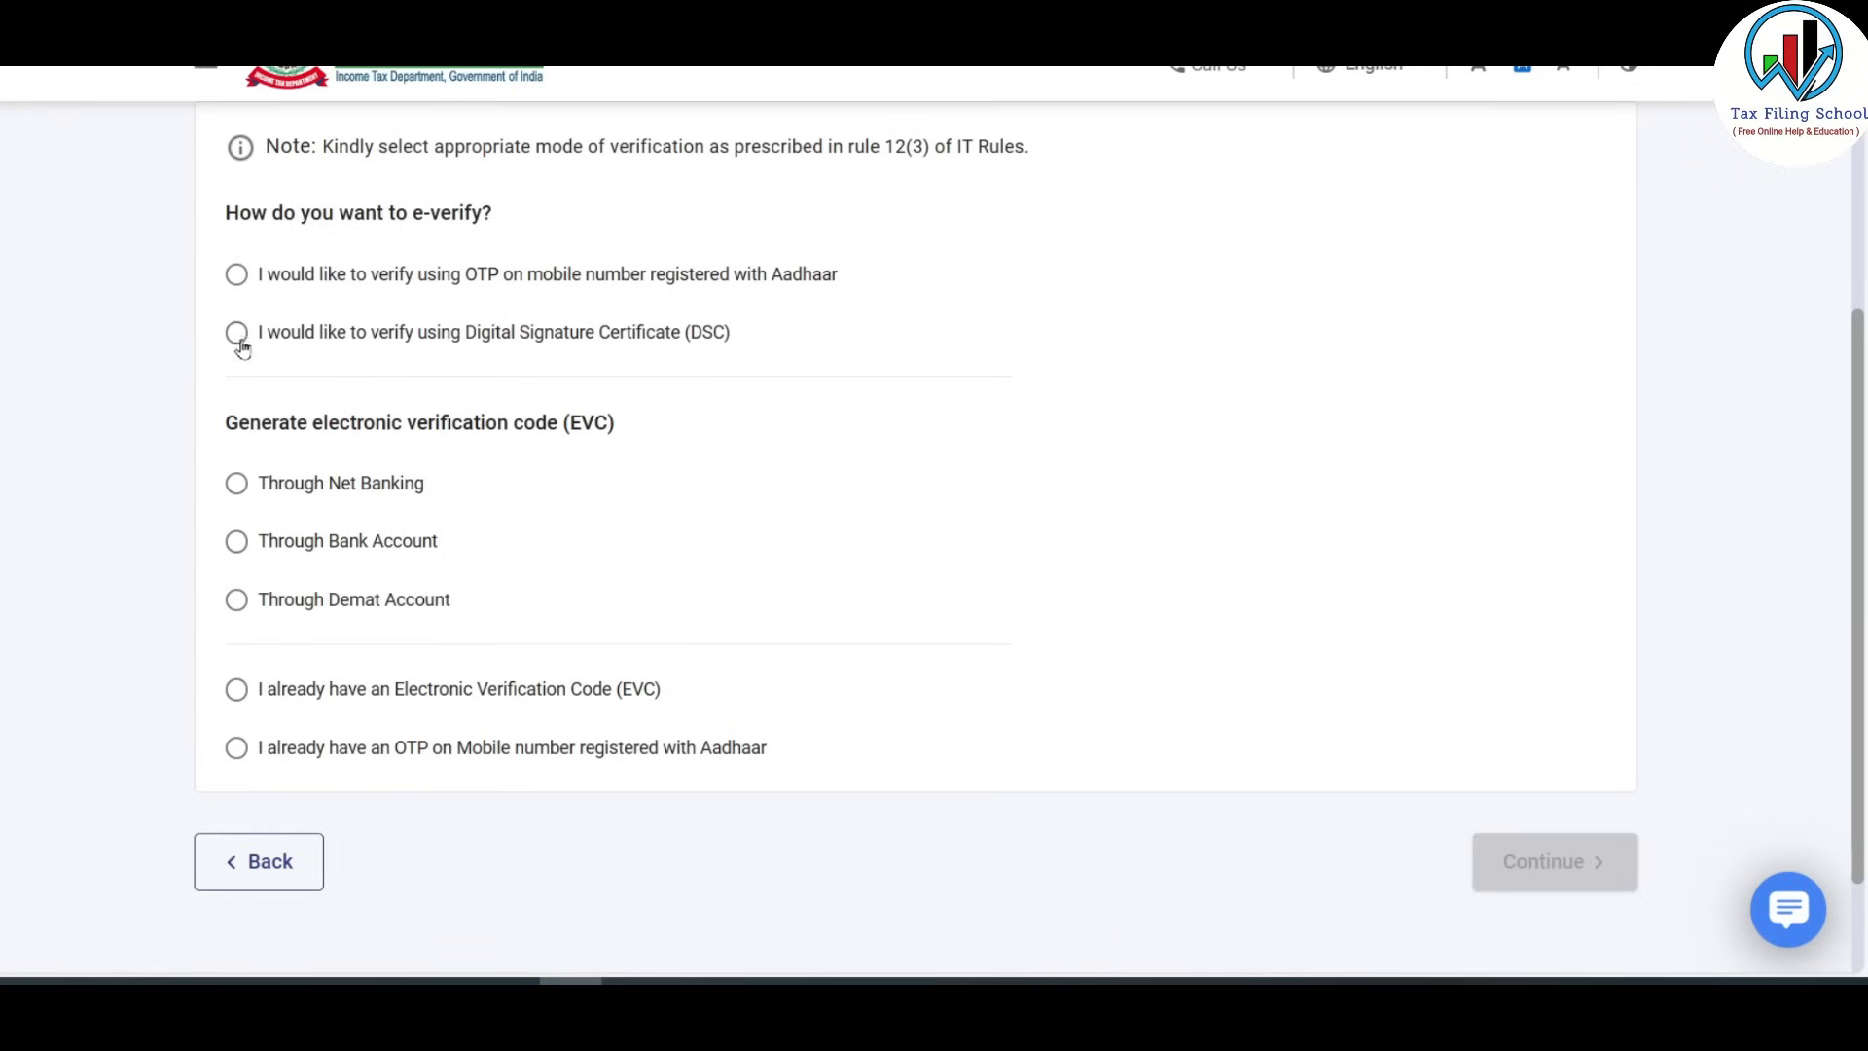
pyautogui.click(235, 277)
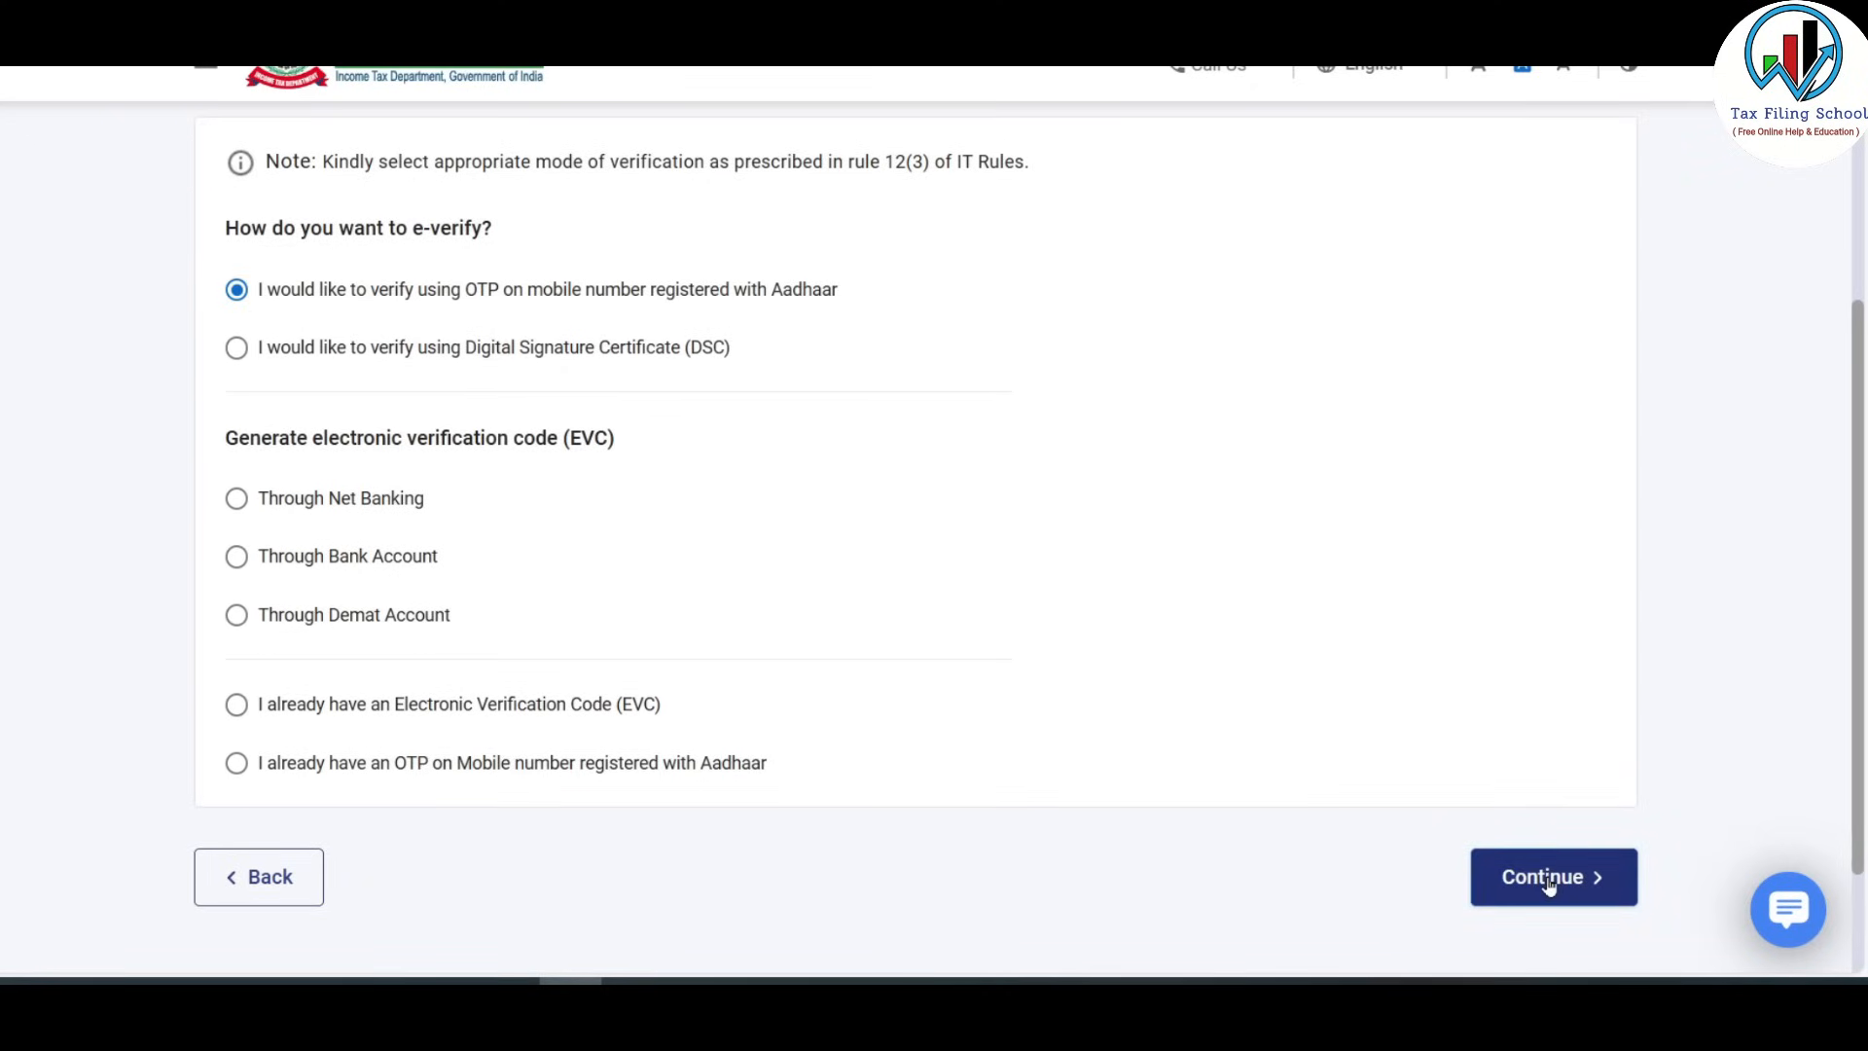
pyautogui.click(1547, 878)
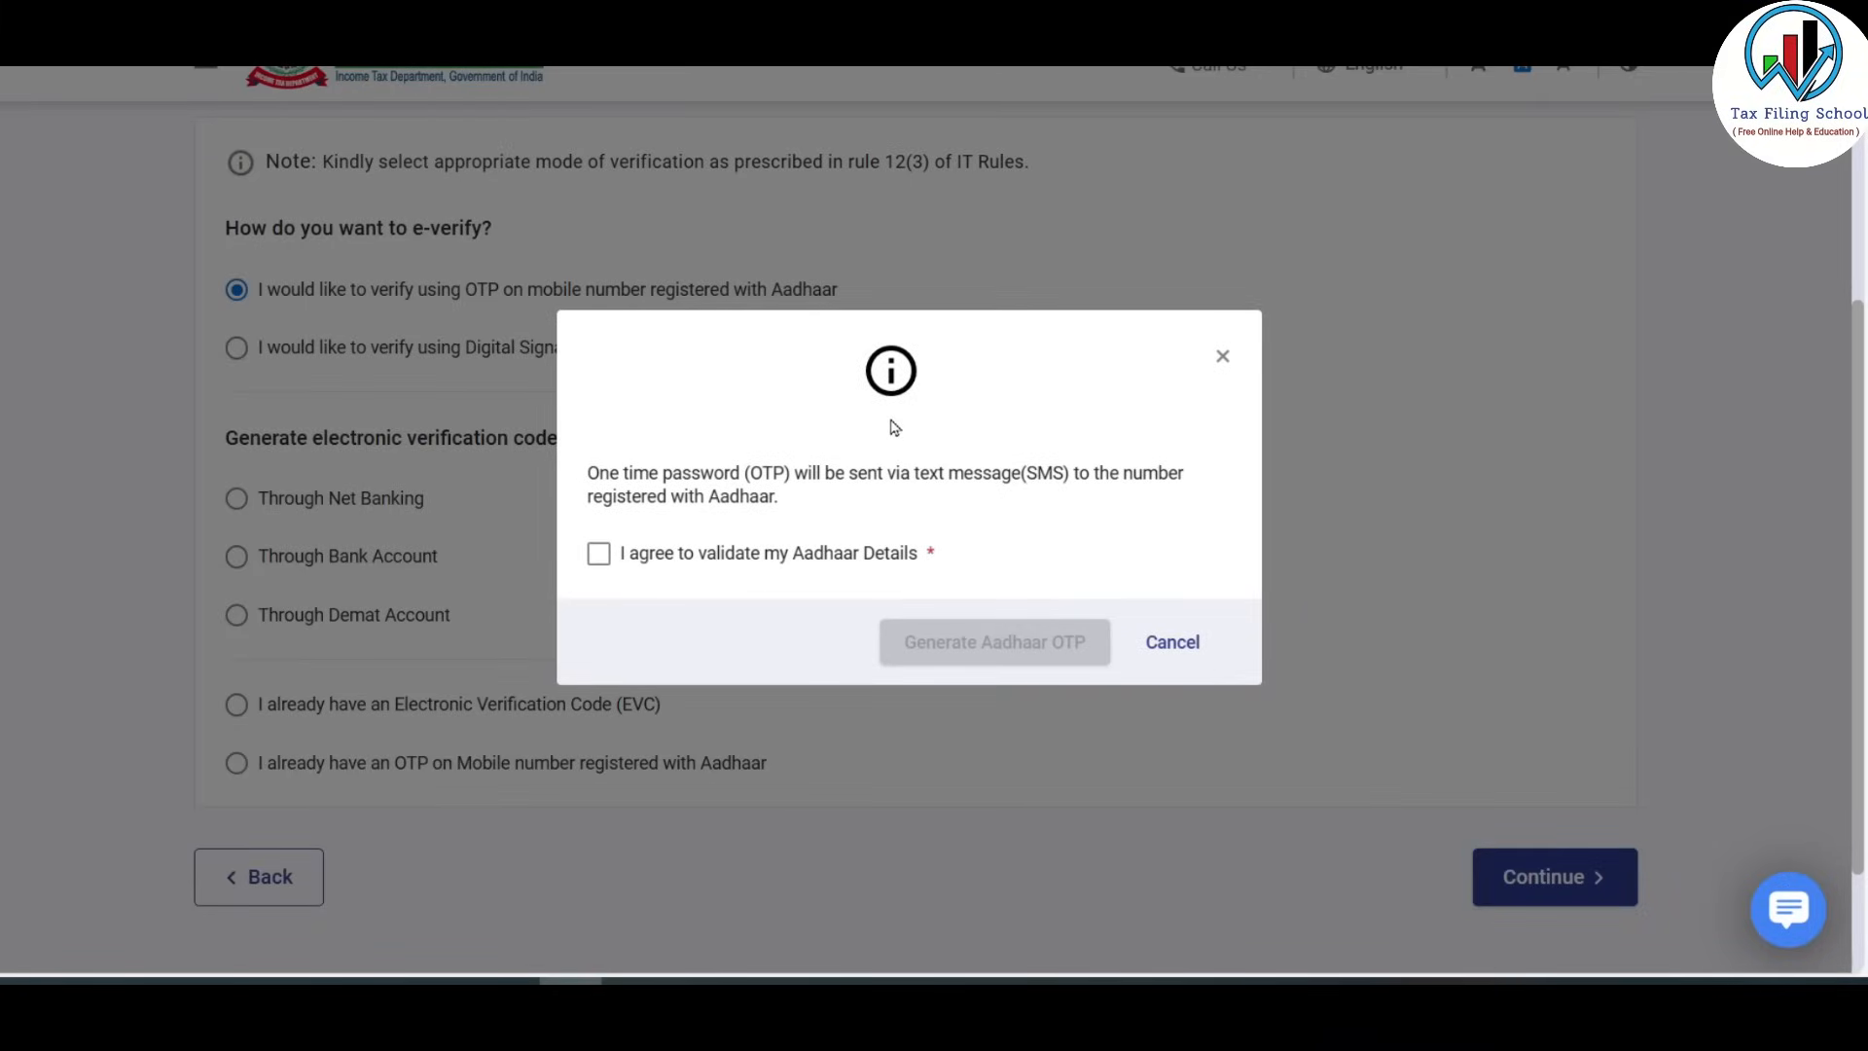
pyautogui.click(600, 557)
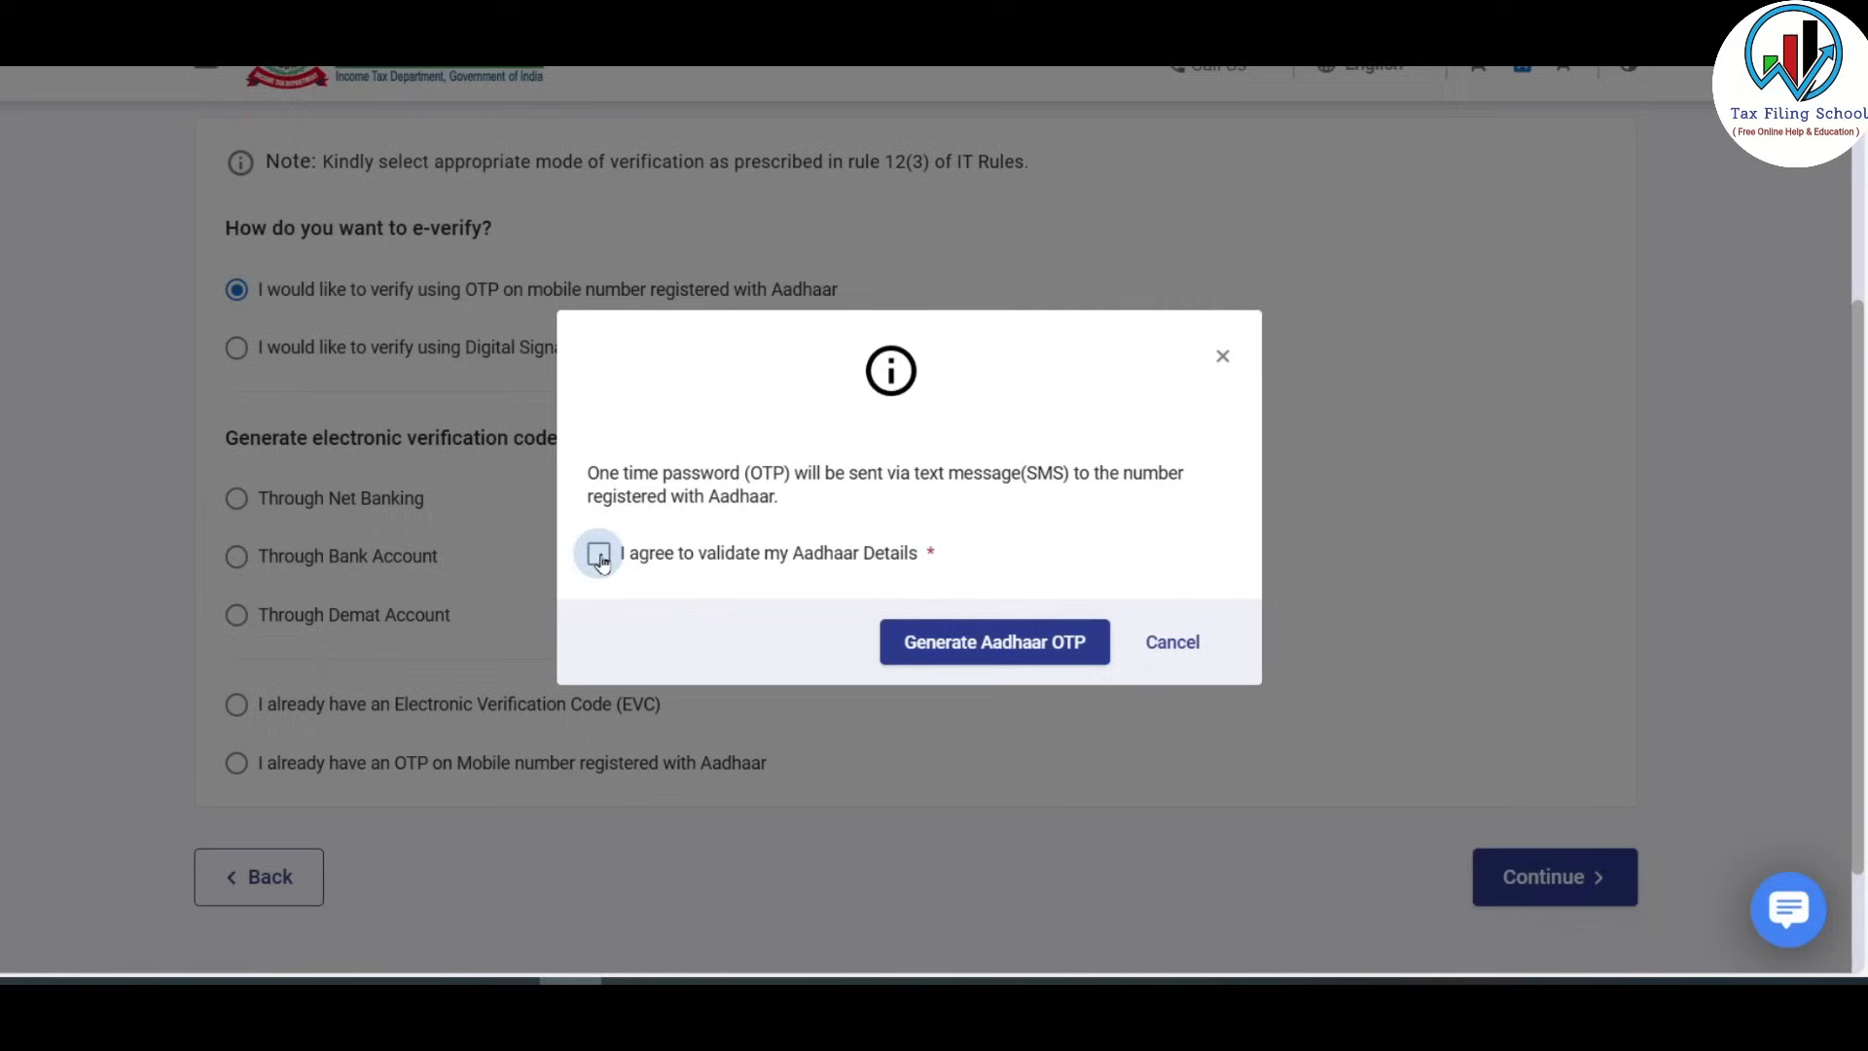
pyautogui.click(999, 650)
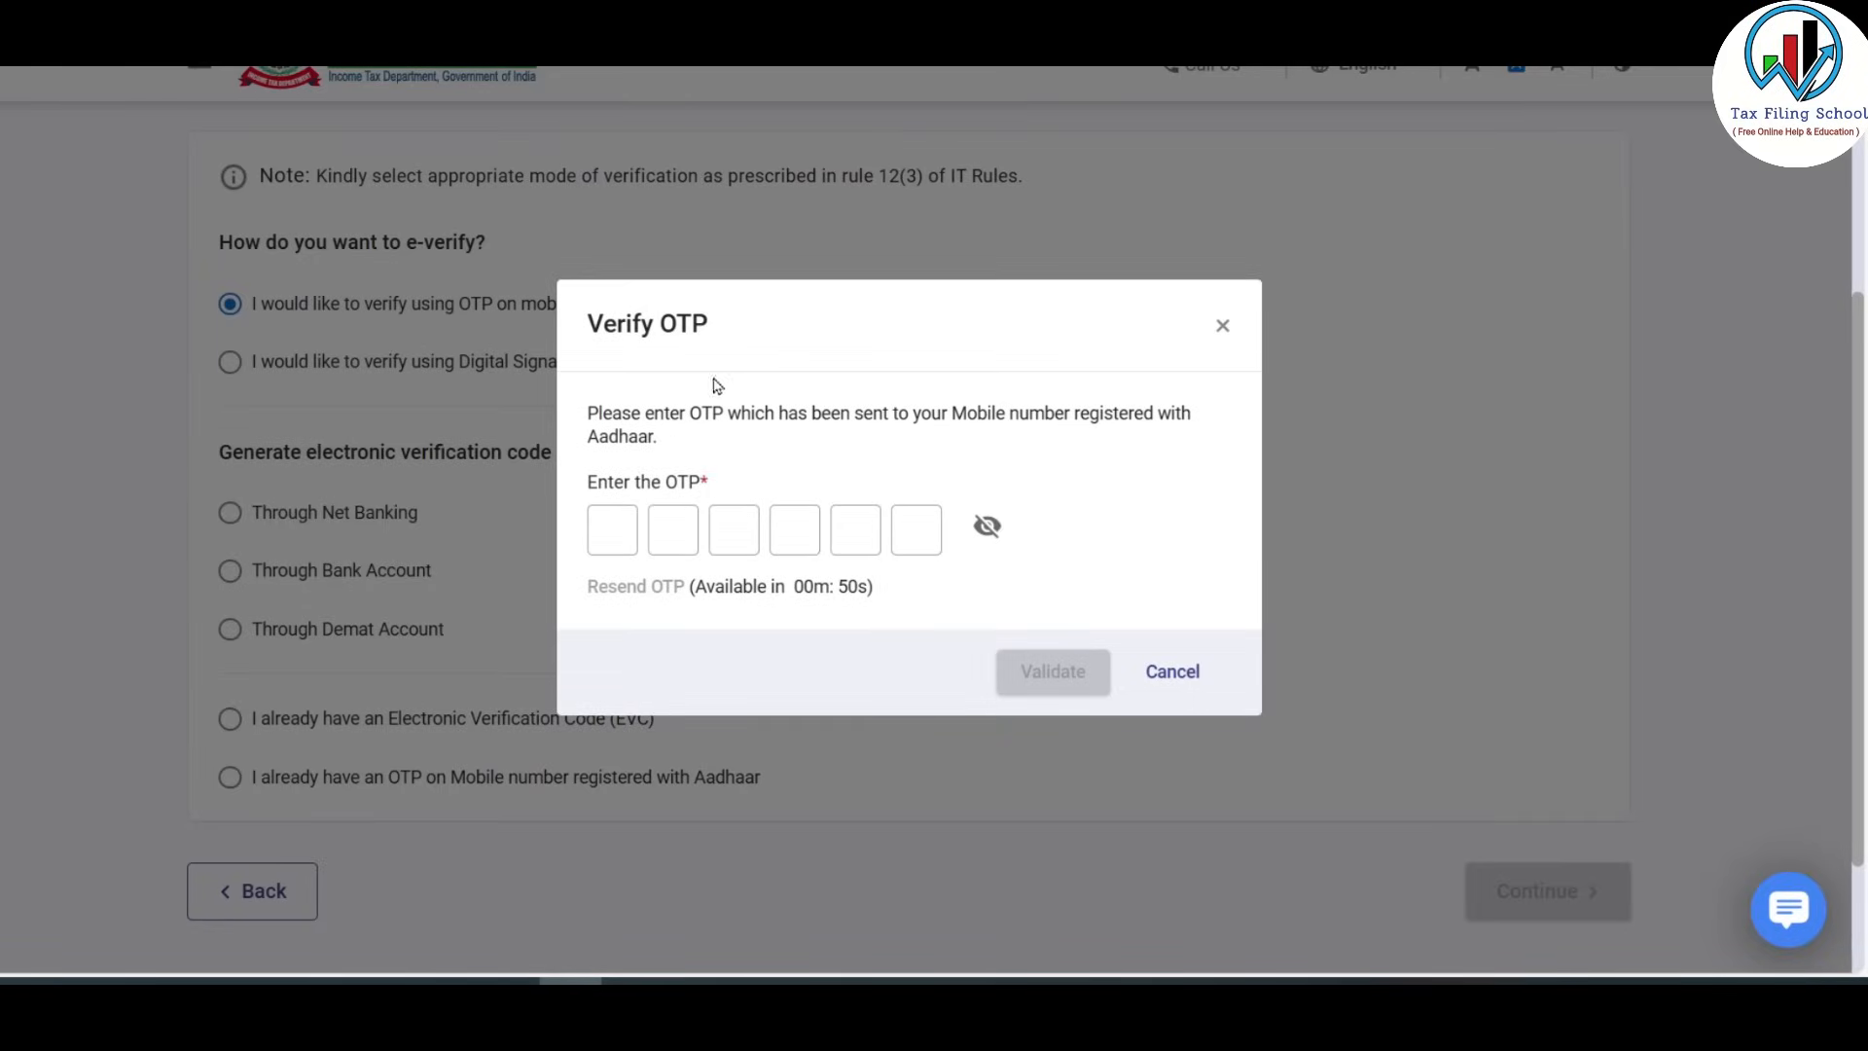
# Enter the received Aadhaar OTP and validate it.
pyautogui.click(612, 529)
pyautogui.click(666, 525)
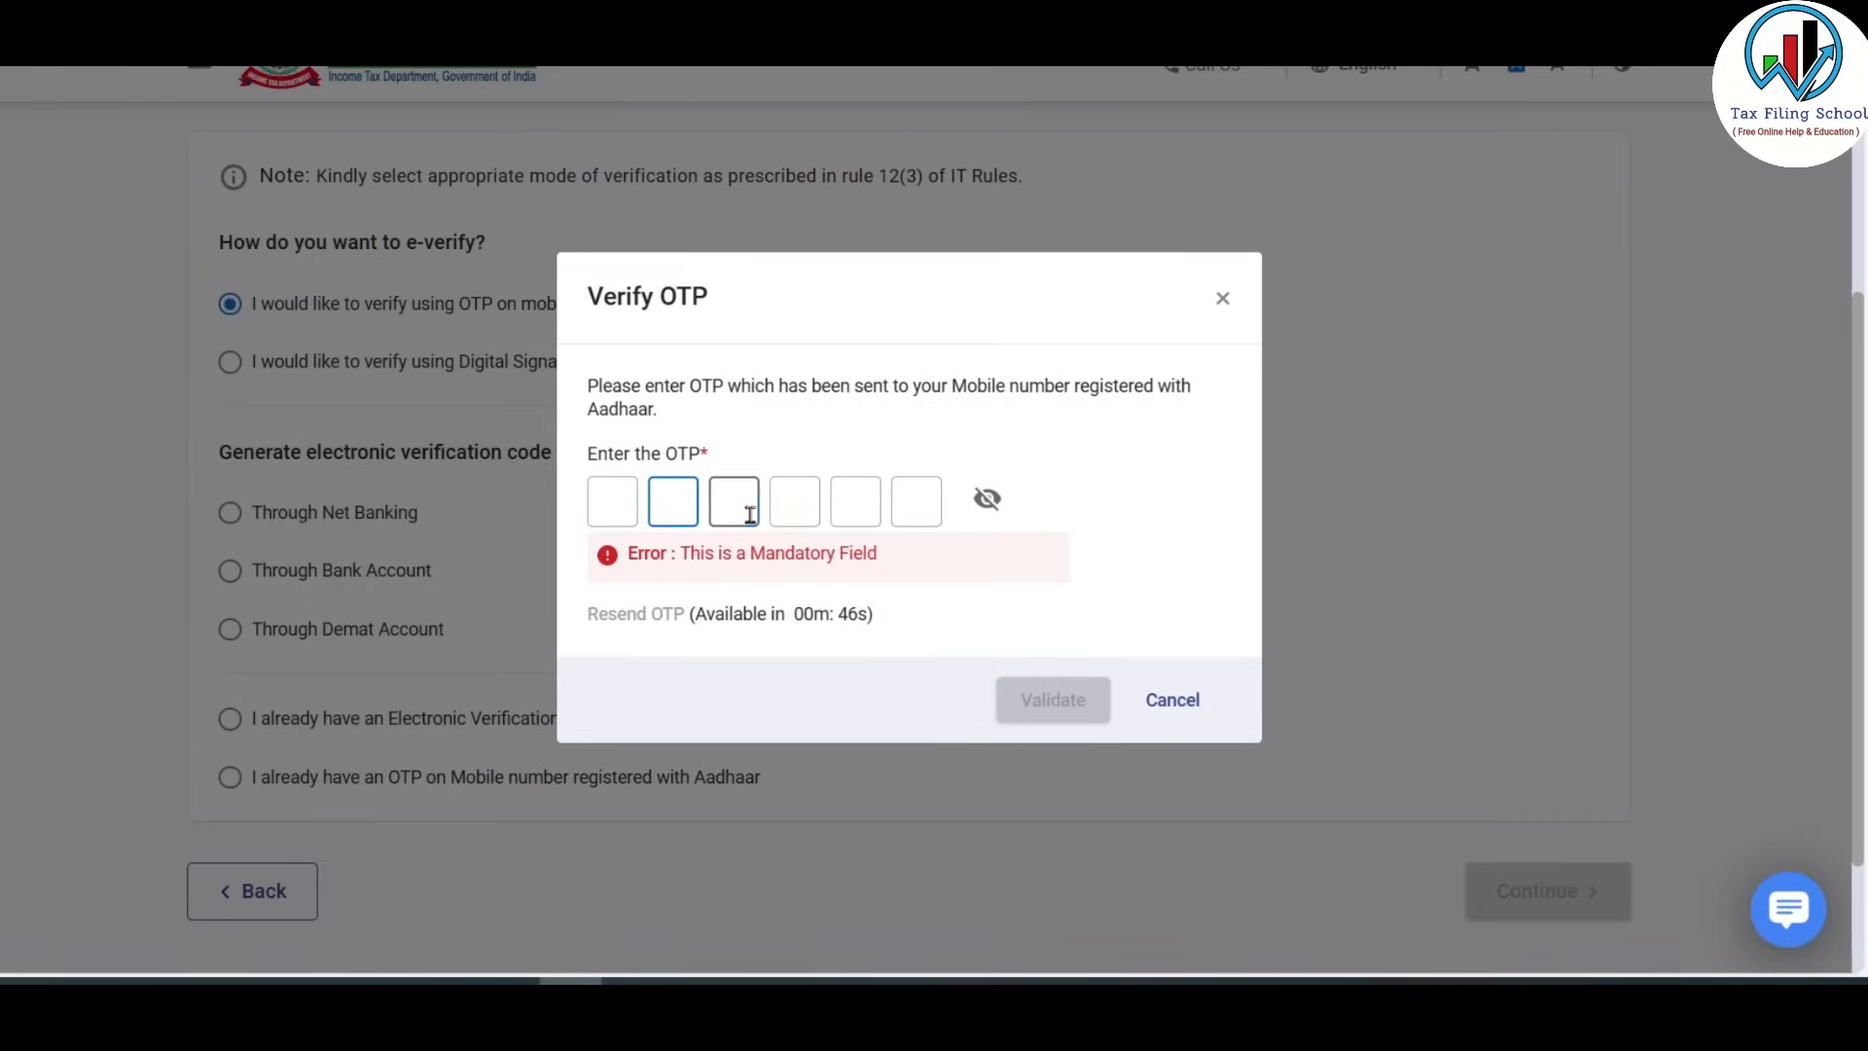
pyautogui.click(862, 499)
pyautogui.click(903, 498)
pyautogui.click(611, 504)
pyautogui.write('••••••')
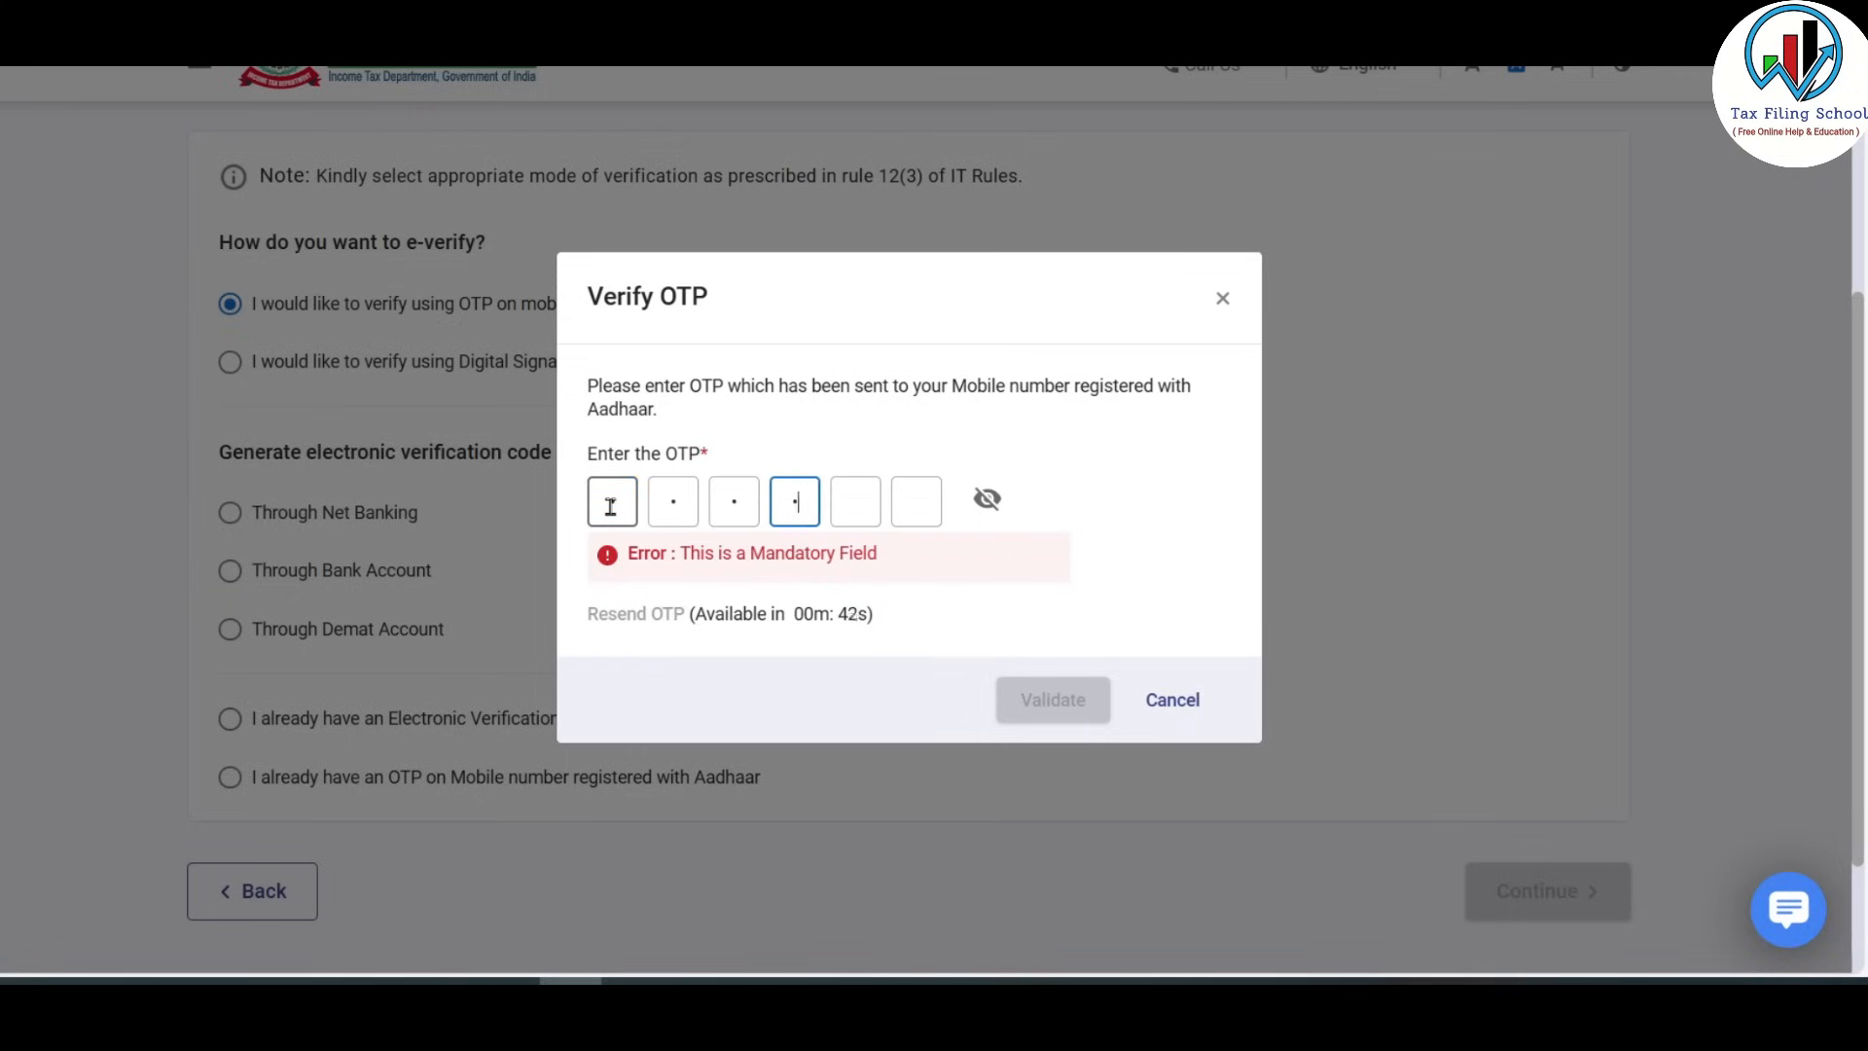
pyautogui.click(1139, 526)
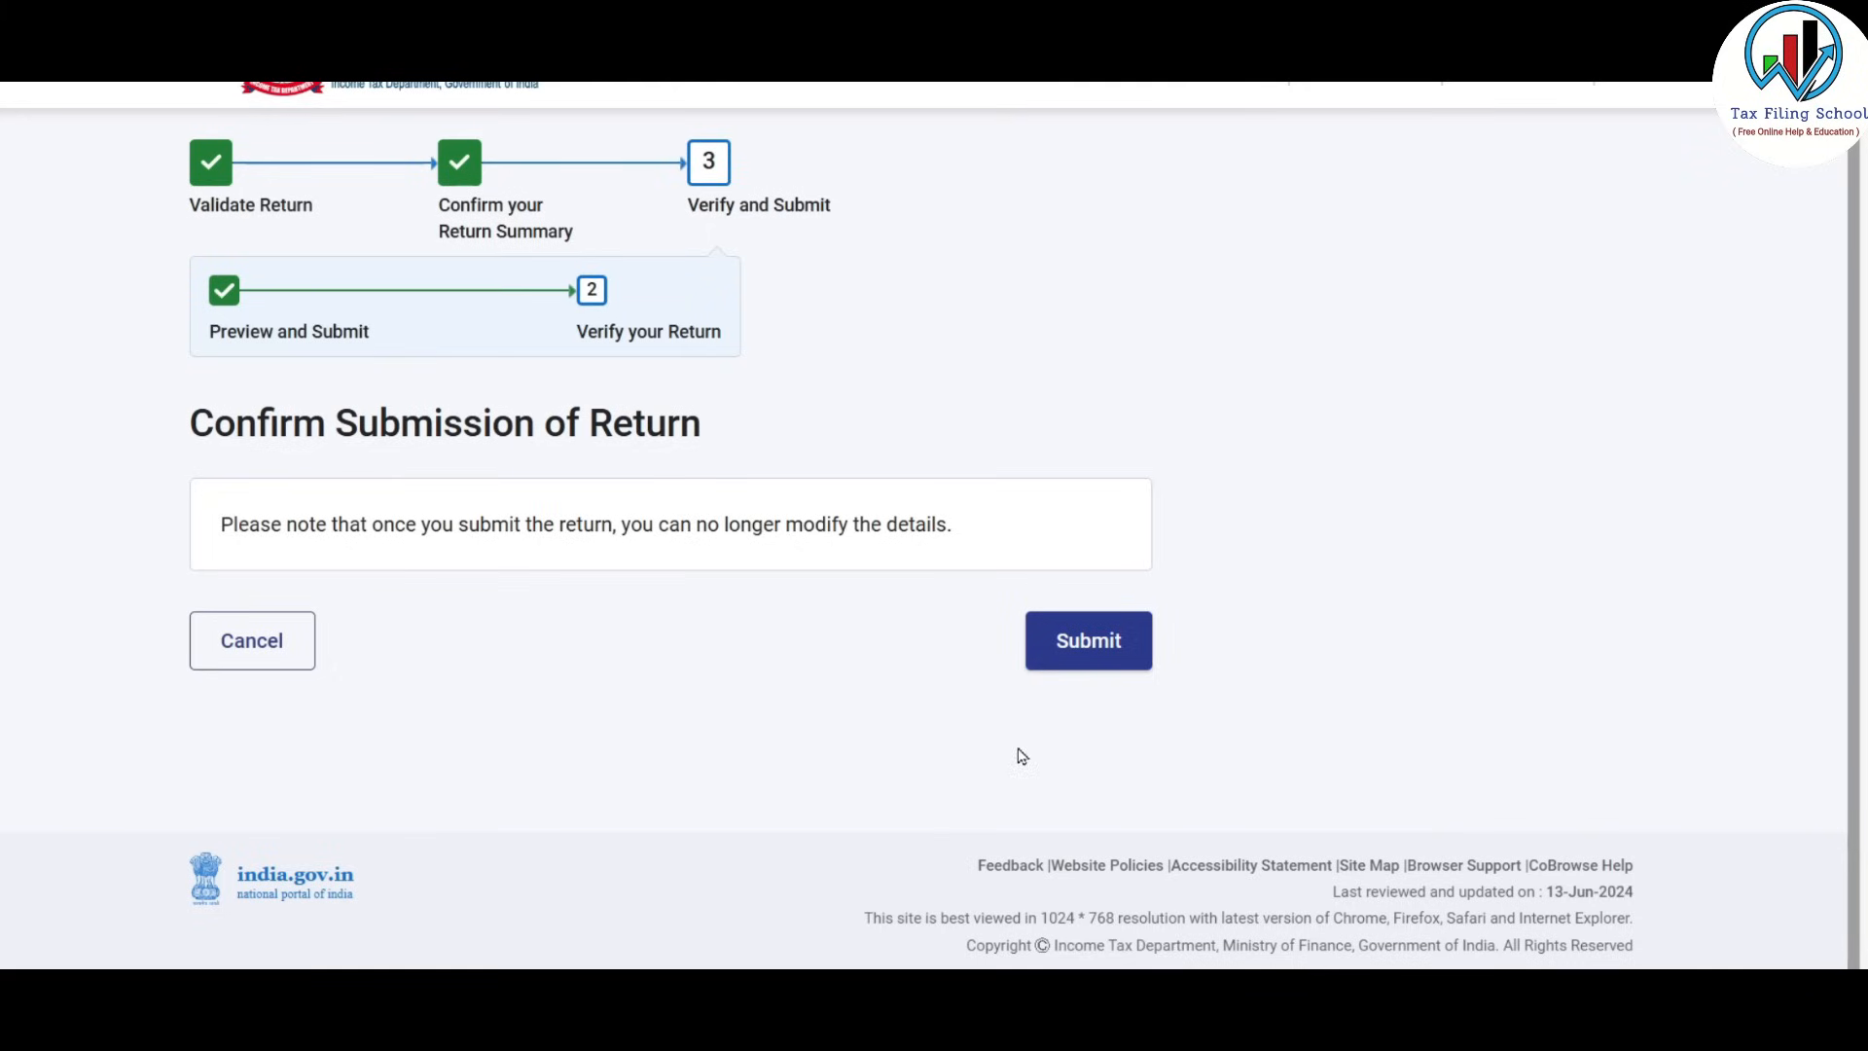
# Submit the ITR-2 and download the filing acknowledgement receipt.
pyautogui.click(1099, 650)
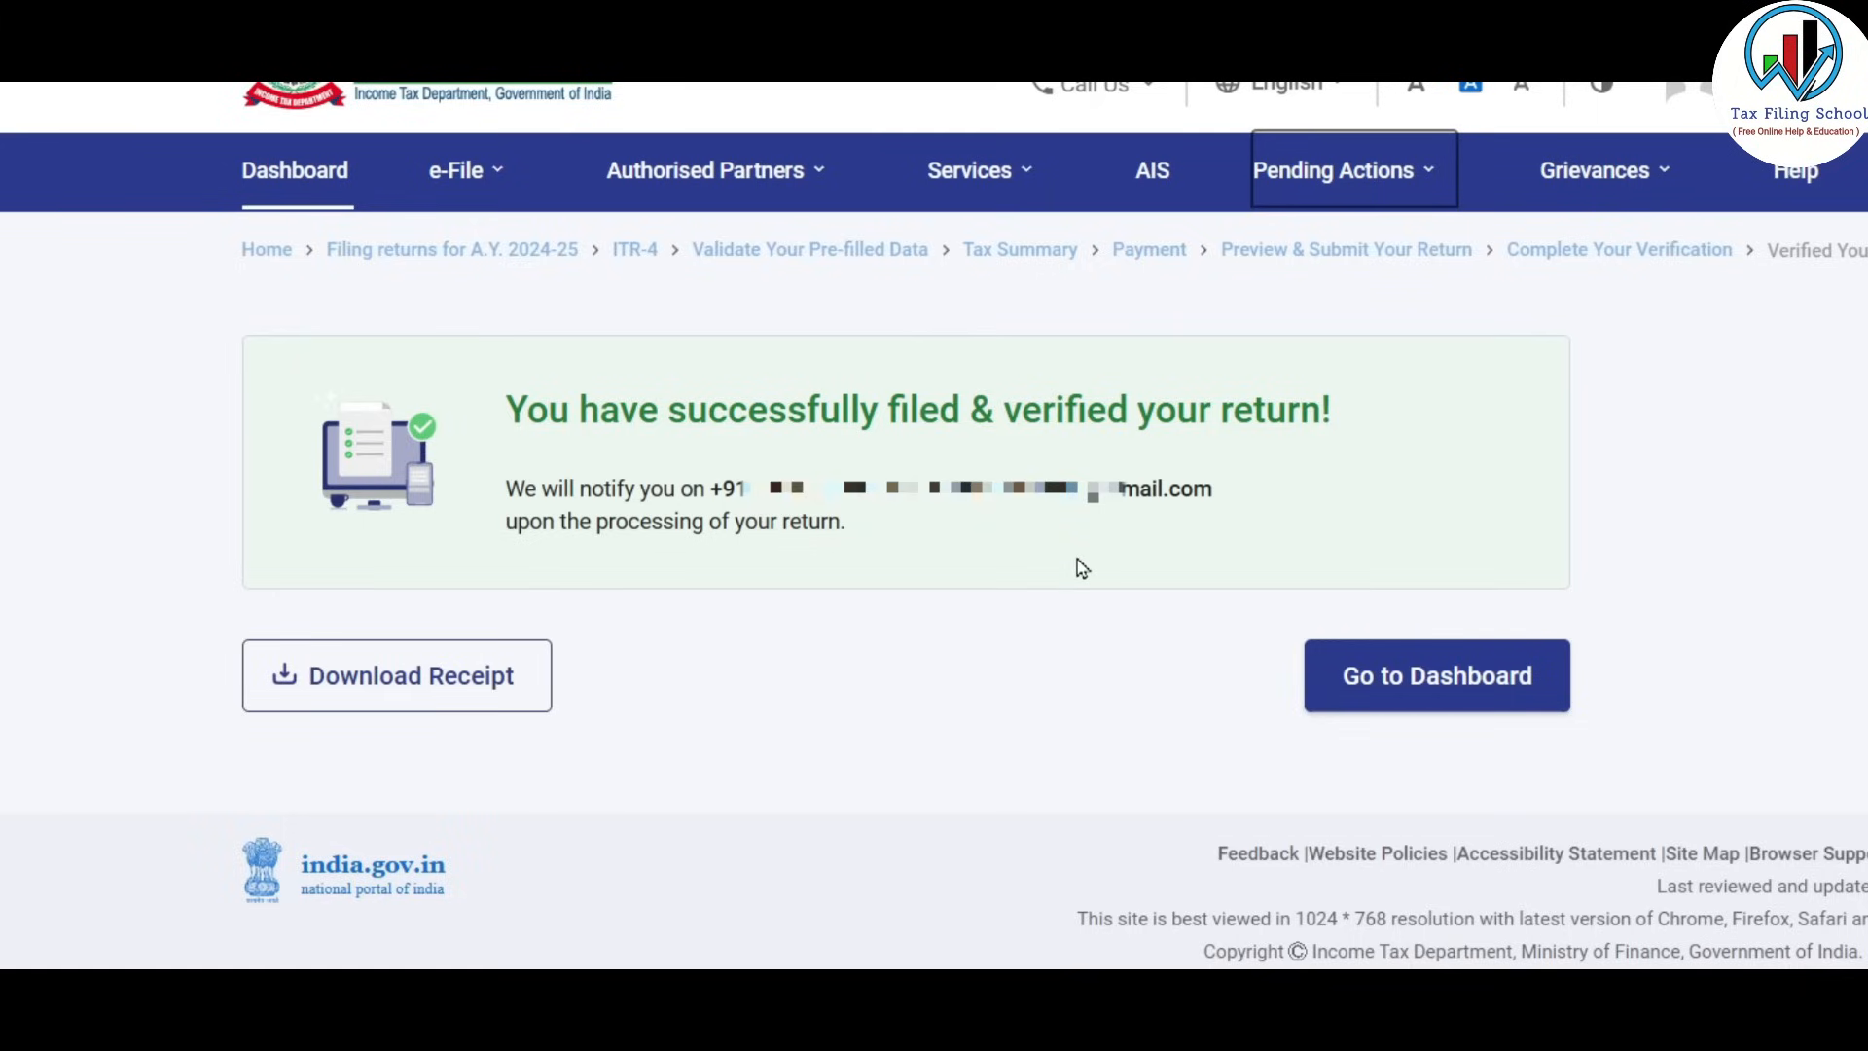
pyautogui.click(460, 700)
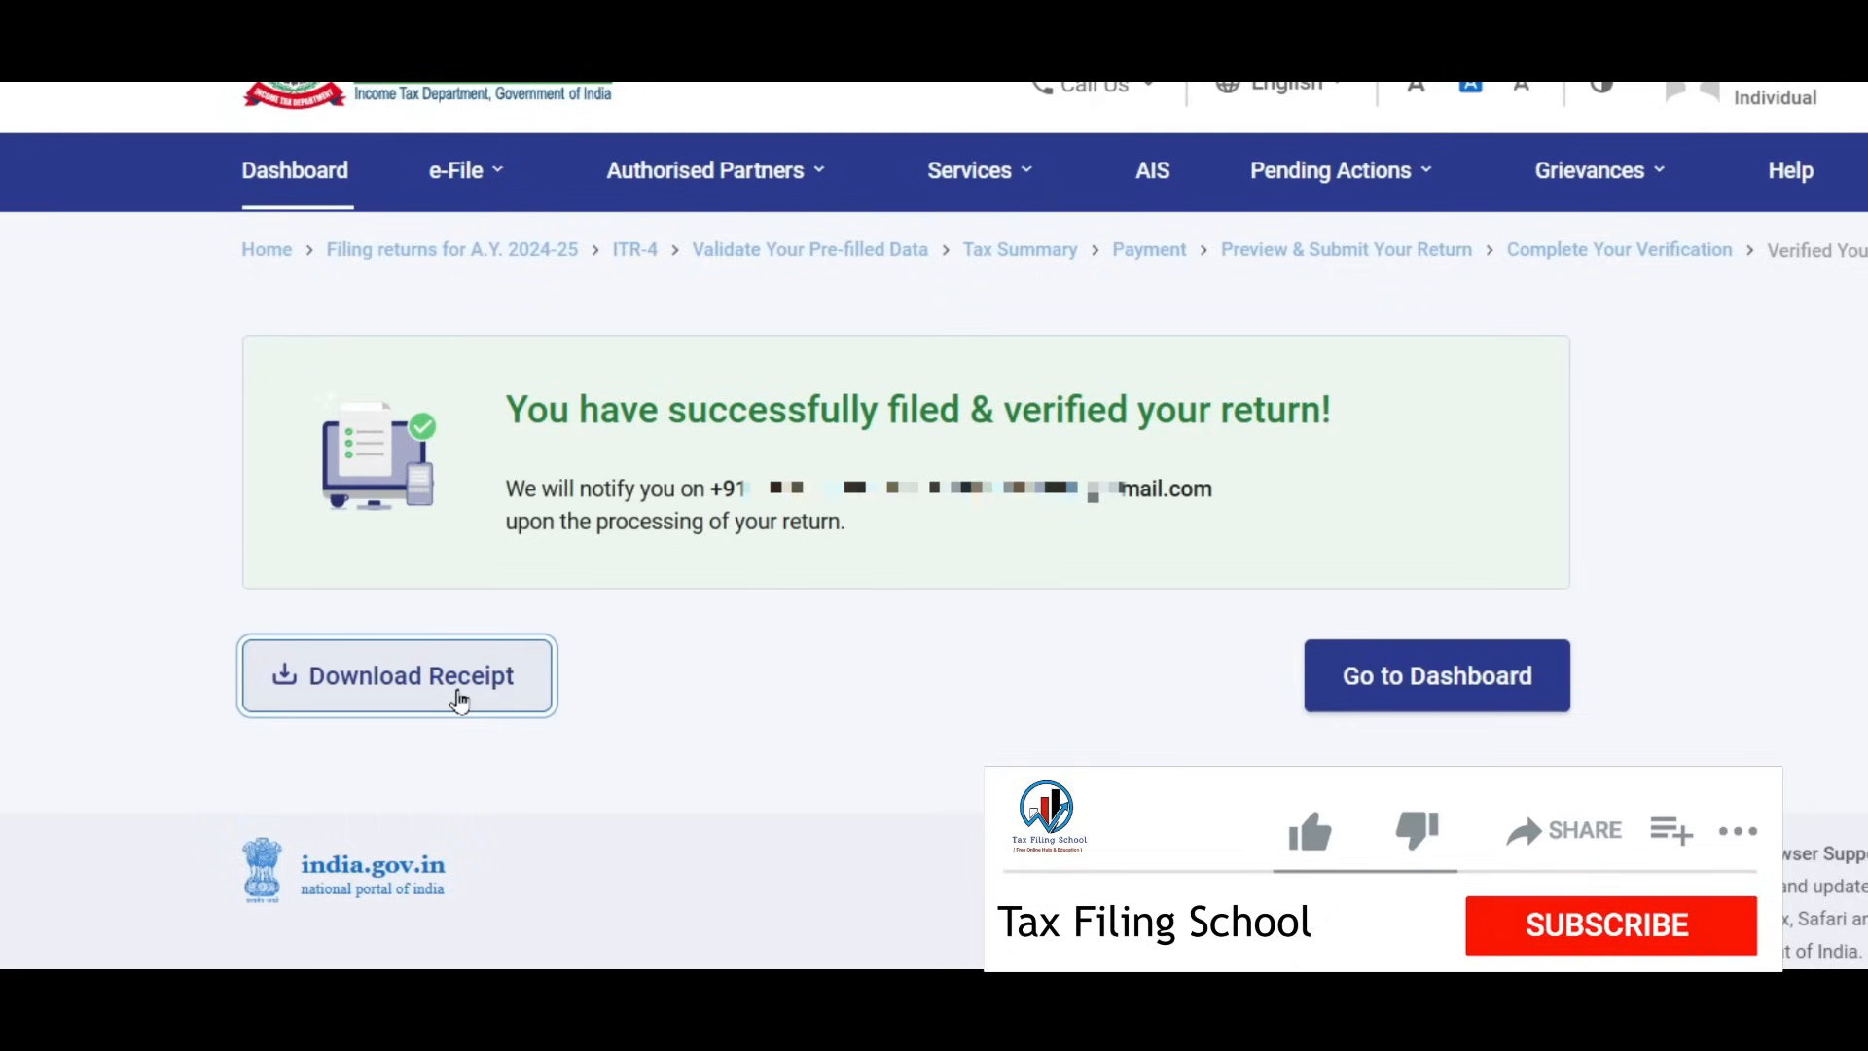